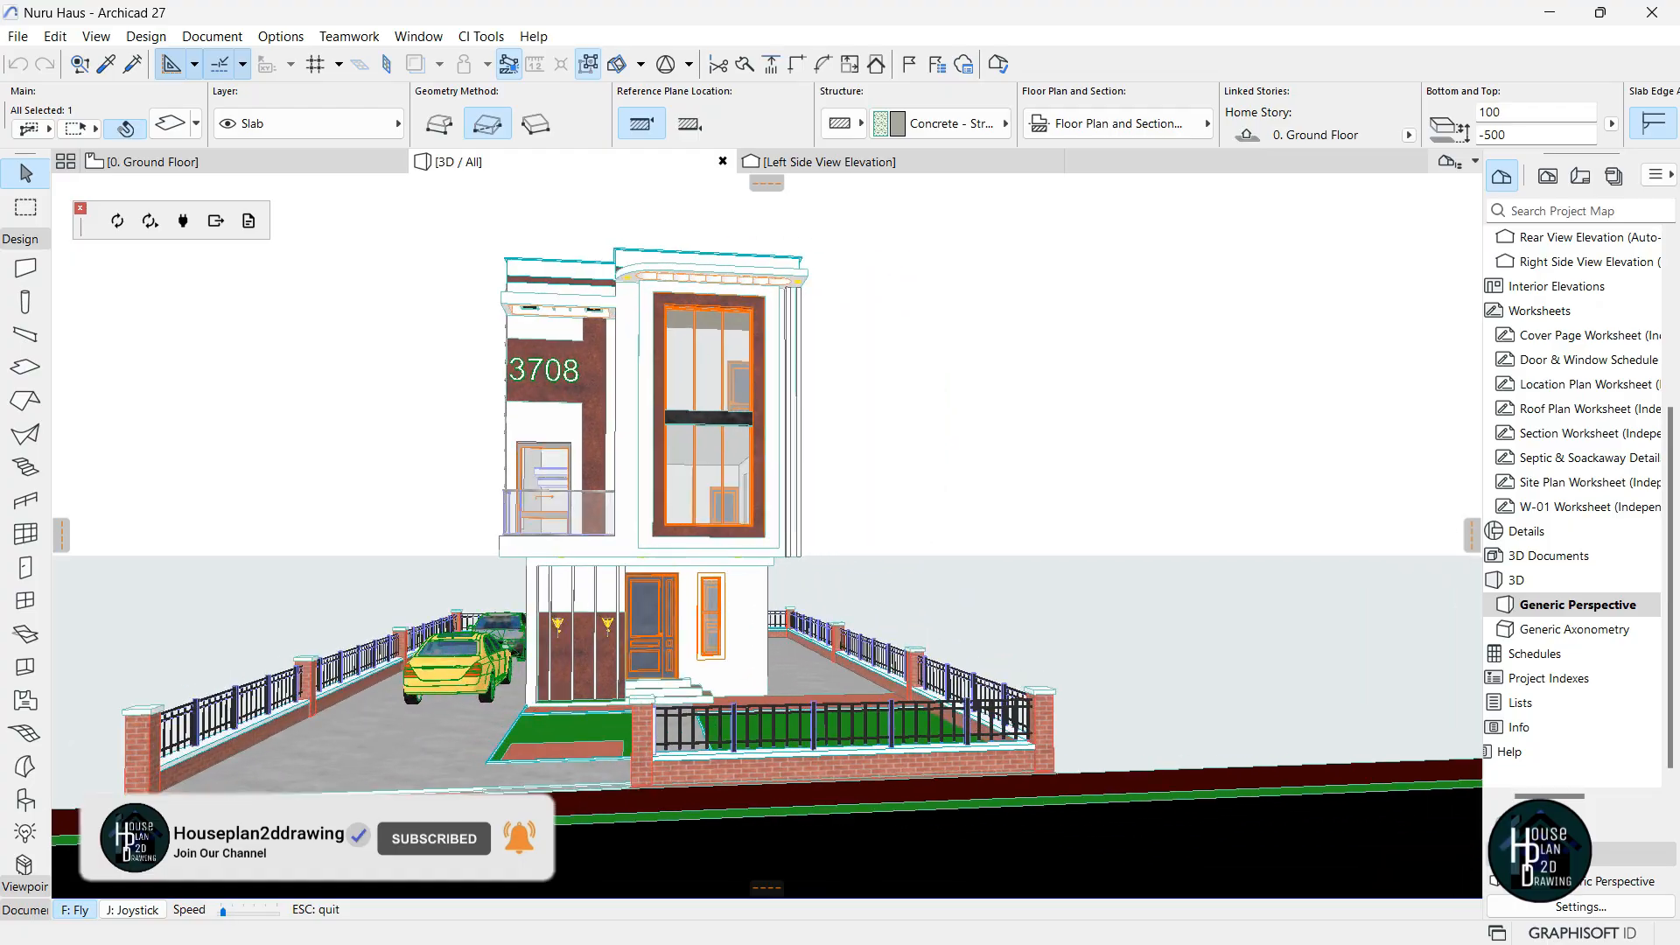
Leave the fly-through of the finished Nuru Haus model and switch to the Nuru Haus Youtube Tutorial Redo project.
key("Escape")
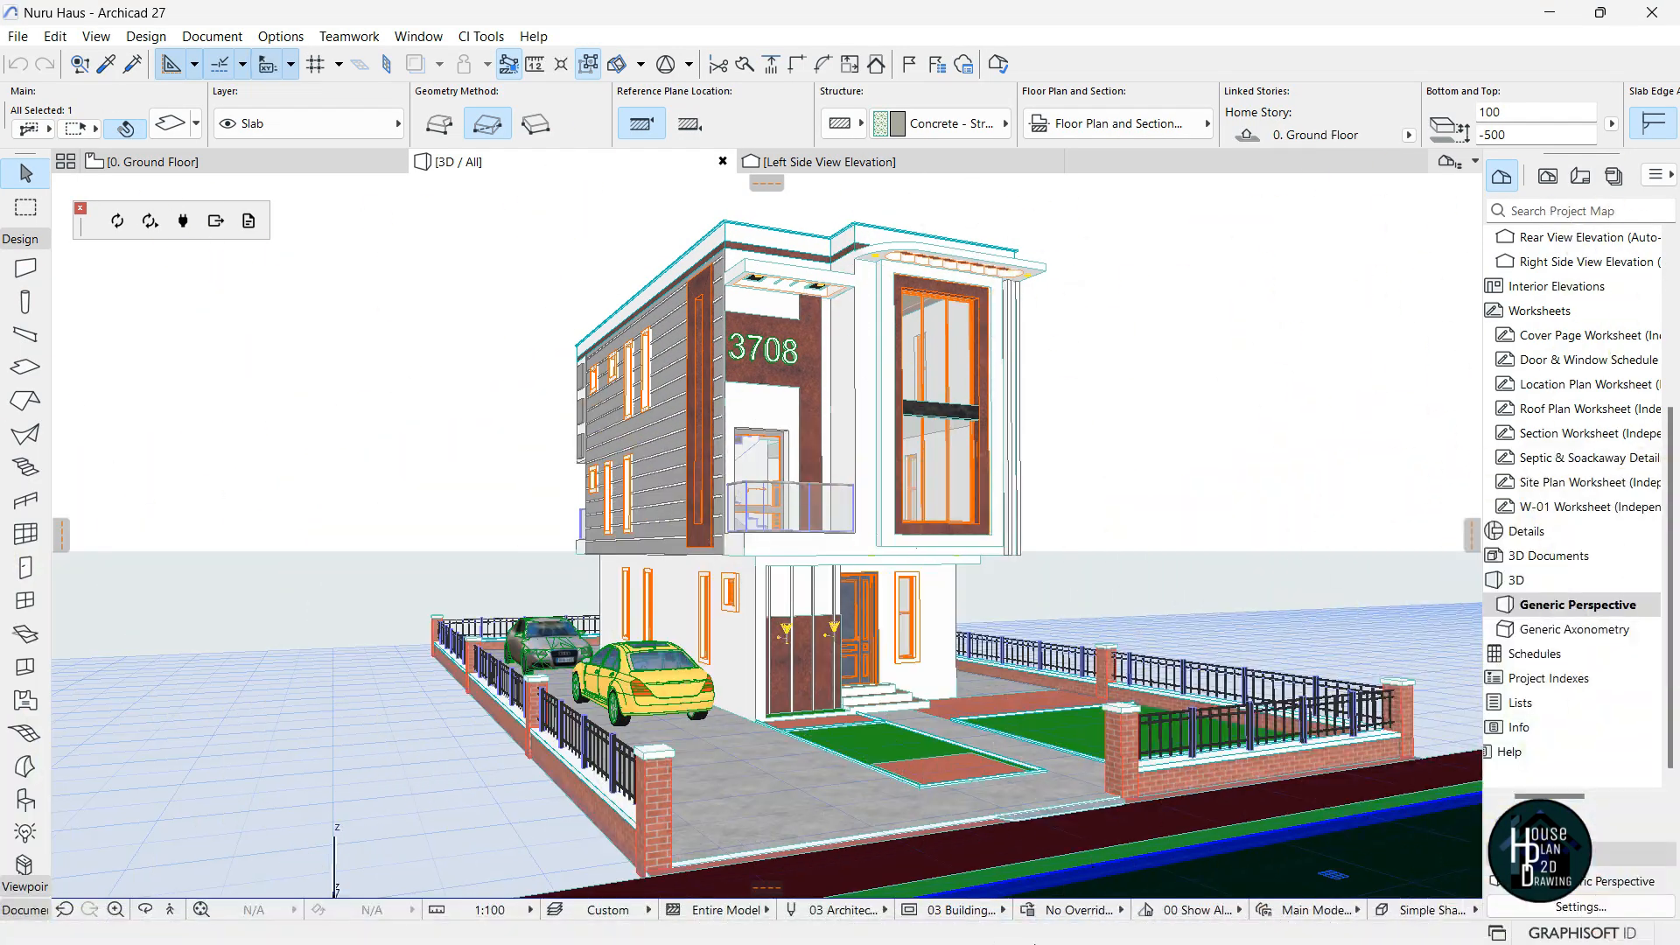
mouse_move(1009, 919)
left_click(1092, 809)
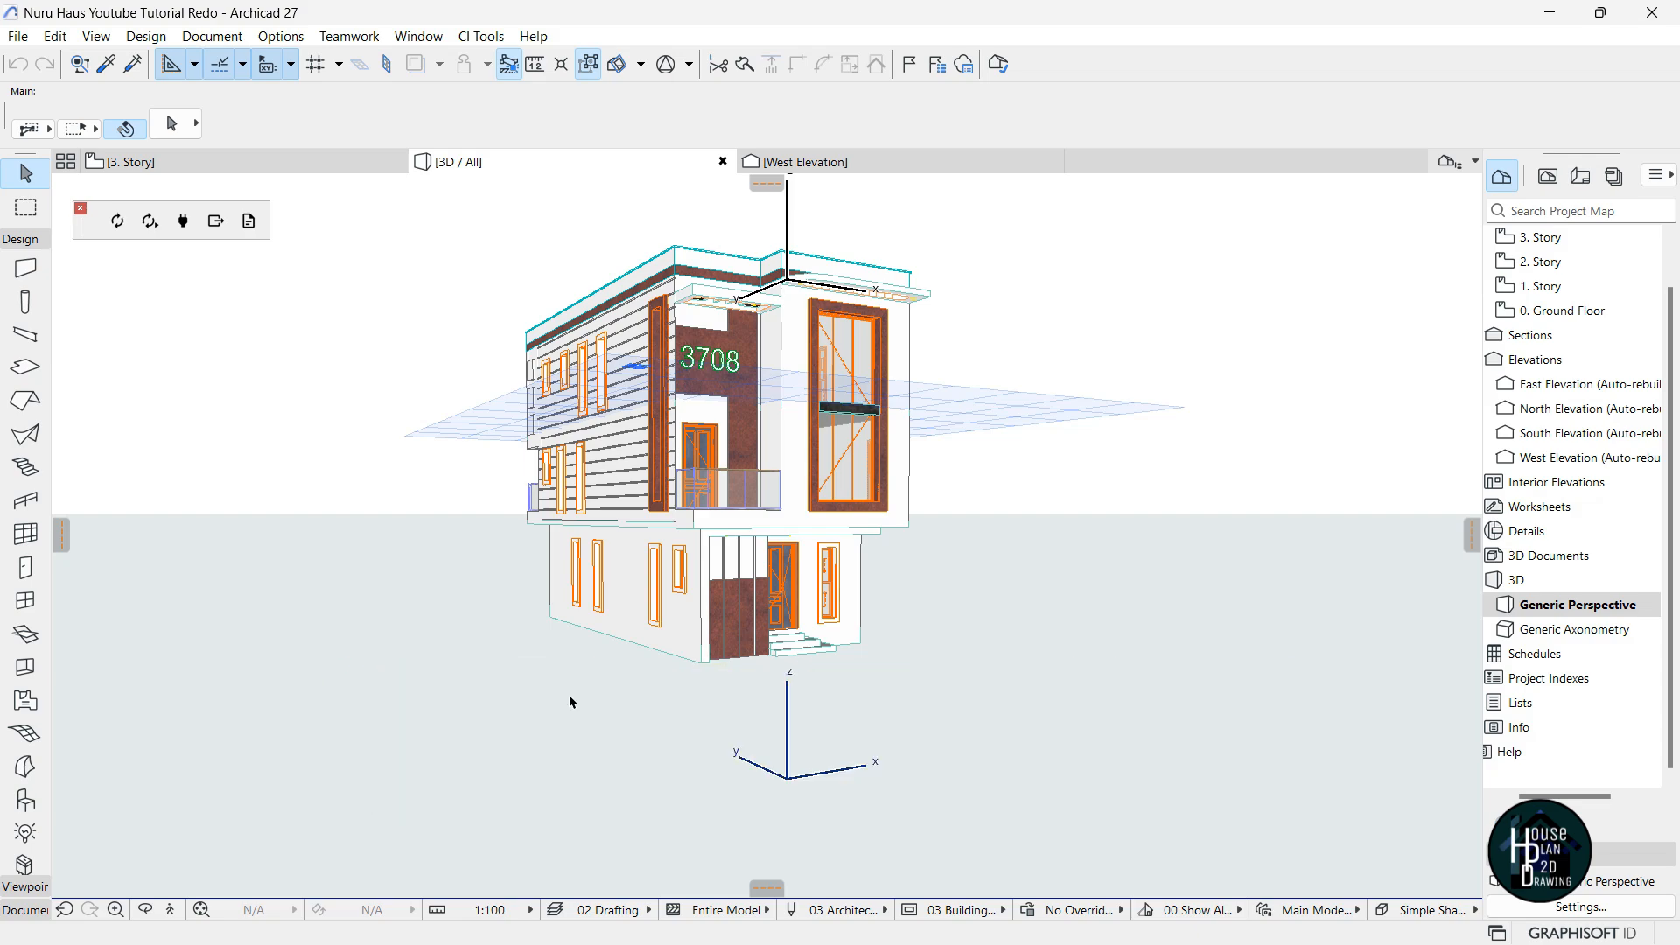
Fly around the house in 3D to examine its front, side and entrance steps at ground level.
left_click(171, 907)
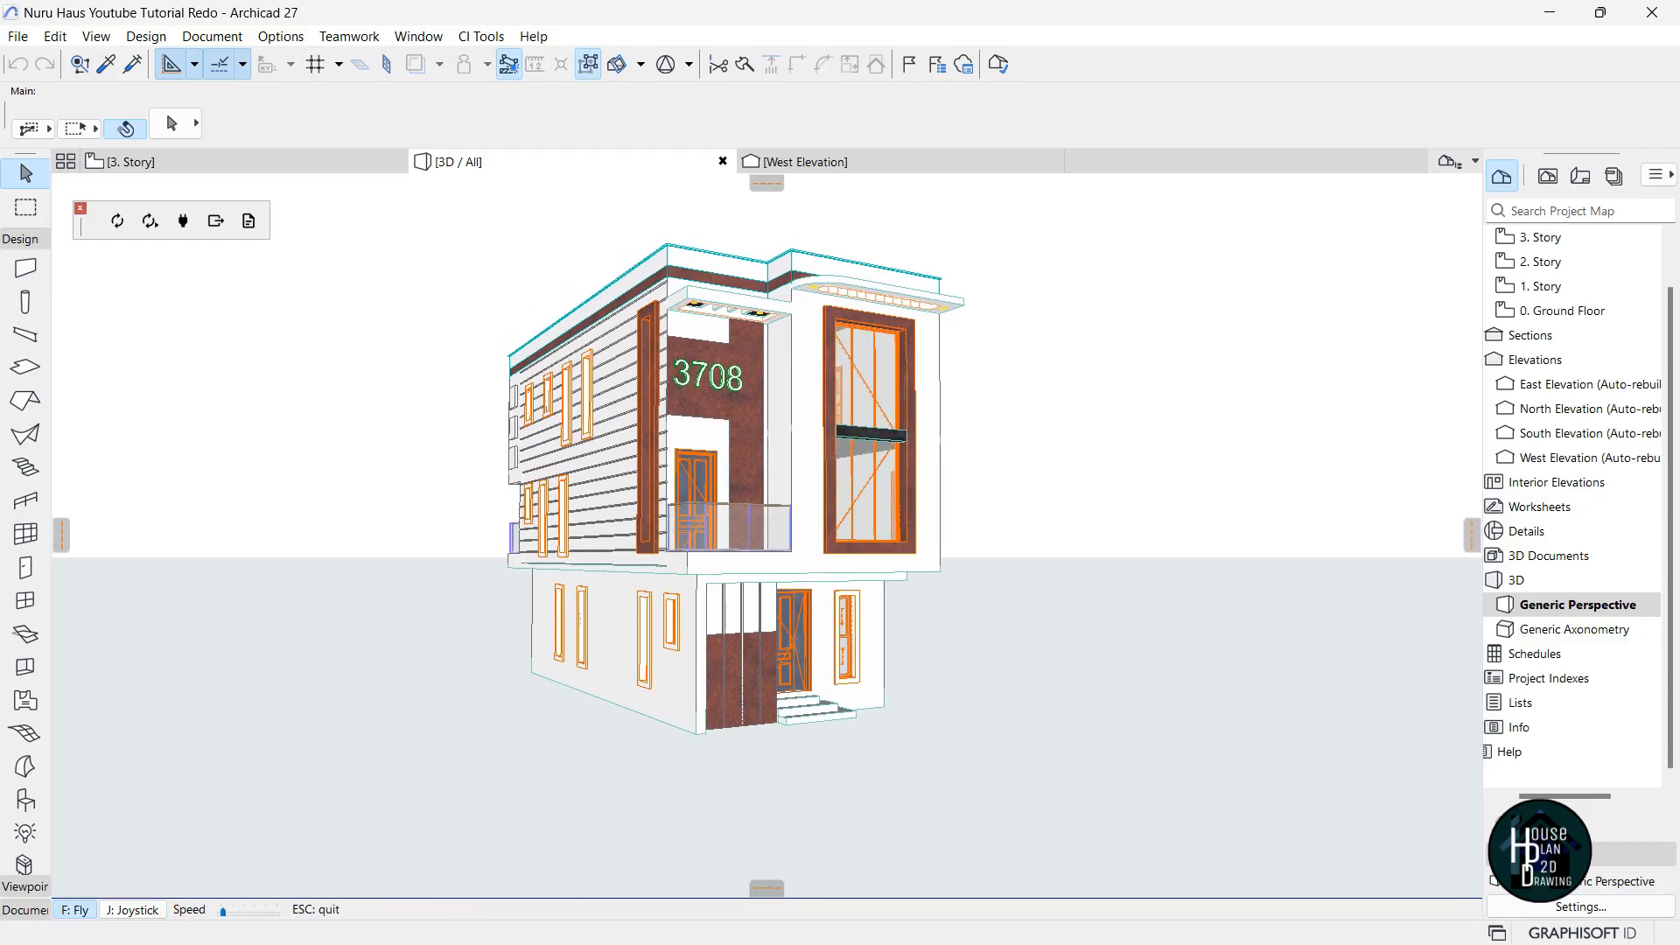
key("Down")
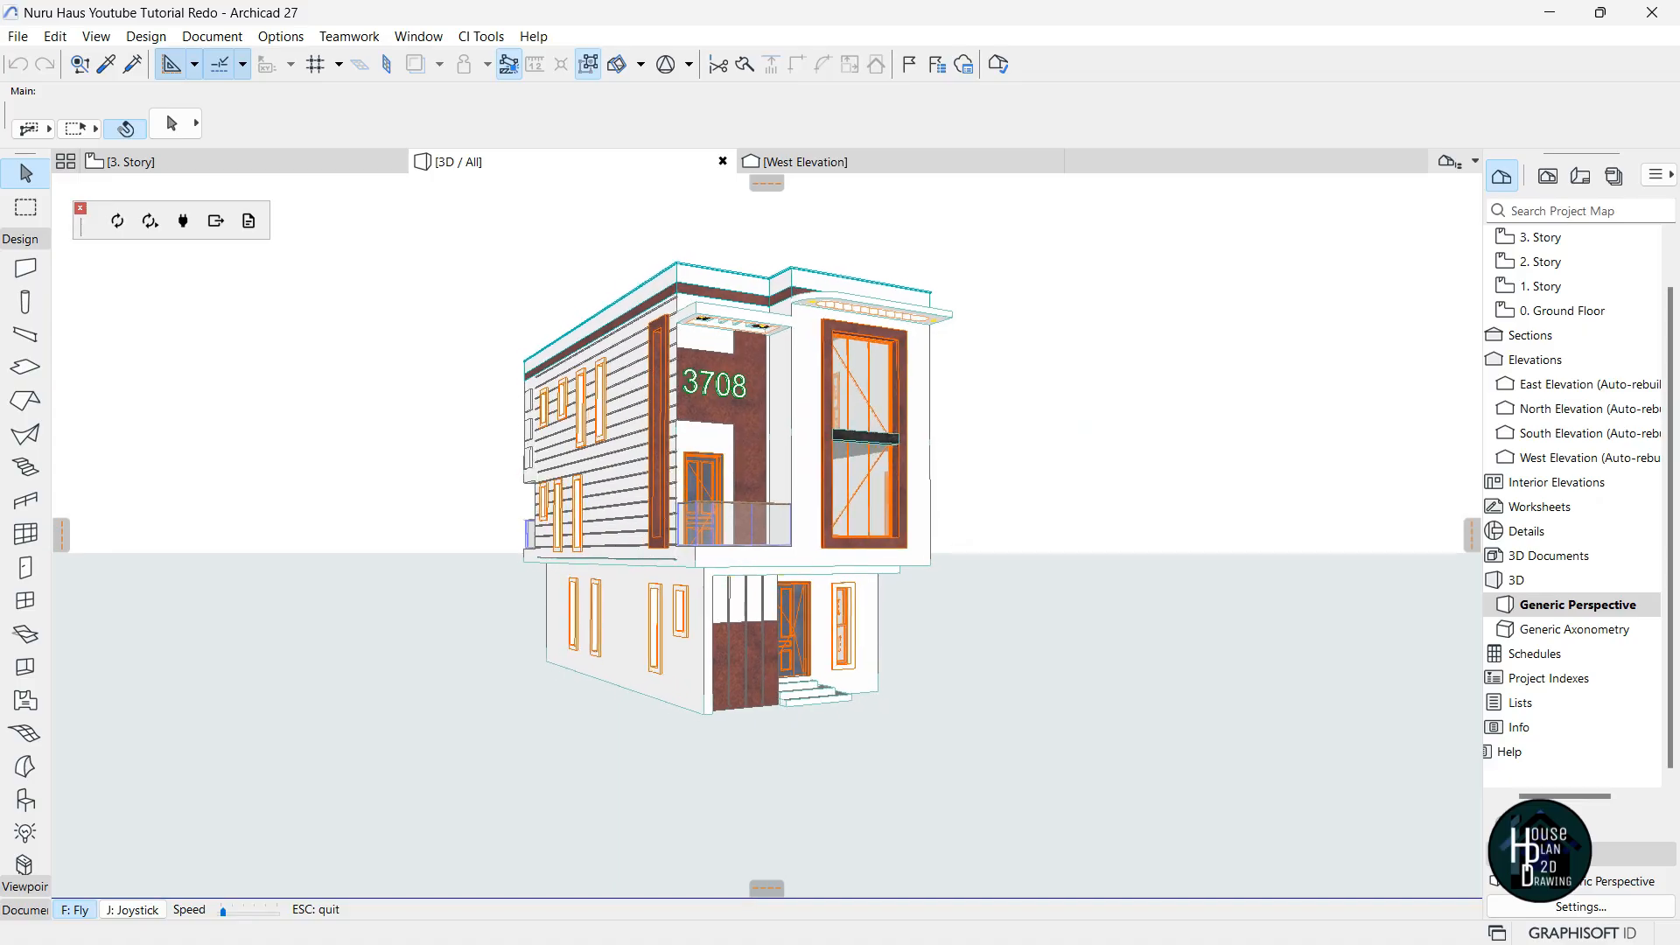
key("Escape")
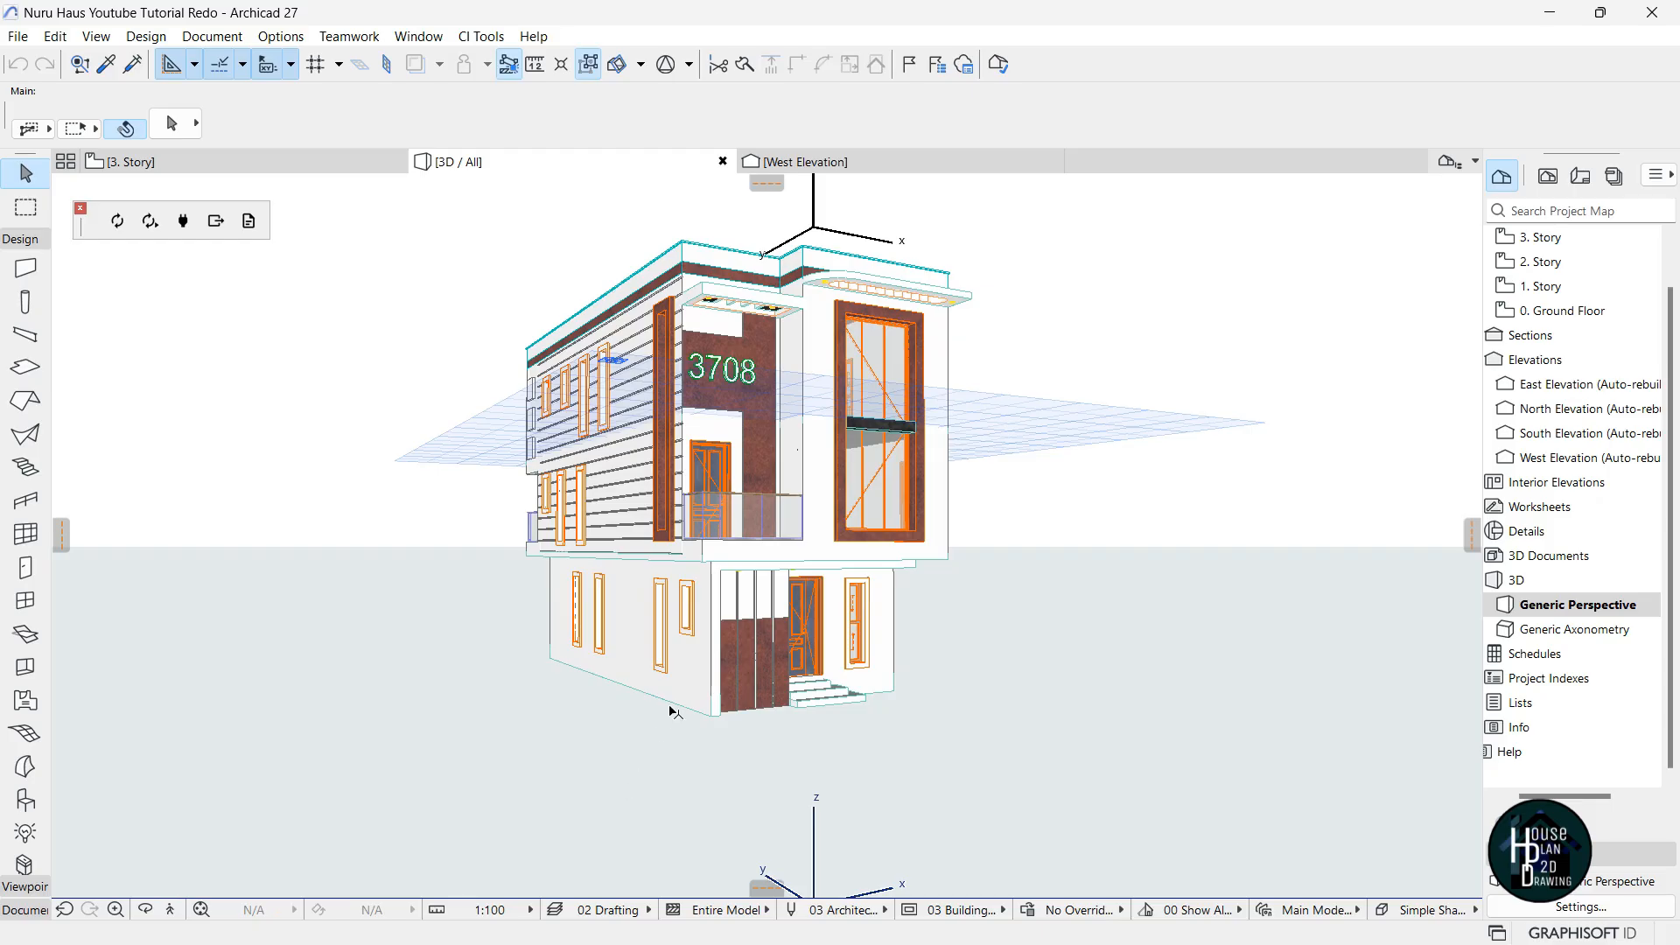
left_click(181, 911)
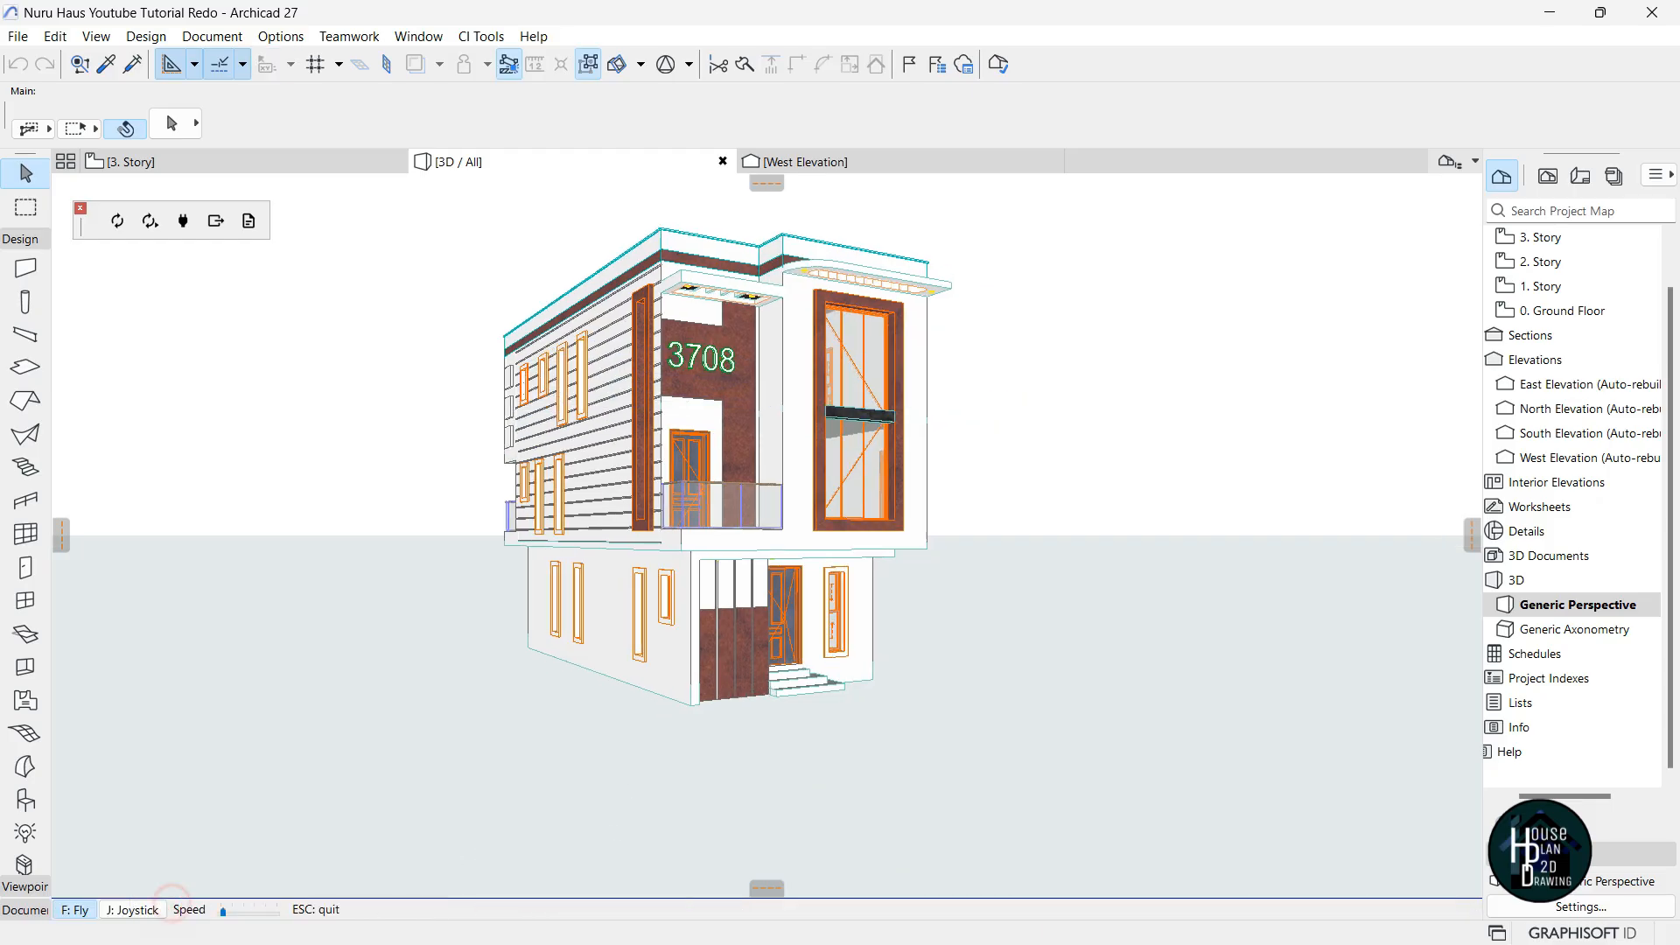
key("Up")
key("Down")
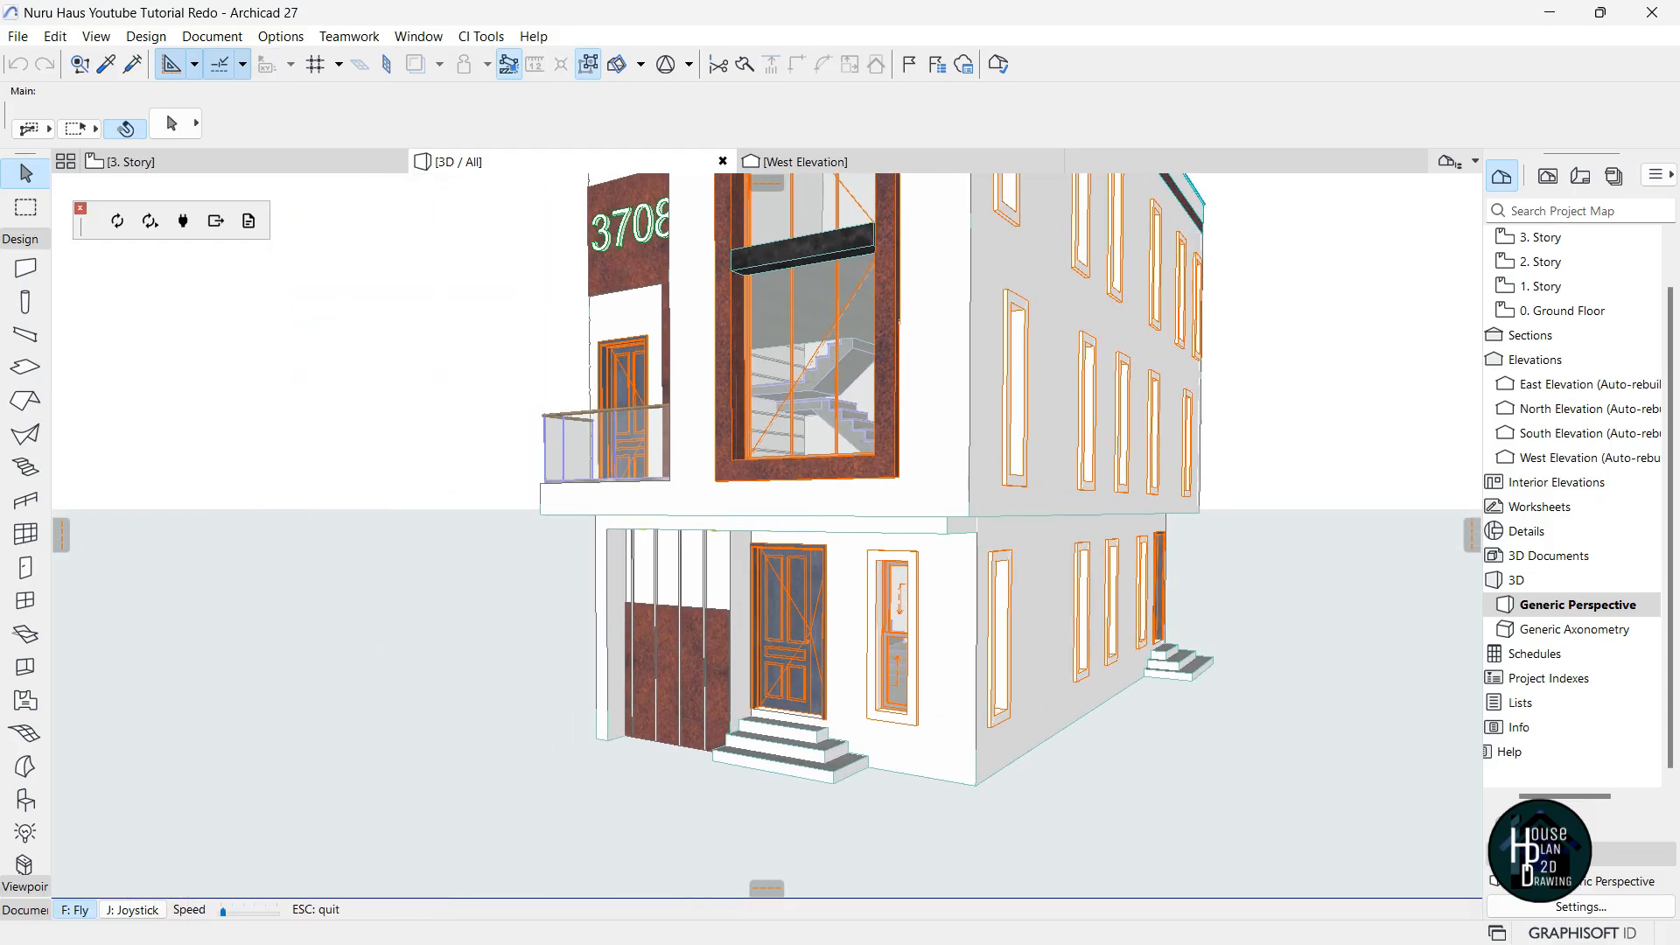
key("Escape")
Inspect the thickness and elevation of the building's ground-floor base slab in 3D, leaving it deselected.
left_click(901, 624)
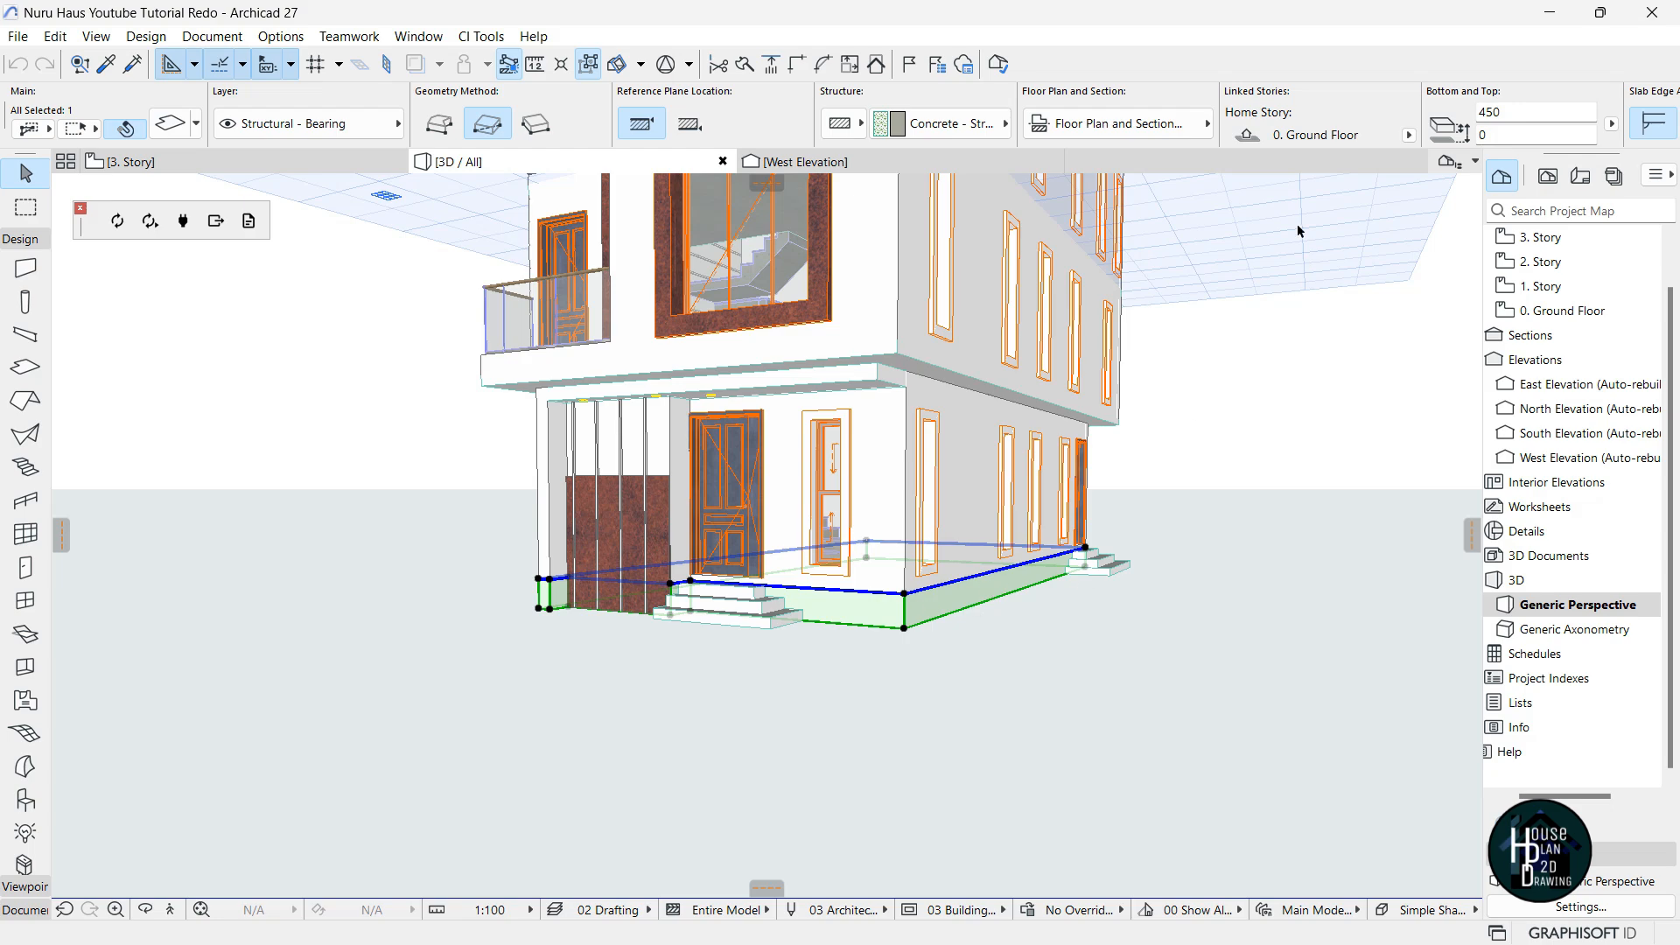
left_click(1490, 112)
left_click(1081, 610)
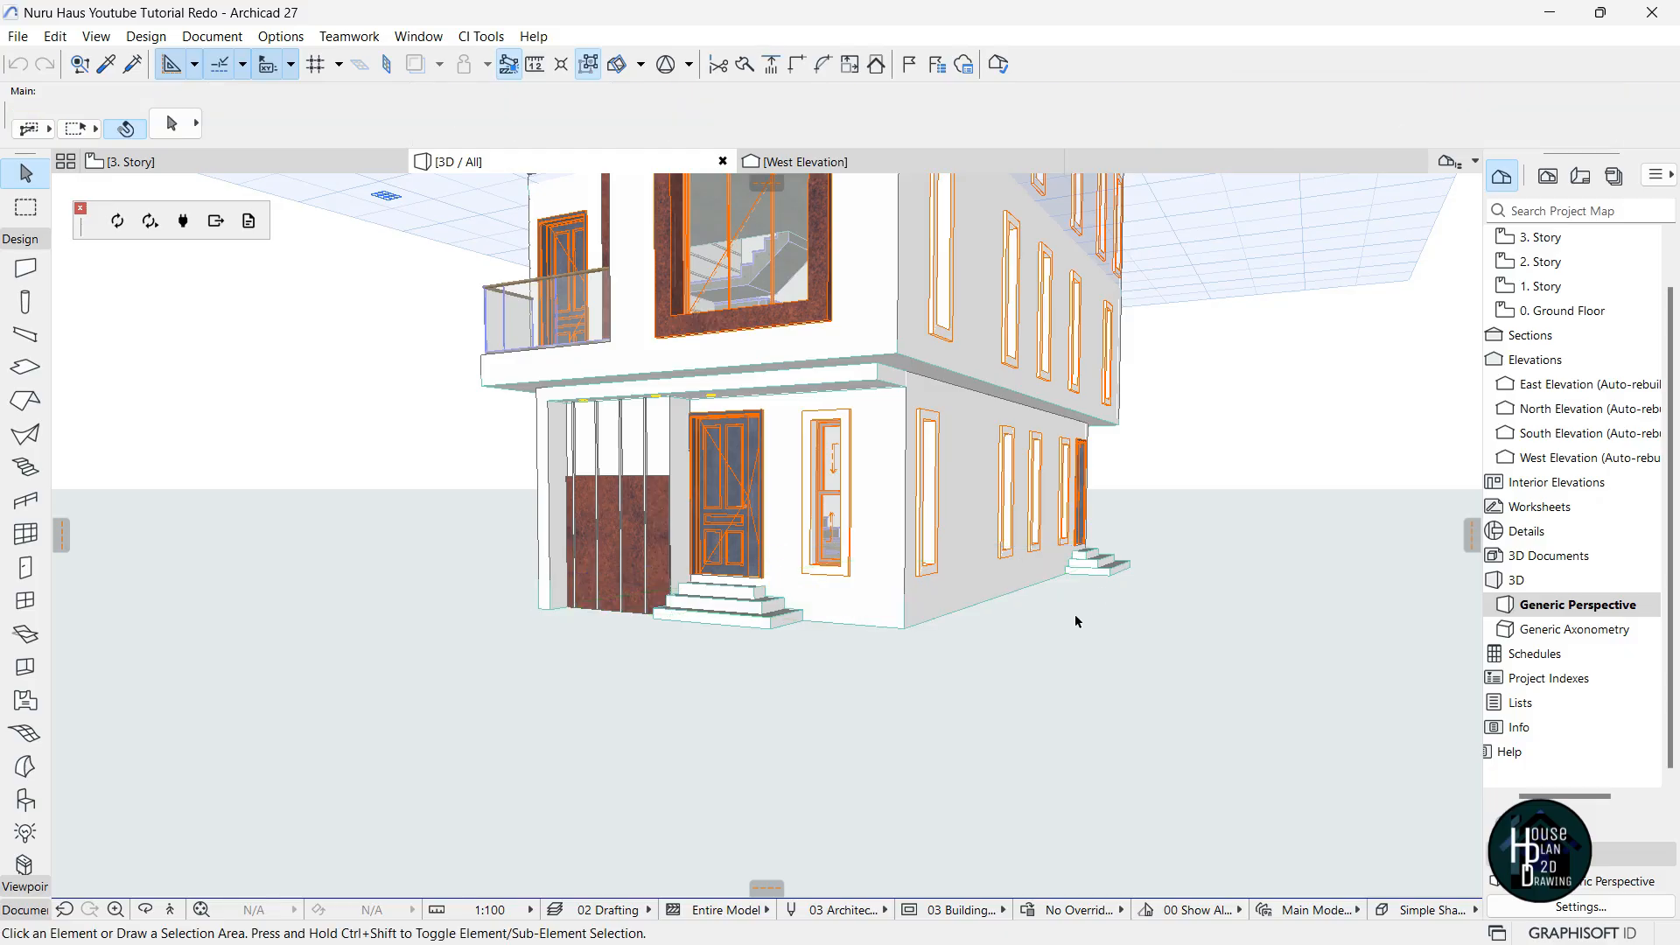
Open the 0. Ground Floor plan and pick up the existing floor slab's settings as the Slab tool defaults.
double_click(1586, 311)
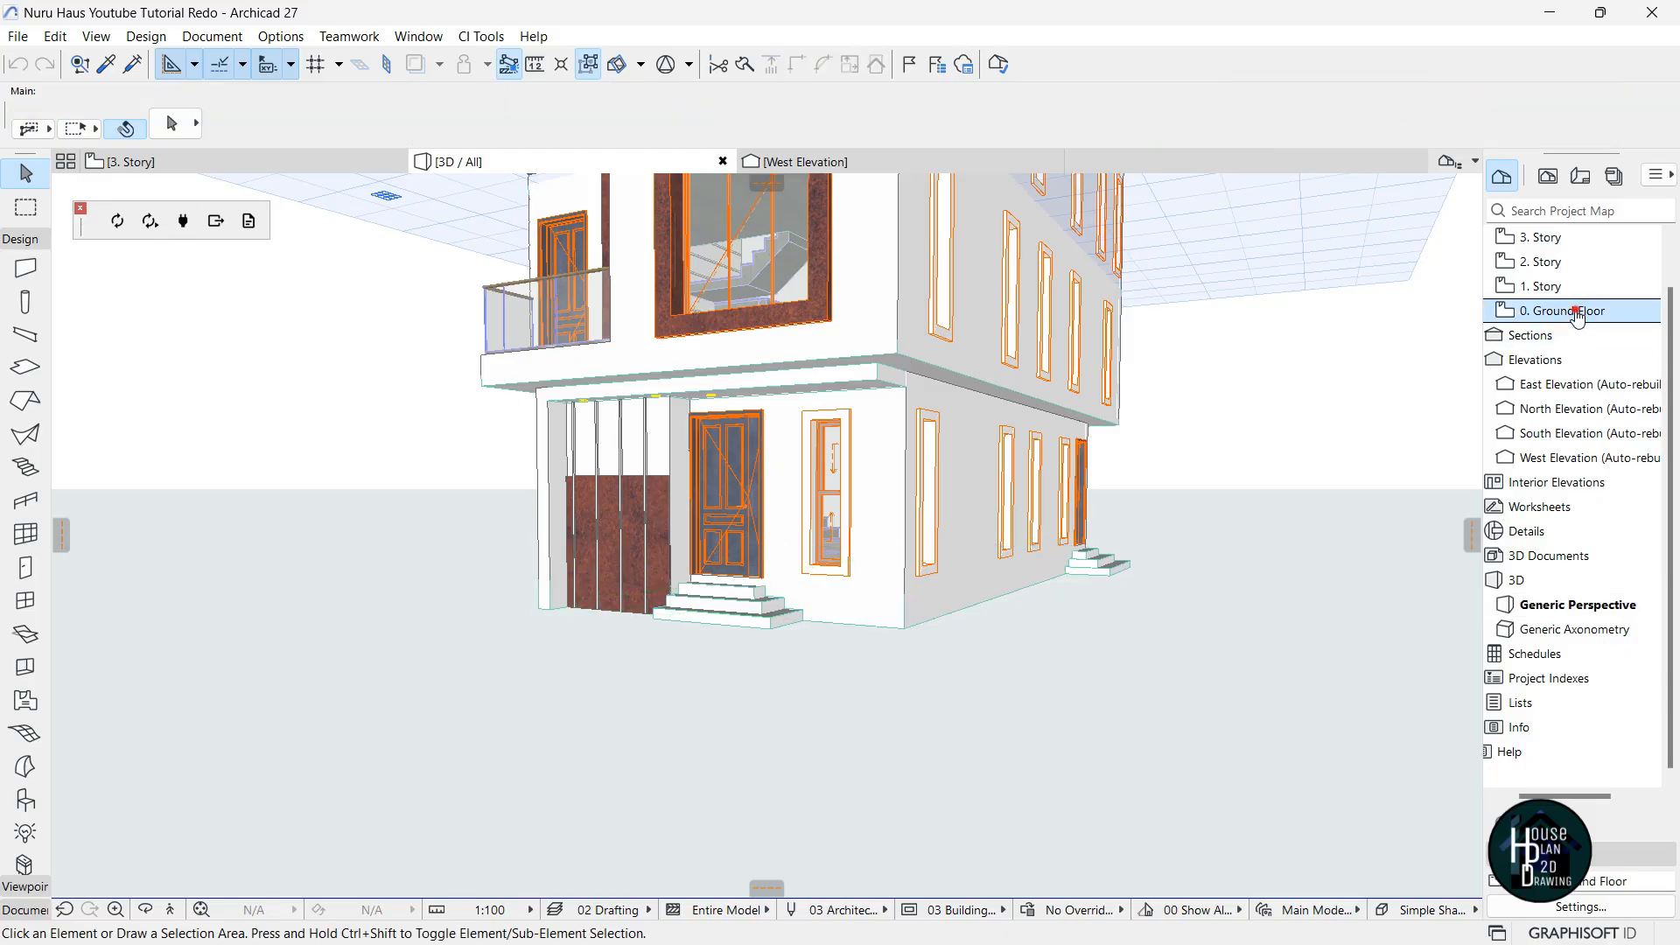
scroll(807, 489, "down", 4)
scroll(805, 499, "up", 4)
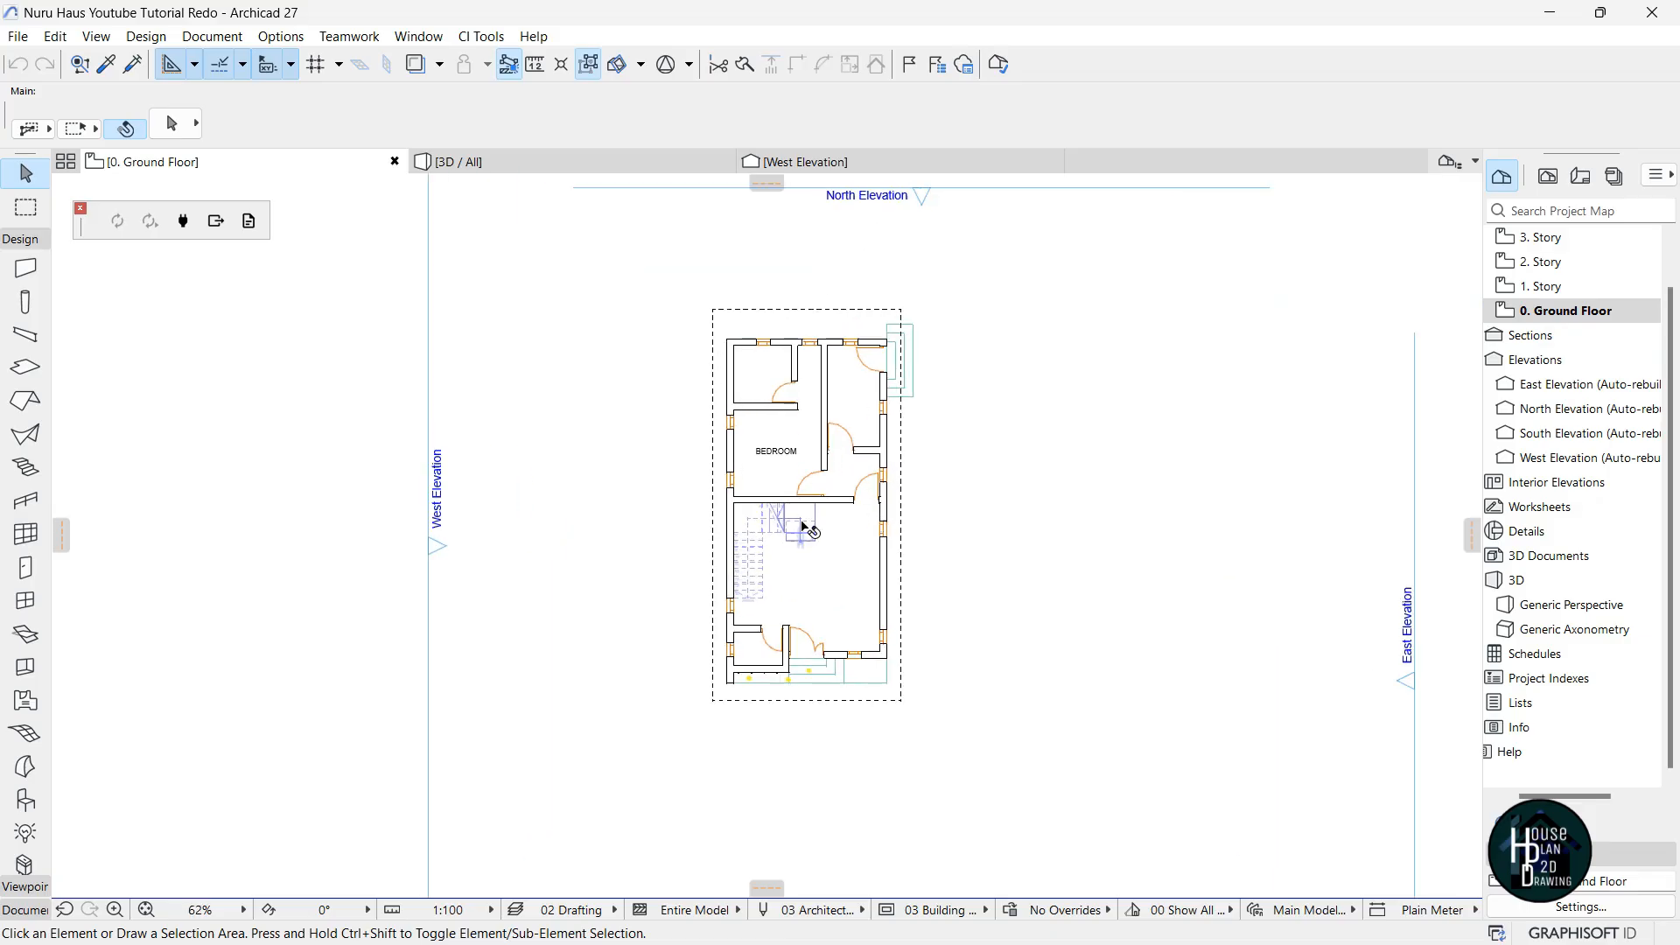
middle_click_drag(821, 607, 810, 630)
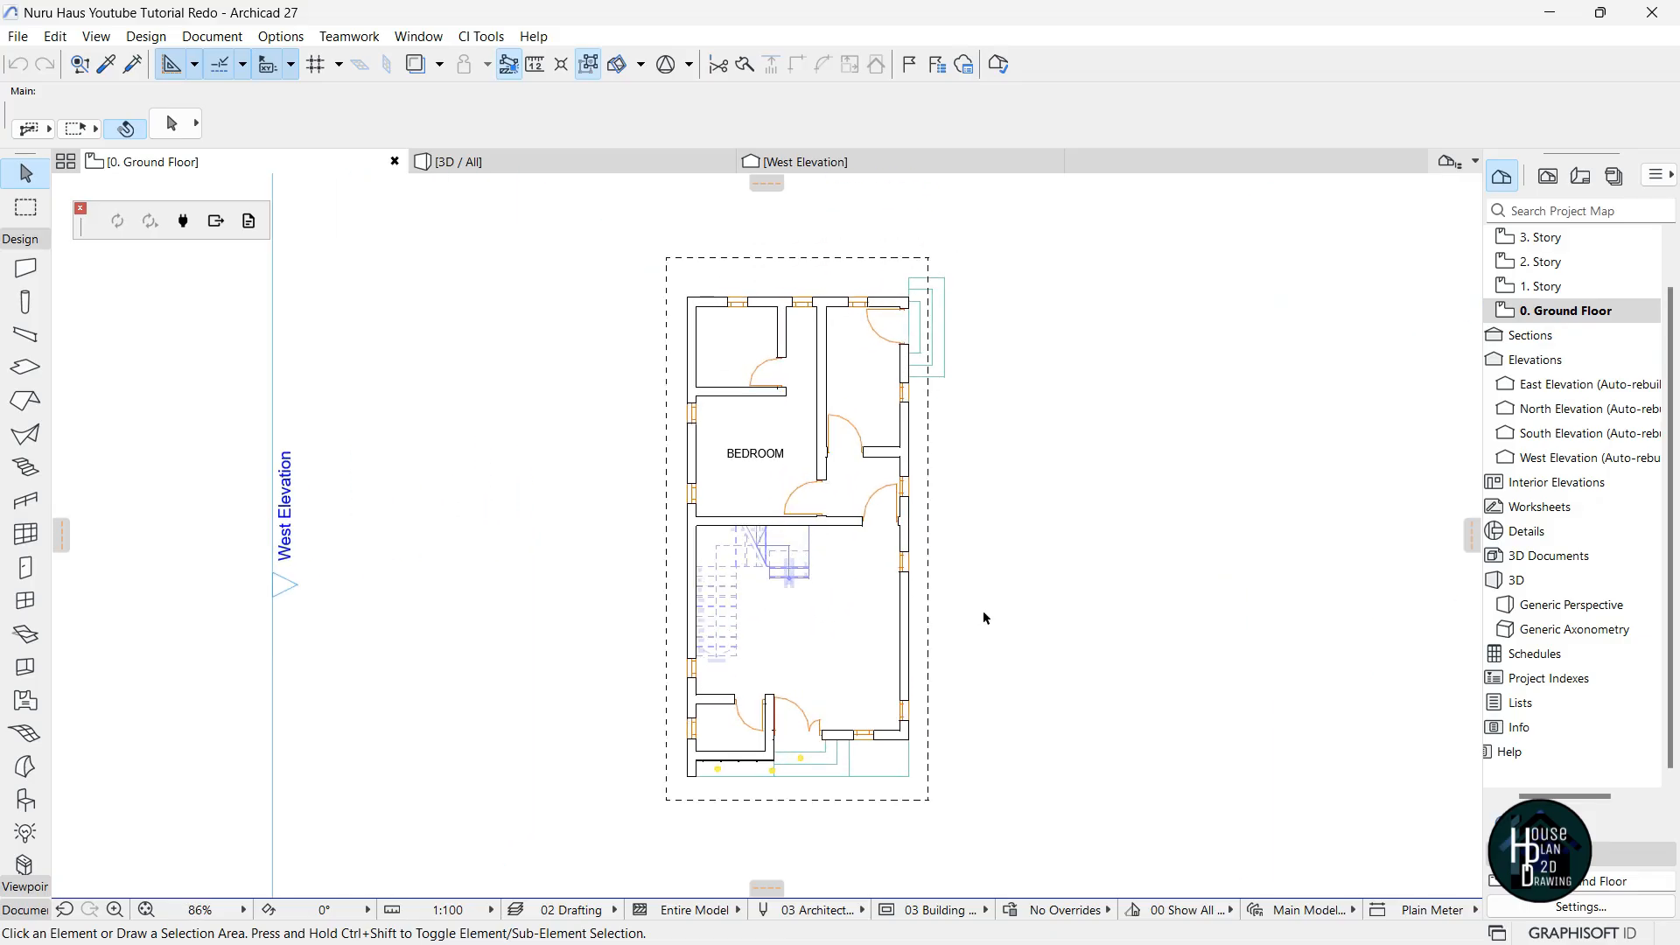
left_click(851, 609, "alt")
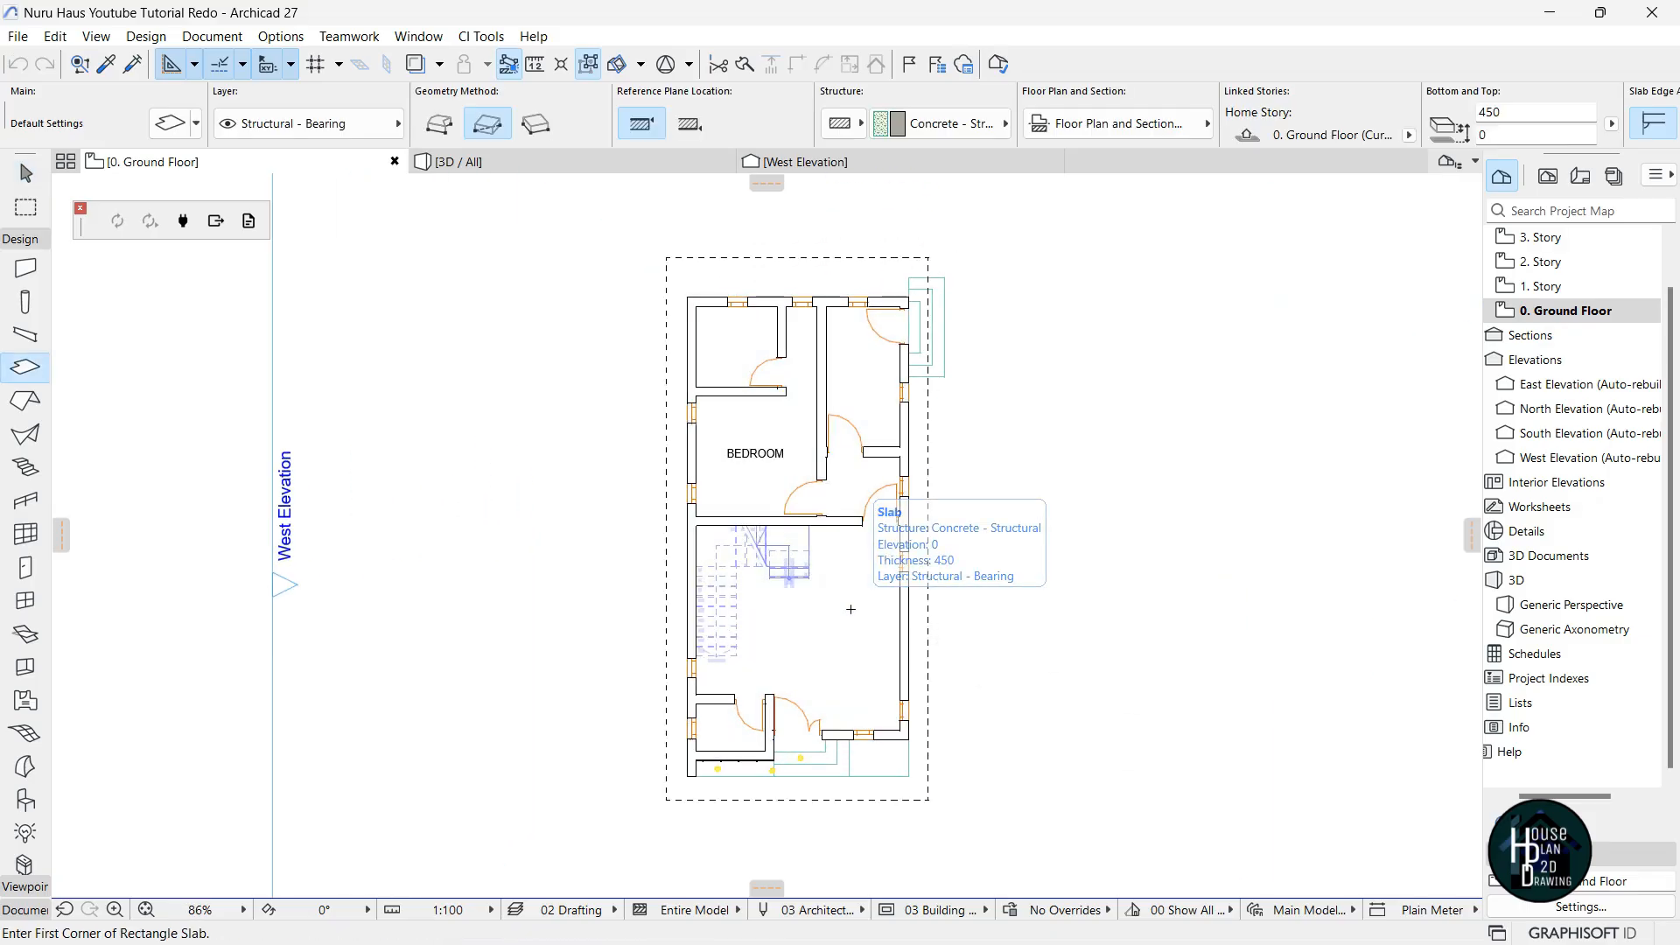
left_click(519, 166)
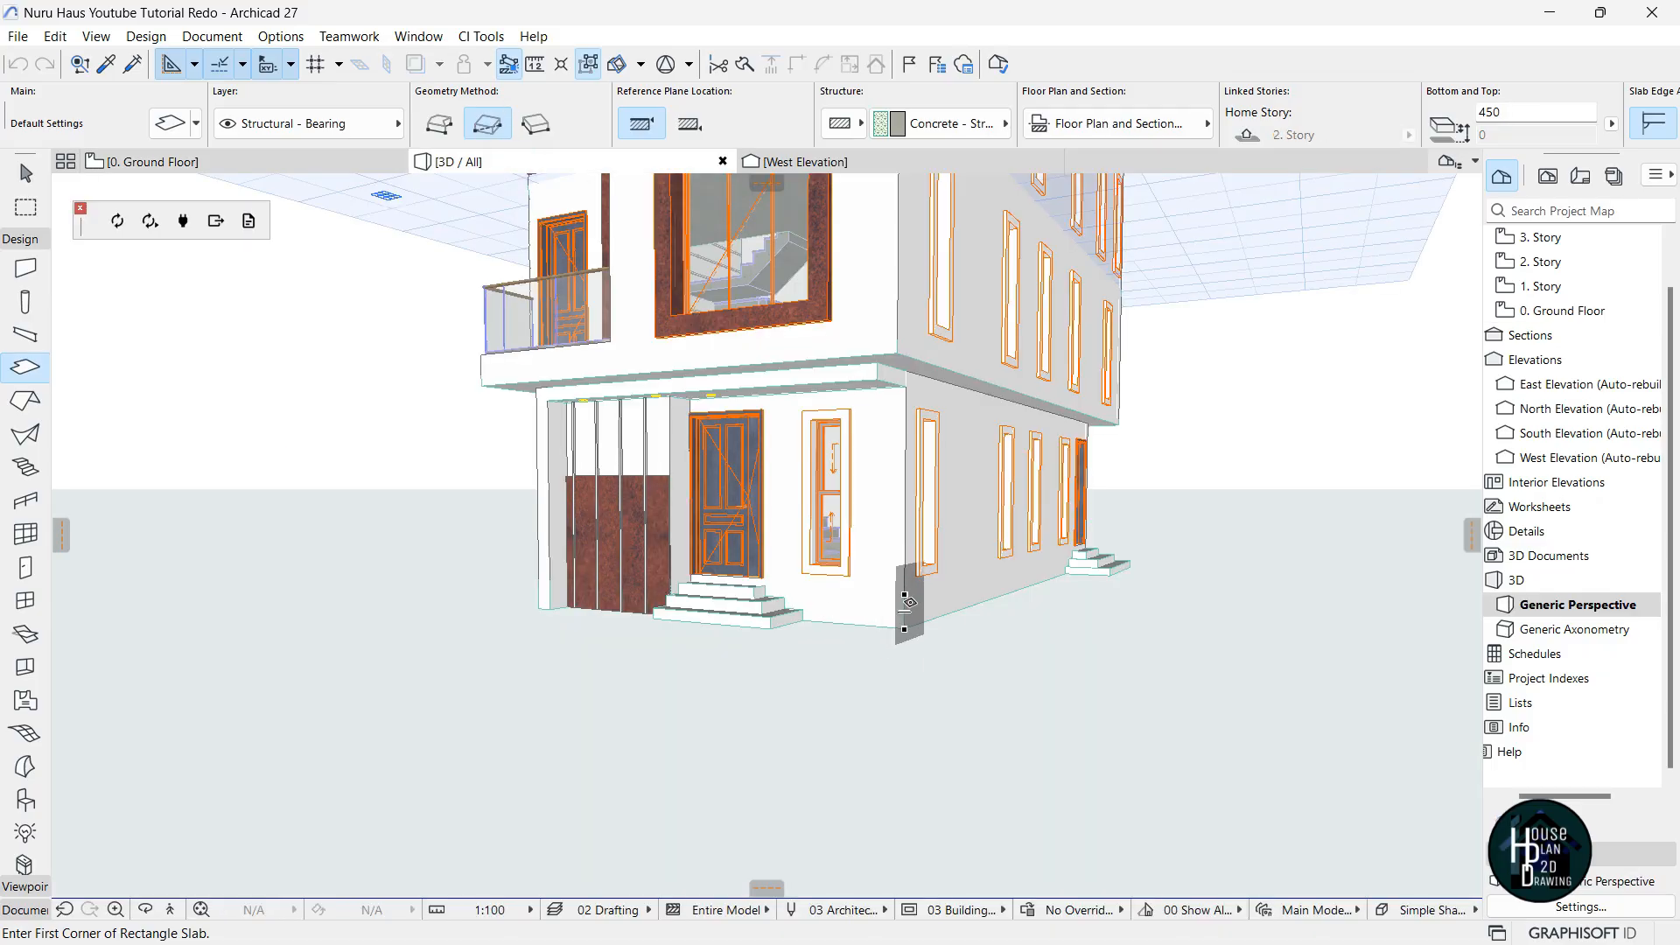
left_click(153, 162)
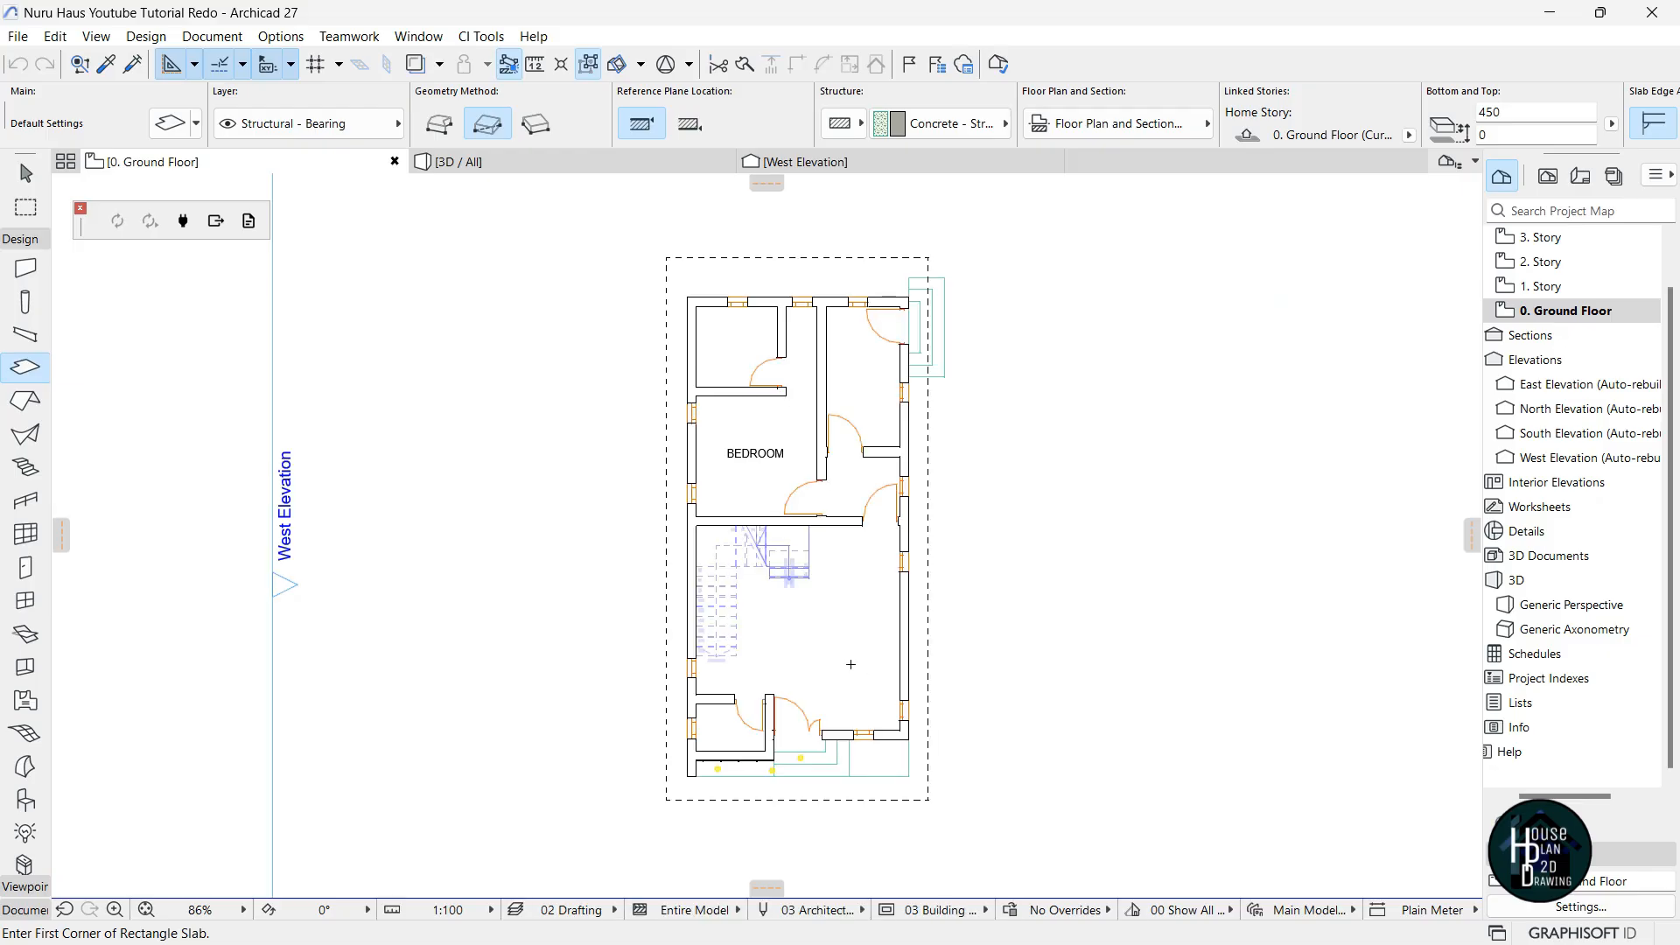
Draw a rectangular site slab around the building on the ground floor with wide margins on all sides, and view it in 3D.
scroll(803, 559, "down", 2)
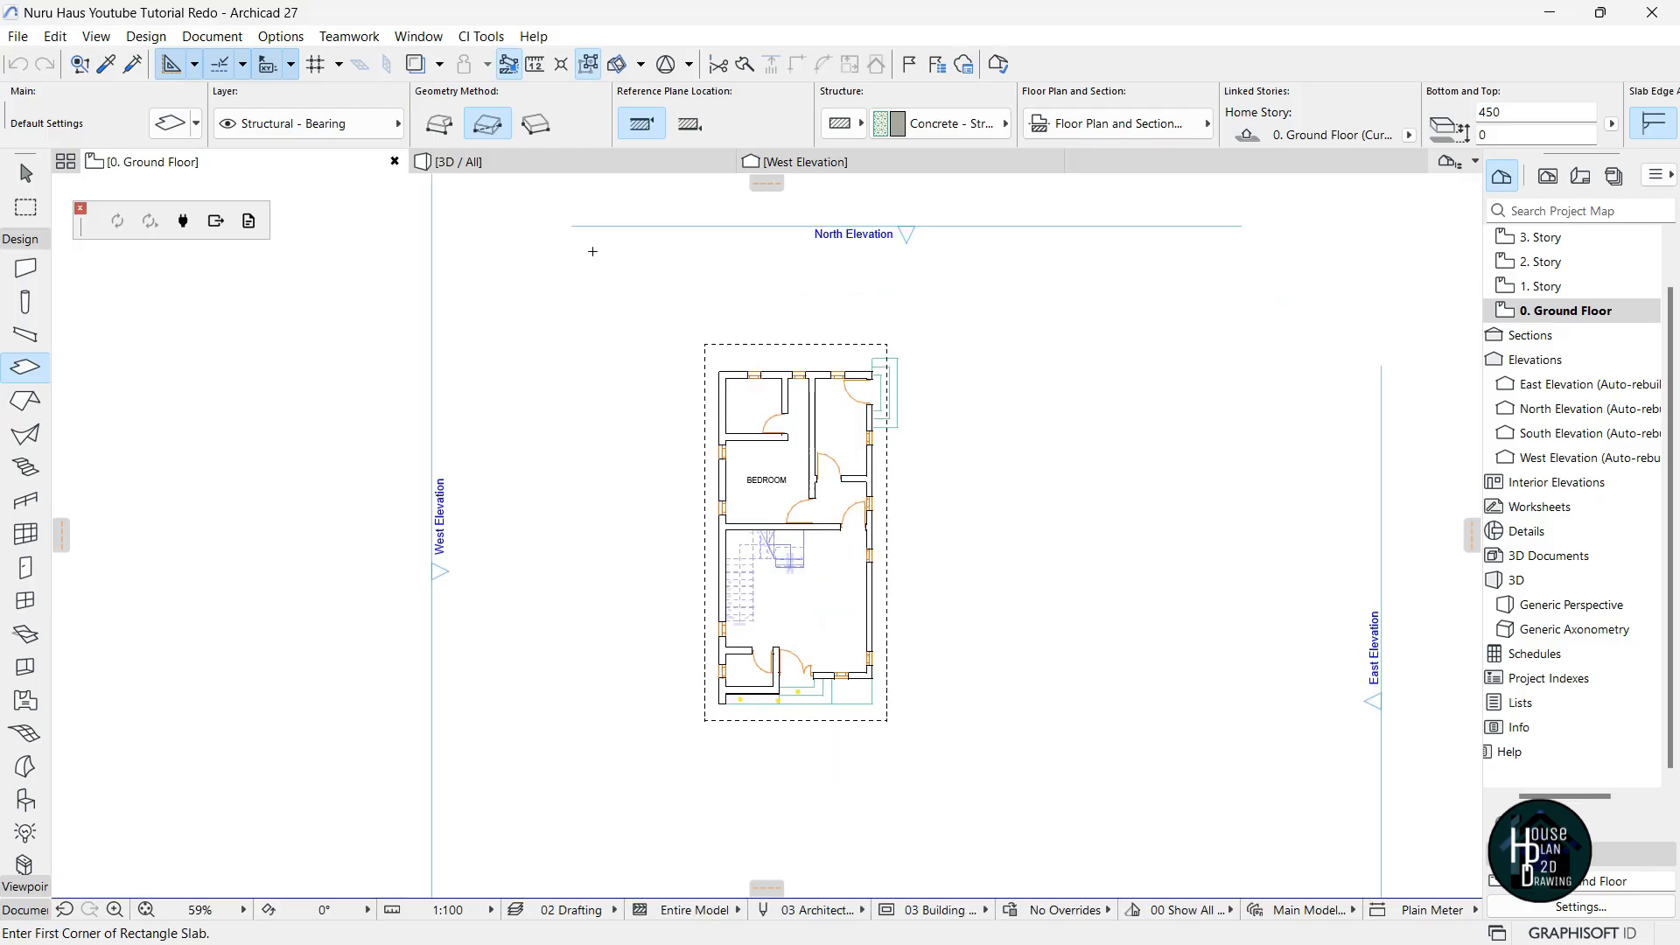
scroll(770, 411, "down", 2)
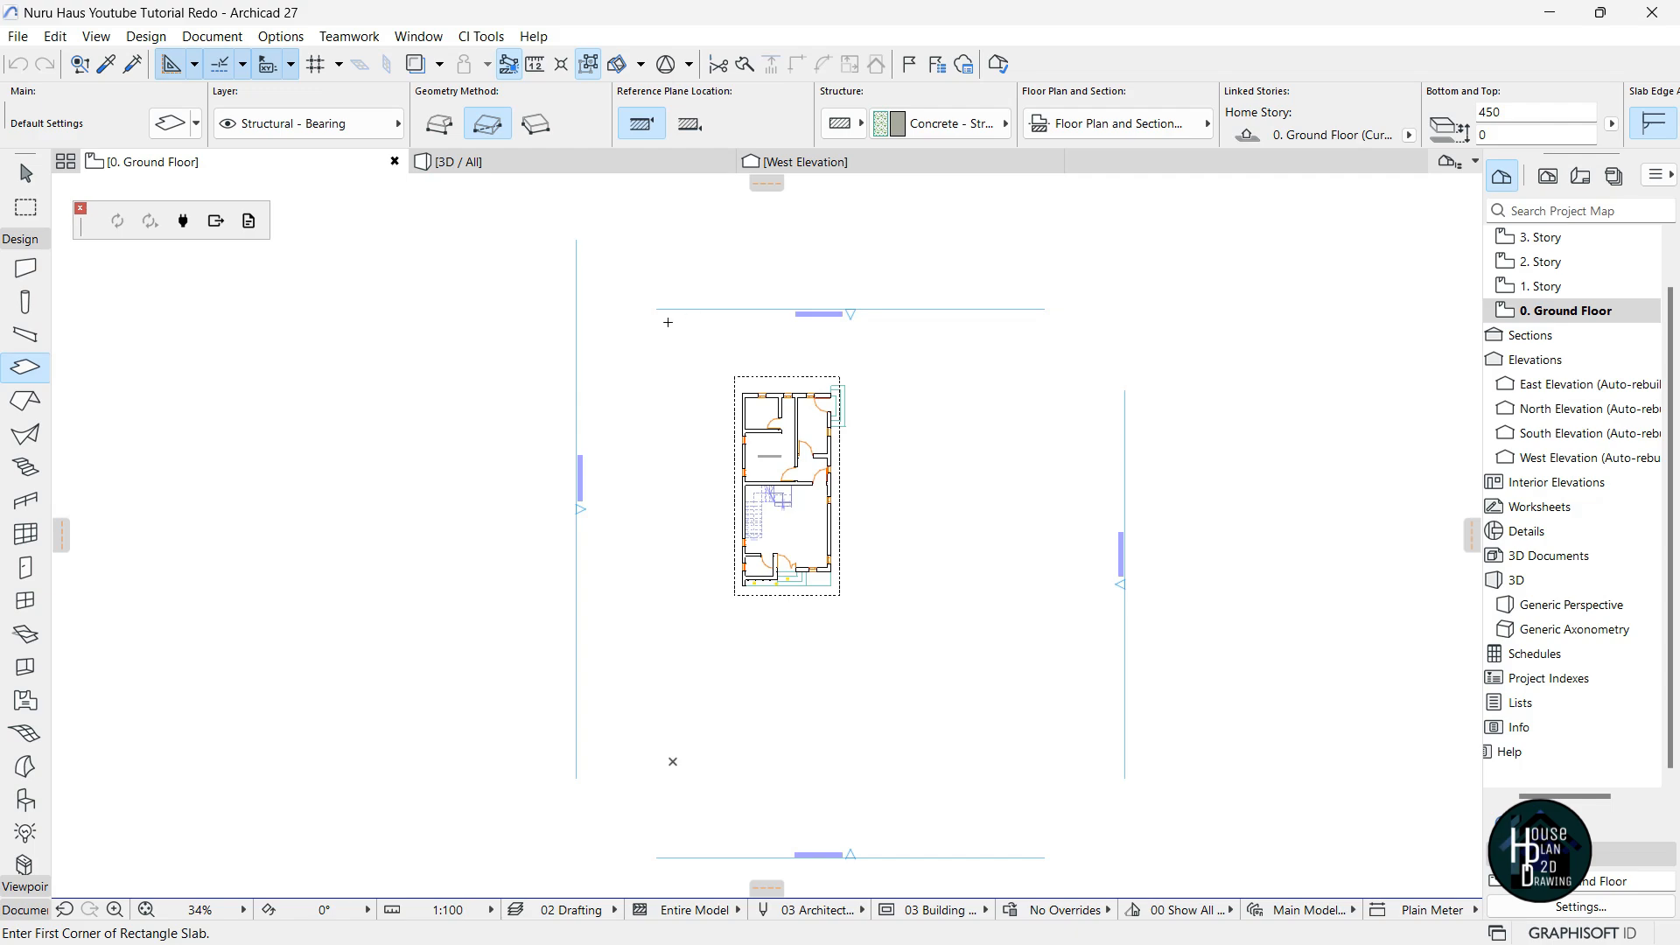
left_click(645, 283)
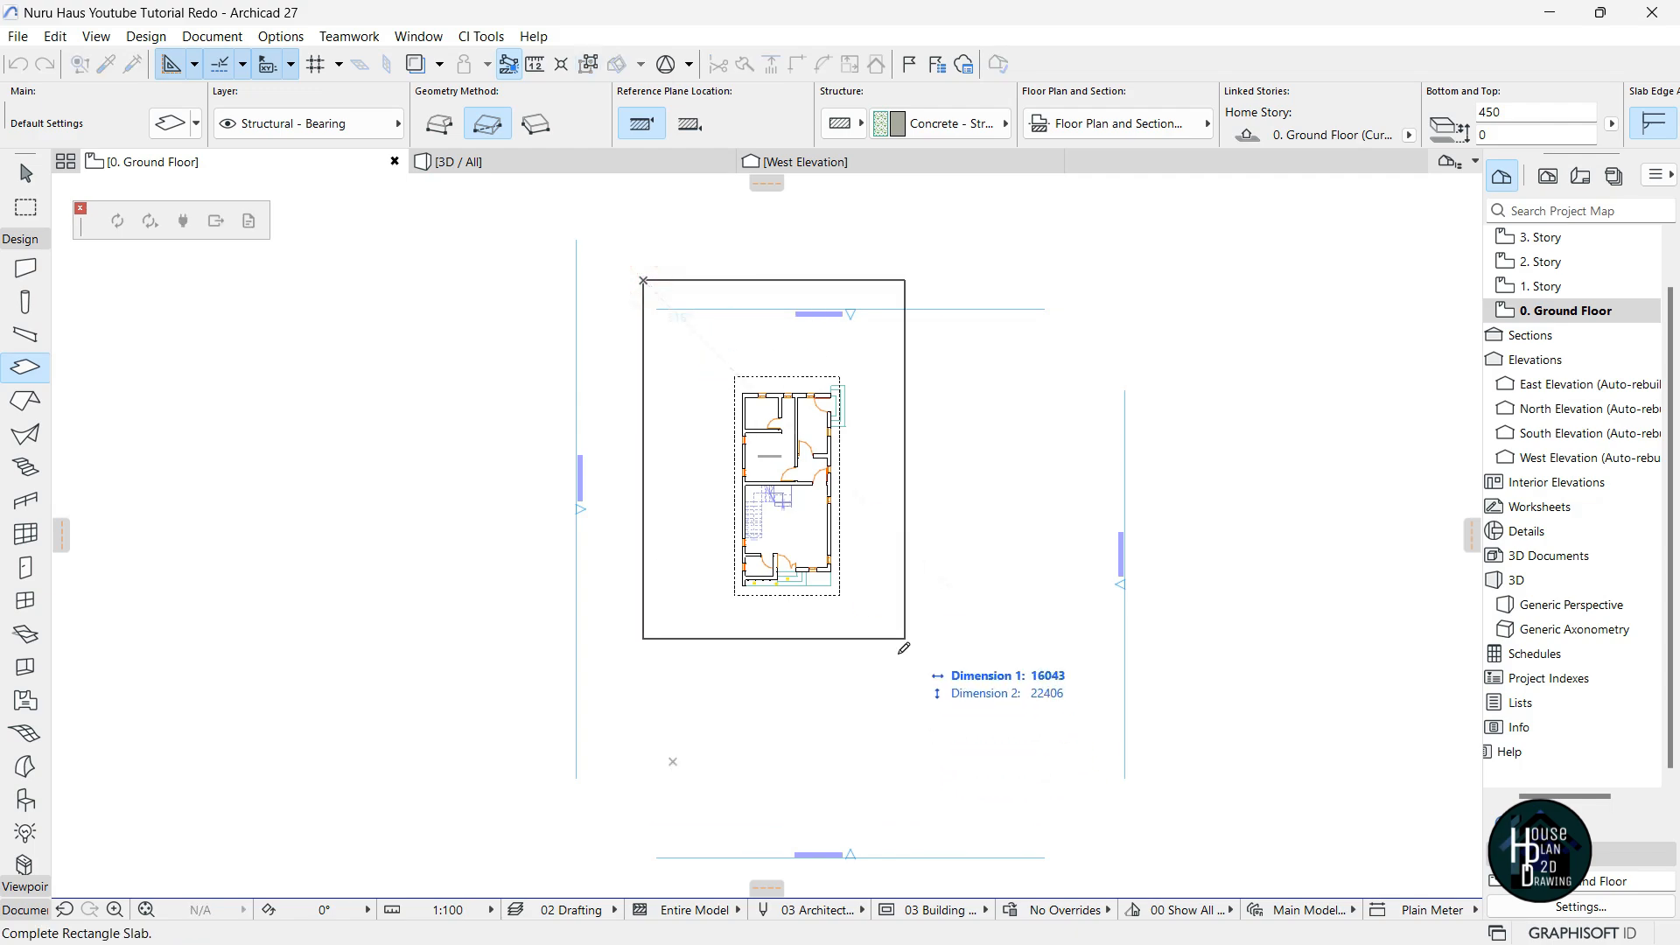
left_click(942, 712)
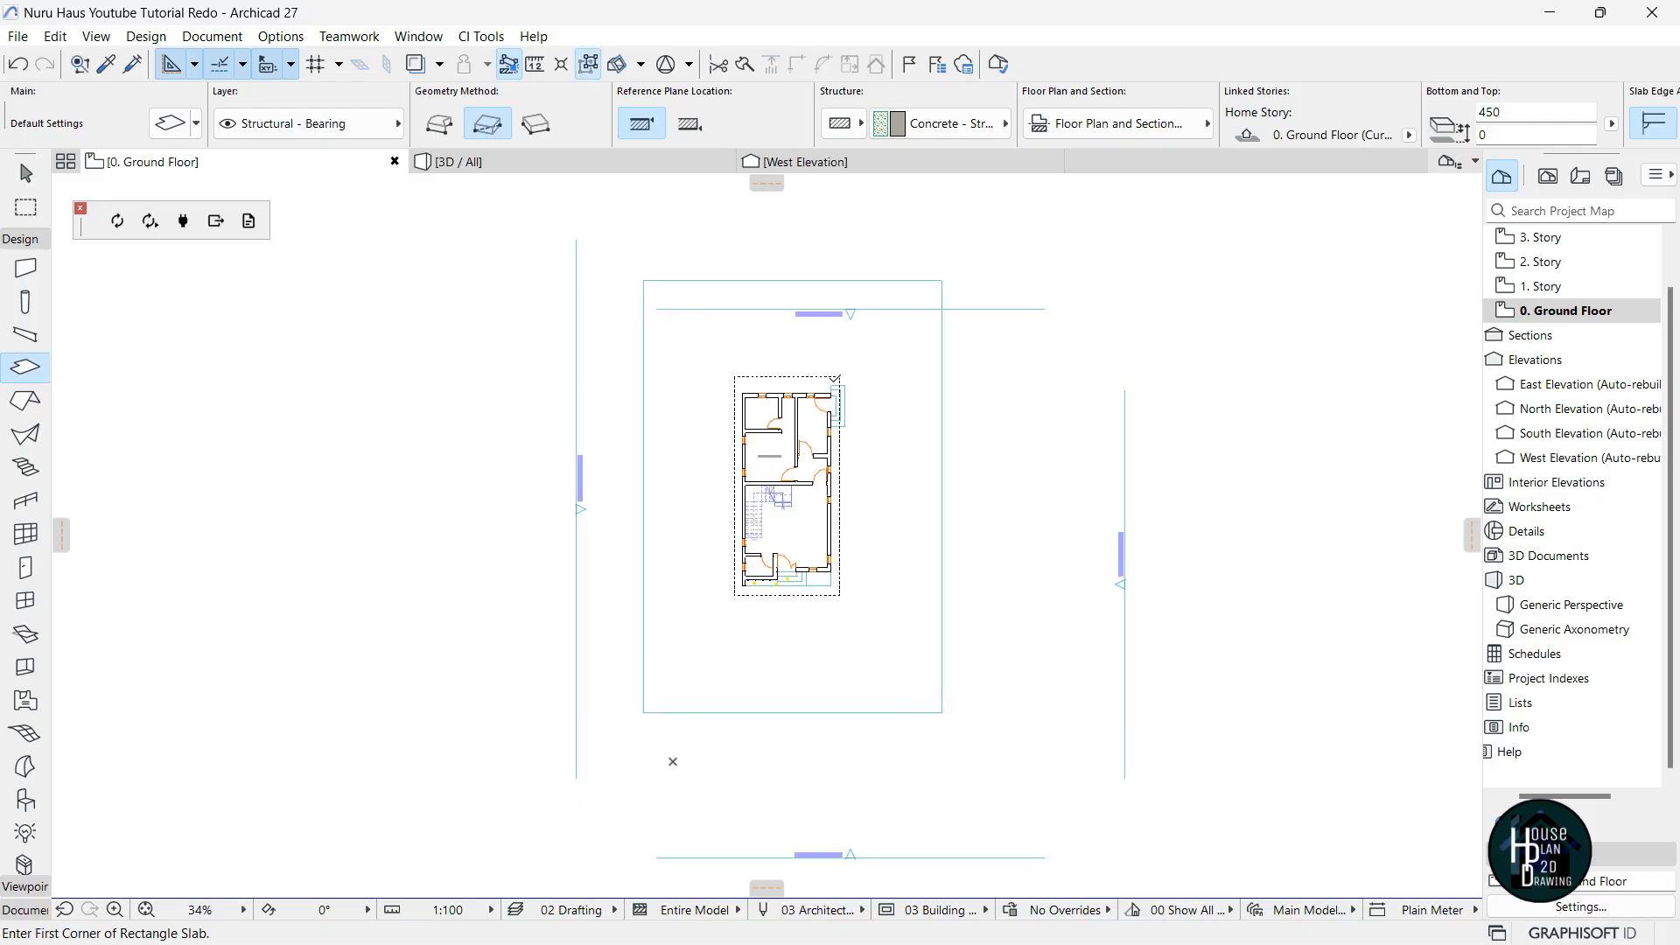
left_click(560, 163)
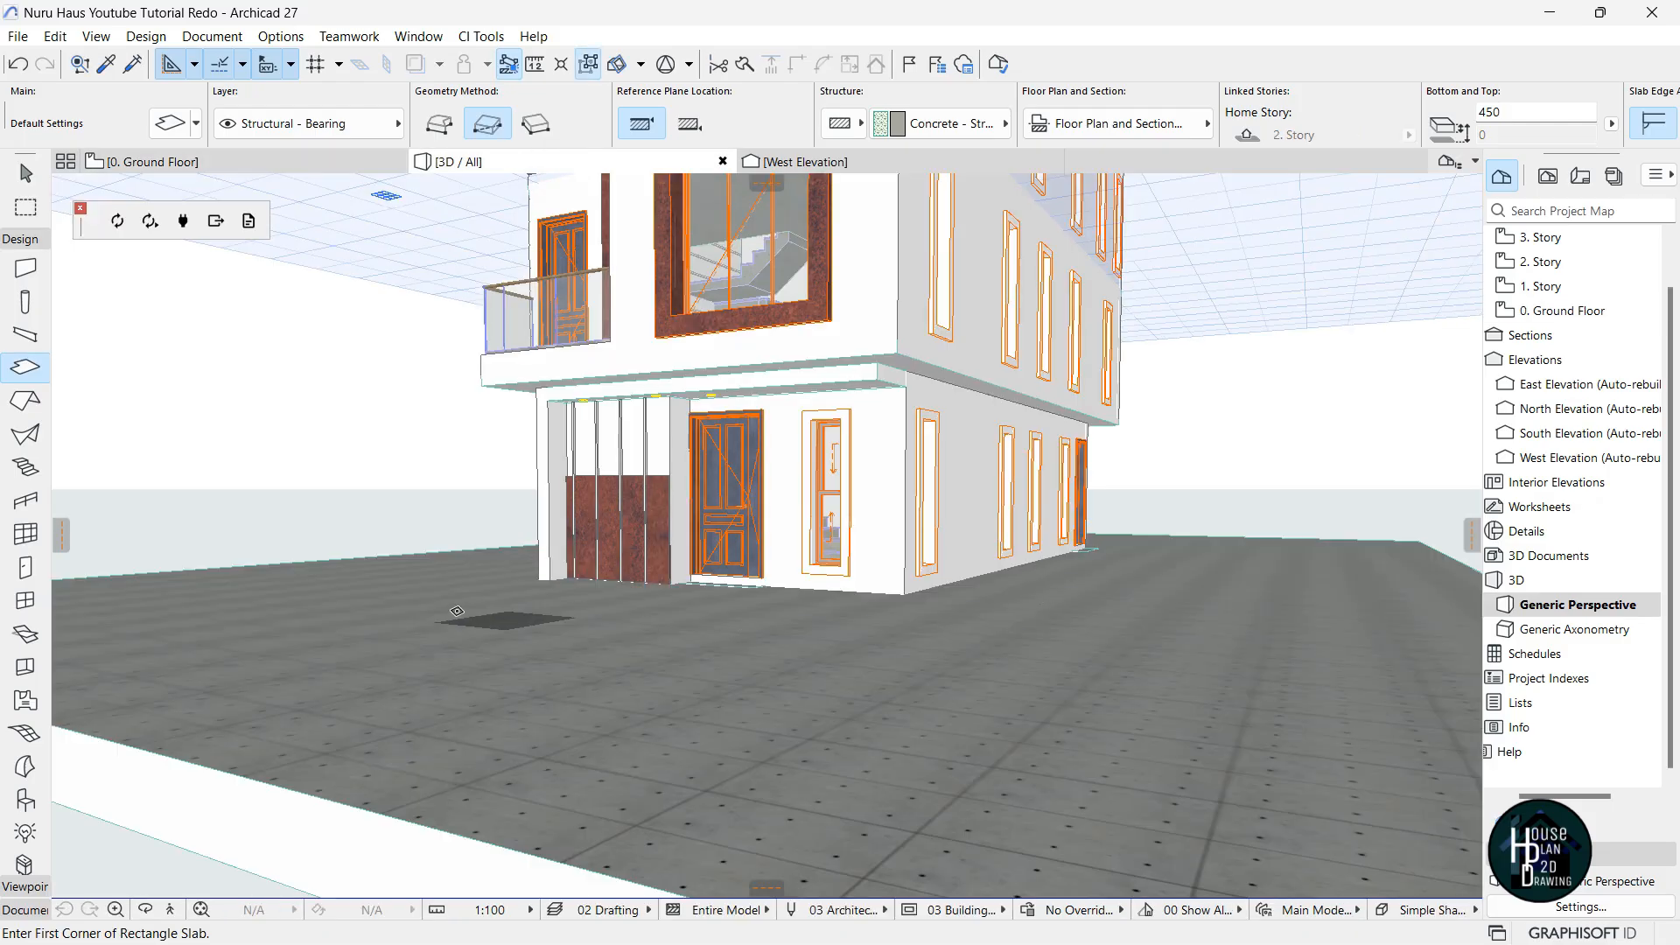
key("Escape")
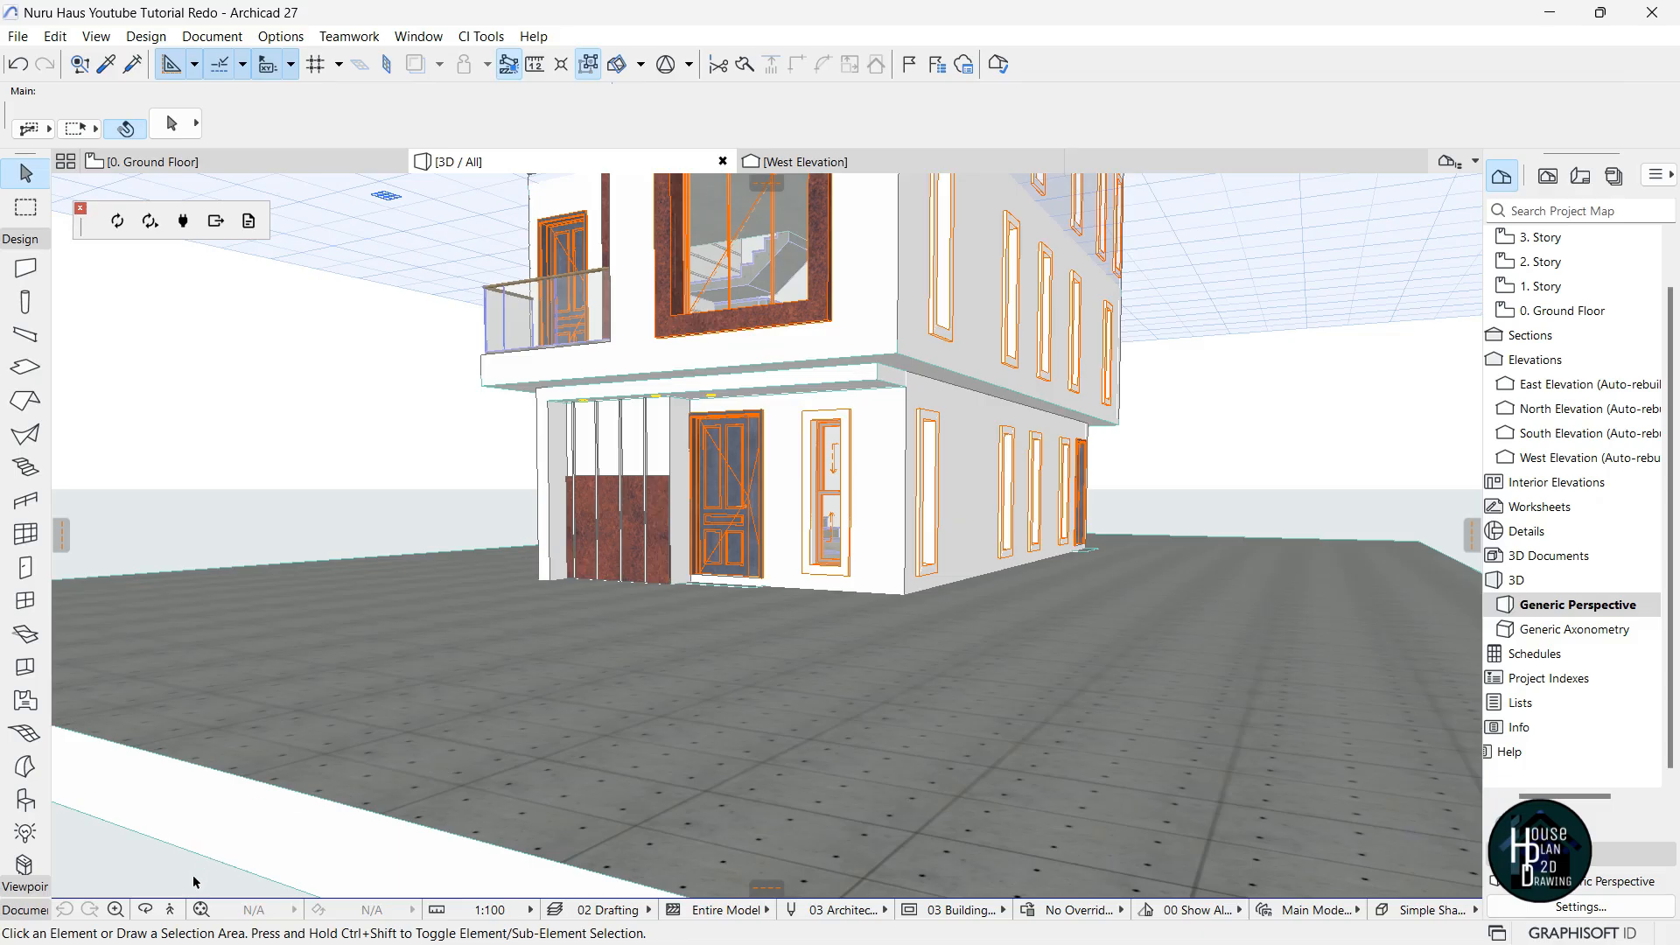
Select the new site slab in 3D and set its thickness to 150.
left_click(171, 910)
key("Down")
key("Up")
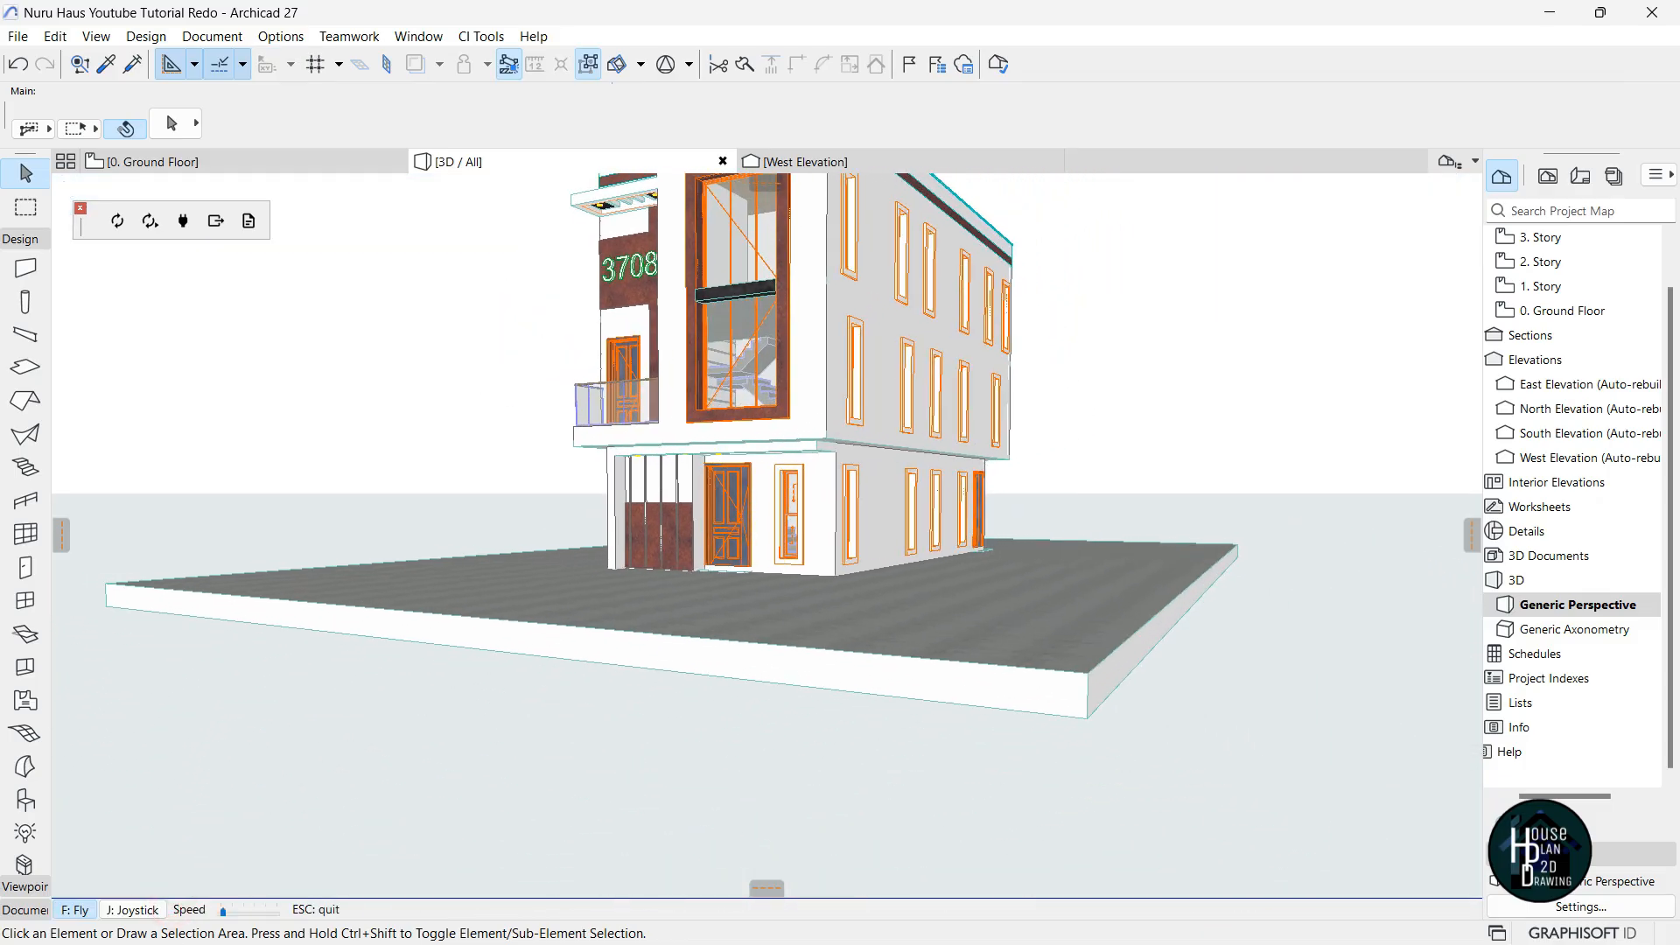
key("Escape")
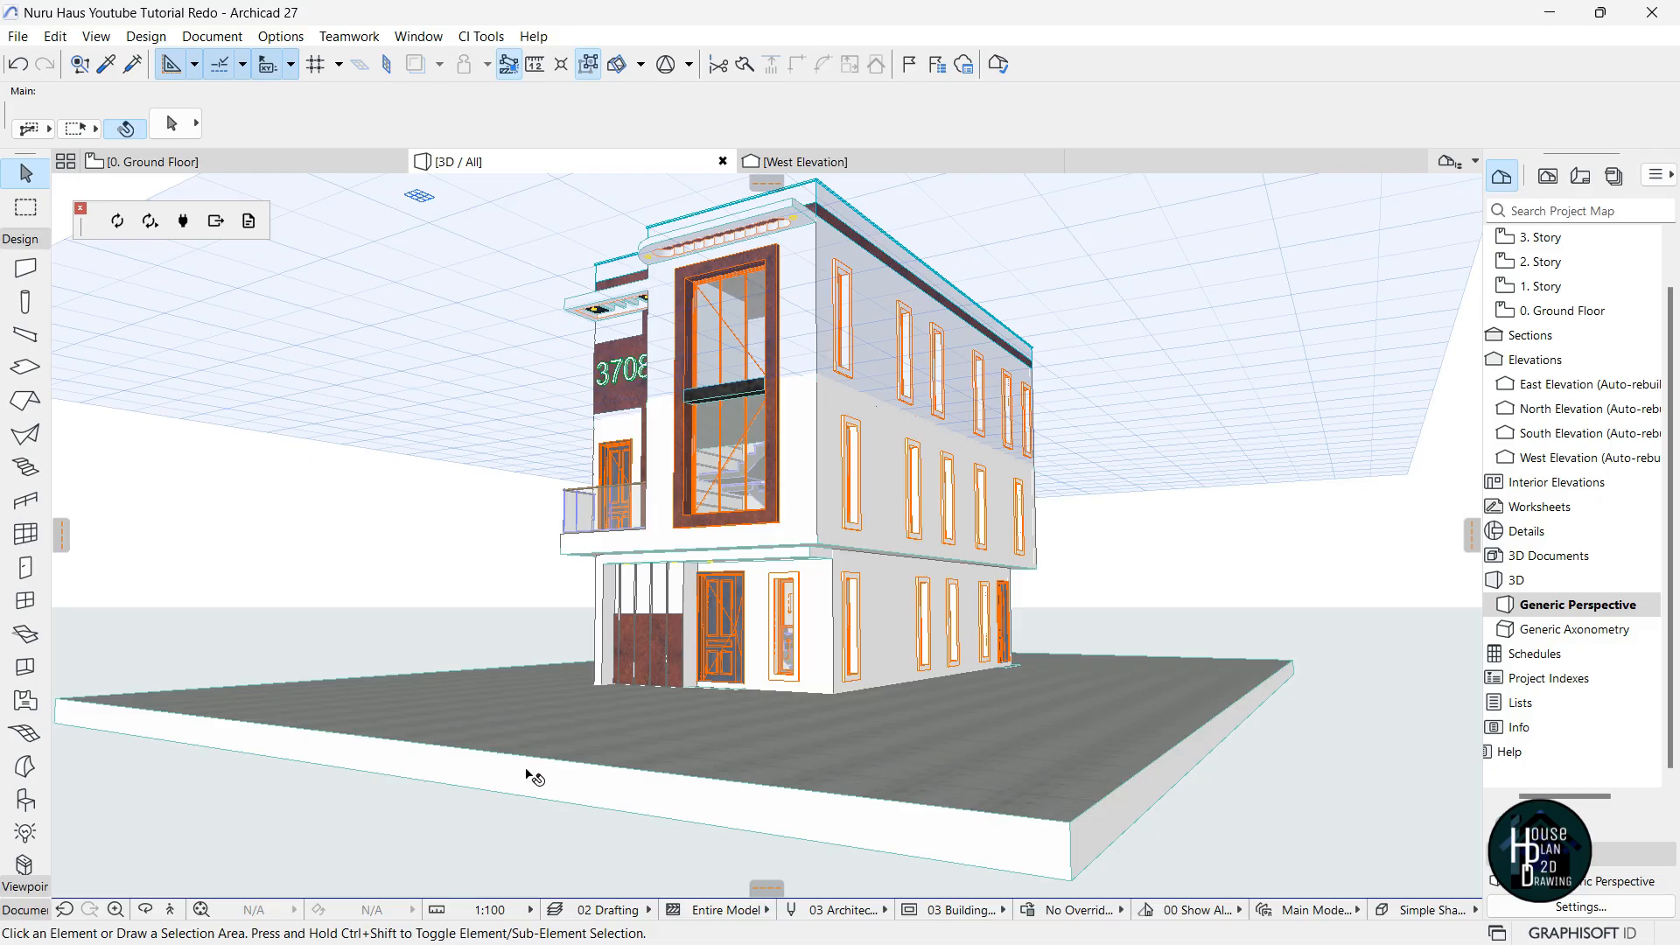
left_click(531, 777)
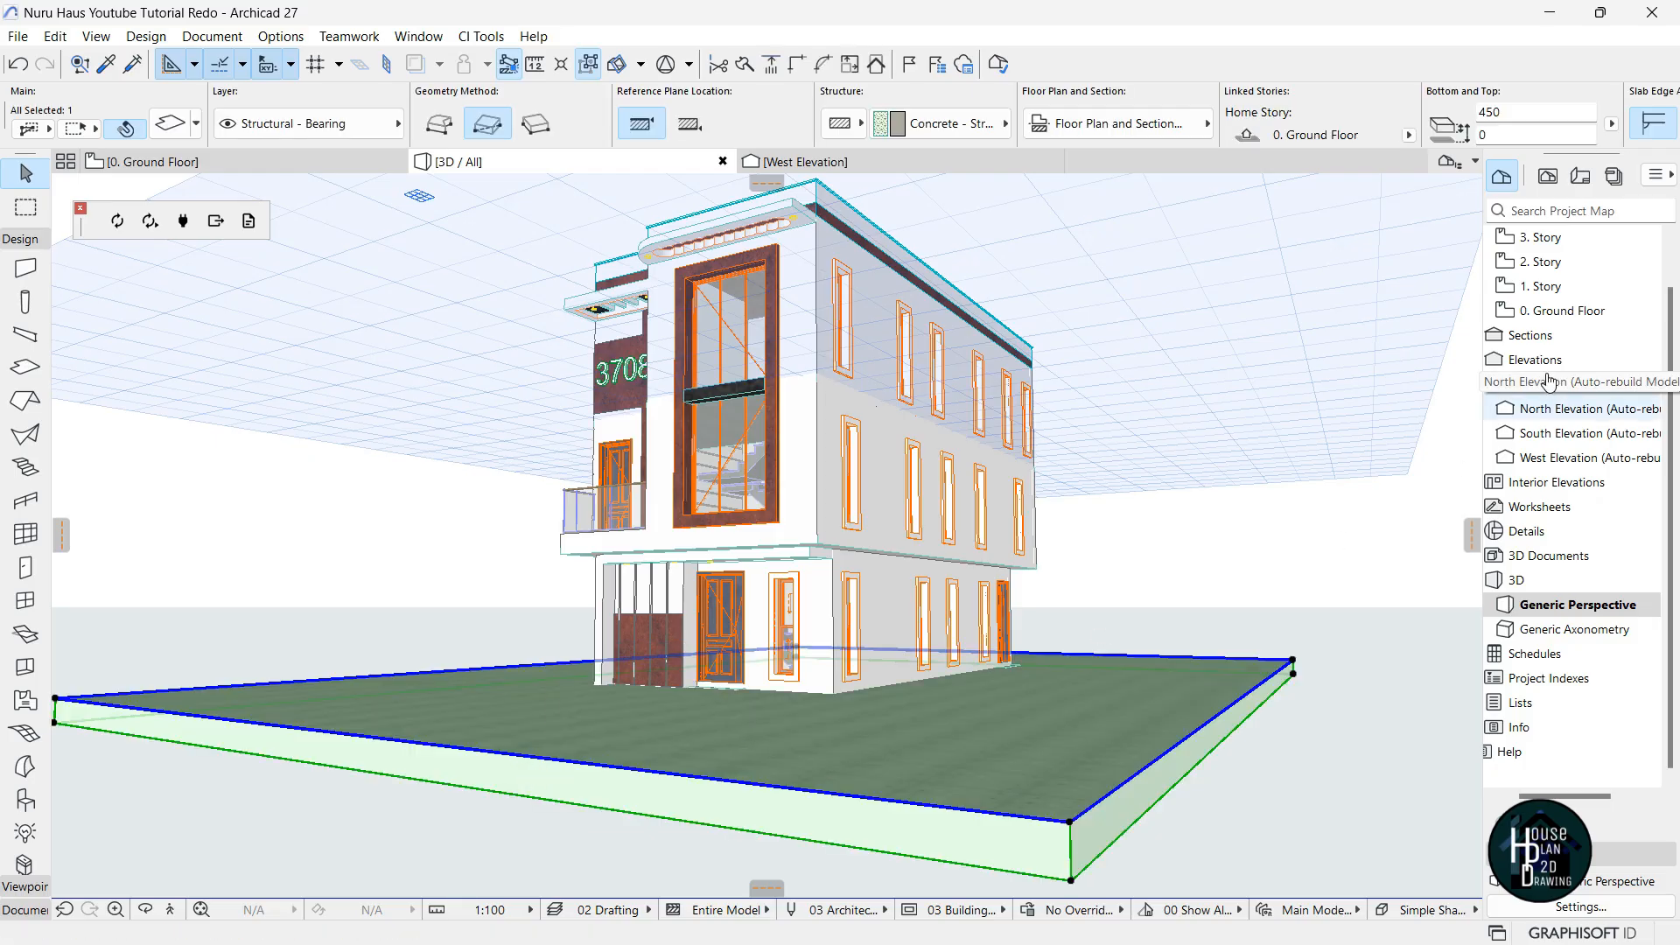
left_click(1489, 114)
key("BackSpace")
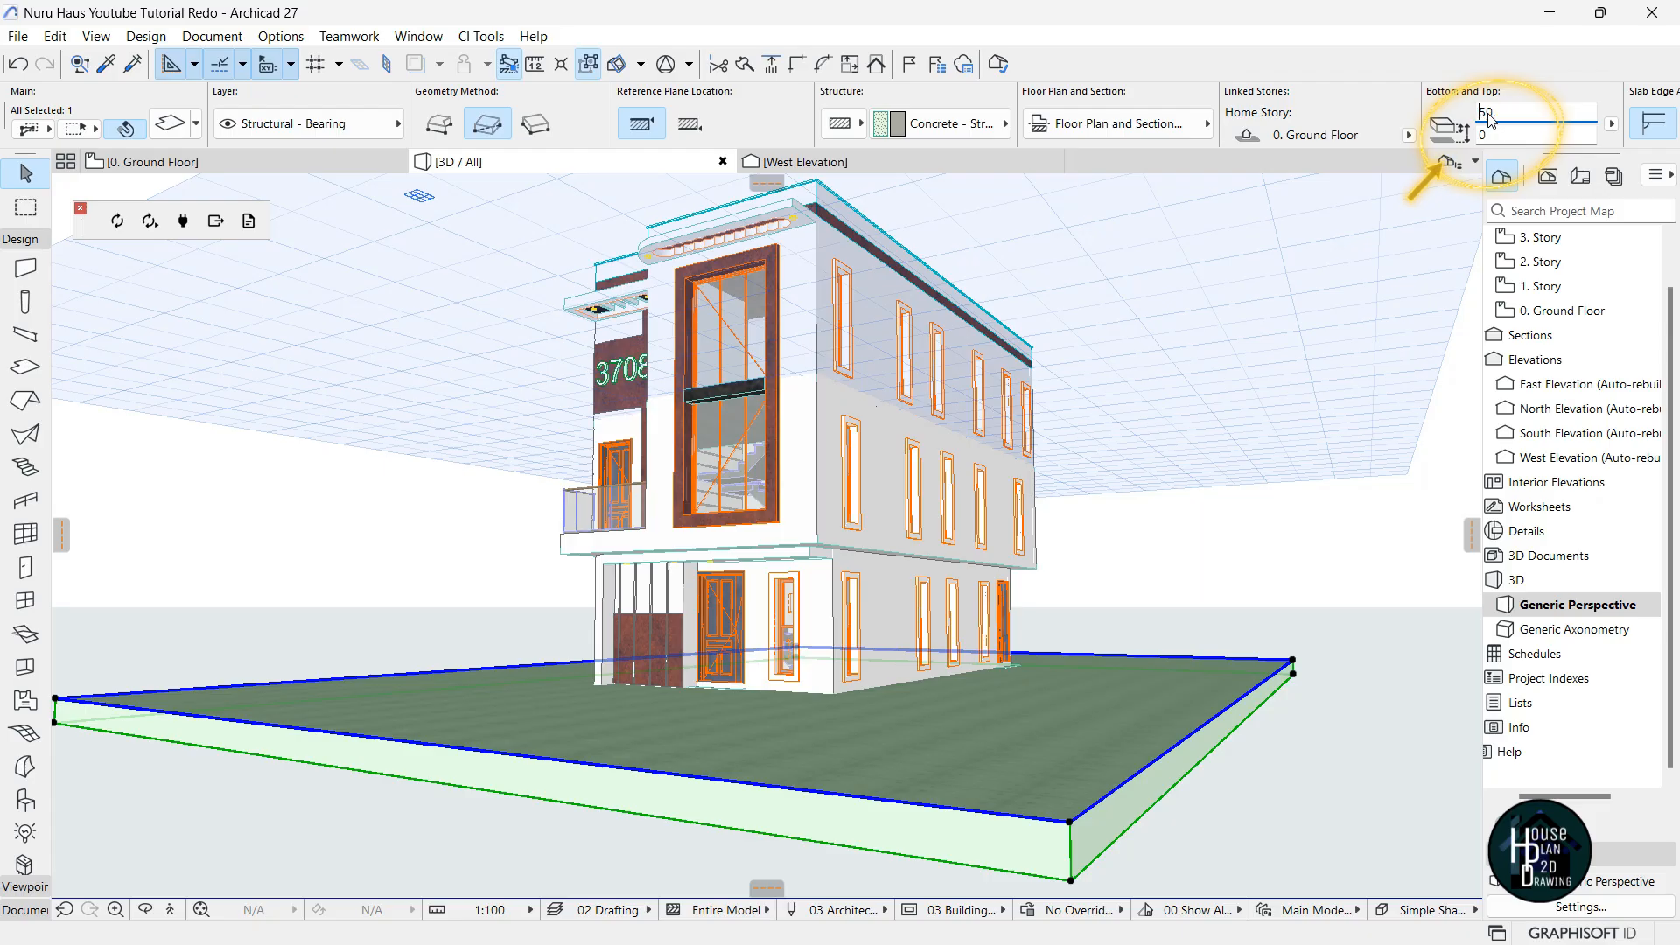
type("1")
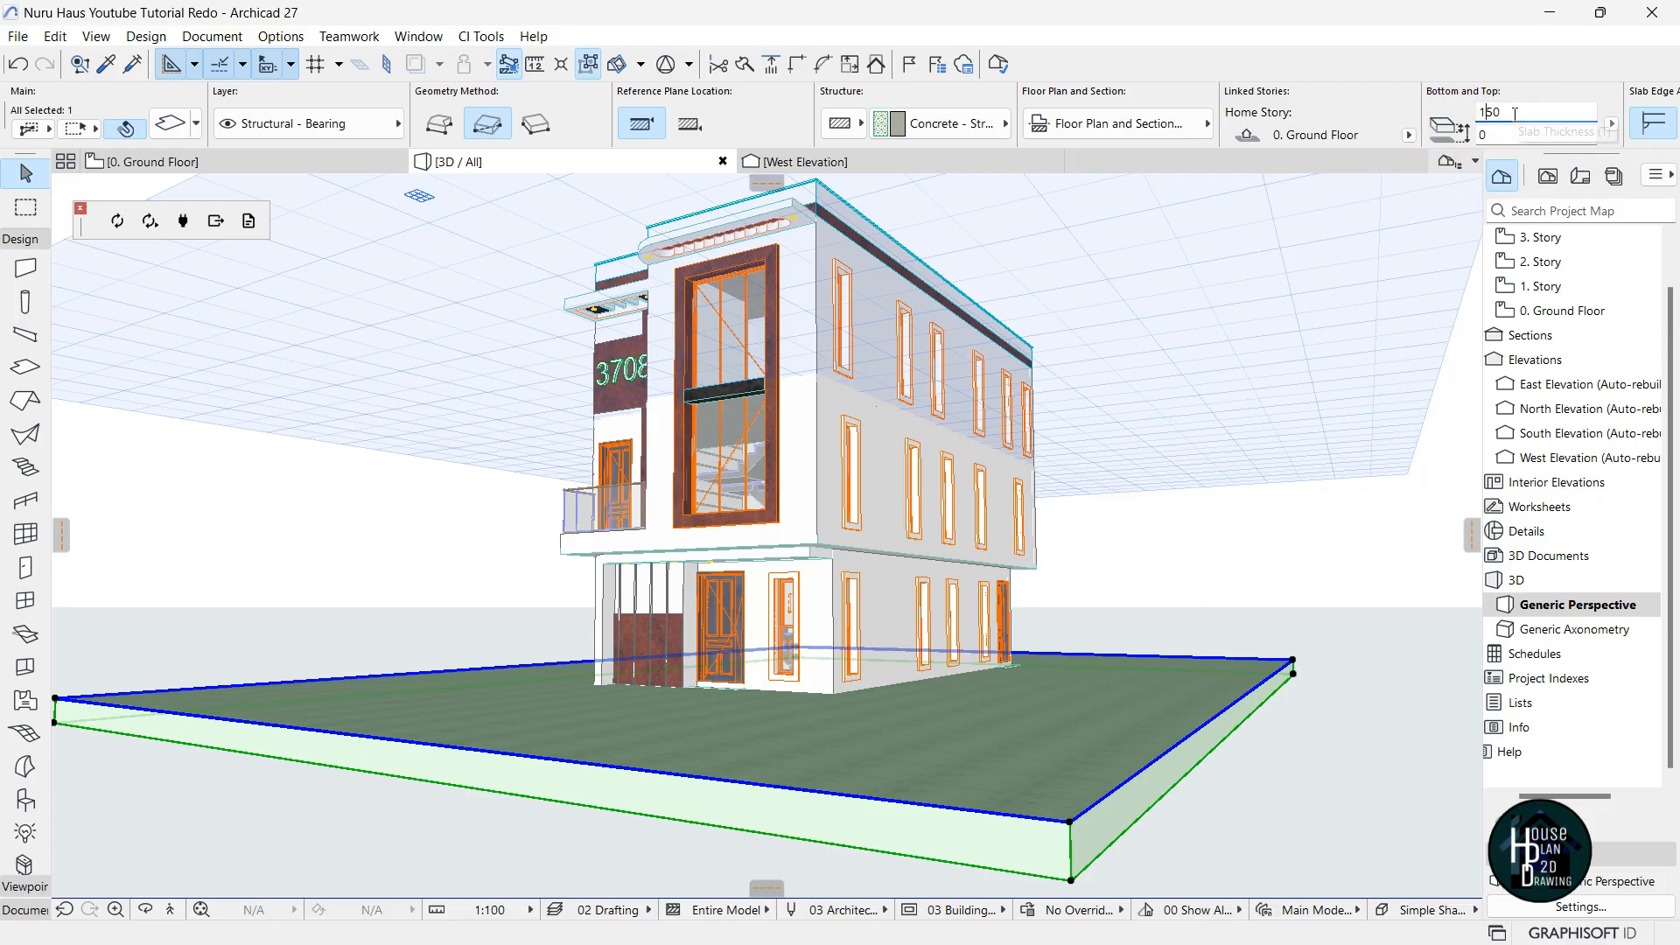
key("Return")
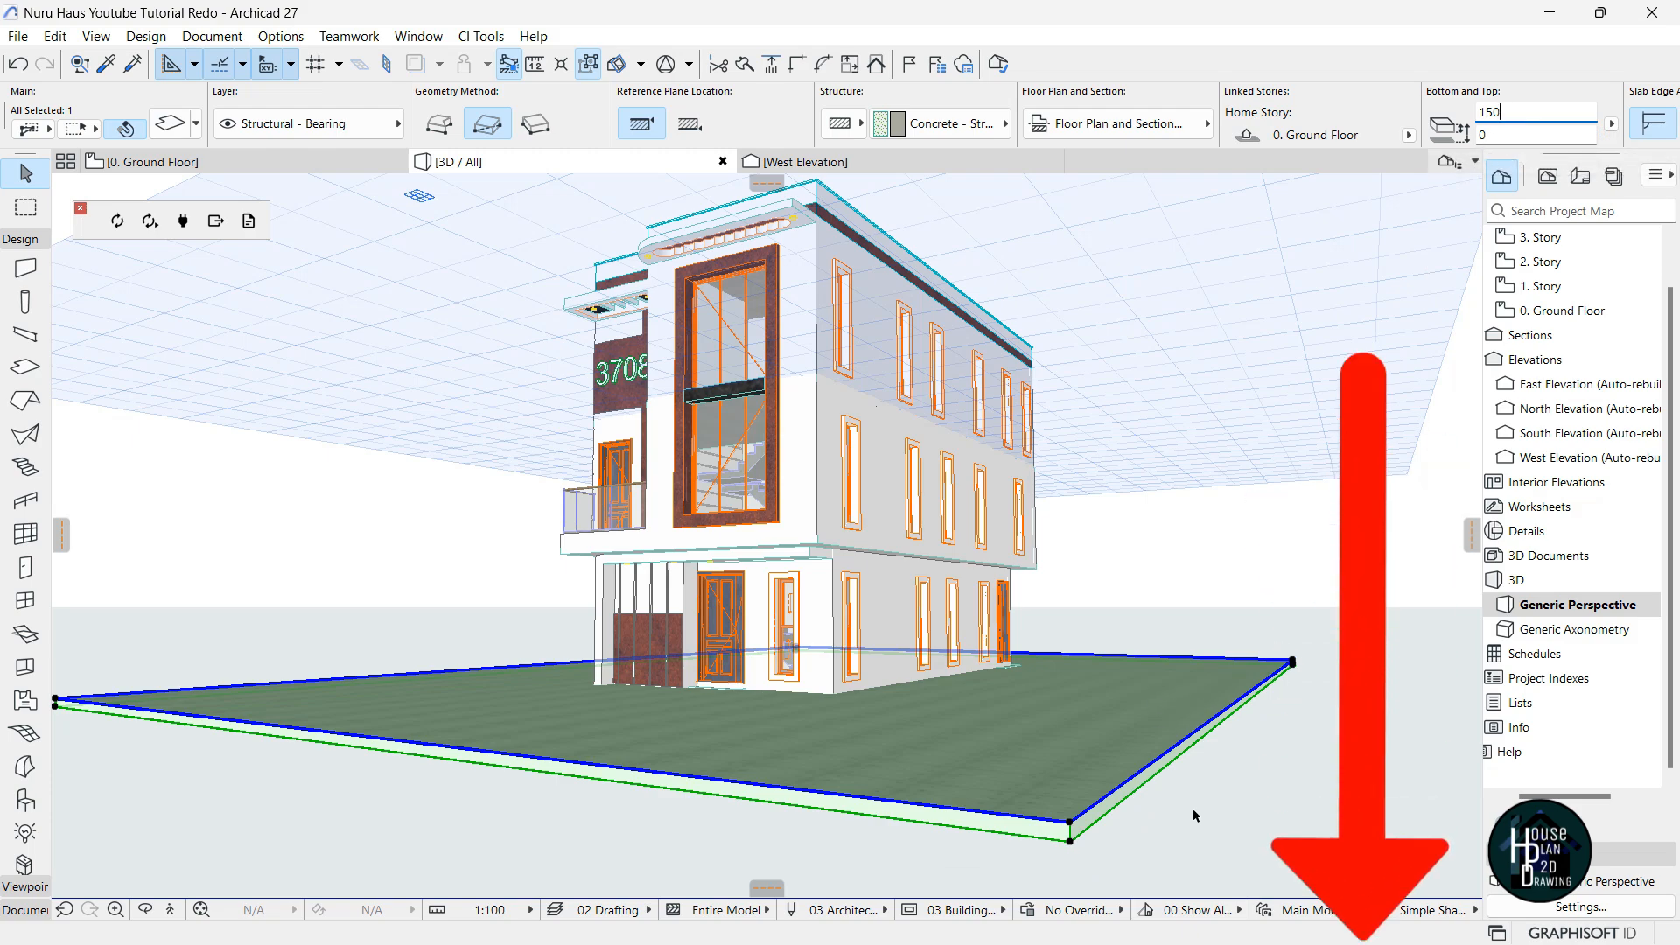
Set the site slab's reference plane offset to home story to -450 and deselect it.
left_click(1492, 136)
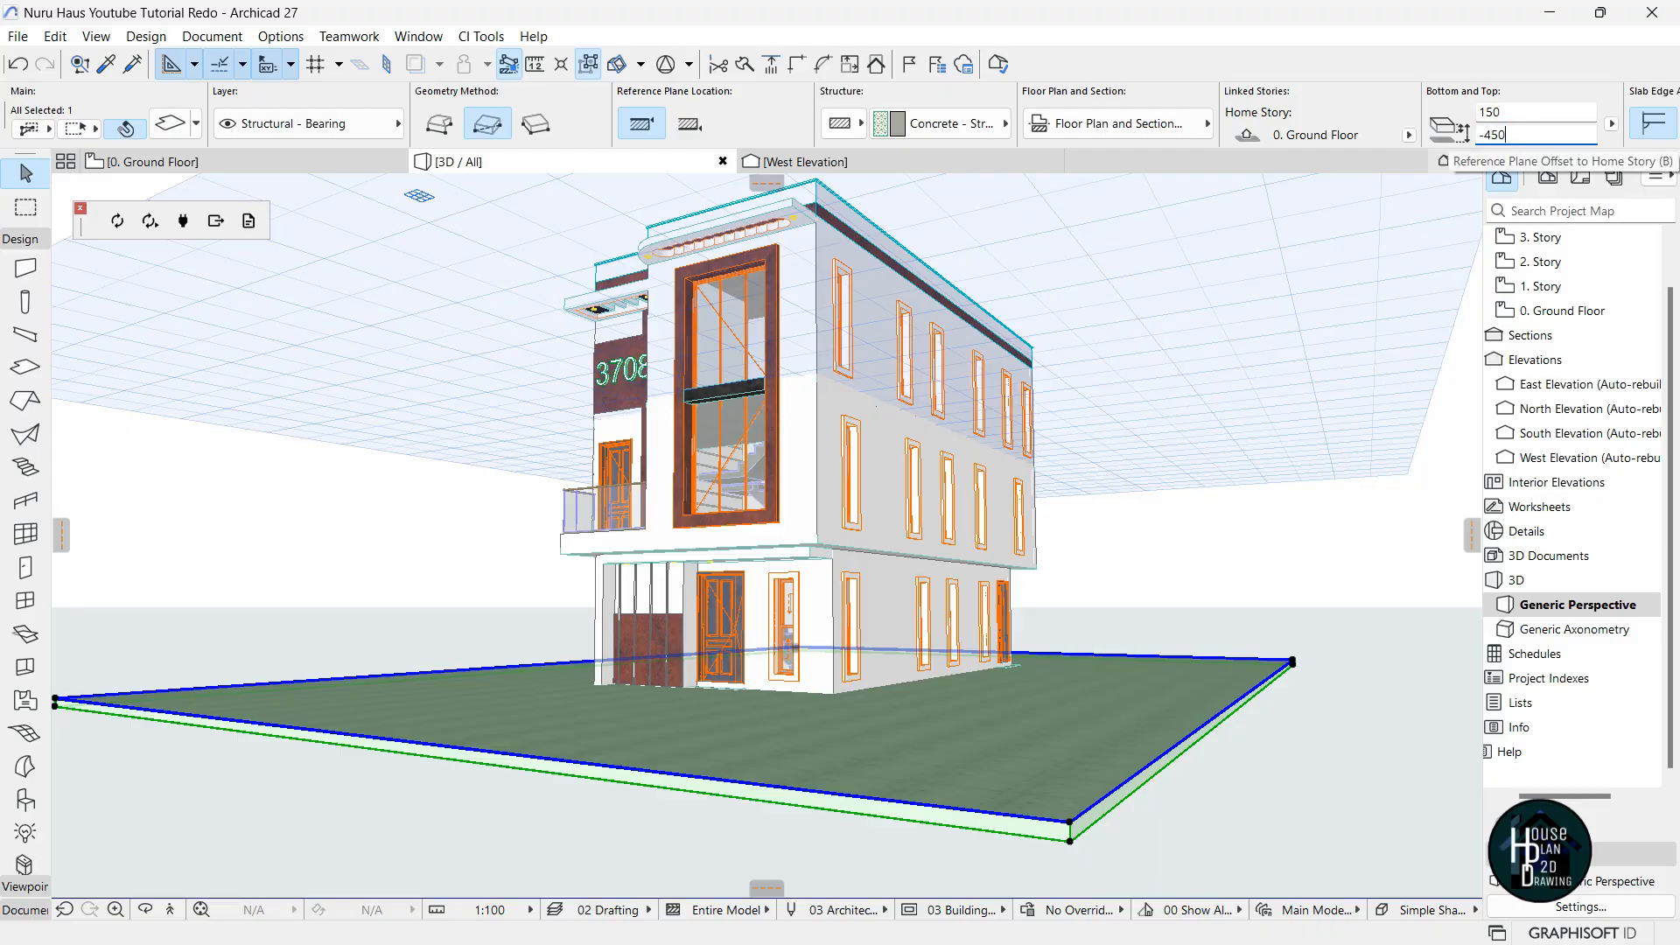
key("Return")
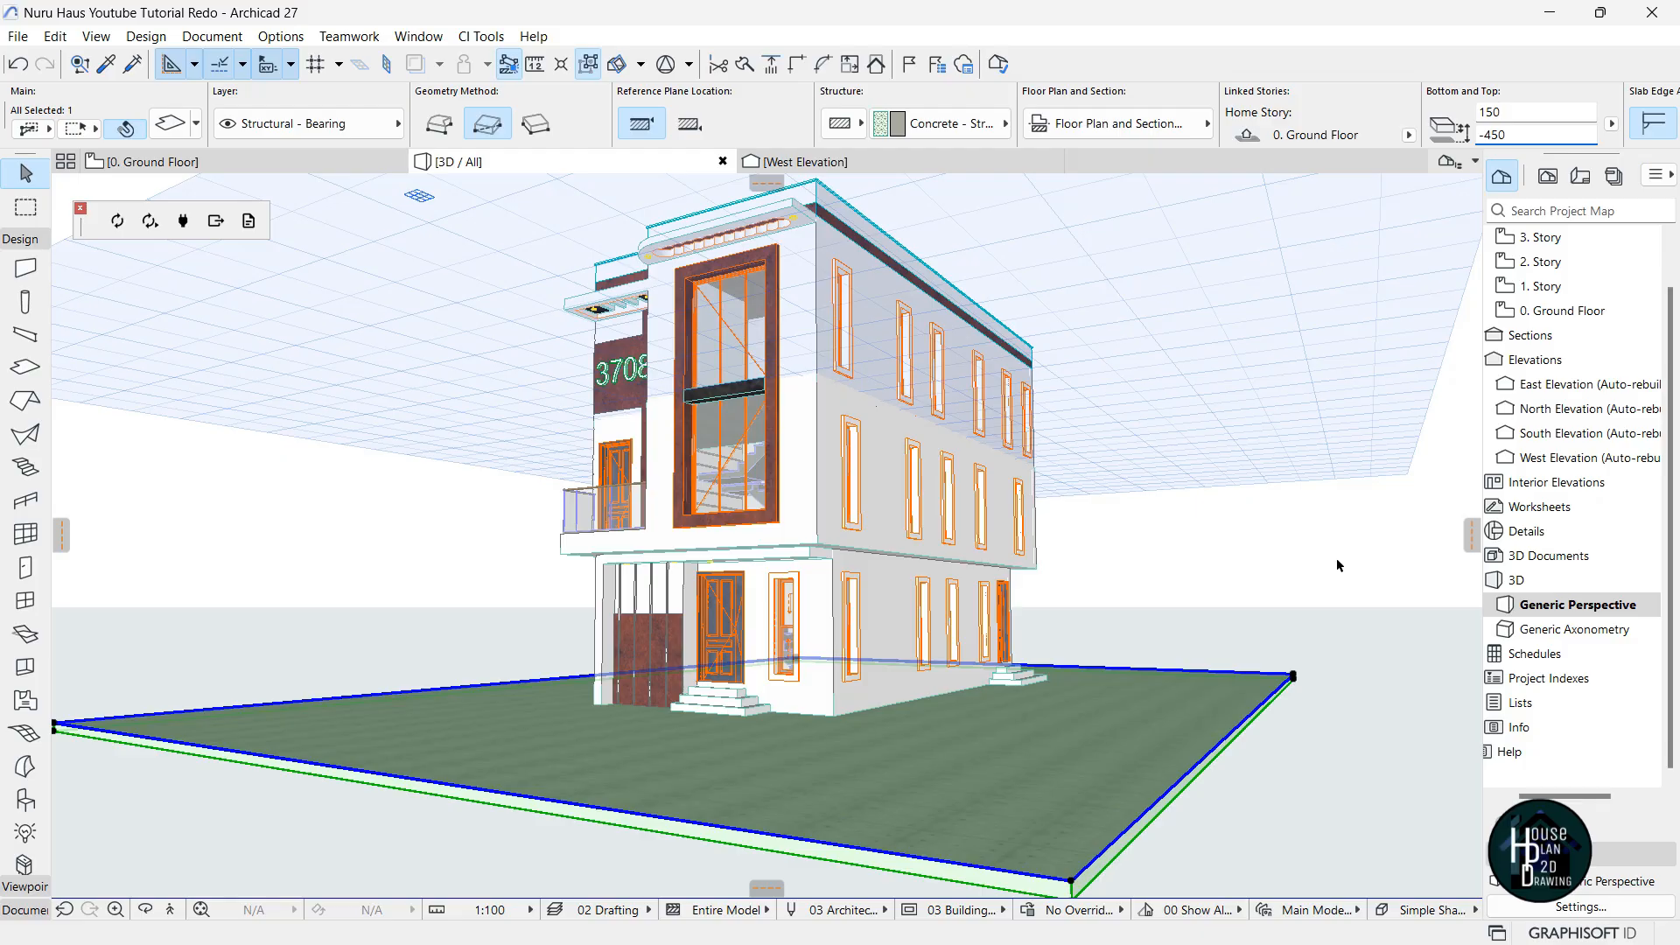
key("Escape")
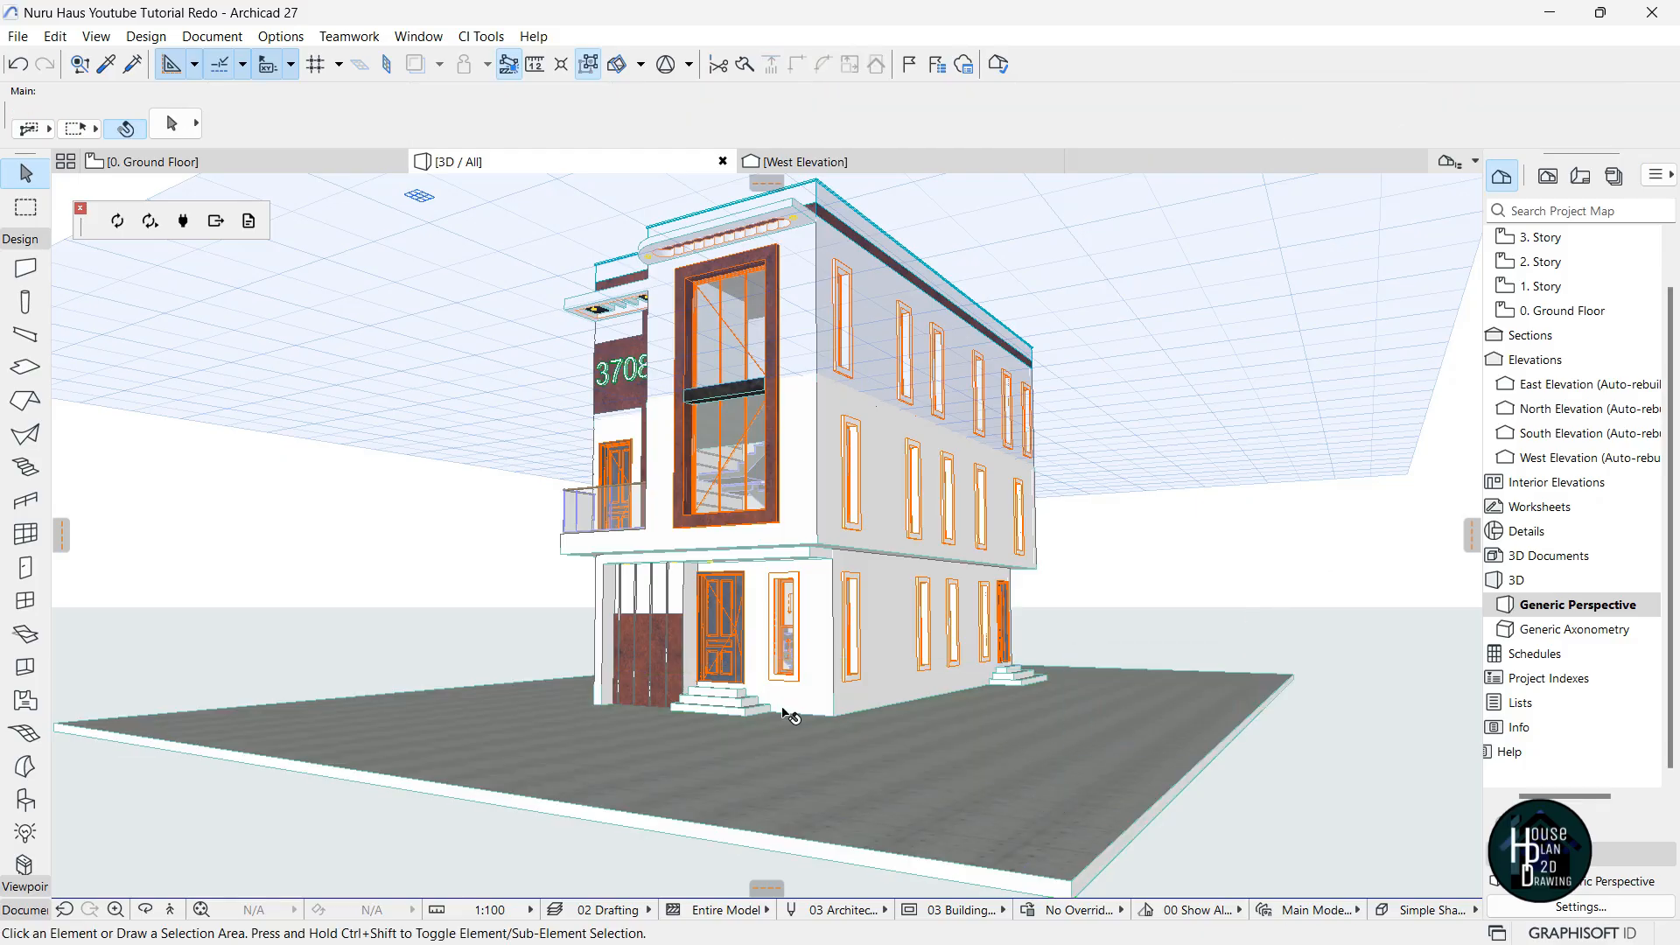
Compare the thickness and level values of the building's base slab with those of the site slab.
left_click(853, 707)
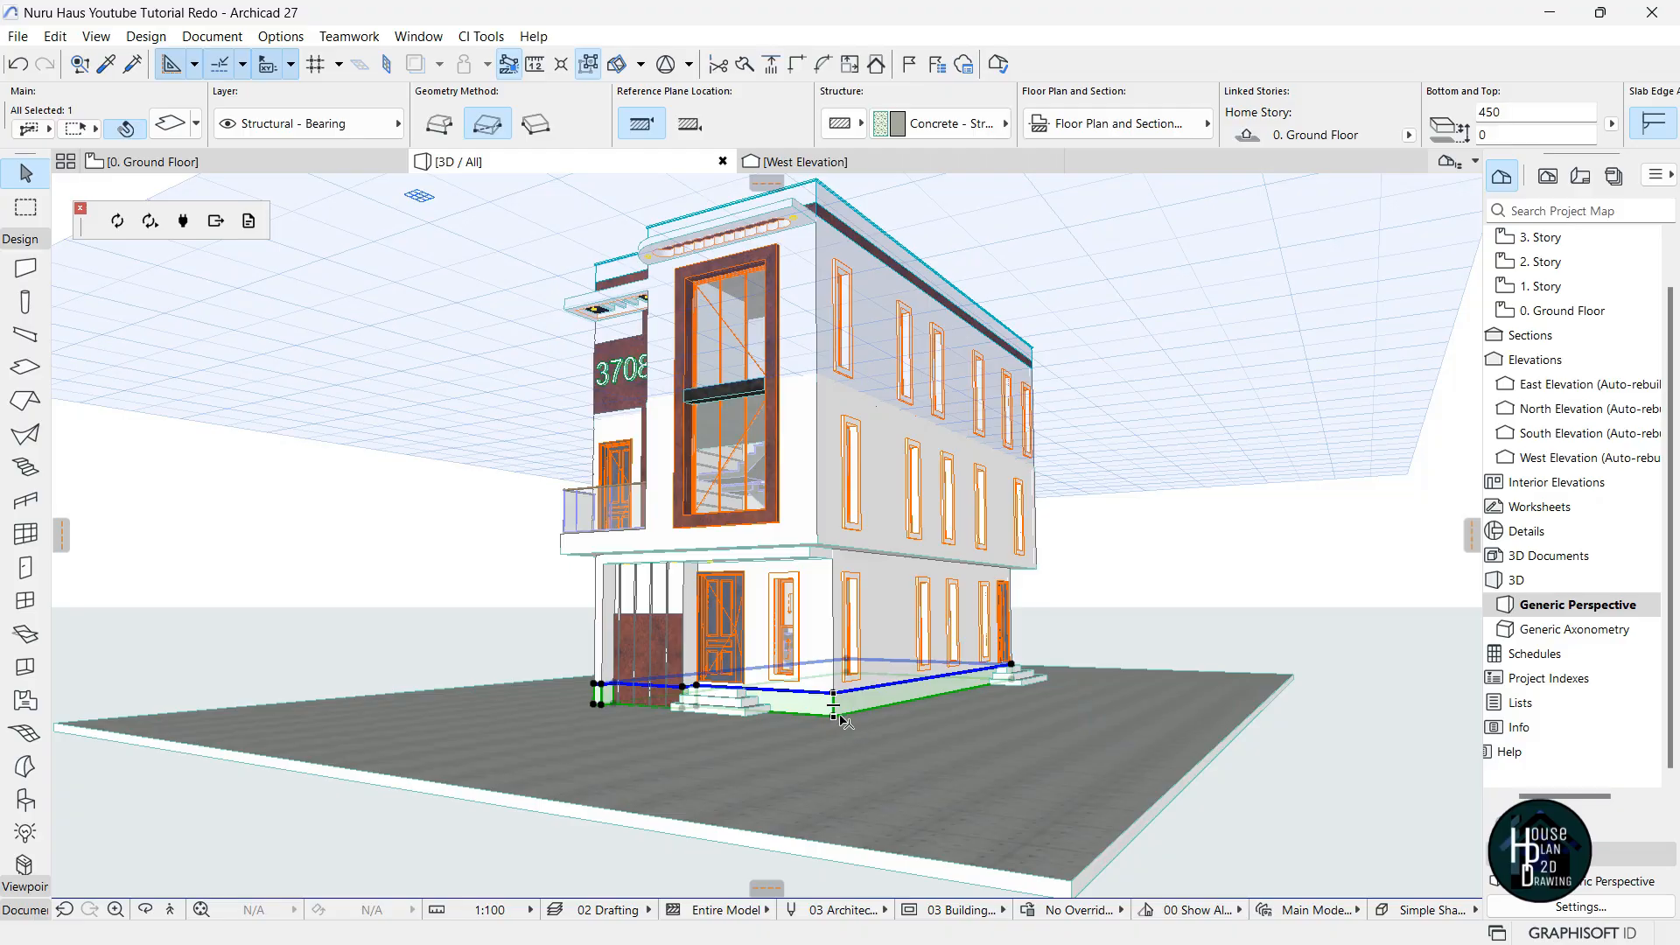
left_click(853, 735)
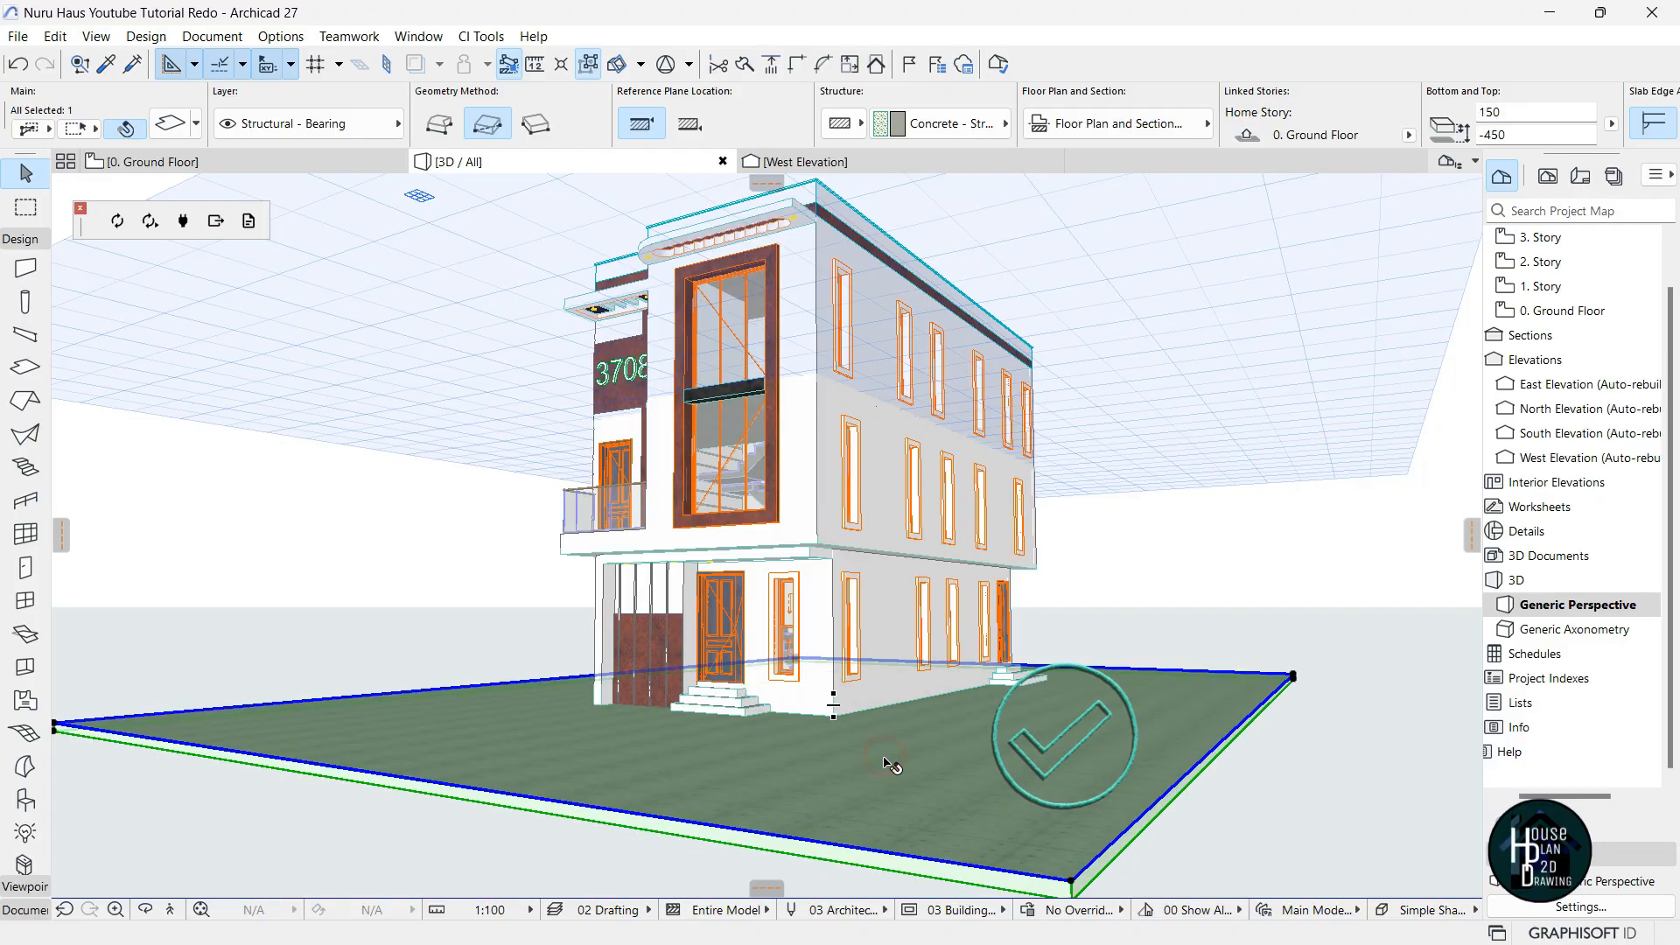
key("Escape")
On the ground floor plan, select the site slab and offset its west edge inward toward the building.
left_click(292, 164)
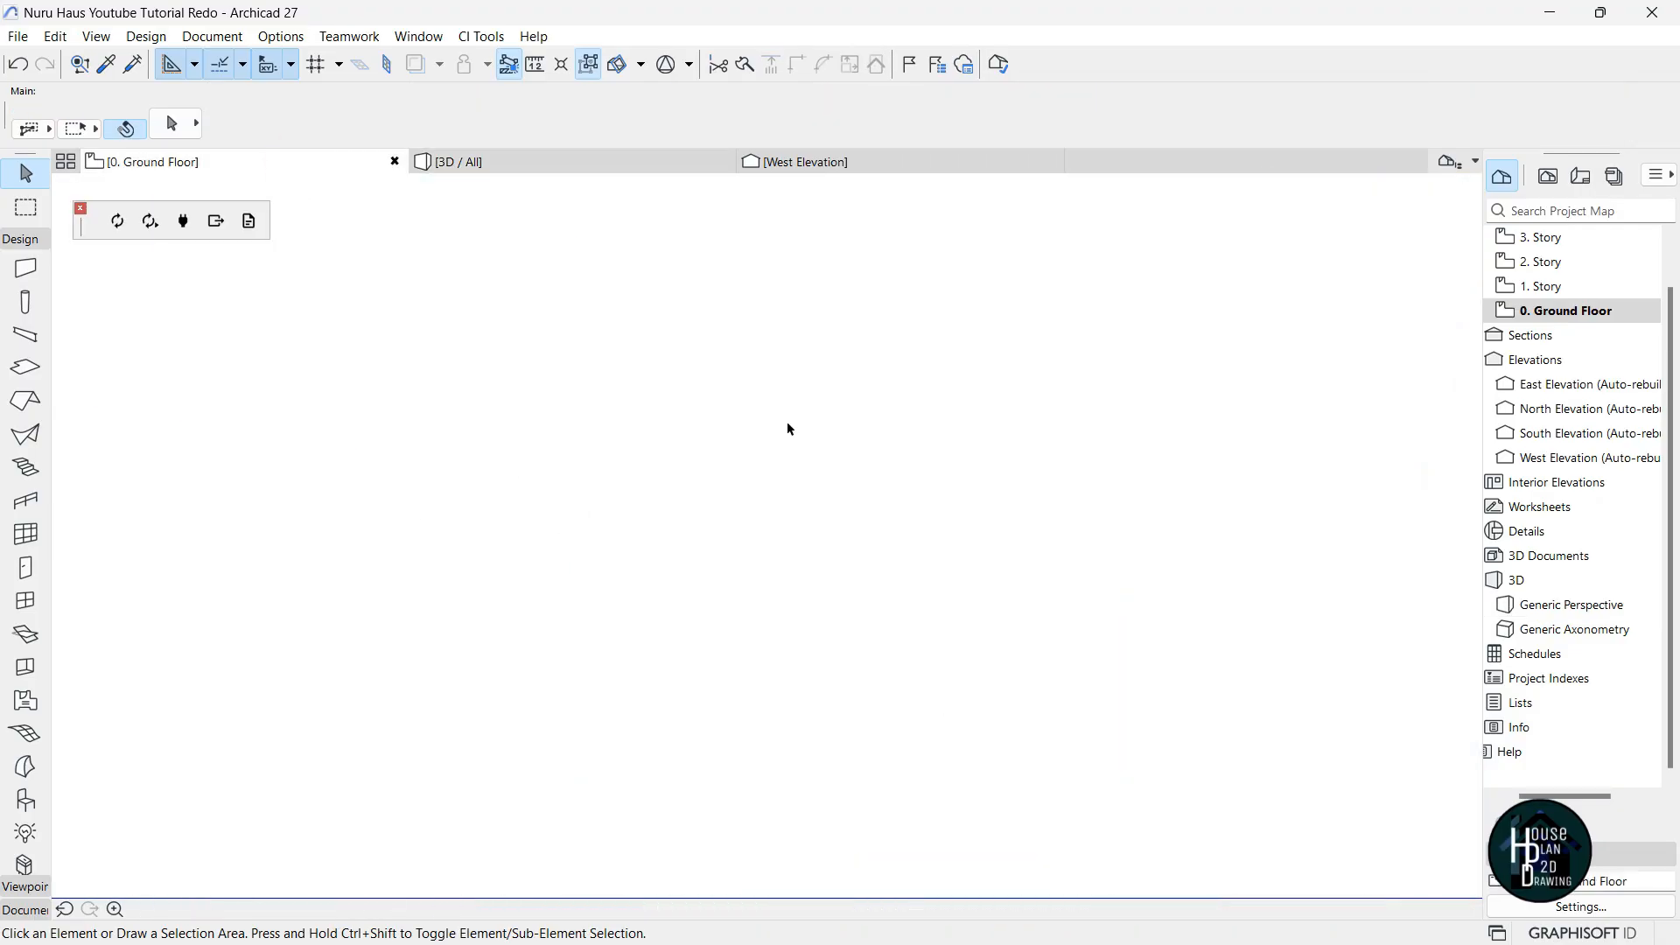
scroll(797, 519, "down", 3)
scroll(753, 546, "up", 4)
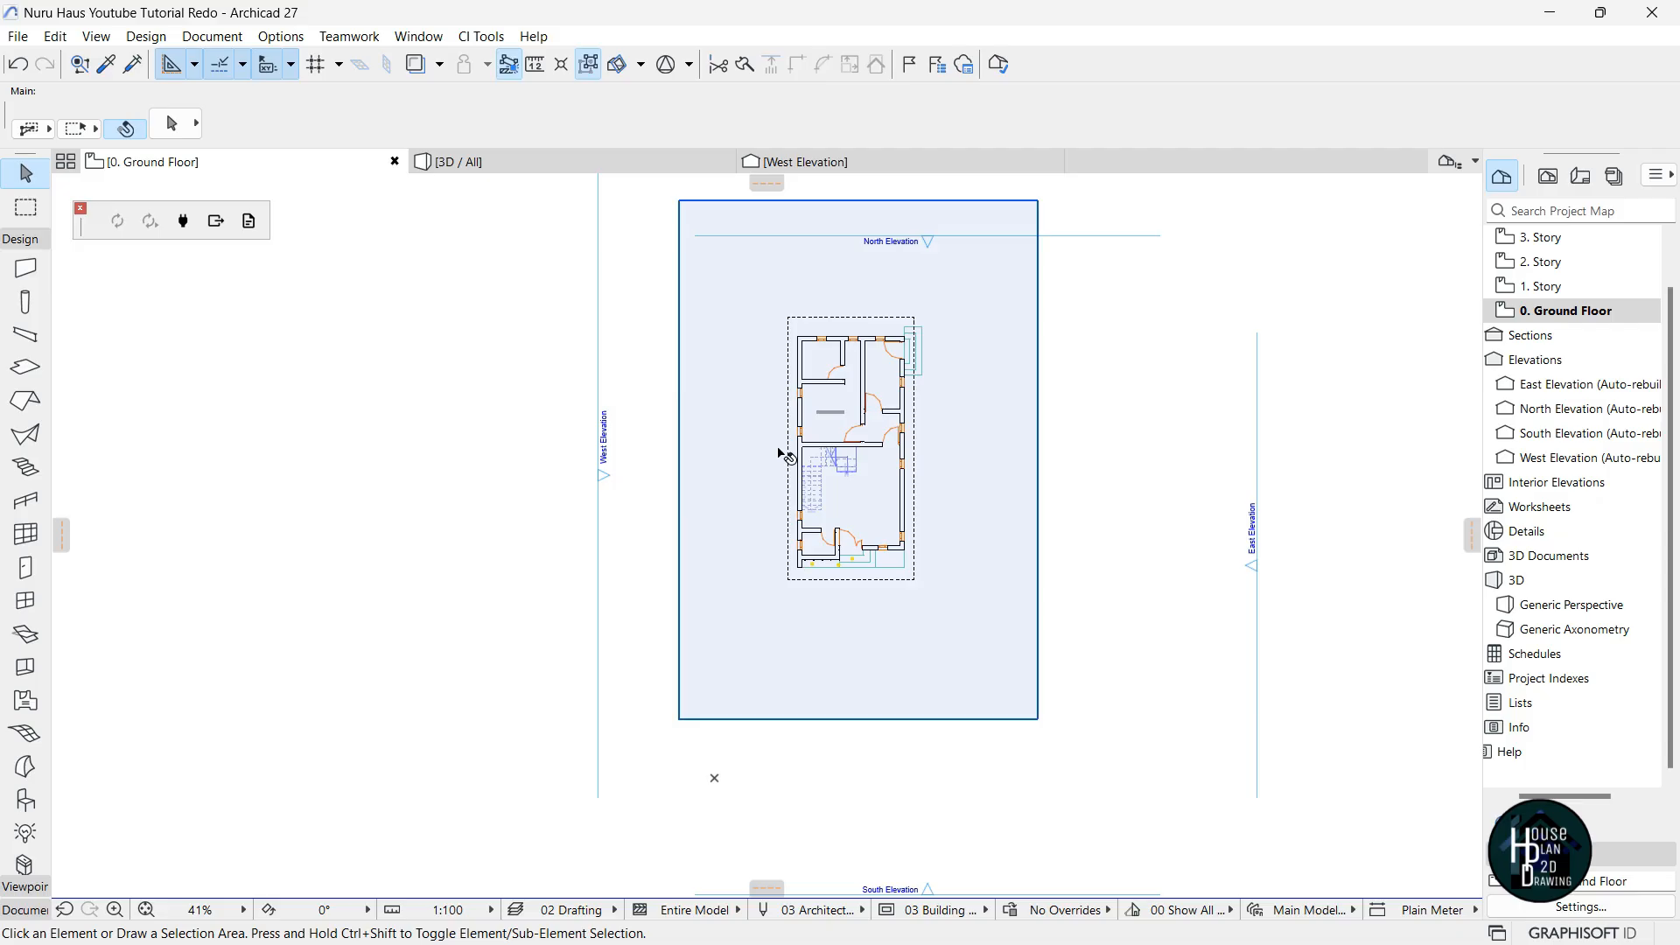
scroll(763, 471, "up", 2)
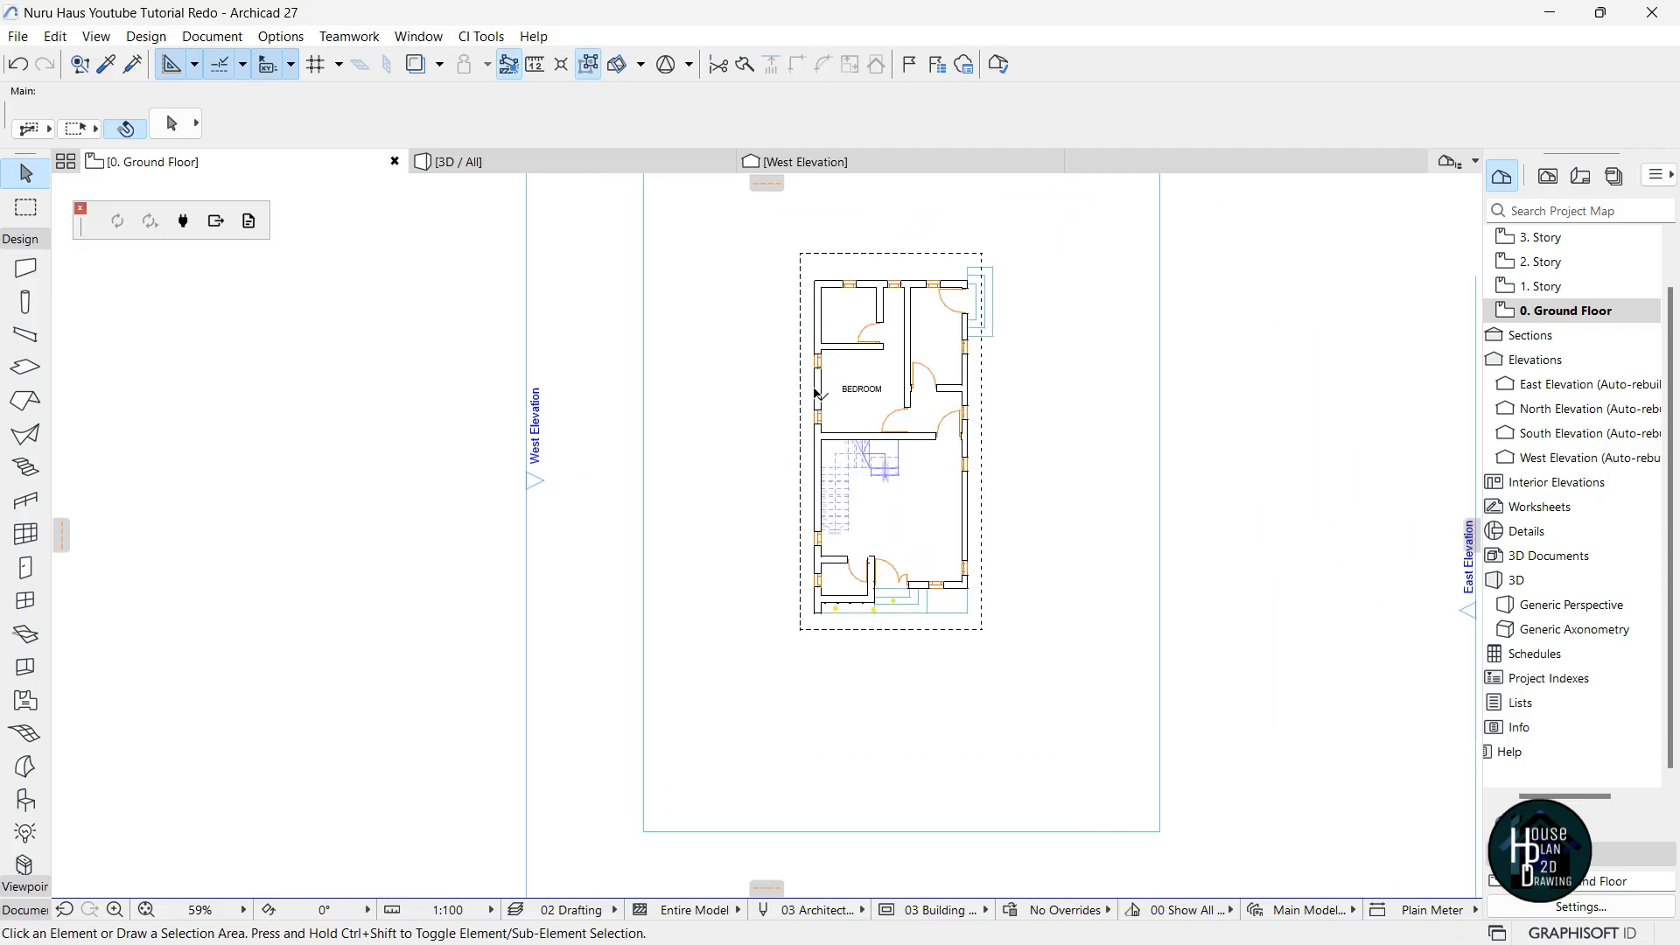
scroll(840, 433, "down", 3)
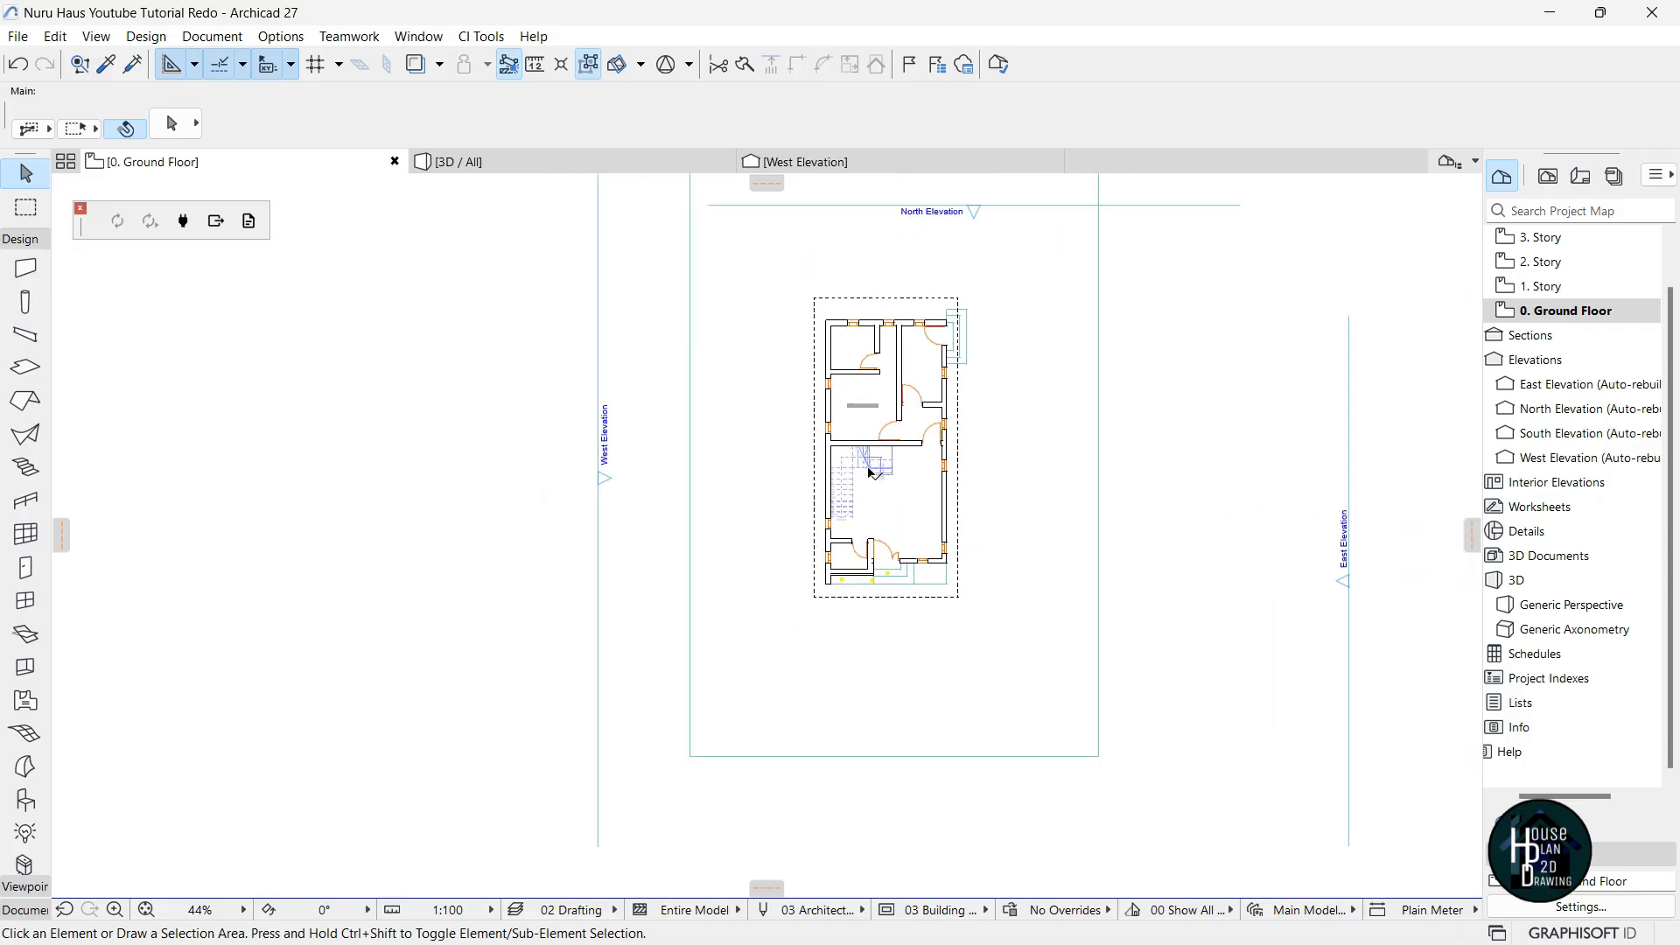
scroll(954, 445, "up", 2)
scroll(875, 428, "down", 2)
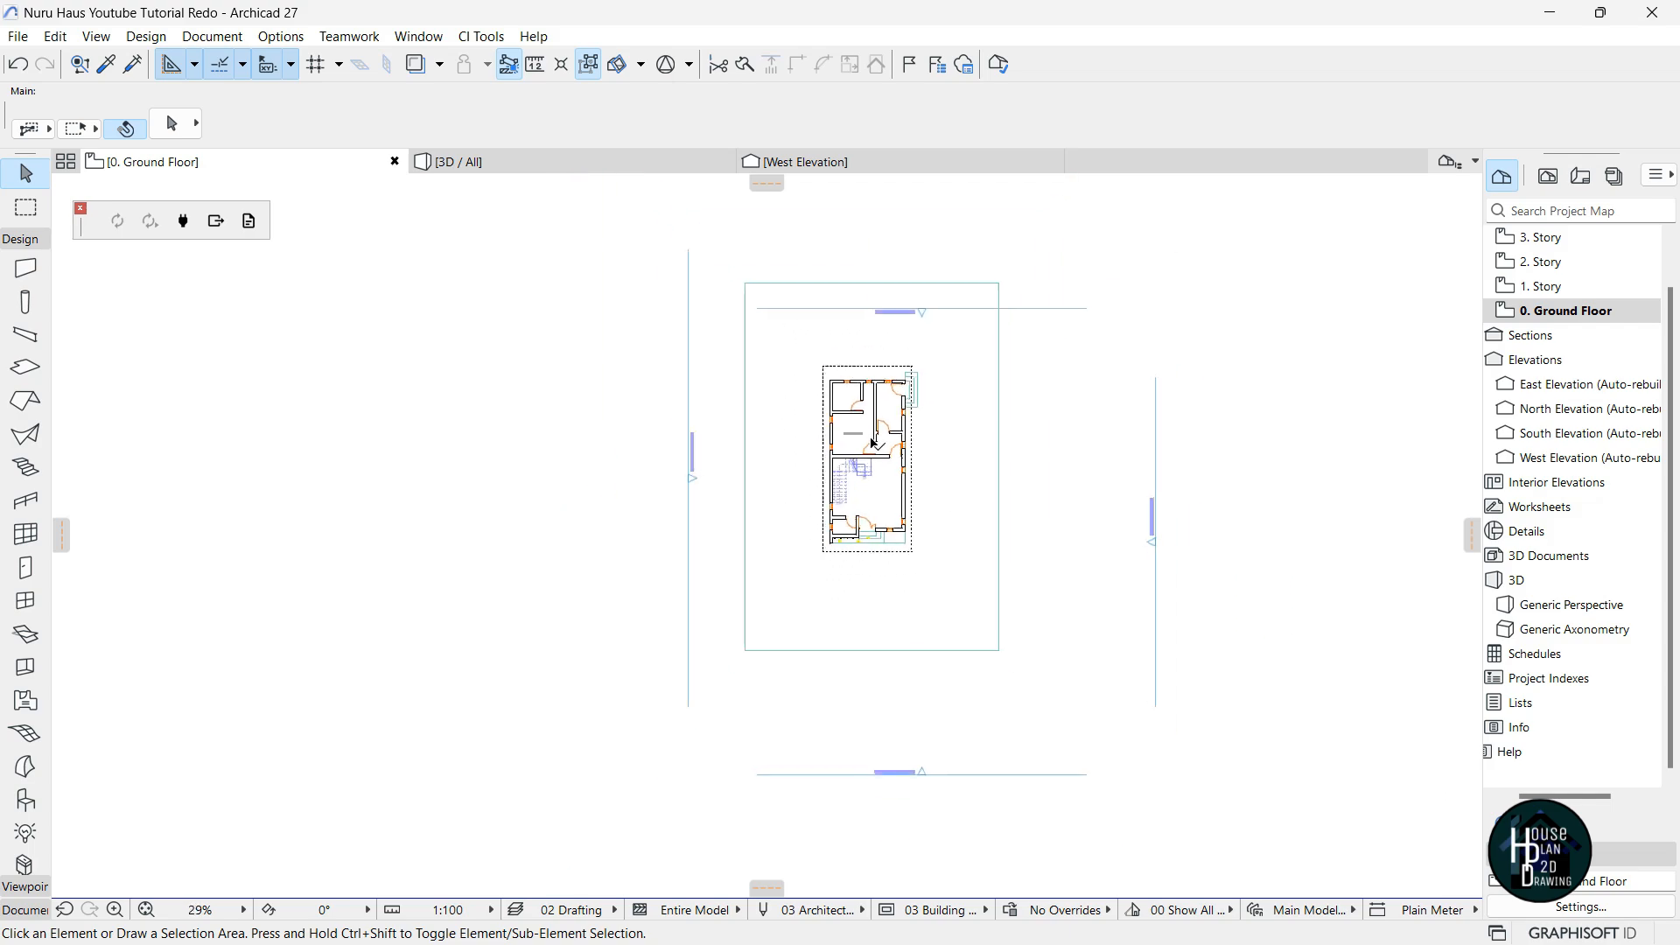
scroll(853, 451, "up", 2)
left_click(750, 454)
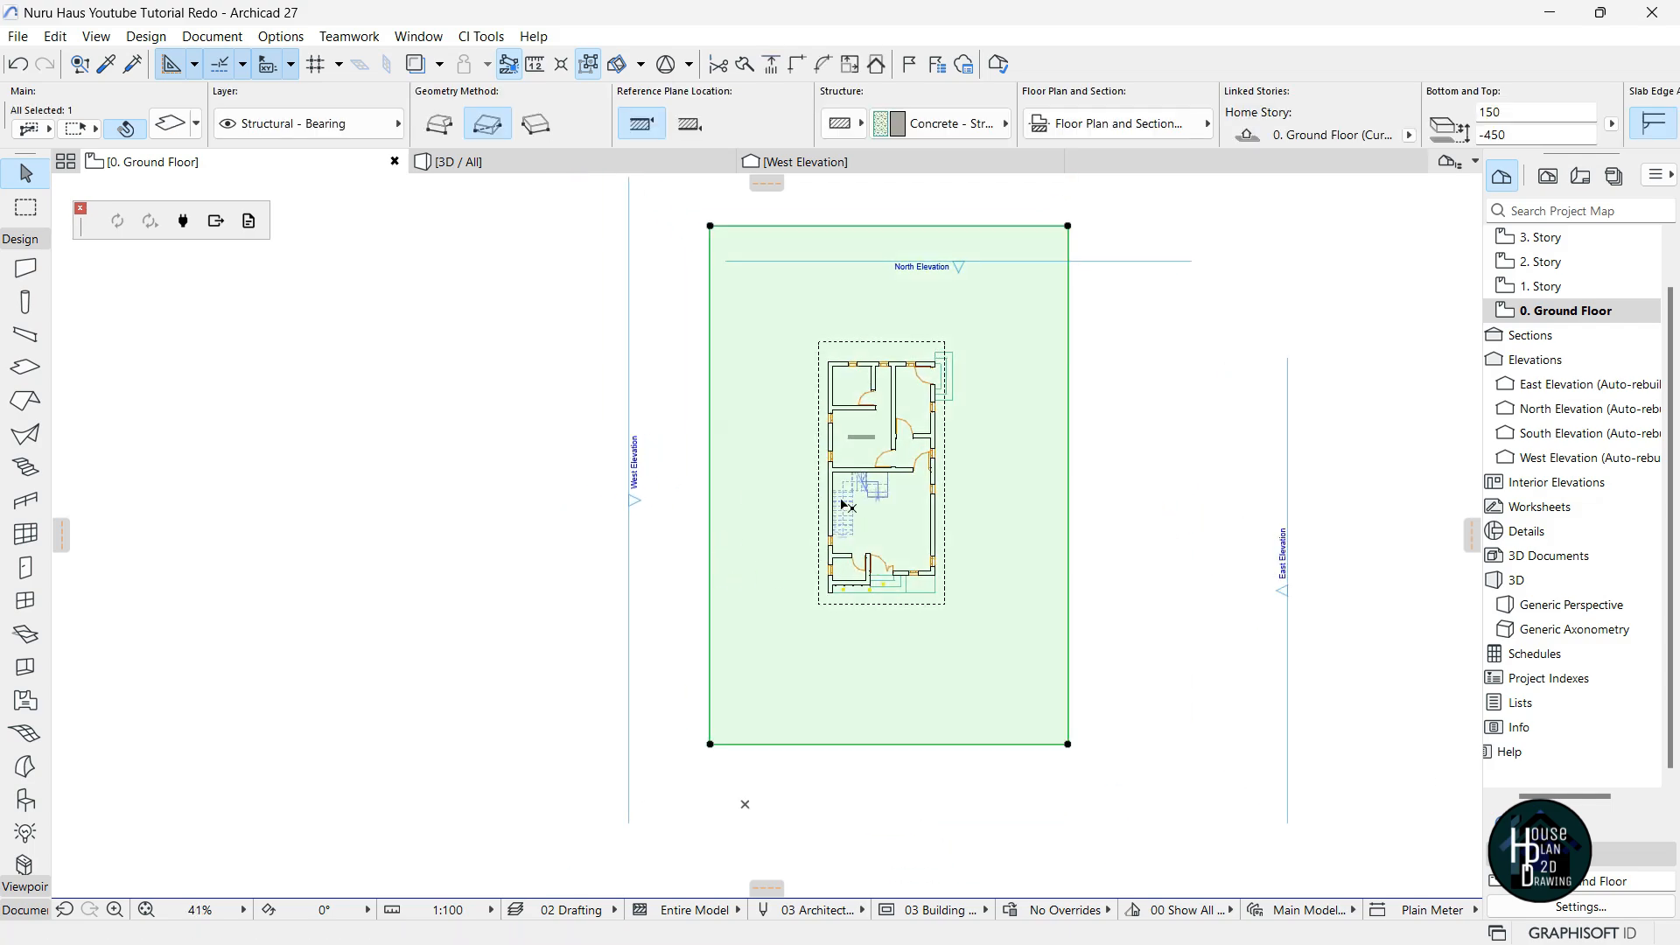
left_click(711, 585)
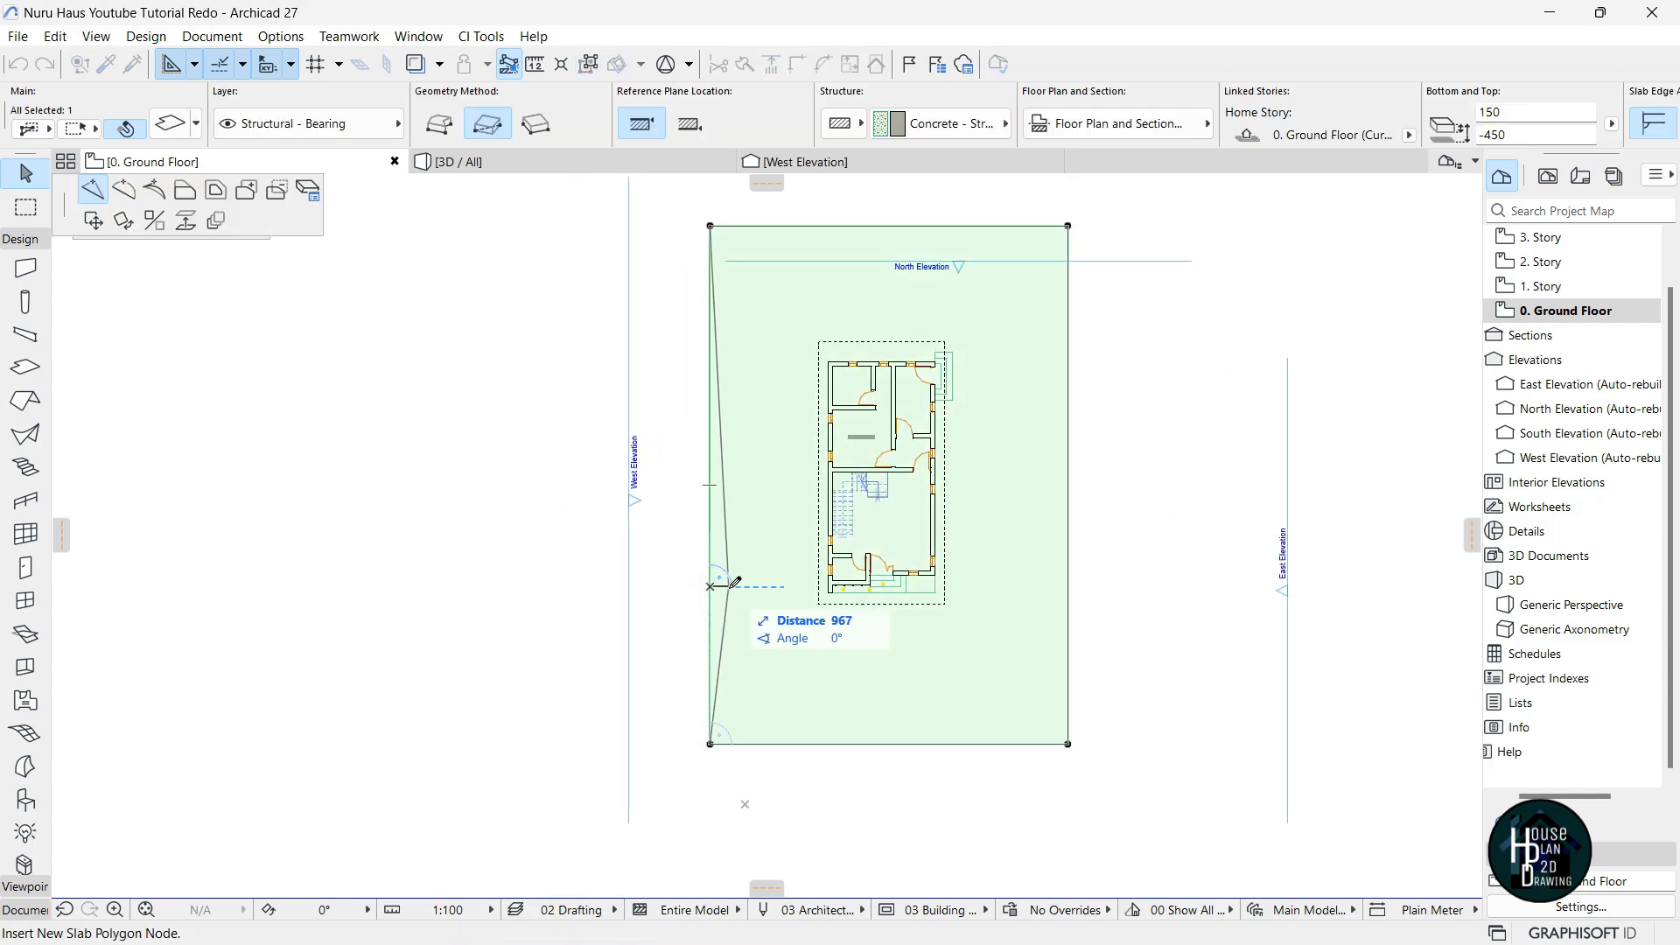
left_click(185, 190)
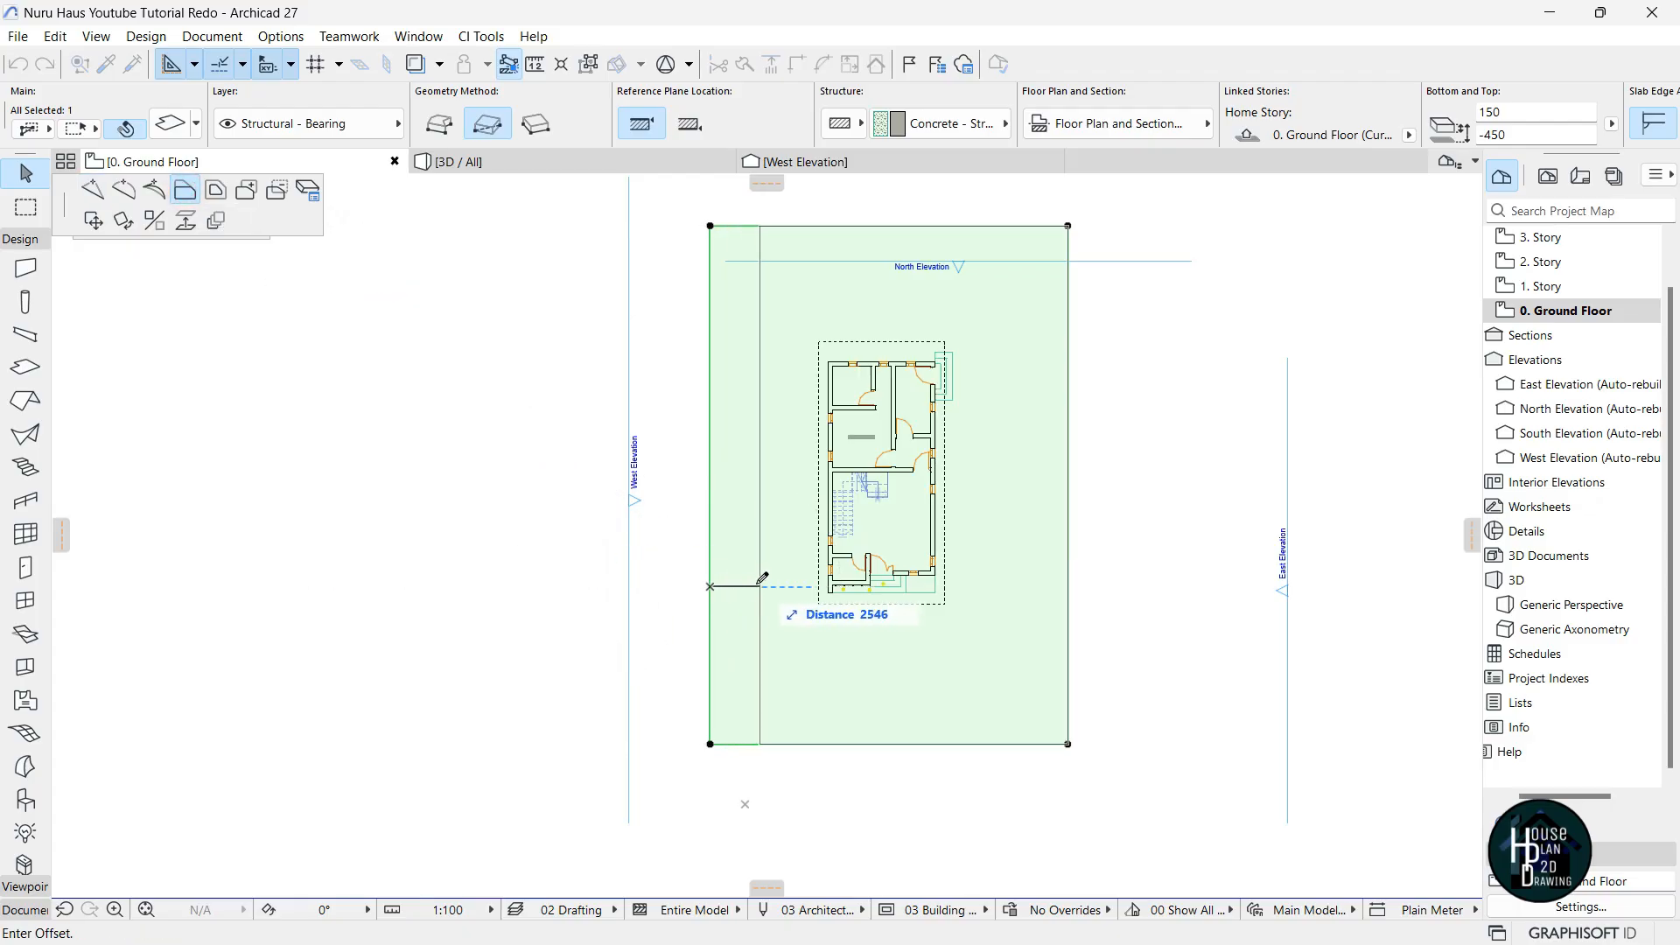
left_click(749, 585)
Offset the site slab's north edge inward about 2080 mm, bring its east edge closer to the building, and deselect the slab.
left_click(1000, 226)
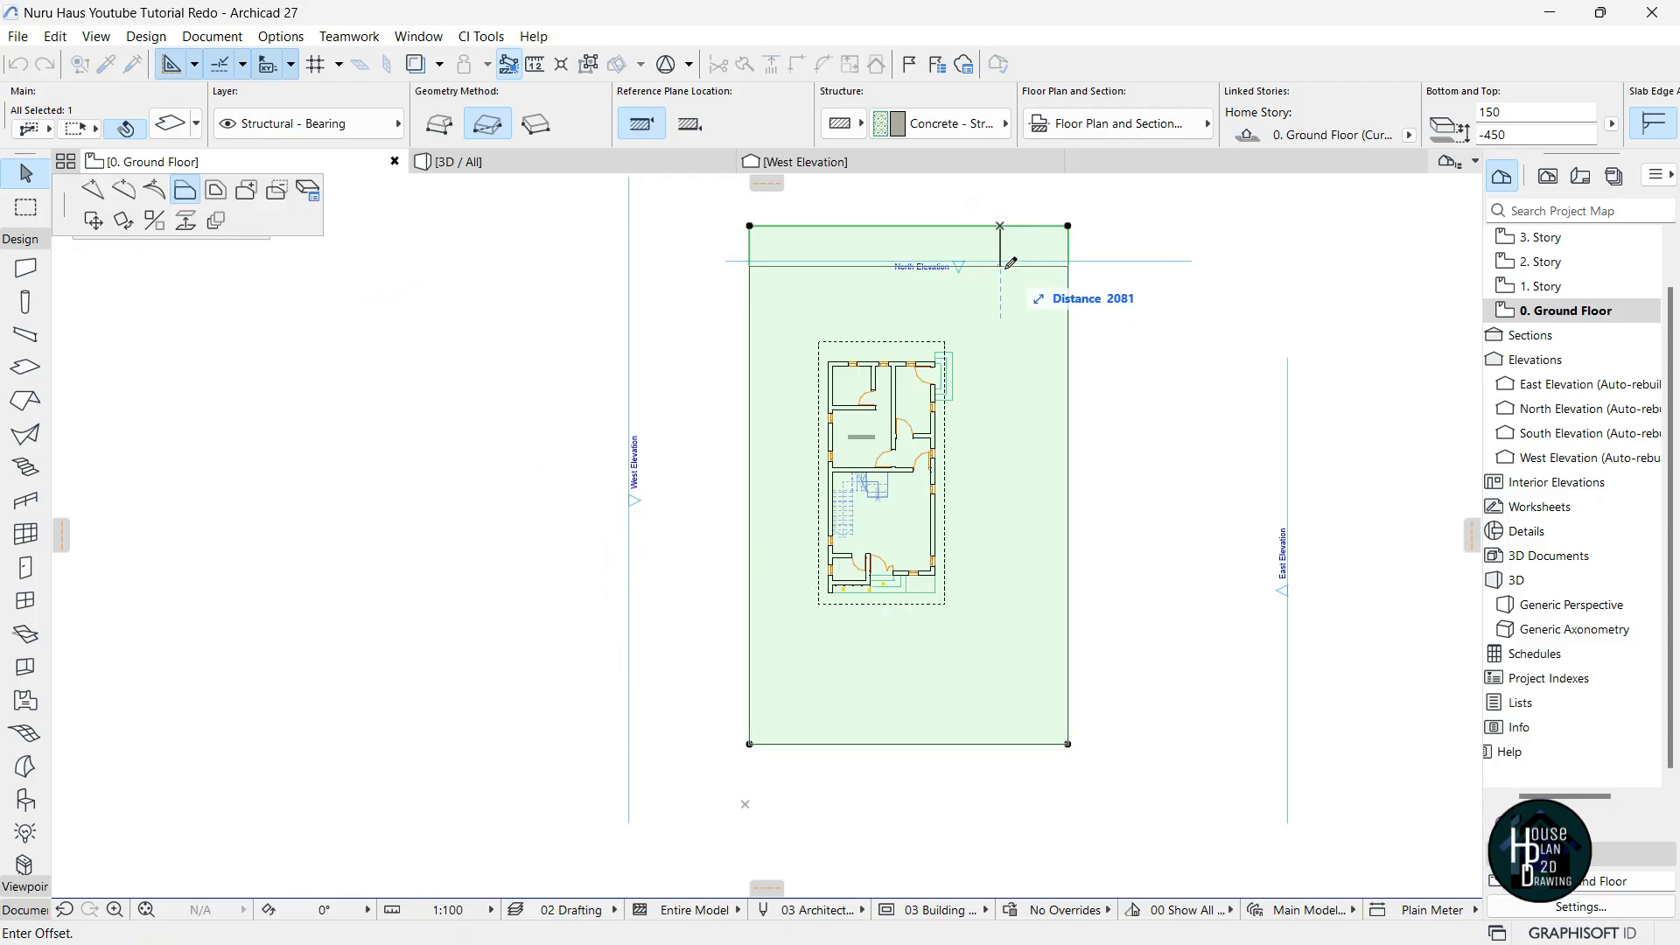
left_click(1011, 262)
left_click(1067, 373)
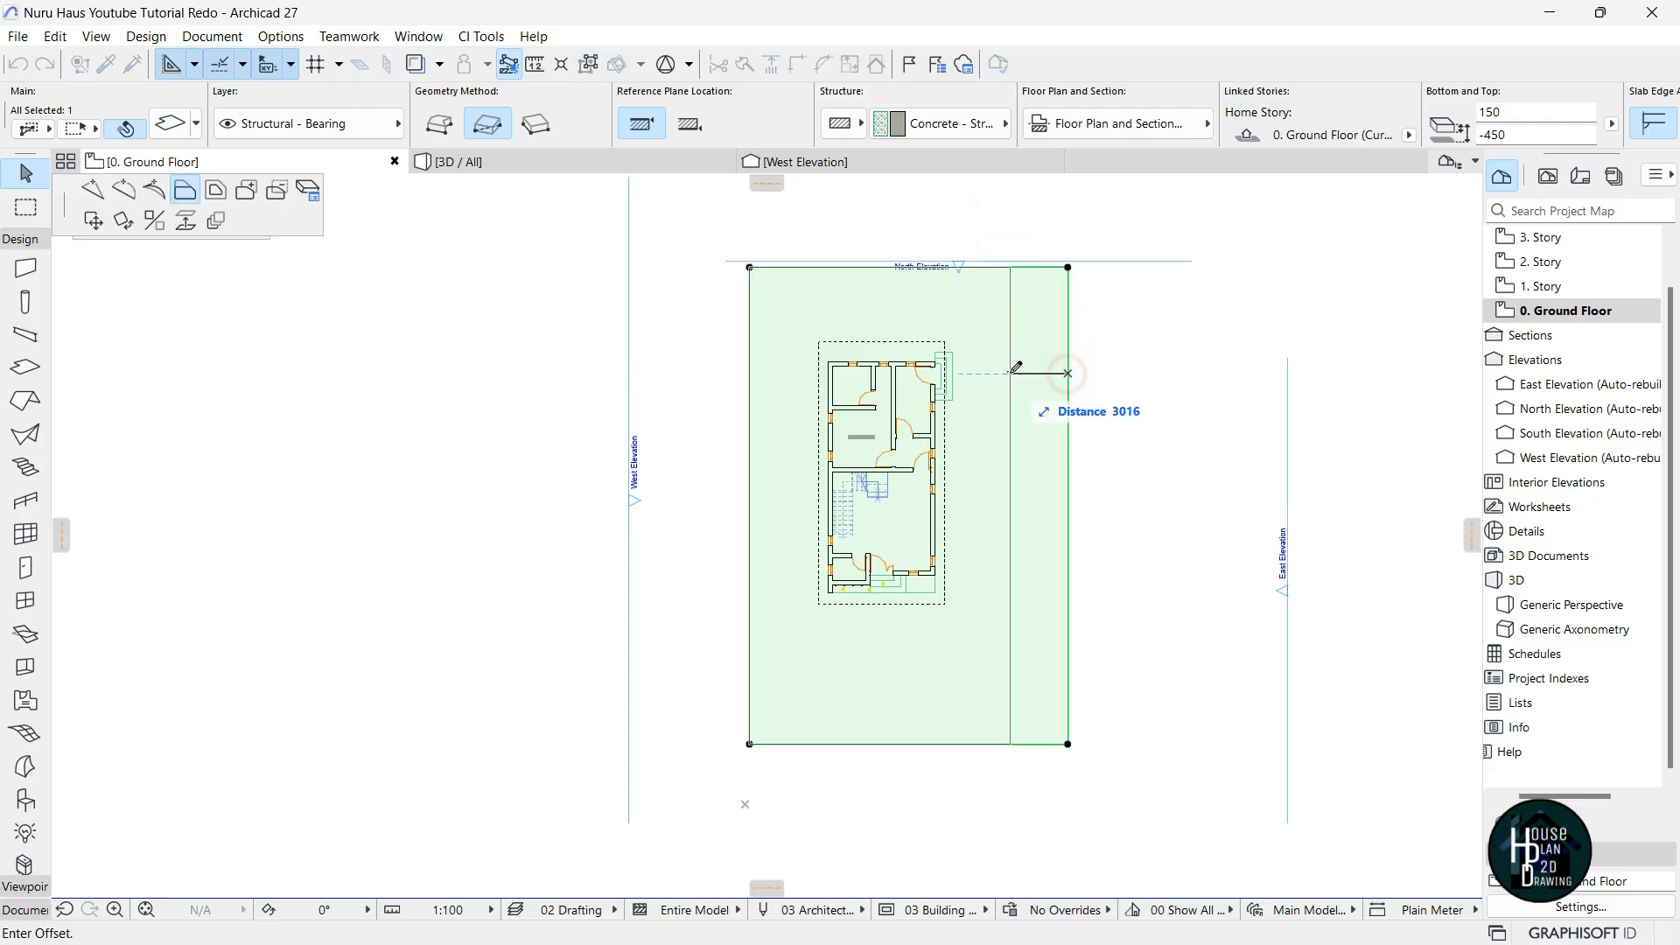
left_click(1022, 381)
scroll(901, 507, "up", 1)
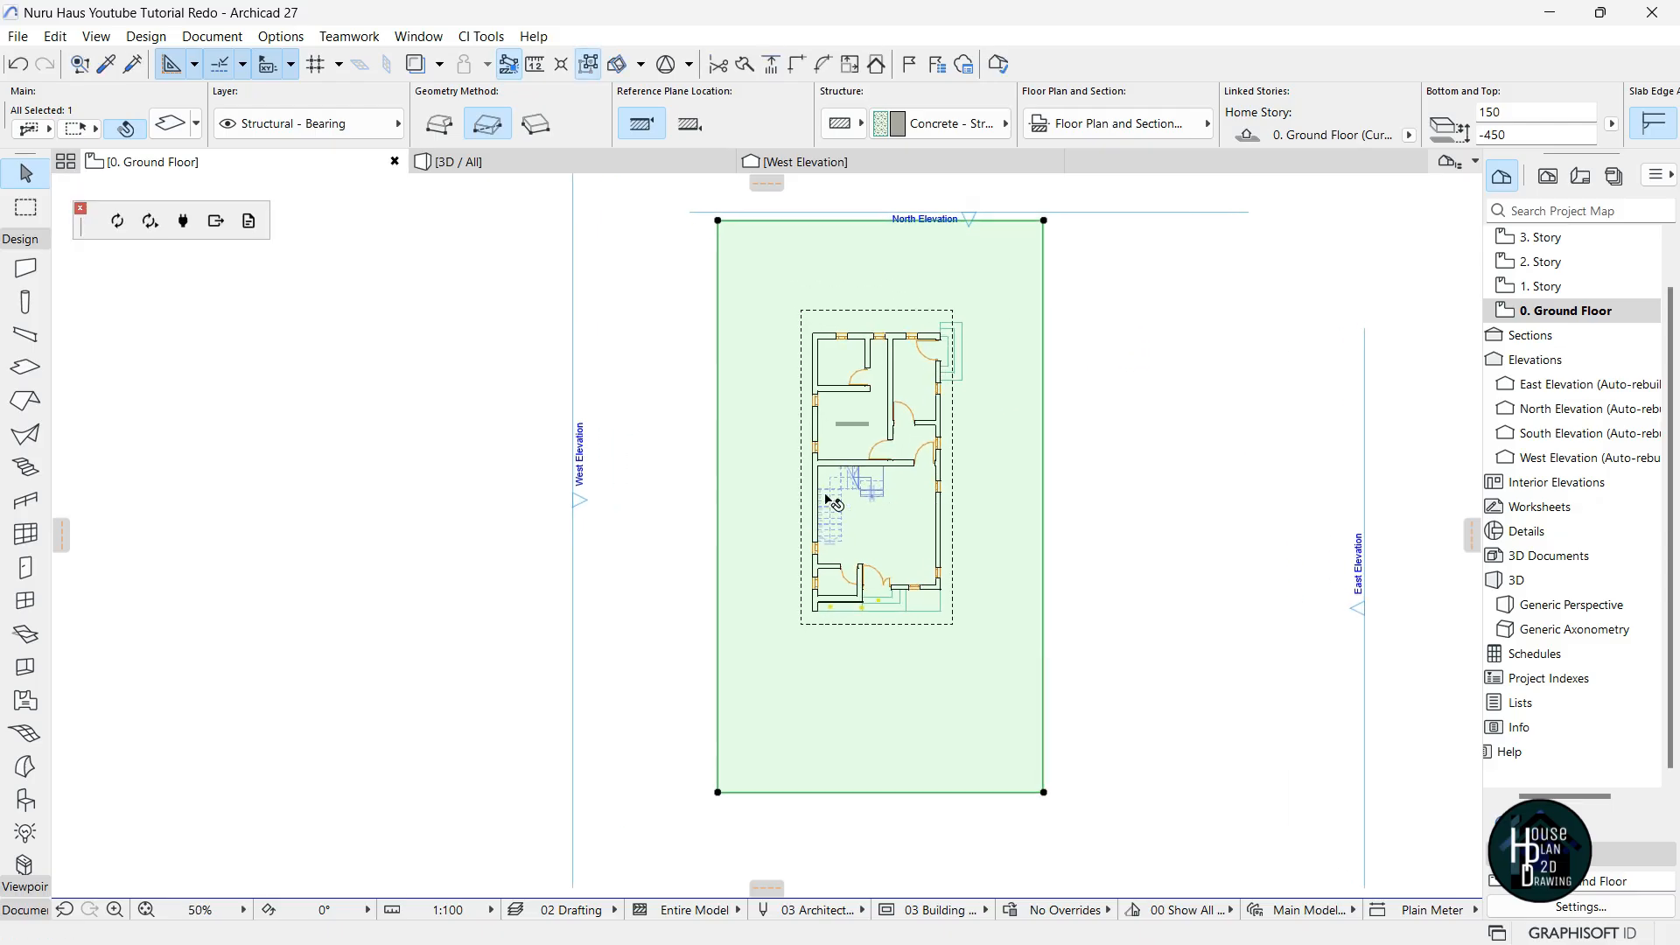
left_click(1046, 462)
left_click(1025, 461)
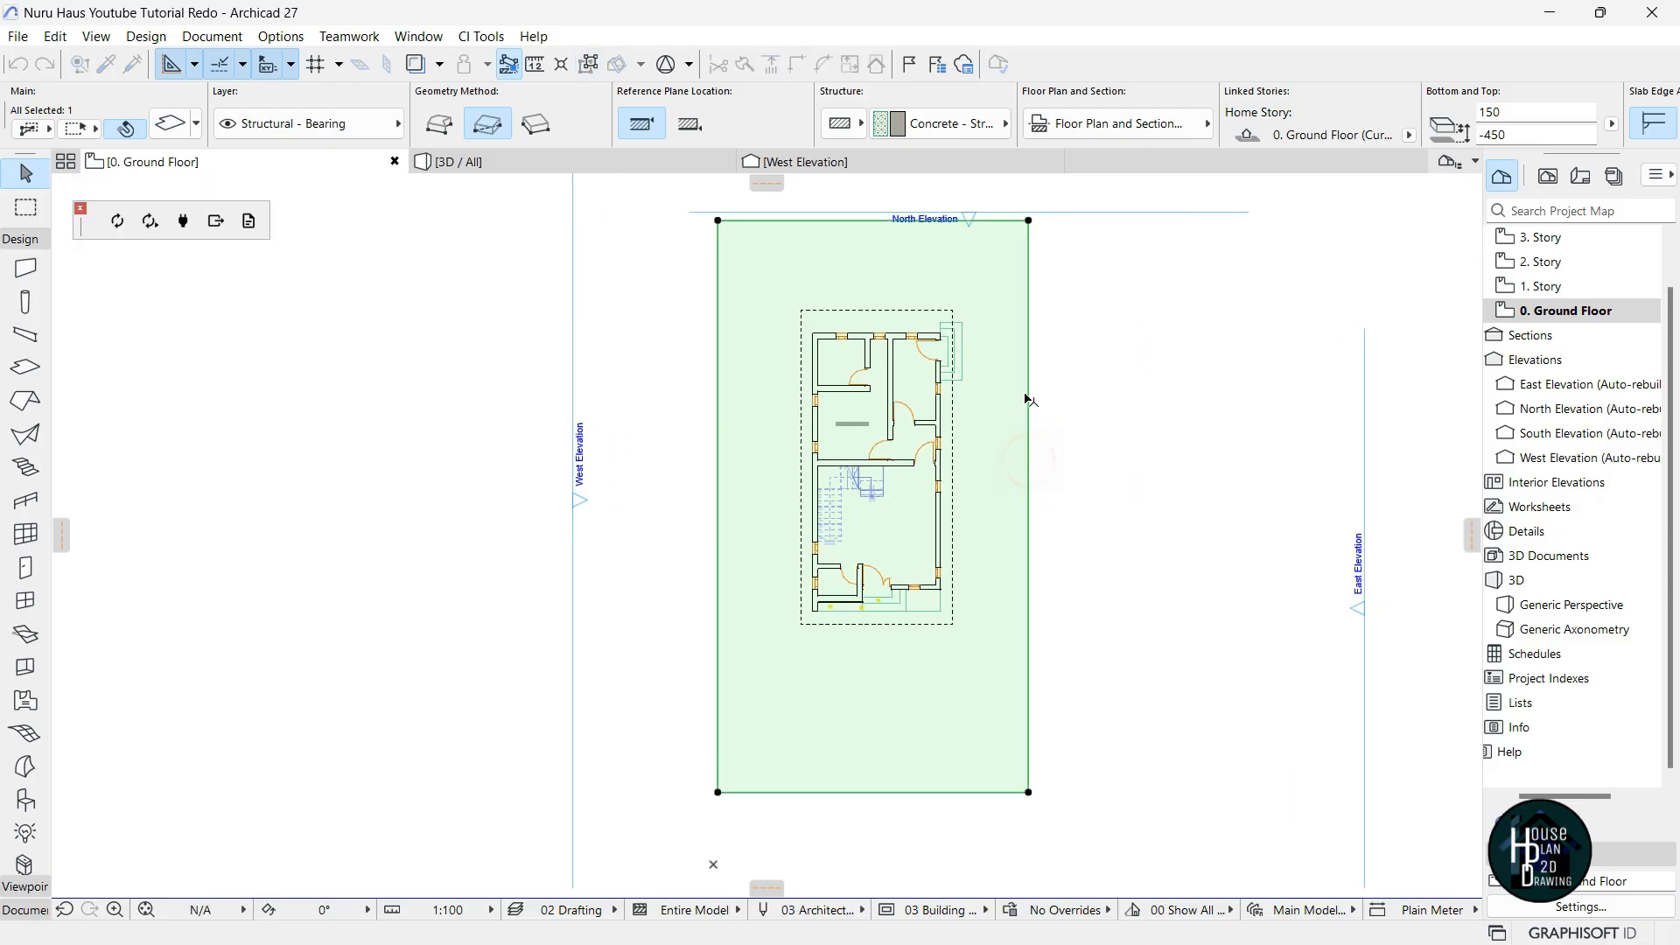
scroll(1026, 388, "down", 5)
key("Escape")
scroll(934, 407, "up", 3)
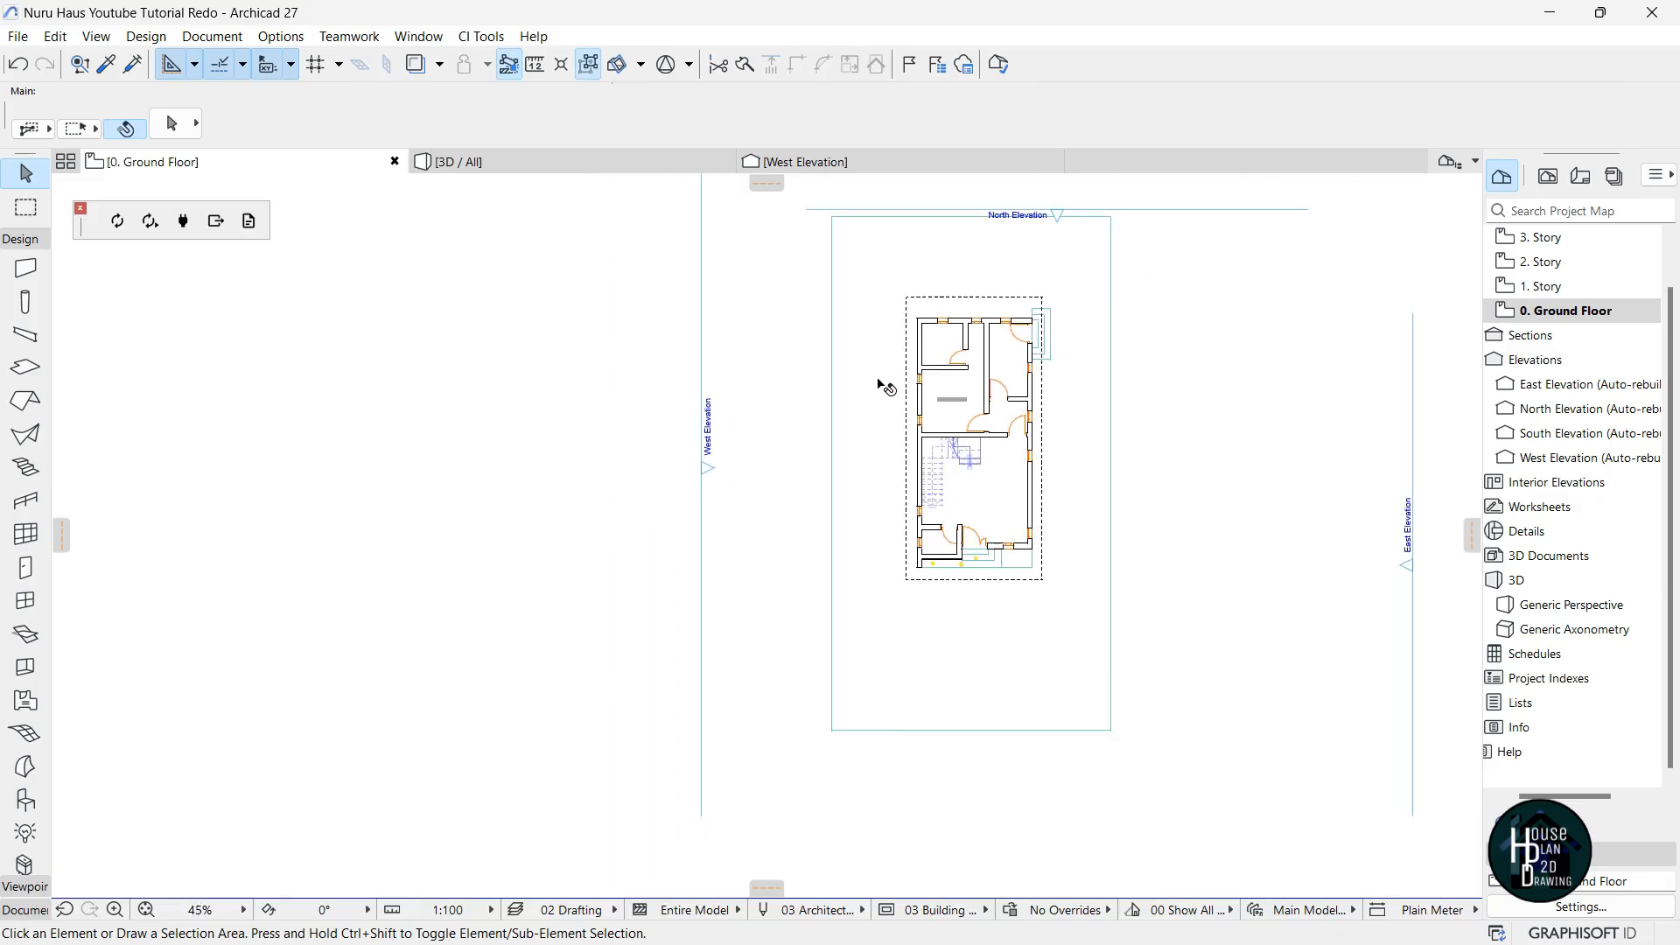
Search the object library for "car" and set Luxury Car 27 as the default object, rotated to 90°.
scroll(886, 465, "up", 2)
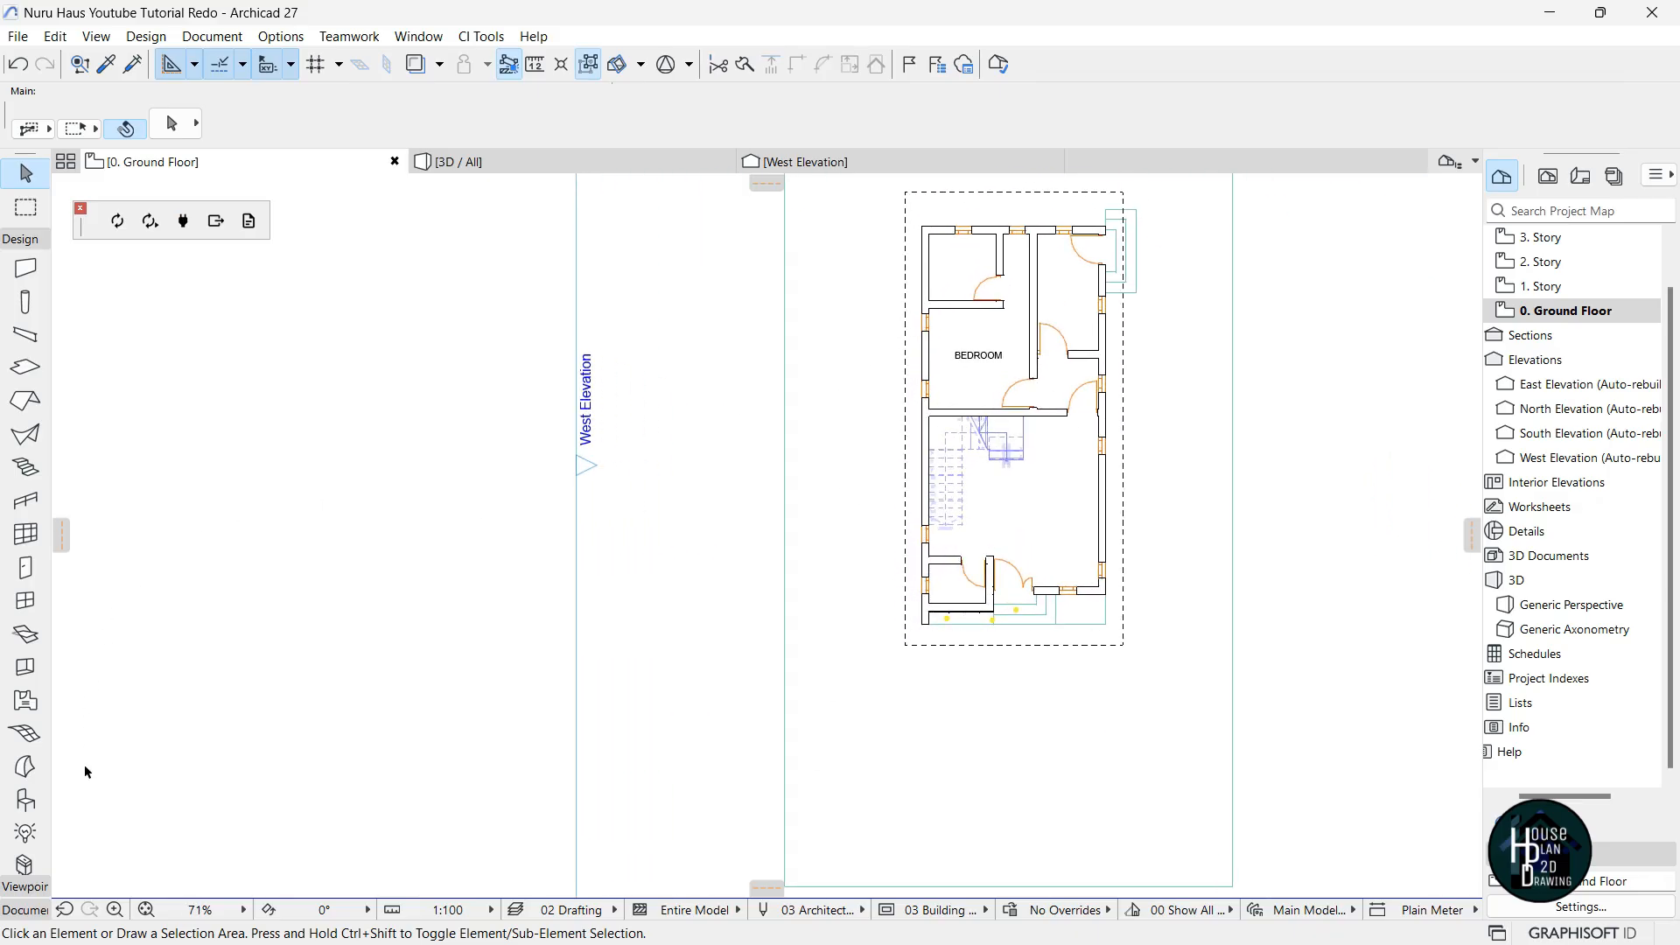
left_click(24, 799)
key("ctrl+t")
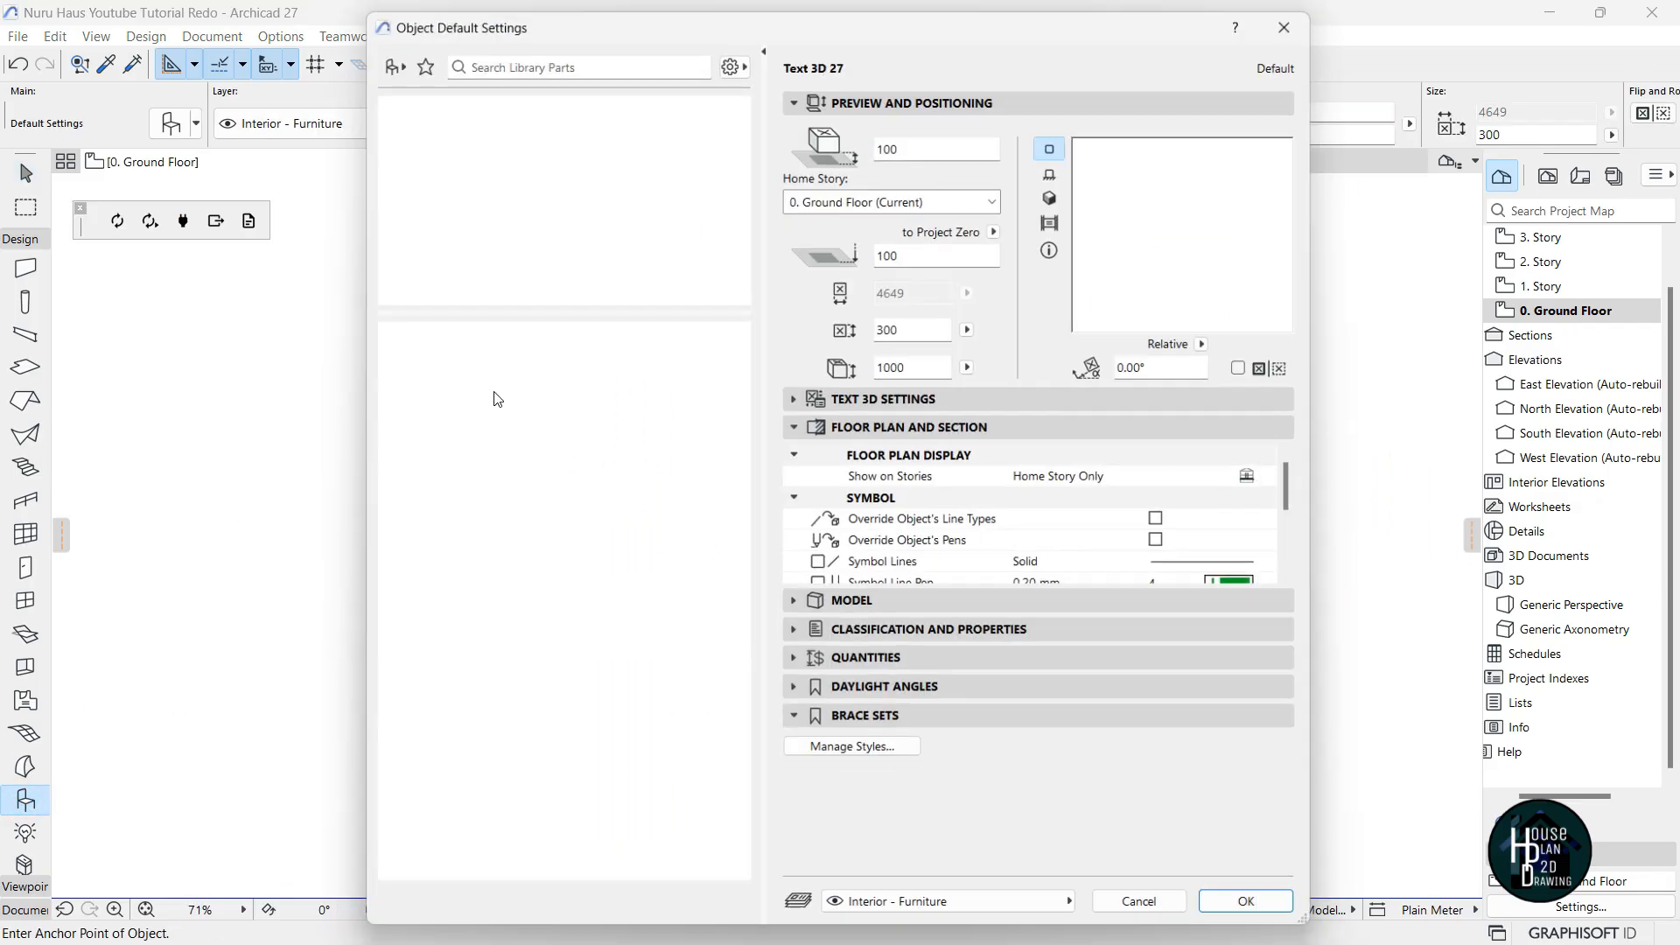
left_click(518, 61)
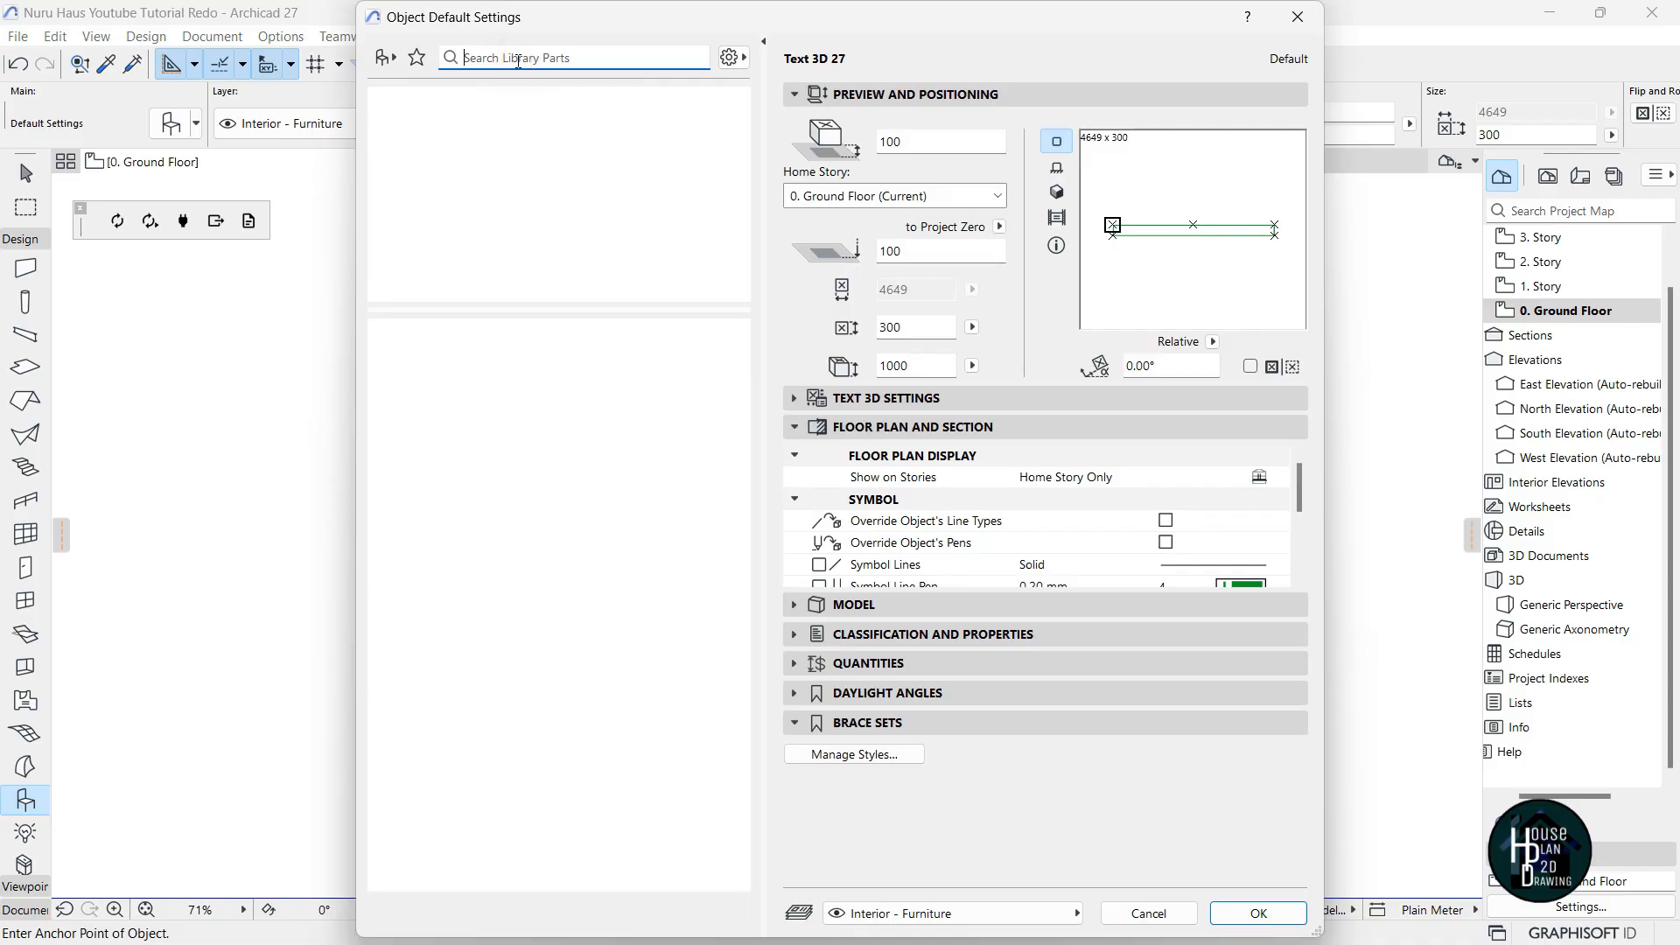
type("c")
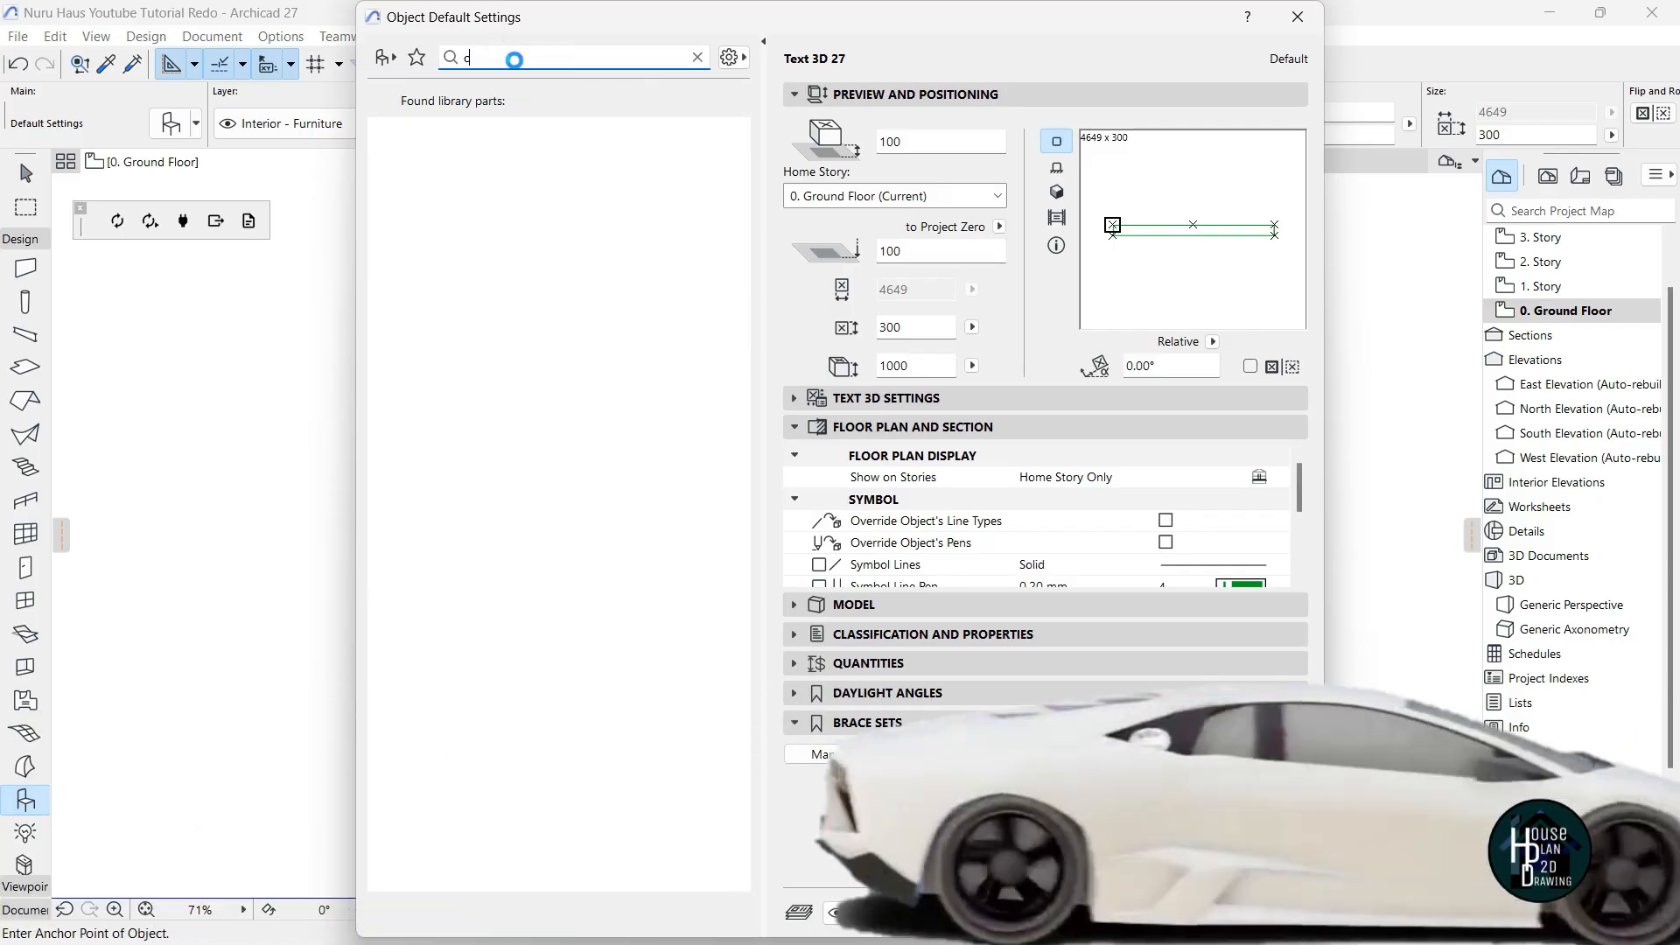
type("ar")
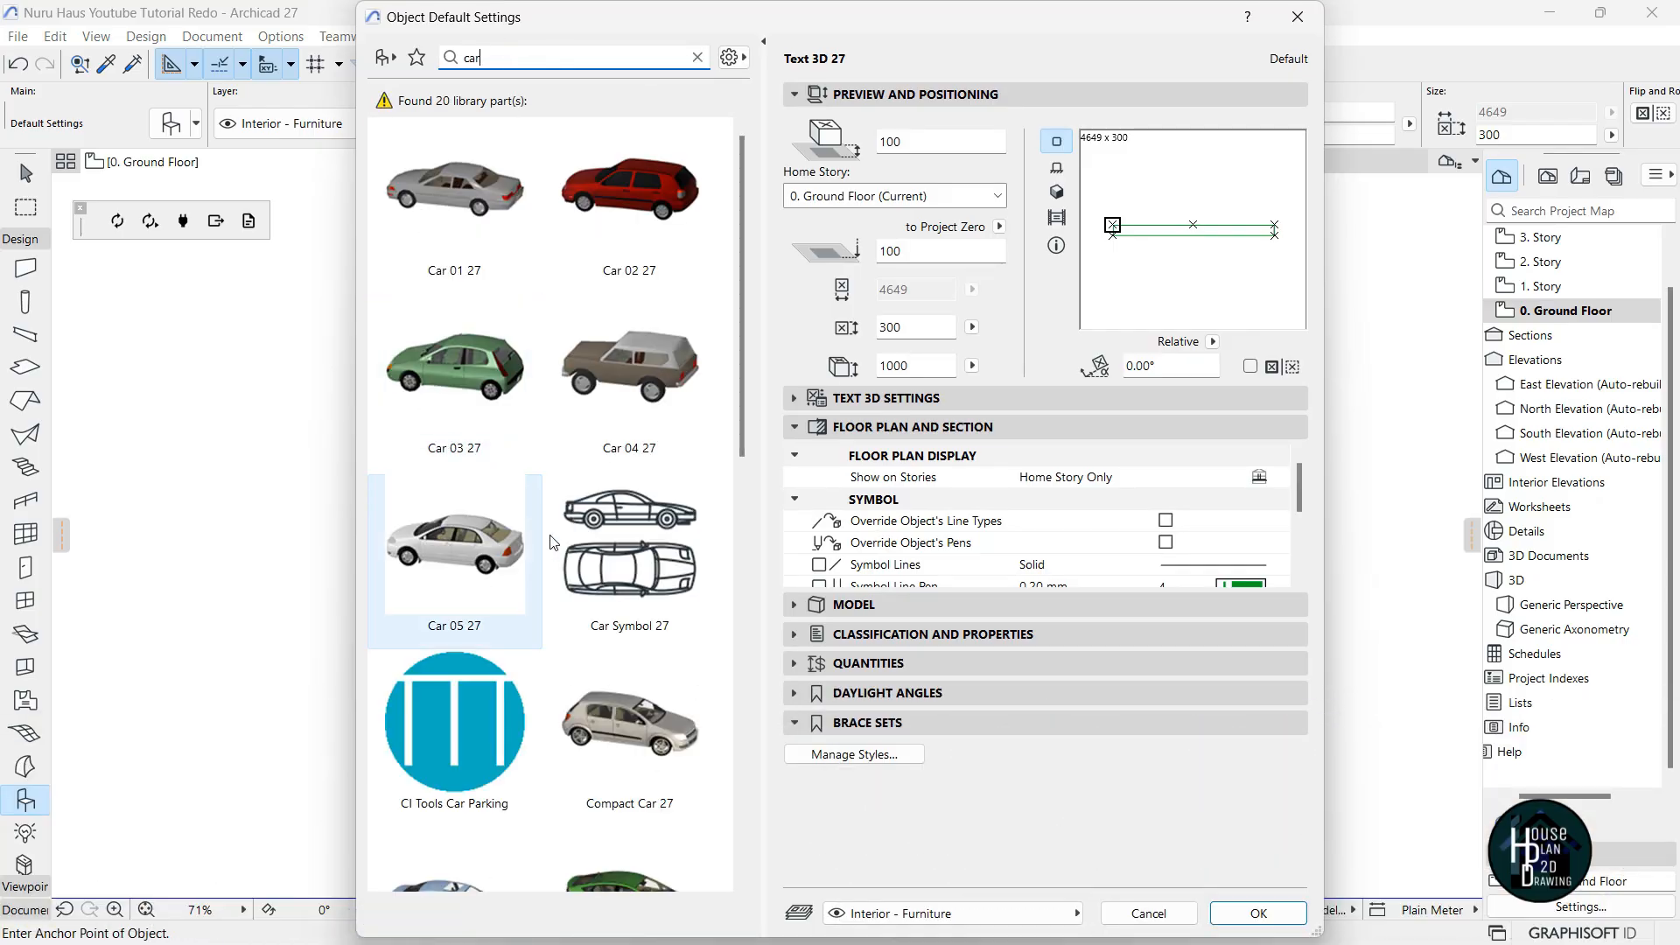
scroll(551, 543, "down", 8)
left_click(485, 381)
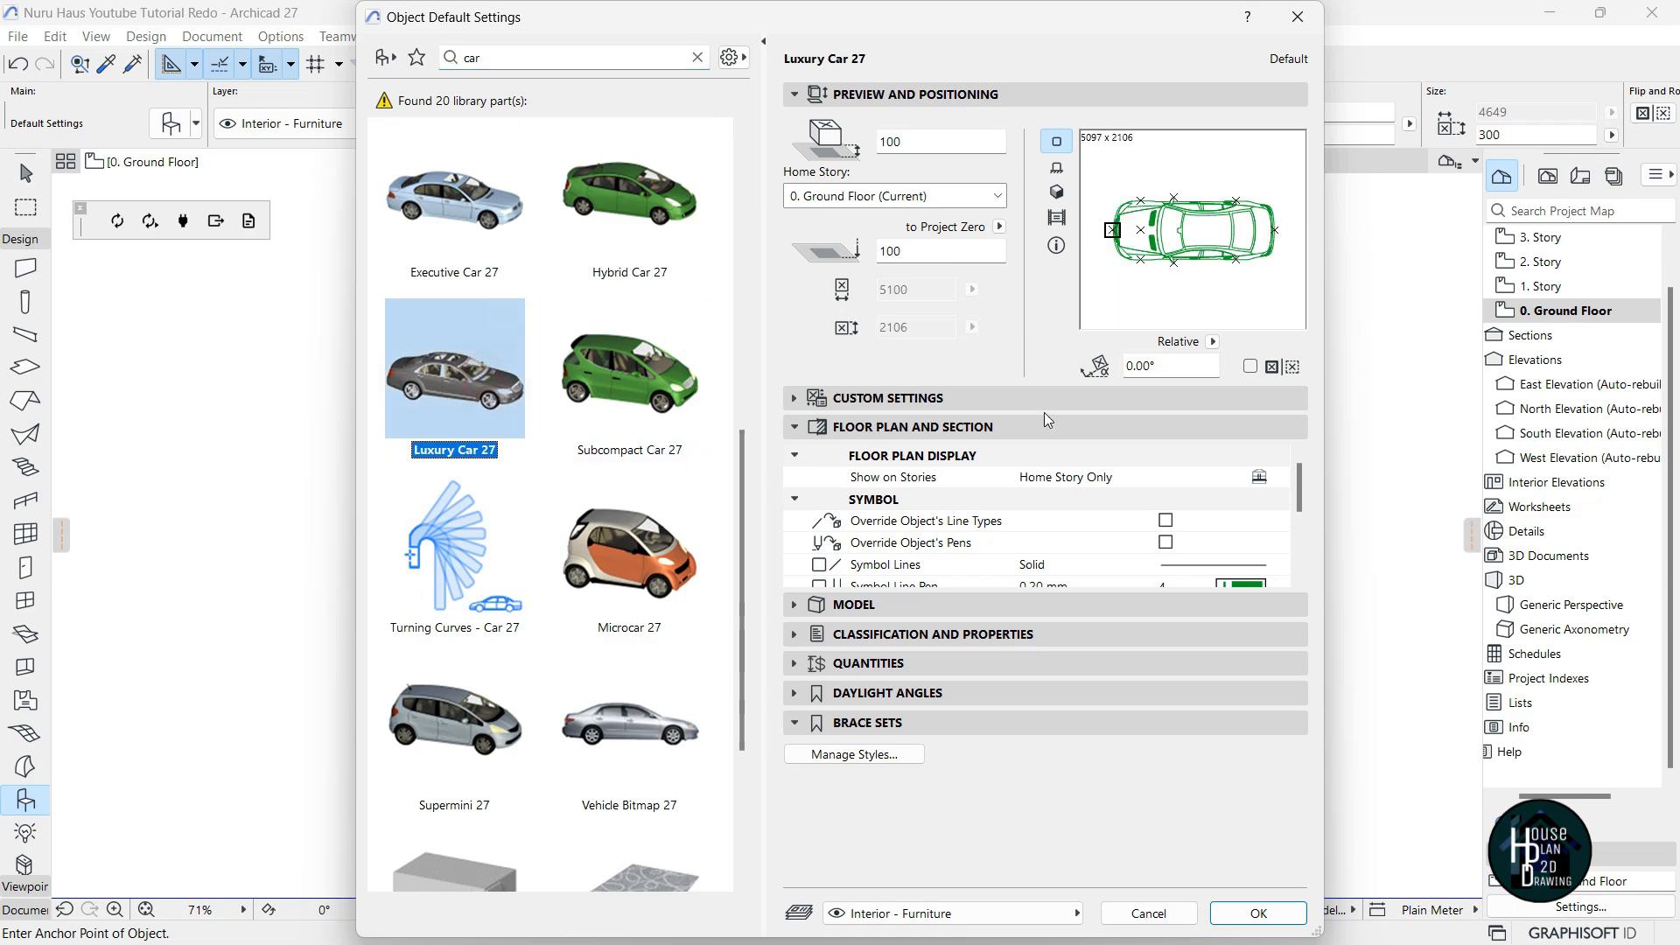
left_click(1268, 175)
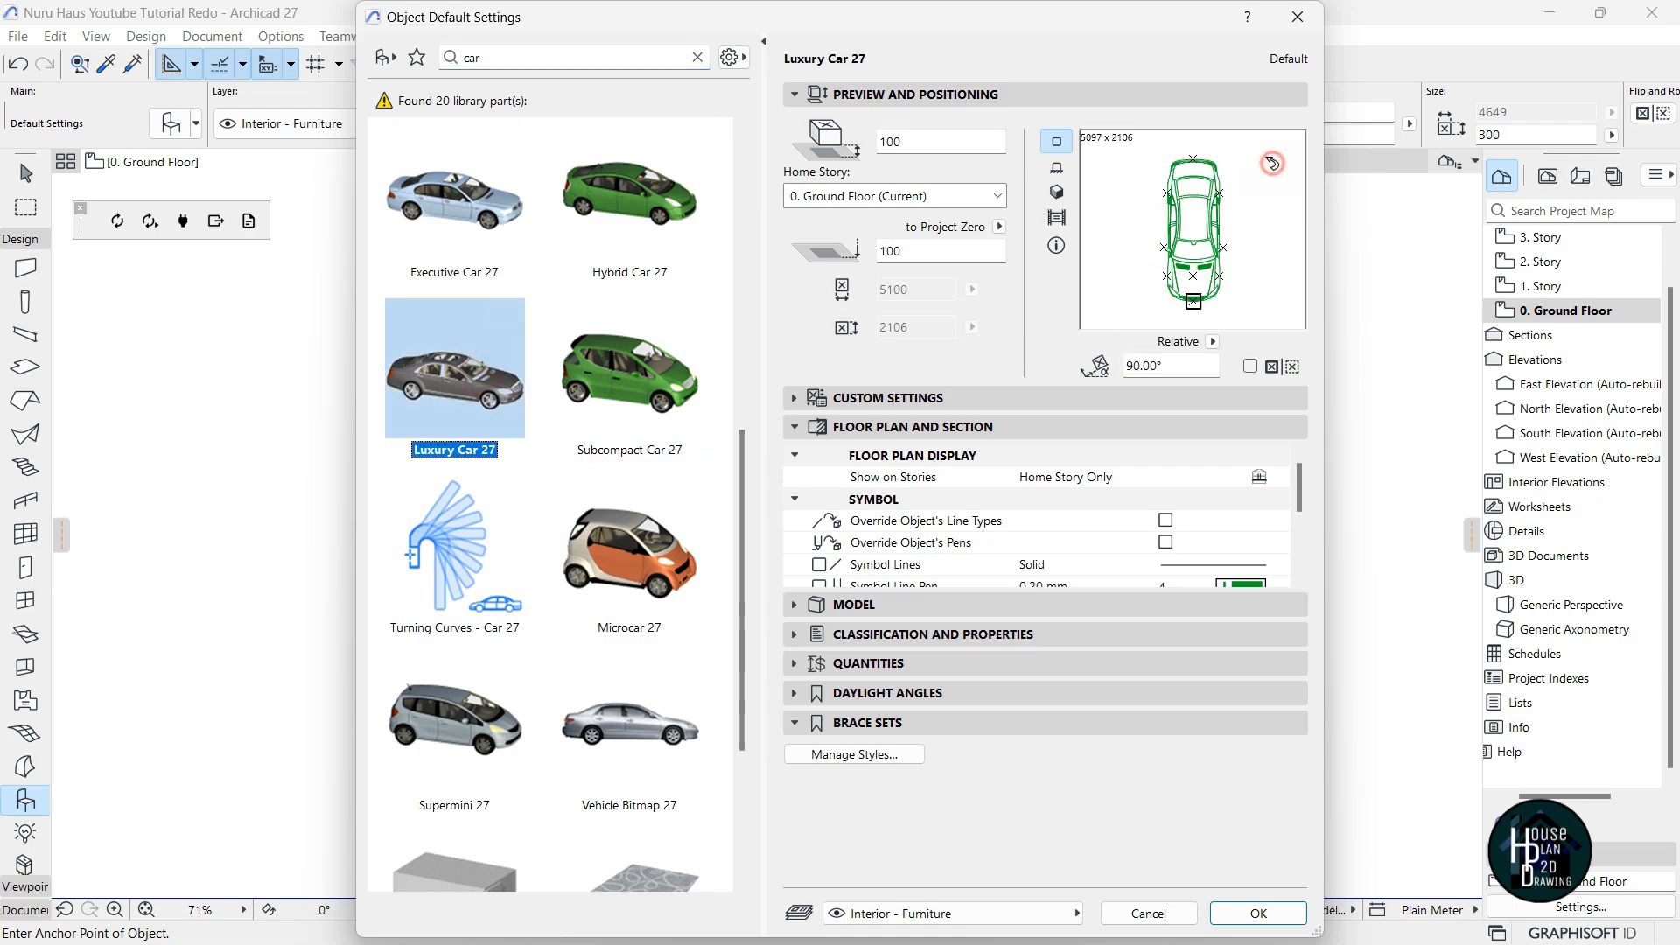
left_click(1258, 913)
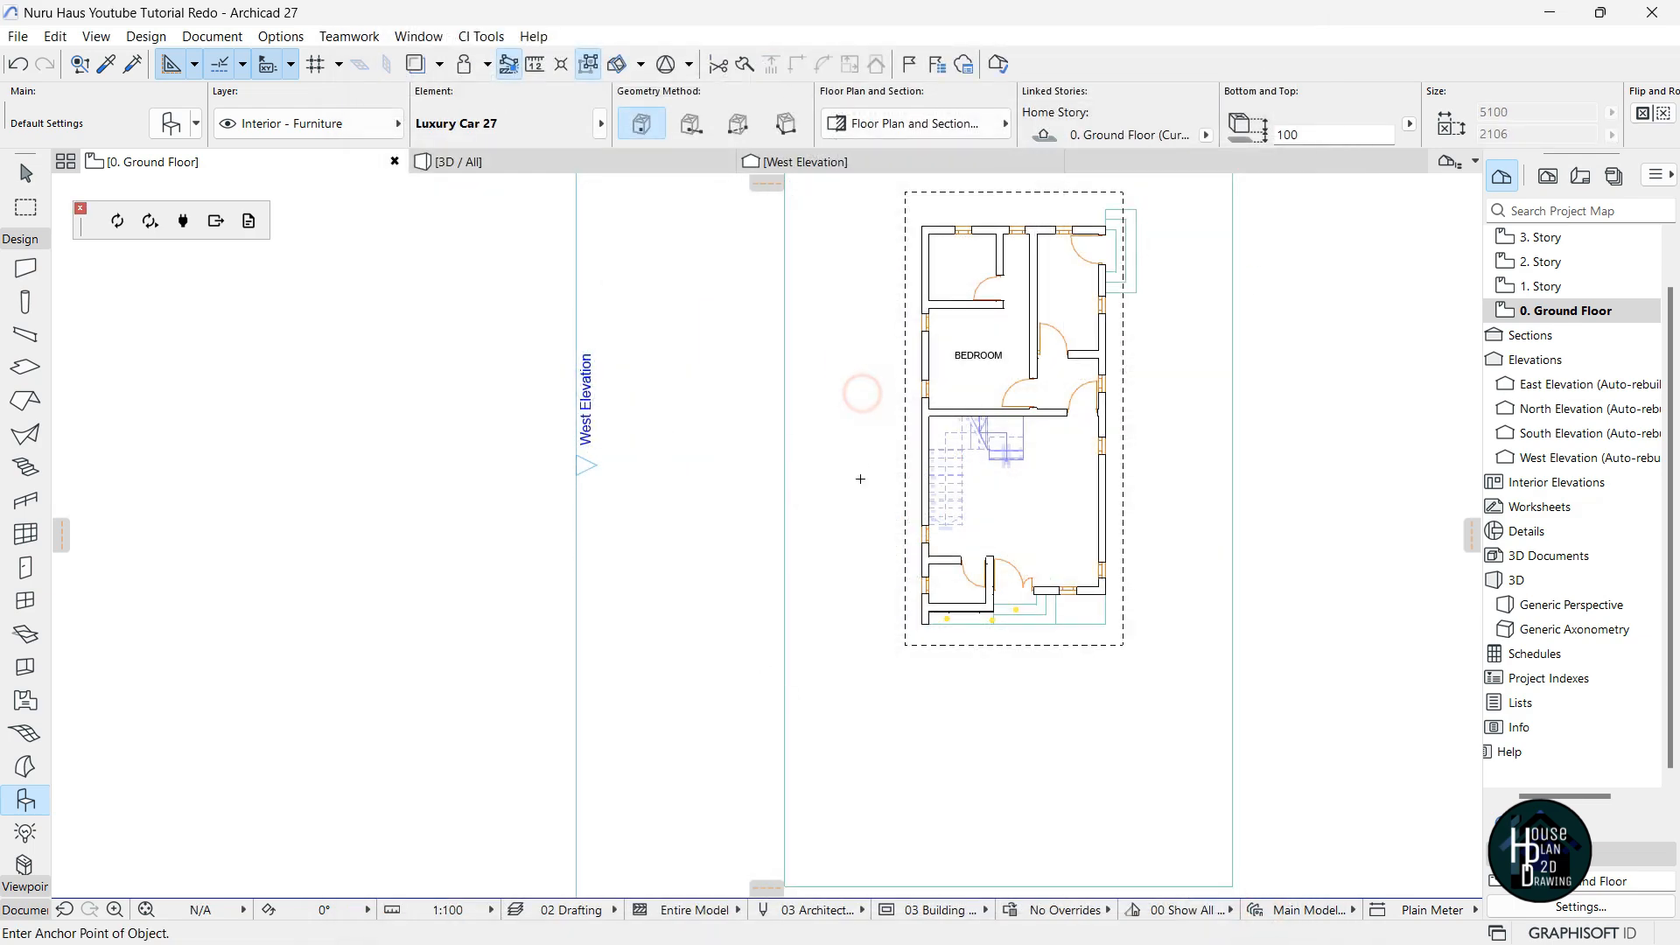
Place the car on the site slab beside the building's west wall, near the bedroom, and deselect it.
left_click(855, 294)
scroll(882, 288, "up", 3)
scroll(882, 289, "up", 3)
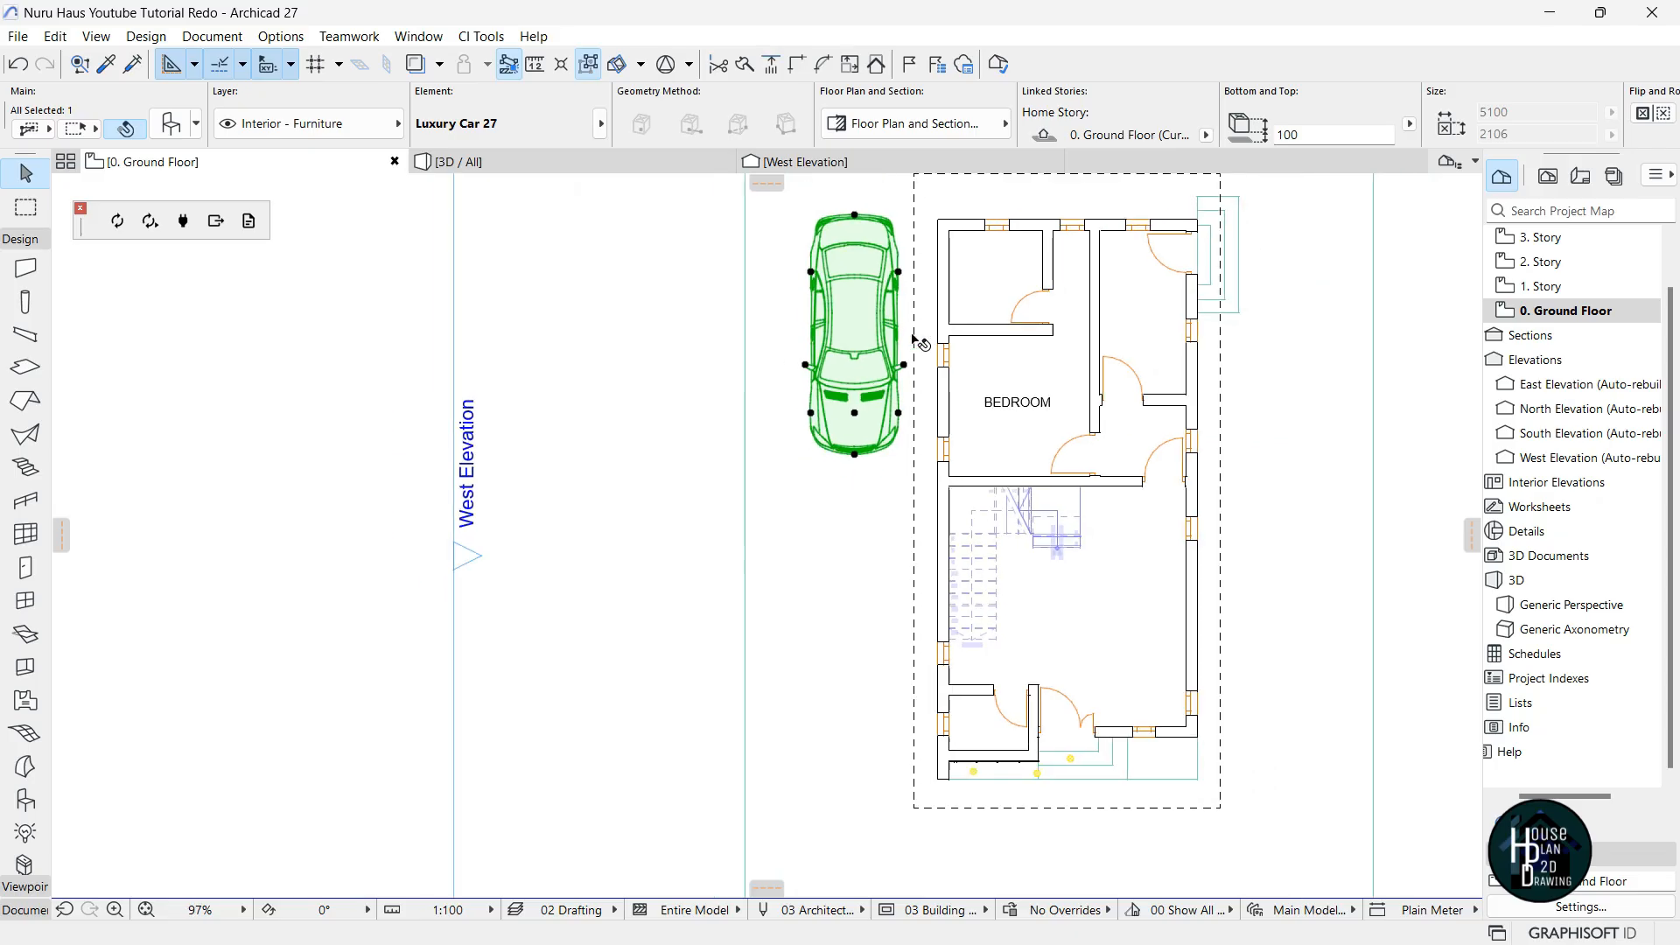
key("Escape")
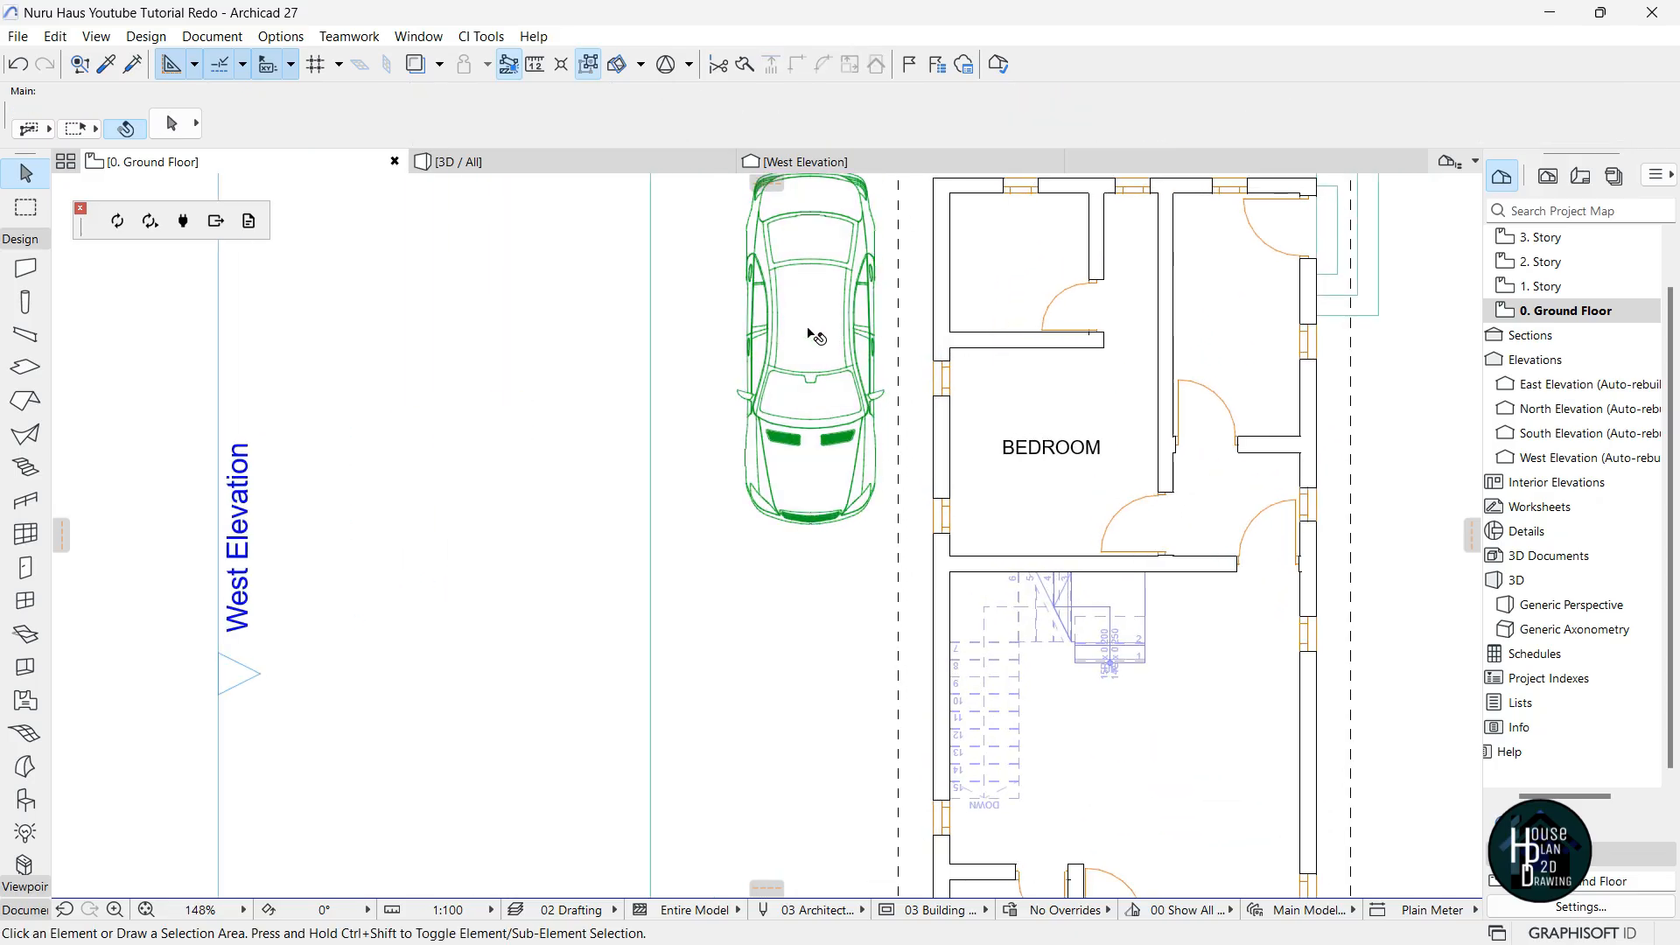
scroll(815, 337, "down", 4)
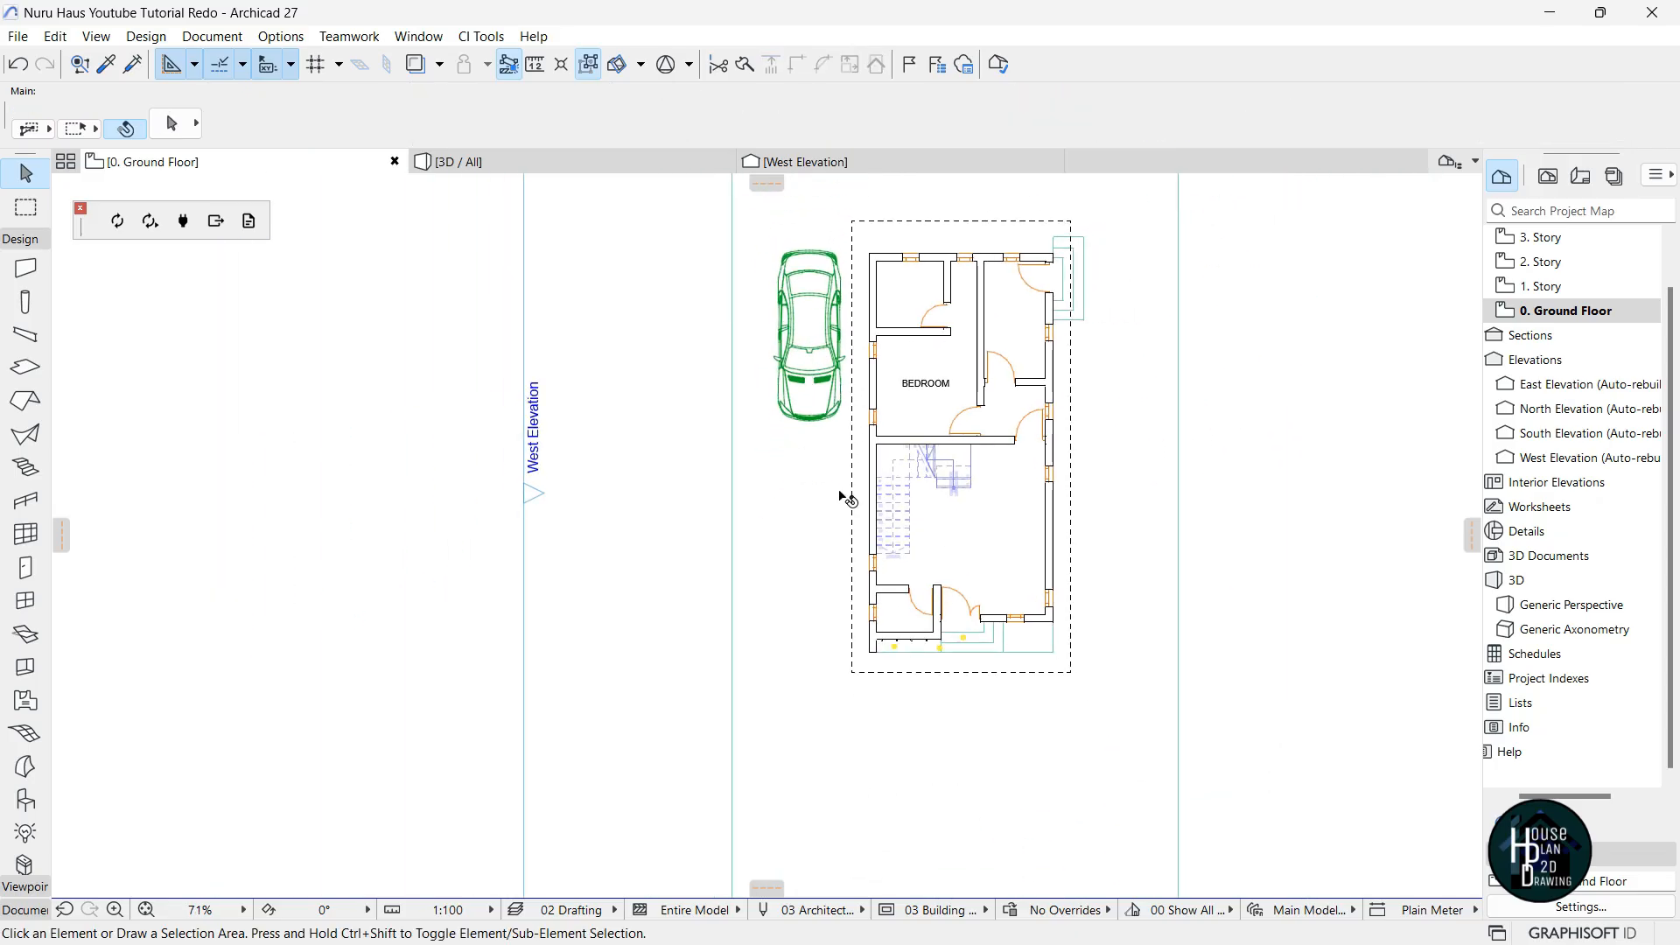
Move the placed car slightly west, away from the building wall, and deselect it.
scroll(820, 318, "up", 3)
left_click(813, 319)
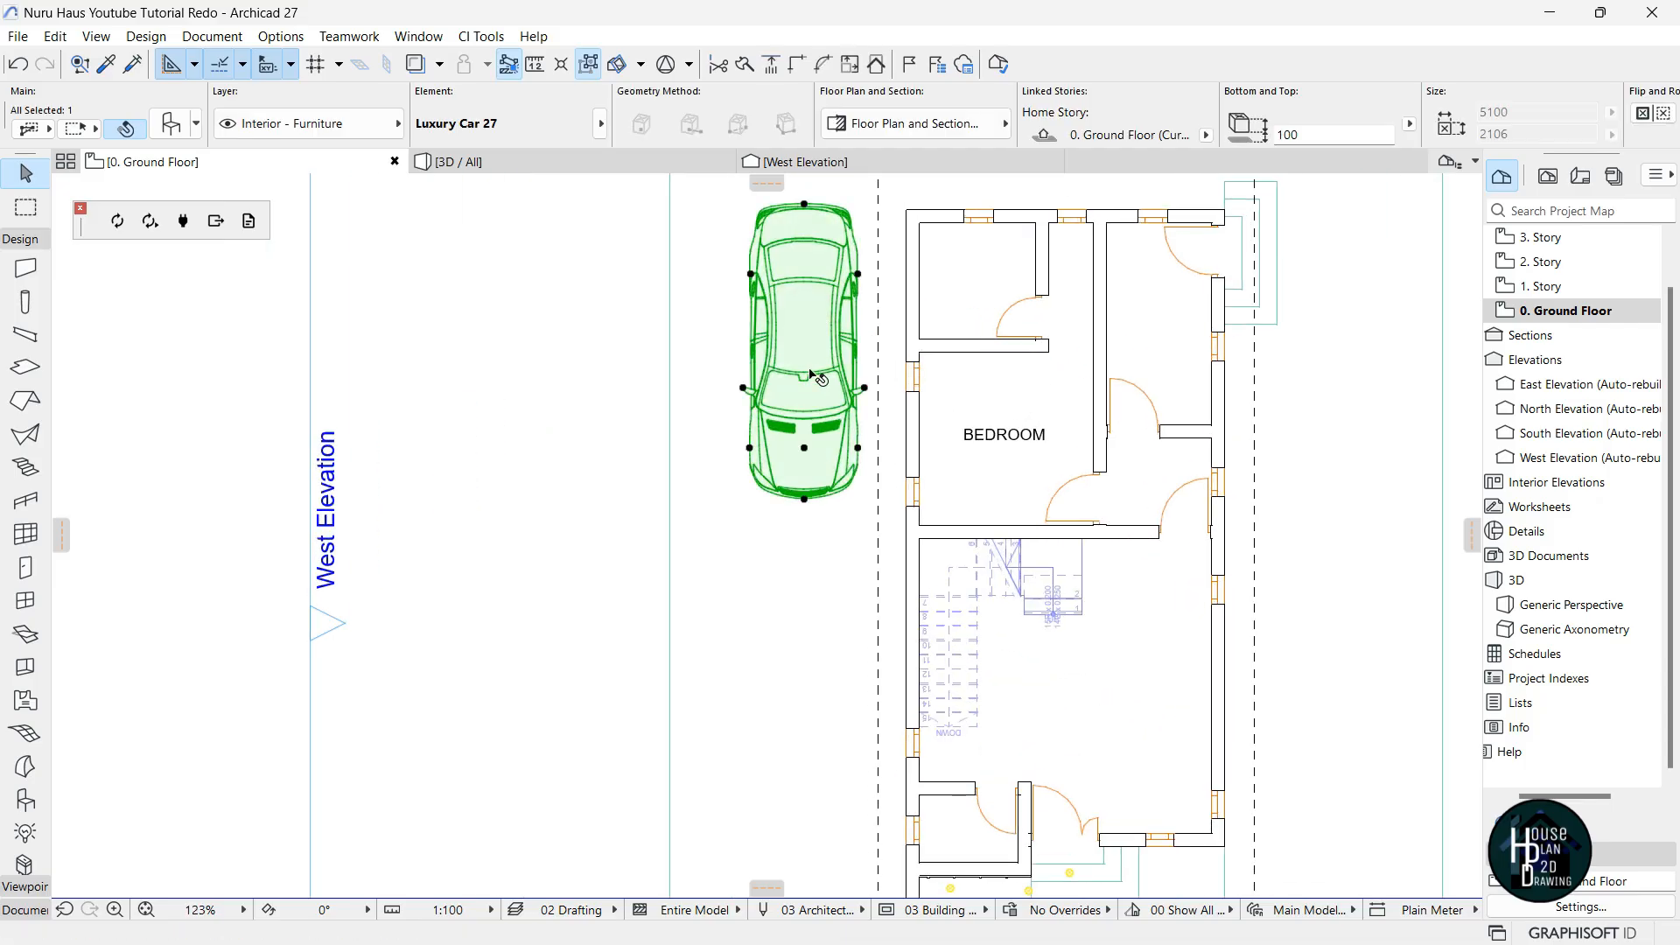
key("Escape")
left_click(804, 317)
key("ctrl+d")
left_click(814, 584)
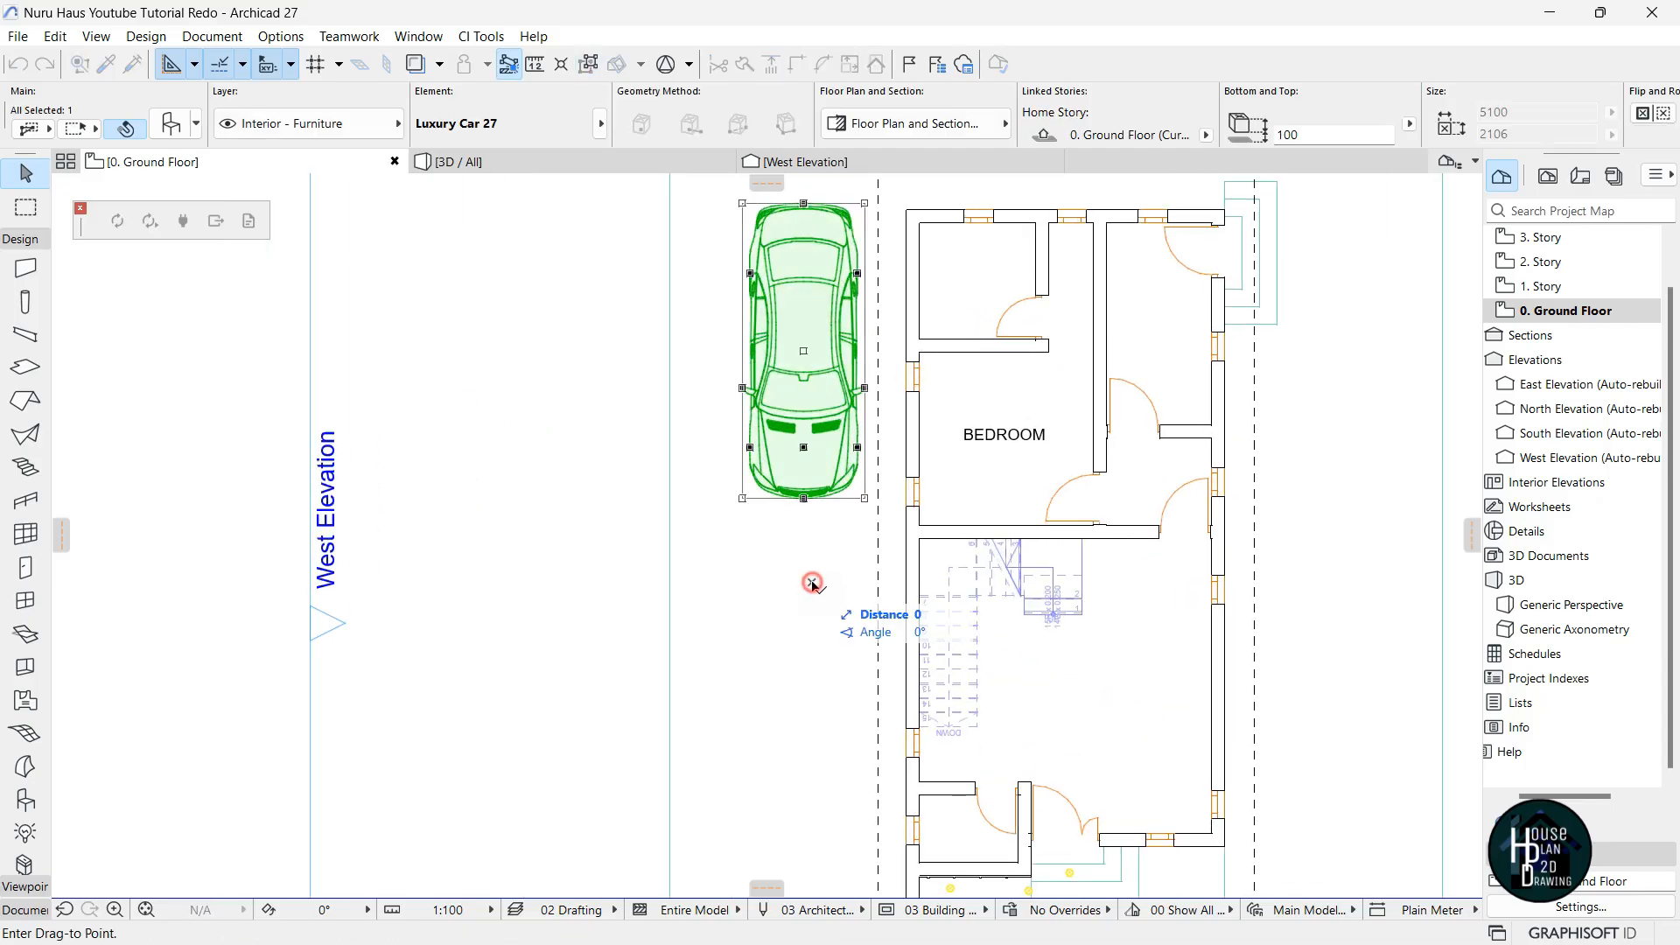
left_click(800, 585)
key("Escape")
scroll(806, 405, "down", 3)
scroll(811, 396, "down", 3)
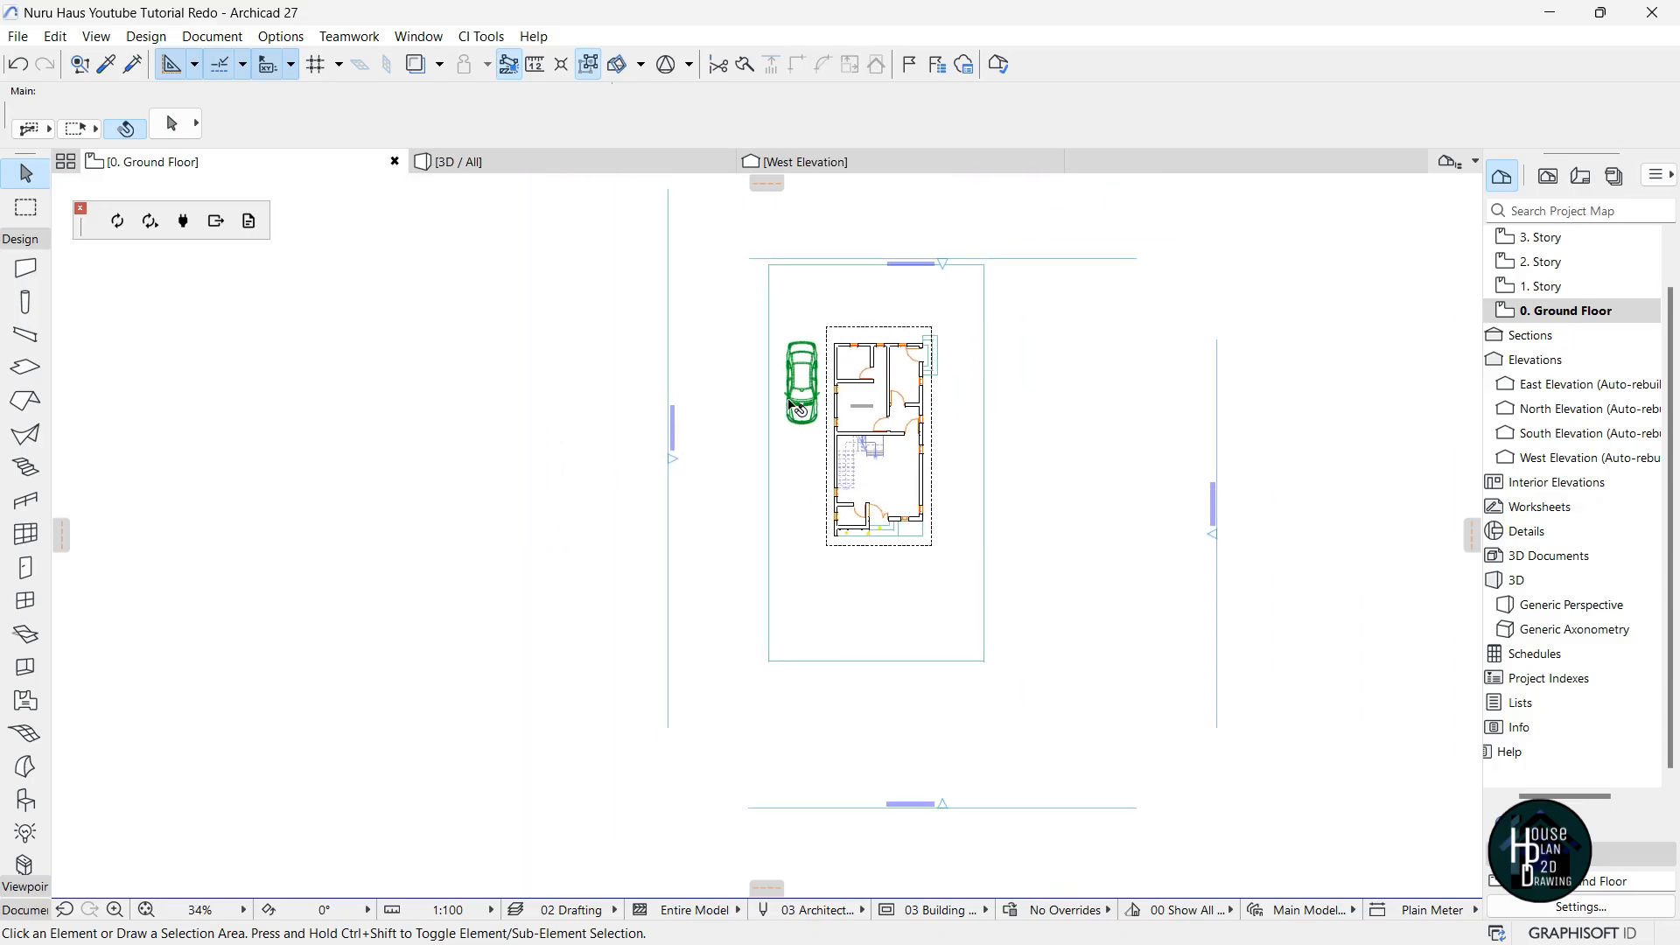
Examine the car's position and clearance on the site slab in 3D from the front, west side and rear of the house.
scroll(853, 424, "up", 4)
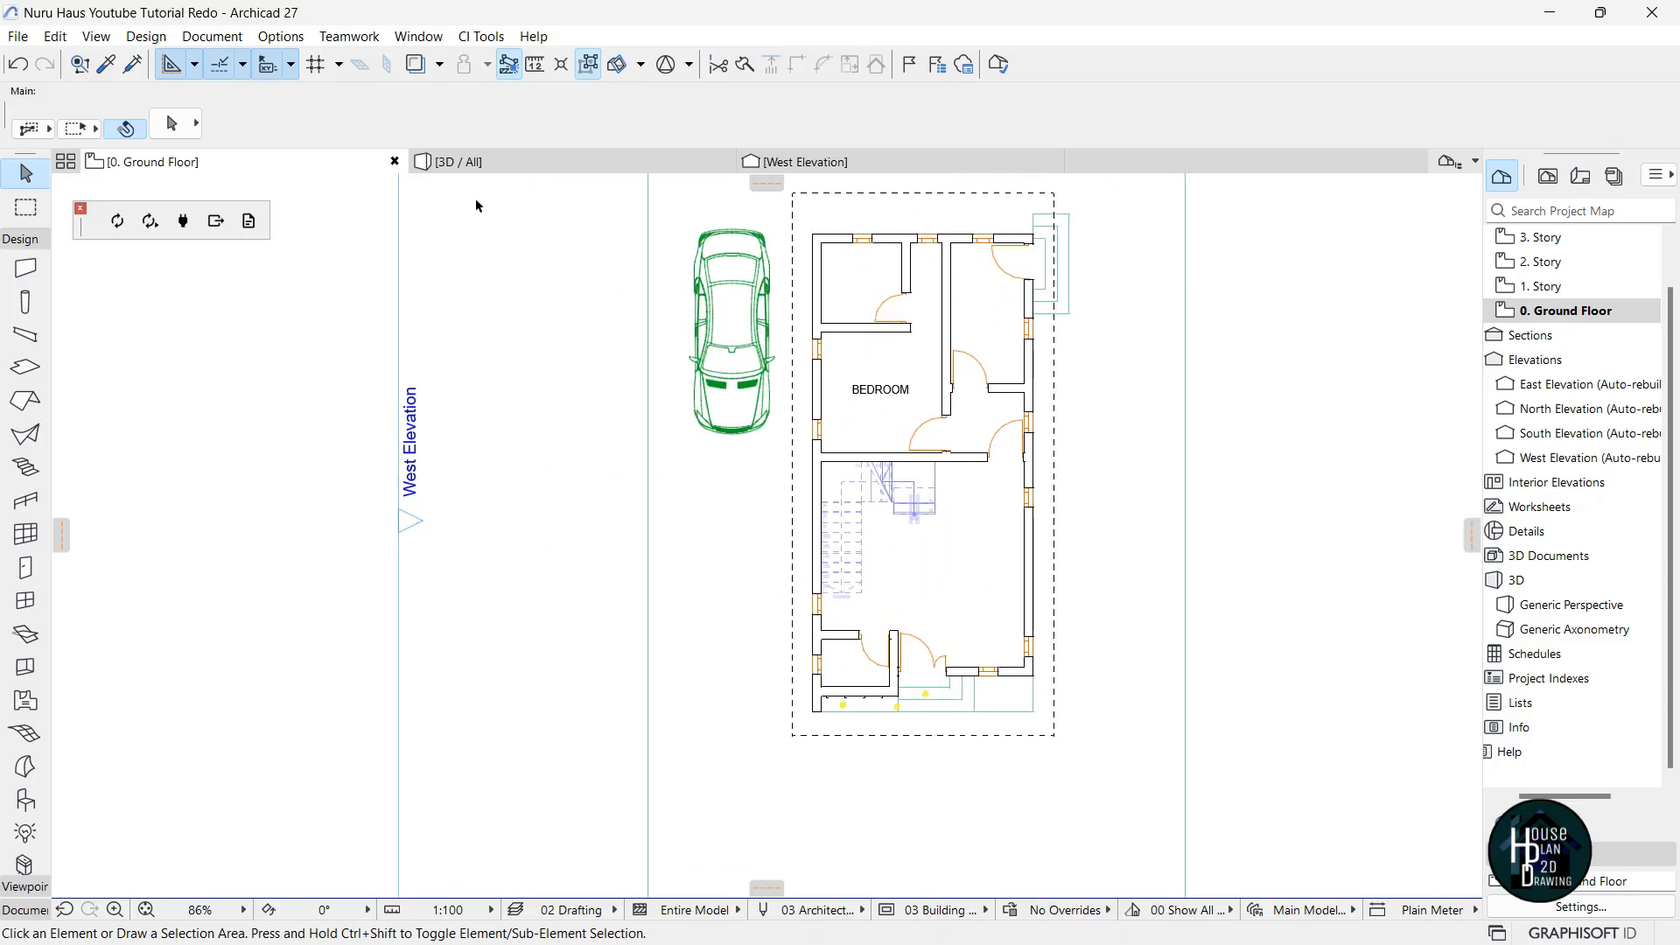
left_click(472, 162)
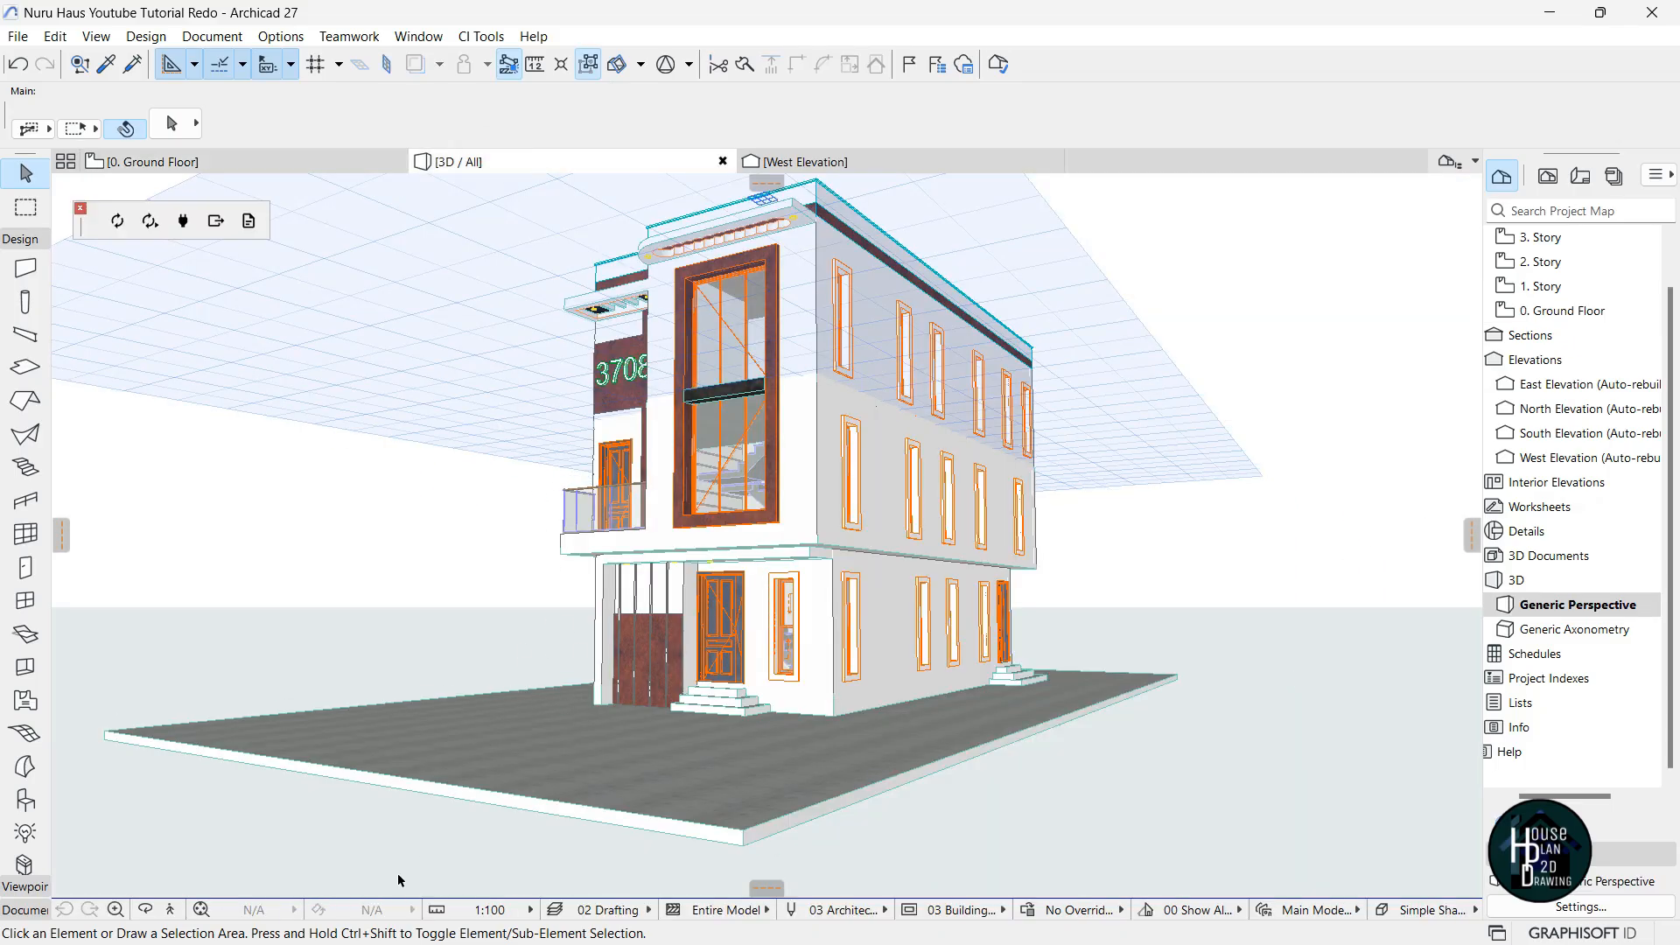
left_click(171, 910)
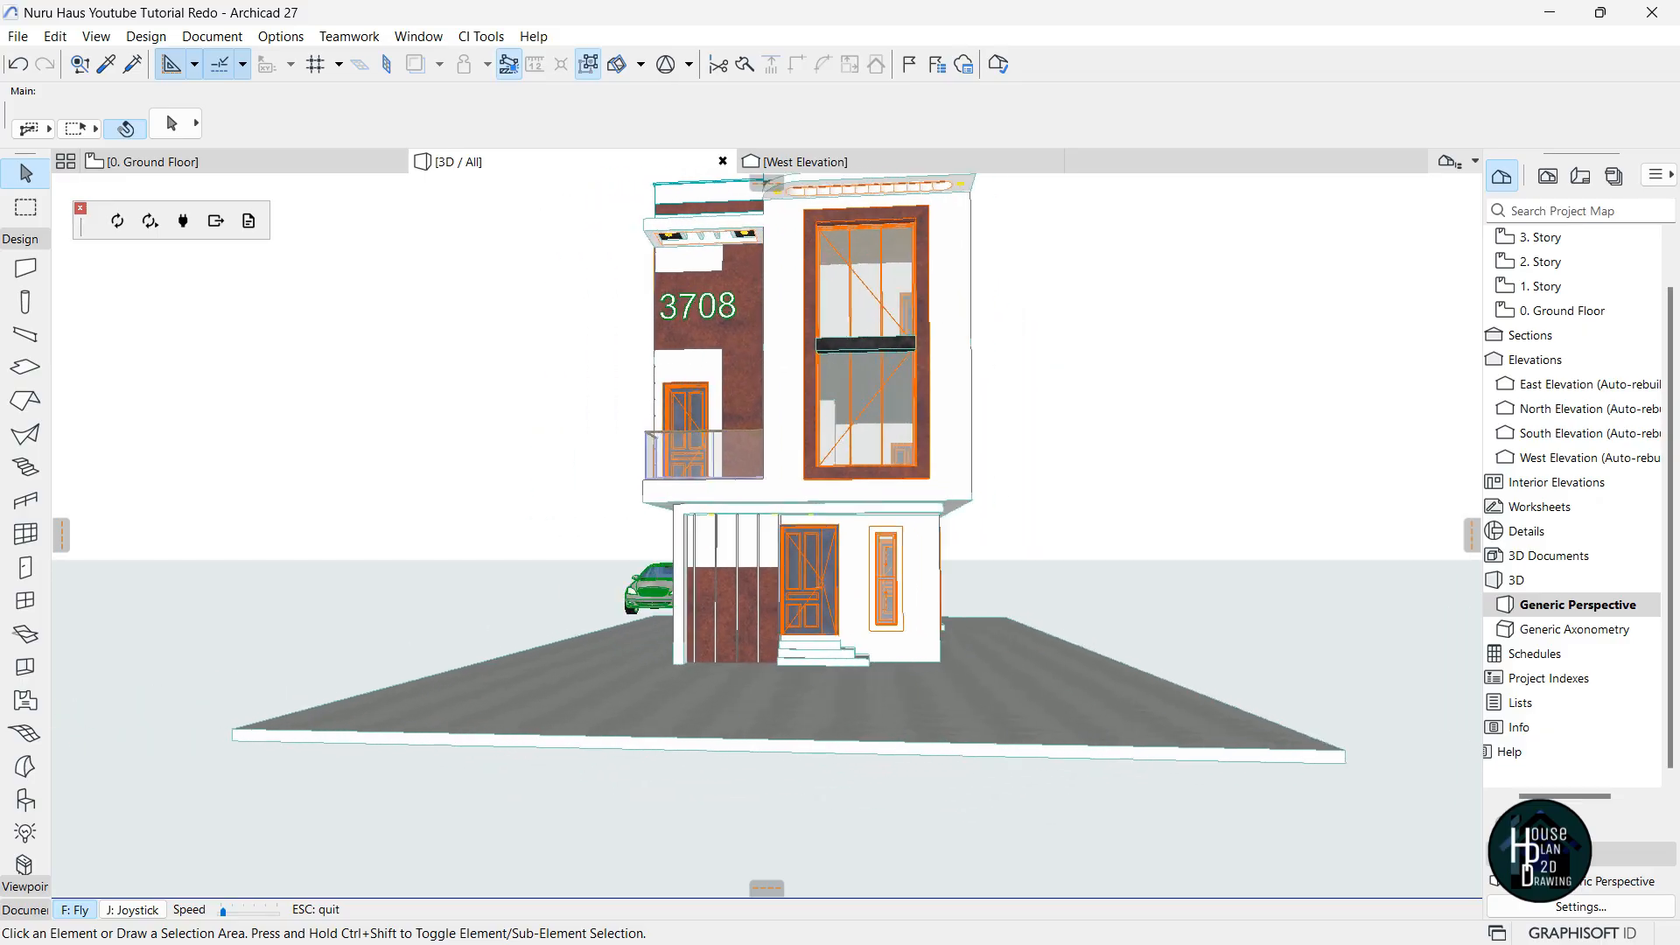
key("Down")
key("Left")
key("Up")
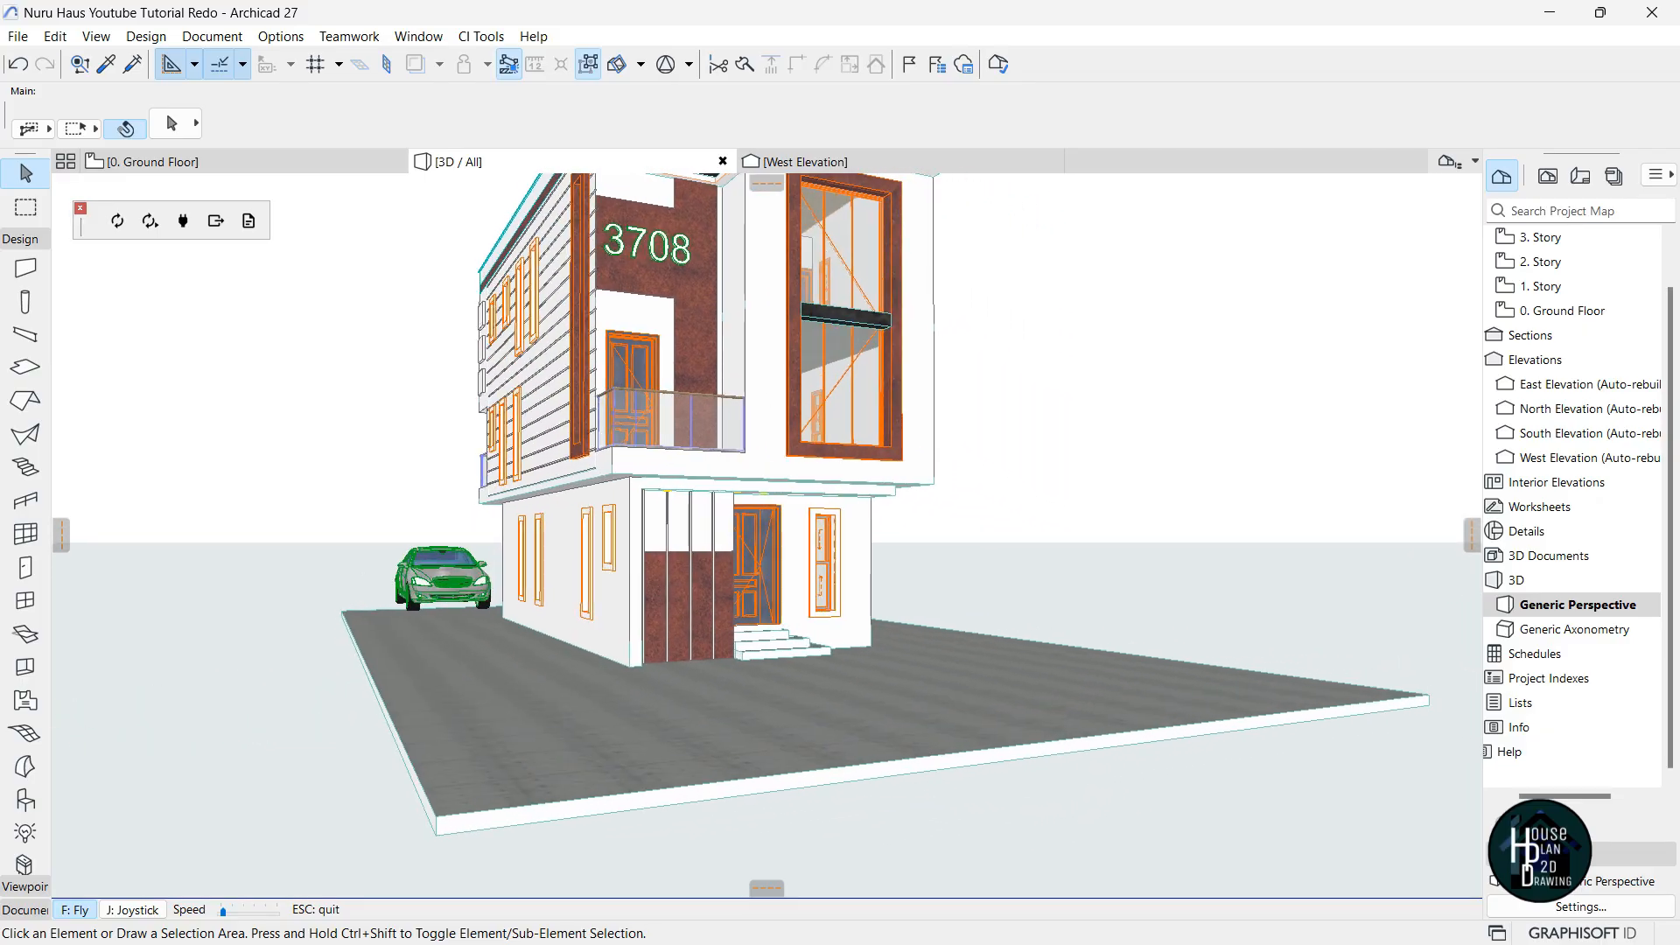
key("Escape")
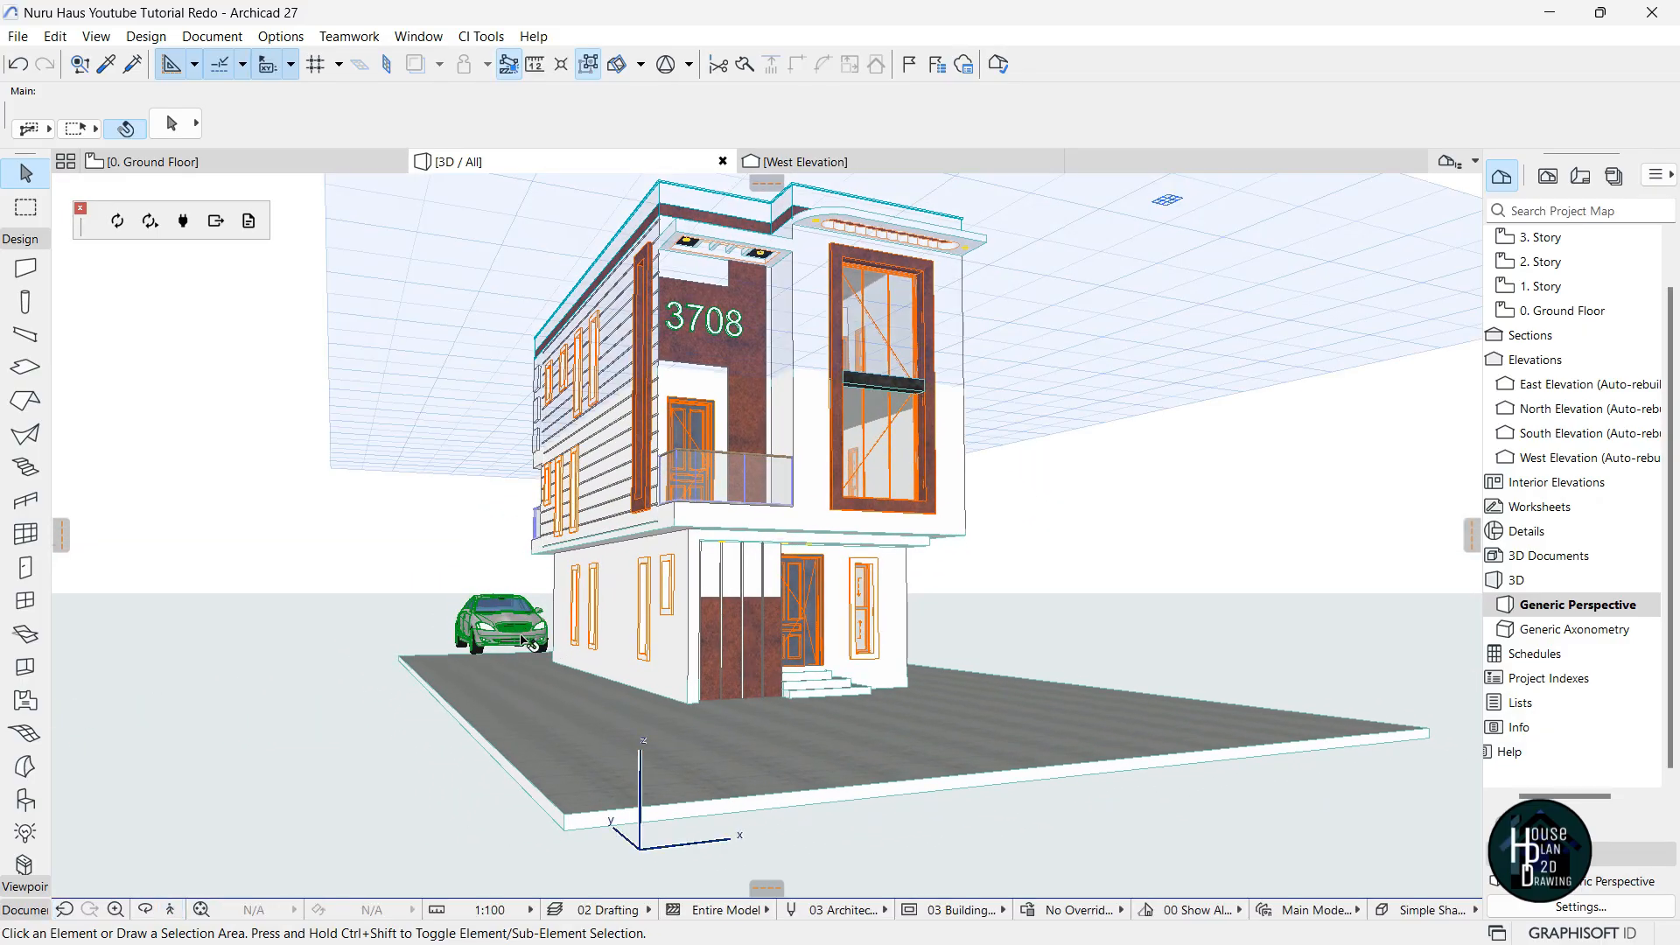
left_click(173, 909)
key("Up")
key("Left")
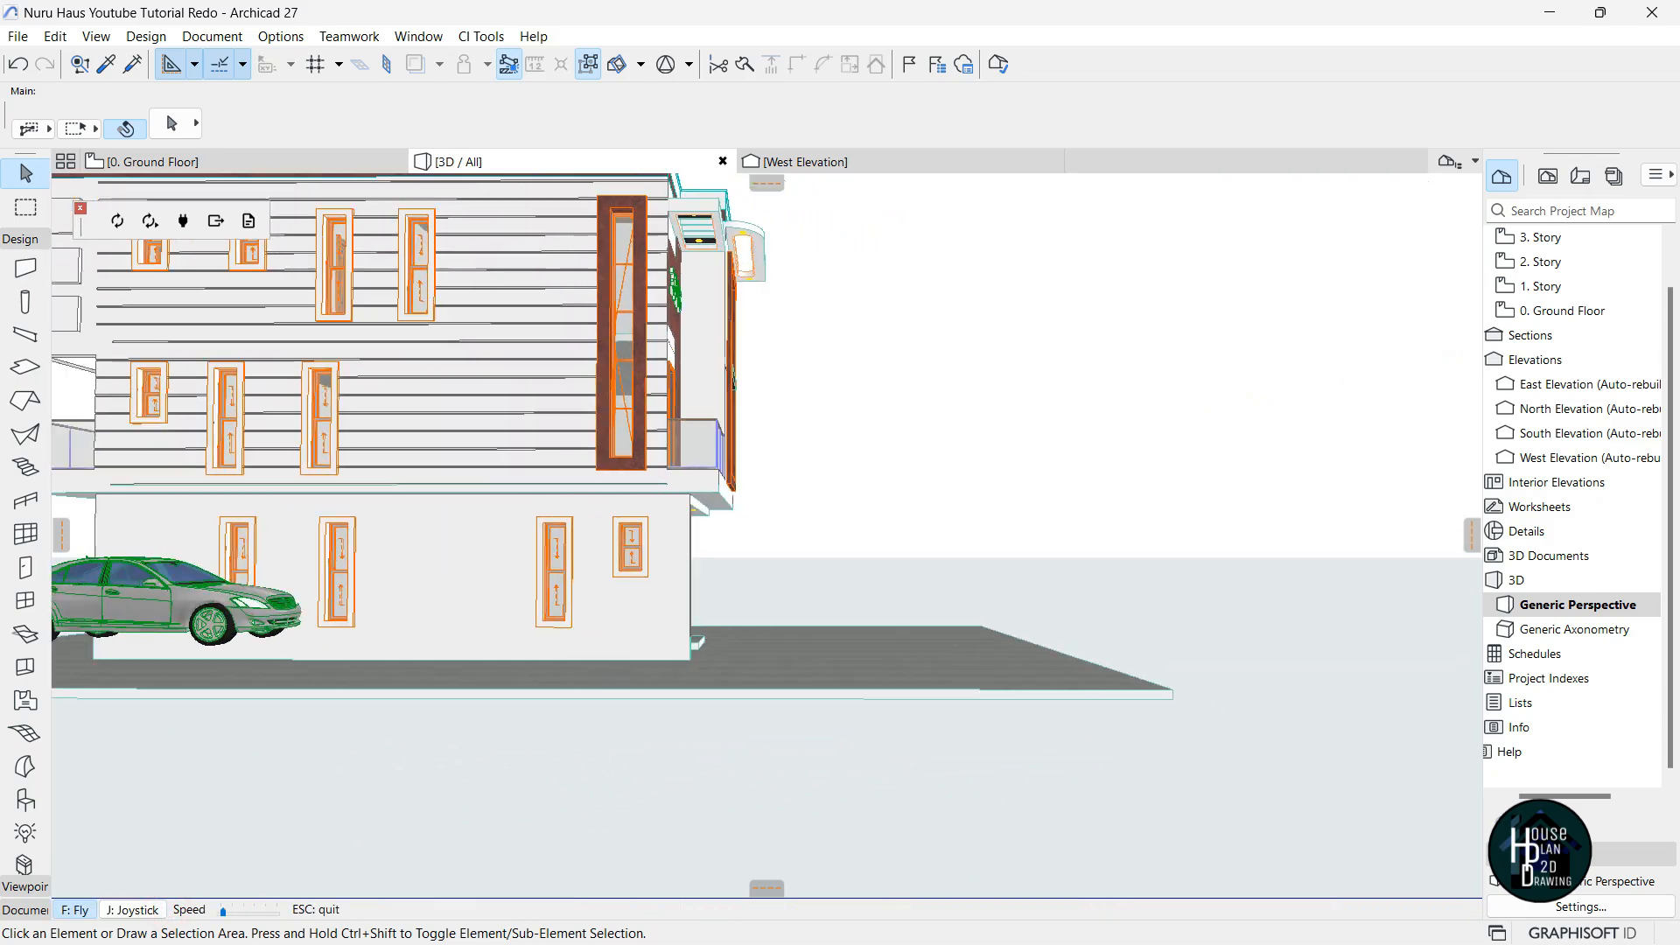
key("Left")
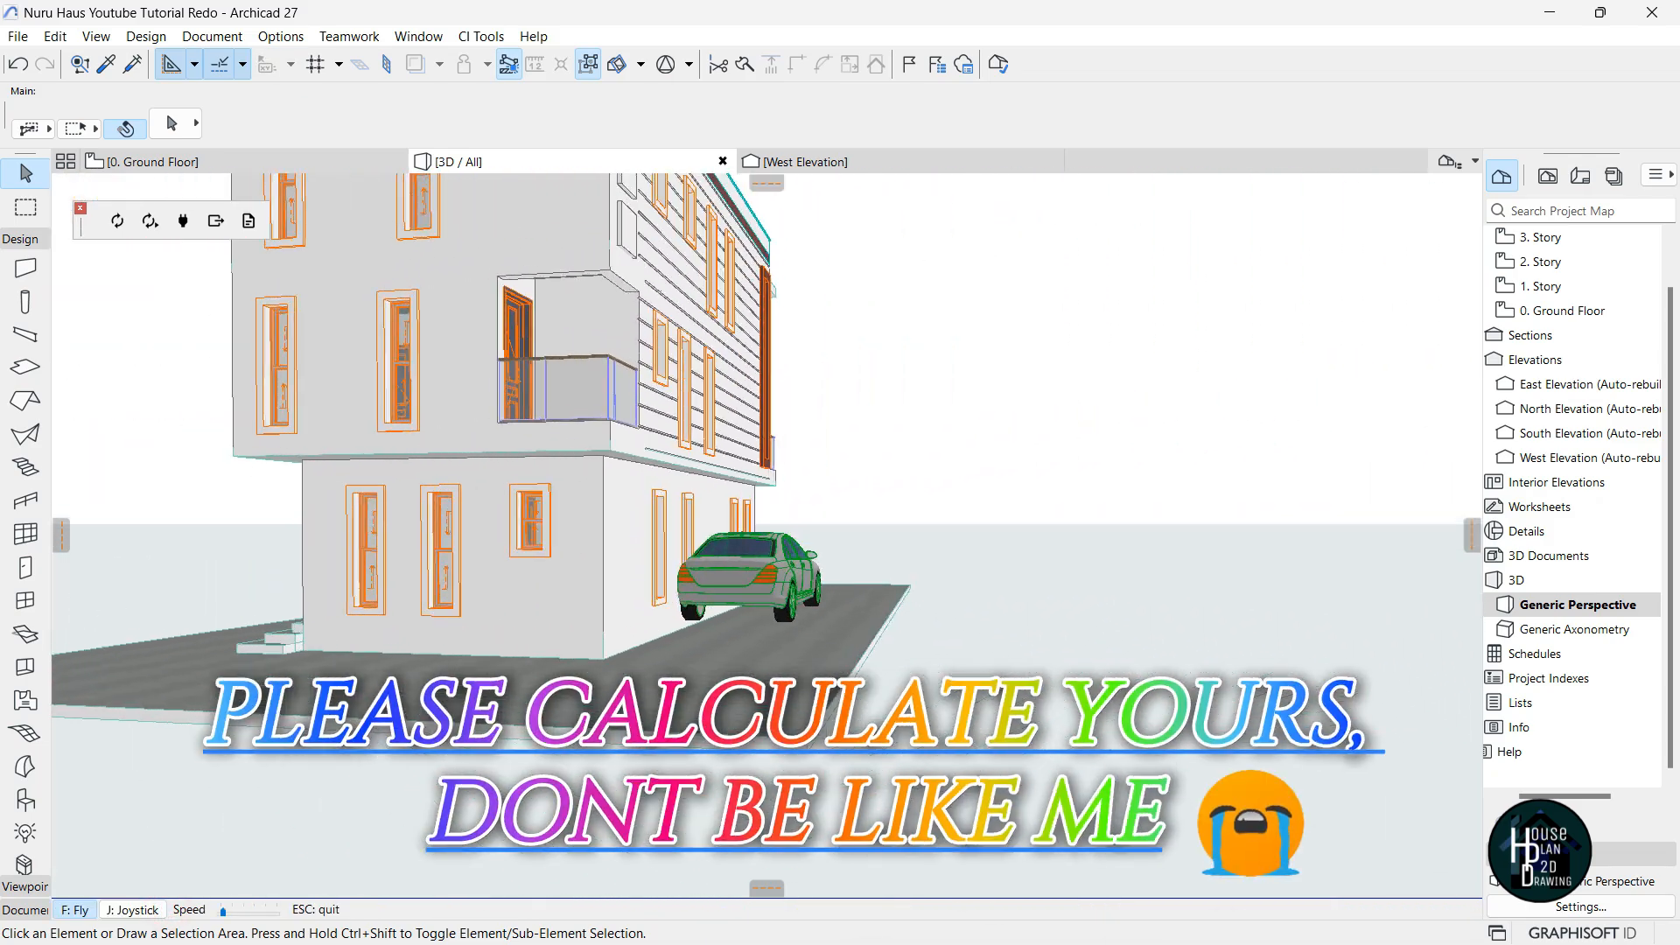
key("Up")
key("Escape")
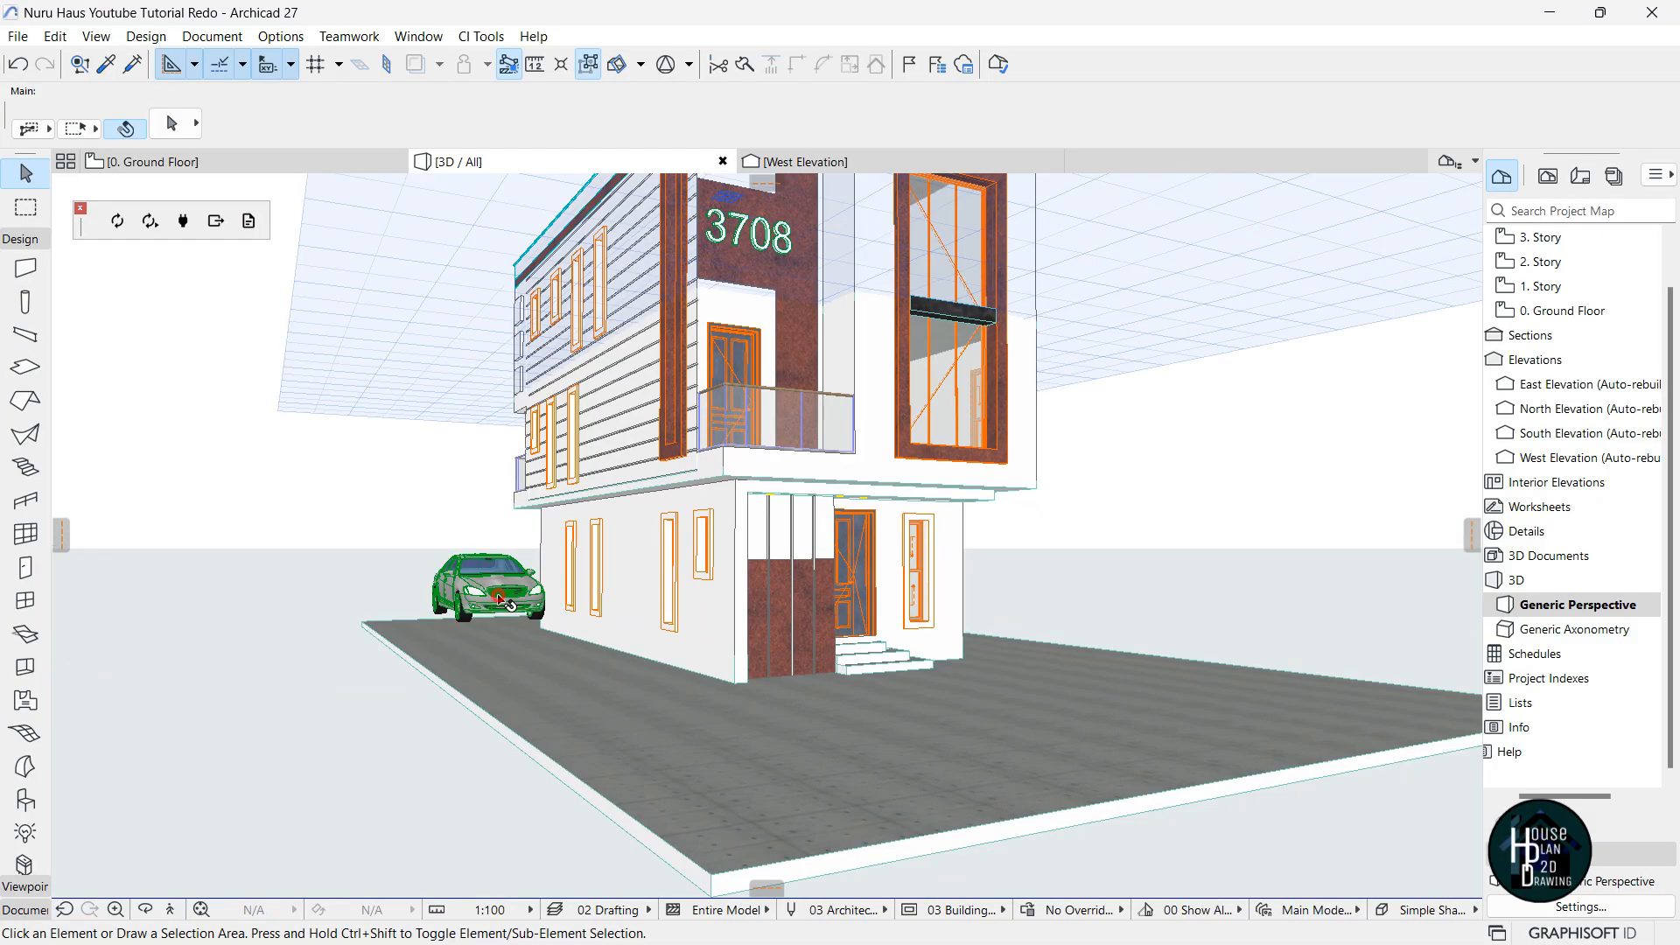
Lower the selected car by setting its base offset to -450, and deselect it.
left_click(1304, 140)
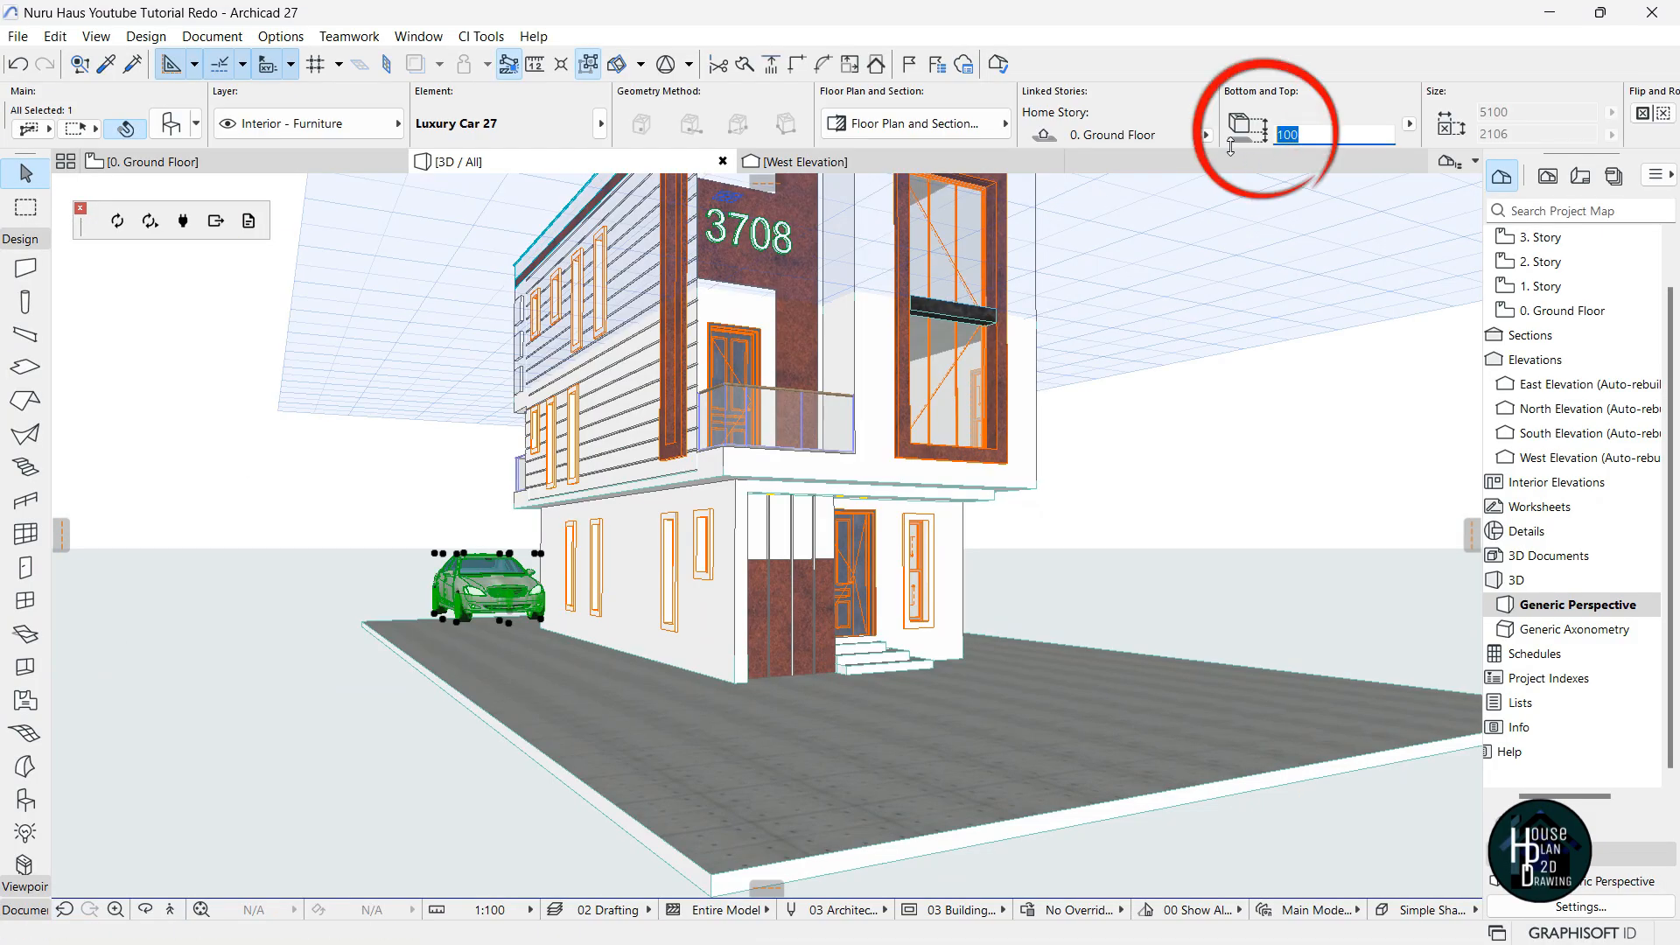
key("Return")
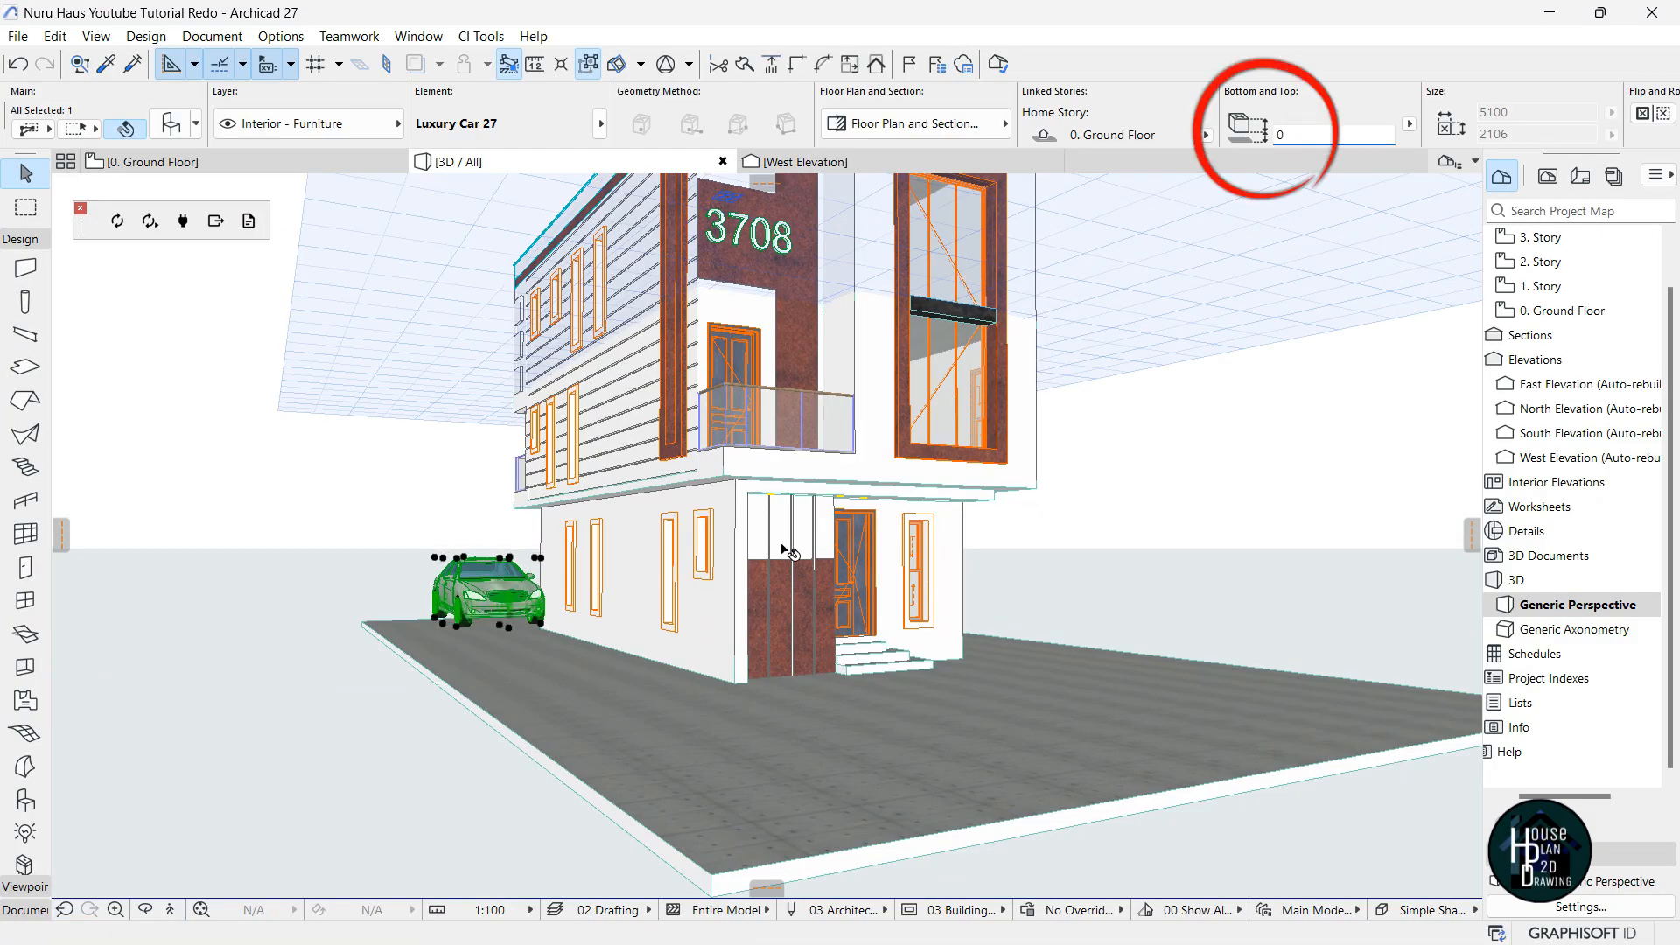
left_click(1287, 140)
key("Return")
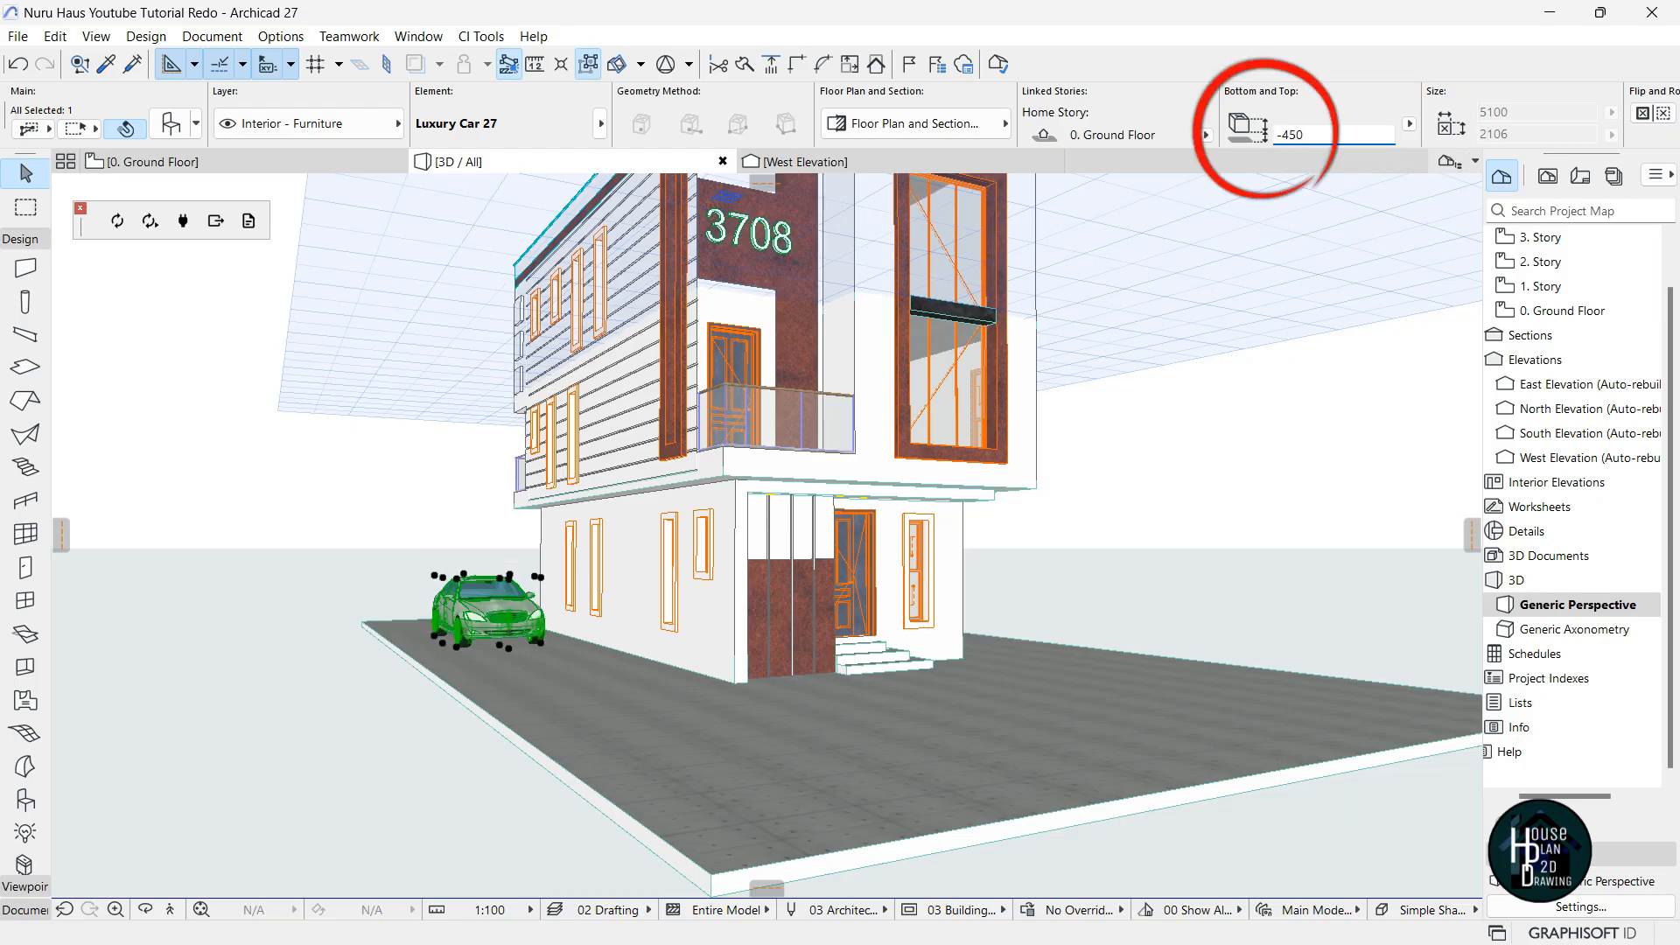
key("Escape")
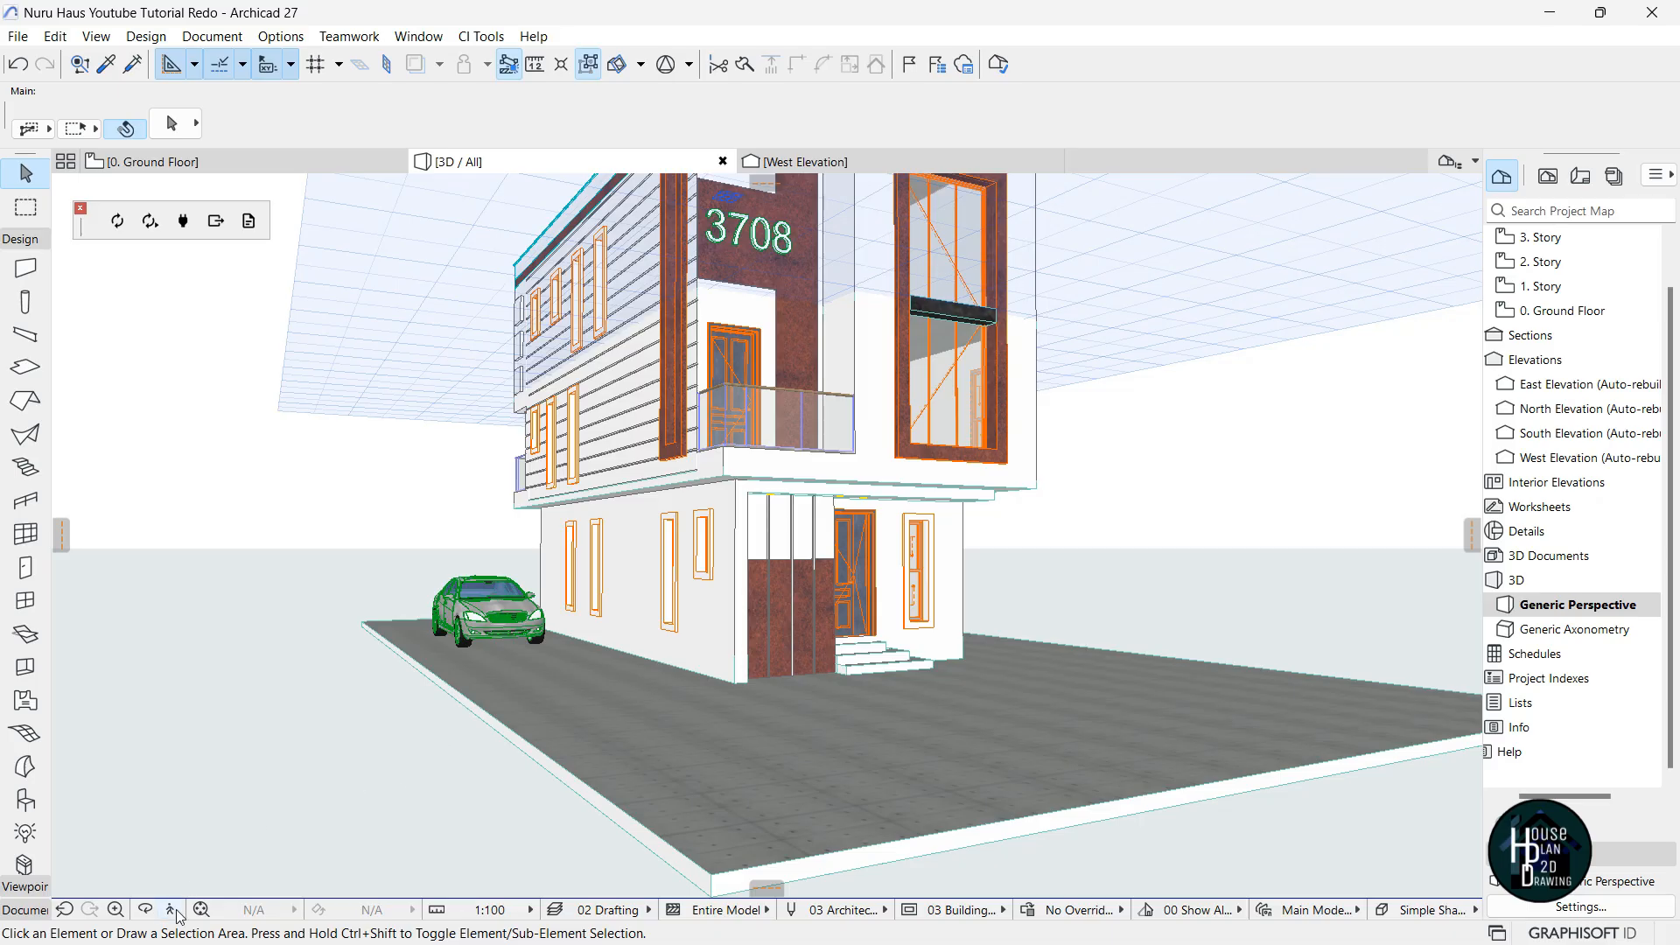
Check the height offsets of the building's base slab and the car in the 3D view.
left_click(681, 660)
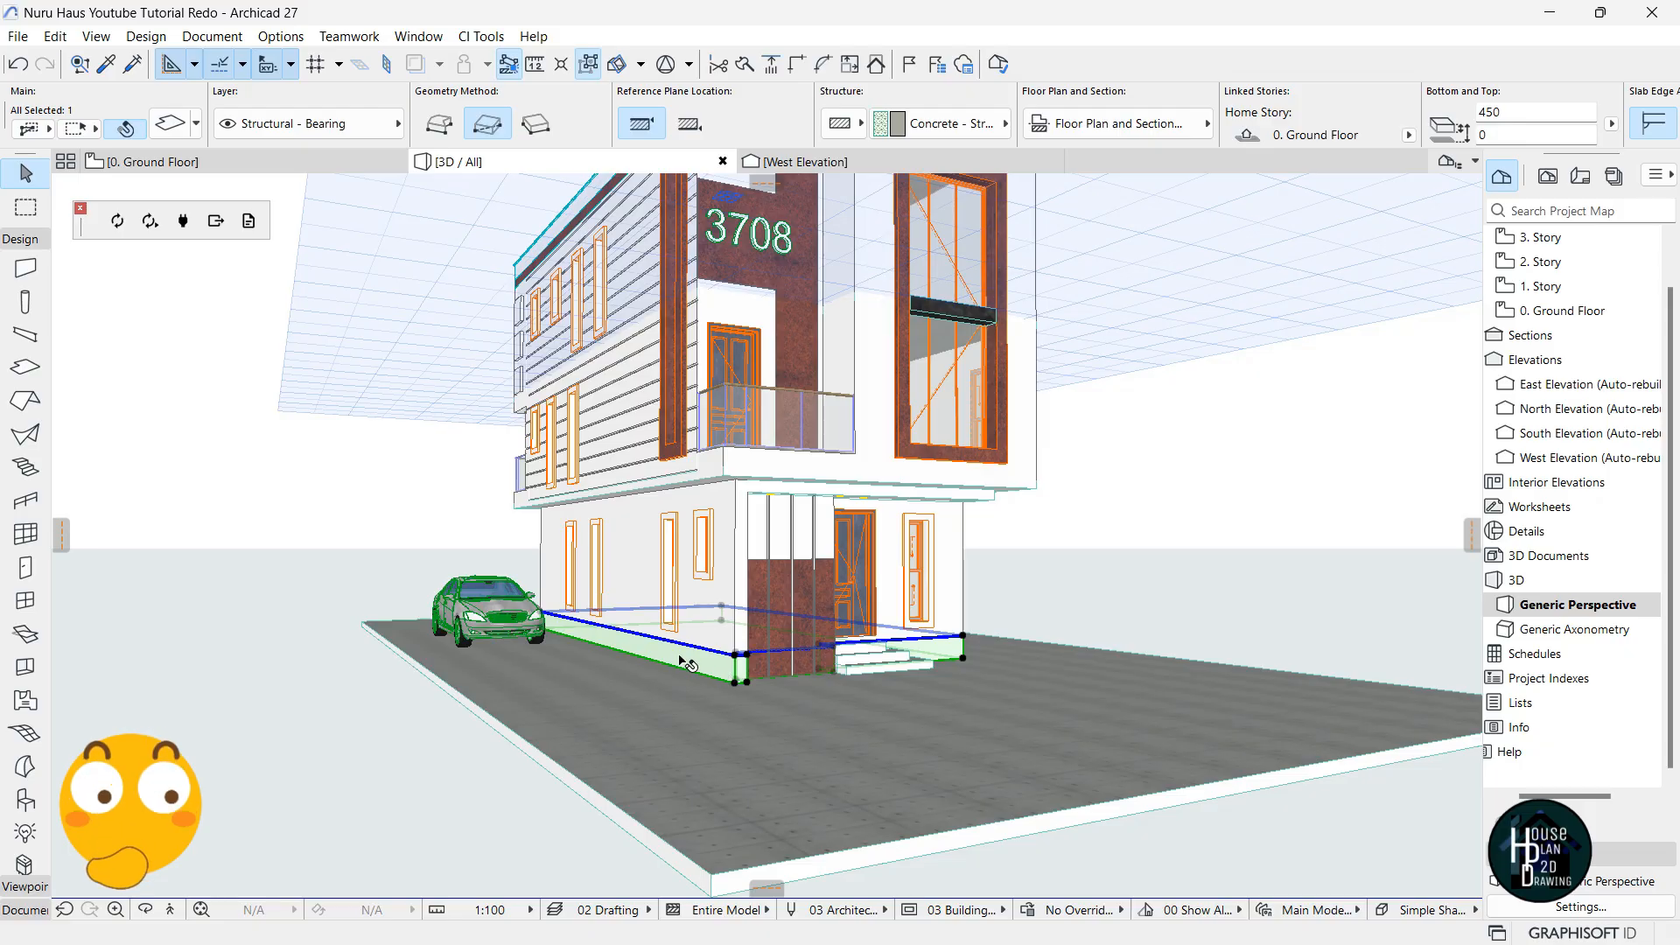
key("Escape")
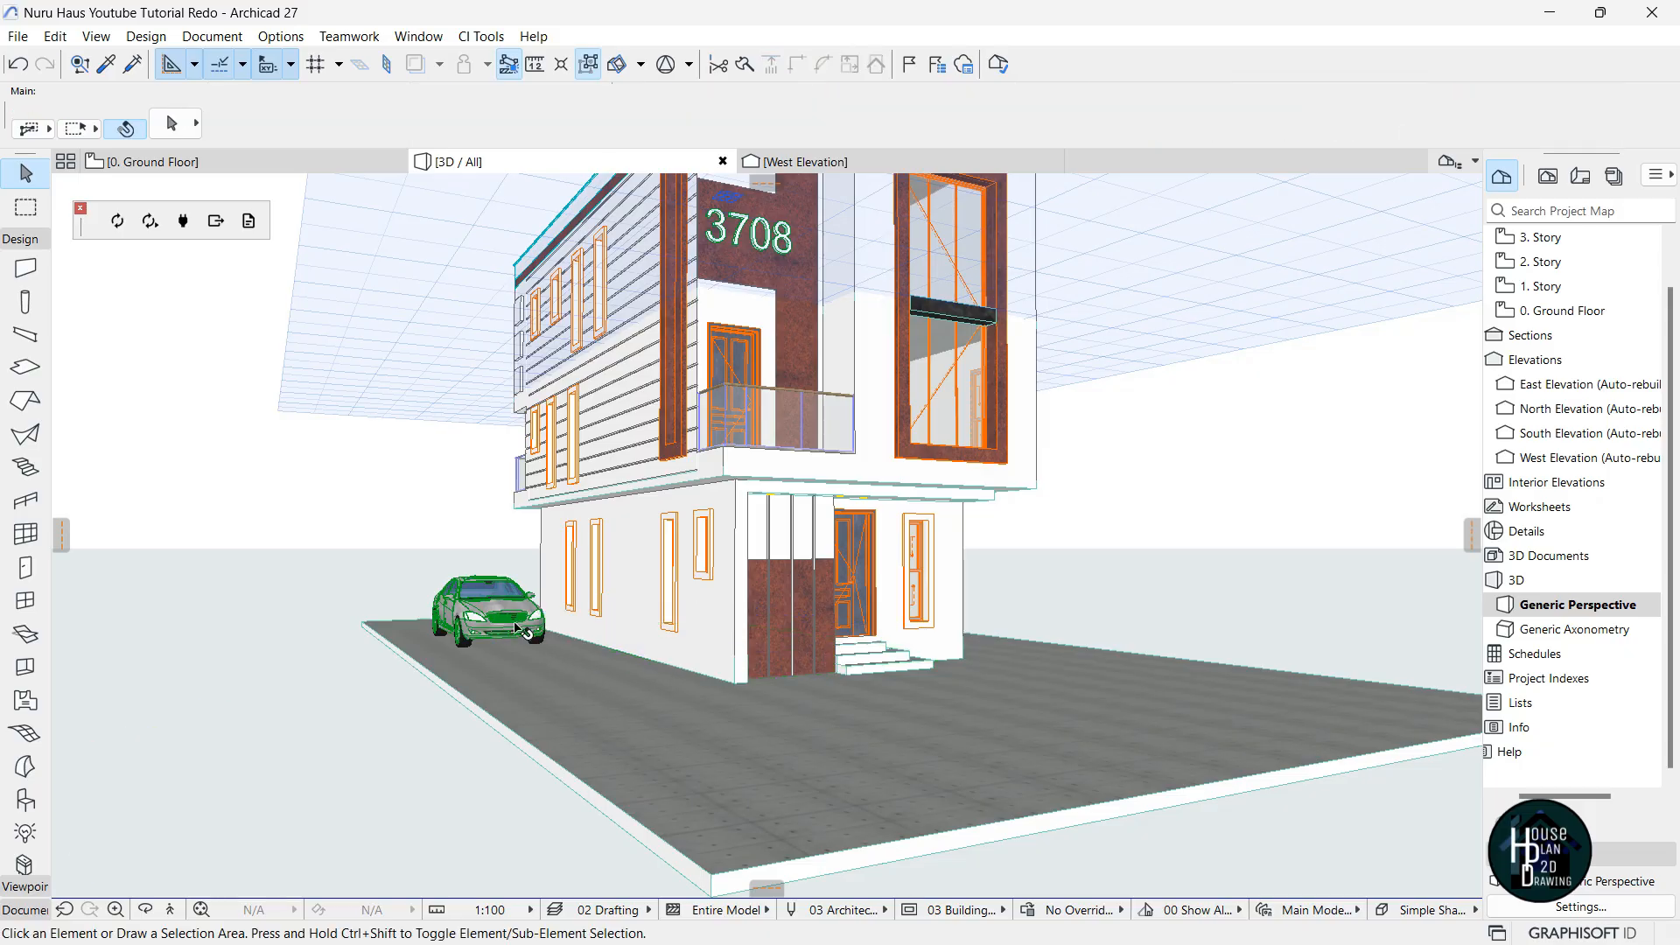
left_click(485, 611)
key("Escape")
left_click(474, 615)
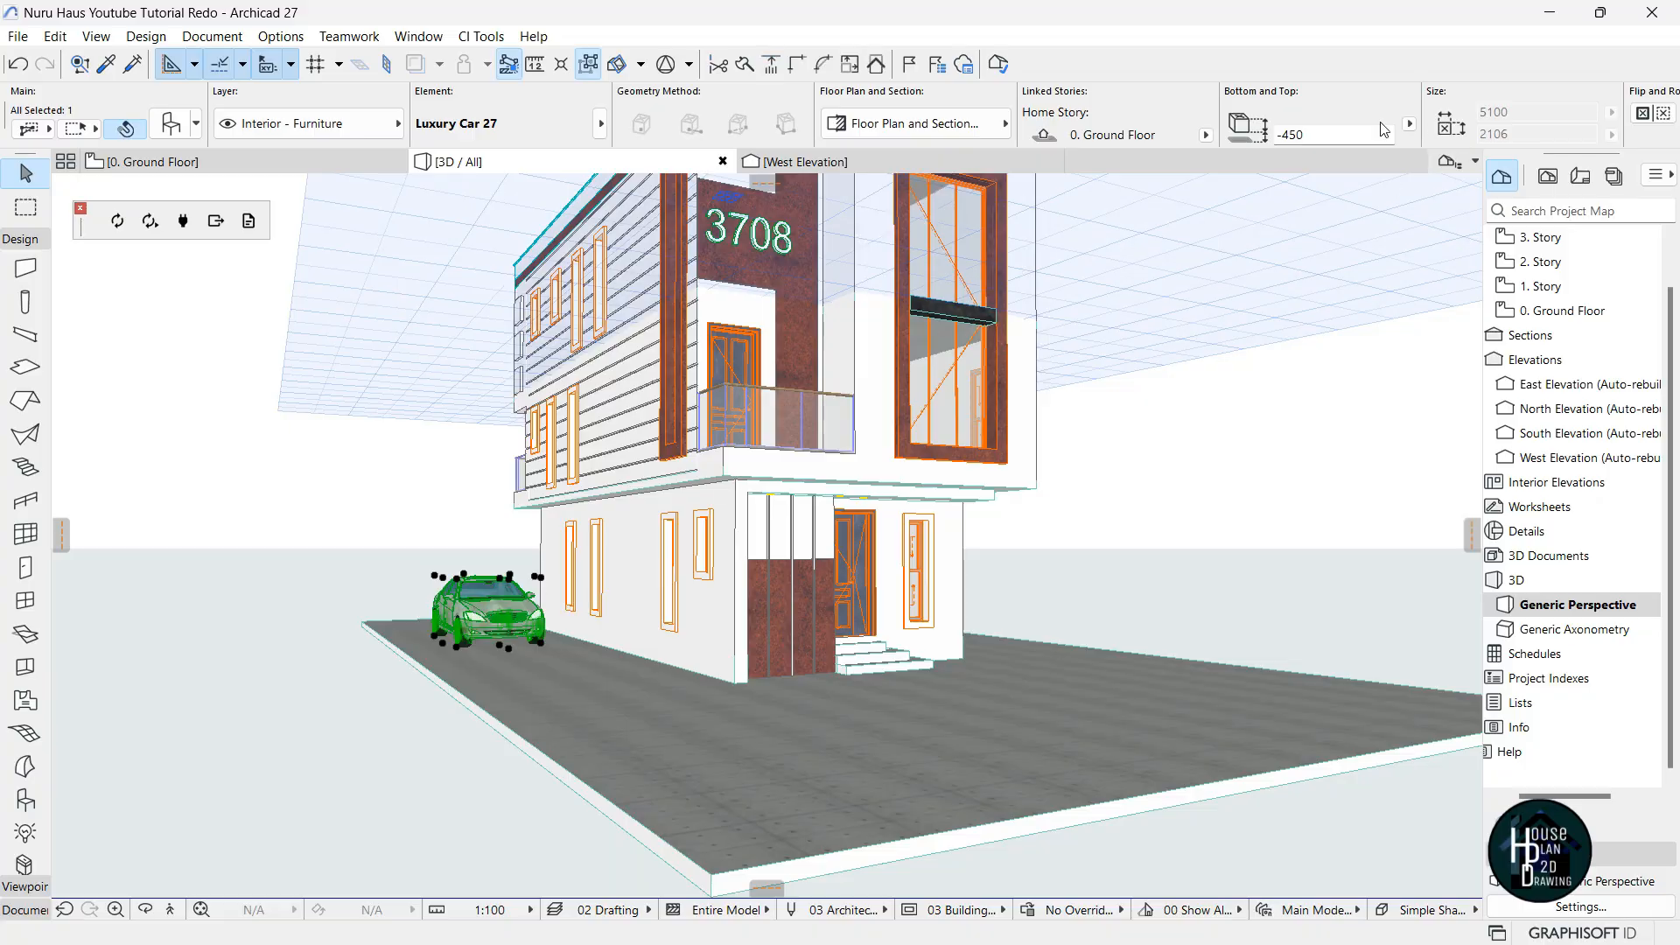
key("Escape")
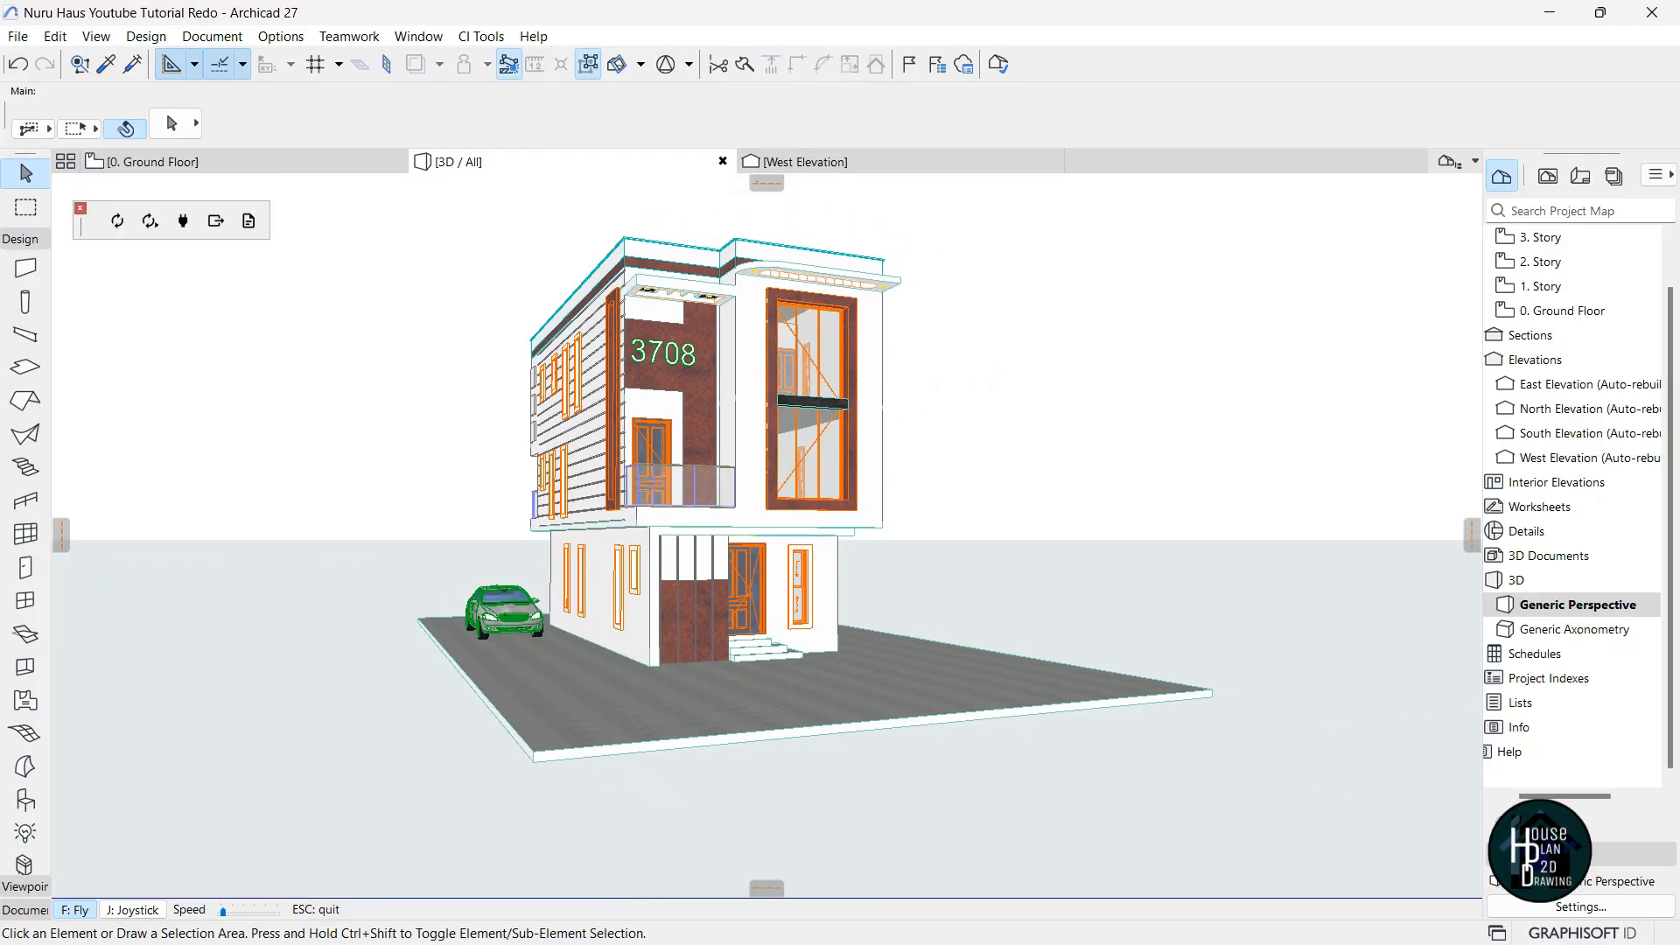
Switch to the finished Nuru Haus project and examine its perimeter fence, gate opening and parked cars from the front, rear and west side.
mouse_move(1091, 930)
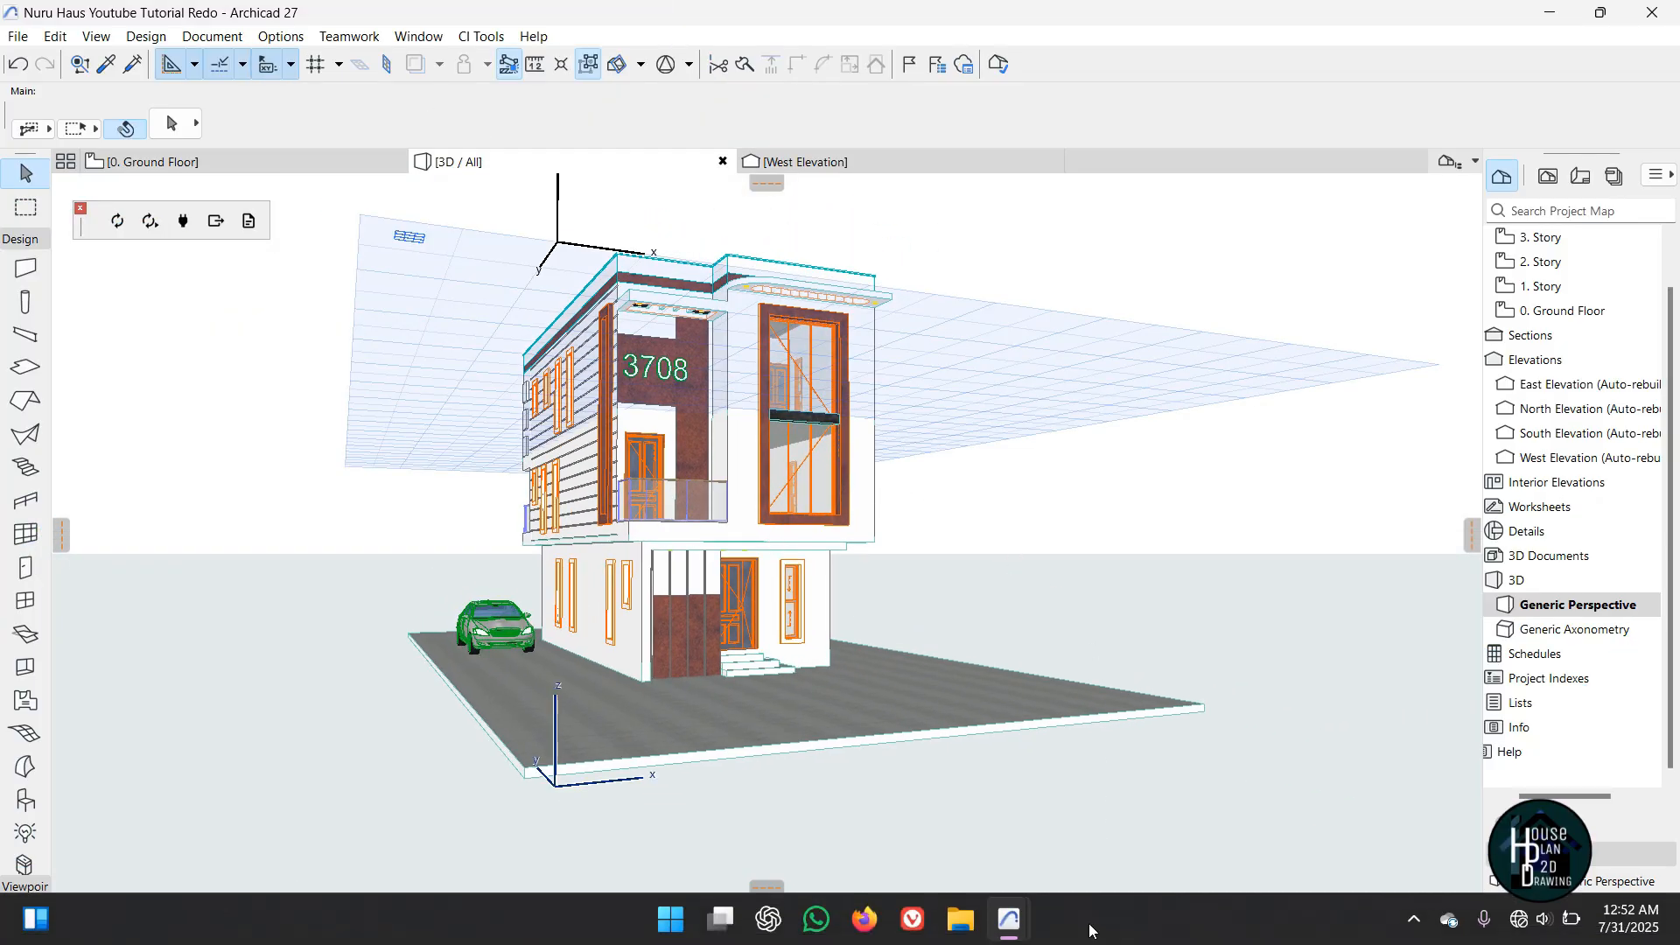
mouse_move(1013, 939)
left_click(886, 814)
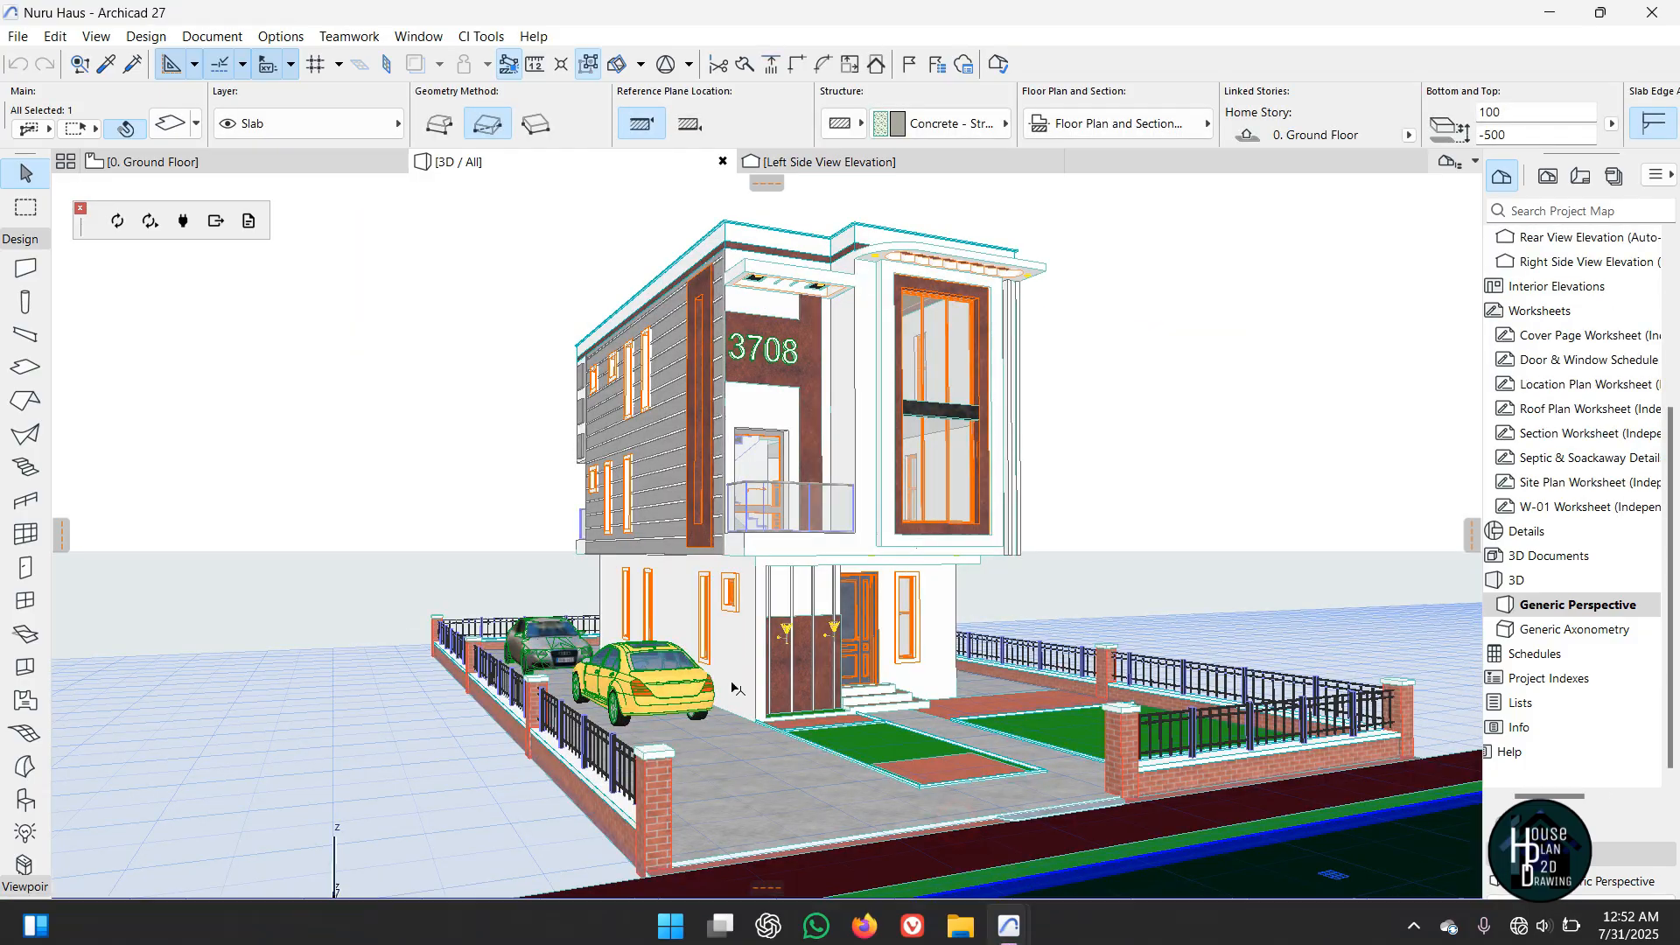
left_click(174, 910)
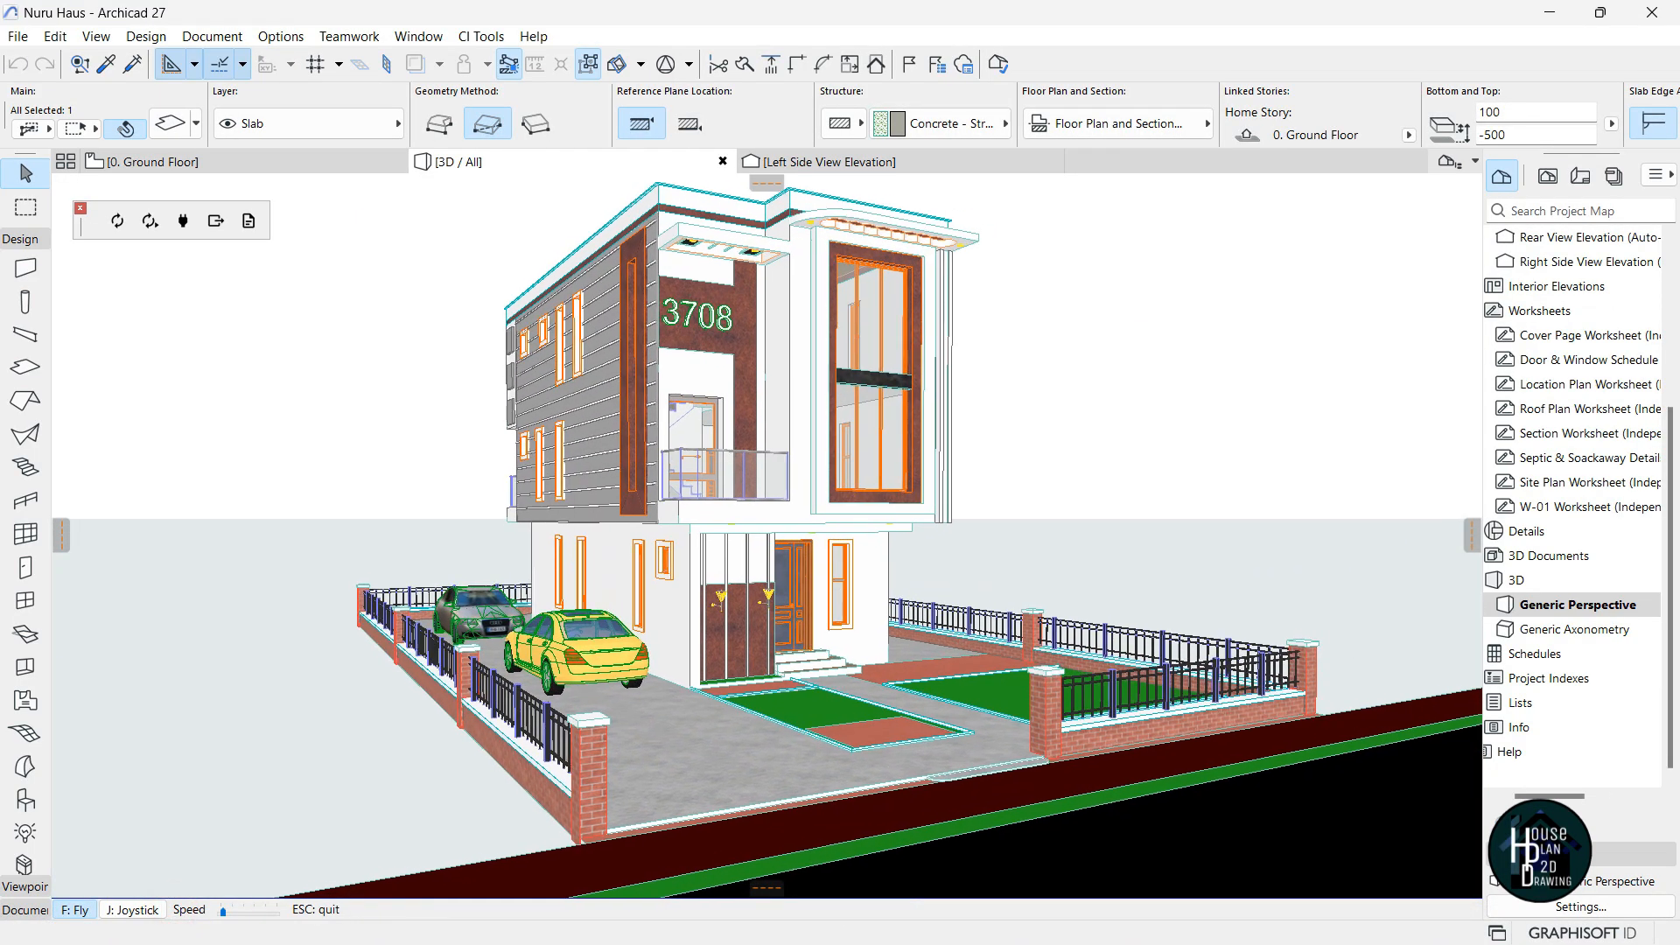
key("s")
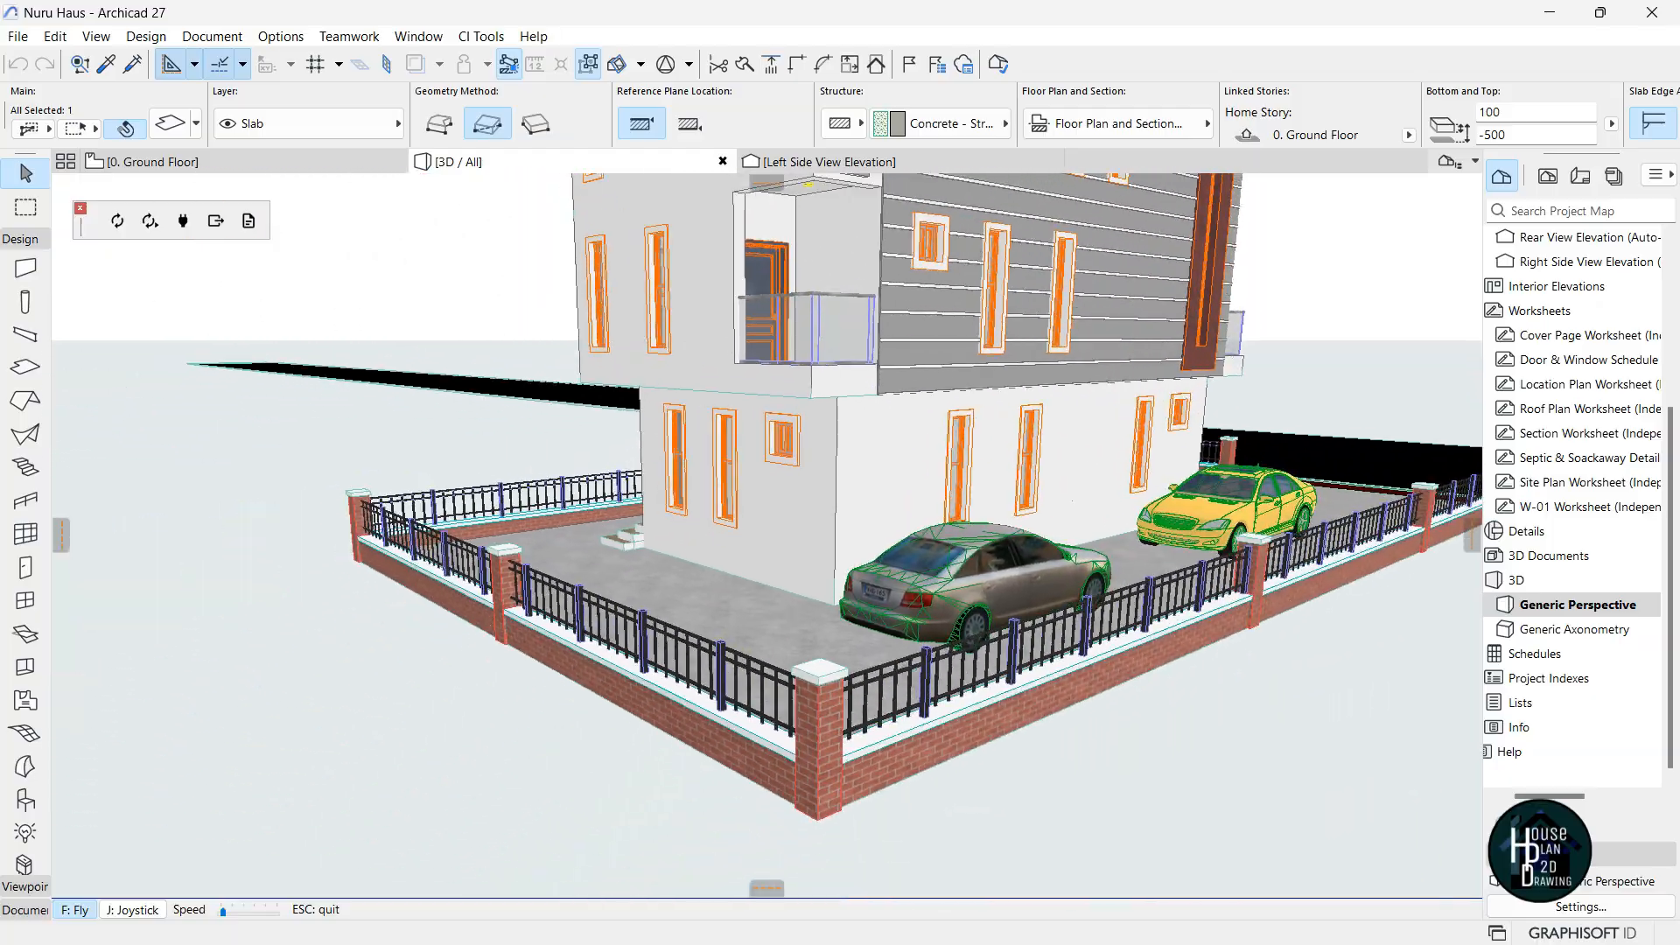
key("d")
key("w")
key("d")
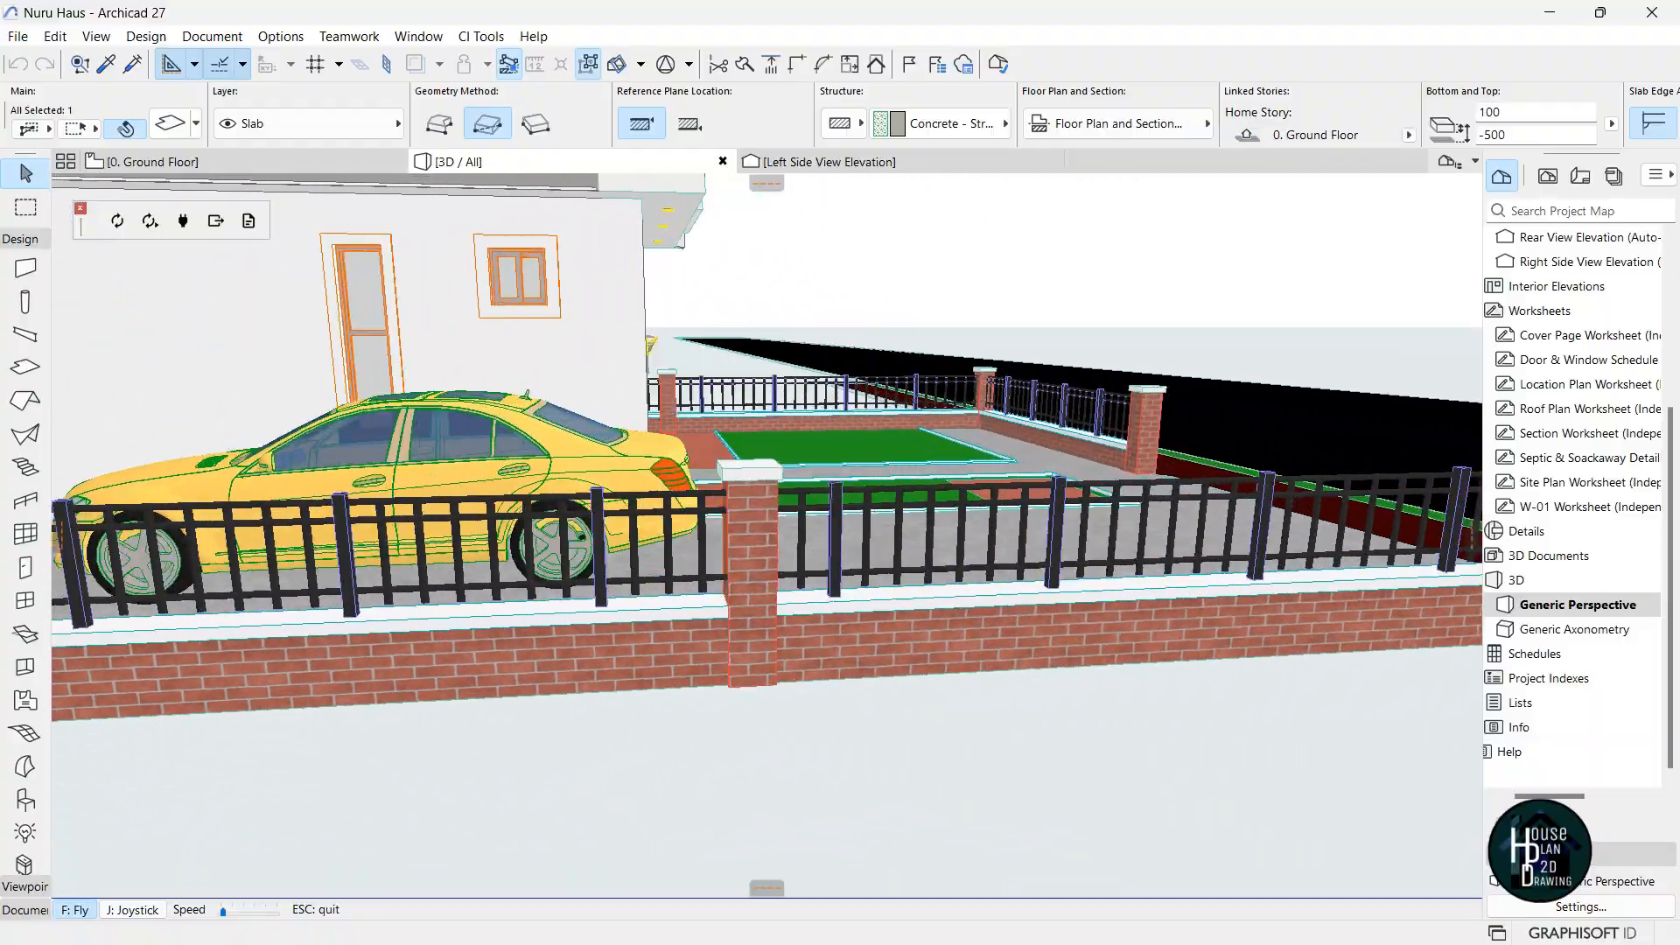
key("w")
key("s")
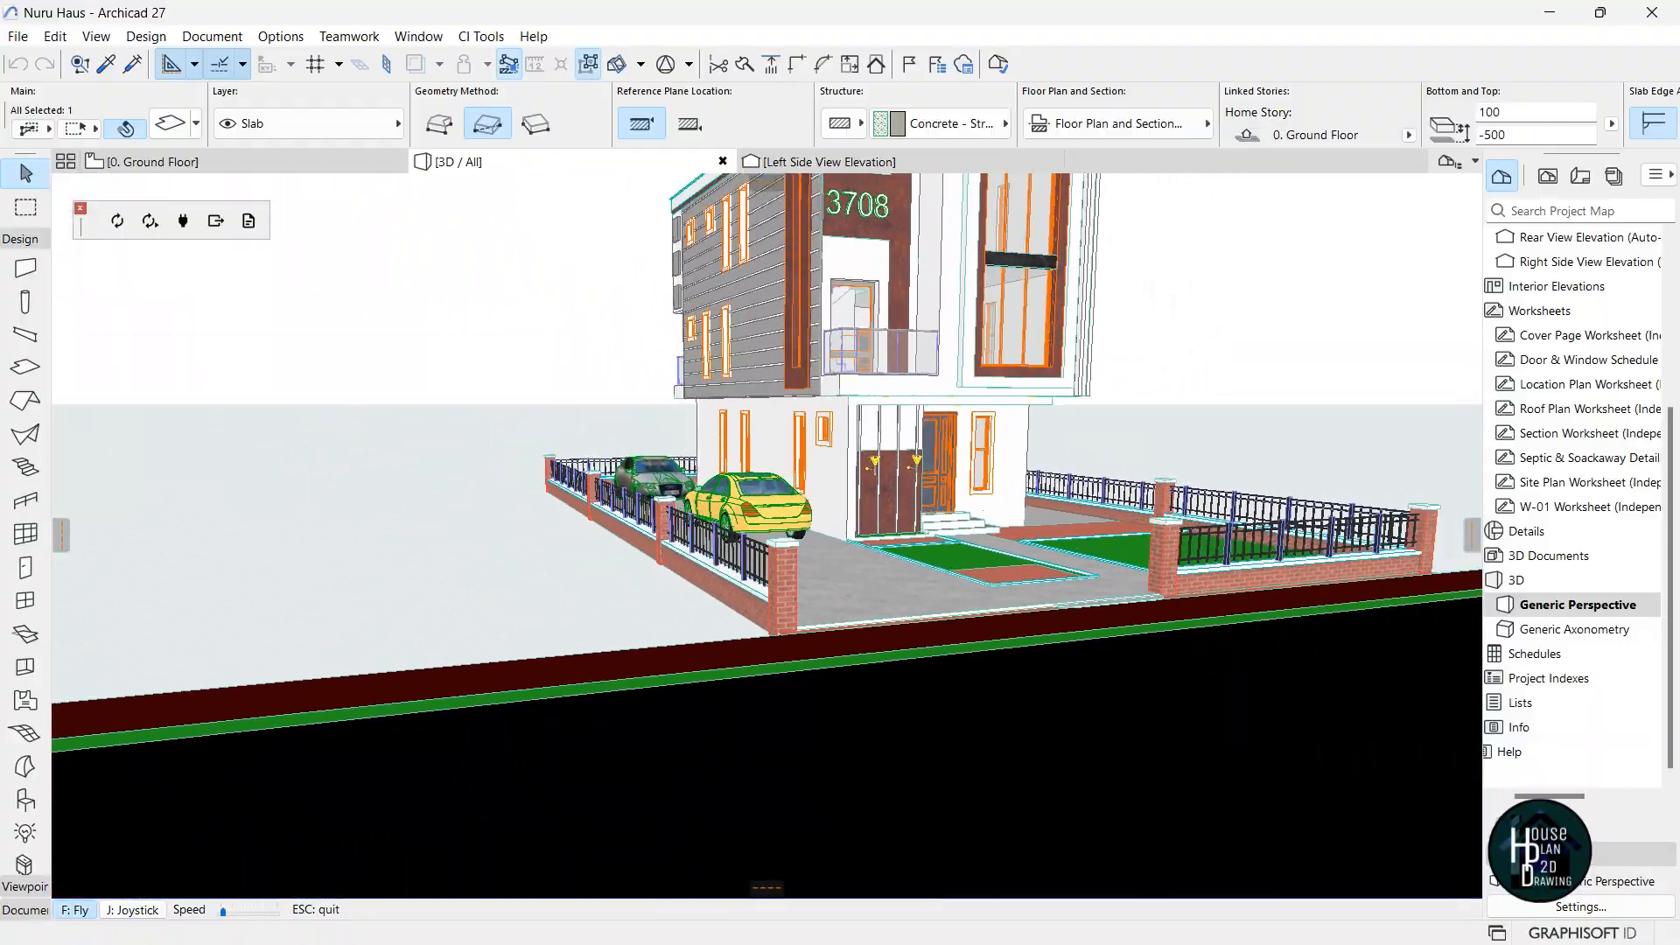
key("w")
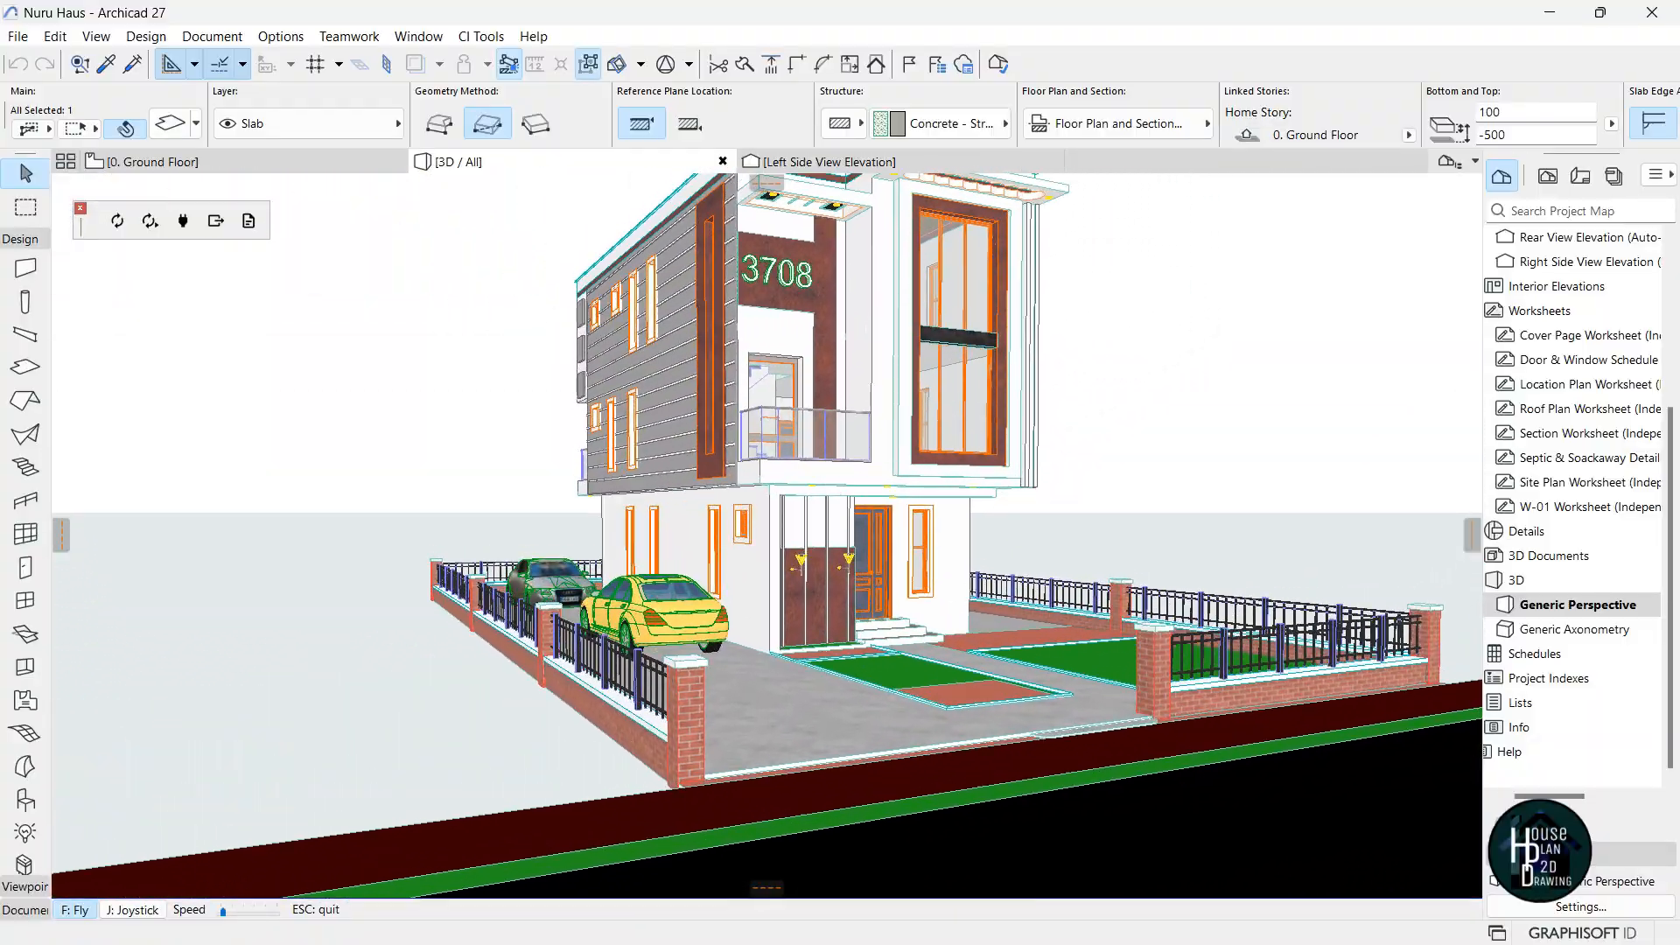
key("s")
key("Escape")
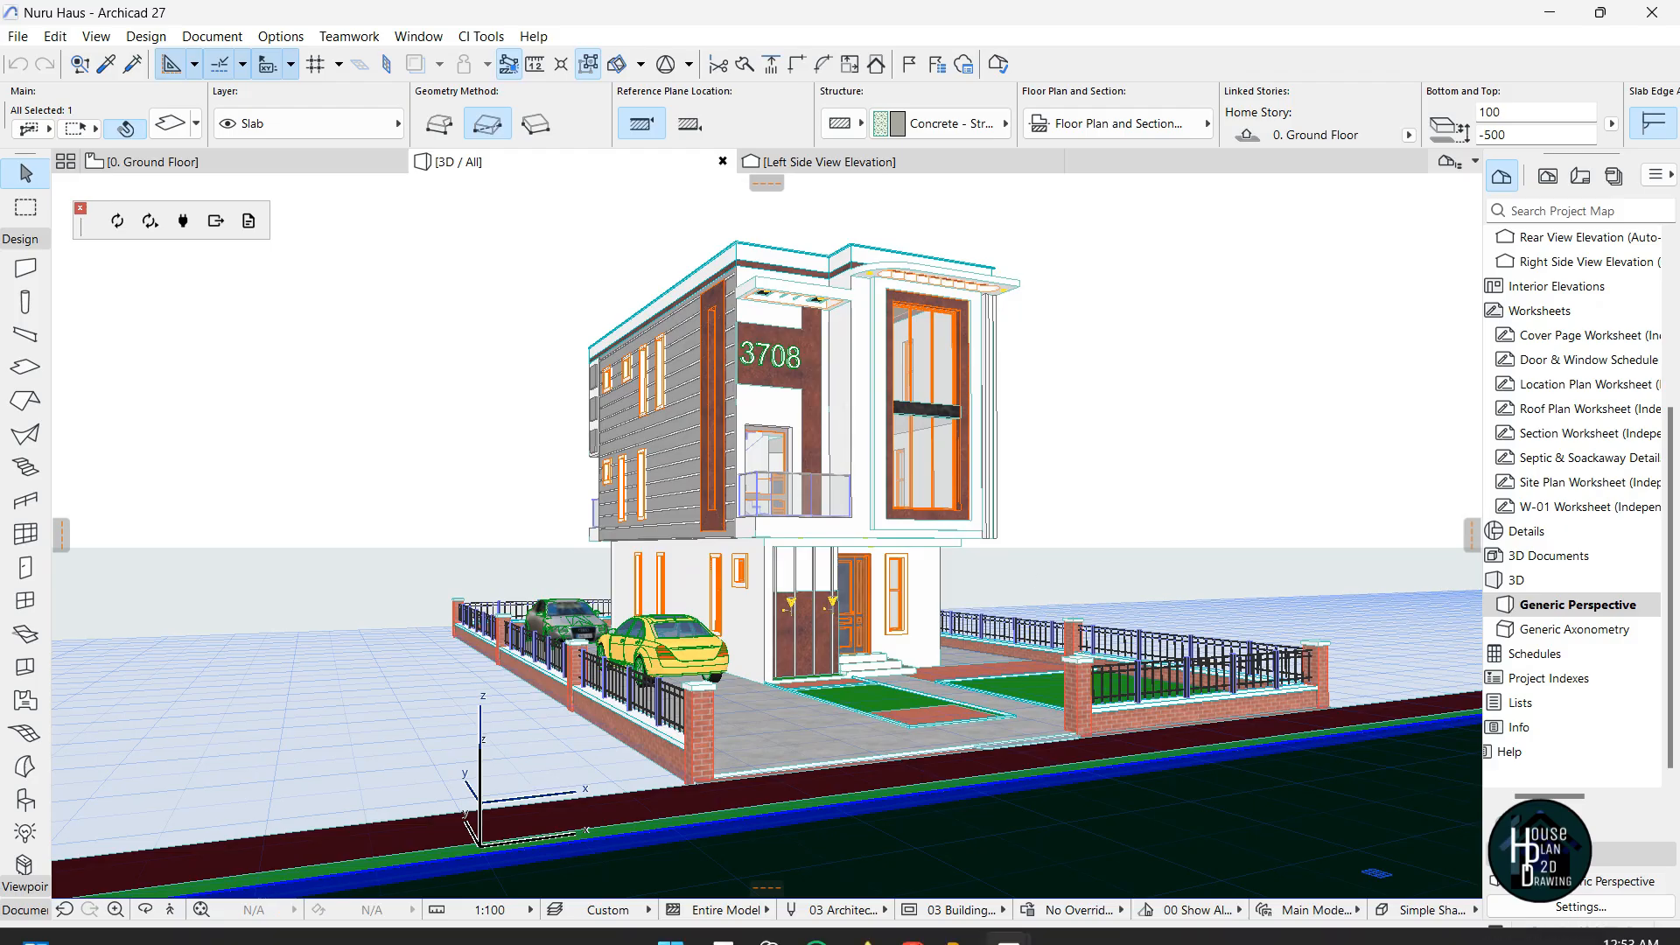
Return to the Nuru Haus Youtube Tutorial Redo project and move the North Elevation line farther north of the site slab on the ground floor plan.
mouse_move(1008, 919)
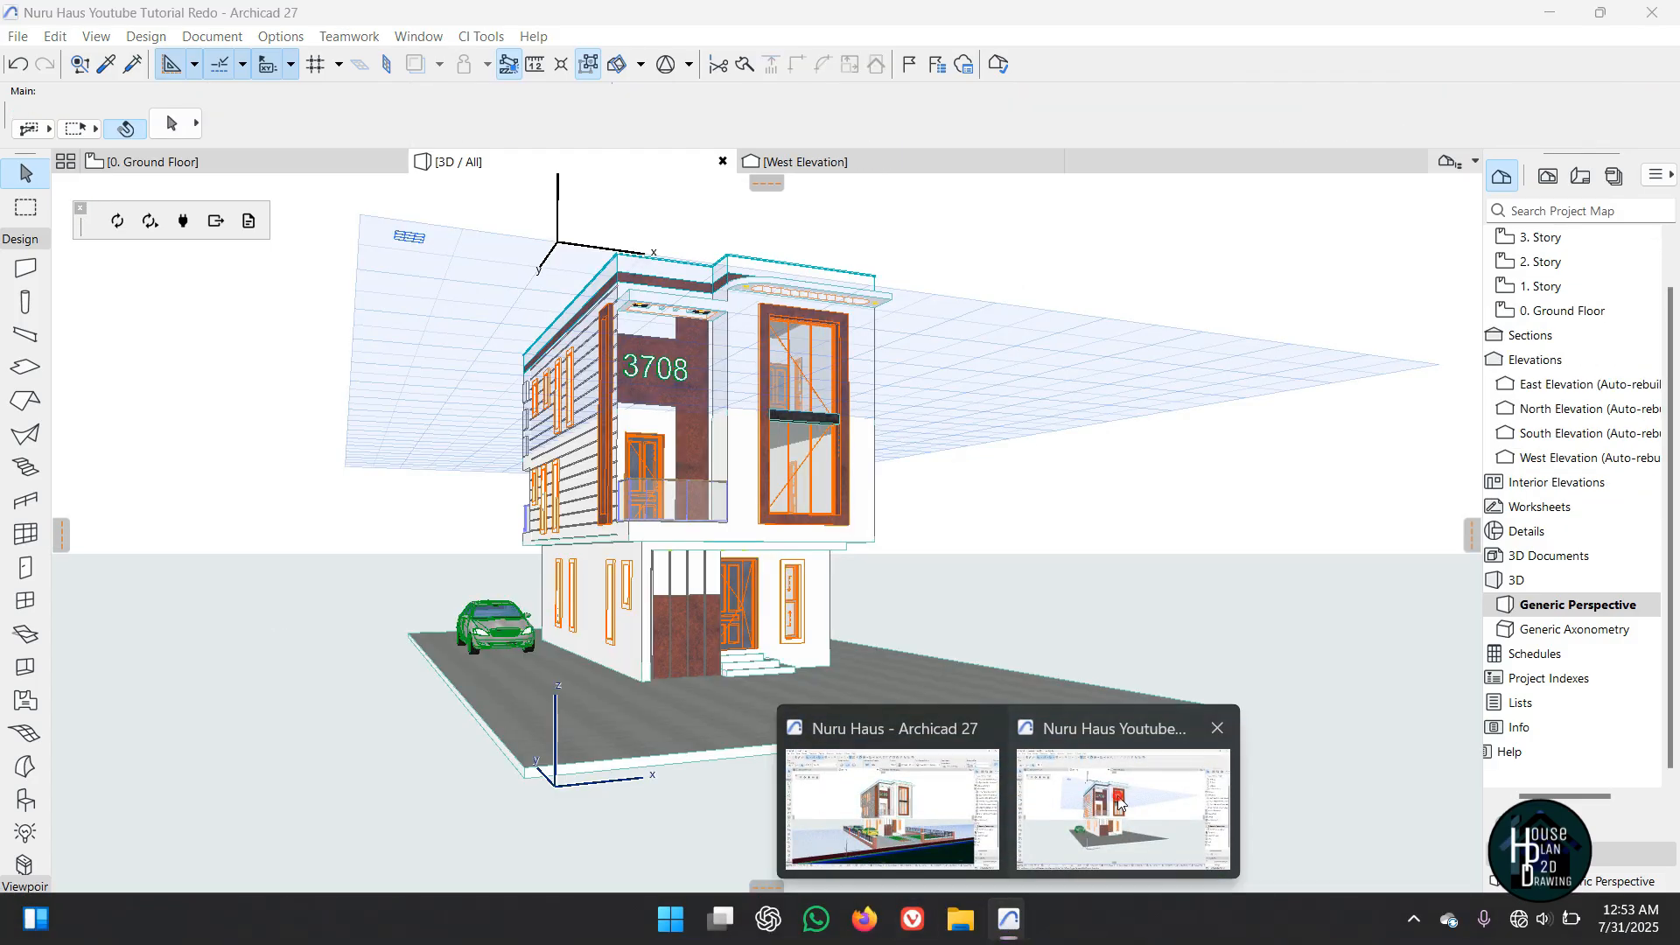
left_click(1119, 802)
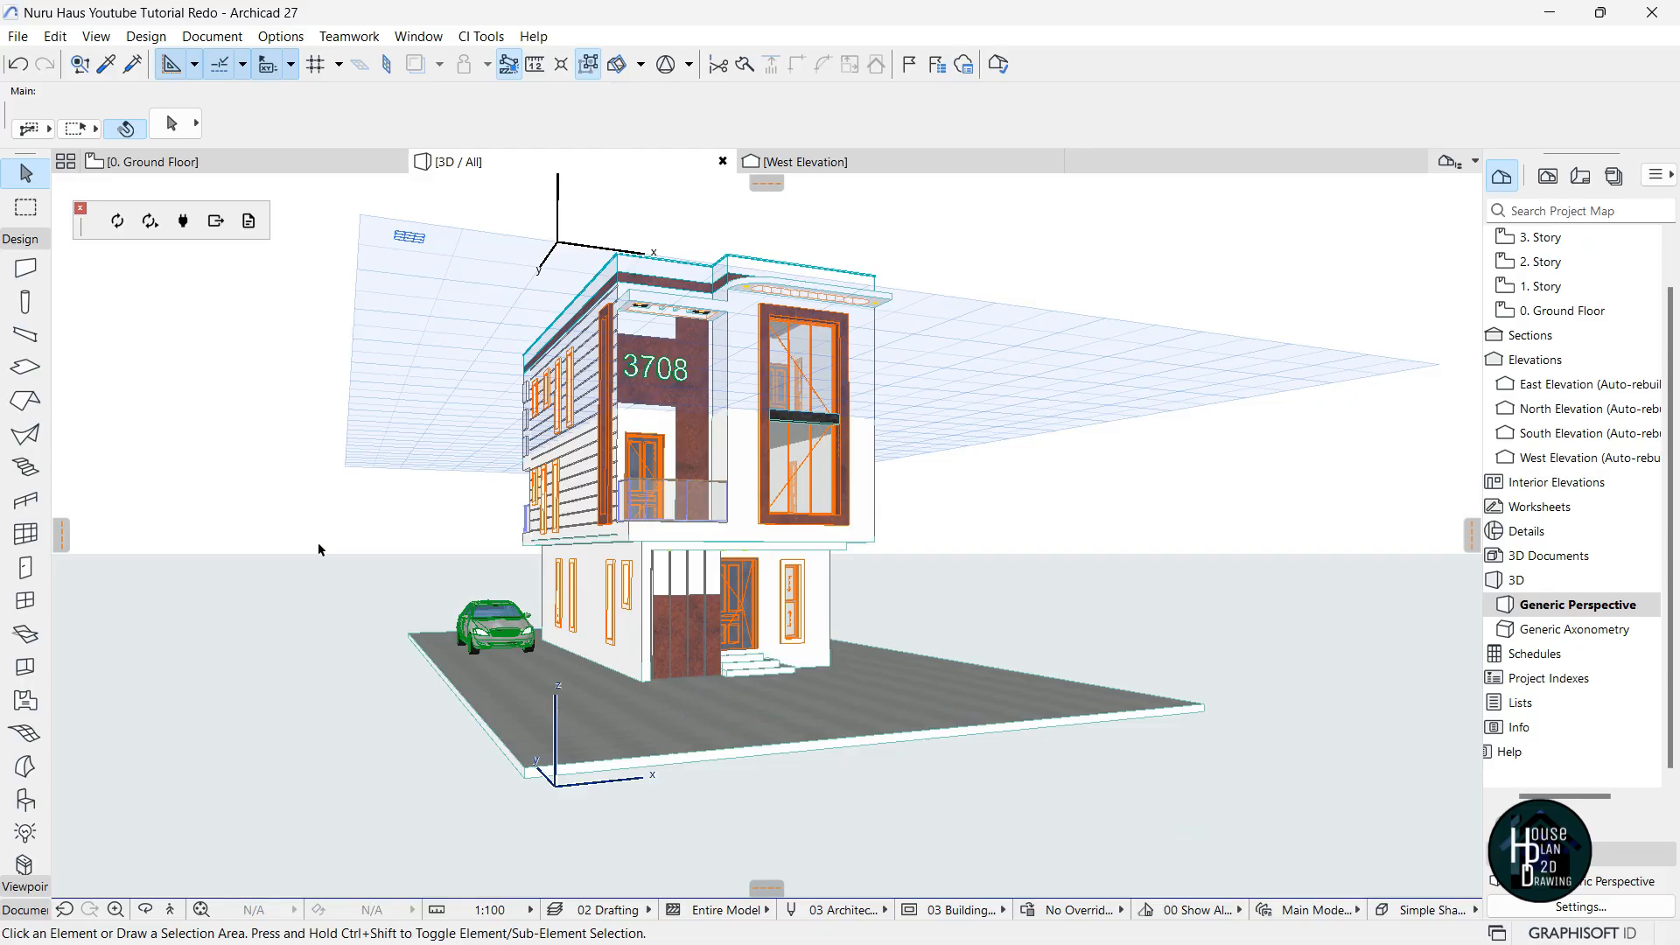
left_click(166, 163)
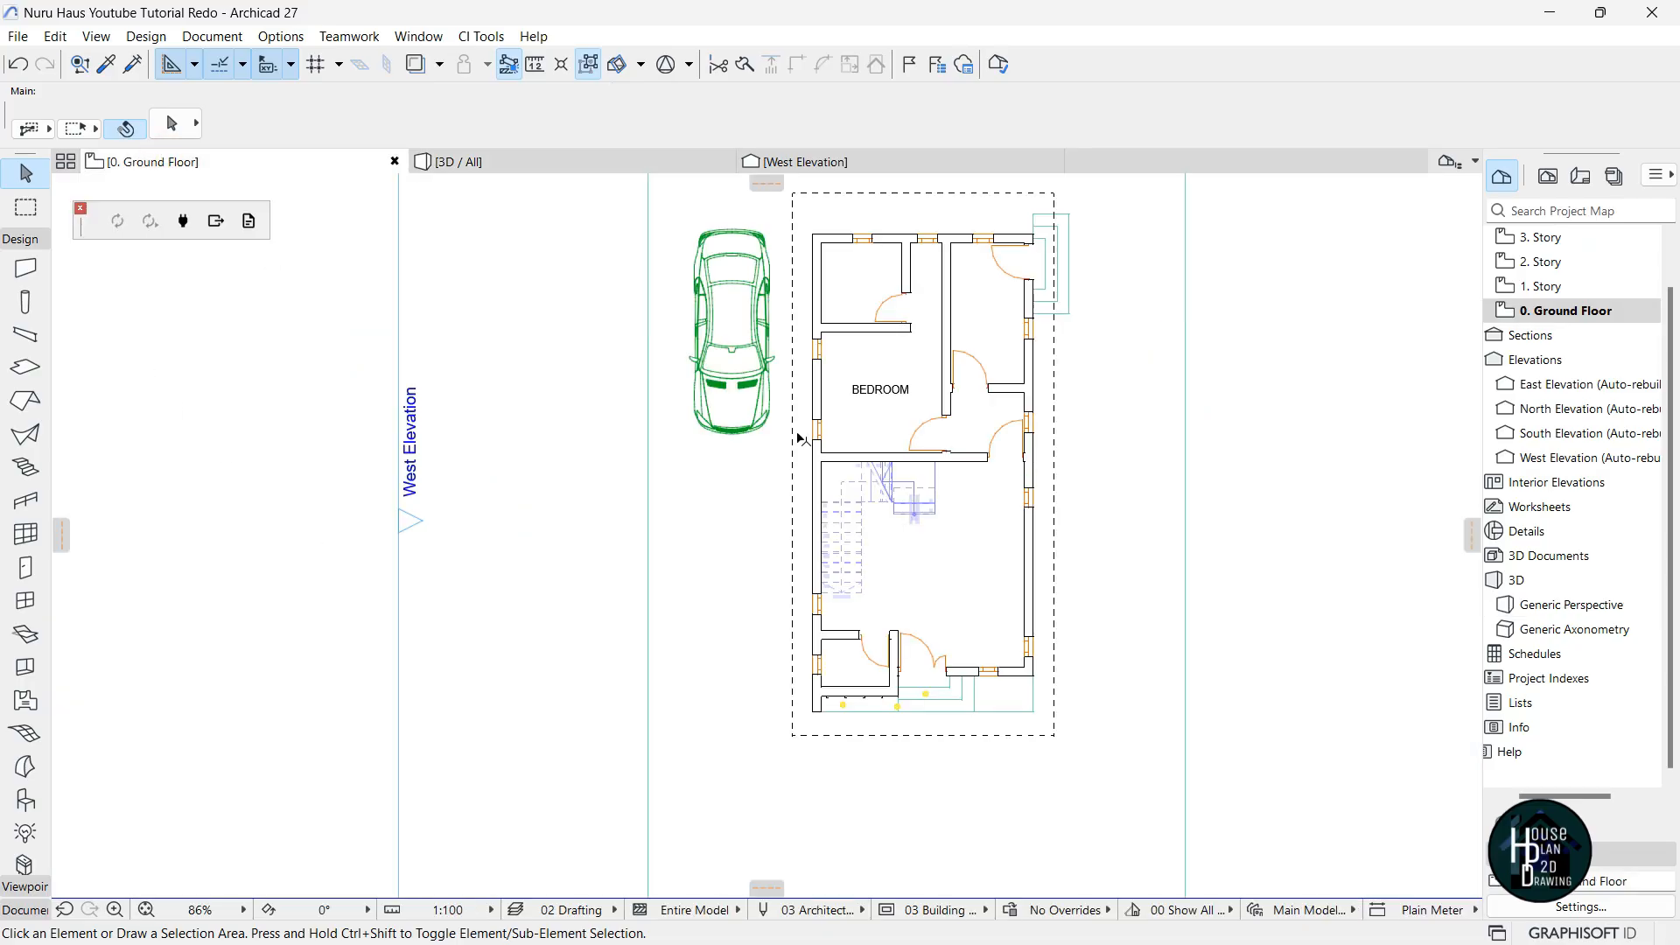
scroll(798, 499, "down", 2)
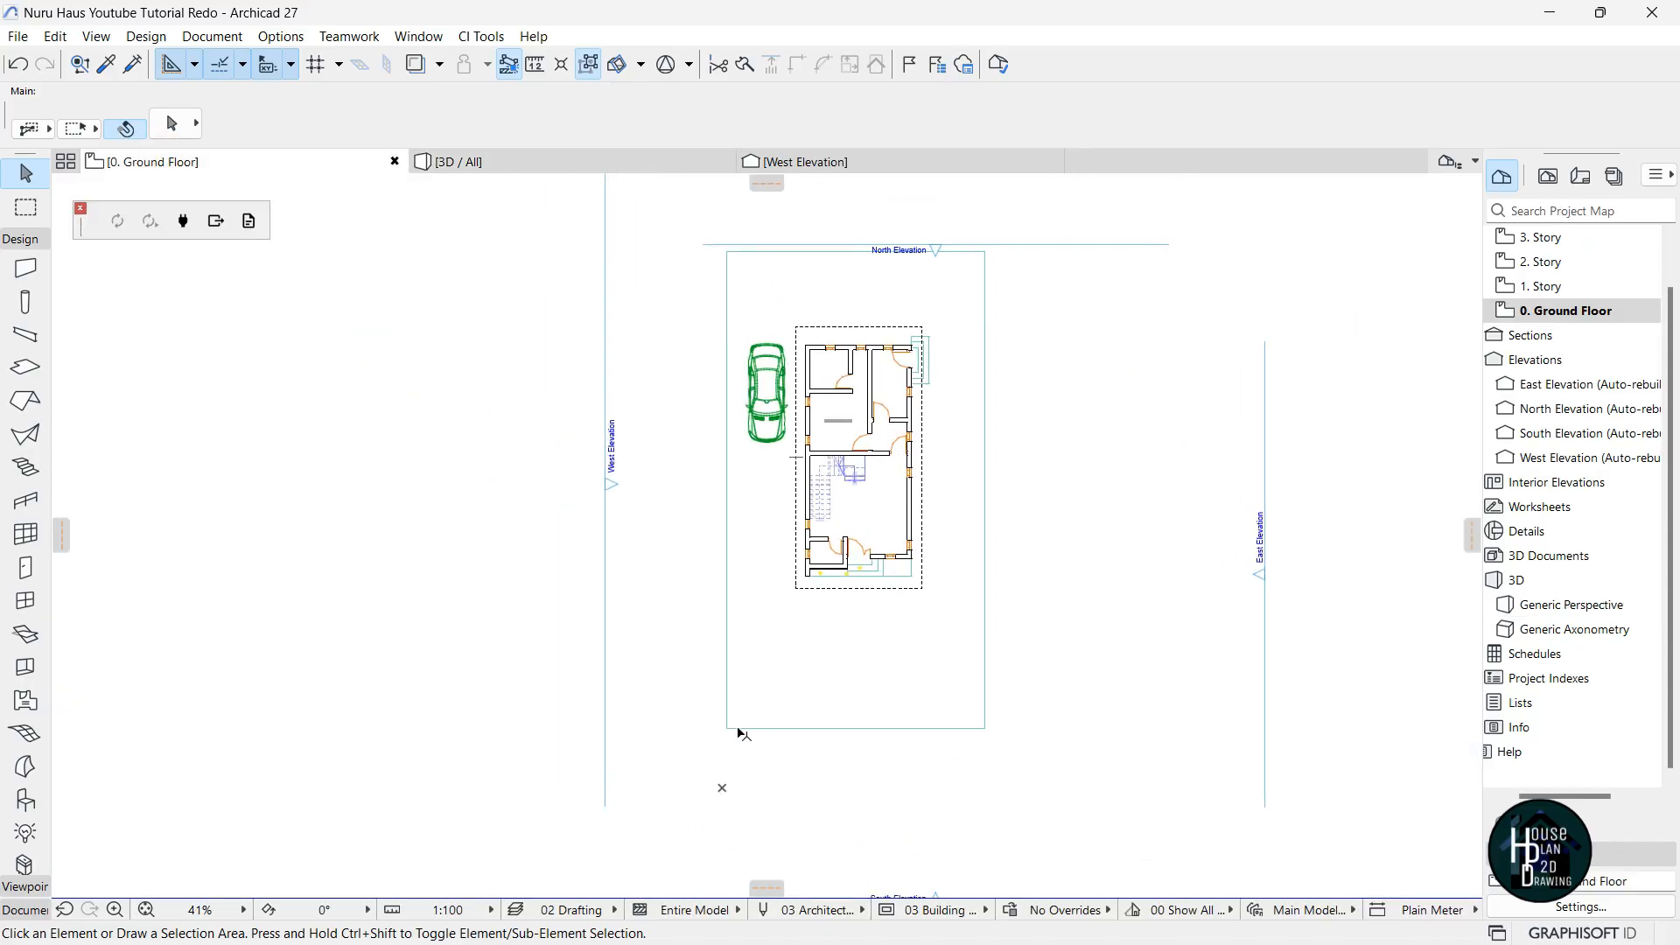
left_click(997, 245)
left_click(998, 245)
left_click(997, 187)
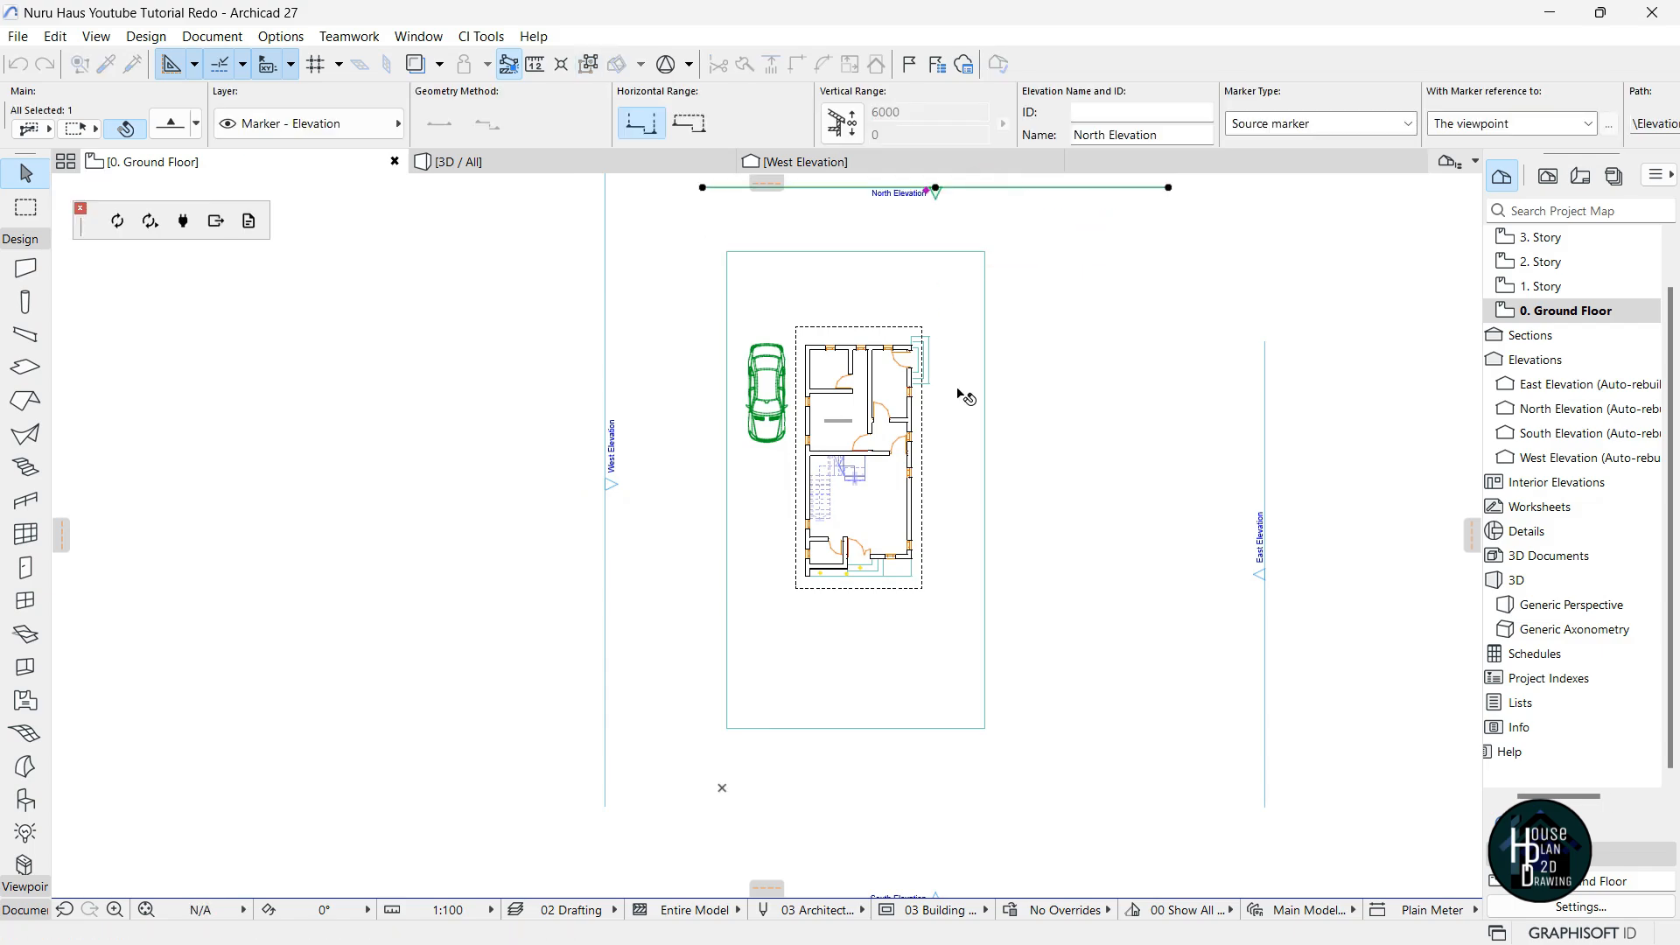
left_click(709, 751)
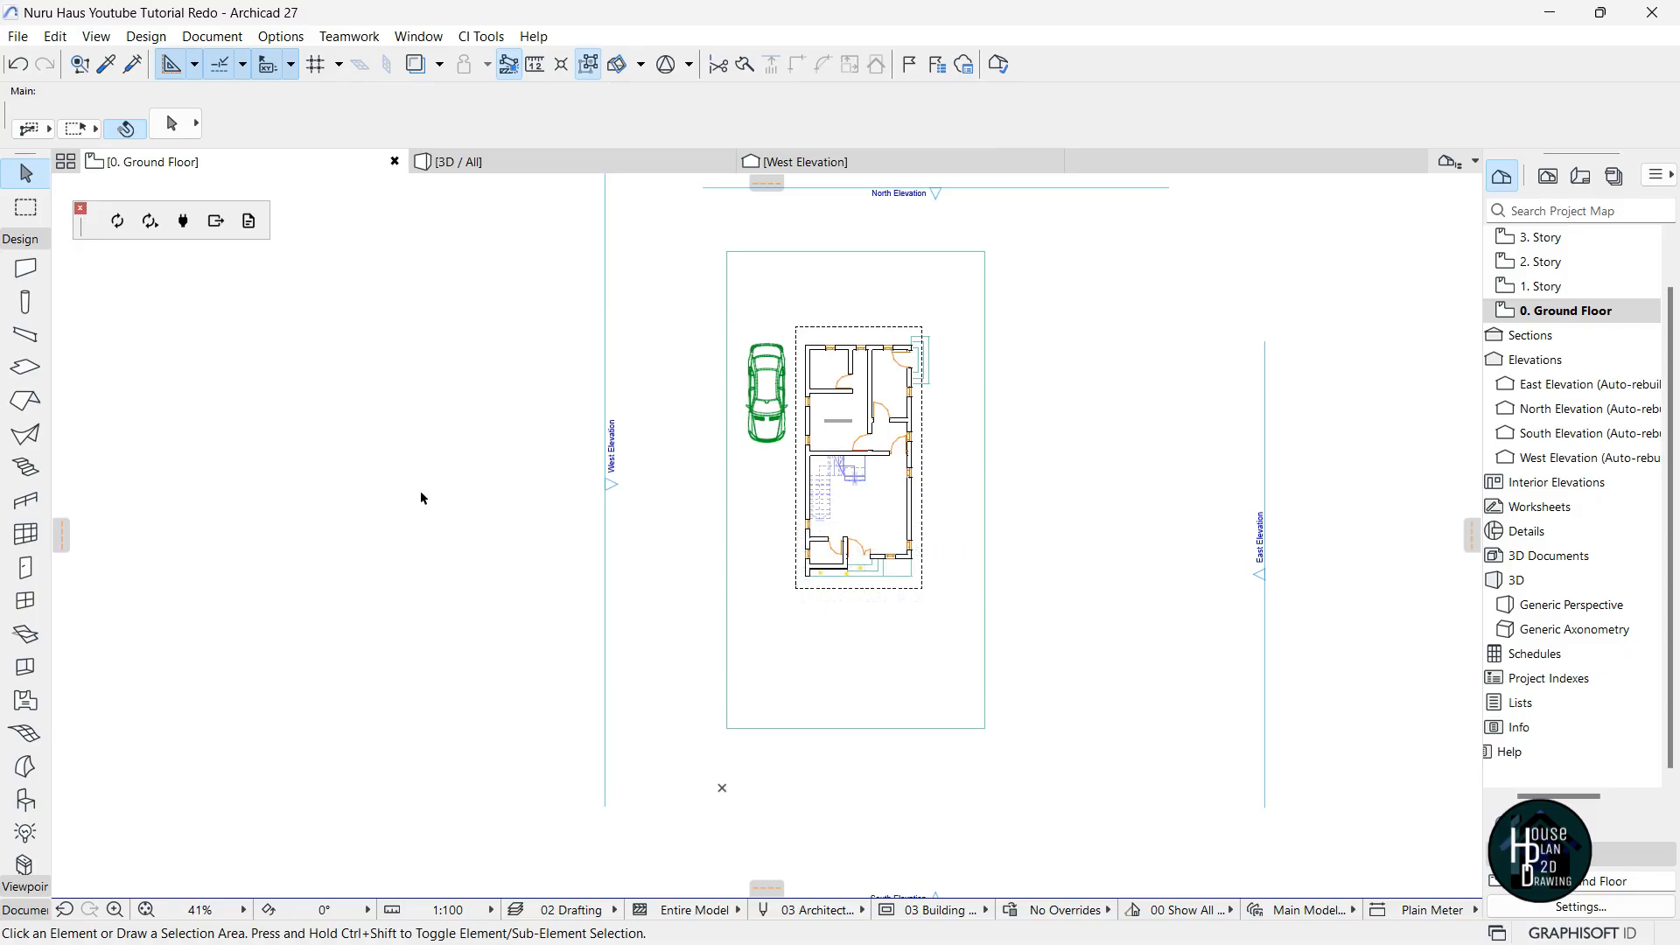
Draw a chained 3000 mm high wall along the site slab's west, north, east and south edges, leaving a gate opening at the south-west corner.
left_click(26, 270)
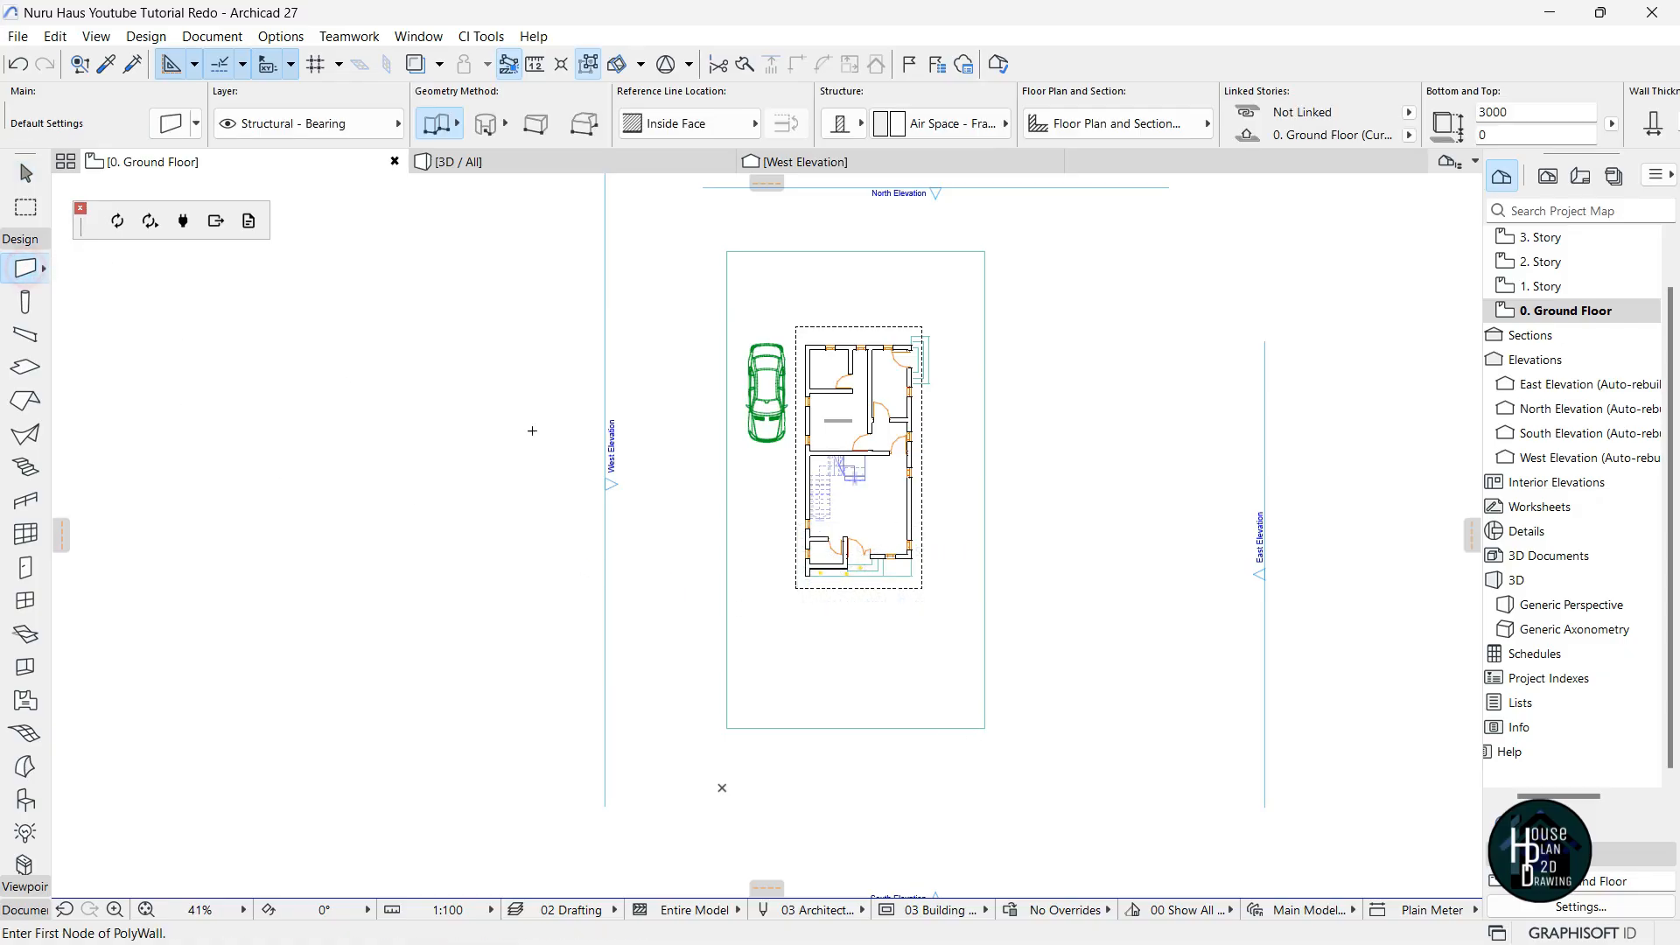
left_click(727, 727)
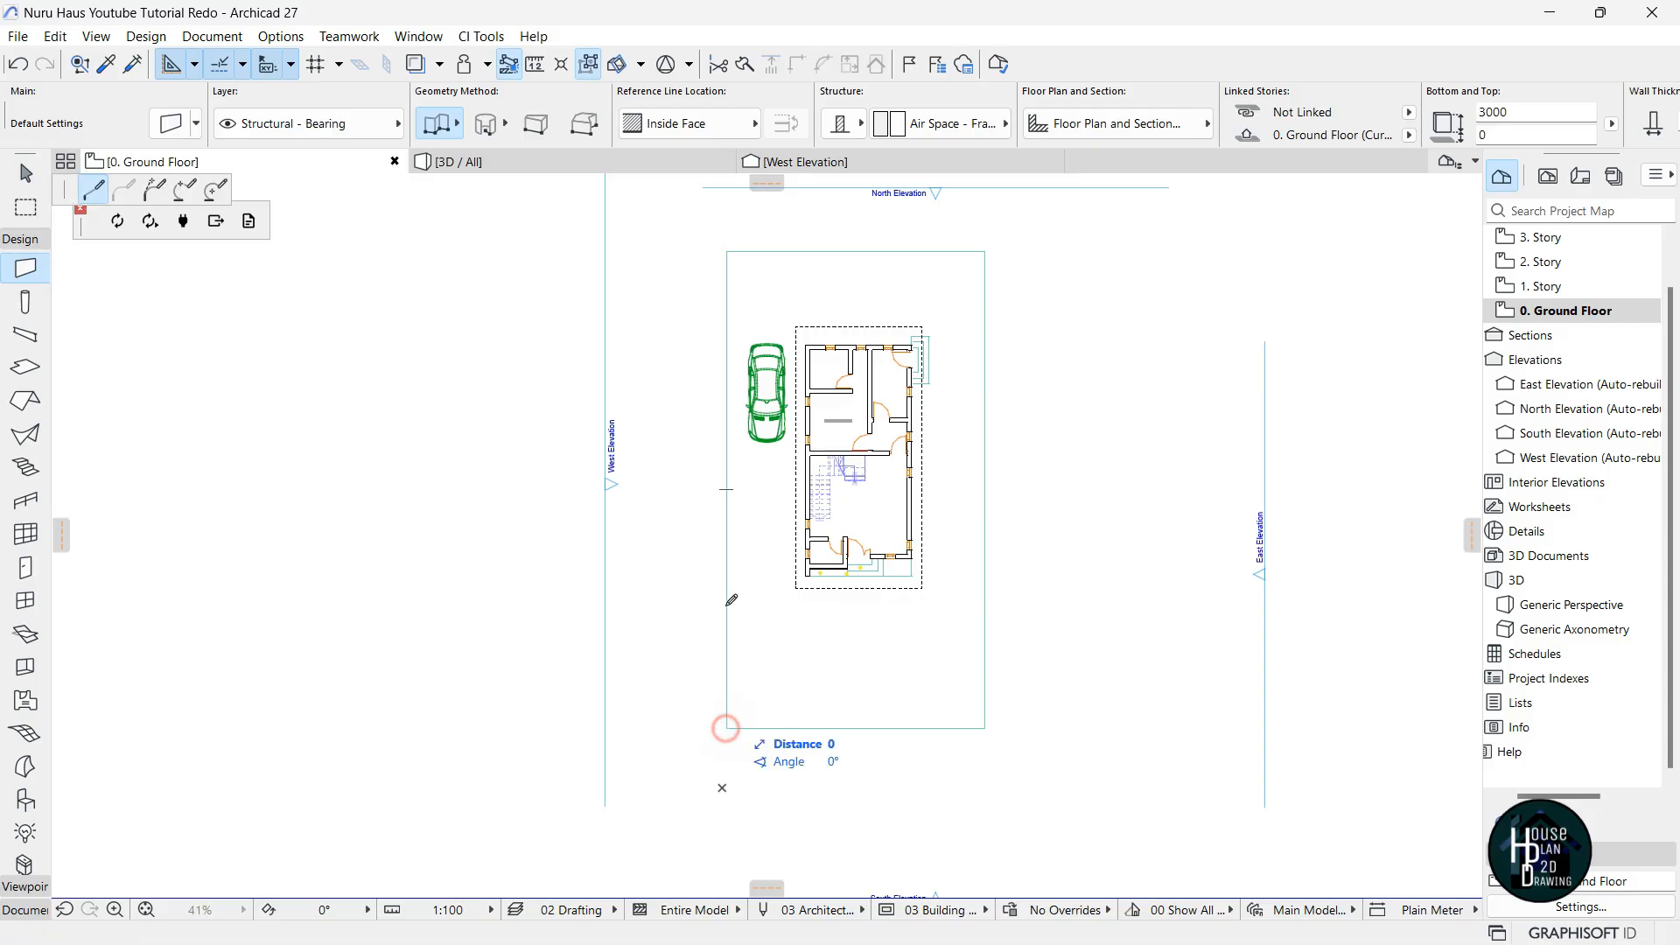
scroll(730, 280, "up", 2)
left_click(732, 256)
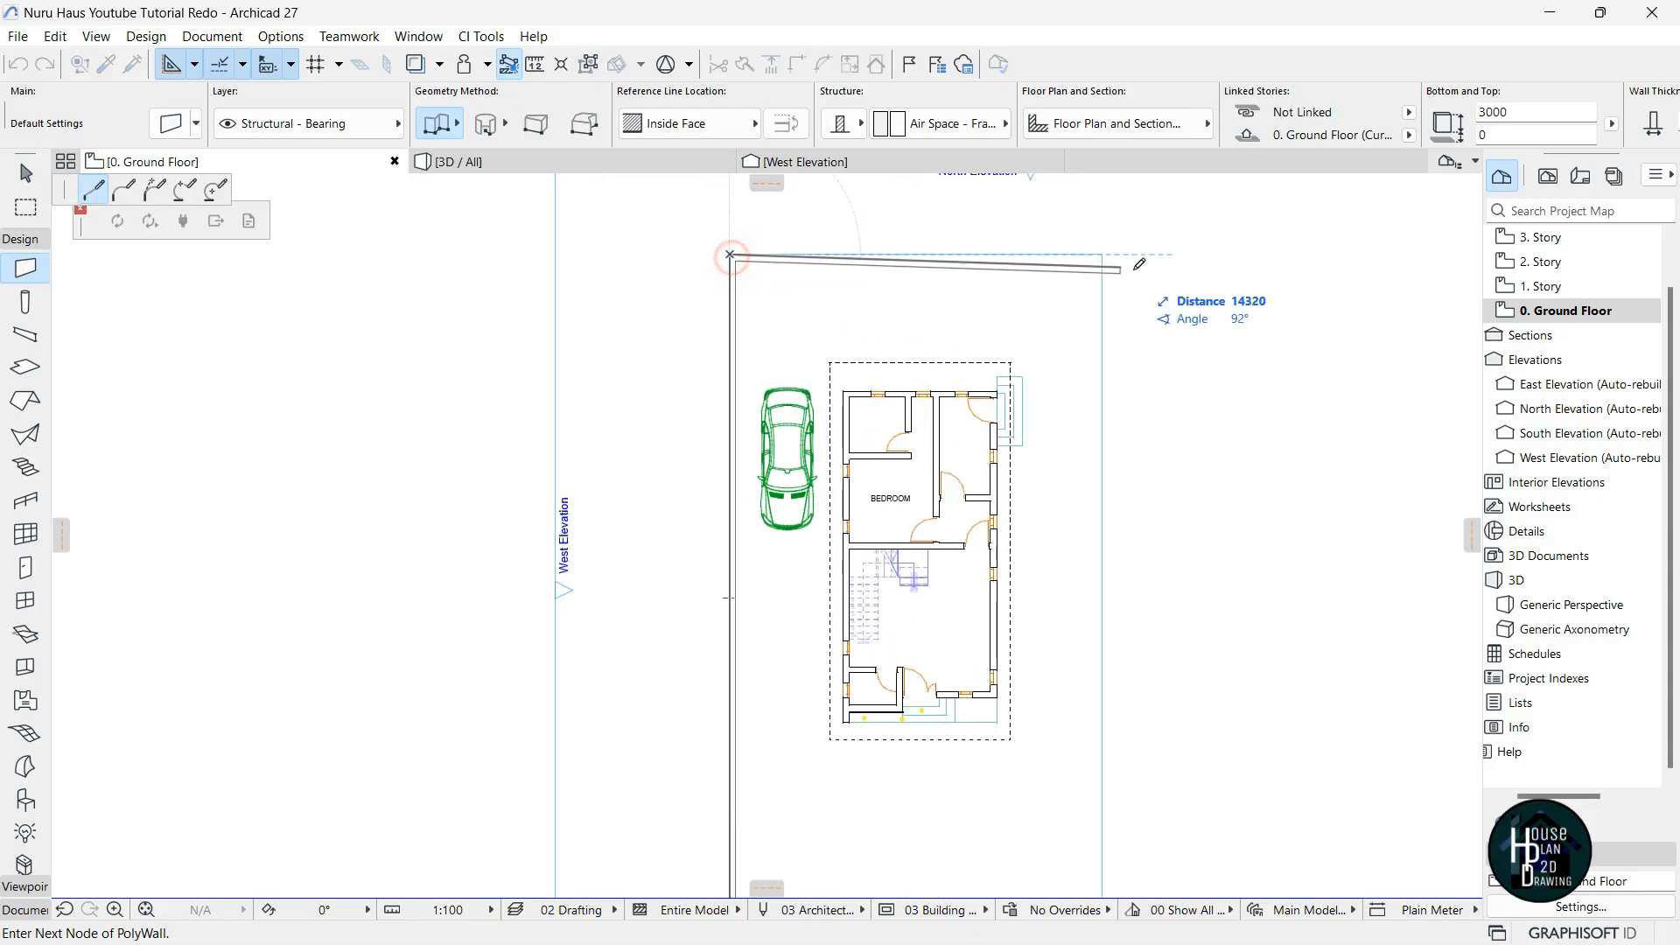
left_click(1104, 257)
scroll(1078, 262, "down", 1)
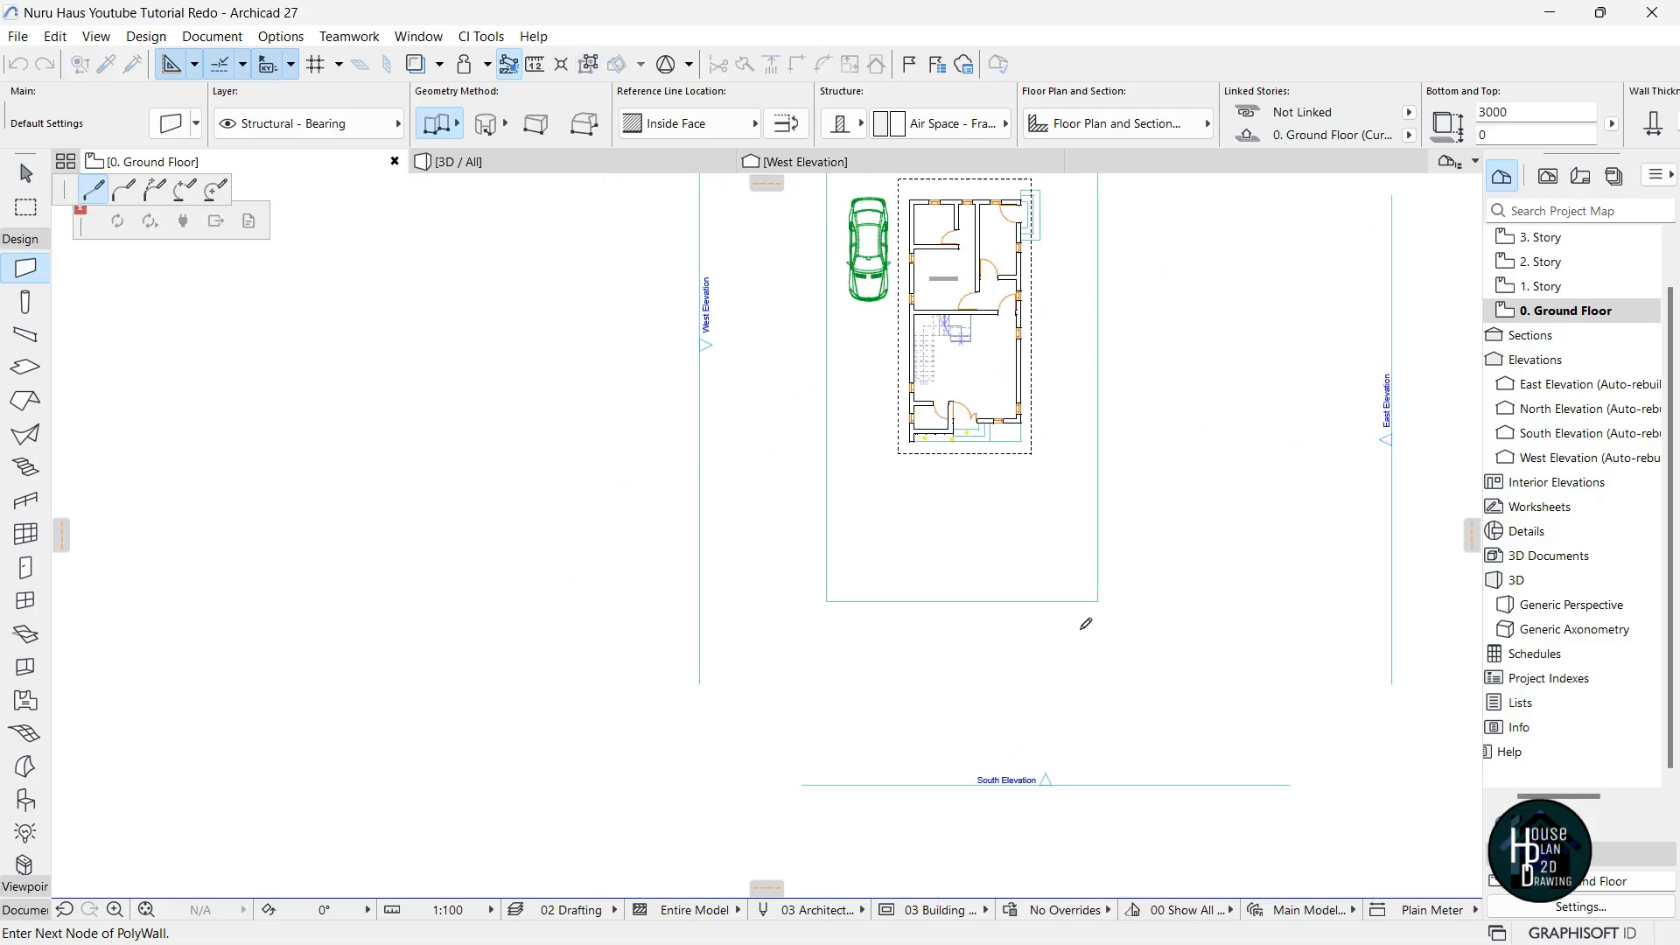
scroll(1101, 600, "up", 1)
left_click(1101, 604)
key("shift")
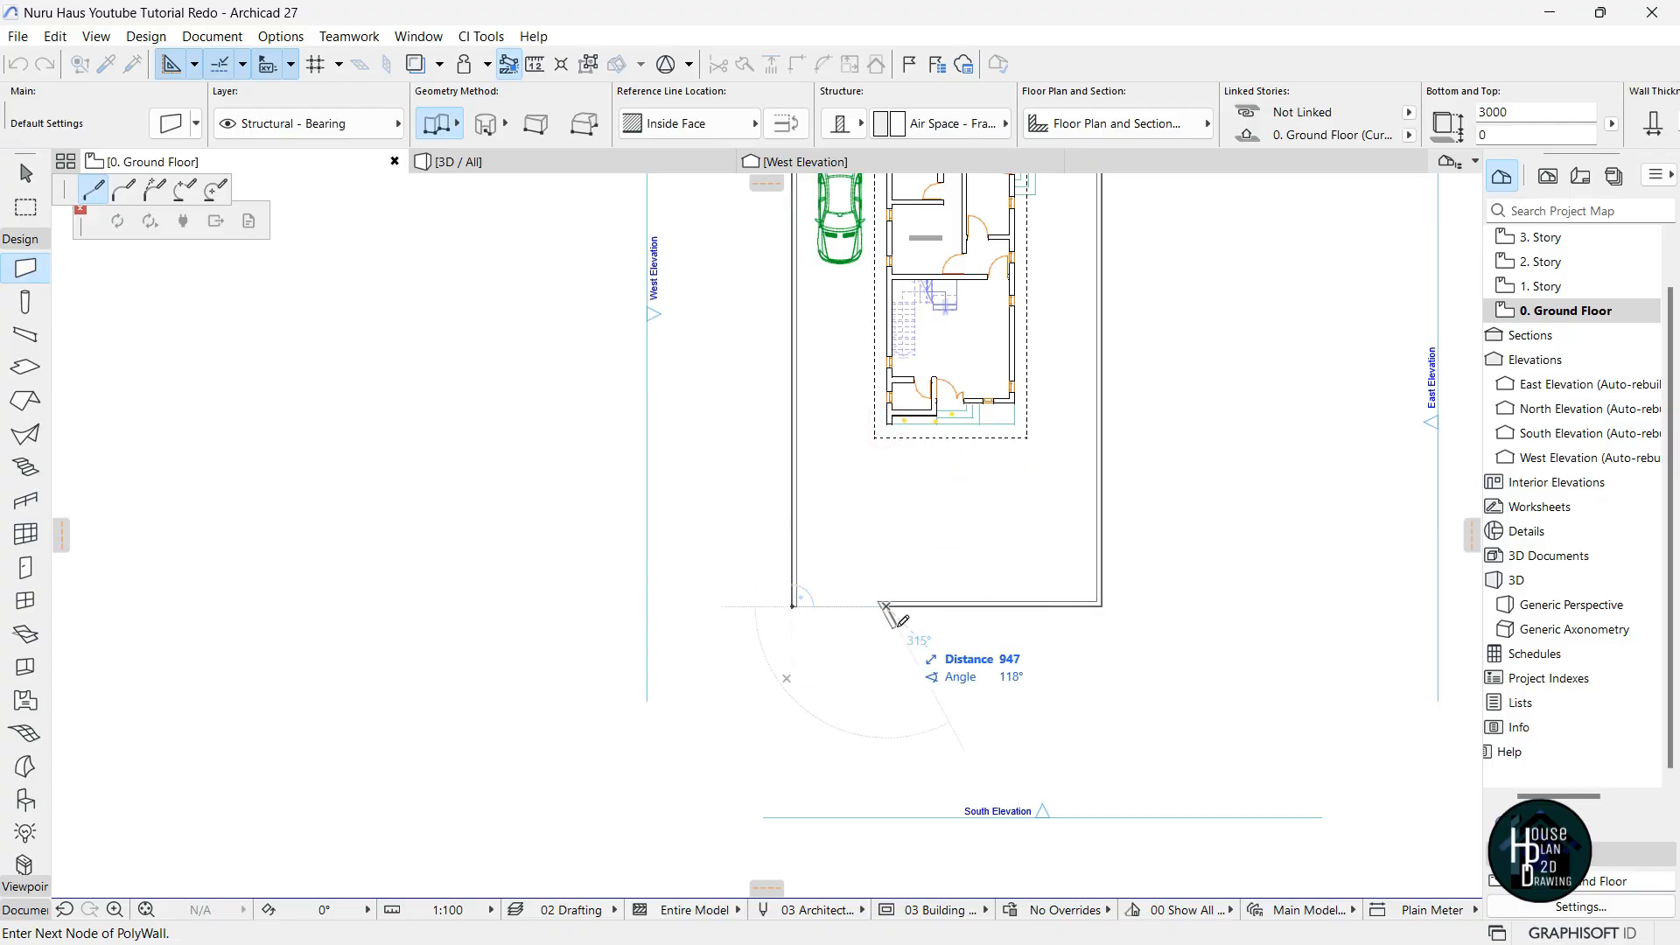
left_click(887, 606)
scroll(886, 617, "up", 3)
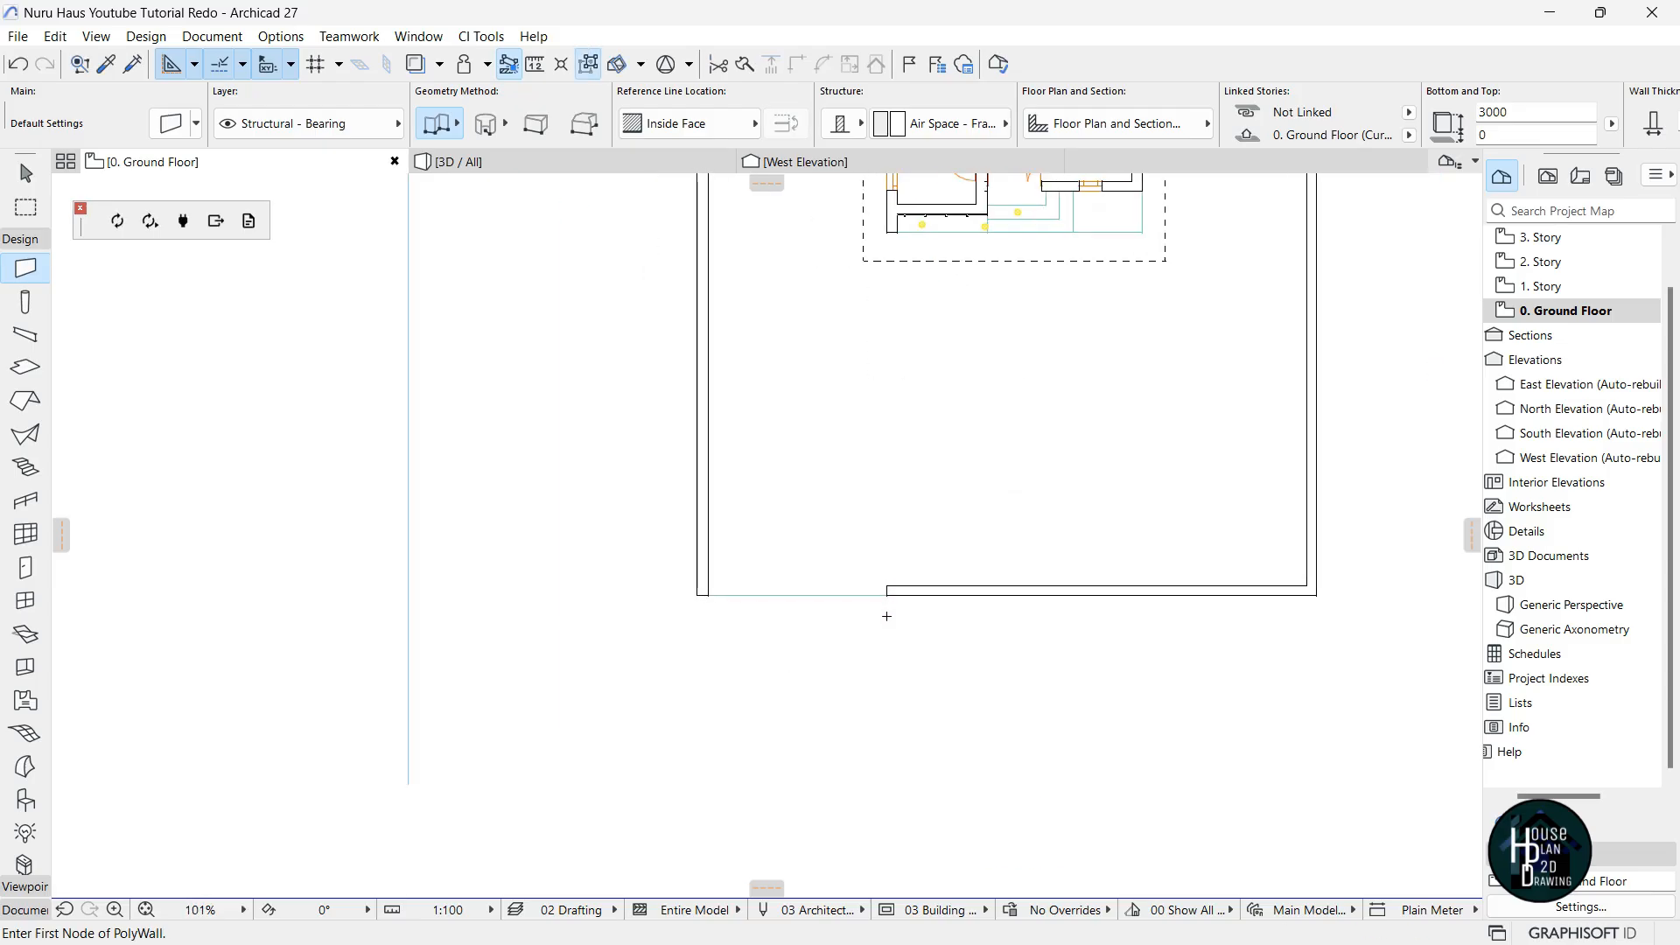
key("Escape")
Examine the boundary walls and their gate opening in 3D from the front of the site.
left_click(487, 162)
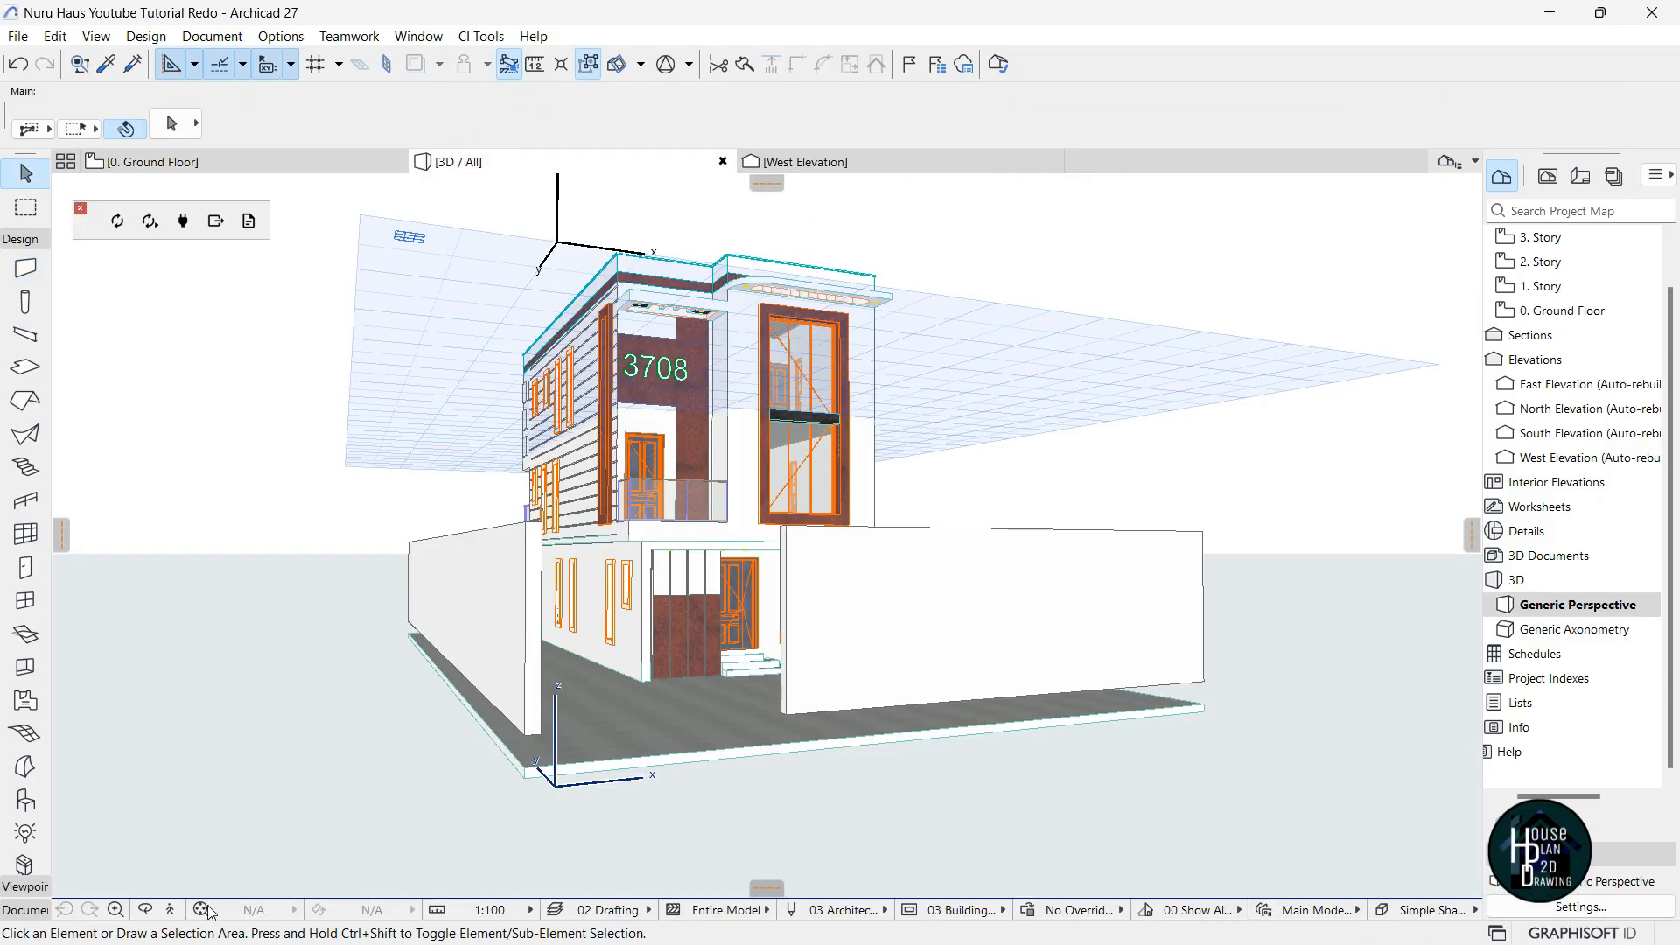
key("Up")
key("Left")
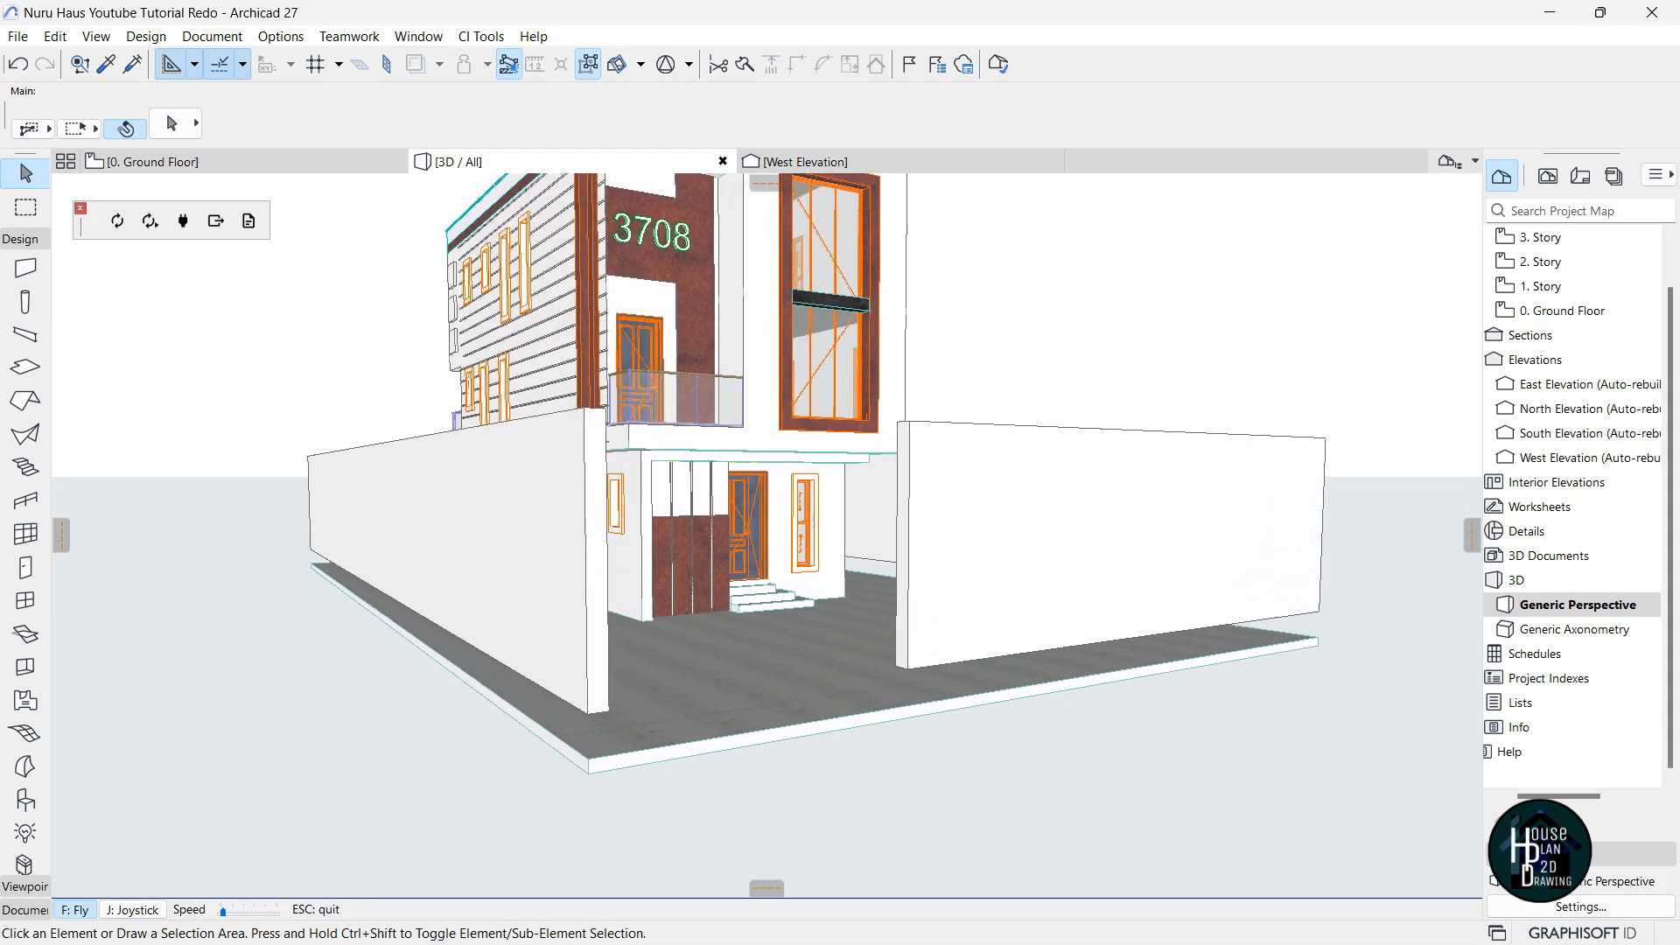
key("Down")
key("Right")
key("Up")
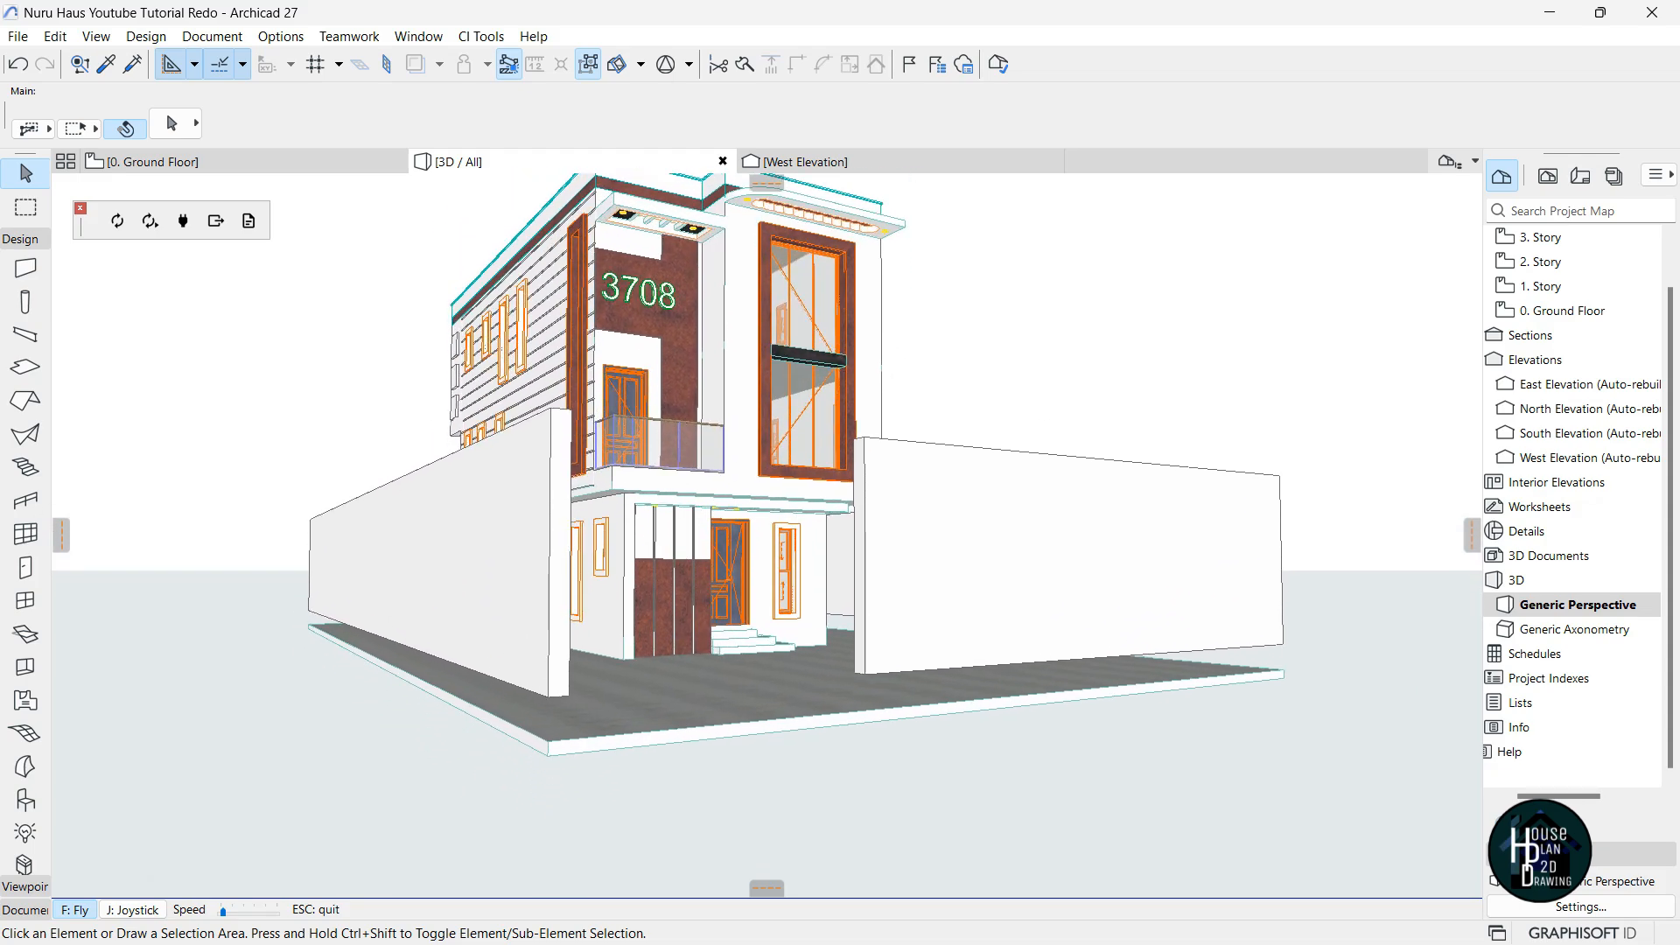
key("Escape")
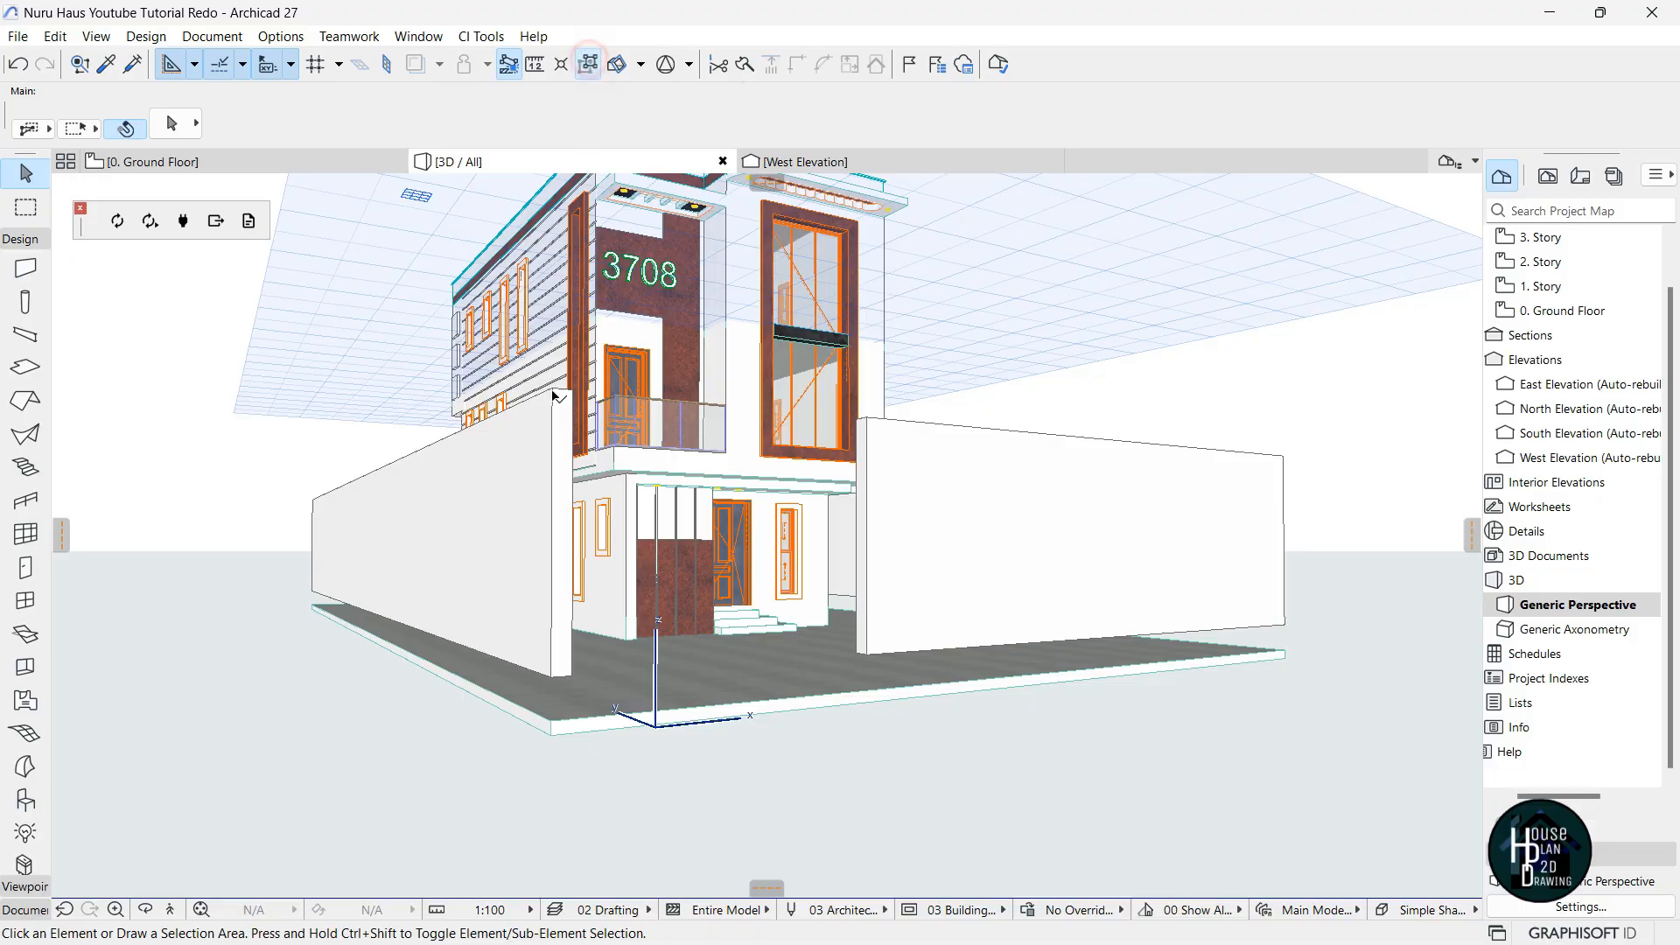
Set the base offset of all four grouped boundary walls to -450 mm.
left_click(537, 558)
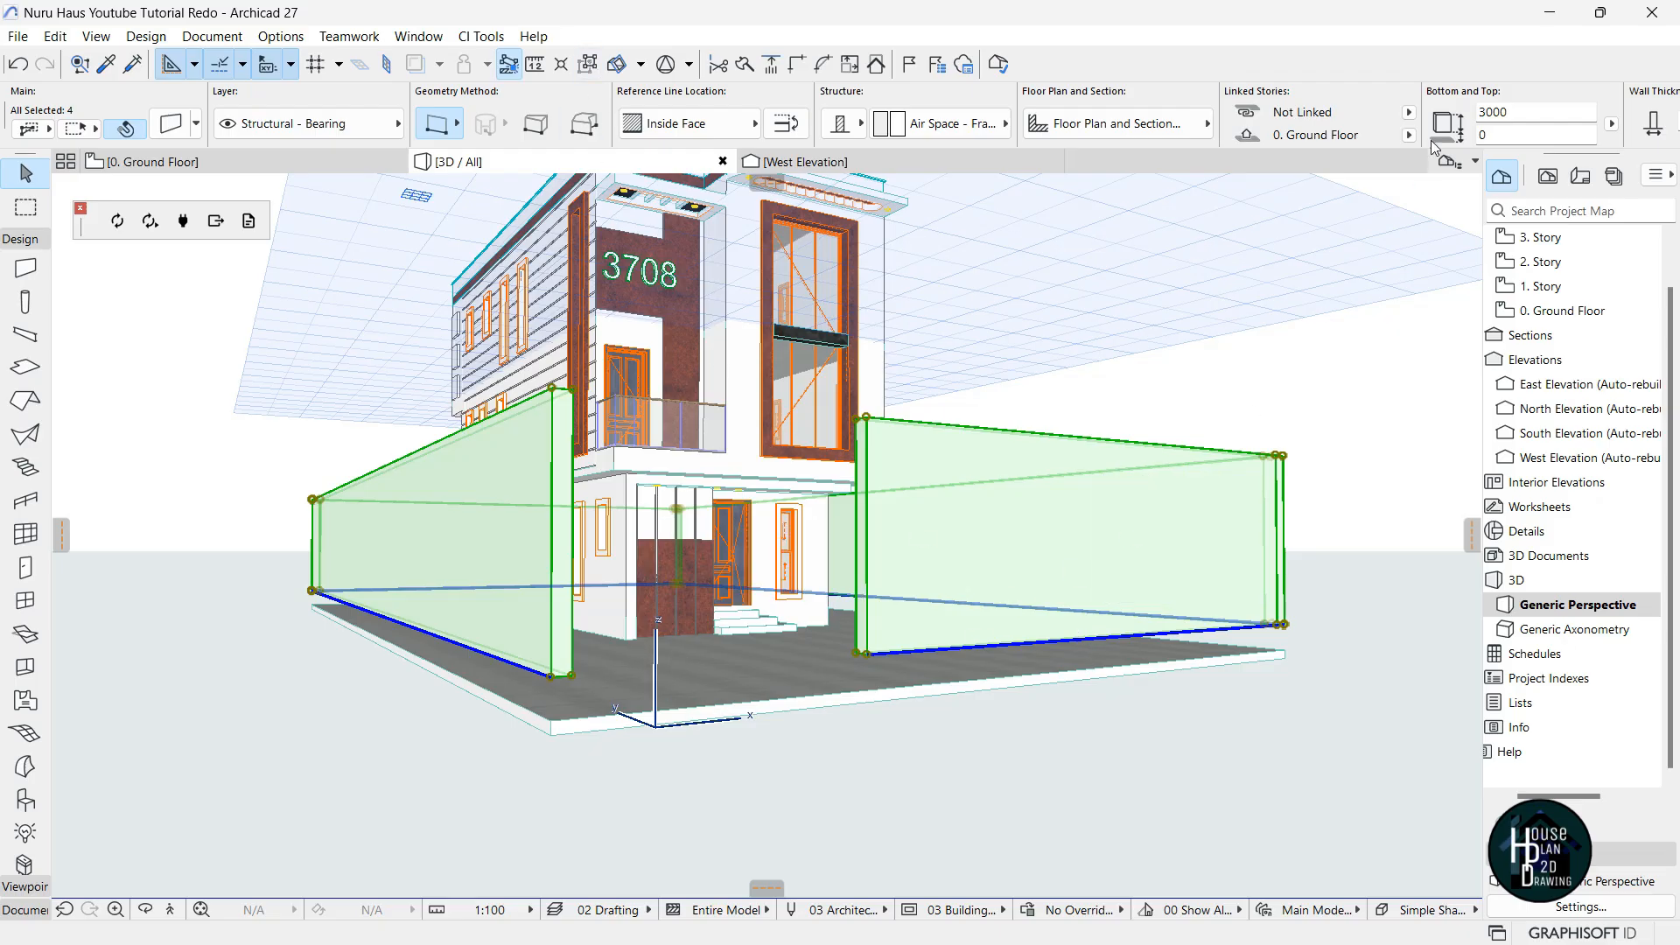
left_click(1492, 138)
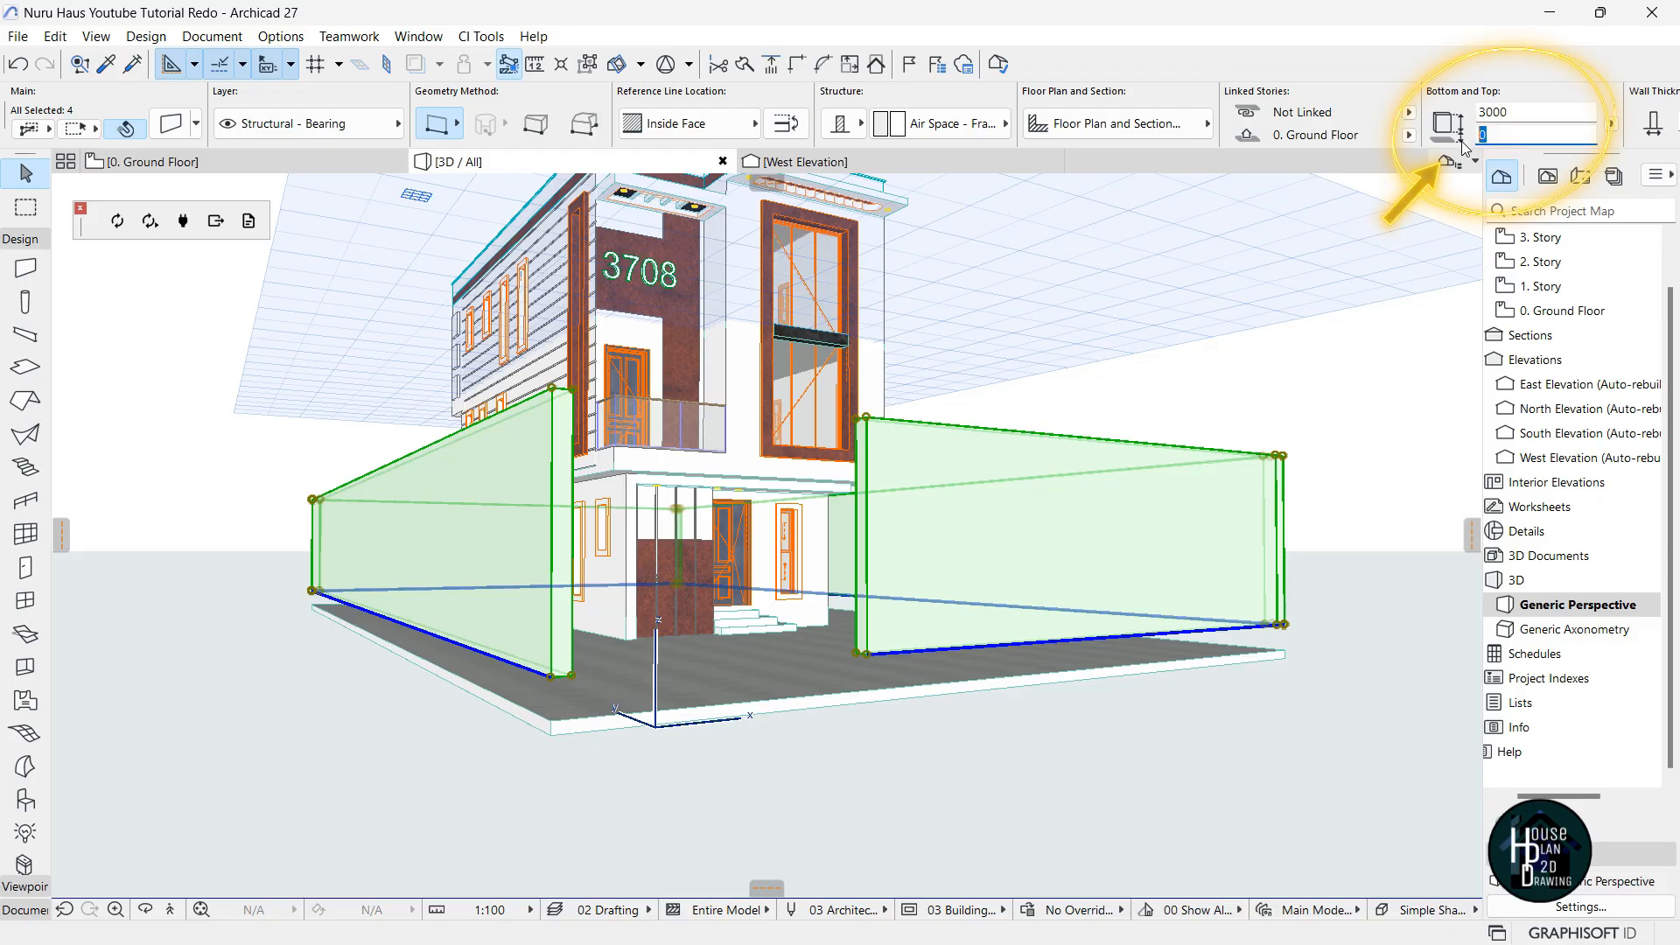
type("-45")
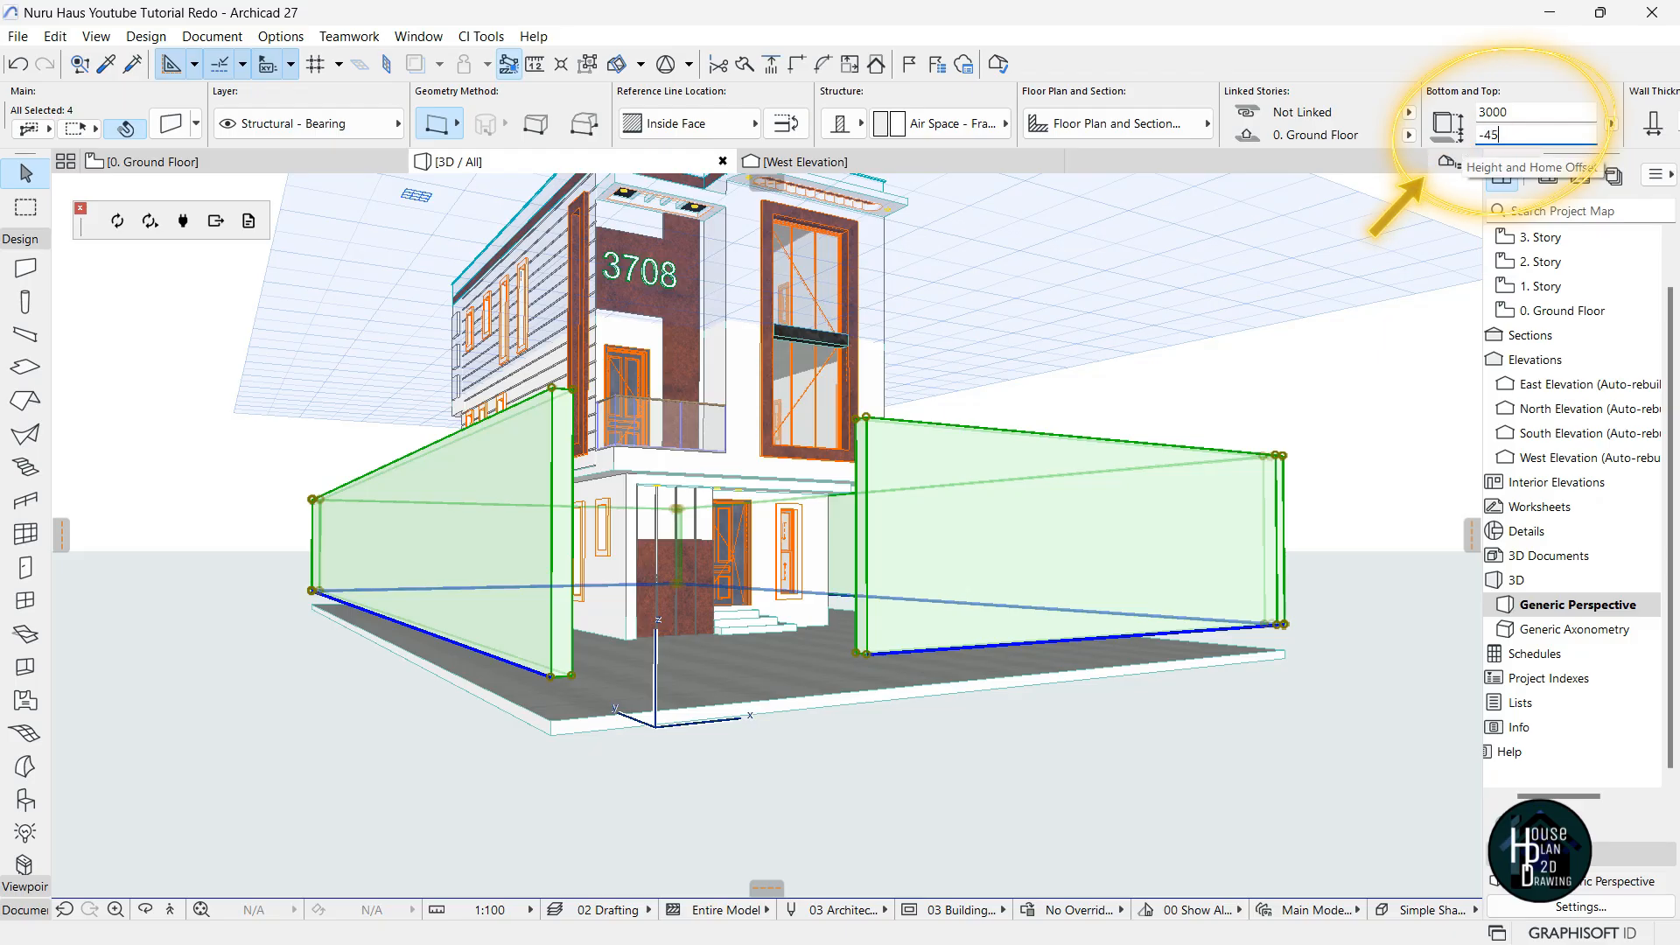
key("Return")
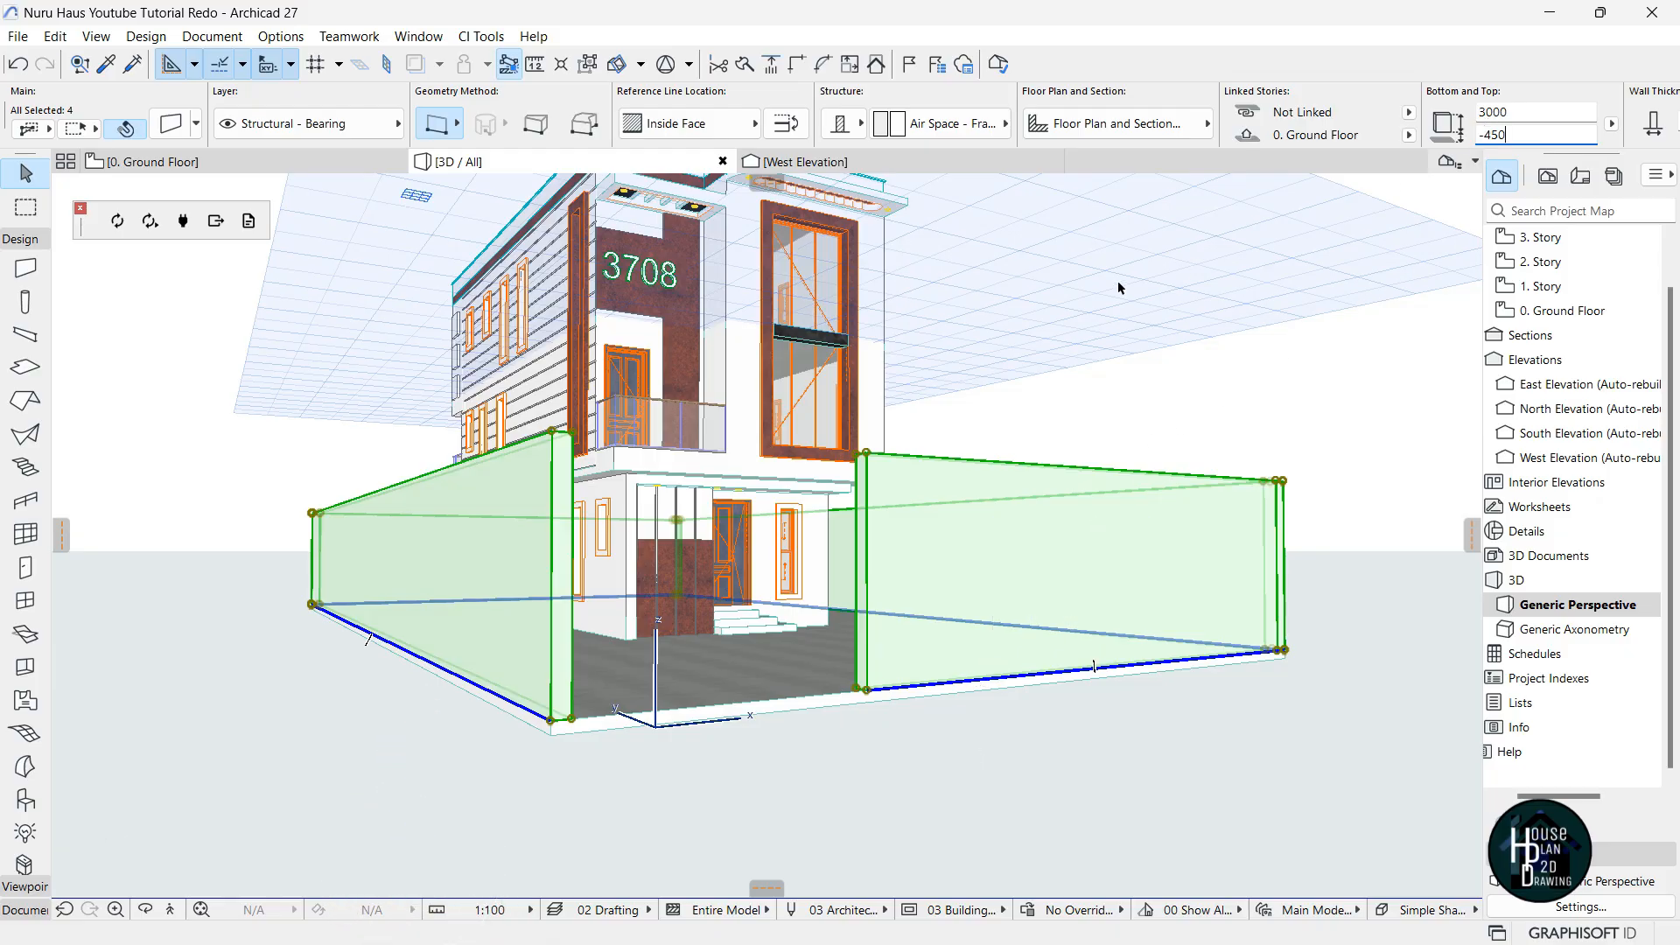
Stretch the grouped boundary walls vertically in 3D down to a height of about 622 mm.
left_click(589, 65)
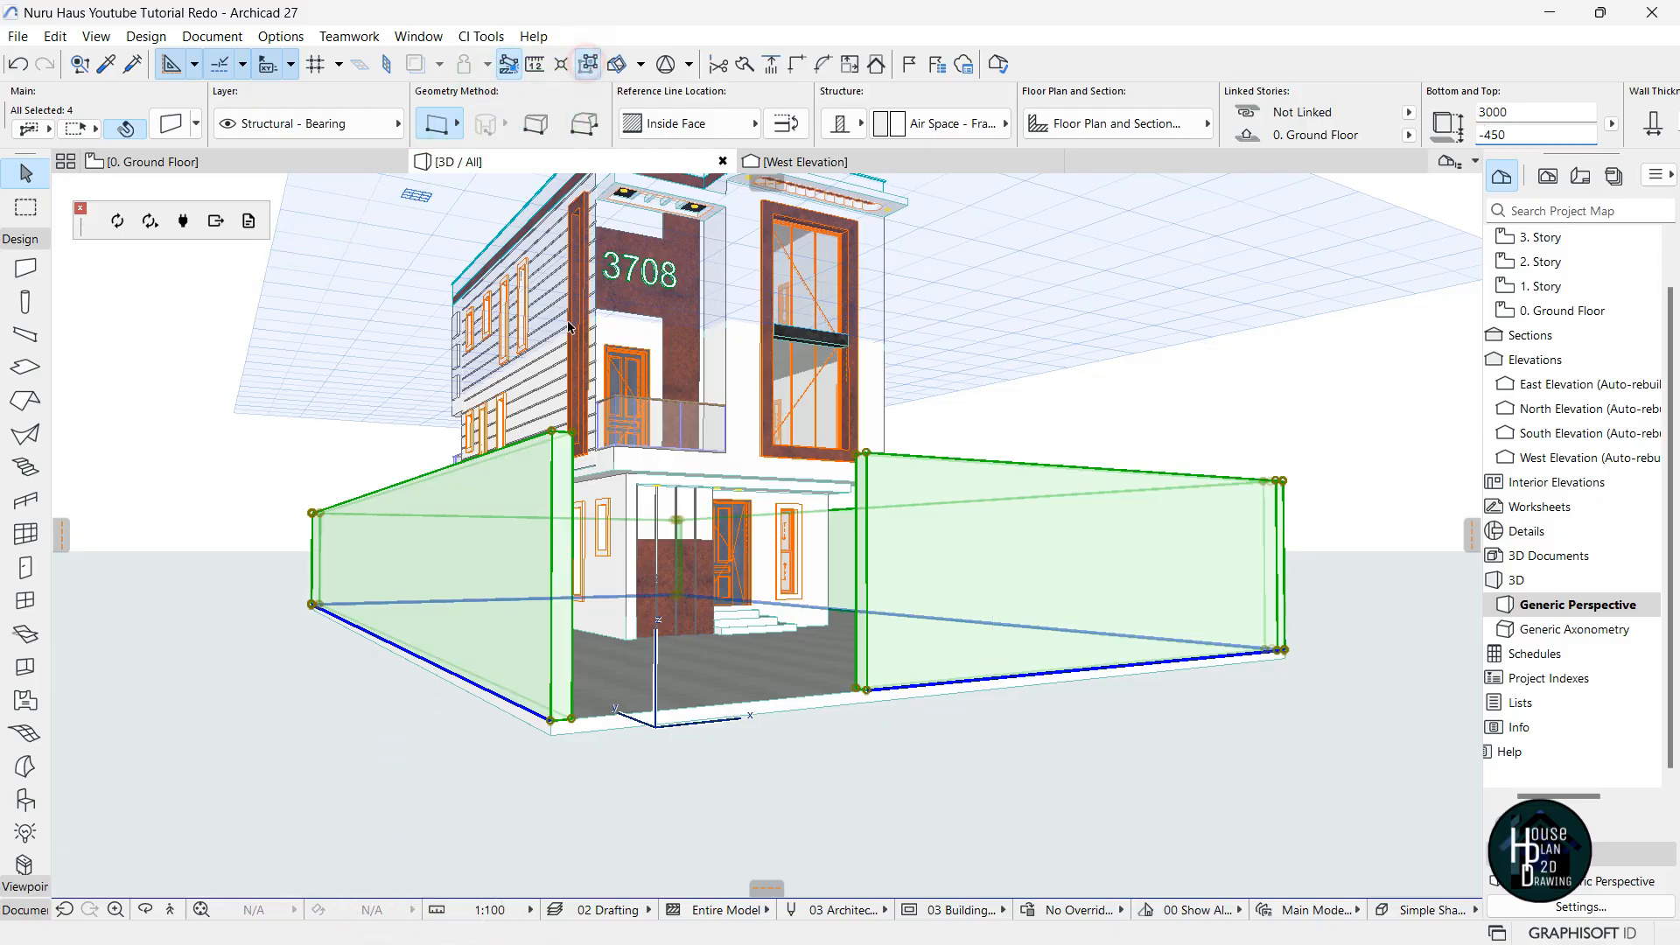
left_click(869, 456)
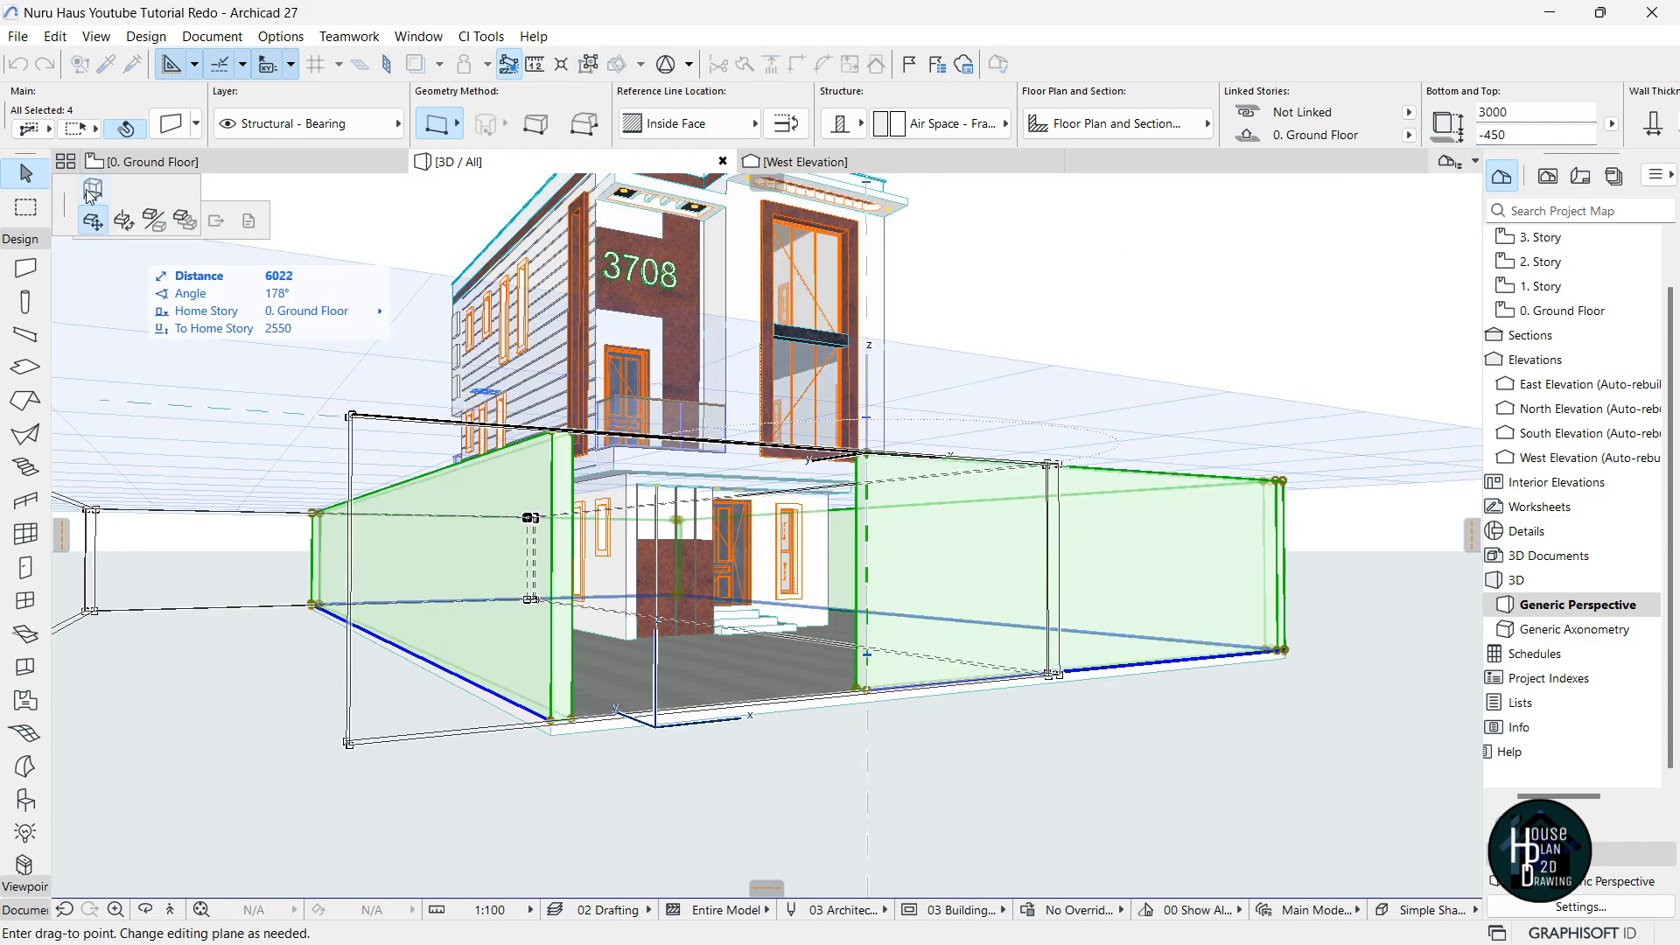
left_click(92, 191)
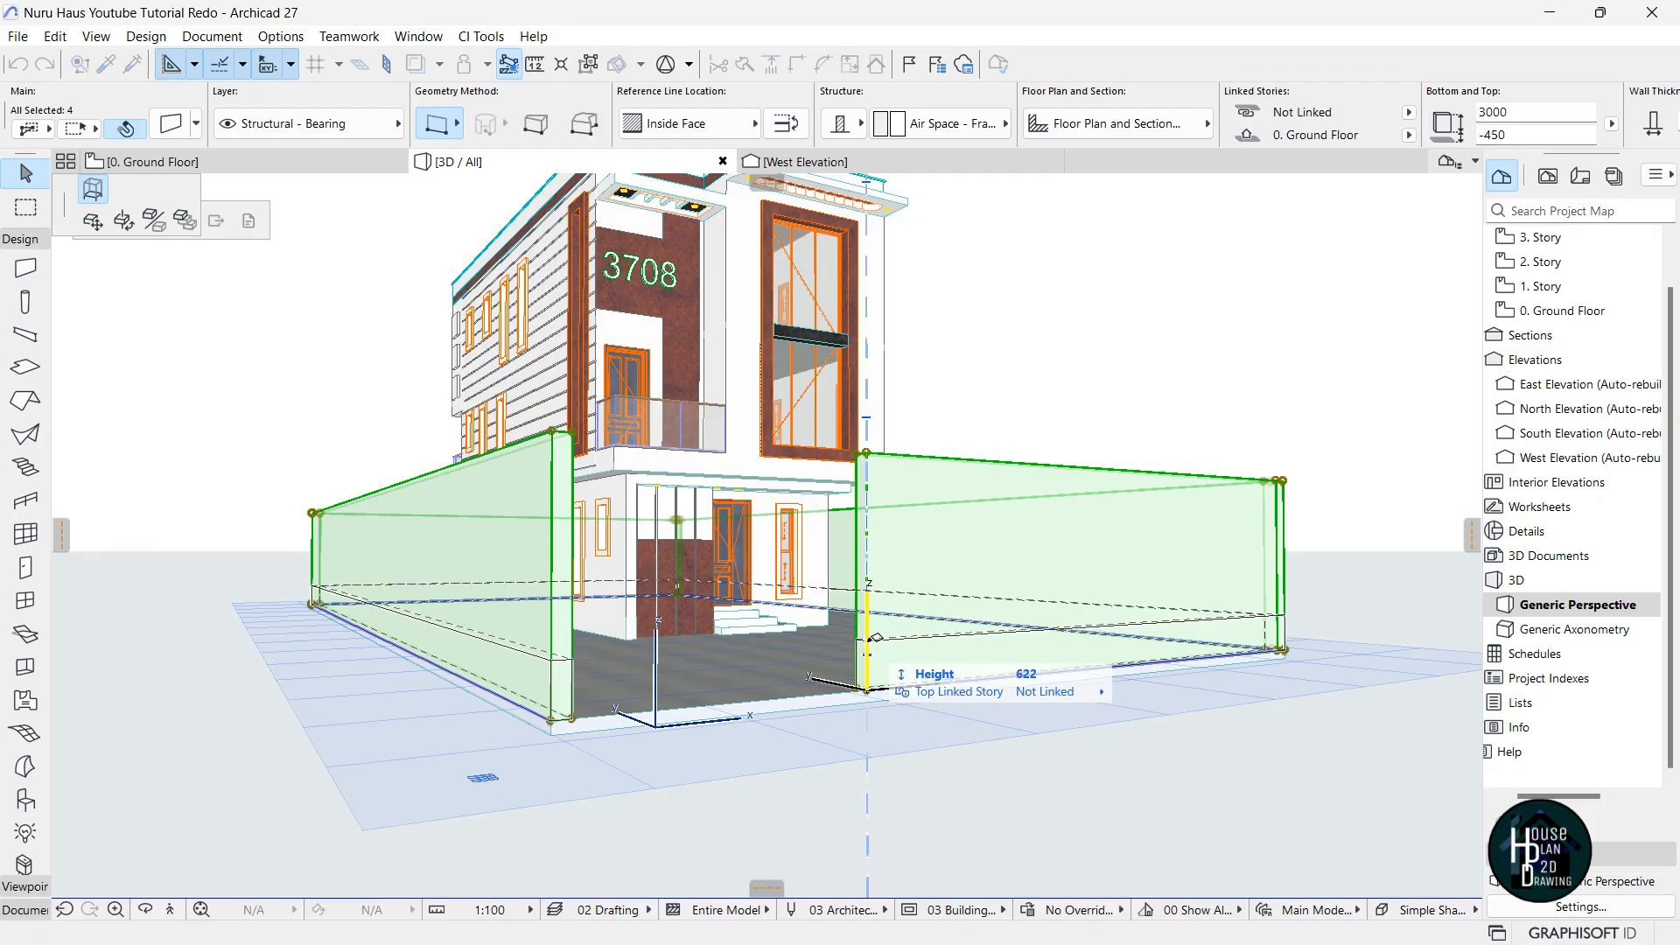
left_click(868, 646)
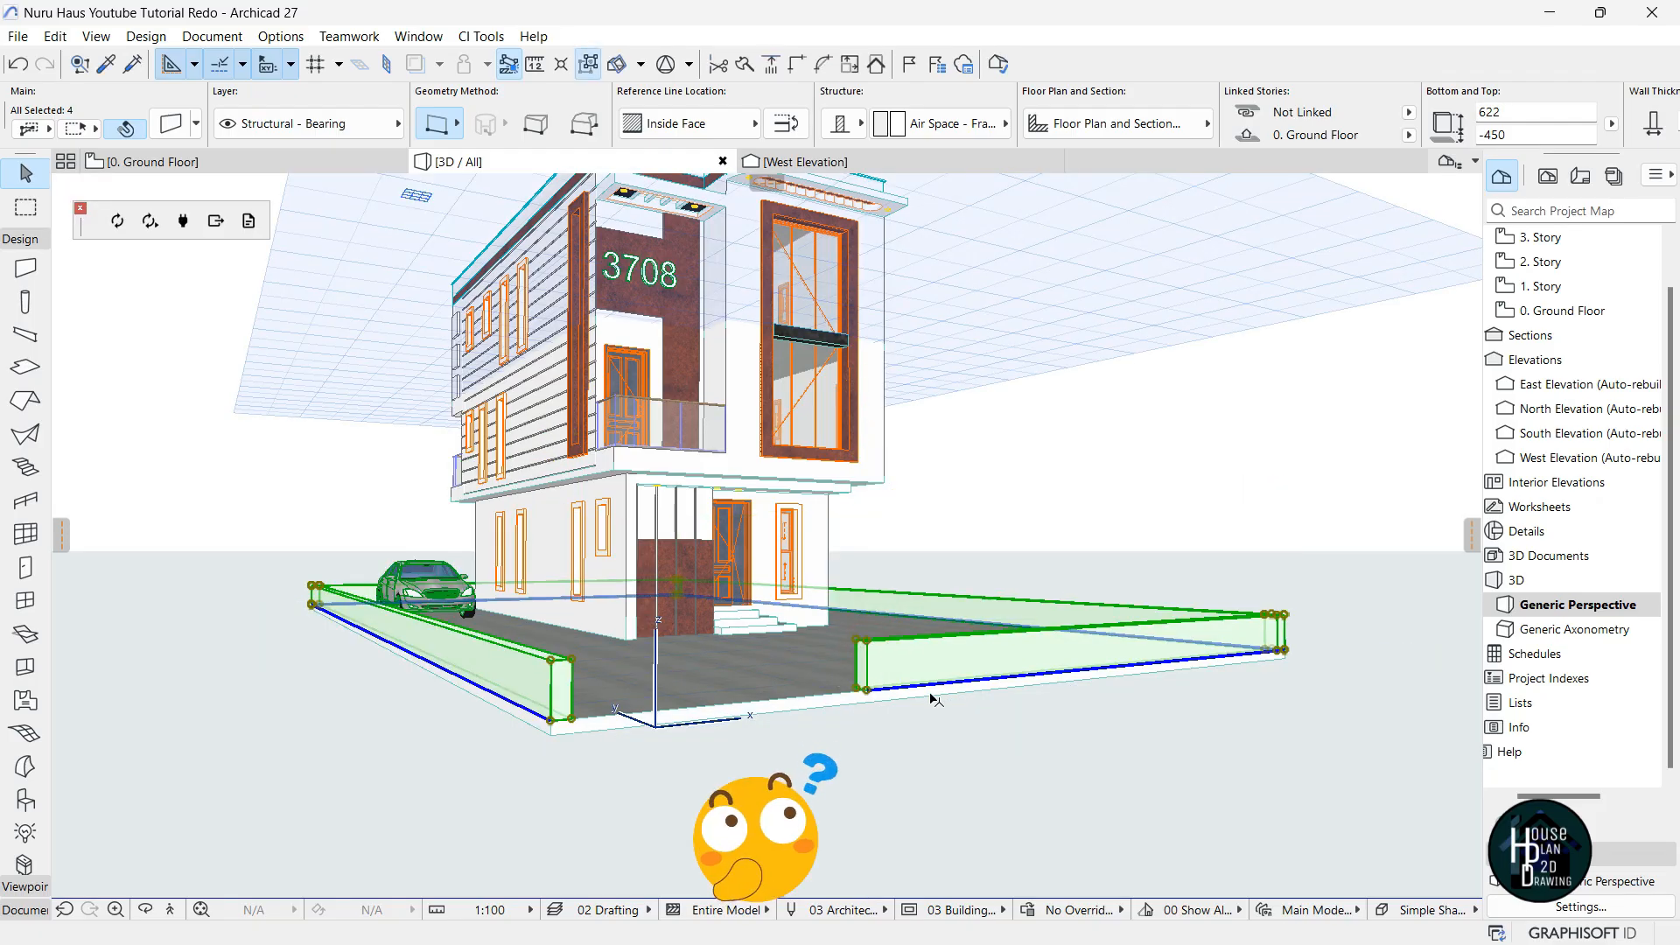
left_click(933, 763)
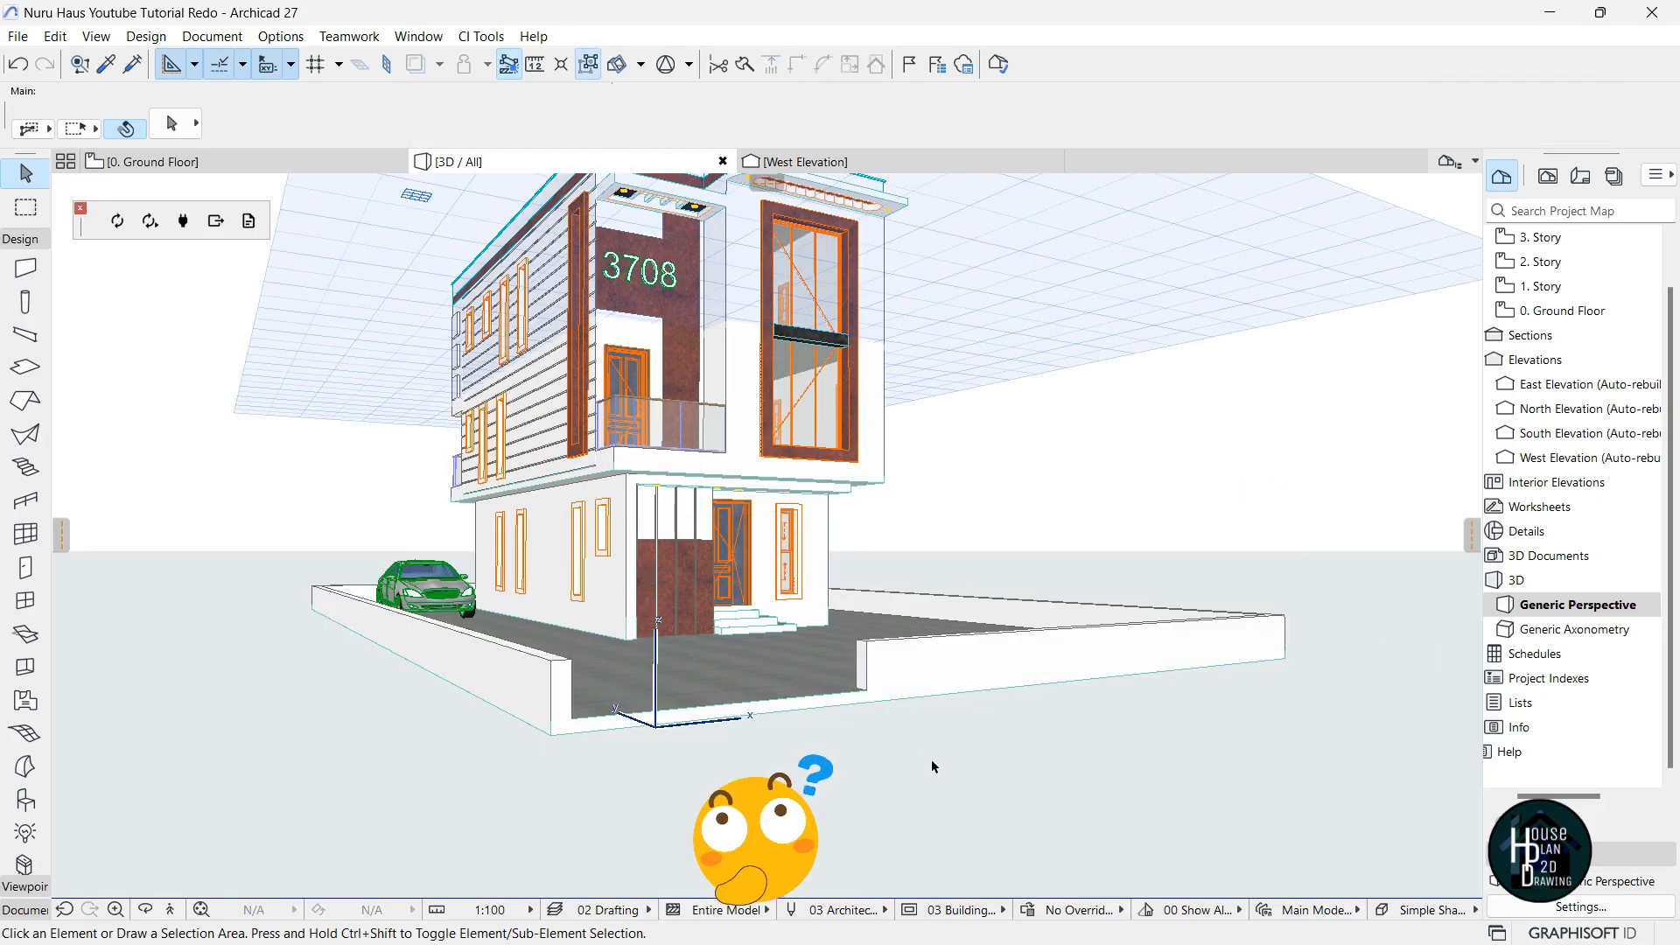
Try raising the grouped boundary walls to a height of about 868 mm, and undo the stretch.
left_click(884, 672)
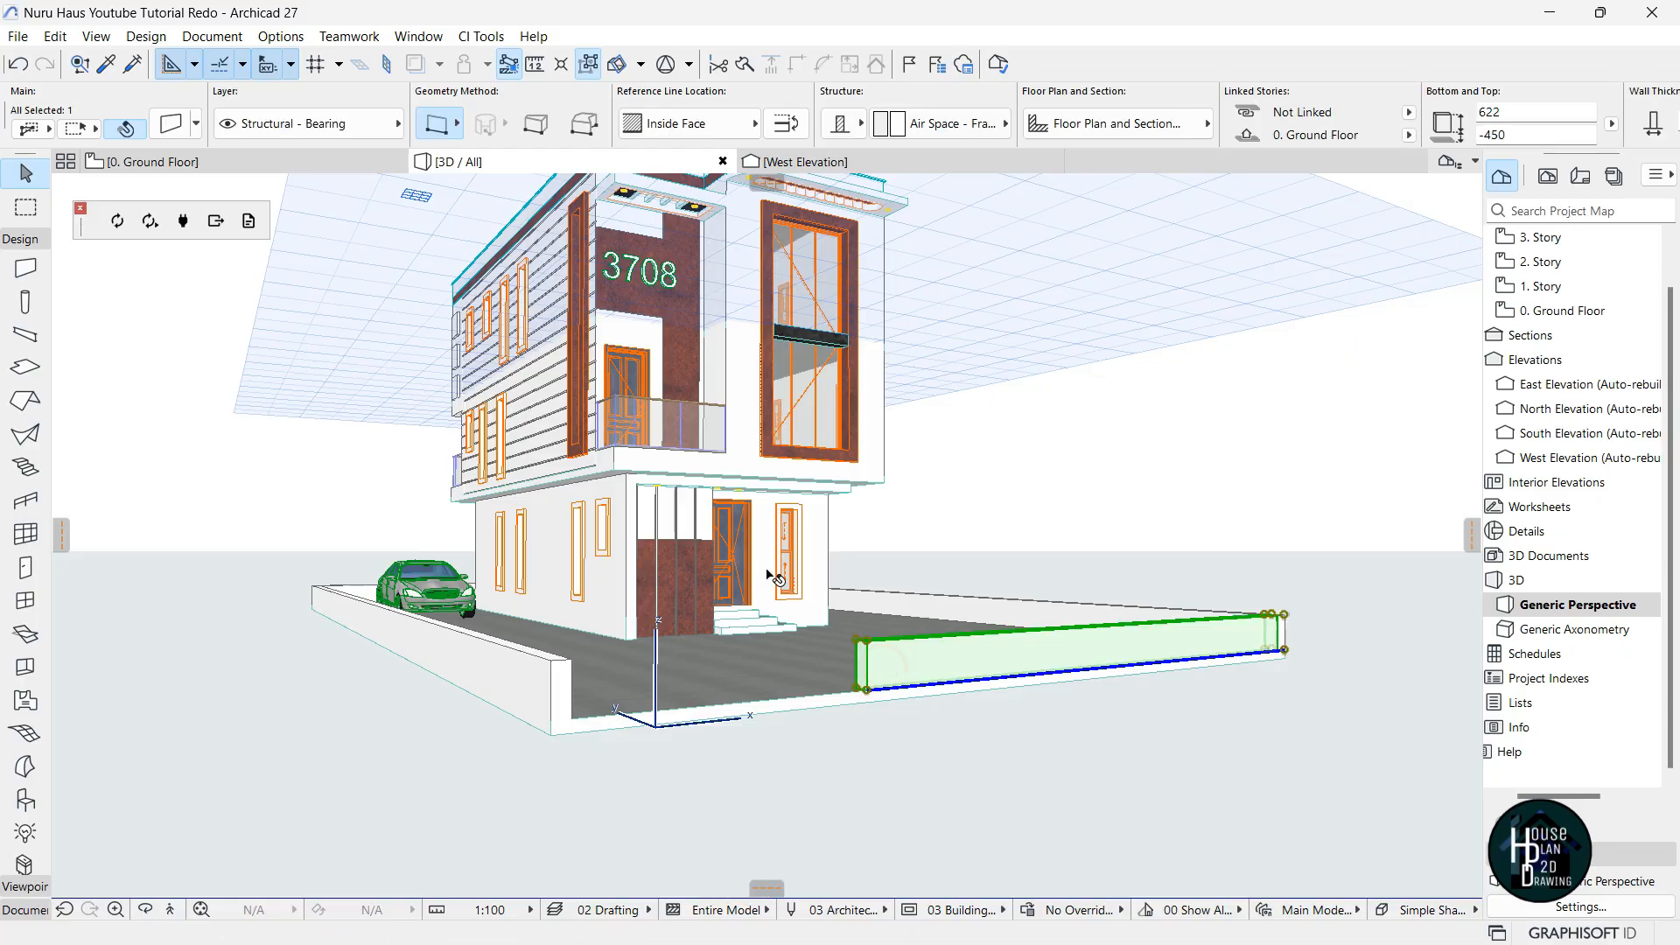
left_click(590, 66)
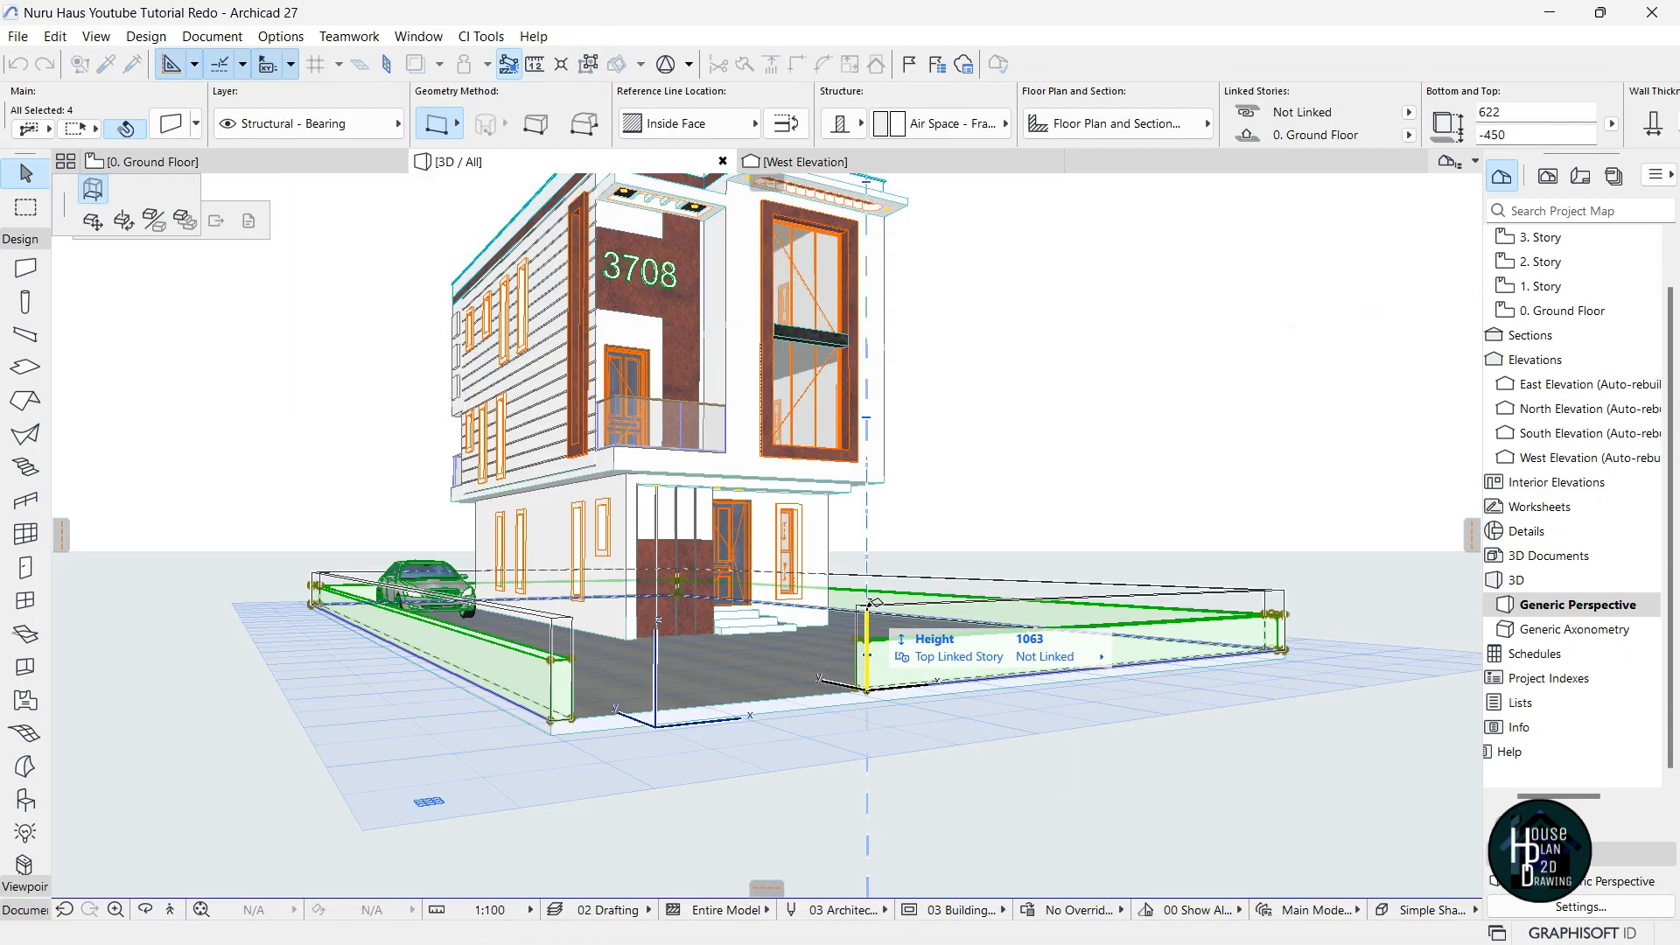
left_click(869, 625)
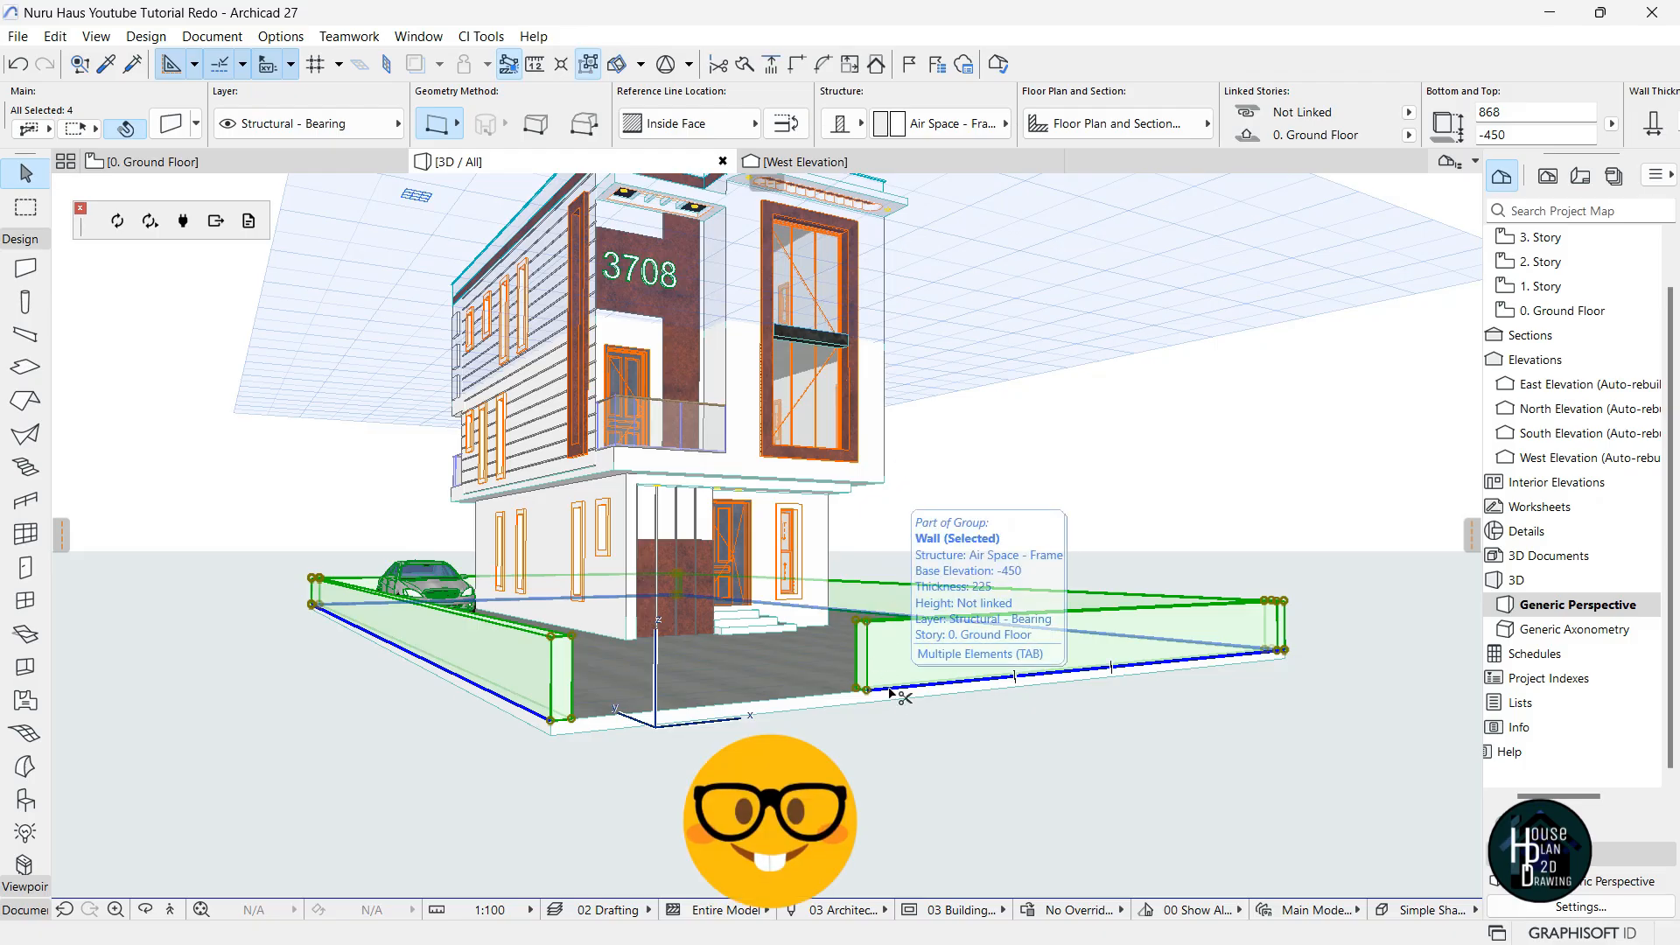
key("ctrl+z")
left_click(910, 734)
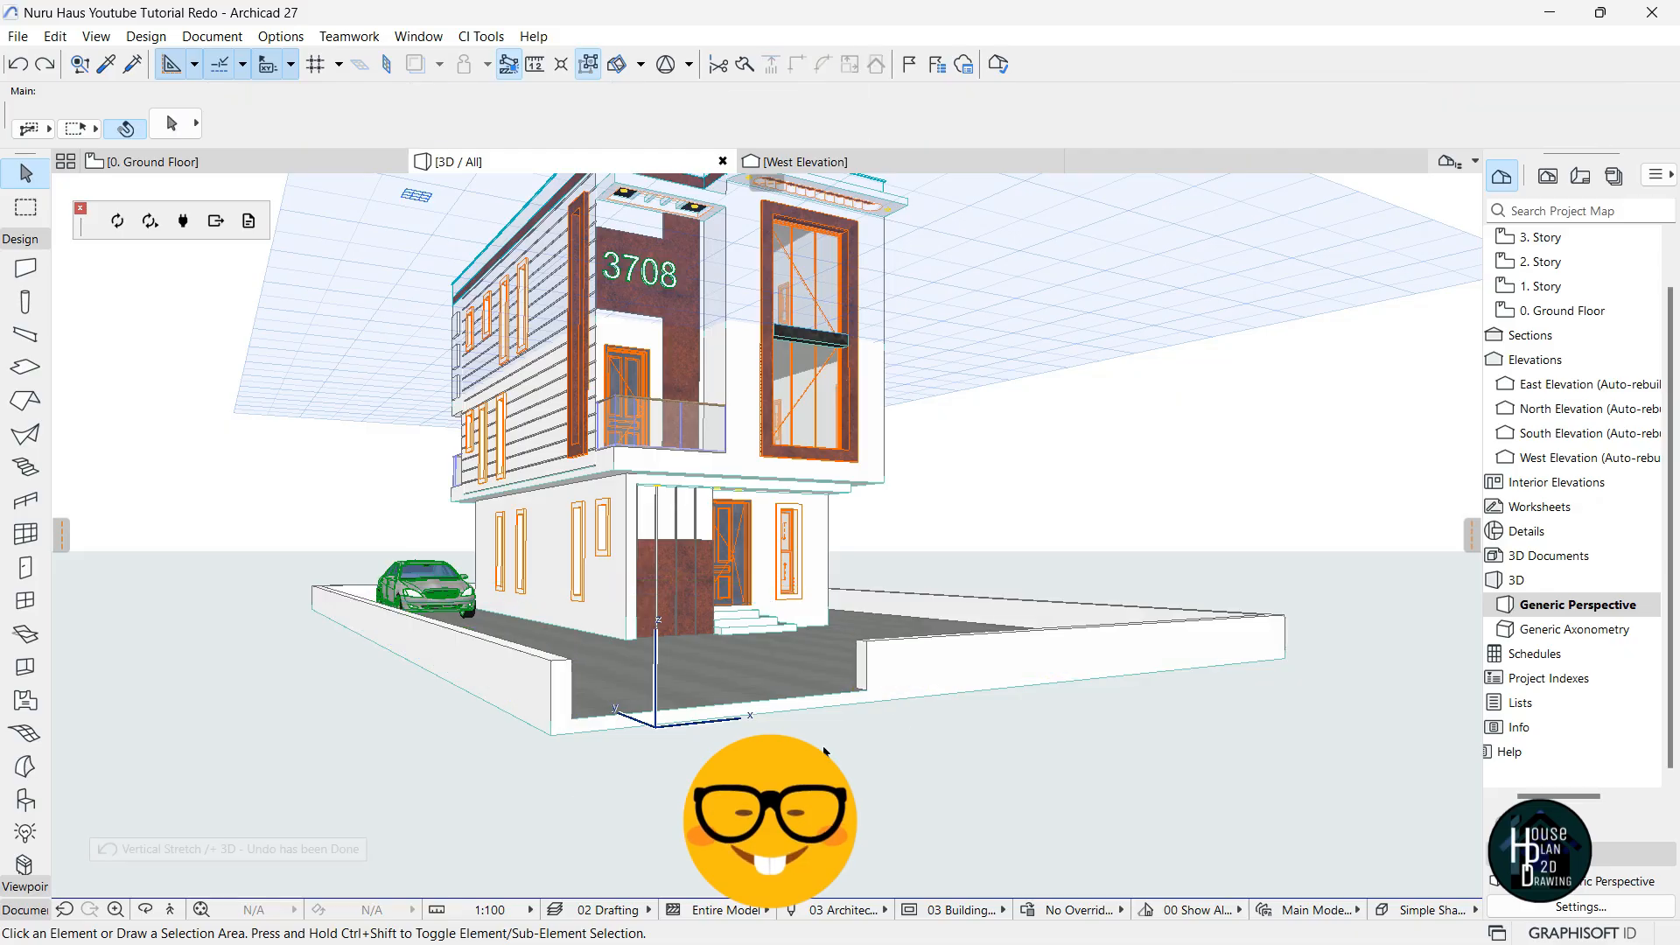
Examine the low boundary walls and the gate opening in 3D from the front and the south-west corner.
left_click(172, 910)
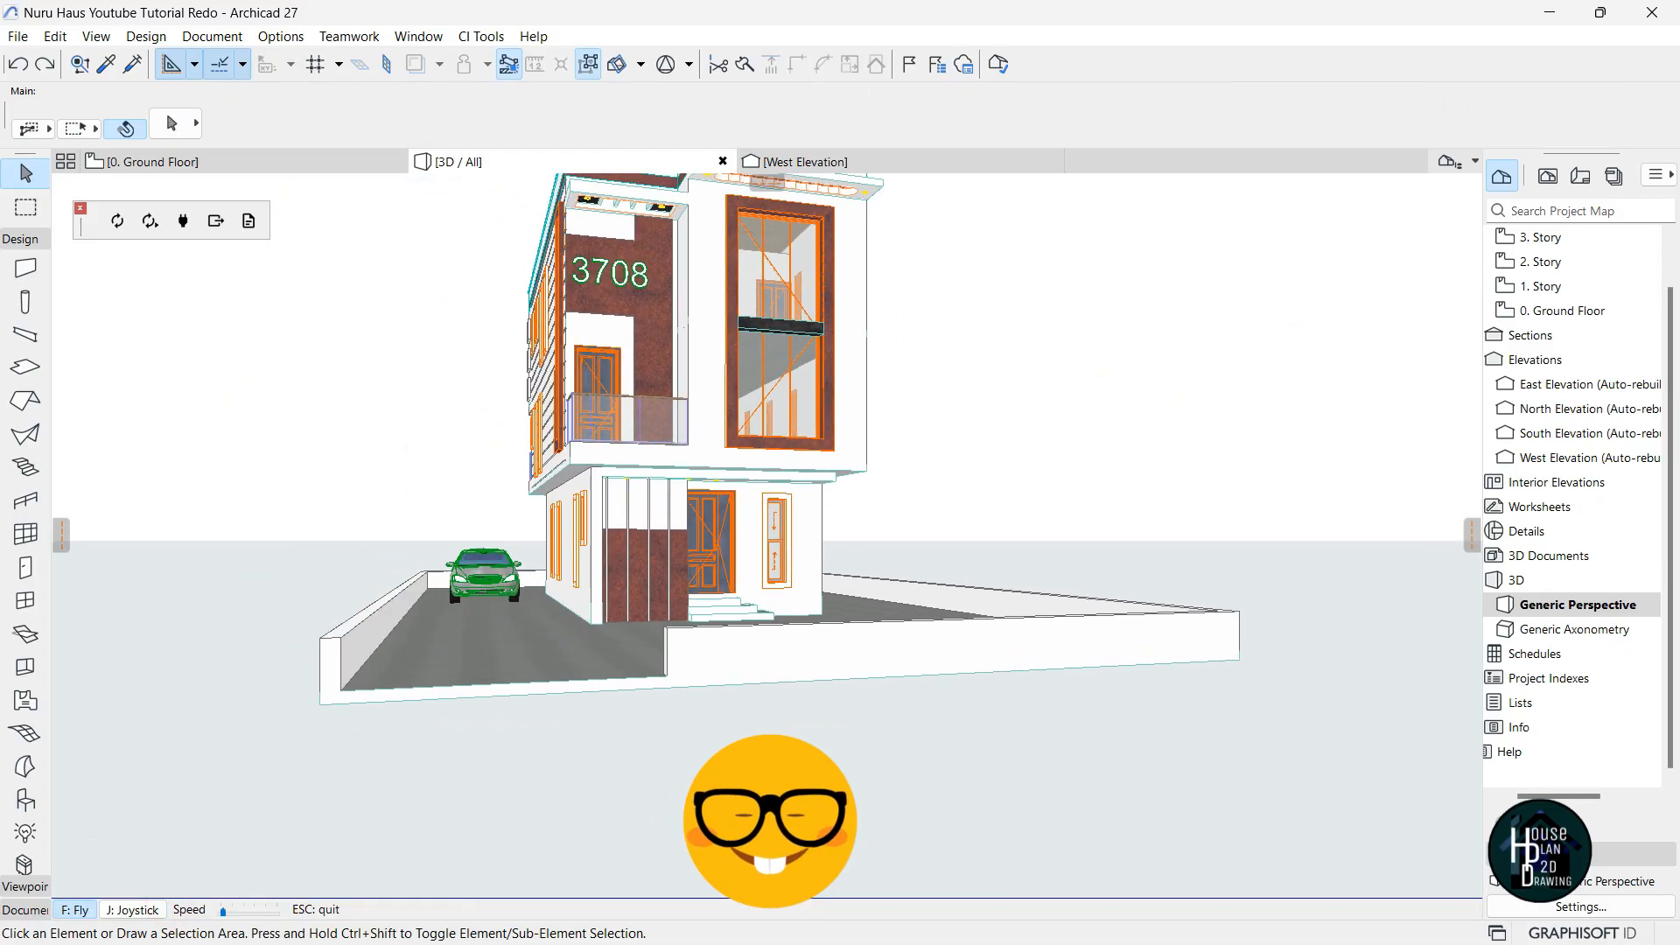
key("Page_Up")
key("Down")
key("Left")
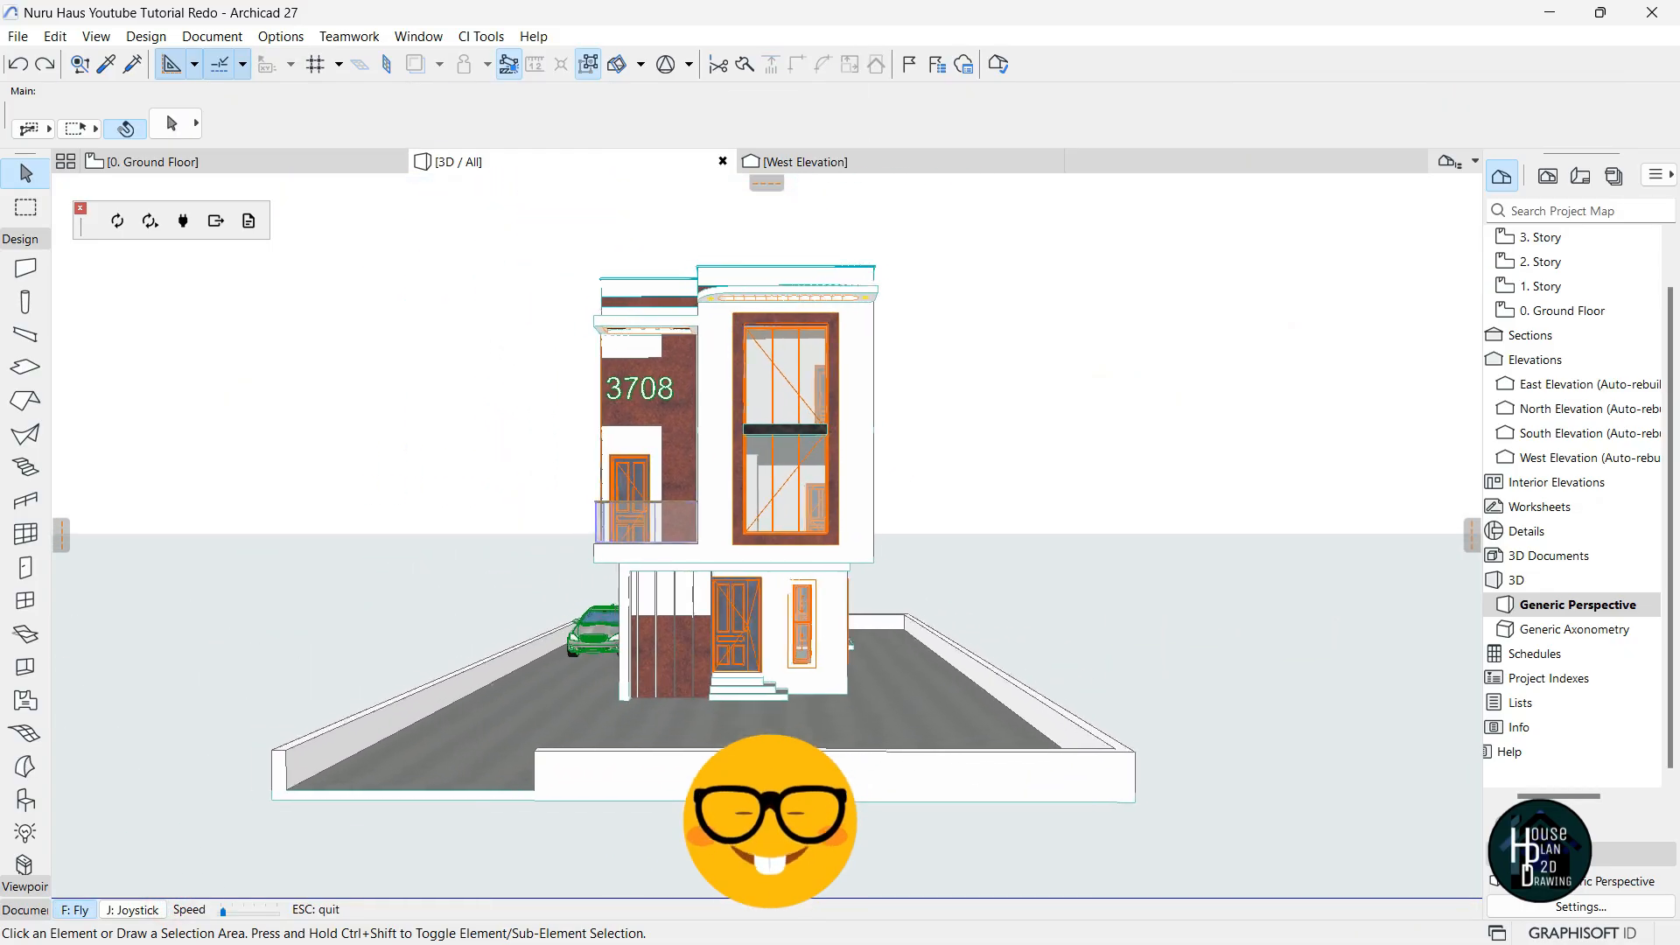
key("Page_Down")
key("Escape")
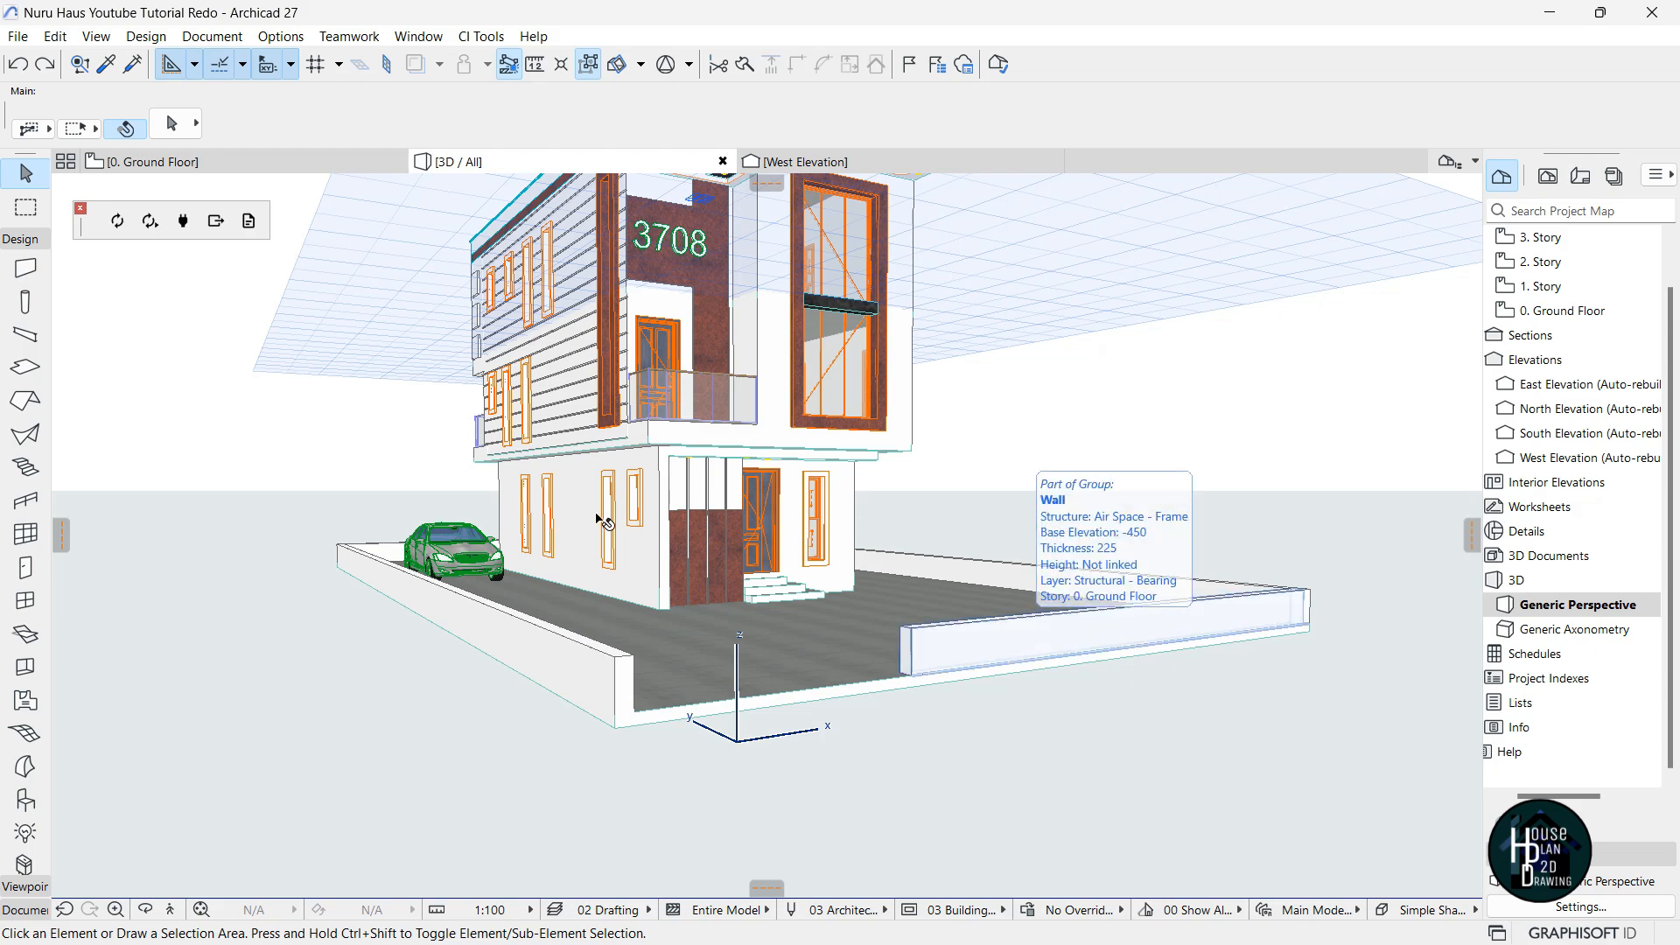
Place a 300 x 300 mm column on the ground floor plan, just inside the north-west corner of the boundary walls.
left_click(200, 162)
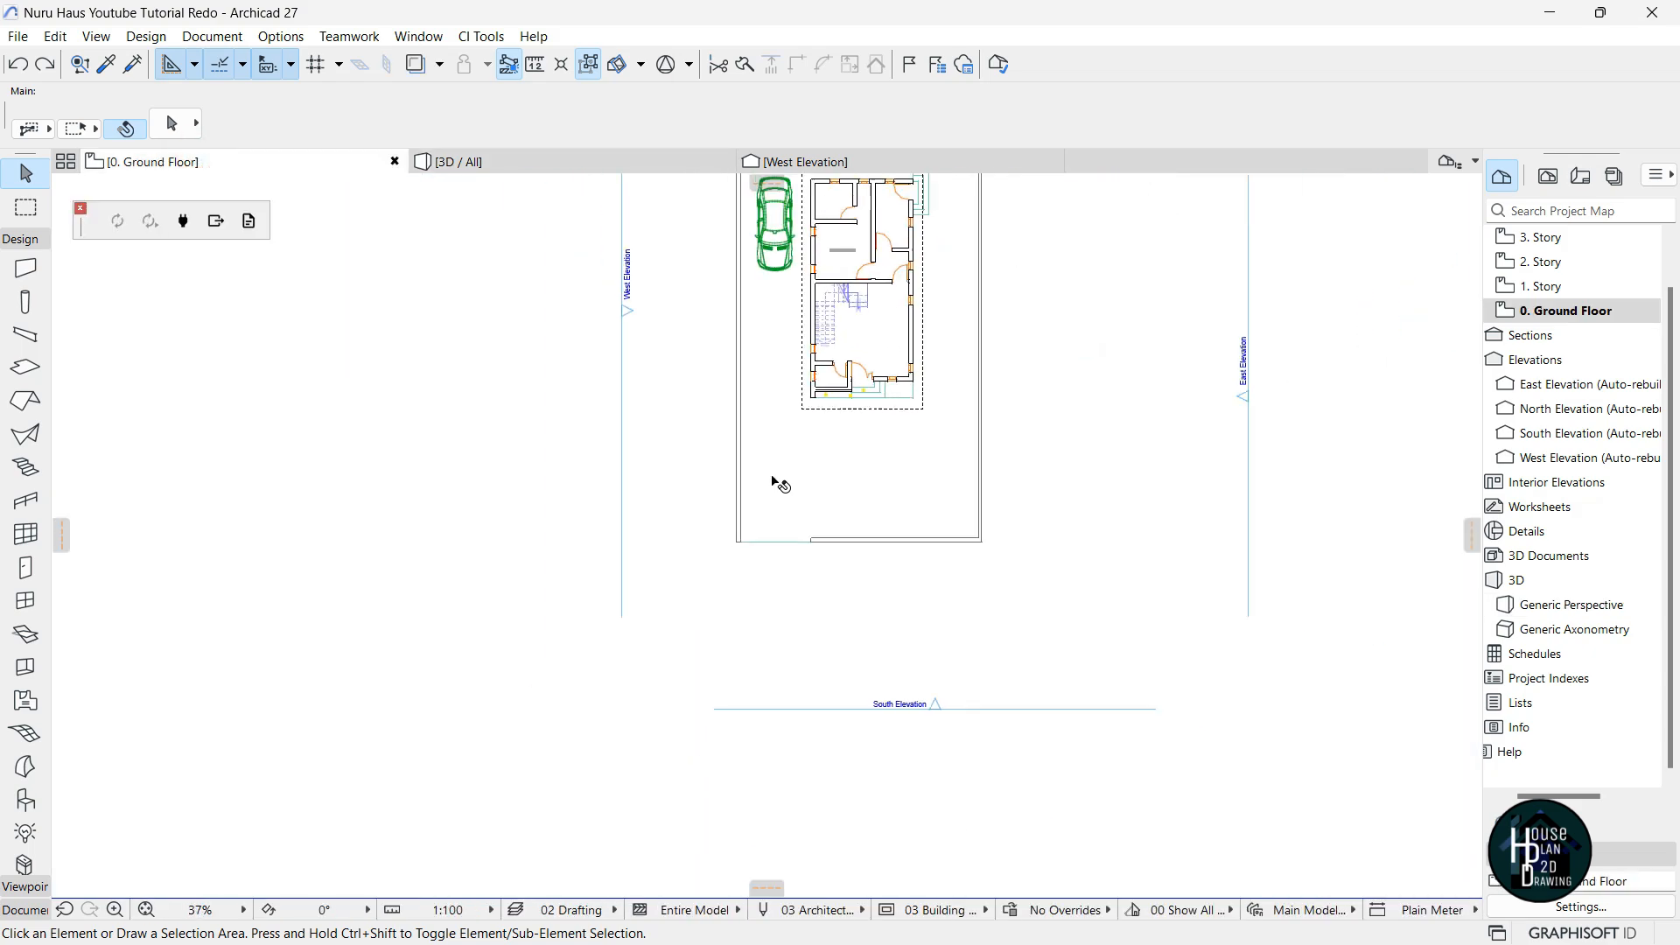
scroll(766, 300, "up", 3)
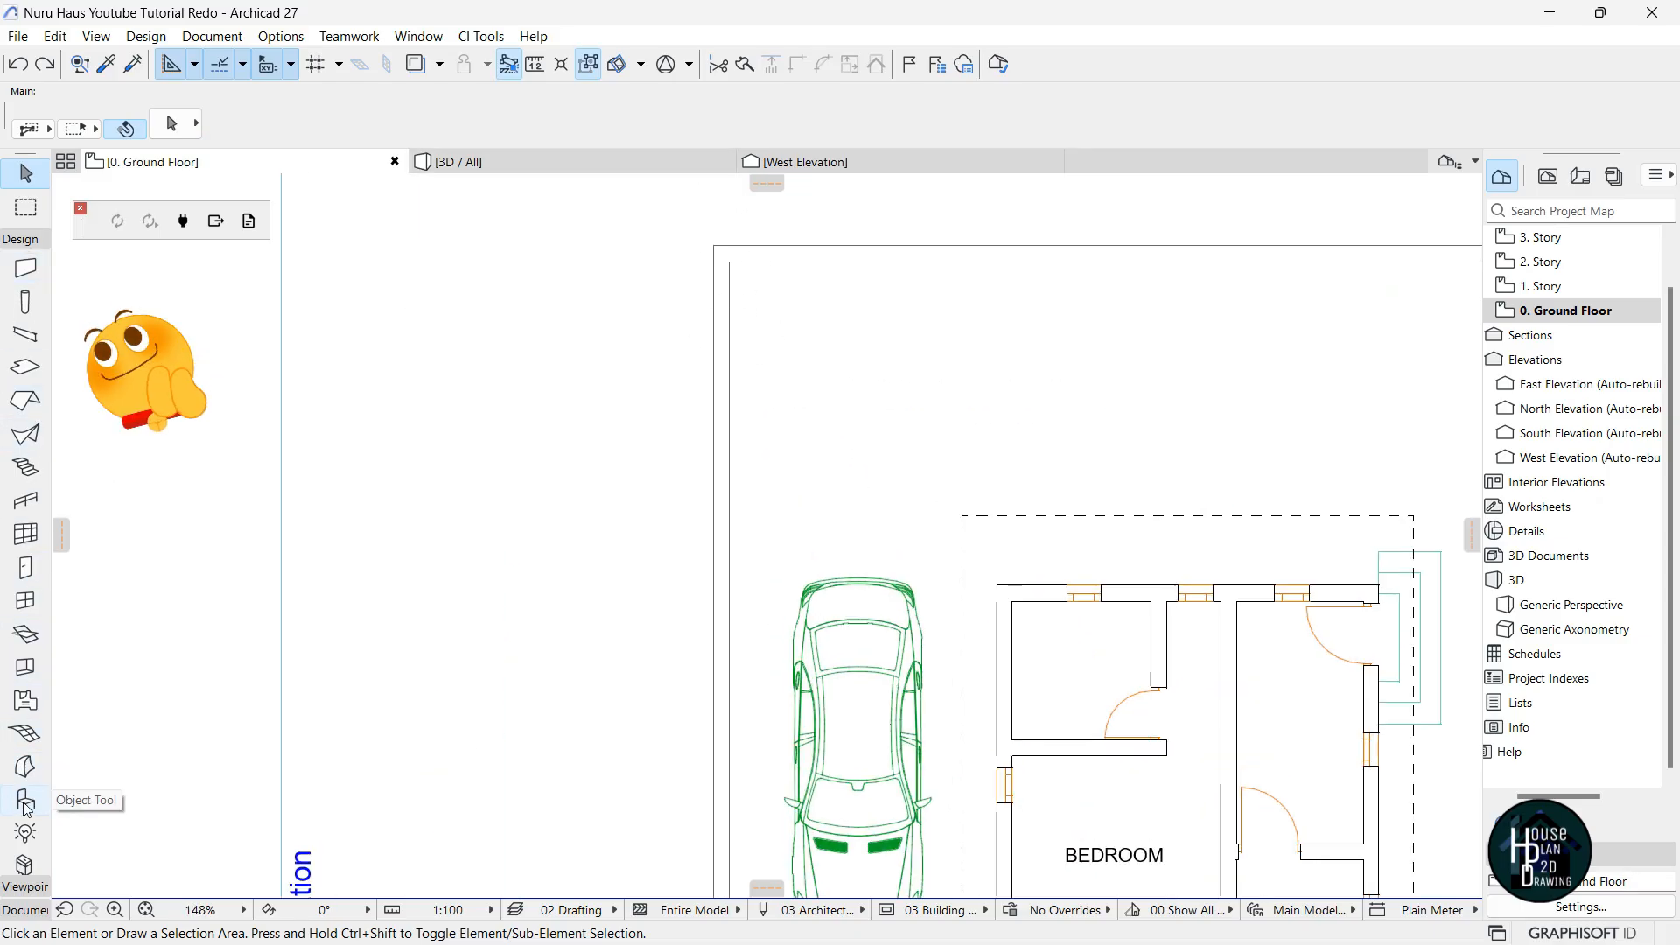
left_click(24, 307)
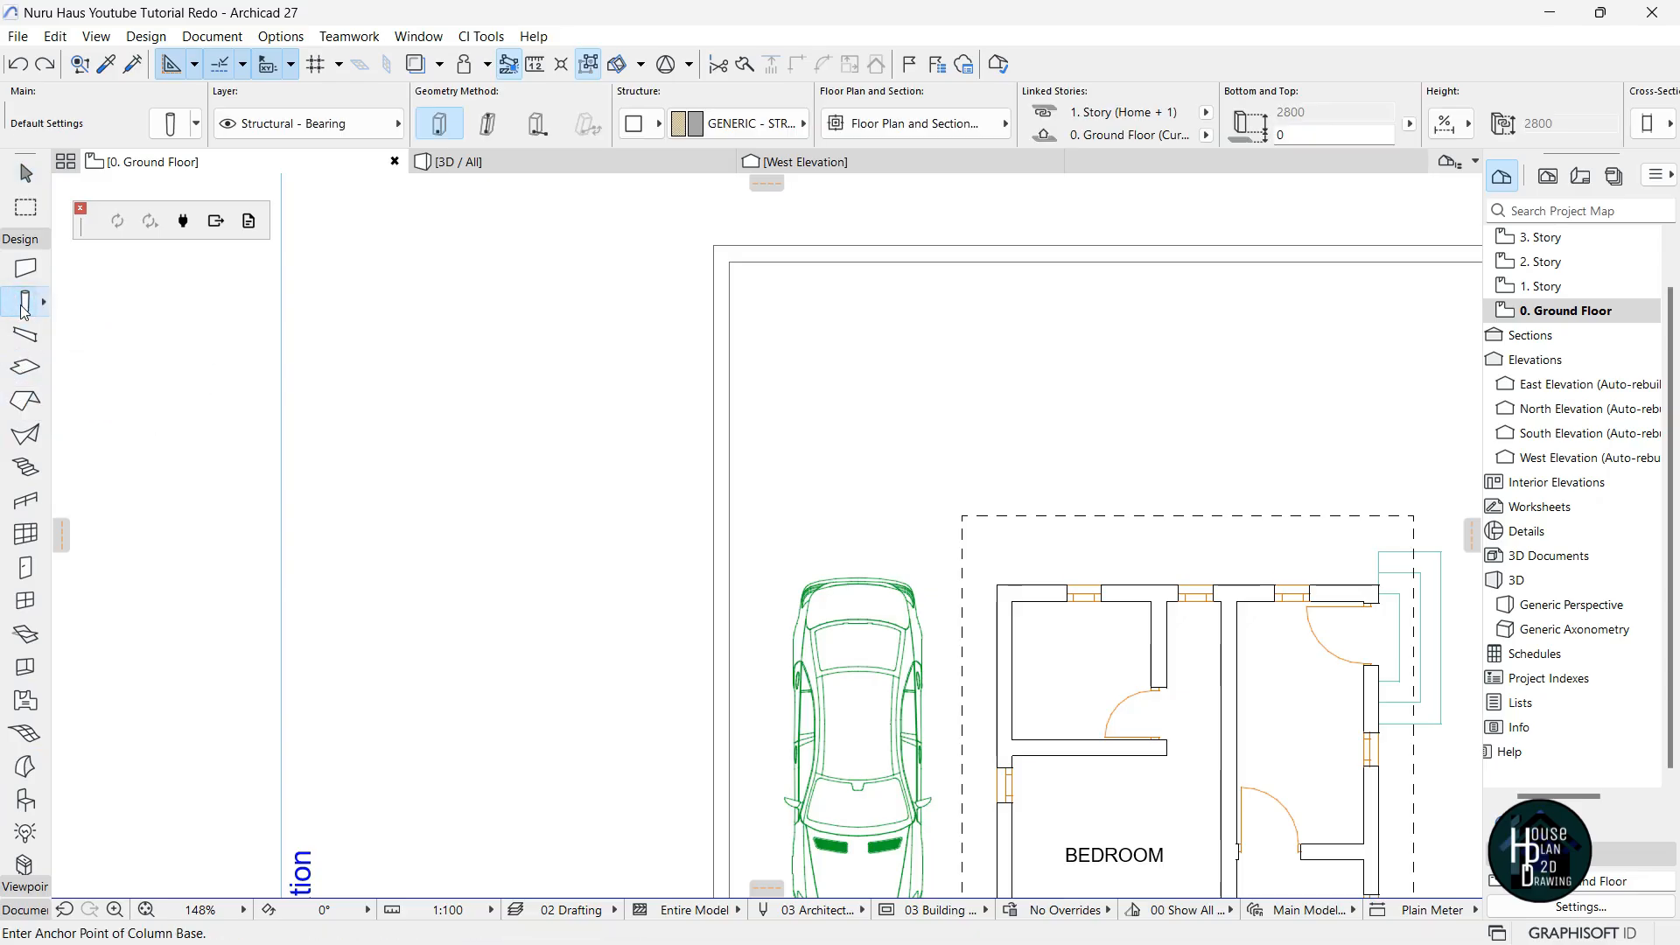
left_click(178, 127)
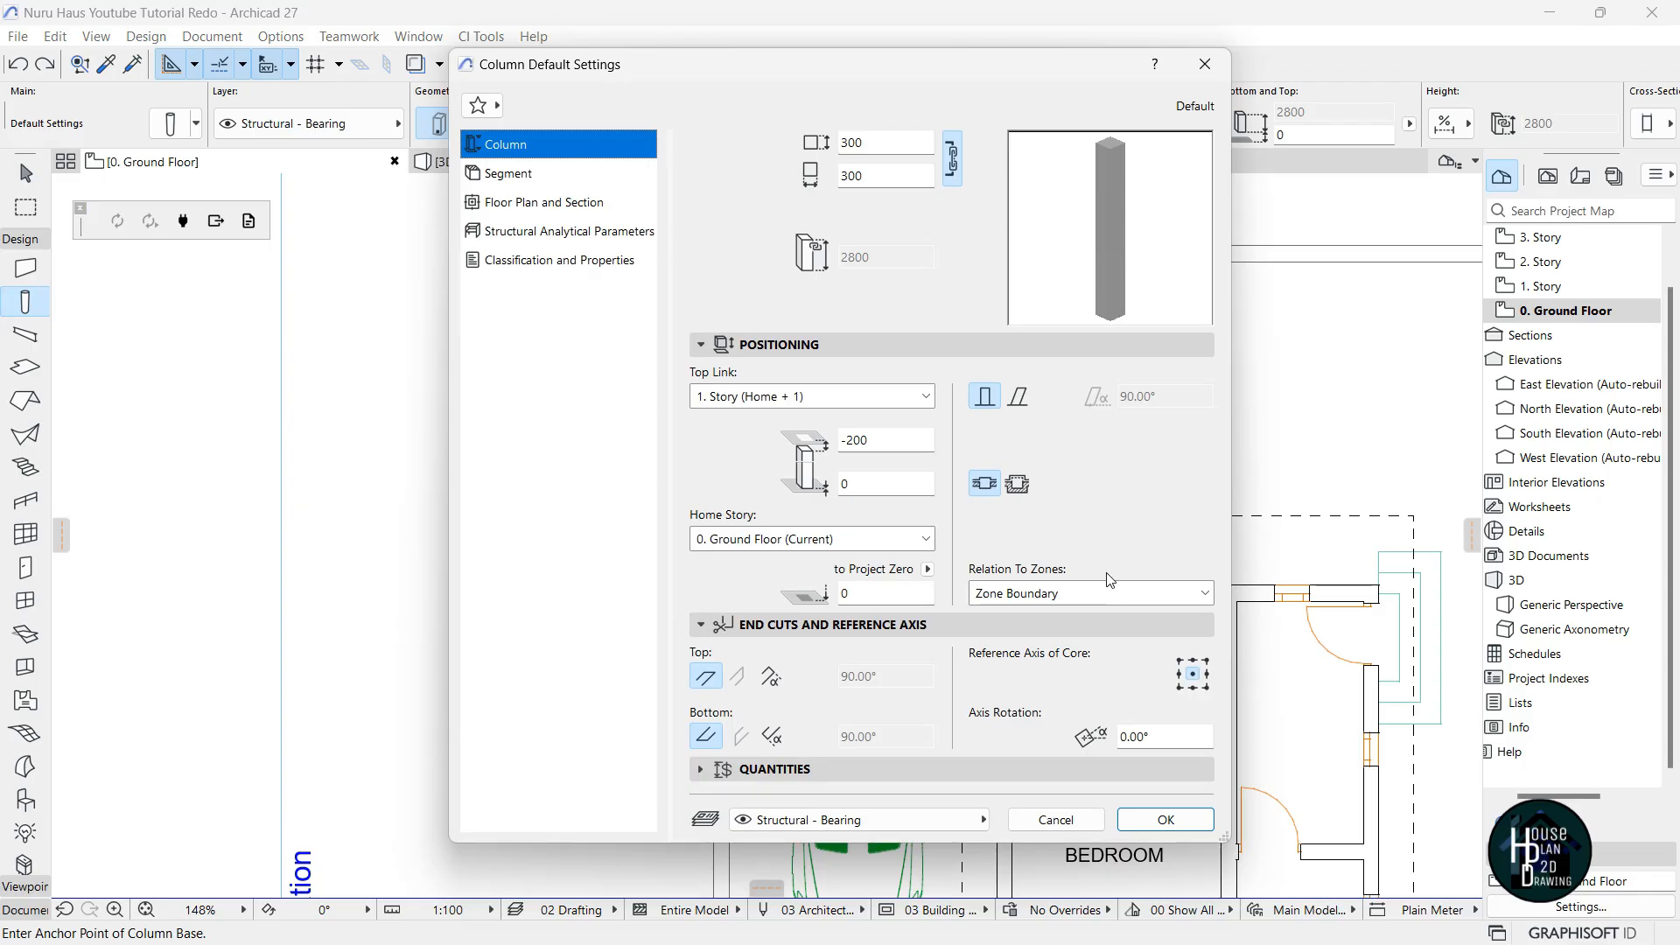
left_click(1166, 819)
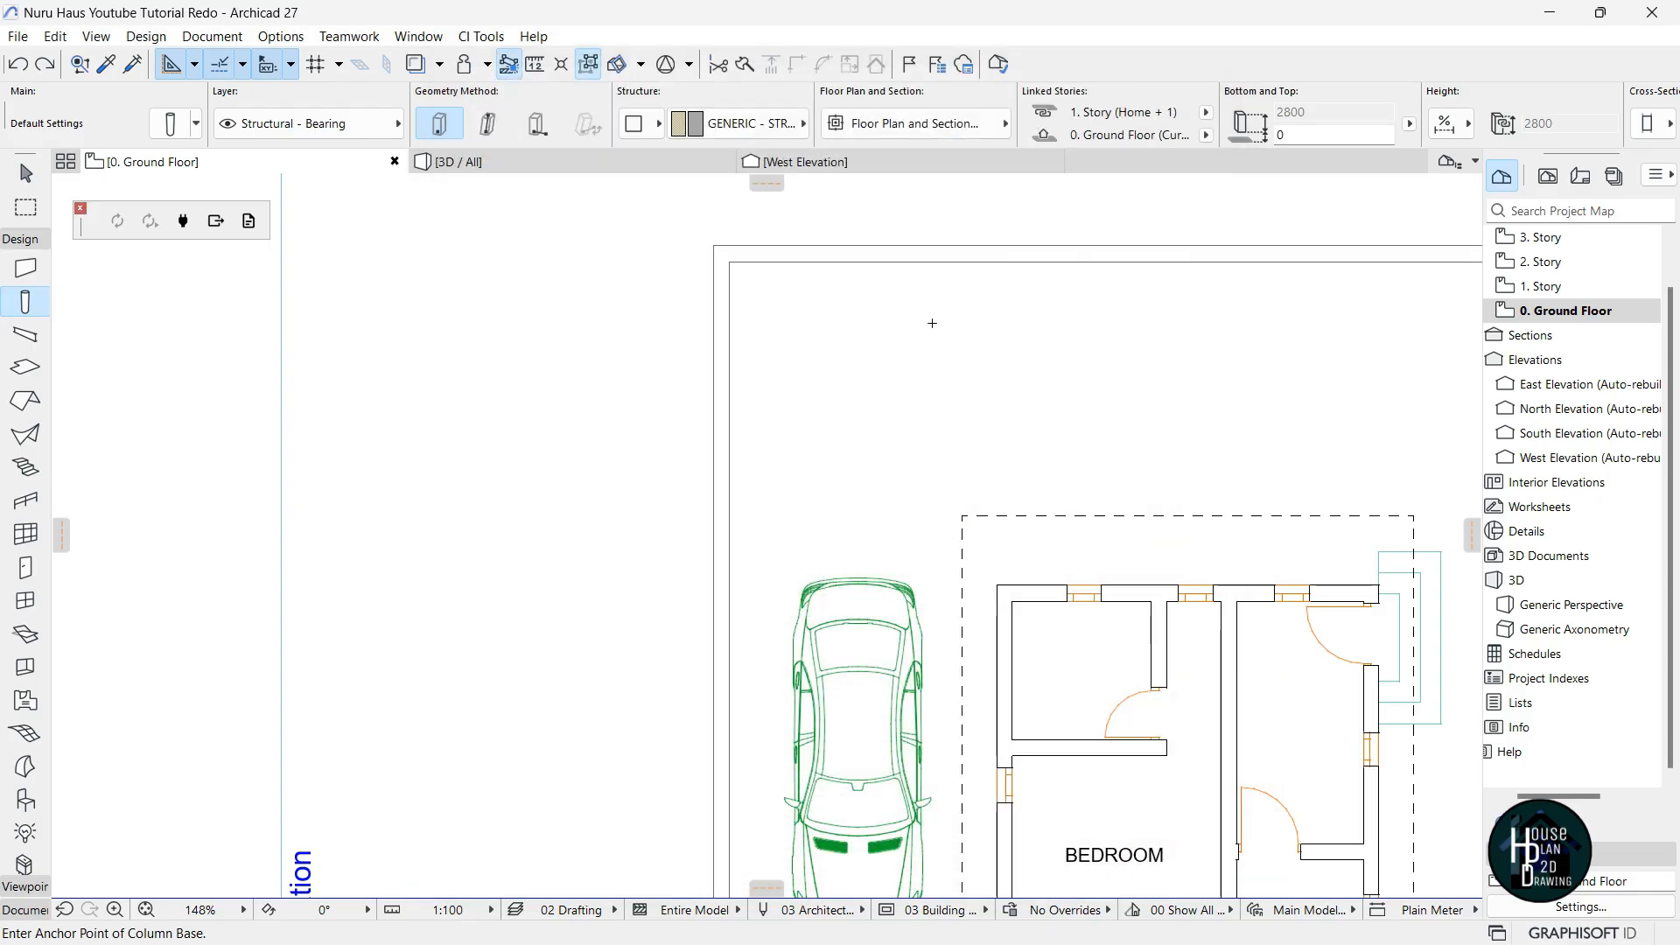
left_click(806, 316)
scroll(840, 394, "down", 3)
scroll(905, 454, "up", 4)
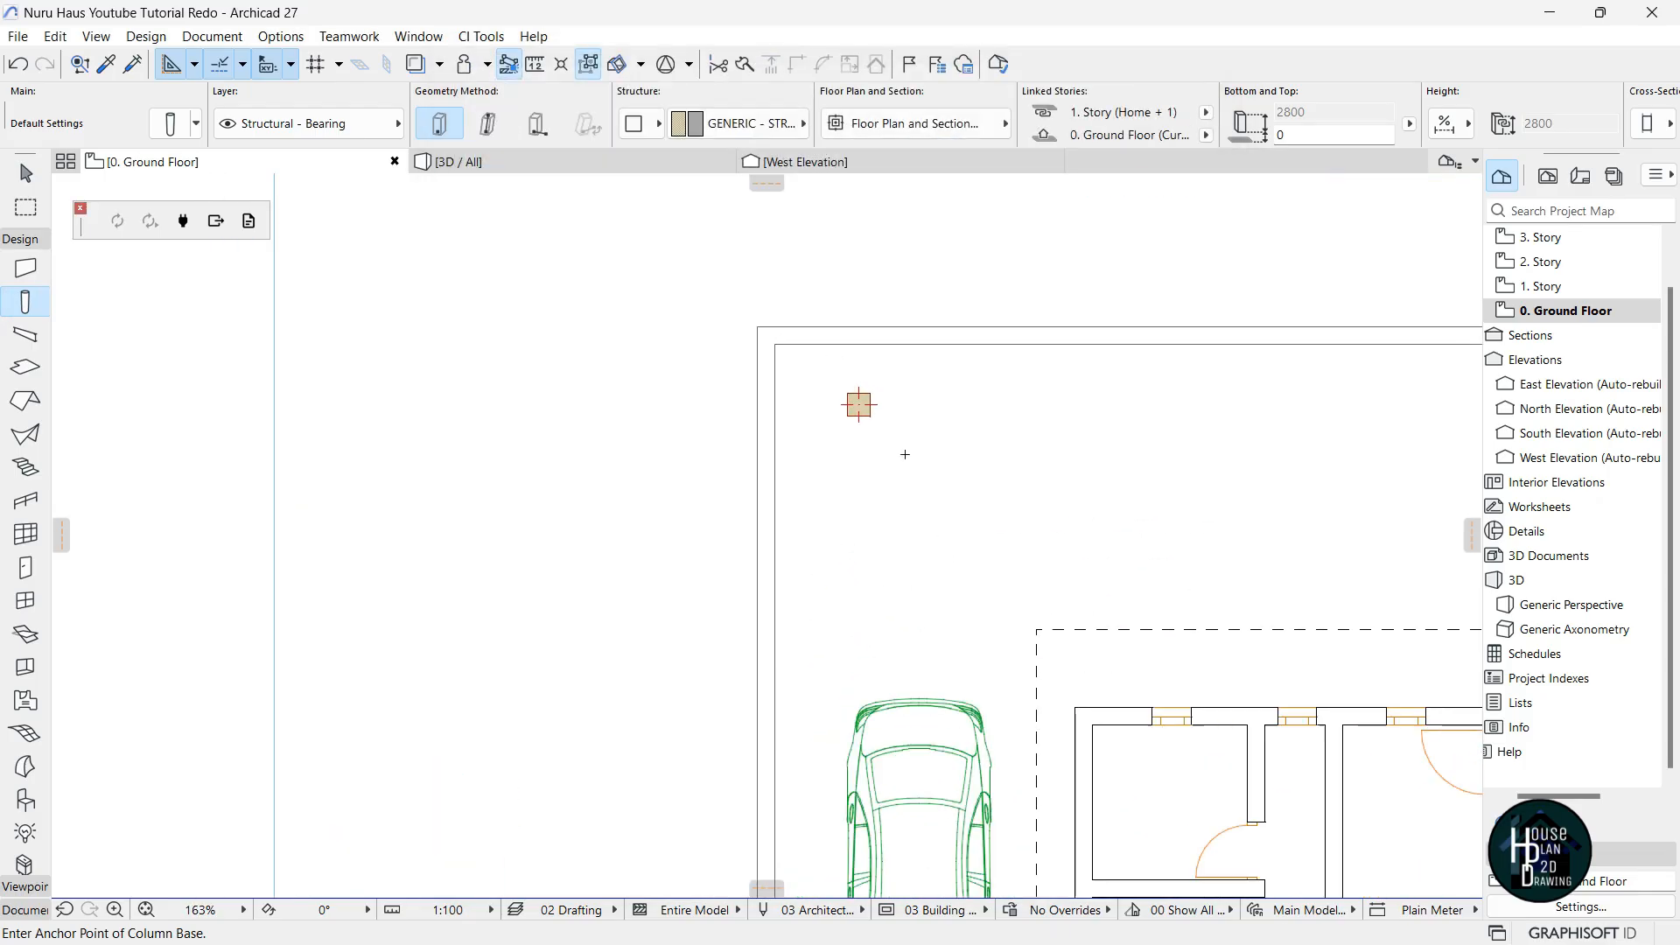
key("Escape")
Move the column onto the north-west boundary wall corner so that it covers the junction and projects slightly beyond the outer faces.
scroll(878, 431, "up", 6)
left_click(901, 507)
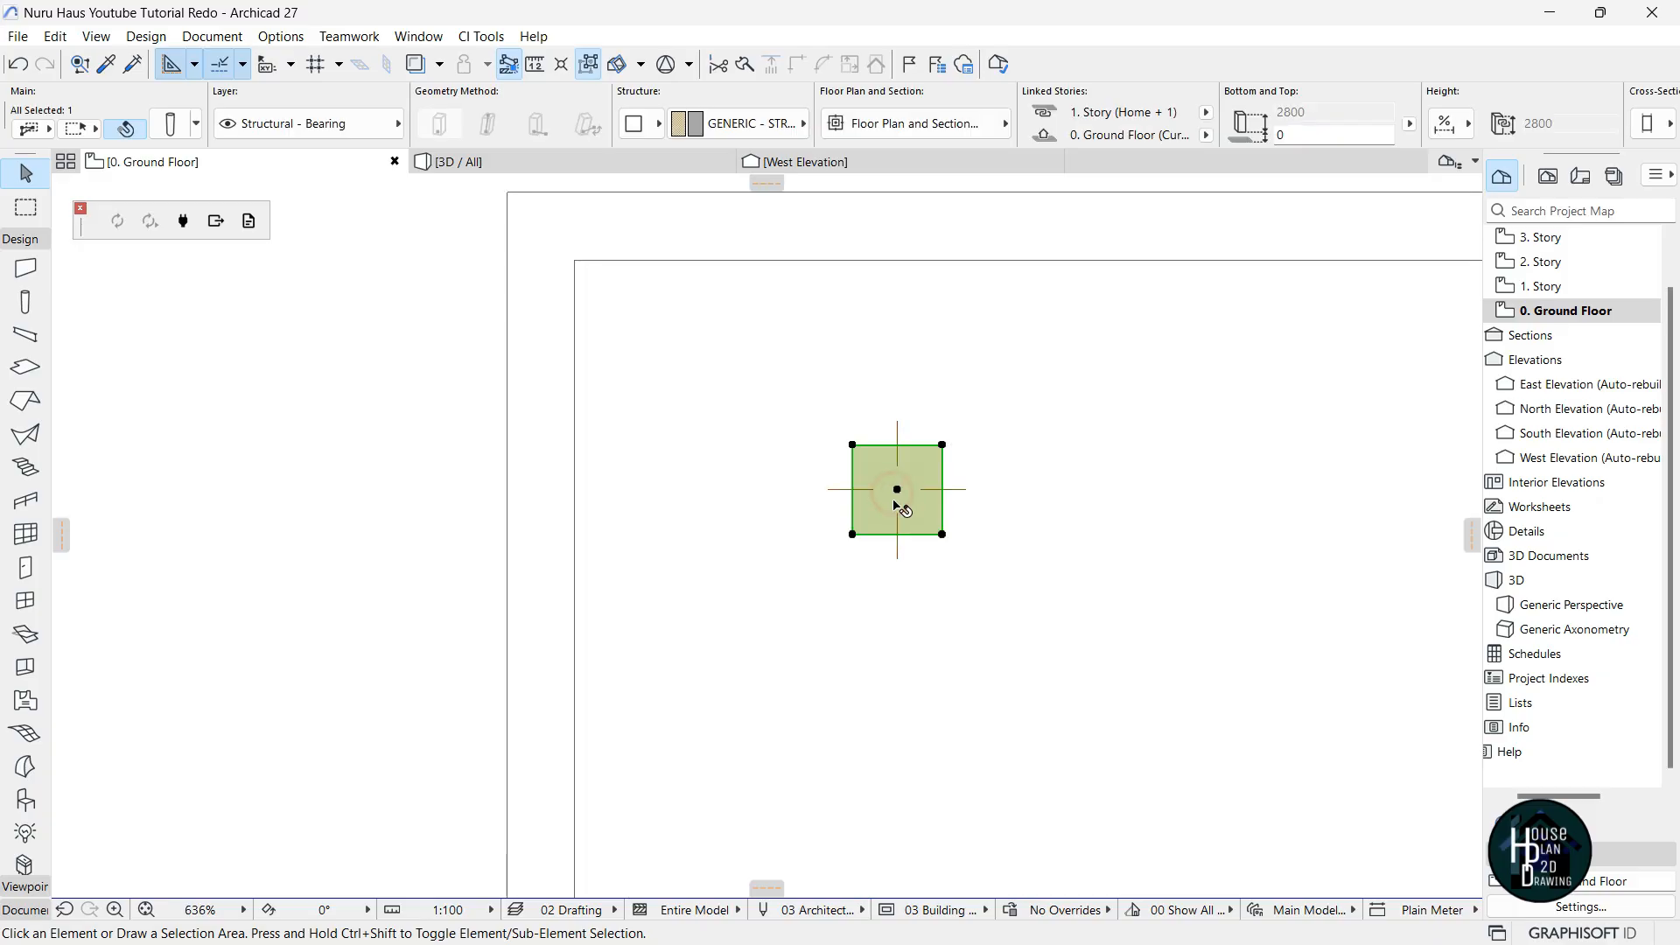
left_click(901, 507)
scroll(901, 503, "down", 3)
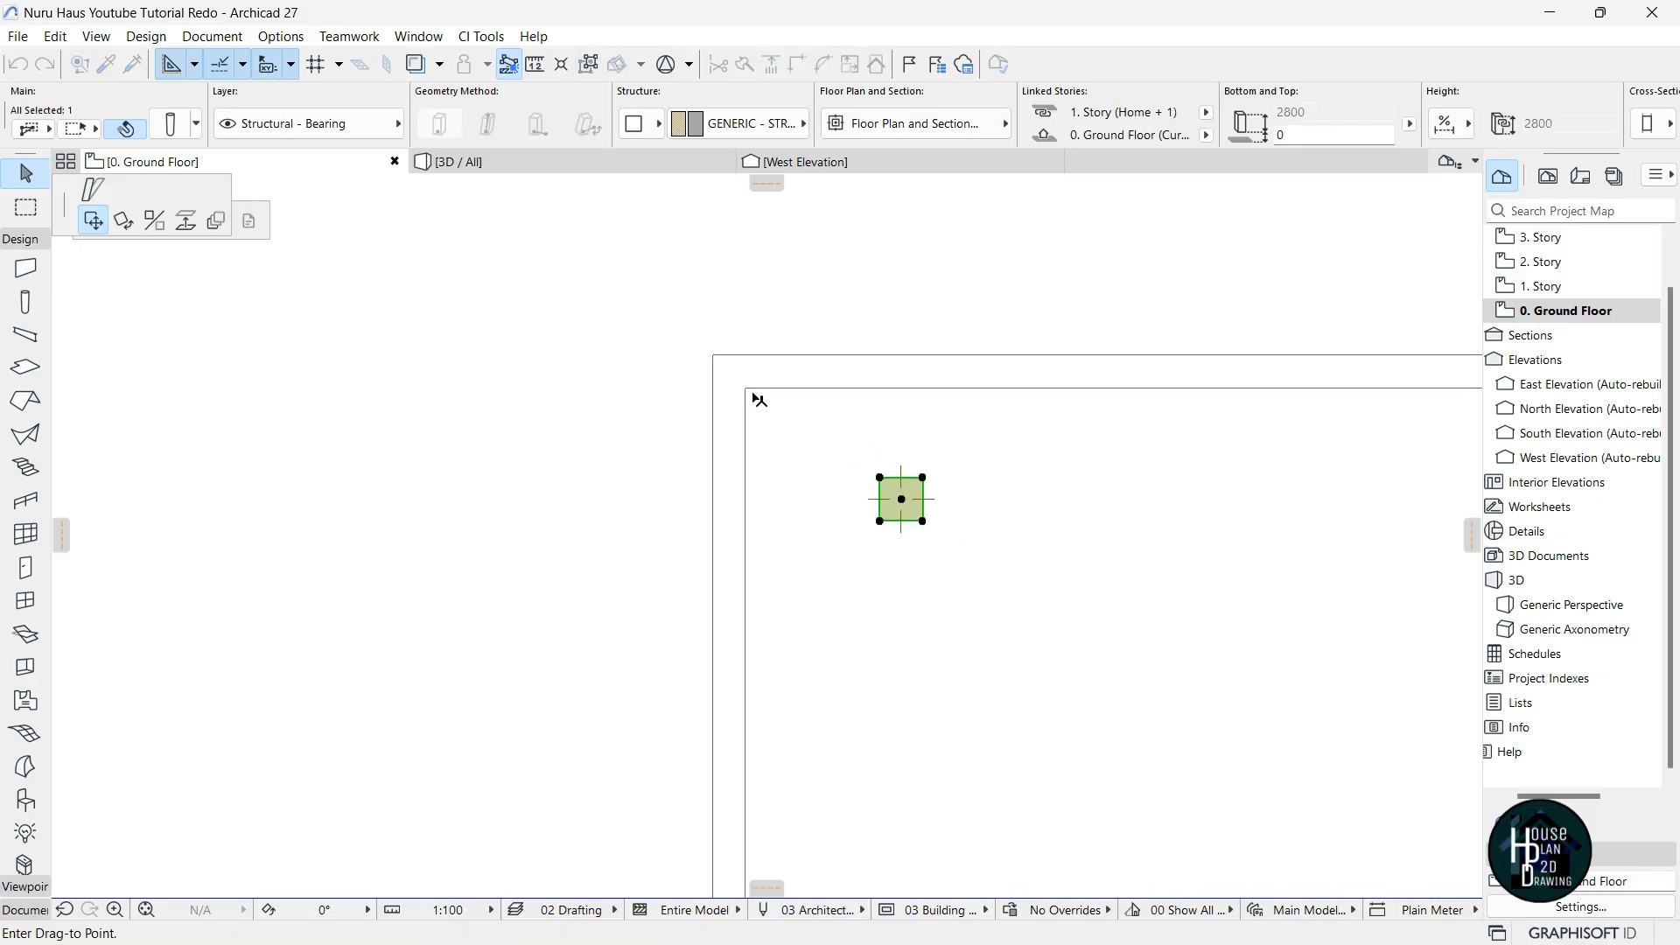
scroll(731, 375, "up", 4)
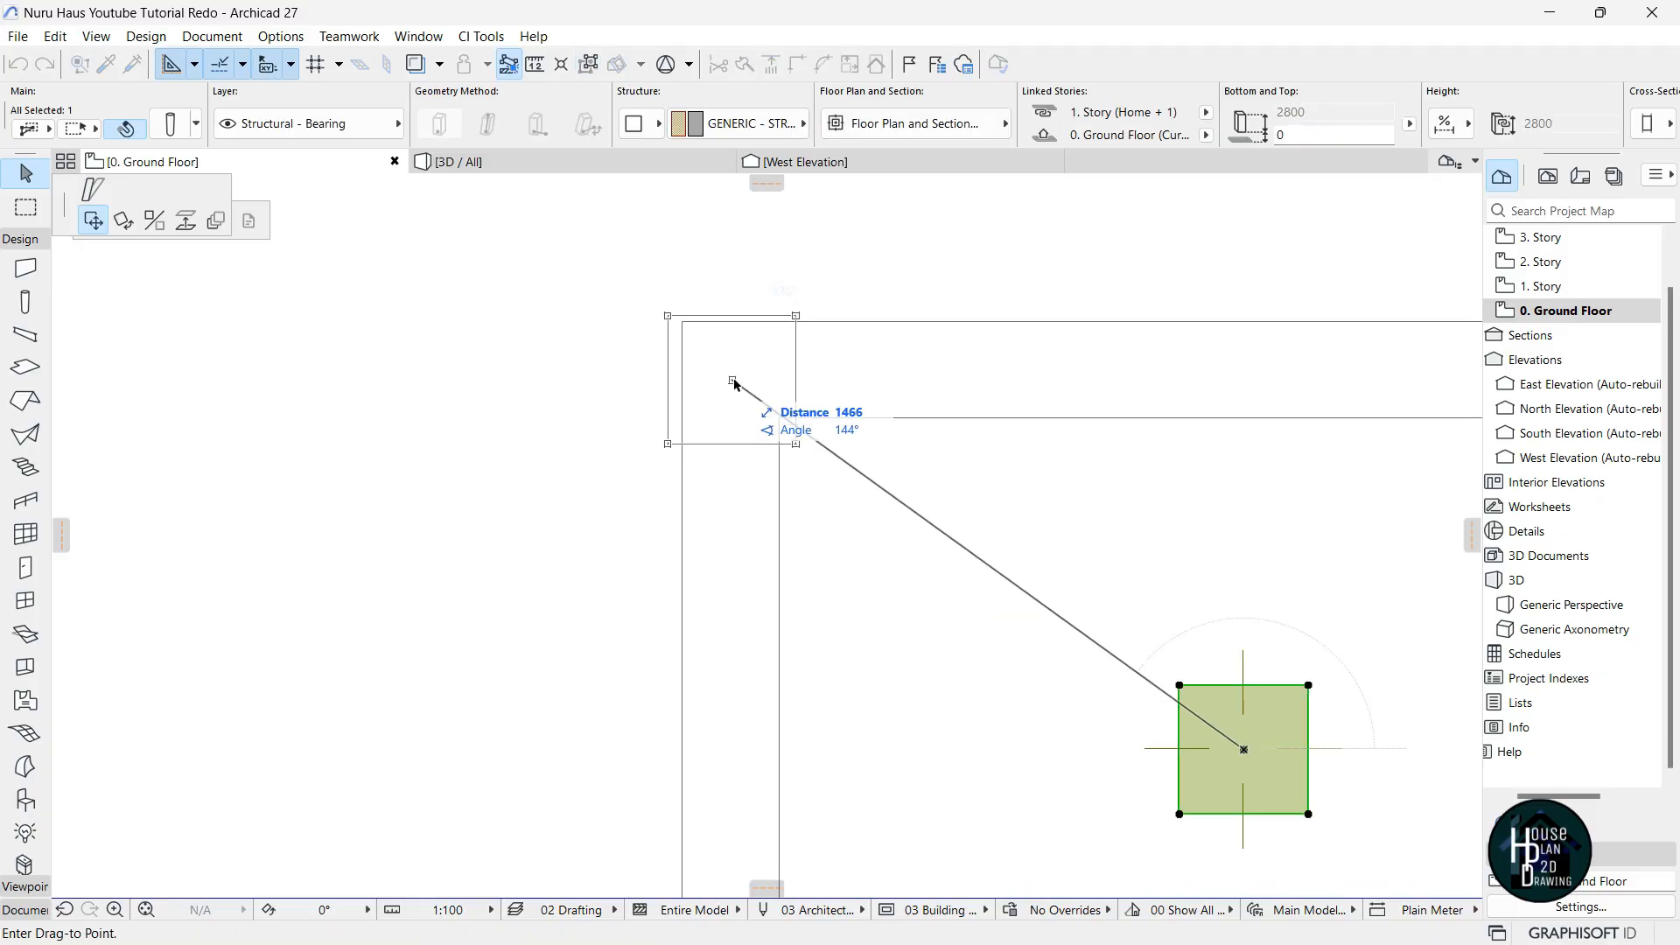
left_click(733, 382)
scroll(777, 422, "up", 3)
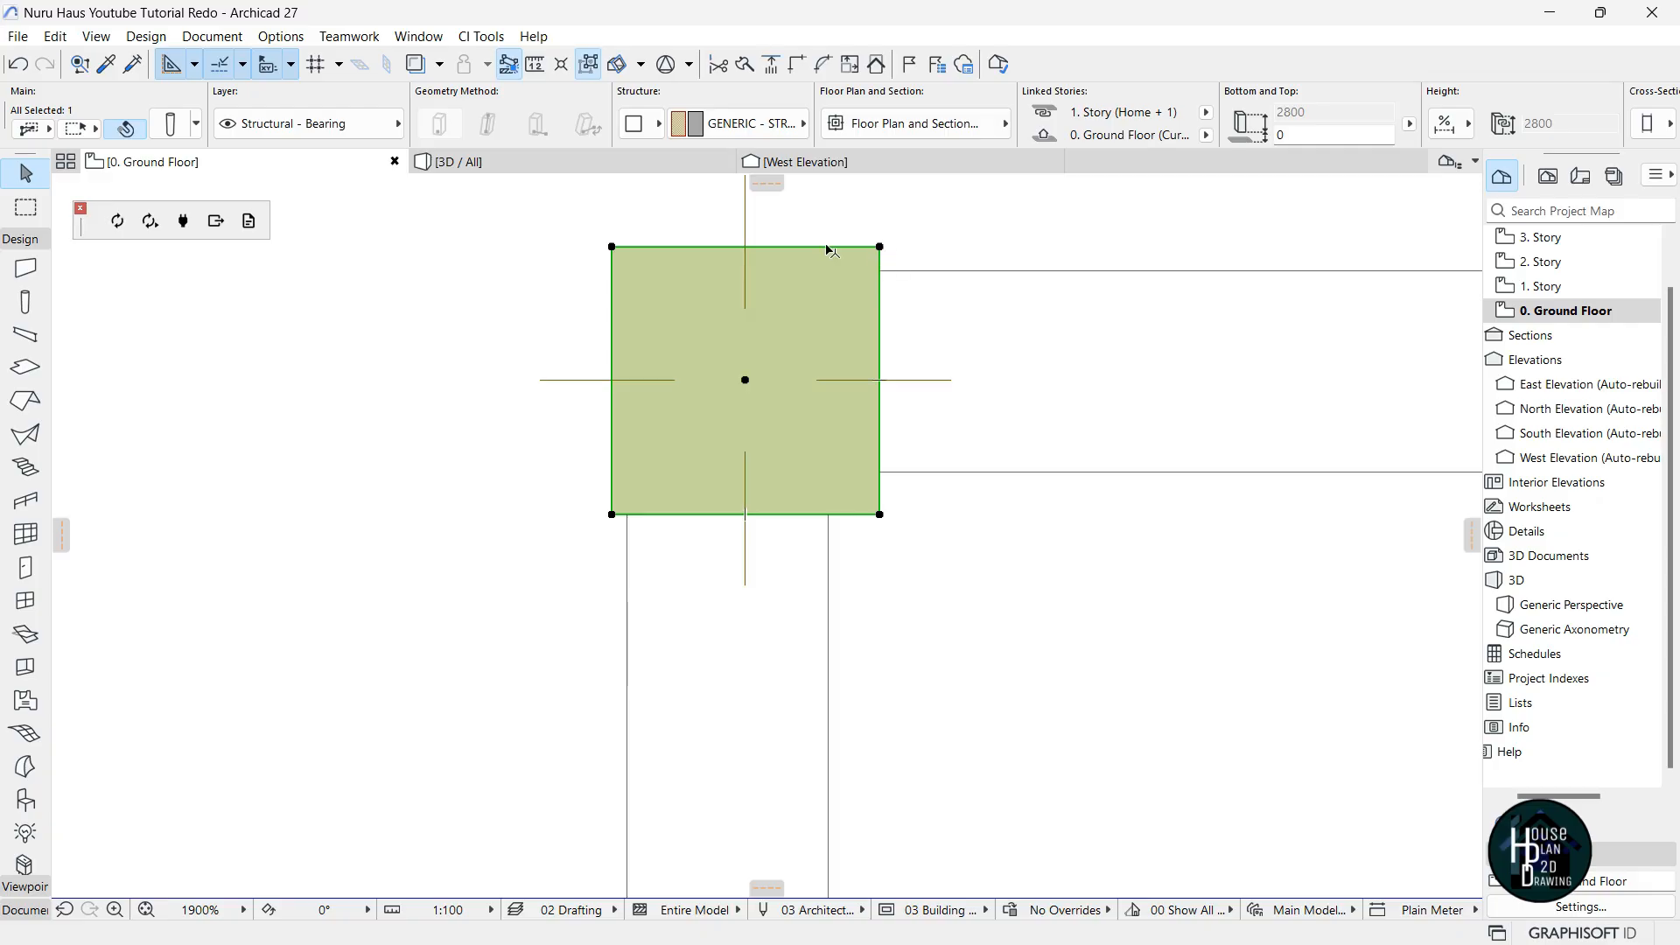
left_click_drag(745, 382, 734, 371)
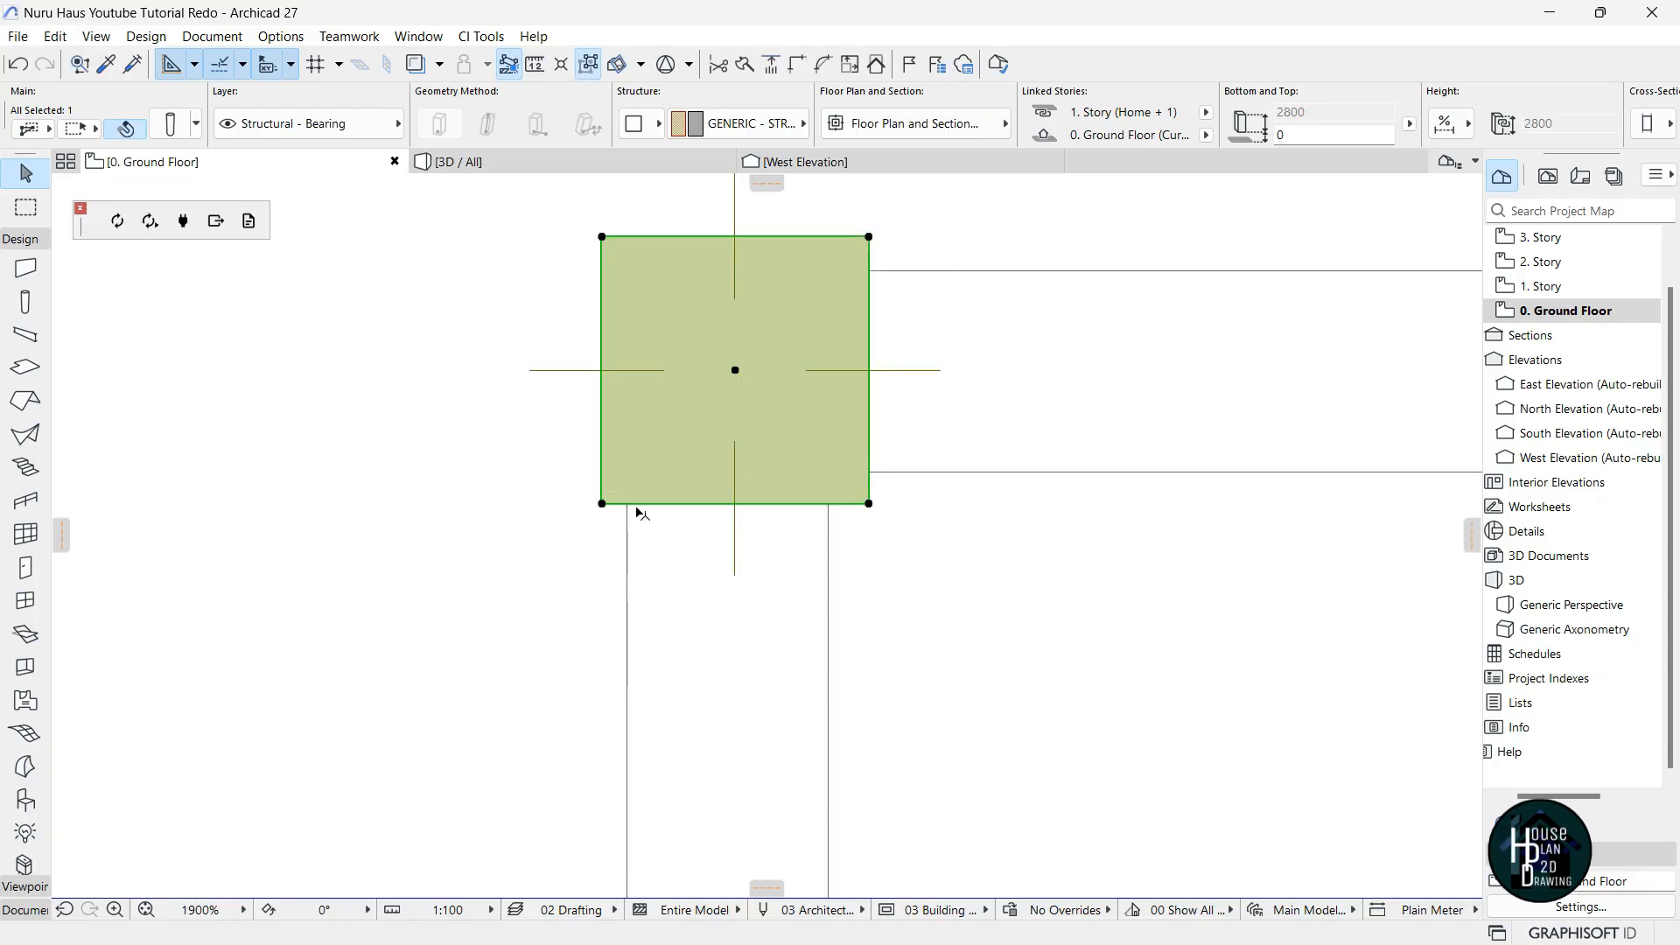
left_click(652, 552)
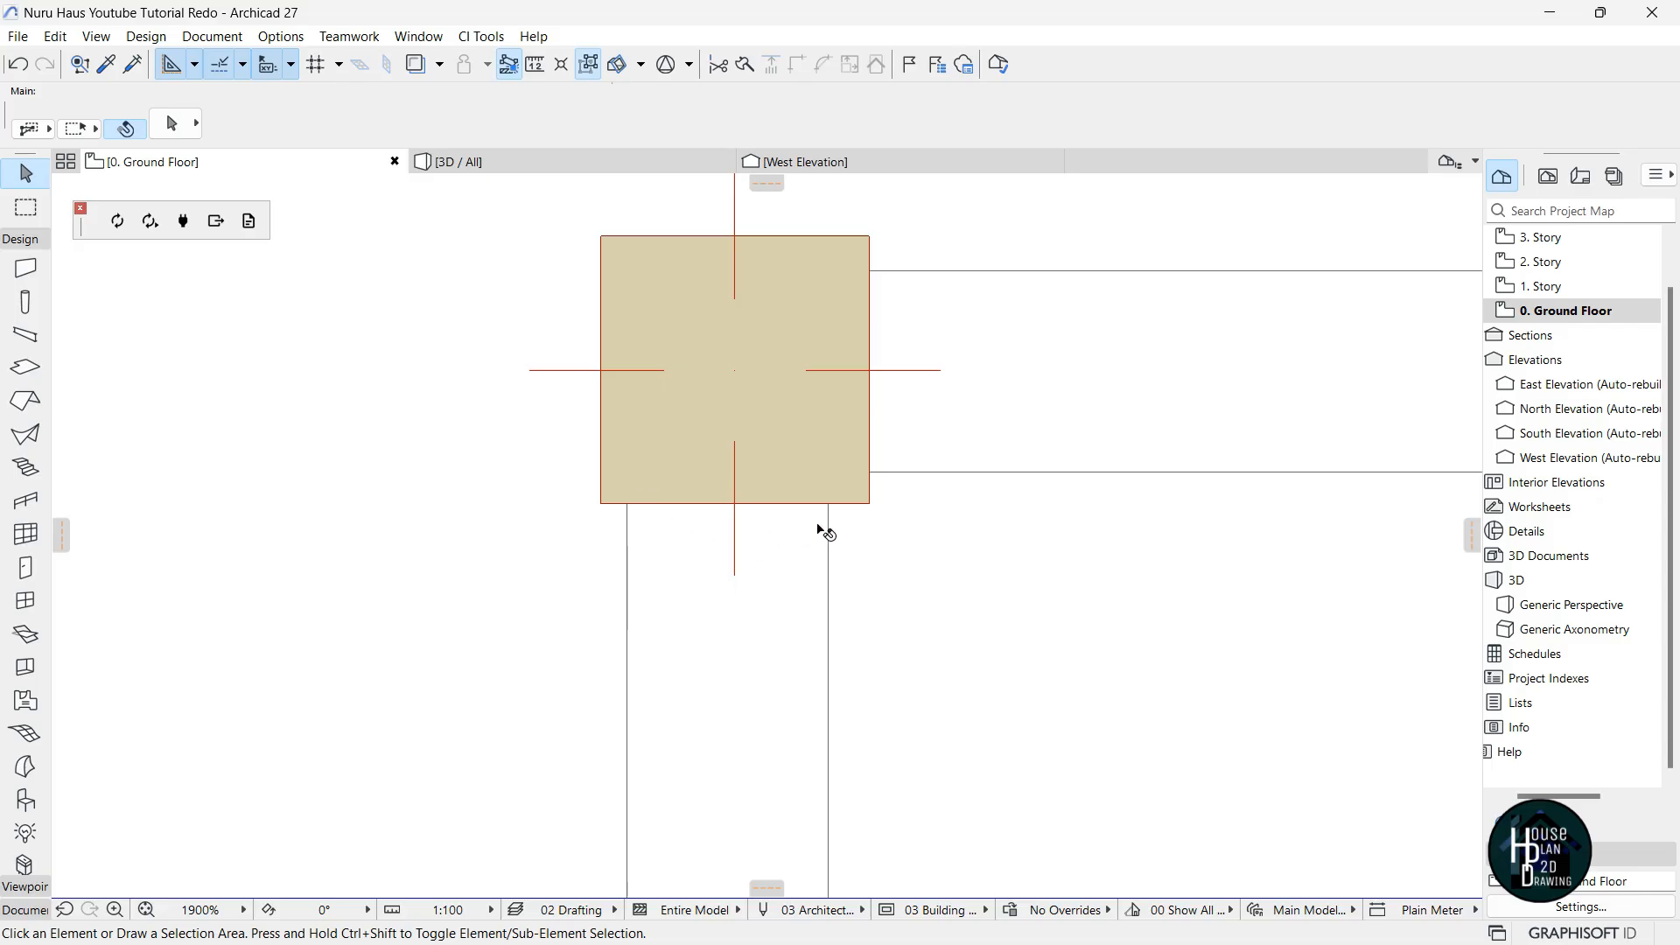
Inspect the north-west corner column in 3D and set its base offset to -450 mm.
scroll(866, 255, "down", 5)
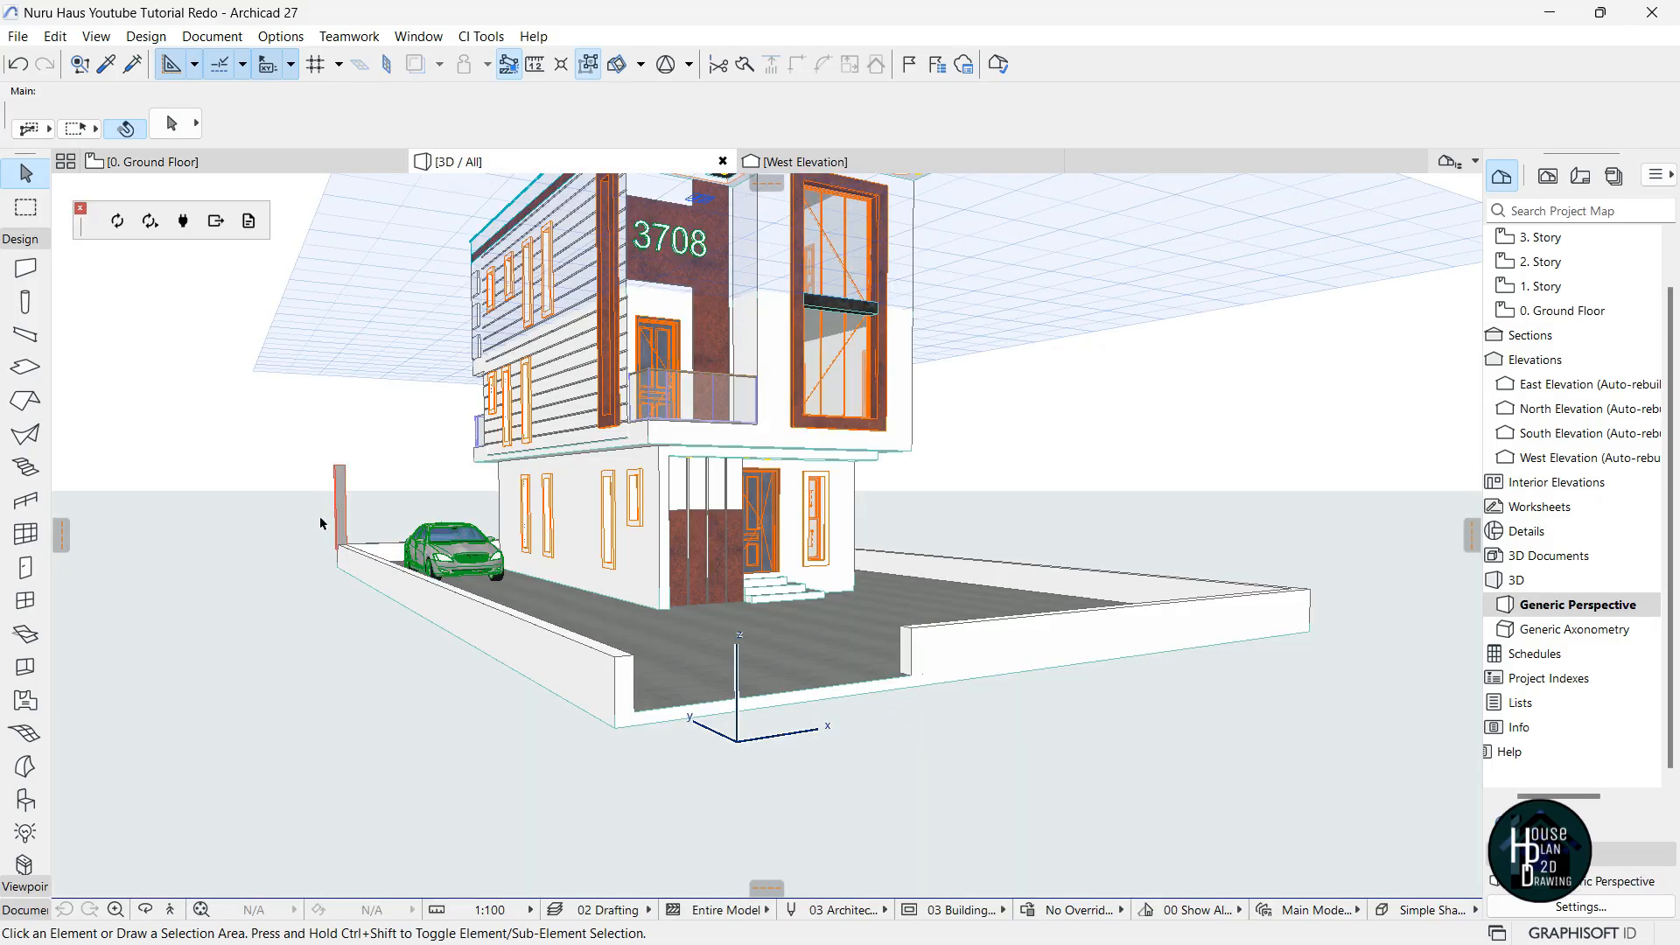
left_click(174, 908)
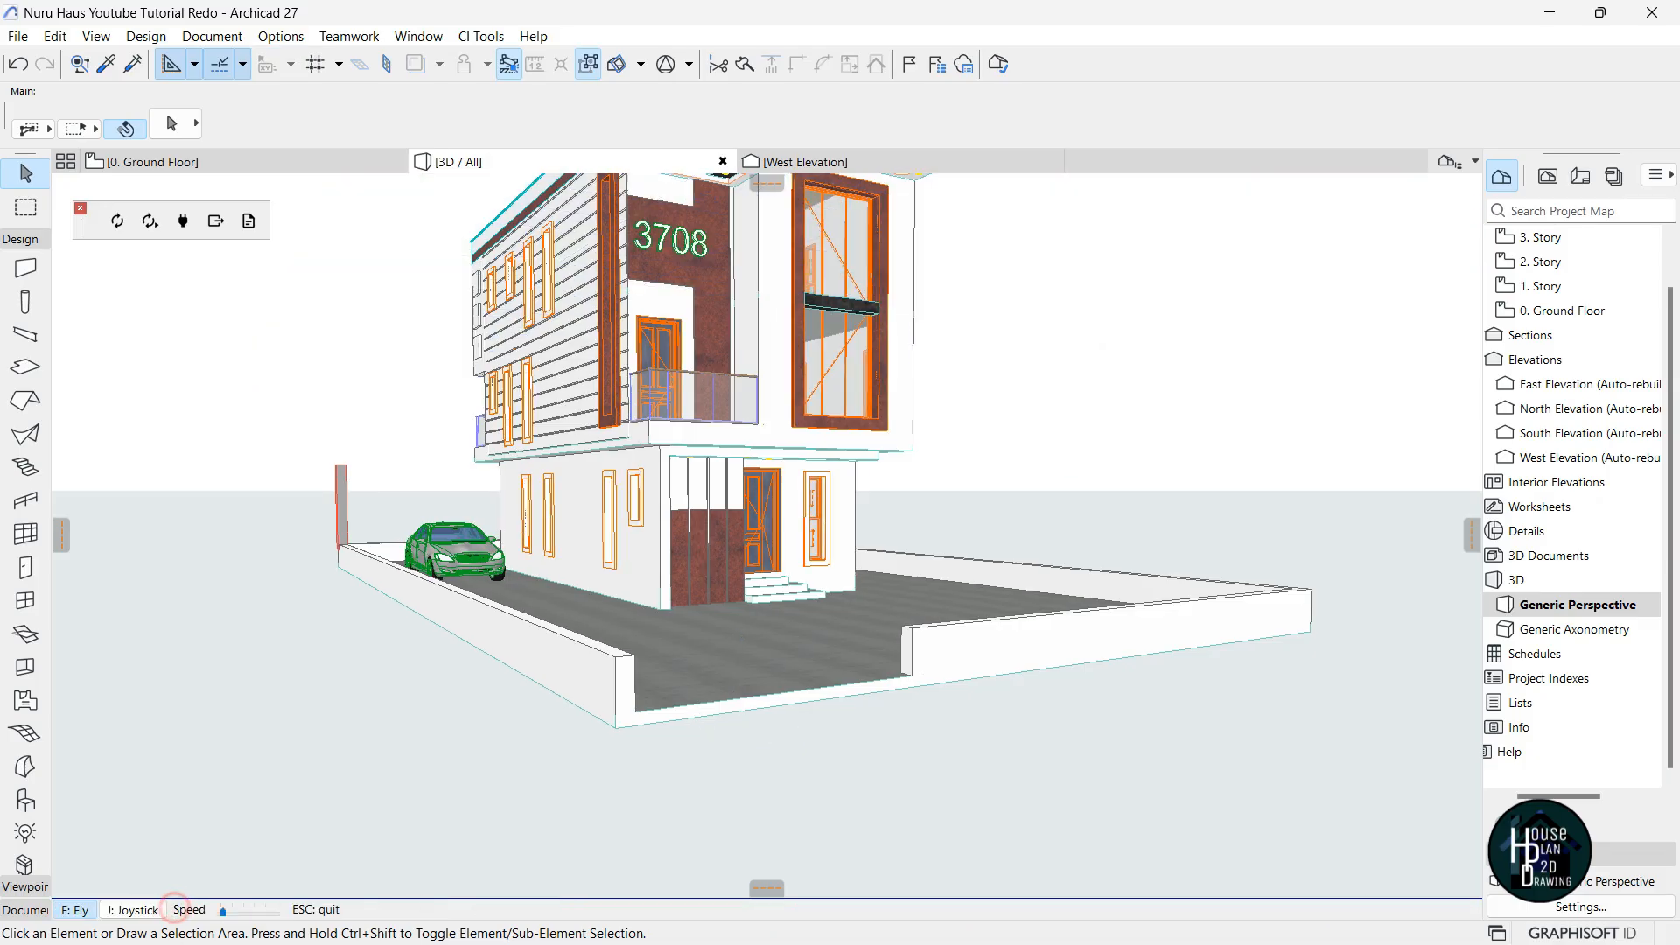
key("w")
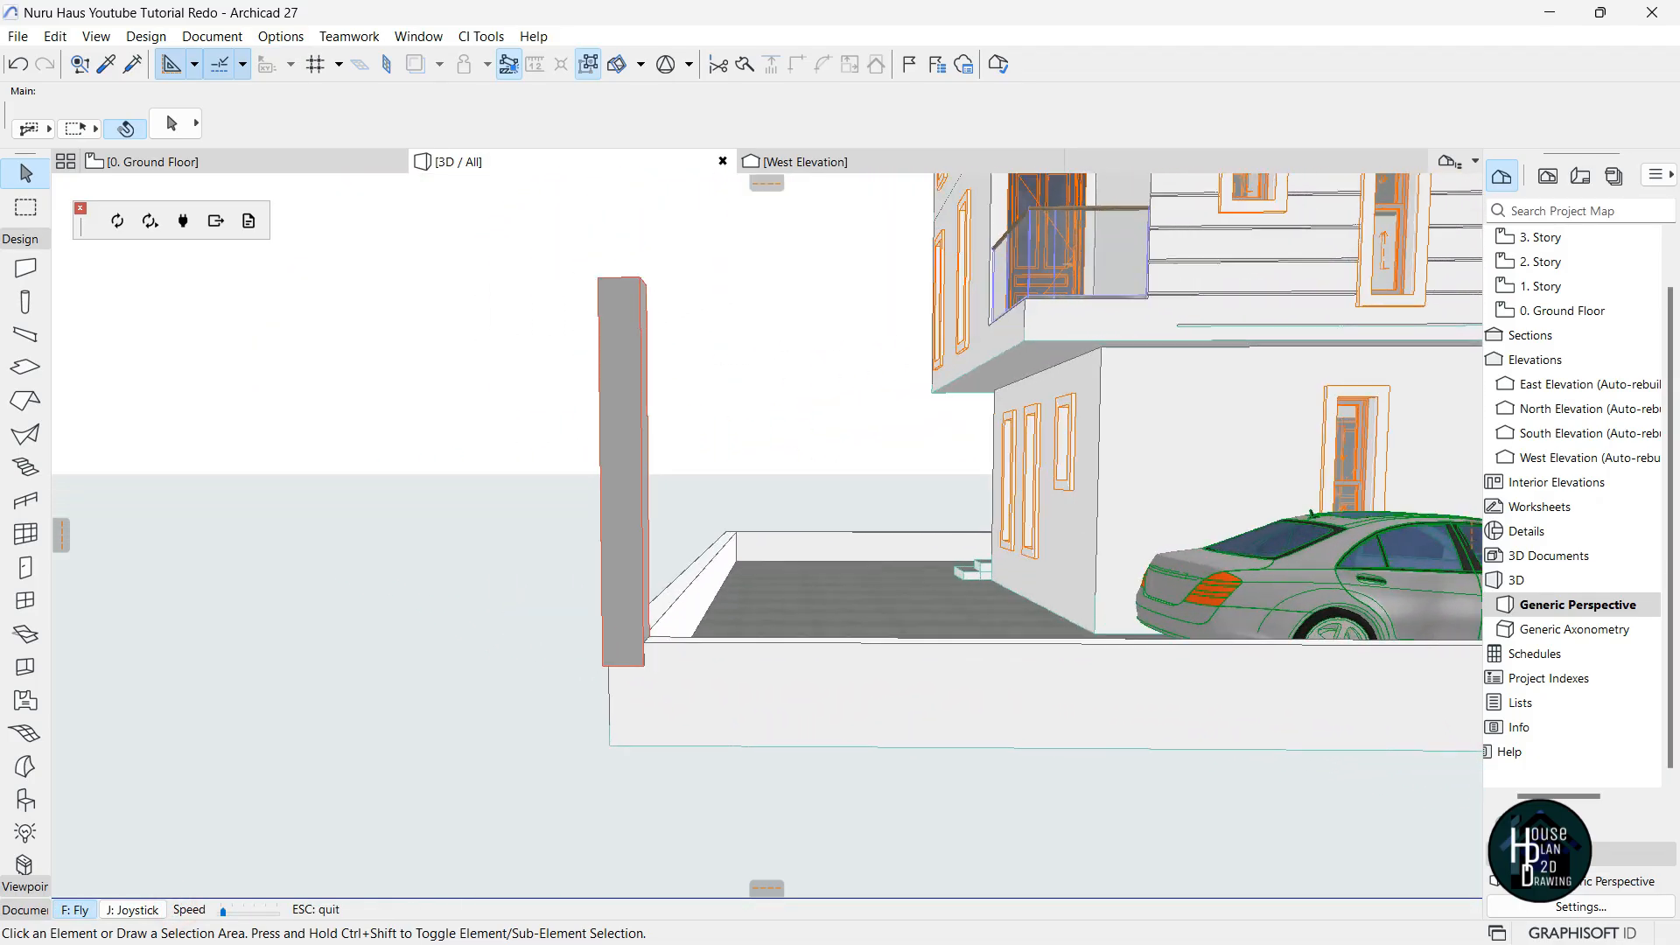
key("a")
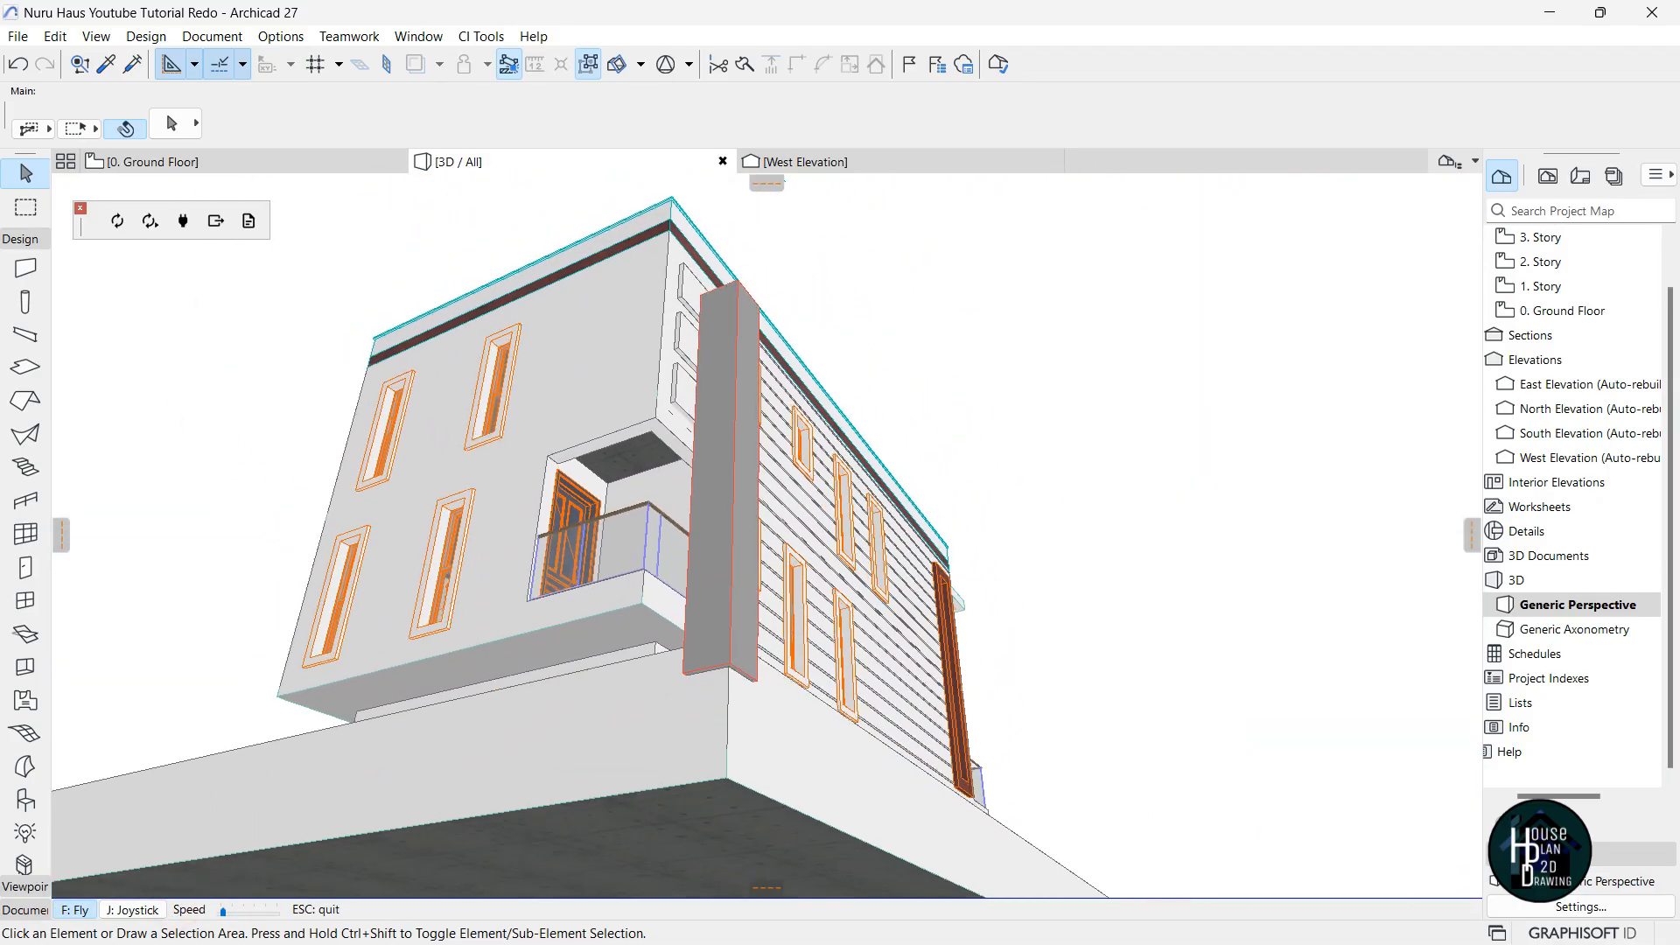
key("Escape")
left_click(750, 504)
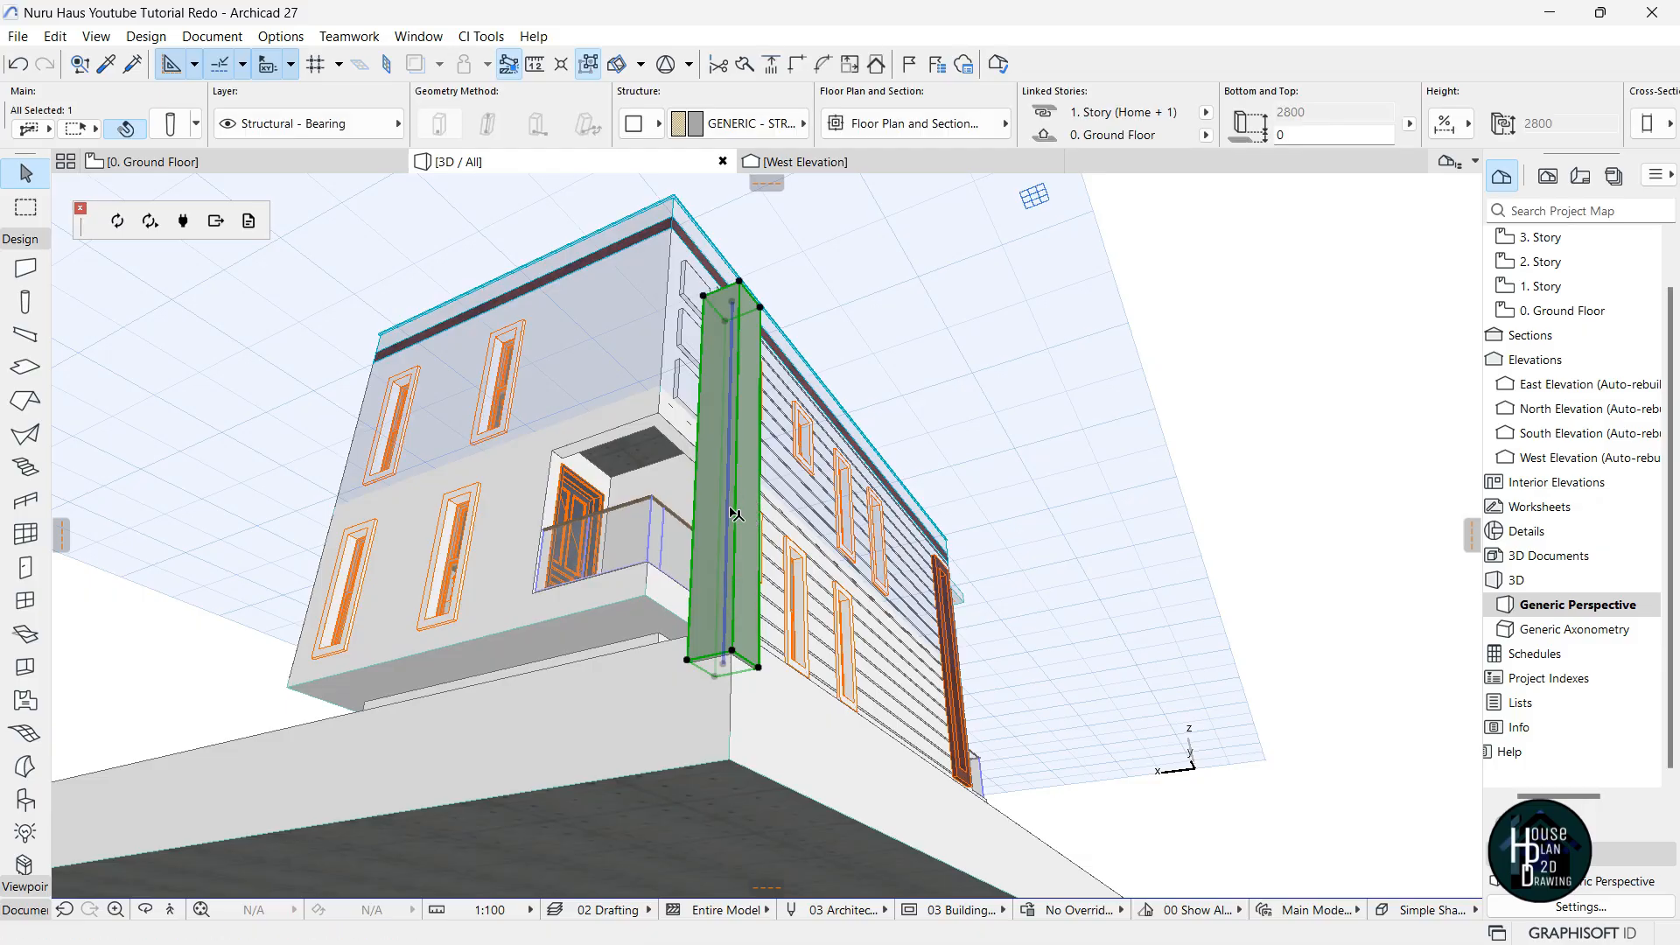
left_click(1287, 135)
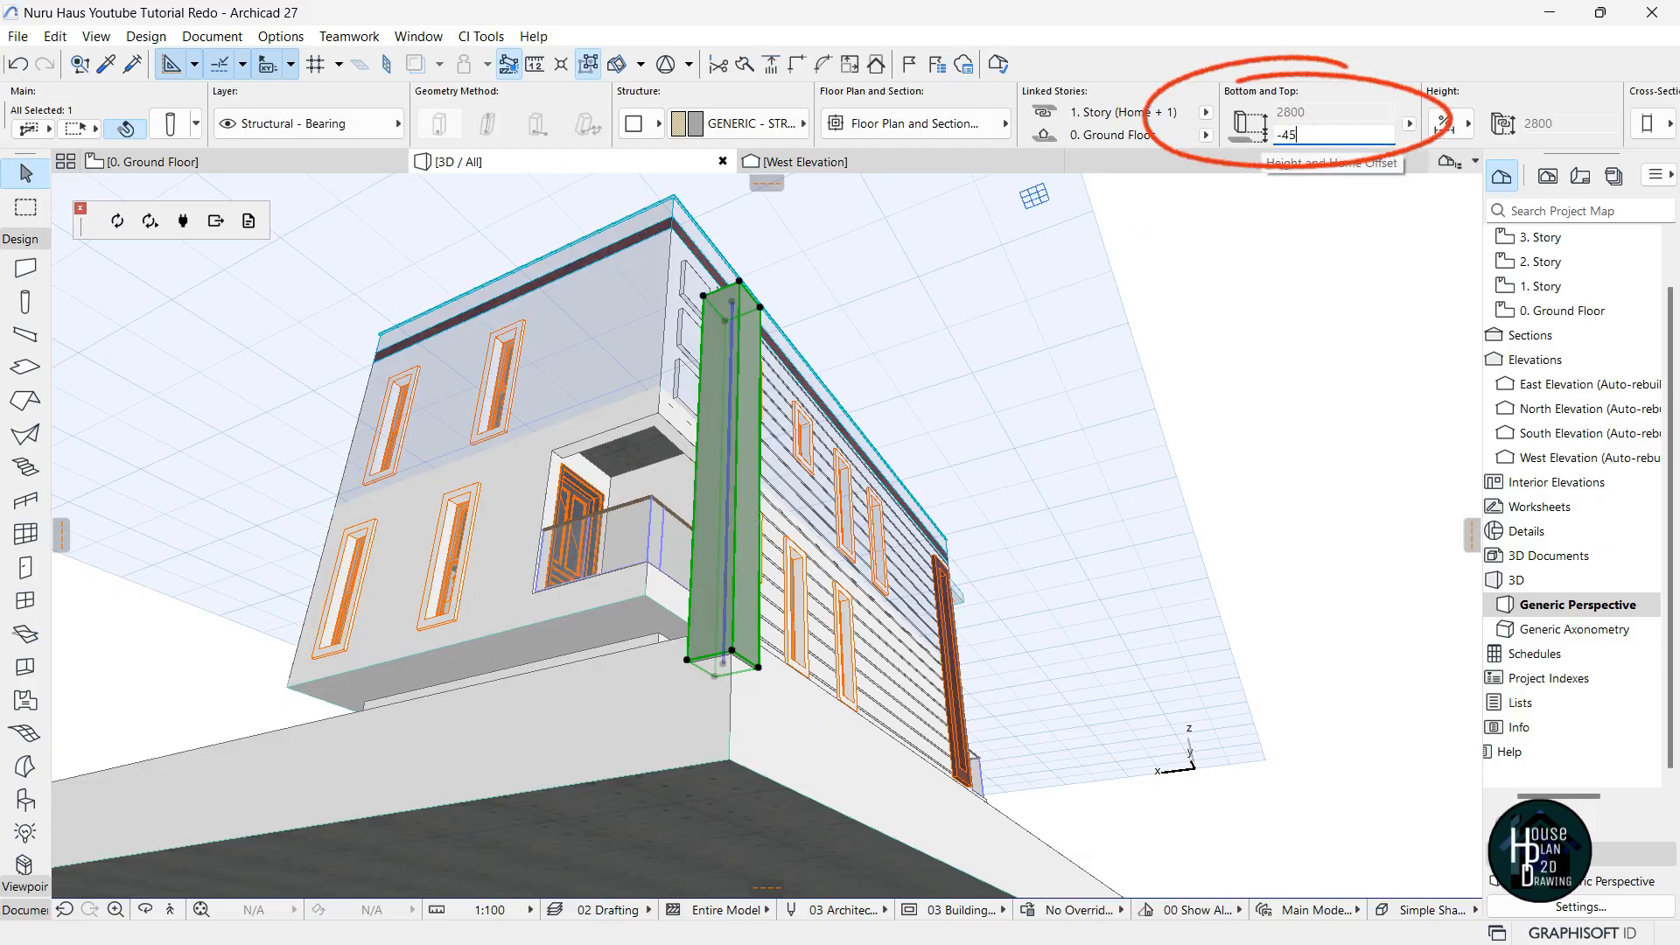
key("Return")
left_click(169, 909)
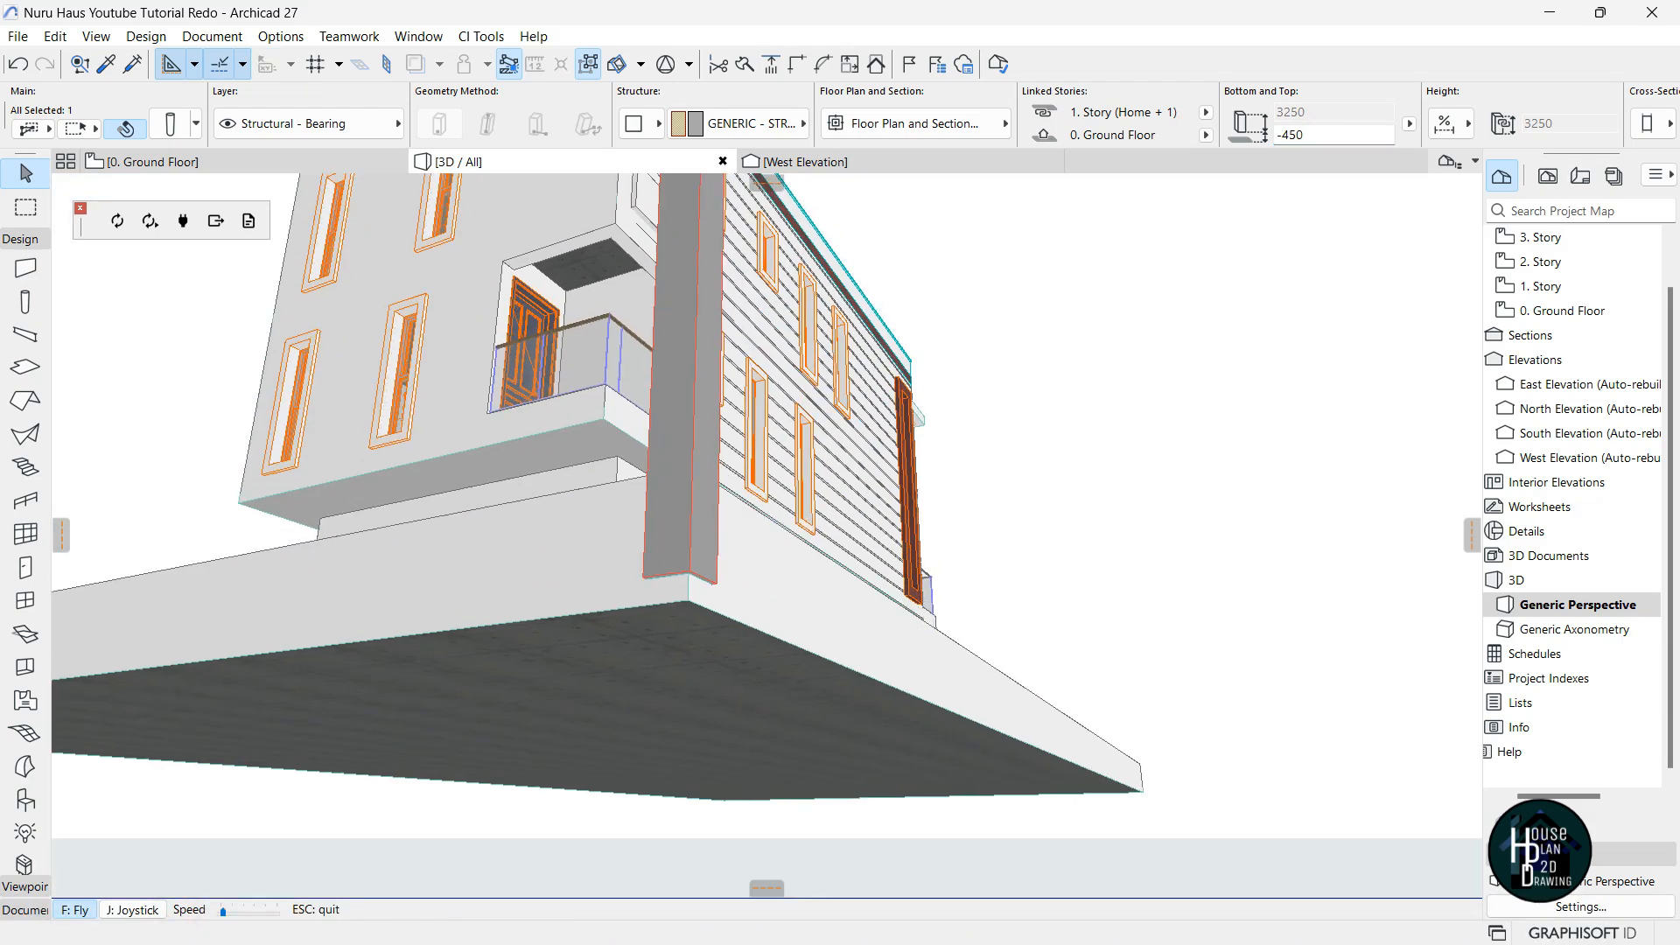
Set the north-west corner column's base offset to -600 mm so that it reaches the underside of the paved slab.
key("e")
key("s")
key("q")
key("w")
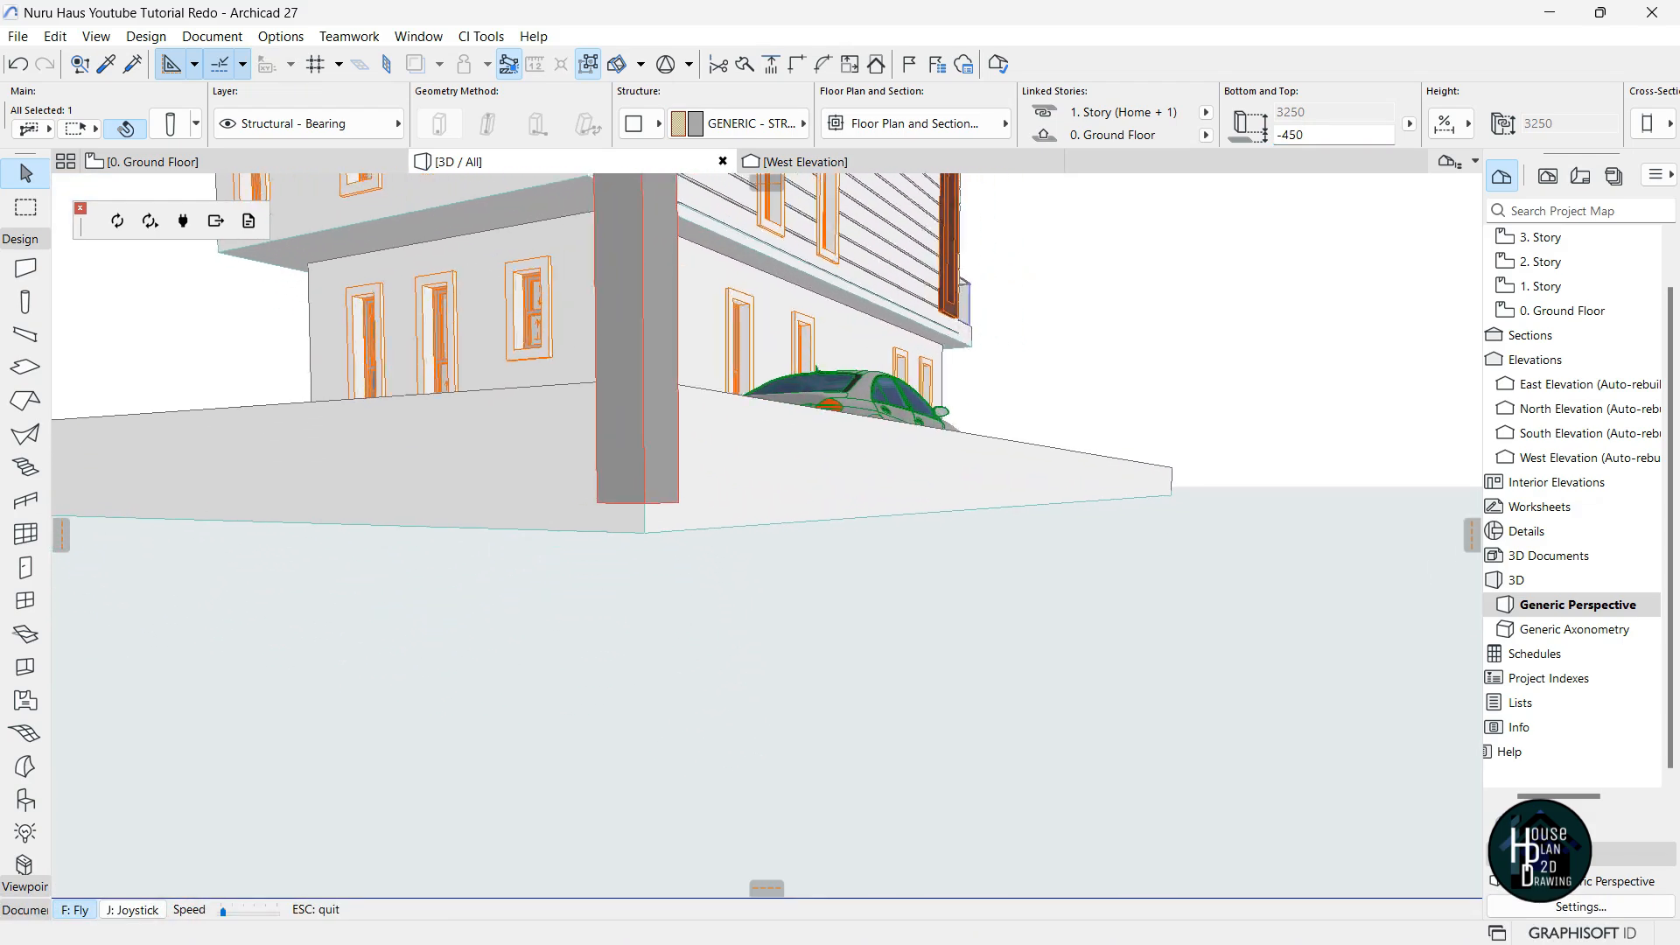
key("Escape")
left_click(745, 627)
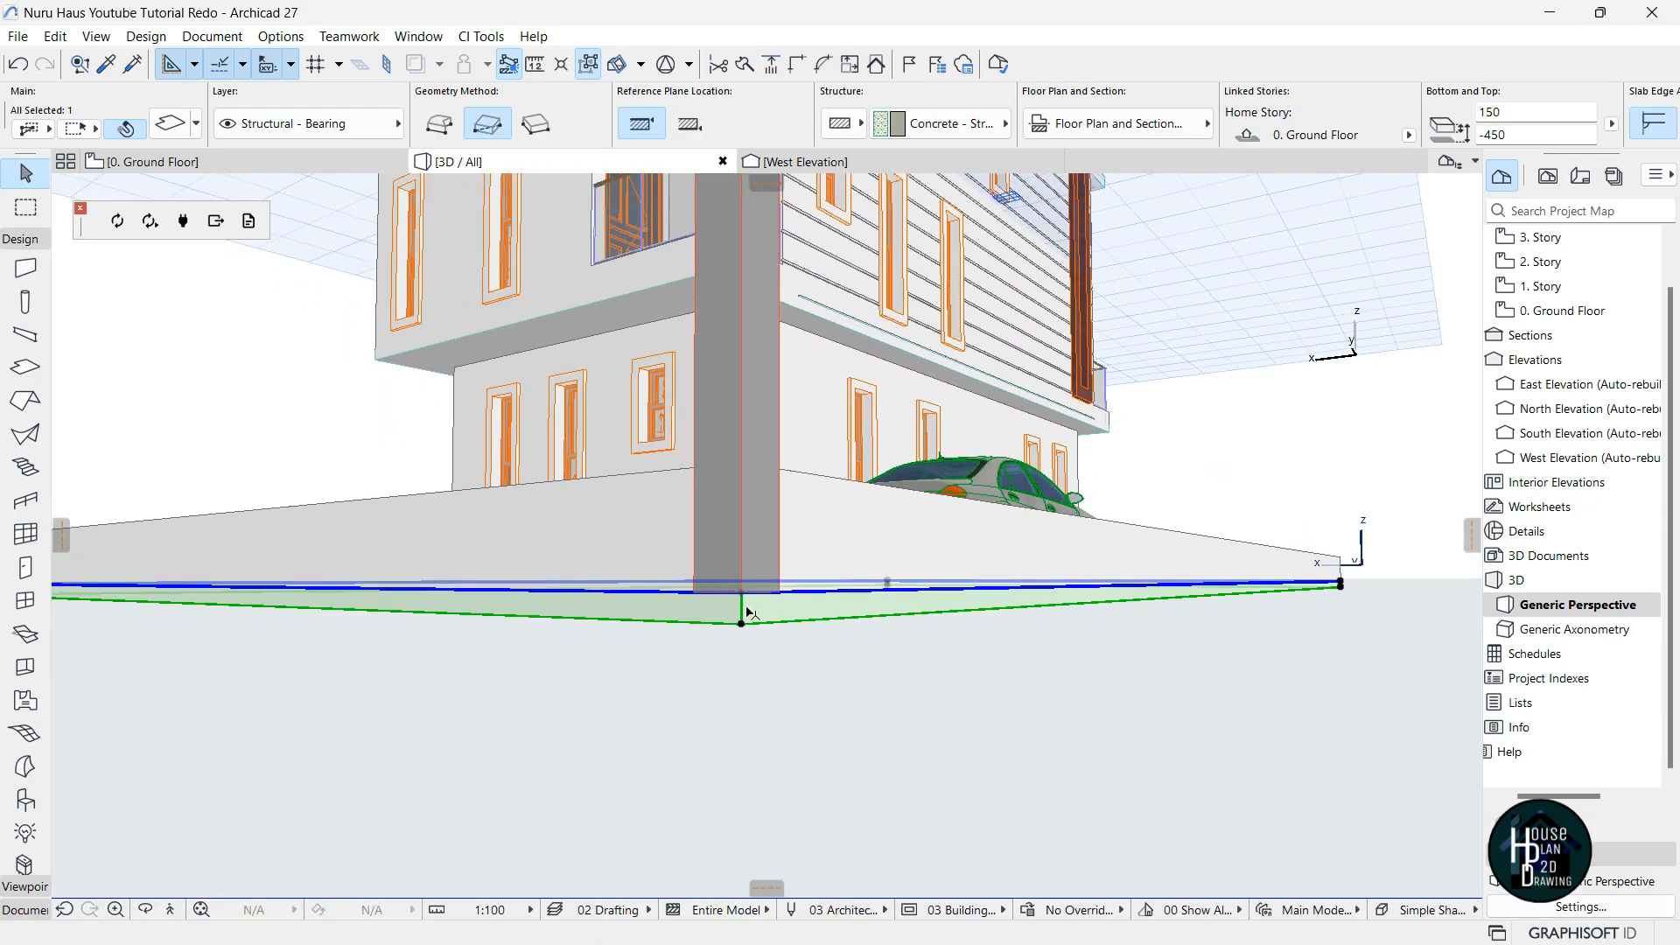
key("Escape")
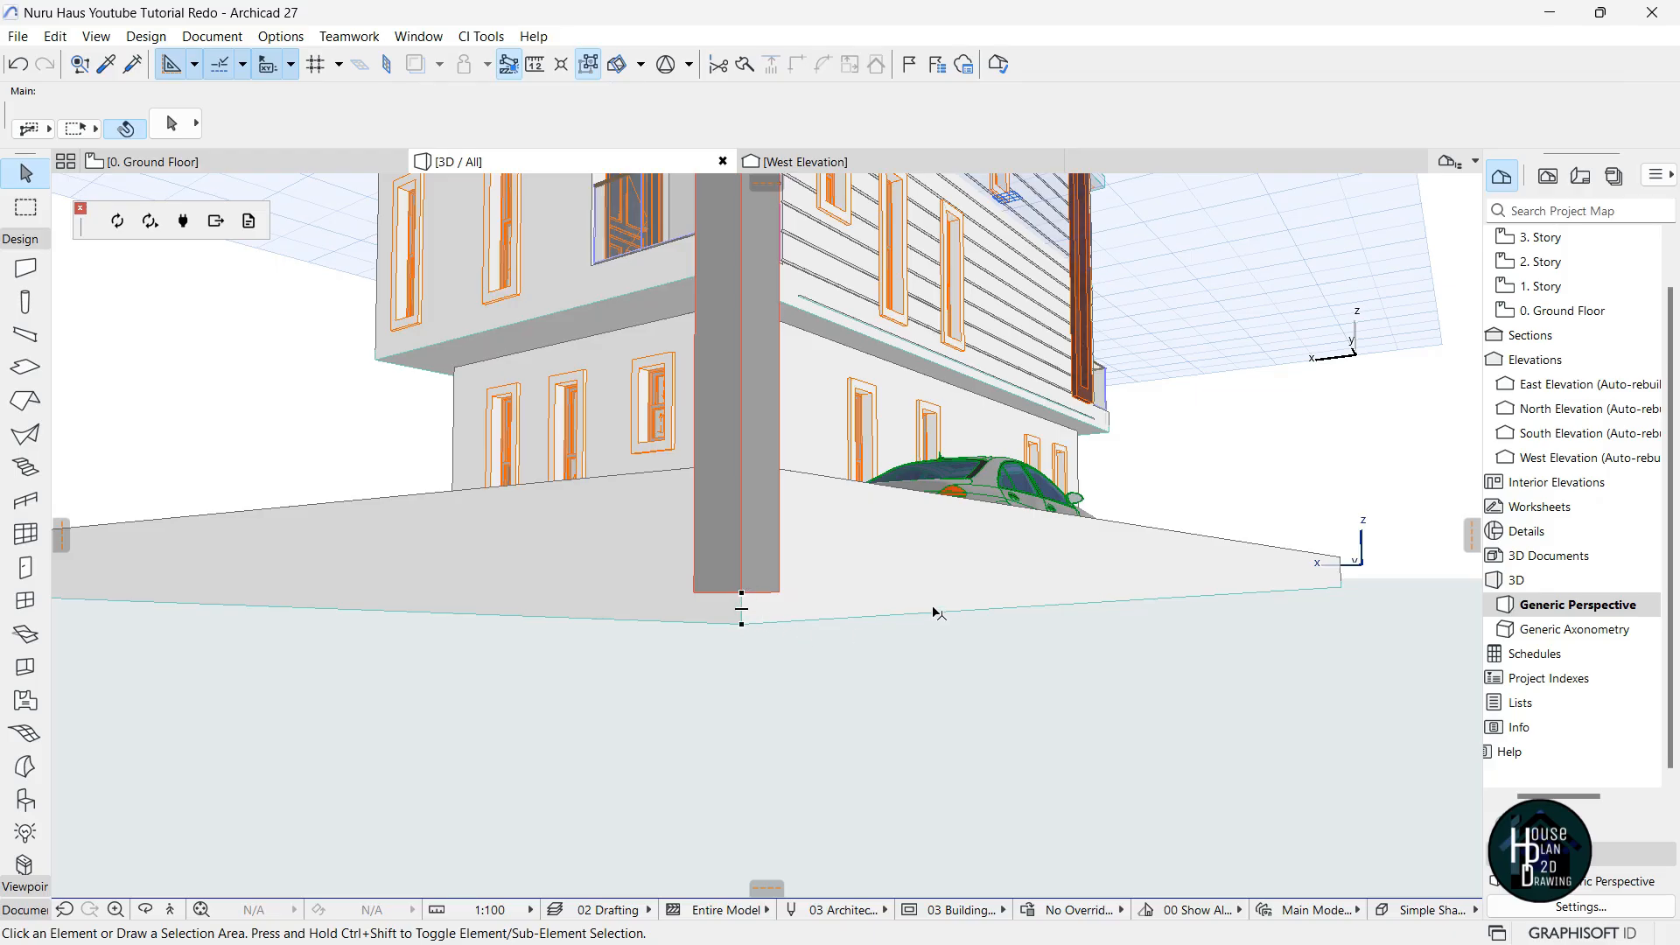
left_click(815, 605)
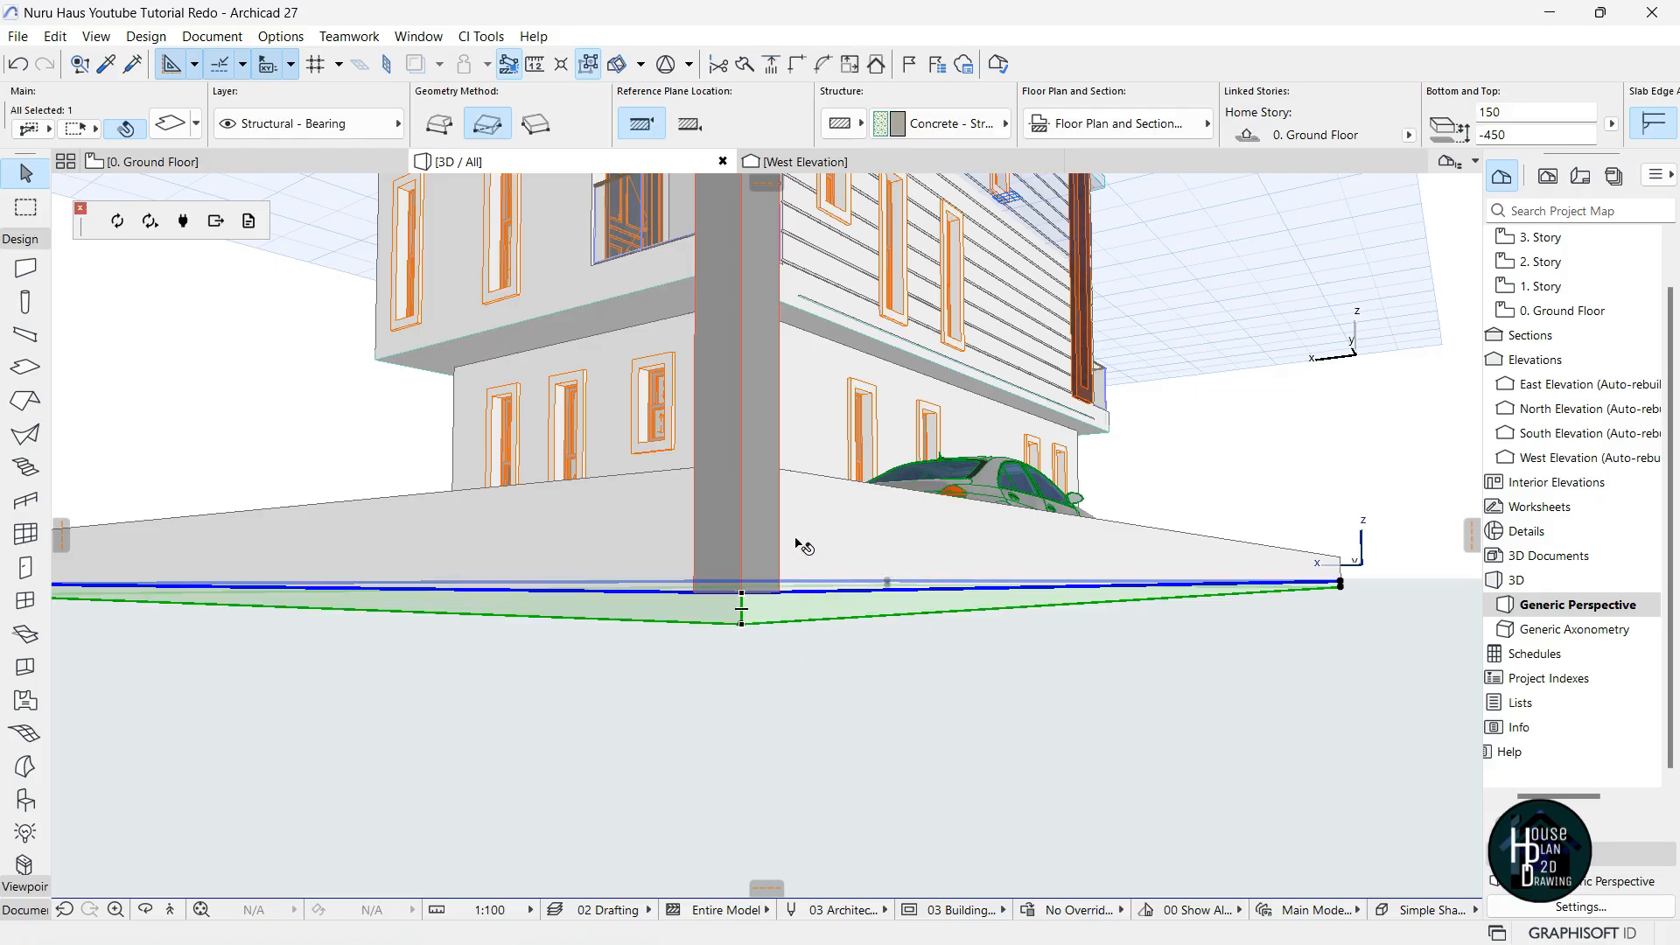
left_click(762, 394)
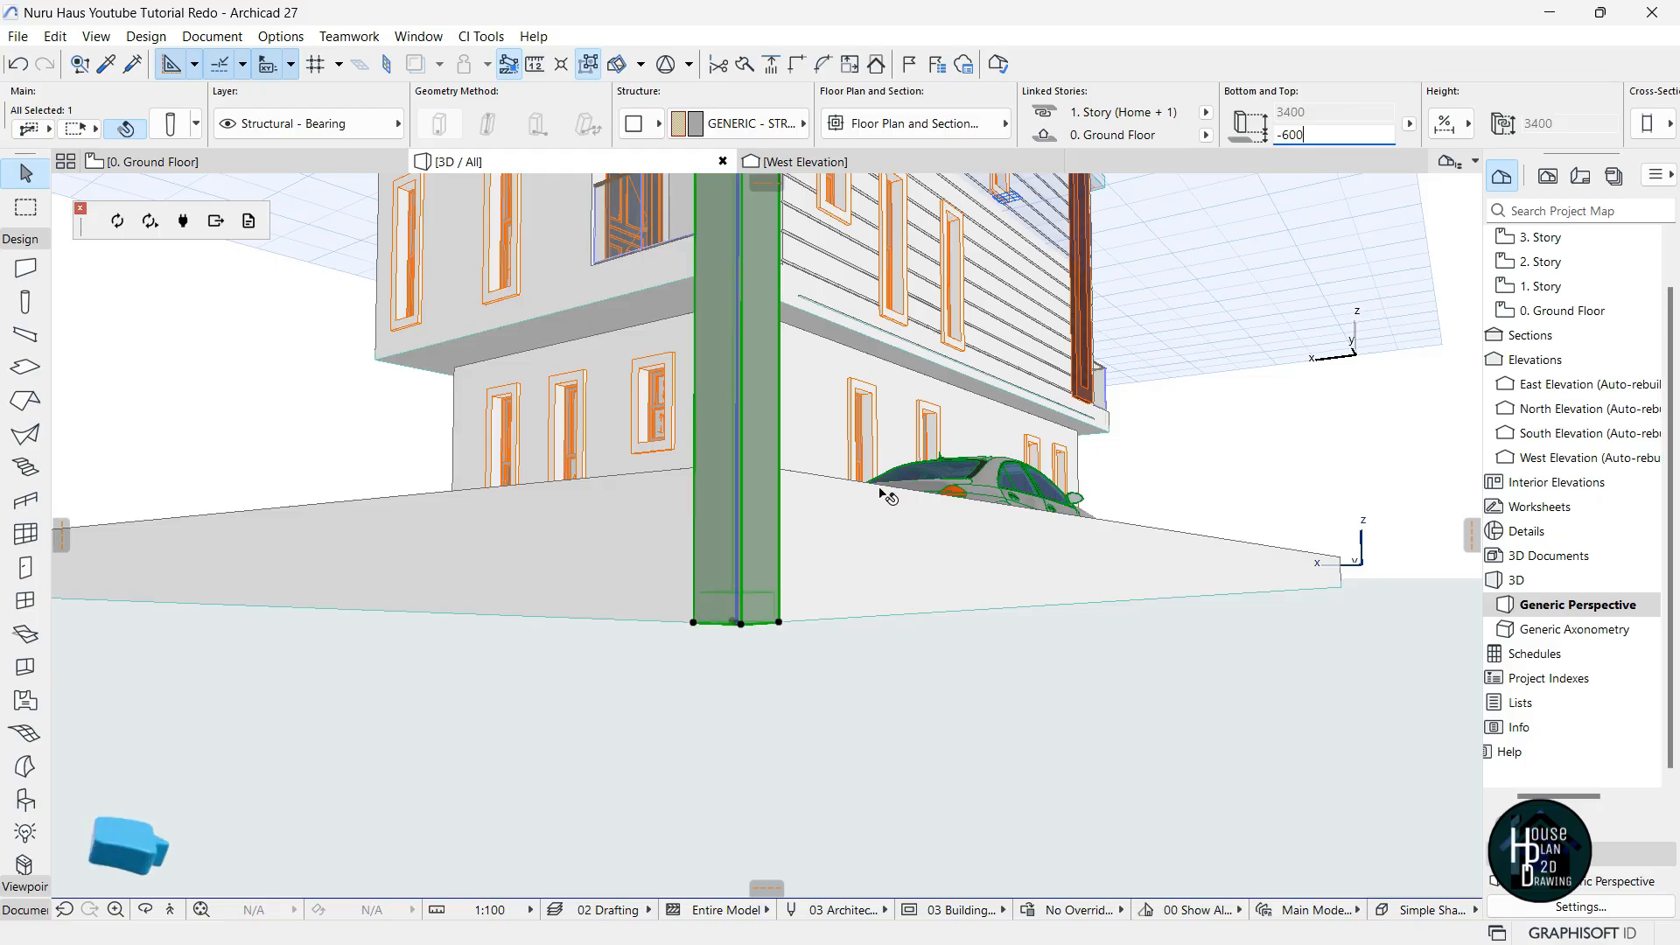
key("Escape")
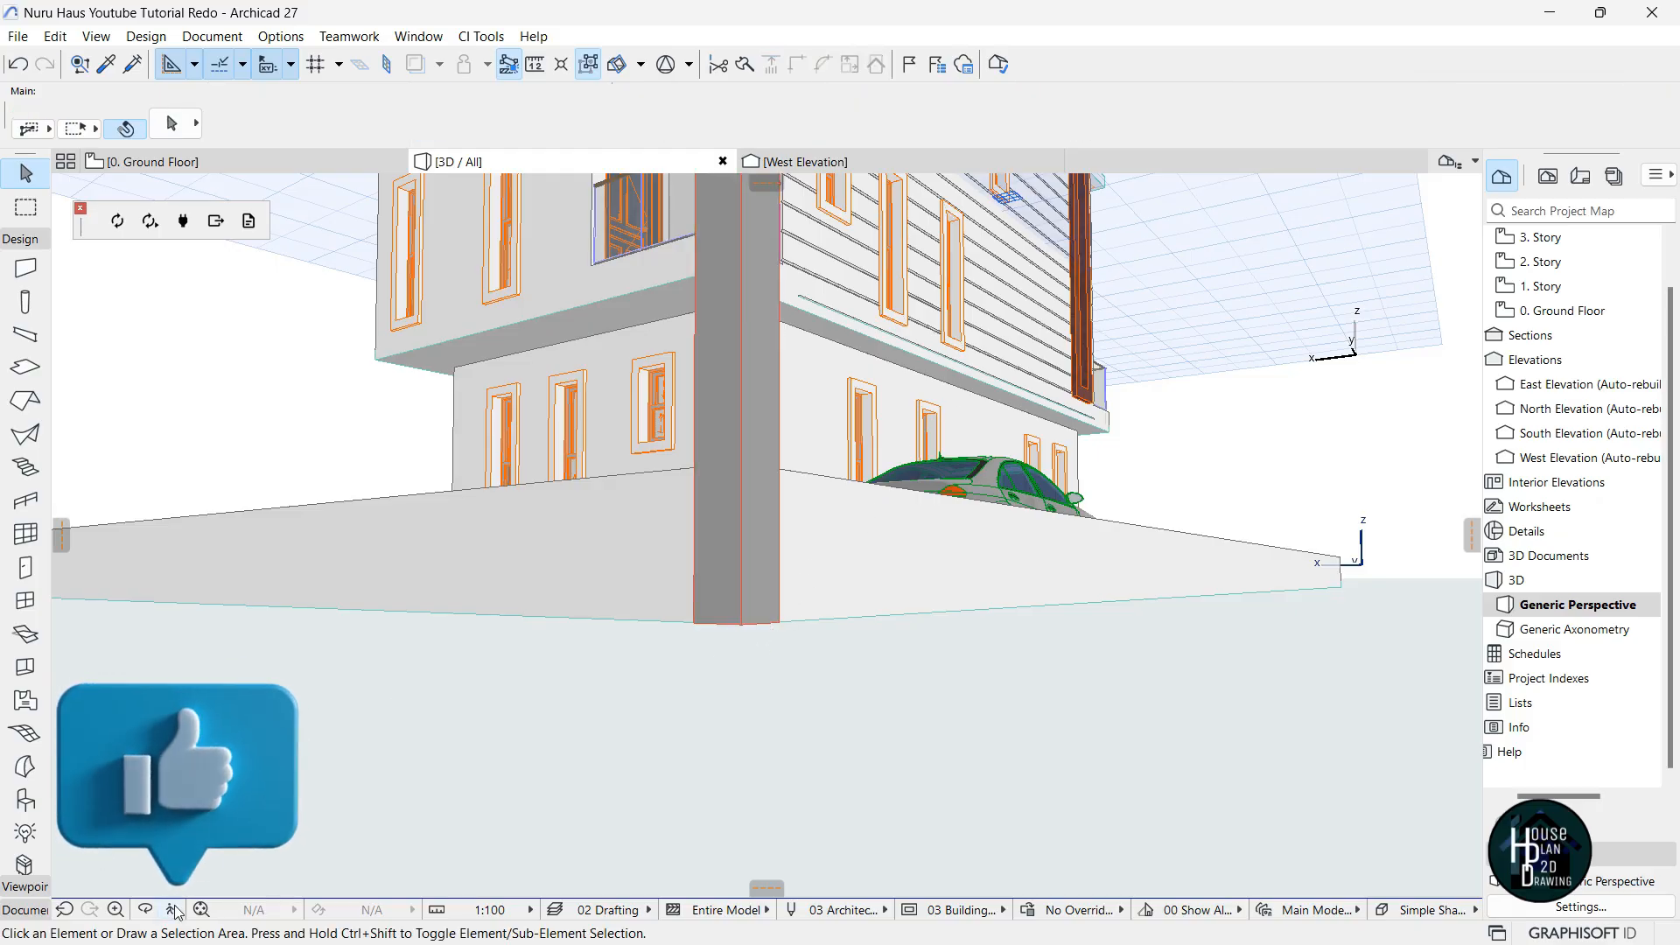
Stretch the corner column's top down until the column is about 1543 mm high, standing above the low walls.
left_click(173, 910)
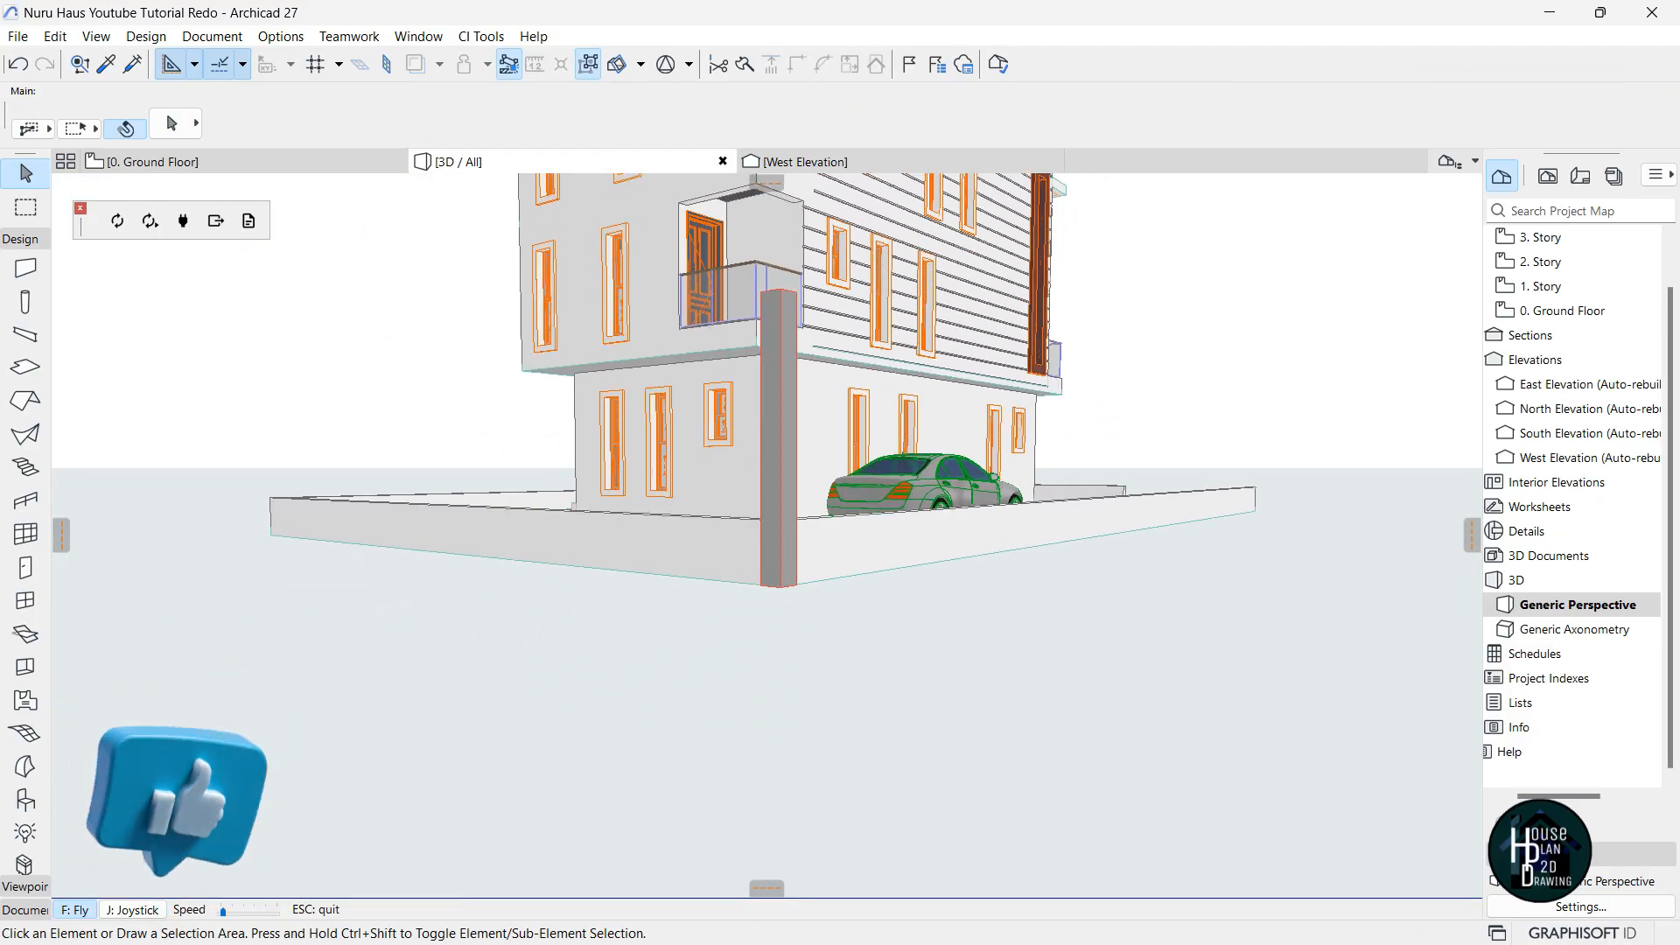
key("Escape")
left_click(778, 525)
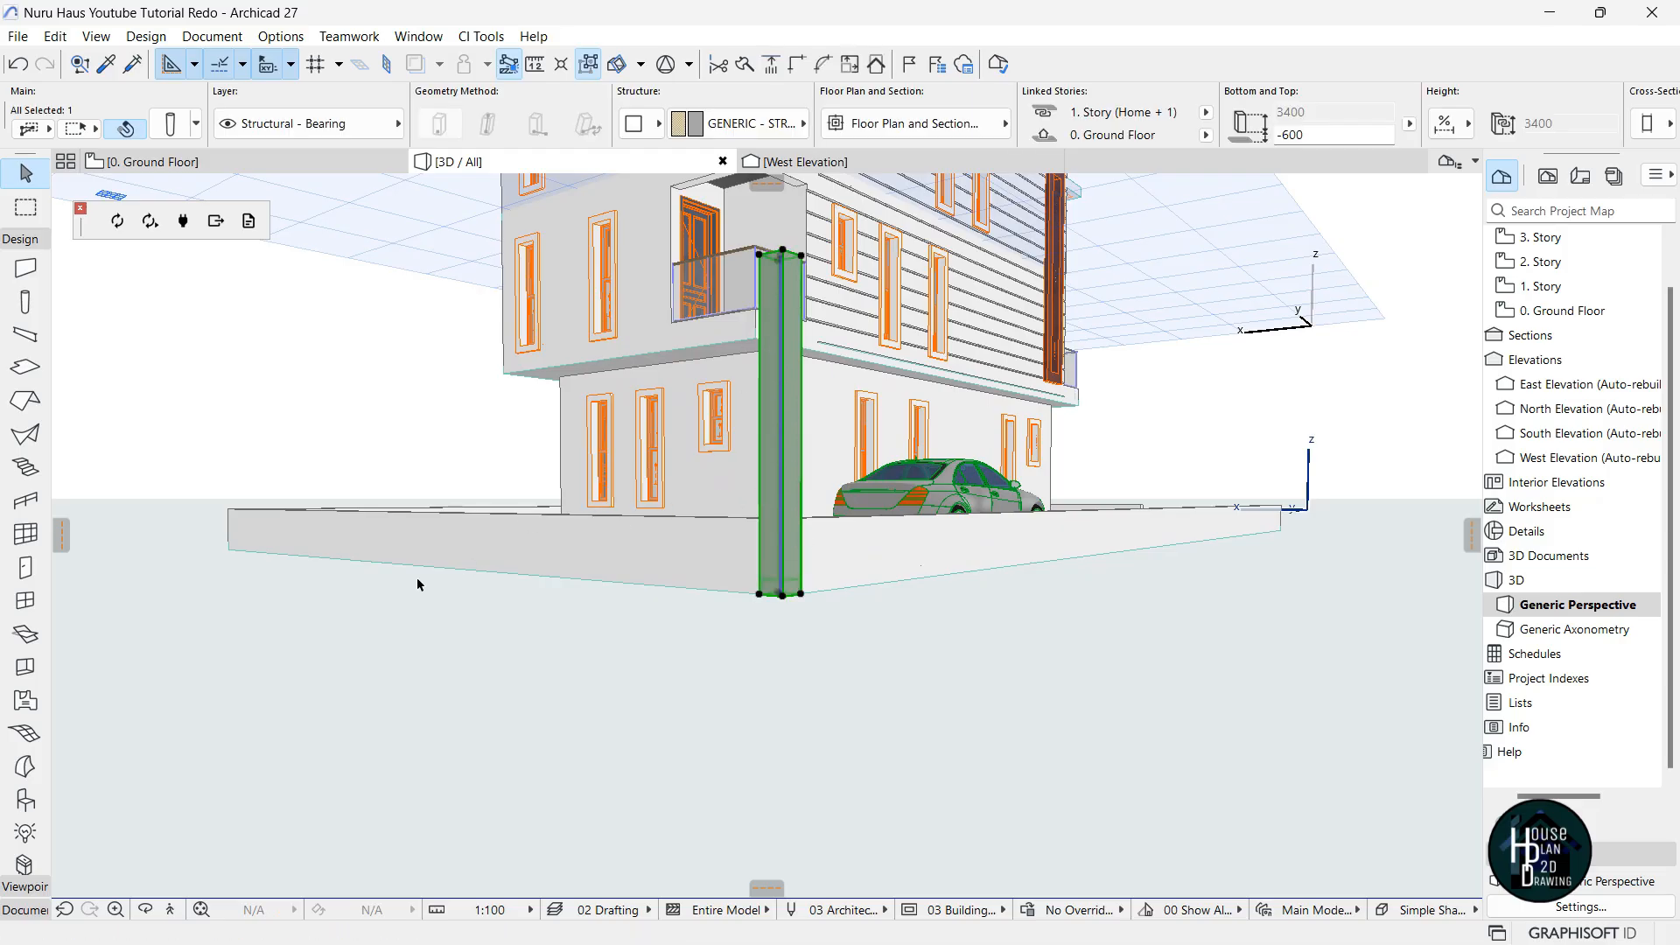
left_click(172, 910)
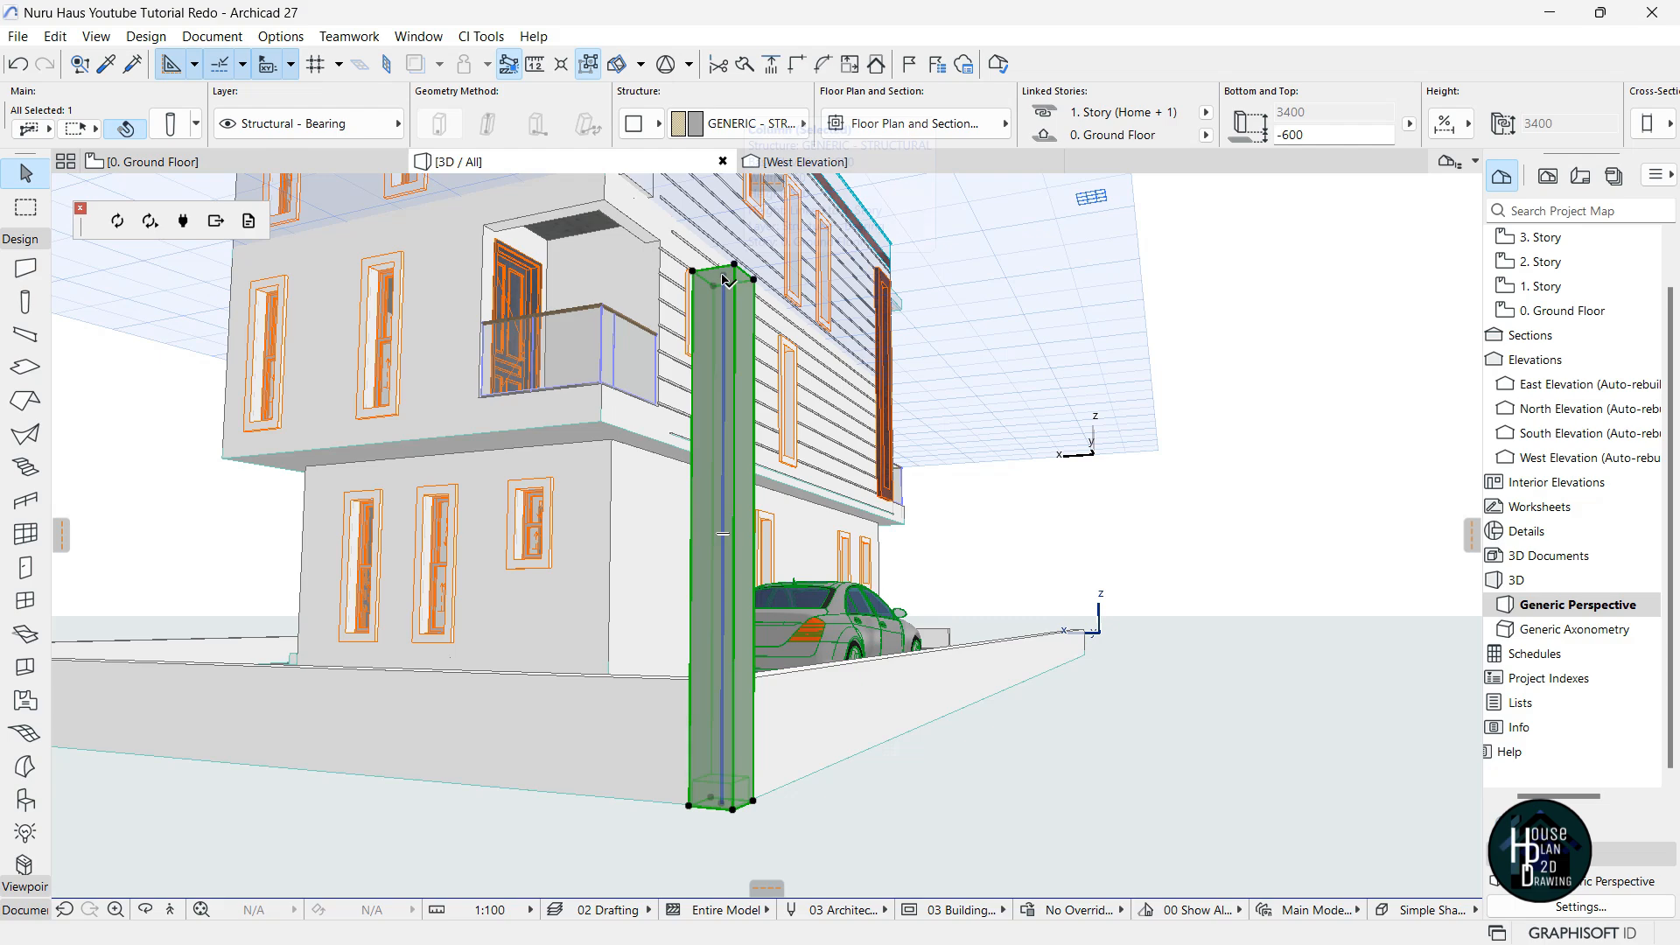
left_click(728, 280)
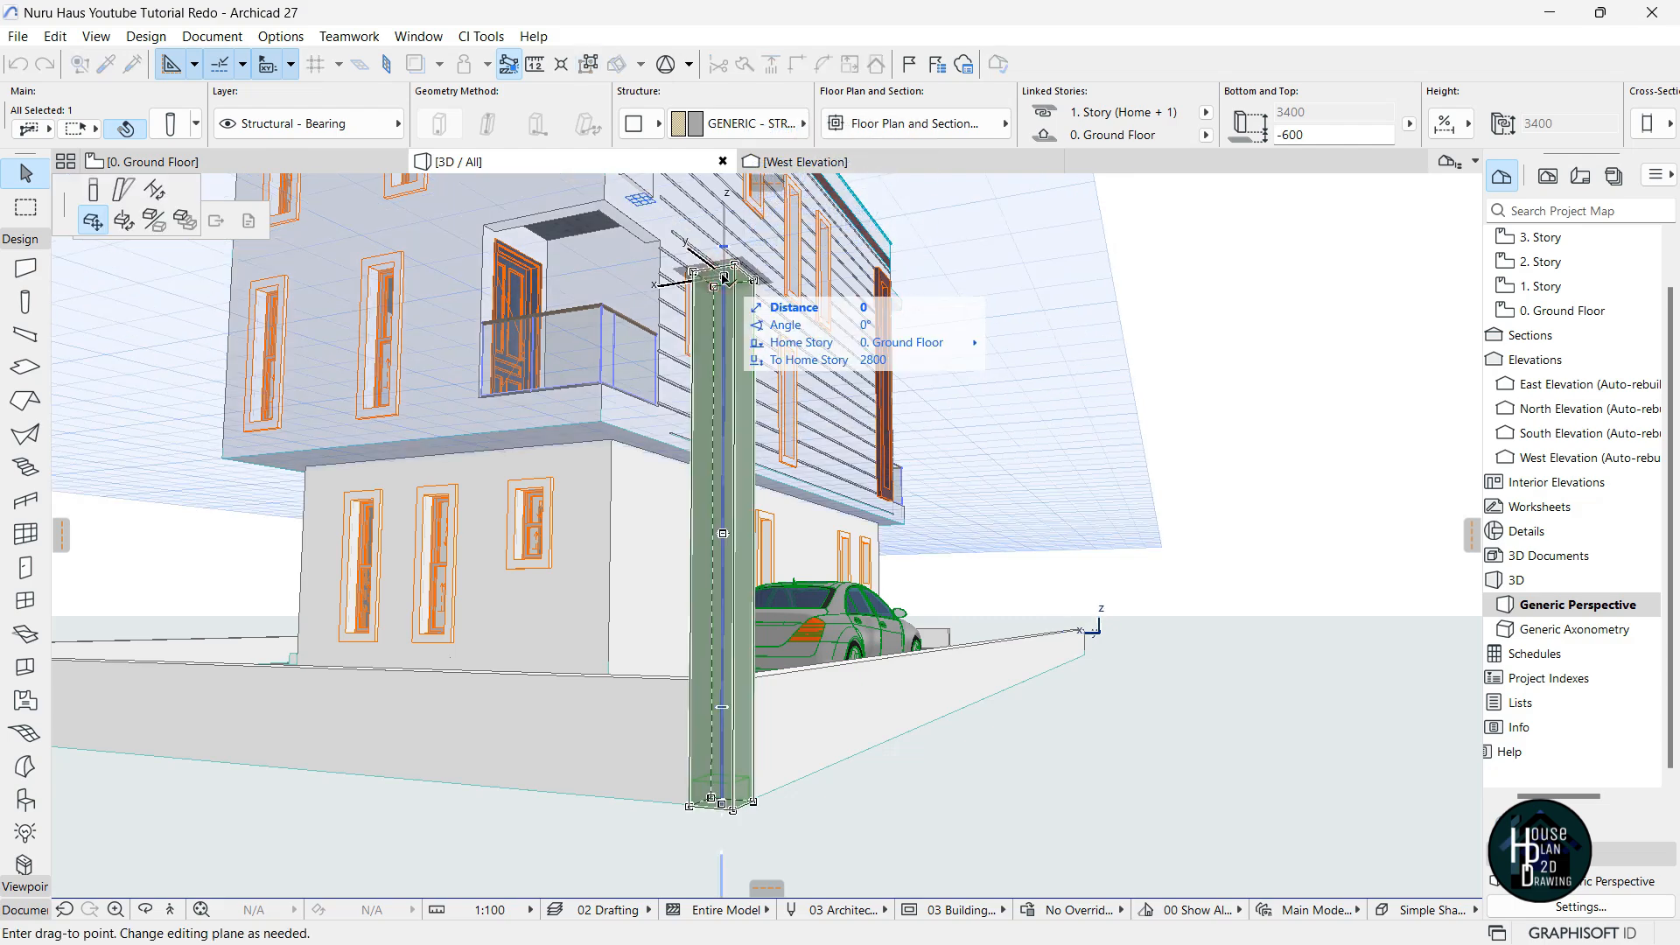
left_click(96, 194)
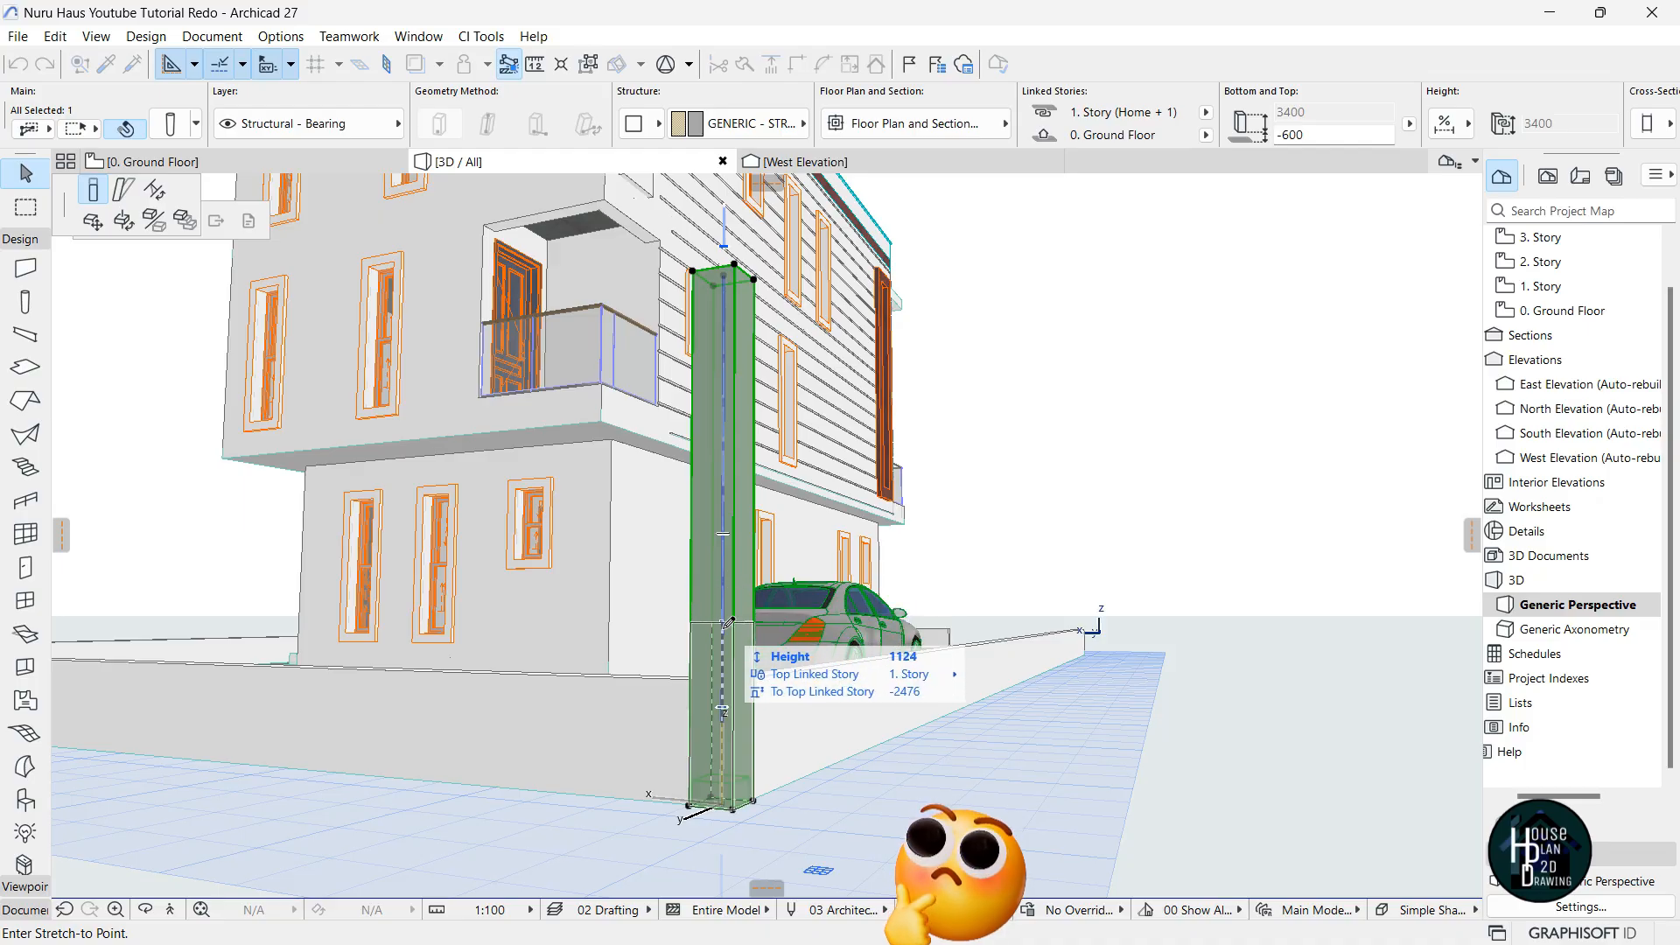
left_click(723, 569)
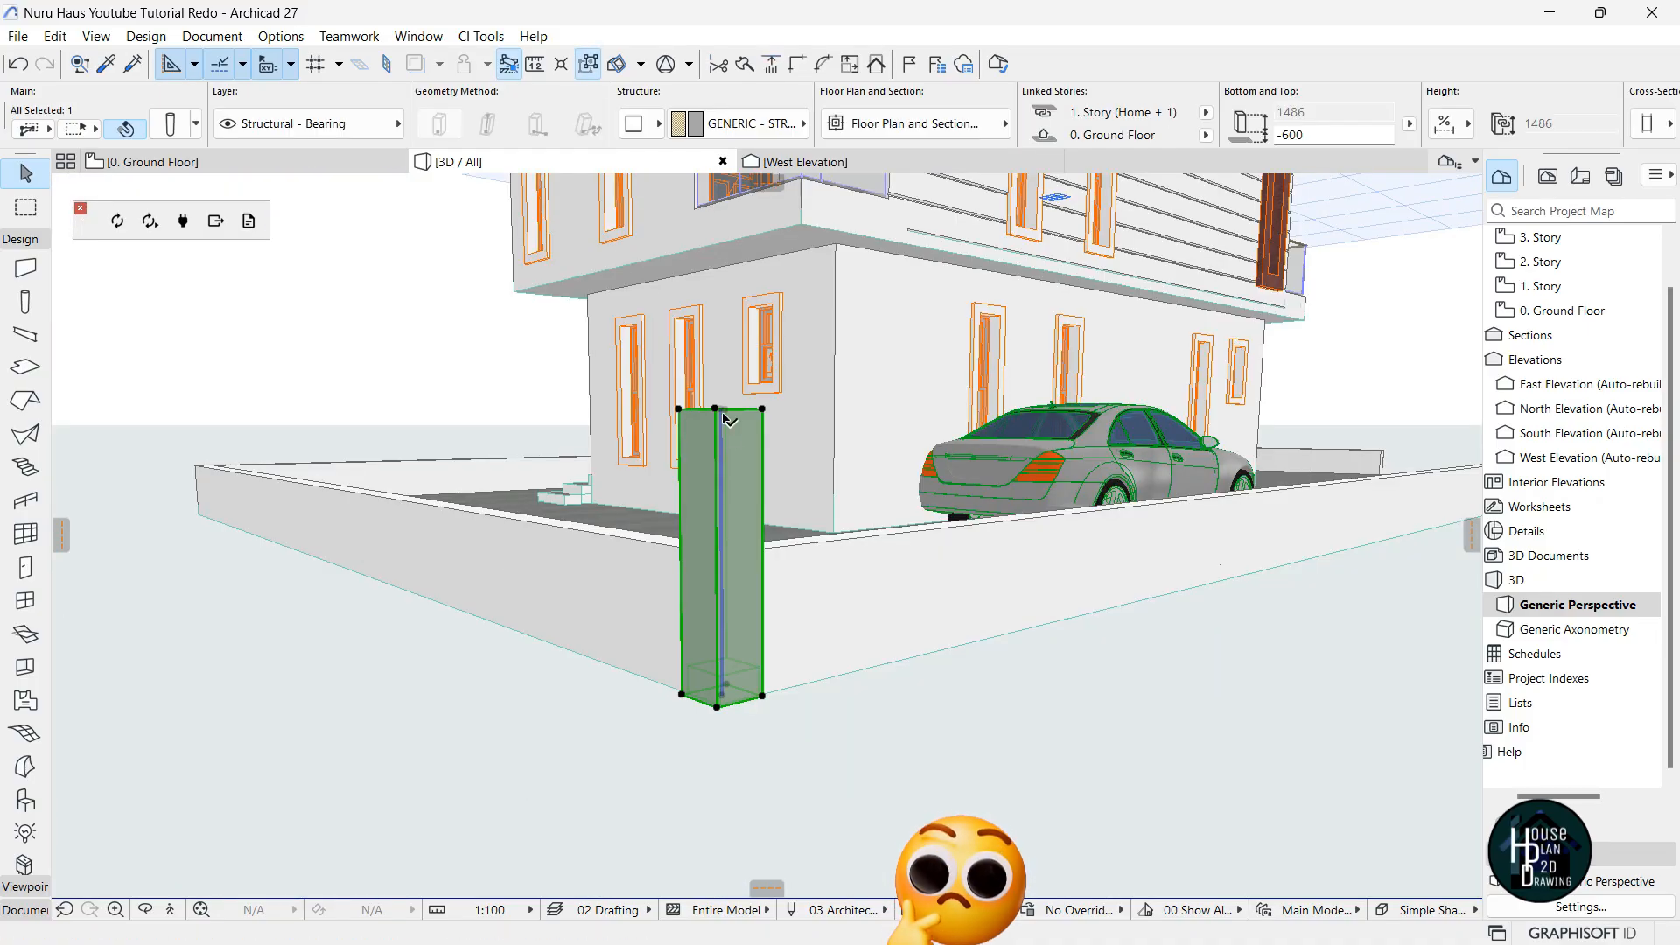
left_click(171, 911)
key("Right")
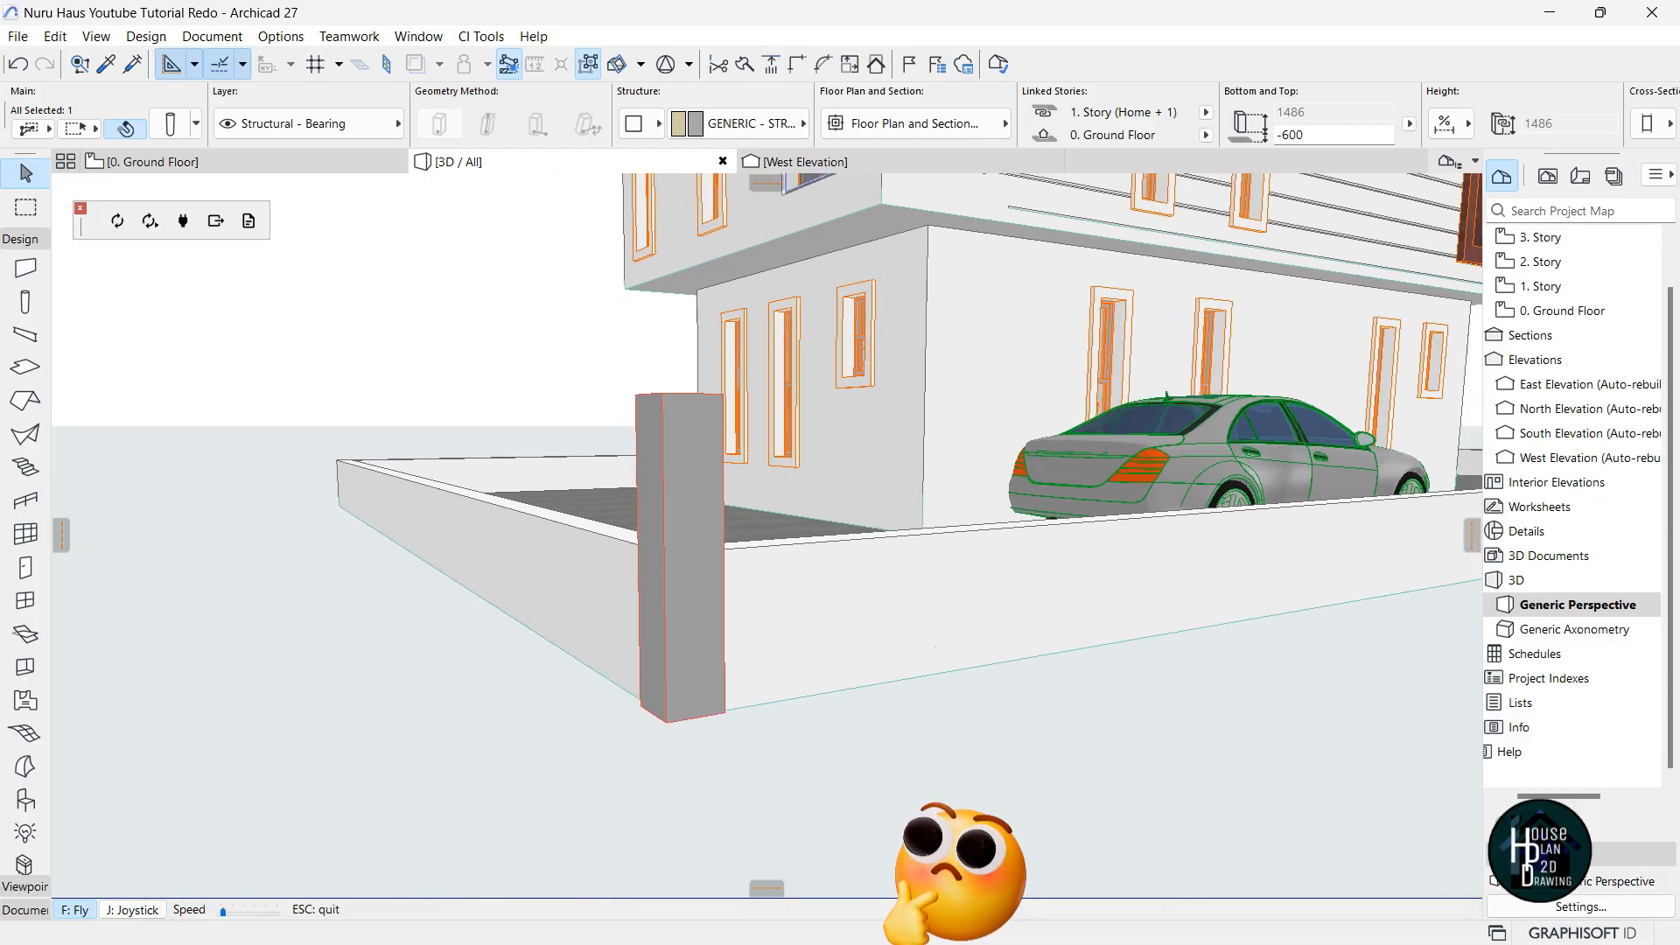
key("Escape")
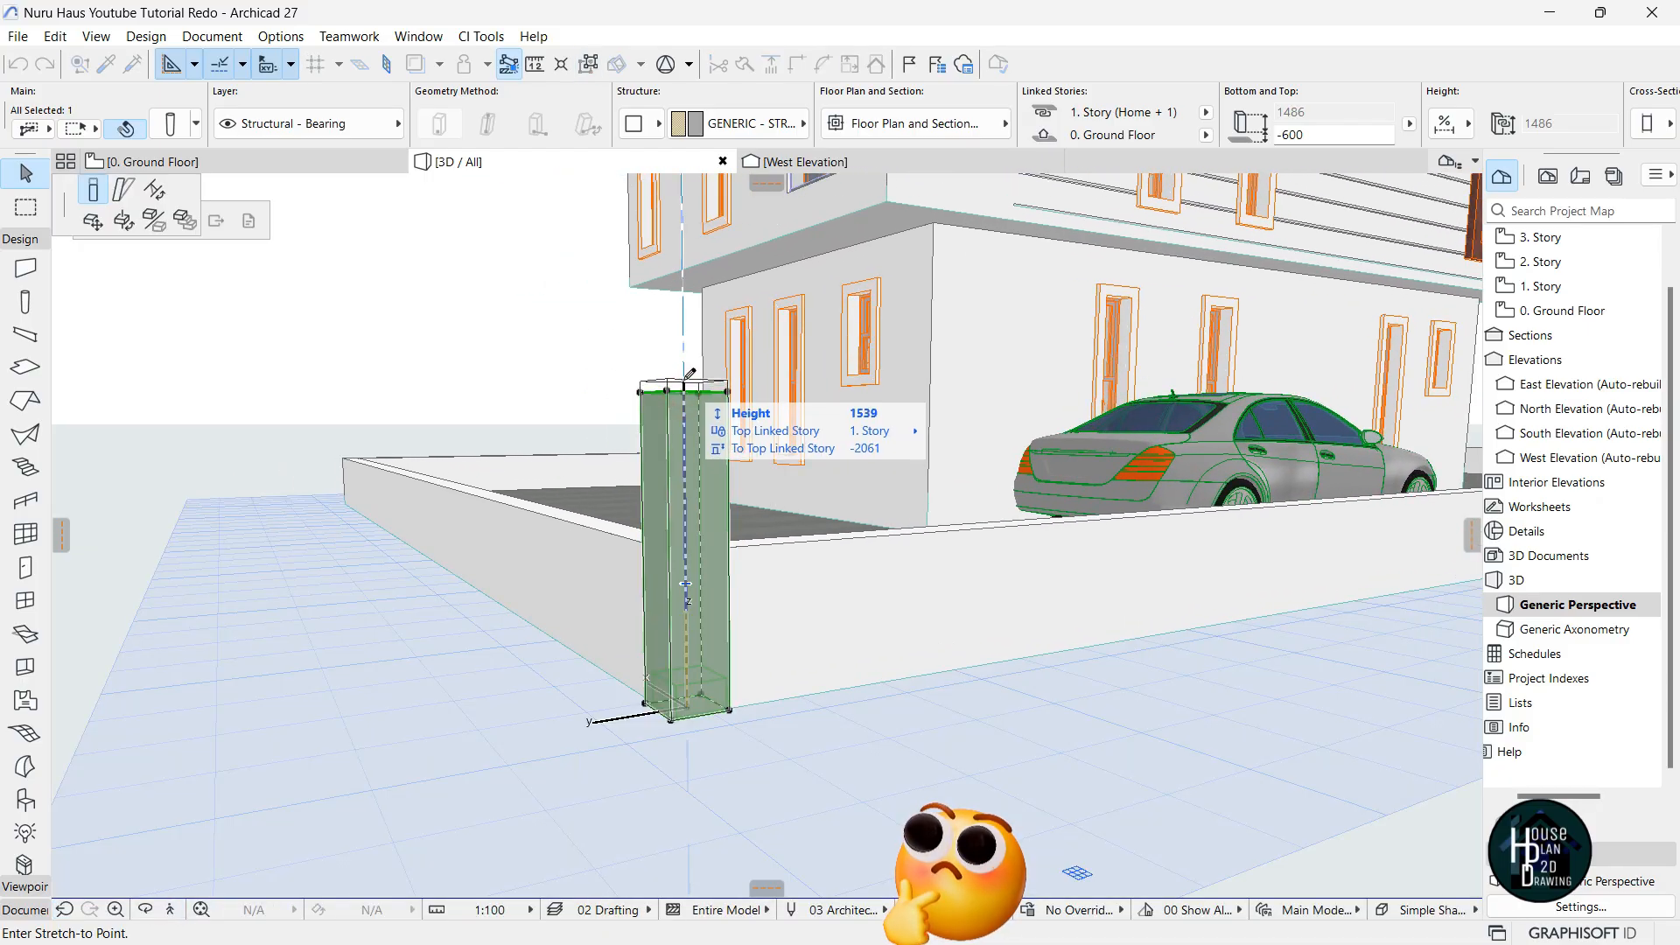
key("Escape")
Override all surfaces of the corner column with Paint - Titanium White.
left_click(685, 481)
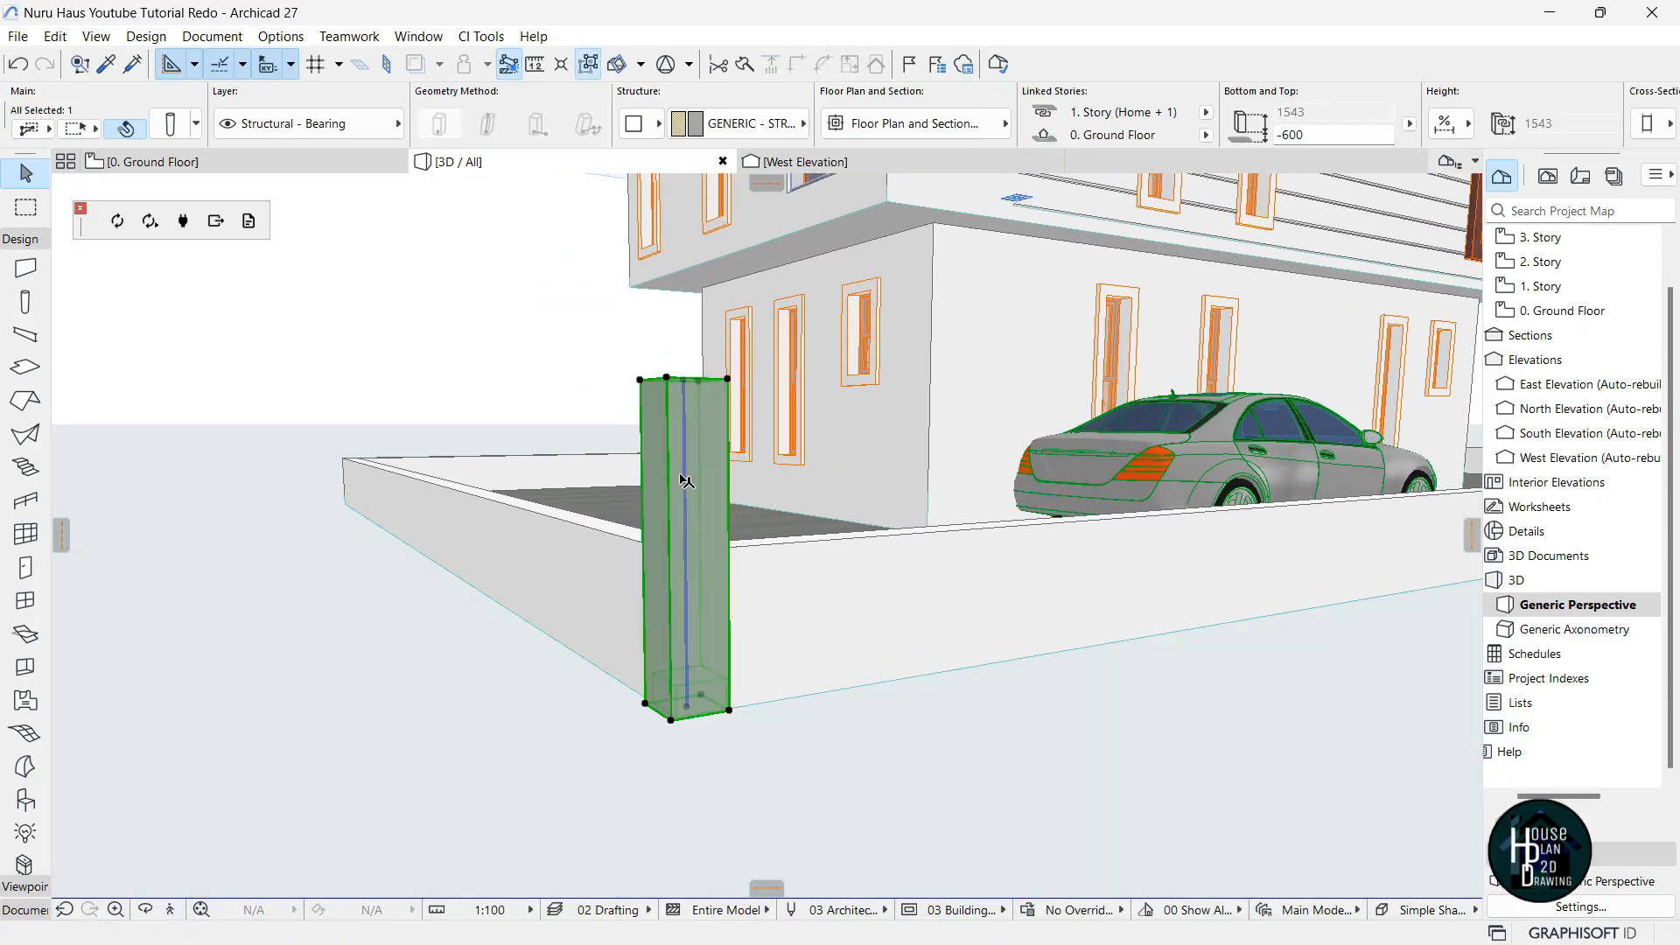
left_click(171, 124)
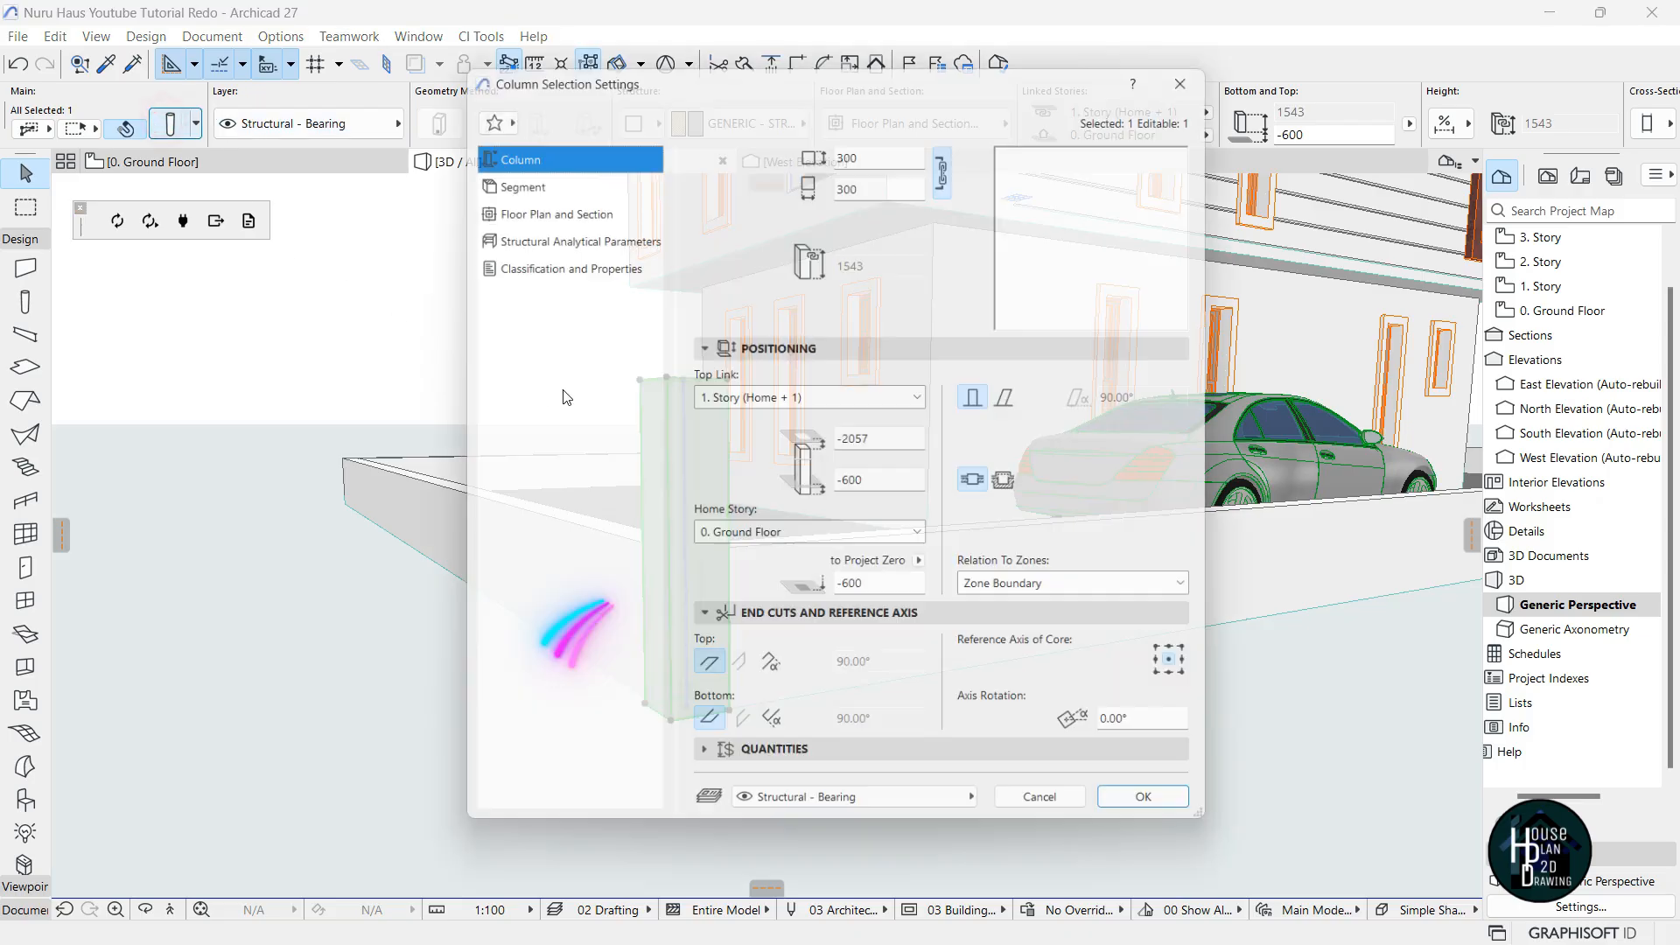
left_click(516, 175)
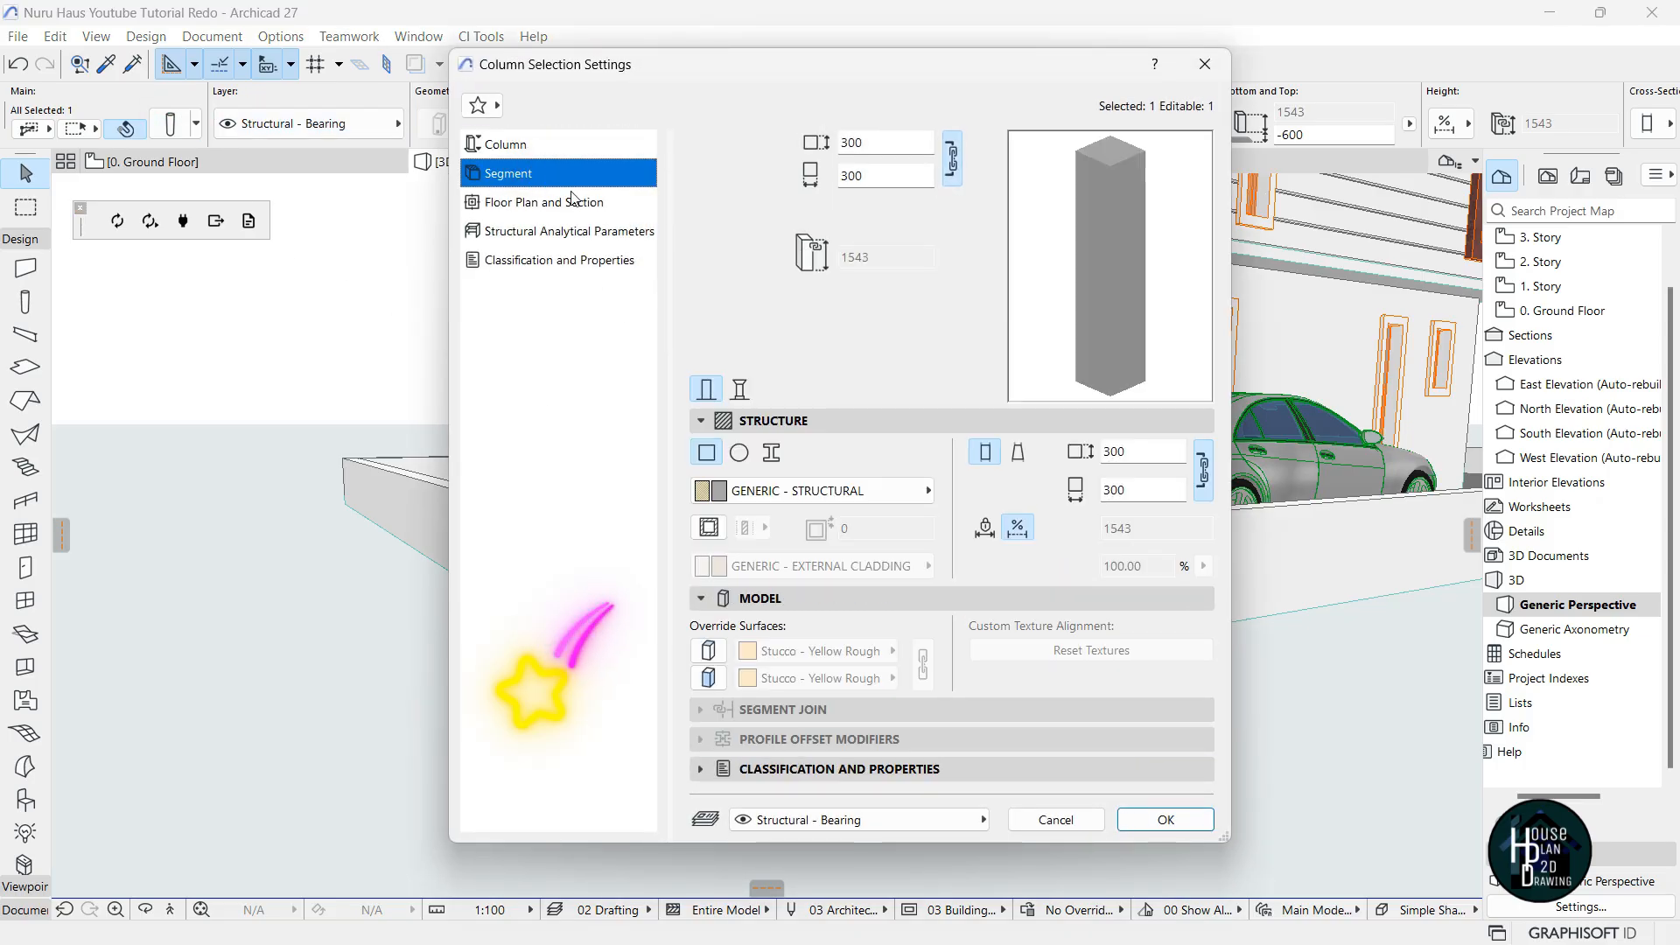
left_click(708, 650)
left_click(708, 677)
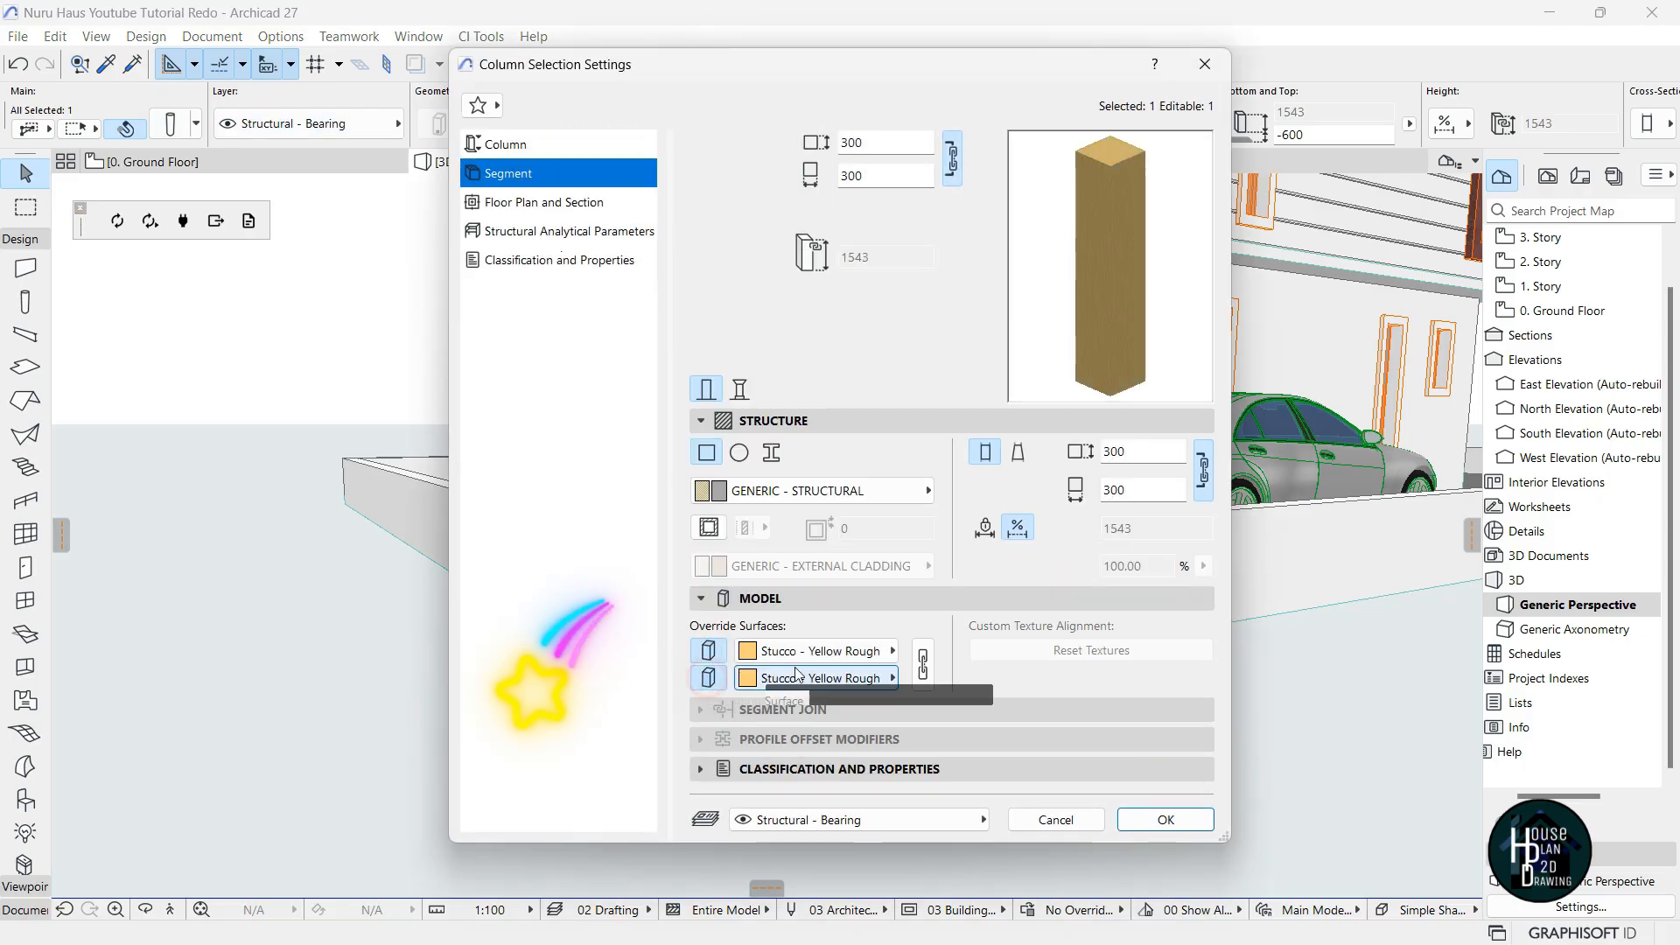
left_click(811, 641)
type("tit")
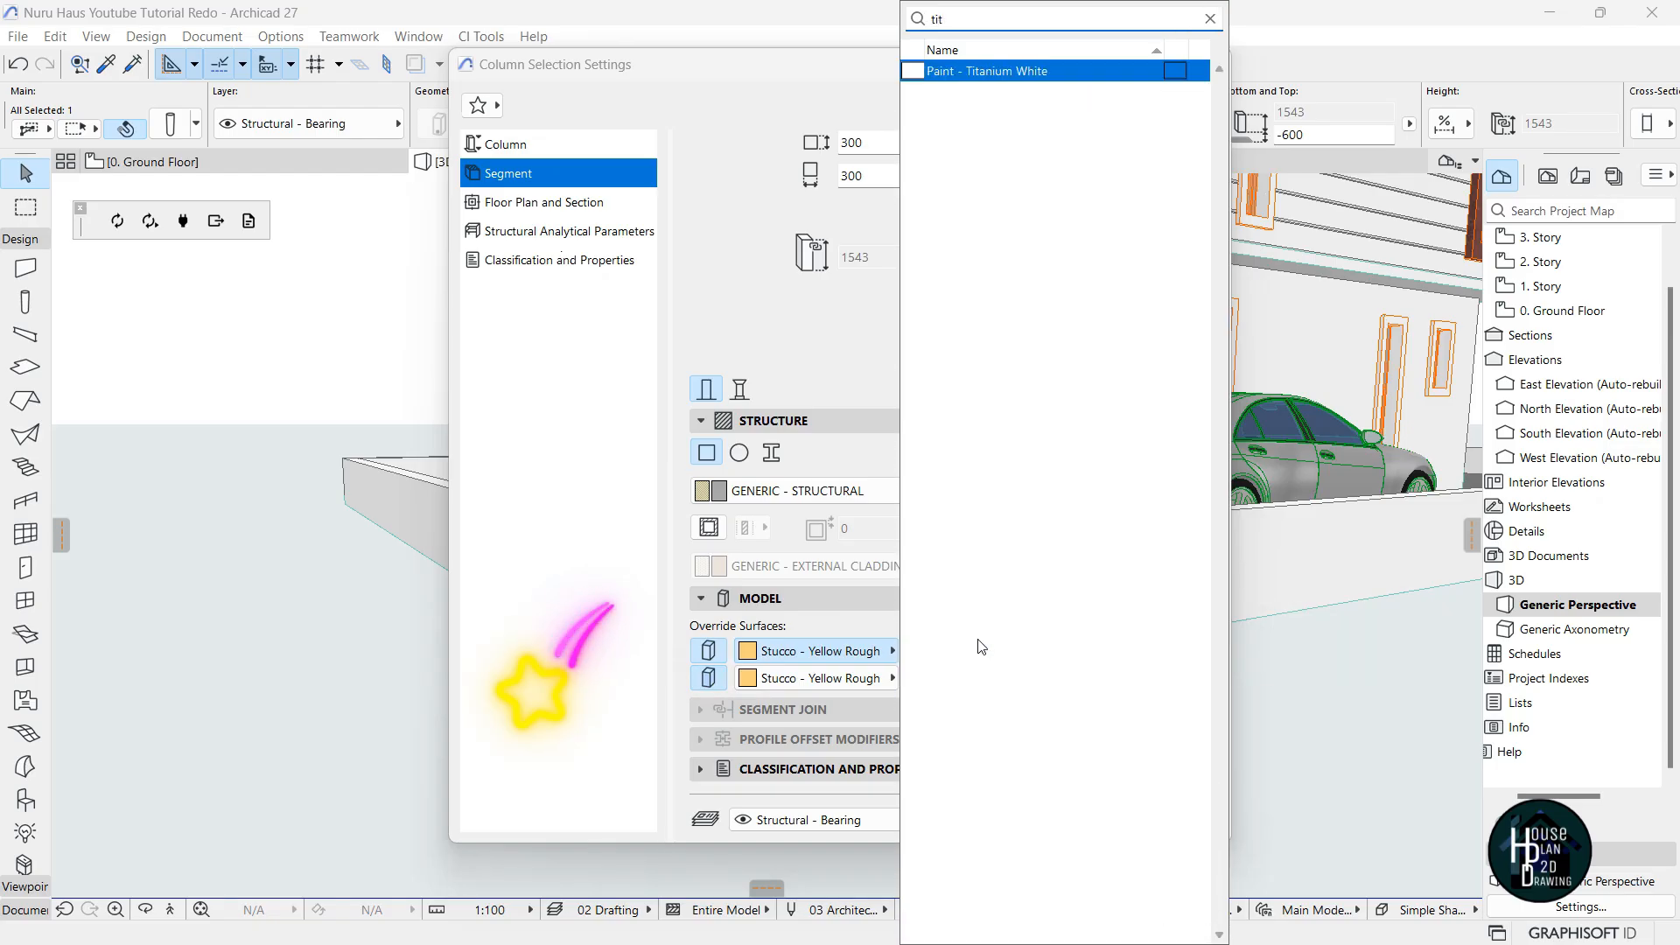
key("Return")
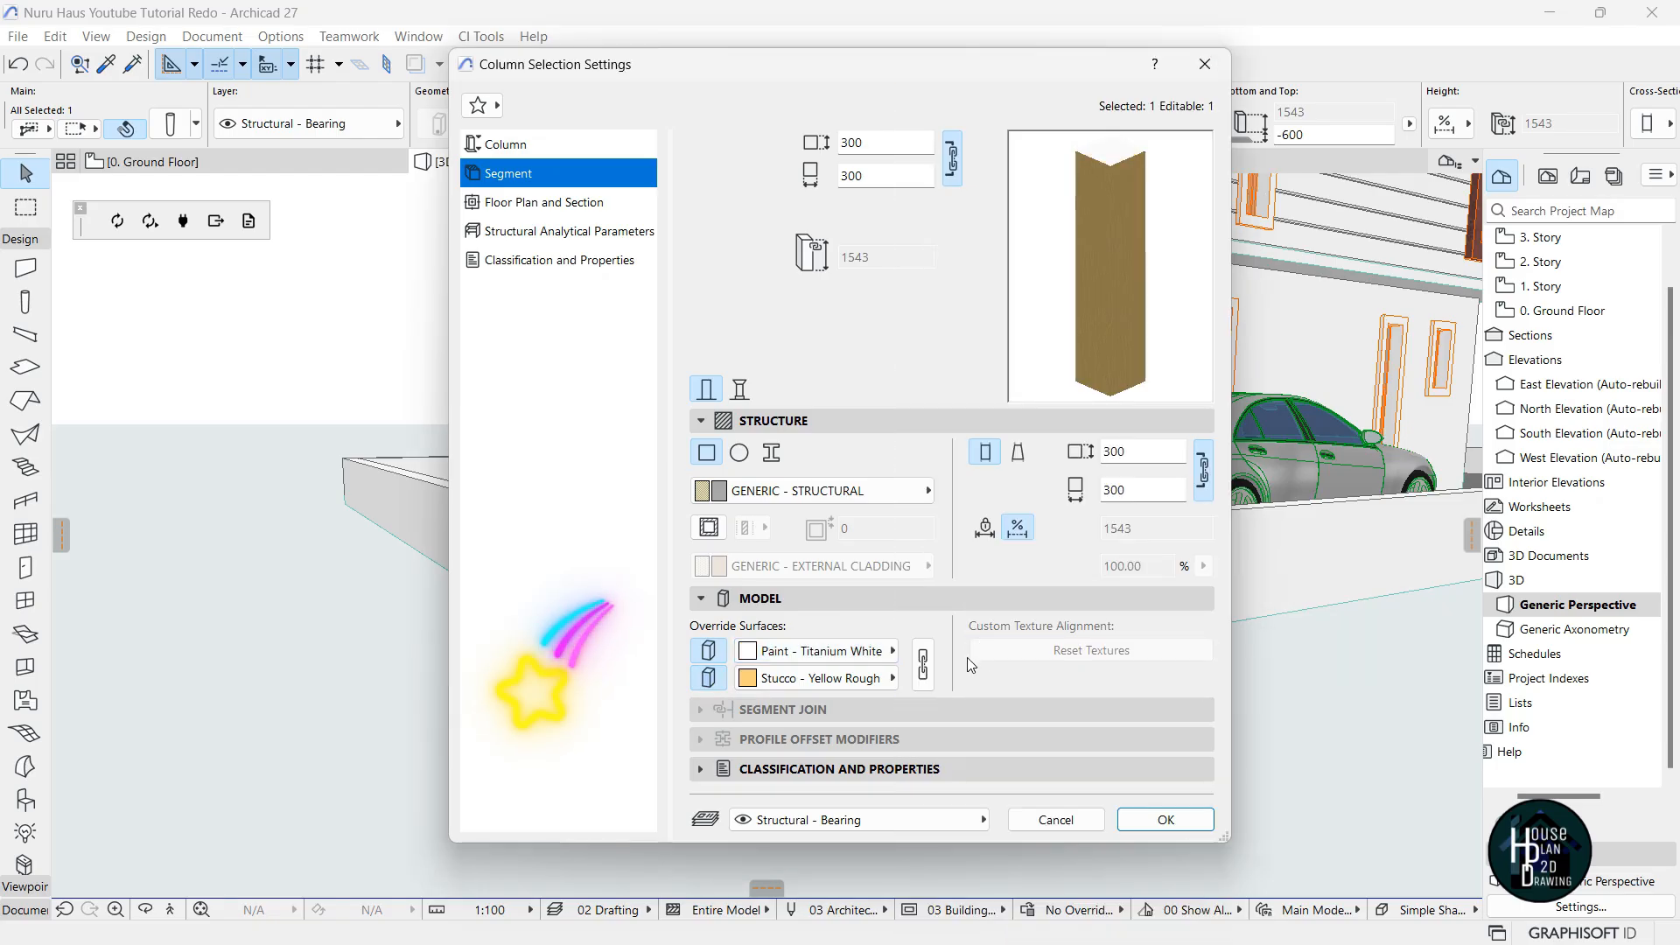
left_click(928, 678)
left_click(1166, 819)
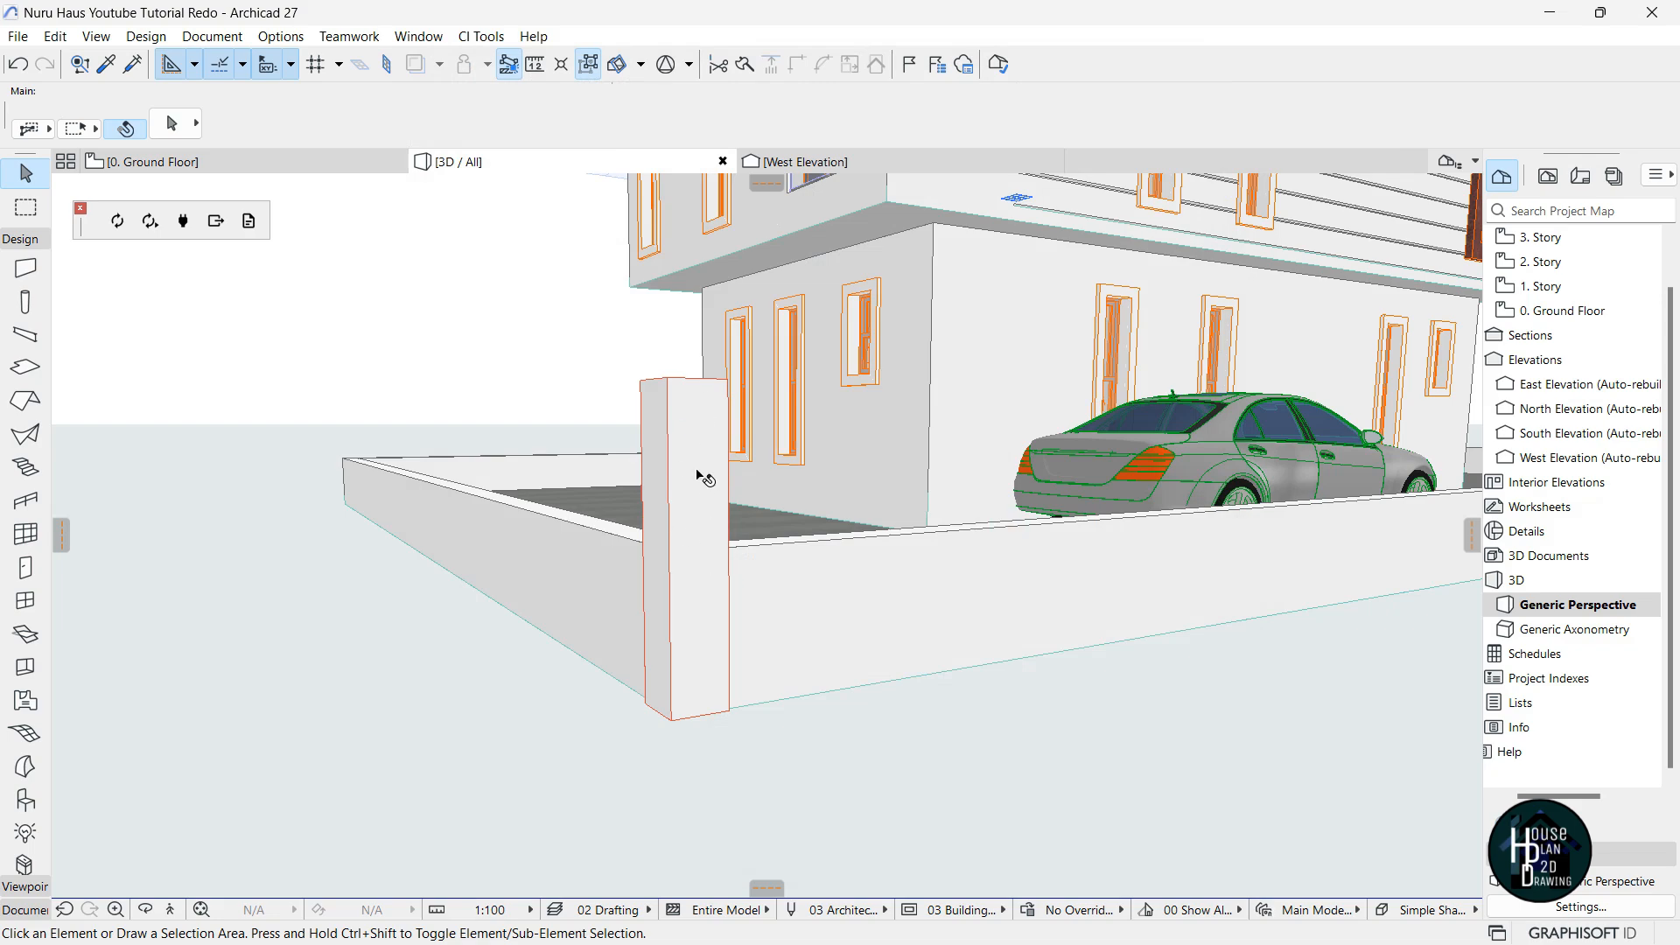
Draw a rectangular slab over the corner column's top face, from its inner corner to the diagonally opposite outer corner.
left_click(172, 910)
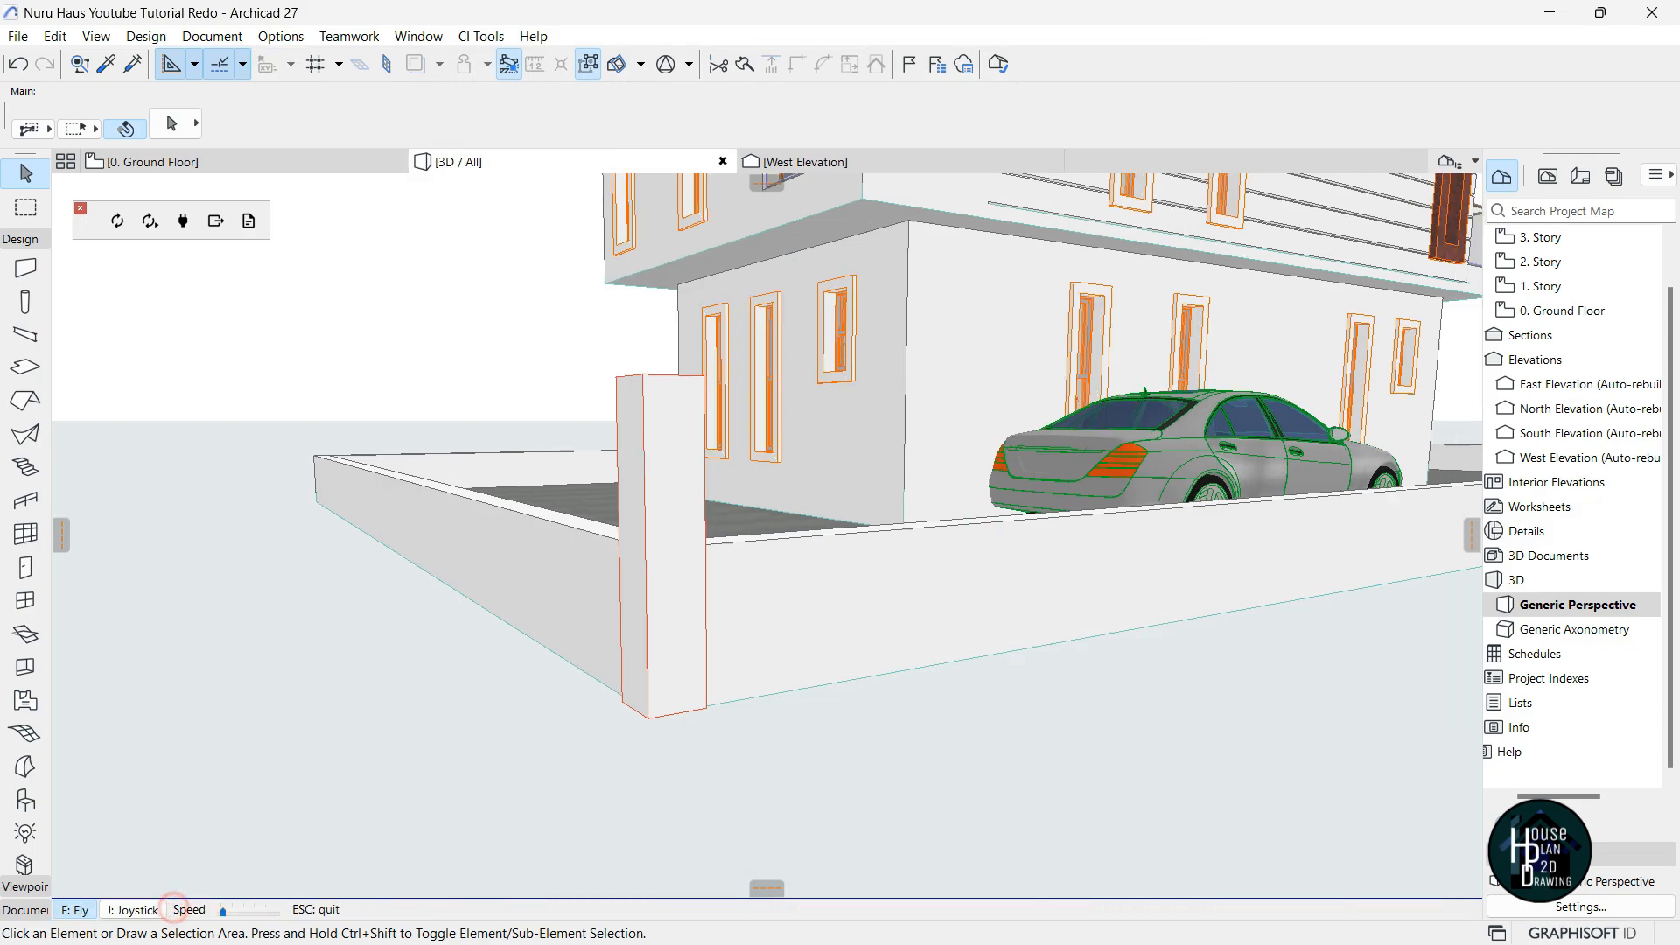
key("Left")
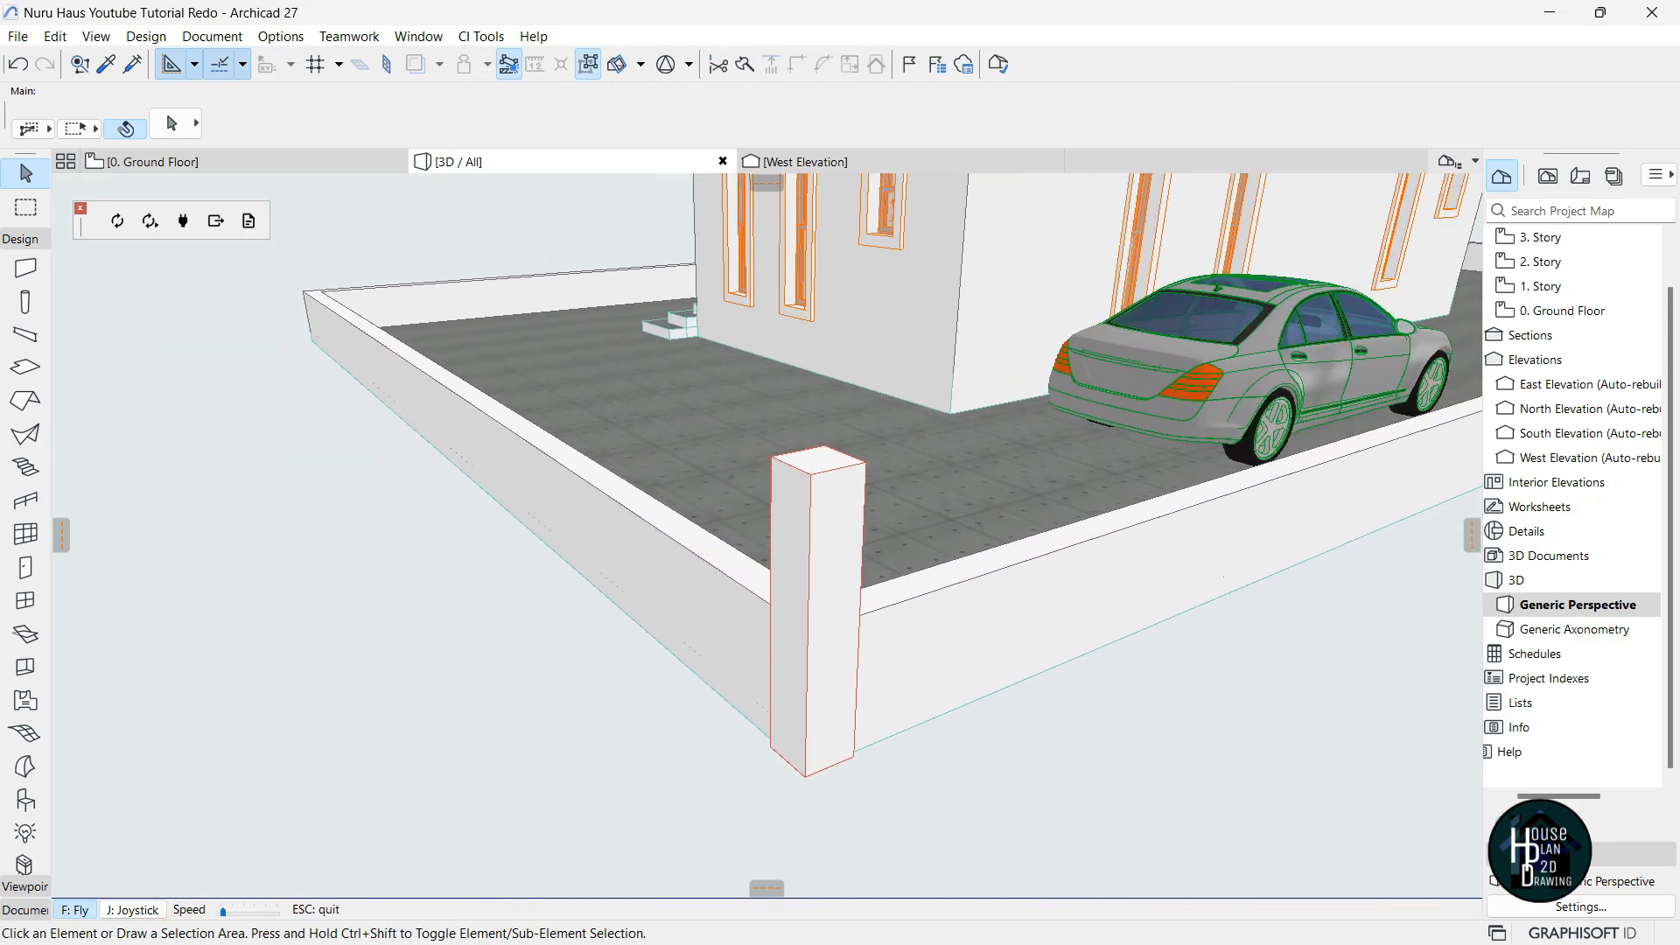
key("Right")
key("Up")
key("Down")
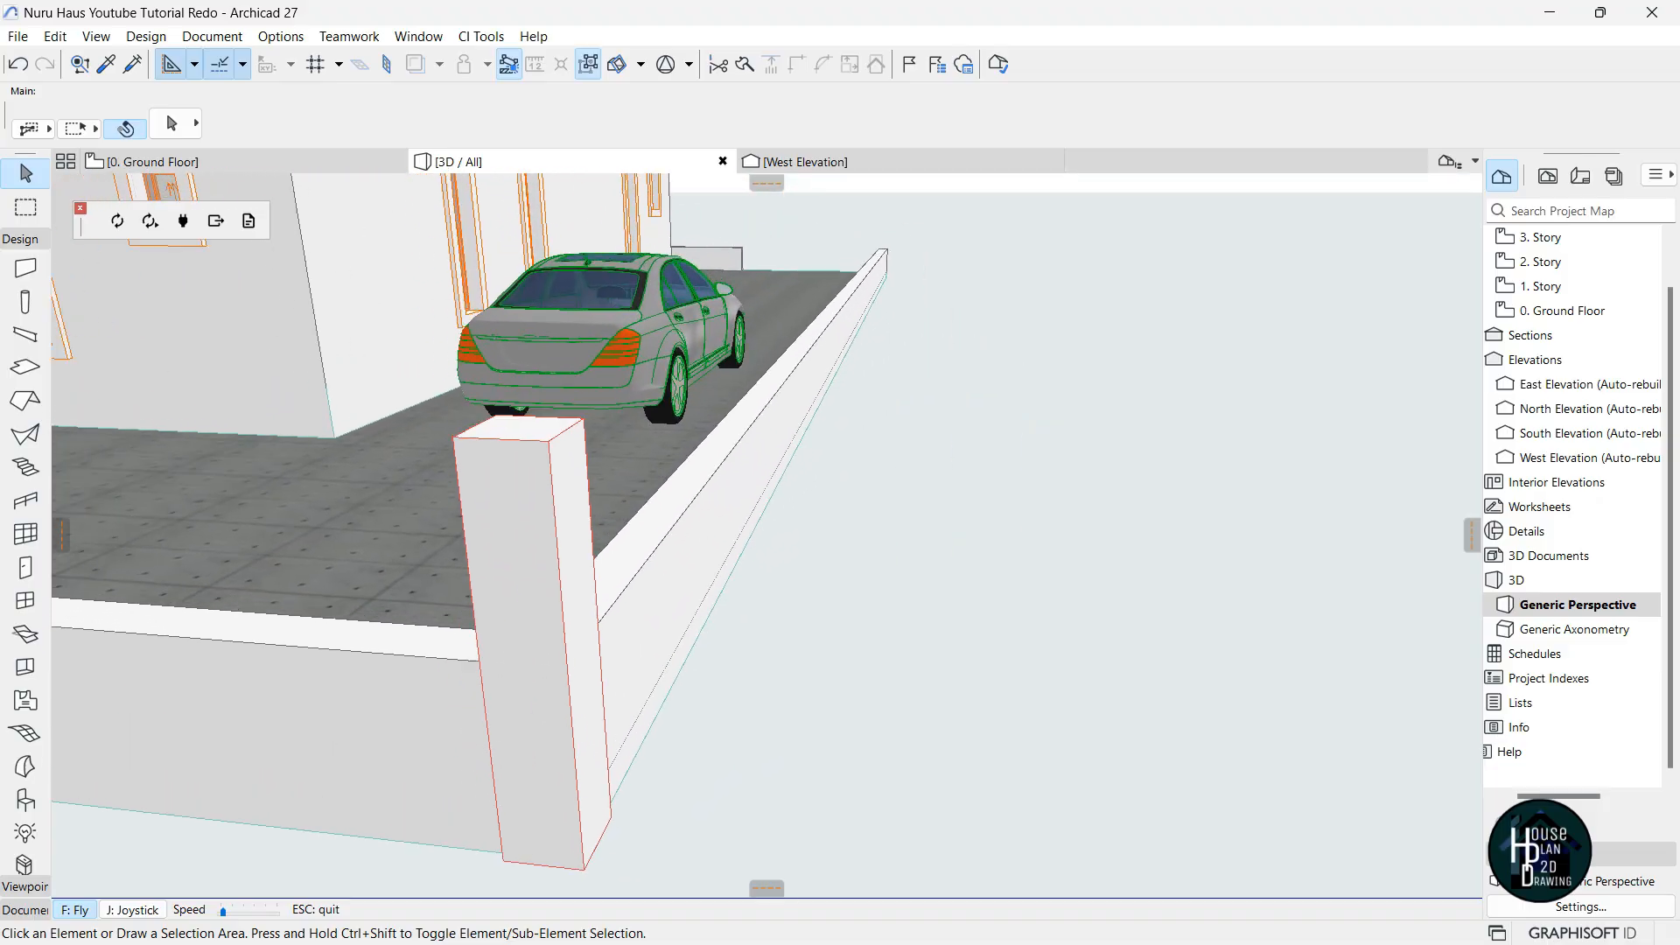
key("Escape")
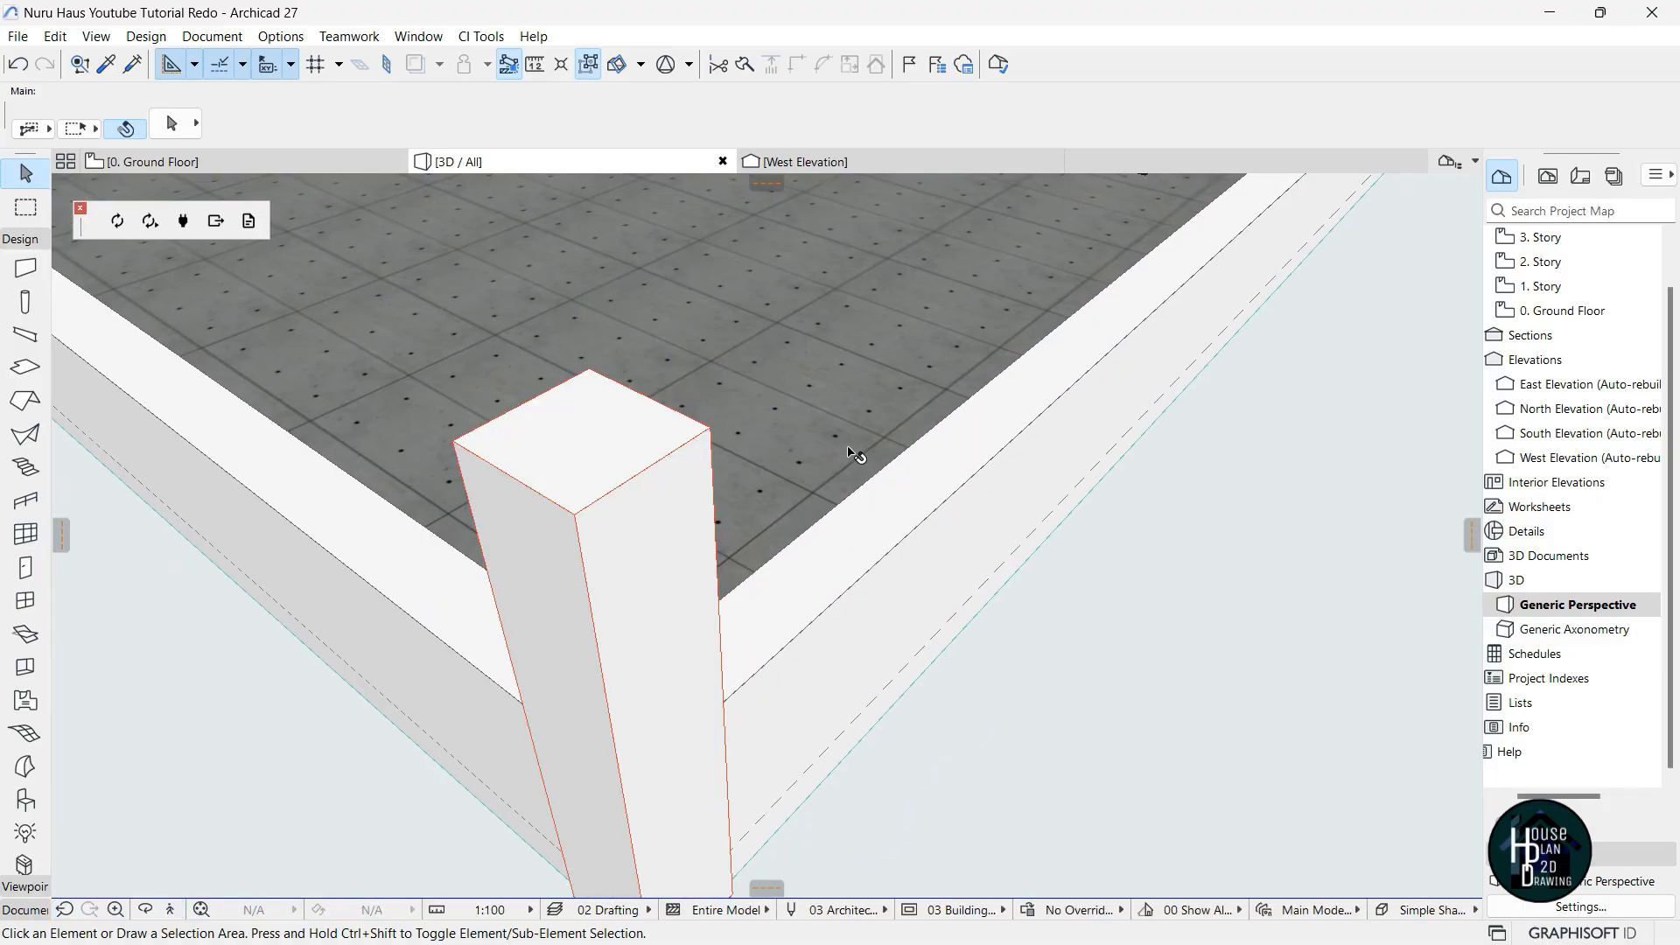
left_click(847, 359, "alt")
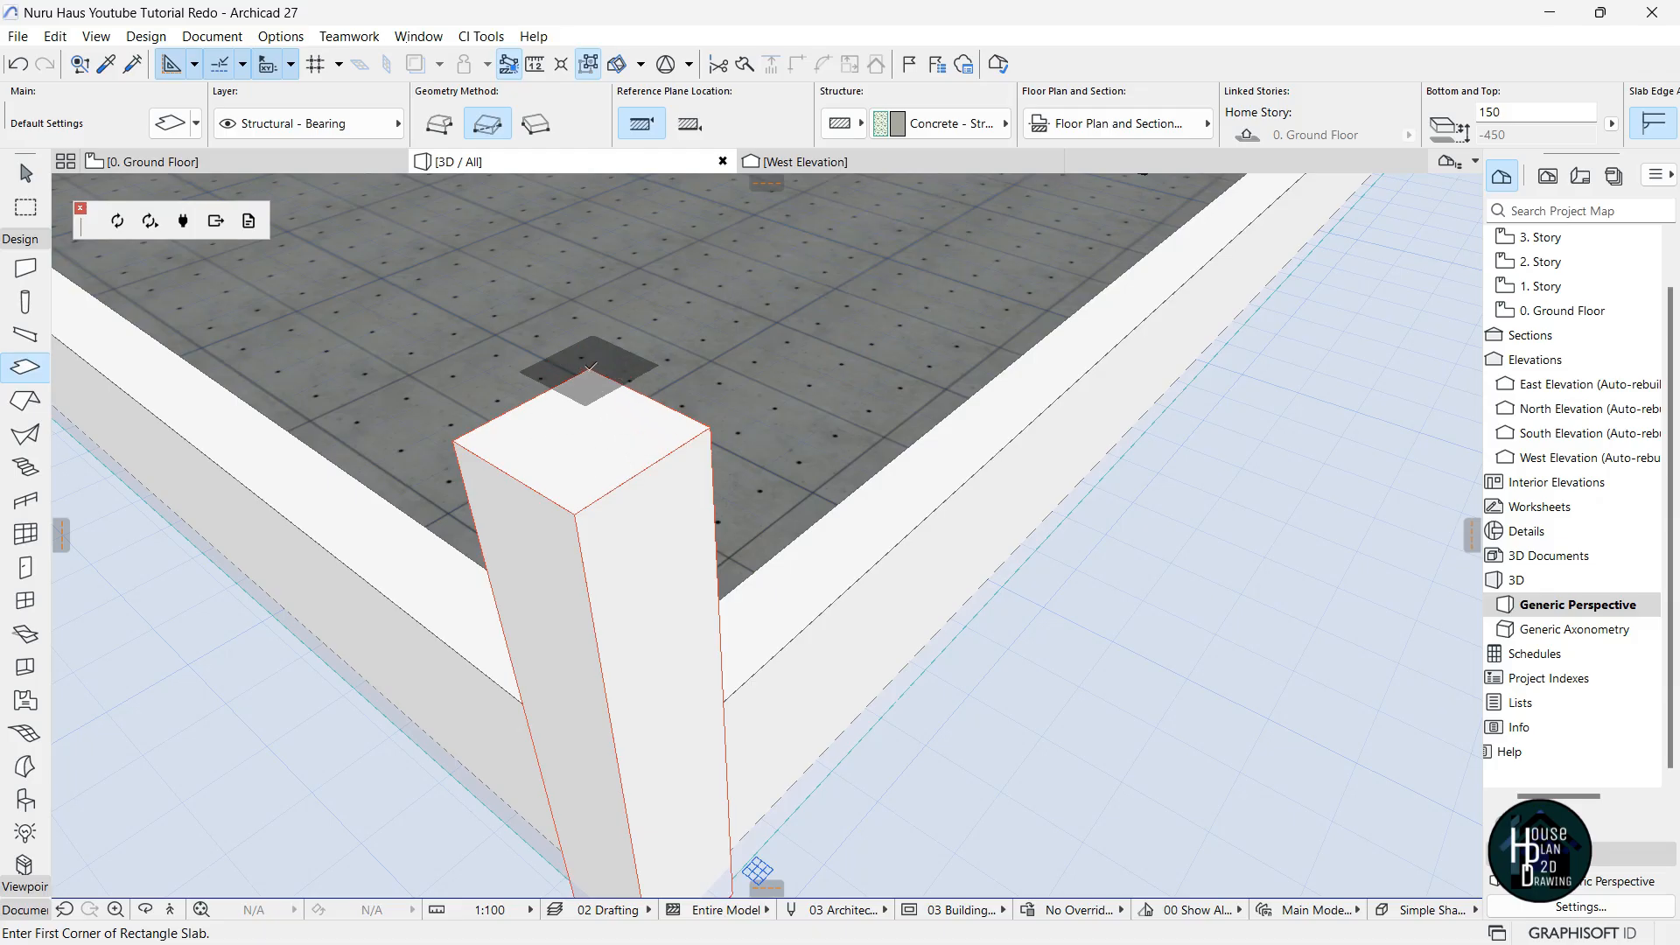
left_click(589, 369)
left_click(575, 514)
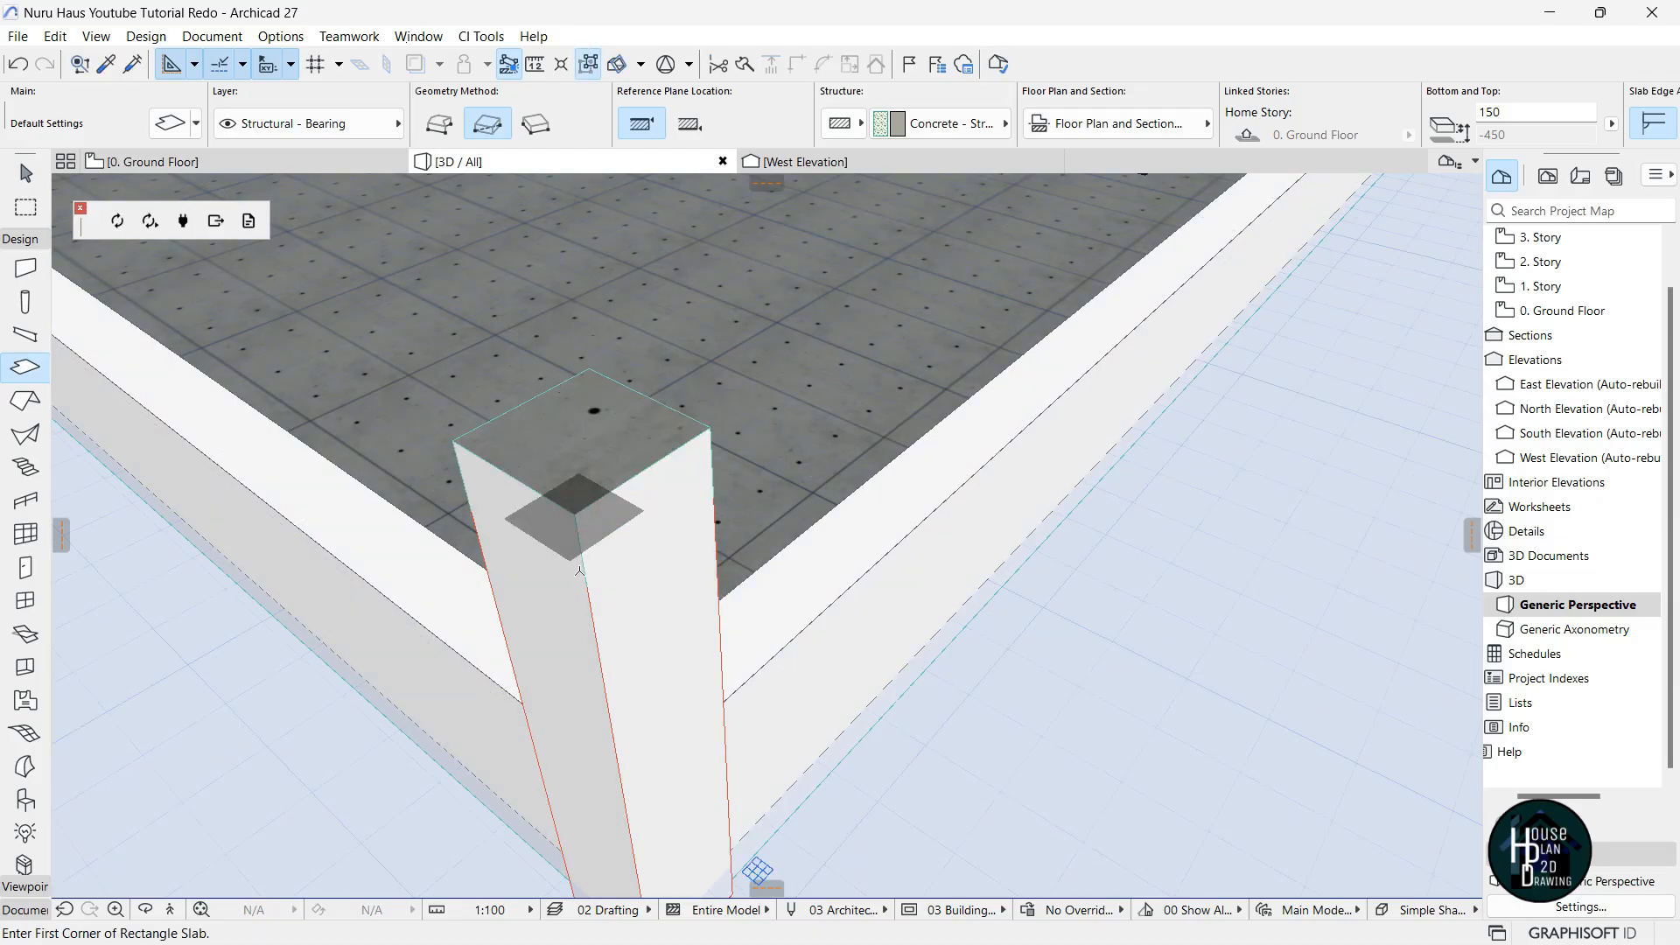
key("Escape")
Switch the column's cap slab to a bottom reference plane and set its thickness to 50 mm.
left_click(587, 561)
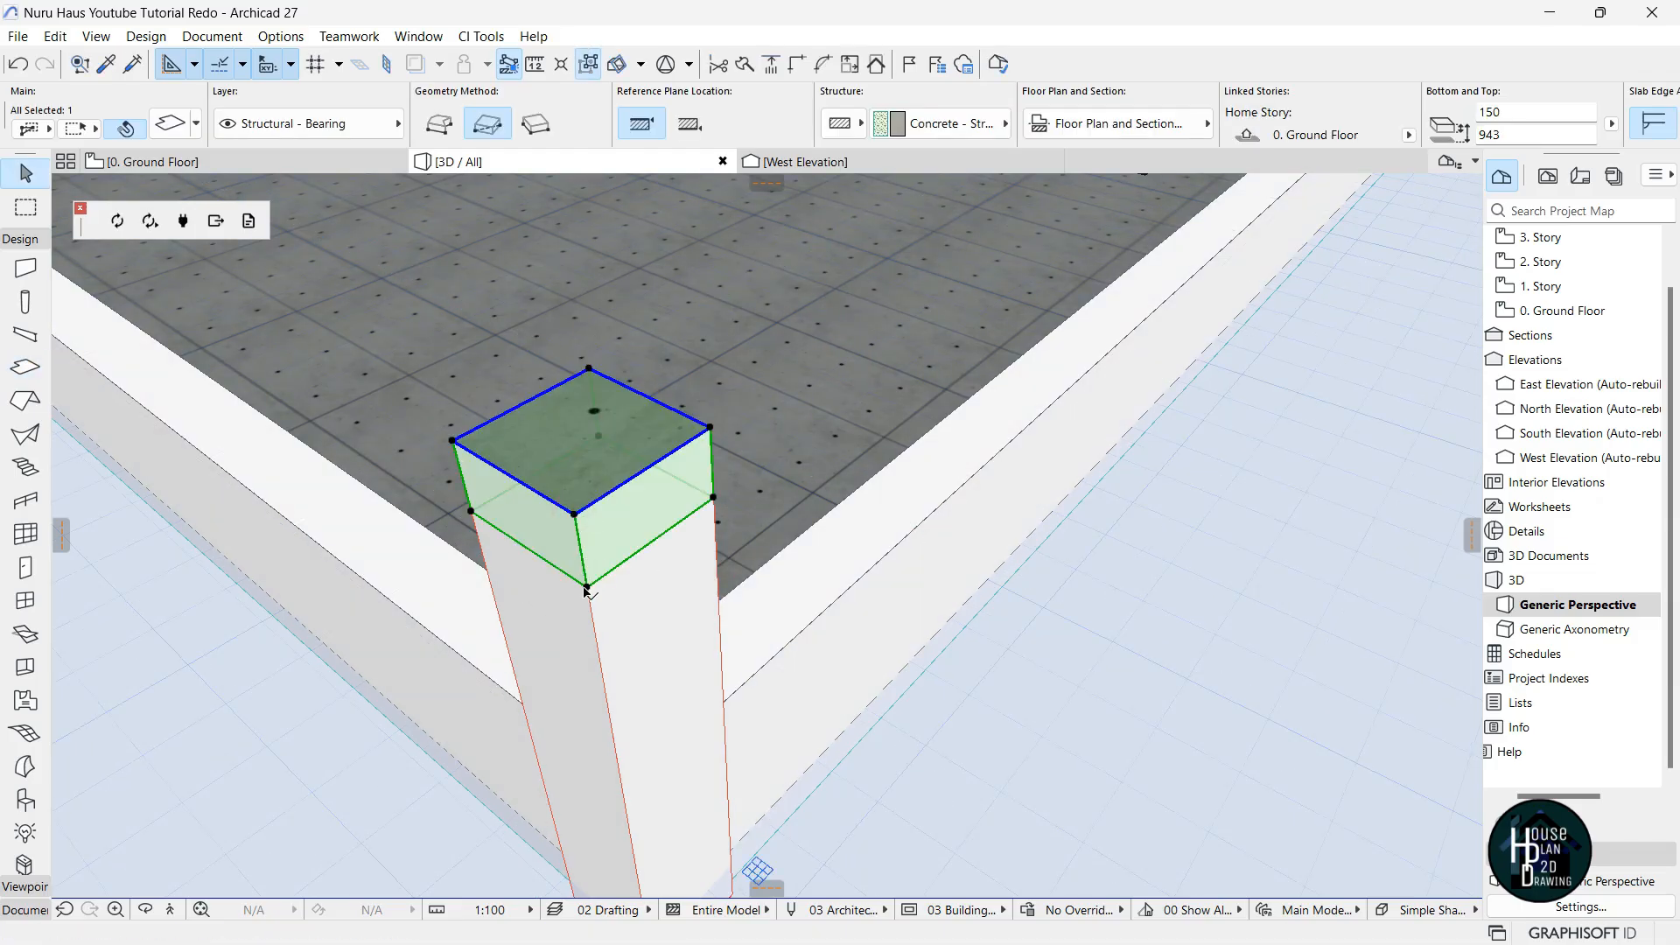
left_click(690, 124)
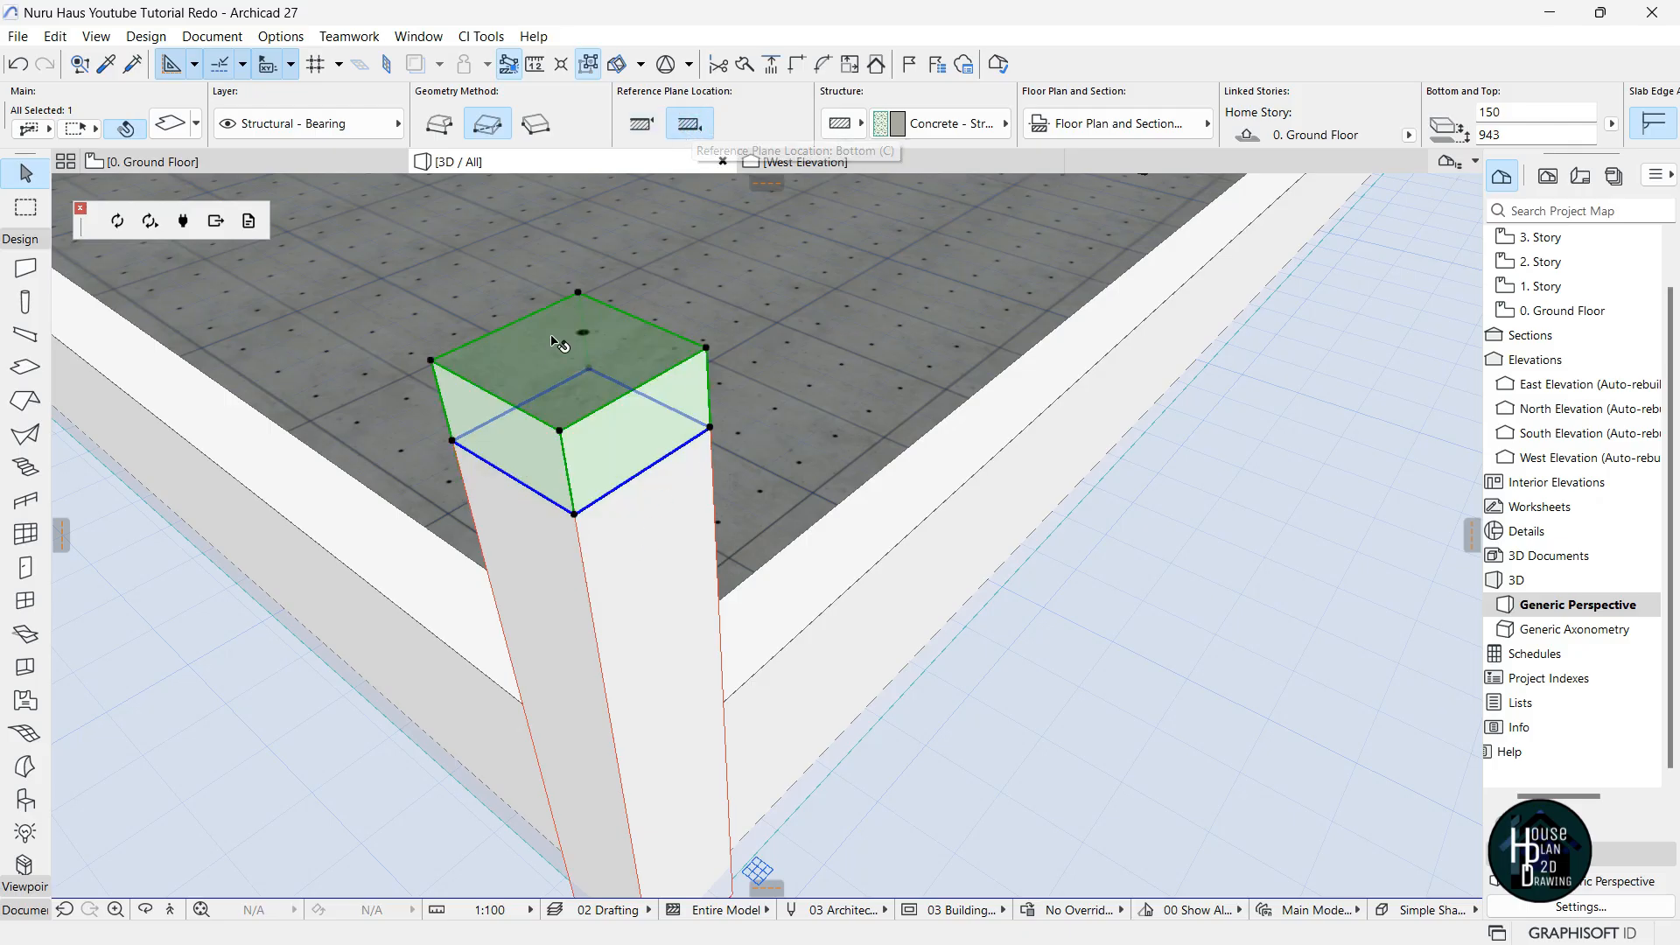
left_click(170, 909)
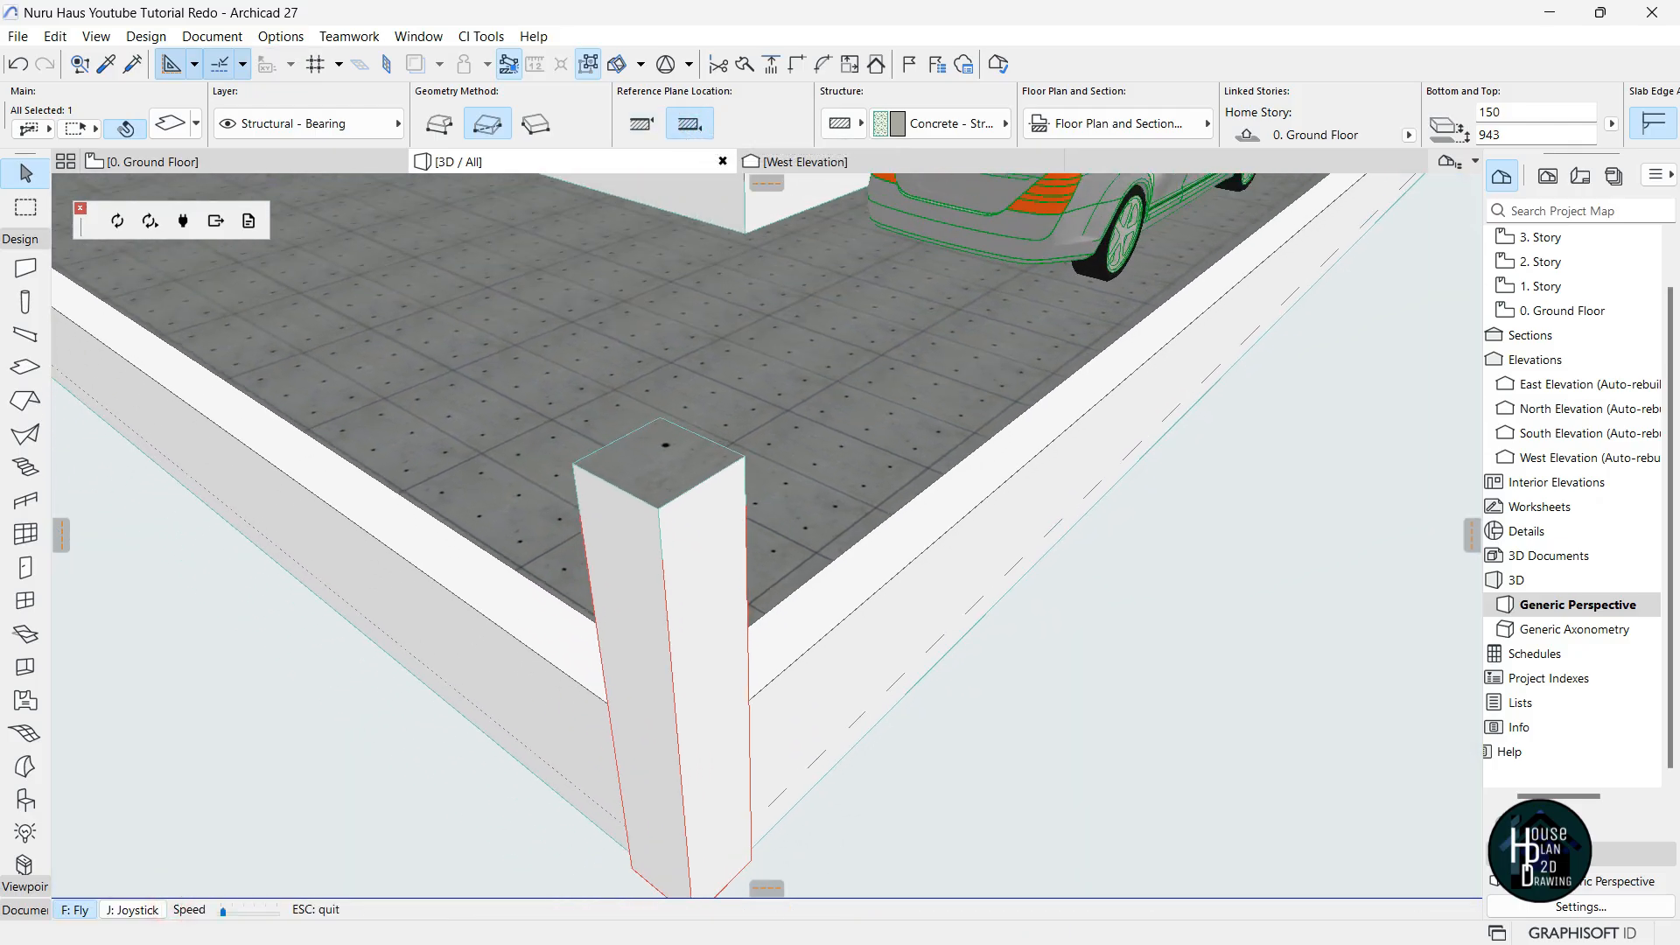
key("Escape")
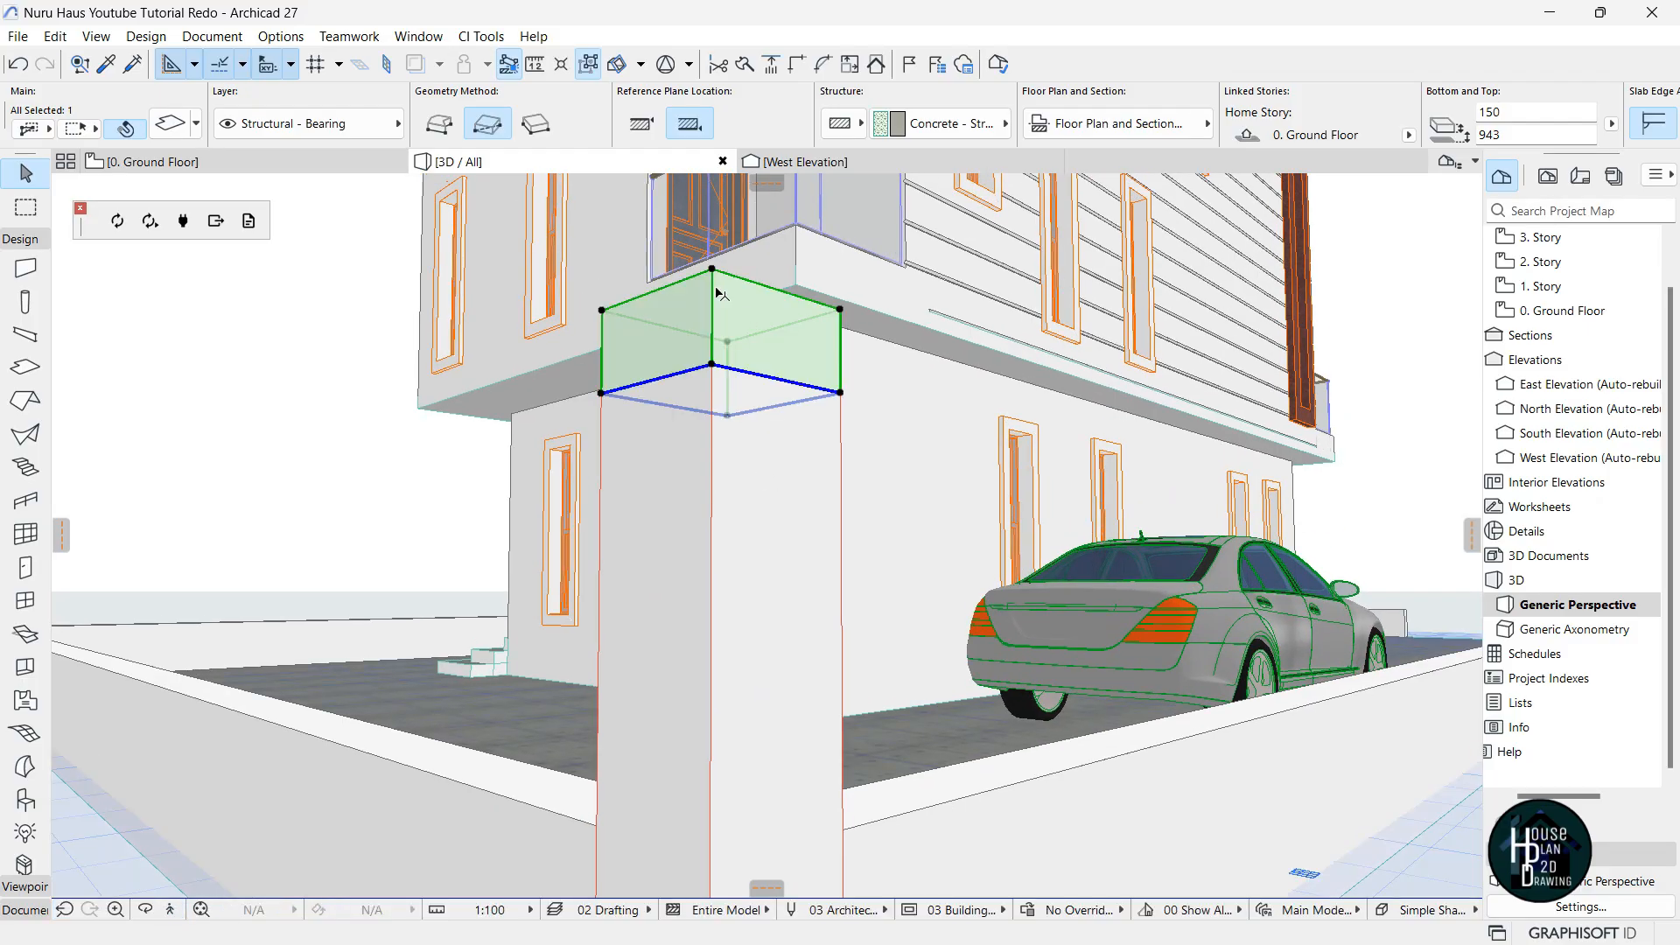
left_click(712, 271)
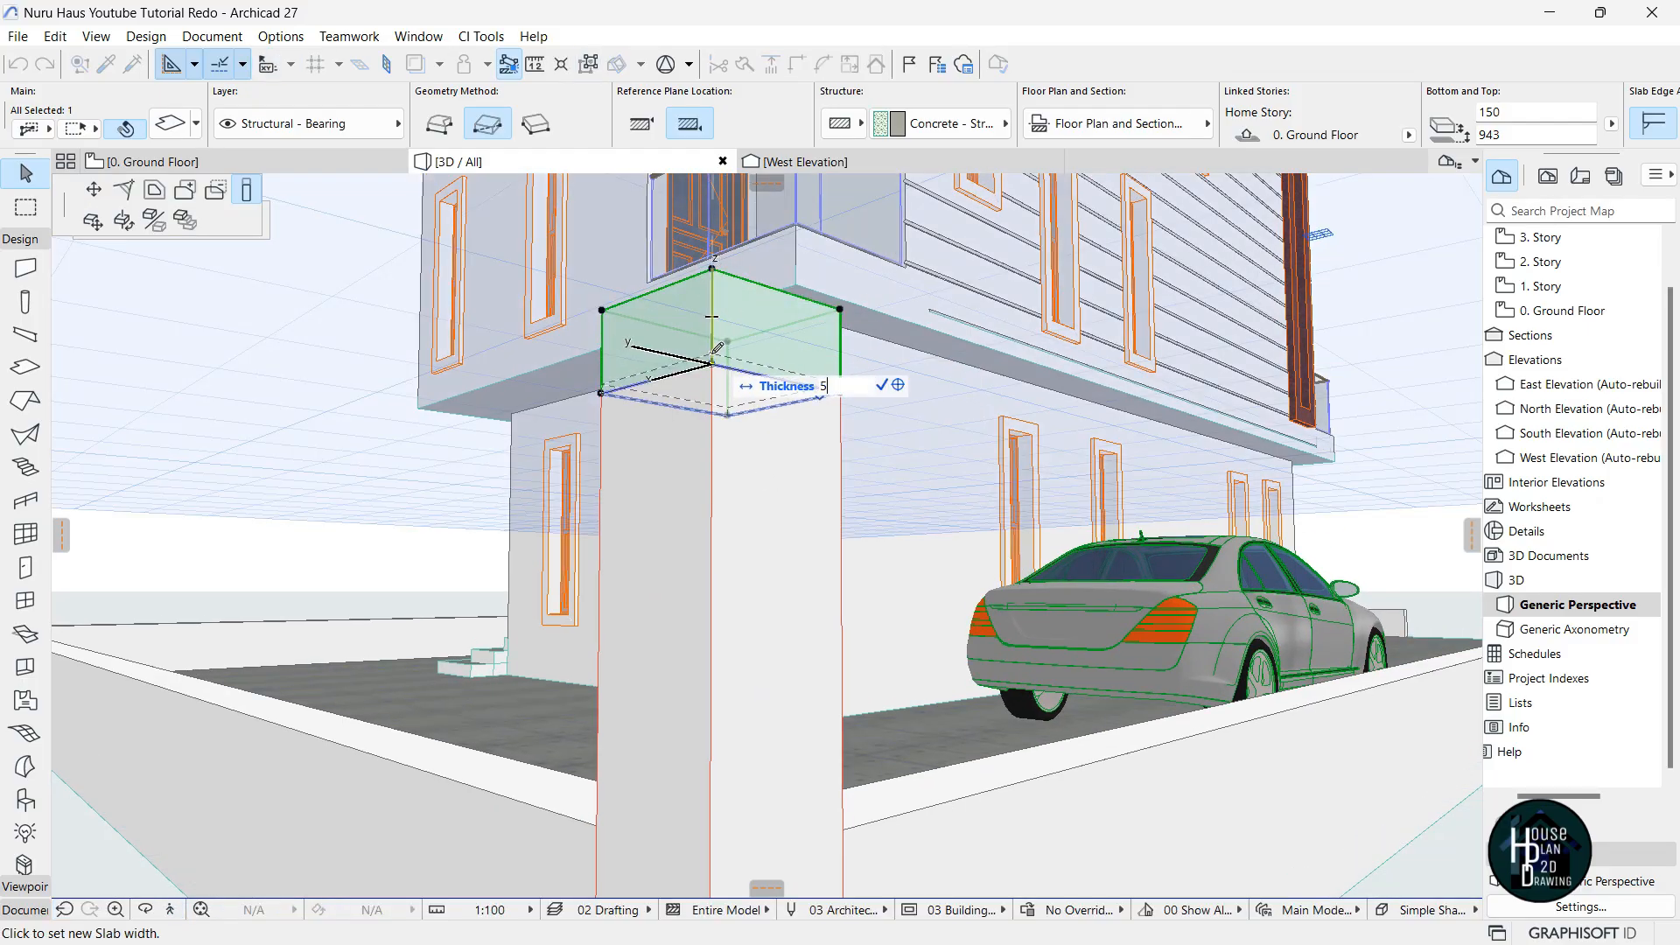
left_click(714, 332)
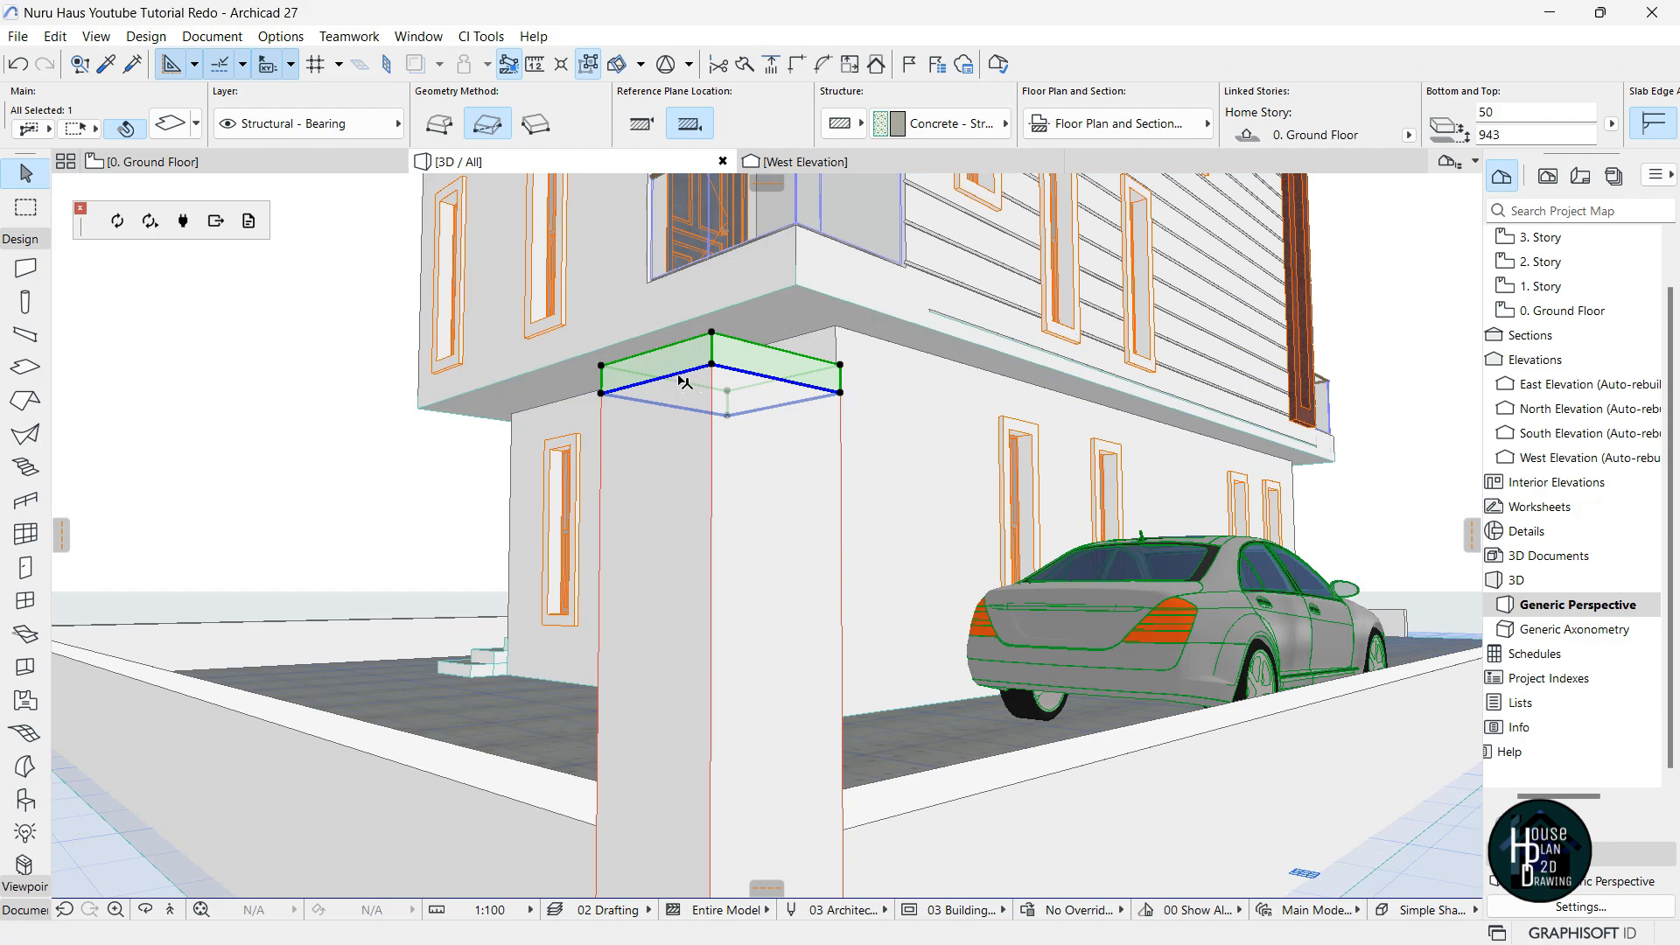
Offset all edges of the corner column's cap slab outward by 30 mm so it overhangs the column.
left_click(678, 375)
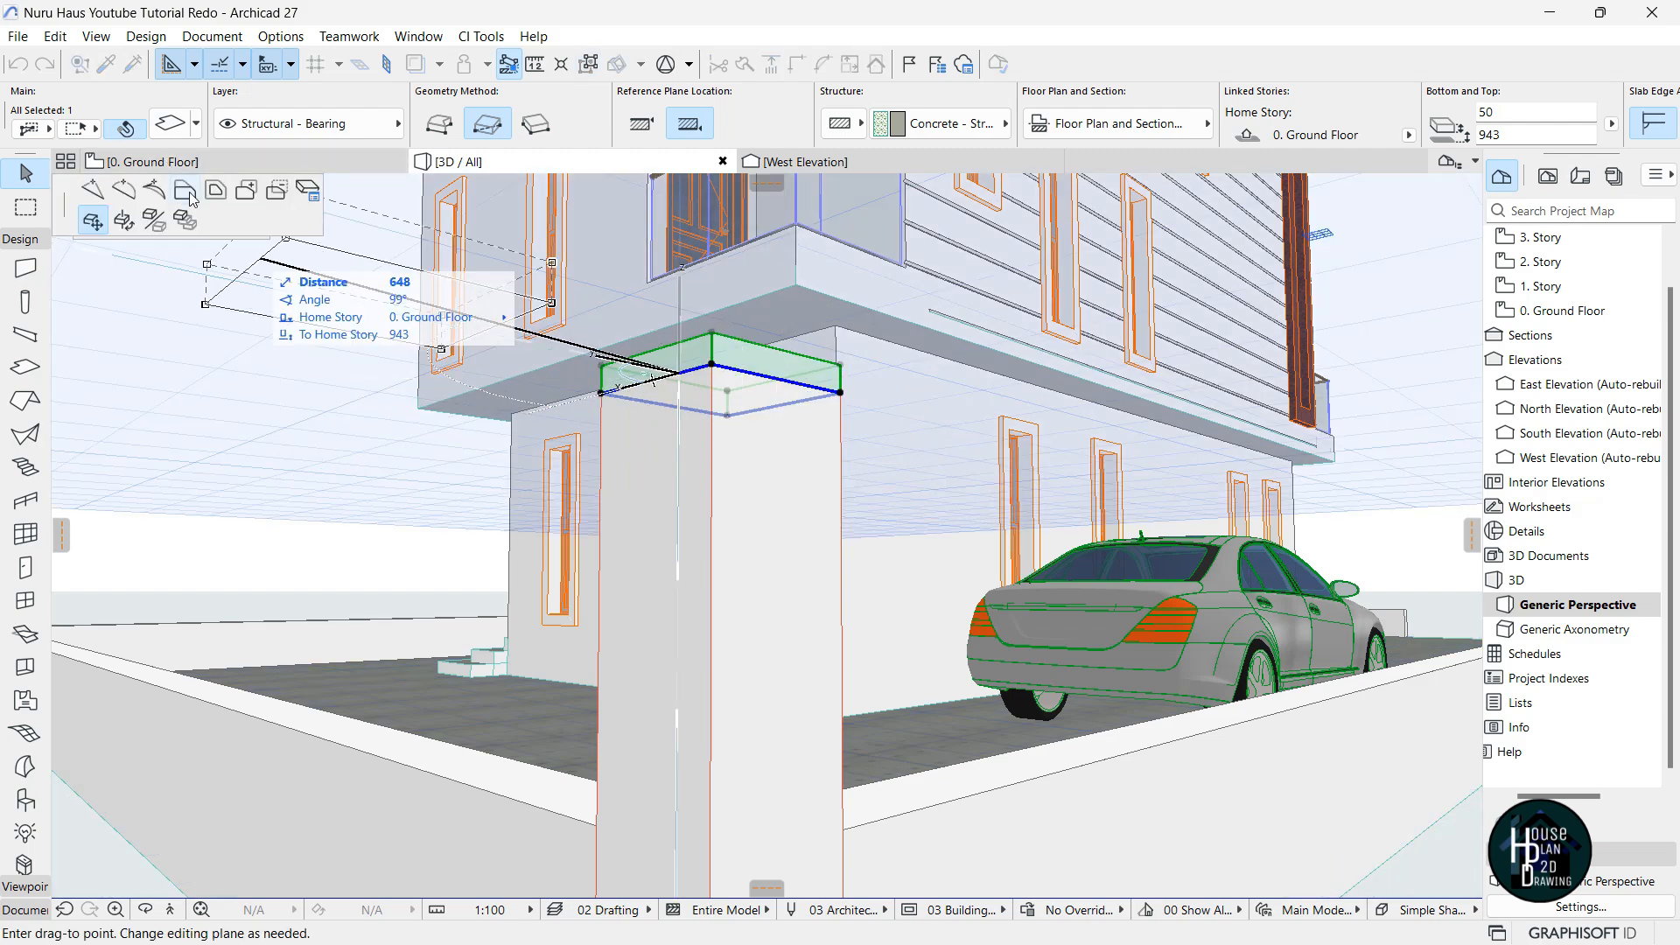
left_click(215, 191)
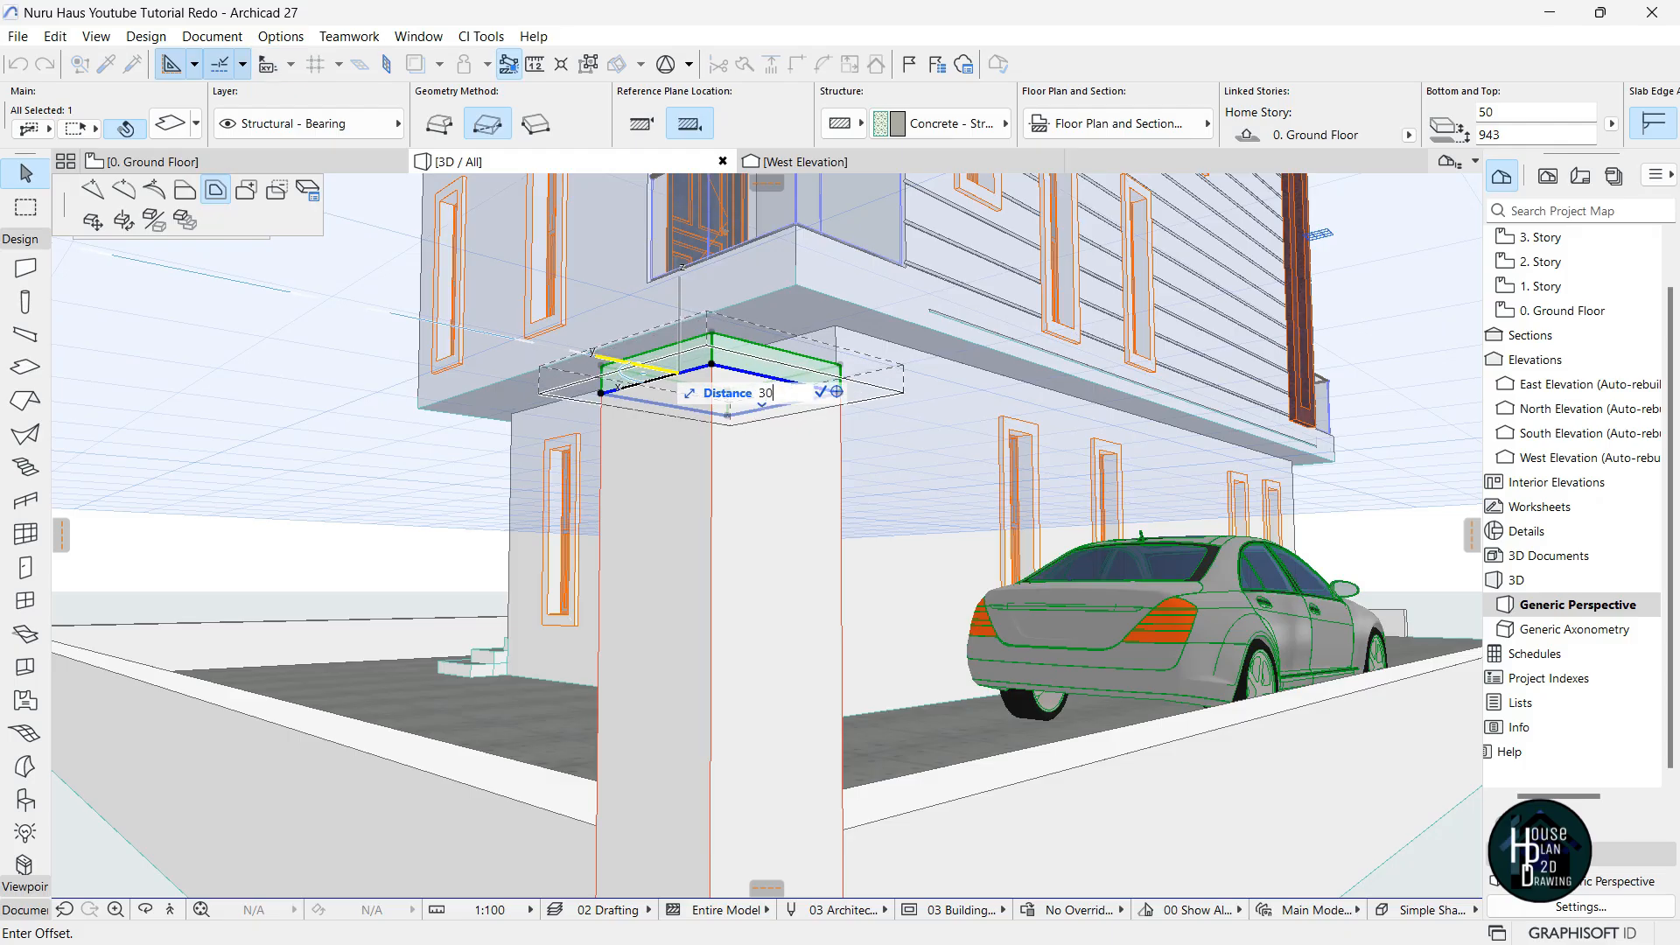
type("30")
key("Return")
key("Escape")
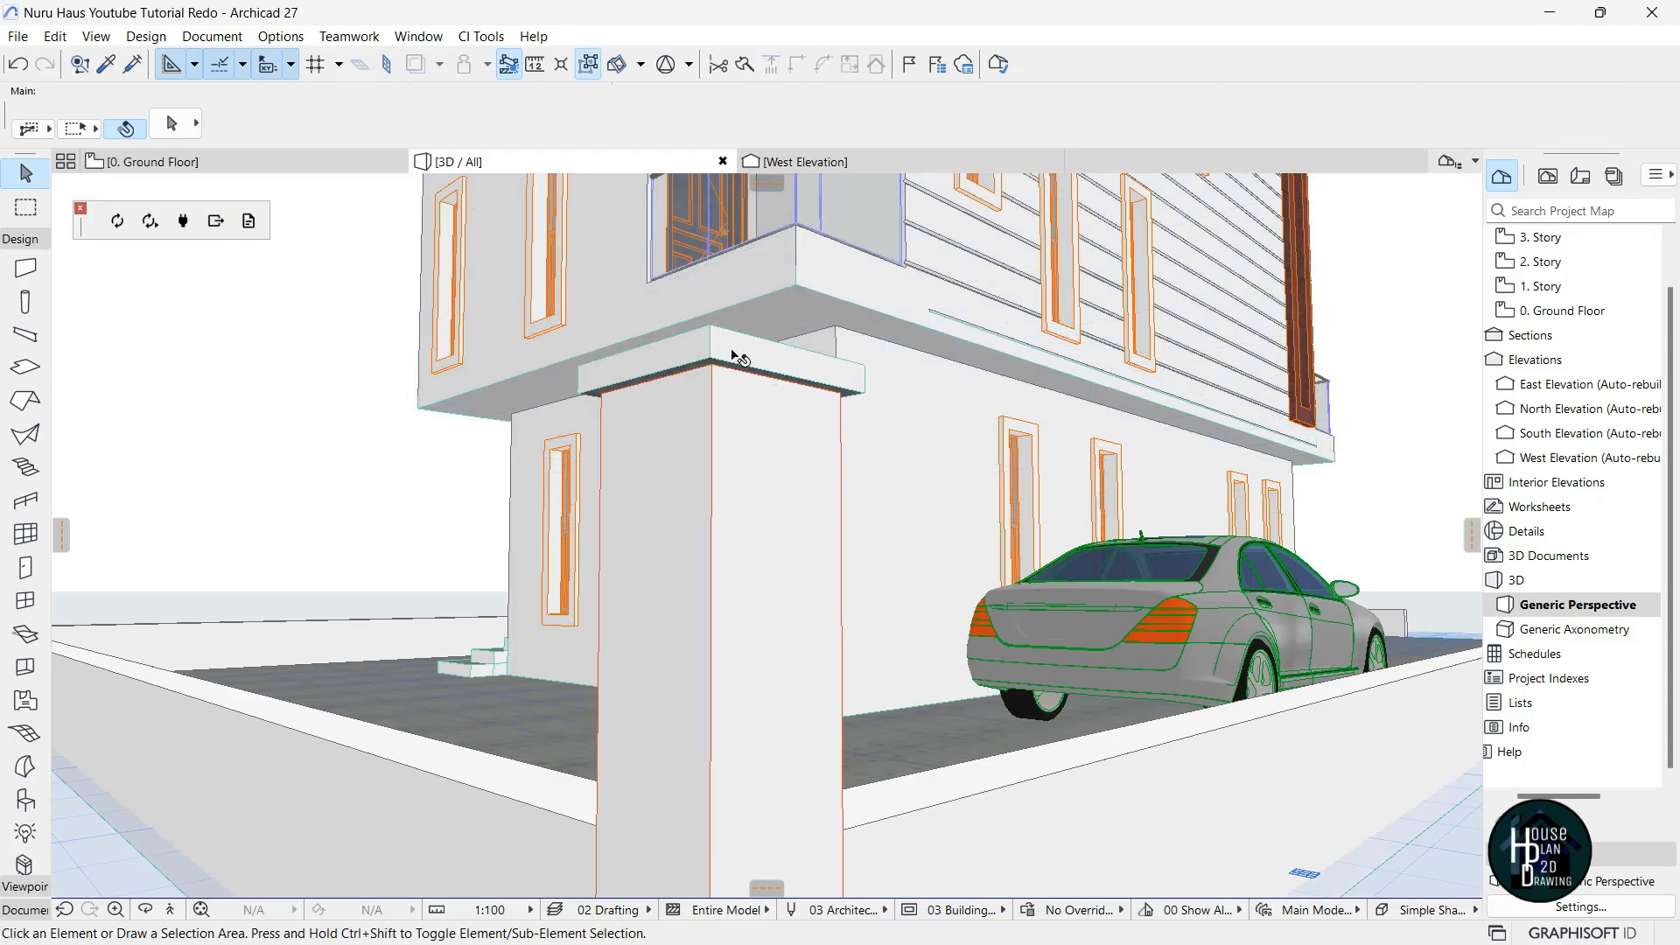
Examine the corner column and its overhanging cap slab from above, below and around the wall corner.
left_click(171, 909)
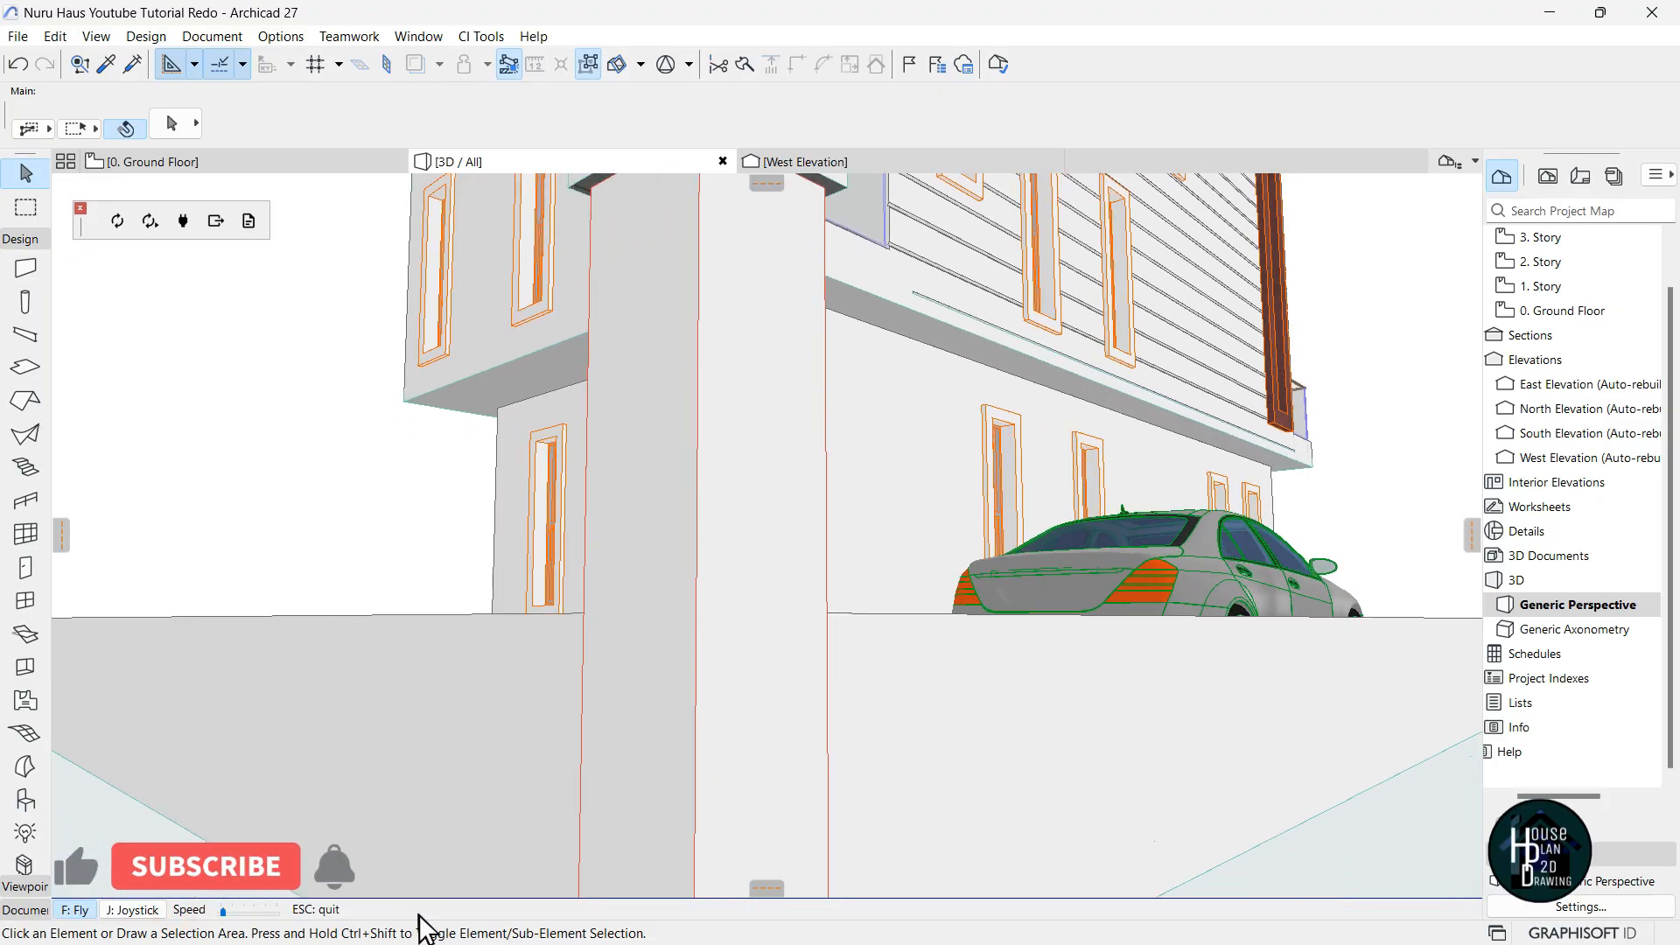
key("Down")
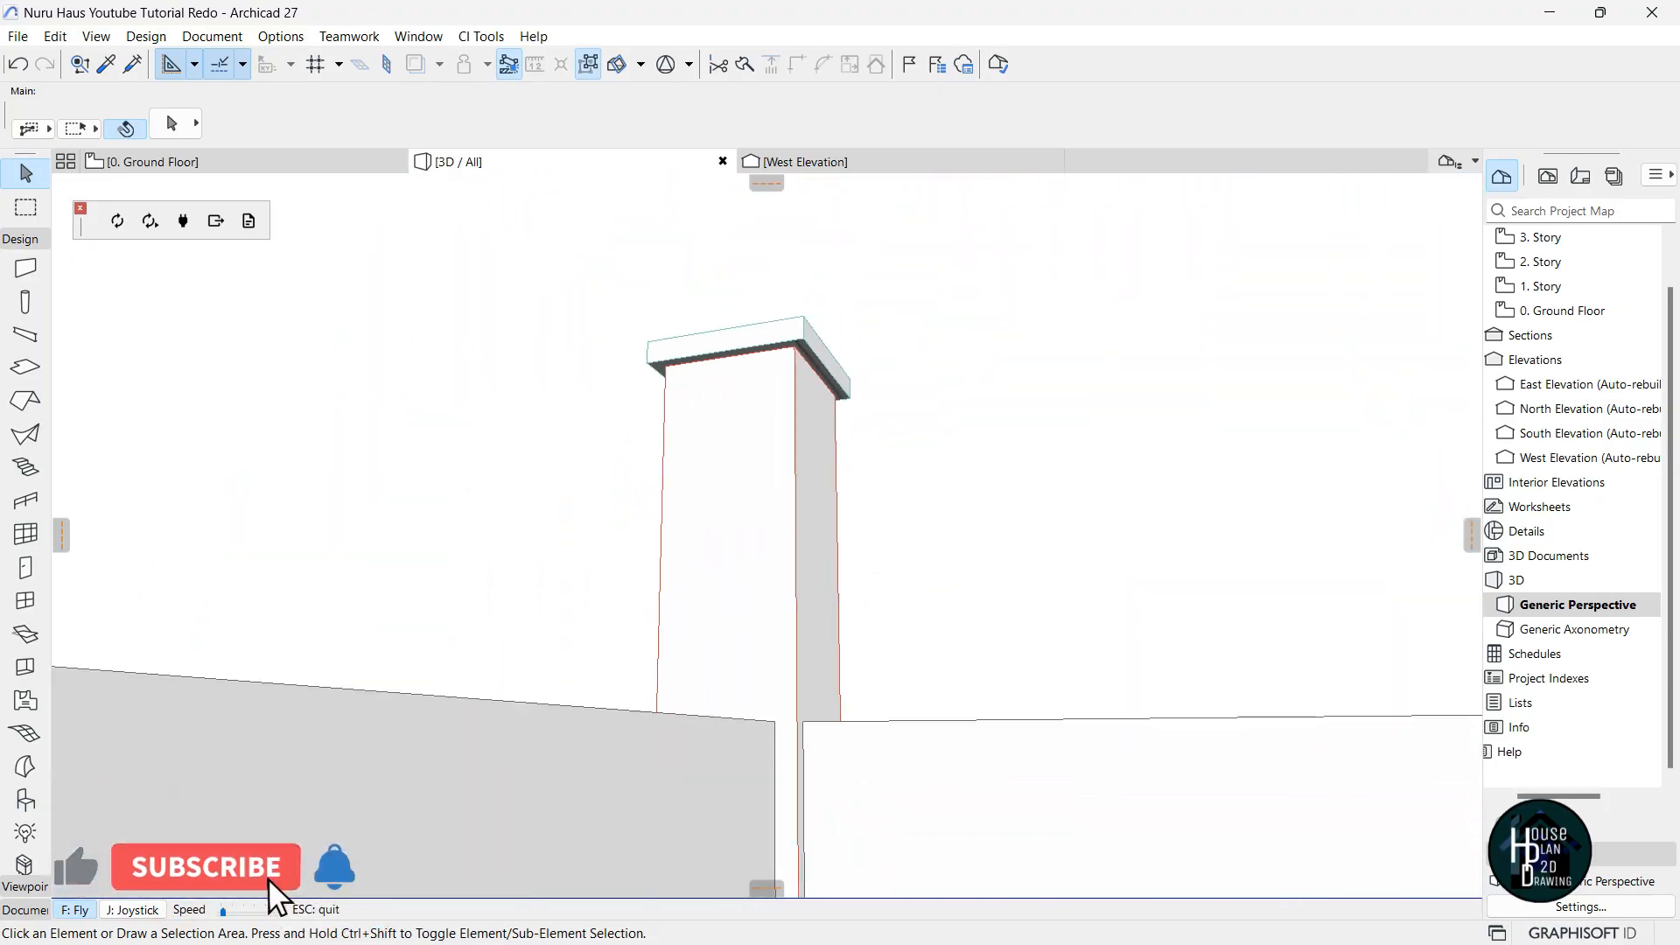
key("Left")
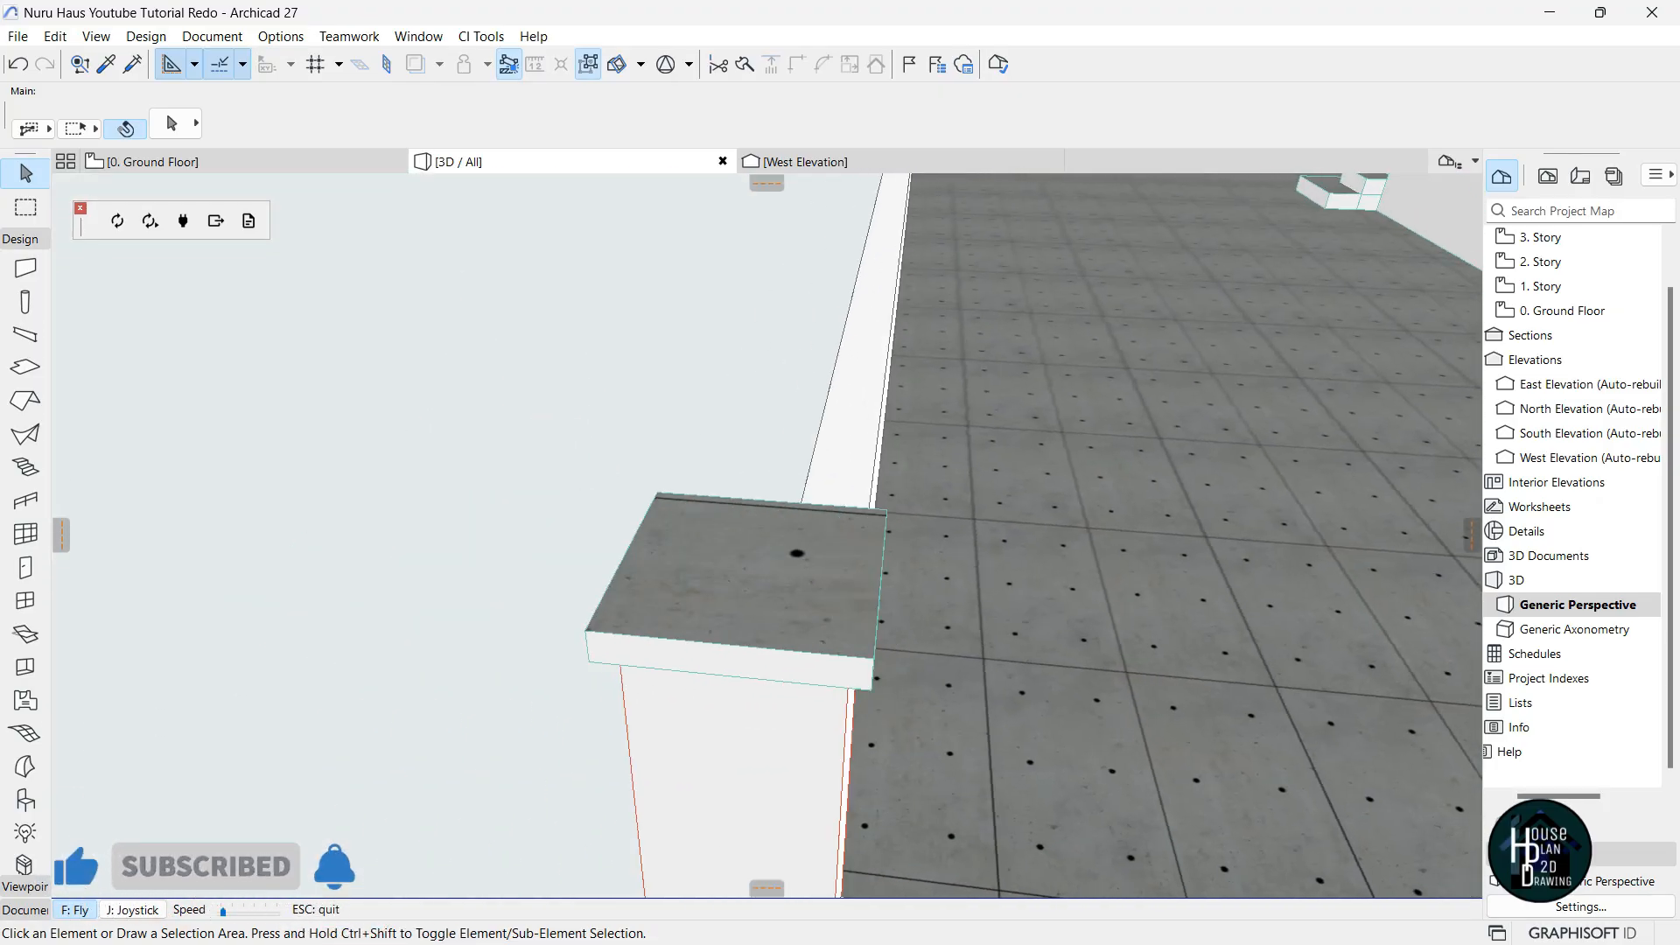
key("Page_Down")
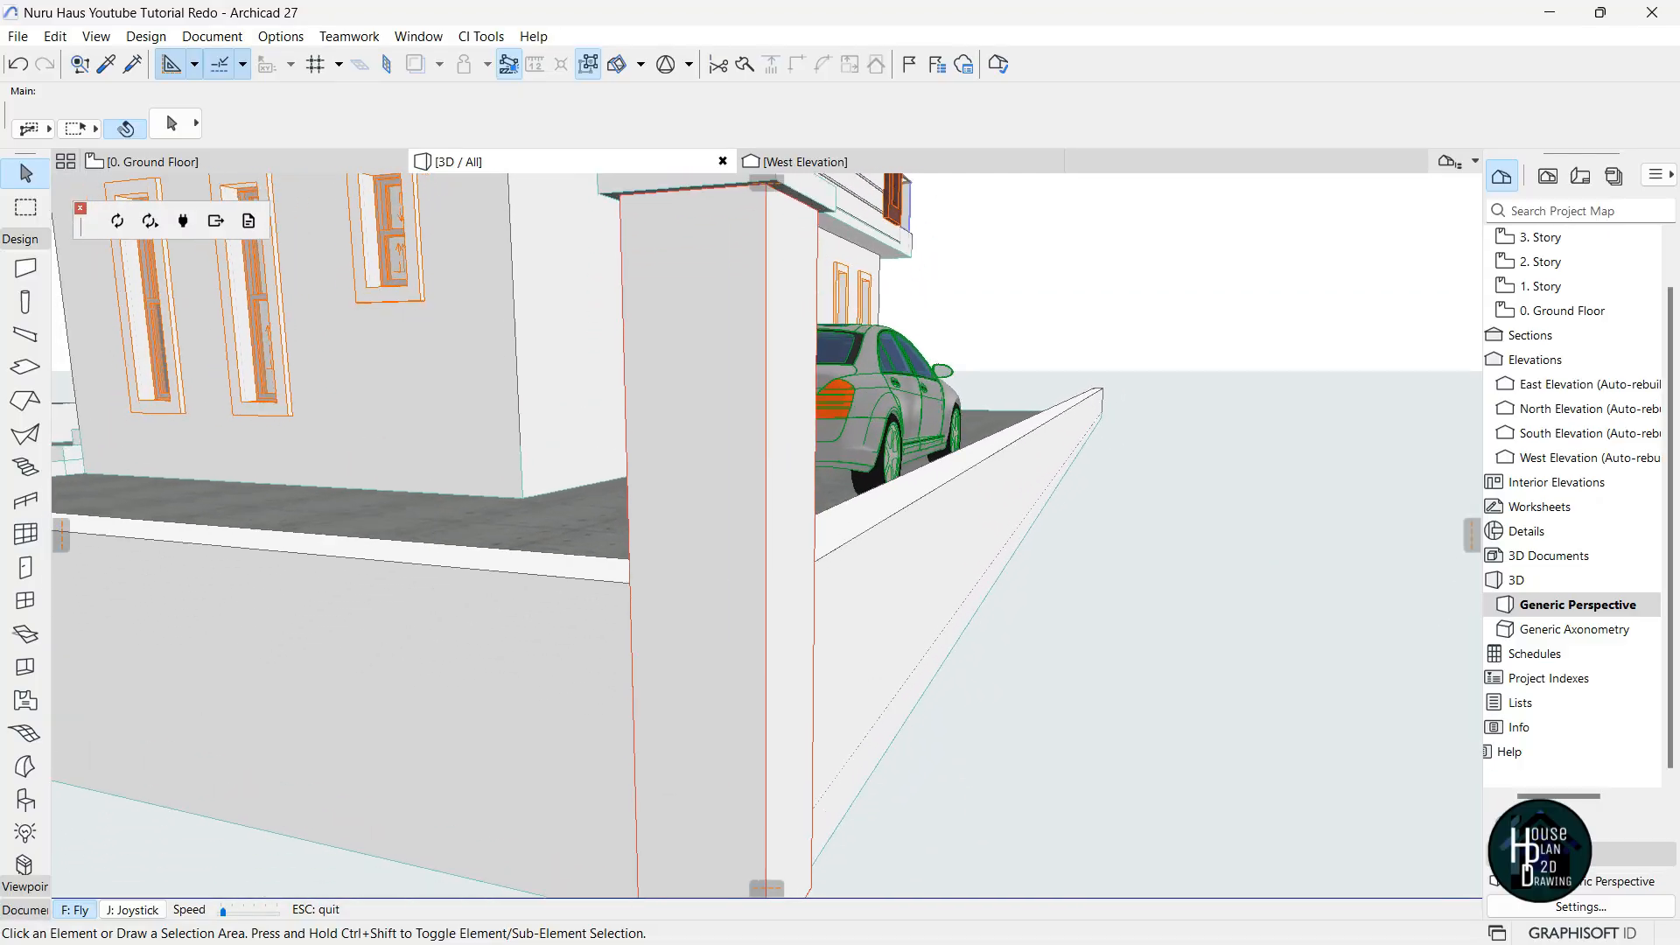
key("Down")
key("Right")
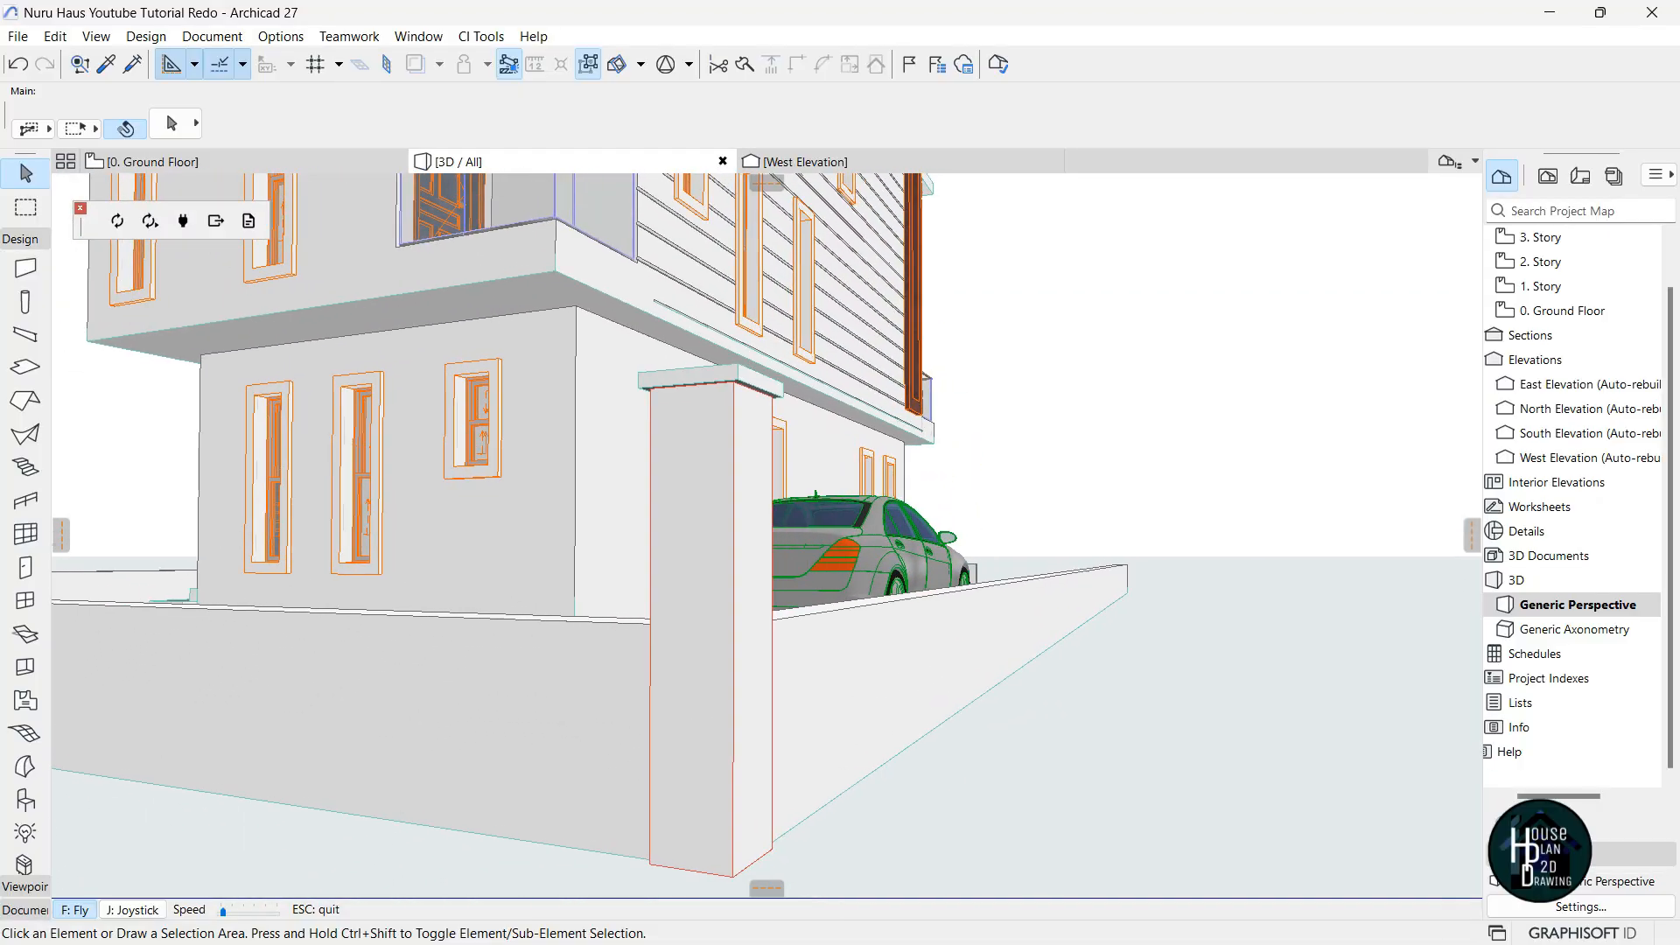
key("Down")
key("Up")
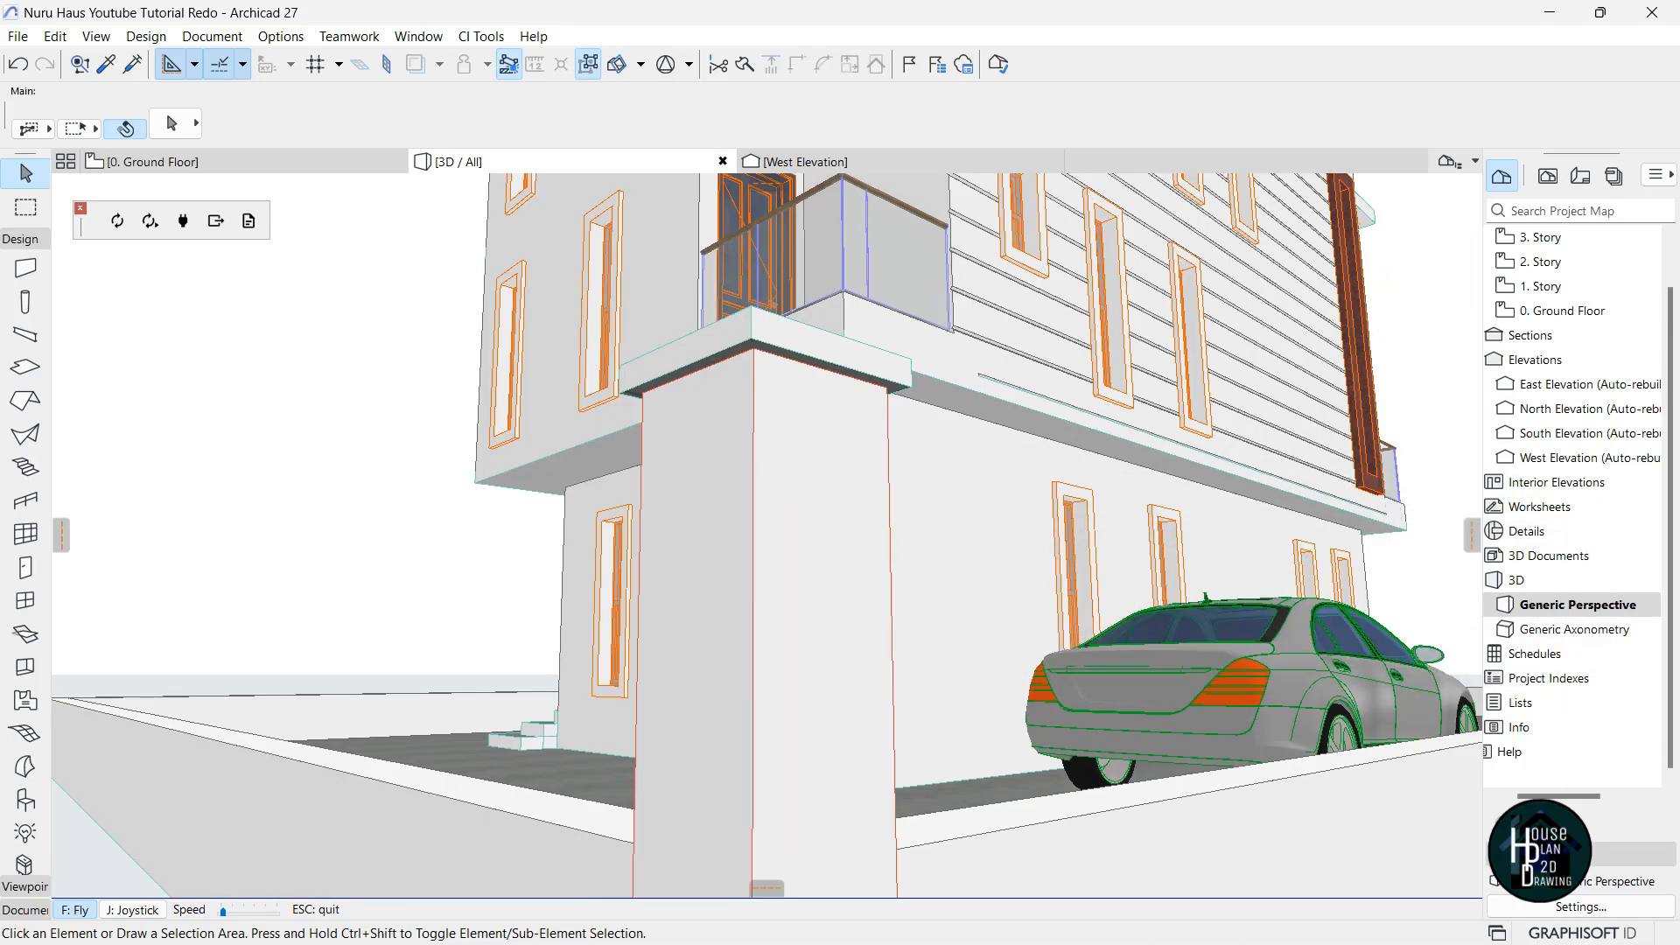
key("Up")
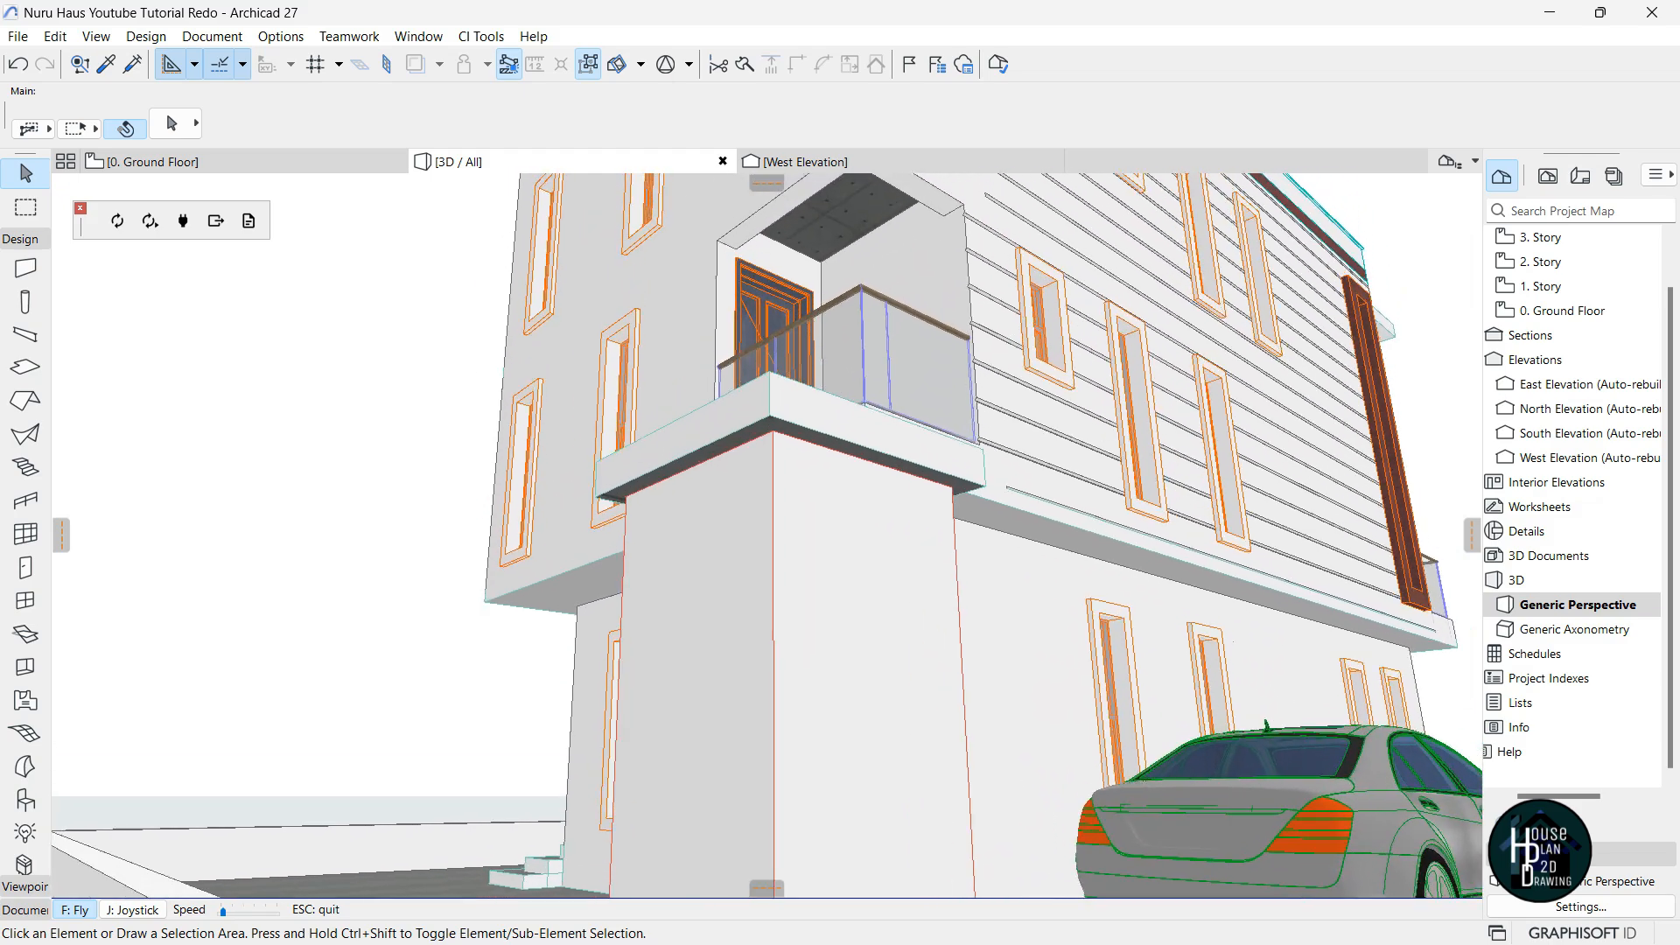
key("Escape")
Reduce the thickness of the corner column's cap slab to 25 mm by moving its top face down.
left_click(769, 430)
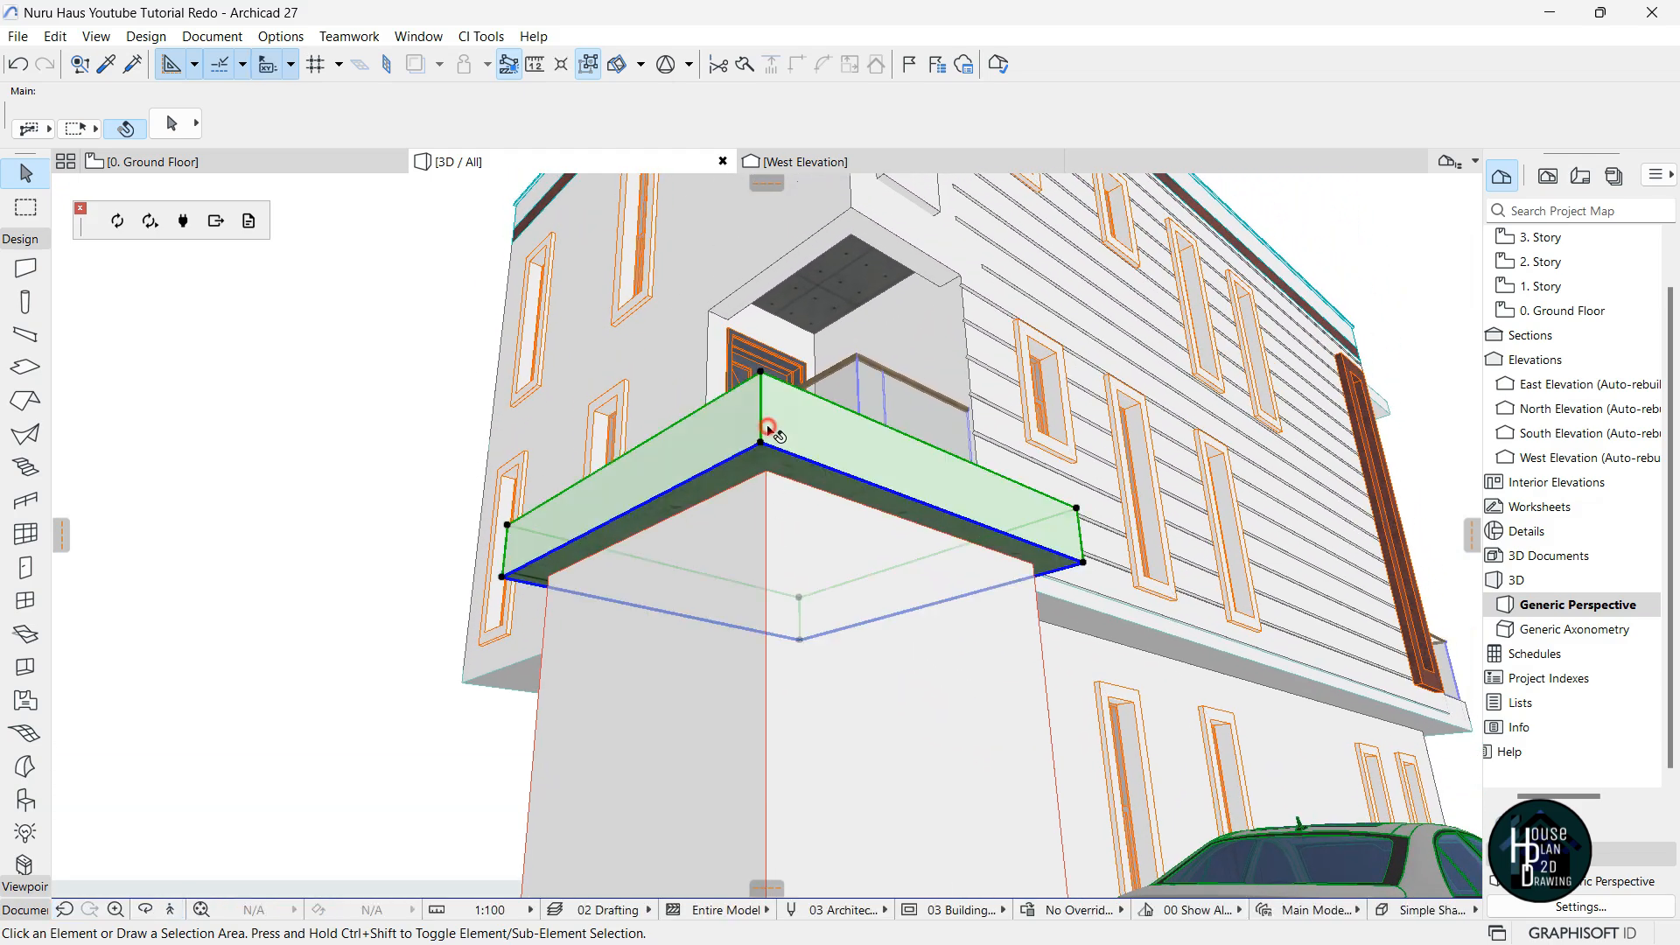
left_click(762, 373)
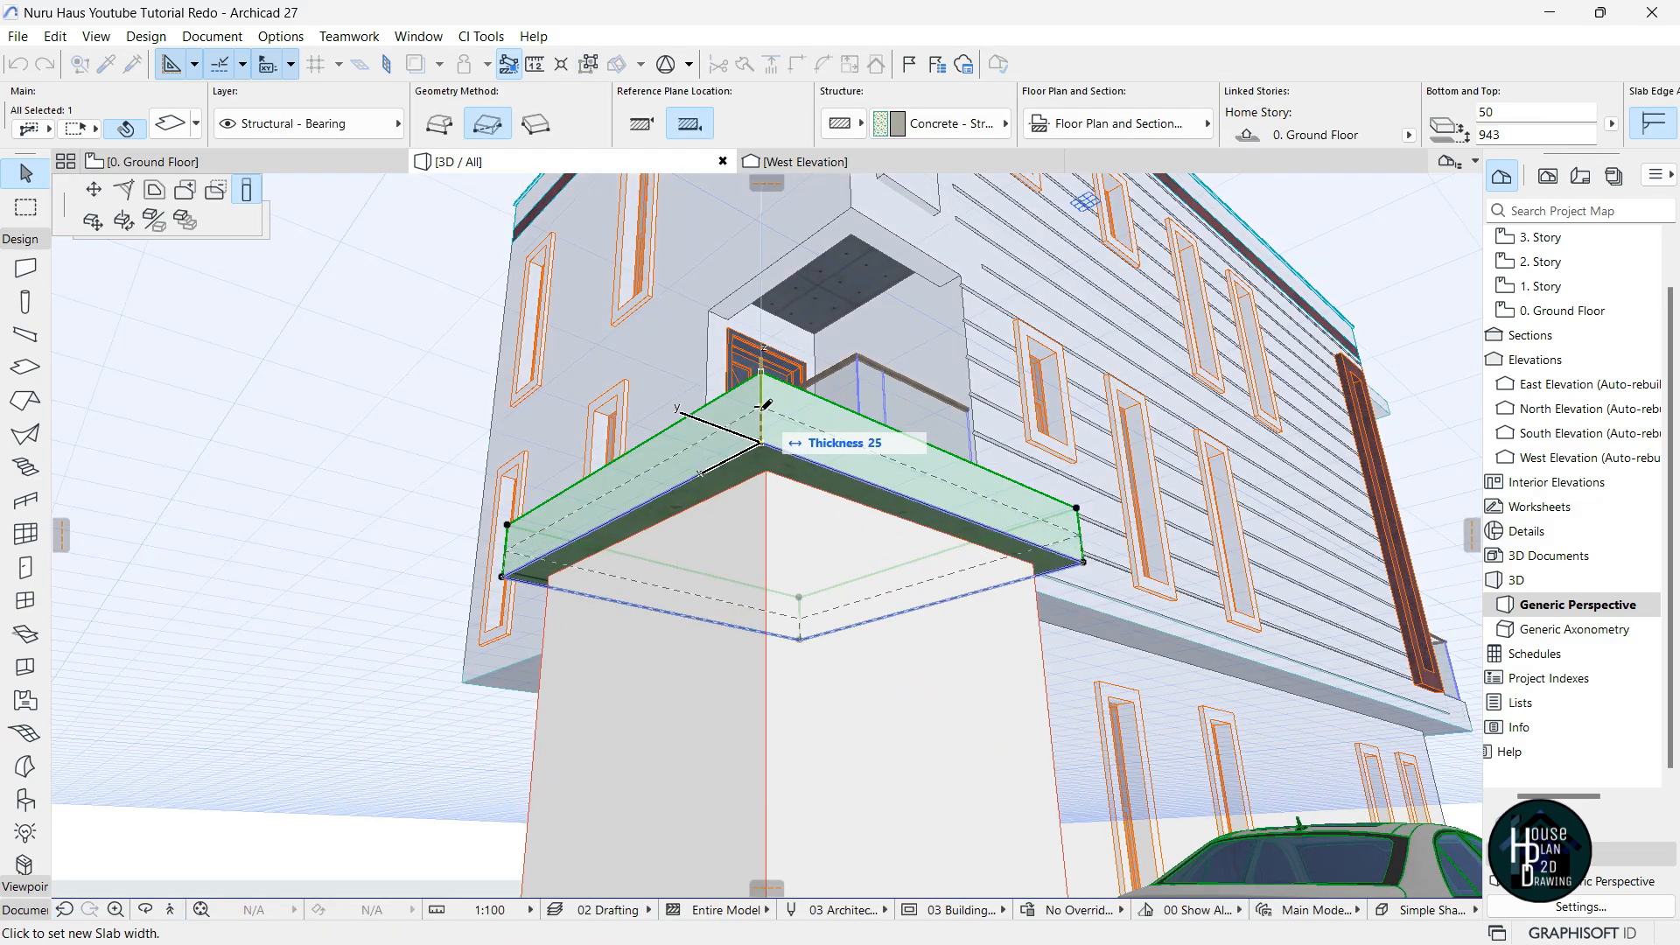
left_click(761, 411)
key("Escape")
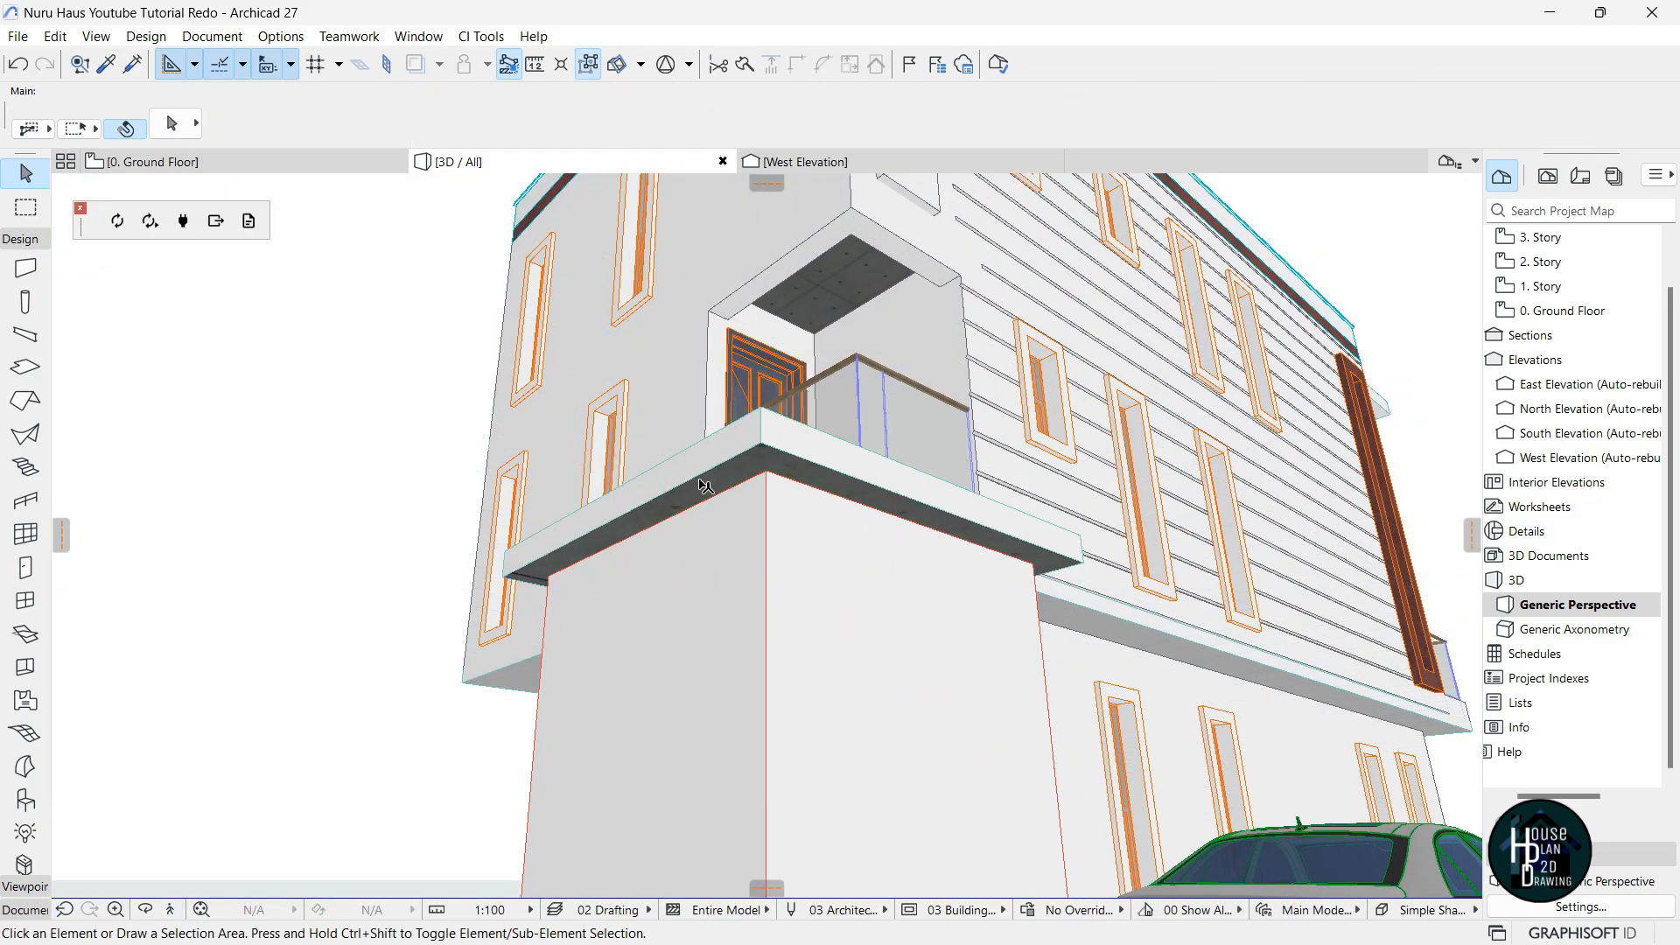
Override all surfaces of the column's cap slab with Paint - Titanium White, linking the three surface settings.
left_click(827, 506)
key("ctrl+t")
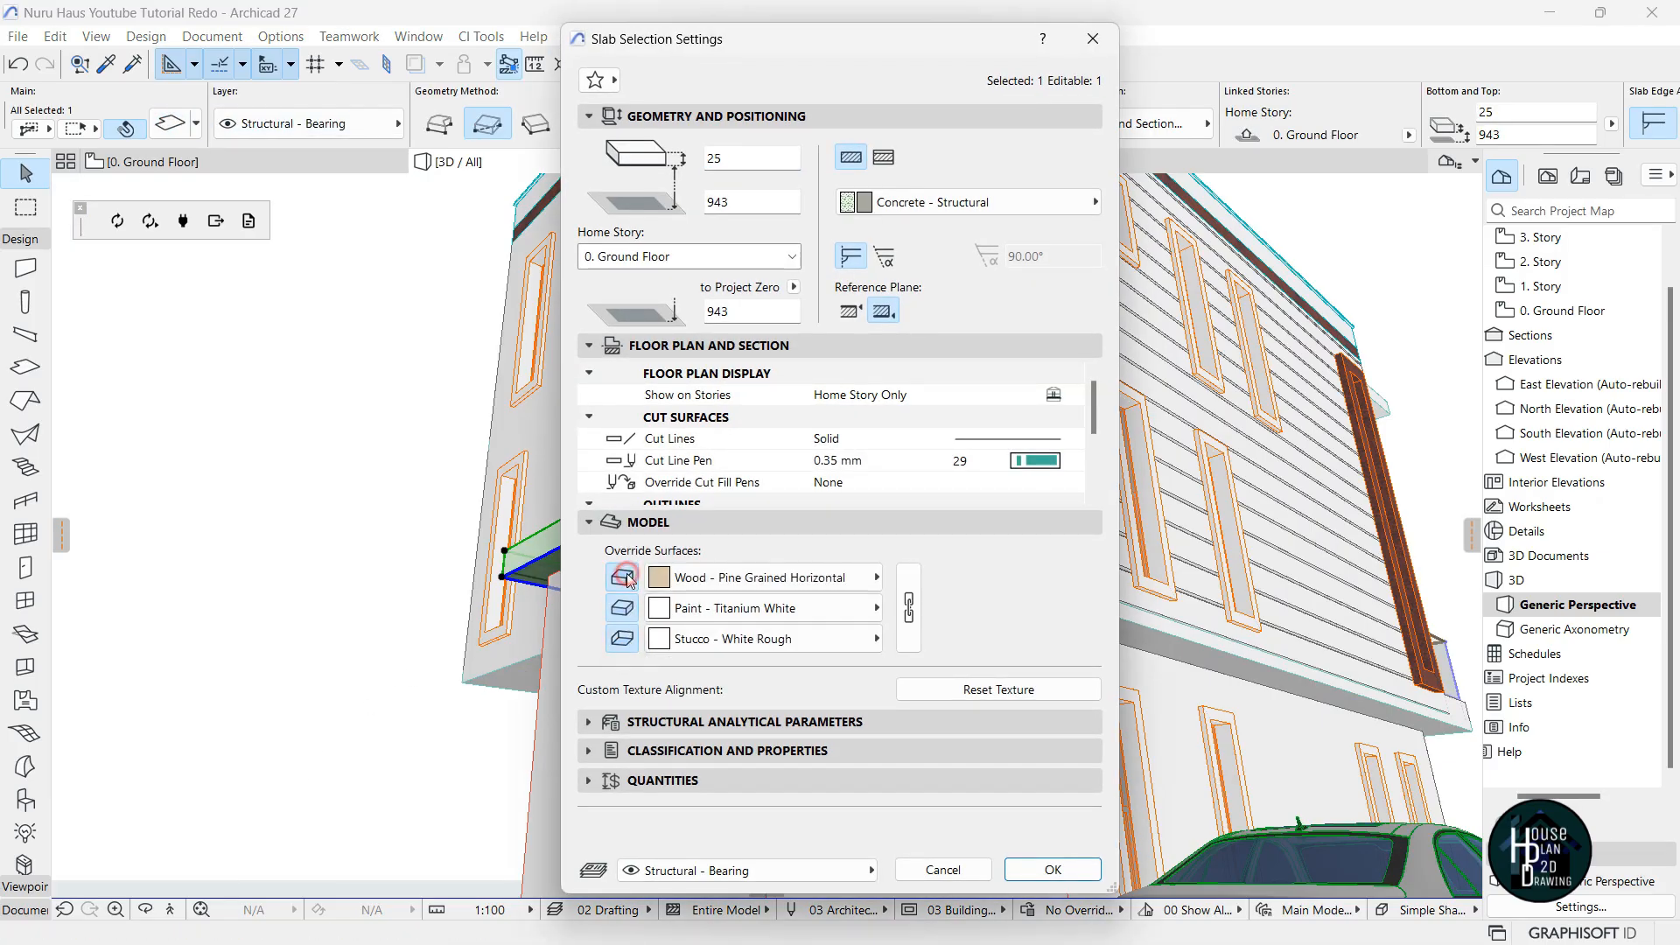
left_click(762, 578)
type("t")
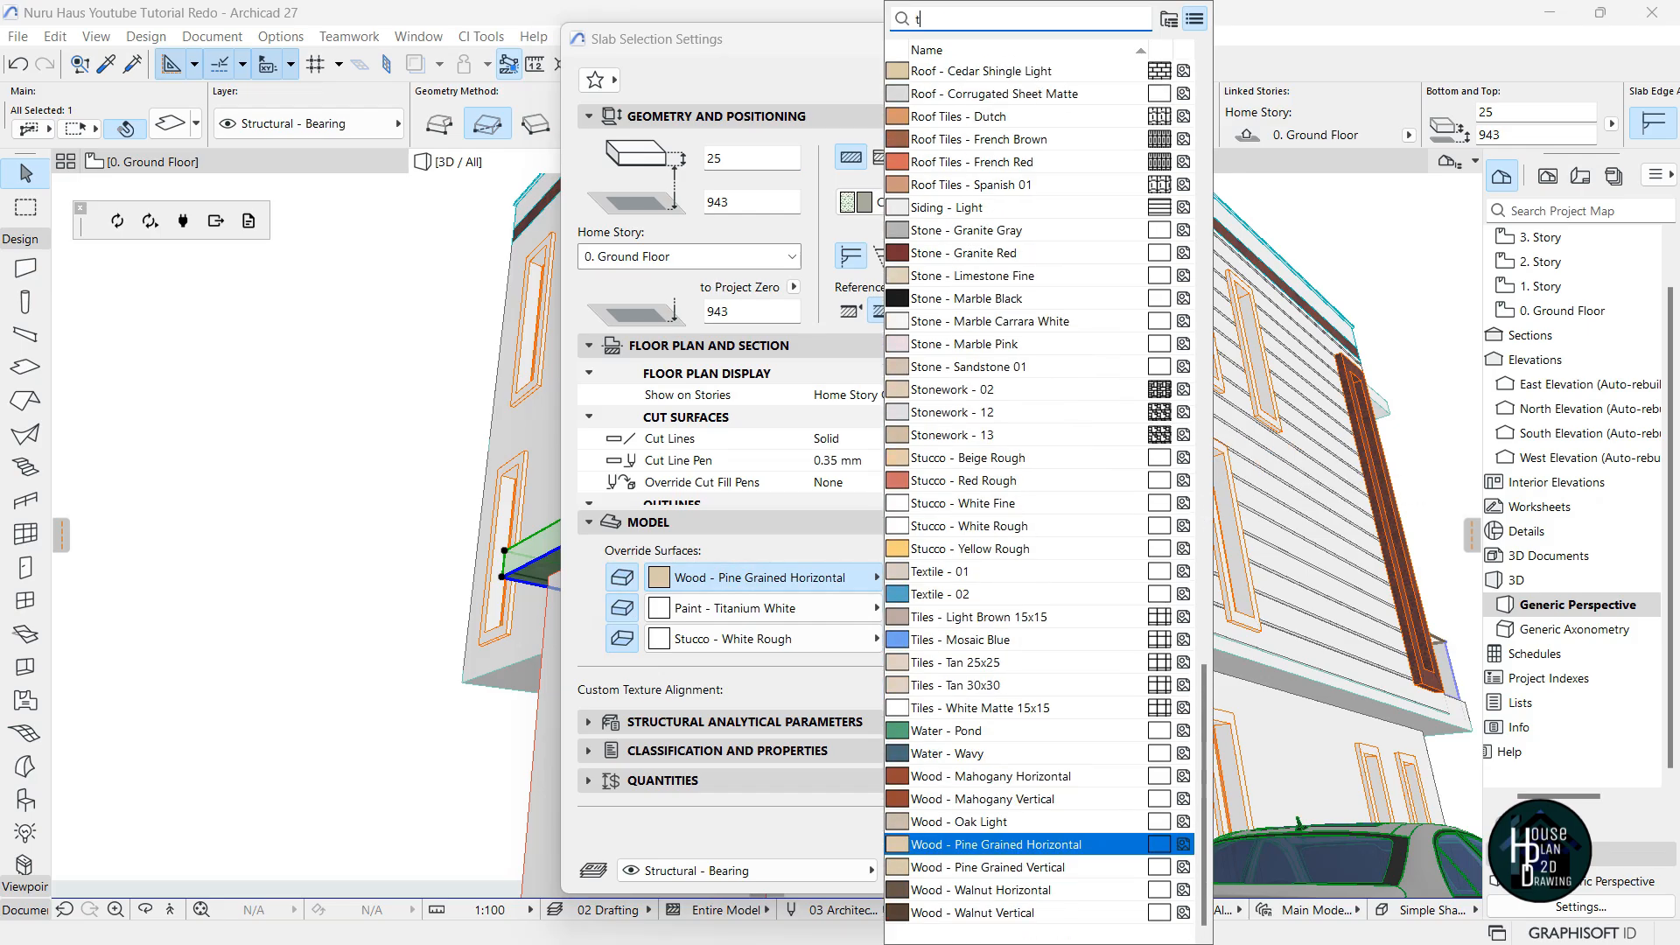
type(" - Tit")
key("Return")
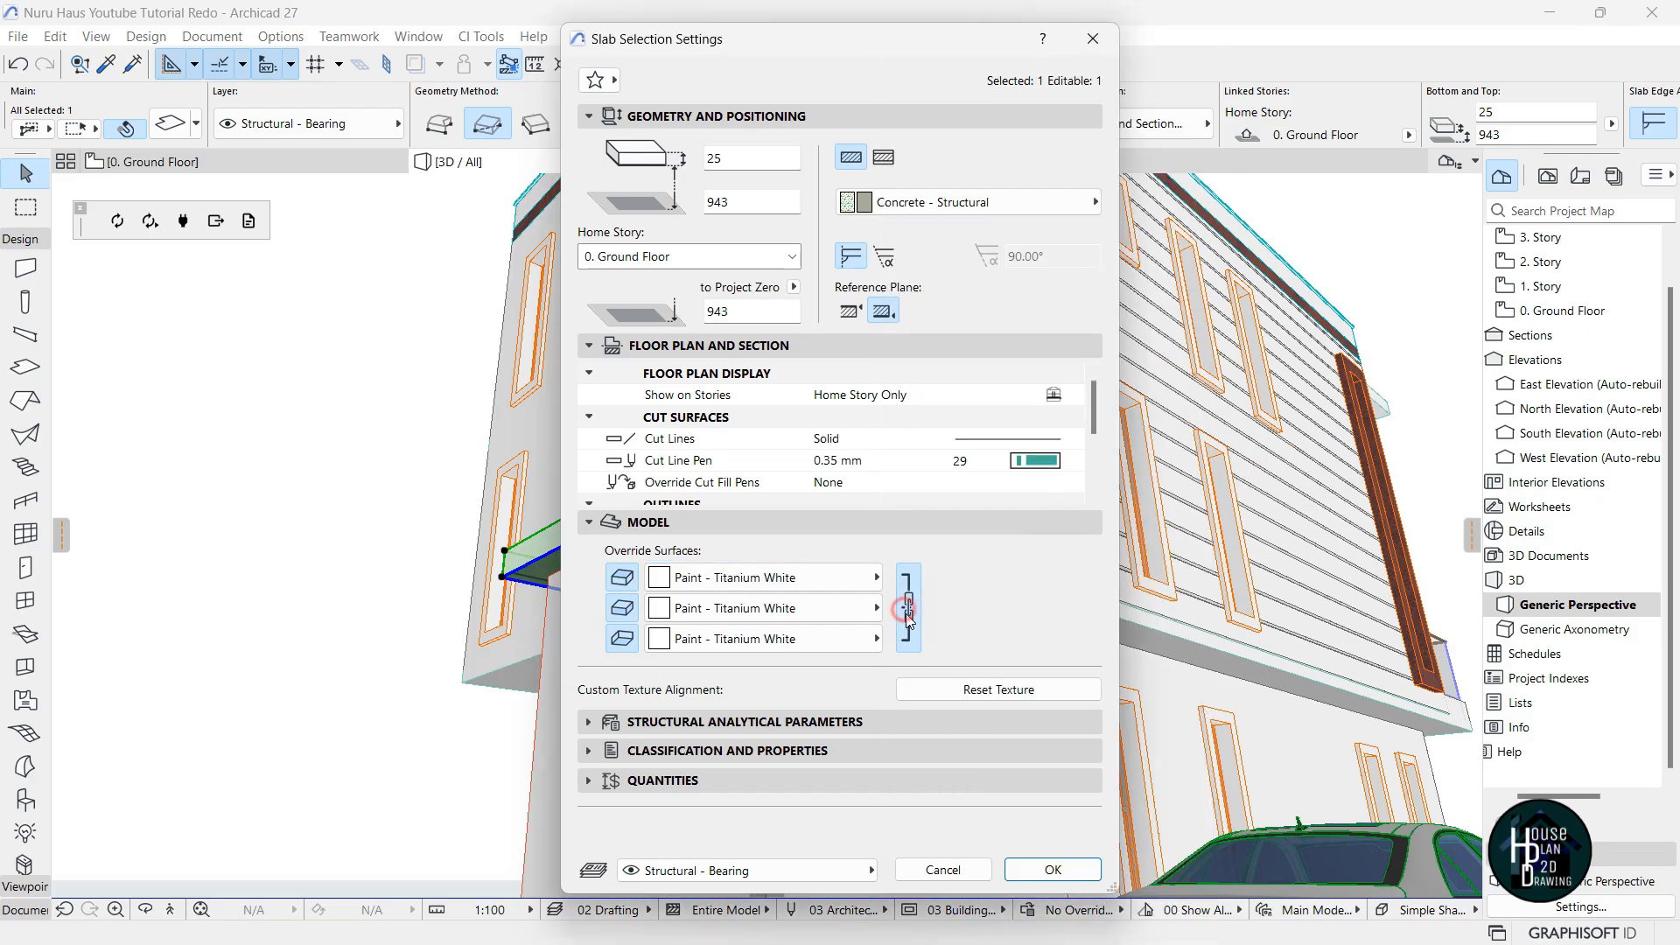
left_click(1078, 879)
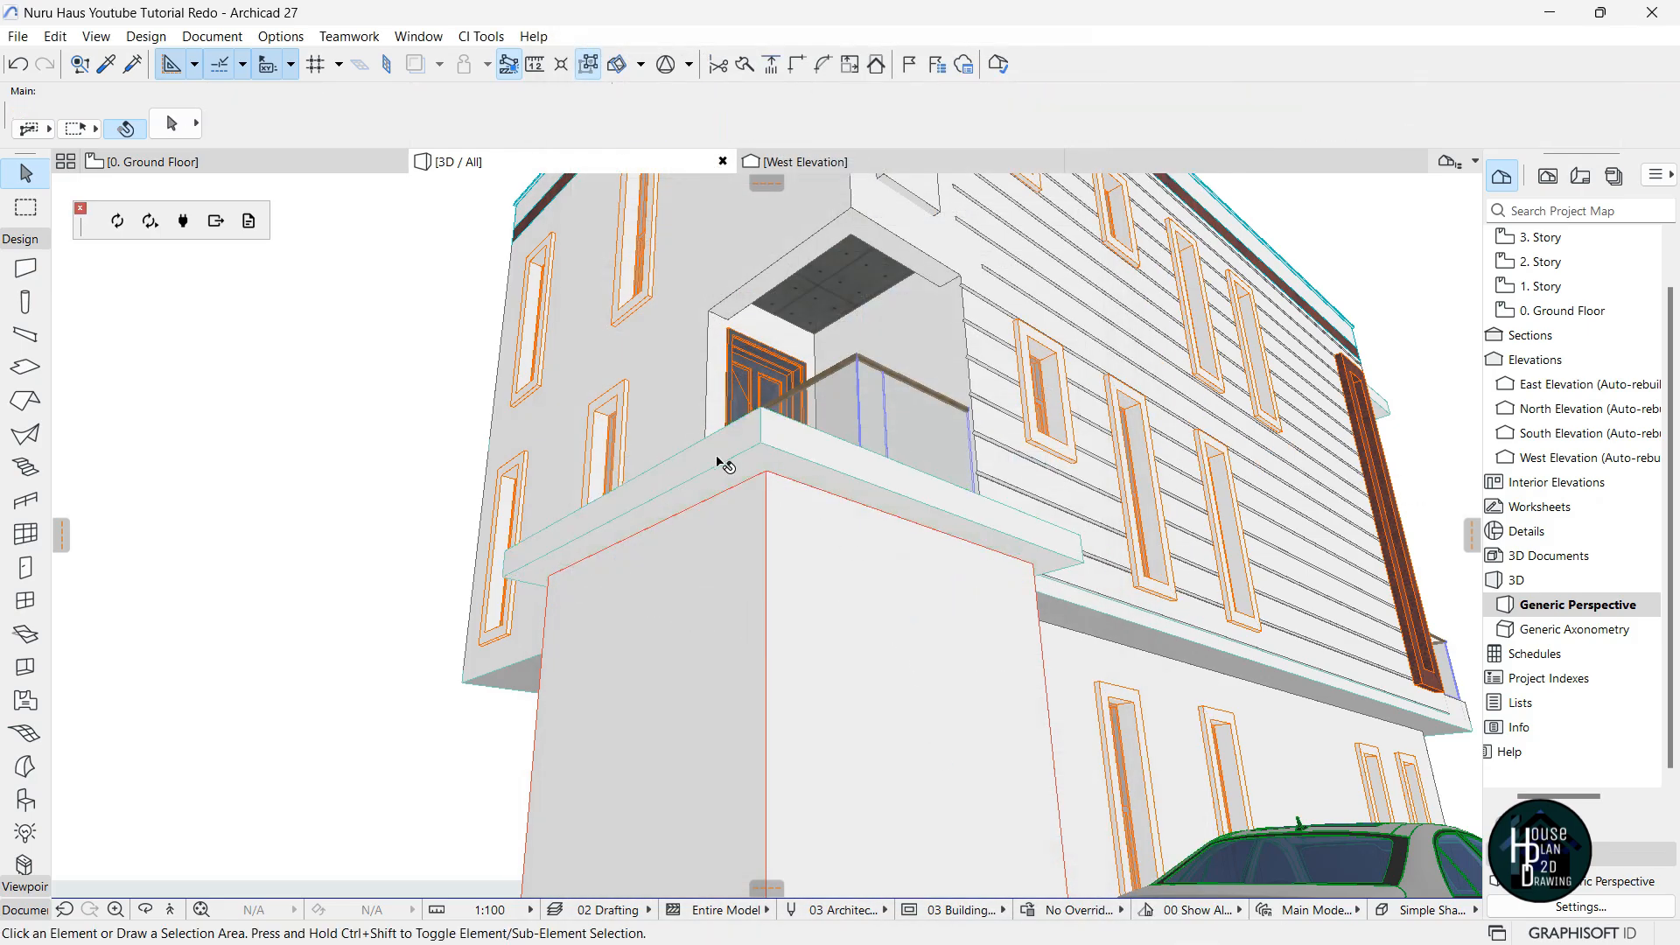
Set the thickness of the corner column's cap slab to 50 mm.
left_click(171, 911)
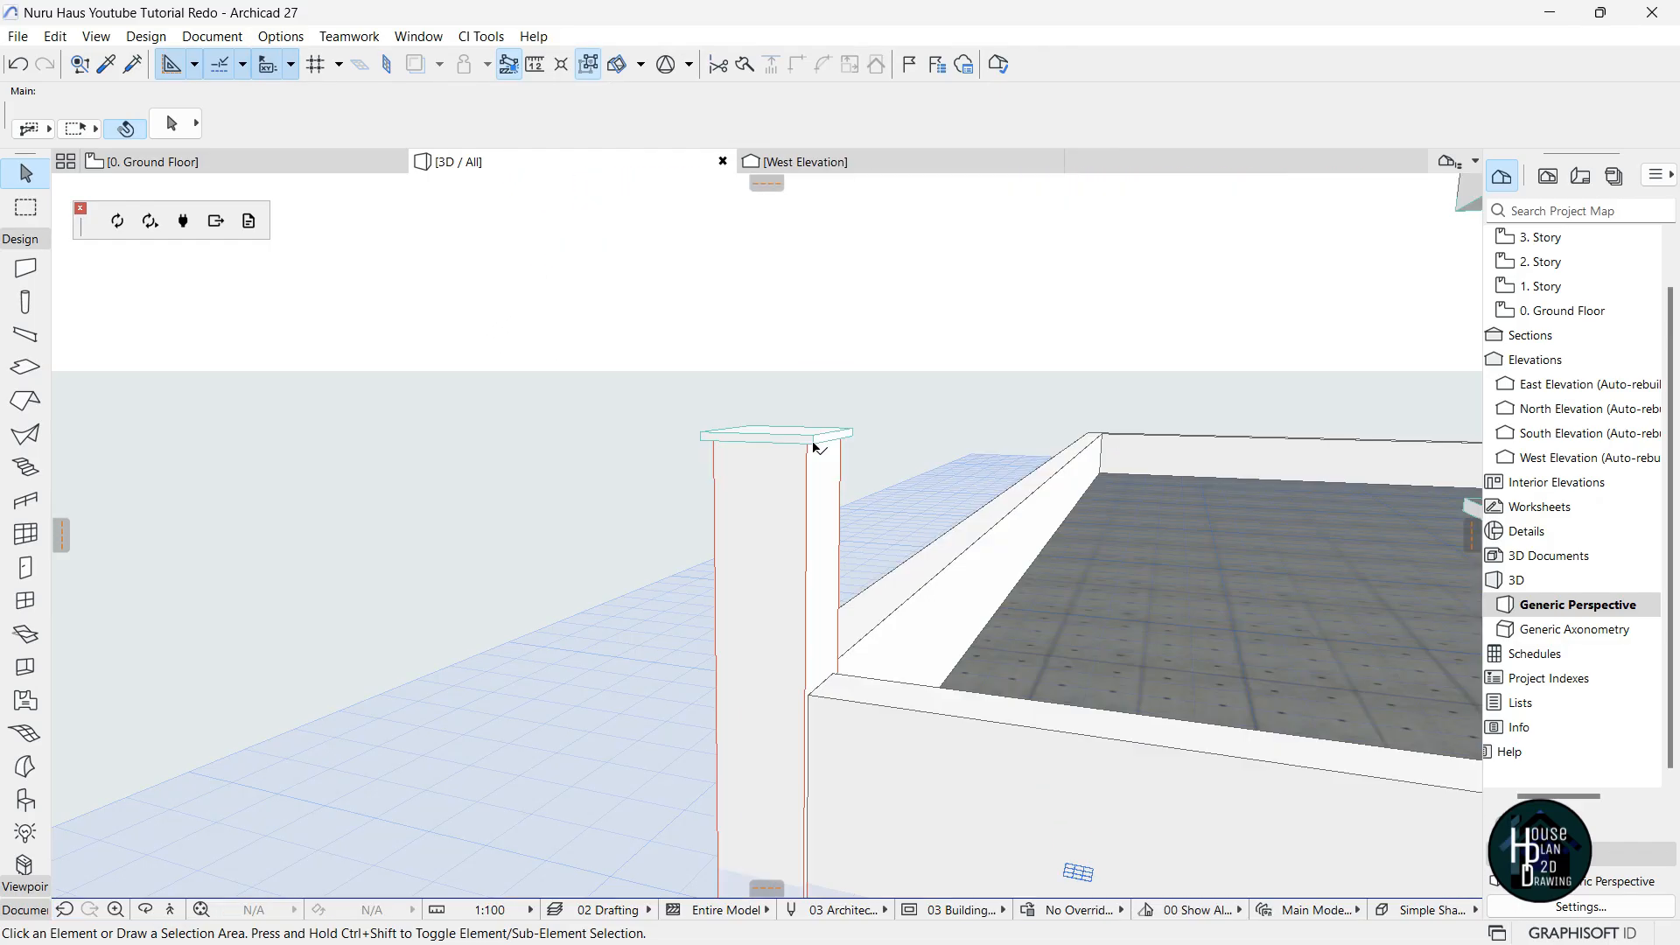
scroll(836, 419, "up", 2)
left_click(766, 492)
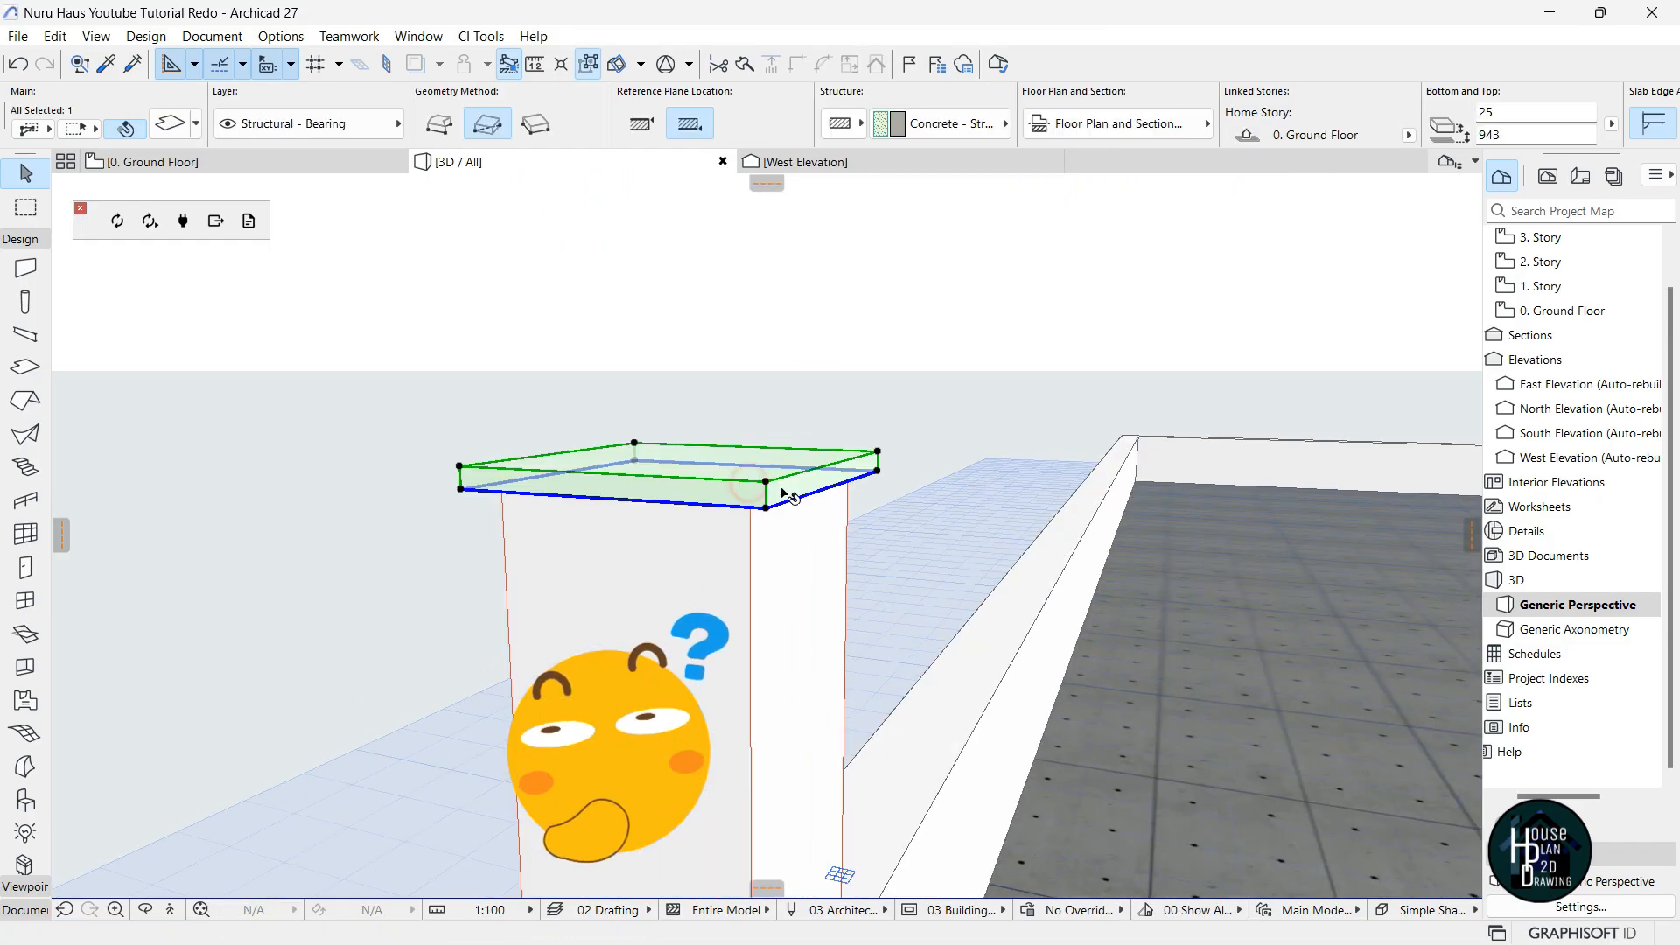
left_click(766, 481)
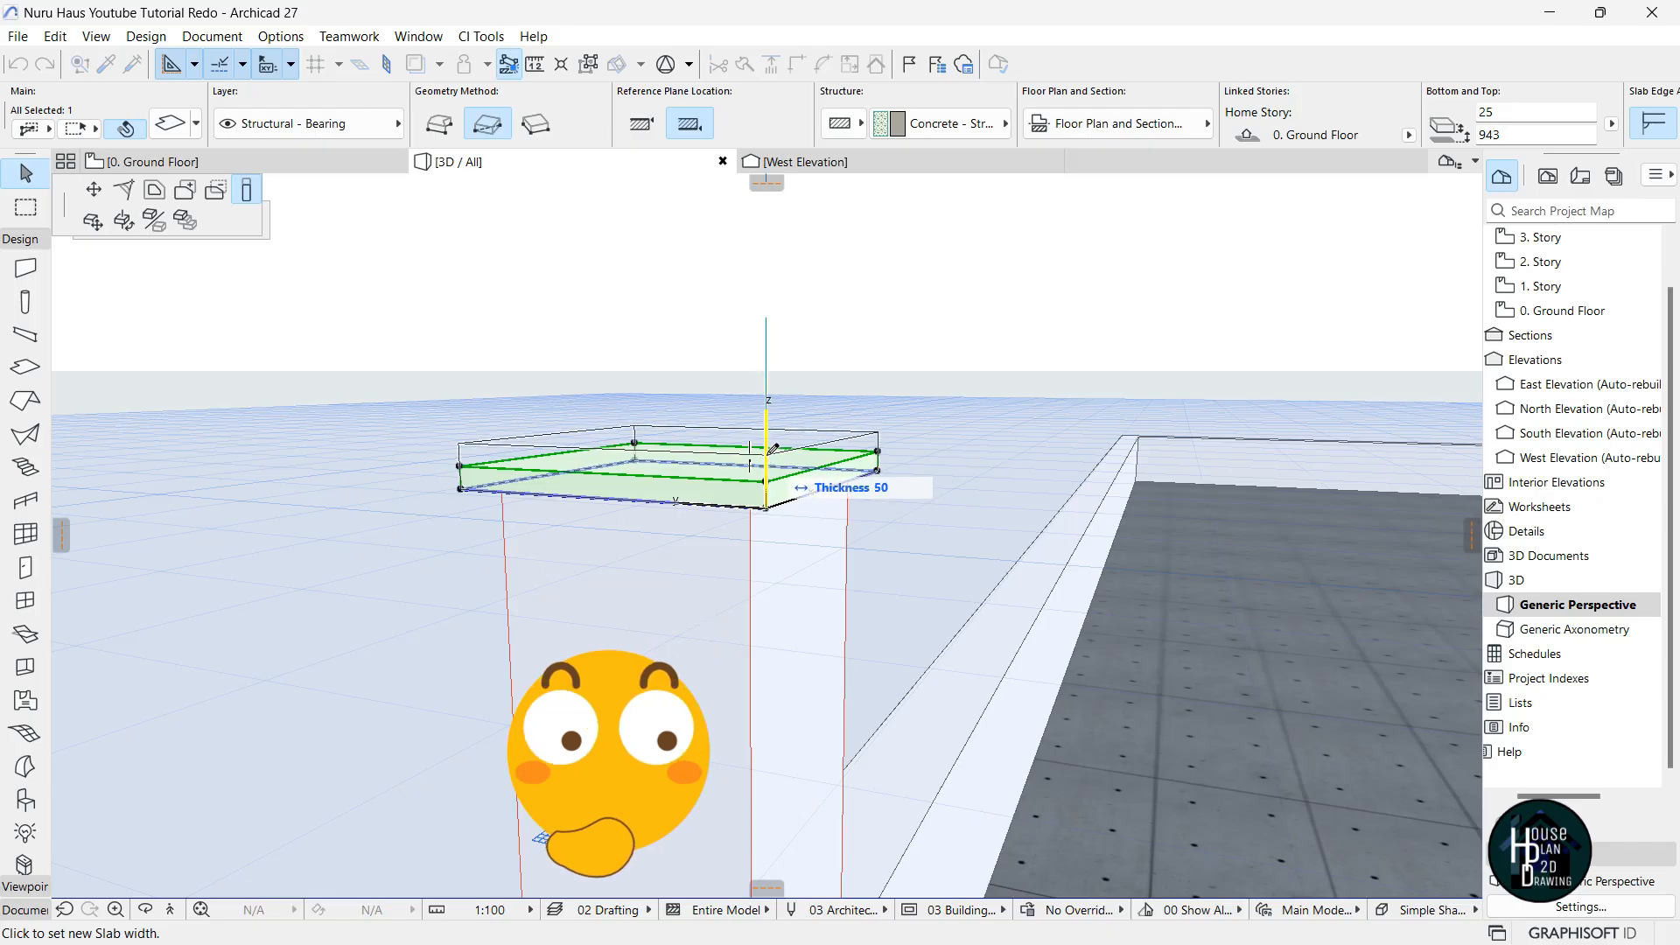
type("5")
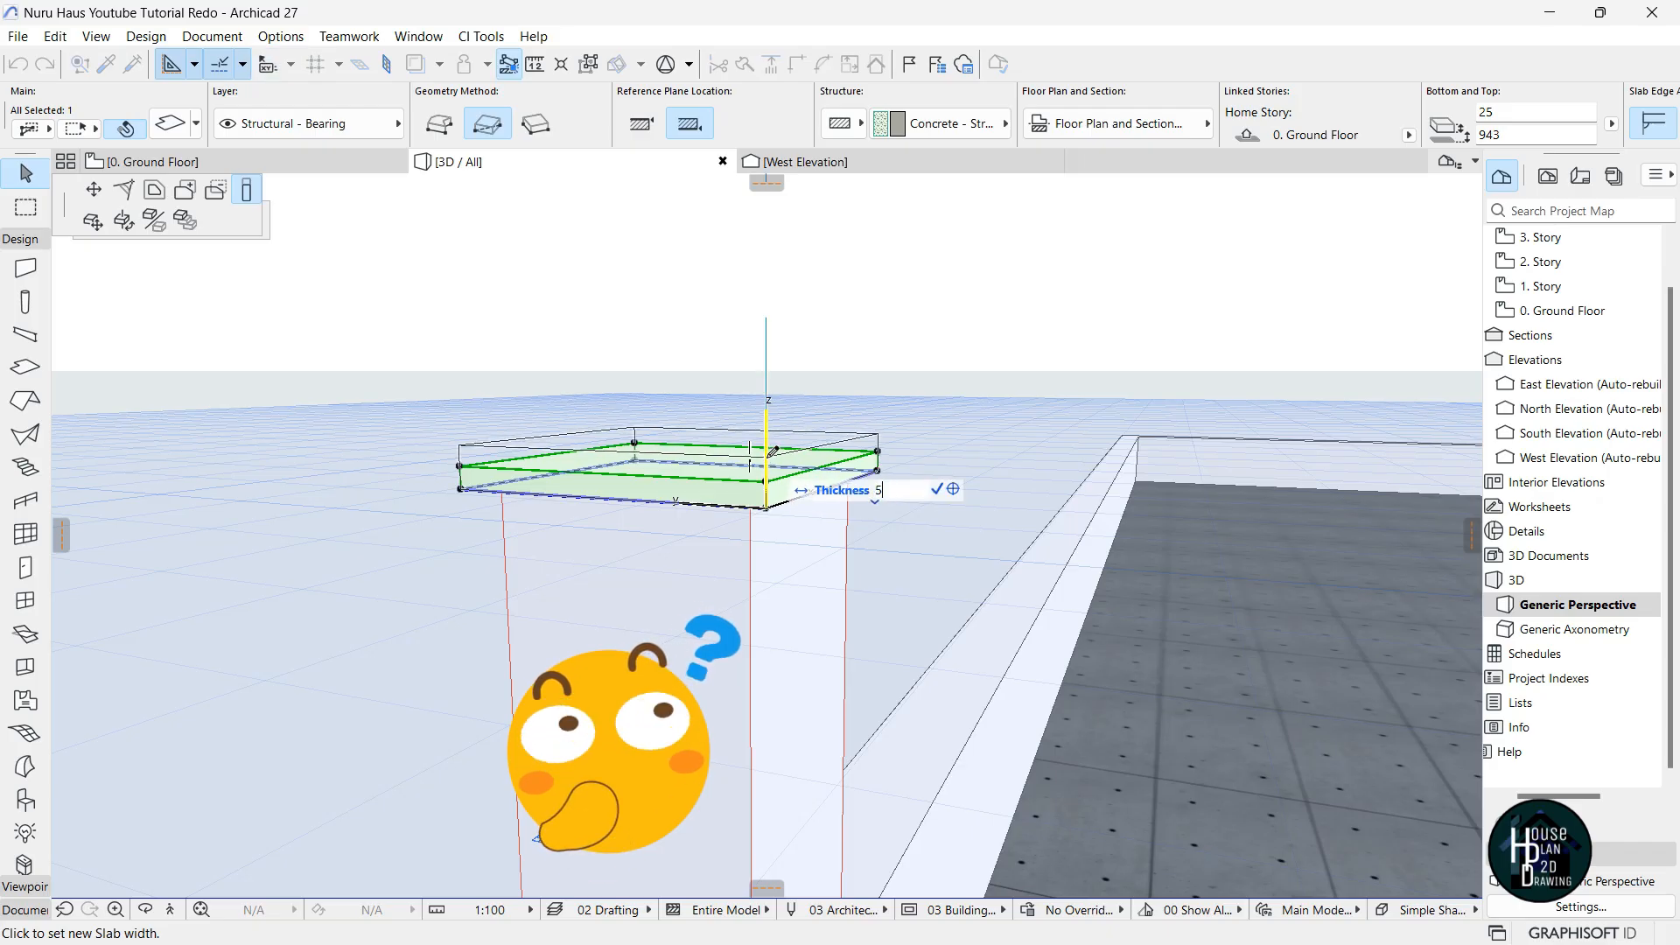
key("Return")
key("Escape")
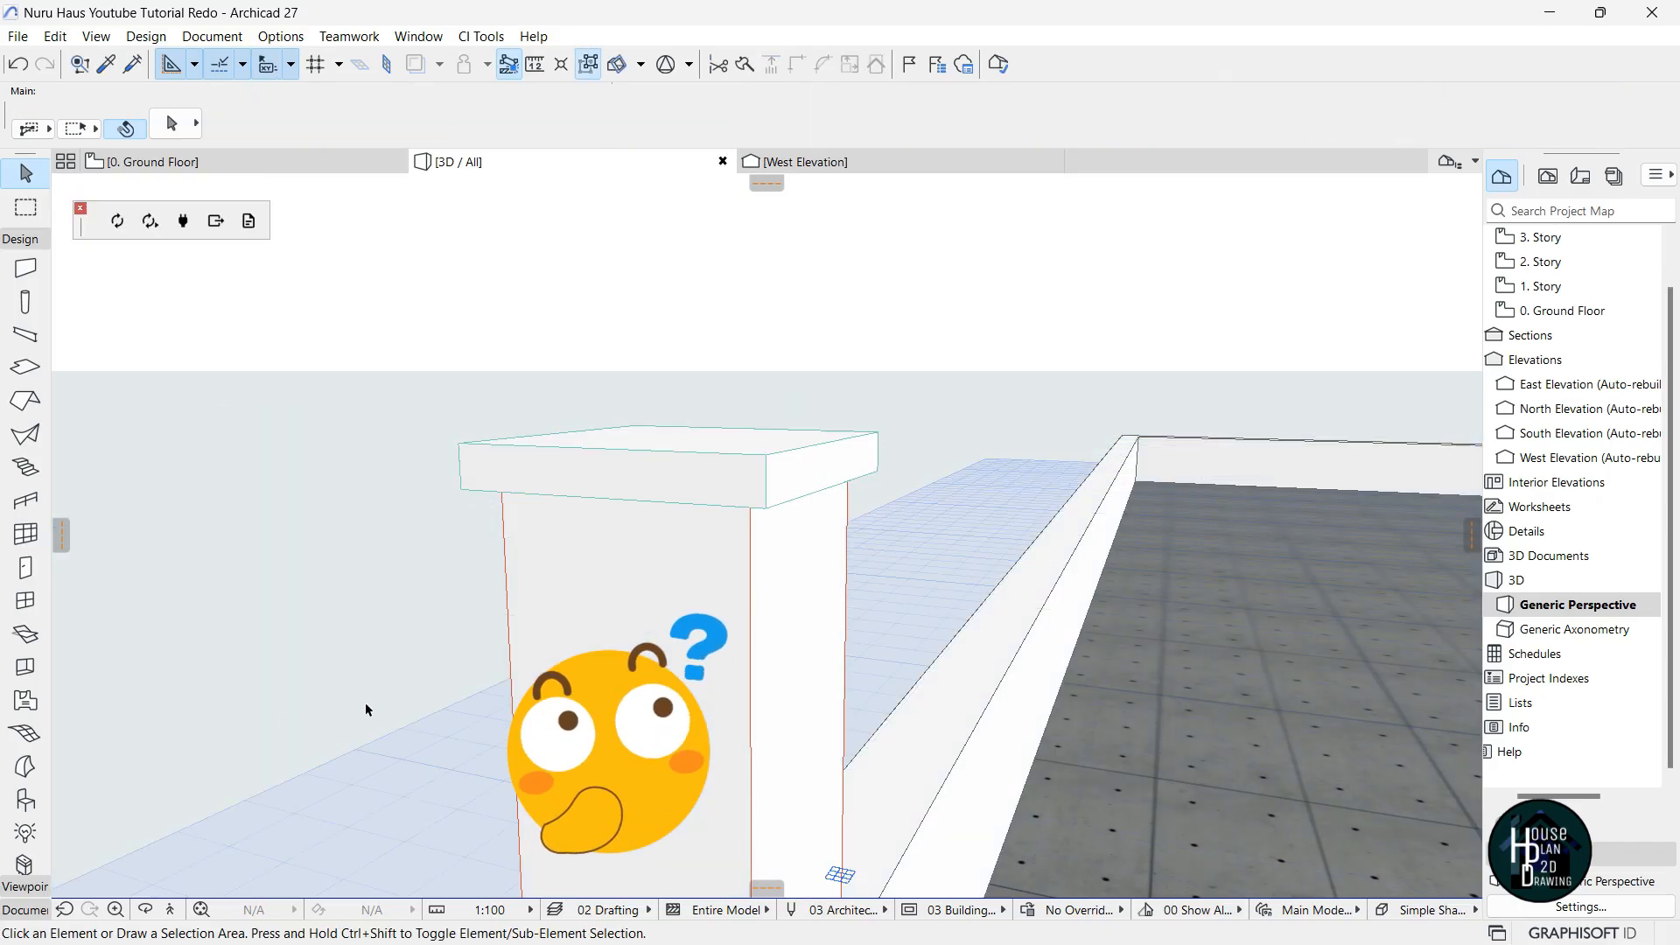
Group the cap slab with the corner column, check that they select together, and deselect them.
left_click(171, 912)
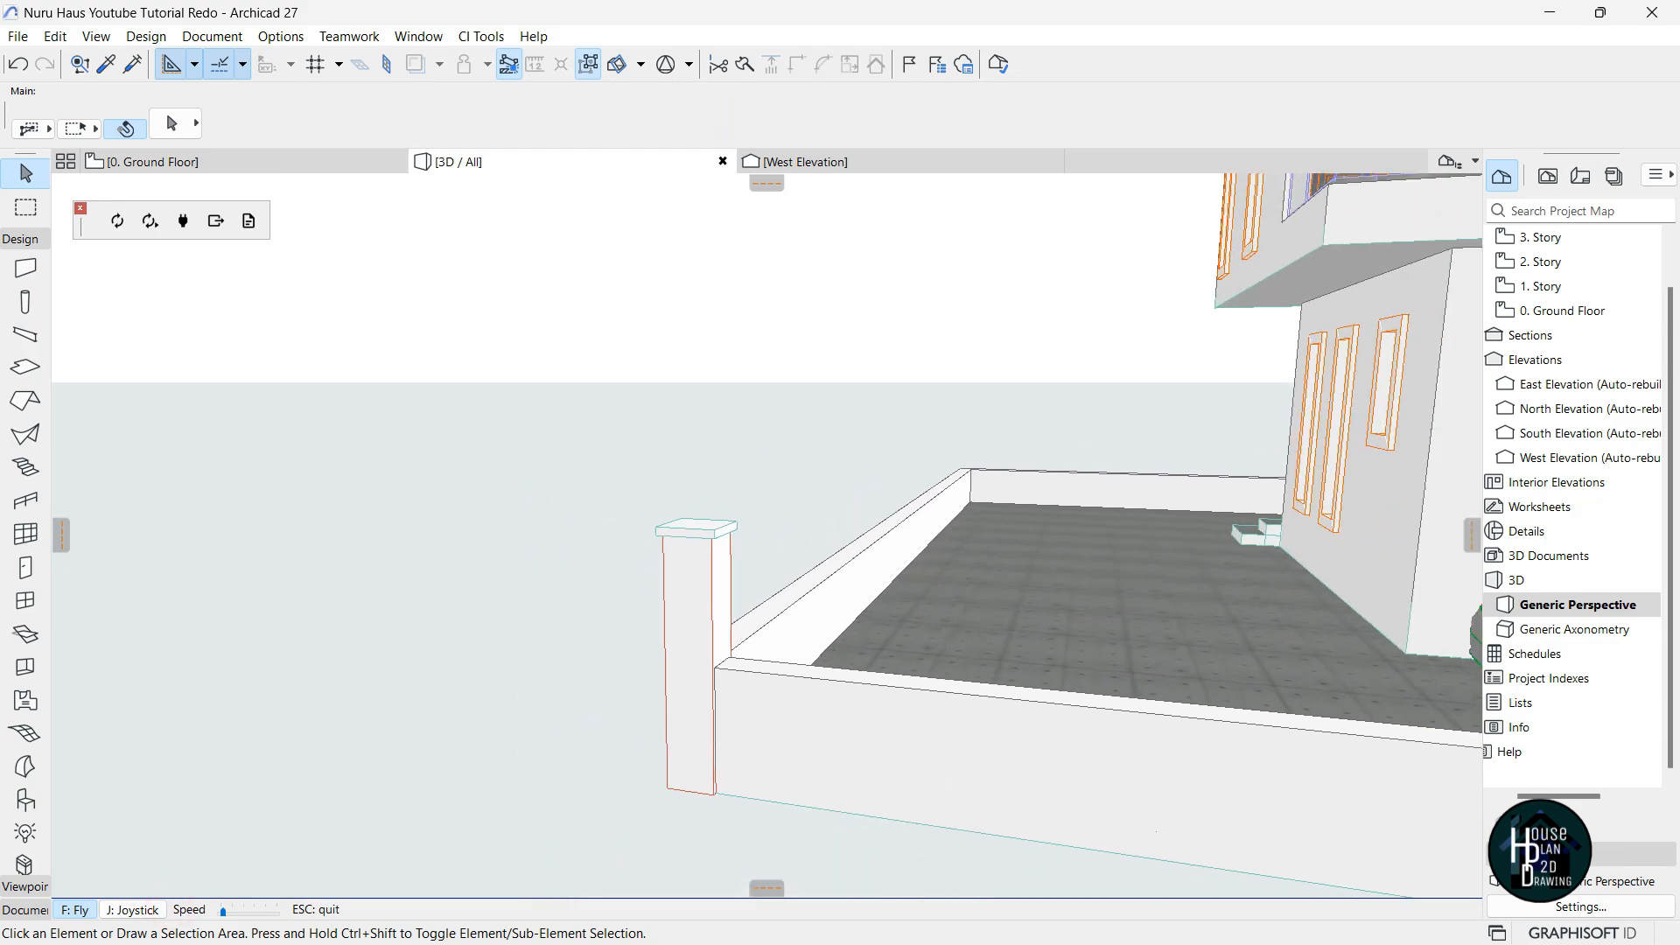
key("Escape")
left_click(847, 442)
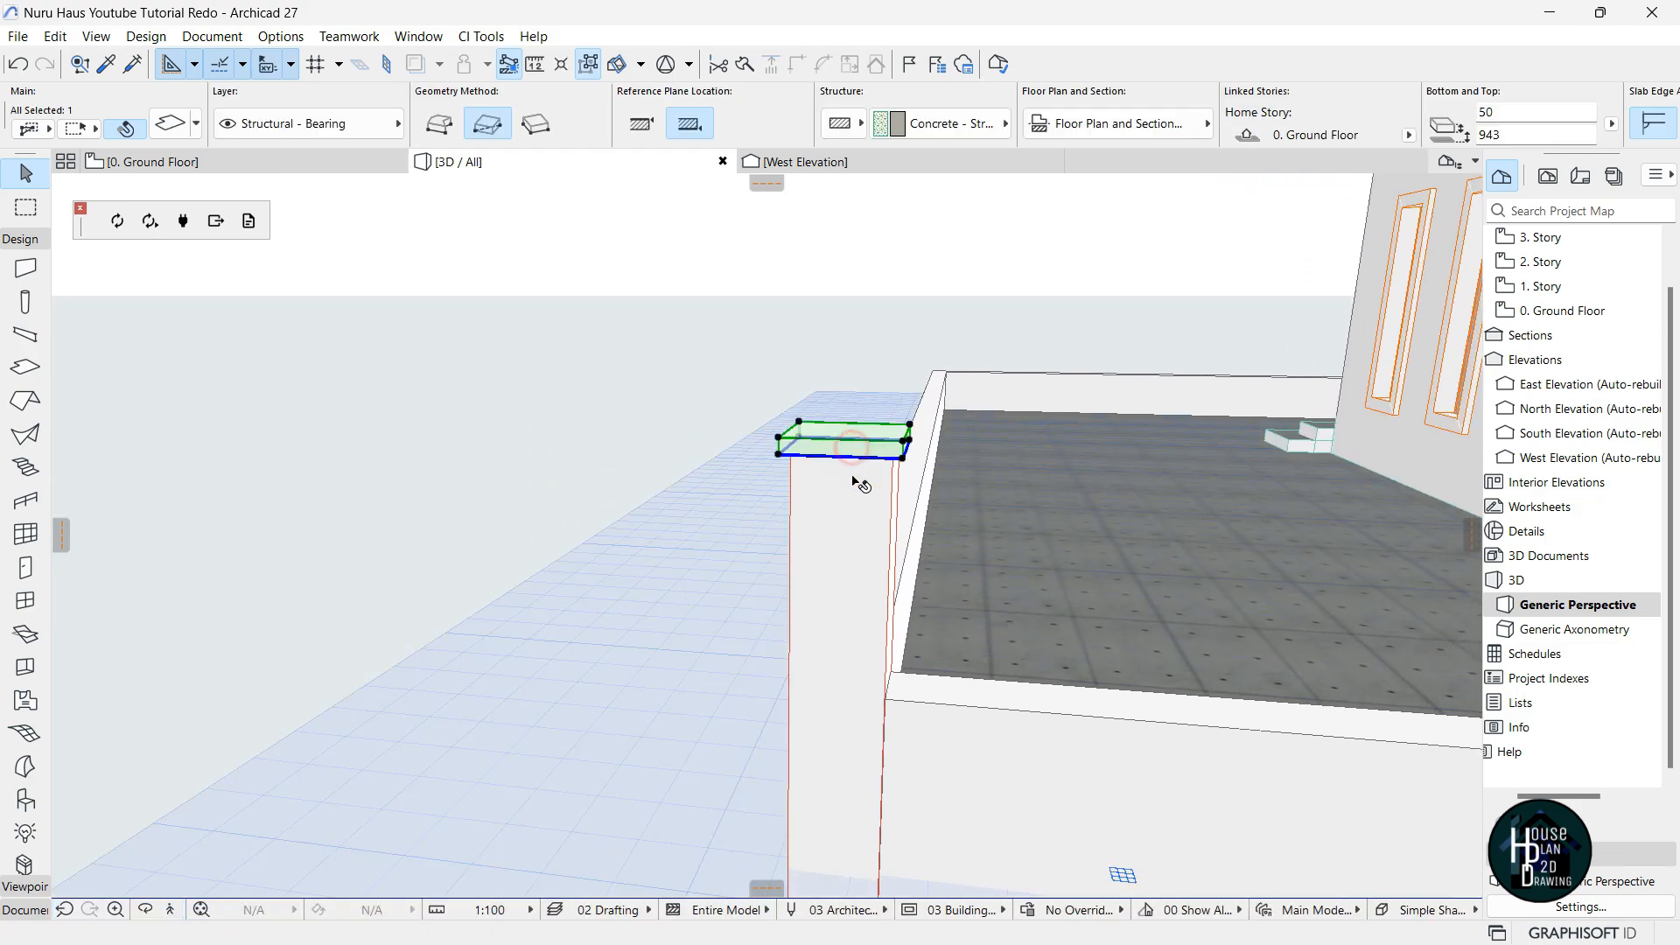
key("shift")
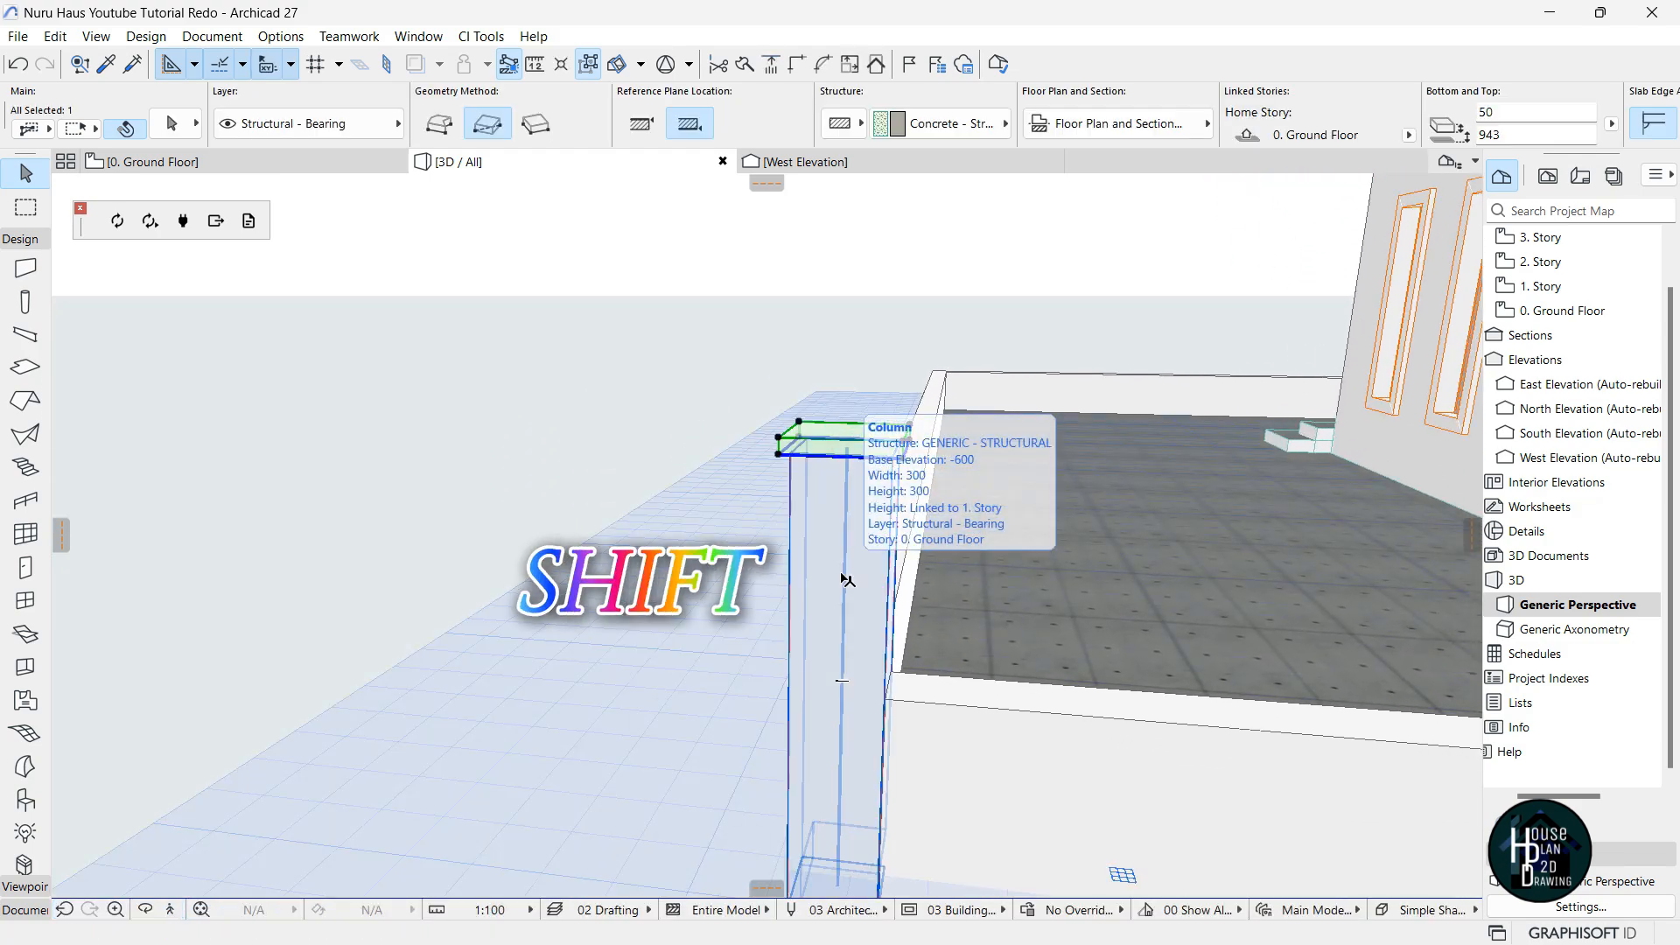
left_click(833, 515, "shift")
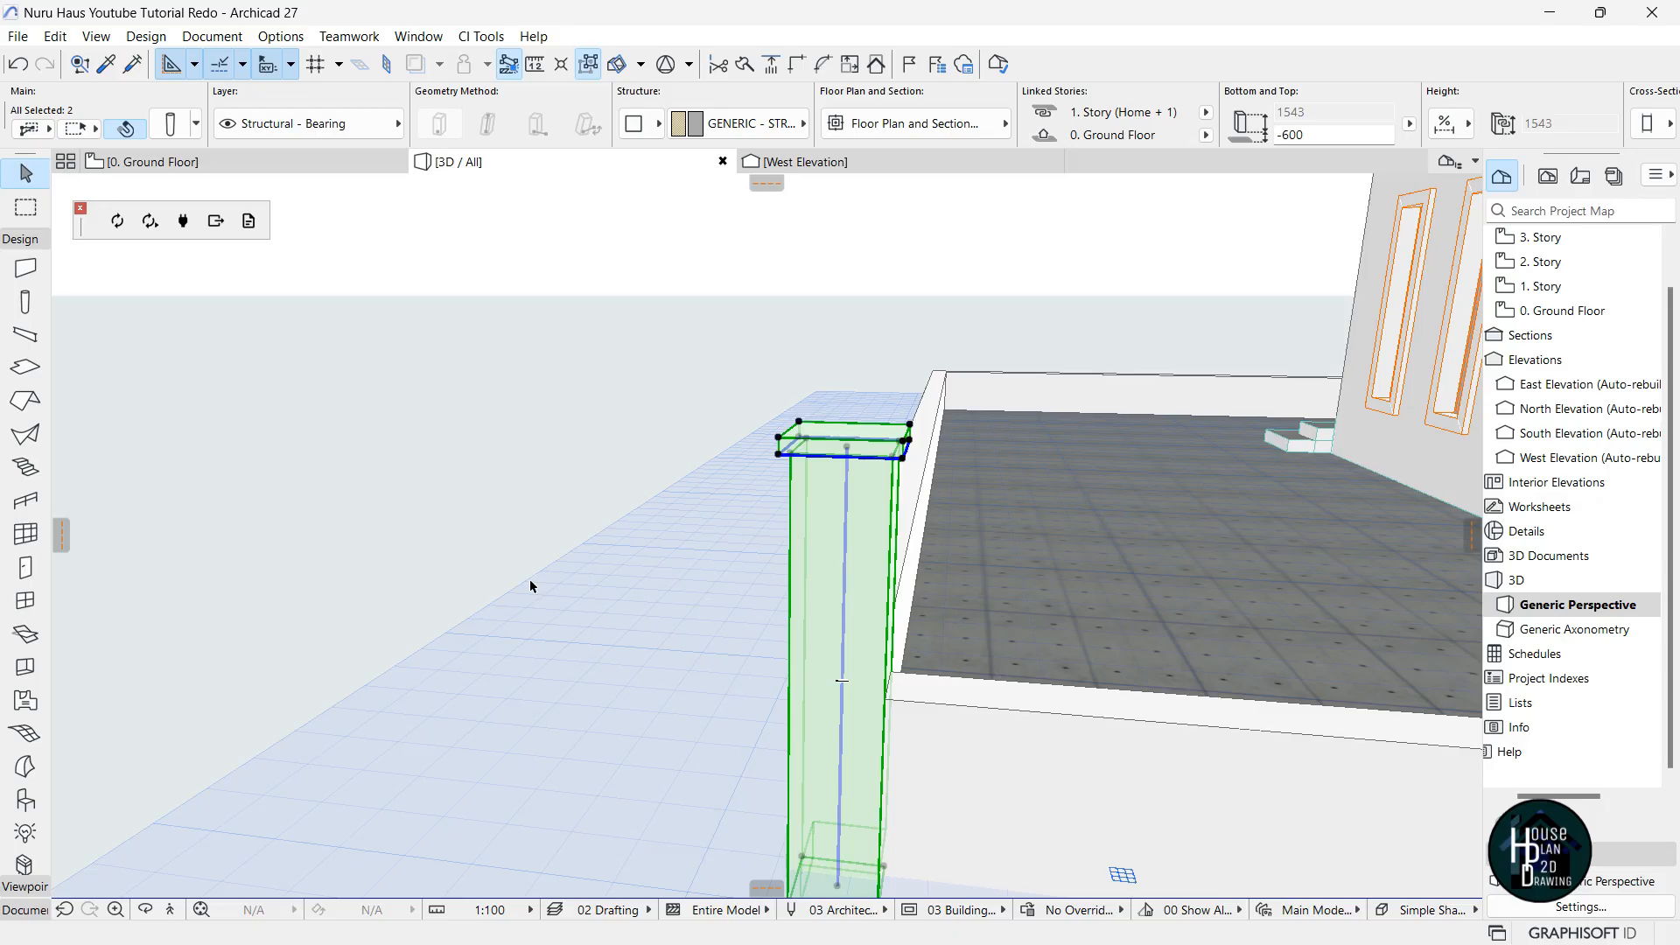
key("ctrl+g")
key("Escape")
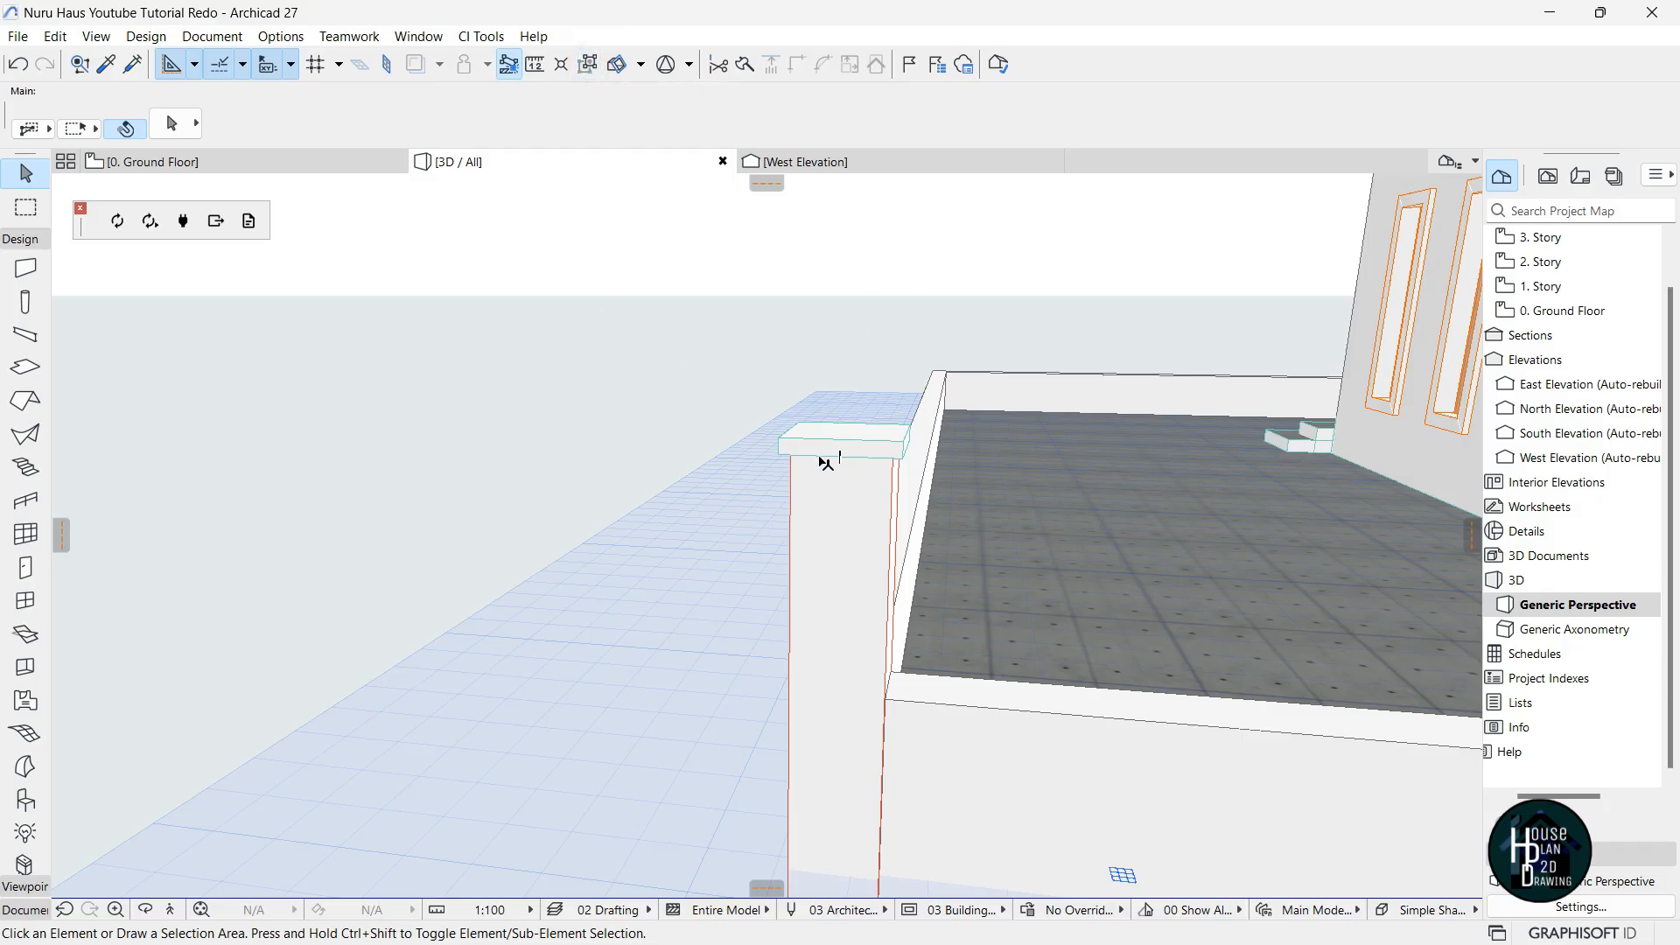
left_click(842, 510)
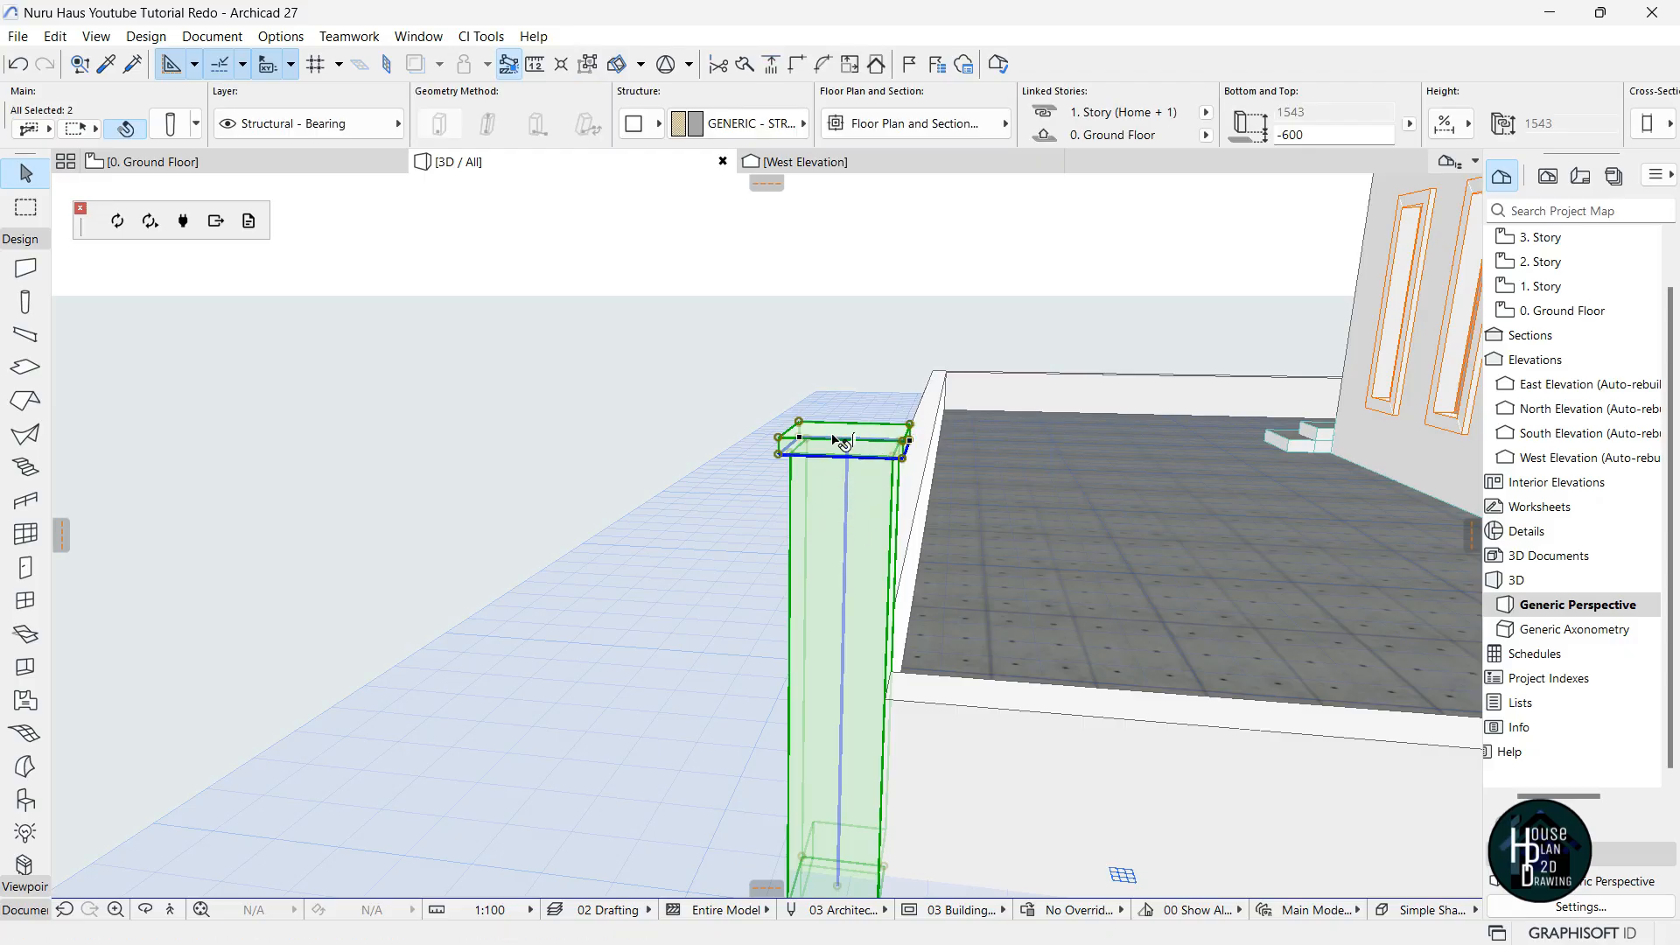
left_click(776, 628)
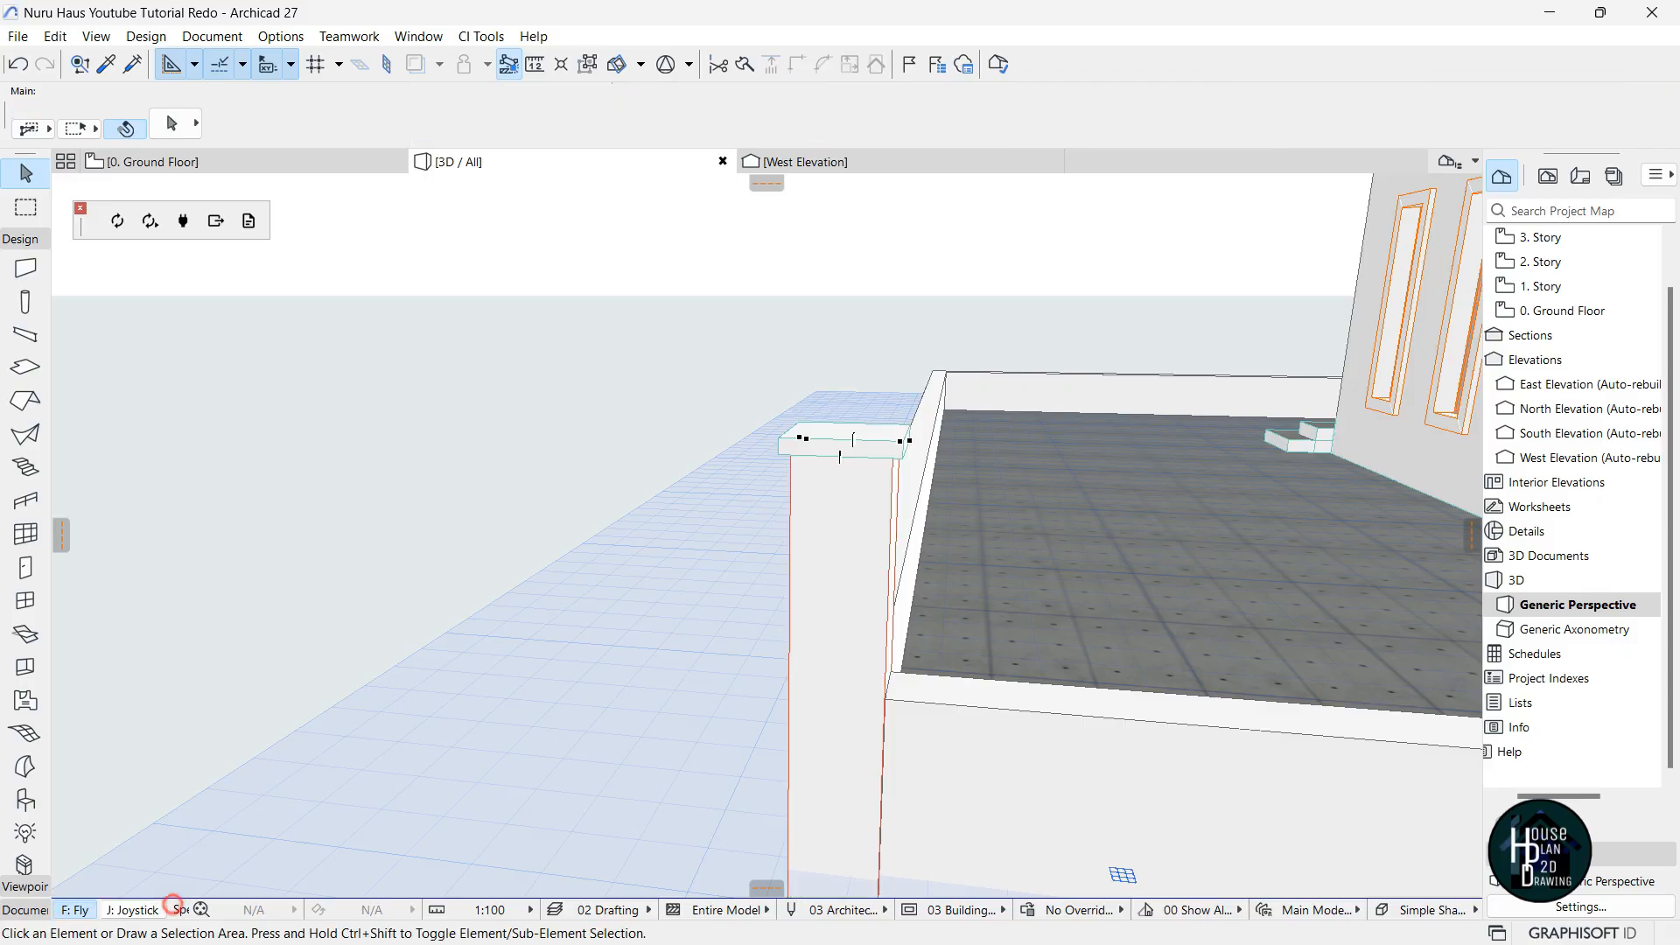
Examine the capped corner column together with the low walls, paving and car in an elevated overall perspective.
key("a")
key("s")
key("w")
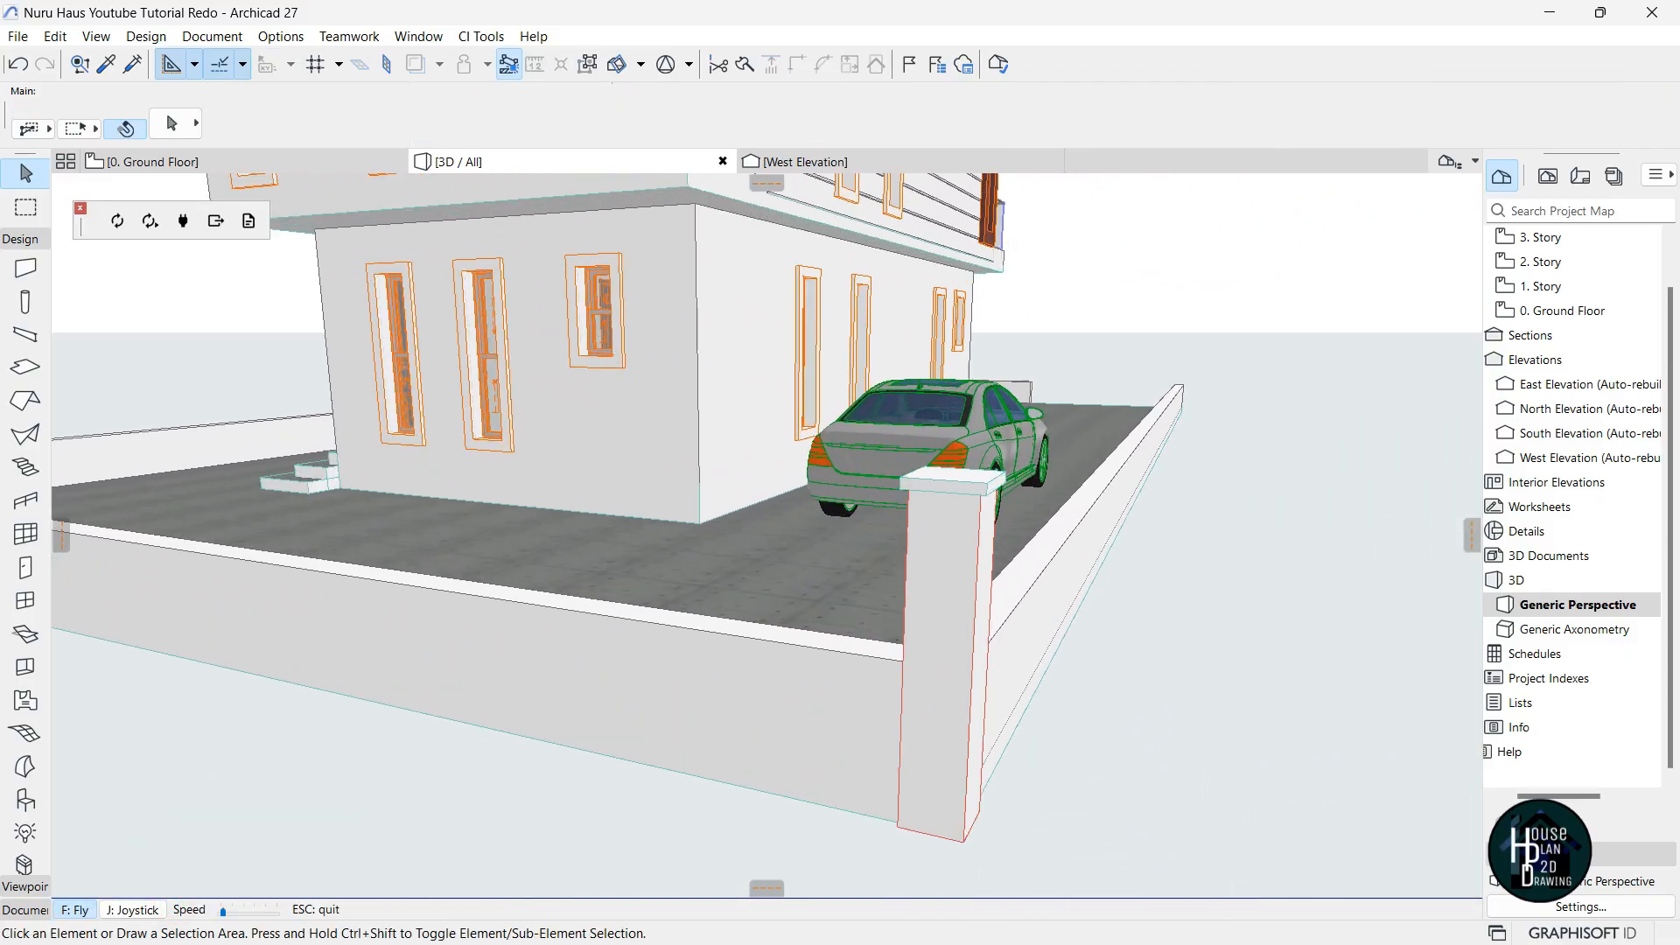
key("d")
key("w")
key("s")
key("Escape")
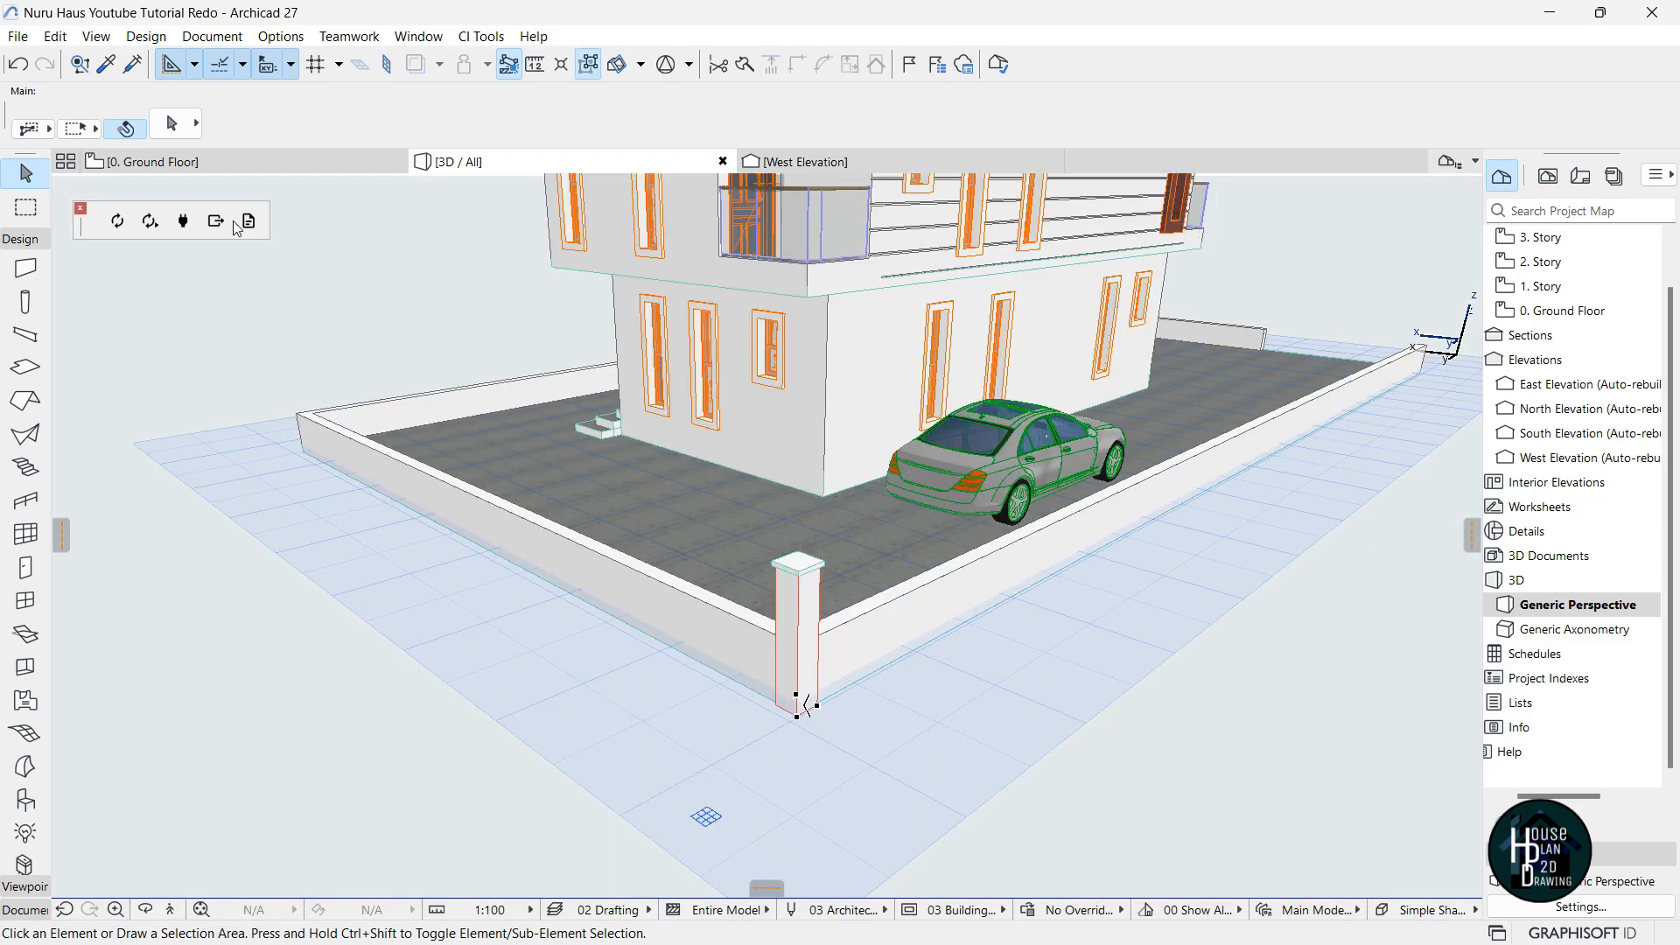
Examine the perimeter wall corners and the gate opening on the ground floor plan.
left_click(233, 161)
scroll(569, 429, "down", 6)
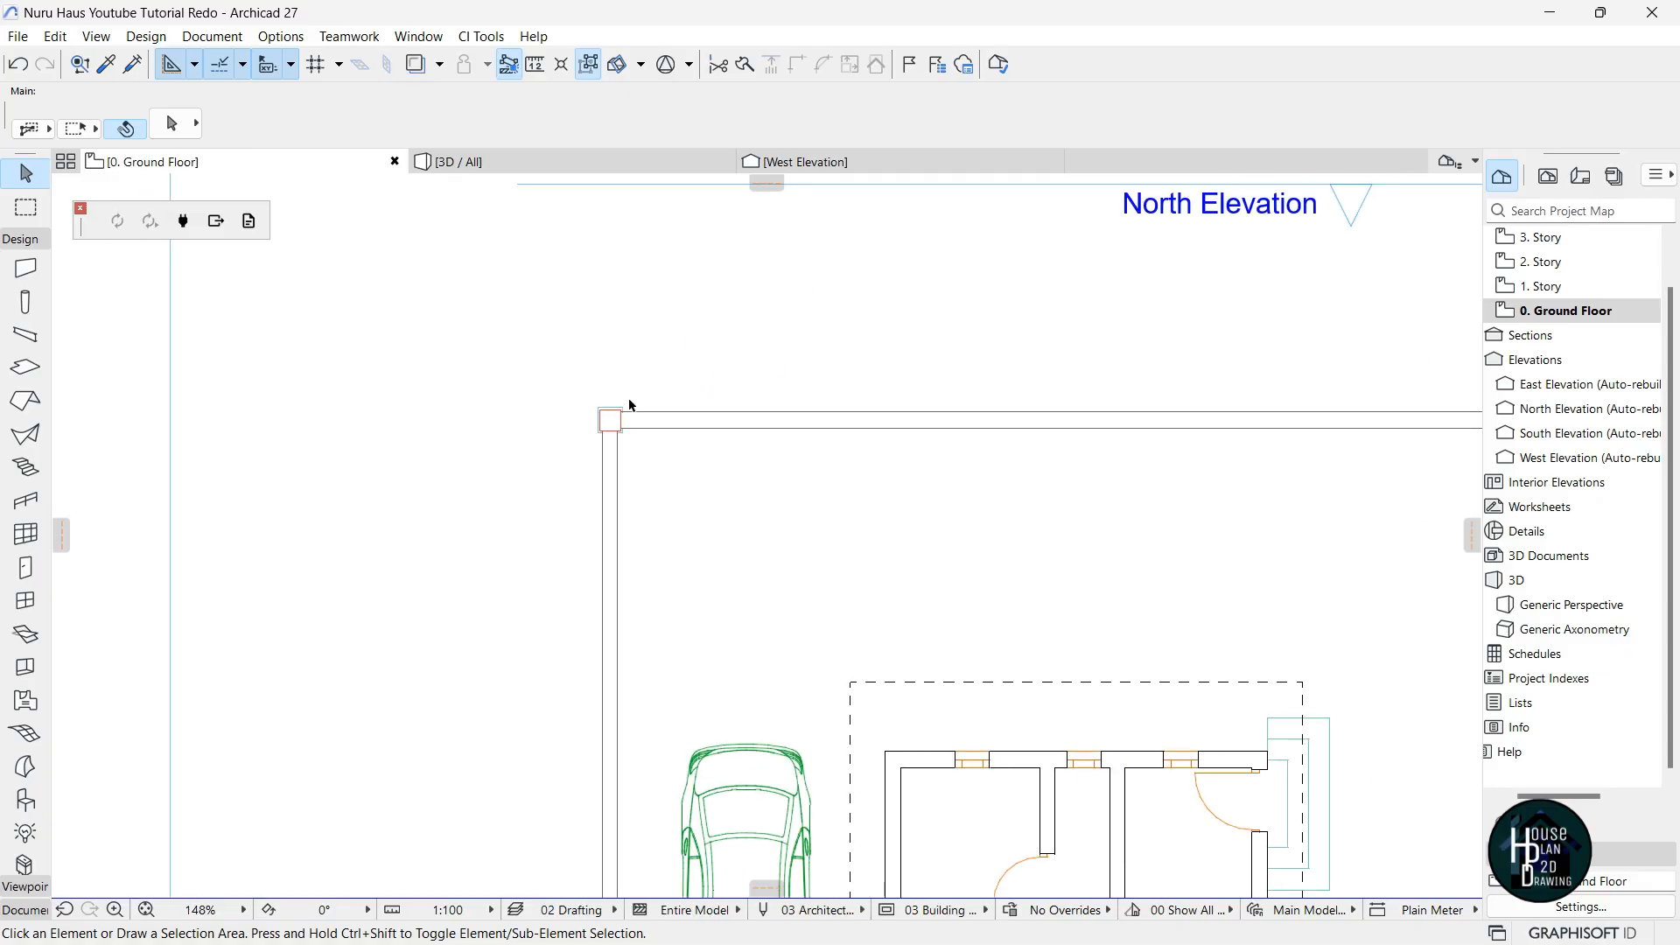
scroll(1043, 394, "up", 3)
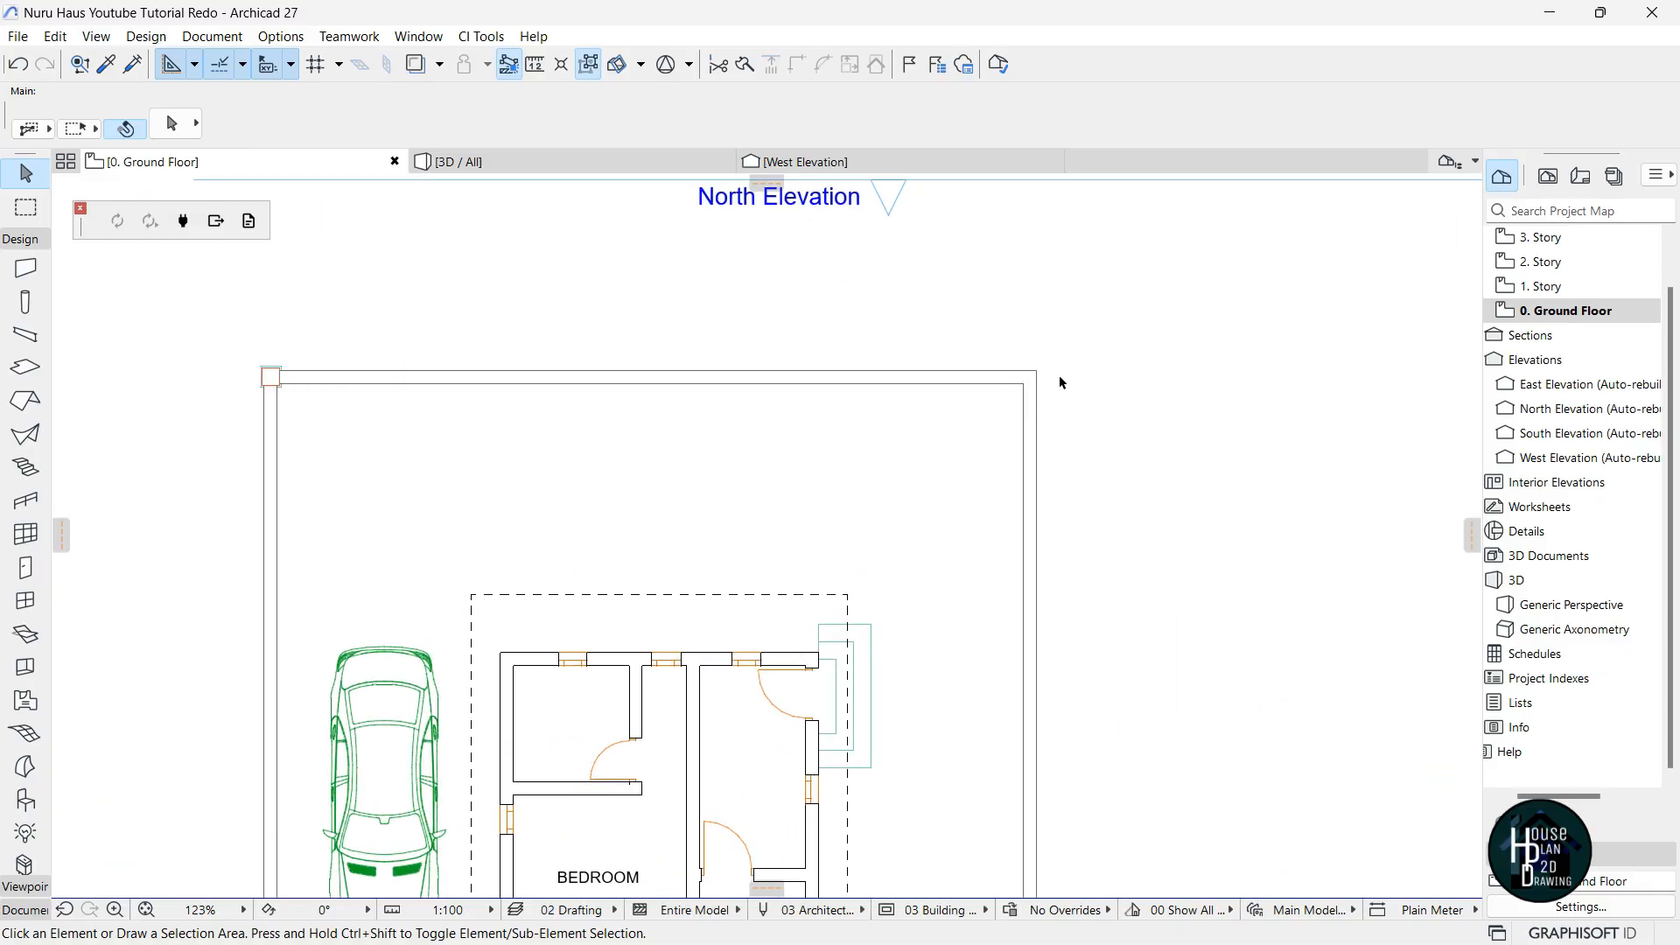
scroll(889, 315, "down", 5)
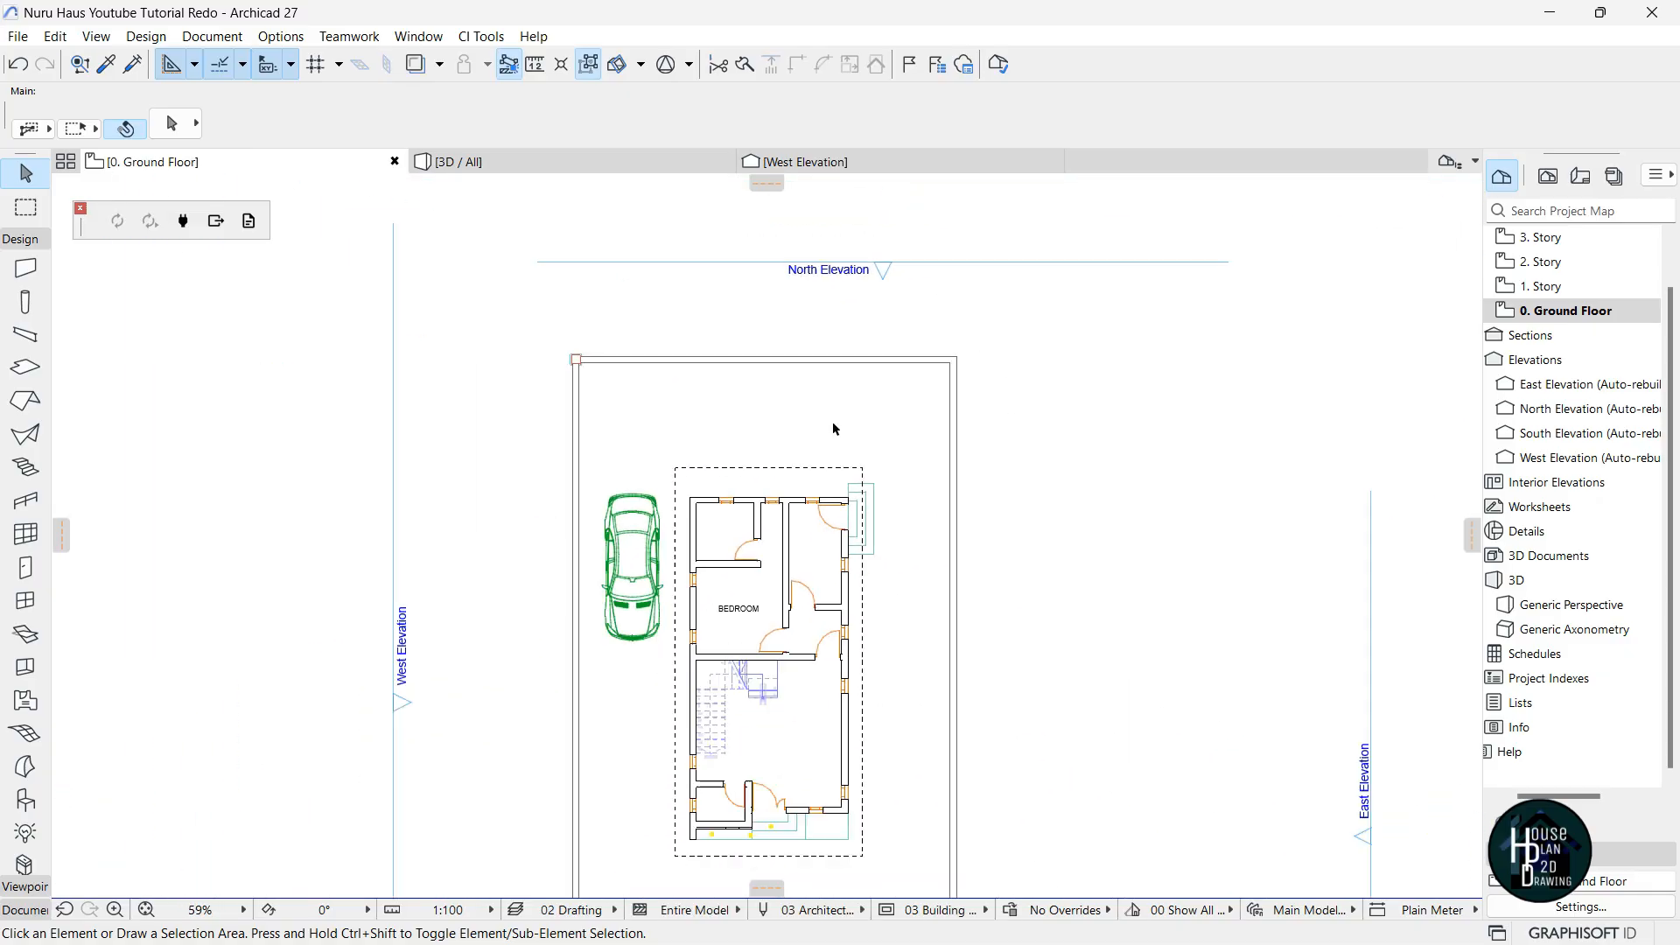
scroll(819, 665, "up", 7)
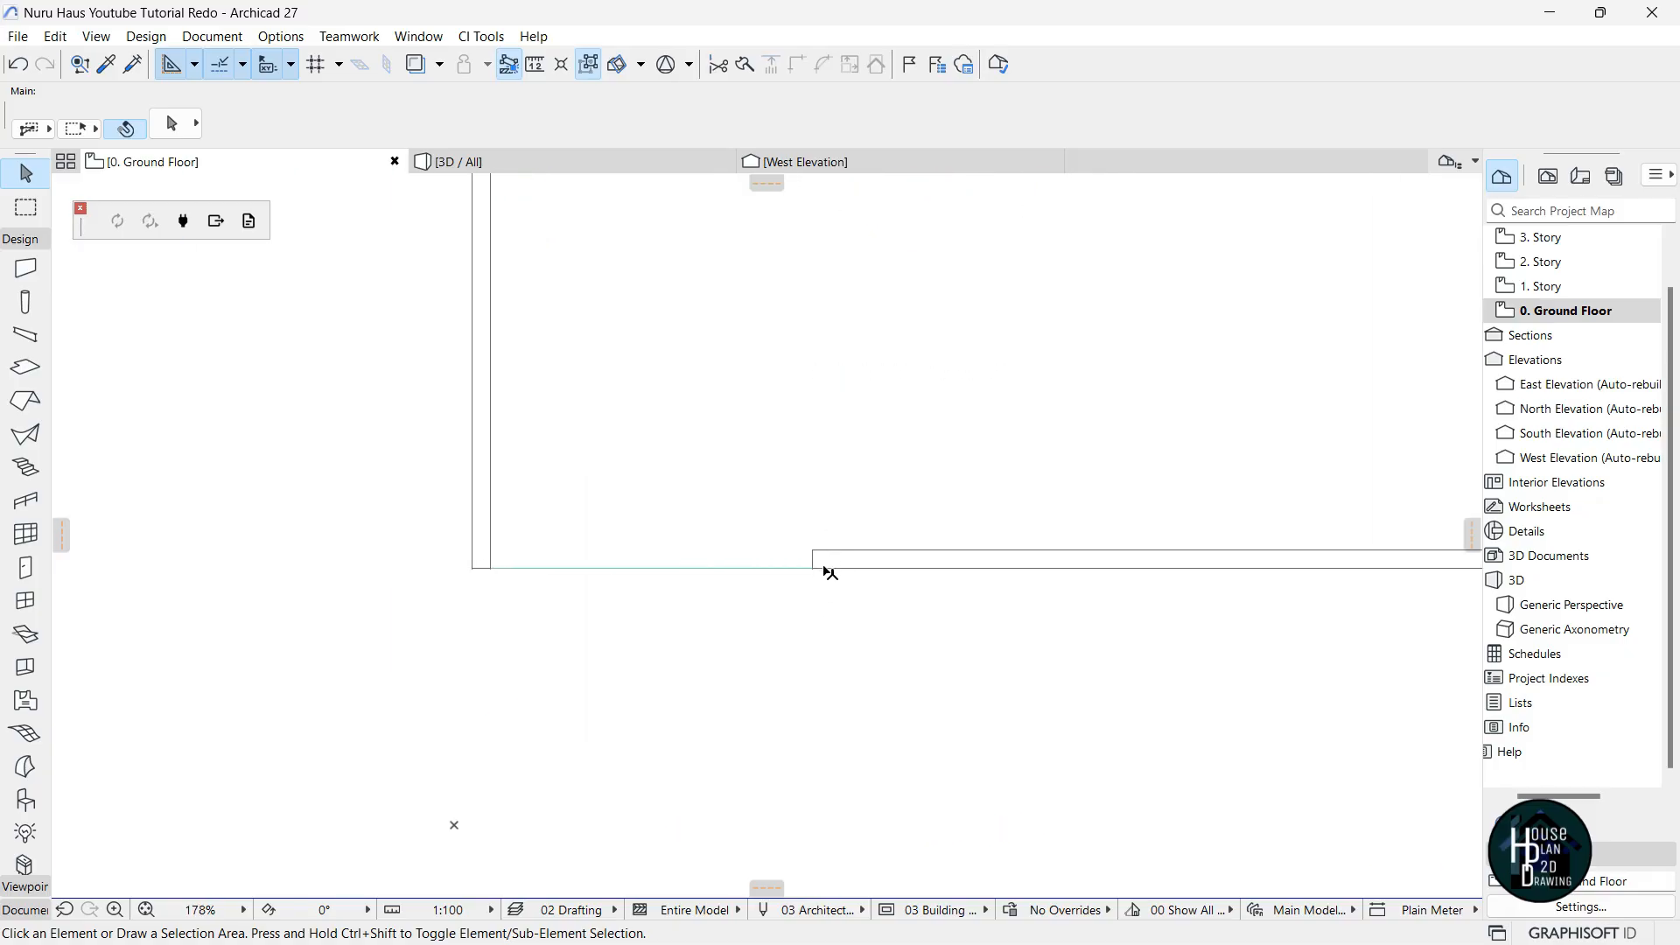
scroll(770, 546, "down", 5)
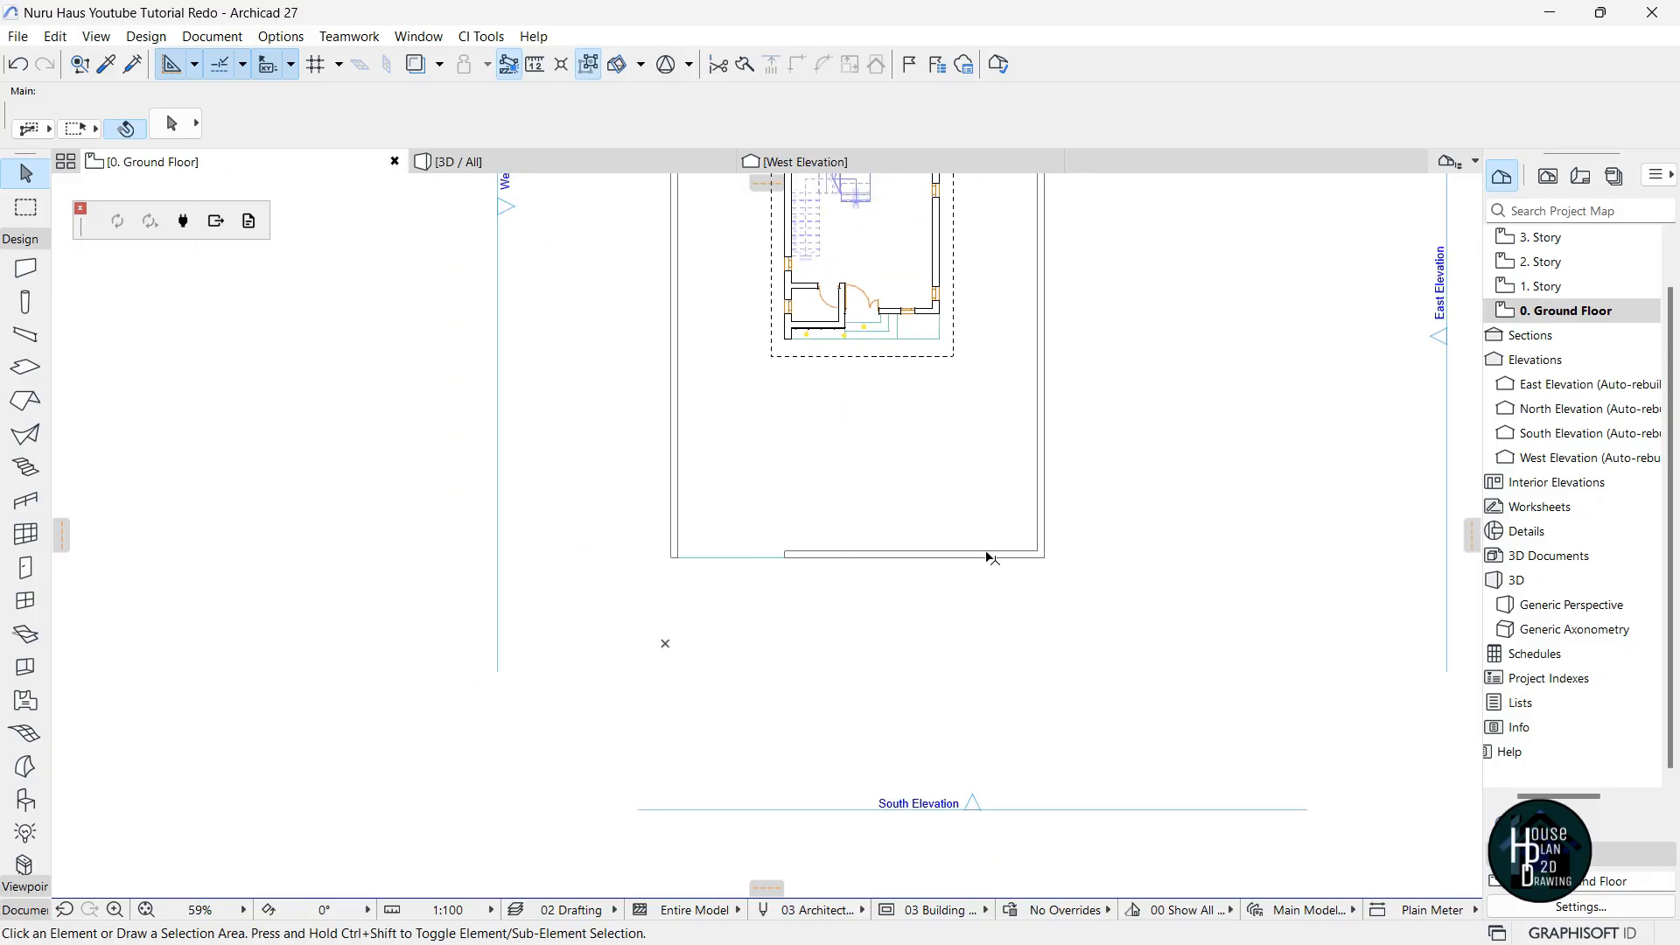
scroll(698, 595, "down", 5)
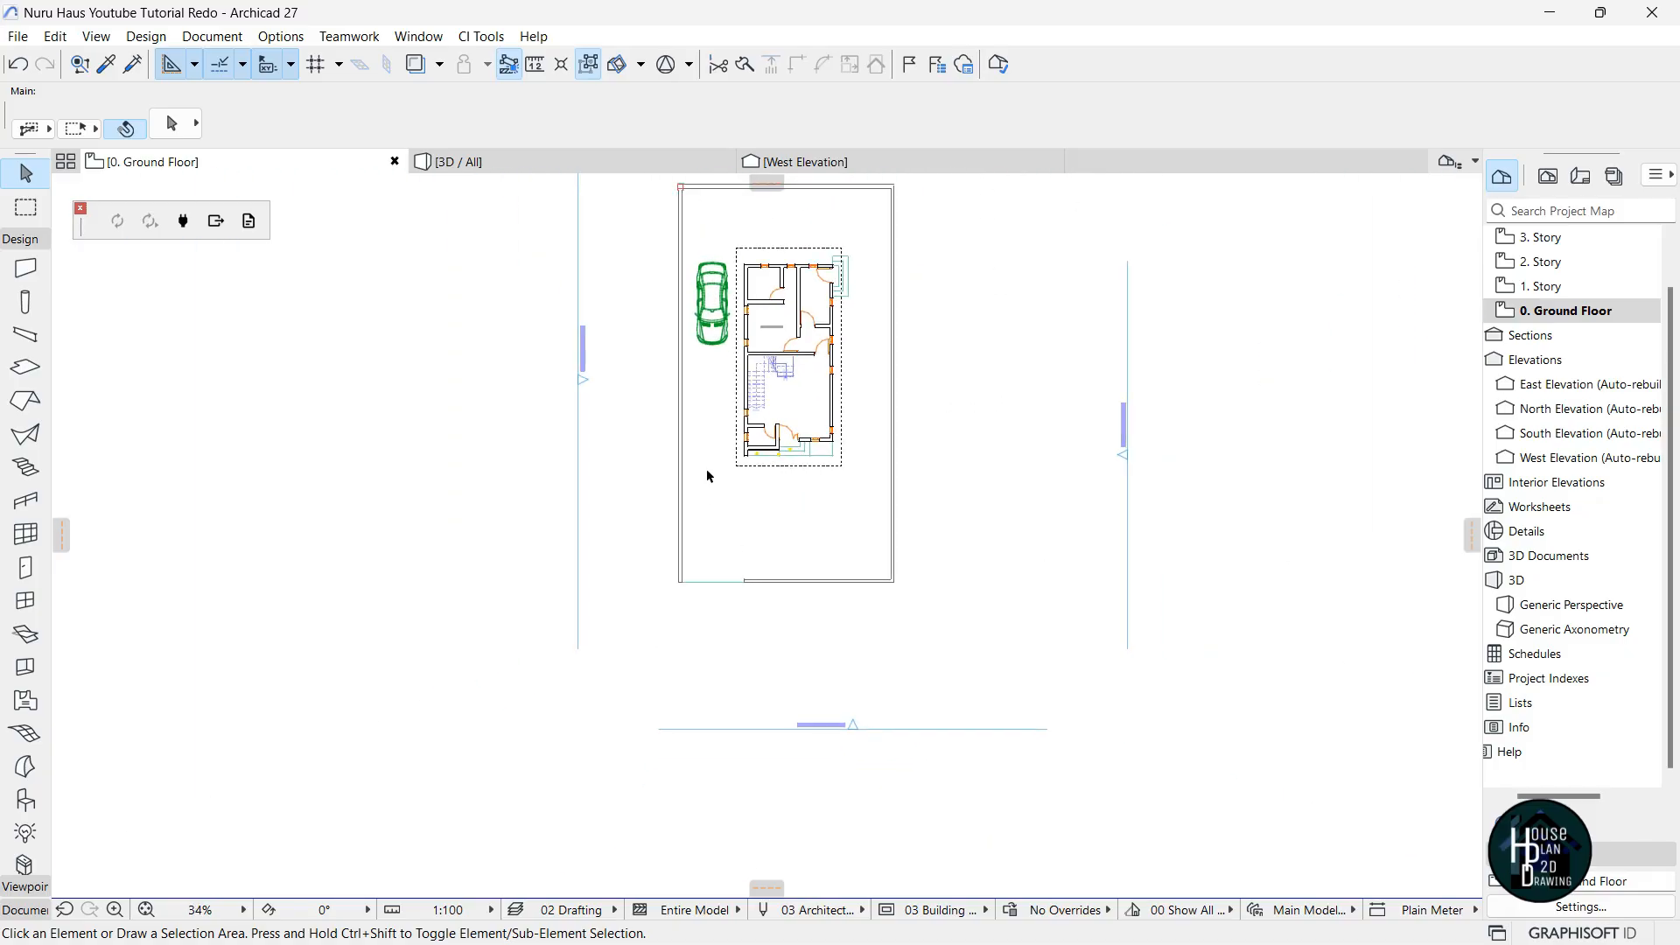
scroll(739, 346, "up", 2)
Copy the grouped capped column by its centre from the north-west corner to the centre of the north-east wall corner.
scroll(702, 337, "up", 15)
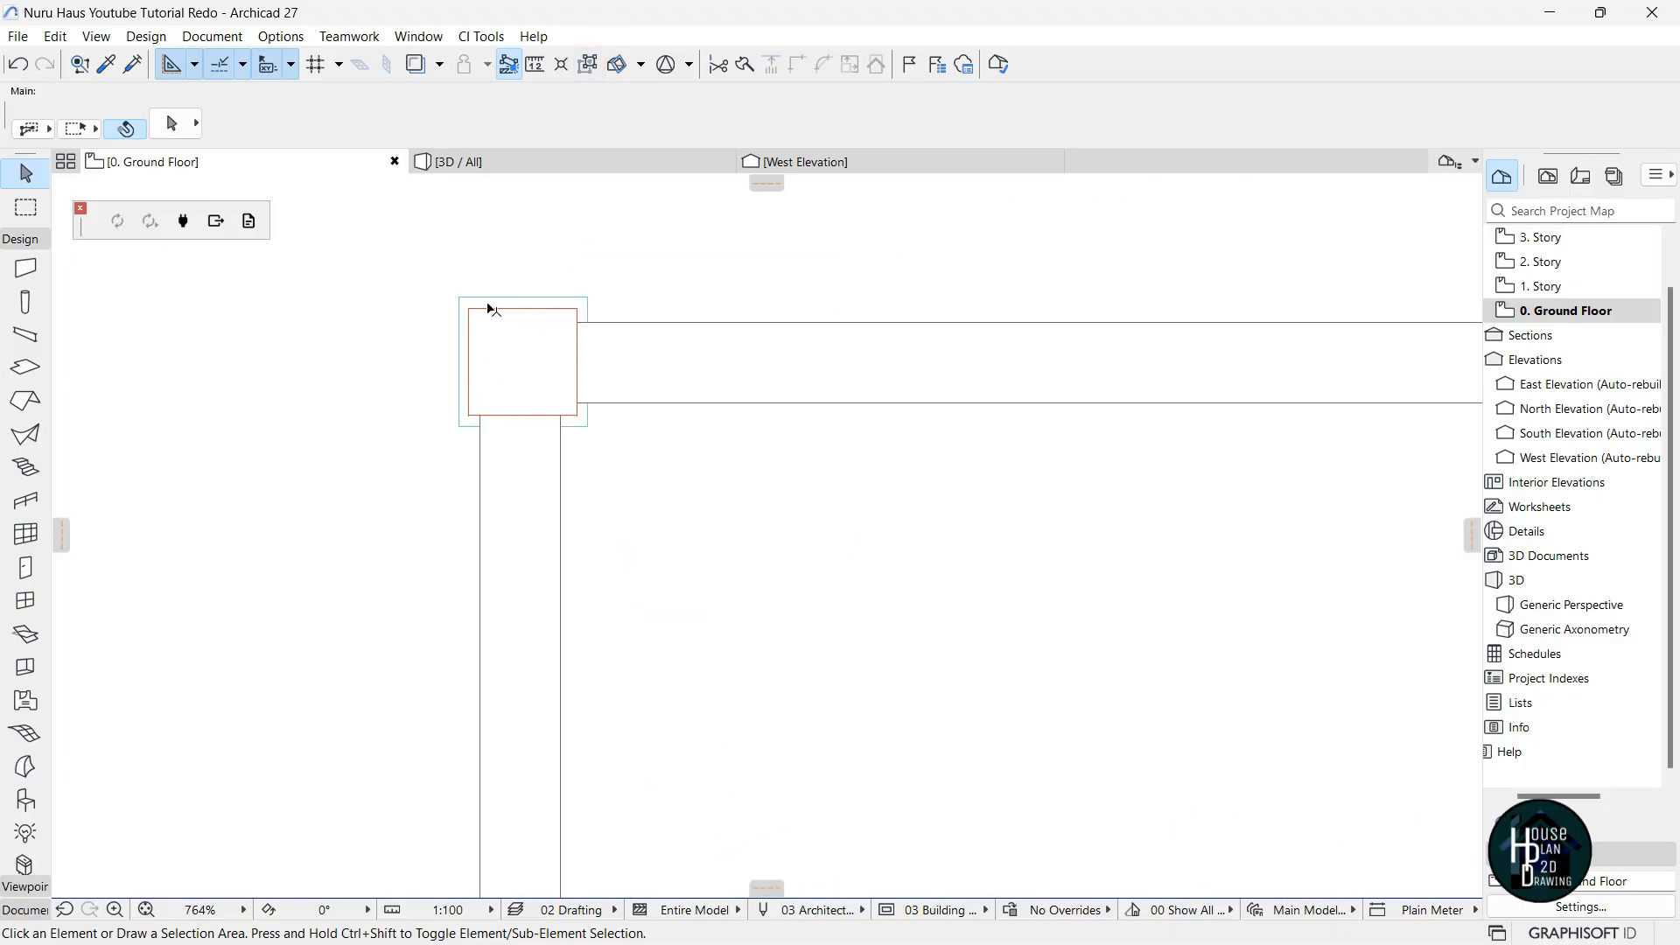
left_click(459, 303)
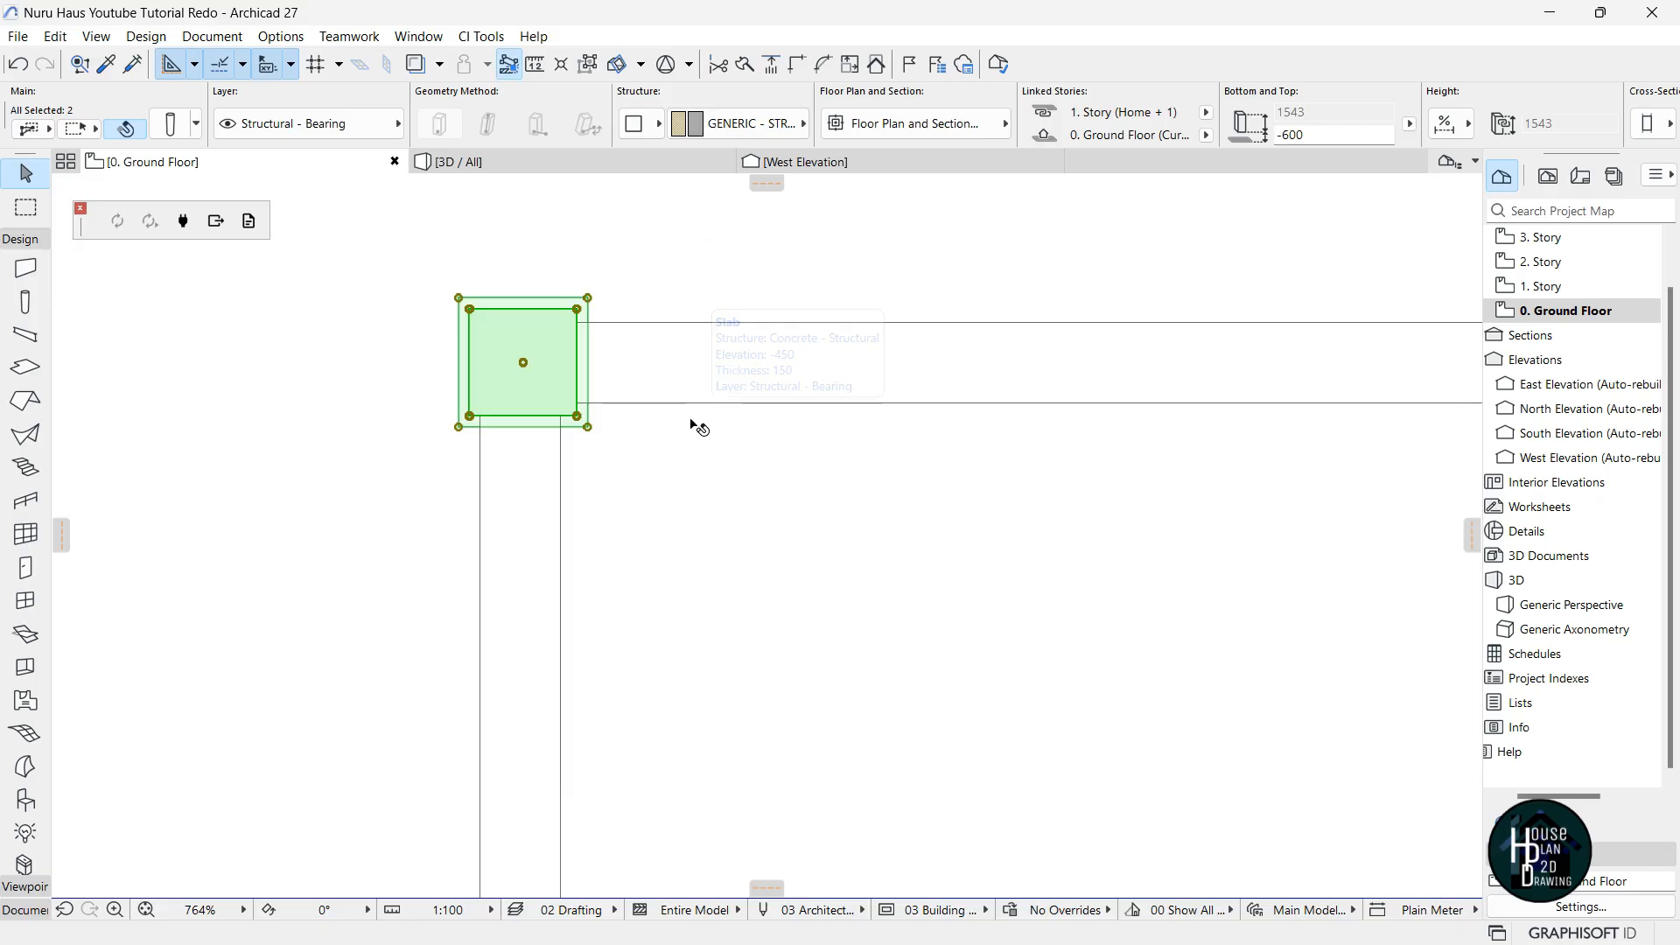
key("ctrl+shift+d")
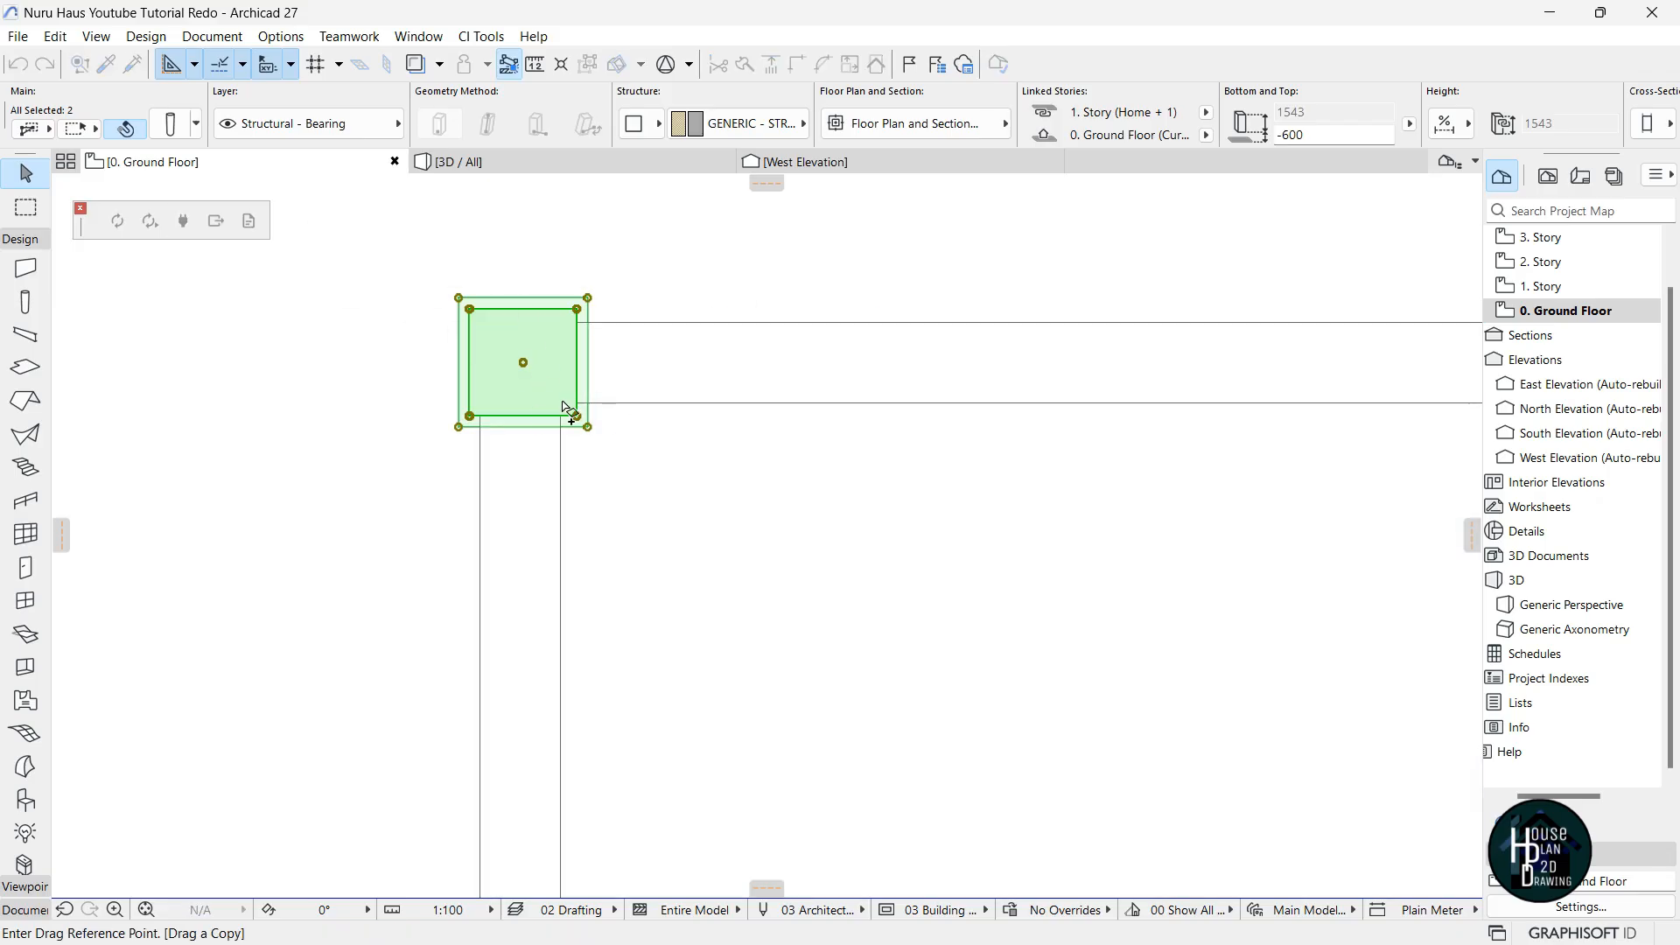
left_click(523, 363)
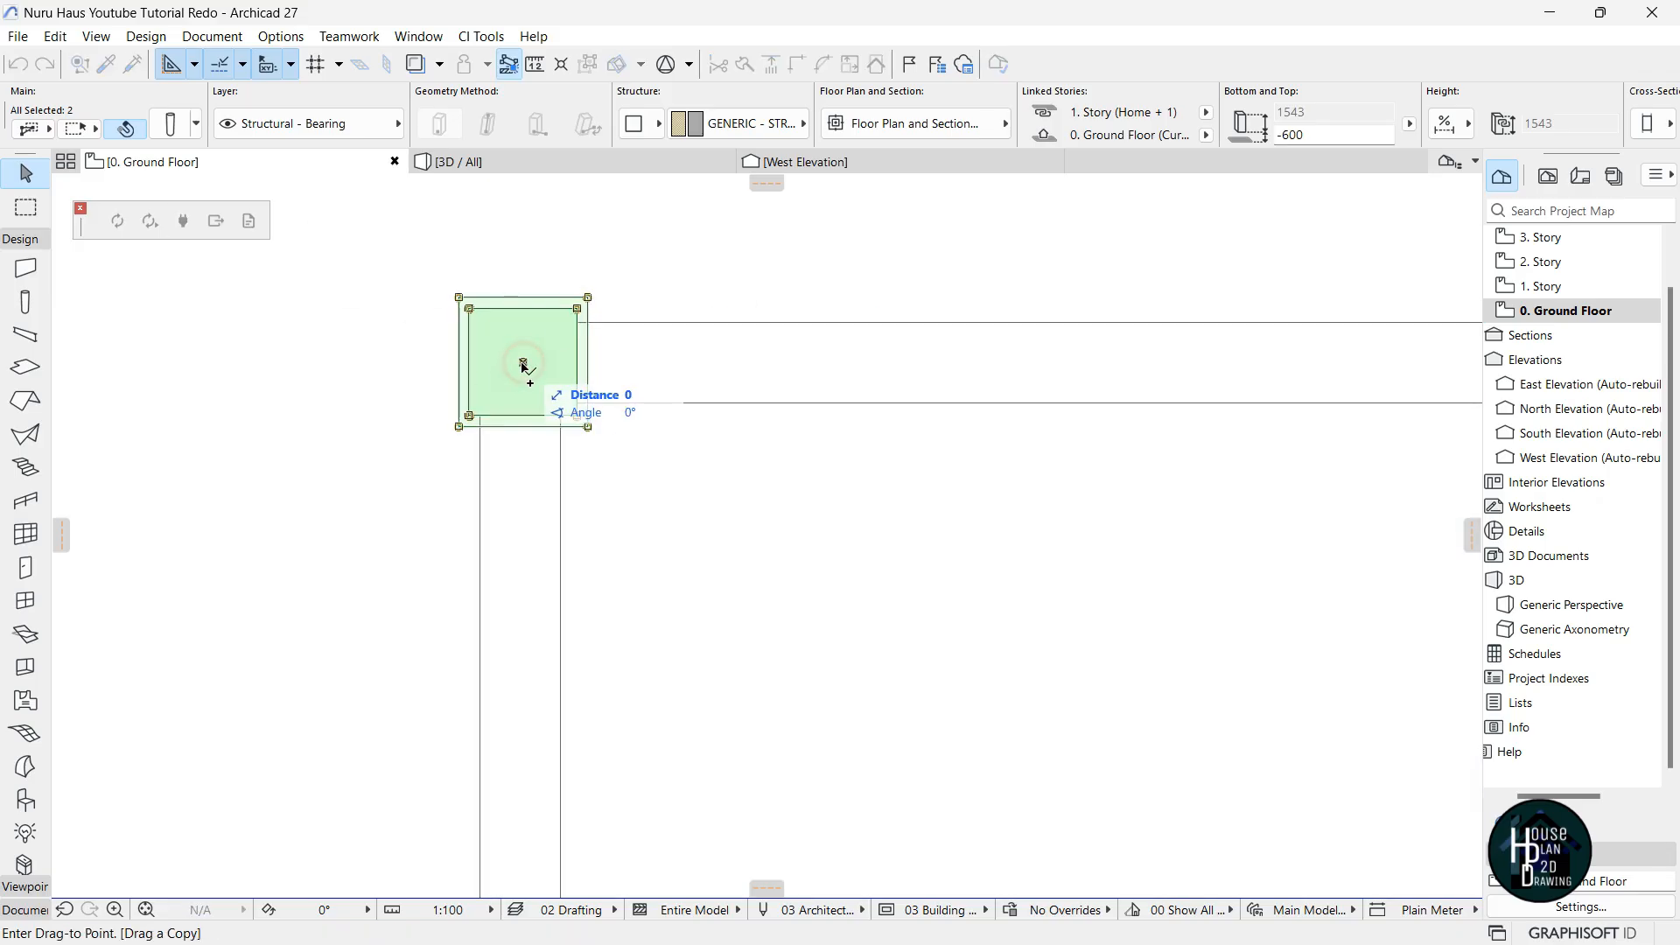
scroll(525, 385, "down", 8)
scroll(991, 412, "up", 8)
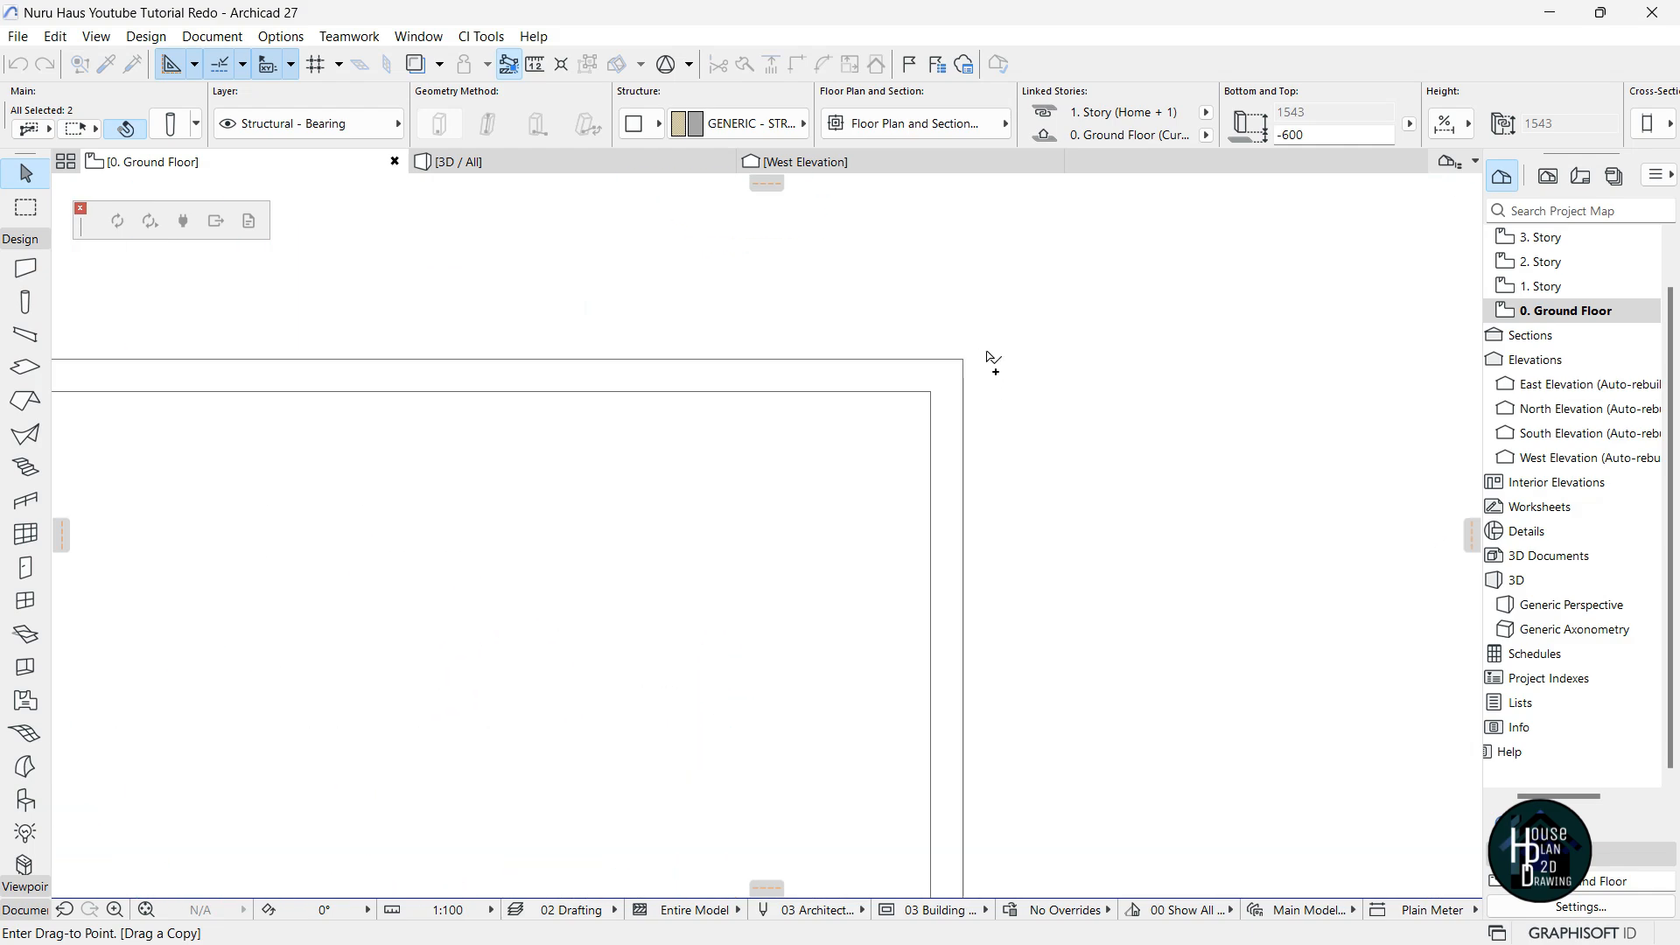
left_click(785, 460)
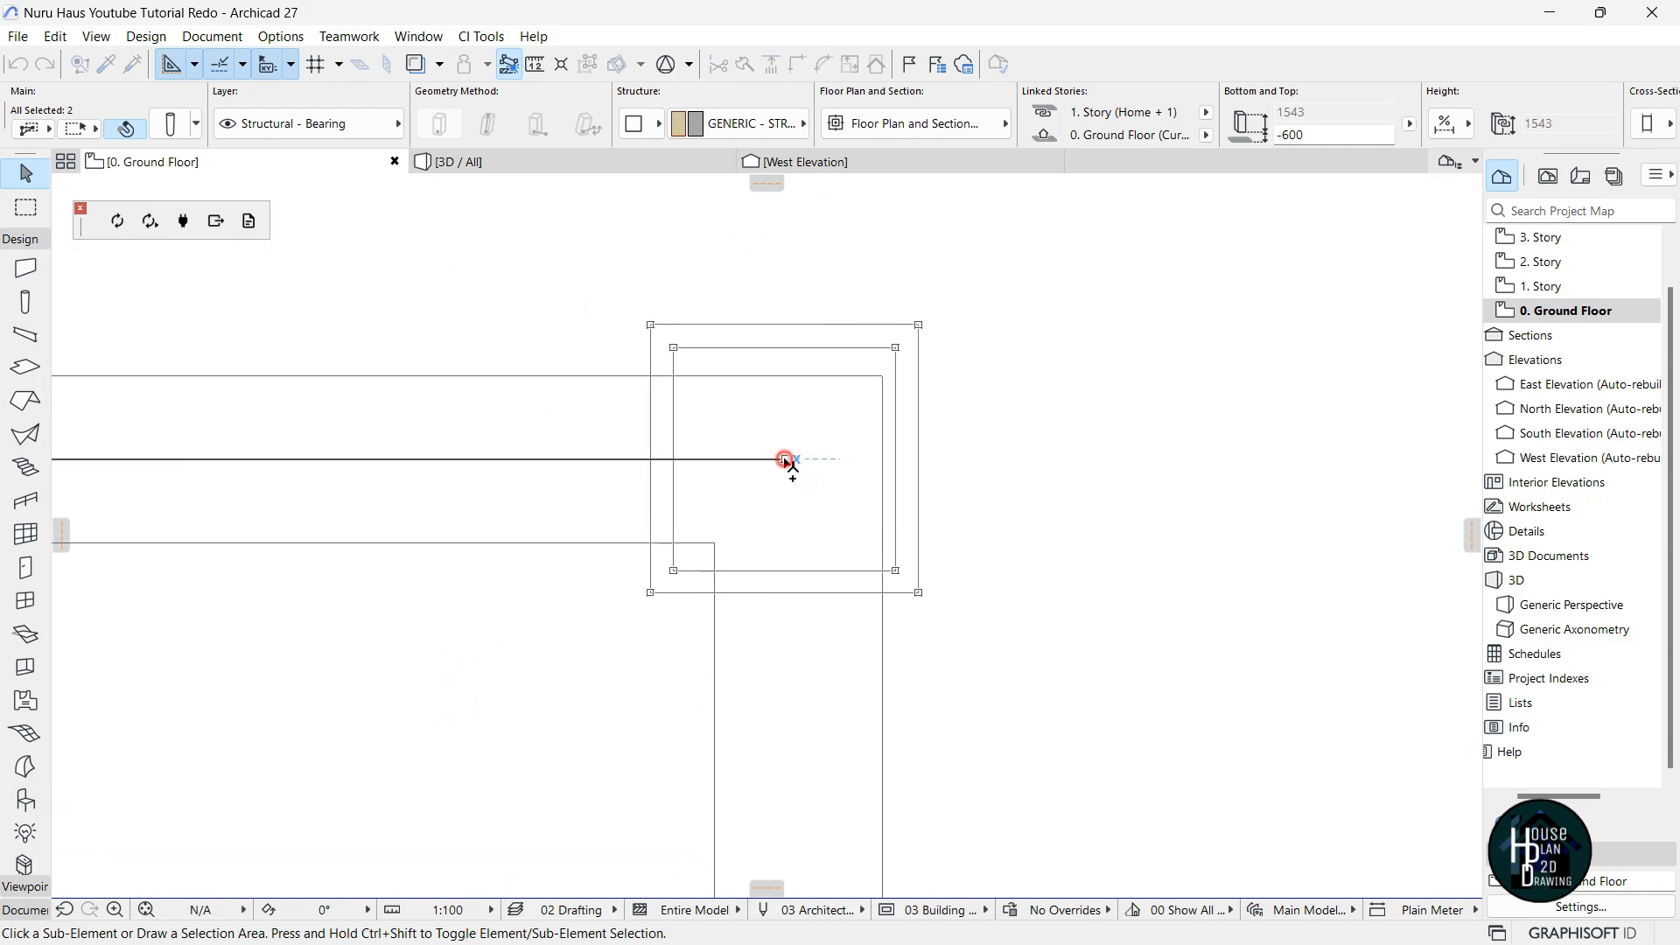
Copy the north-east capped column straight down by its centre to the south-east corner of the perimeter wall.
key("ctrl+shift+d")
left_click(785, 461)
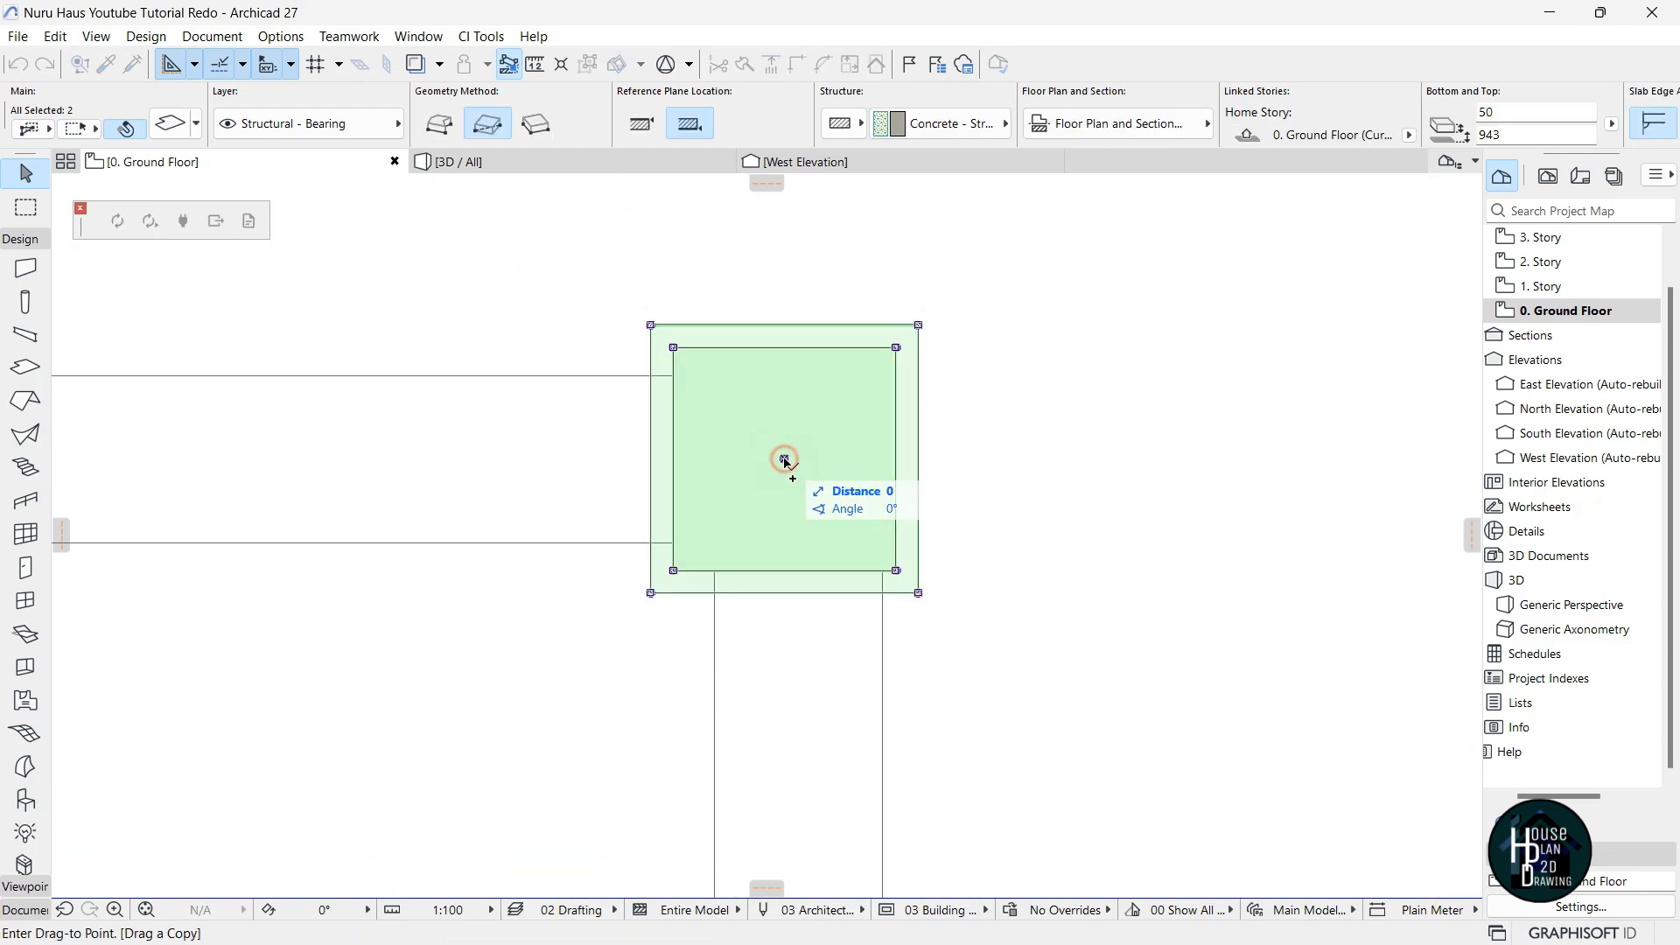
scroll(784, 401, "down", 5)
scroll(784, 393, "down", 4)
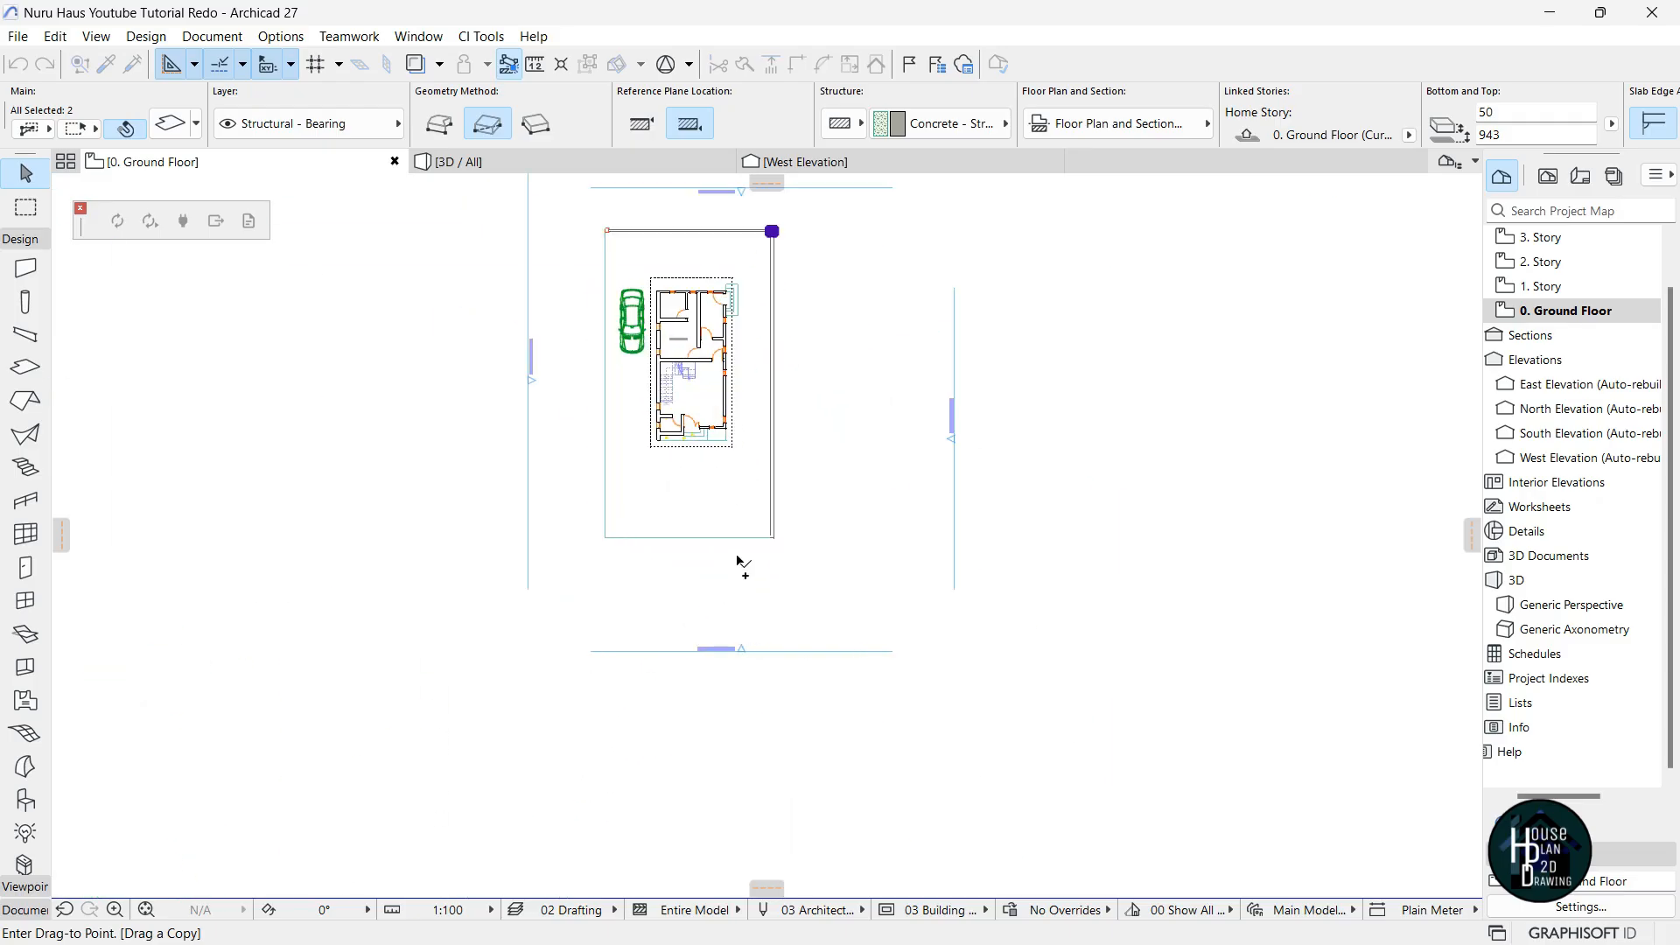
scroll(774, 429, "up", 6)
scroll(787, 394, "up", 9)
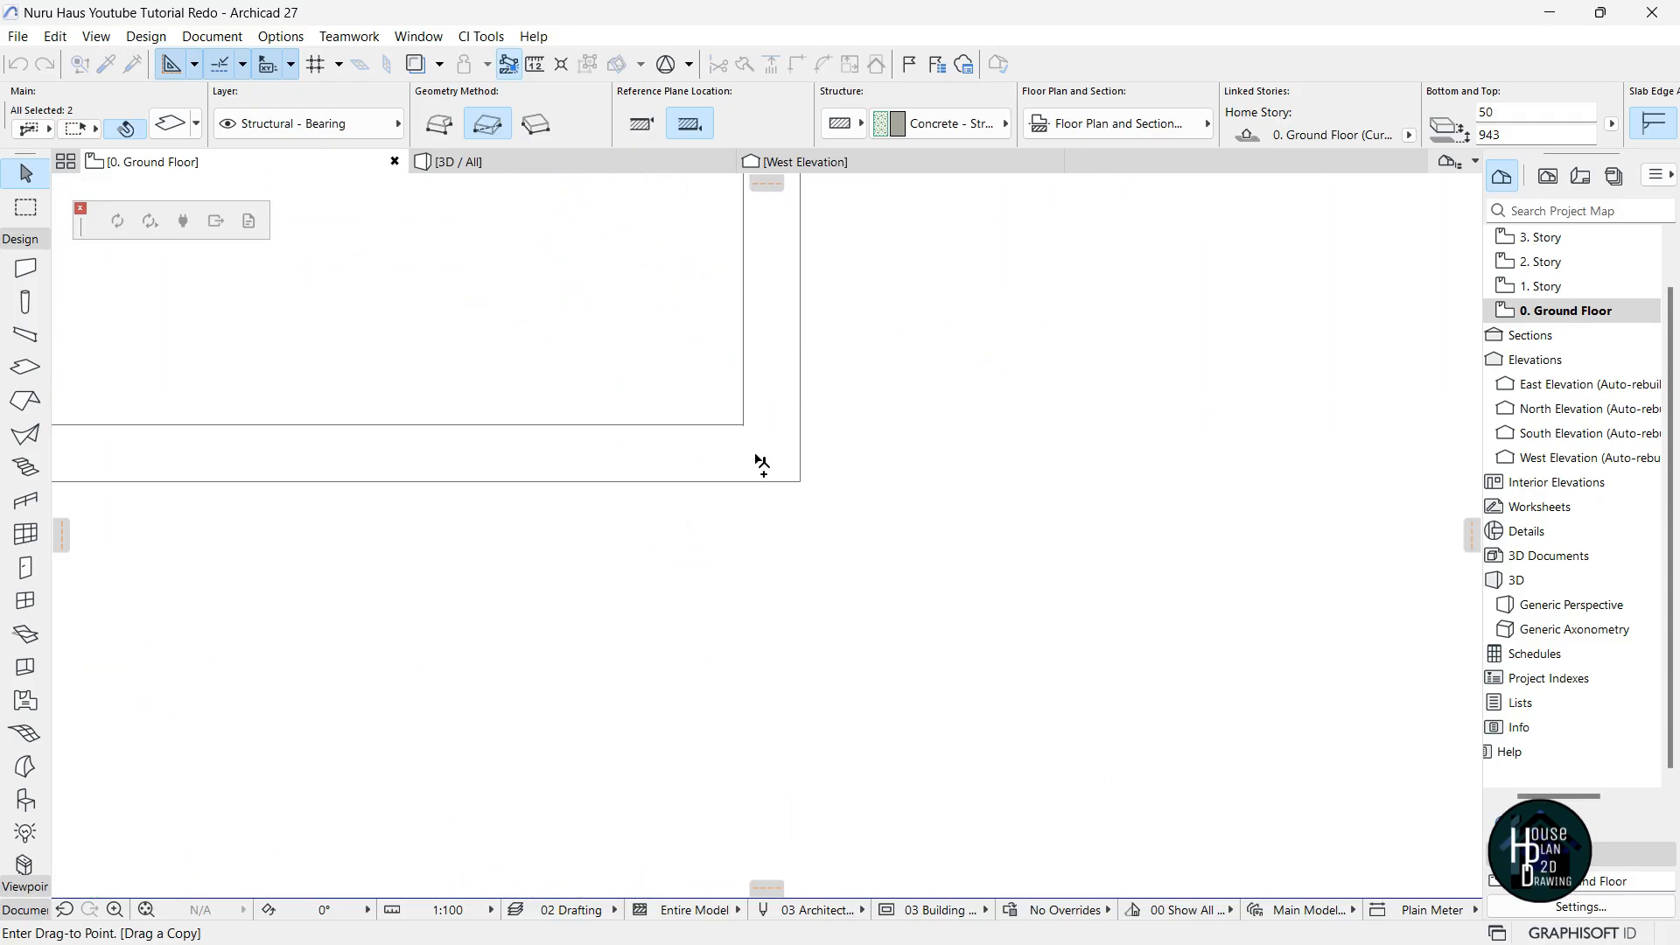
scroll(766, 462, "down", 3)
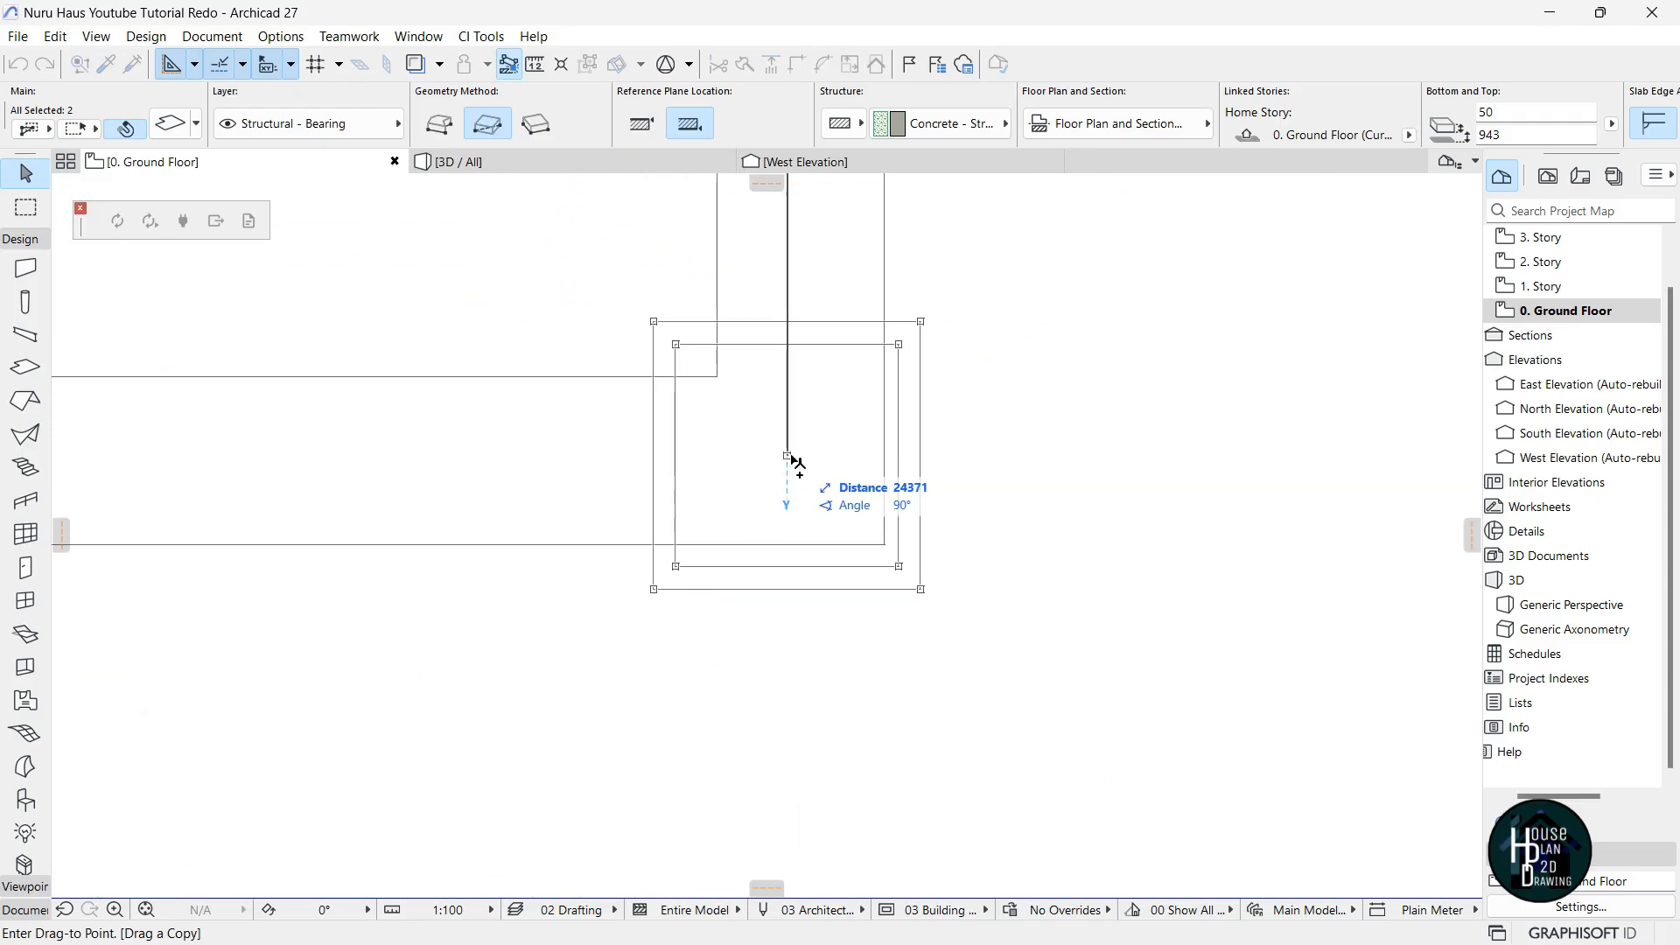
left_click(789, 456)
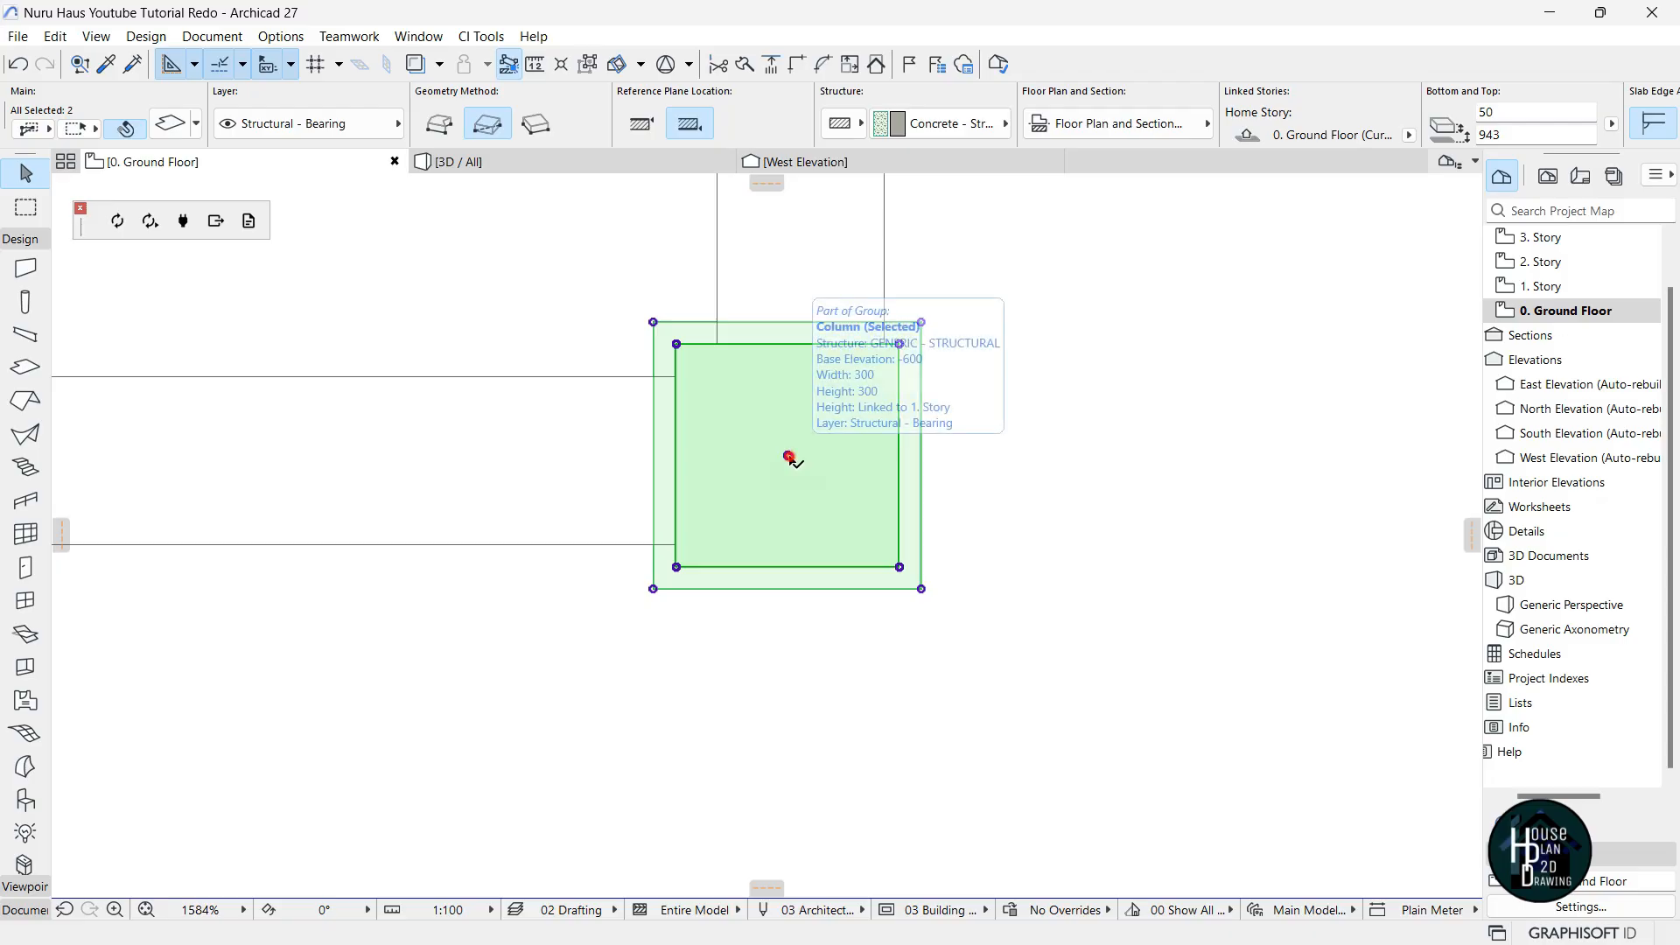
Copy the south-east capped column by its centre to the gate end of the front wall.
scroll(787, 456, "up", 3)
key("ctrl+shift+d")
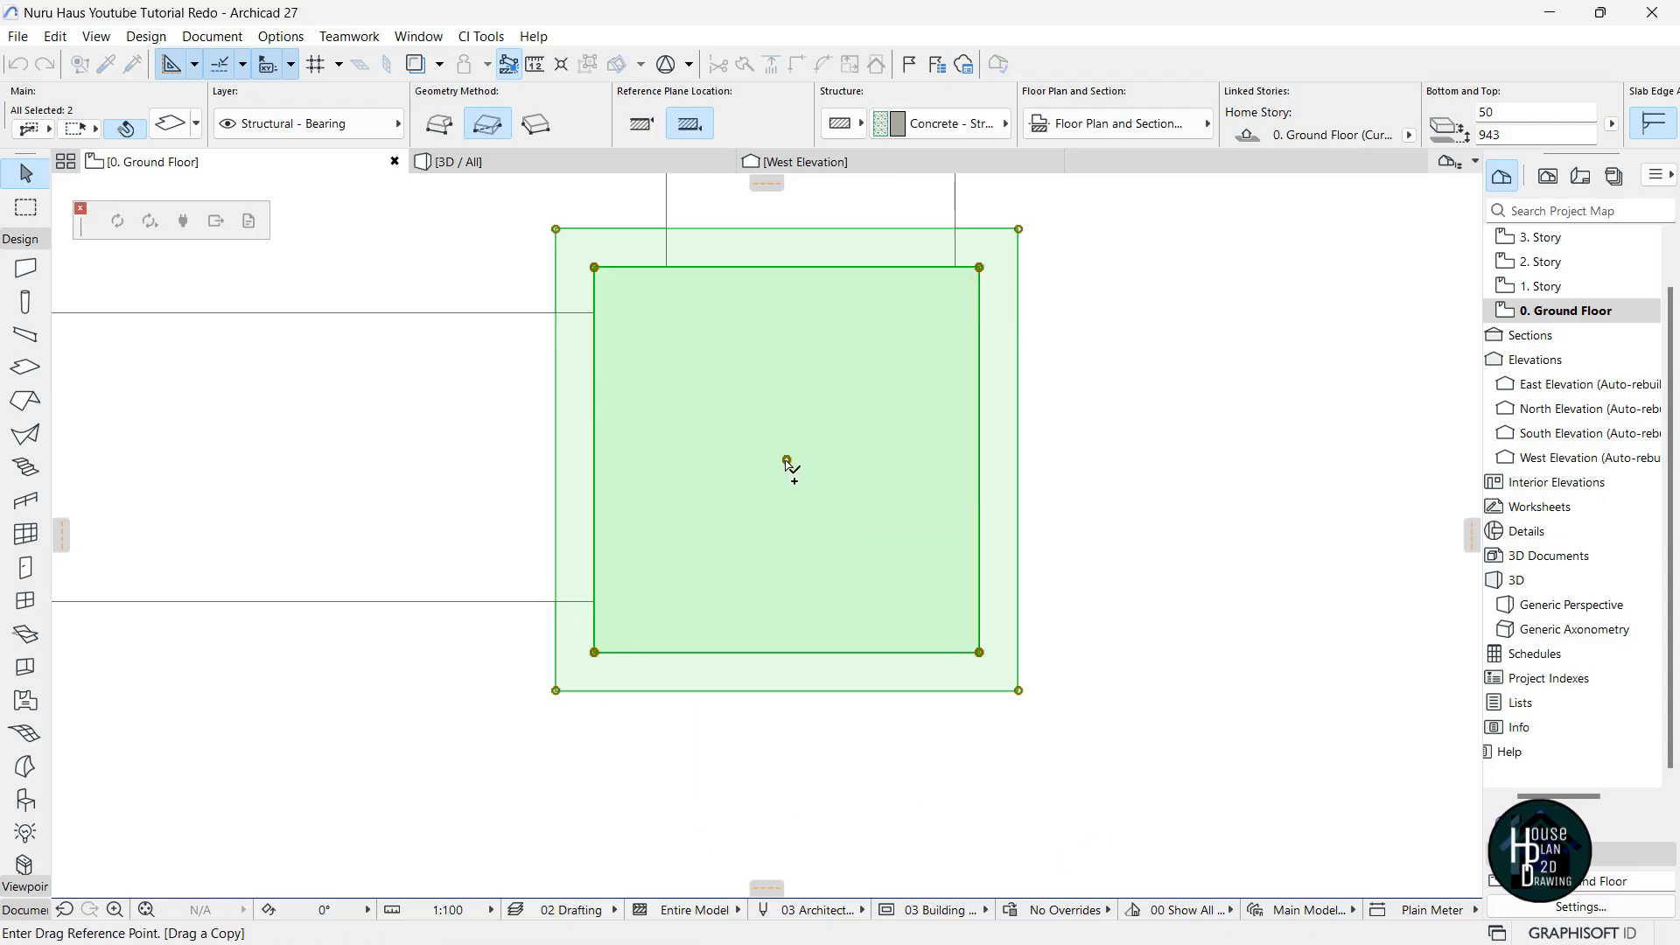
left_click(786, 461)
scroll(902, 490, "down", 10)
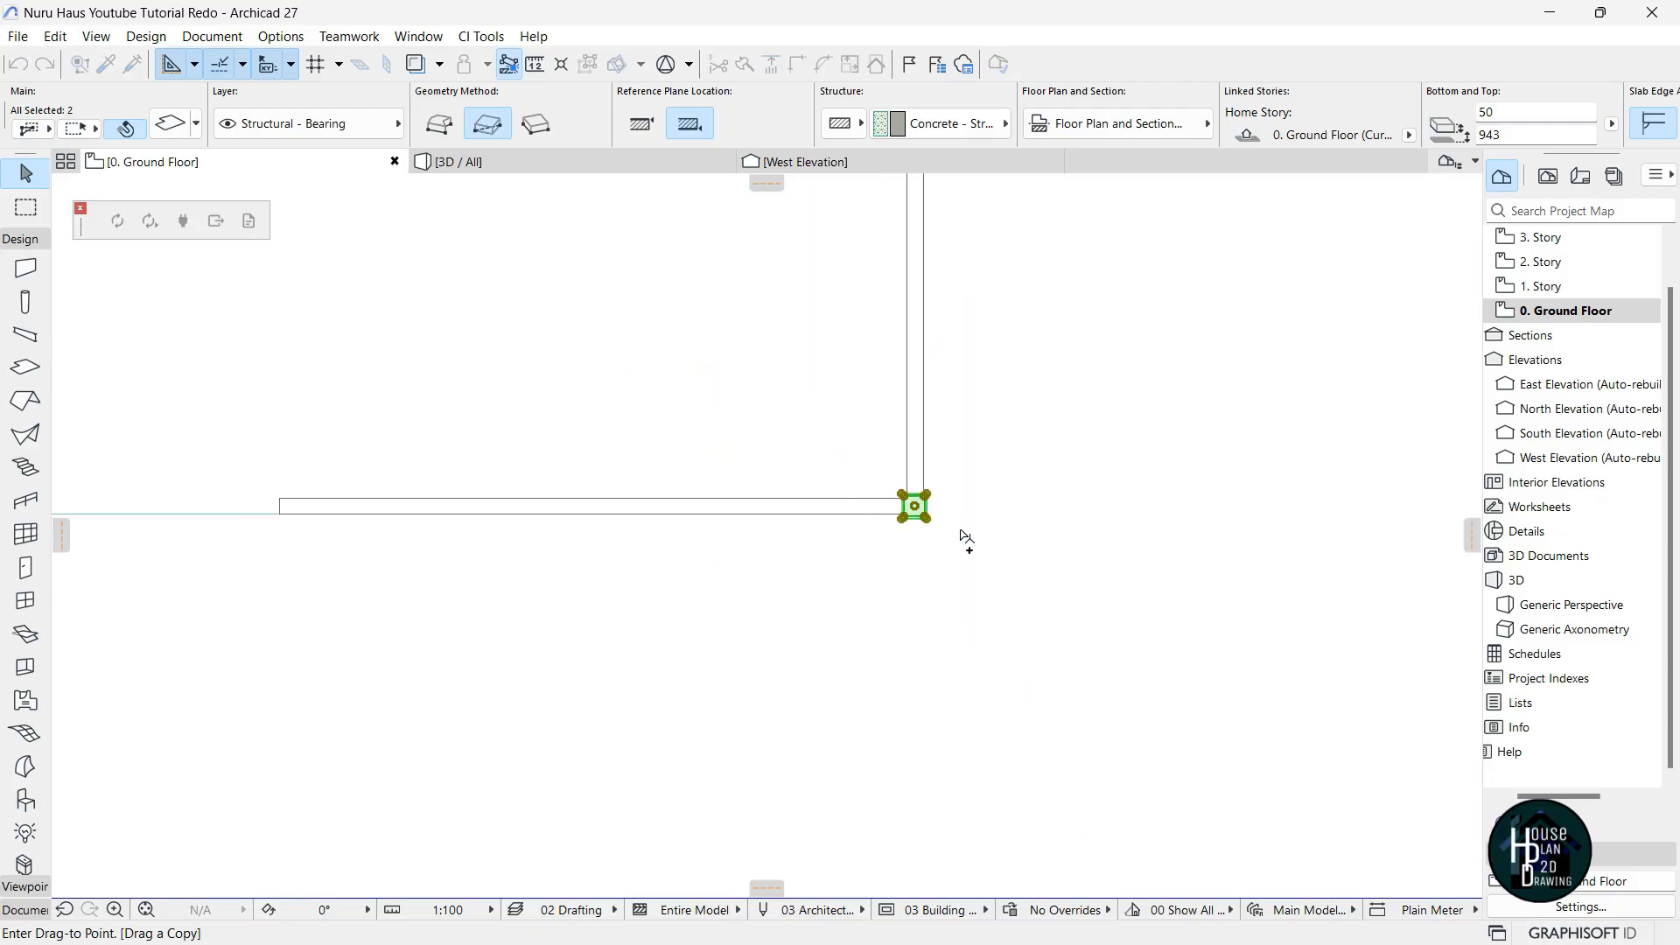
scroll(926, 525, "up", 6)
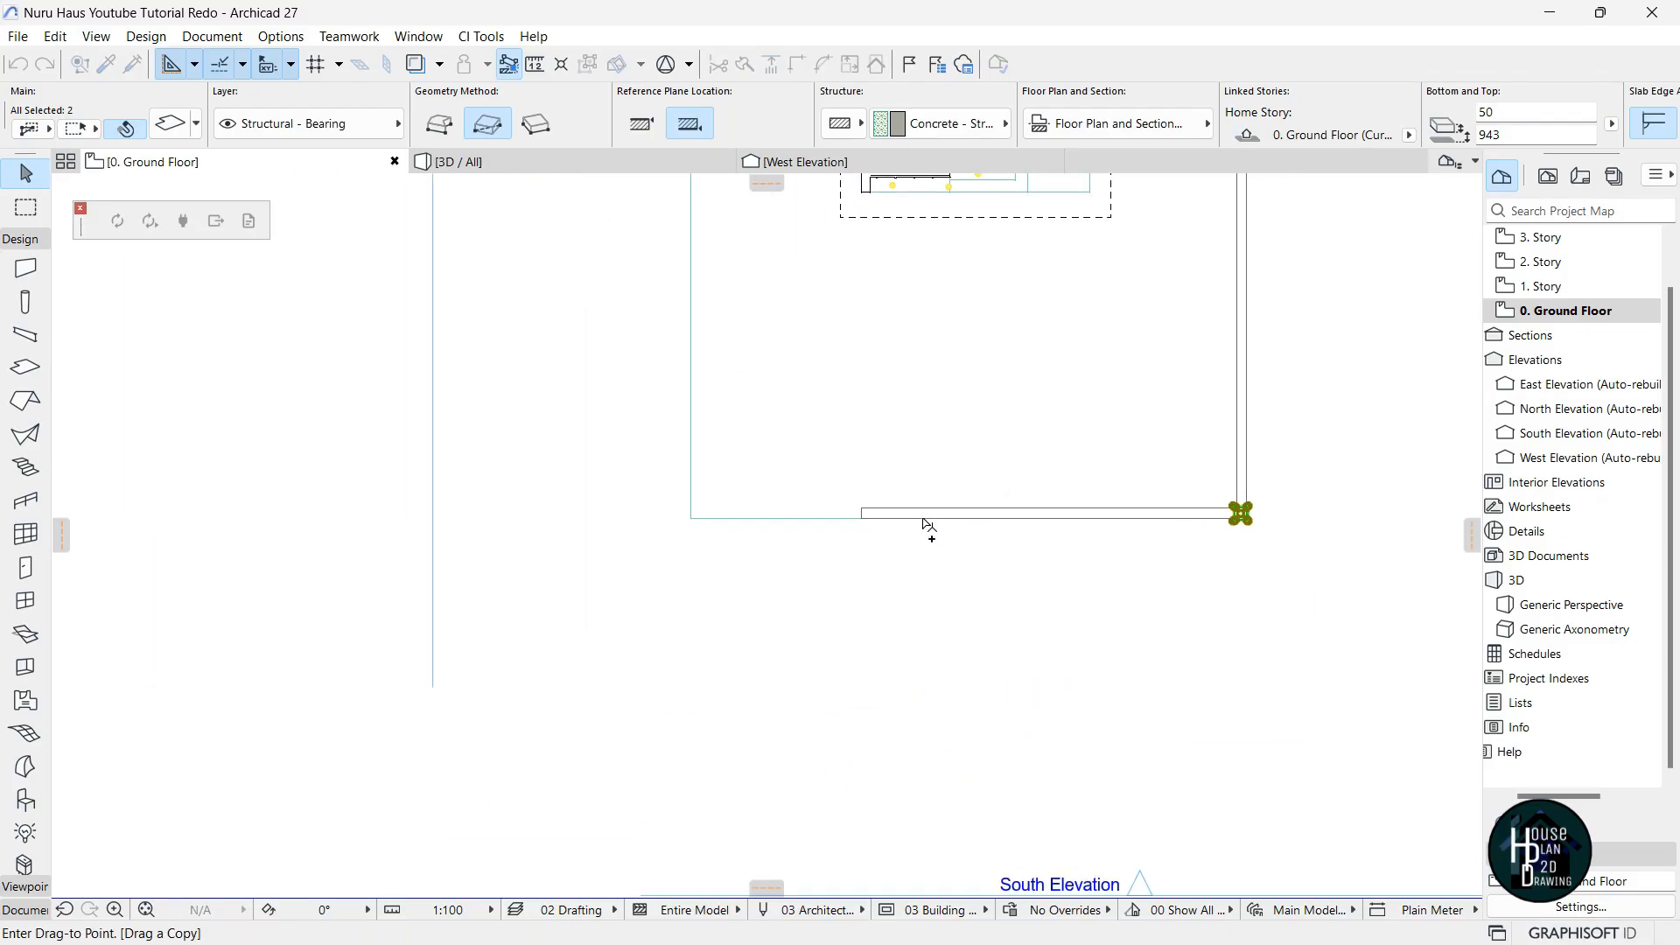
scroll(899, 521, "up", 3)
left_click(878, 510)
scroll(897, 464, "down", 6)
scroll(895, 472, "up", 6)
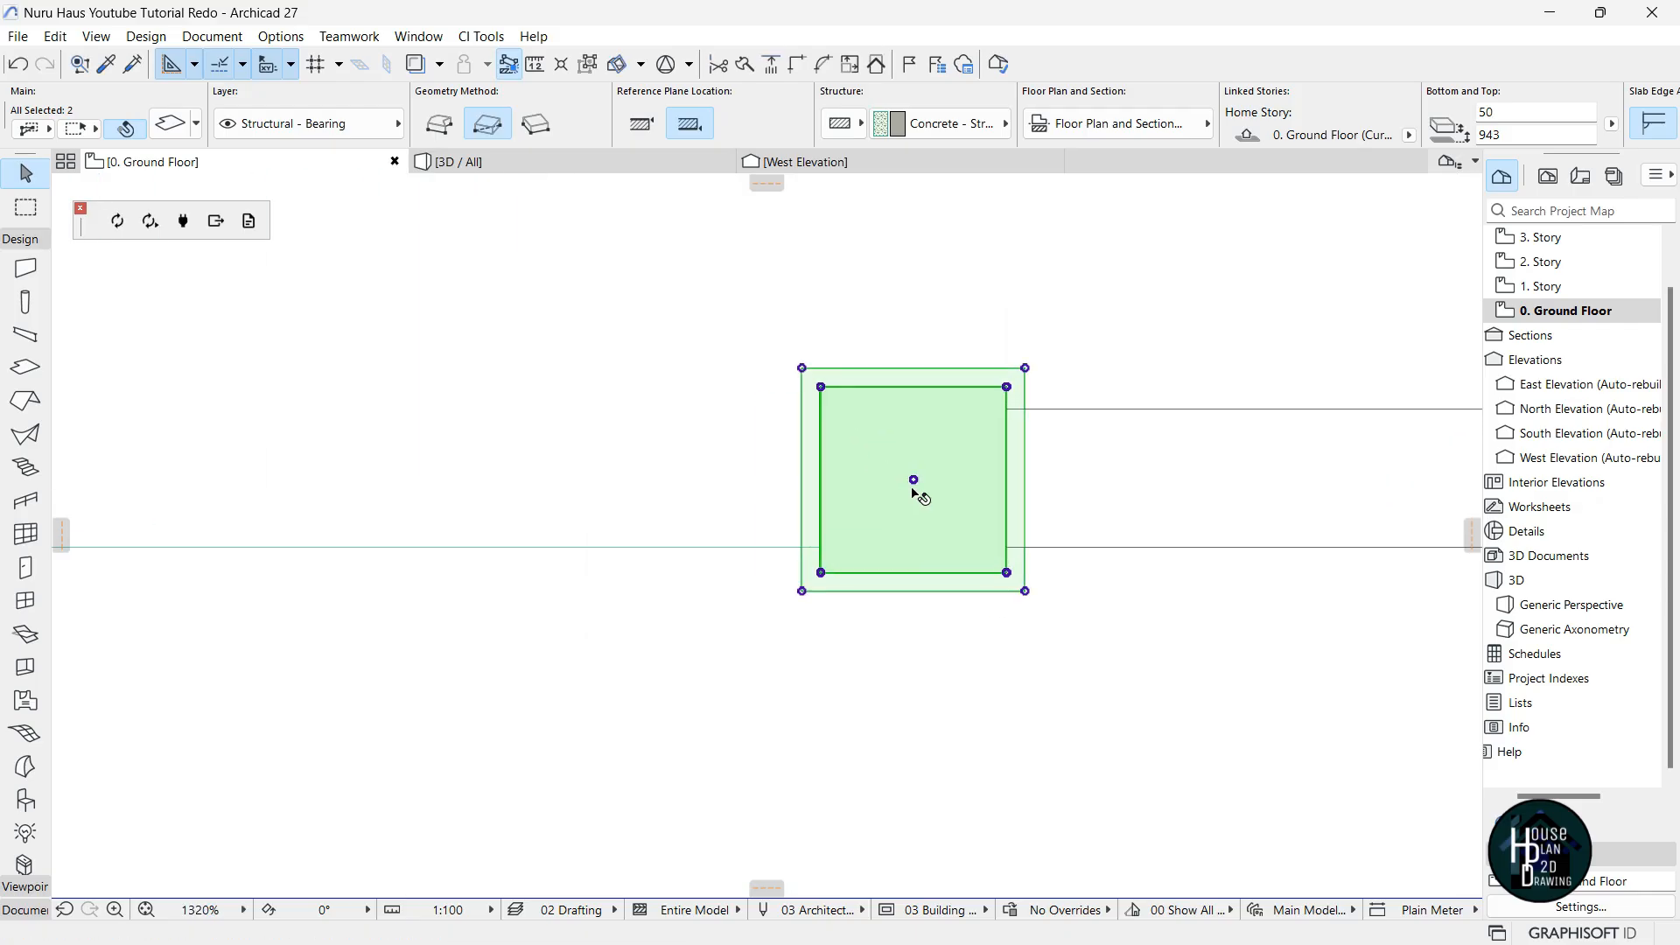
Copy the gate column by its centre across the opening to the end of the west wall, and deselect it.
key("ctrl+shift+d")
left_click(914, 480)
scroll(914, 482, "down", 4)
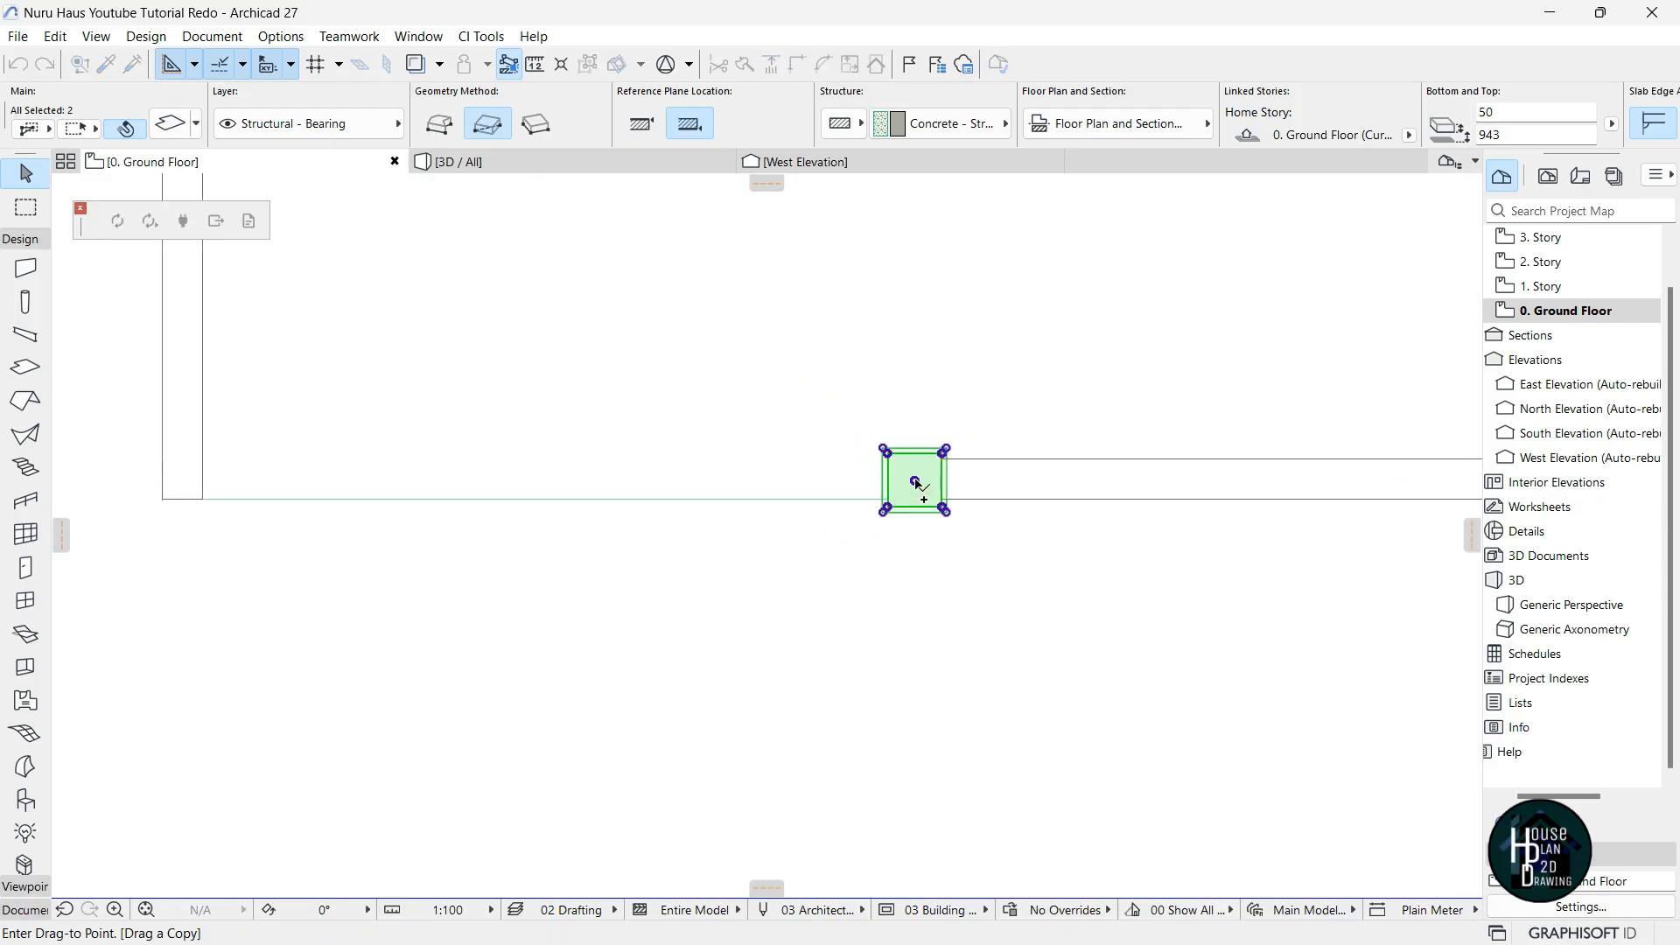
scroll(401, 488, "up", 3)
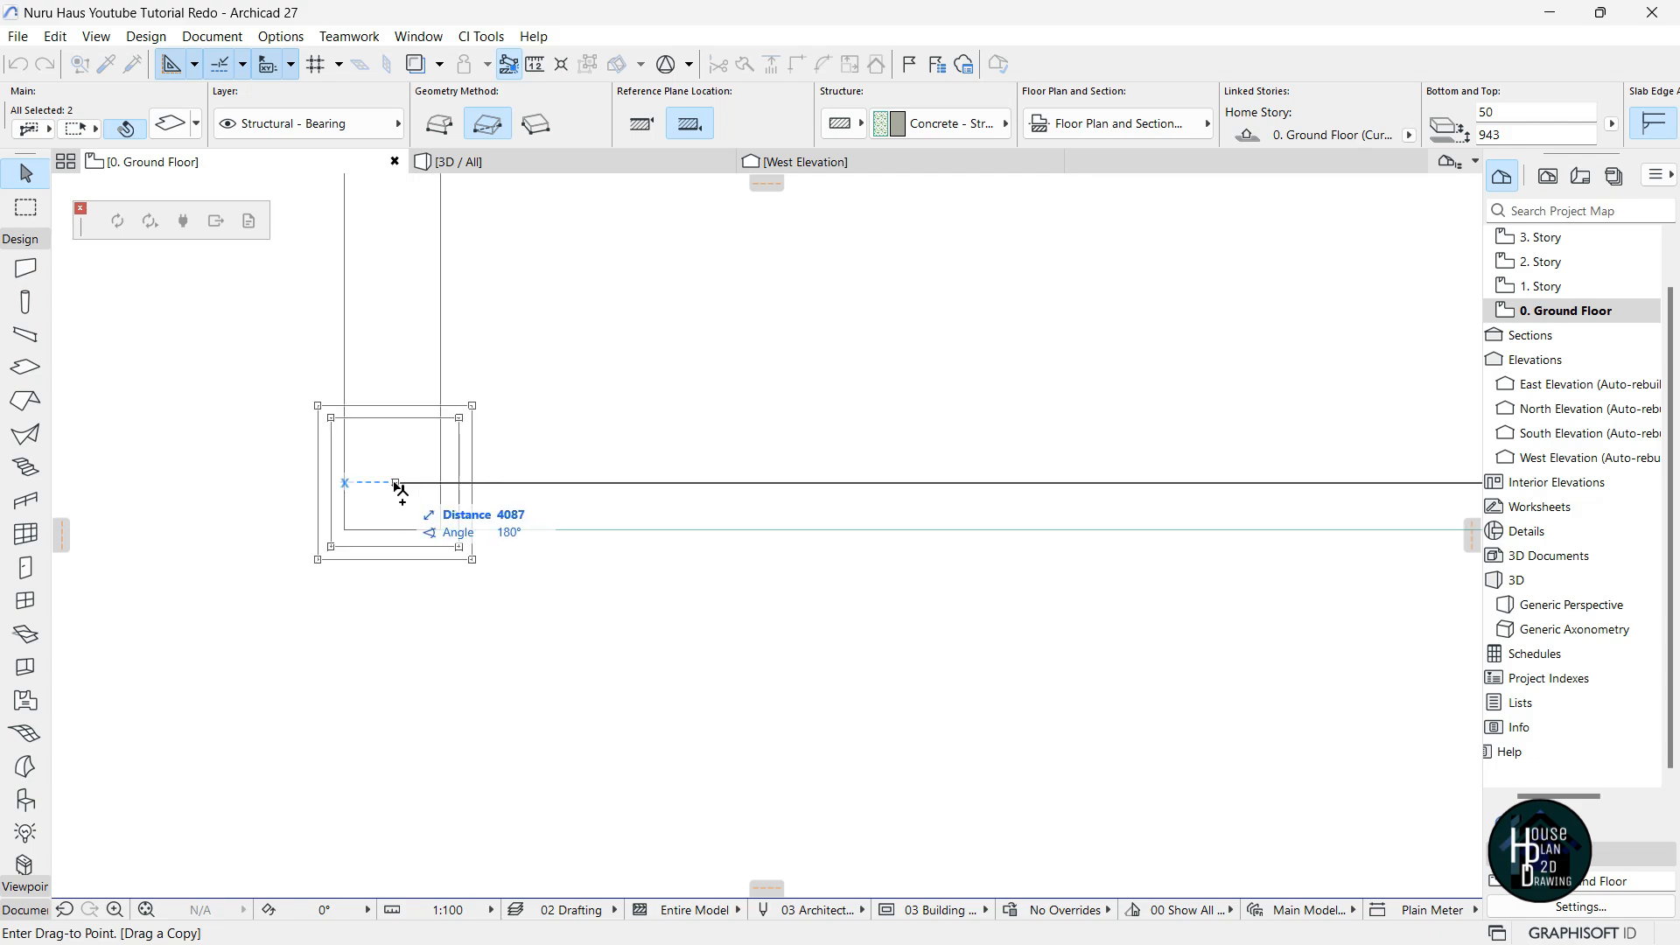
left_click(395, 485)
scroll(601, 549, "down", 5)
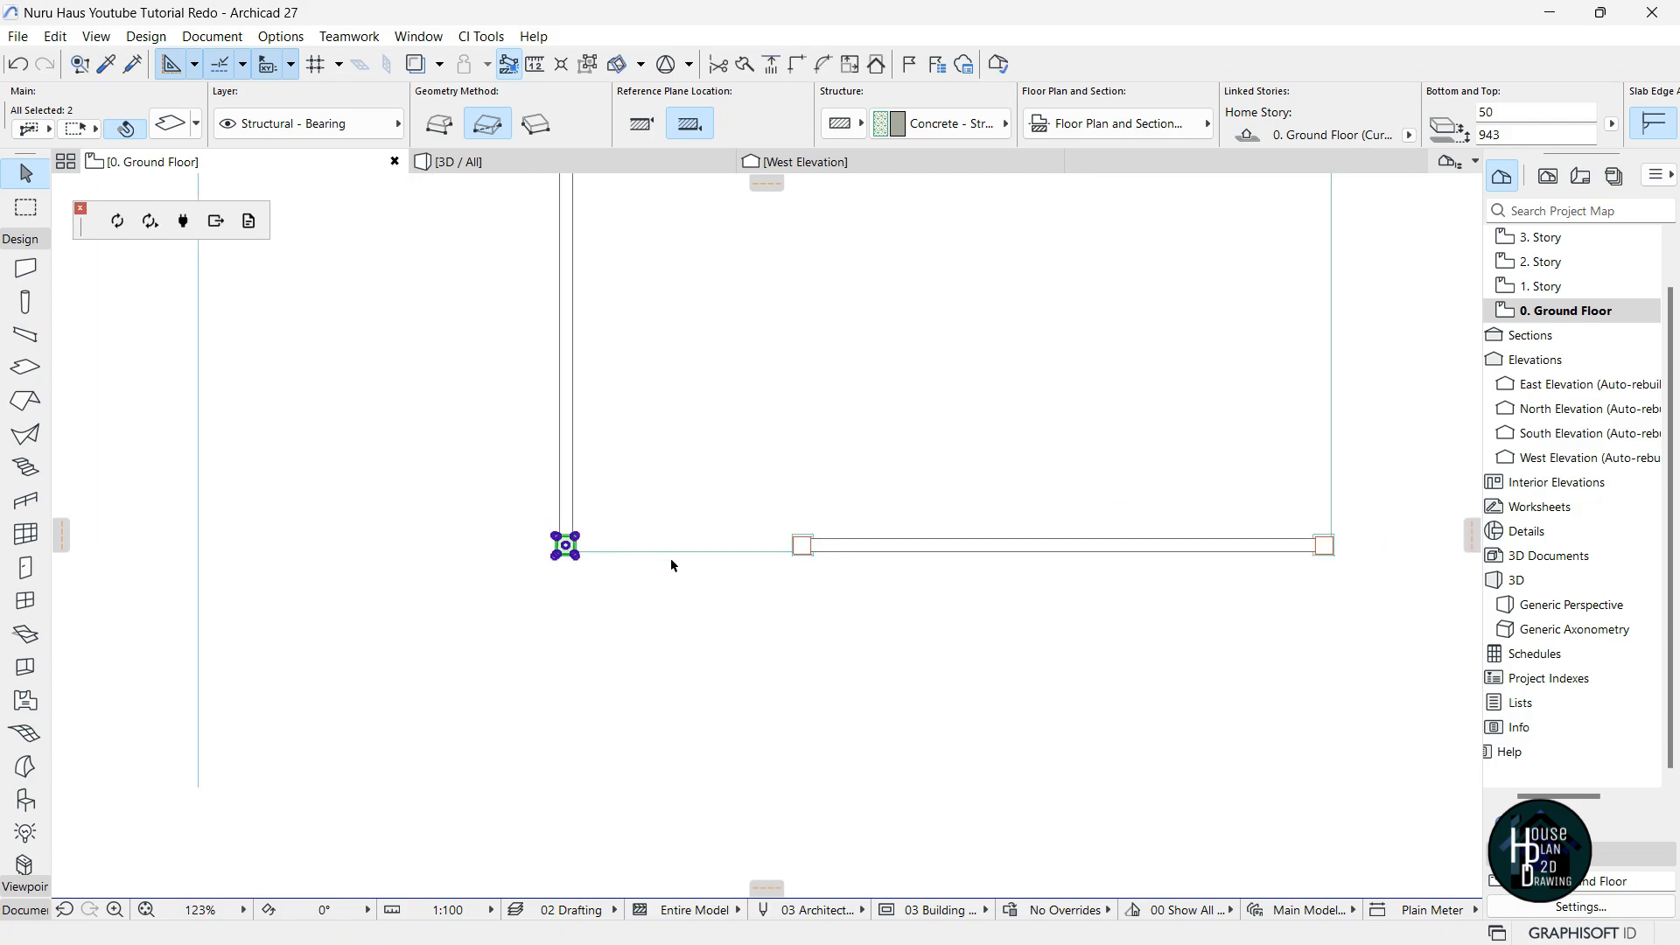
key("Escape")
Examine the capped columns at the wall corners and gate opening from the front in 3D.
left_click(494, 162)
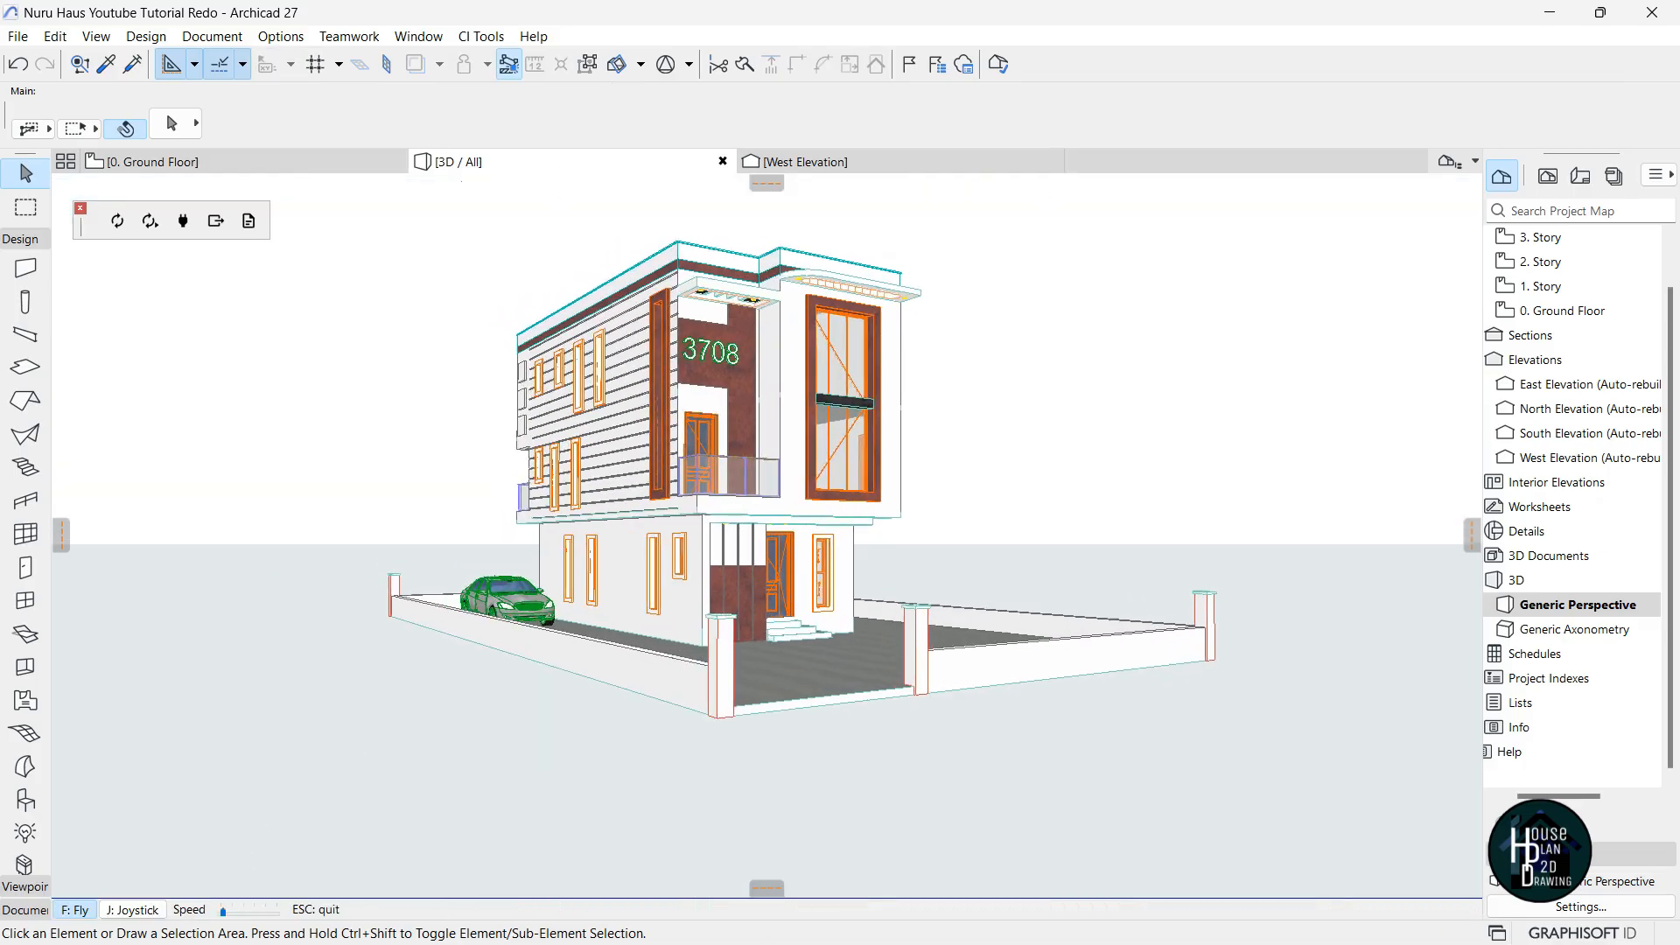
key("Up")
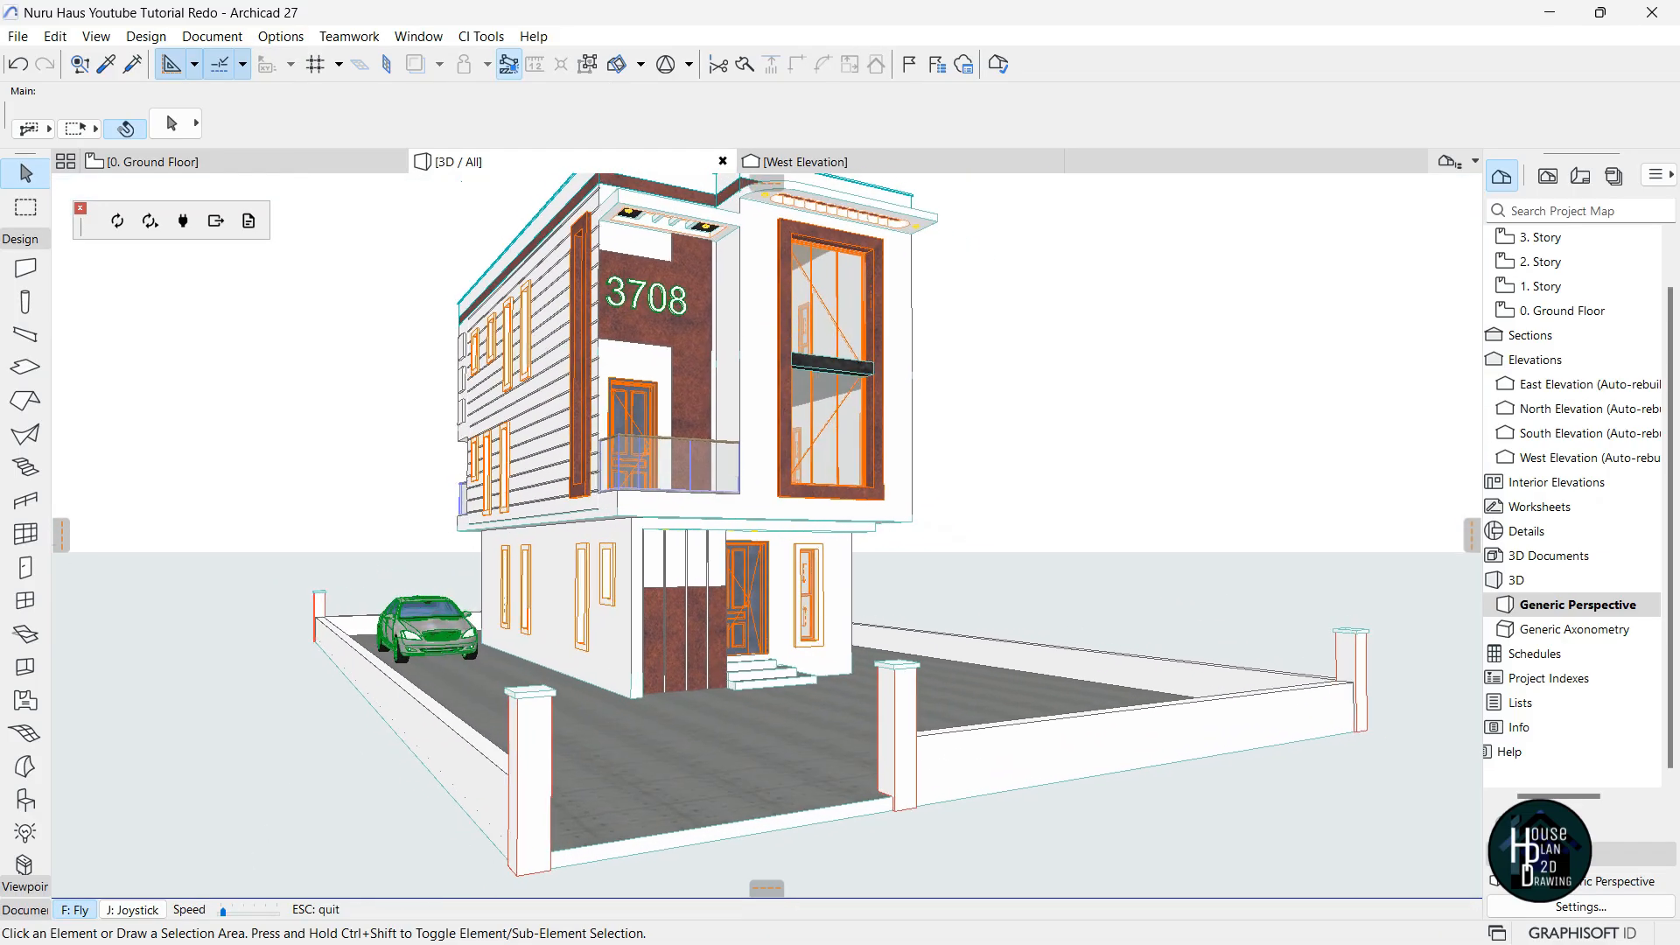
key("Down")
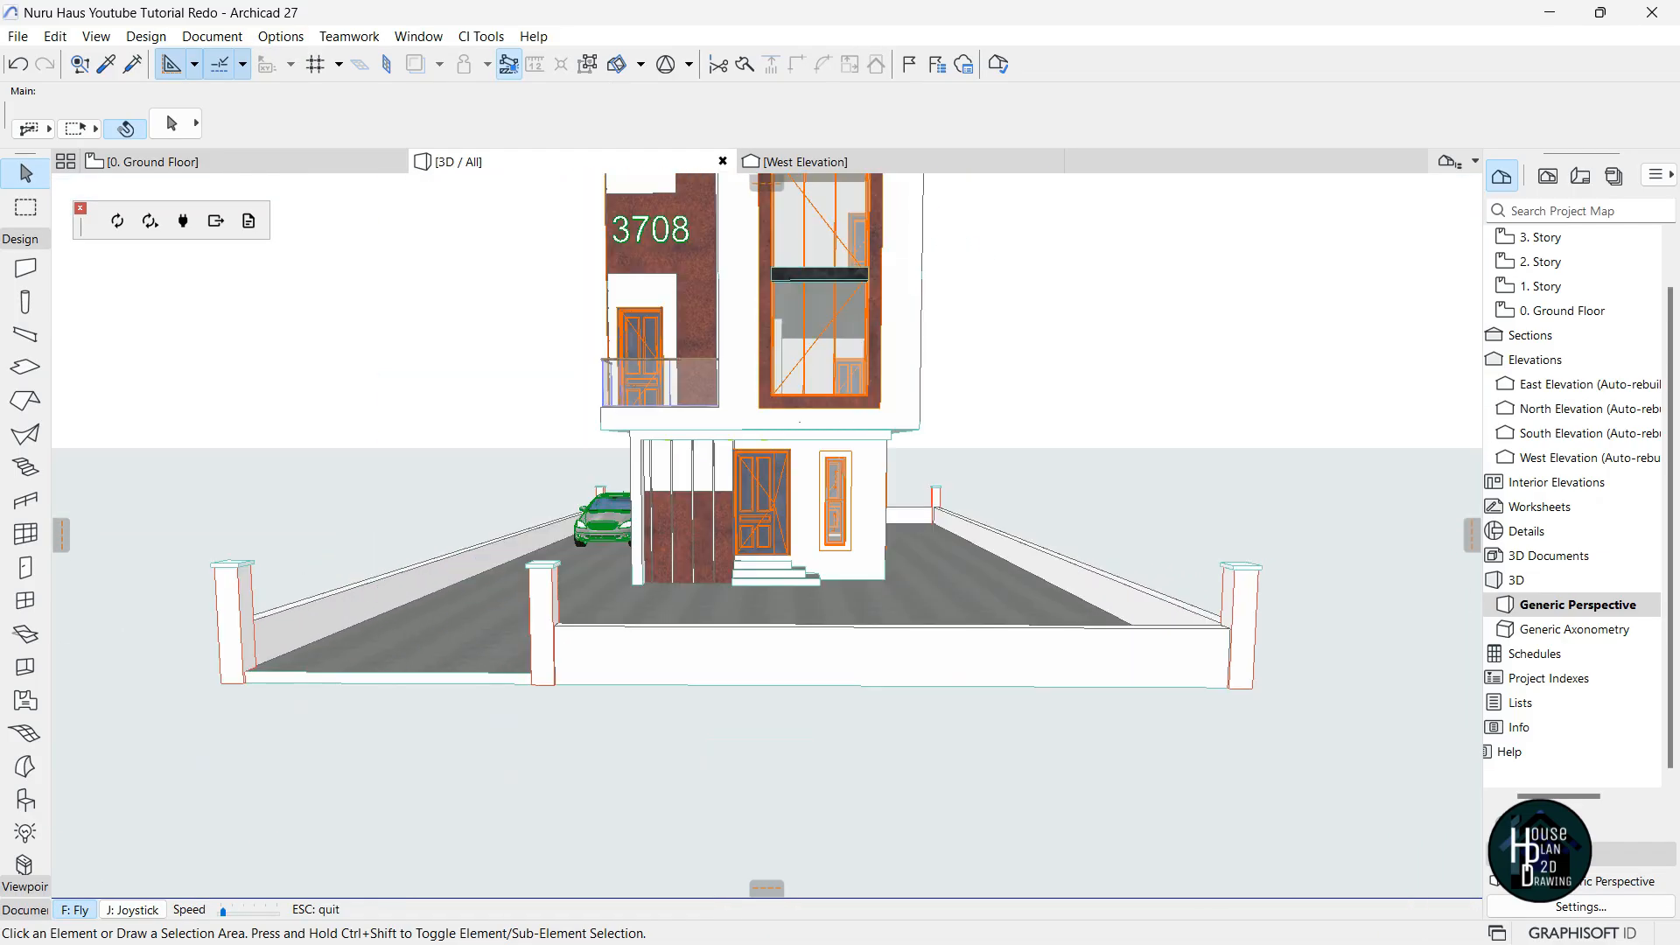
key("Escape")
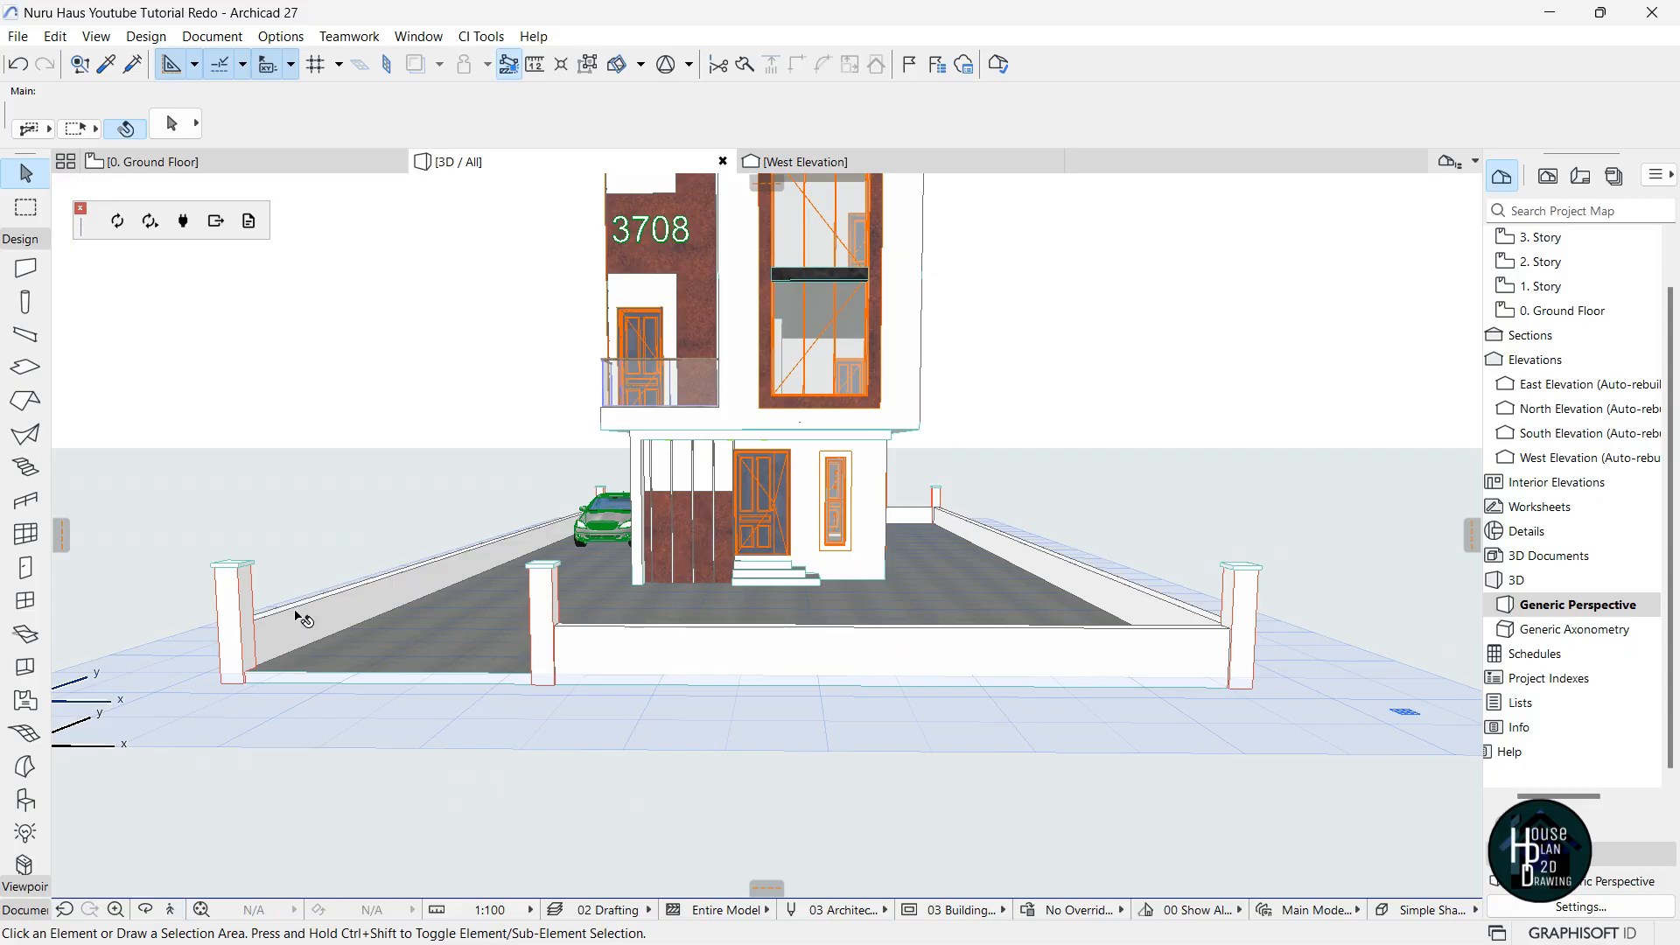
Return to the ground floor plan and select the capped column at the south-west end of the west wall.
left_click(306, 163)
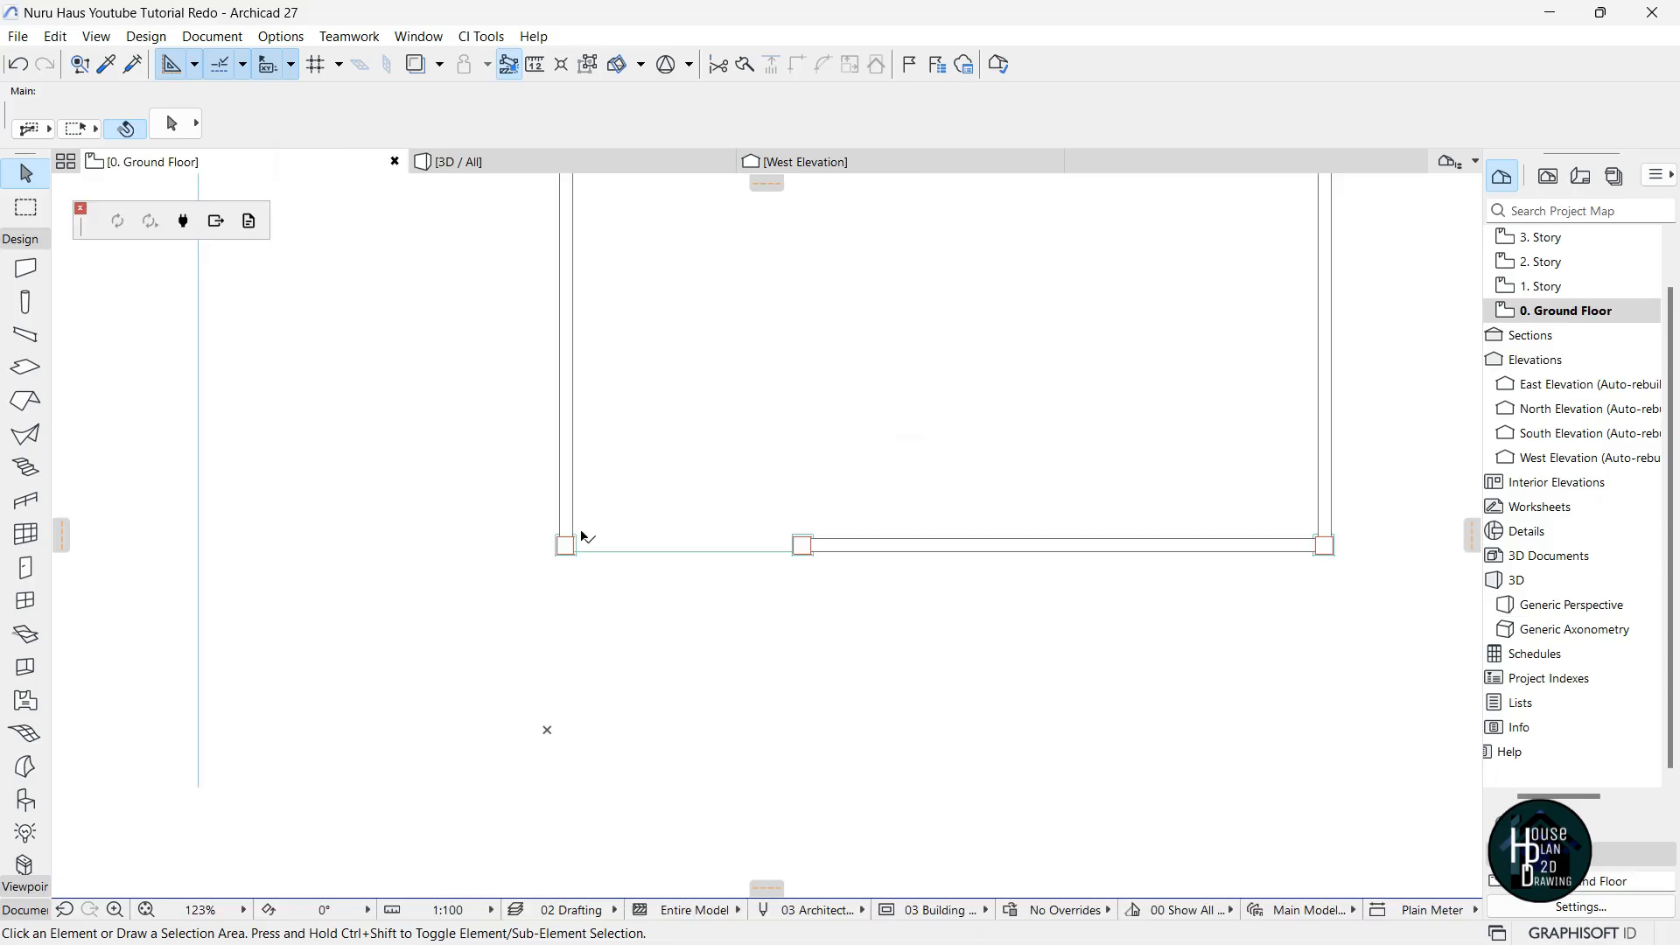
scroll(564, 547, "up", 5)
scroll(553, 542, "up", 3)
left_click(553, 535)
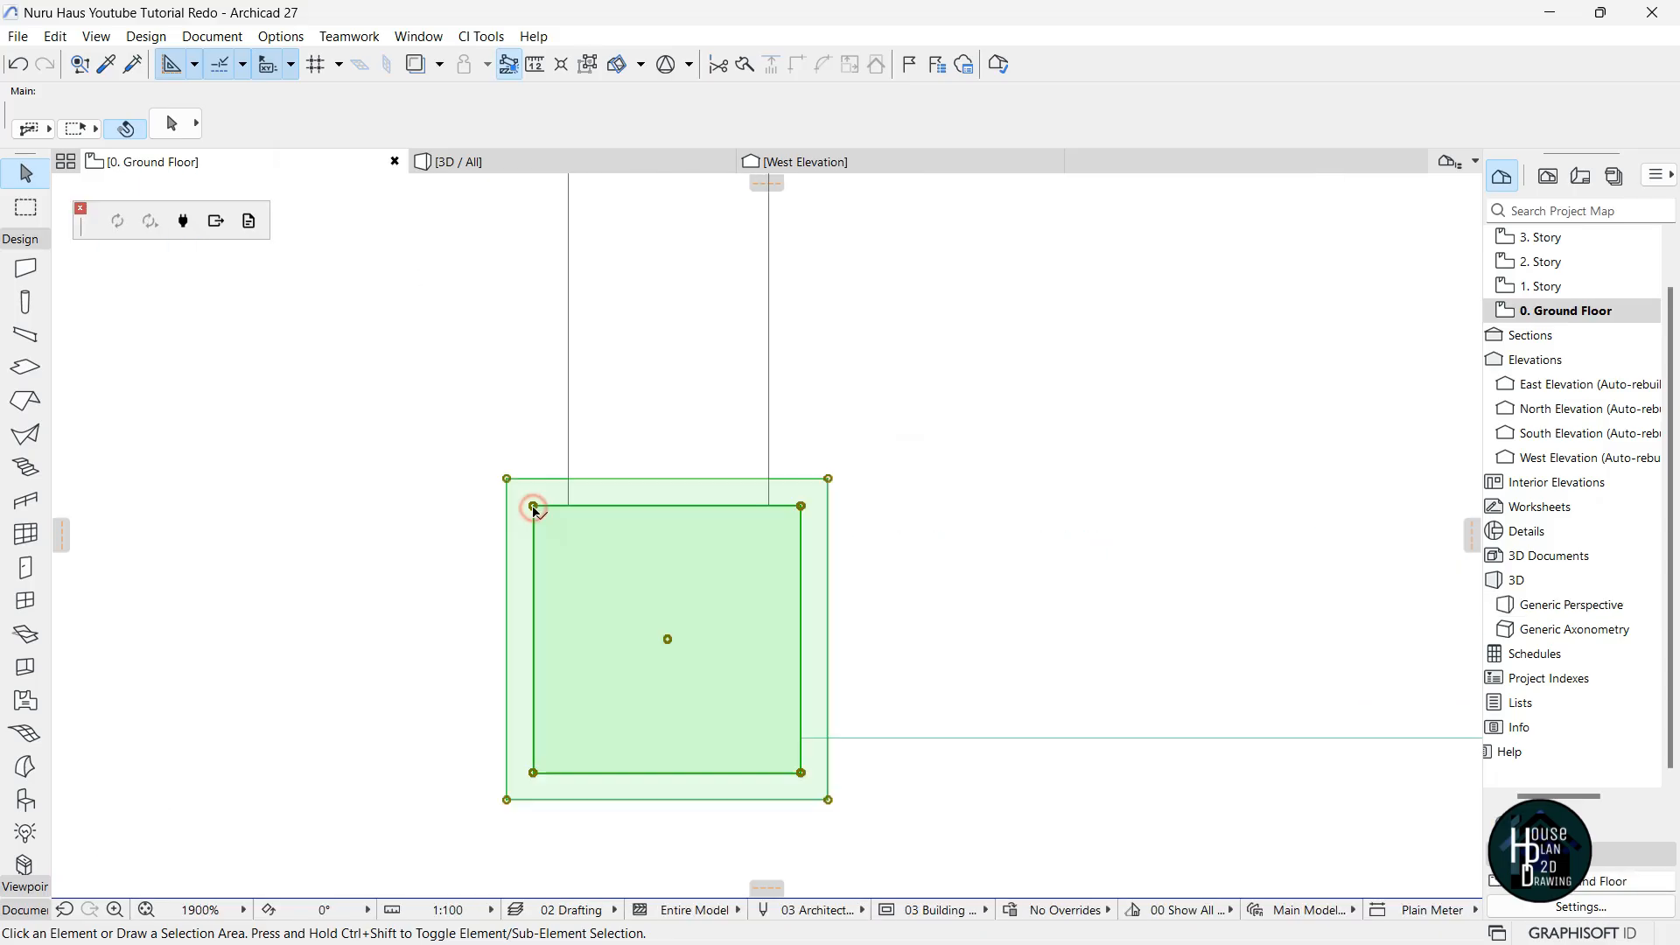
scroll(682, 593, "down", 3)
scroll(735, 621, "down", 3)
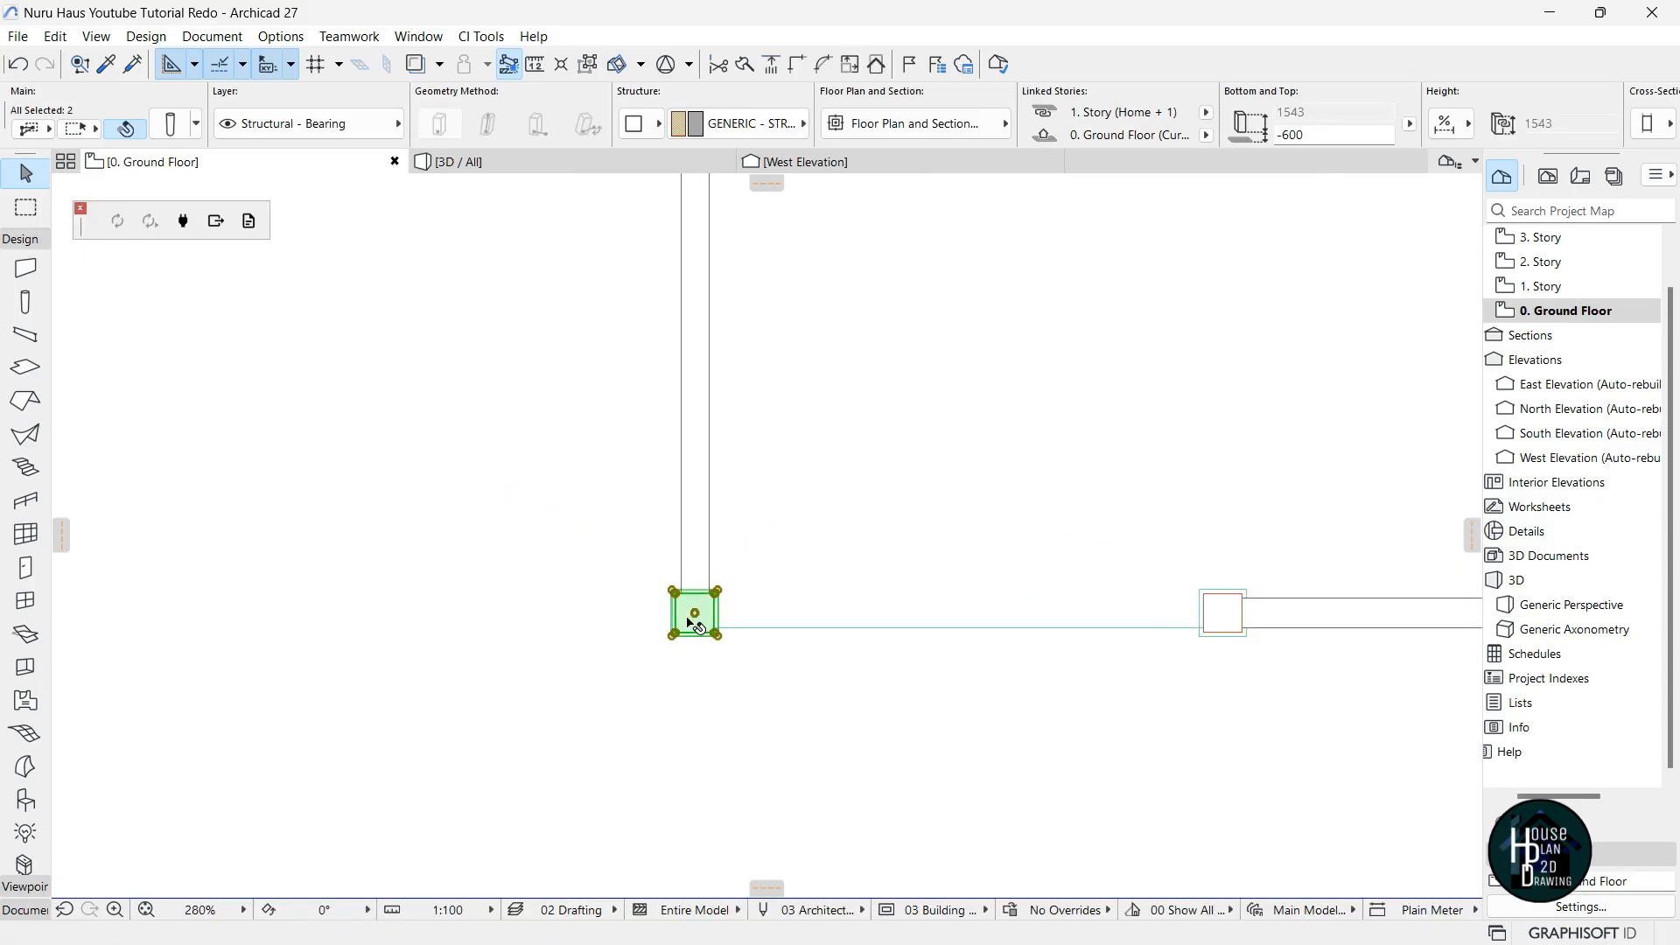
scroll(700, 615, "up", 5)
scroll(718, 616, "up", 2)
scroll(787, 665, "down", 10)
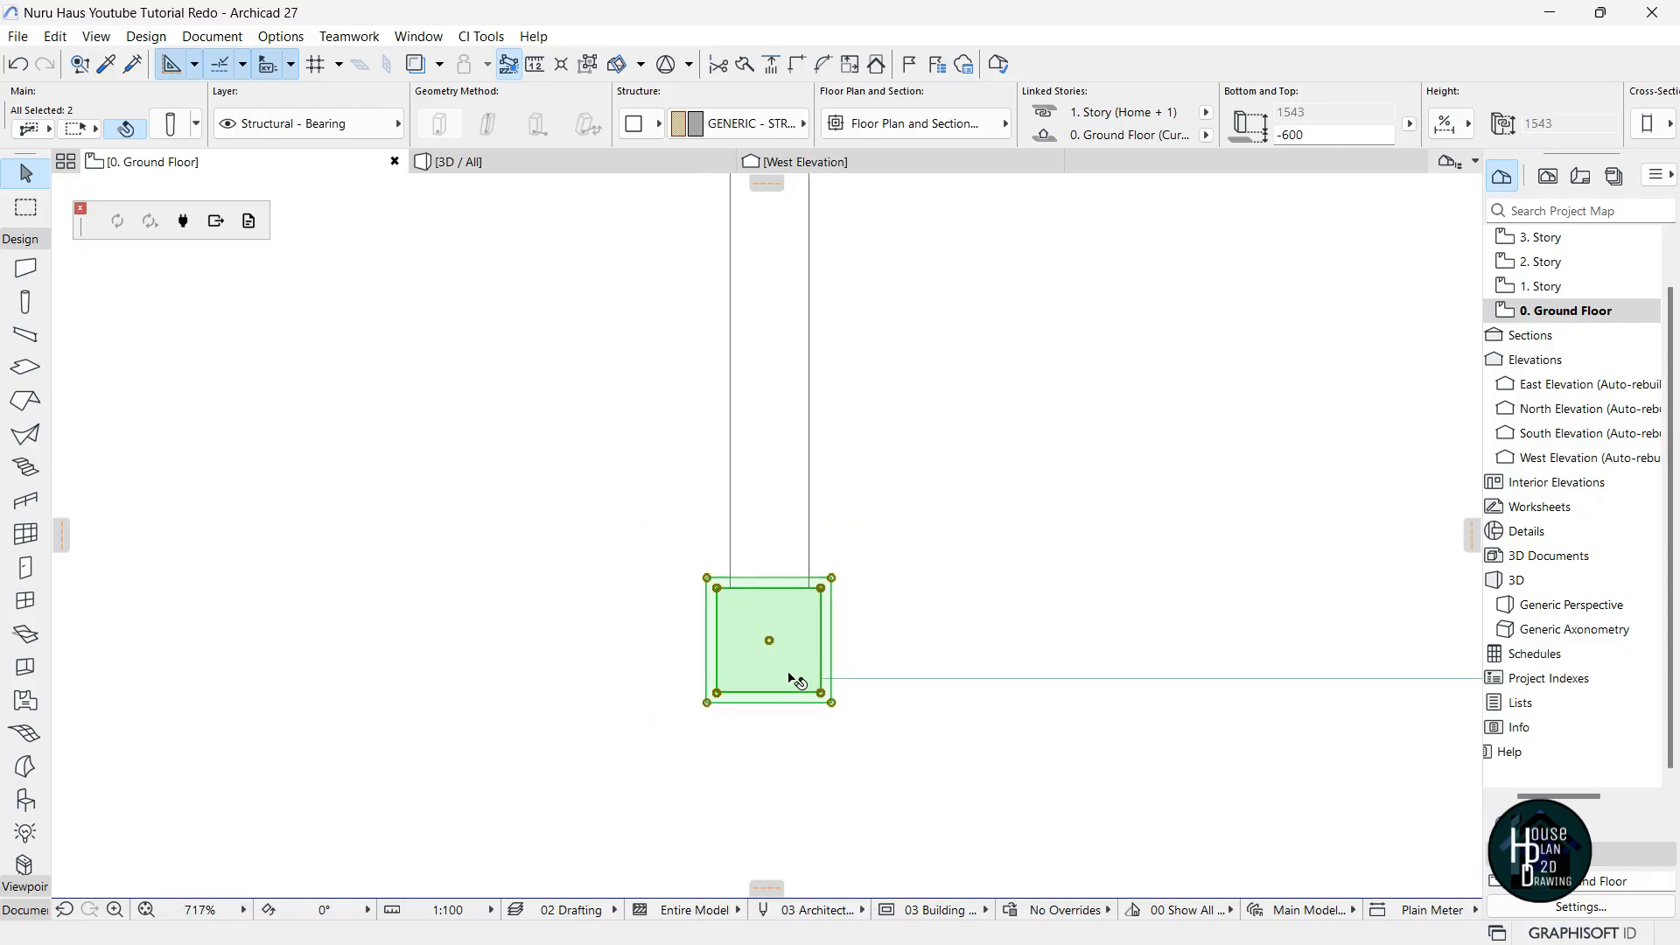
Multiply the selected capped column up the west wall with the Spread method at 3500 spacing, and deselect the copies.
key("ctrl+u")
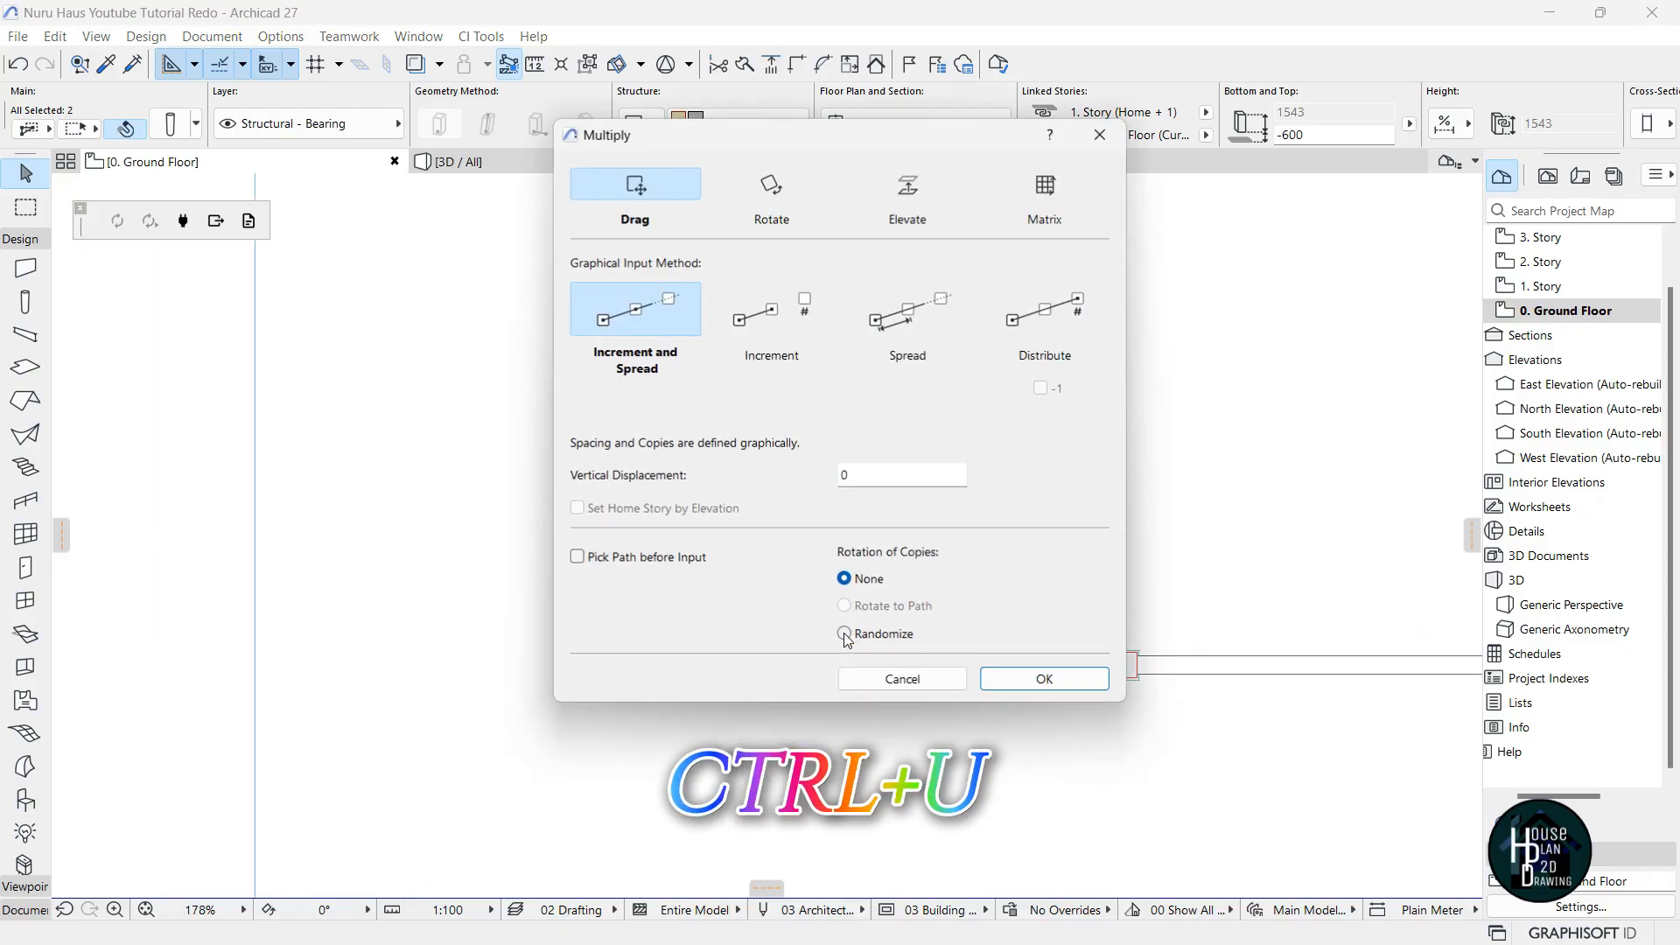
left_click(911, 315)
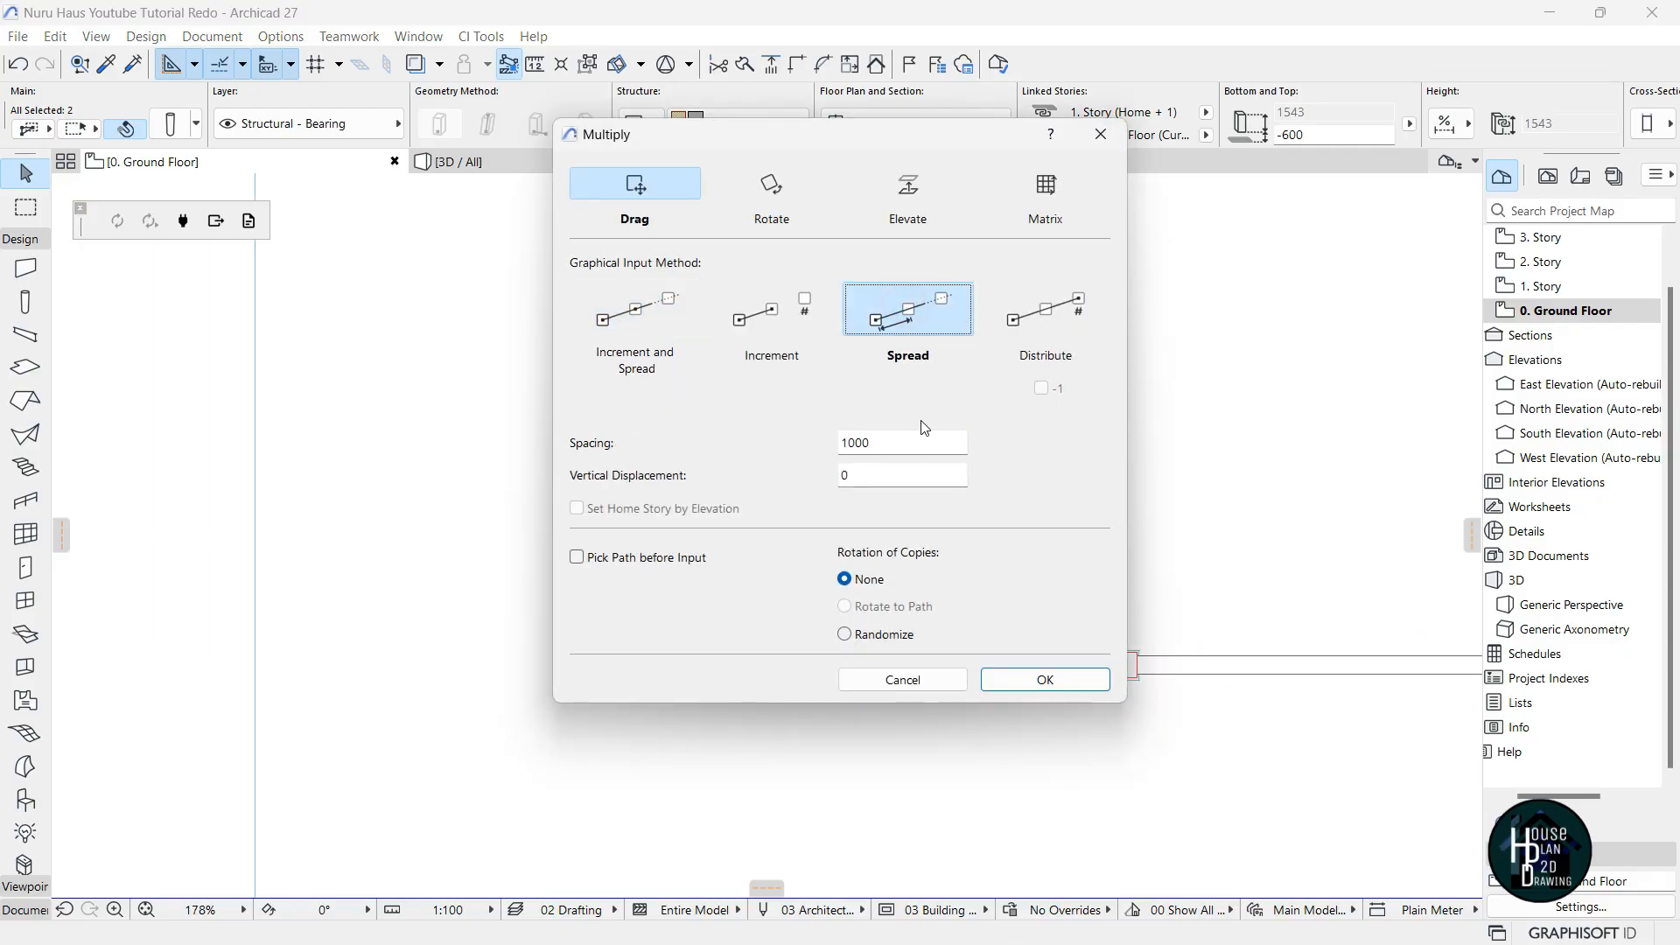
double_click(875, 443)
type("35")
left_click(1000, 681)
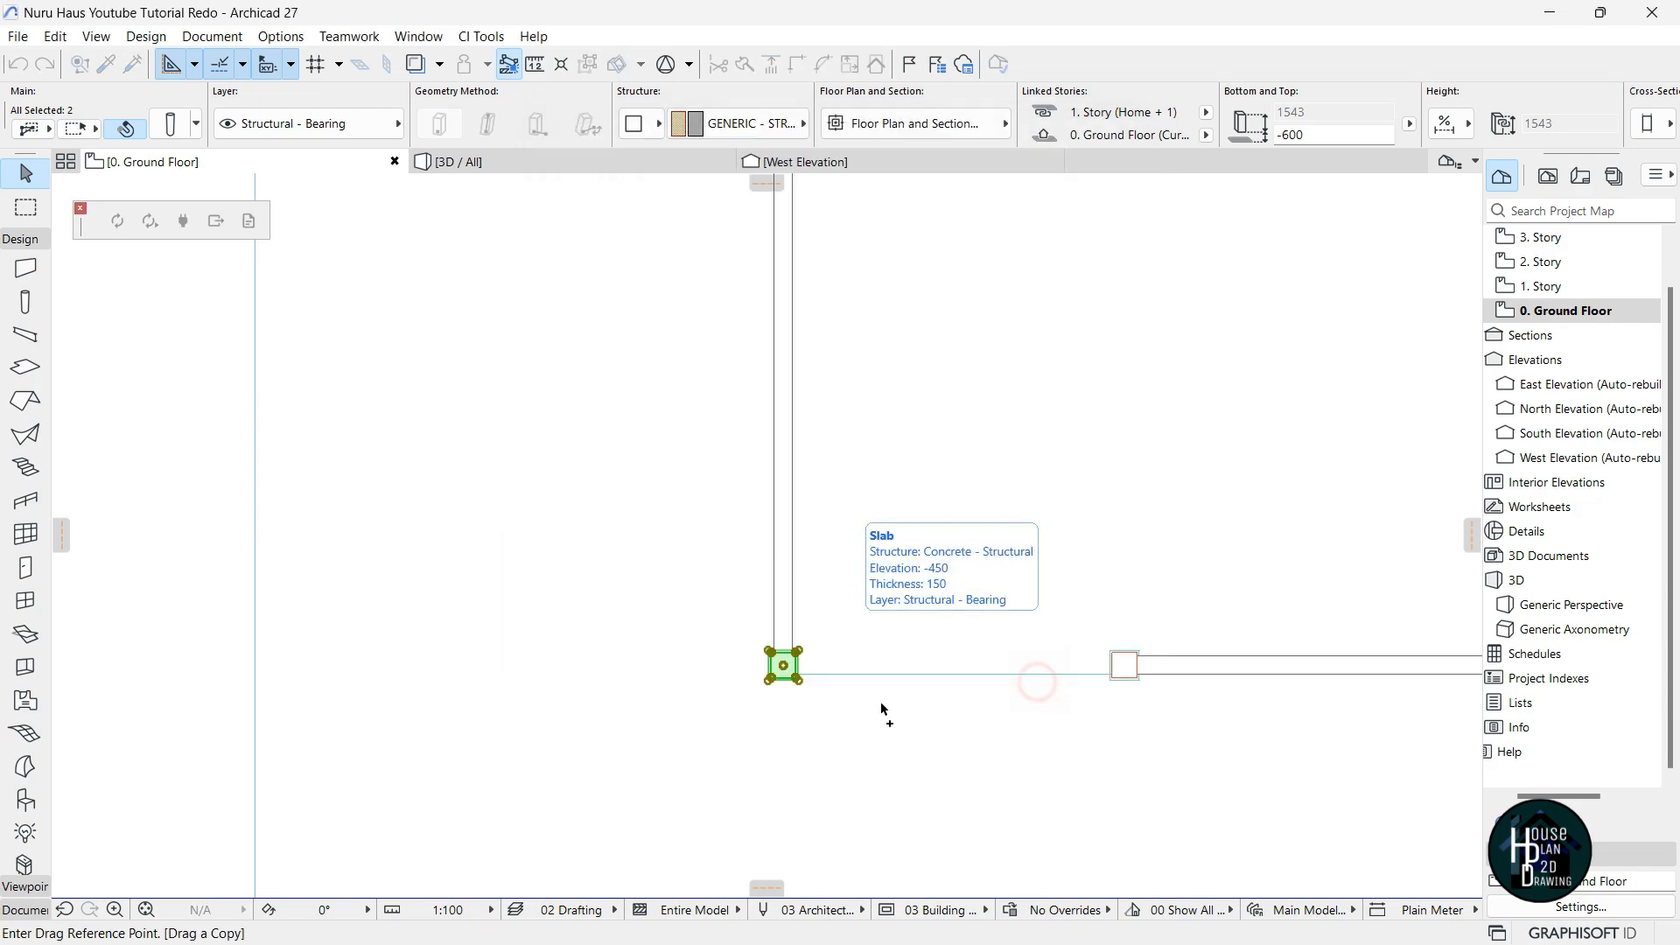
scroll(791, 676, "up", 2)
left_click(799, 643)
scroll(799, 647, "down", 5)
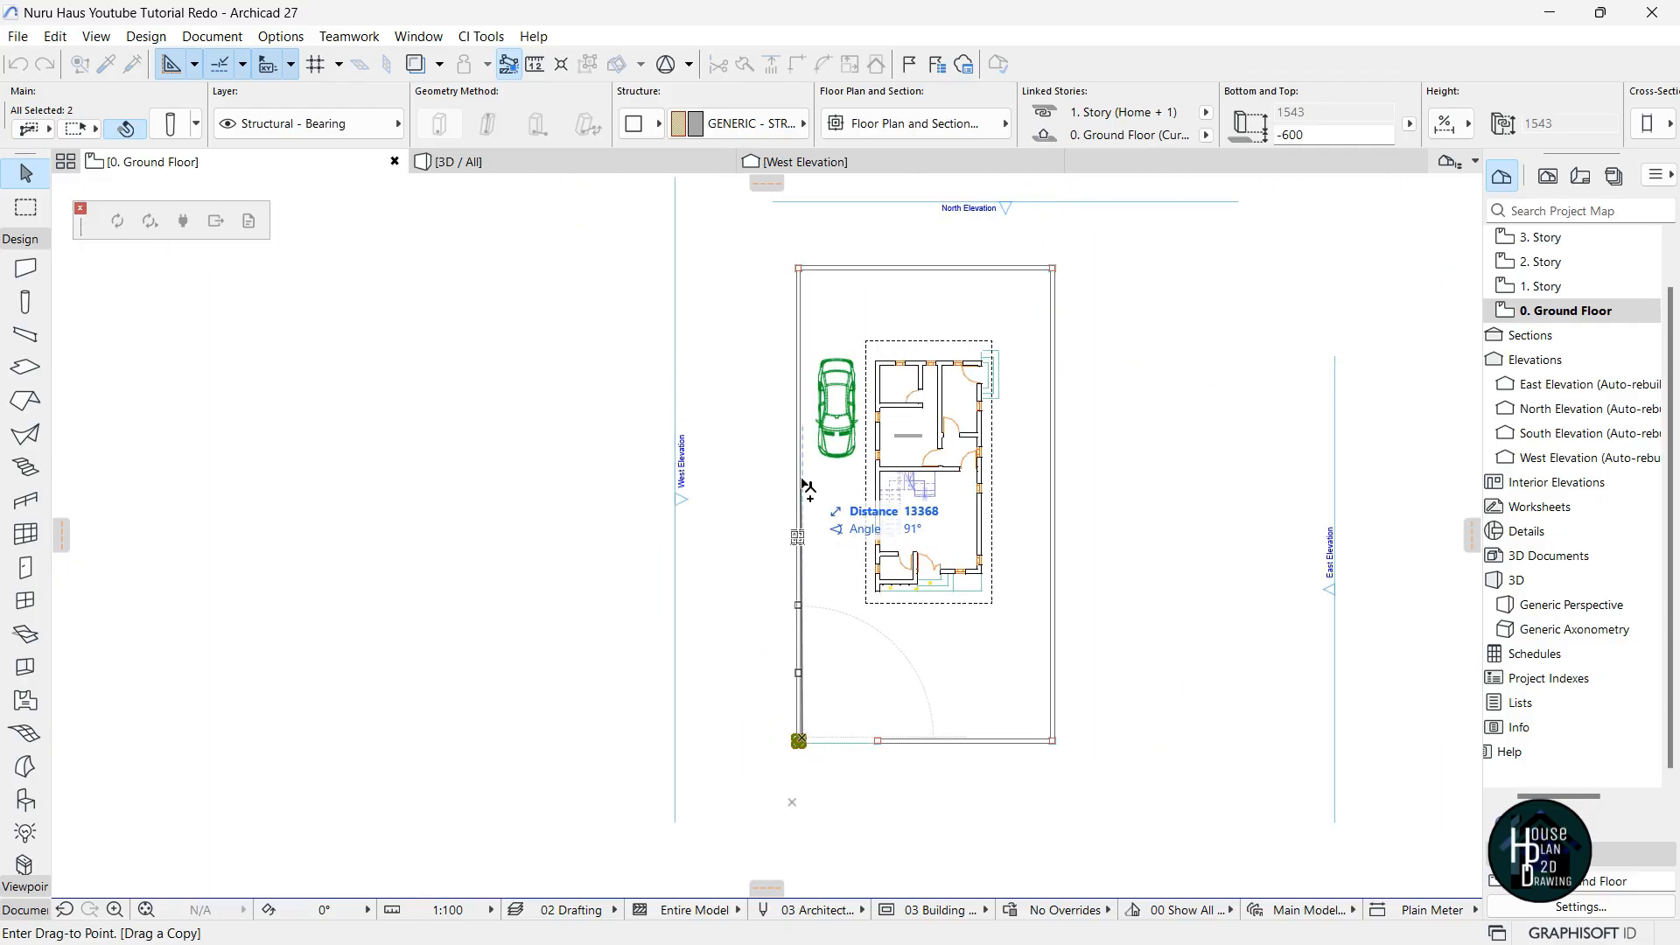
left_click(806, 292)
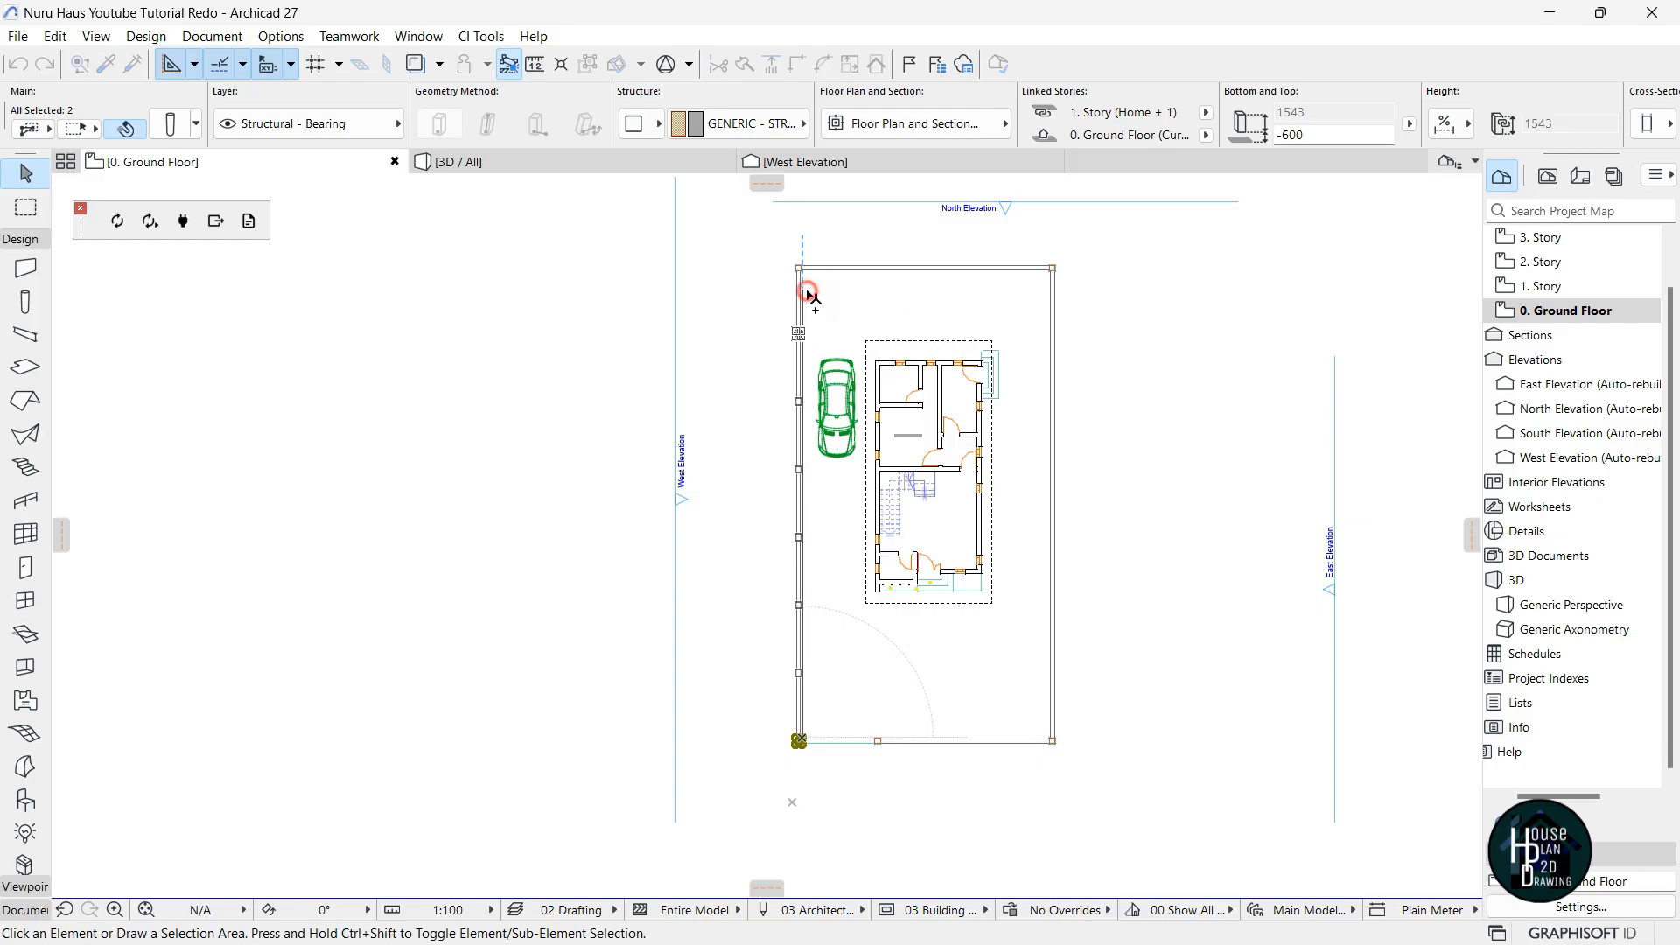
left_click(848, 580)
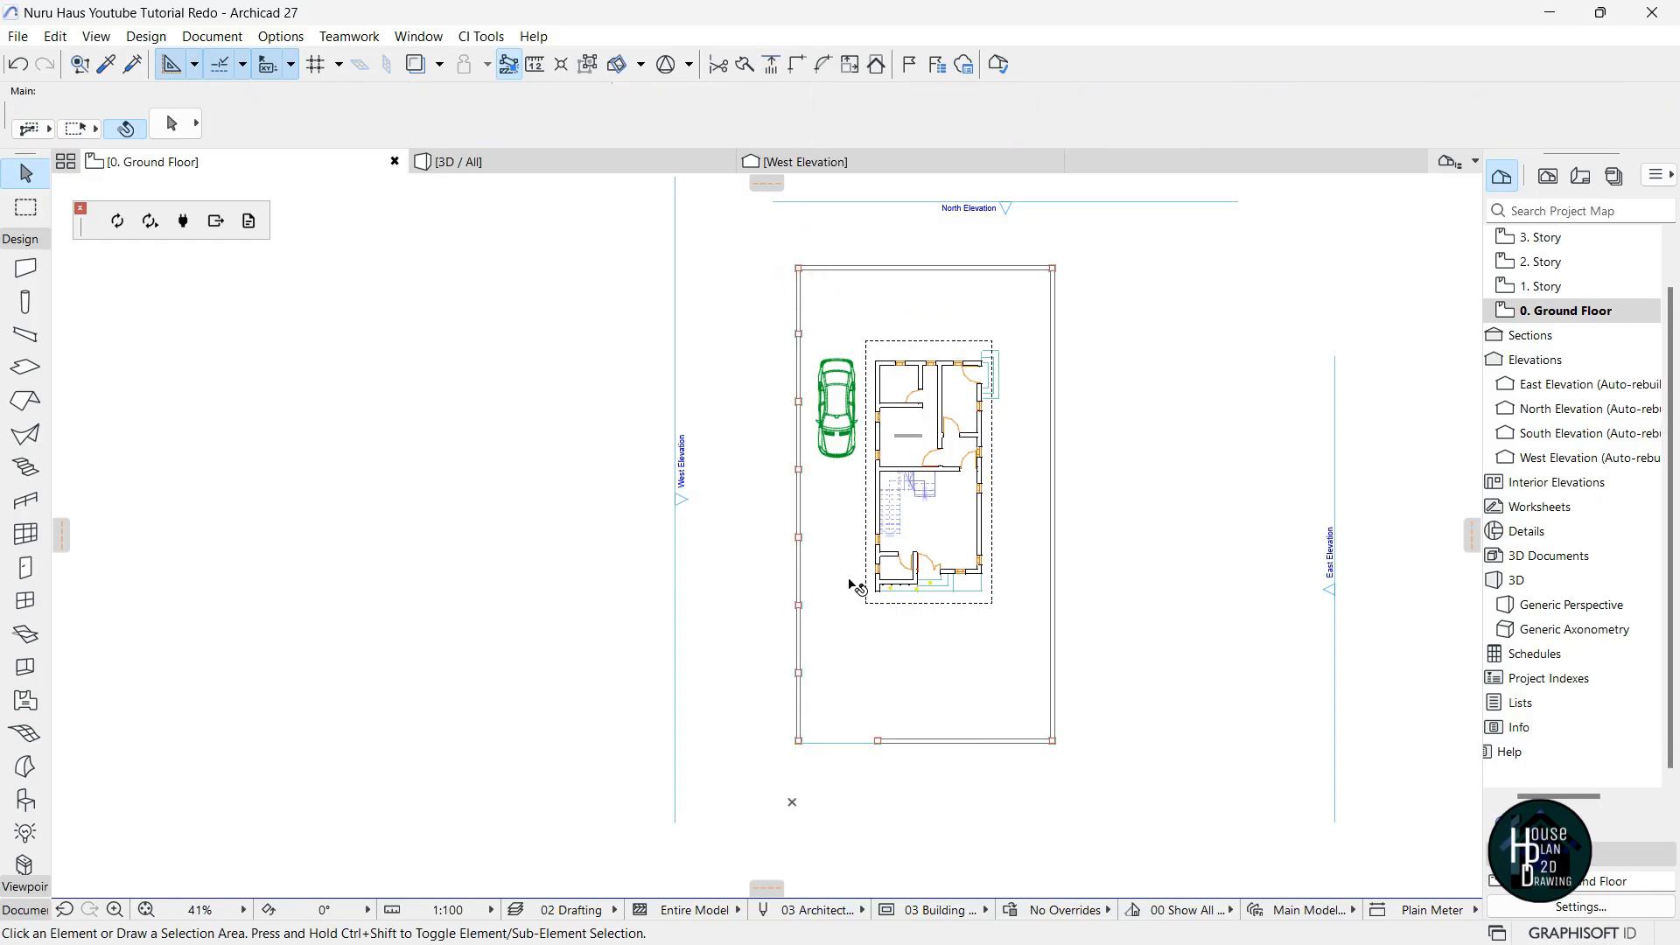
Fly around the front and west side in 3D to examine the spacing of the west wall columns.
left_click(506, 178)
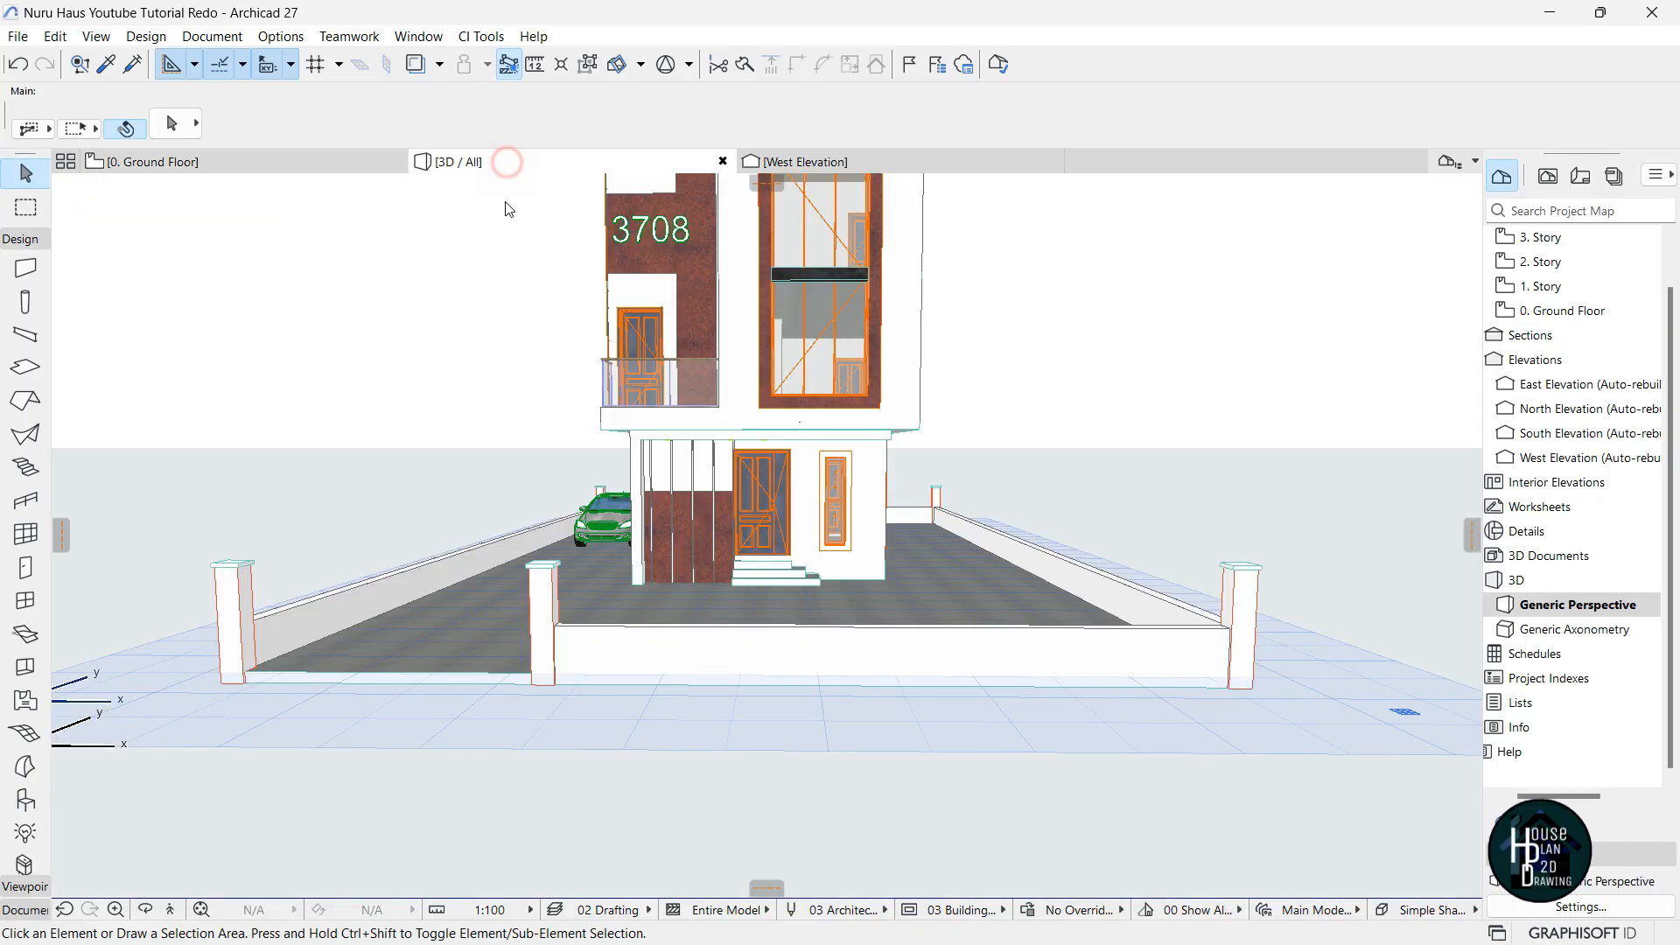
left_click(171, 912)
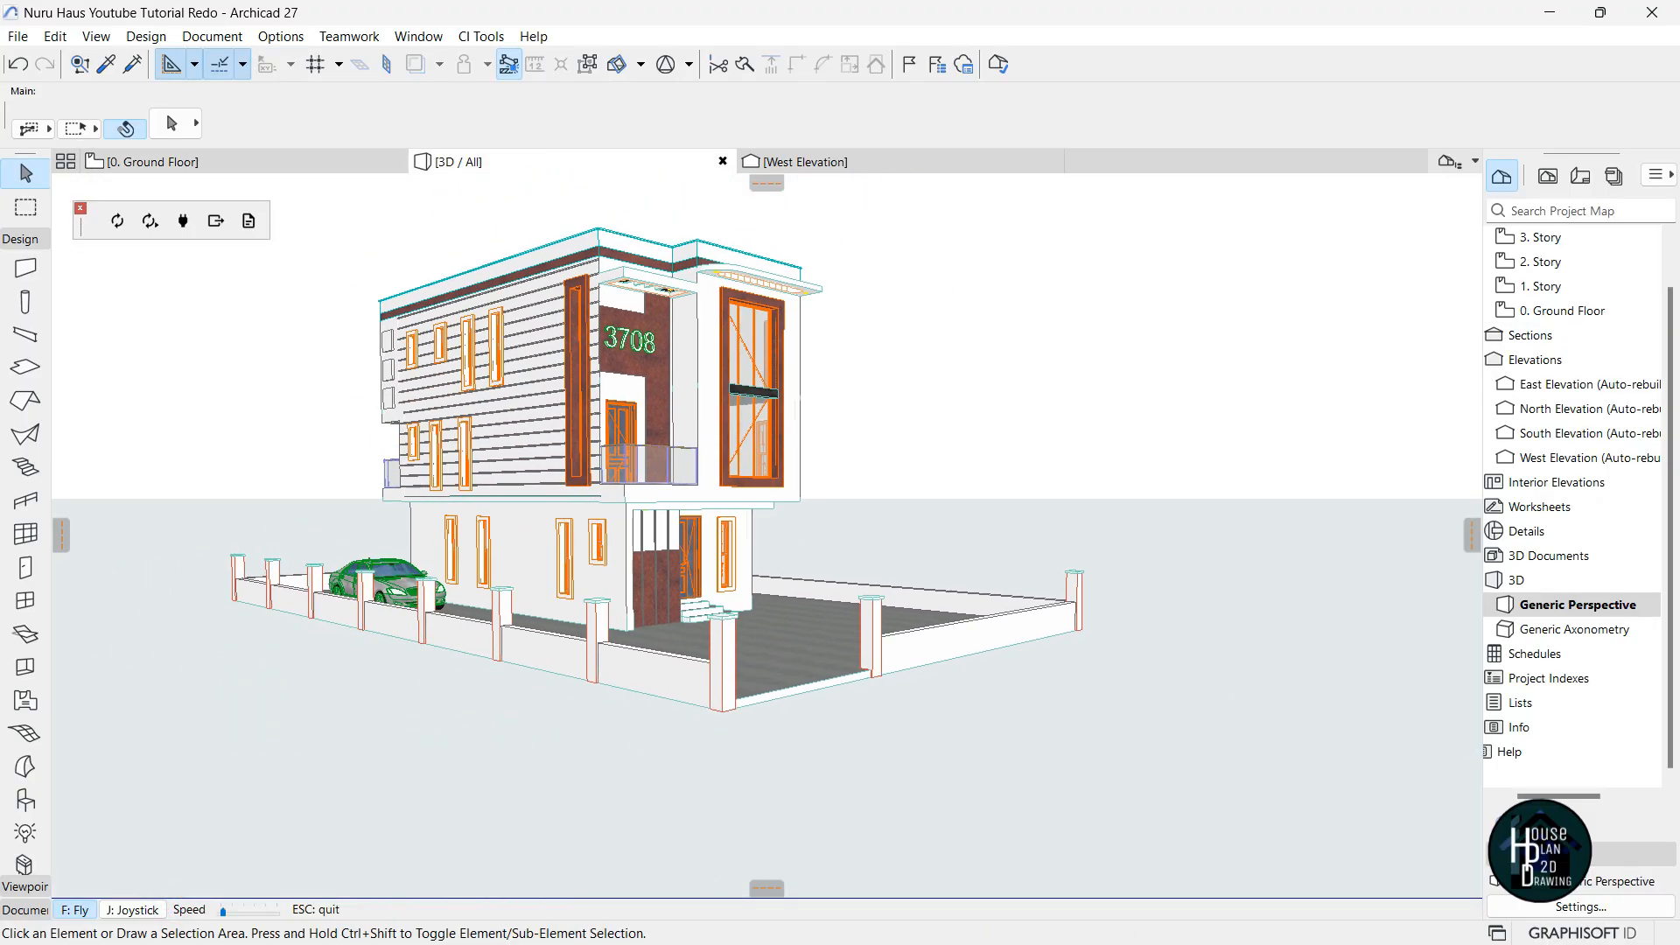
key("Down")
key("Right")
key("Page_Down")
key("Up")
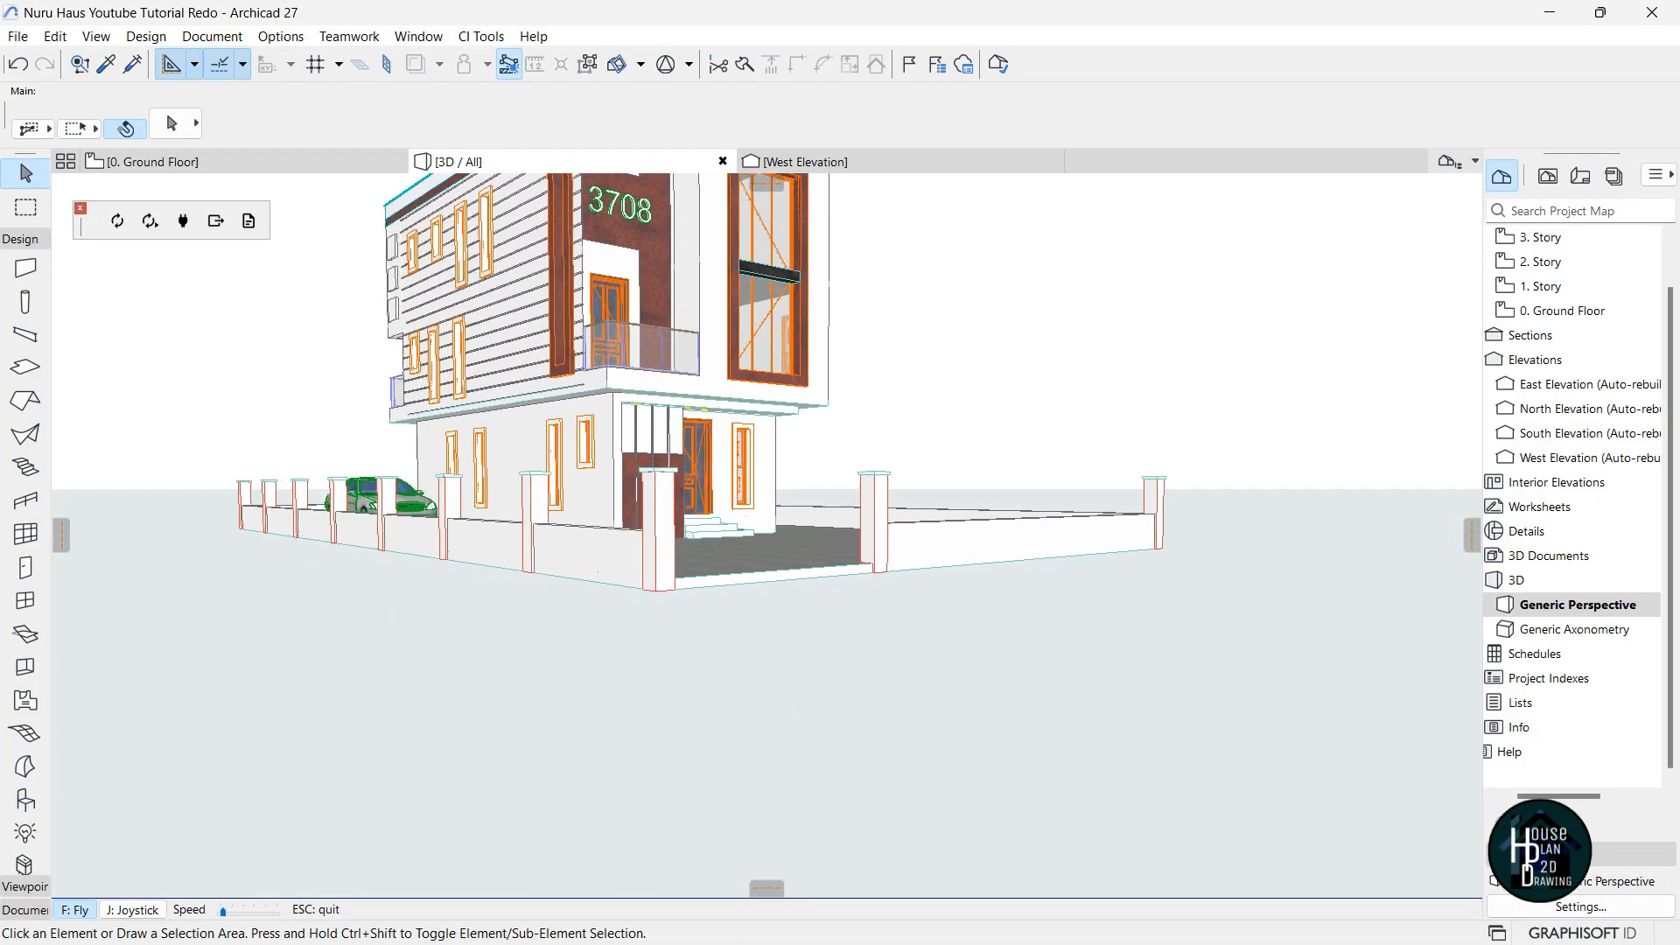
key("Left")
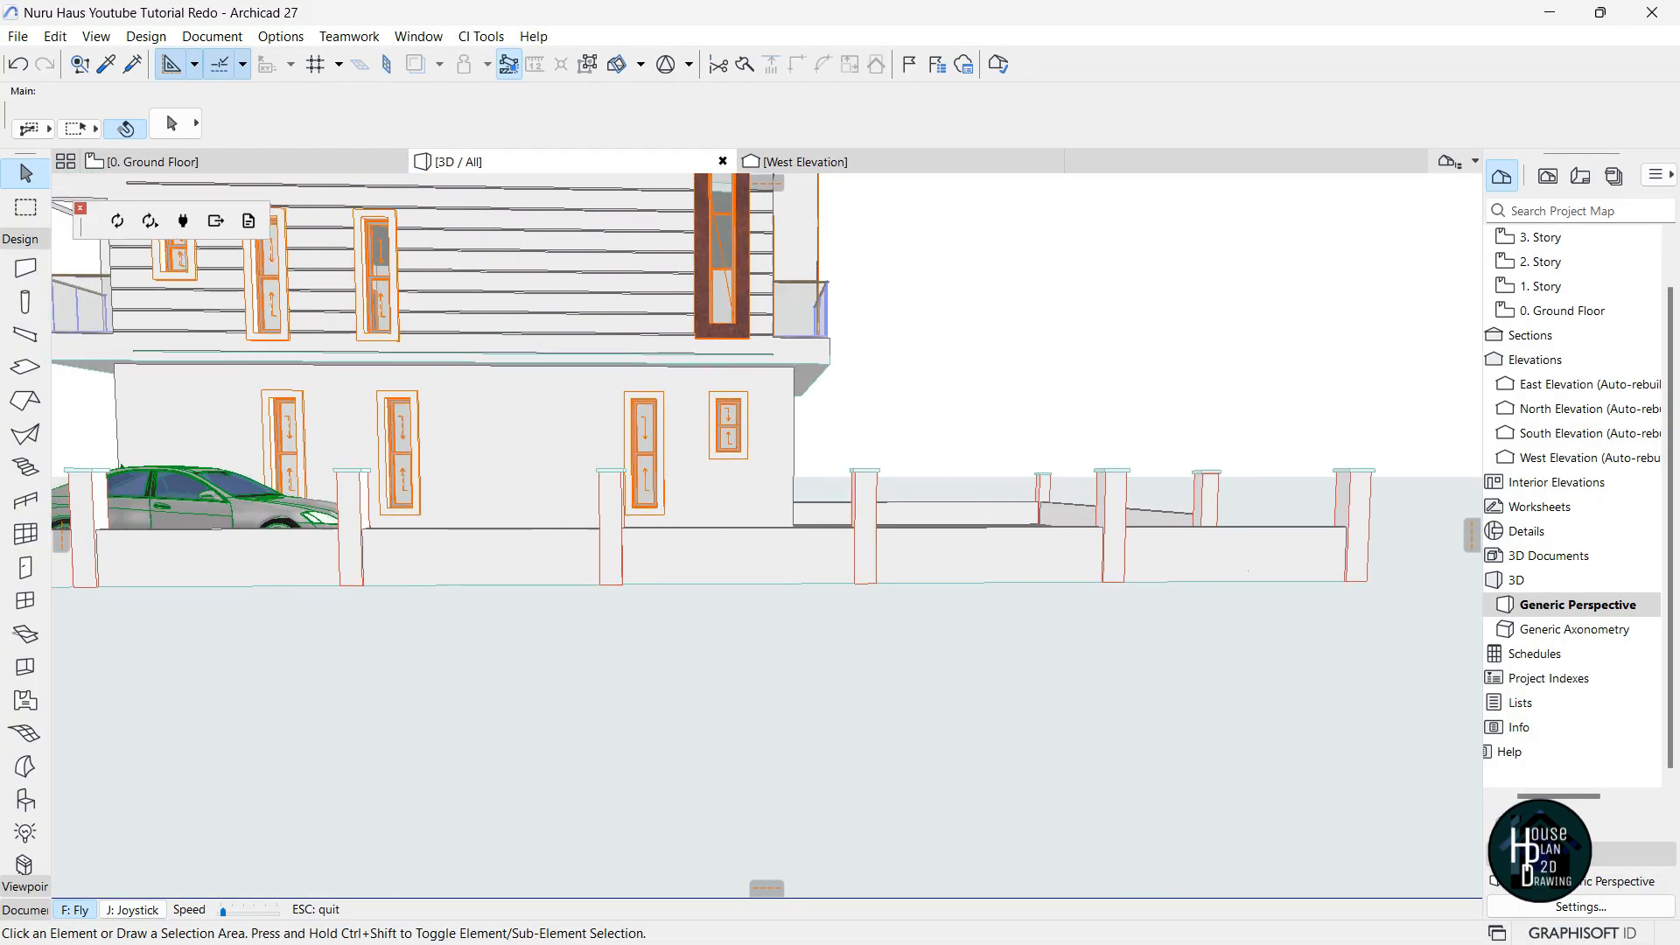
key("Right")
key("Left")
key("Right")
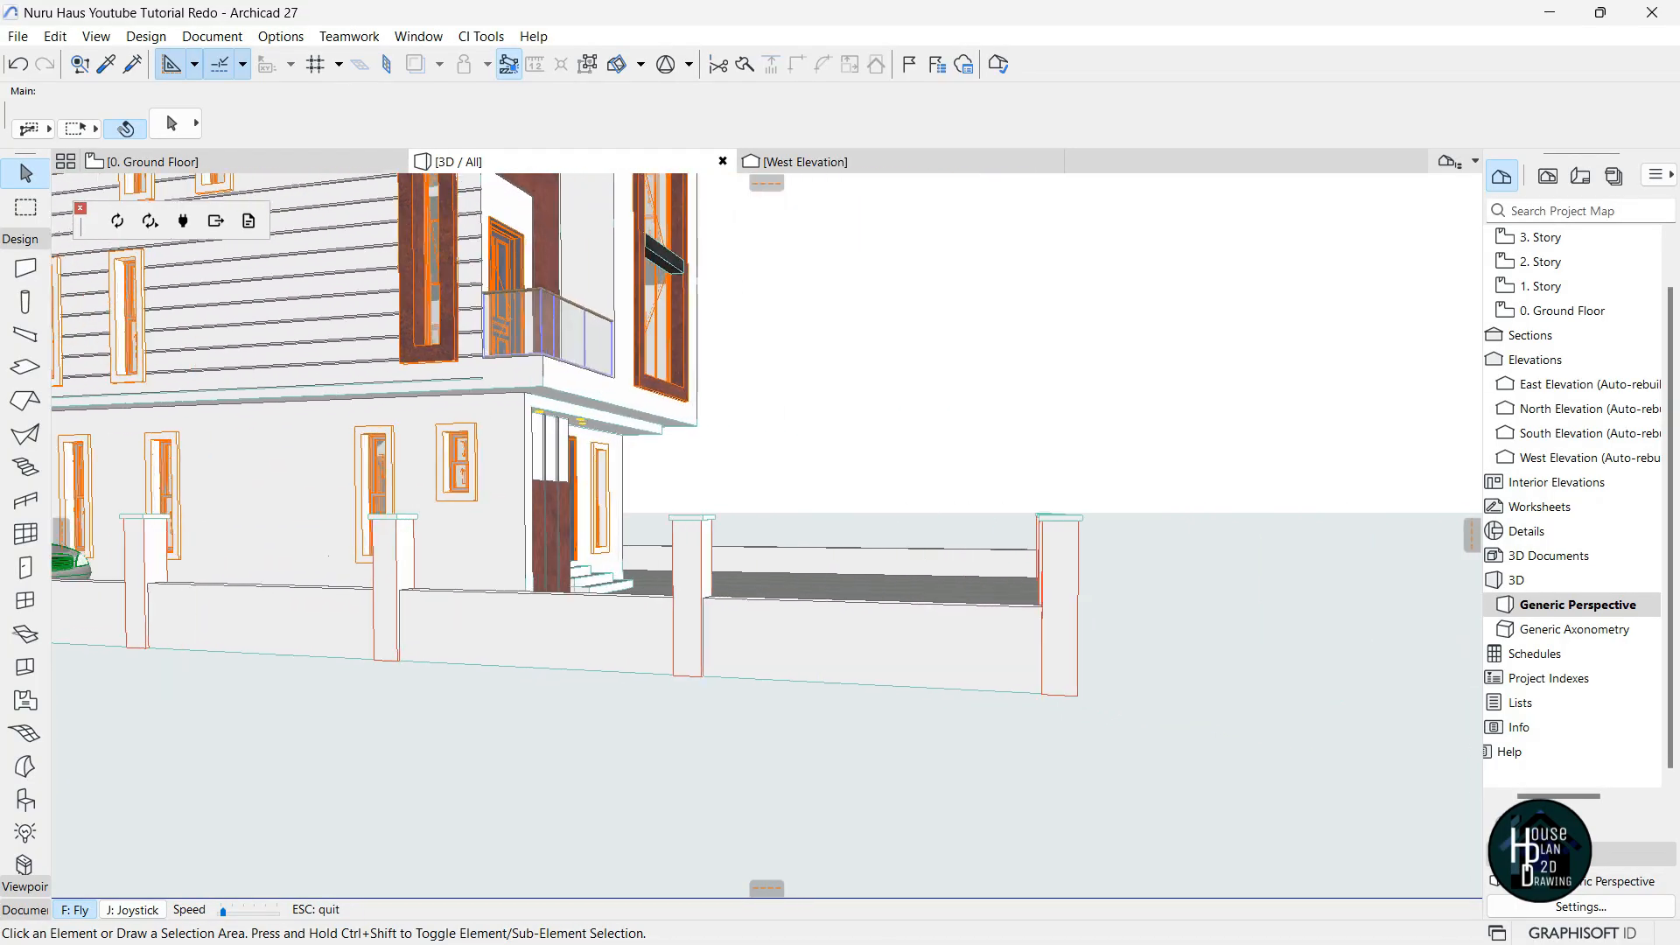
key("Right")
key("Down")
key("Escape")
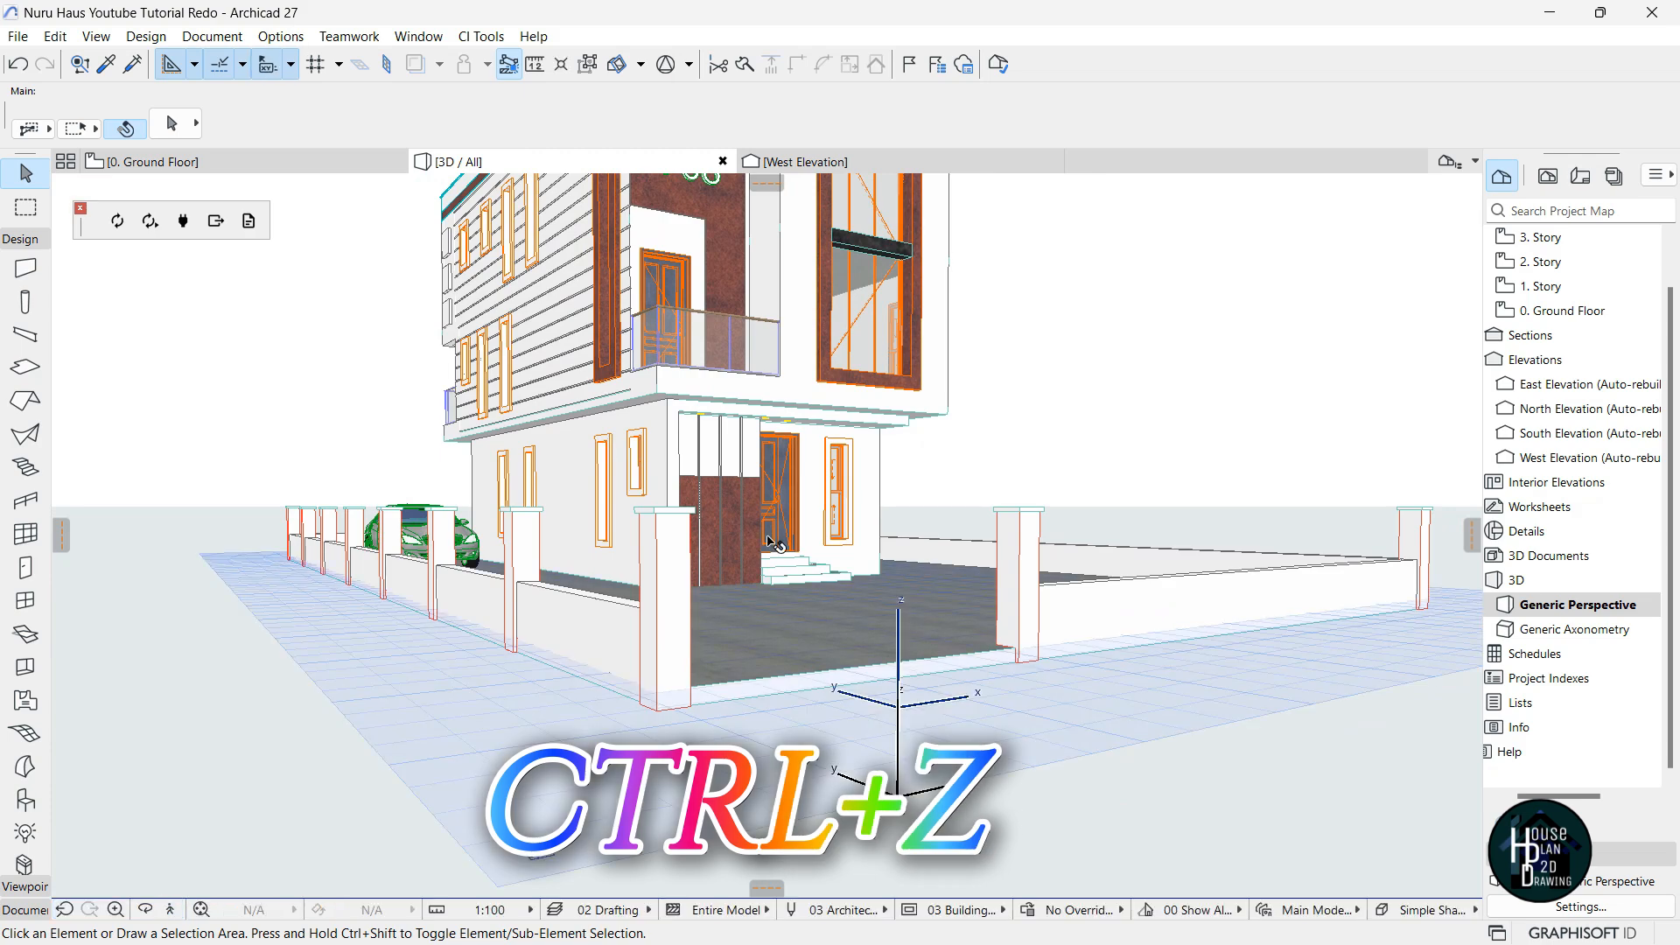
Undo the last multiplication of capped columns along the west wall.
key("ctrl+z")
scroll(820, 763, "up", 2)
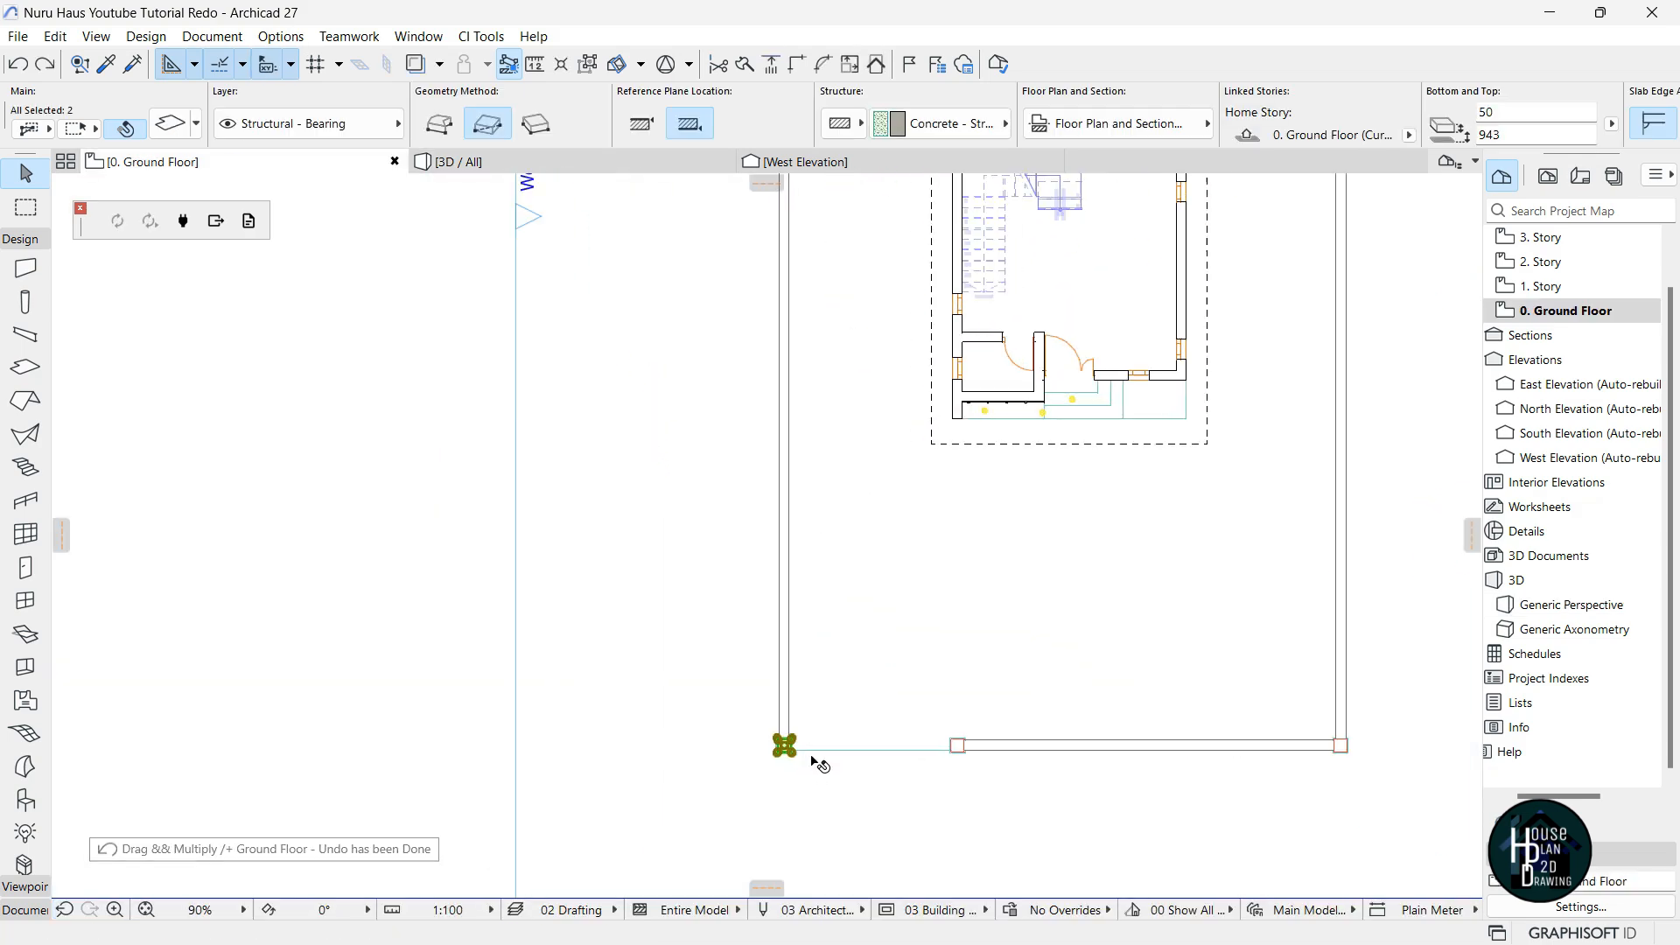
scroll(820, 763, "up", 5)
Multiply the south-west capped column up the west wall with the Spread method at 5500 spacing.
key("ctrl+u")
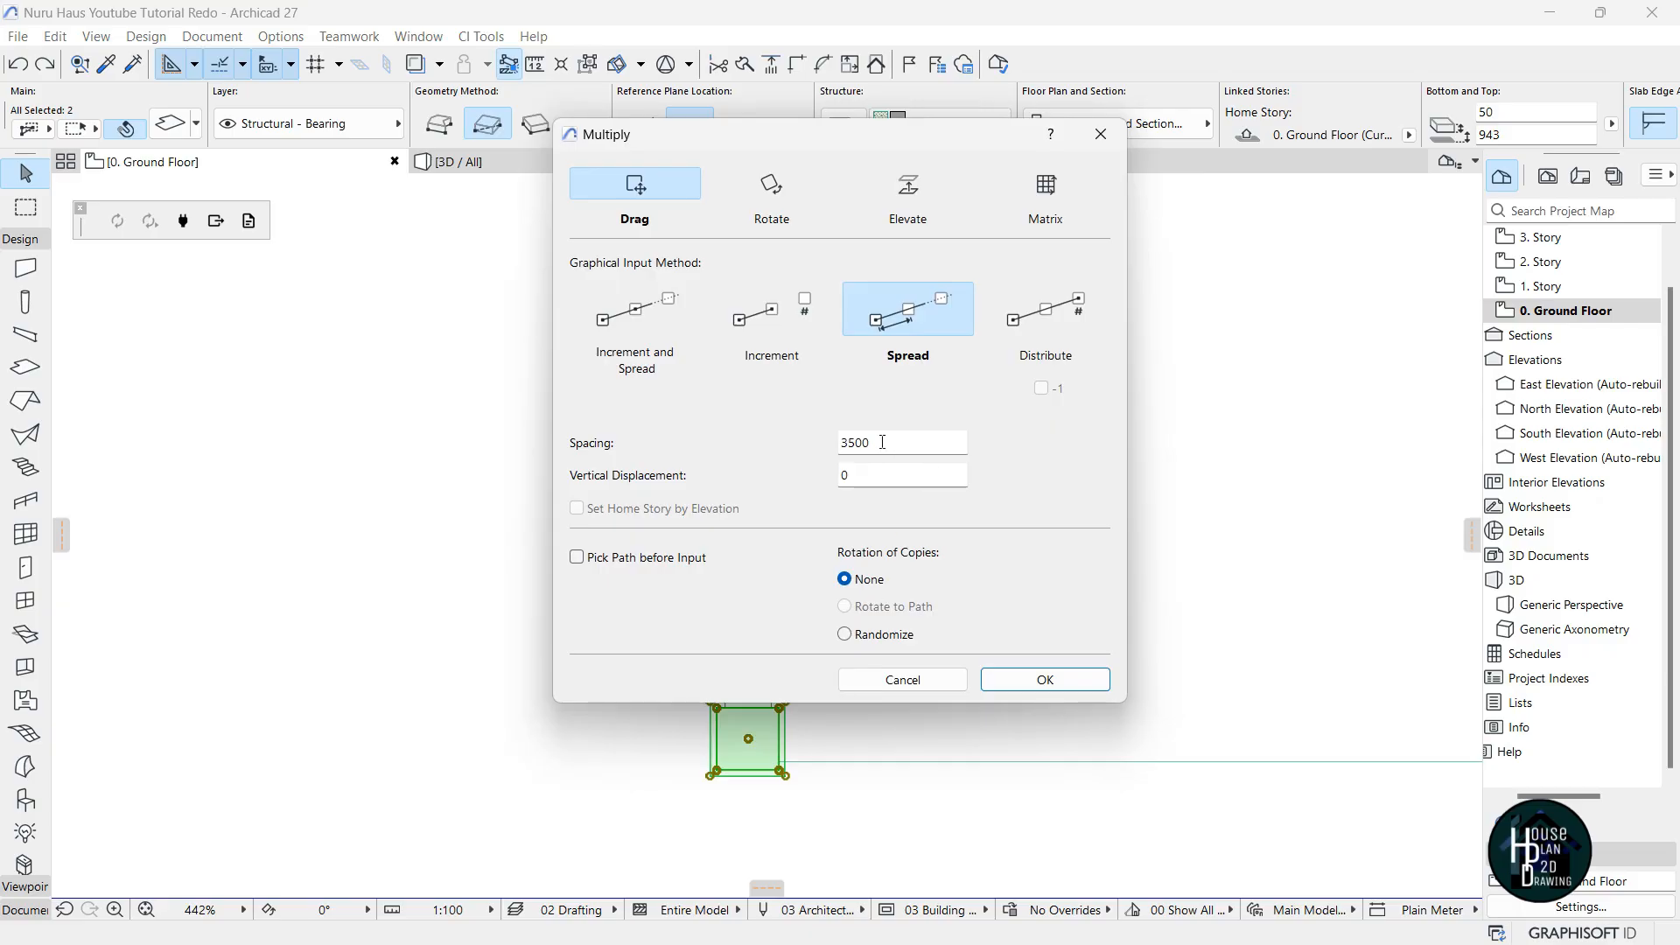
left_click_drag(882, 442, 819, 446)
type("55")
left_click(1078, 680)
scroll(787, 711, "up", 2)
left_click(770, 700)
scroll(772, 726, "down", 4)
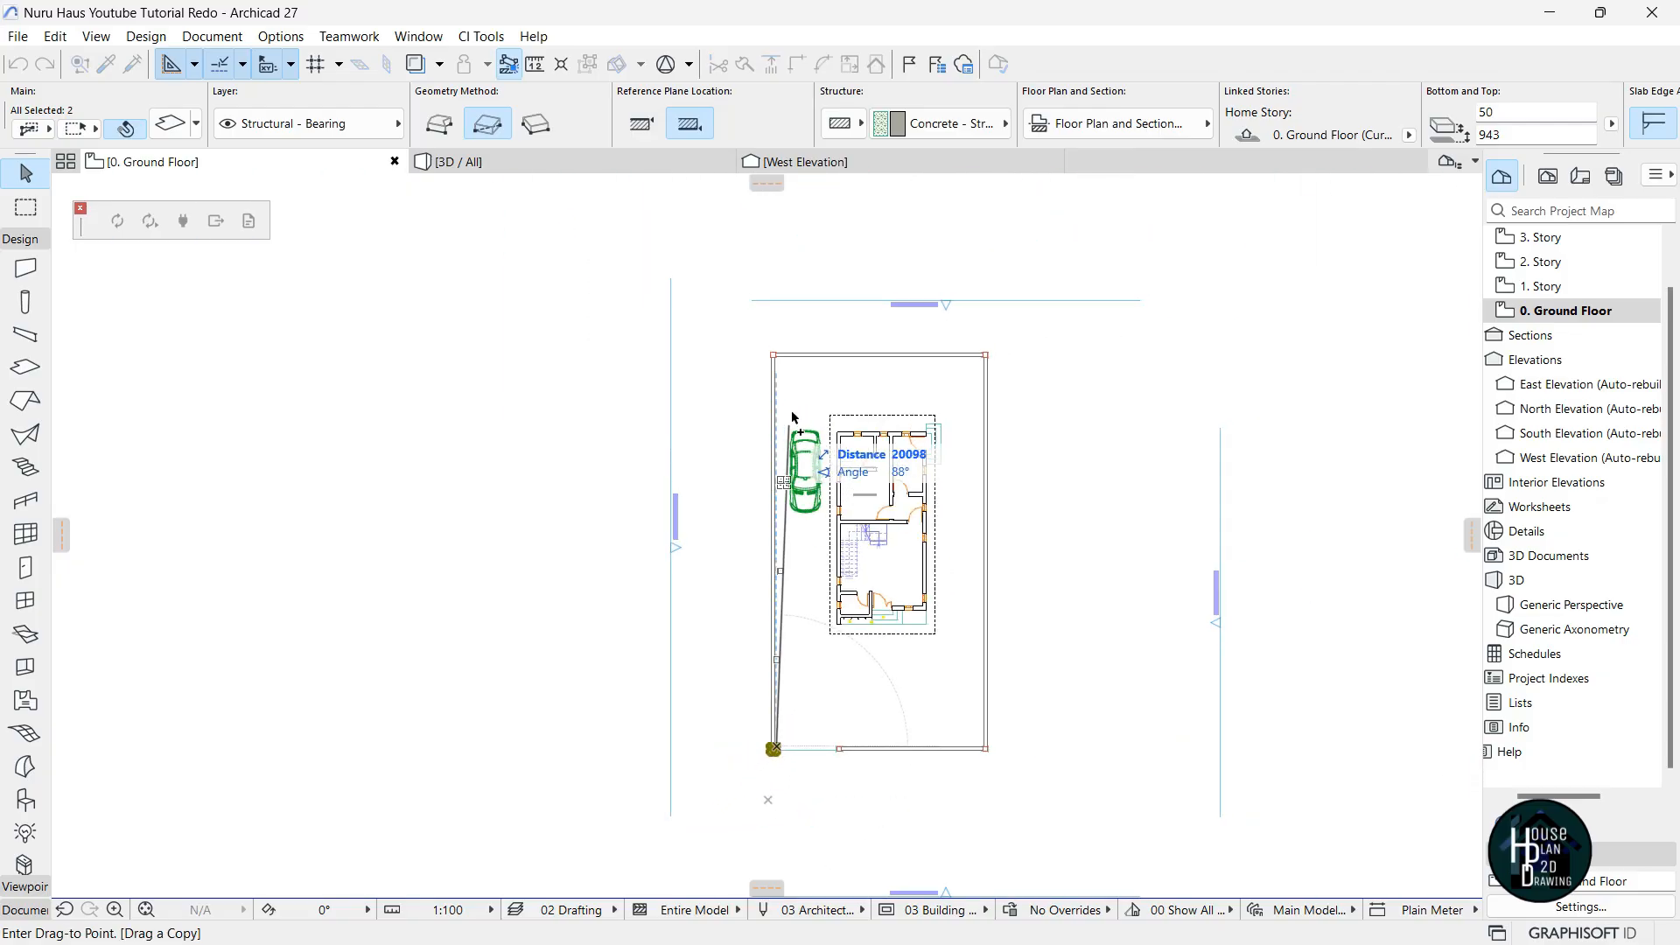
scroll(775, 384, "up", 2)
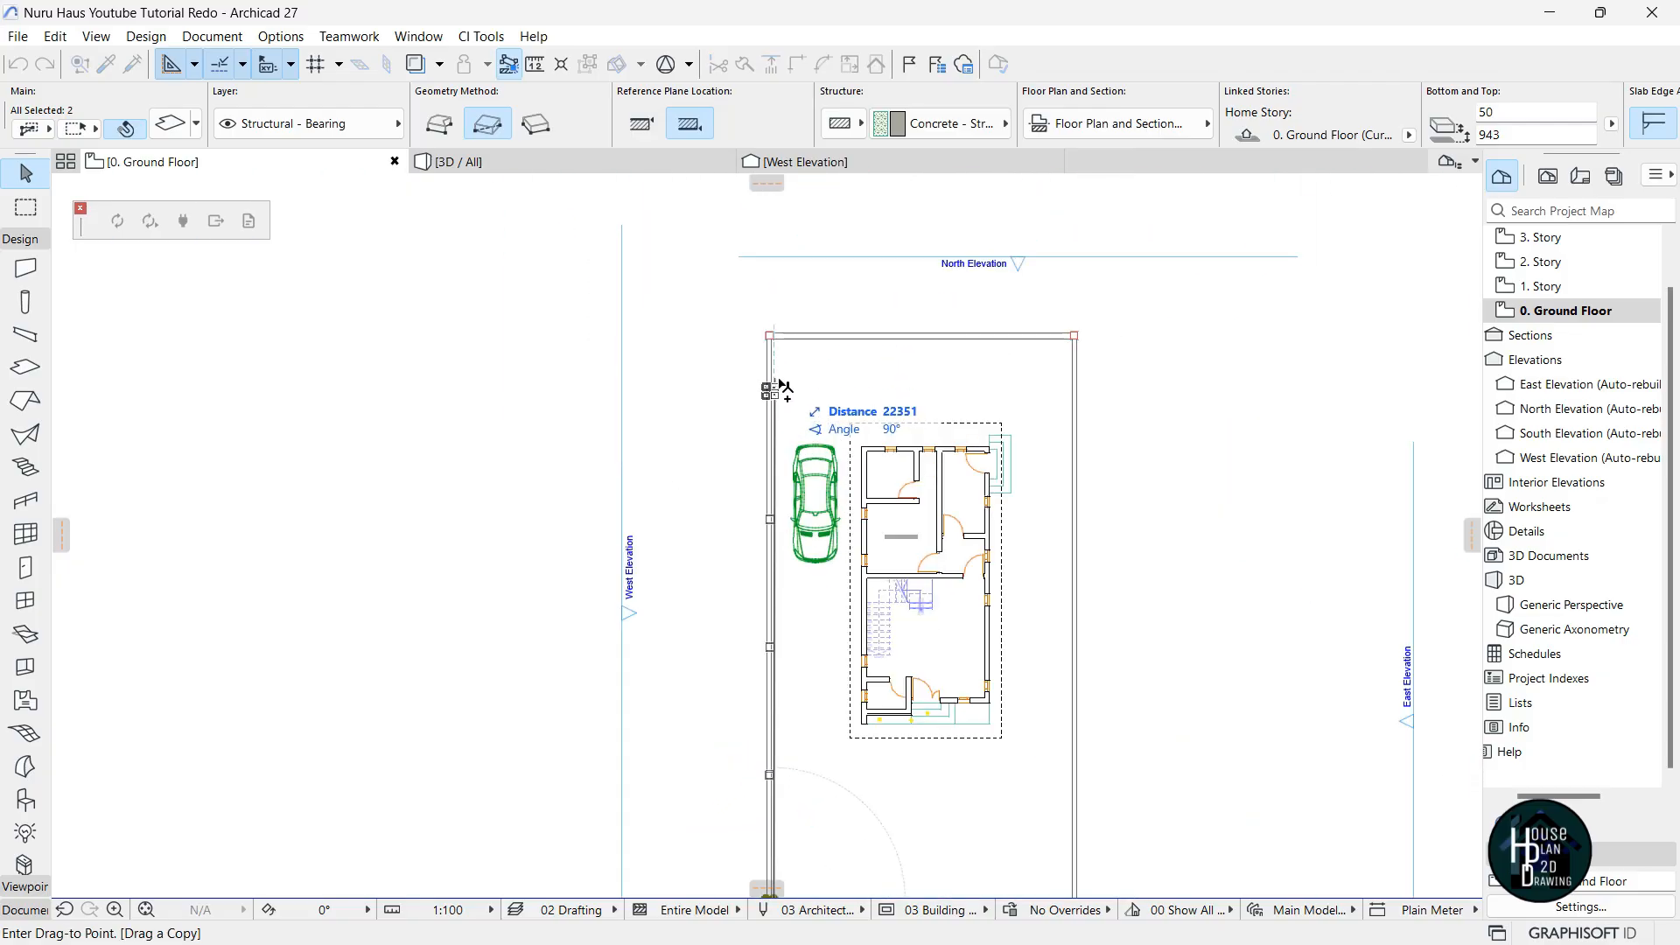
left_click(777, 381)
scroll(783, 420, "down", 3)
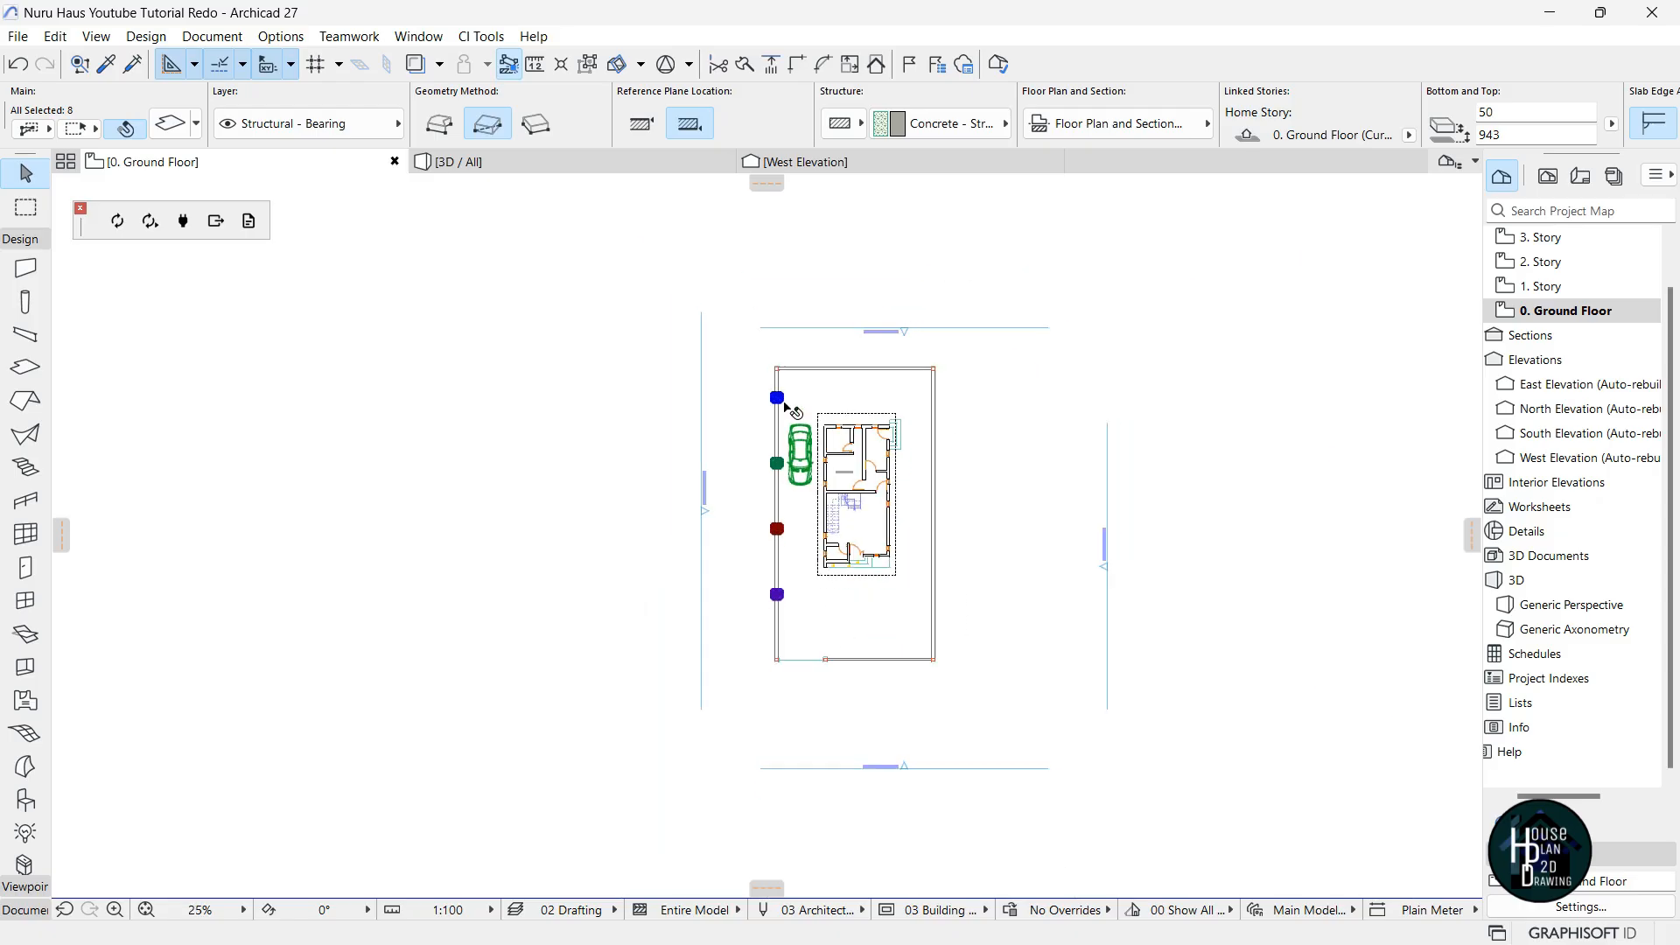
Examine the gaps between the intermediate west wall columns and the columns at both wall ends.
scroll(792, 560, "up", 3)
scroll(767, 493, "up", 2)
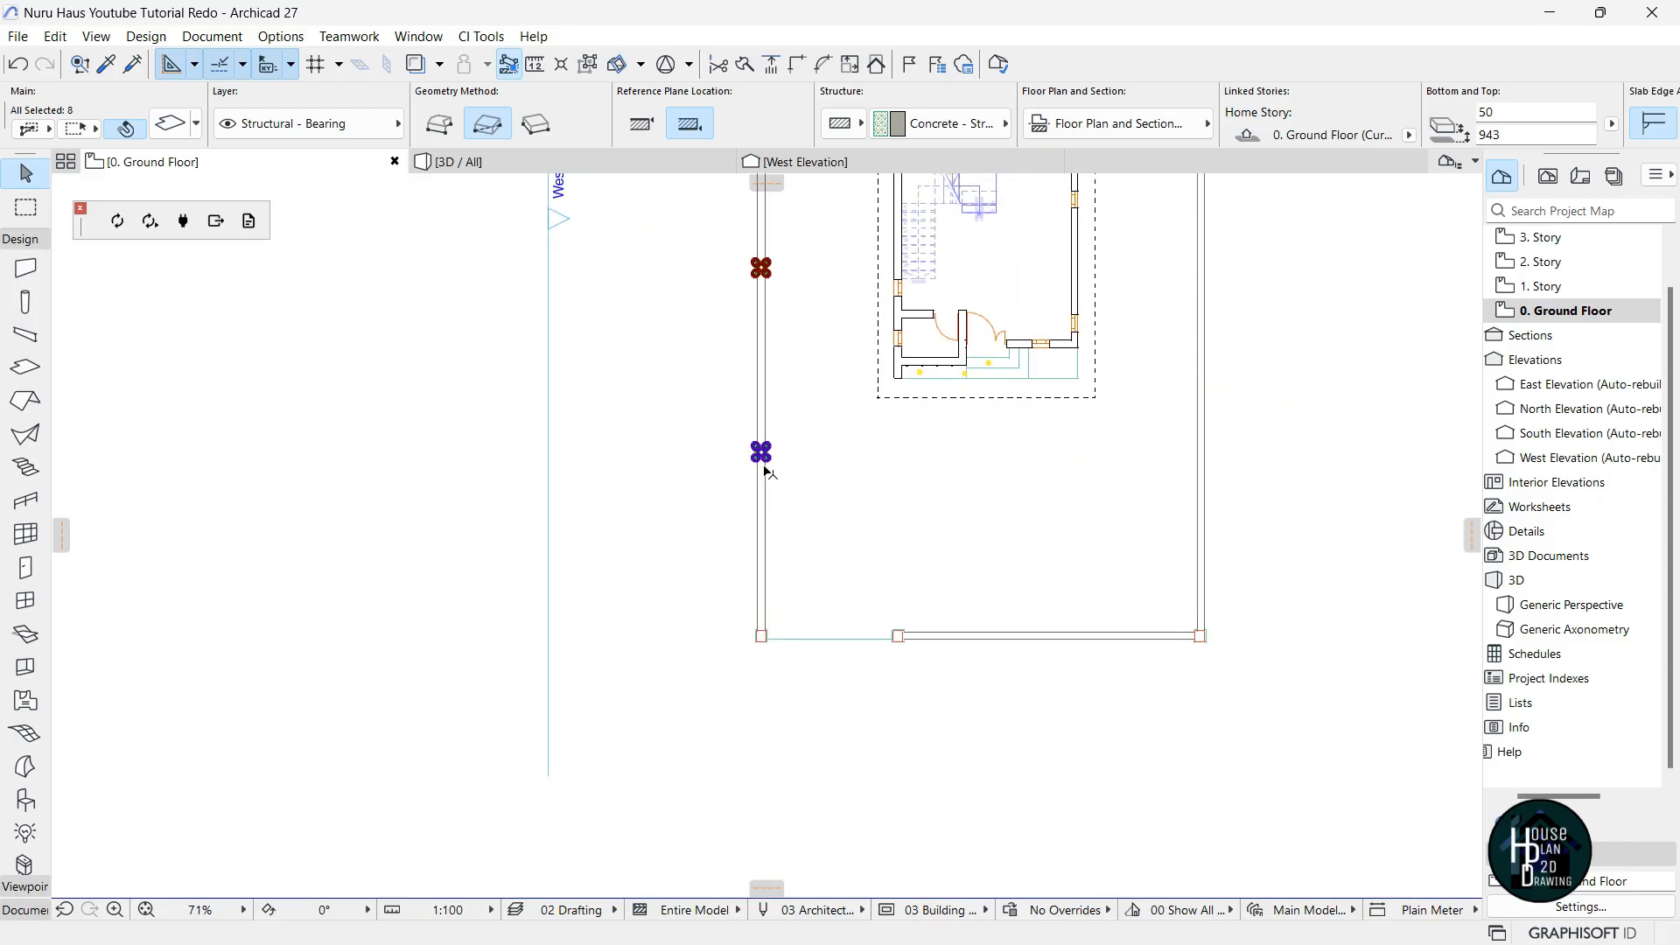
scroll(770, 637, "down", 6)
scroll(773, 368, "up", 4)
scroll(775, 333, "up", 4)
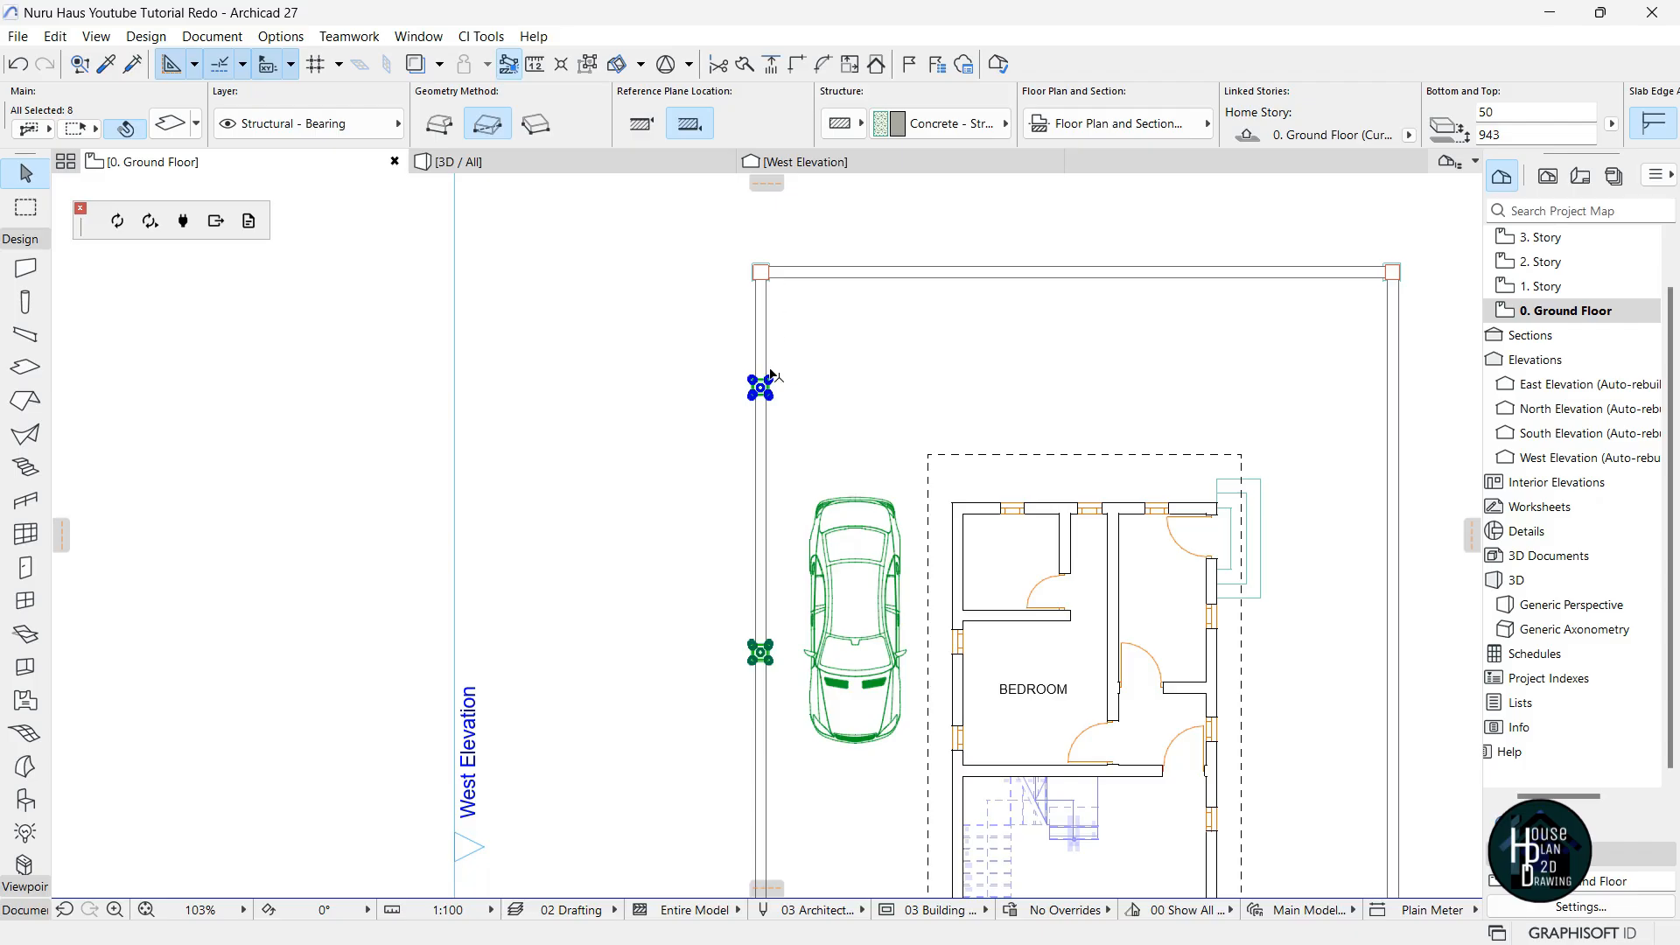
scroll(773, 330, "down", 5)
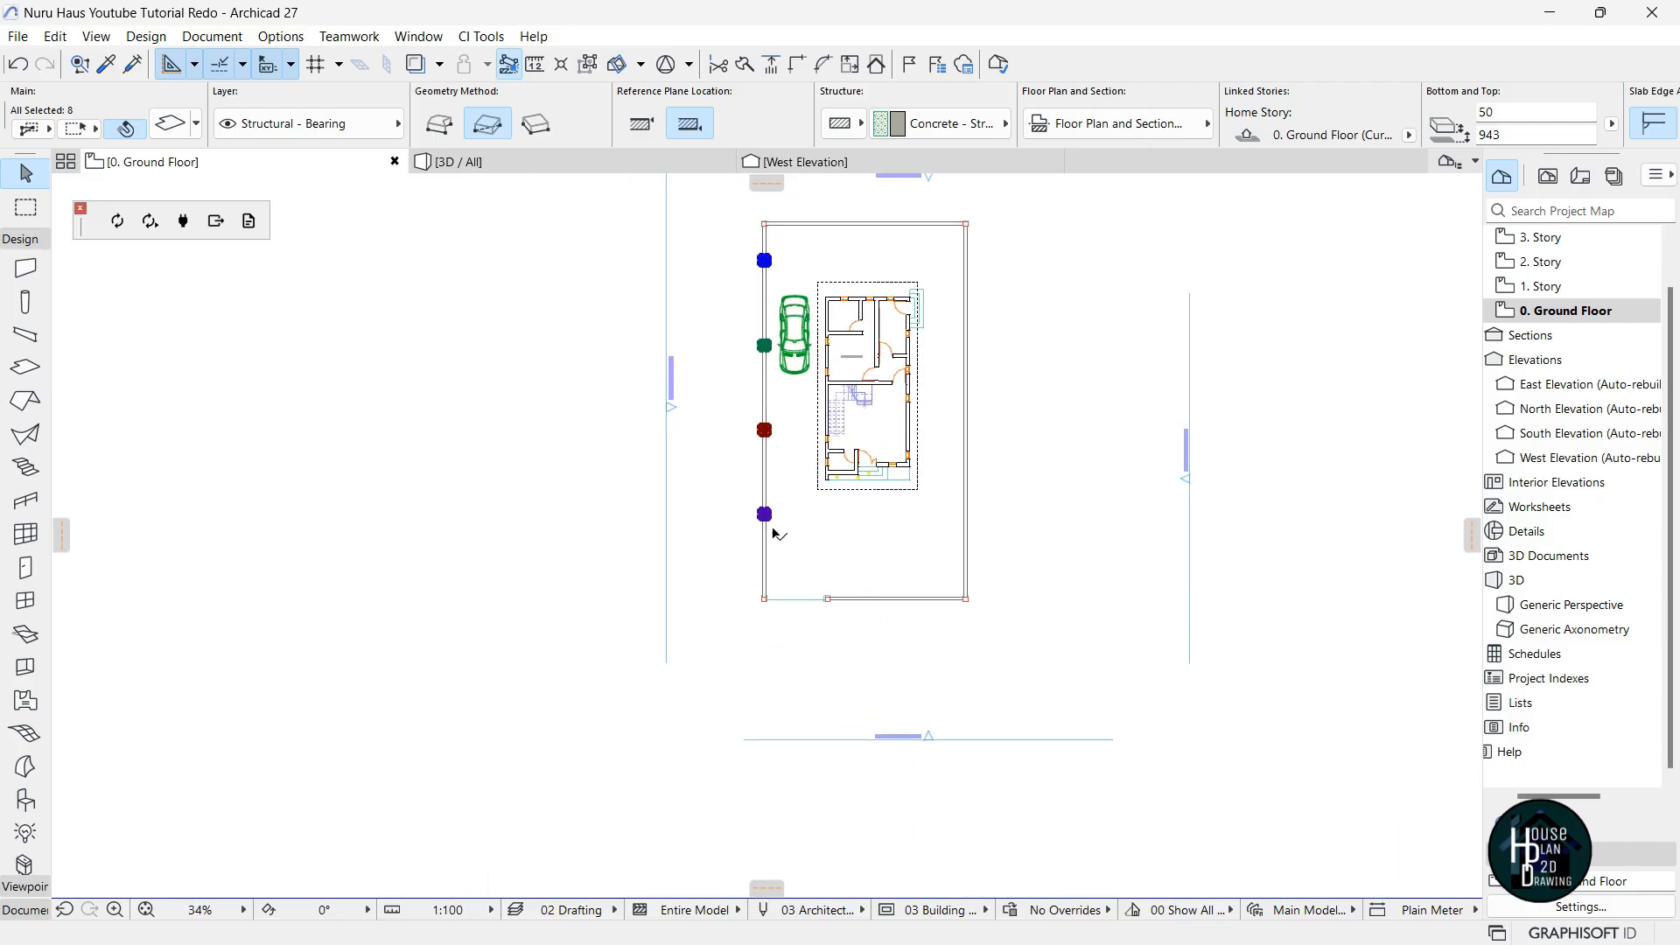
scroll(769, 593, "up", 3)
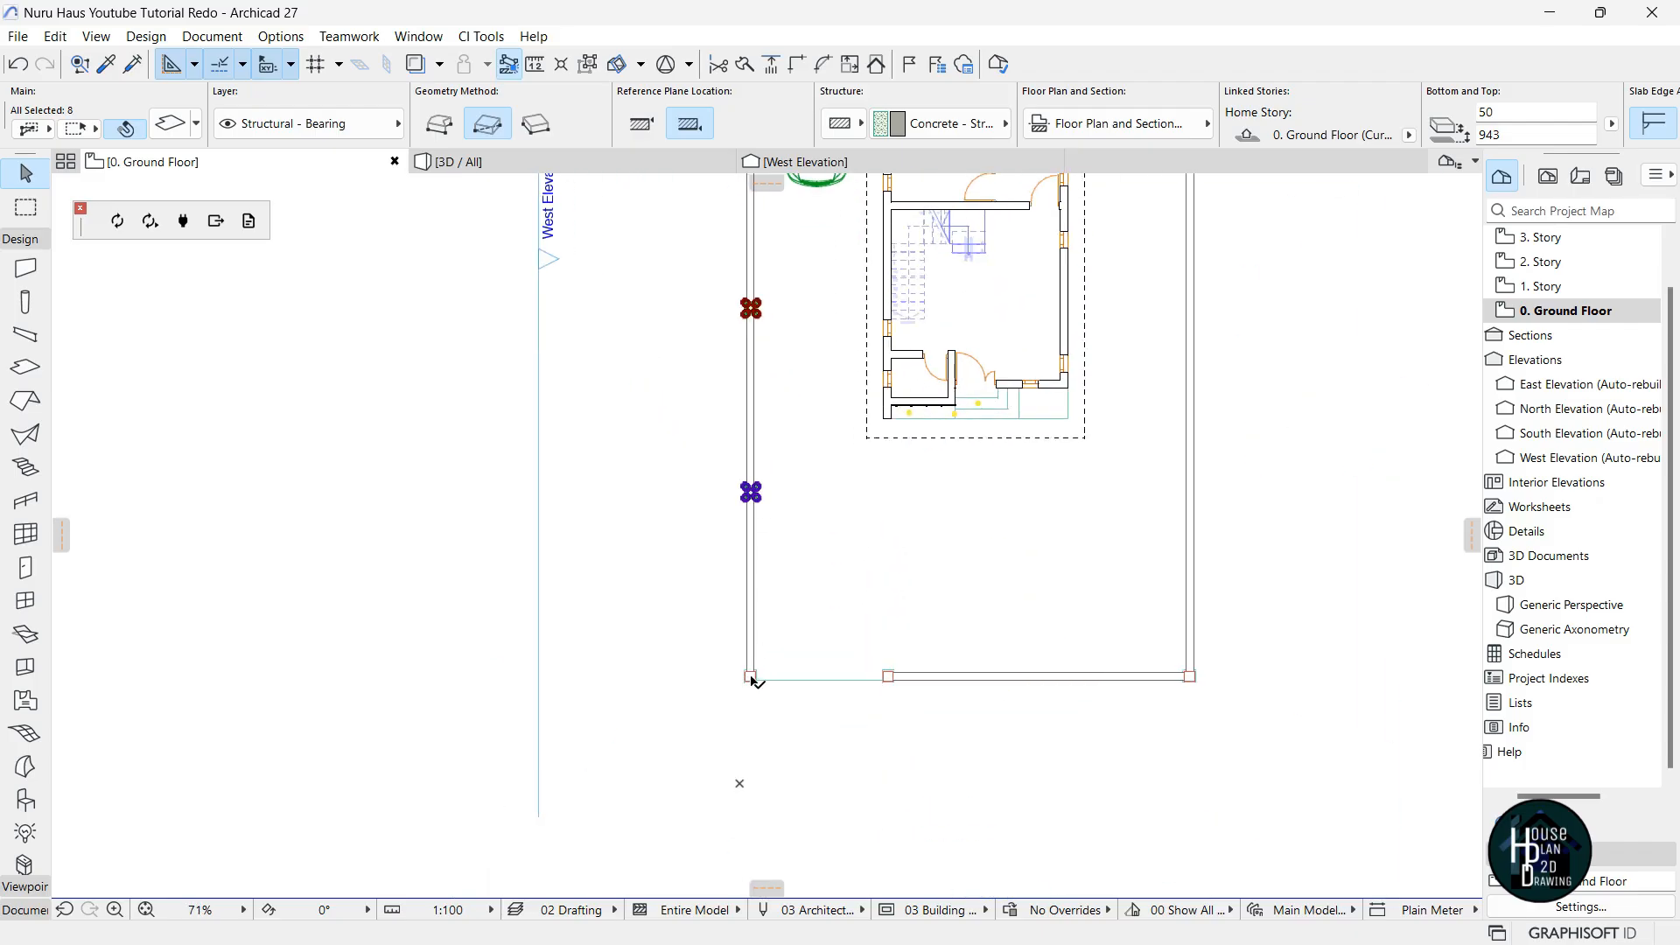
scroll(755, 680, "down", 3)
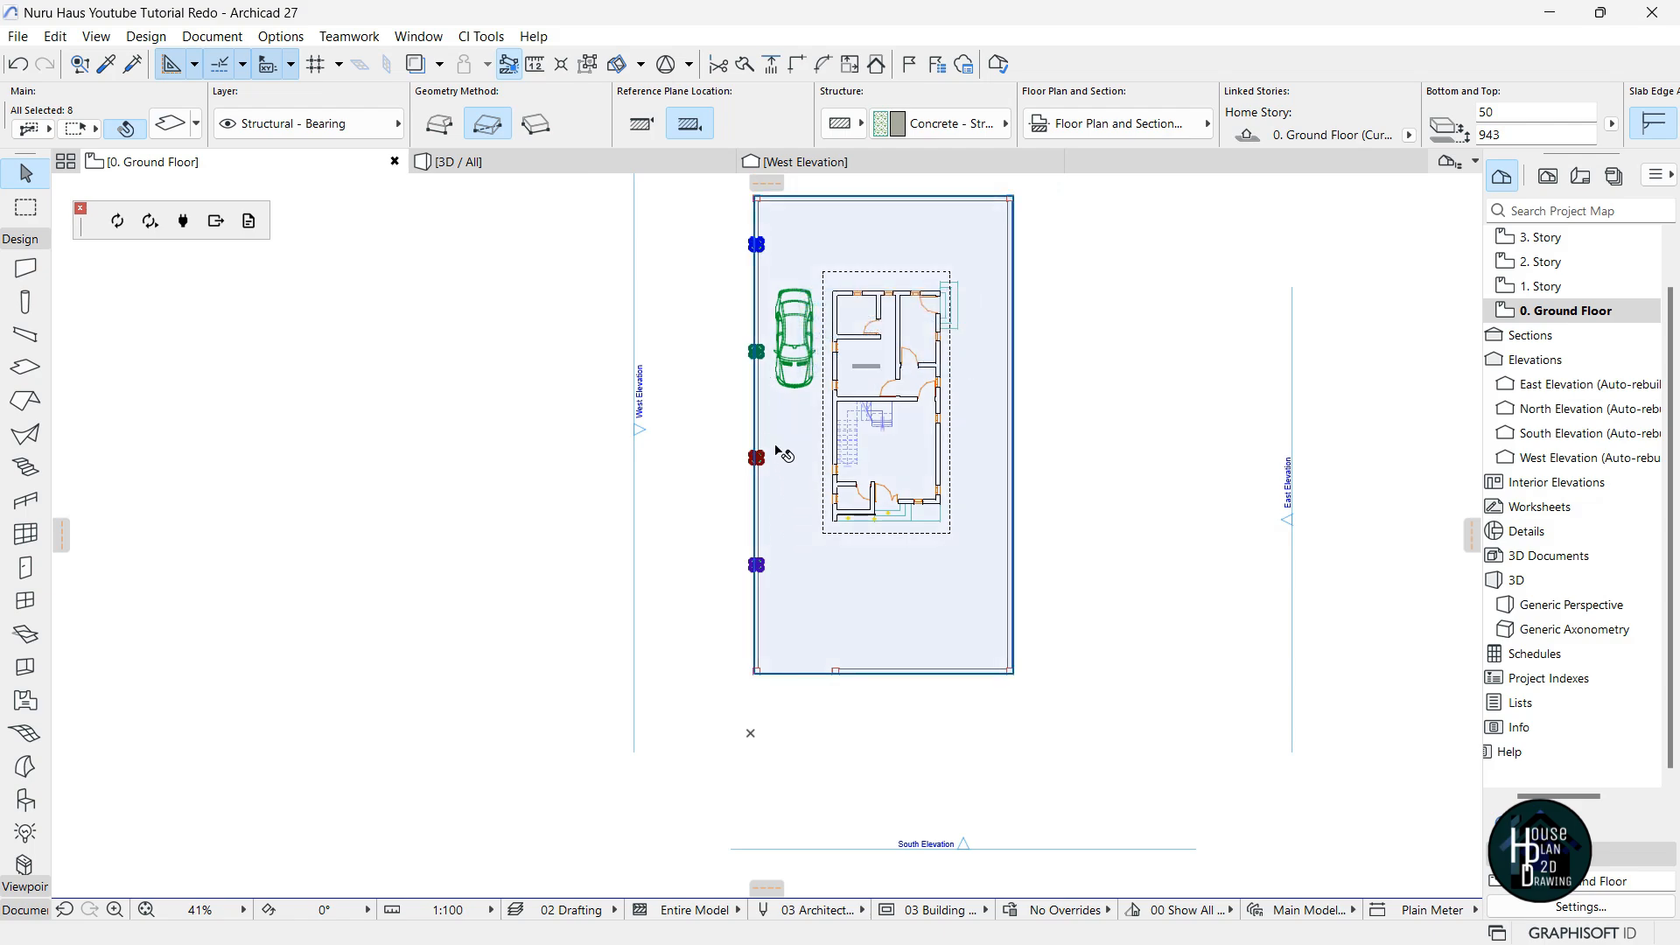
scroll(770, 455, "down", 1)
scroll(777, 494, "up", 2)
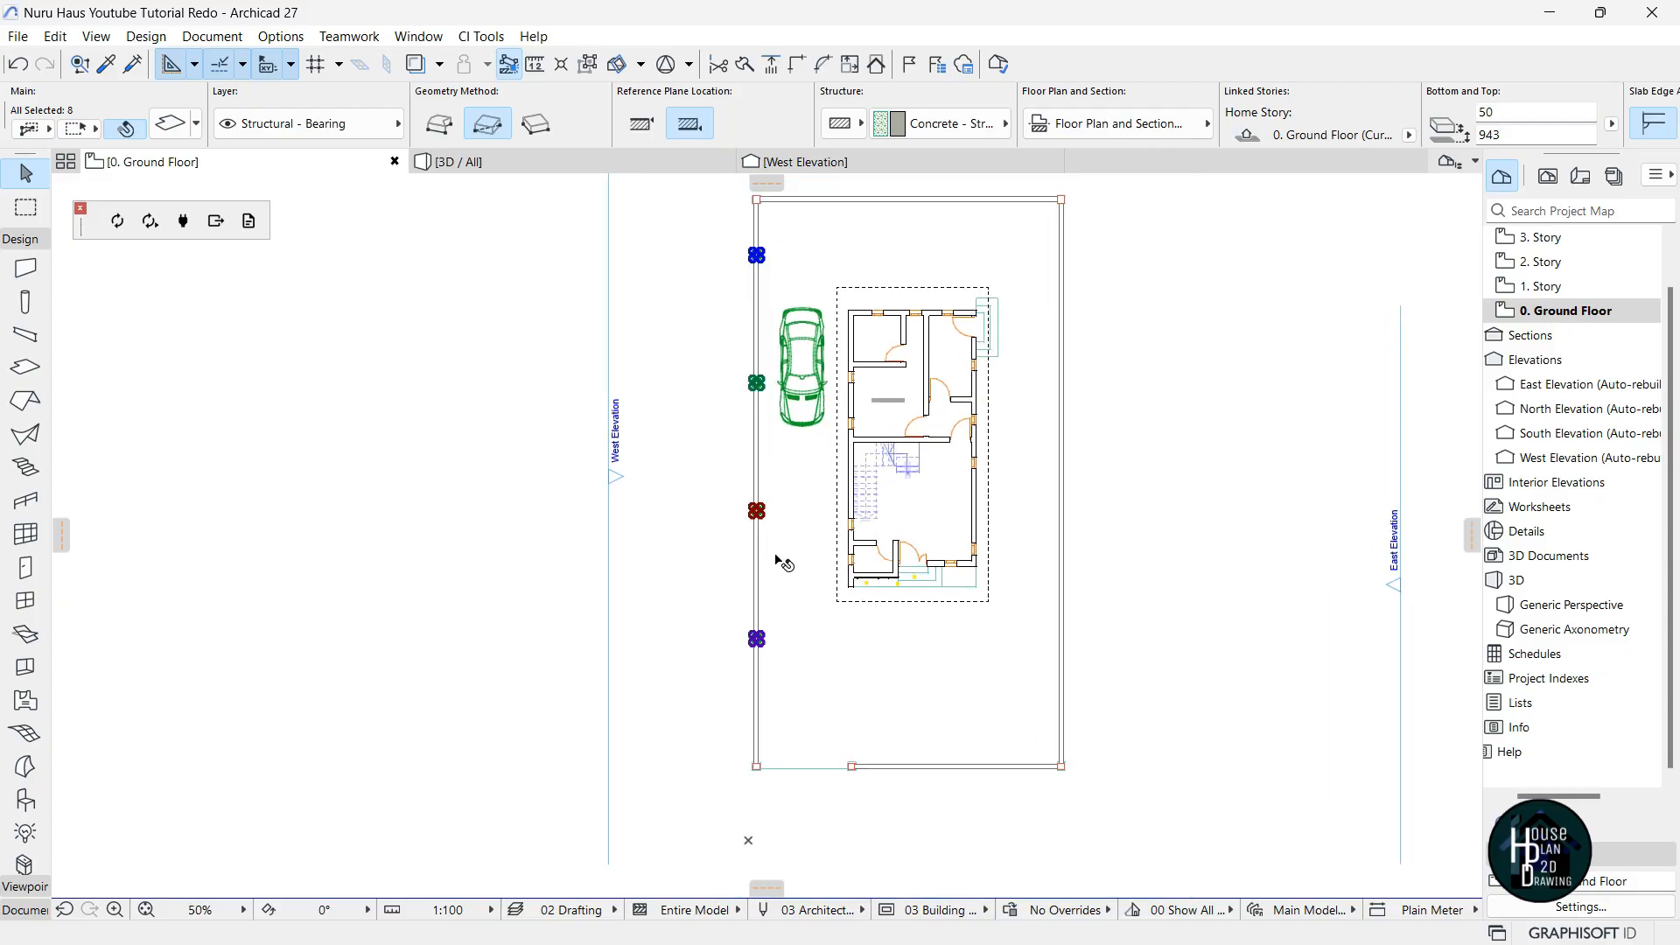
Move the four intermediate columns straight down the west wall by about 1410, and deselect them.
key("ctrl+u")
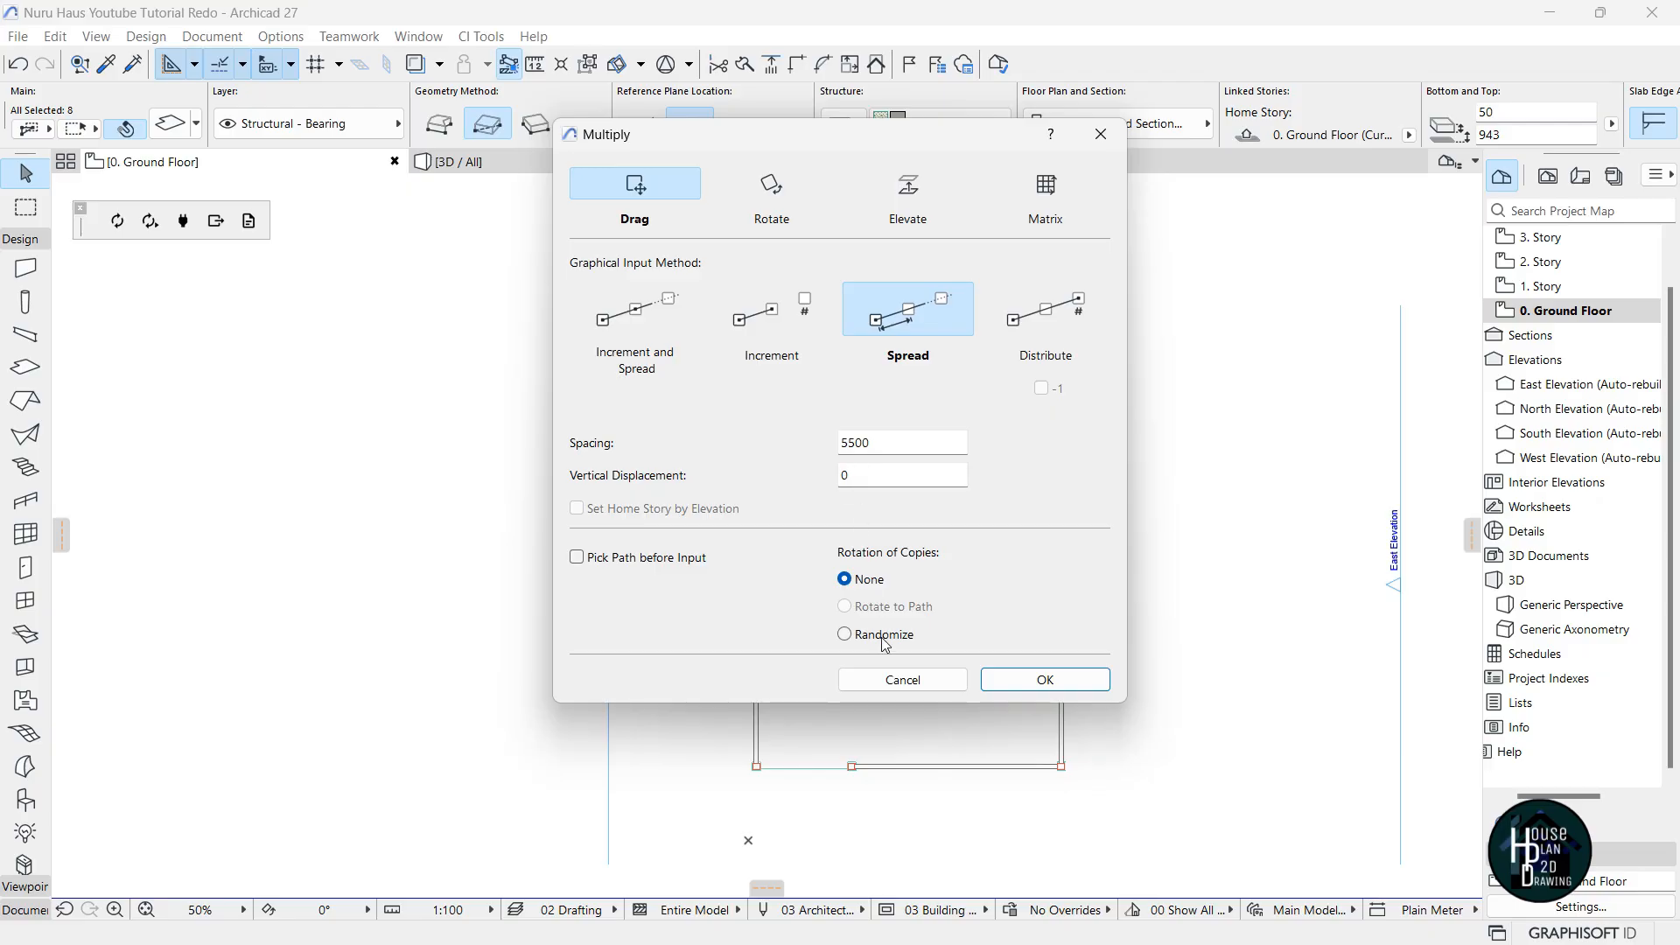
left_click(903, 680)
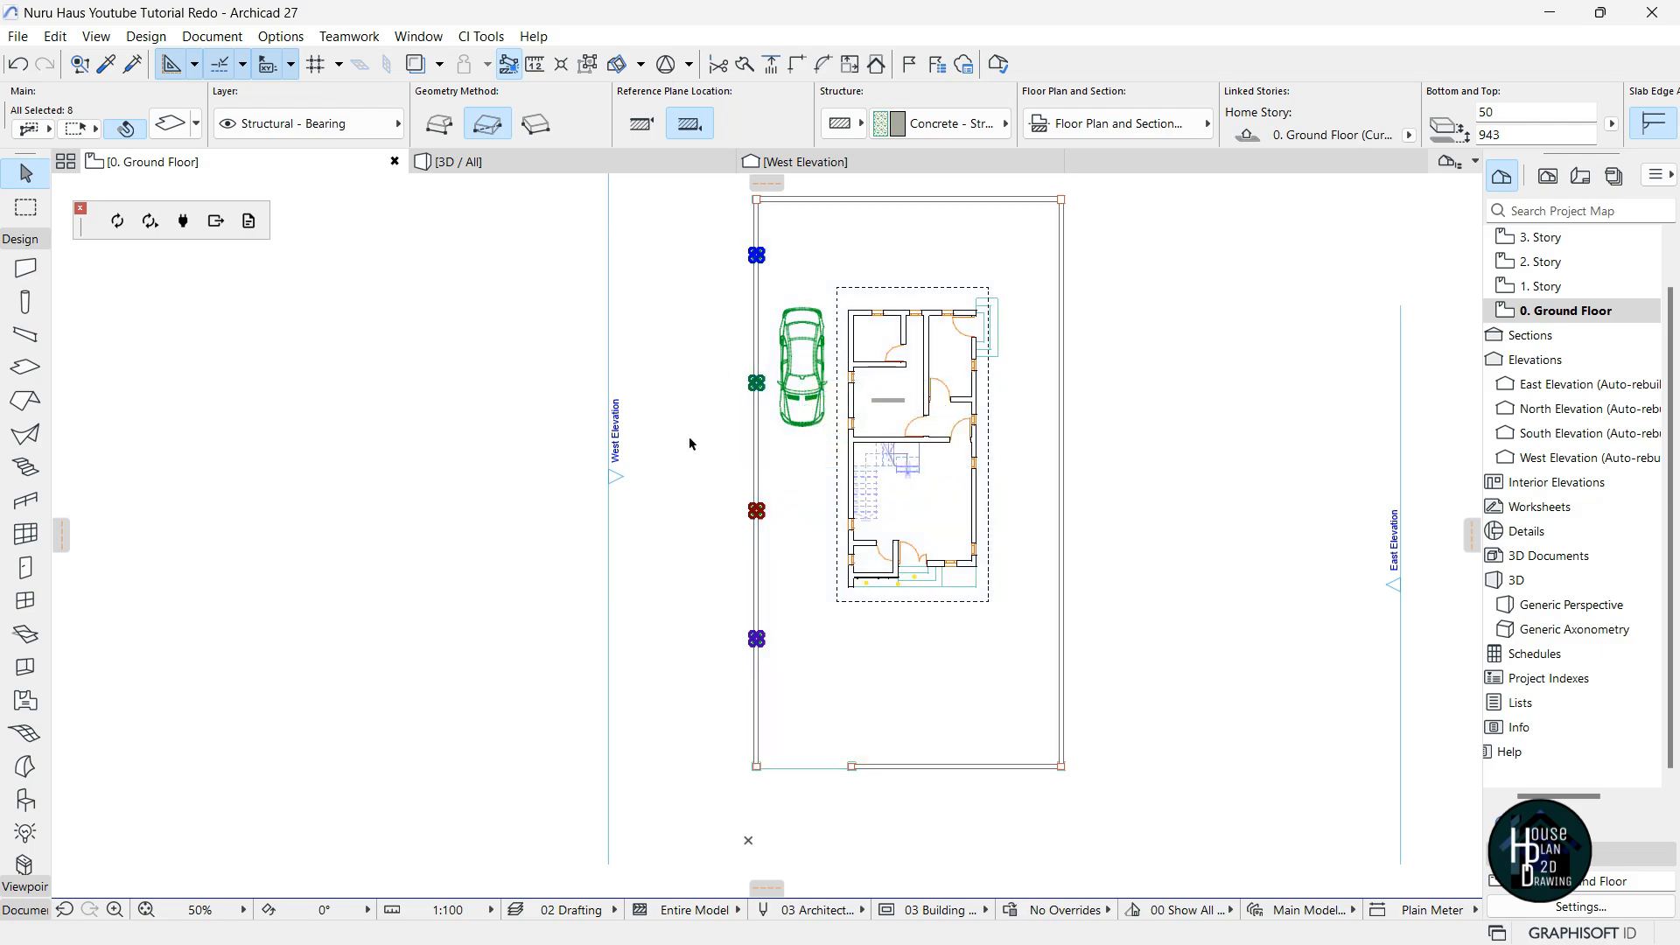
key("ctrl+d")
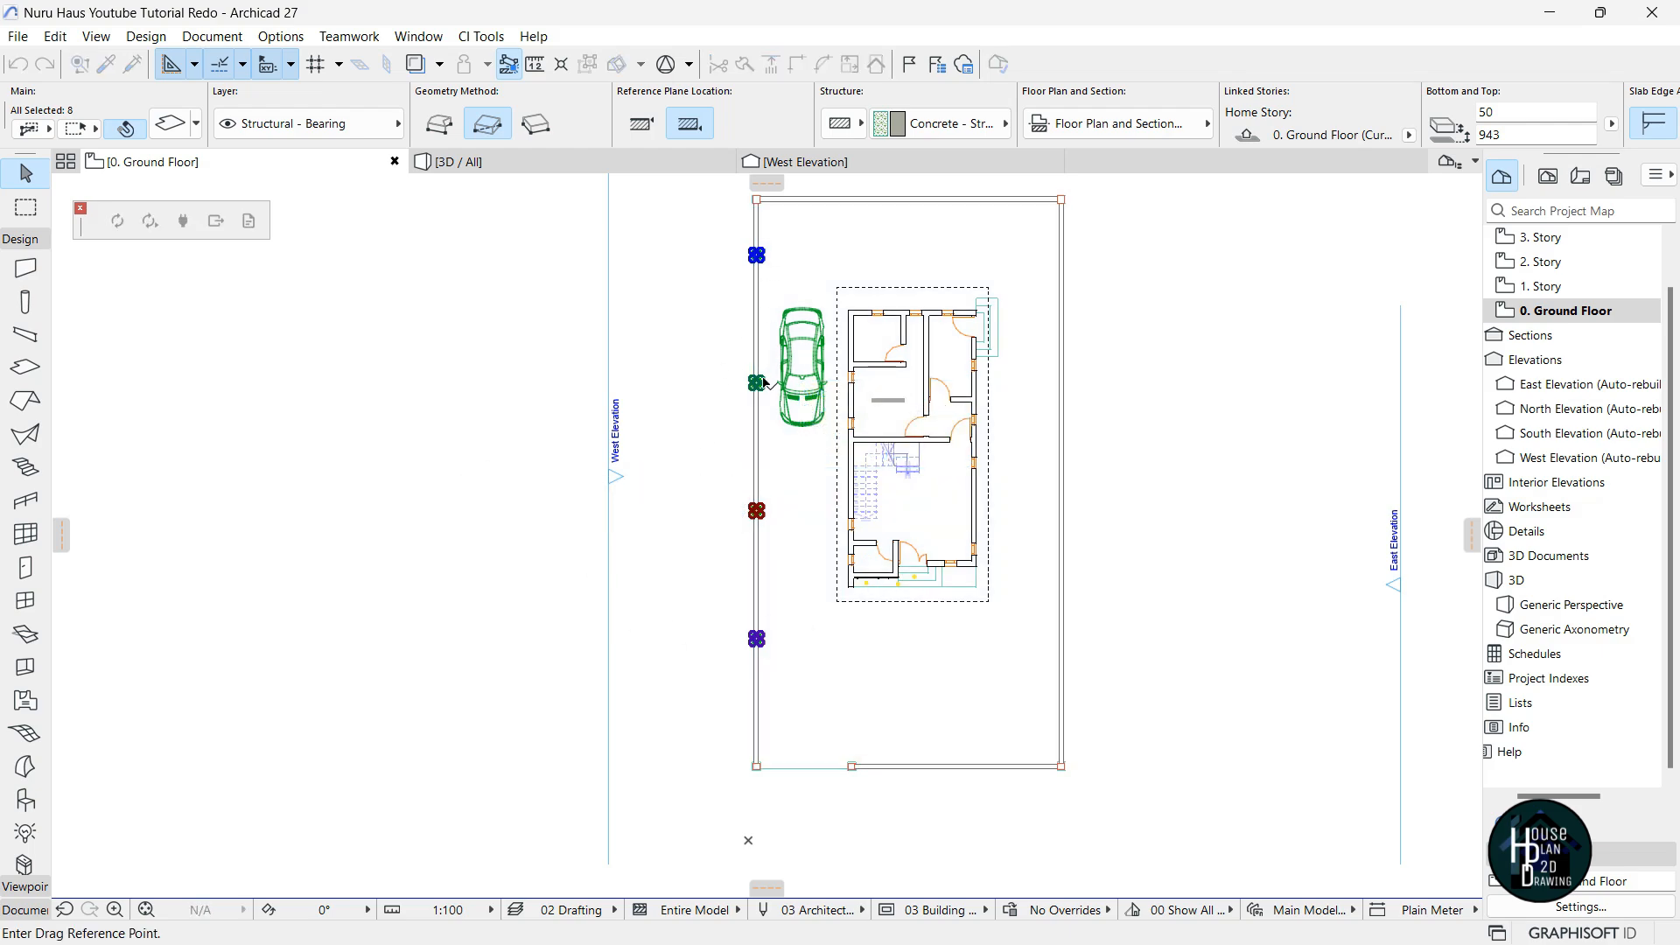
left_click(788, 465)
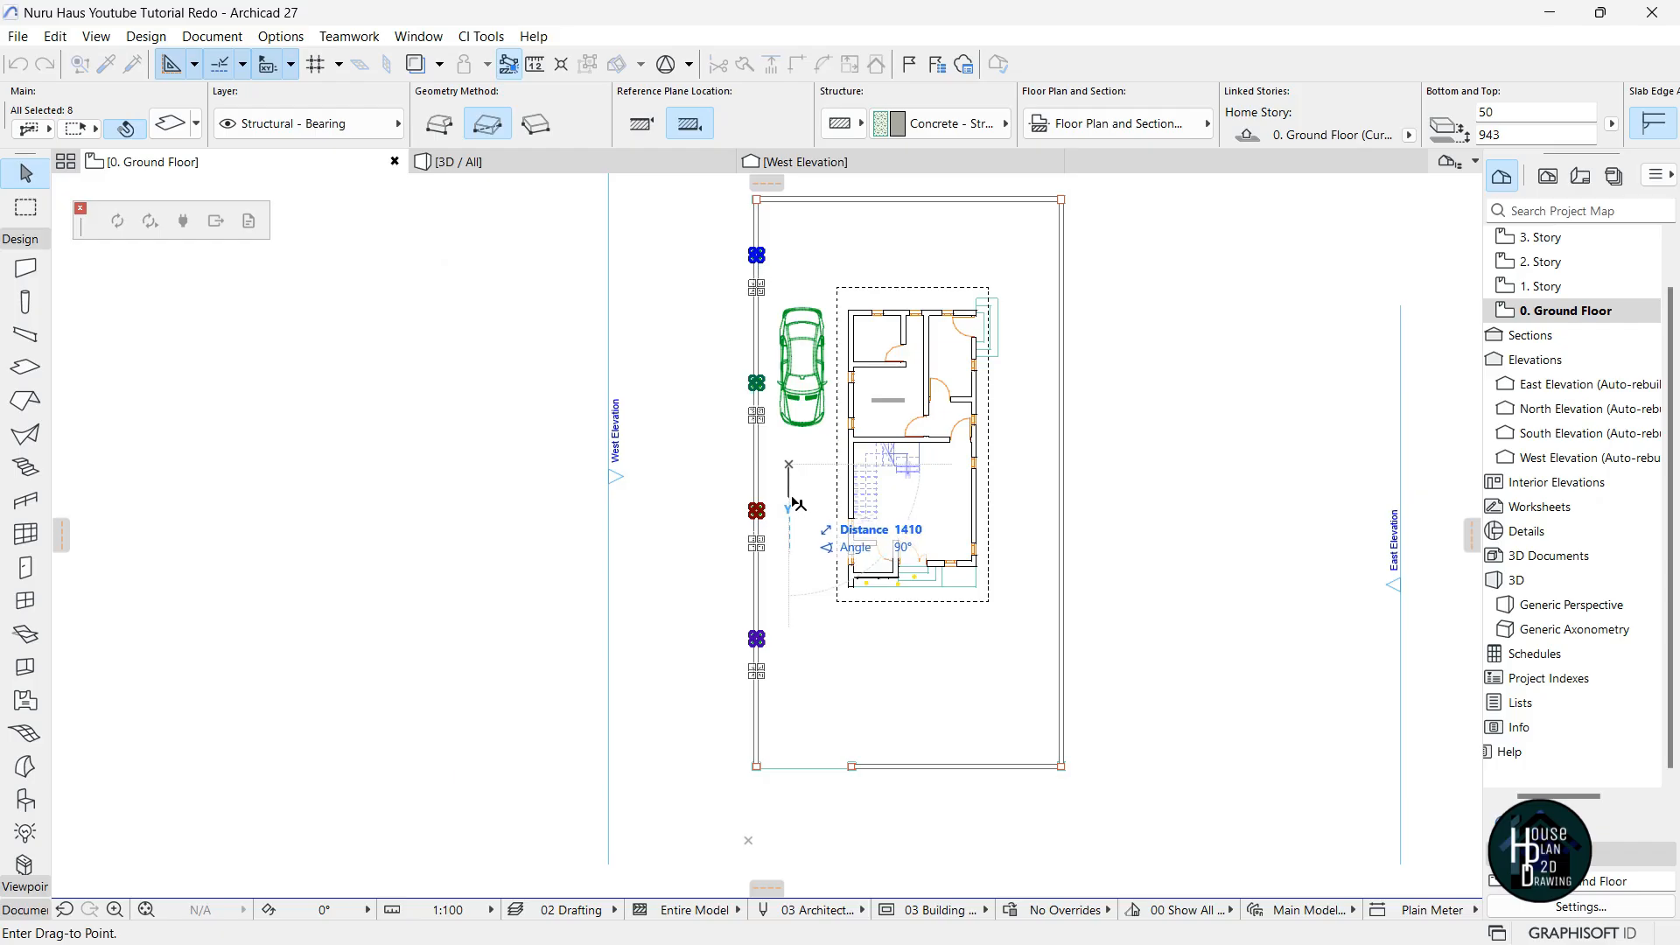
left_click(795, 504)
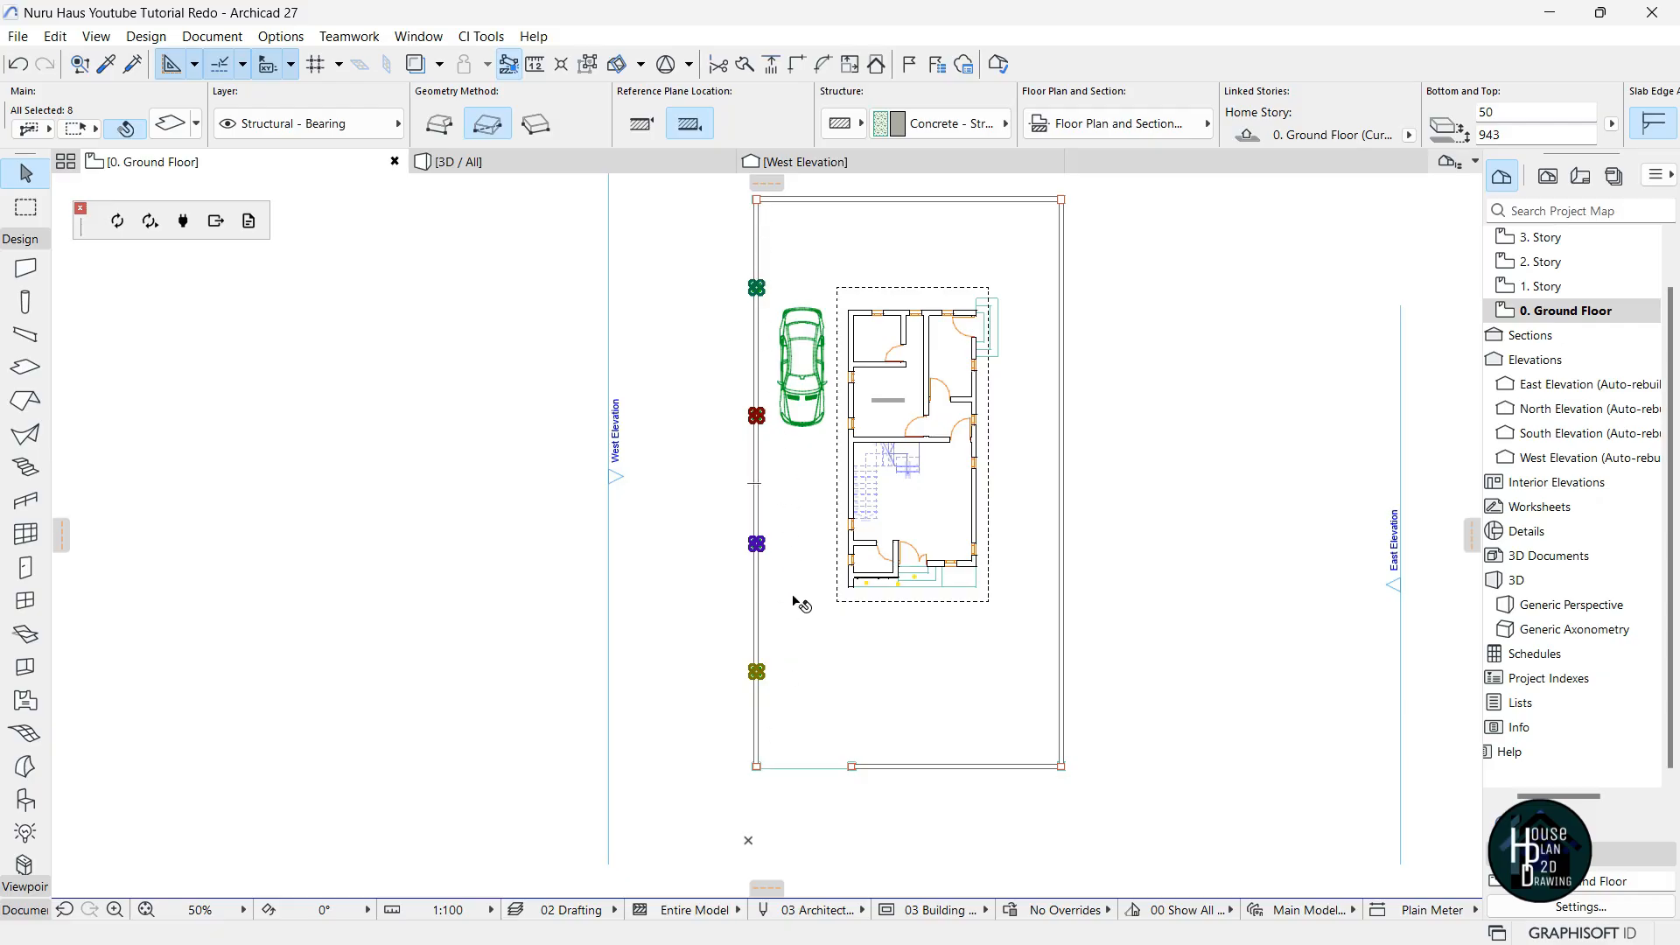
left_click(774, 694)
Measure the gap between the south-west end column and the nearest intermediate column on the west wall.
scroll(764, 769, "up", 6)
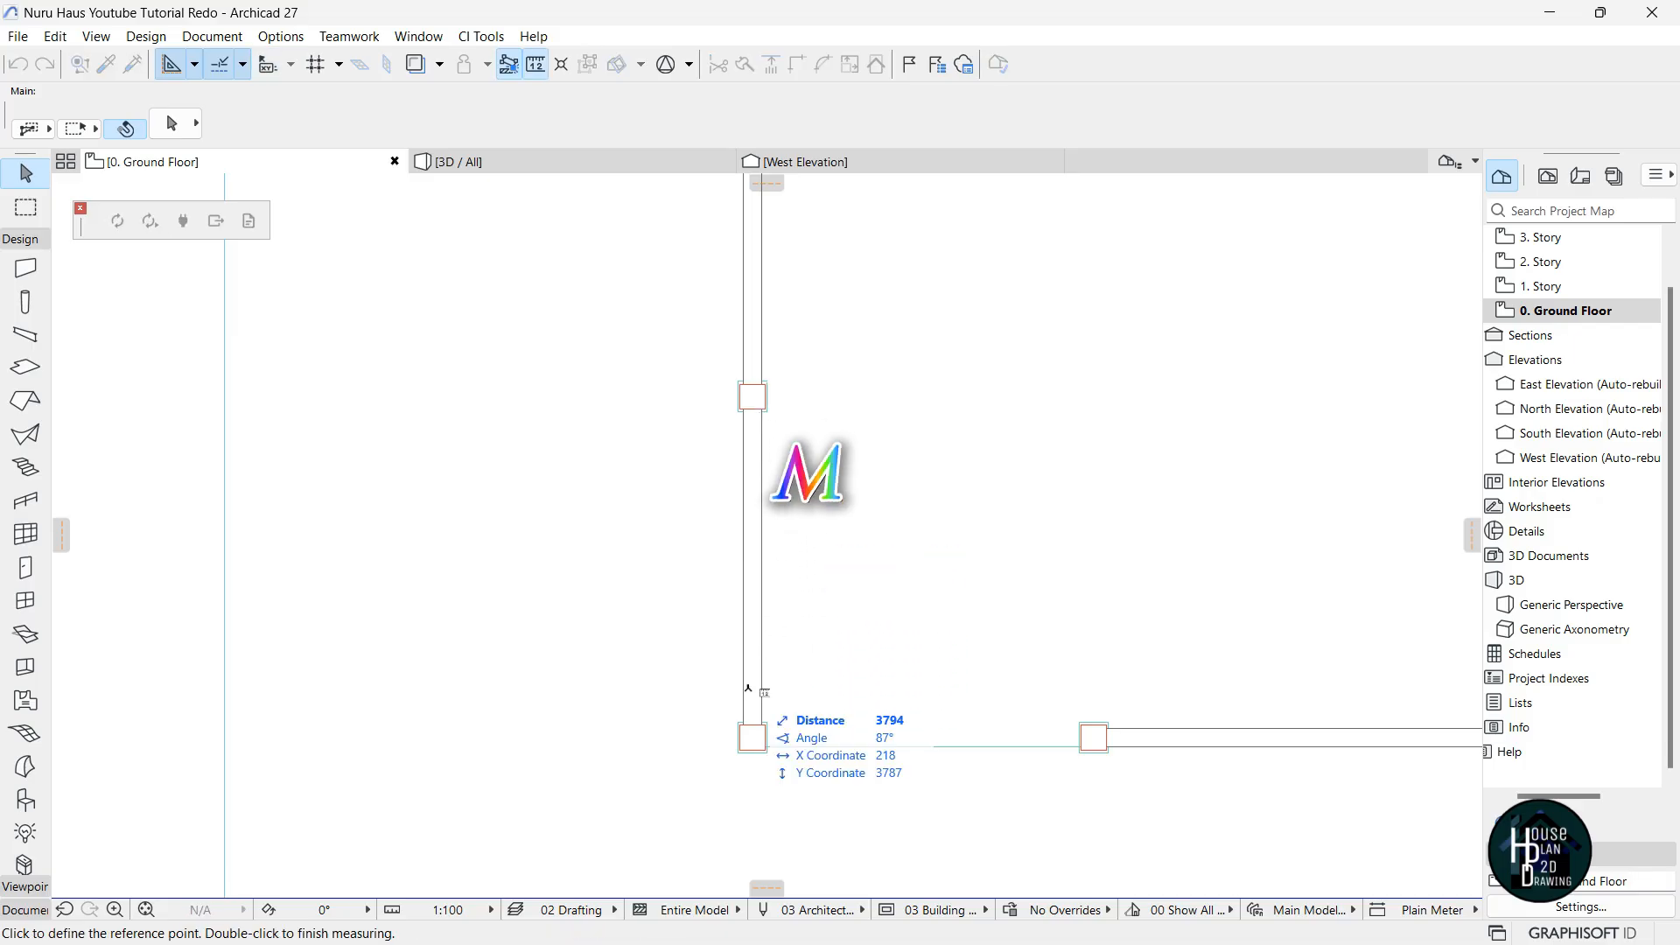
scroll(769, 704, "up", 4)
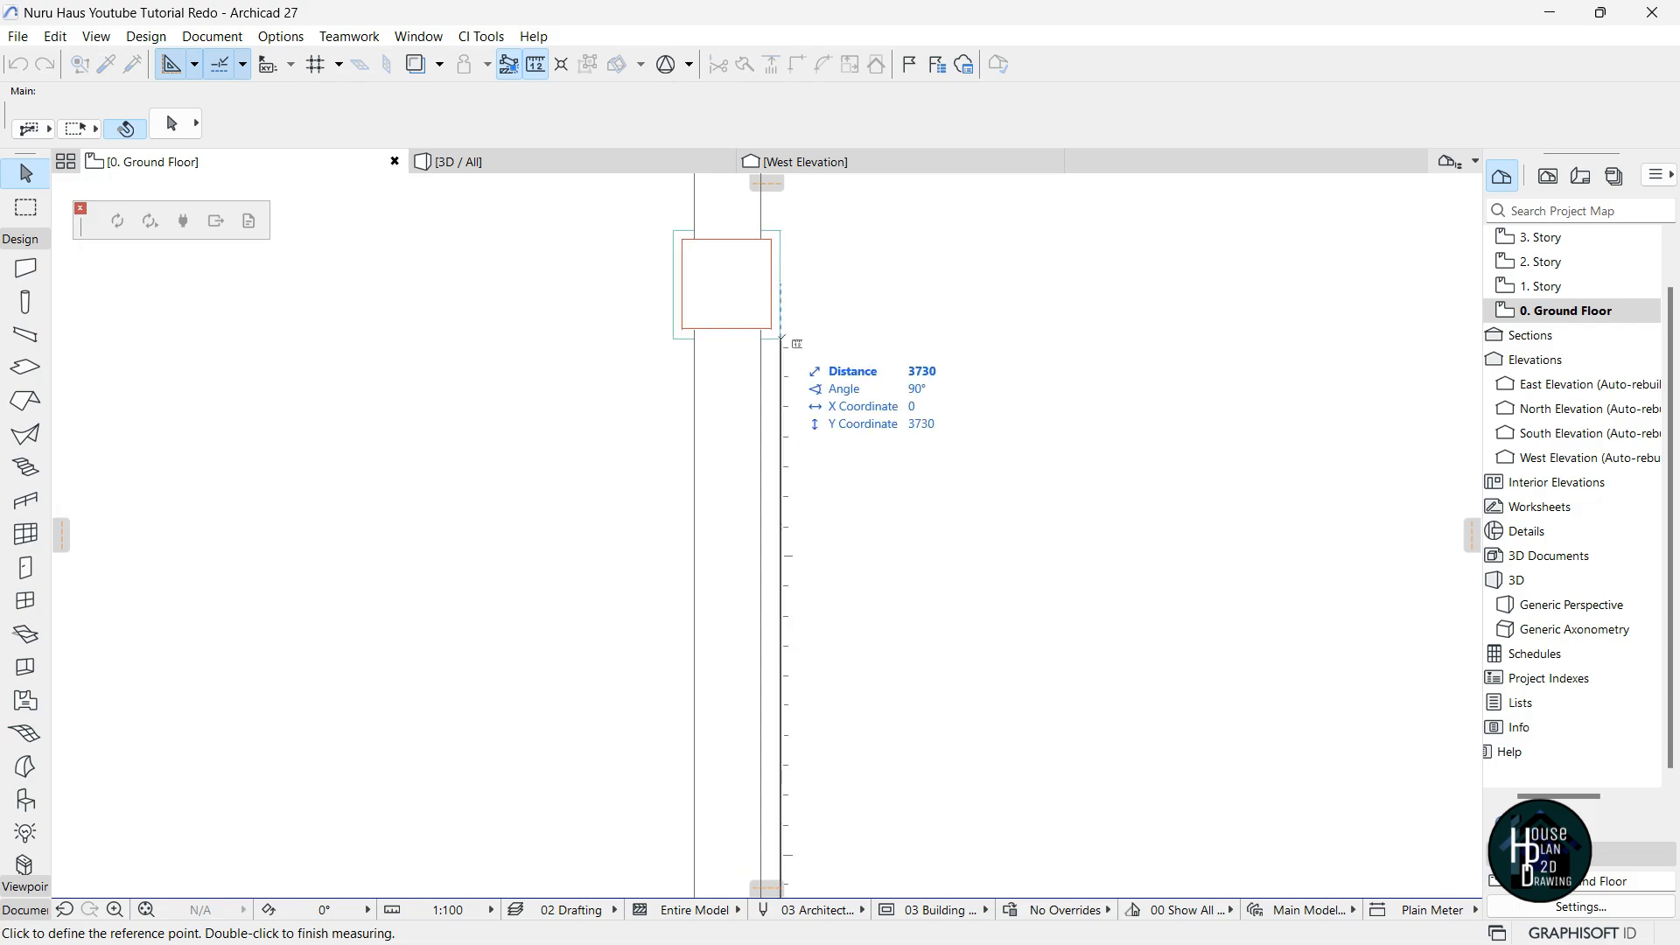
key("Escape")
scroll(816, 600, "down", 8)
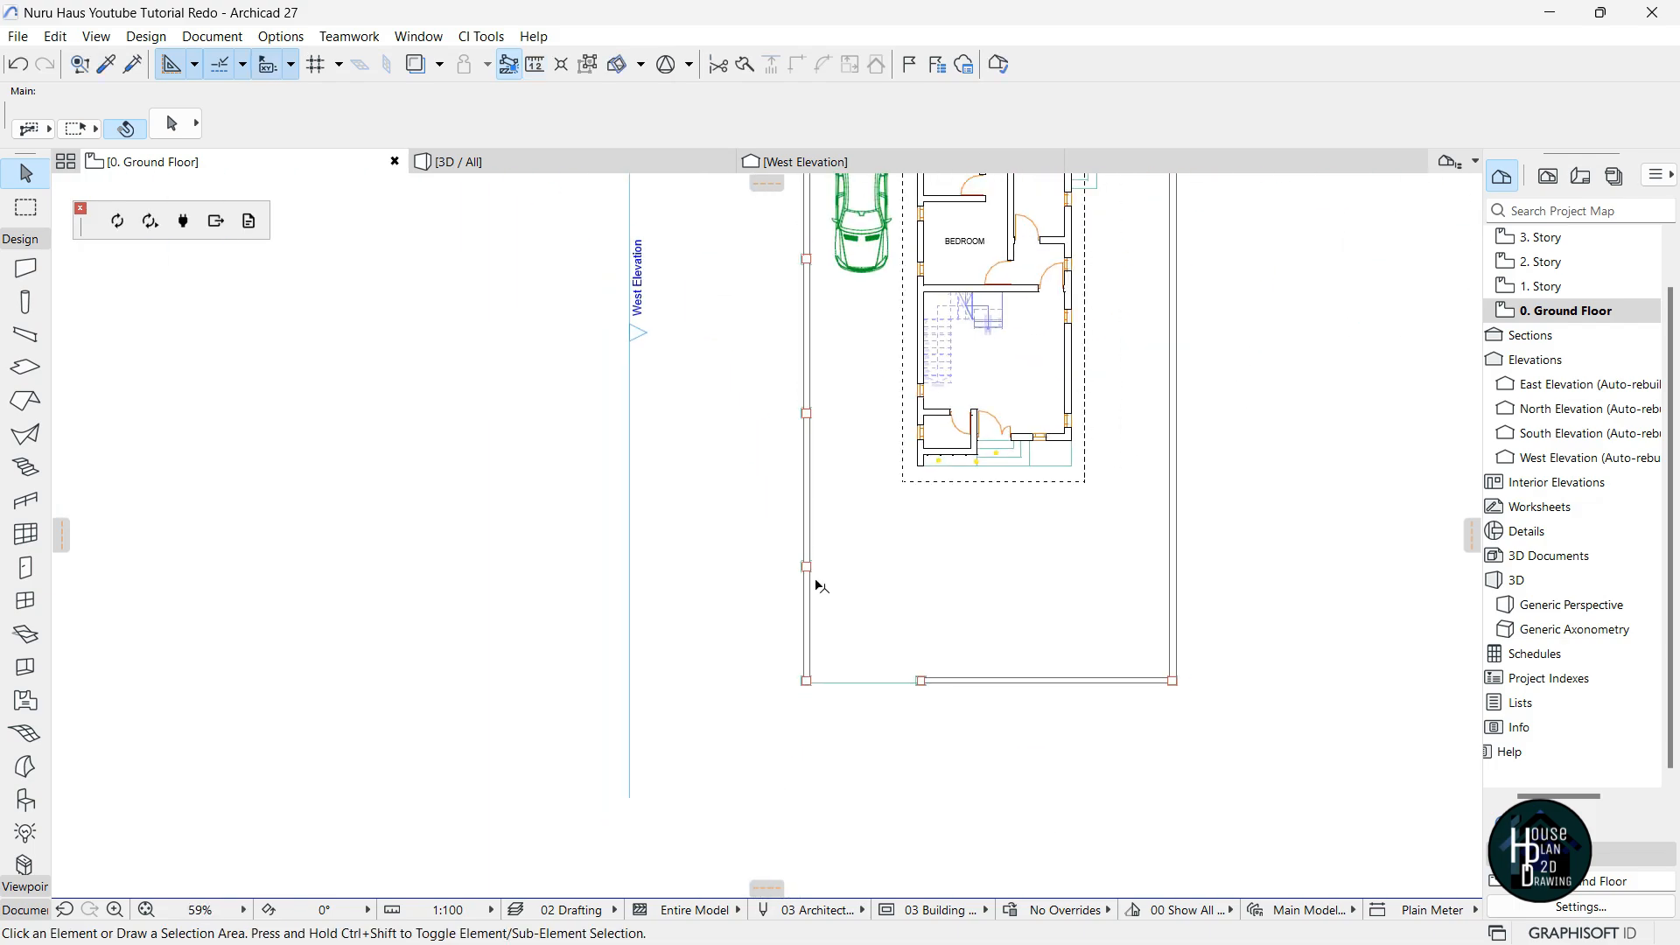
Measure the gap between the north-west corner column and the nearest intermediate column on the west wall.
scroll(834, 352, "up", 7)
key("m")
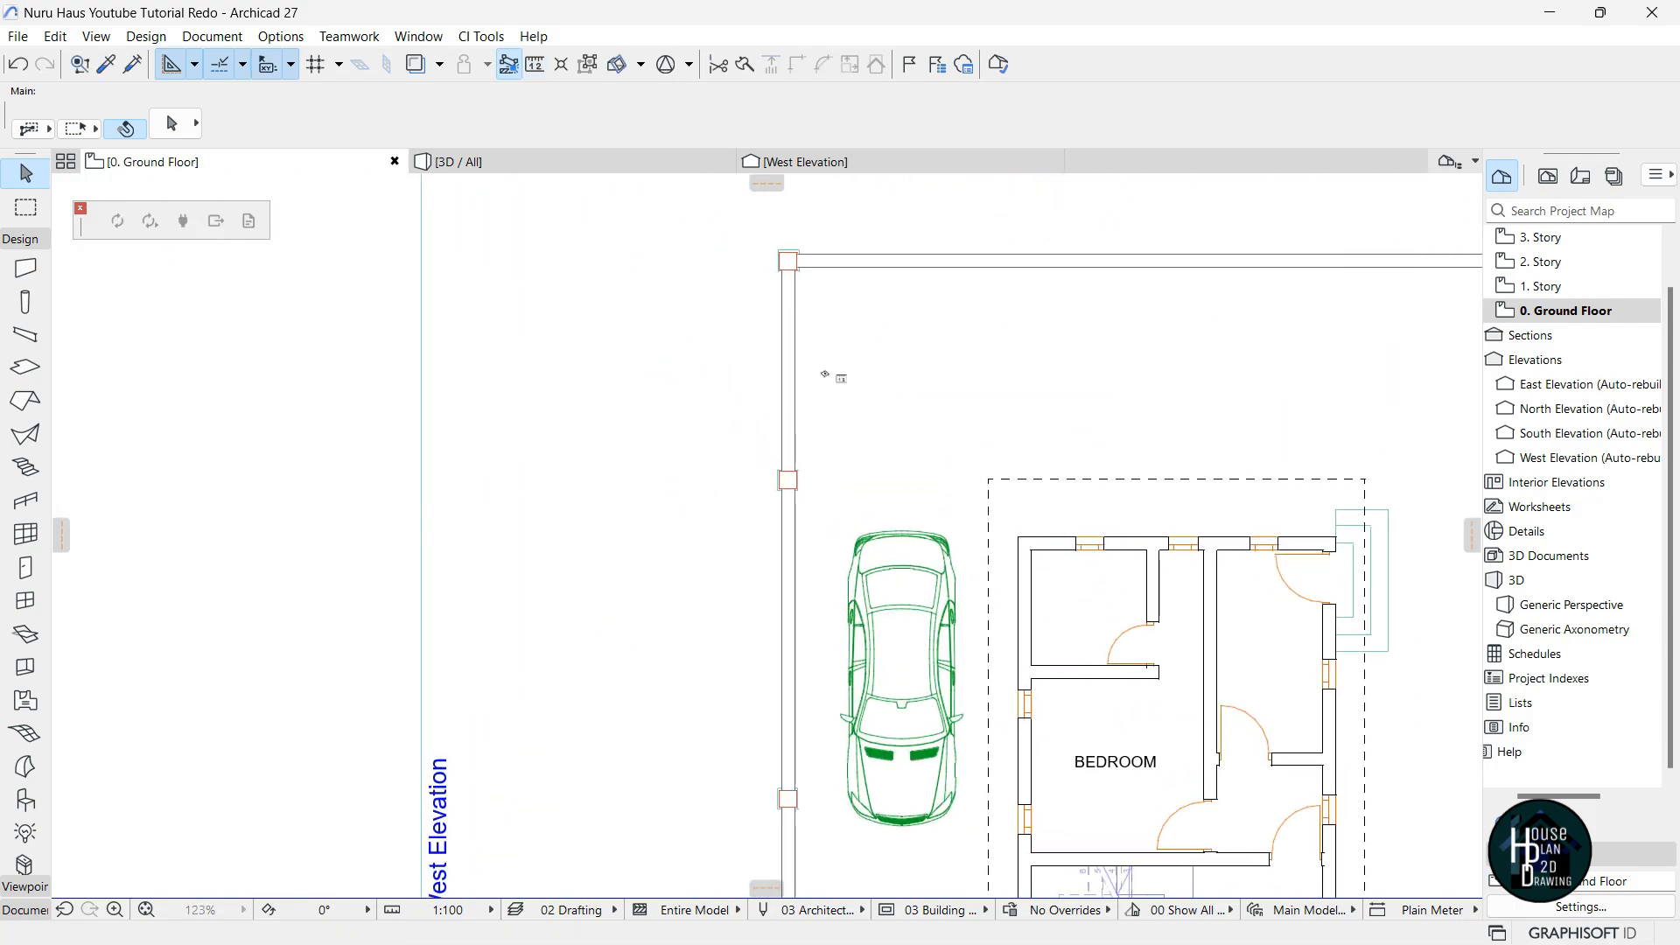
scroll(798, 473, "up", 1)
scroll(792, 479, "up", 3)
scroll(792, 477, "down", 3)
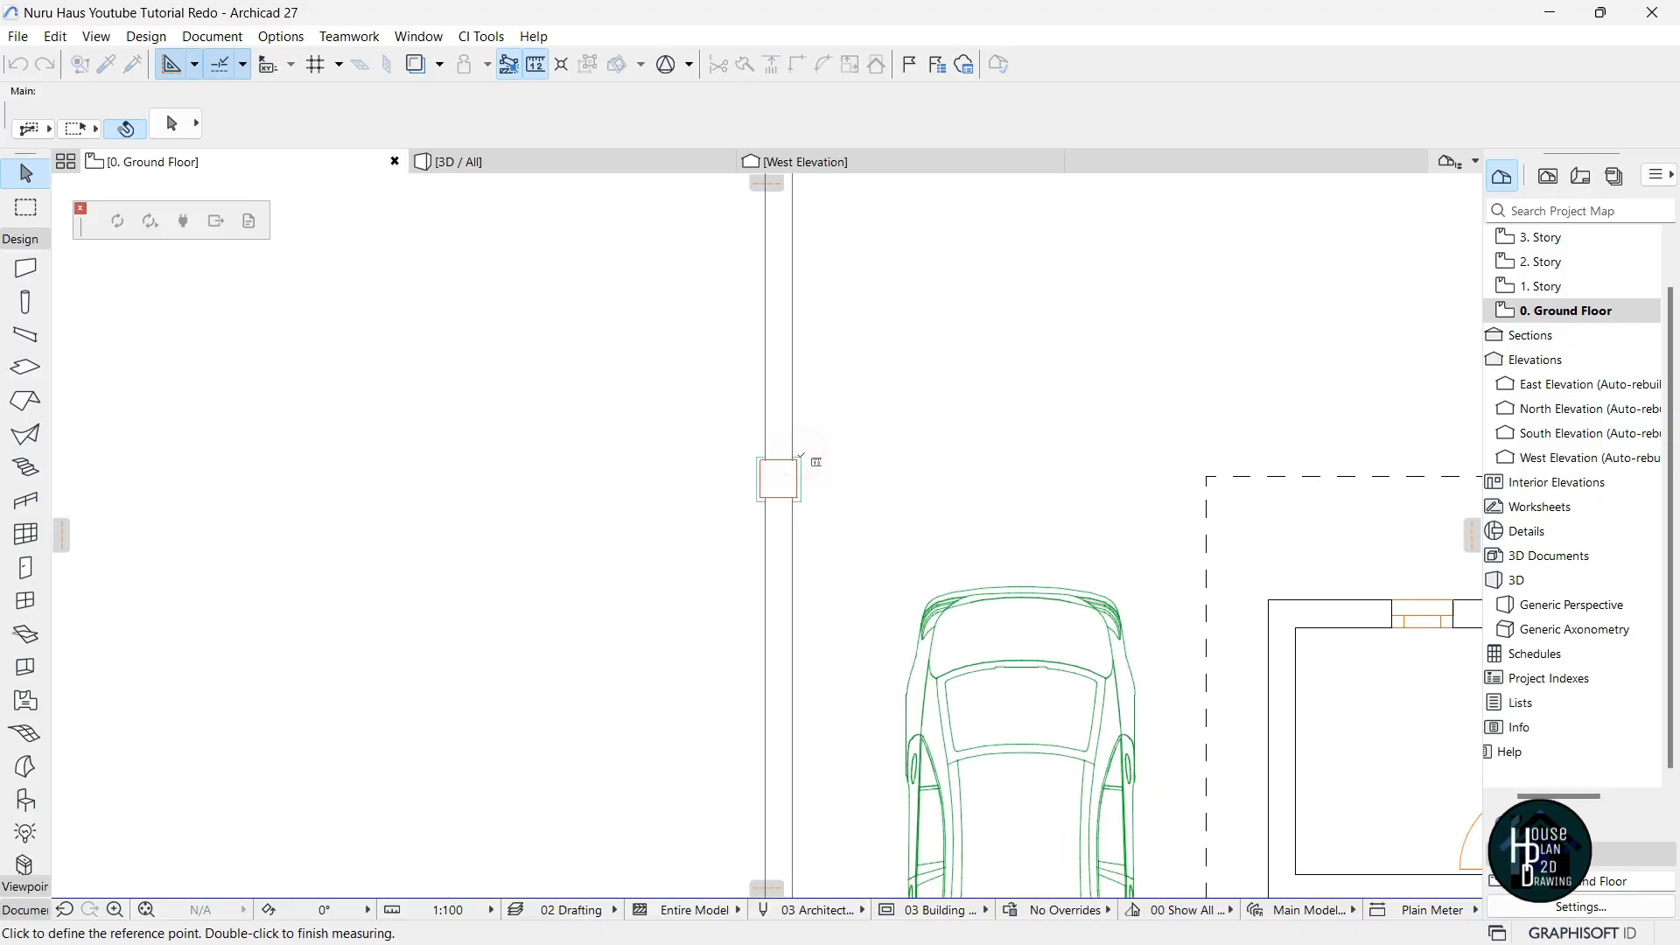
scroll(800, 374, "down", 3)
scroll(781, 258, "up", 5)
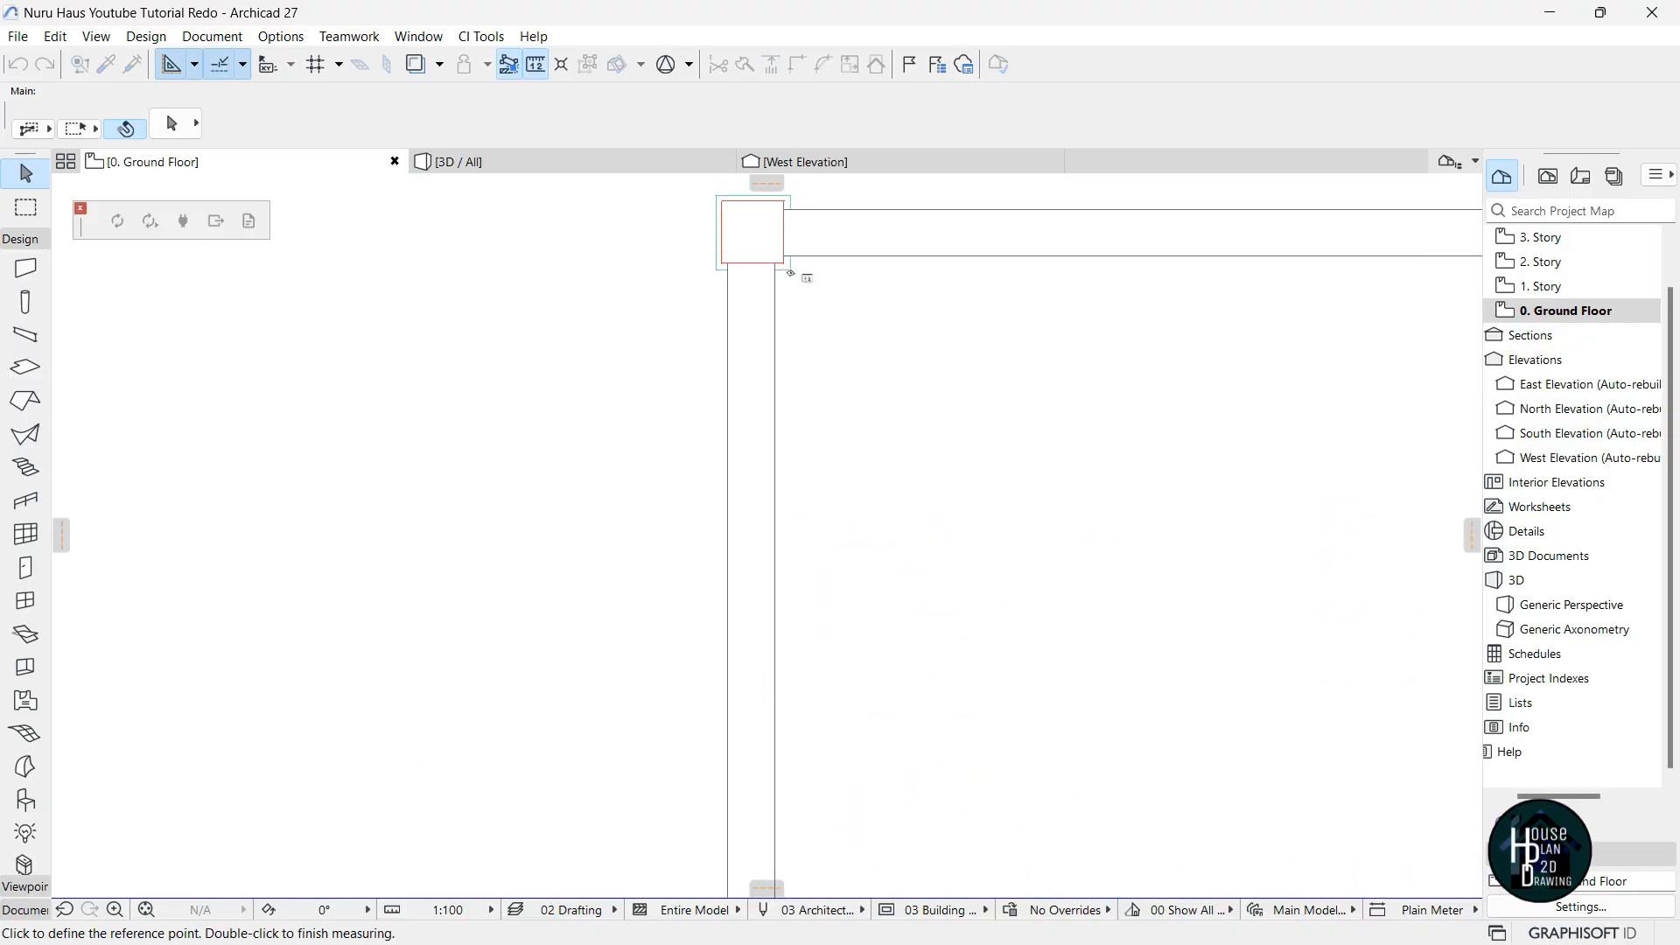
key("Escape")
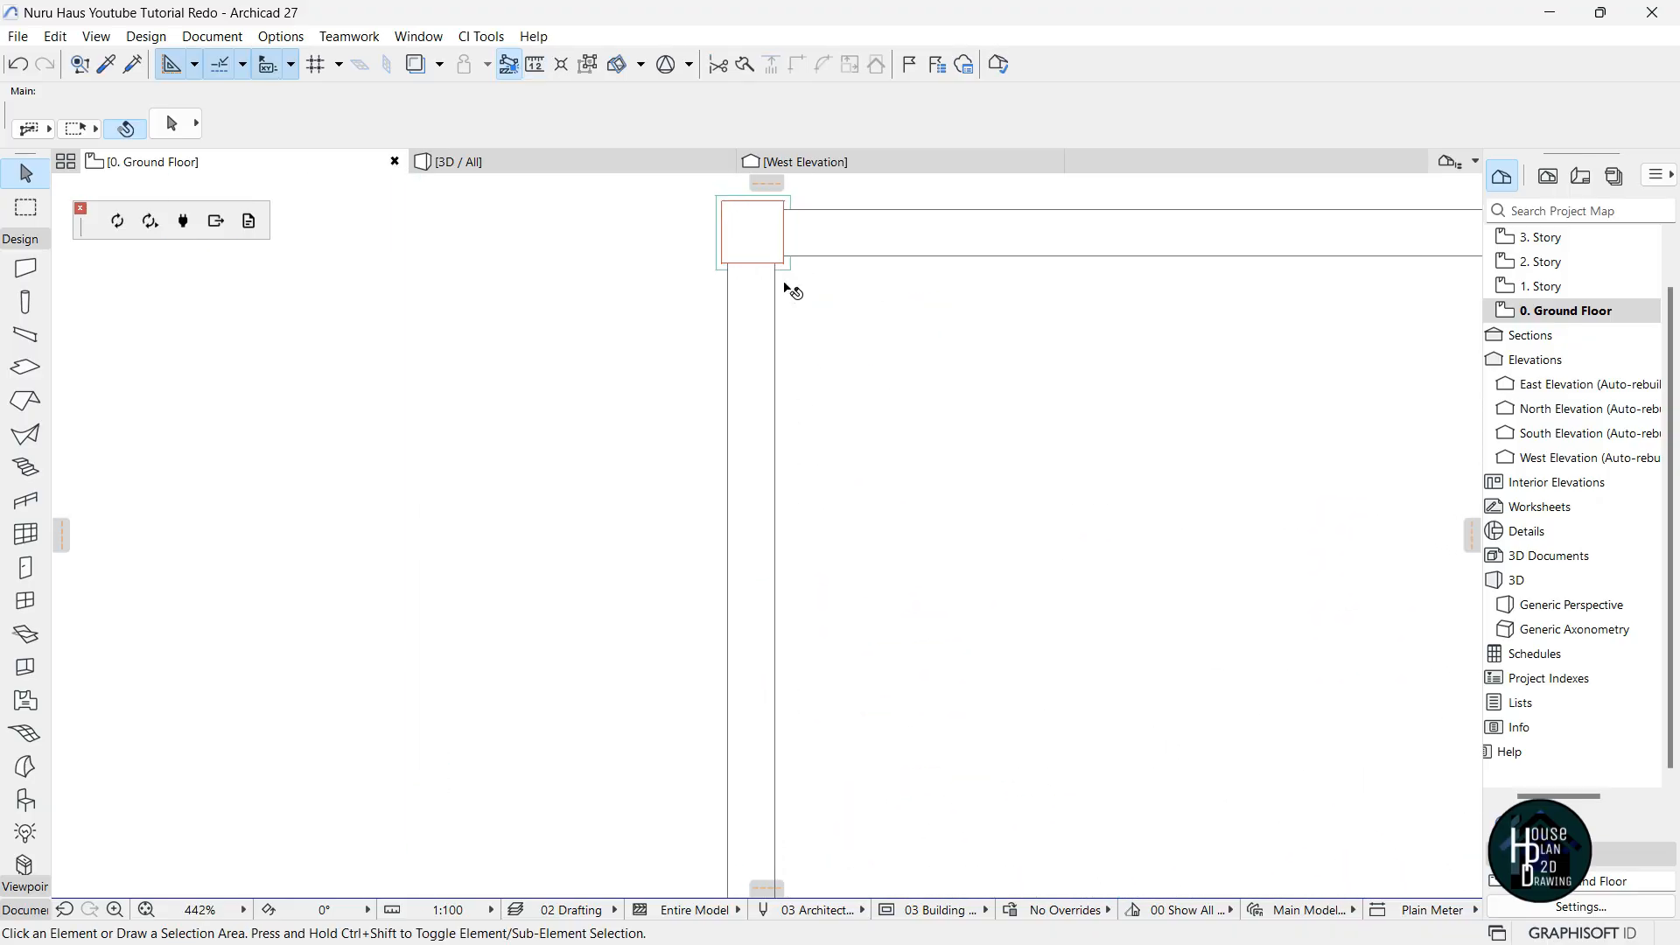
Reselect the four intermediate west wall columns by undoing and redoing their last move, and mirror a copy onto the east wall about the north wall's midpoint.
scroll(787, 289, "down", 1)
scroll(788, 289, "down", 10)
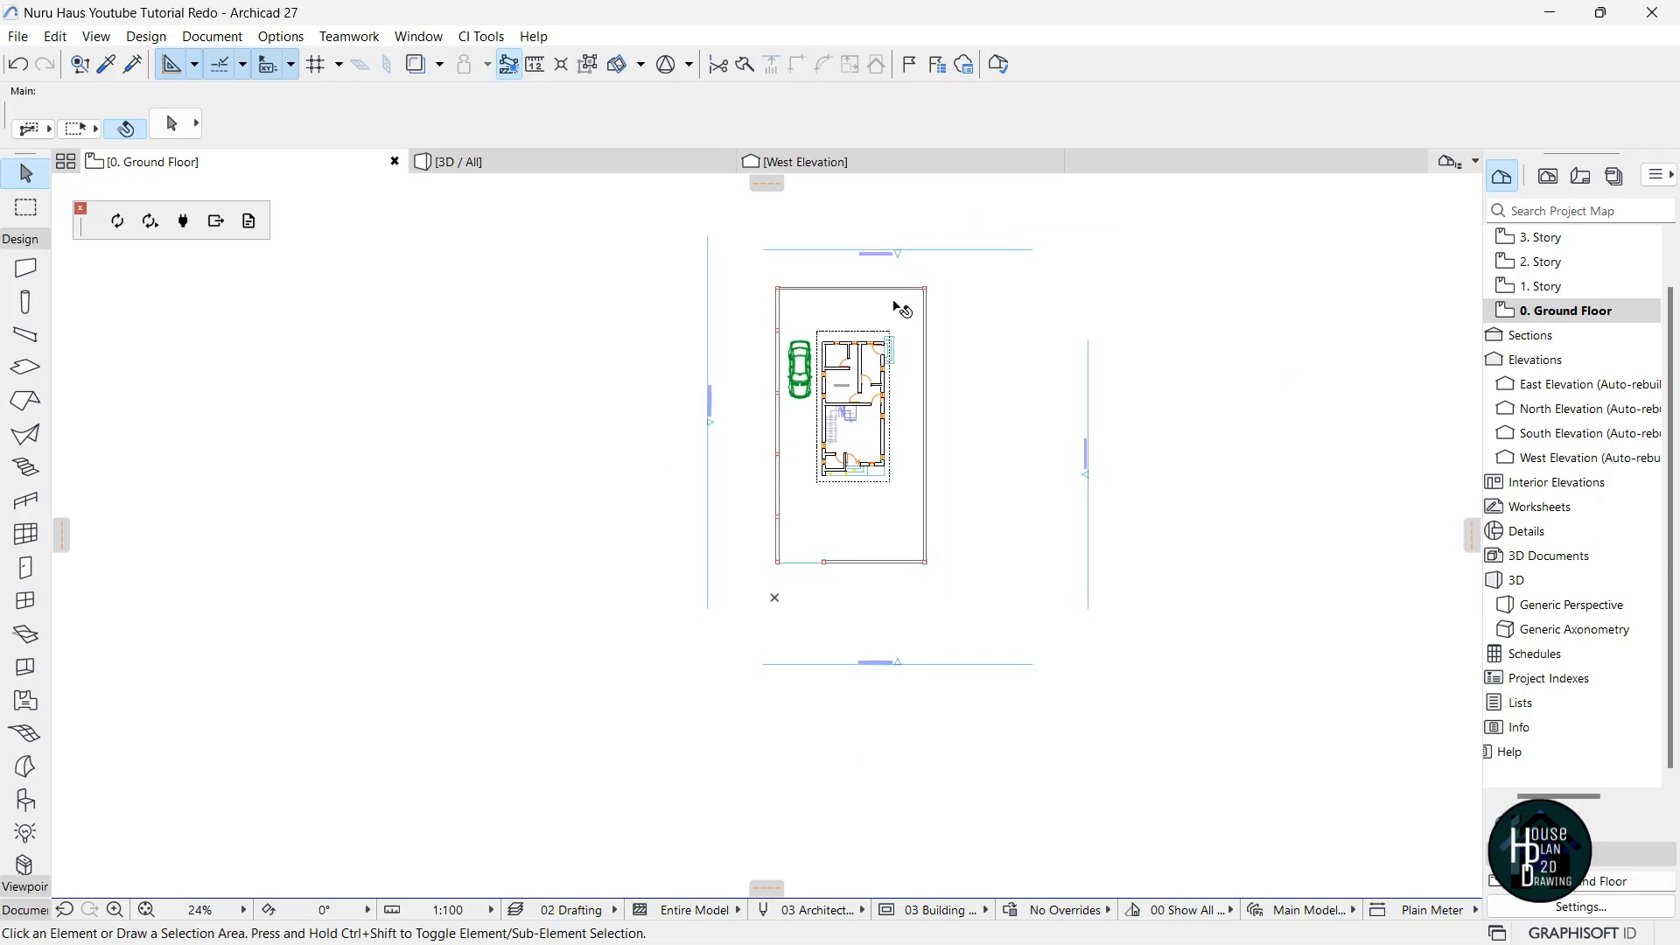
scroll(819, 328, "up", 2)
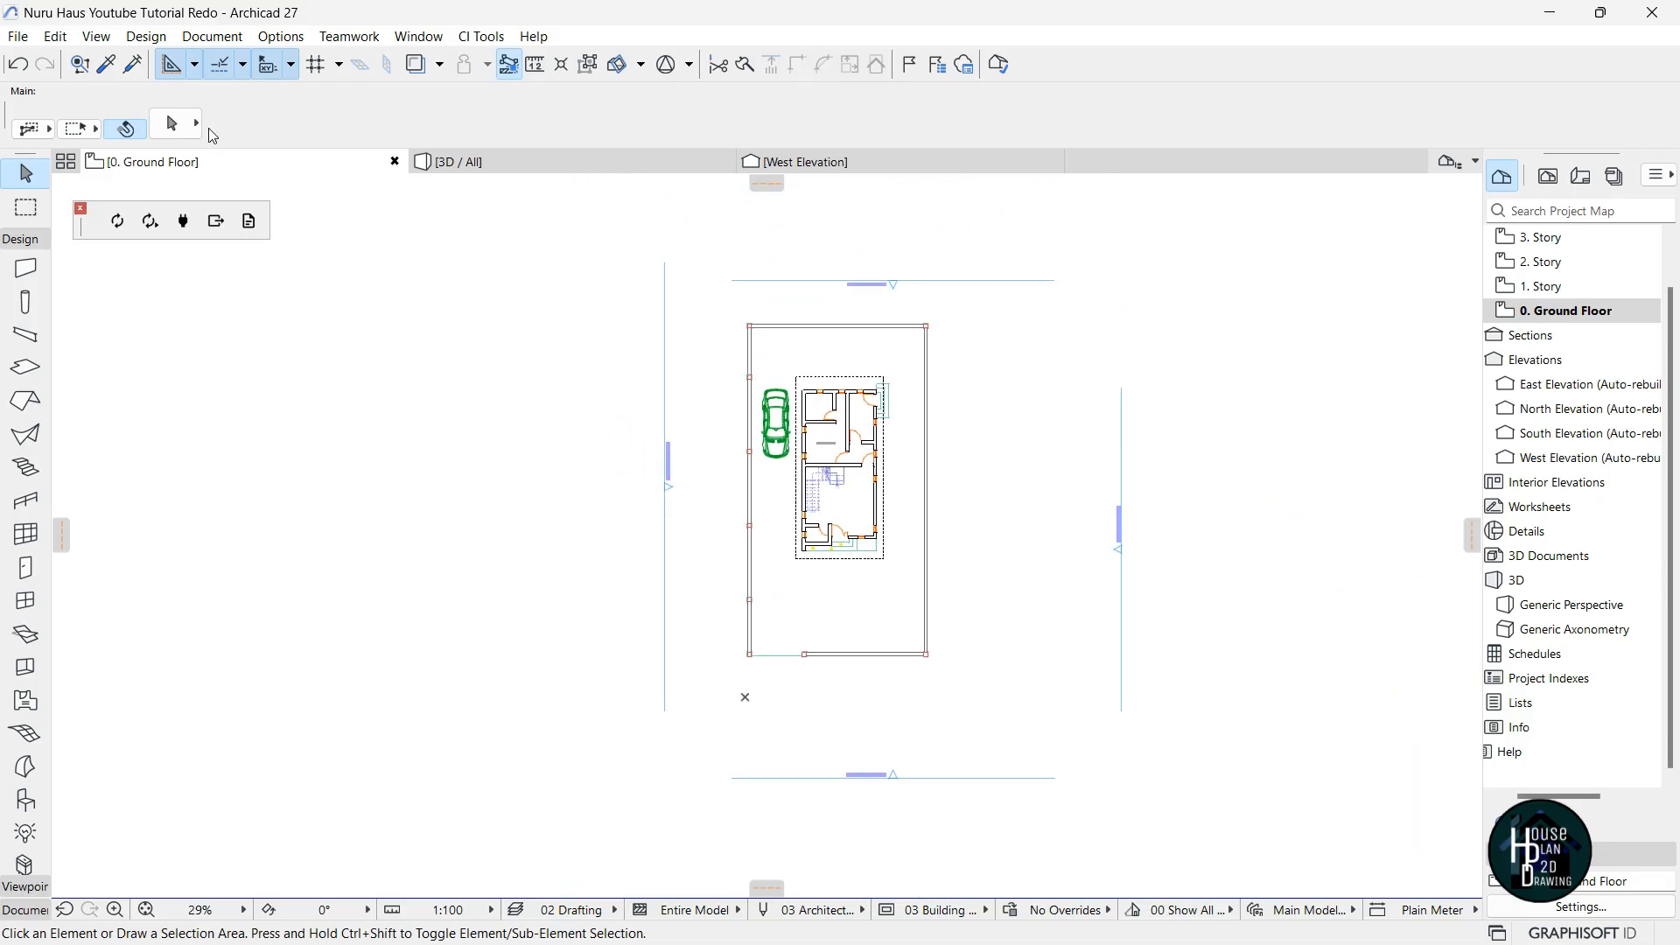
left_click(18, 65)
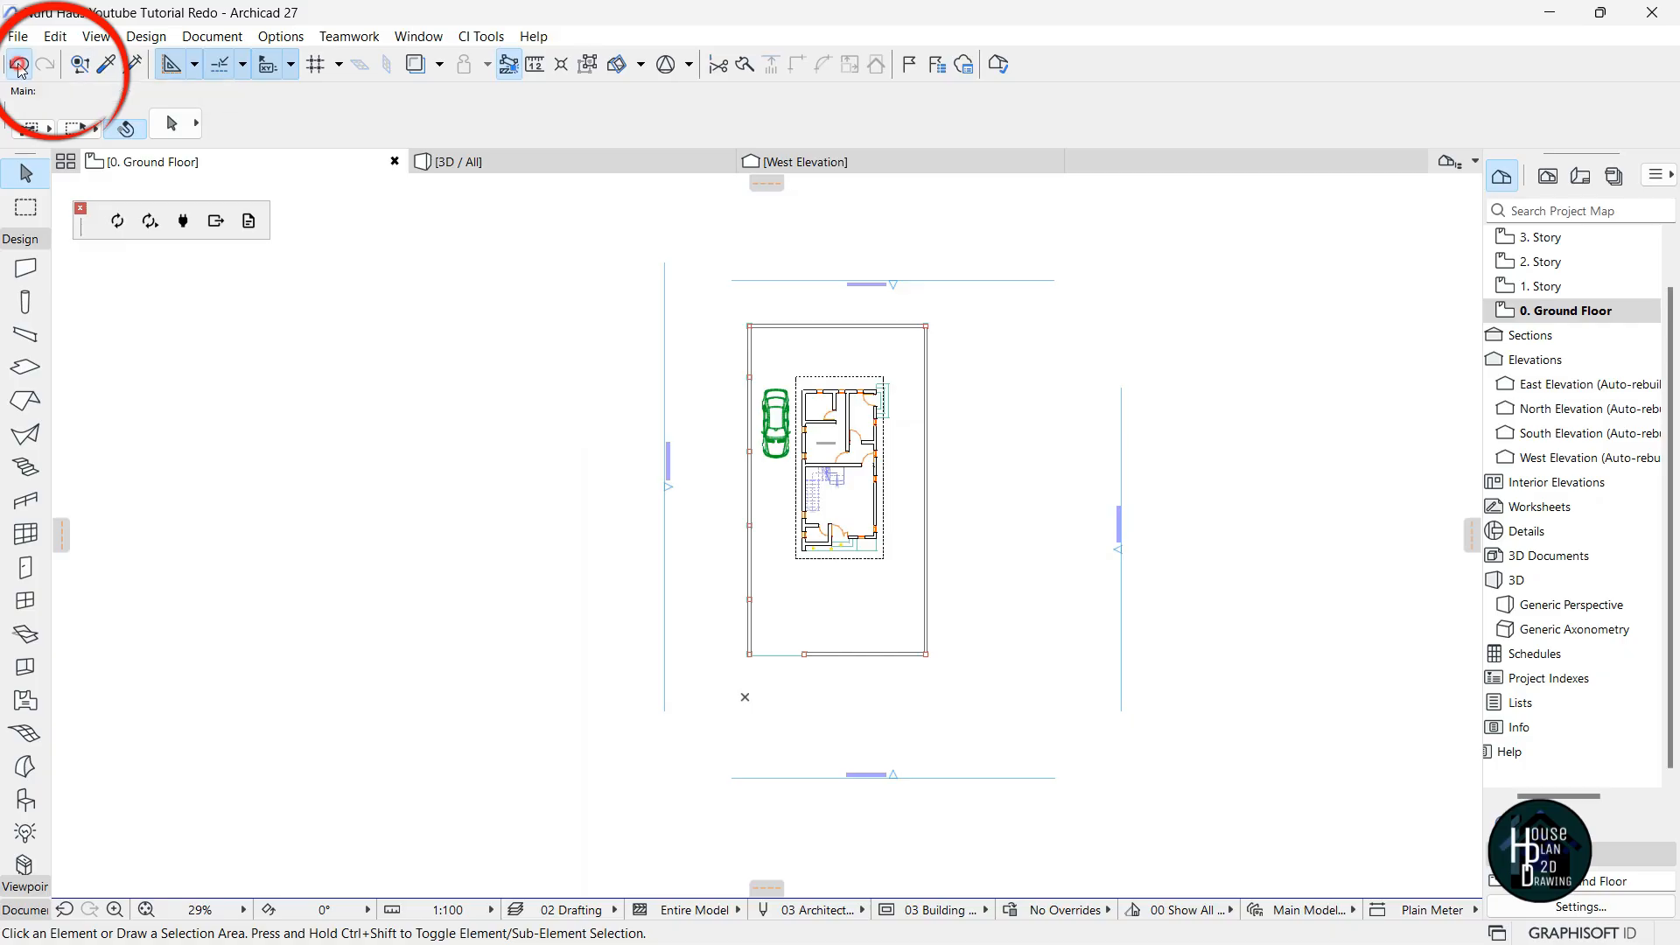
left_click(44, 65)
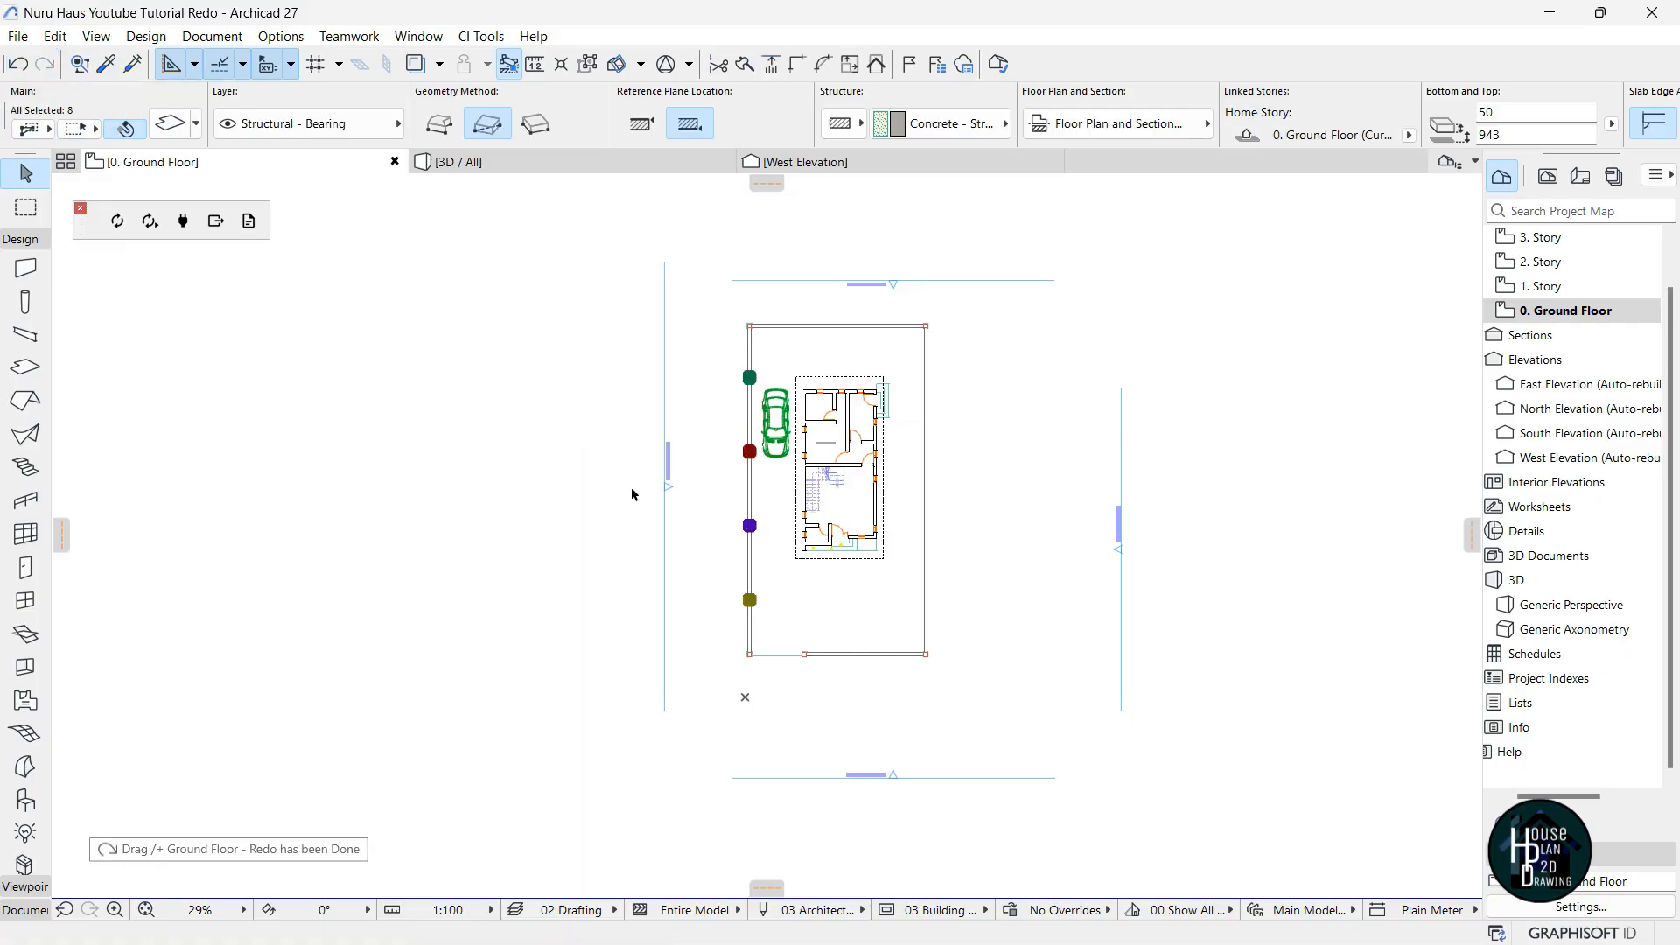
scroll(870, 332, "up", 4)
key("ctrl+shift+m")
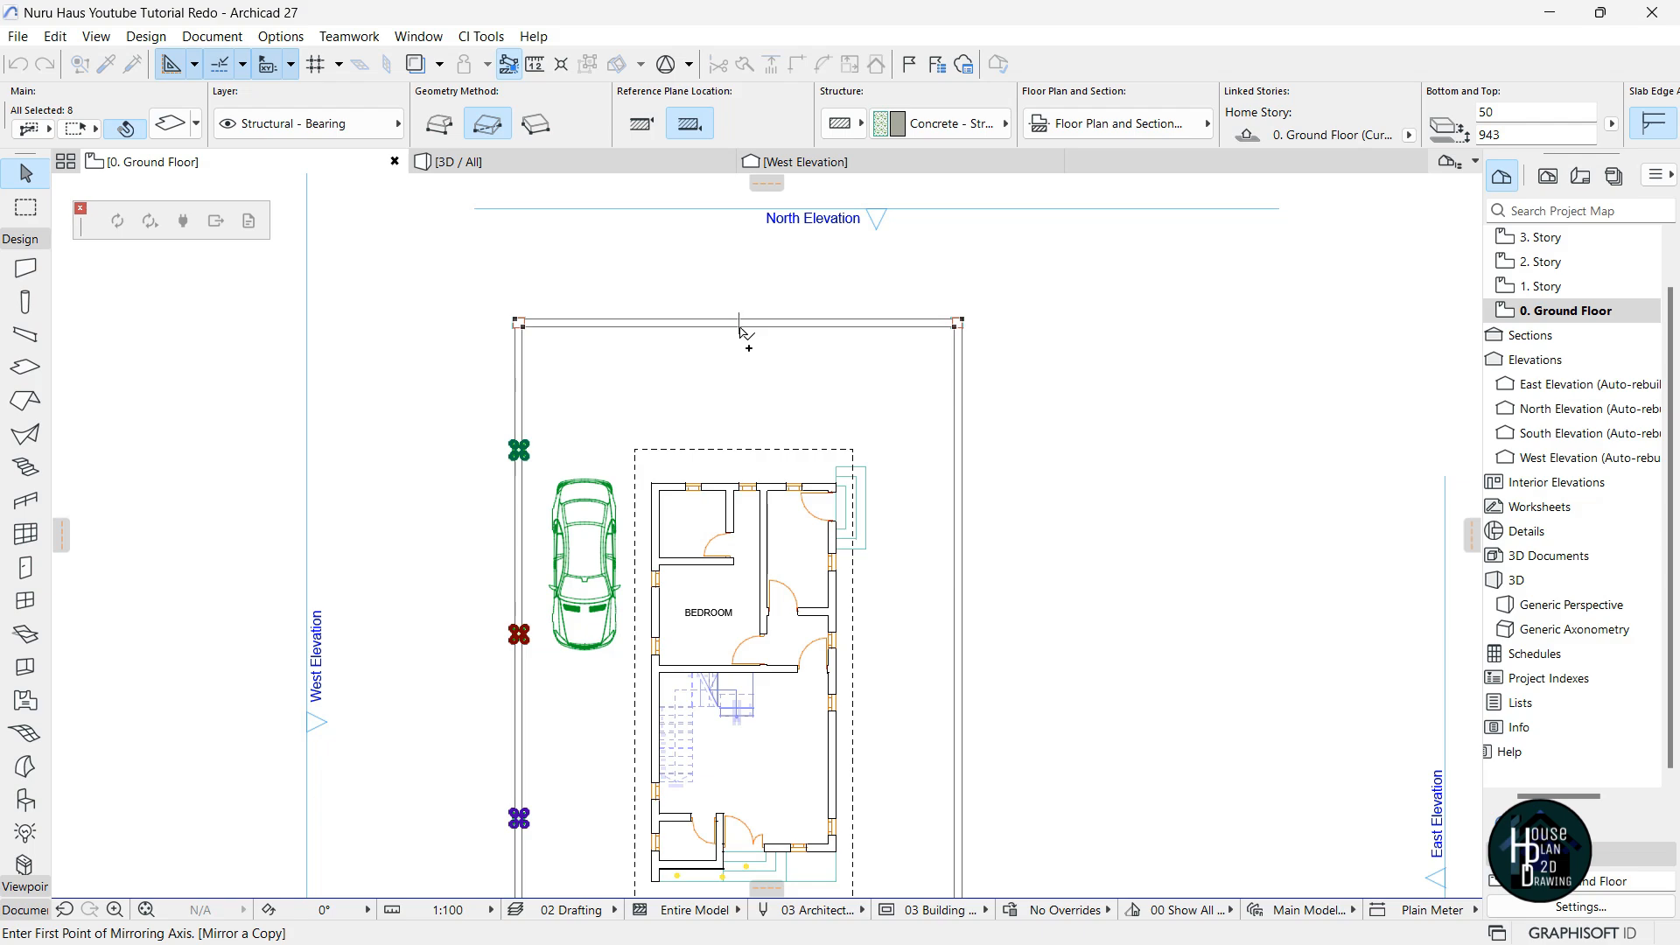
left_click(745, 410)
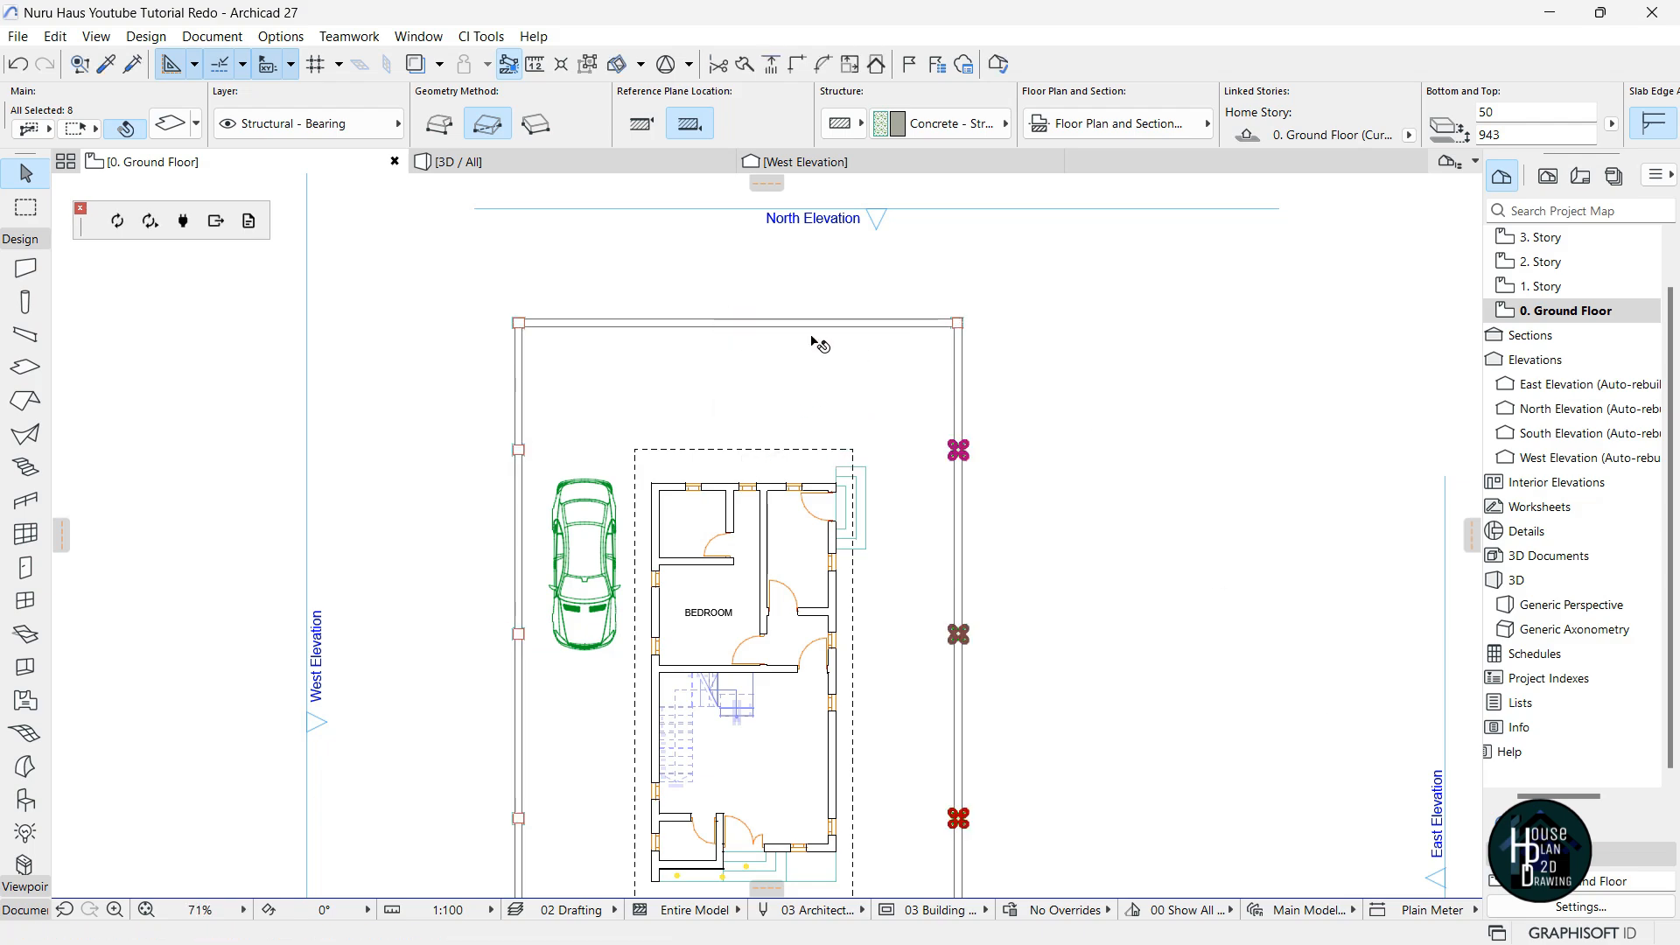
scroll(862, 285, "down", 4)
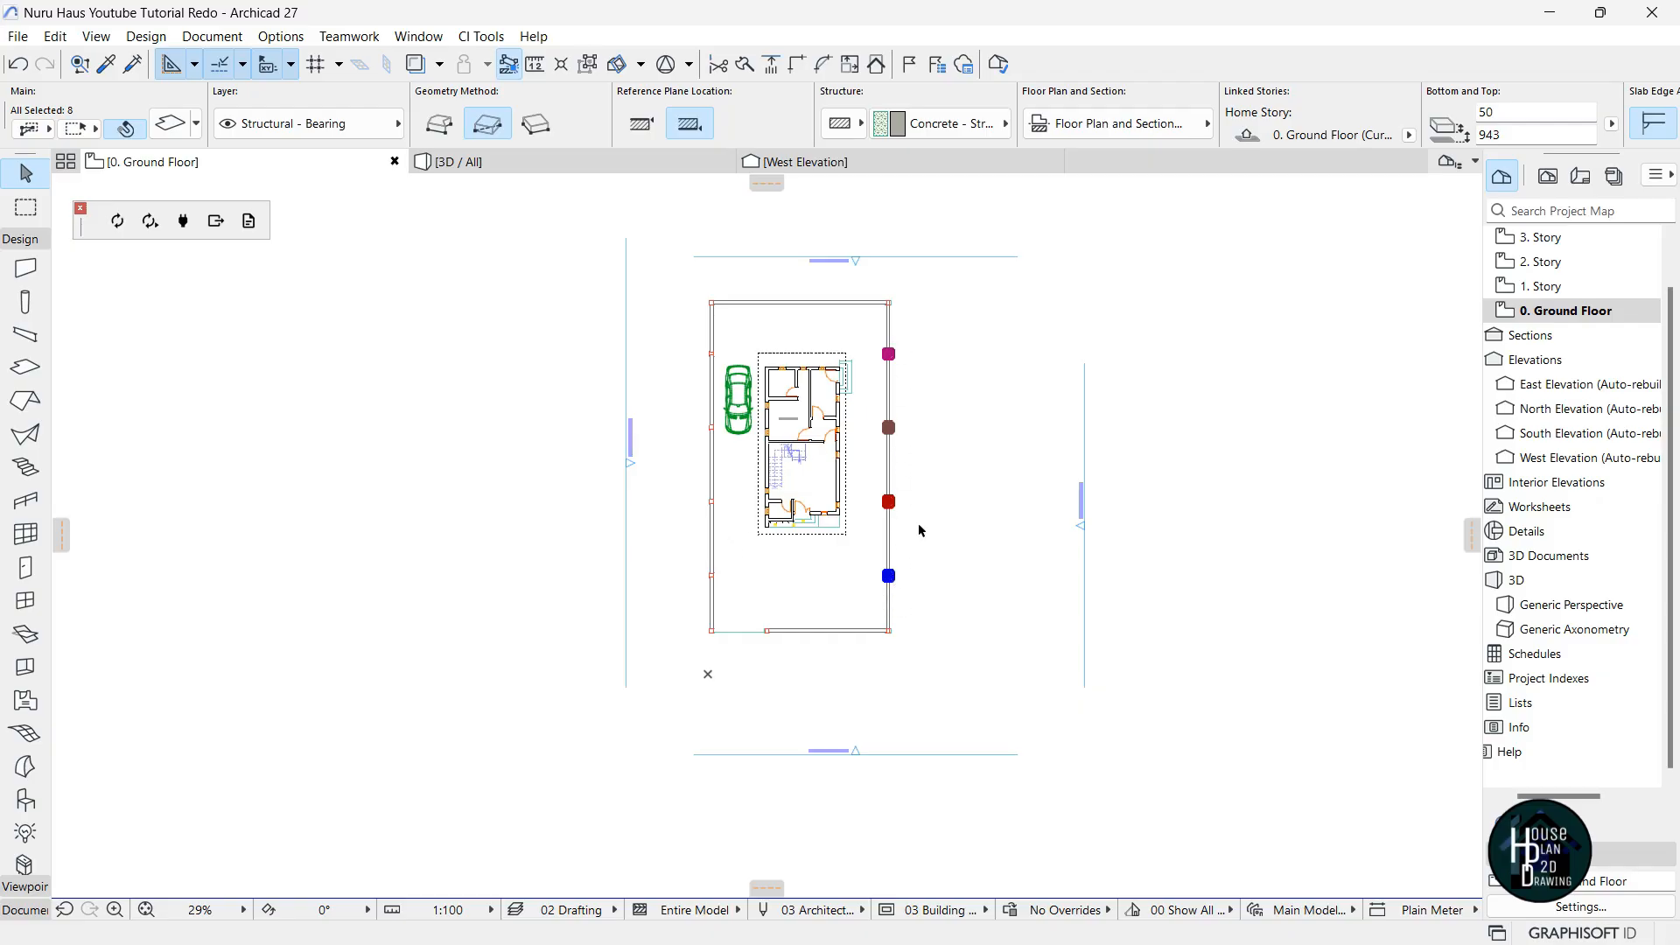
key("Escape")
Inspect the fence columns along the side walls in the 3D view, and return to the ground floor plan.
left_click(553, 164)
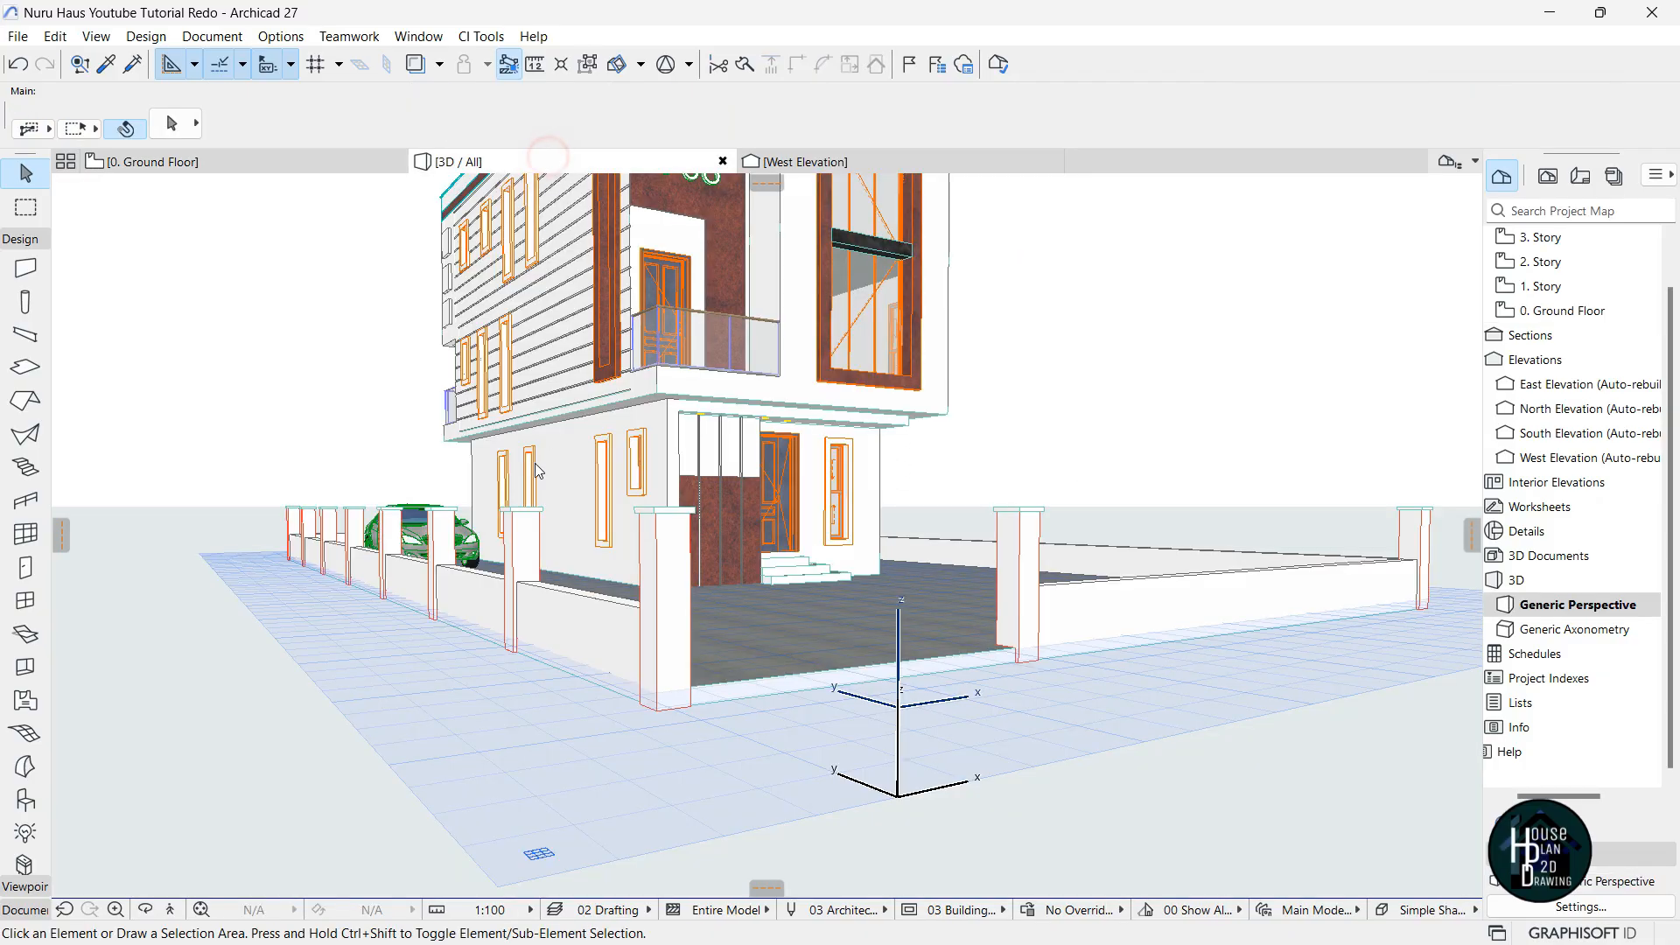
left_click(172, 911)
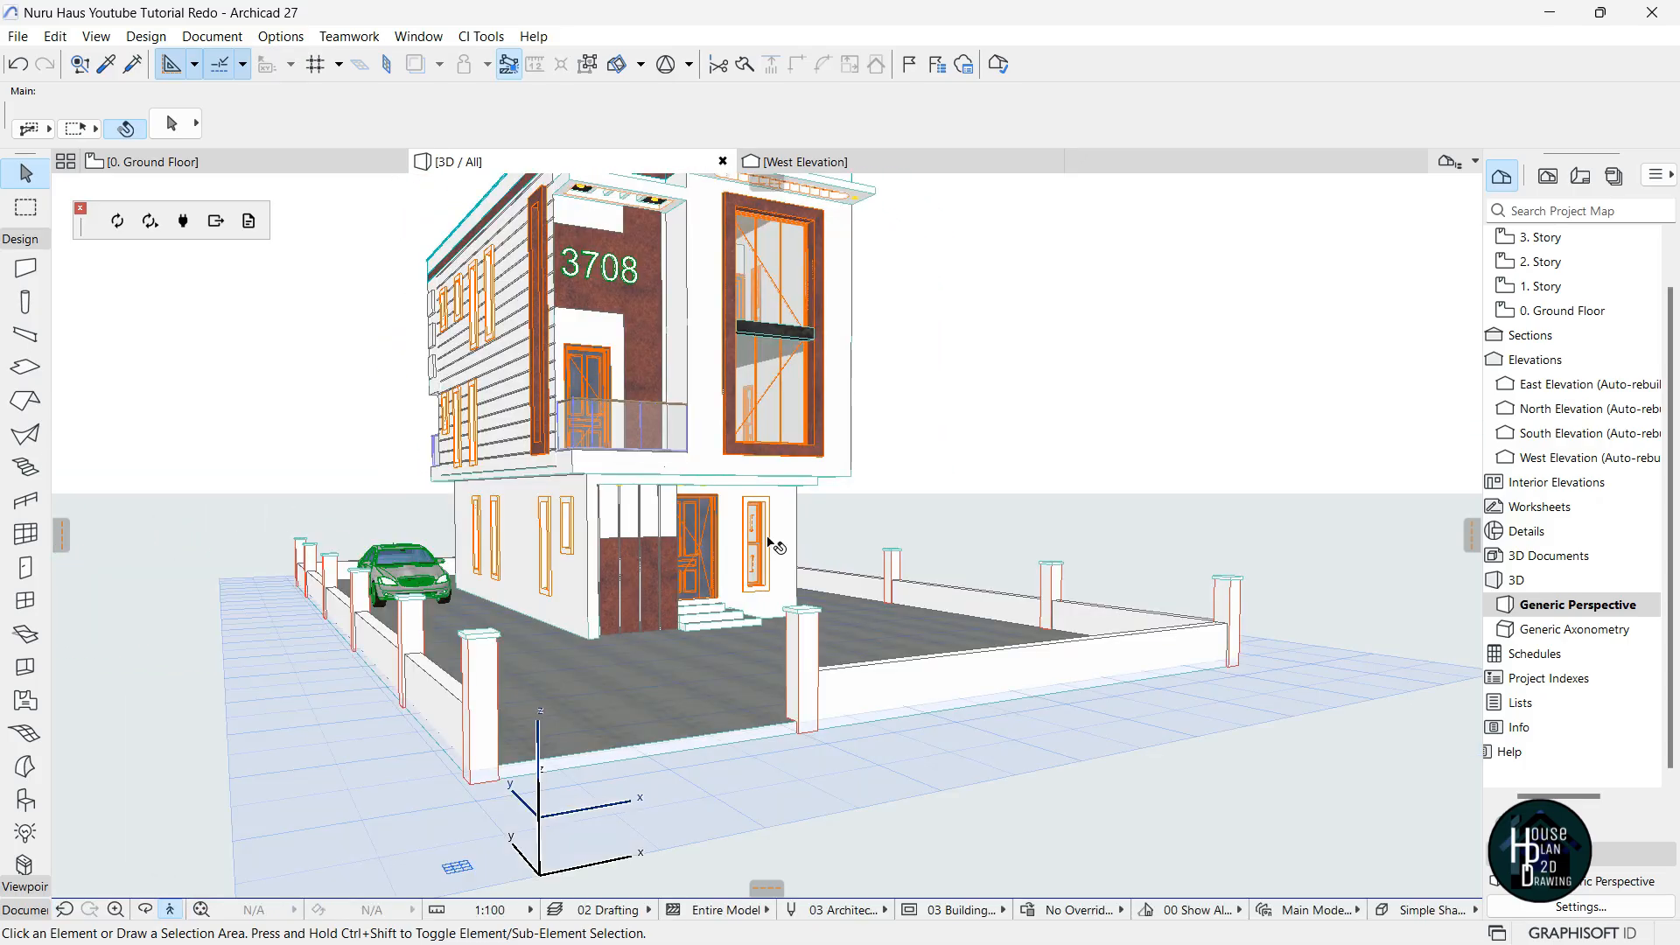
left_click(225, 163)
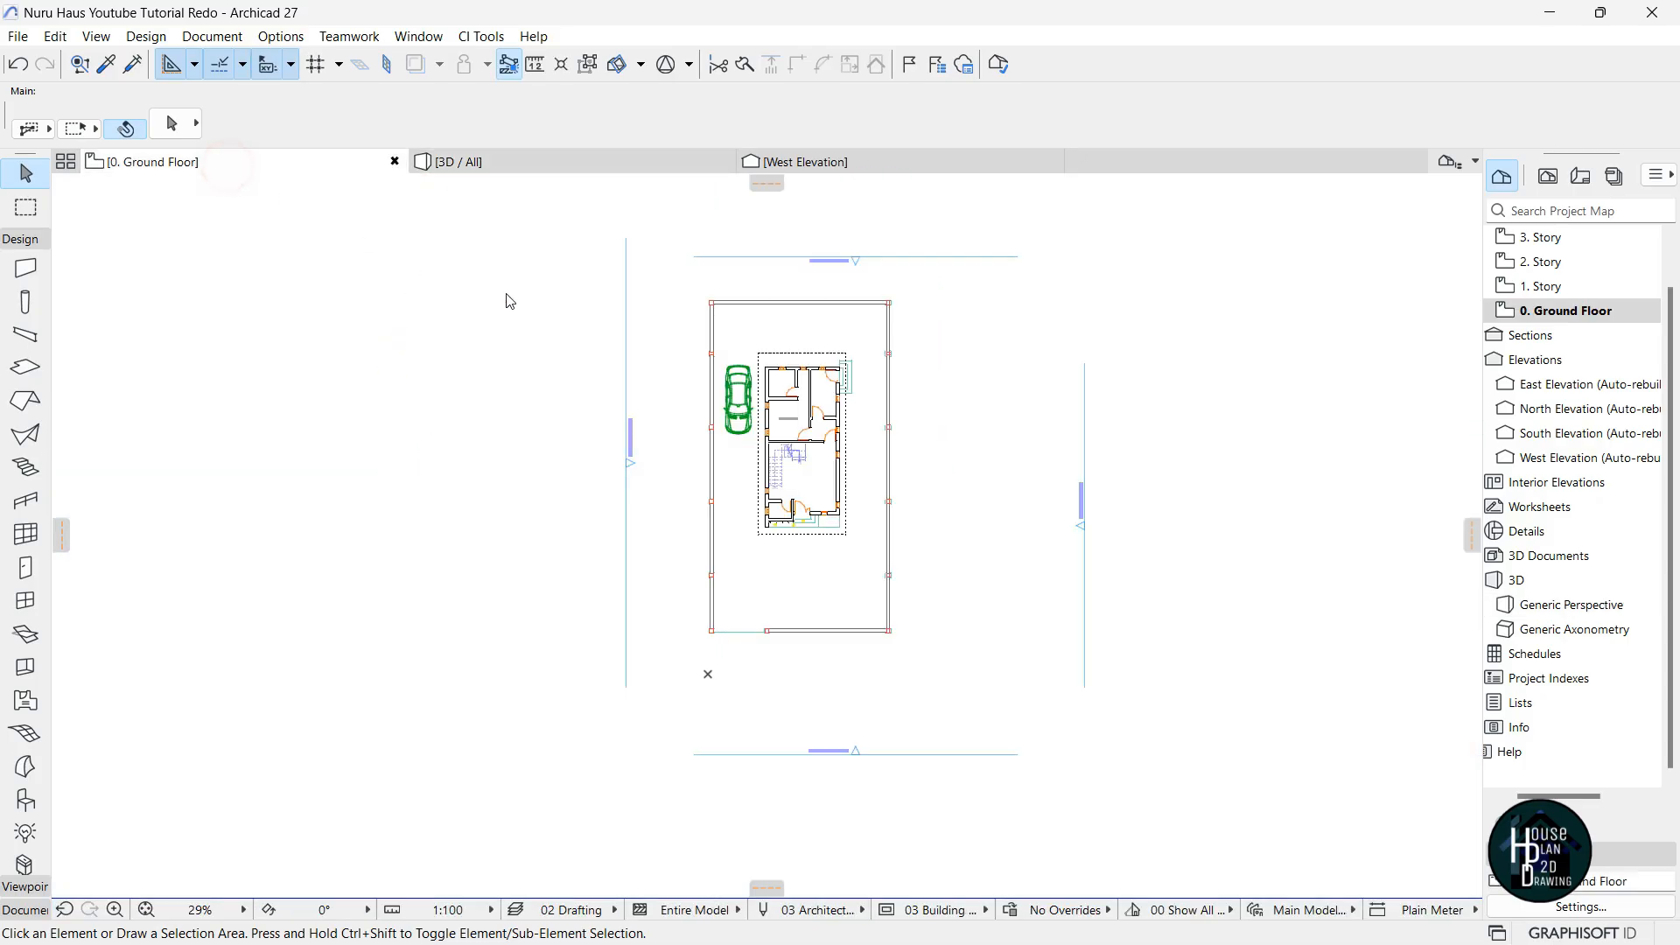
Multiply the north-west corner capped column along the north wall to its east end with the Spread method at 5500 spacing.
scroll(796, 349, "up", 3)
scroll(639, 302, "up", 15)
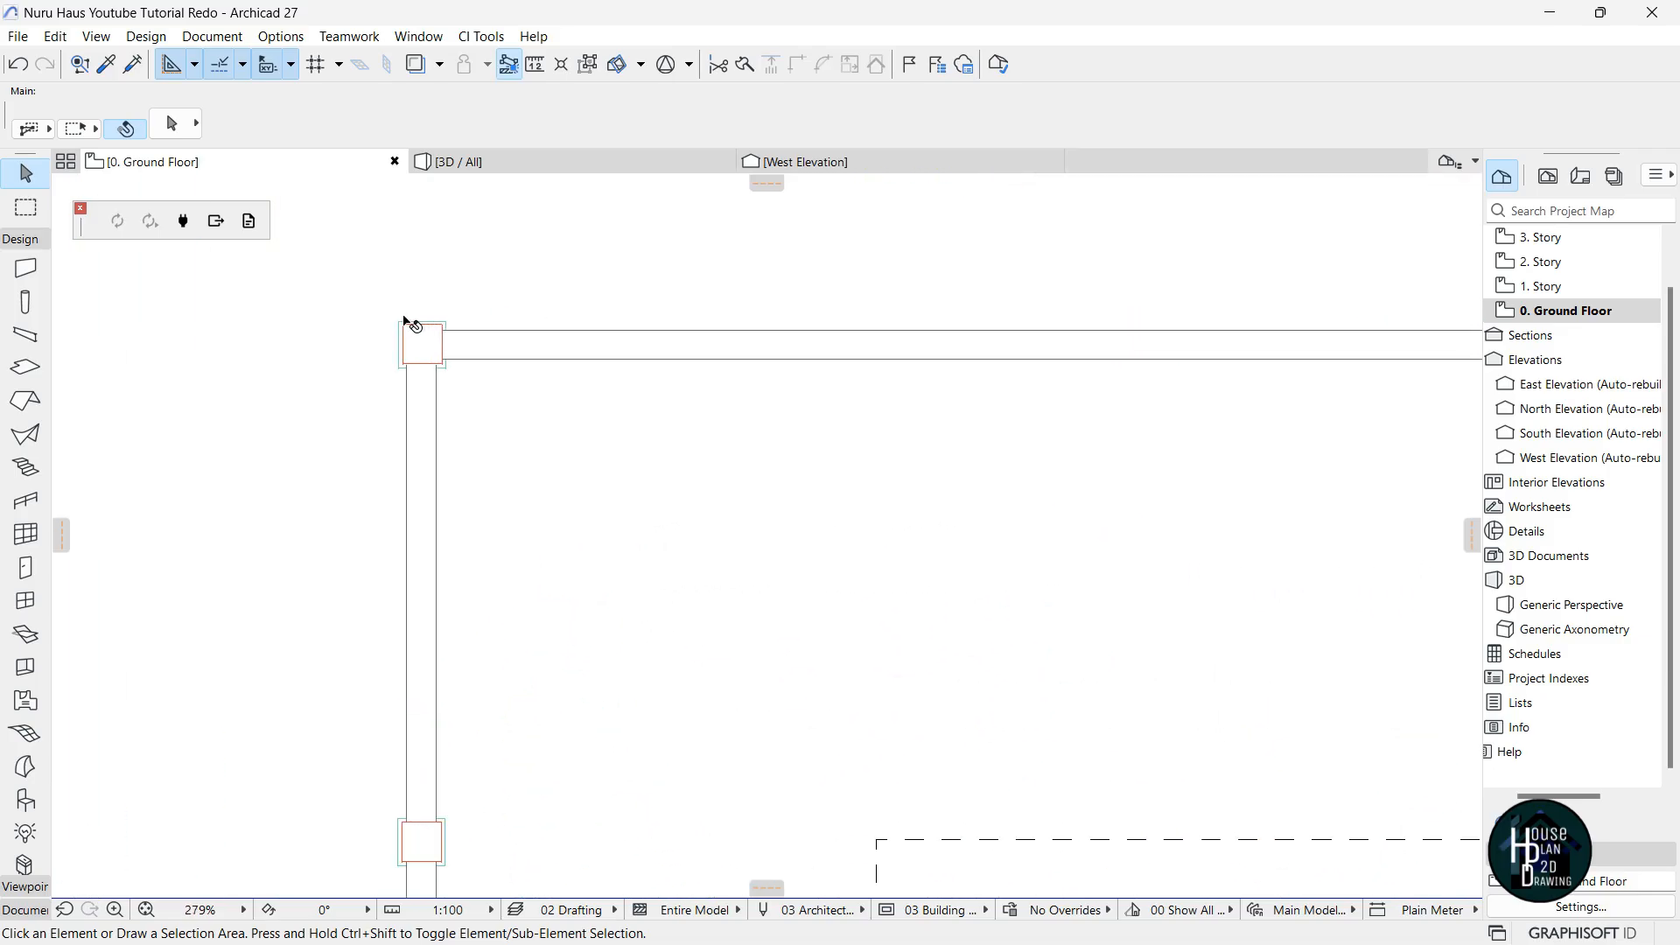
left_click(514, 410)
scroll(514, 403, "down", 15)
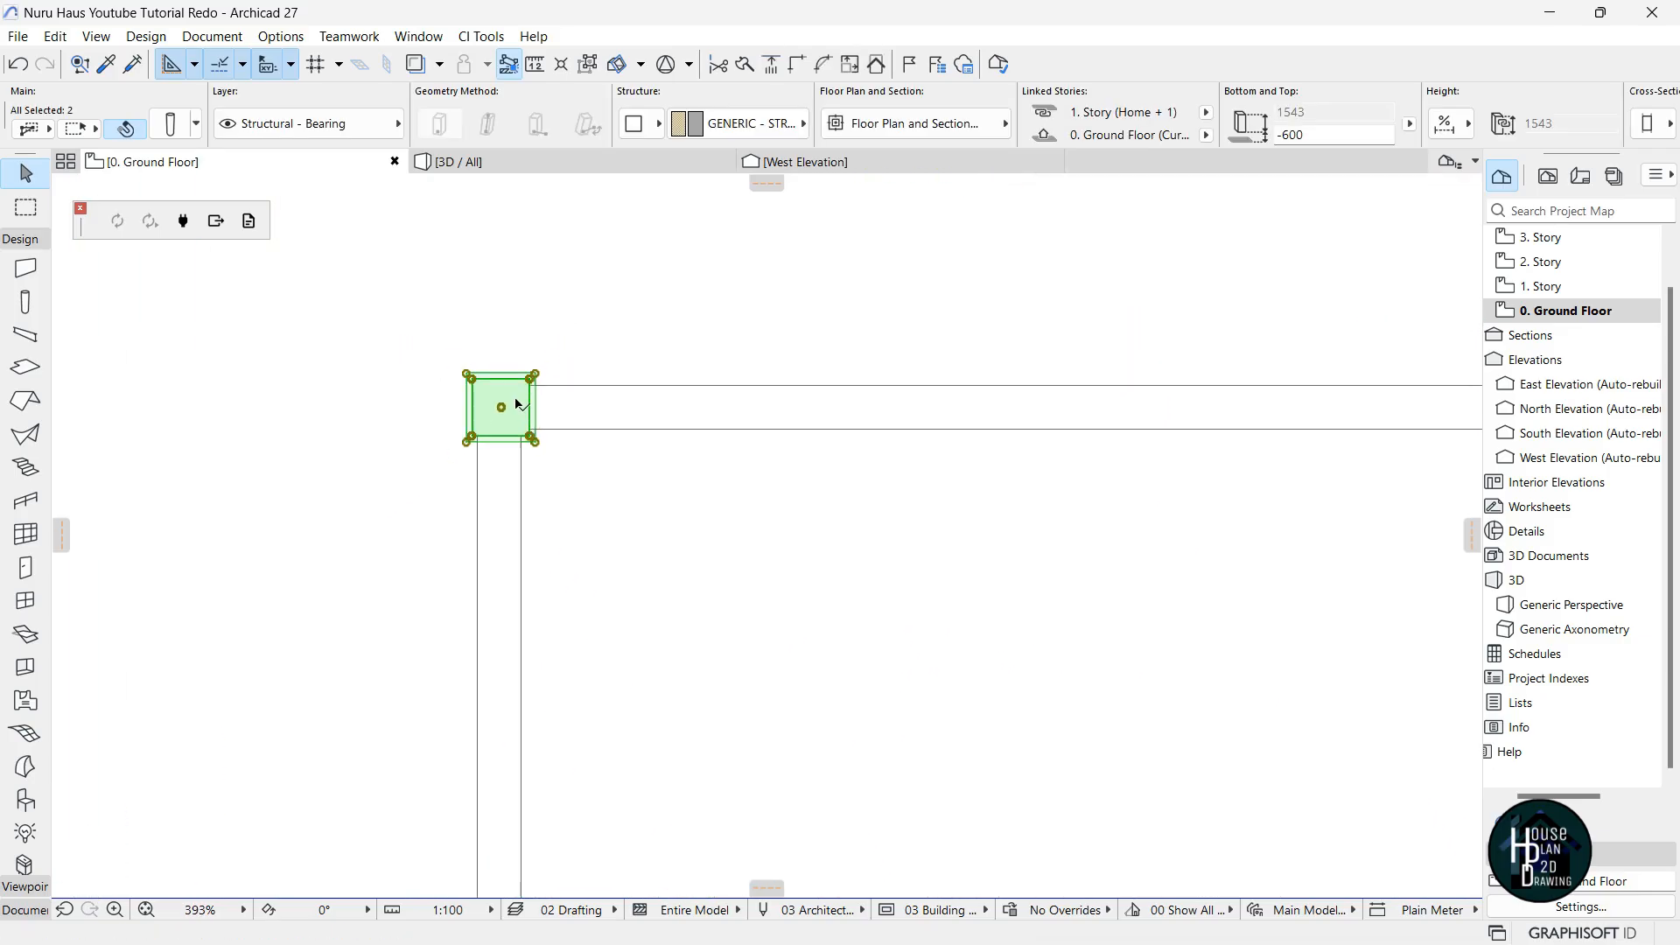
scroll(783, 407, "up", 3)
key("ctrl+u")
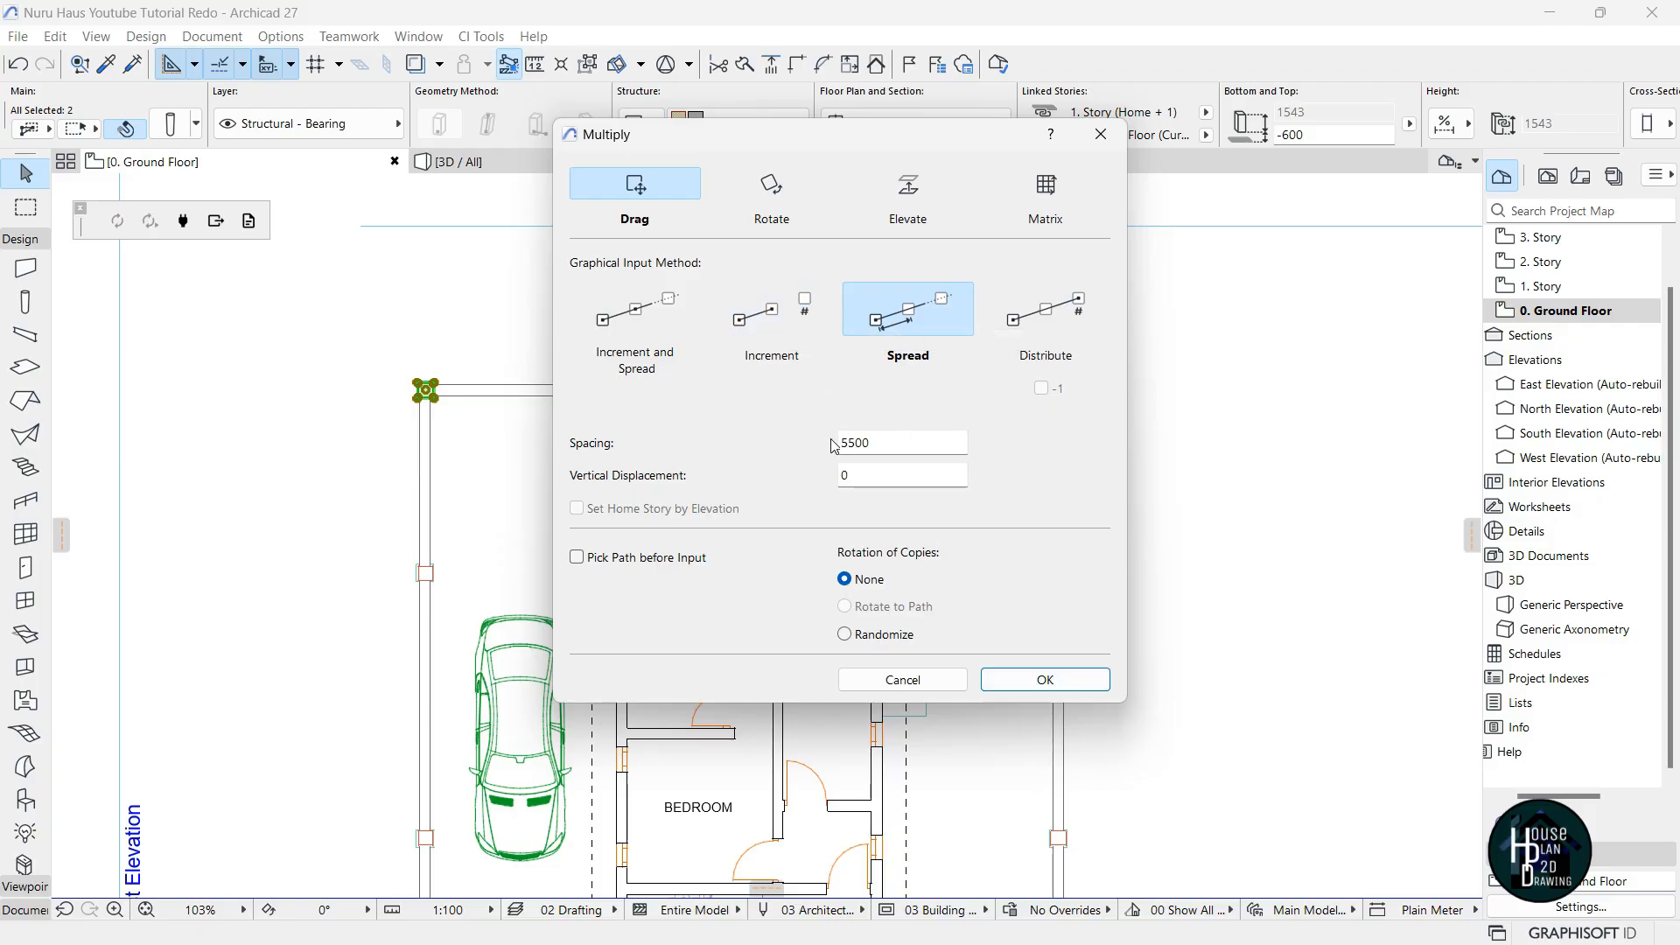
left_click(1046, 680)
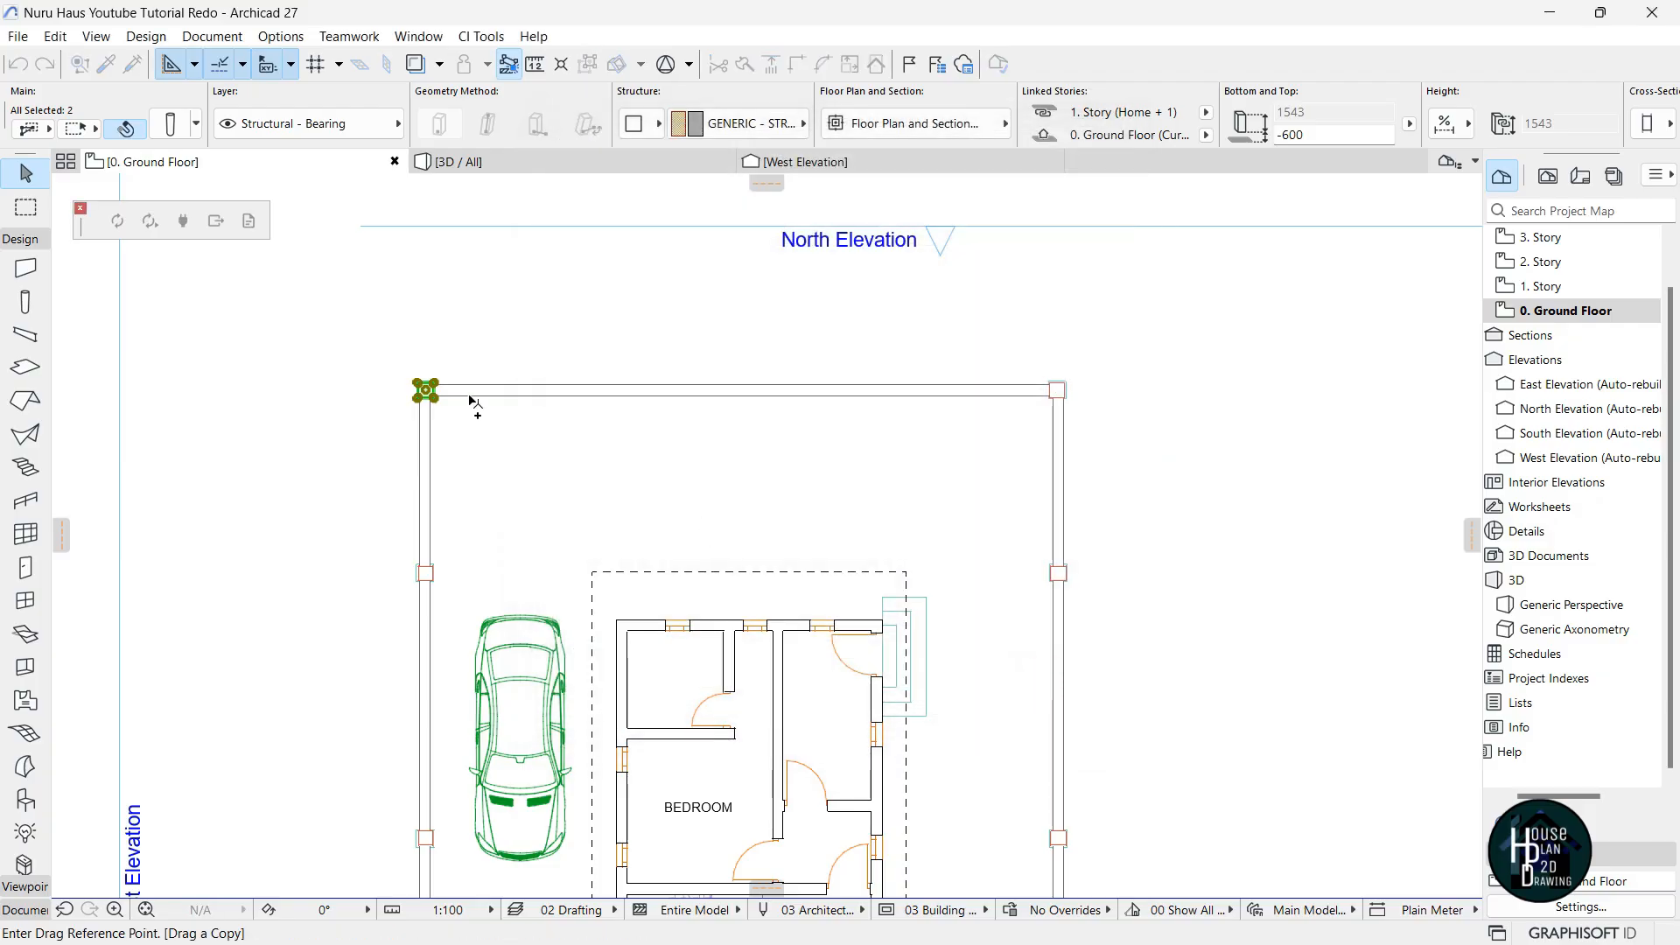
scroll(464, 394, "up", 8)
scroll(455, 376, "up", 3)
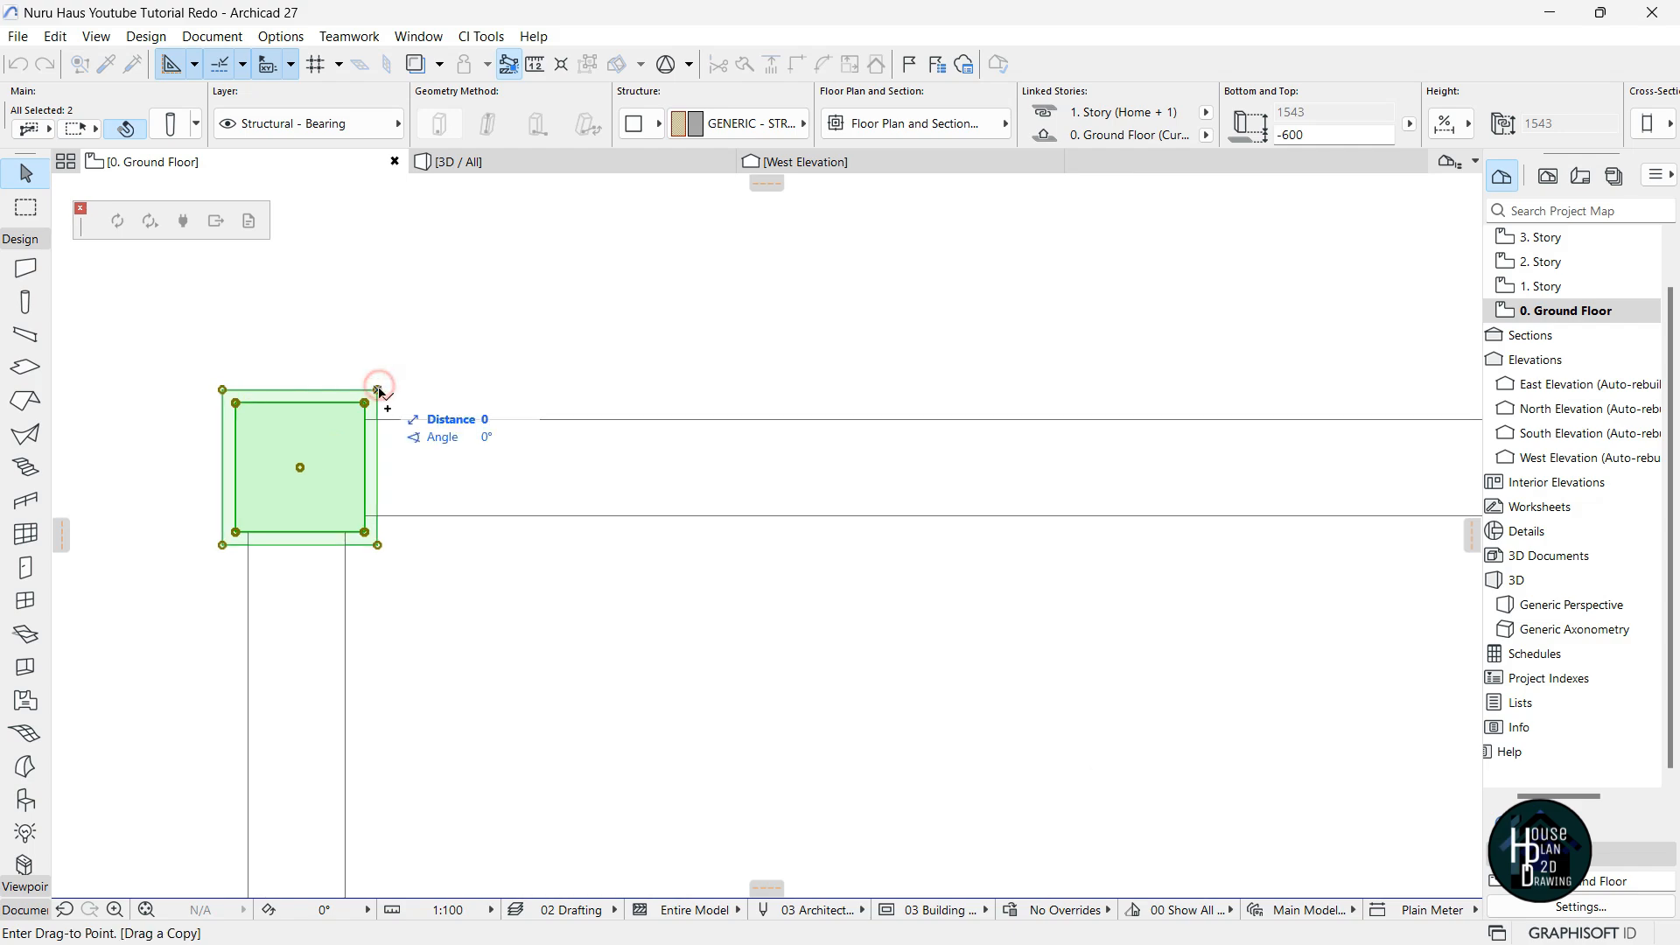
scroll(379, 391, "down", 10)
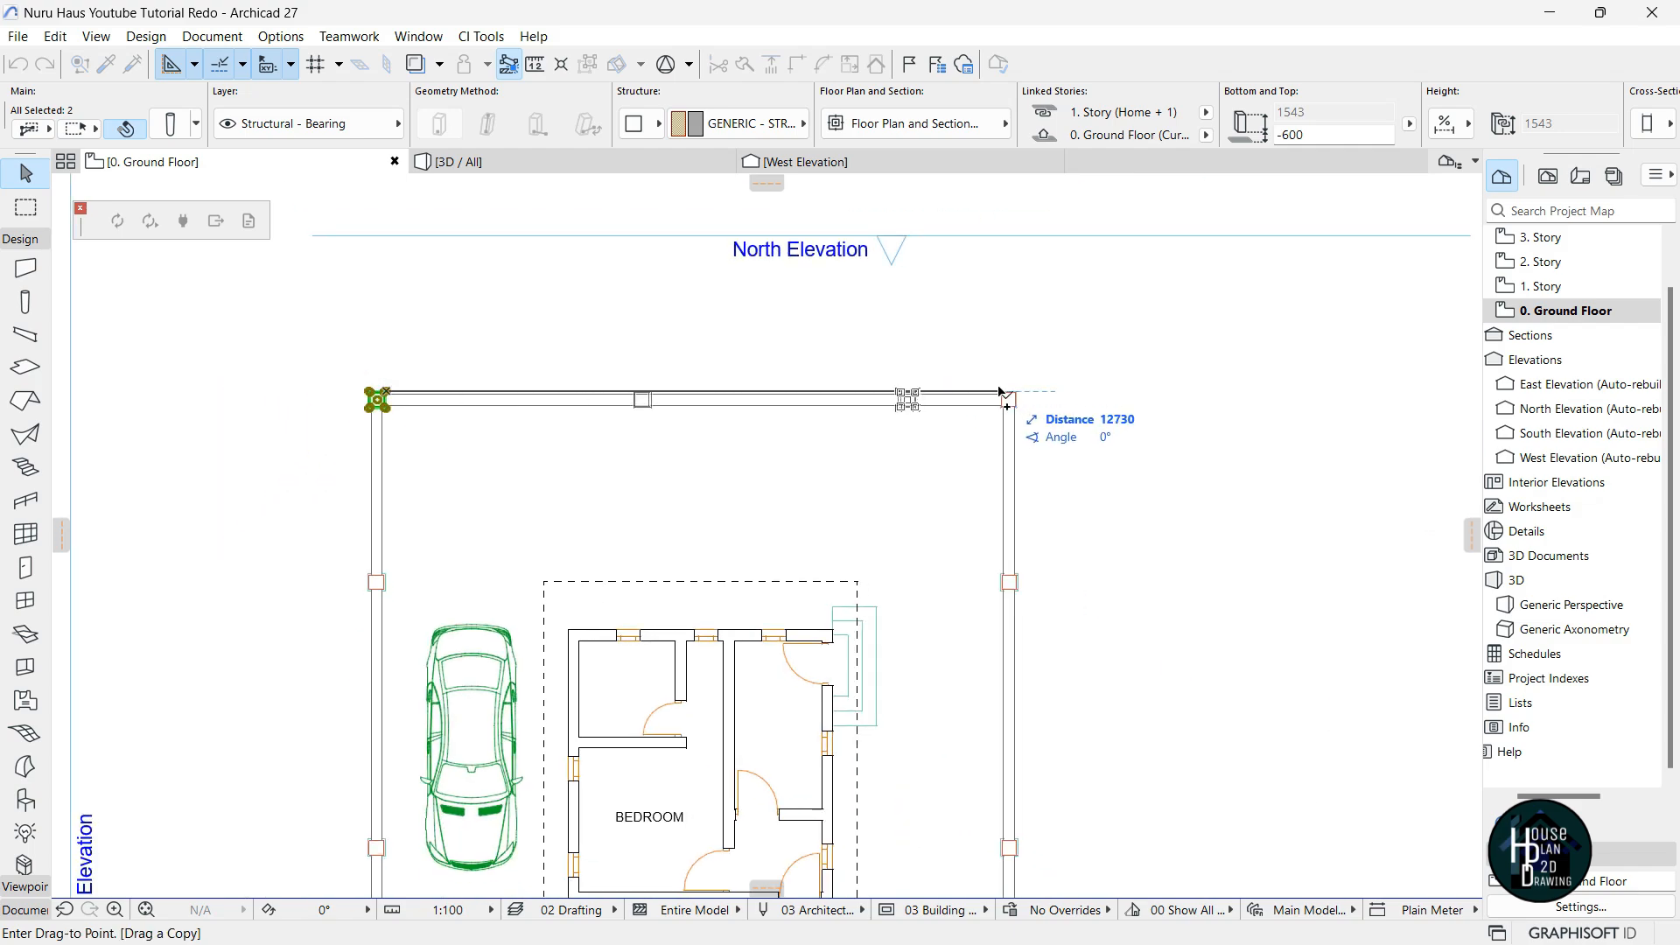
left_click(1074, 394)
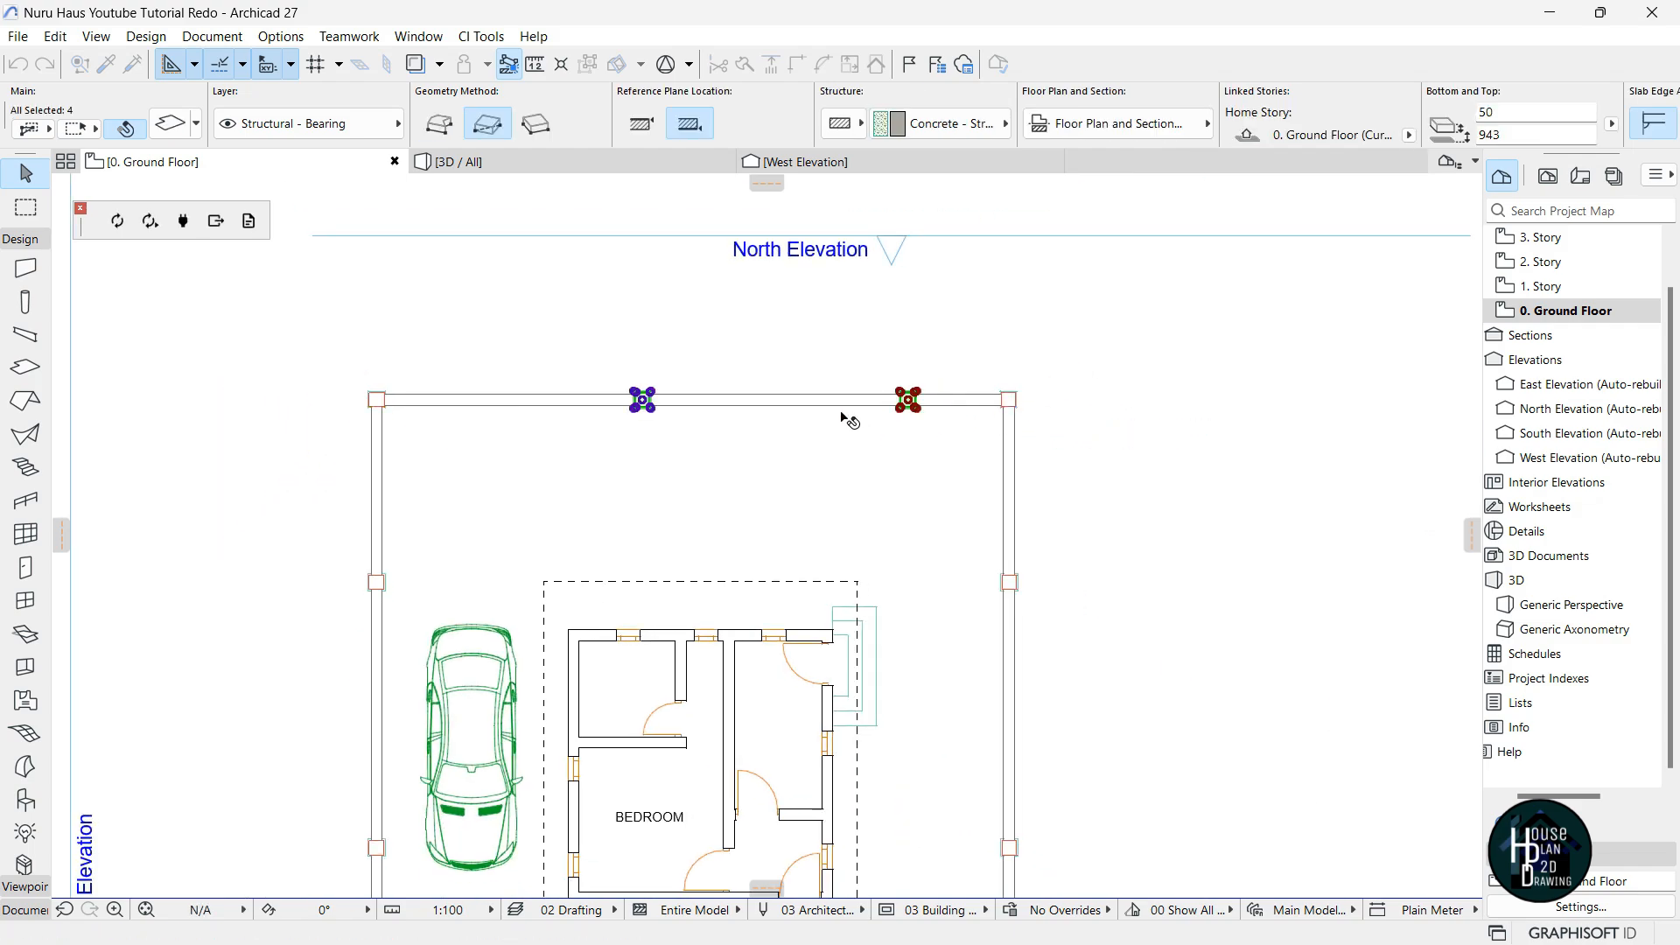
Move the two intermediate north wall columns straight west along the wall by about 1496.
key("ctrl+d")
left_click(884, 483)
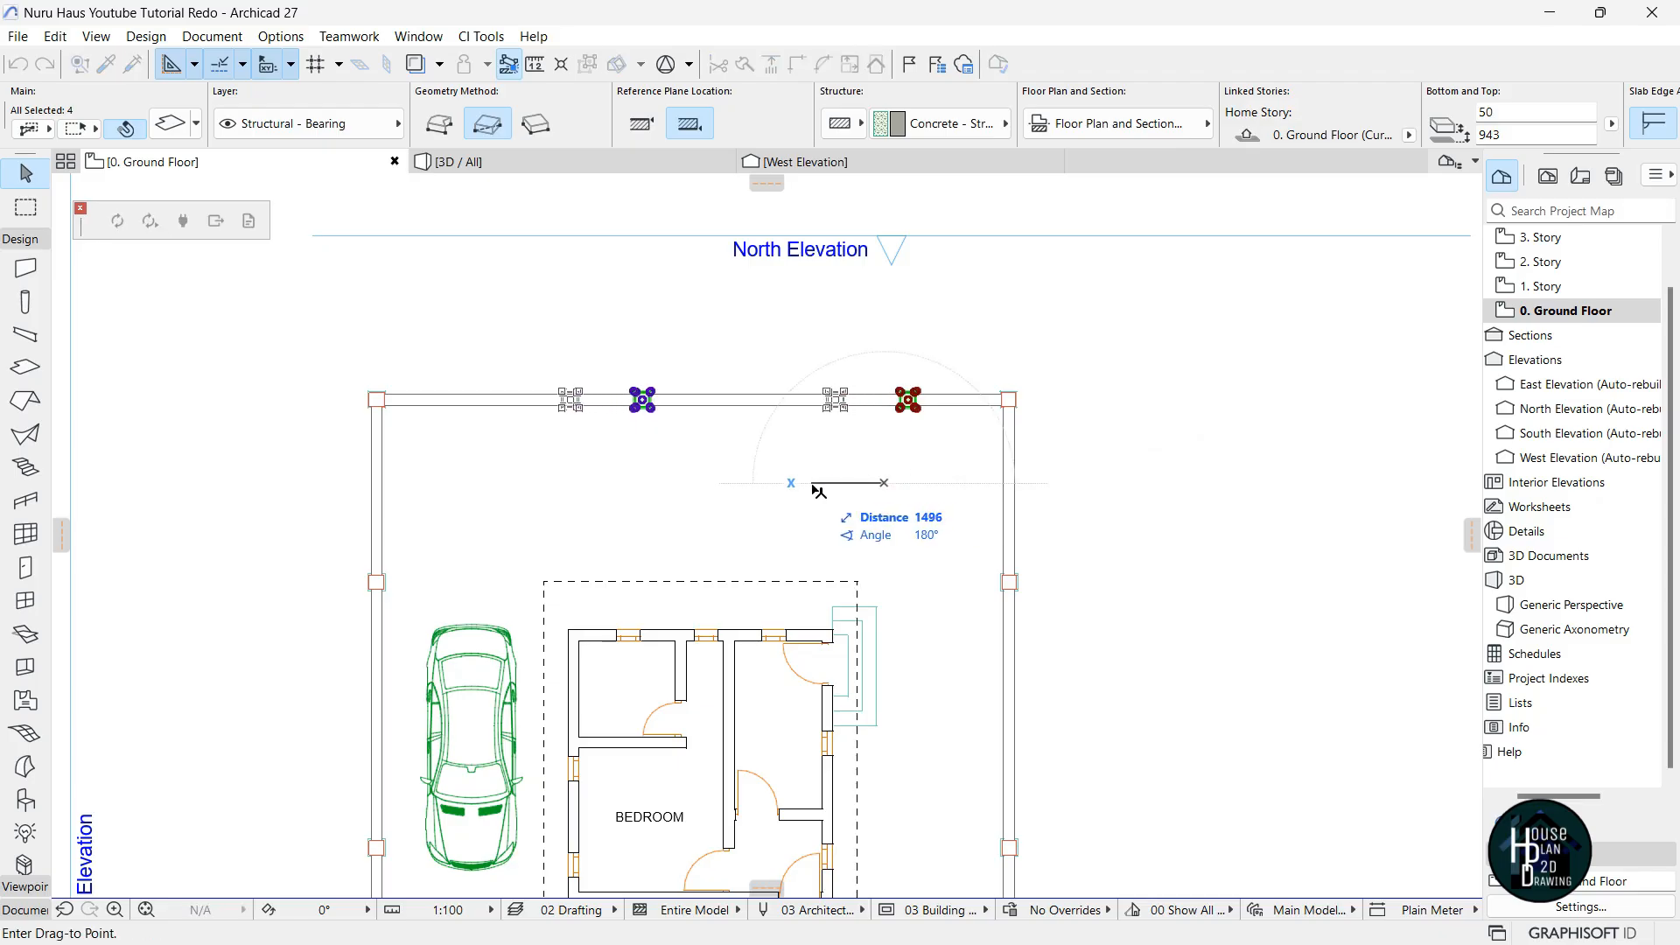
left_click(818, 490)
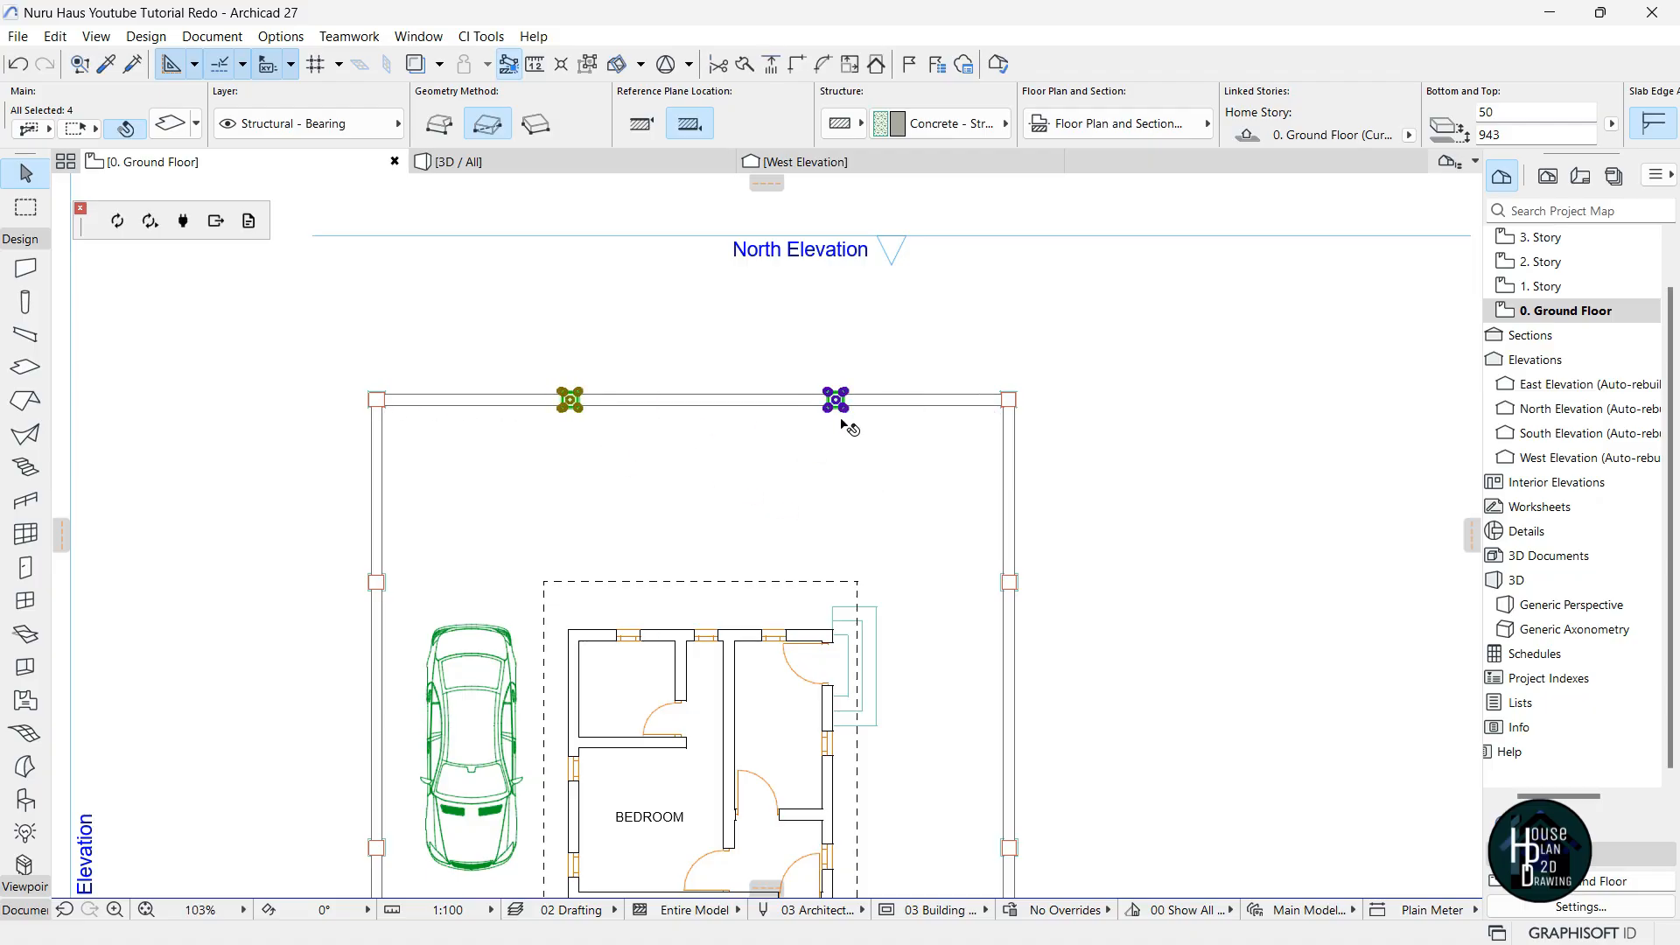
Multiply the southeast corner column and its cap westward along the front fence wall, using Spread with a spacing of 5500.
left_click(972, 425)
scroll(818, 295, "down", 5)
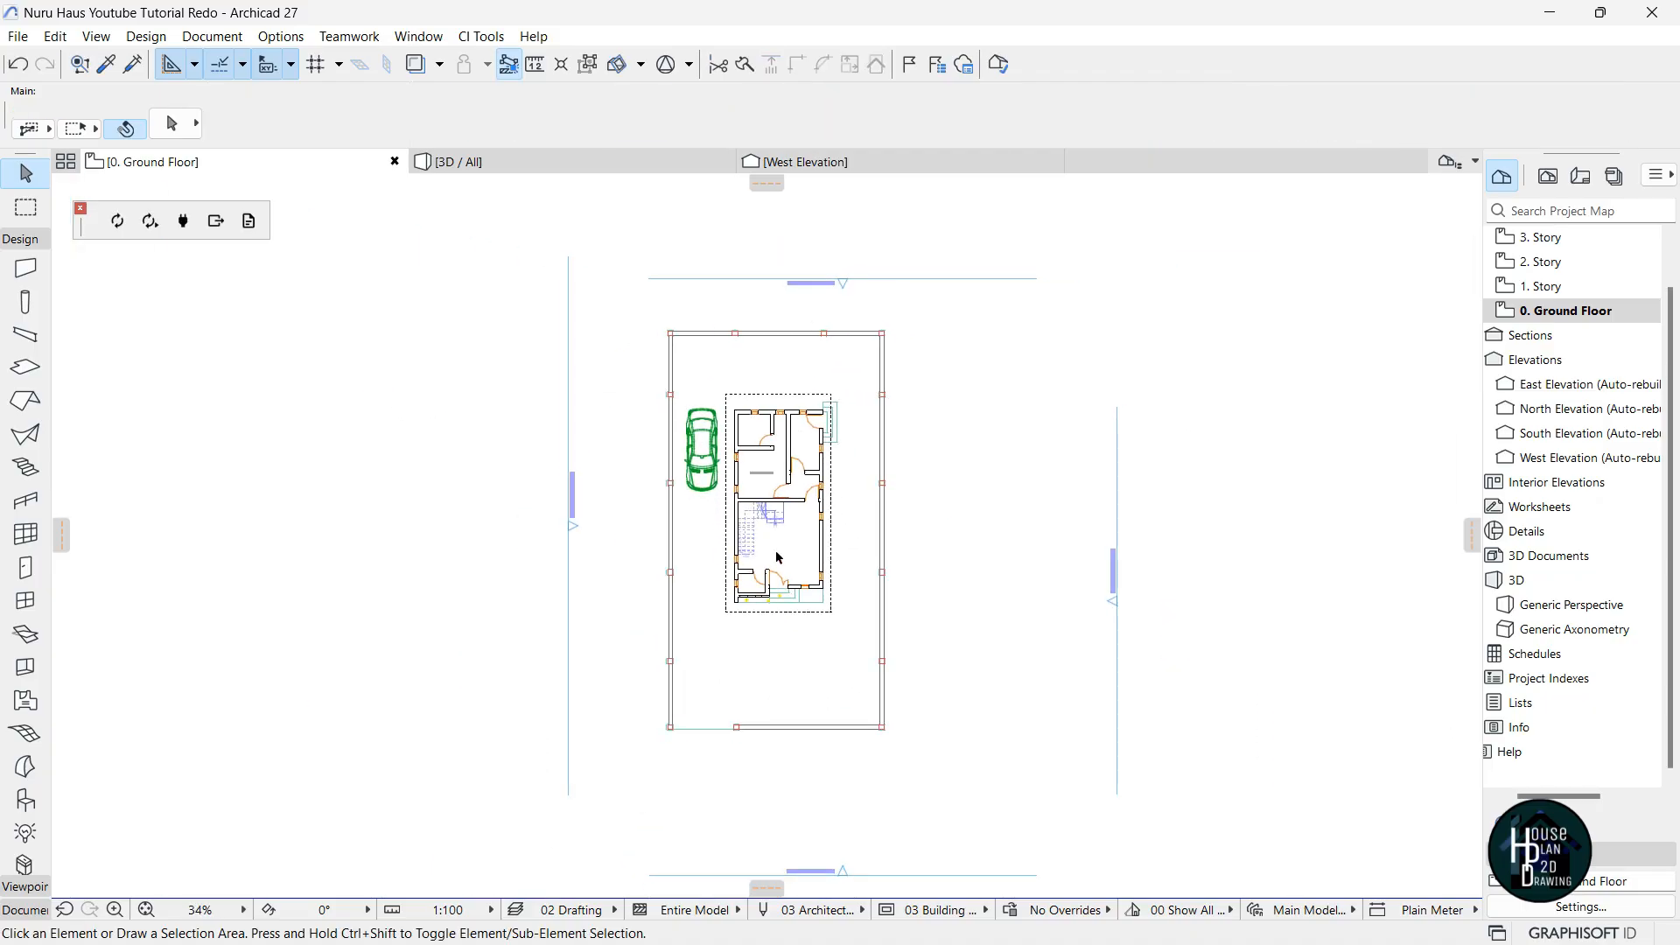
scroll(908, 747, "up", 10)
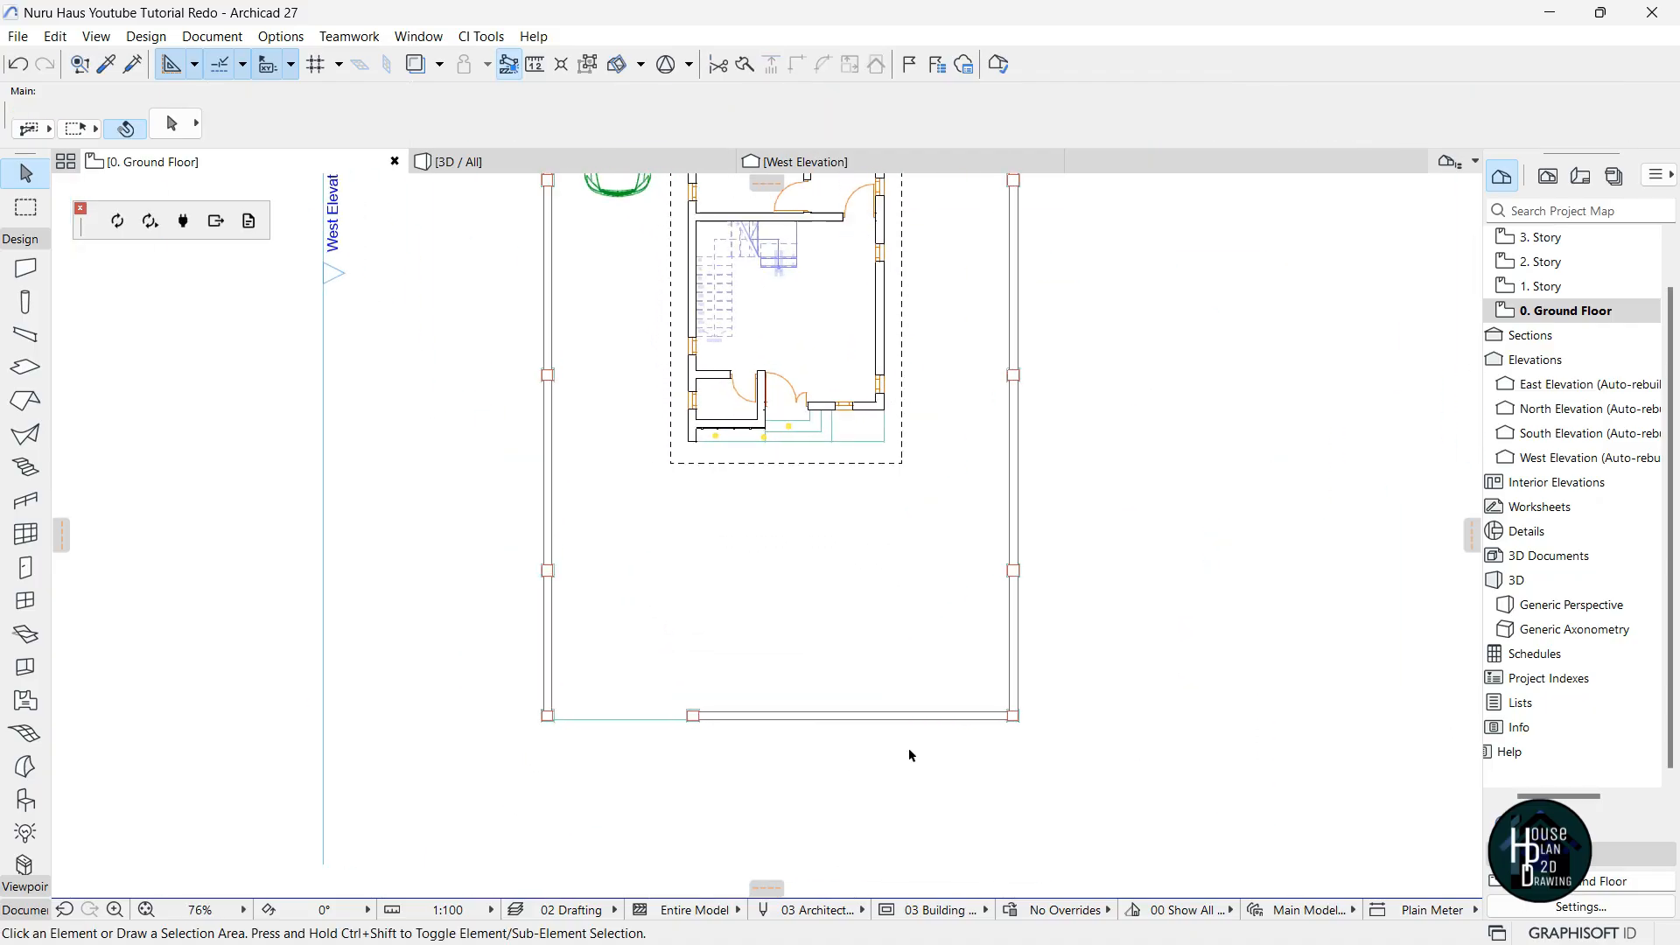
left_click(1155, 672)
key("ctrl+u")
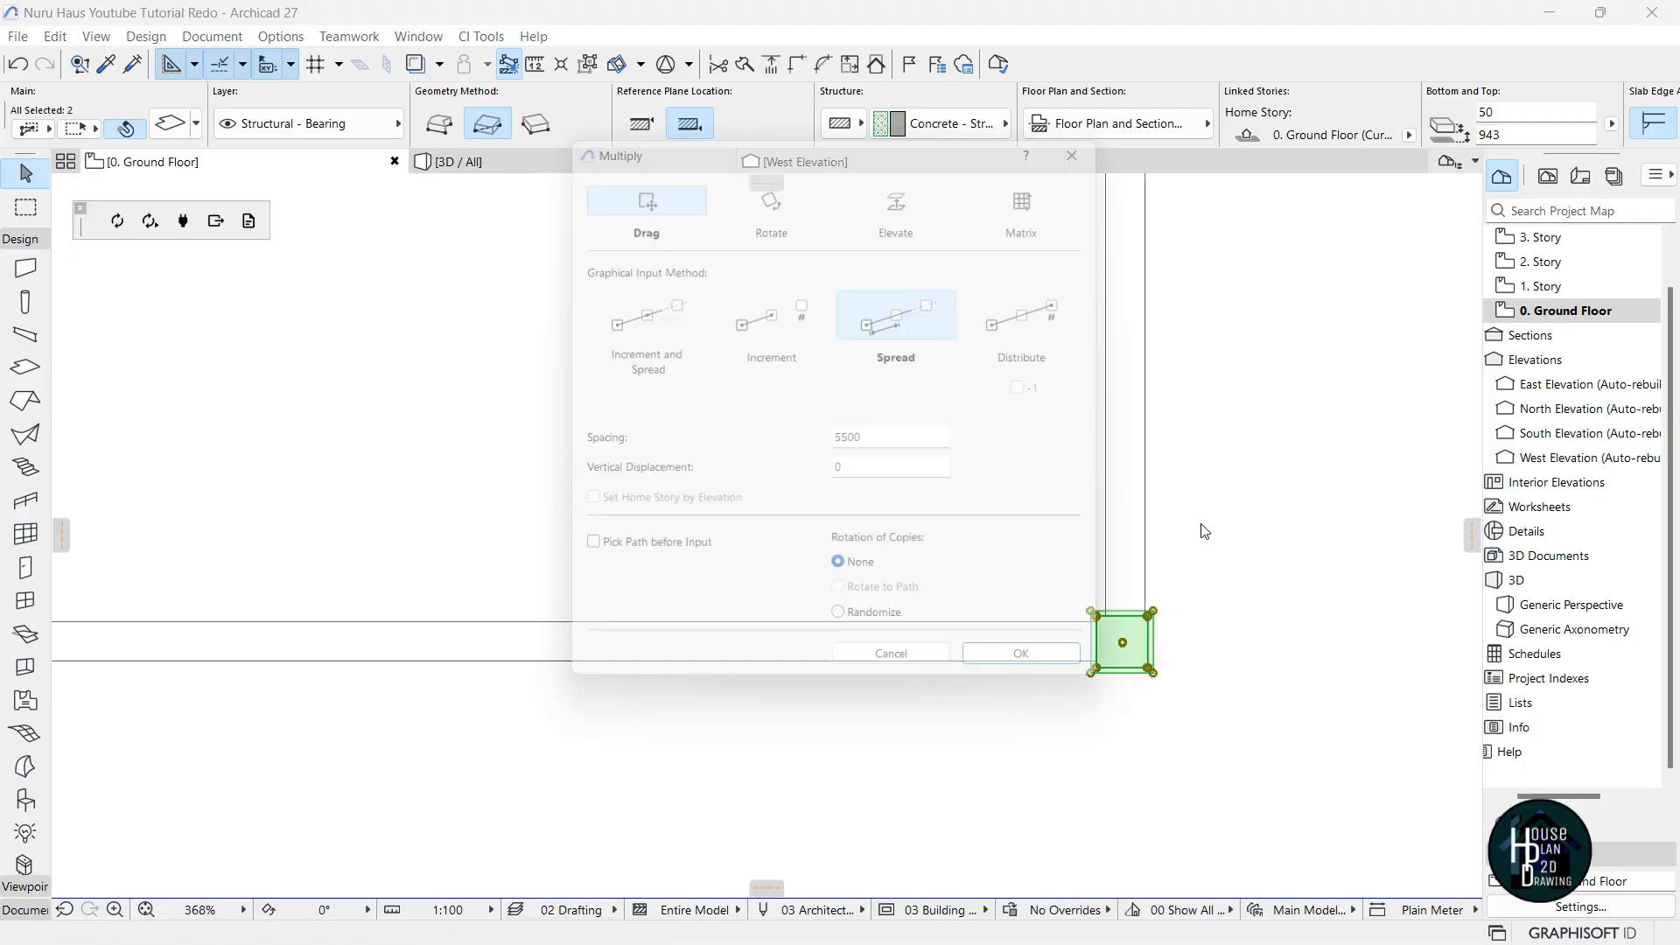
left_click(1091, 679)
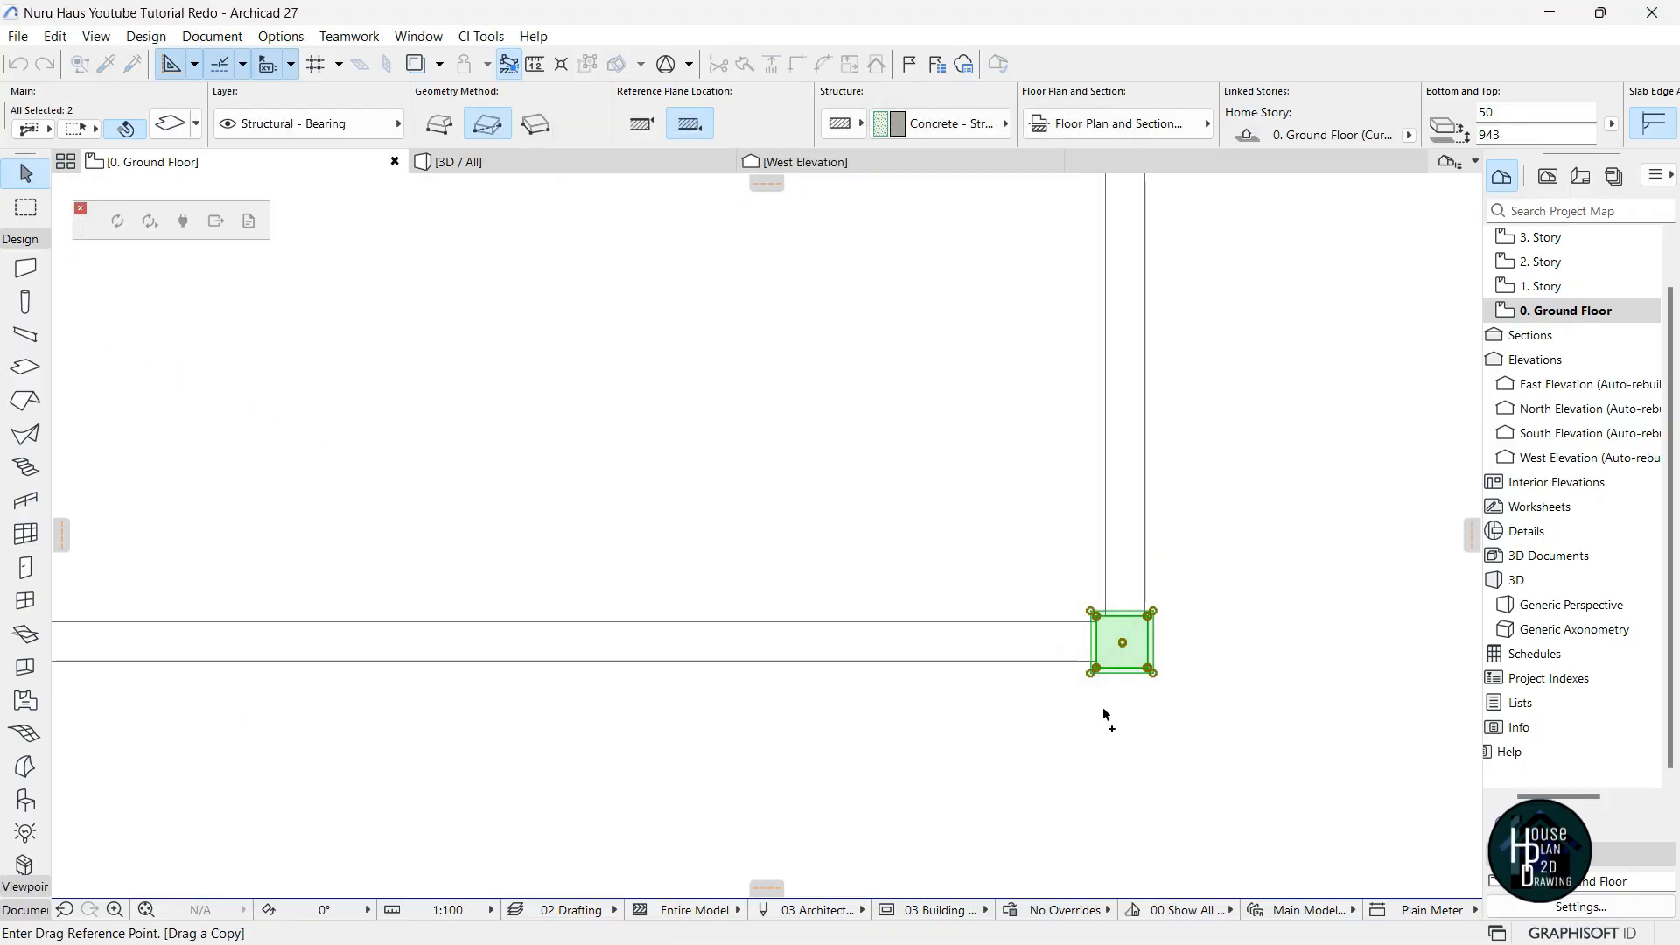
scroll(1110, 707, "down", 4)
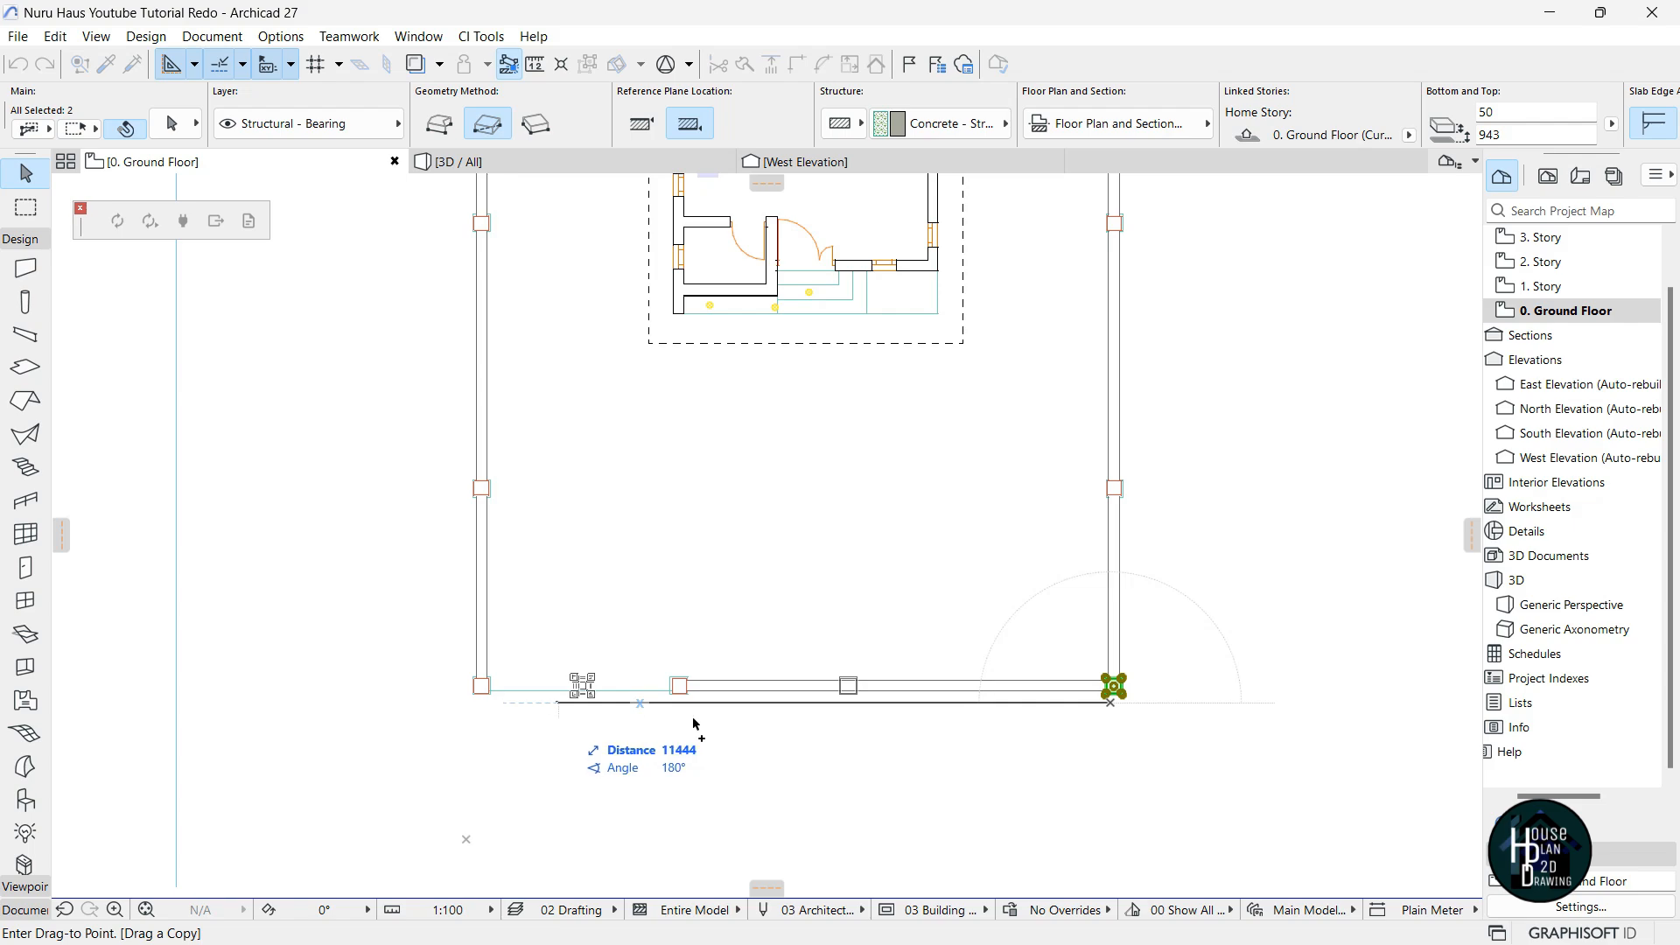
left_click(549, 721)
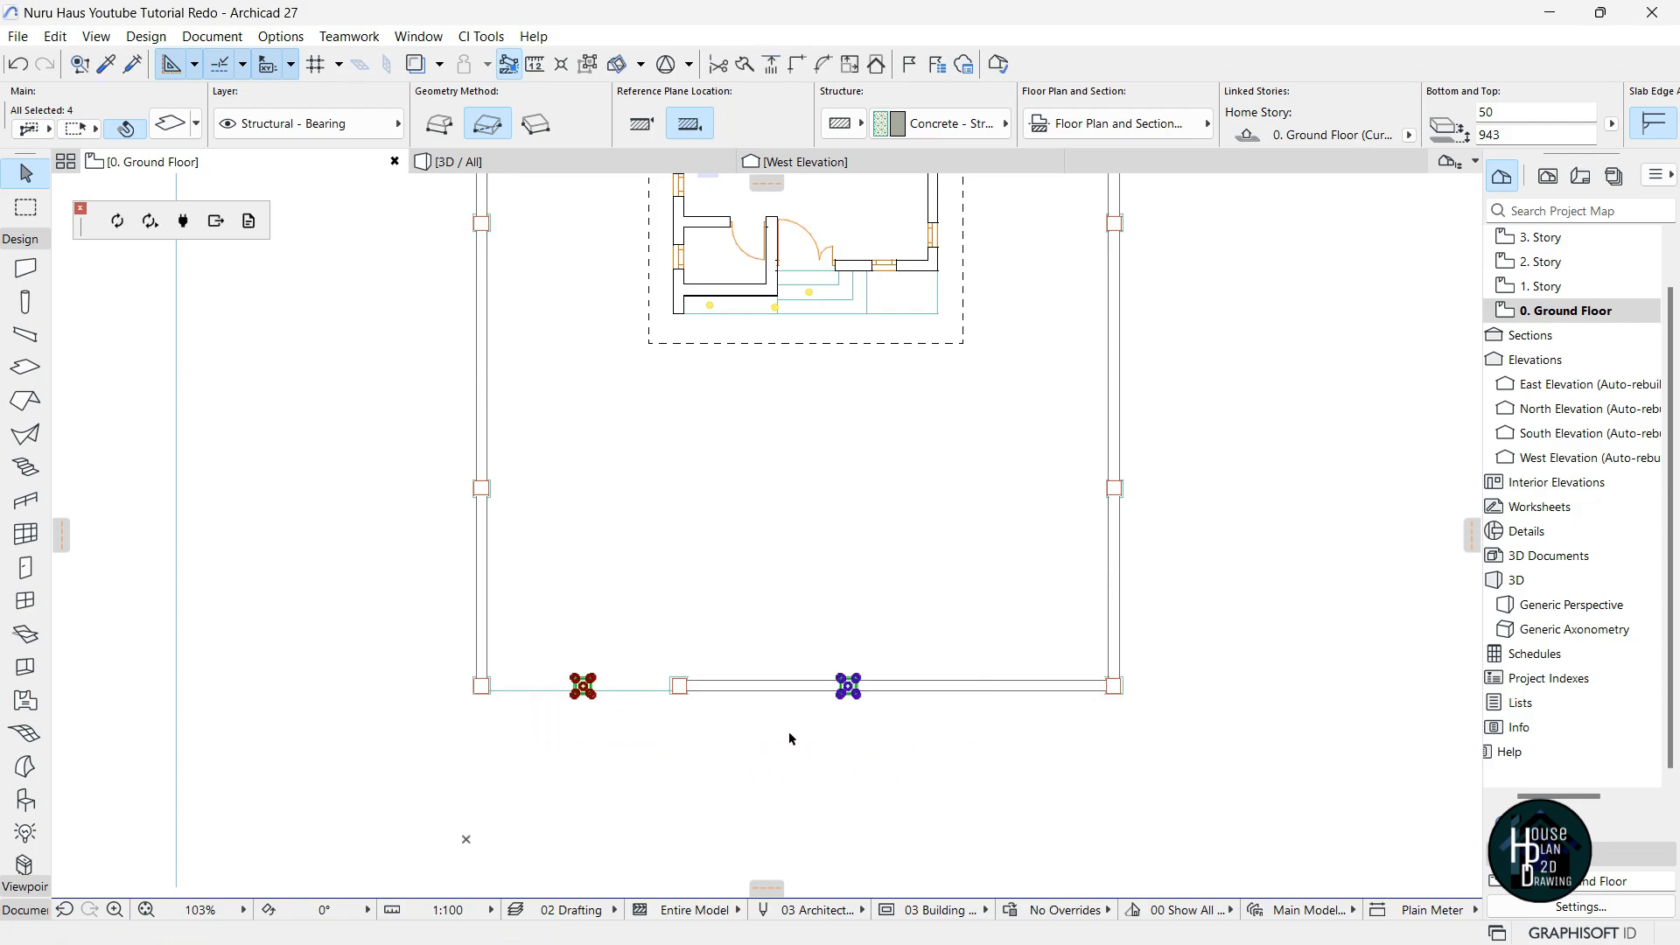
Move the two copied columns together about 3760 eastward along the front fence wall.
key("ctrl+alt+d")
left_click(726, 736)
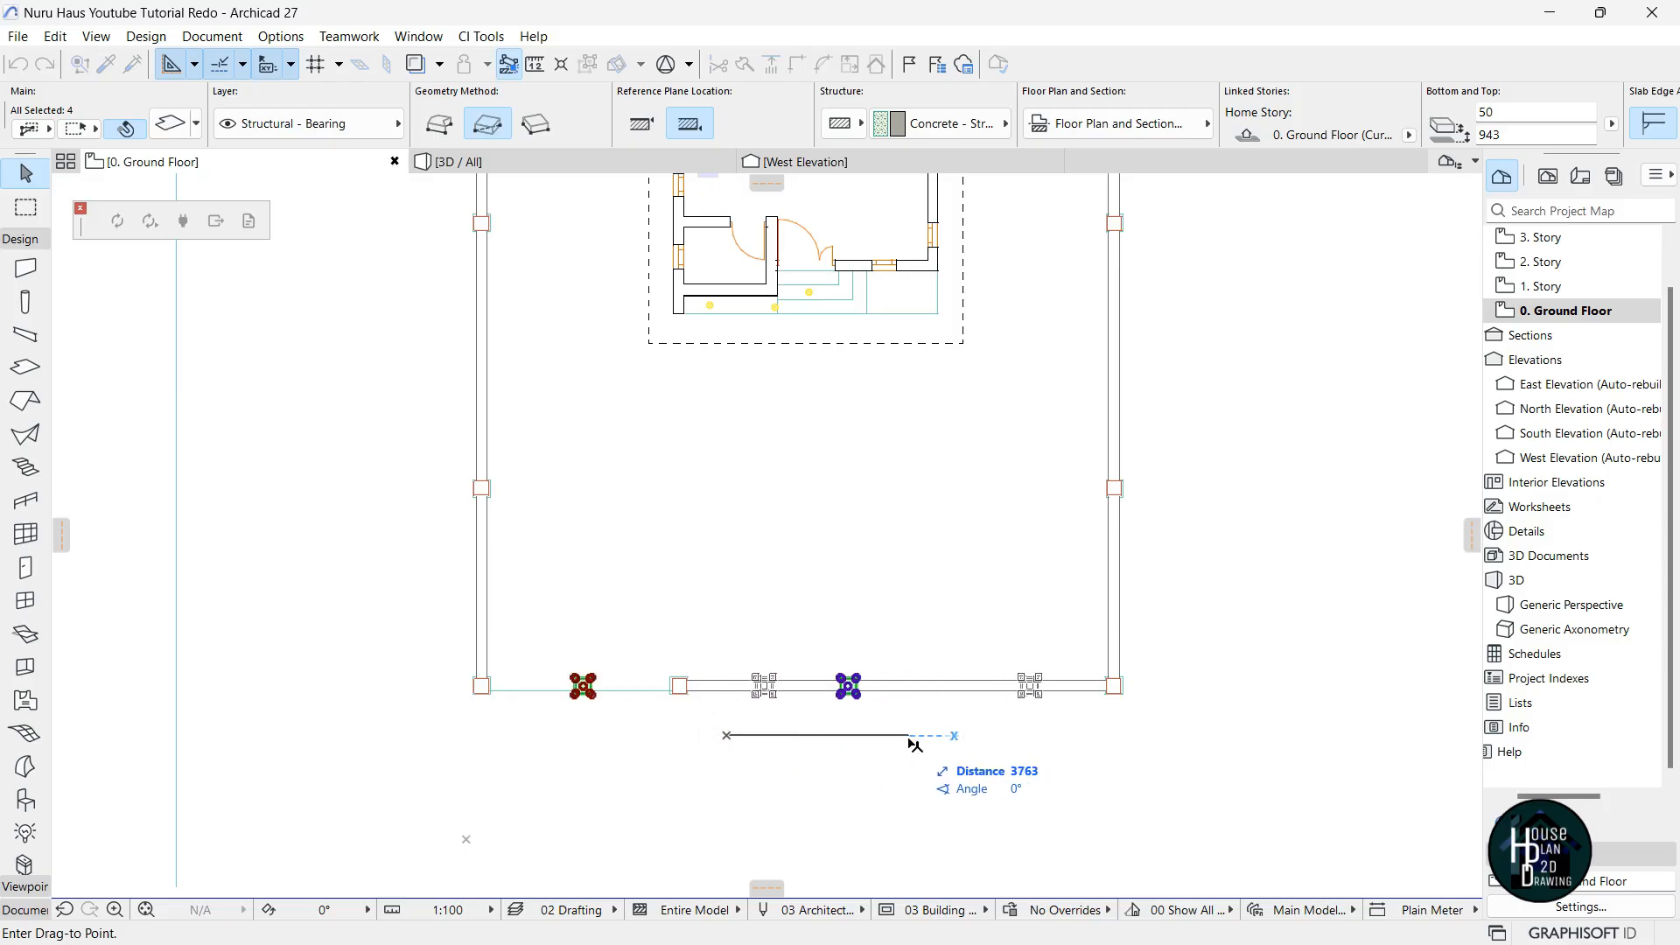
left_click(907, 740)
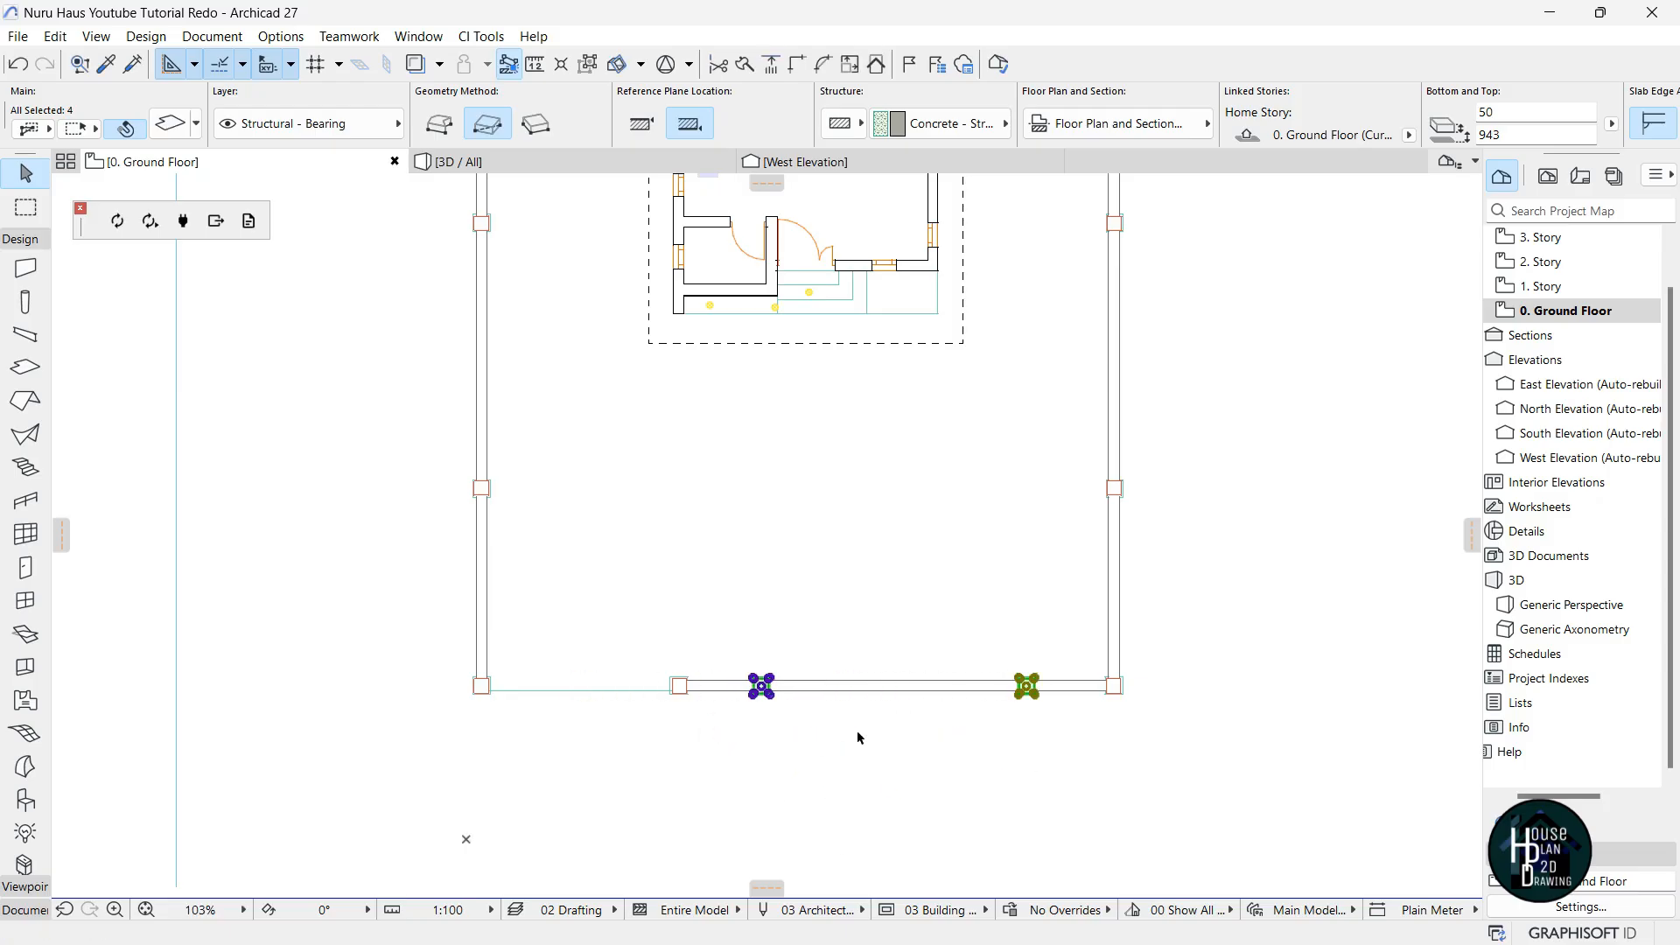
key("Escape")
Delete the copied column nearest the gate opening on the front fence wall.
scroll(790, 704, "up", 3)
left_click(750, 659)
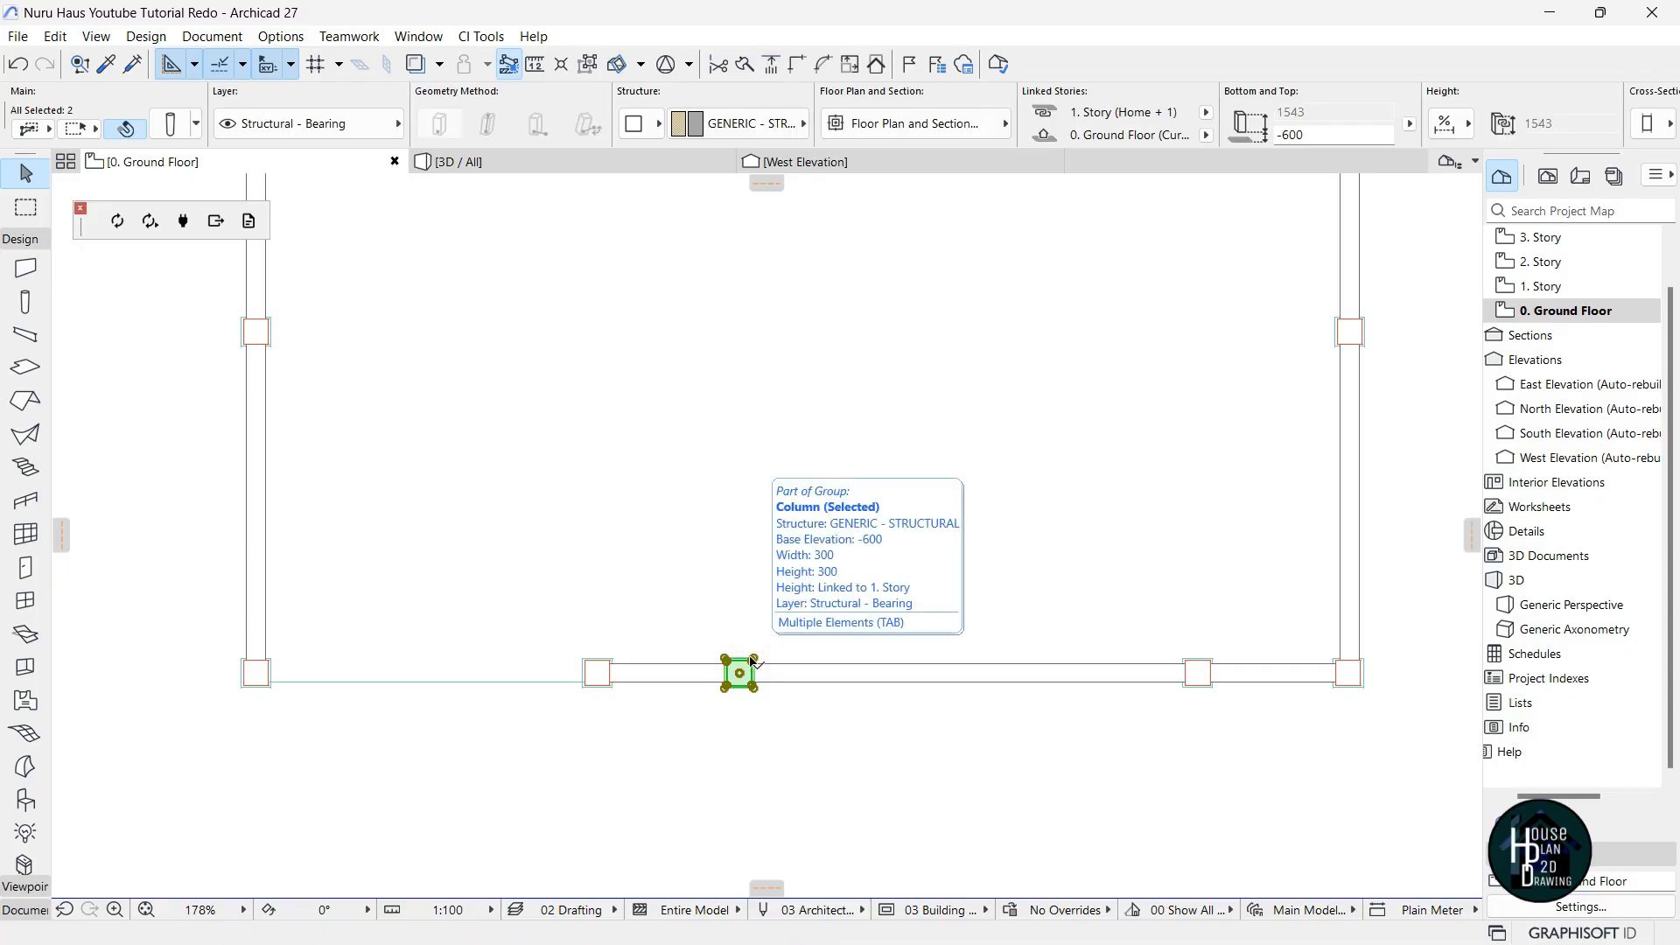
key("Delete")
Move the remaining copied column and its cap westward to about the middle of the front fence wall.
left_click(1207, 685)
key("ctrl+d")
left_click(1235, 734)
left_click(998, 735)
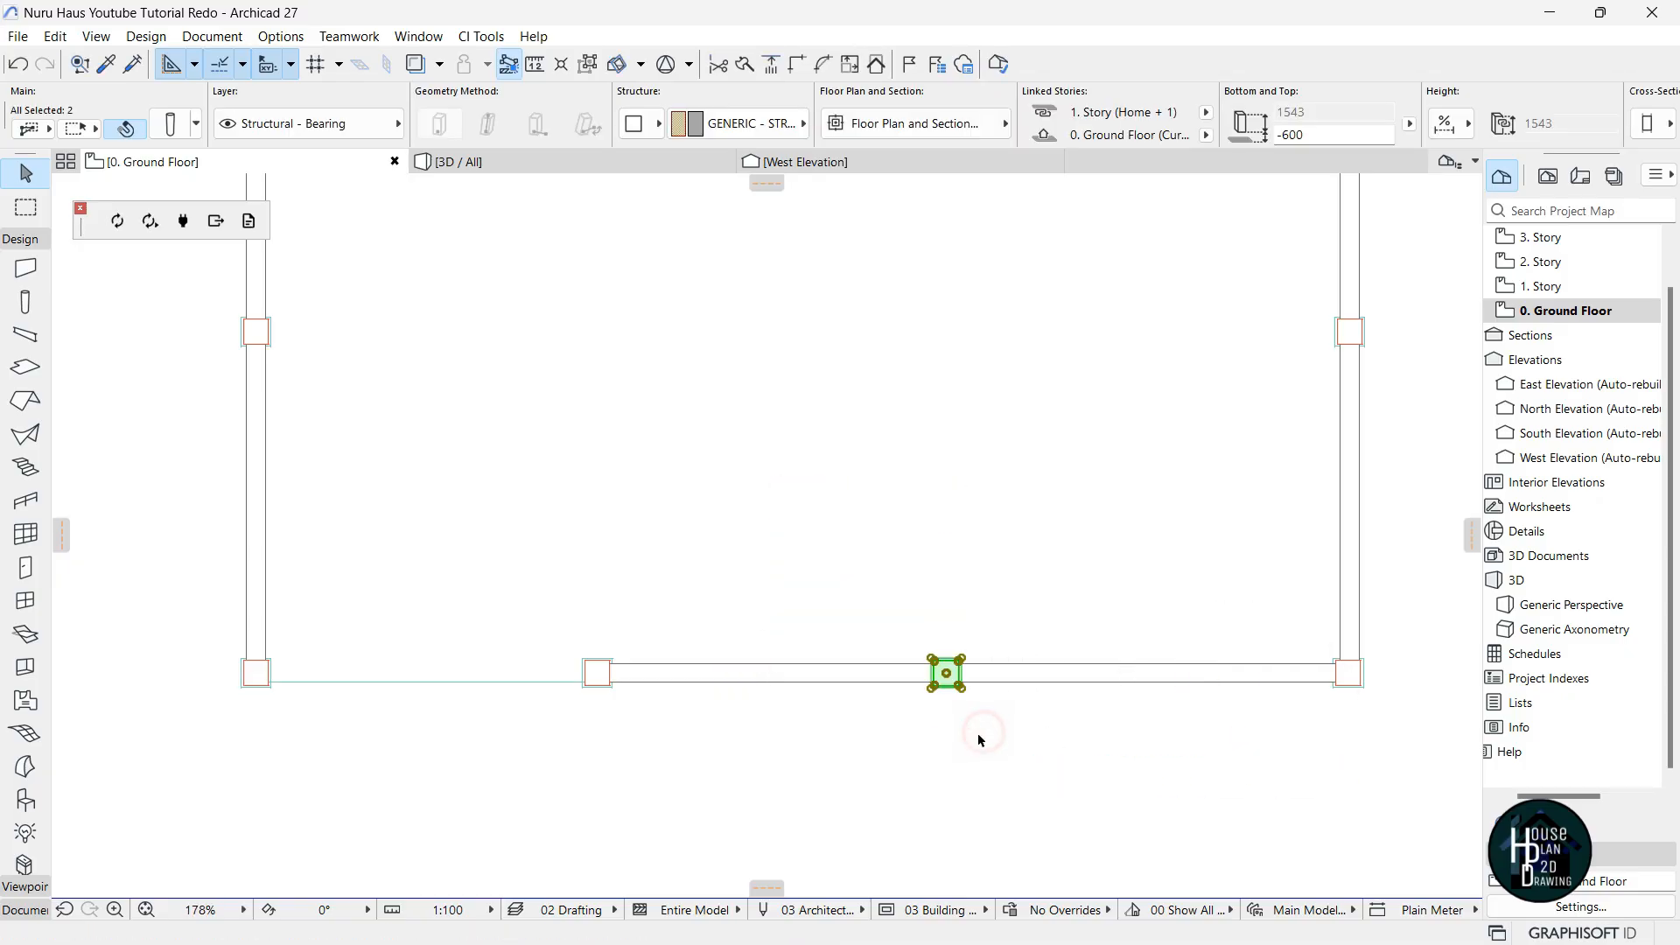
key("Escape")
Examine the fence columns and walls around the house from several sides in the 3D view, ending at the gate opening.
scroll(963, 652, "down", 5)
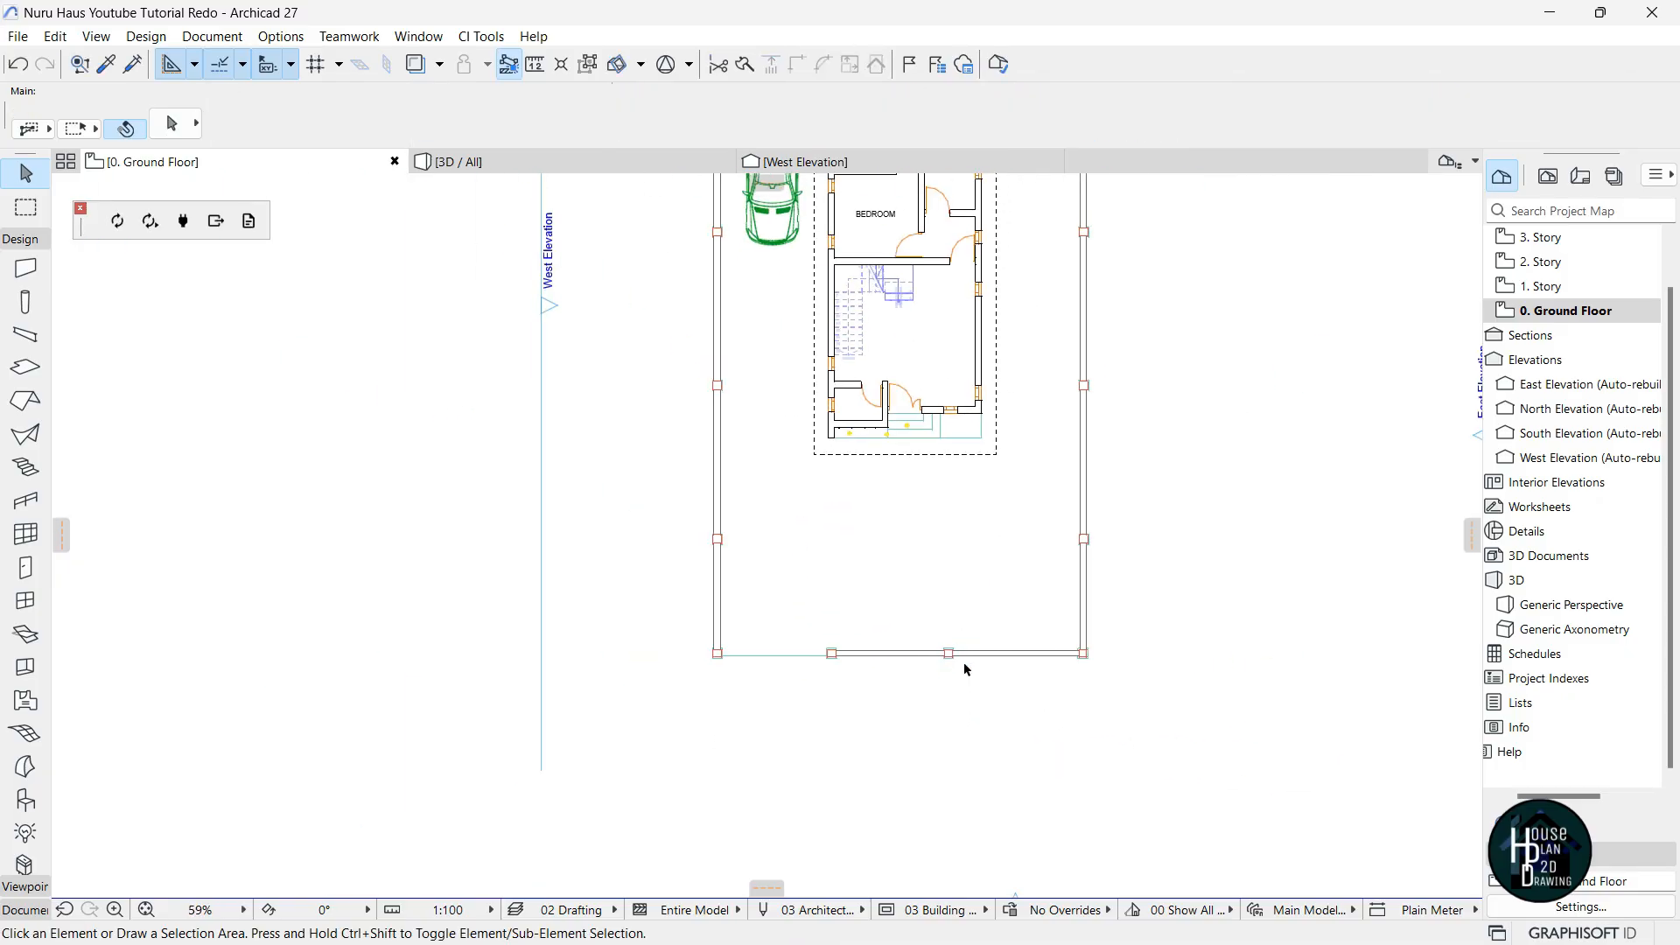
scroll(998, 652, "down", 2)
scroll(1008, 678, "up", 2)
scroll(1006, 676, "down", 2)
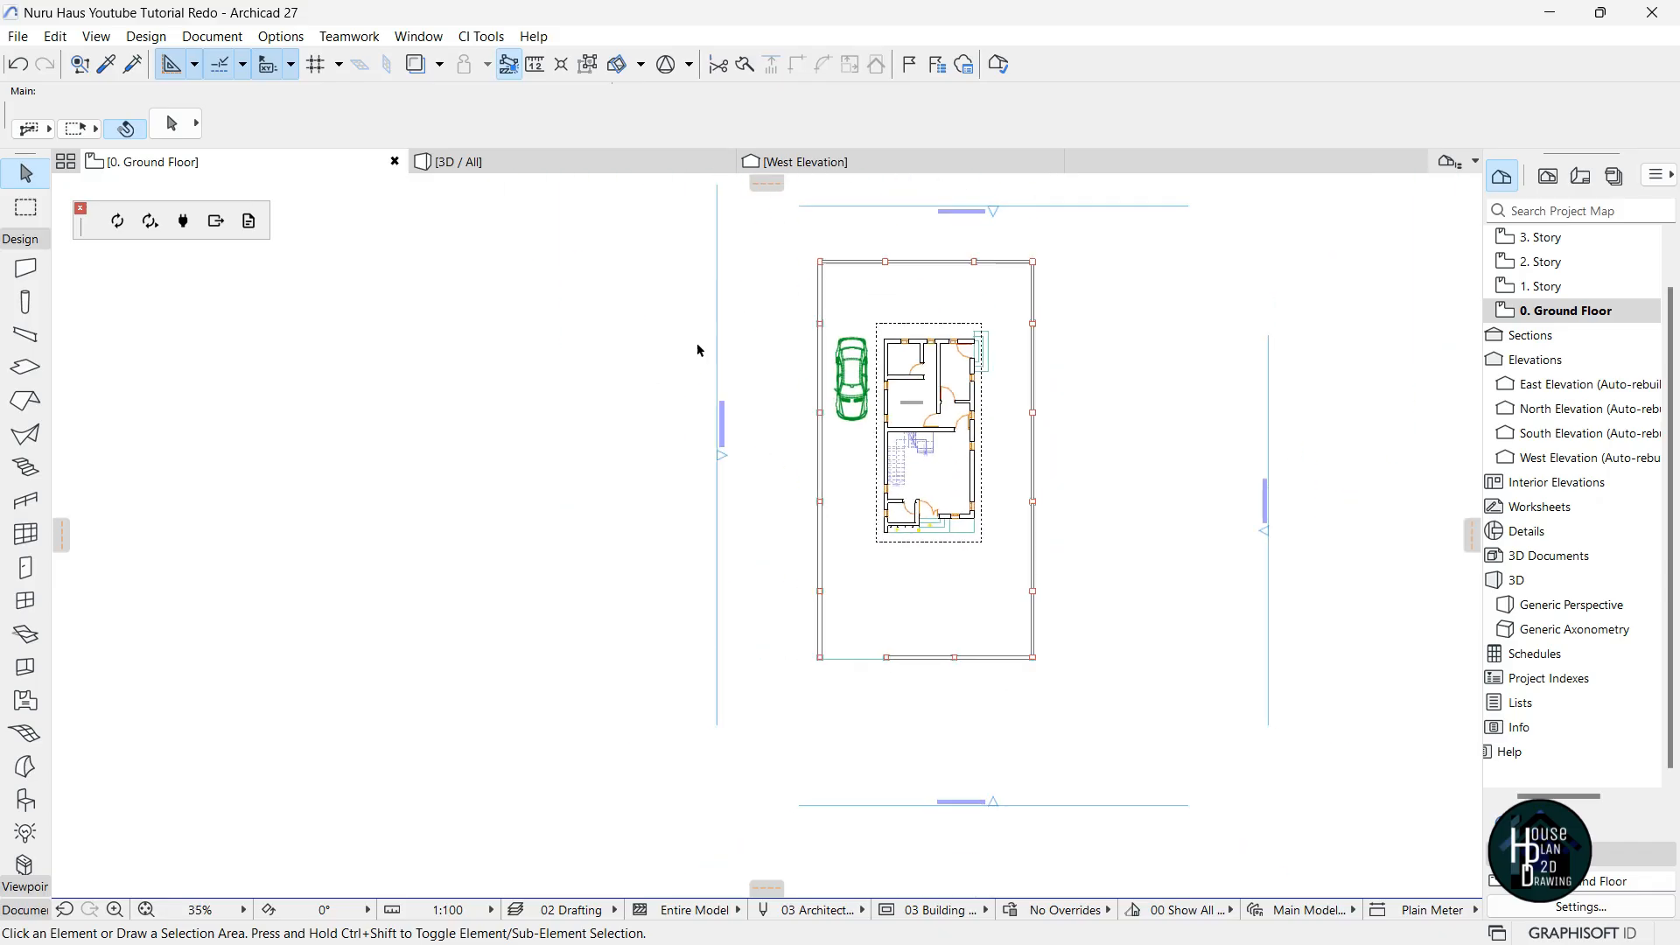
left_click(476, 161)
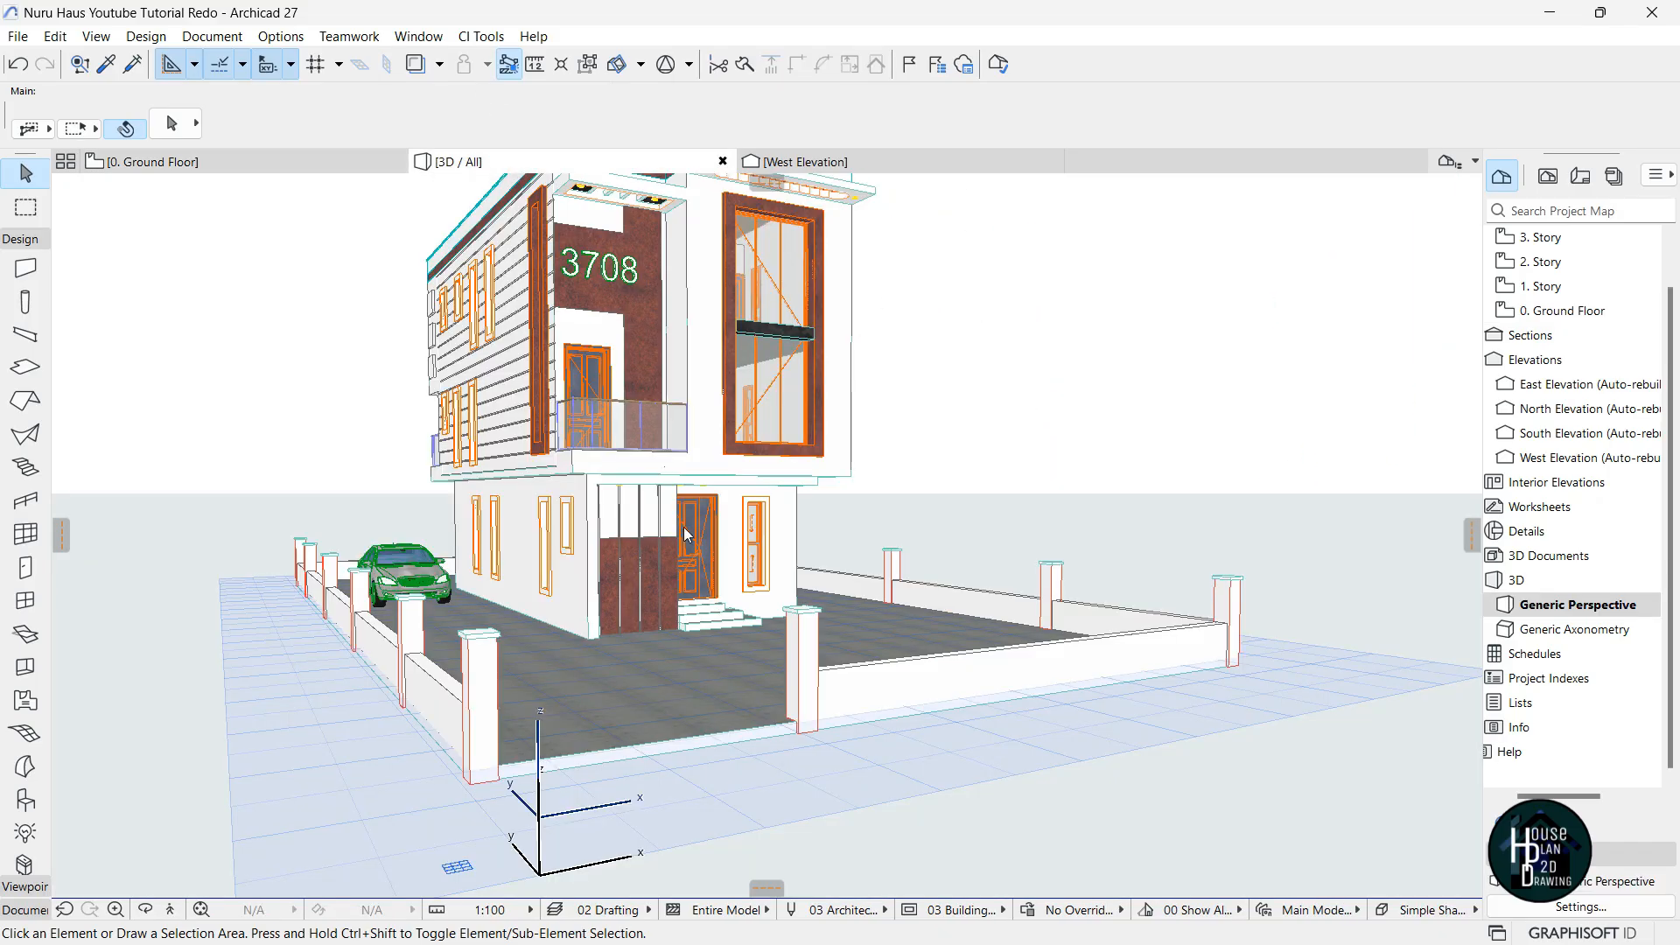
left_click(172, 911)
key("Down")
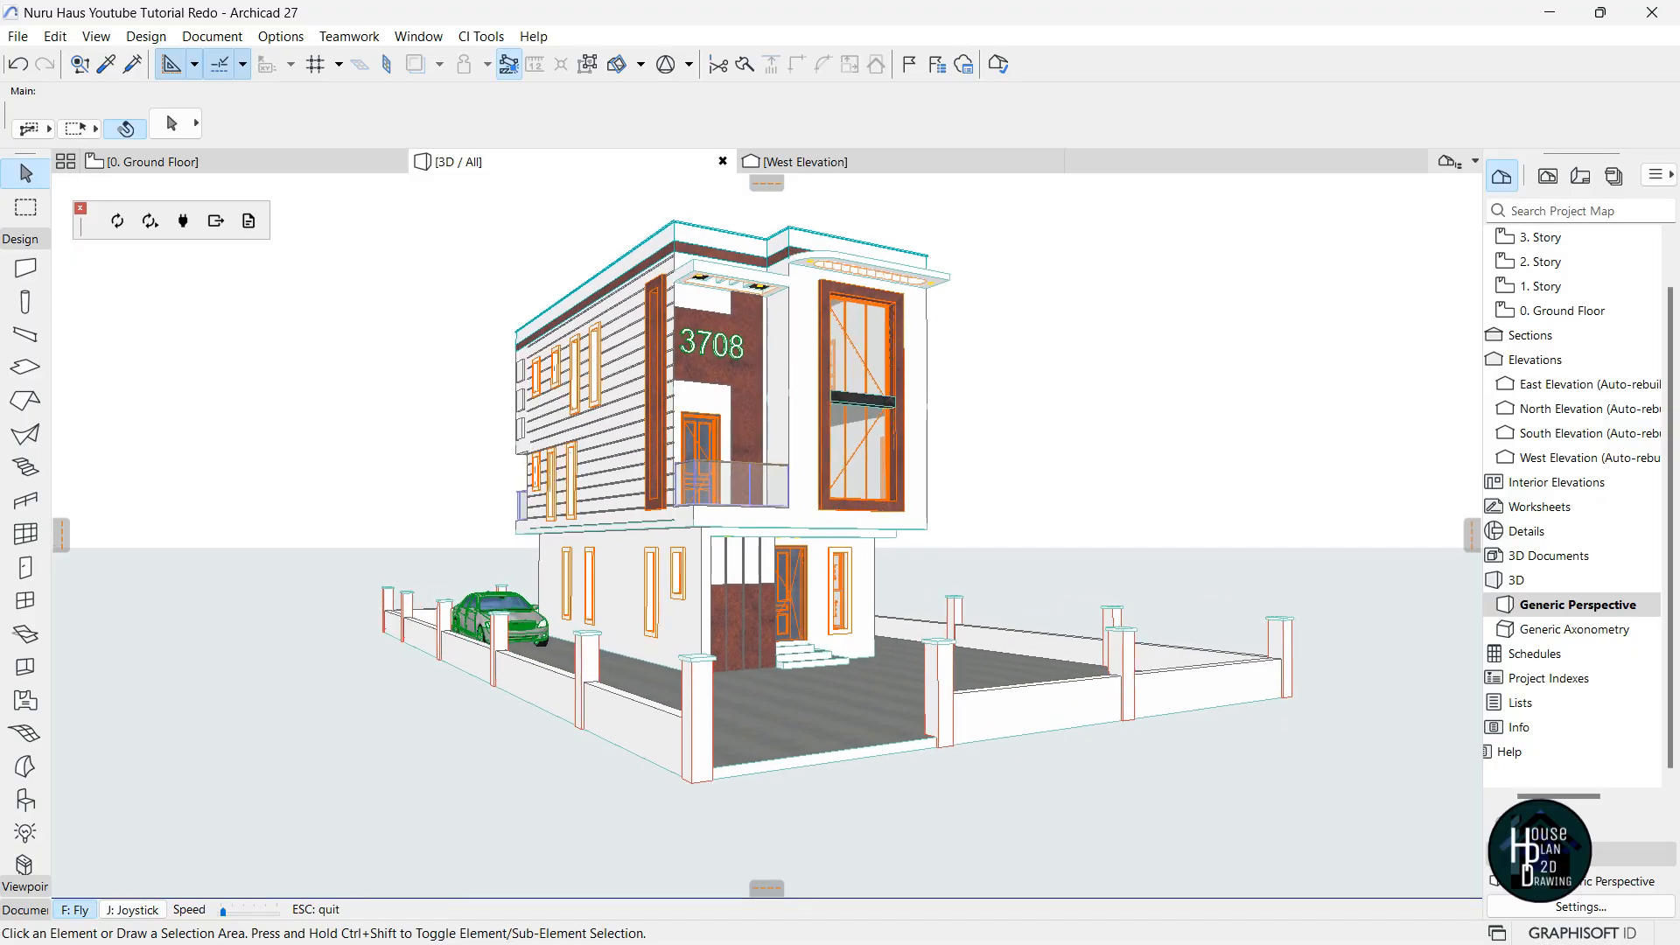
key("Up")
key("Right")
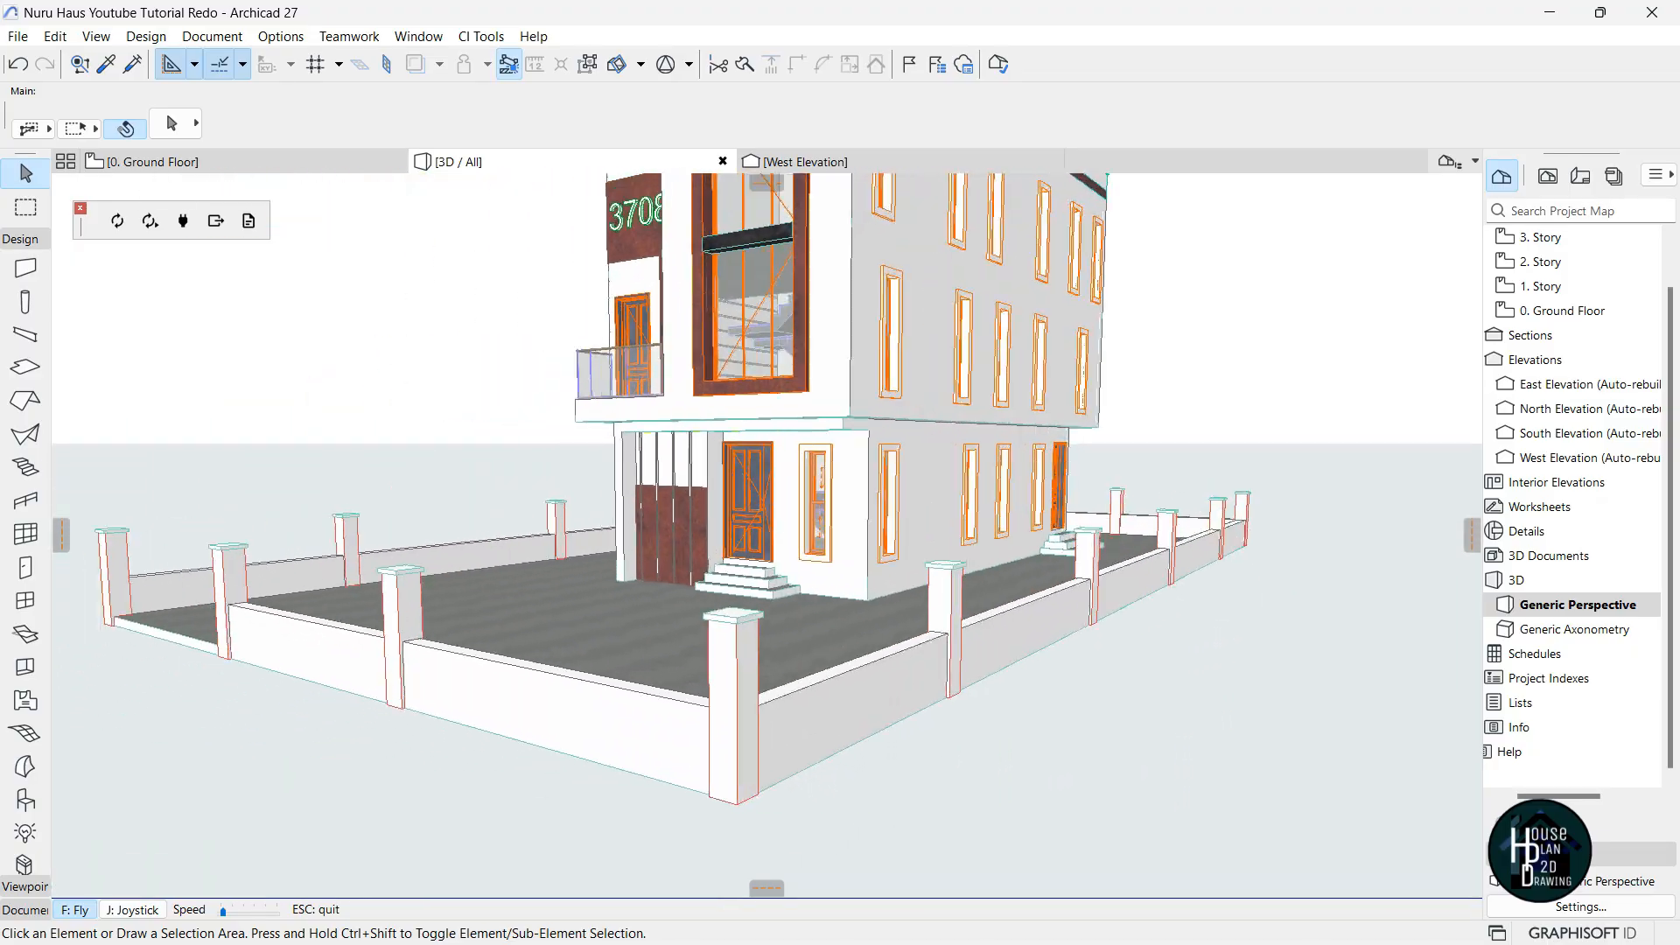
key("Down")
key("Left")
key("Up")
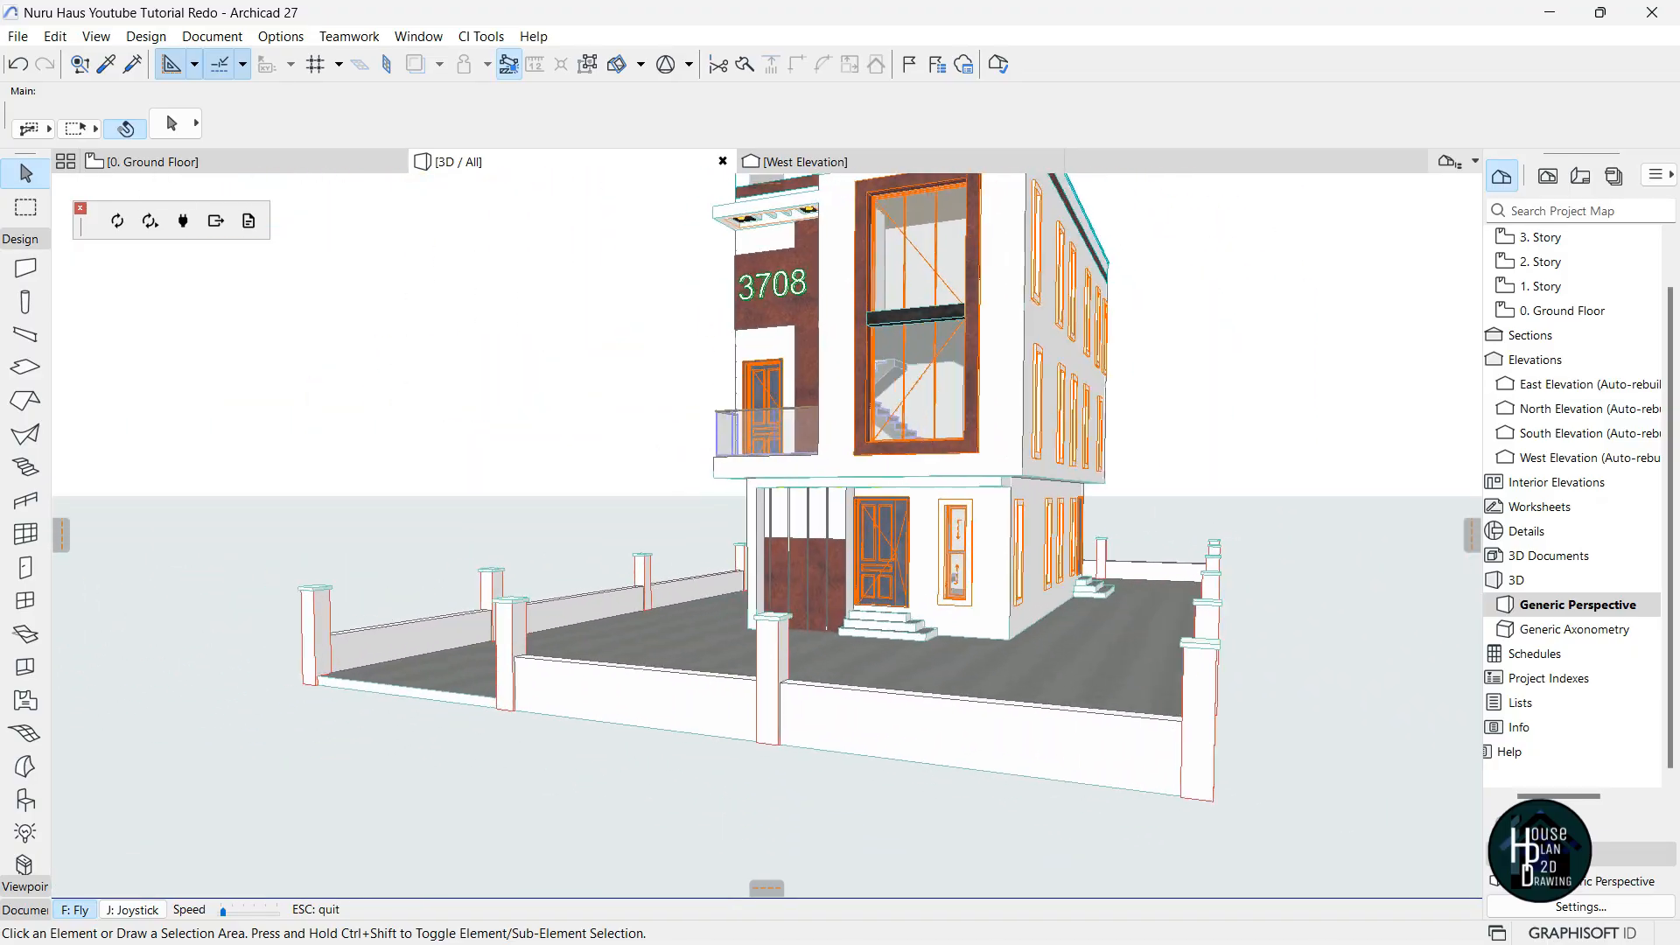
key("Down")
key("Left")
key("Up")
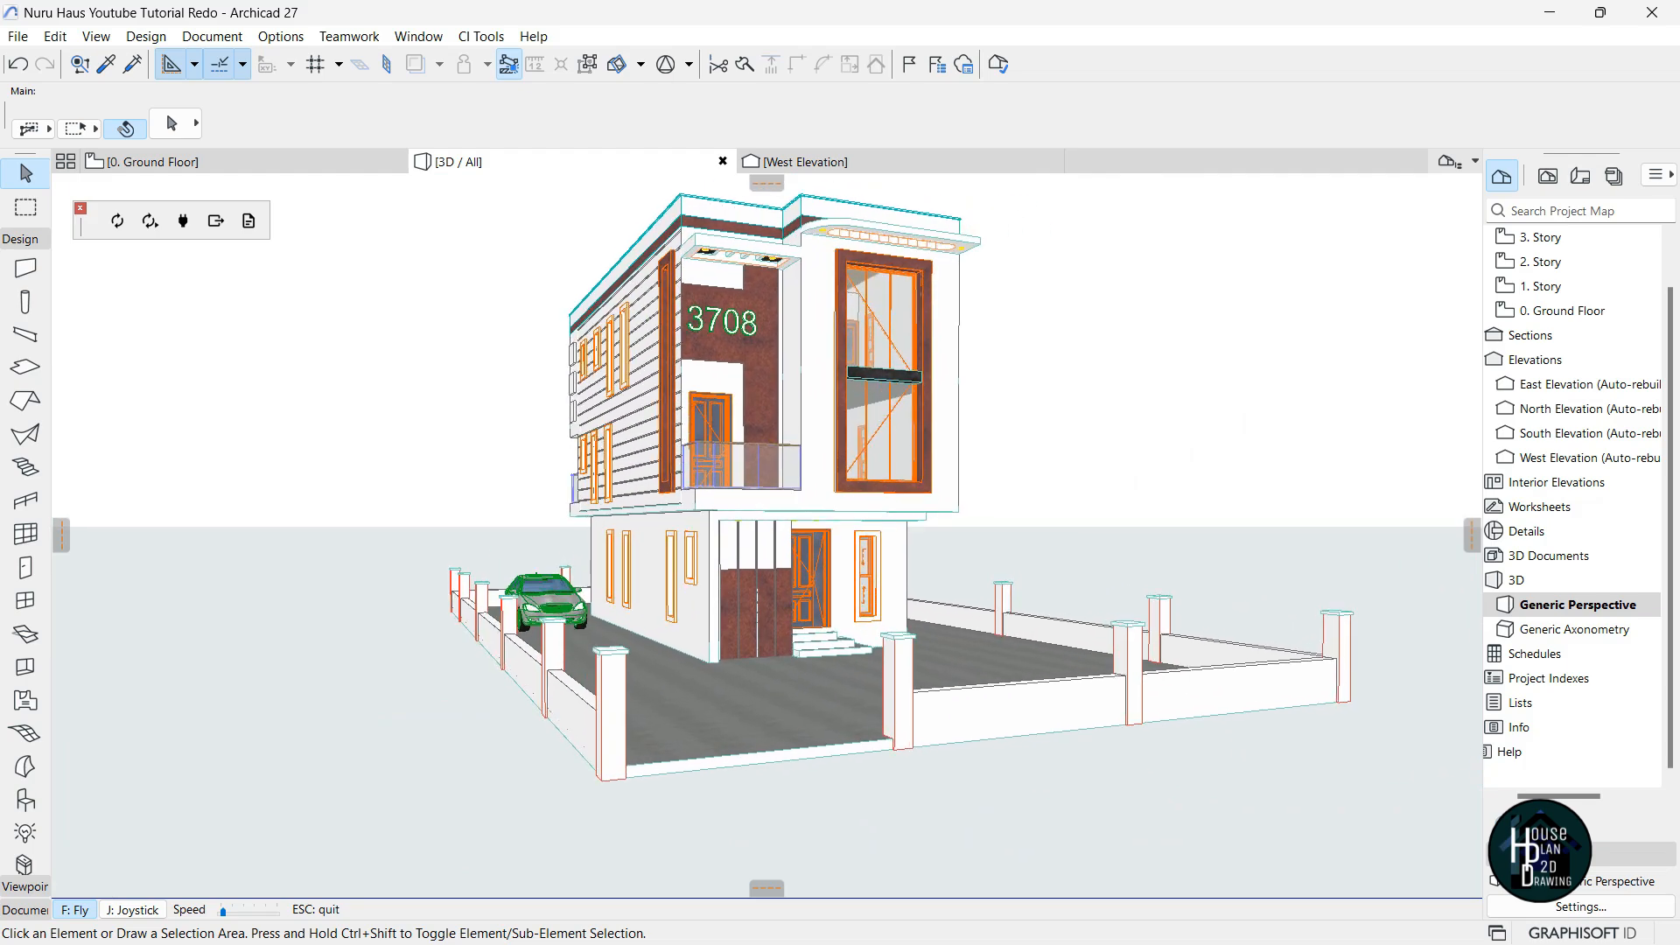
key("Up")
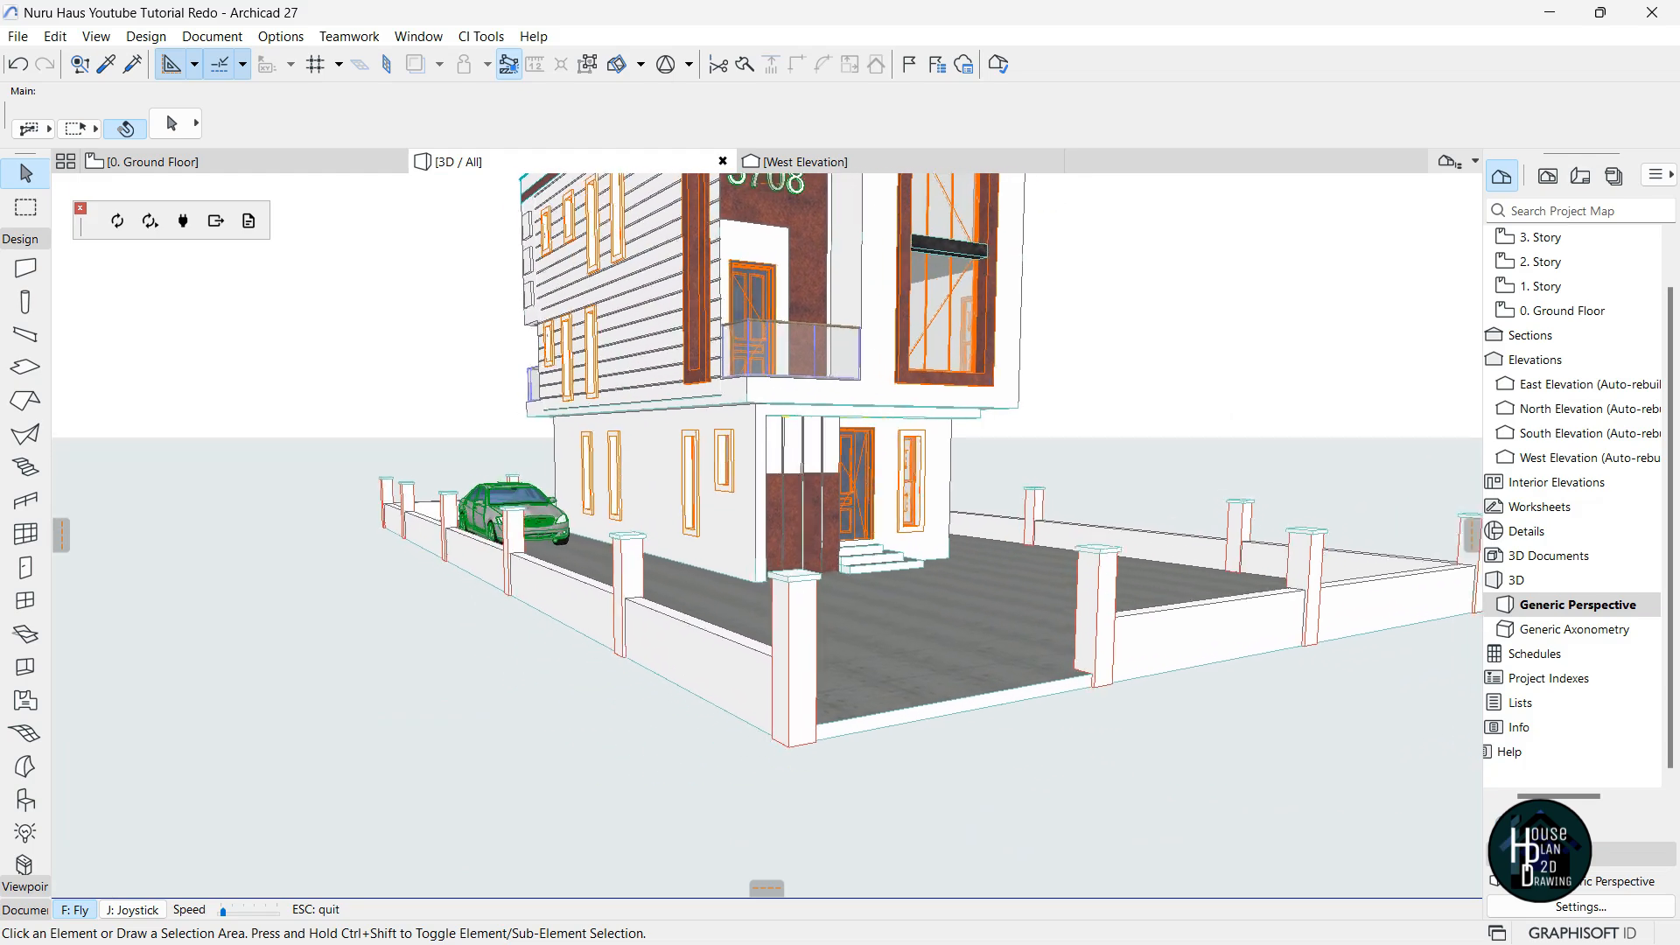
key("Up")
key("Escape")
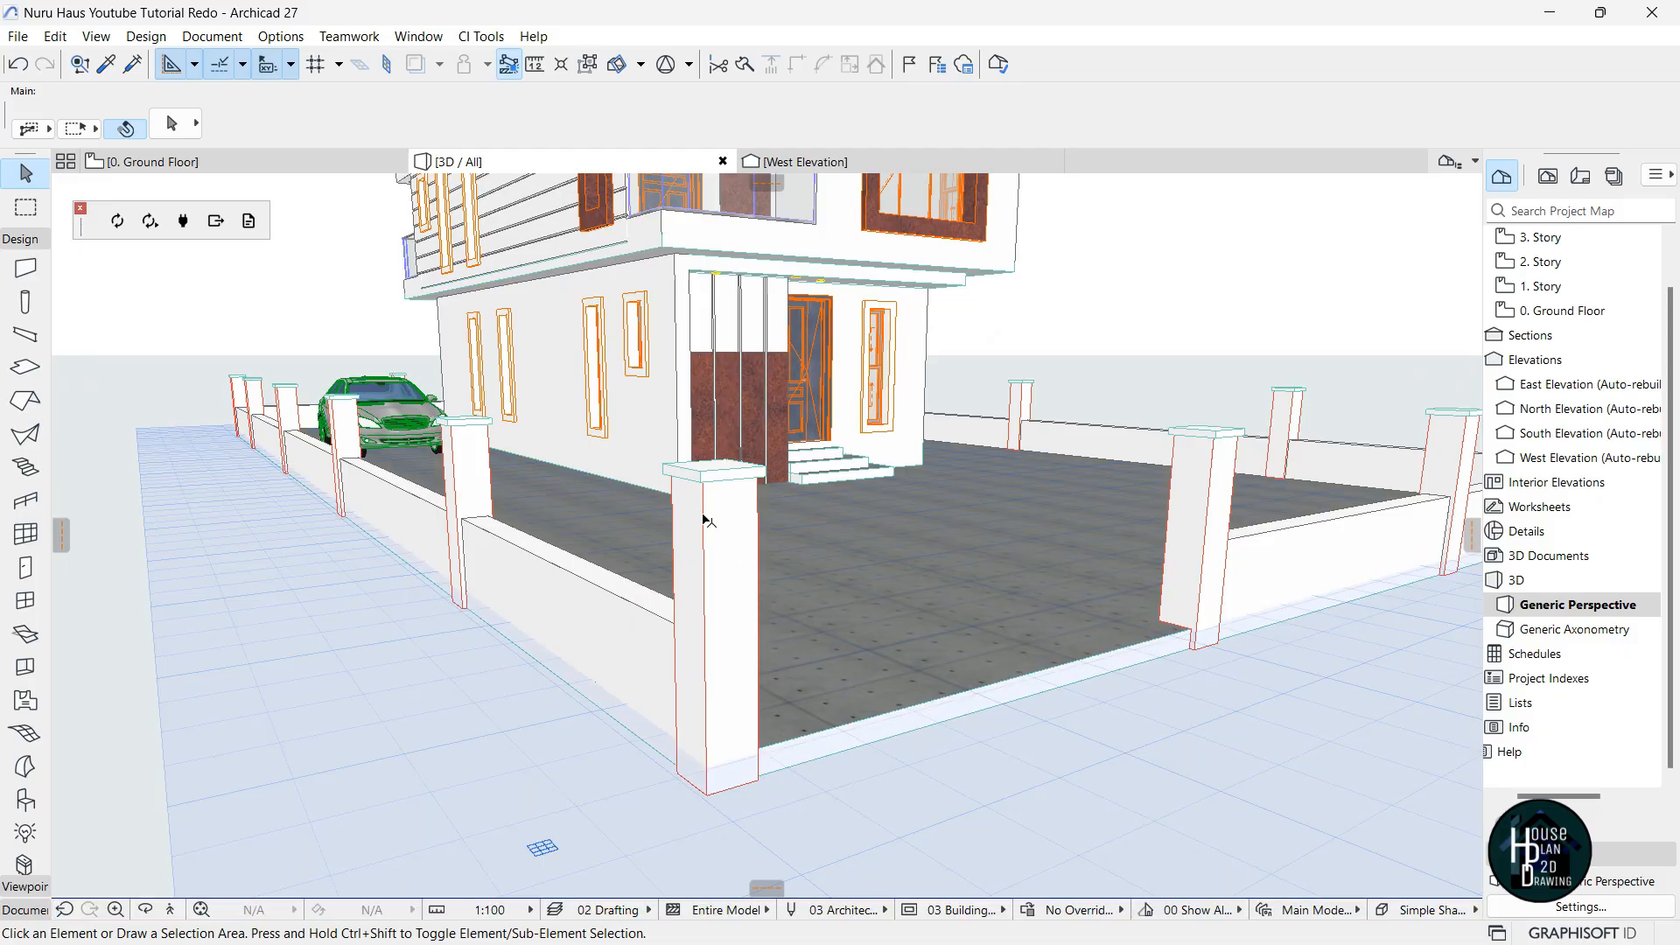
Draw a 300 by 3790 rectangular slab across the base of the gate opening between the gate columns, using the column cap's slab settings.
left_click(713, 470, "alt")
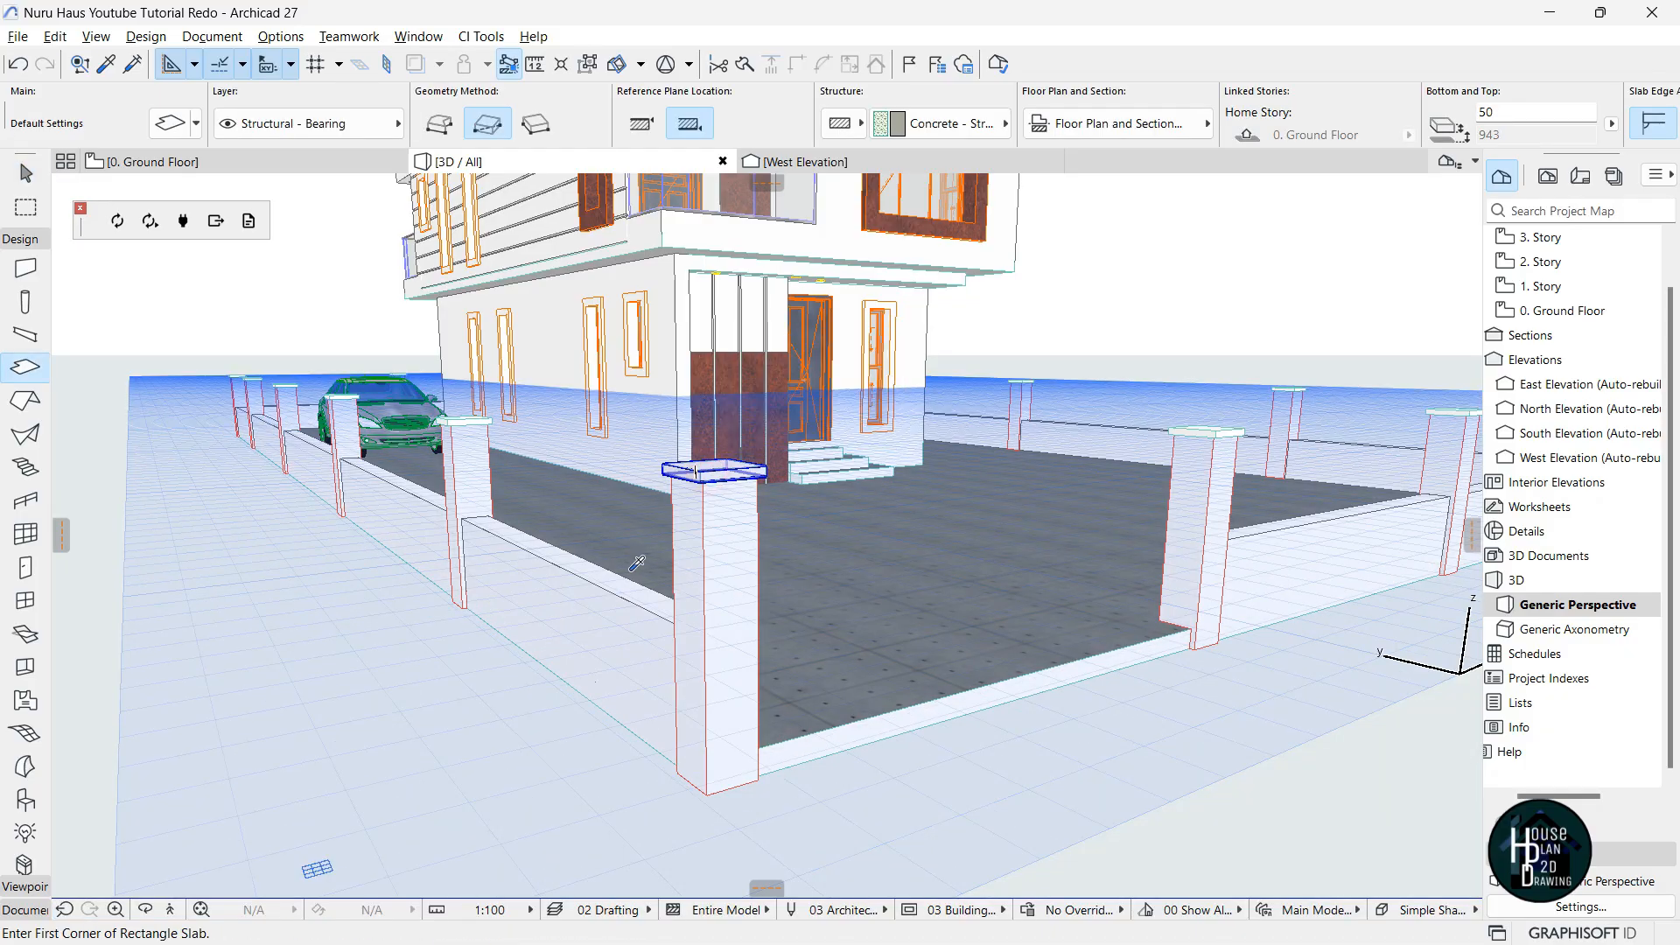
key("shift+F3")
key("Up")
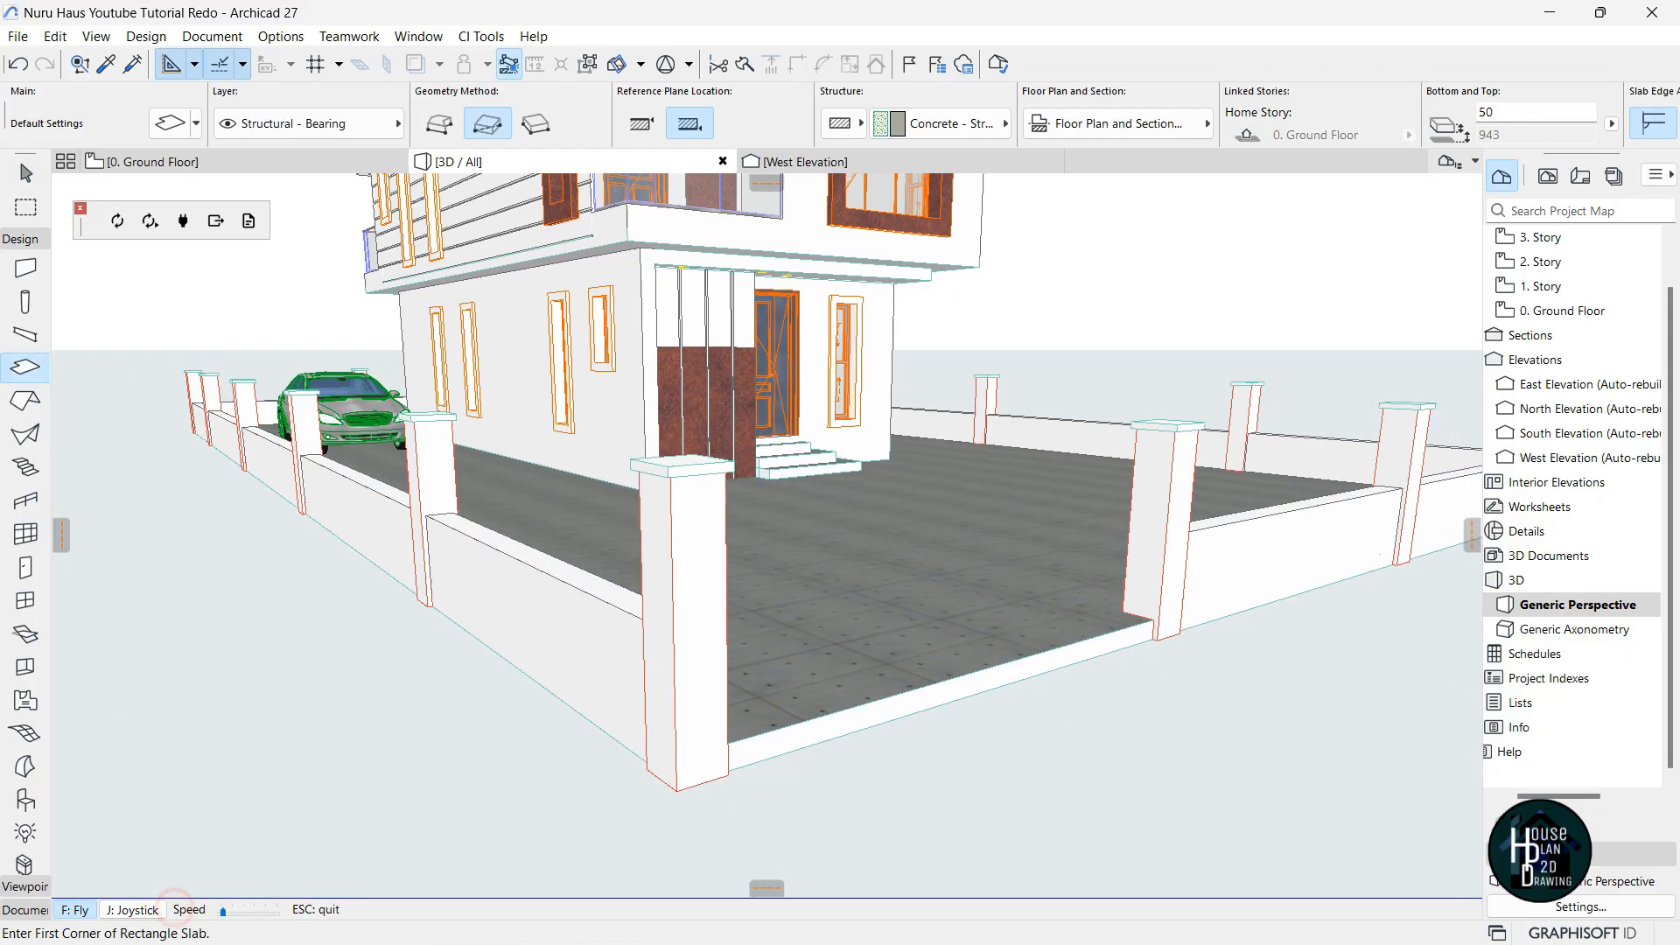
key("Up")
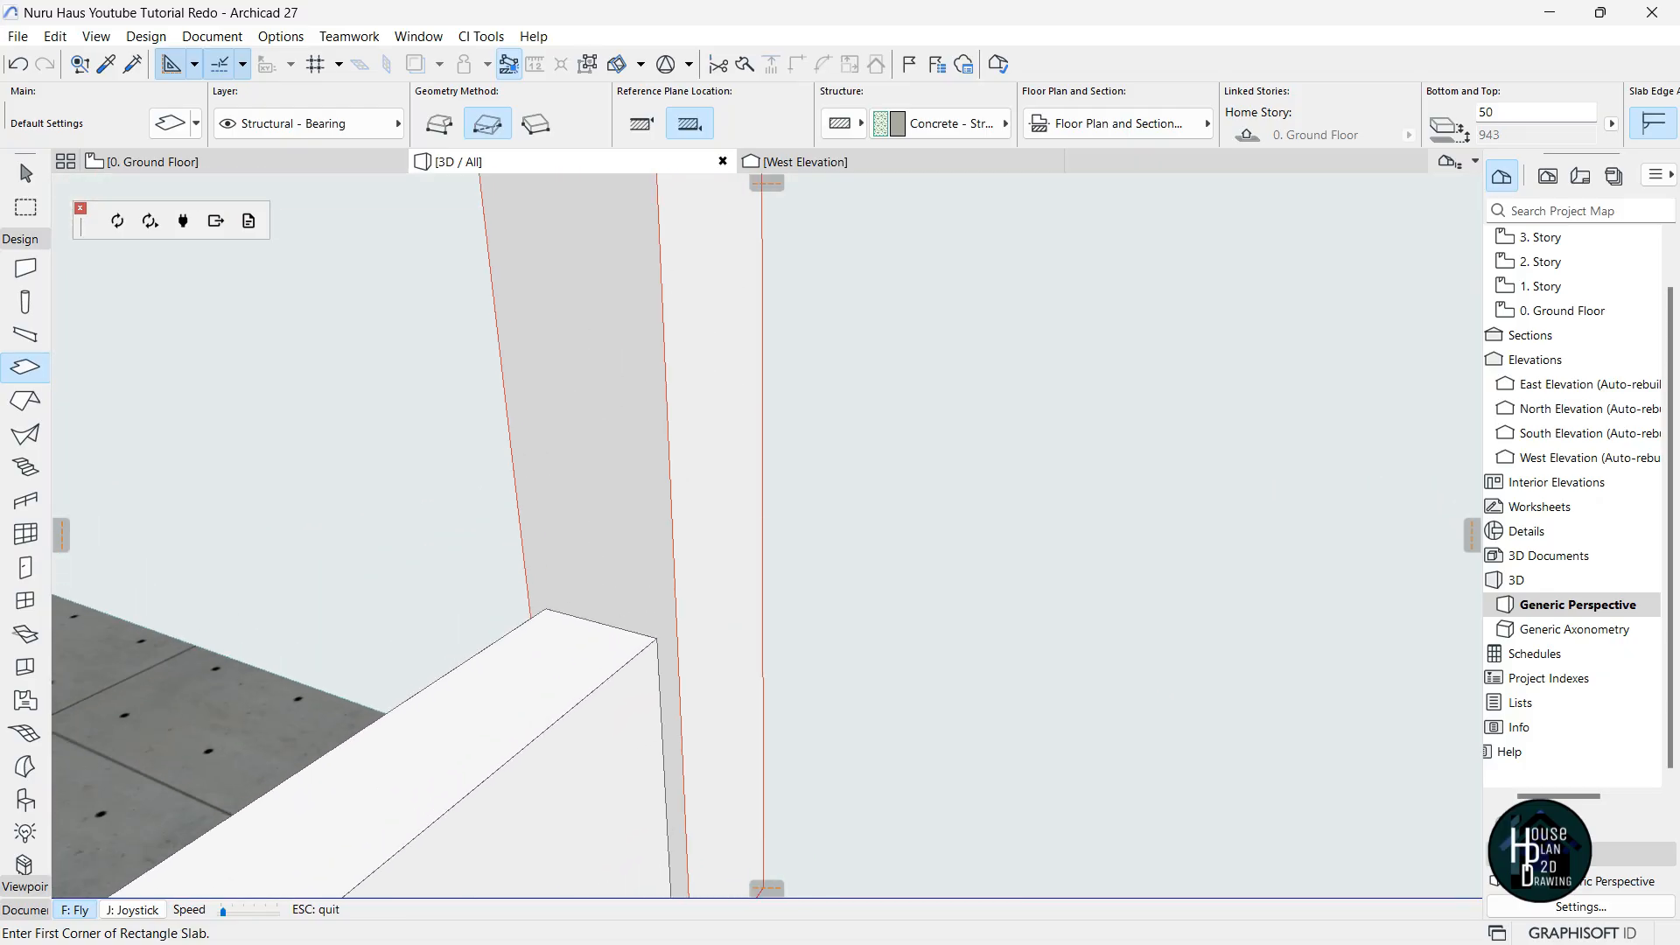
key("Escape")
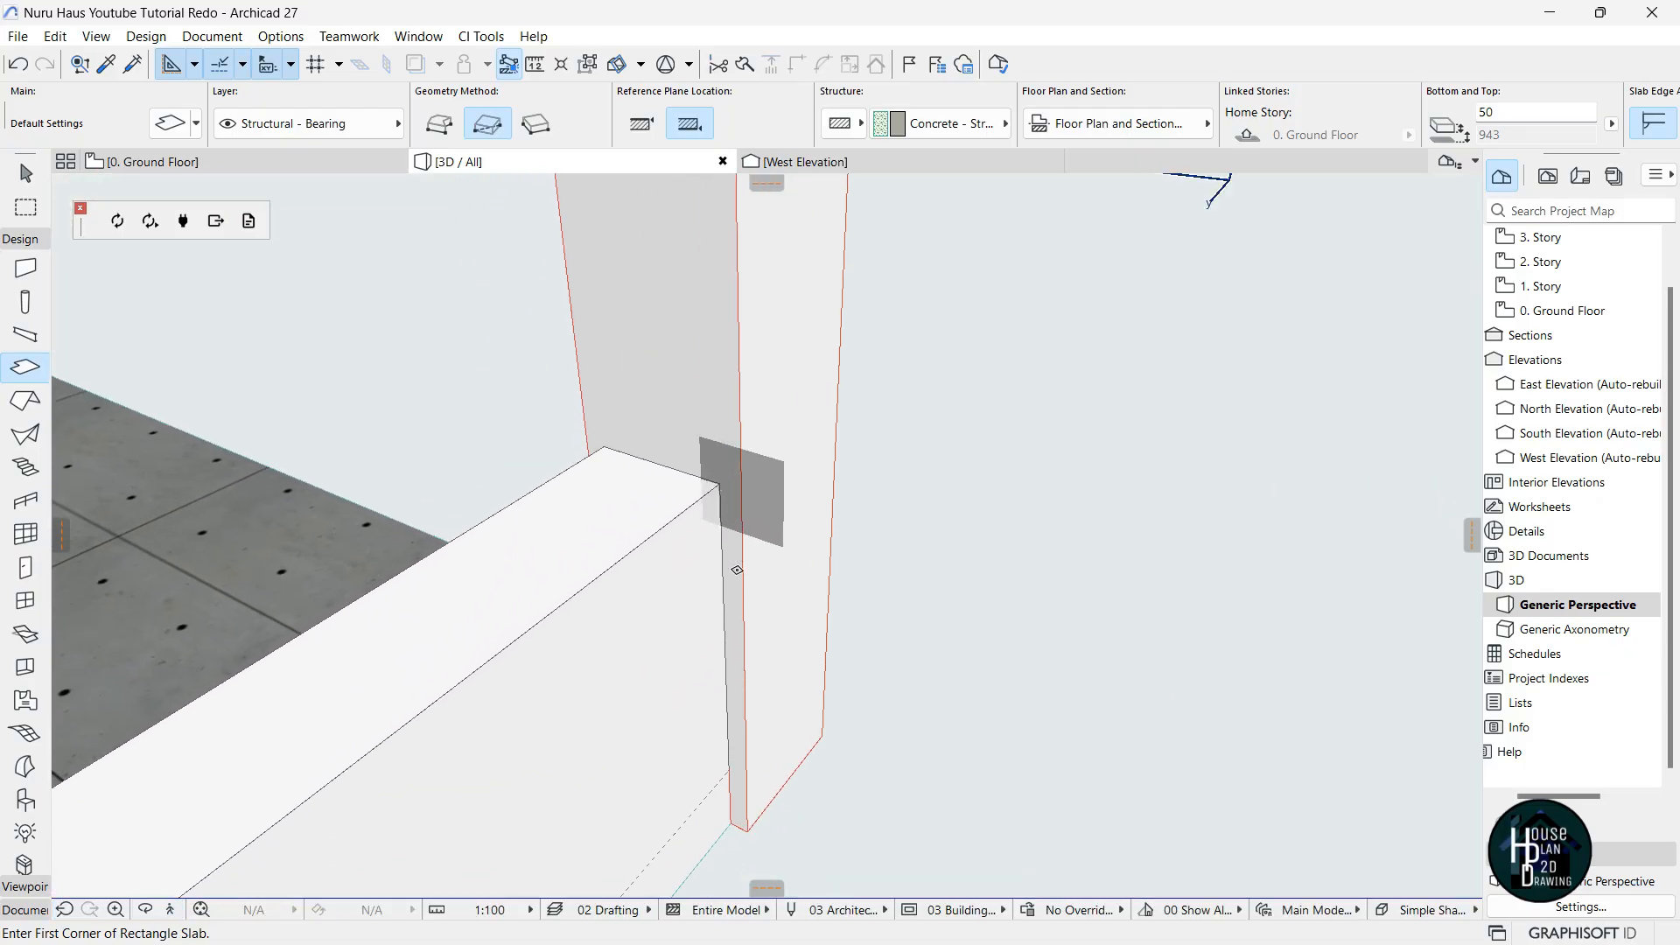
left_click(170, 909)
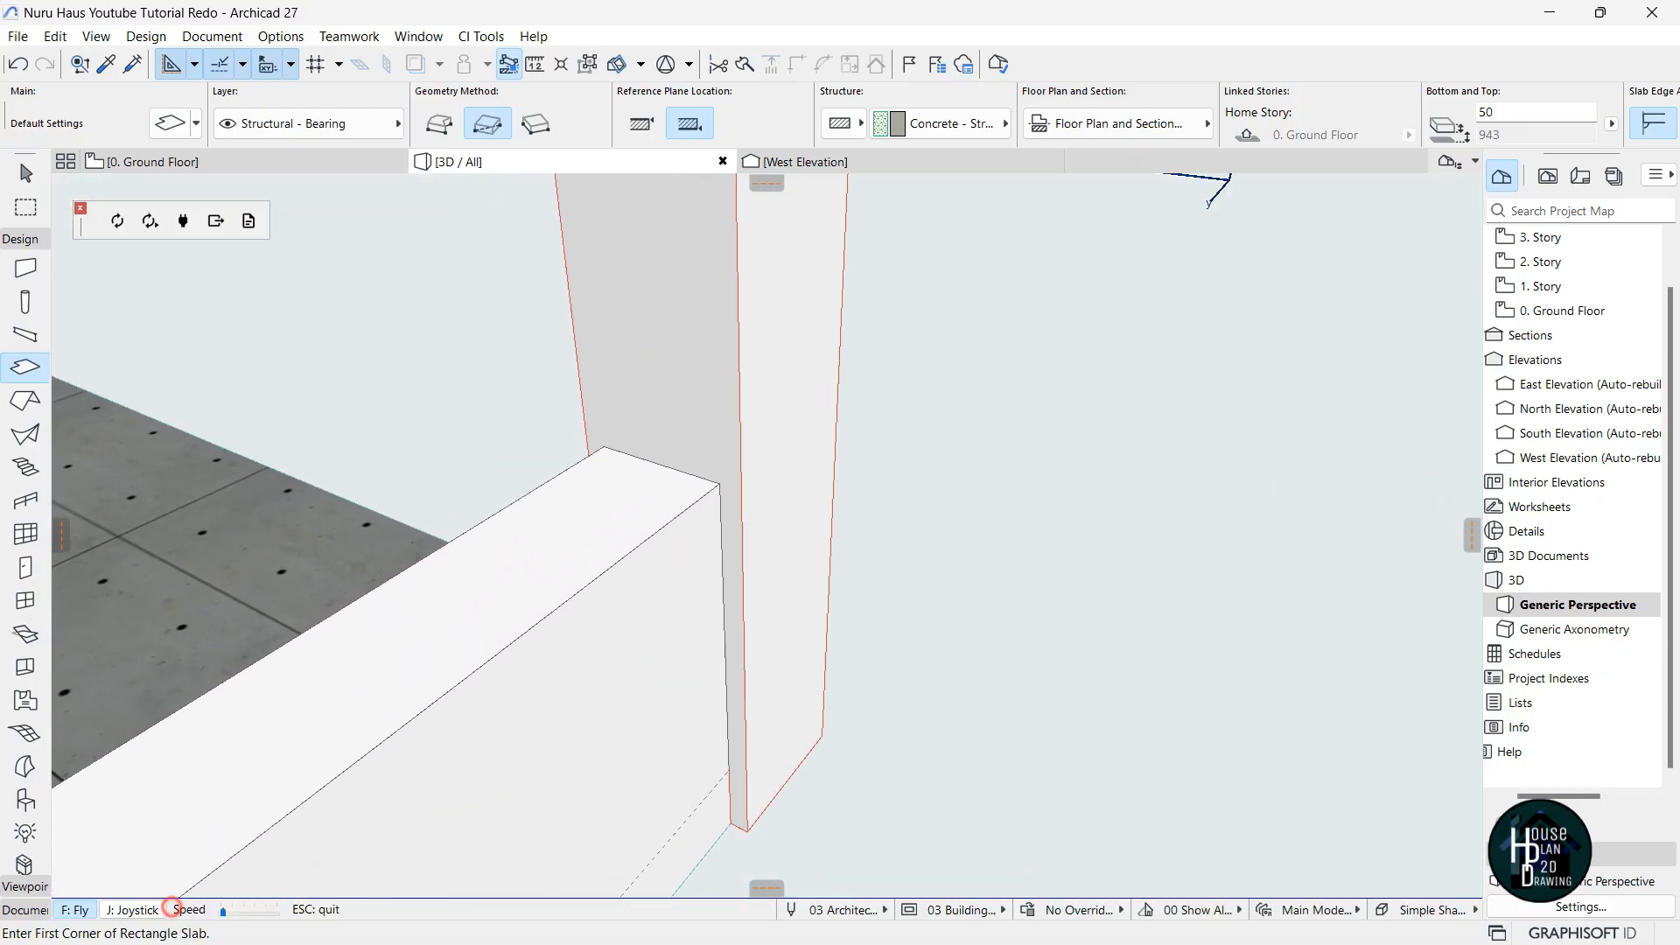
key("Down")
key("Up")
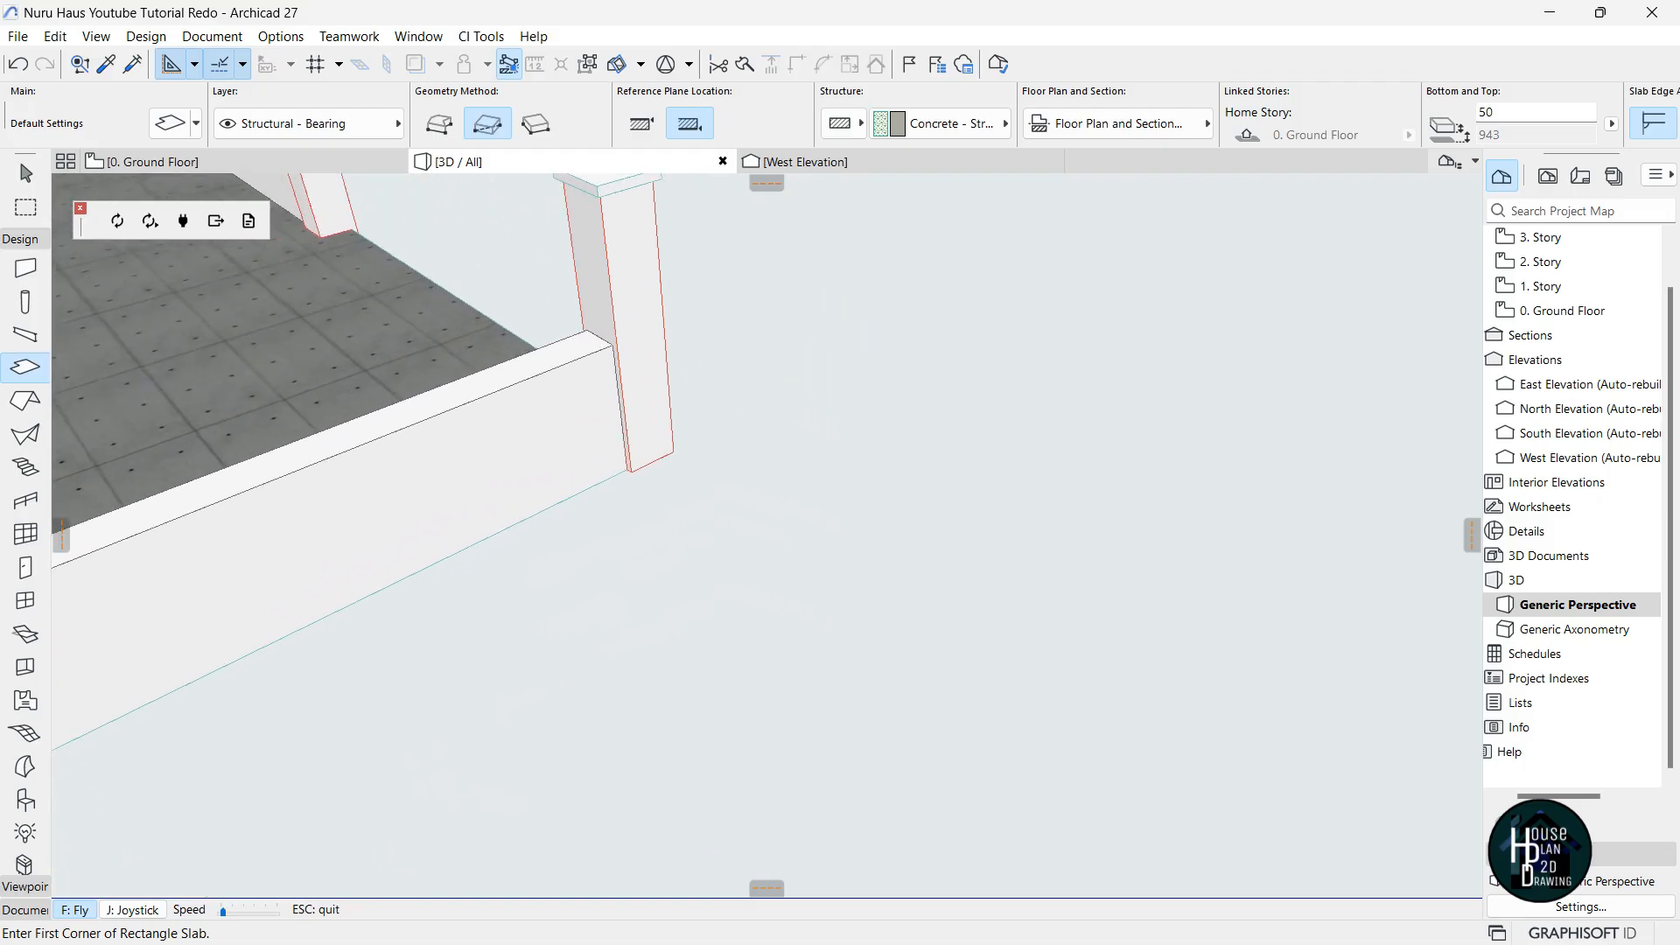
key("Up")
key("Escape")
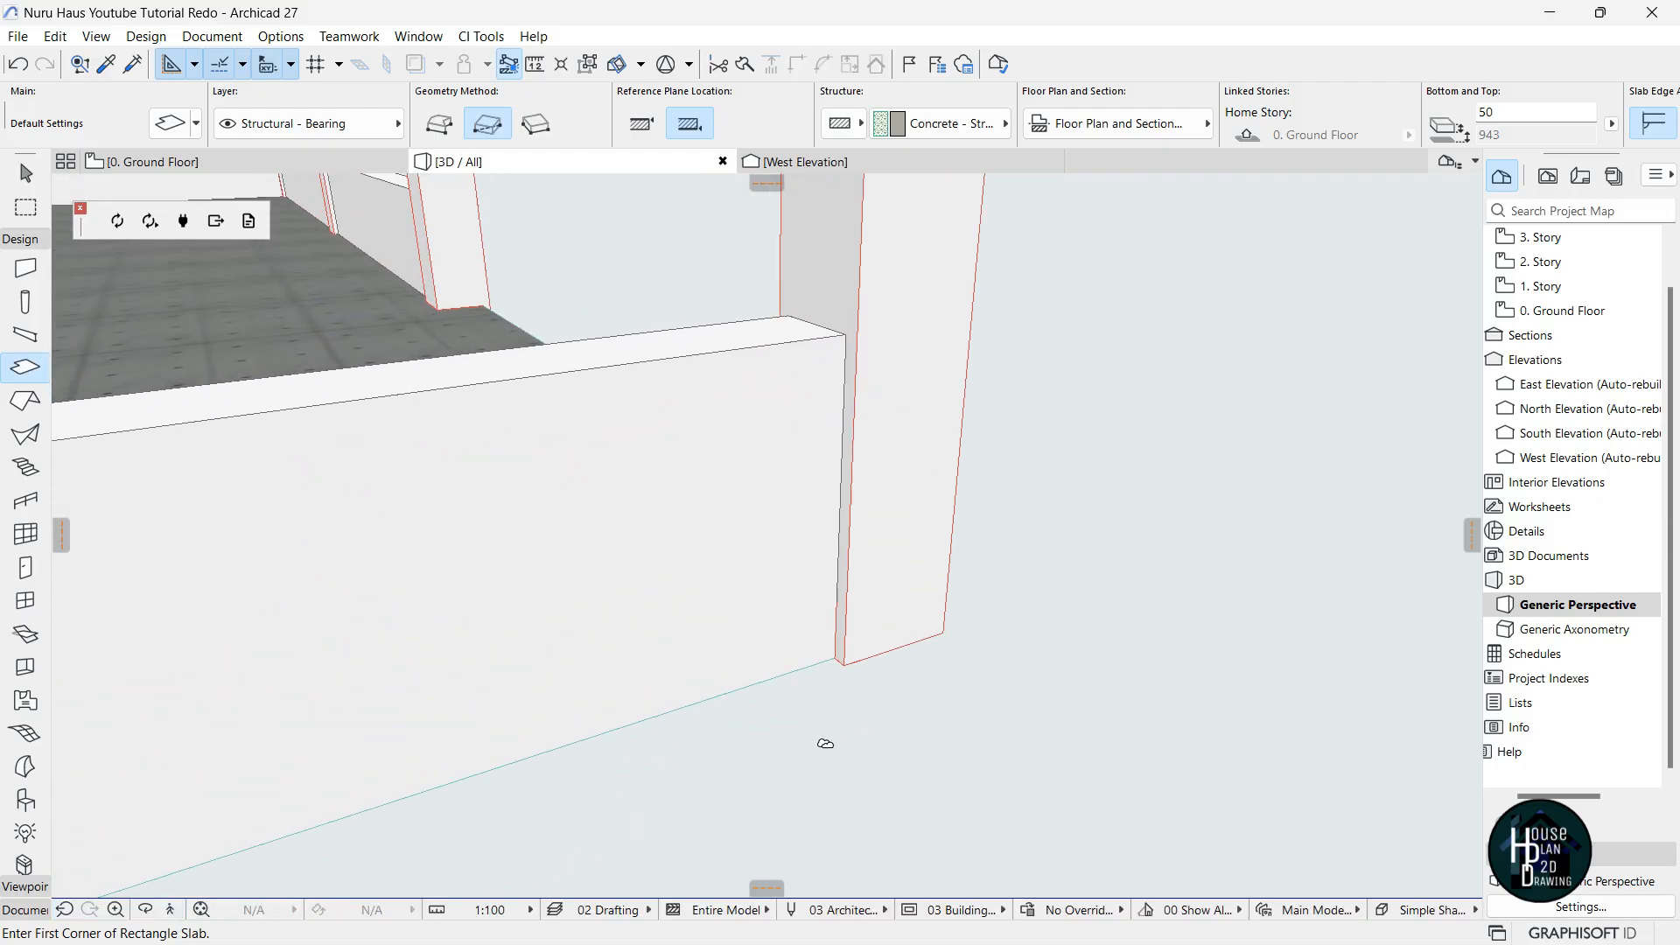
left_click(843, 664)
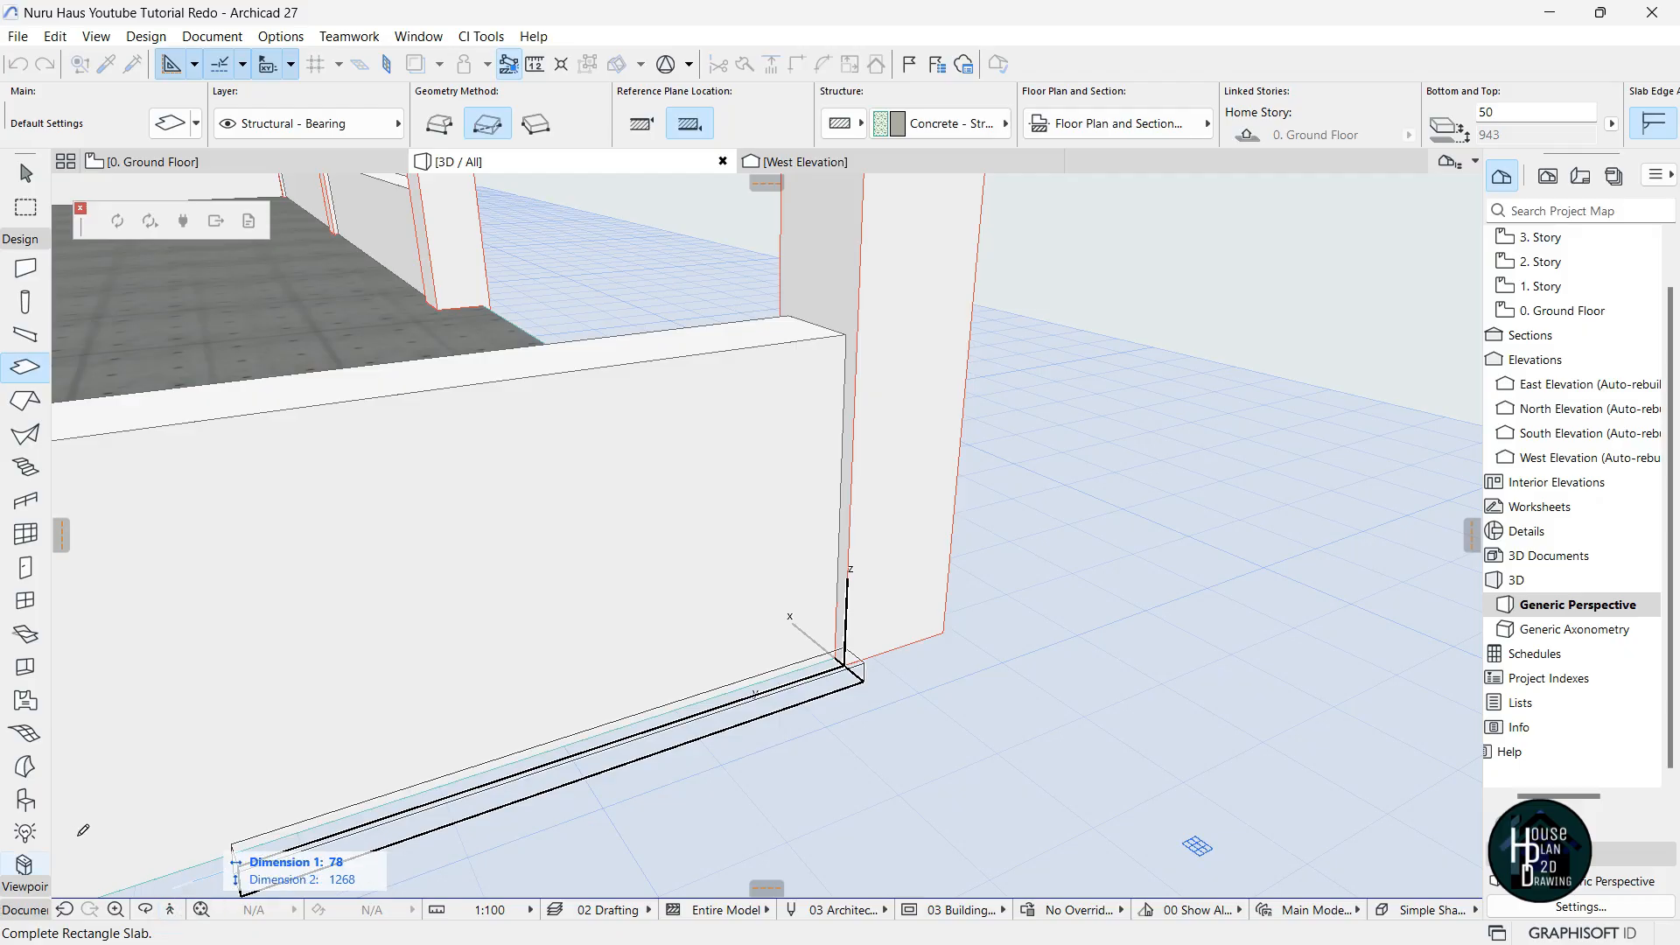
left_click(173, 908)
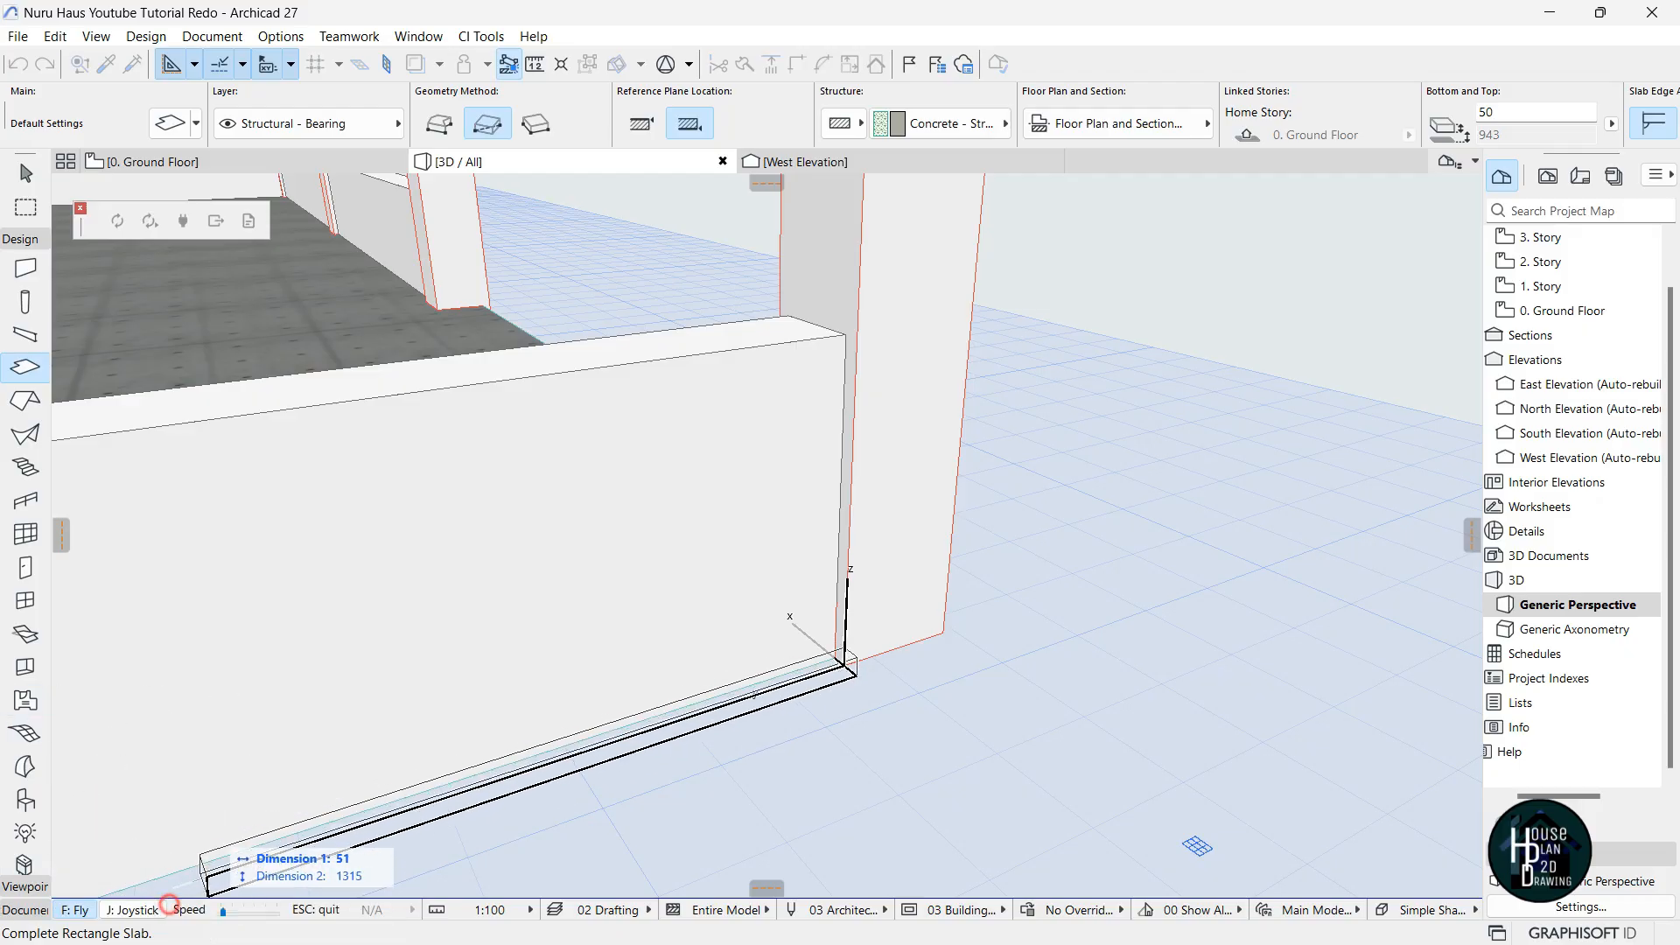
key("Right")
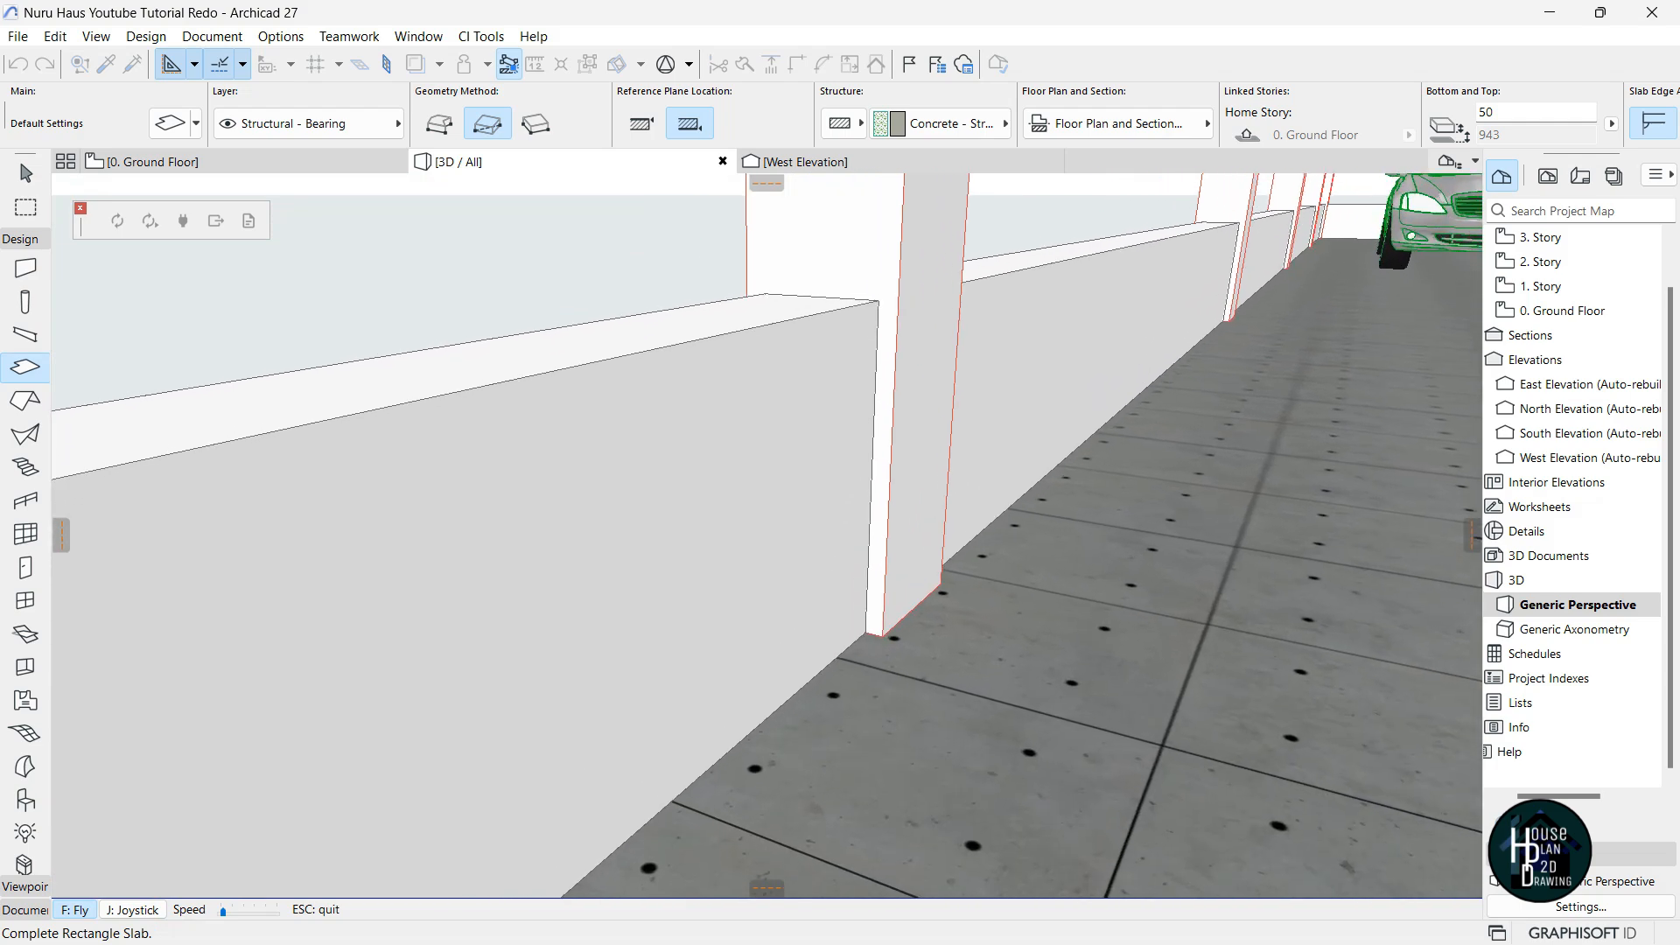
key("Escape")
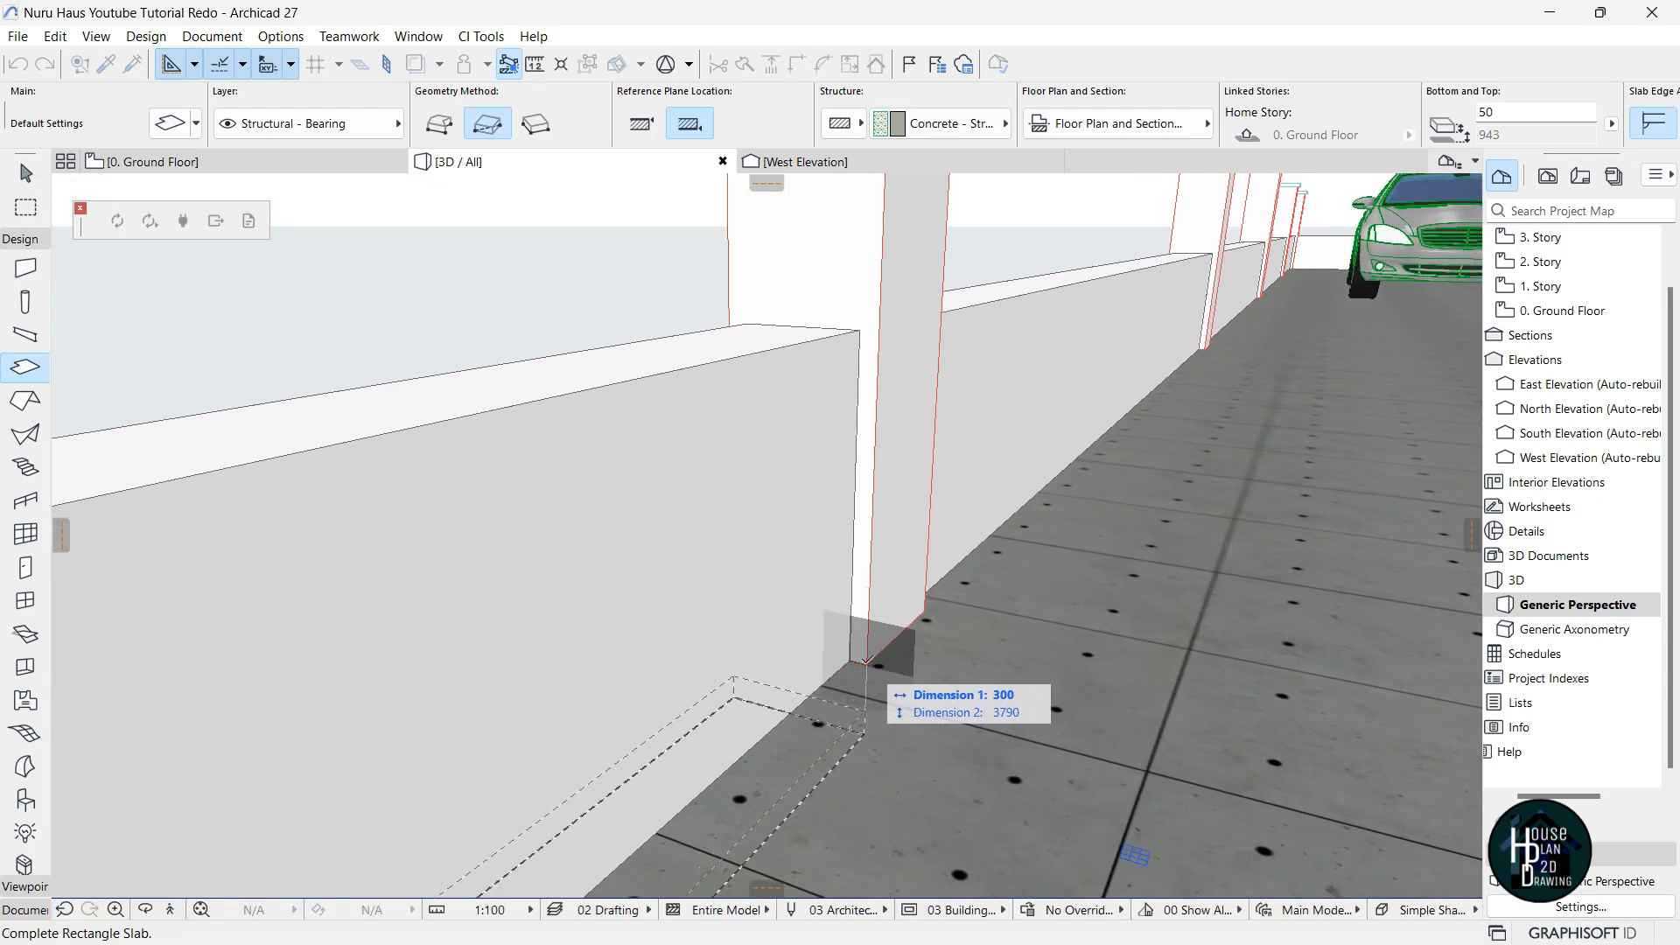
left_click(867, 662)
key("Escape")
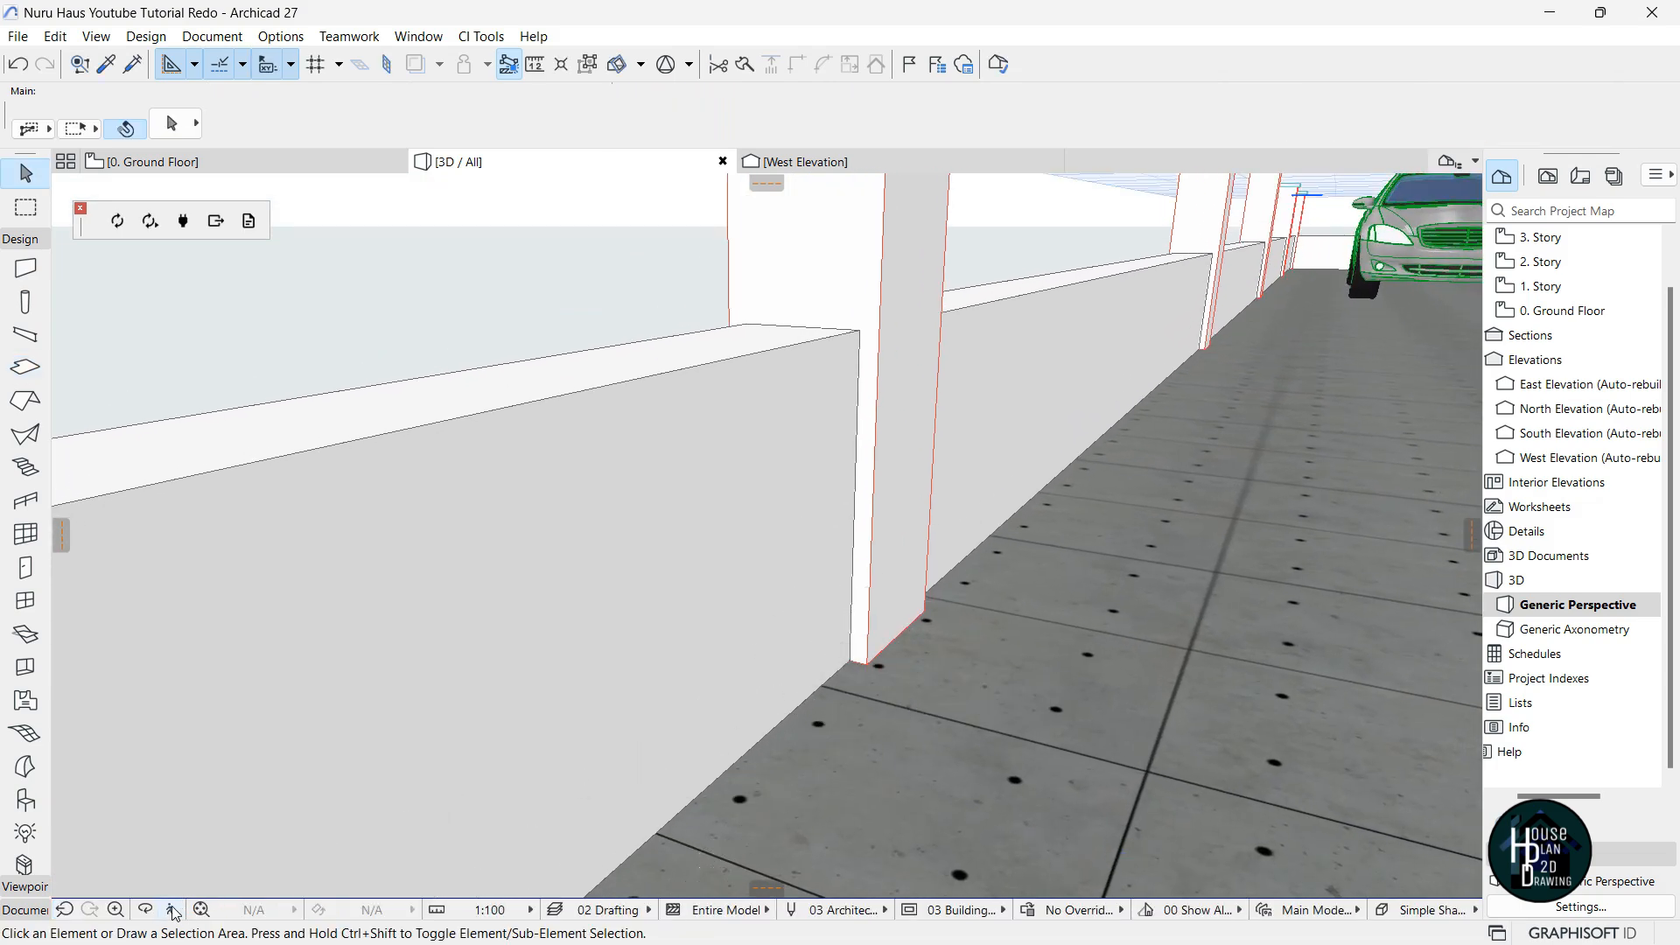
Raise the new slab from the base of the side fence wall onto the top of that wall between the columns.
left_click(173, 911)
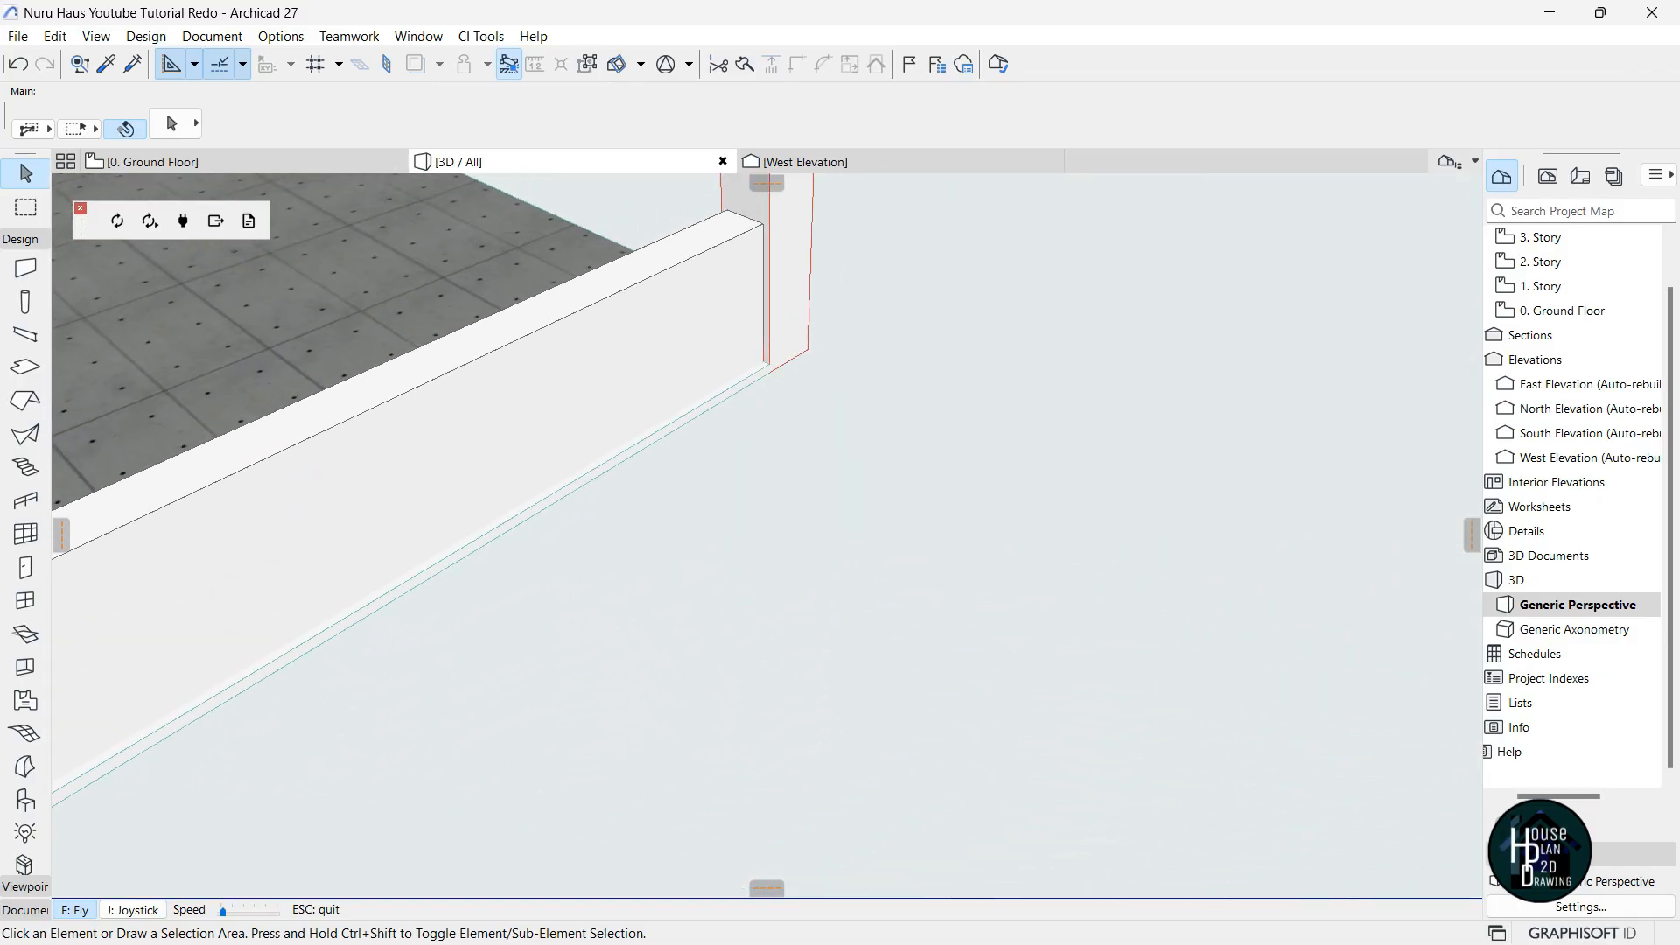
key("Escape")
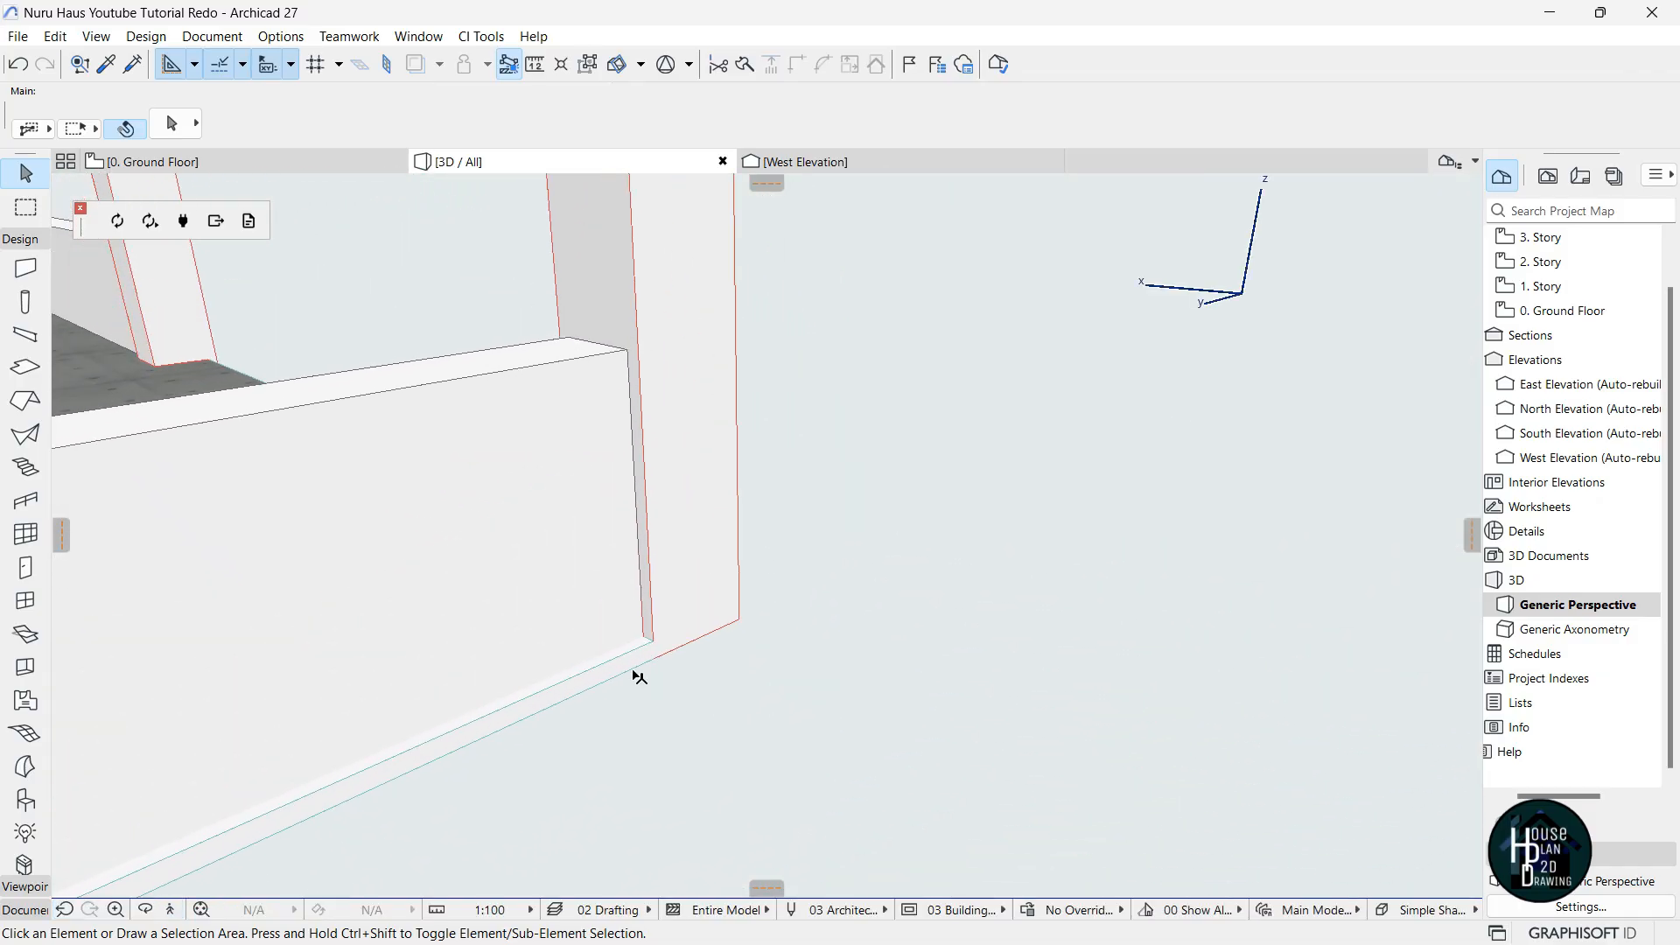
left_click(642, 672)
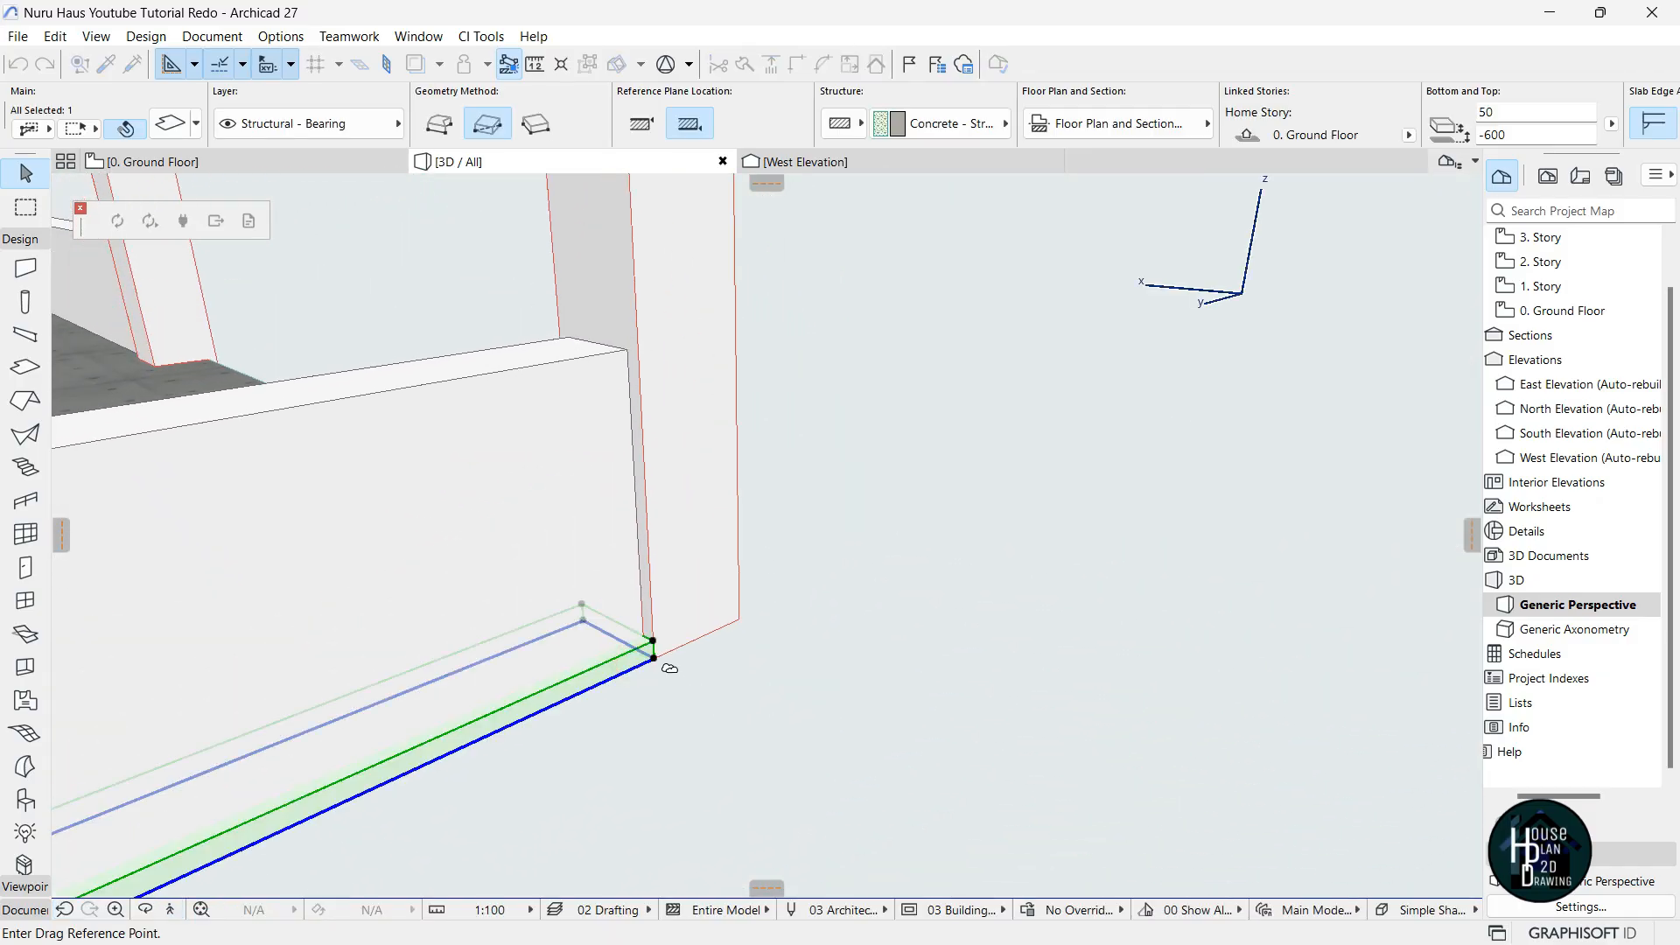
left_click(653, 657)
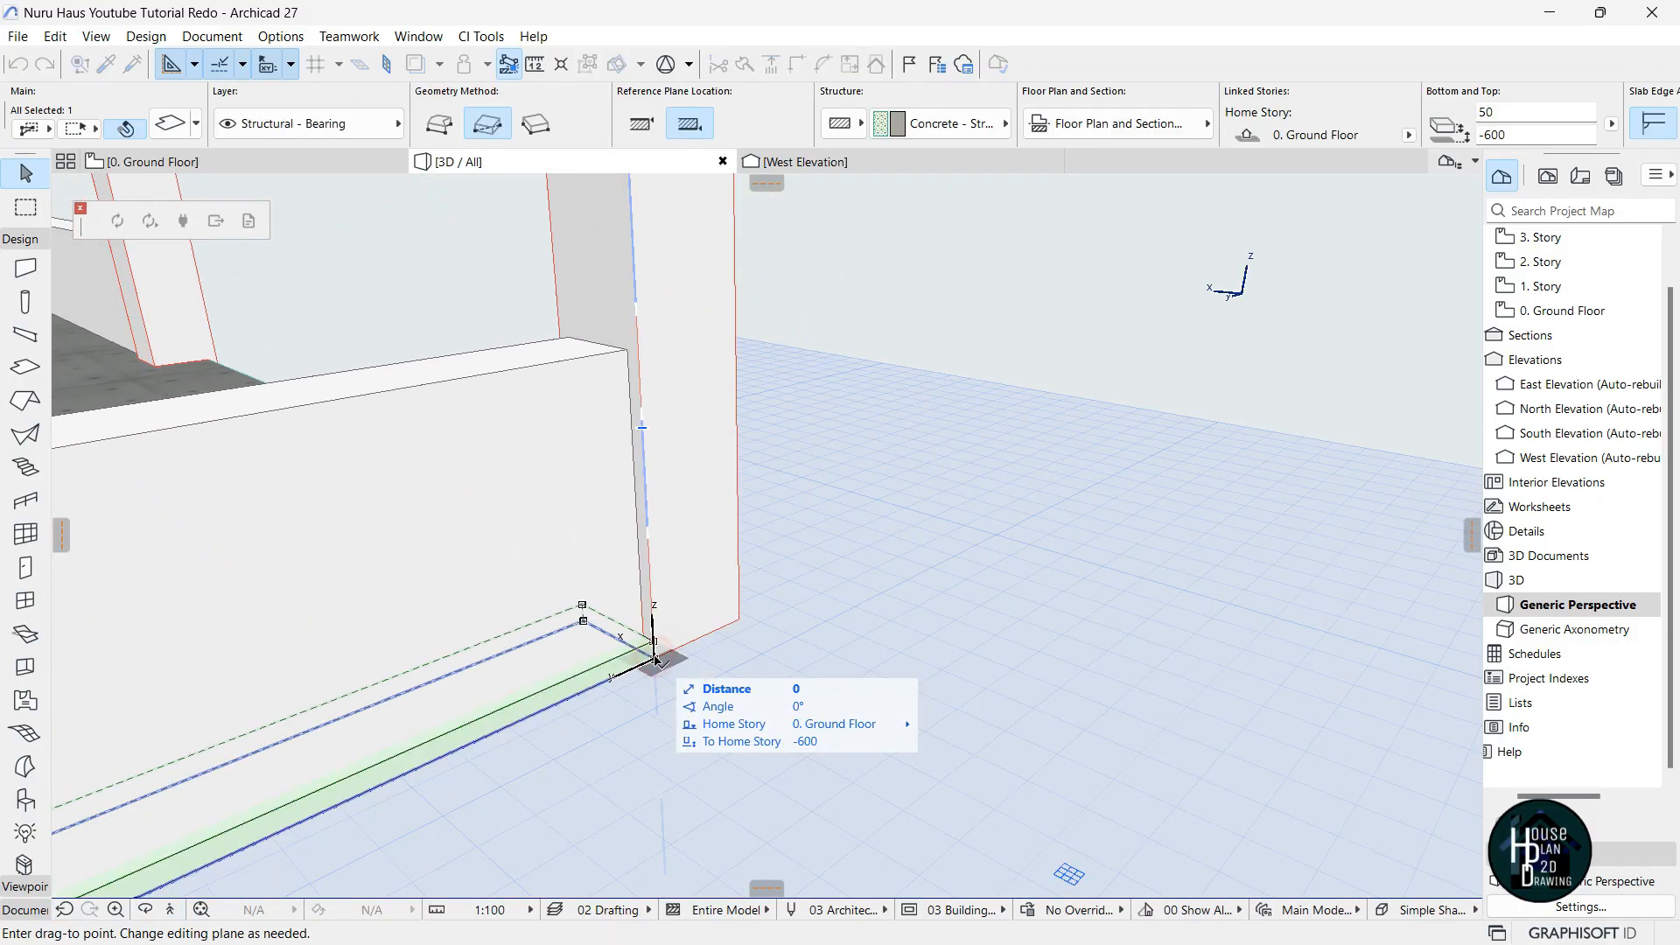
left_click(631, 354)
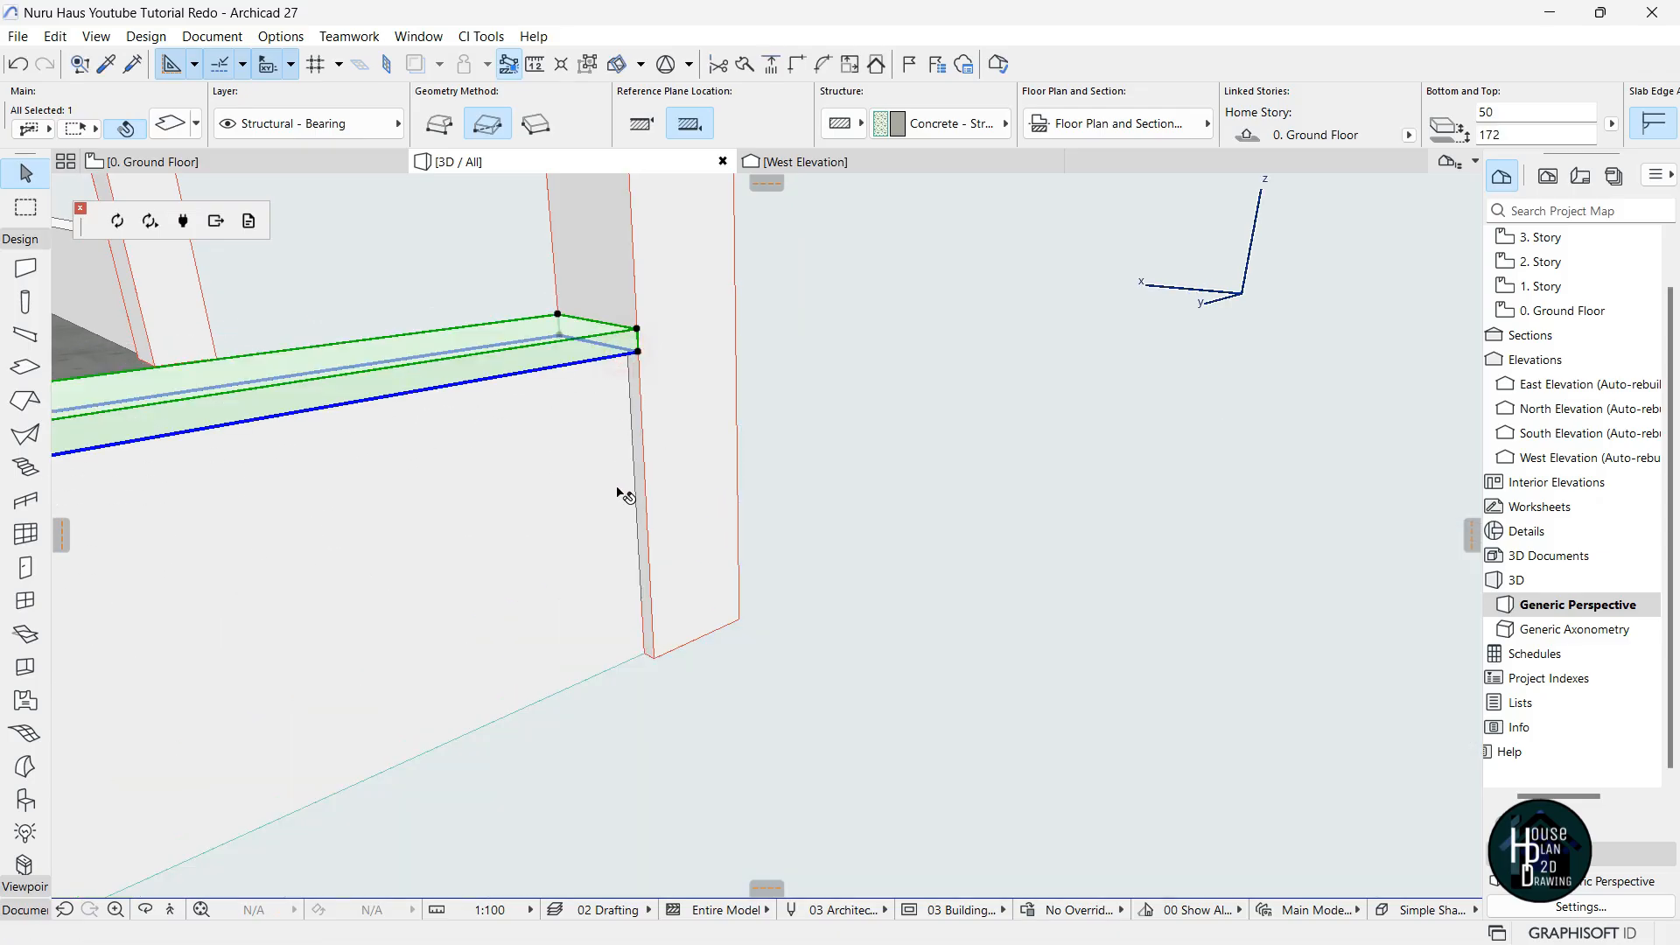
key("Escape")
Offset the outer long edge of the wall-top slab slightly inward from the face of the fence column.
left_click(170, 910)
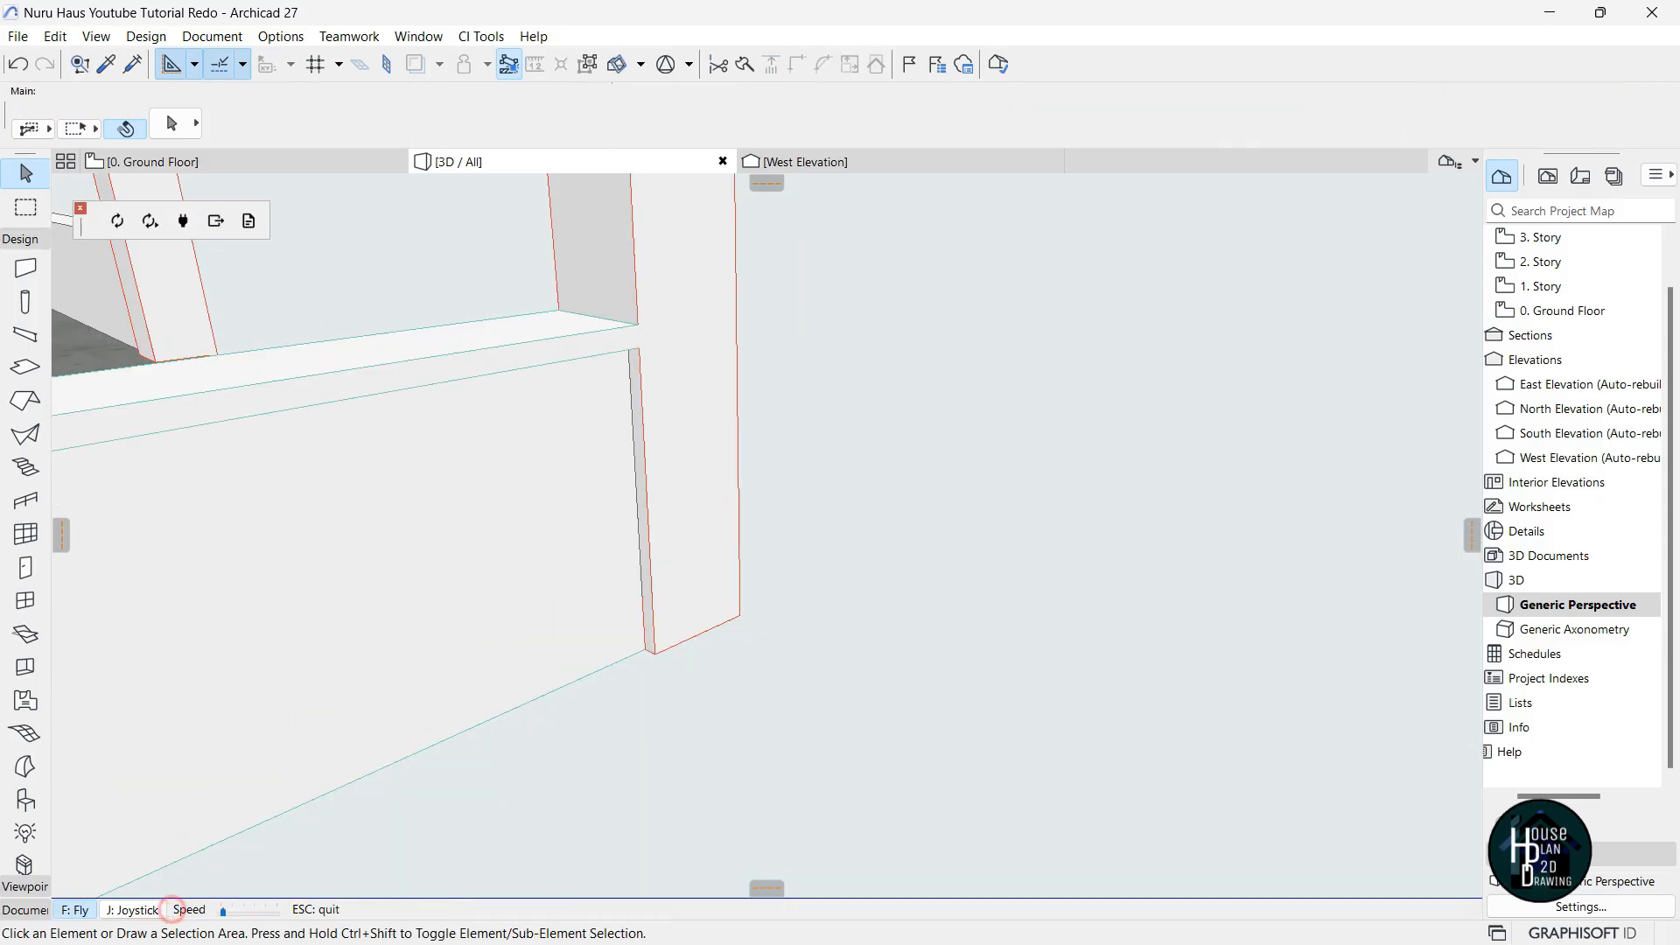
key("Down")
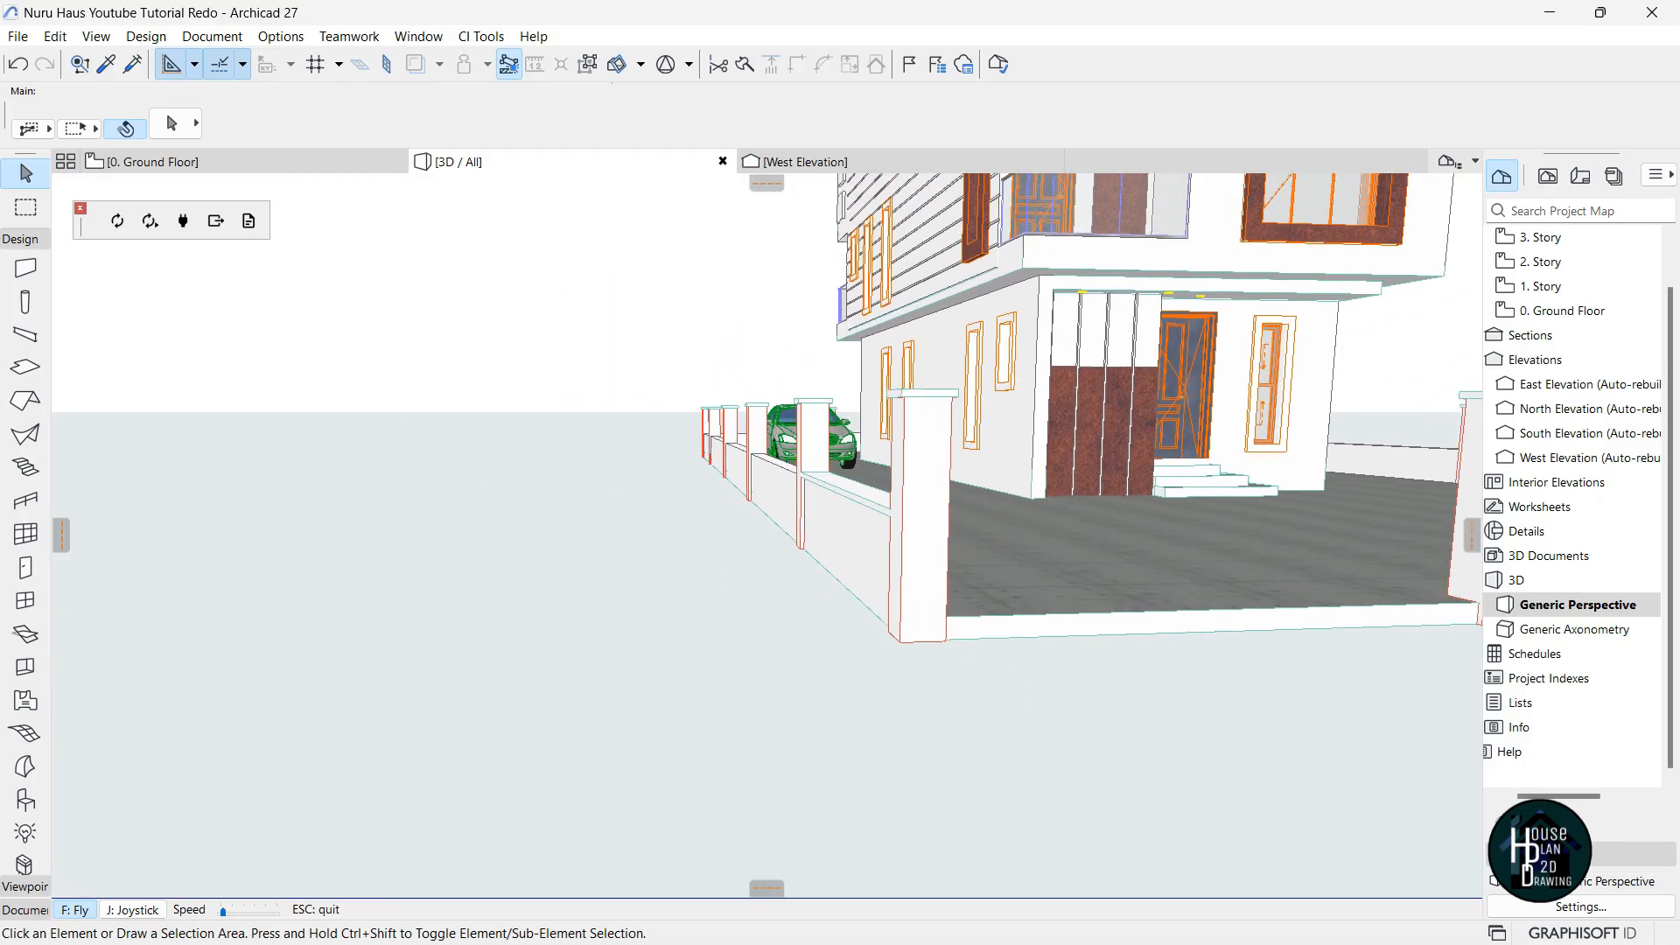
key("Left")
key("Up")
key("Up")
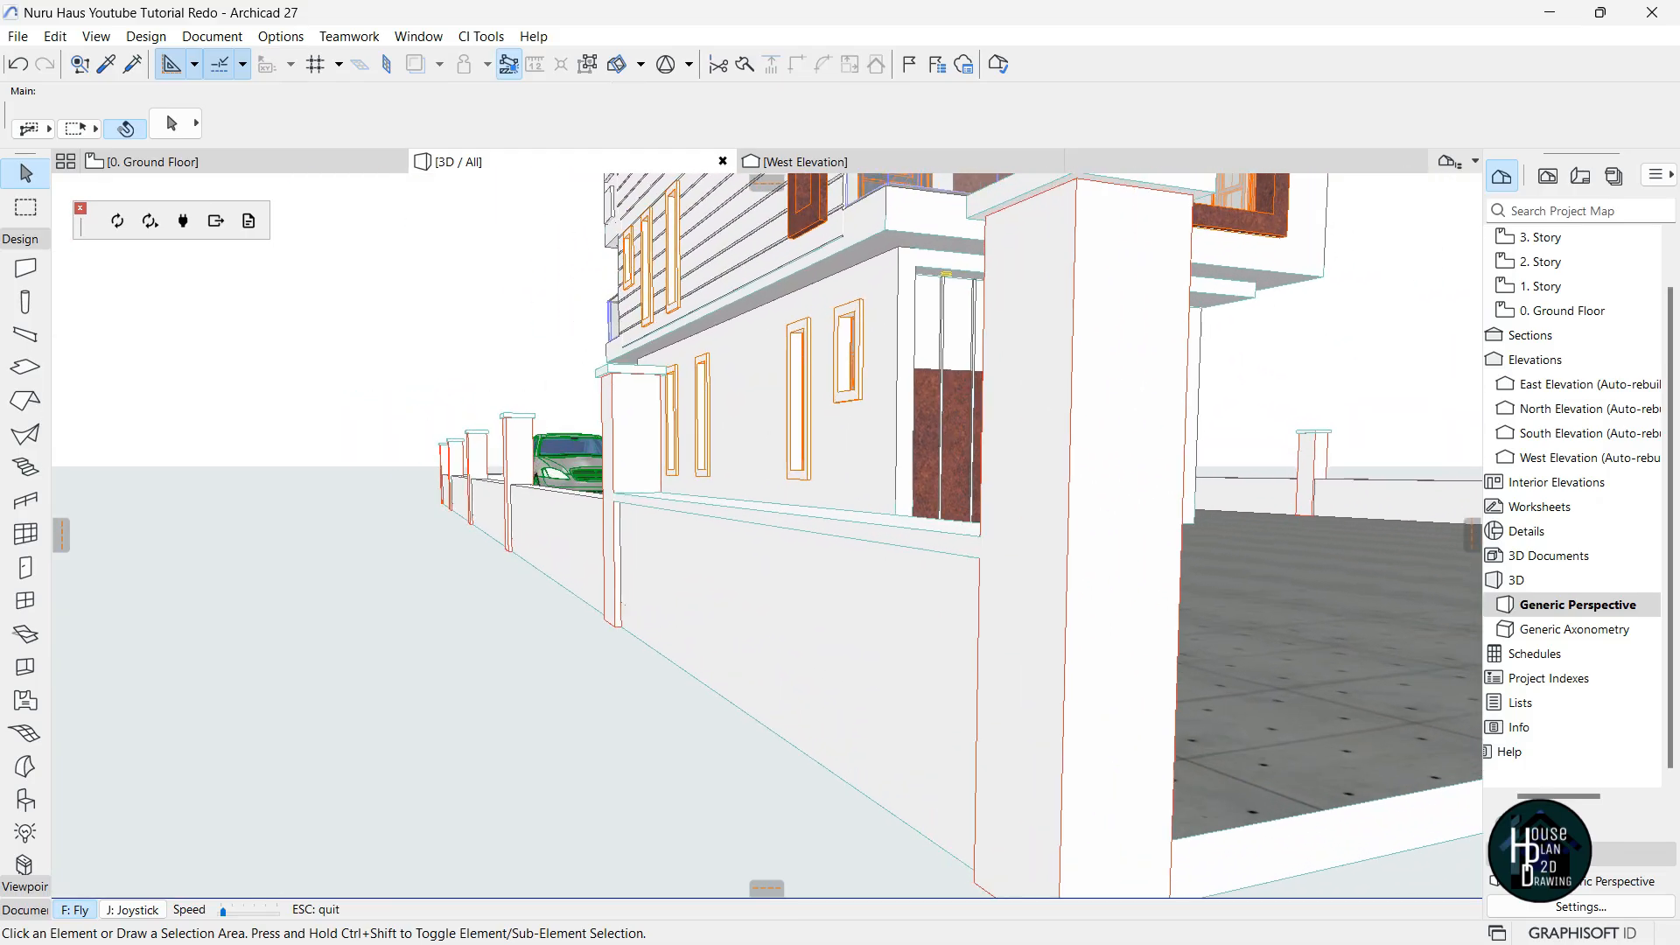
key("Up")
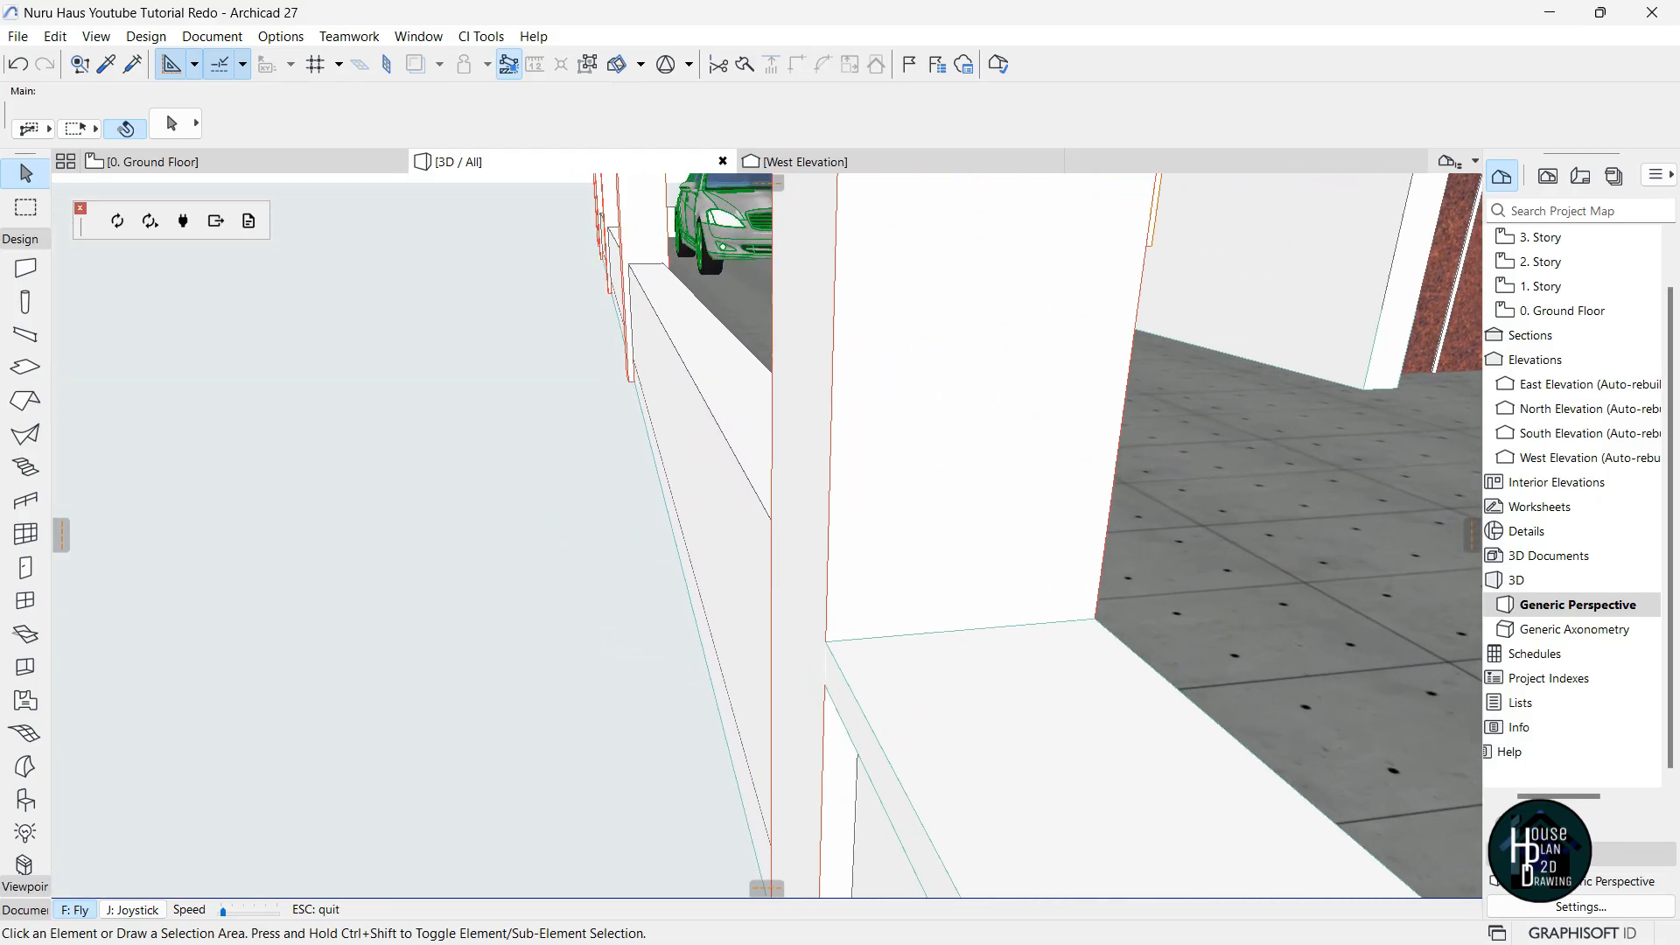
key("Down")
key("Escape")
left_click(748, 586)
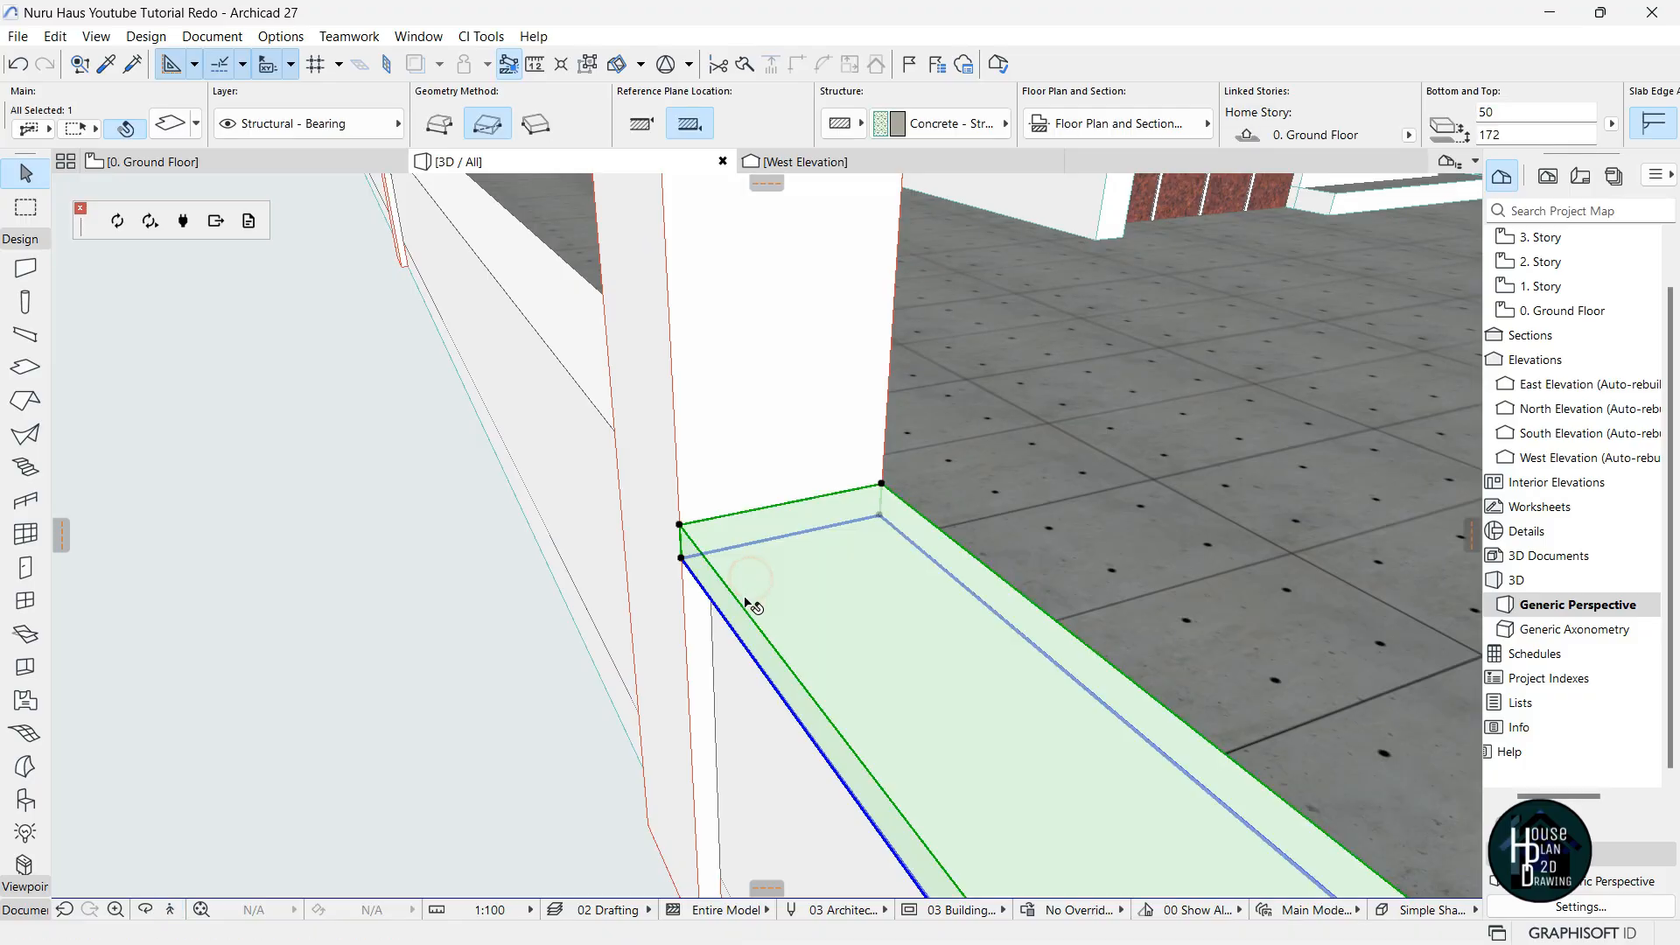
left_click(738, 636)
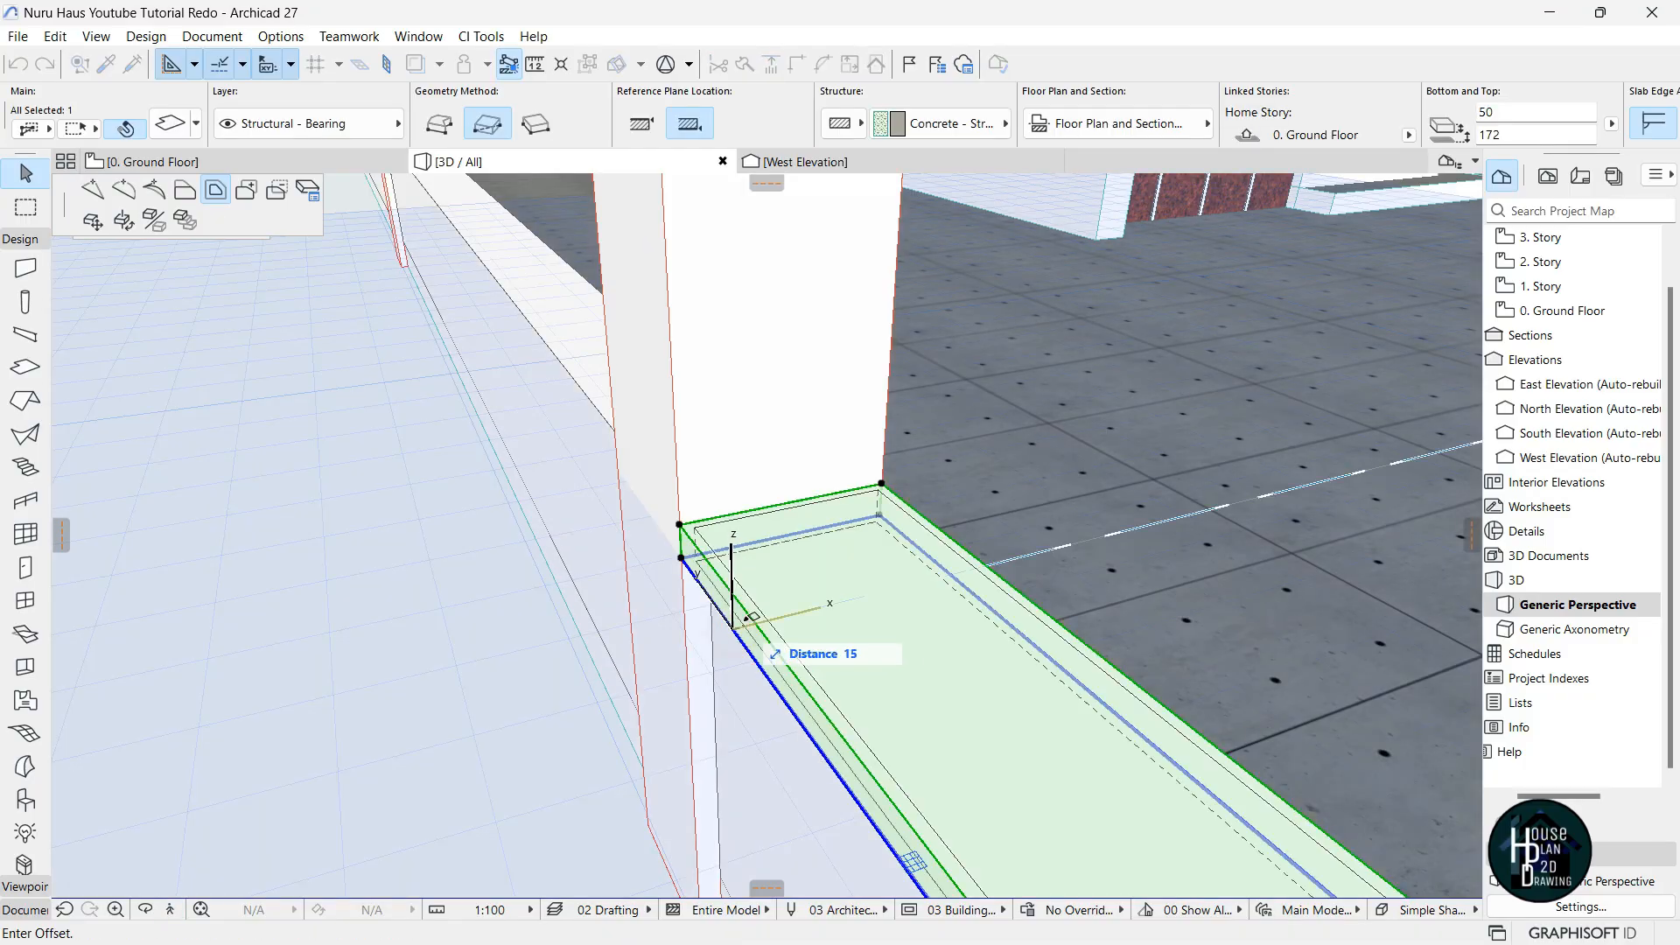
left_click(184, 192)
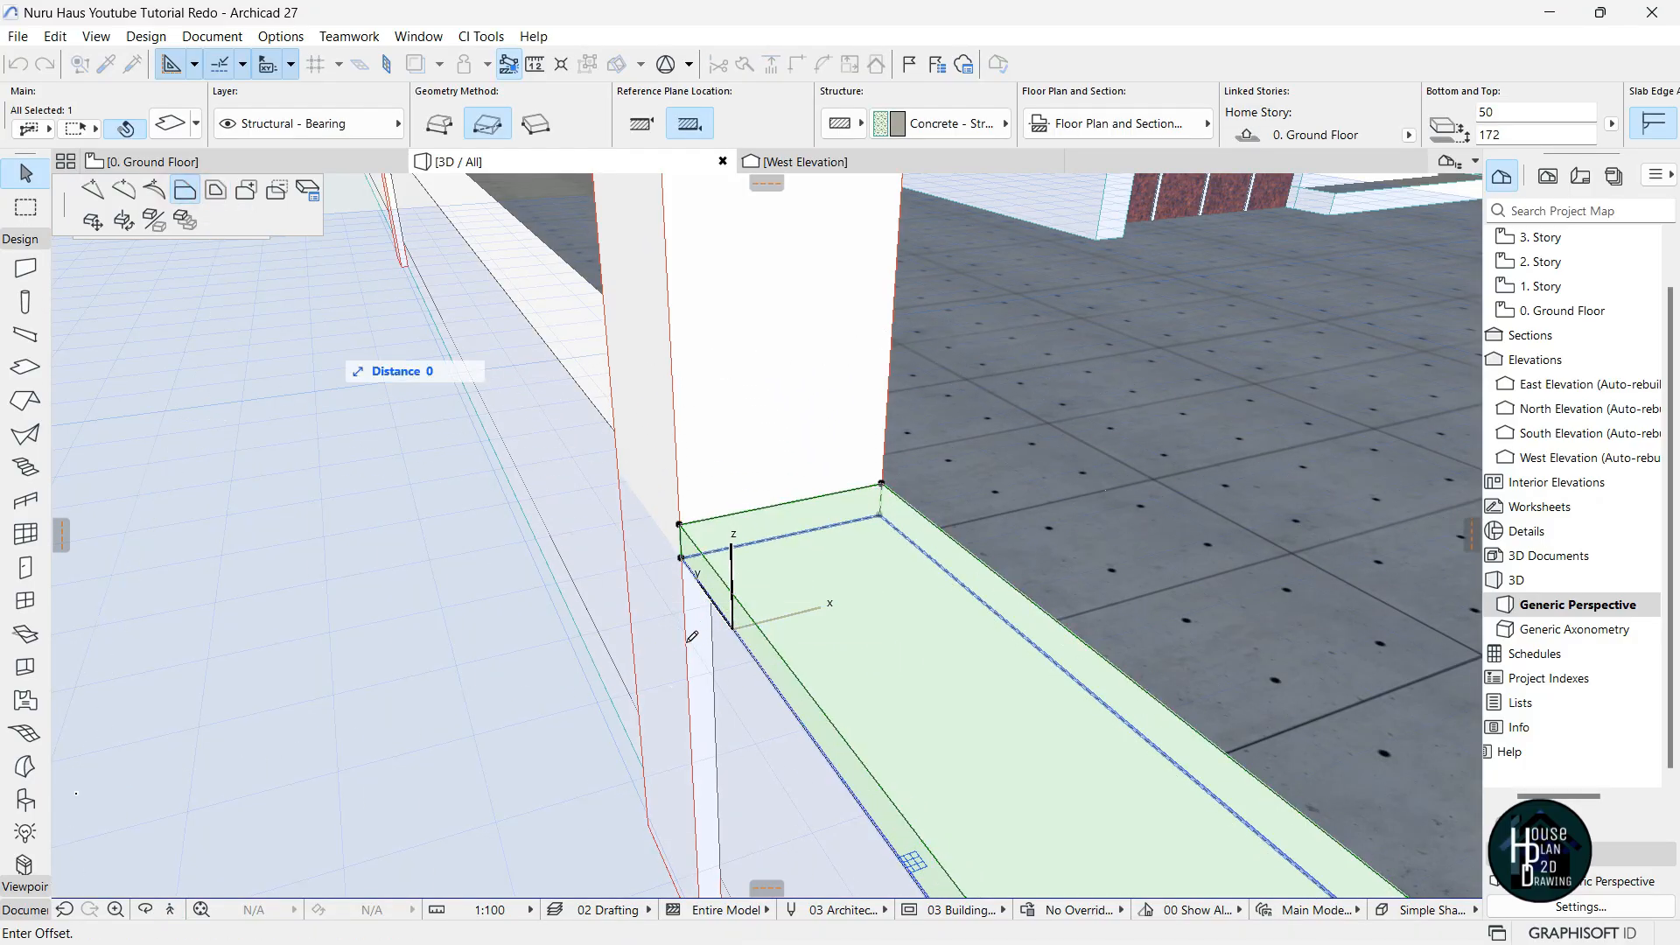
left_click(747, 623)
Offset the opposite, inner long edge of the wall-top slab slightly inward from the column face.
left_click(172, 910)
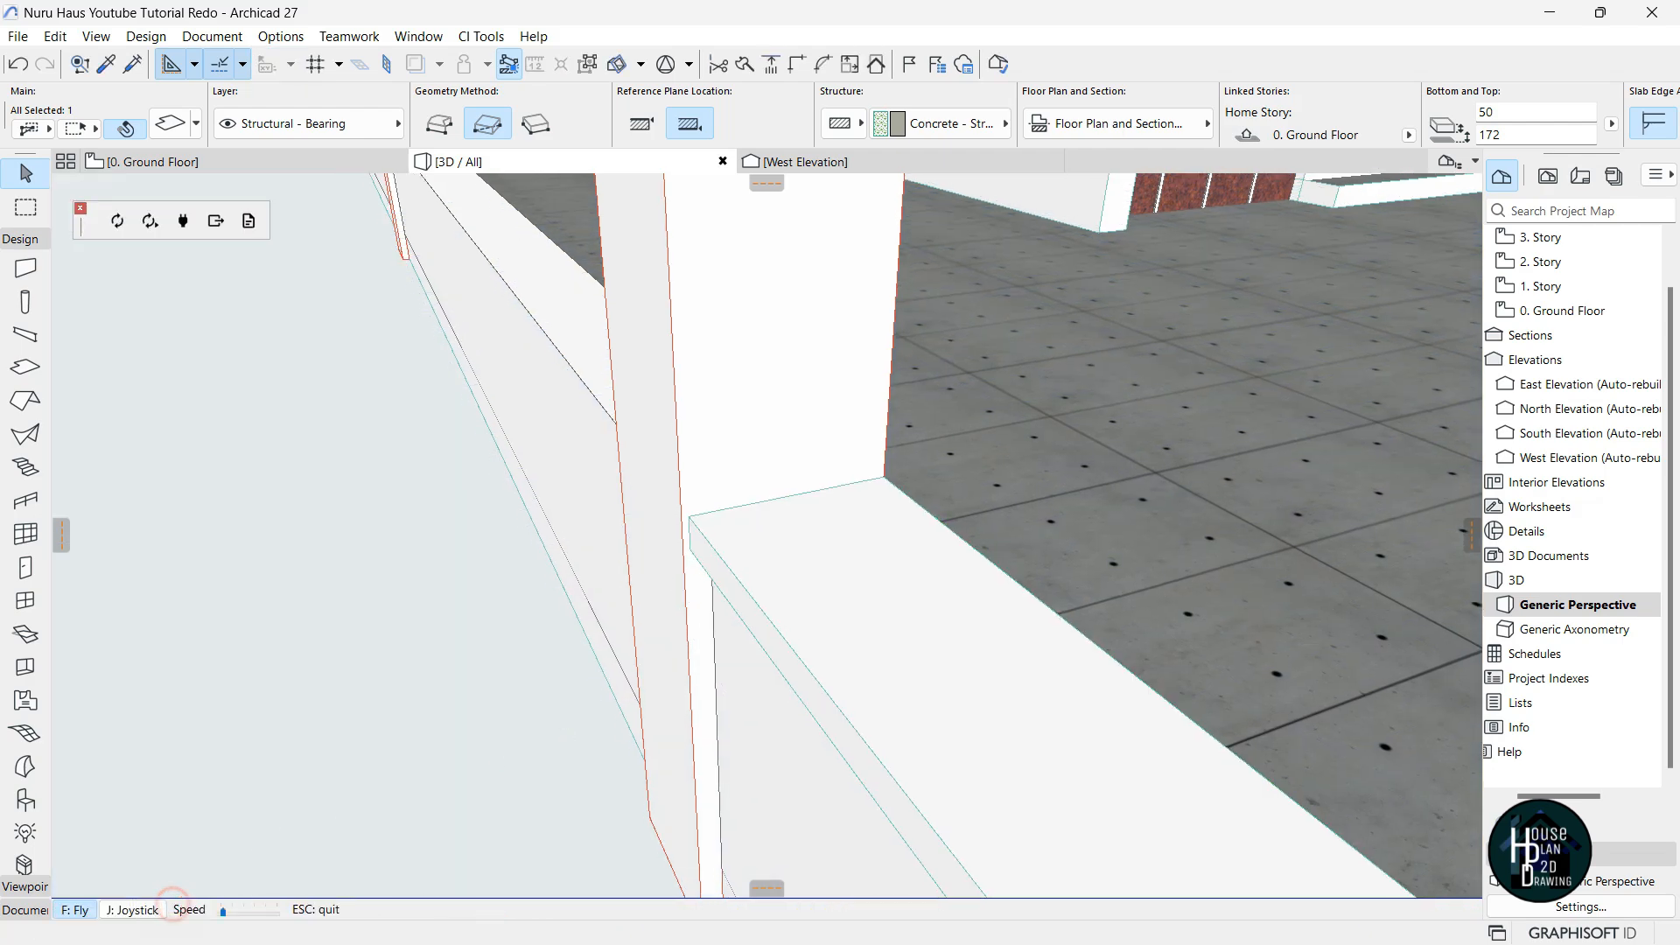
key("d")
key("Escape")
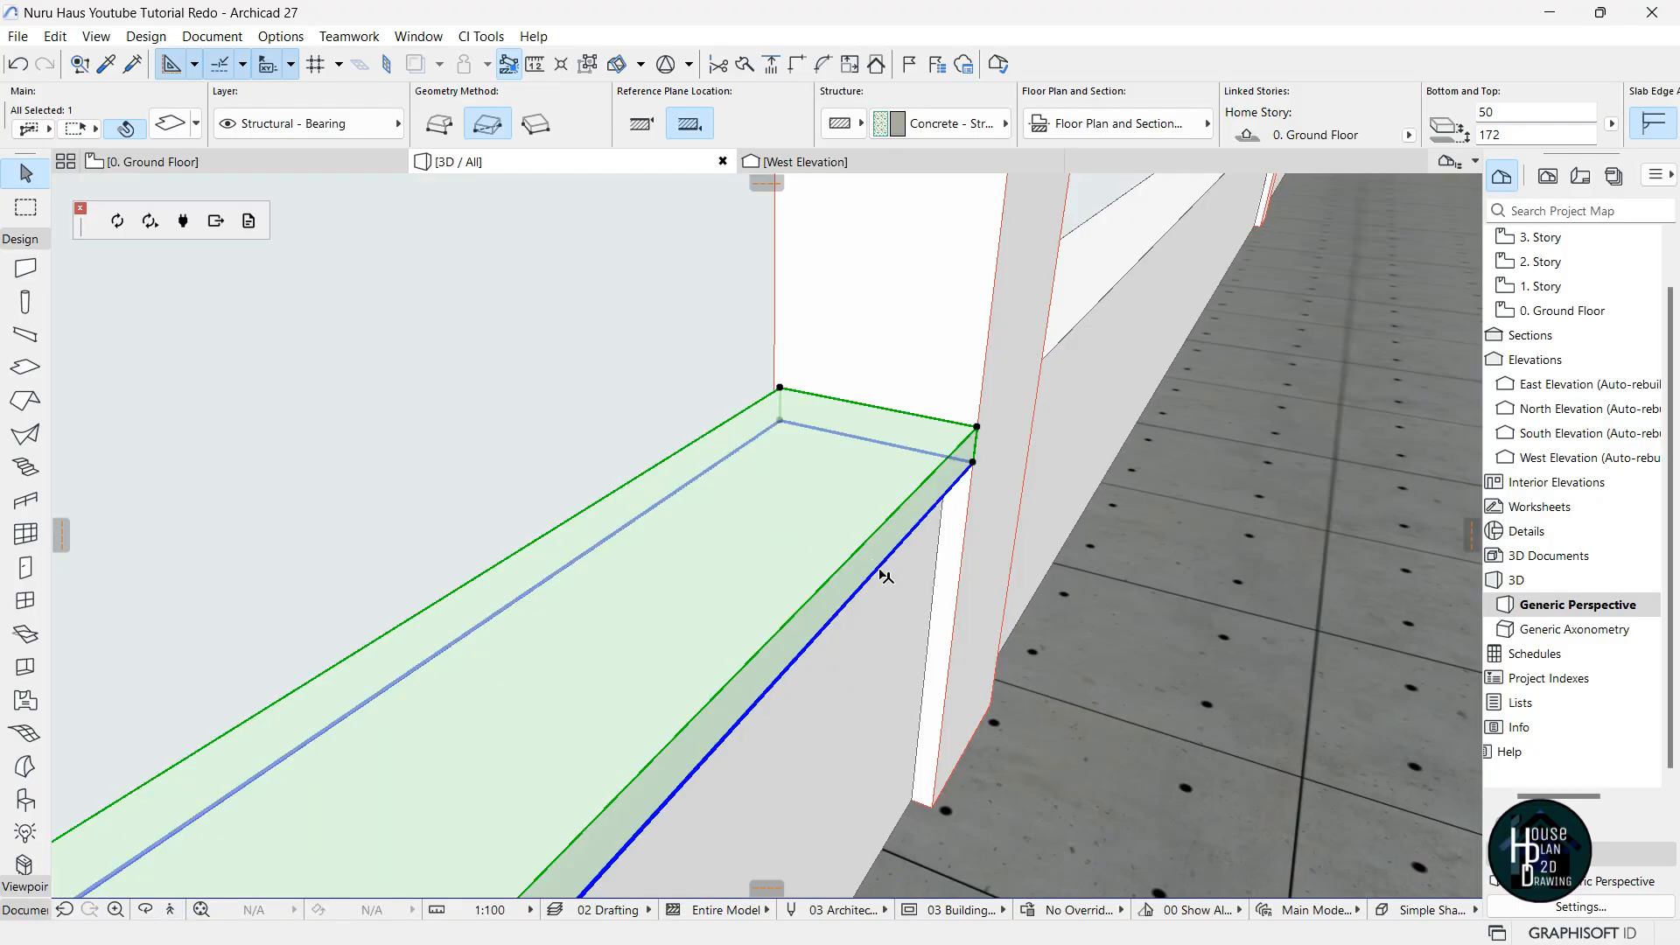
left_click(883, 573)
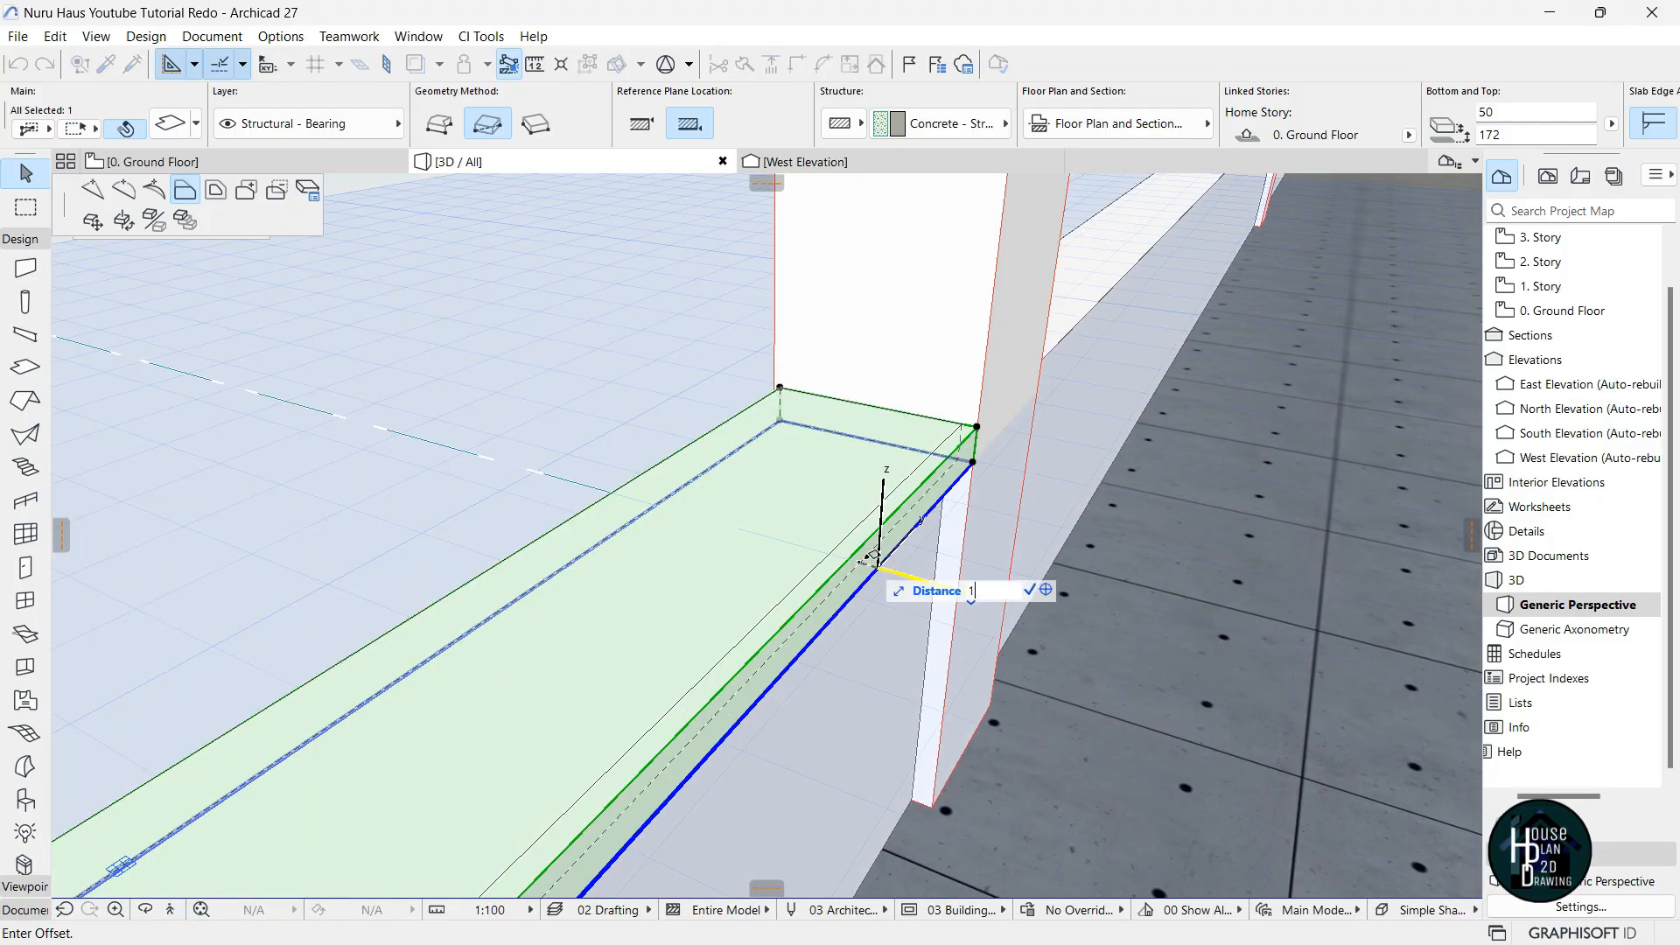
key("Return")
key("Escape")
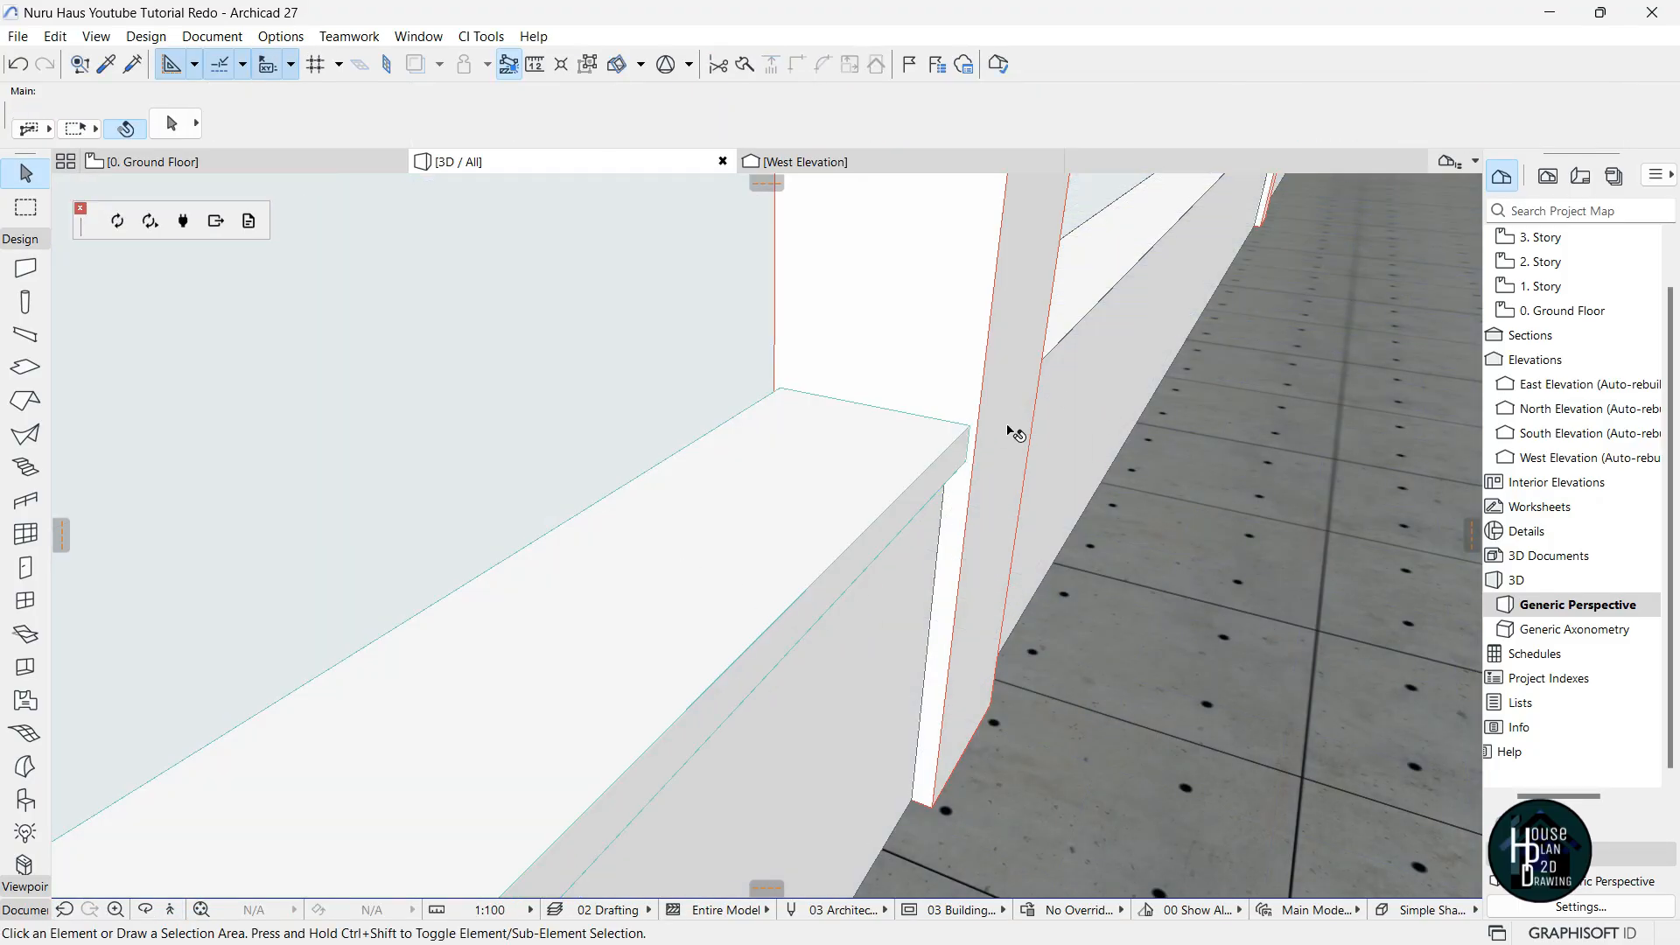
Examine the wall-top slab and its fit between the fence columns from outside the corner in the 3D view.
left_click(166, 913)
key("s")
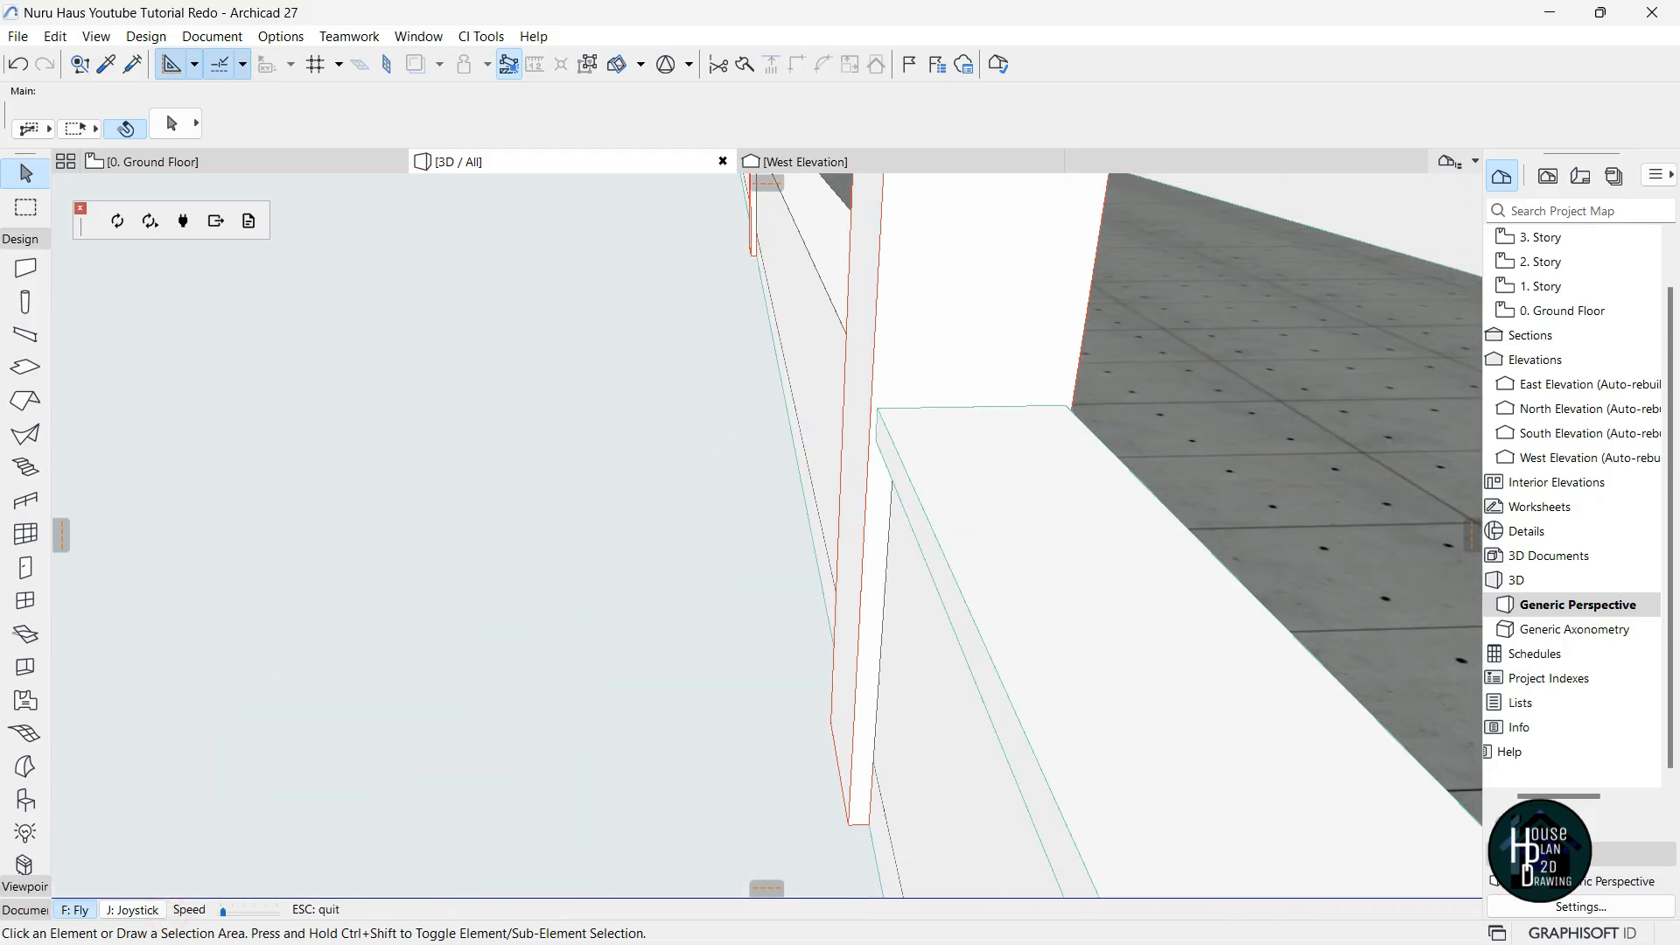
key("w")
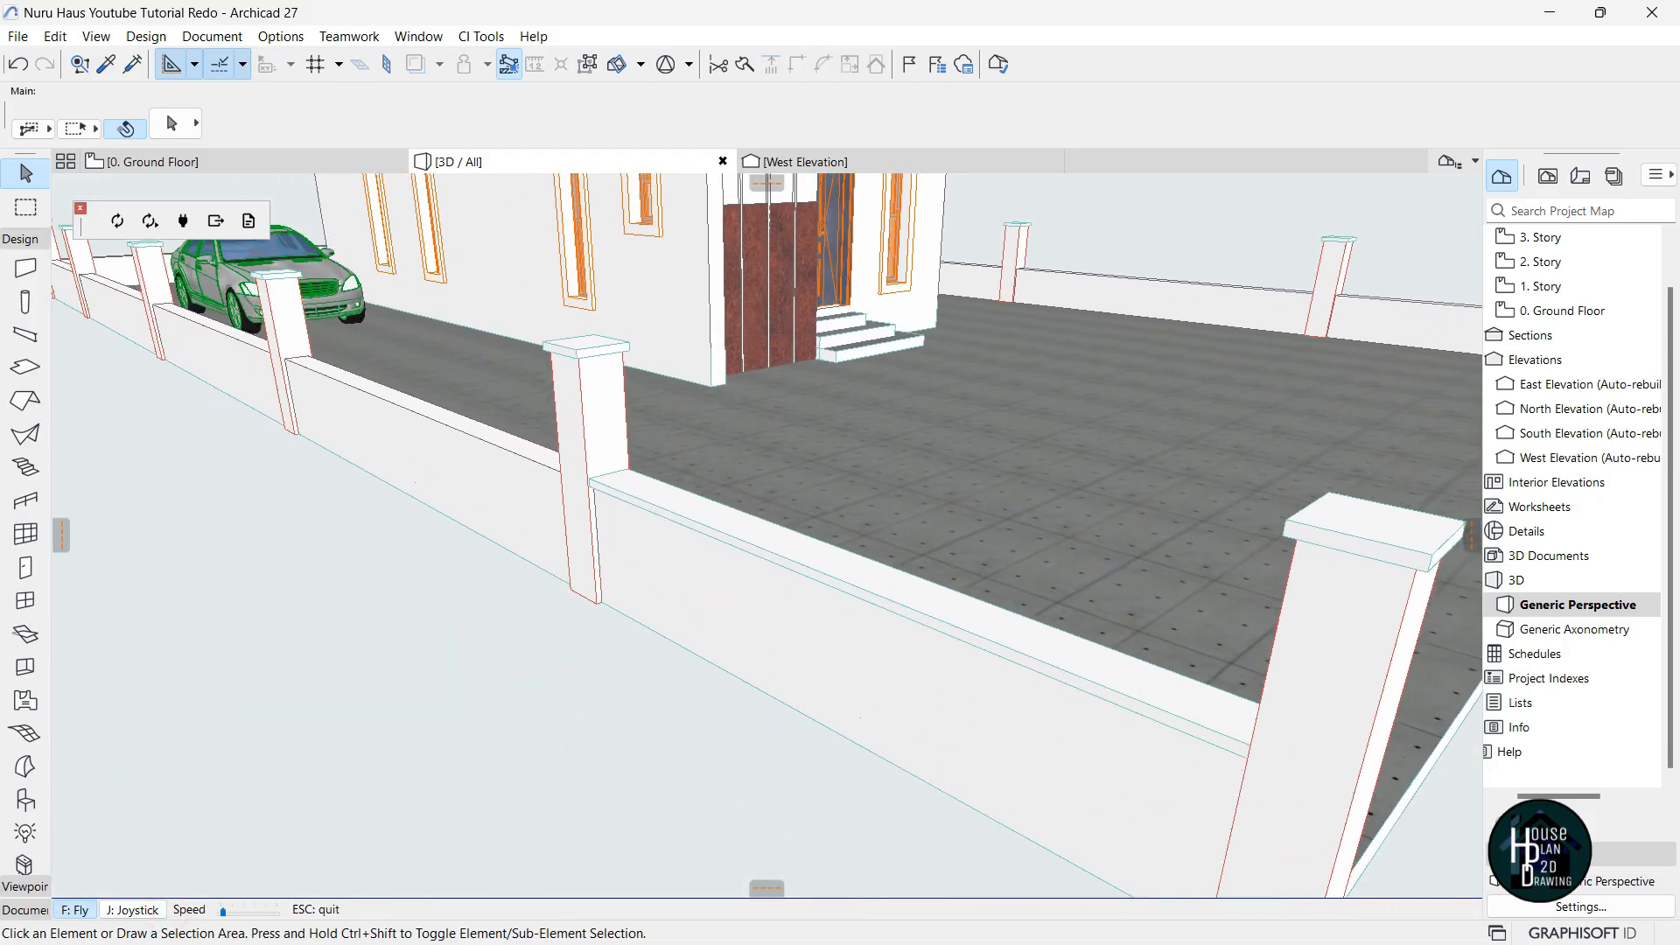
key("Escape")
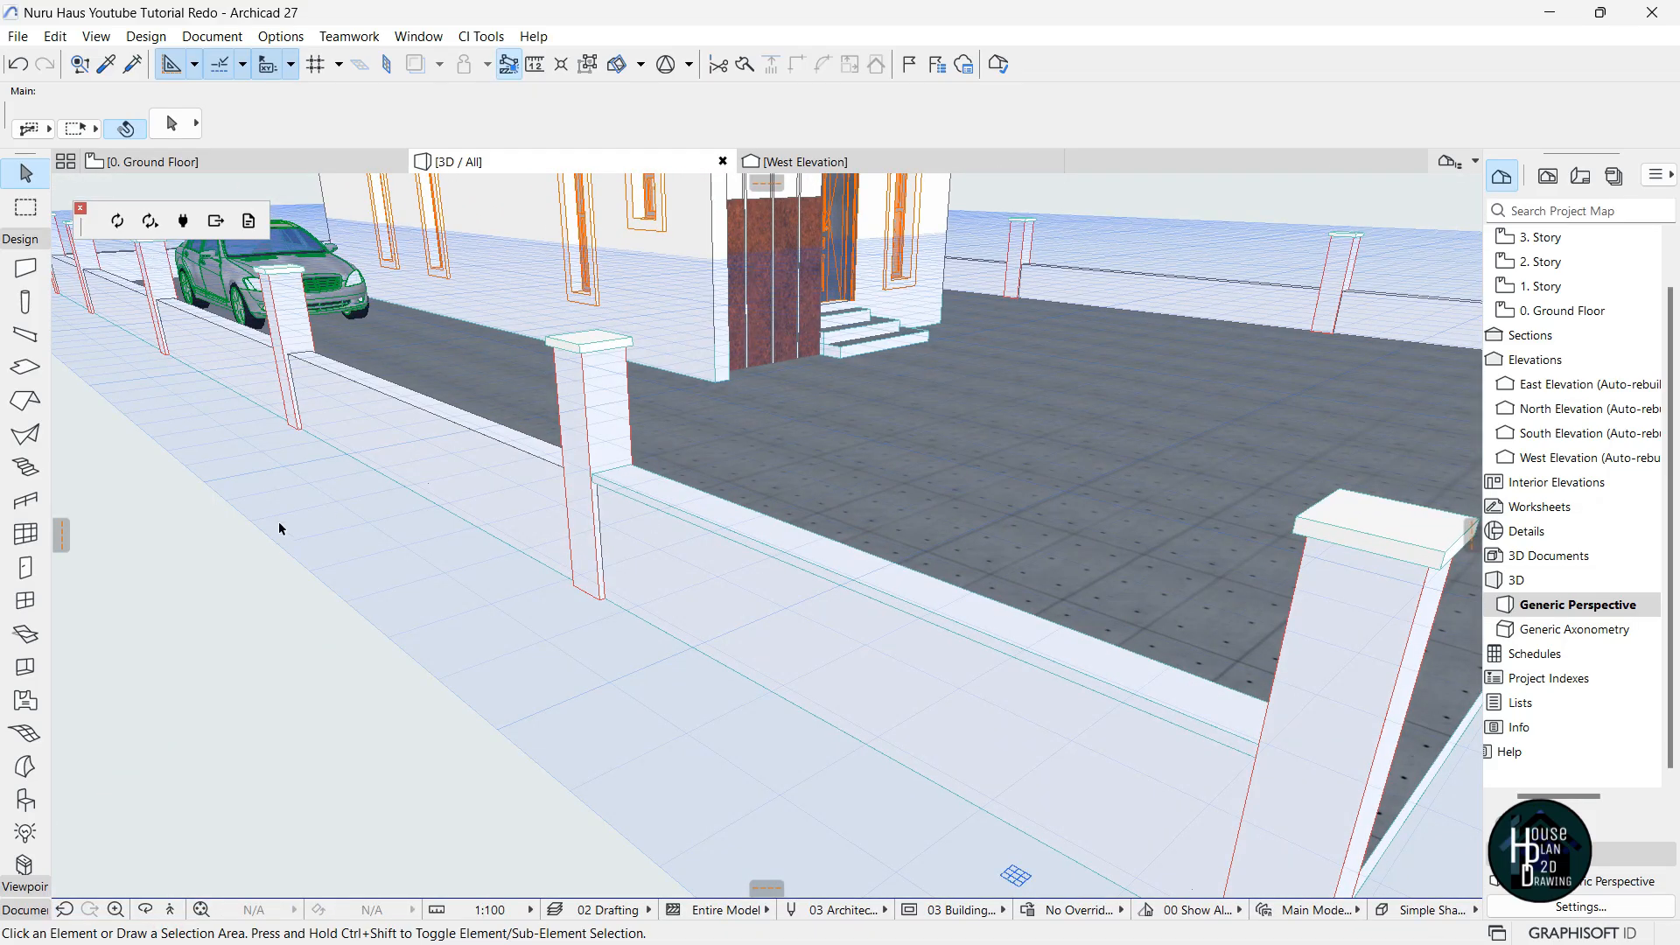
left_click(174, 911)
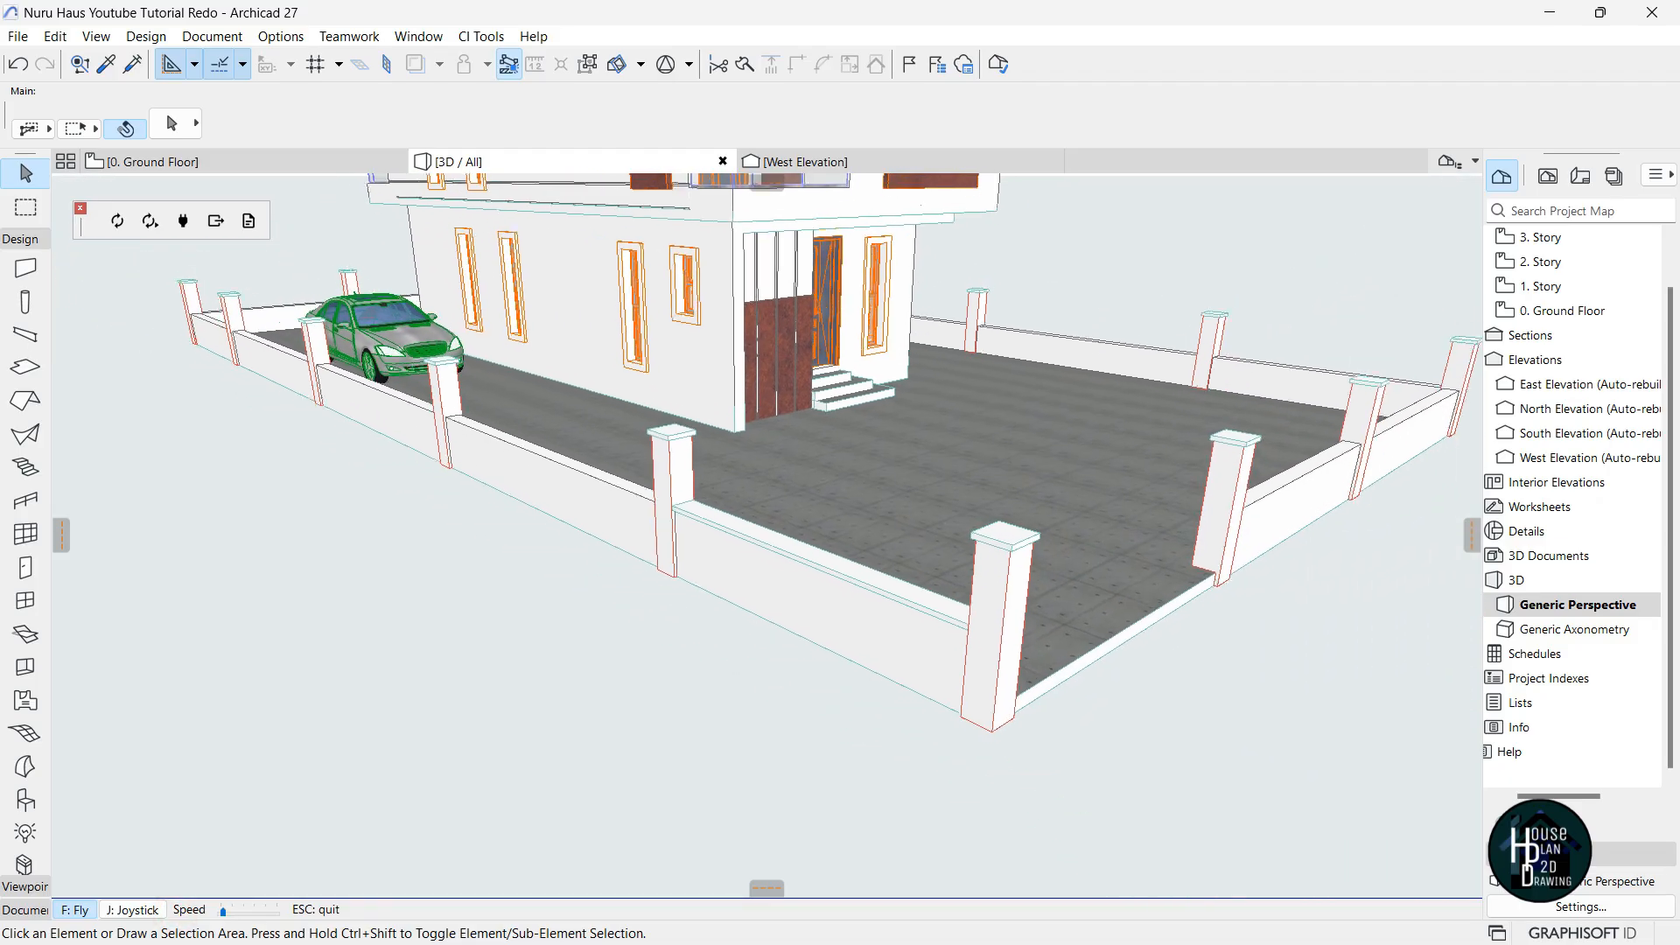
key("Escape")
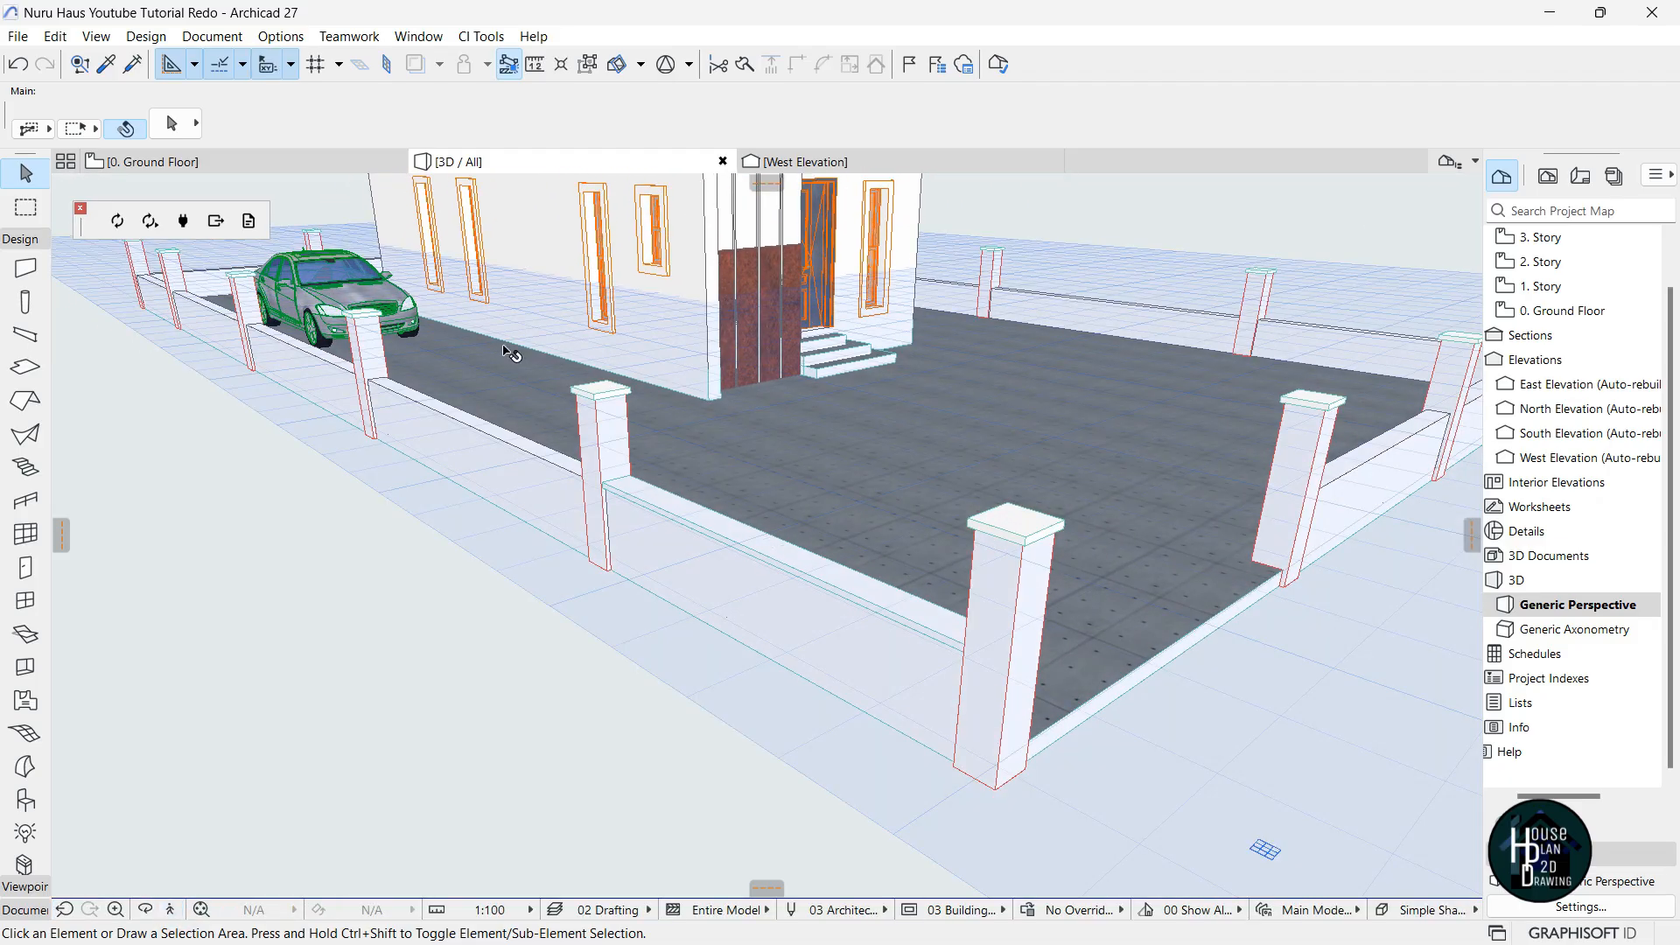
In the ground floor plan, extend the wall-top slab's north end along the west fence wall to the northwest corner column.
left_click(275, 159)
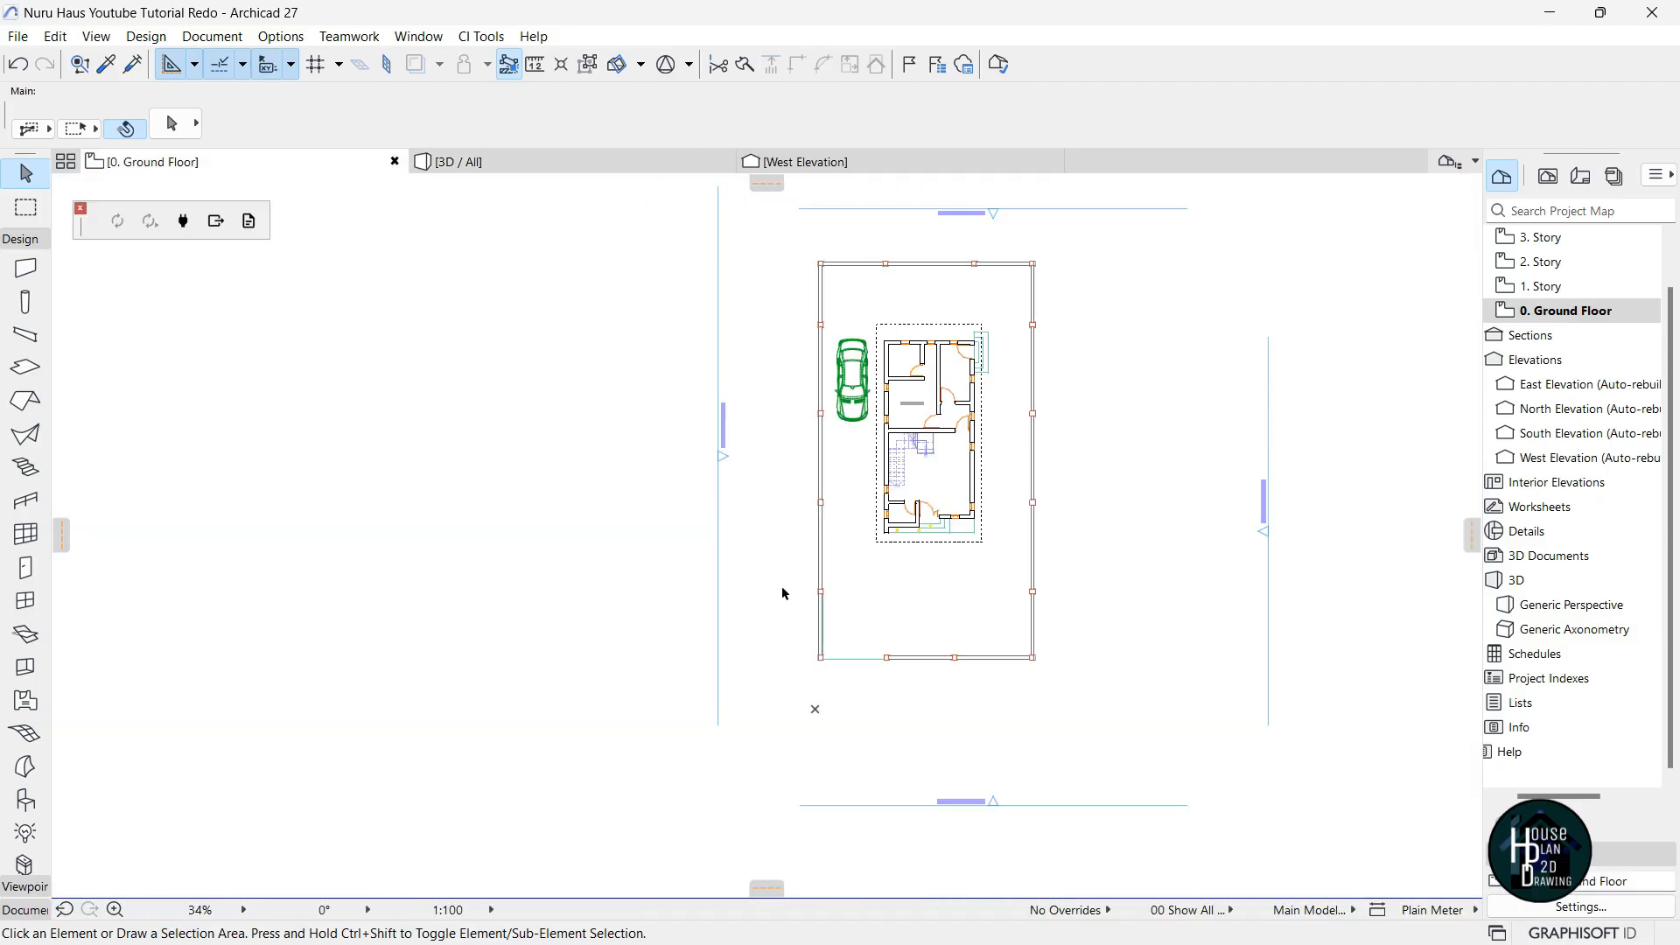
scroll(783, 595, "up", 3)
scroll(852, 468, "up", 15)
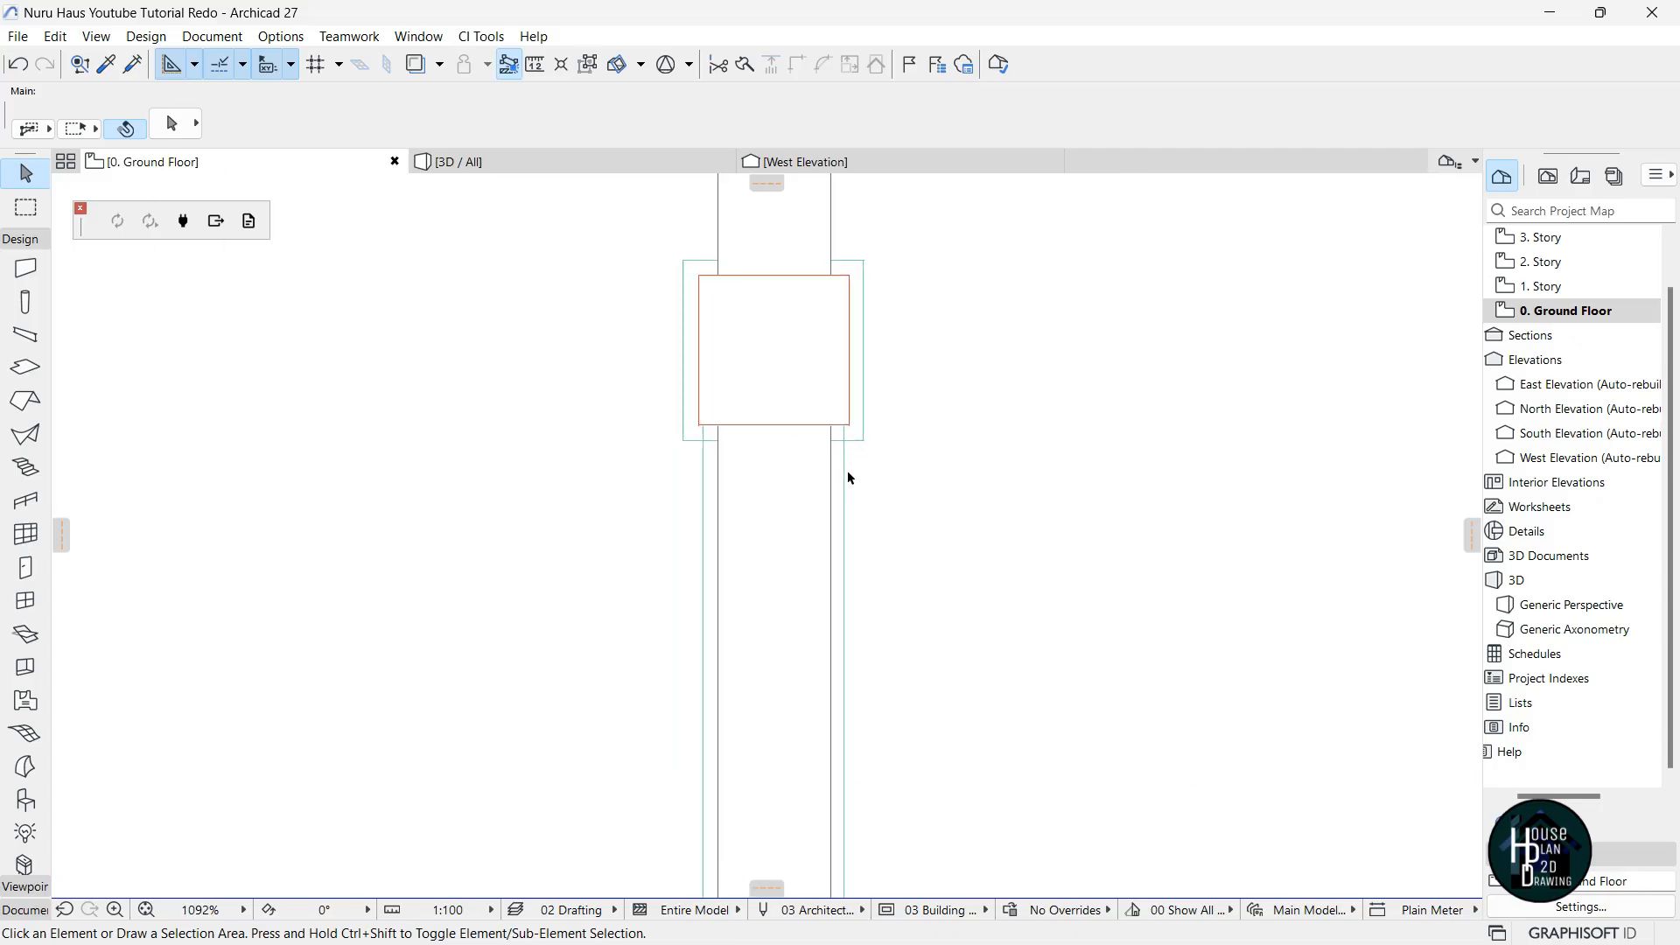
left_click(839, 448)
left_click(836, 431)
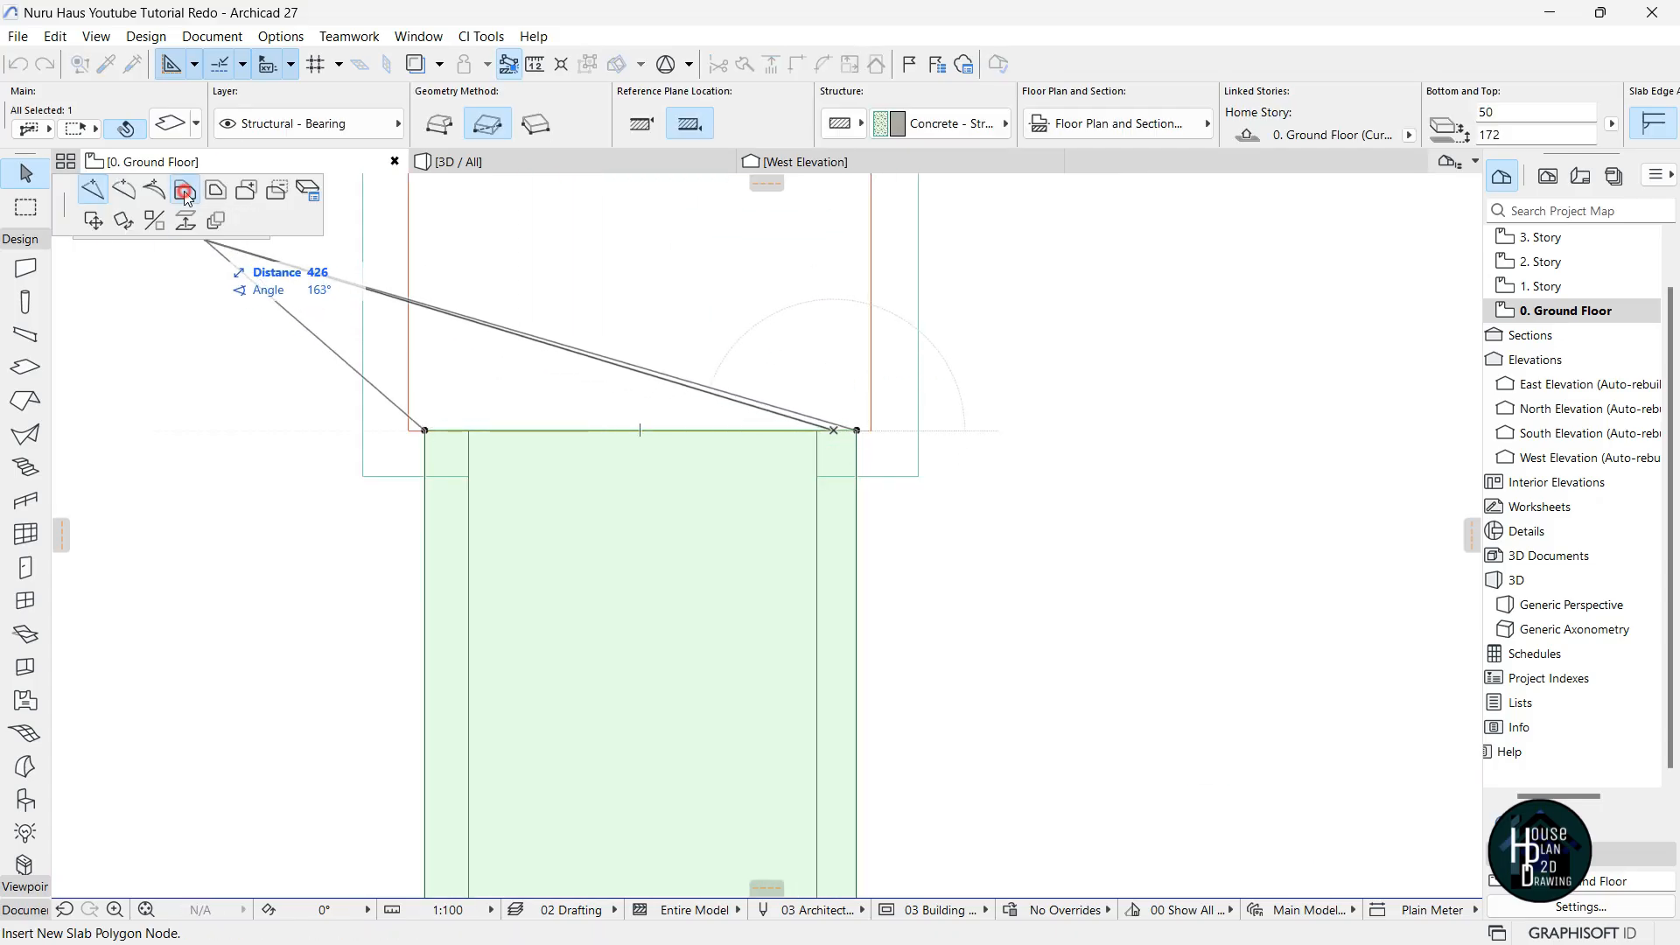
left_click(185, 193)
scroll(960, 578, "down", 10)
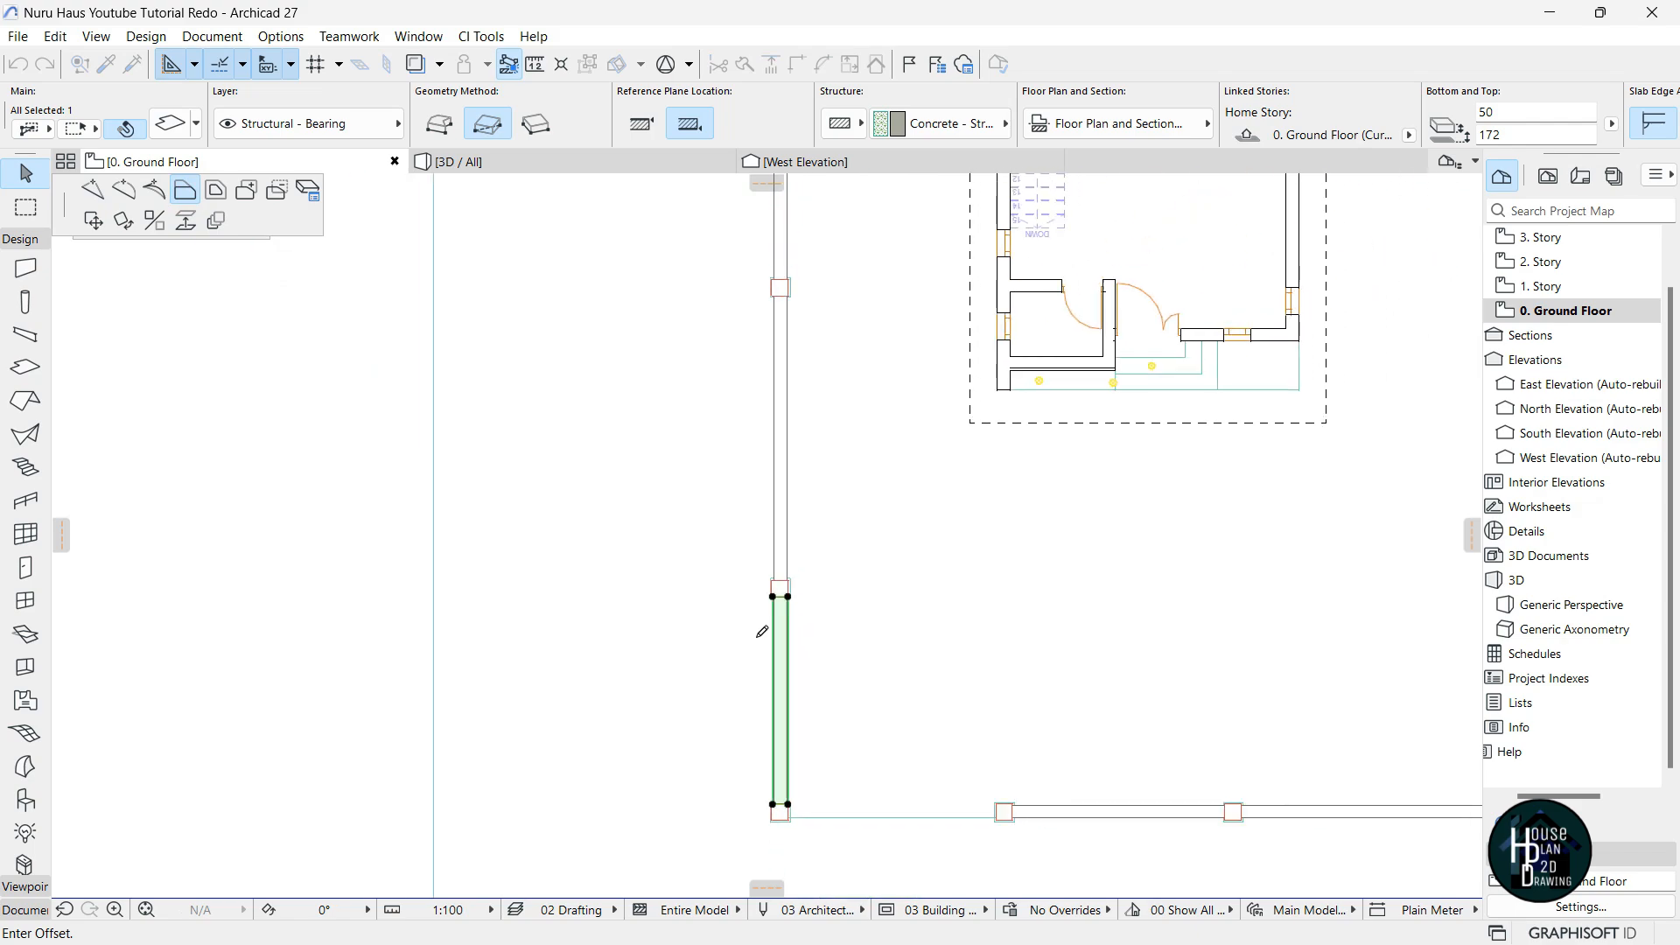
scroll(761, 632, "down", 8)
scroll(777, 315, "up", 8)
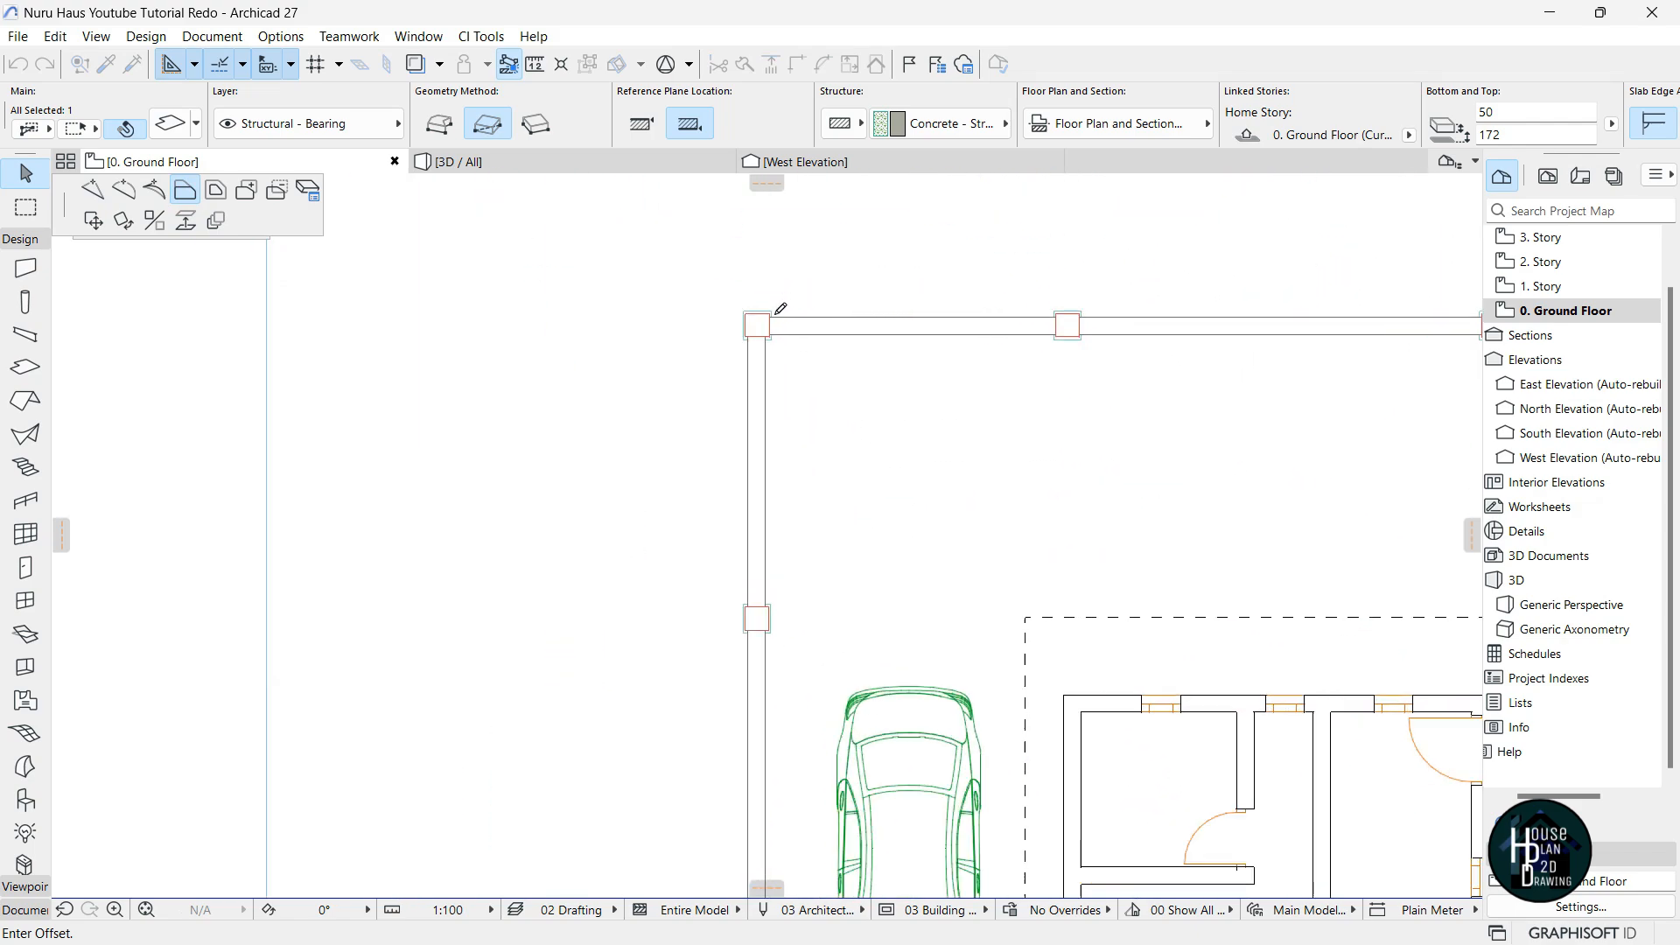
scroll(781, 308, "up", 5)
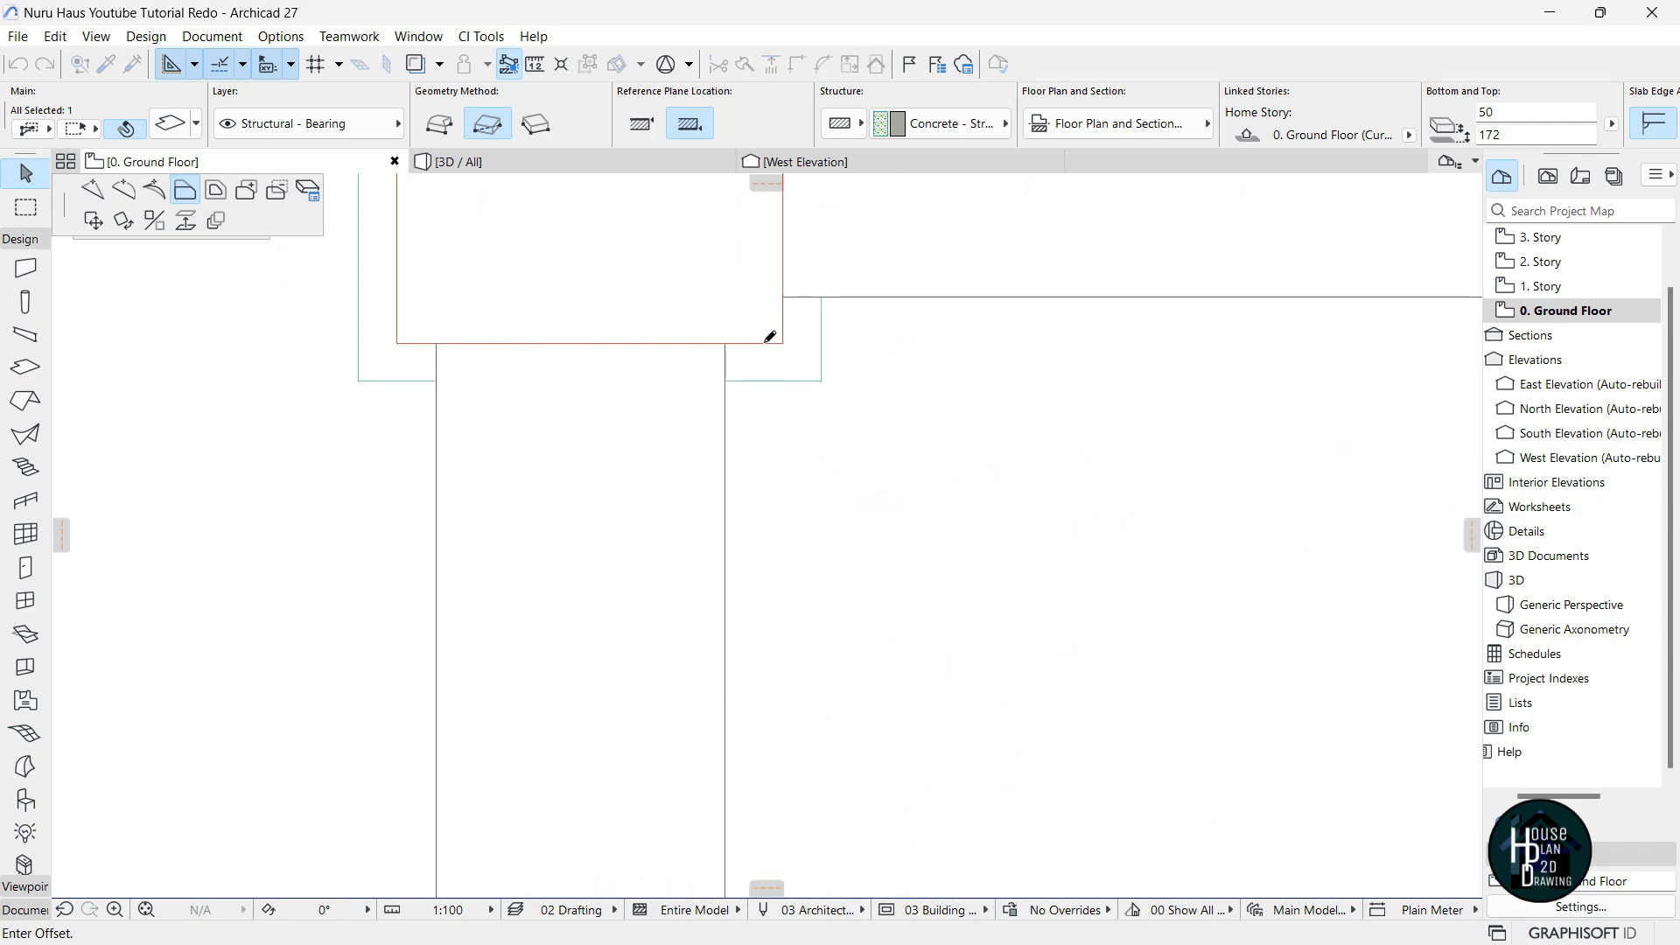
left_click(749, 338)
scroll(739, 463, "down", 3)
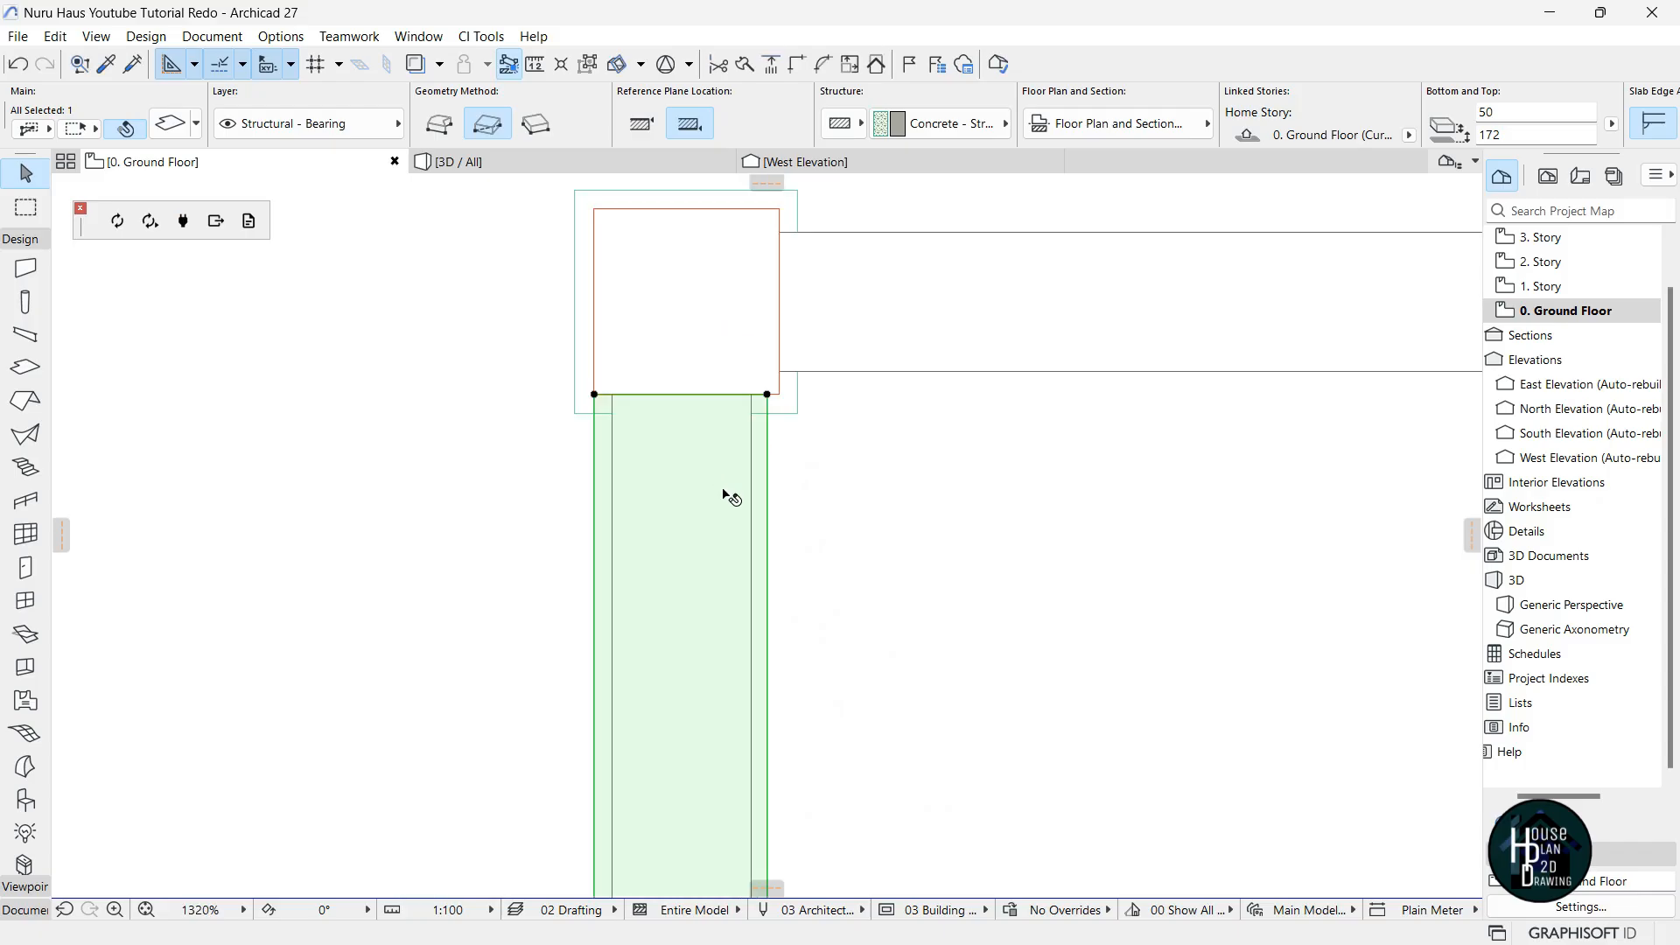
Copy the long west wall-top slab onto the east fence wall, starting at the northeast corner column's south face.
key("ctrl+shift+d")
scroll(602, 416, "up", 3)
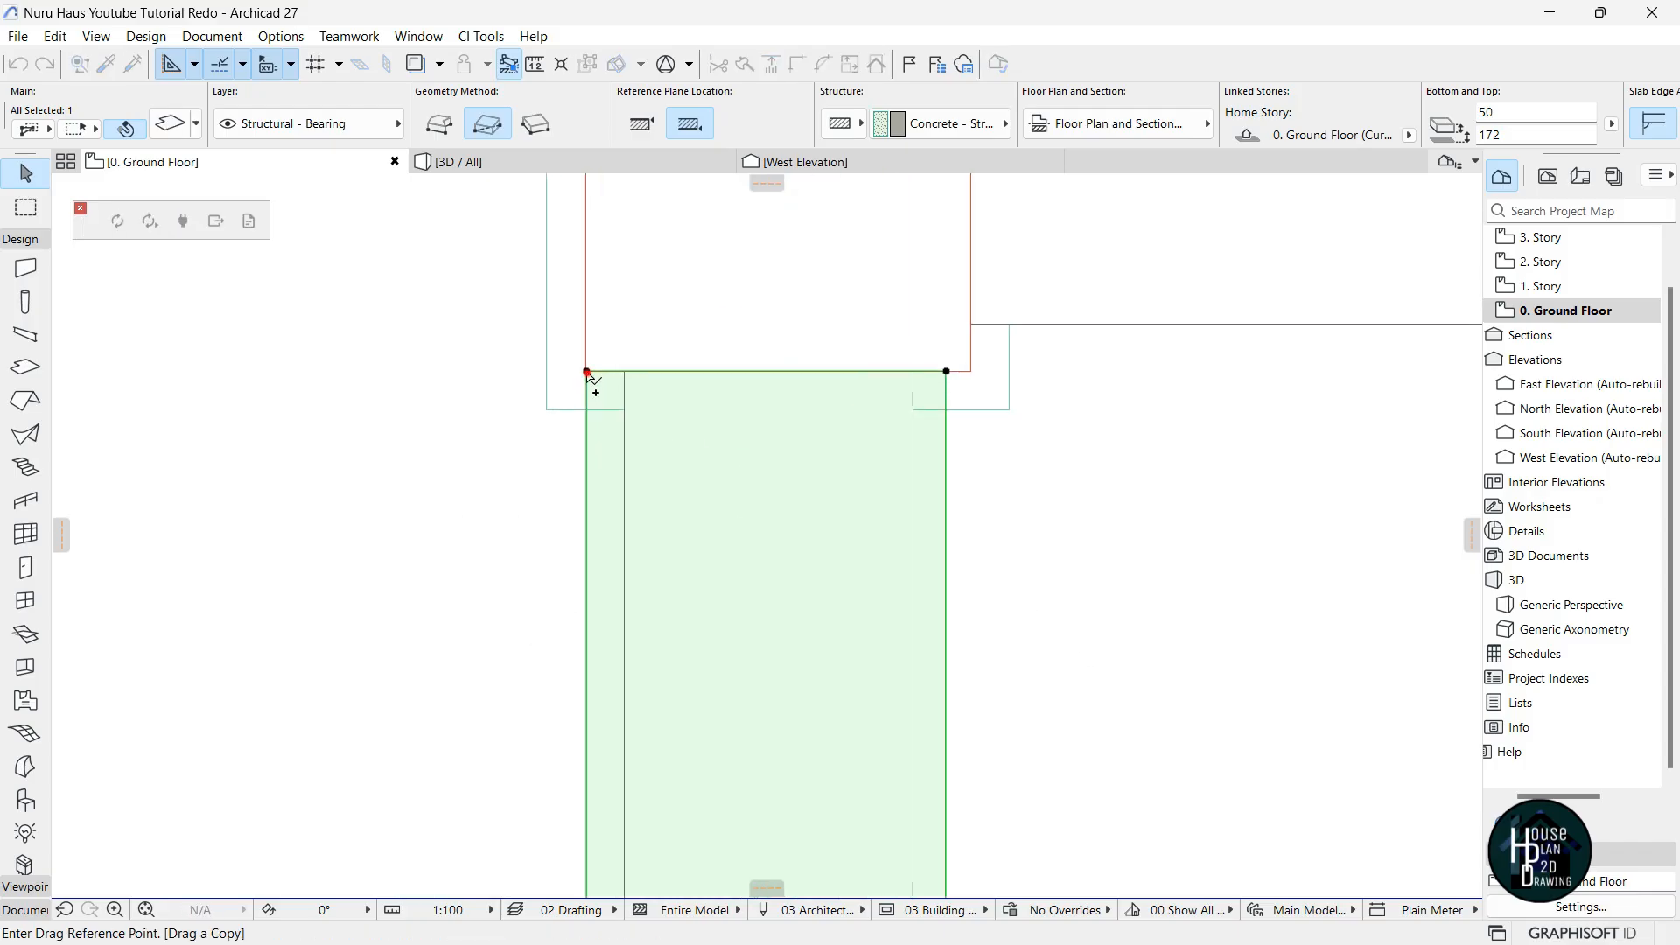
left_click(588, 373)
scroll(577, 381, "down", 6)
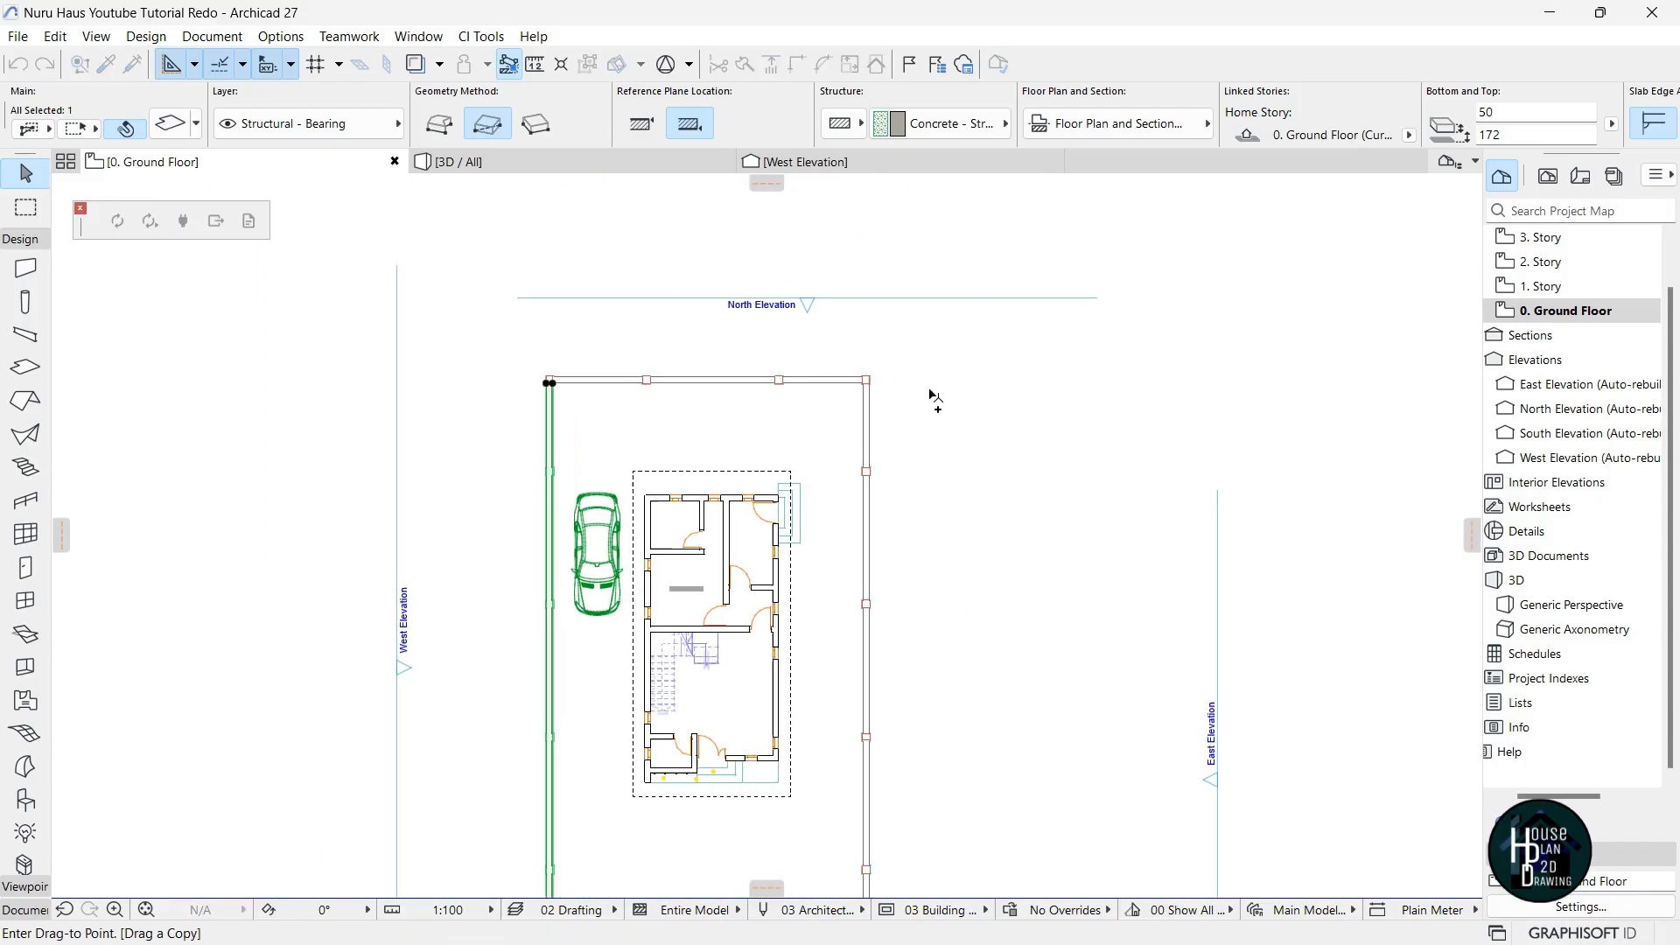
scroll(798, 378, "up", 6)
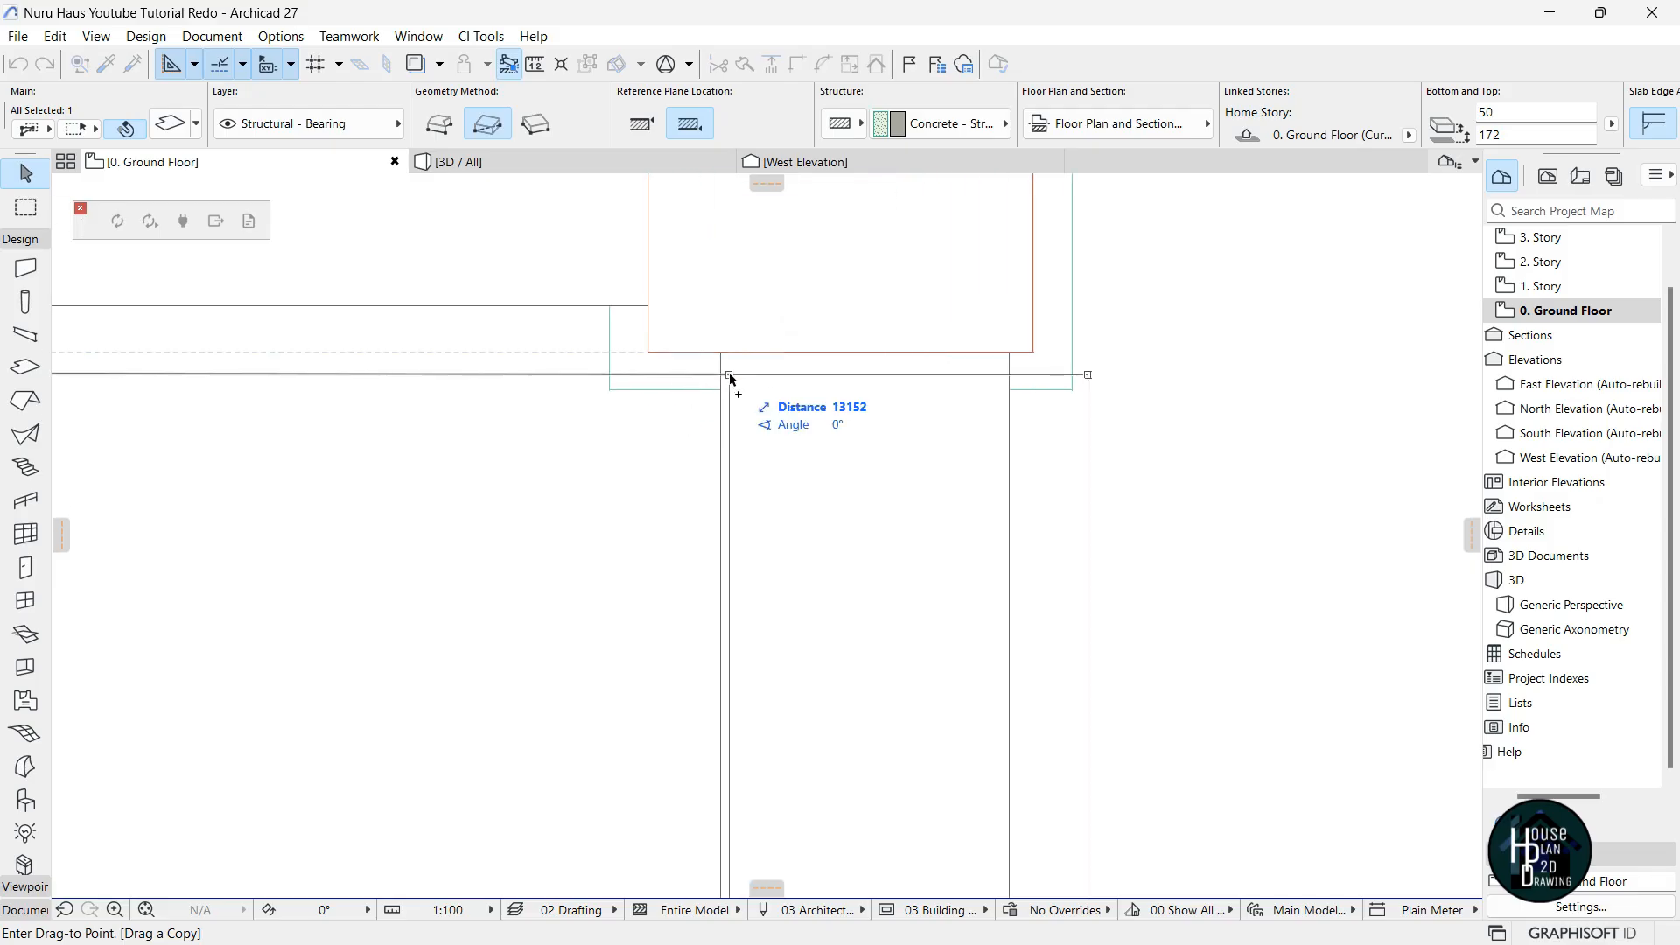
left_click(663, 352)
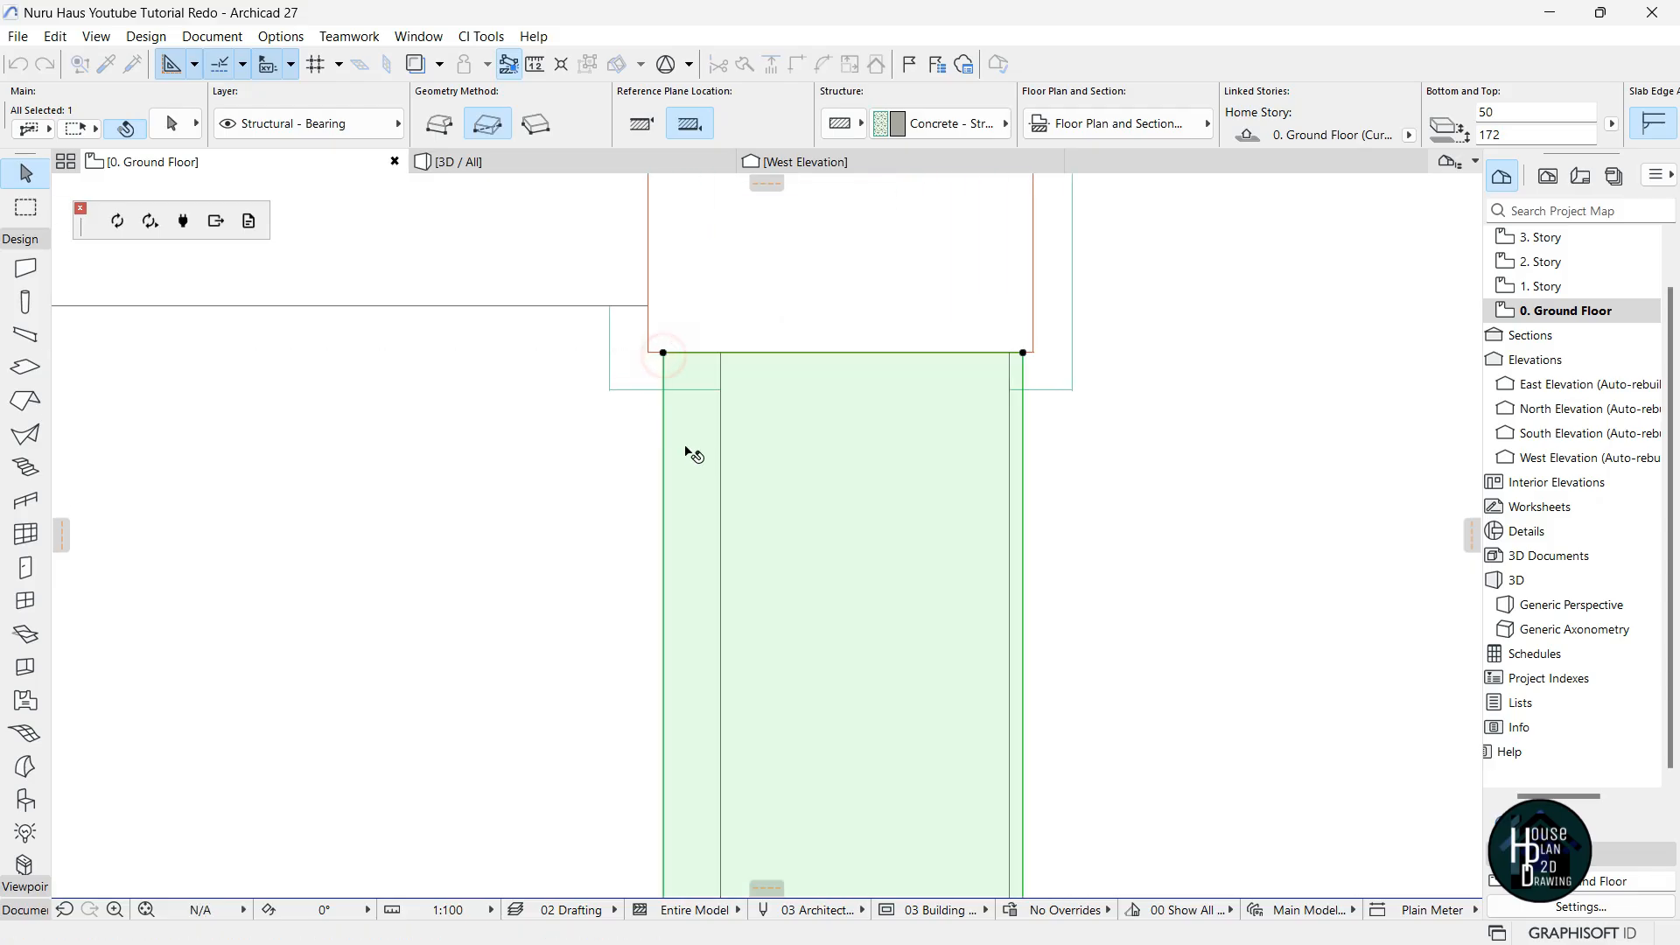
Move the east fence's wall-top slab slightly outward so its outer edge projects just past the northeast corner column's face.
scroll(1015, 359, "up", 2)
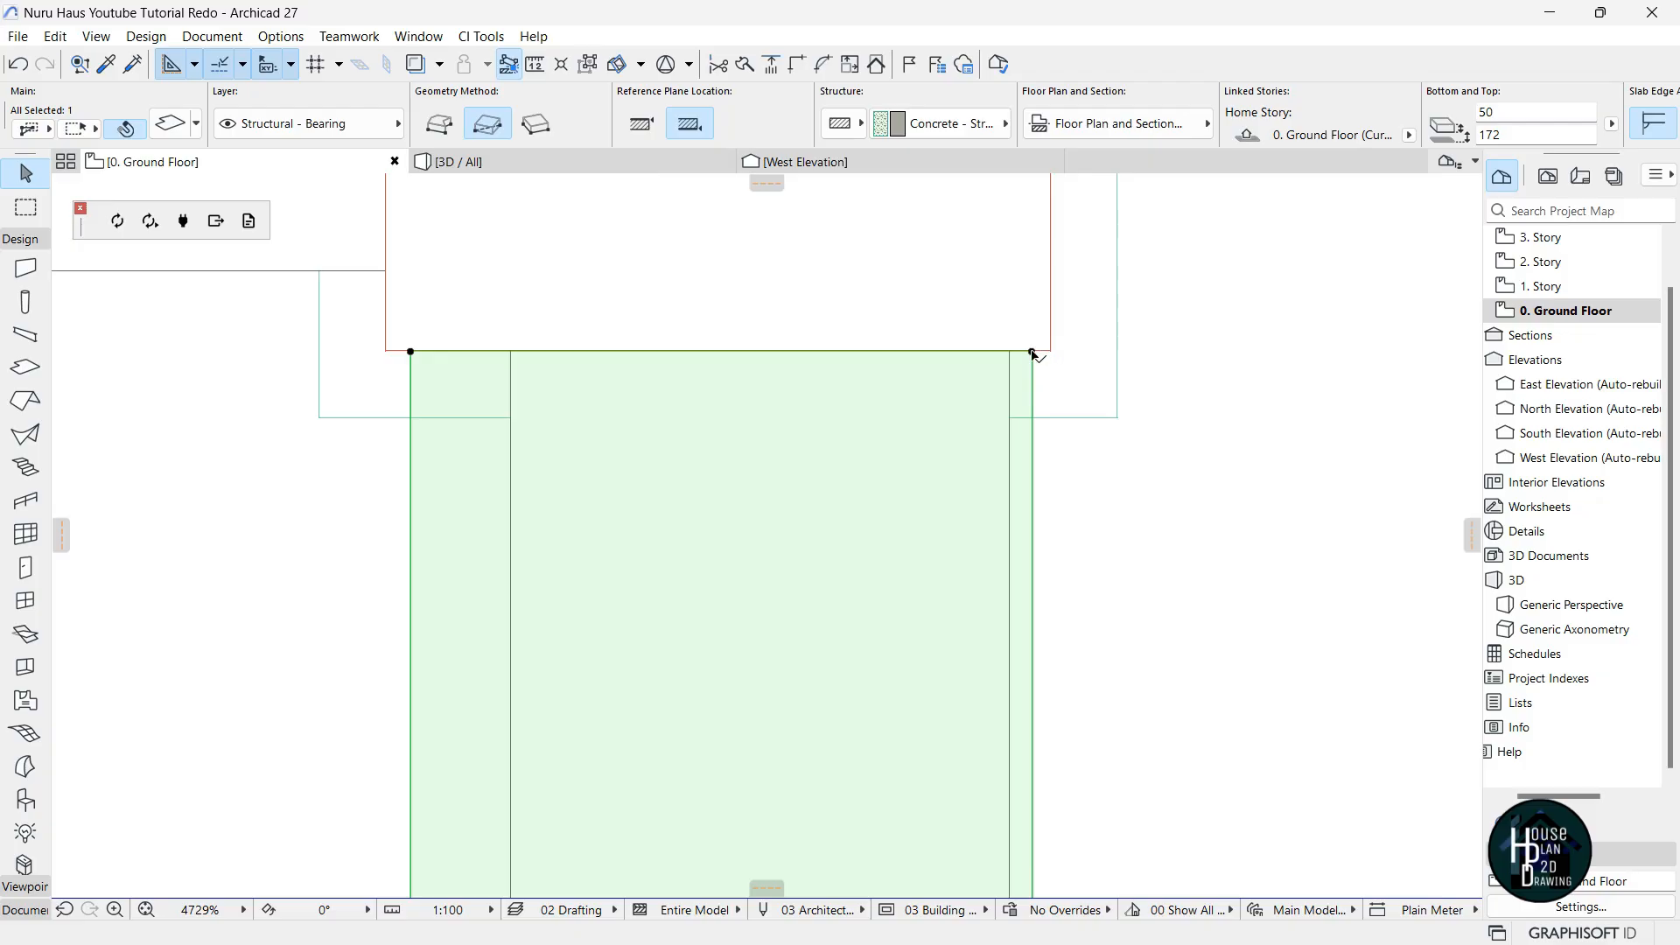
scroll(1031, 352, "down", 12)
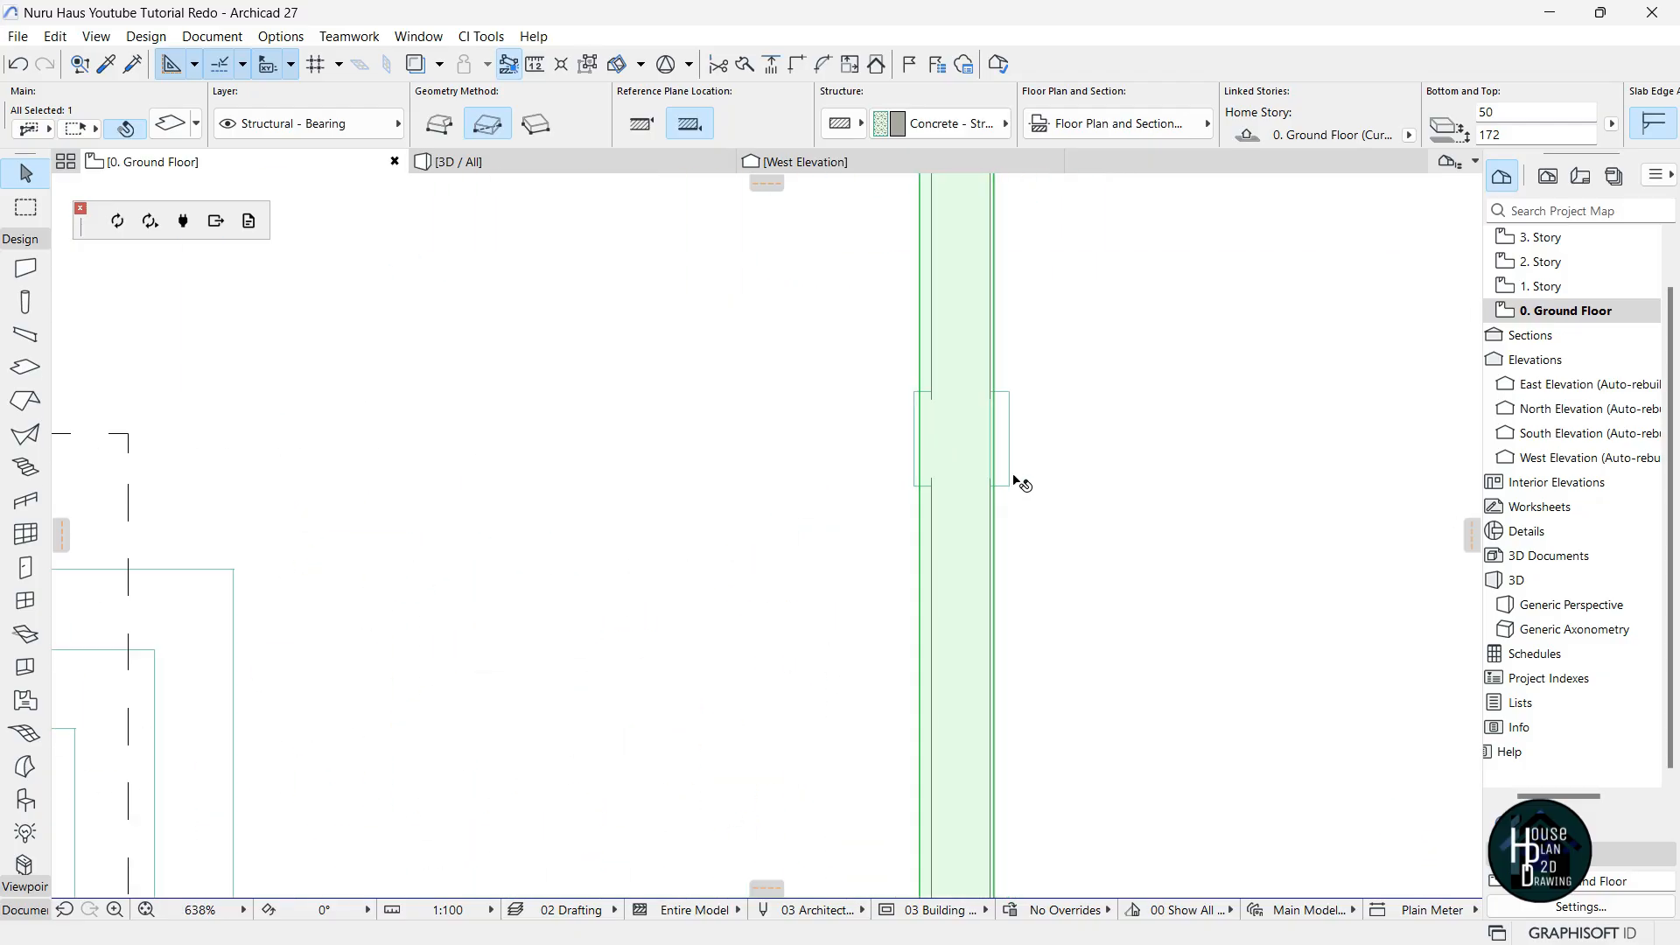
scroll(946, 409, "up", 4)
scroll(948, 506, "down", 5)
scroll(927, 533, "up", 10)
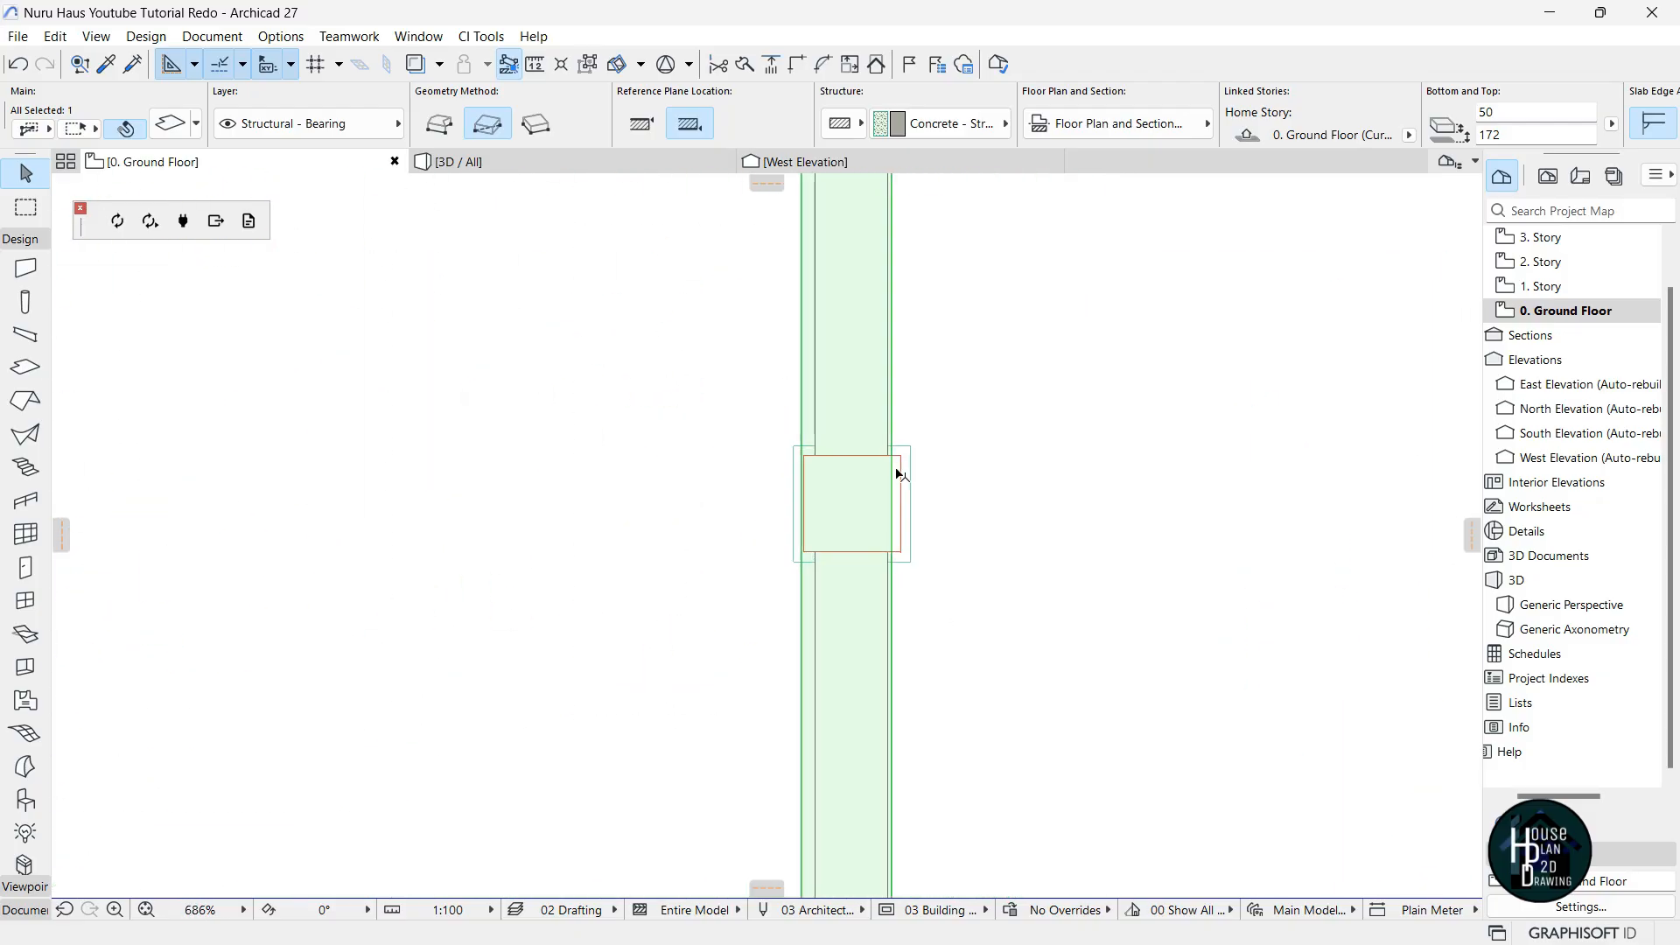
scroll(701, 646, "down", 6)
scroll(1004, 289, "up", 7)
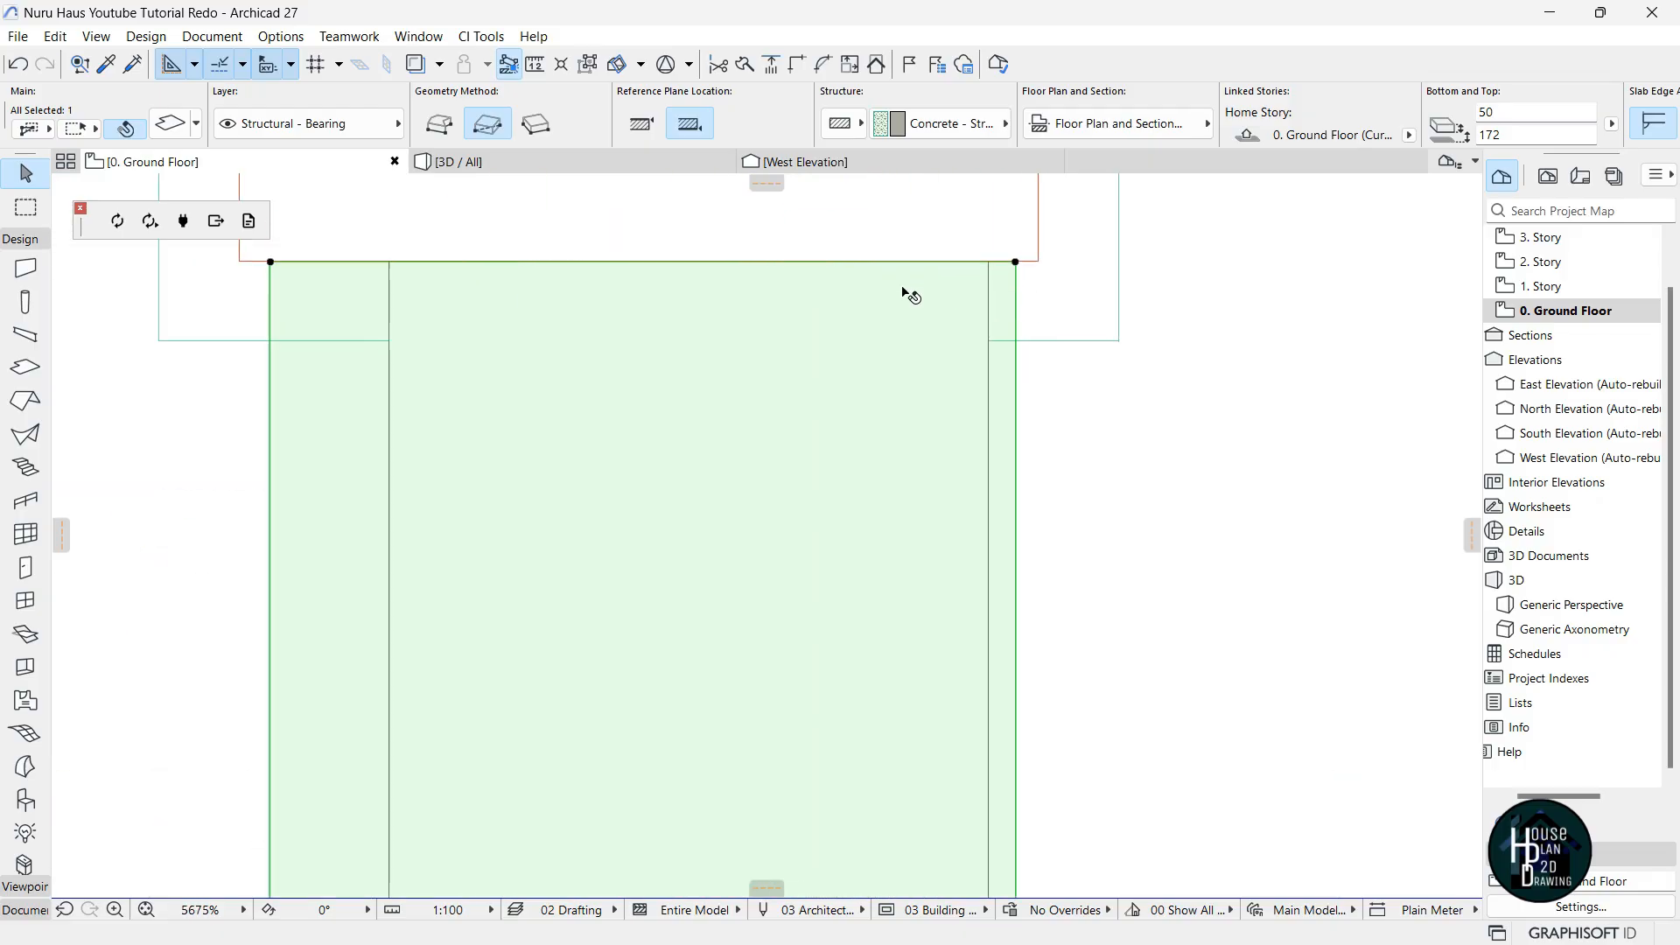
key("ctrl+d")
left_click(1034, 285)
scroll(906, 311, "down", 3)
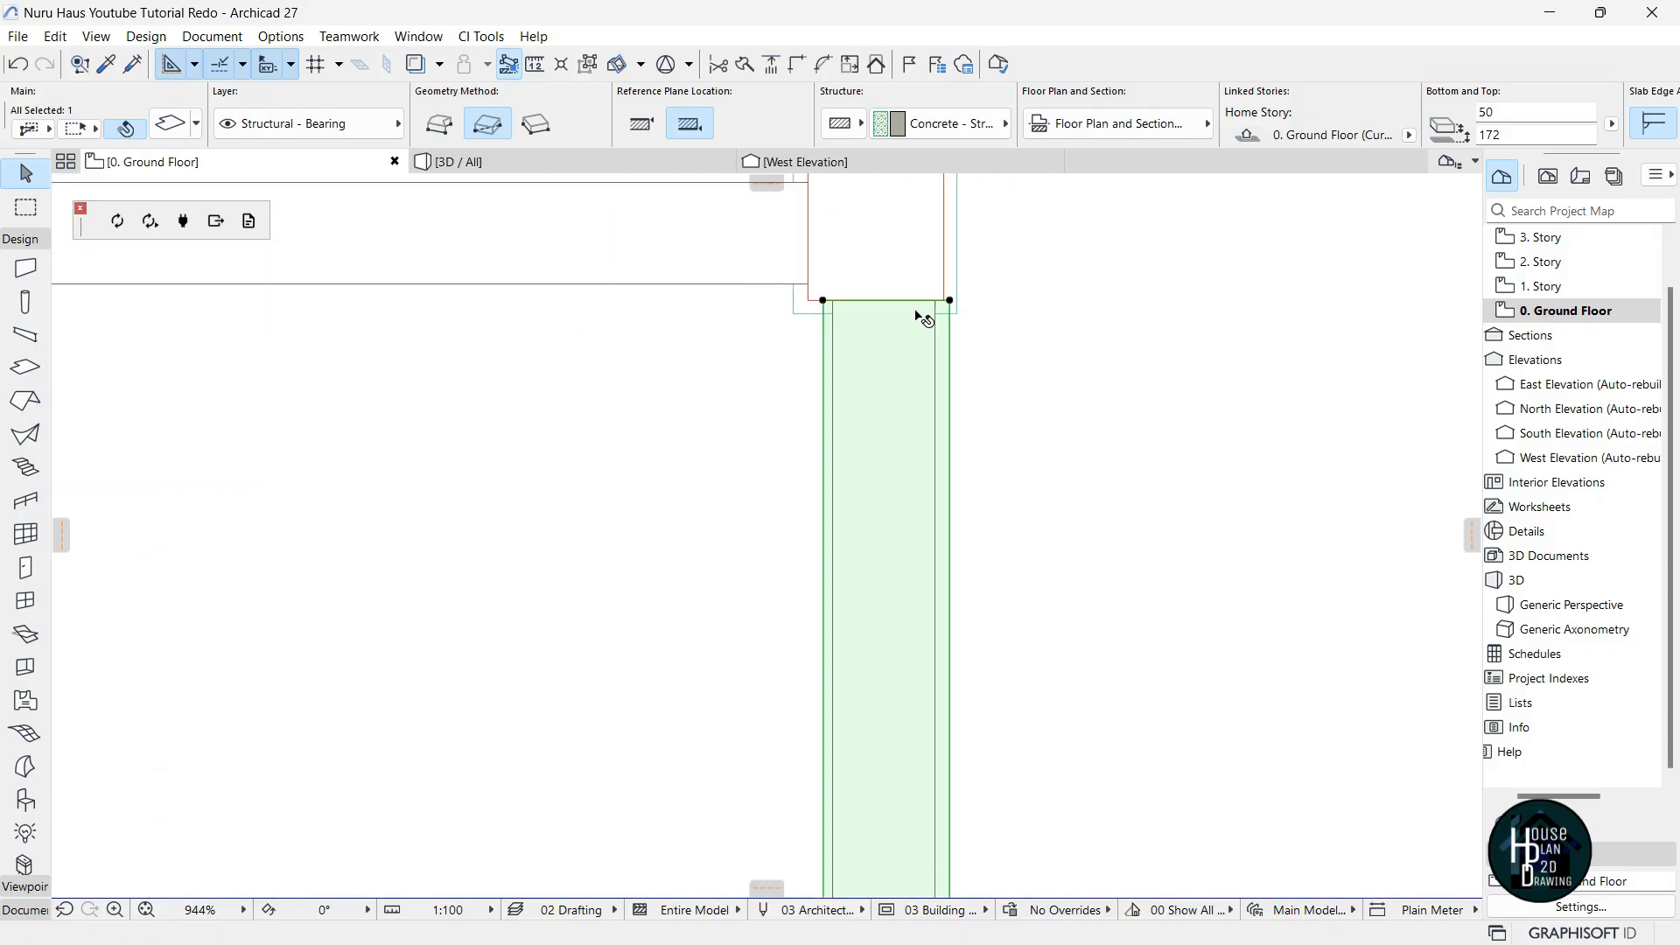
key("Escape")
scroll(949, 332, "down", 3)
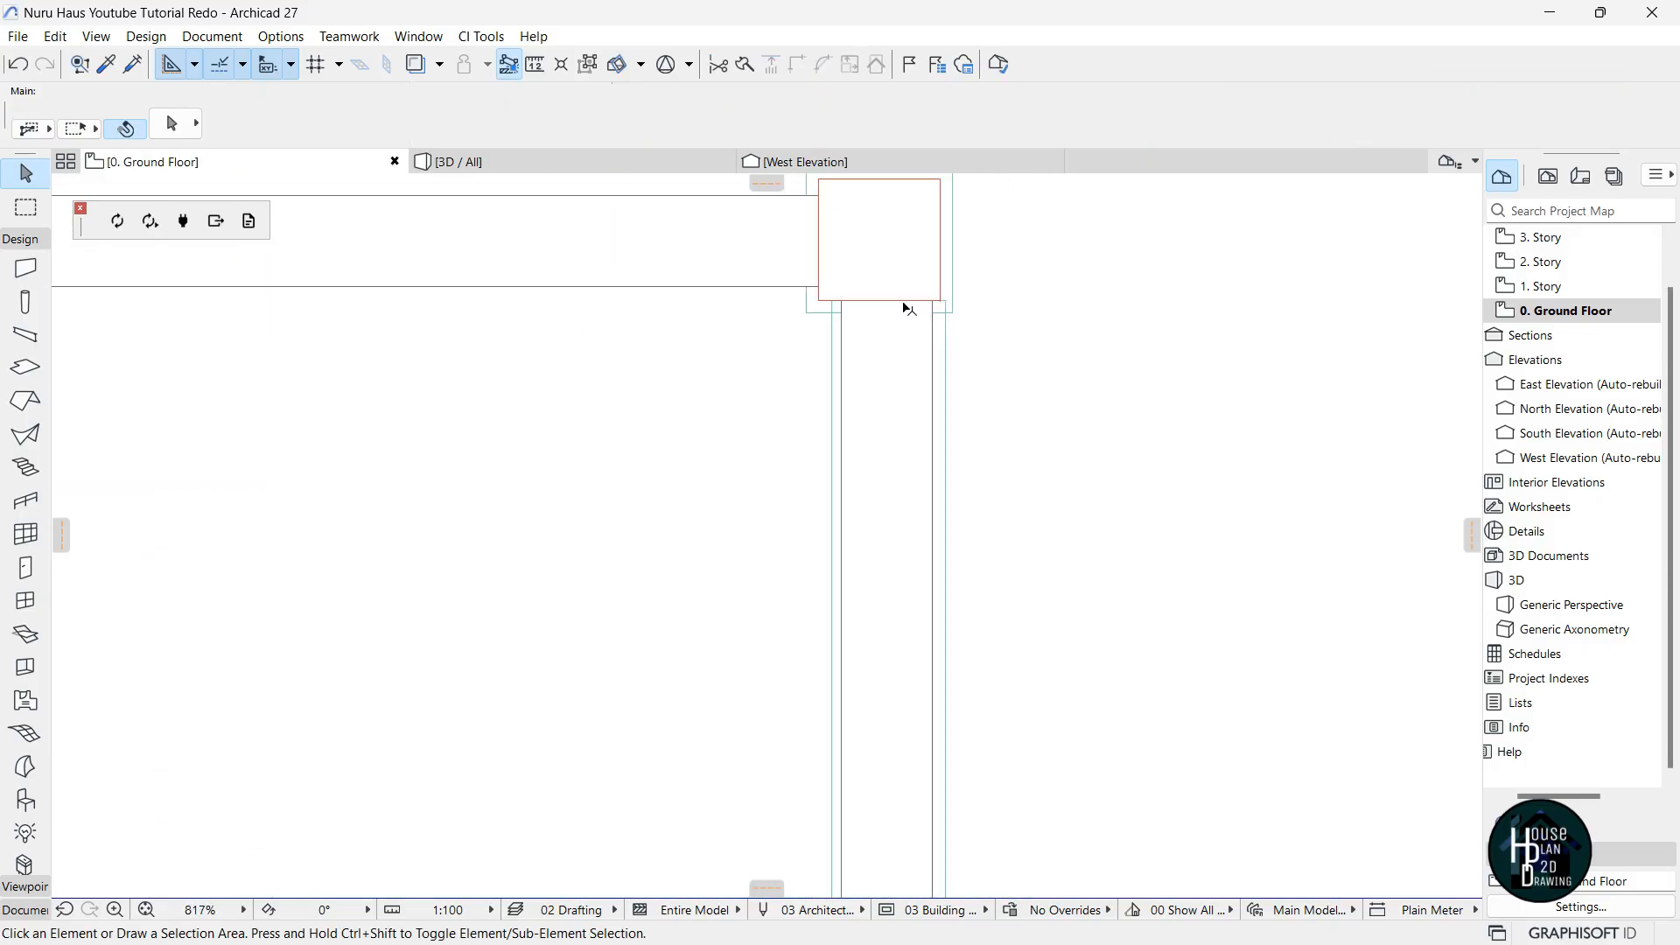
In the 3D view, offset the east wall-top slab's outer long edge inward to about the column's outer face.
left_click(573, 161)
left_click(169, 913)
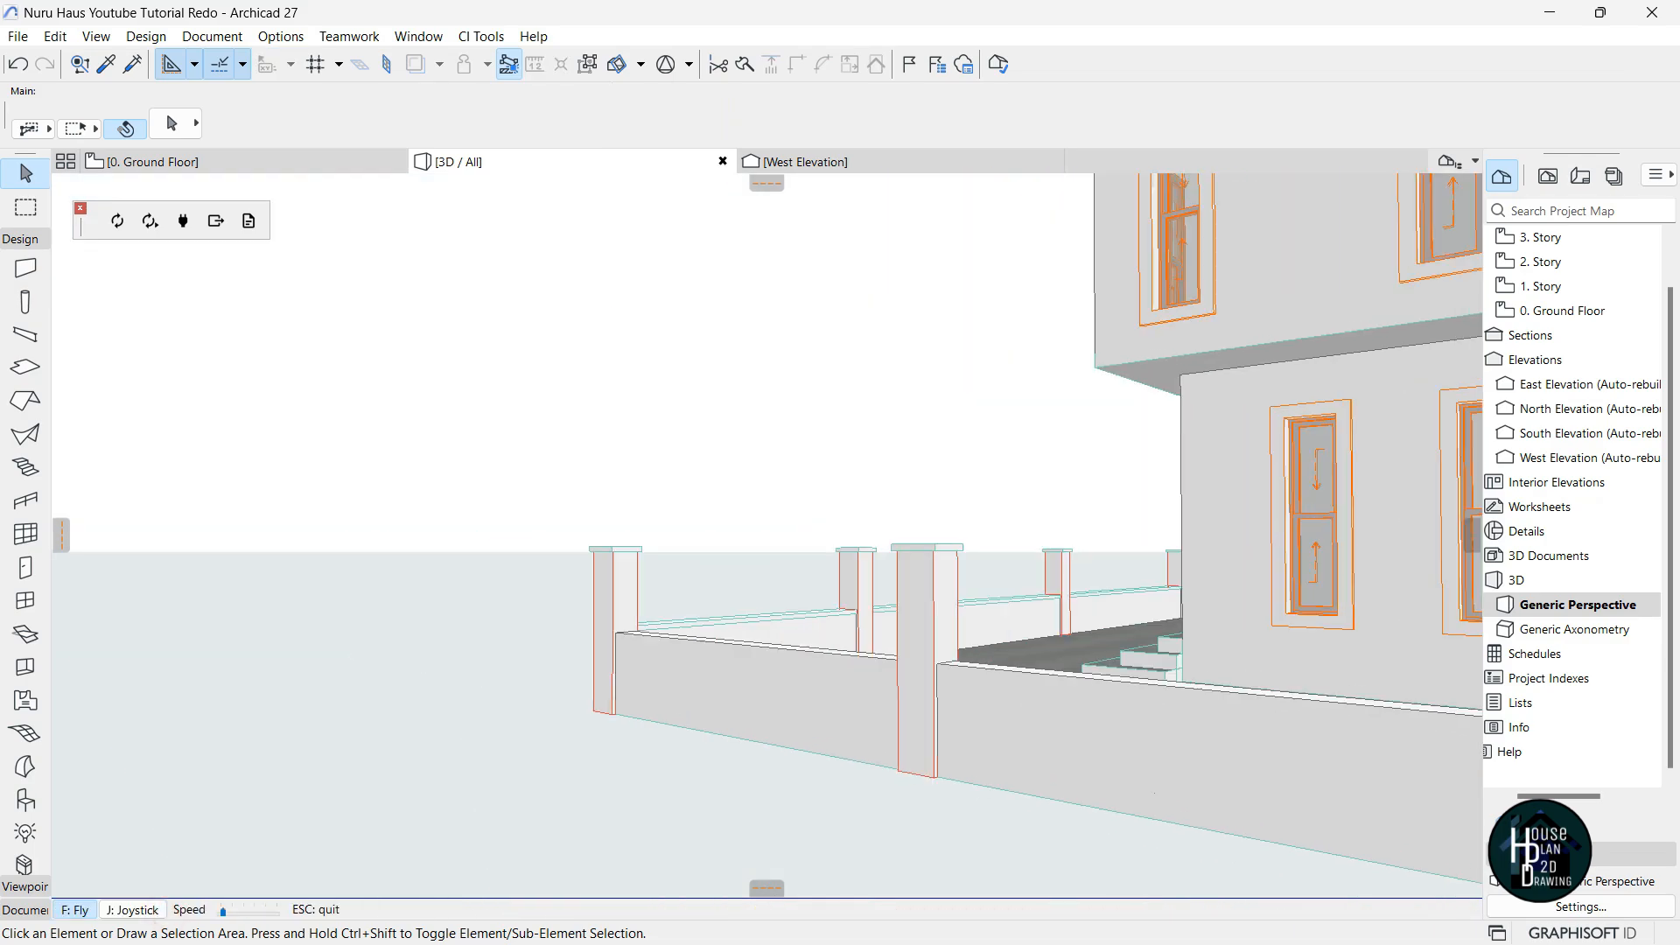
key("Up")
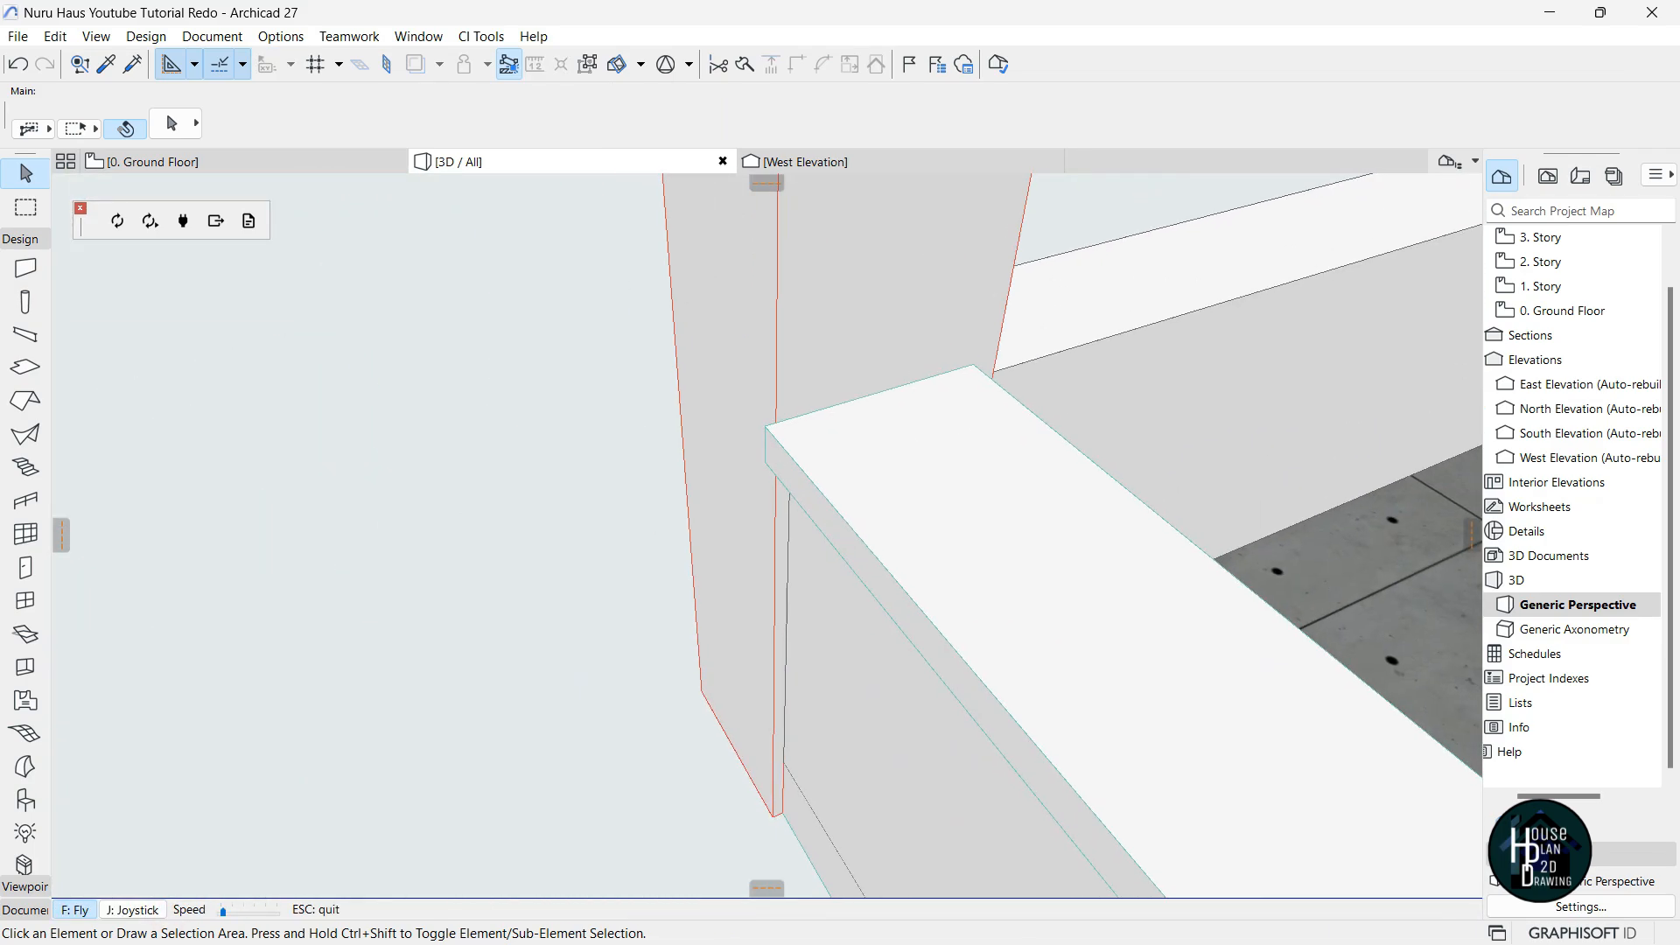
left_click(923, 496)
left_click(924, 496)
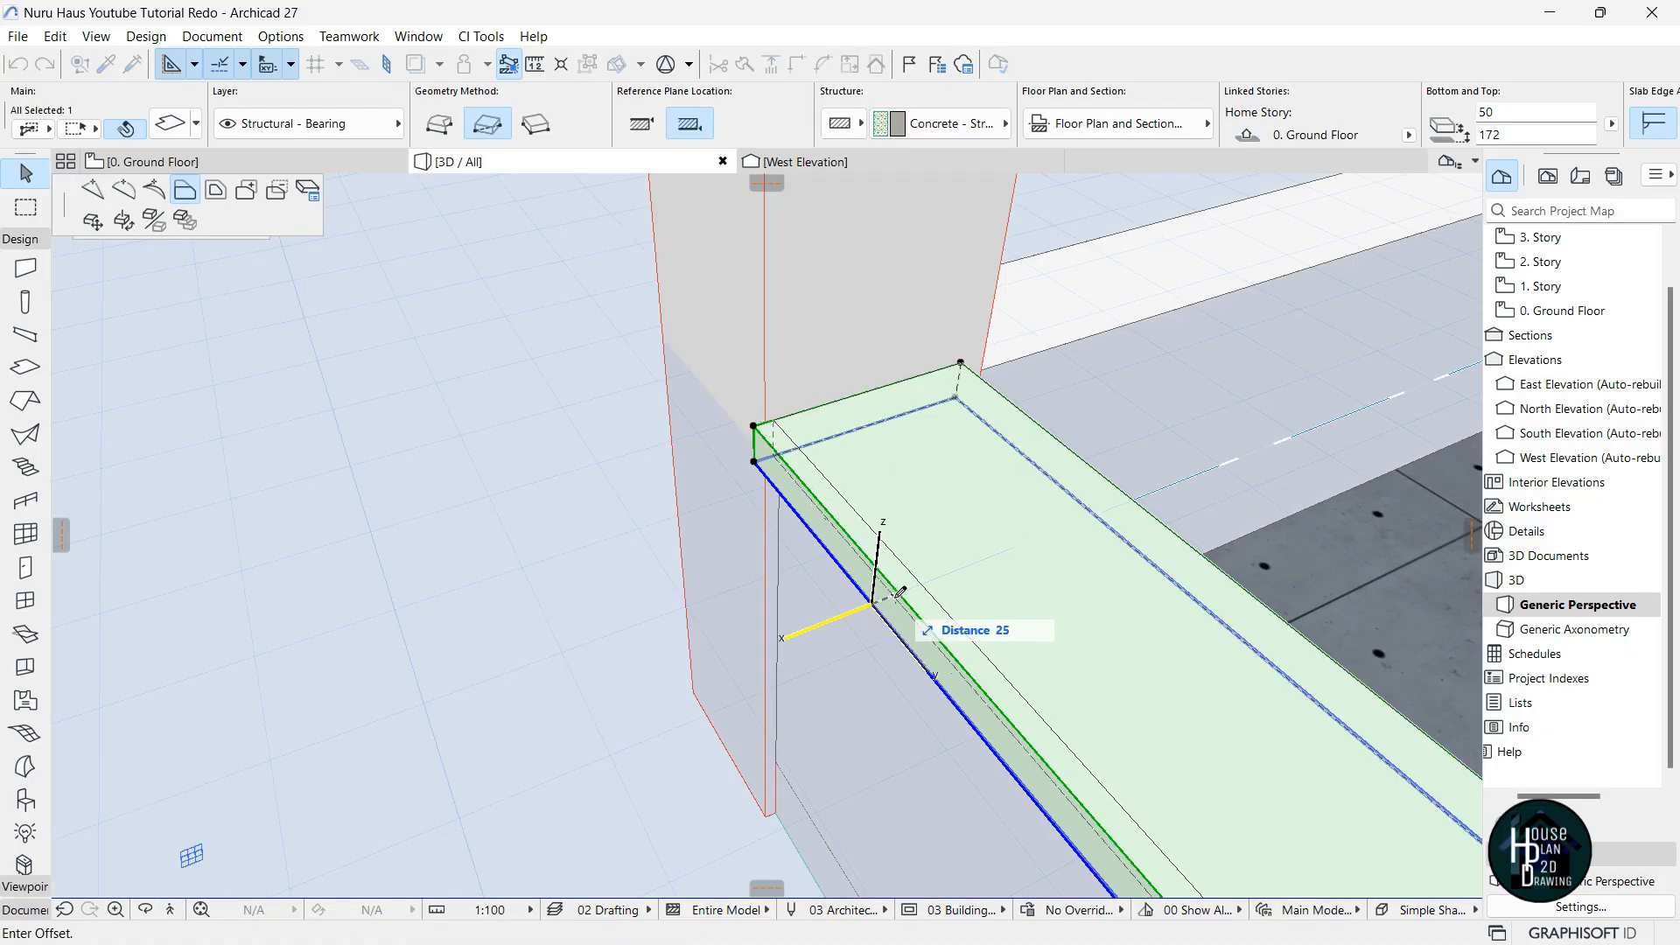
left_click(897, 602)
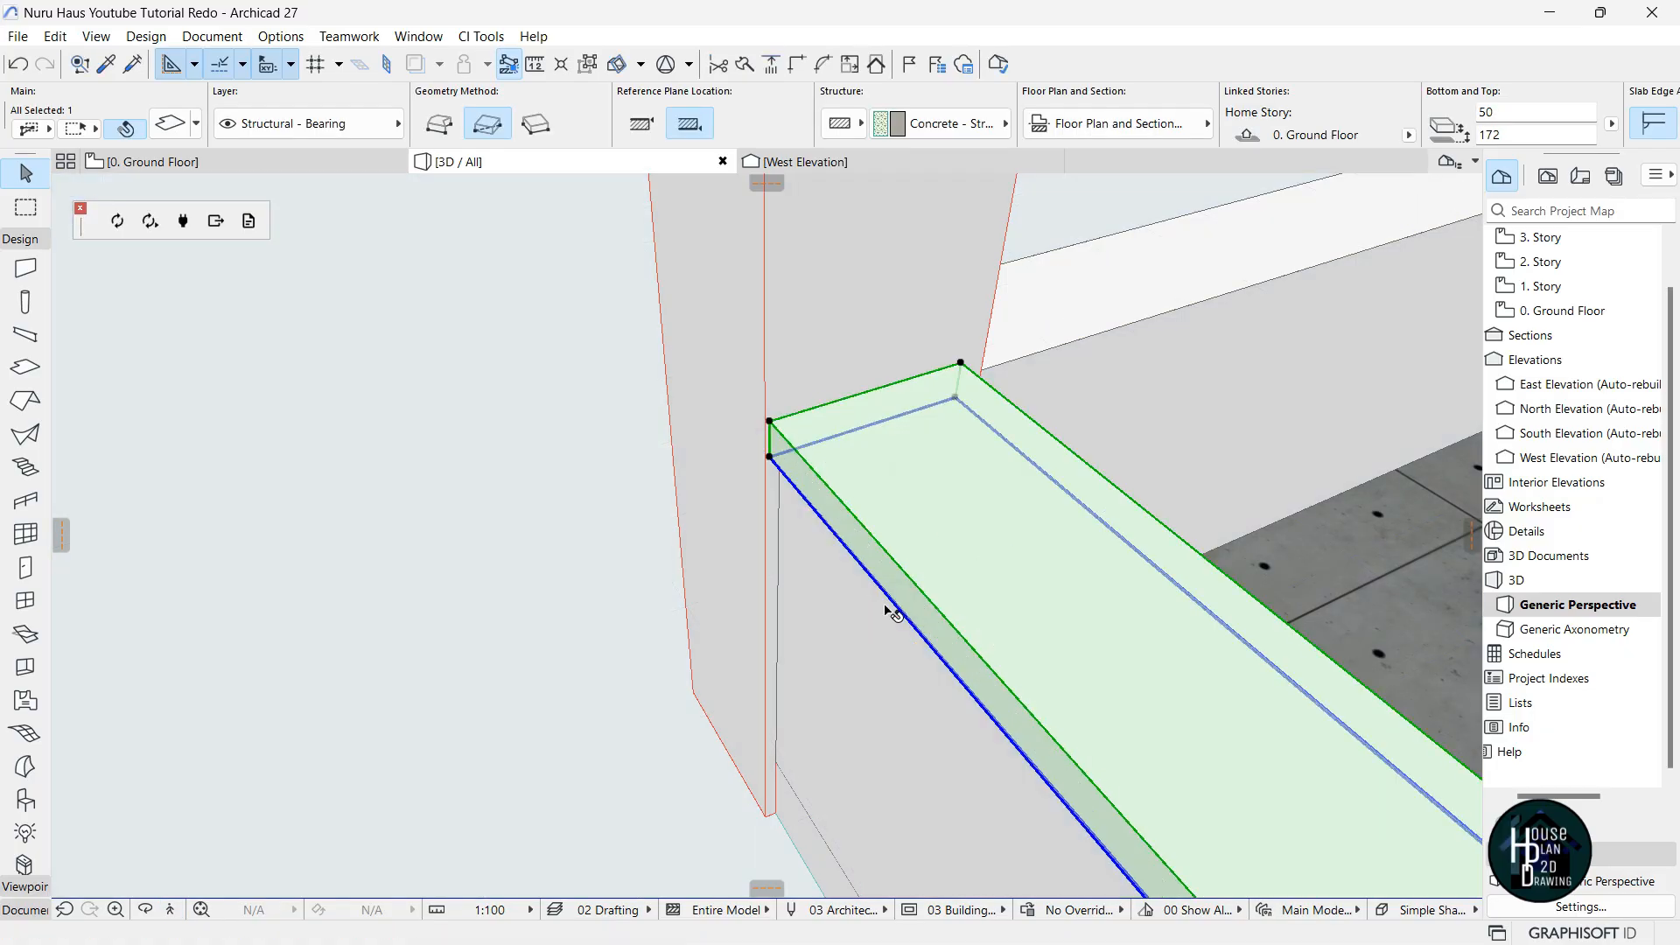
key("Escape")
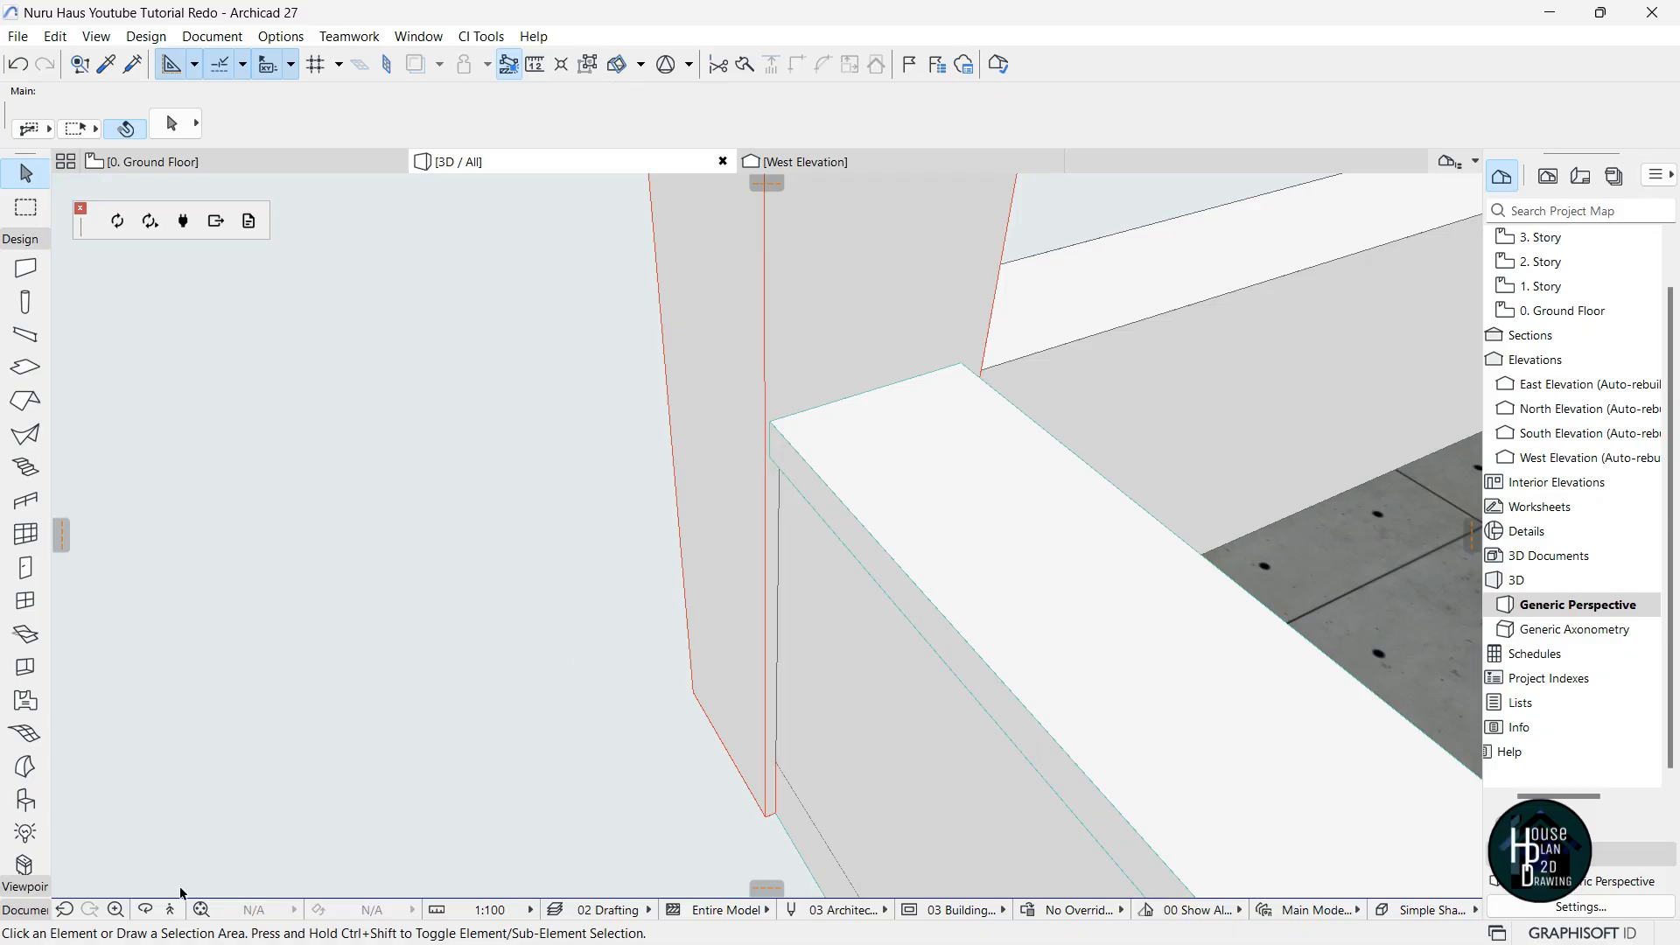
Examine the wall-top slabs against the fence columns from outside and inside the yard in the 3D view.
left_click(171, 906)
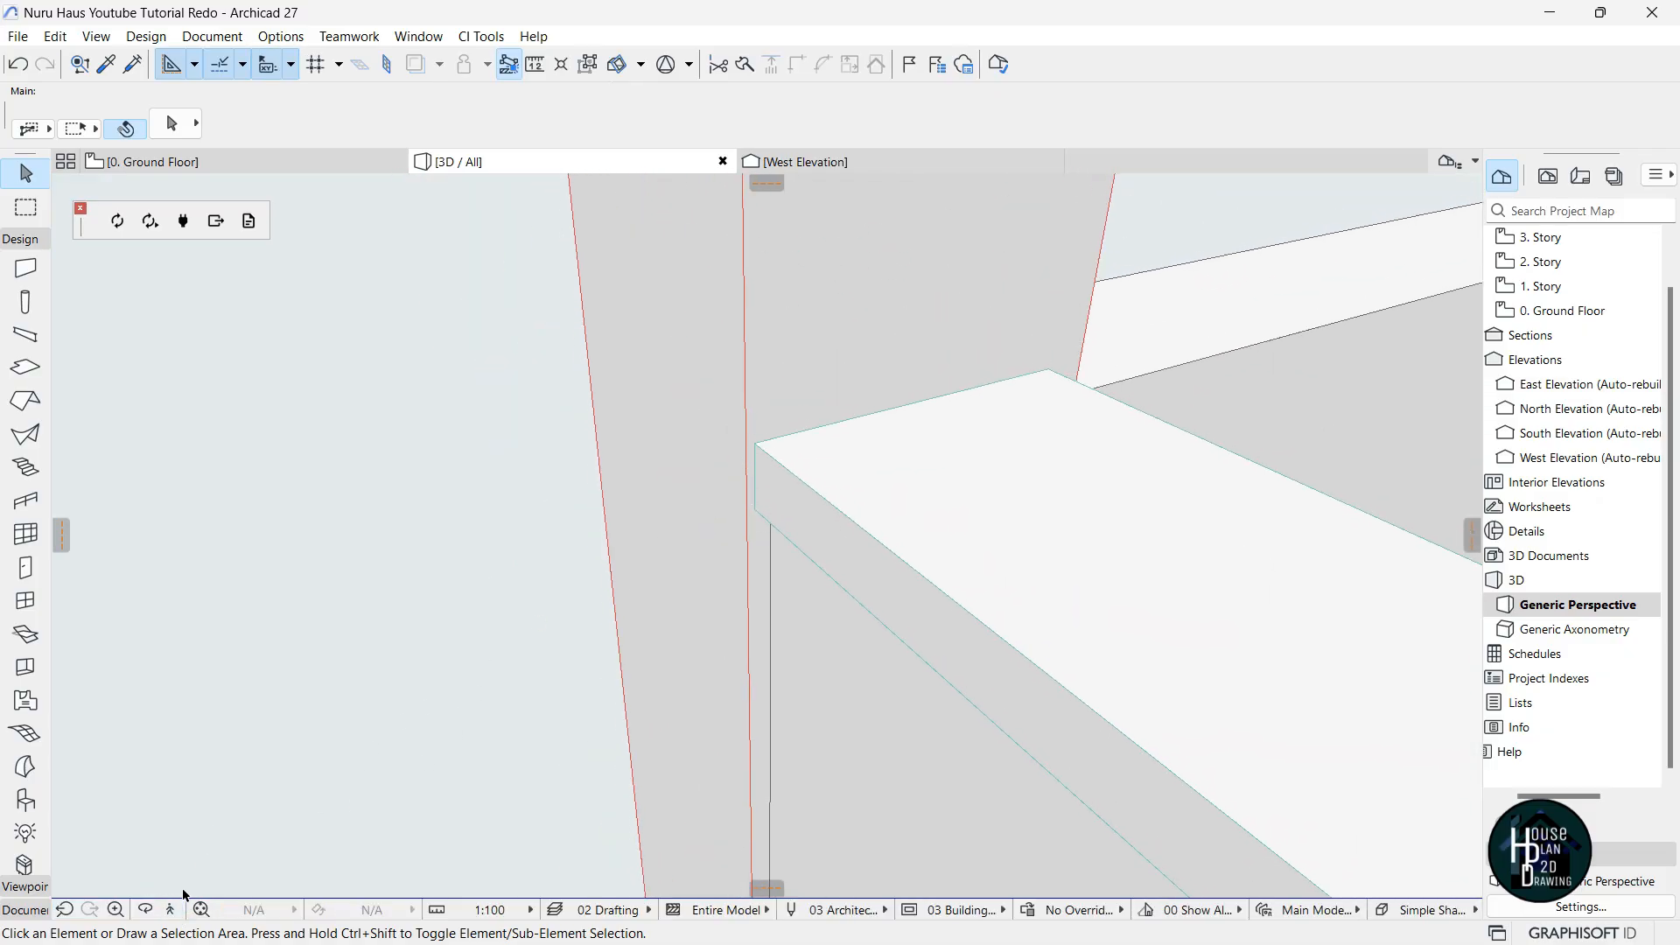
key("Up")
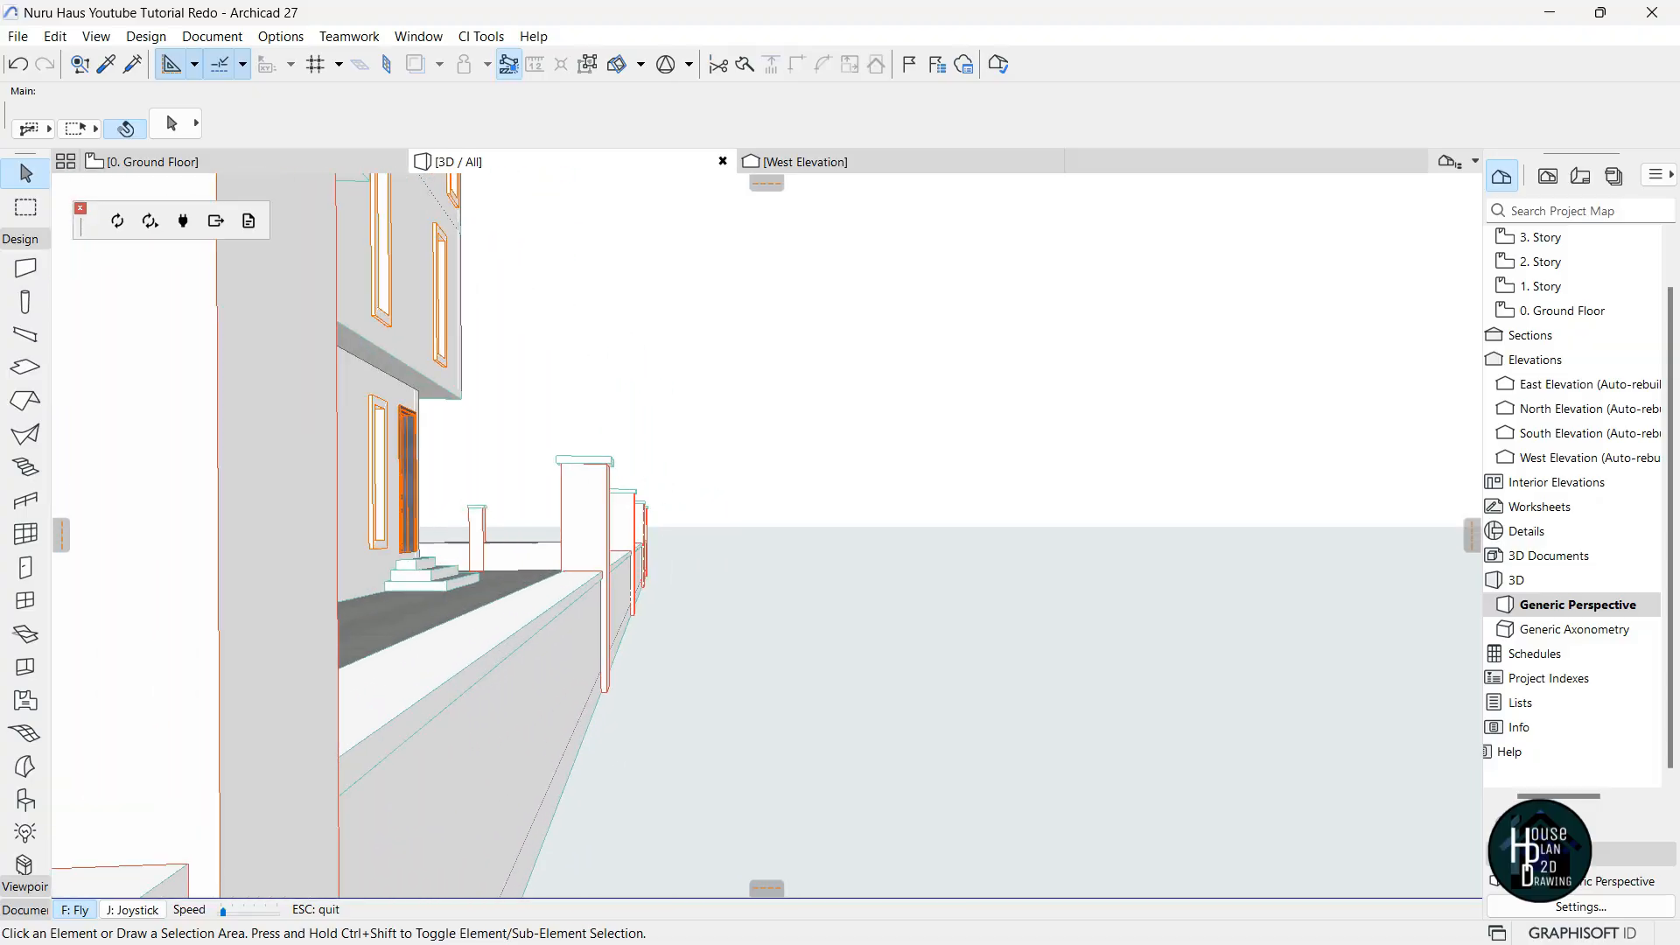
key("Up")
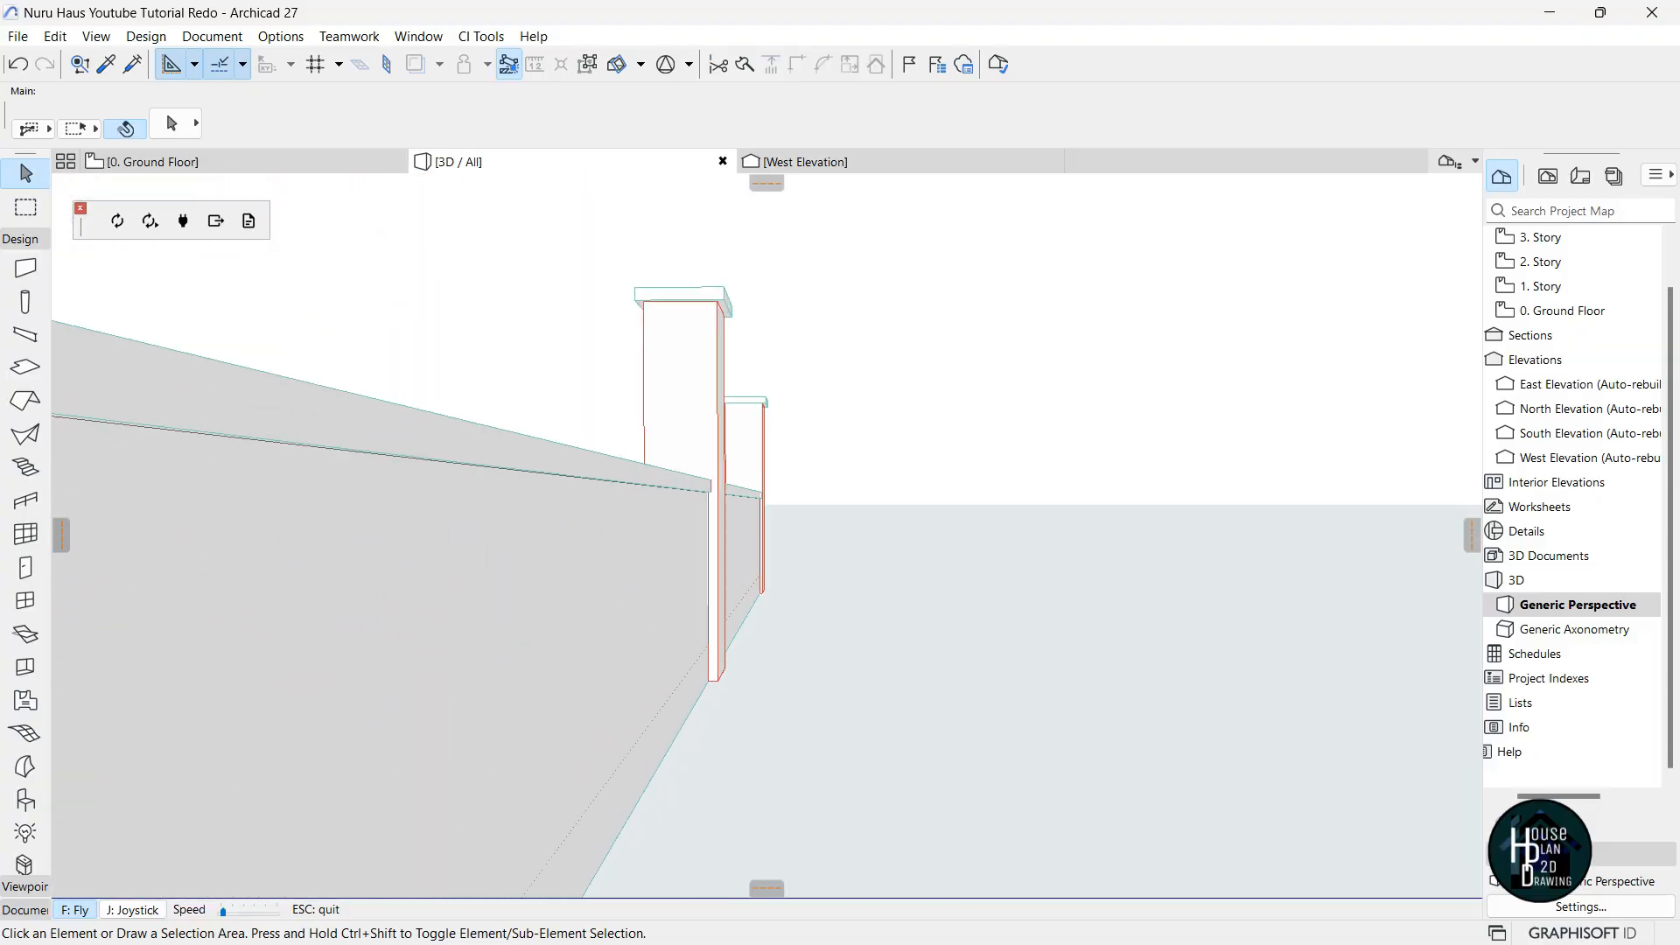
key("Up")
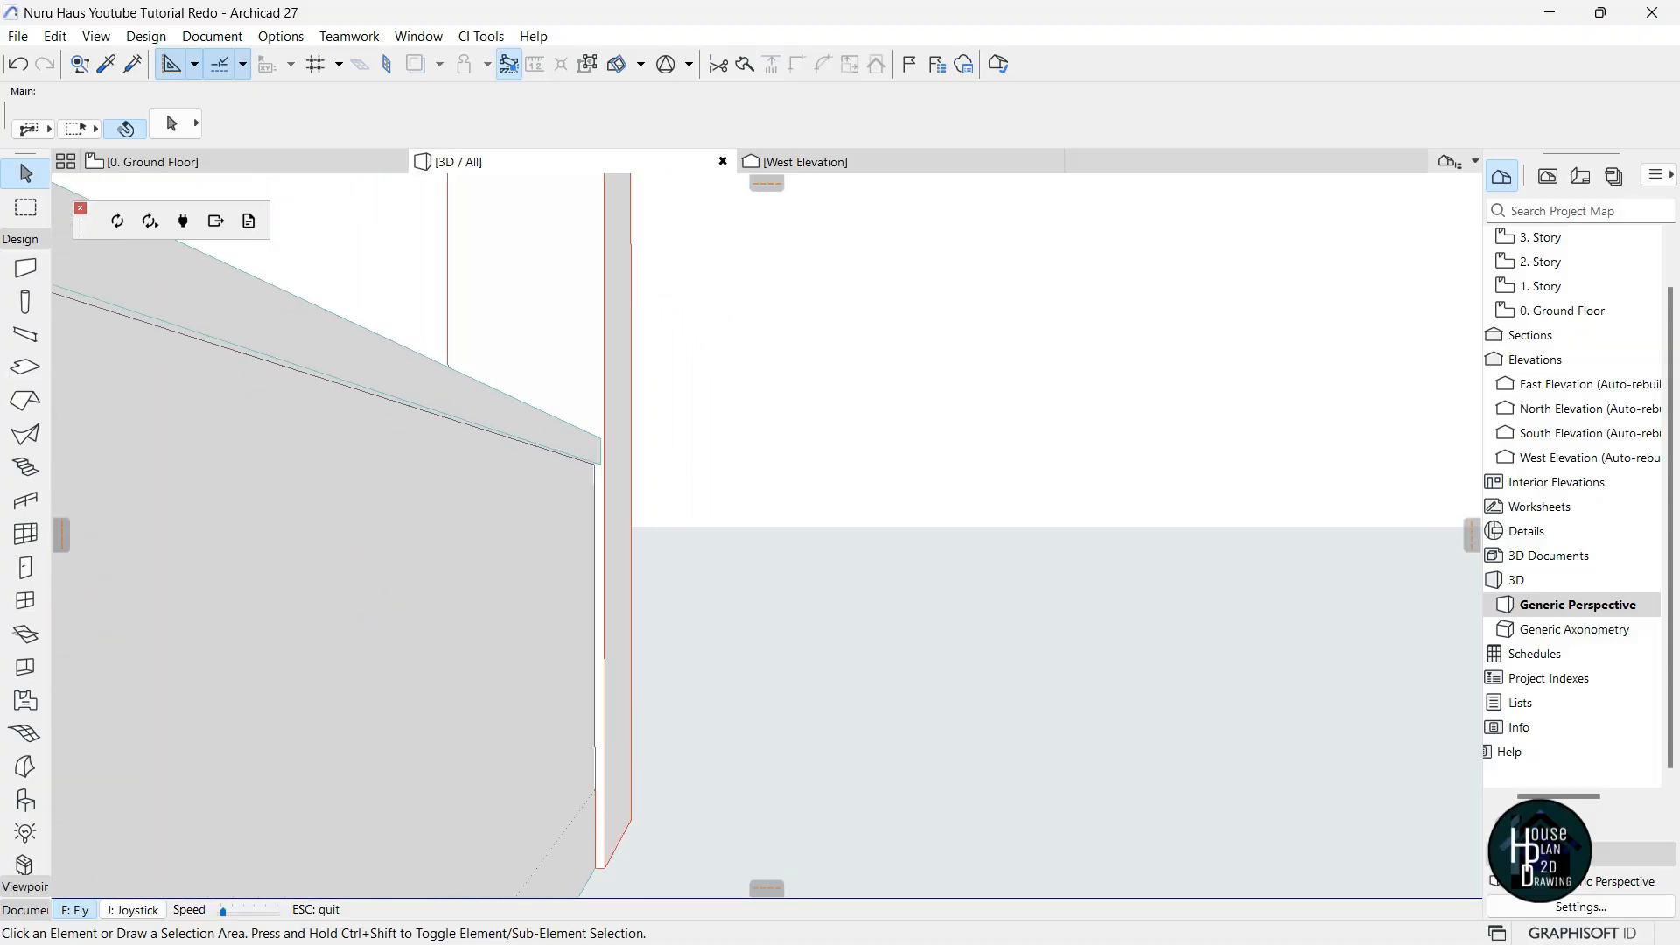
key("Up")
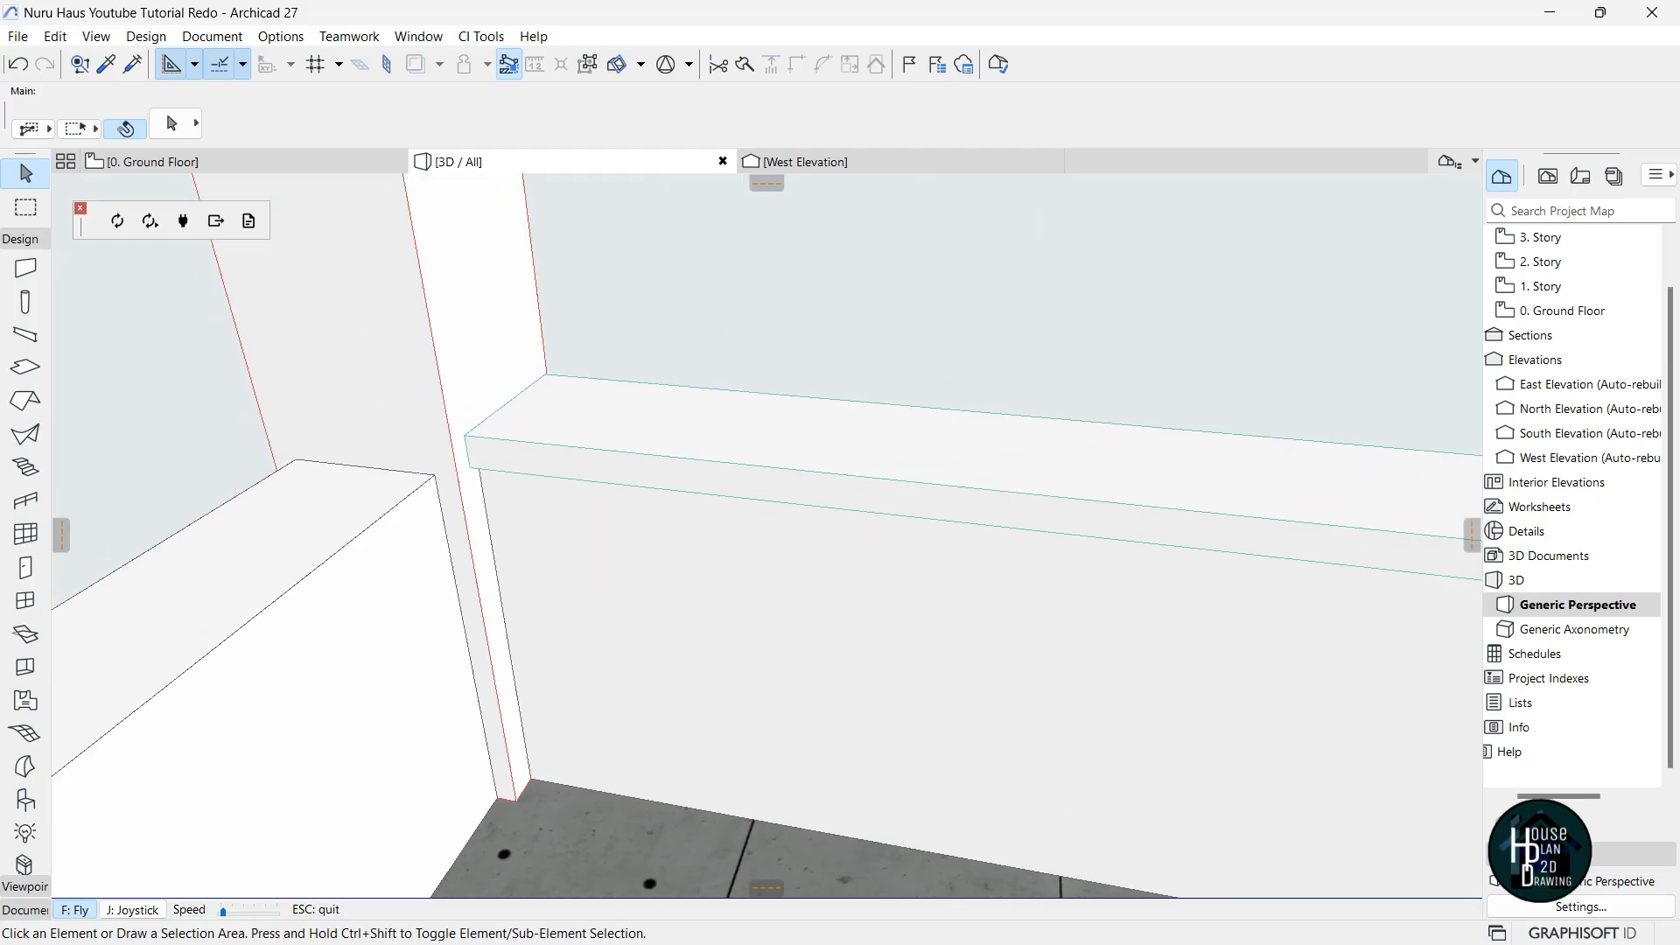
key("Up")
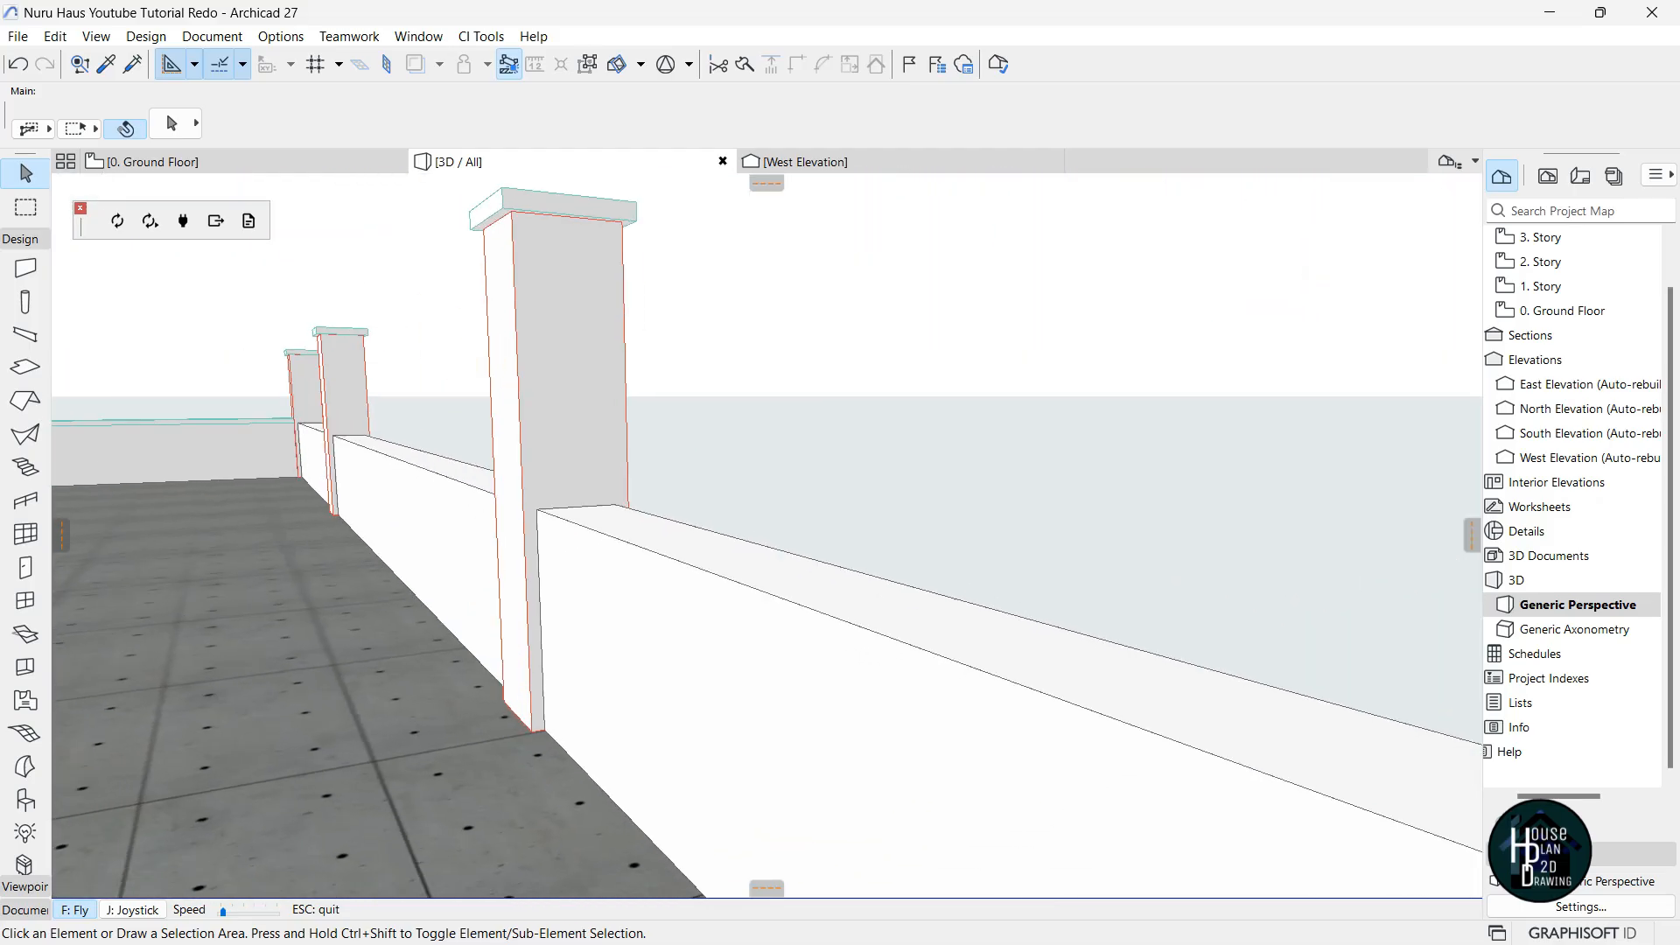
key("Down")
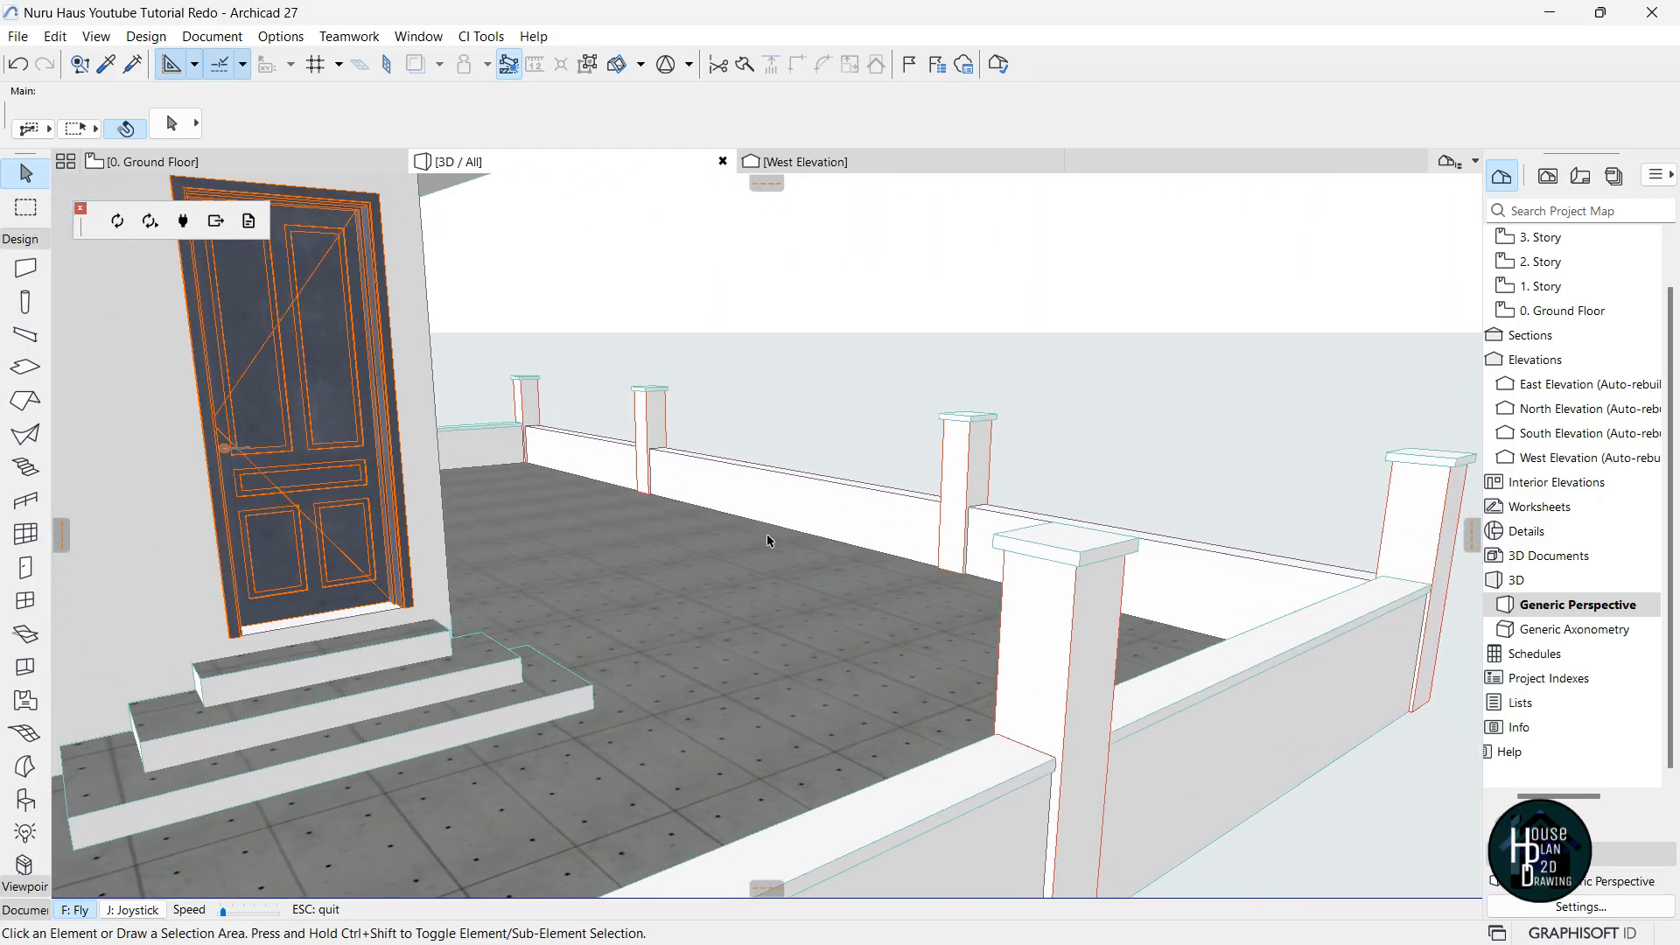
In the ground floor plan, copy the west wall-top slab from its northeast corner to the northwest corner column's east face.
key("Escape")
left_click(295, 160)
scroll(972, 476, "down", 7)
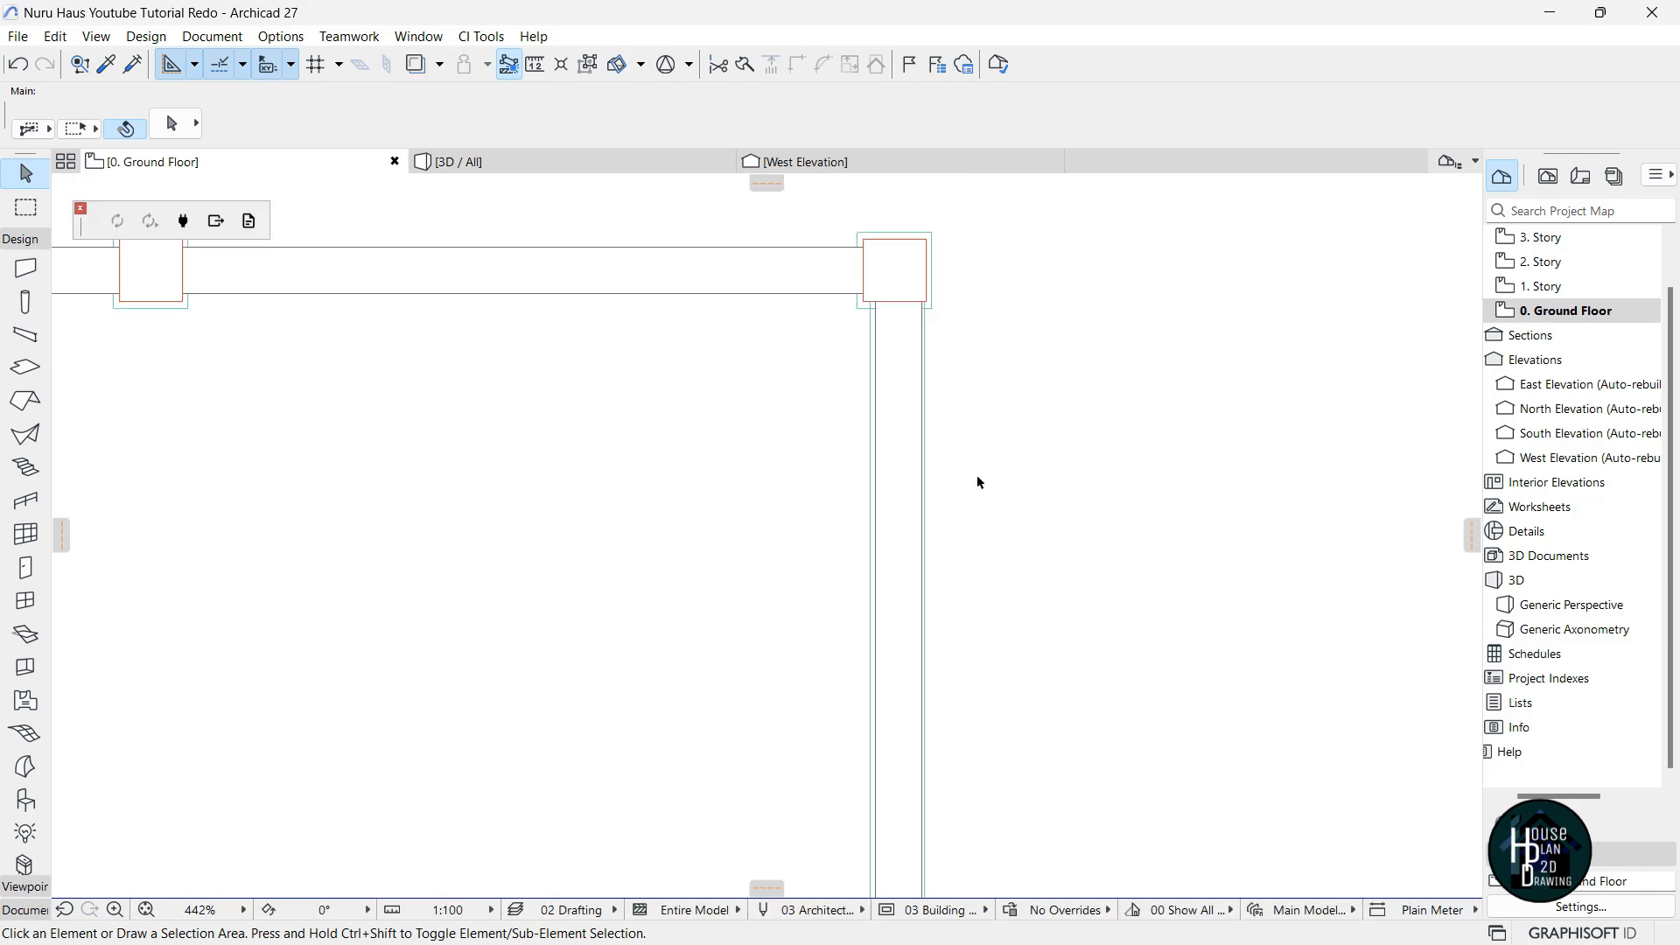
scroll(435, 455, "up", 2)
scroll(437, 457, "up", 10)
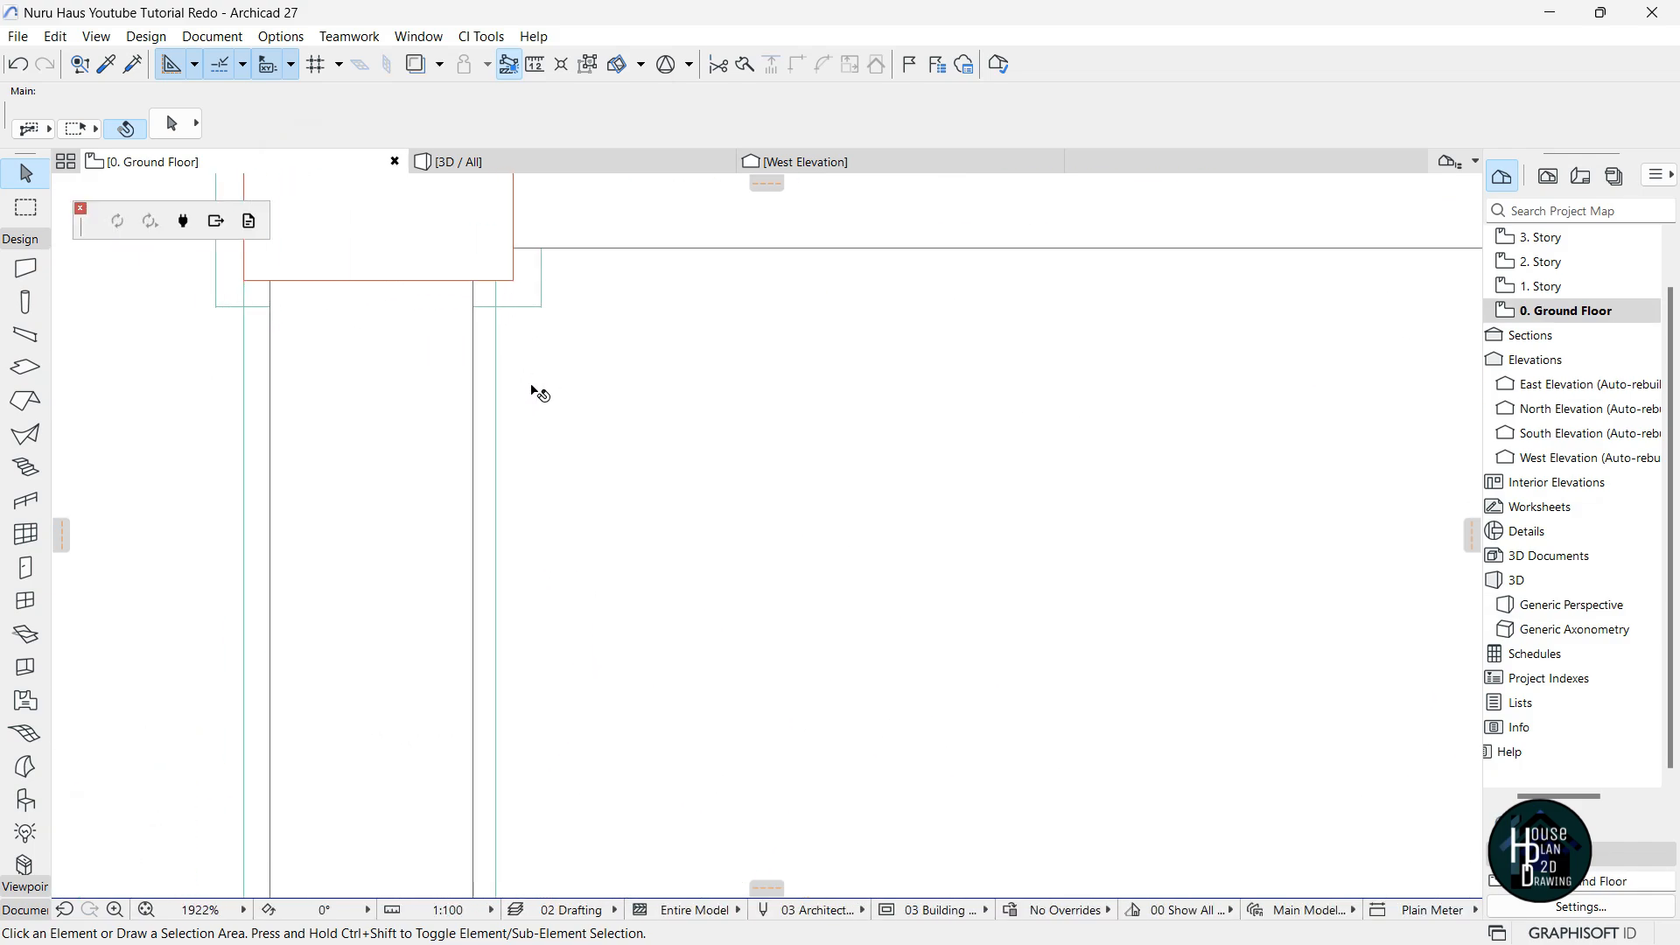
left_click(499, 364)
key("ctrl+shift+d")
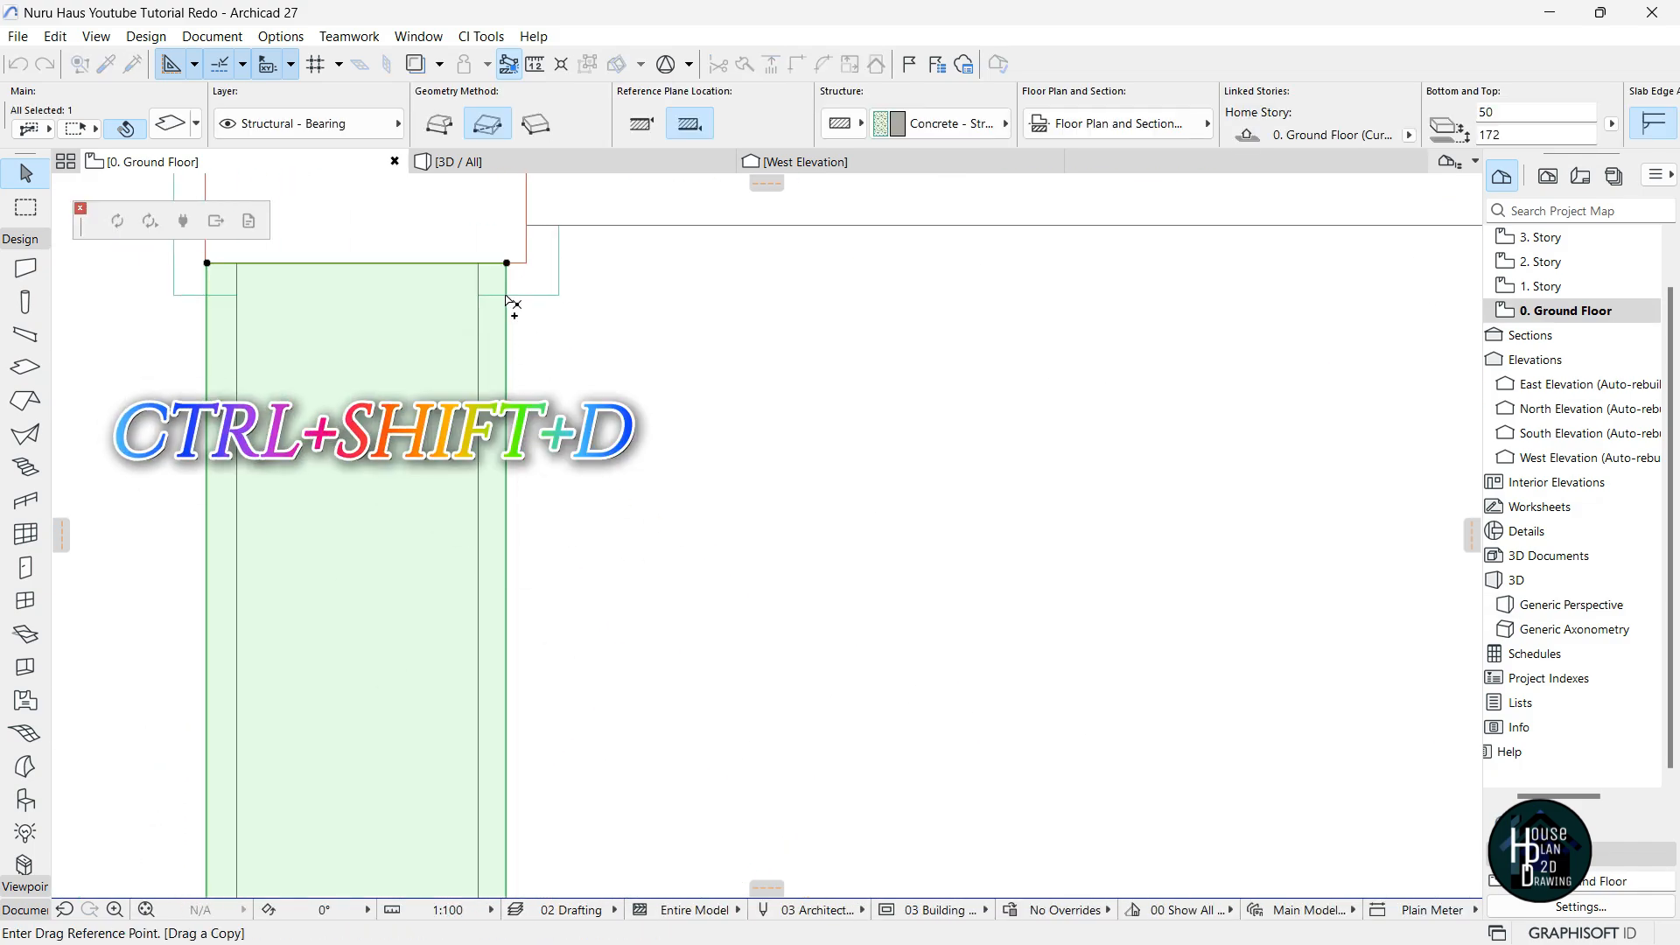
scroll(542, 399, "down", 3)
scroll(626, 240, "up", 4)
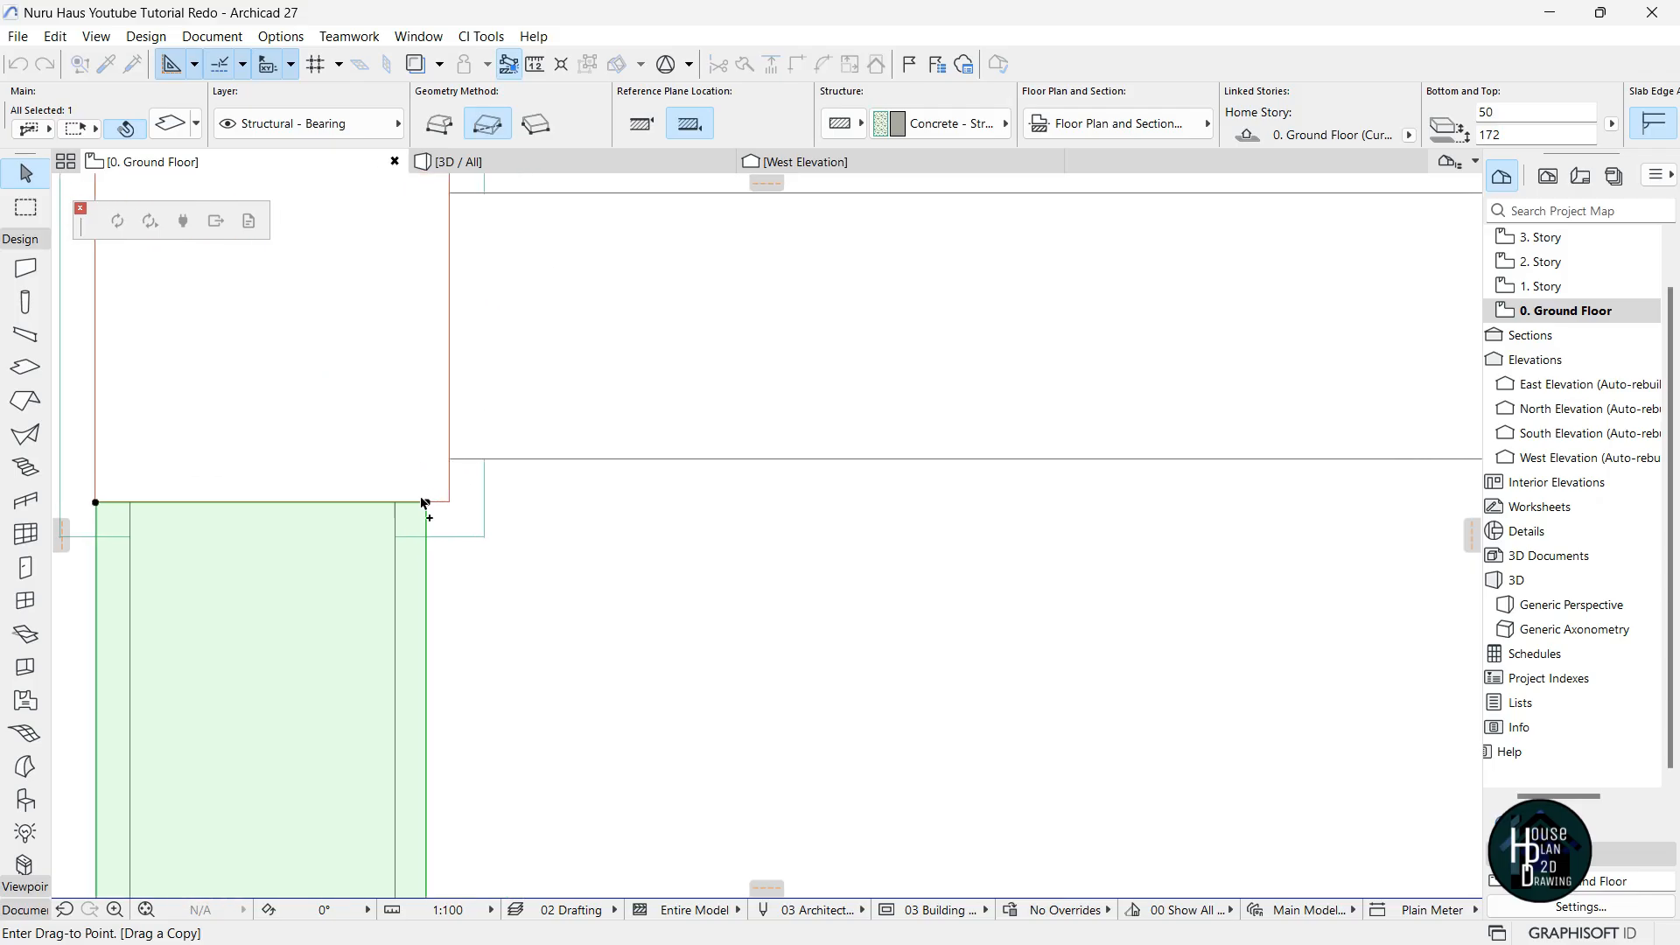
left_click(452, 482)
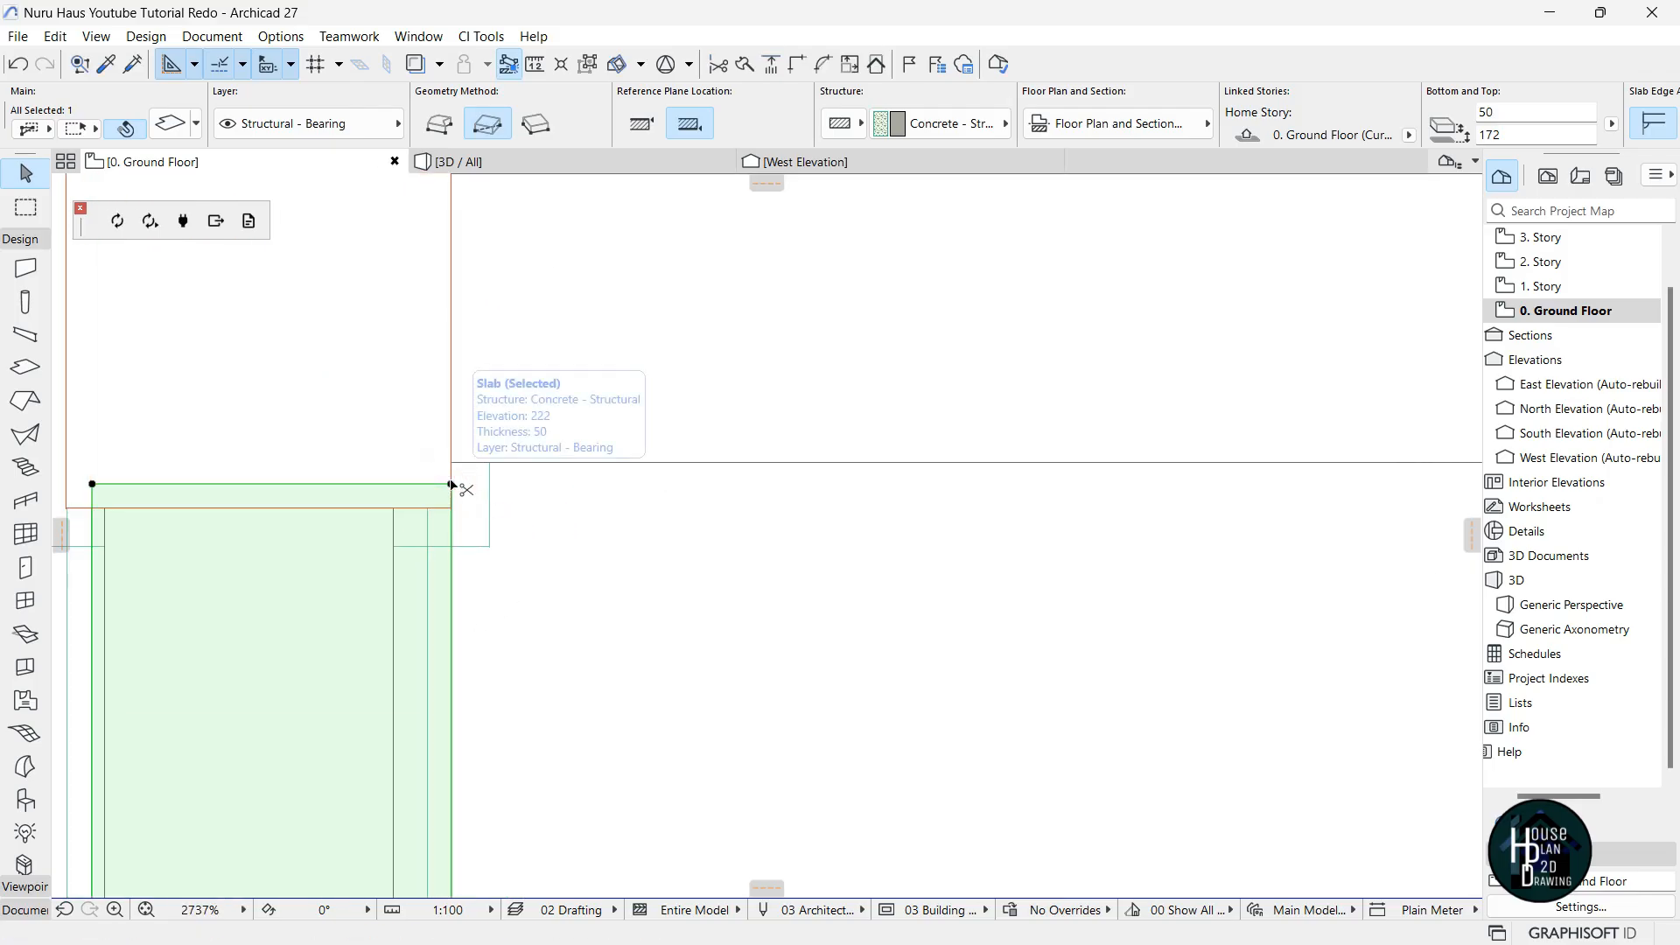
Rotate the copied slab 90° about its northeast corner and move it up onto the north fence wall beside the corner column.
key("ctrl+e")
left_click(452, 483)
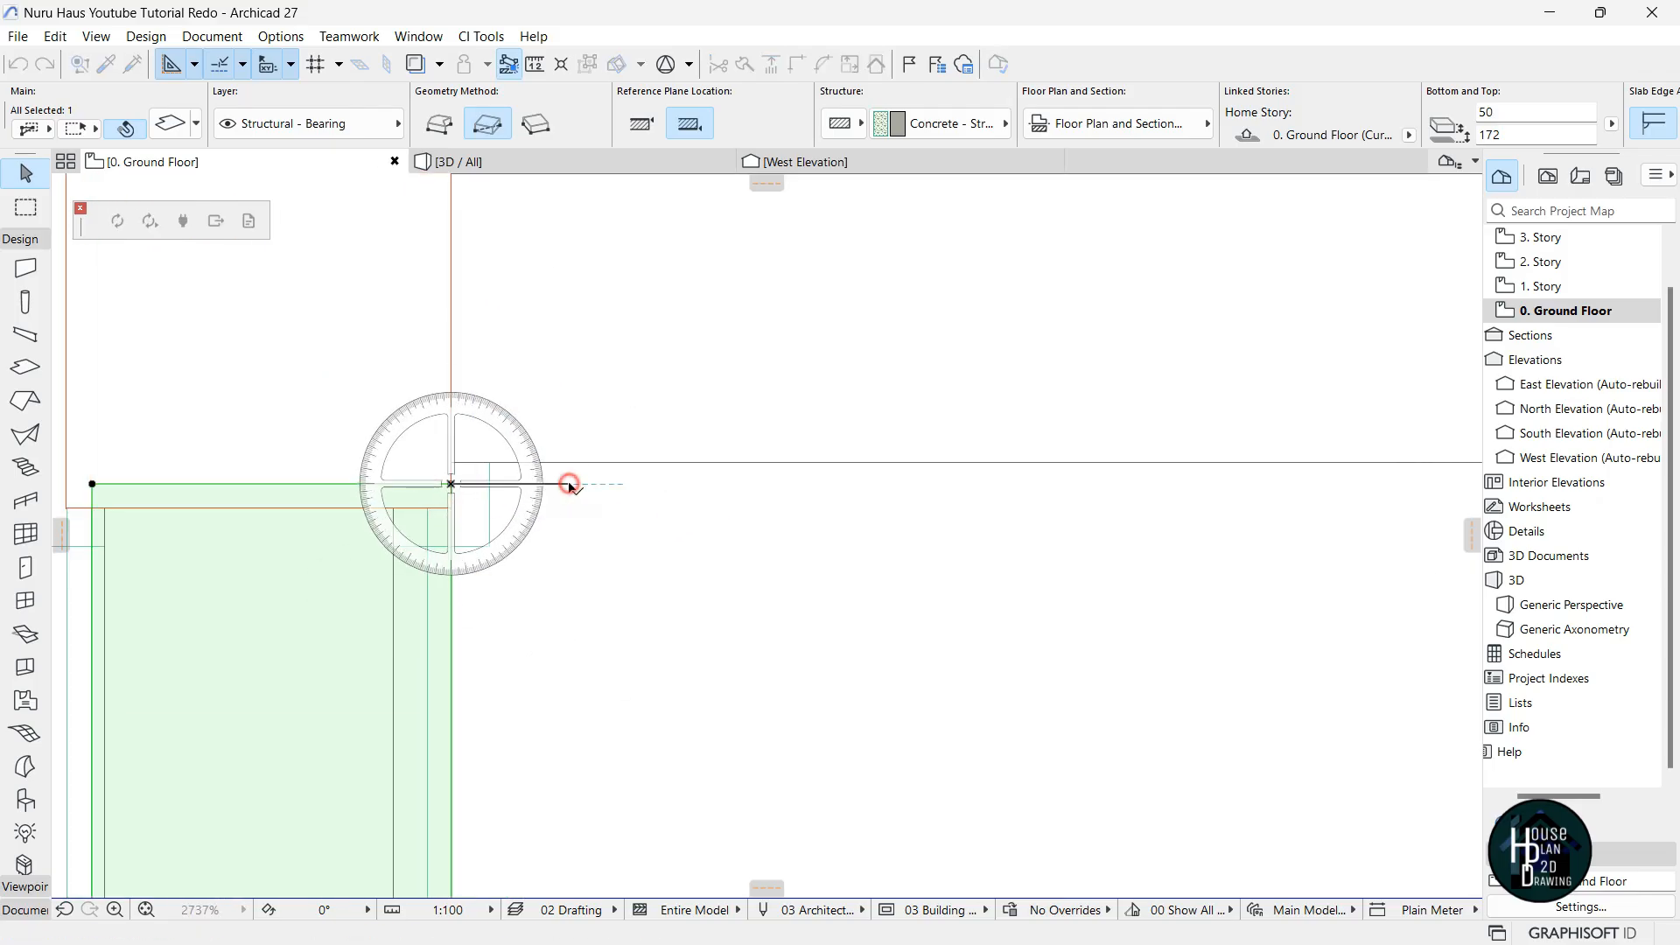
left_click(453, 320)
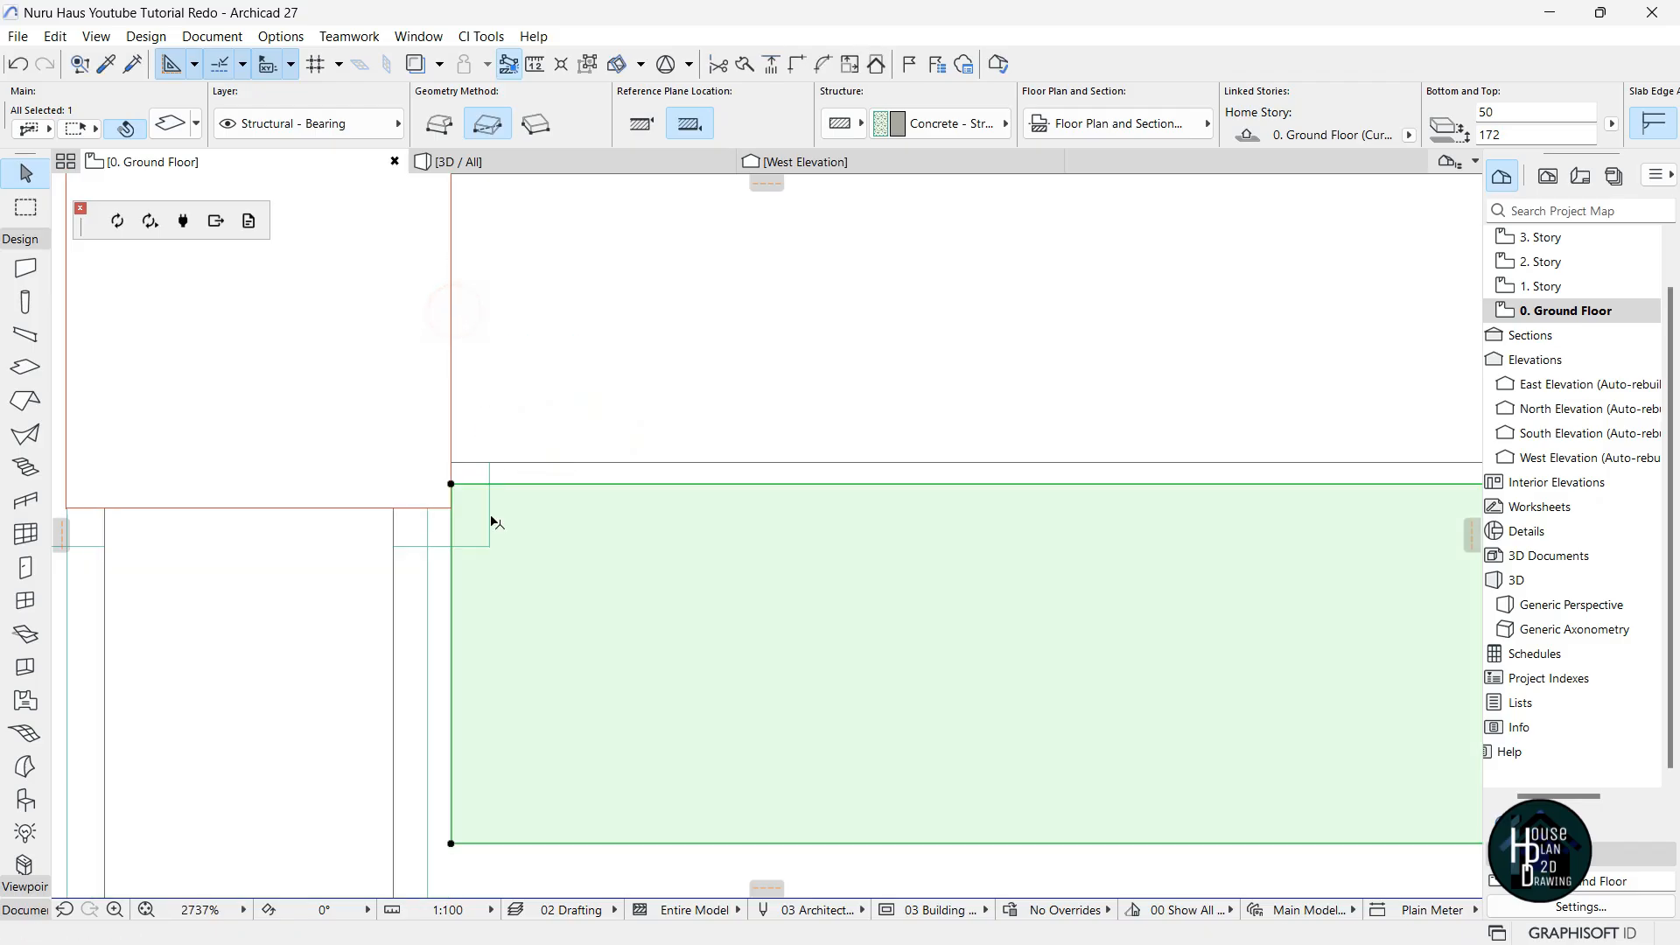
key("ctrl+d")
left_click(451, 842)
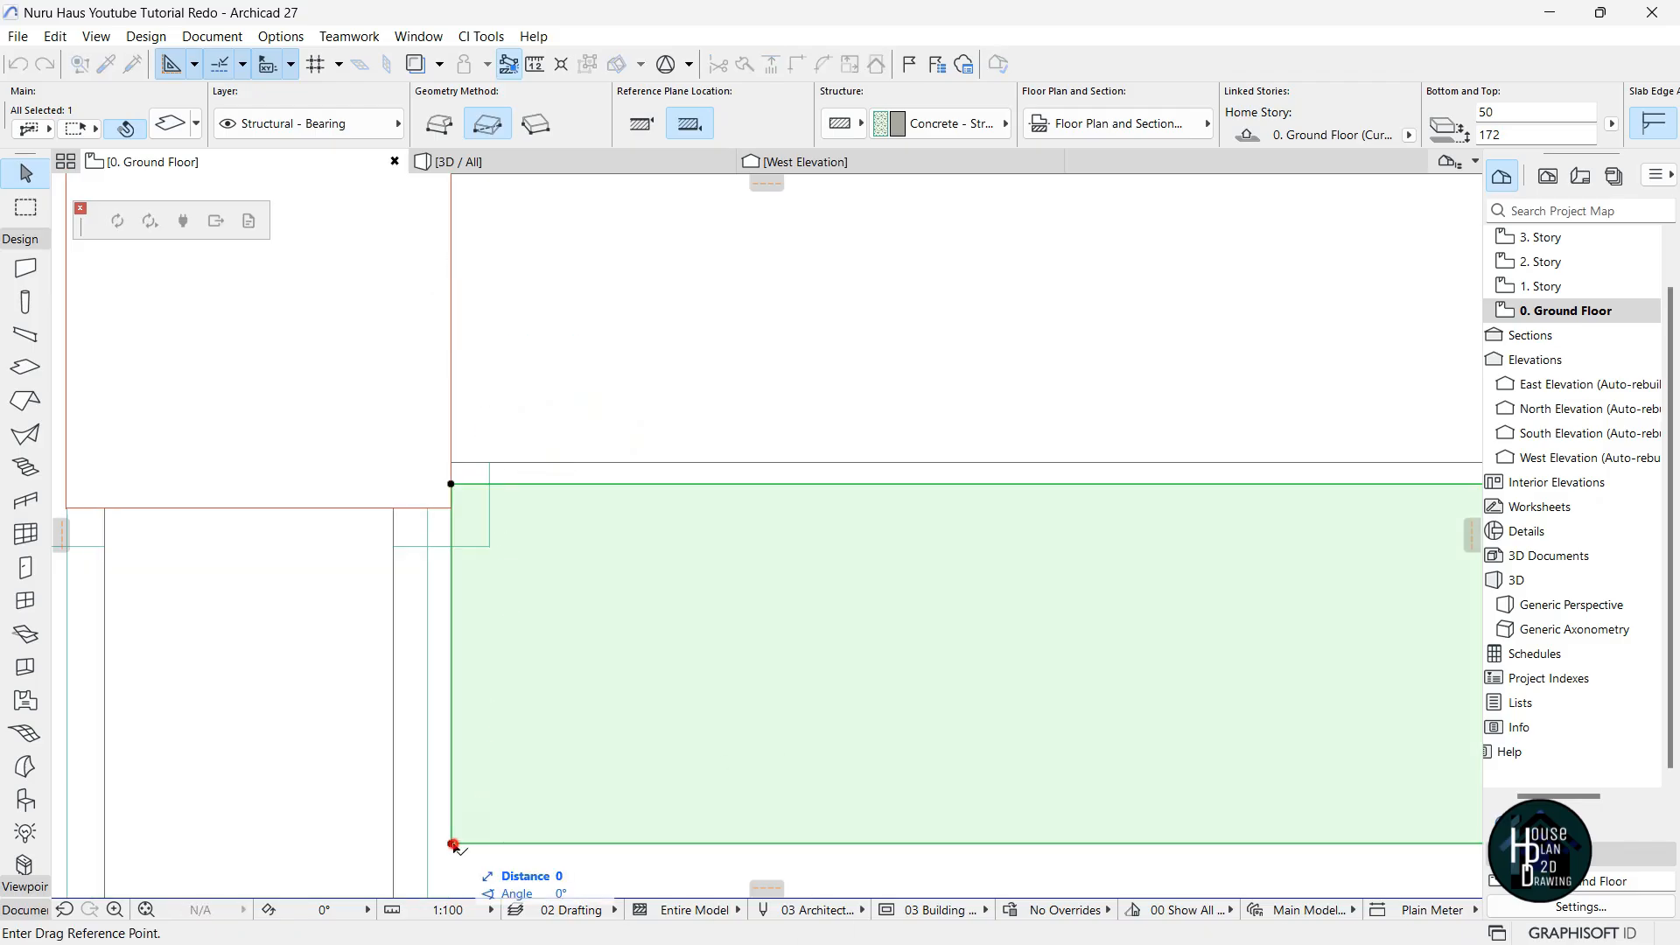
left_click(450, 485)
scroll(495, 532, "down", 7)
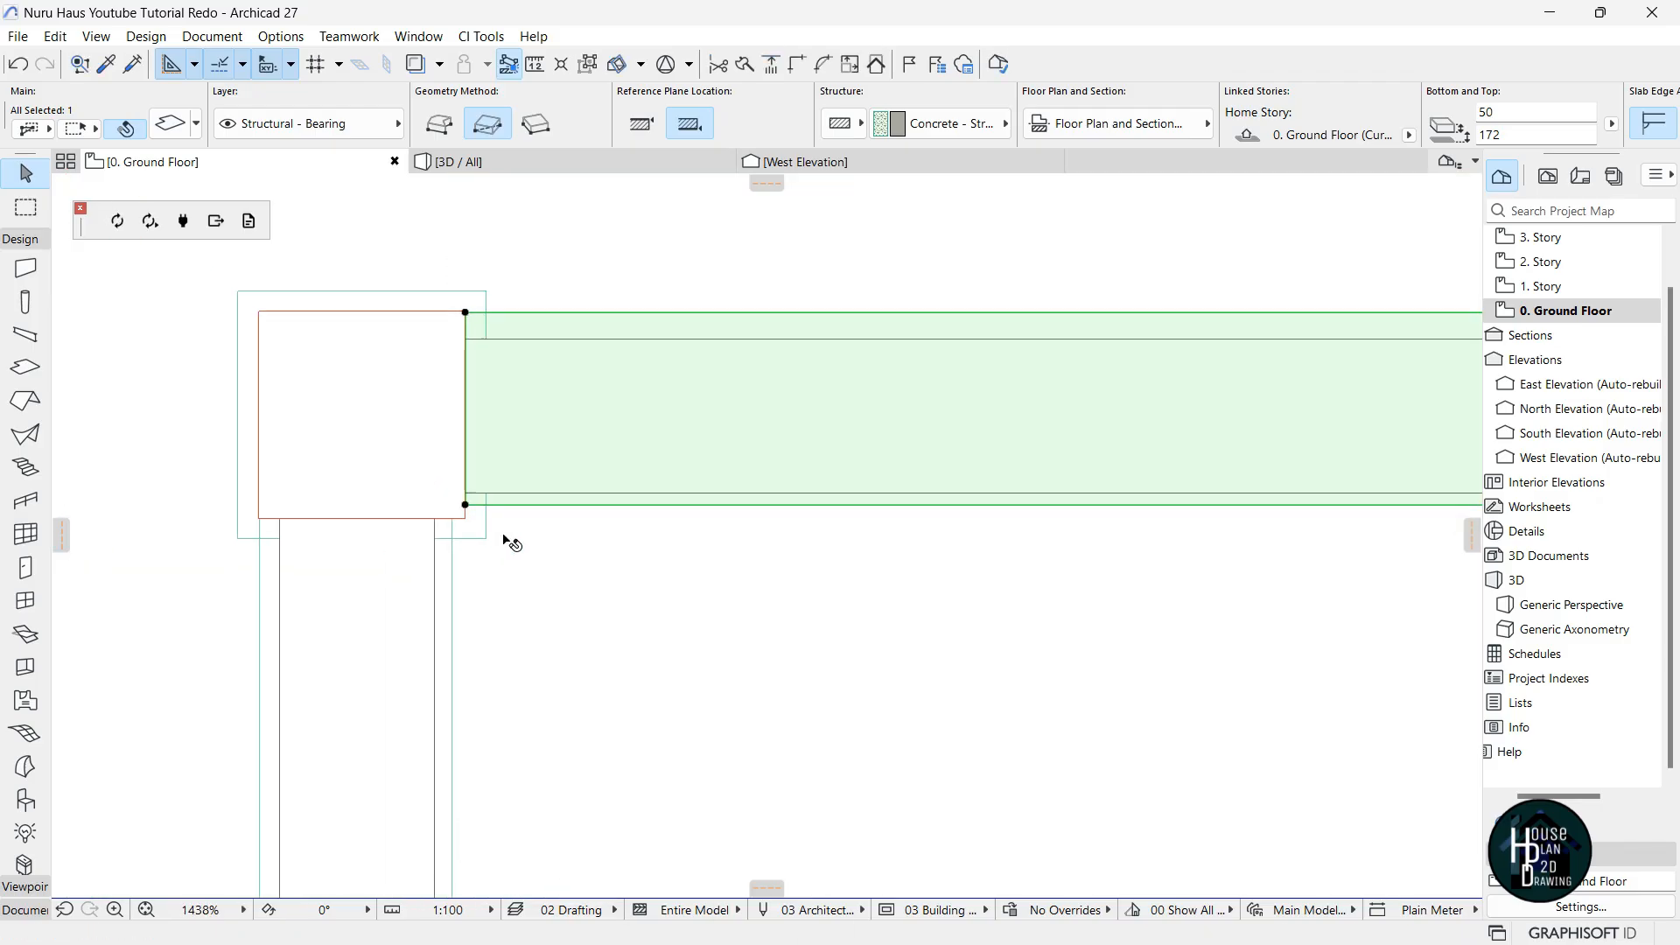
scroll(495, 426, "up", 6)
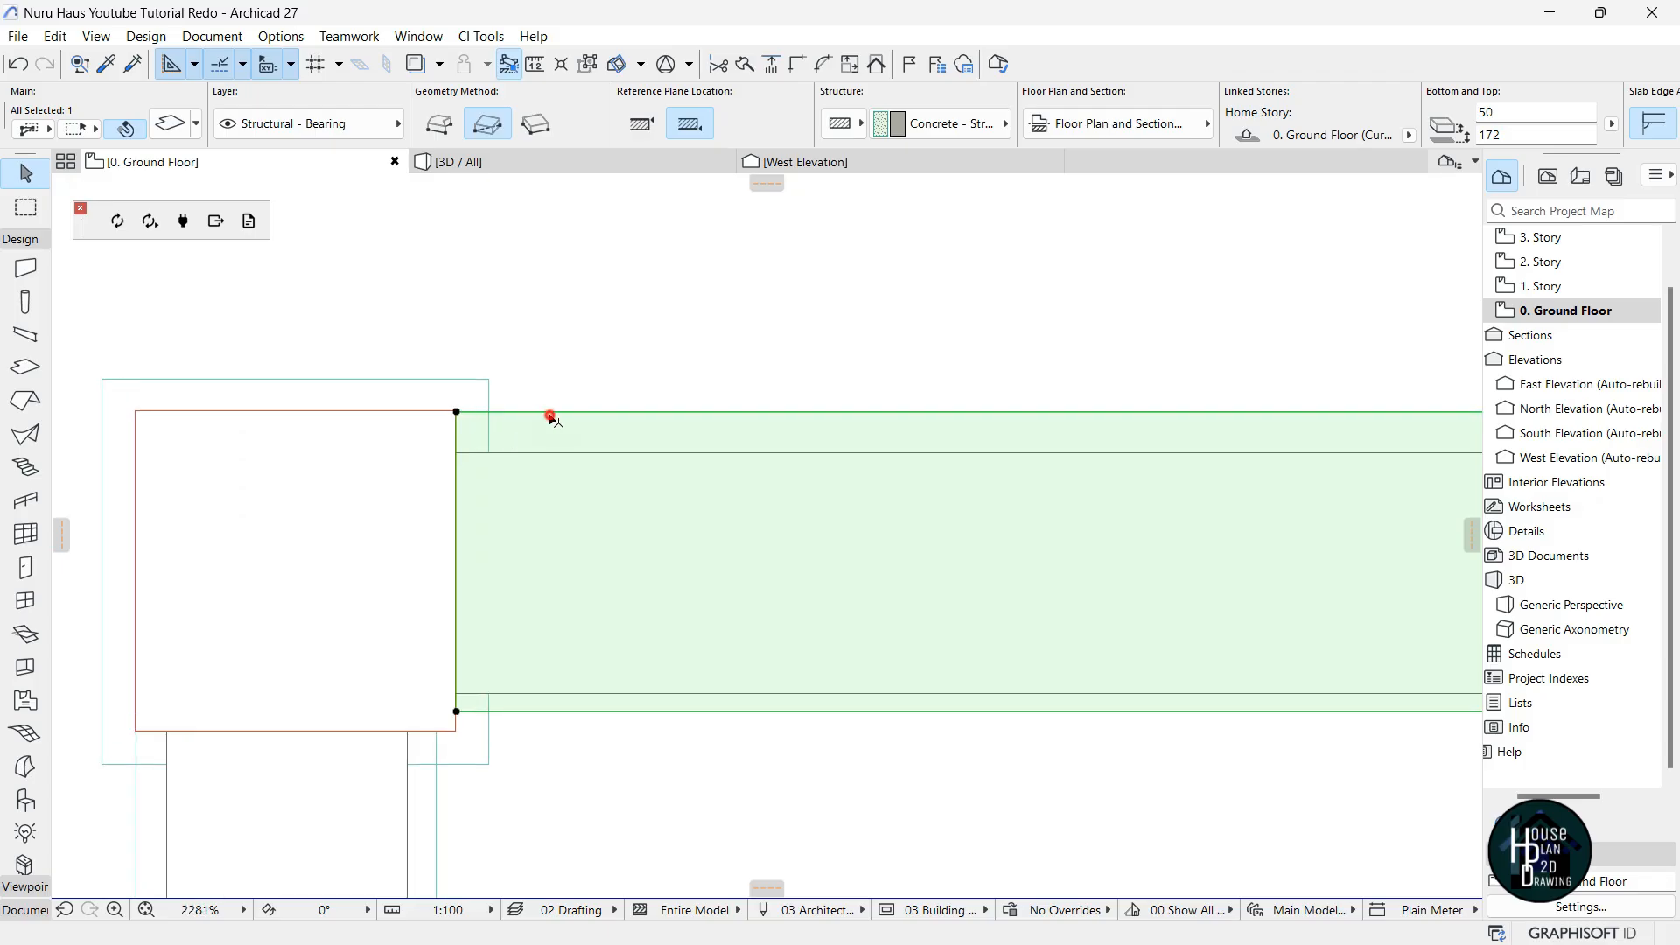
Offset the north slab's outer long edge slightly inward and its inner long edge outward by about 7.
left_click(551, 416)
left_click(551, 433)
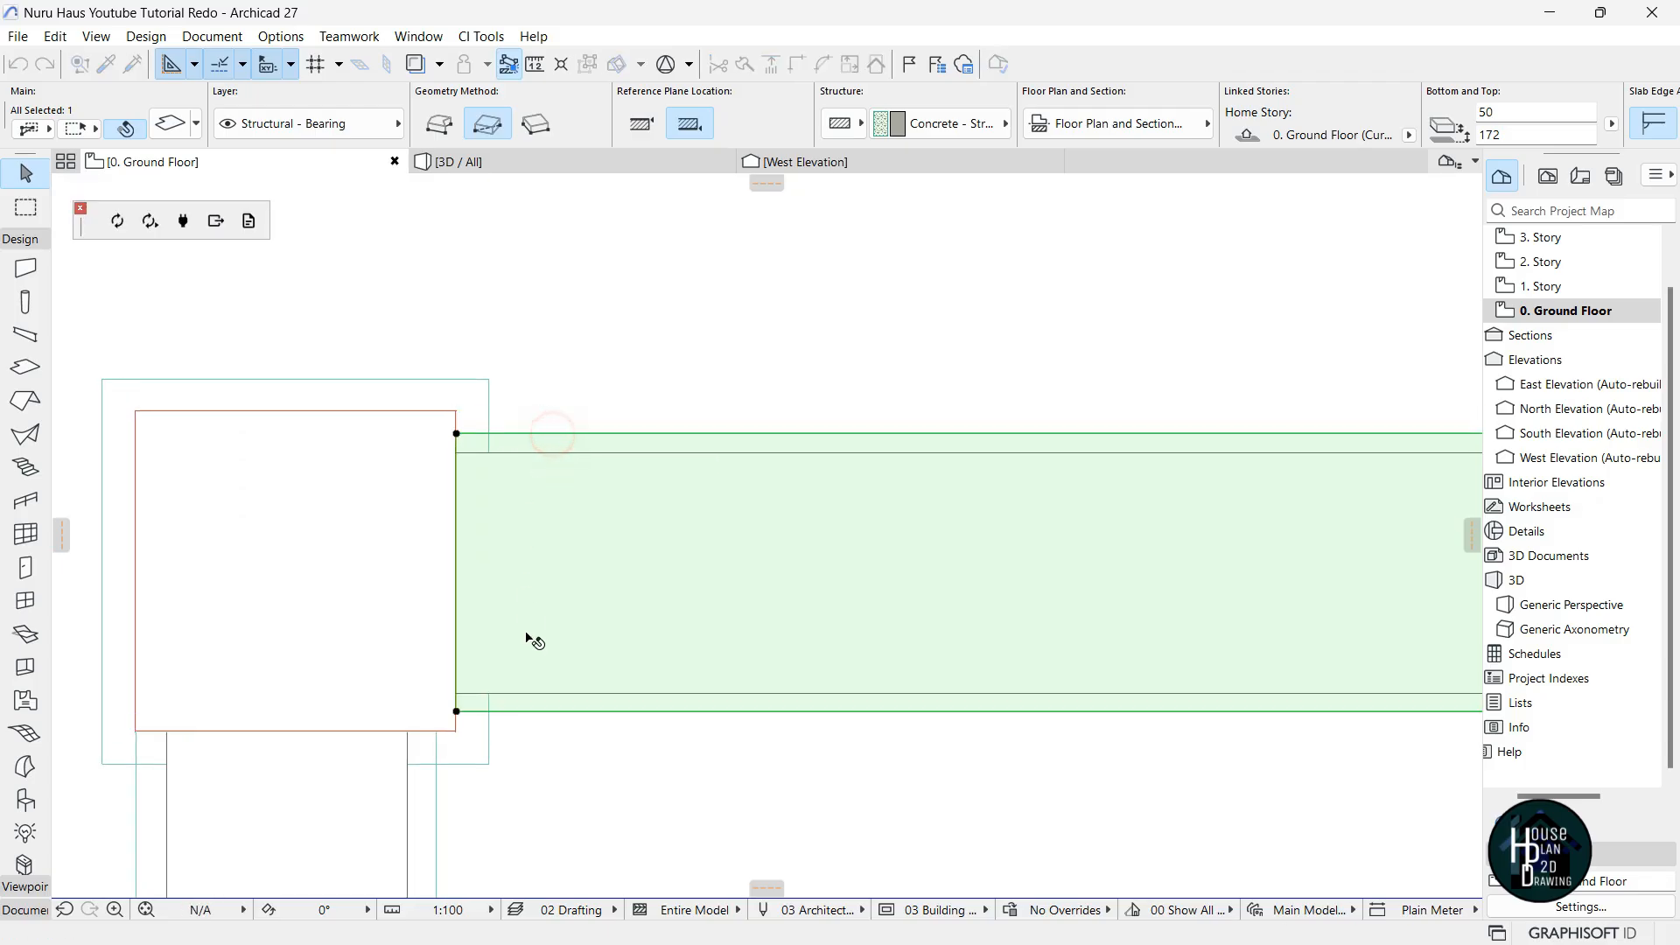
left_click(543, 712)
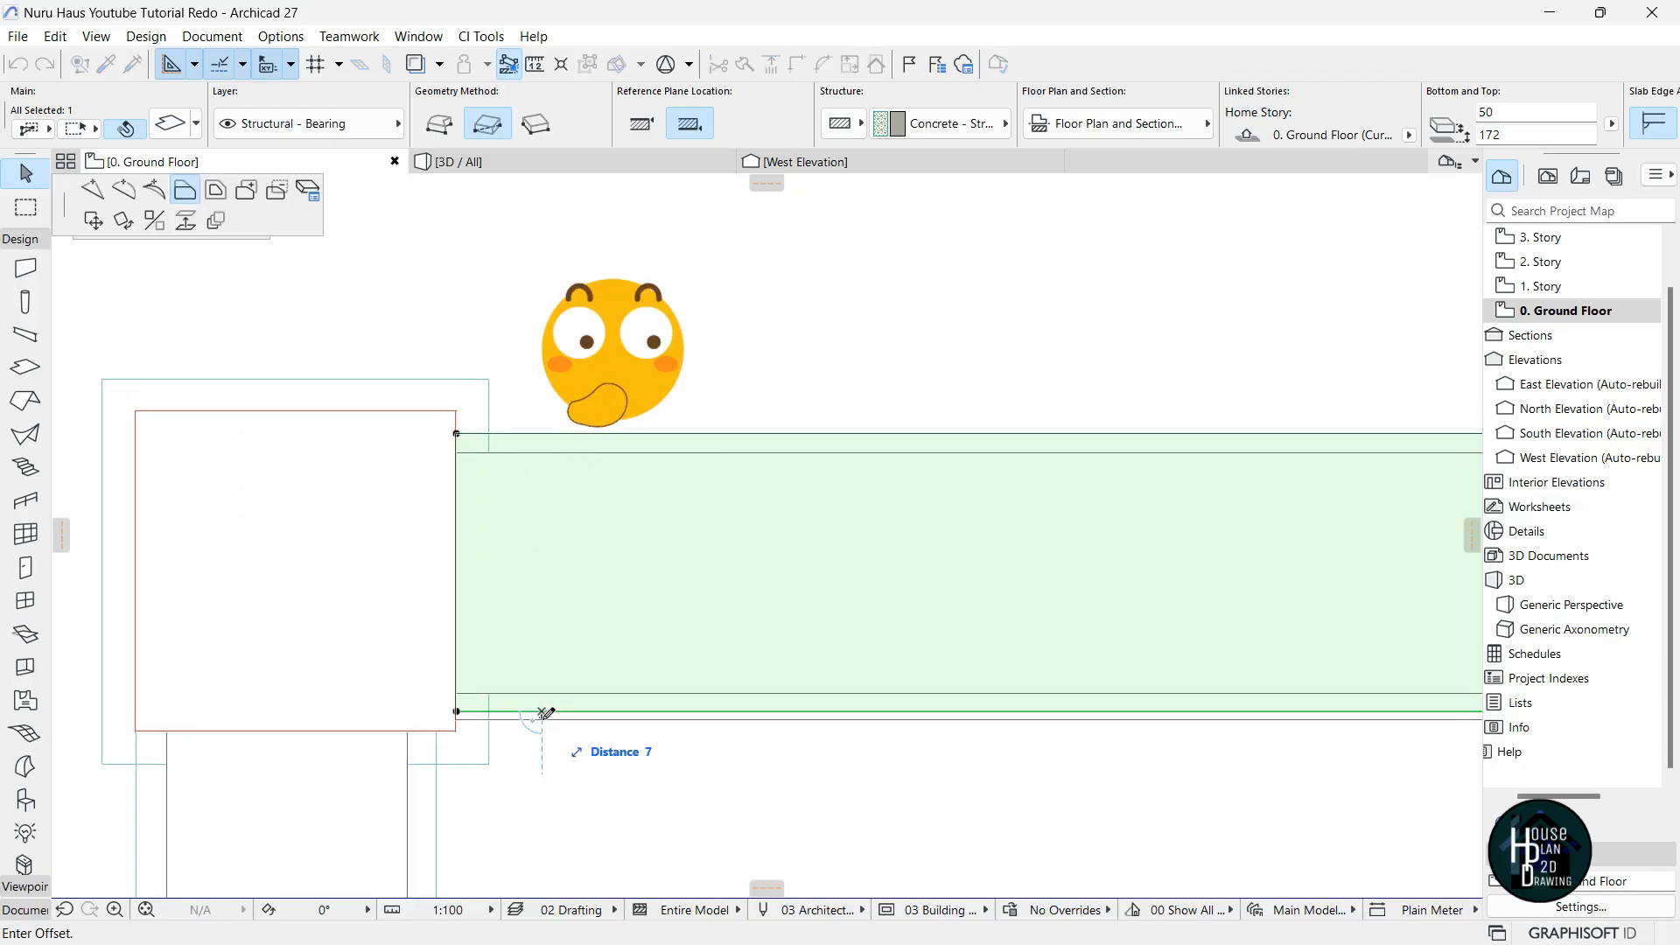
left_click(544, 719)
key("Escape")
Offset the north wall-top slab's east end back to the west face of the northeast corner column.
scroll(509, 506, "down", 4)
scroll(523, 493, "down", 6)
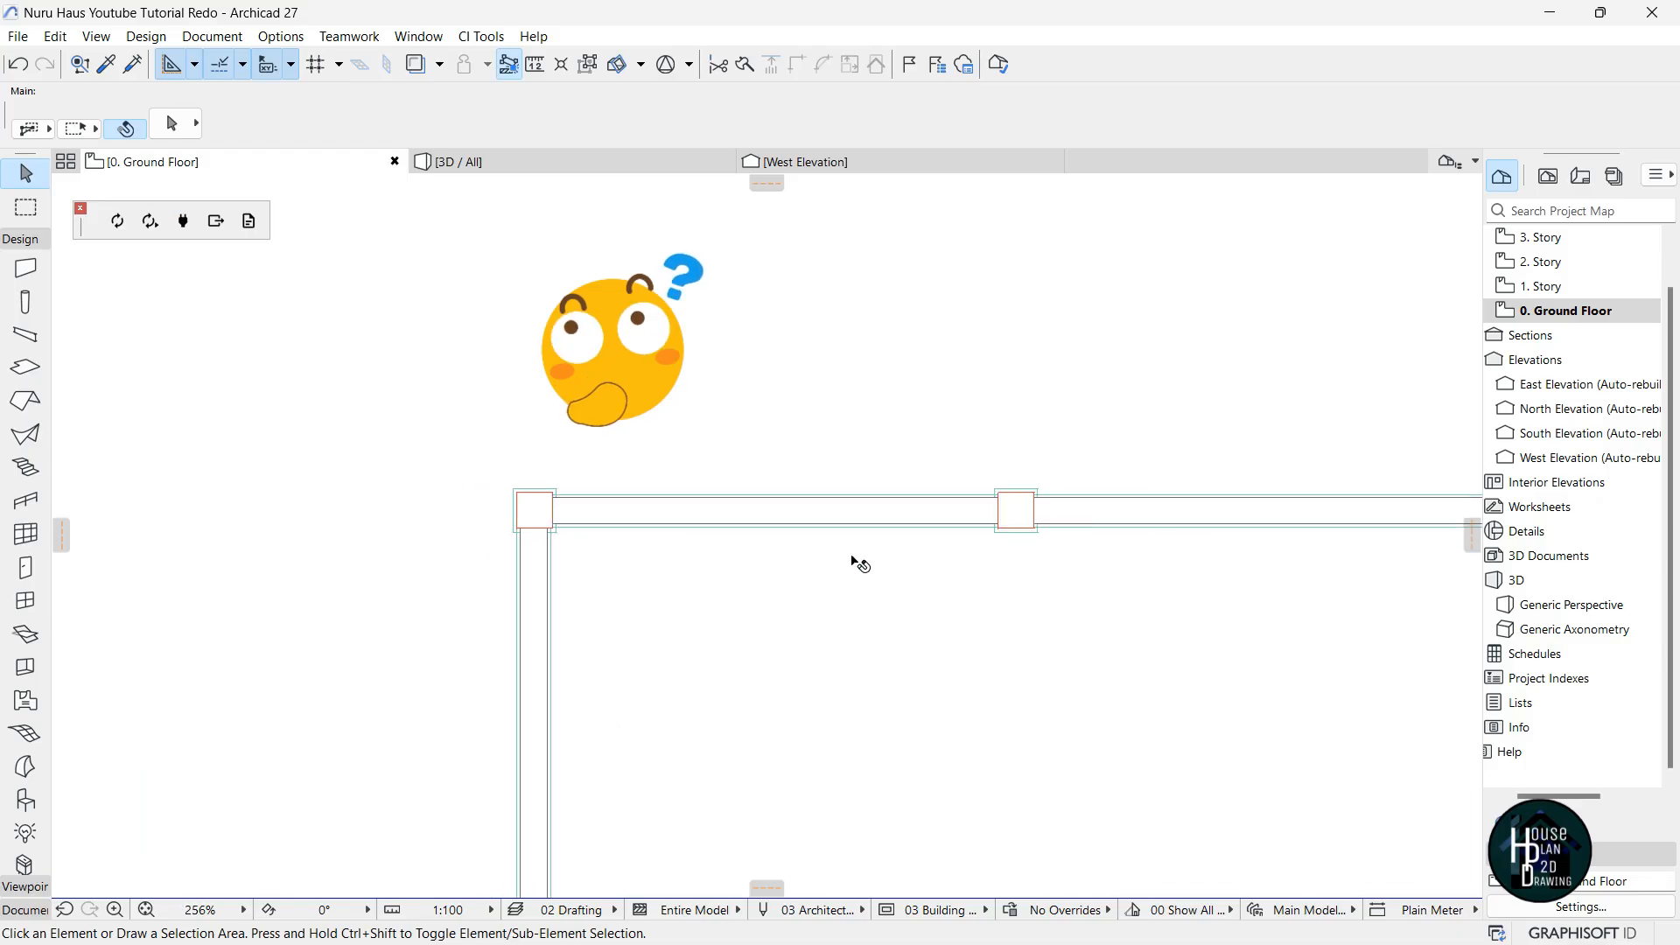
scroll(855, 596, "down", 2)
scroll(1260, 562, "up", 6)
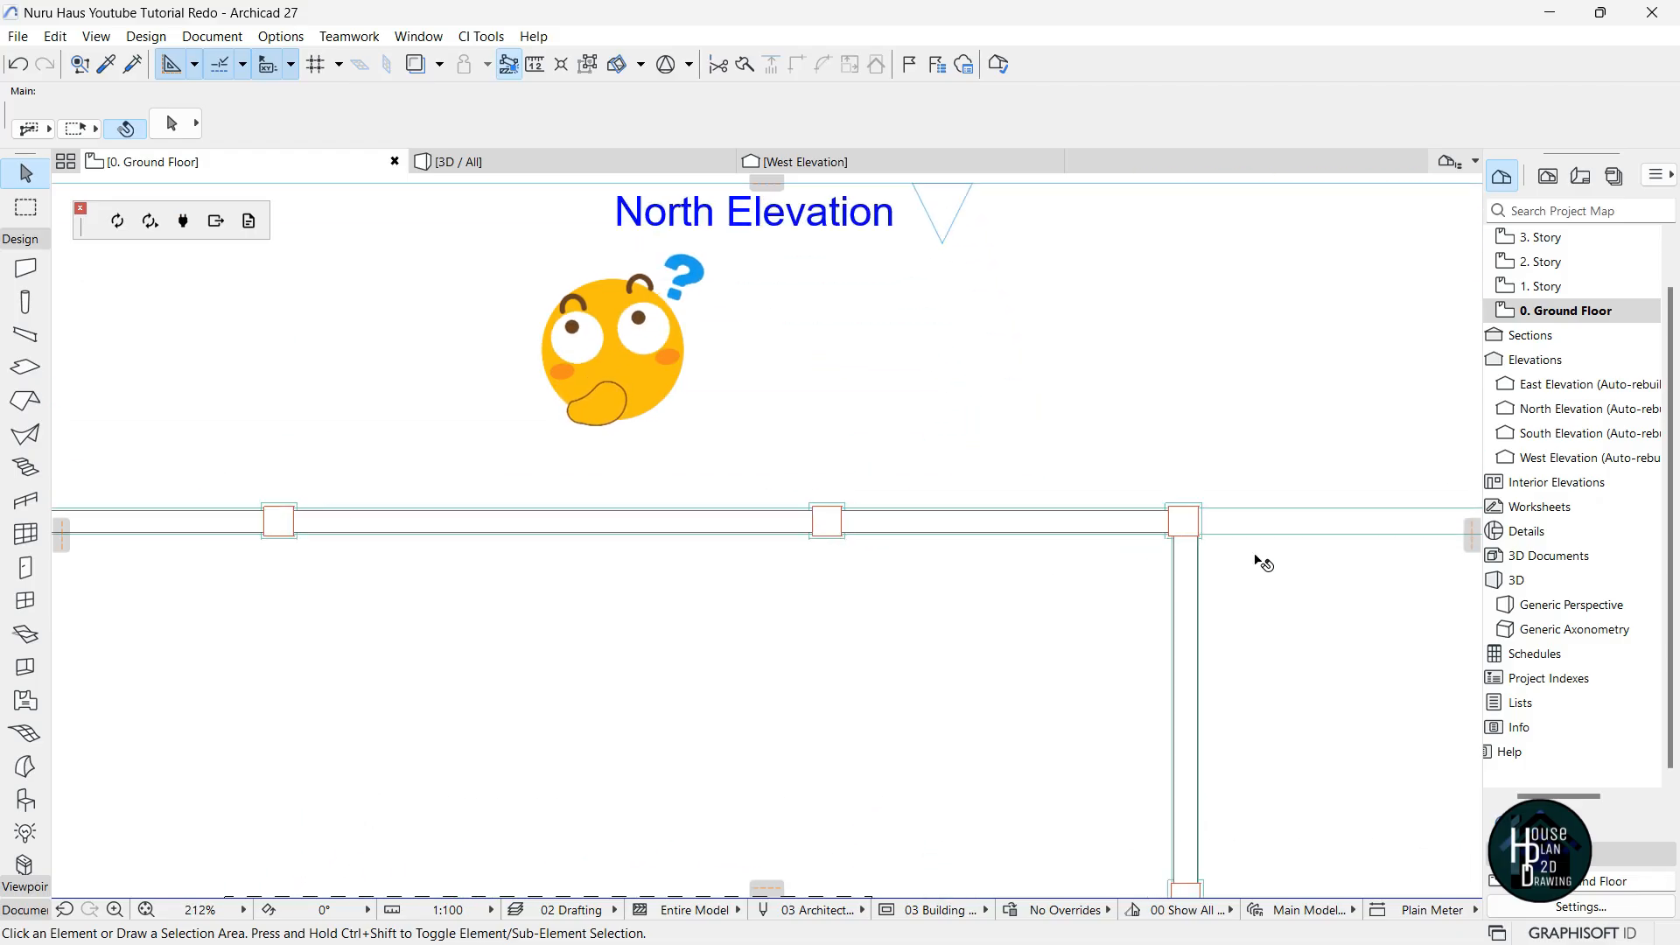
left_click(1173, 512)
scroll(697, 586, "down", 12)
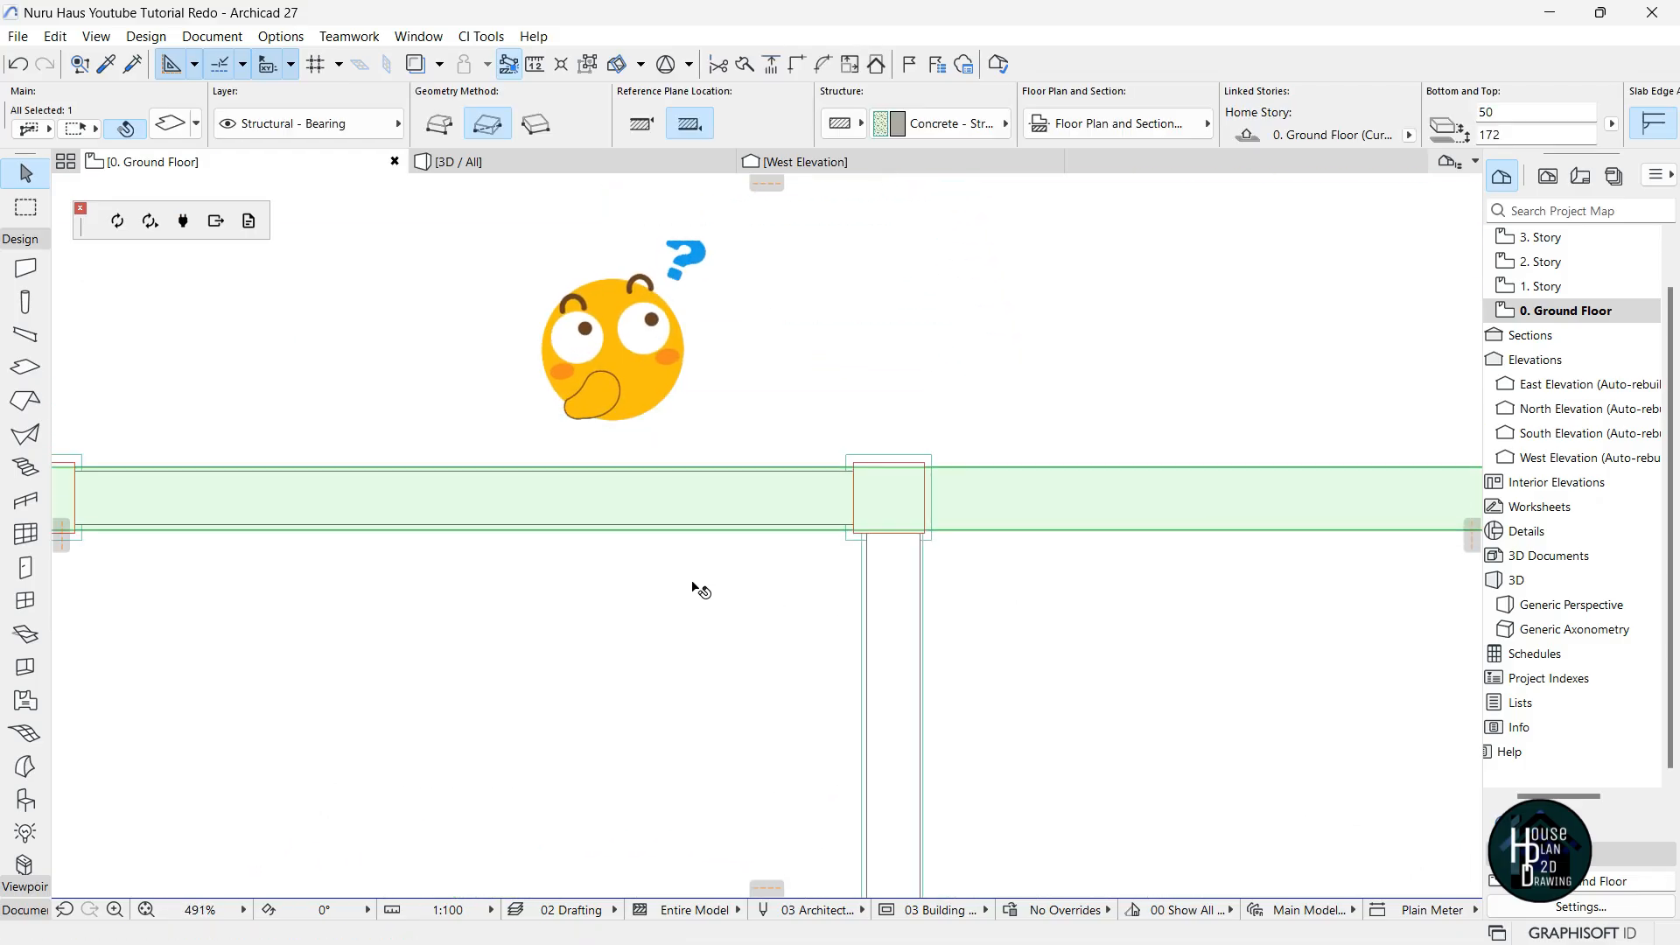
scroll(1103, 556, "up", 10)
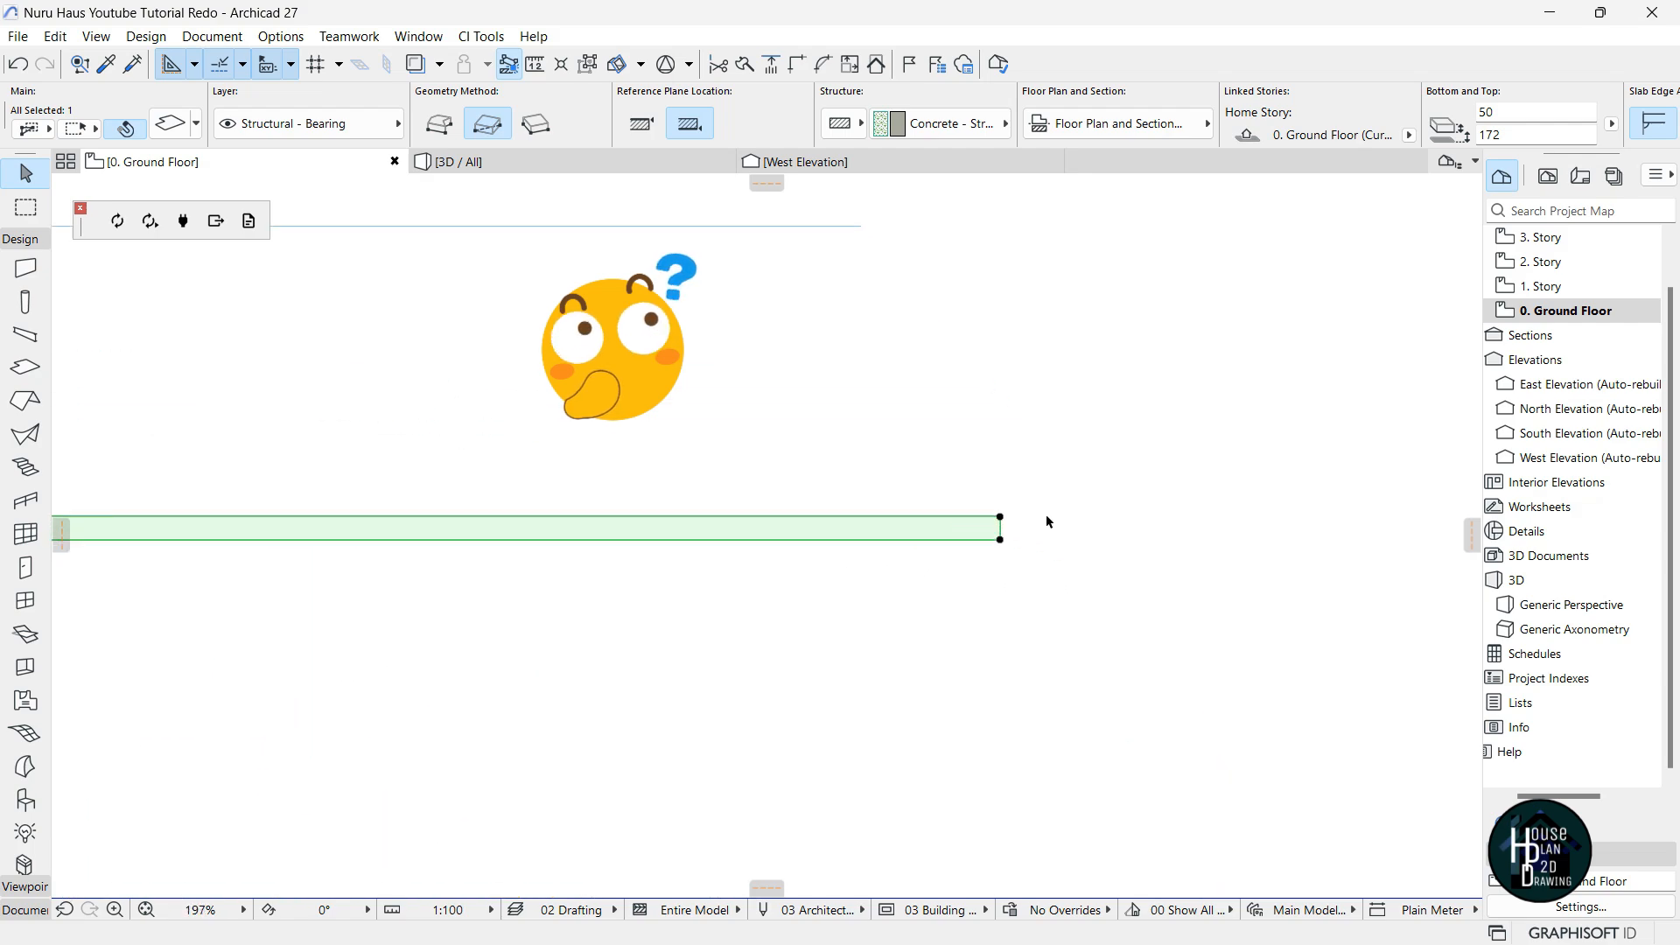
left_click(960, 526)
scroll(1035, 562, "down", 5)
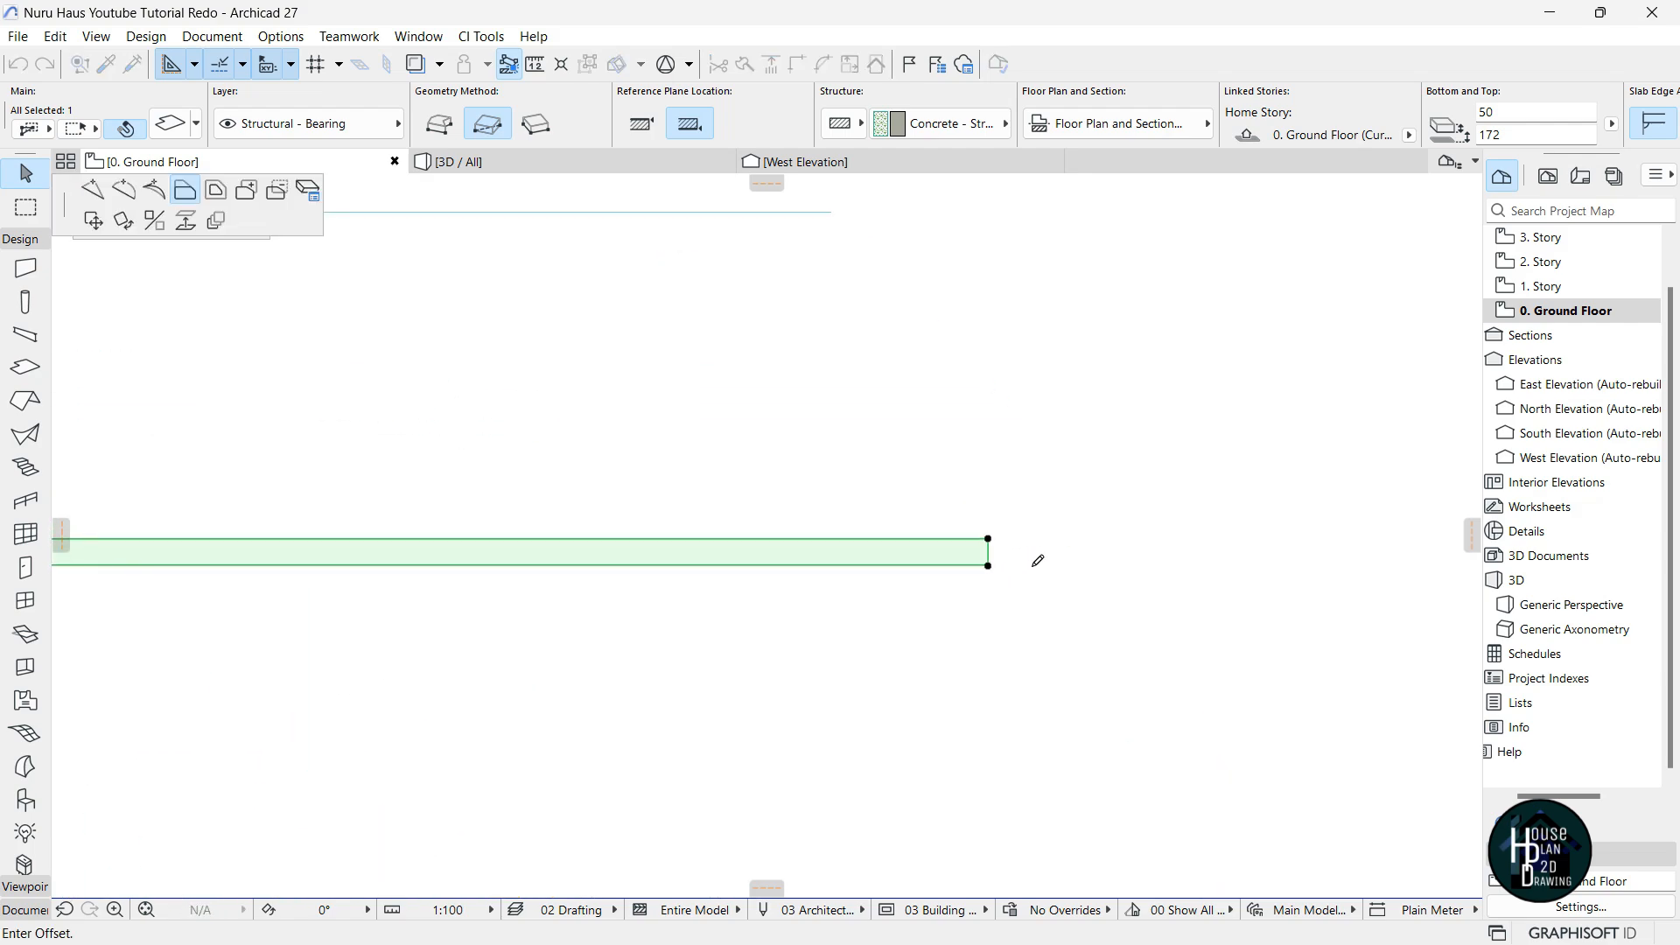
scroll(709, 573, "up", 4)
scroll(735, 552, "up", 12)
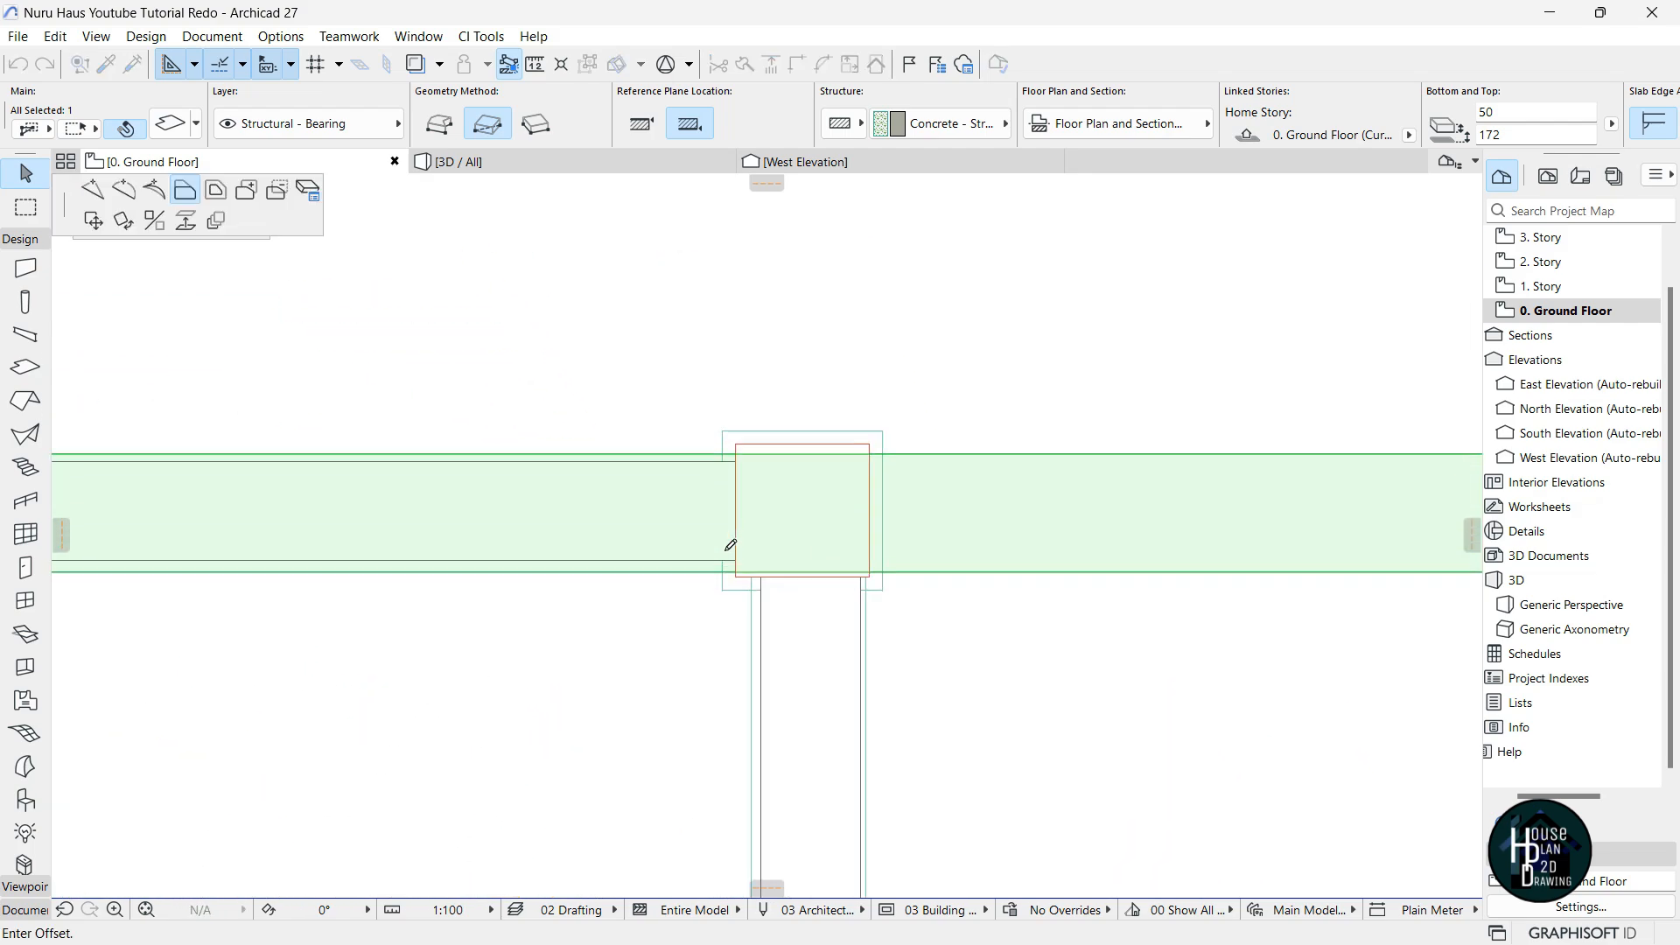
left_click(757, 614)
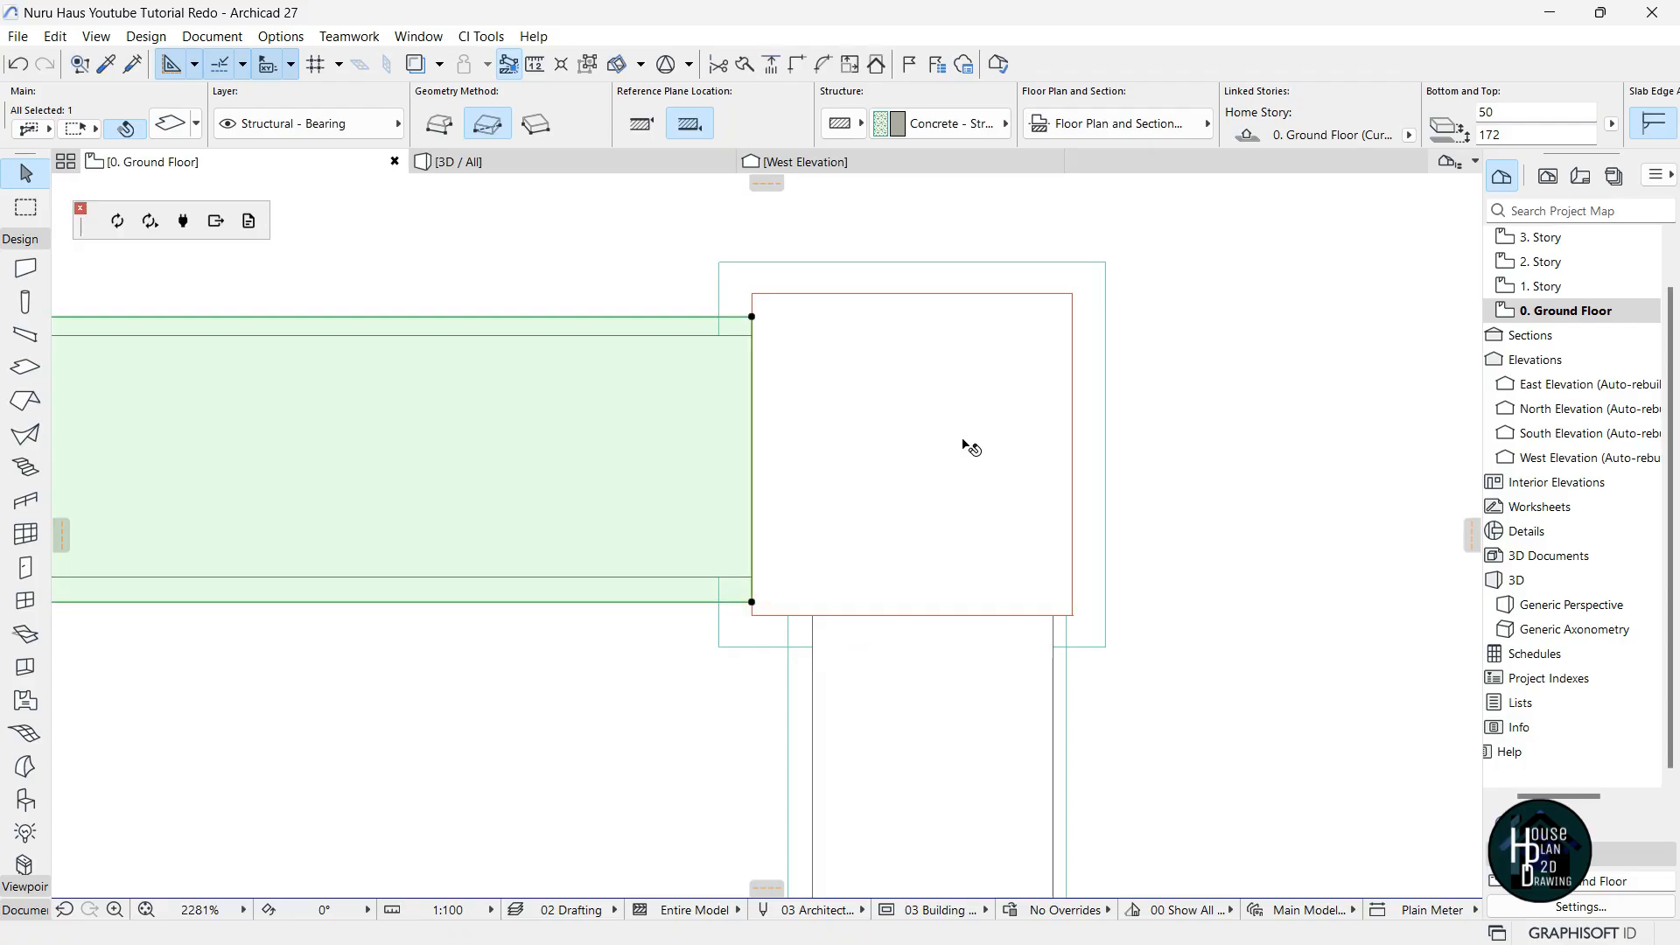
key("Escape")
Copy the north wall-top slab from its southeast corner onto the south fence wall, at the southeast corner column's west face.
scroll(971, 368, "down", 6)
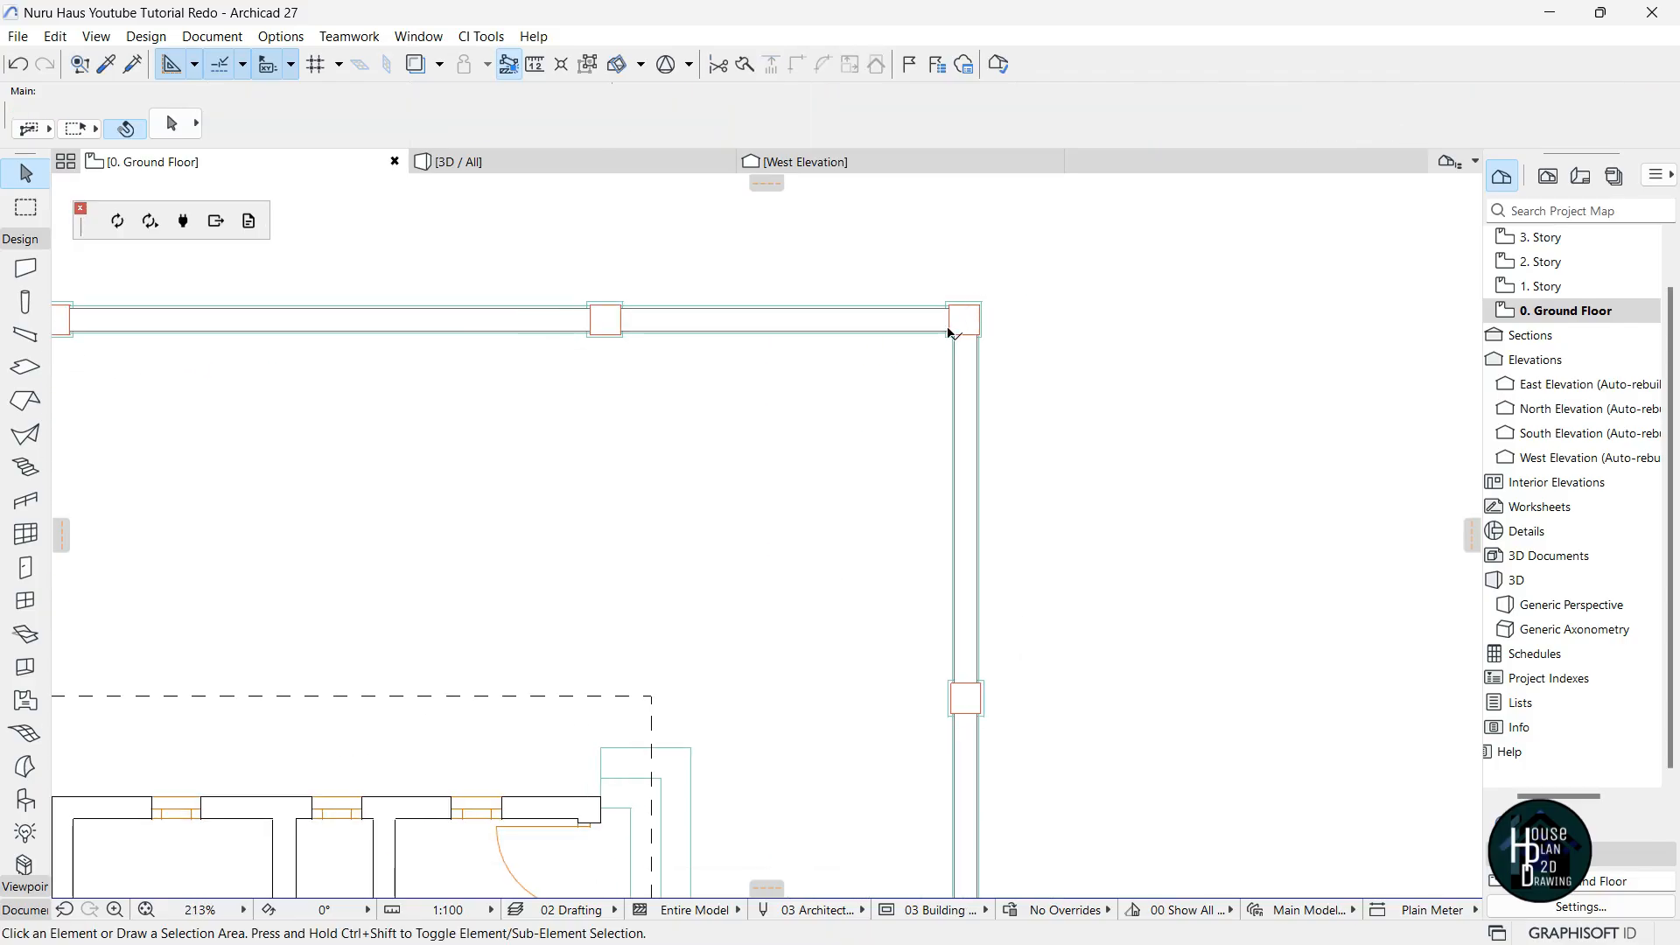
scroll(945, 342, "up", 10)
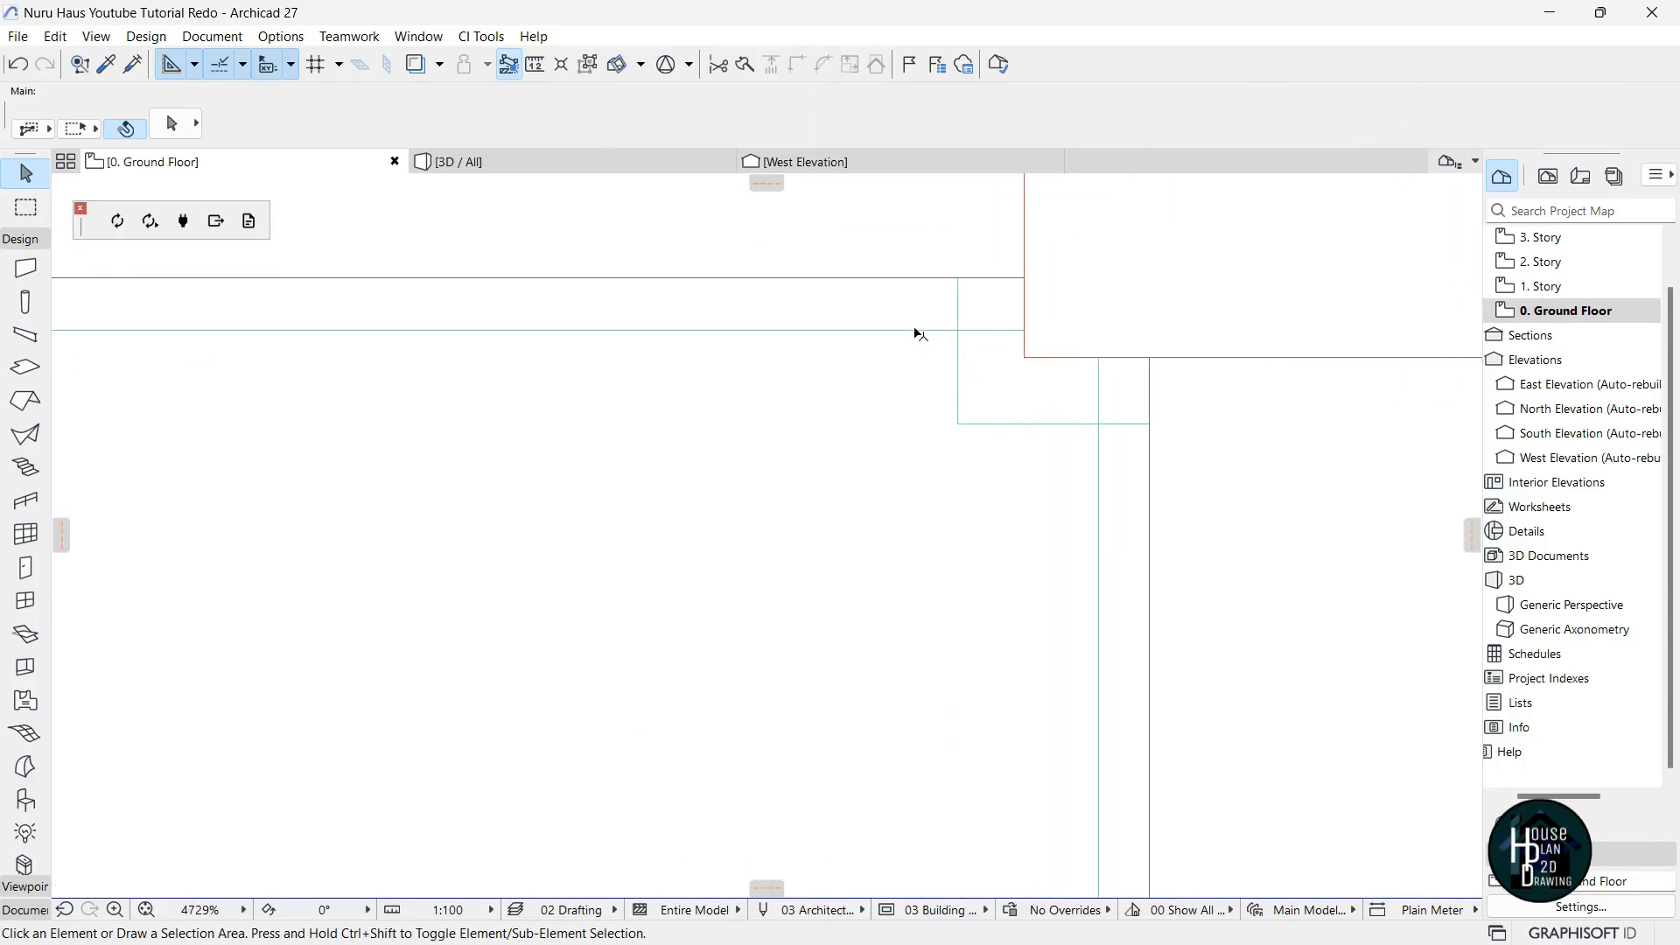
left_click(919, 332)
key("ctrl+shift+d")
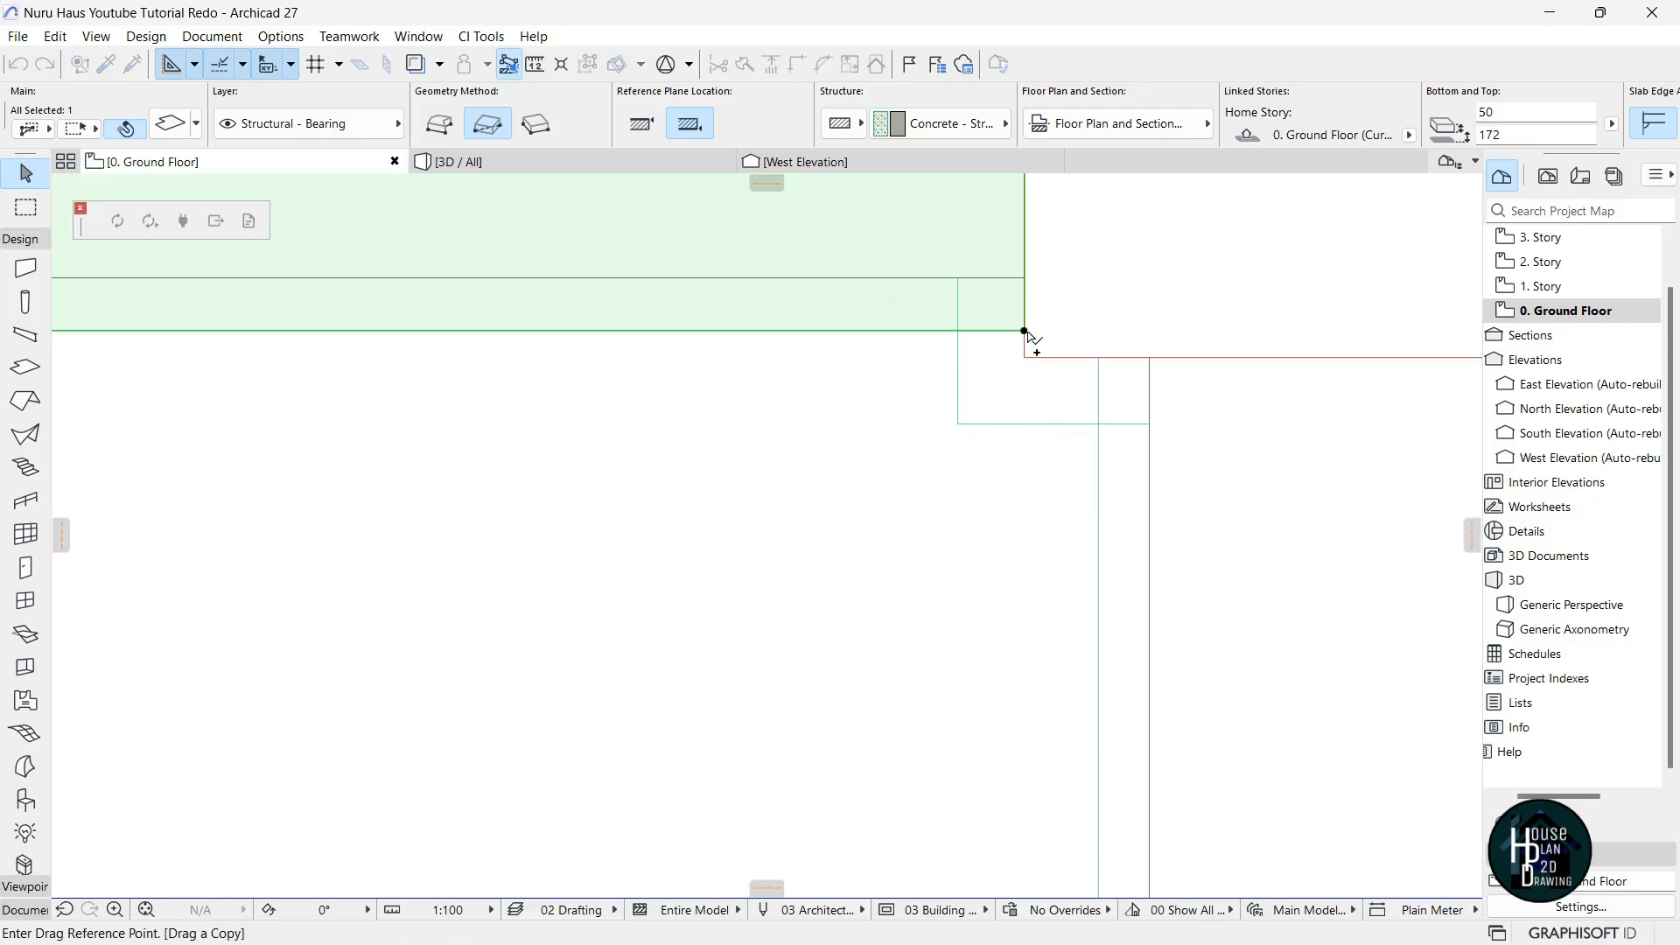
left_click(1027, 333)
scroll(997, 274, "down", 10)
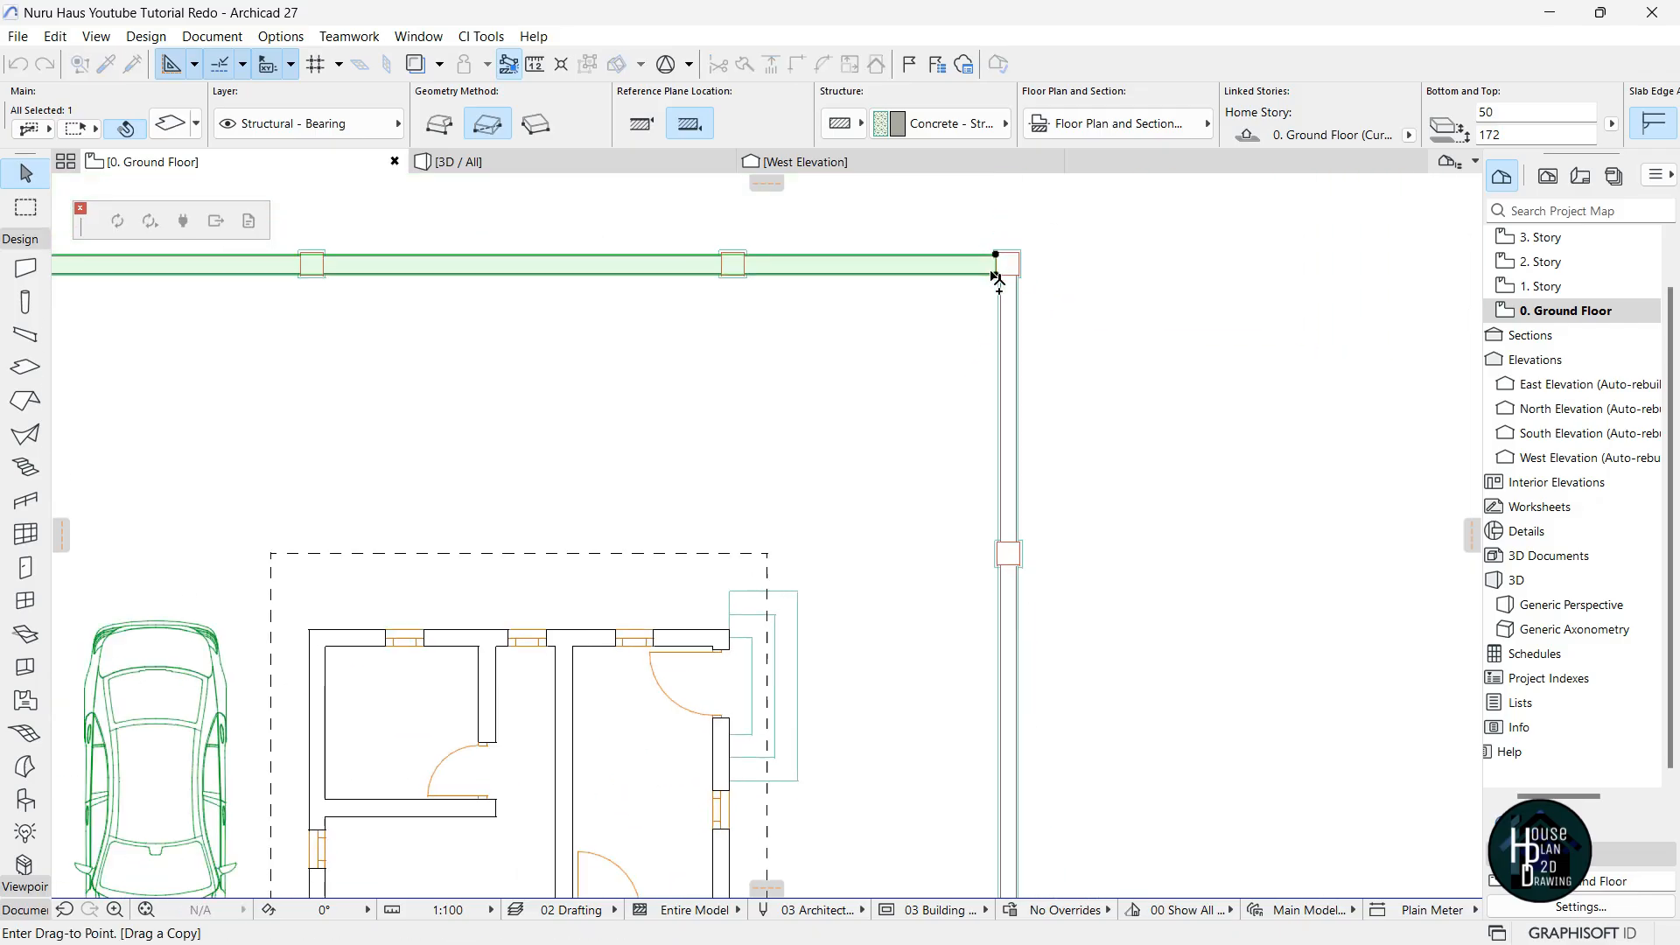
scroll(992, 273, "down", 3)
scroll(971, 468, "up", 18)
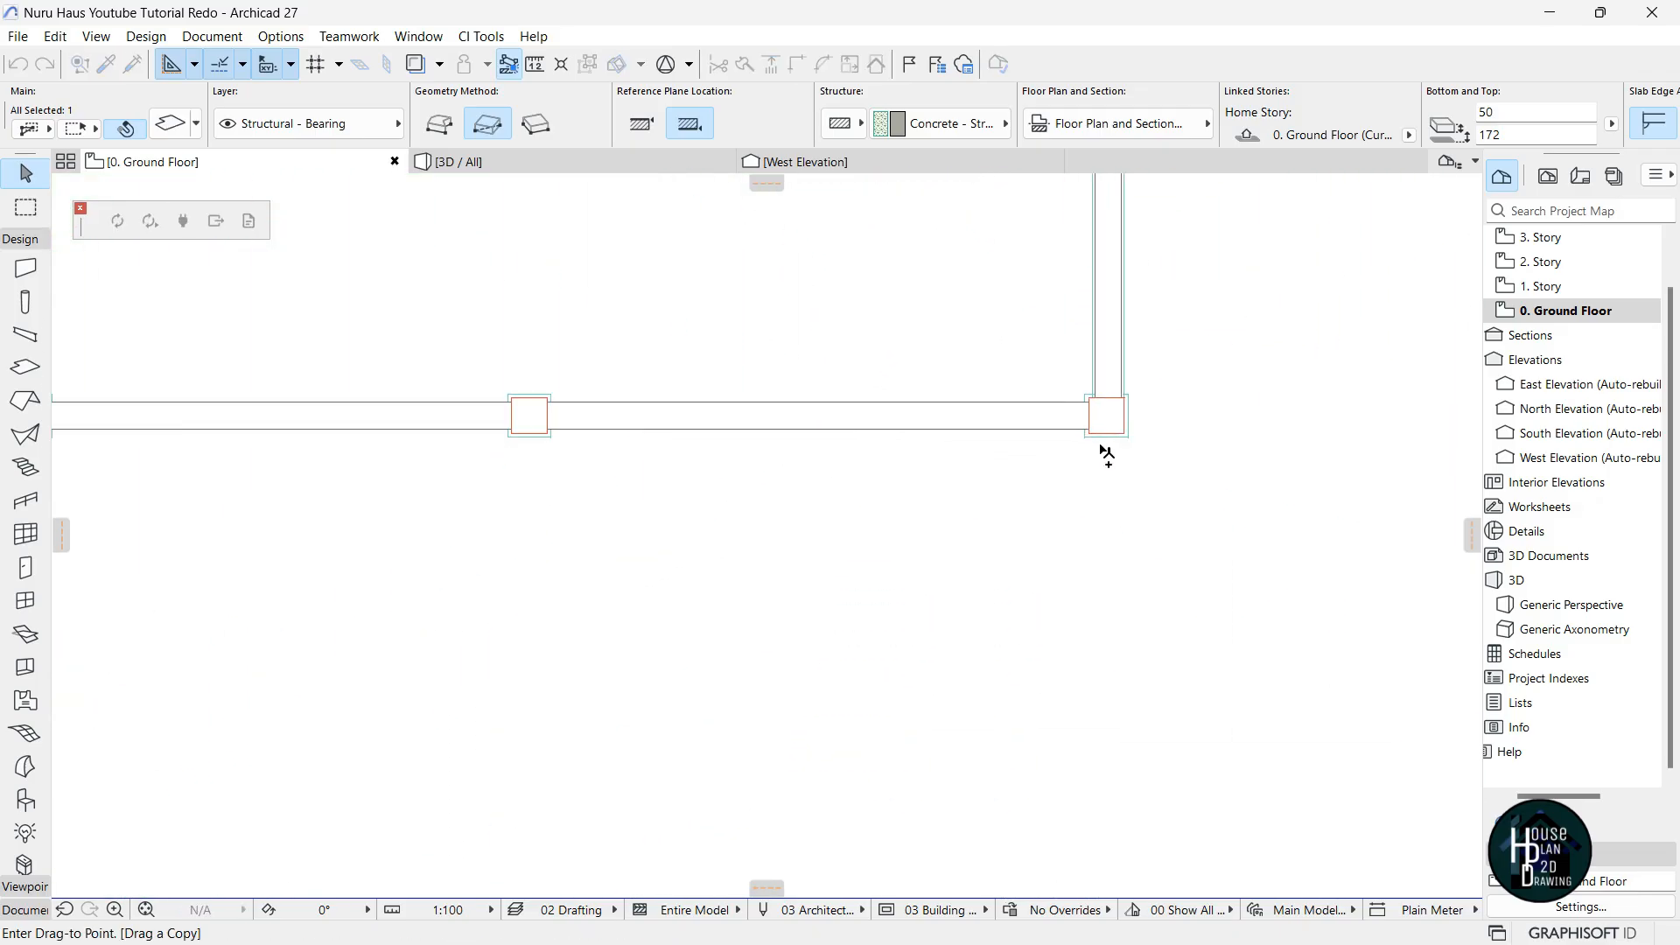
scroll(1086, 428, "up", 4)
left_click(1034, 429)
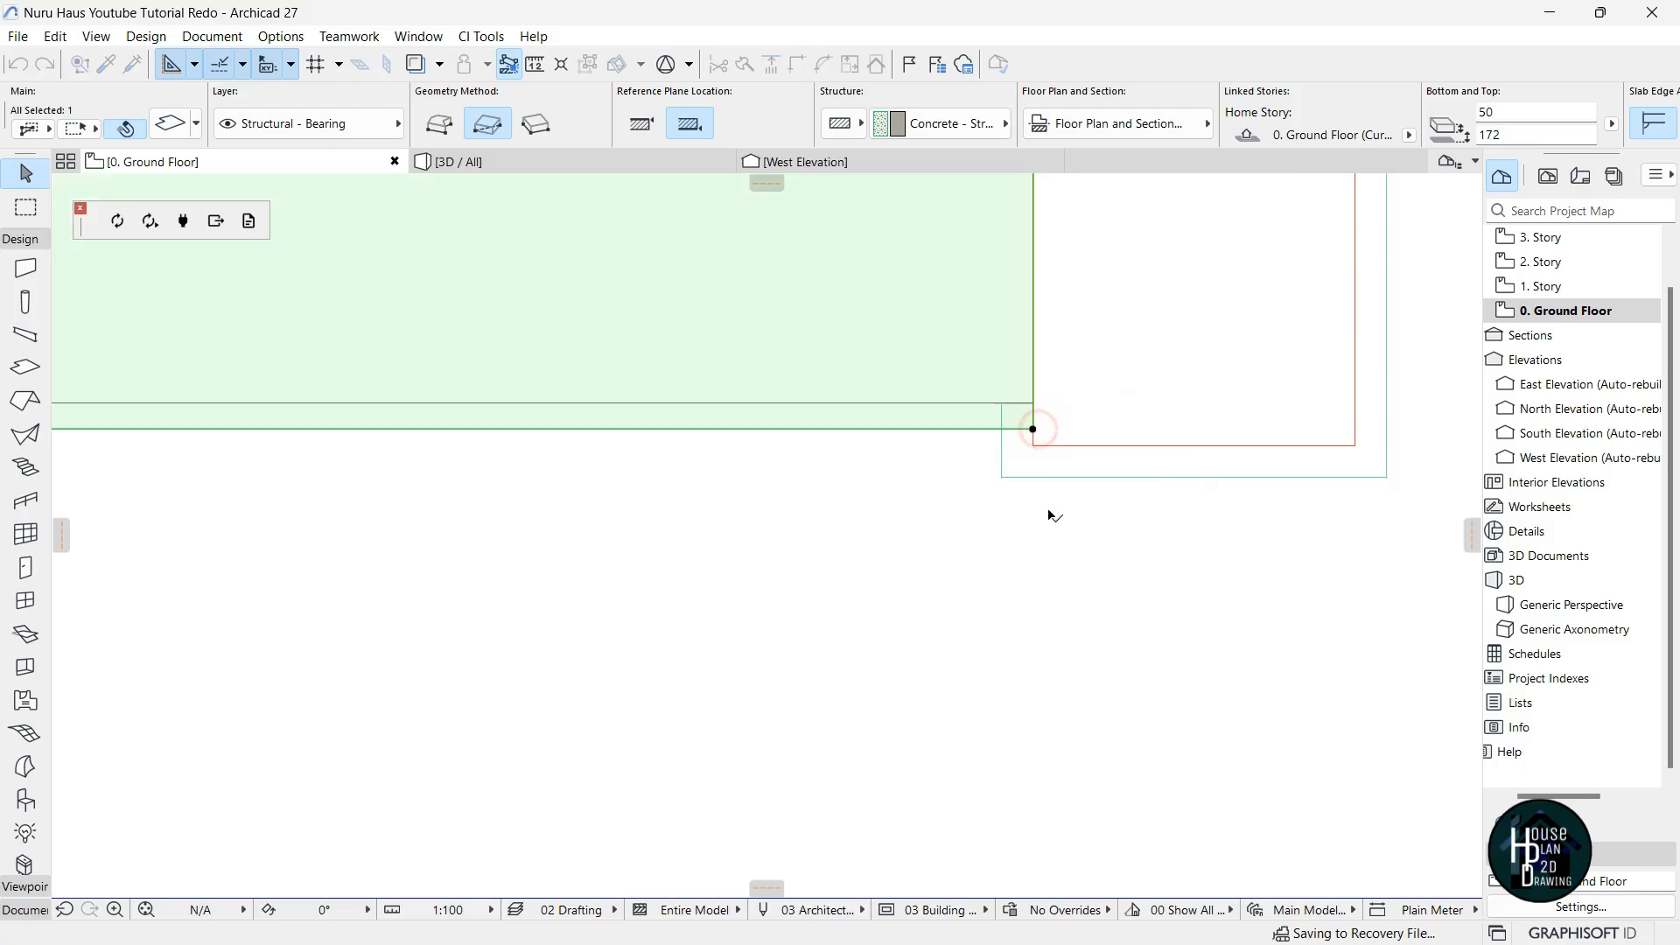
Offset the south slab's west end back to the east face of the column beside the gate opening.
scroll(1050, 512, "down", 5)
scroll(1085, 438, "down", 8)
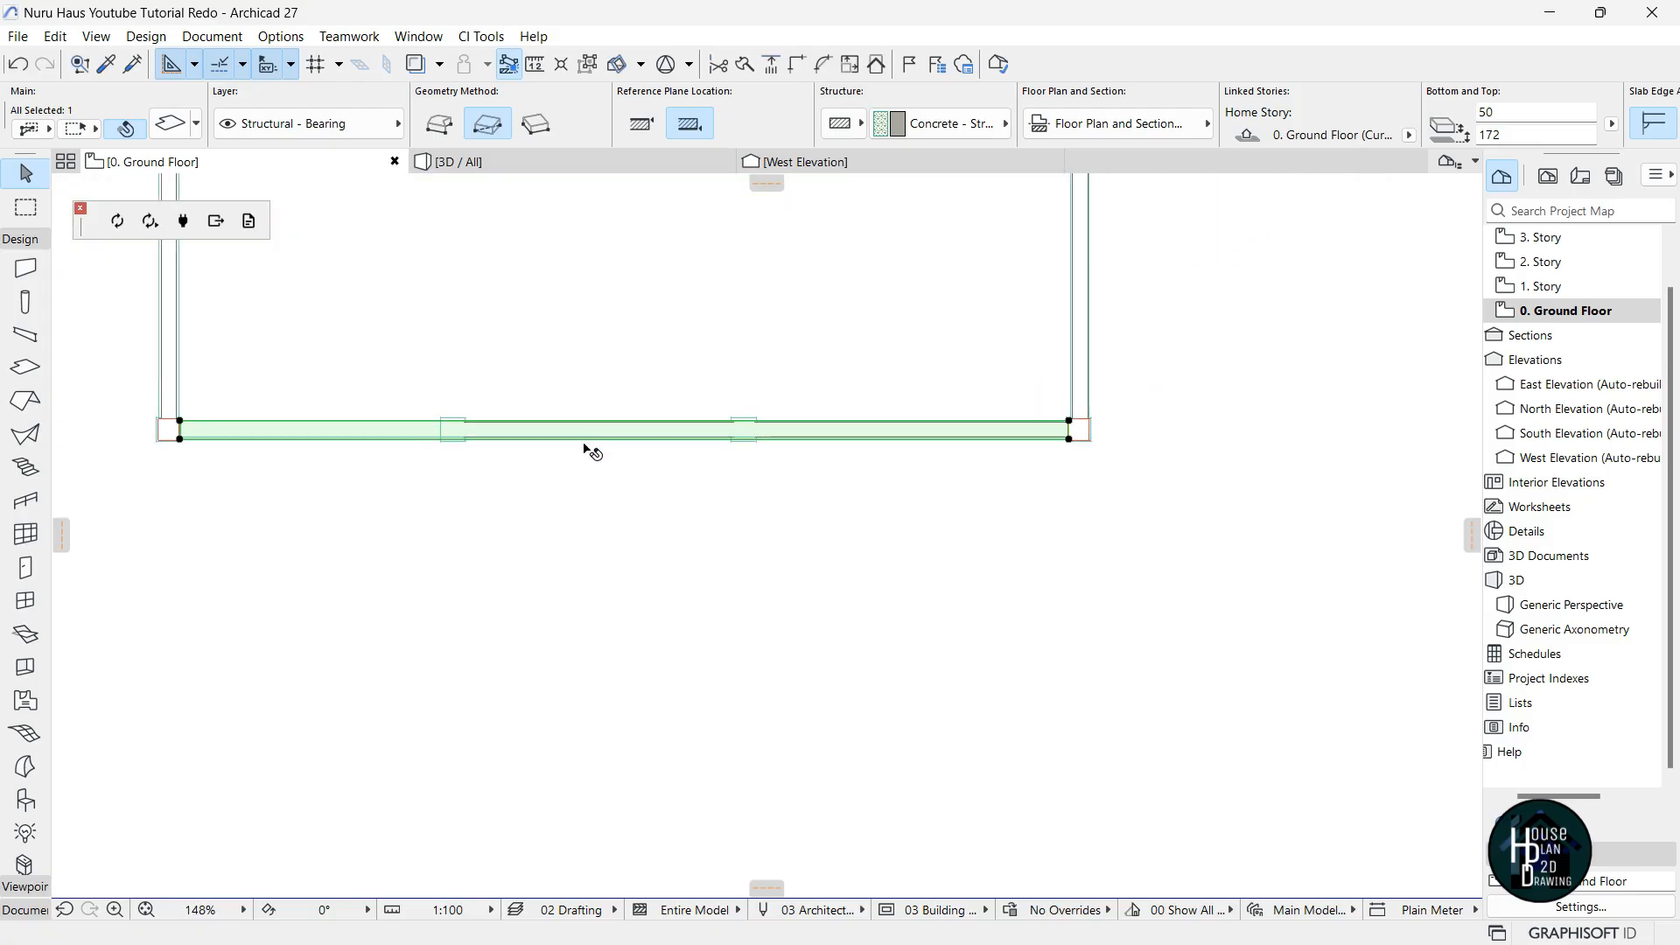
scroll(179, 423, "up", 6)
left_click(175, 450)
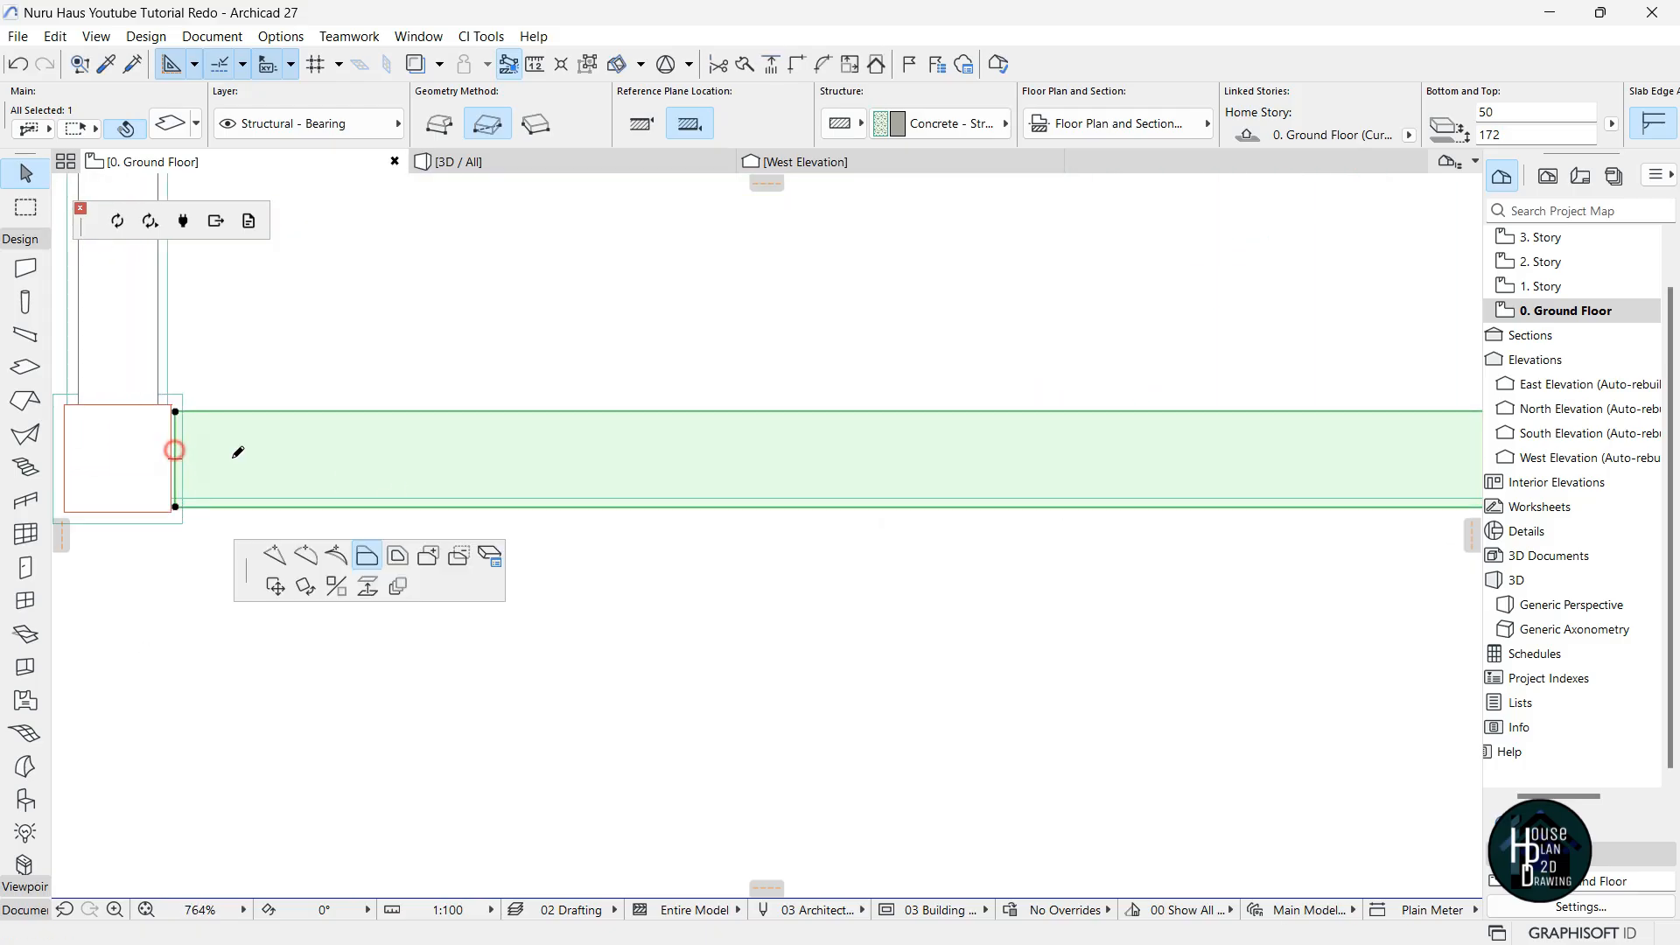
scroll(388, 466, "down", 3)
scroll(396, 465, "down", 3)
scroll(692, 462, "up", 6)
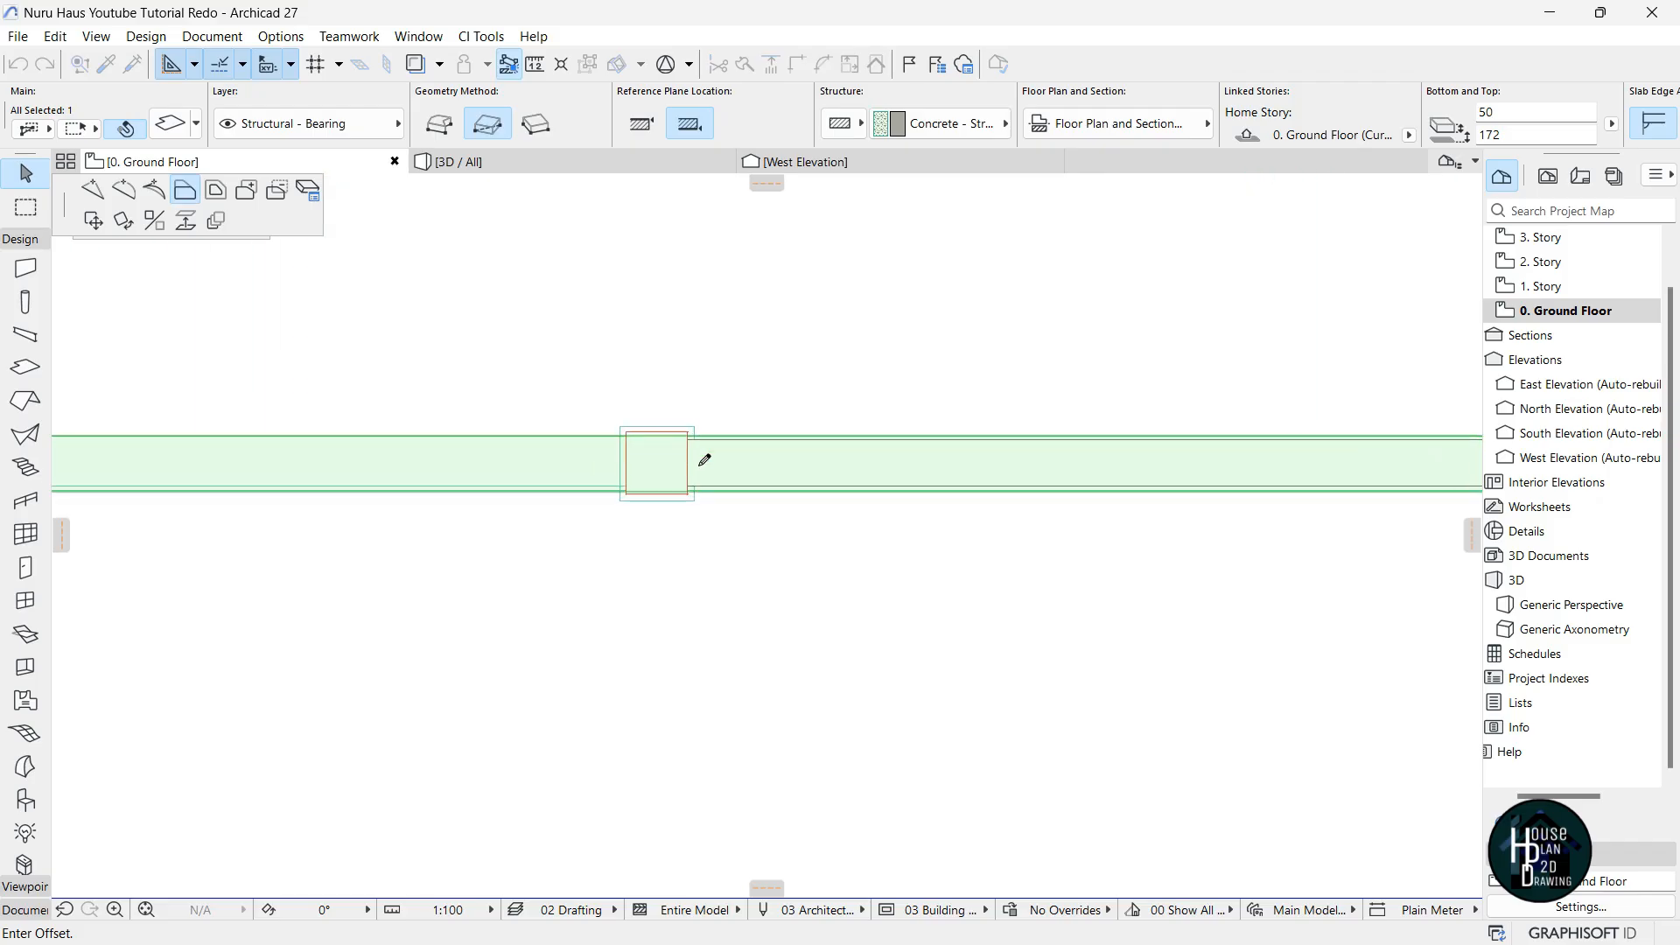
scroll(700, 485, "up", 5)
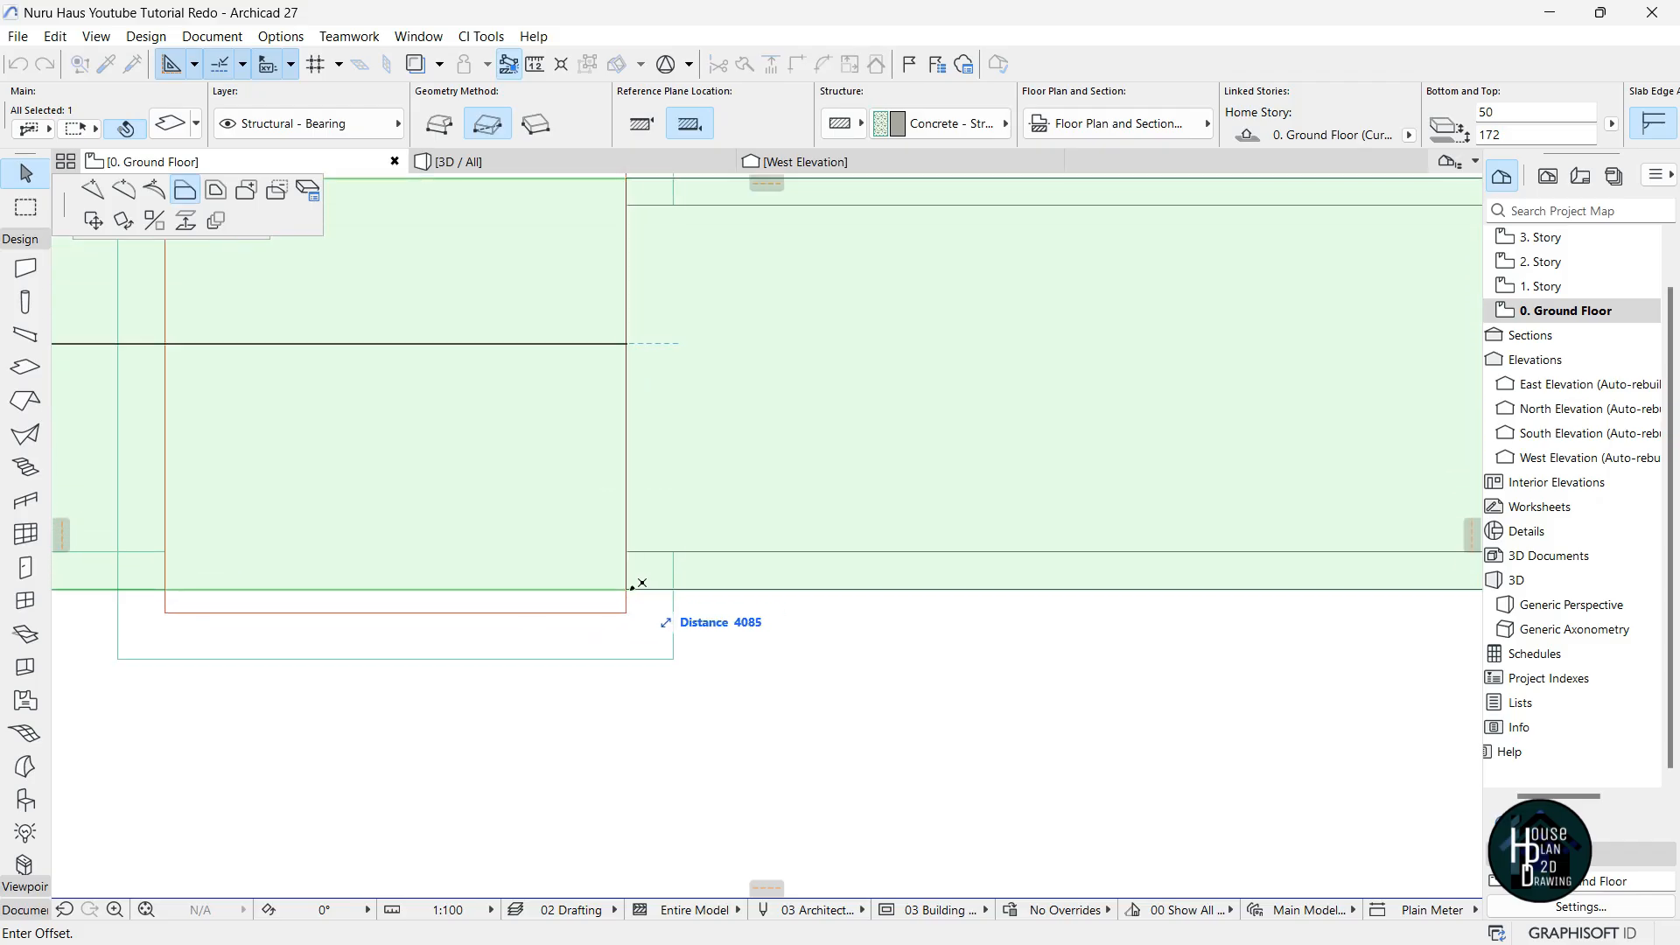
left_click(629, 591)
scroll(643, 490, "down", 7)
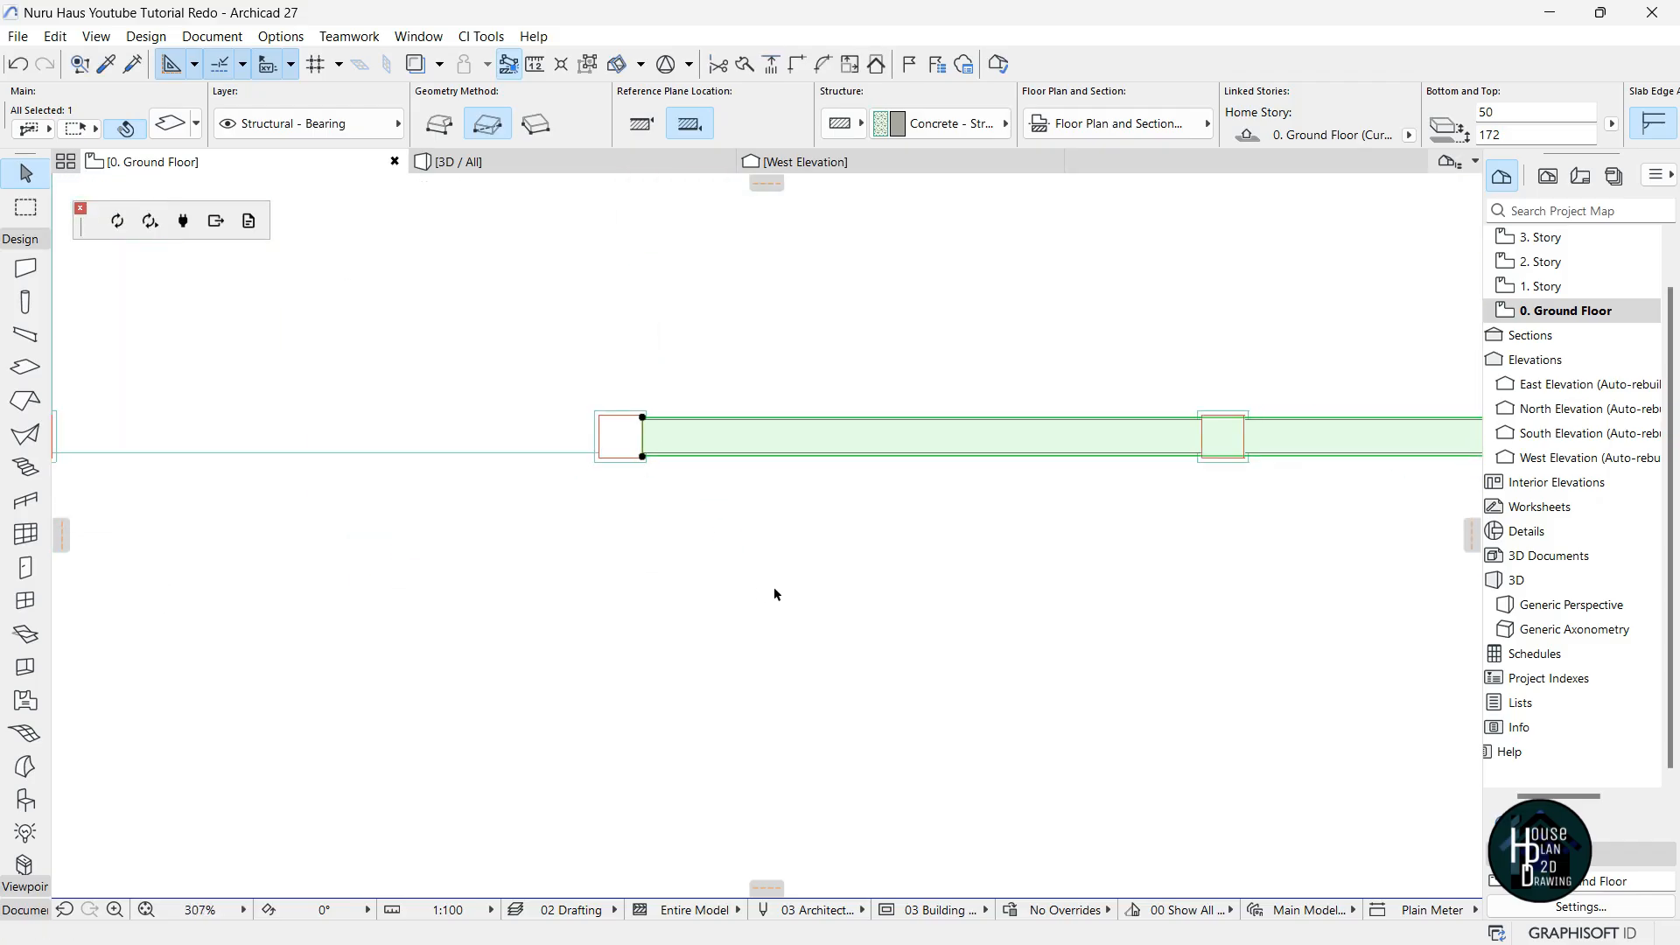
key("Escape")
Examine the wall-top slabs around the whole boundary fence from outside in the 3D view.
scroll(747, 573, "down", 9)
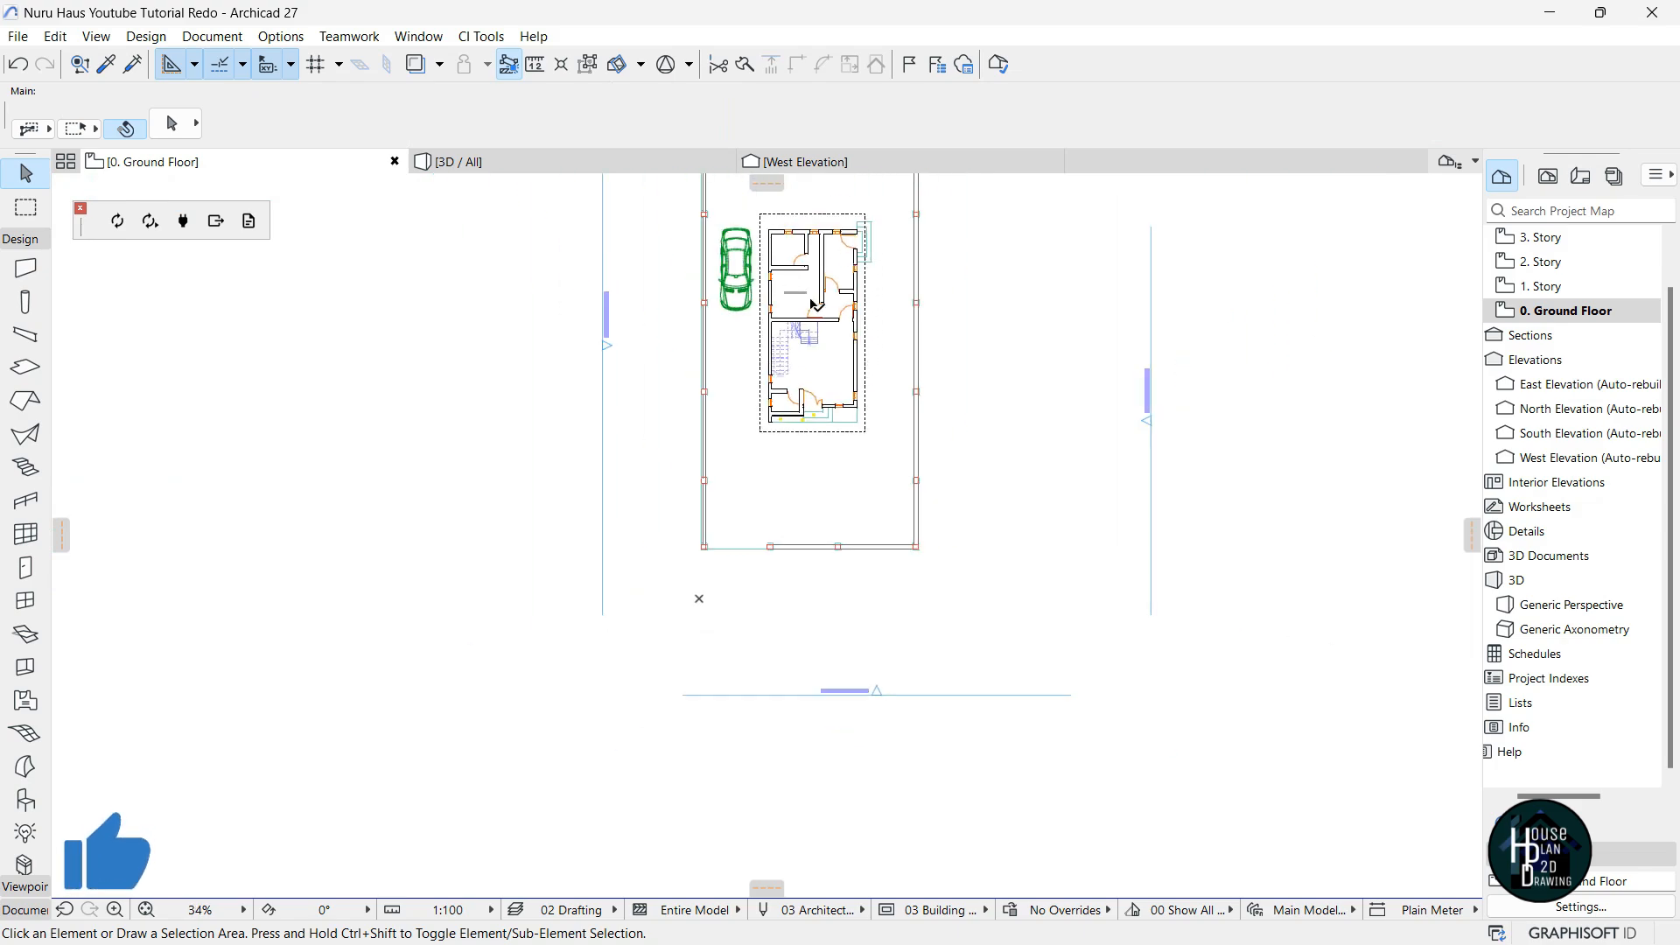
left_click(473, 162)
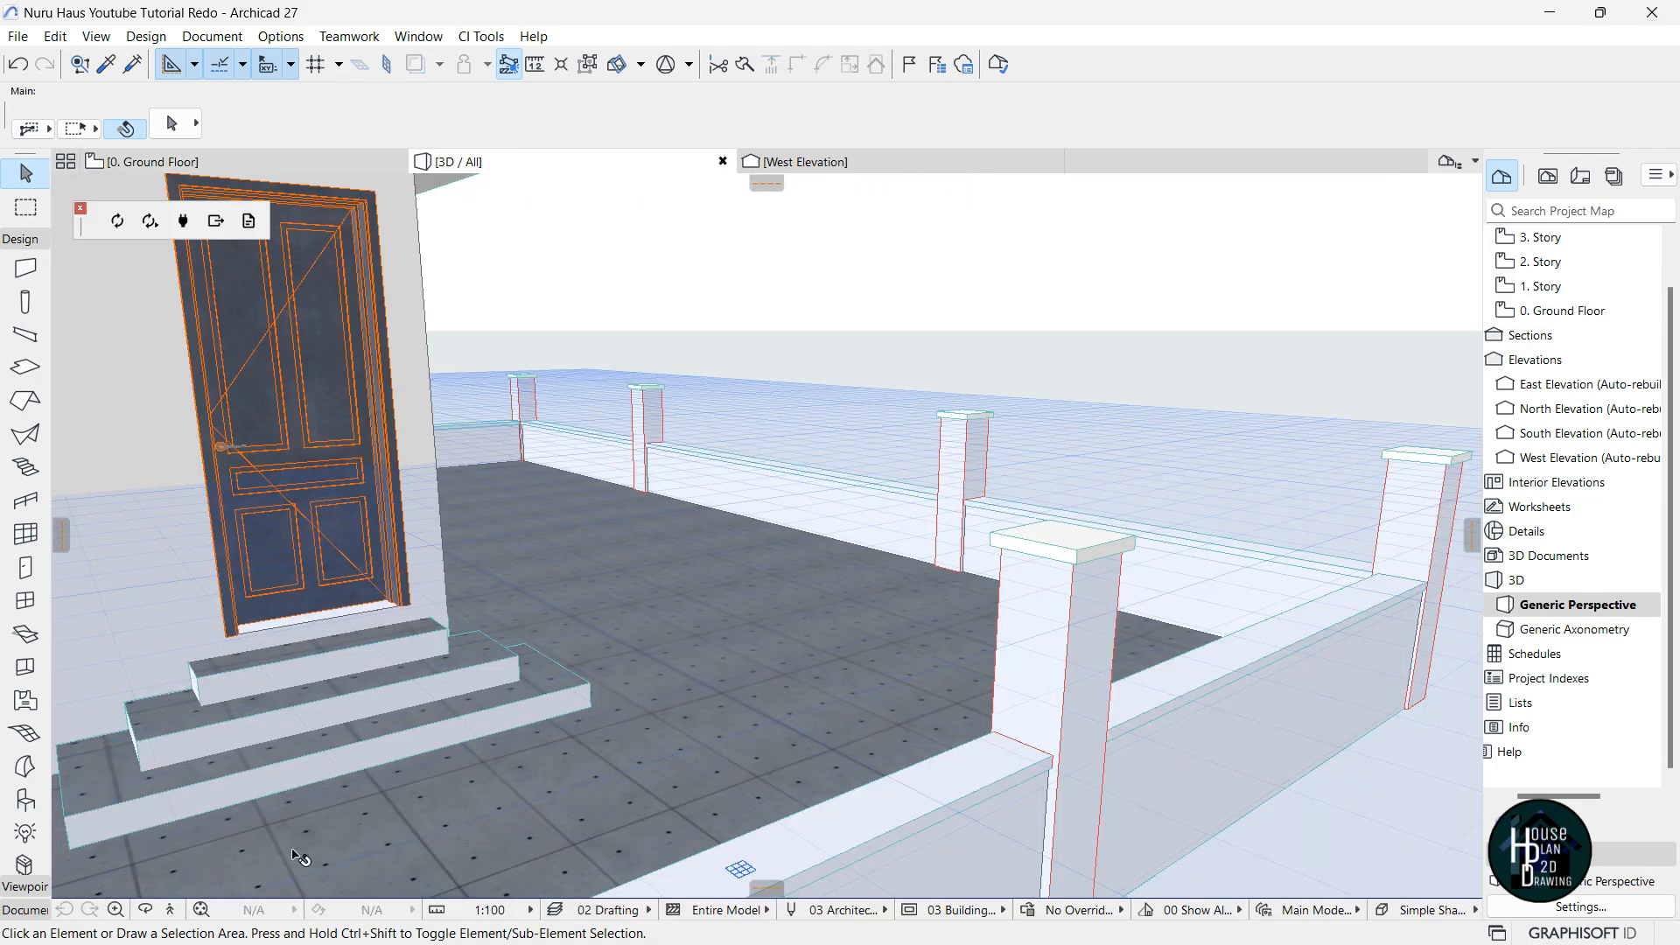
left_click(170, 914)
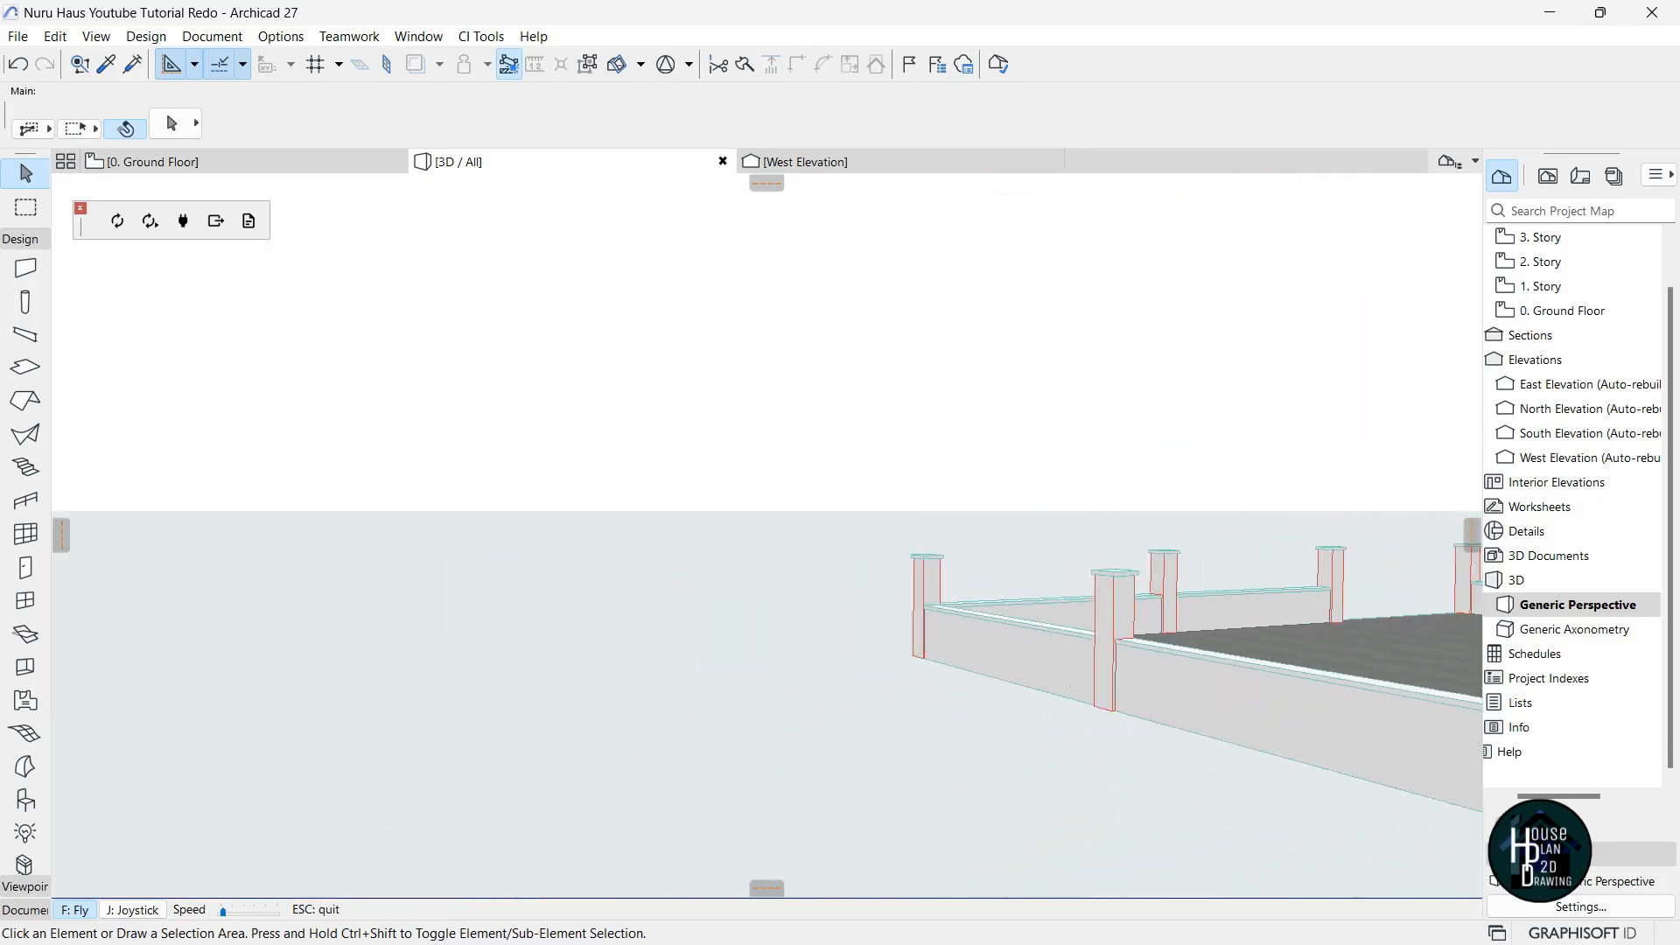
key("Down")
key("Left")
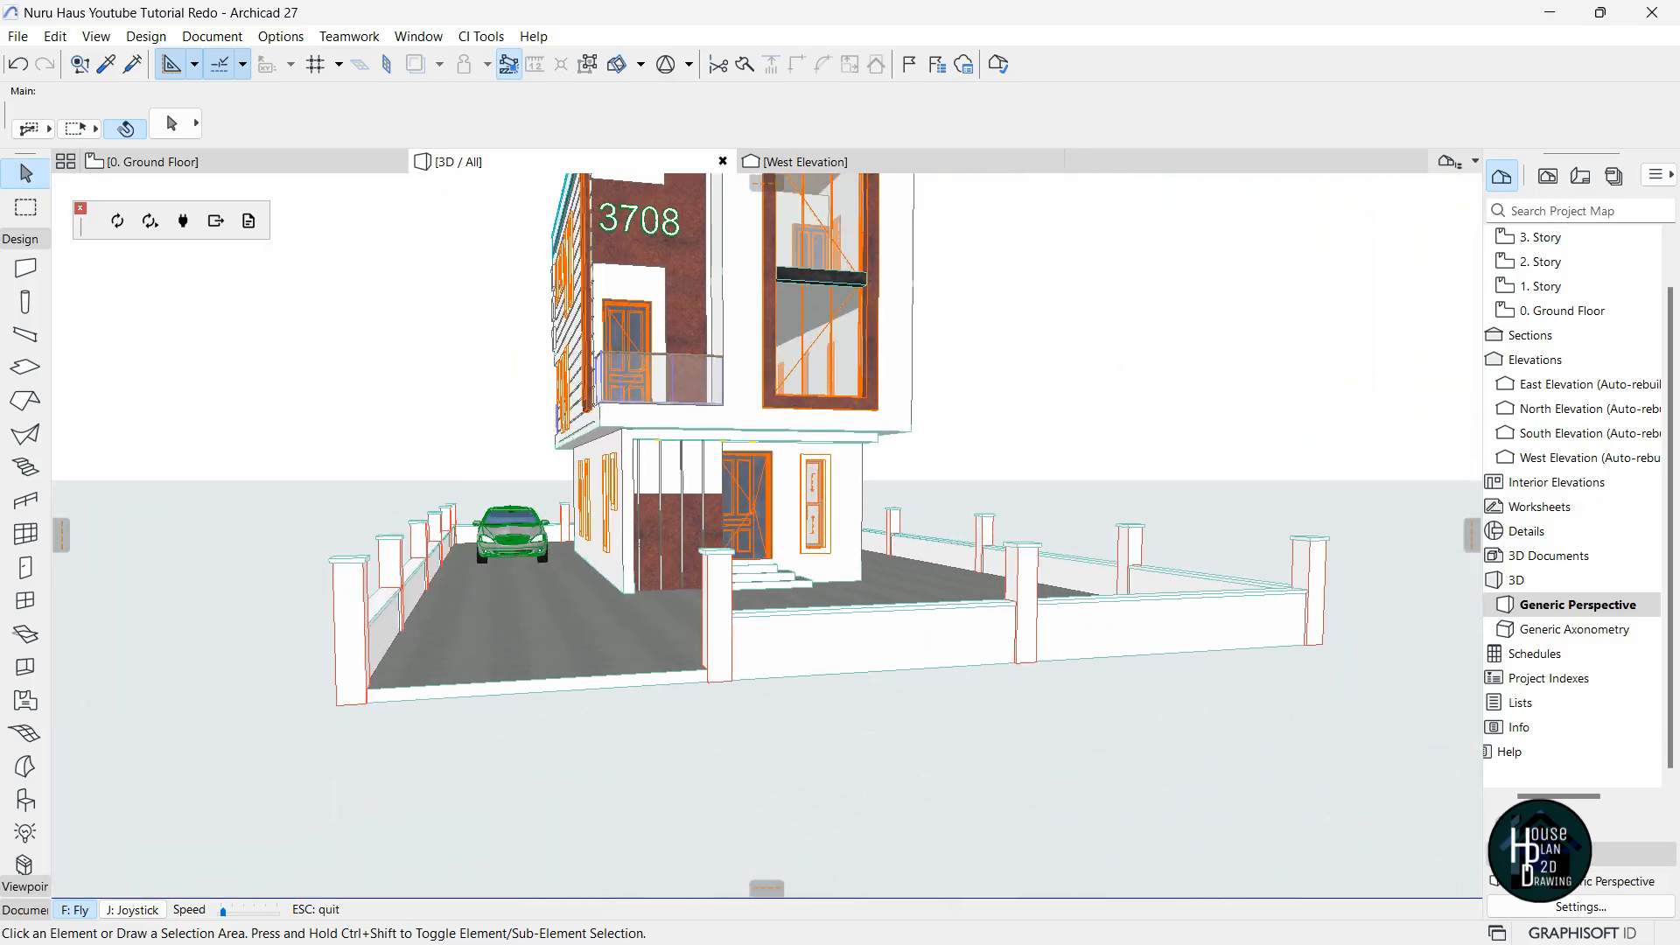
key("Escape")
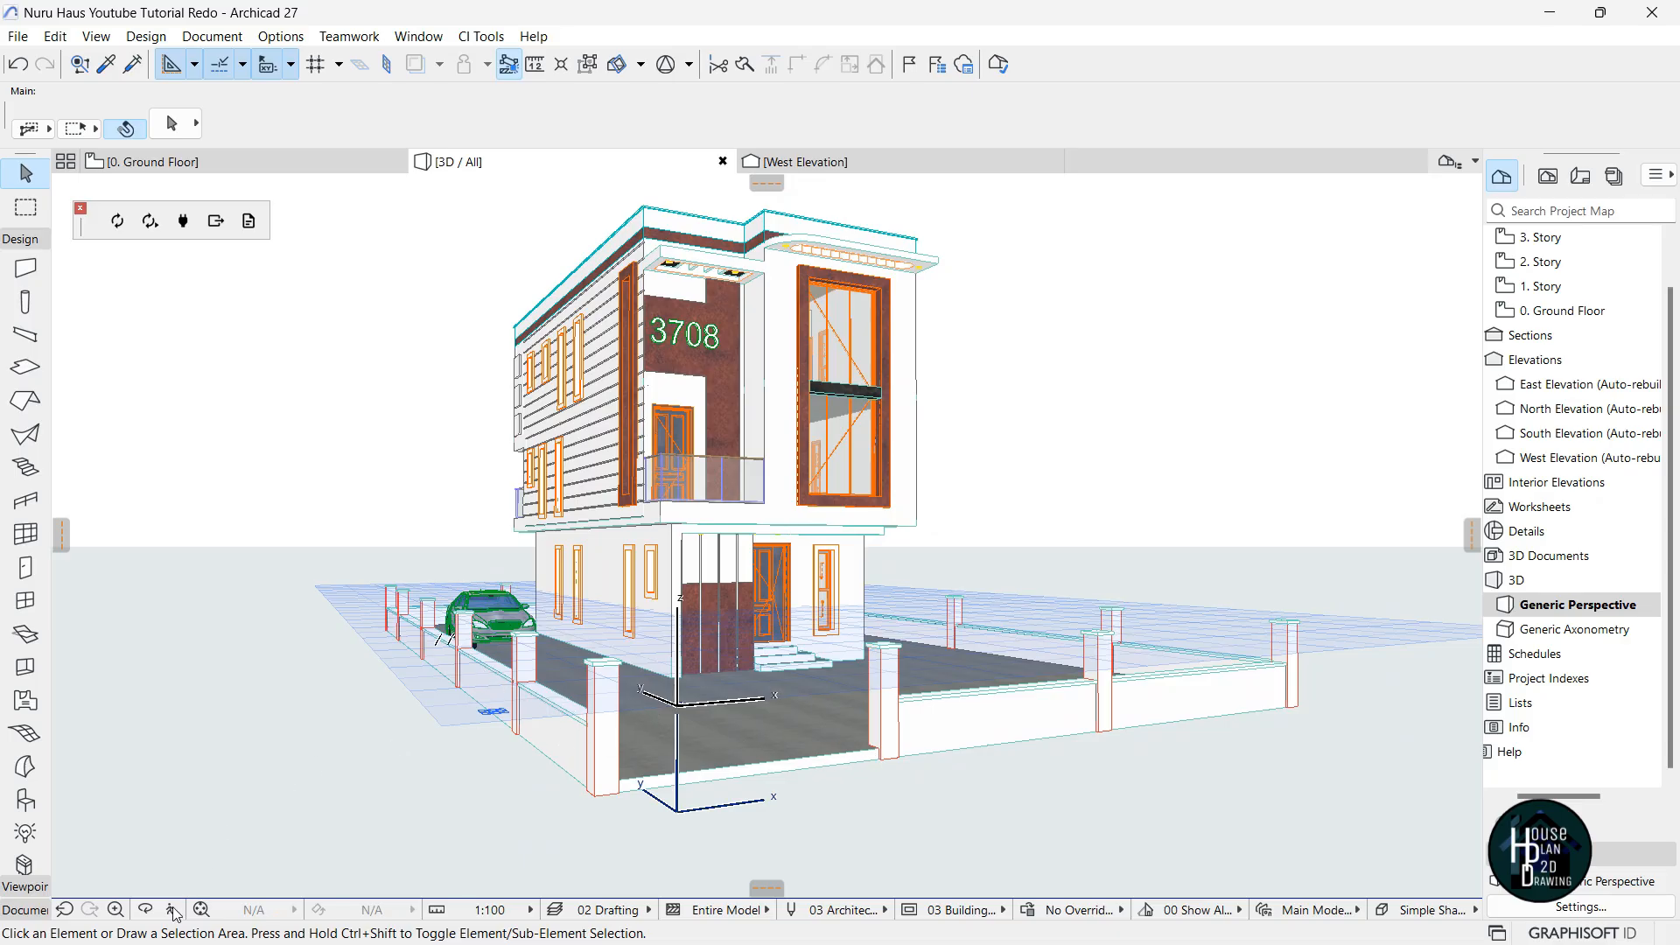
Switch to the Nuru Haus project to view its fence railings, and return to examine the current fence in 3D.
mouse_move(1086, 897)
mouse_move(1011, 922)
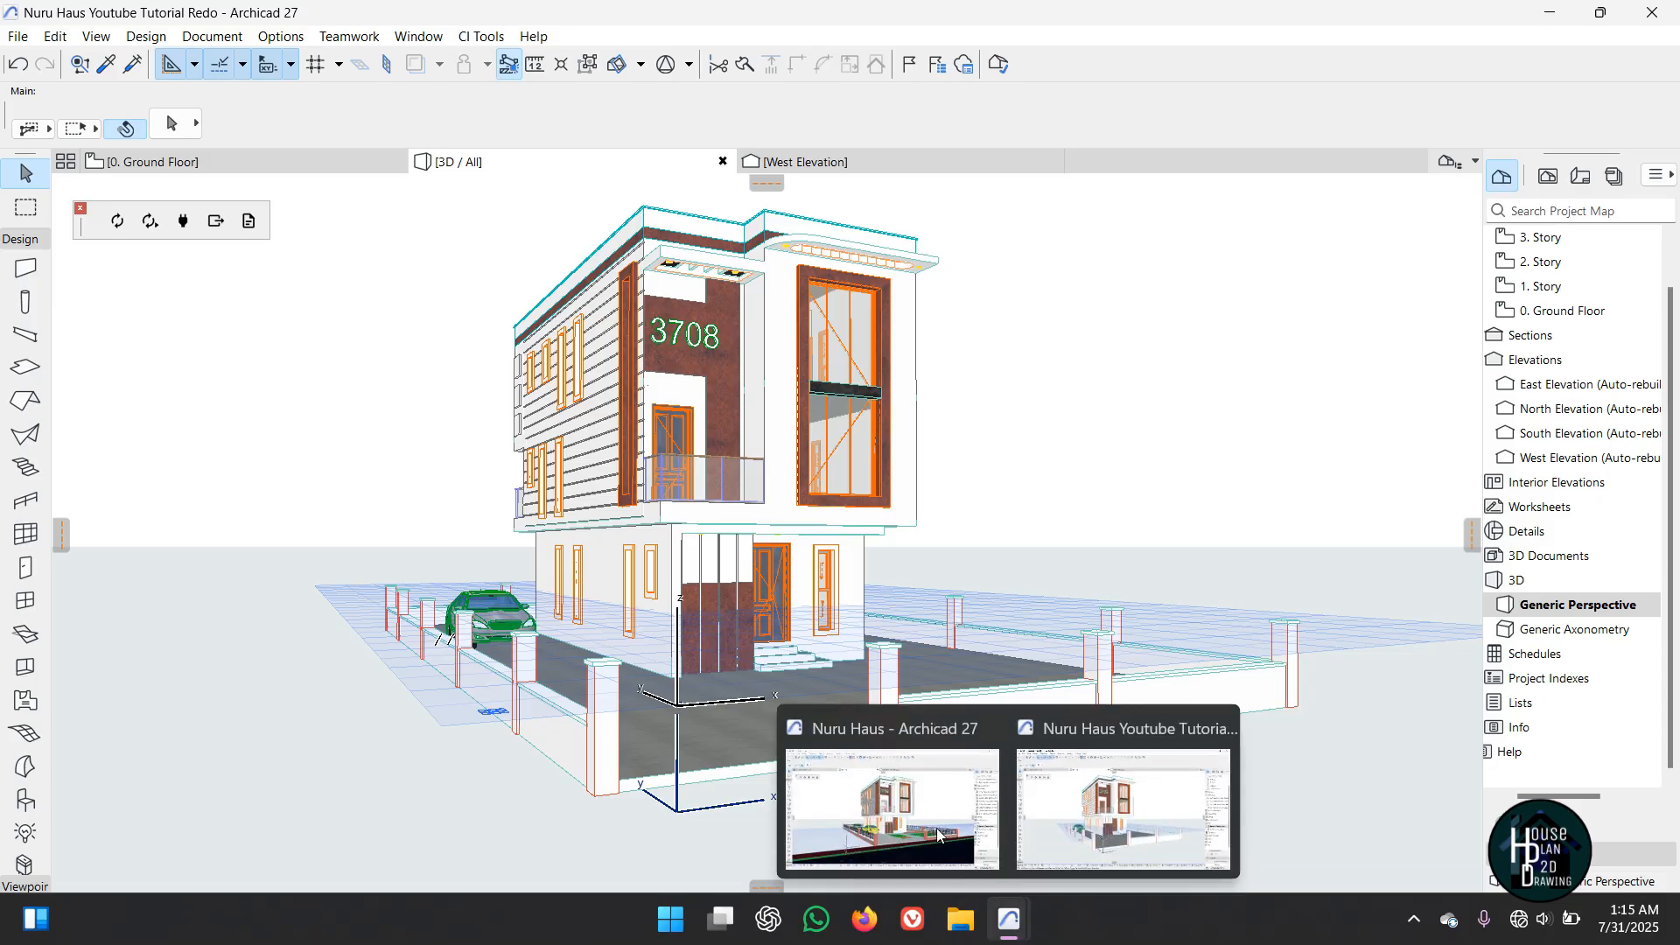
left_click(910, 818)
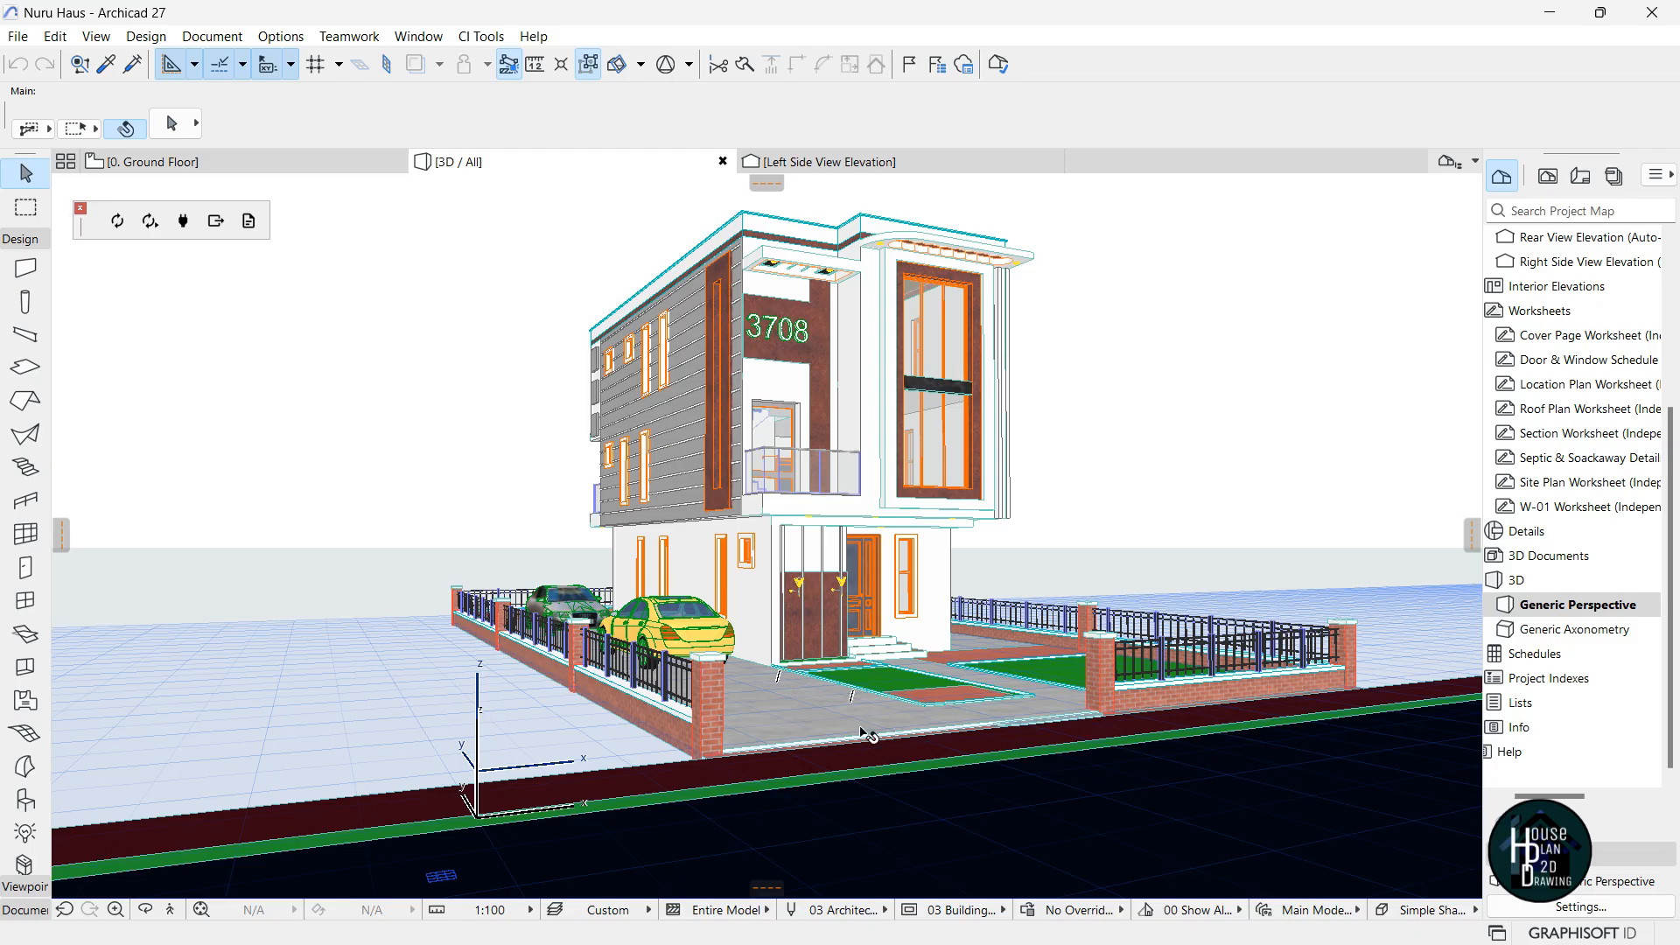
mouse_move(1074, 938)
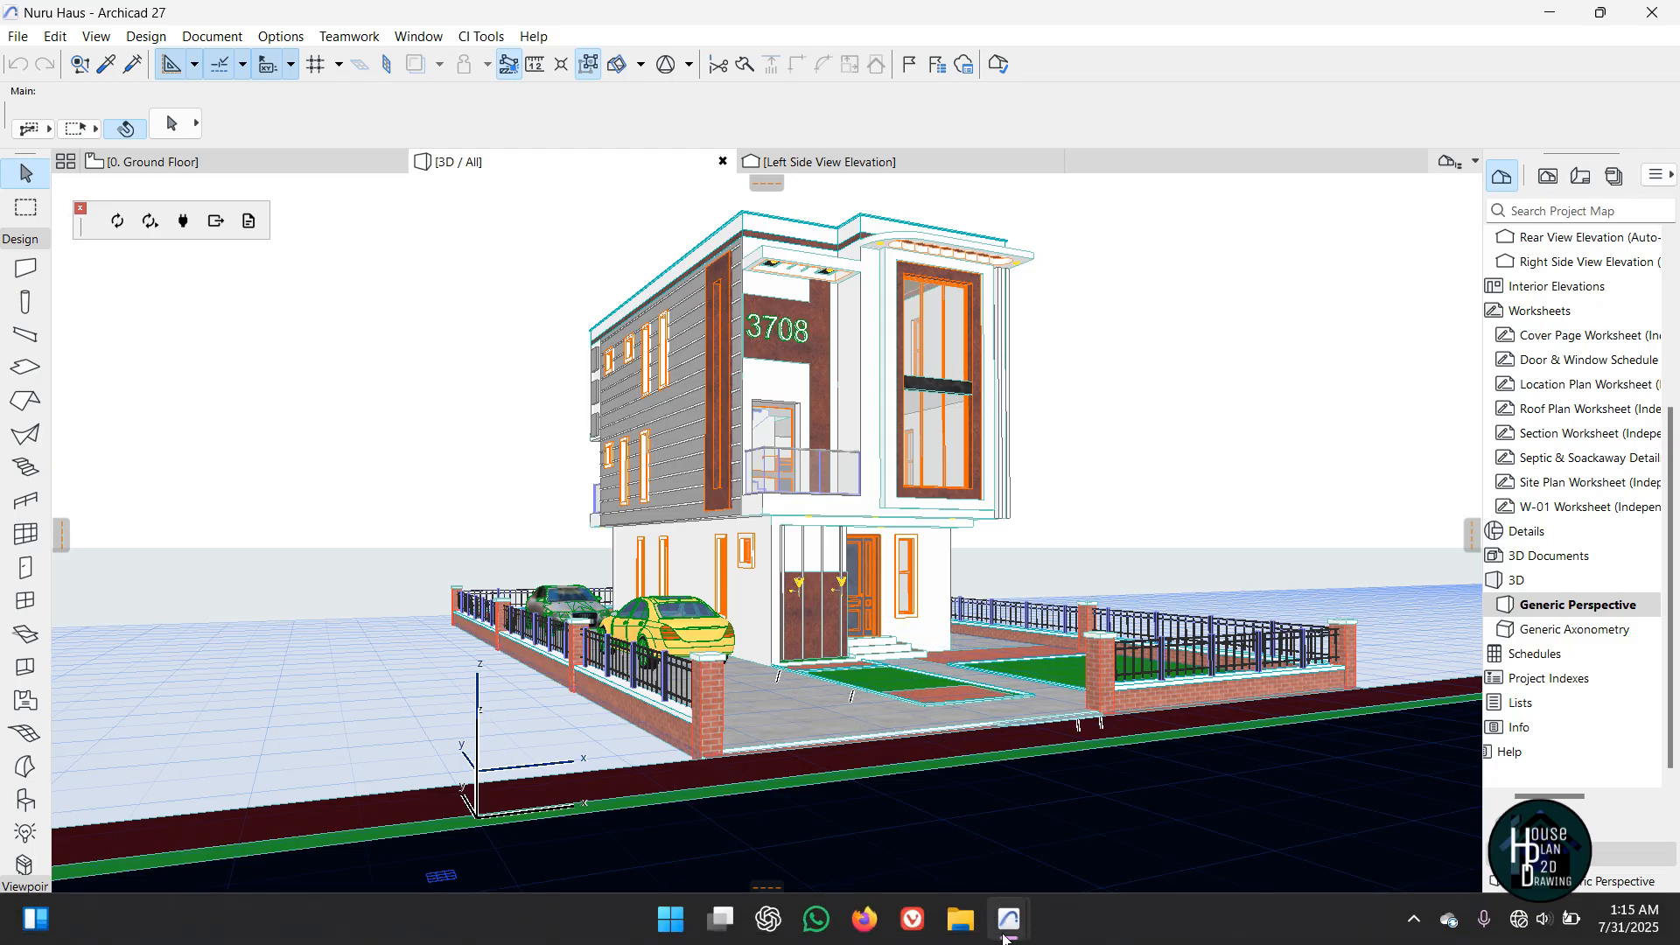
mouse_move(1006, 933)
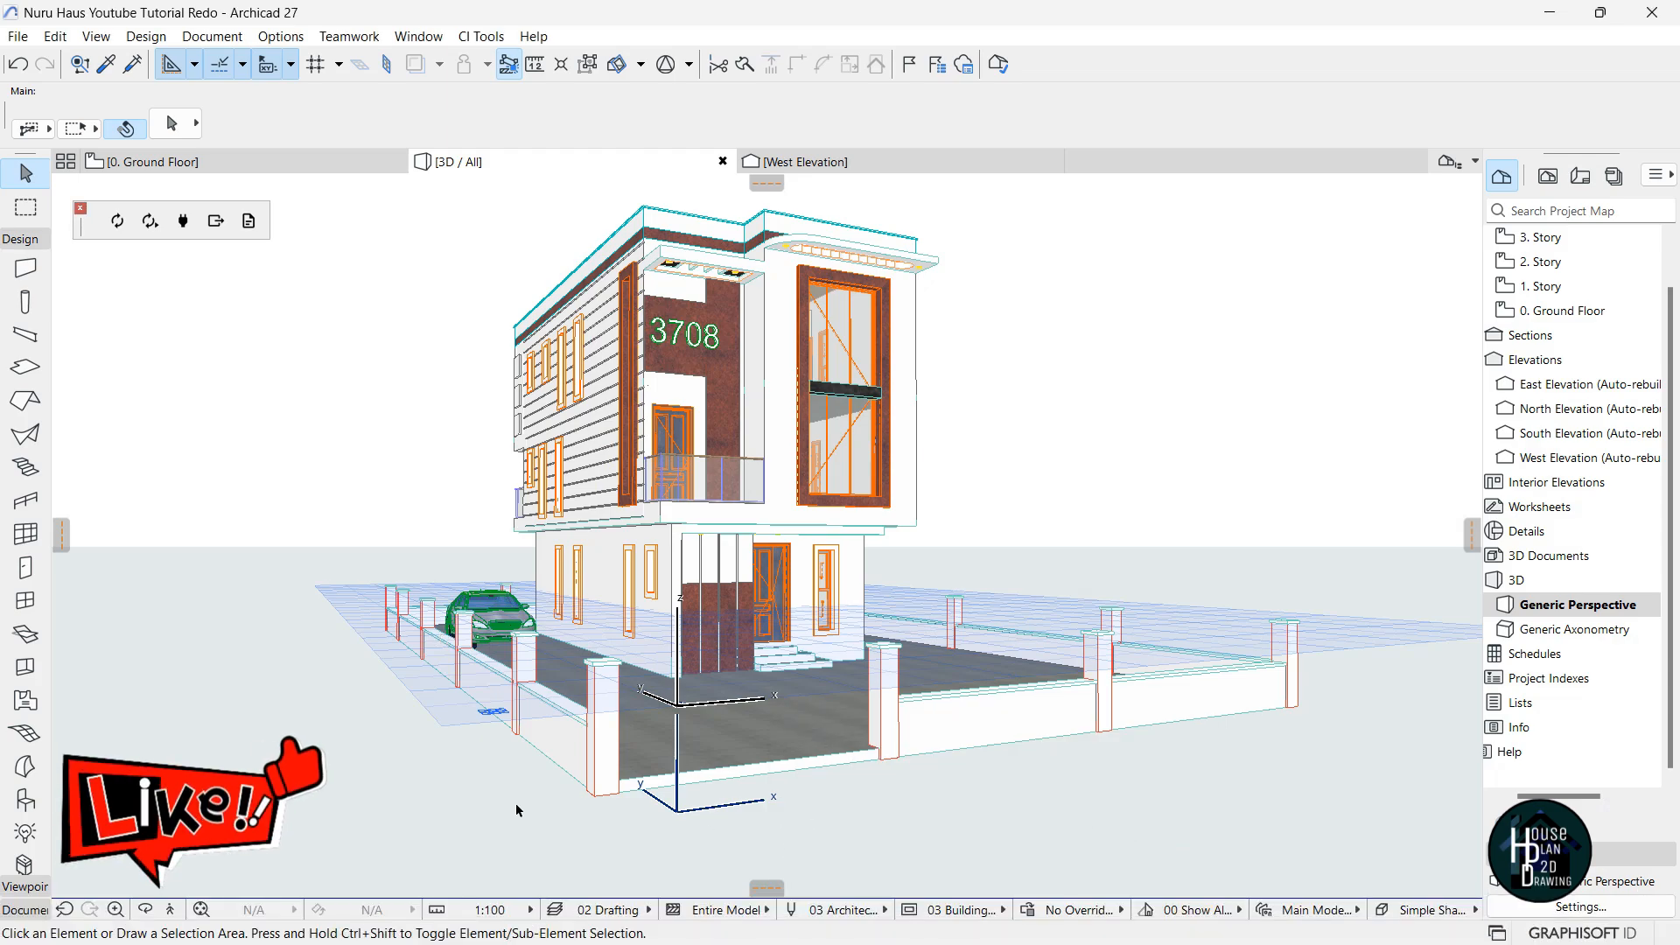
left_click(172, 911)
key("Up")
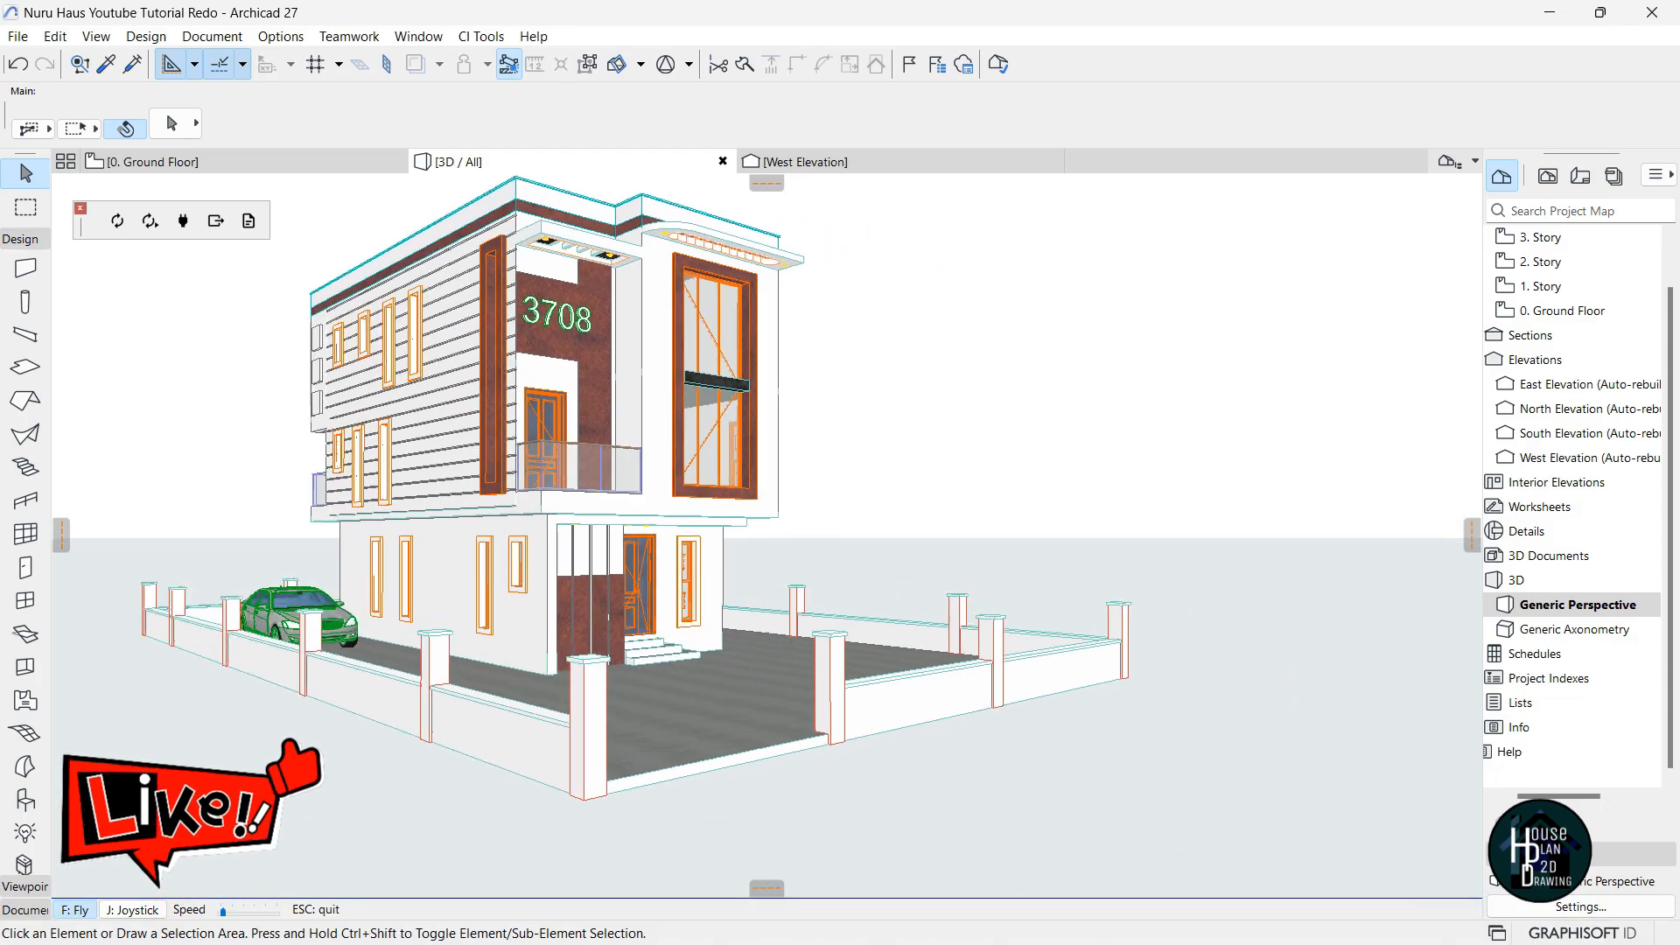
key("Down")
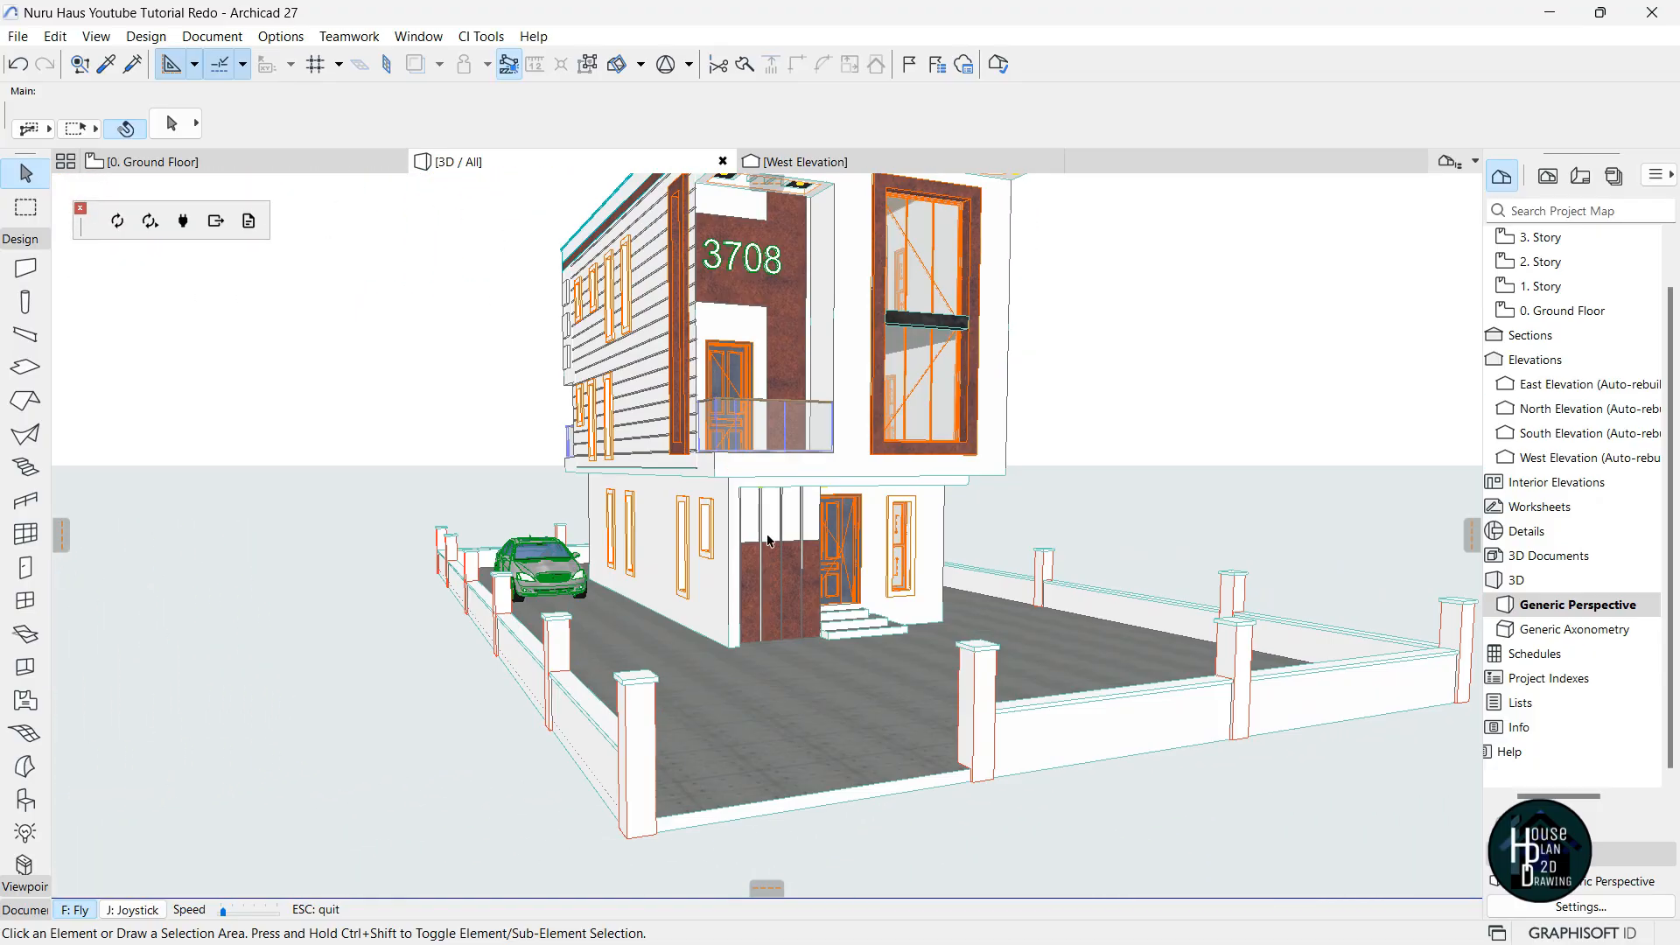
key("Escape")
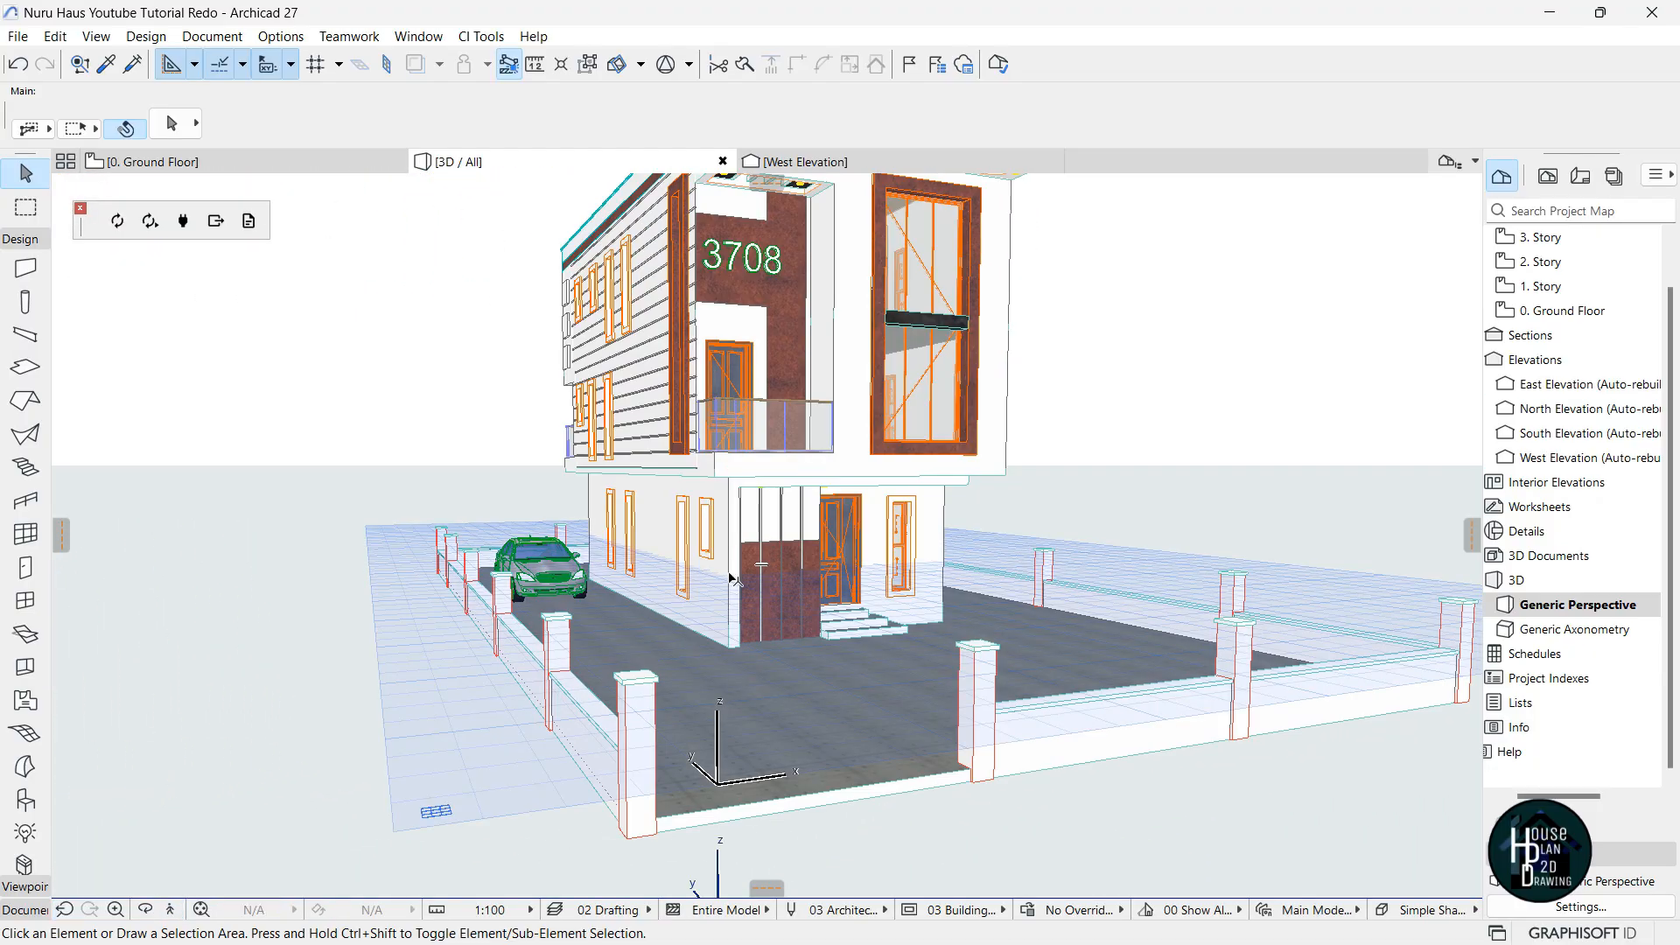
On the ground floor plan, start a railing with the default settings where the west wall's inner face meets the southwest corner column.
left_click(232, 166)
scroll(713, 627, "up", 8)
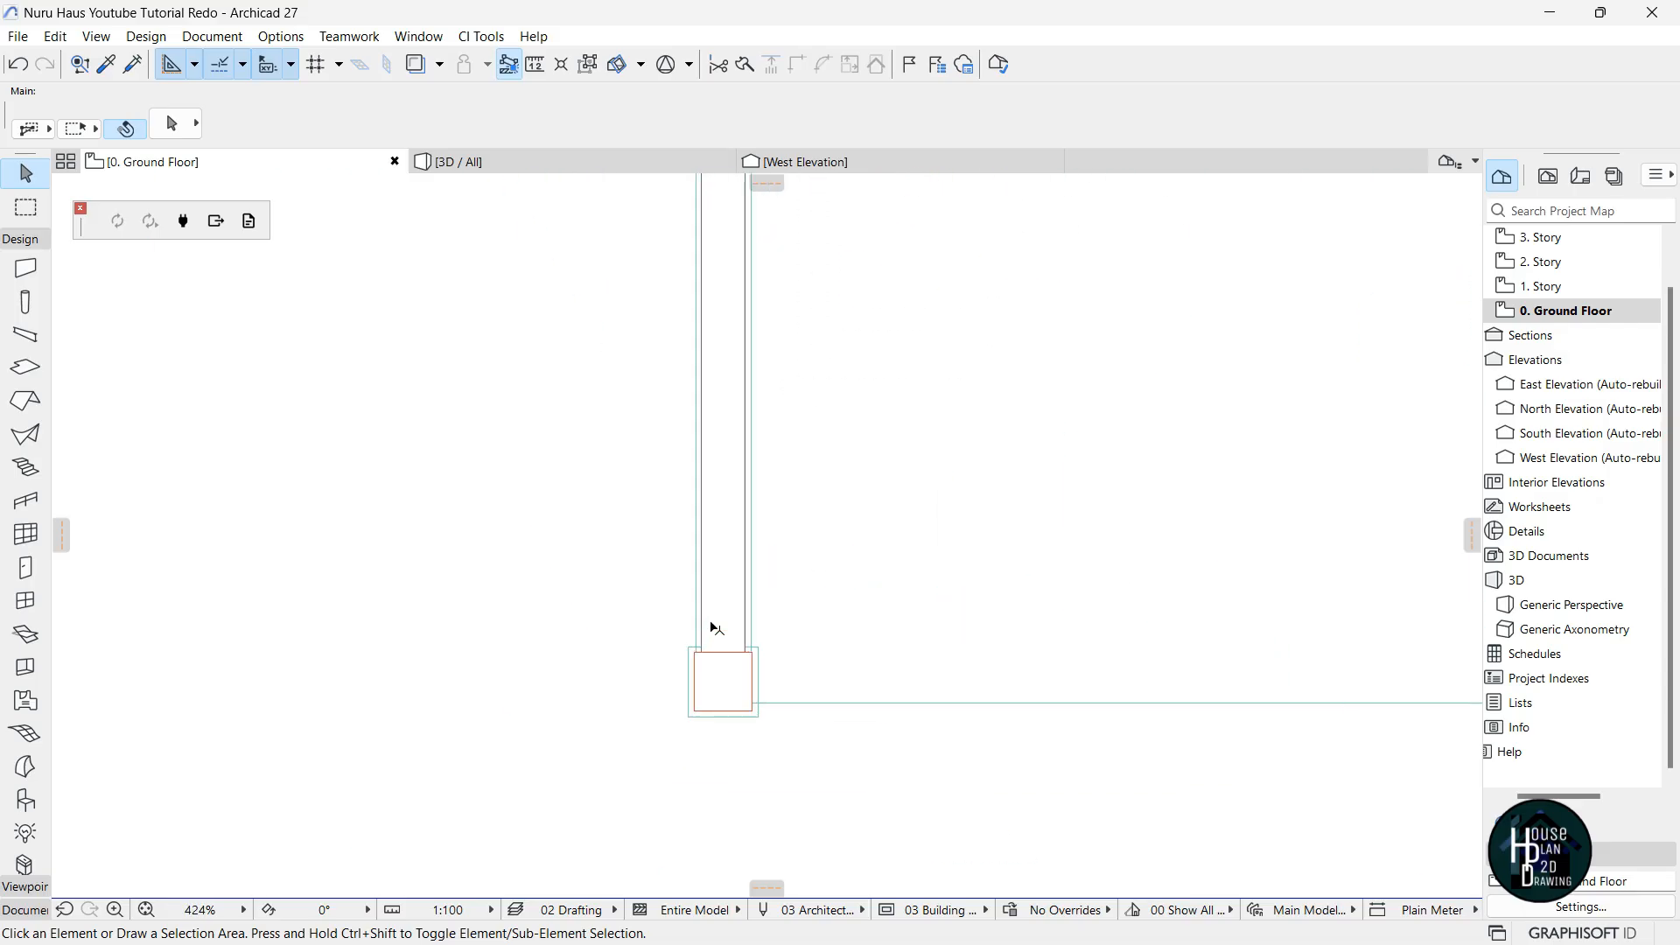
scroll(713, 628, "up", 6)
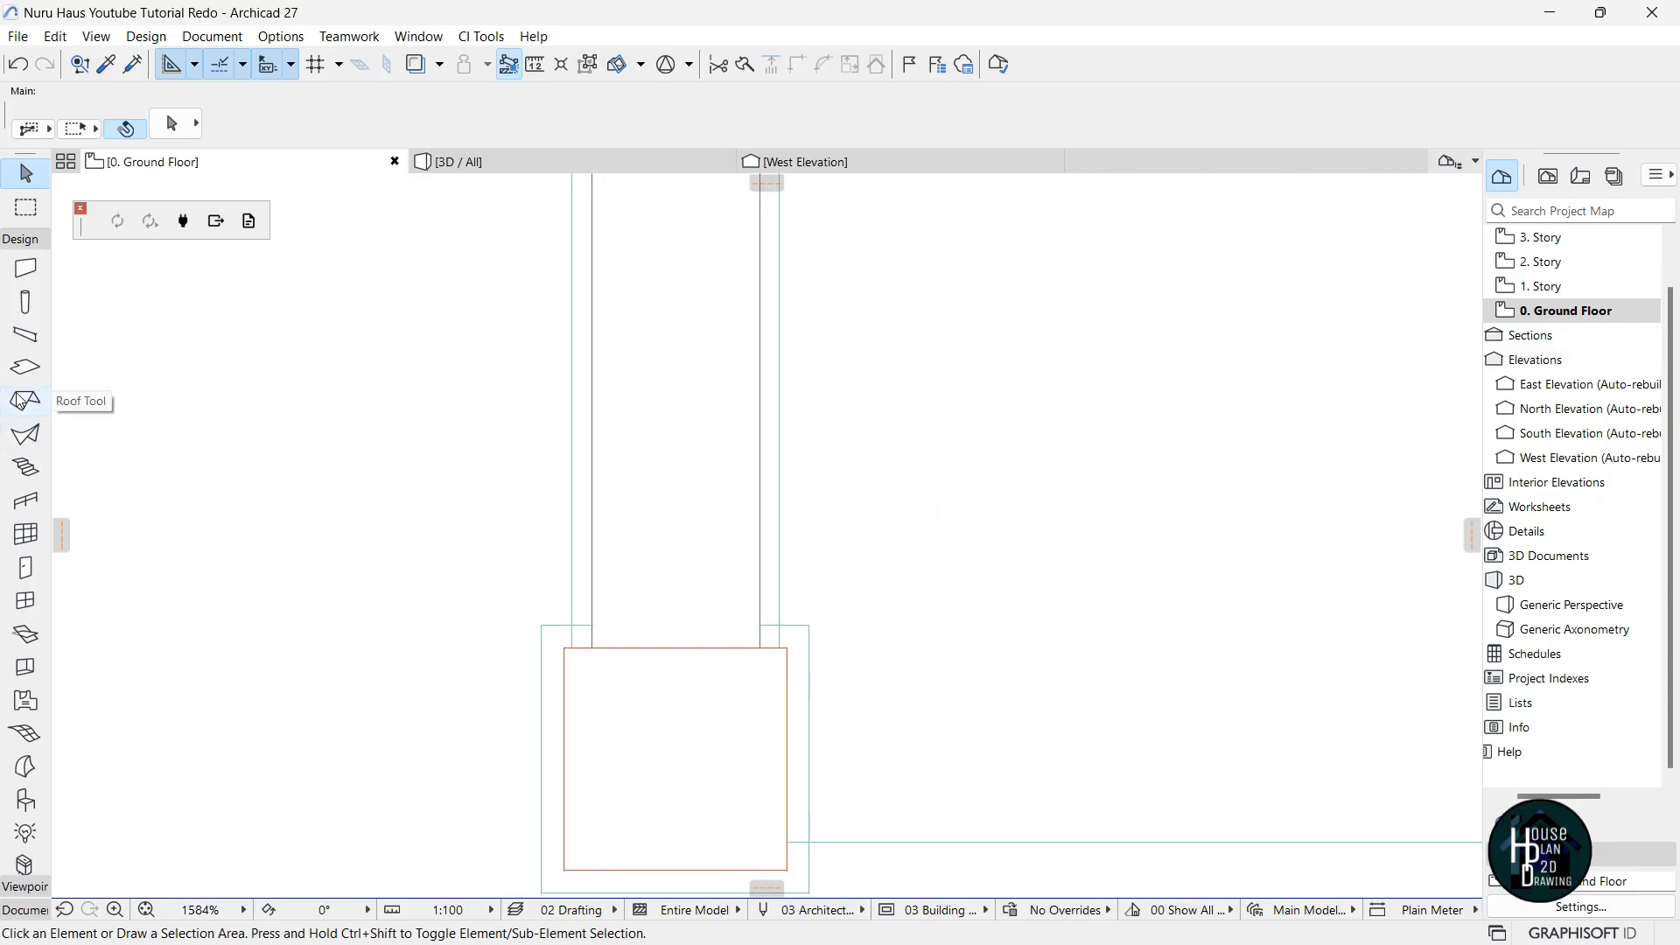
scroll(716, 645, "down", 4)
left_click(25, 501)
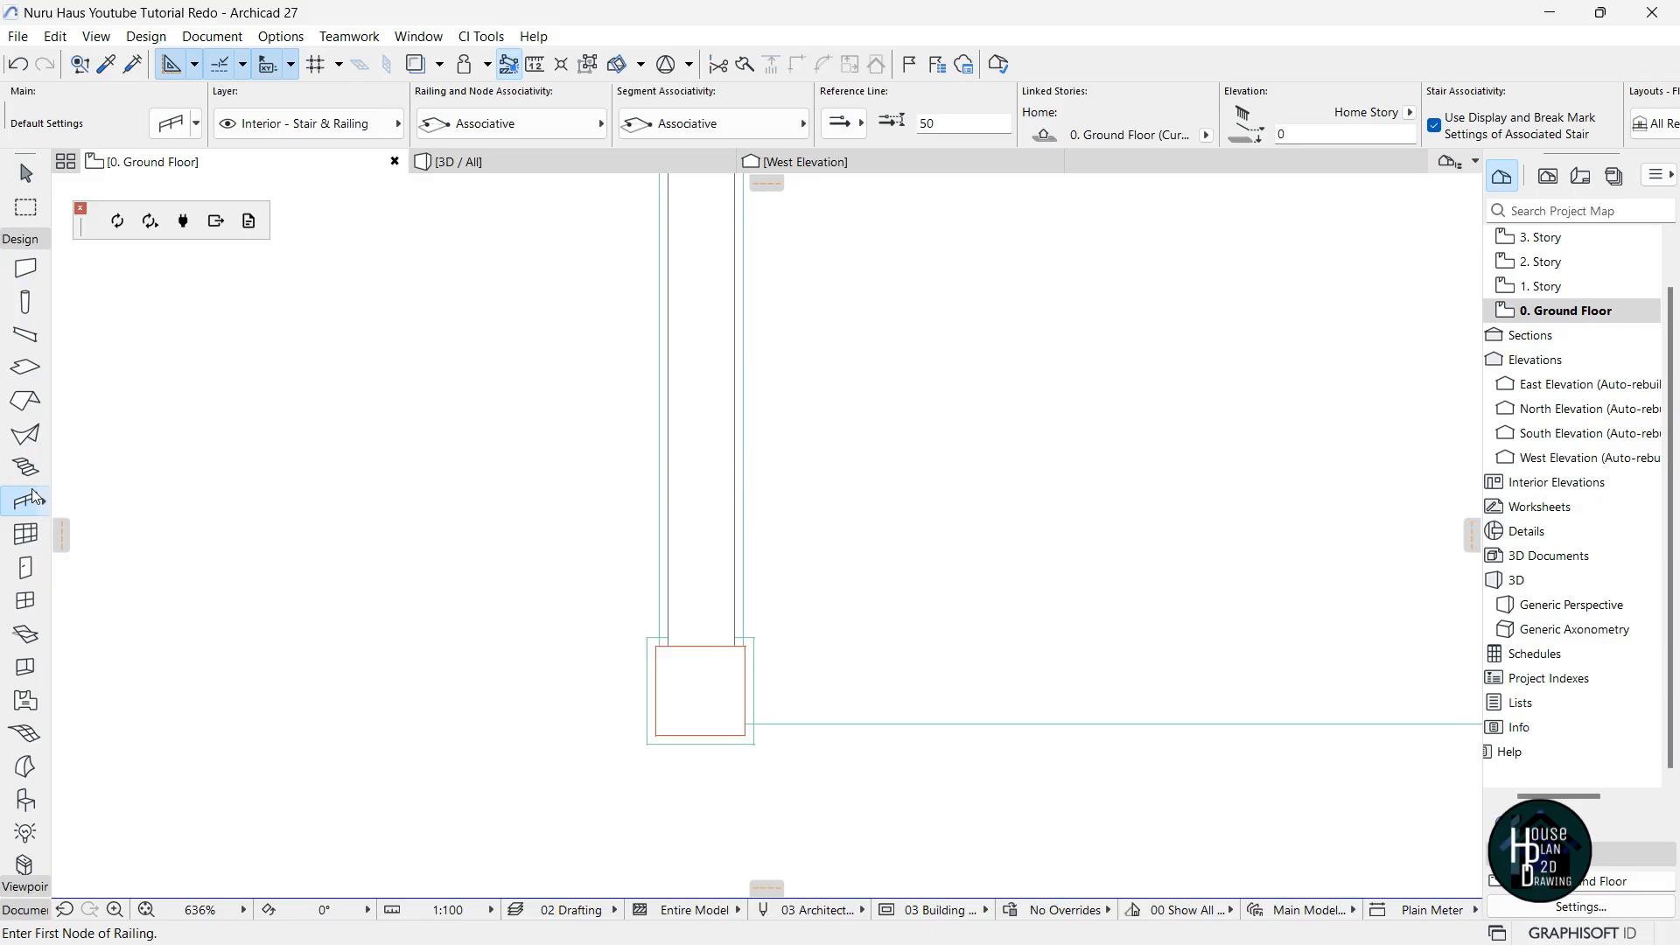
left_click(173, 123)
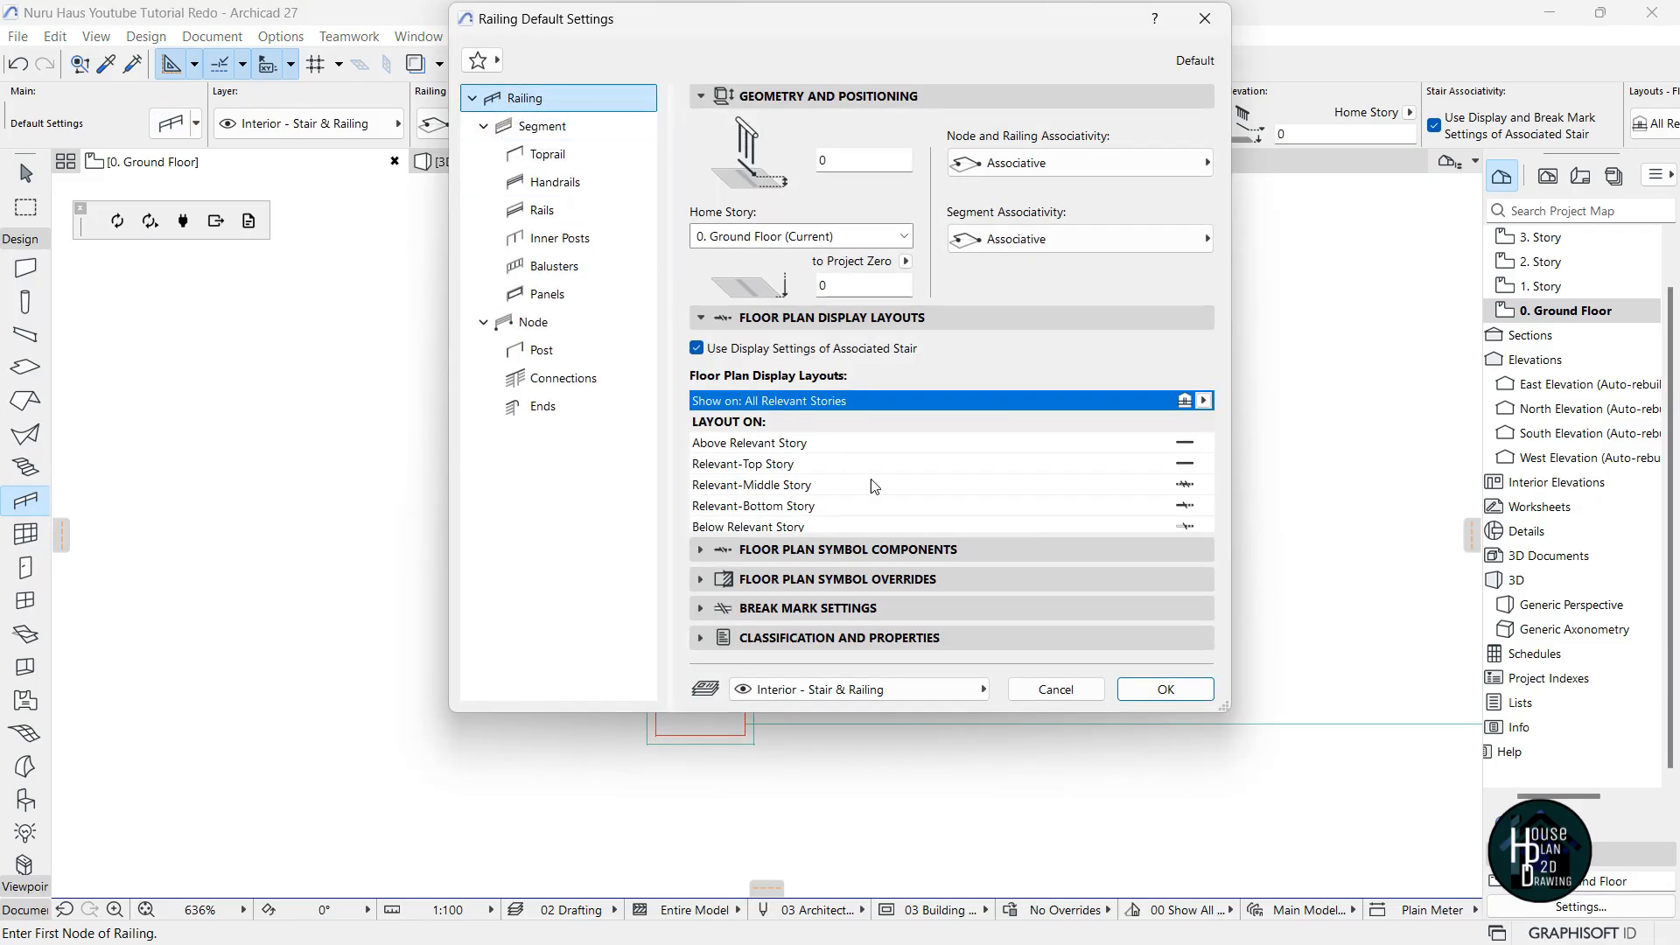
left_click(1197, 693)
scroll(753, 647, "up", 10)
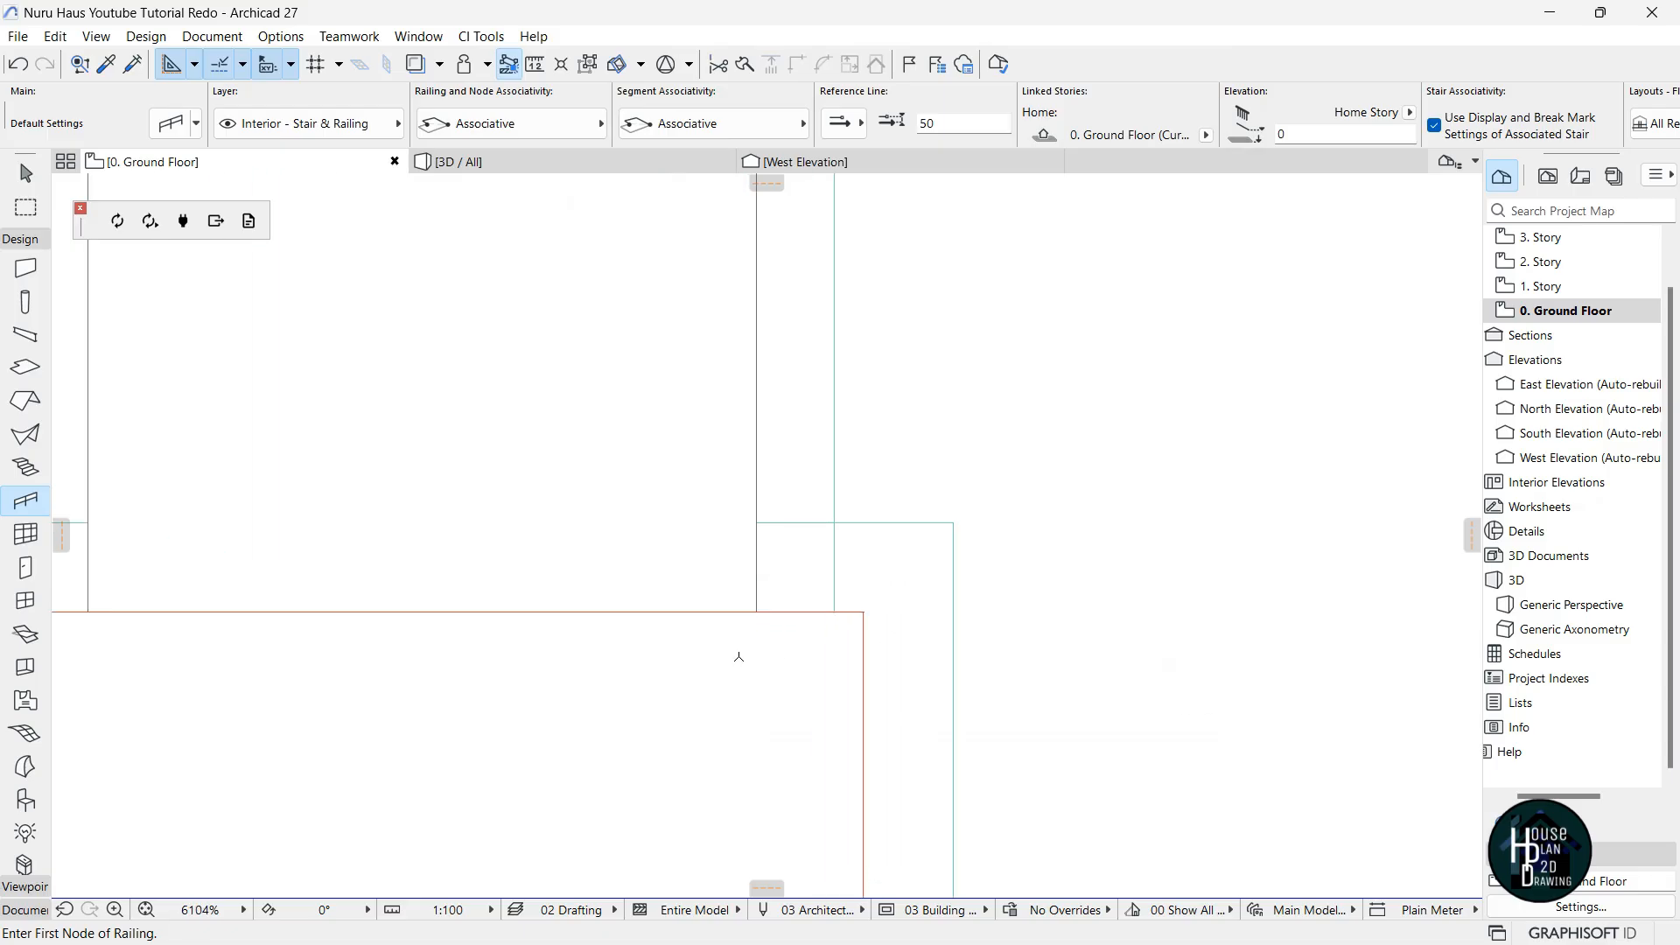
scroll(788, 603, "down", 5)
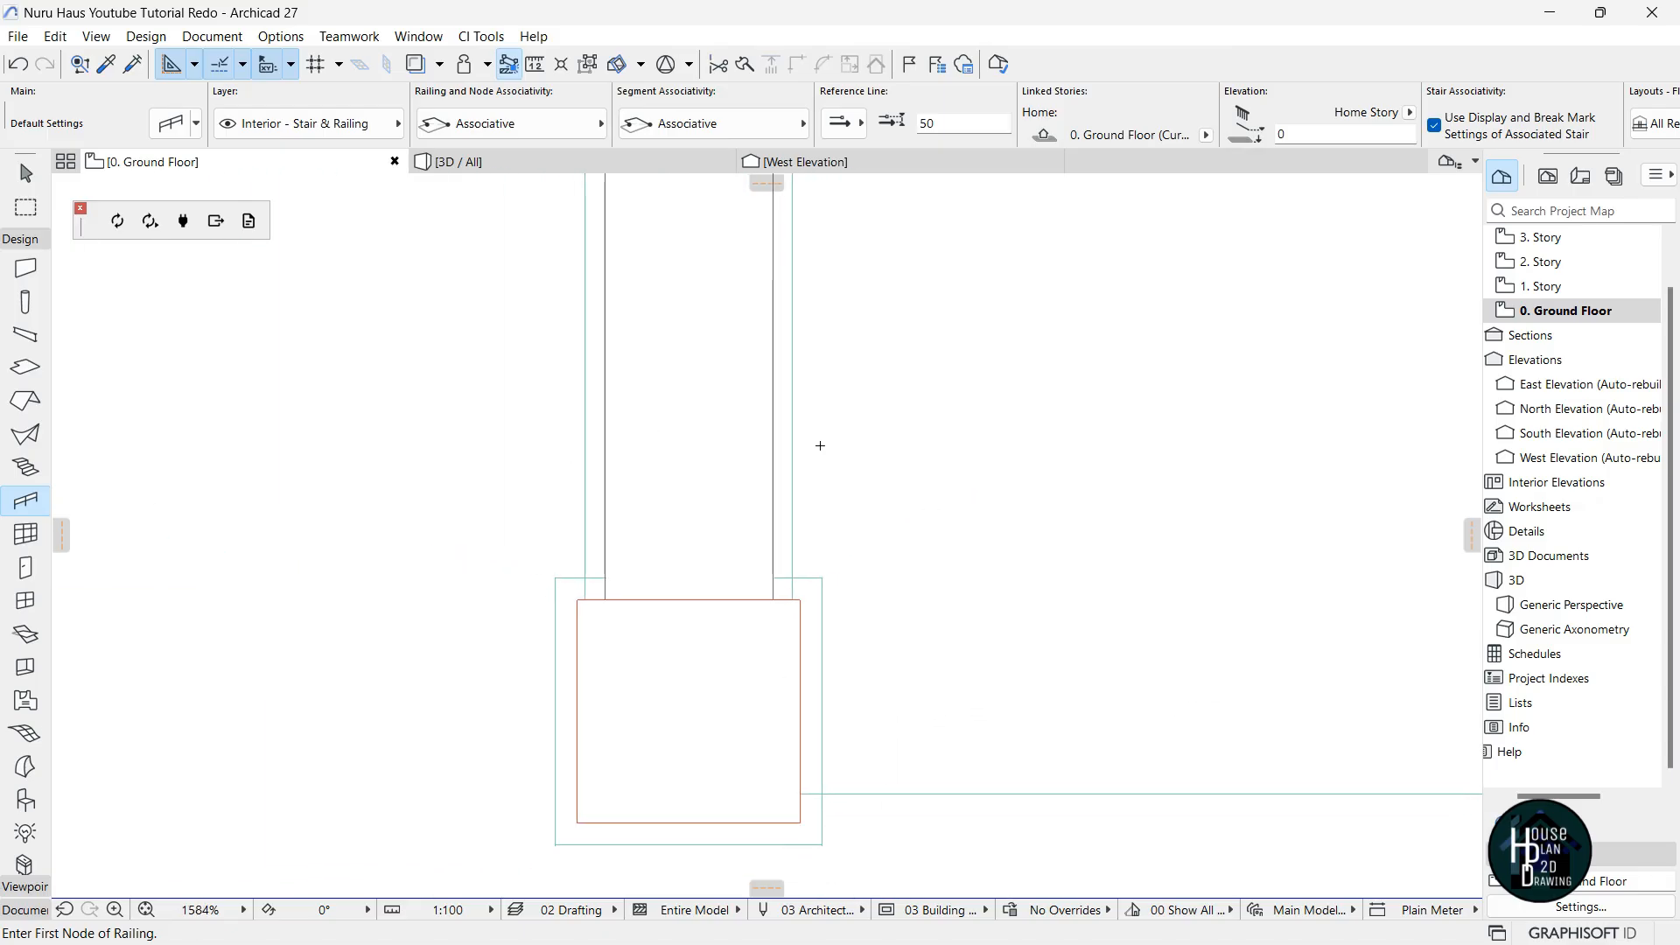
scroll(784, 604, "up", 2)
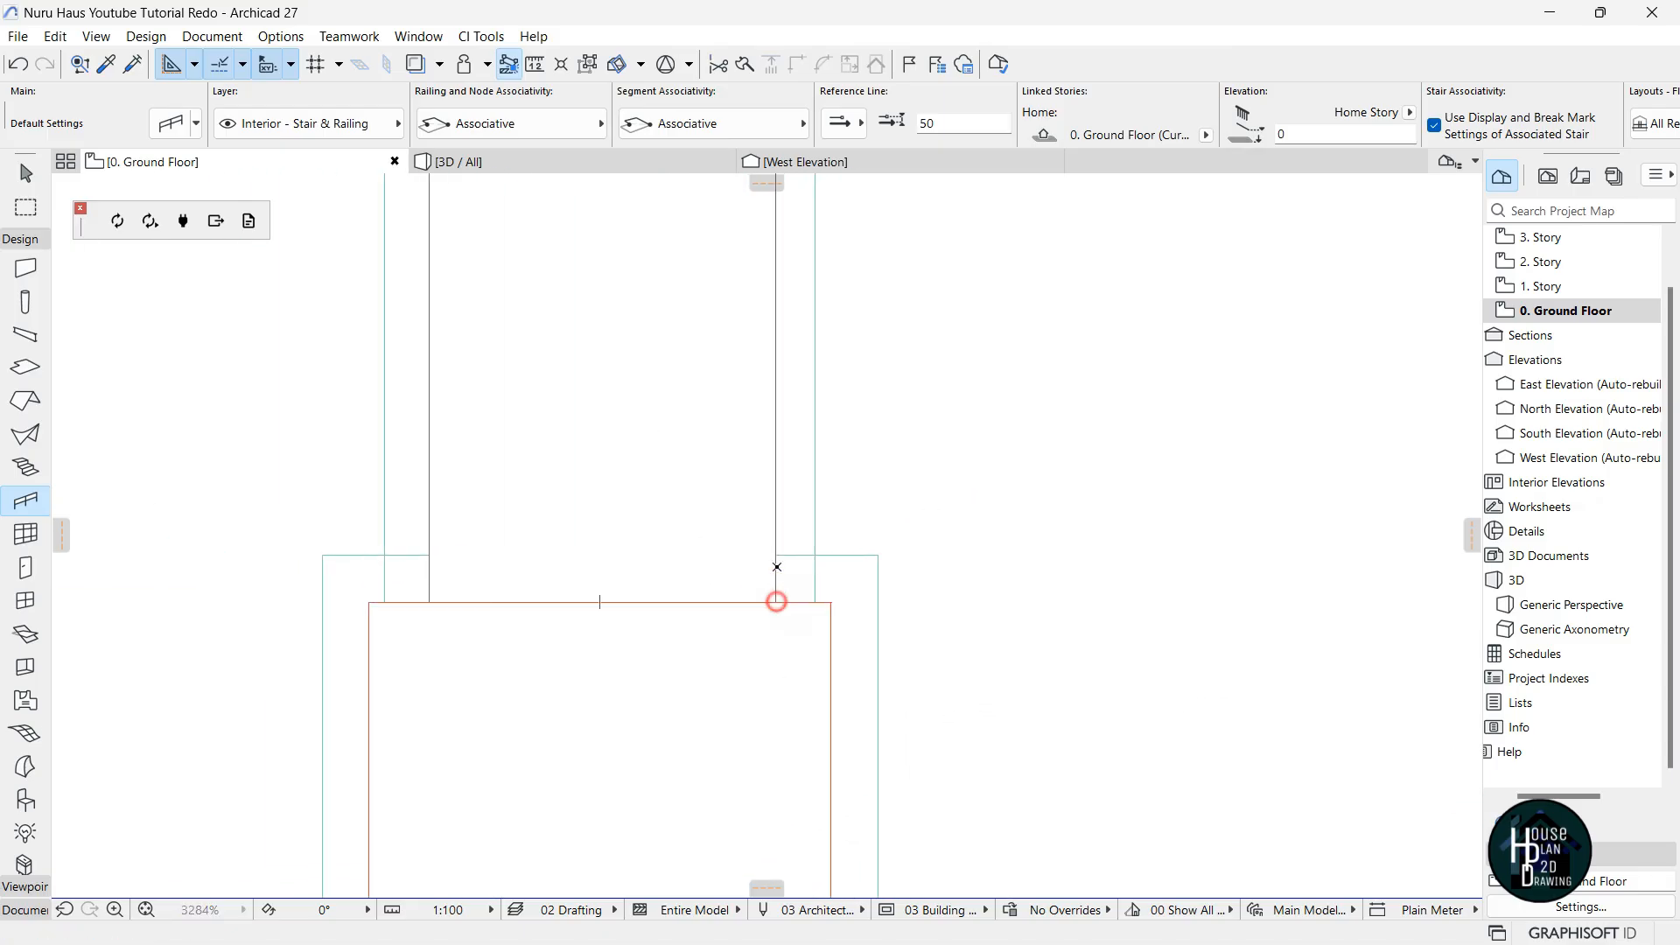
scroll(775, 446, "down", 2)
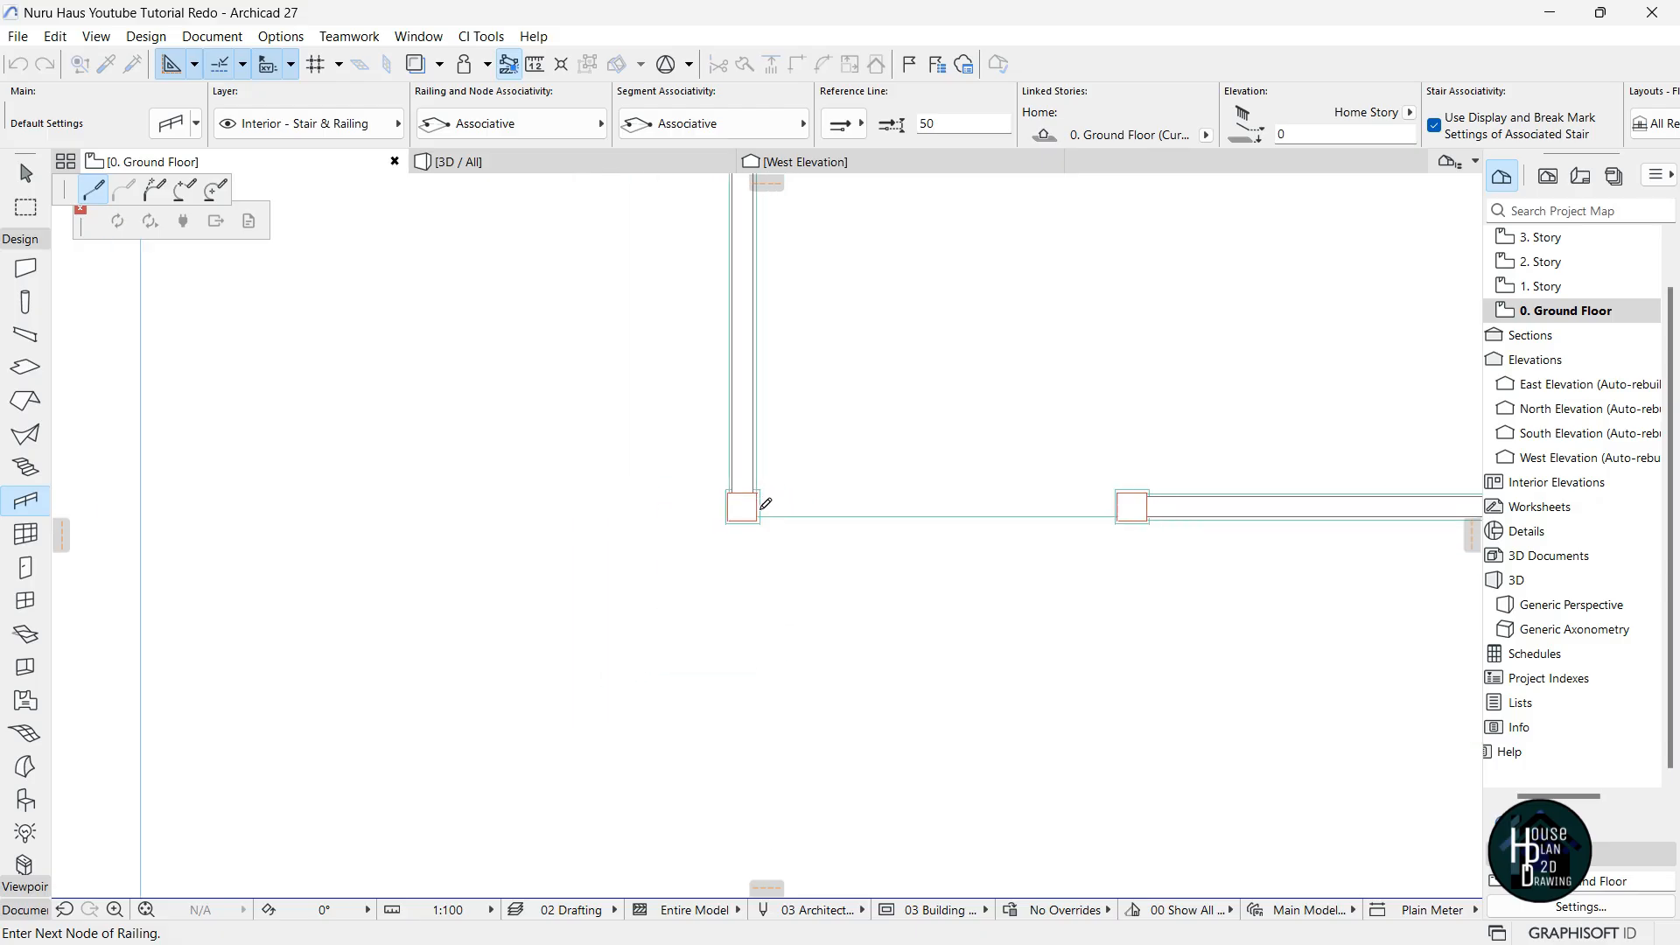
Run the railing north along the west wall's inner face to a corner inside the northwest column, aligned with the north wall's inner face.
scroll(760, 507, "down", 5)
scroll(744, 372, "up", 5)
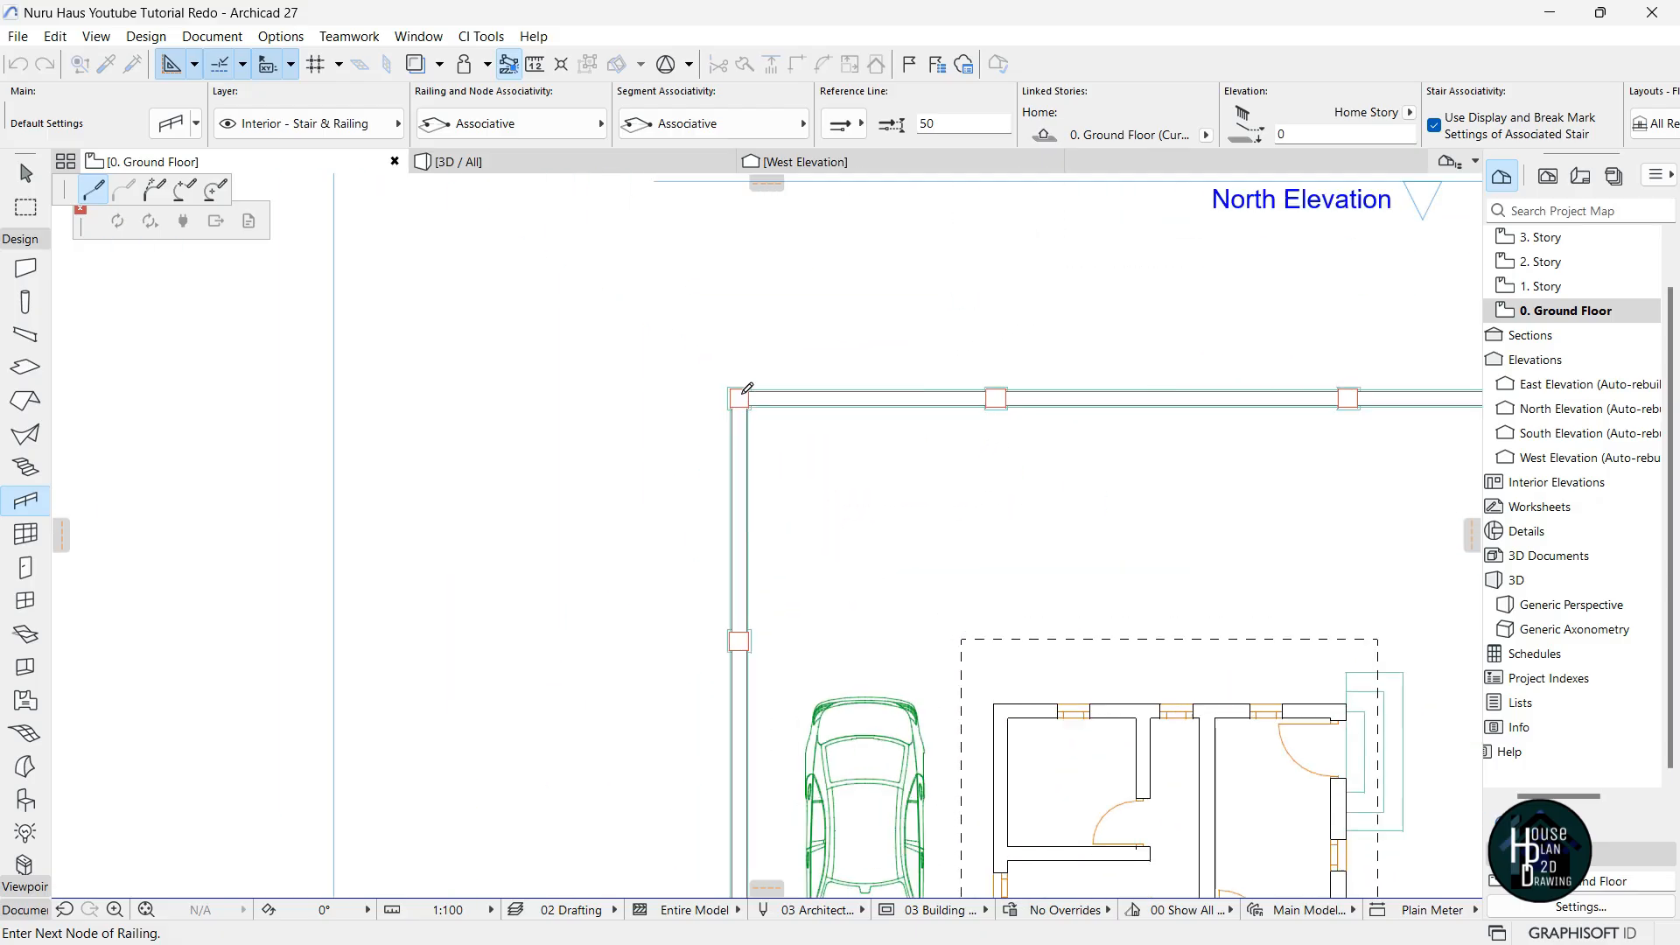
scroll(744, 393, "up", 8)
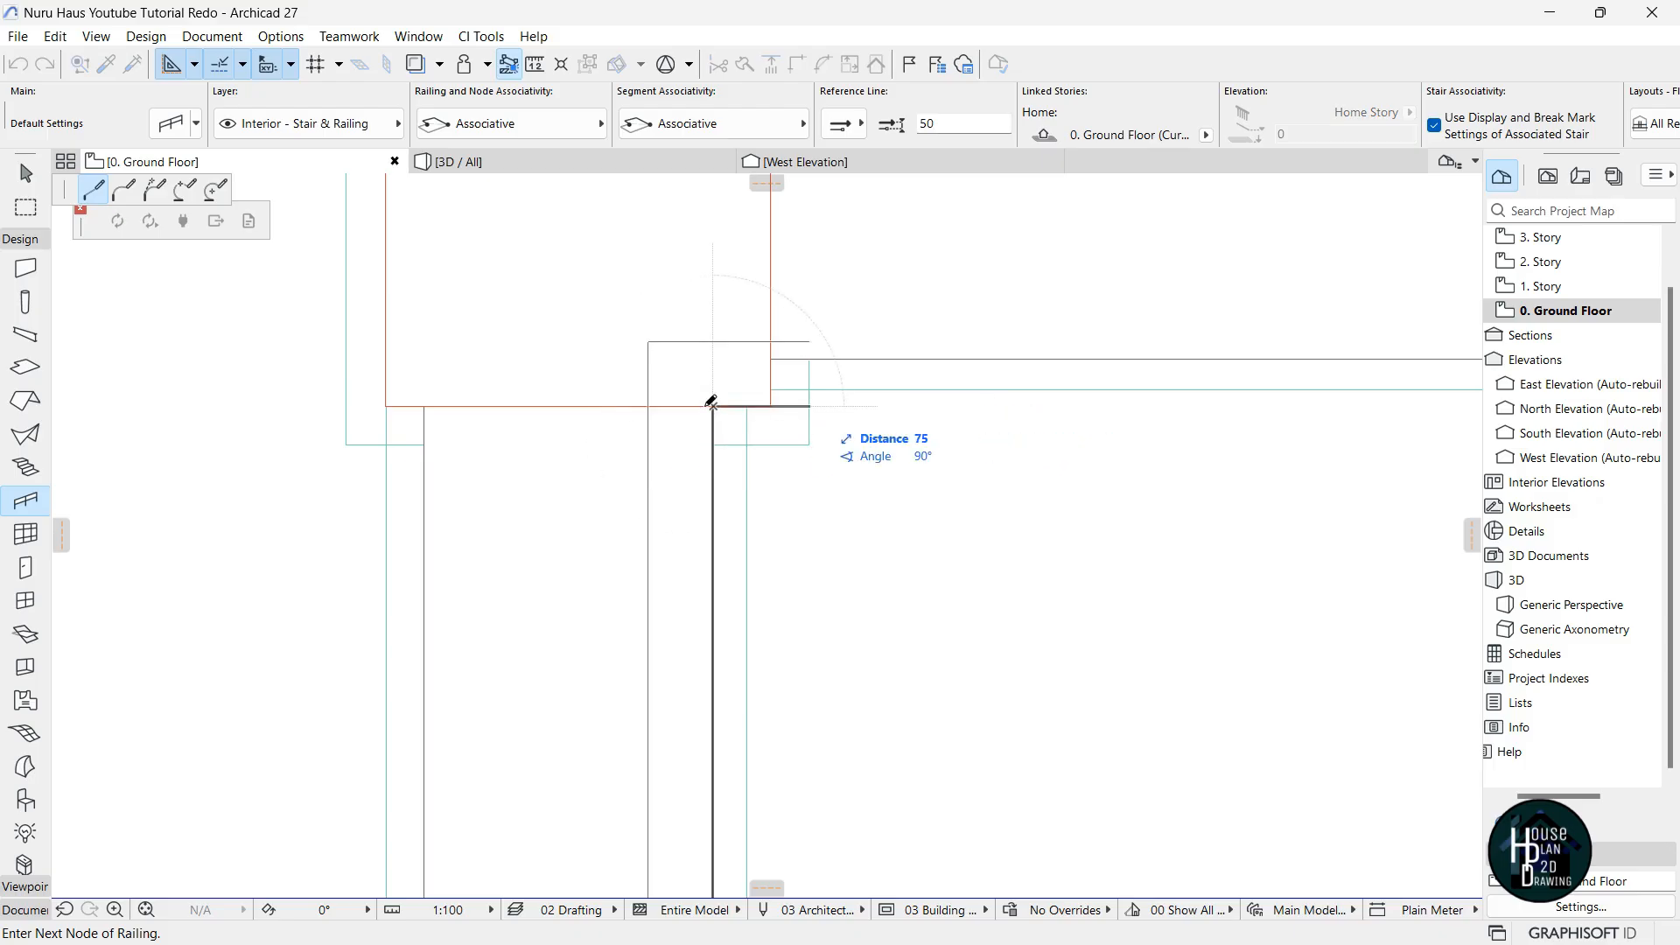
scroll(779, 463, "down", 4)
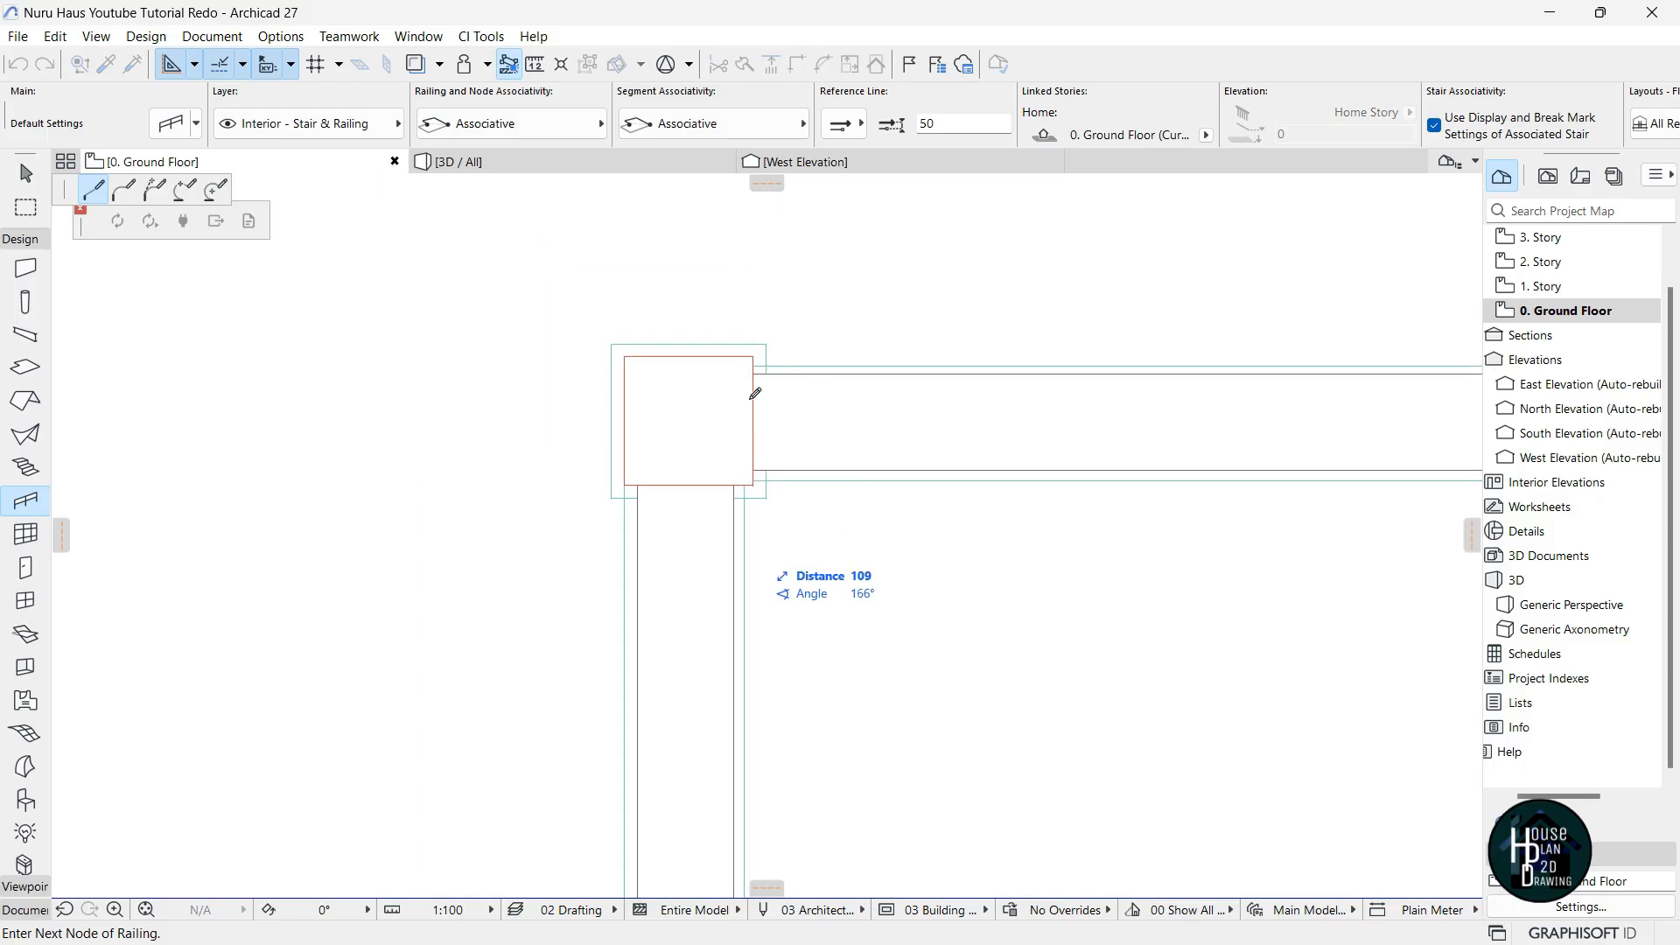
scroll(744, 438, "up", 4)
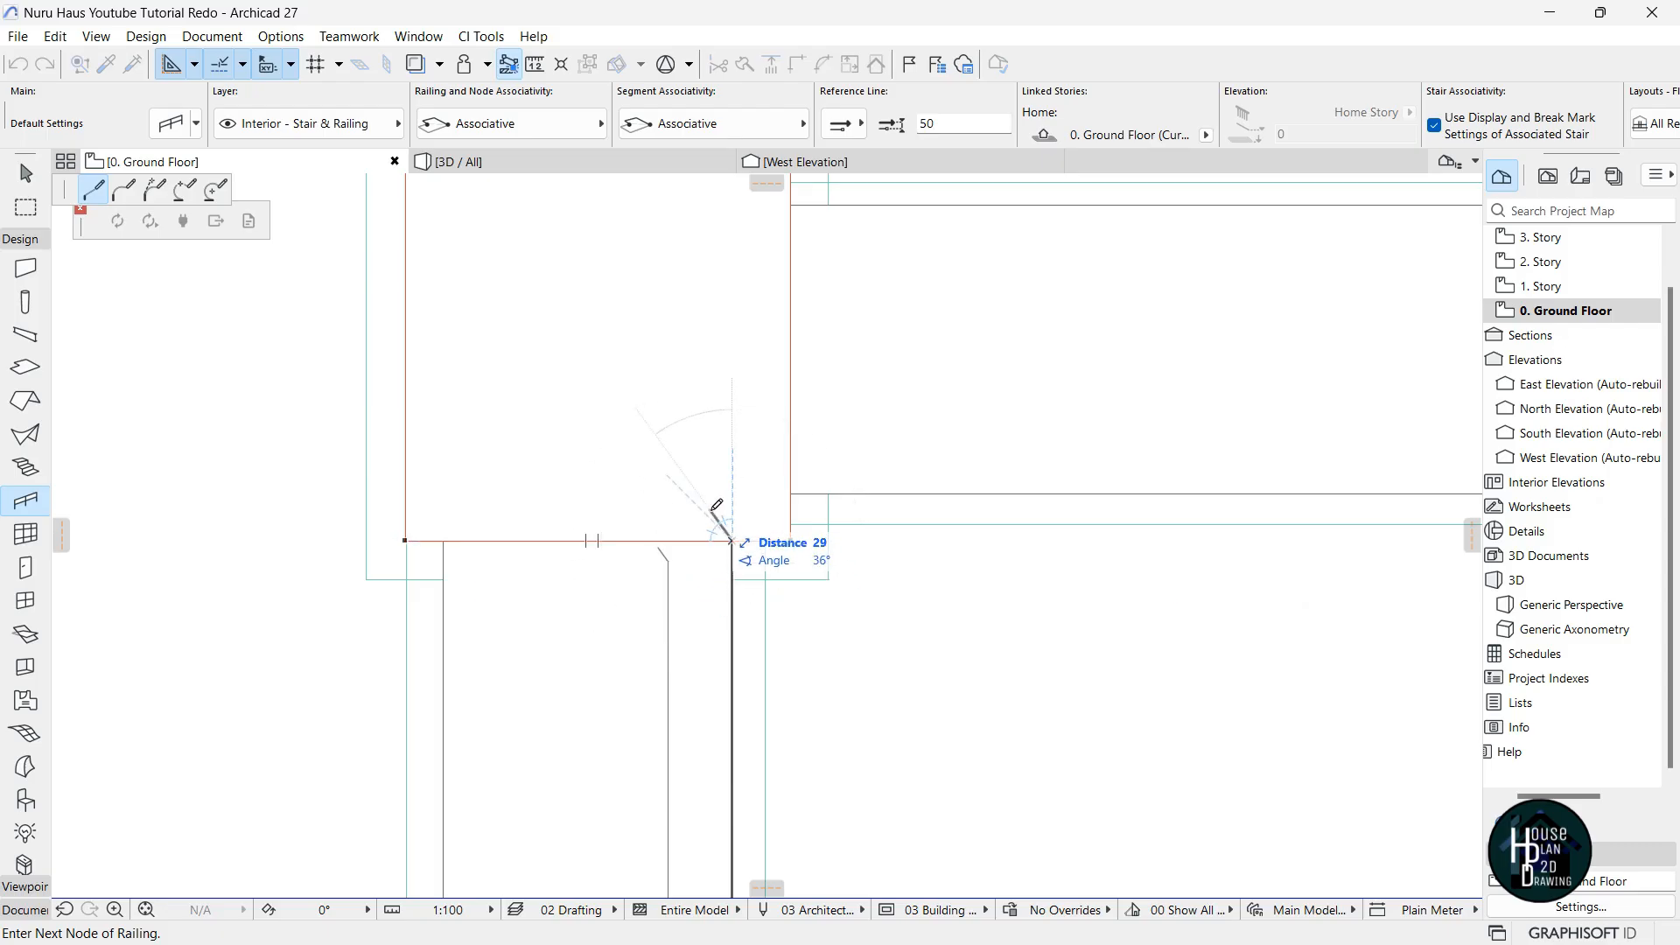
key("BackSpace")
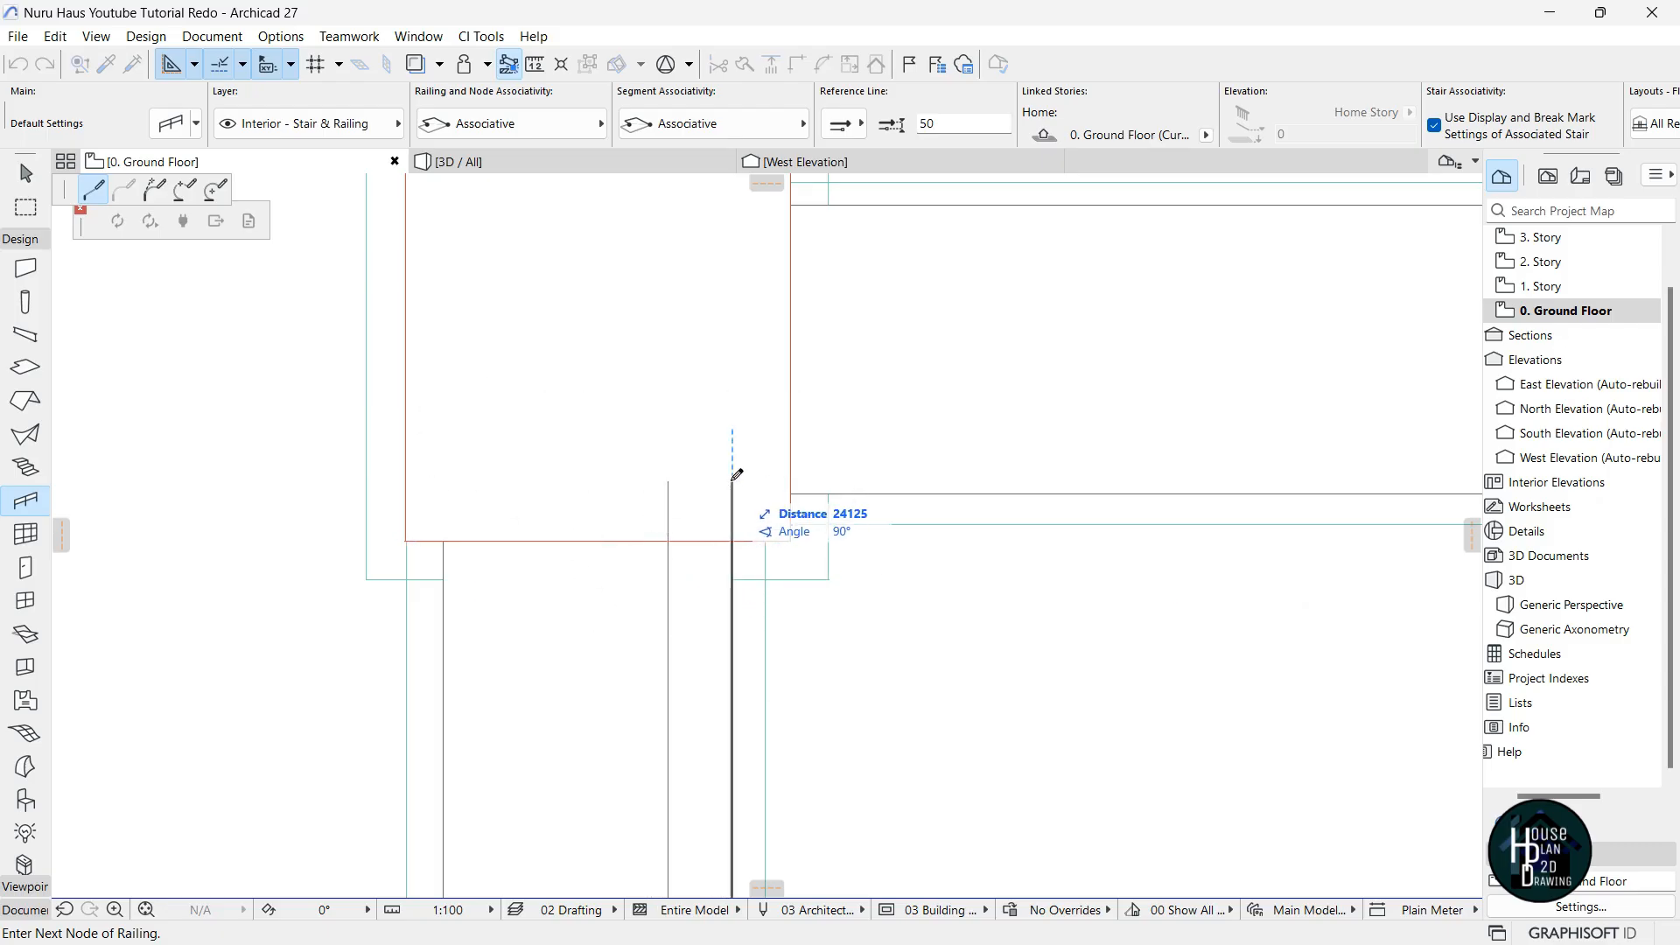
key("shift")
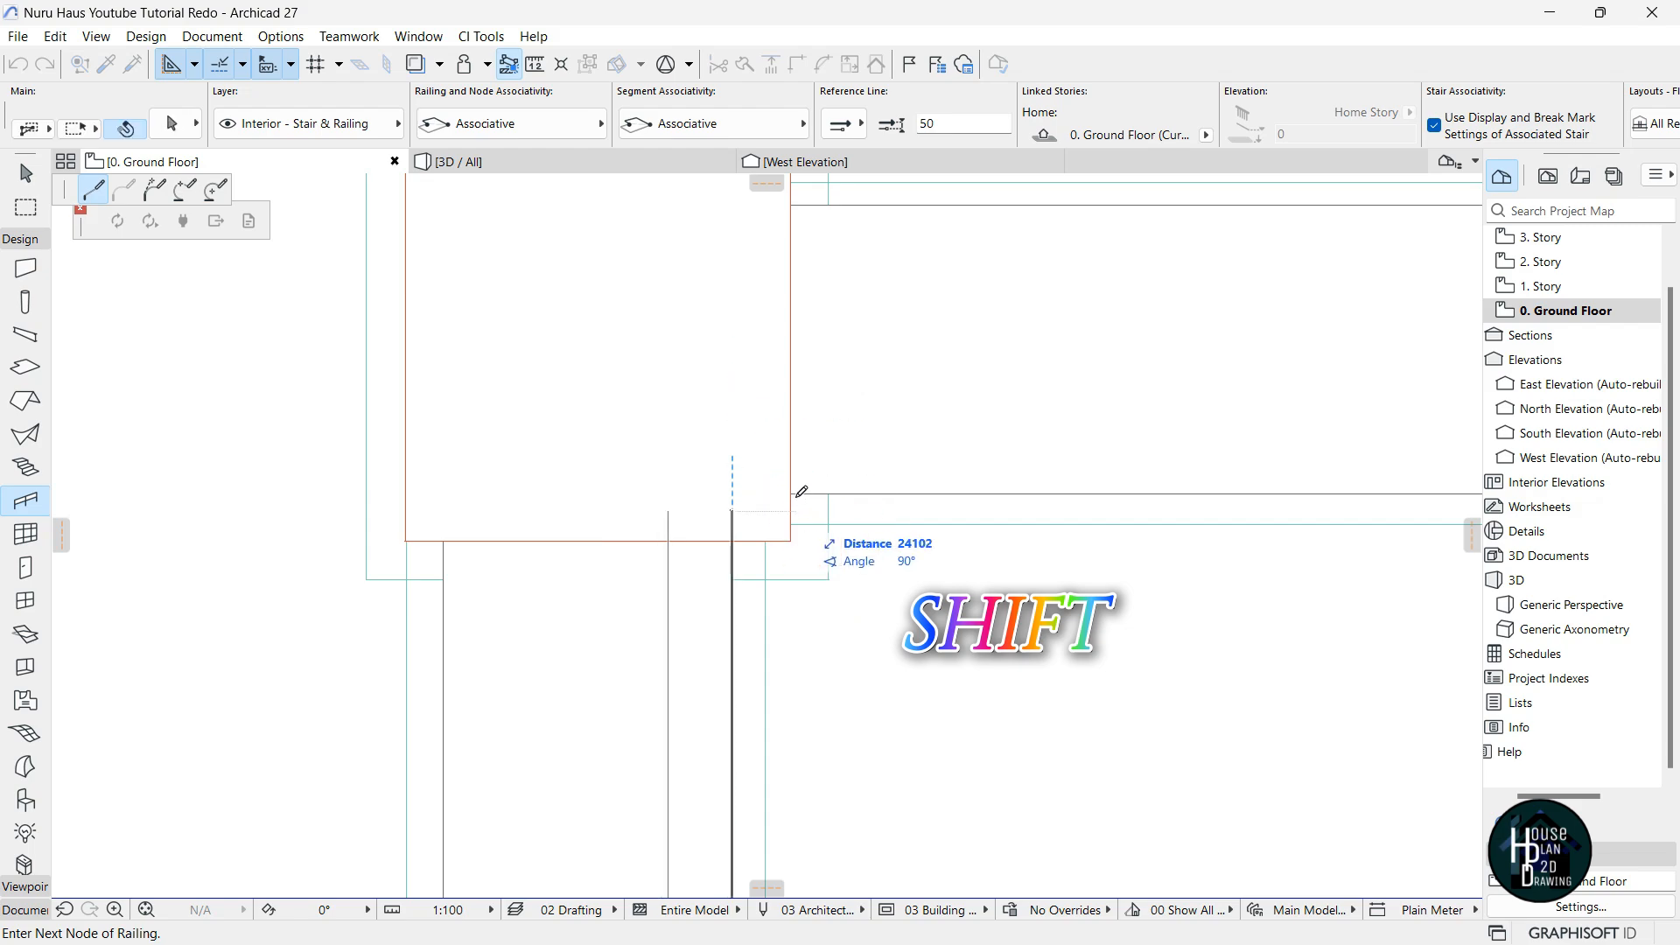
left_click(797, 491)
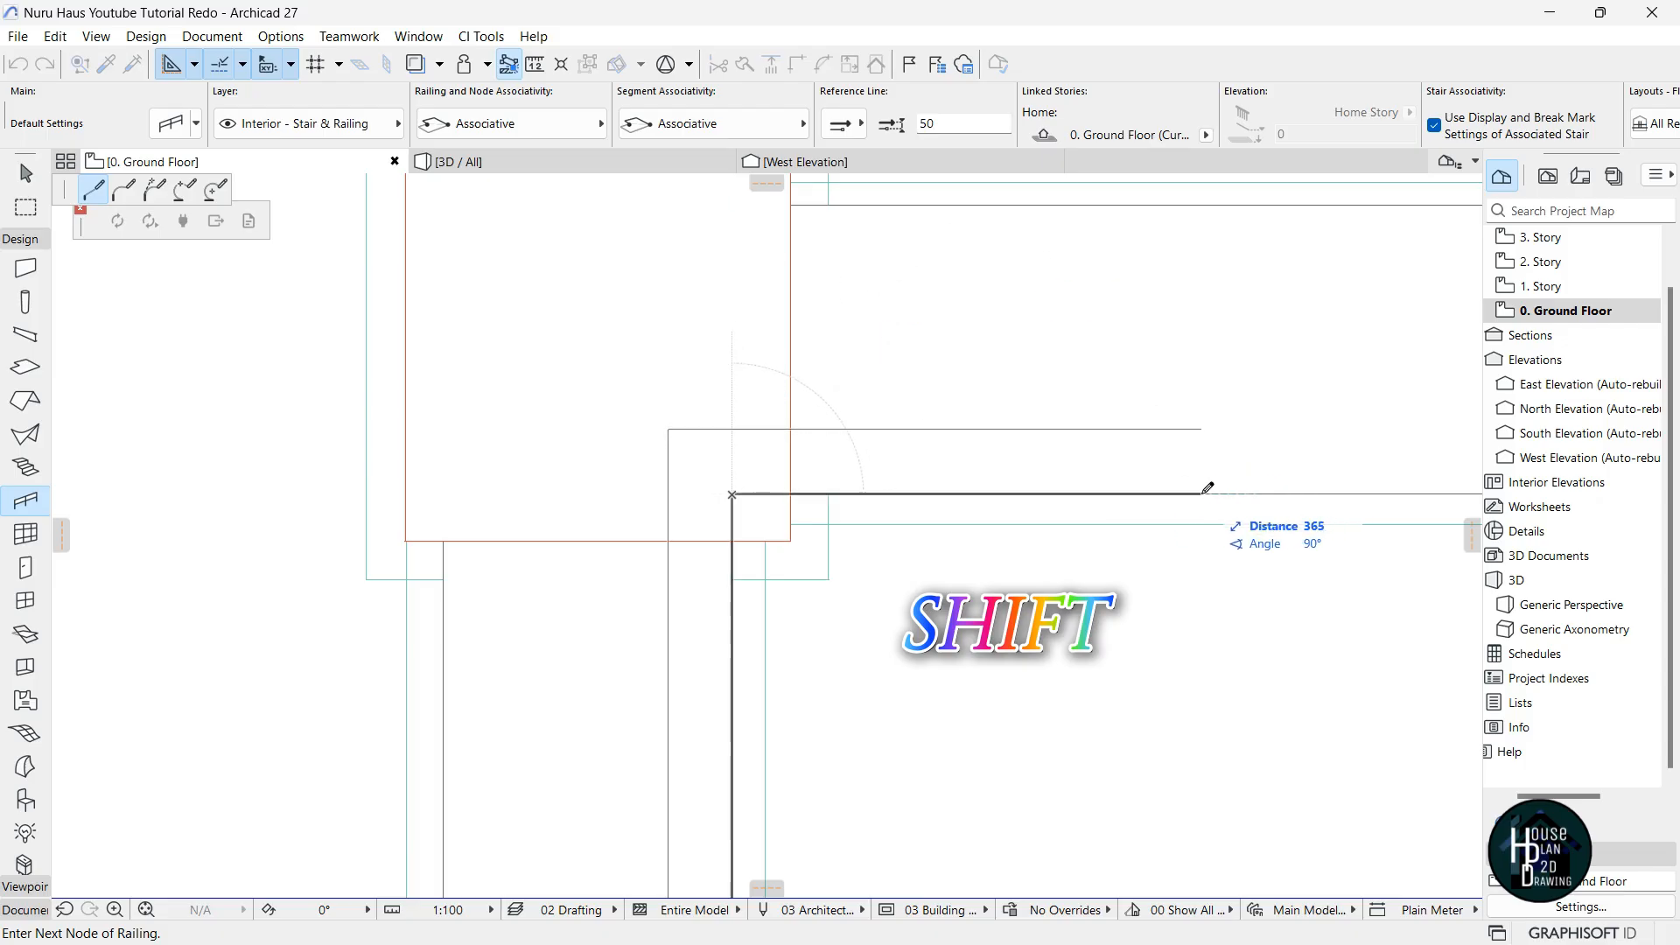
Continue the railing along the inner faces of the north and east walls, turning inside the northeast and southeast corner columns.
scroll(446, 480, "down", 6)
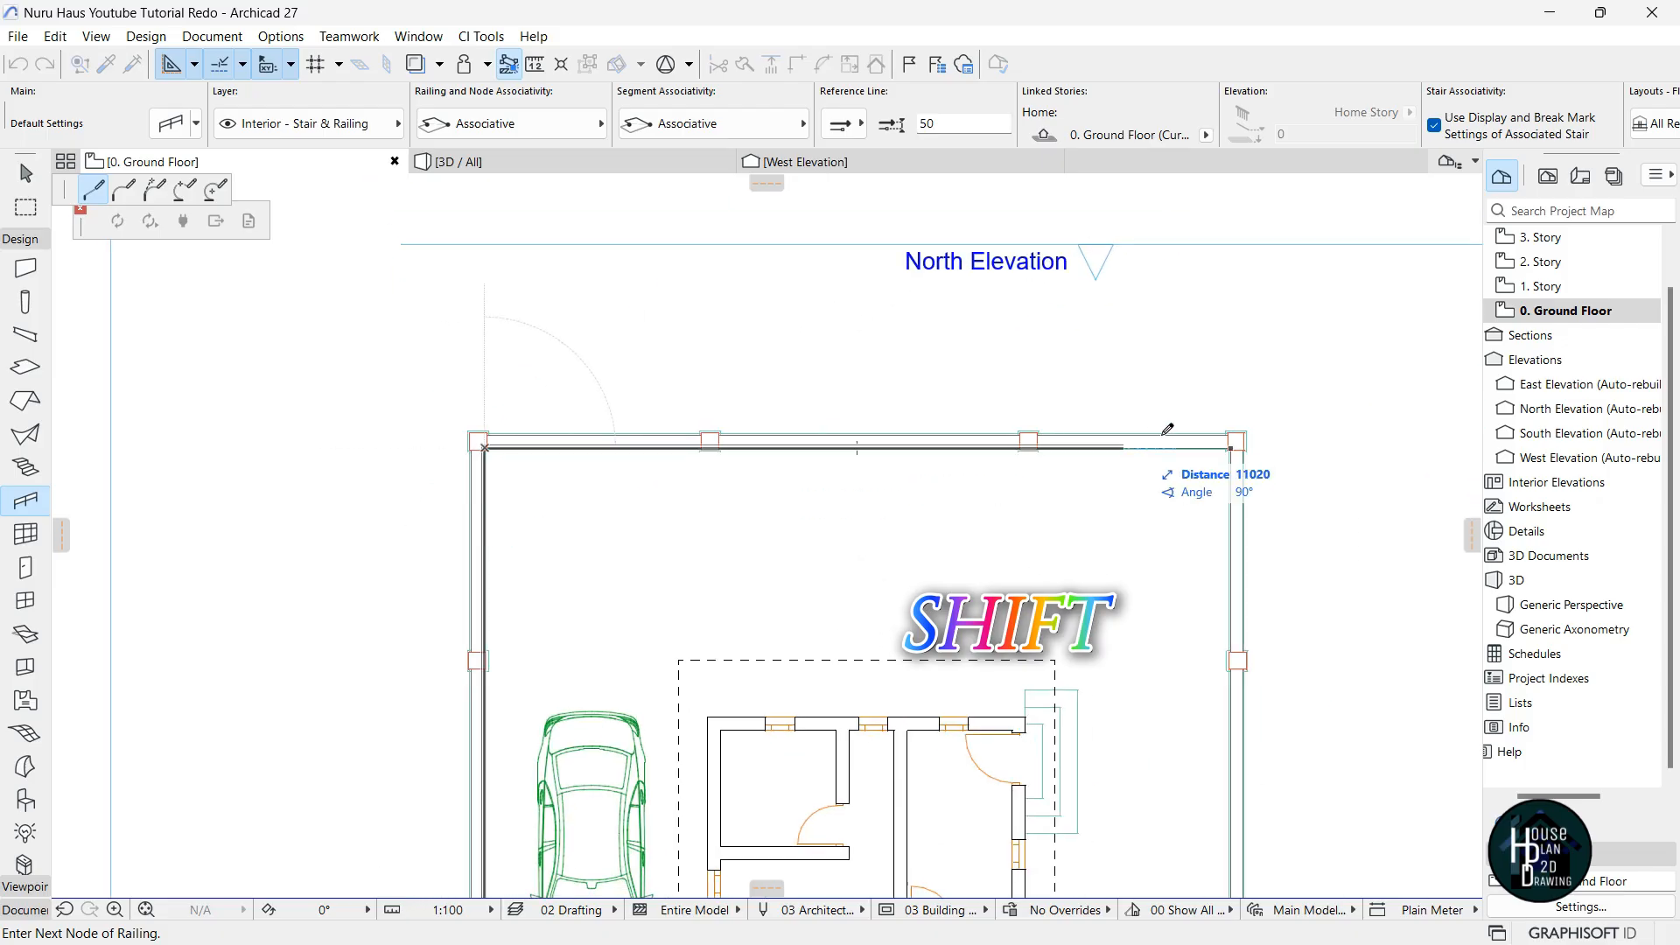
scroll(1168, 429, "up", 6)
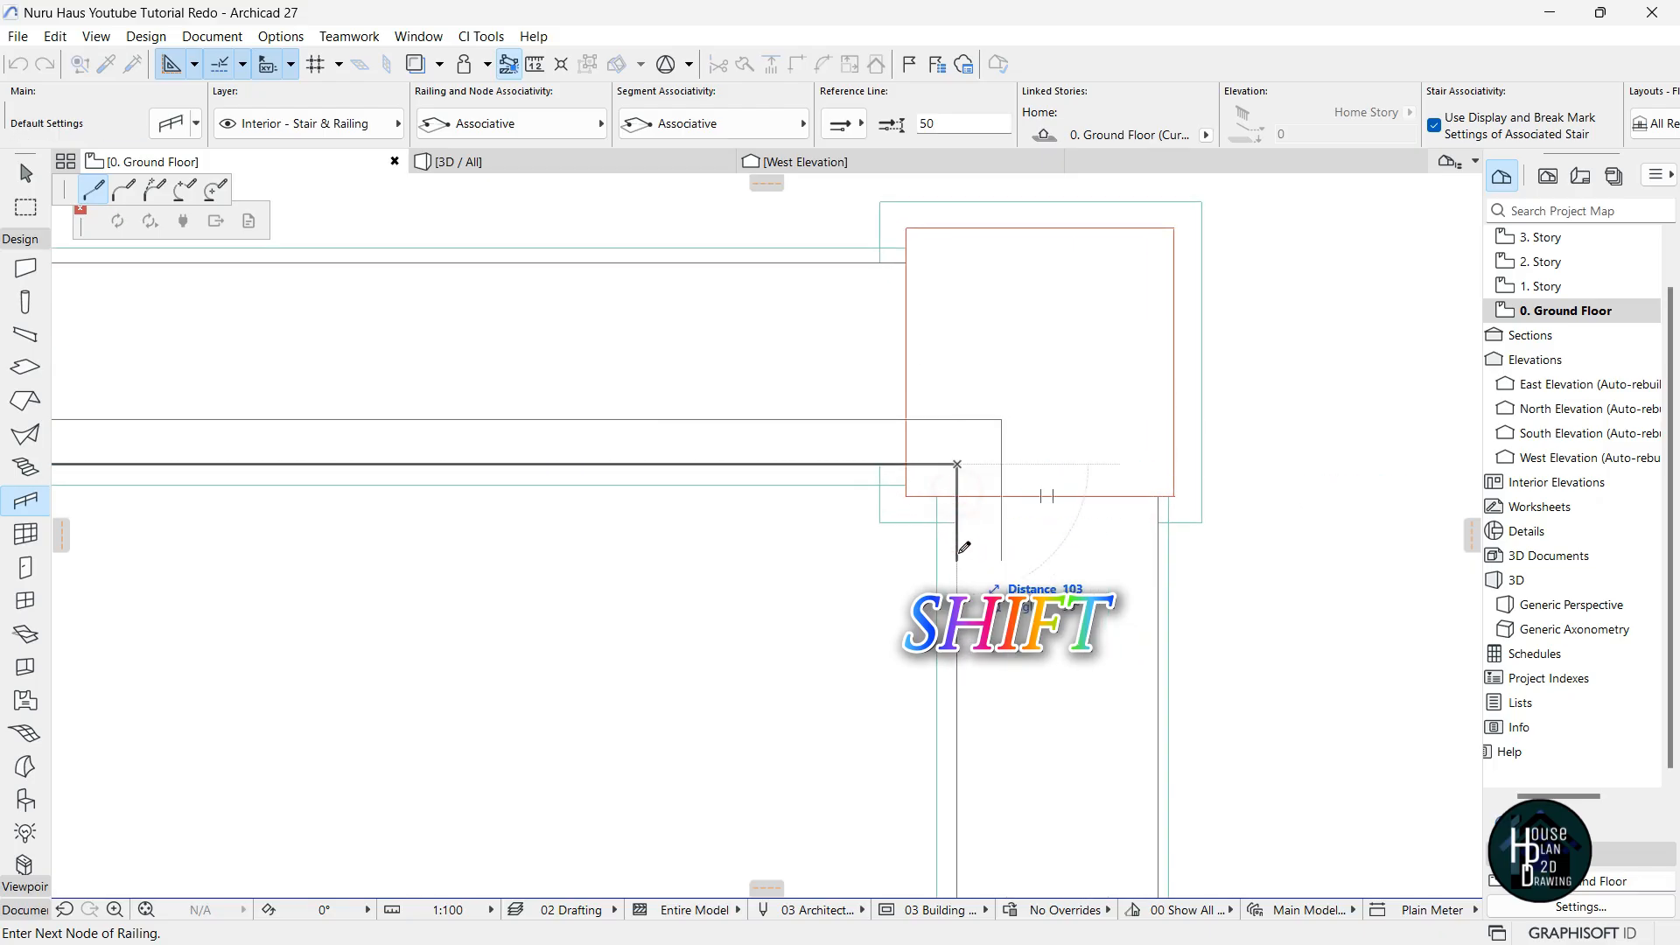
scroll(964, 549, "down", 8)
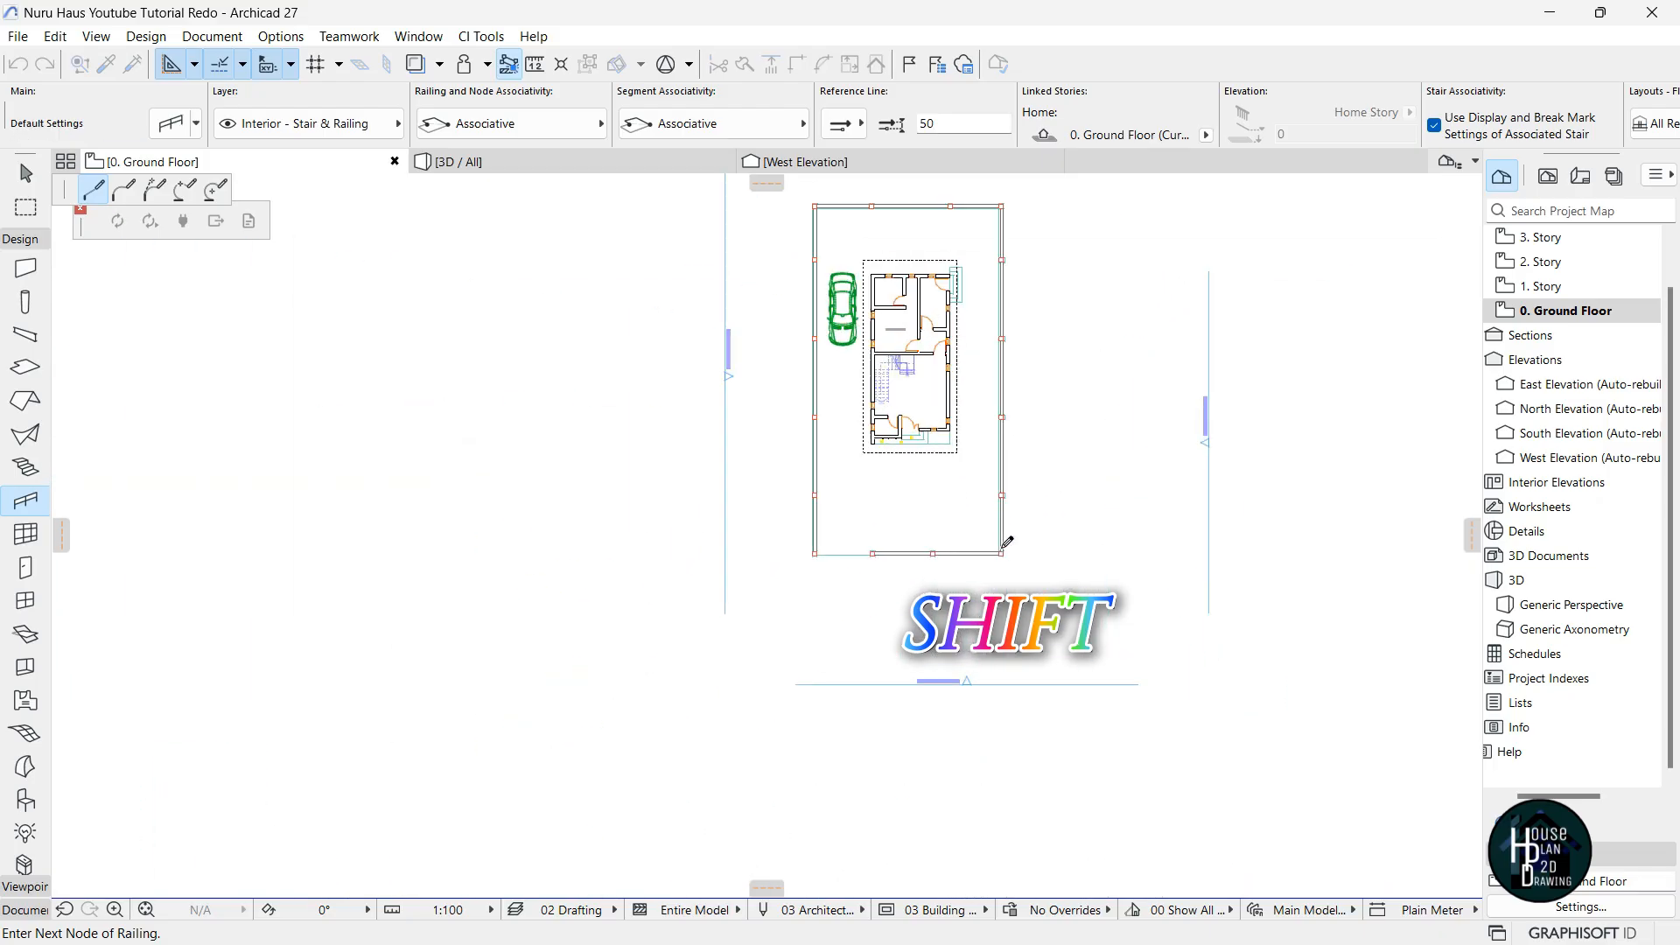
scroll(1006, 543, "up", 8)
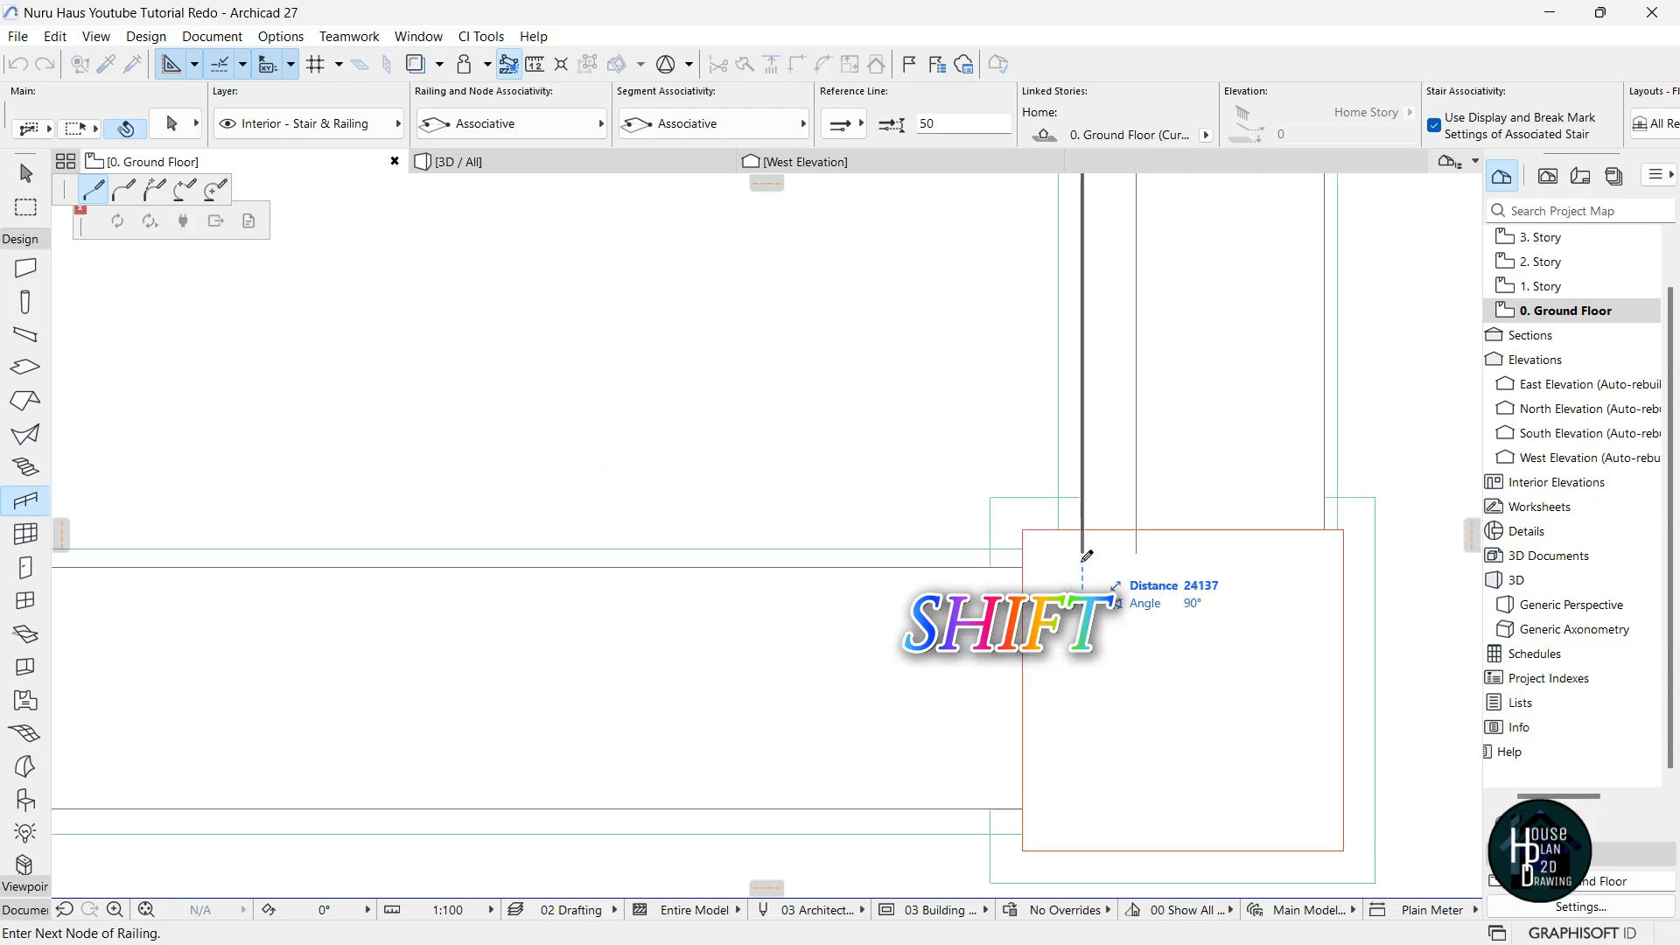
left_click(1024, 564, "shift")
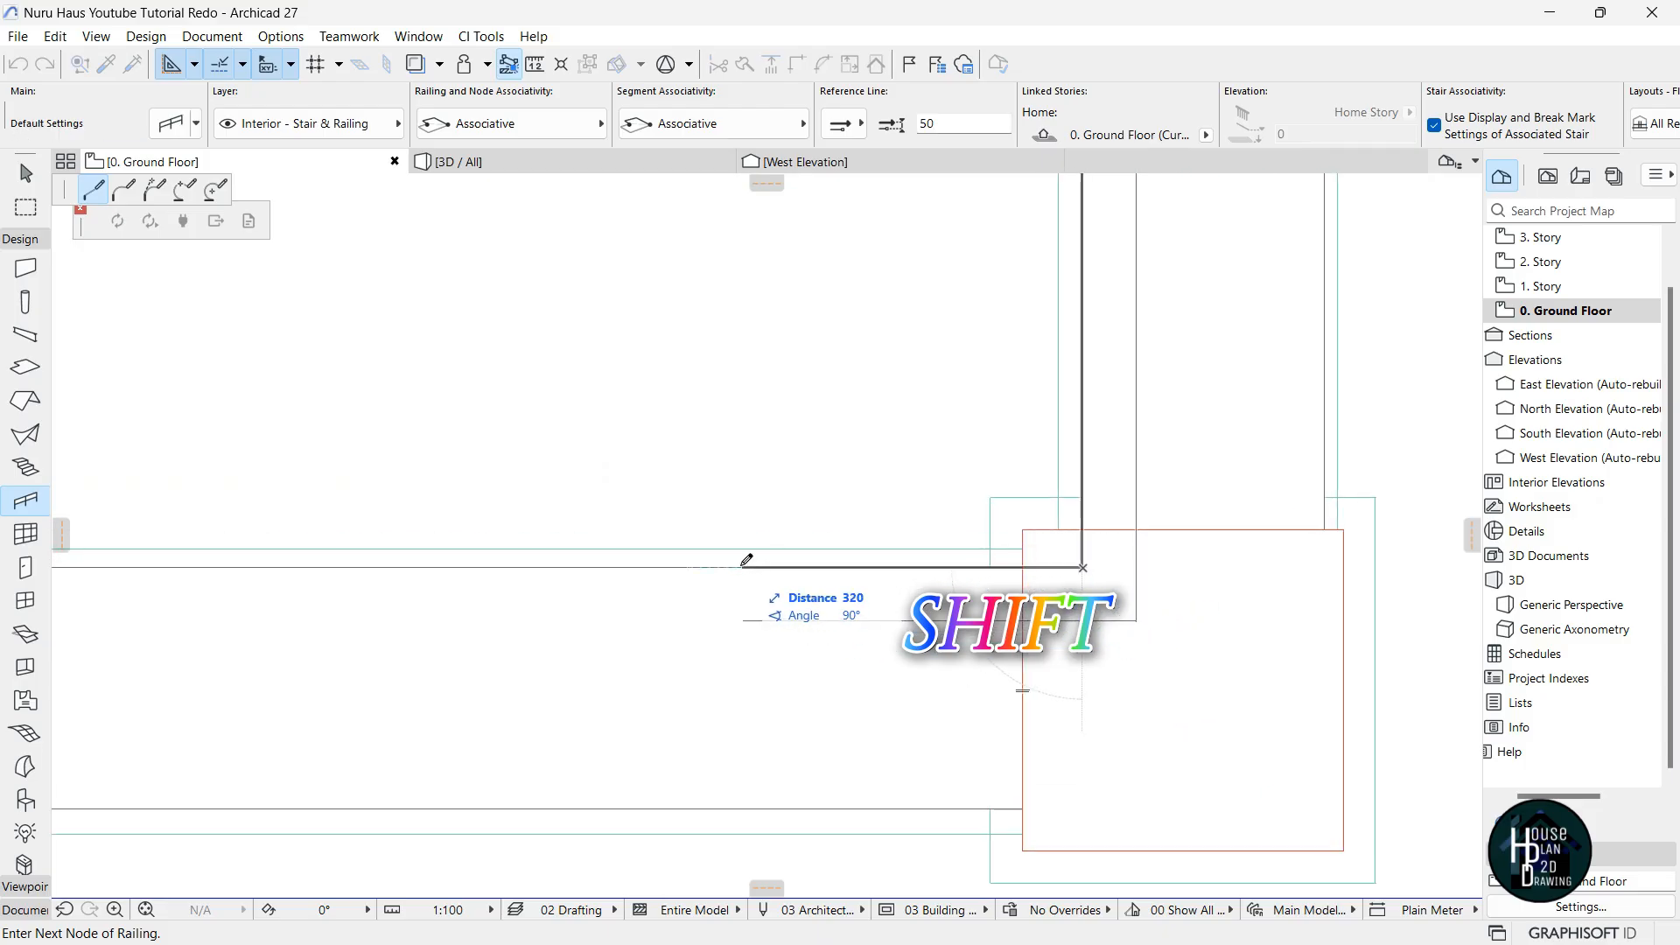
Run the railing west along the south wall's inner face and finish it at the east face of the column beside the gate opening.
scroll(792, 569, "down", 10)
scroll(762, 558, "up", 2)
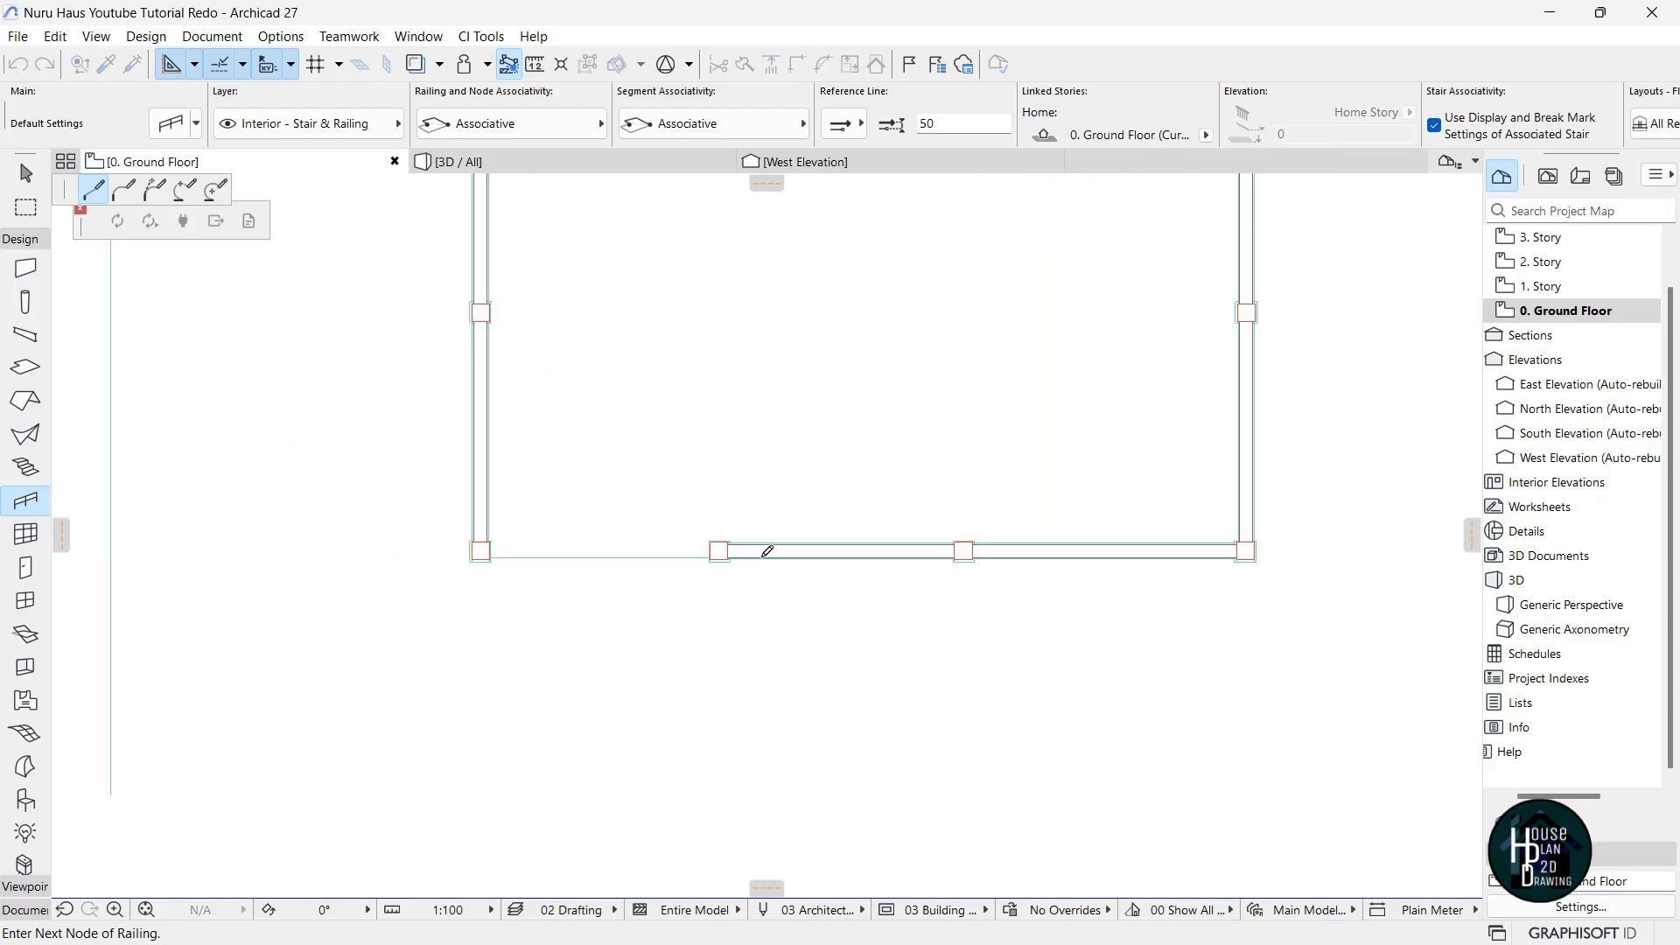
scroll(740, 538, "up", 10)
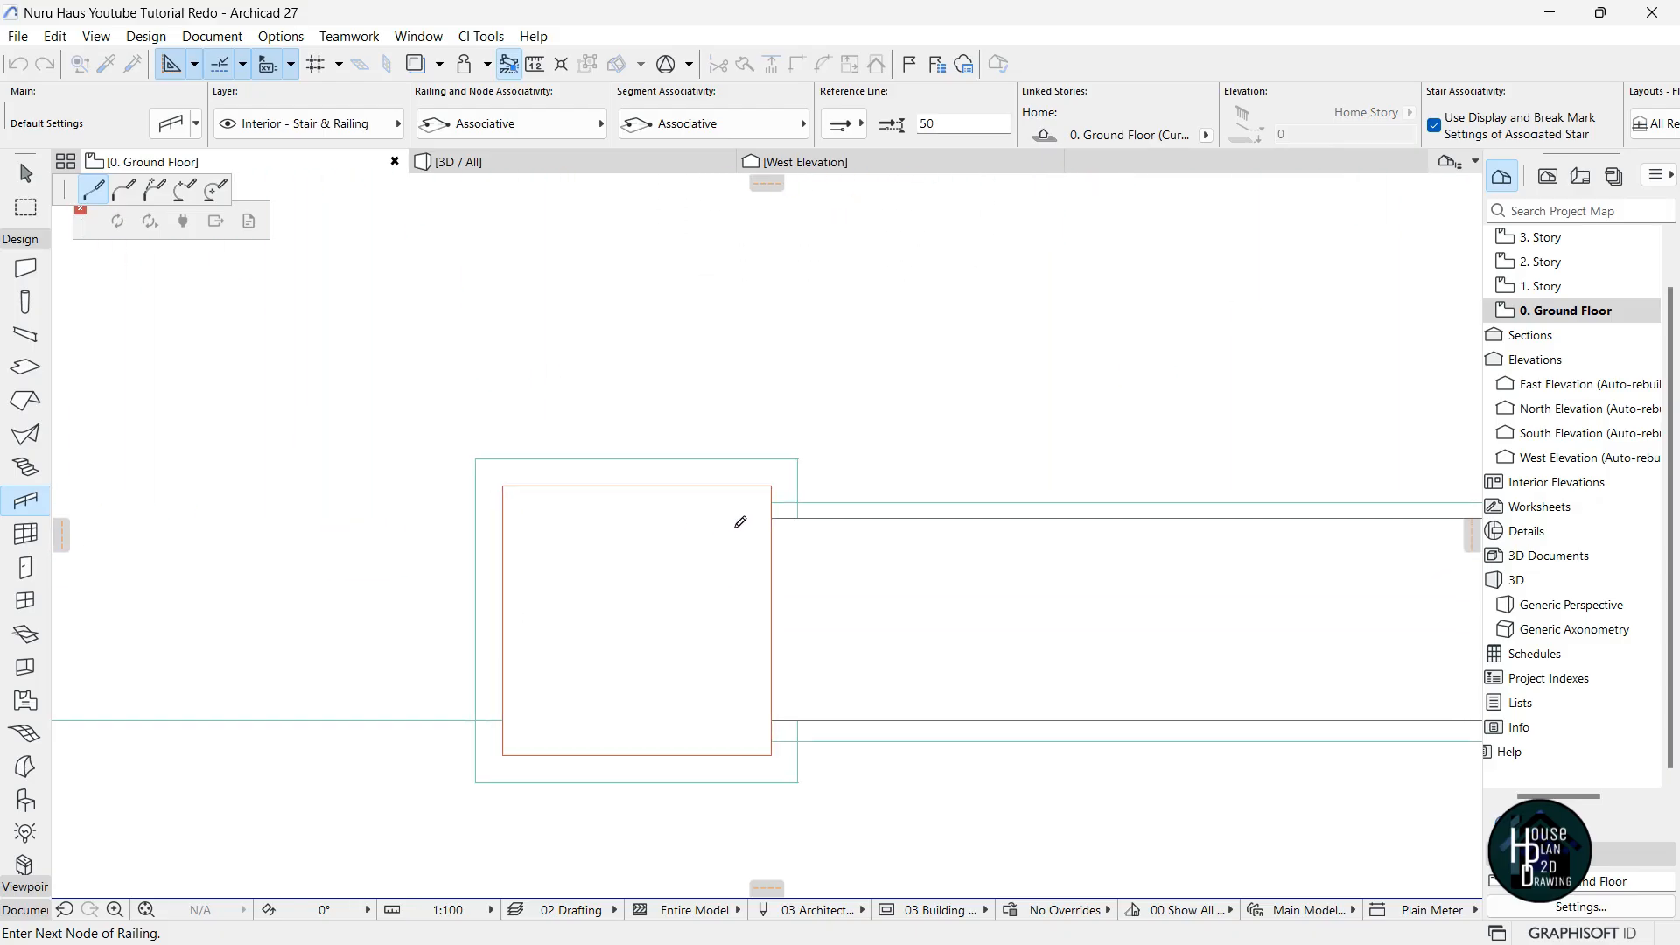
scroll(739, 522, "up", 3)
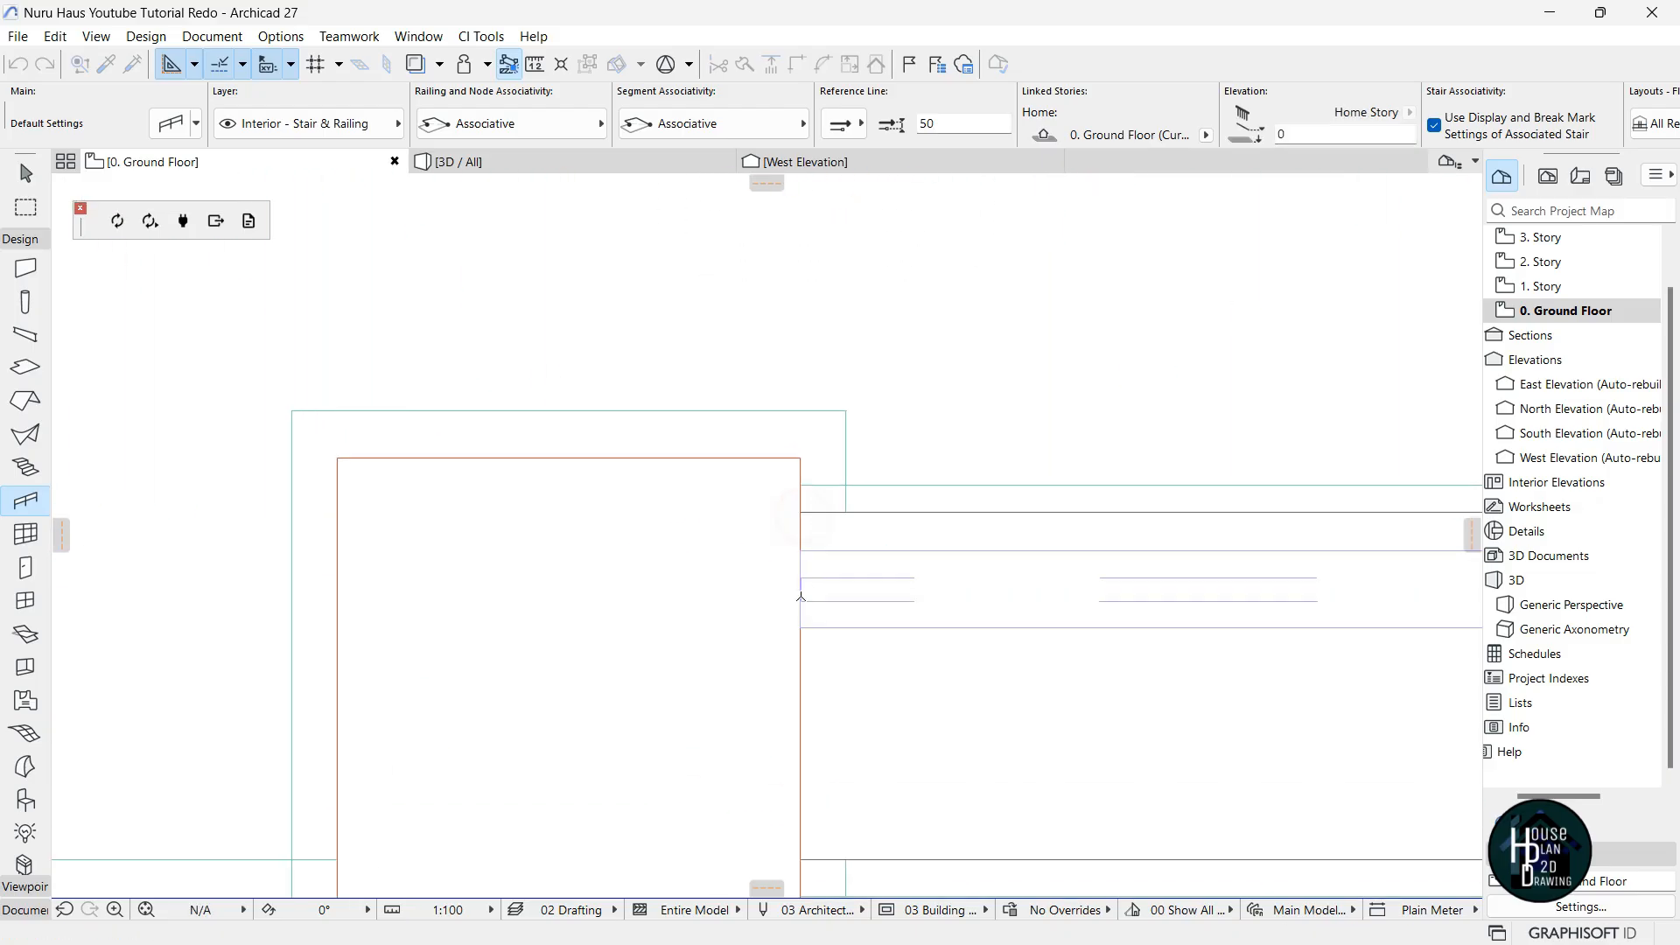
scroll(802, 581, "down", 12)
scroll(1177, 553, "up", 5)
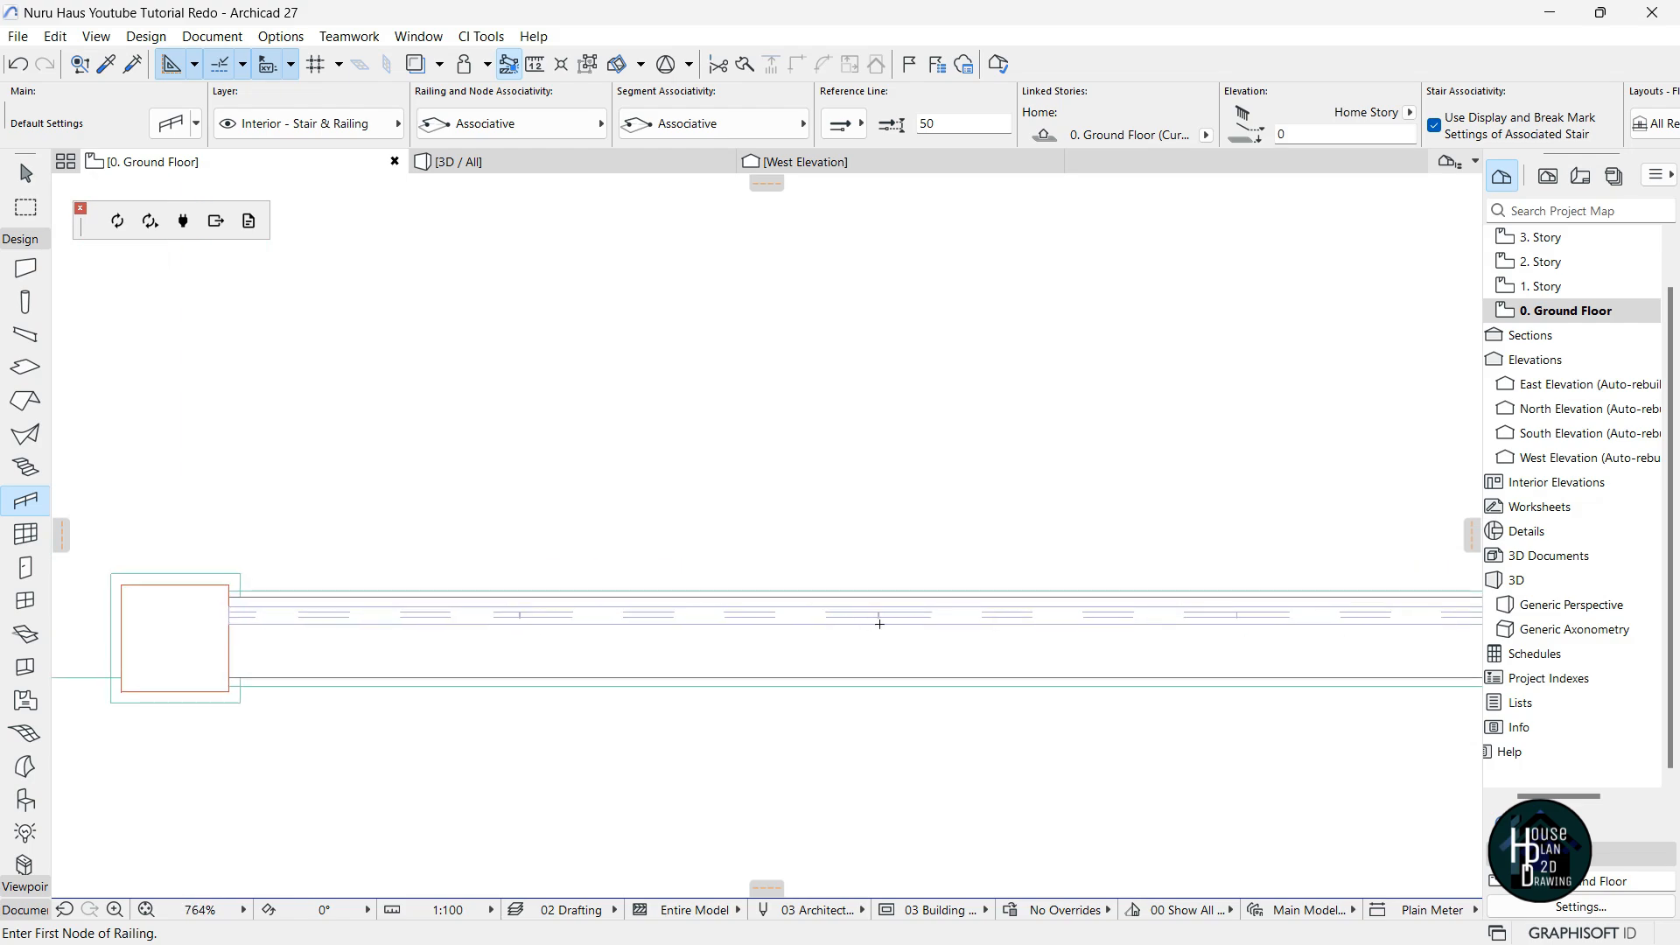
key("Escape")
Fly around the boundary fence in the 3D perspective to check how the new railing sits on the walls and meets the columns.
left_click(545, 166)
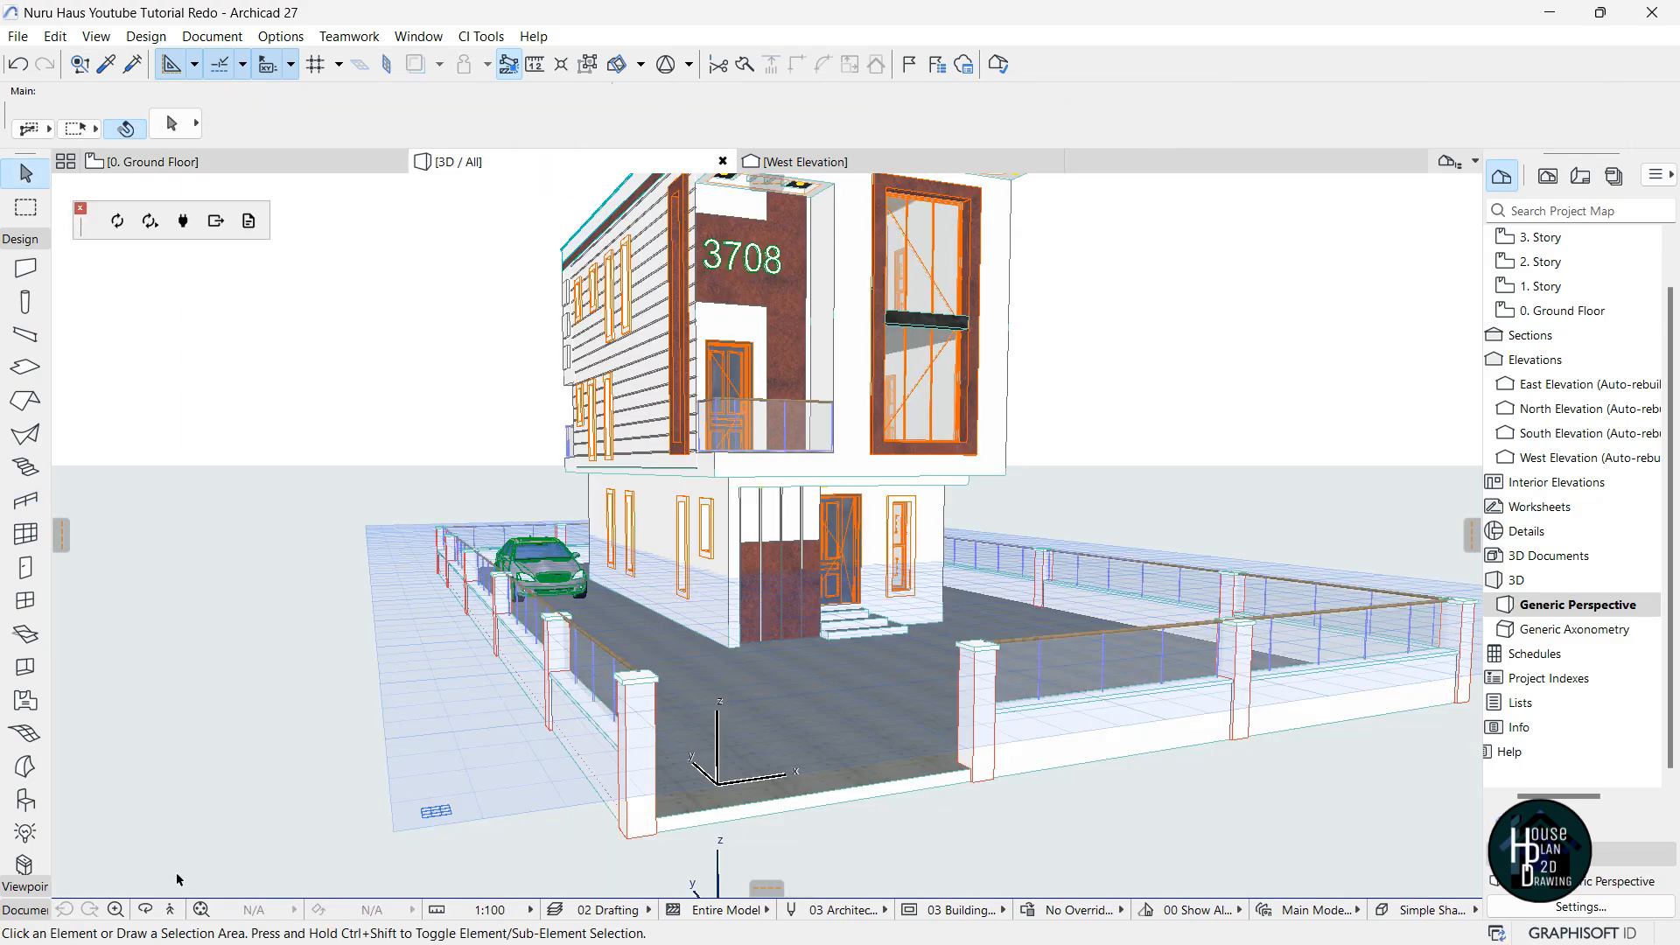
left_click(173, 910)
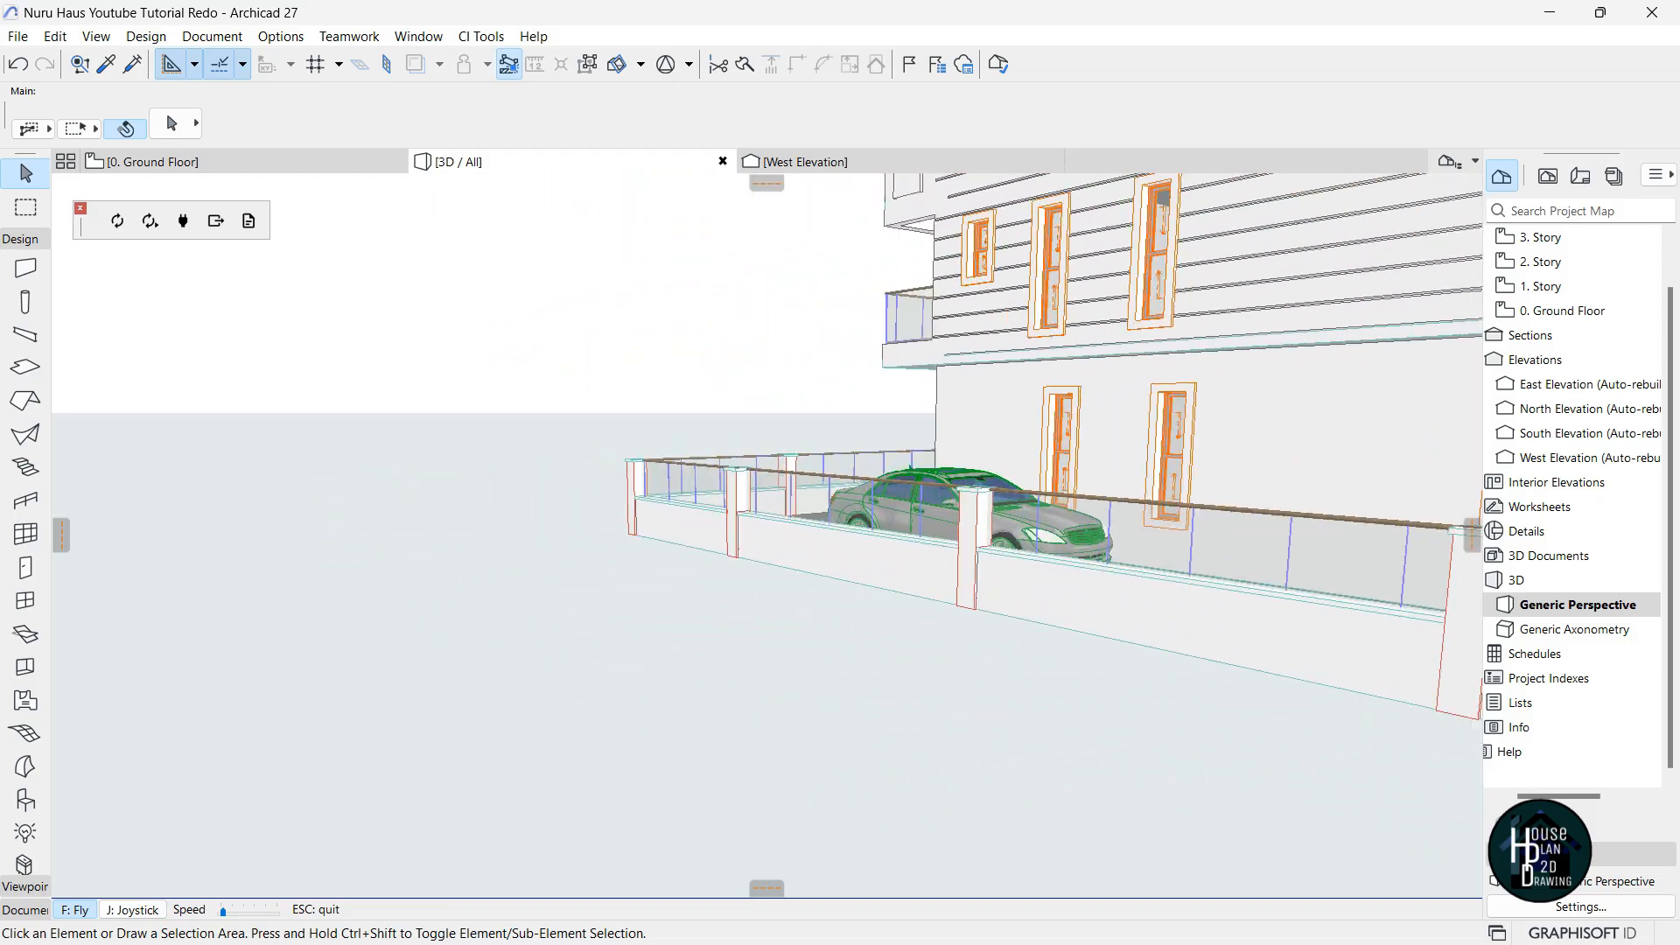
key("Up")
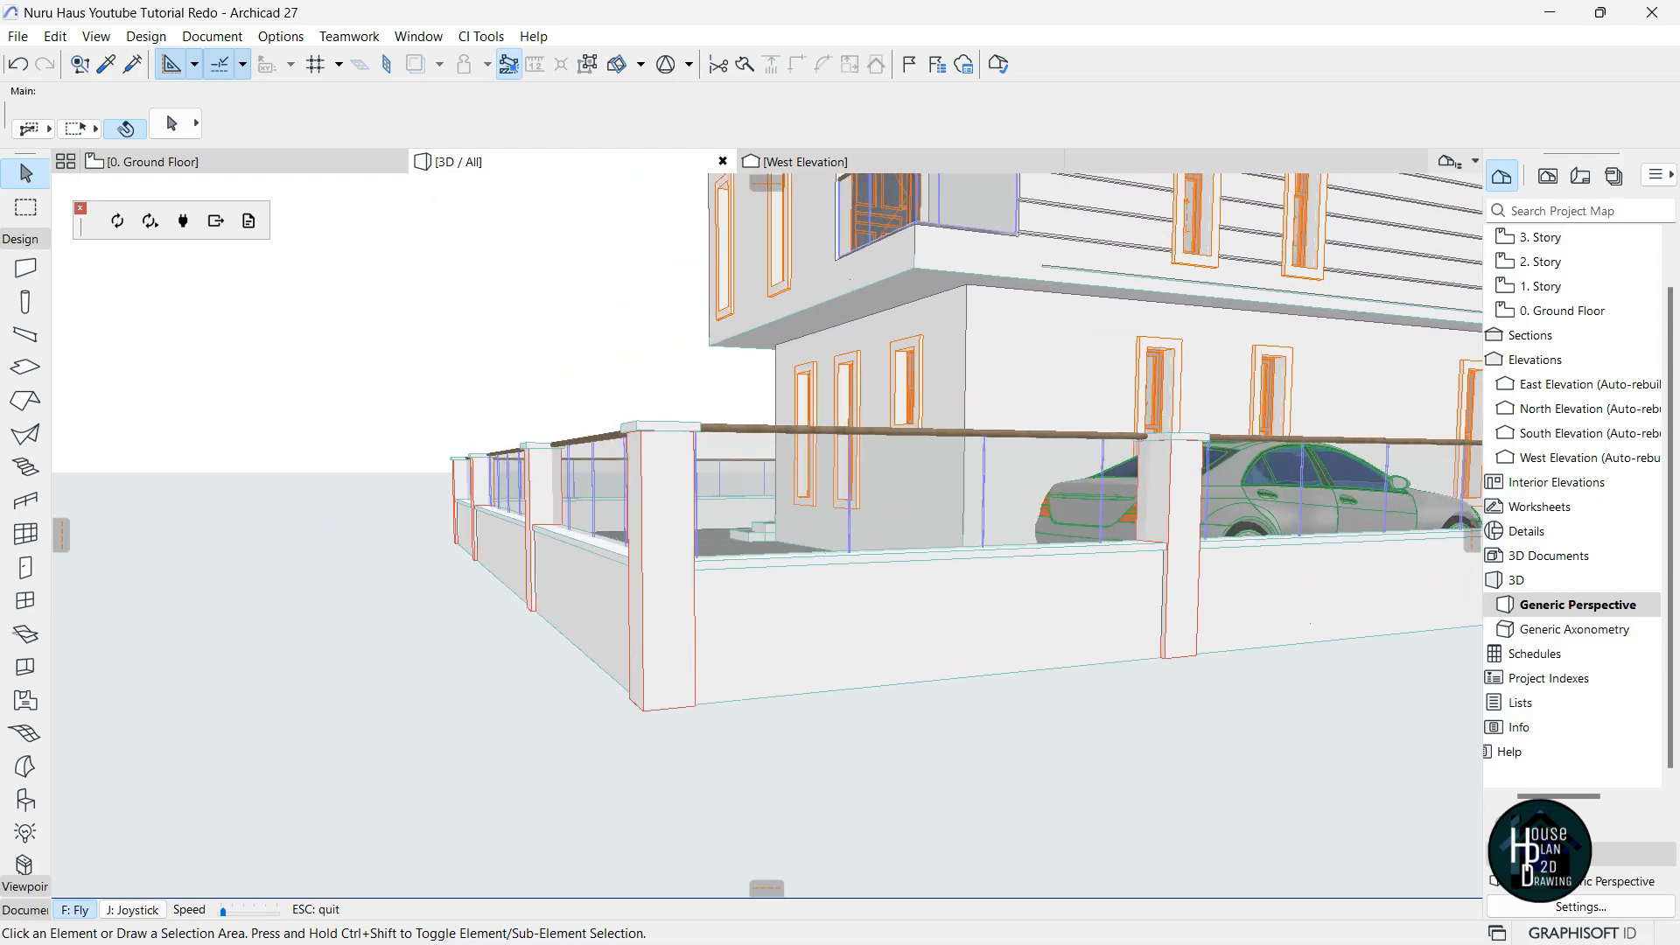
key("Left")
key("Left")
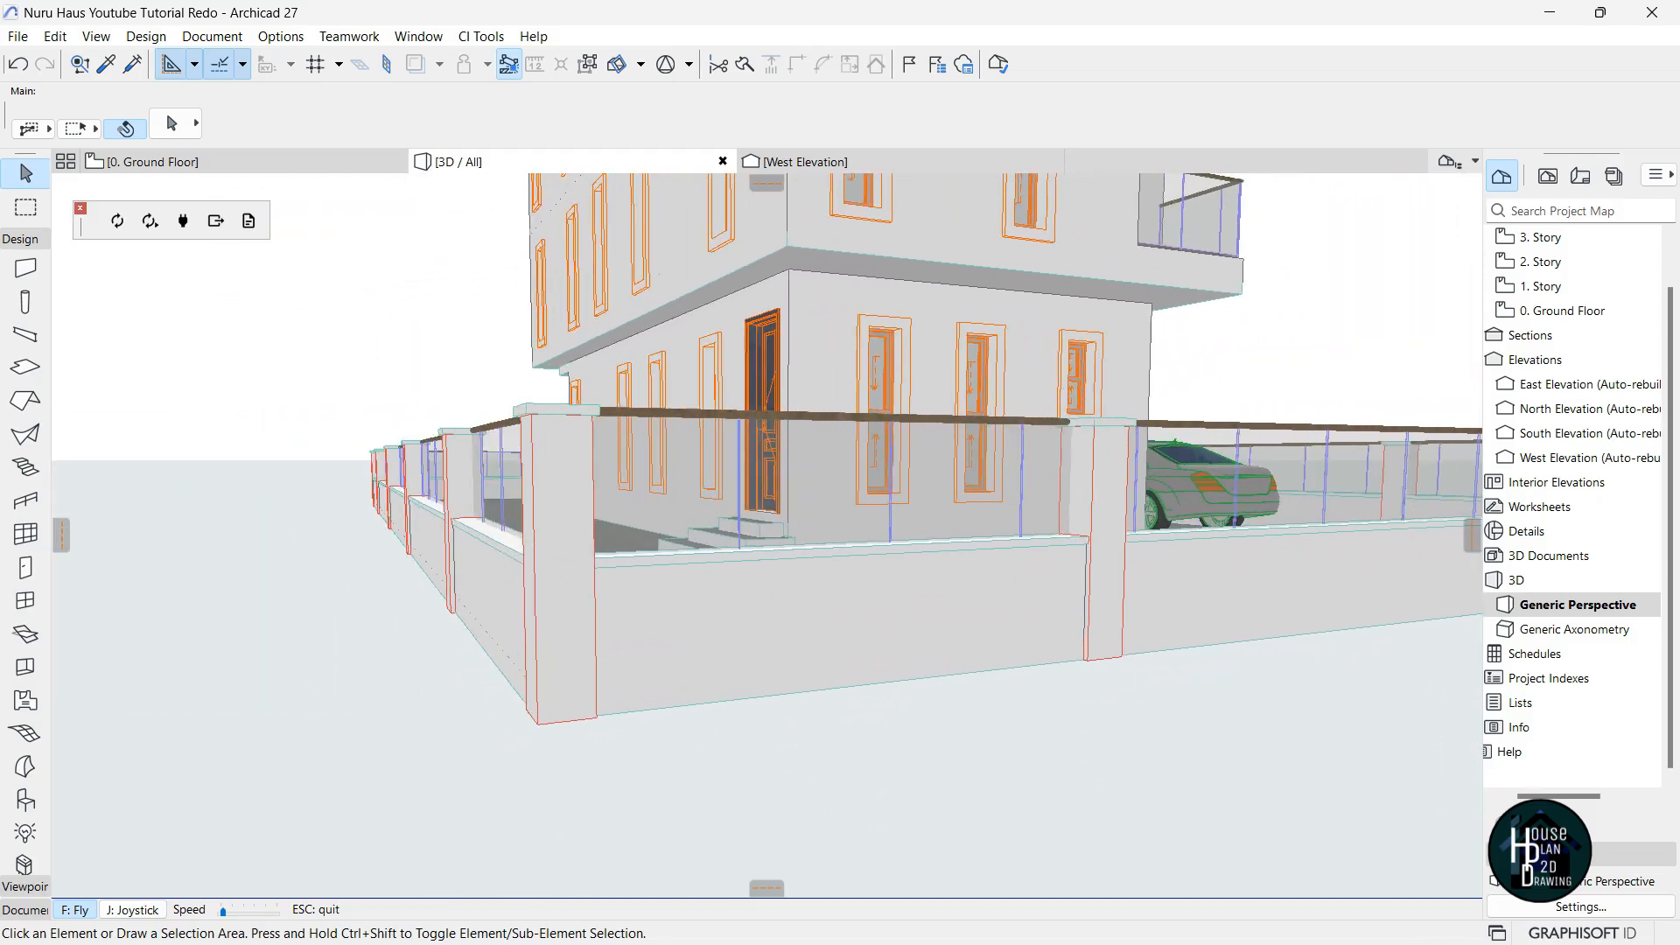
key("Up")
key("Up")
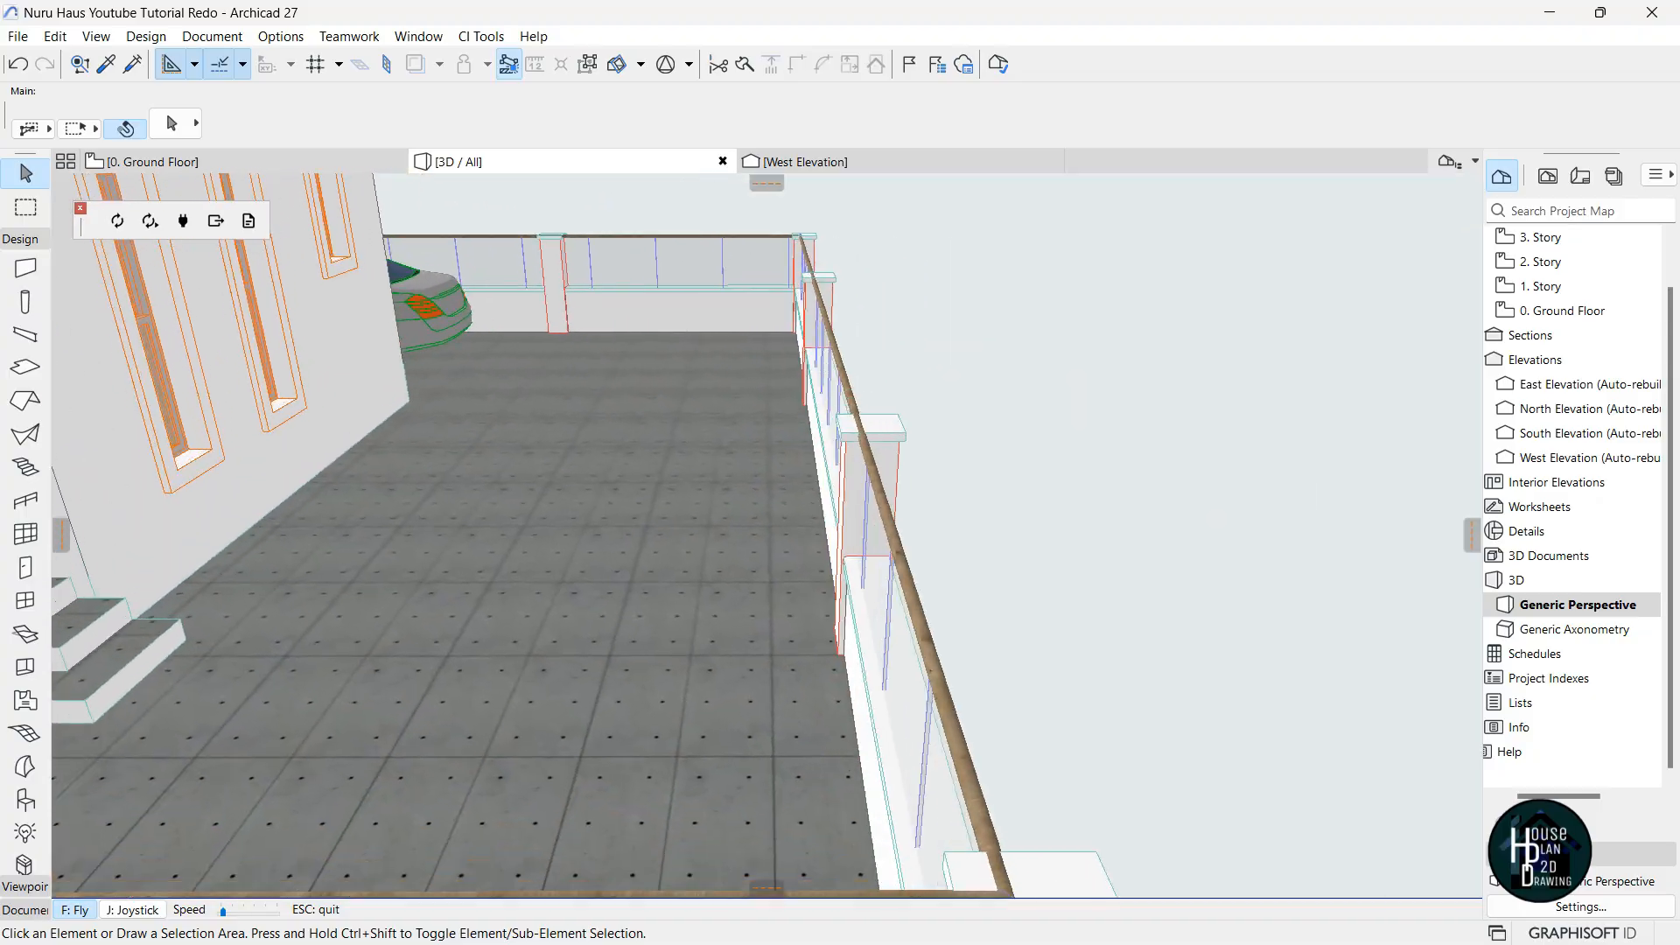
key("Up")
key("Right")
key("Left")
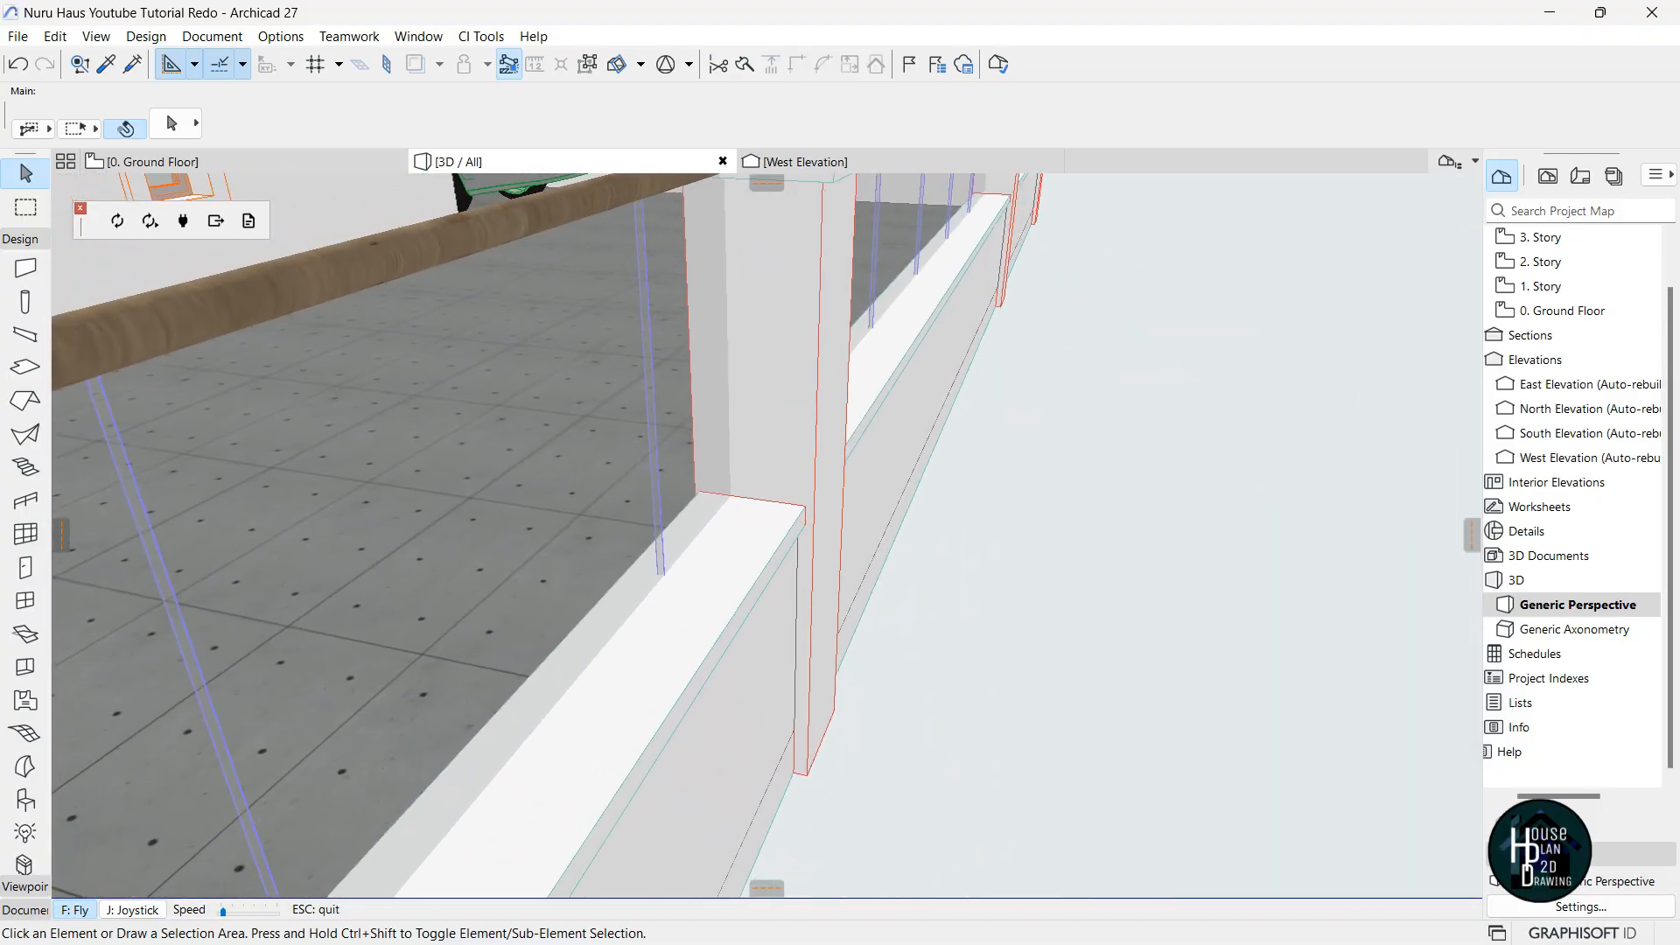
key("Left")
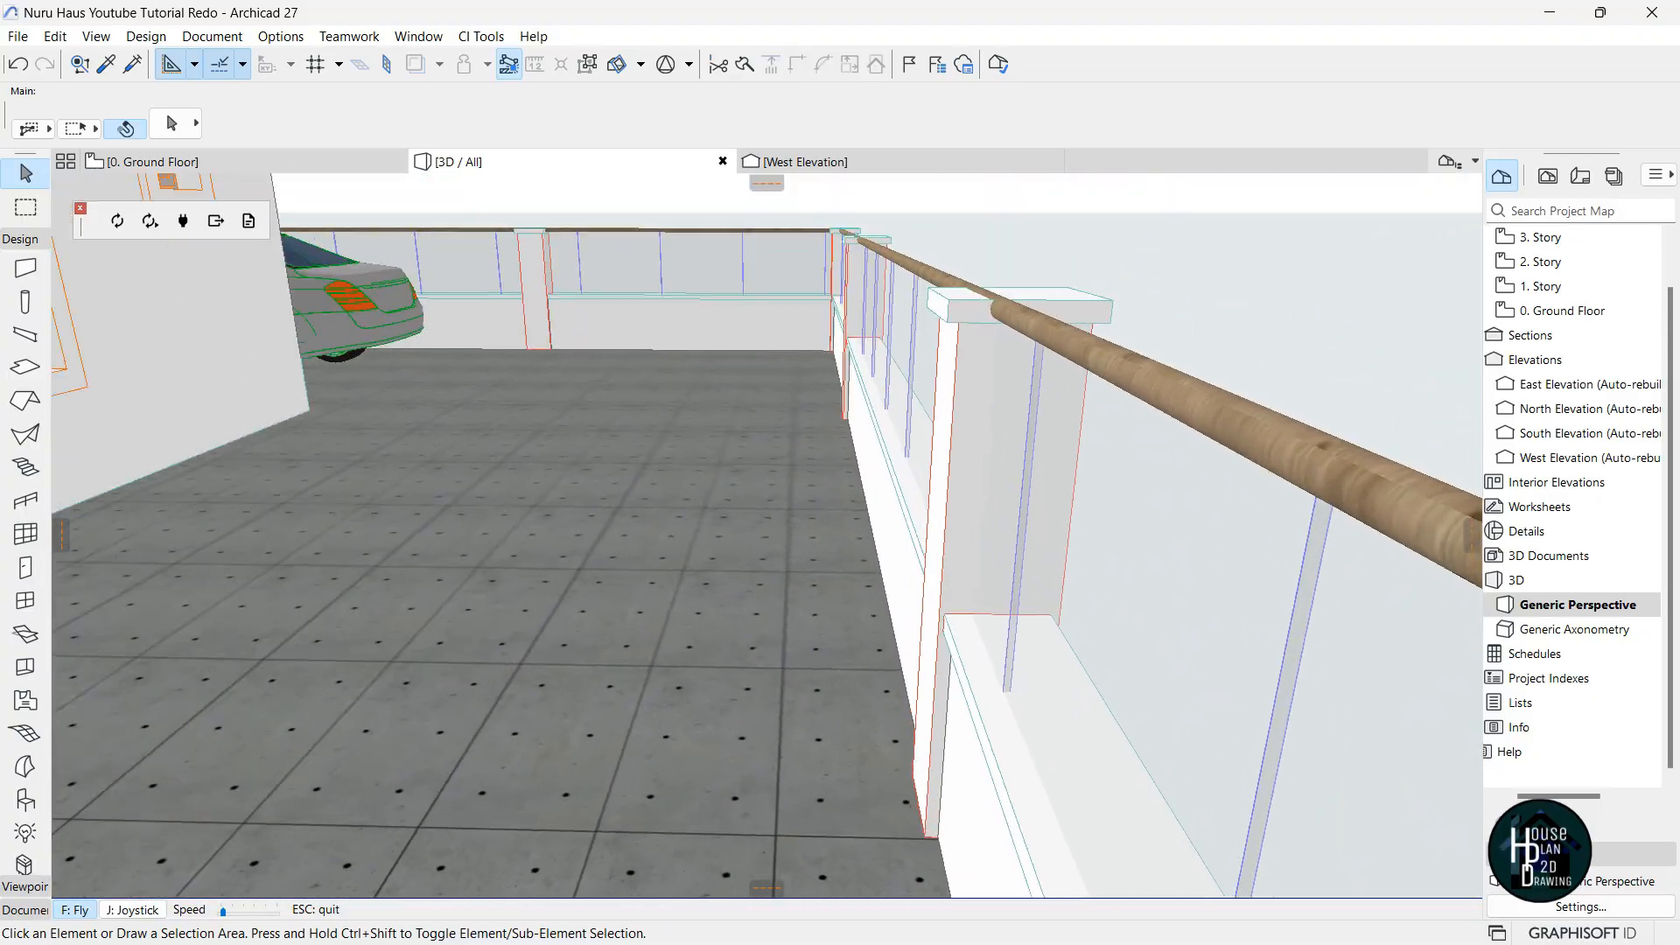
key("Up")
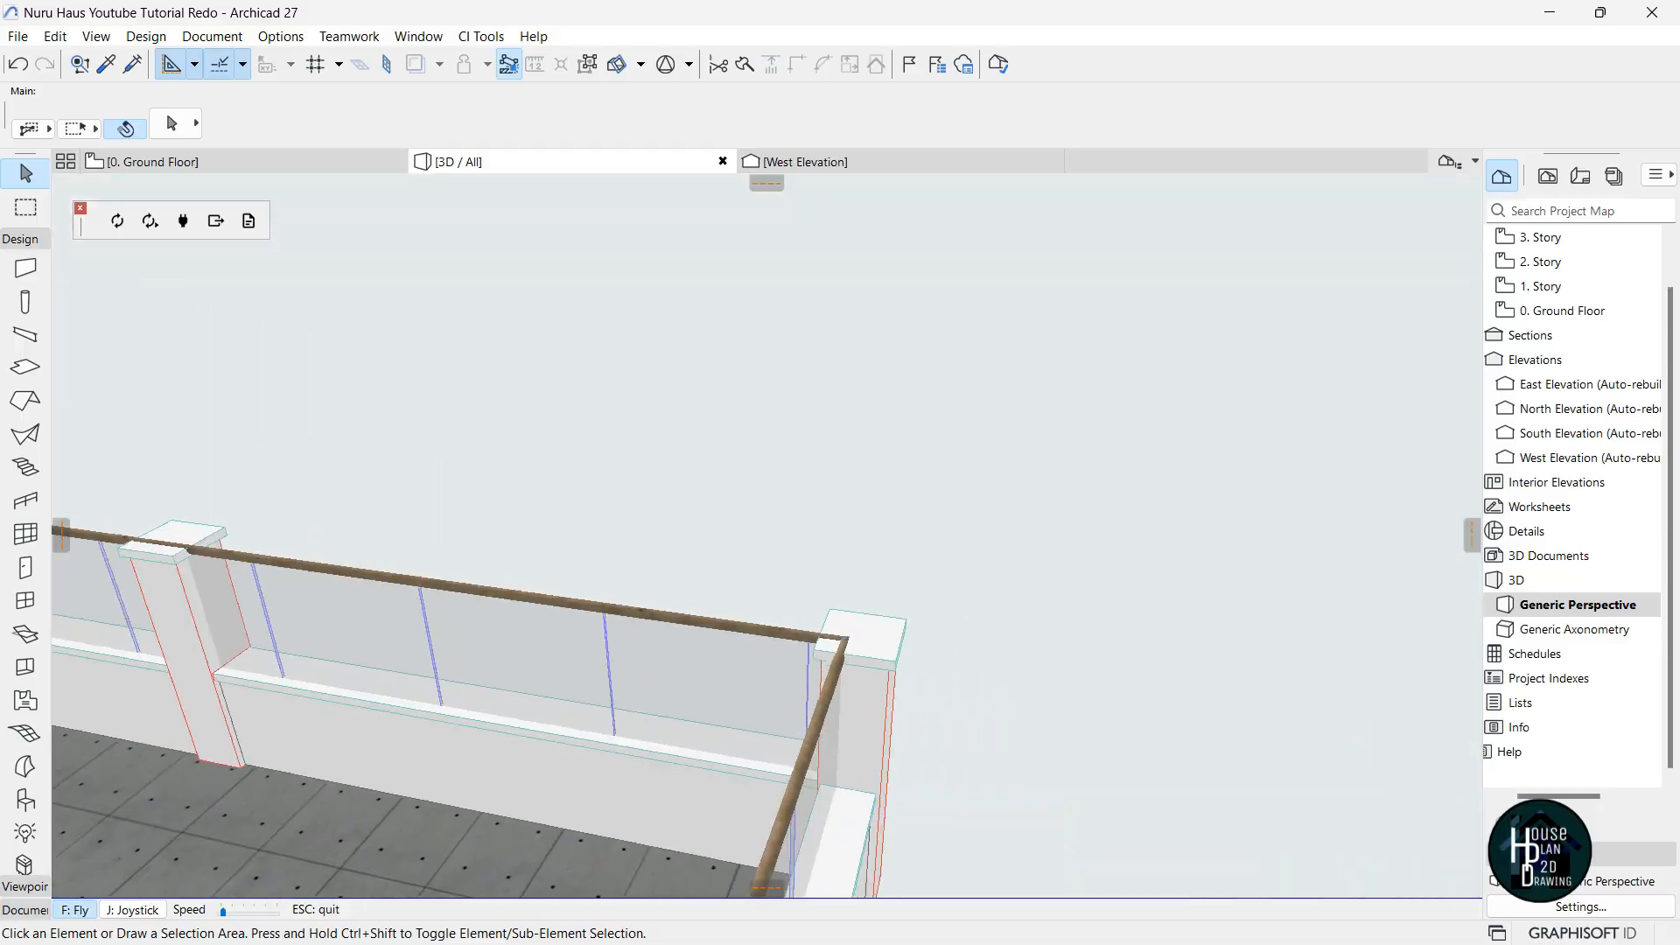
key("Up")
key("Left")
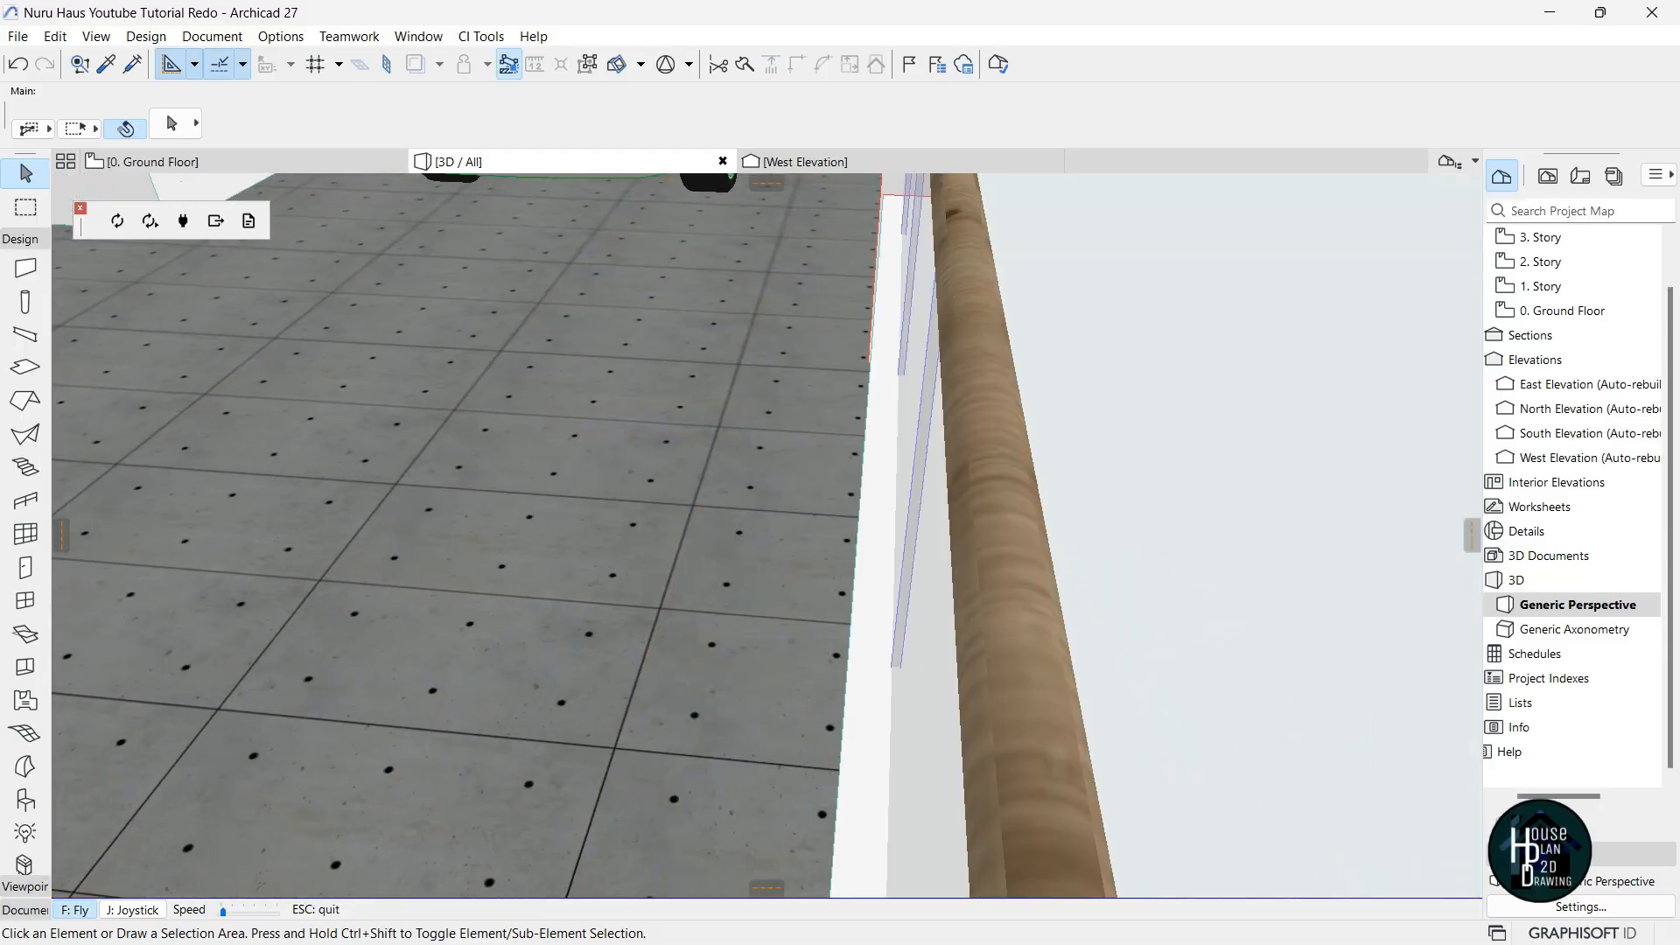
key("Left")
key("Up")
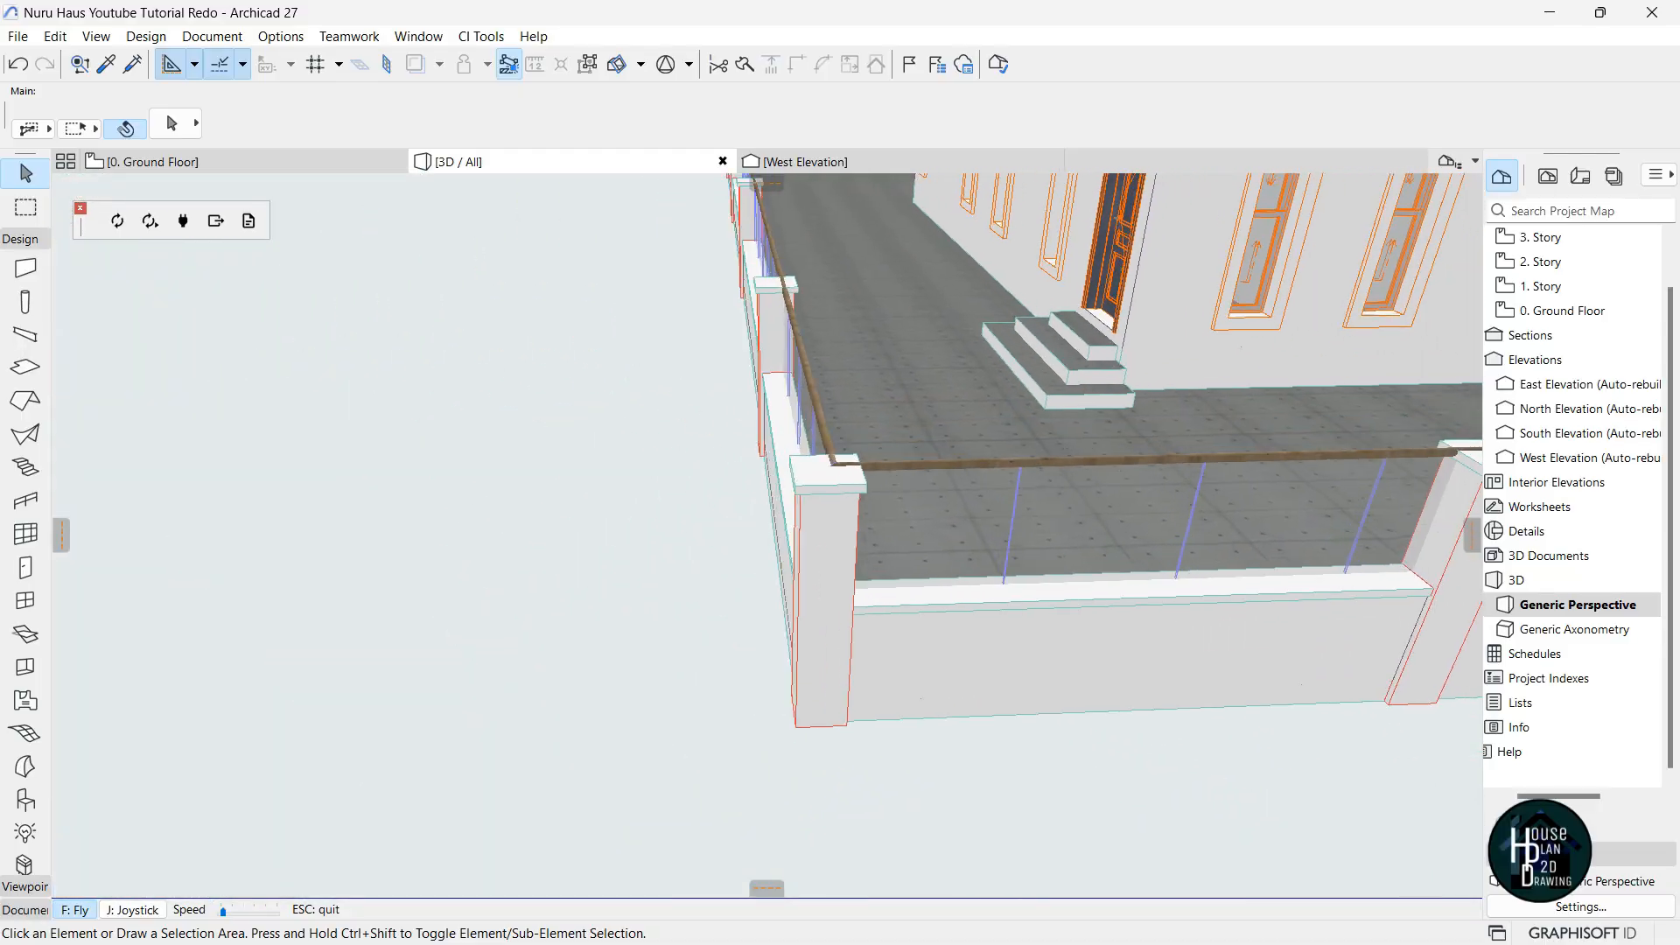
key("Up")
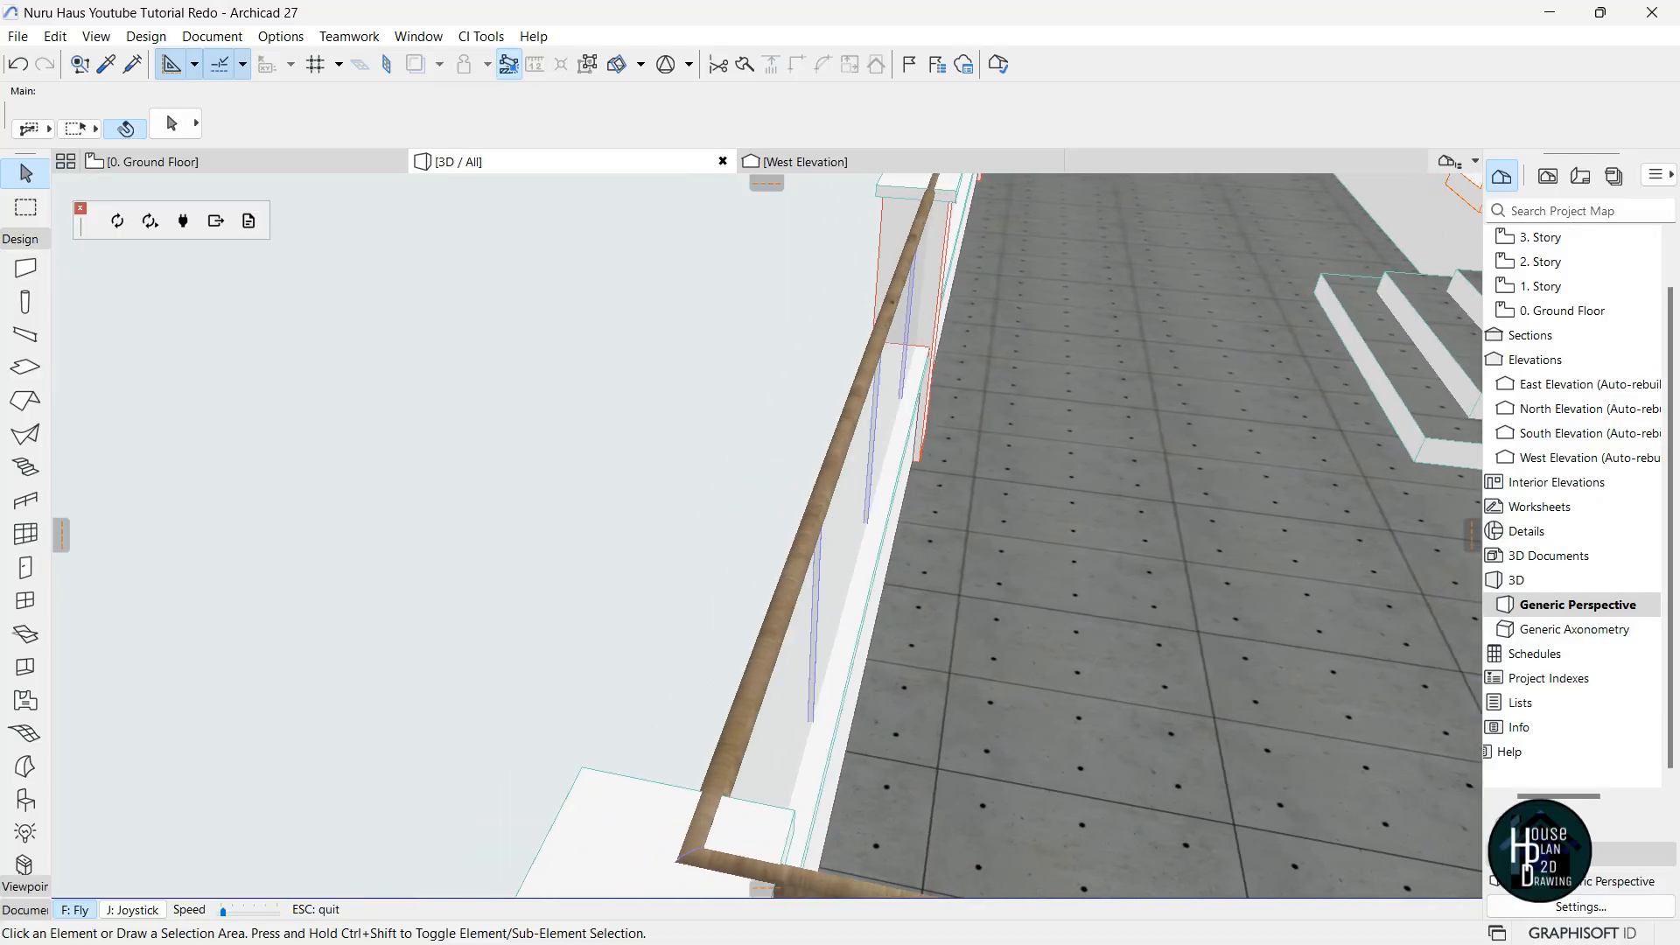
key("Left")
key("Left")
key("Escape")
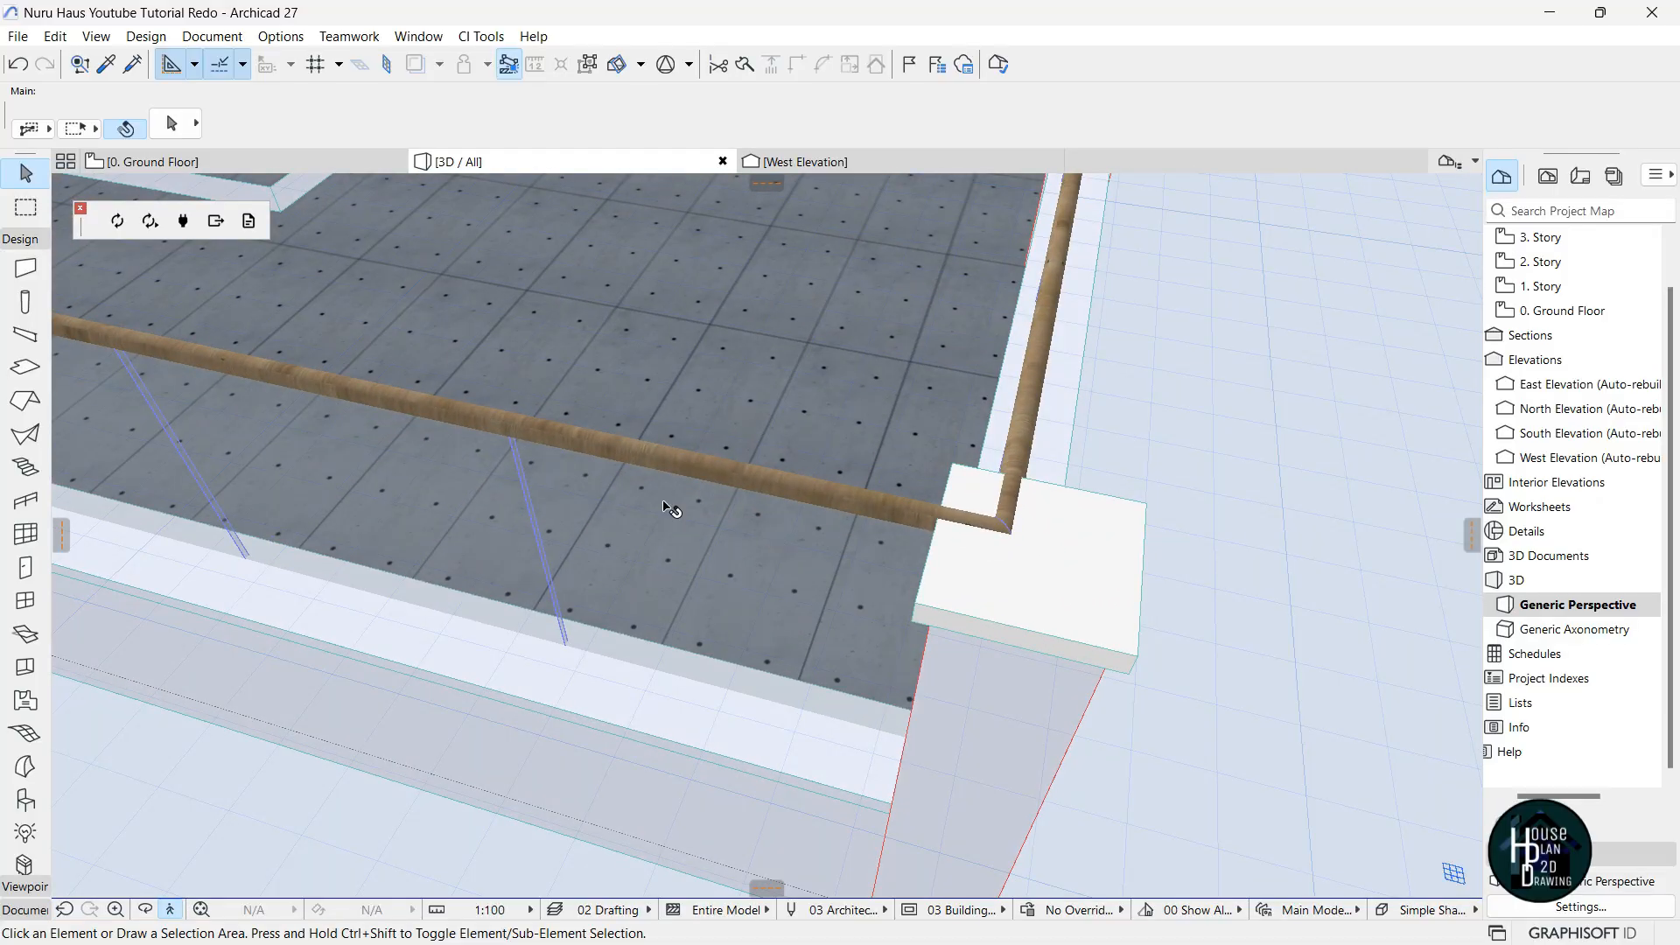
On the ground floor plan, select the boundary railing and offset its south segment outward from the wall's inner face toward the wall's middle.
left_click(267, 163)
scroll(769, 503, "down", 5)
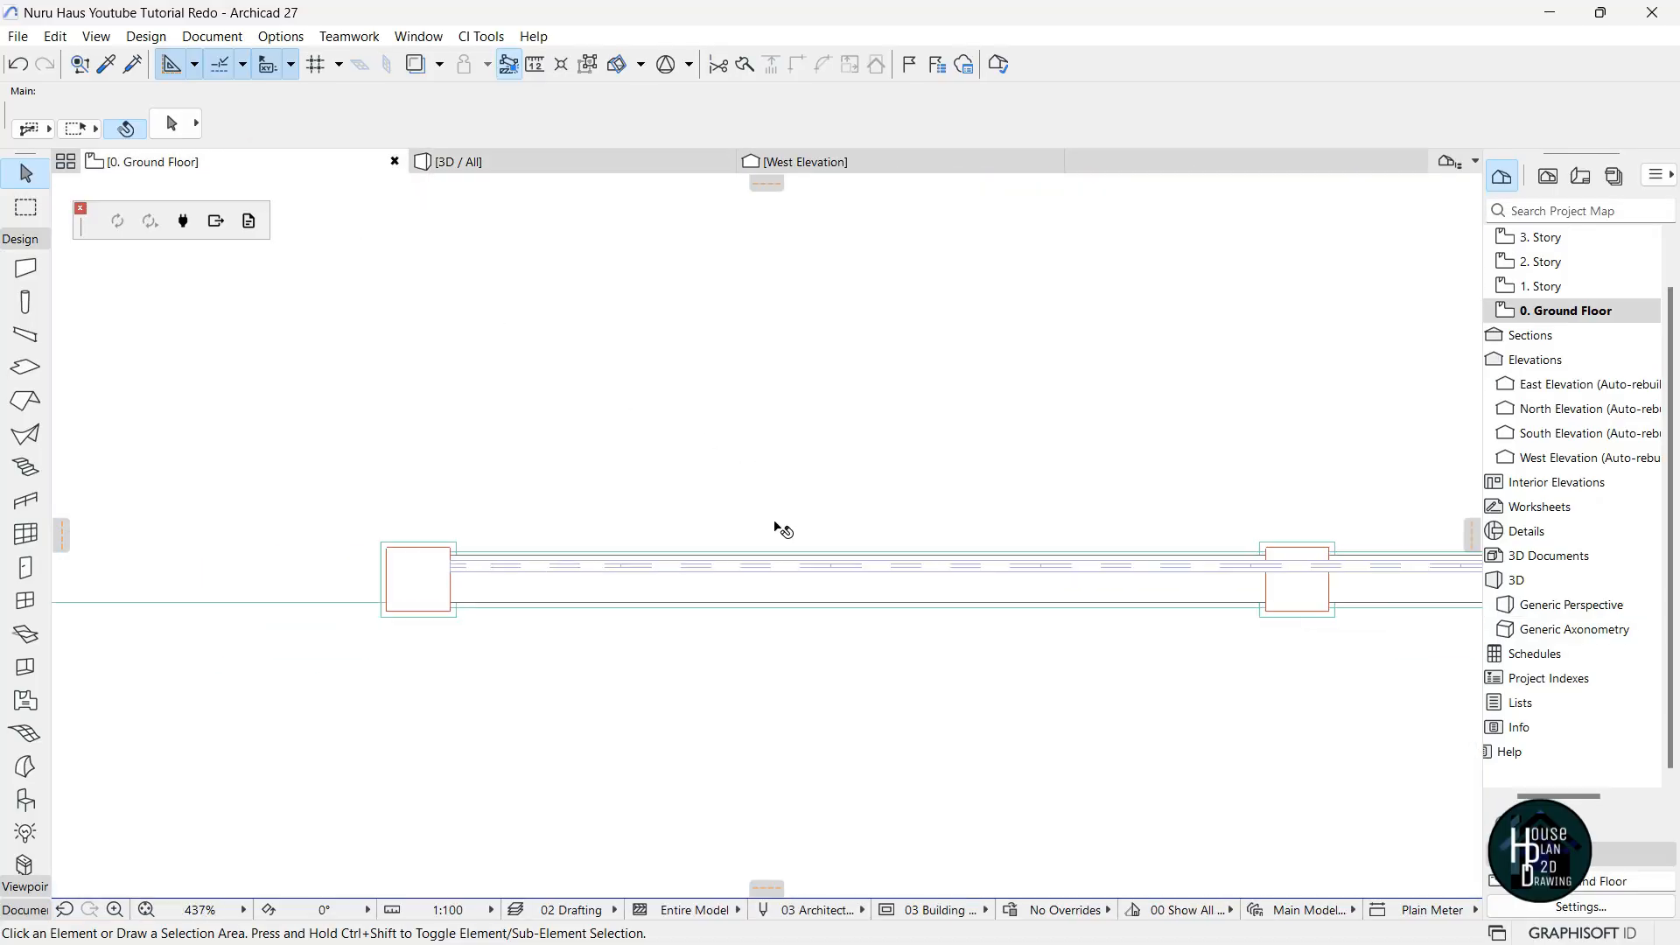
scroll(599, 544, "up", 5)
left_click(675, 499)
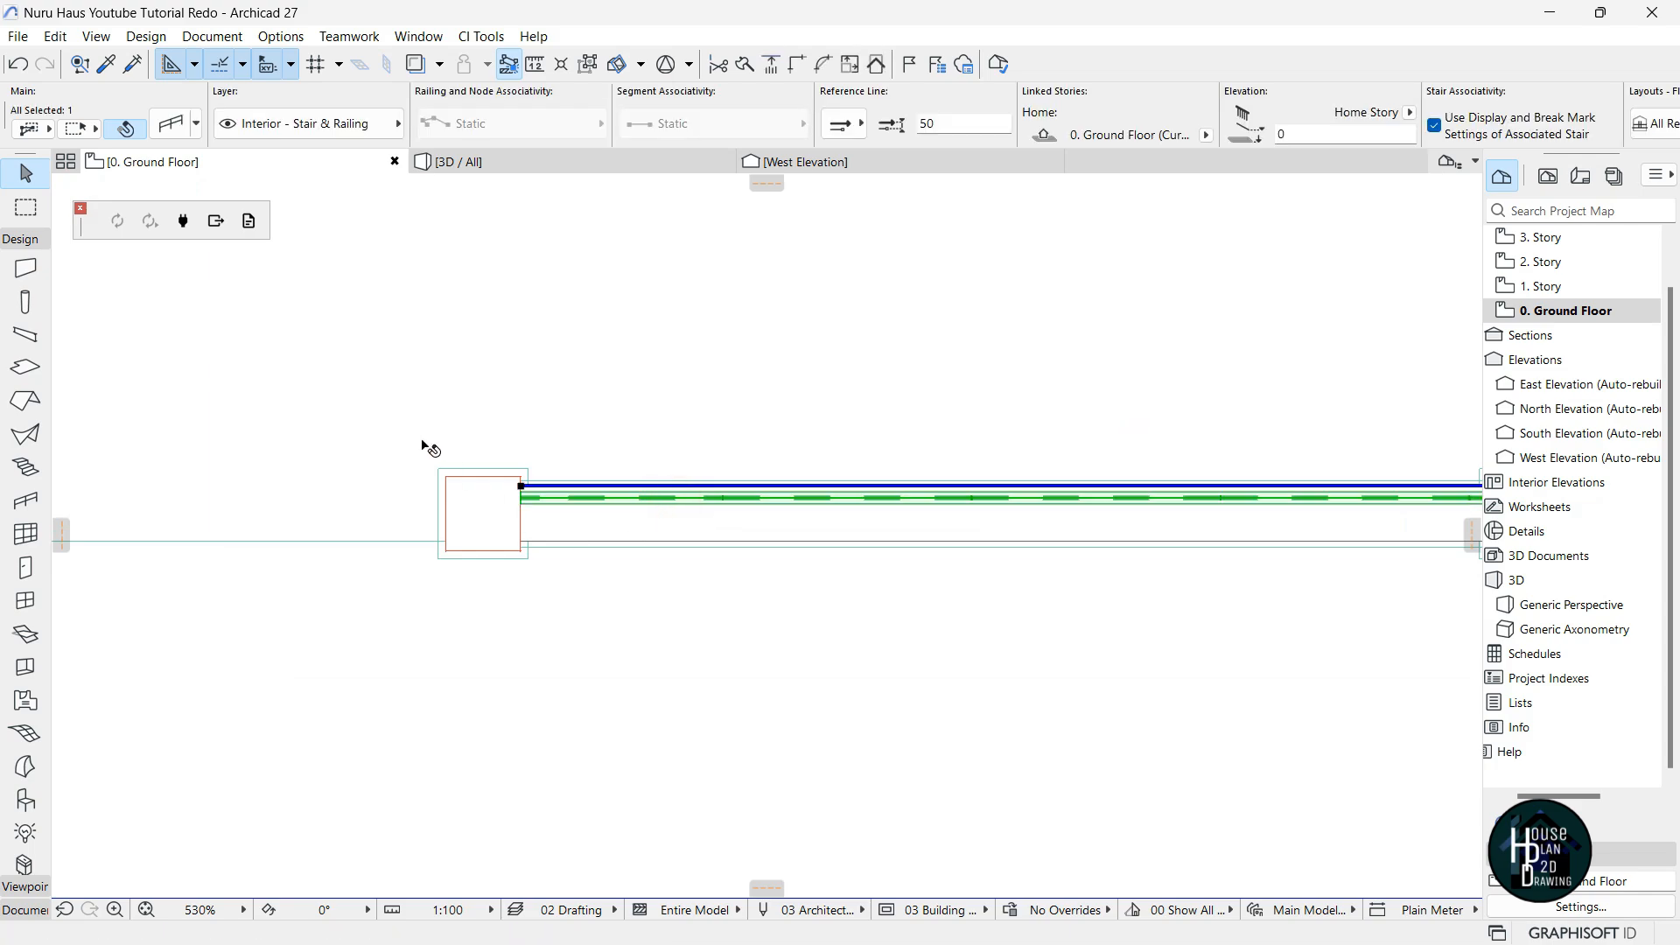
scroll(427, 438, "down", 6)
scroll(1006, 459, "up", 9)
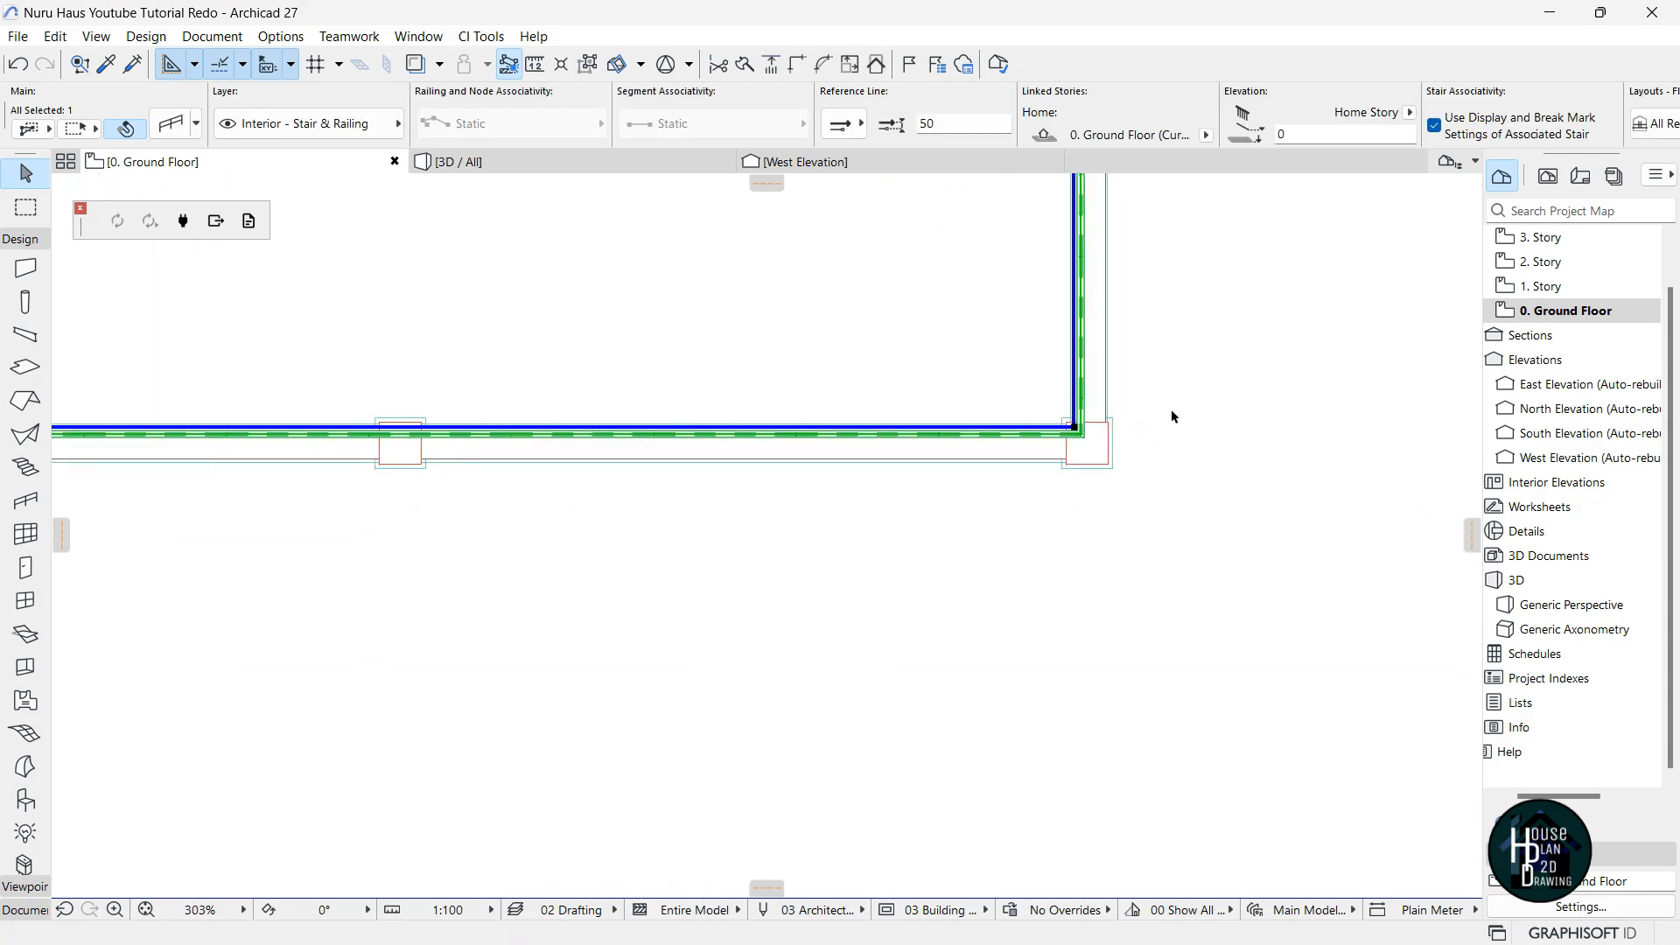
scroll(769, 405, "up", 1)
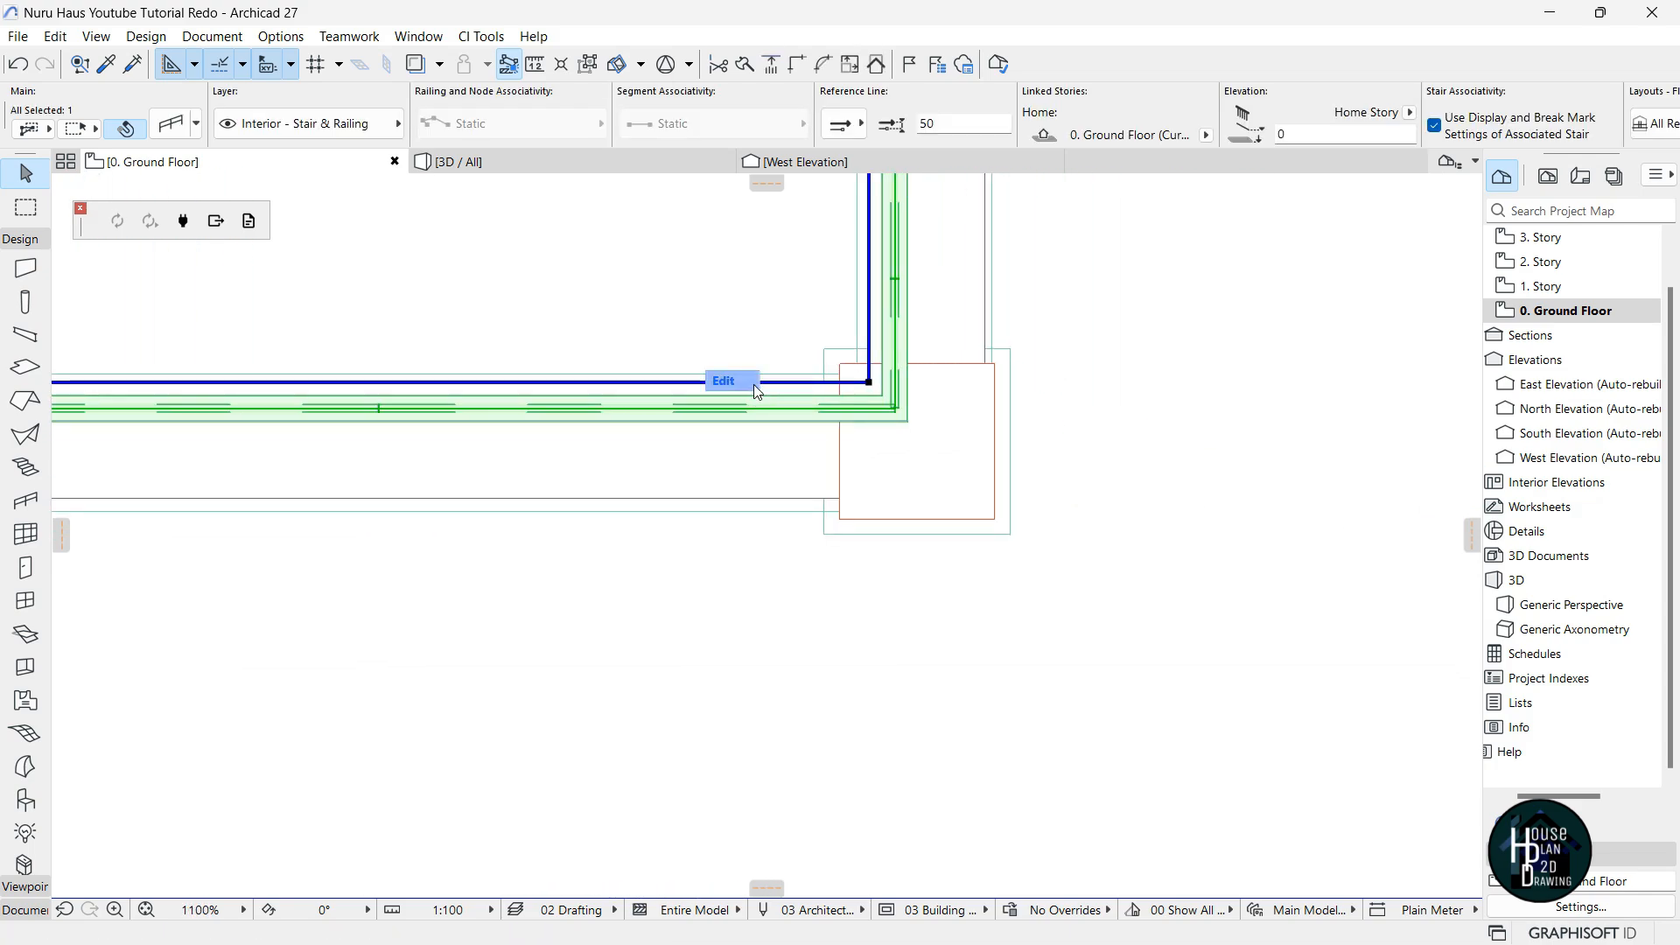
left_click(805, 394)
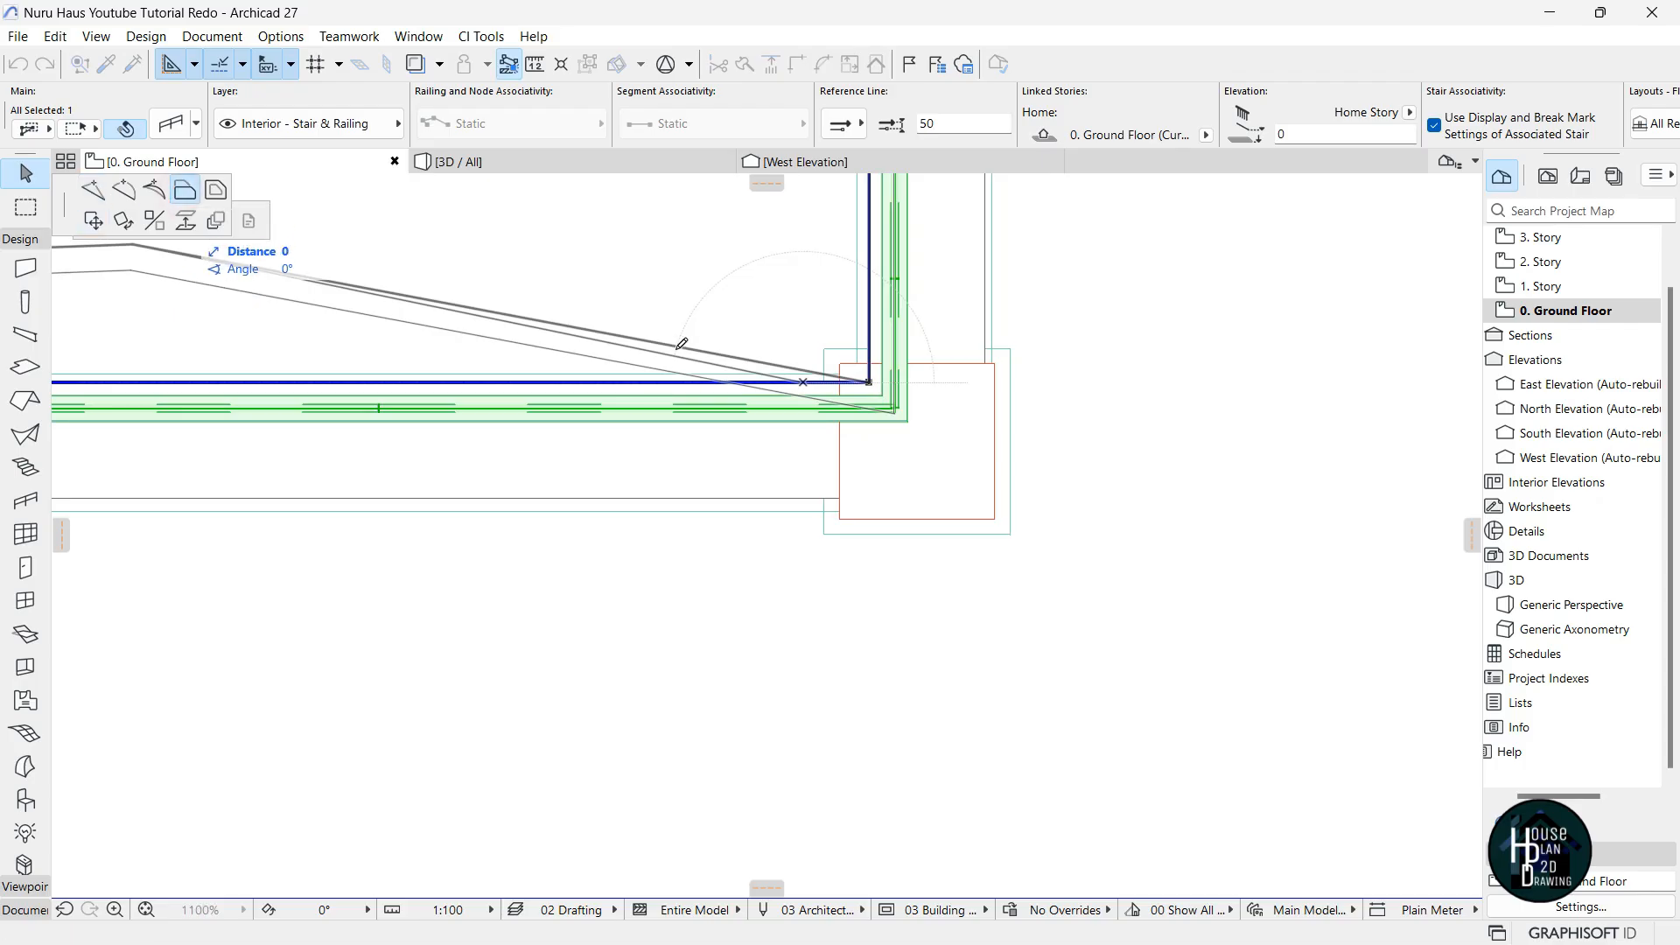
left_click(720, 434)
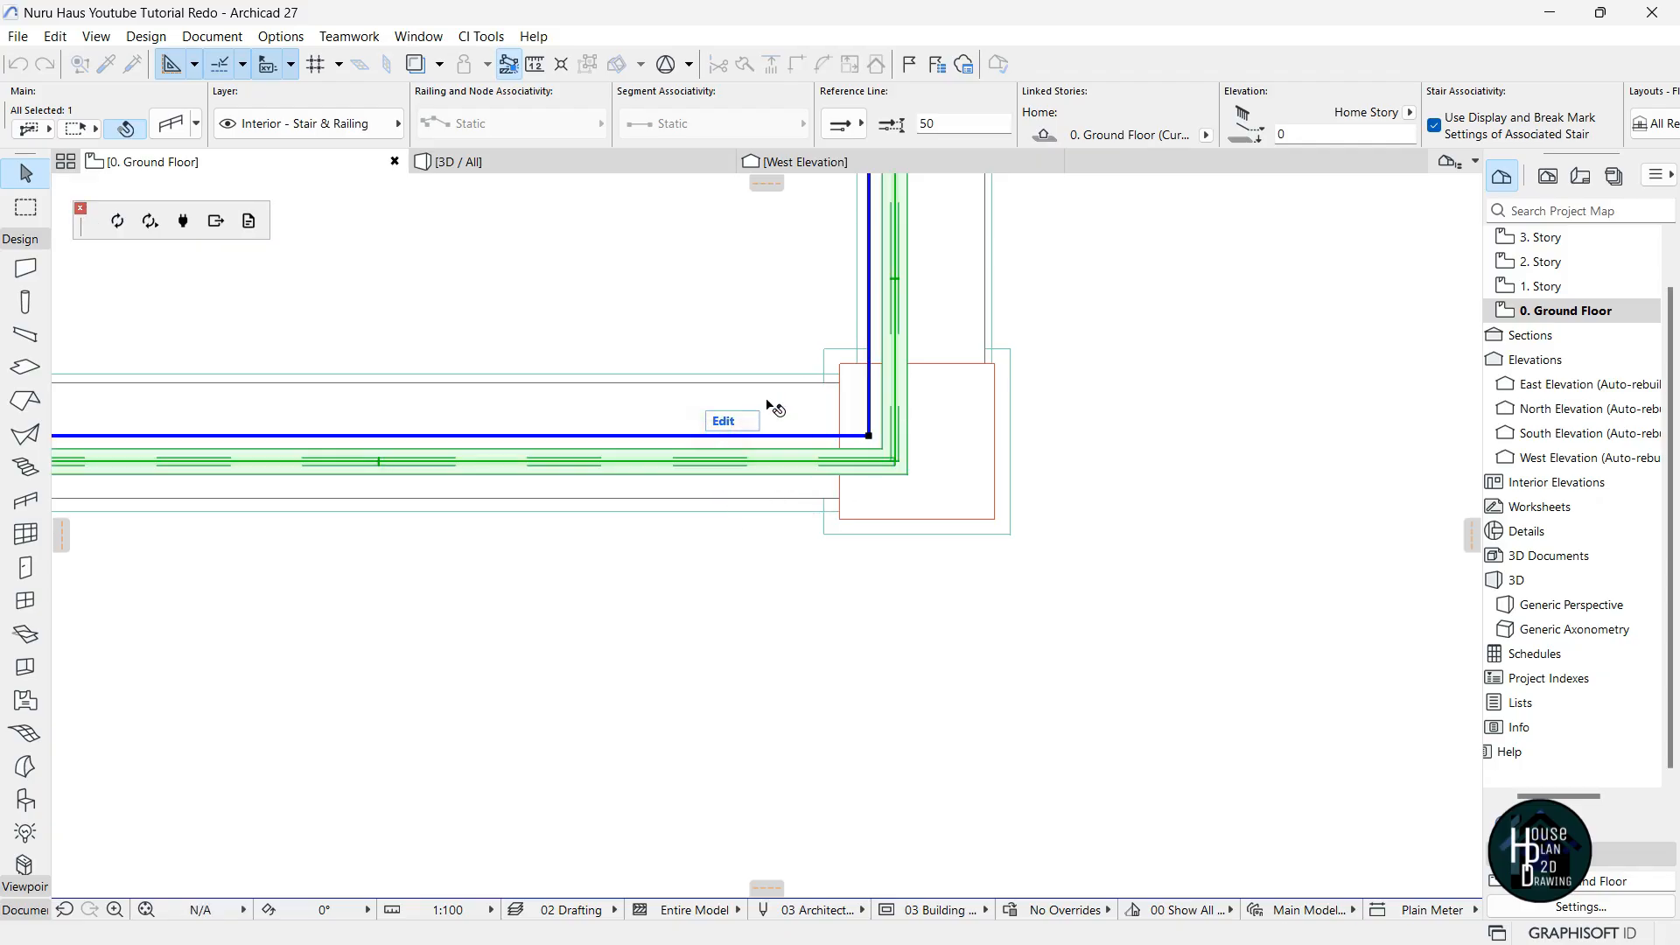
Offset the railing's south segment slightly back inward so the railing is centred on the wall's thickness.
scroll(796, 447, "up", 4)
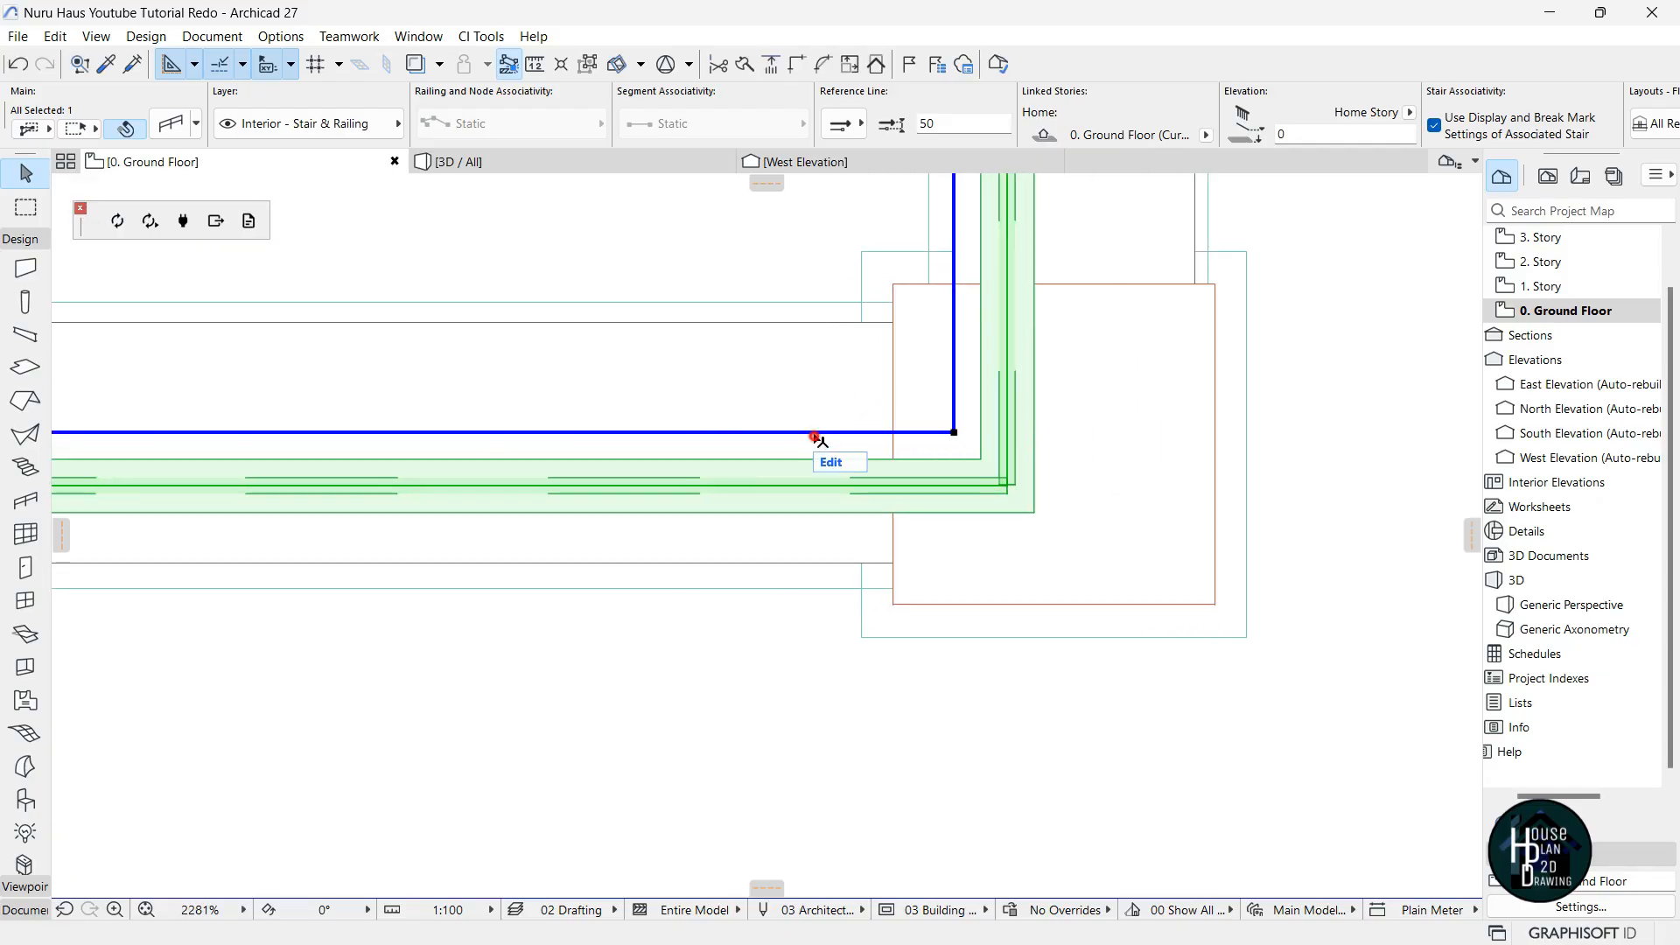
left_click(816, 434)
left_click(815, 408)
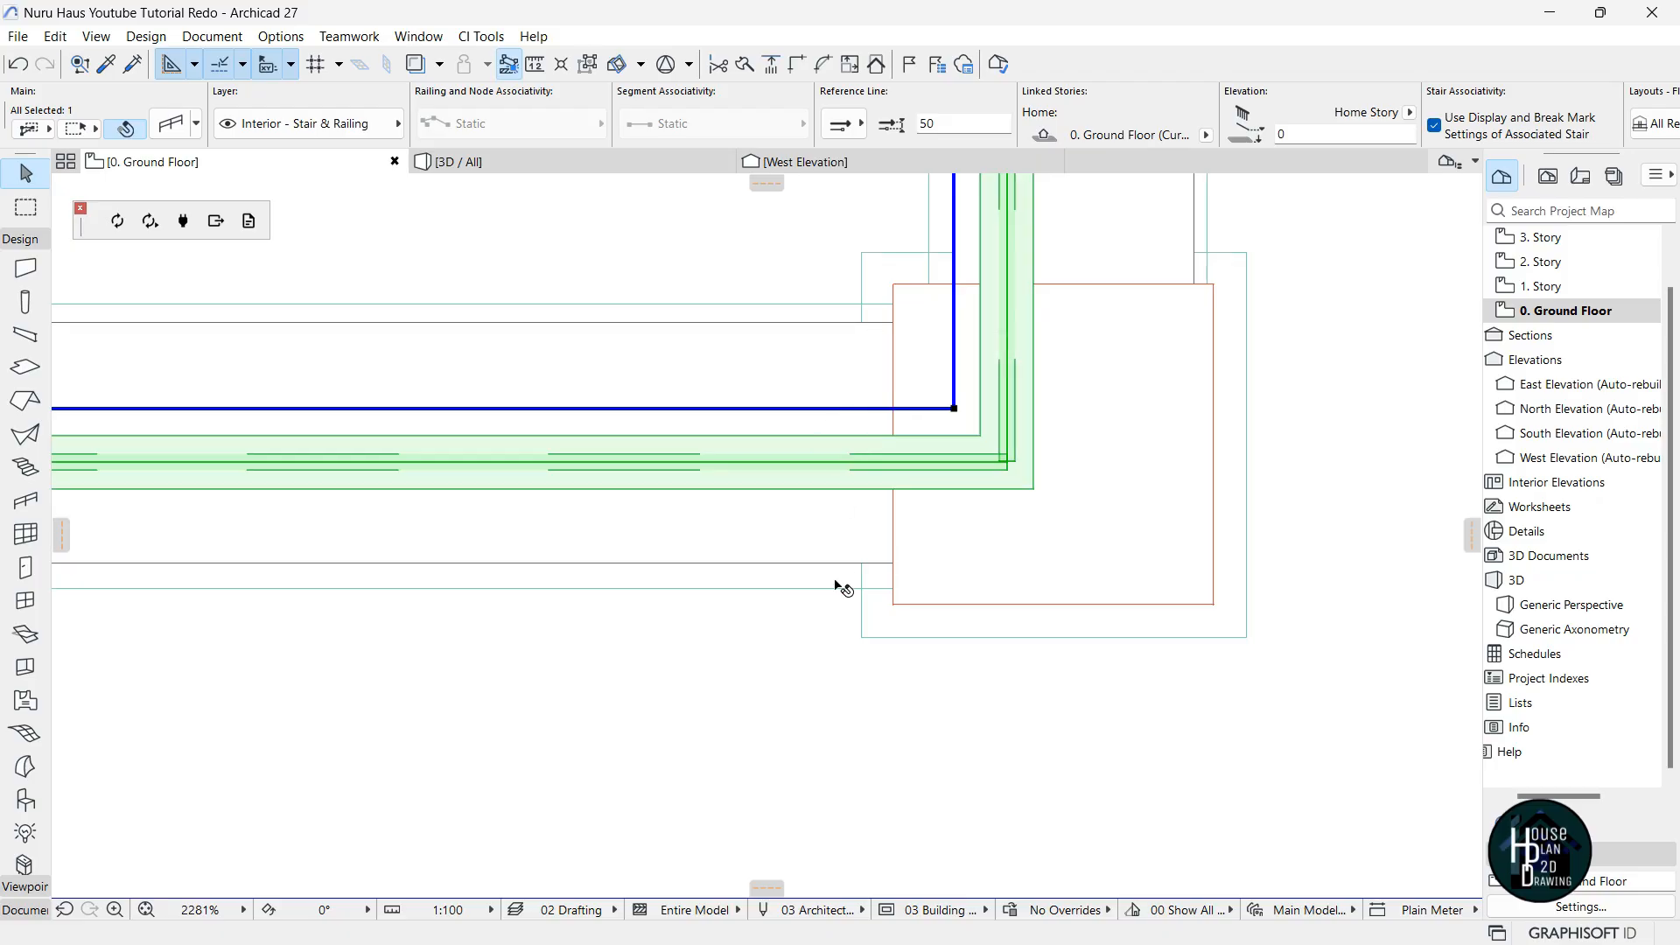
Offset the railing's east segment outward by about 62 so it sits near the middle of the east wall.
scroll(837, 581, "down", 8)
scroll(960, 457, "up", 6)
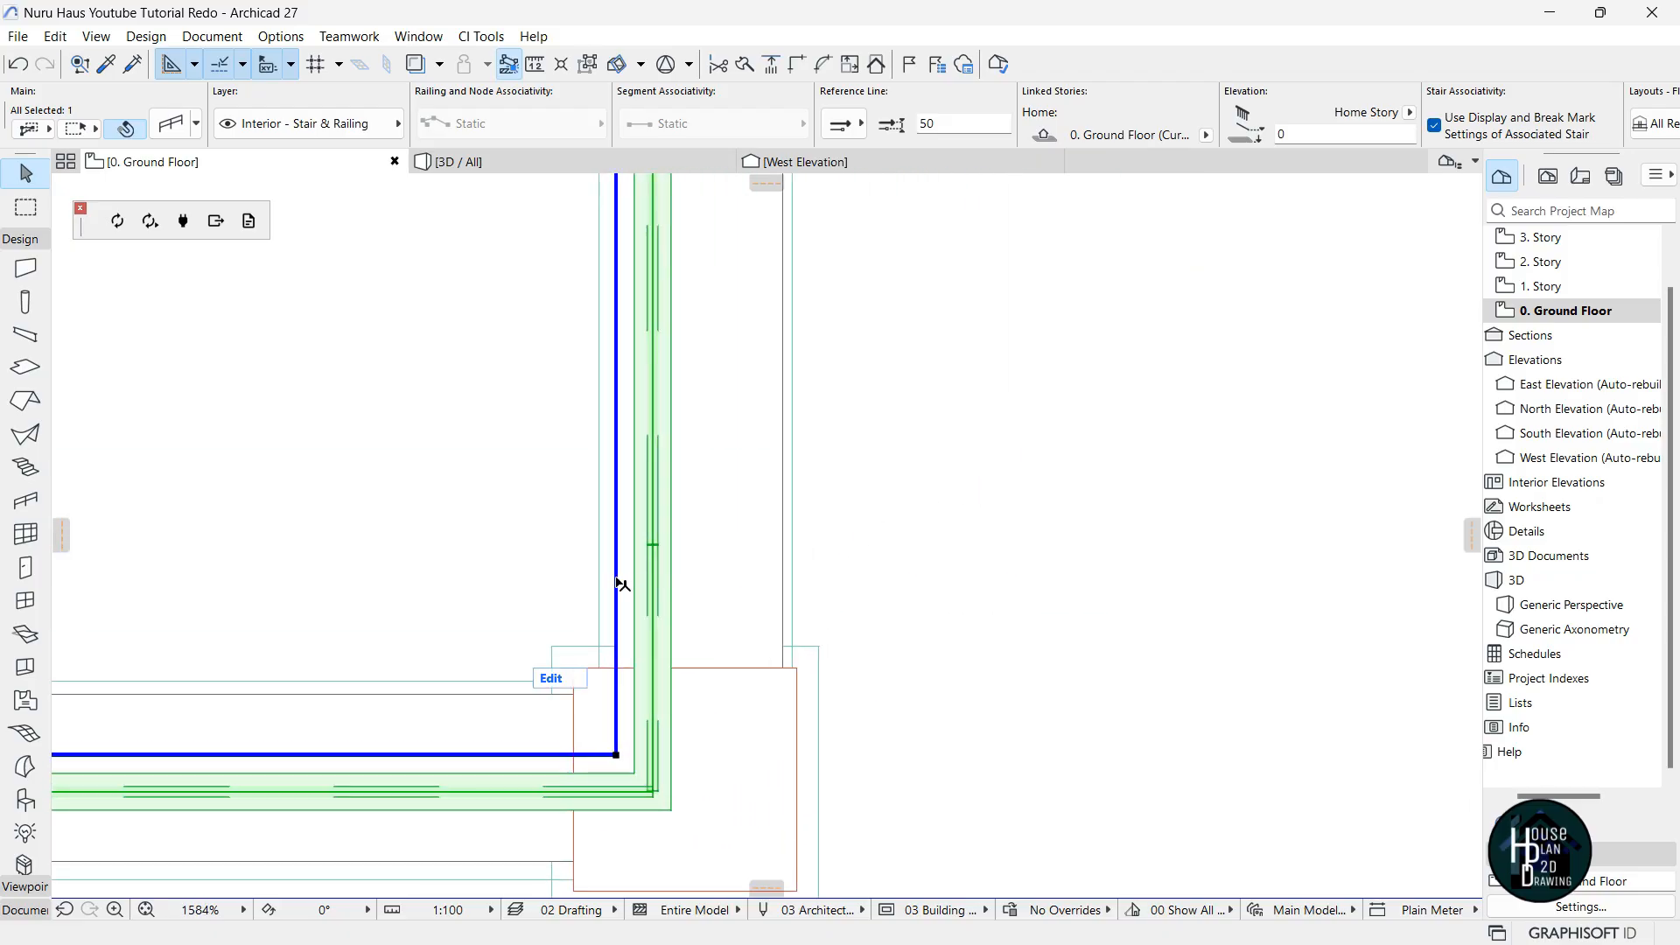
left_click(618, 581)
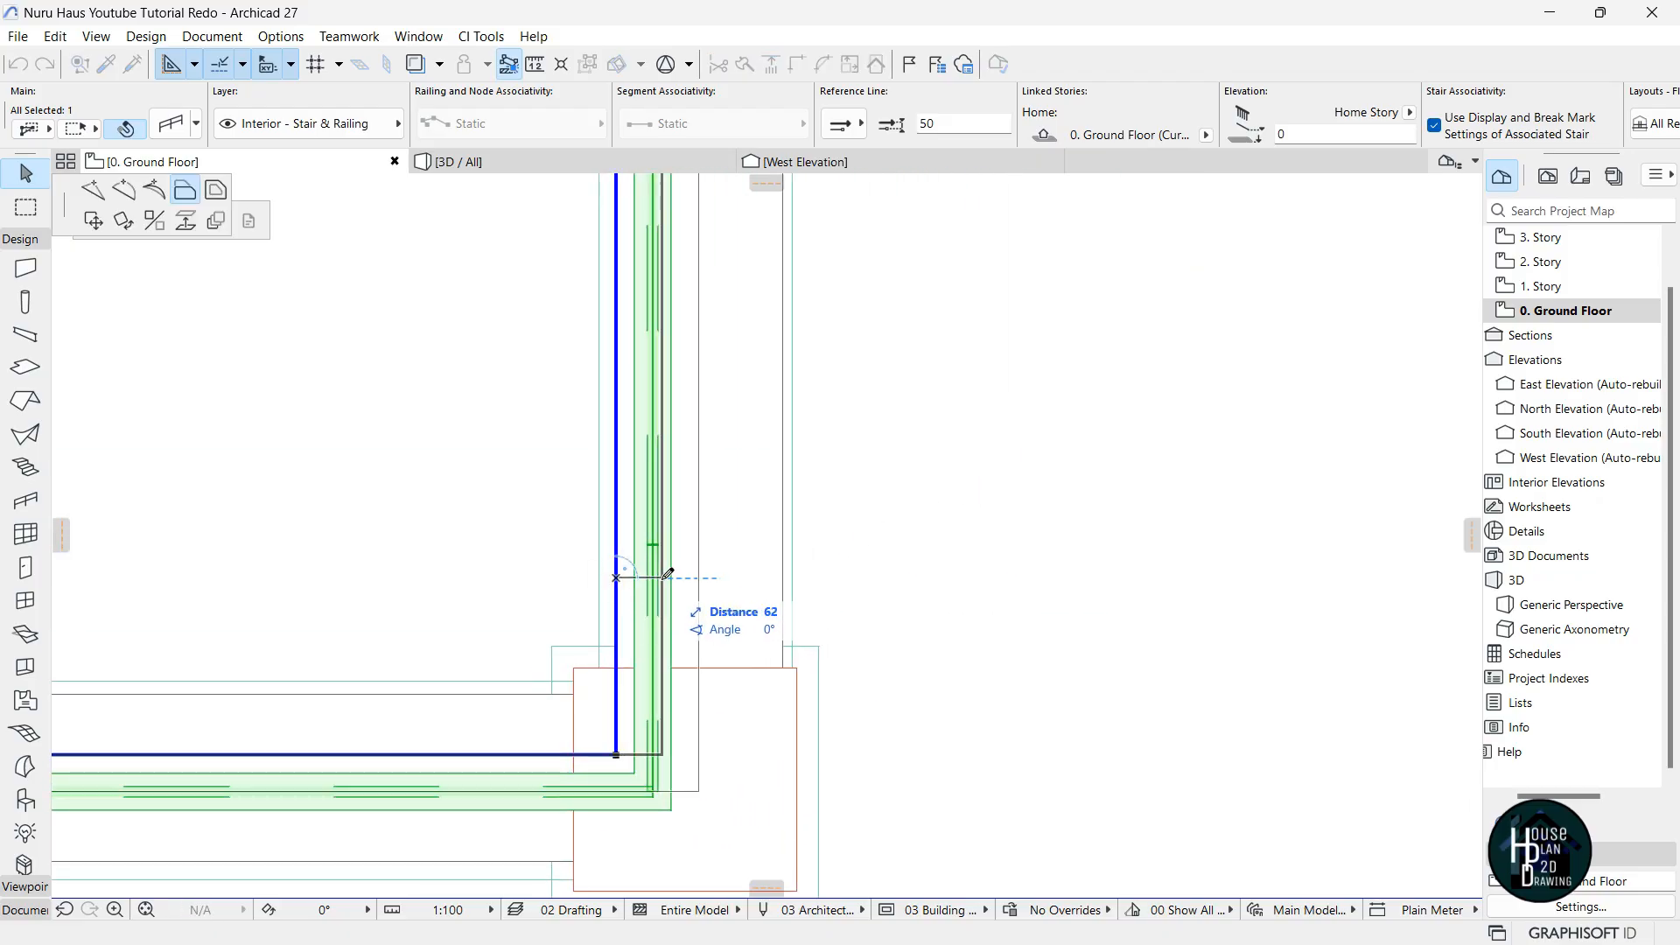
left_click(667, 574)
scroll(775, 615, "down", 6)
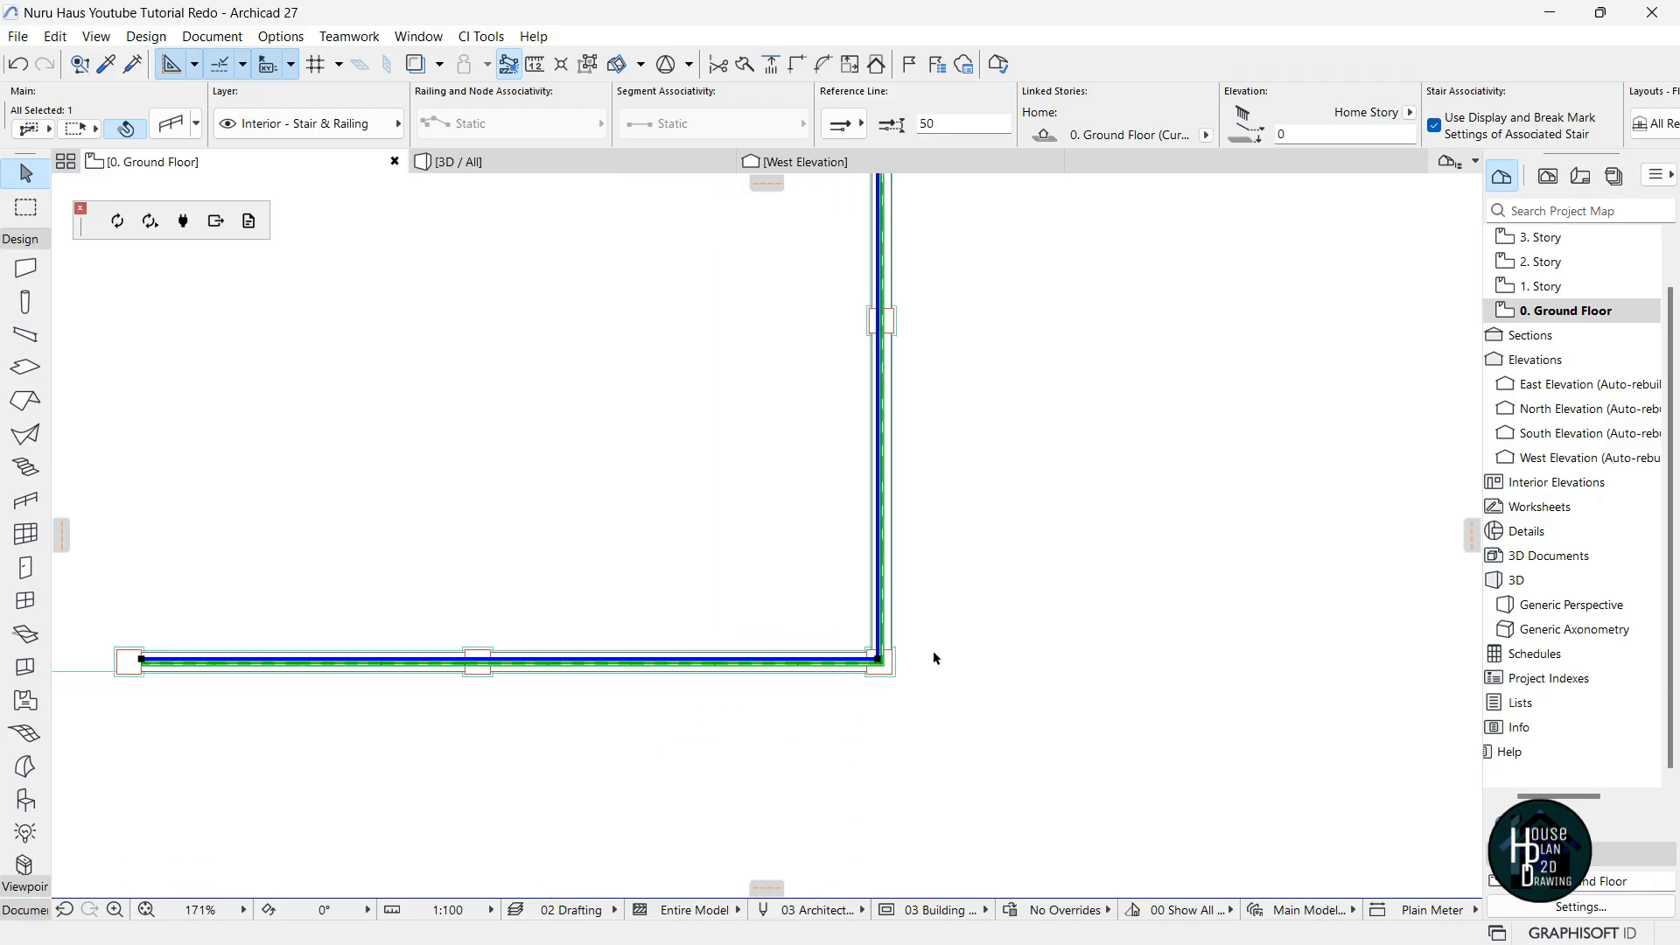
Offset the railing's west segment outward by 50 toward the middle of the west wall.
scroll(495, 584, "up", 5)
left_click(495, 584)
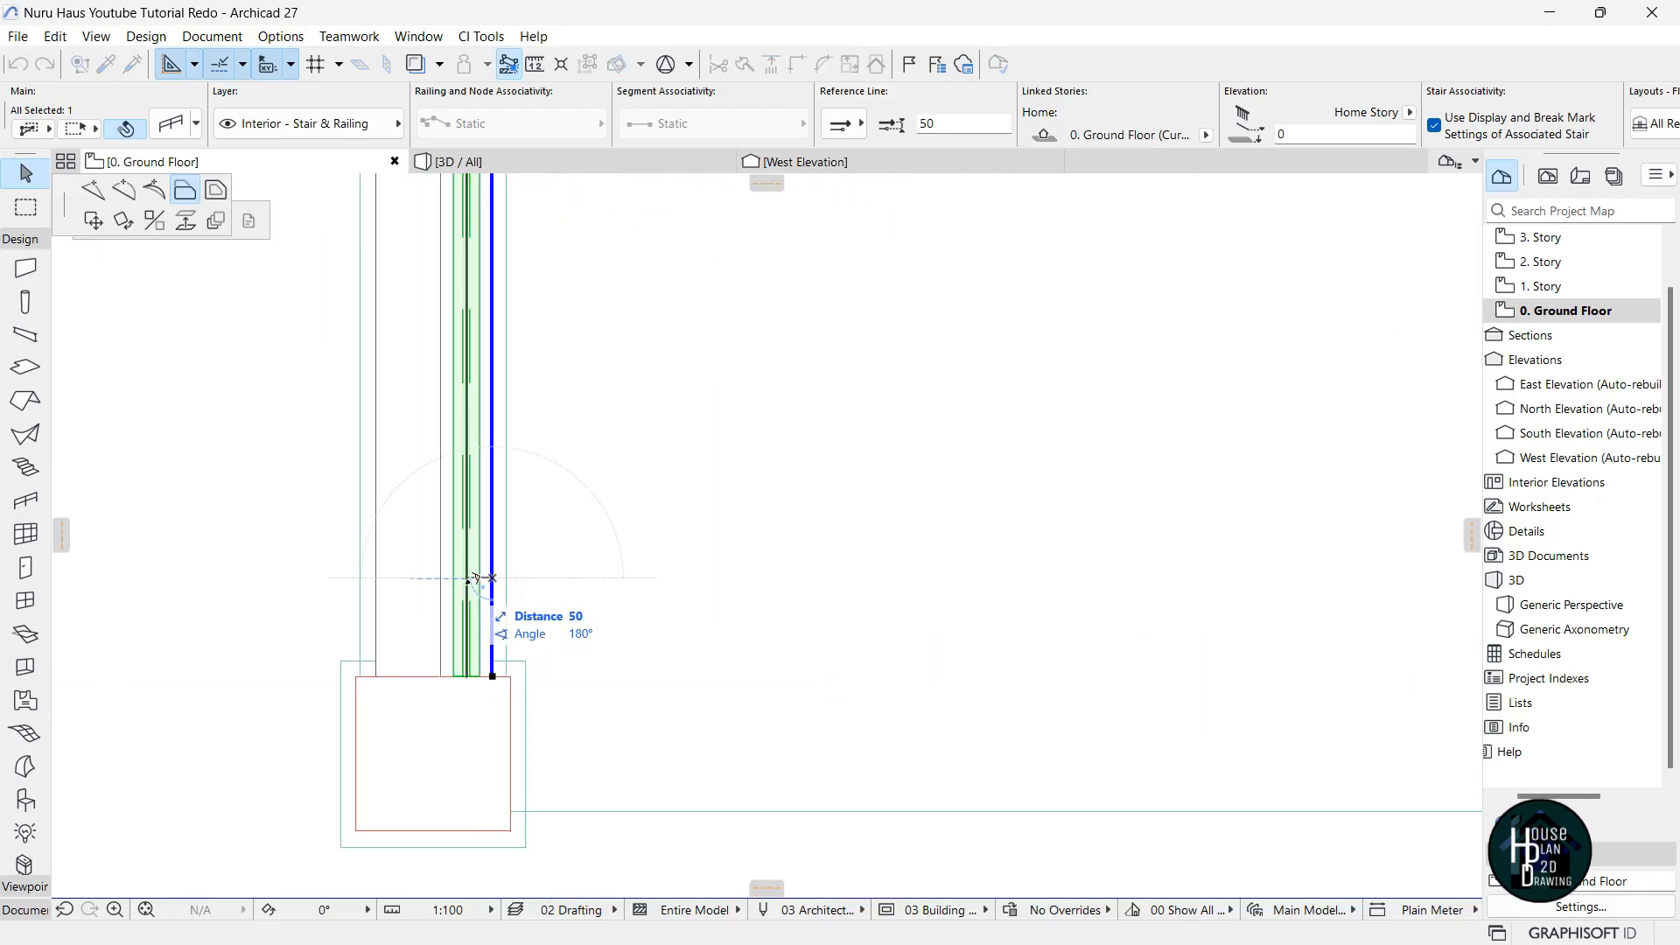
left_click(466, 683)
Try to offset the railing's north segment outward from the wall's inner face, and undo that offset.
scroll(544, 652, "down", 8)
scroll(562, 396, "up", 8)
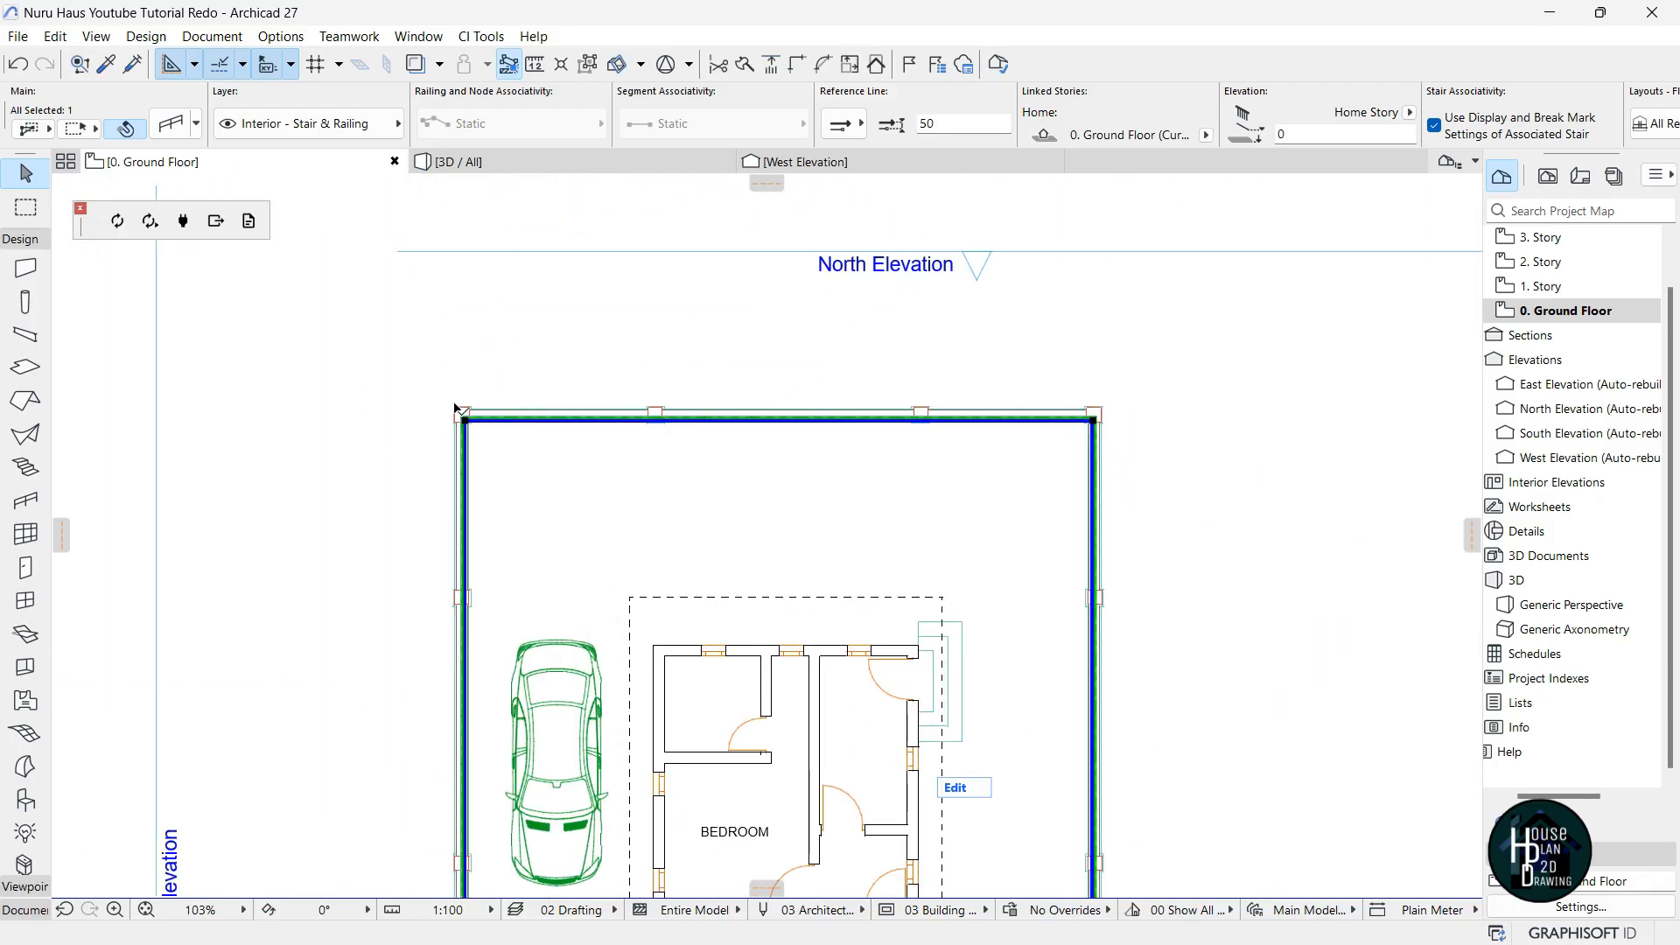
left_click(635, 600)
left_click(634, 565)
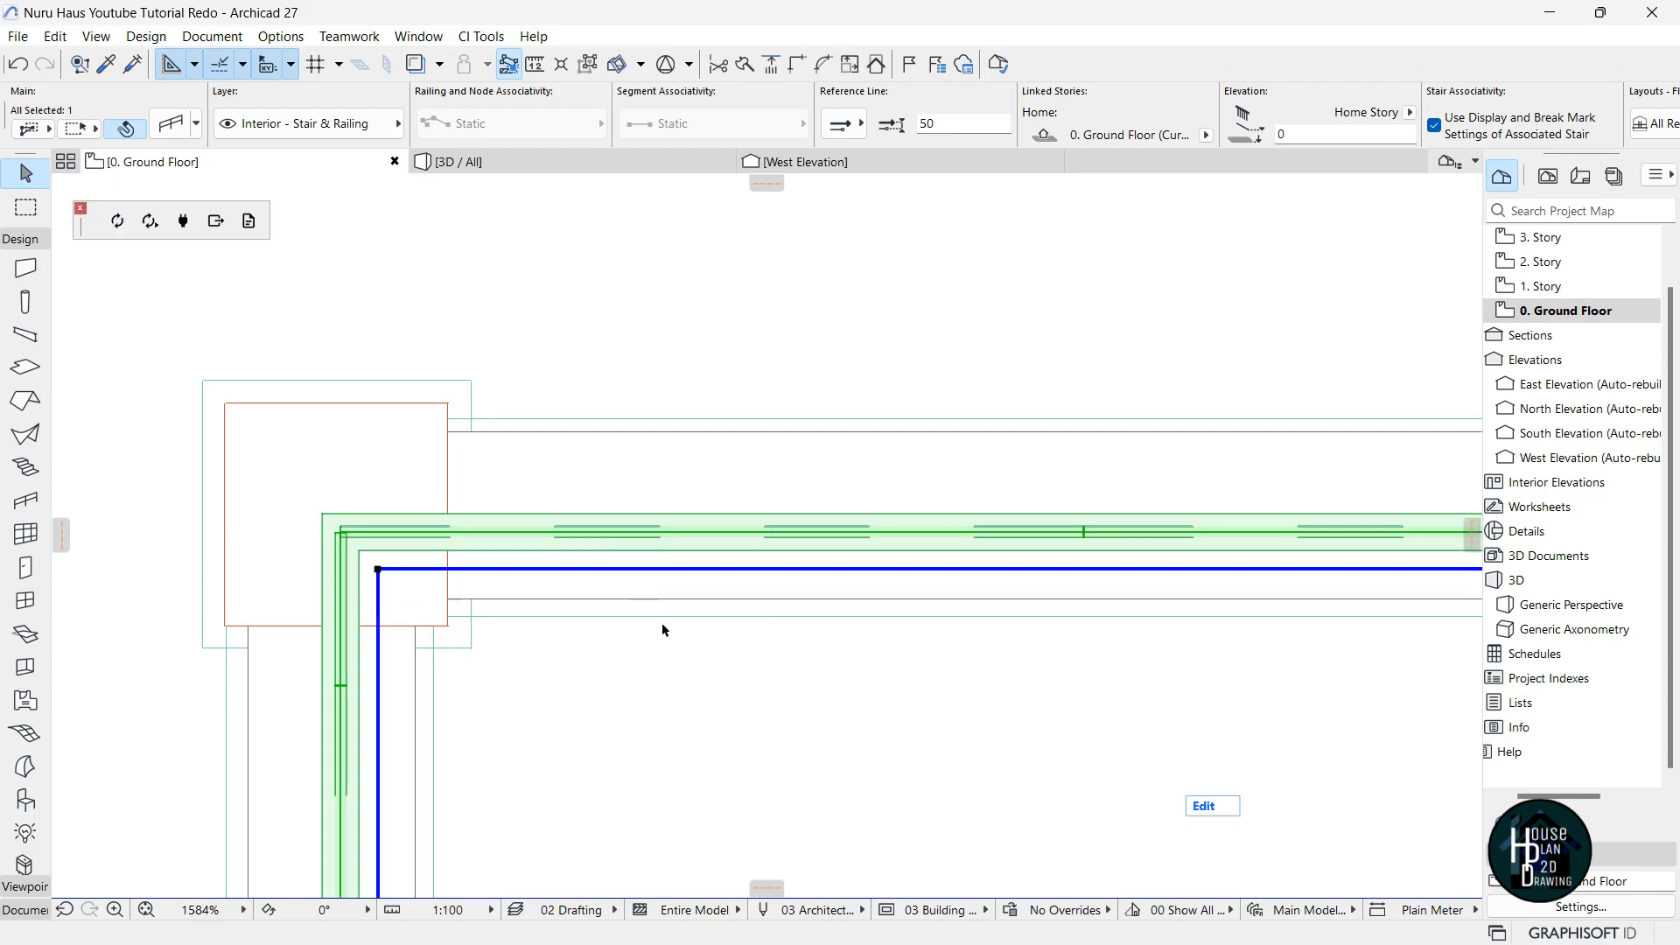
scroll(638, 571, "down", 10)
scroll(1160, 501, "up", 8)
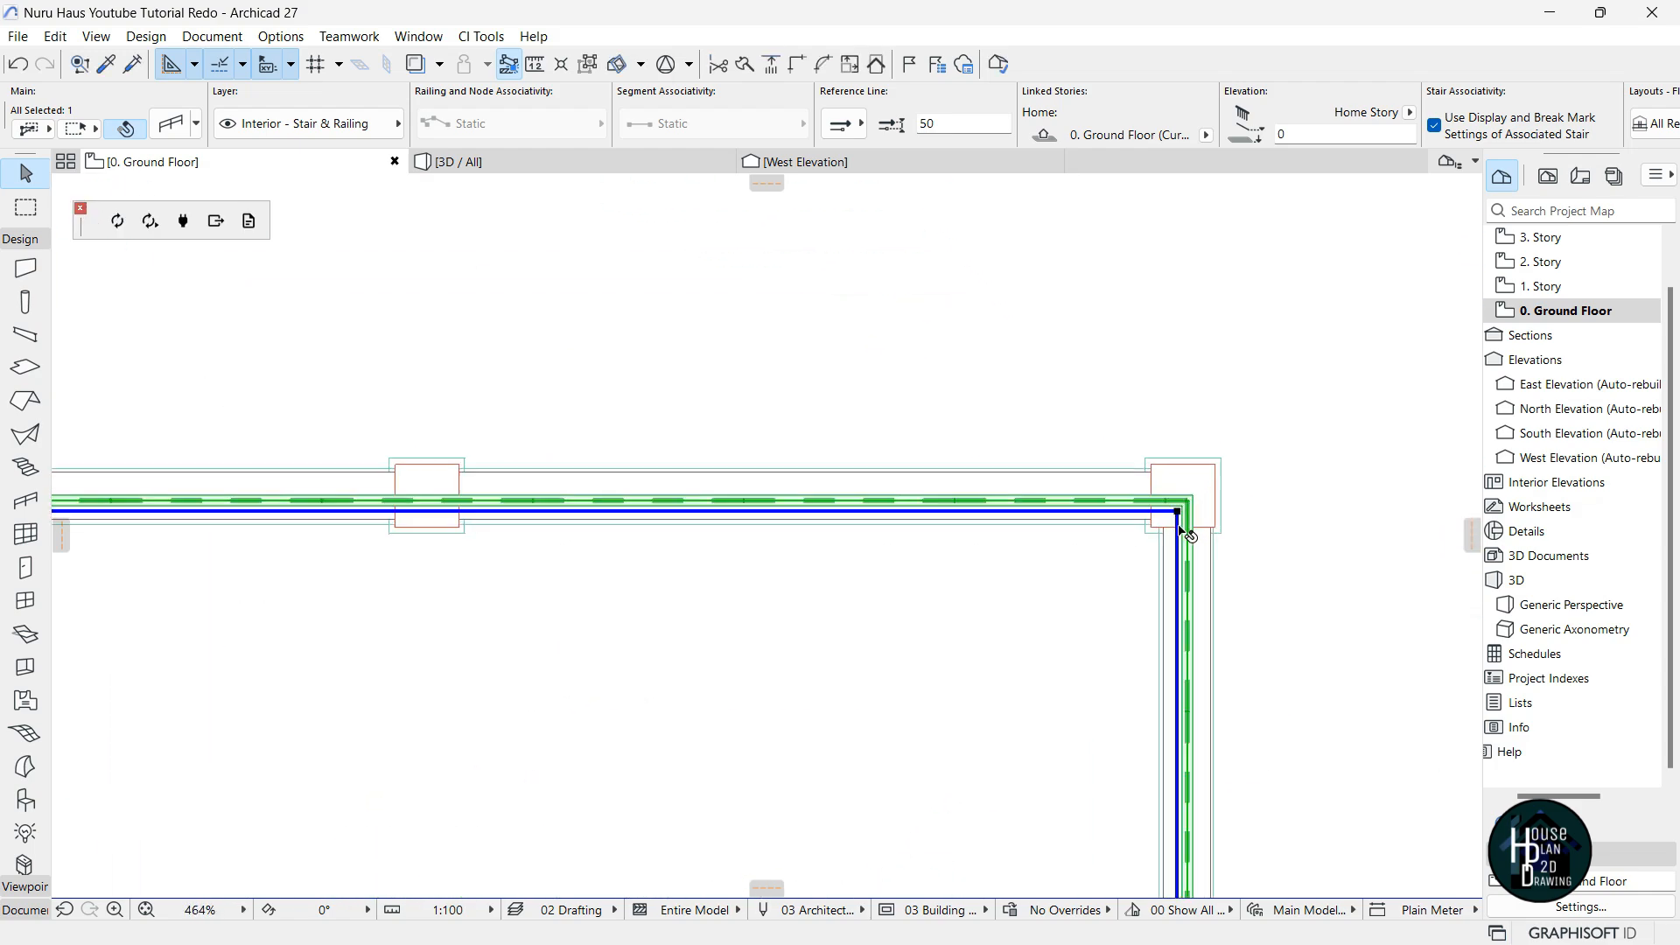
scroll(1129, 512, "down", 8)
scroll(417, 515, "up", 3)
scroll(418, 514, "up", 5)
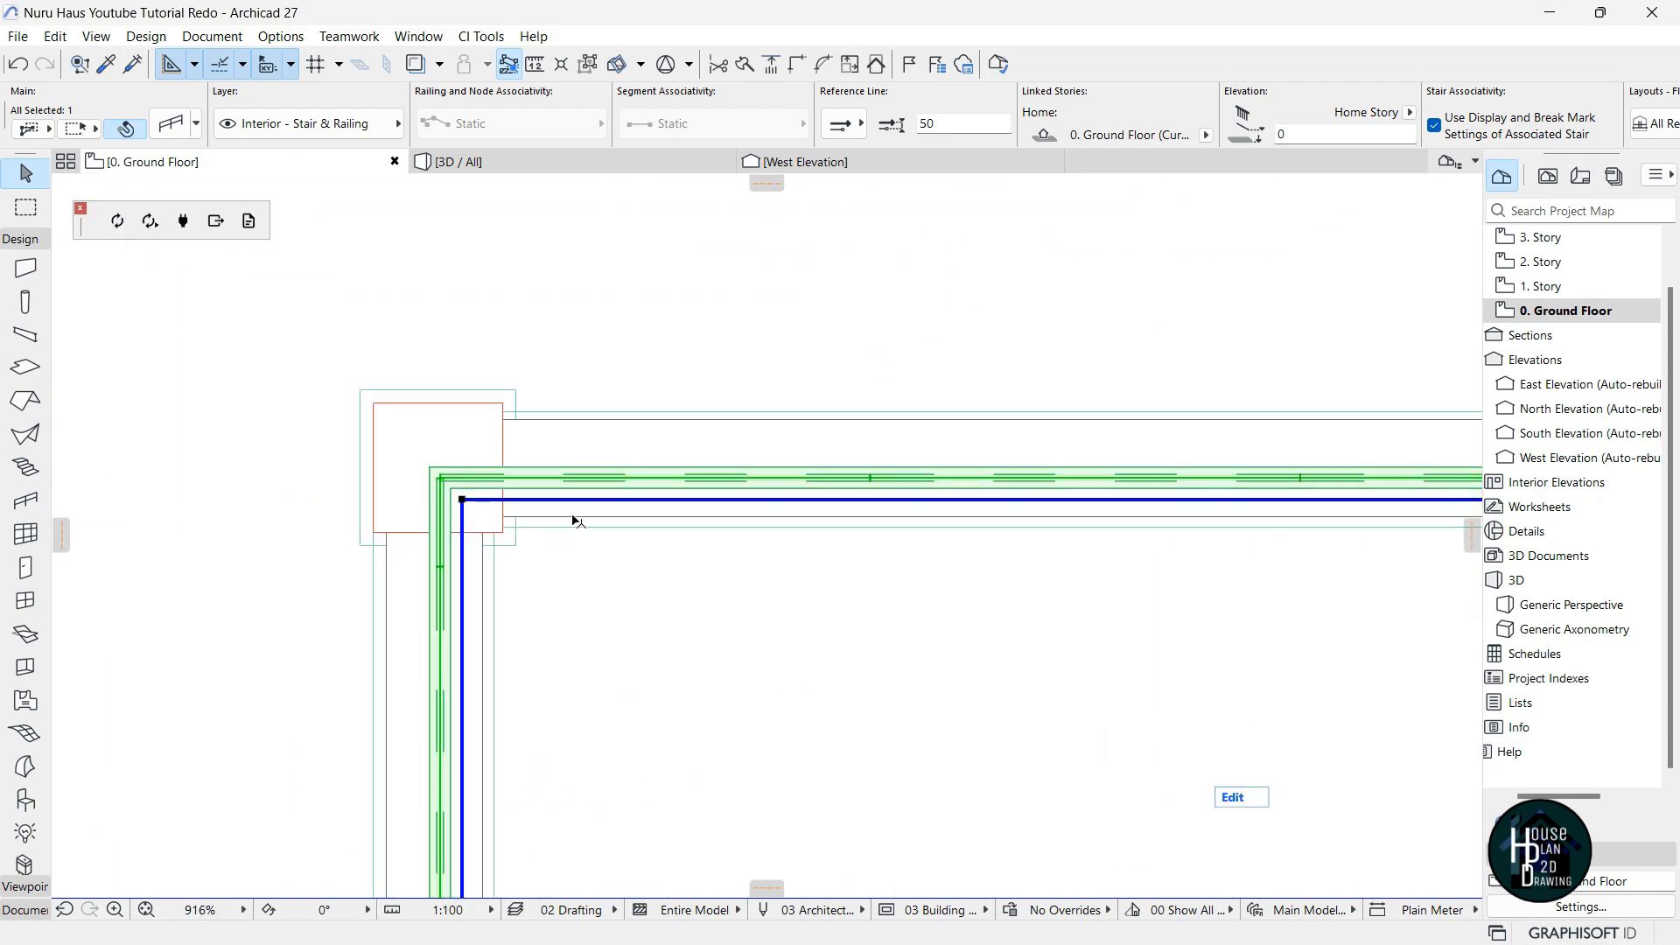
key("ctrl+z")
Offset the railing's north segment outward by about 61 to the middle of the north wall, and deselect the railing.
left_click(623, 519)
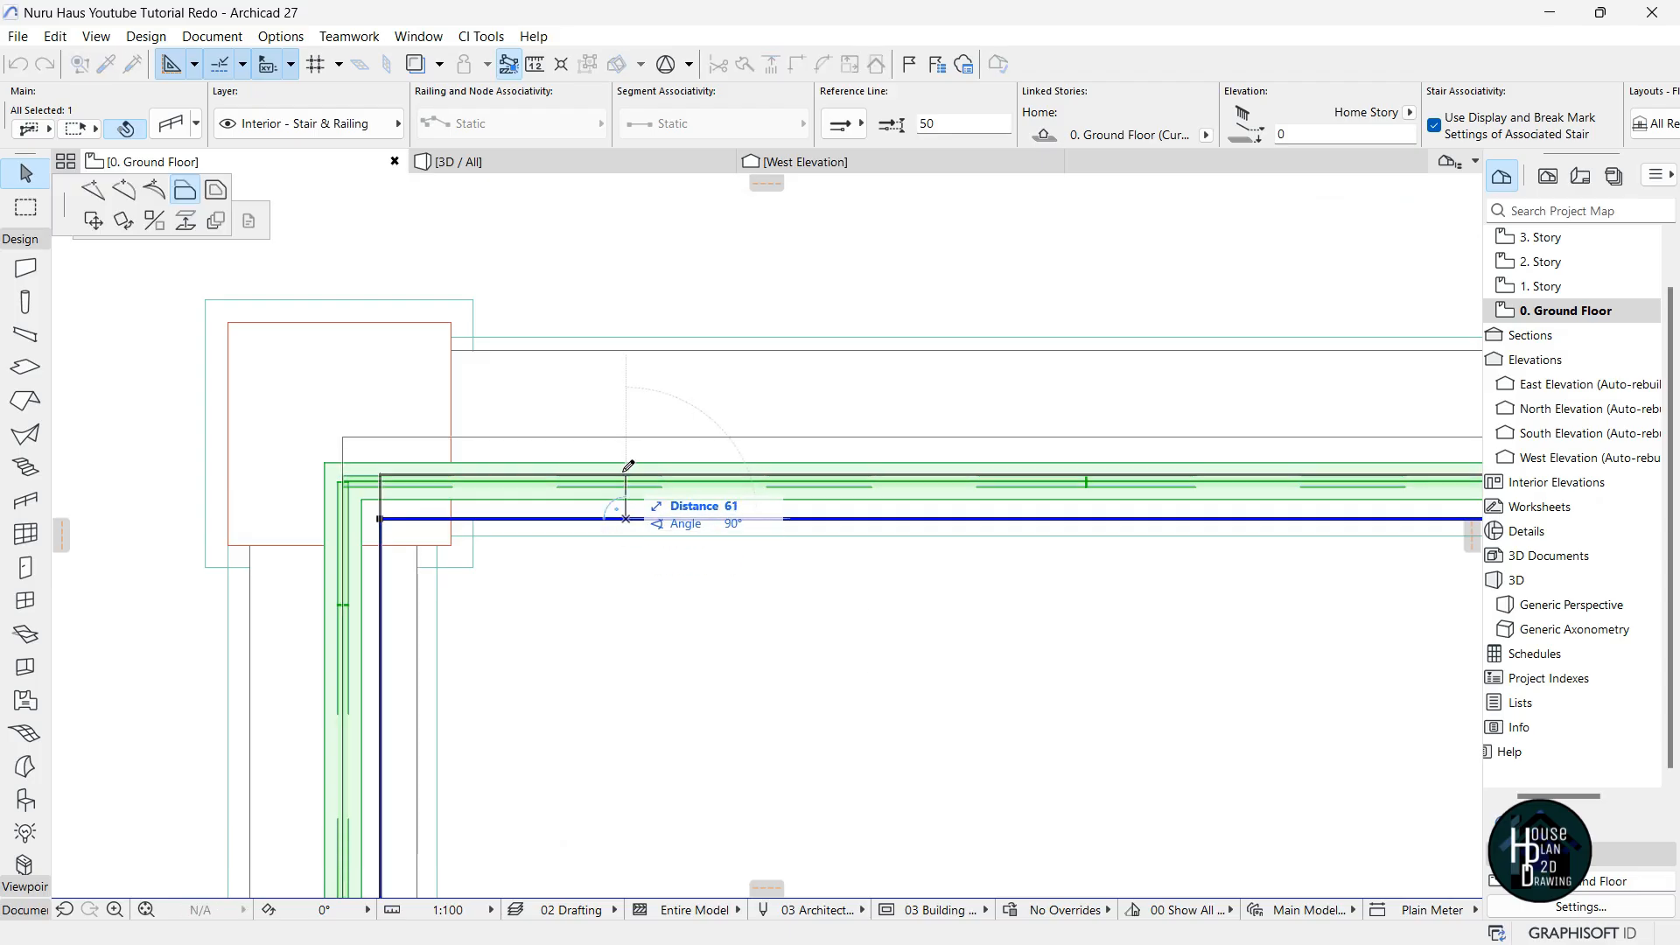
left_click(625, 470)
scroll(446, 490, "down", 7)
scroll(1255, 477, "up", 5)
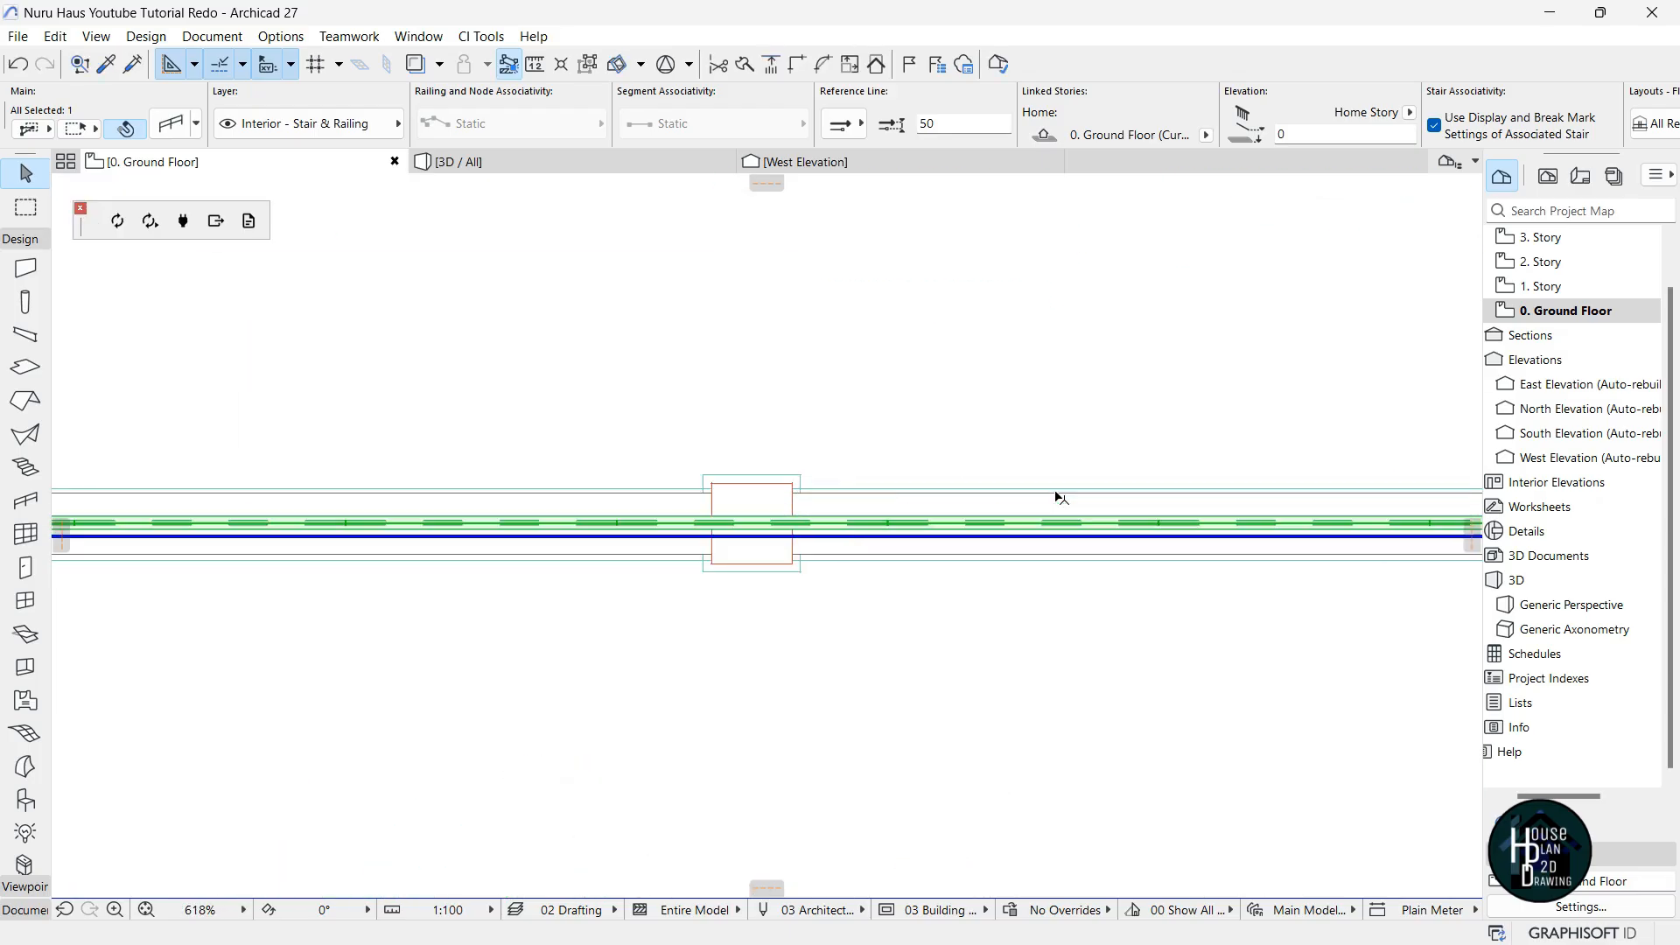
scroll(679, 498, "down", 3)
scroll(847, 459, "down", 7)
left_click(867, 553)
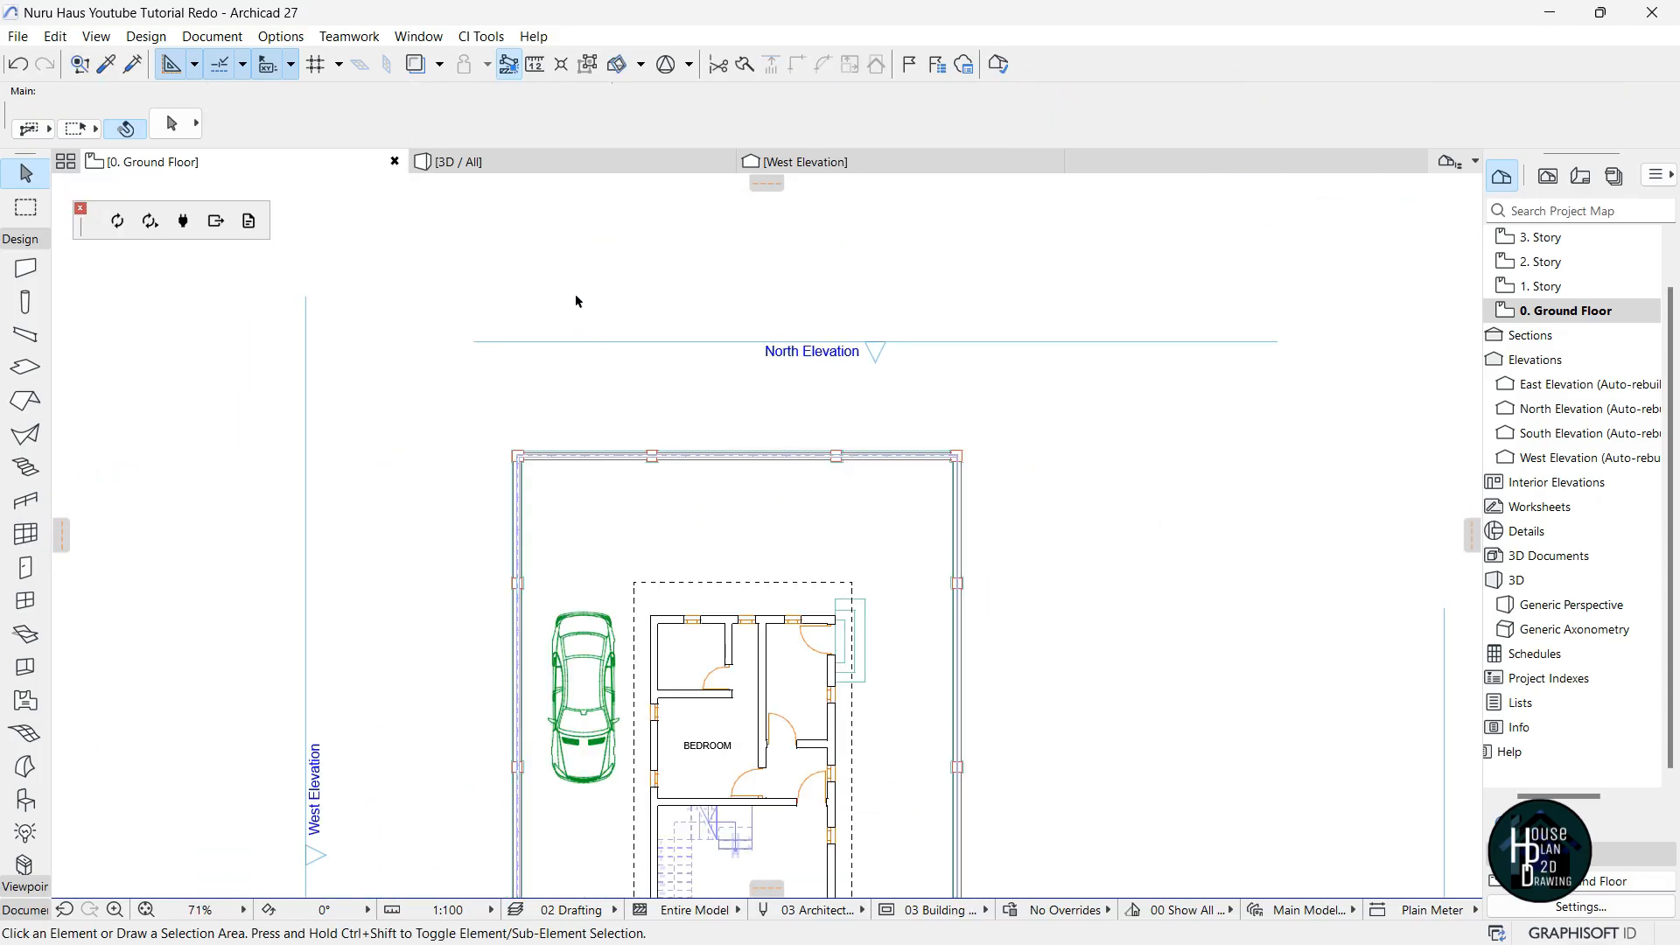
scroll(576, 301, "down", 3)
scroll(581, 488, "up", 2)
Fly through the 3D view to examine the offset railing along the boundary walls and at the gate opening.
left_click(543, 158)
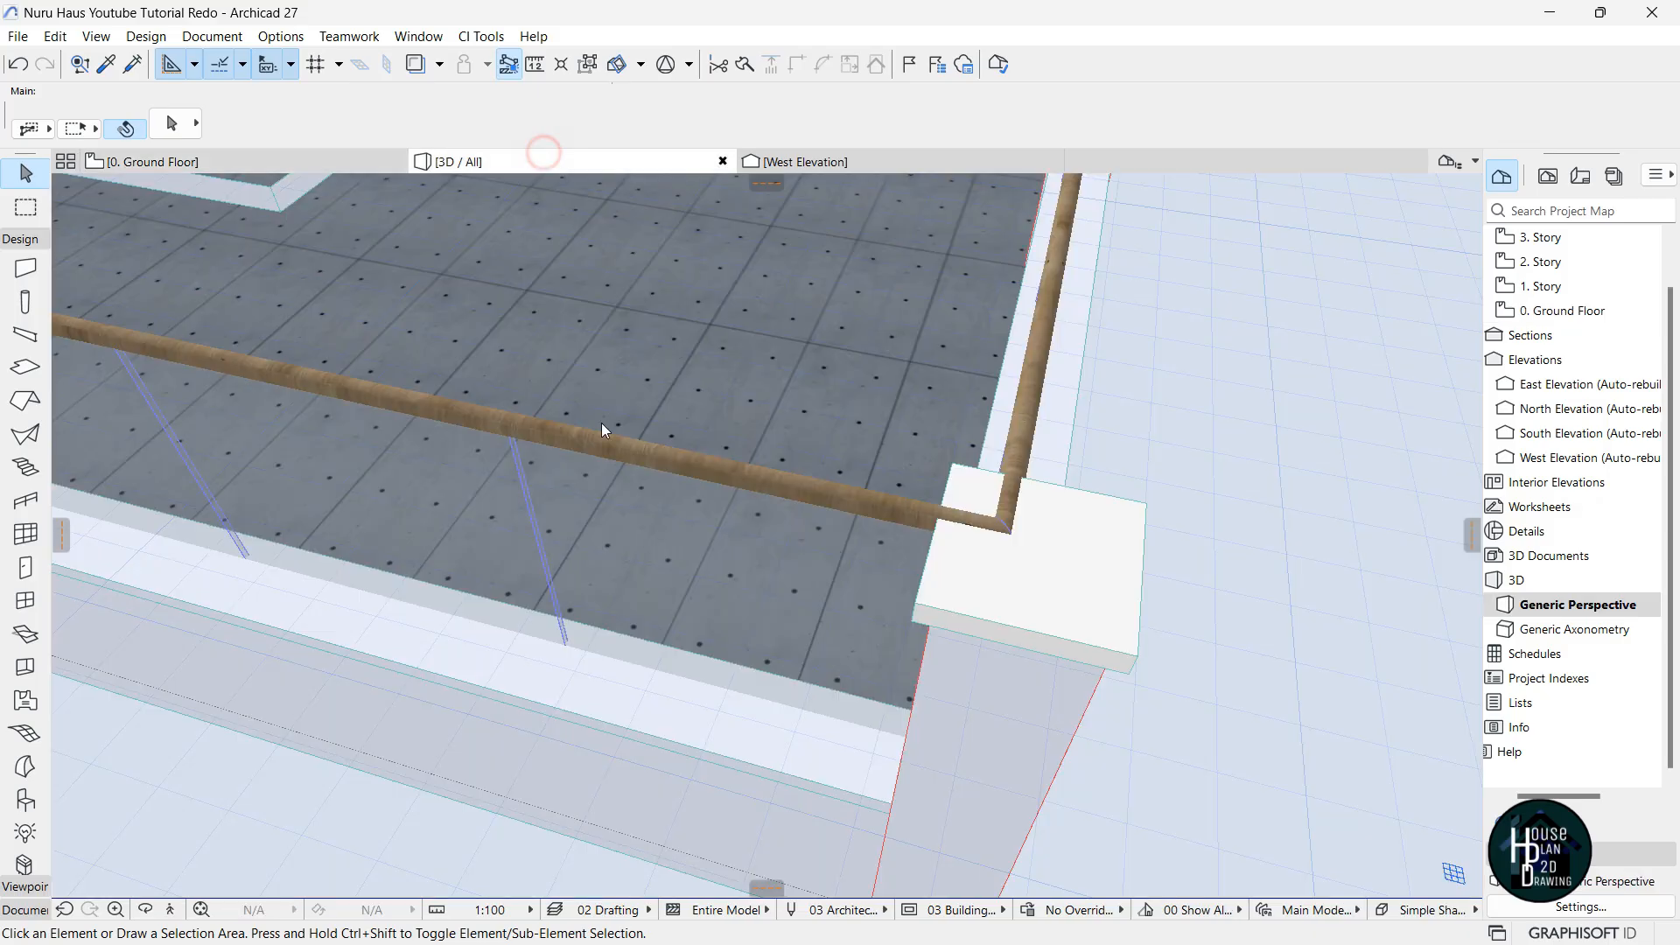
left_click(173, 911)
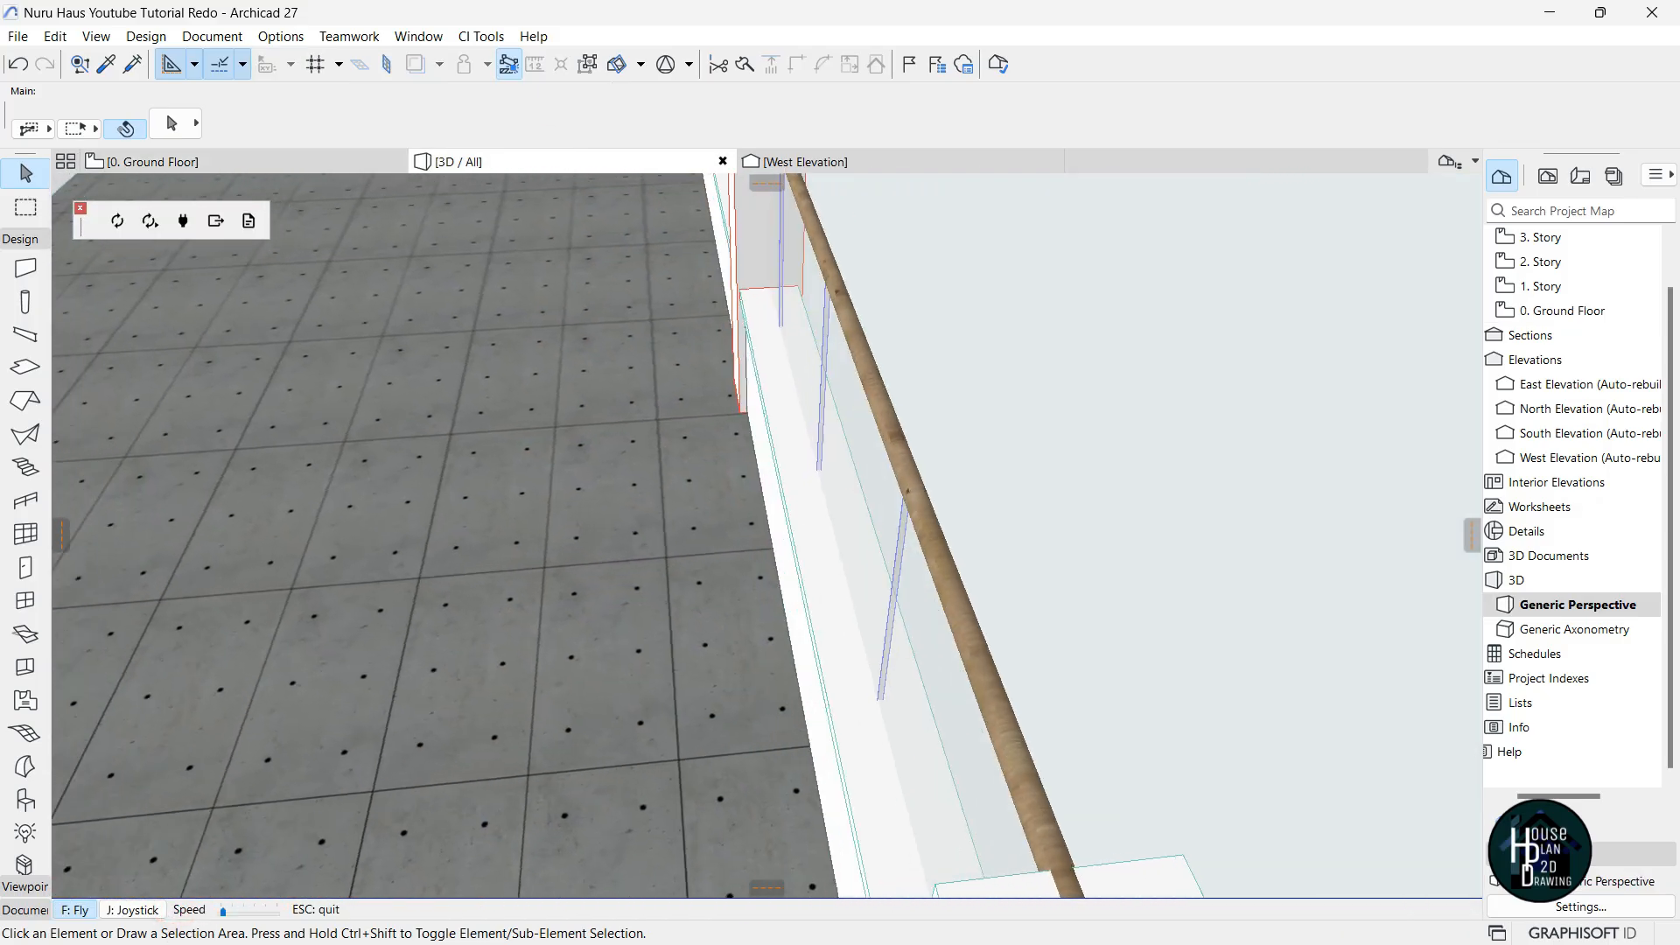
key("d")
key("a")
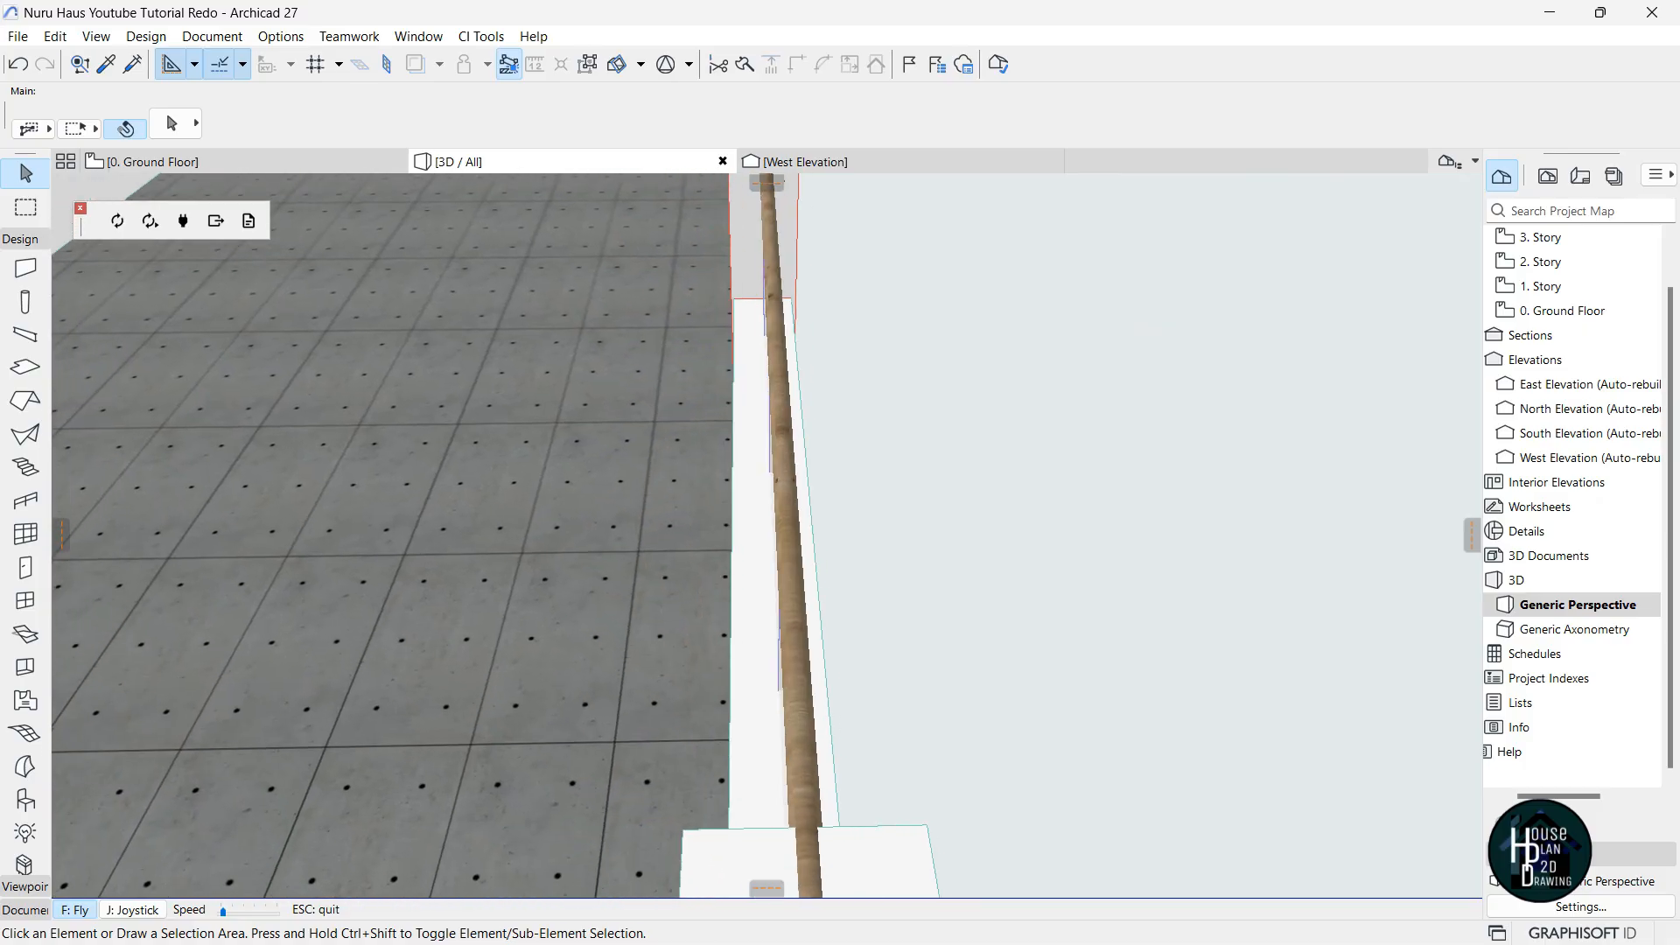
key("s")
key("w")
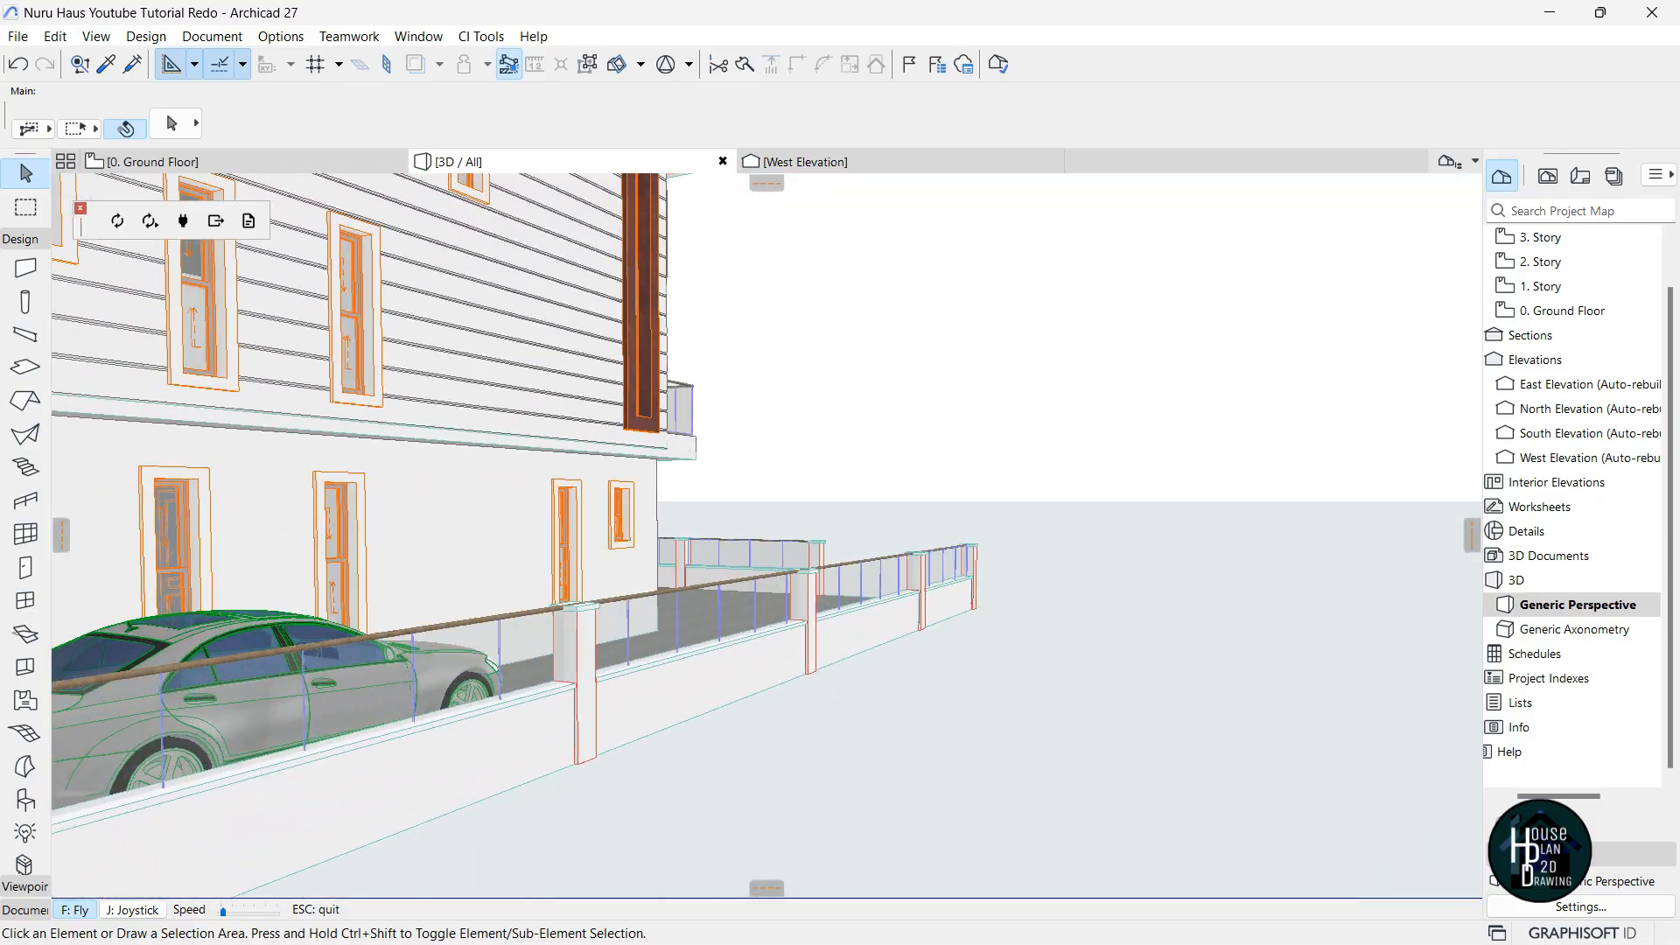
key("d")
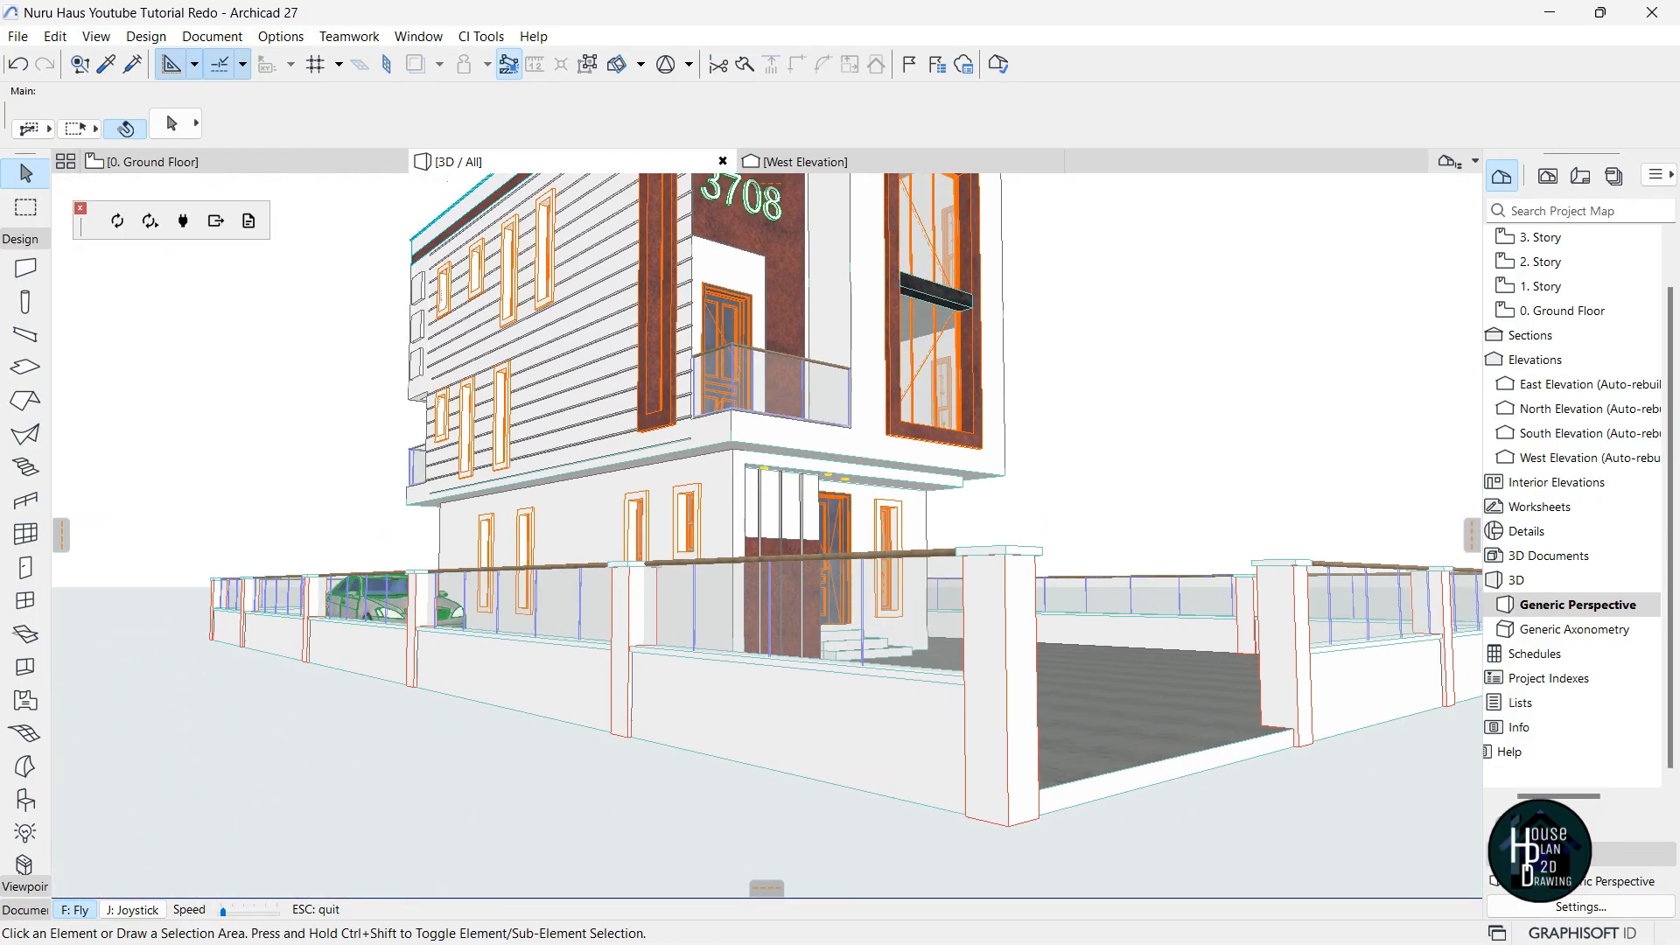
key("w")
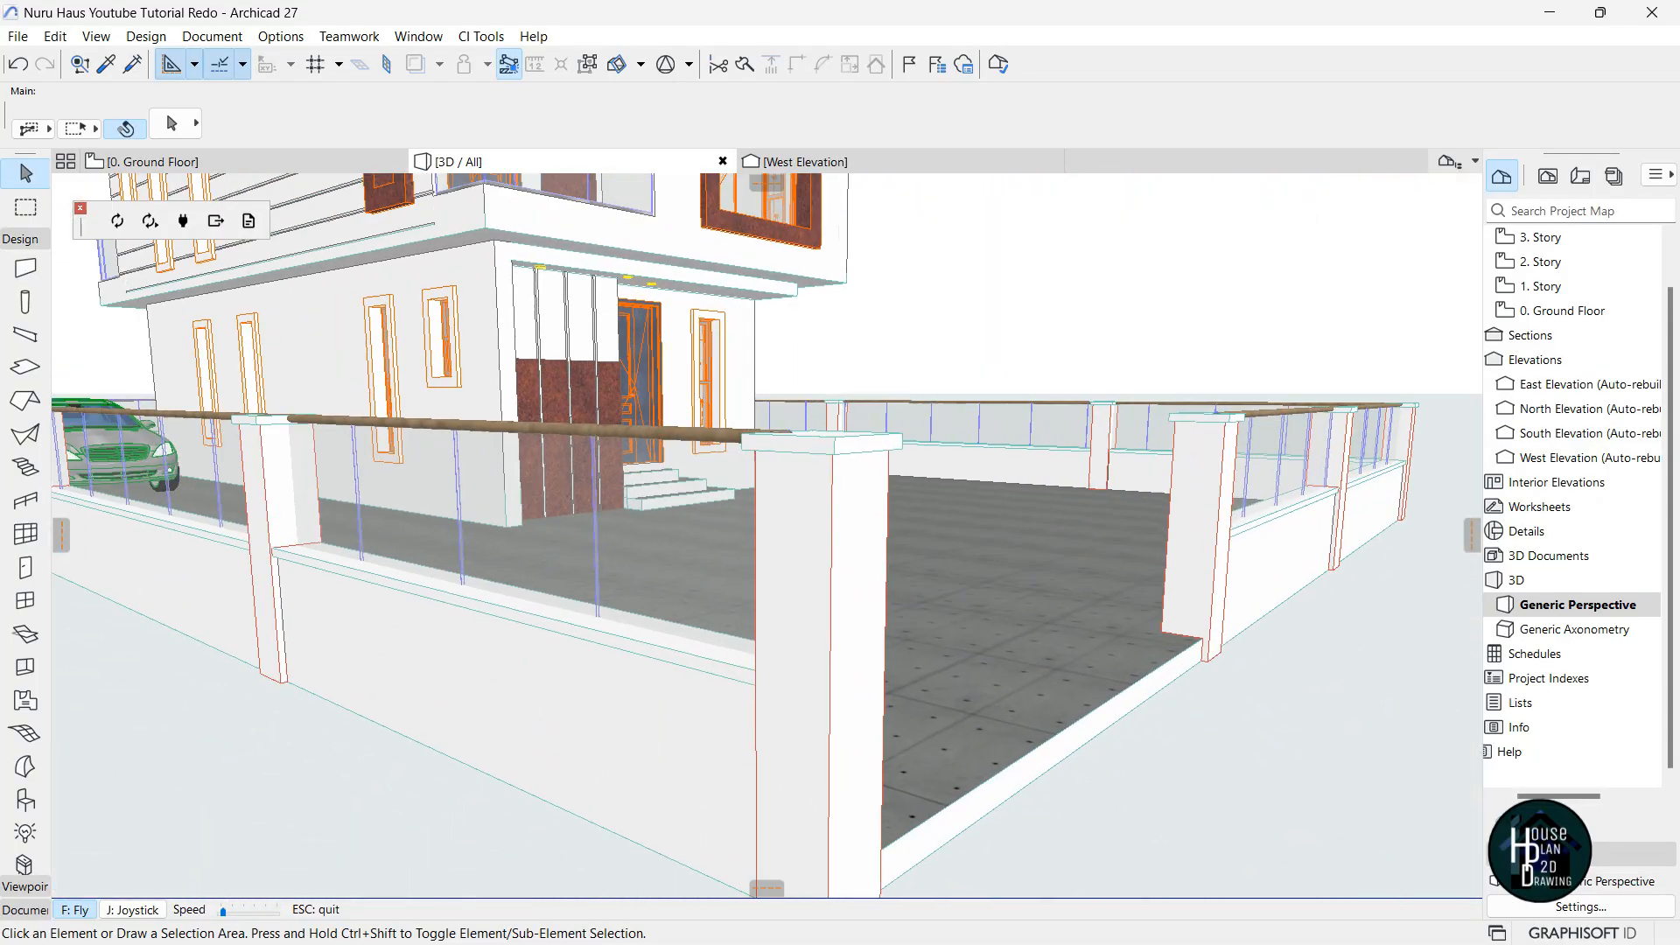
key("Escape")
Apply the Metal Railing favorite to the boundary fence's railing and deselect it.
left_click(770, 519)
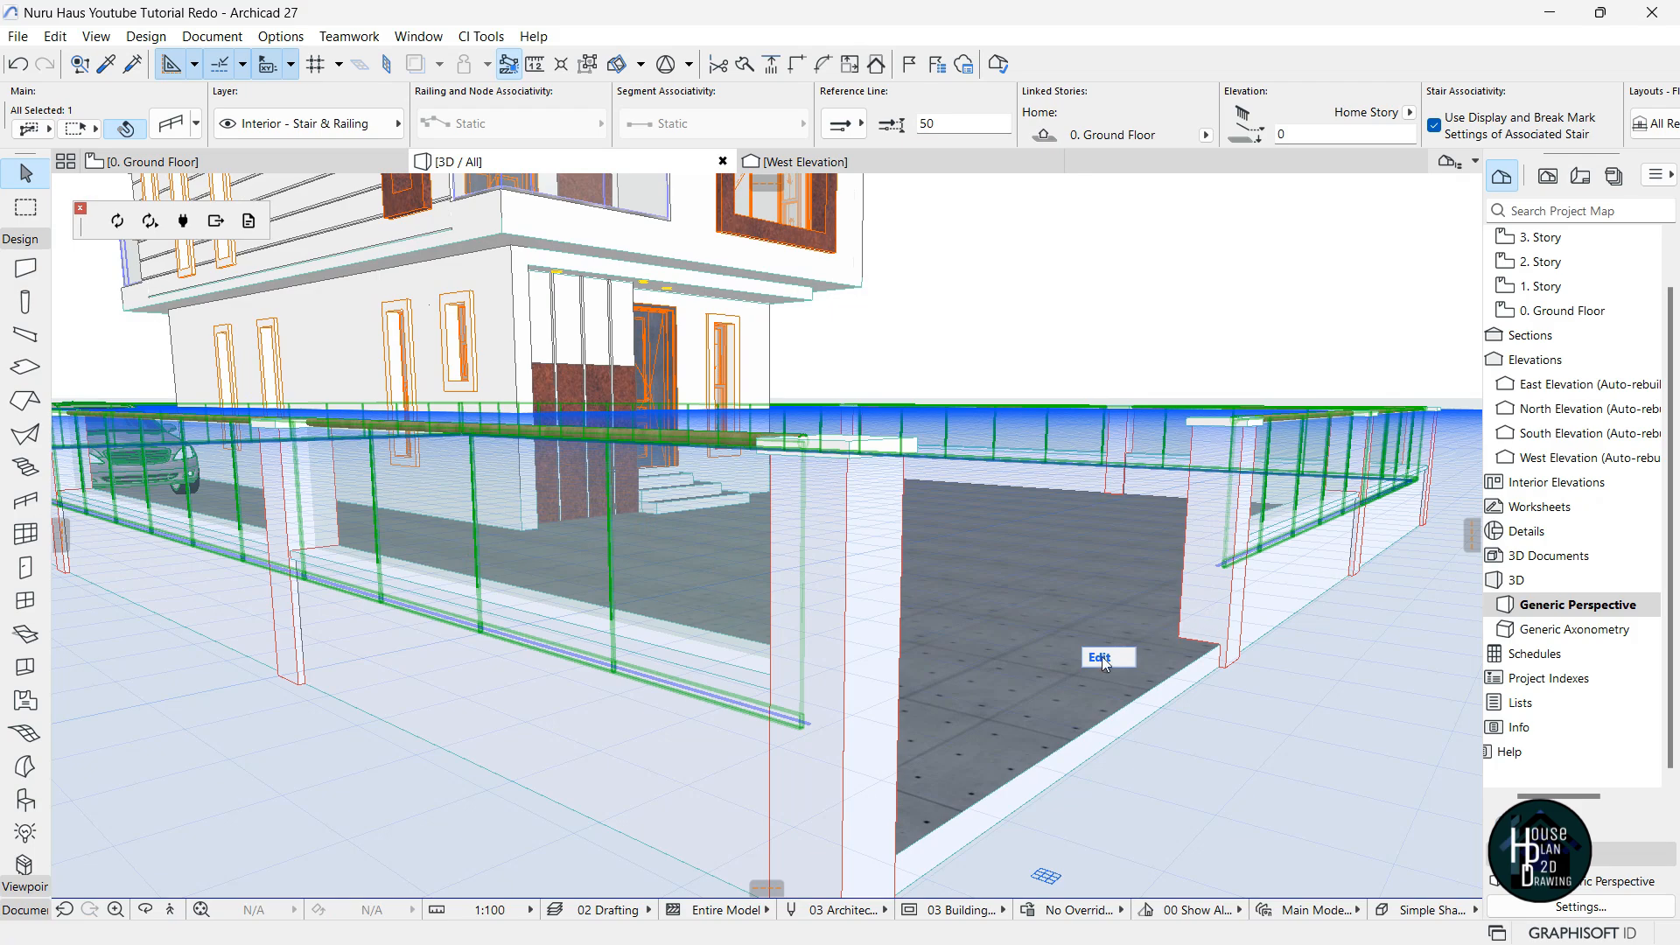
left_click(705, 547)
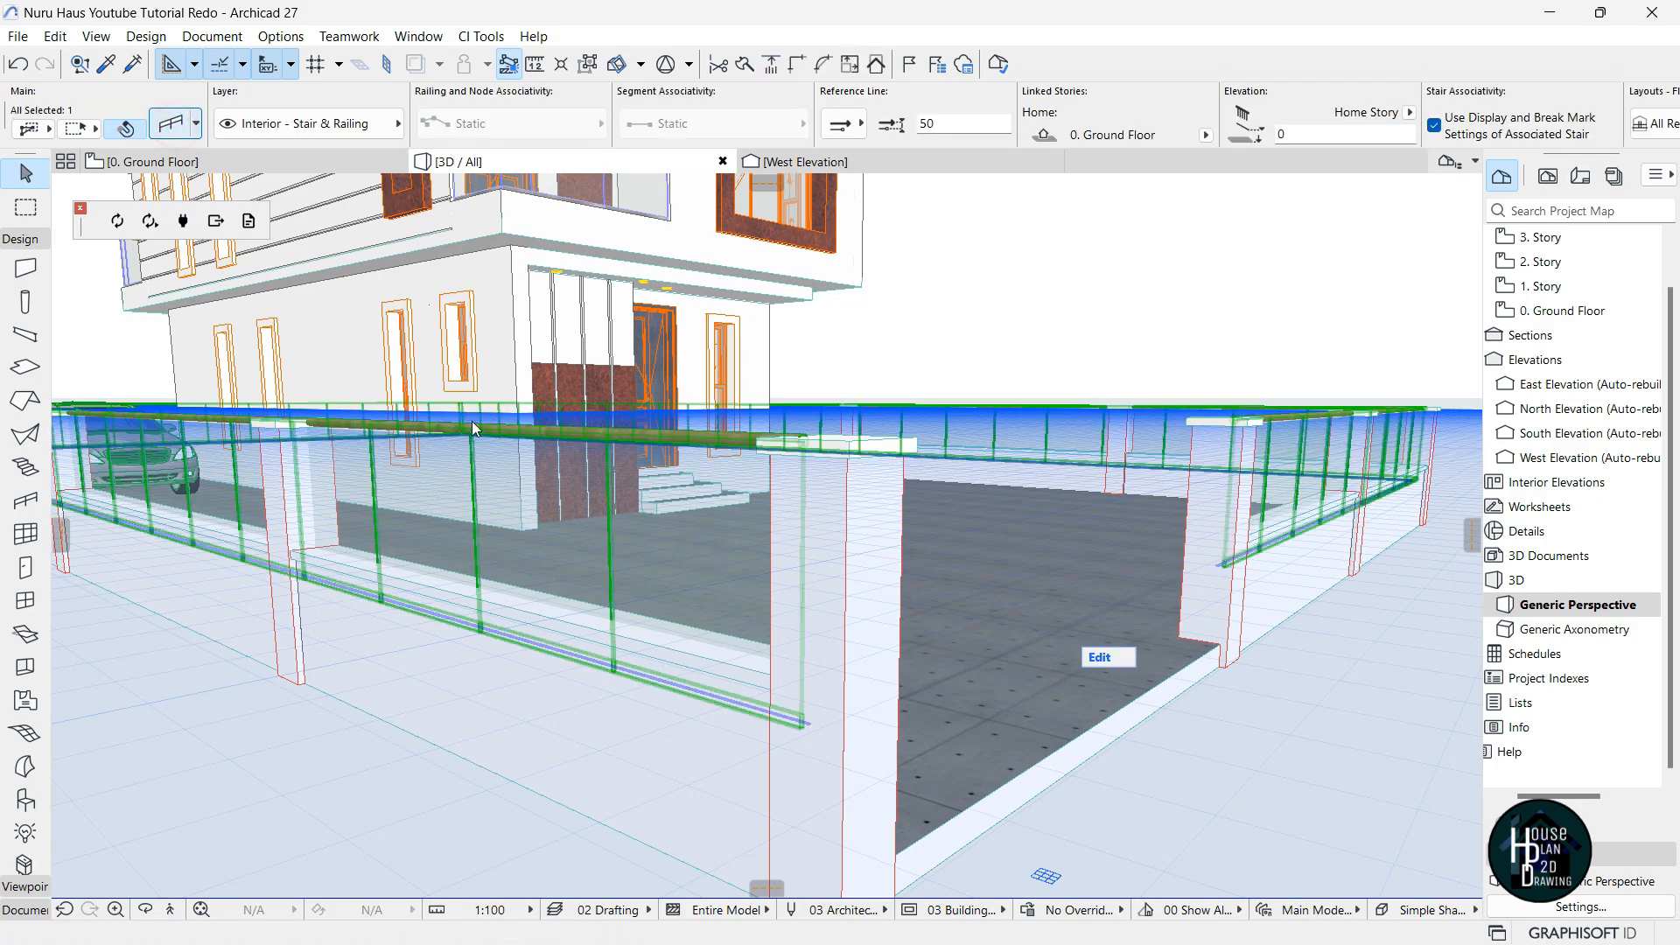
double_click(514, 449)
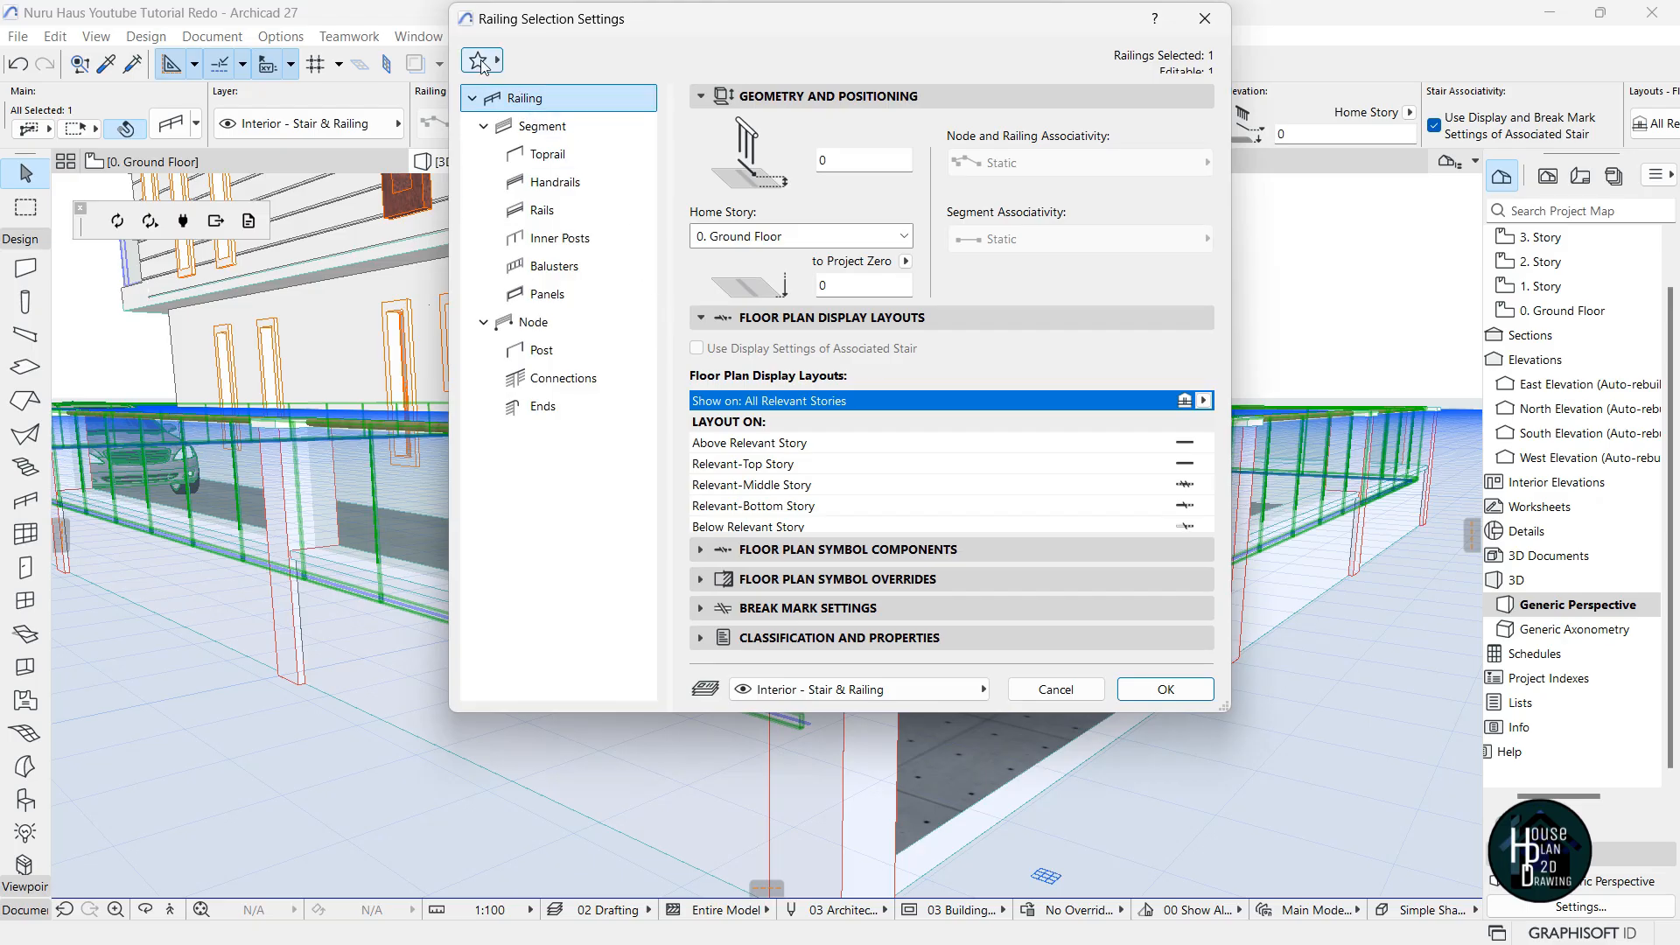
left_click(479, 61)
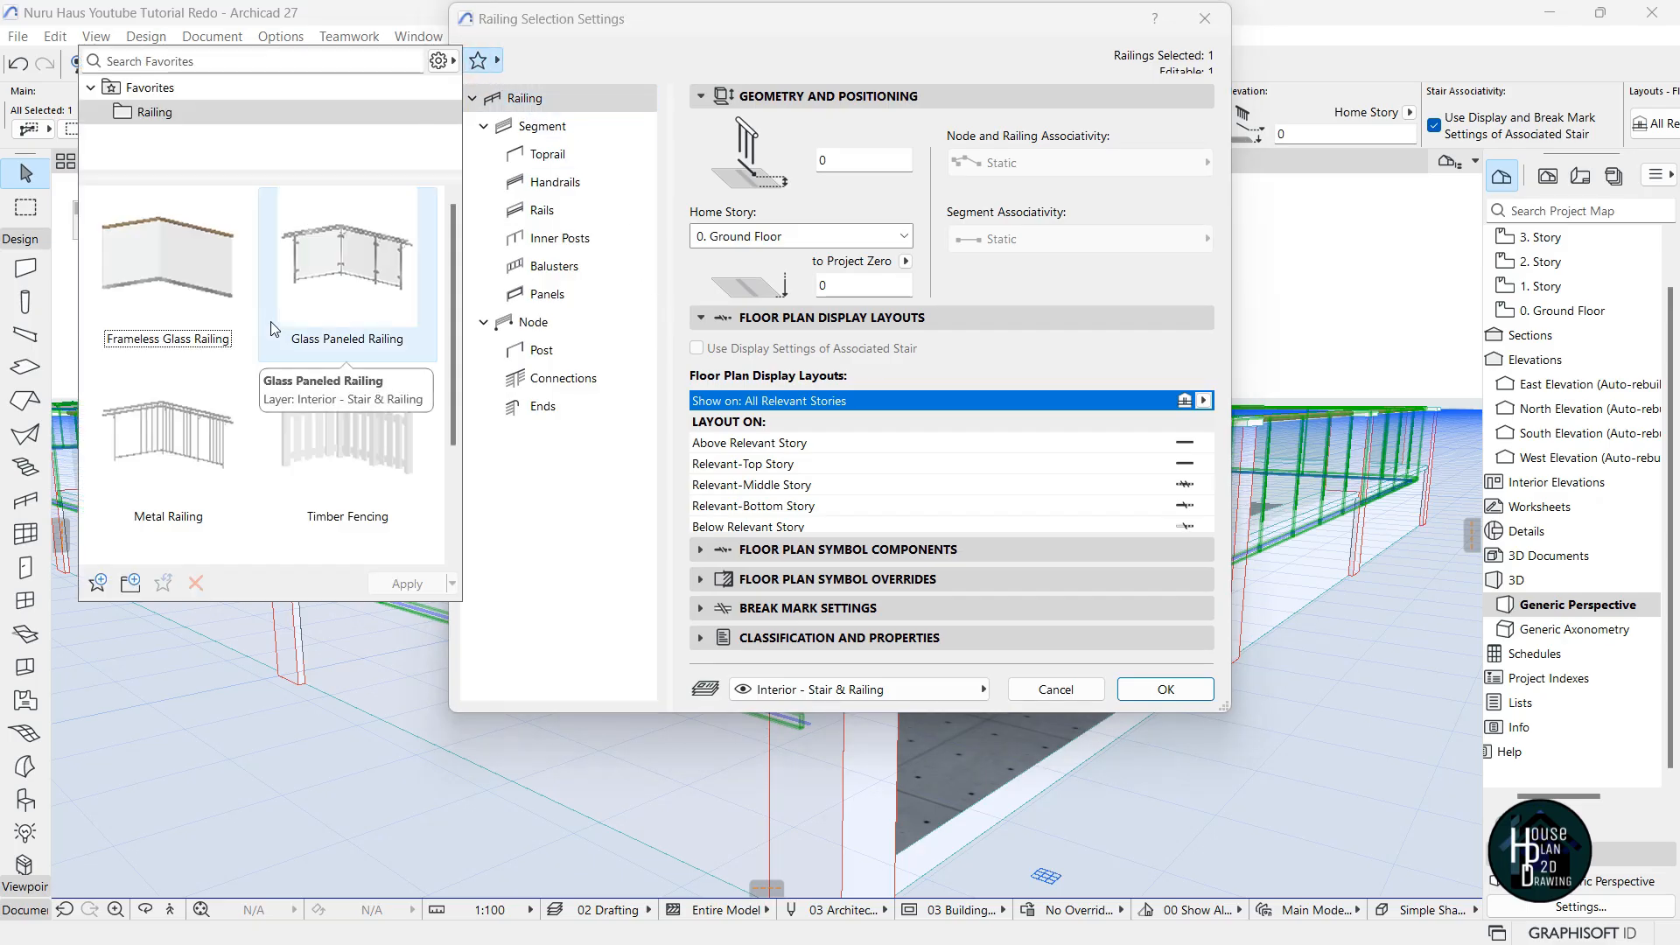
double_click(166, 463)
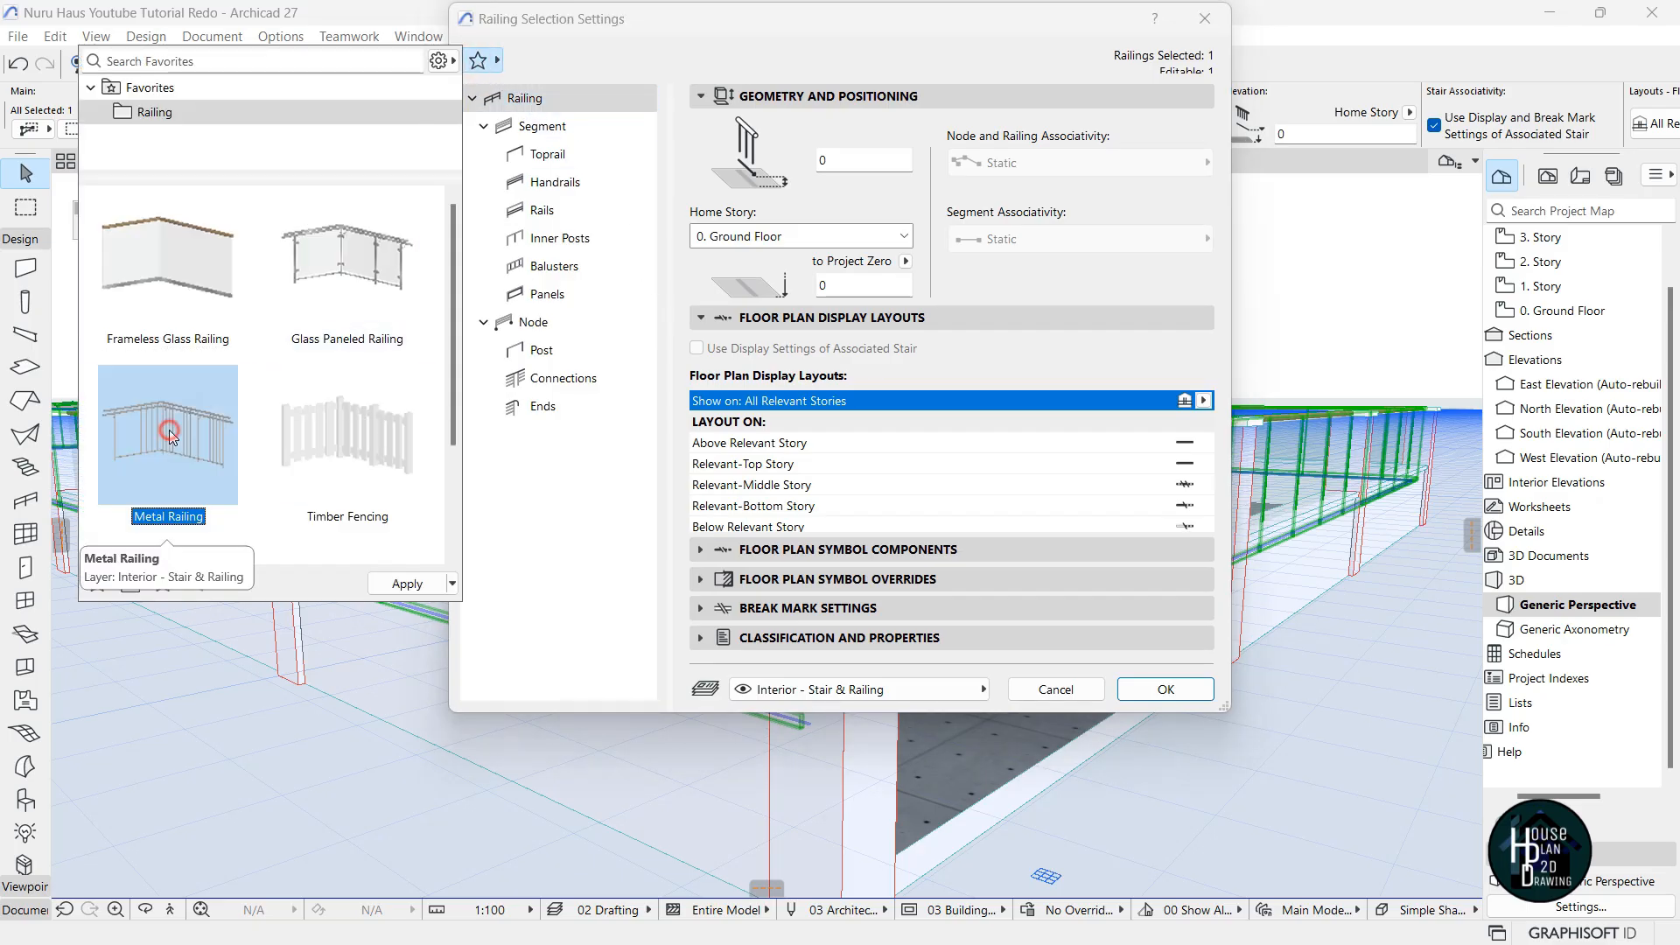
left_click(1166, 688)
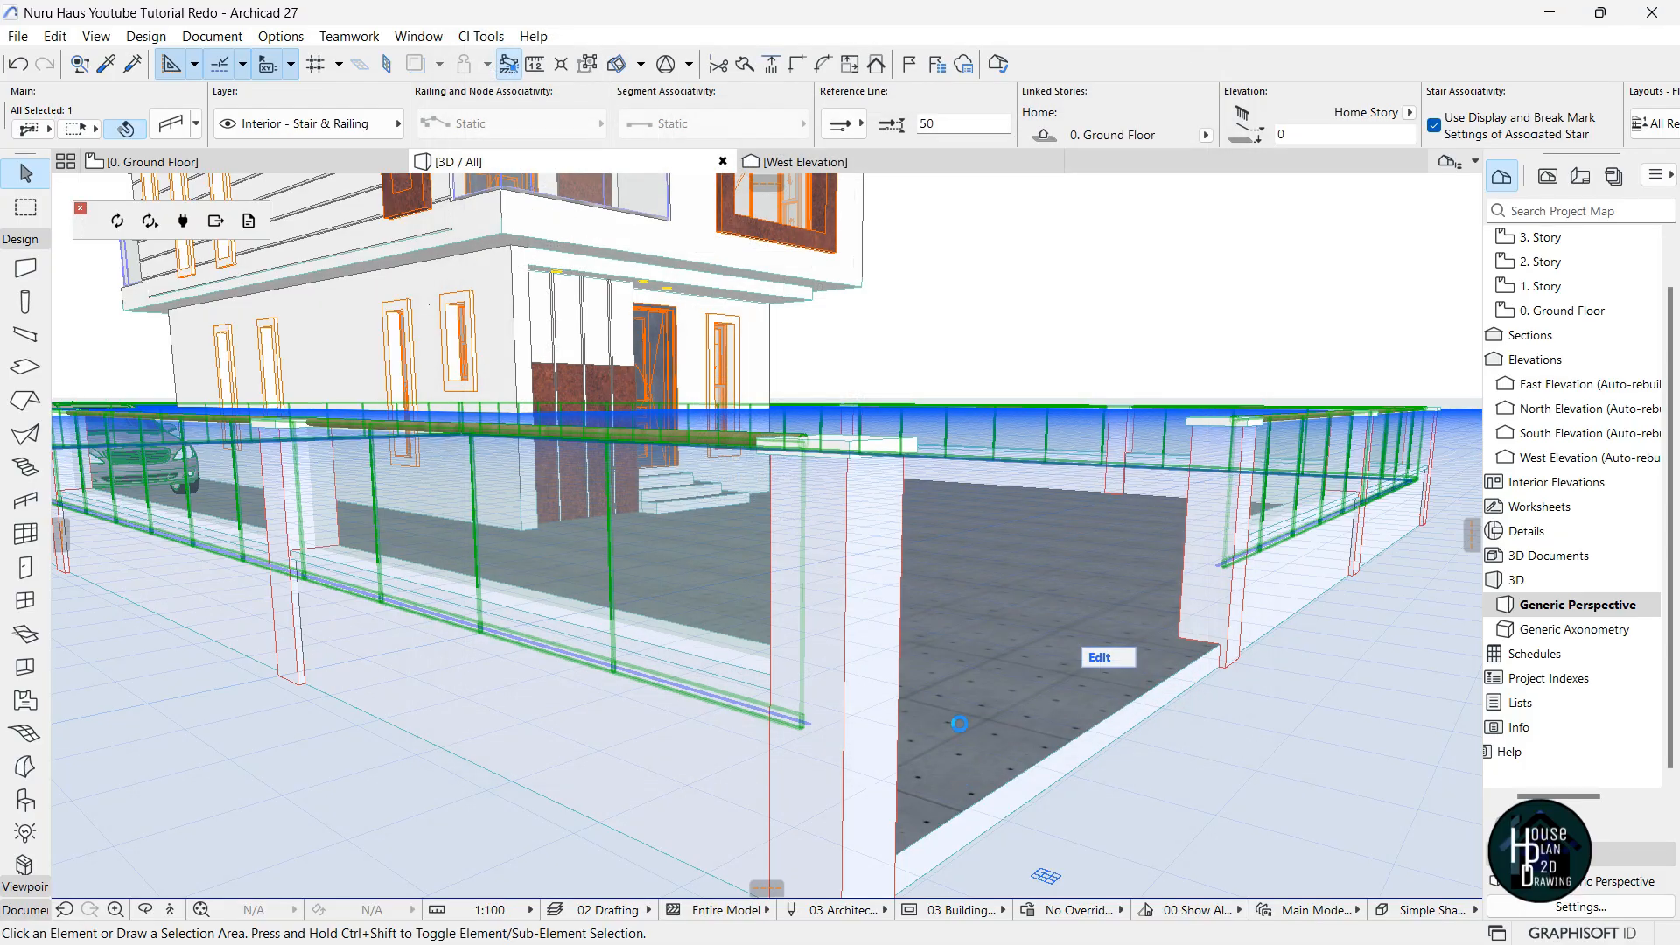
key("Escape")
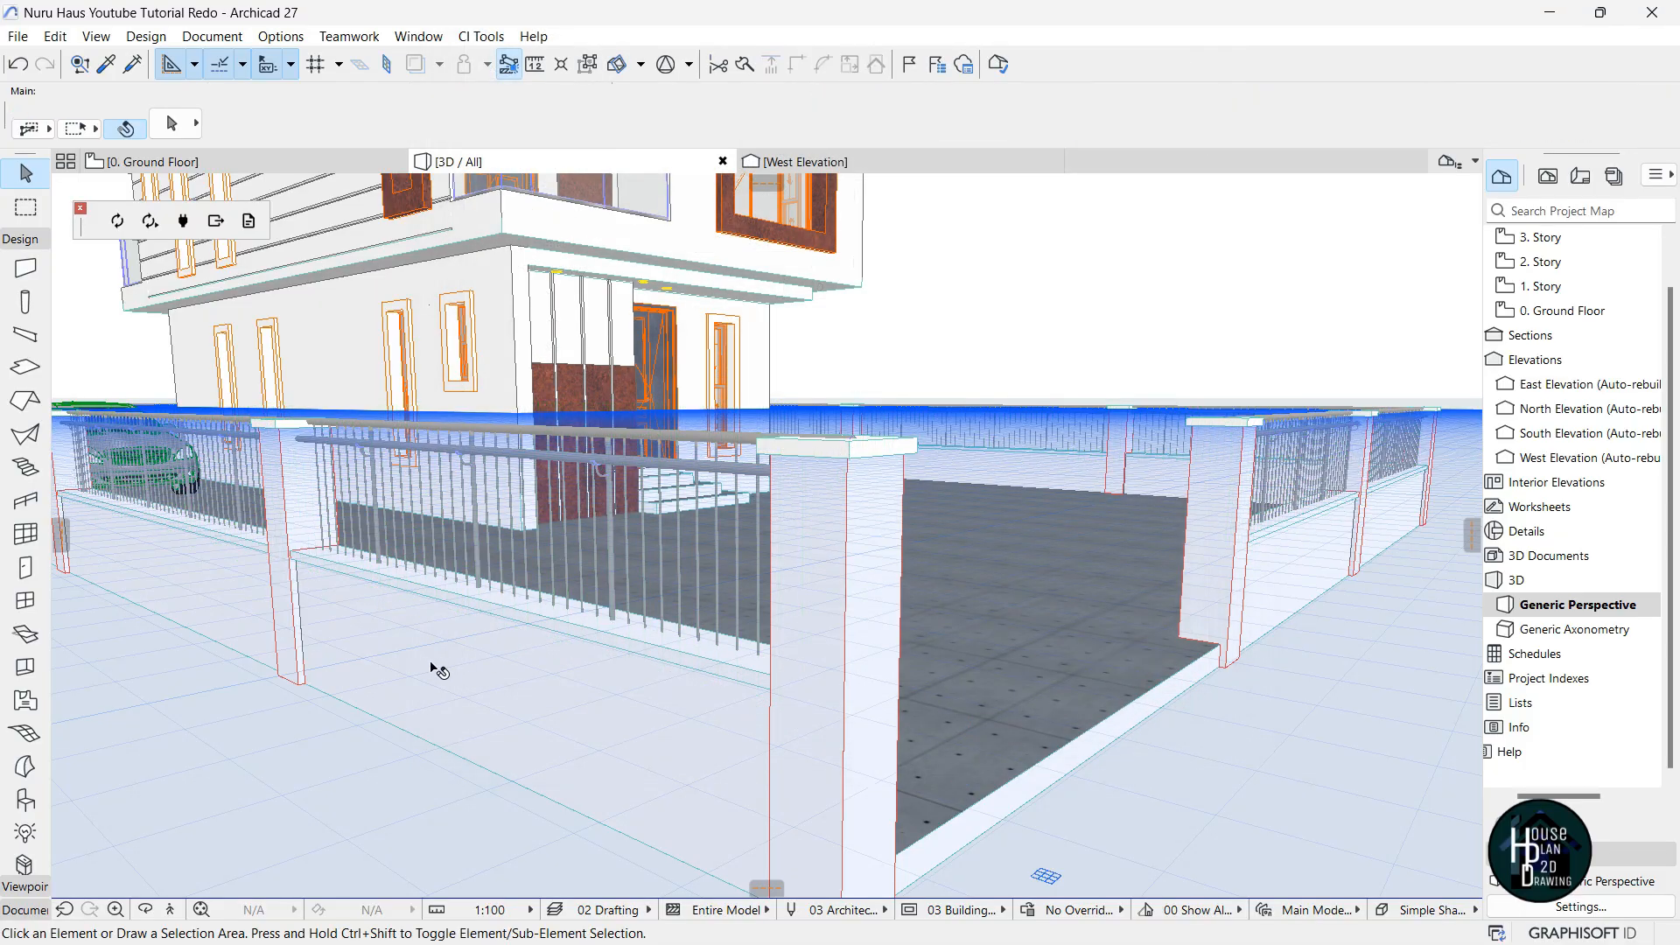
Examine the metal railing in 3D around the corner column beside the gate opening and along the side wall.
left_click(174, 910)
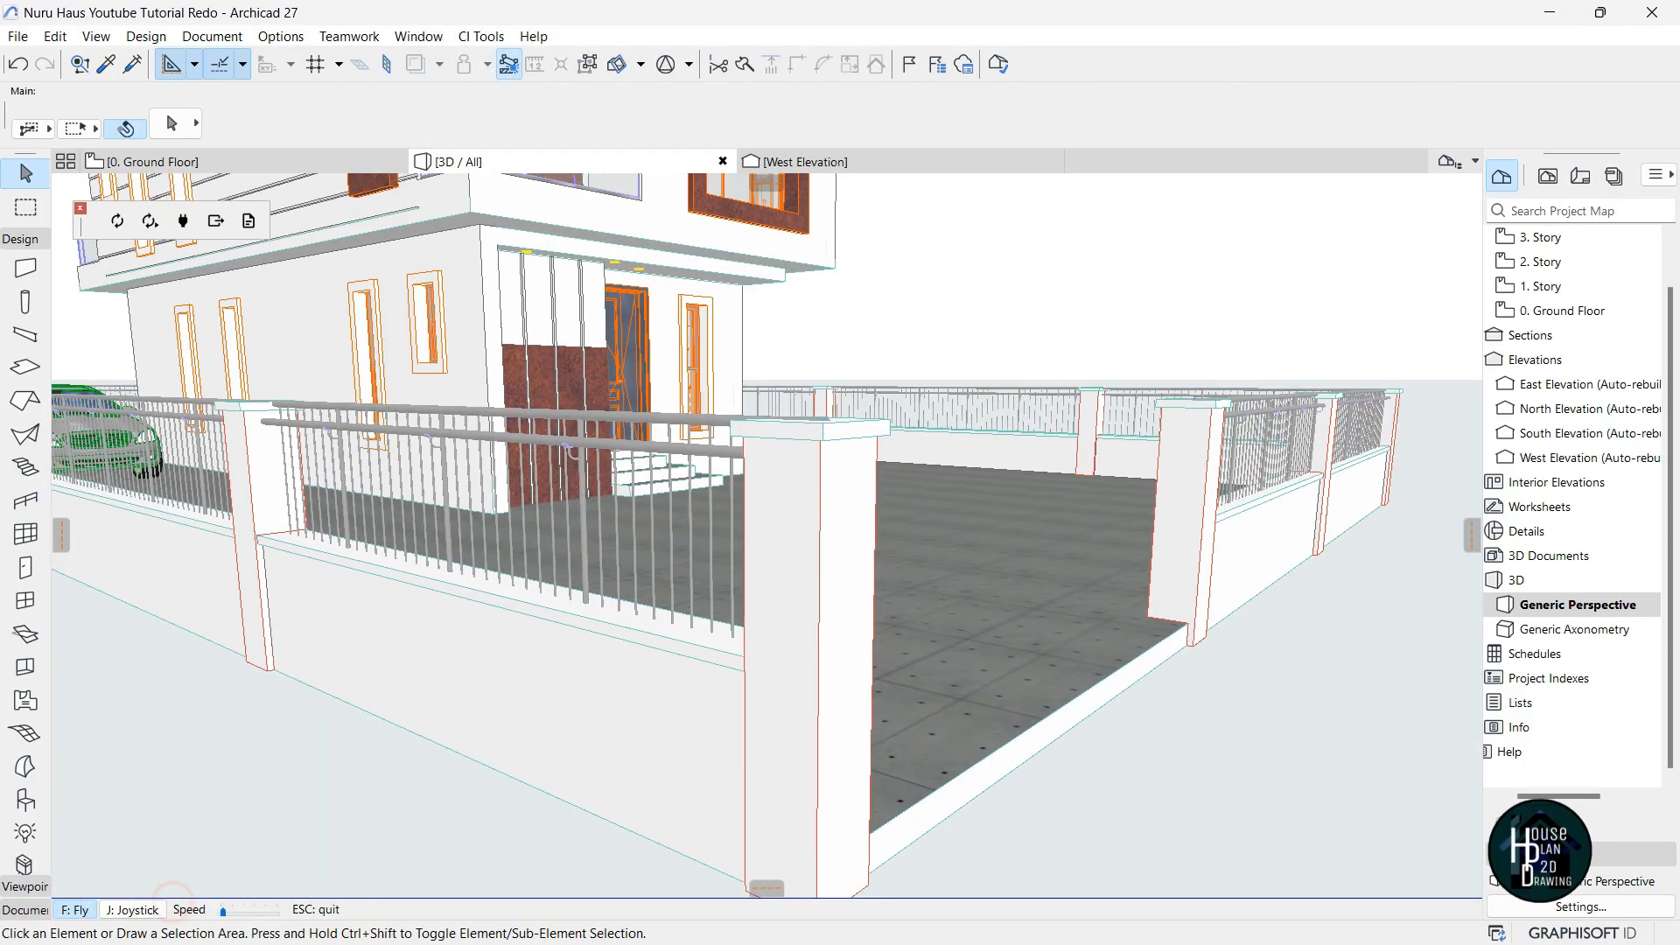
key("Up")
key("Right")
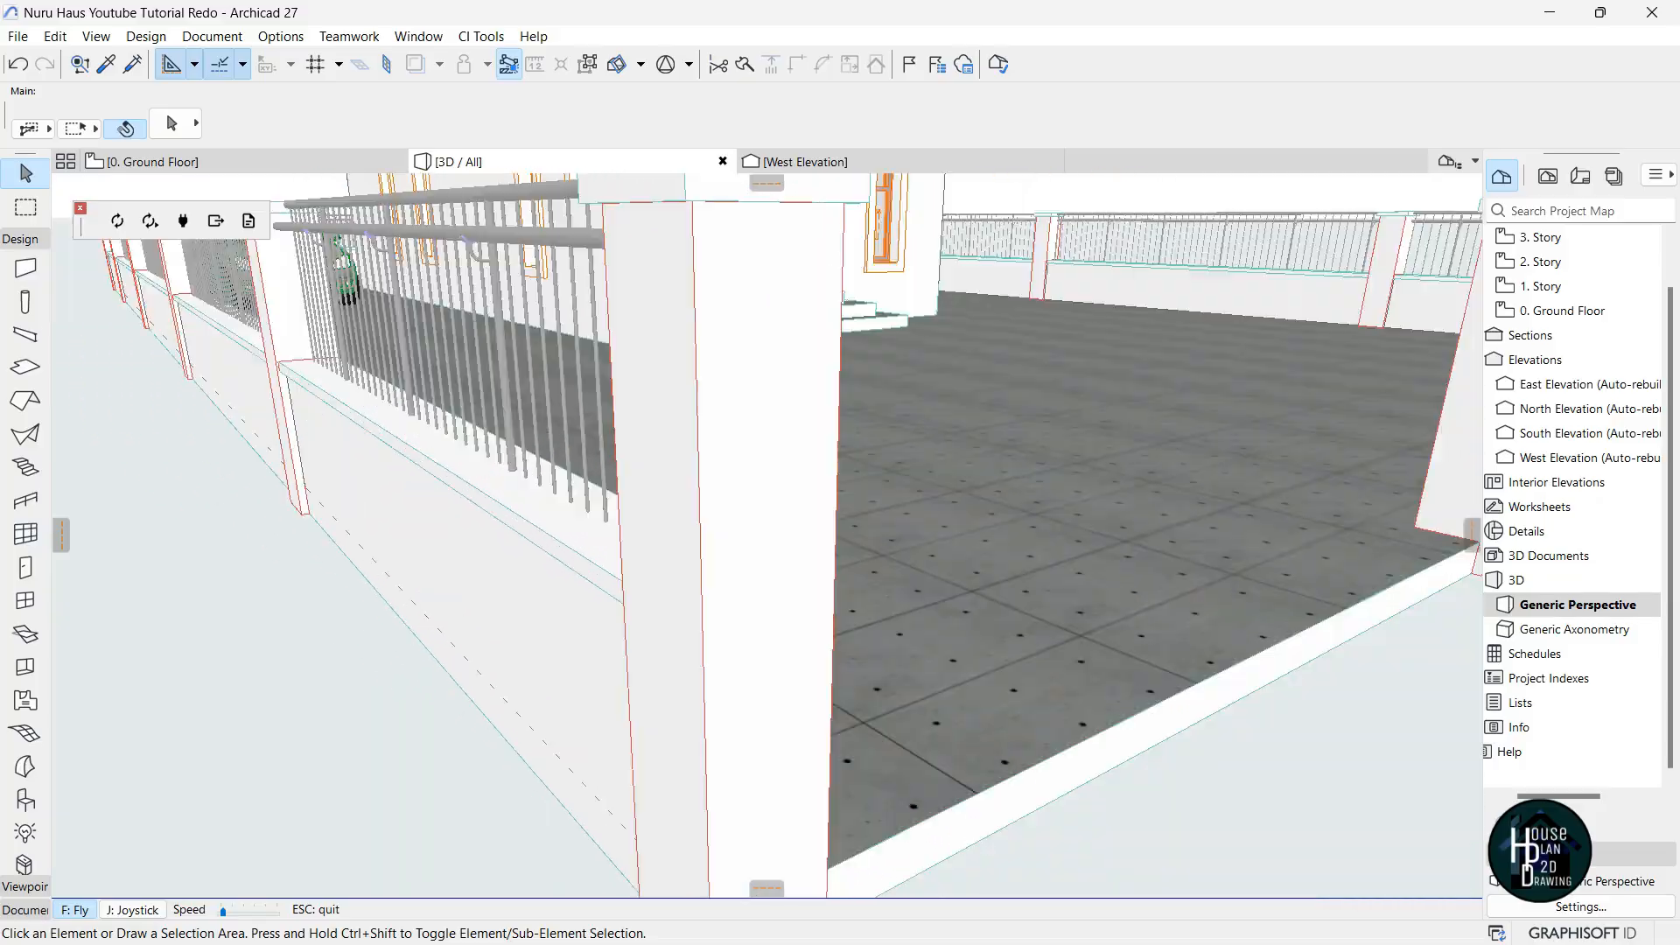
key("Left")
key("Down")
key("Left")
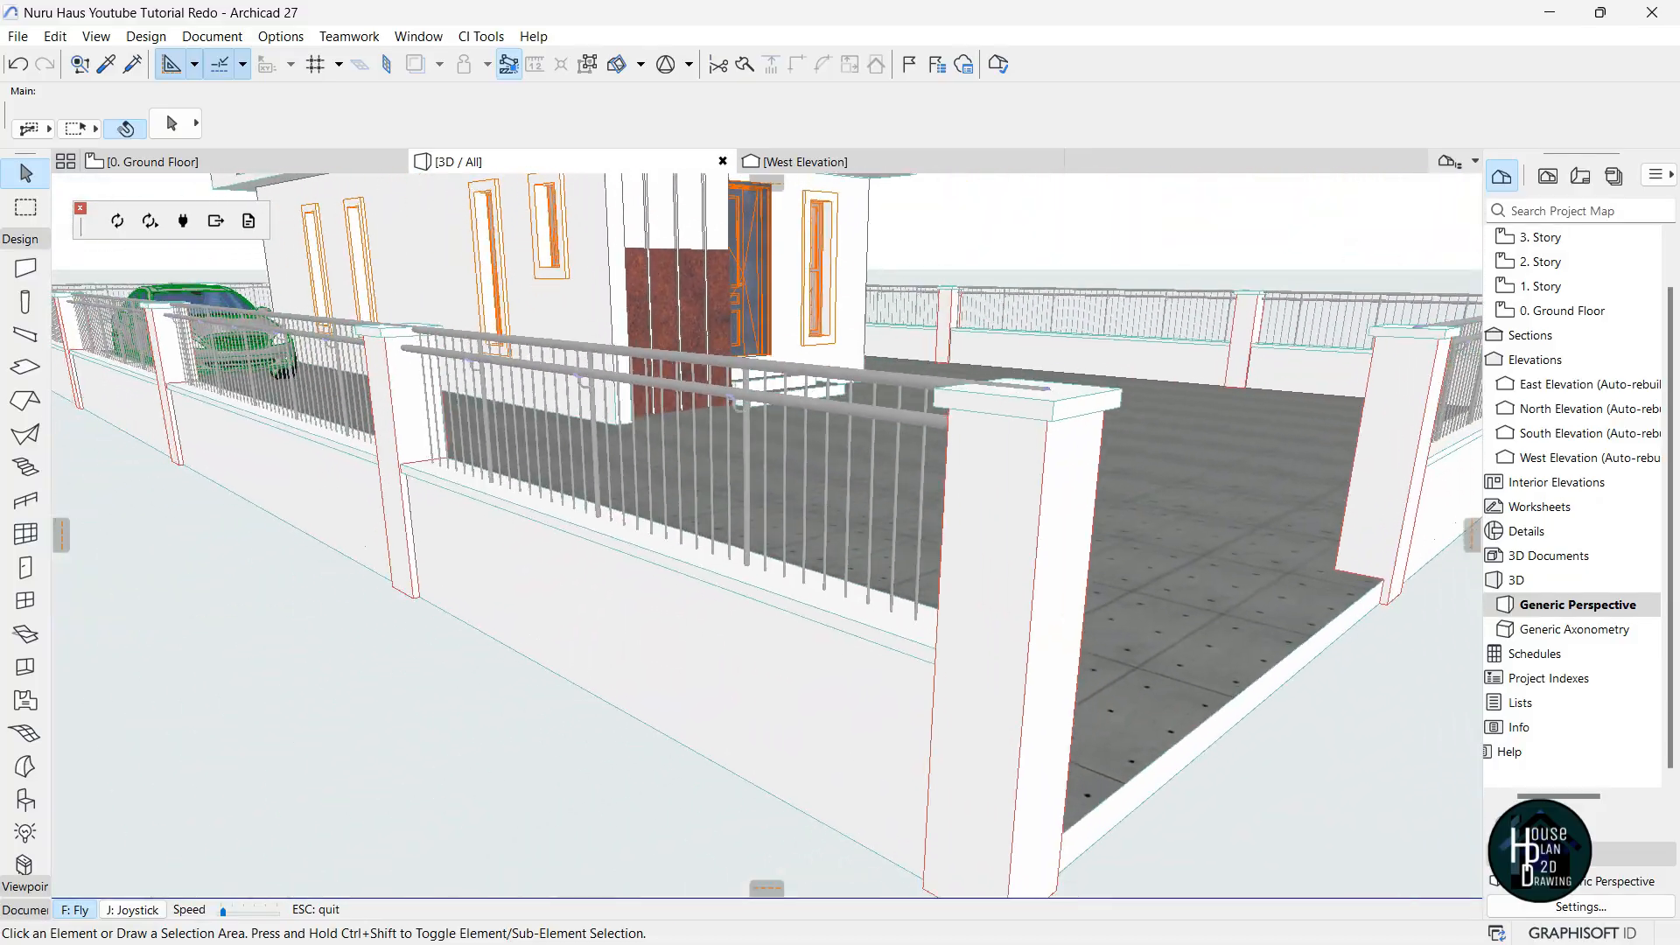
key("Right")
key("Up")
key("Left")
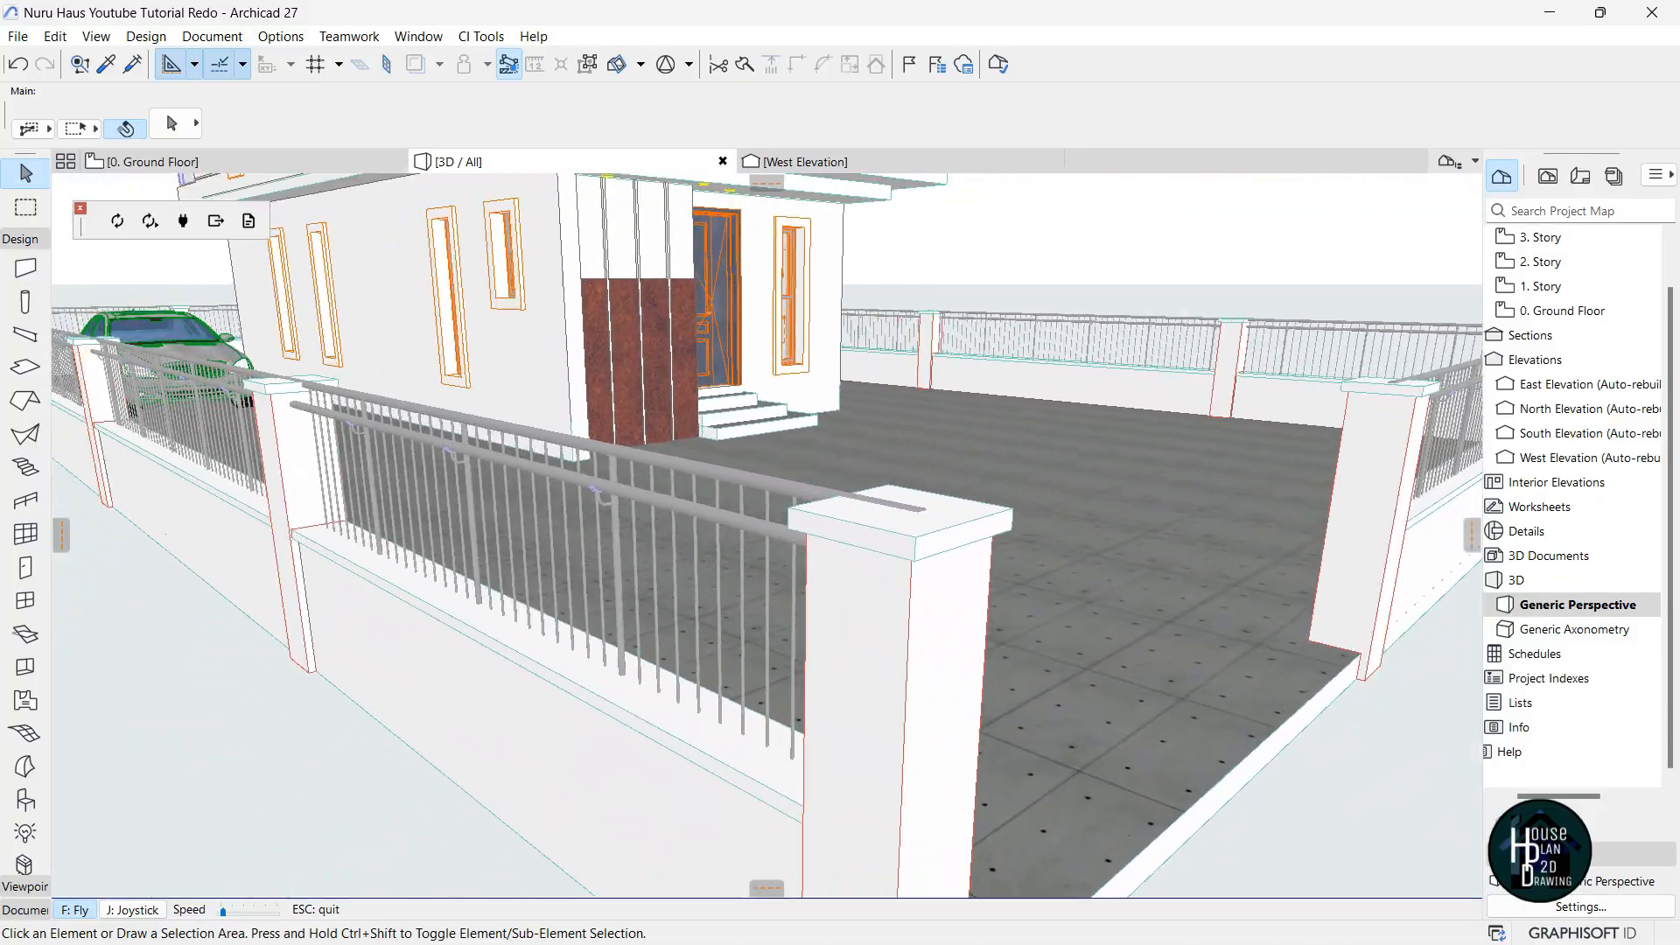
key("Down")
key("Right")
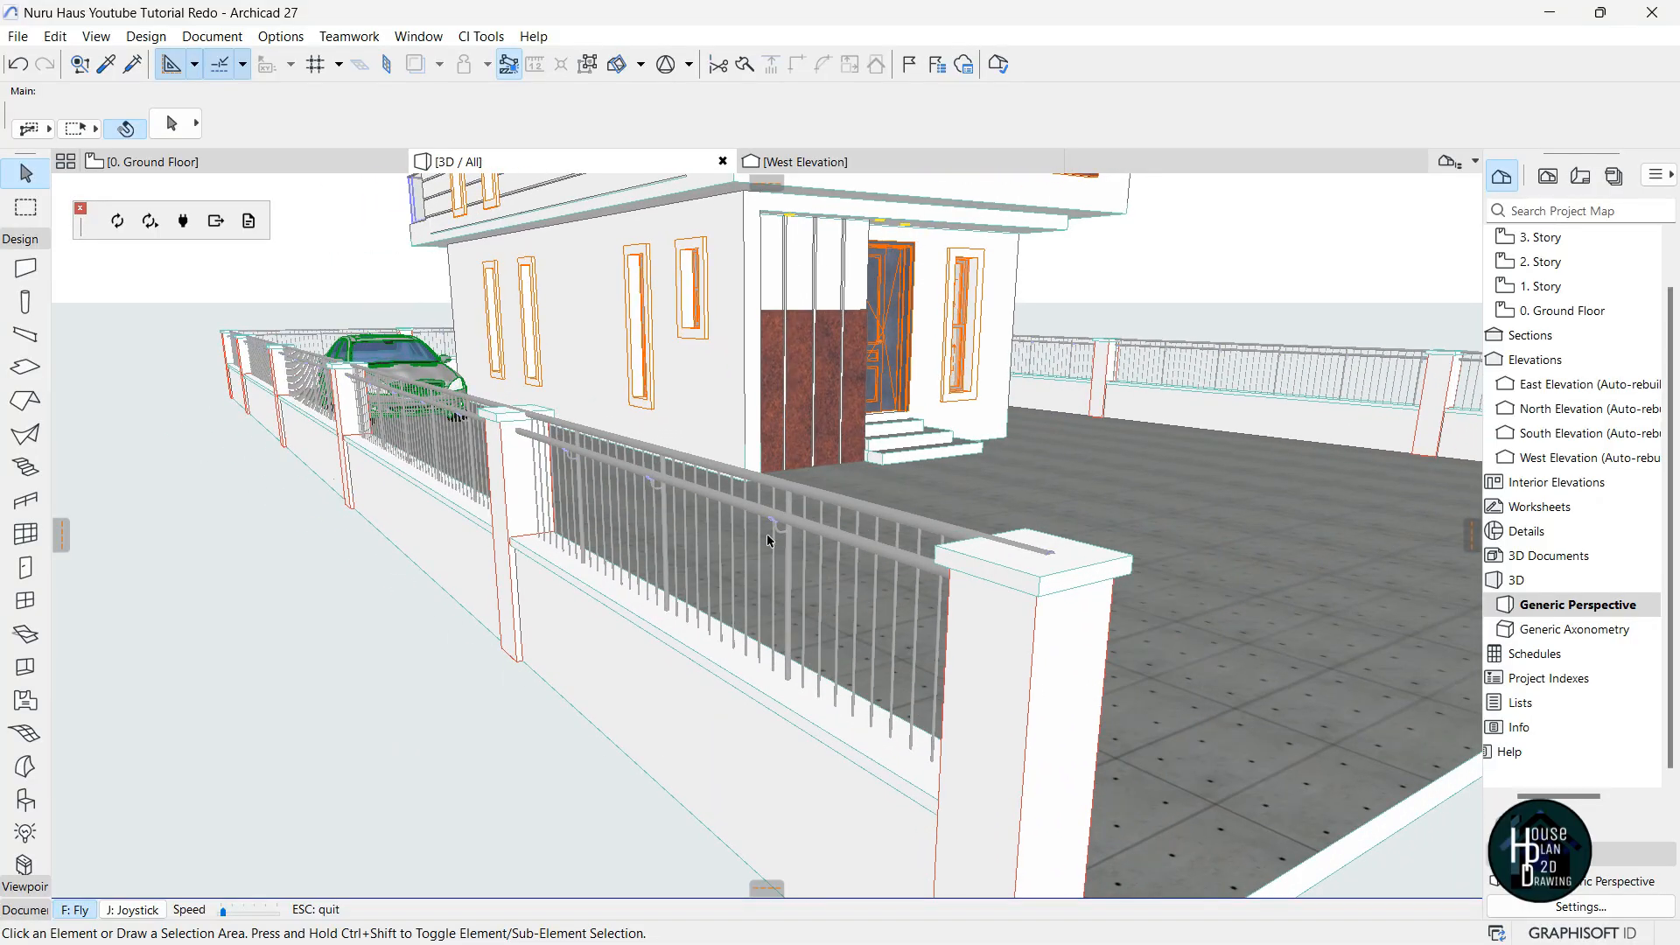
key("Escape")
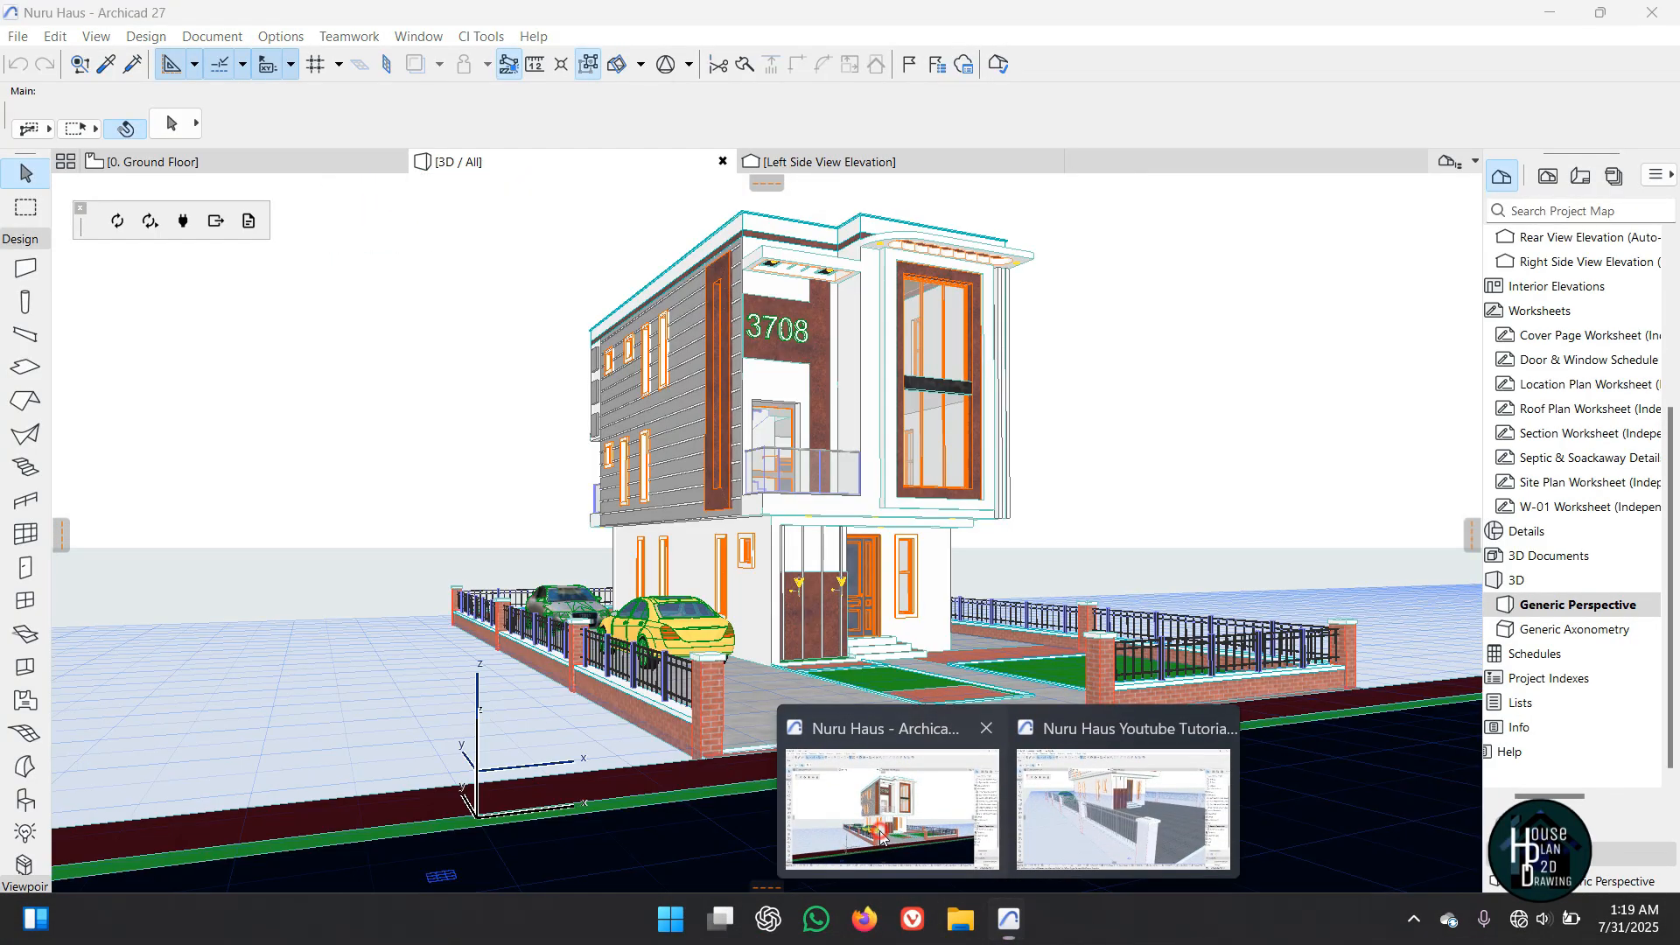
Switch to the finished Nuru Haus project and examine its black fence railing, brick columns and coping up close in 3D.
left_click(893, 827)
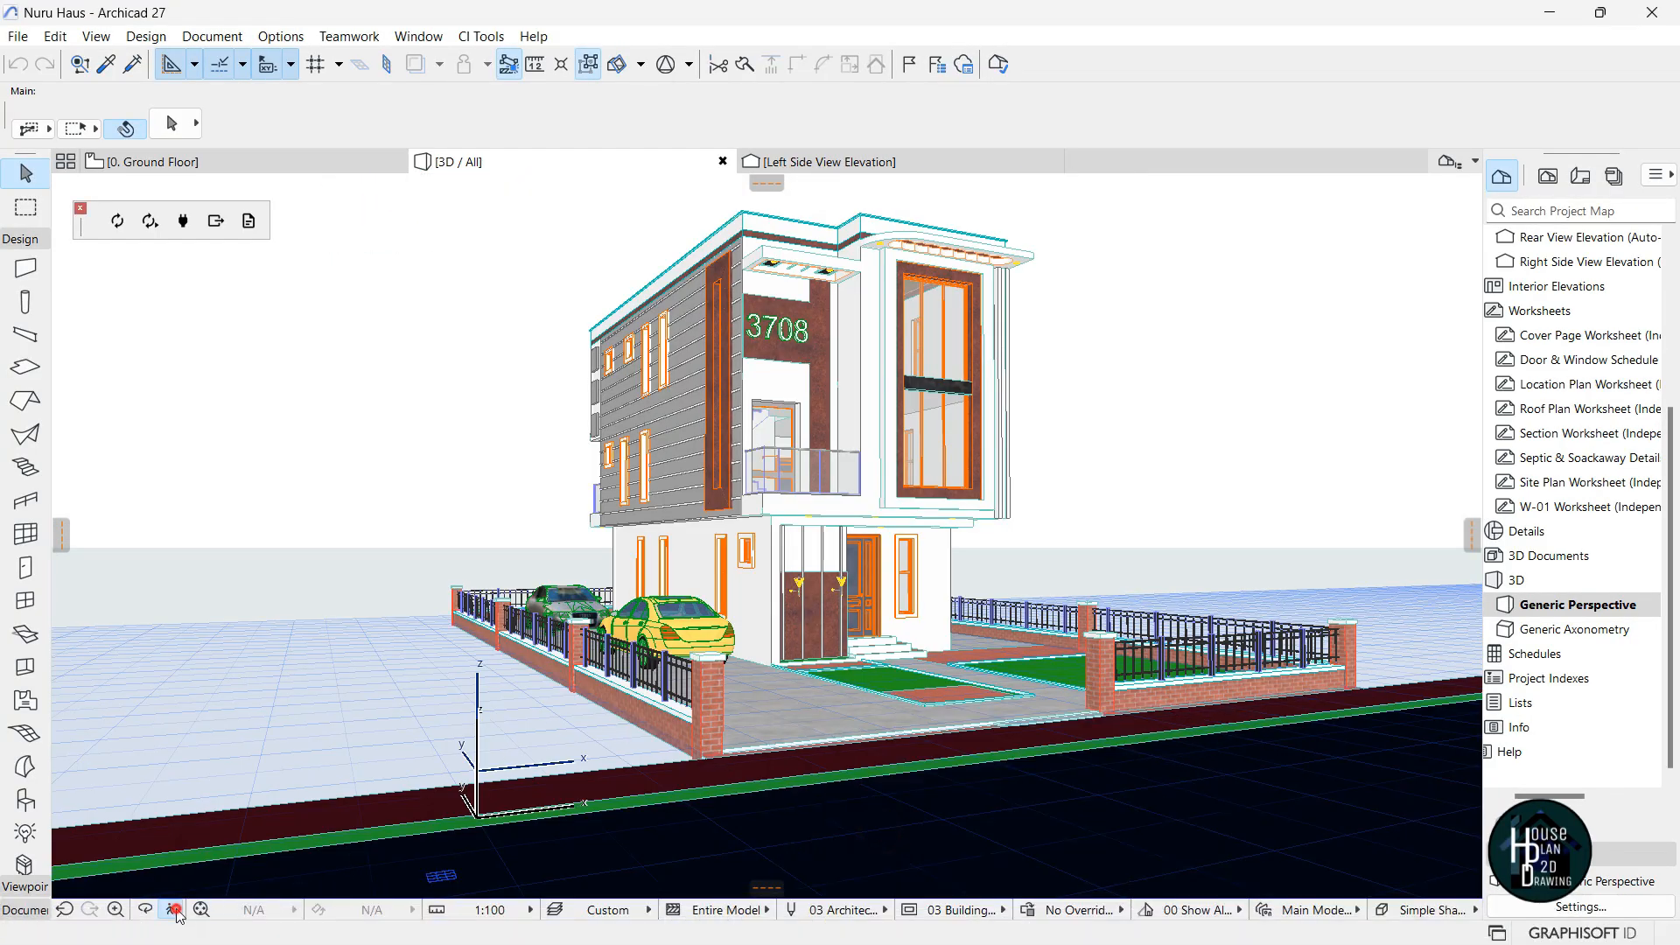
left_click(175, 910)
key("Up")
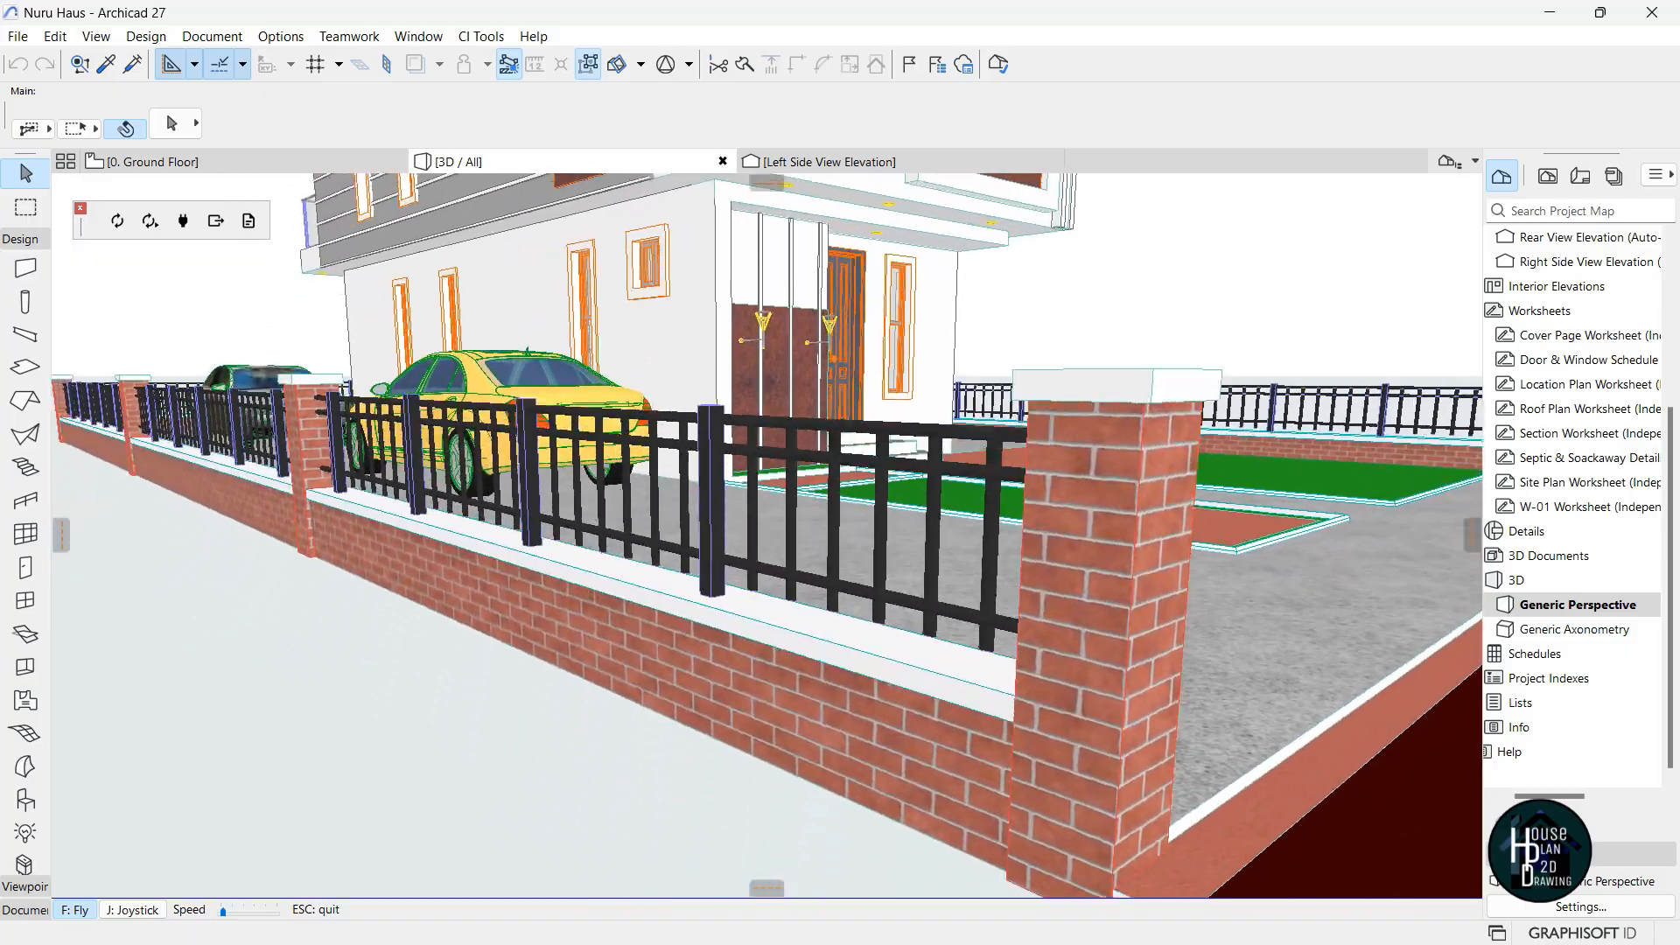
key("Up")
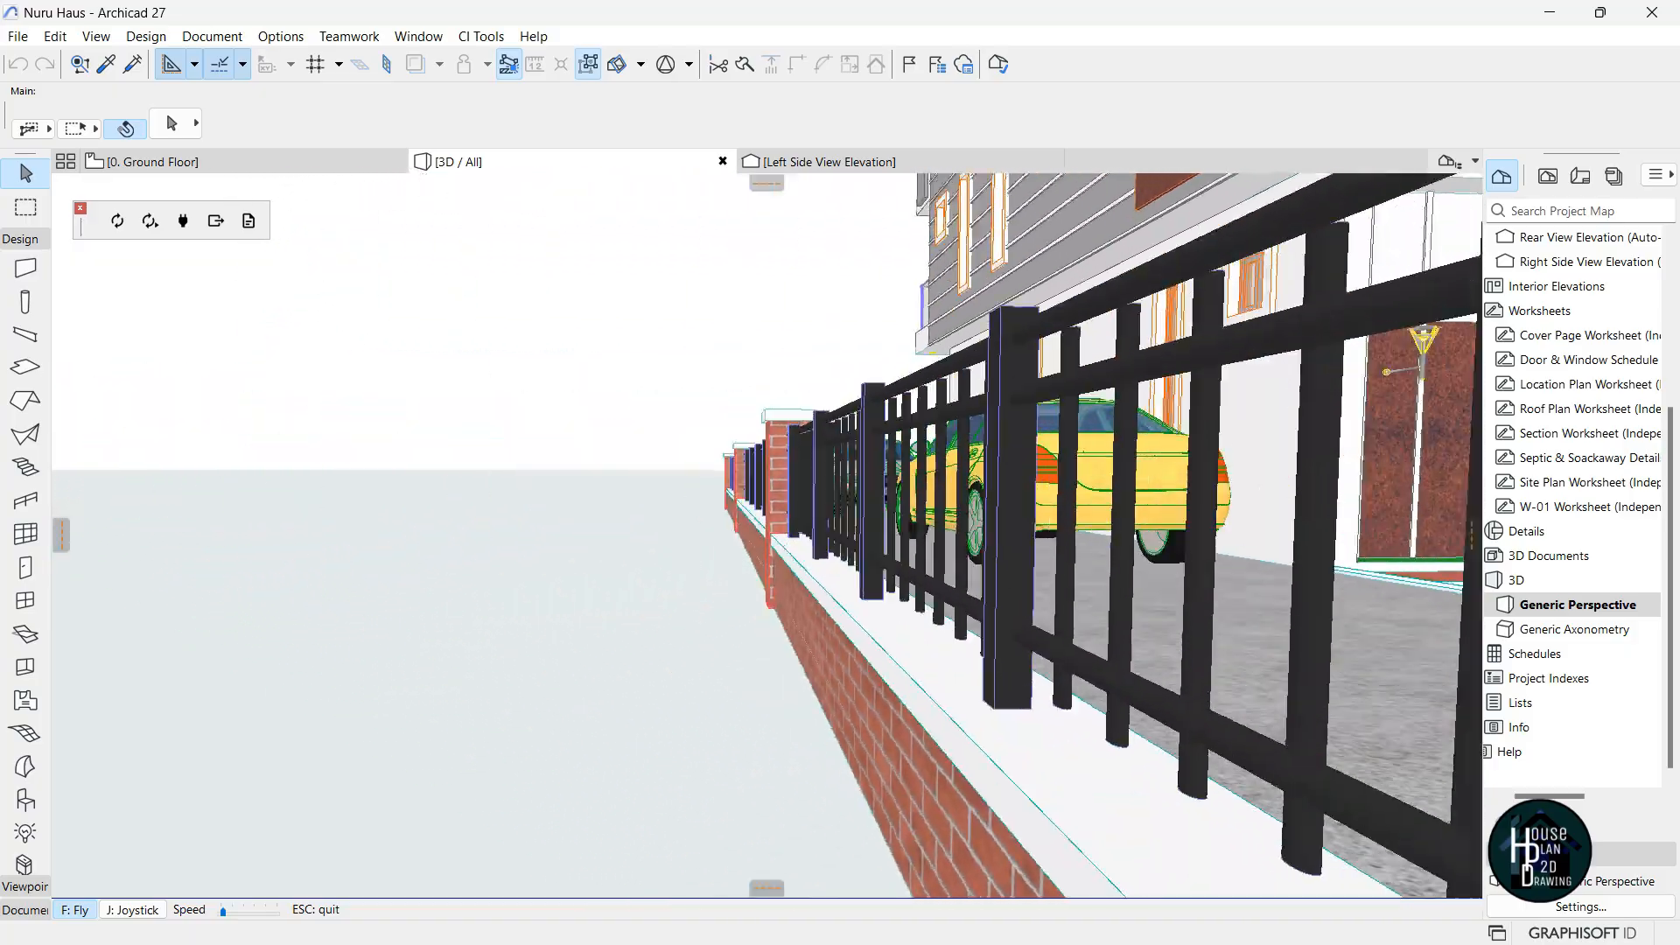
key("Right")
key("Left")
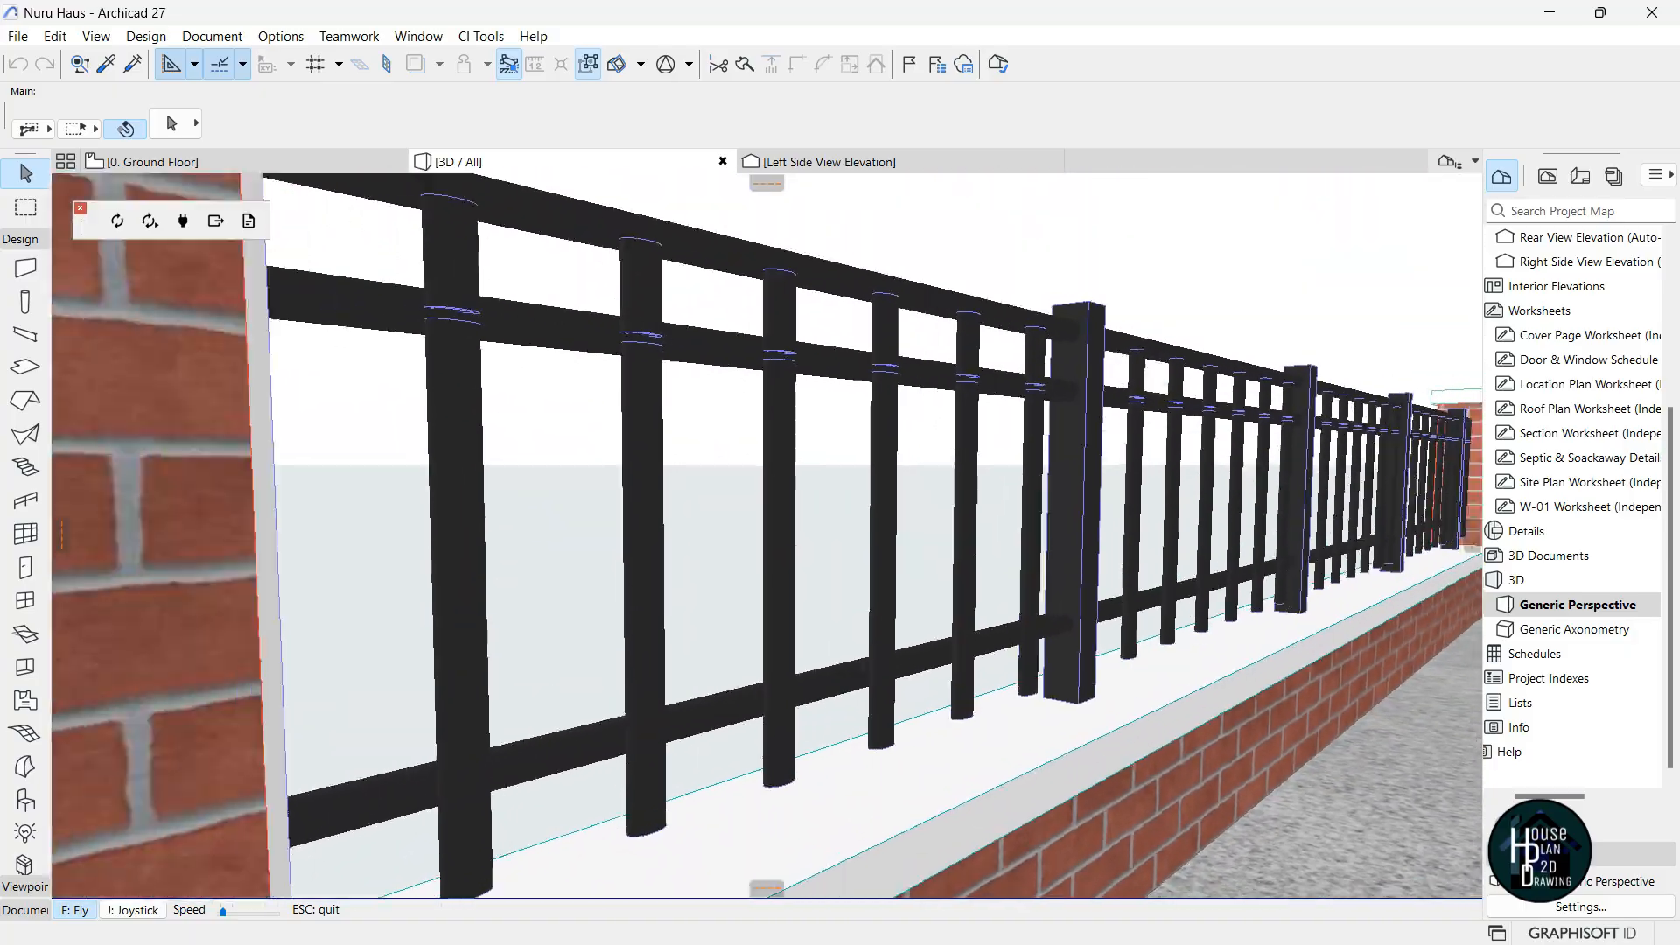
key("Down")
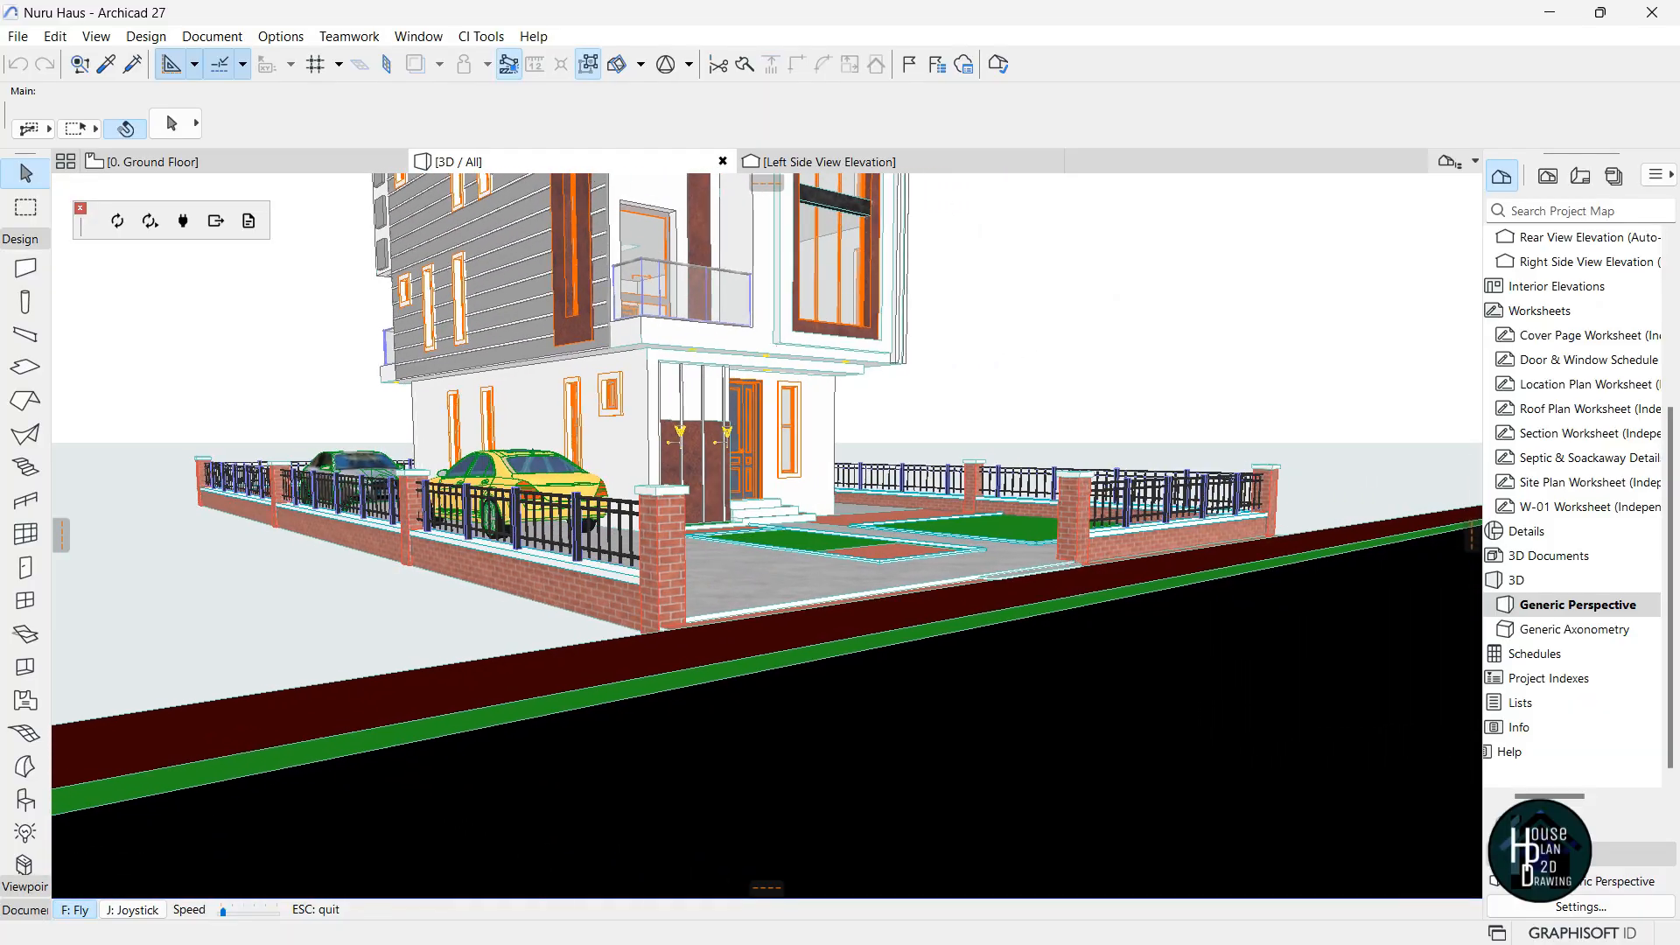
key("Down")
key("Up")
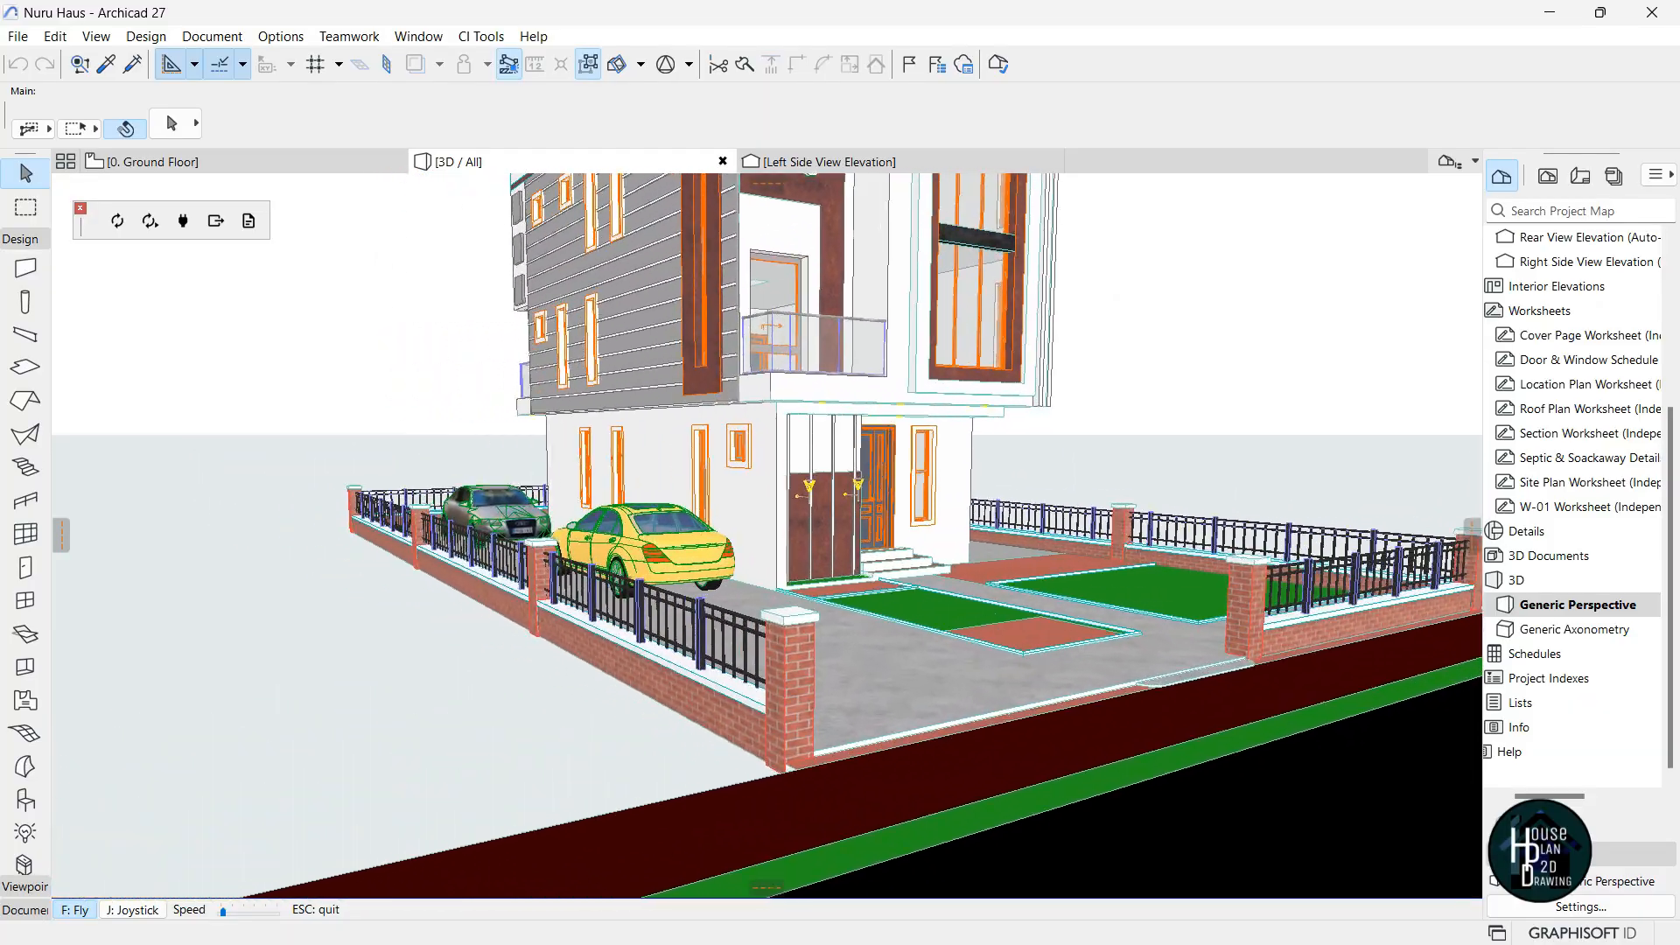
key("Escape")
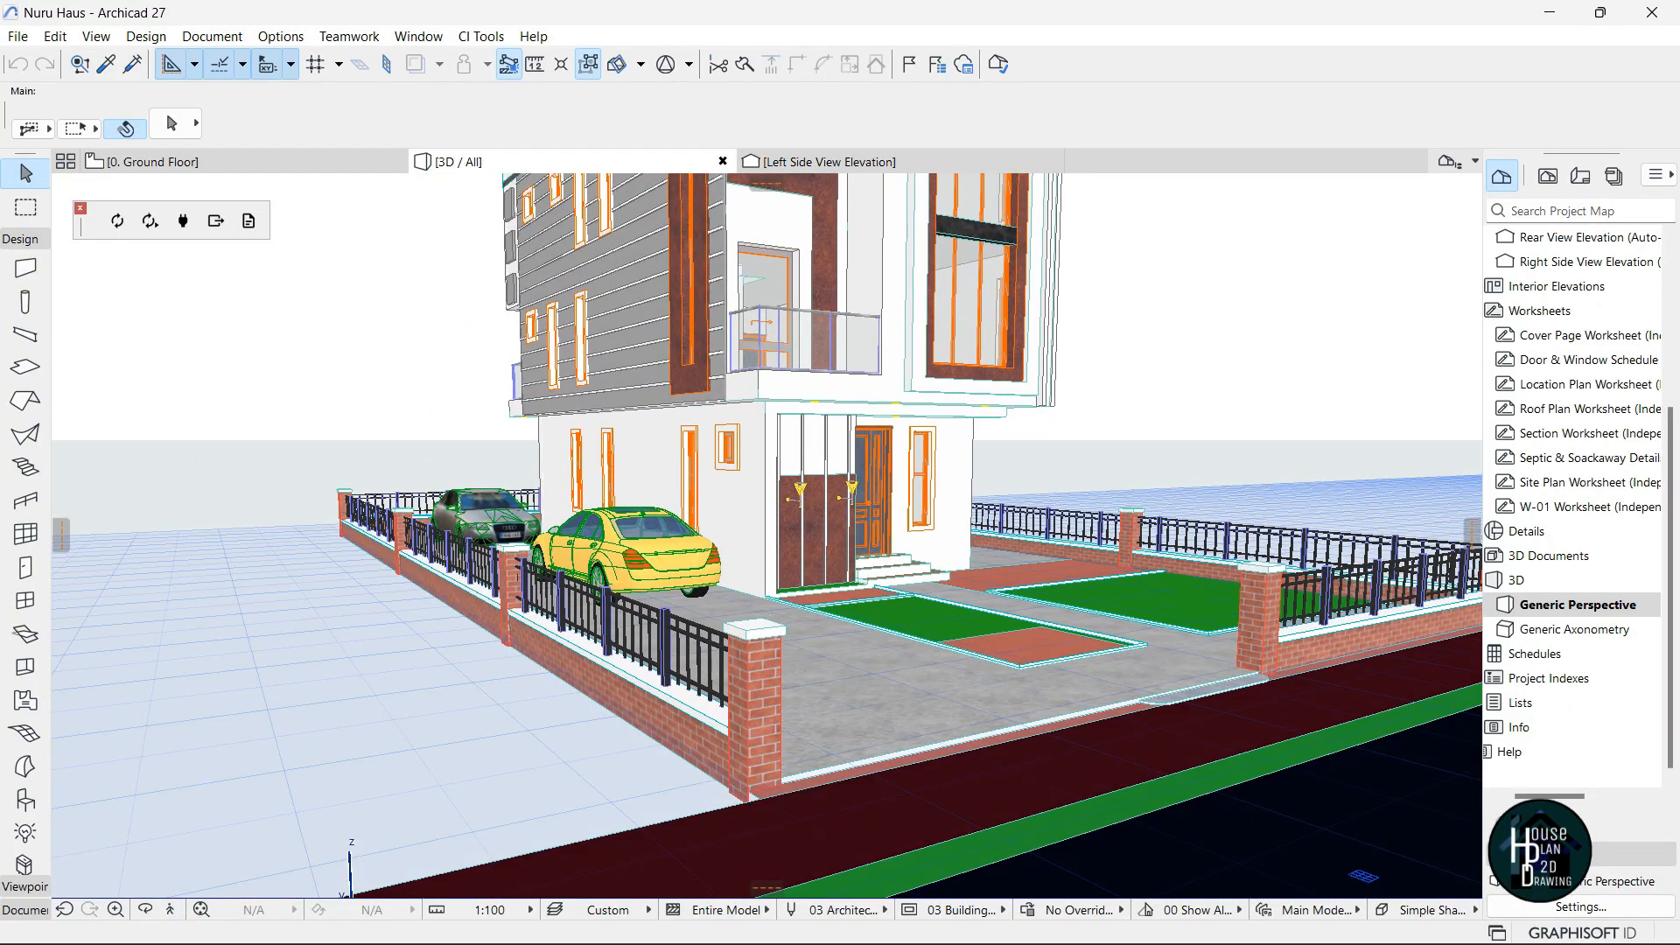
Switch back to the Nuru Haus Youtube Tutorial Redo project and review the boundary railing's Segment settings.
mouse_move(1011, 932)
left_click(1123, 805)
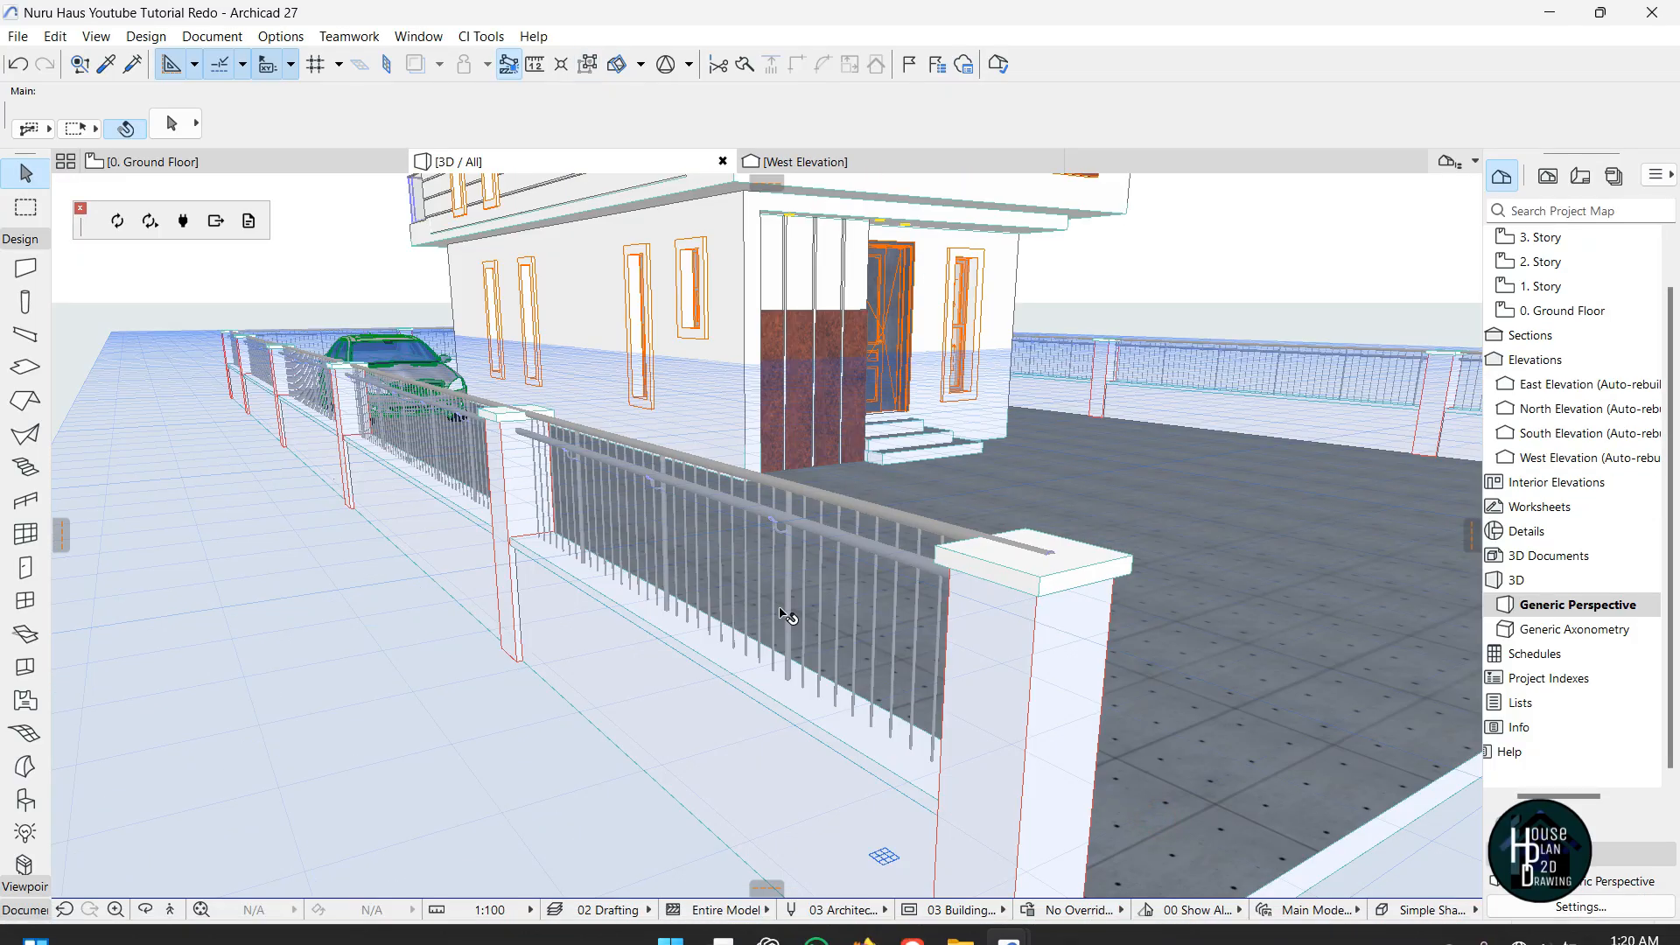
left_click(812, 527)
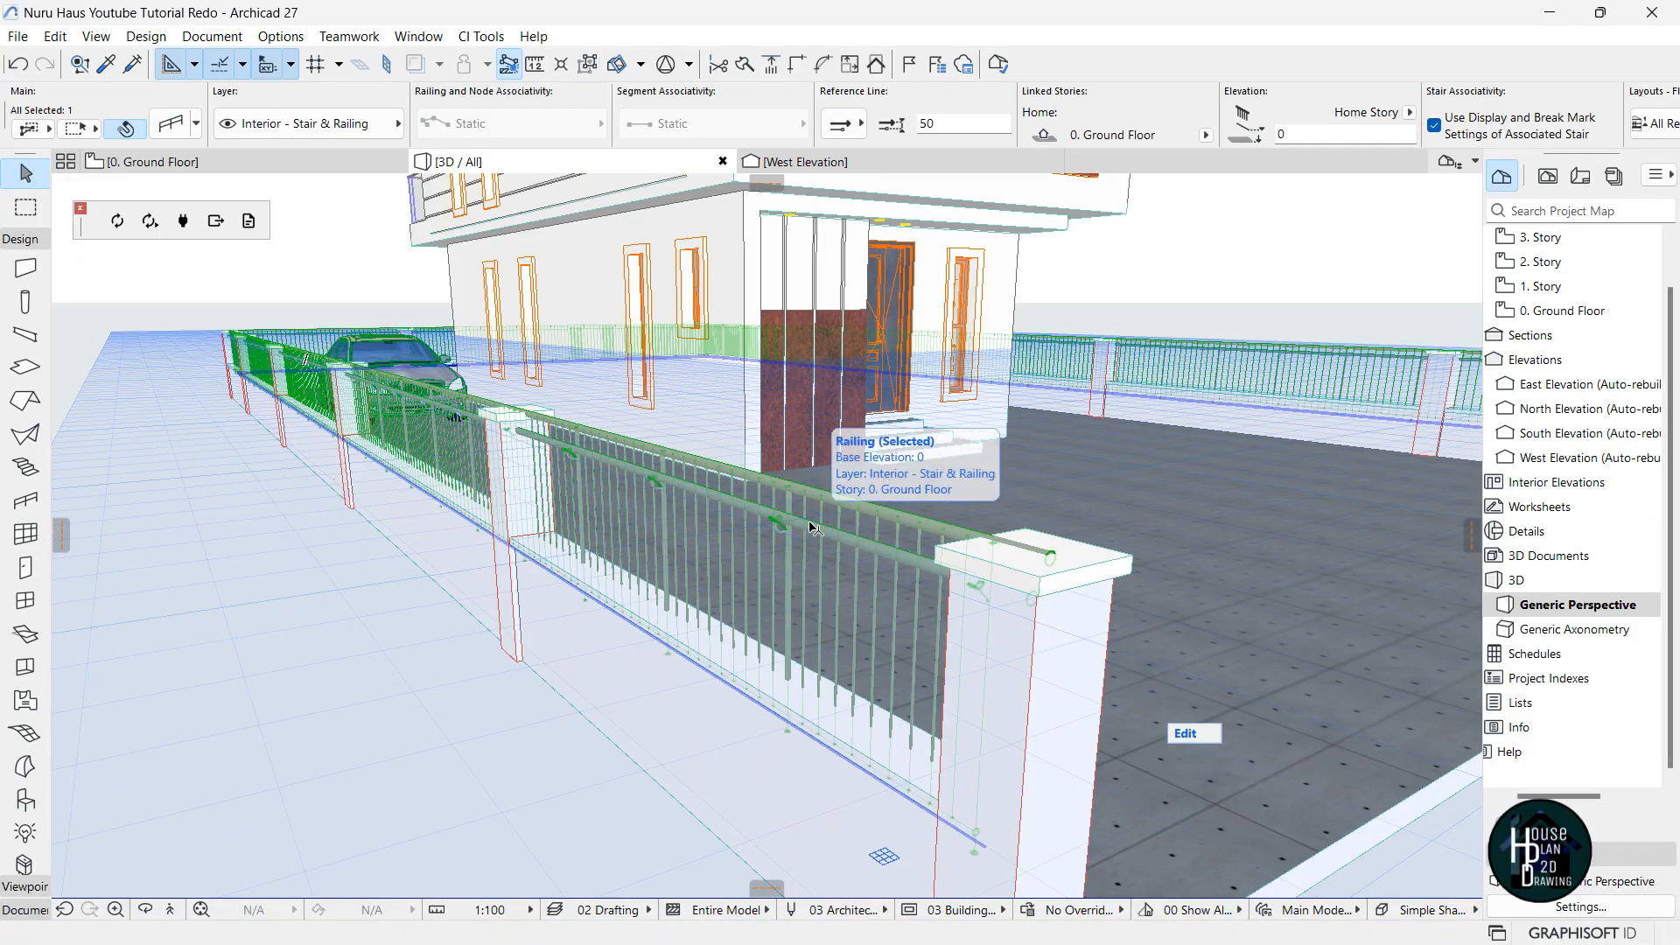
key("ctrl+t")
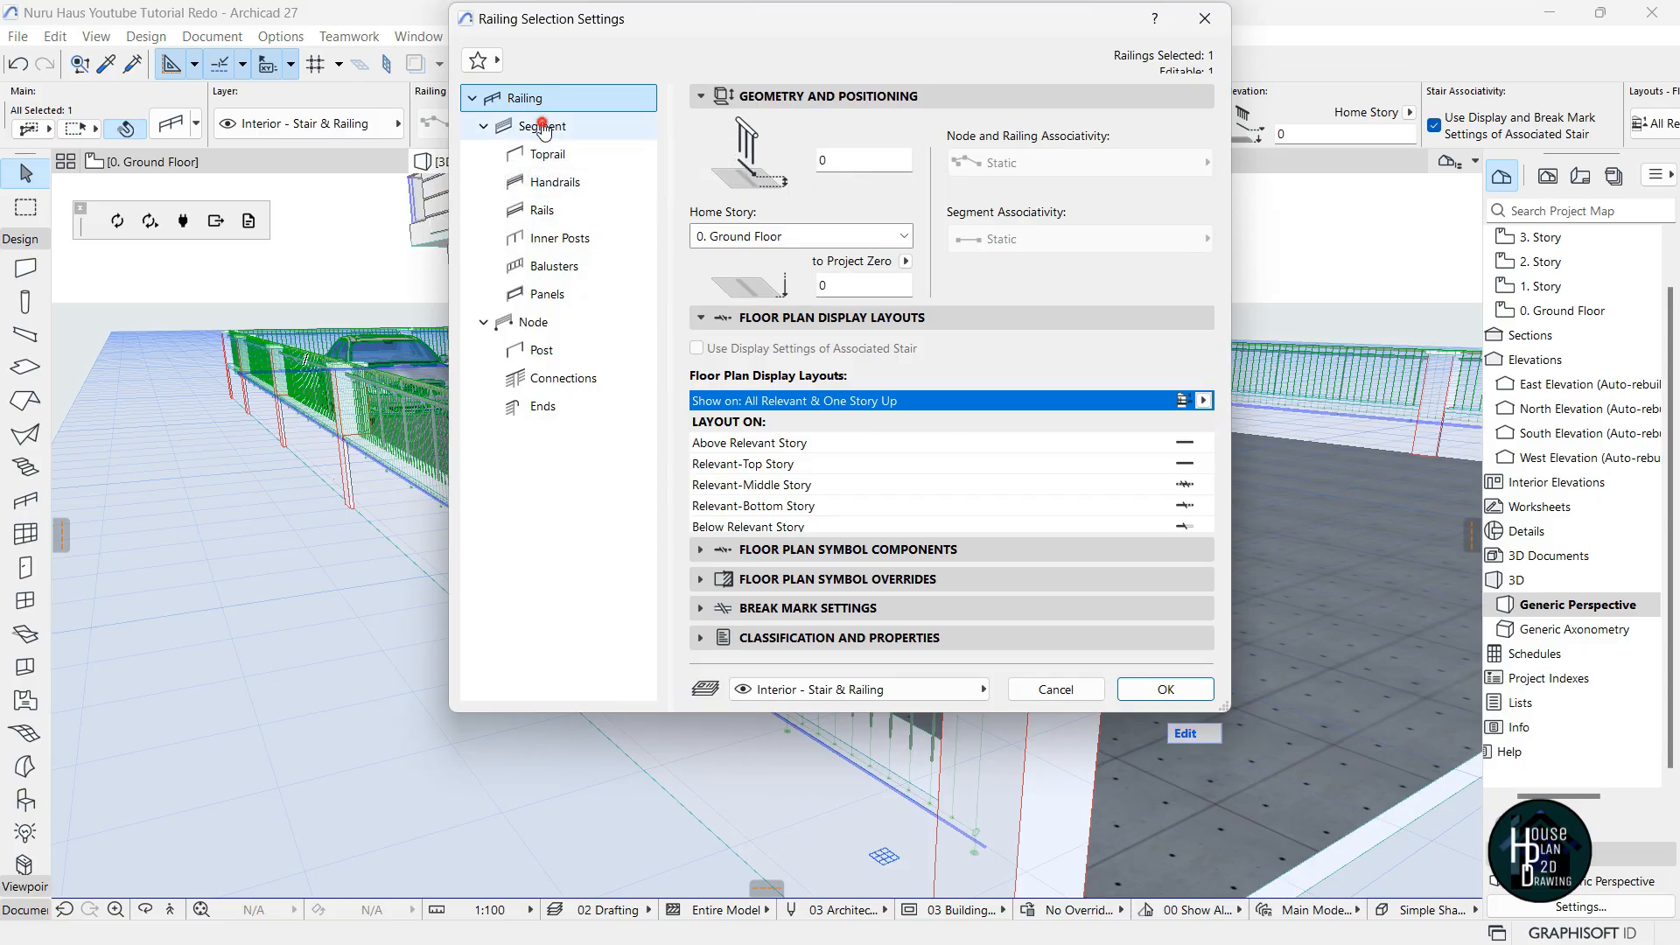
left_click(543, 127)
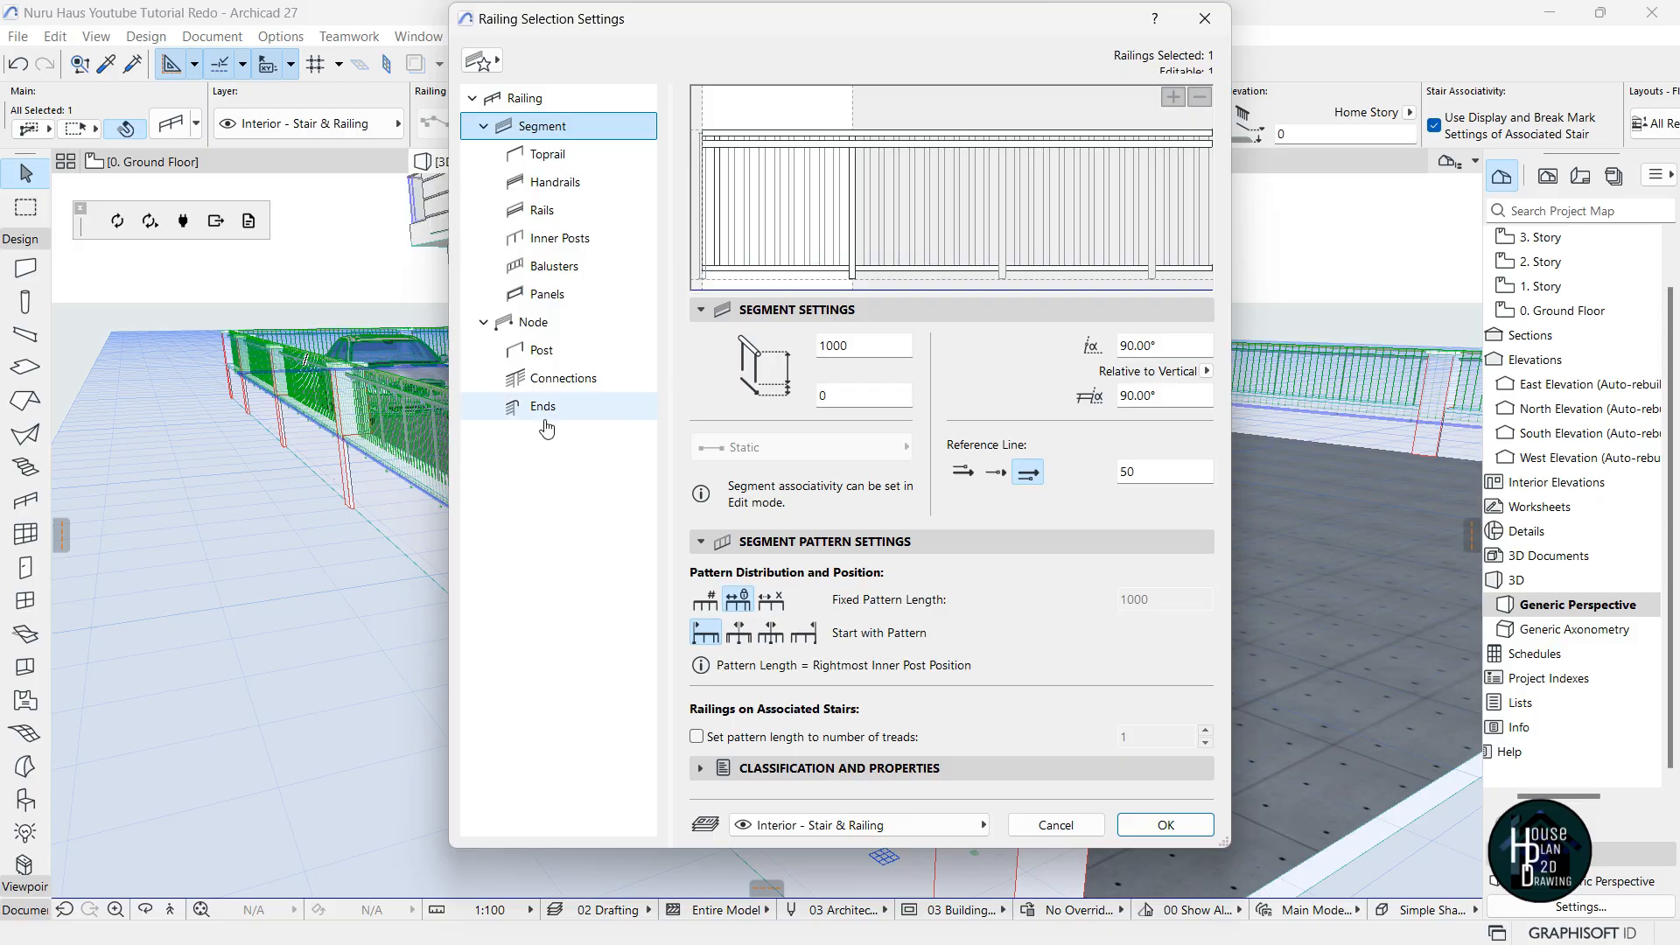
left_click(1219, 19)
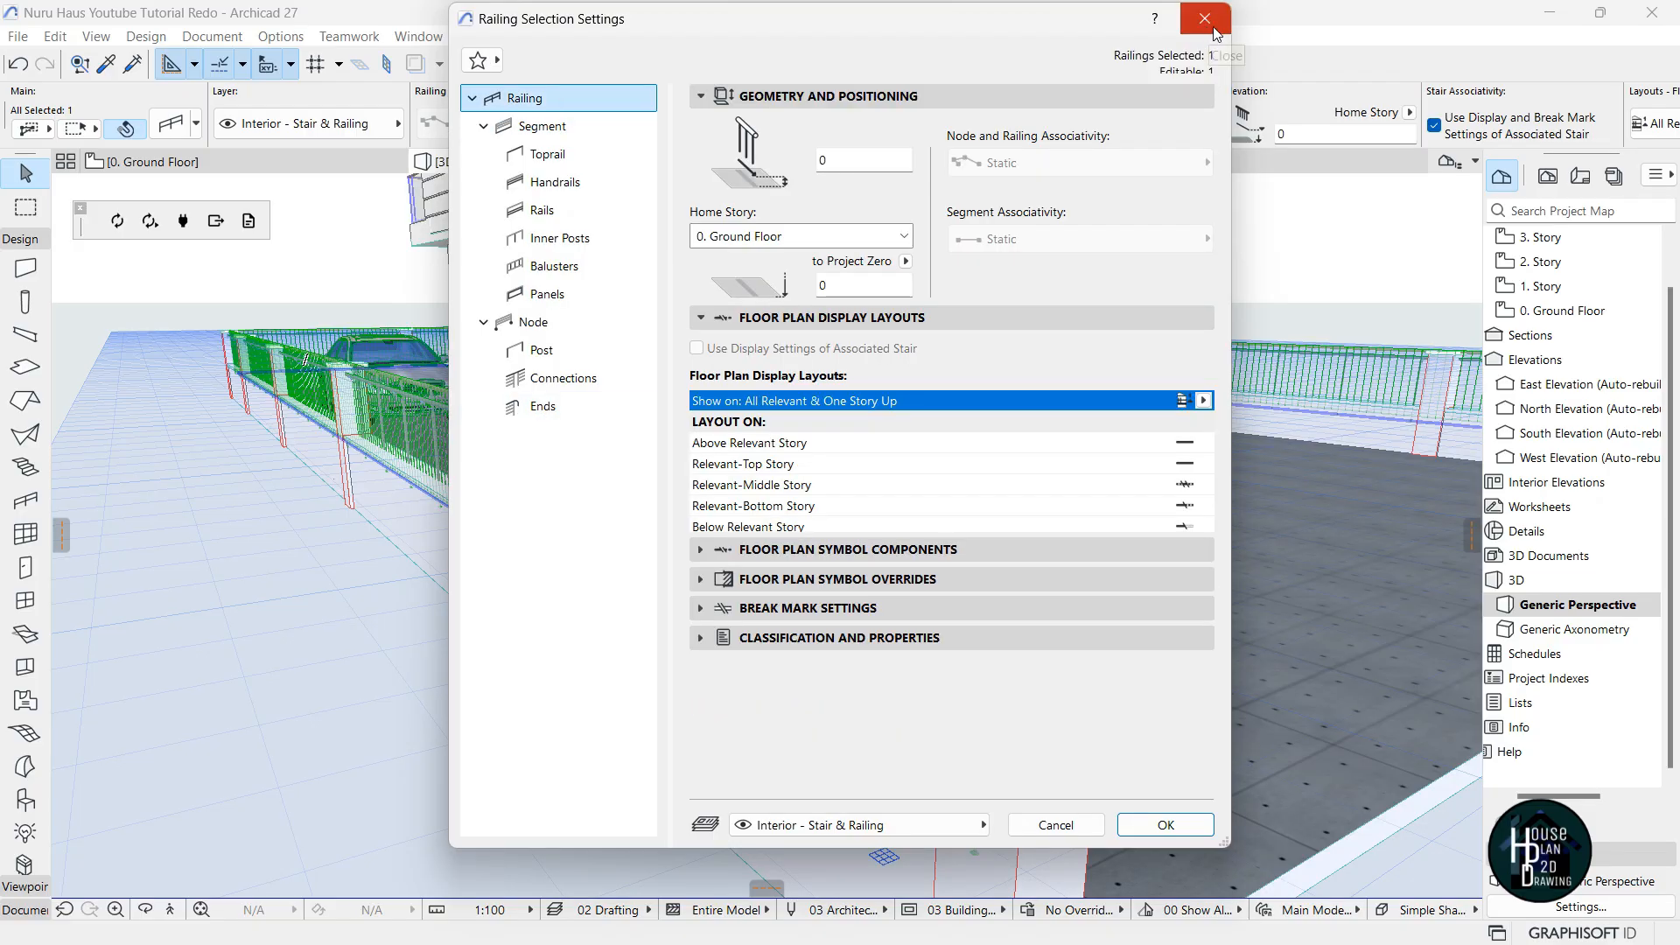
left_click(1205, 19)
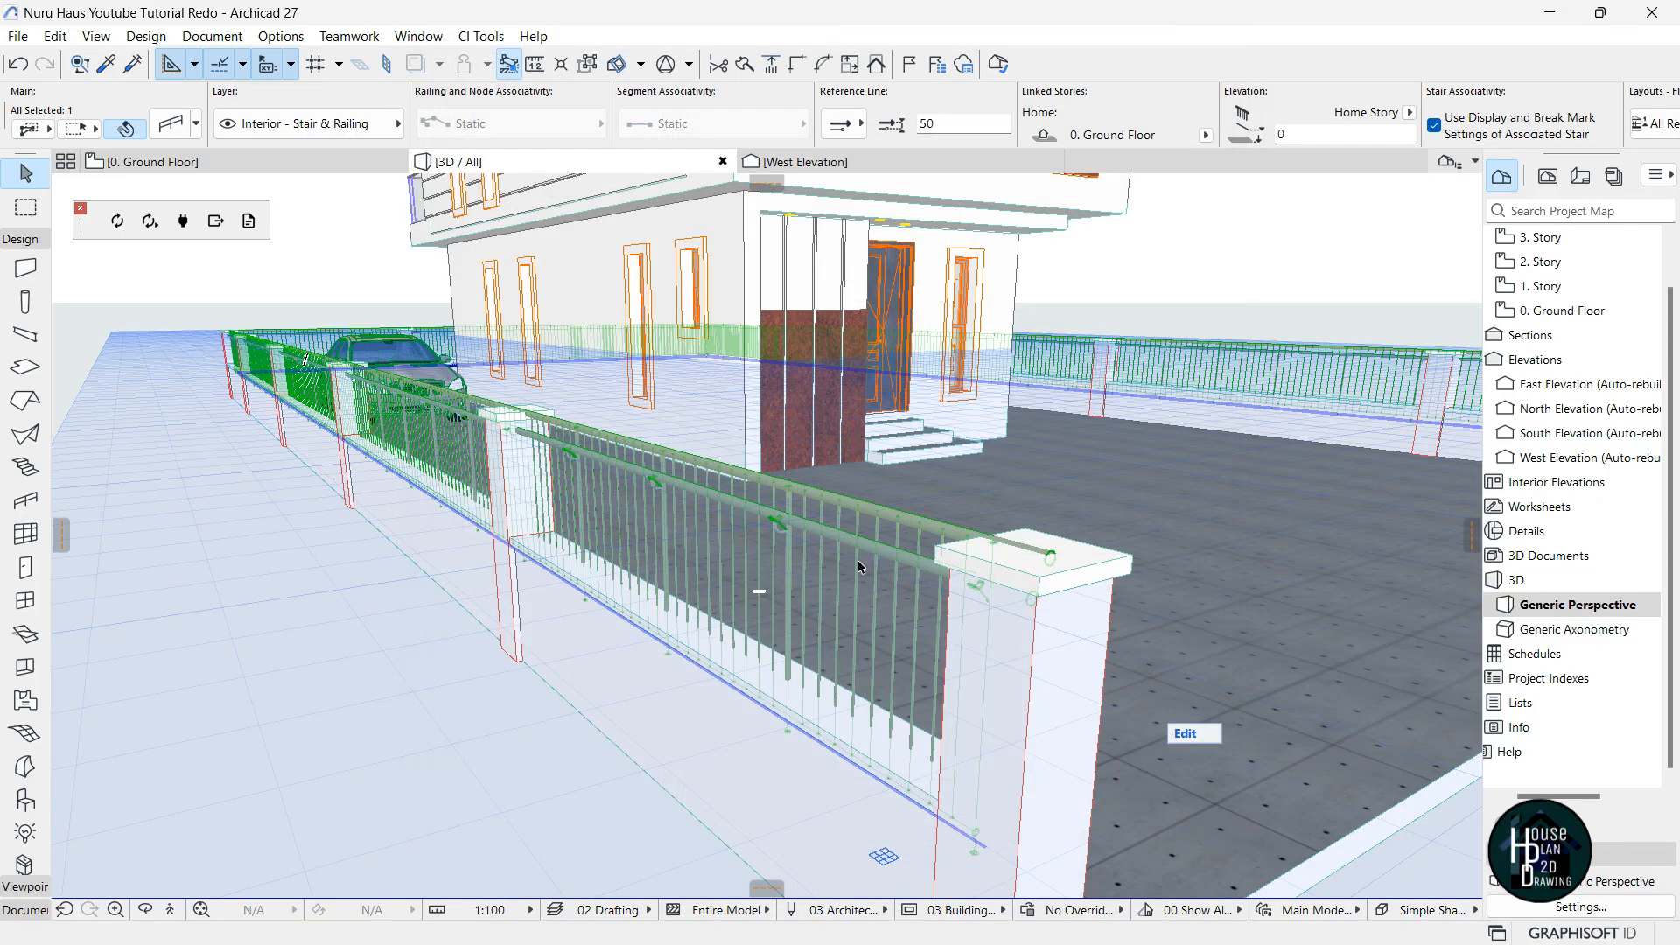
Examine the selected metal railing from outside the fence, facing the wall section that ends at the corner column.
left_click(172, 911)
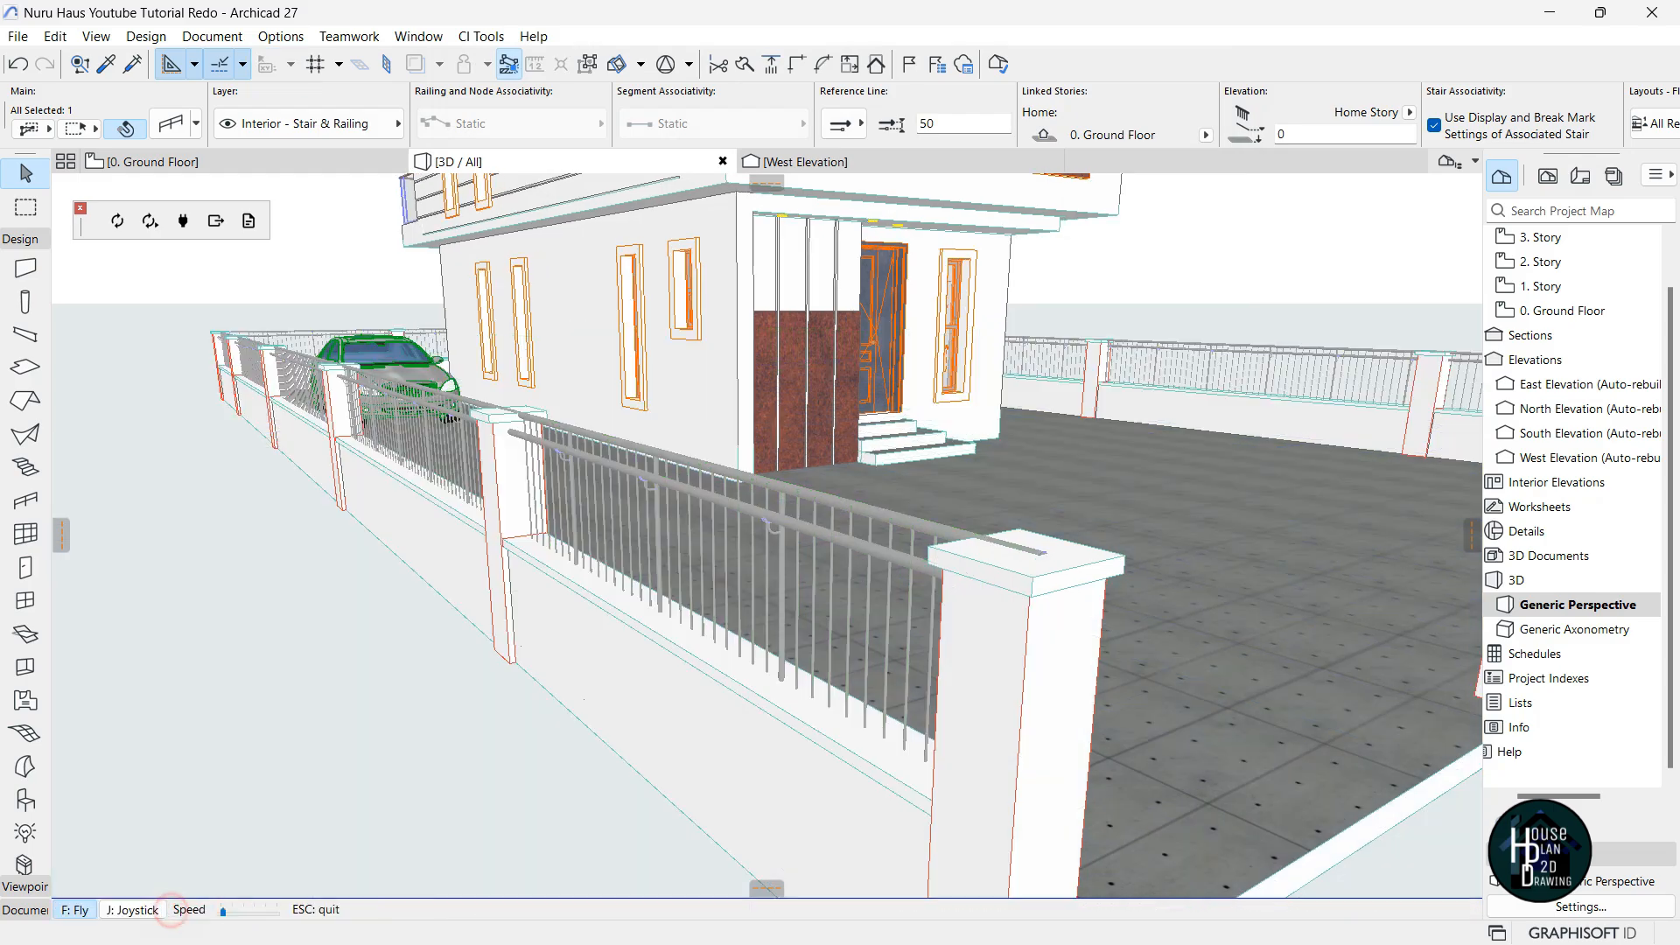
key("Up")
key("Down")
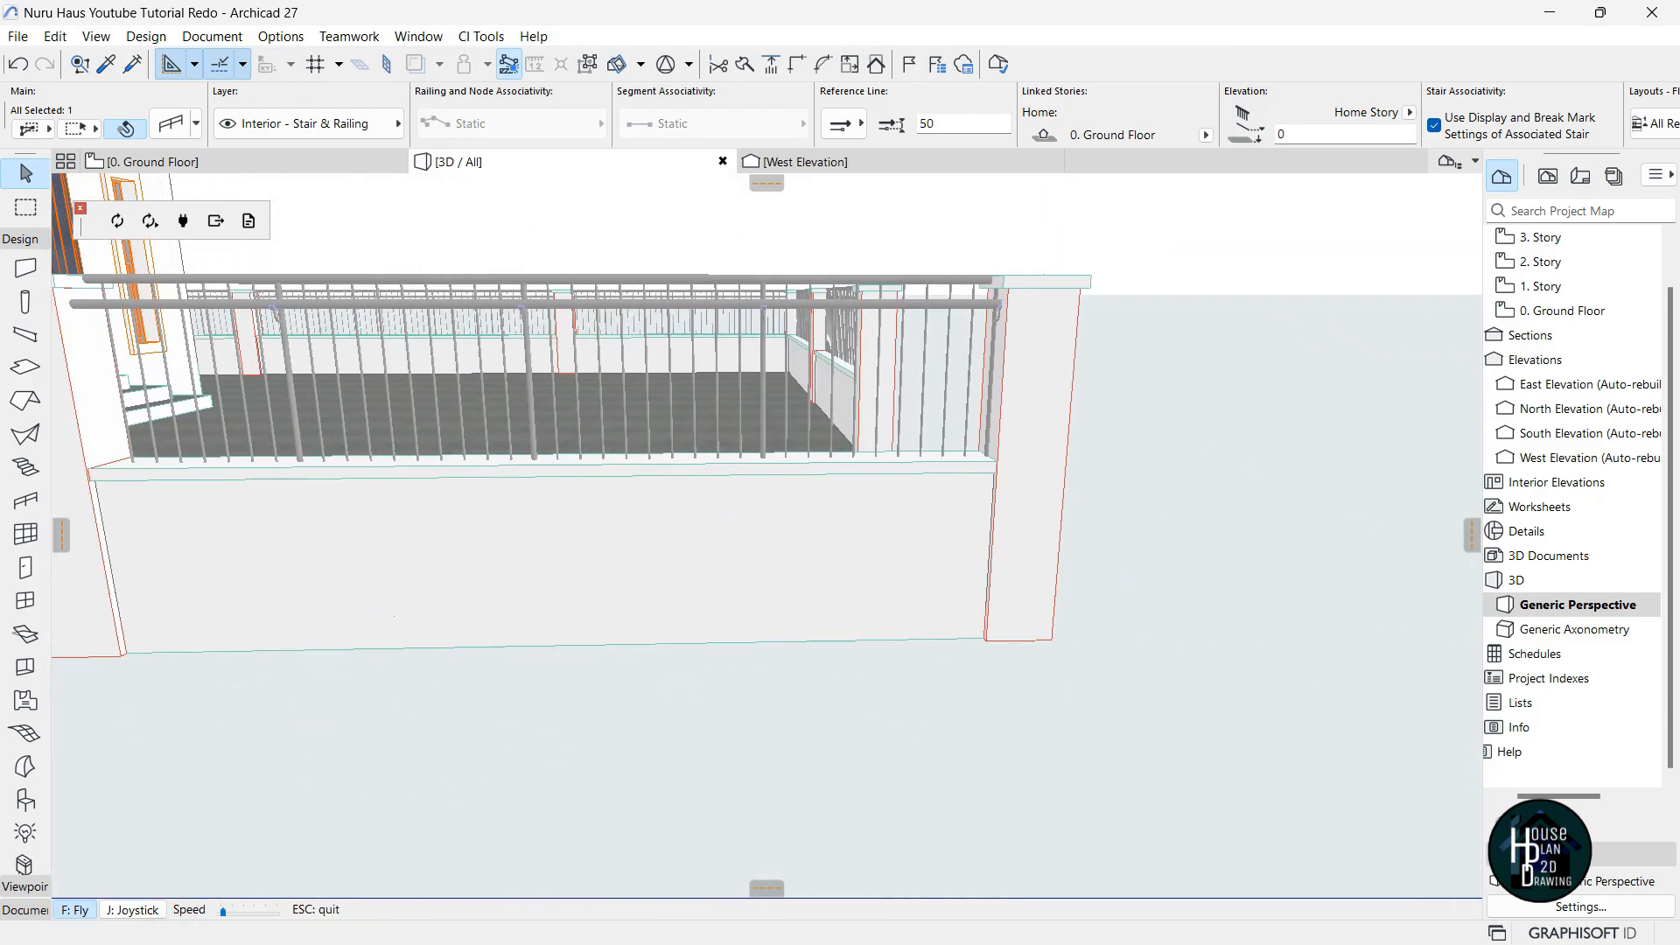
key("Escape")
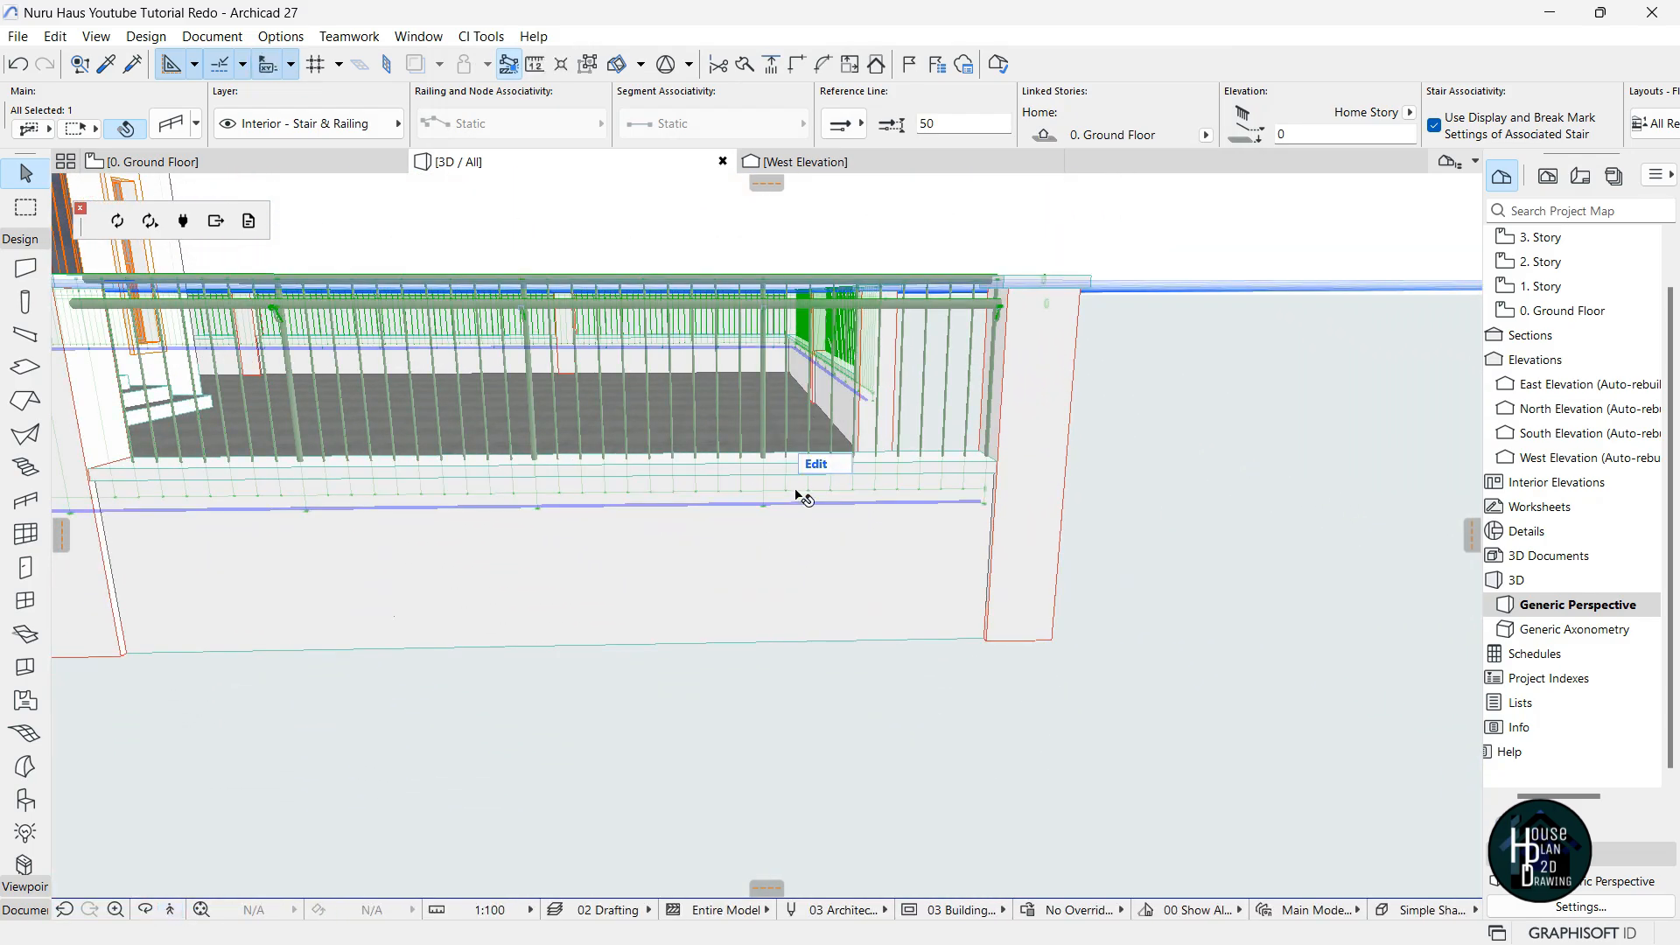
In the West Elevation, stretch the boundary railing's outermost base node inside the corner column up to the top of the low wall.
left_click(875, 161)
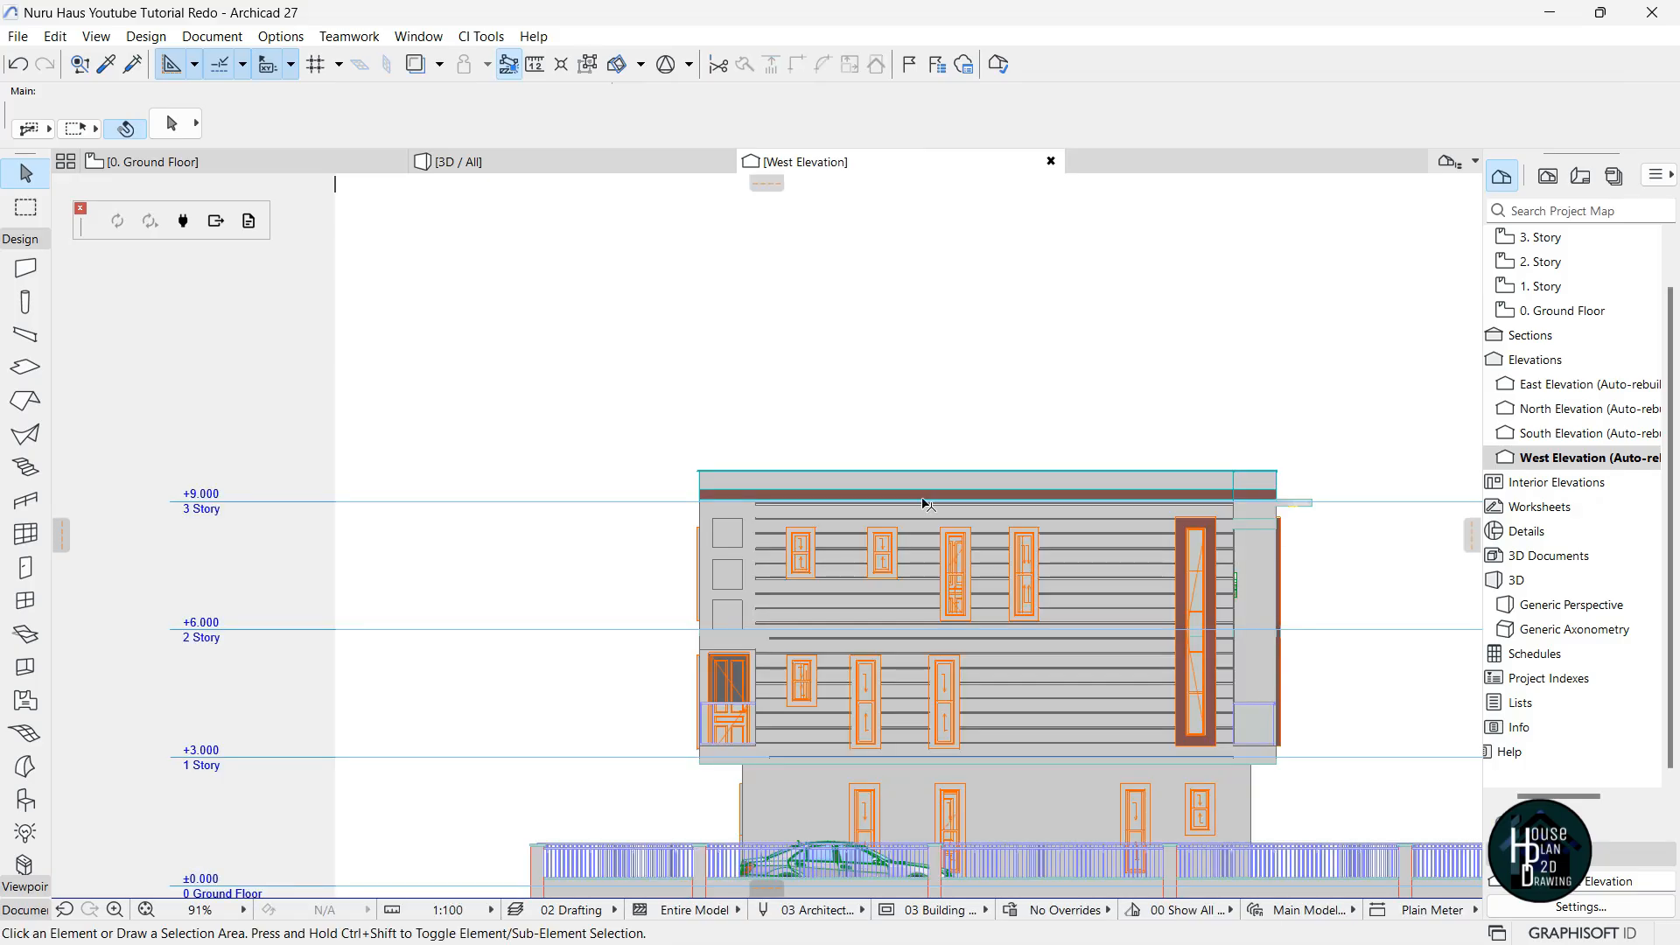
scroll(1192, 678, "up", 5)
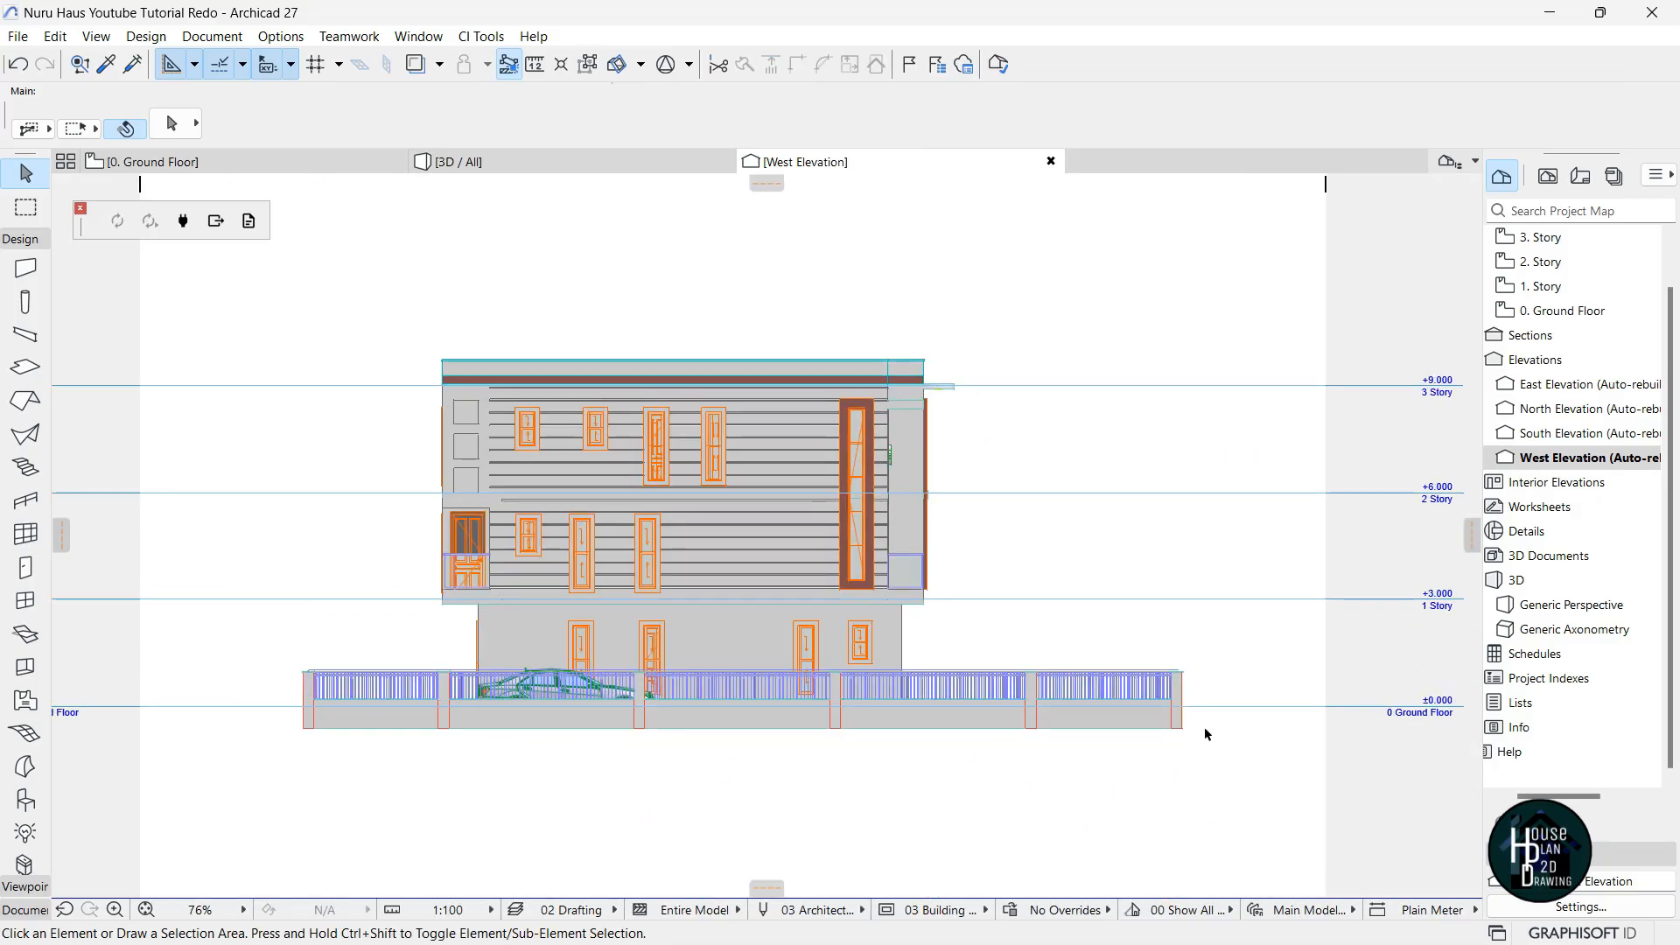
scroll(1181, 657, "up", 5)
scroll(980, 536, "up", 4)
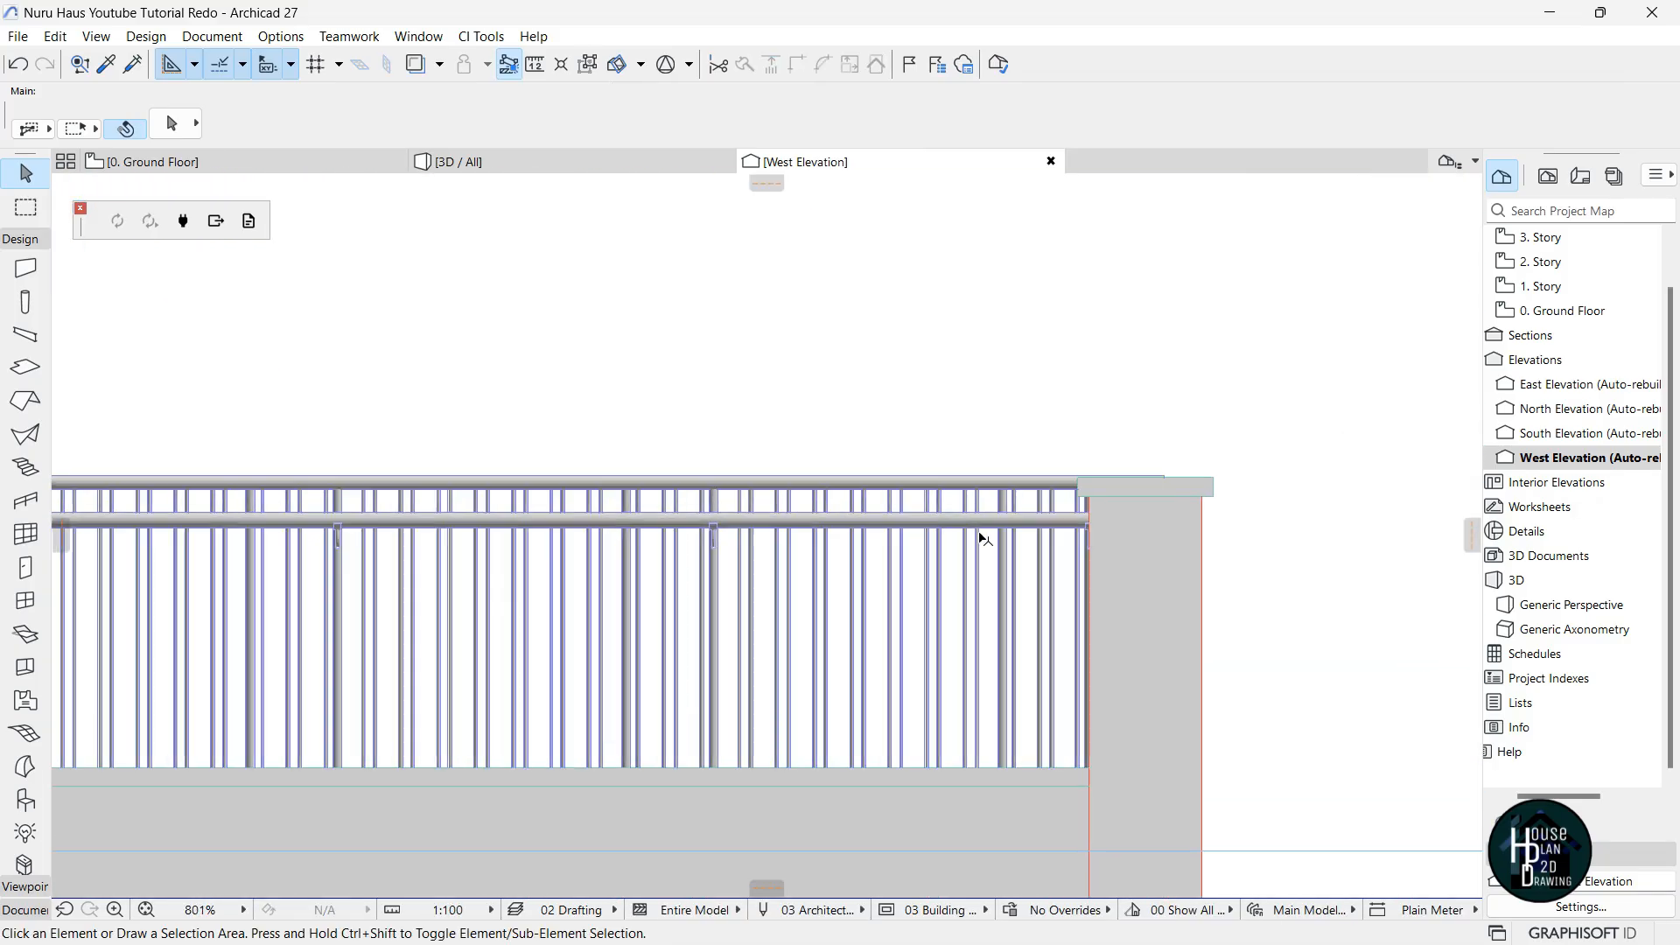
left_click(997, 525)
scroll(1113, 652, "up", 6)
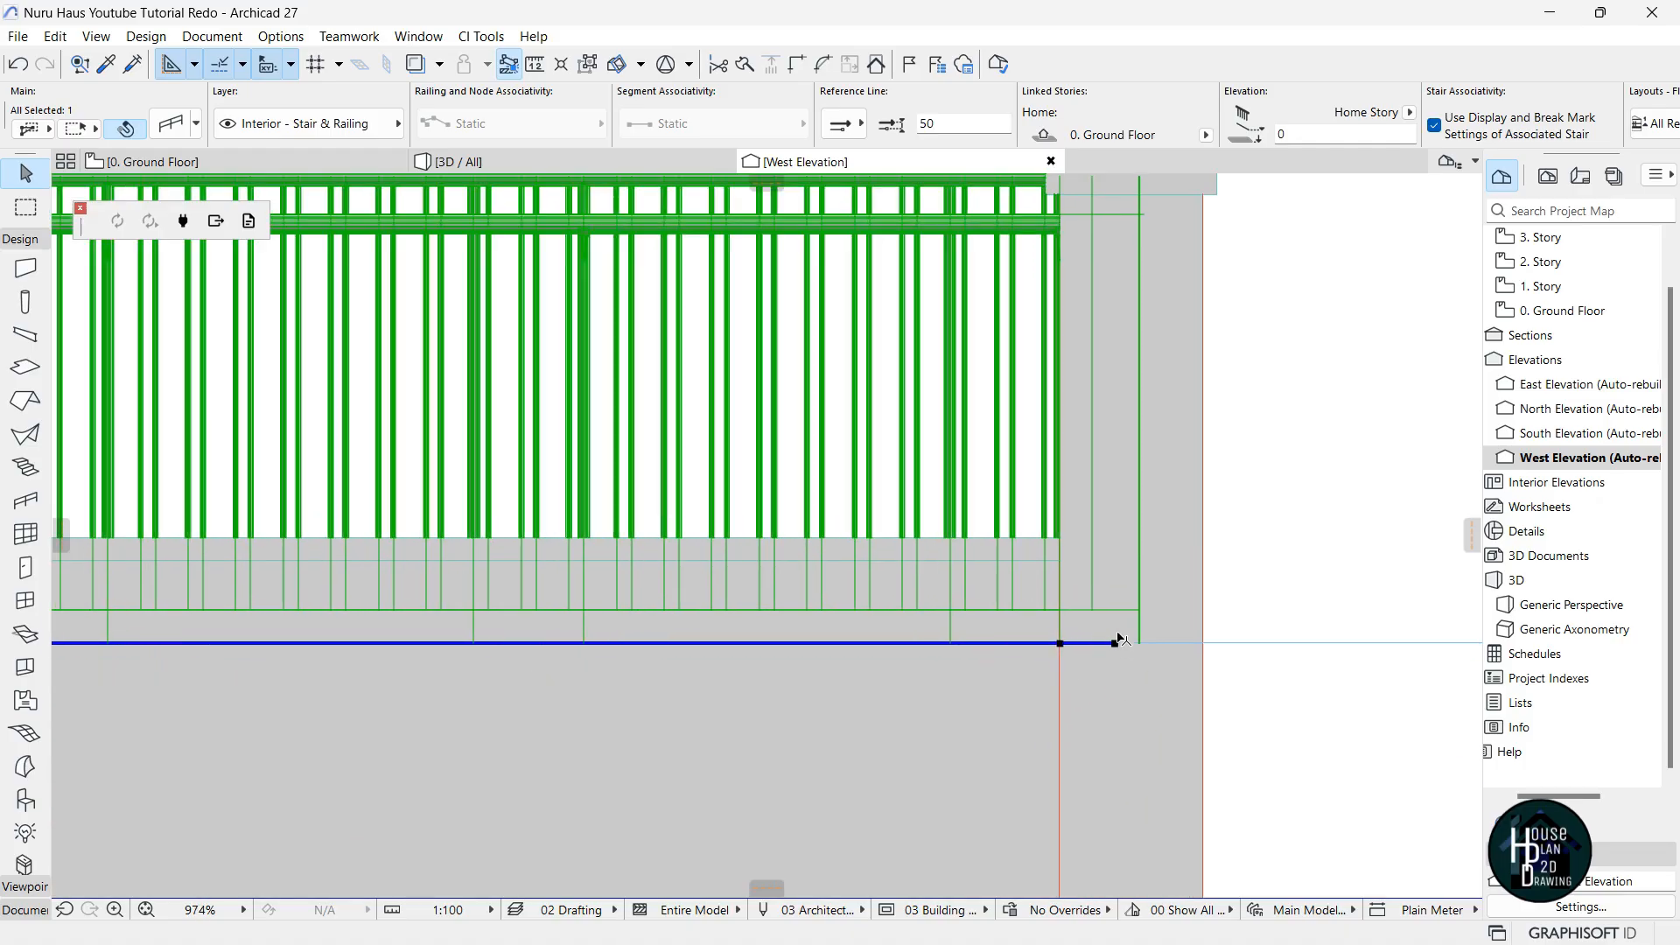
left_click(1114, 646)
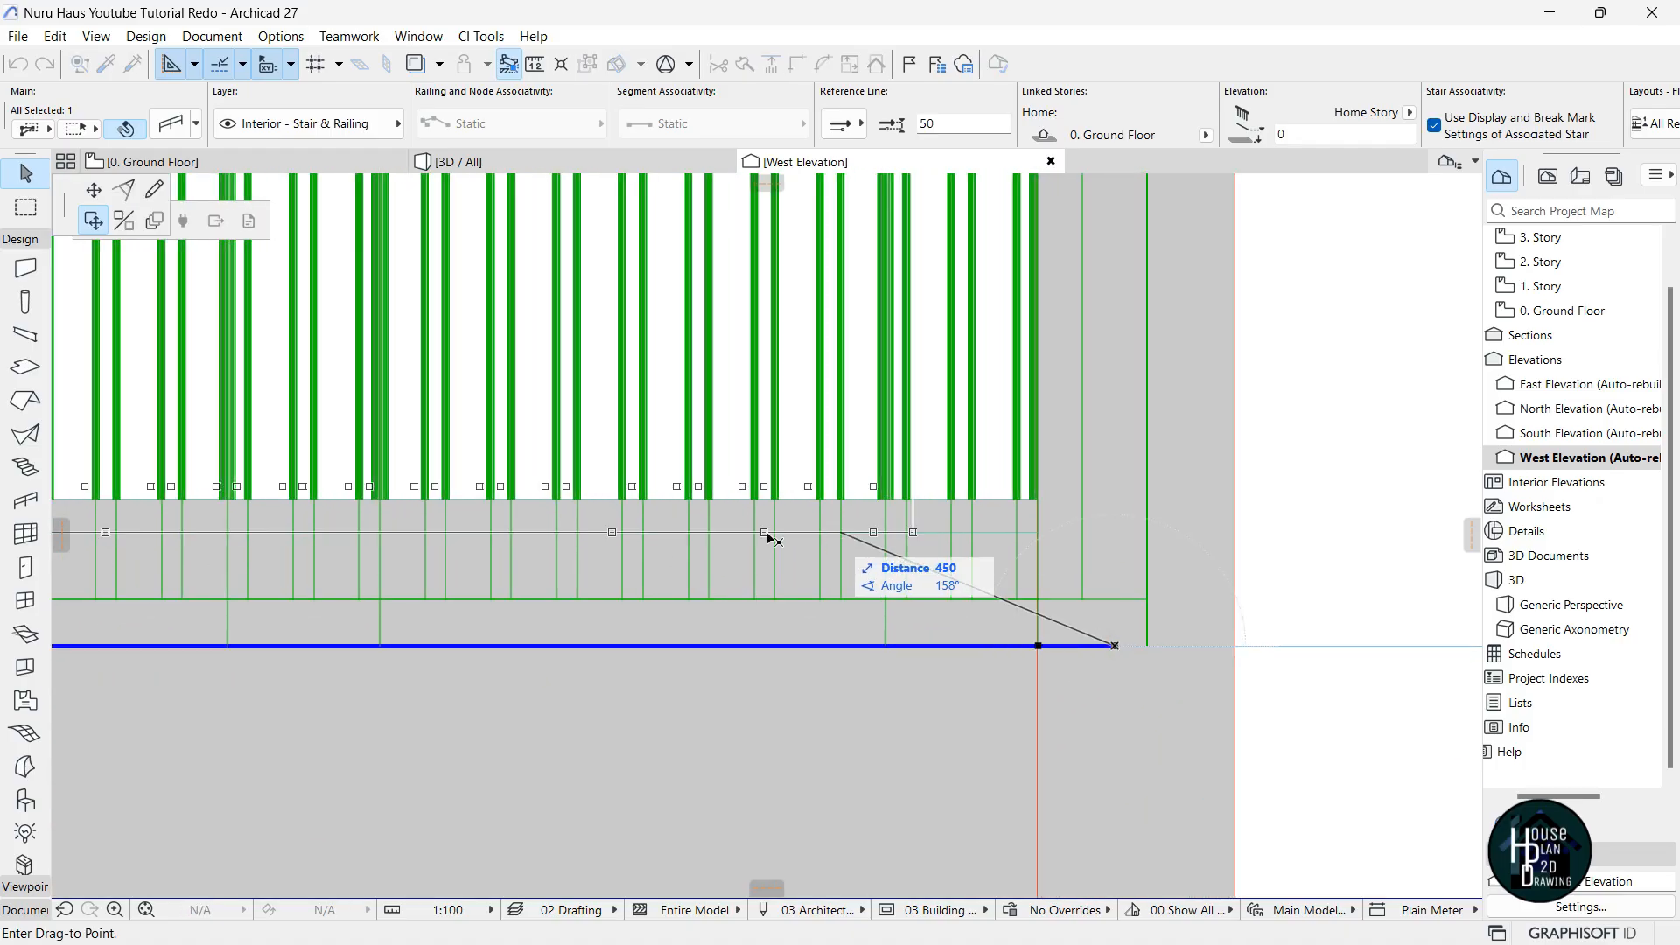
left_click(93, 192)
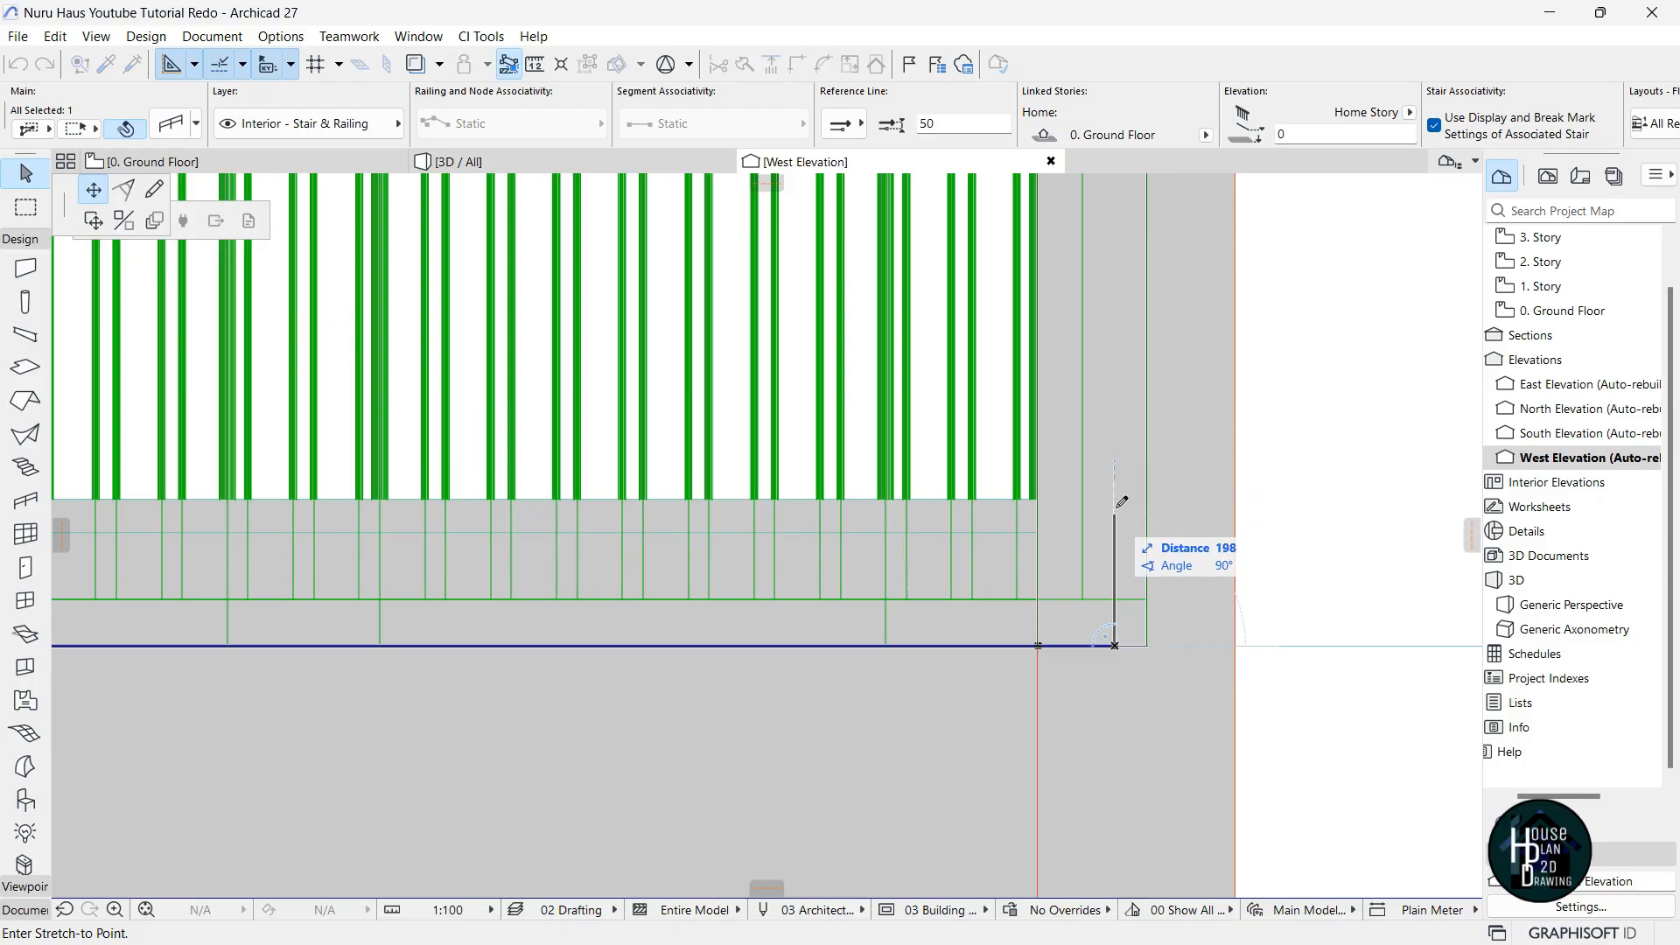
key("shift")
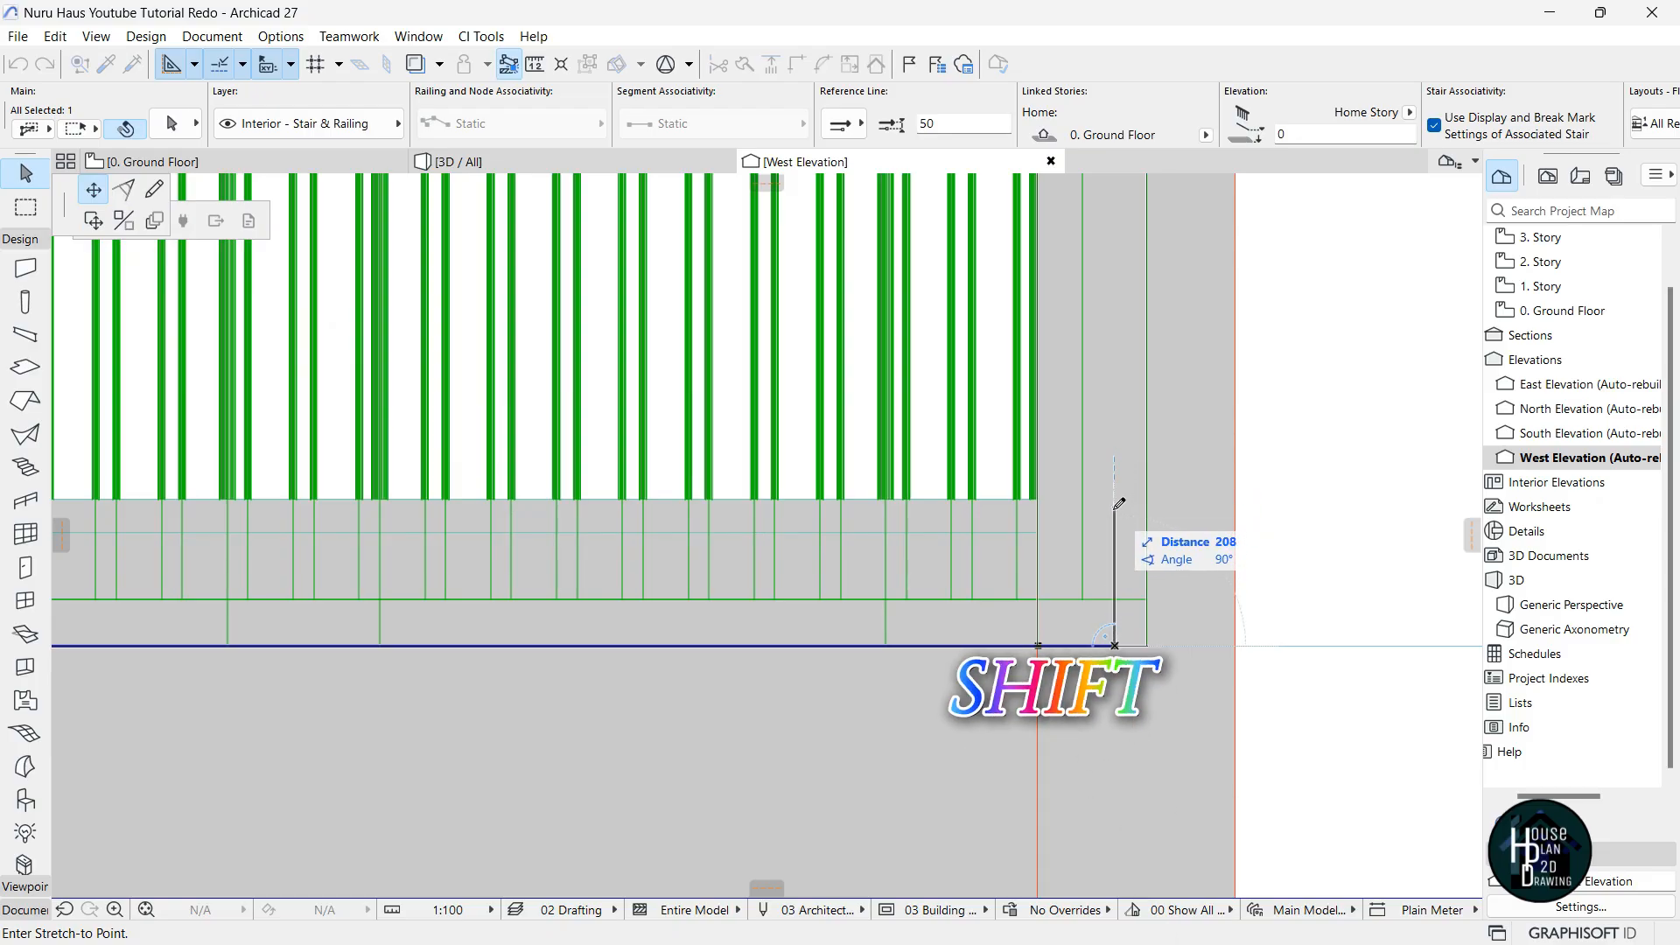
left_click(1038, 500, "shift")
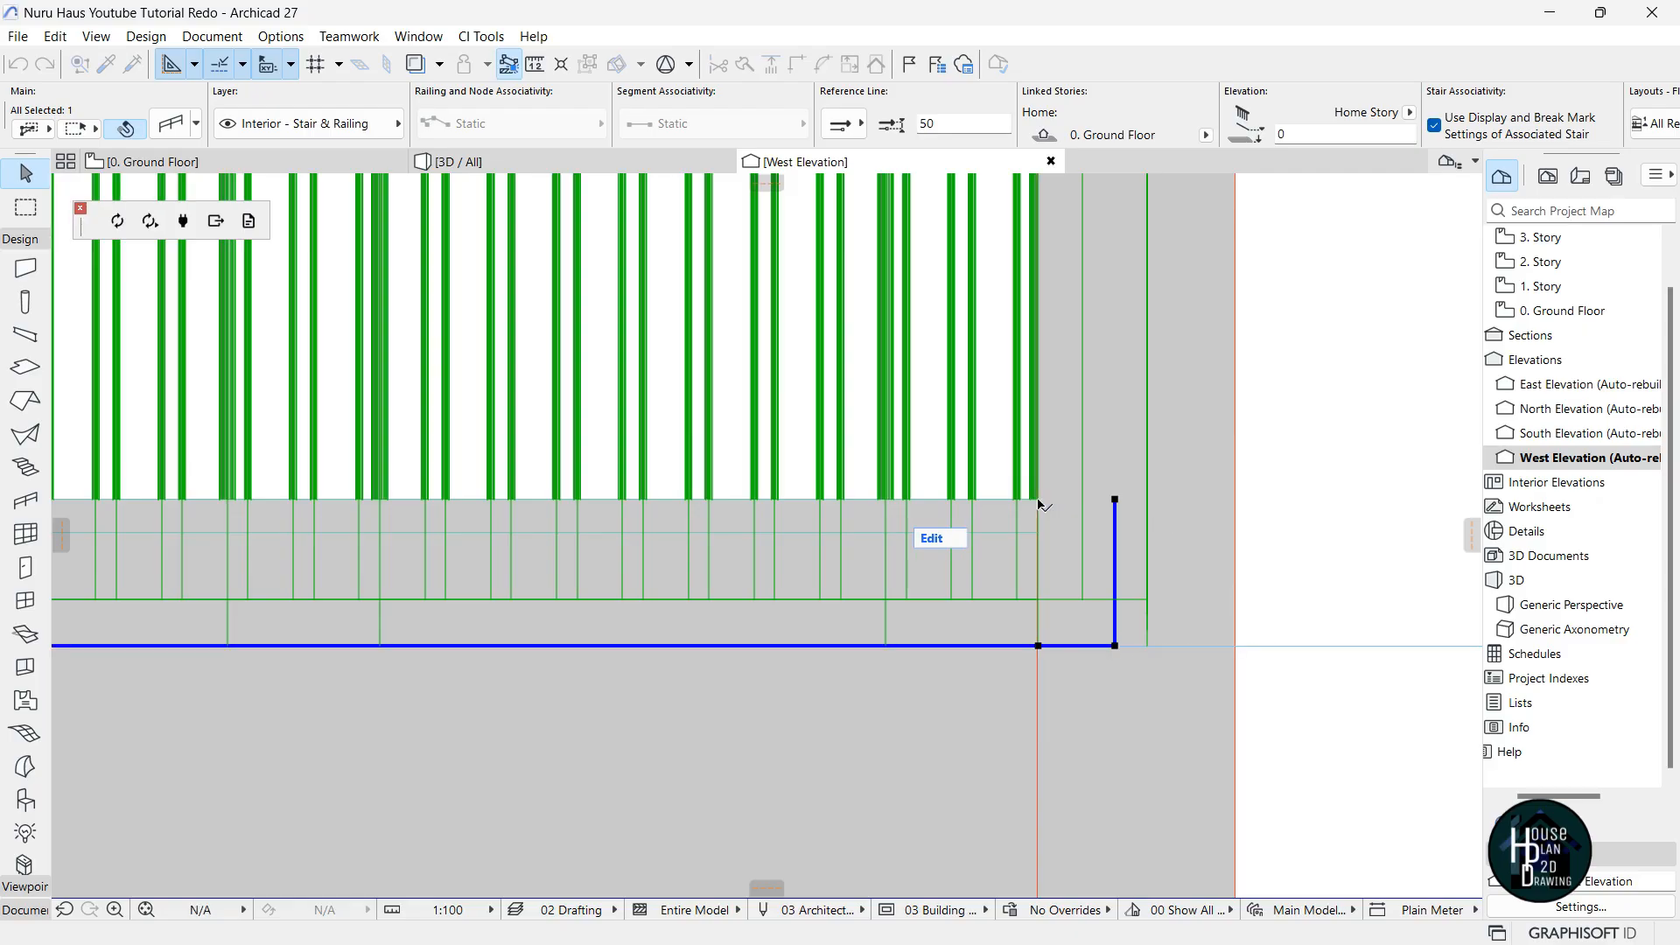
Stretch the railing's two remaining lower base nodes at the same corner column up to the wall-top level.
left_click(1040, 646)
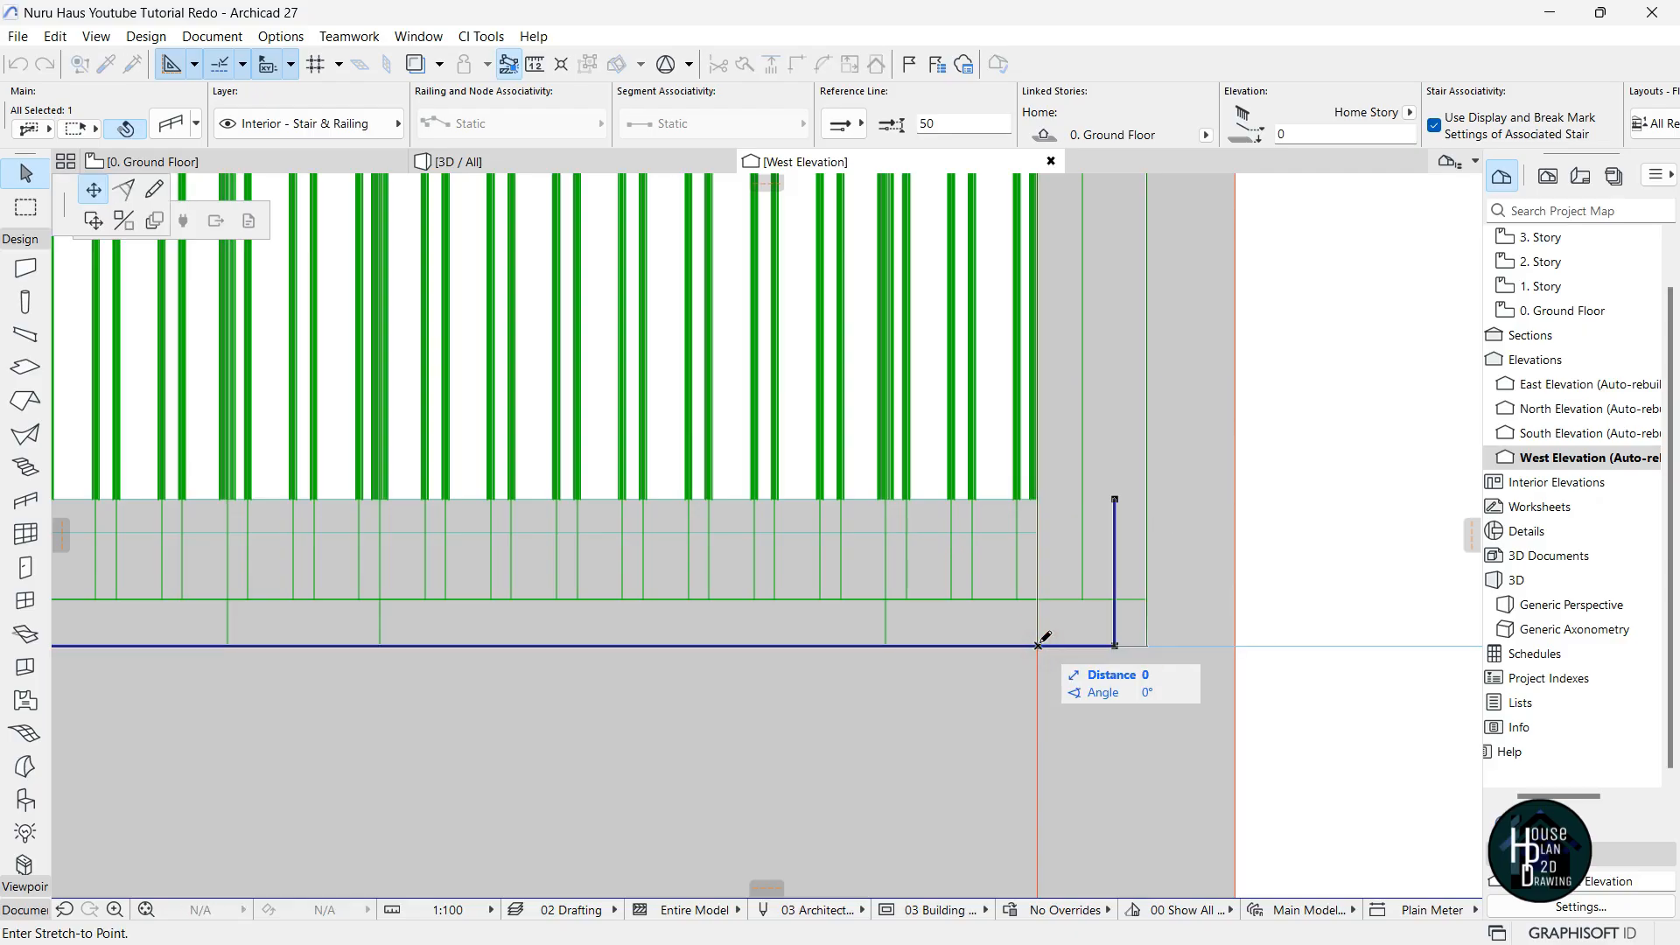
left_click(1038, 500)
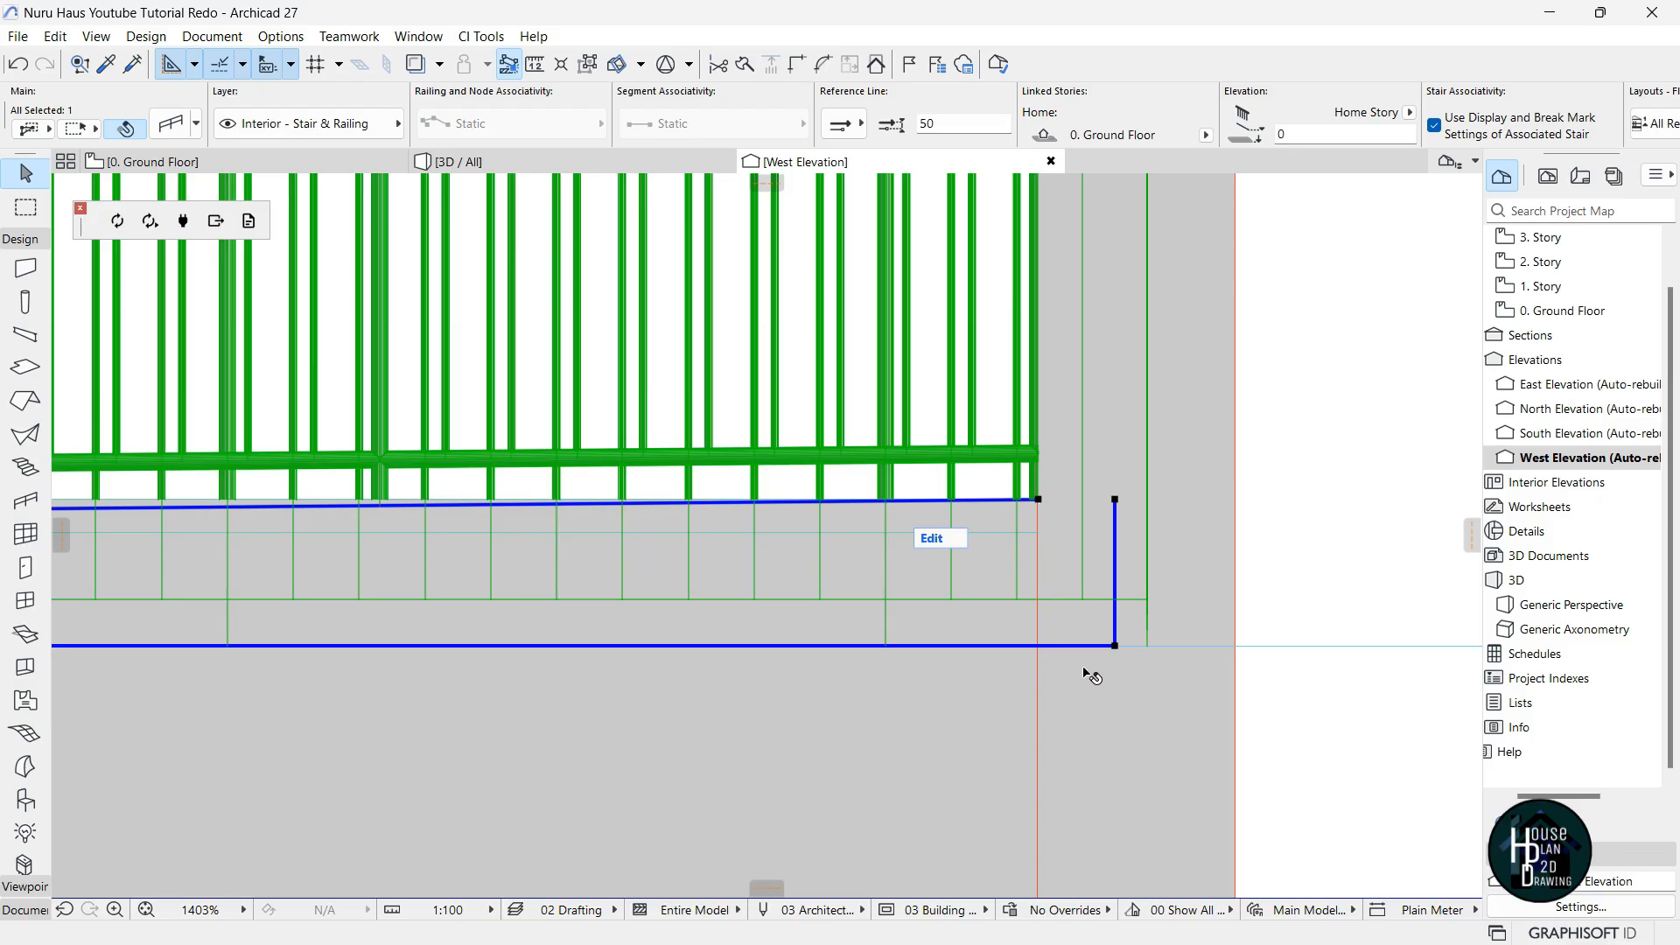
left_click(1115, 646)
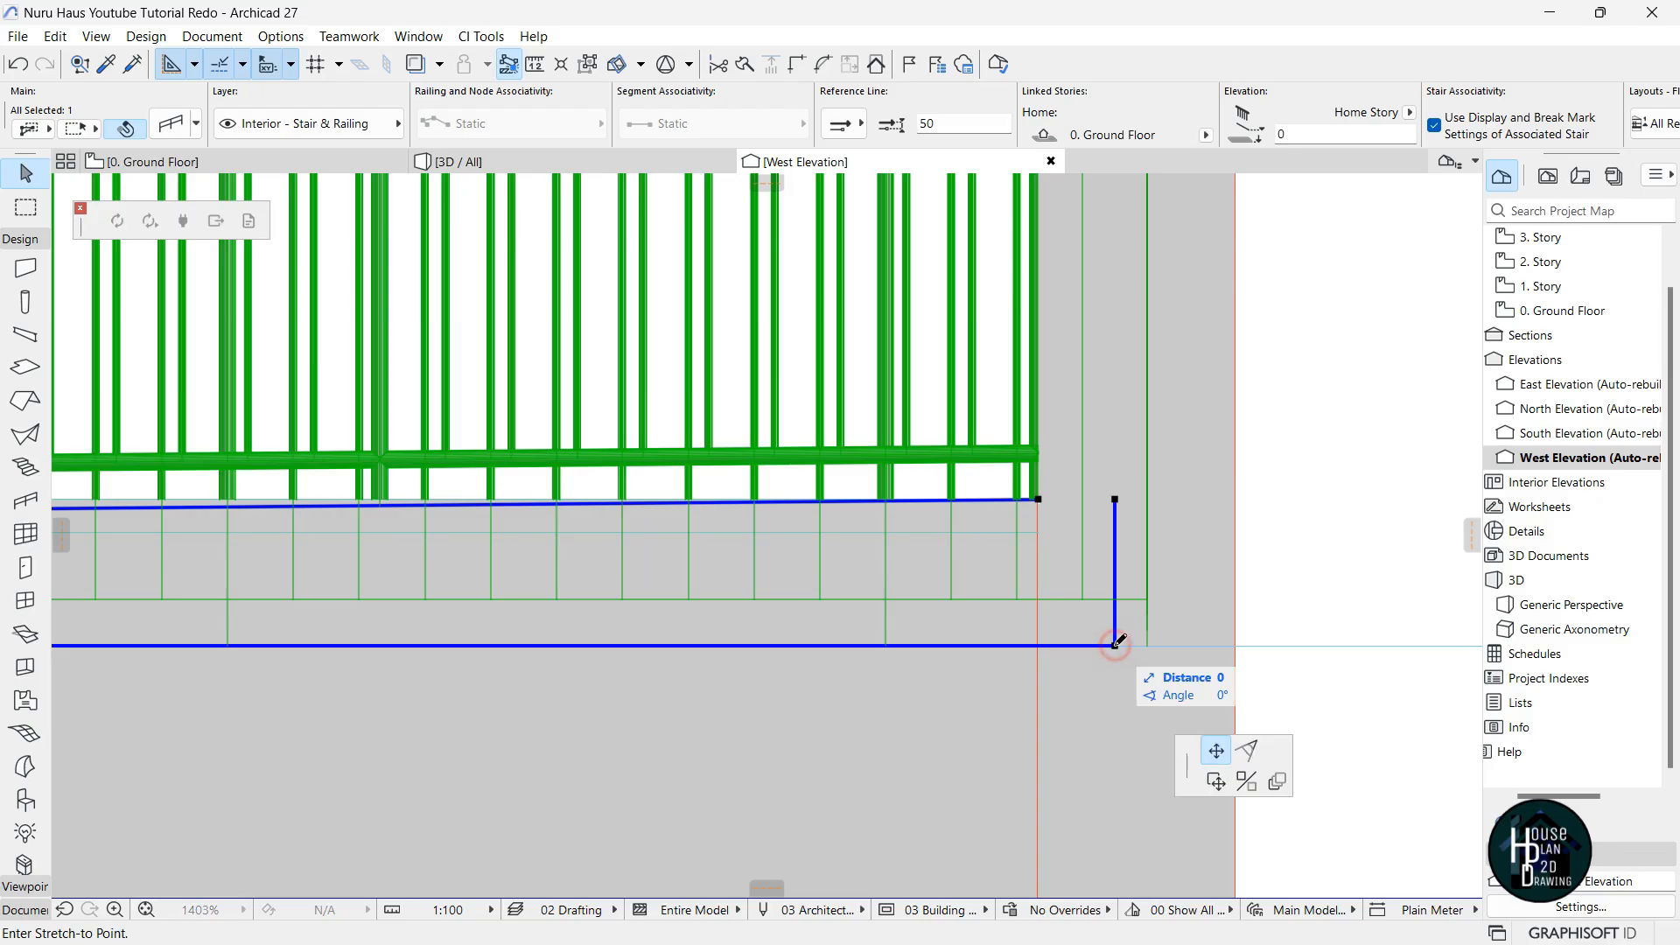
left_click(1115, 500)
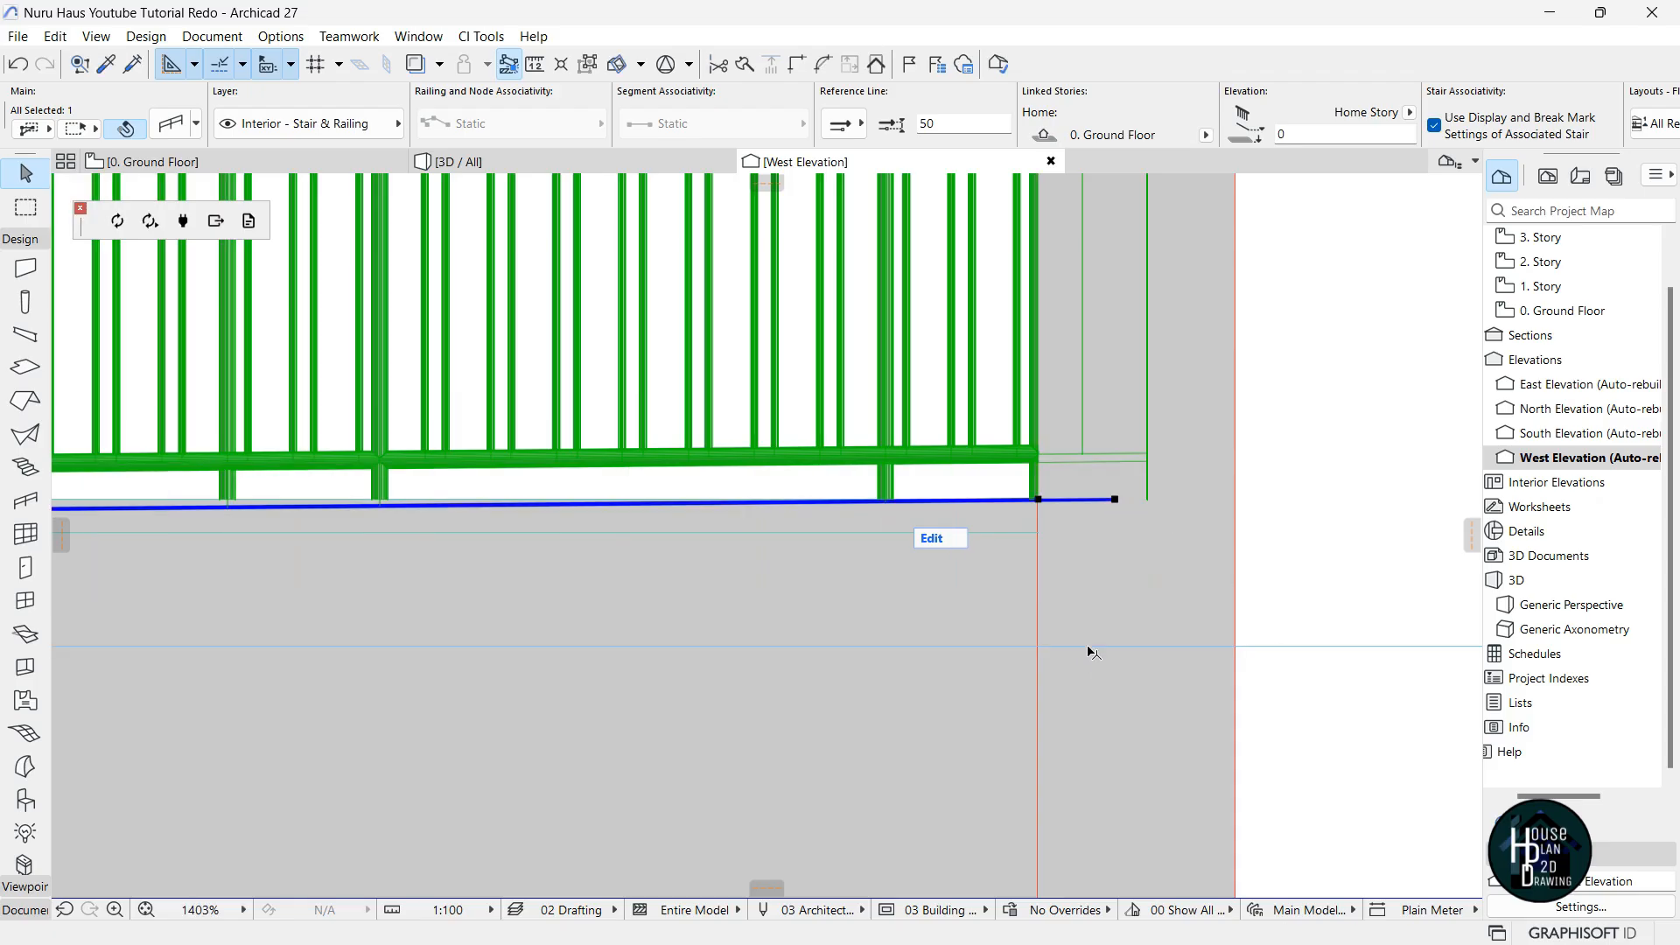
Raise the railing's base nodes at the opposite end of the West Elevation to the top of the low wall.
scroll(1092, 656, "down", 5)
scroll(1093, 610, "down", 4)
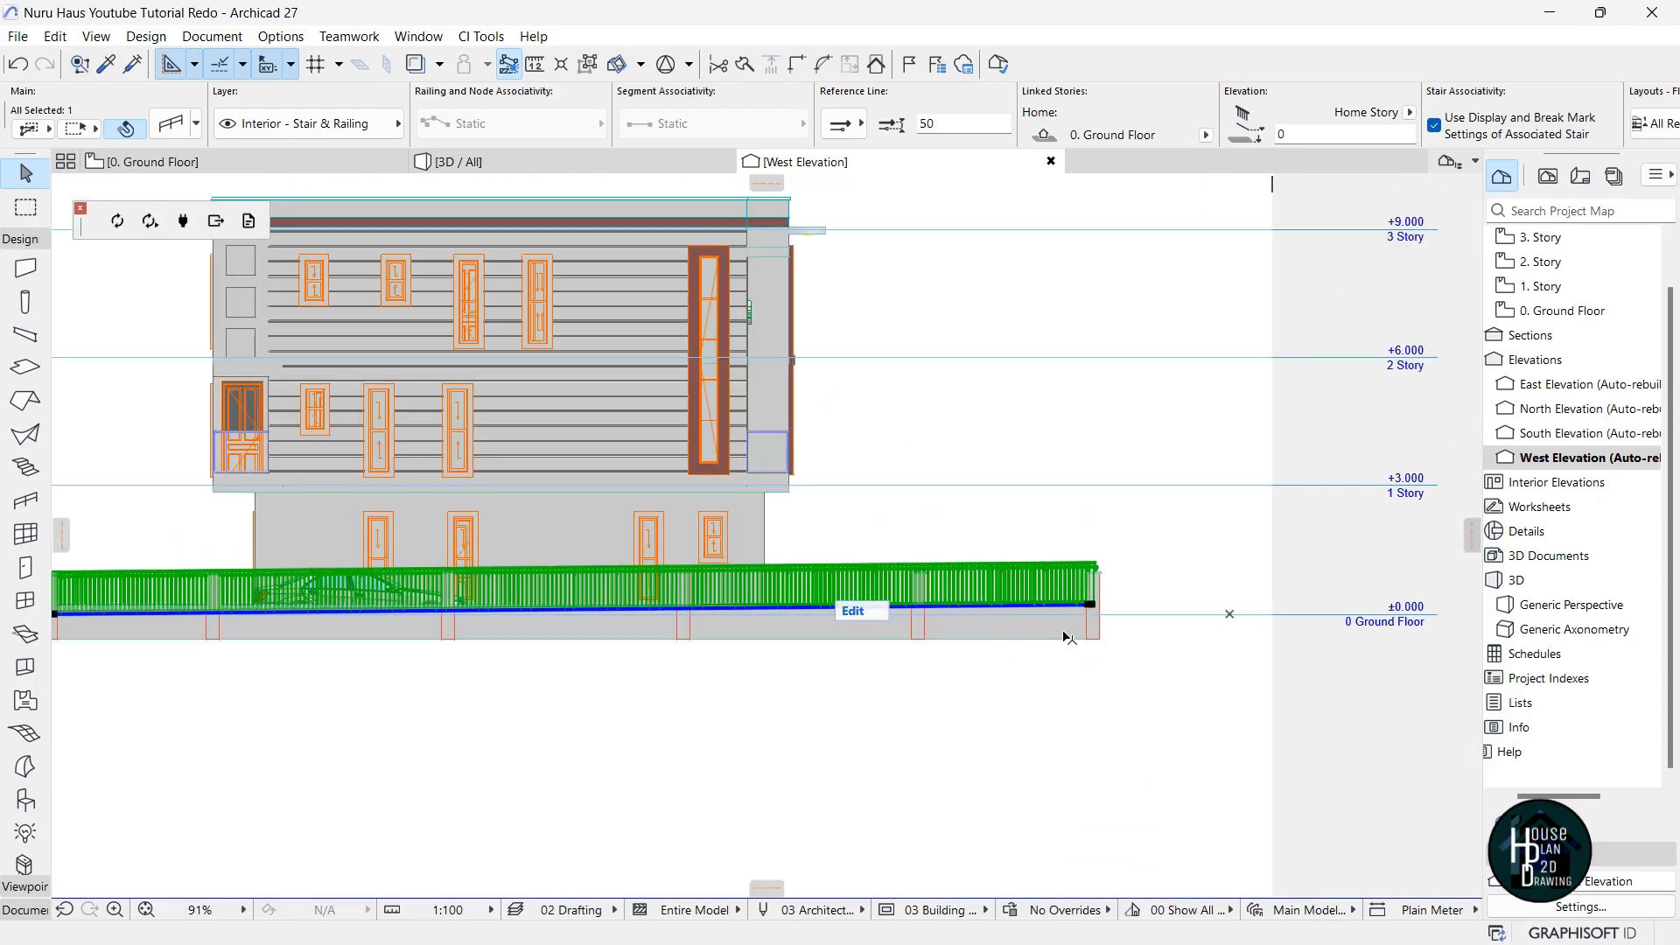
scroll(194, 620, "up", 15)
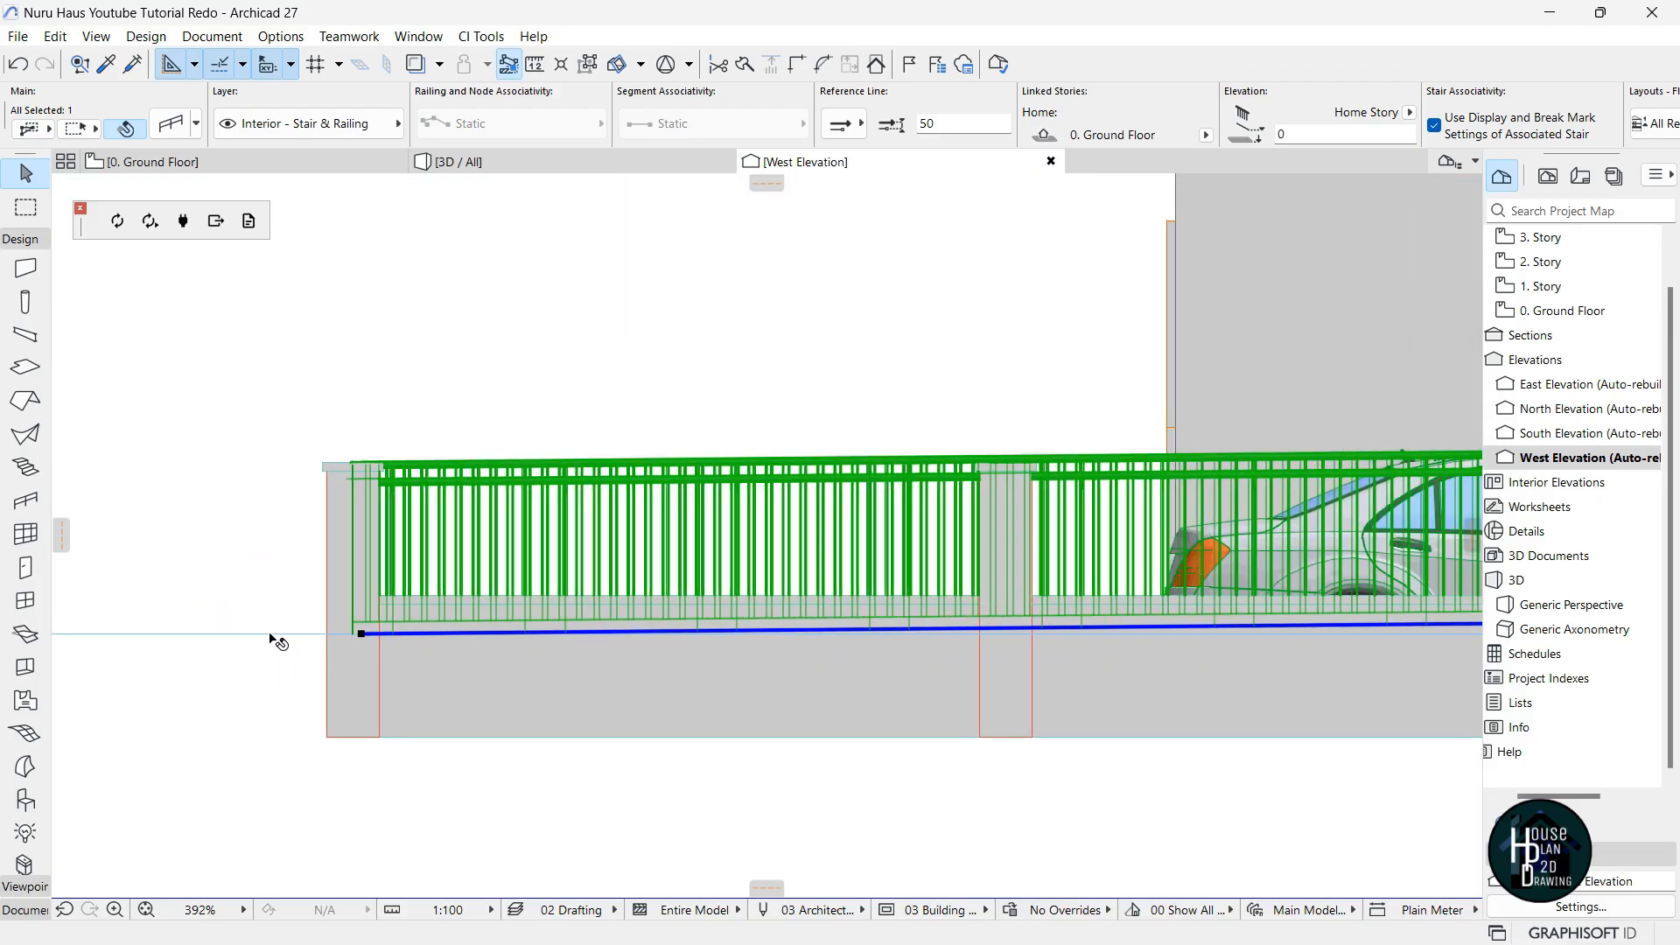
left_click(414, 641)
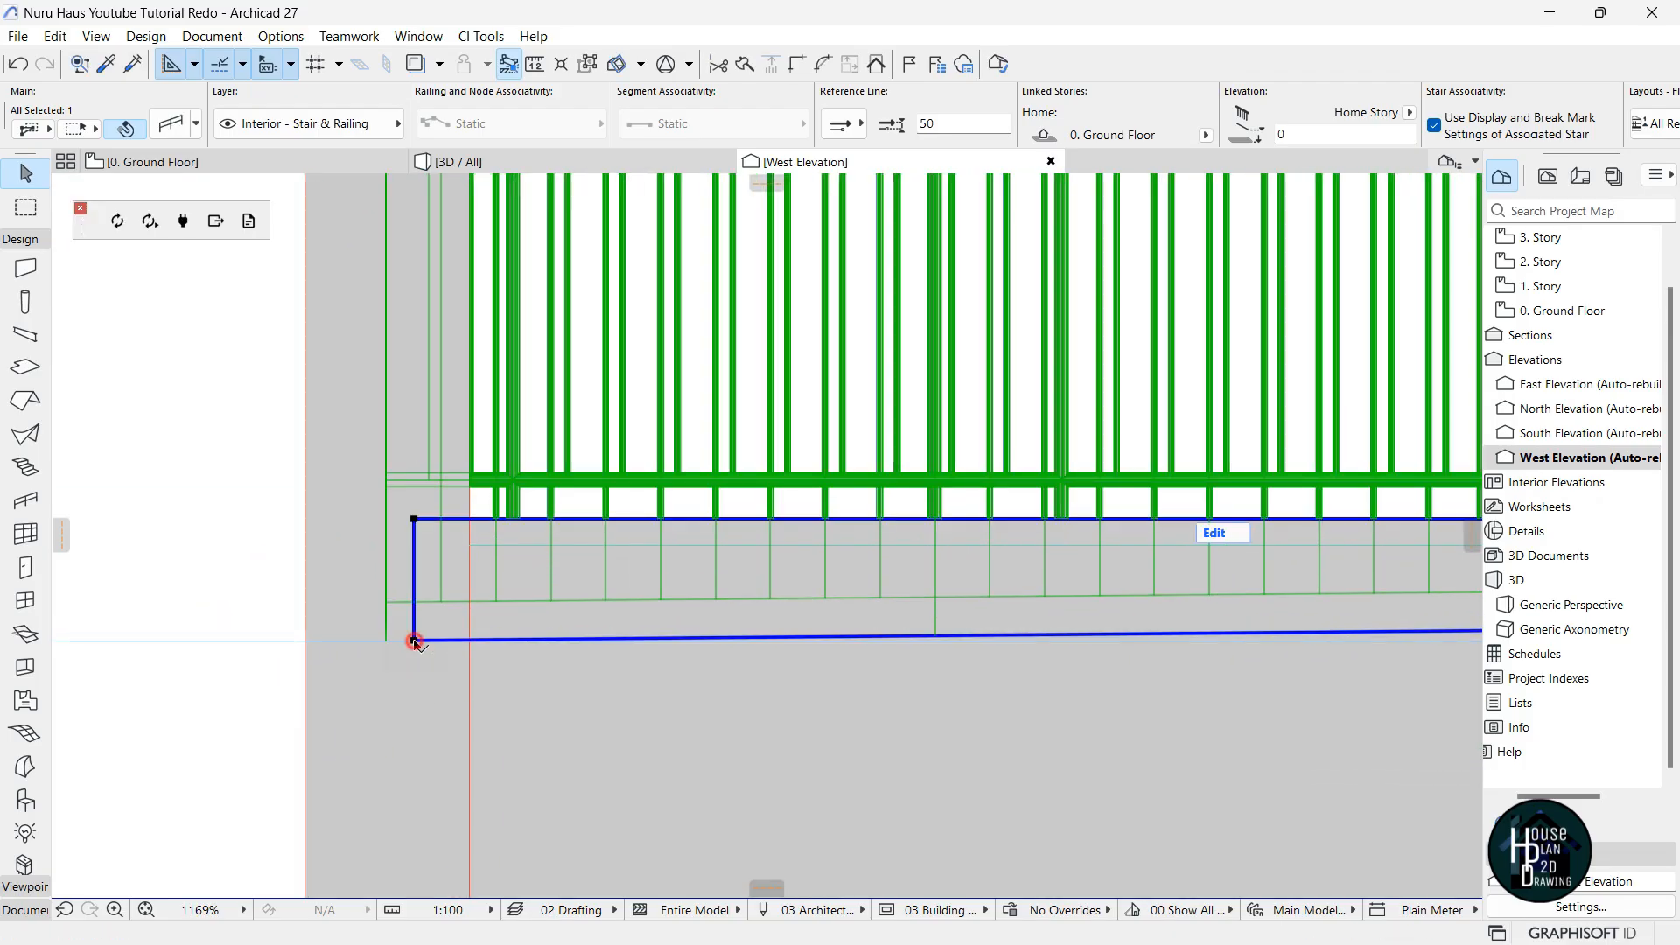
scroll(435, 698, "down", 12)
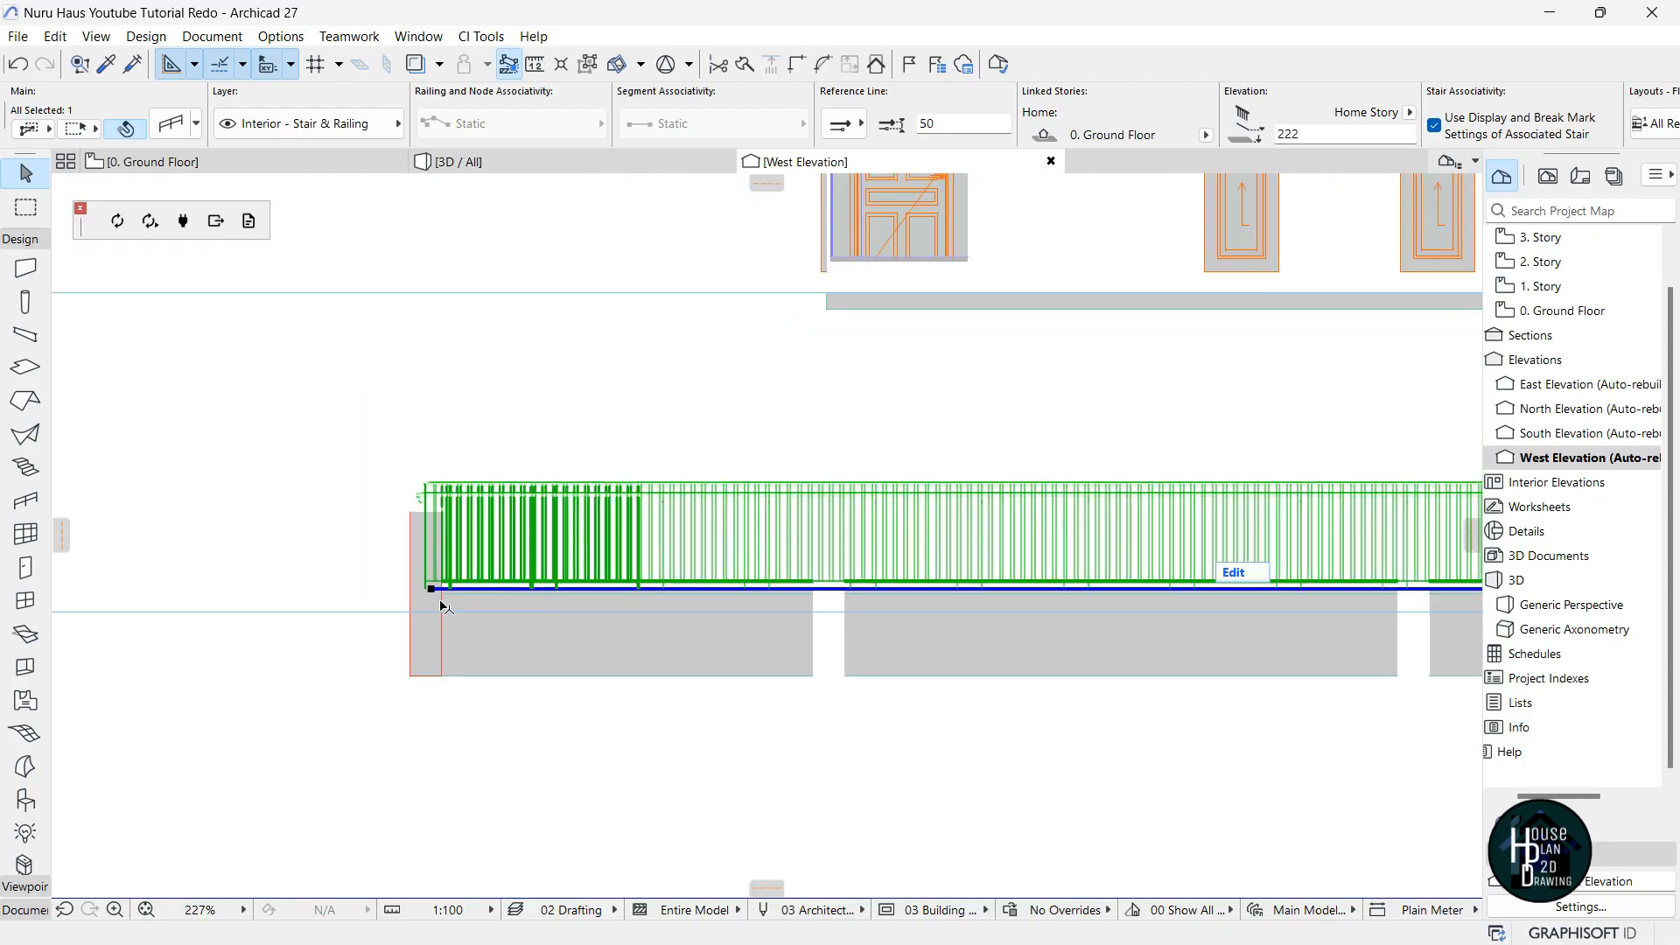
scroll(575, 644, "down", 3)
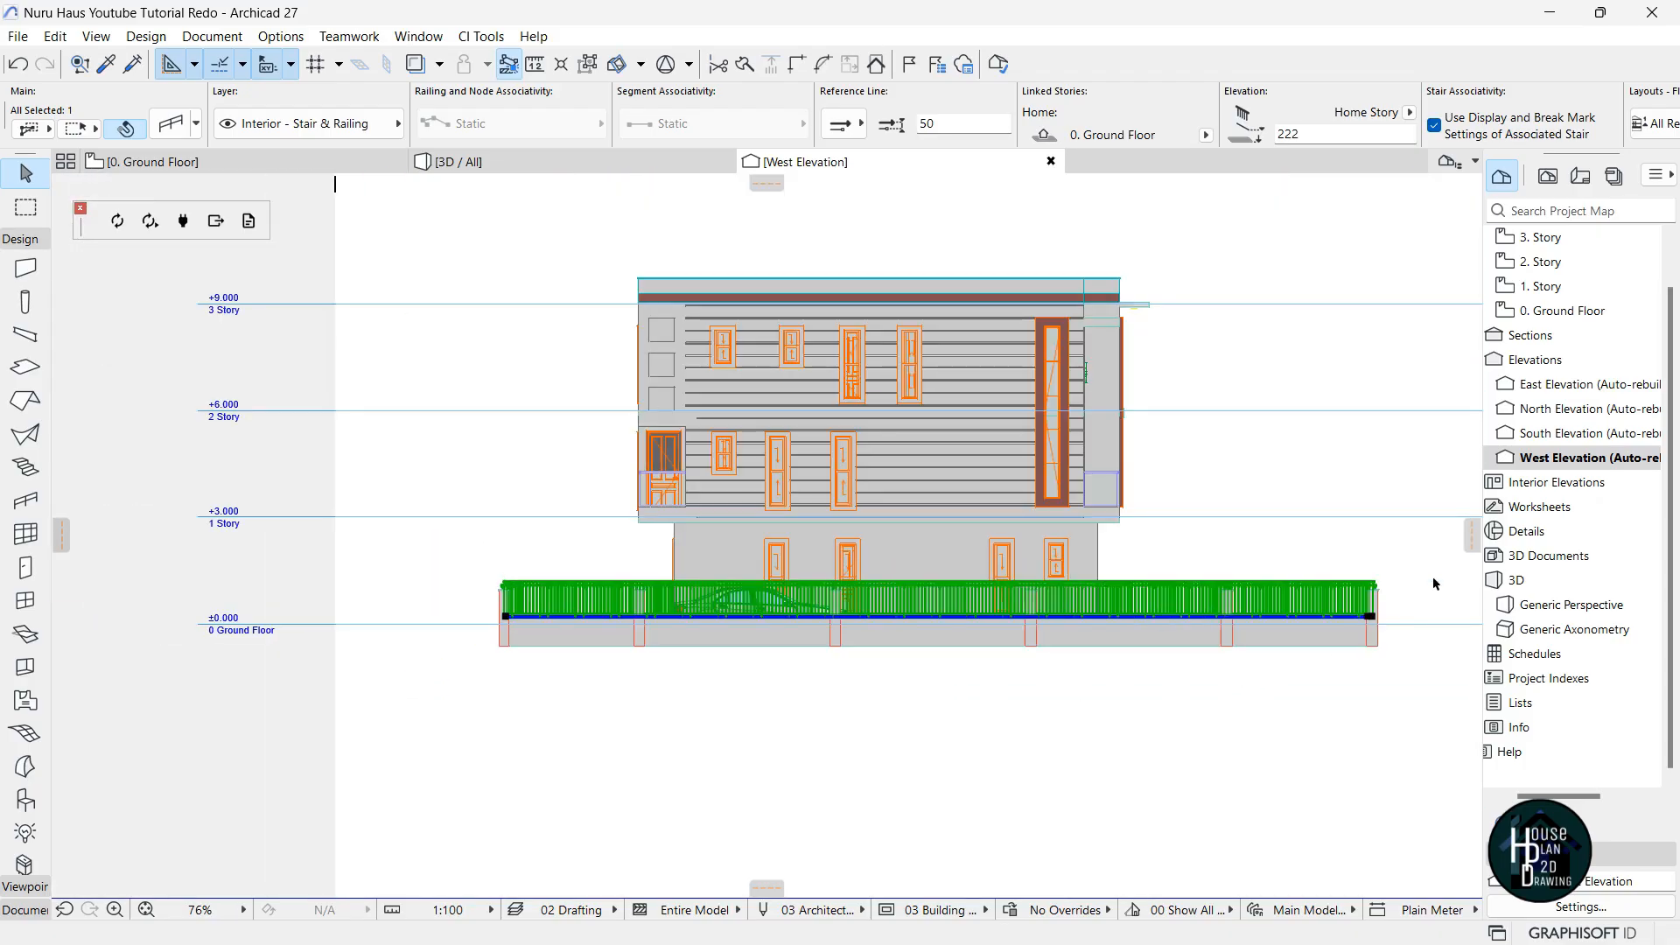
scroll(1396, 613, "up", 8)
scroll(1225, 639, "up", 4)
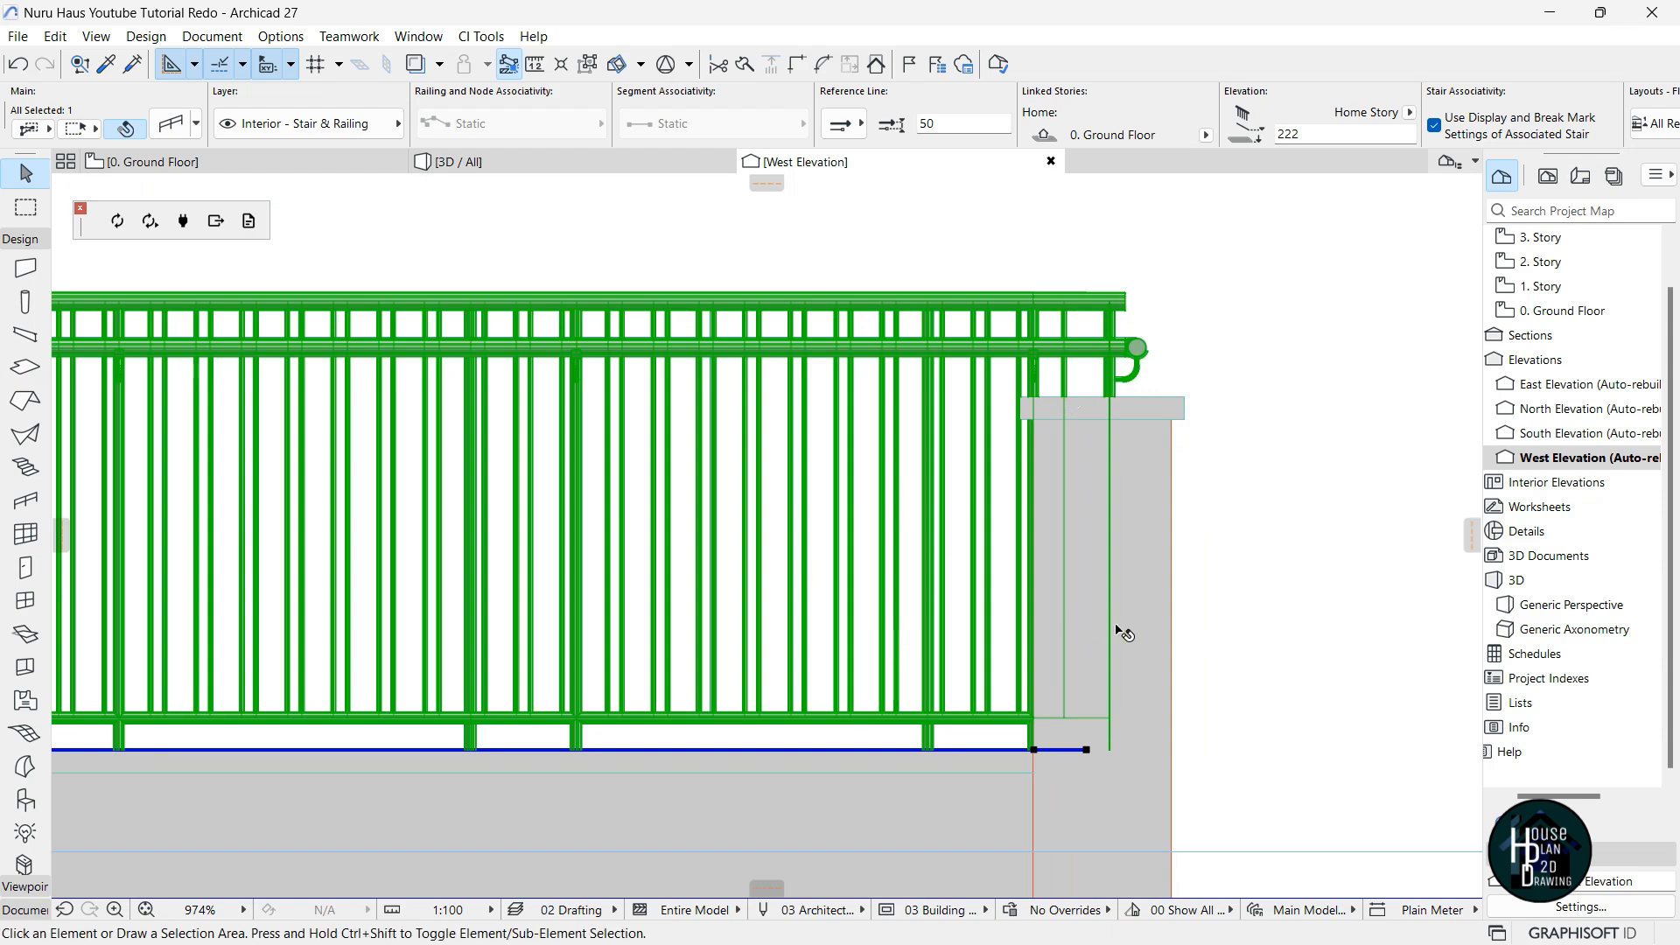
key("Escape")
Examine the raised railing in 3D around the gate opening and against the tops of the corner columns.
left_click(537, 171)
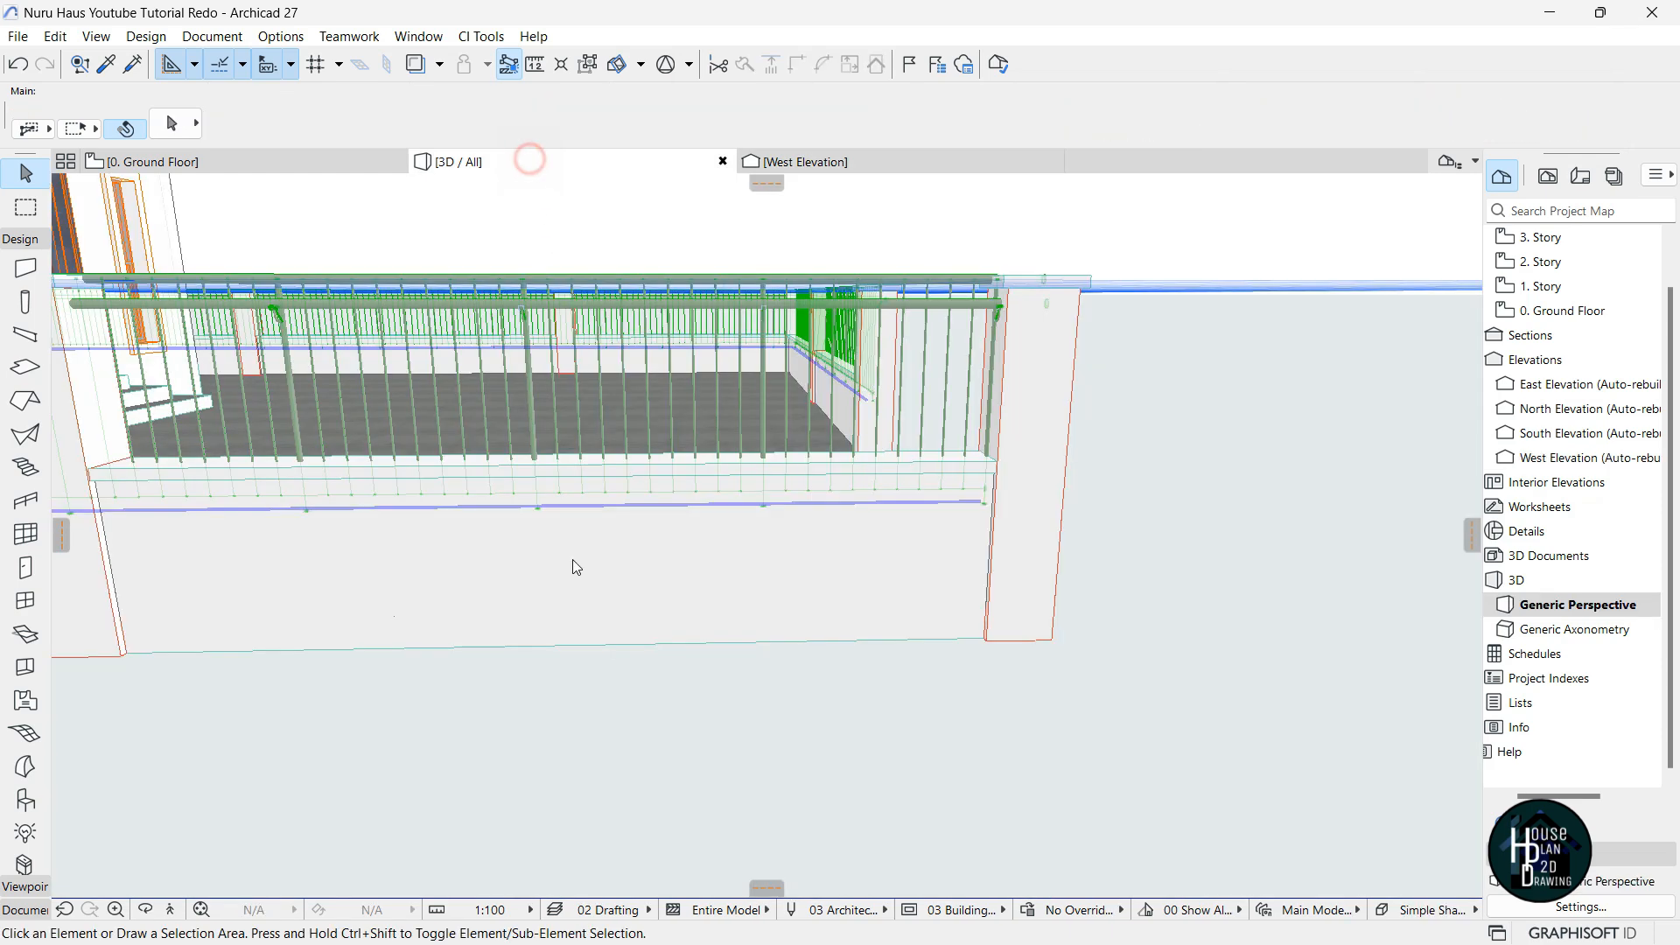
left_click(172, 910)
key("Down")
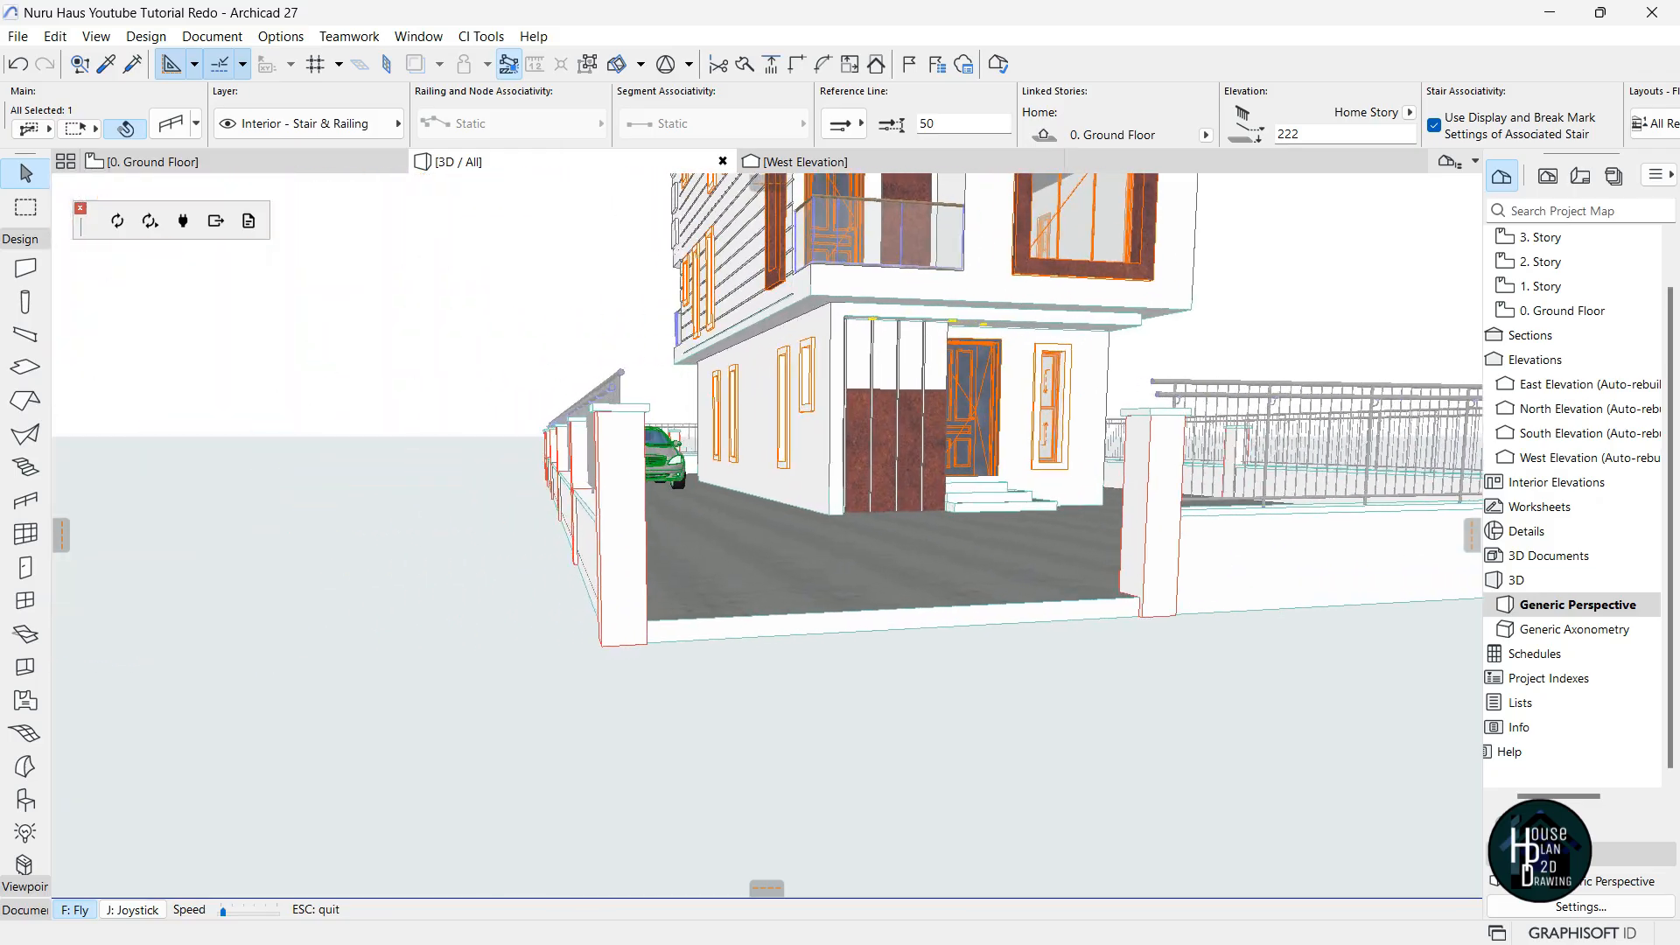
key("Left")
key("Up")
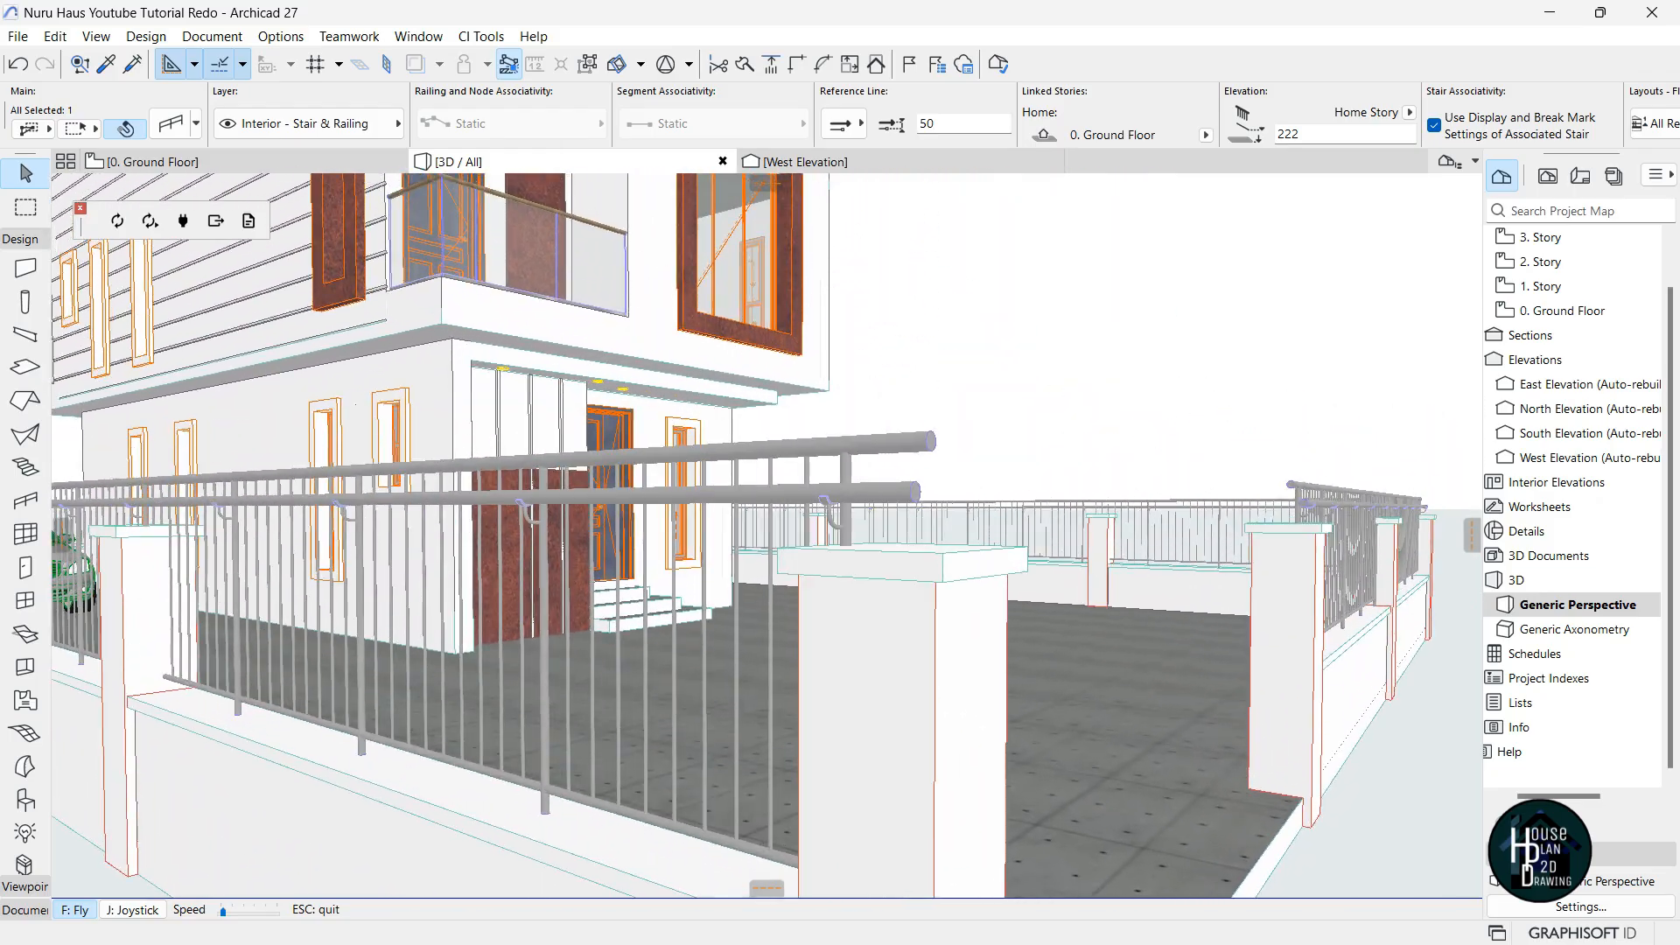
key("Down")
key("Escape")
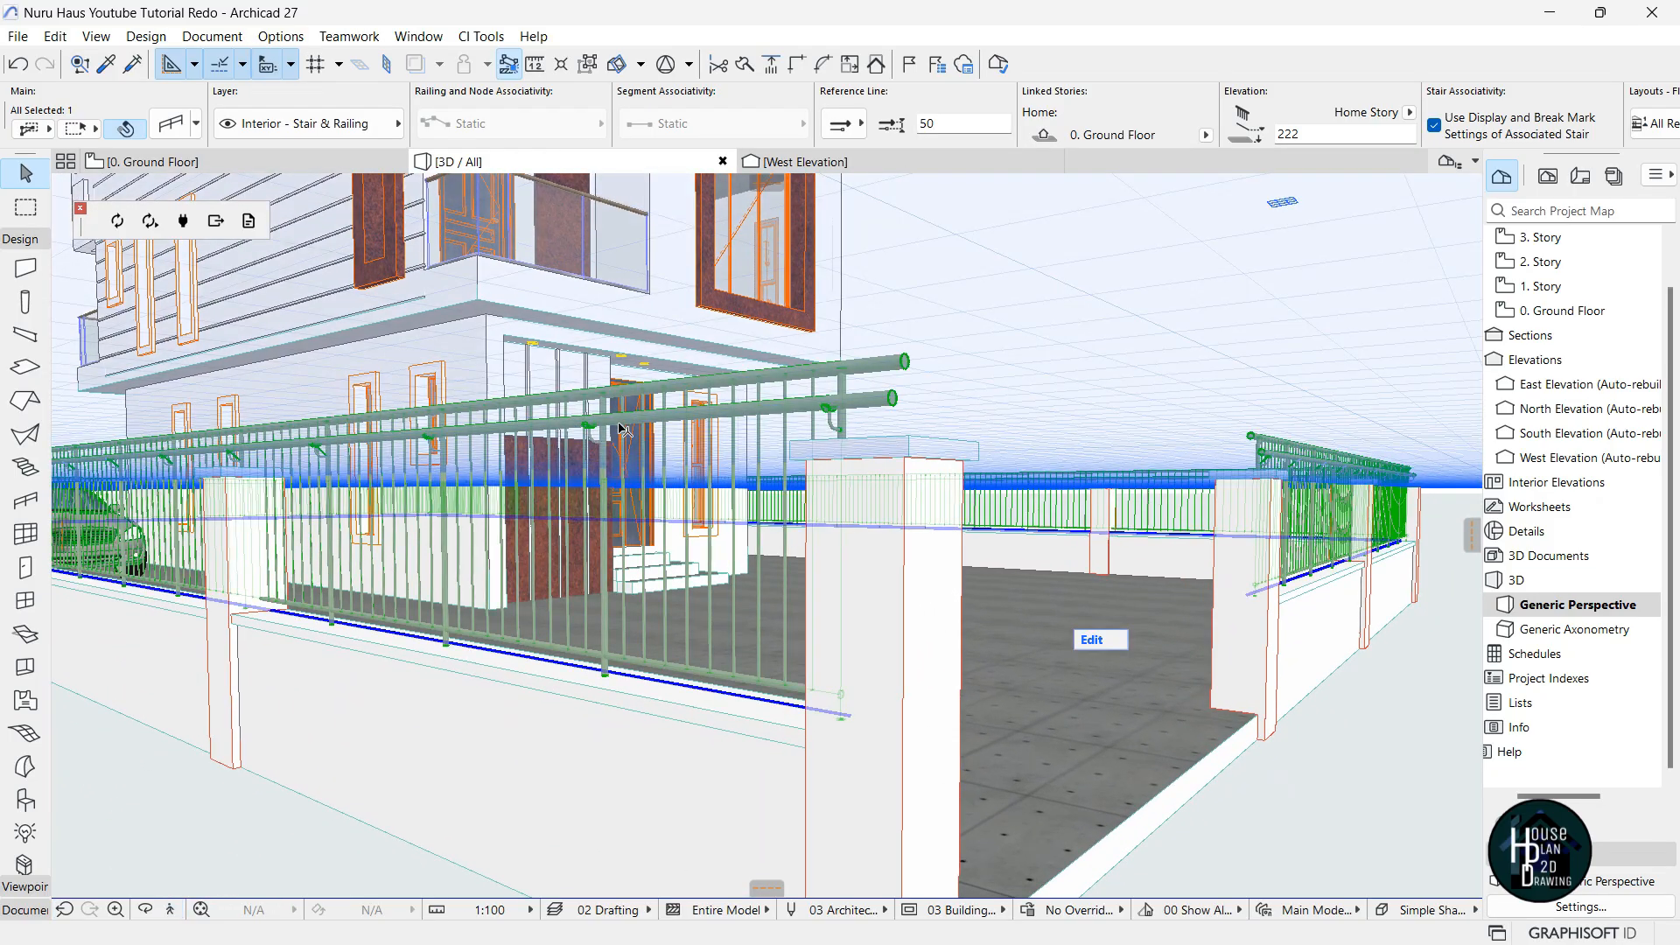
key("Escape")
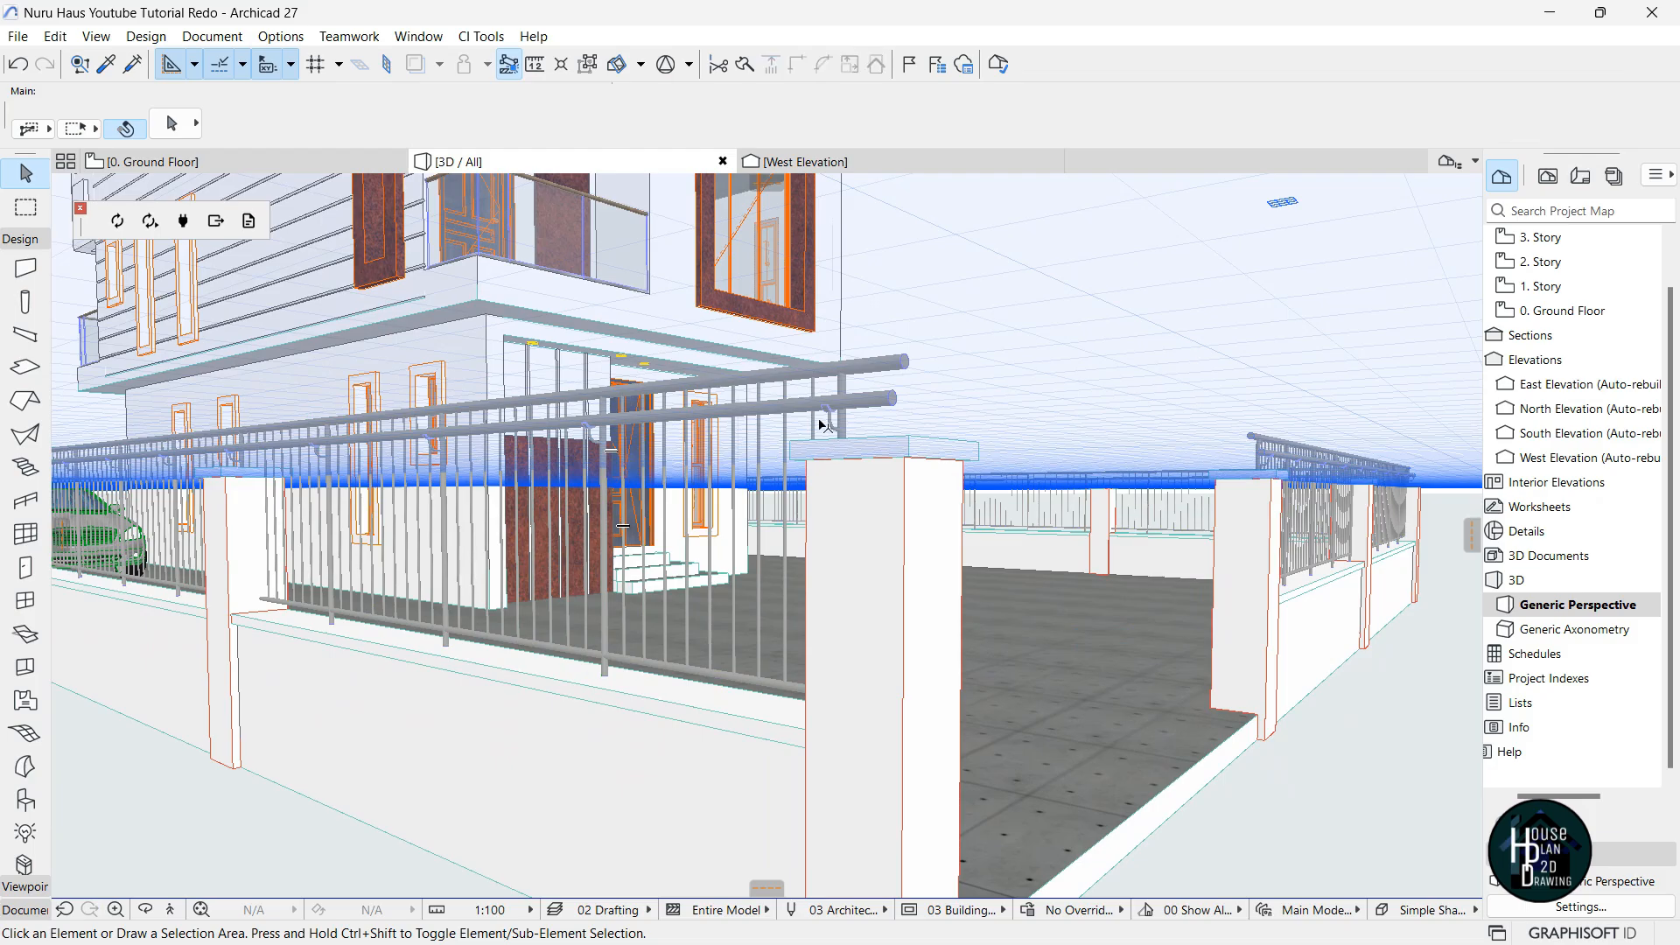
Set the boundary railing's segment height to 700.
left_click(875, 401)
key("ctrl+t")
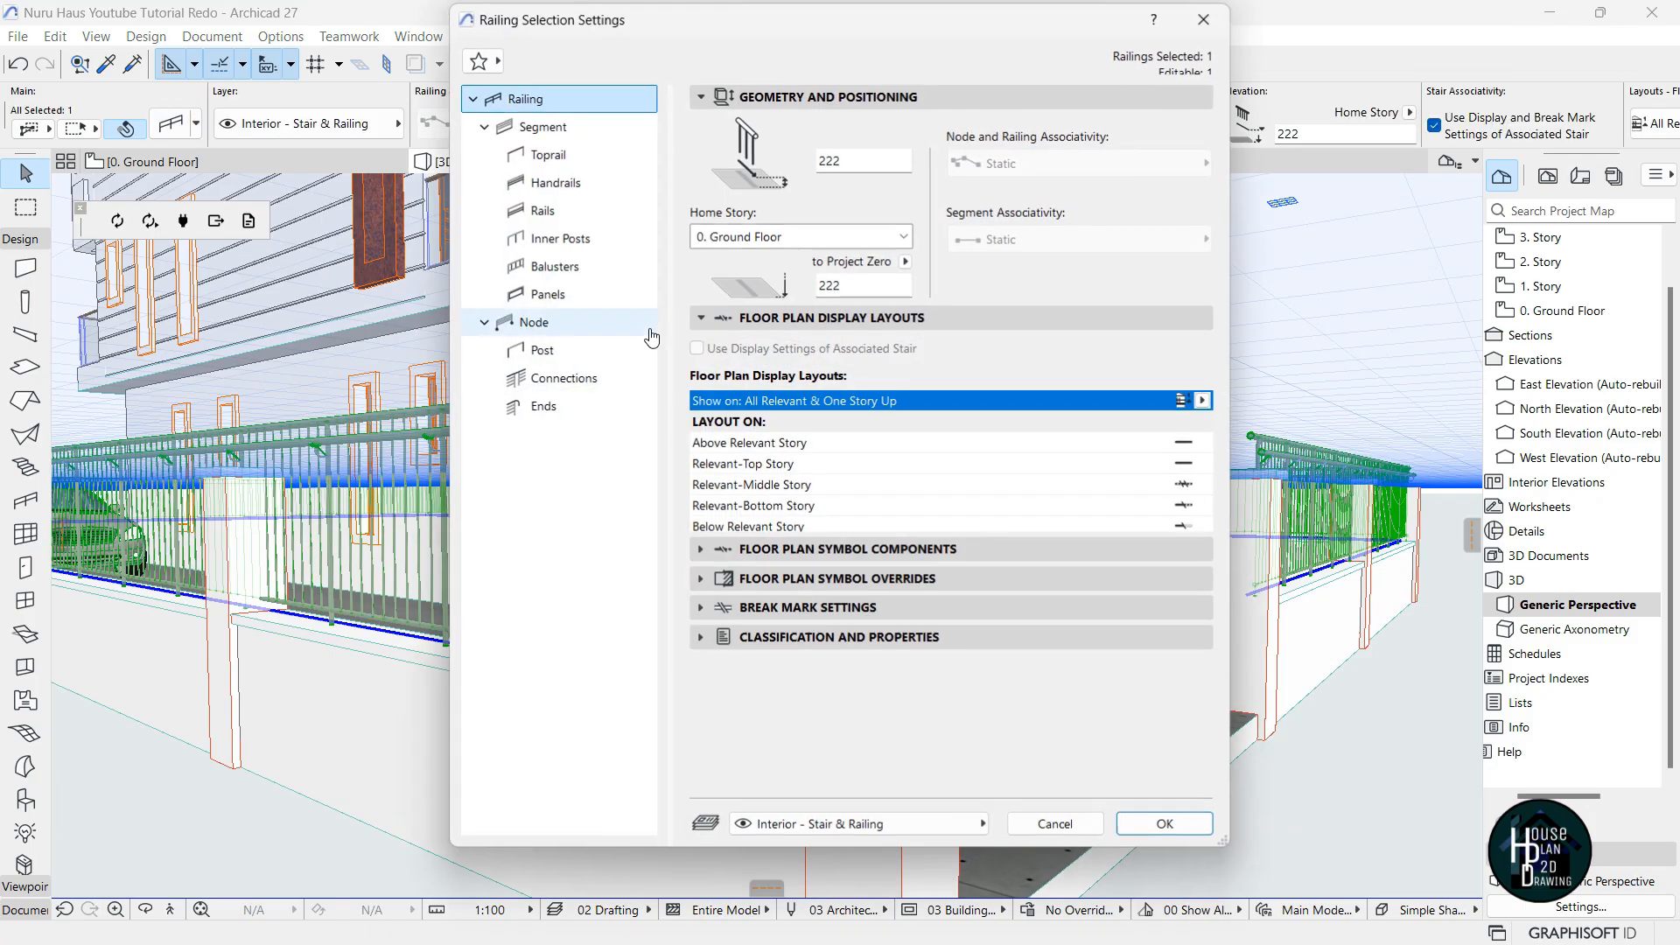
left_click(551, 129)
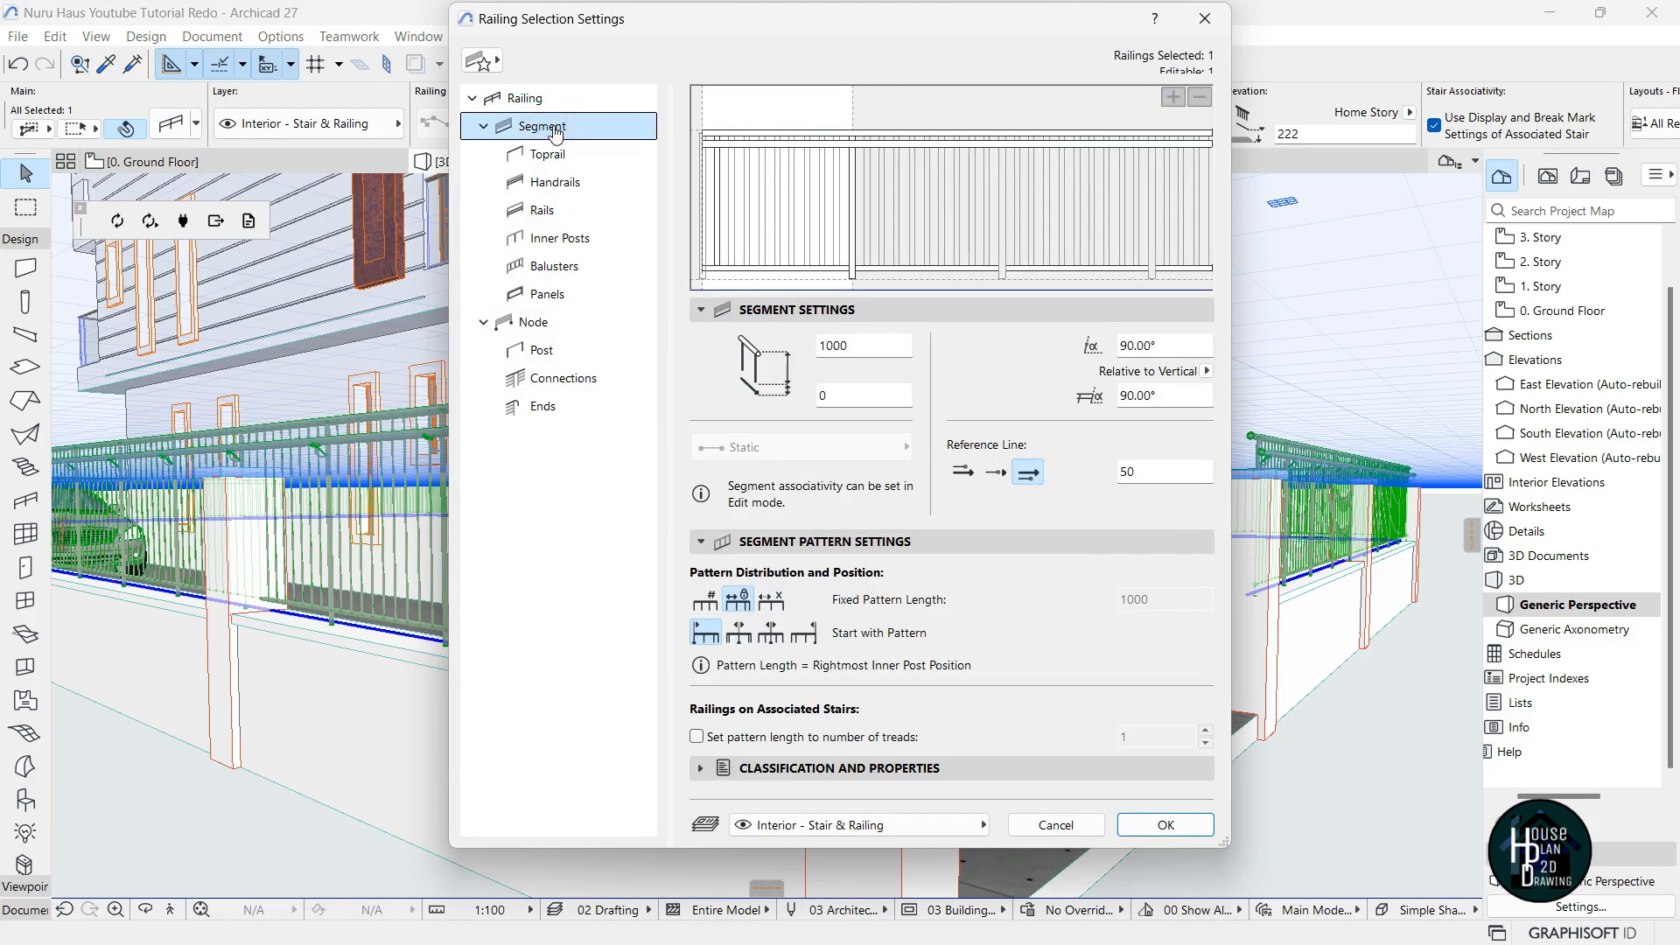
double_click(860, 347)
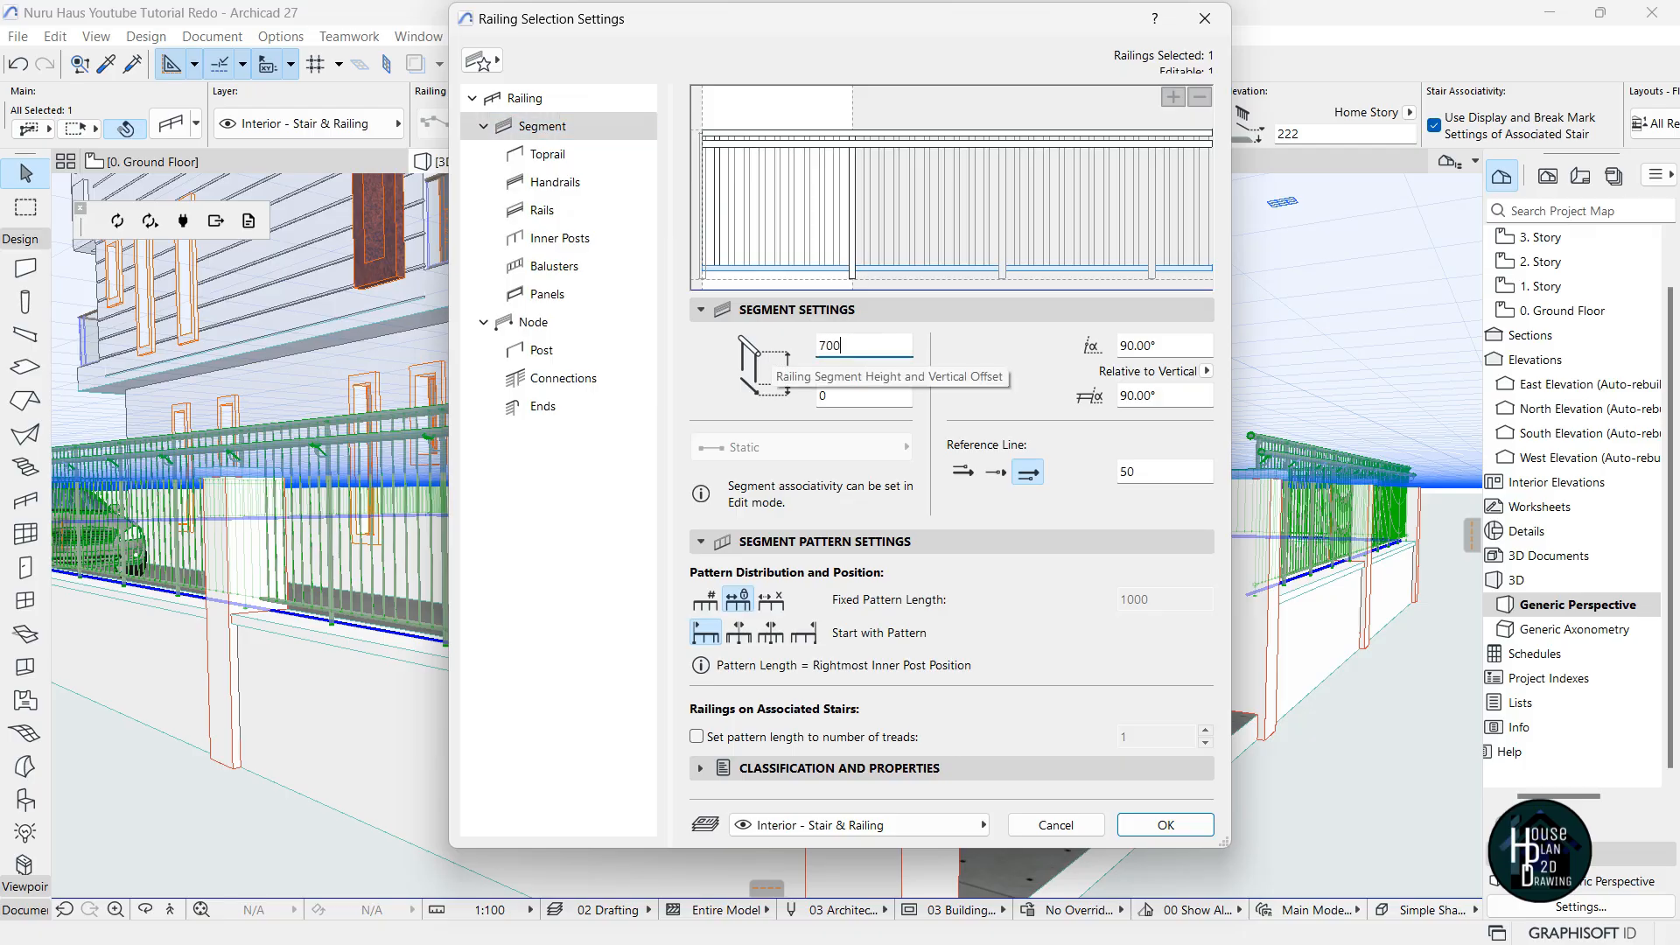
type("700")
key("Return")
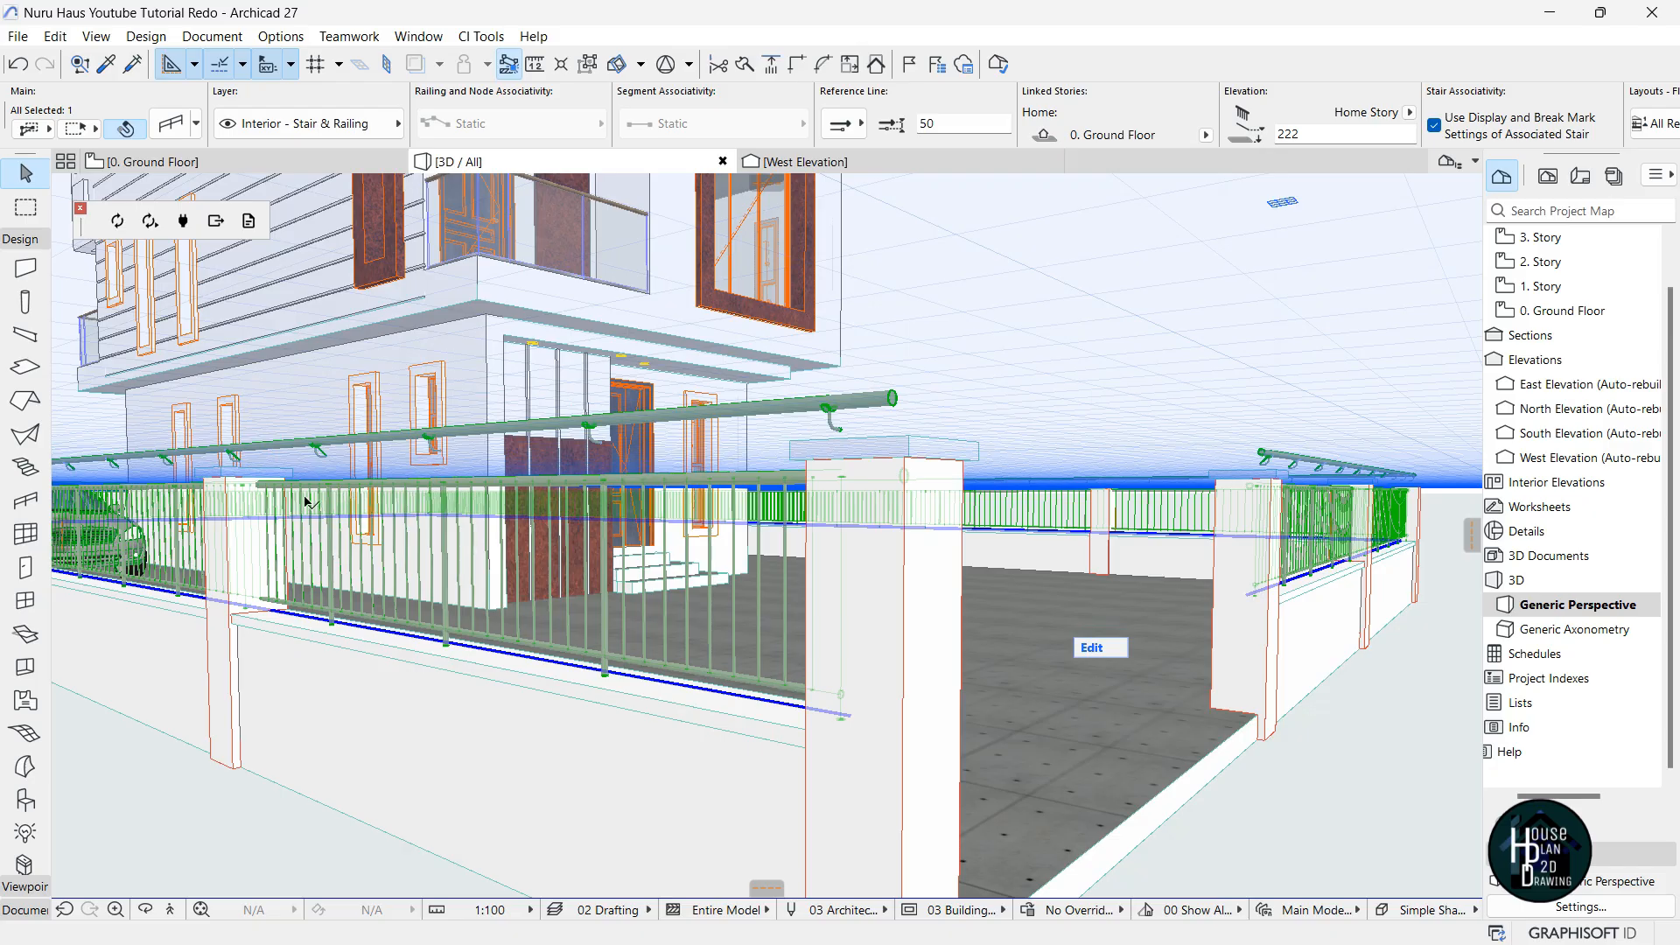
Remove the 900 high handrail from the boundary railing's segment and inspect the fence in 3D.
scroll(306, 502, "up", 5)
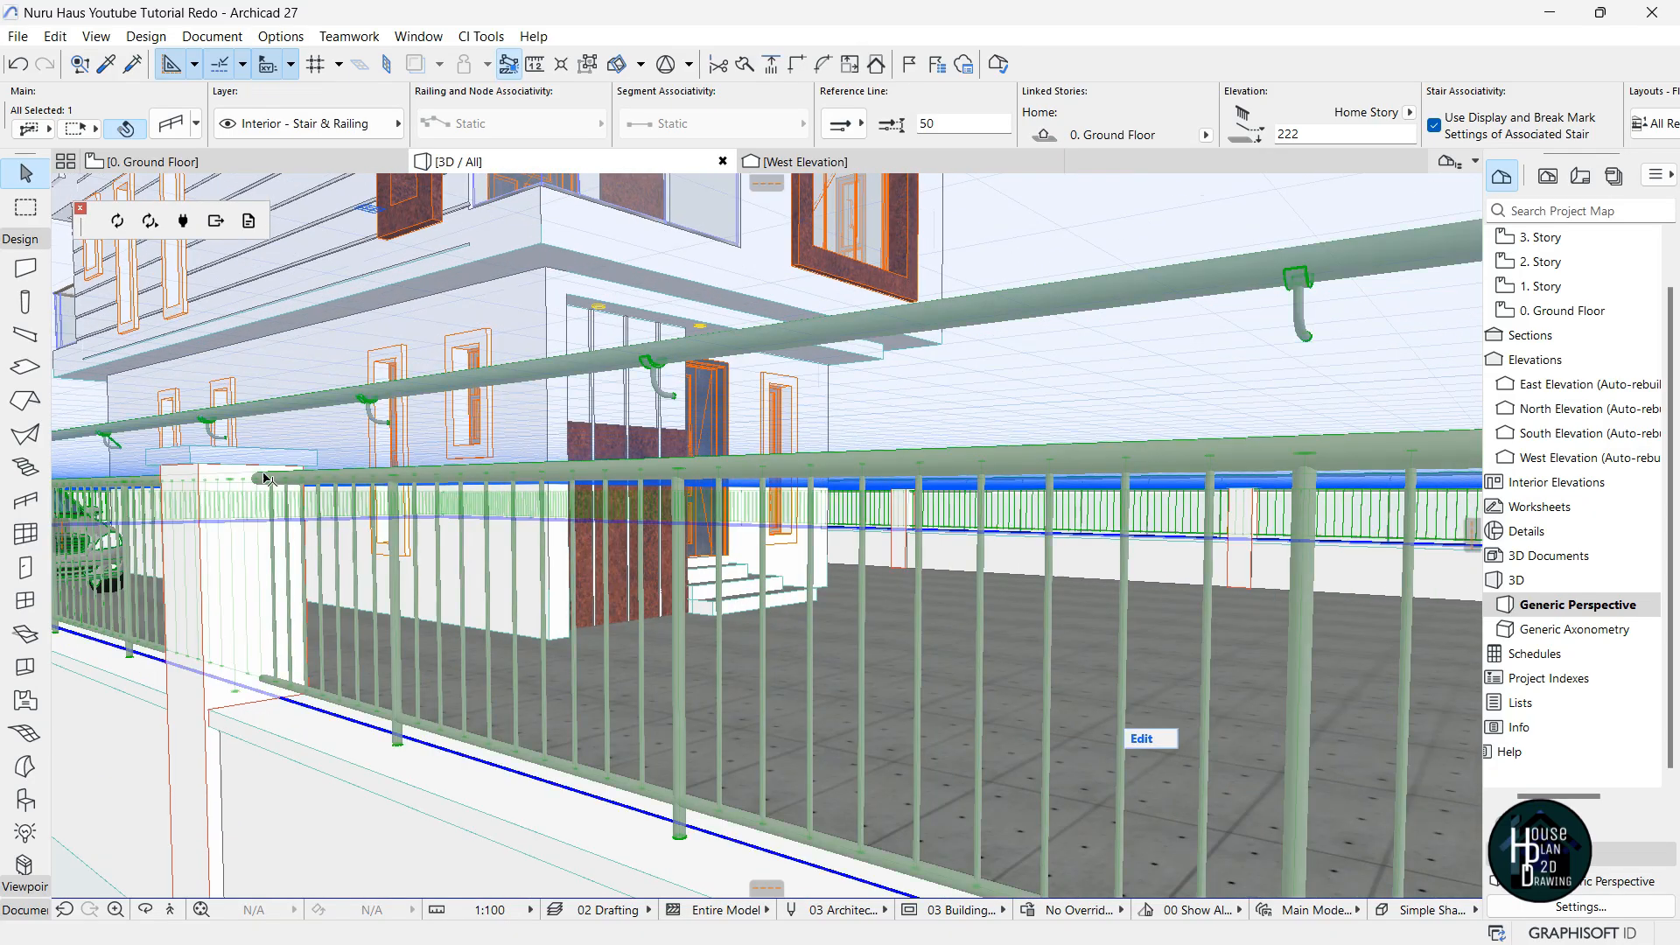
scroll(267, 483, "down", 5)
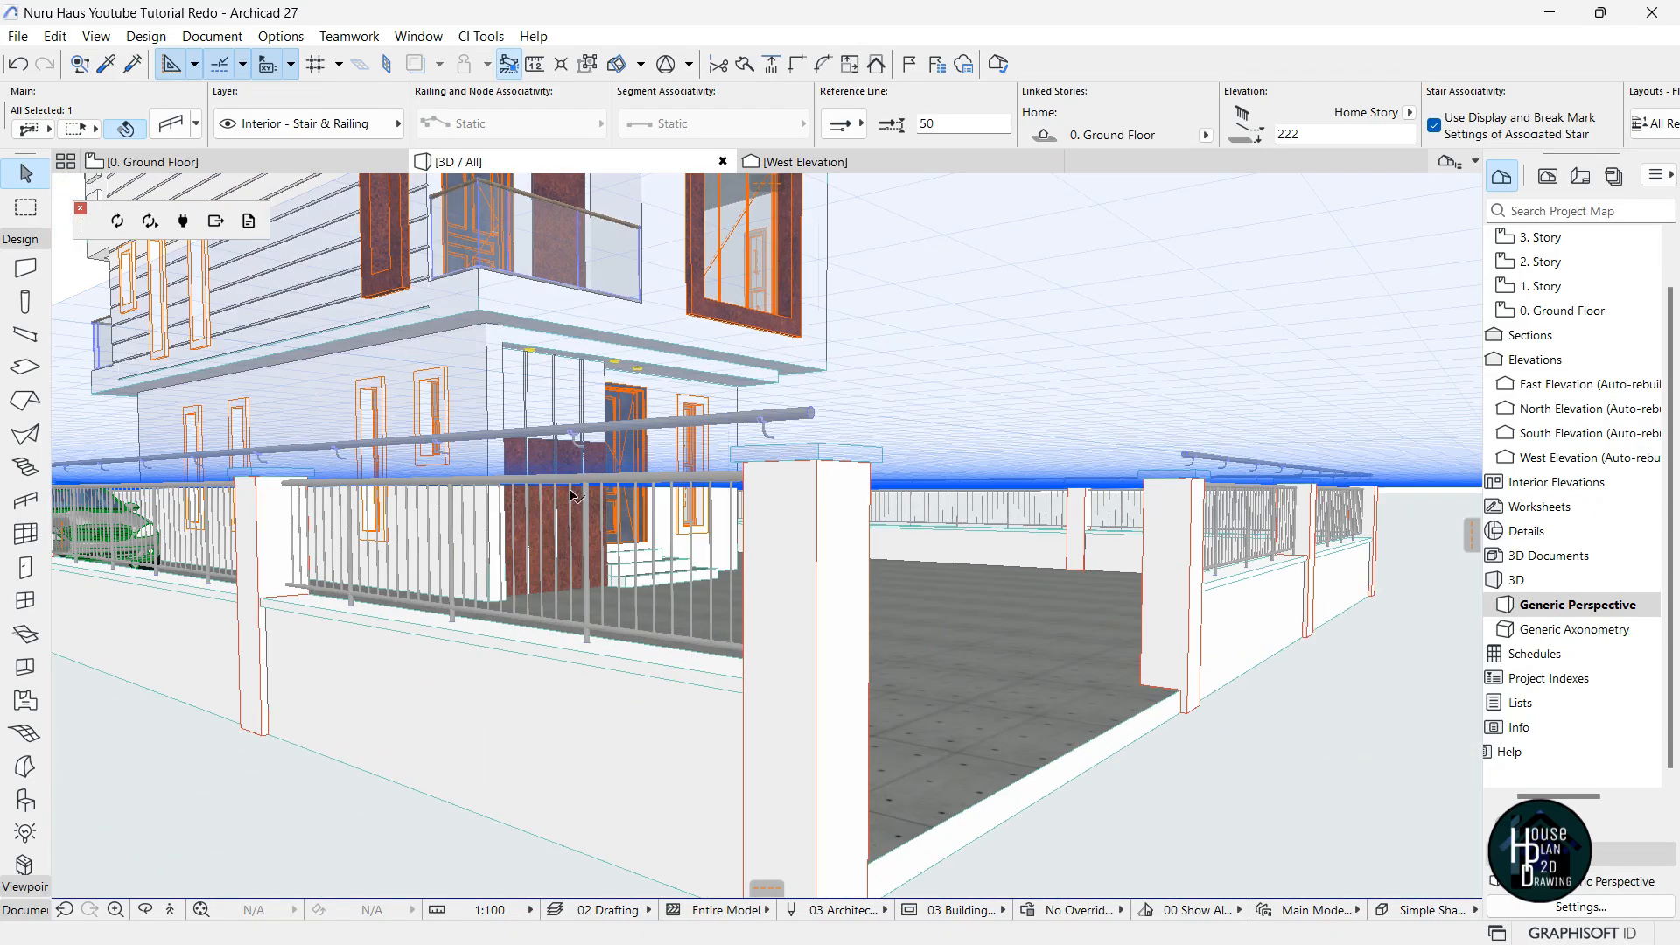
left_click(573, 496)
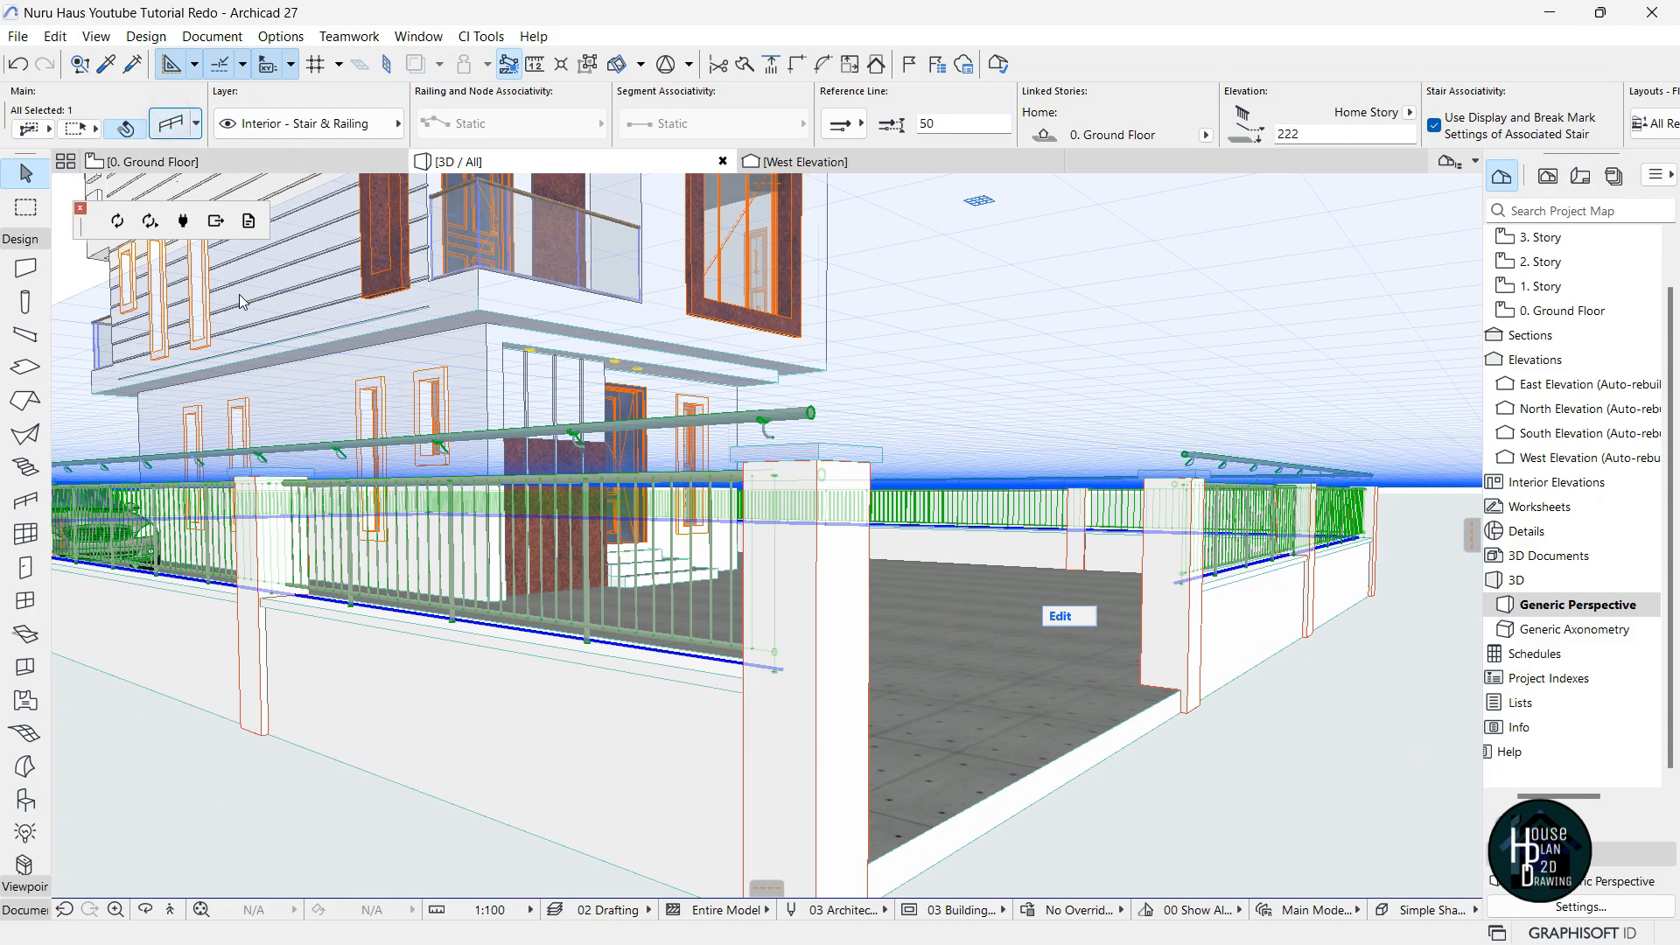
double_click(343, 453)
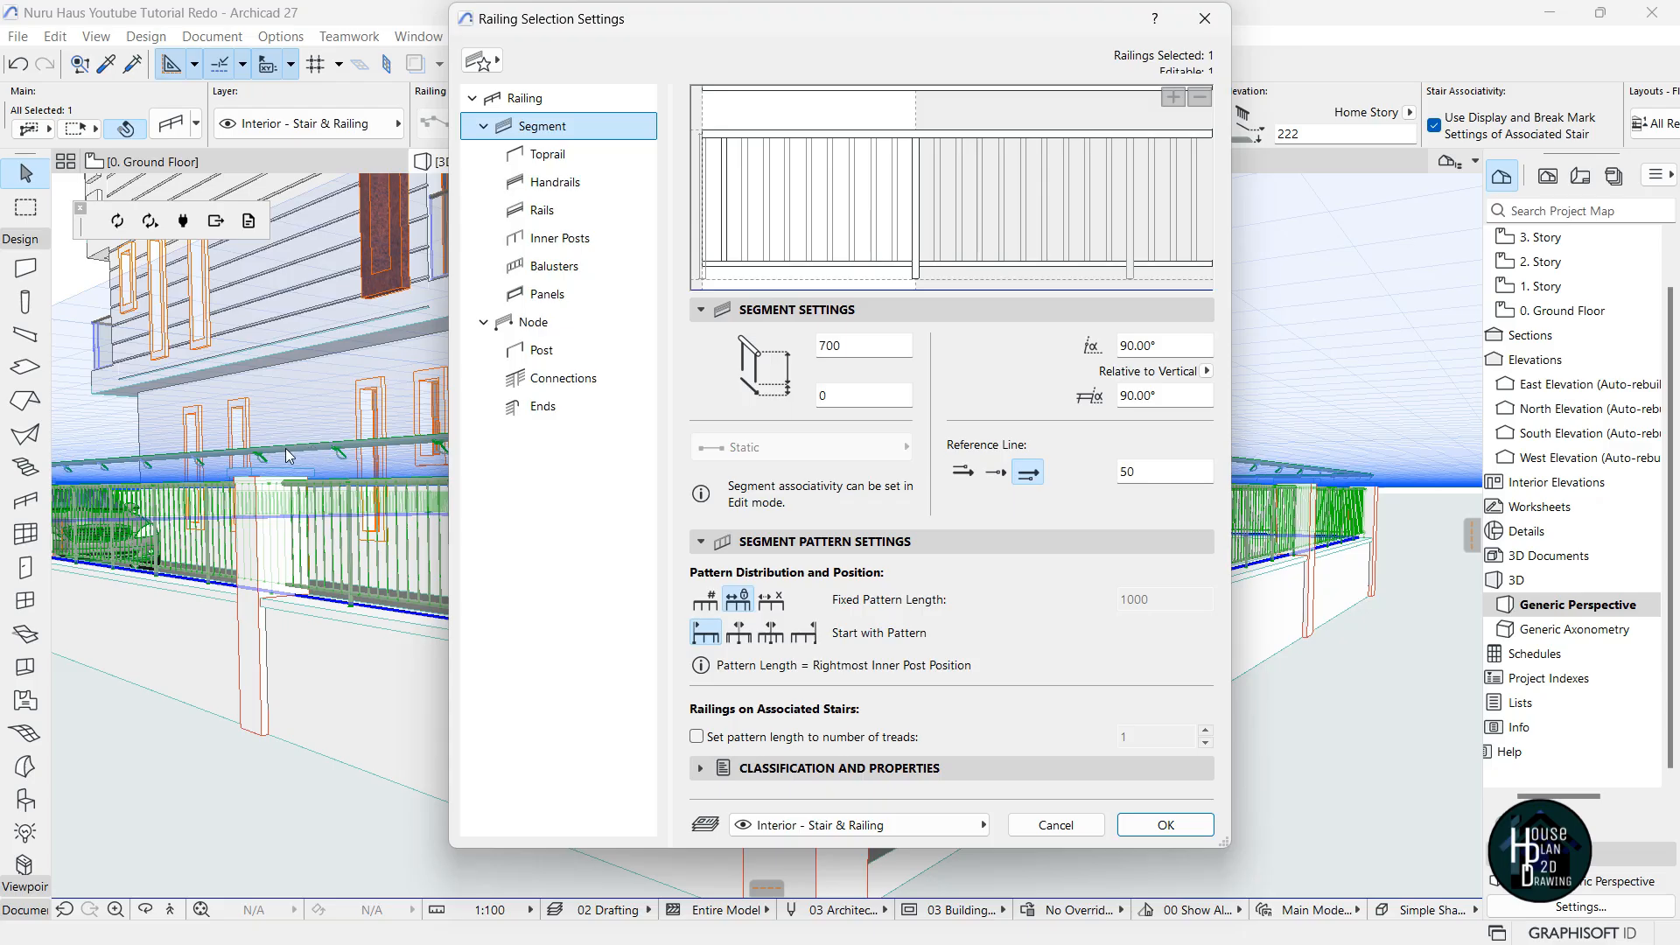
left_click(750, 88)
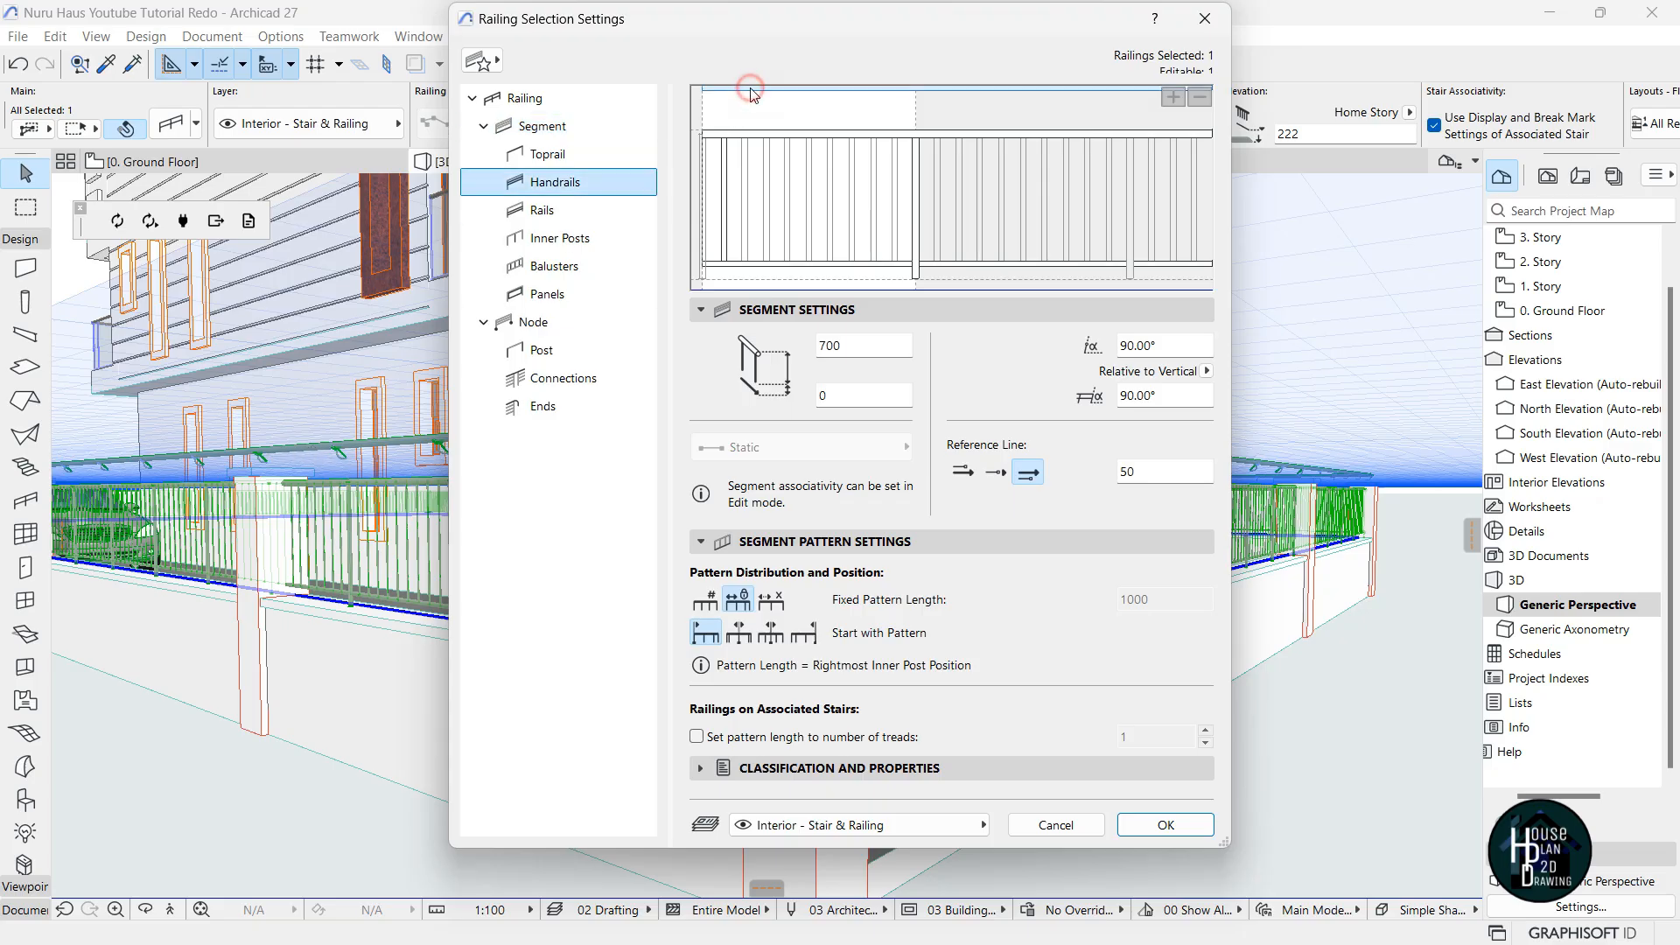
left_click(1202, 98)
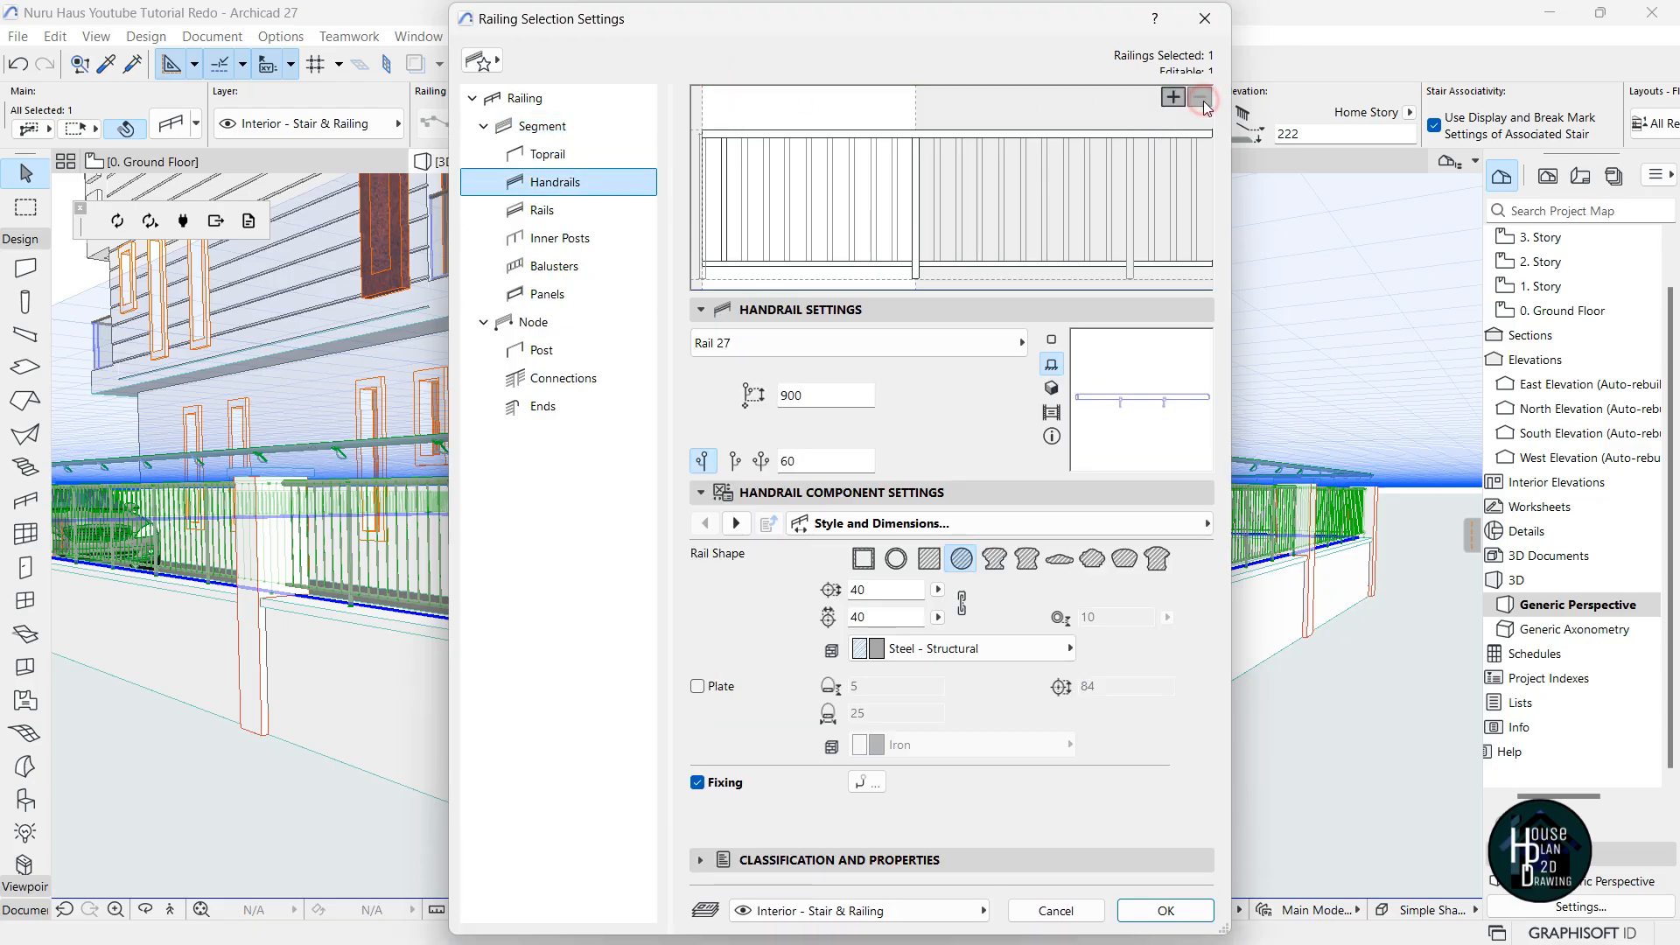
left_click(1165, 911)
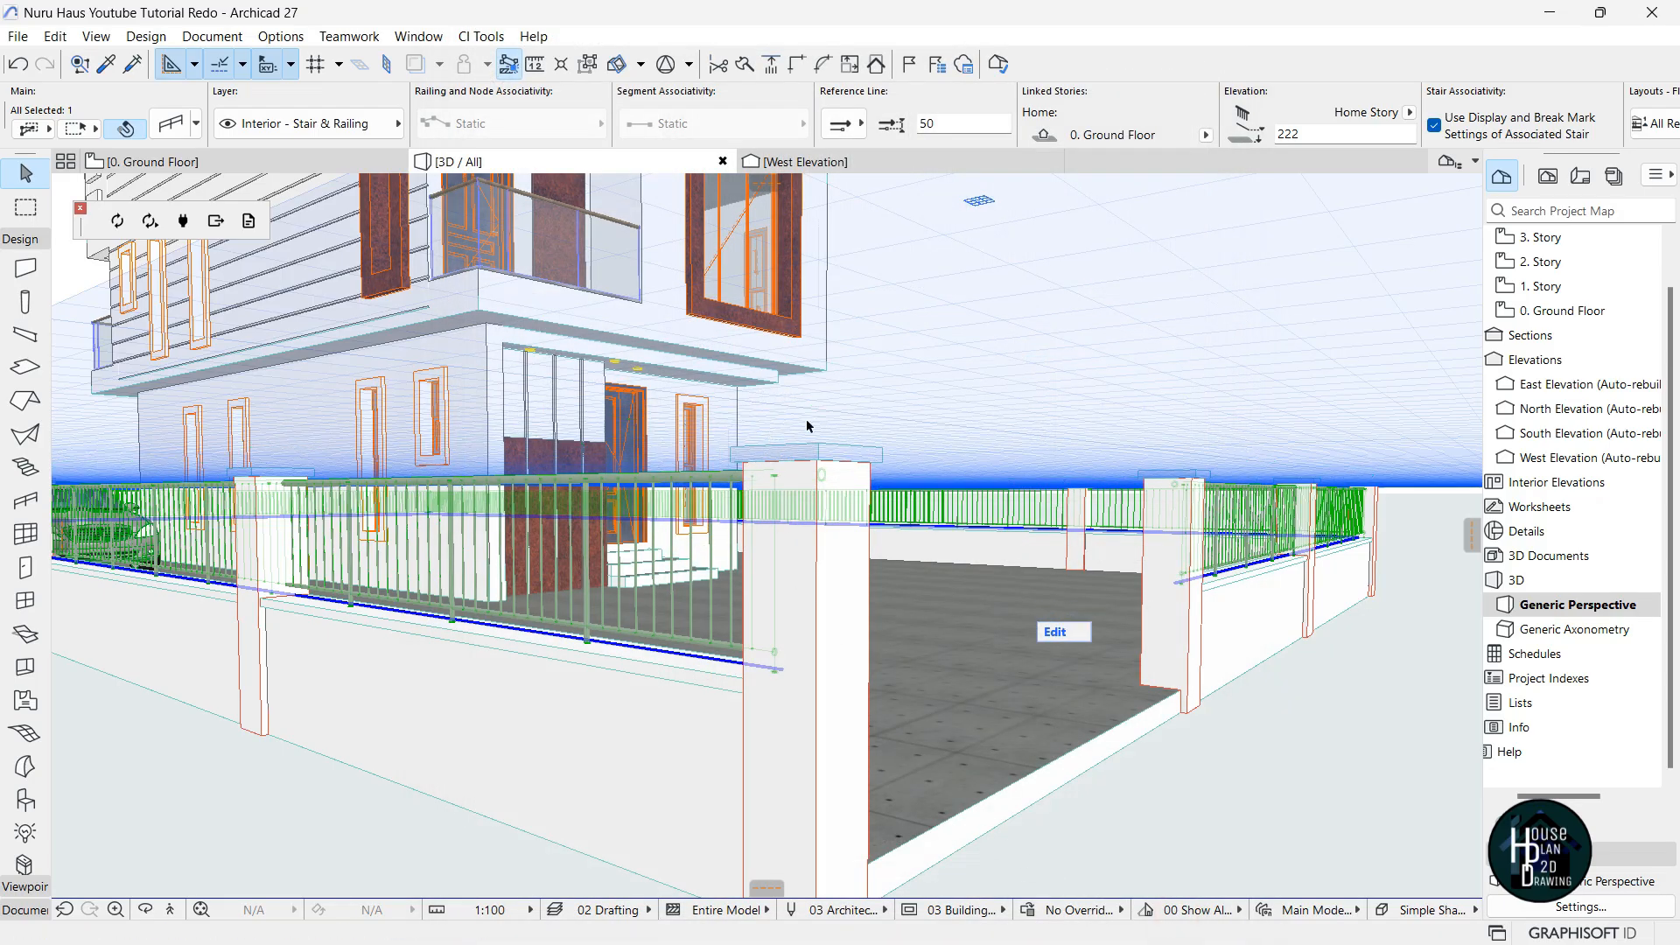
left_click(171, 911)
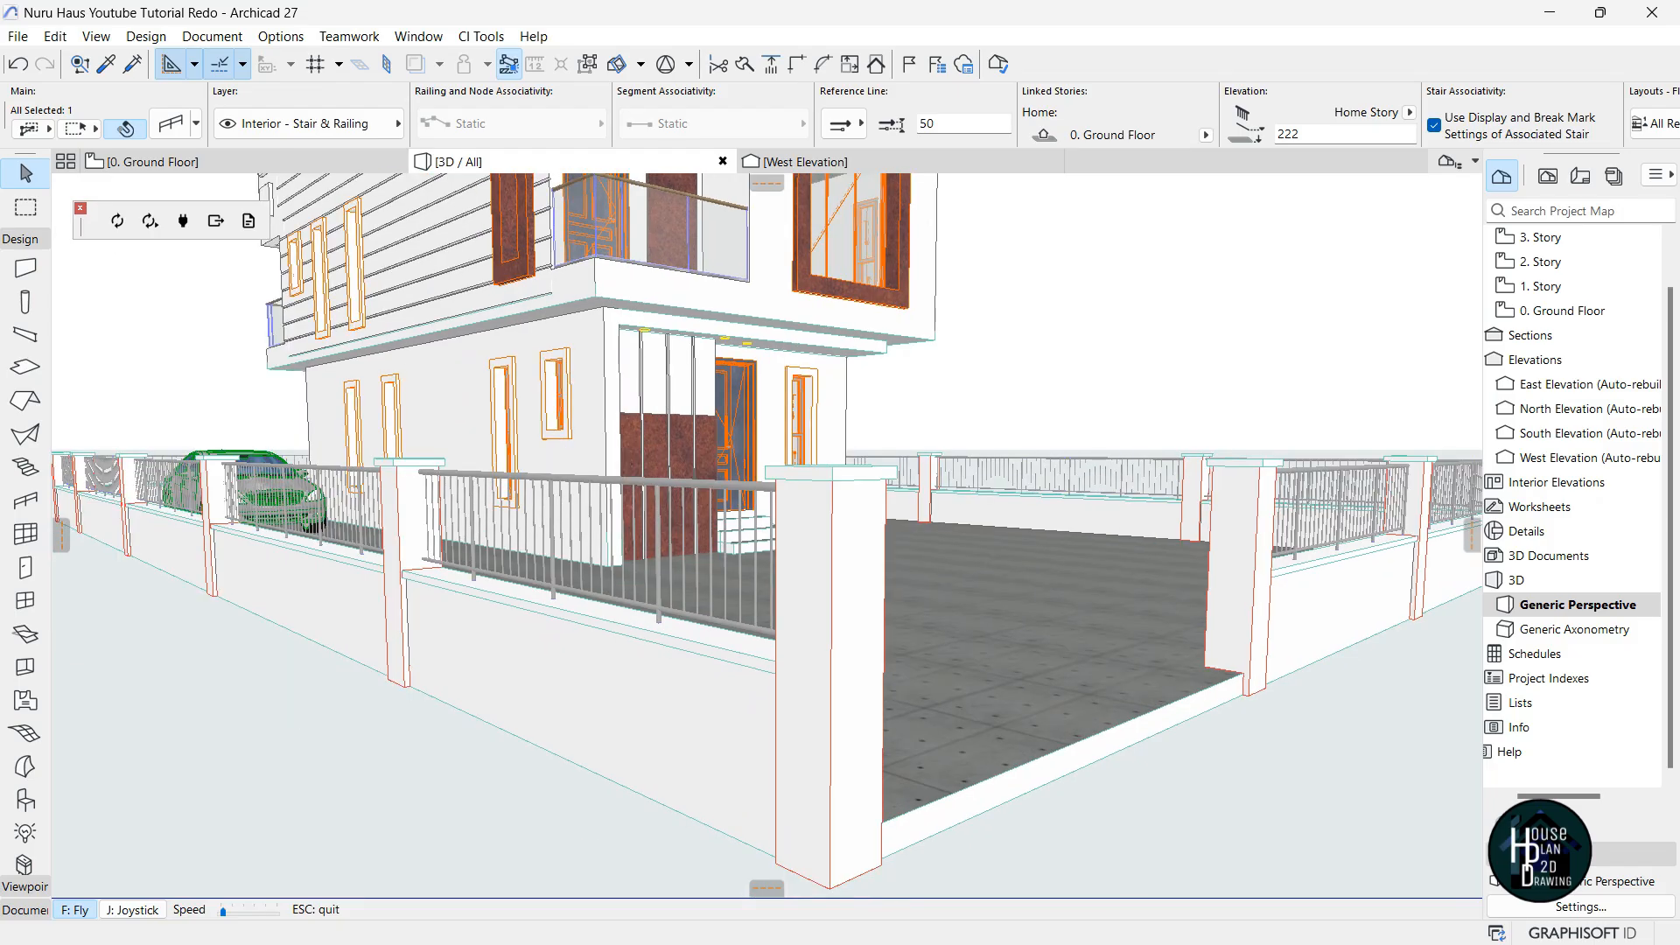
Give the boundary railing's toprail a solid round profile with height and width of 40.
key("Escape")
left_click(183, 128)
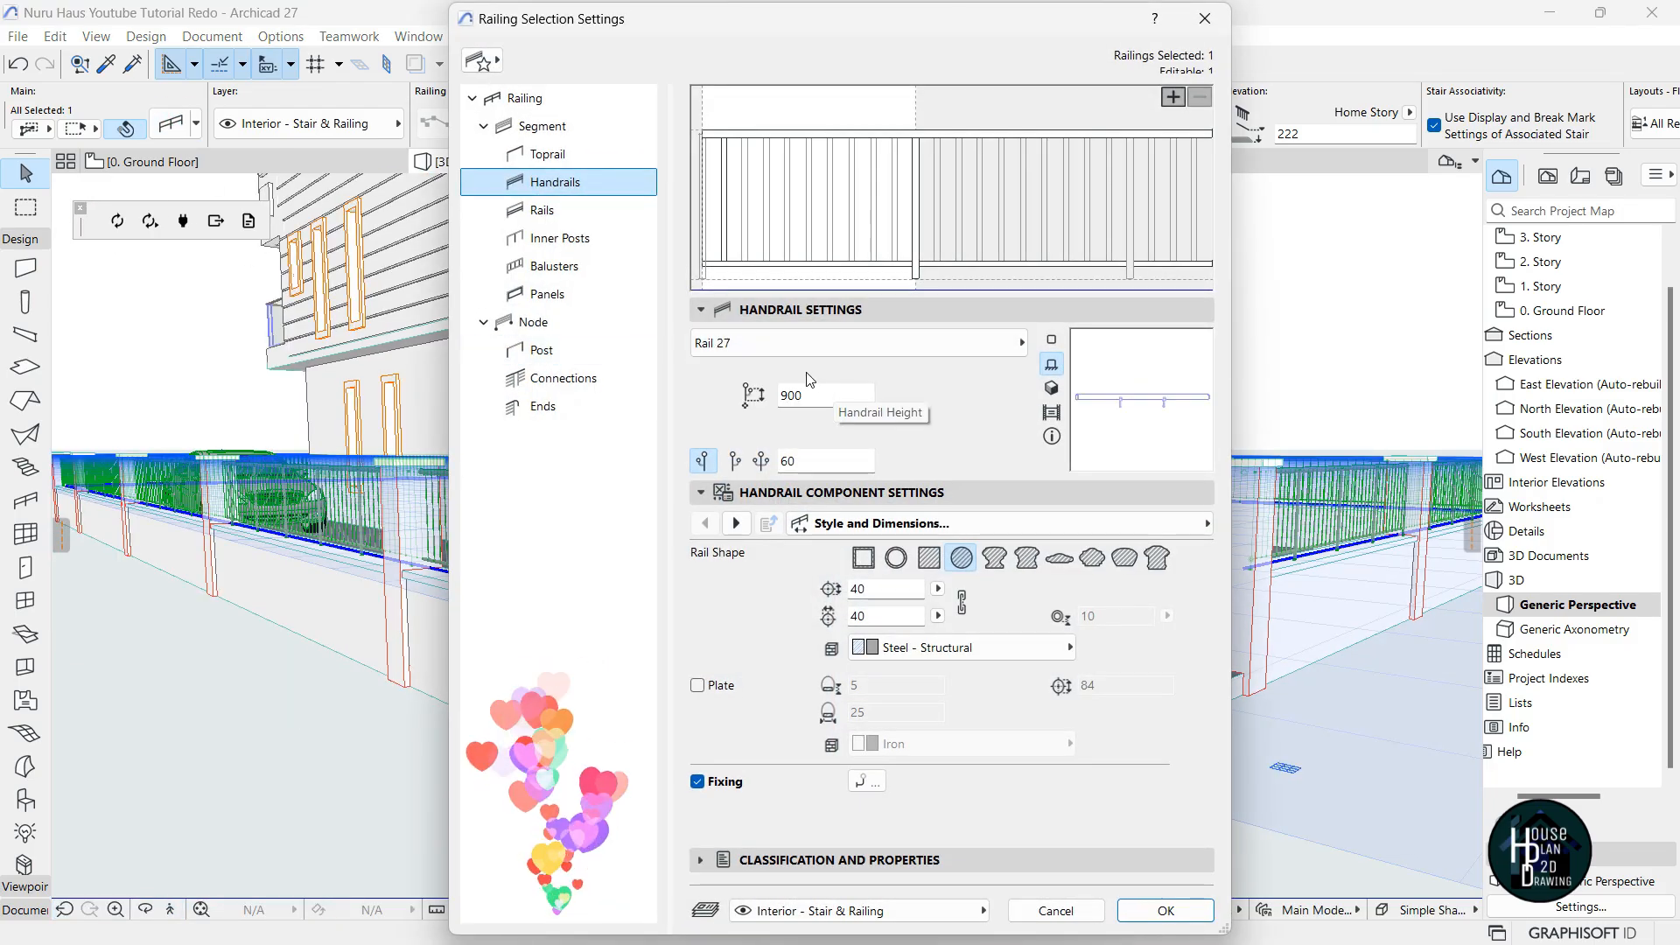
left_click(573, 155)
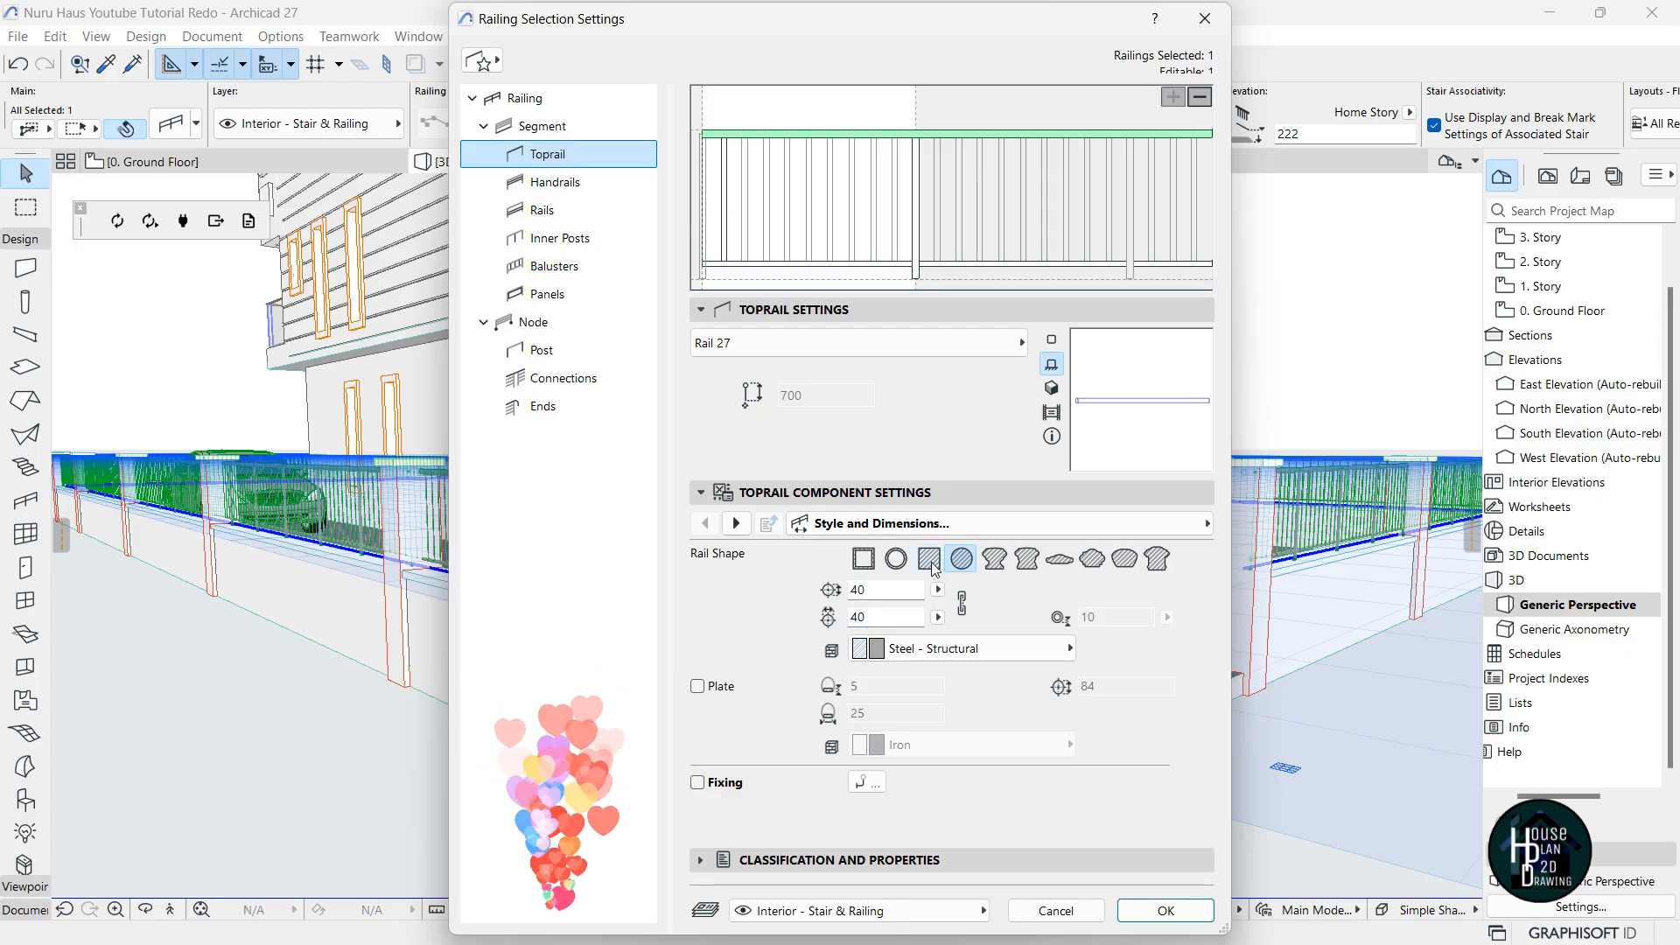
left_click(961, 559)
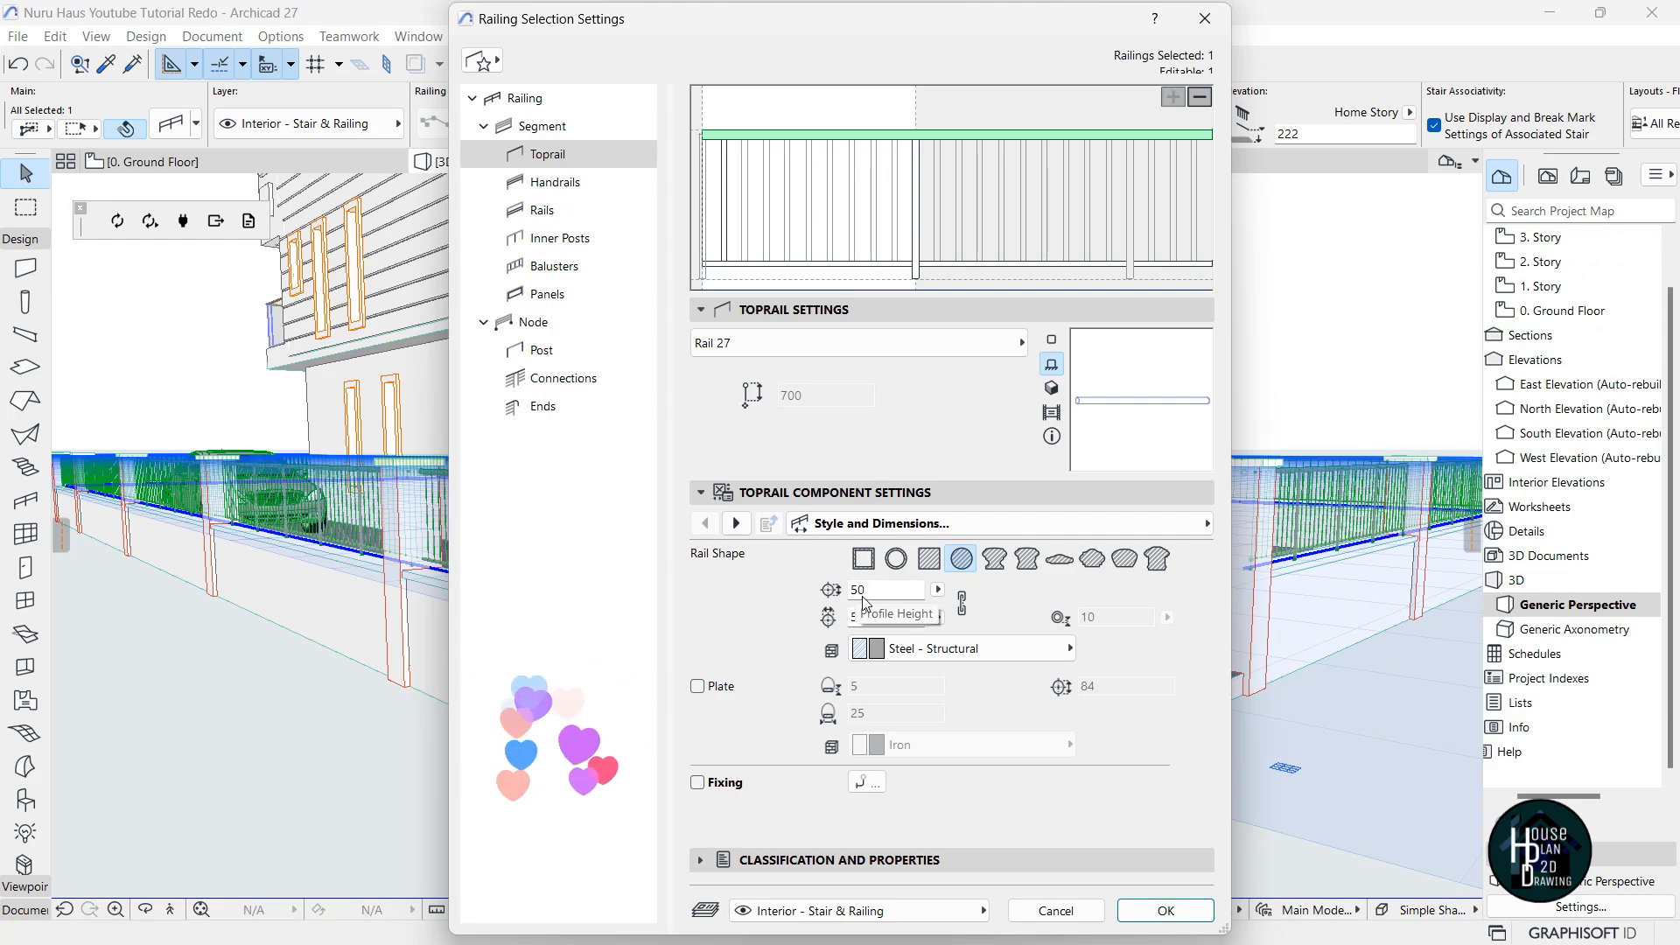
double_click(857, 591)
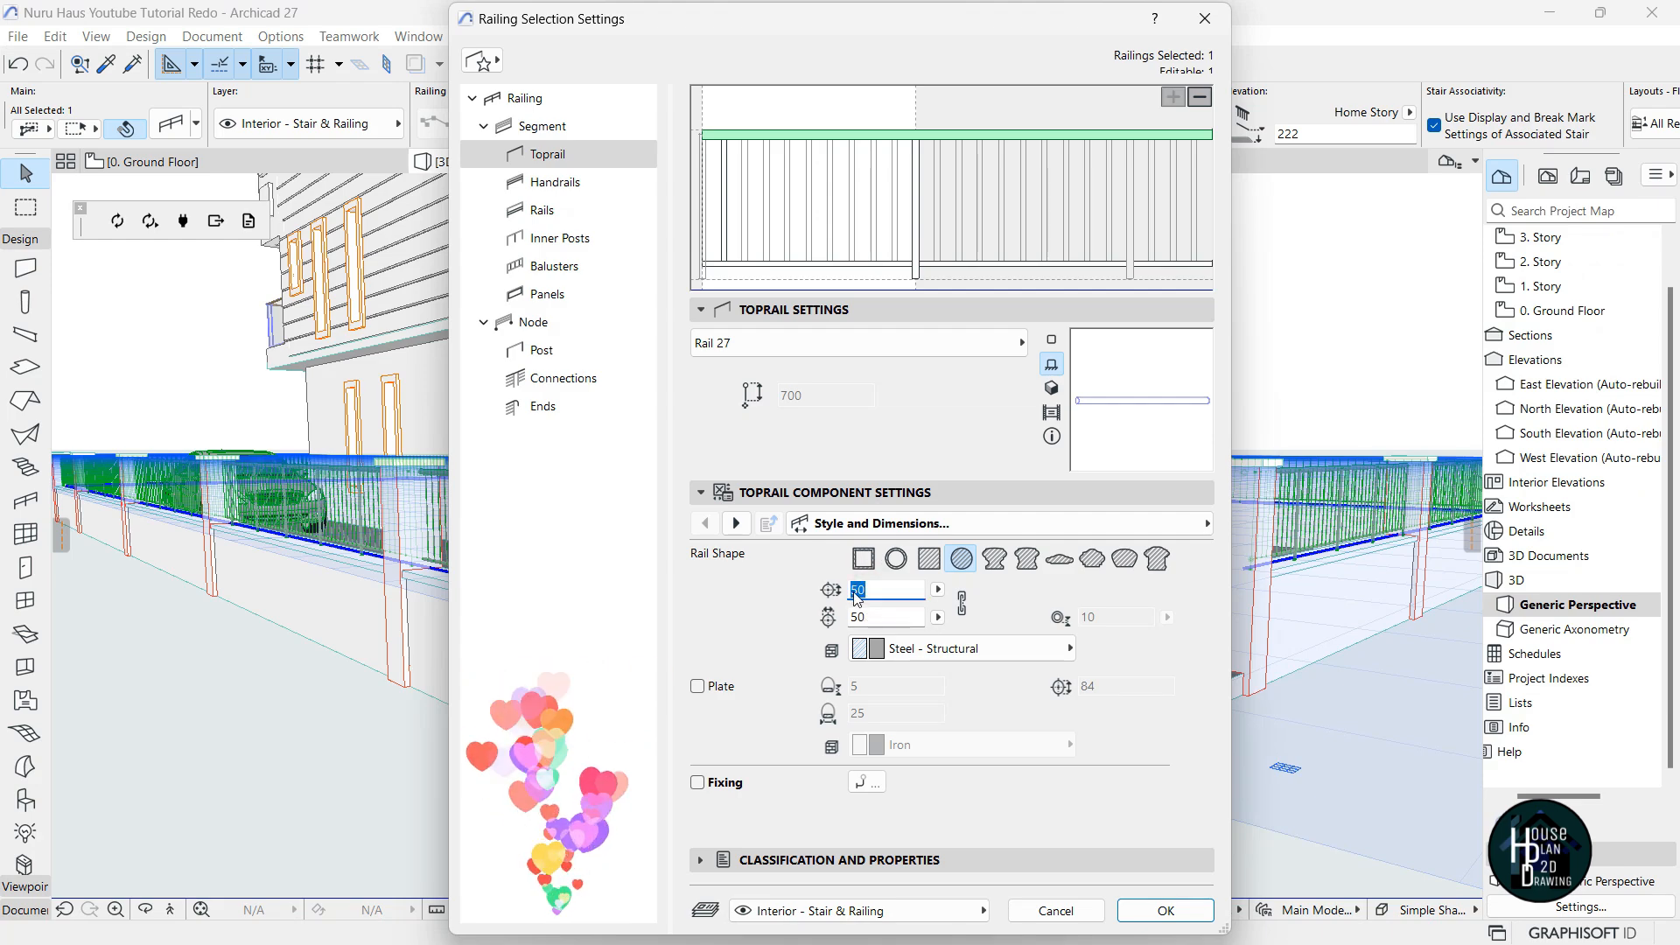
type("4")
left_click(1003, 598)
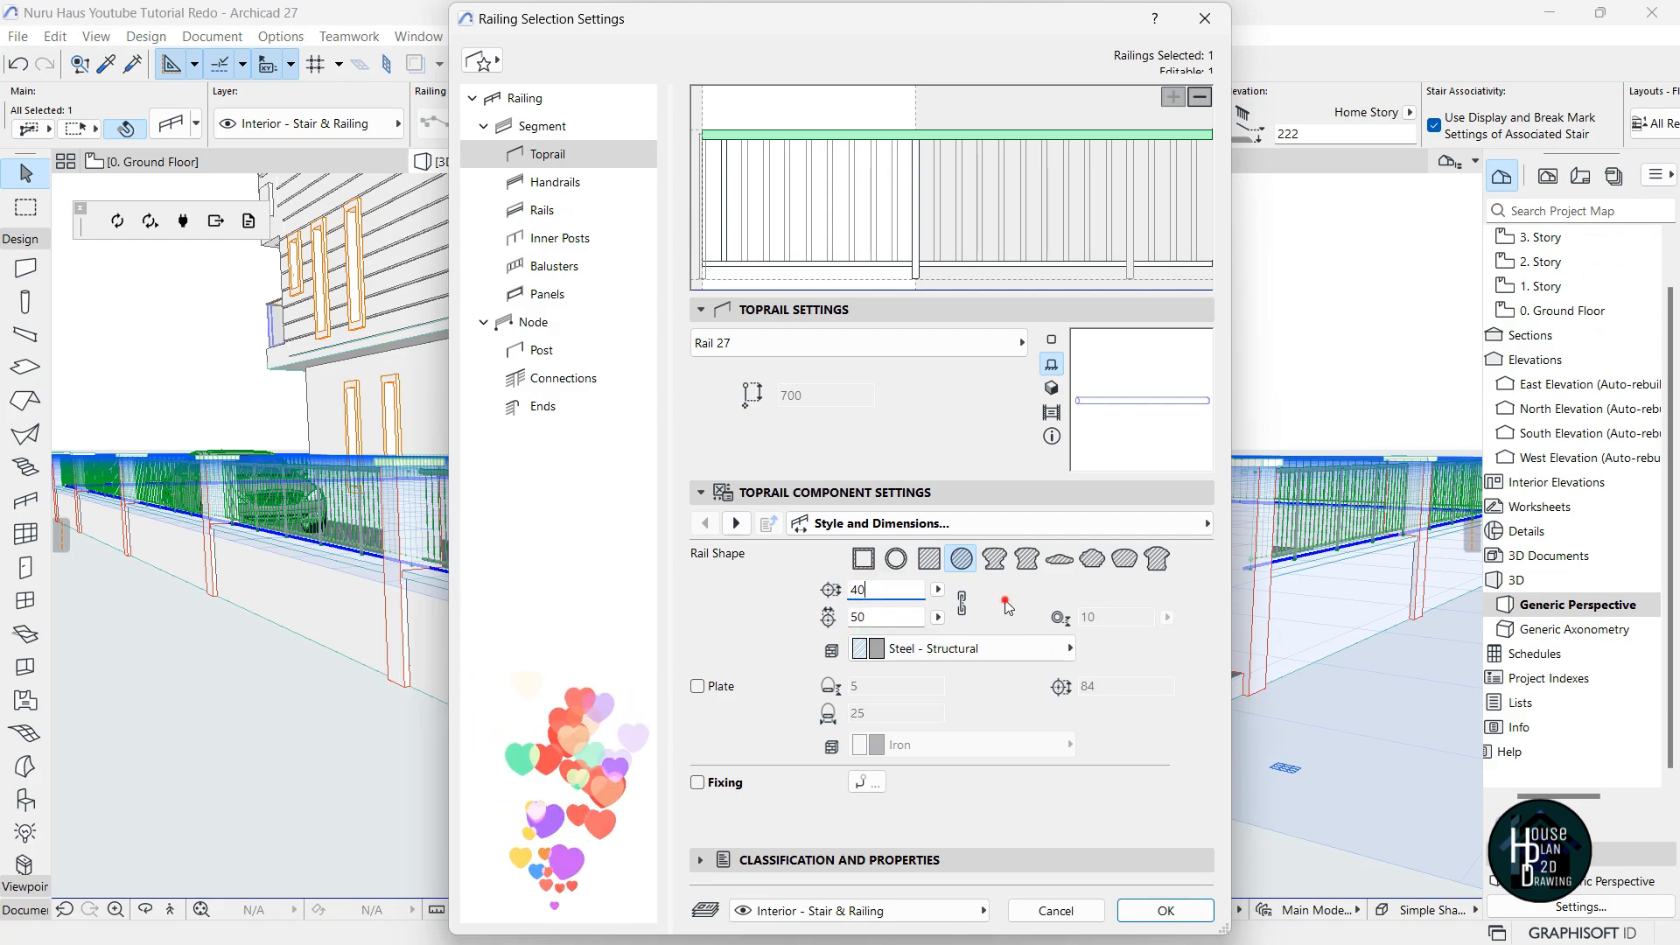
double_click(876, 617)
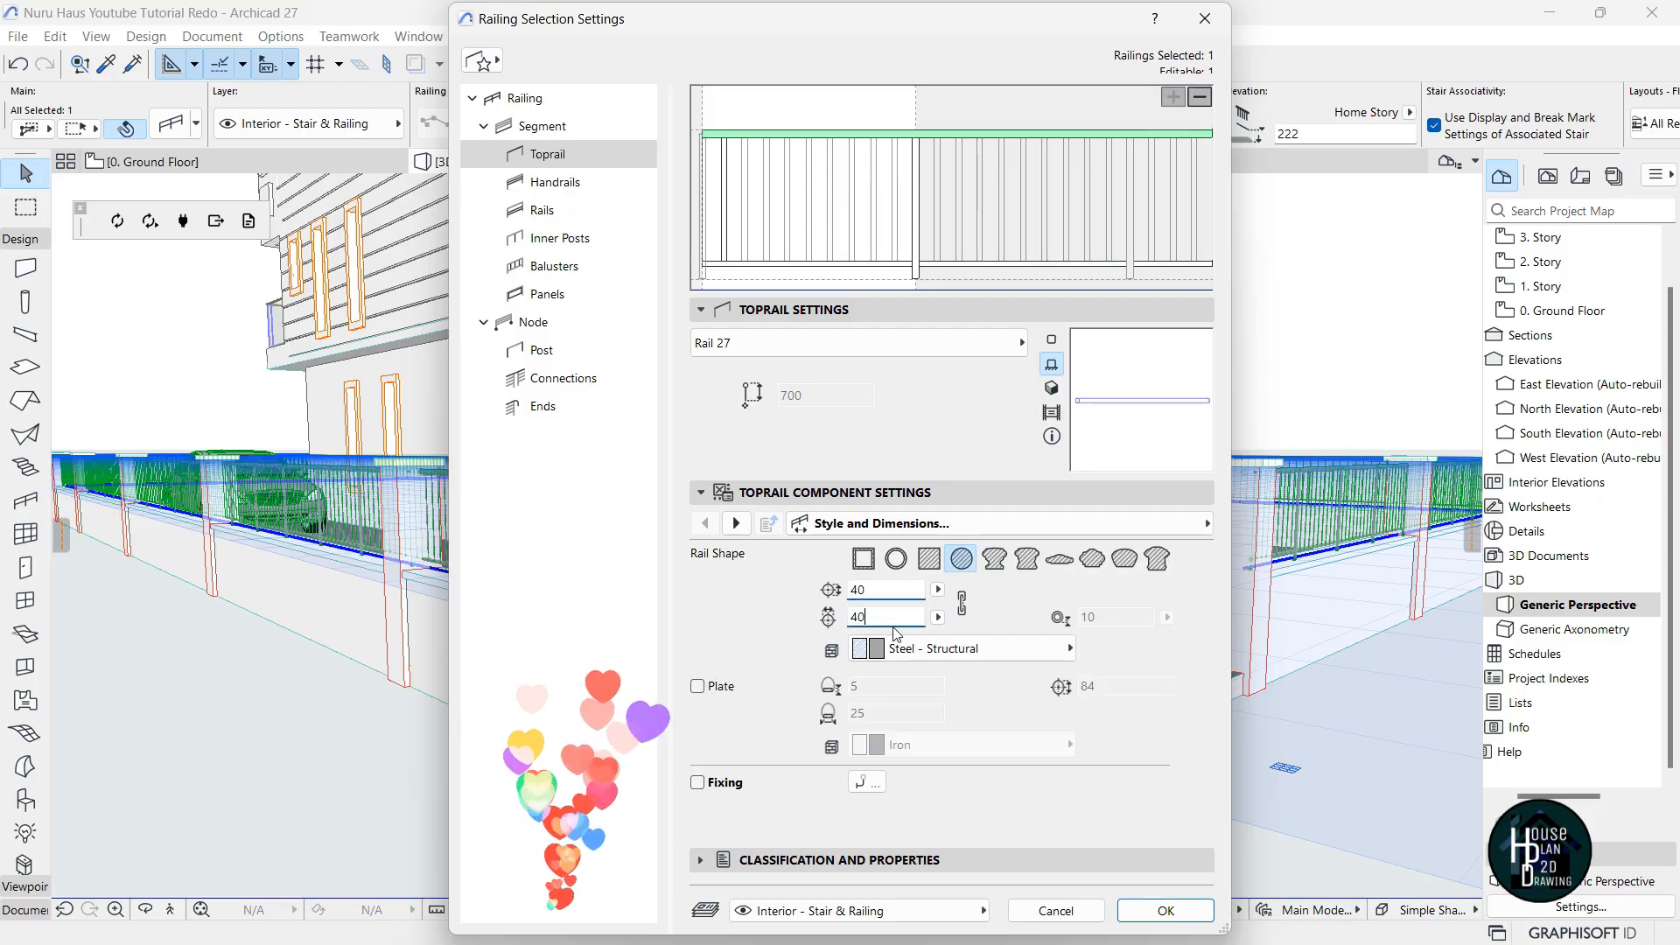
key("Tab")
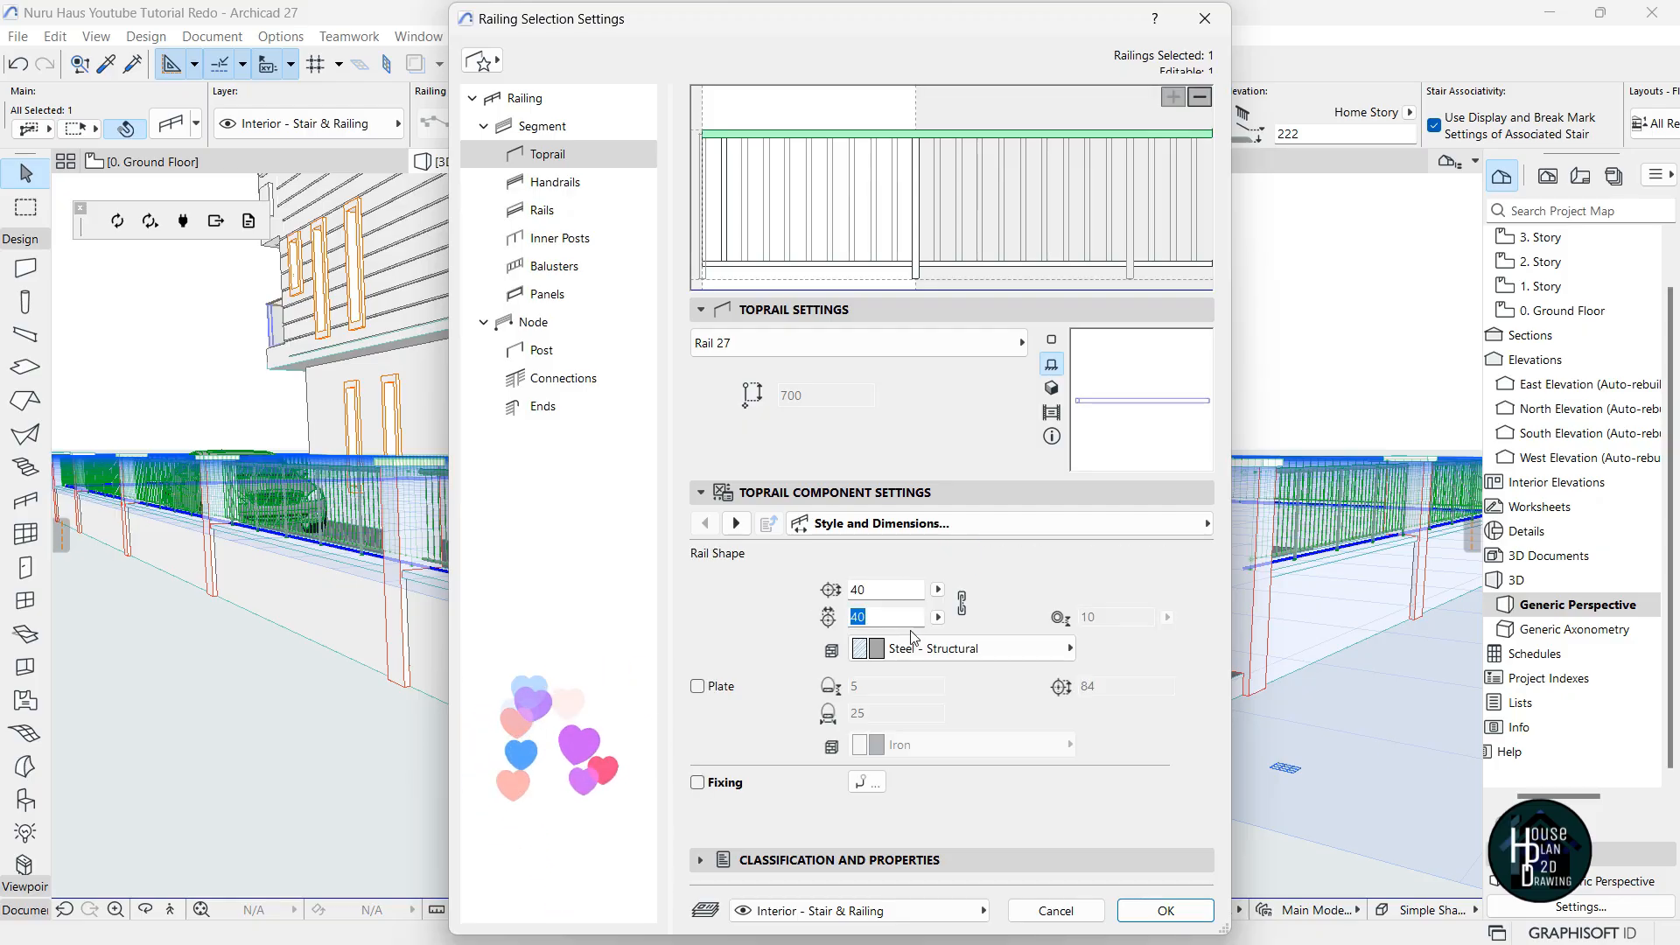
left_click(879, 614)
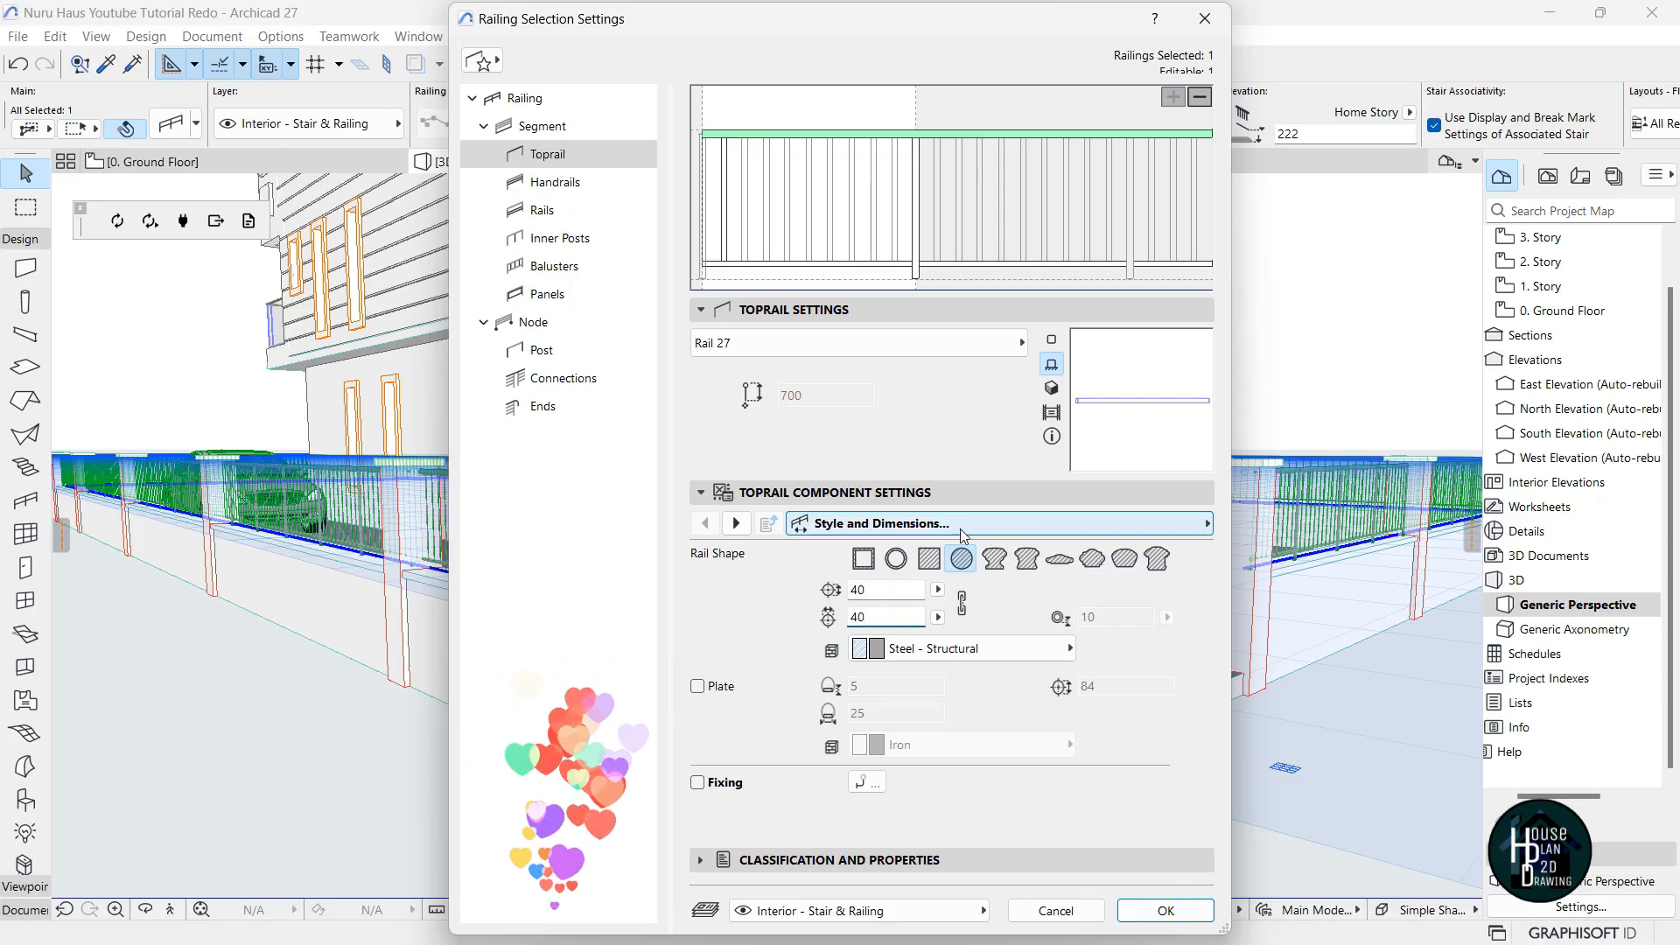
Override the toprail's surface in its 3D representation with Metal - Iron.
left_click(1021, 526)
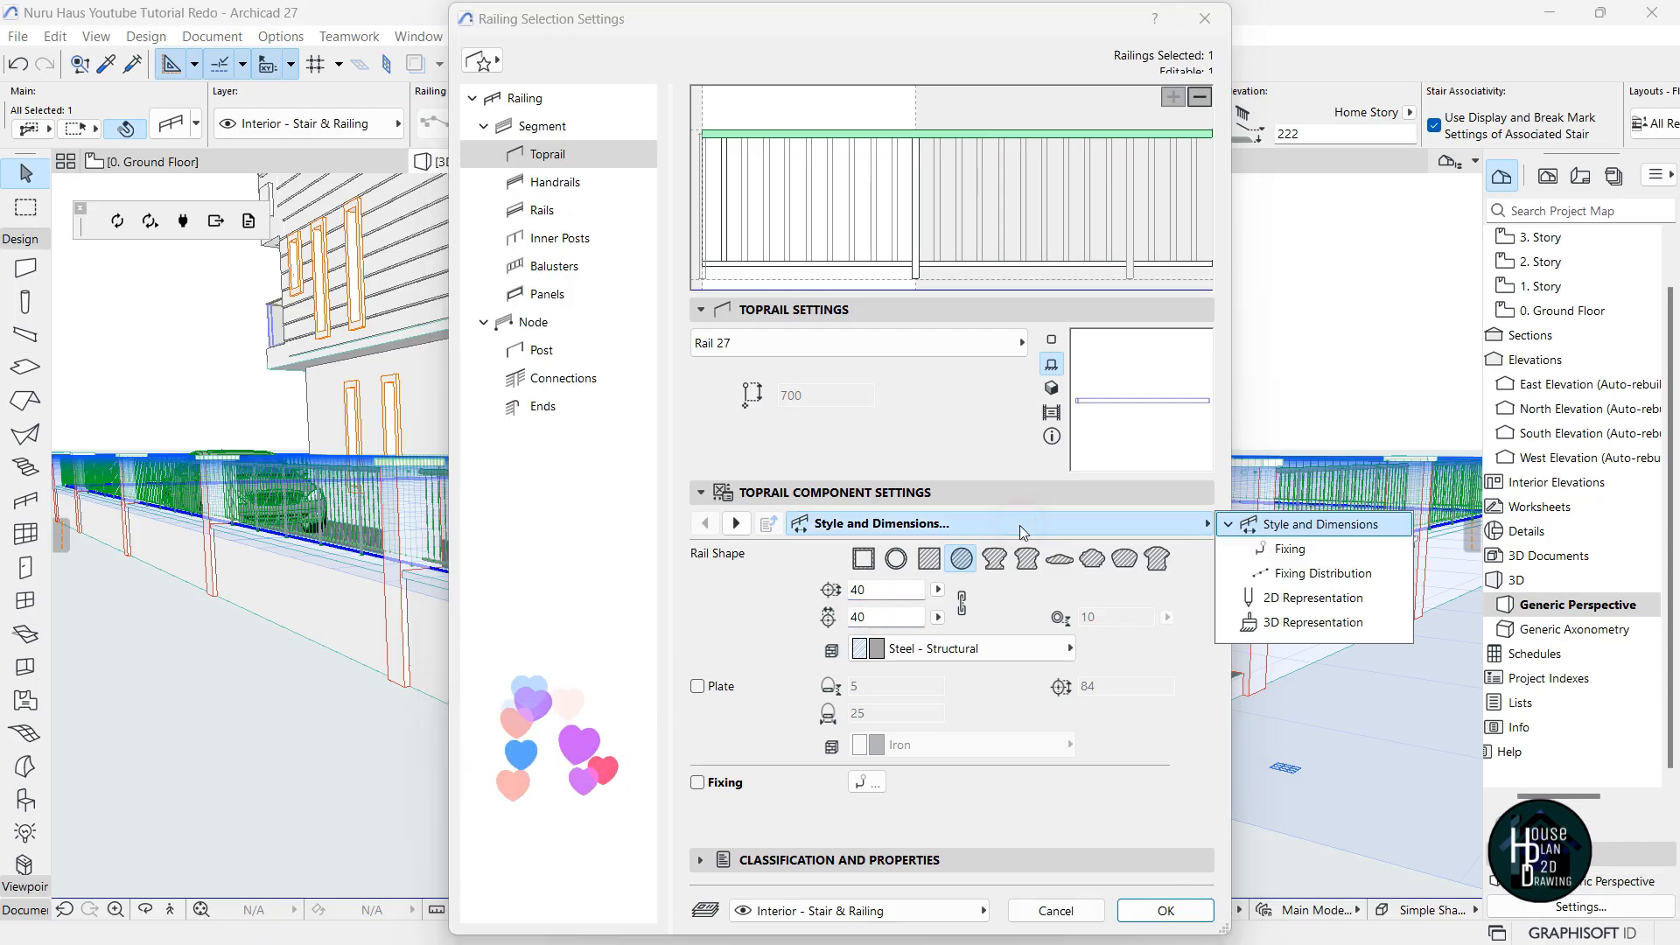
left_click(1359, 625)
left_click(1072, 773)
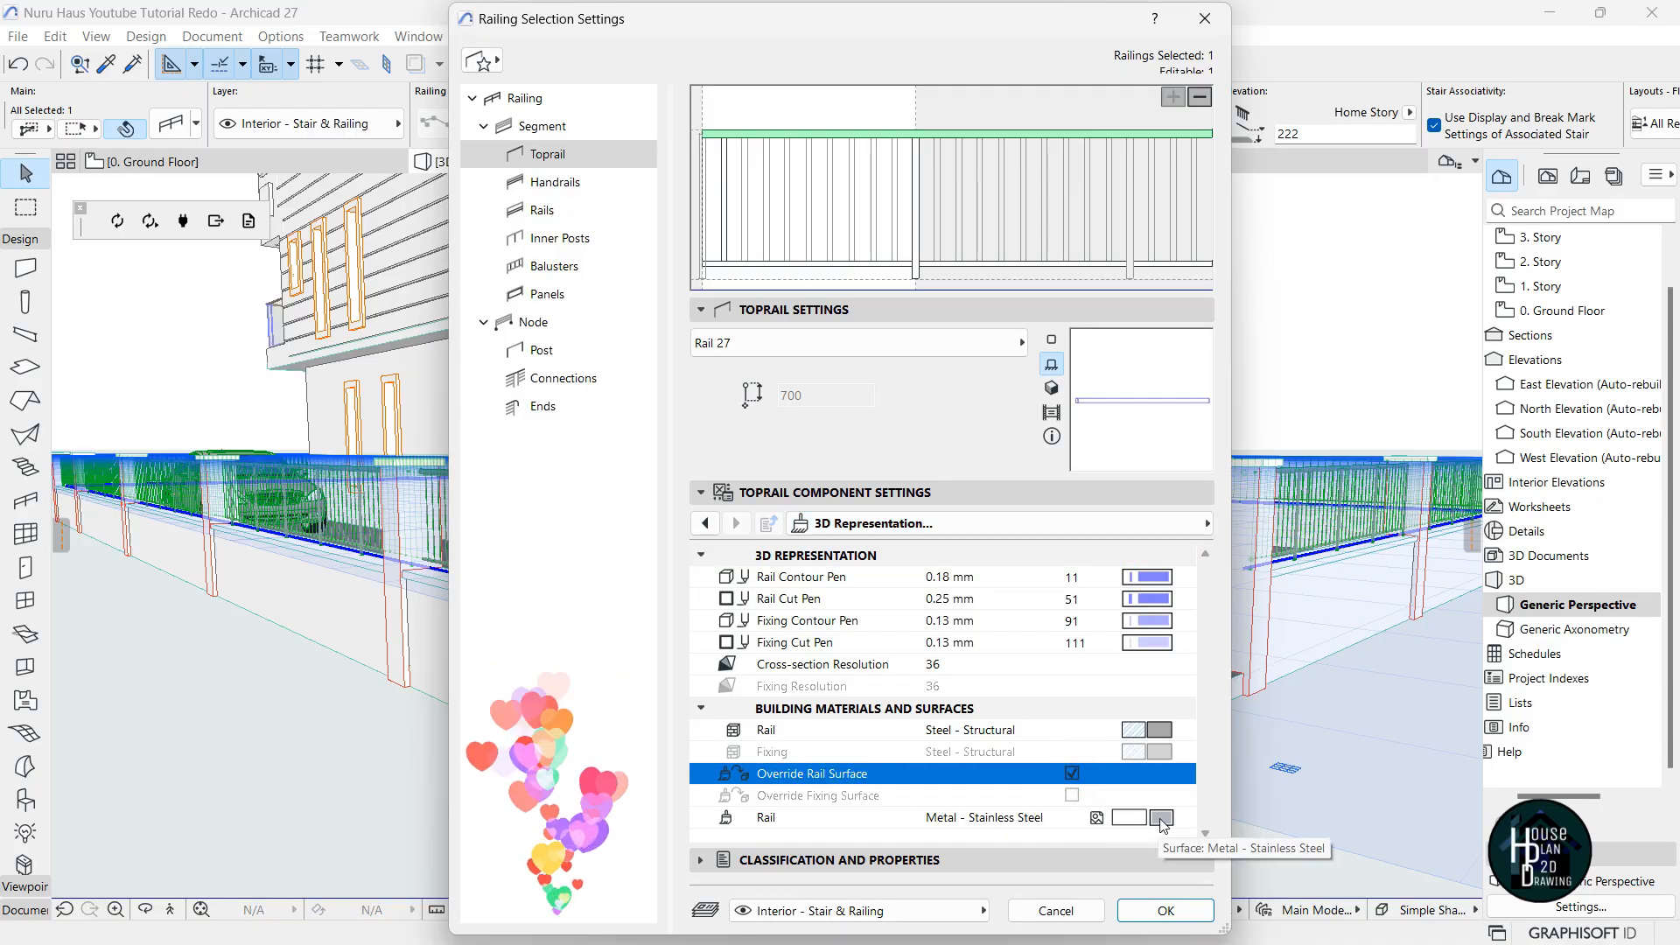
left_click(1162, 821)
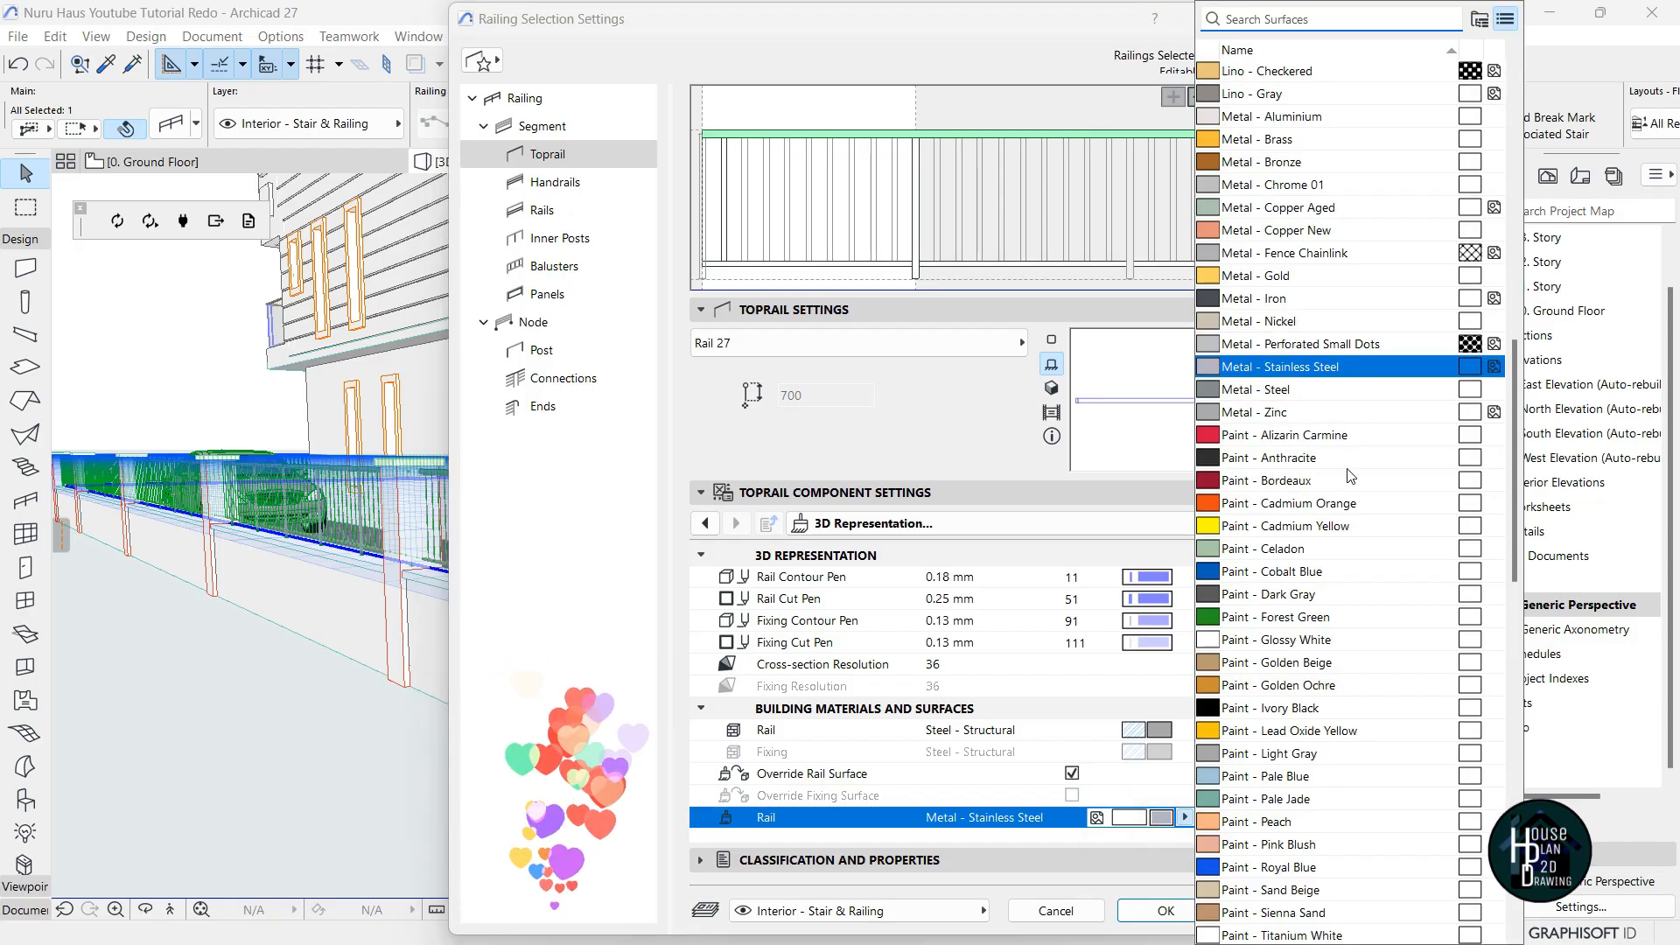
left_click(1313, 299)
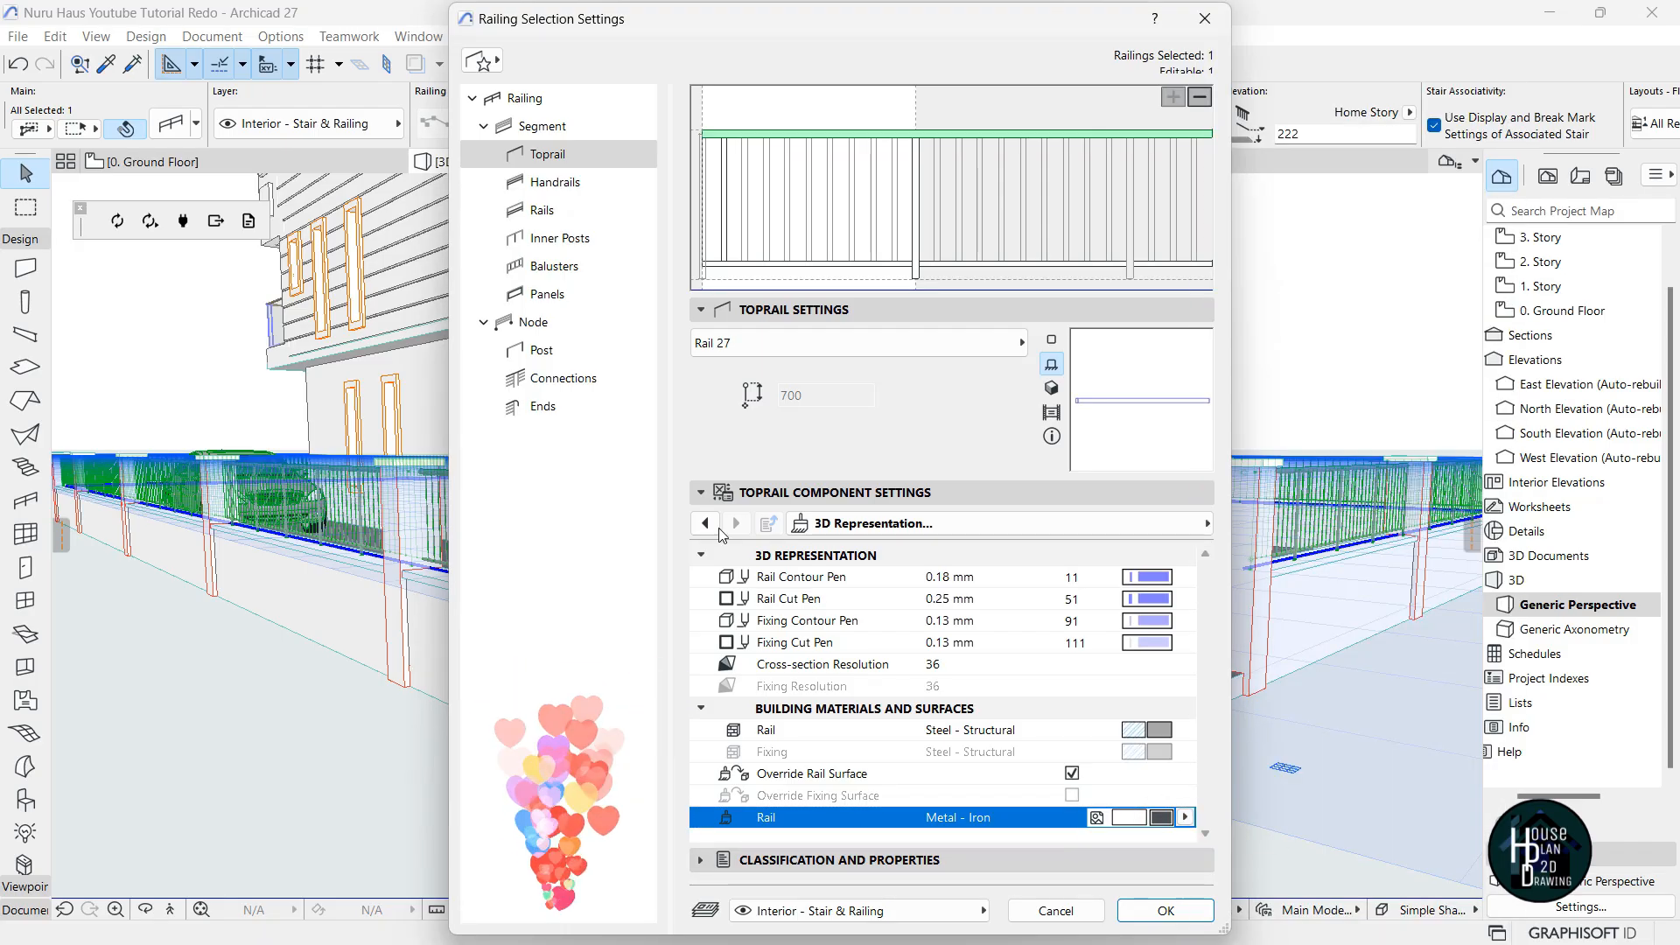
Give the railing's handrail component a solid rectangular profile 40 high and 40 wide.
left_click(559, 184)
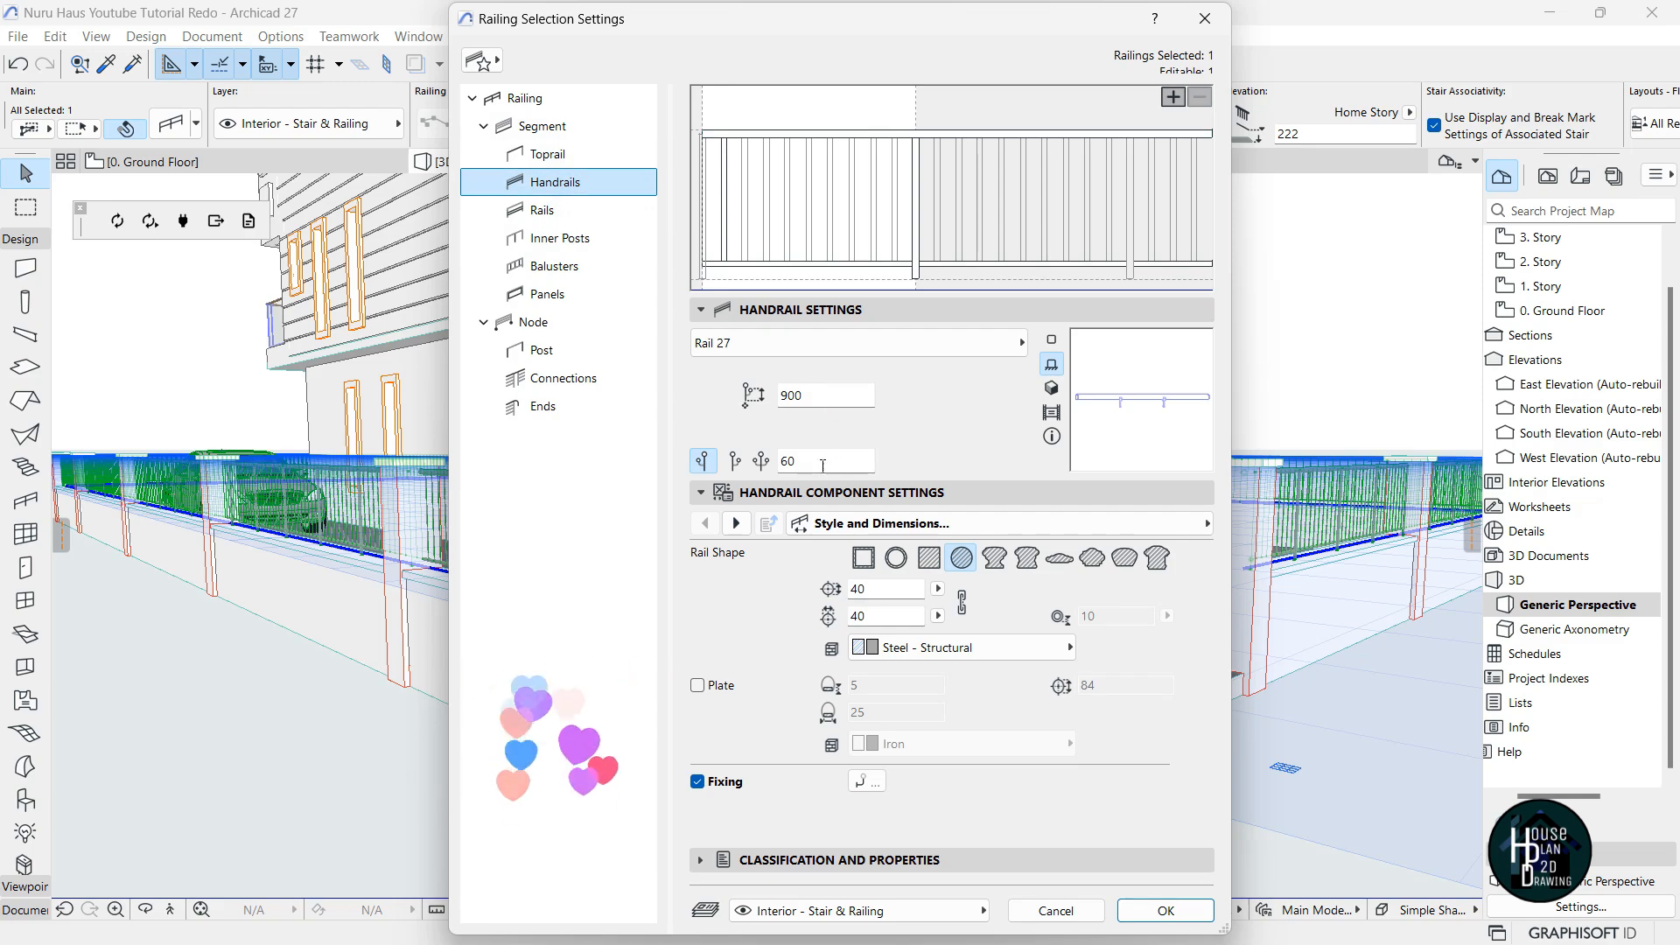
left_click(930, 562)
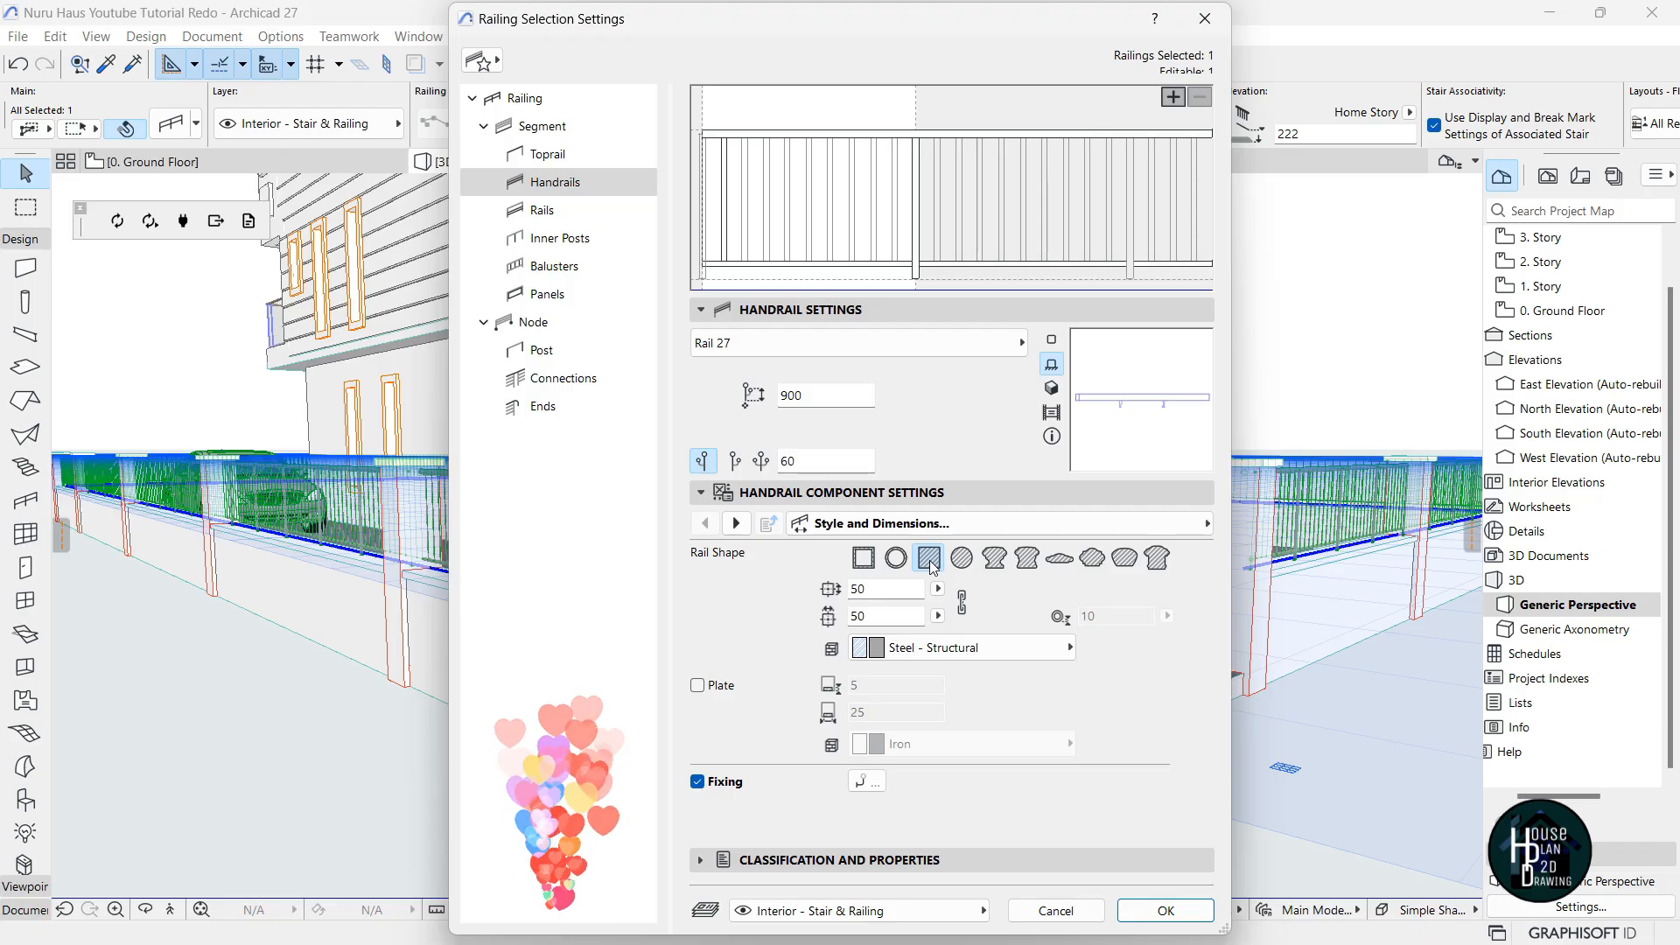
double_click(849, 588)
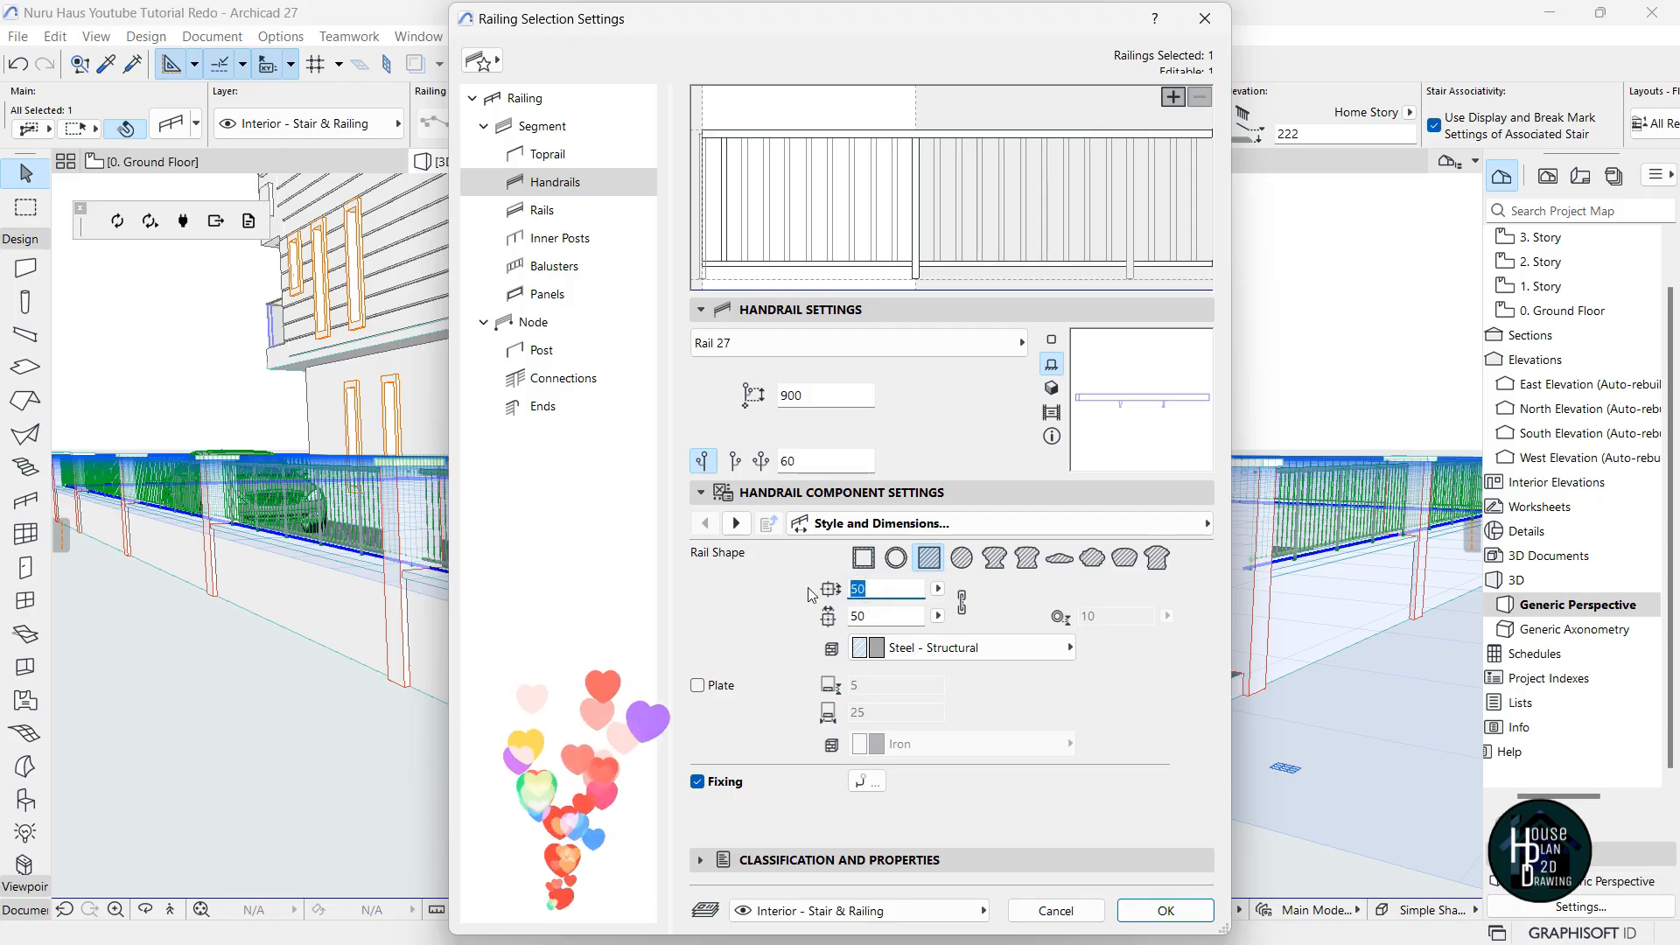
type("40")
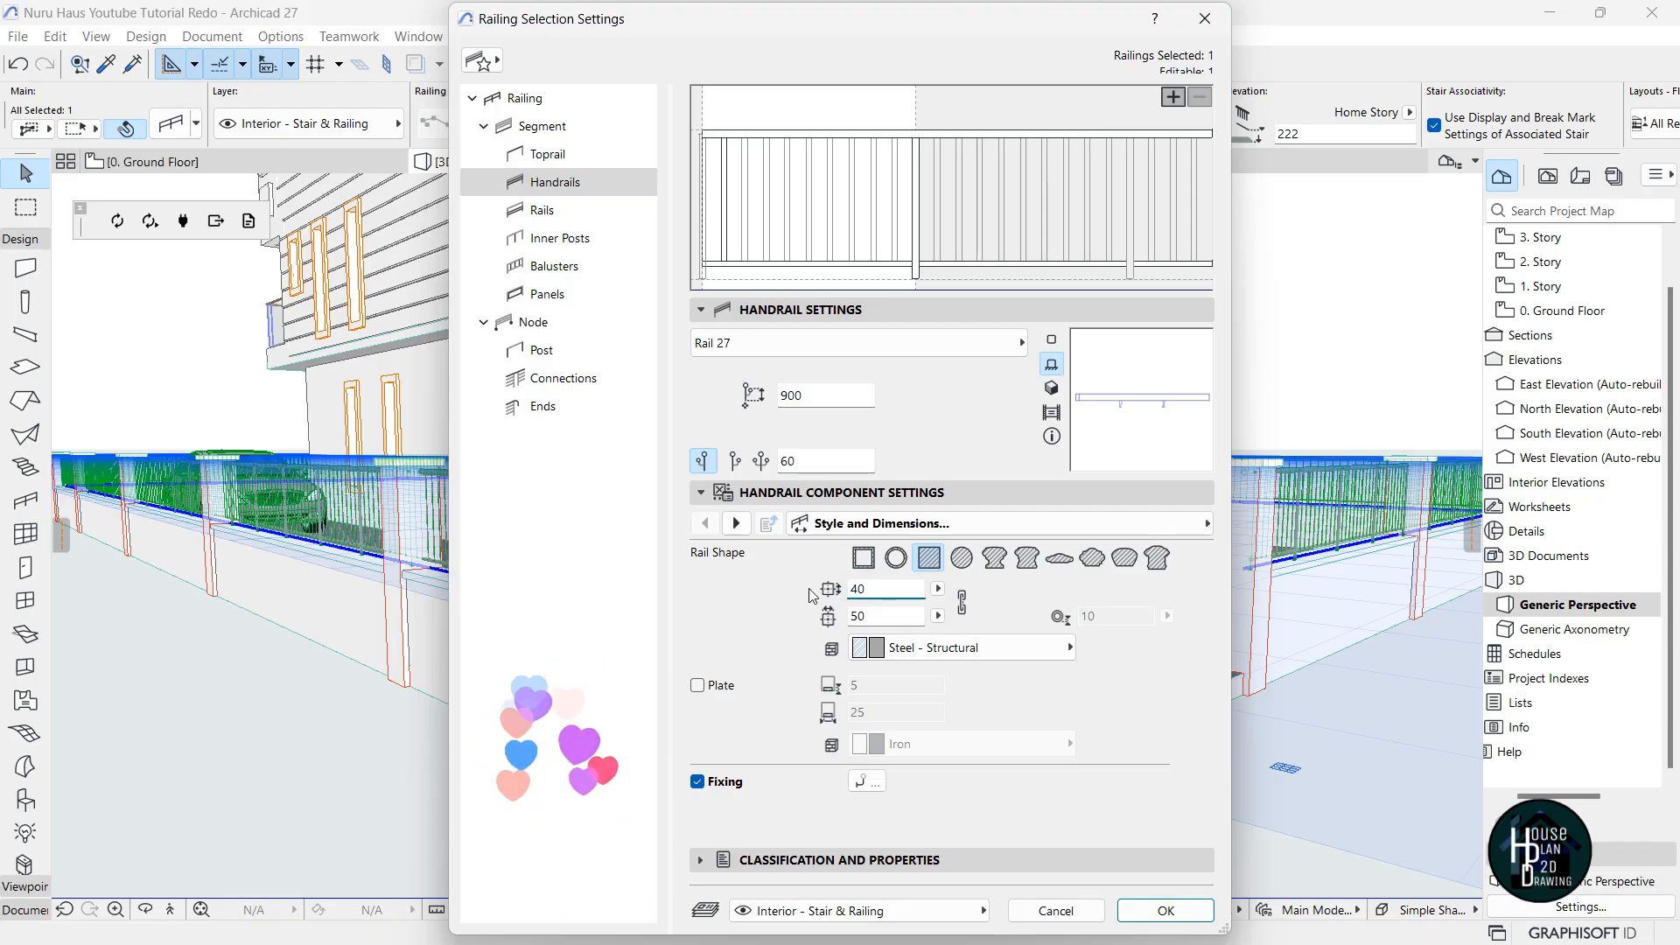
key("Tab")
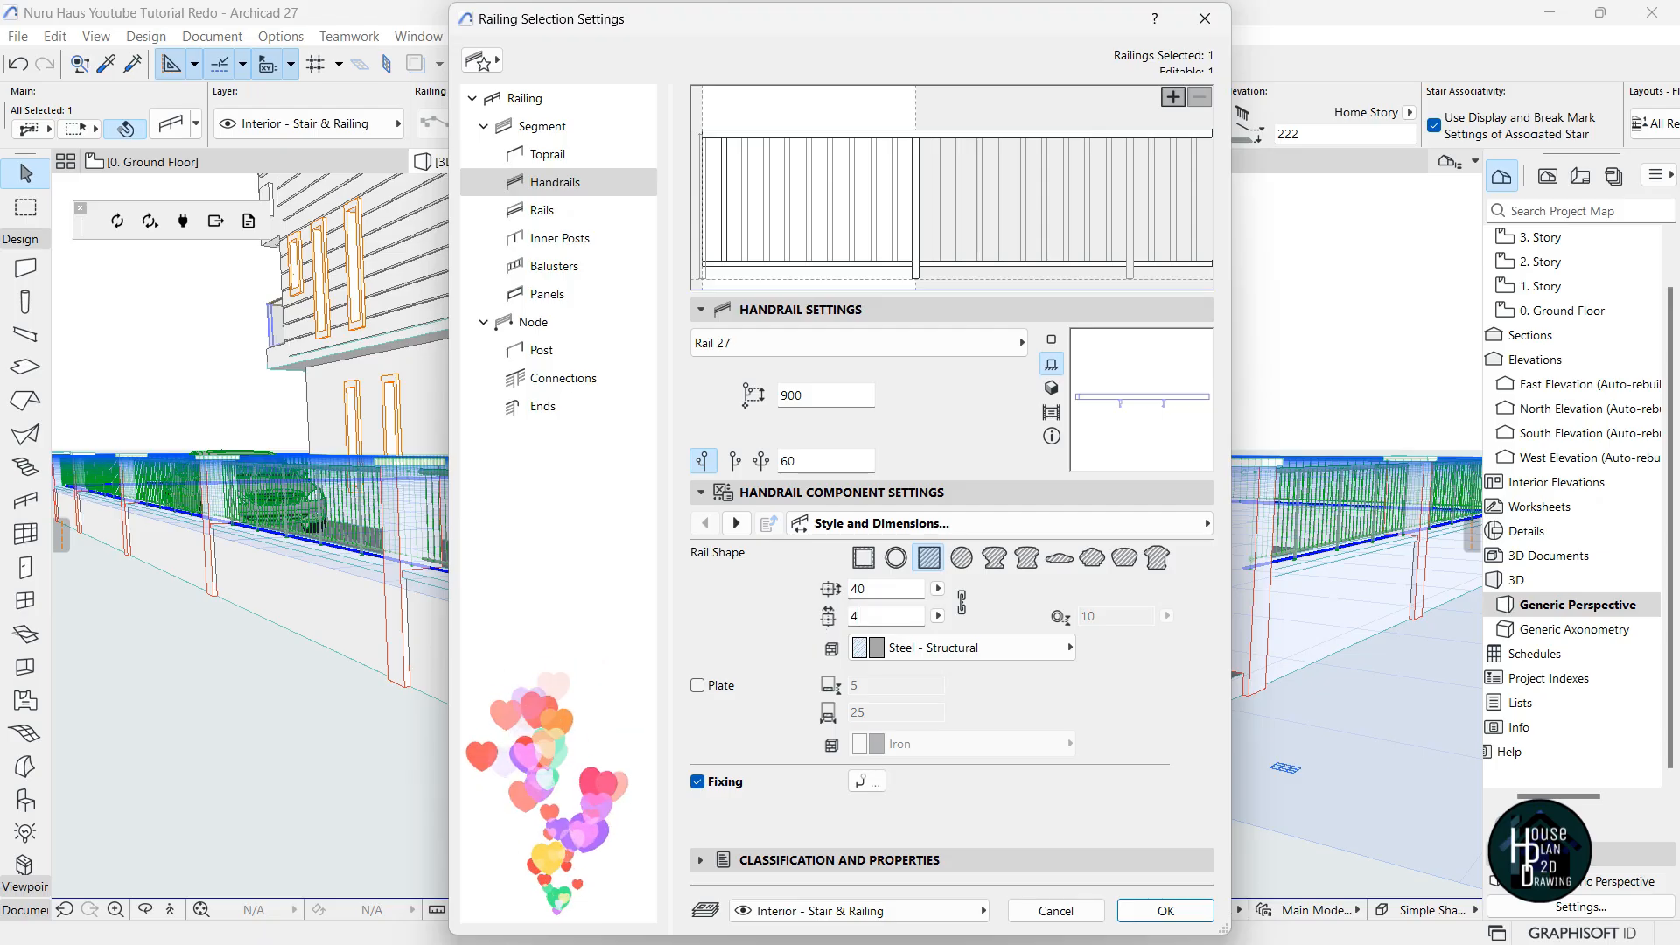
key("Tab")
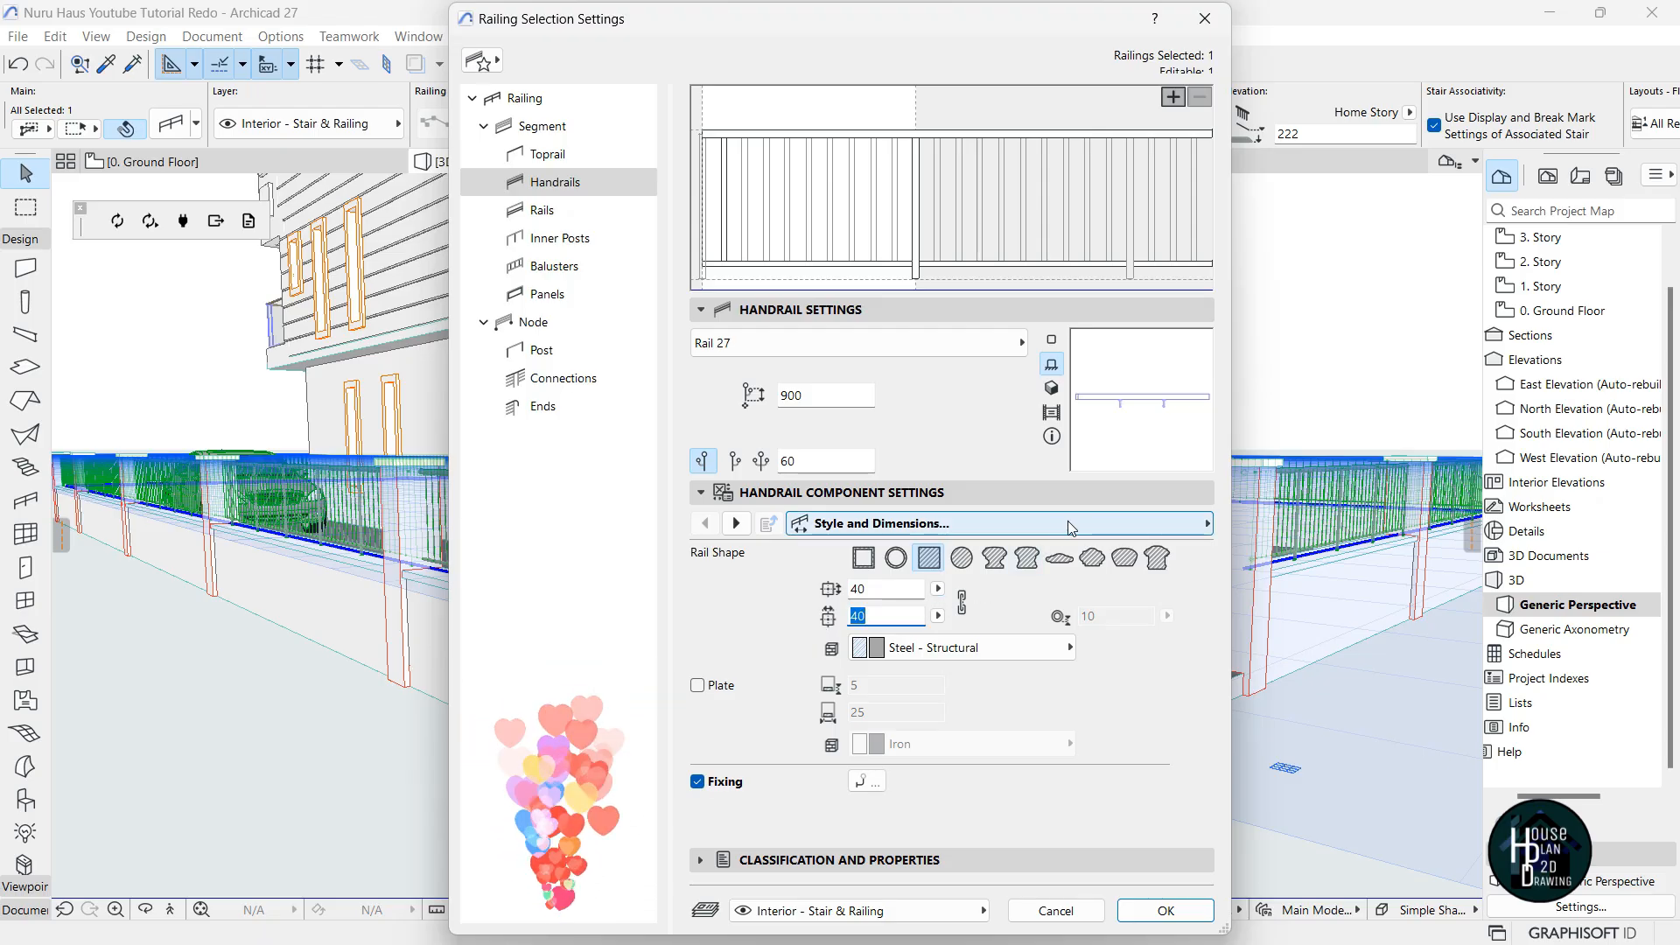
Override both the rail and fixing surfaces of the handrail component with Metal - Iron.
left_click(1157, 529)
left_click(1313, 622)
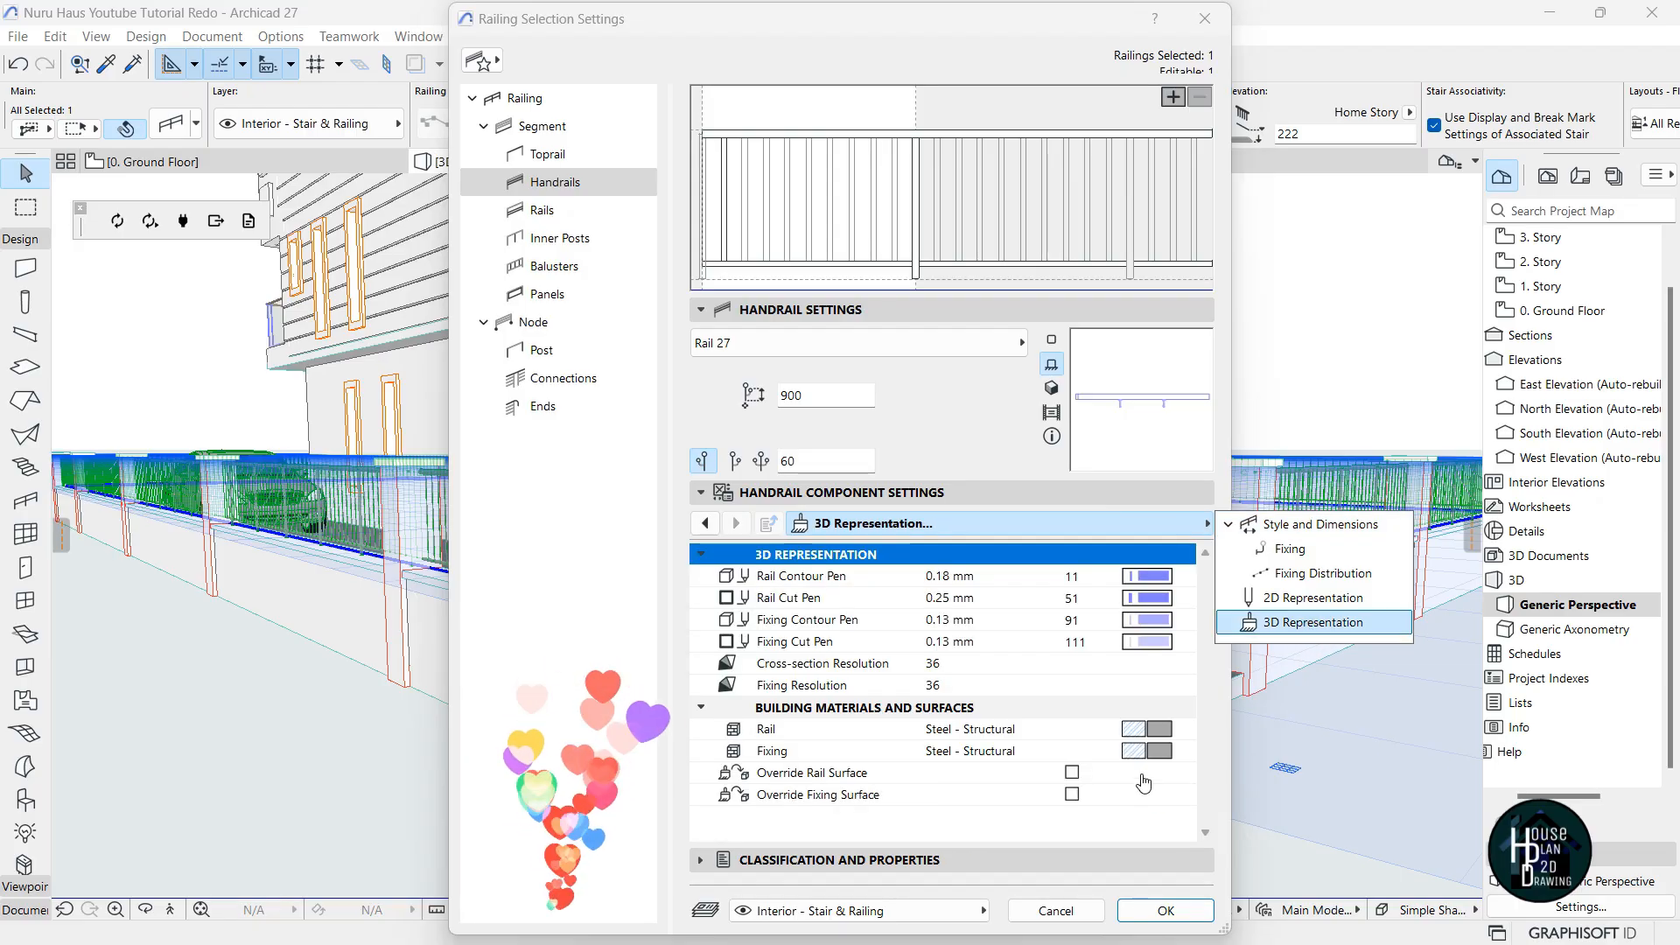
left_click(1064, 791)
left_click(1072, 772)
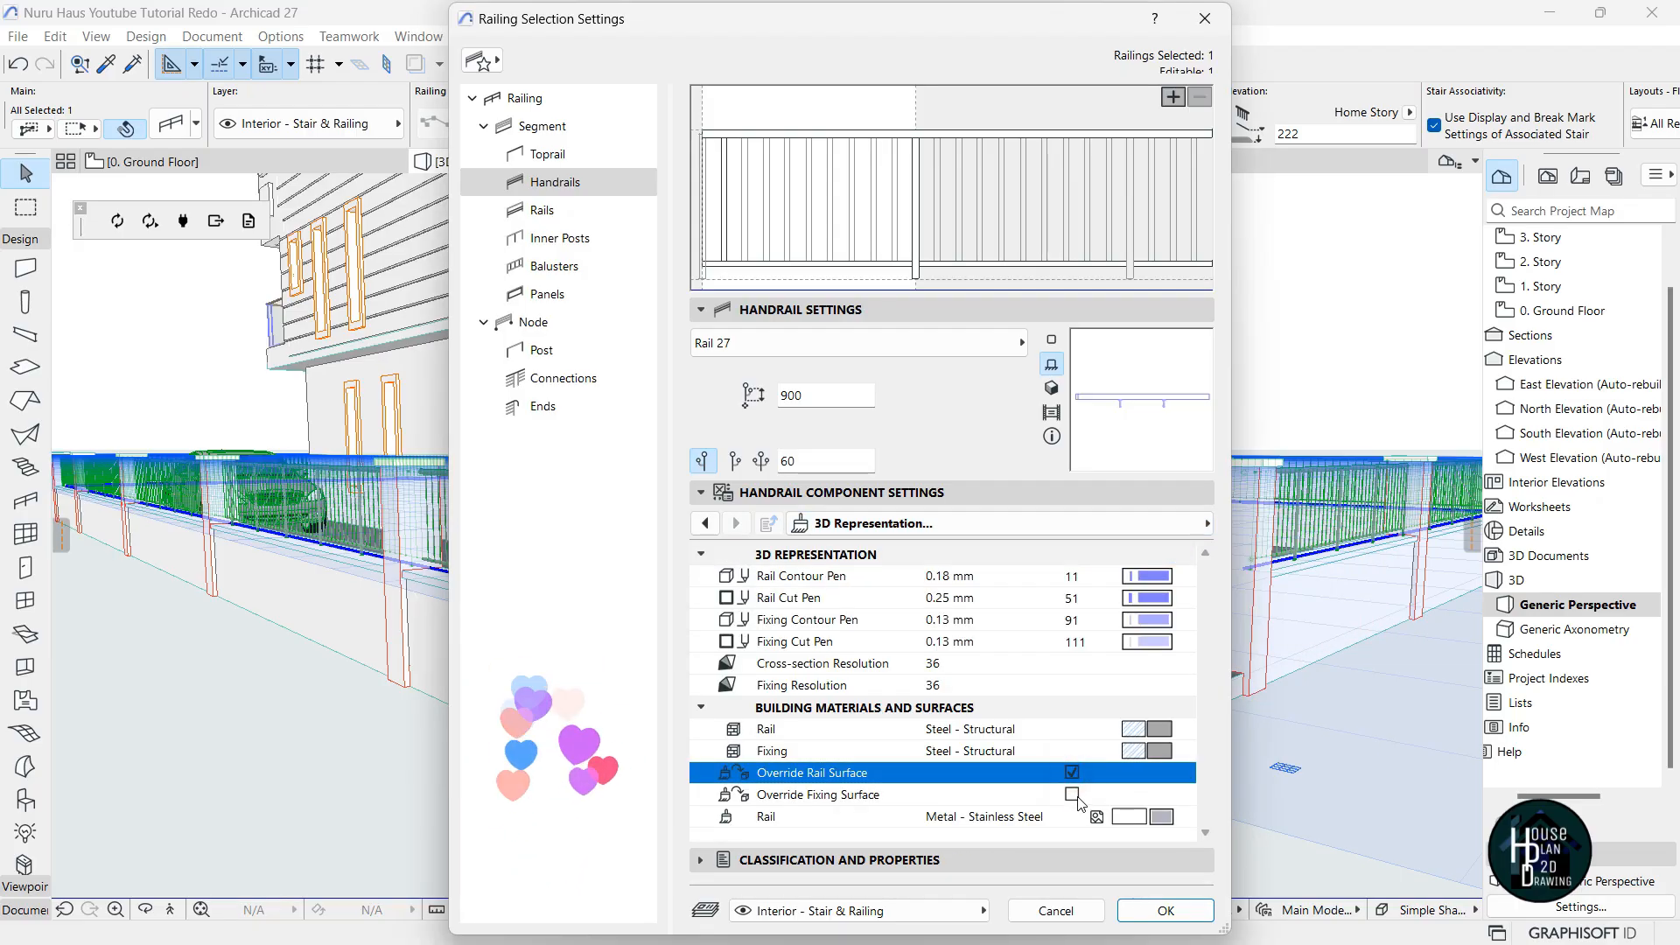
left_click(1072, 795)
scroll(1192, 811, "down", 1)
left_click(1162, 794)
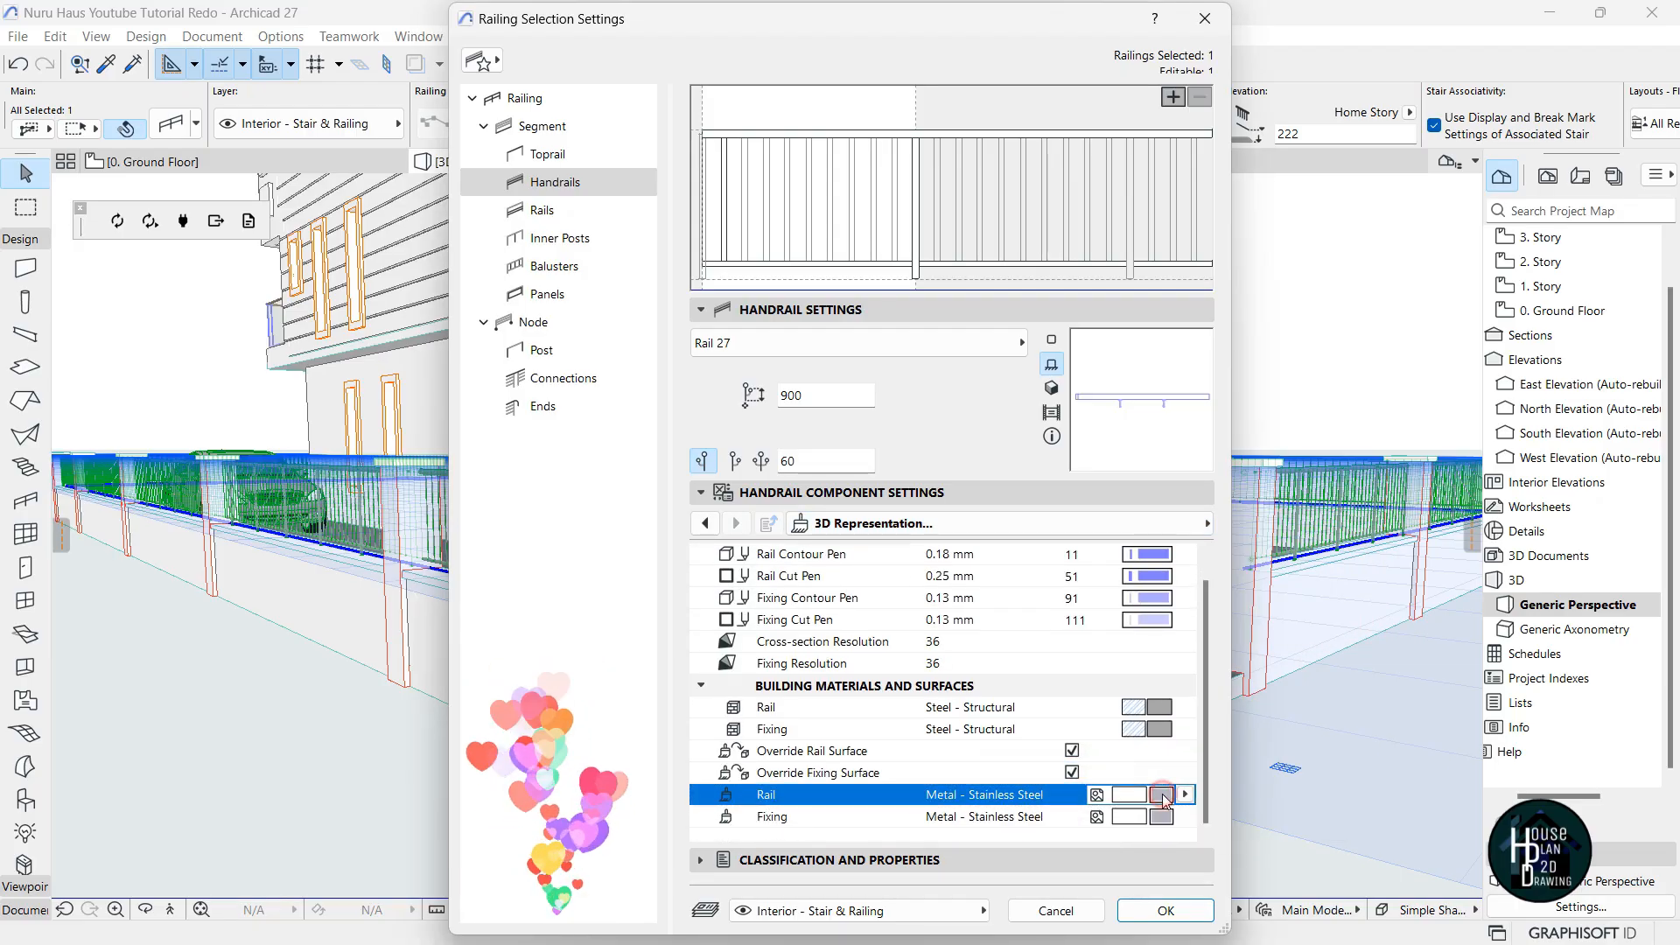
left_click(1296, 298)
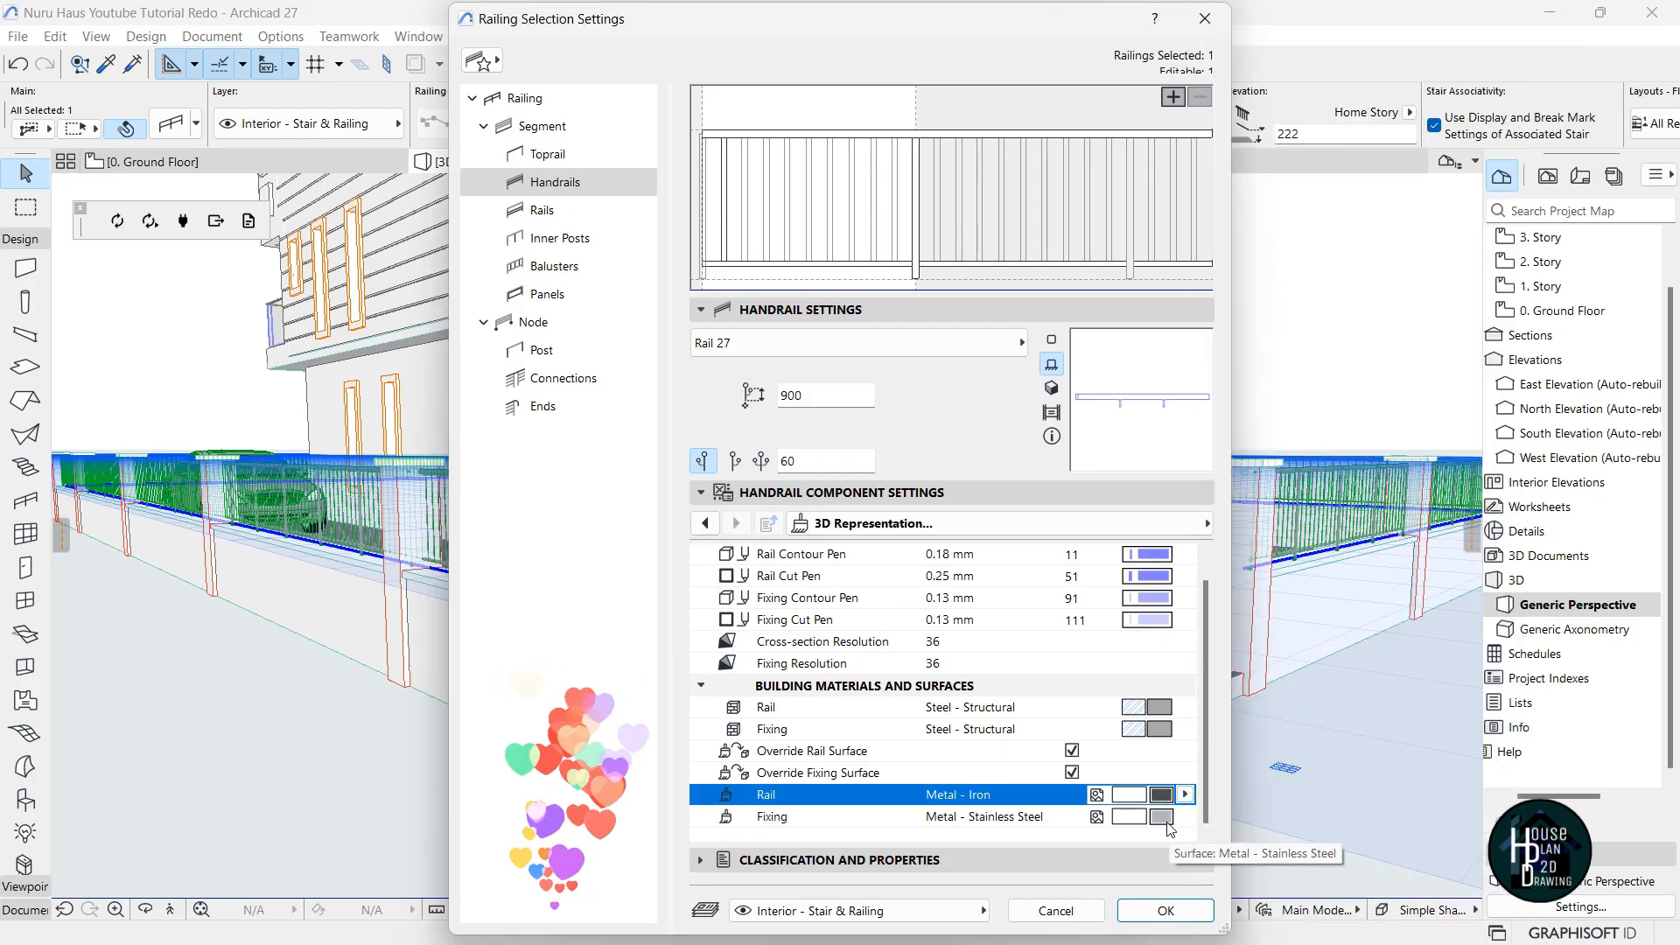
left_click(1162, 817)
left_click(1304, 321)
left_click(1302, 299)
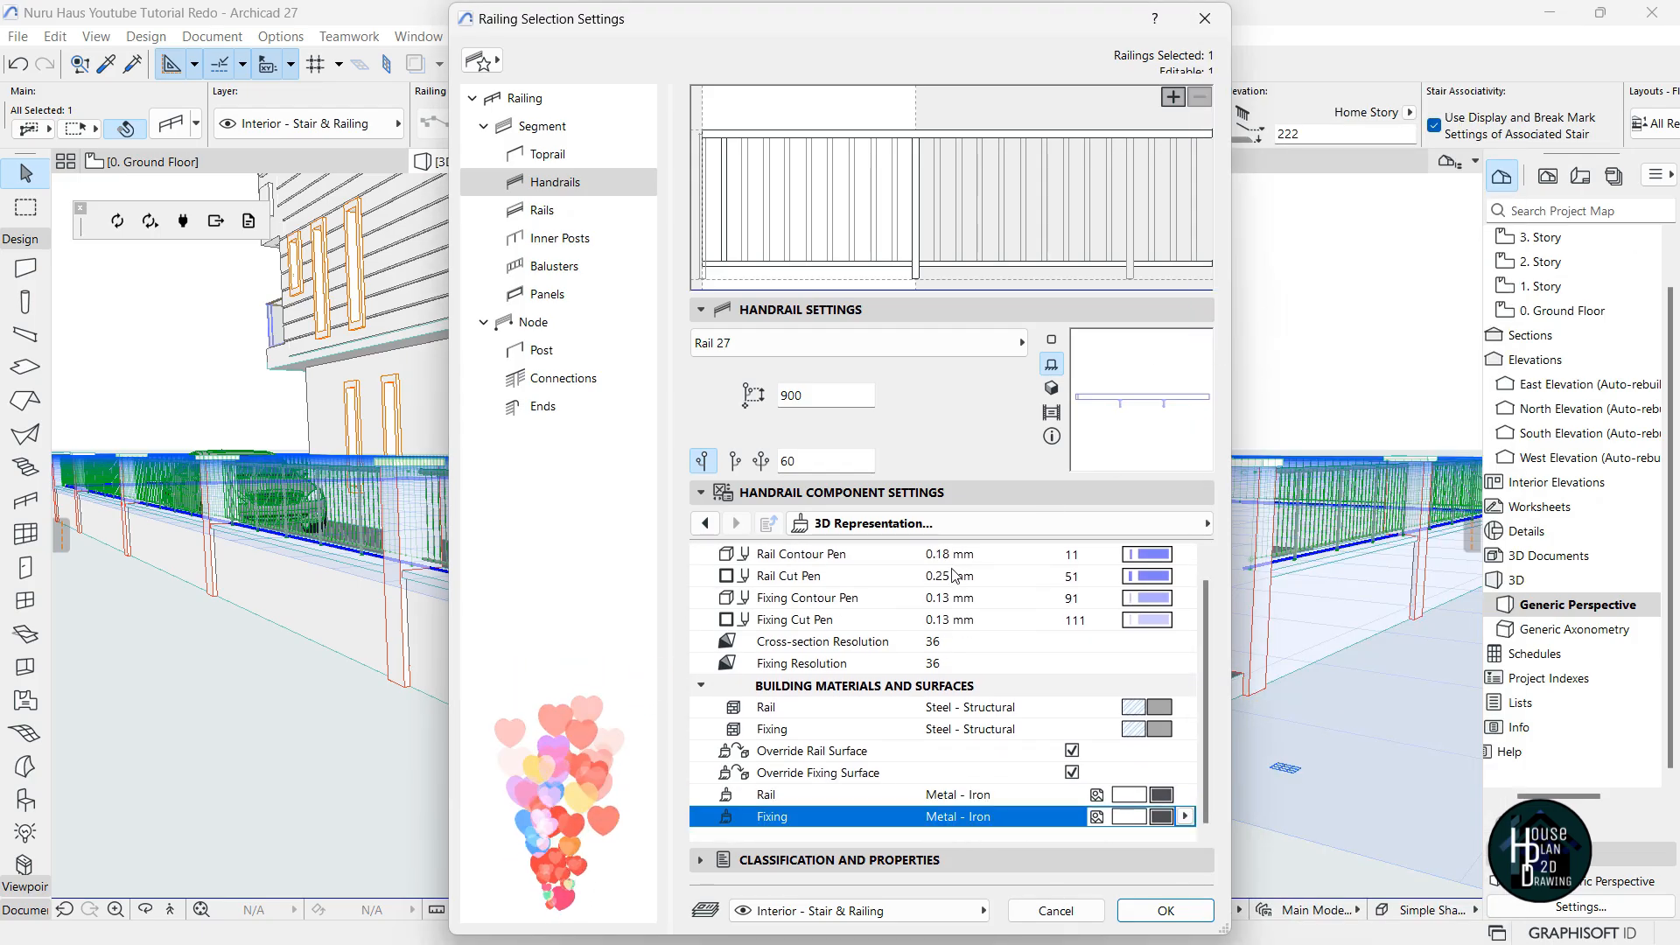
Set the bottom rail's height to 150 and give it a hollow round profile of 40 by 40.
left_click(542, 210)
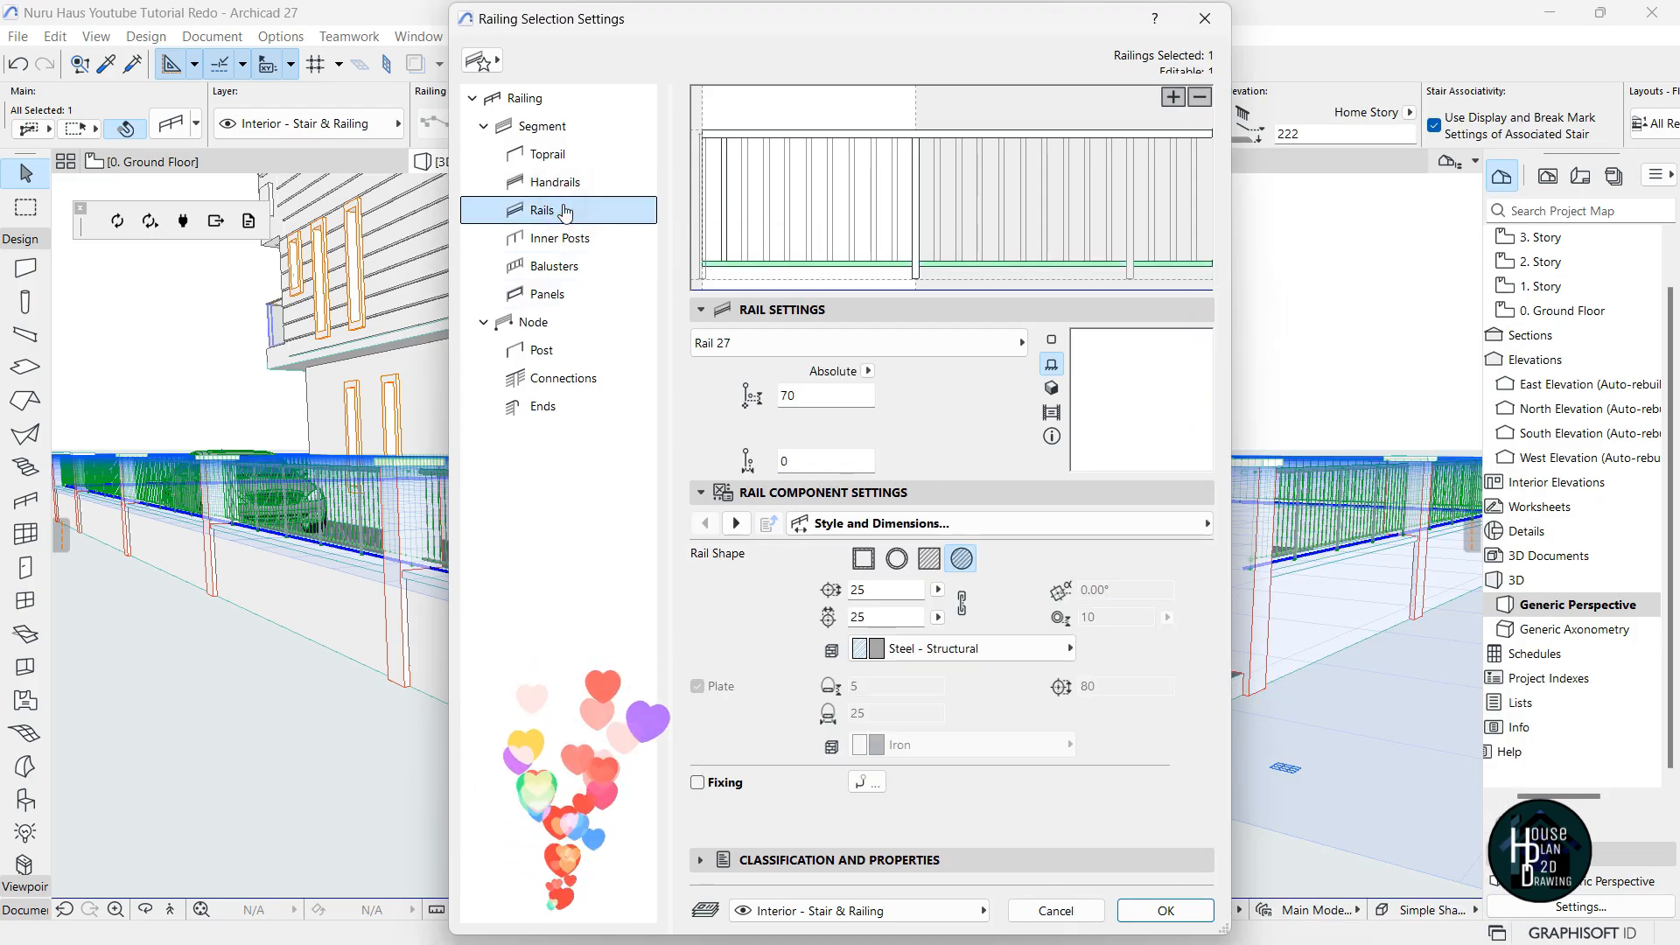
double_click(807, 399)
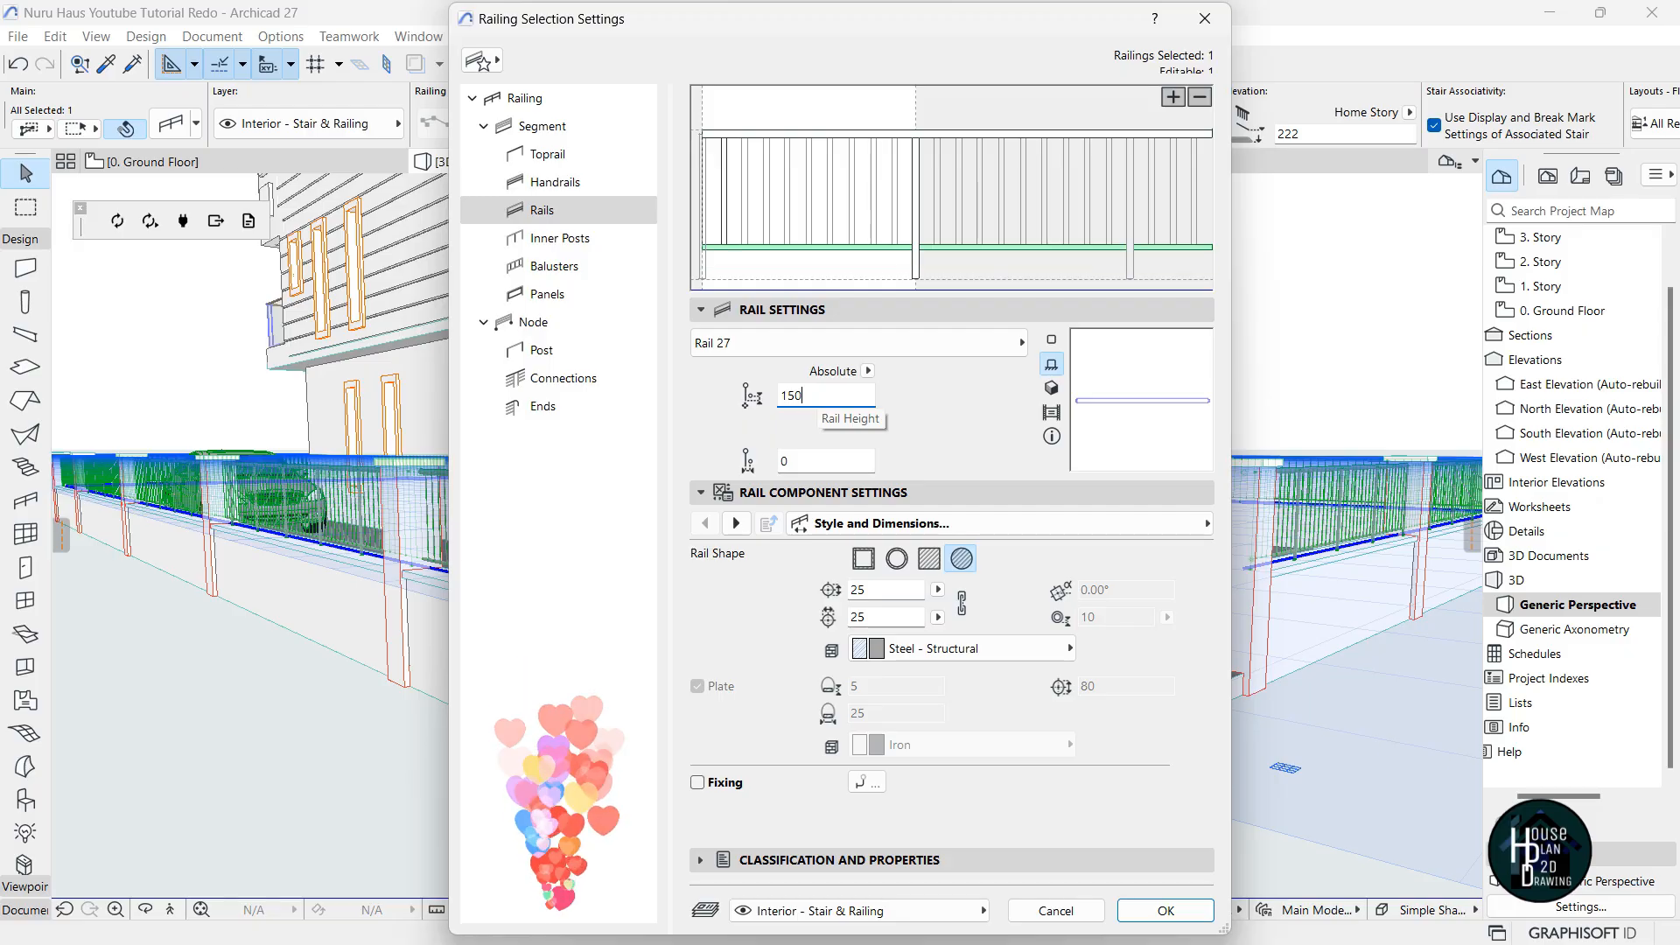
left_click(896, 560)
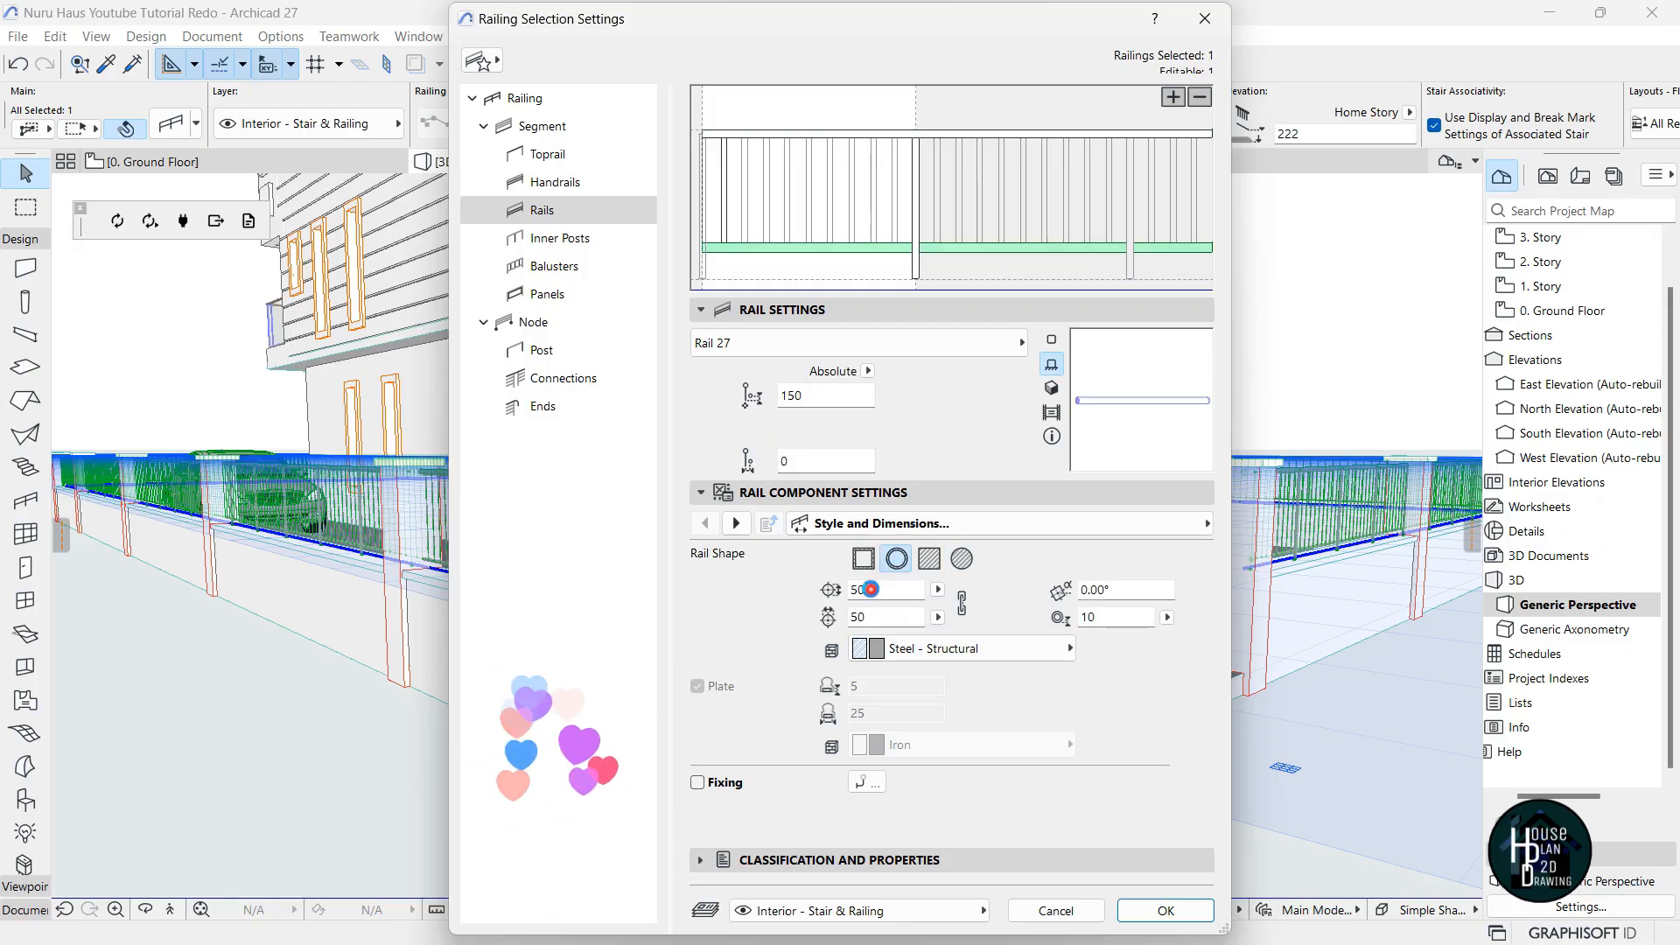
double_click(851, 590)
type("4")
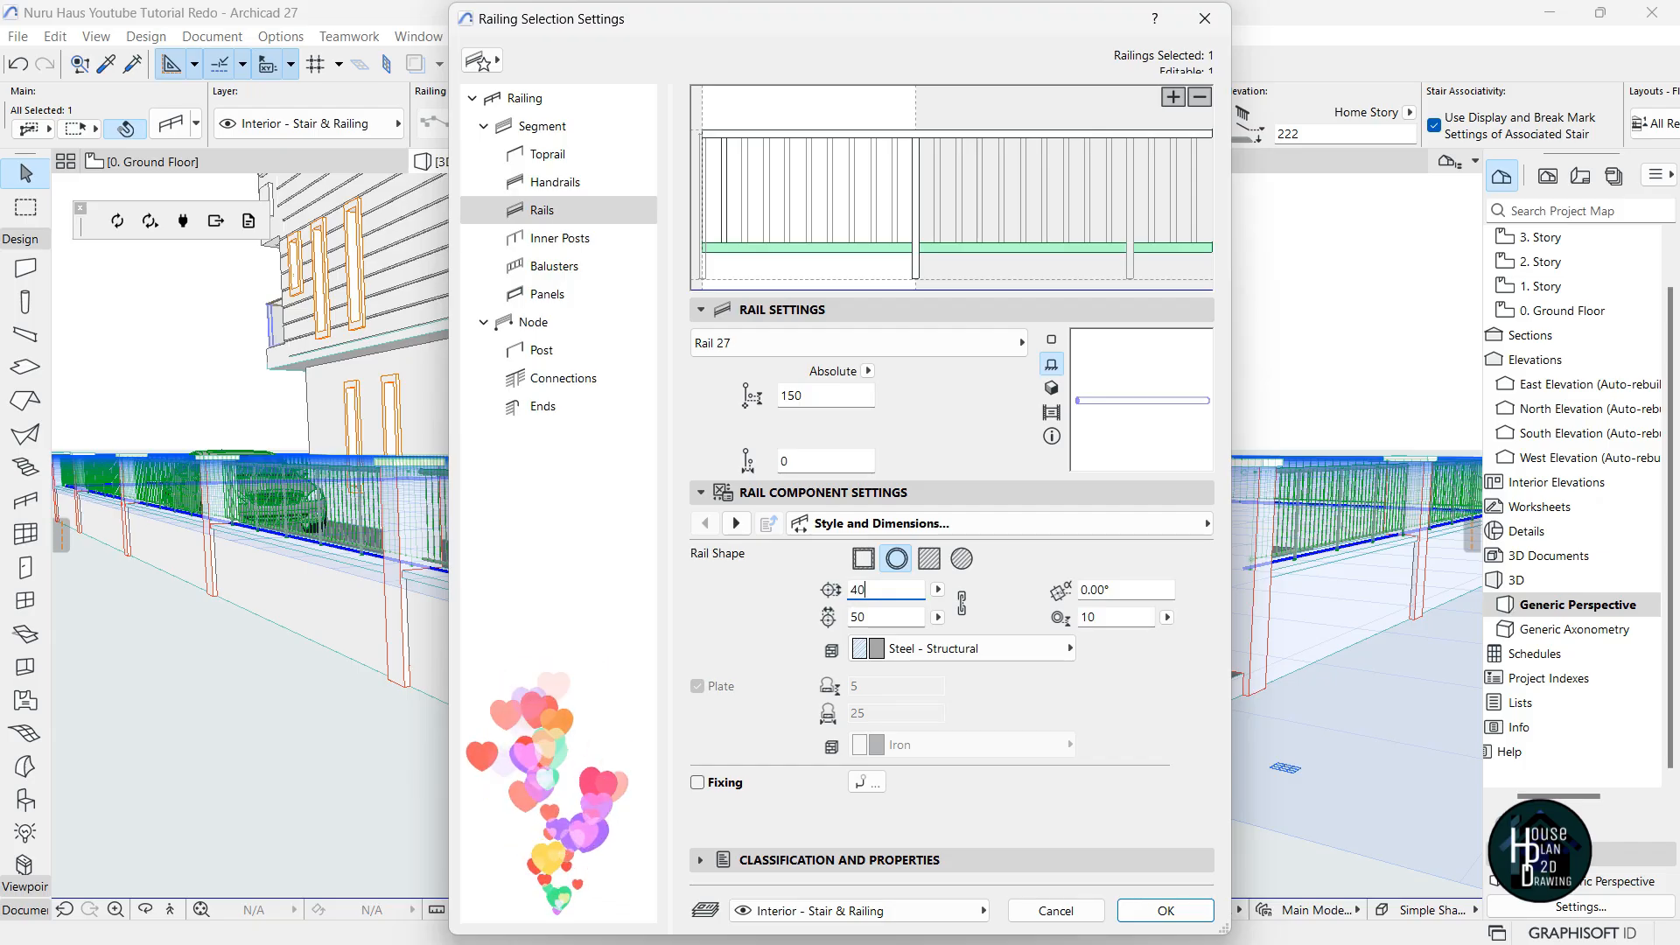
key("Tab")
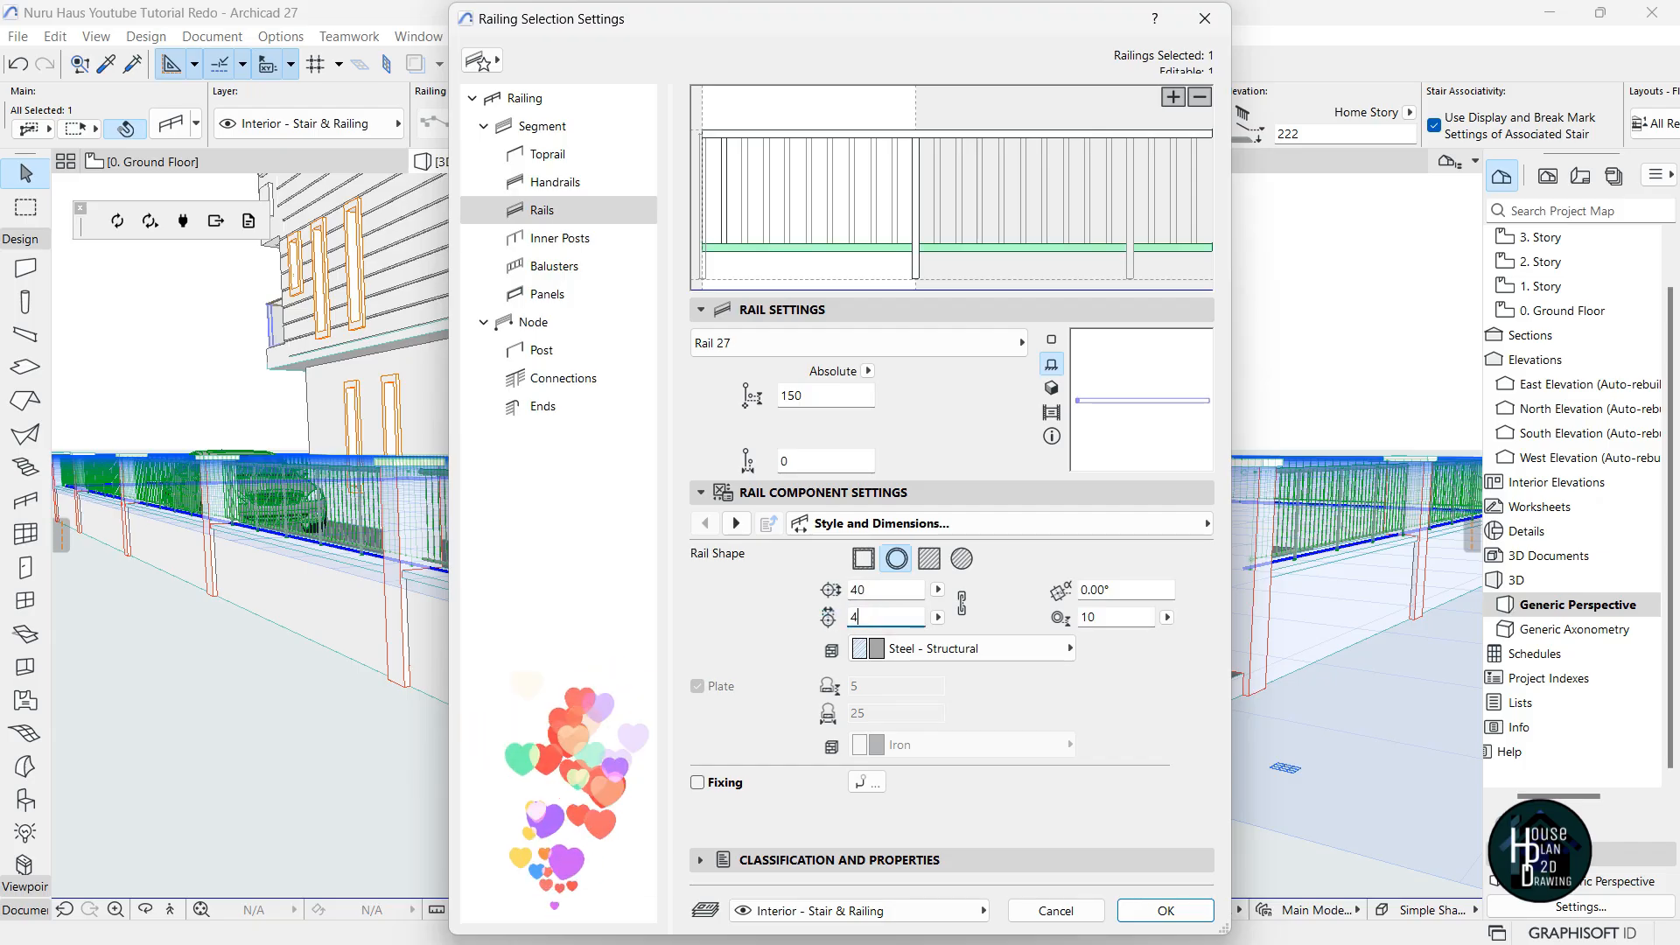
Override the bottom rail's surface in its 3D representation with Metal - Iron.
left_click(1144, 524)
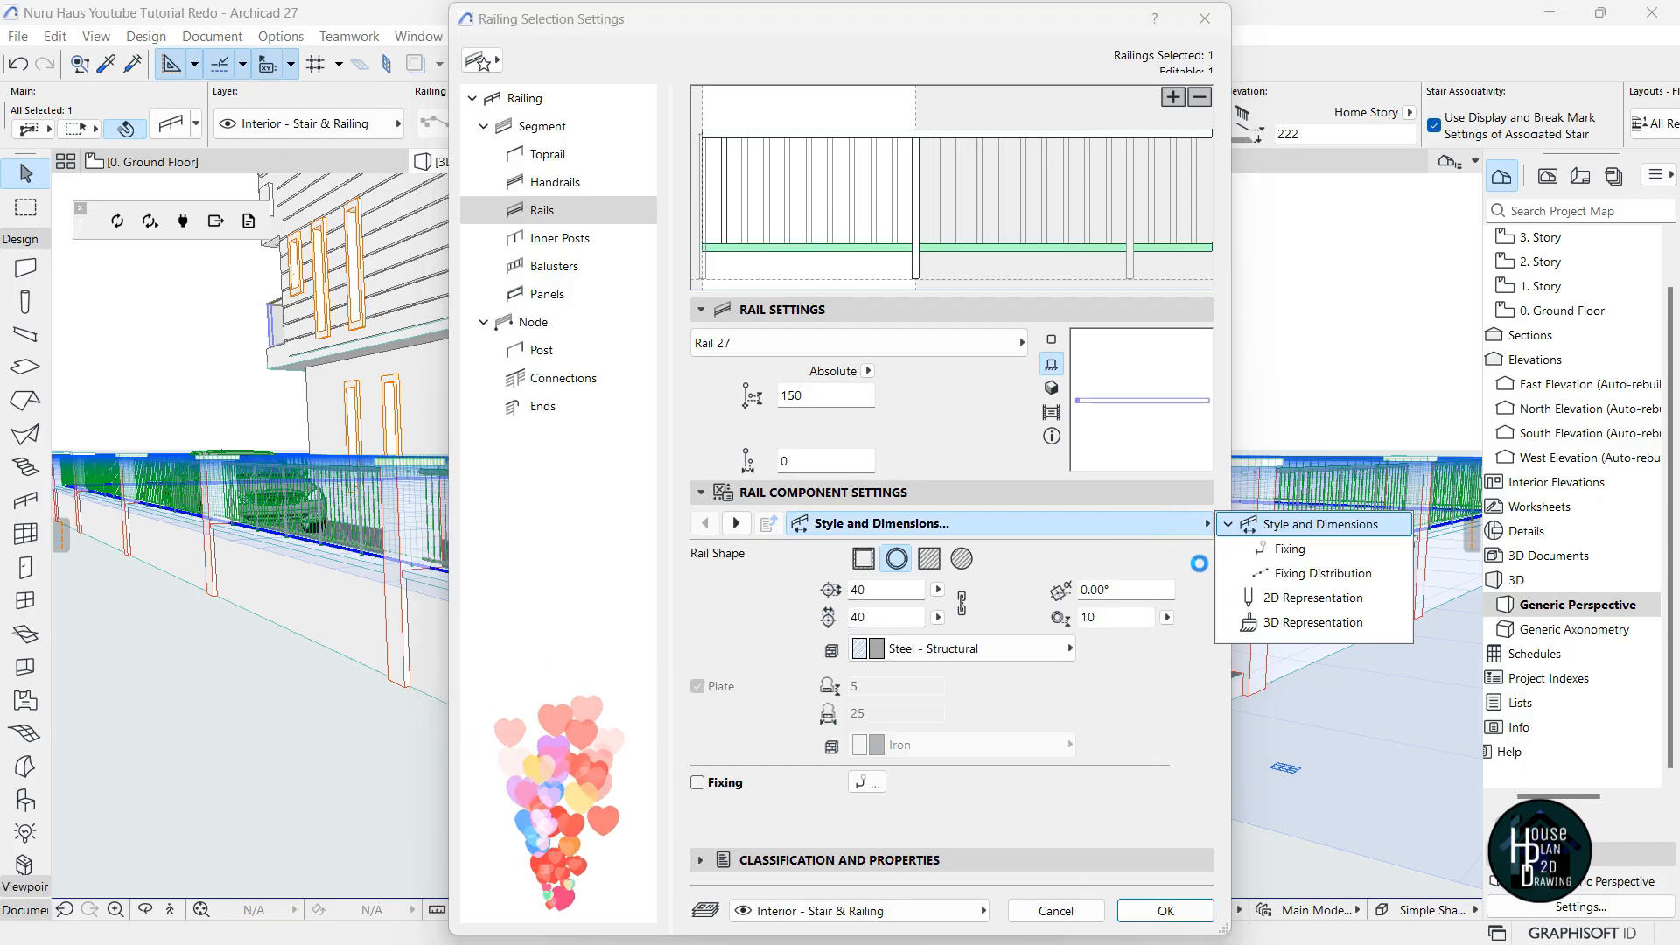
left_click(1308, 622)
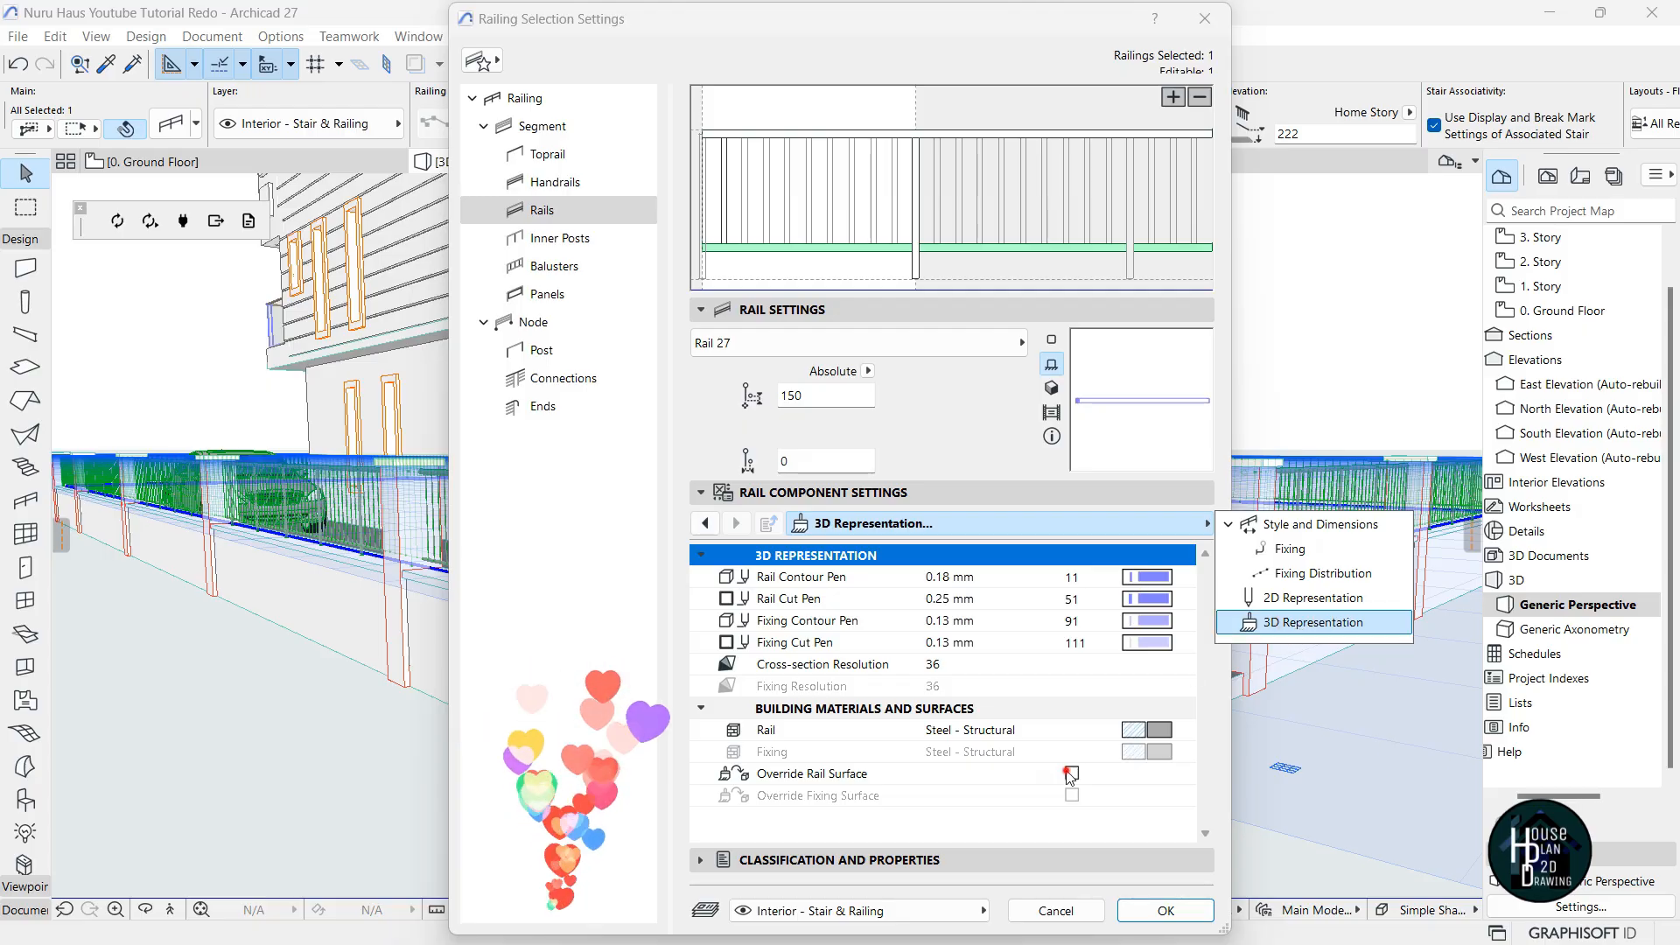
left_click(1071, 773)
left_click(1097, 817)
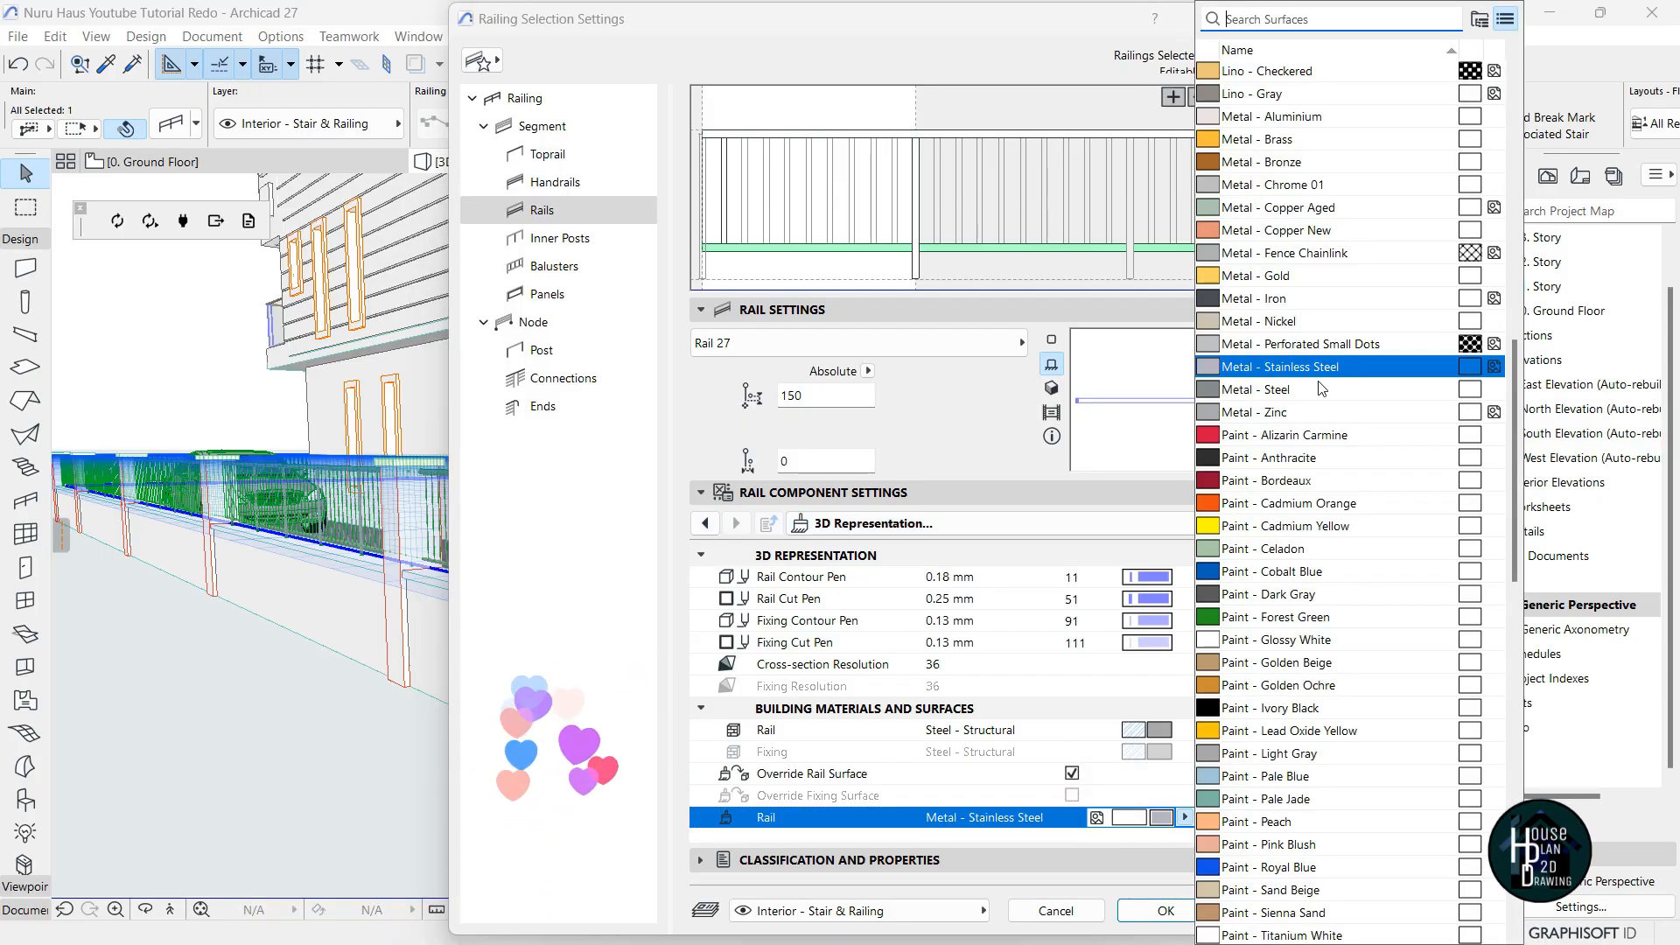
left_click(1308, 299)
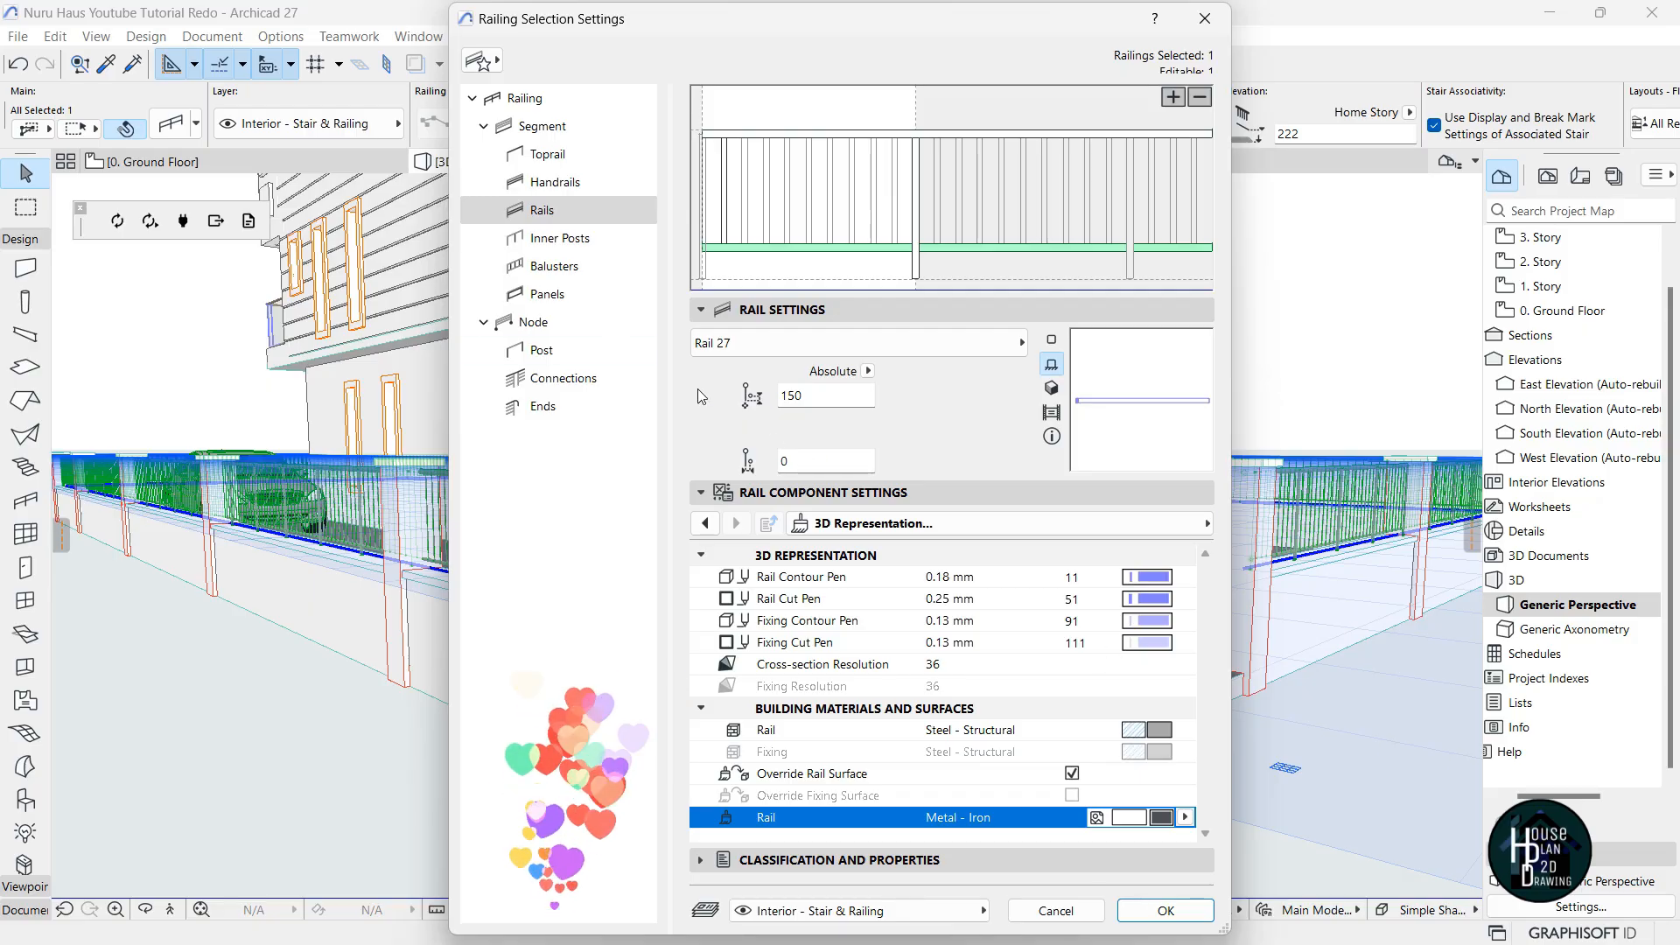
Set the inner posts' distance from previous to 1500 and their top offset from the segment top to -30.
left_click(561, 239)
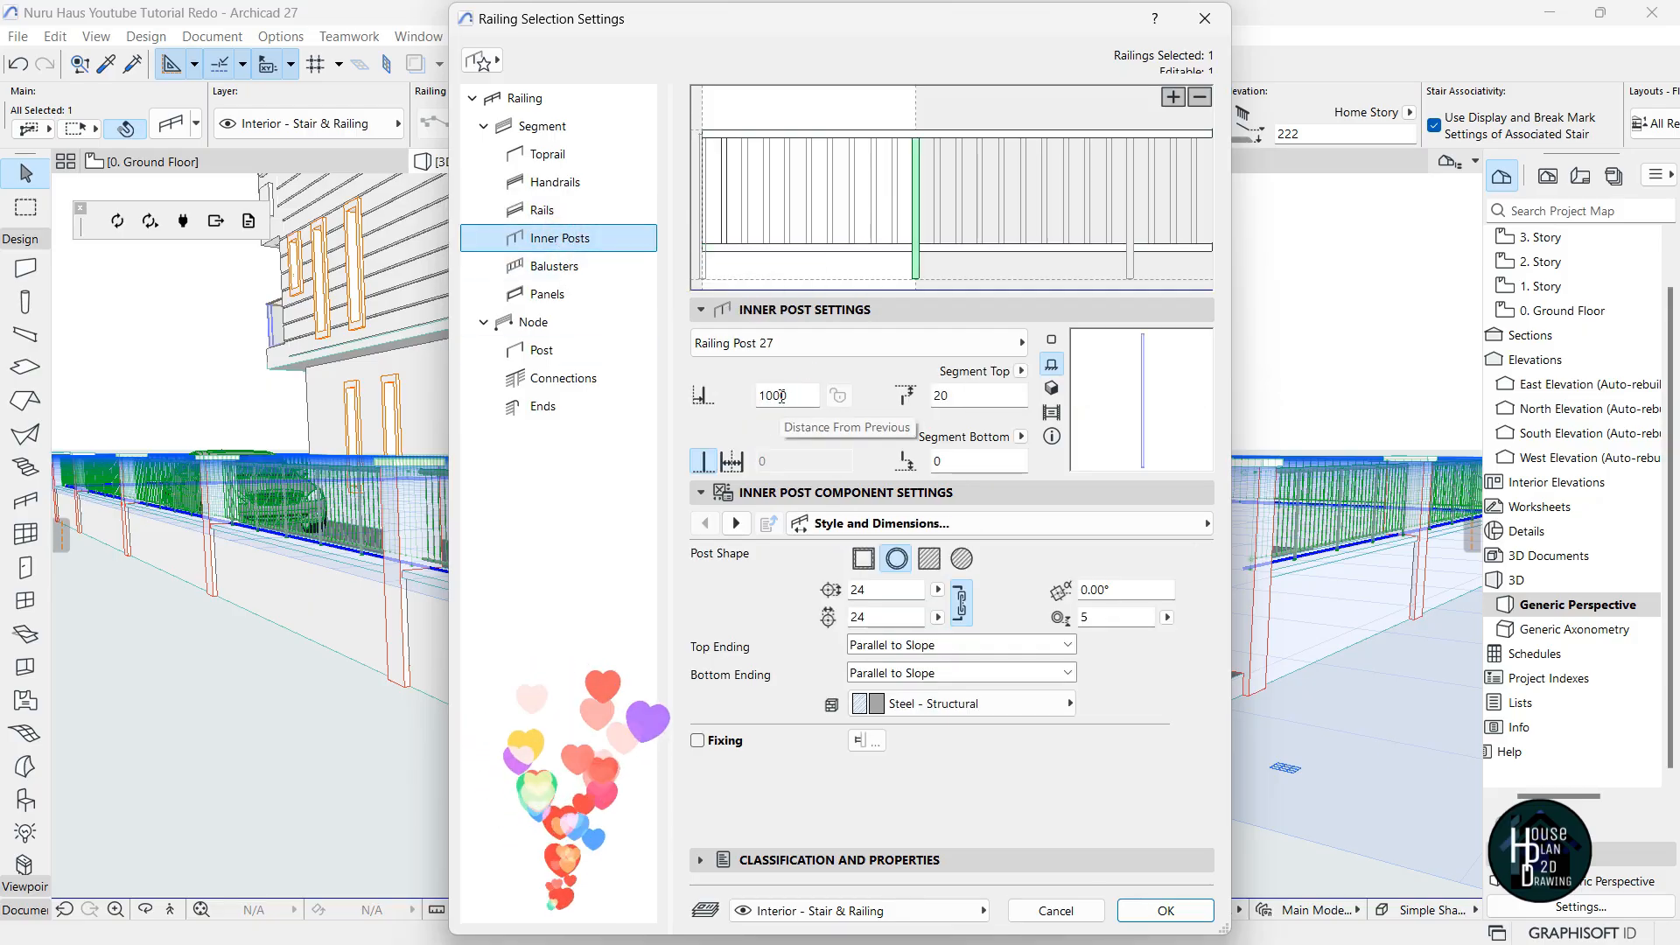
left_click_drag(788, 394, 757, 396)
type("1500")
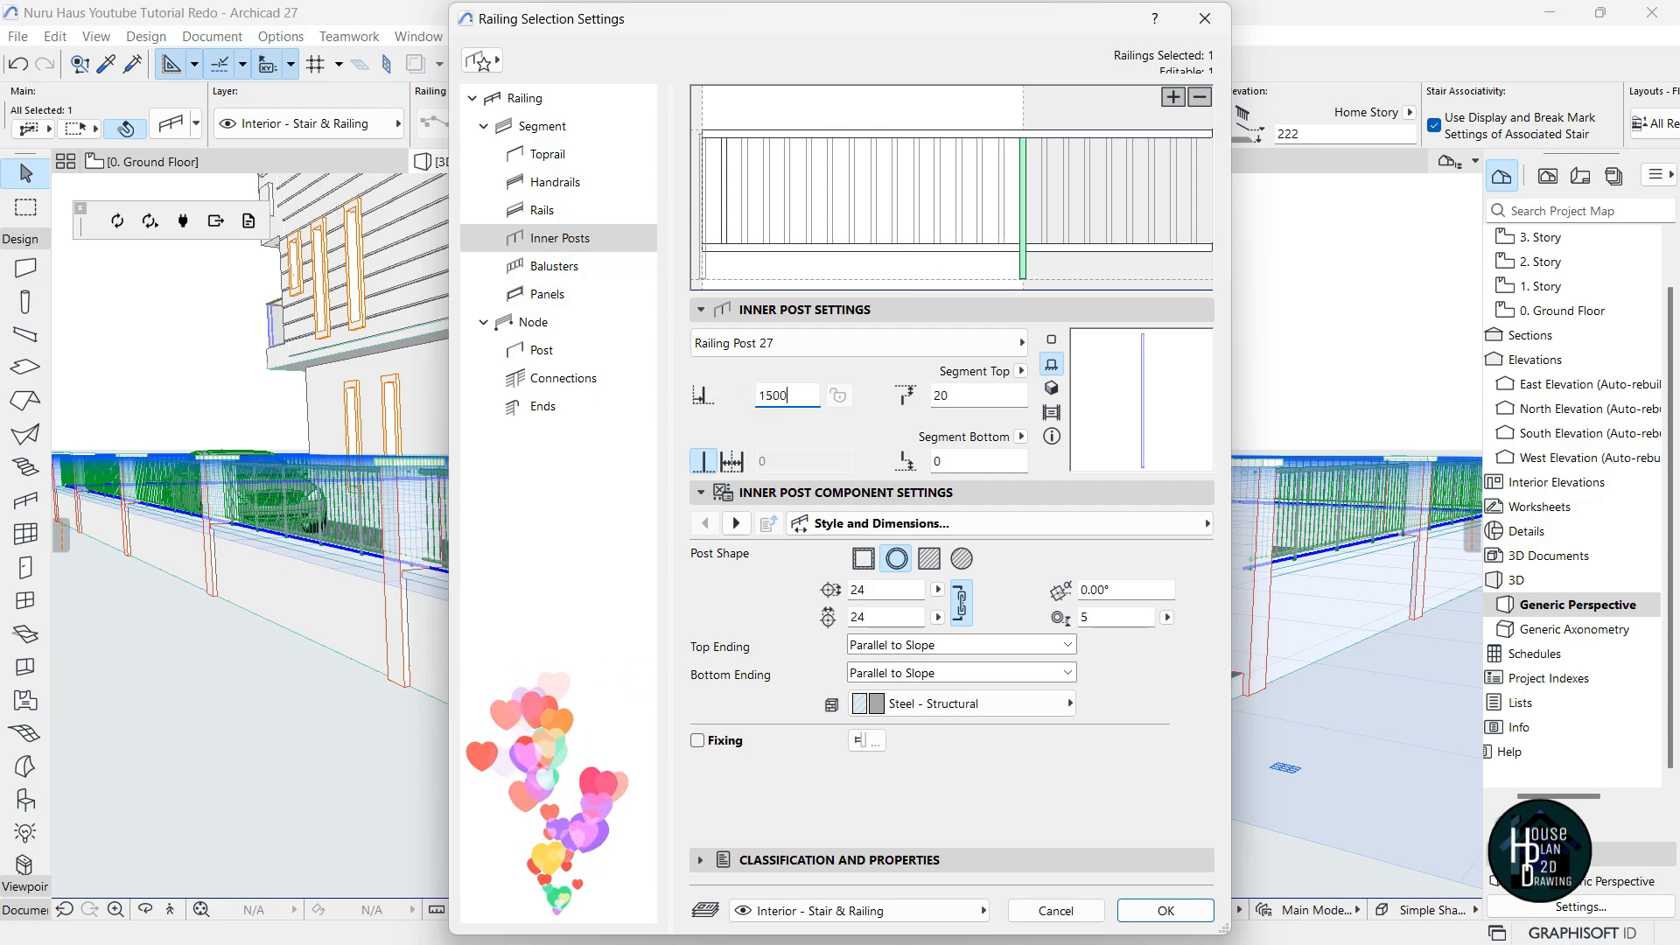
left_click_drag(949, 400, 922, 404)
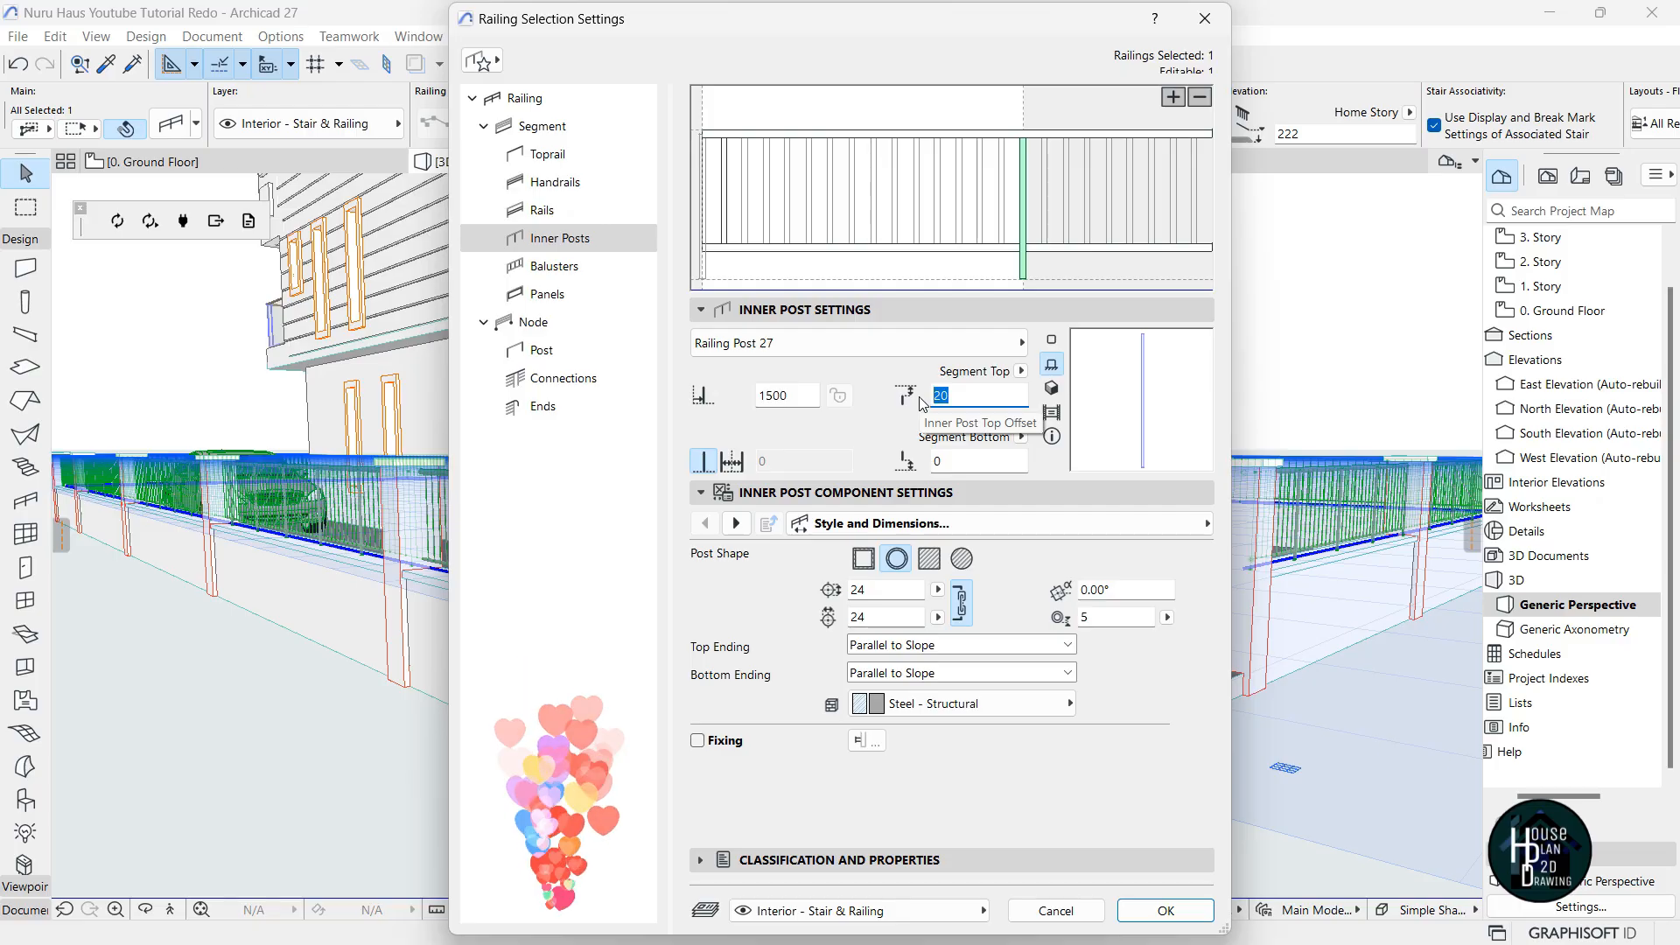
type("-3")
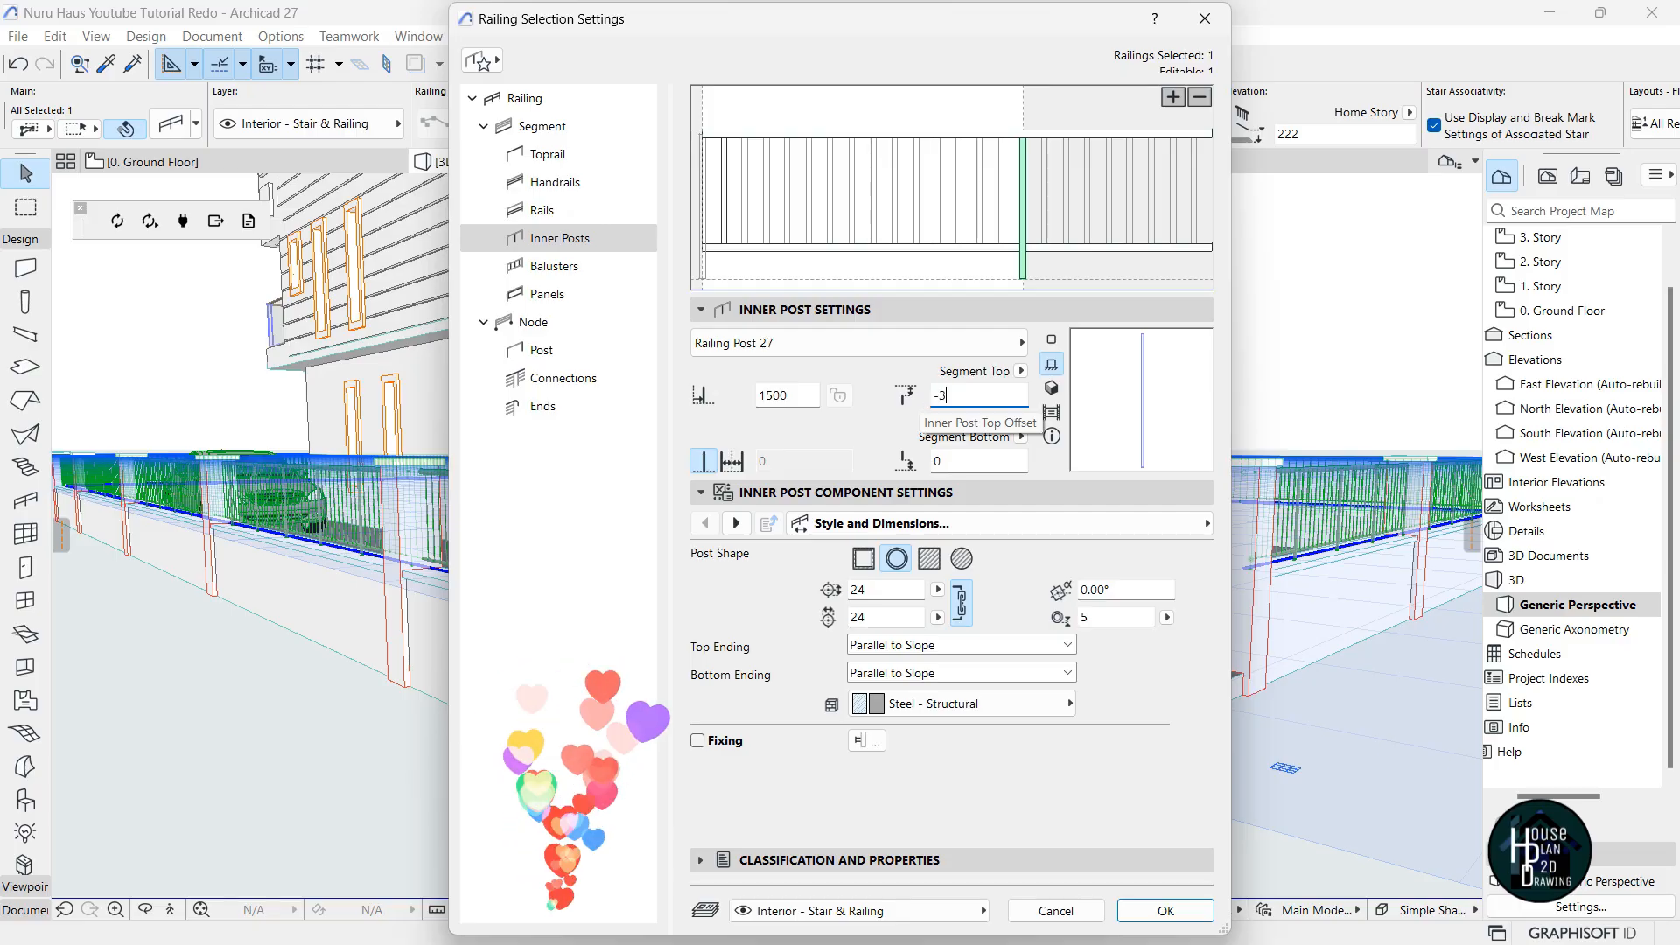
type("0")
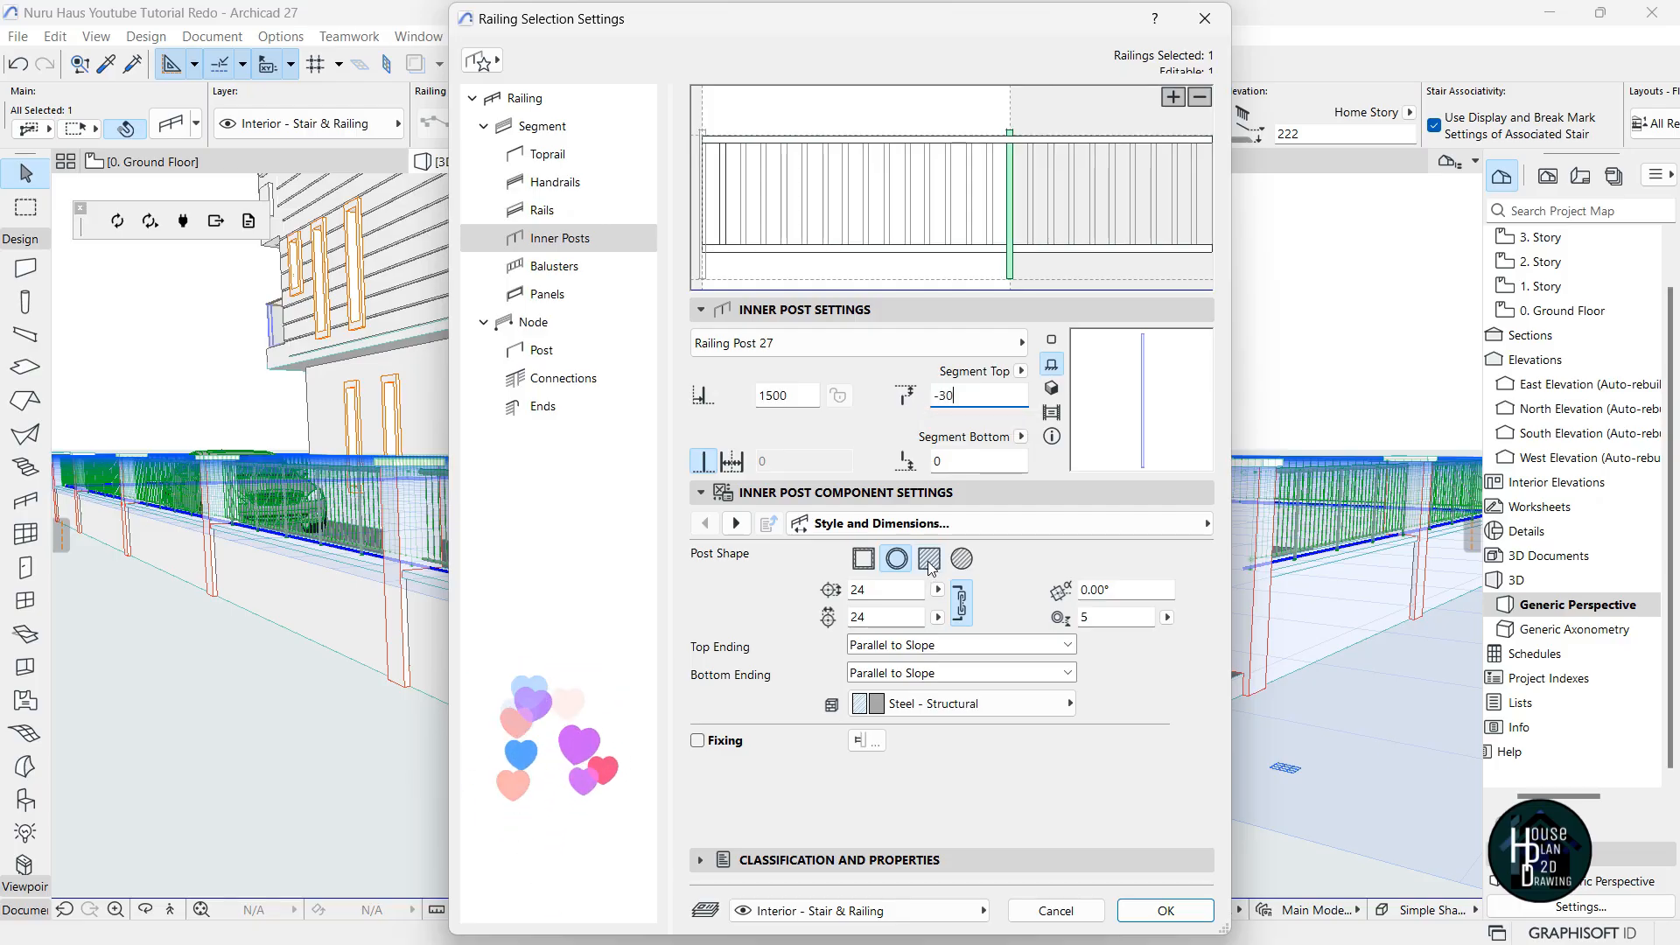
Give the railing's inner posts a solid rectangular section measuring 70 by 70.
left_click(929, 558)
left_click_drag(914, 590, 815, 592)
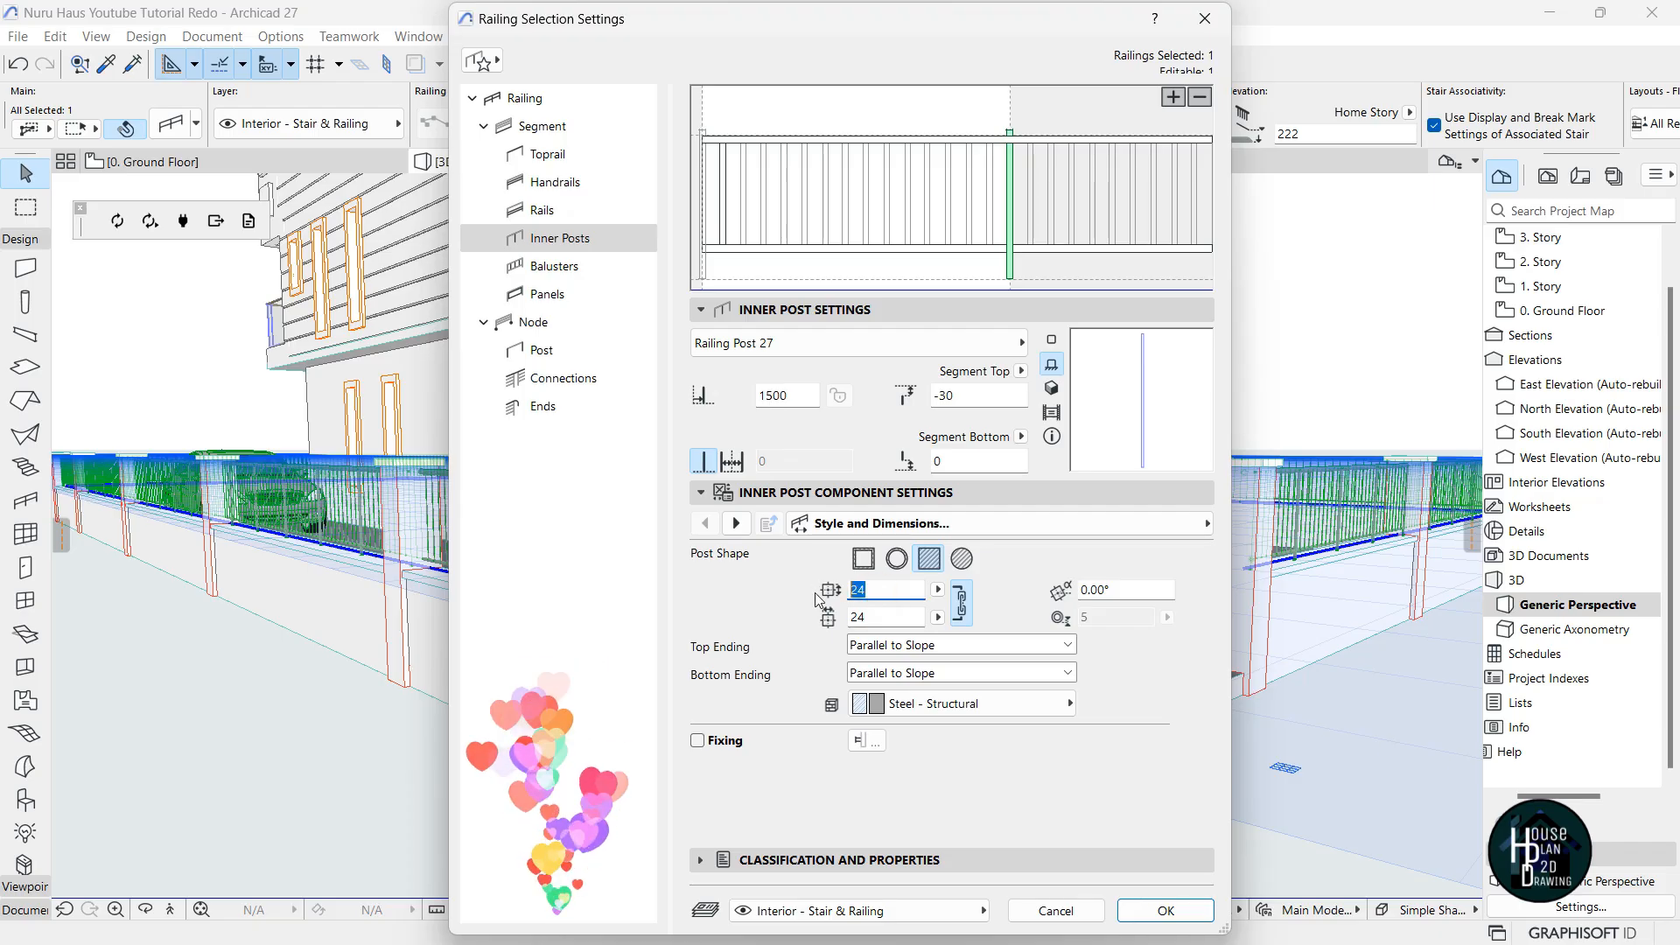
type("70")
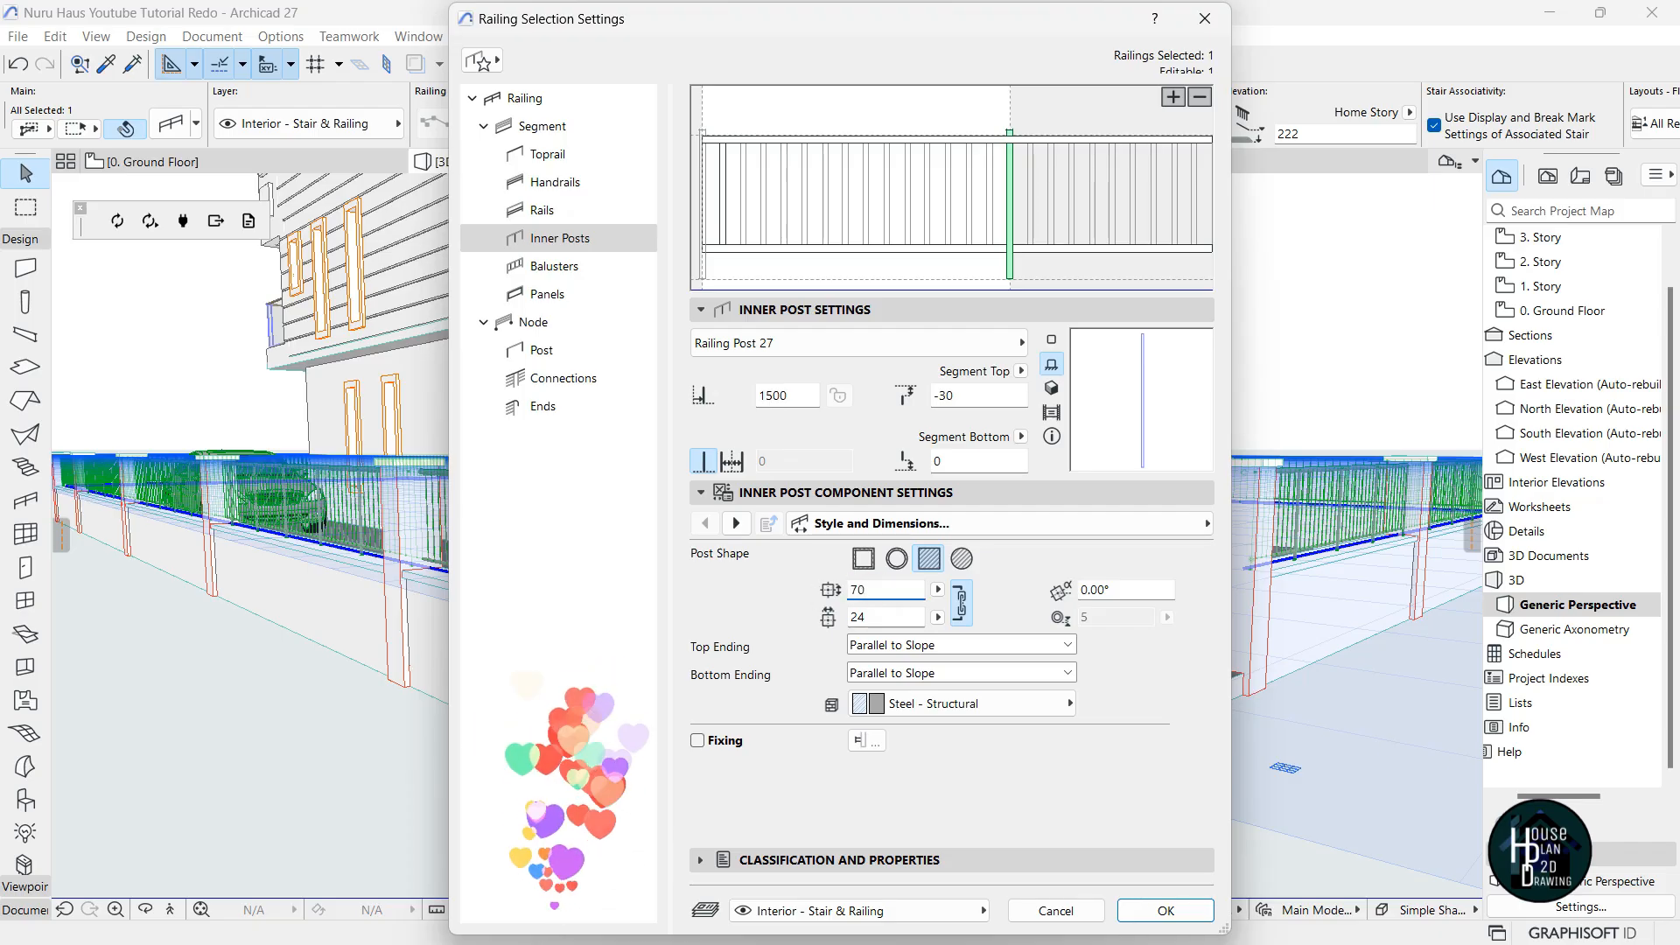
left_click(885, 616)
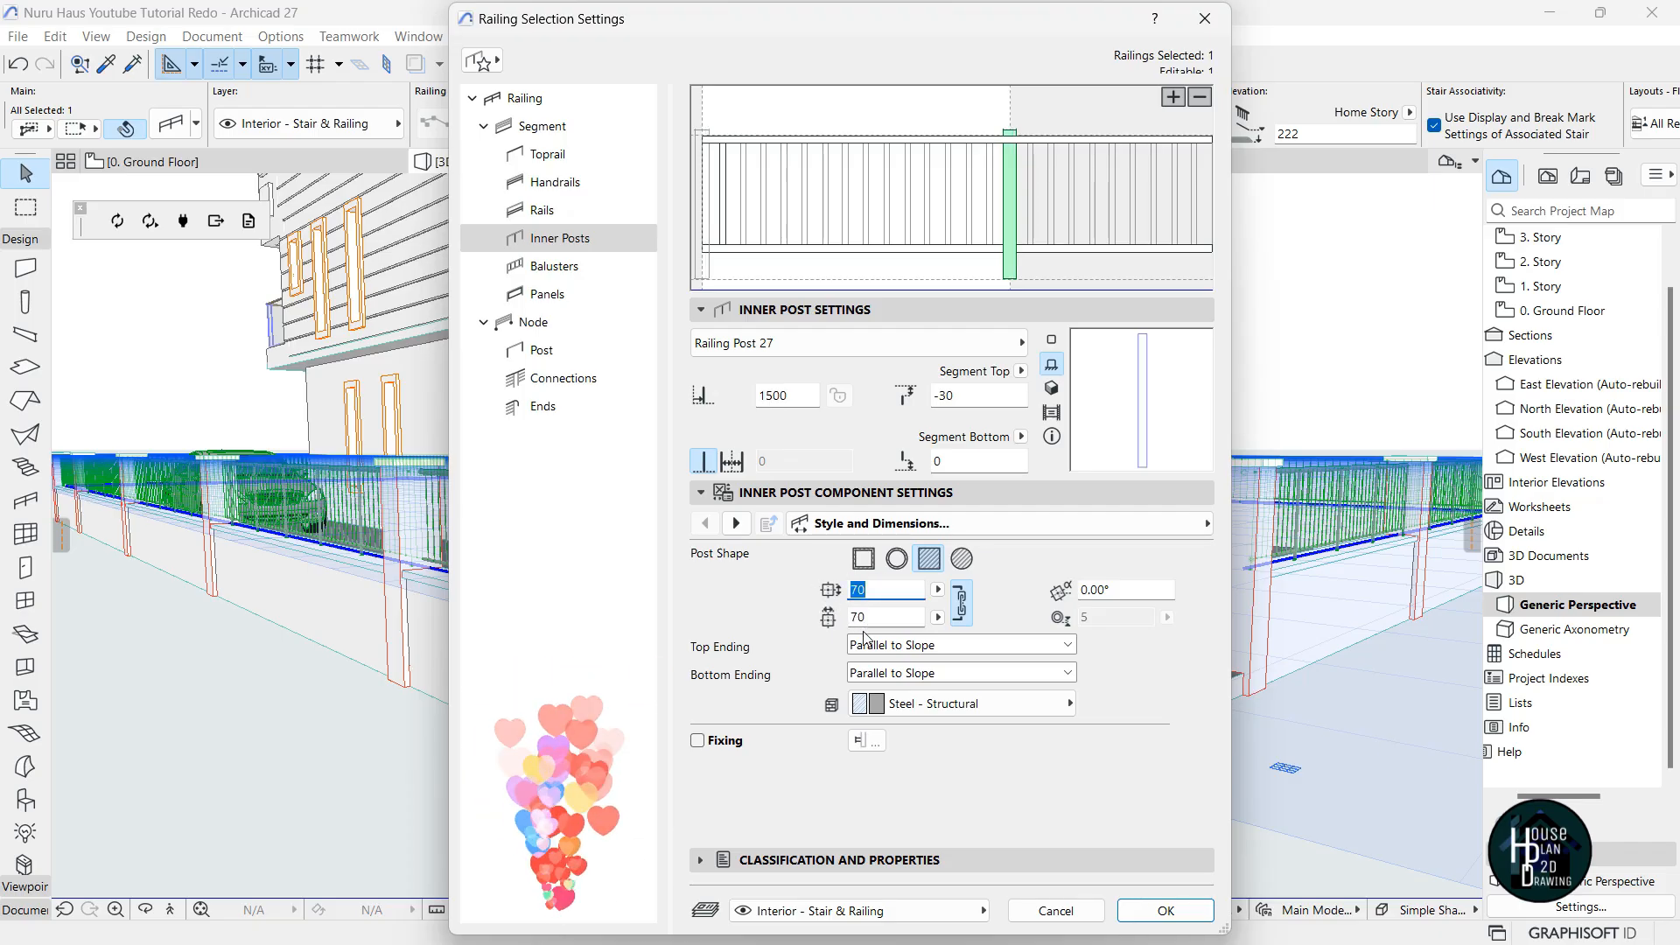
Override the inner posts' surface in their 3D representation with Metal - Iron.
left_click(1171, 524)
left_click(1313, 598)
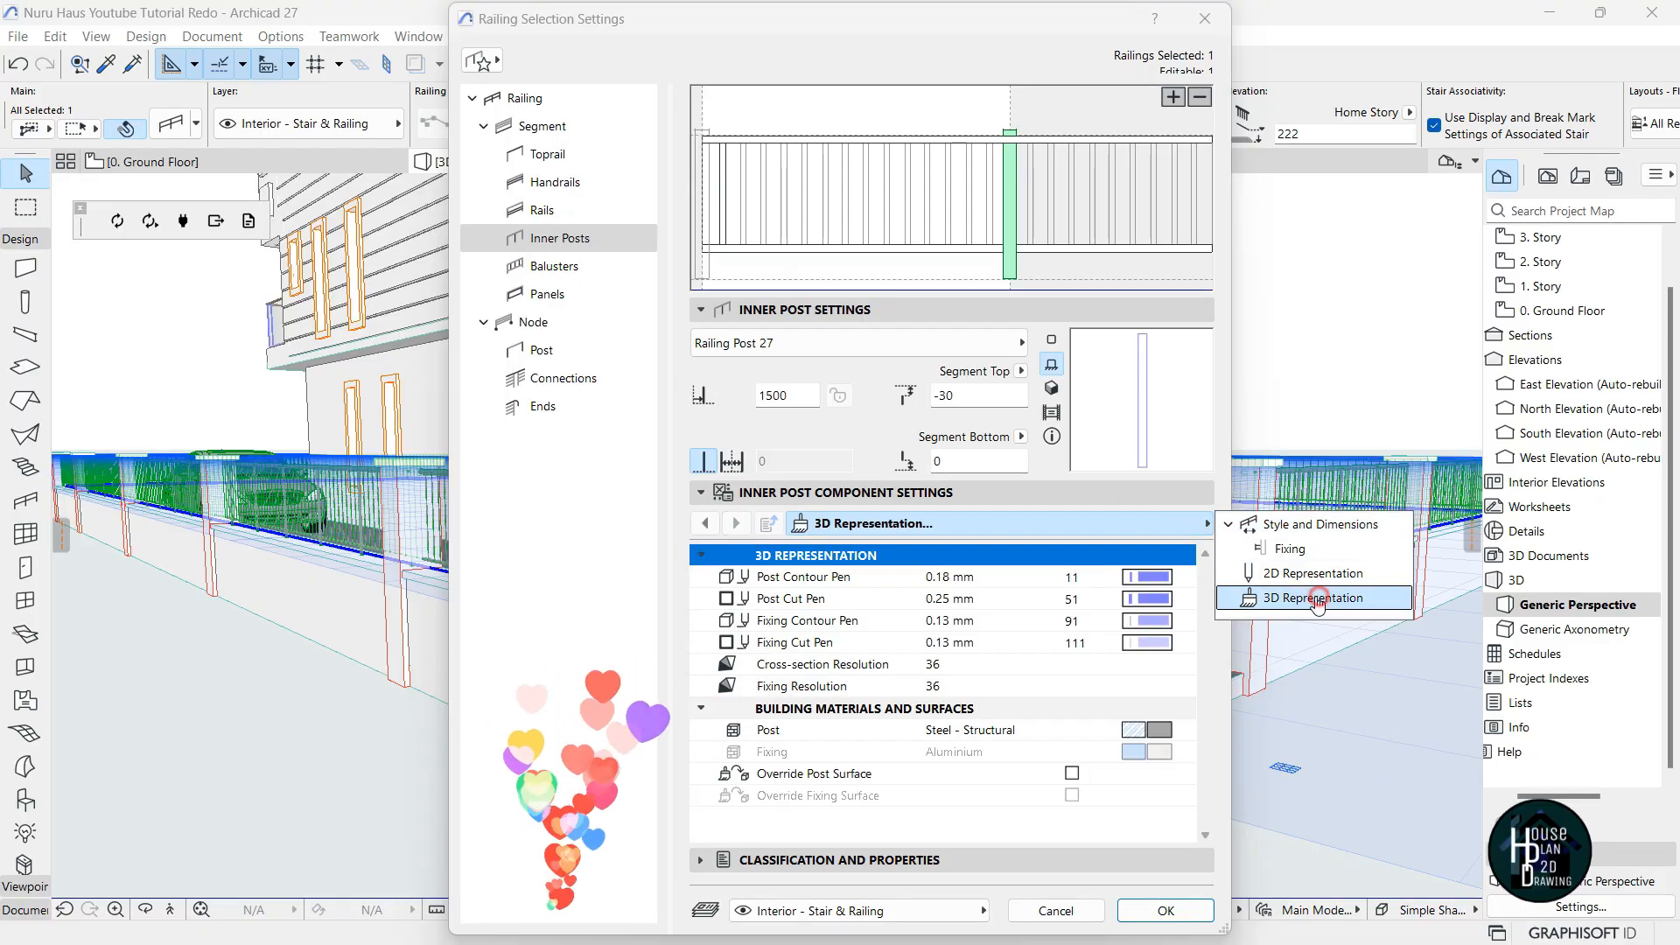
left_click(1073, 775)
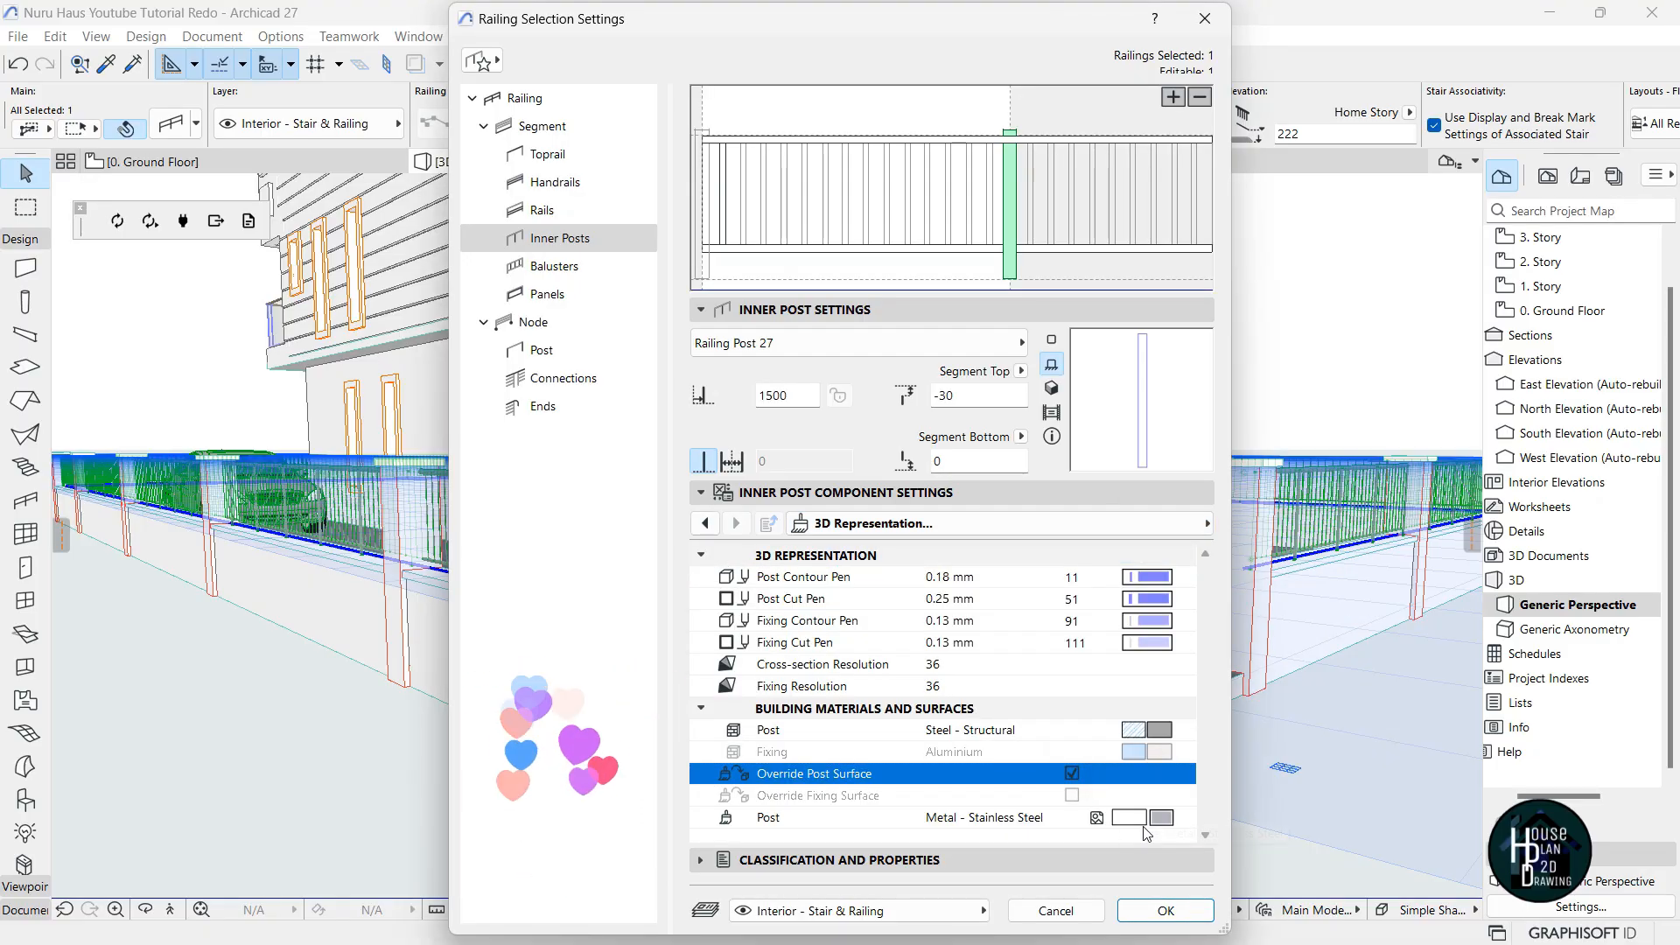
left_click(1162, 818)
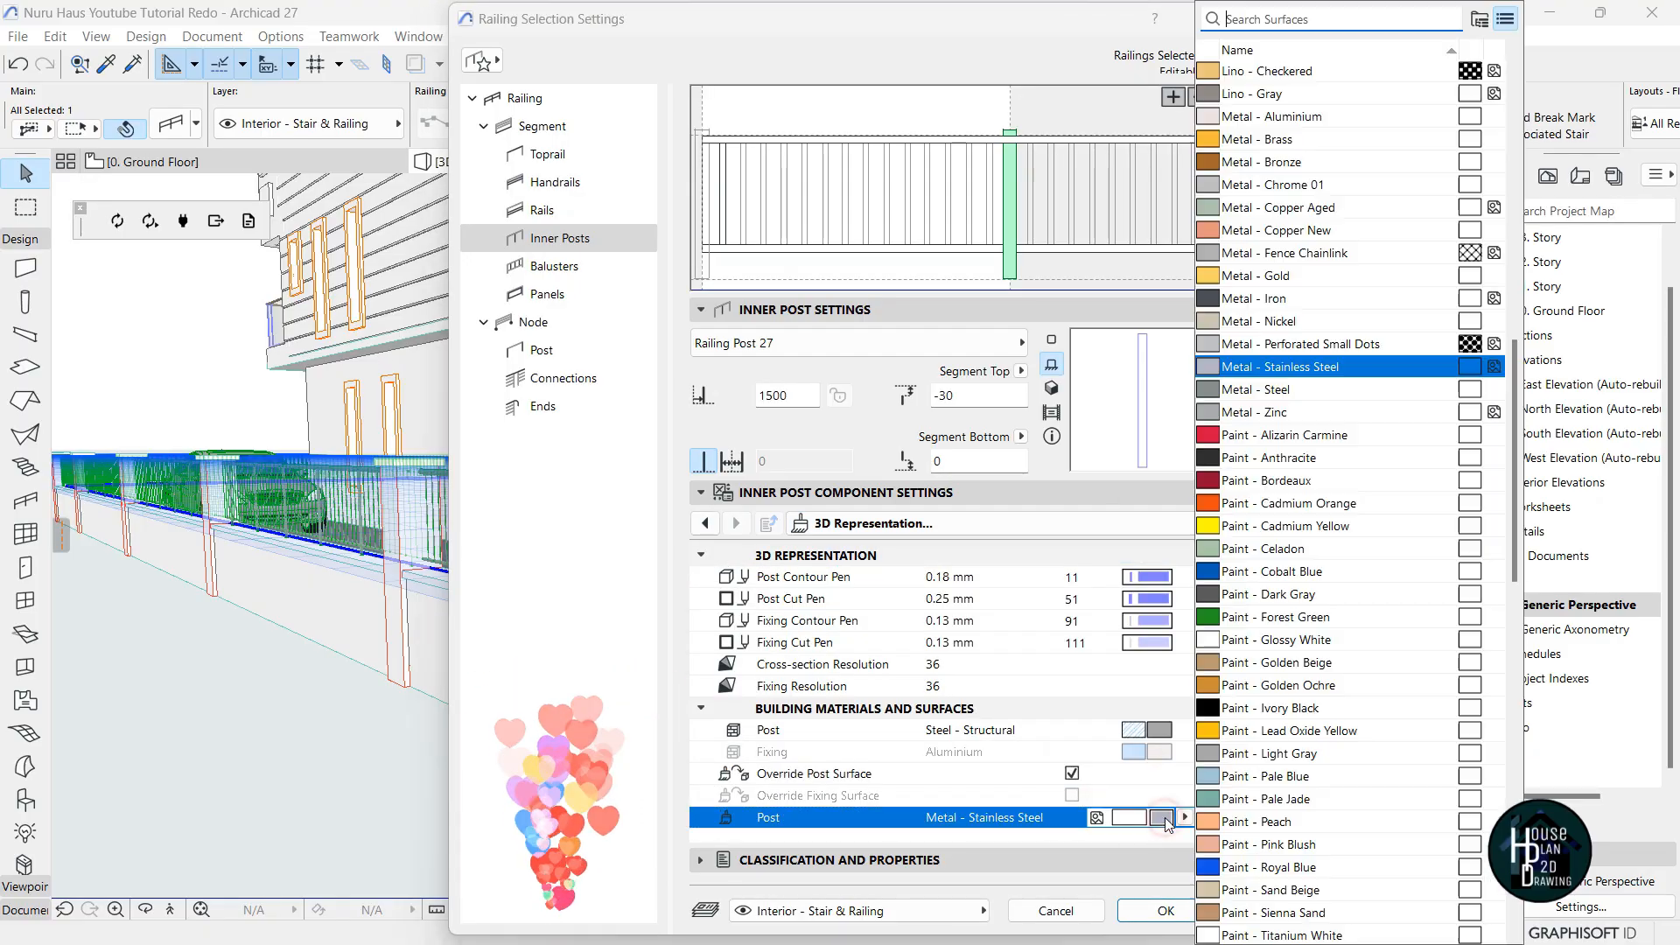
left_click(1286, 299)
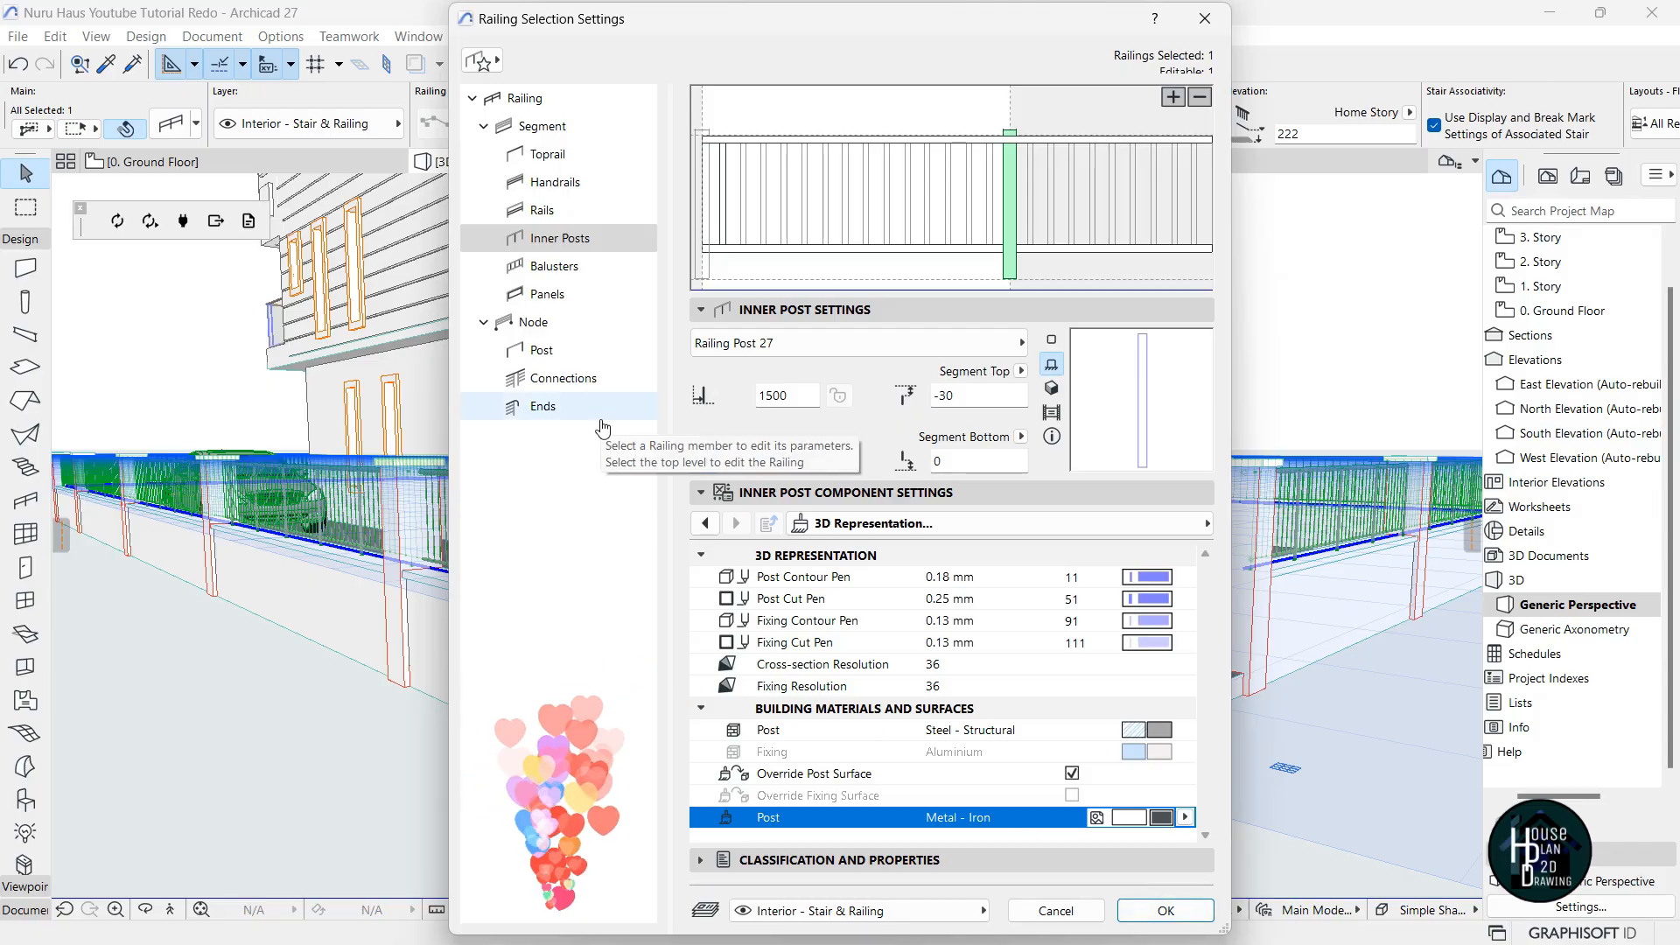
Set the baluster pattern's horizontal offset to 25, its offset from Segment Top to 10 and its offset from Rail 1 to 50.
left_click(560, 267)
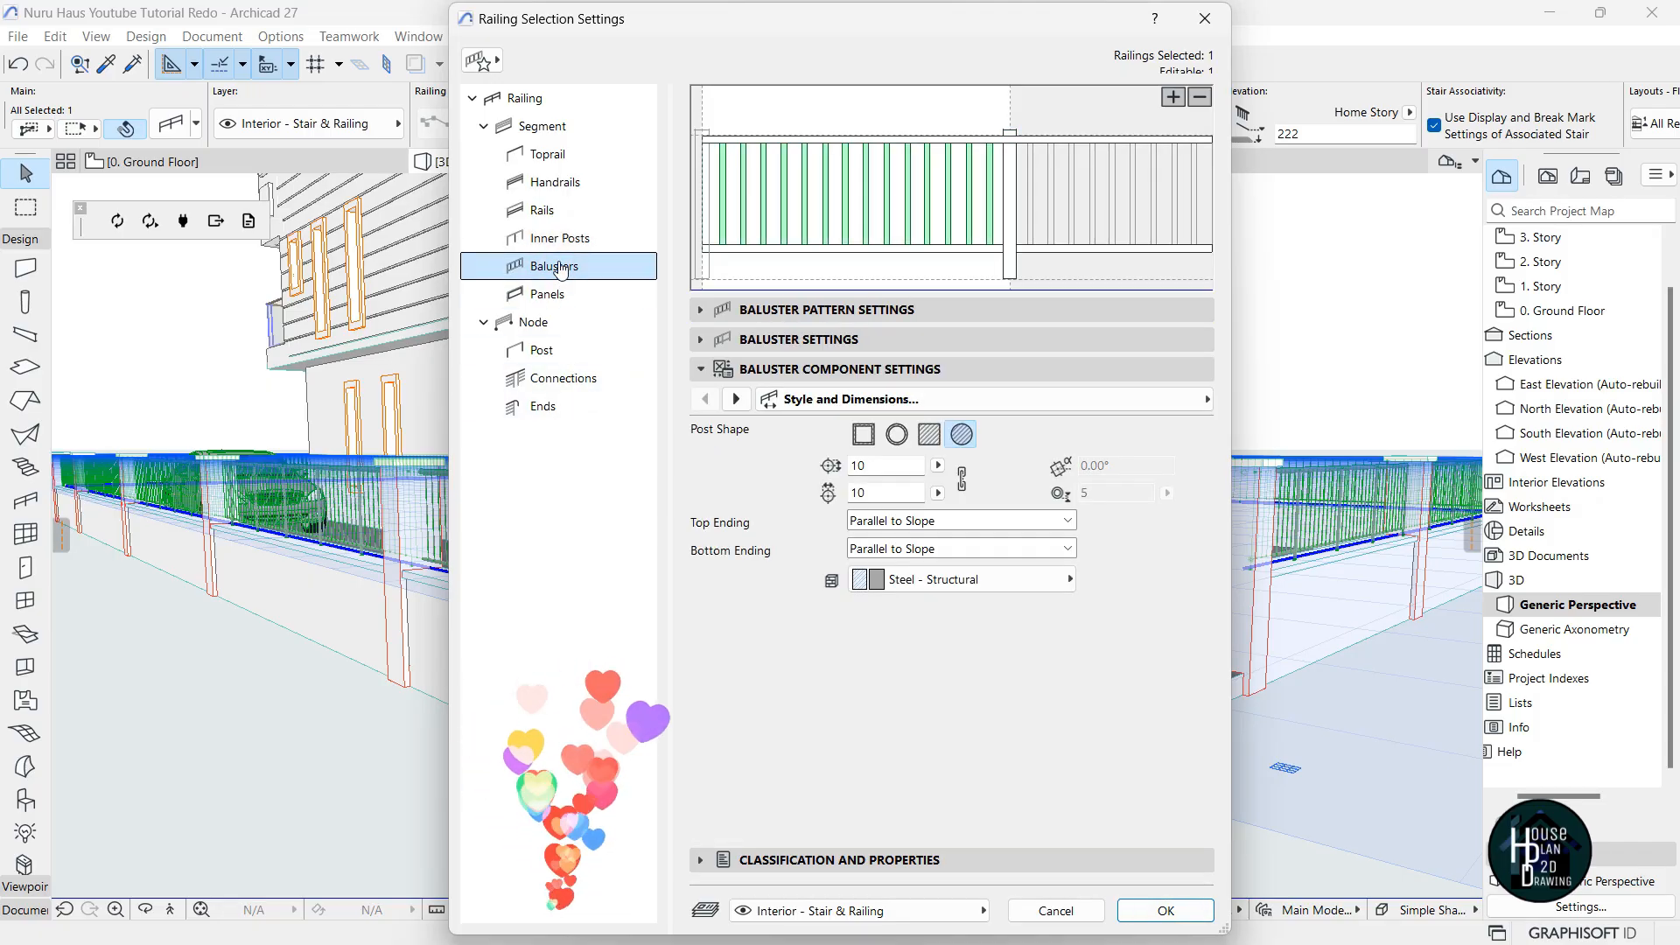
left_click(856, 317)
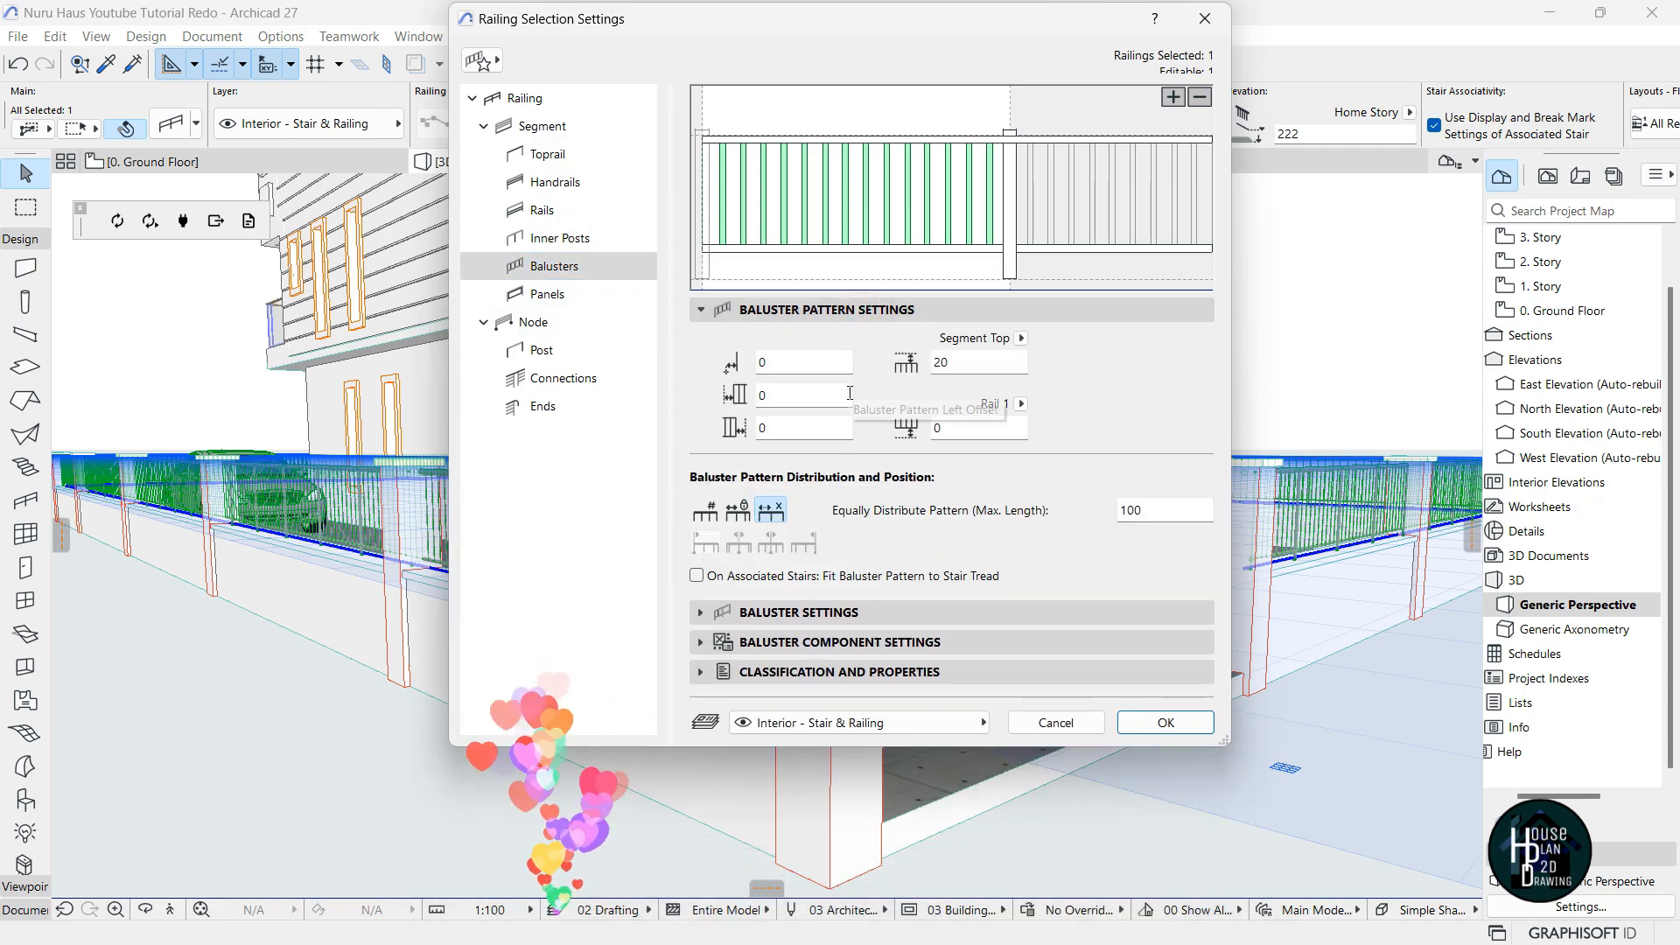
left_click(779, 363)
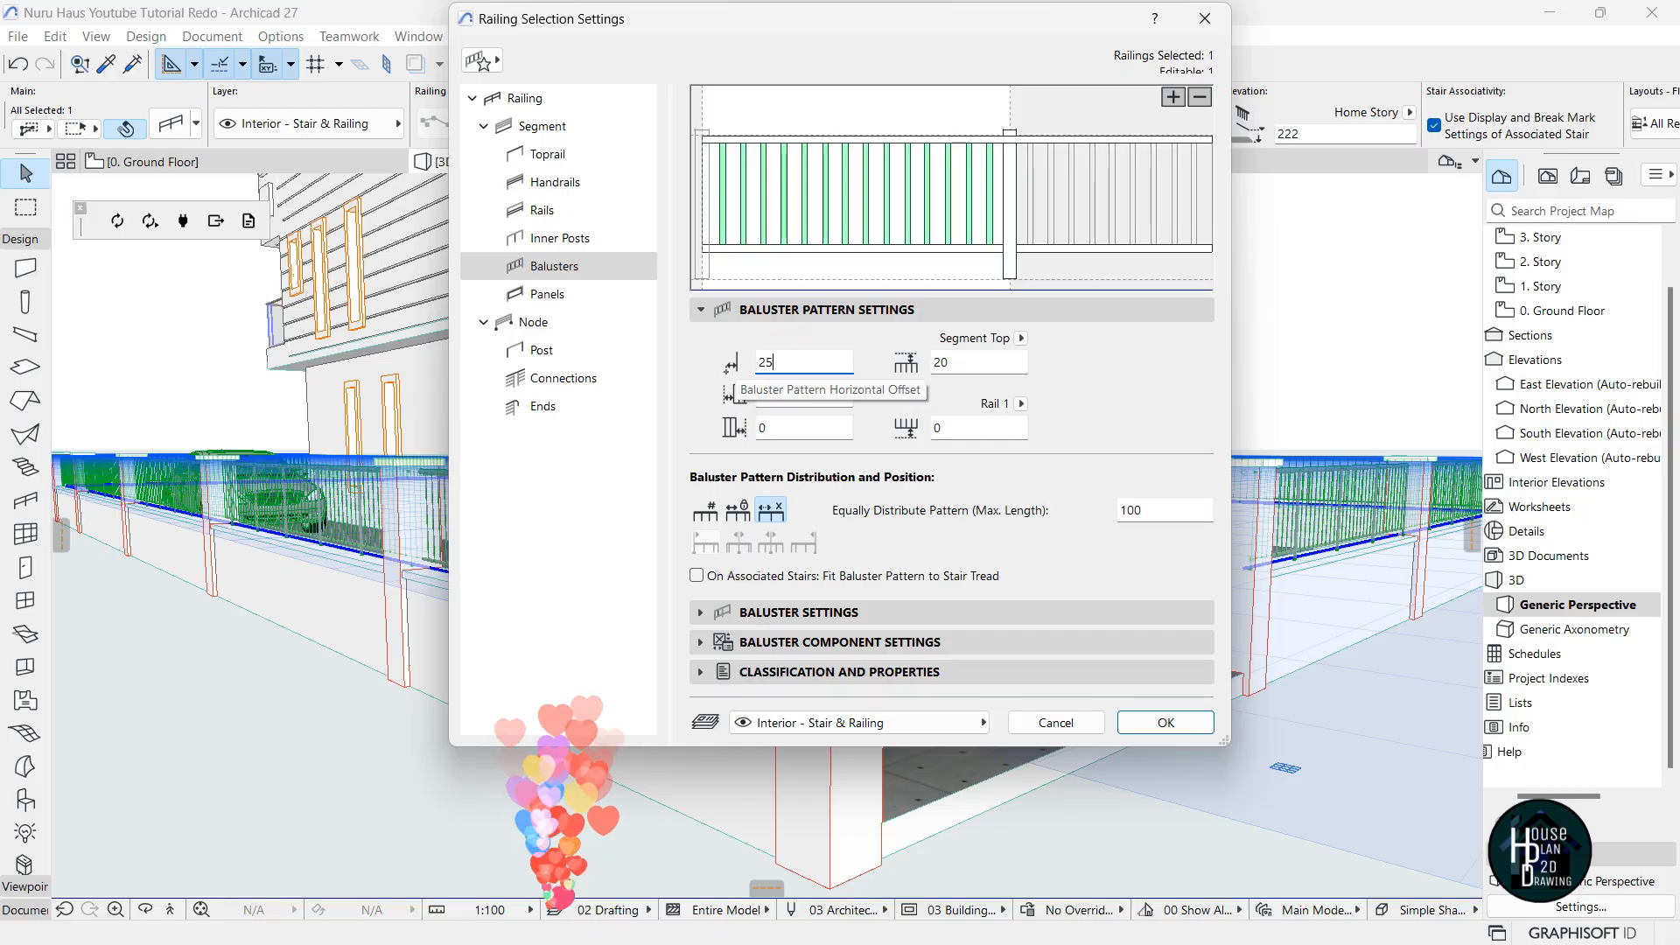
double_click(956, 361)
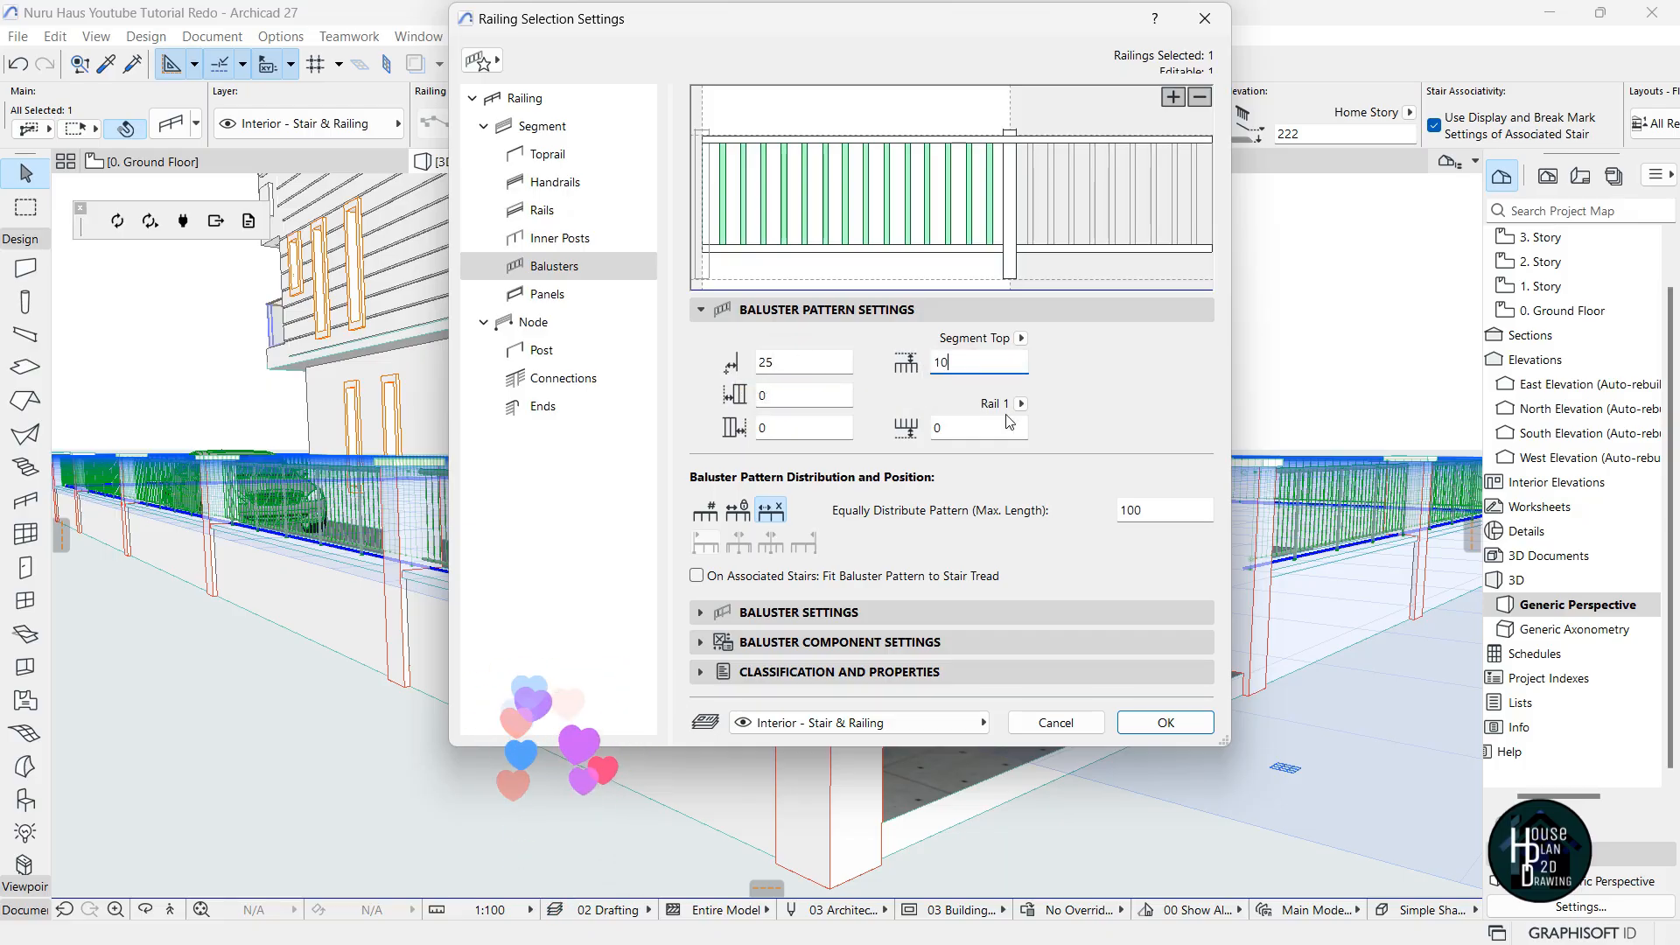
key("BackSpace")
type("5")
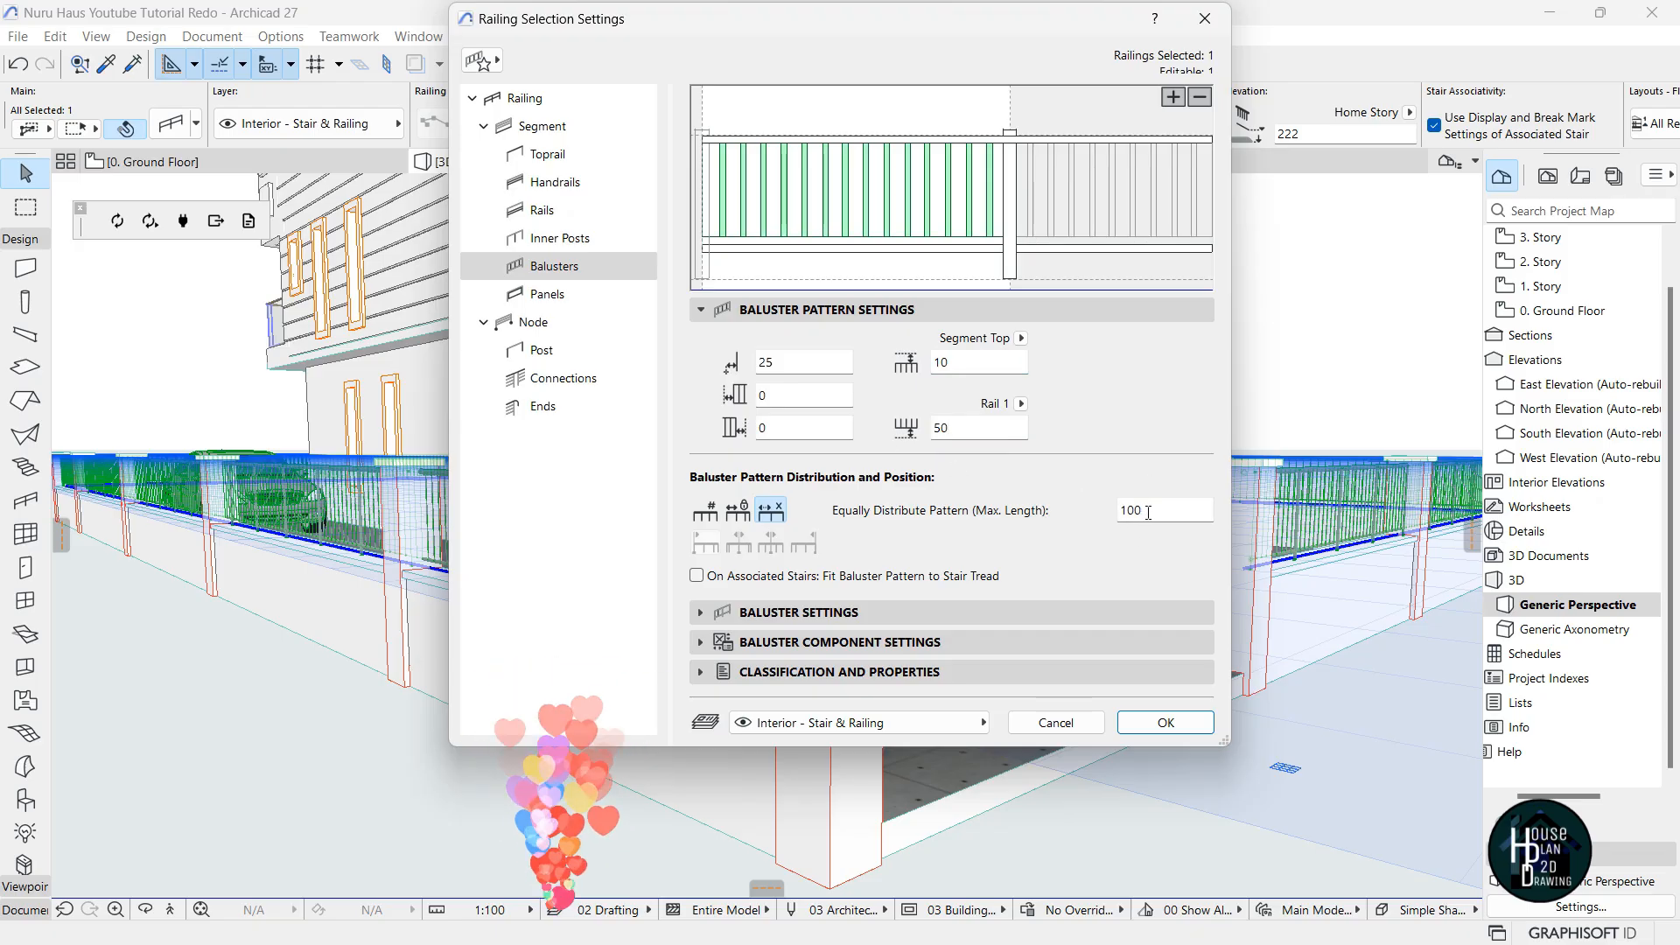
Distribute the baluster pattern equally with a maximum length of 220, and set the baluster's distance from previous to 200.
key("Tab")
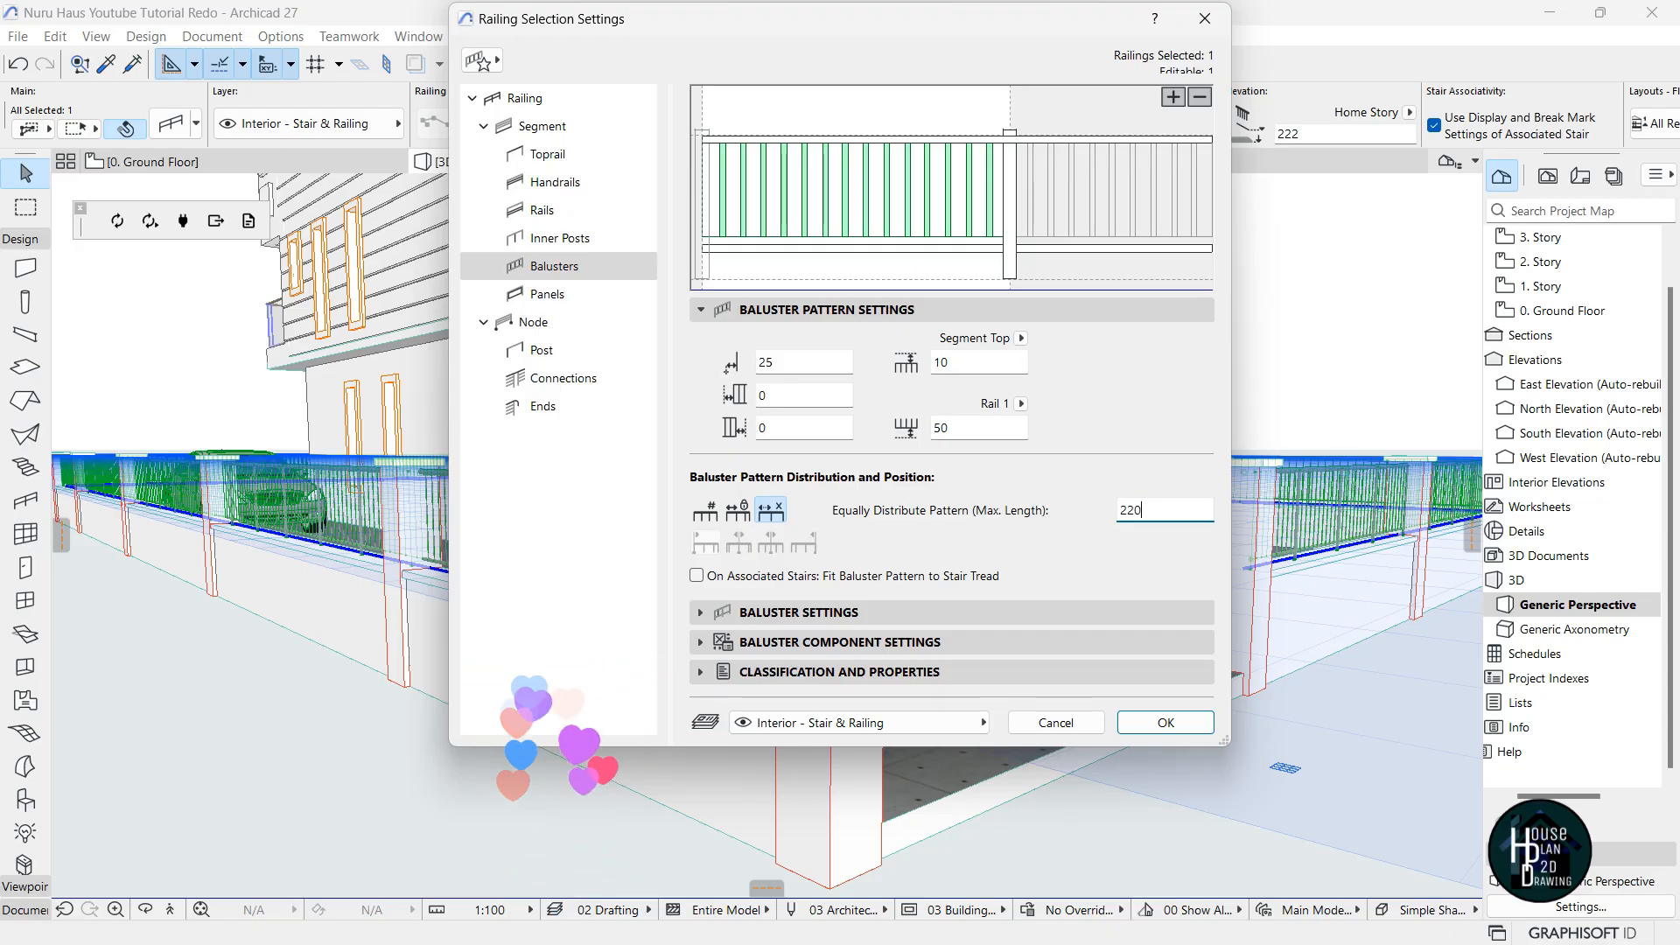
key("Tab")
left_click(890, 617)
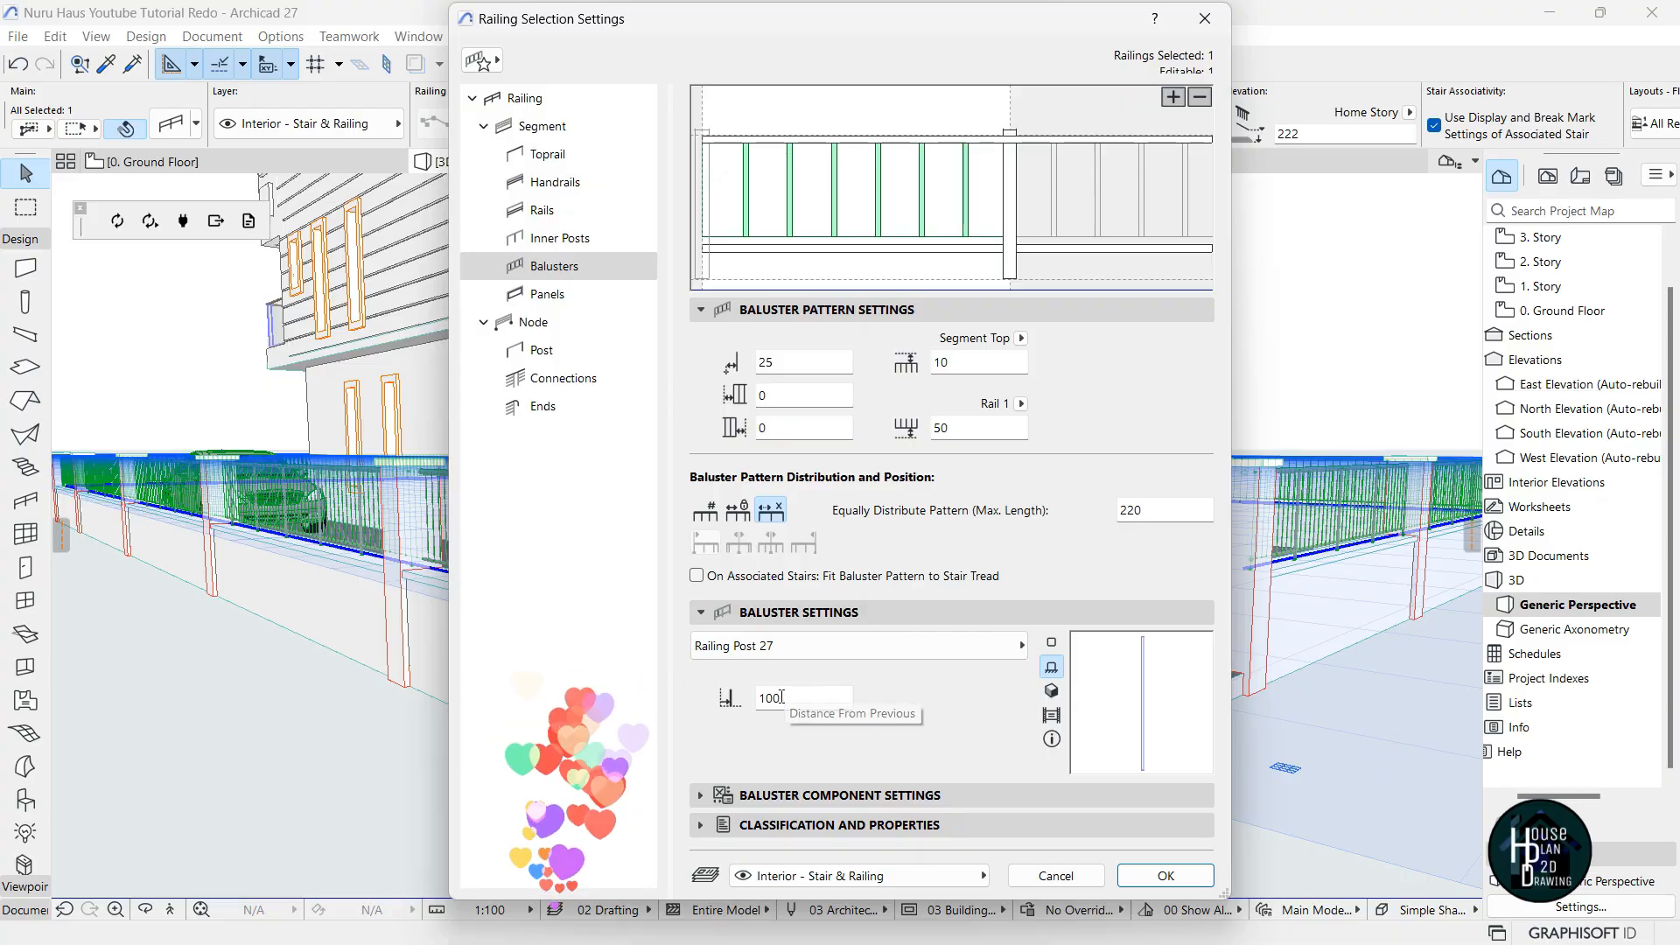
double_click(792, 700)
type("200")
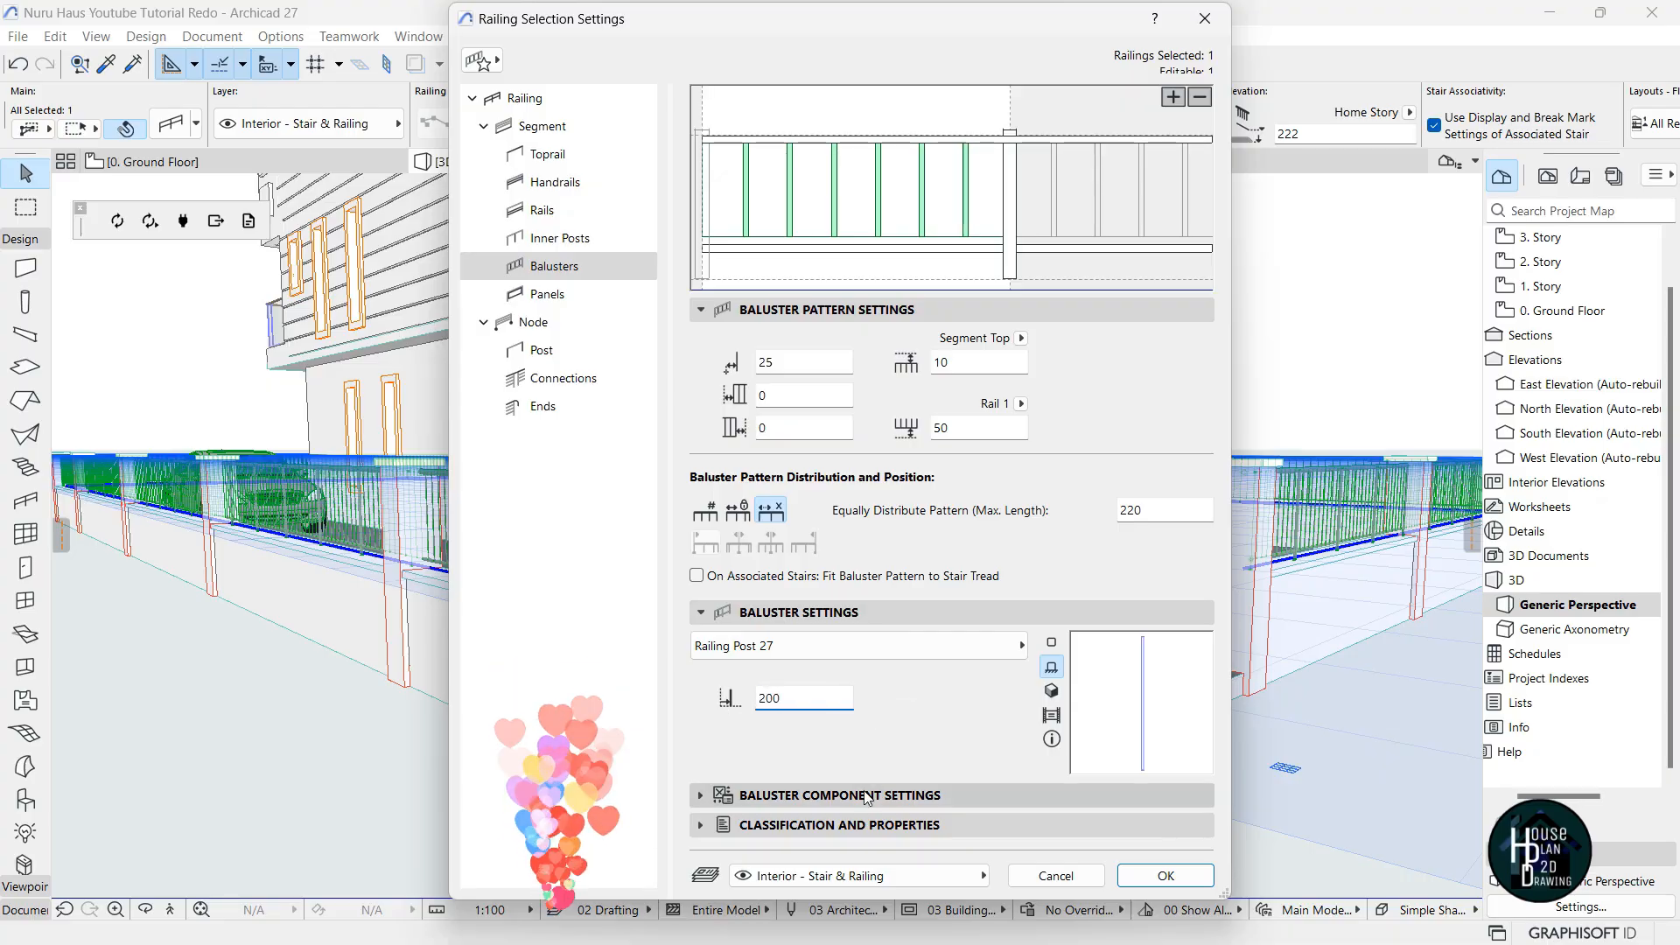
Set the round balusters' section dimensions to 25 and 50, and apply the railing settings.
left_click(871, 797)
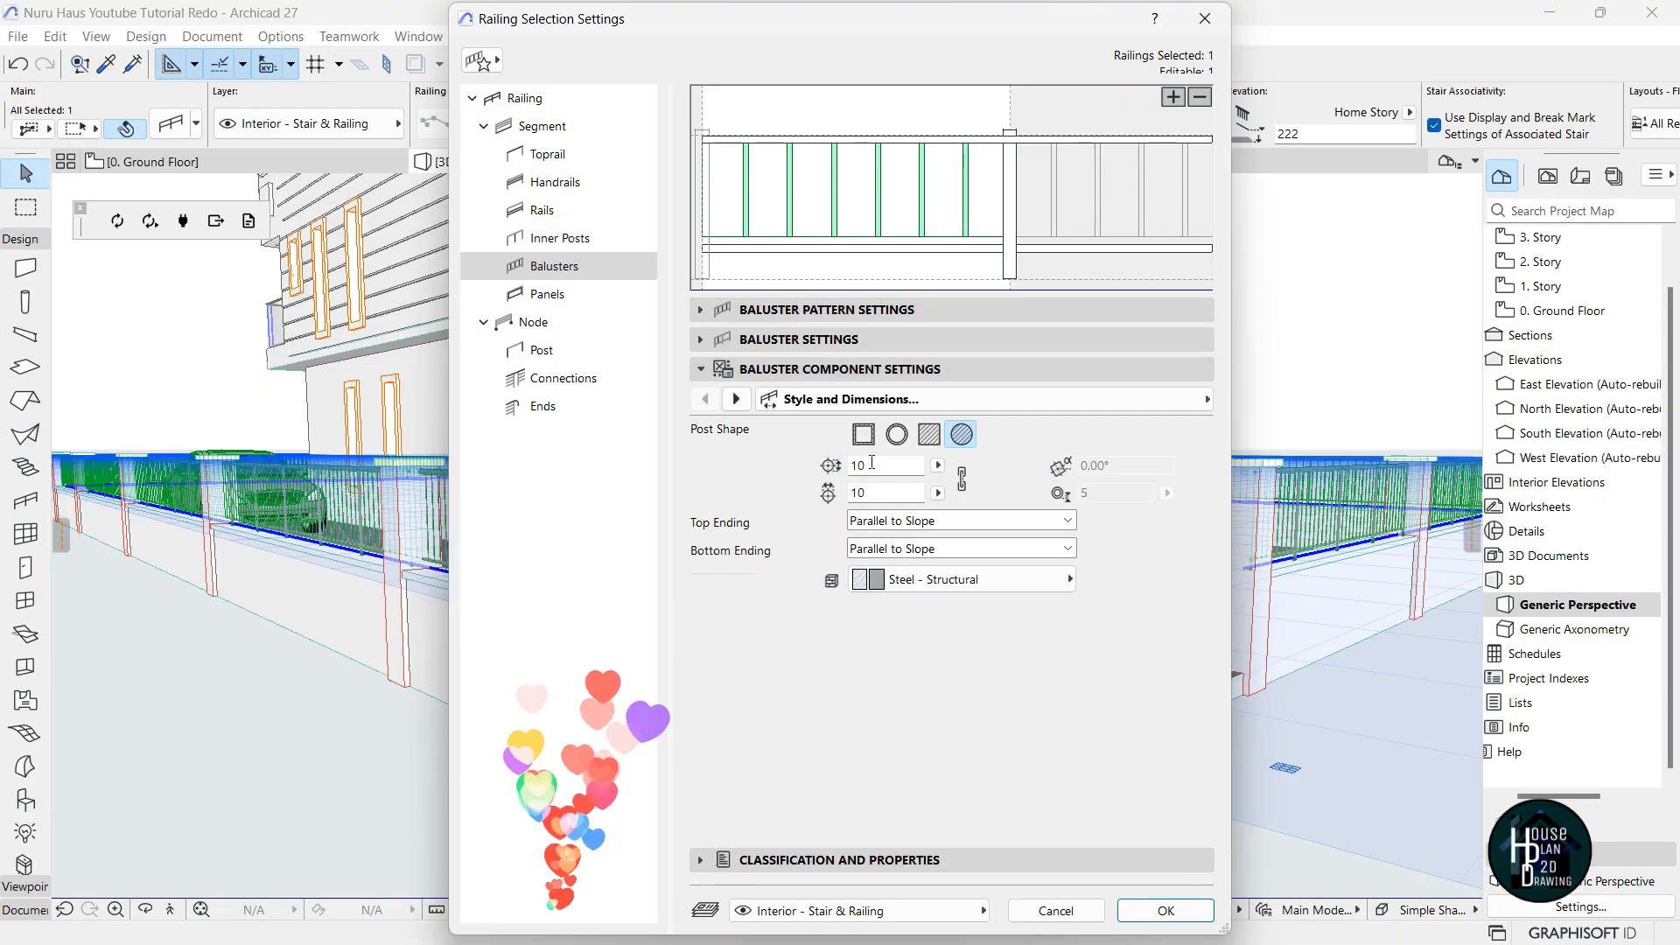
double_click(856, 466)
type("25")
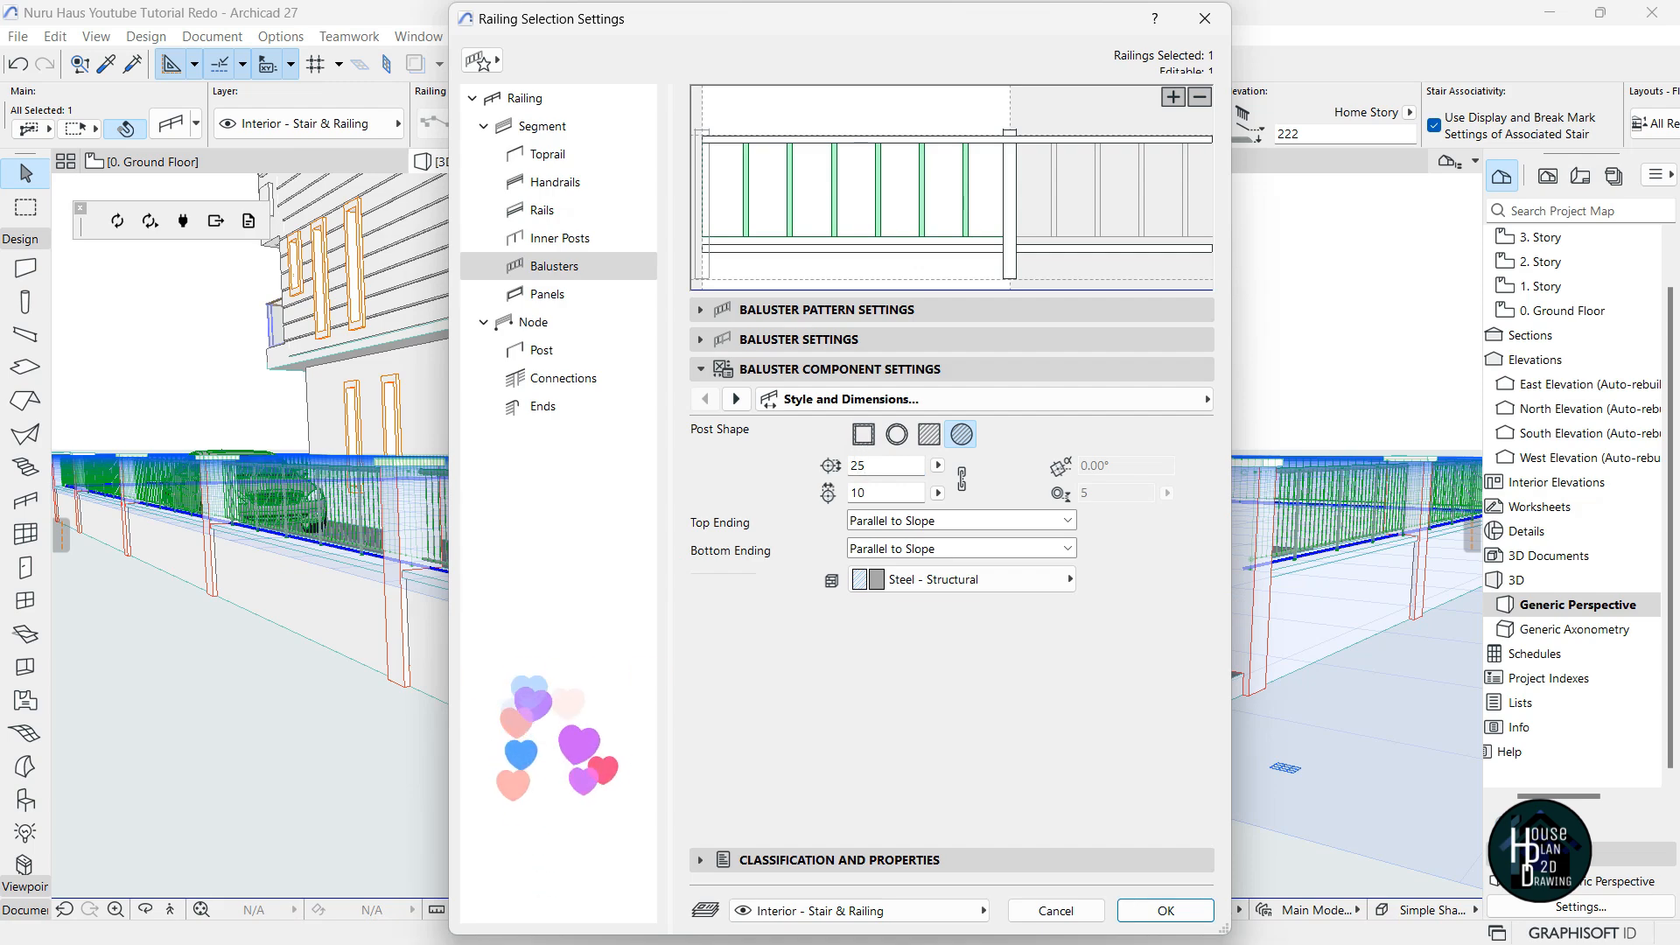
double_click(879, 490)
type("50")
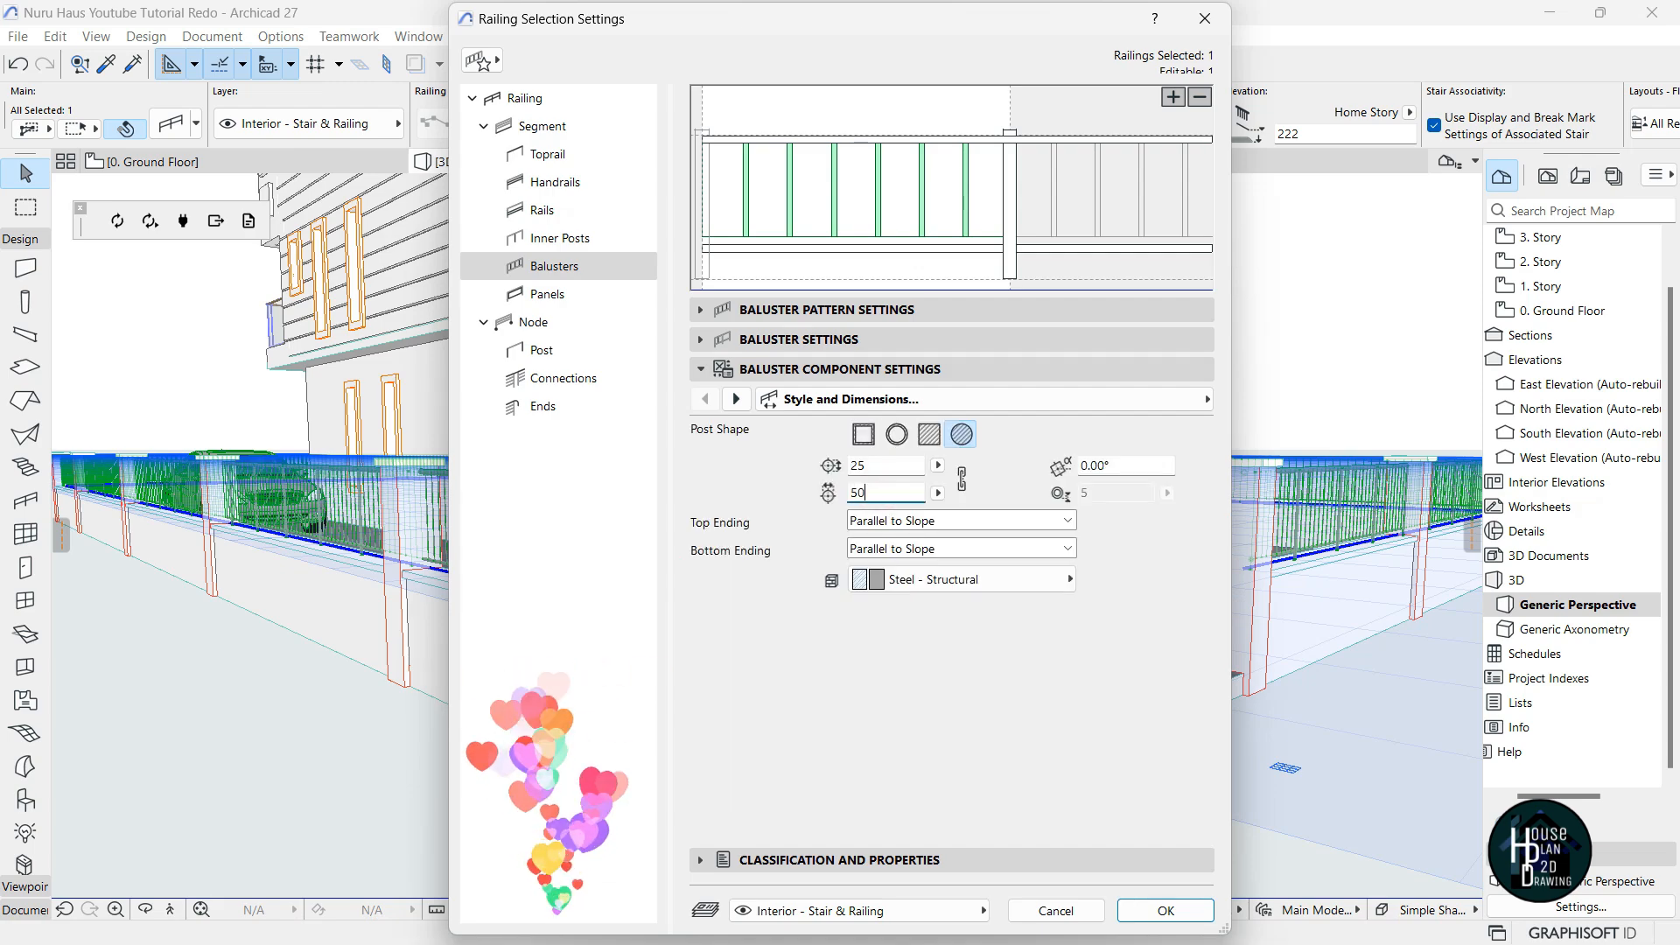
double_click(1138, 466)
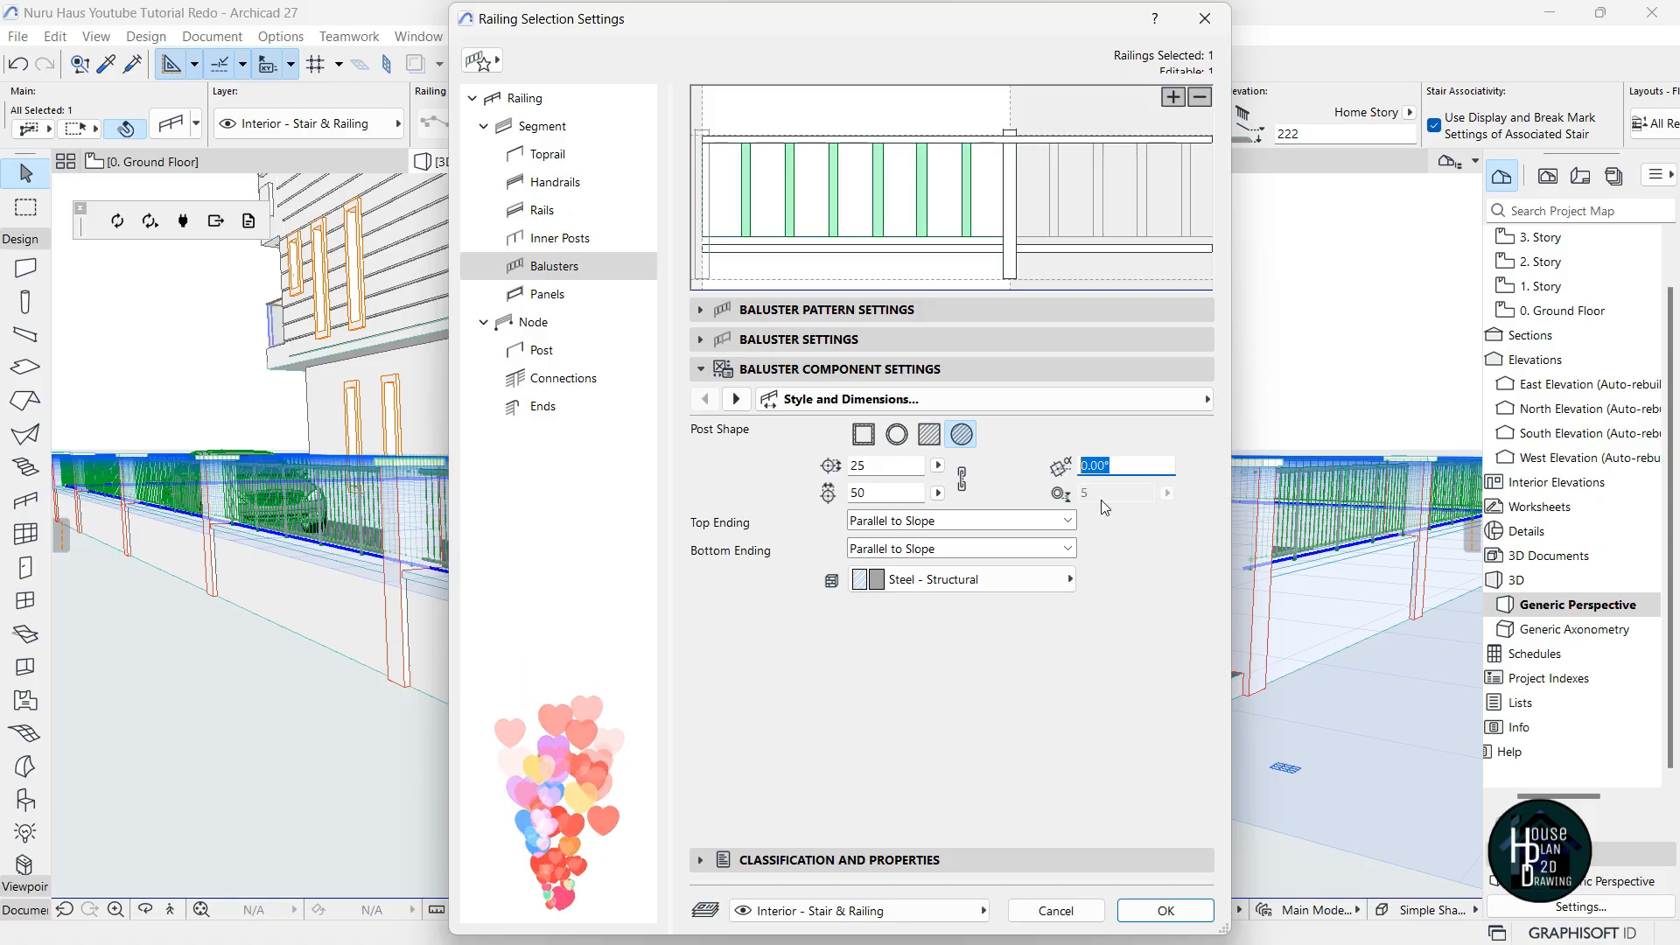
left_click(1045, 686)
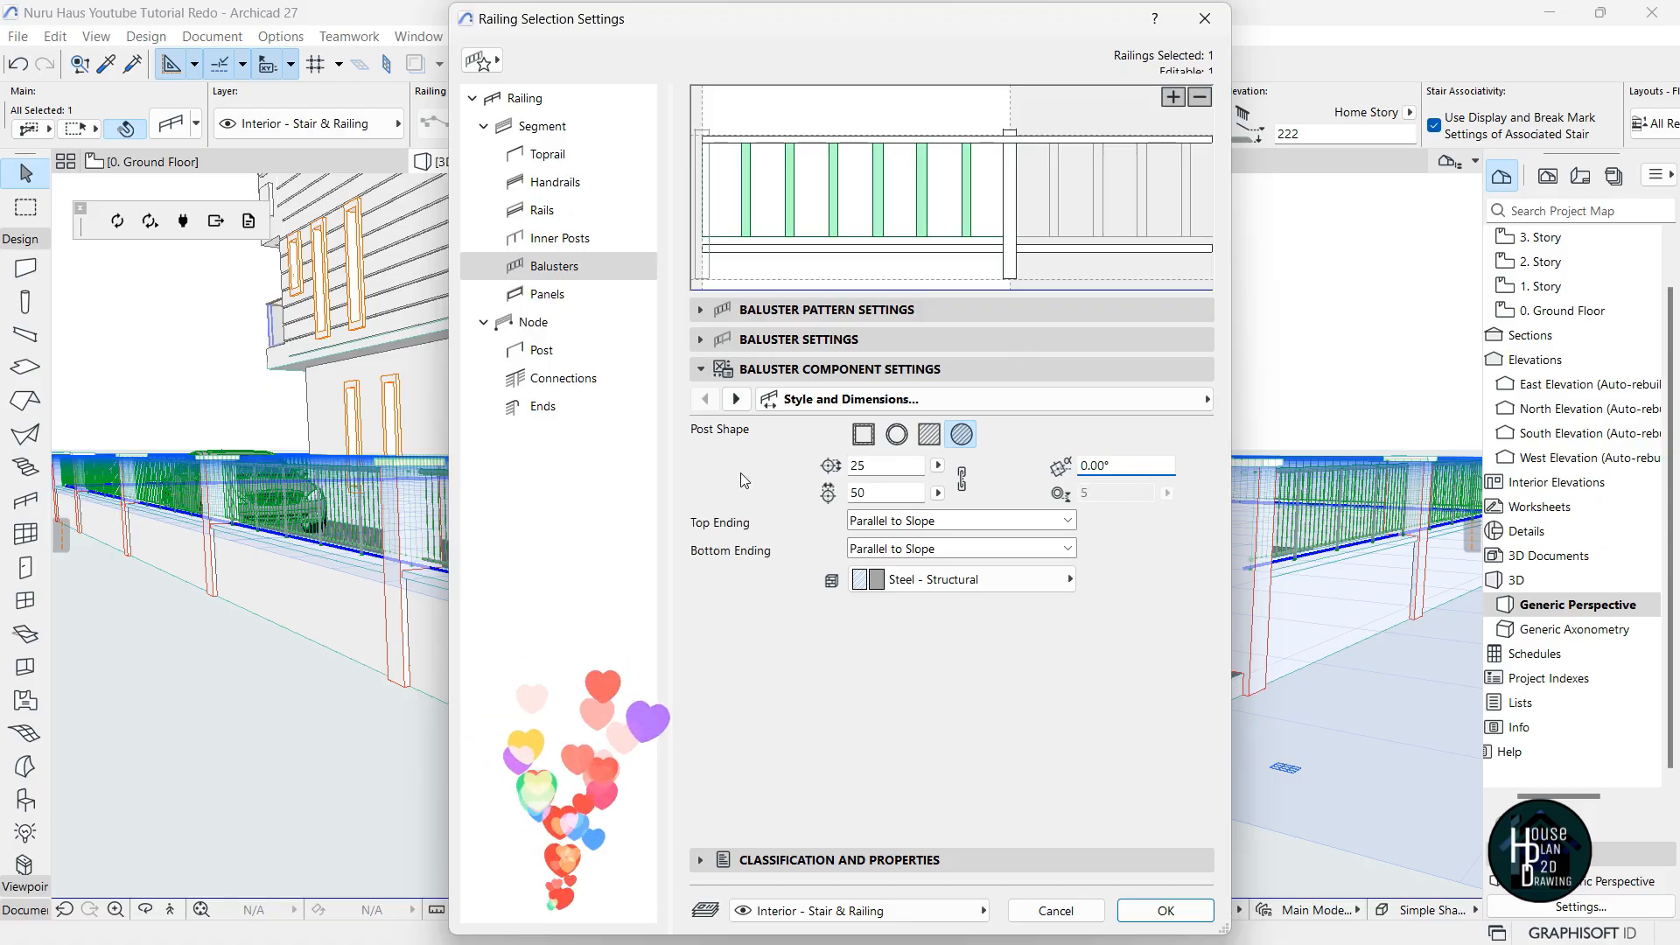
left_click(1165, 910)
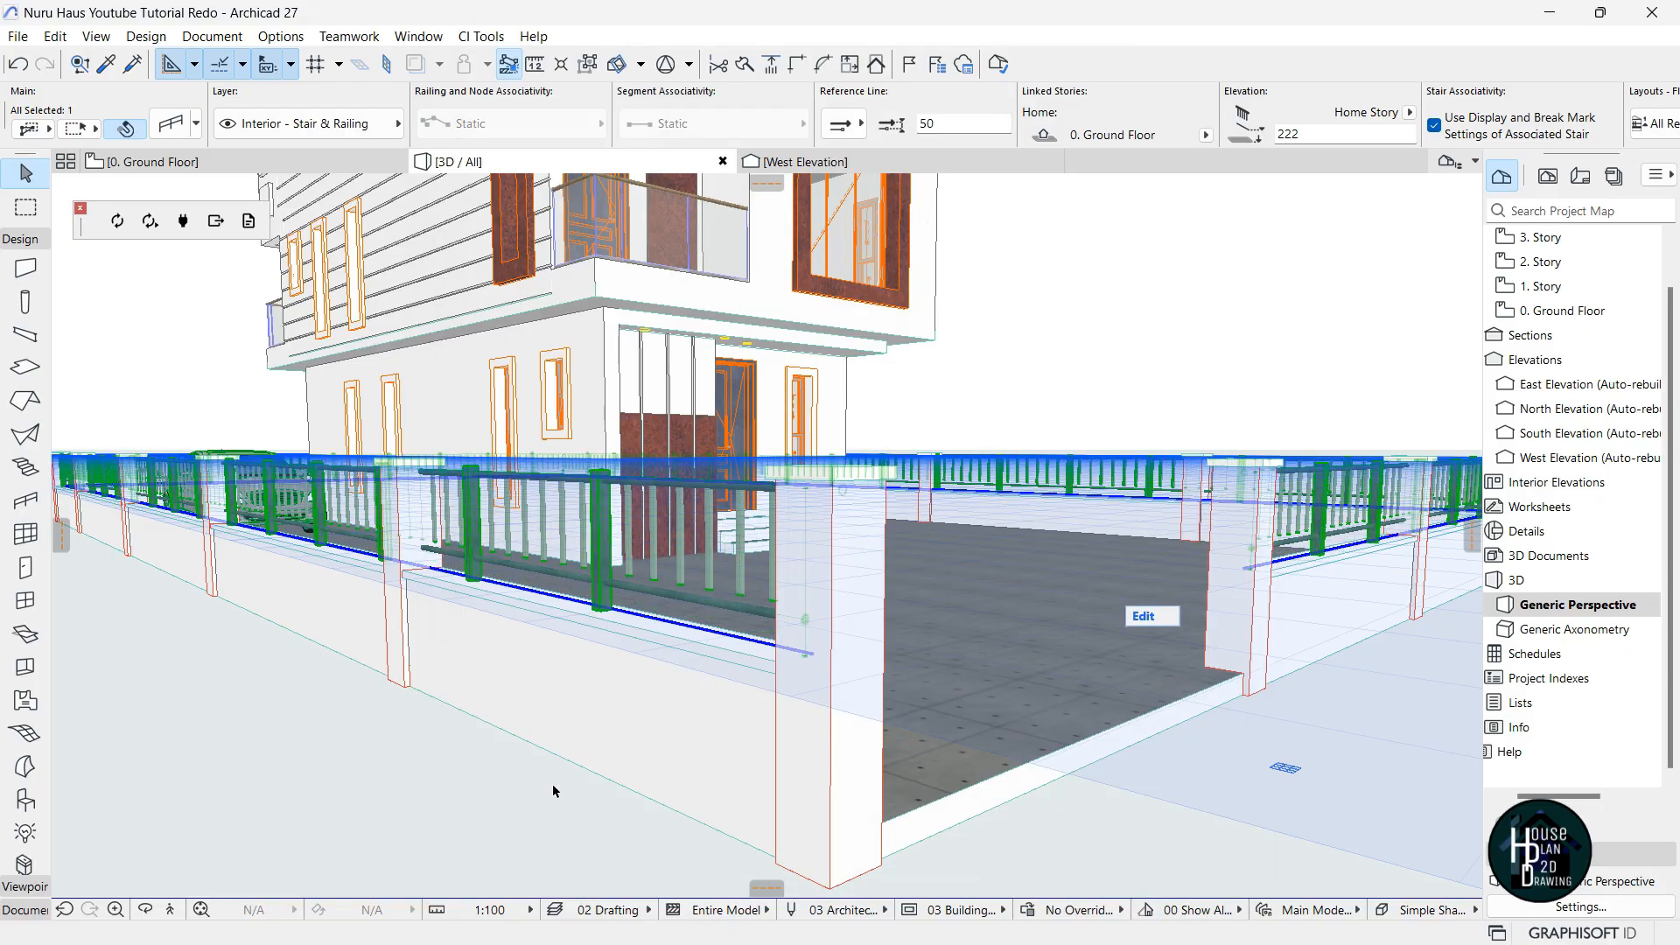
Explore the 3D model around the fence to examine the posts, rails and lower ends of the balusters.
left_click(169, 910)
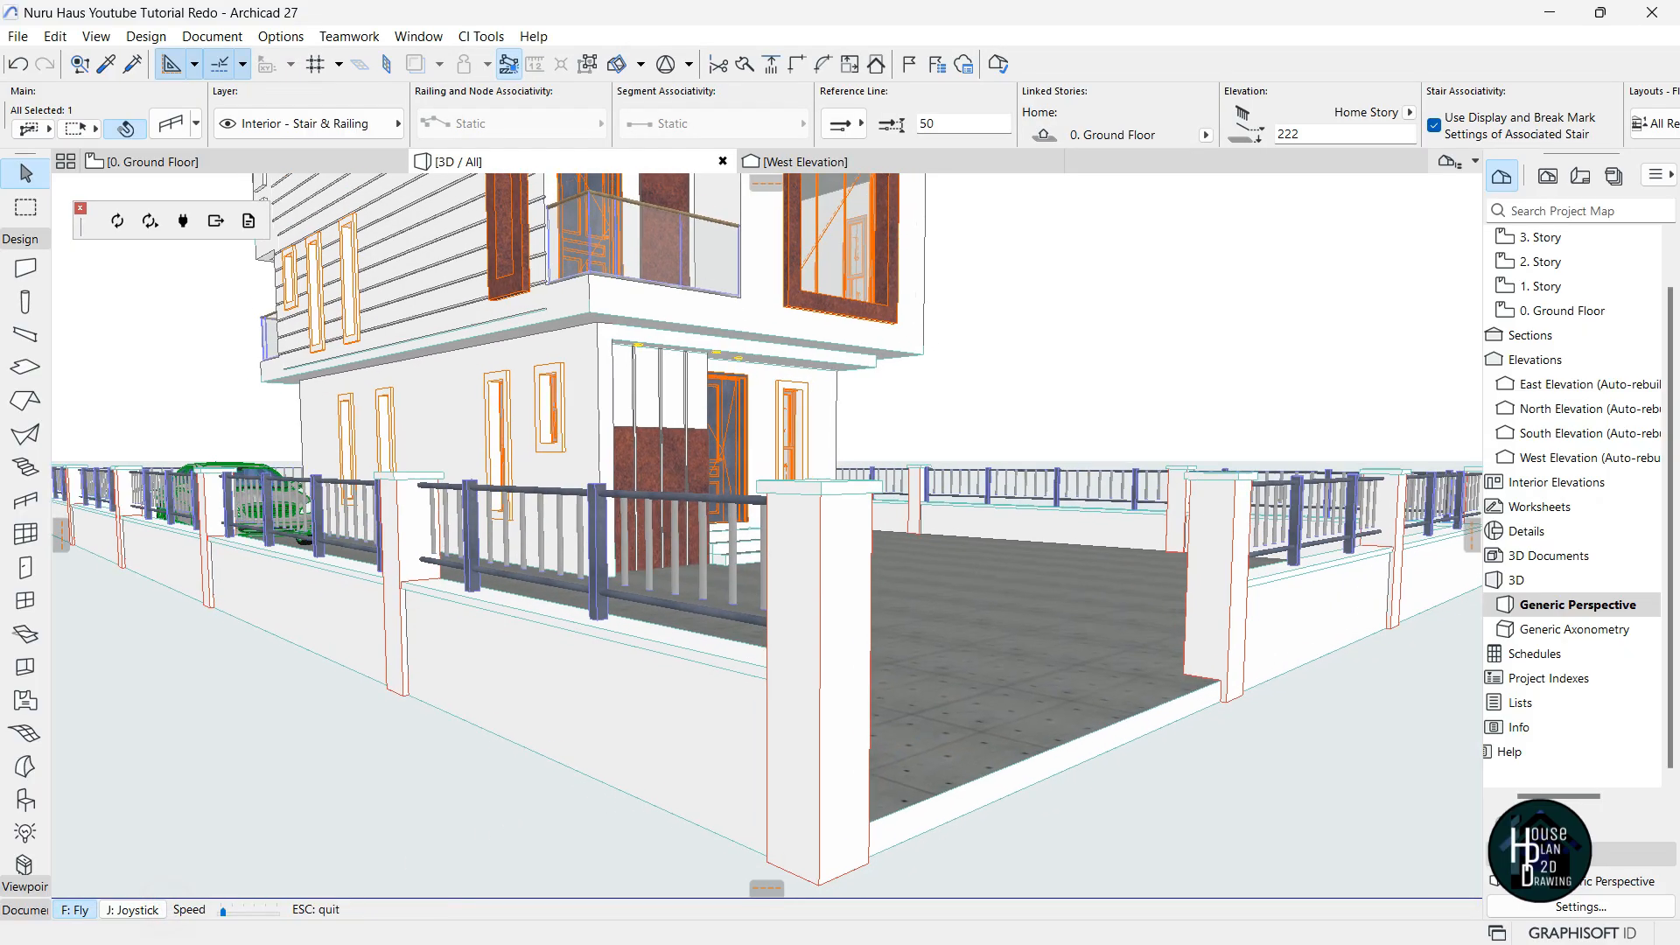
key("Up")
key("Up")
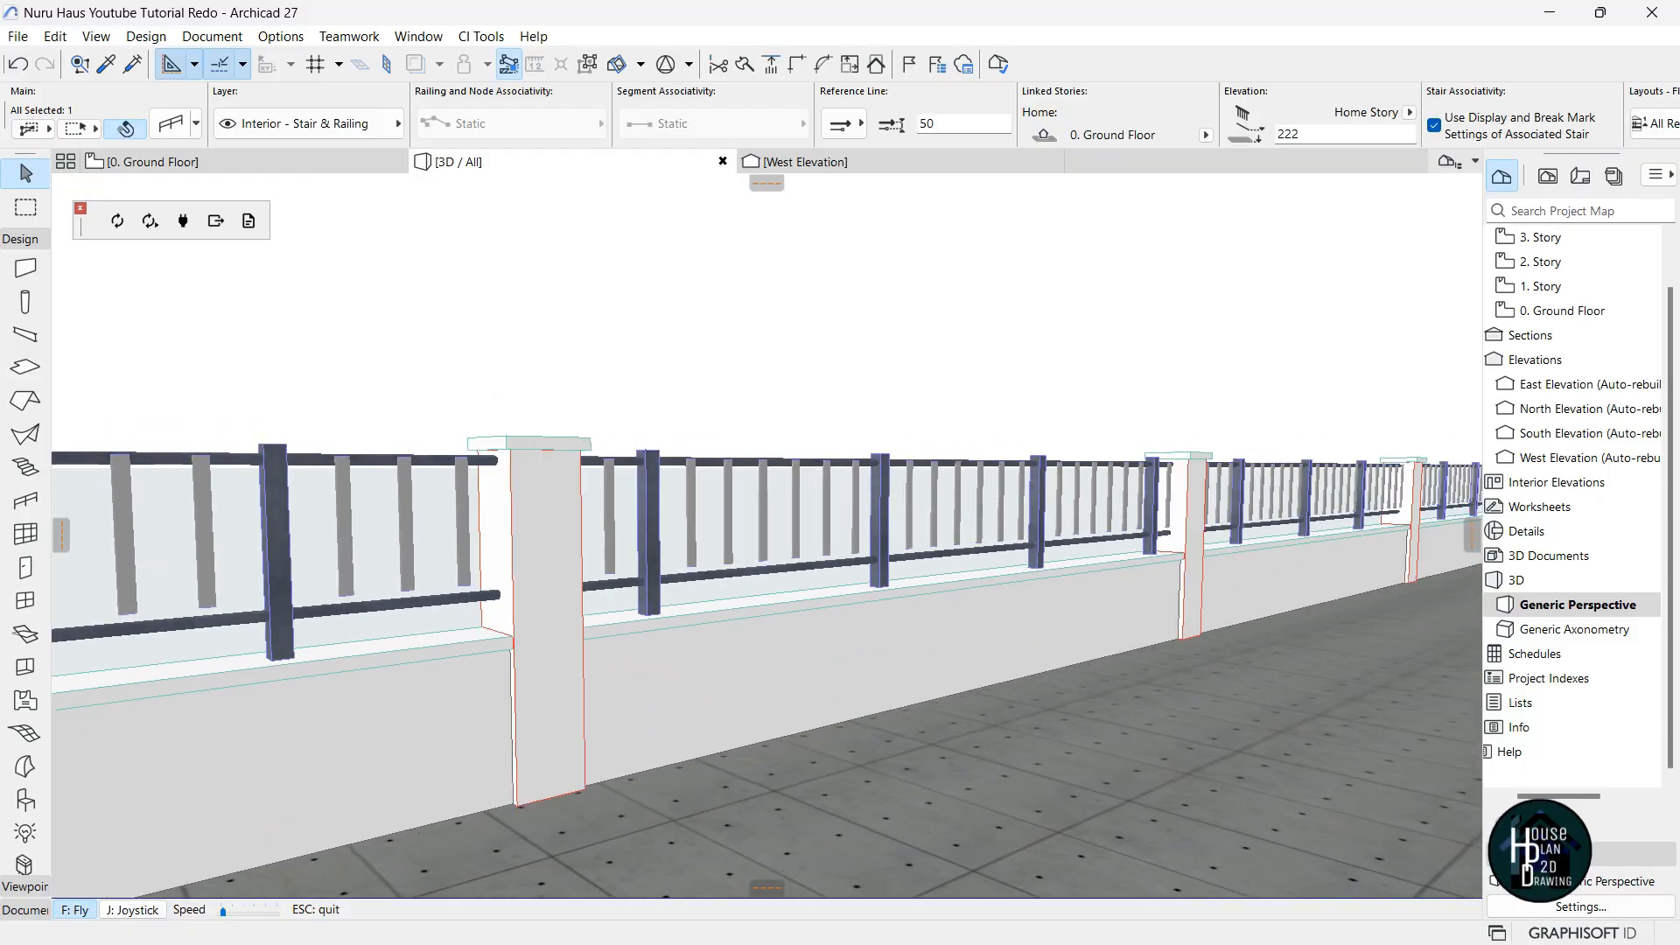
key("Up")
key("Down")
key("Left")
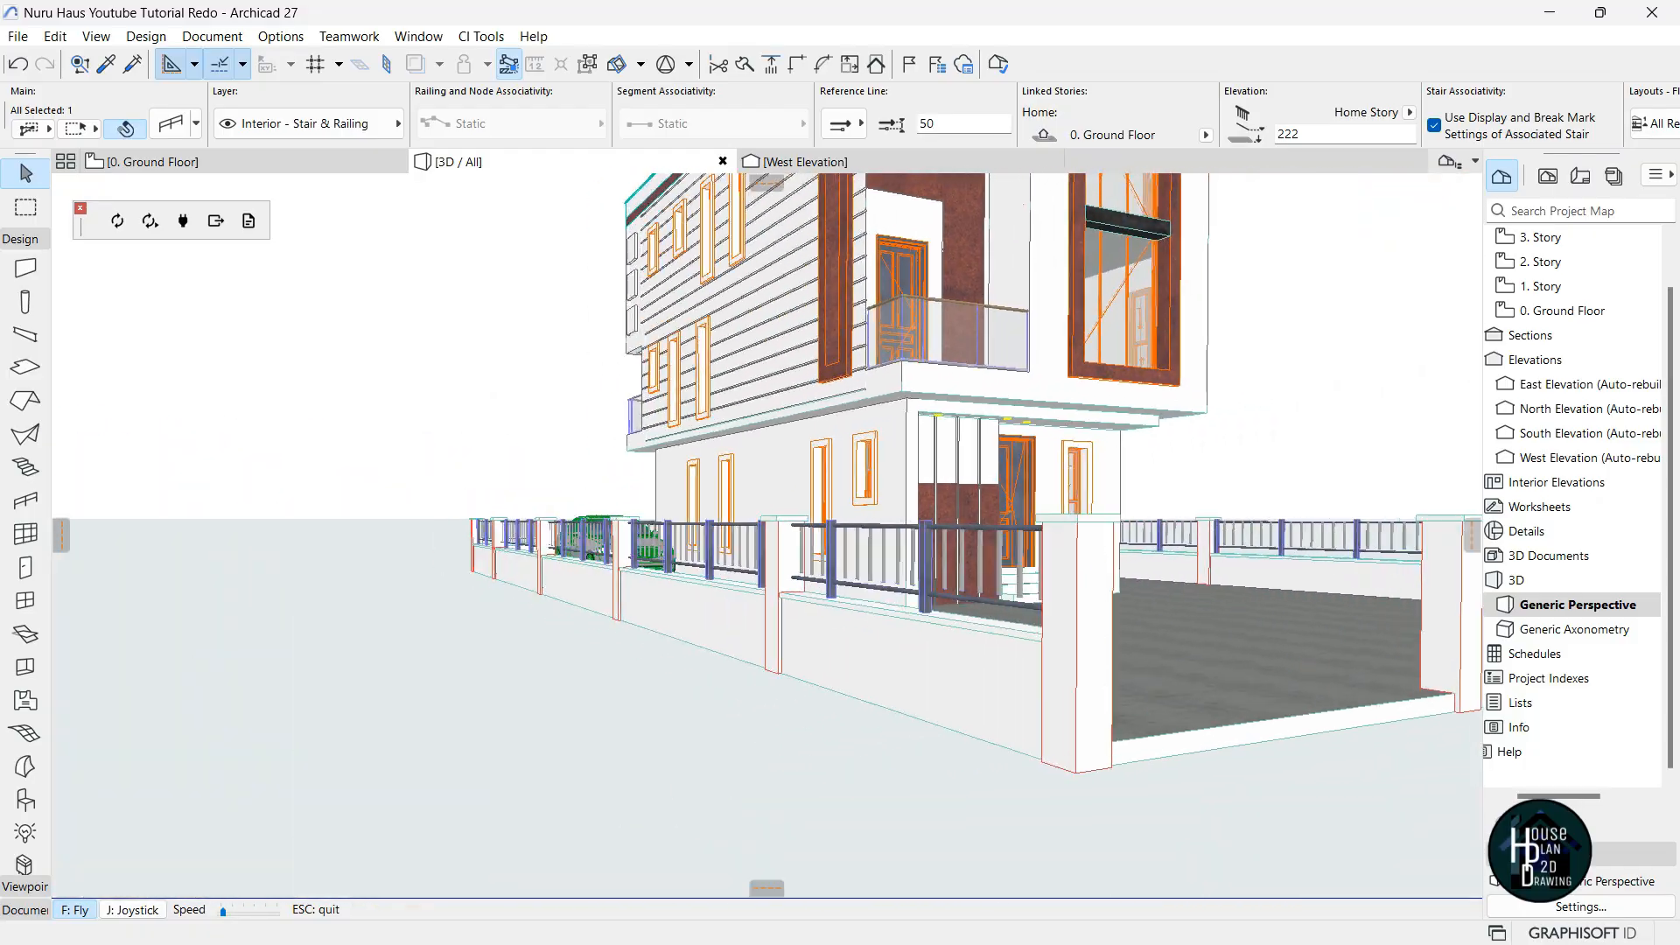
key("Up")
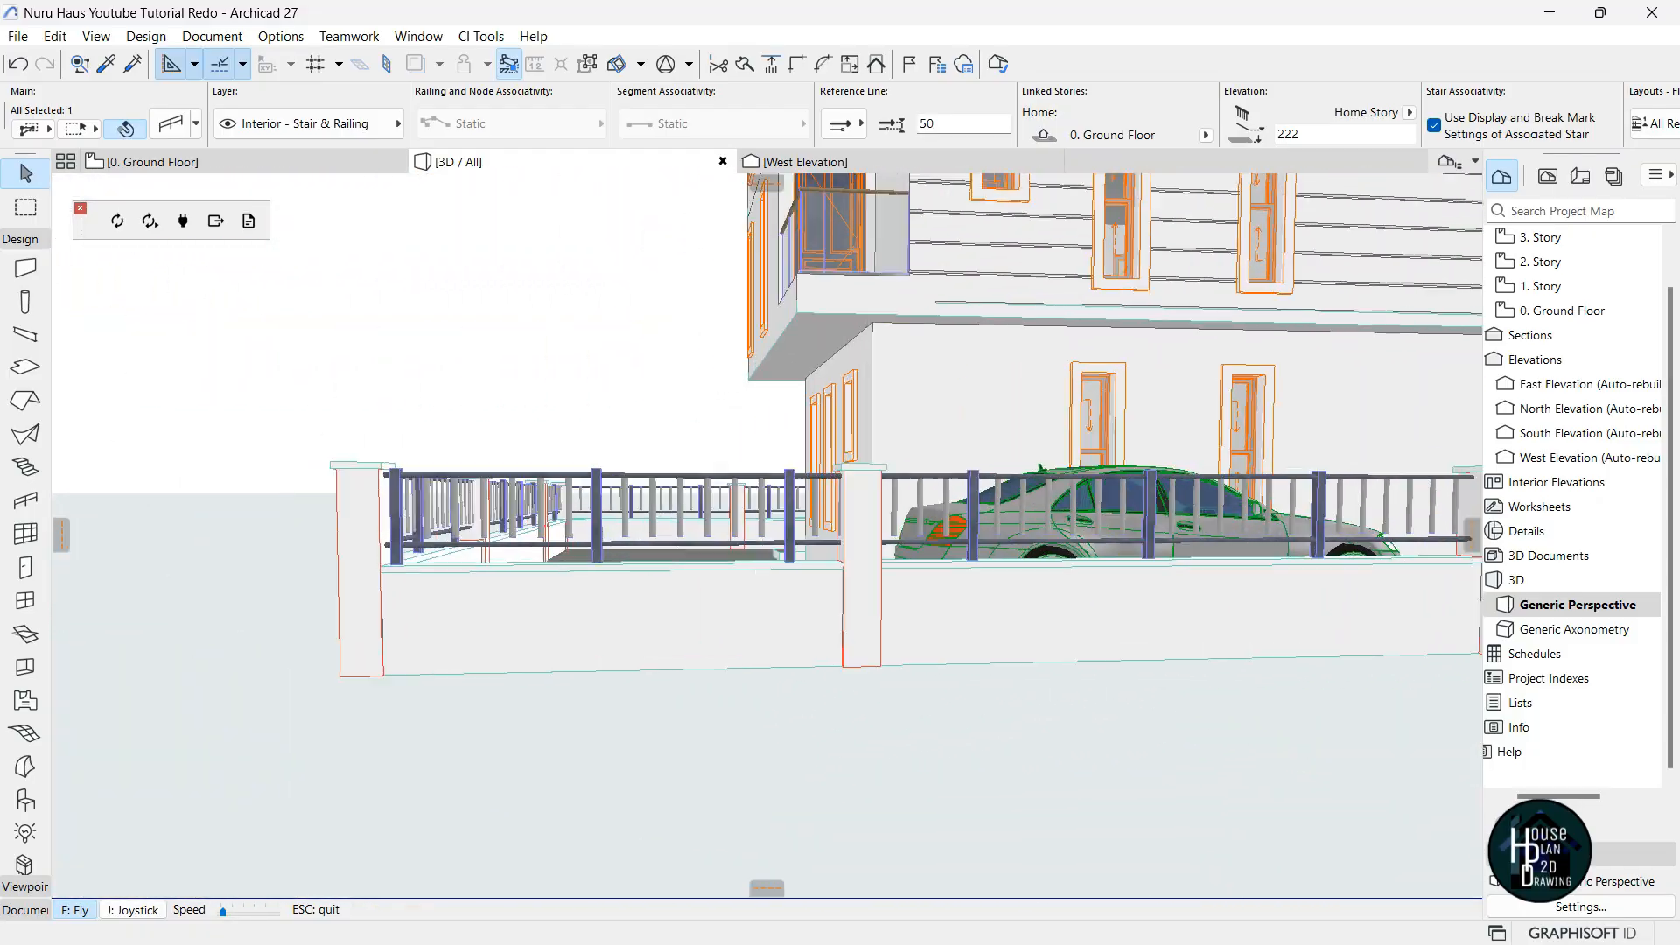
key("Down")
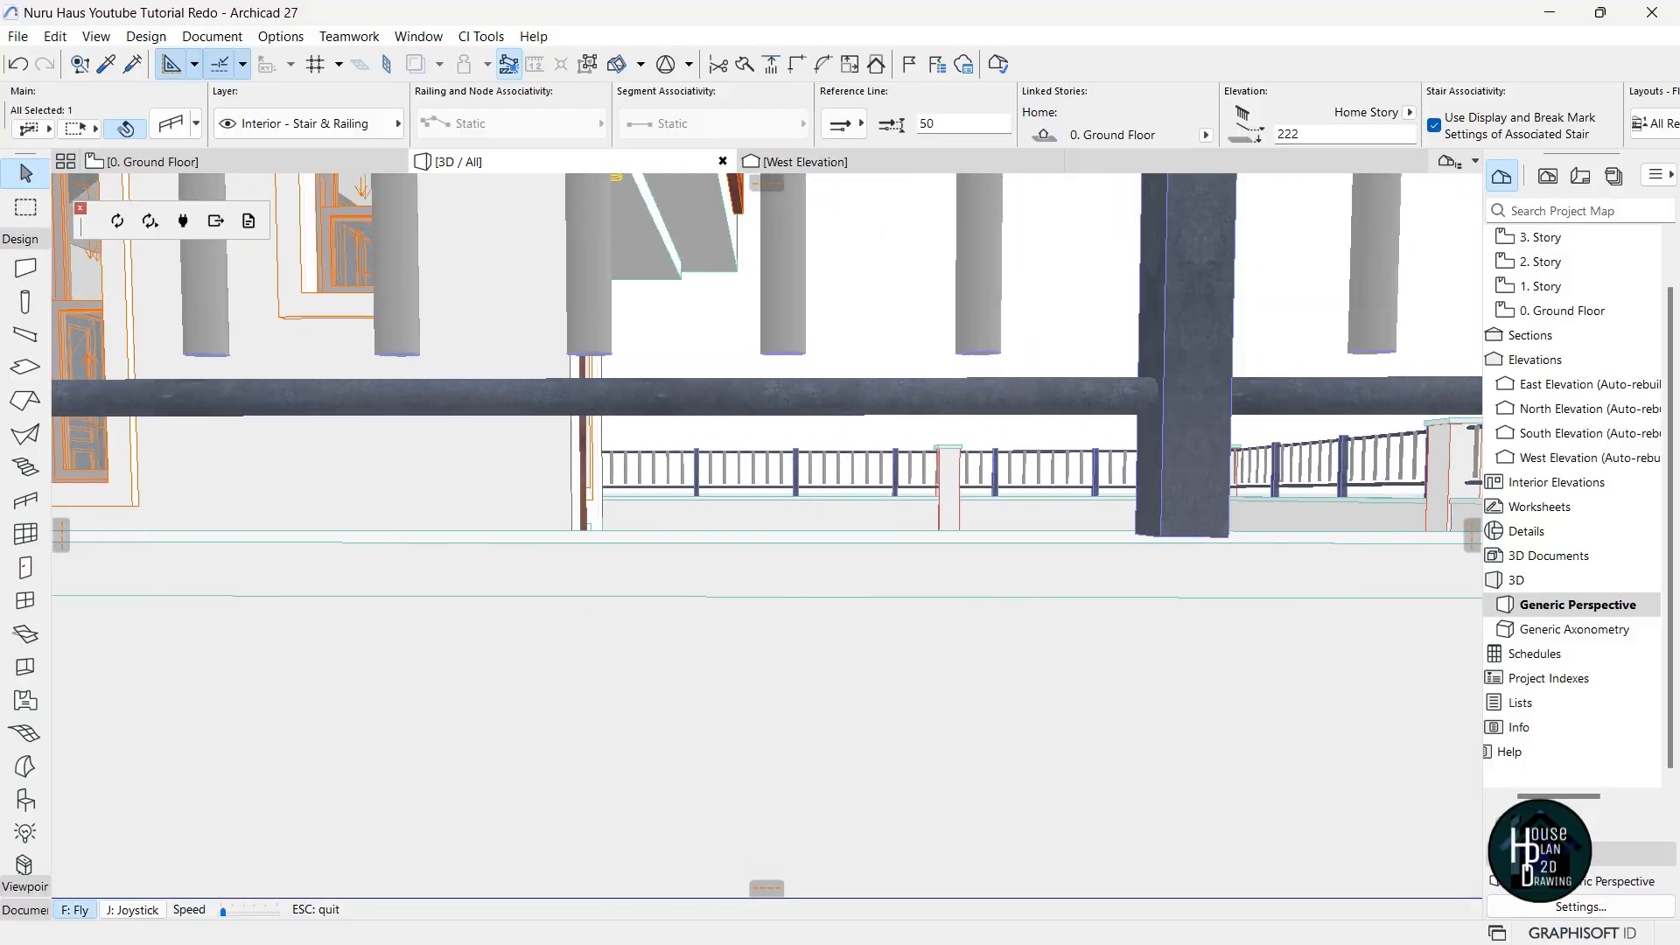
key("Right")
key("Down")
key("Right")
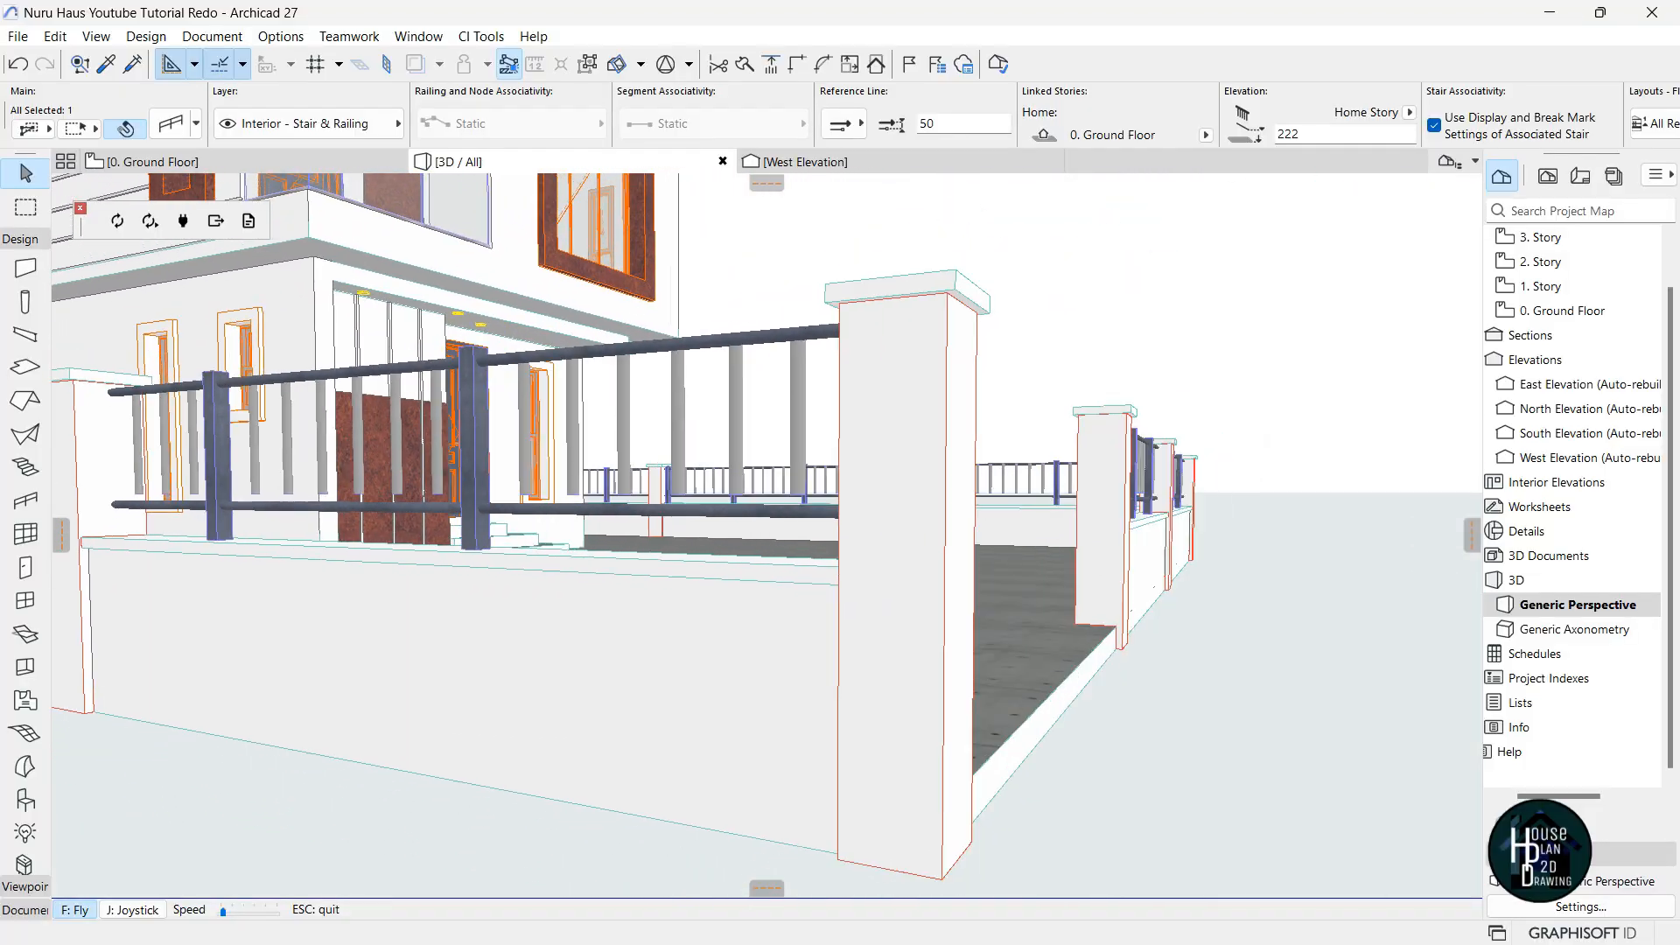
key("Down")
key("Right")
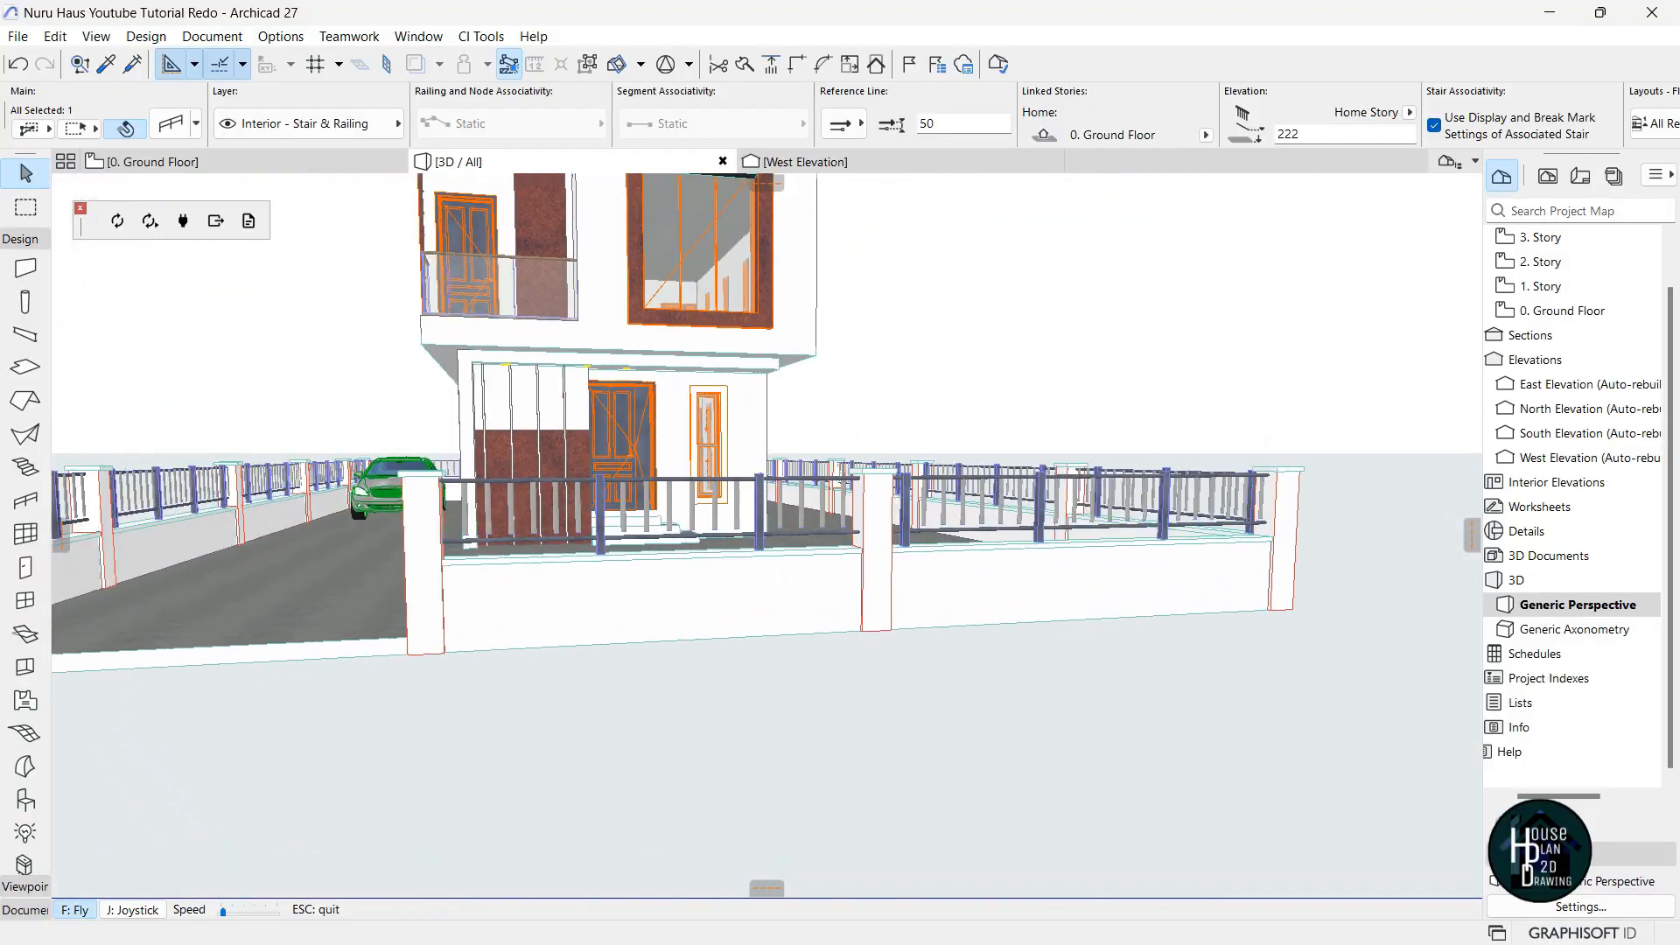
key("Up")
key("Up")
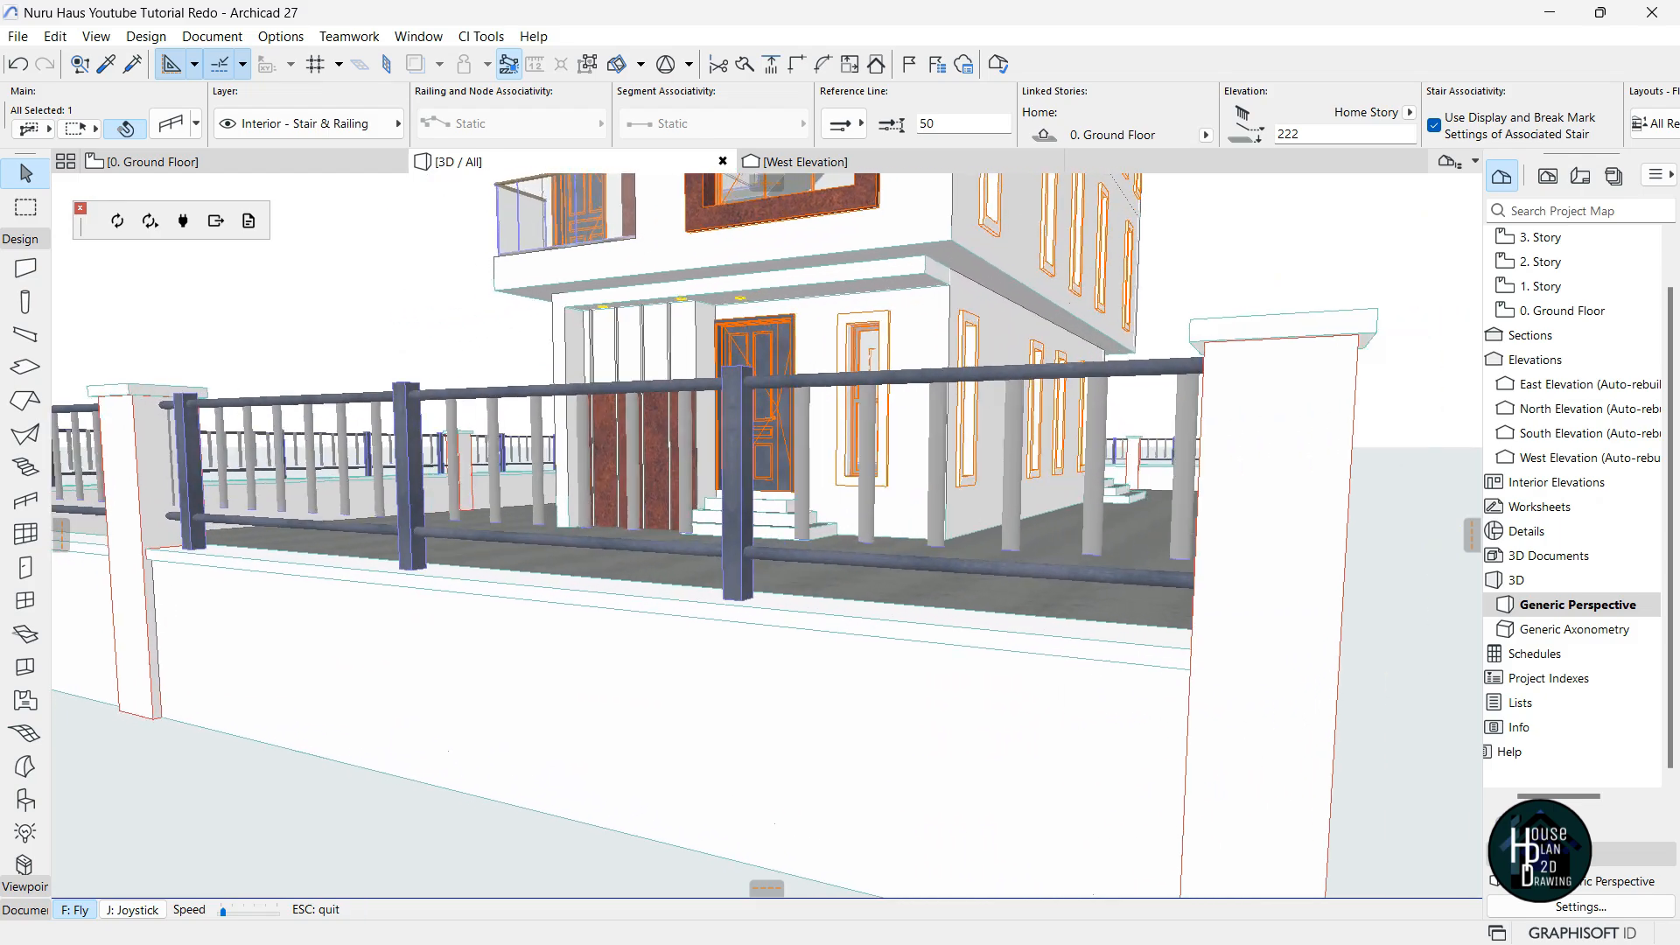
key("Down")
key("Right")
key("Up")
key("Left")
key("Left")
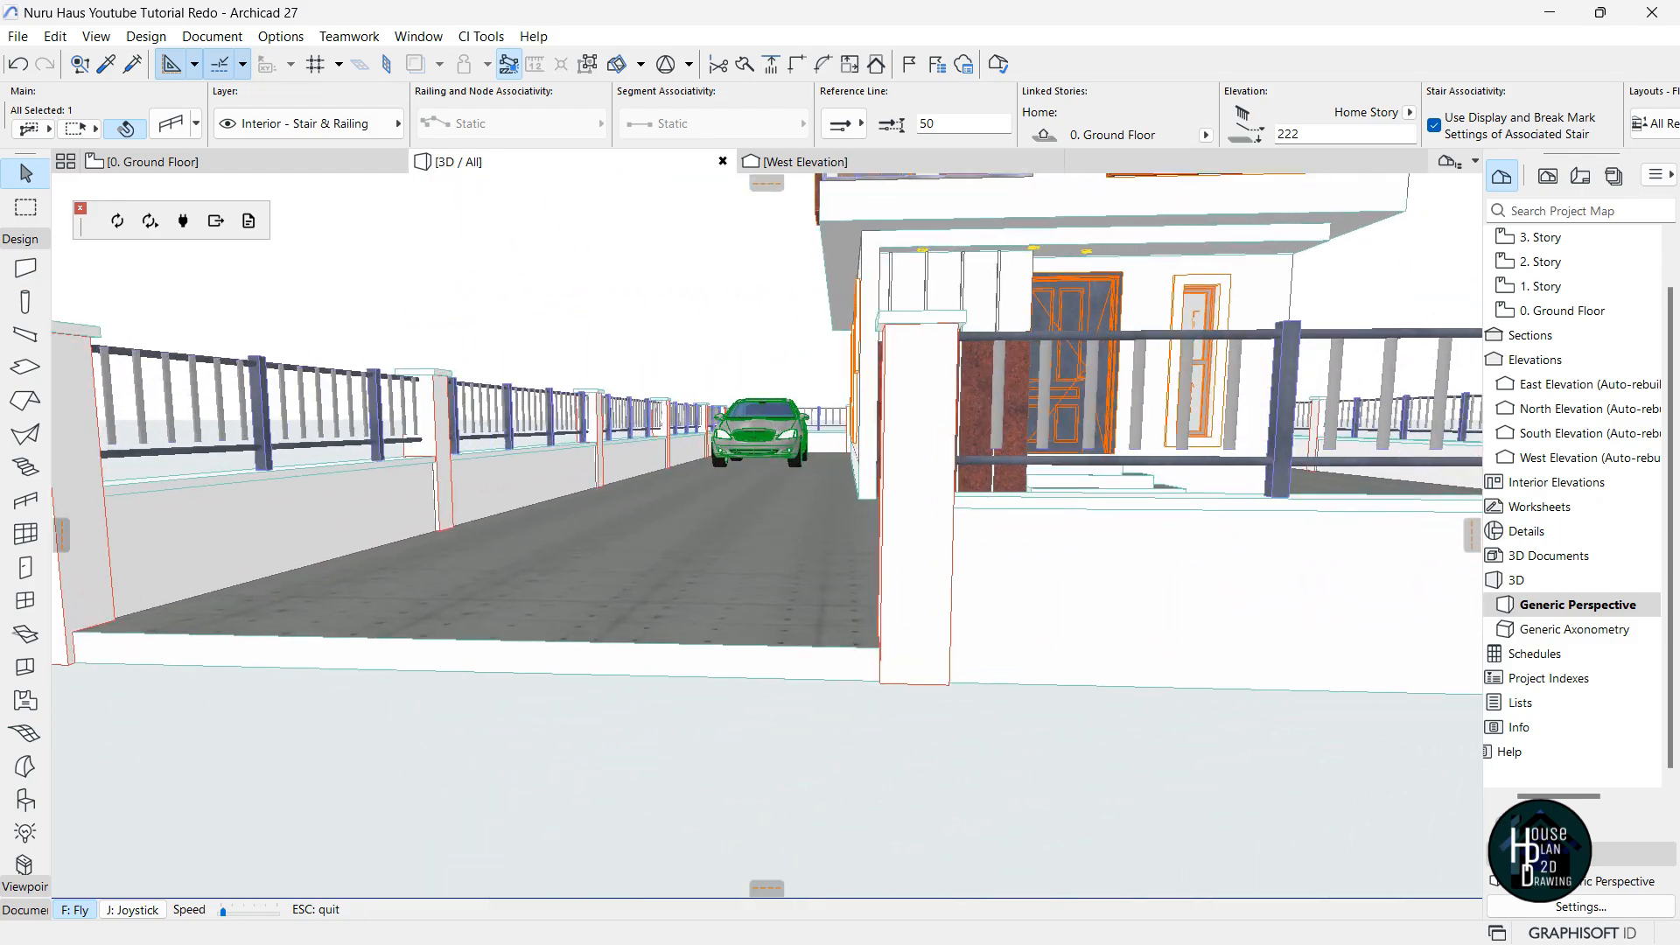
key("Up")
key("Down")
key("Right")
key("Up")
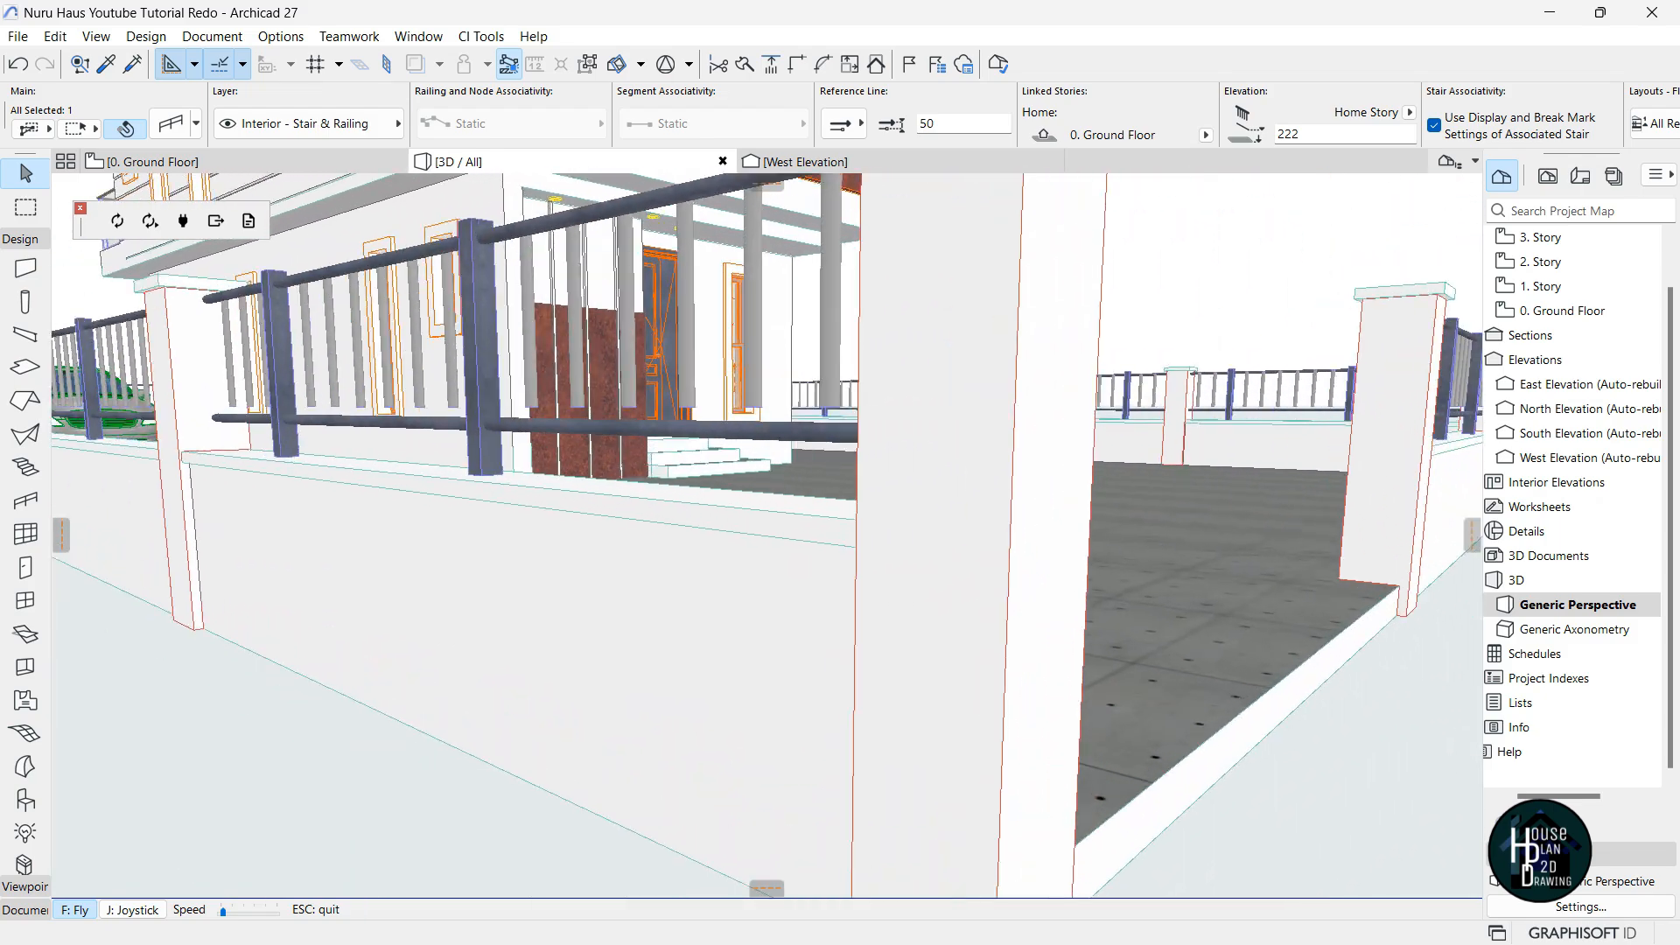
key("Down")
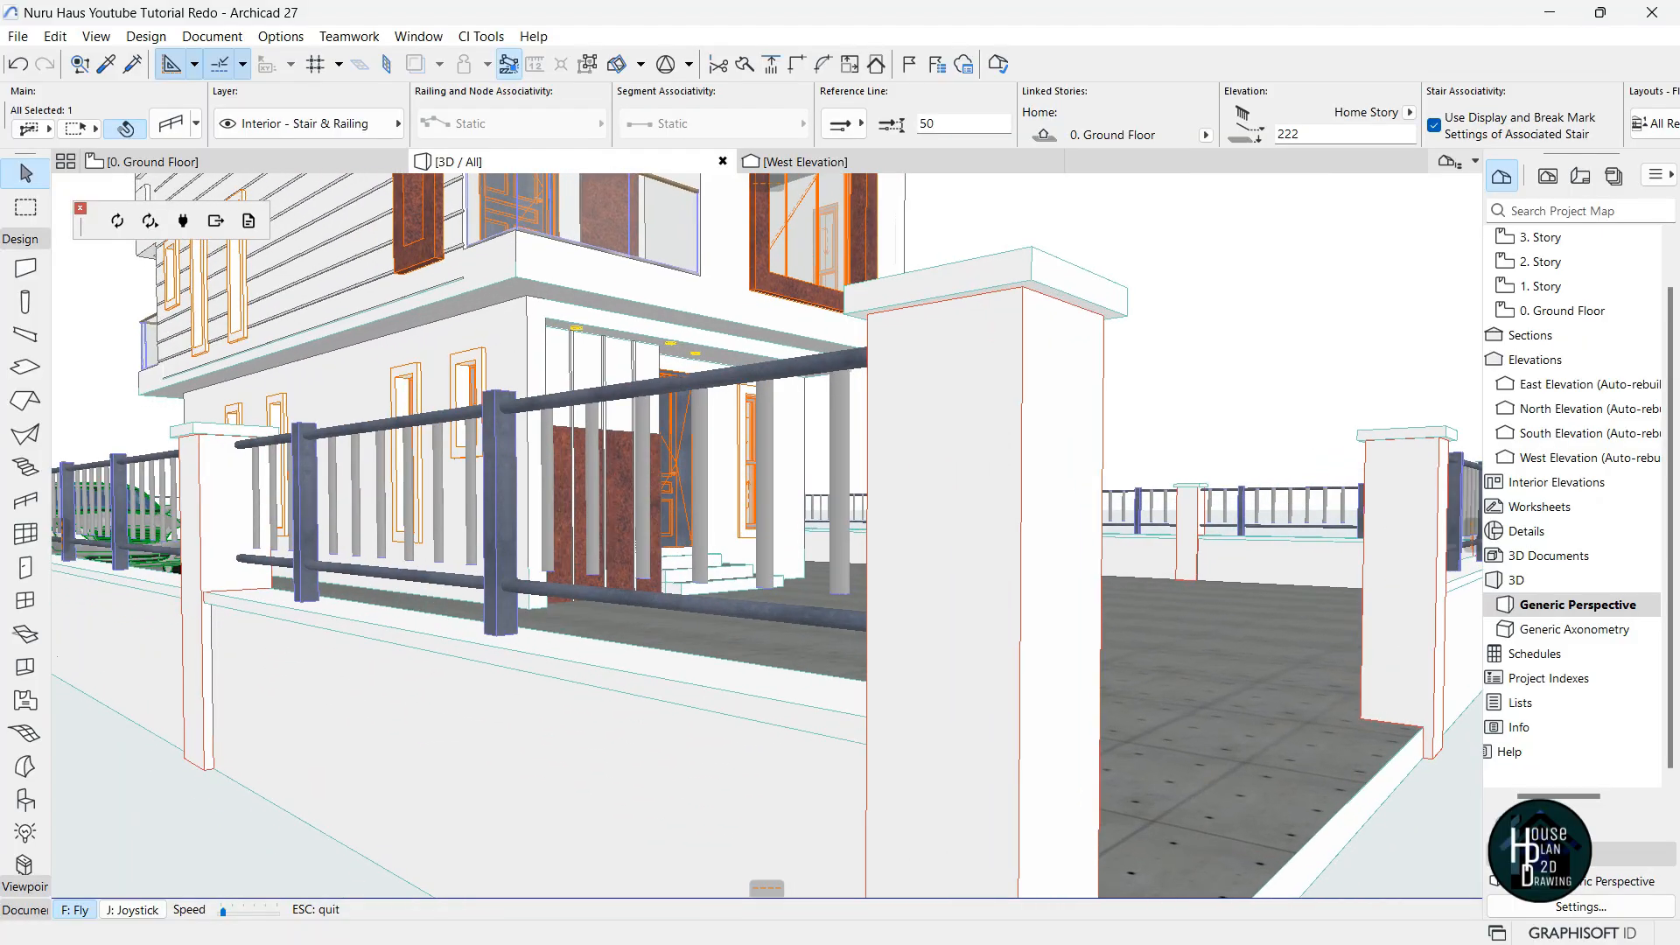
key("Escape")
Reopen the railing's baluster pattern settings and set the balusters' bottom offset from Rail 1 to -50.
left_click(173, 124)
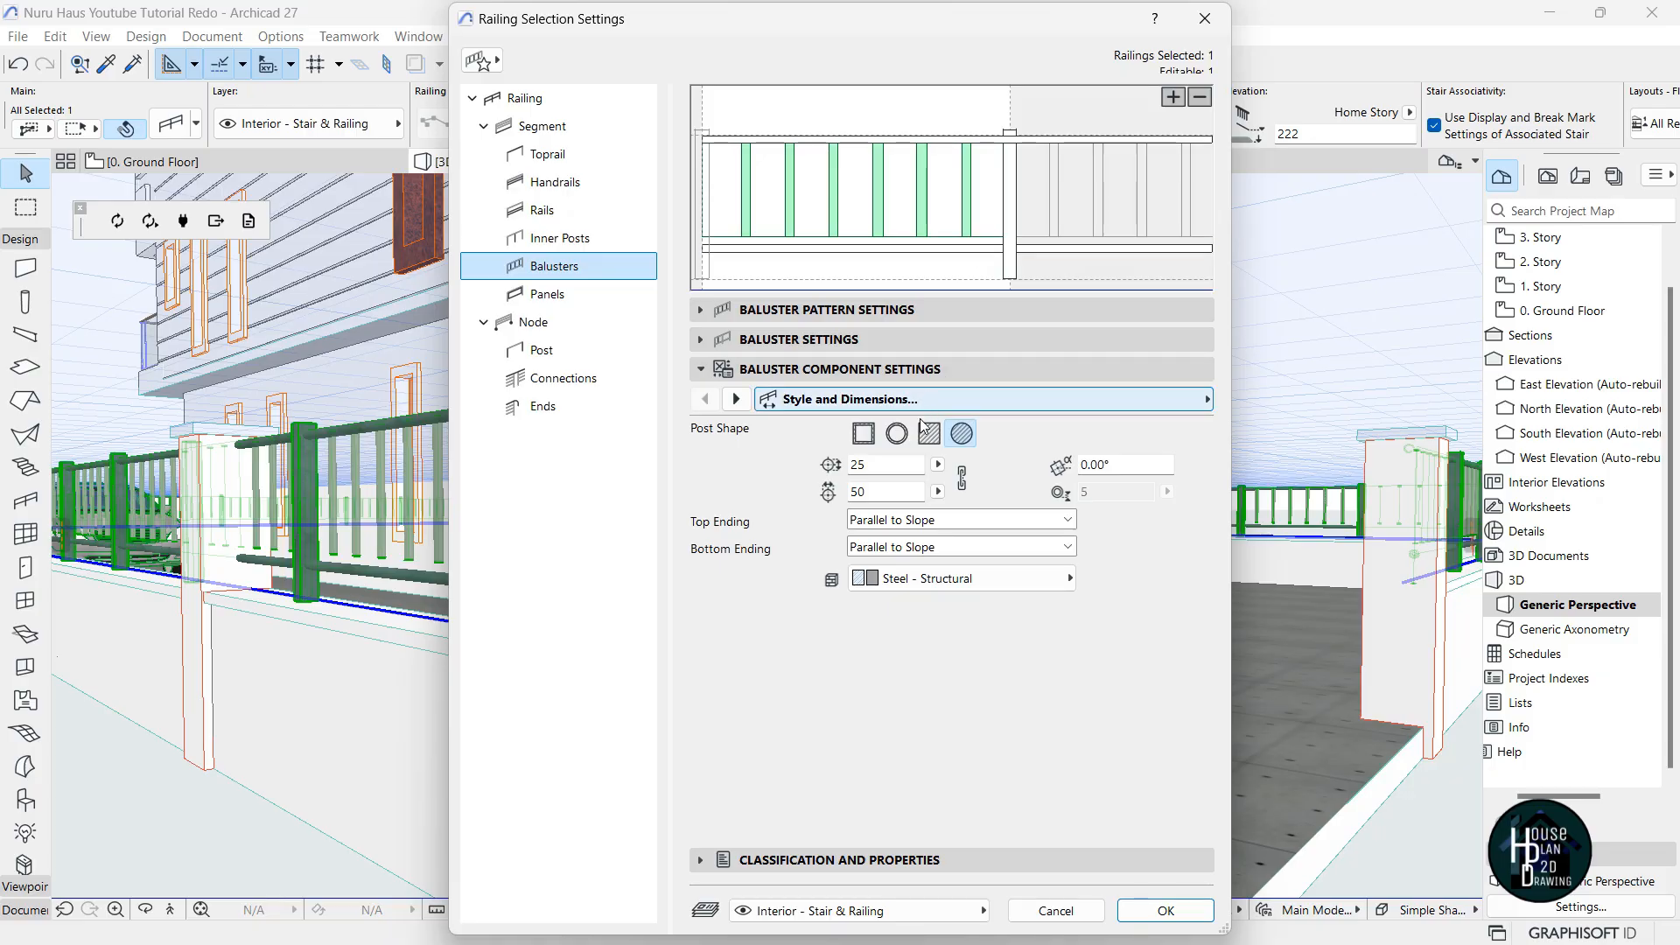
left_click(853, 310)
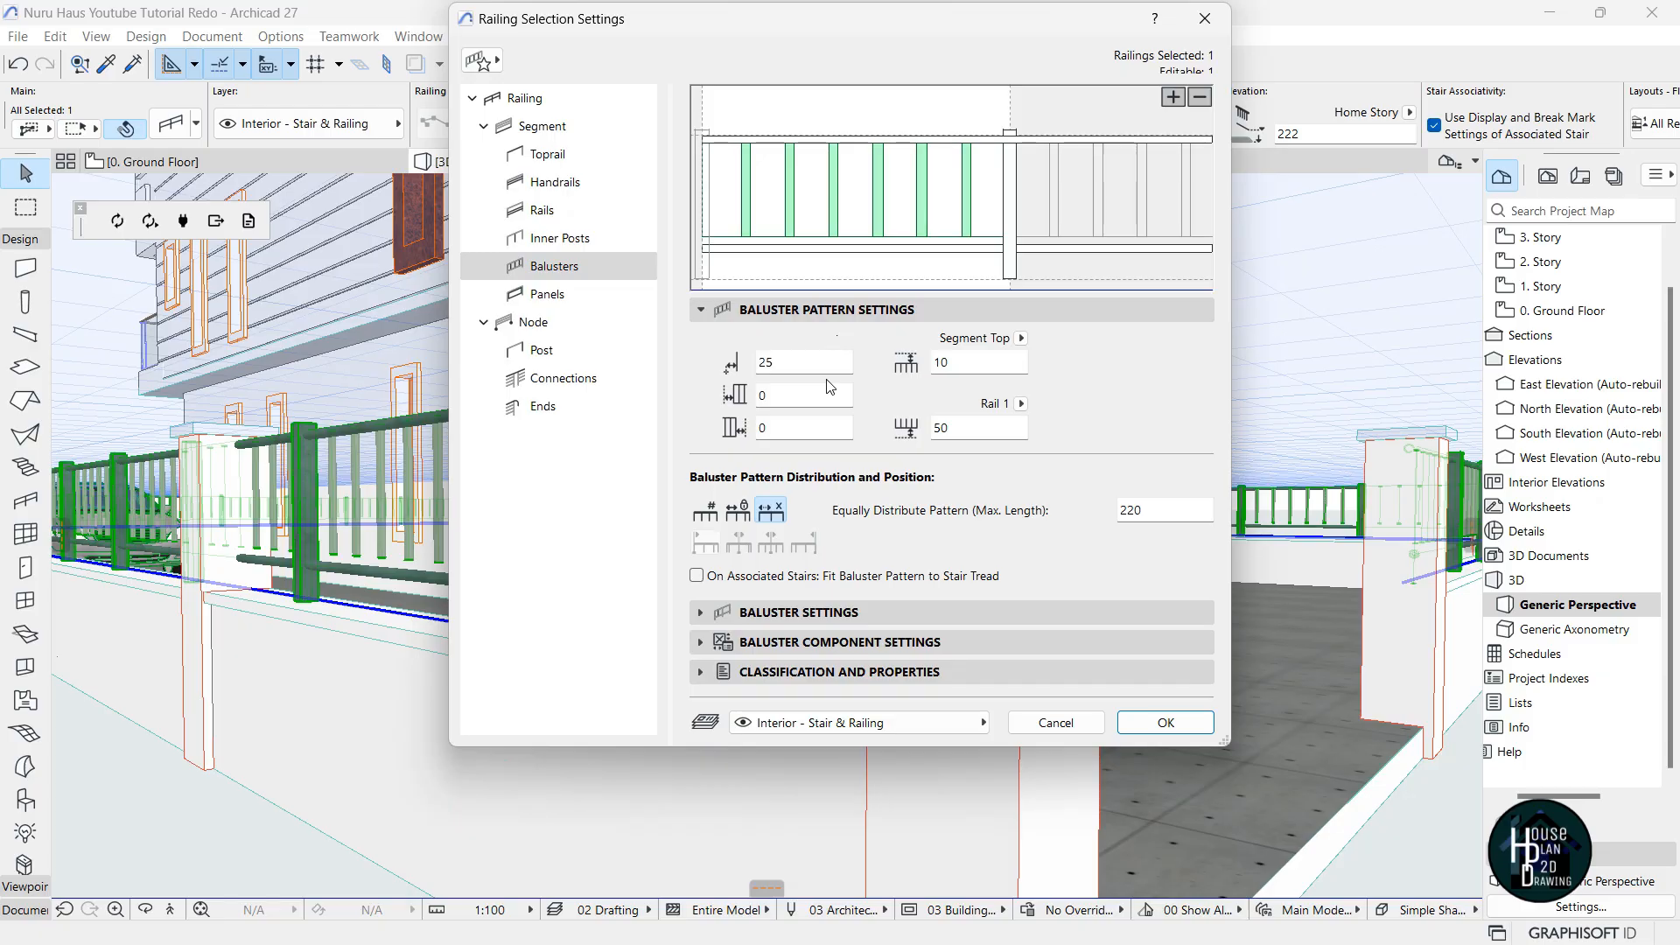
left_click(949, 430)
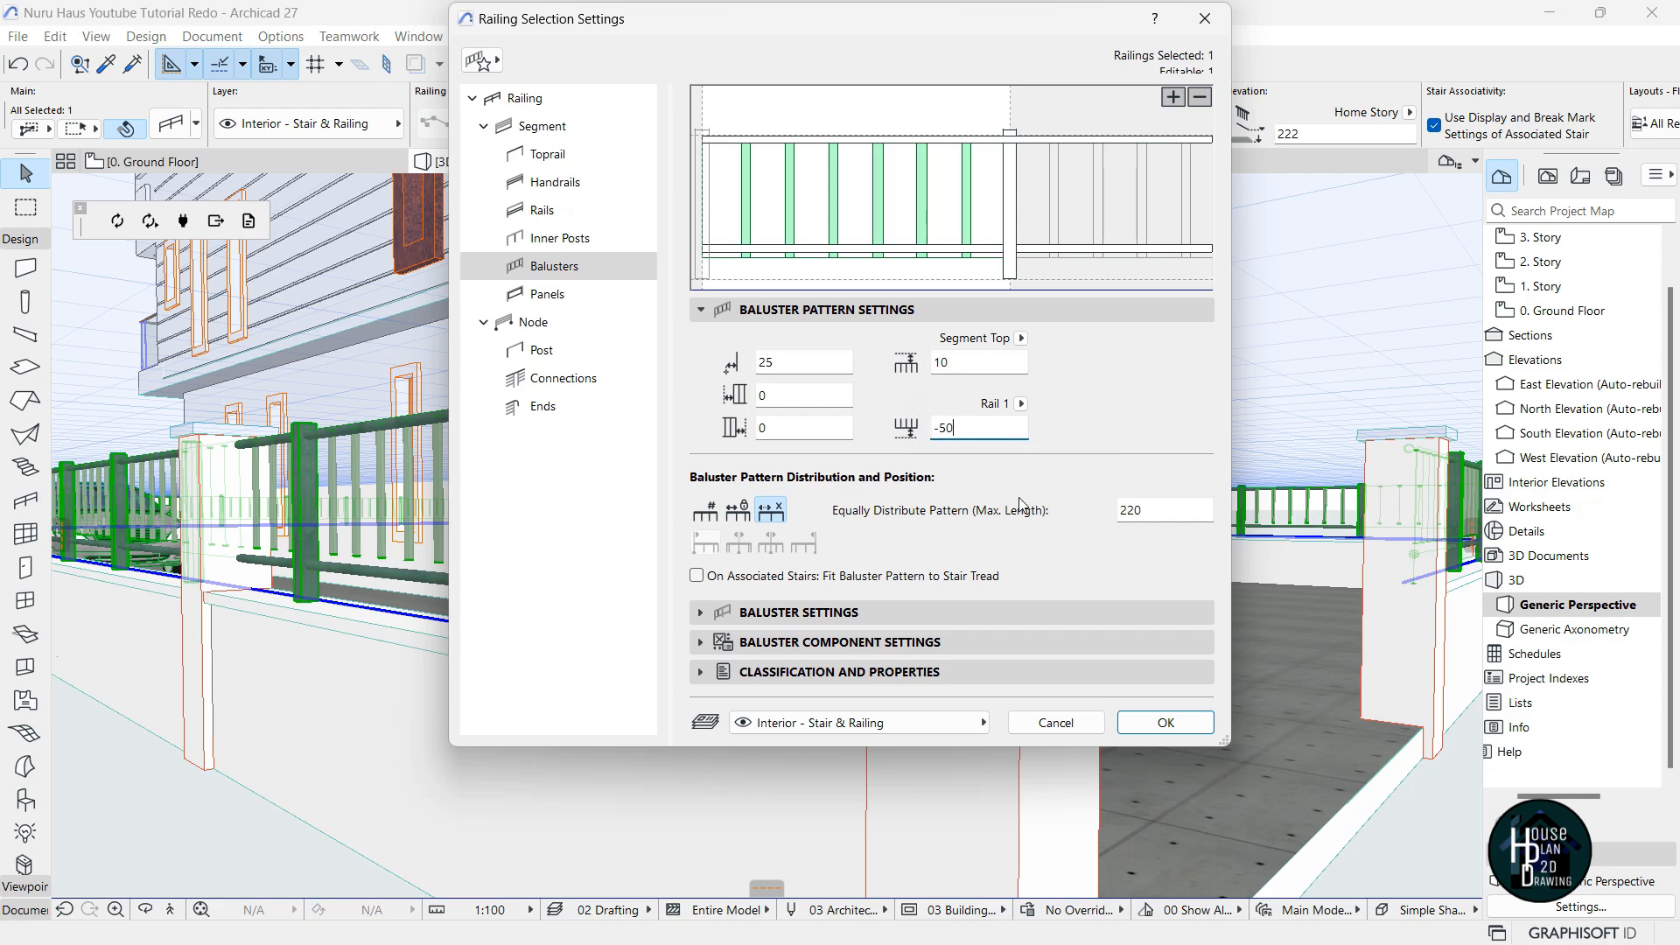
Apply the railing settings, reopen them and try a balusters' bottom offset of -100 from Rail 1.
left_click(1152, 718)
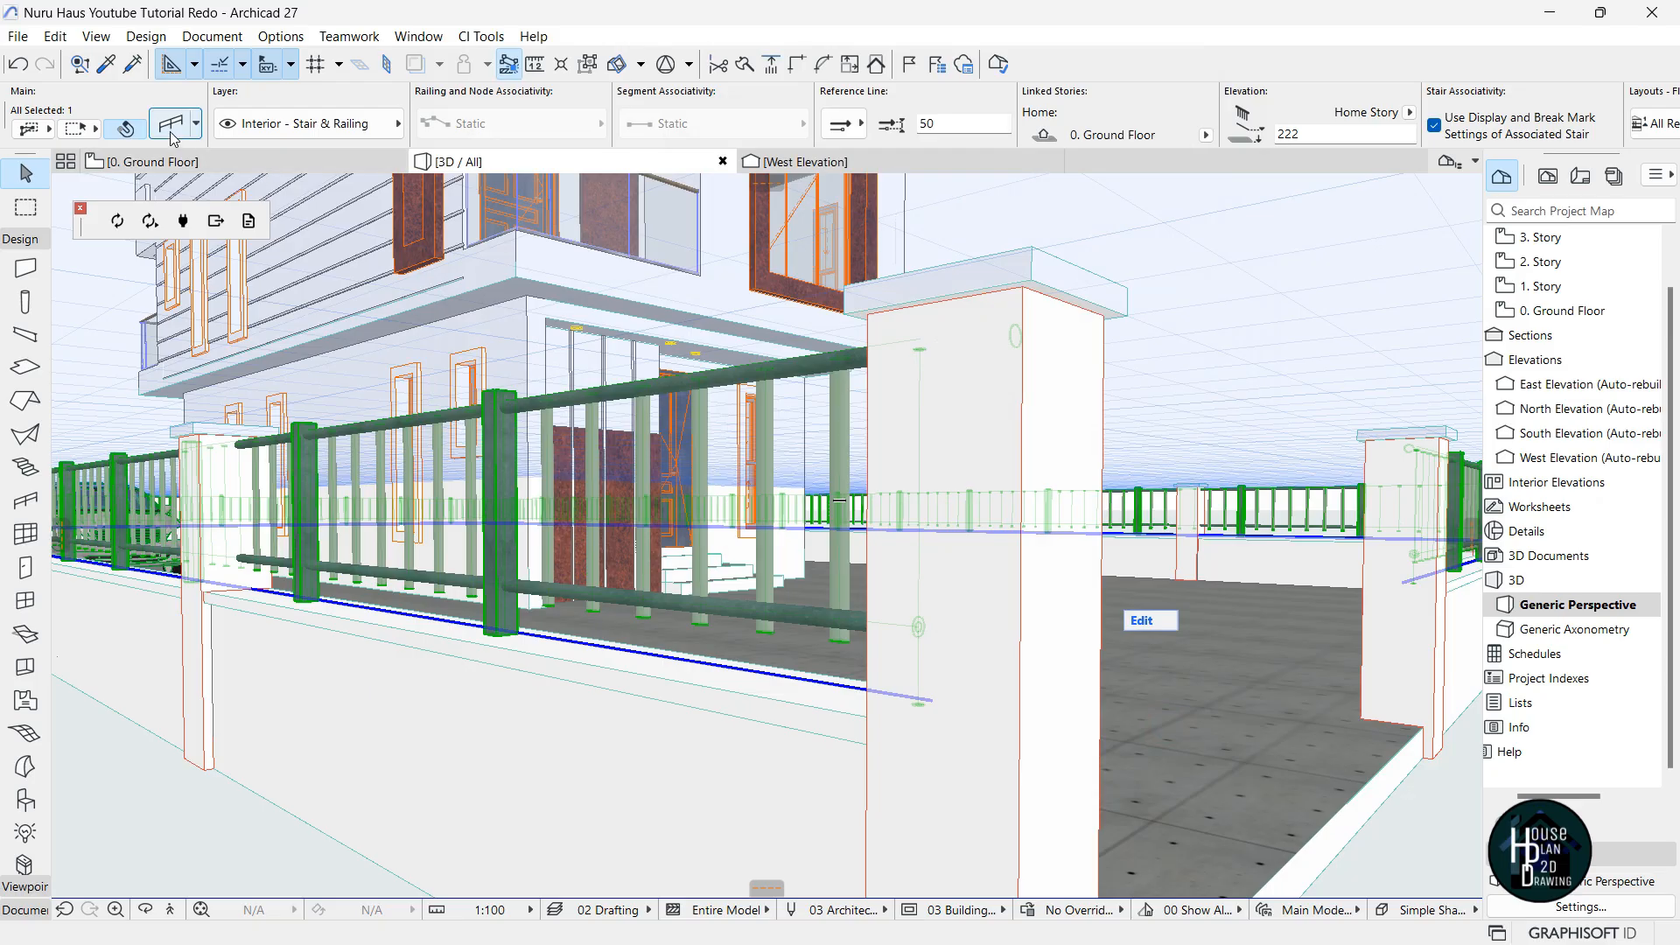
double_click(1059, 508)
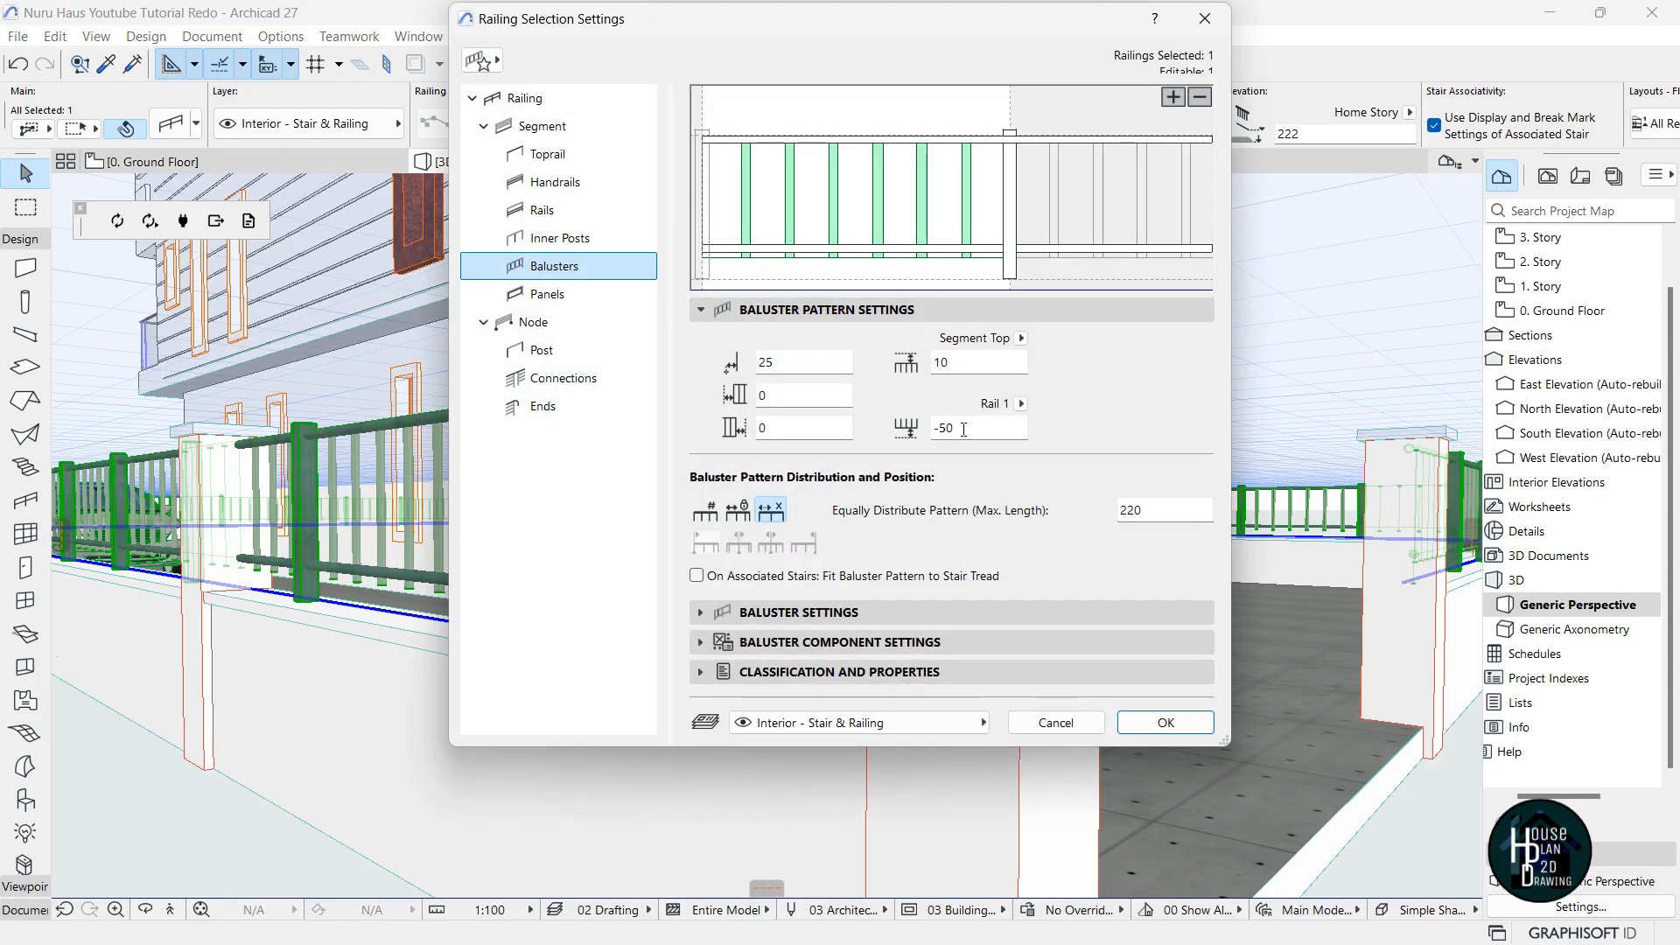
left_click_drag(957, 428, 944, 428)
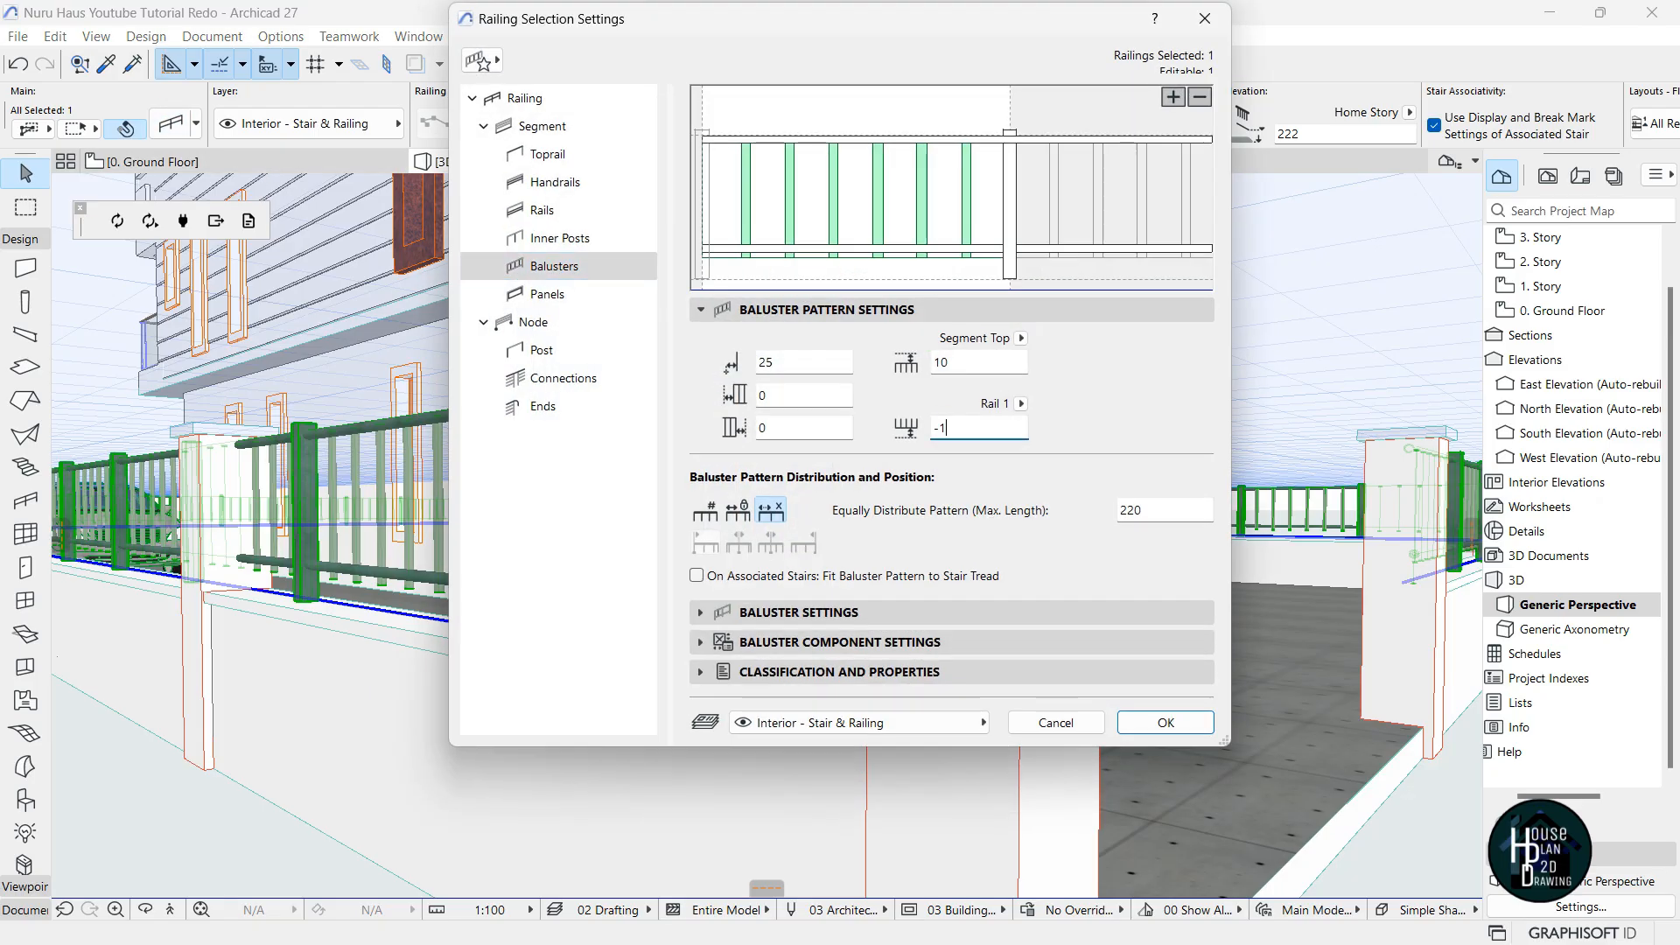
key("Return")
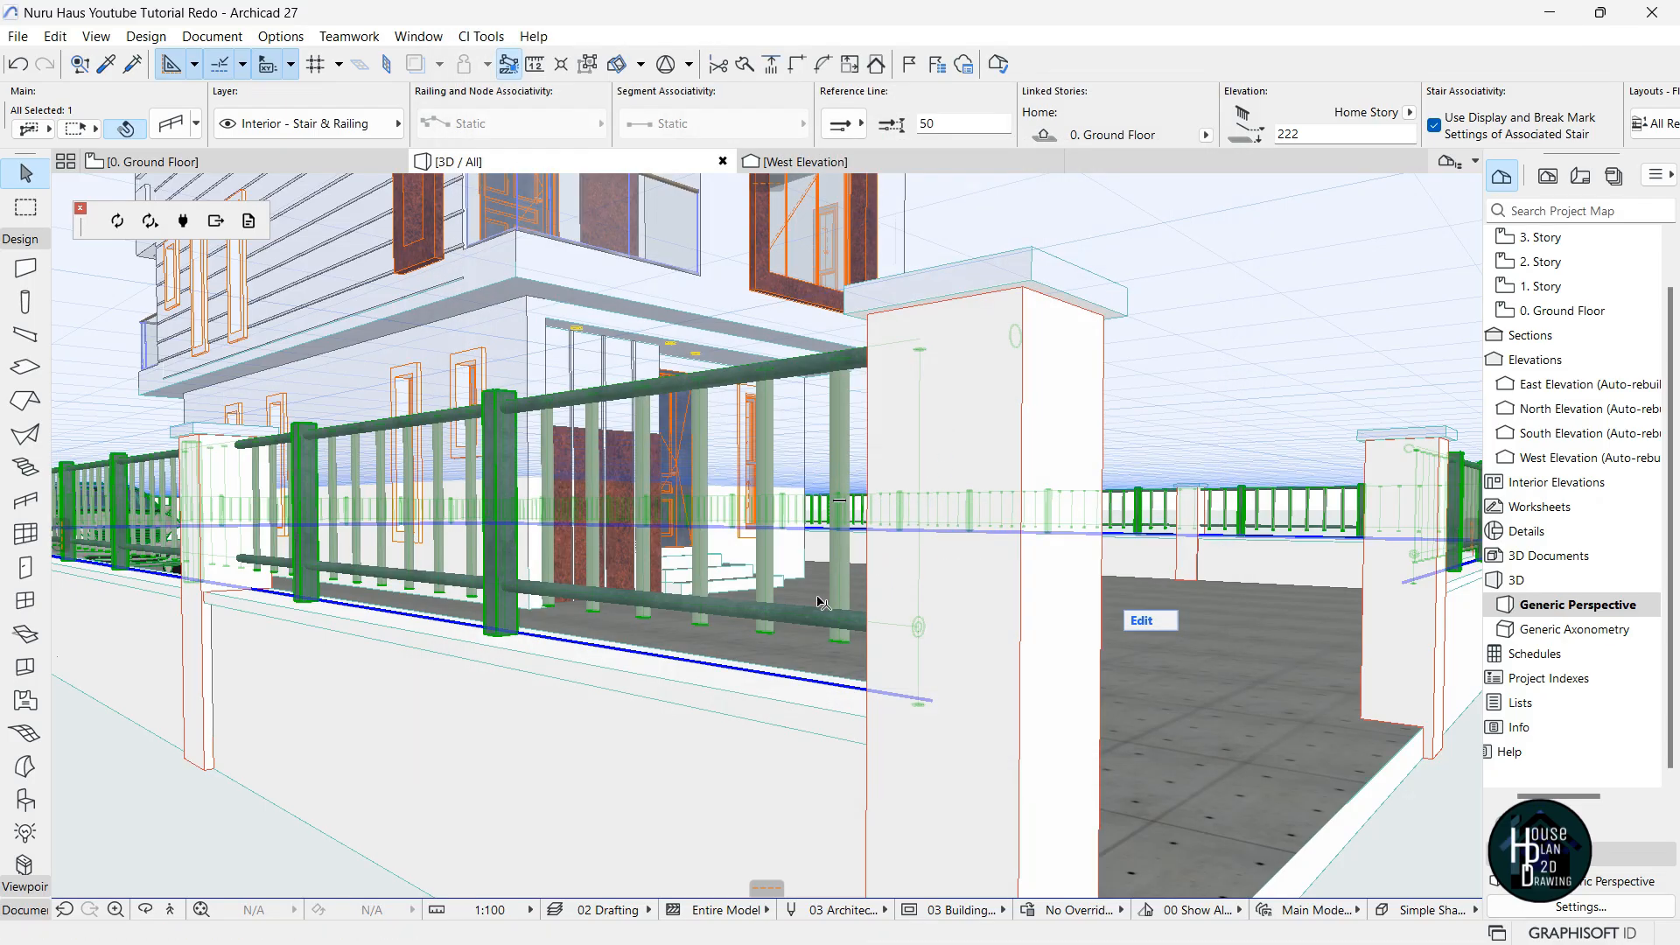
Set the balusters' bottom offset from Rail 1 to -200 and inspect their lower ends in 3D.
left_click(178, 135)
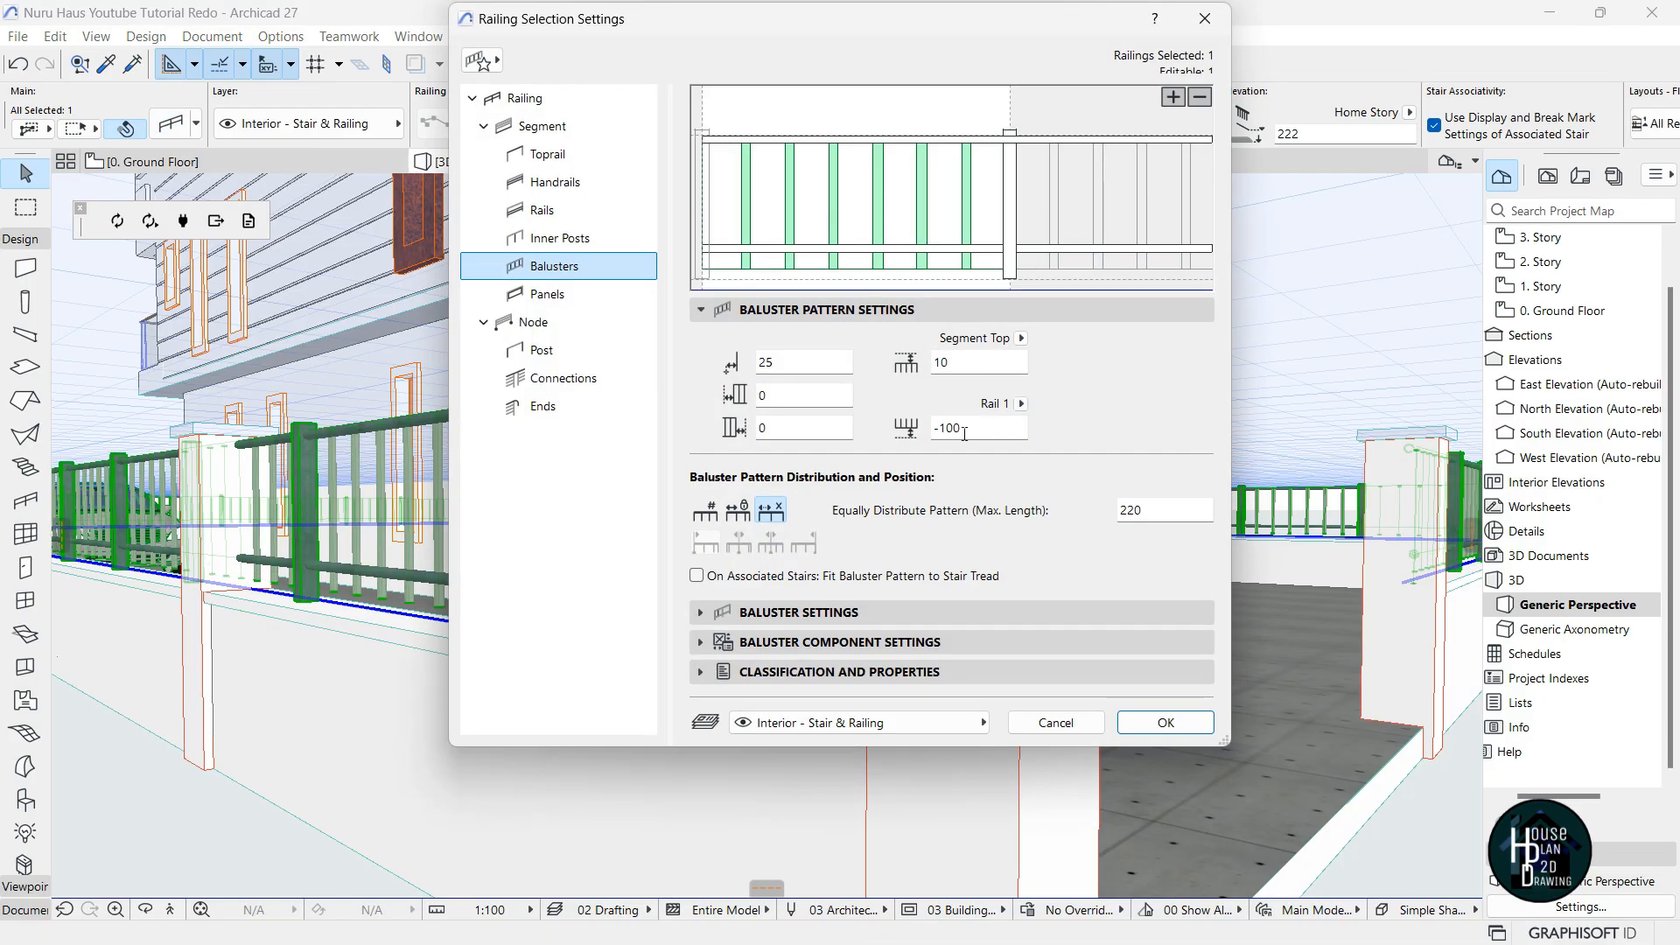
left_click_drag(954, 428, 961, 428)
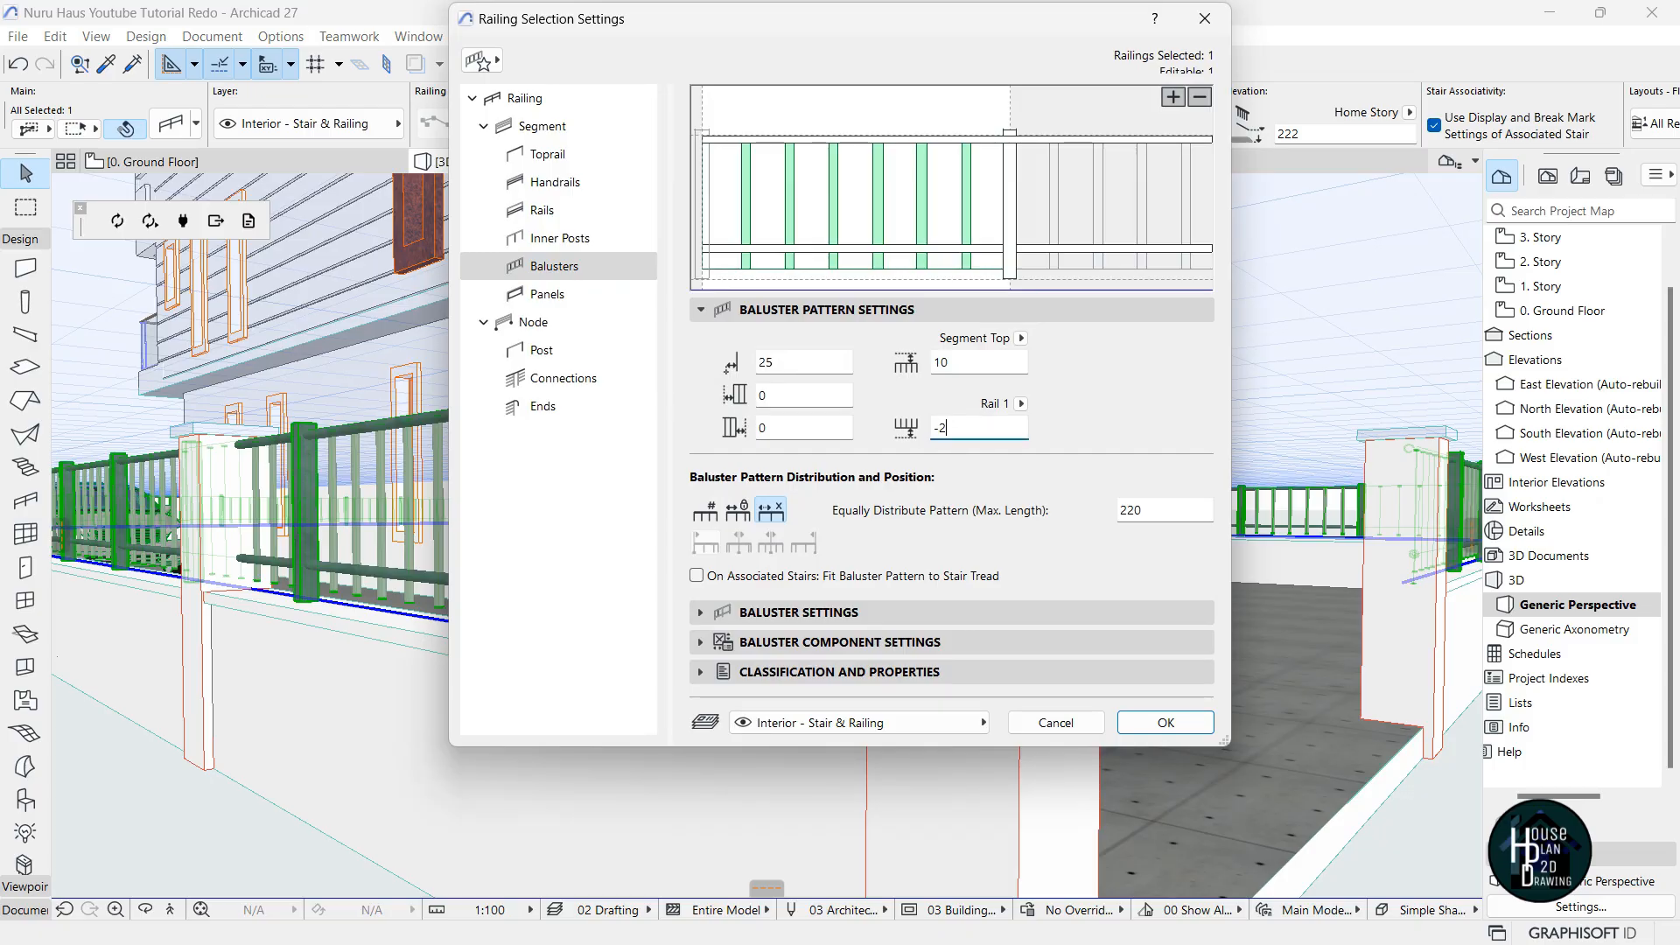
key("Return")
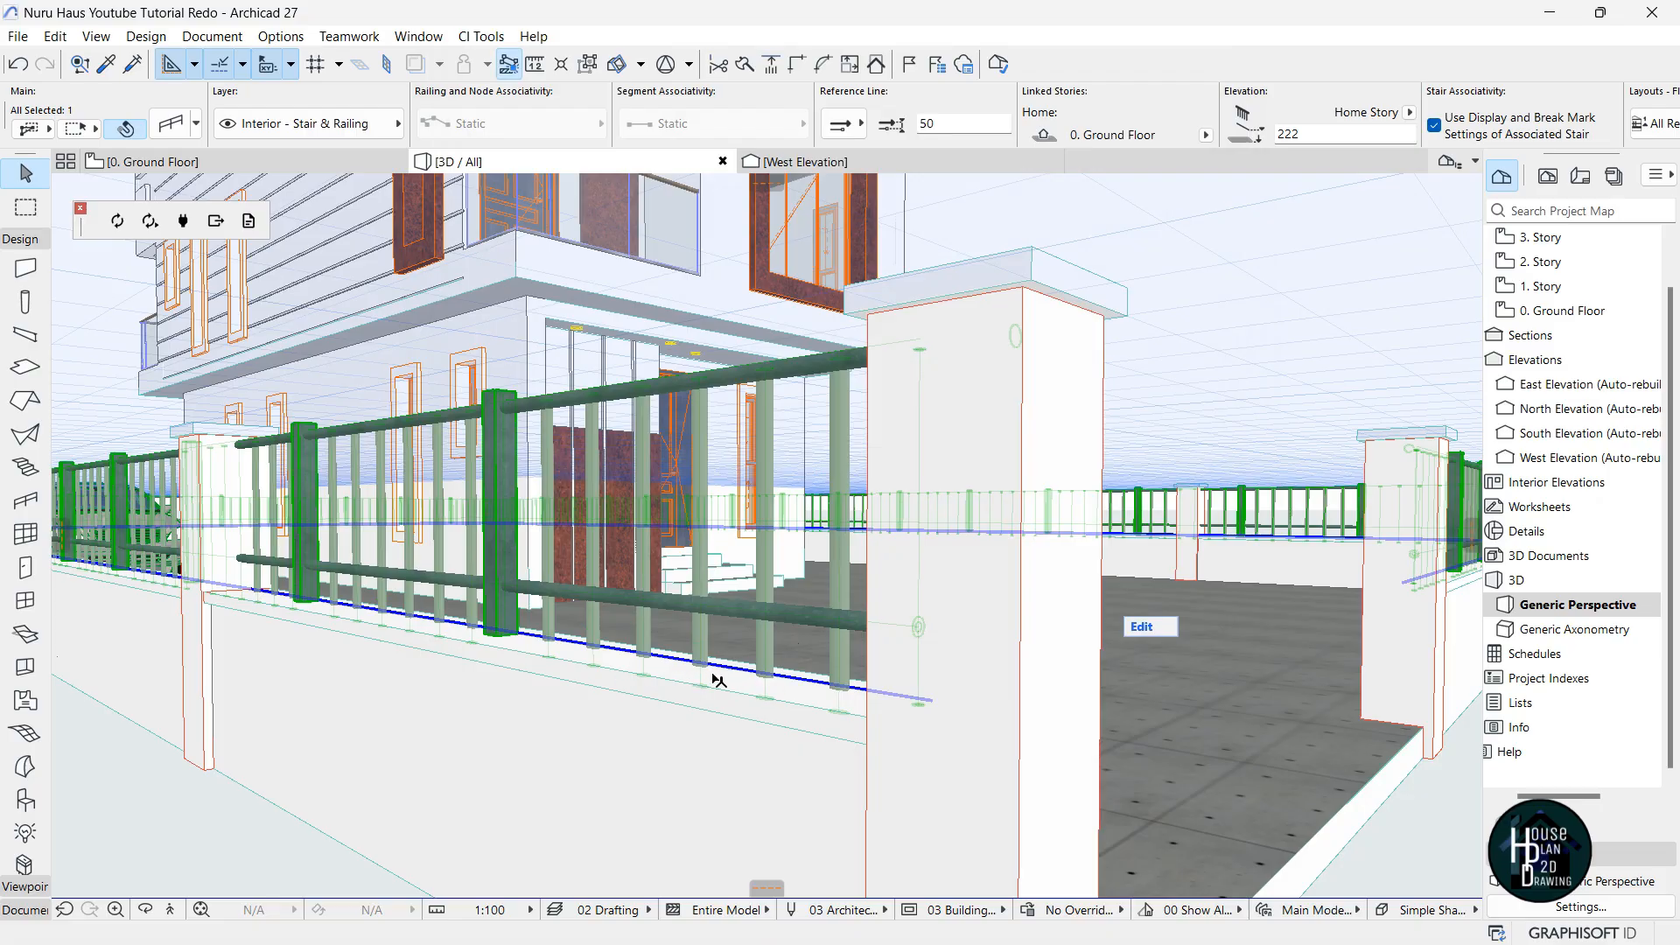
left_click(171, 910)
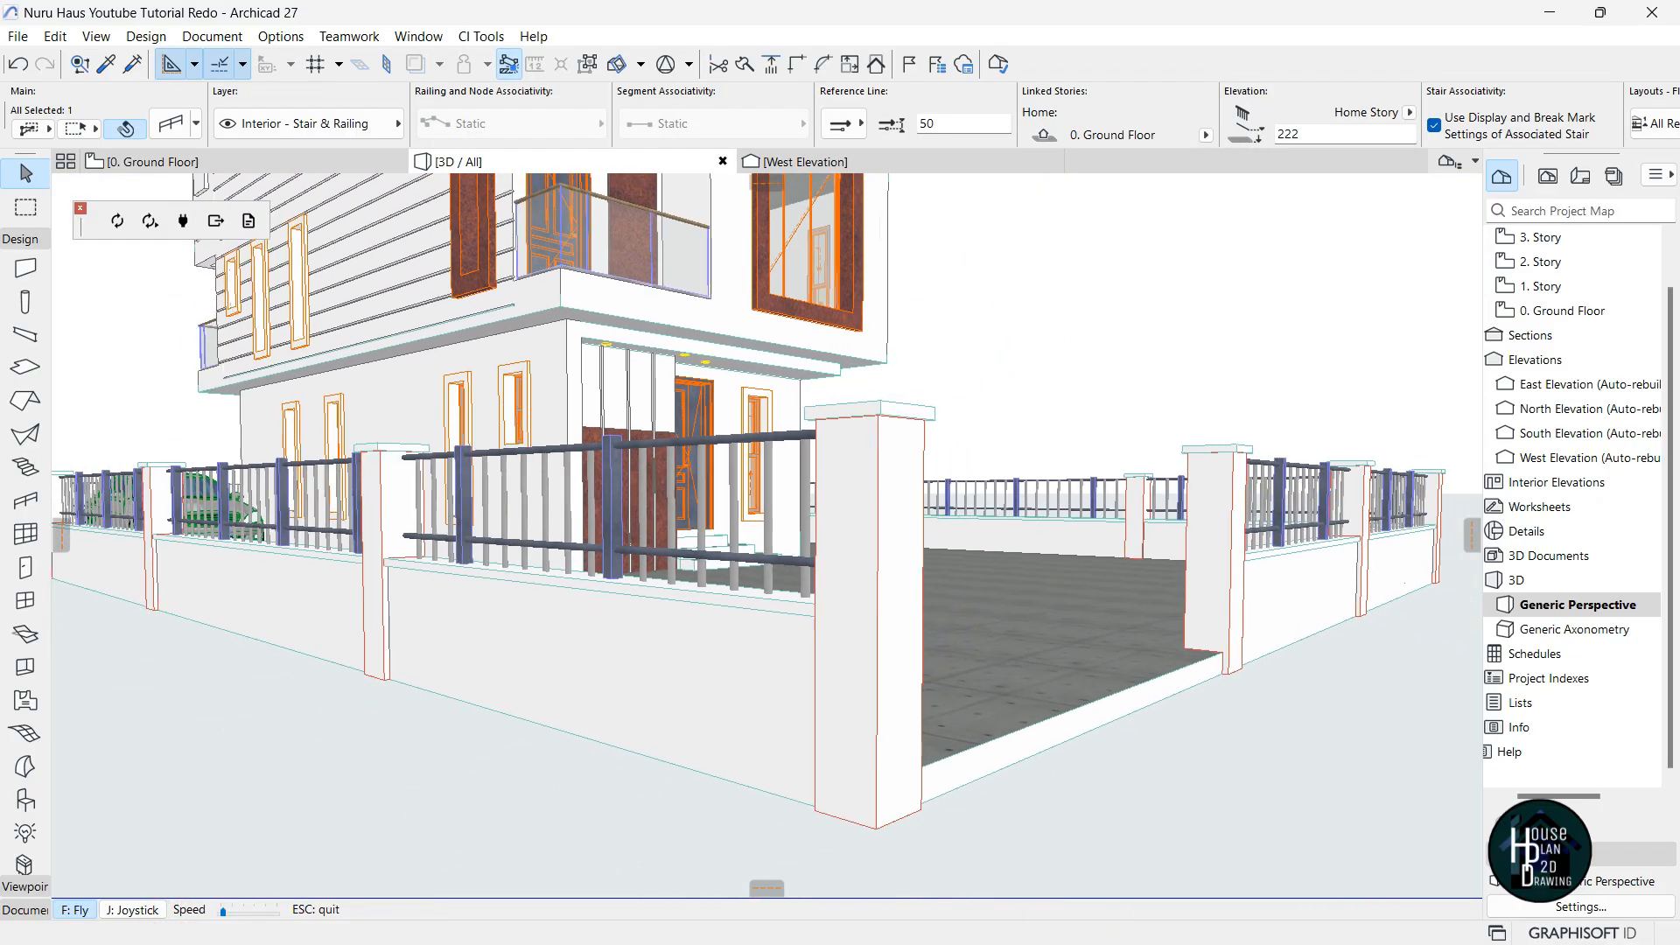
key("Escape")
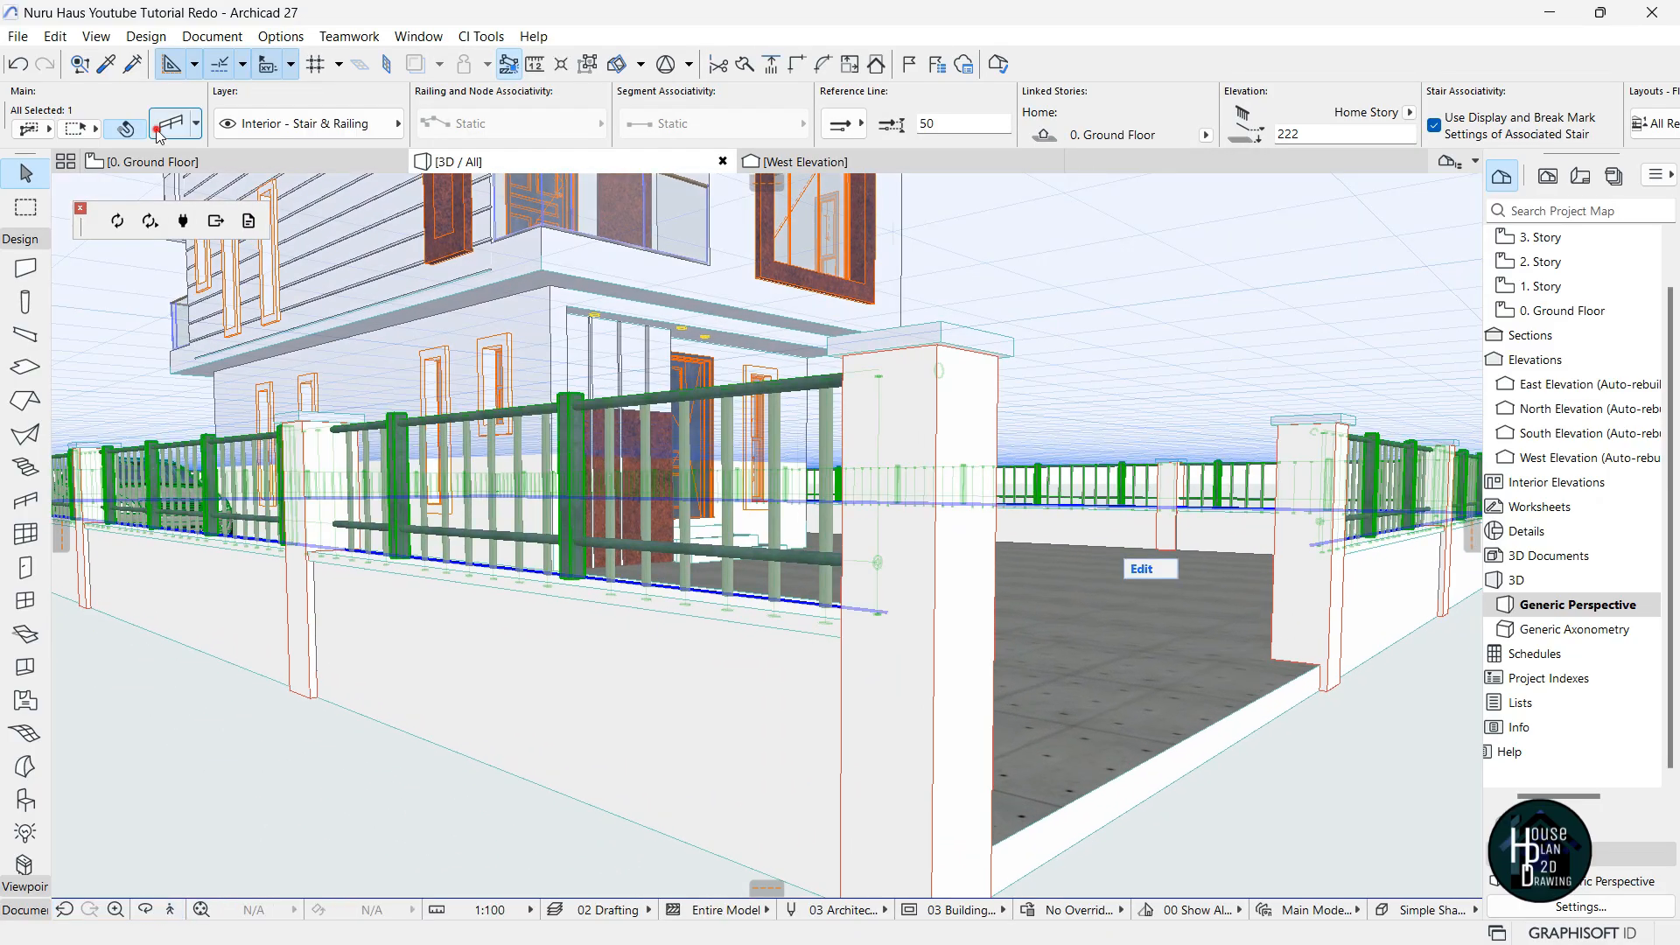
Override the balusters' post surface with Metal - Iron in their 3D representation and apply the railing settings.
key("ctrl+t")
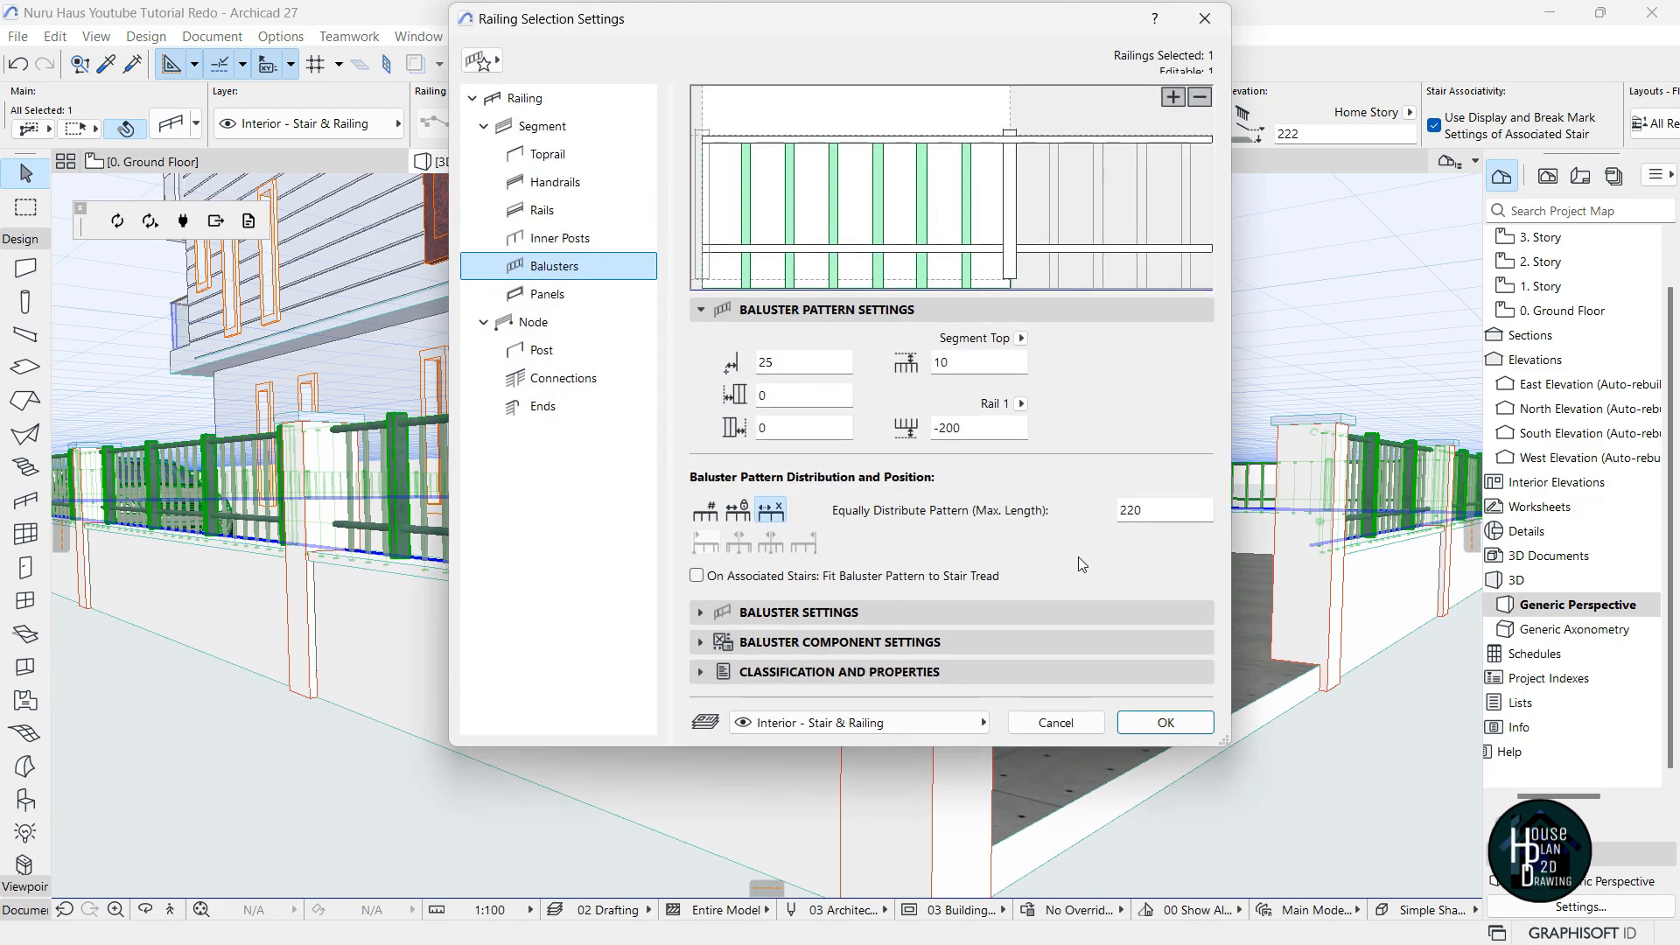
left_click(988, 613)
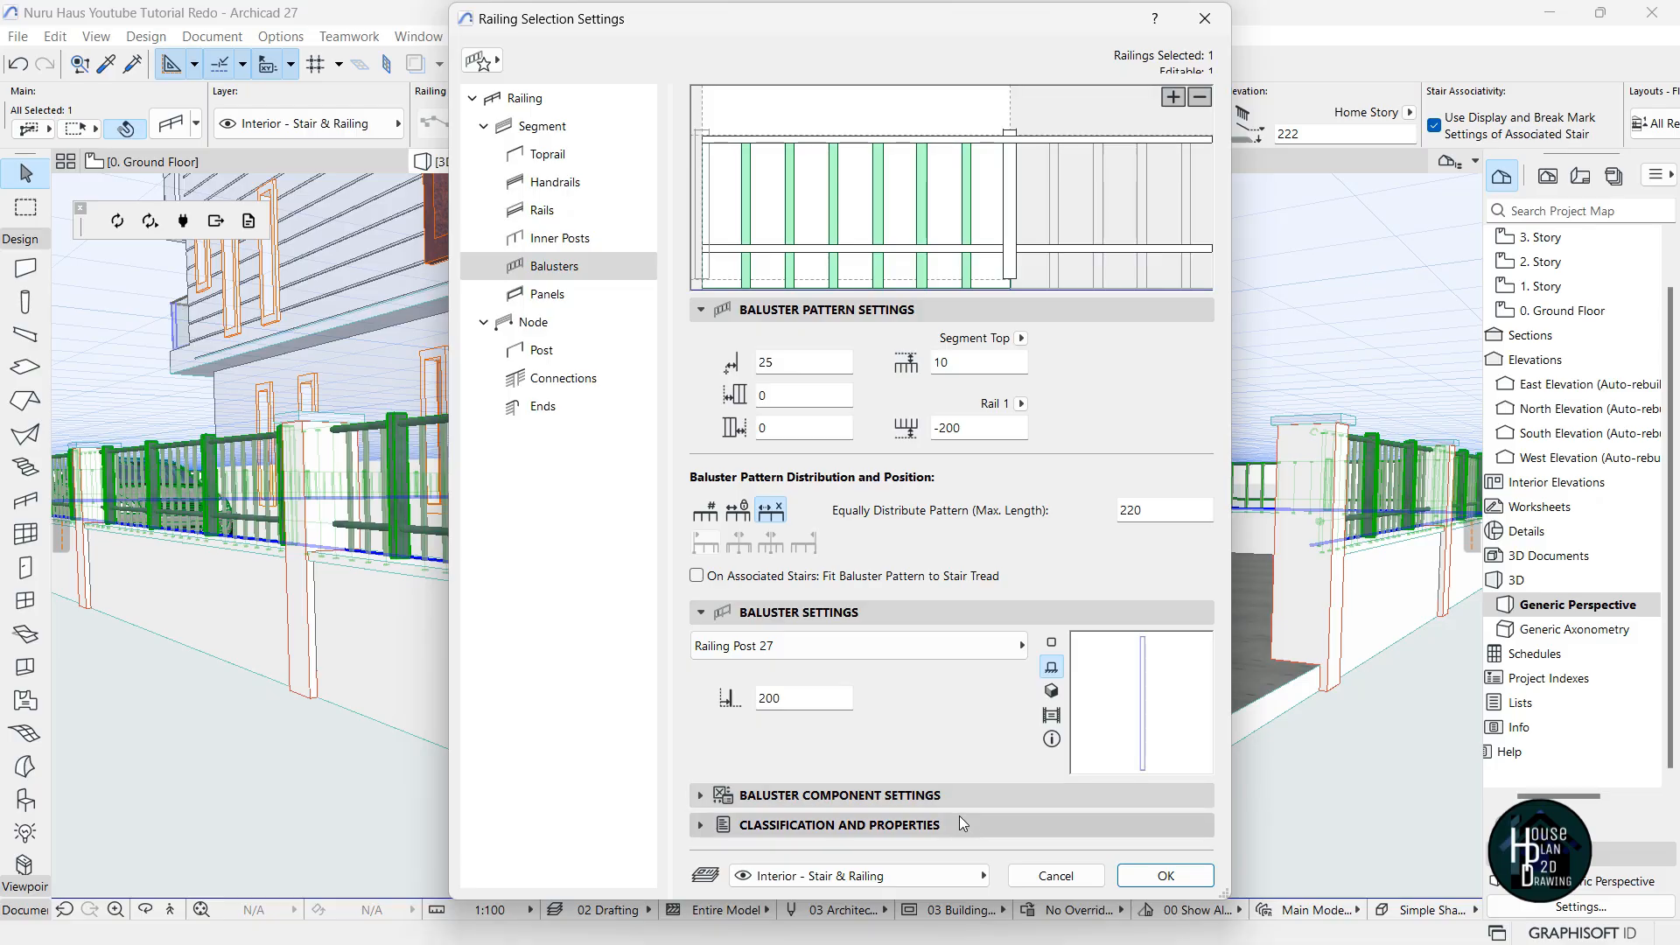
left_click(957, 794)
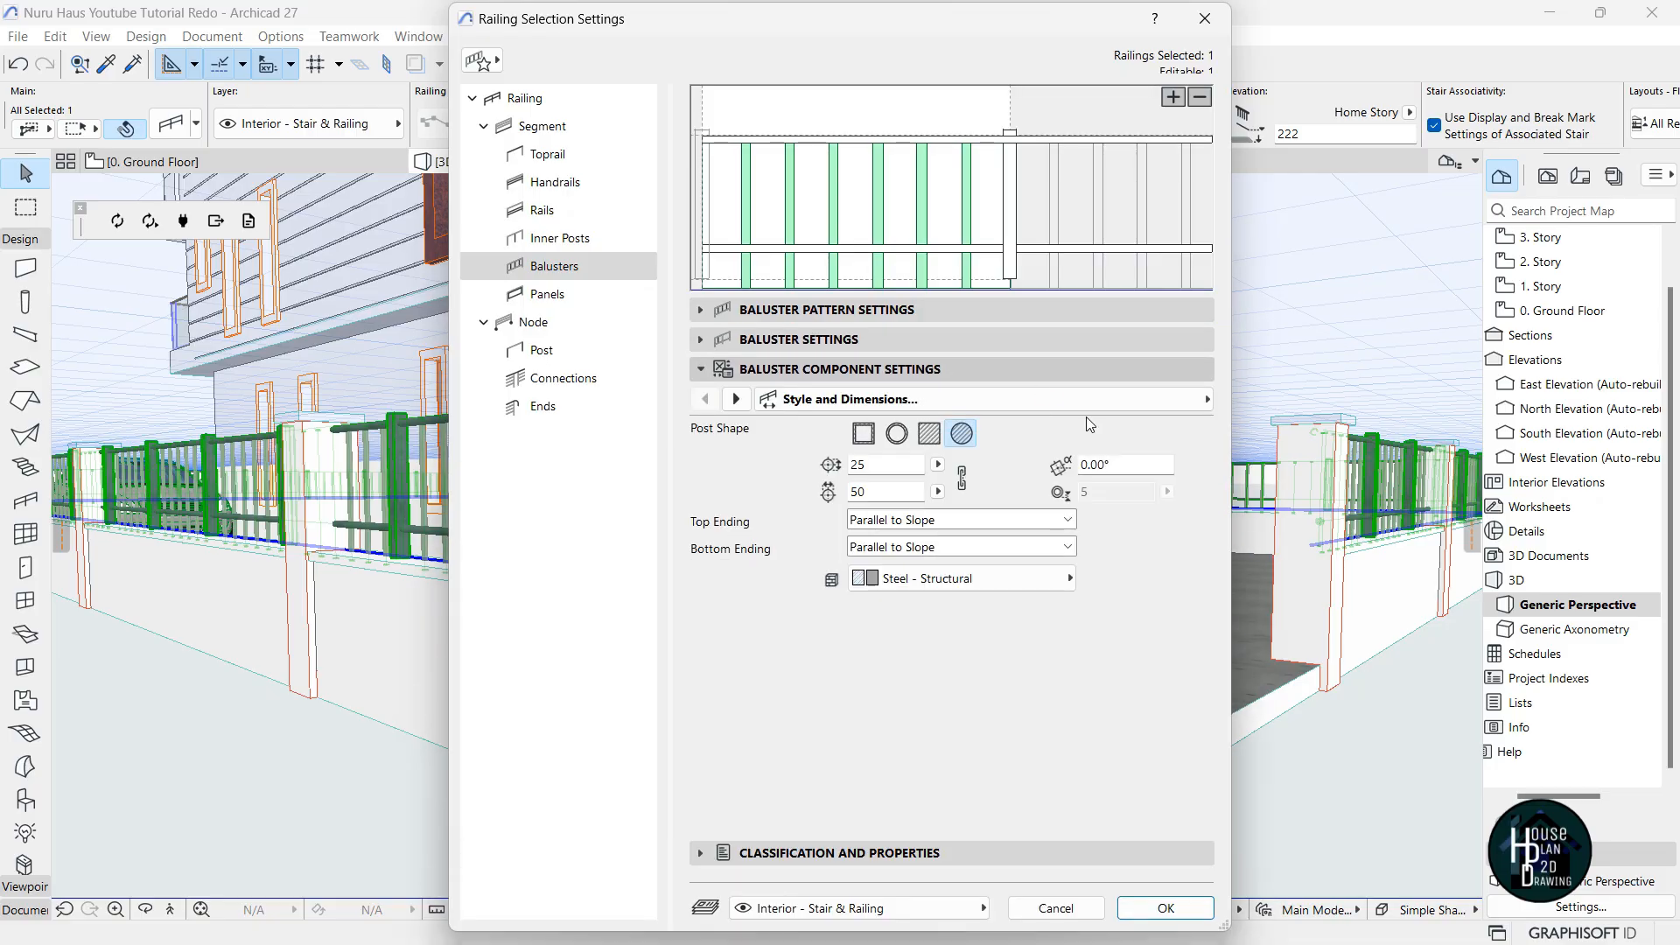
left_click(1134, 407)
left_click(1347, 451)
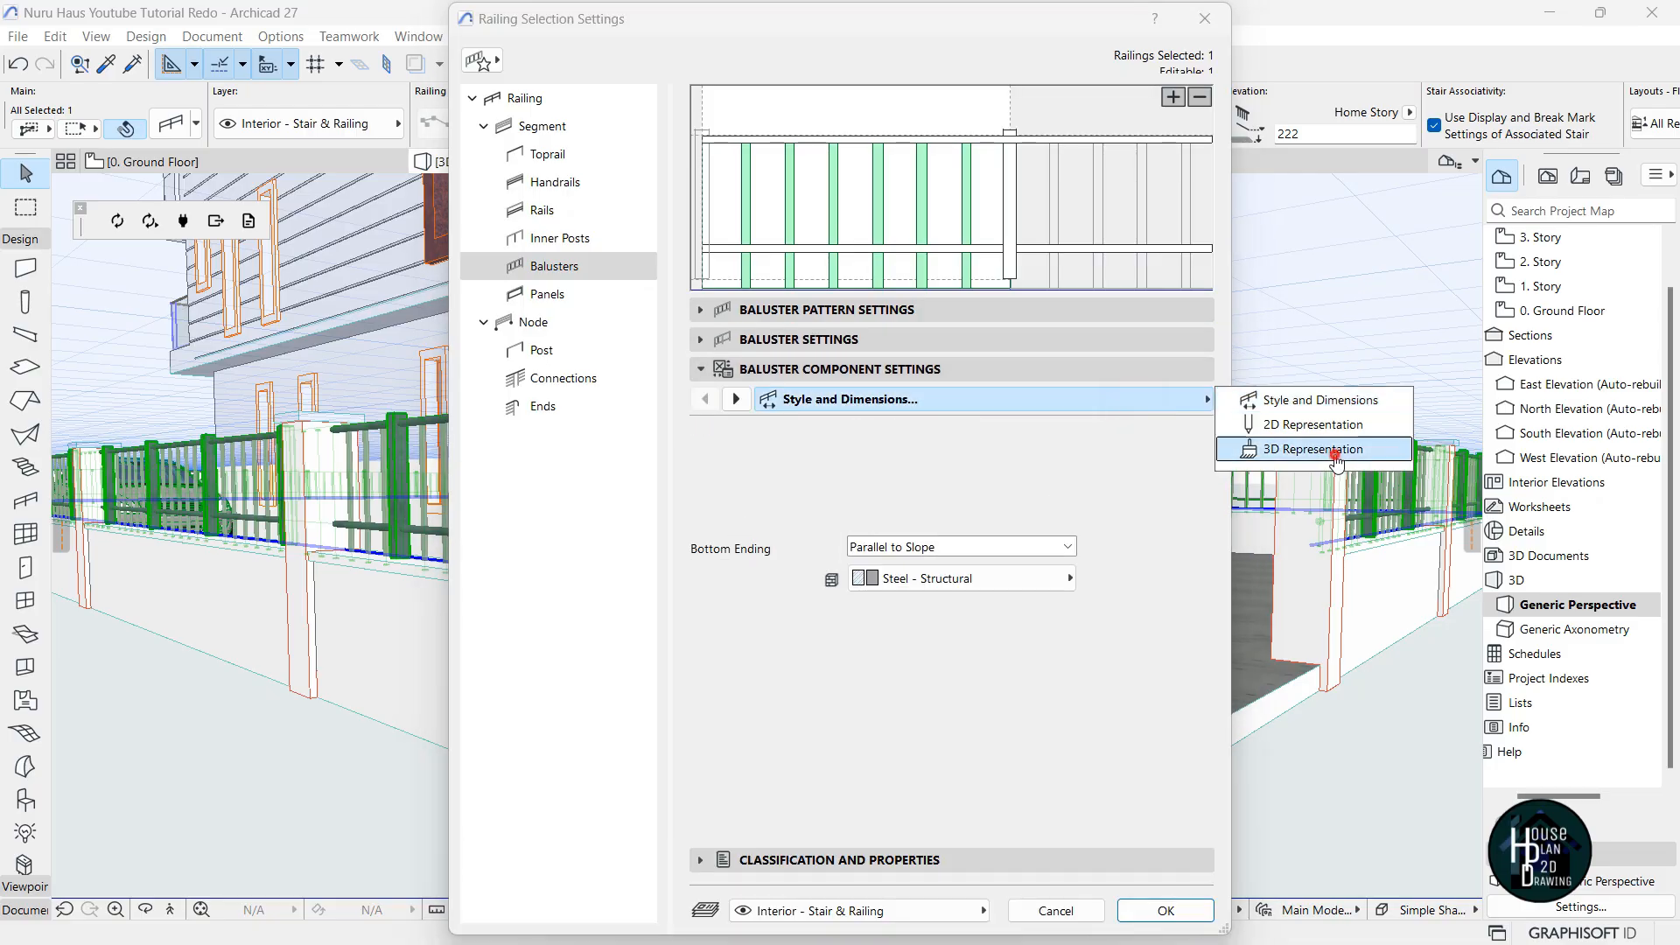
left_click(1072, 626)
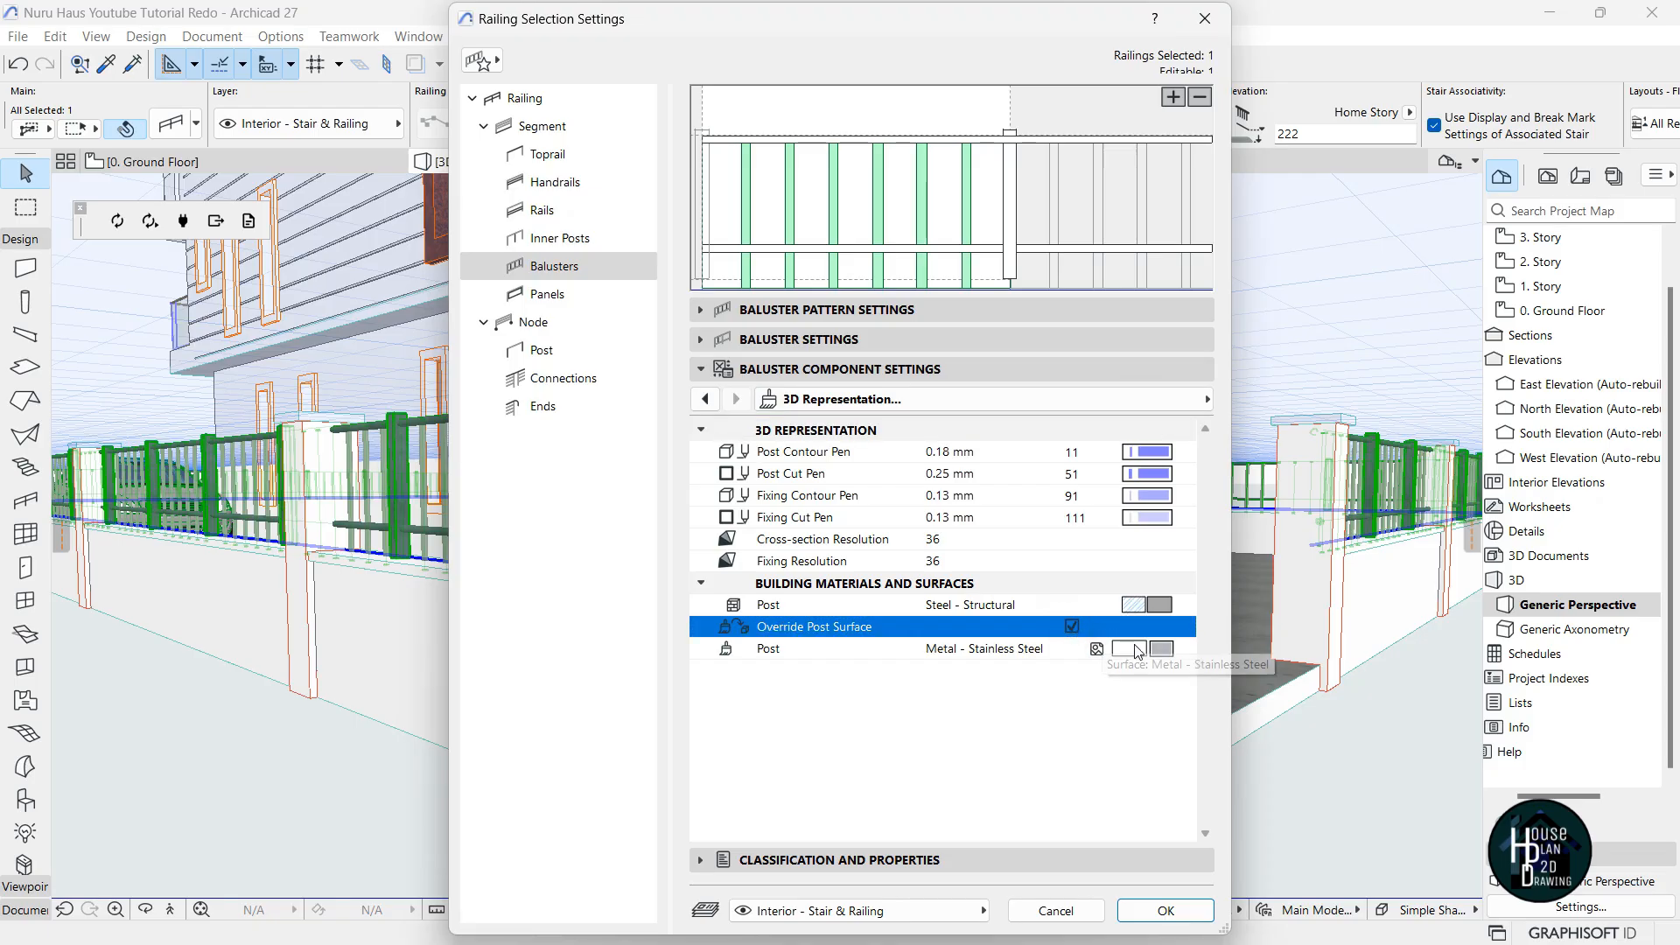
left_click(1157, 649)
left_click(1273, 298)
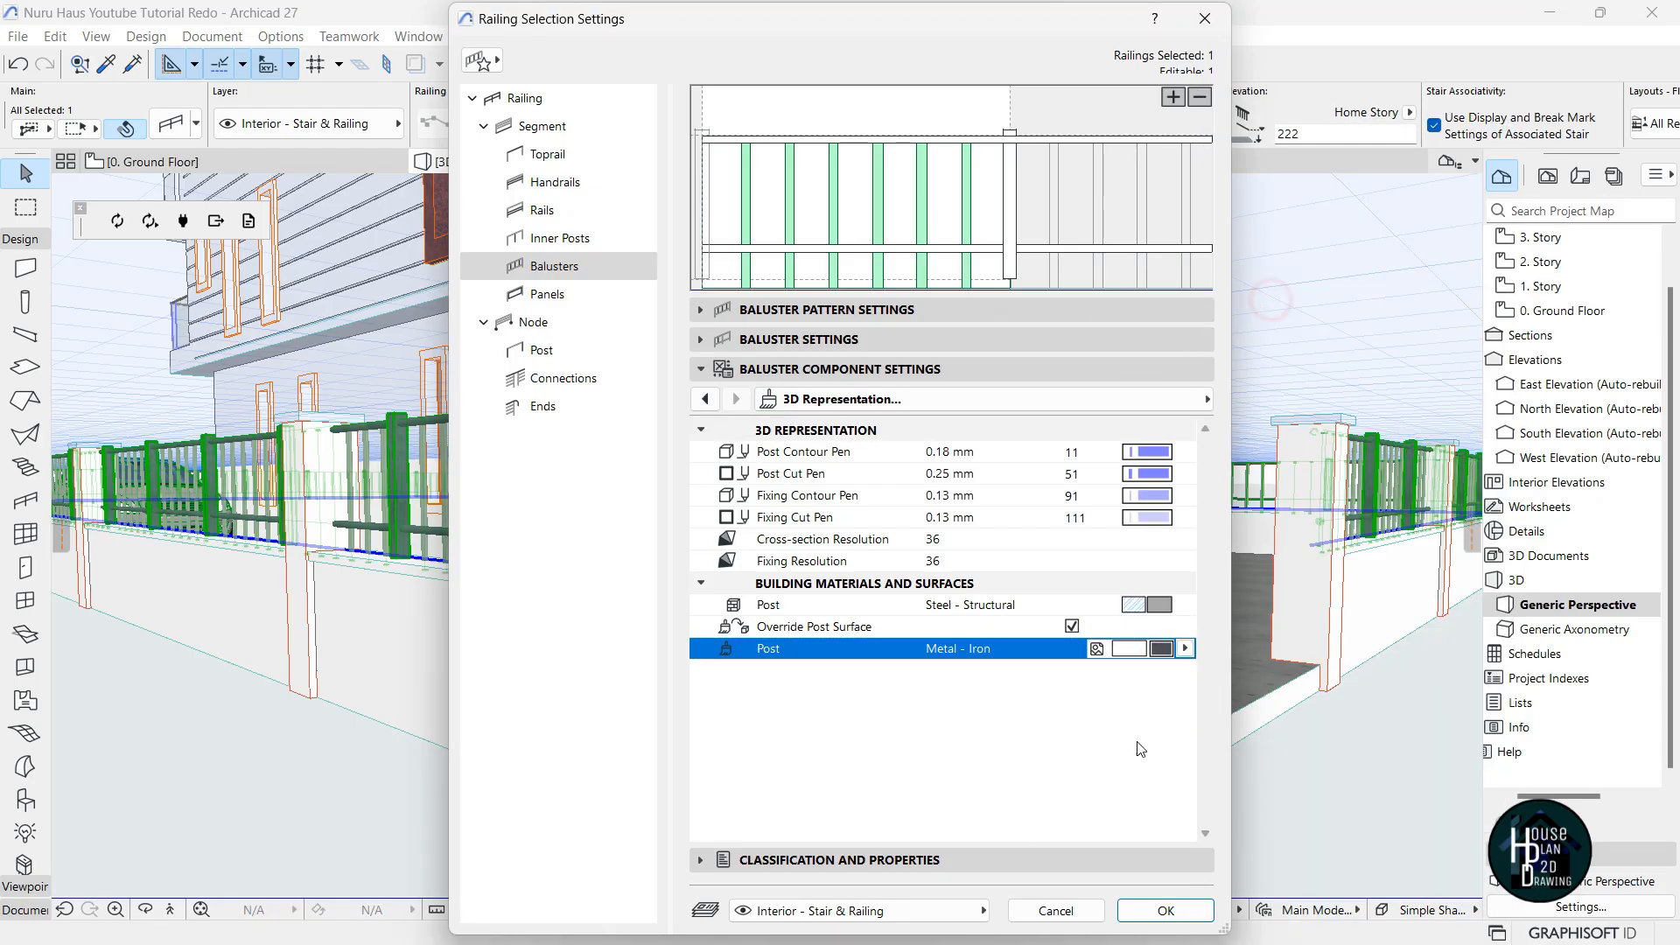
left_click(1155, 911)
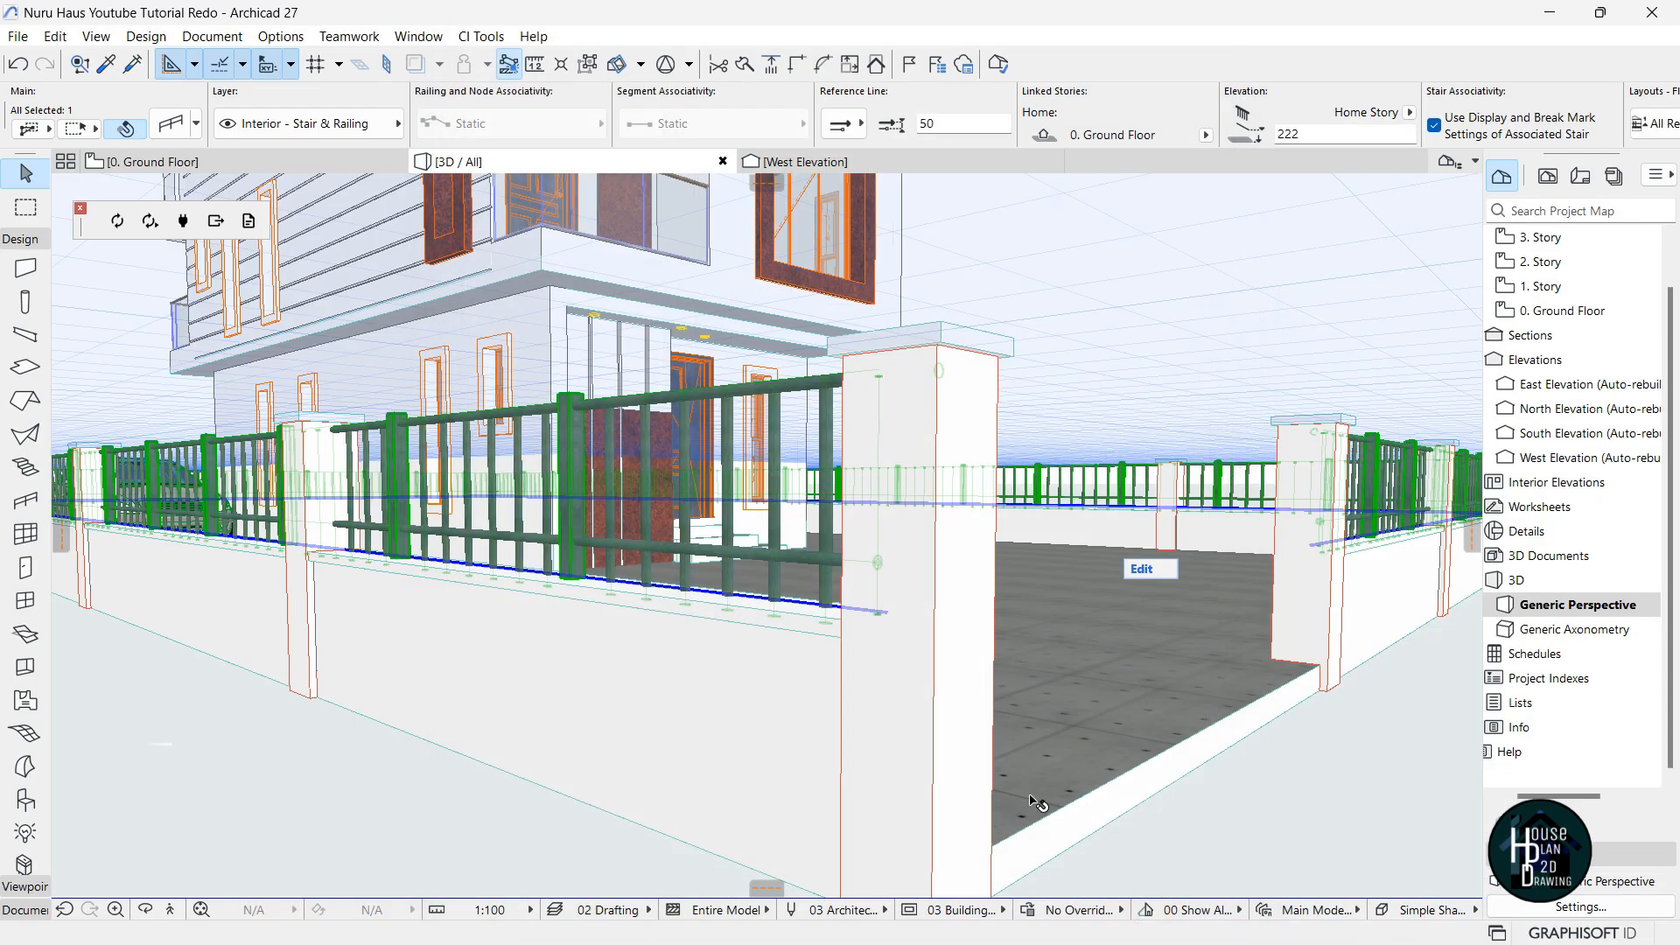
Fly around the house in 3D to examine the fence's posts, rails and balusters from every side.
left_click(170, 909)
key("Down")
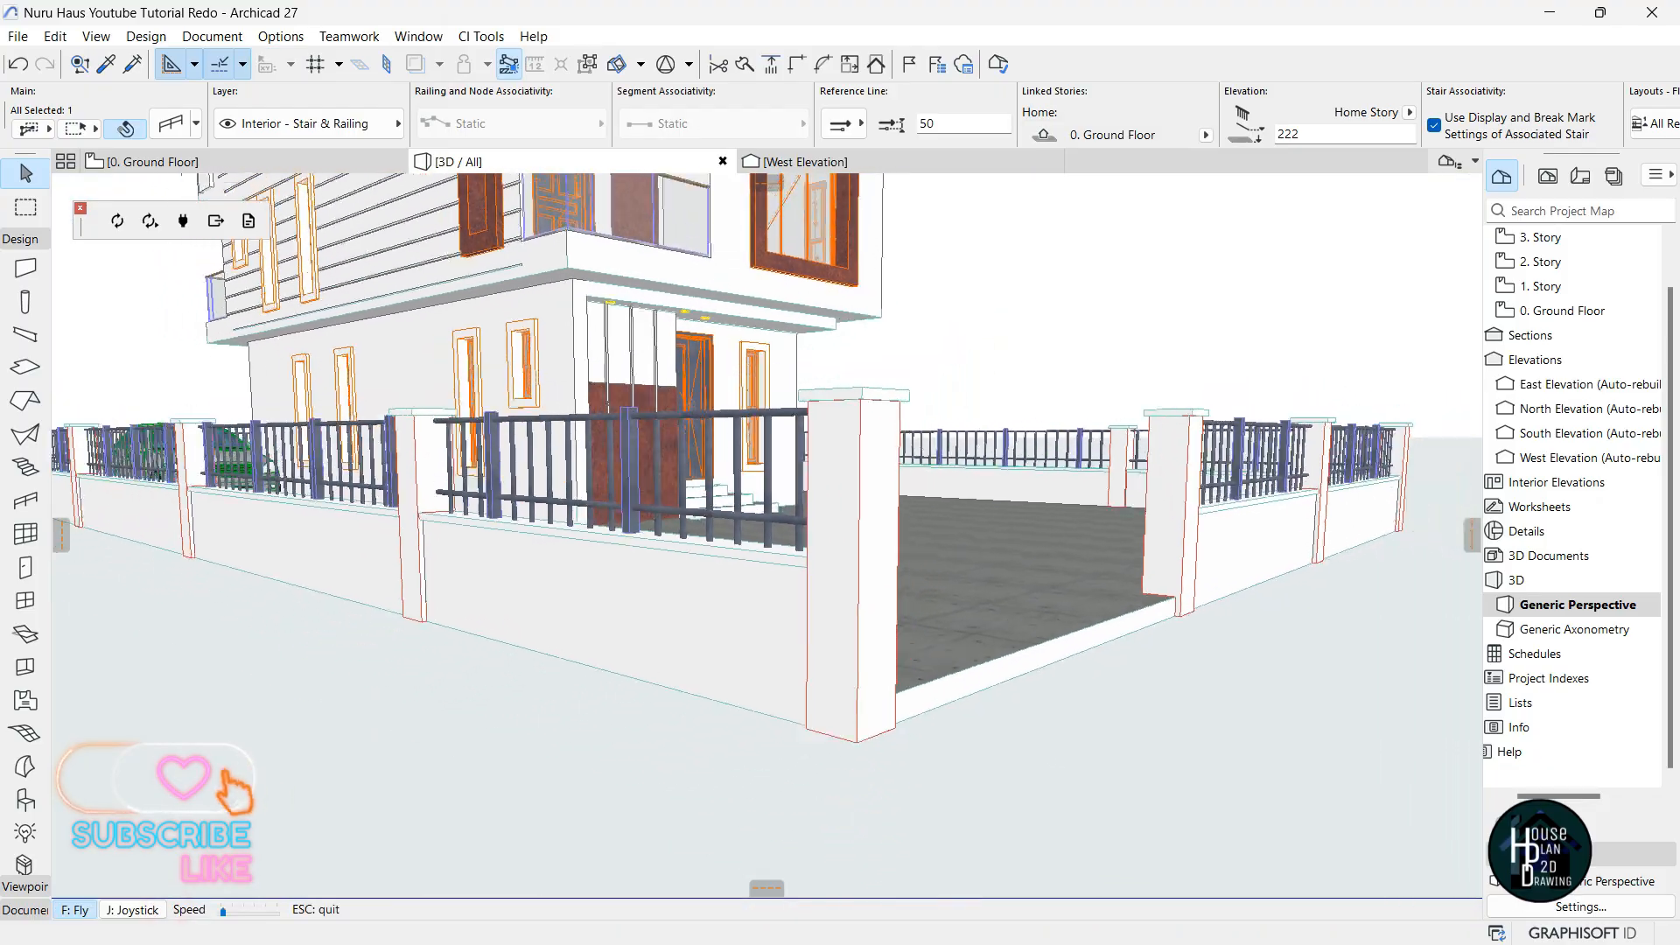
key("Right")
key("Page_Up")
key("Down")
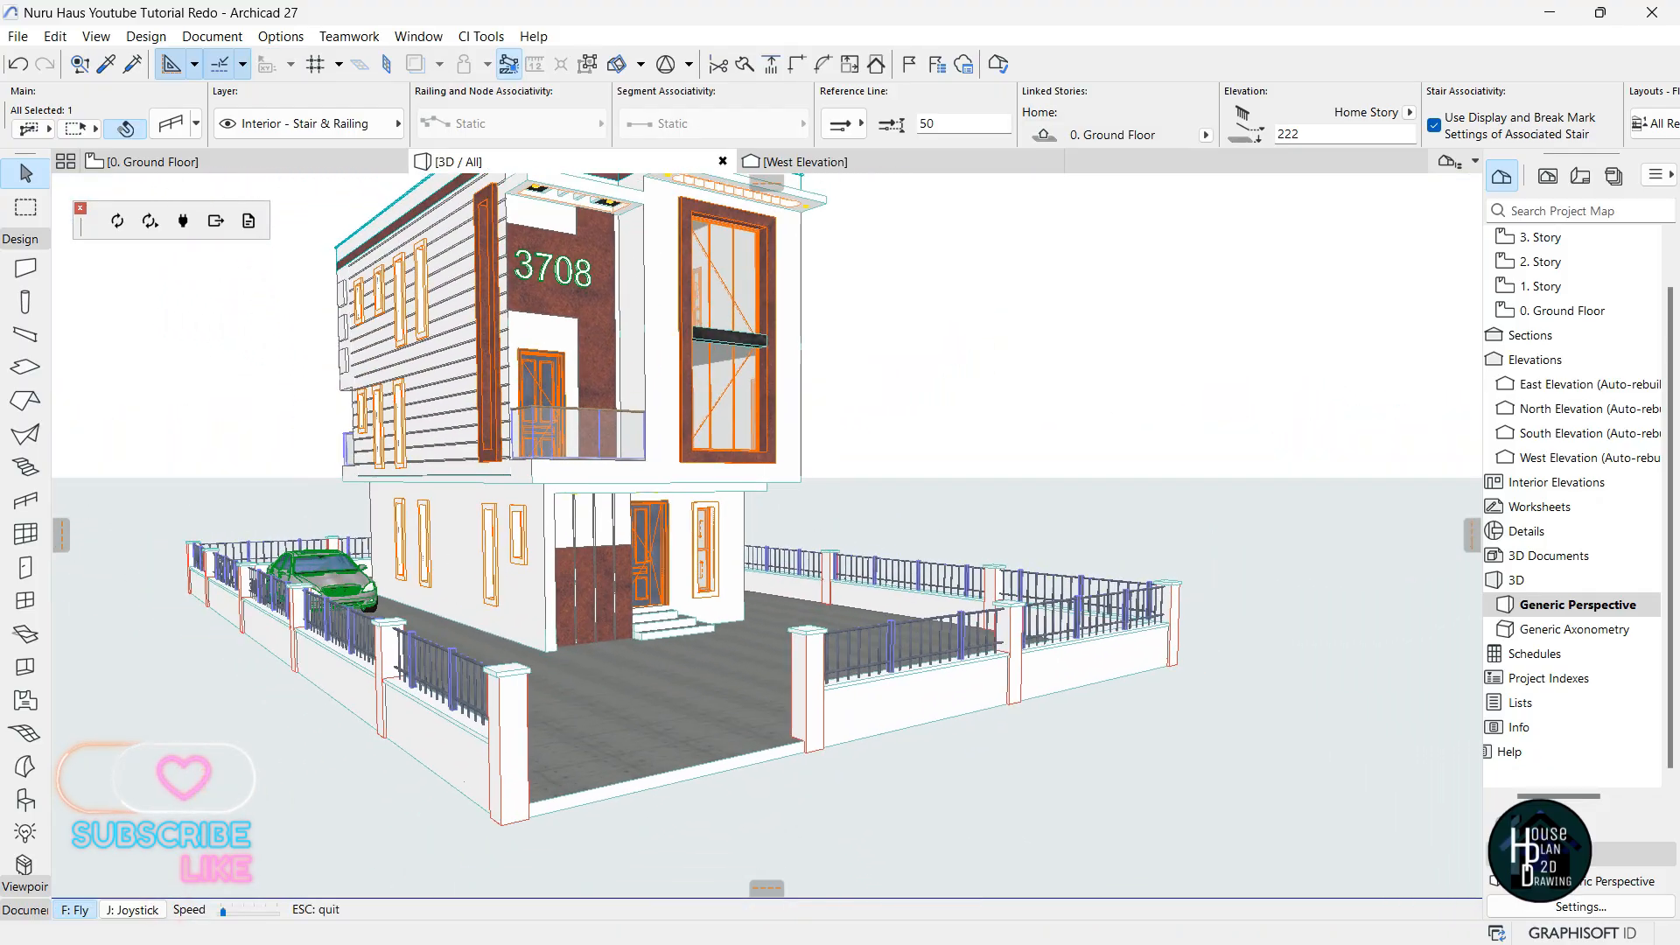
key("Left")
key("Up")
key("Right")
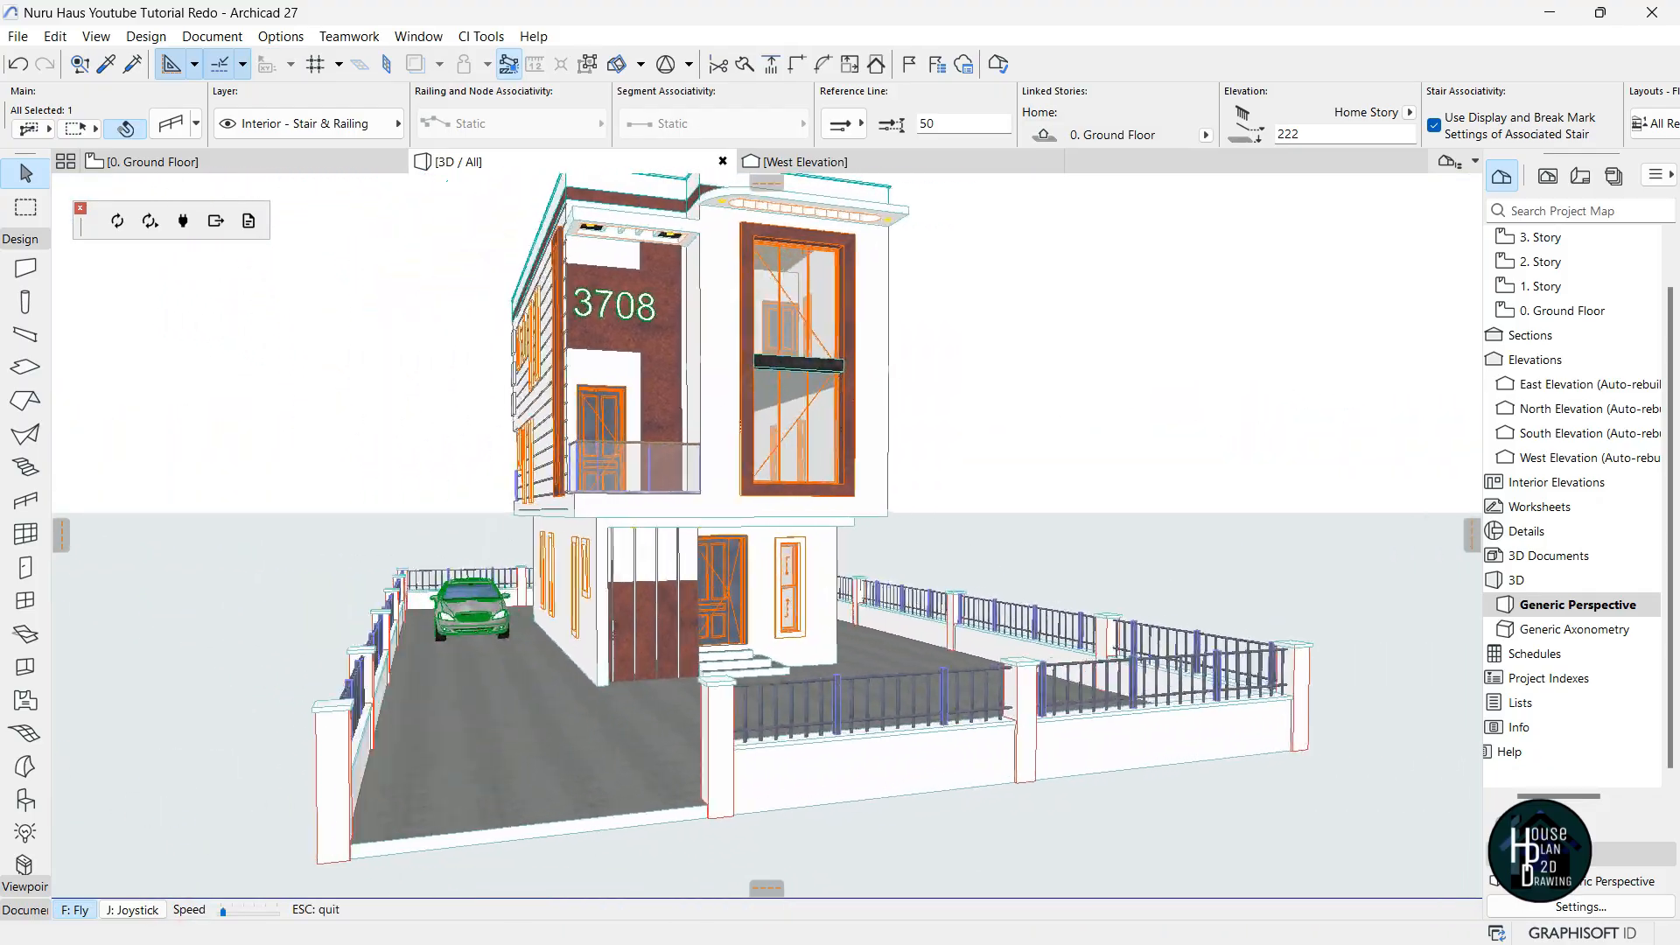
key("Right")
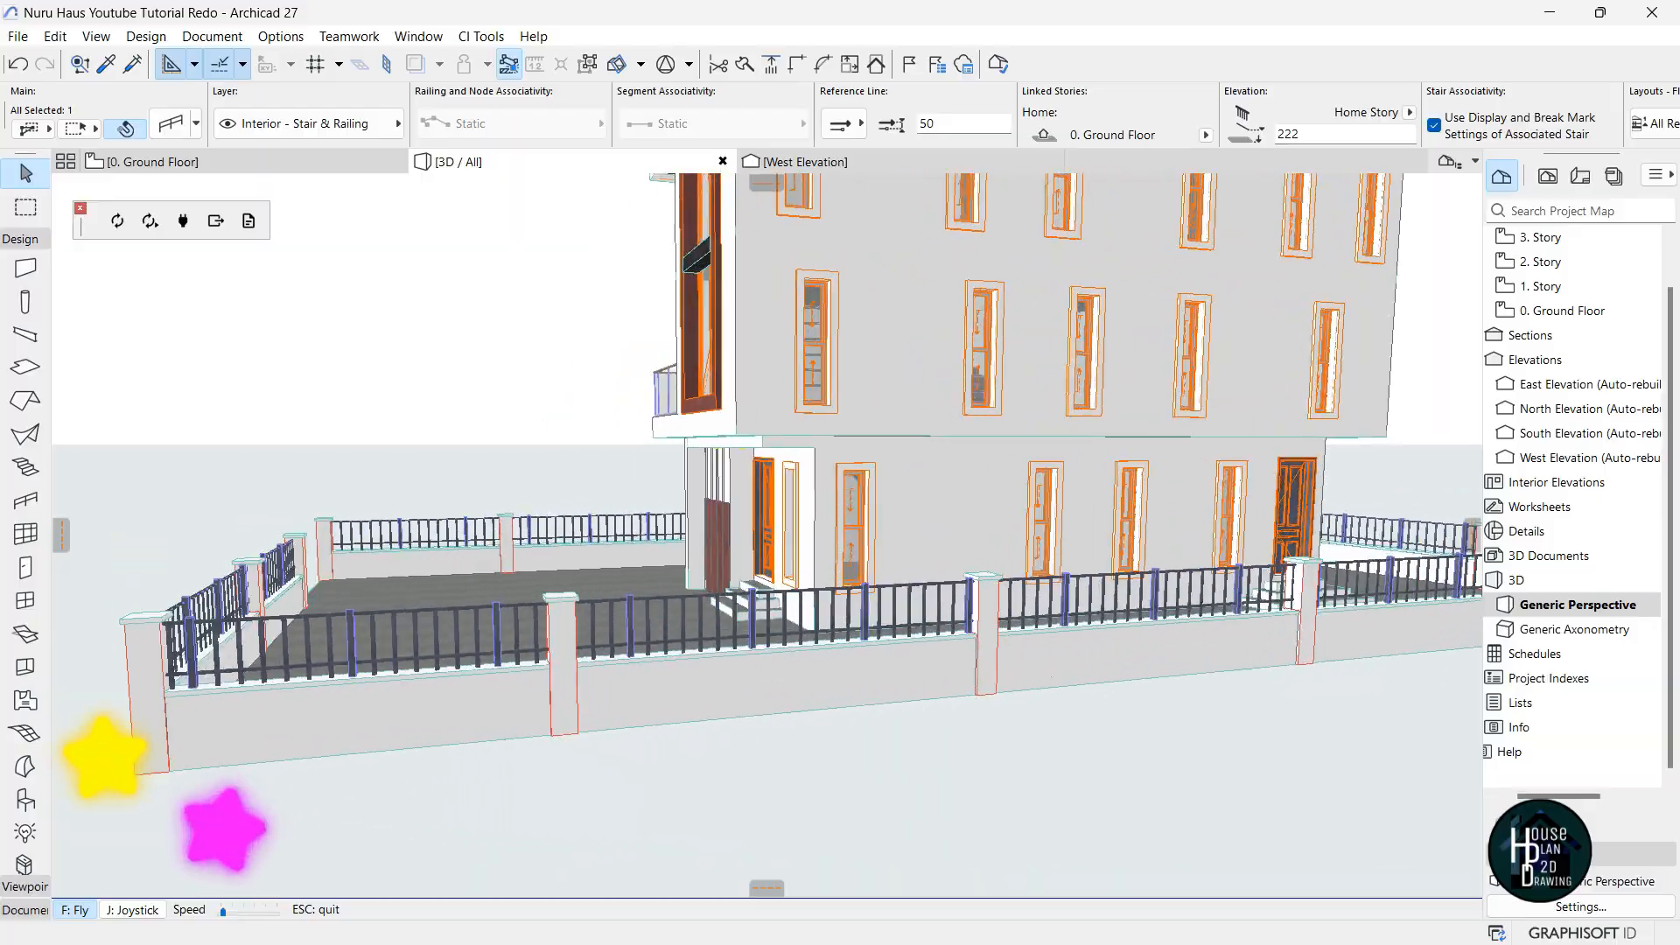
key("Right")
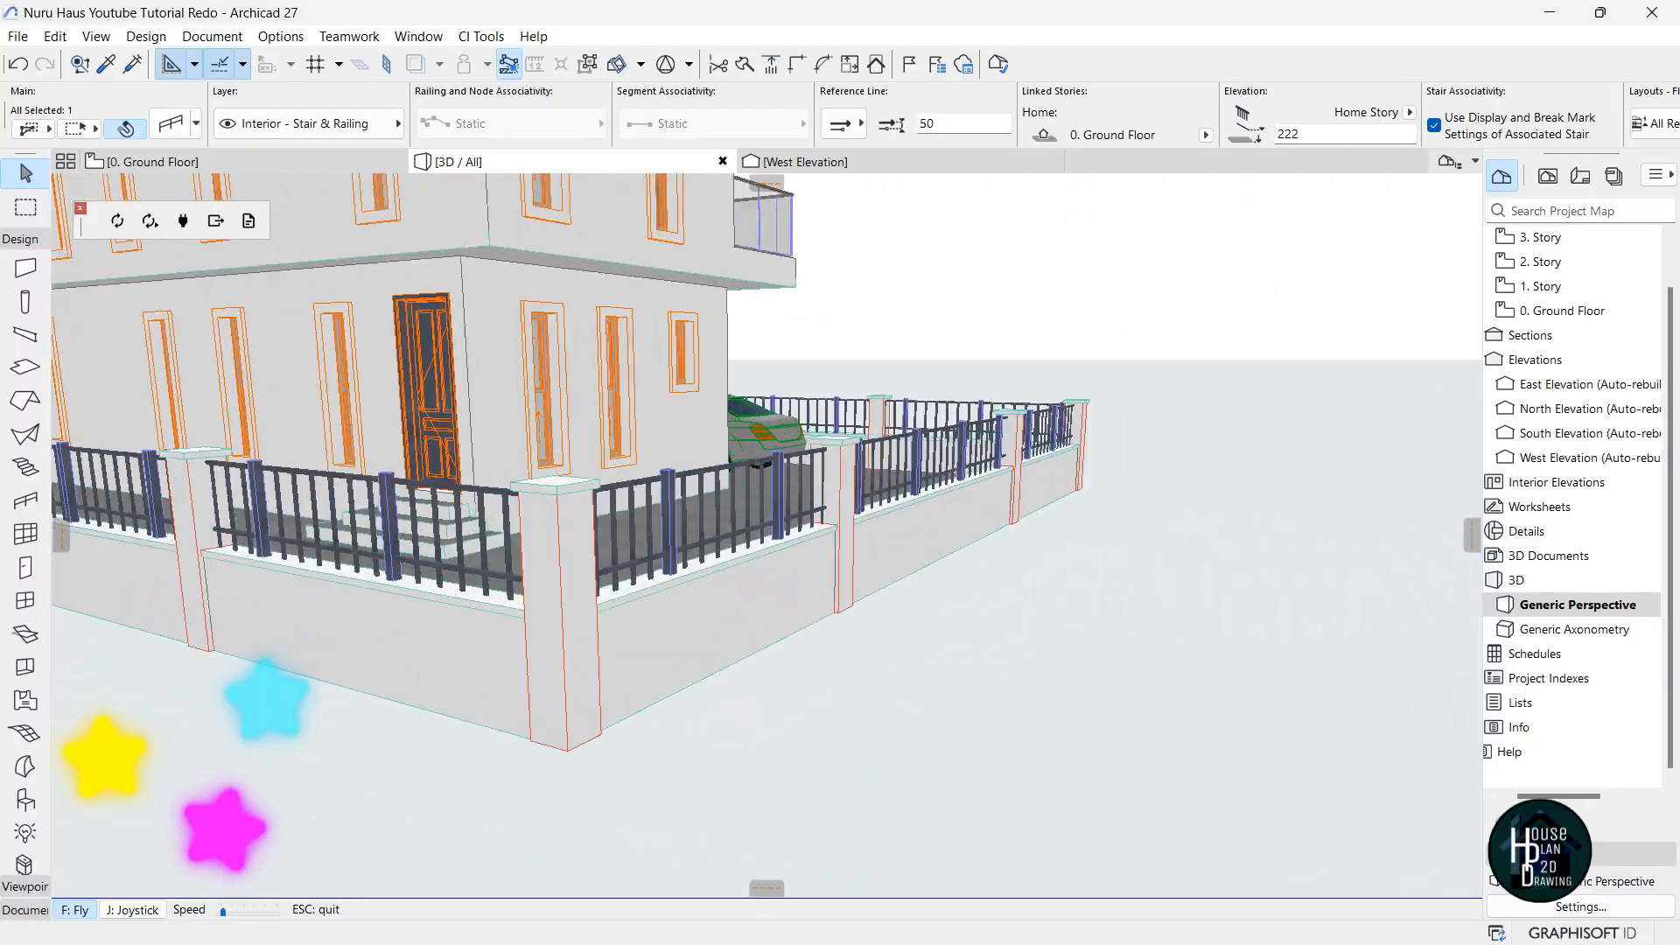
key("Right")
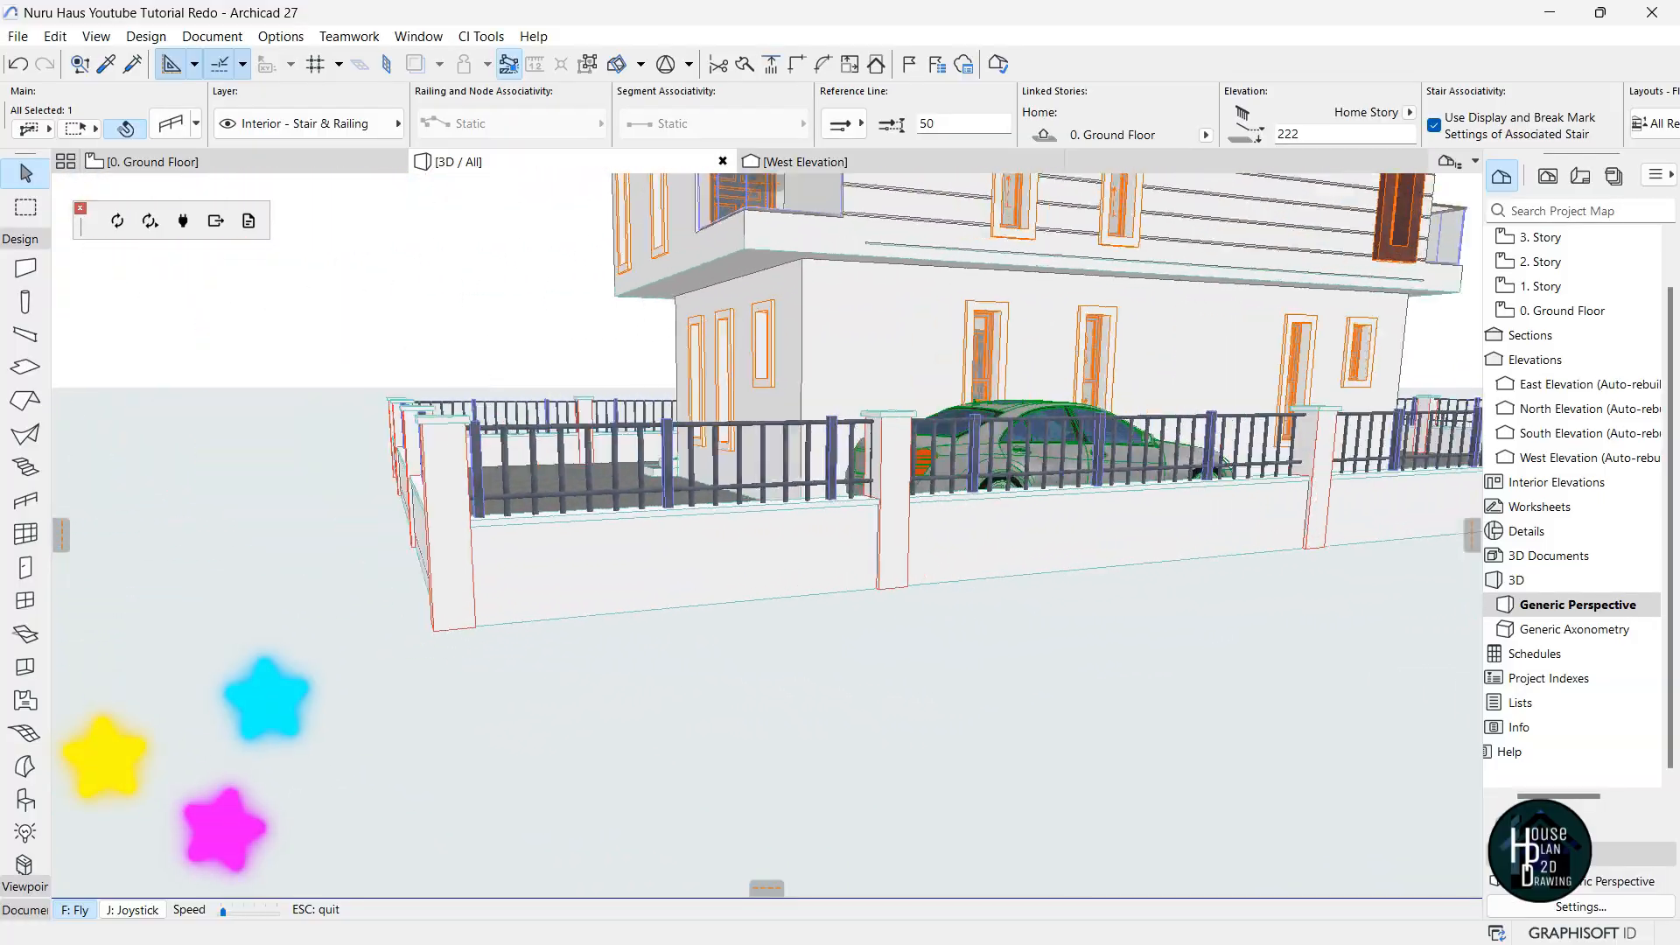
key("Right")
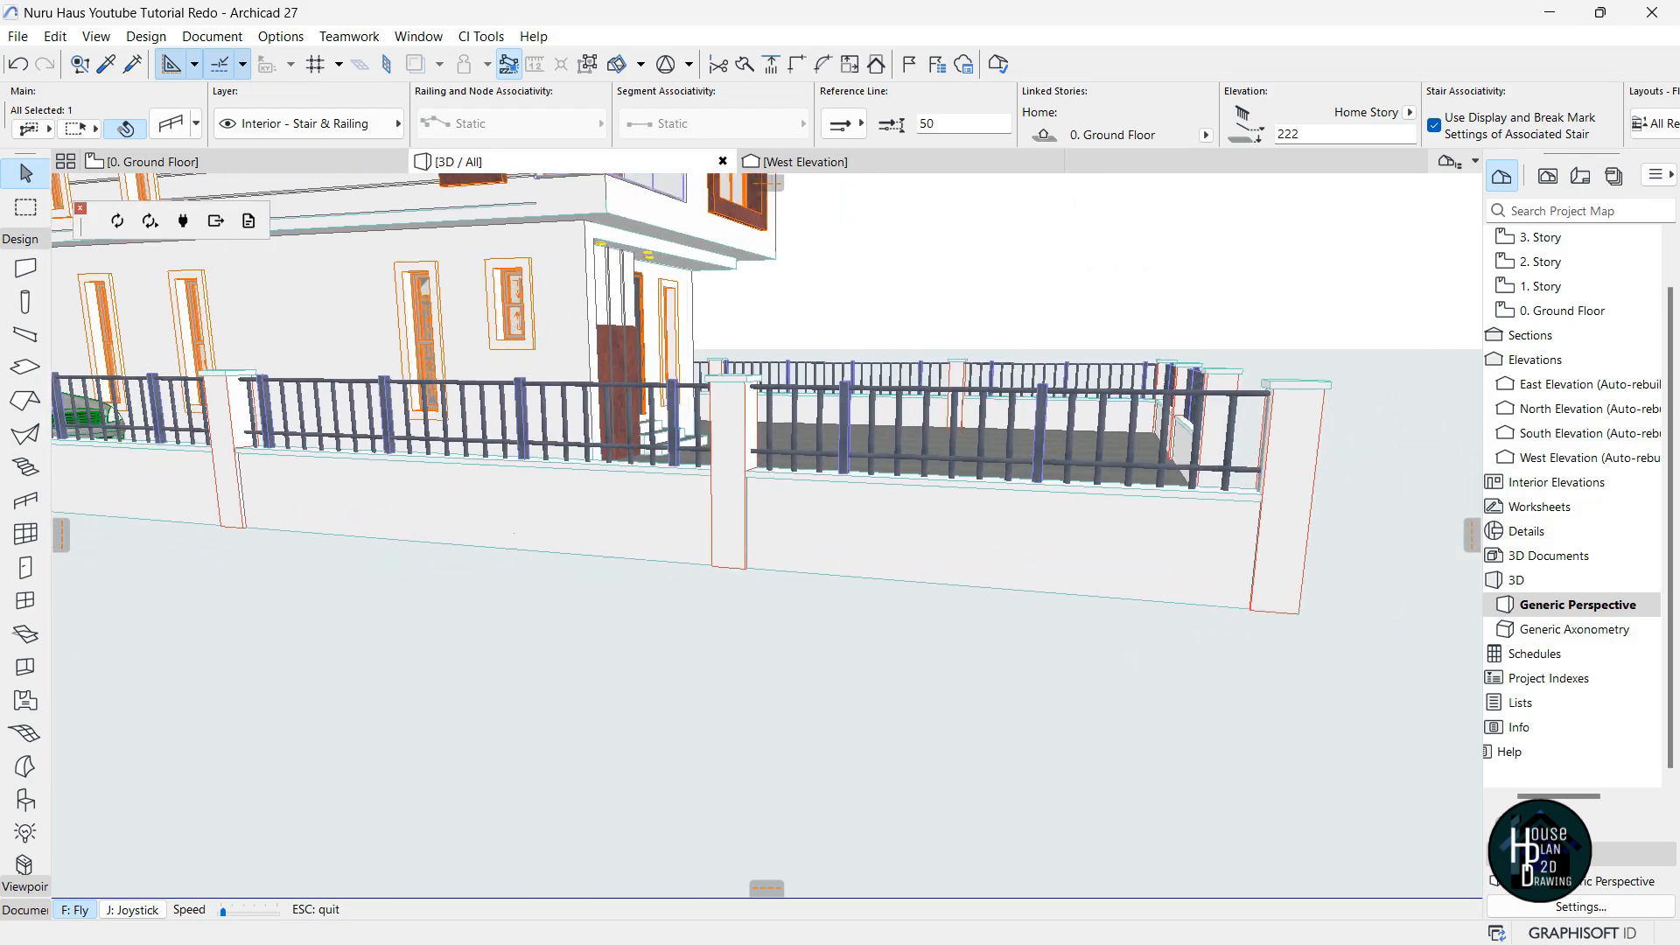
key("Left")
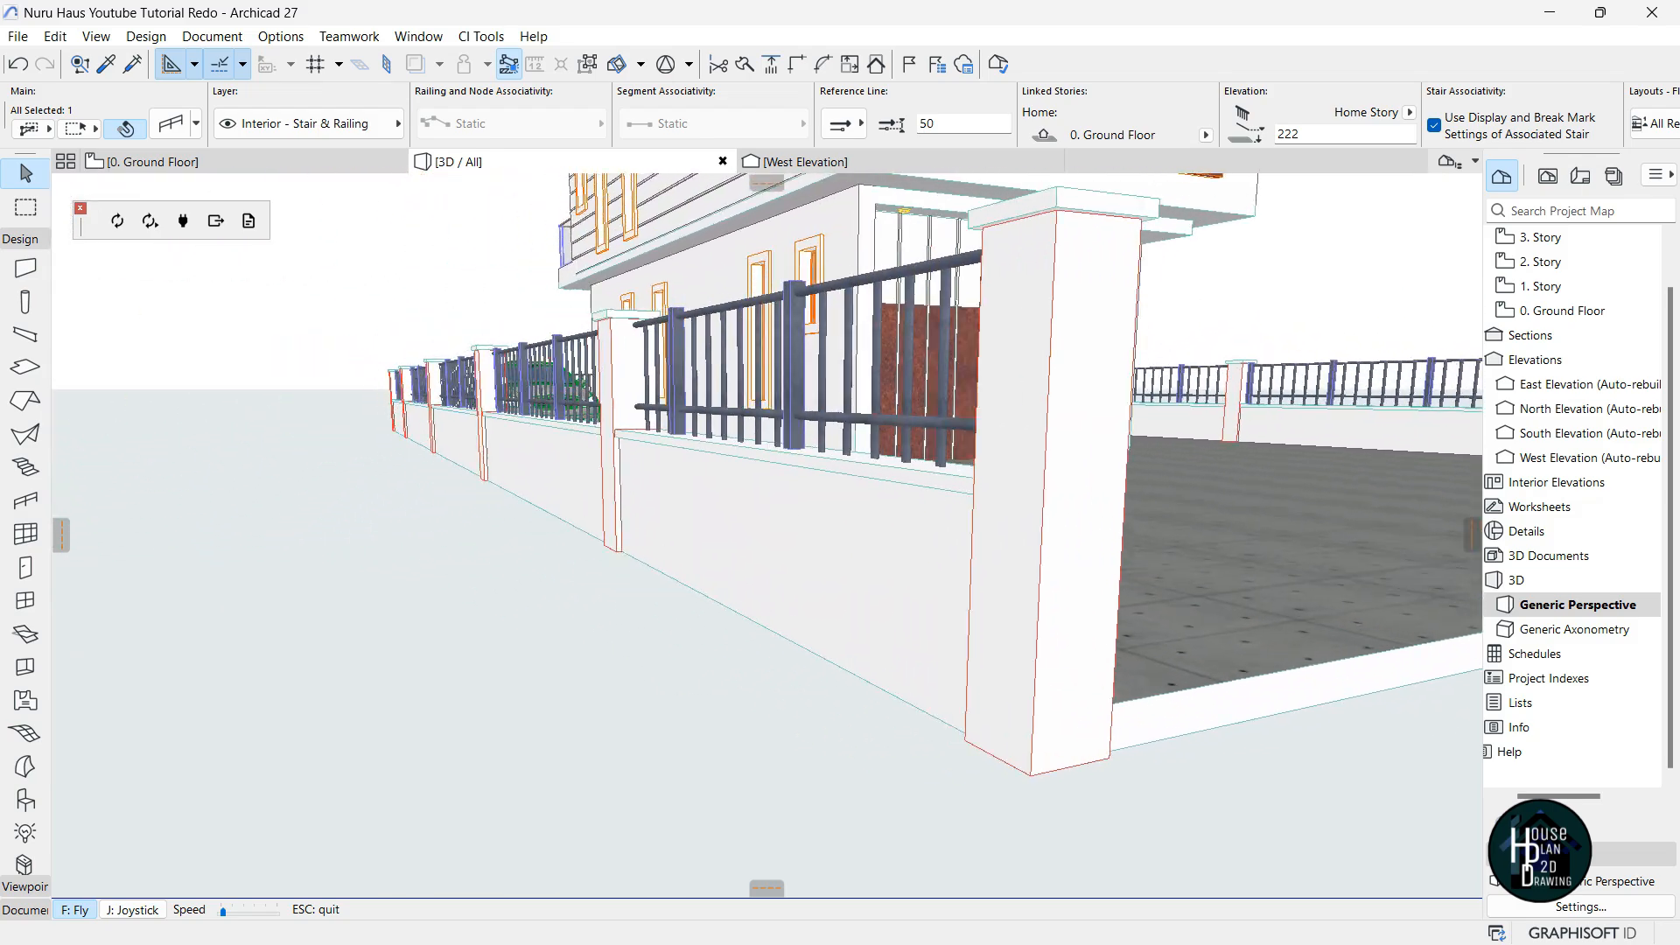
key("Down")
key("Down")
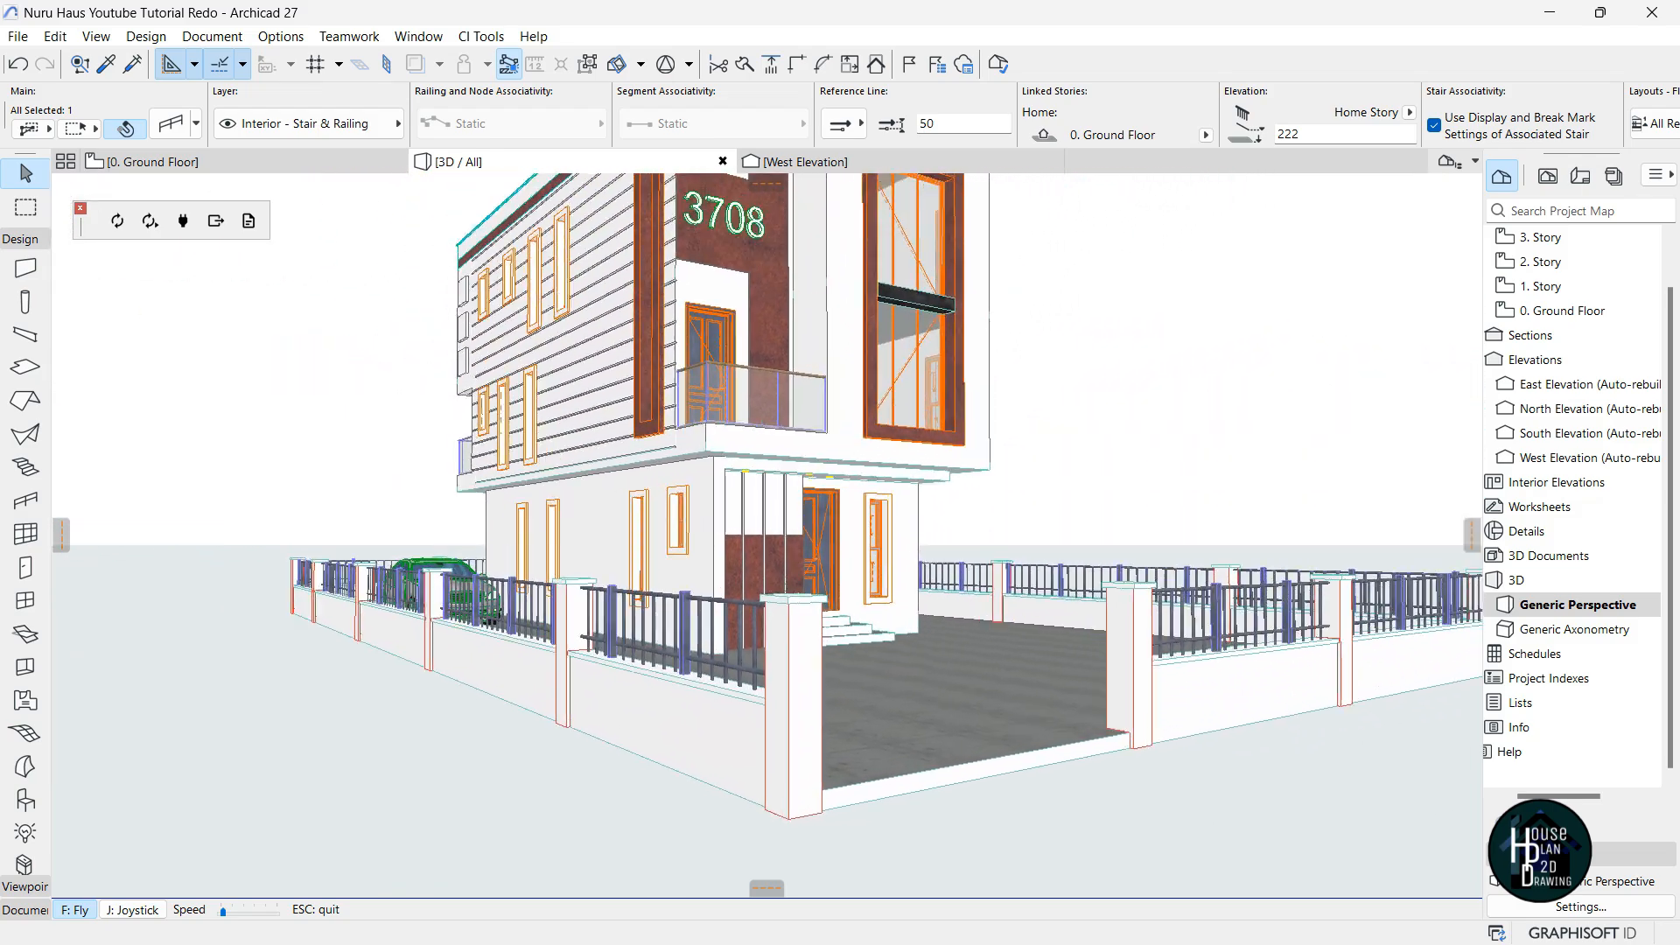
key("Right")
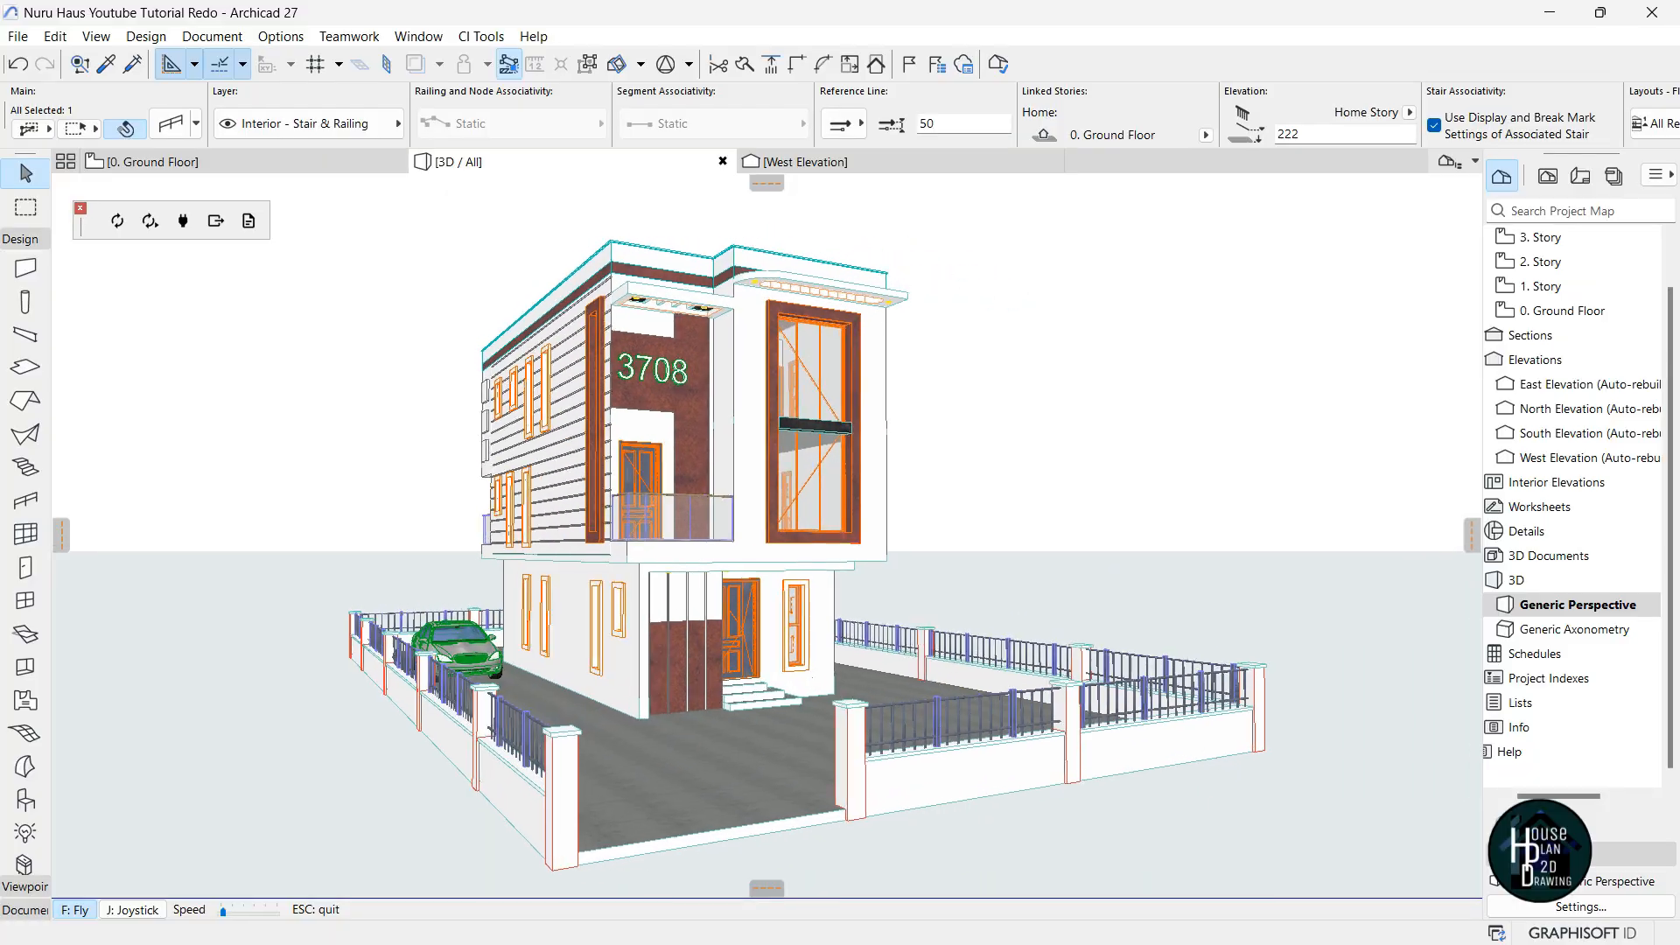
key("Up")
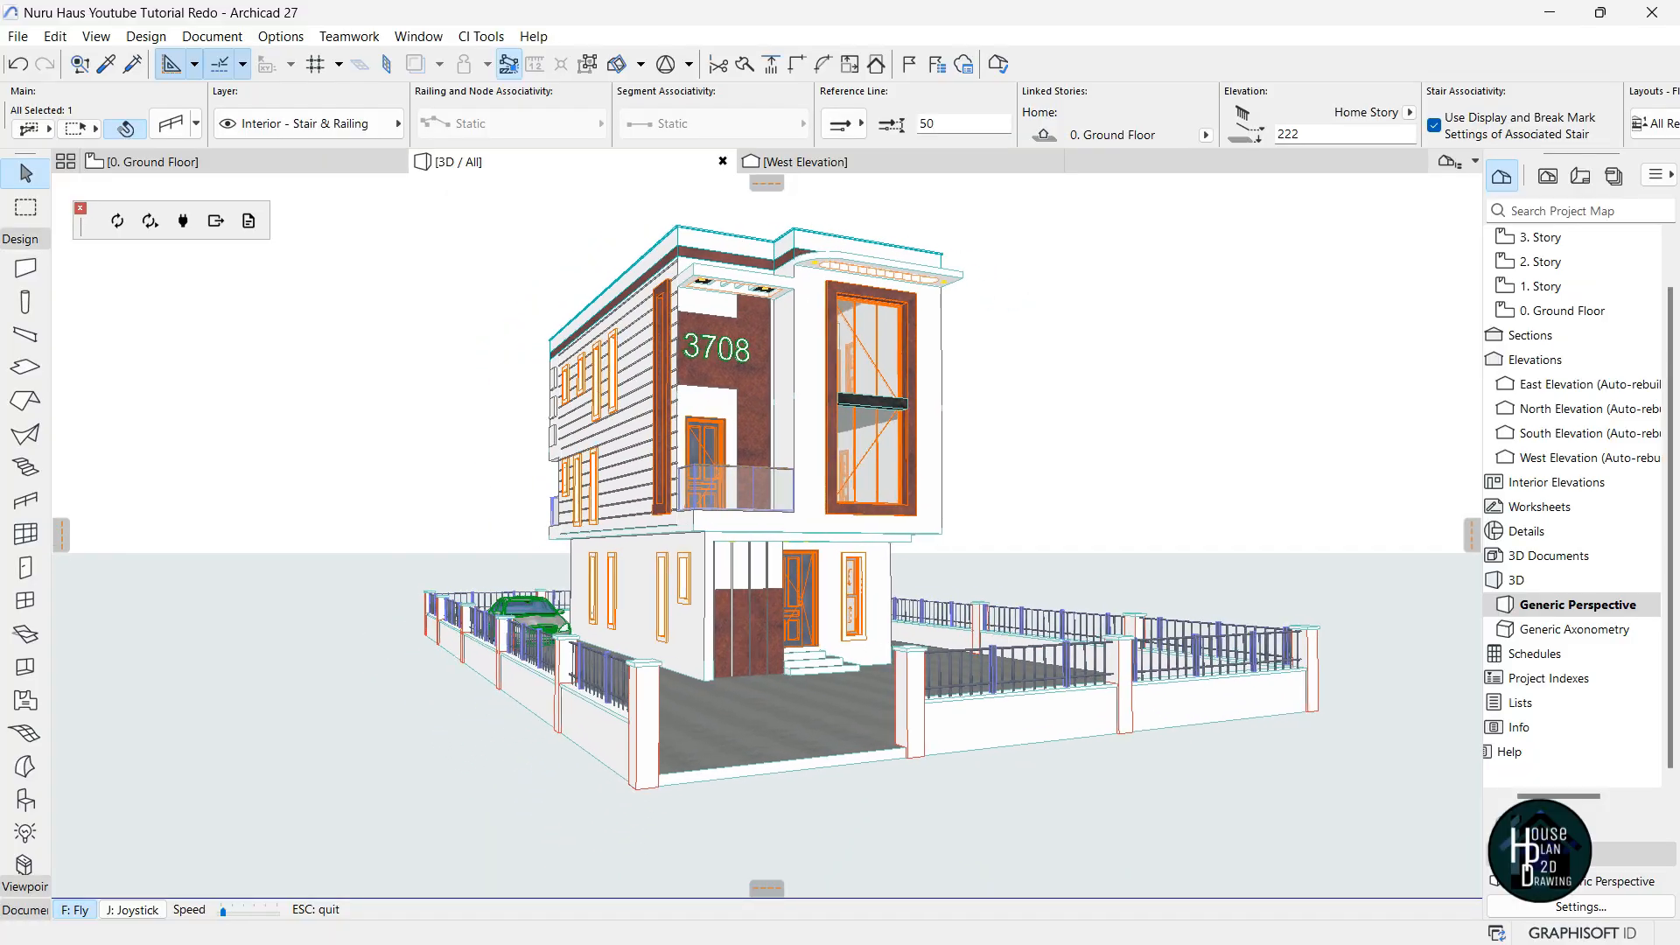
key("Escape")
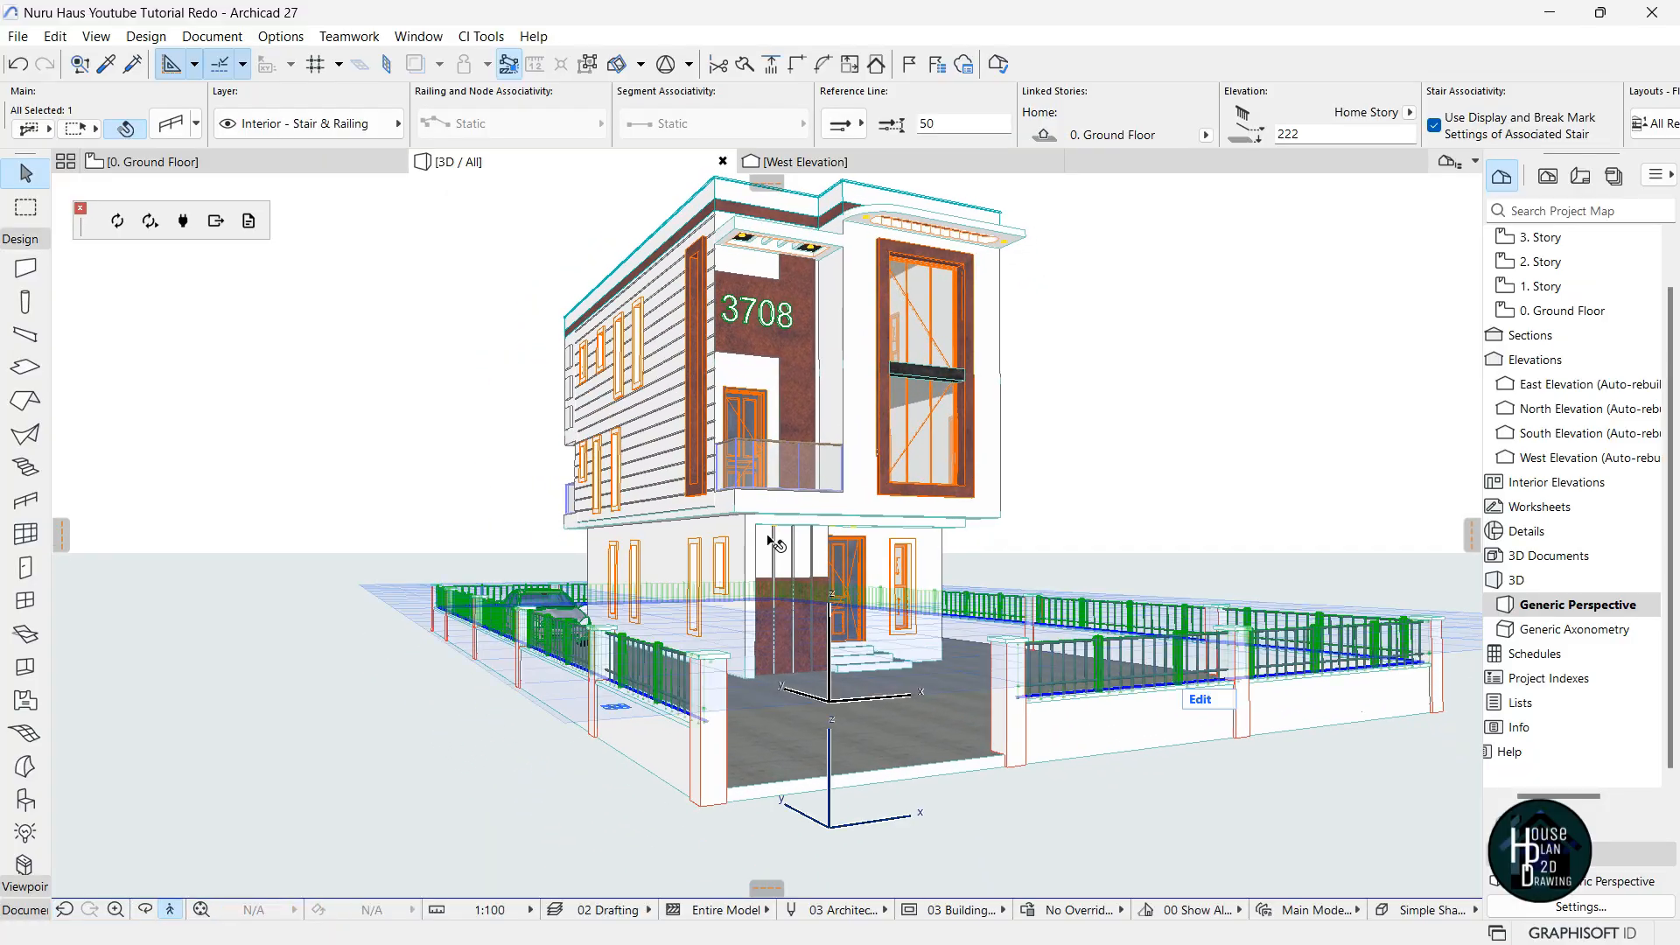
Deselect the railing, select the low boundary walls beneath it and enable surface overrides for all their faces.
key("Escape")
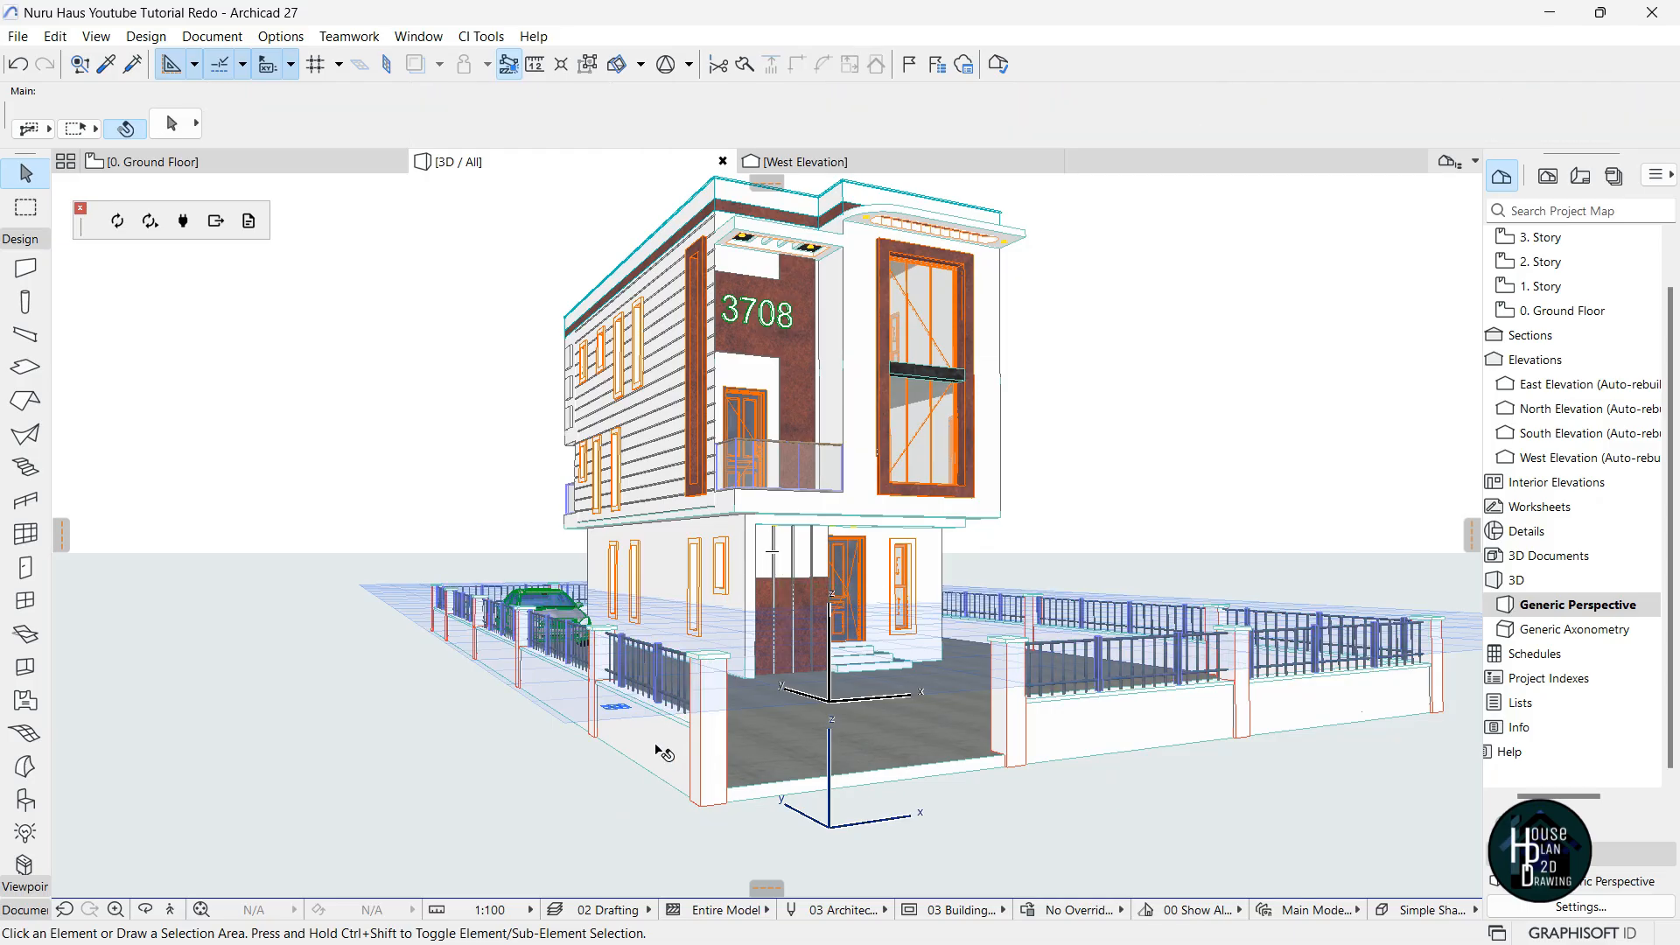
left_click(662, 753)
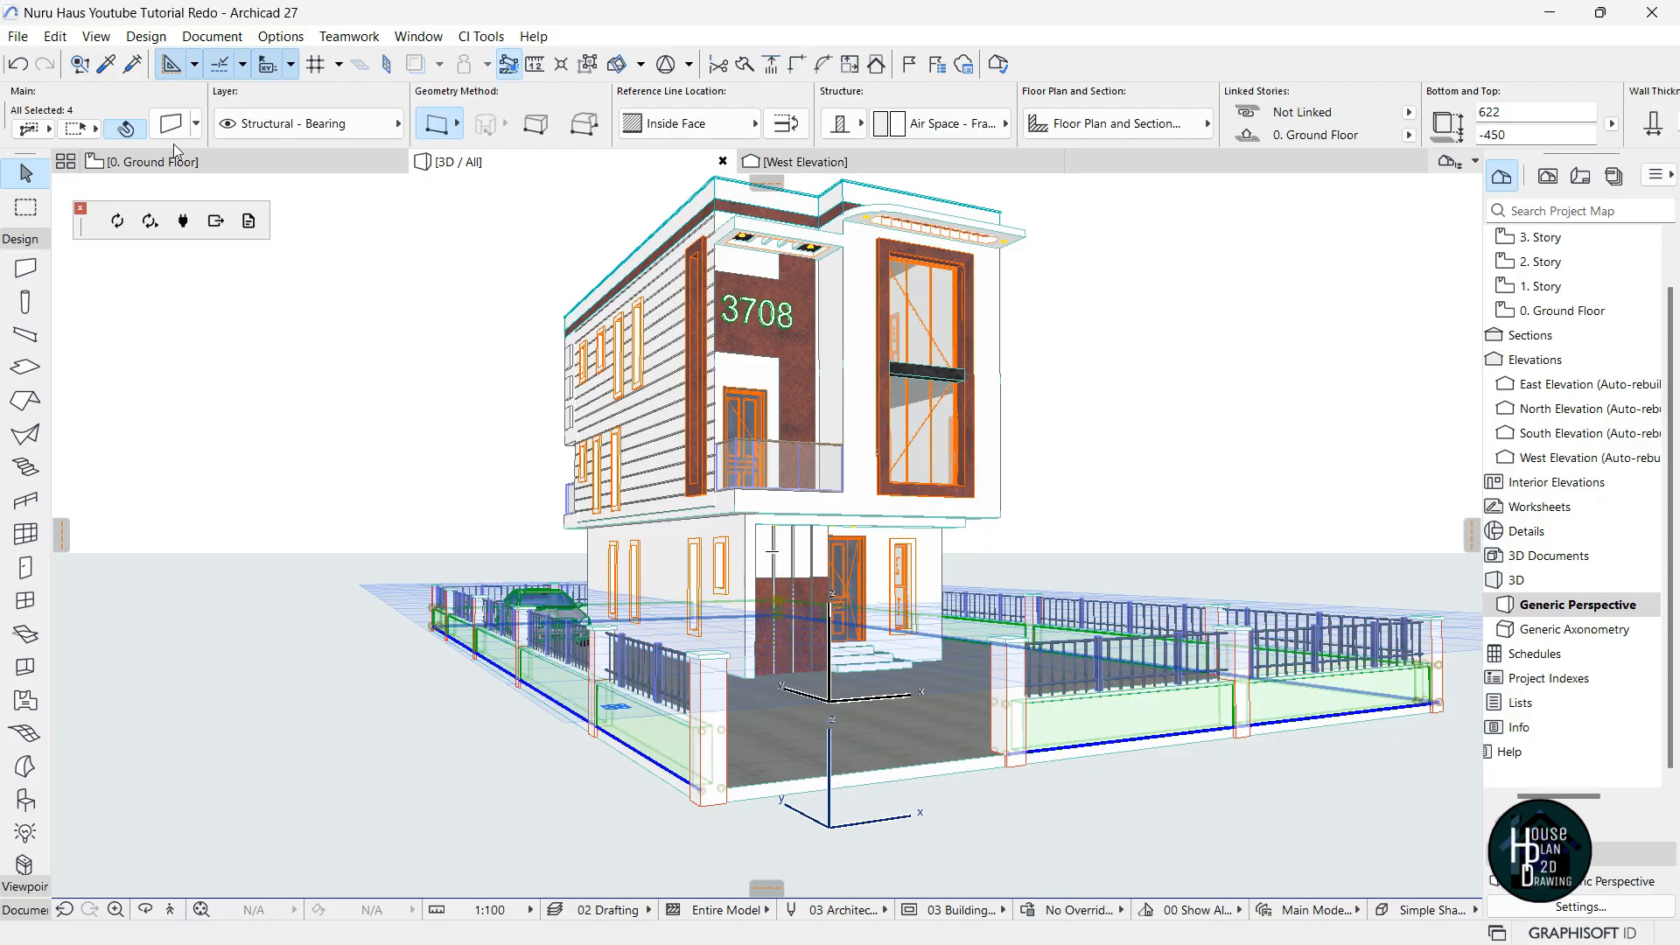
key("ctrl+t")
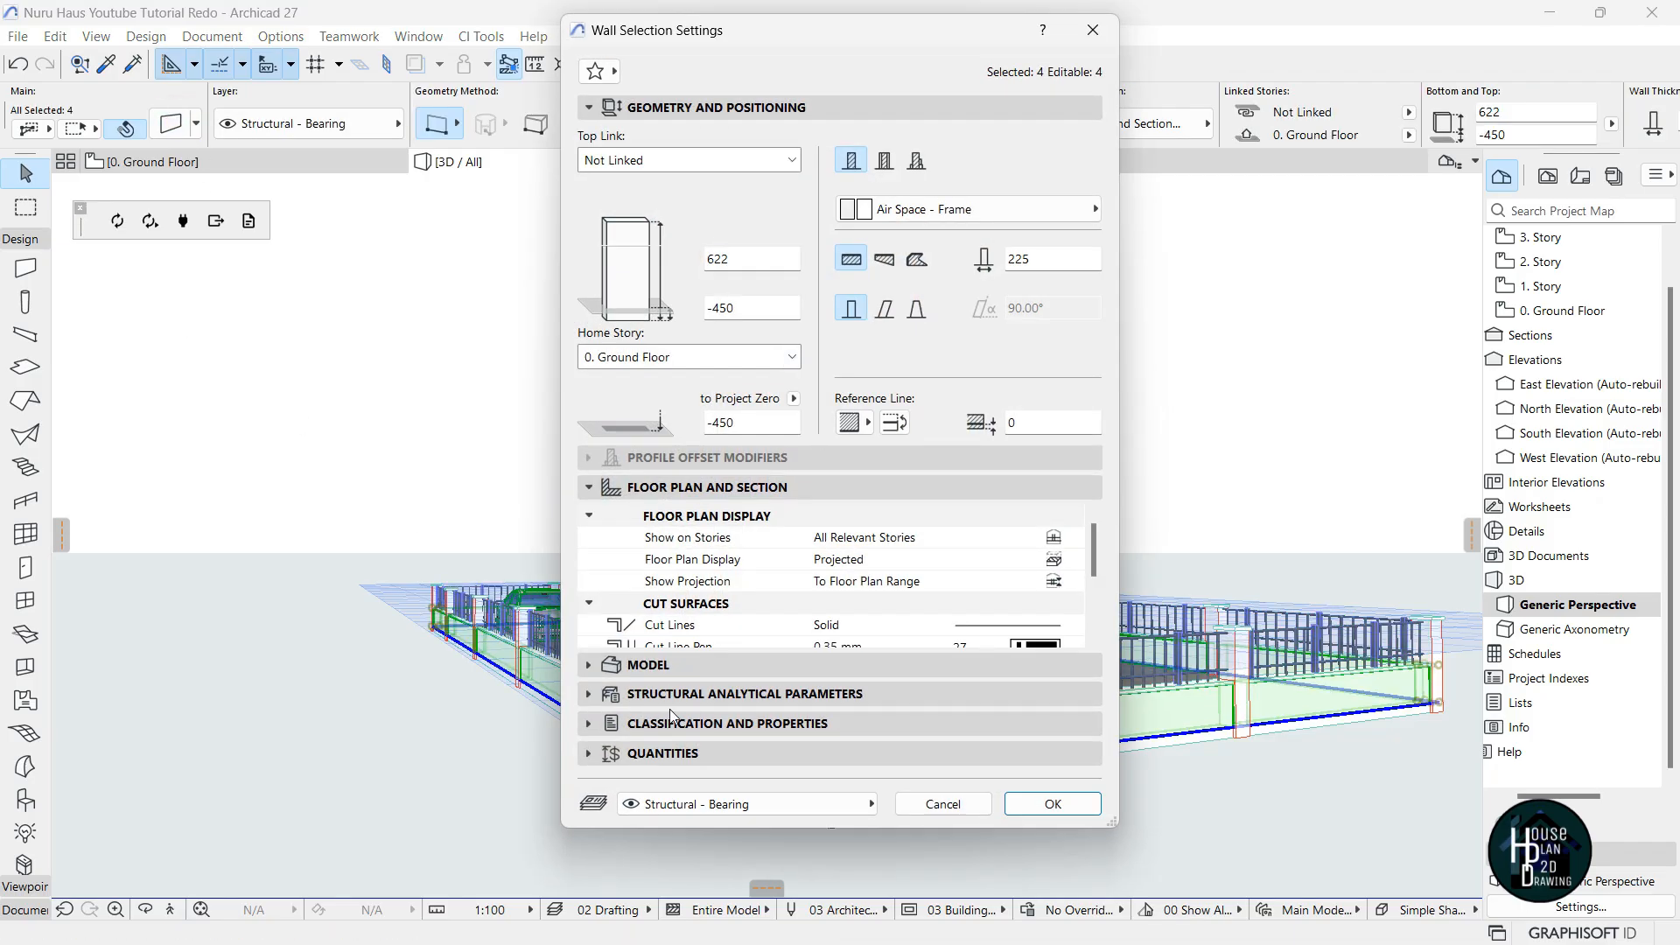
left_click(647, 665)
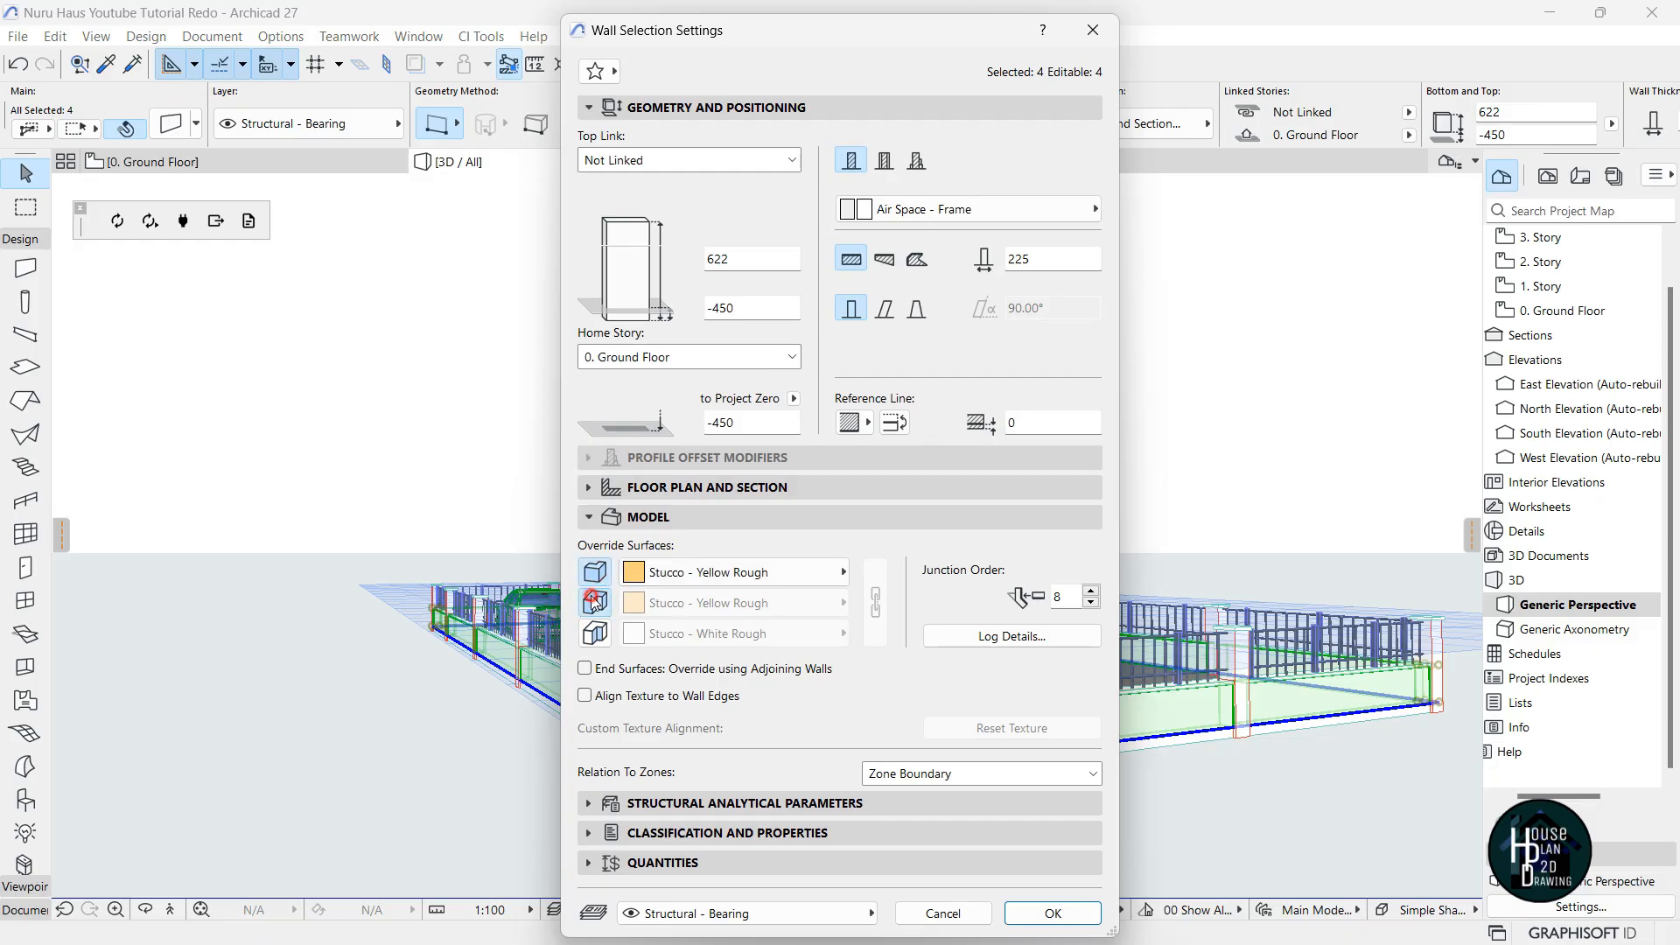
left_click(593, 601)
left_click(595, 633)
Set the boundary walls' first override surface to Brick - Common Bond.
left_click(750, 571)
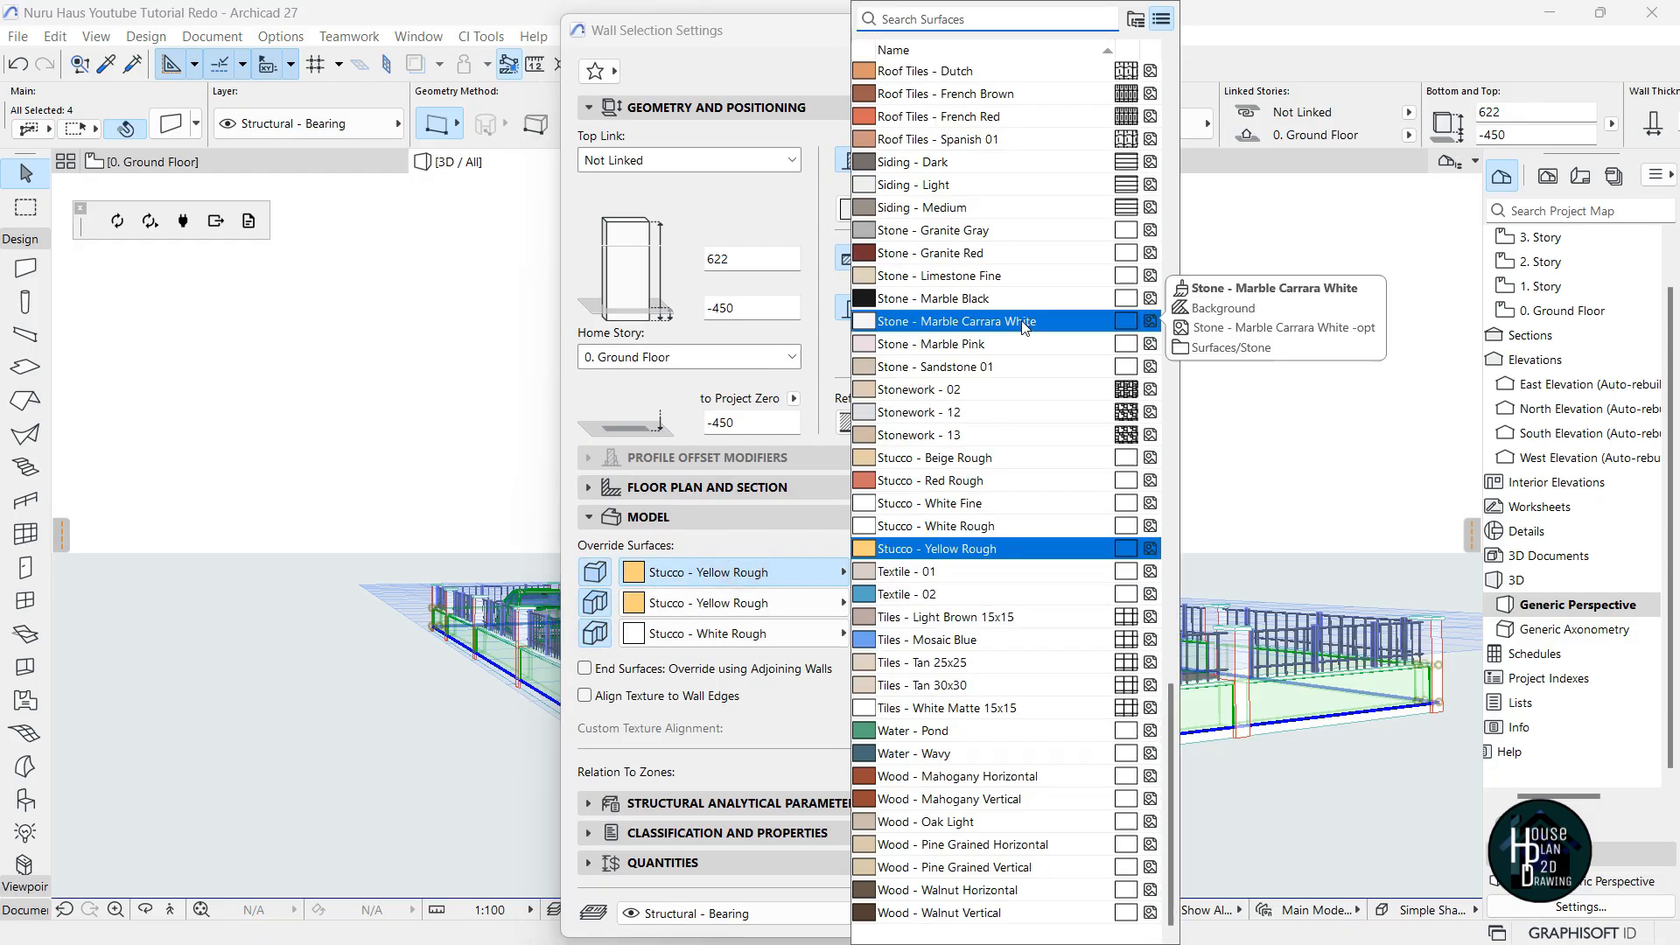
type("bri")
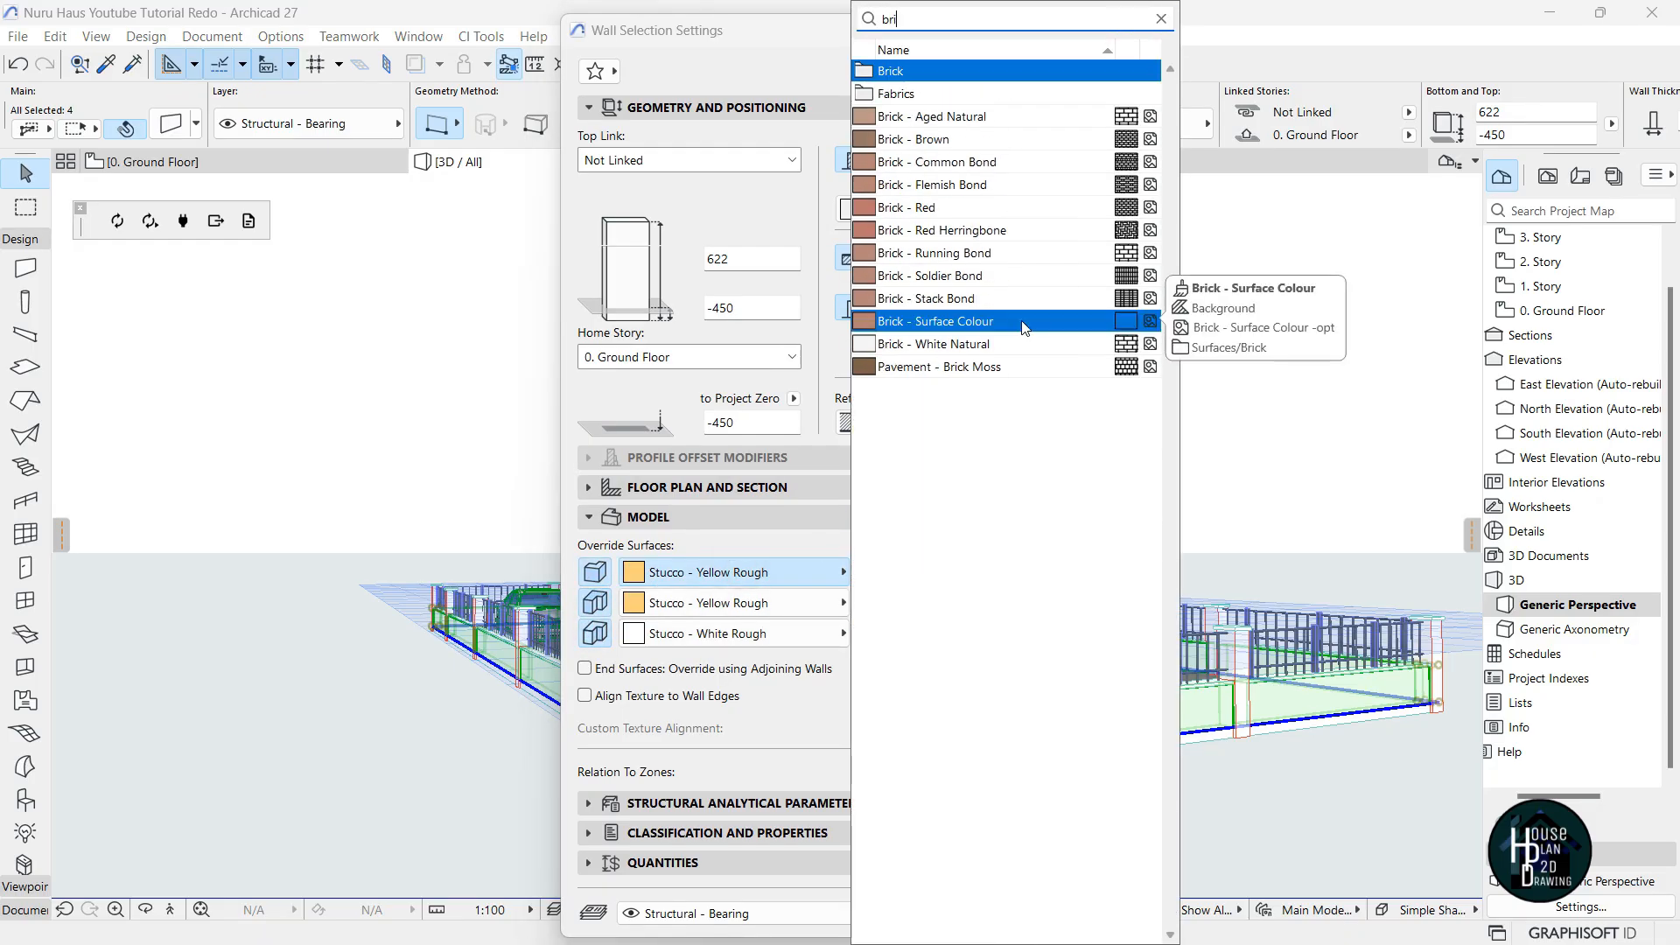
left_click(966, 163)
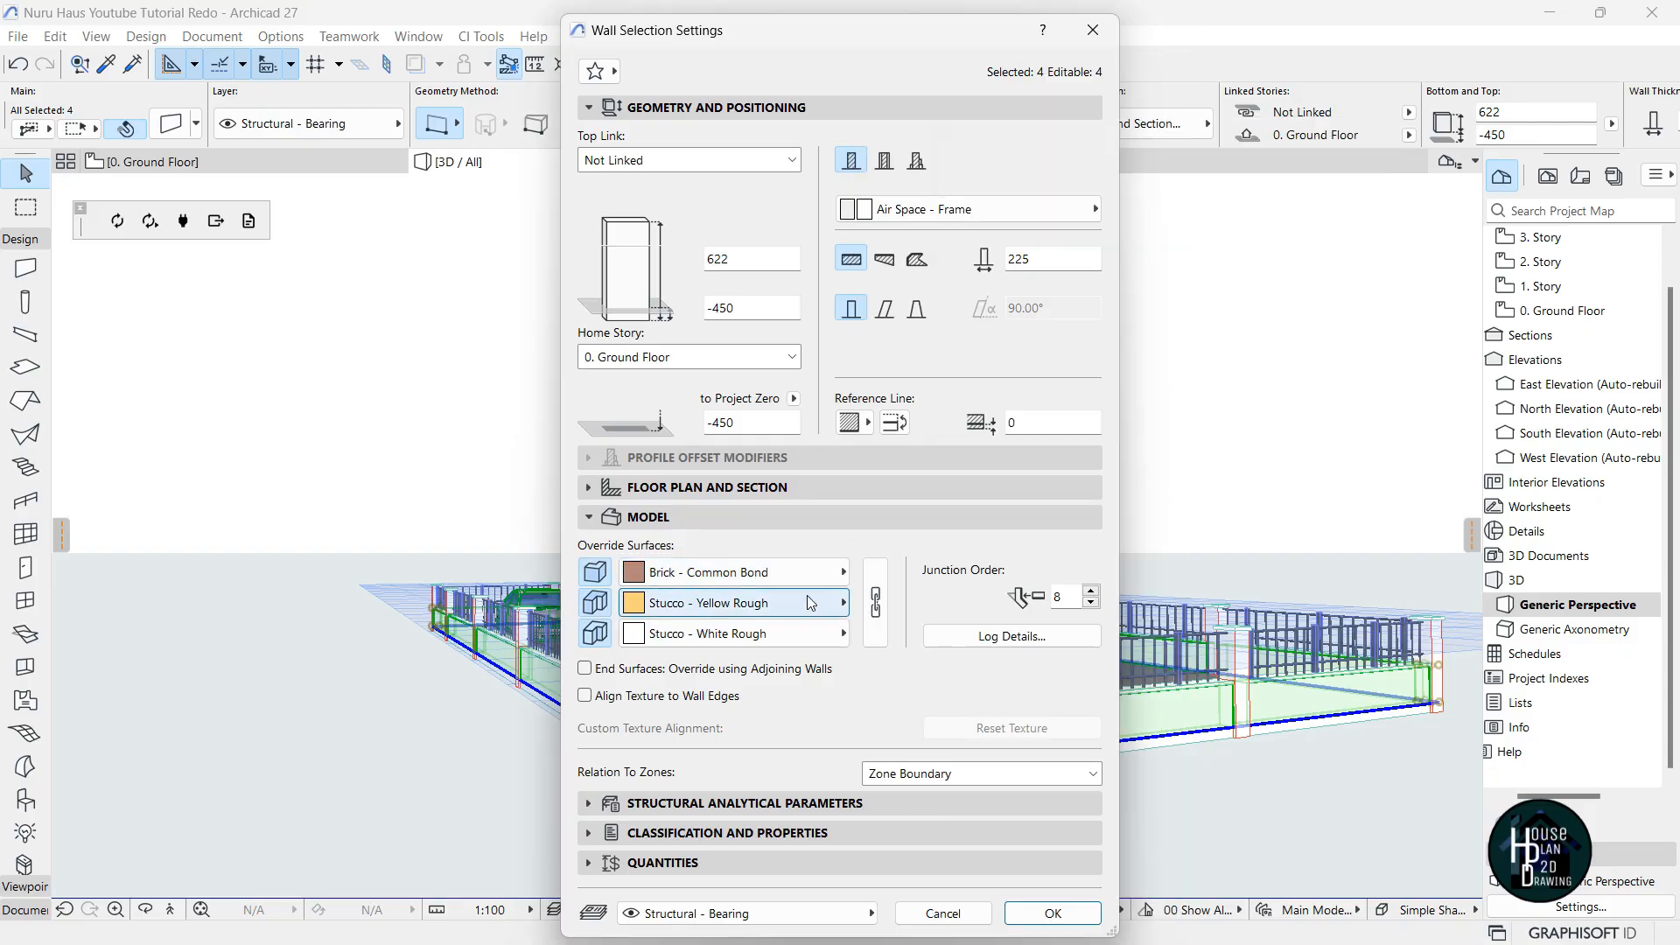
Link the boundary walls' override surfaces so every face uses Brick - Common Bond, apply the settings and deselect the walls.
left_click(875, 604)
left_click(1054, 914)
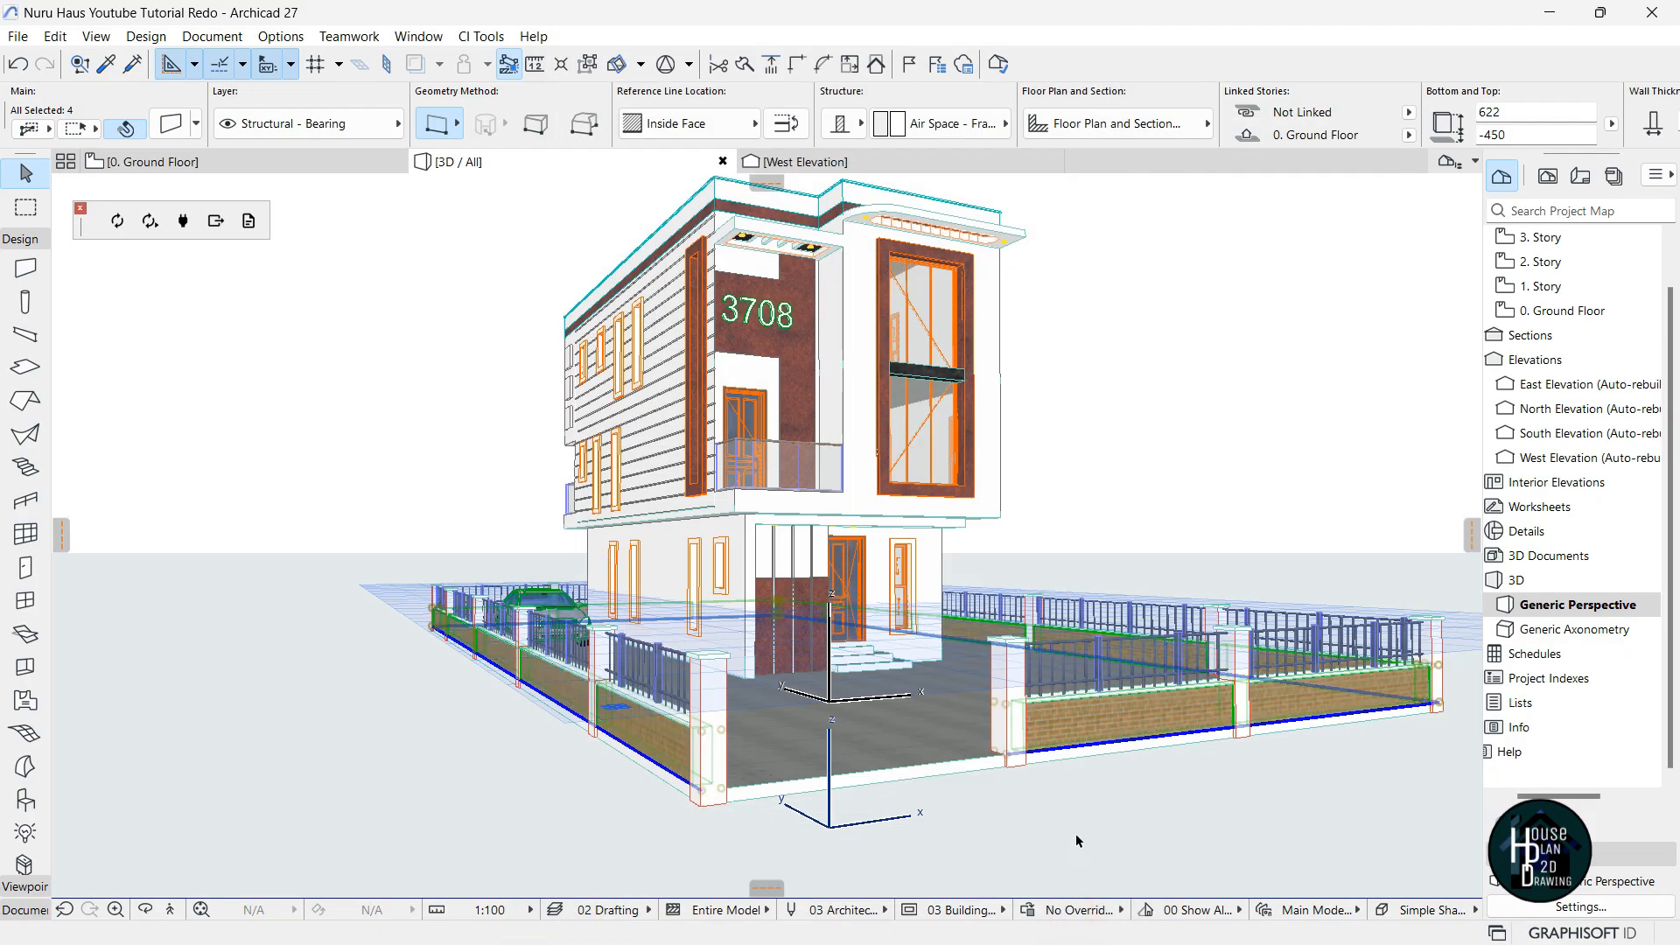
left_click(1073, 830)
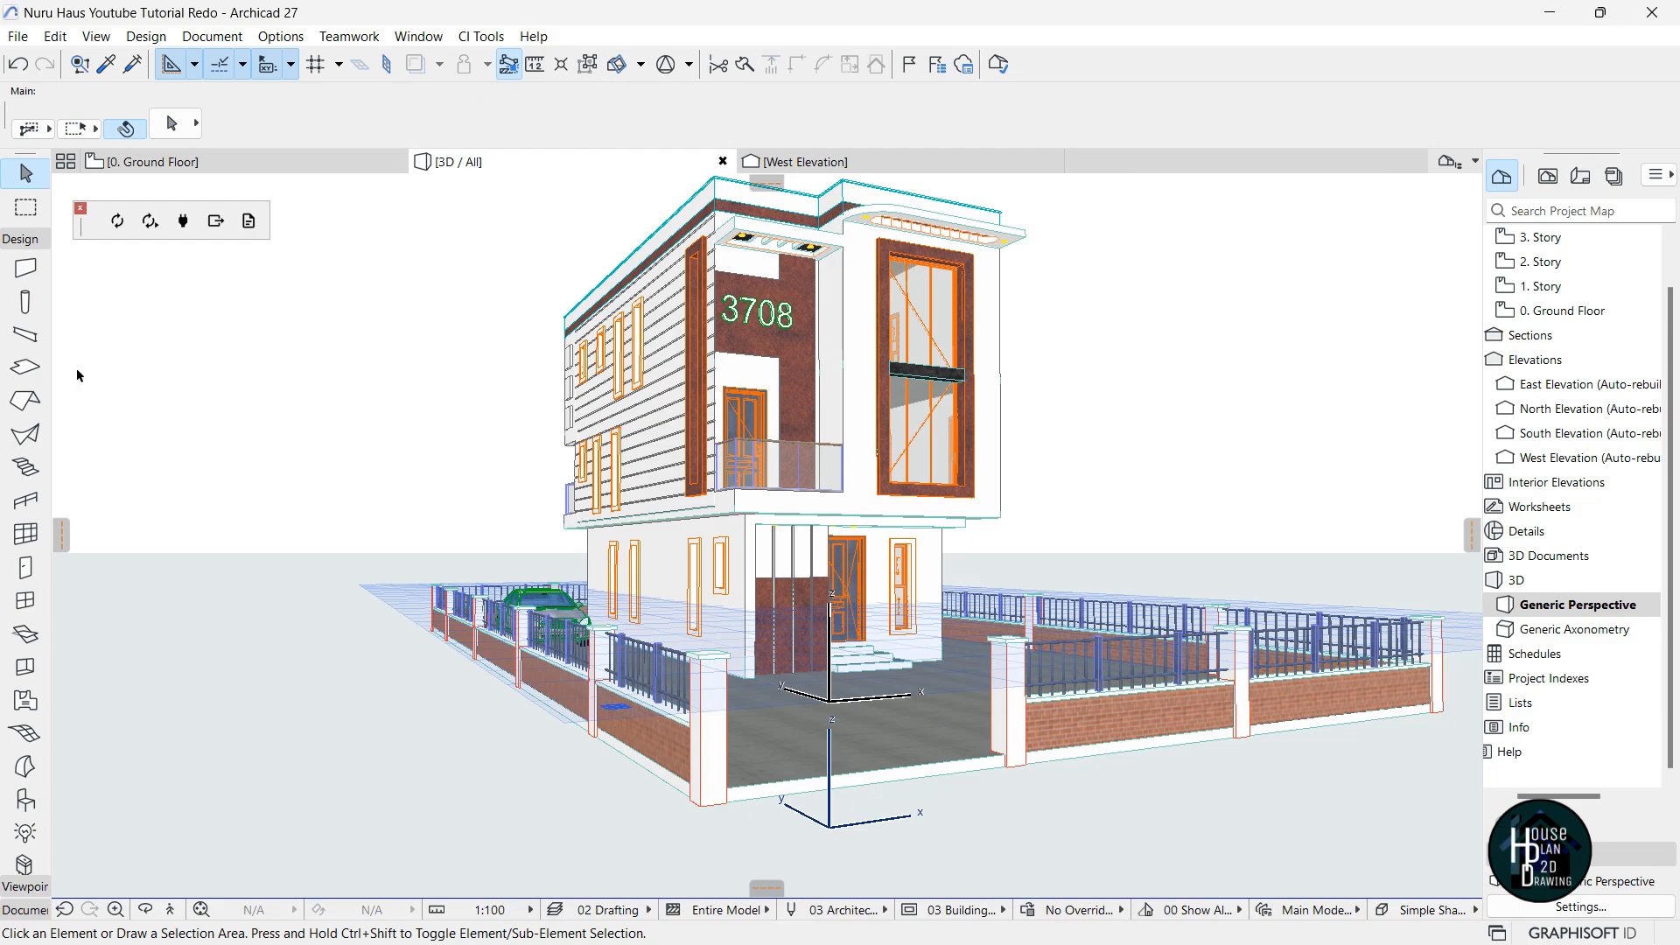
left_click(25, 302)
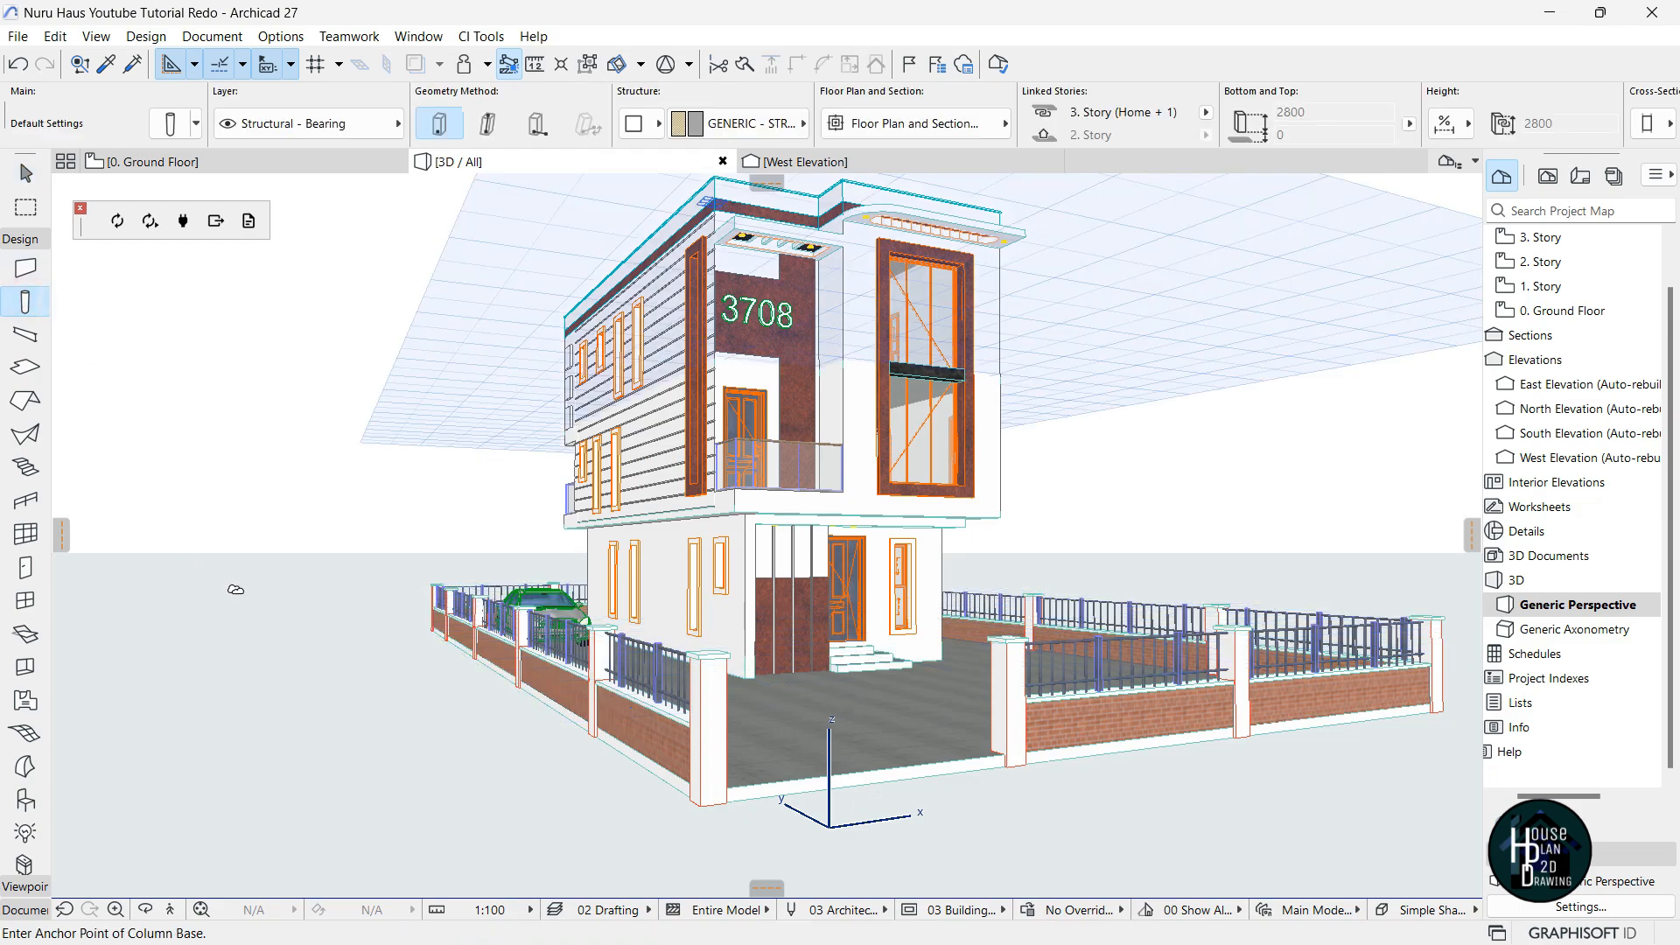
key("ctrl+a")
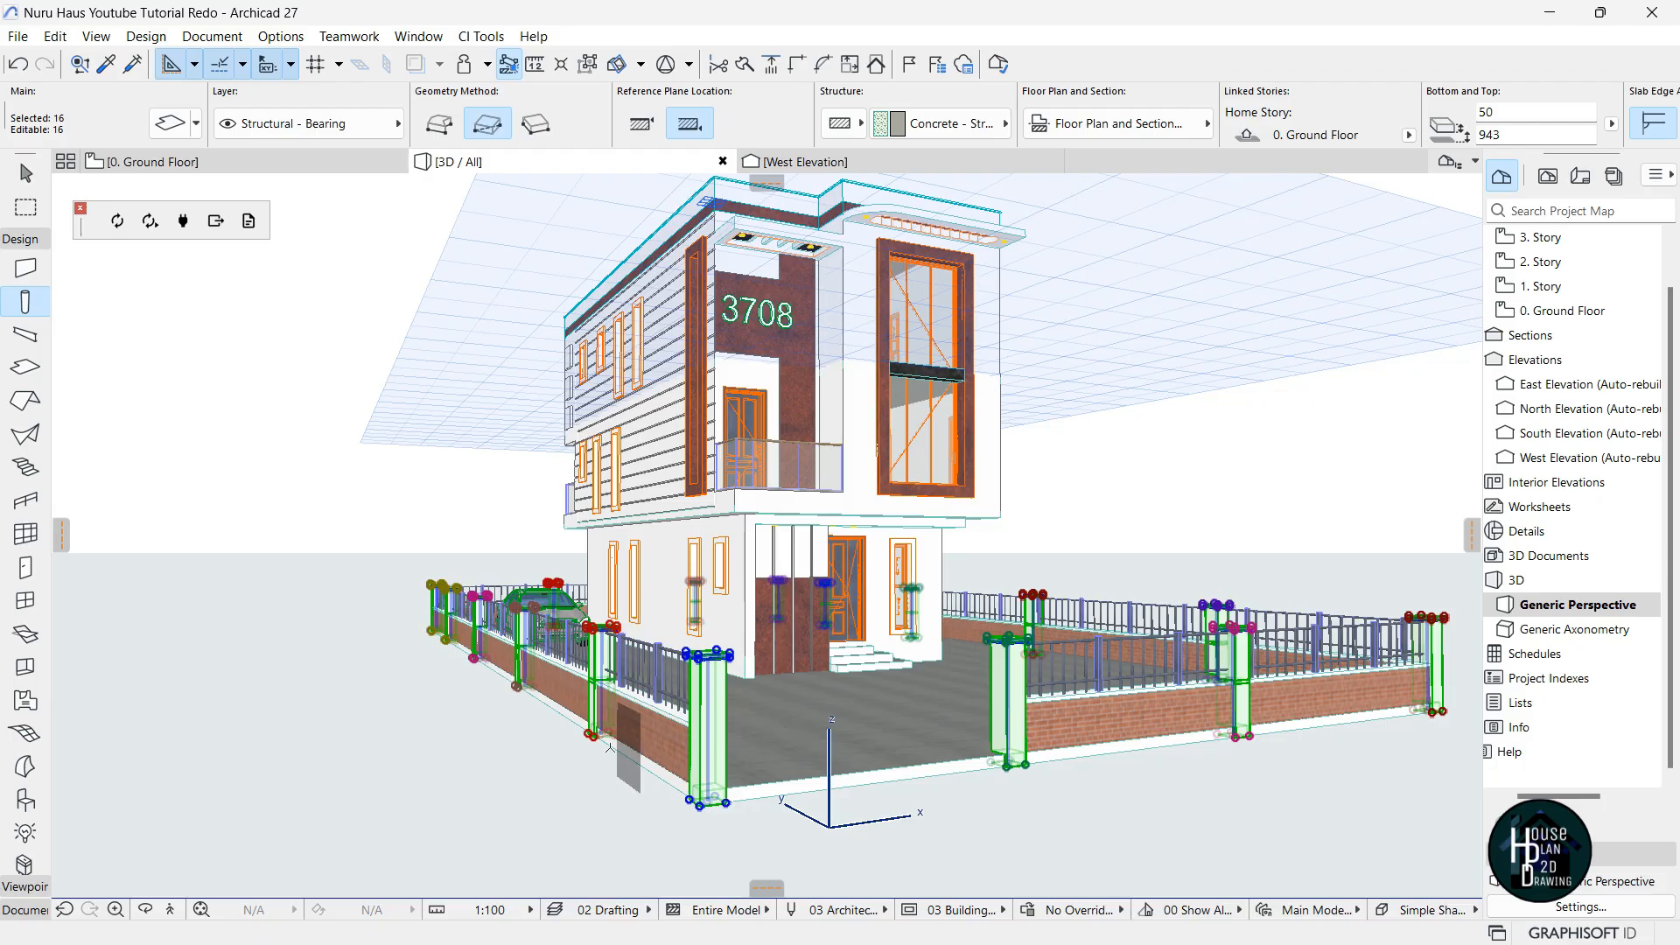
key("Escape")
key("Escape")
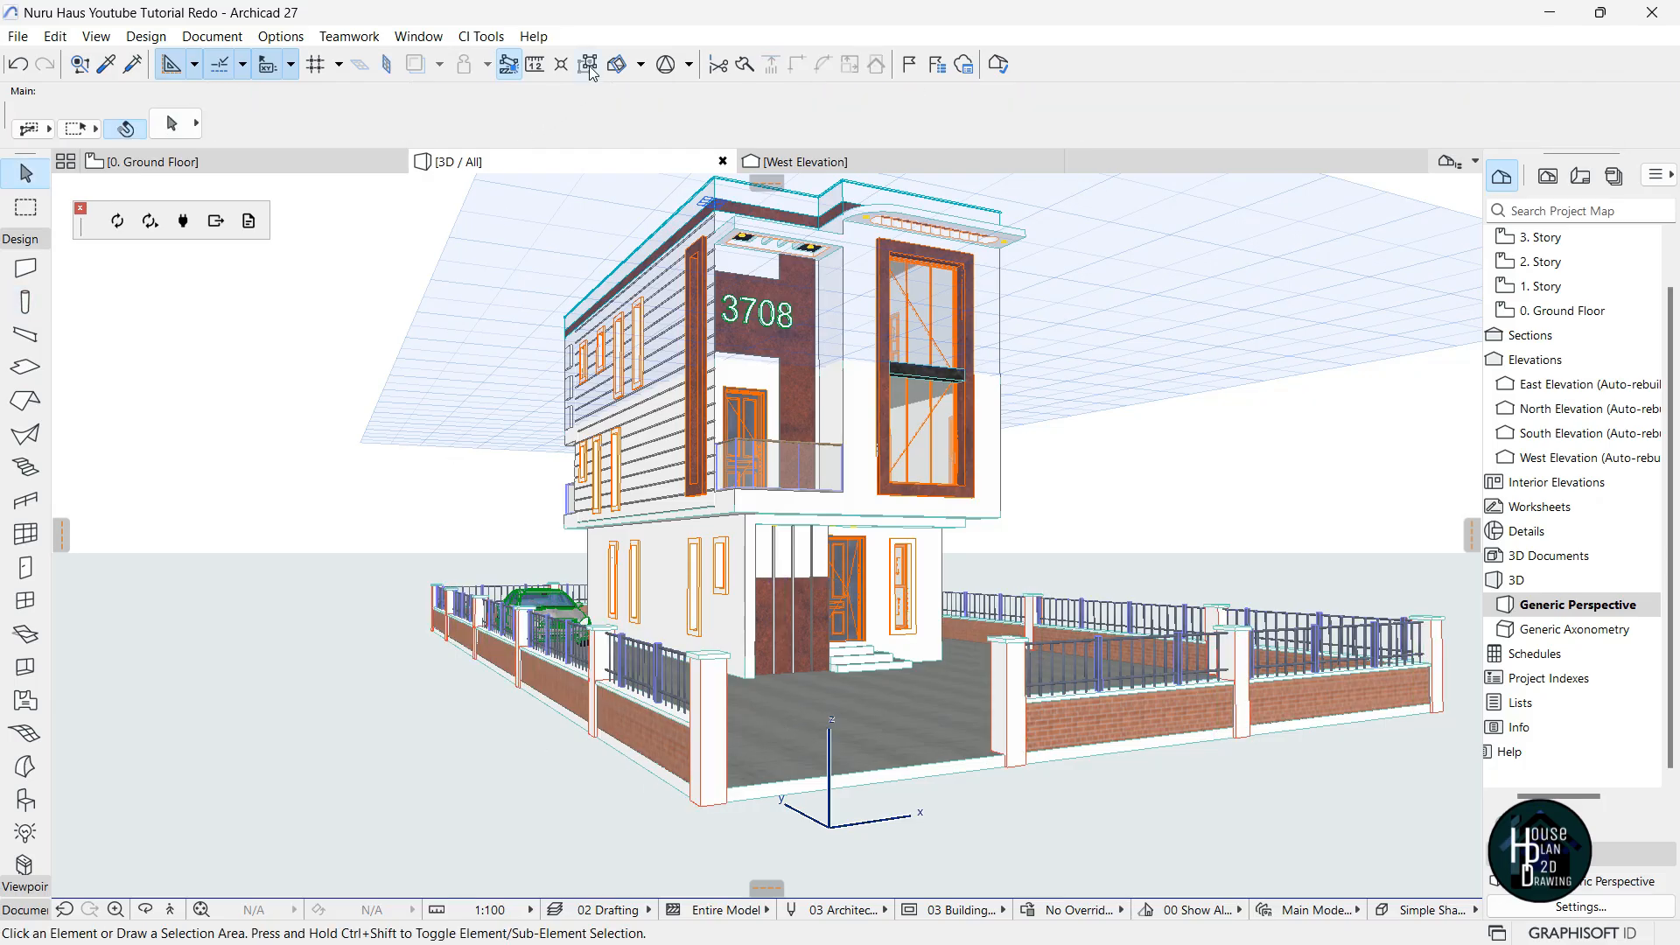
Suspend grouping, select all the columns without their cap slabs, and override their surfaces with Brick - Common Bond.
left_click(589, 66)
left_click(27, 301)
key("ctrl+a")
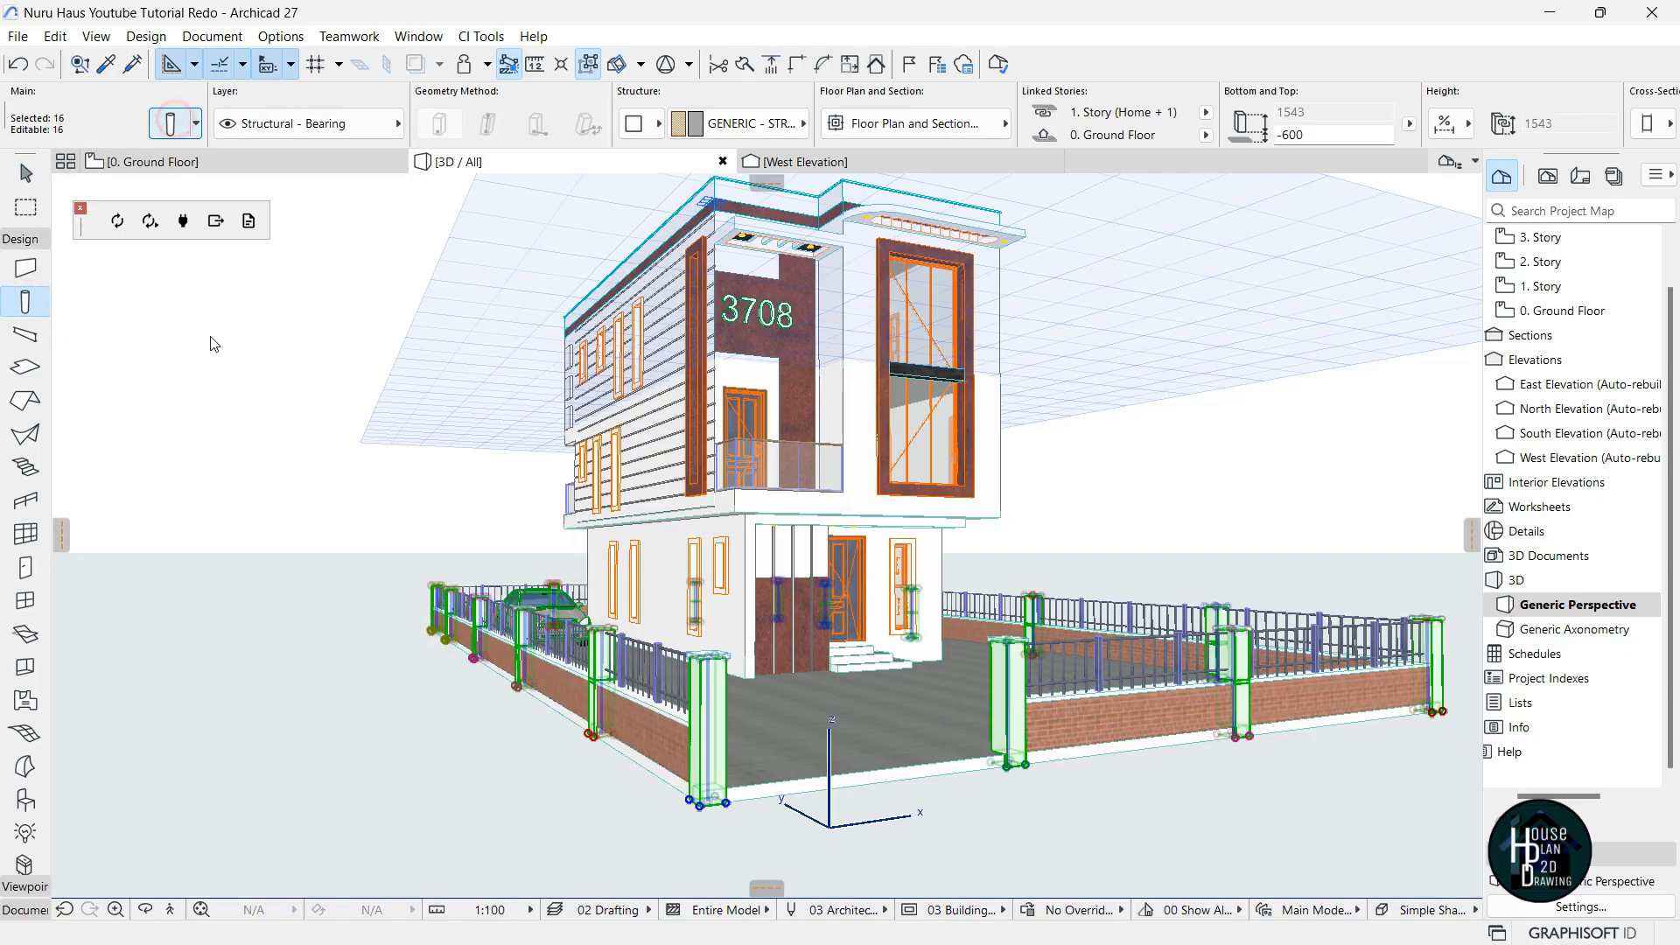
key("ctrl+t")
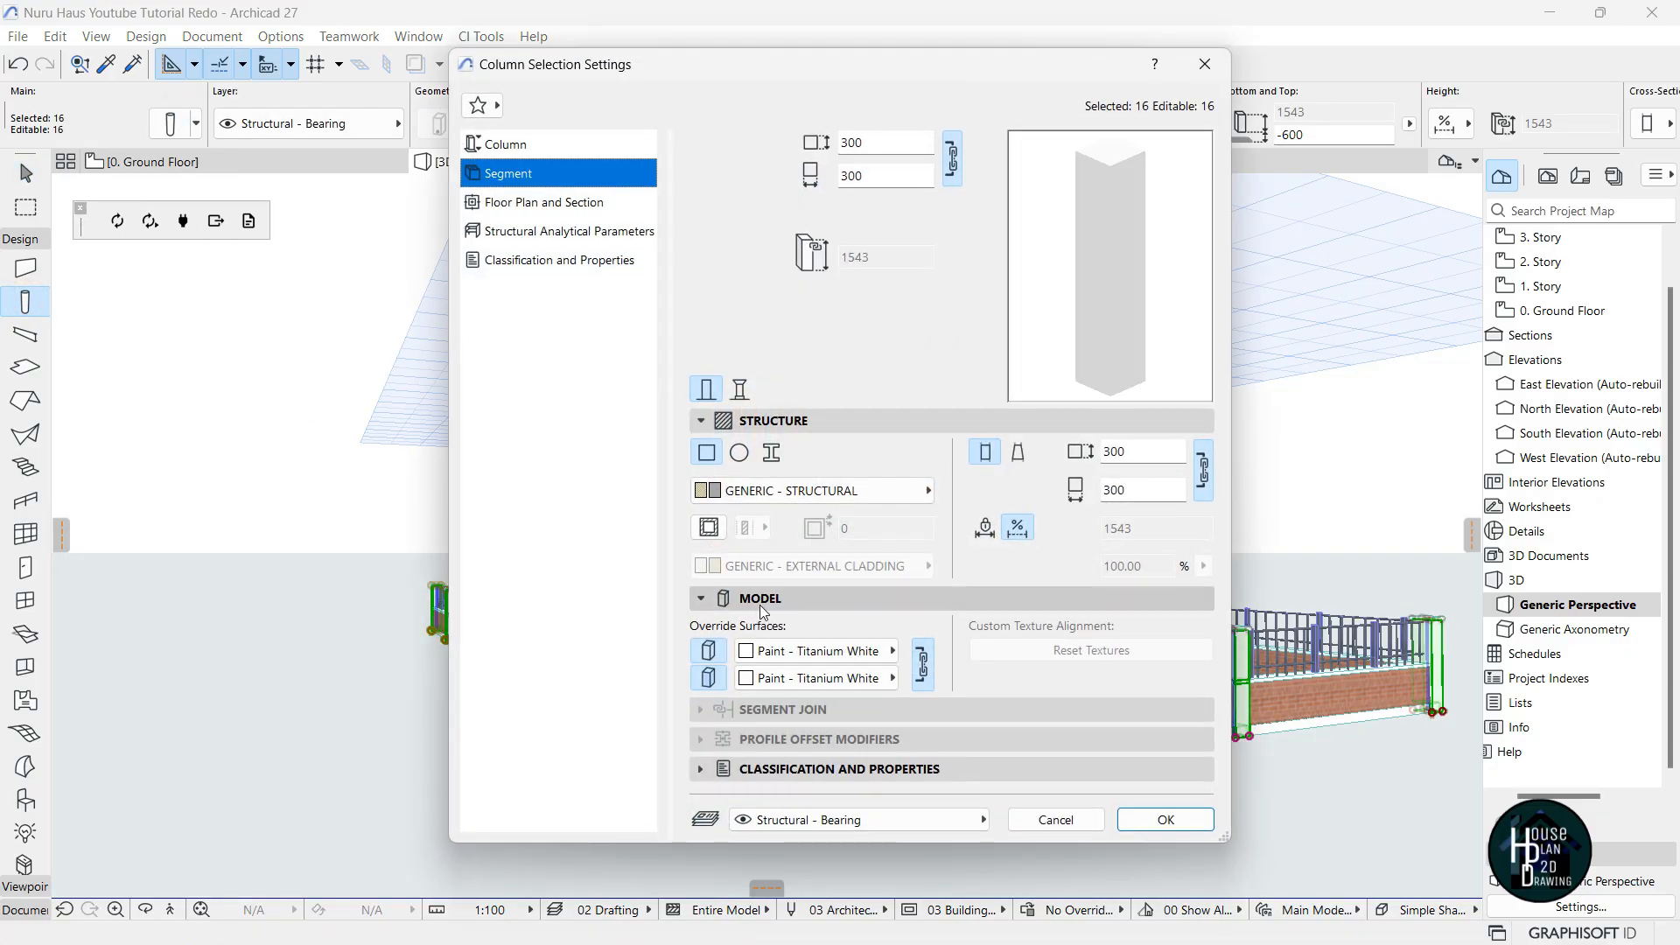
left_click(810, 651)
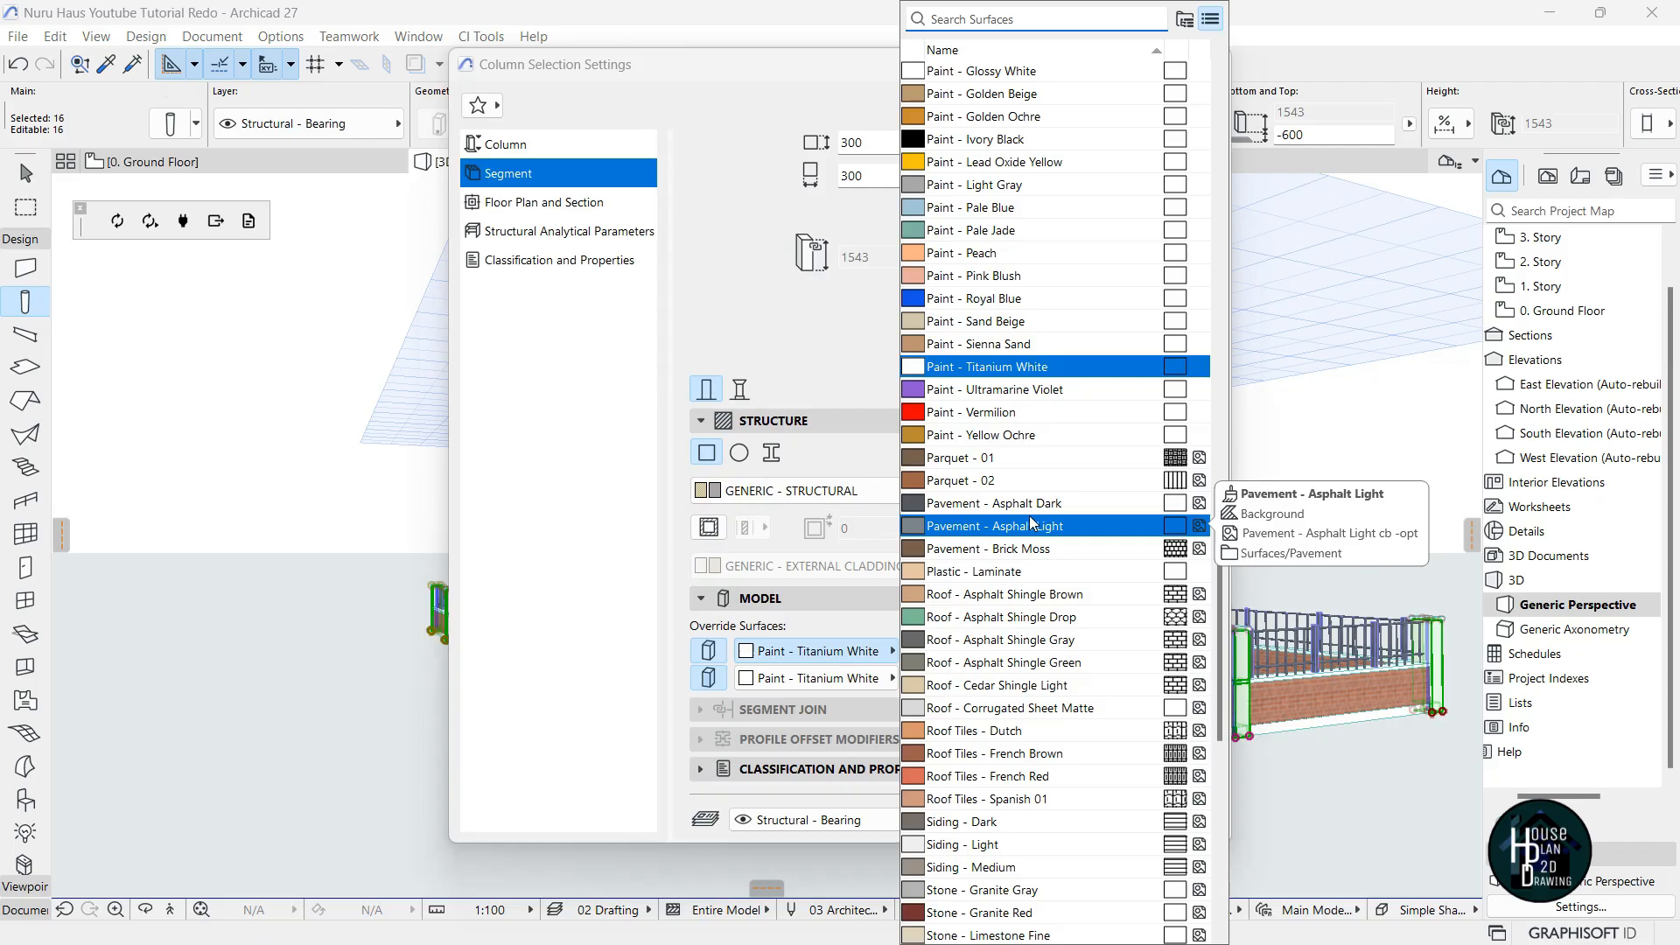
type("comm")
left_click(1007, 72)
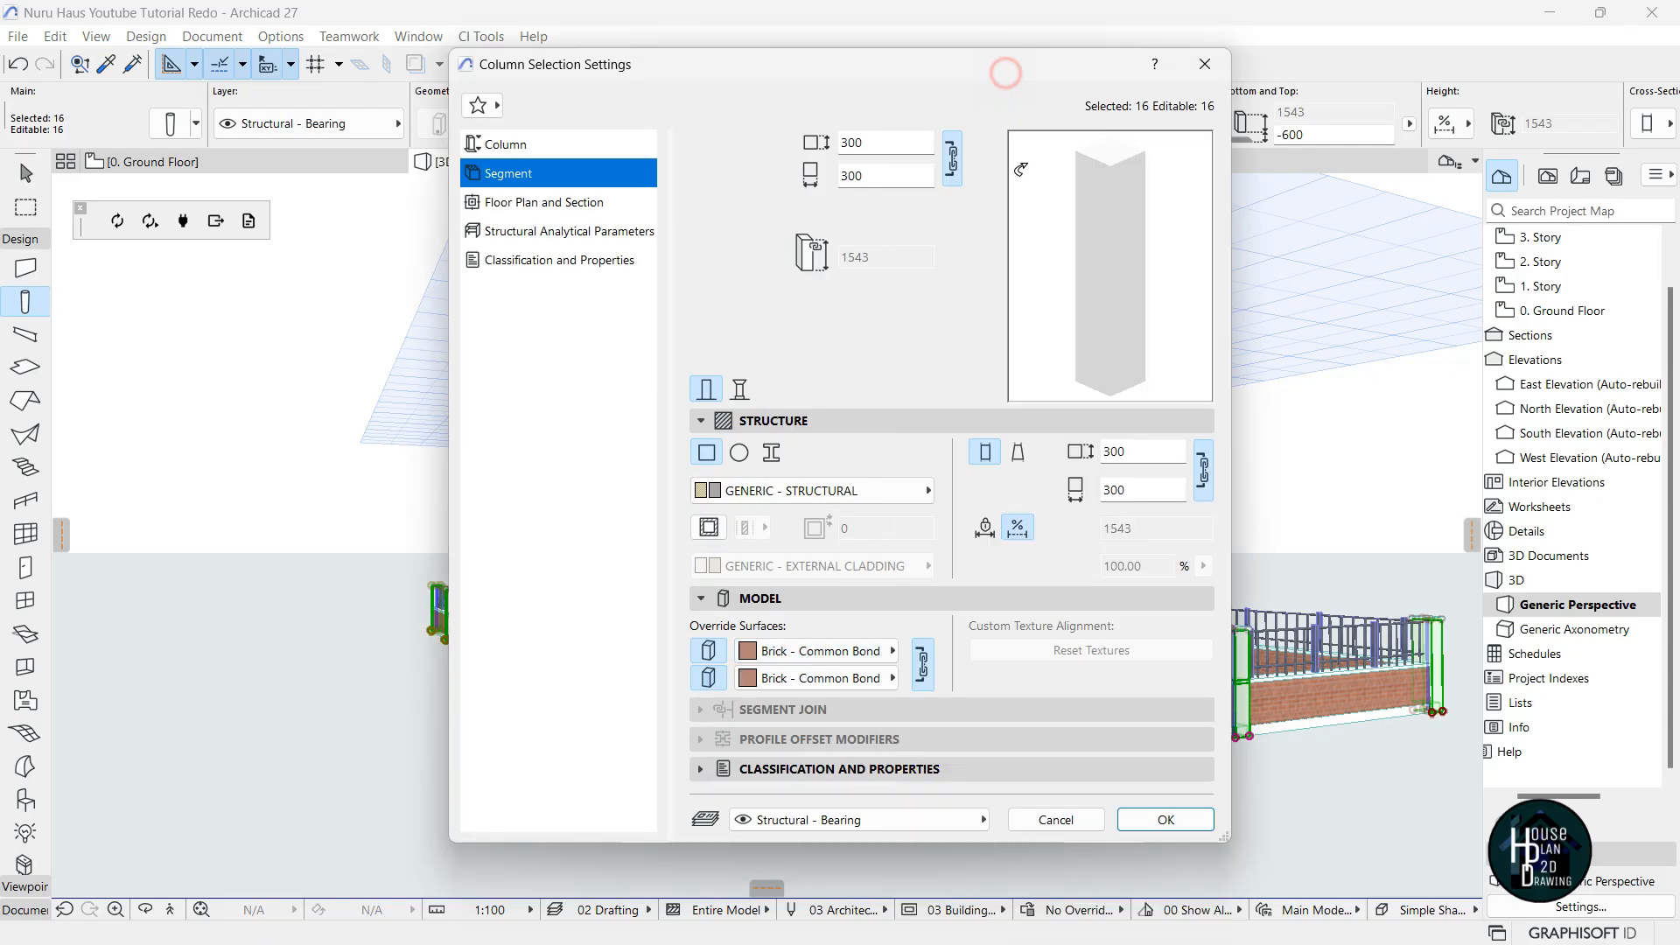
left_click(1164, 817)
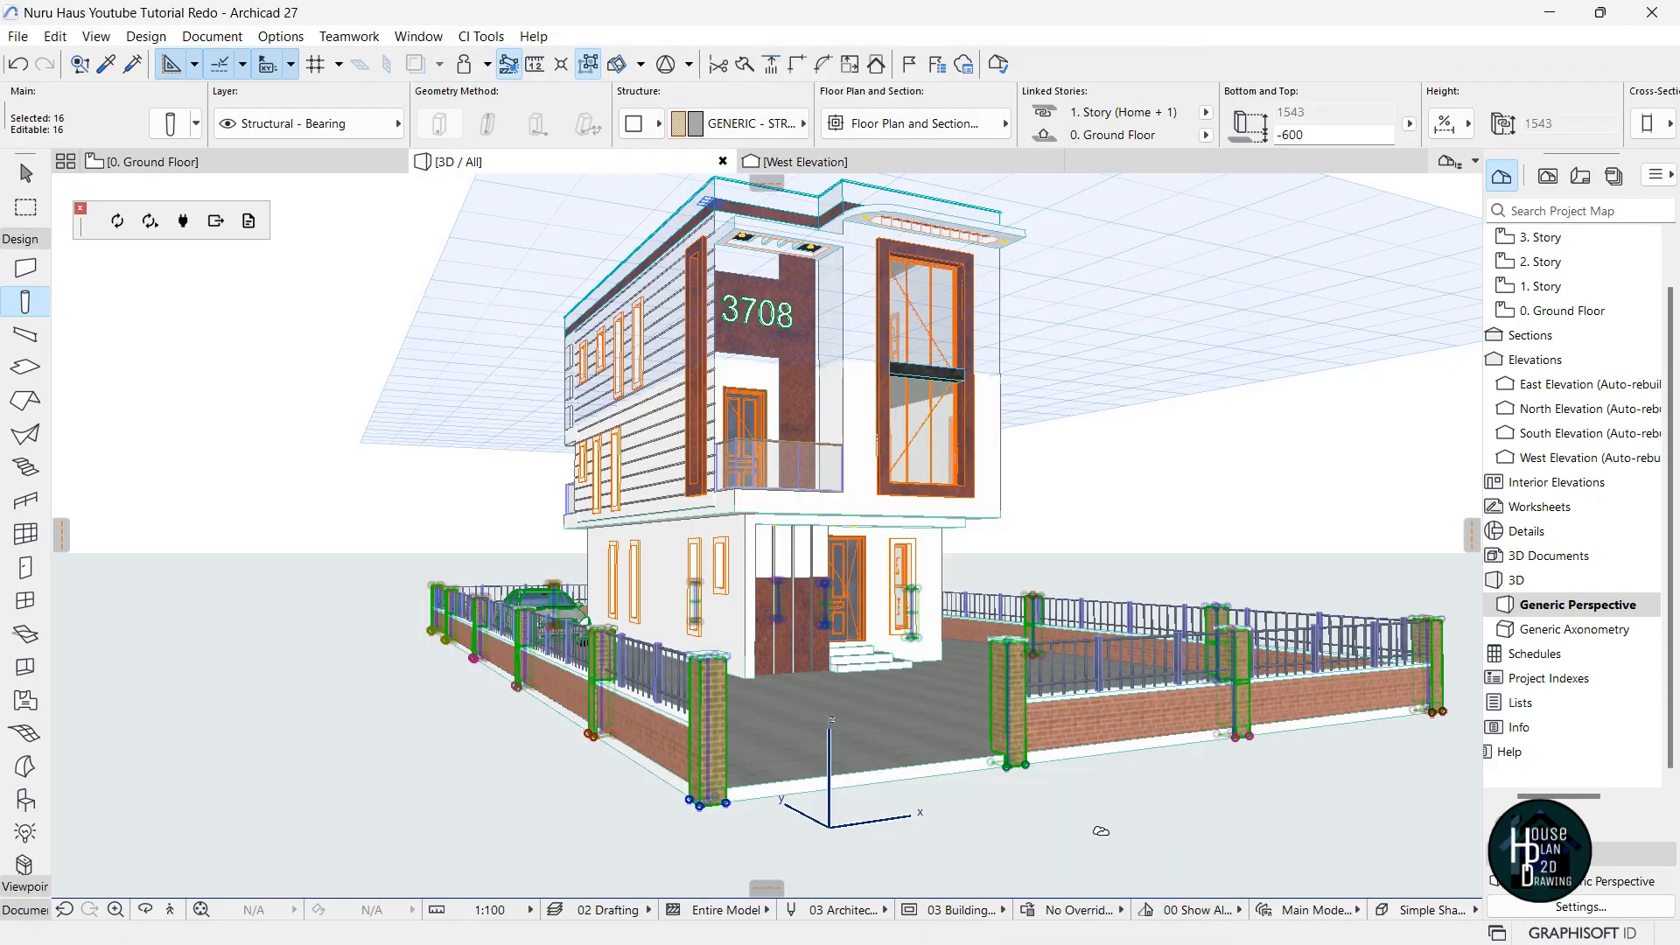
key("Escape")
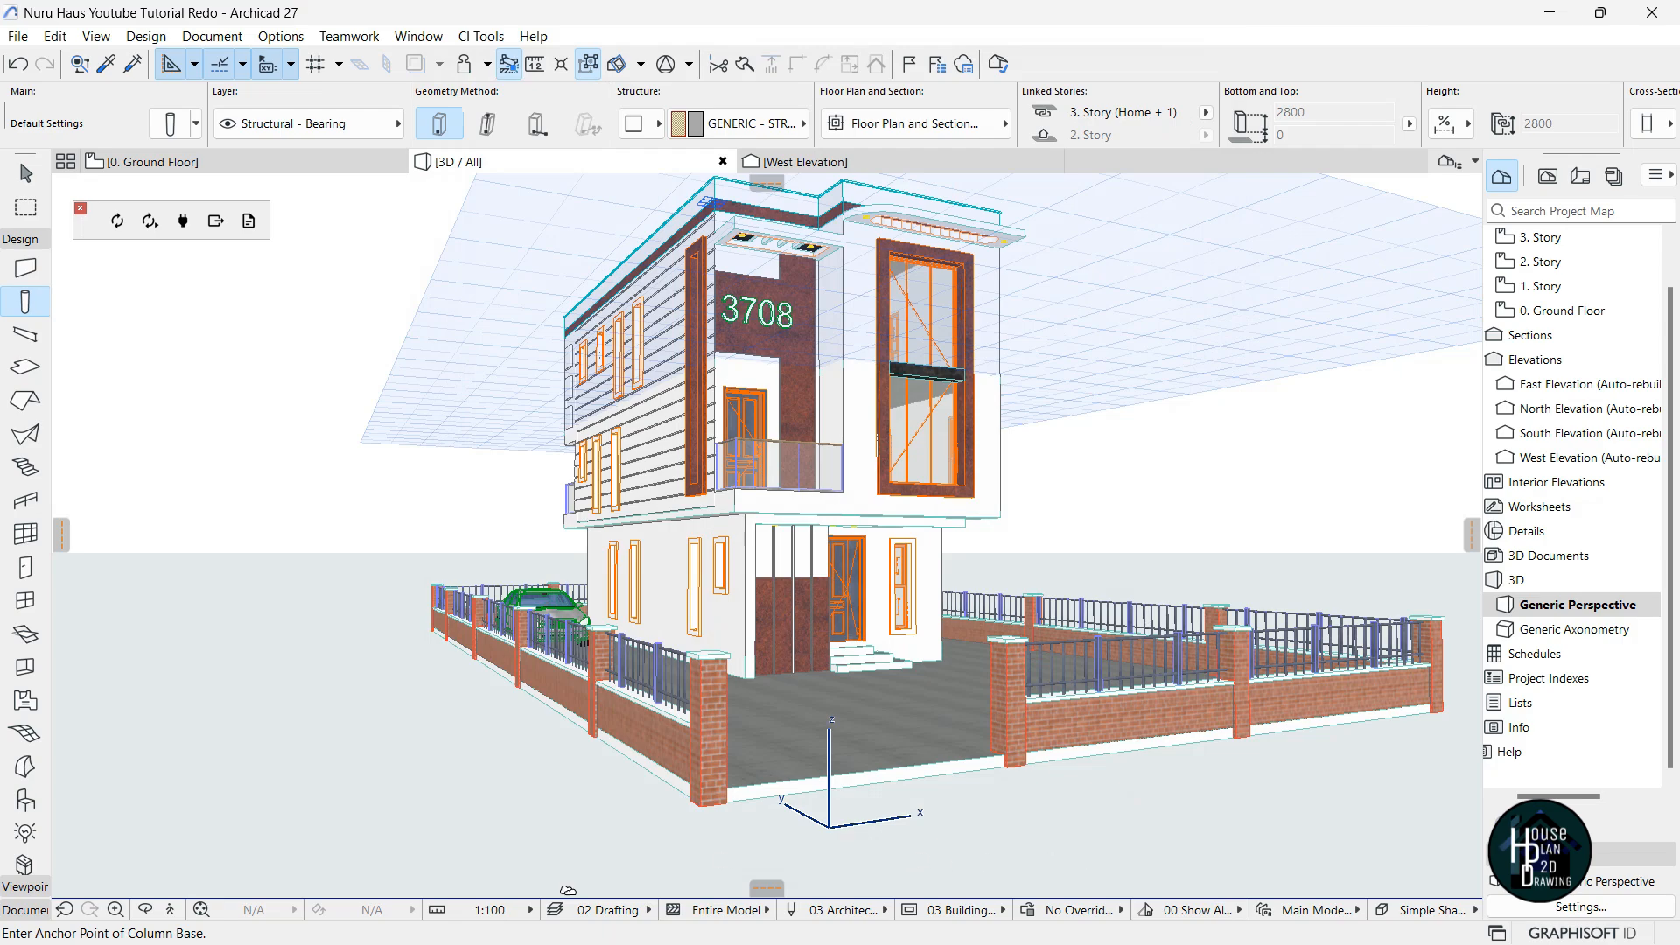
Override the edge surface of the ground slab under the fence with Brick - Common Bond and deselect it.
left_click(173, 910)
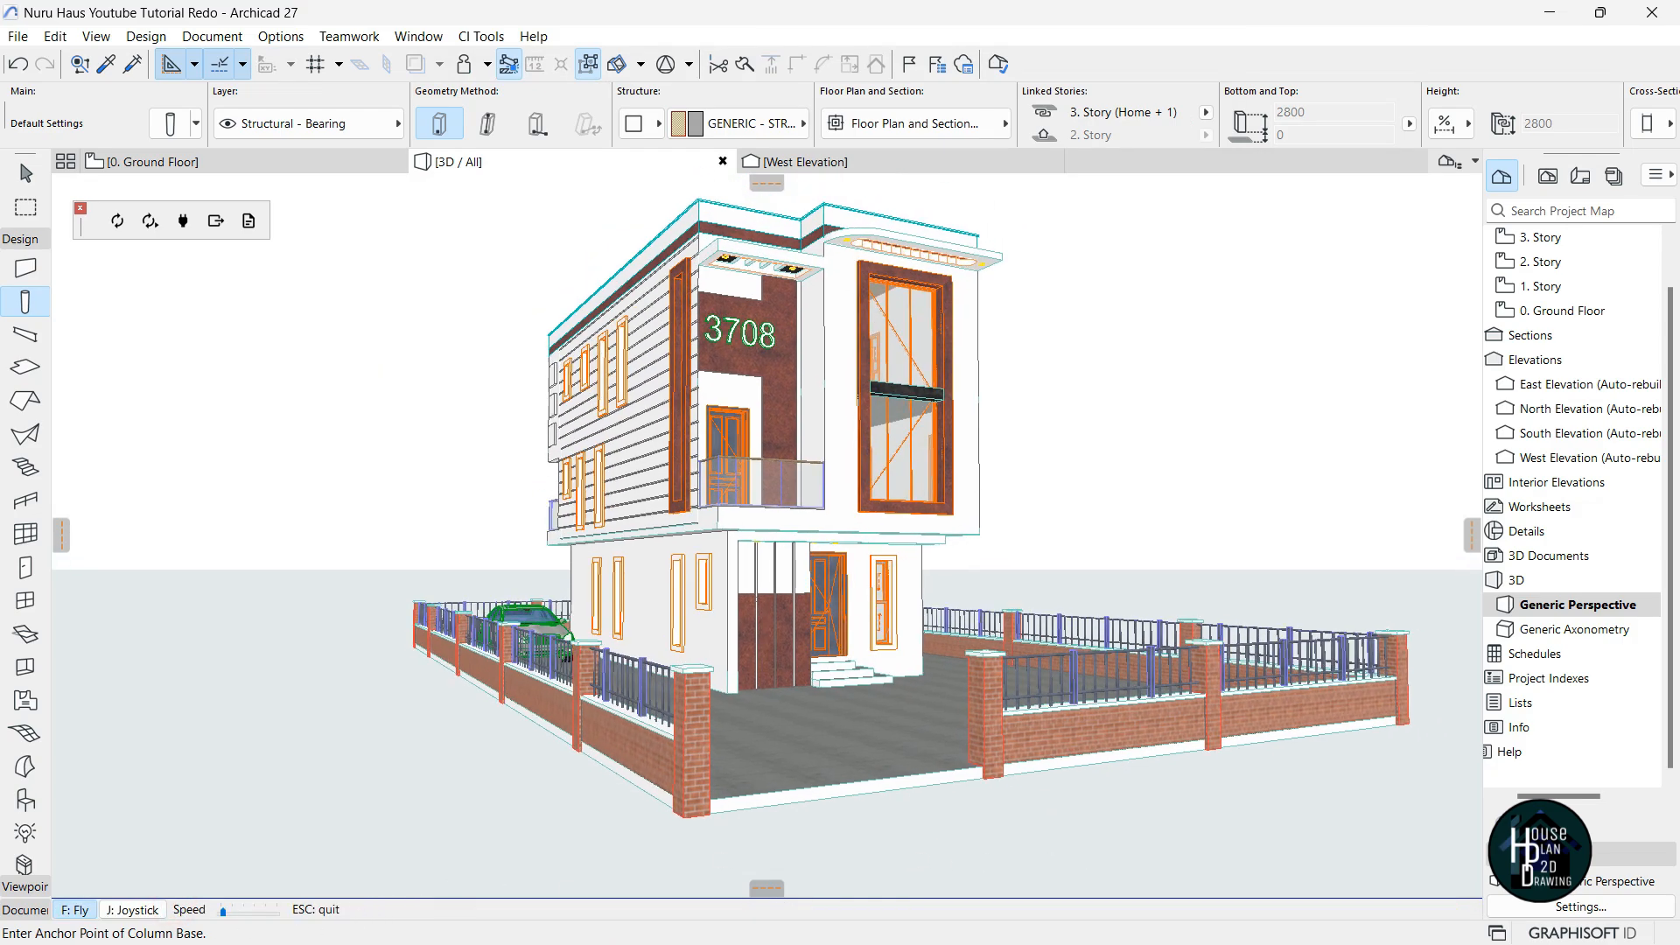
key("Escape")
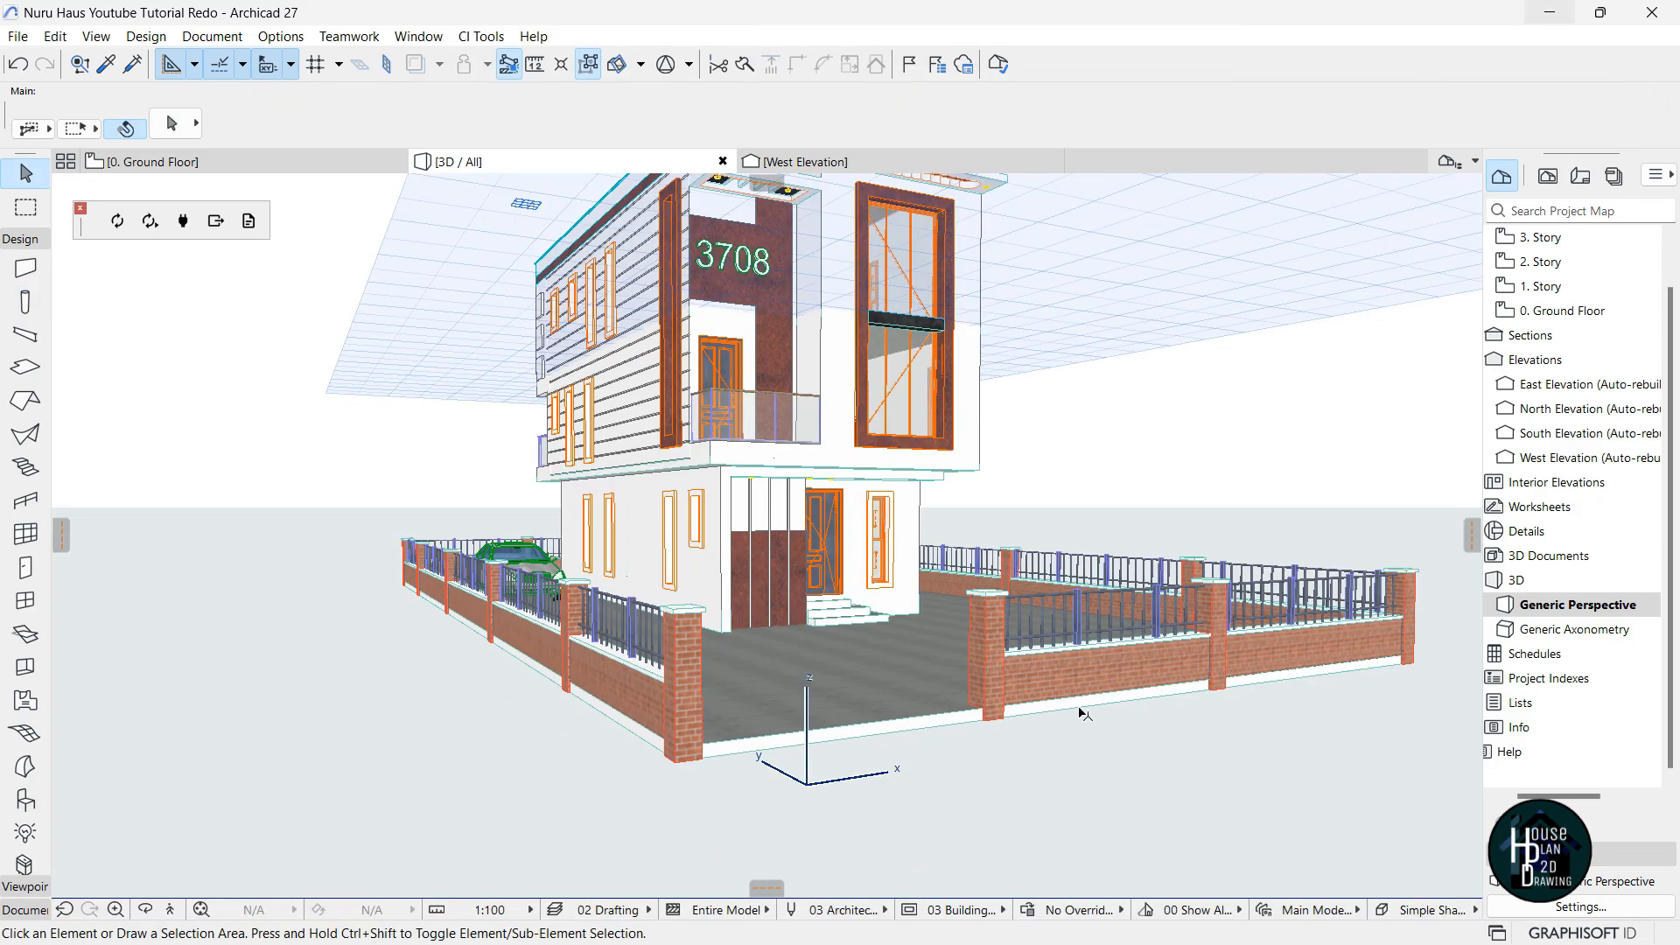
left_click(842, 714)
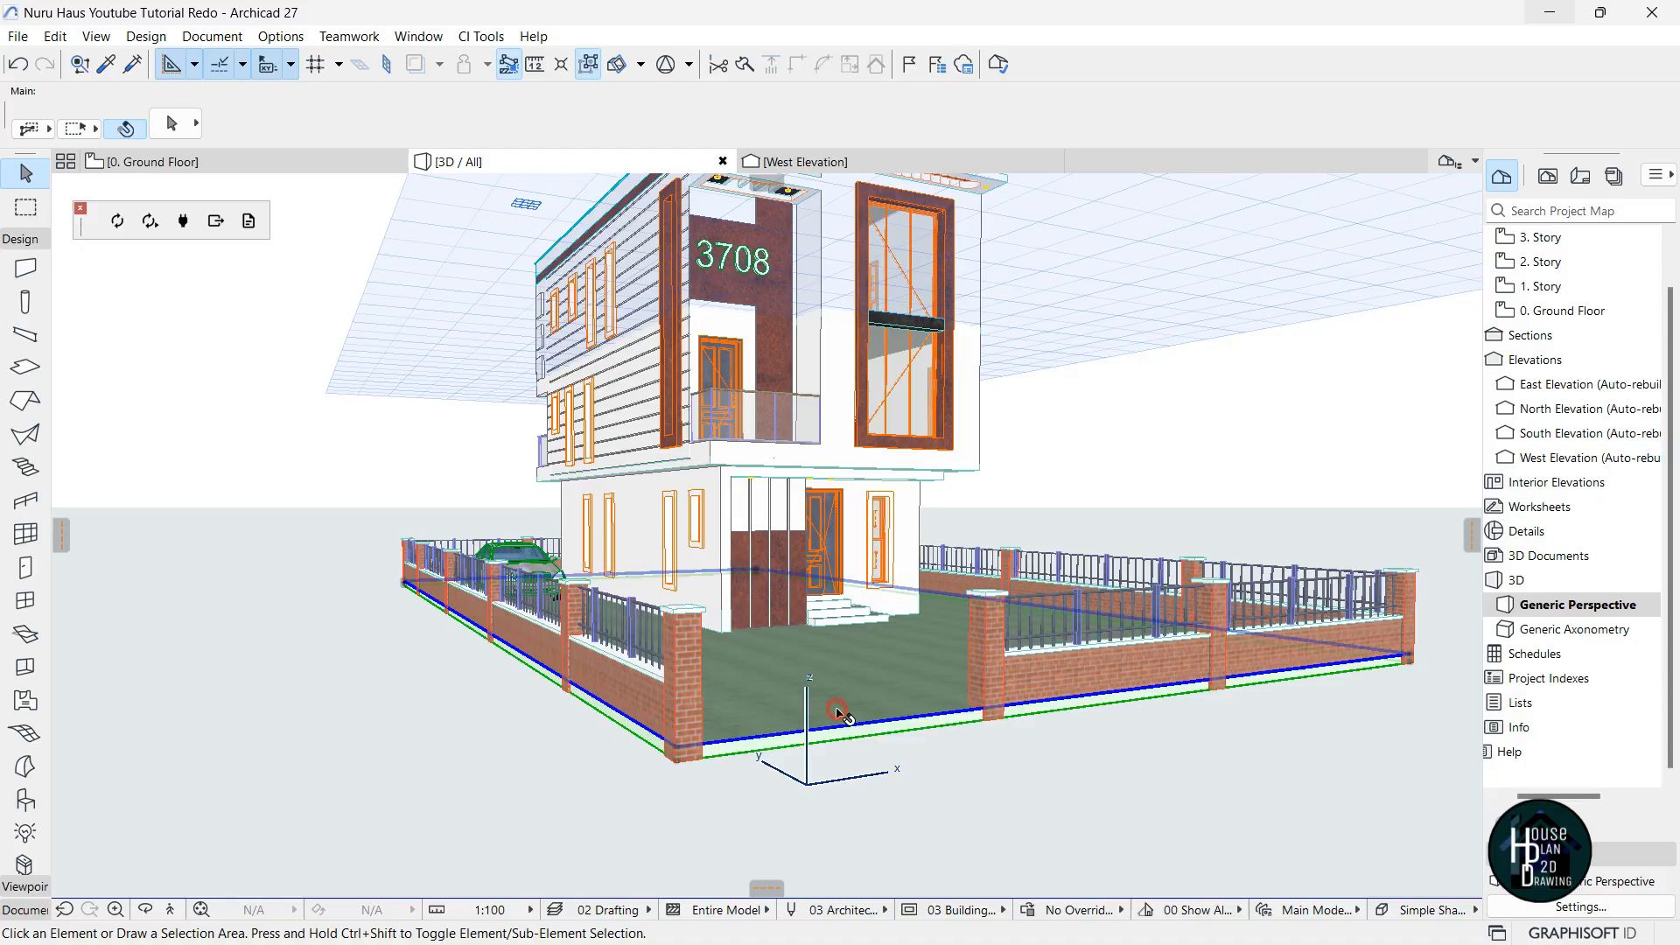
key("ctrl+t")
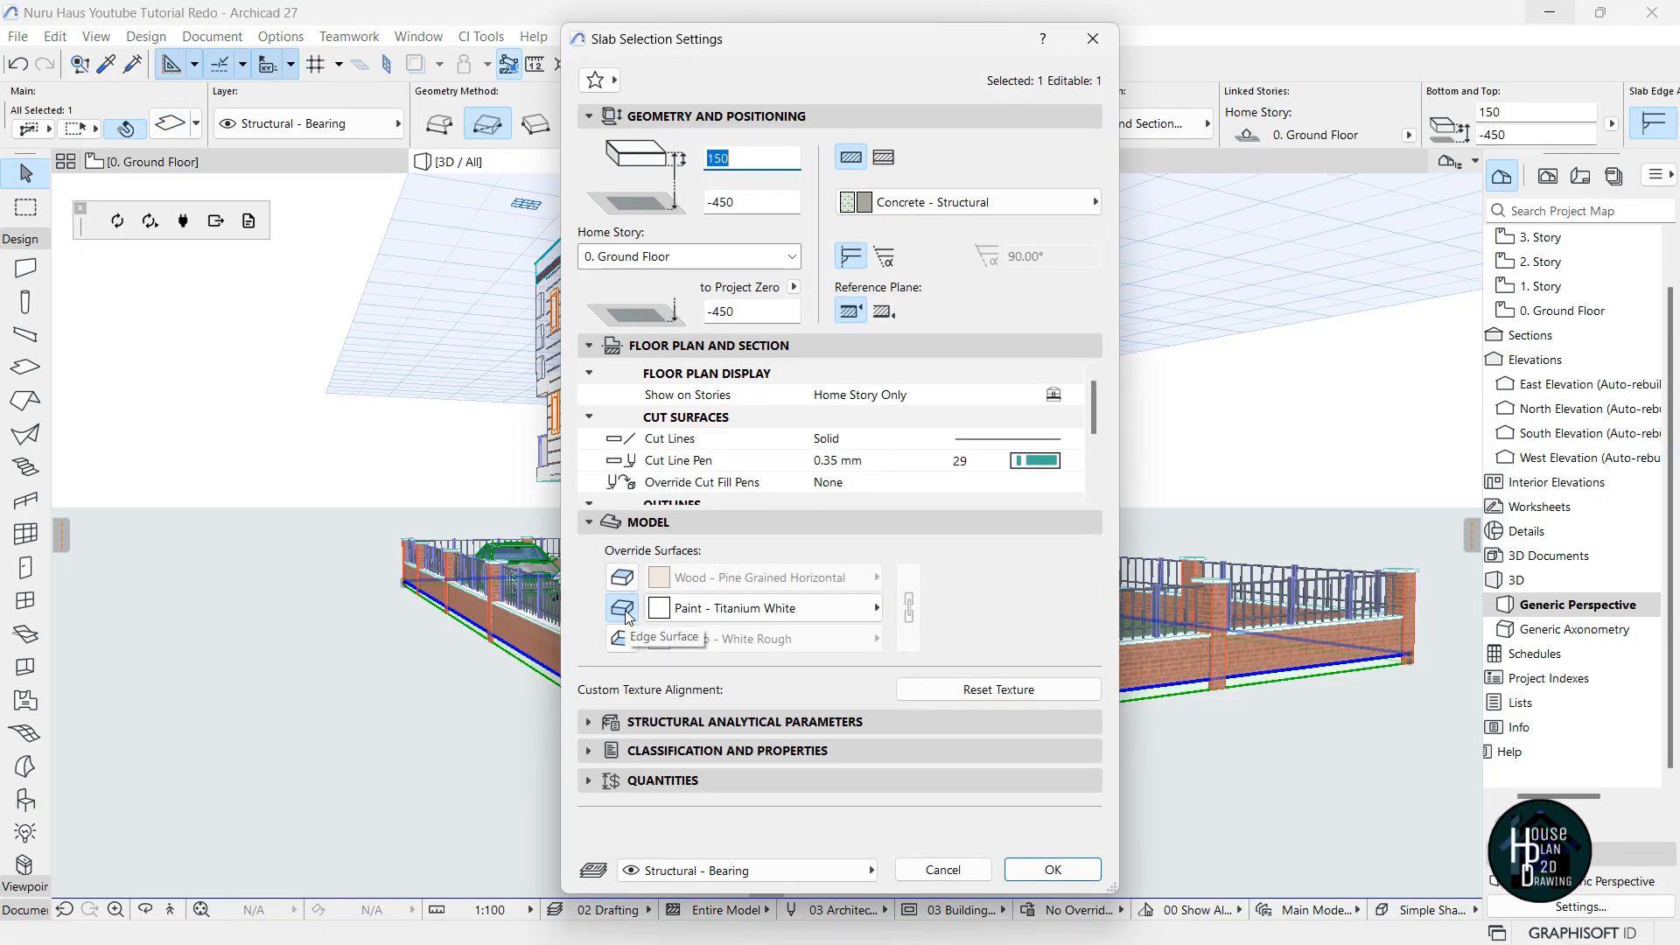
left_click(744, 608)
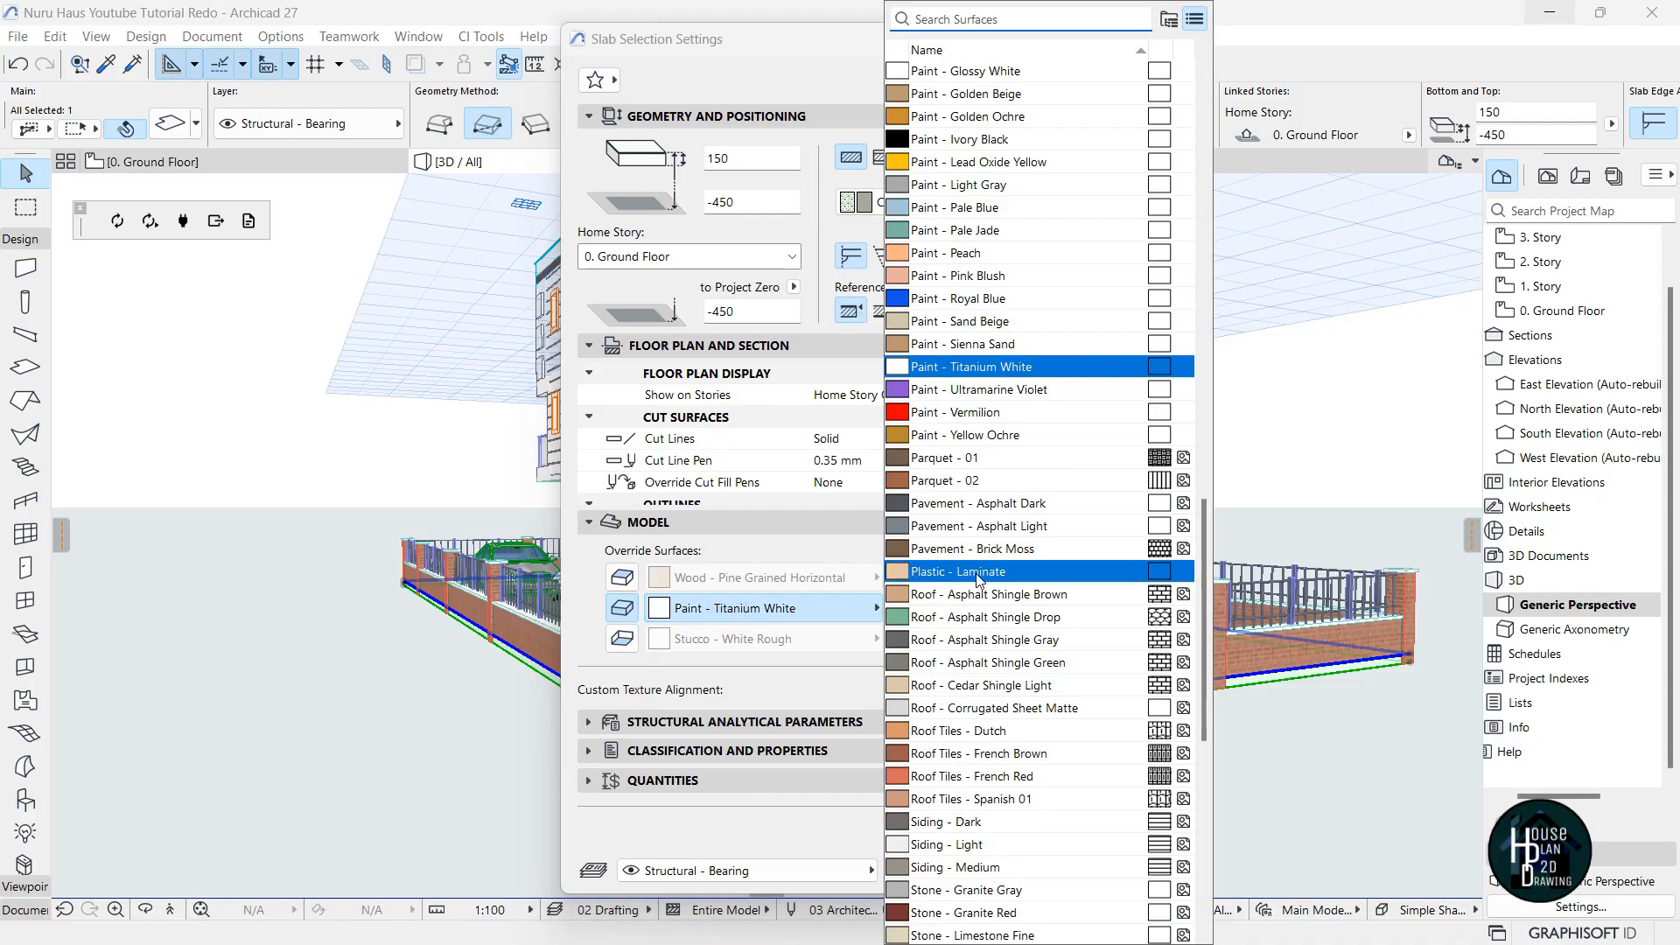
type("comm")
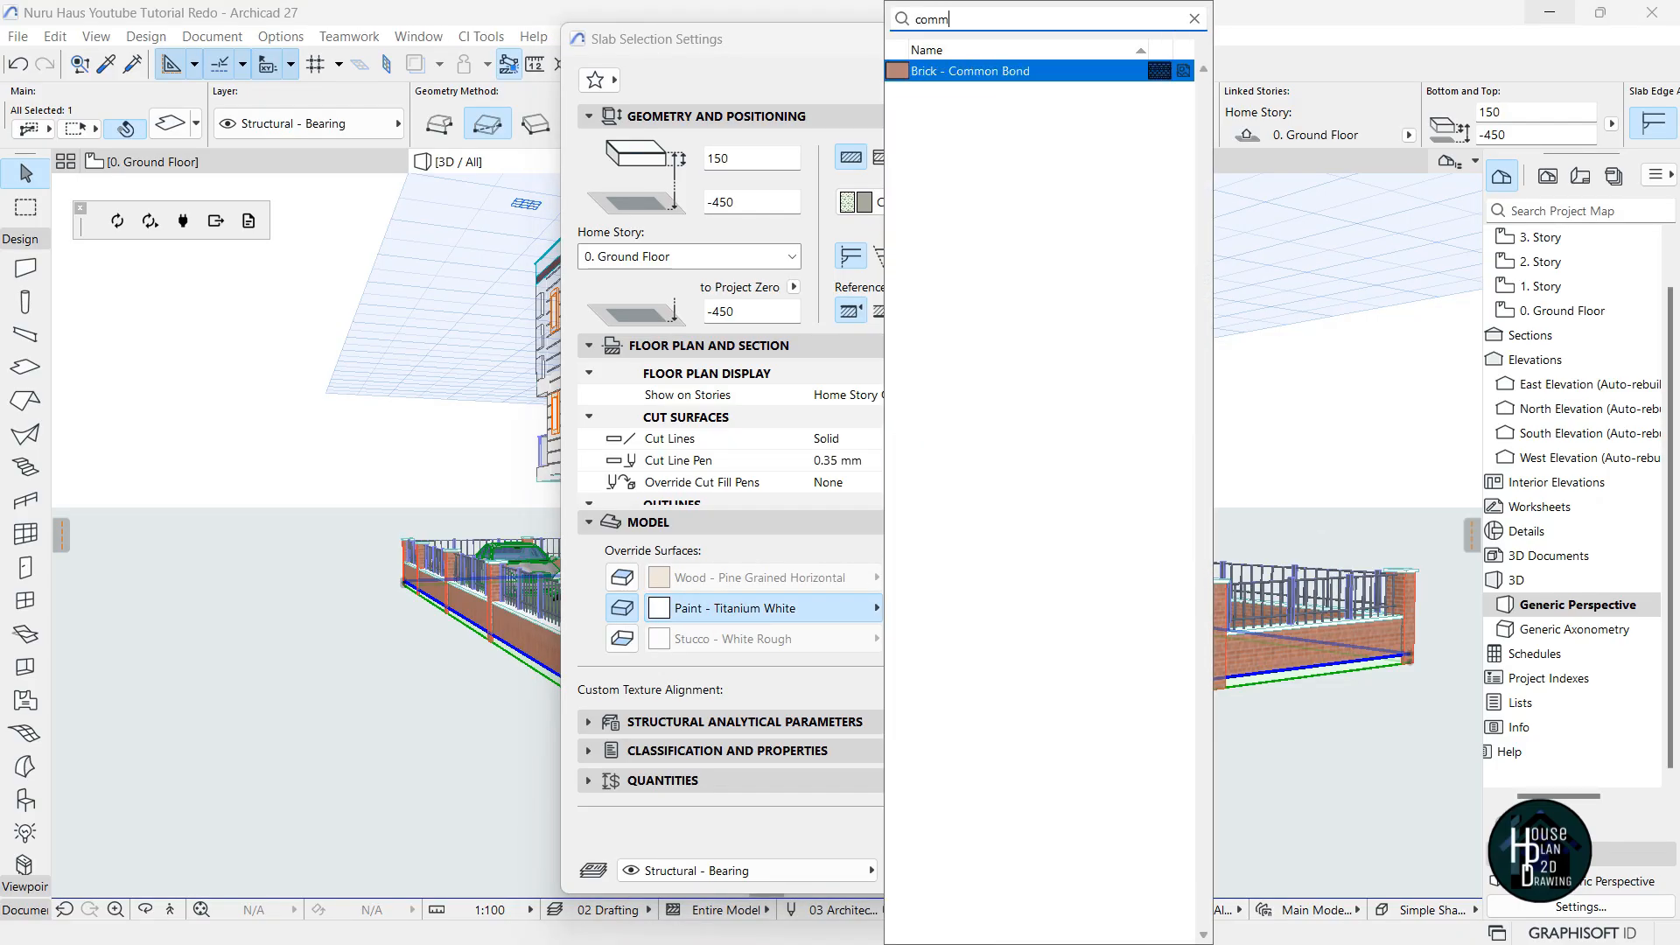
key("Return")
key("Return")
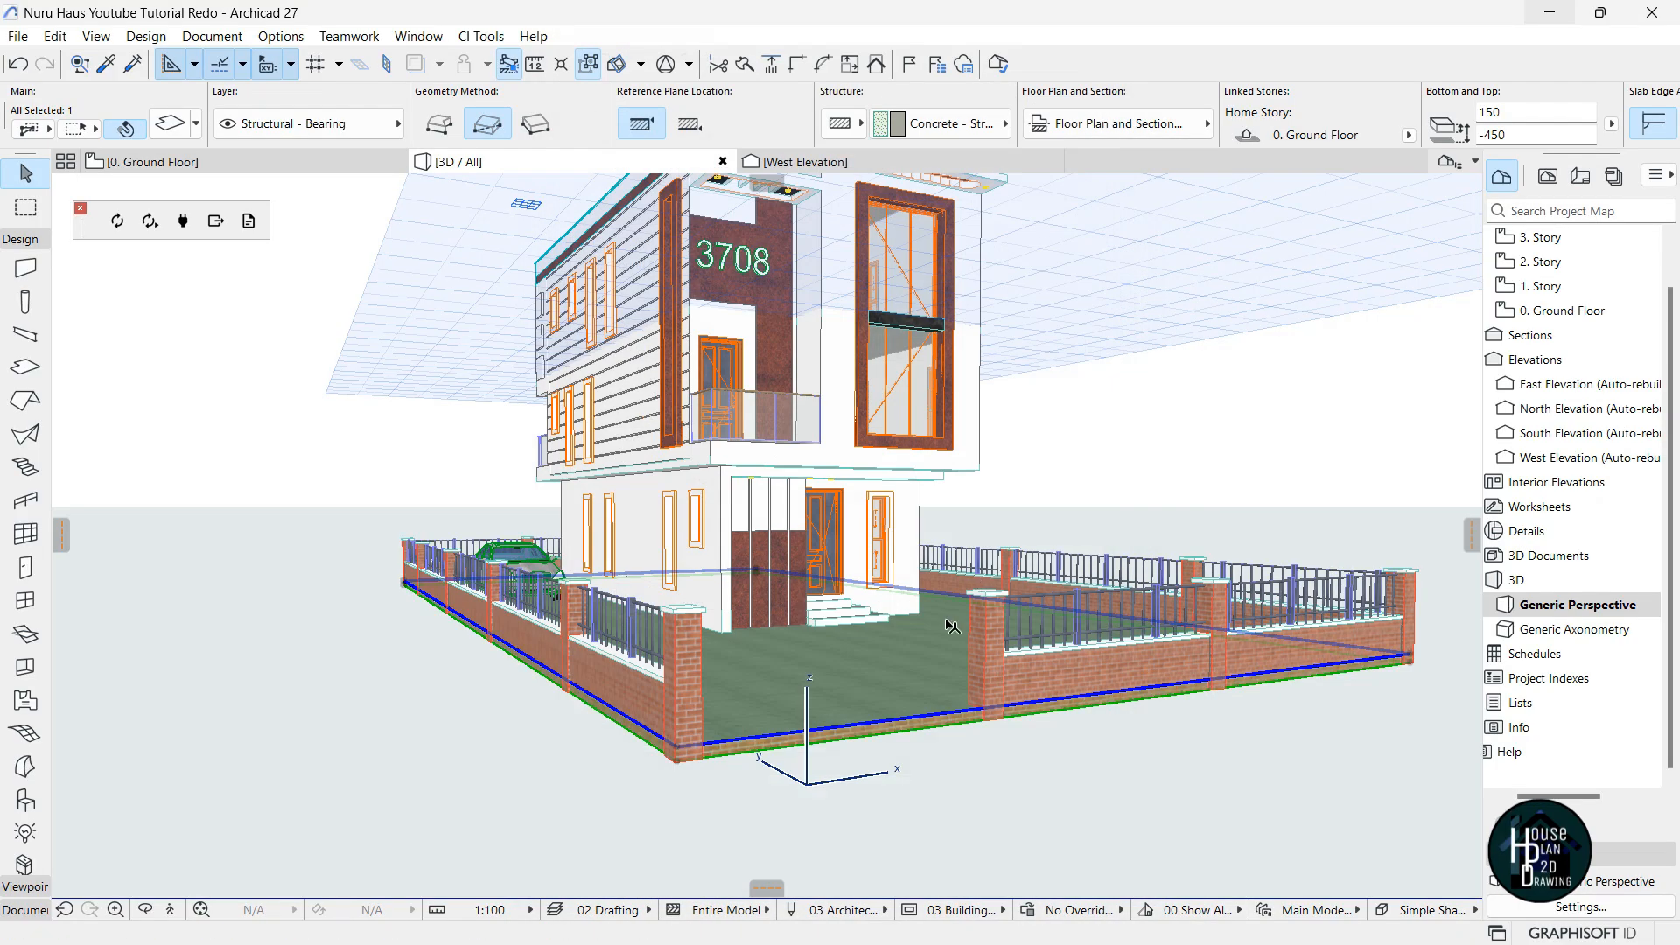
key("Escape")
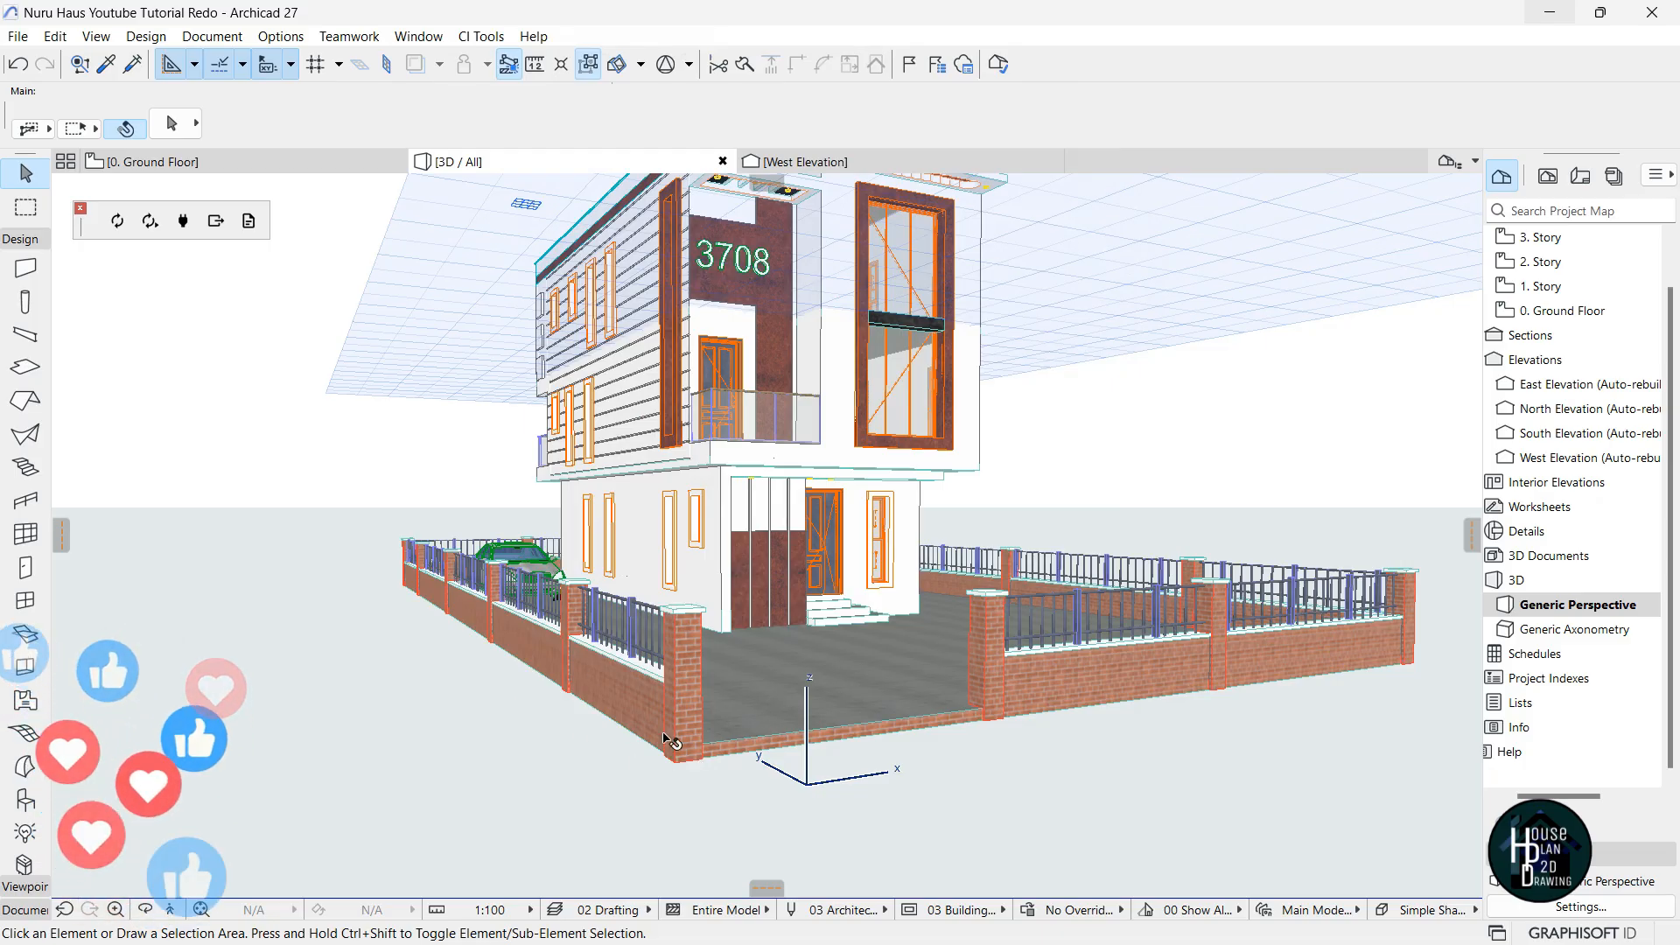
Fly around the house in 3D to examine the brick fence walls, columns and slab edge from every side.
left_click(170, 910)
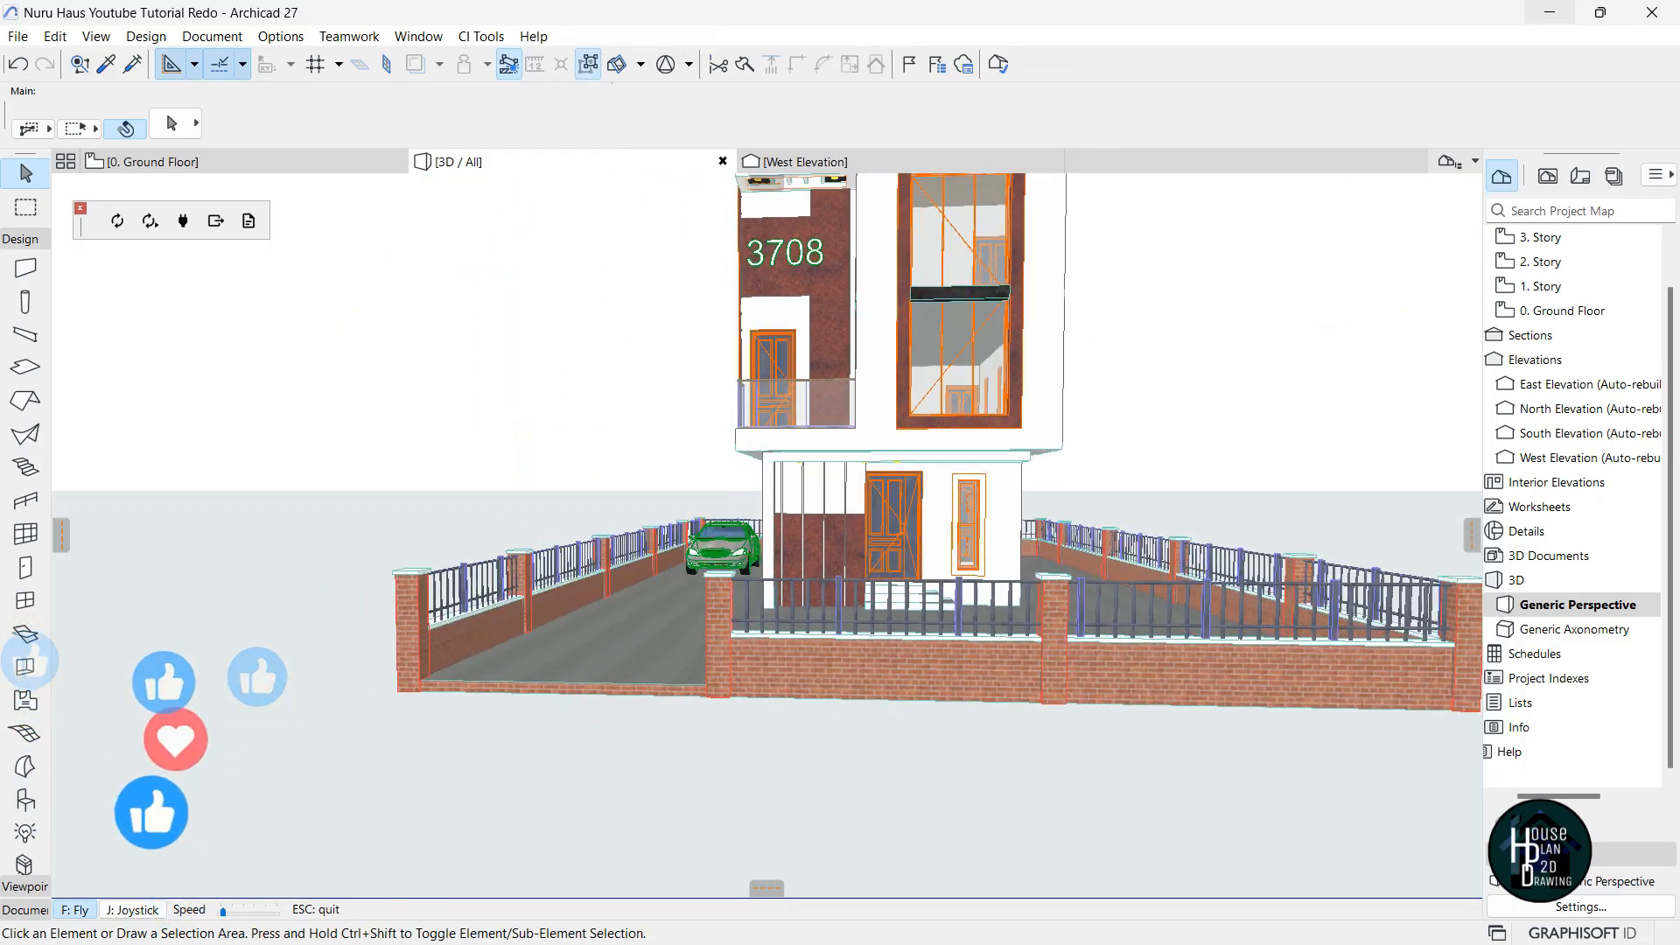
key("Right")
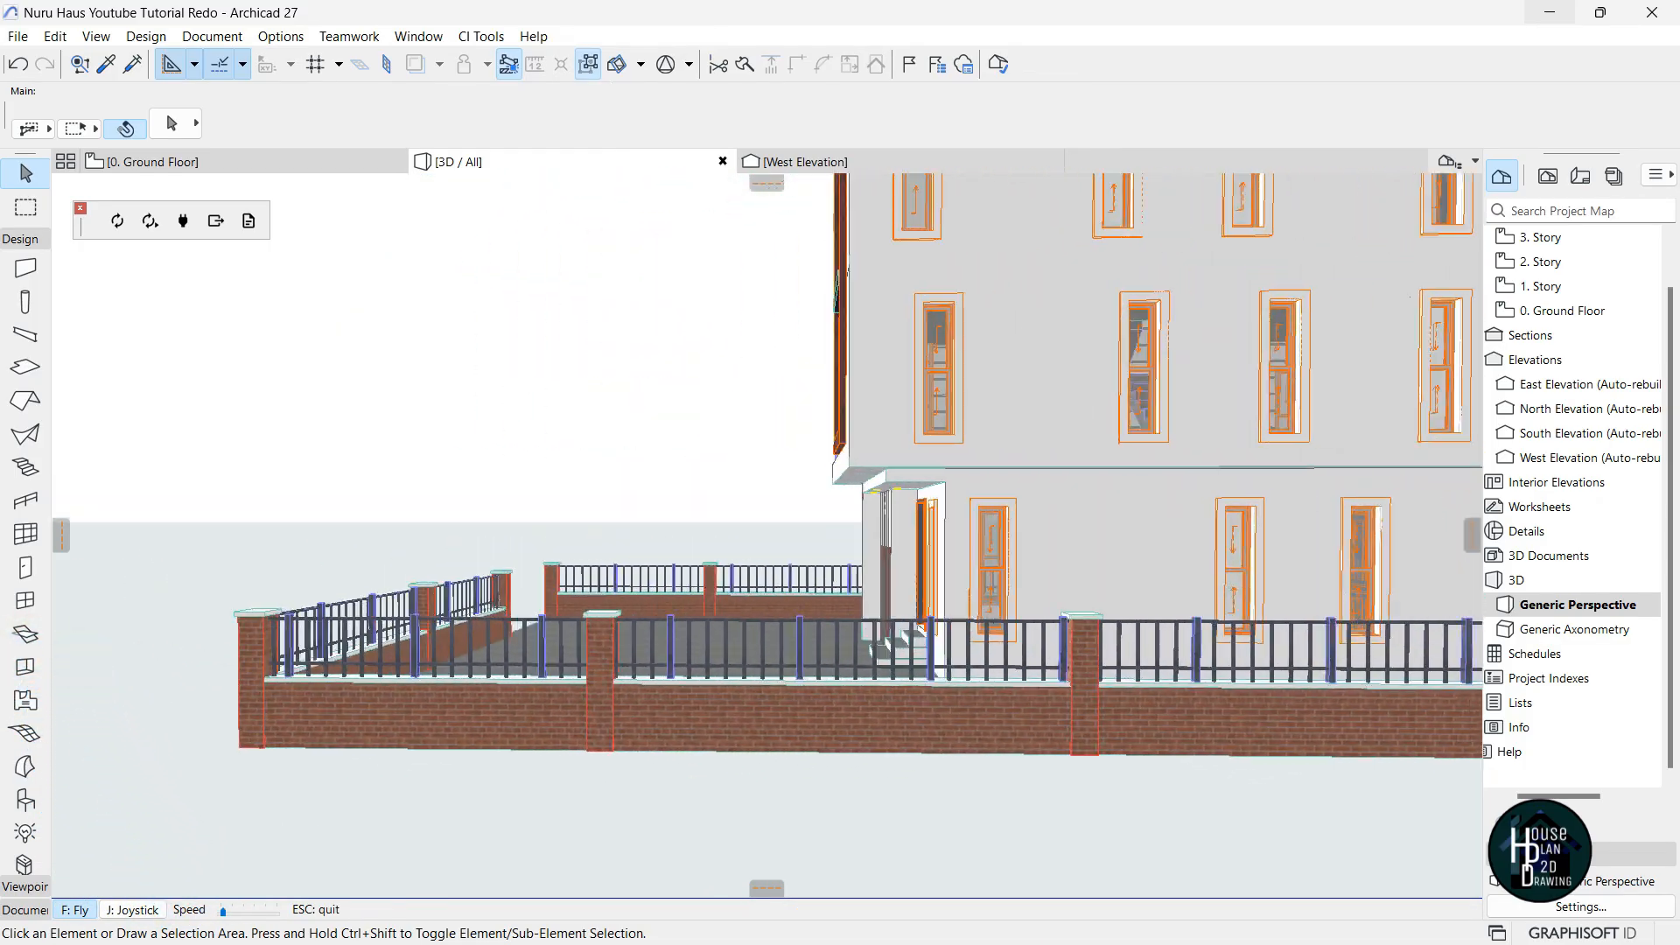
key("Right")
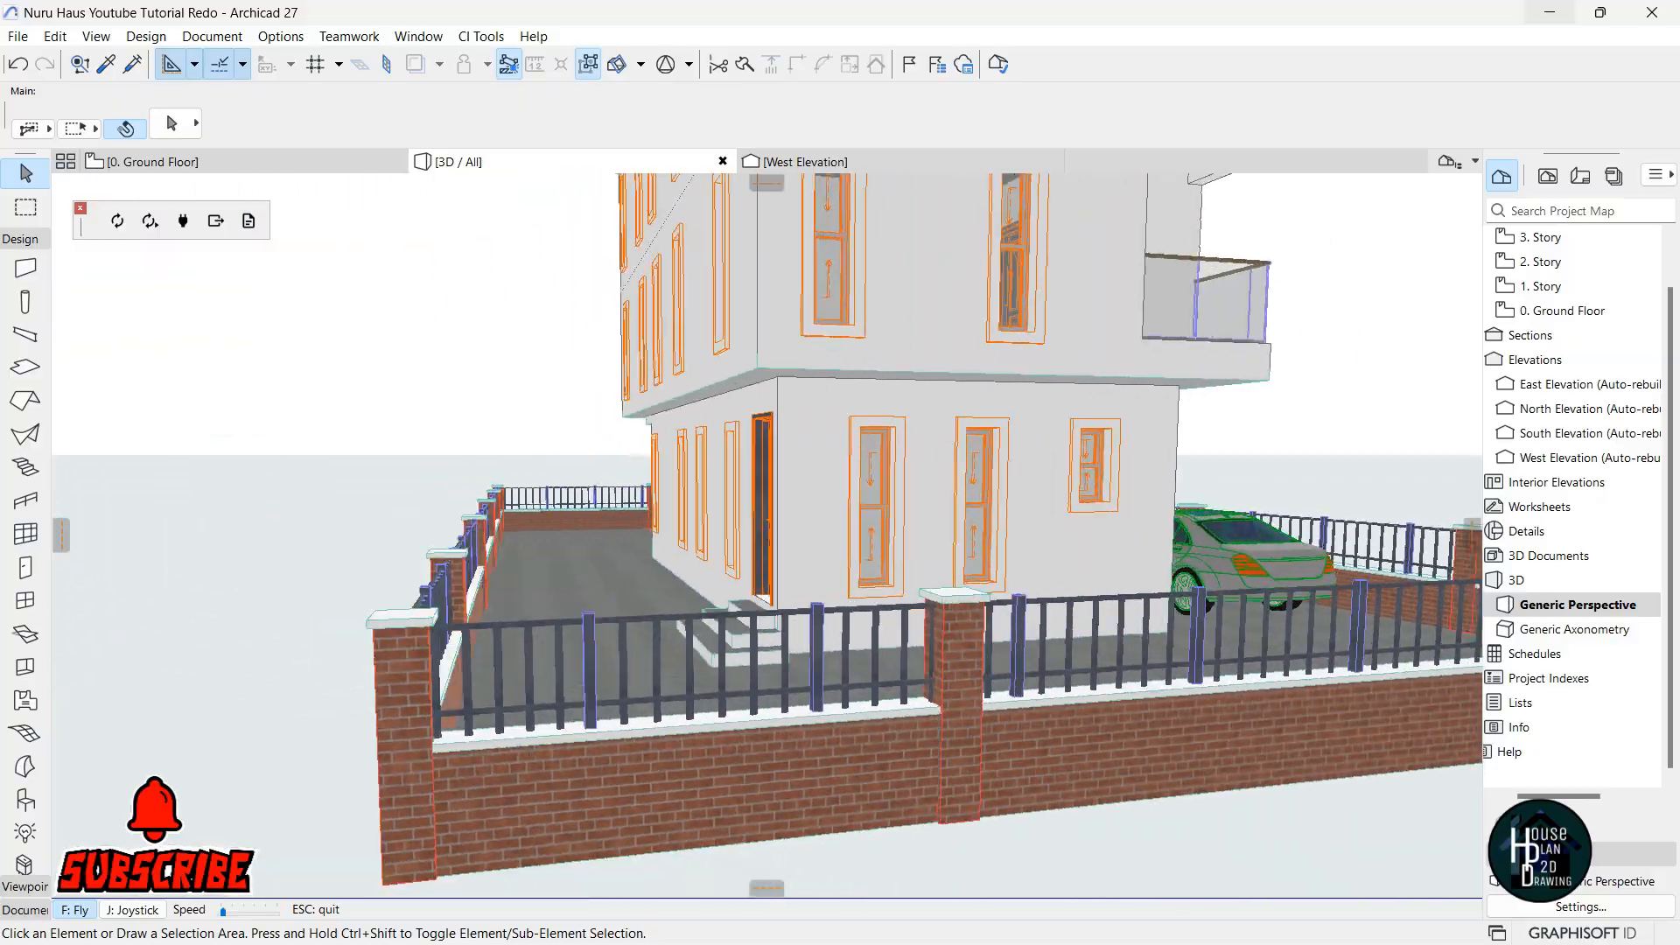
key("Right")
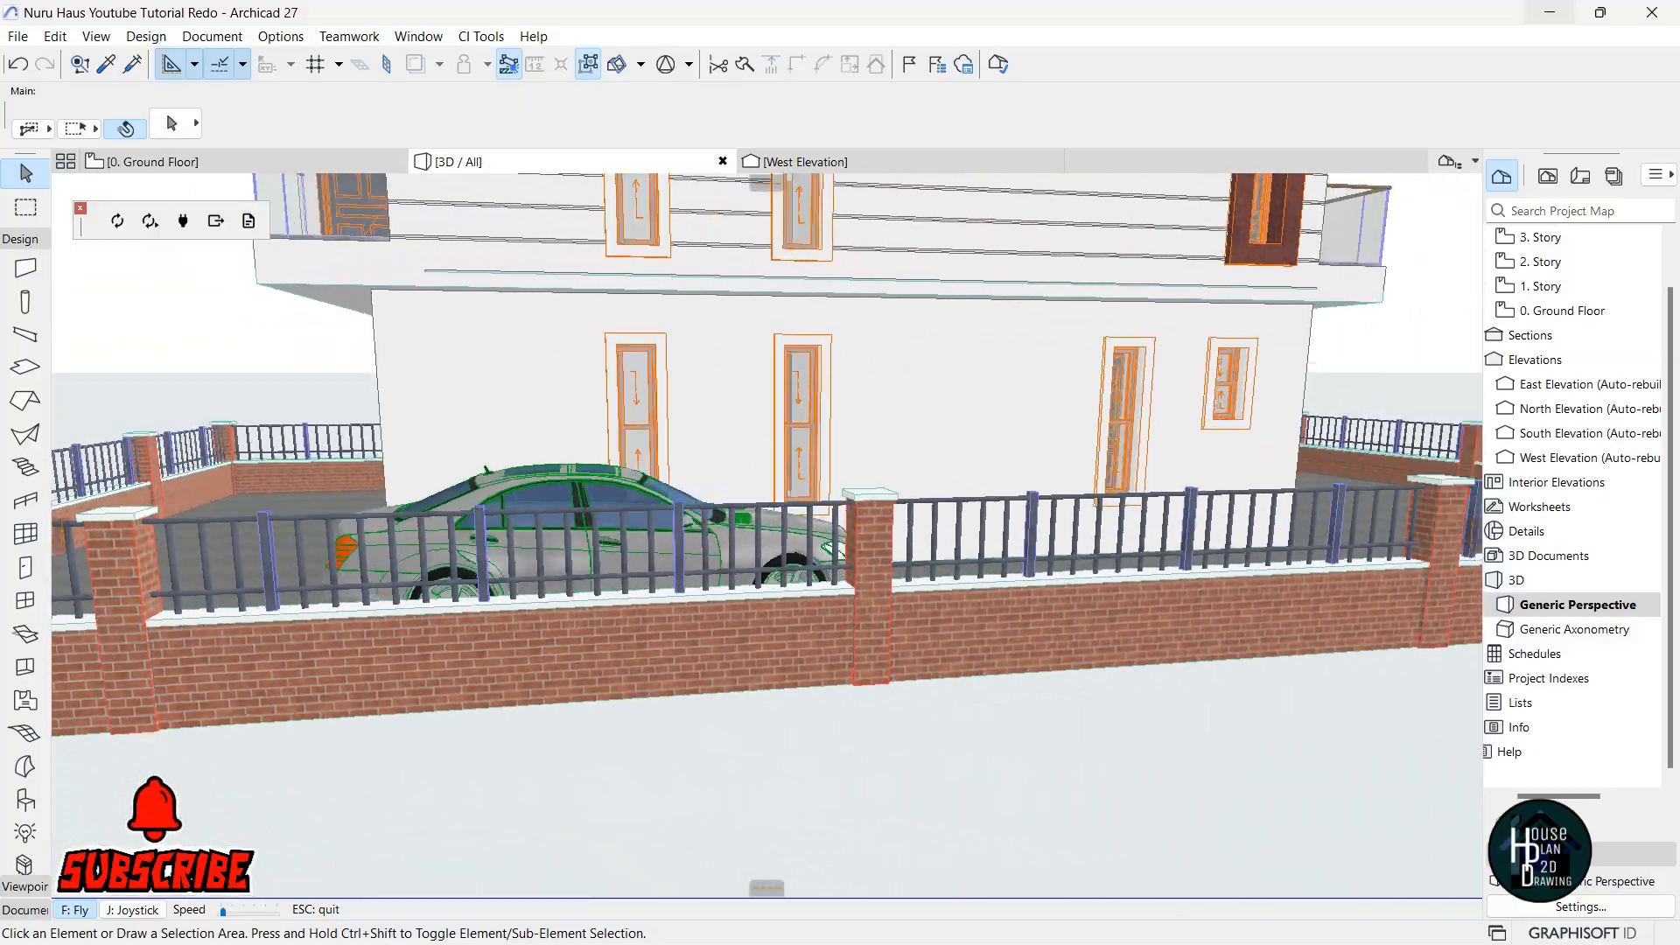
key("Right")
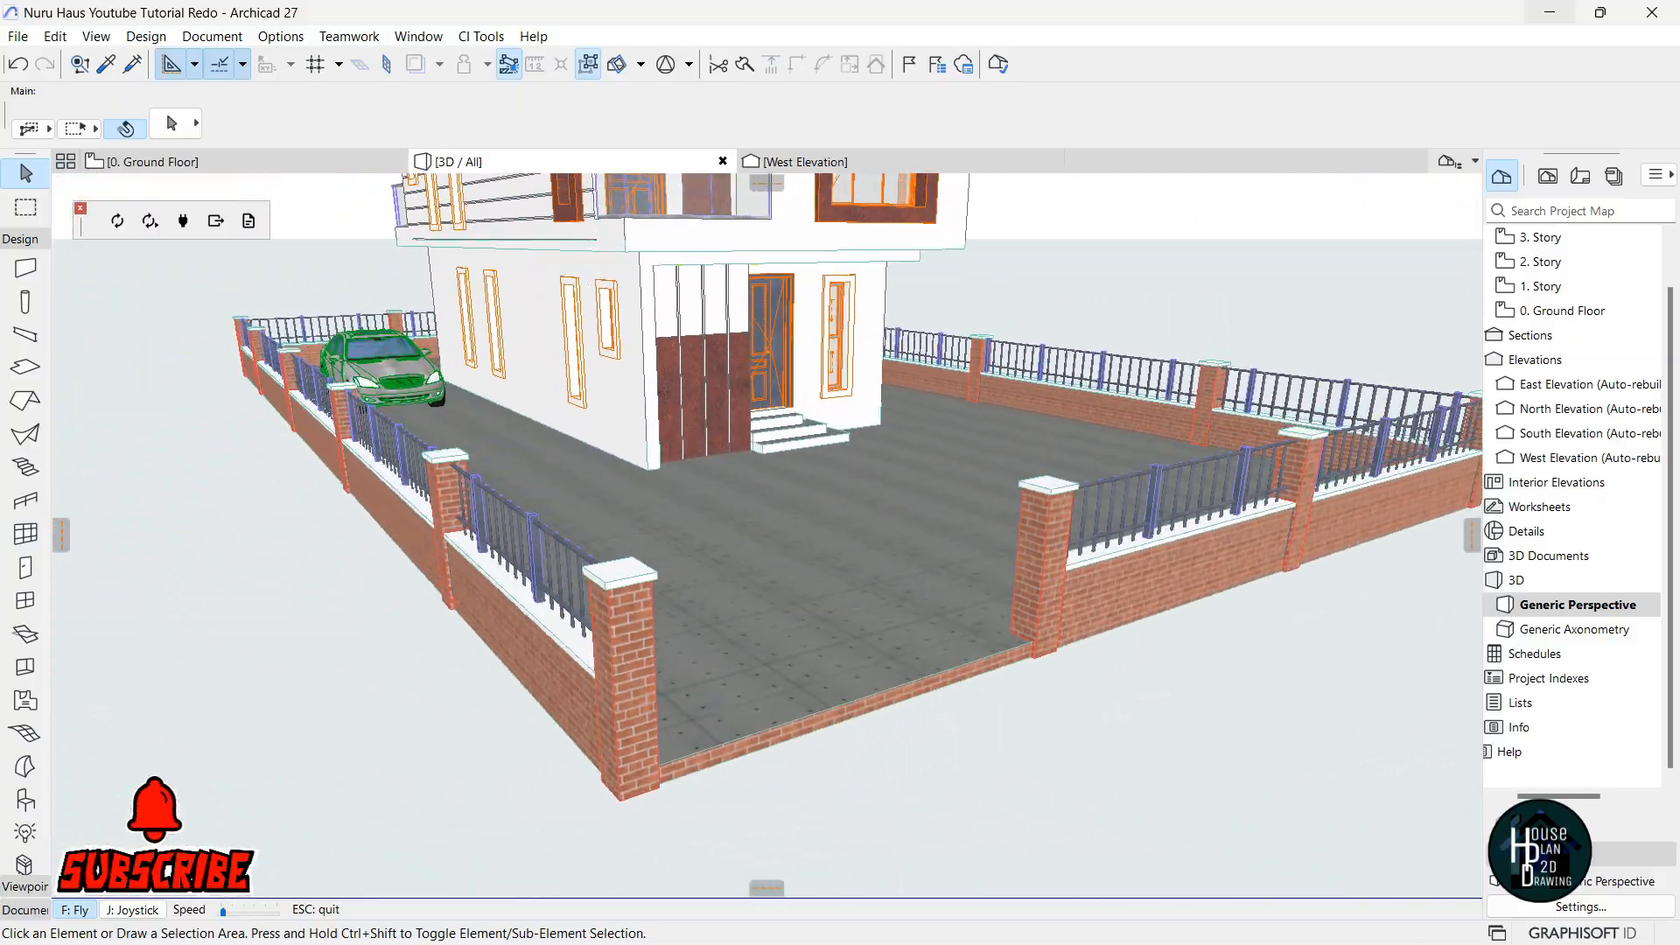
key("Escape")
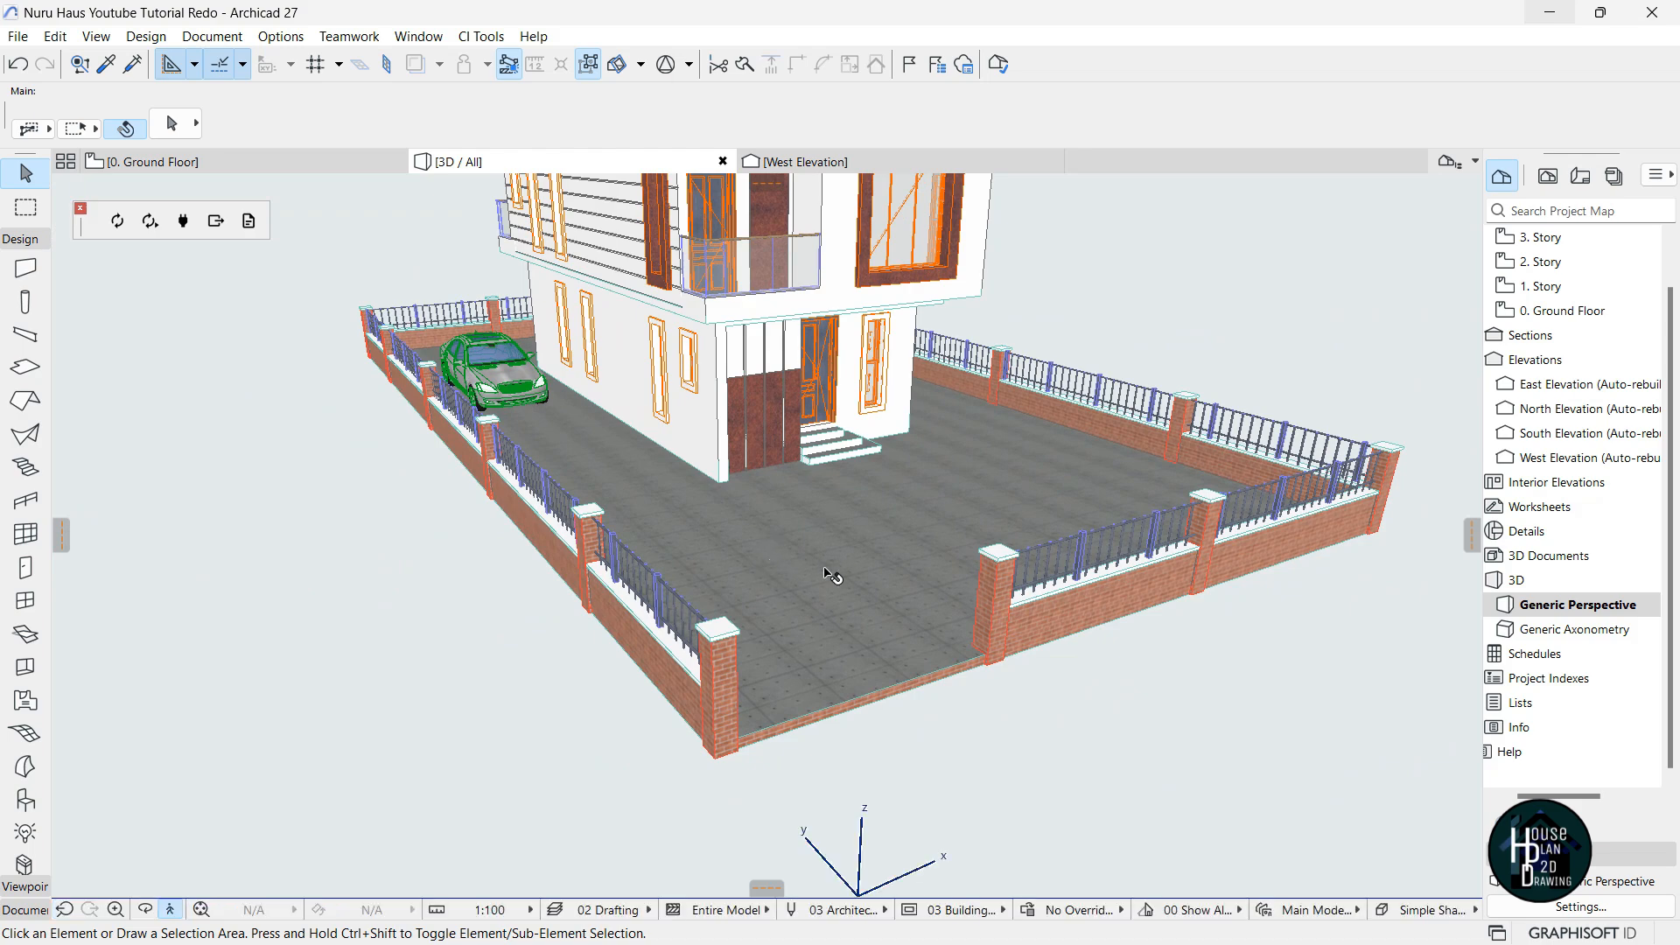
Override the top surface of the ground slab inside the fence with Stone - Granite Gray and deselect the slab.
left_click(824, 565)
left_click(169, 125)
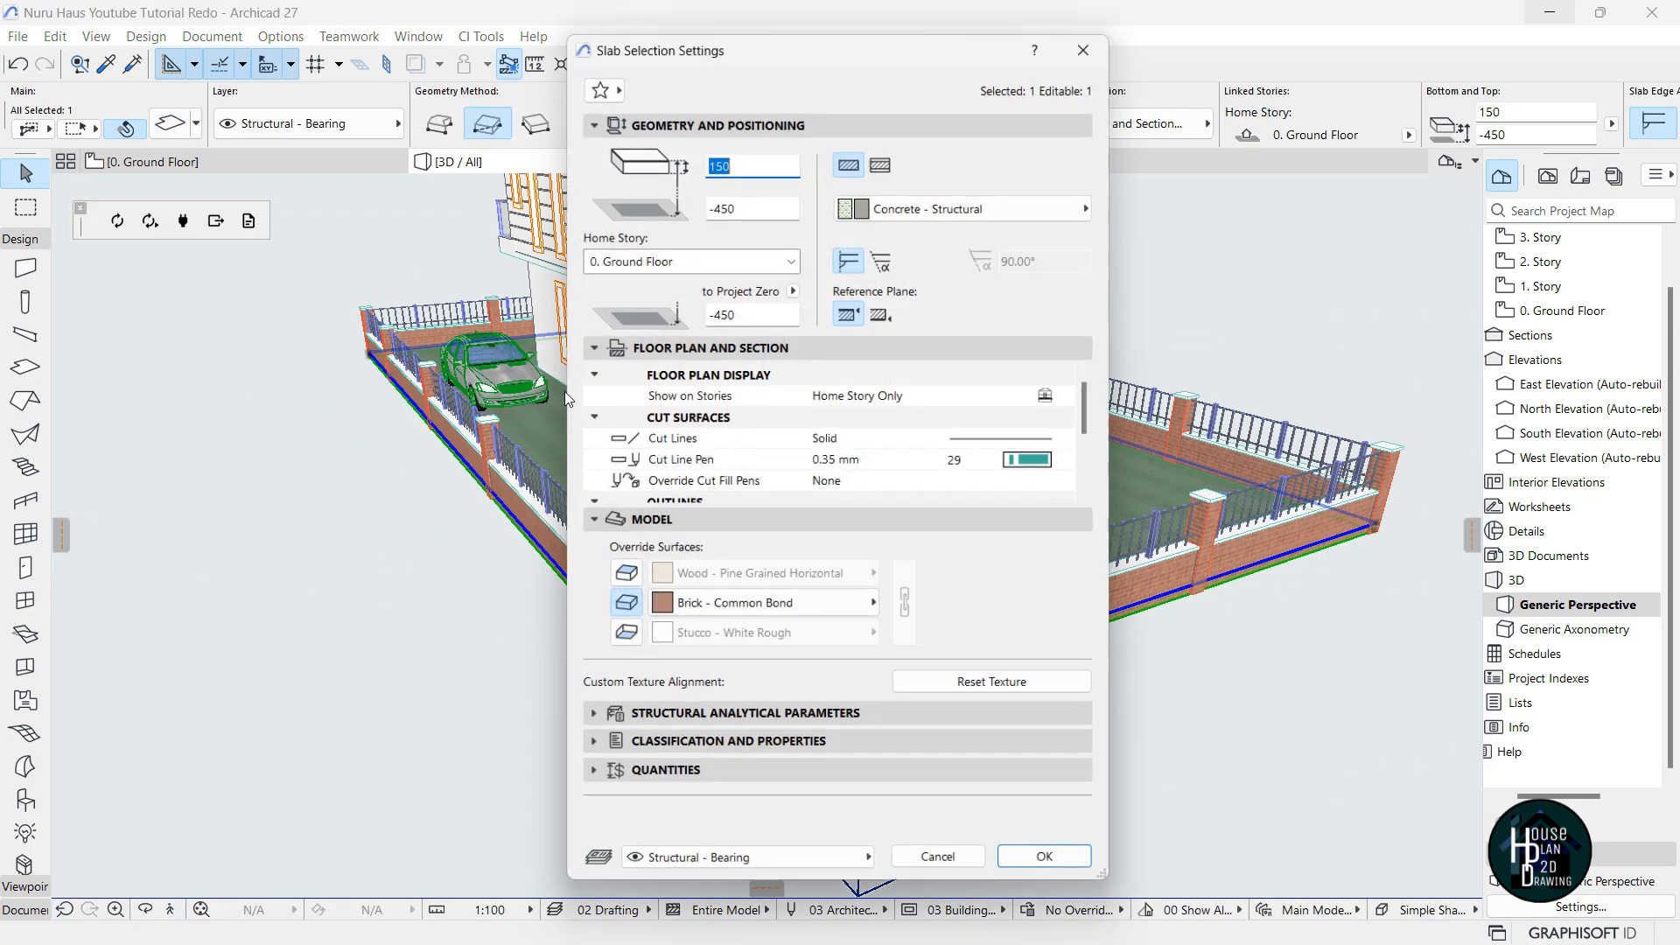
left_click(622, 578)
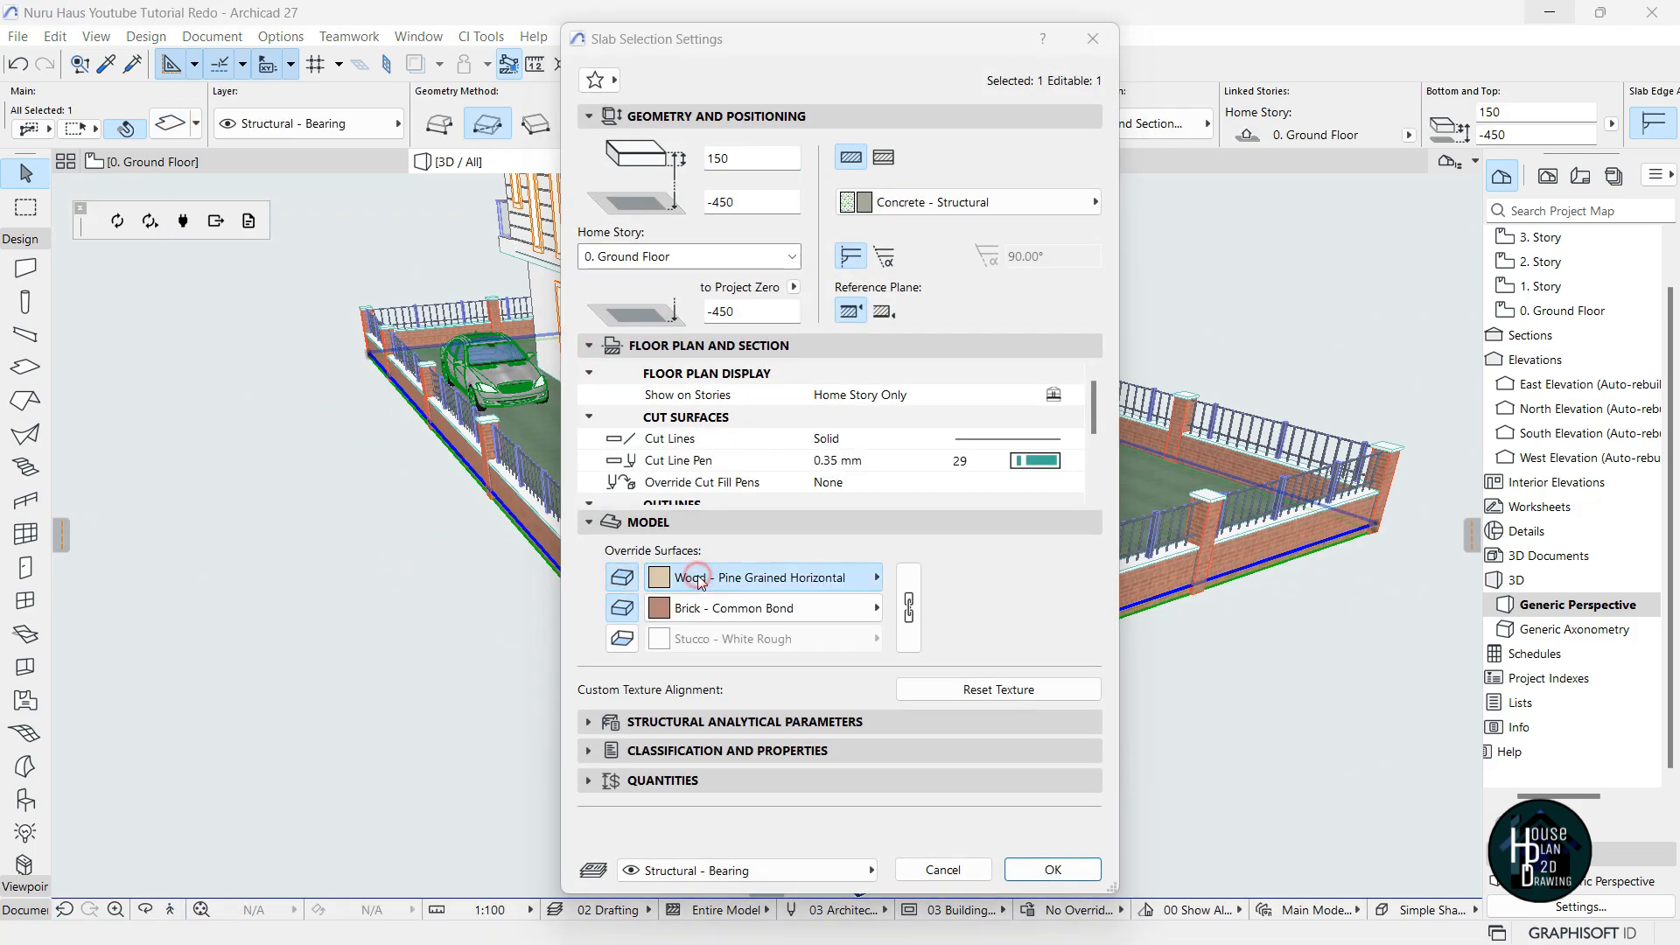
left_click(697, 582)
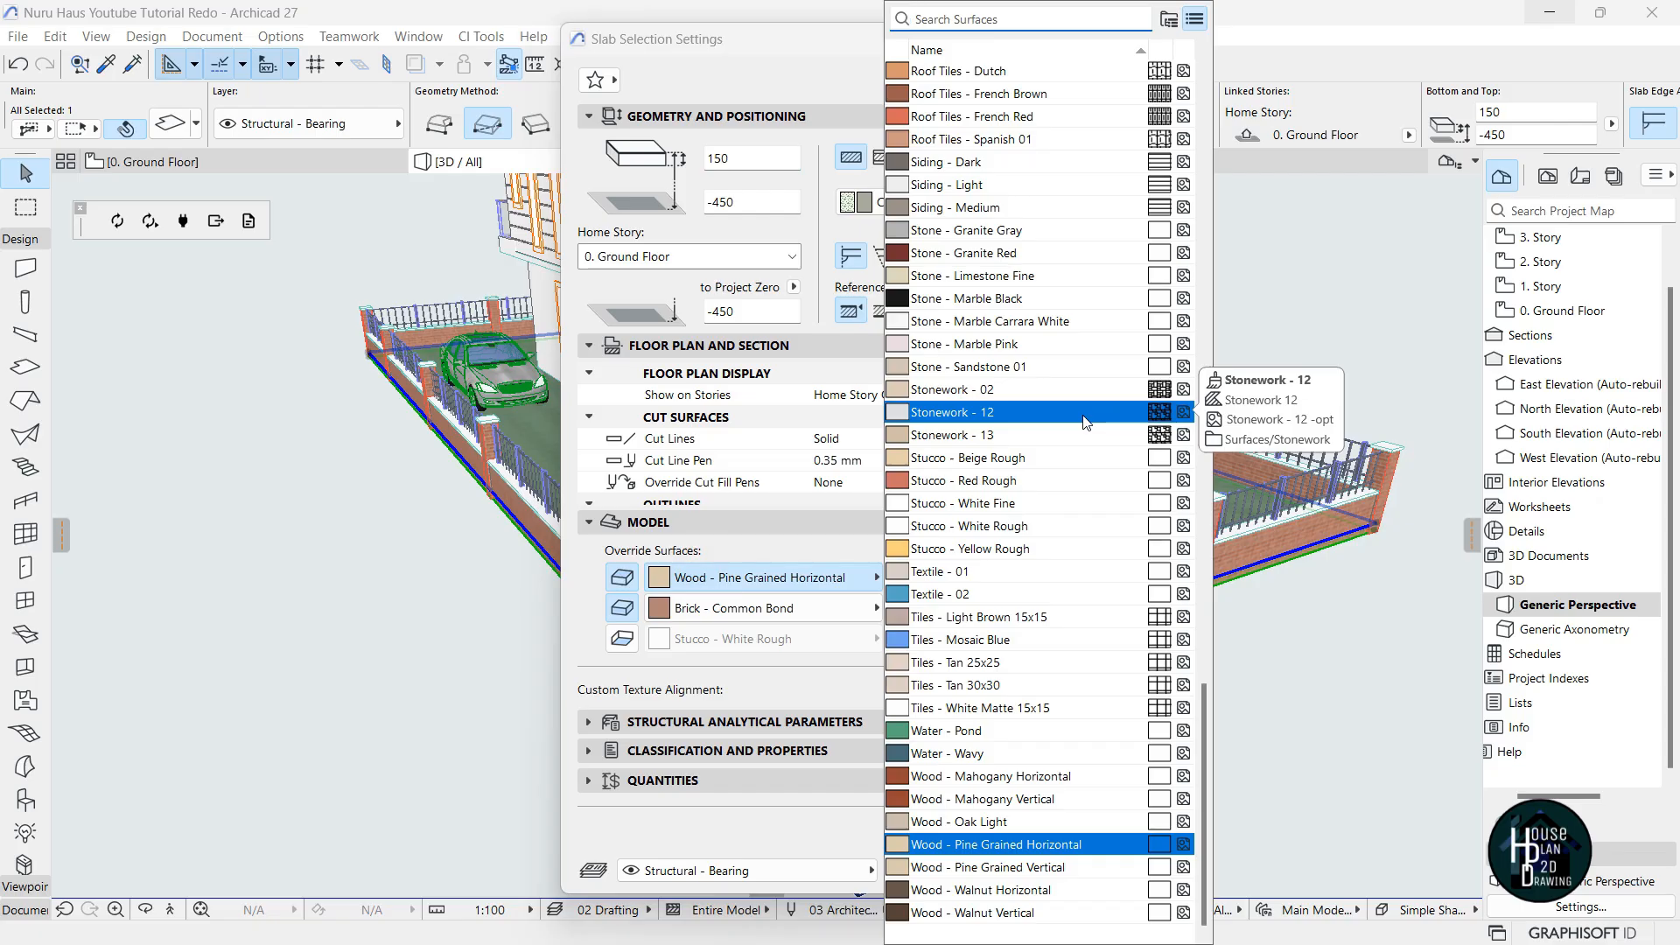
left_click(991, 232)
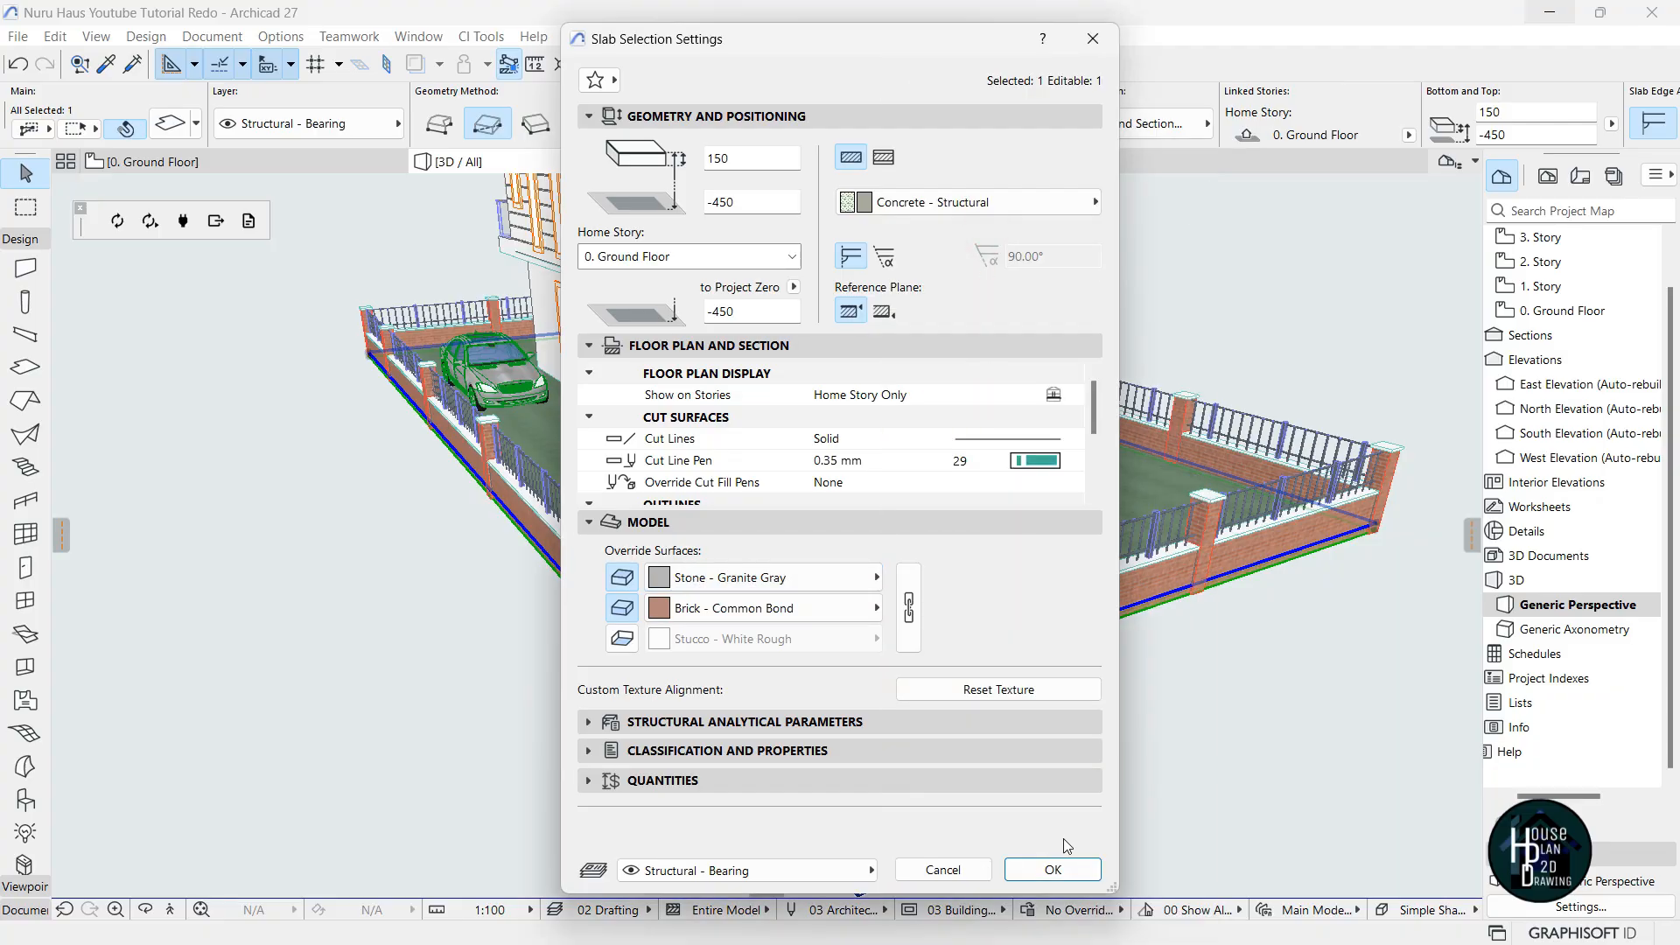
left_click(1060, 867)
left_click(1015, 809)
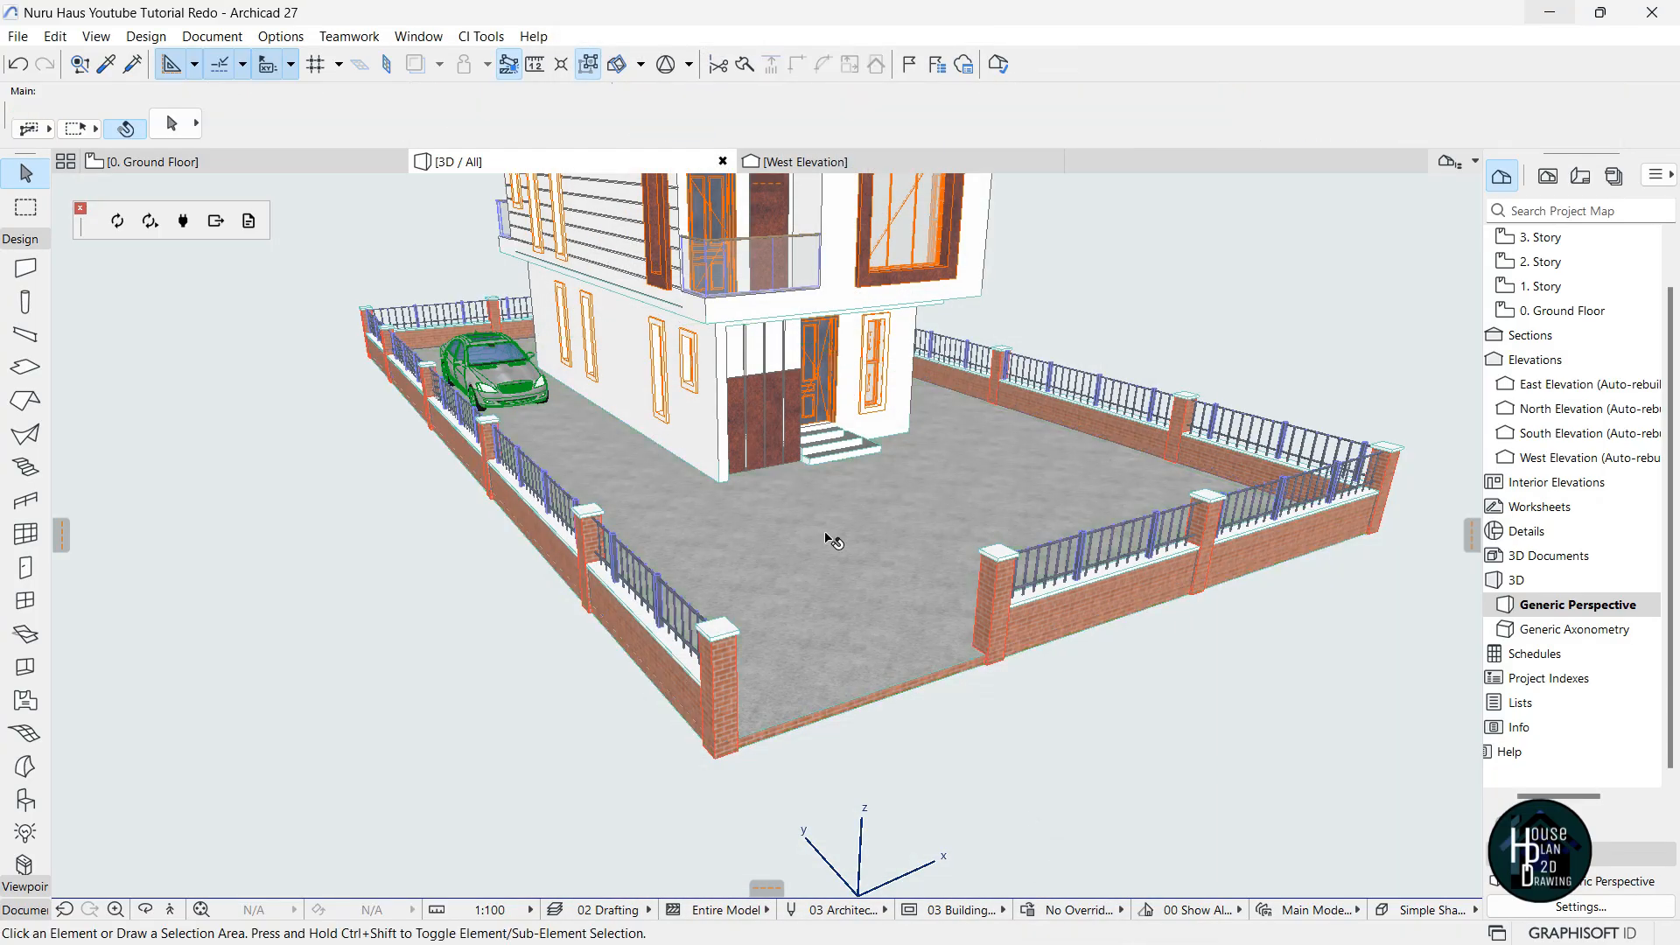
left_click(170, 915)
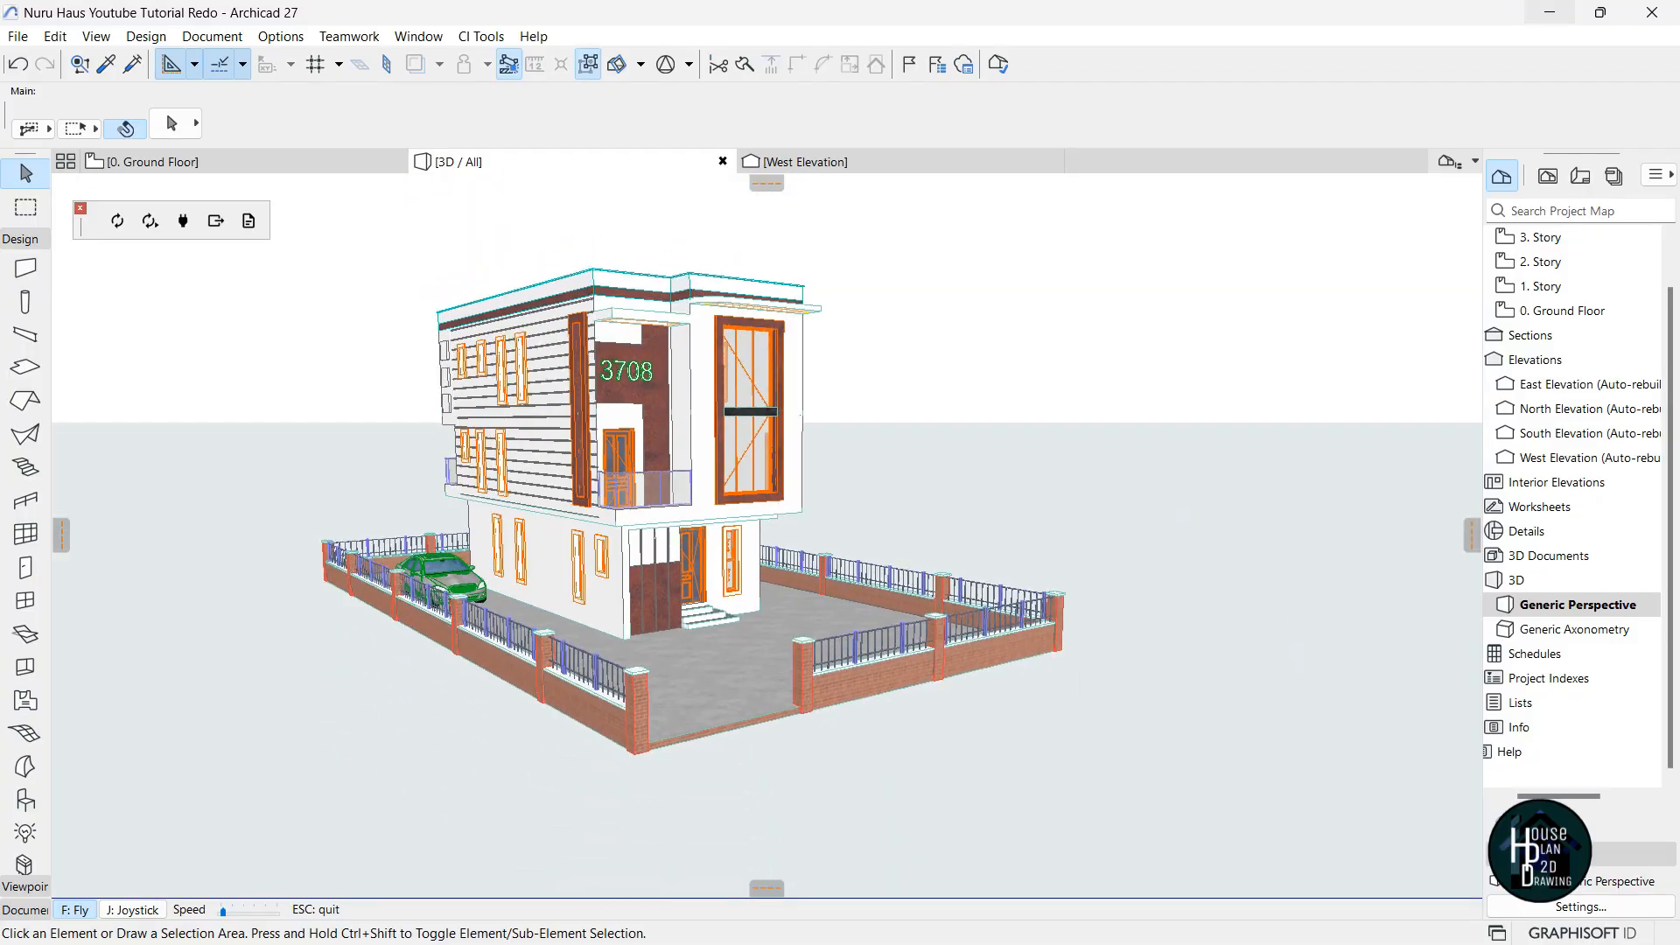
key("Up")
key("Down")
key("Escape")
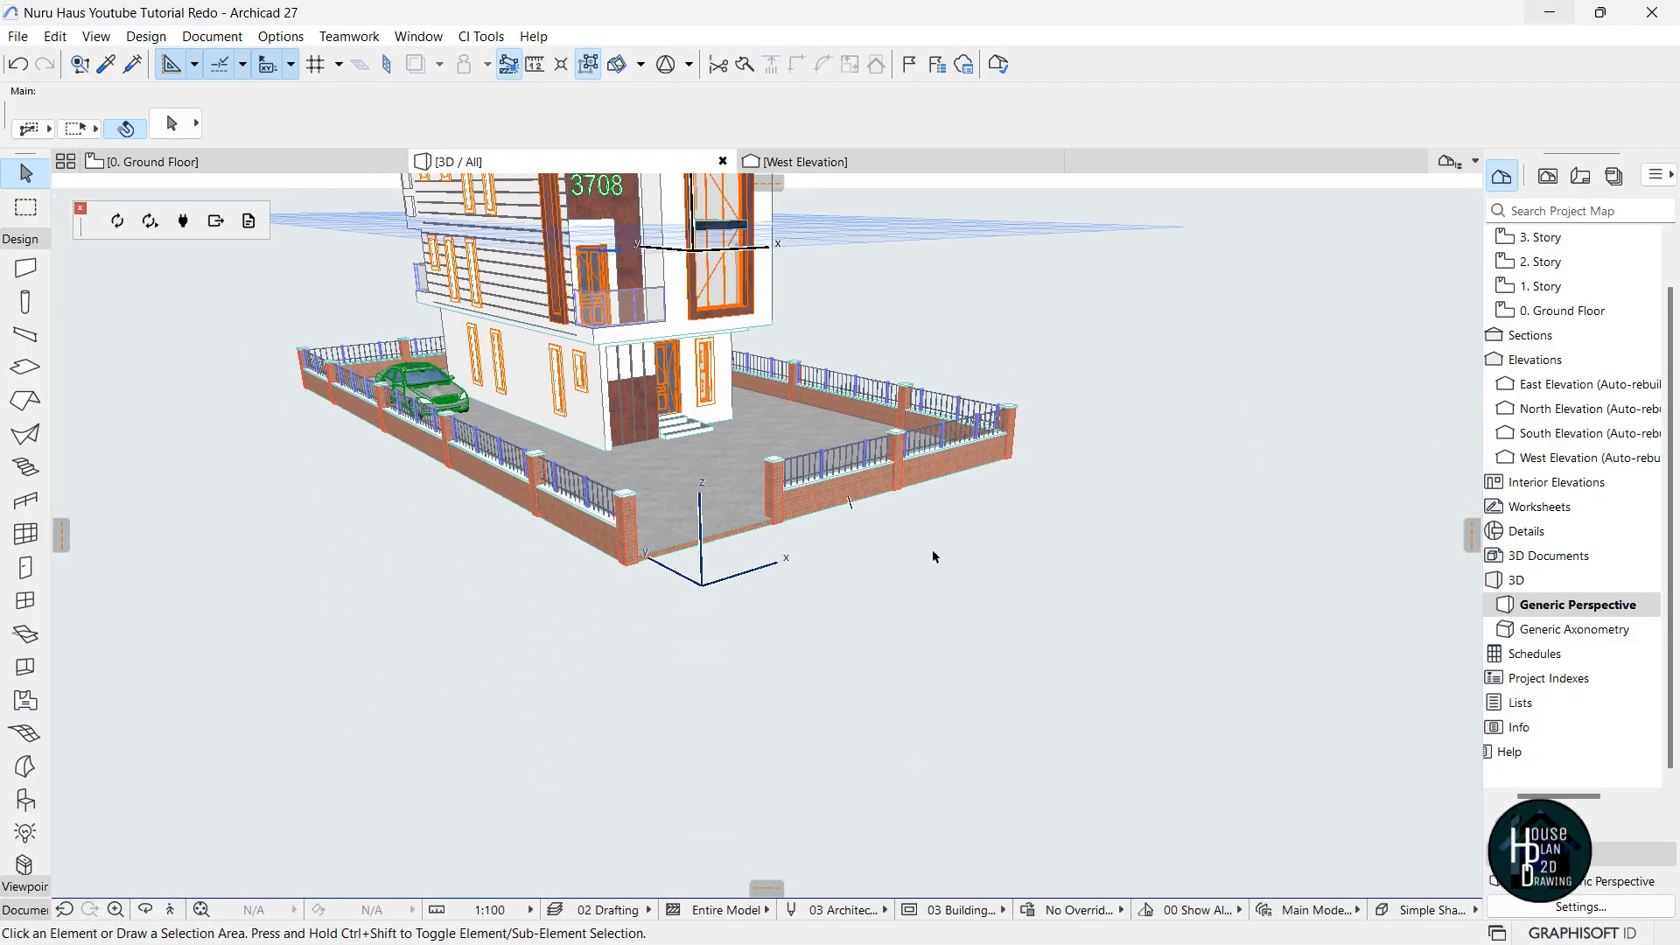
On the Ground Floor plan, pick up the ground slab's settings and draw a long rectangular slab outside the front fence, starting at the gate-side corner column.
left_click(200, 162)
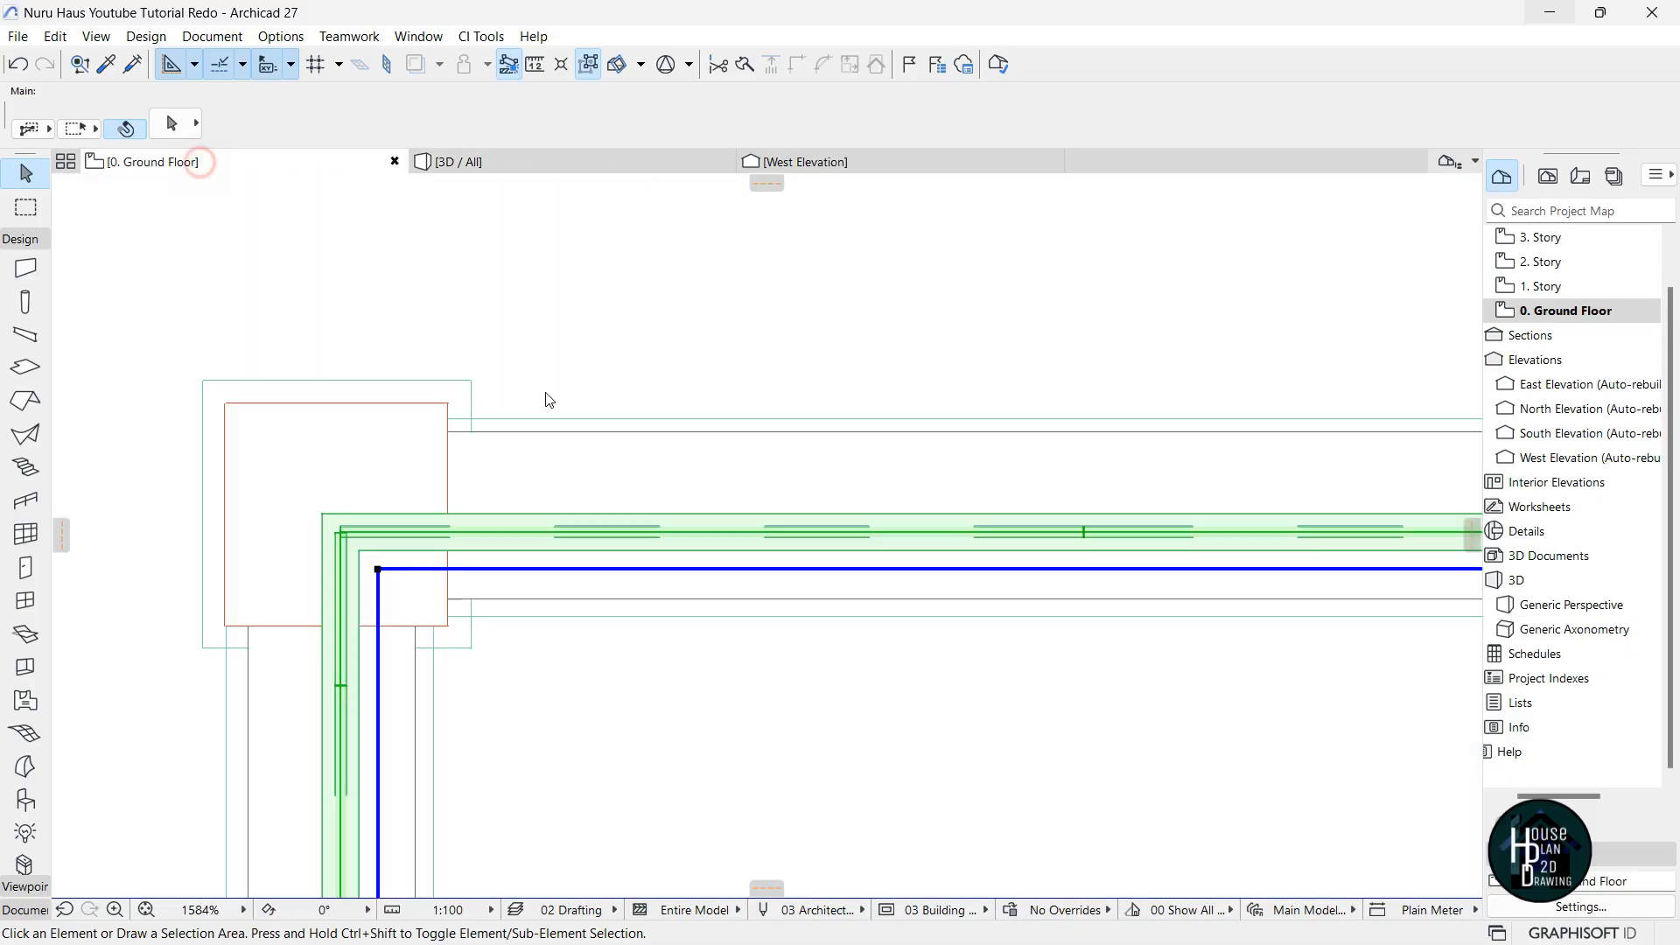
scroll(721, 327, "down", 15)
scroll(775, 505, "up", 4)
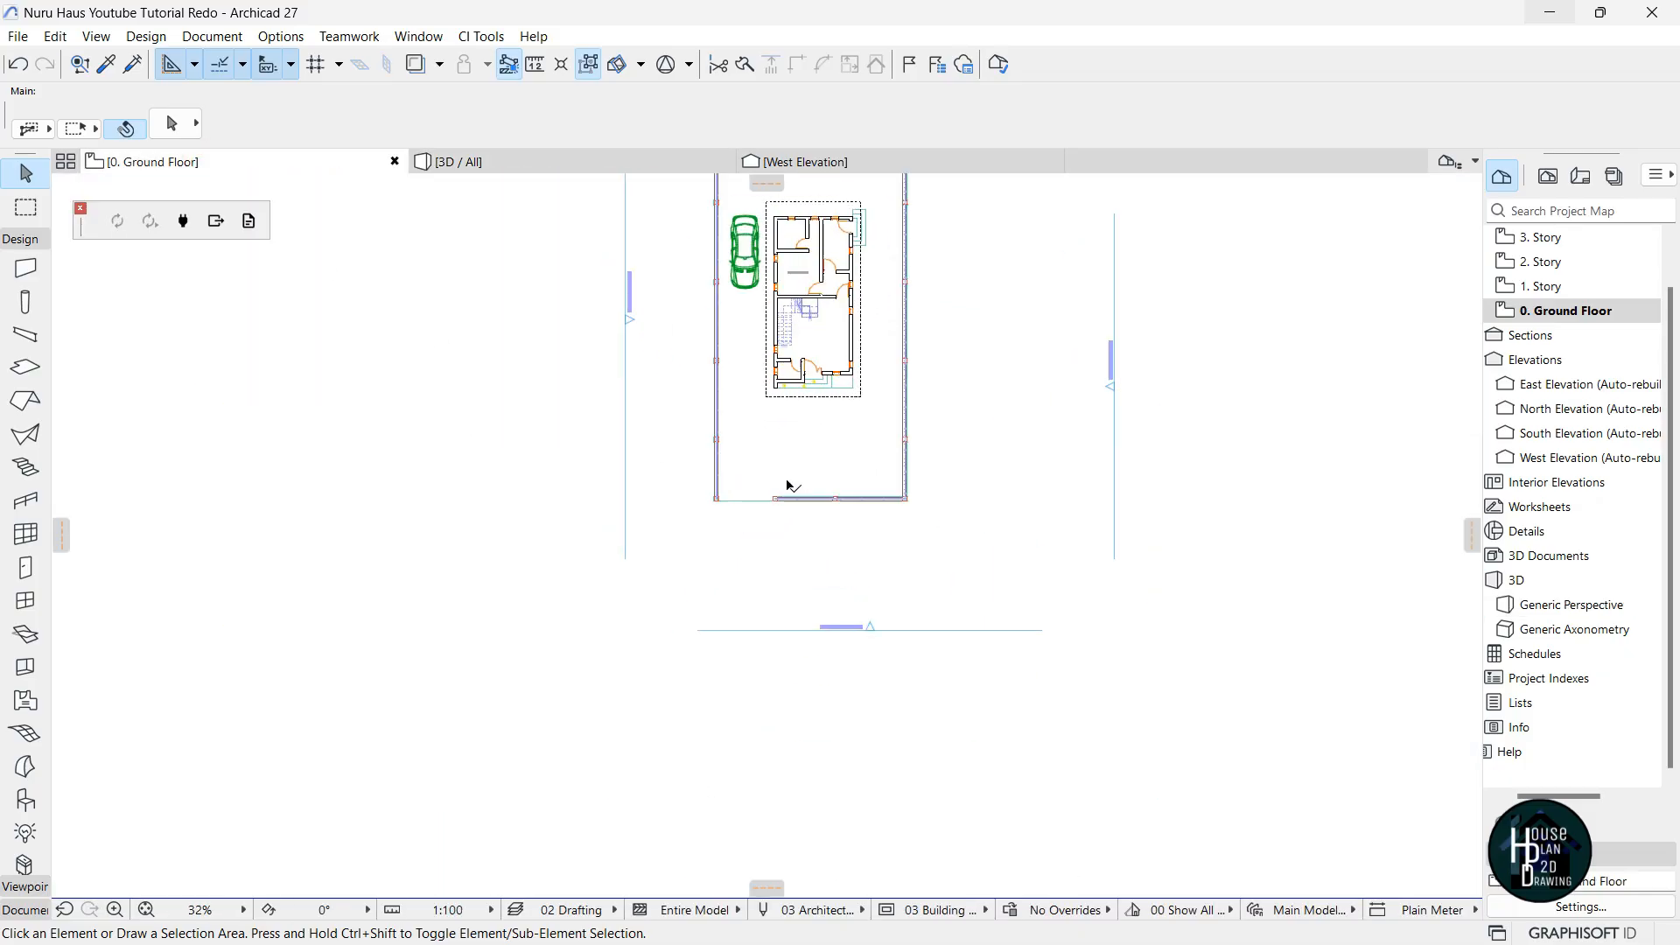
scroll(856, 458, "up", 1)
left_click(890, 426, "alt")
scroll(937, 508, "up", 8)
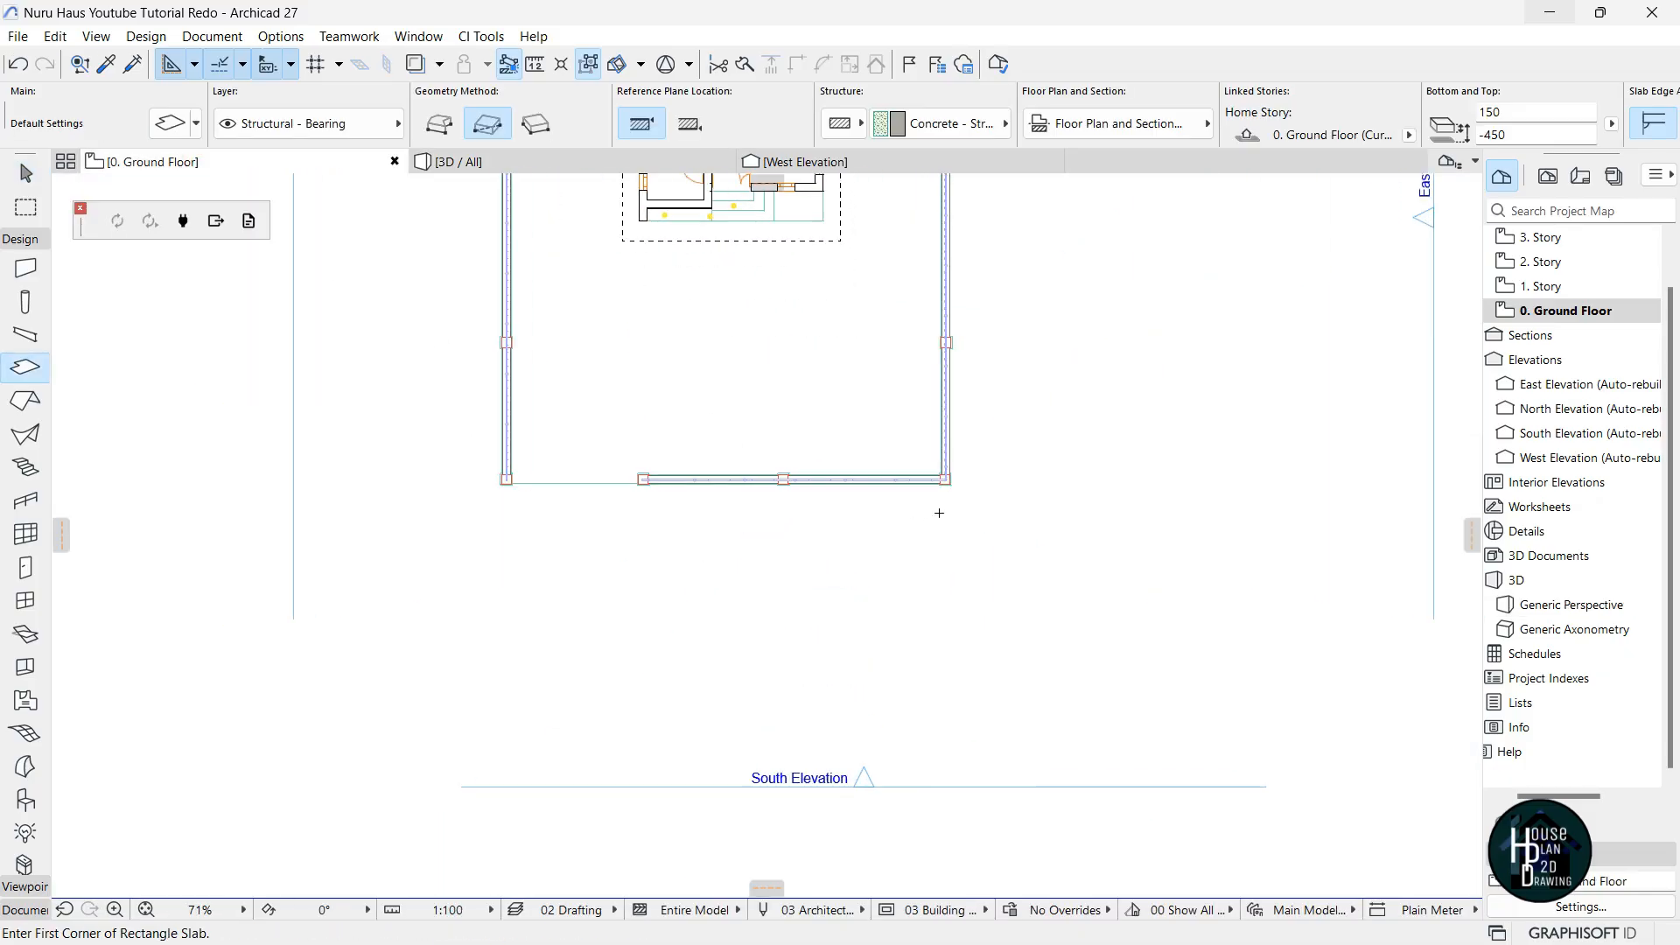
scroll(973, 504, "down", 2)
scroll(652, 485, "up", 8)
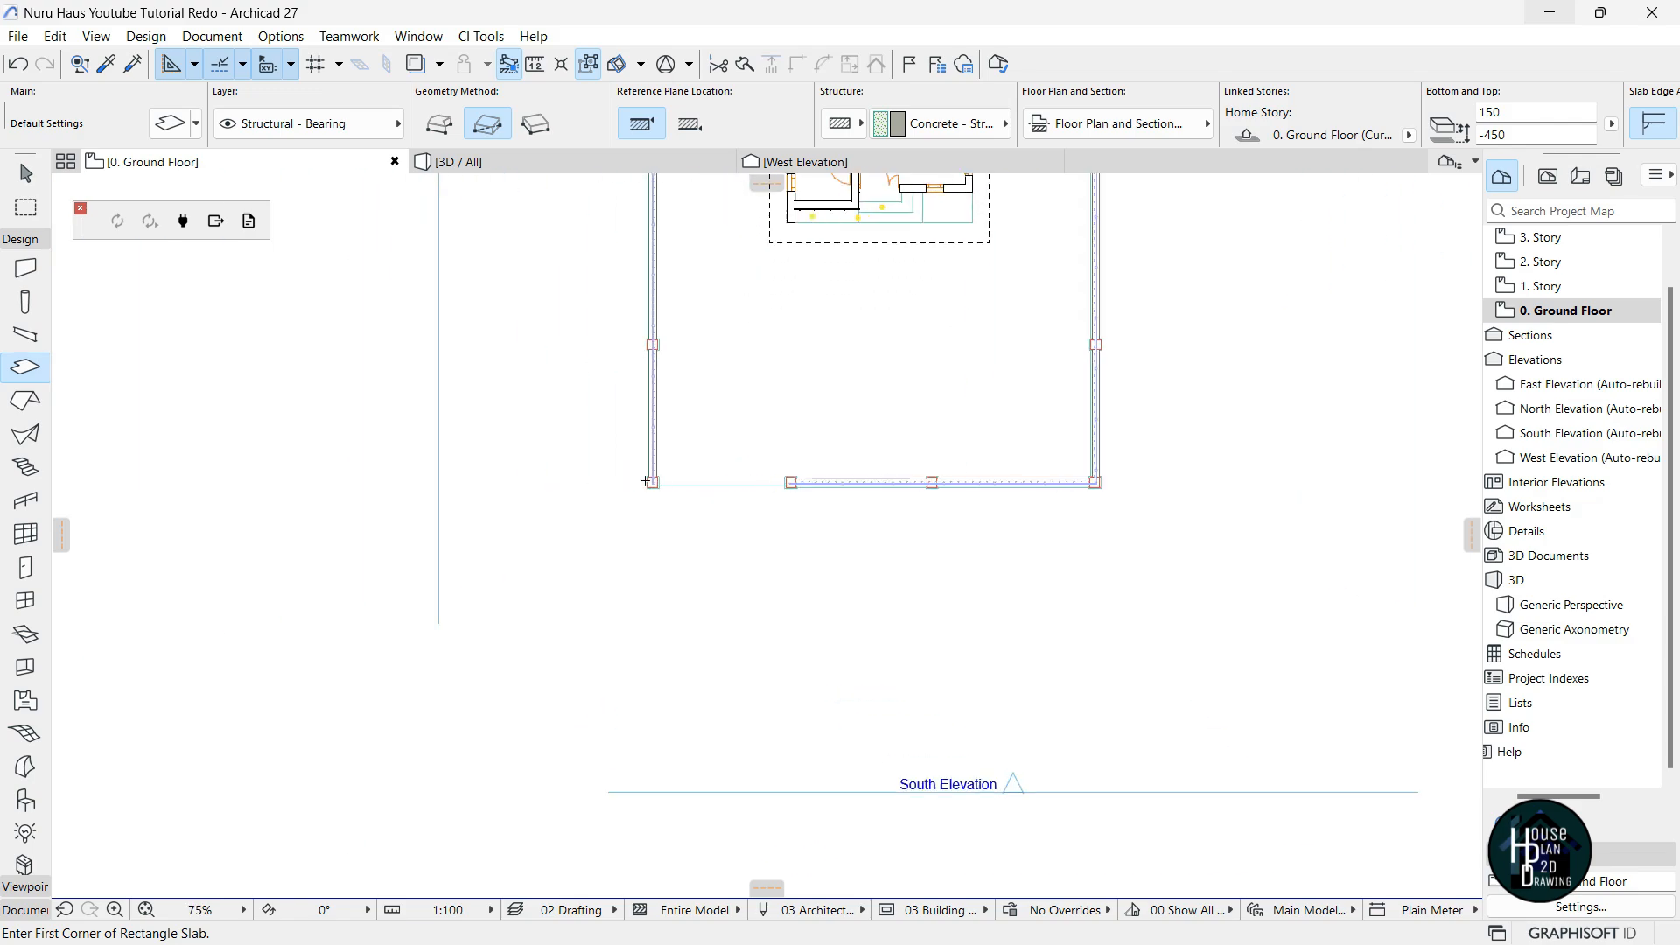
scroll(727, 517, "up", 10)
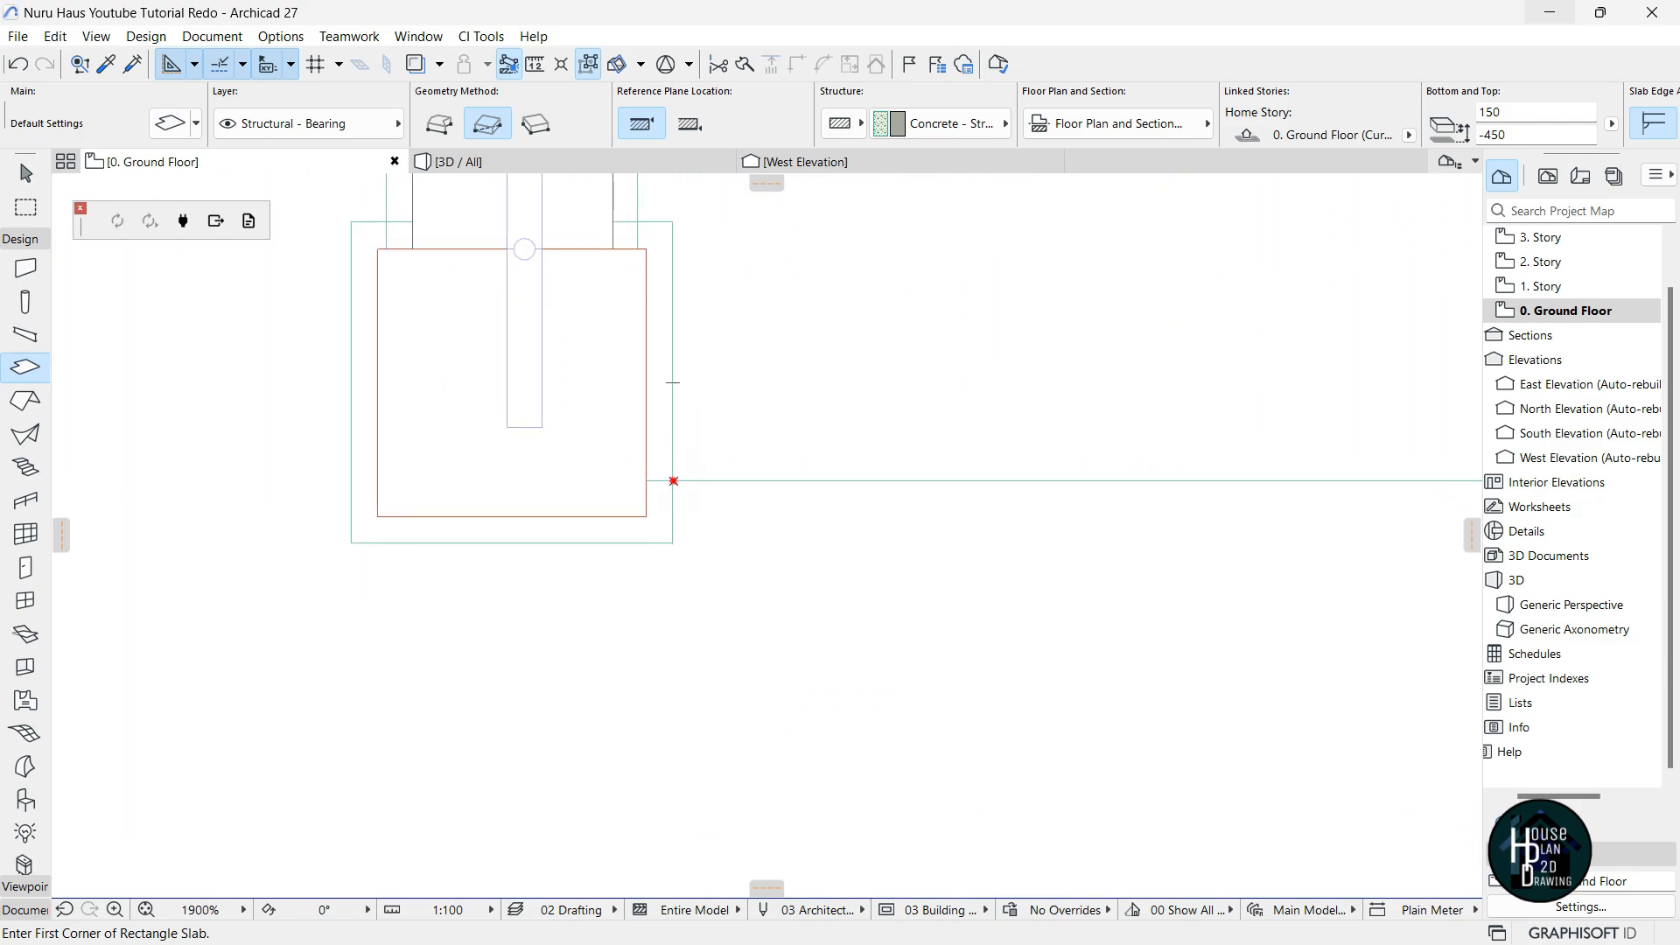
left_click(673, 481)
scroll(581, 476, "down", 10)
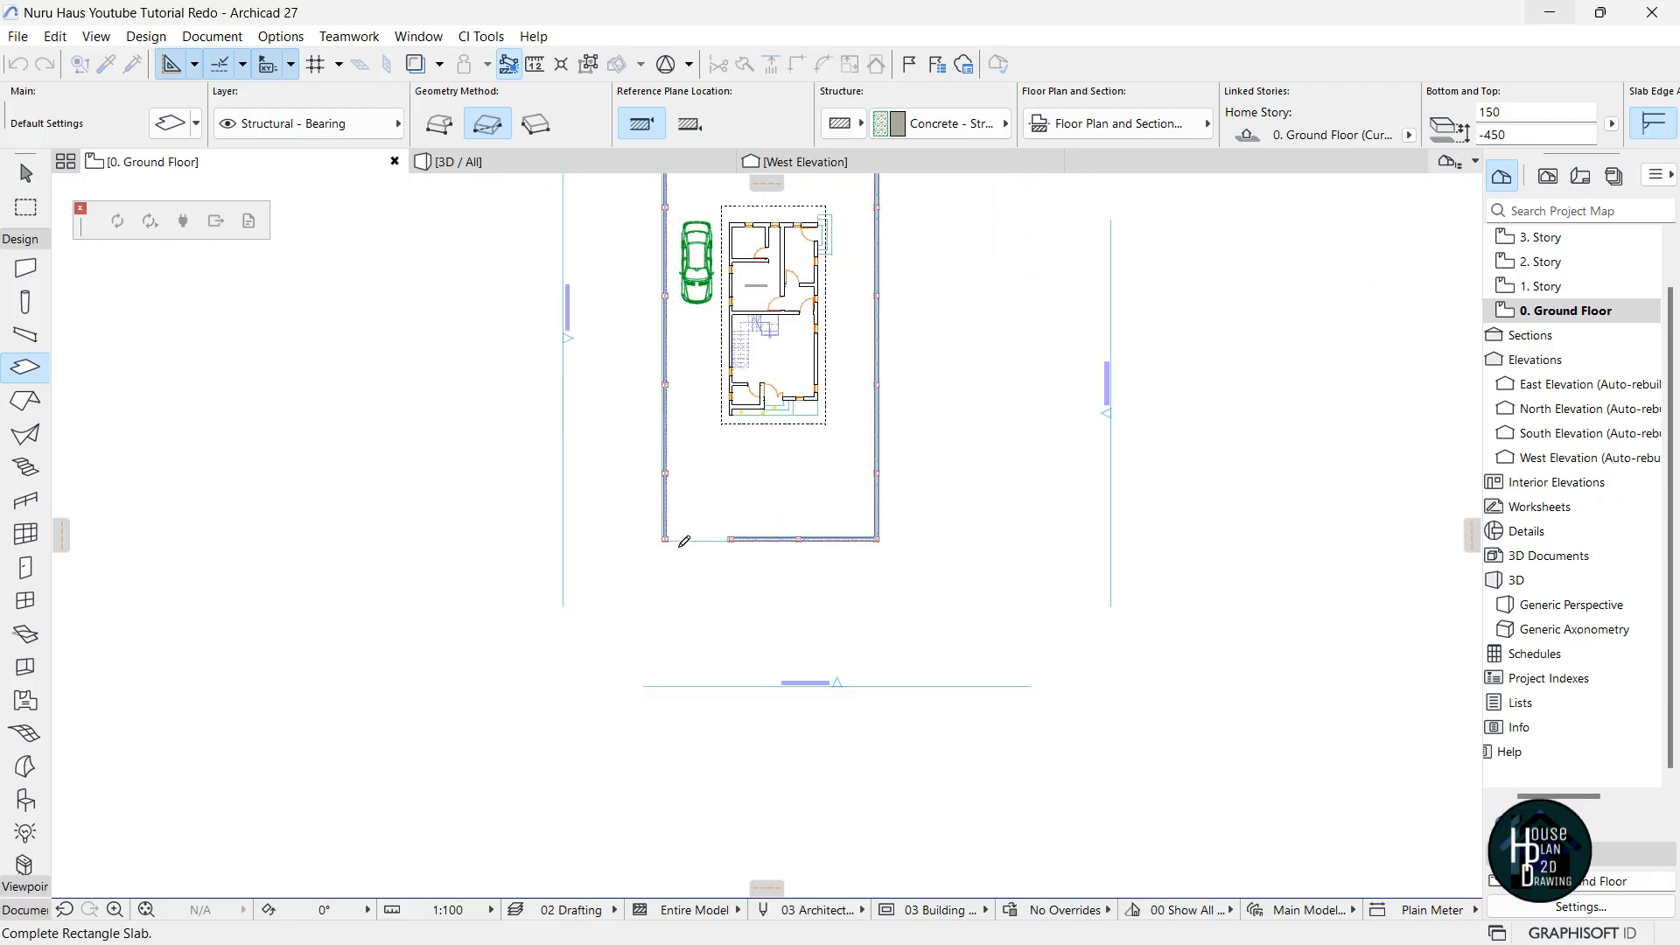
scroll(684, 542, "down", 2)
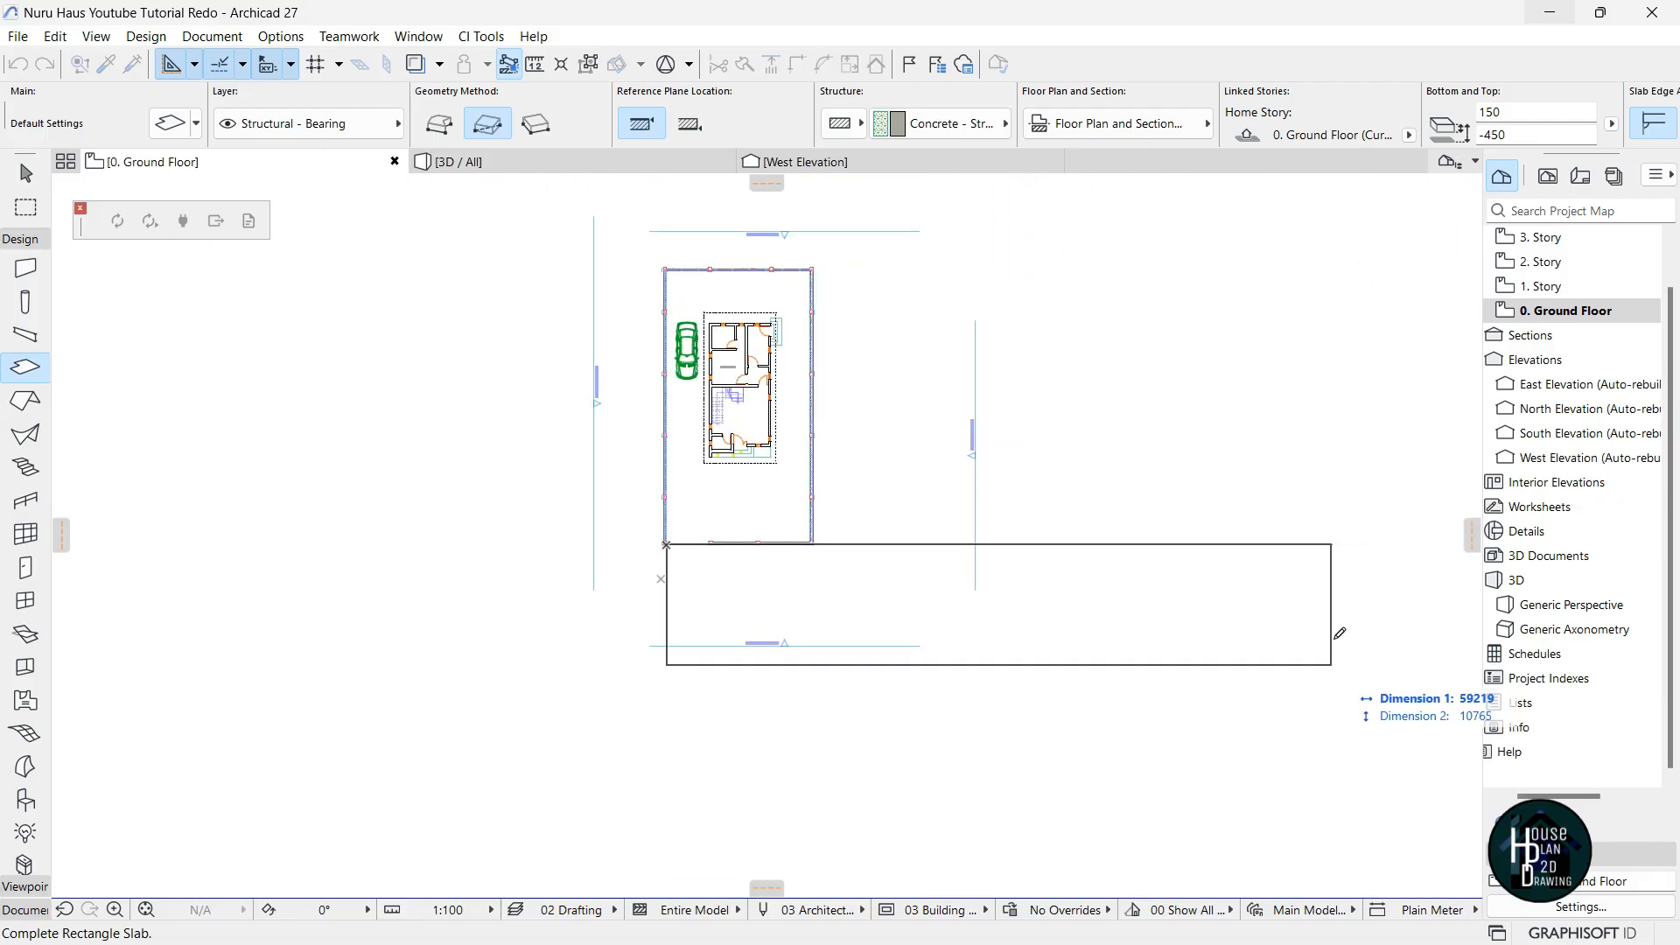
left_click(1381, 550)
Select the new front slab and offset its short edge beside the corner column outward, extending it far past the plot's other side.
scroll(645, 533, "up", 4)
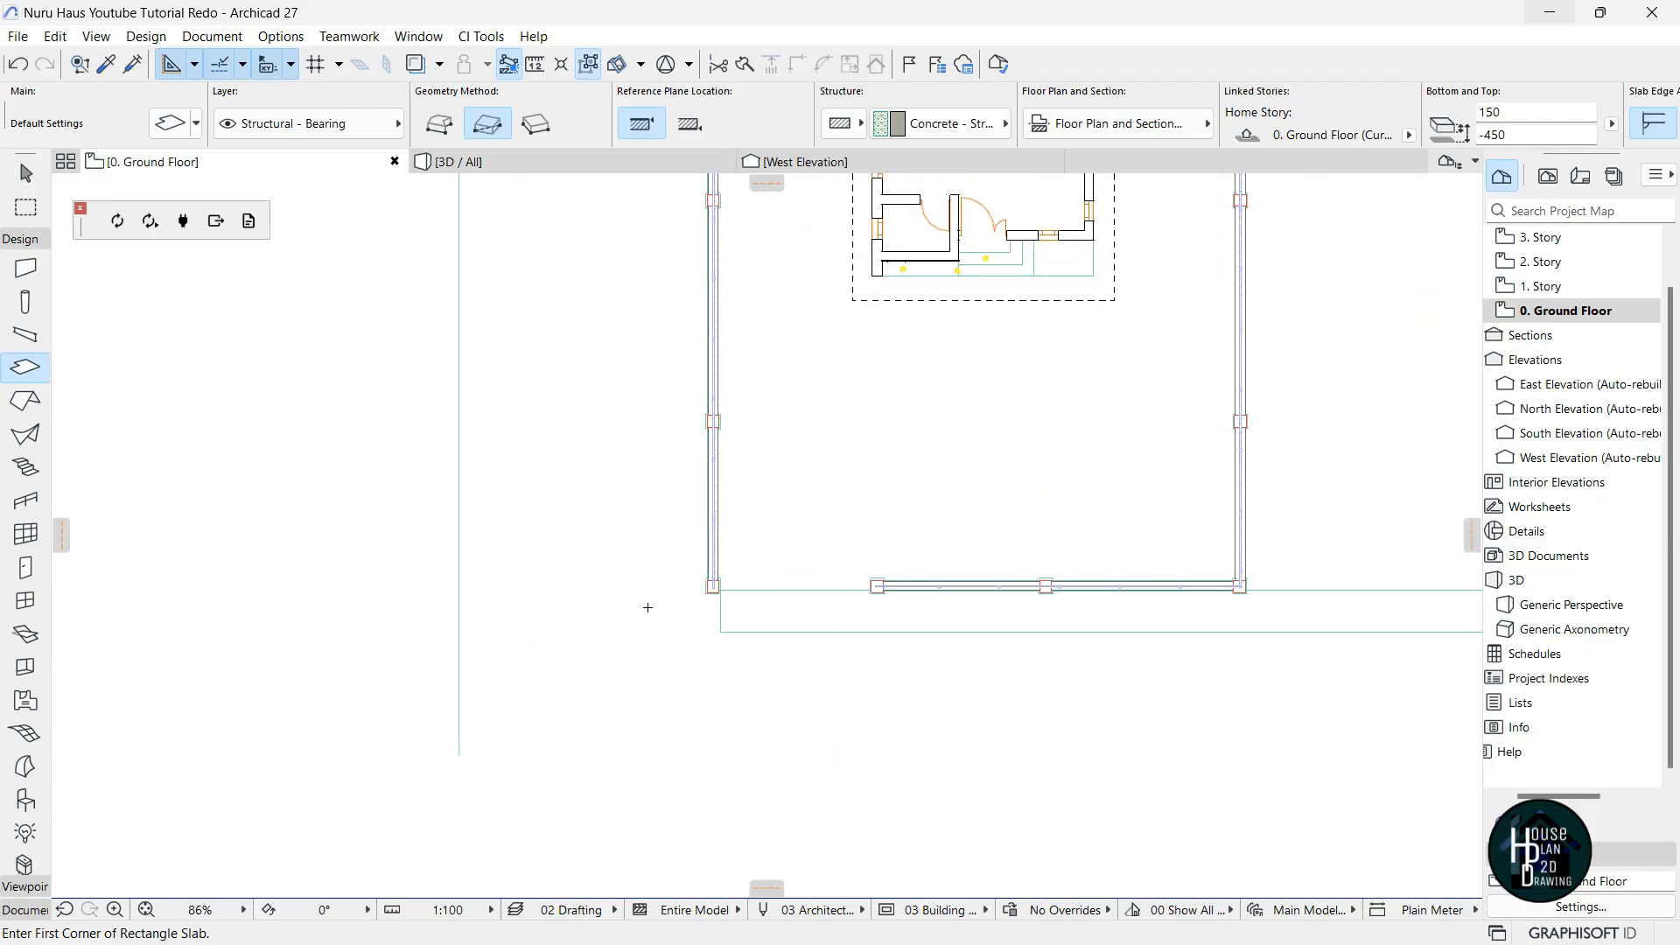
scroll(649, 607, "up", 3)
key("Escape")
left_click(838, 597)
left_click(795, 624)
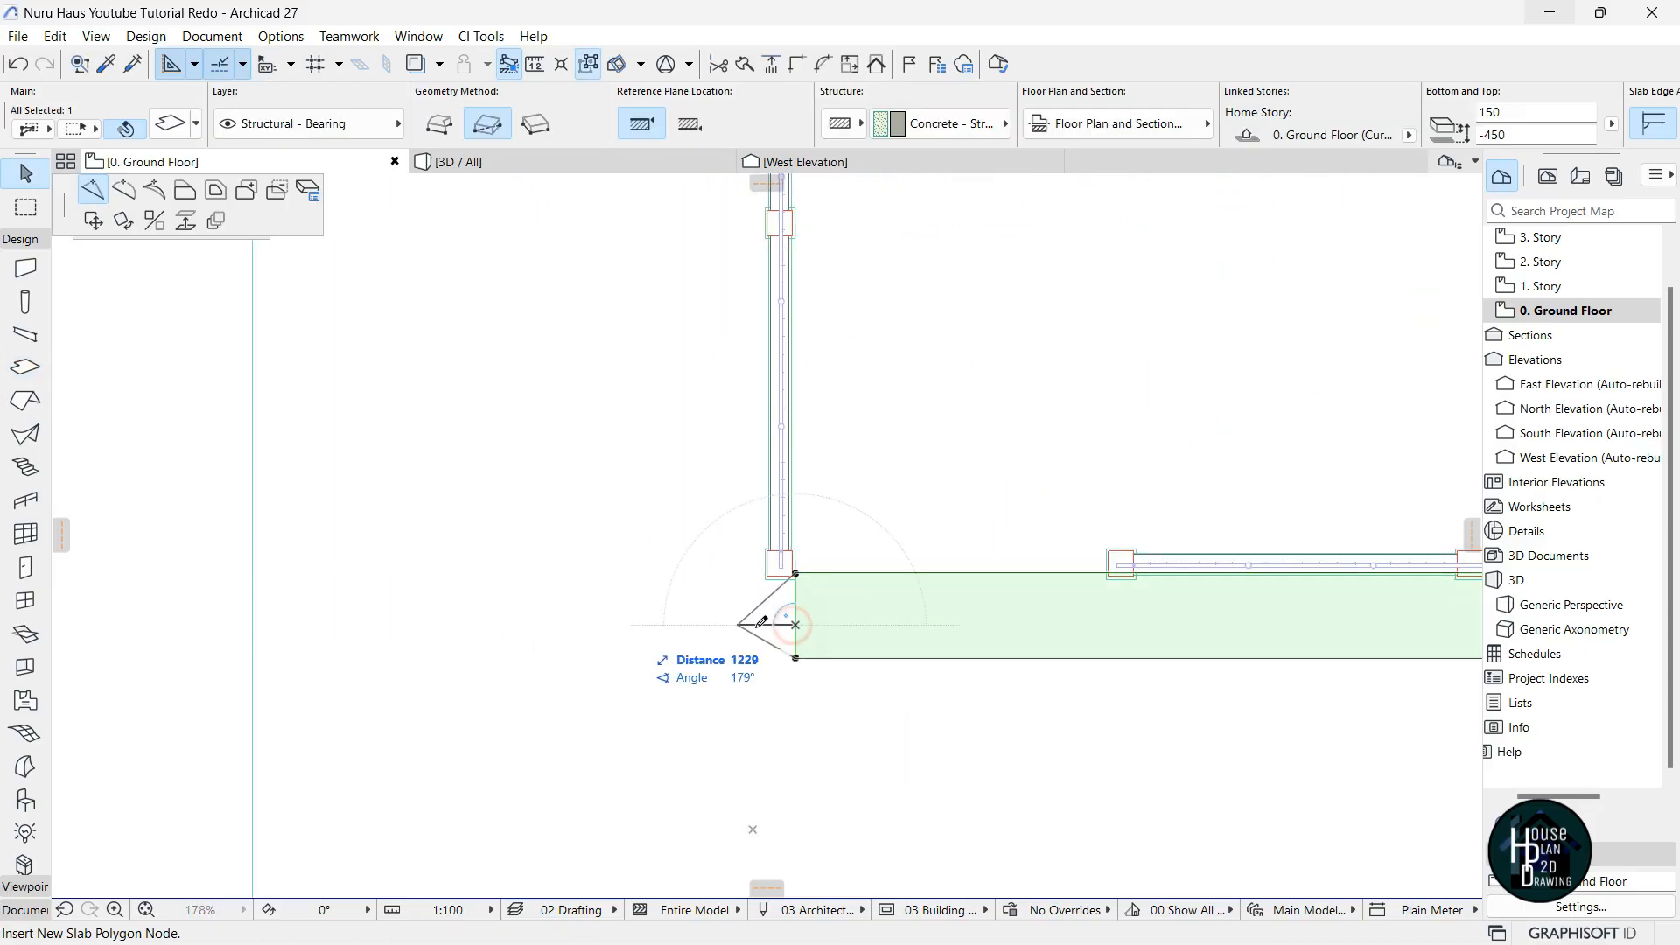
scroll(636, 557, "down", 1)
left_click(183, 192)
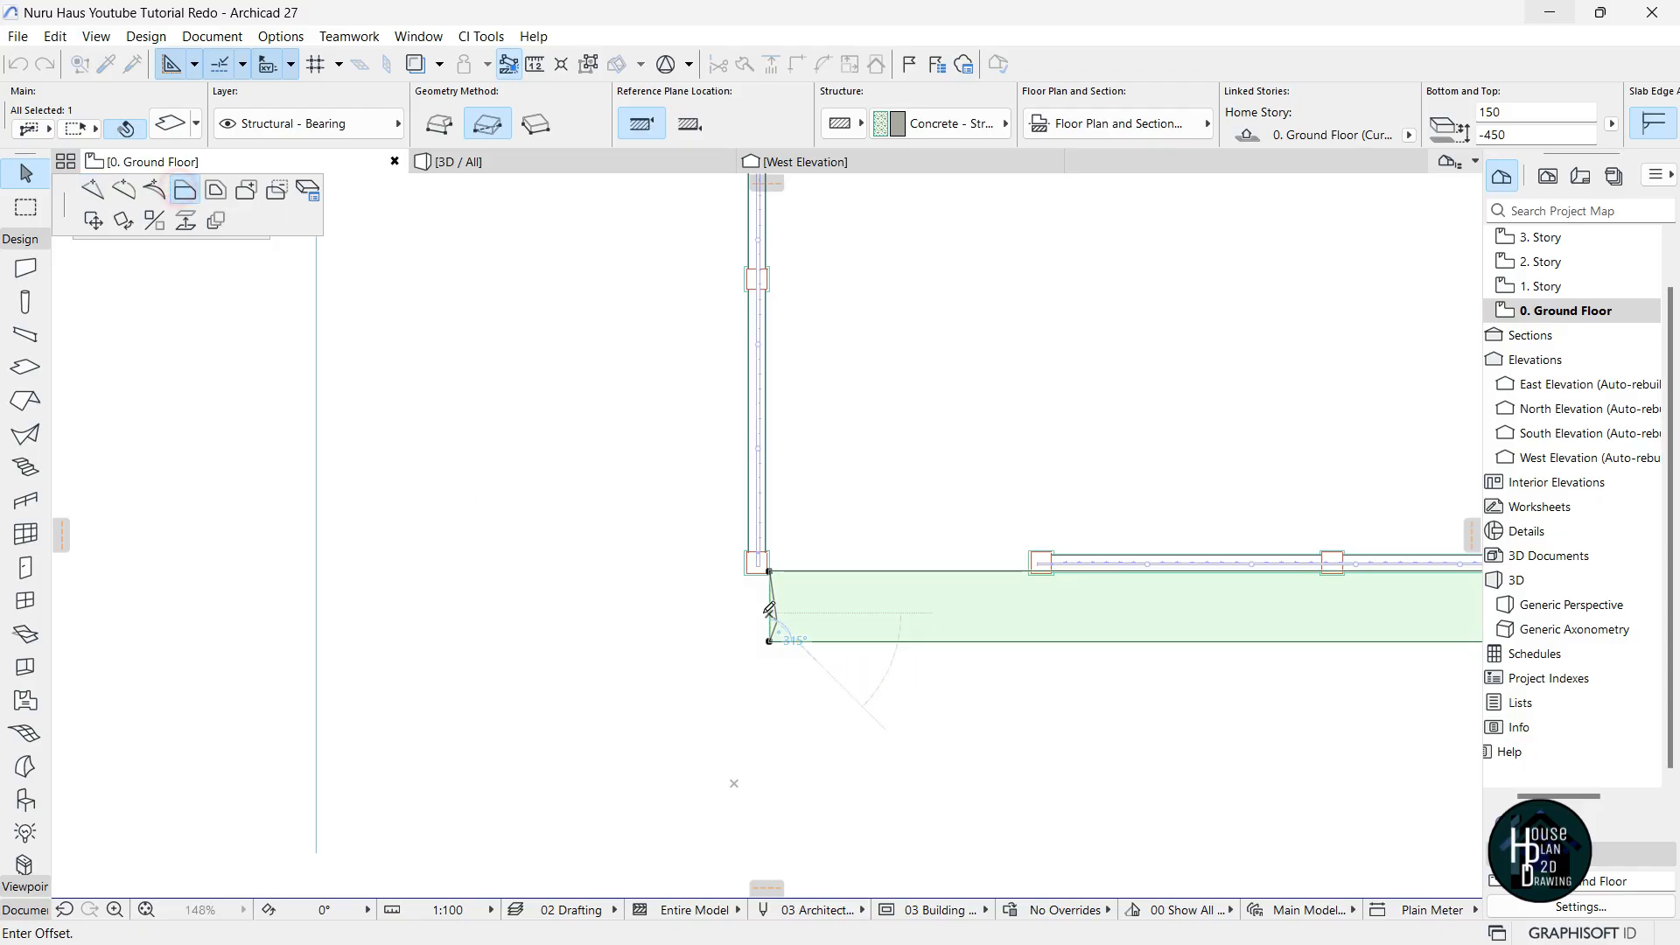
scroll(963, 638, "down", 5)
left_click(511, 648)
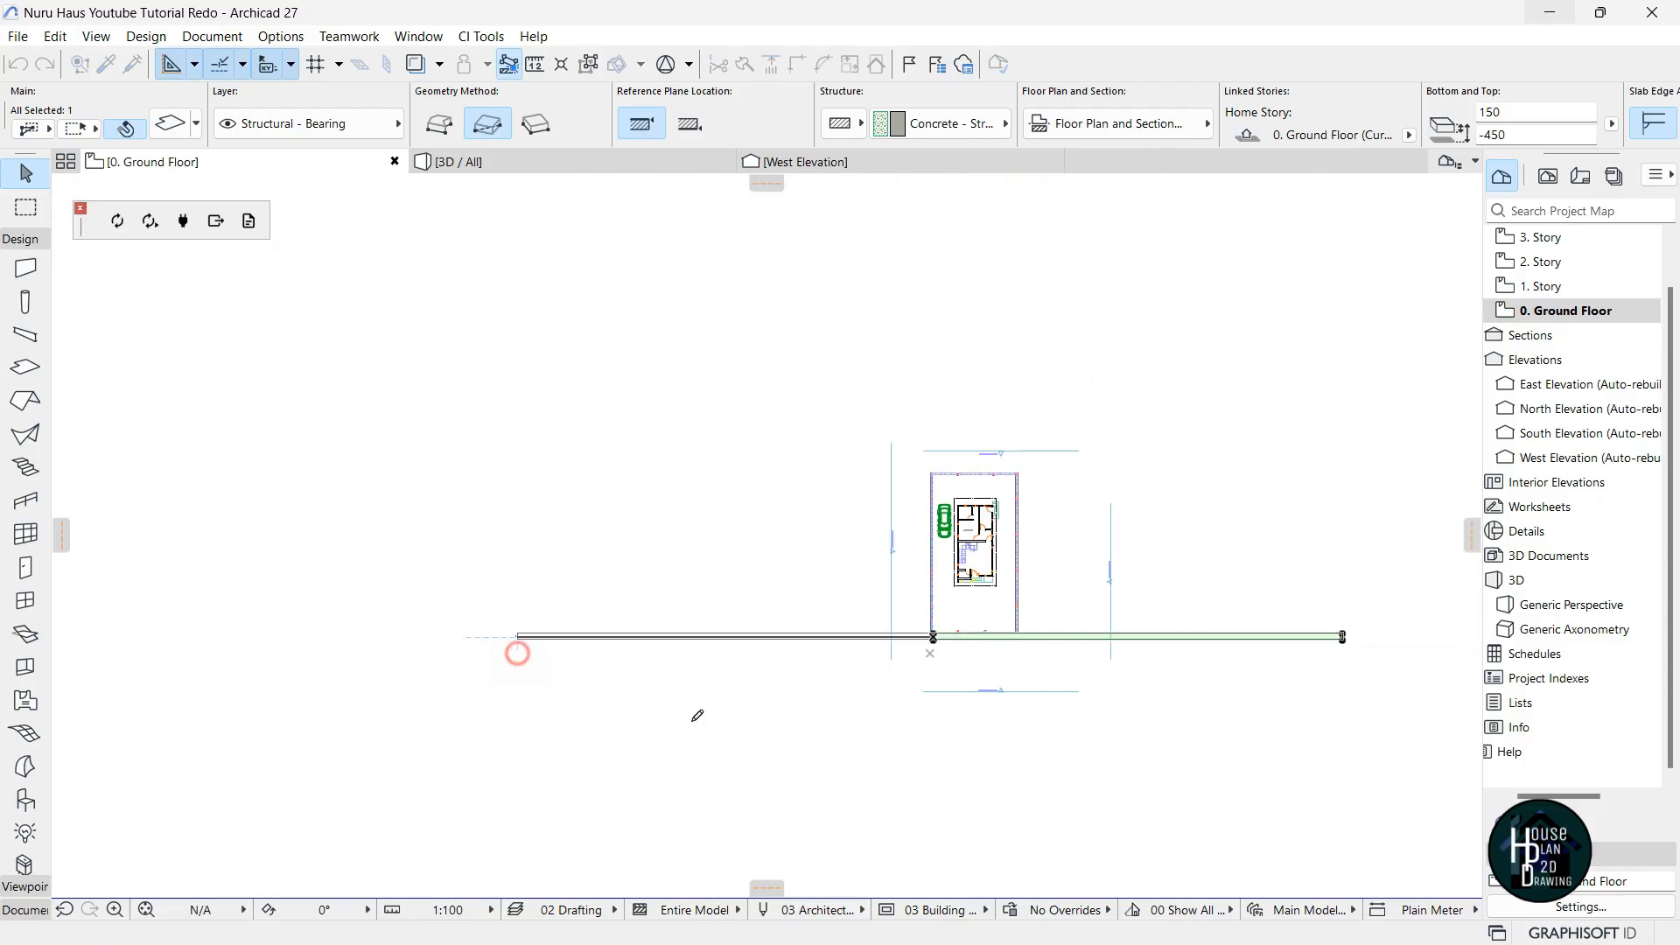
Adjust the front slab's width by offsetting its outer long edge, finally moving it outward away from the fence.
scroll(994, 600, "up", 8)
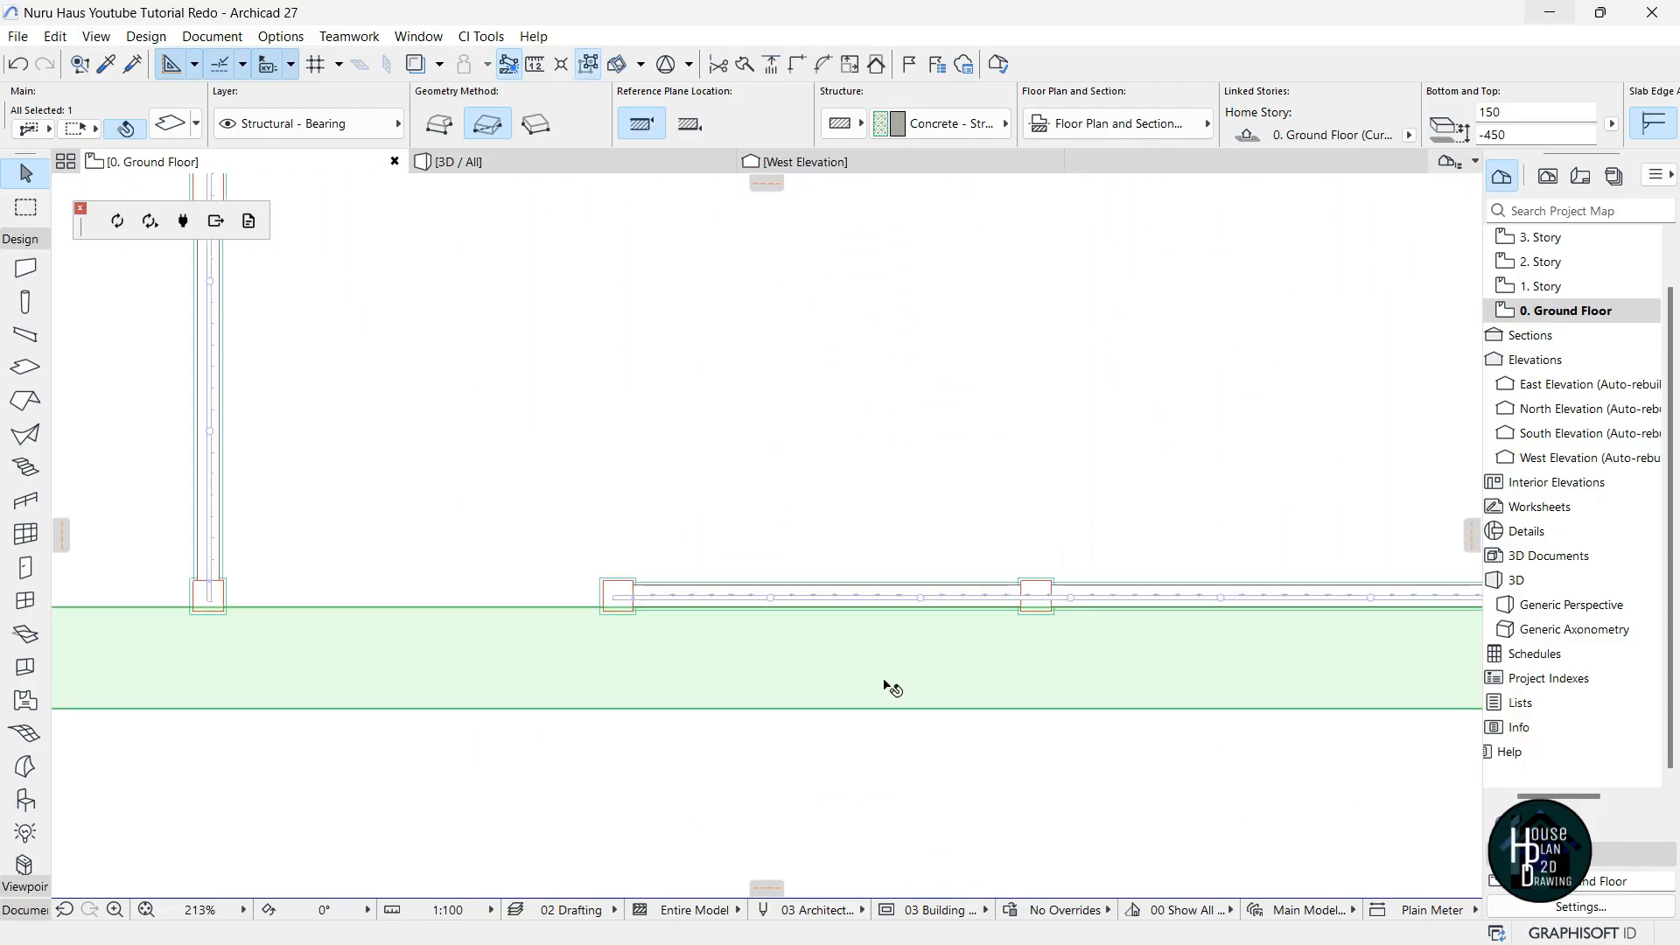
left_click(947, 708)
left_click(959, 672)
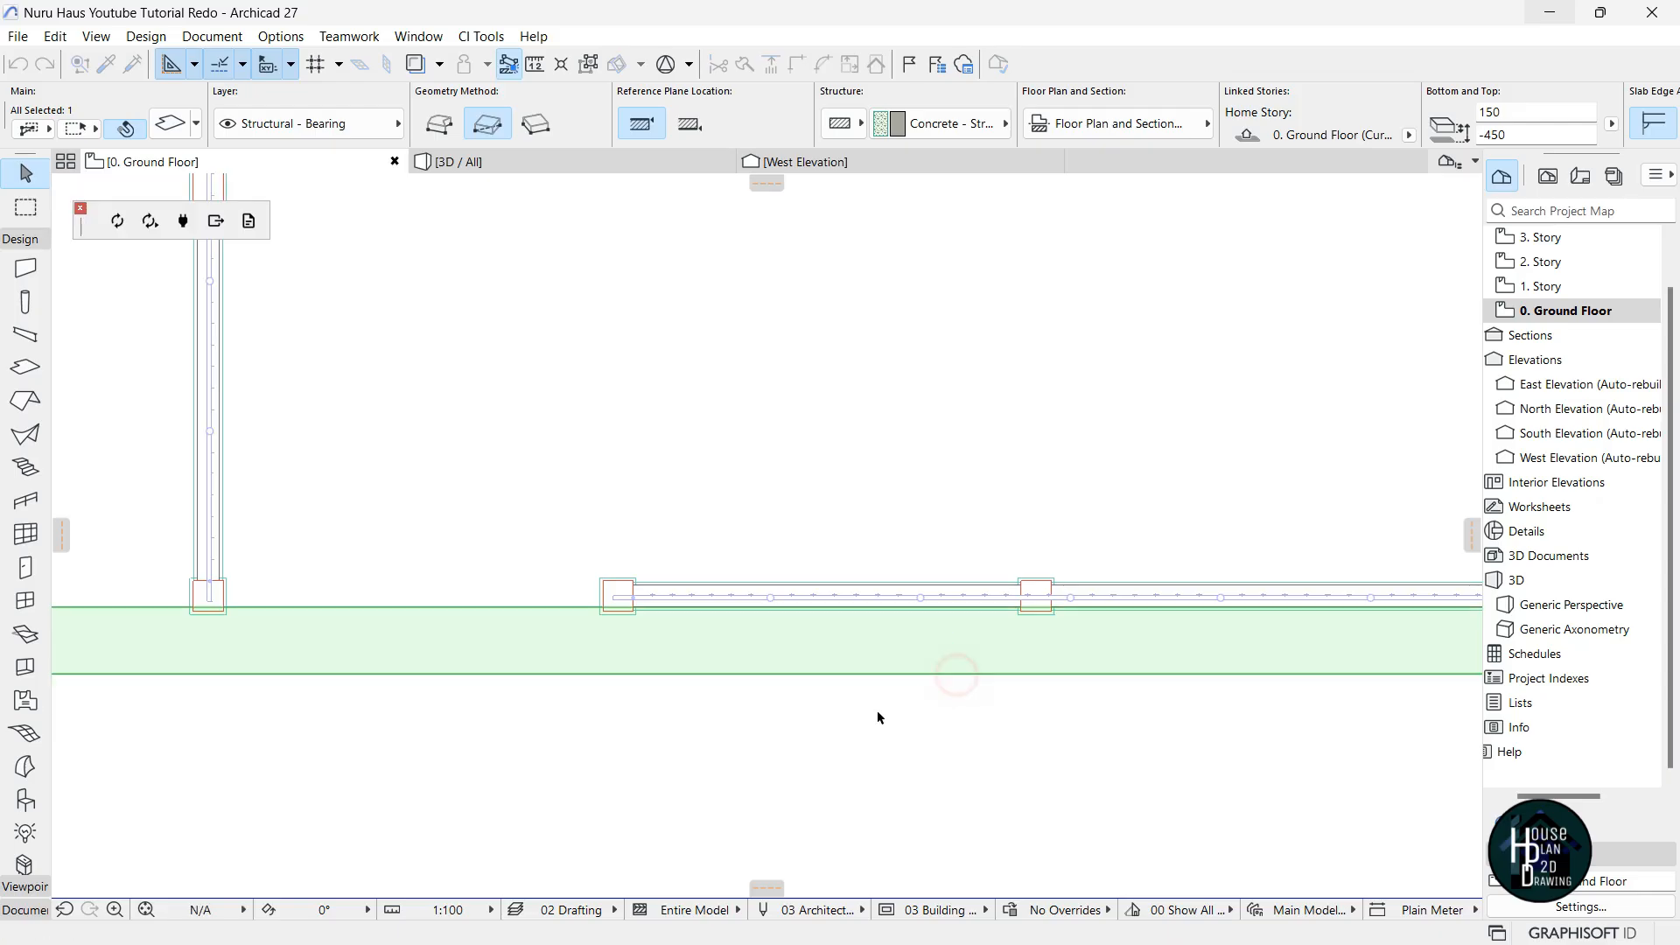
scroll(752, 591, "down", 4)
left_click(847, 596)
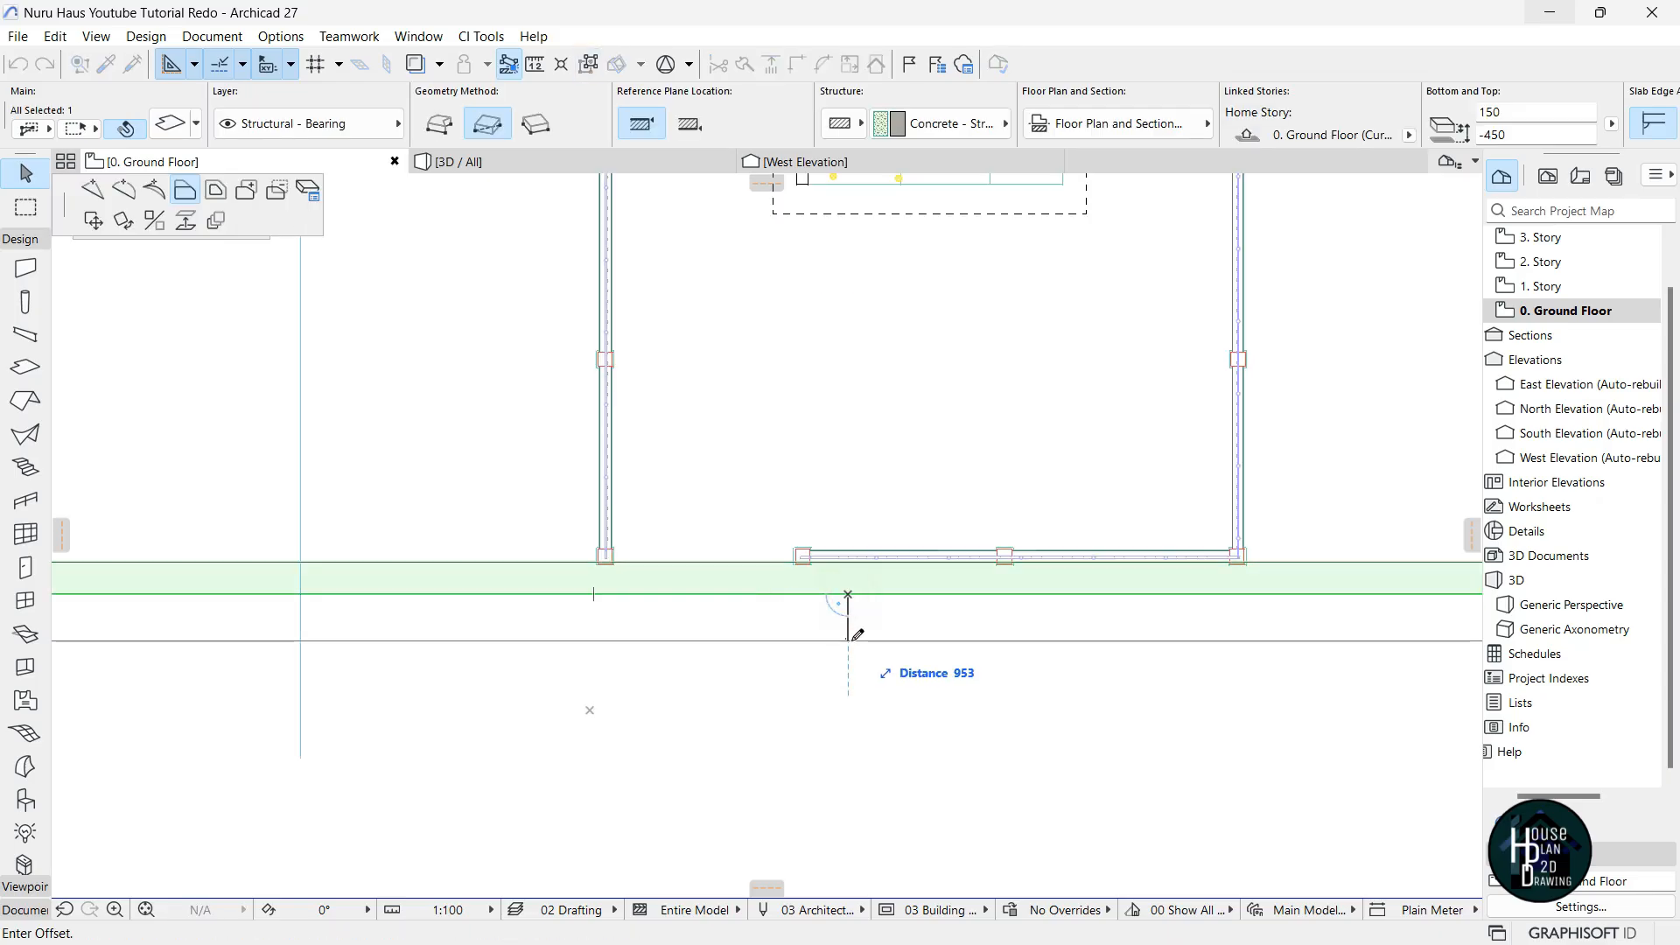
left_click(852, 640)
left_click(855, 645)
left_click(852, 657)
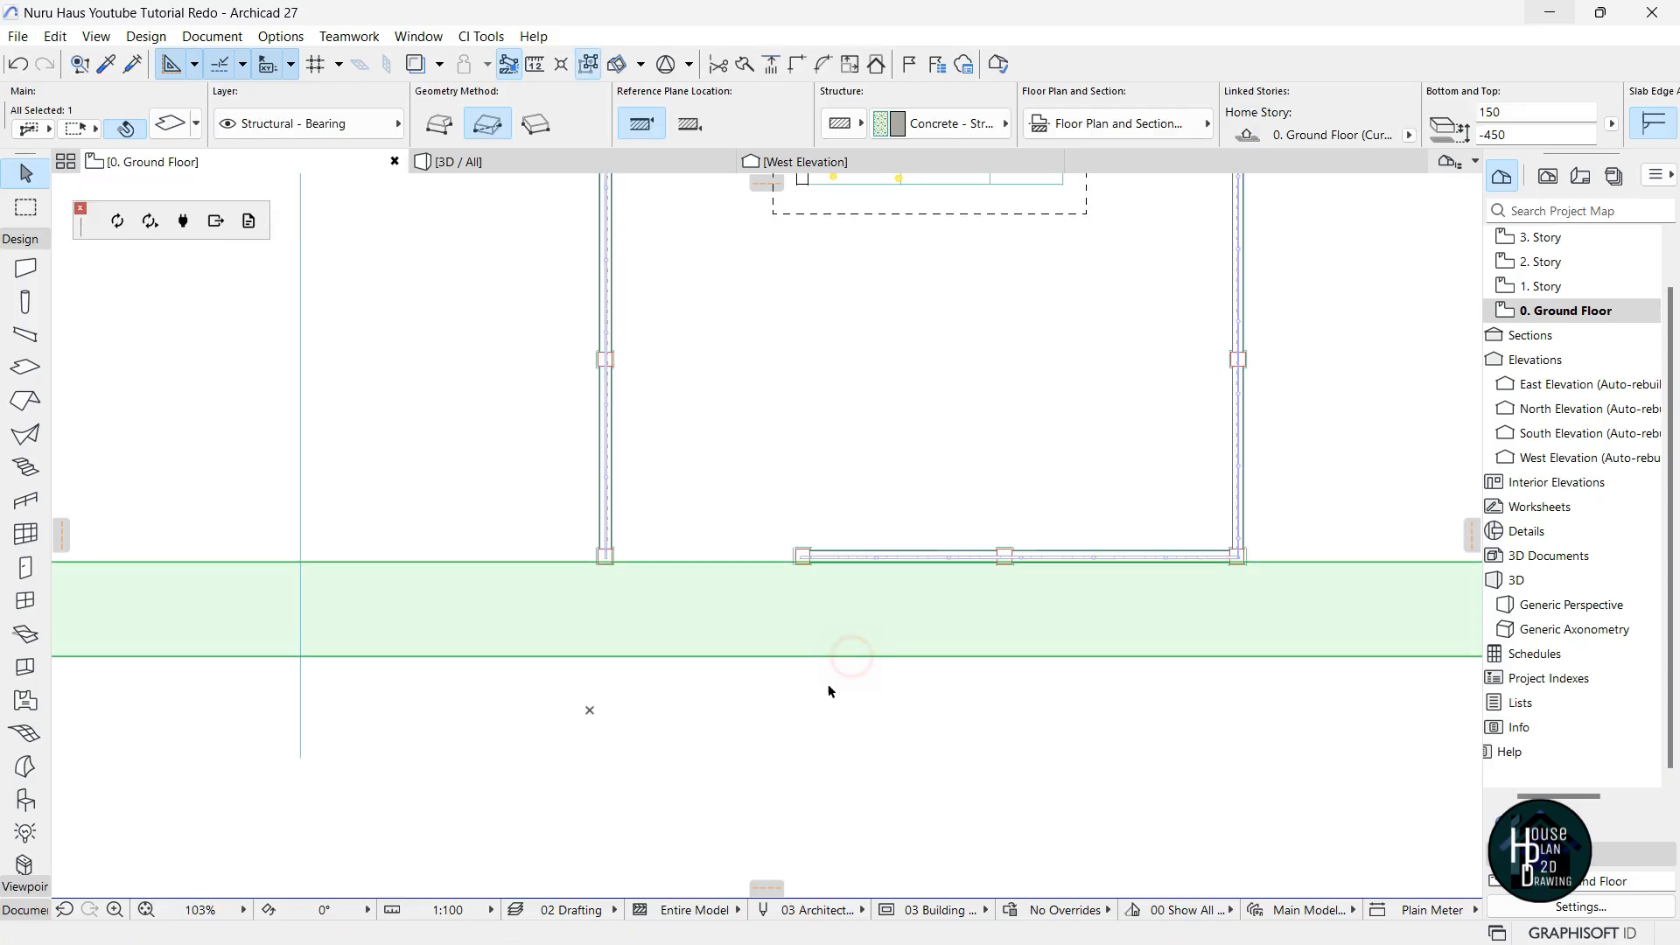
In the 3D view, select the front slab and set its elevation to the home story to -550.
left_click(464, 161)
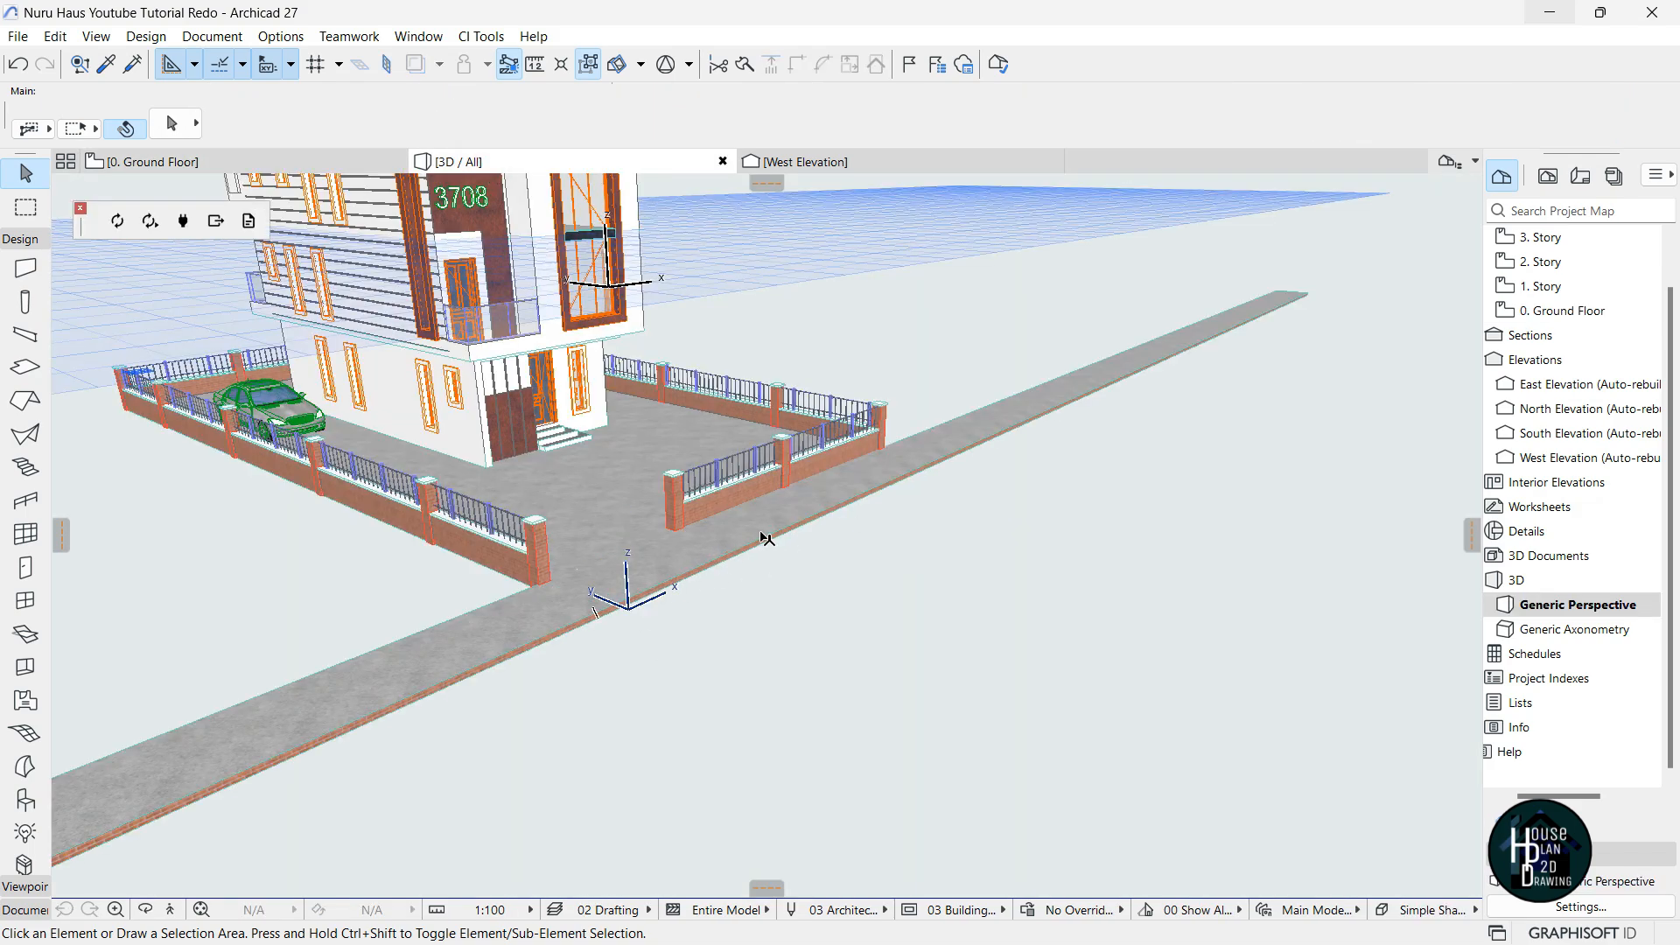
left_click(682, 571)
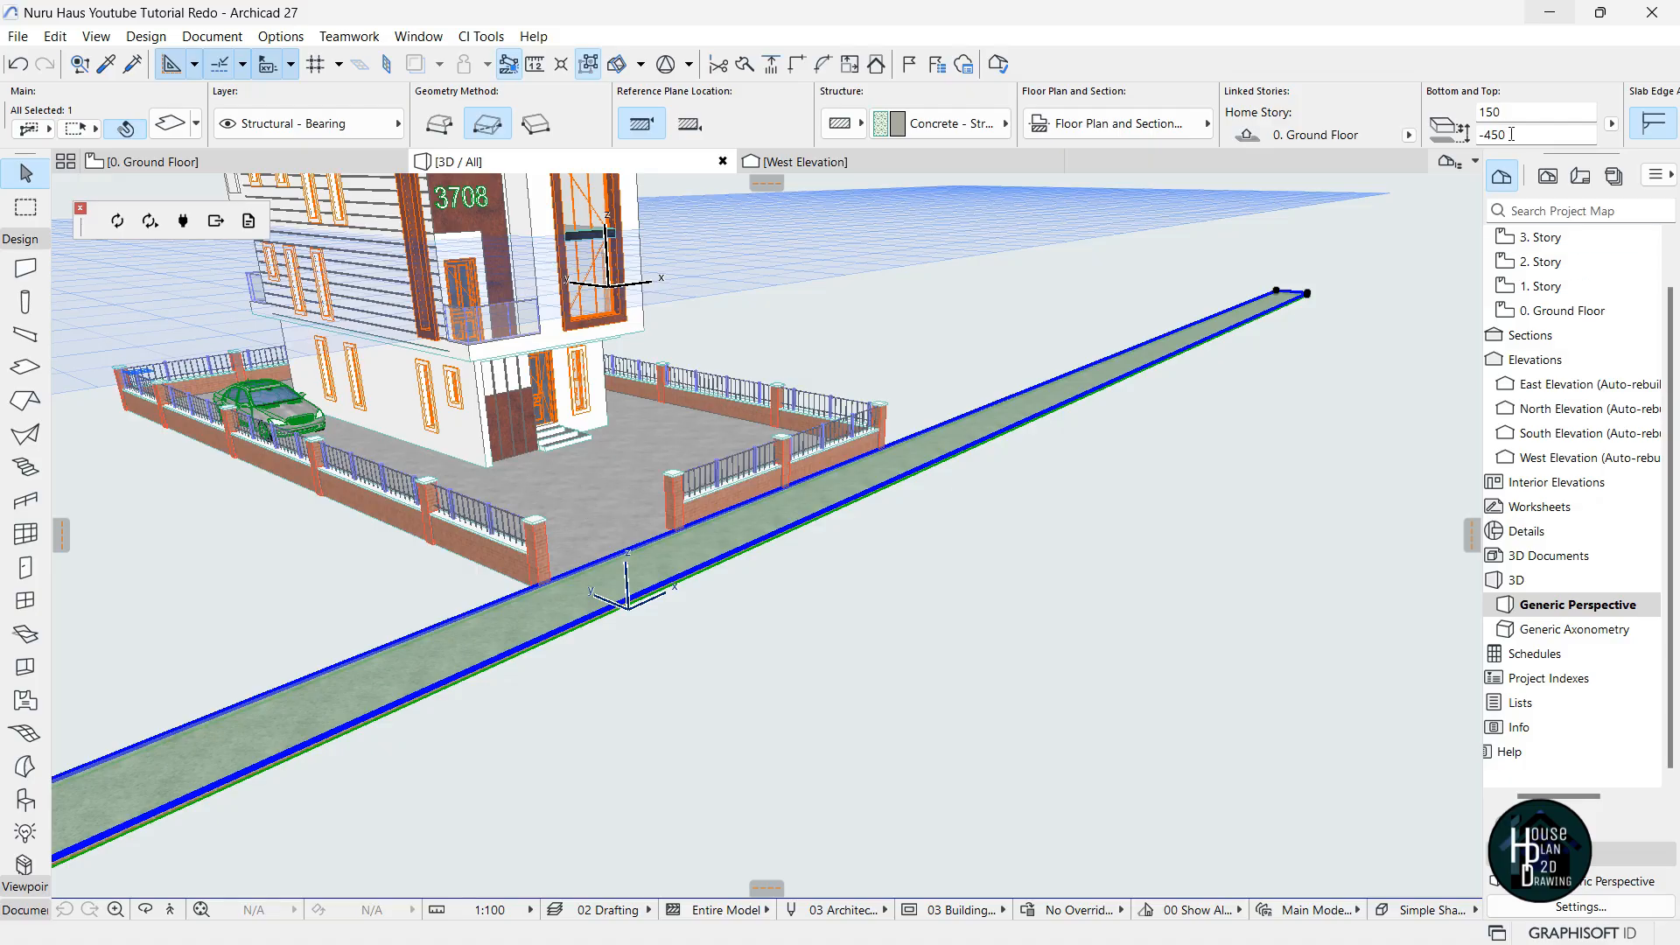
left_click_drag(1491, 134, 1485, 134)
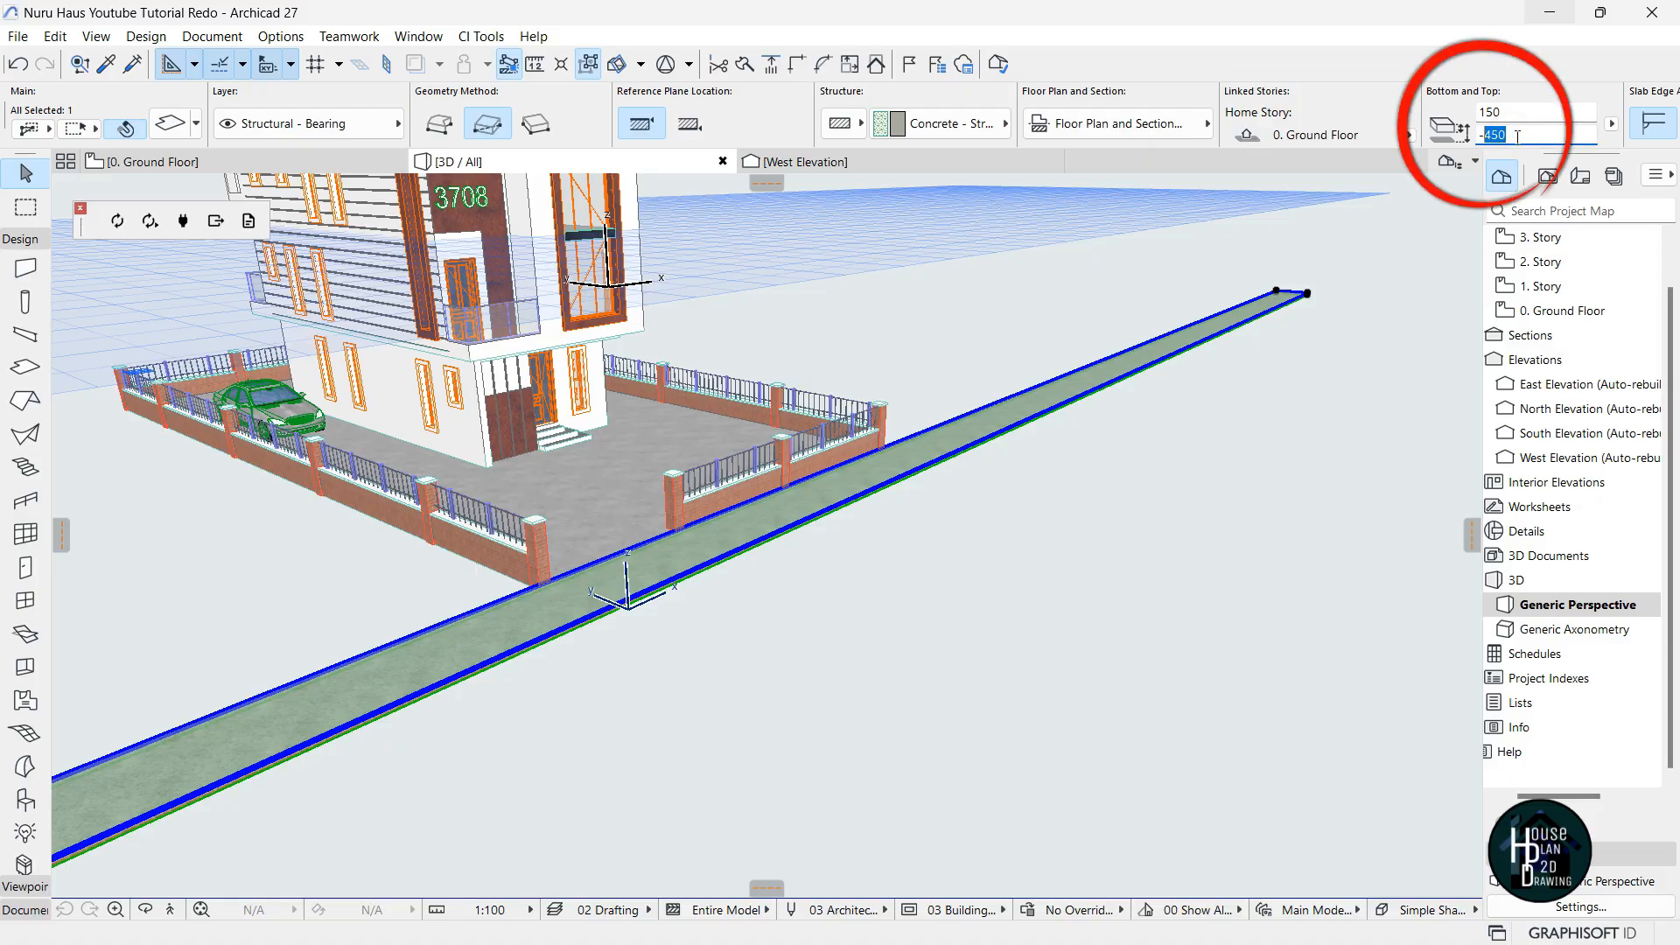
key("Return")
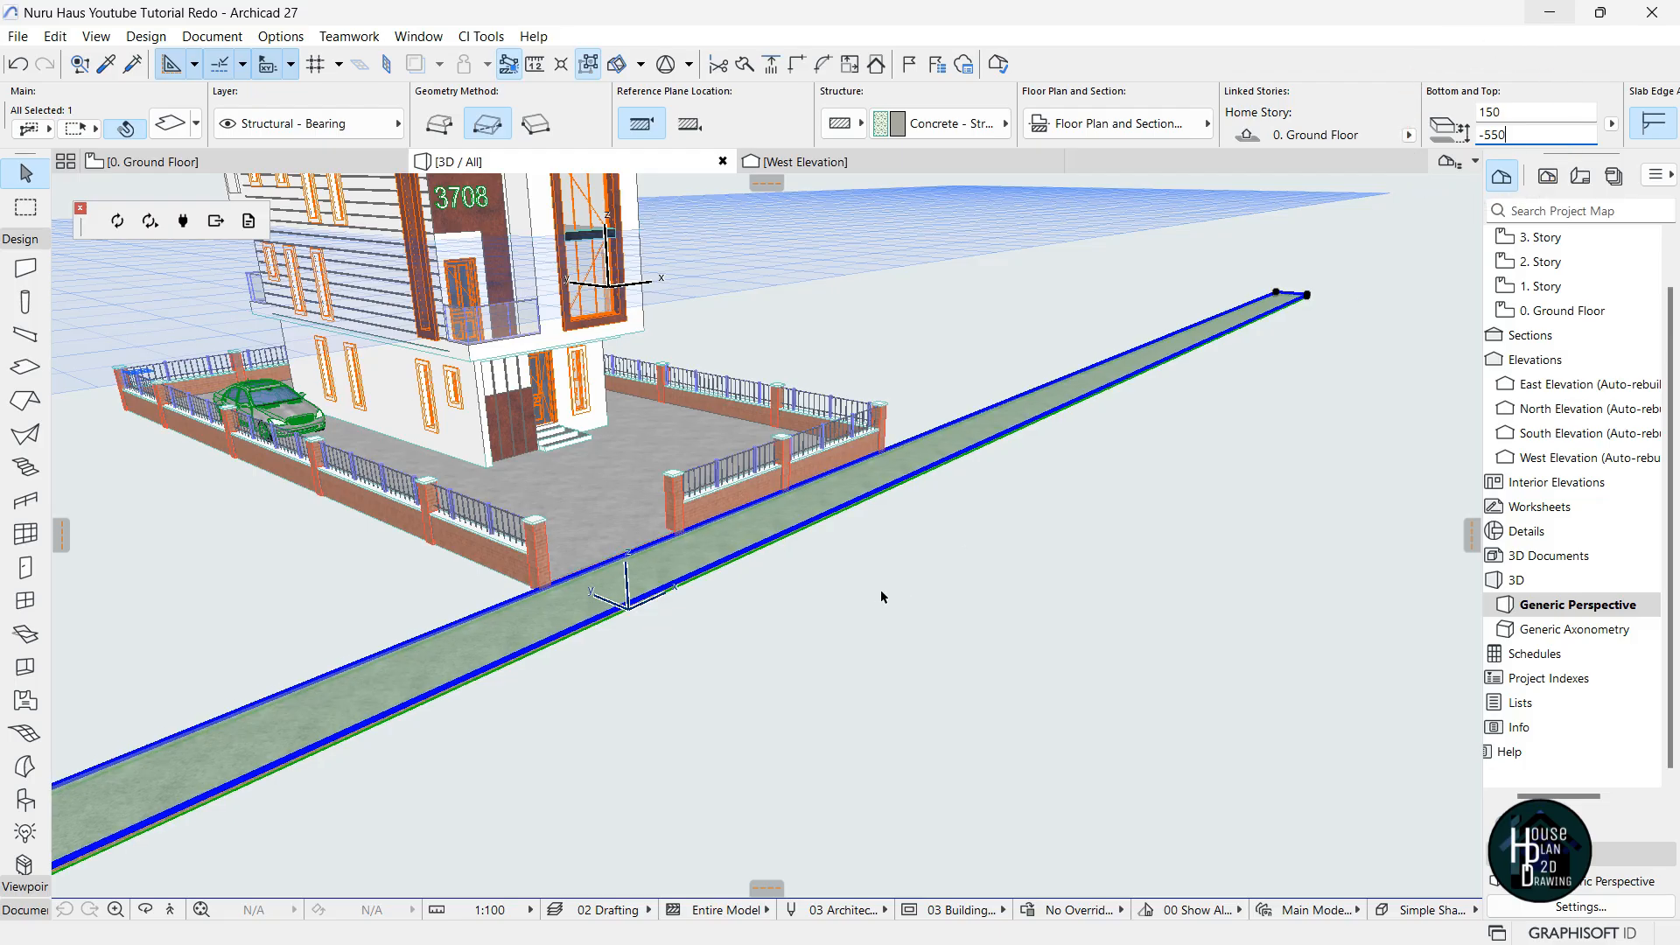
Fly around the gate opening in 3D to examine the level difference between the front slab and the ground slab.
left_click(172, 910)
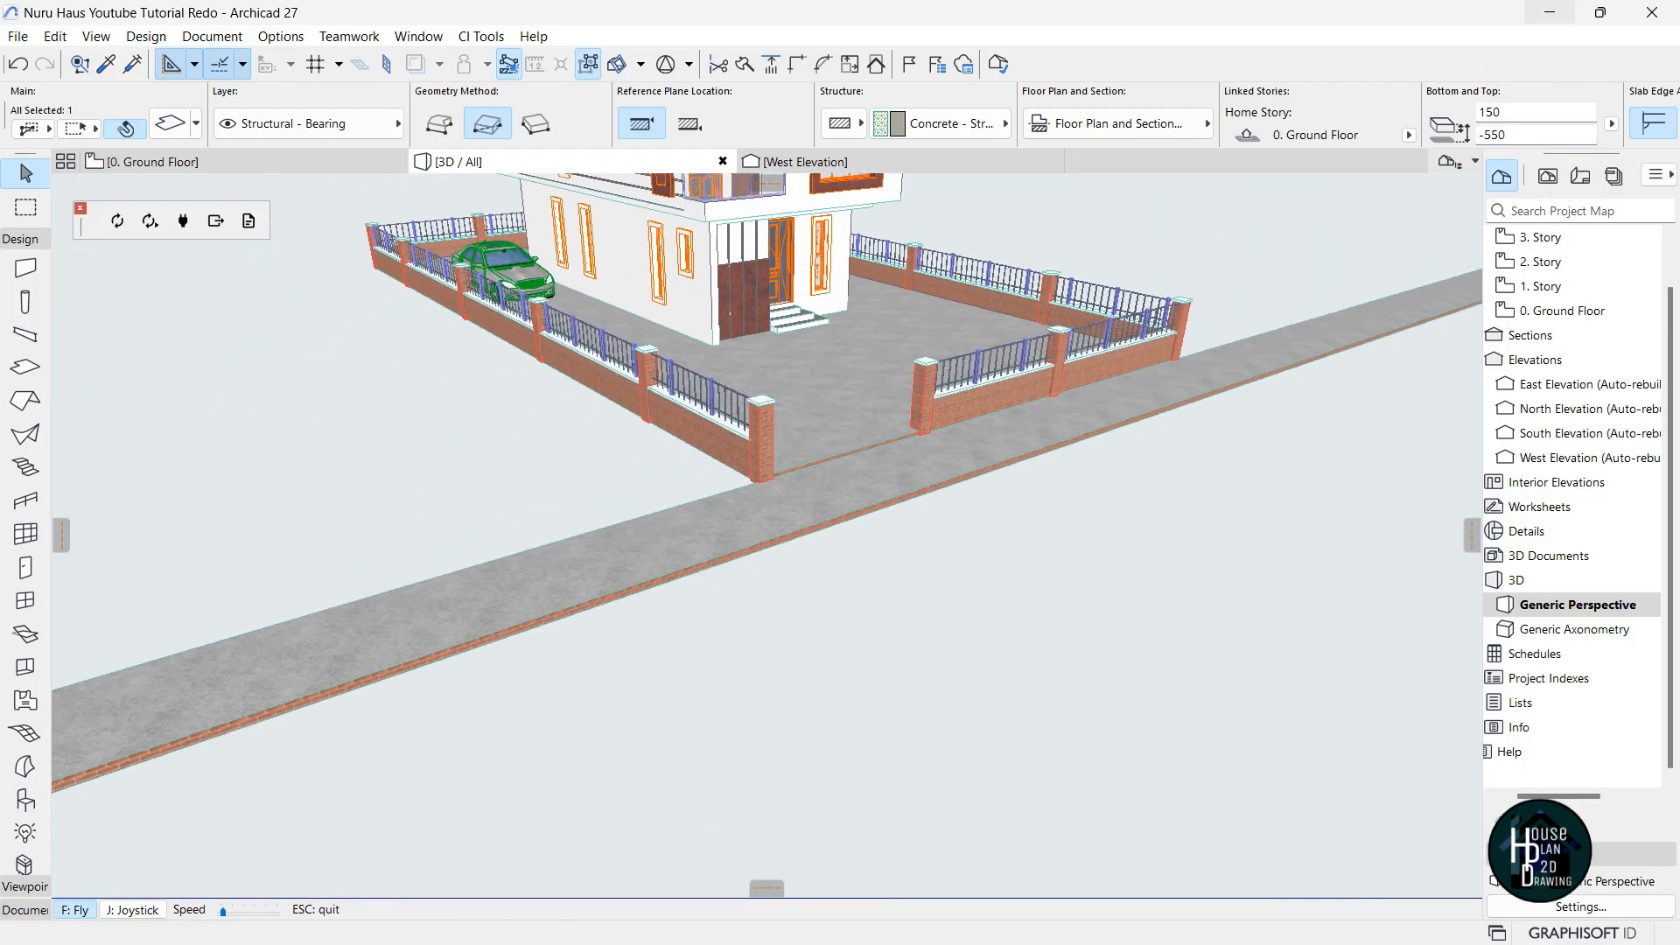
key("Up")
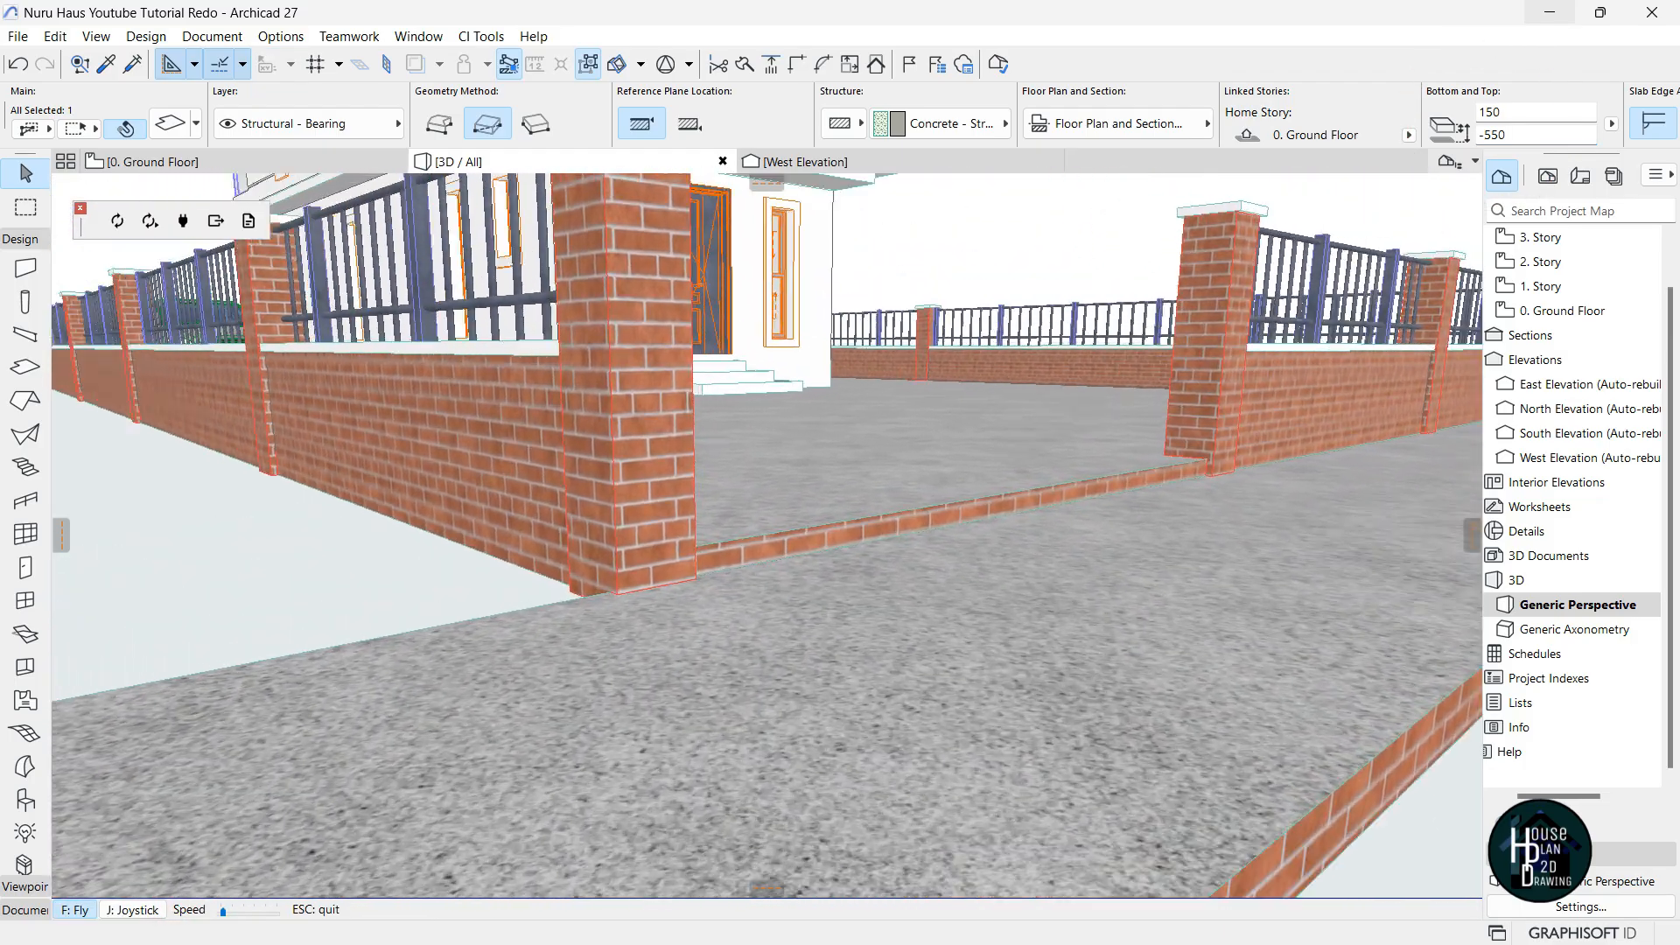
key("Right")
key("Right")
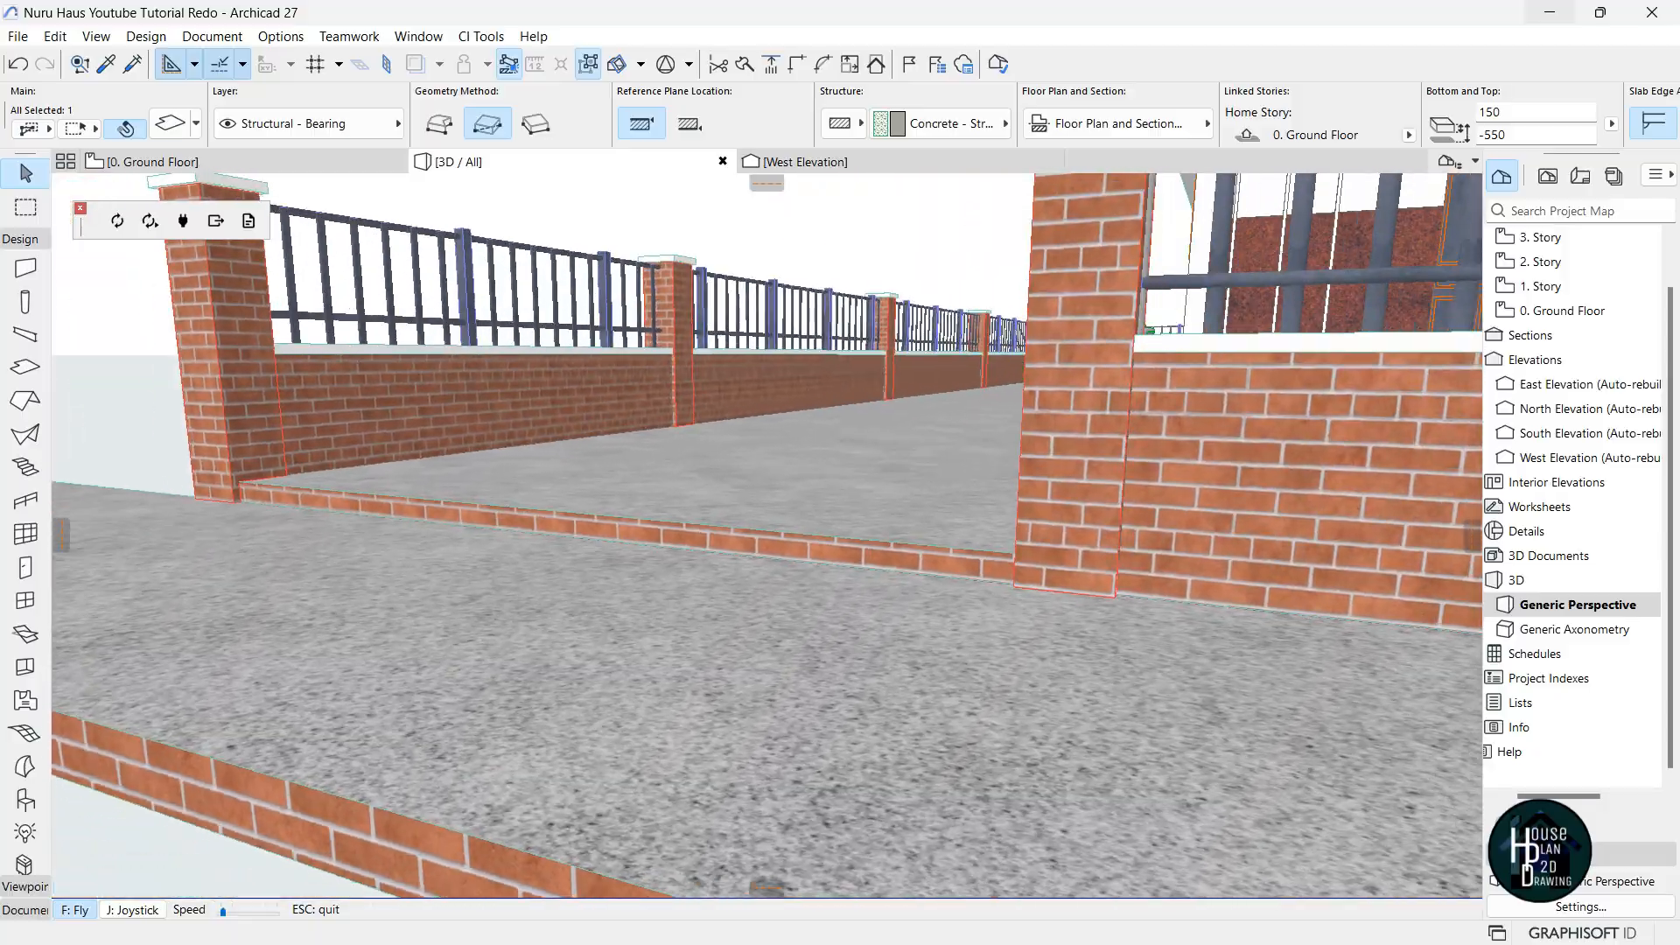
key("Left")
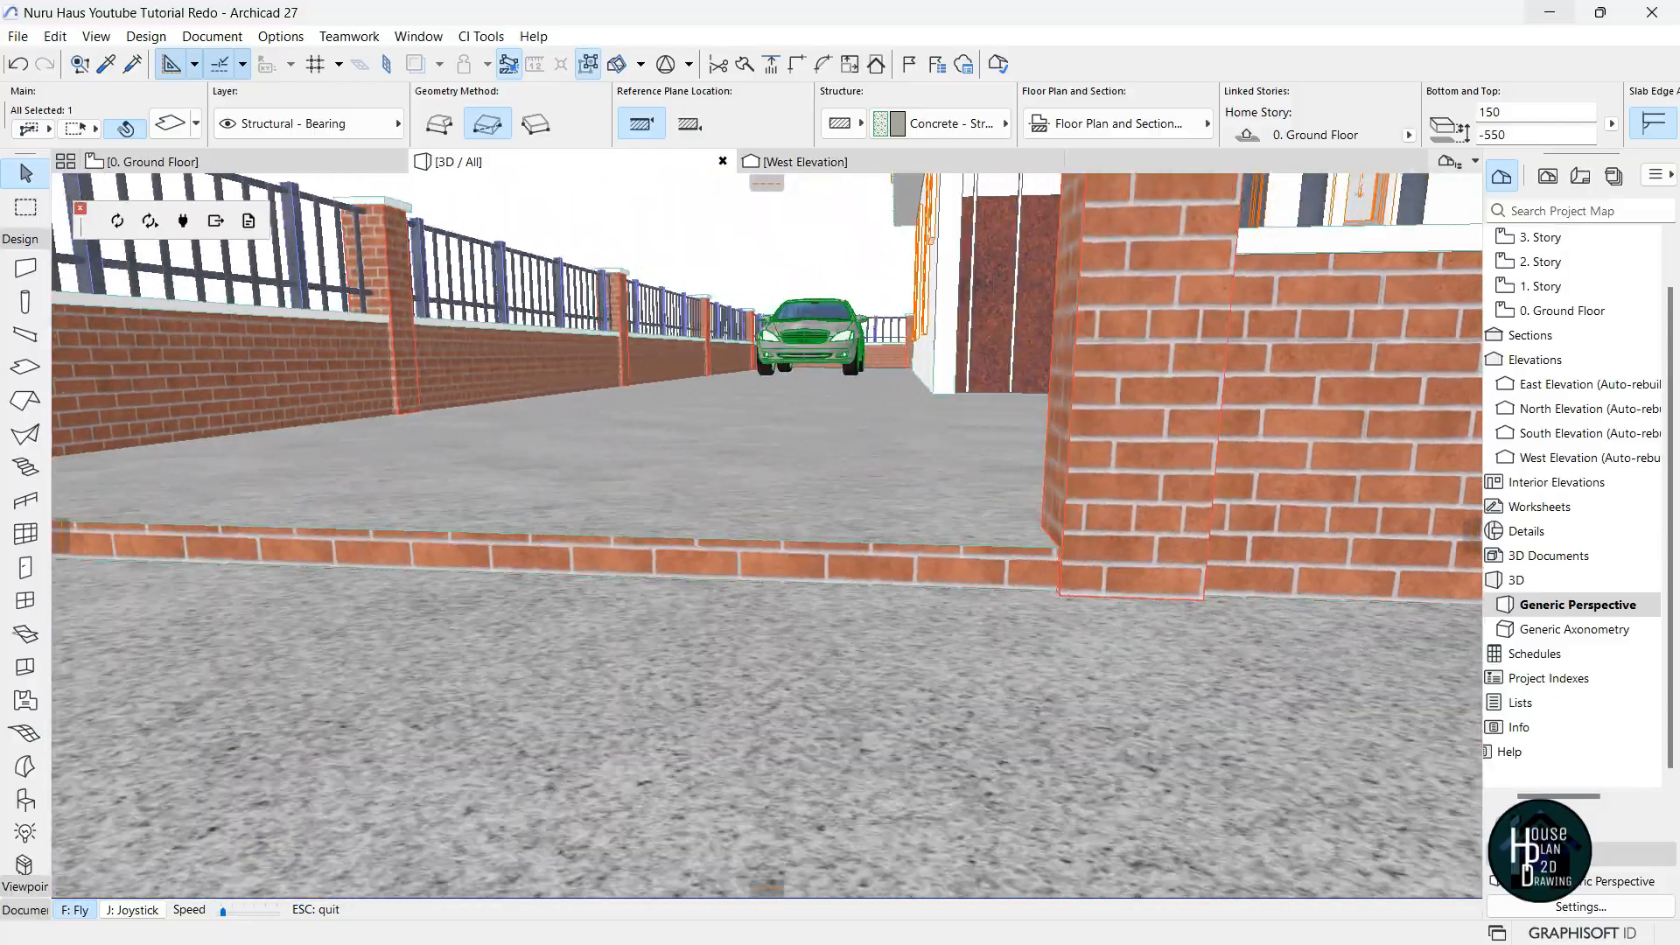
key("Down")
key("Left")
key("Up")
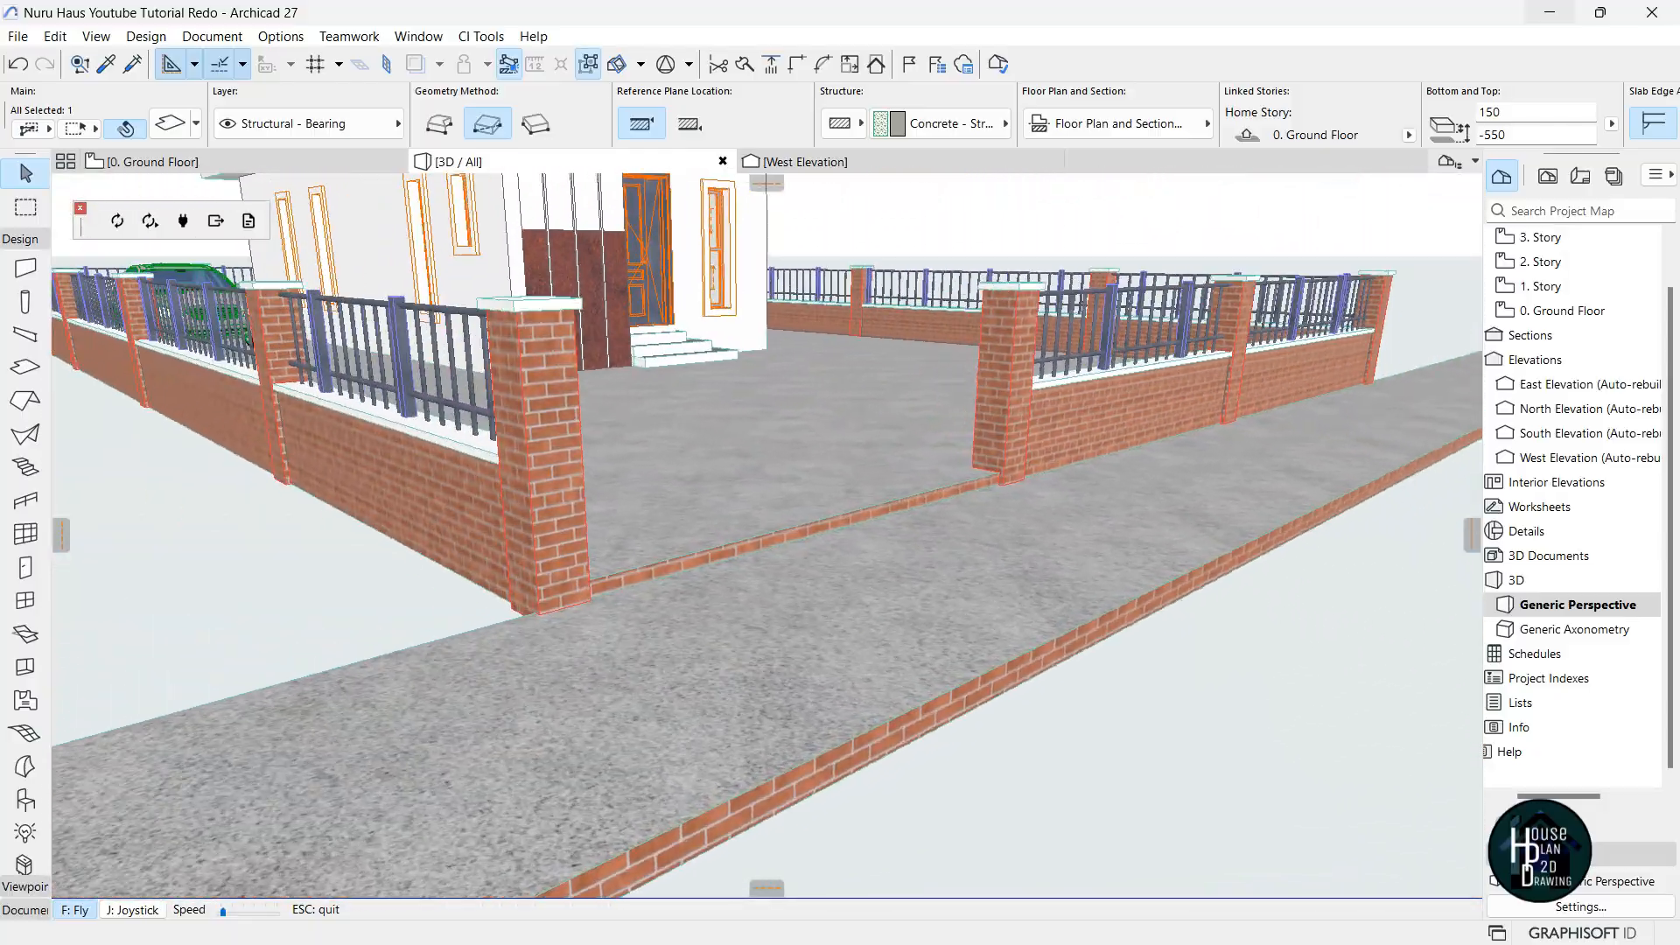
key("Escape")
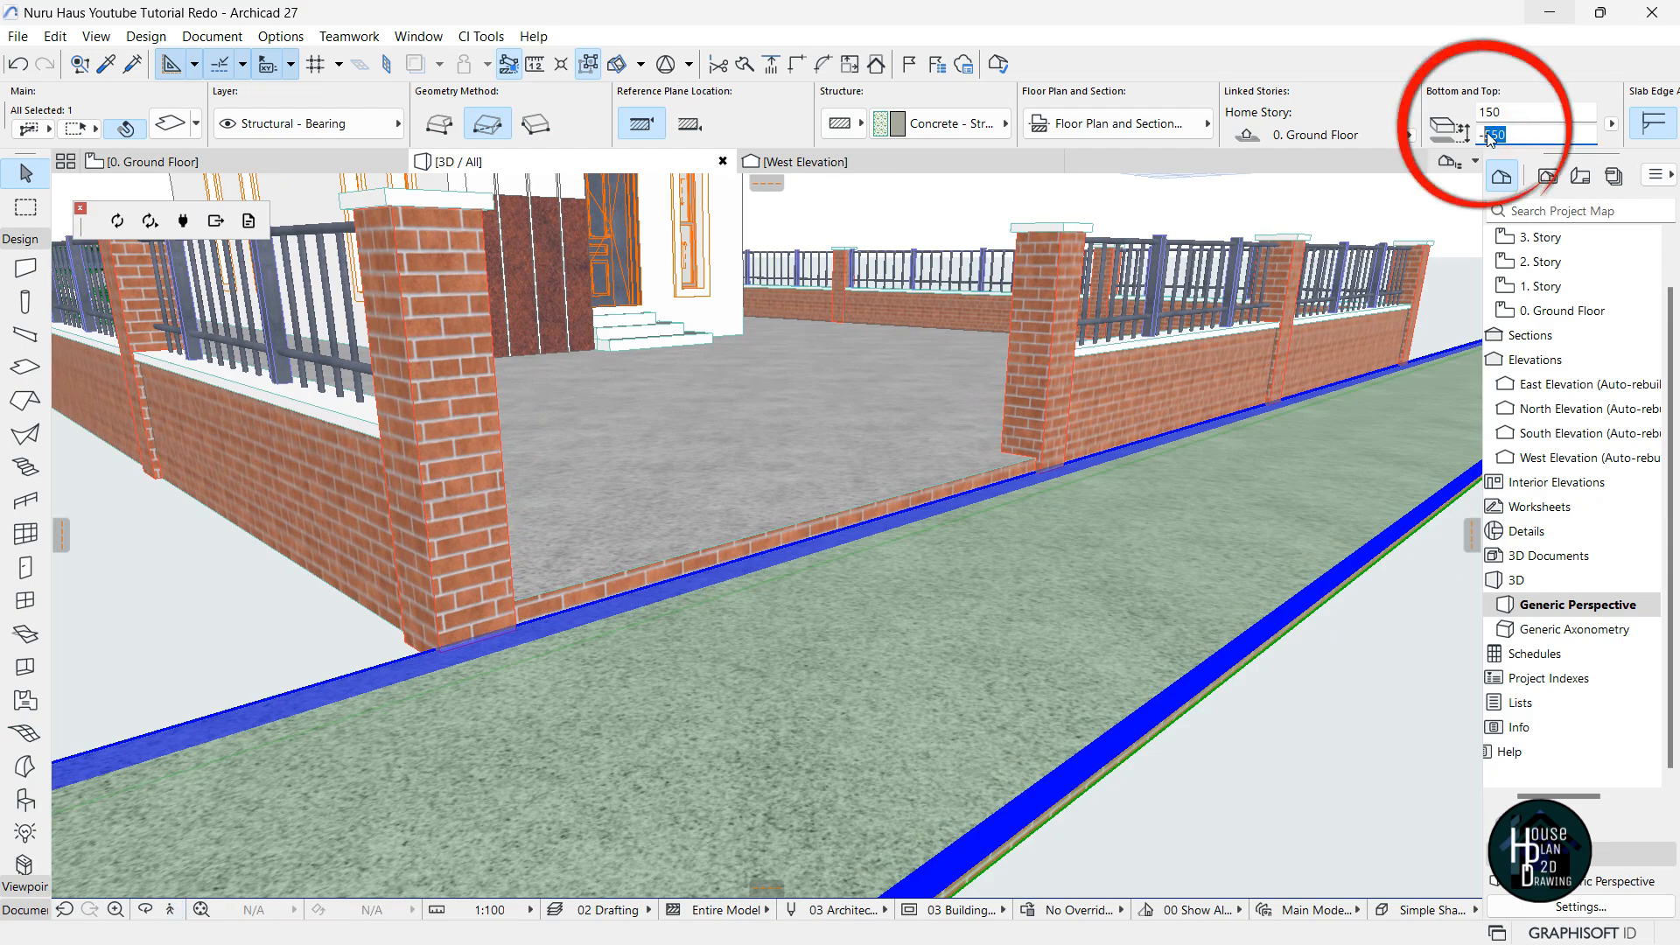
Set the front slab's elevation to -500 and override its top surface with Stone - Granite Red.
key("Return")
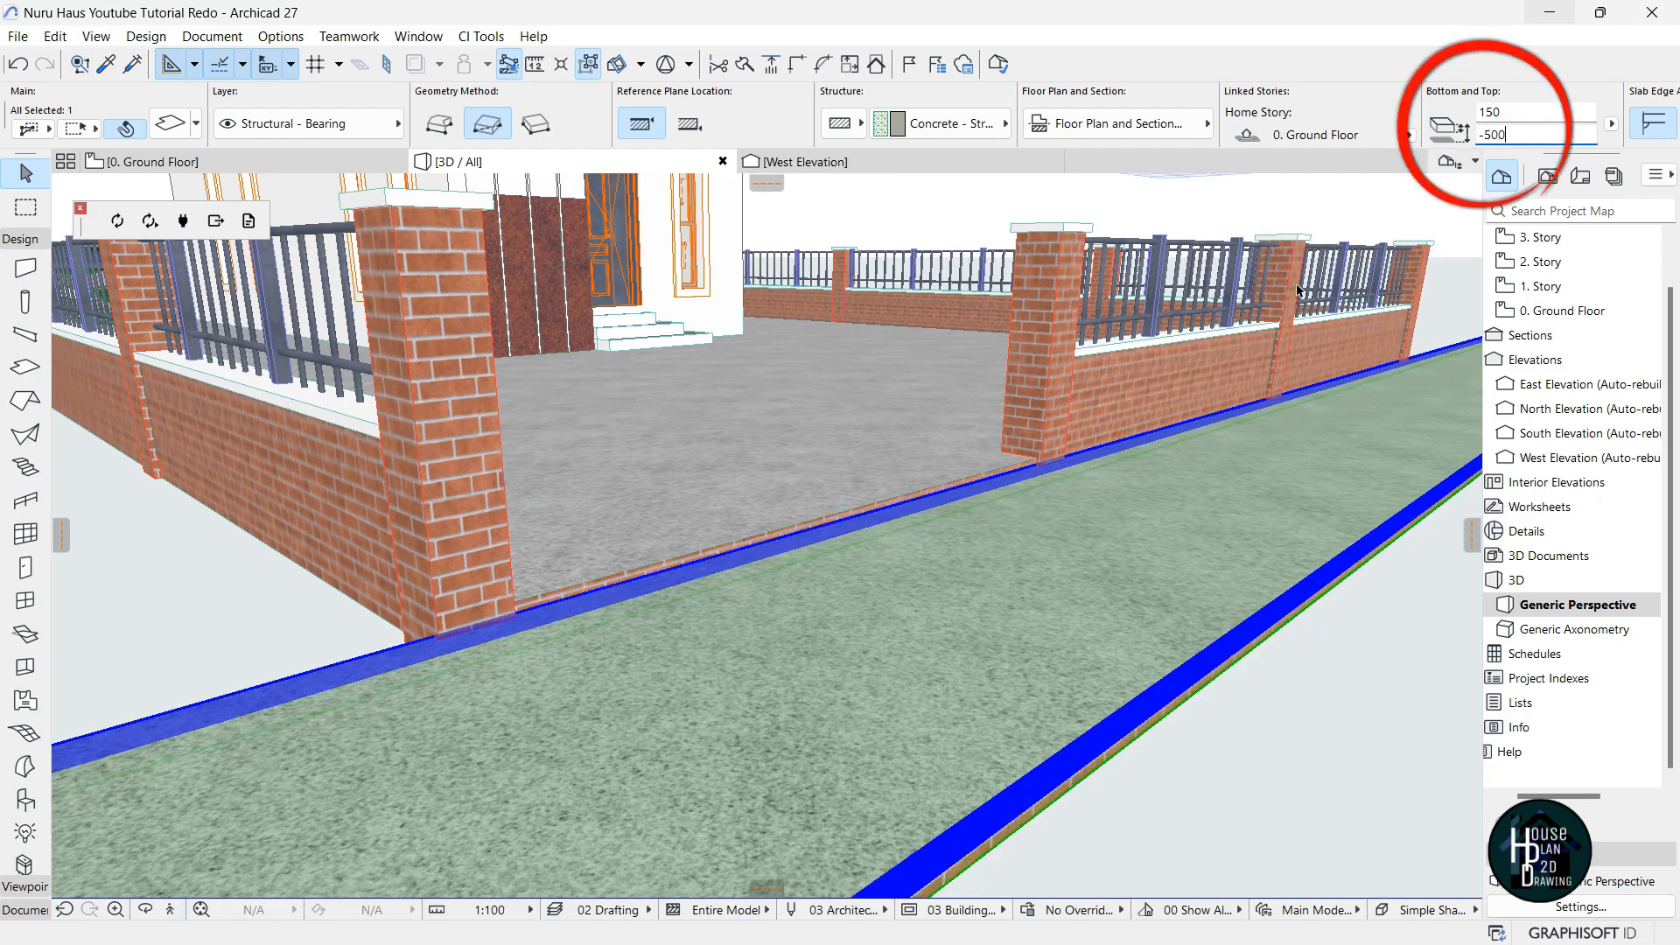
key("Escape")
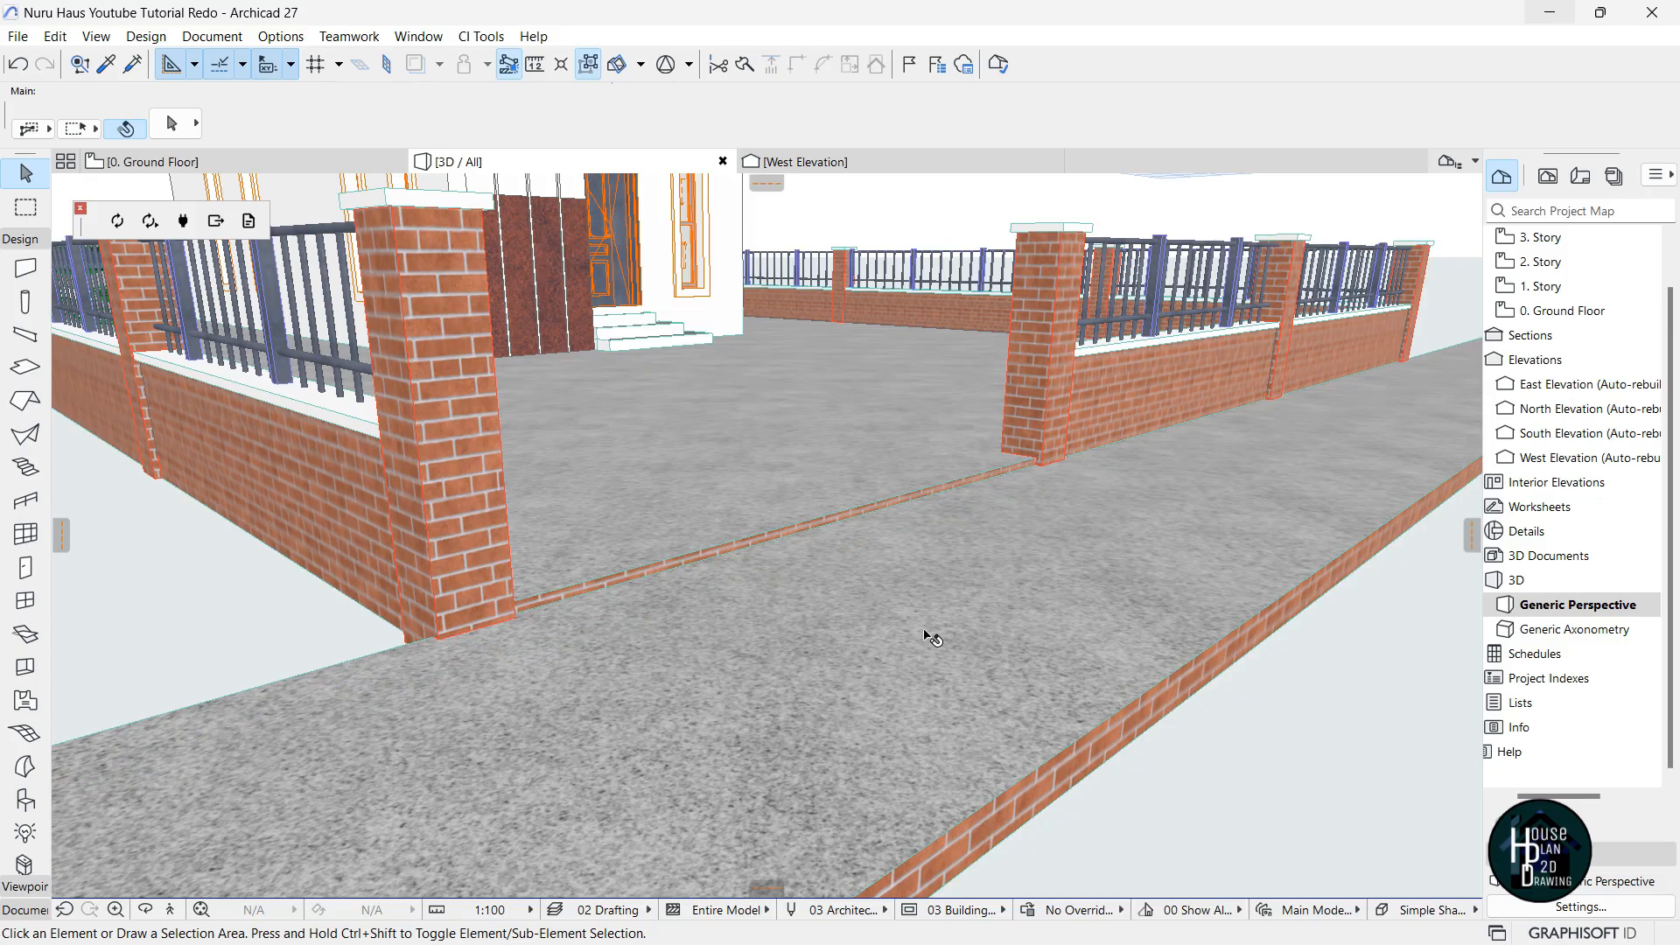
left_click(929, 636)
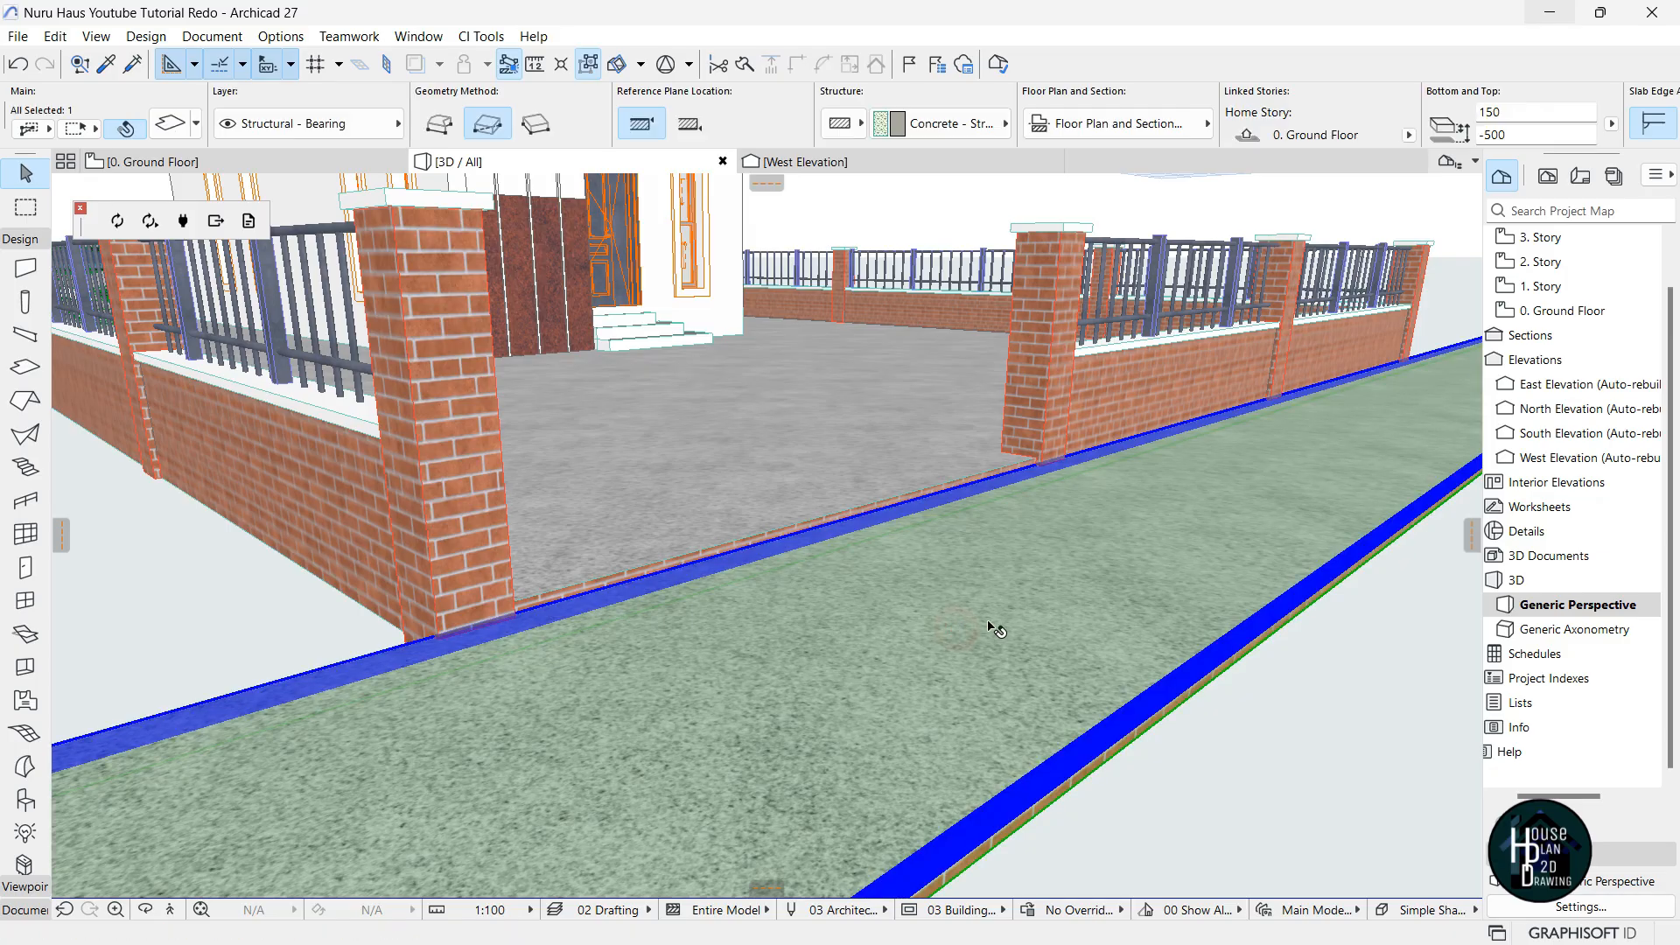
left_click(167, 122)
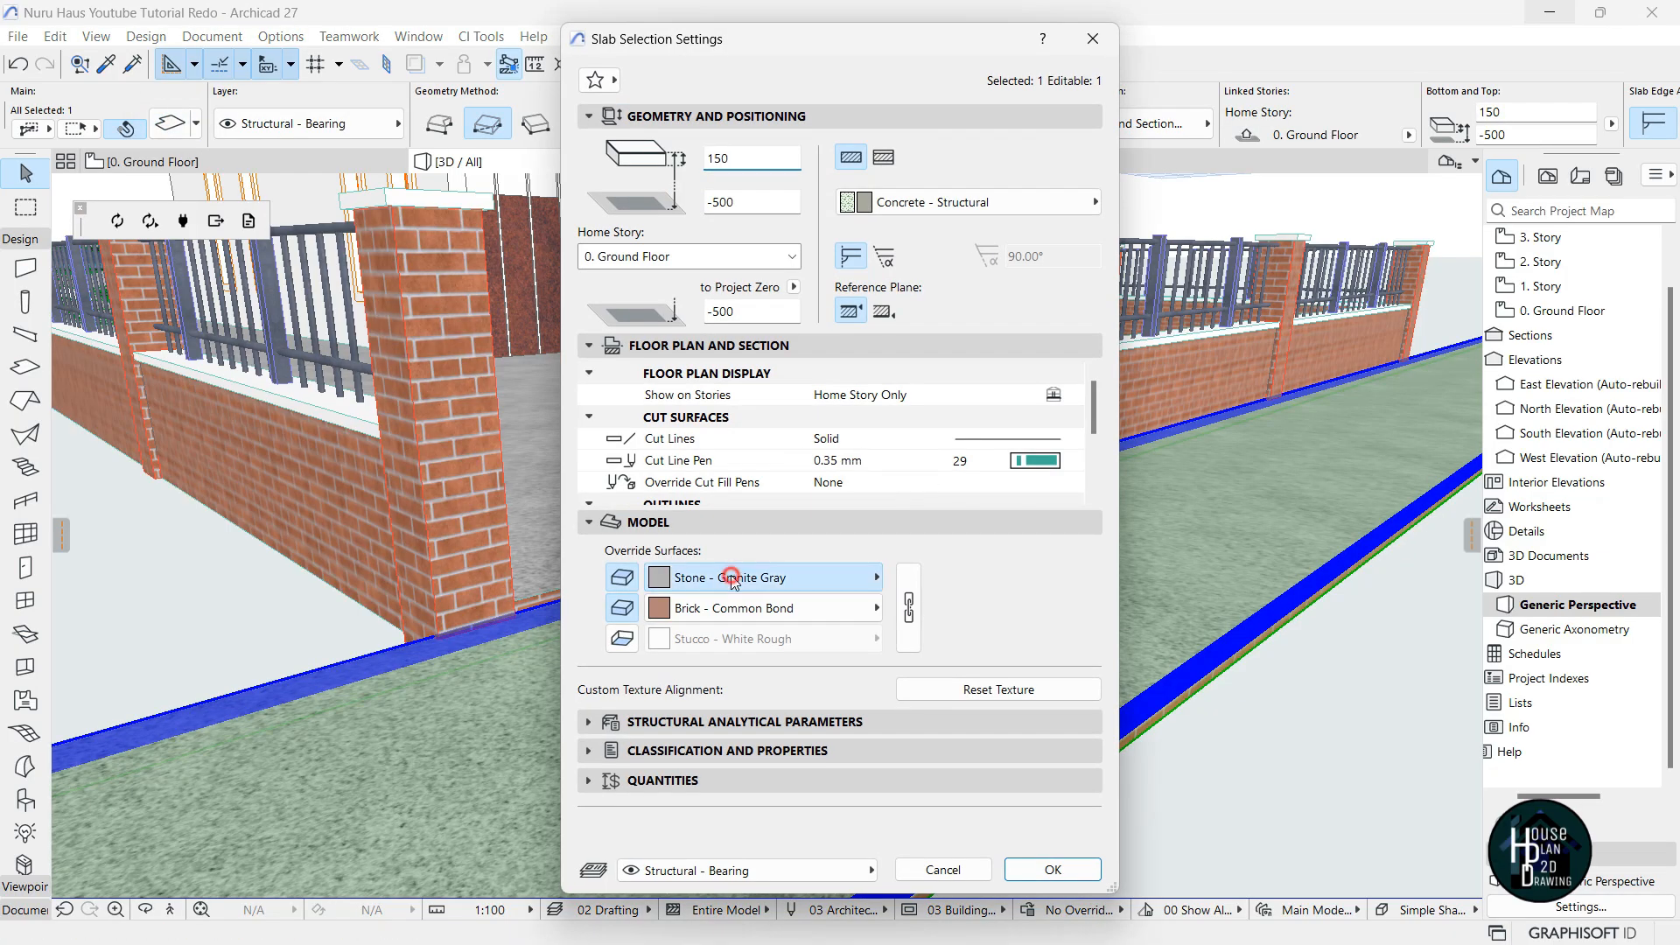
left_click(761, 577)
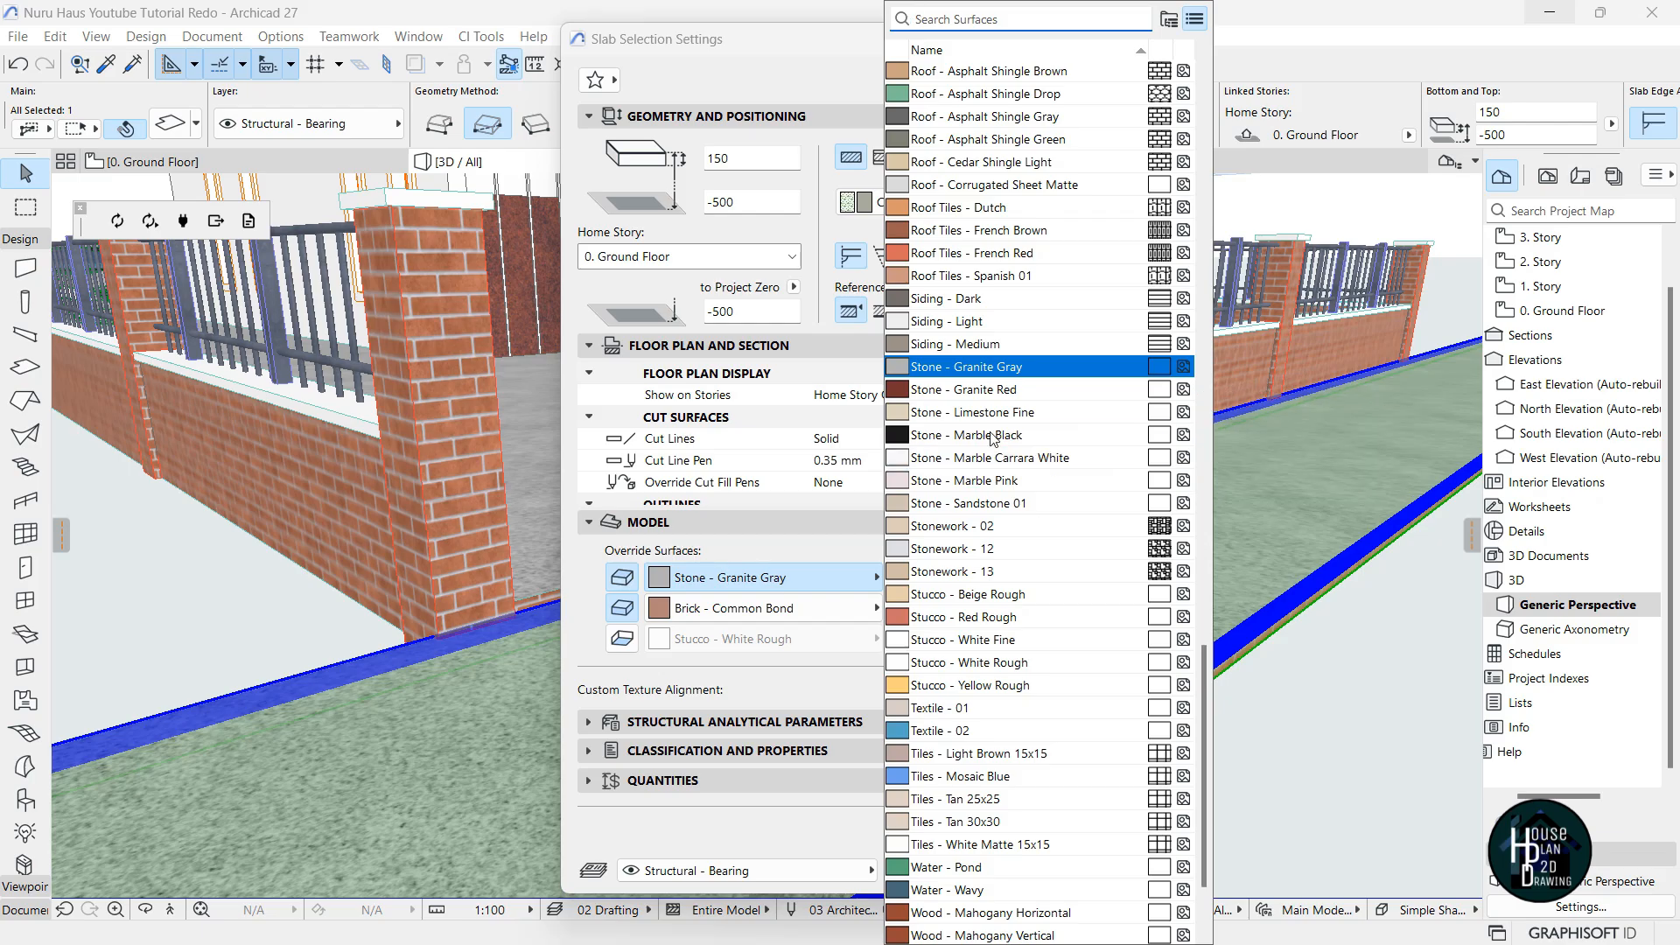
scroll(984, 391, "up", 1)
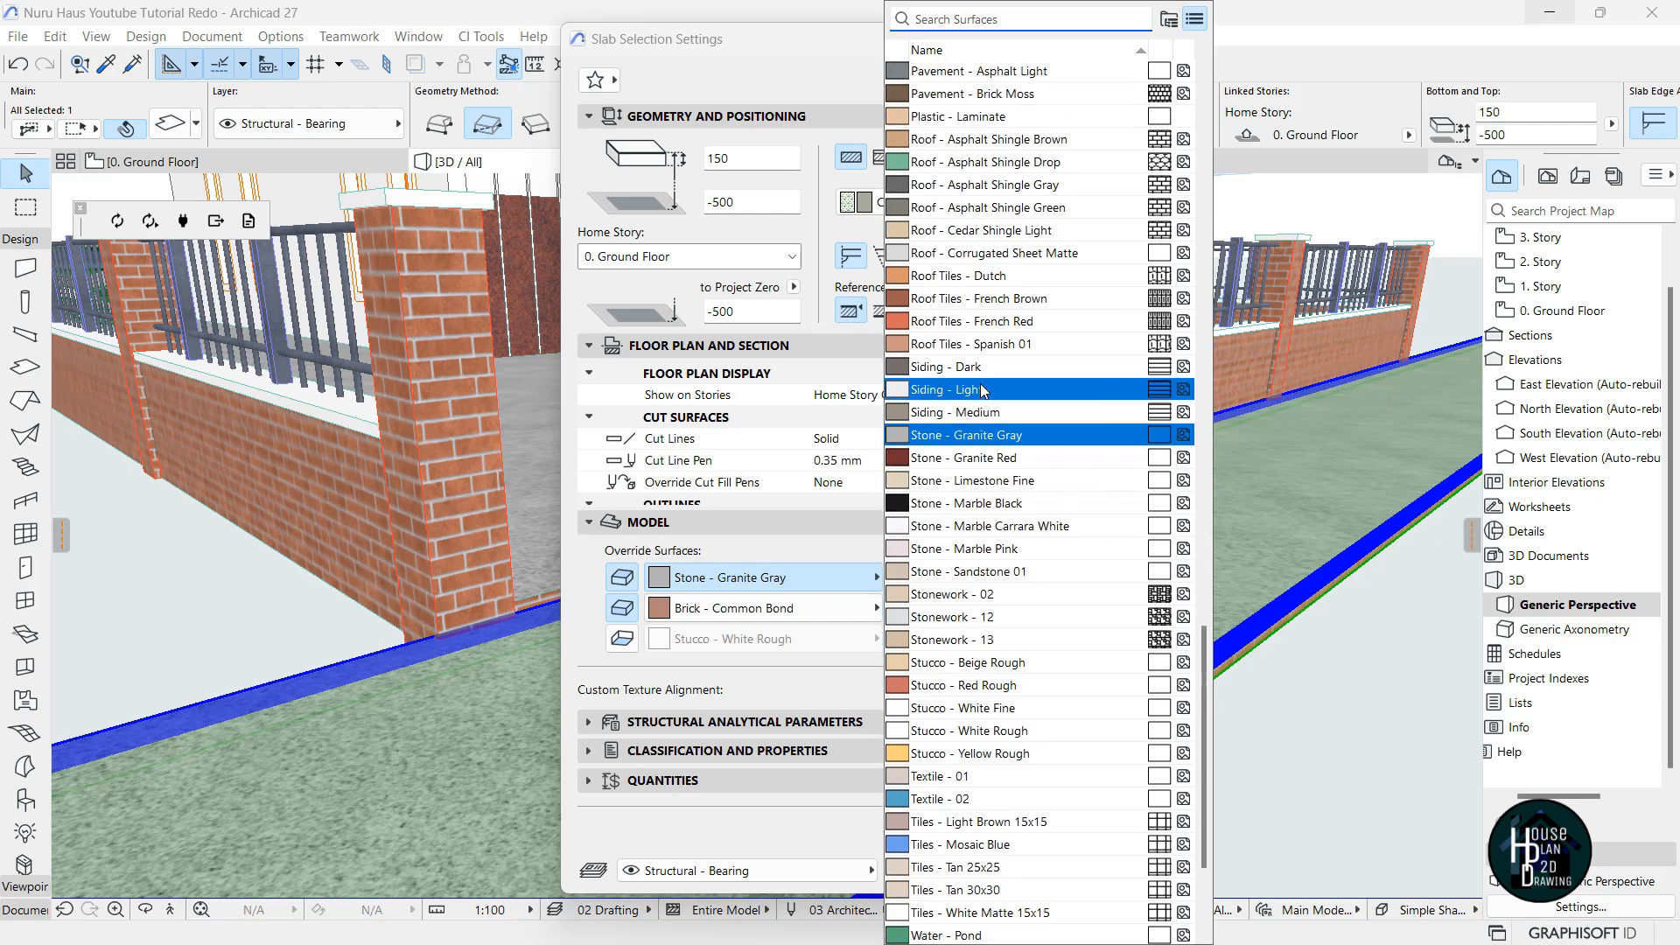
left_click(978, 462)
left_click(1054, 870)
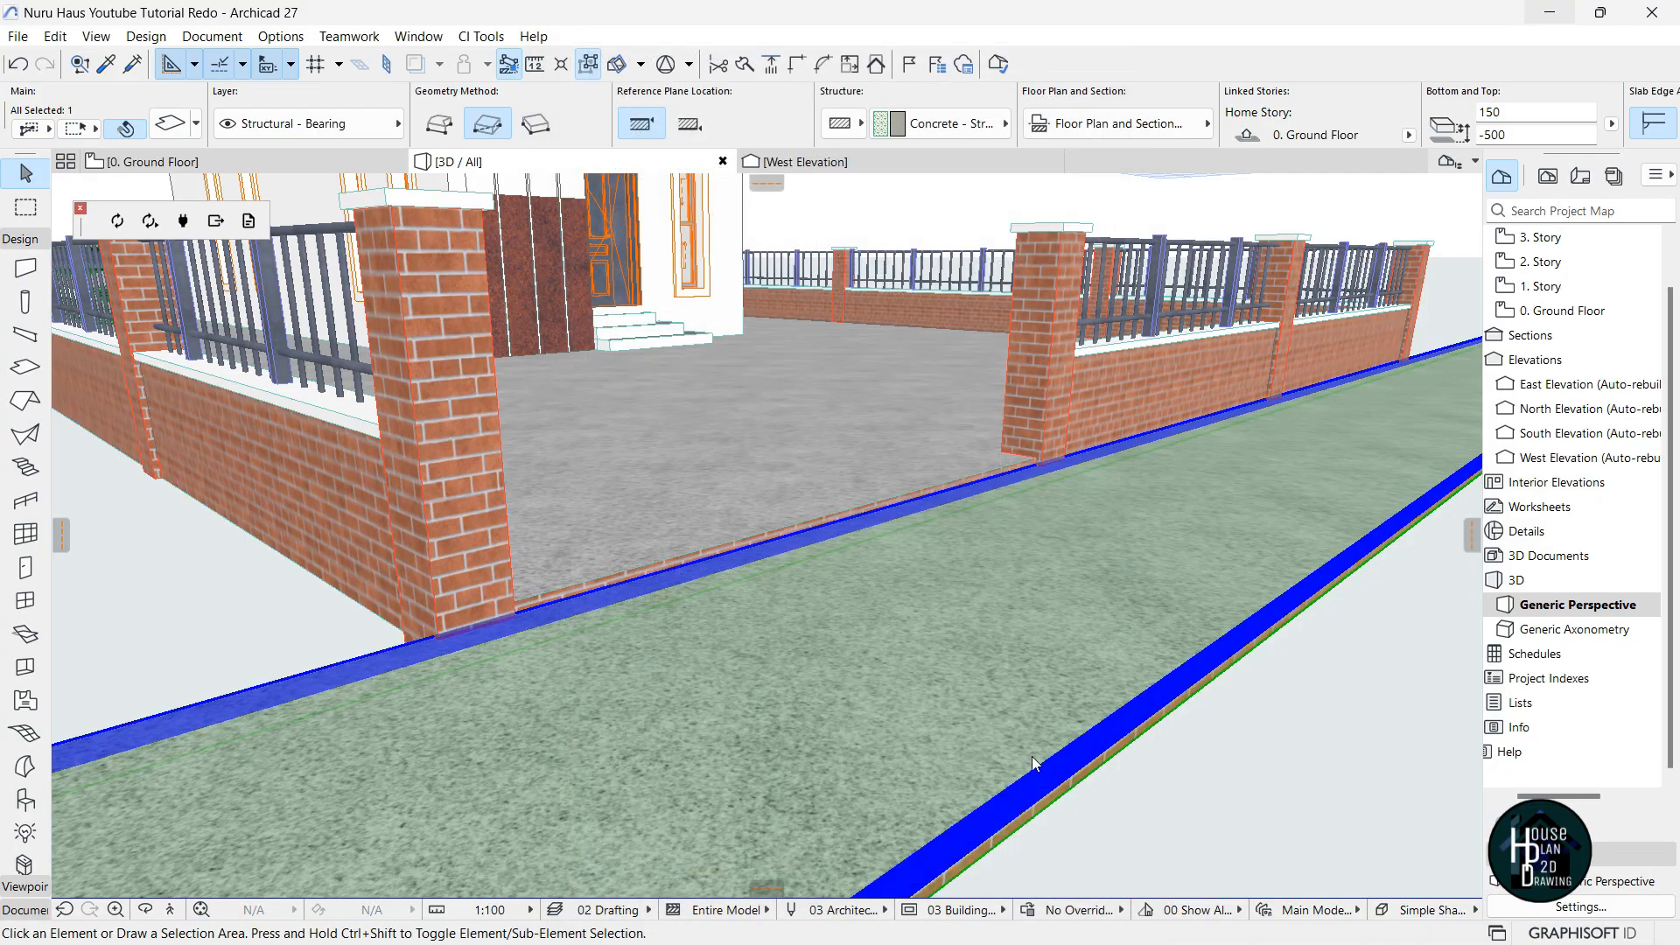
On the ground floor plan, draw a narrow rectangular slab along the full outer long edge of the front slab, reusing that slab's settings.
left_click(169, 909)
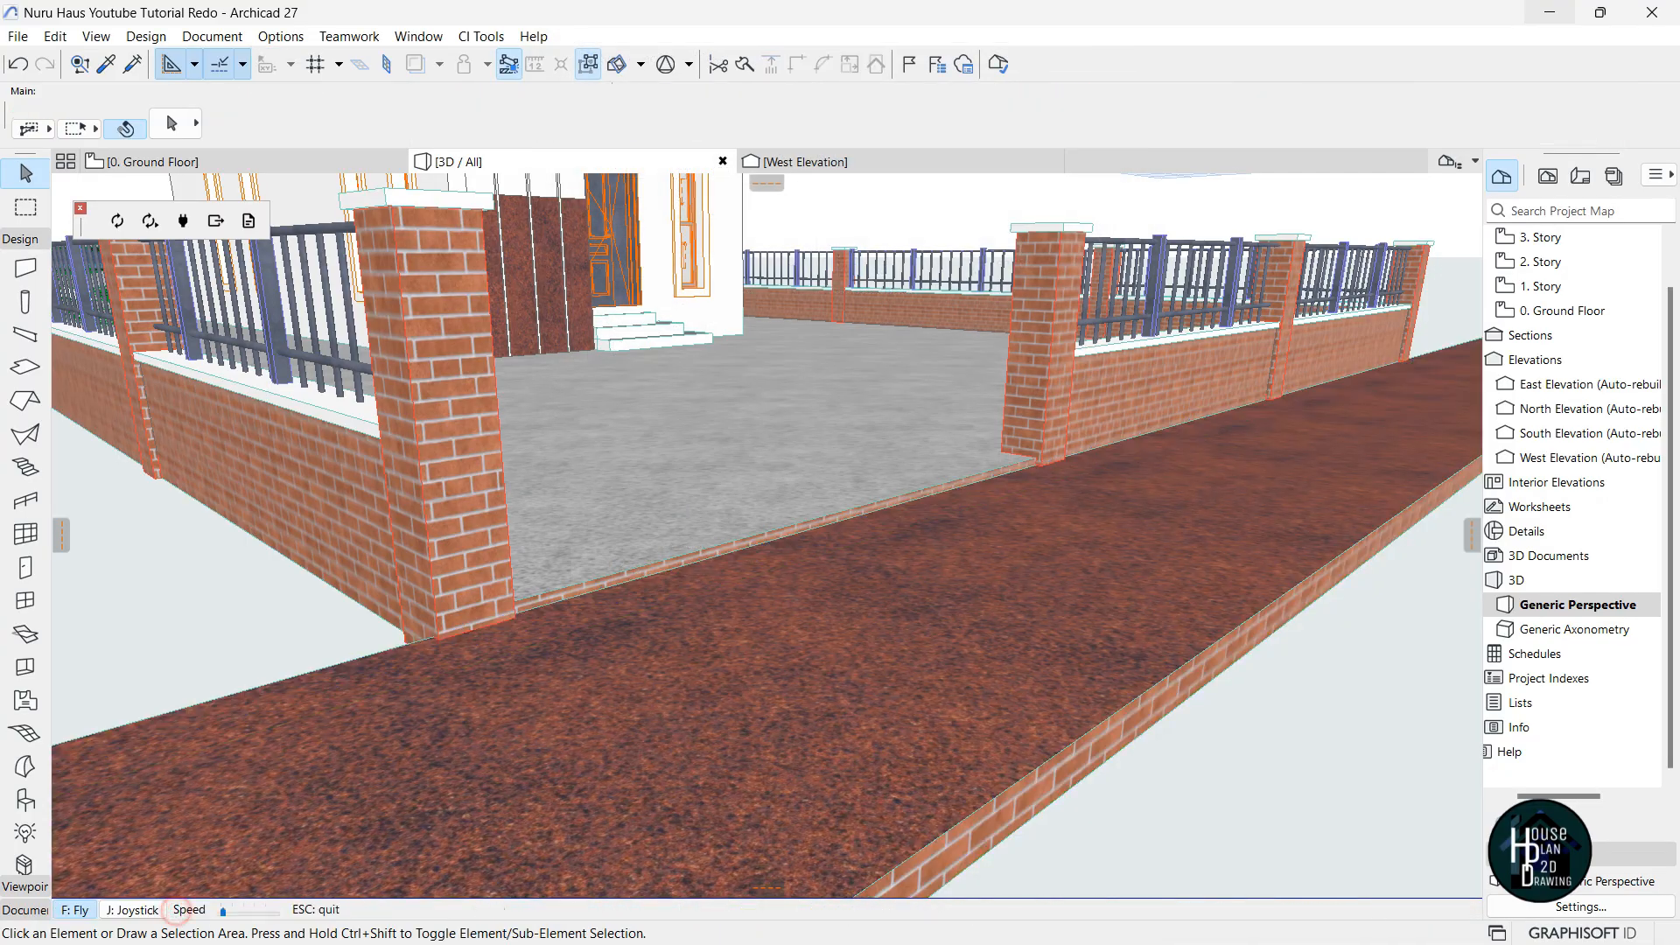
key("s")
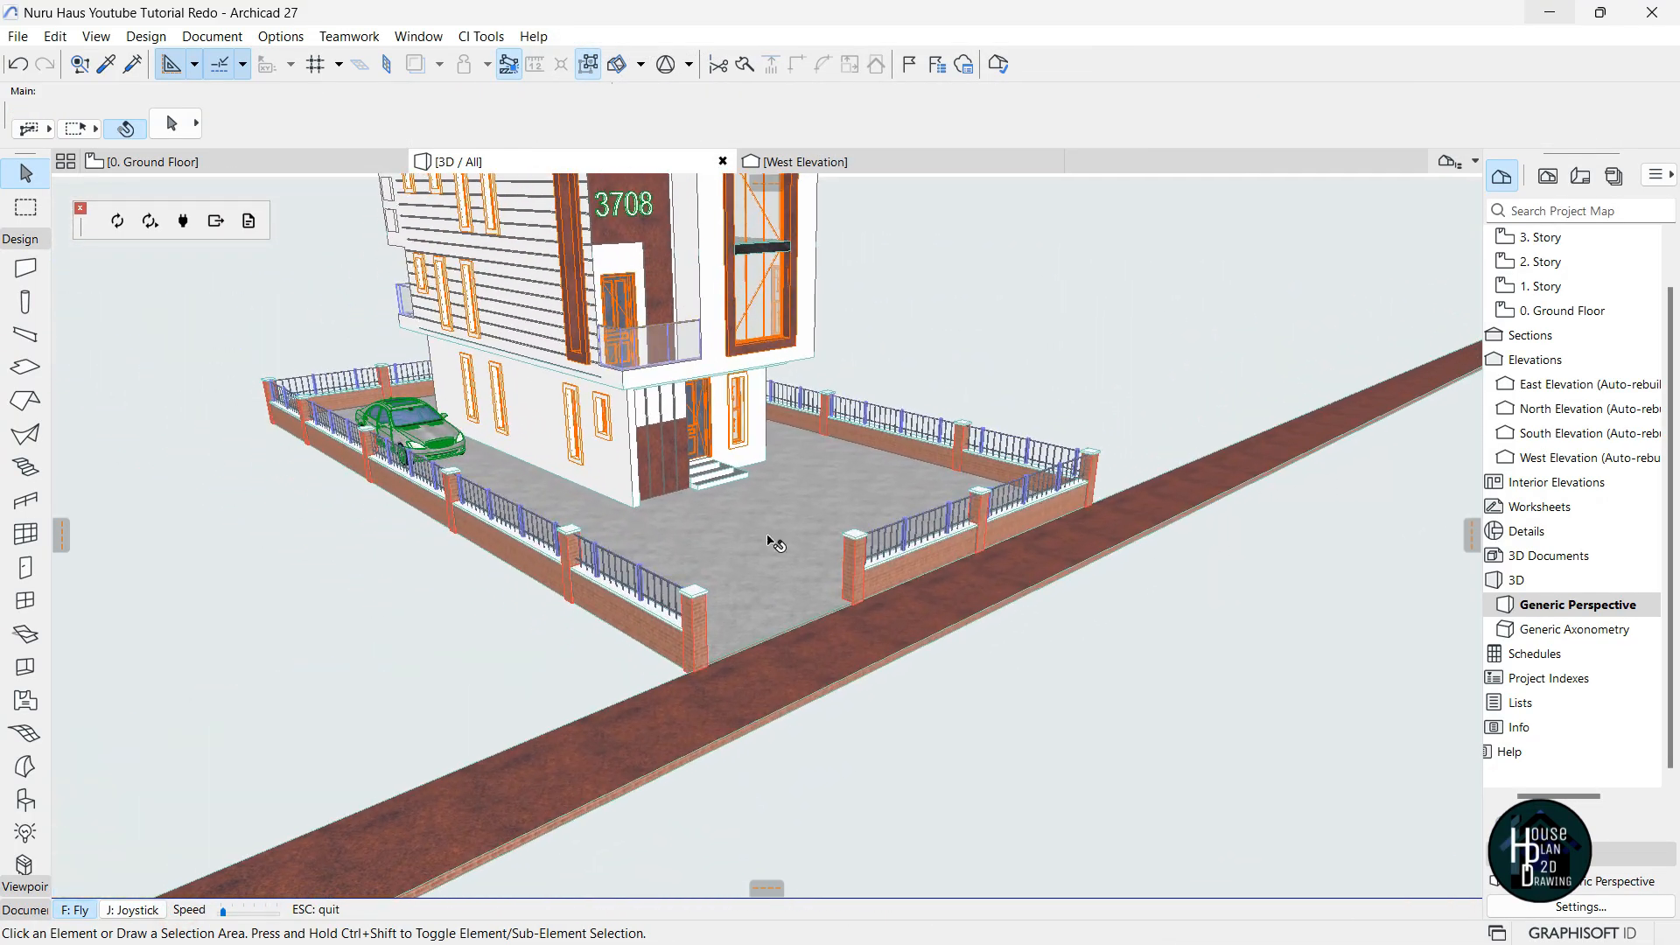
key("Escape")
key("F2")
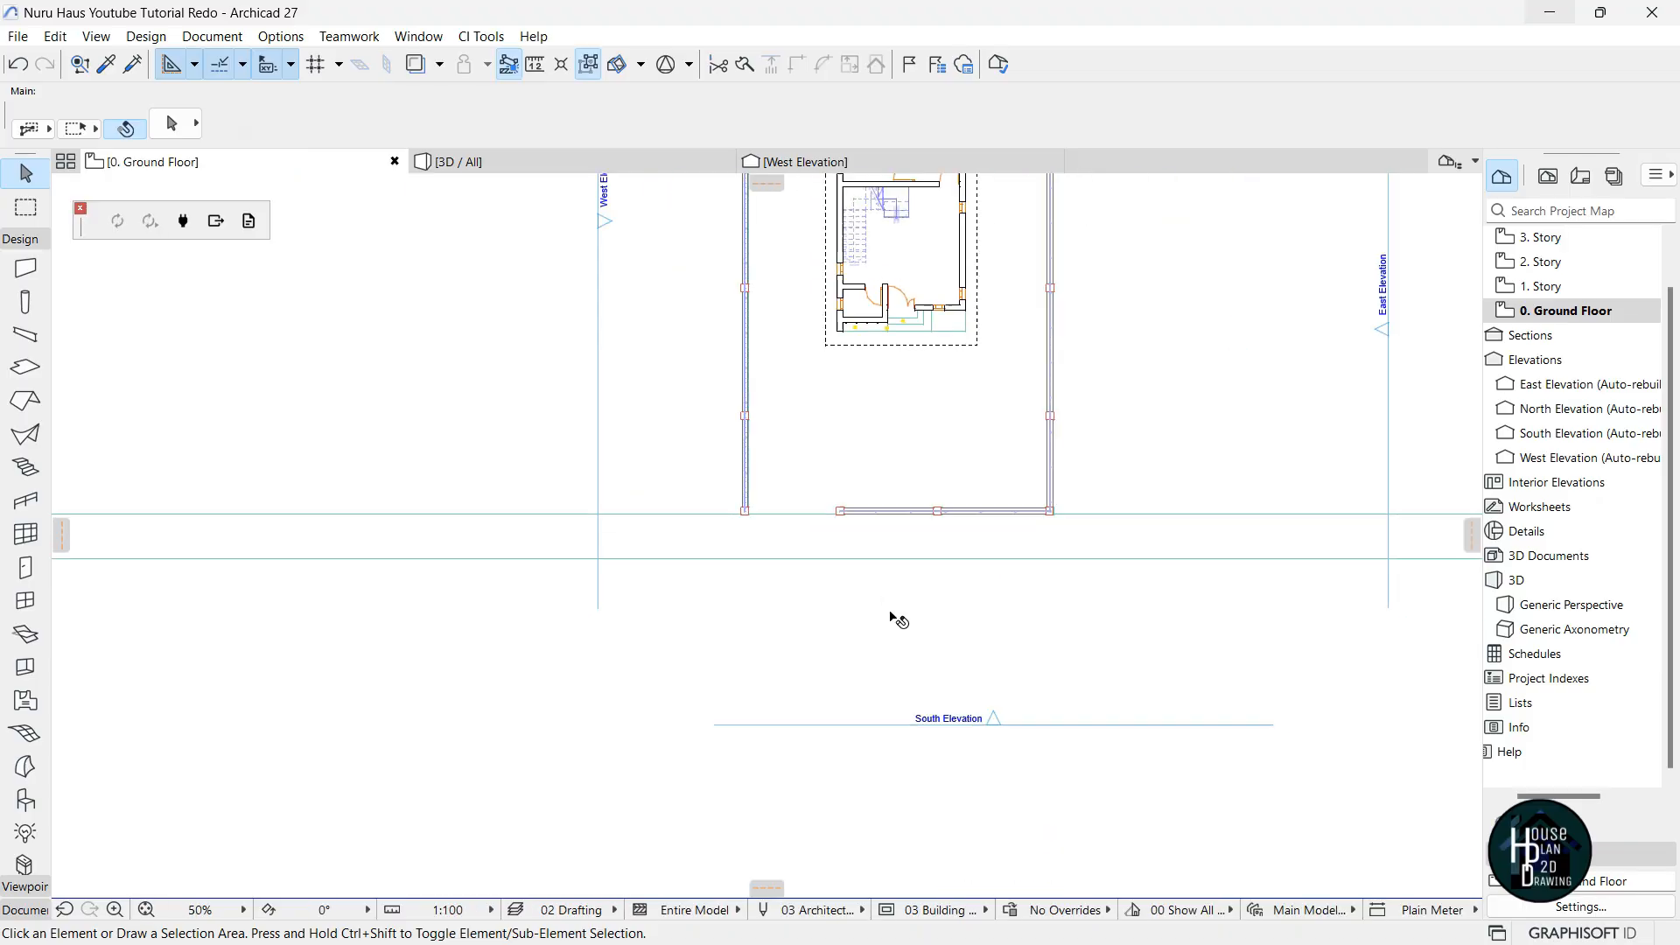
left_click(957, 543, "alt")
scroll(895, 565, "down", 5)
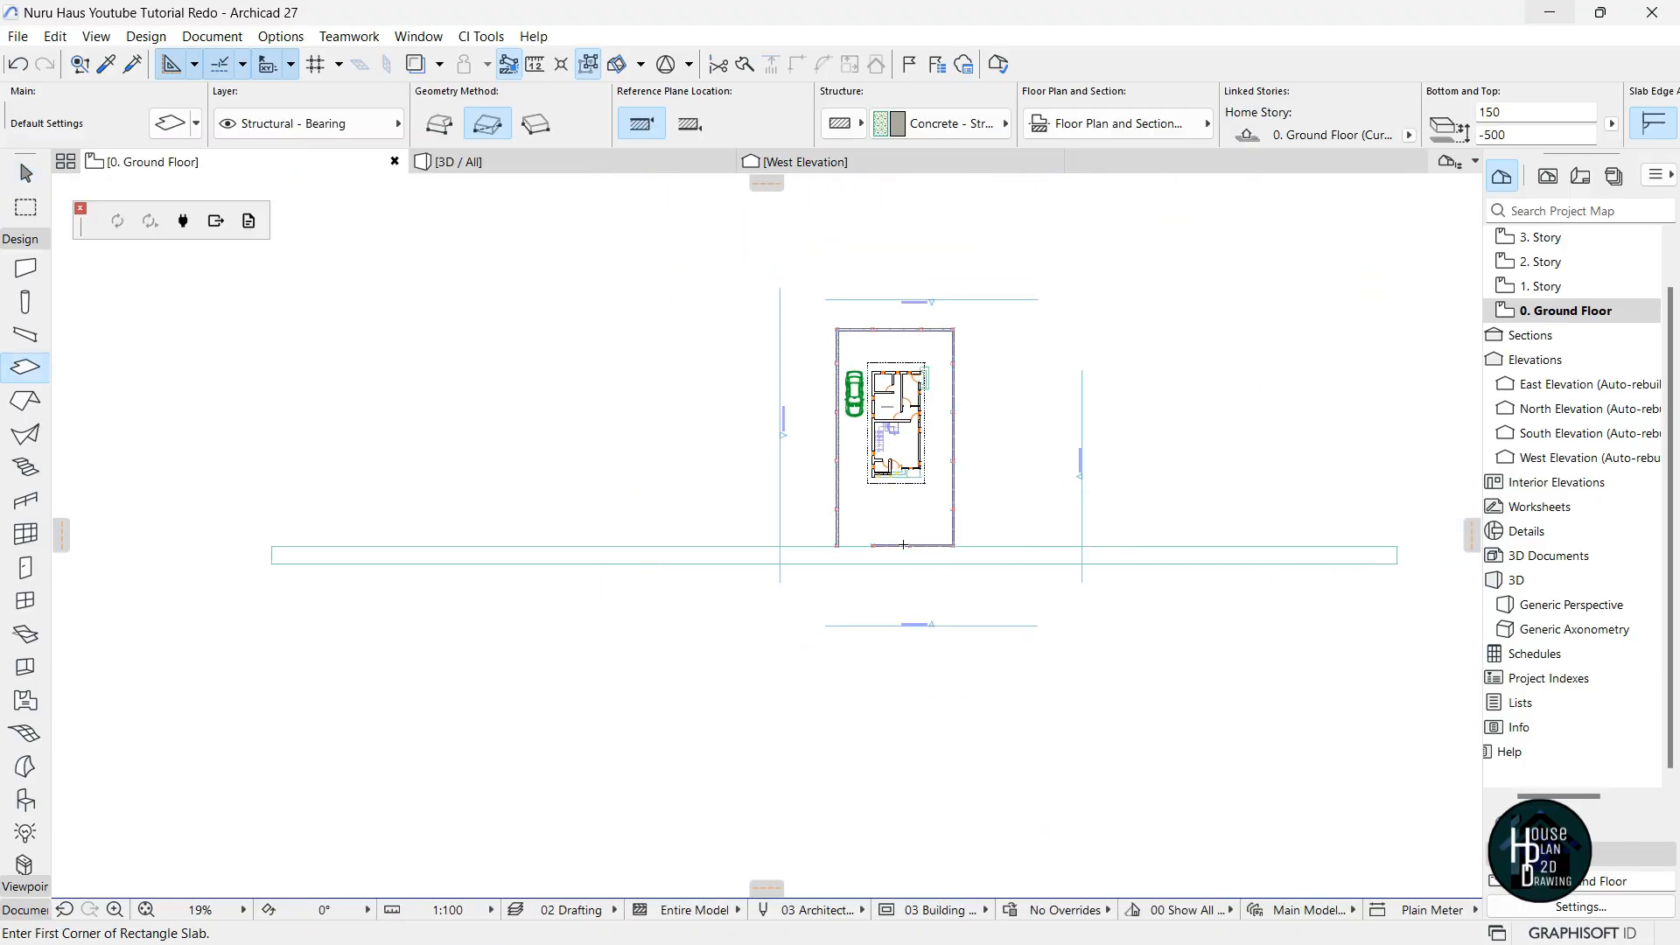
scroll(345, 562, "up", 4)
left_click(353, 569)
scroll(521, 566, "down", 5)
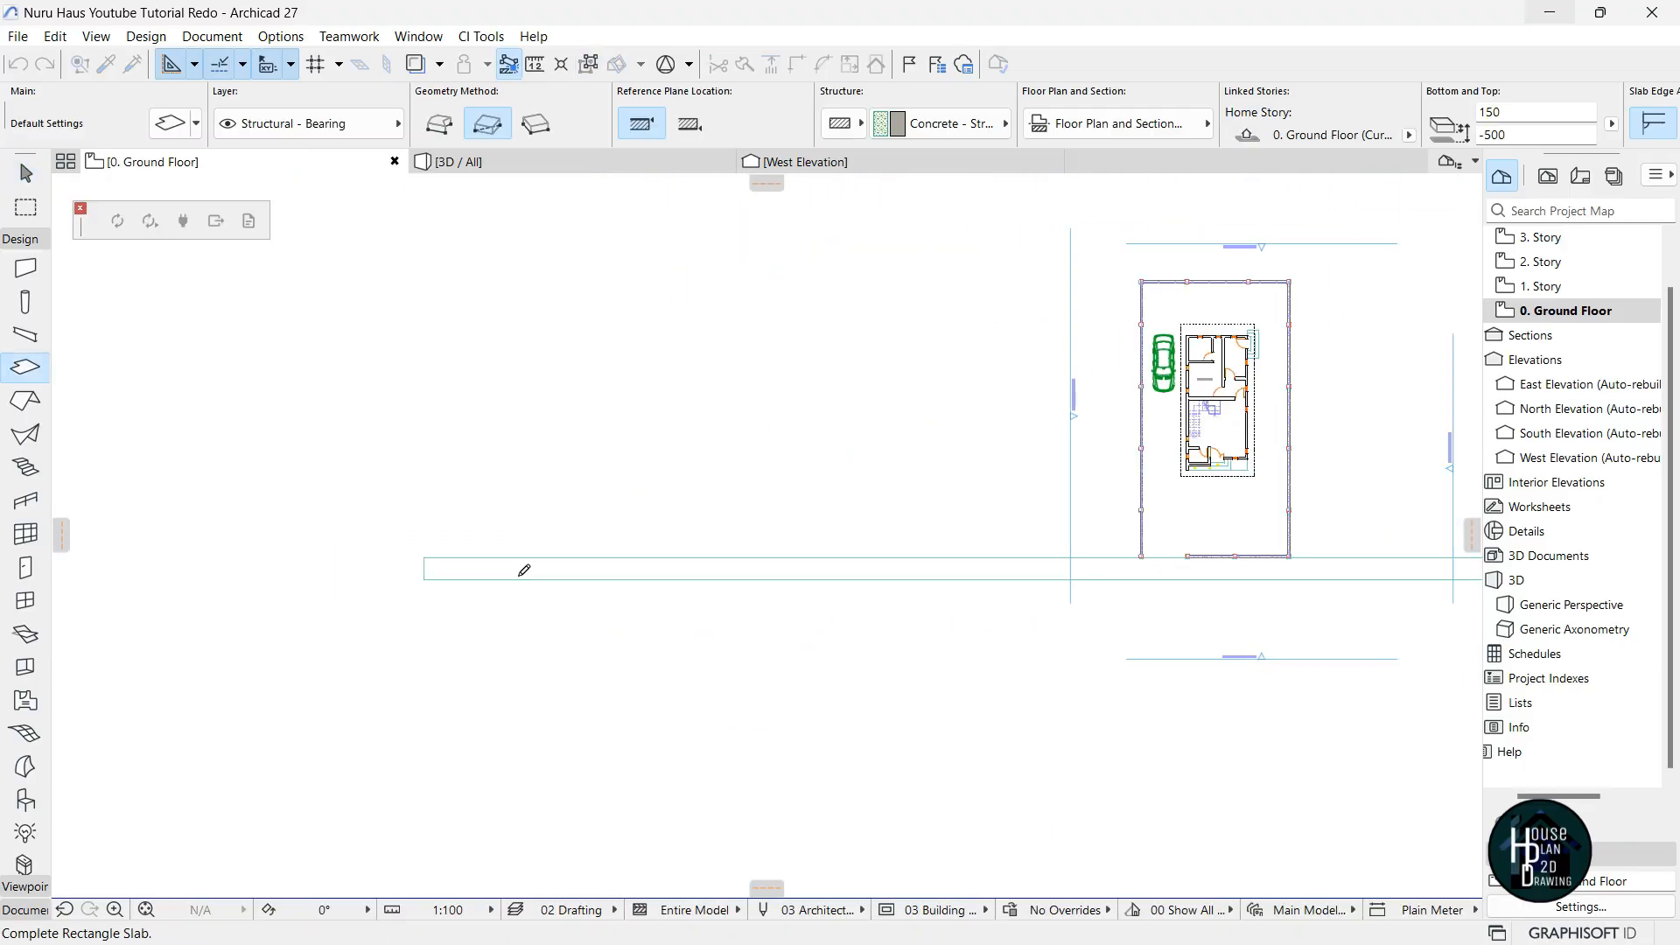
scroll(700, 525, "up", 6)
scroll(721, 511, "up", 3)
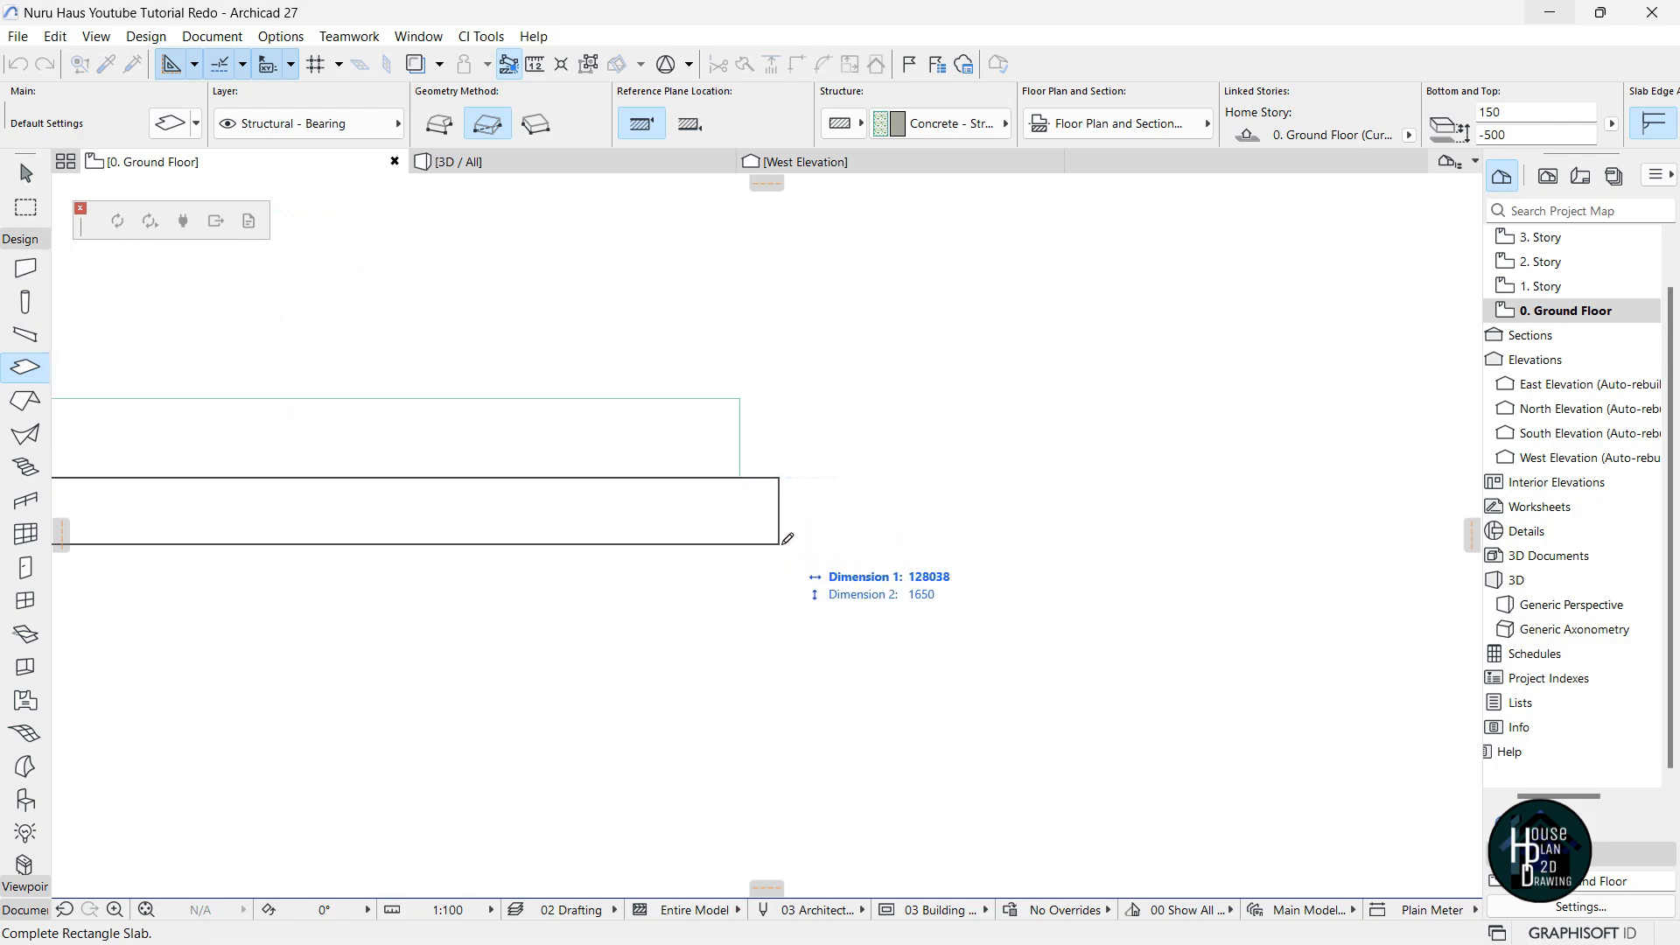
left_click(787, 508)
scroll(792, 507, "up", 3)
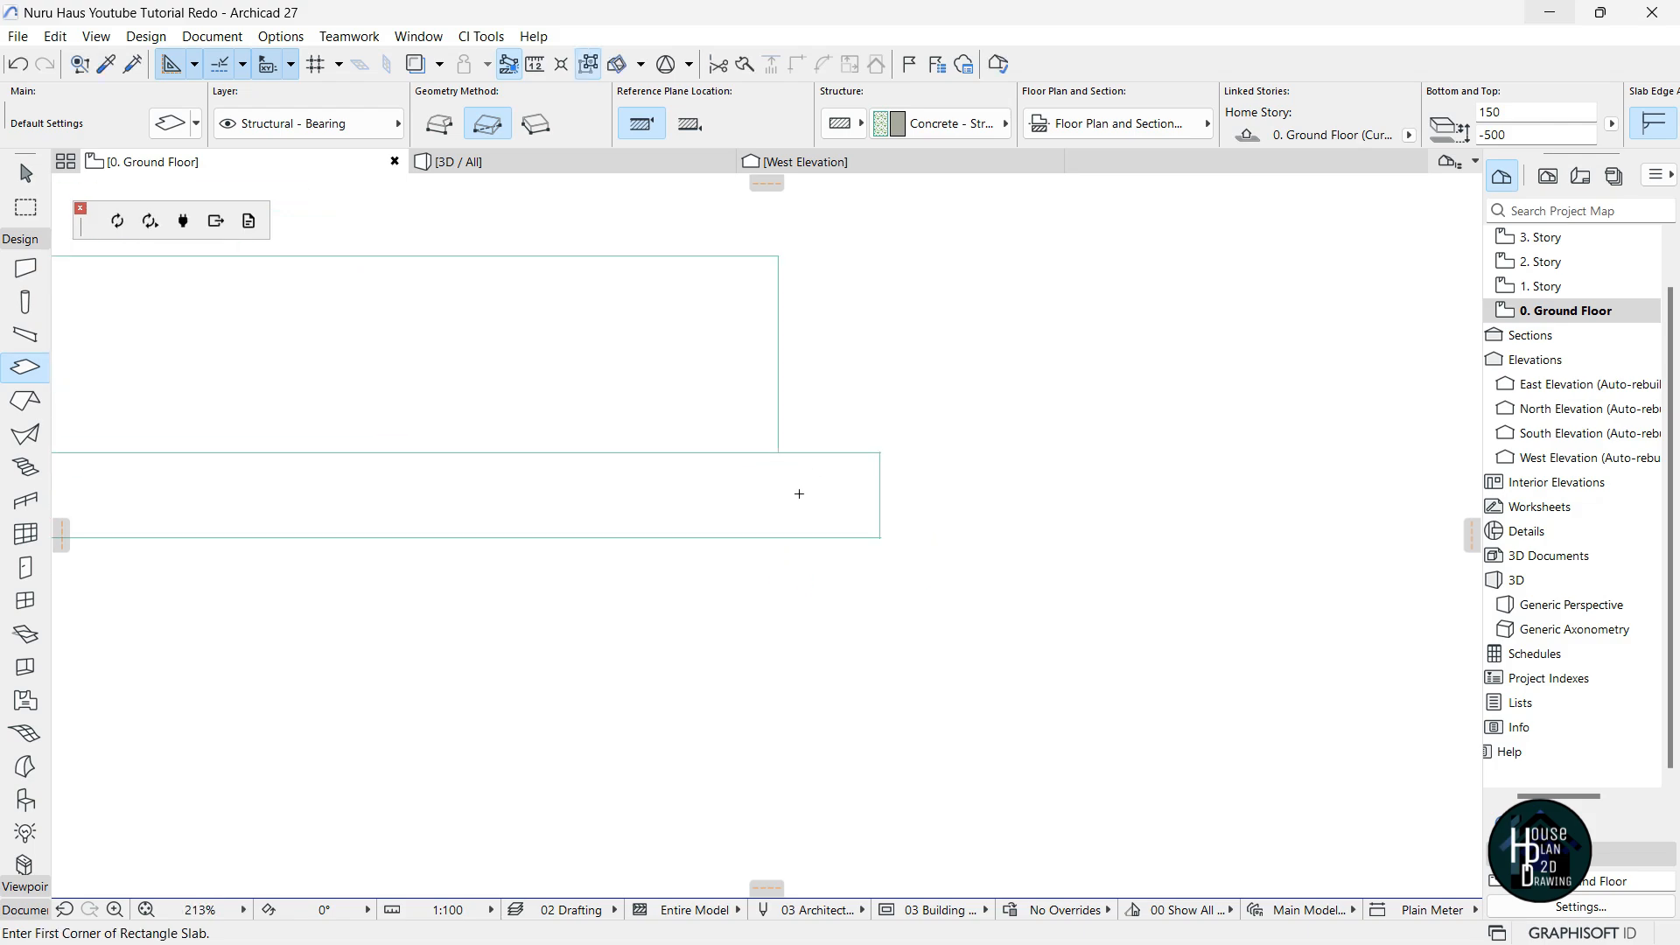
key("Escape")
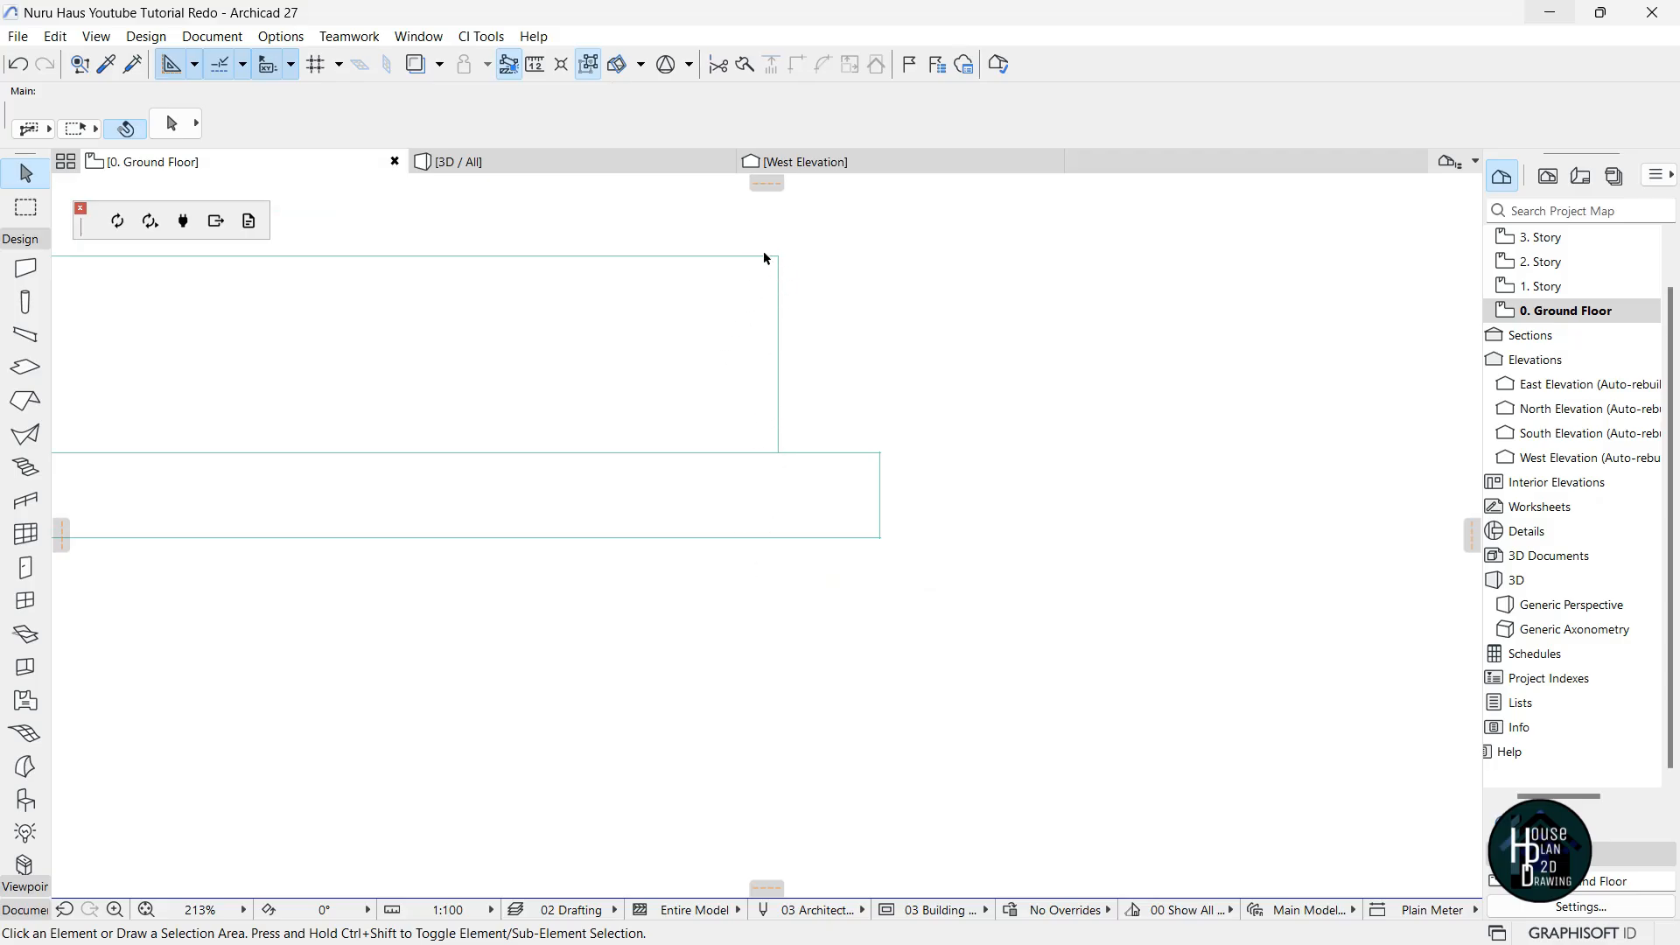
Offset the narrow slab's short end edge to line up with the end of the granite front slab.
left_click(821, 488)
left_click(881, 481)
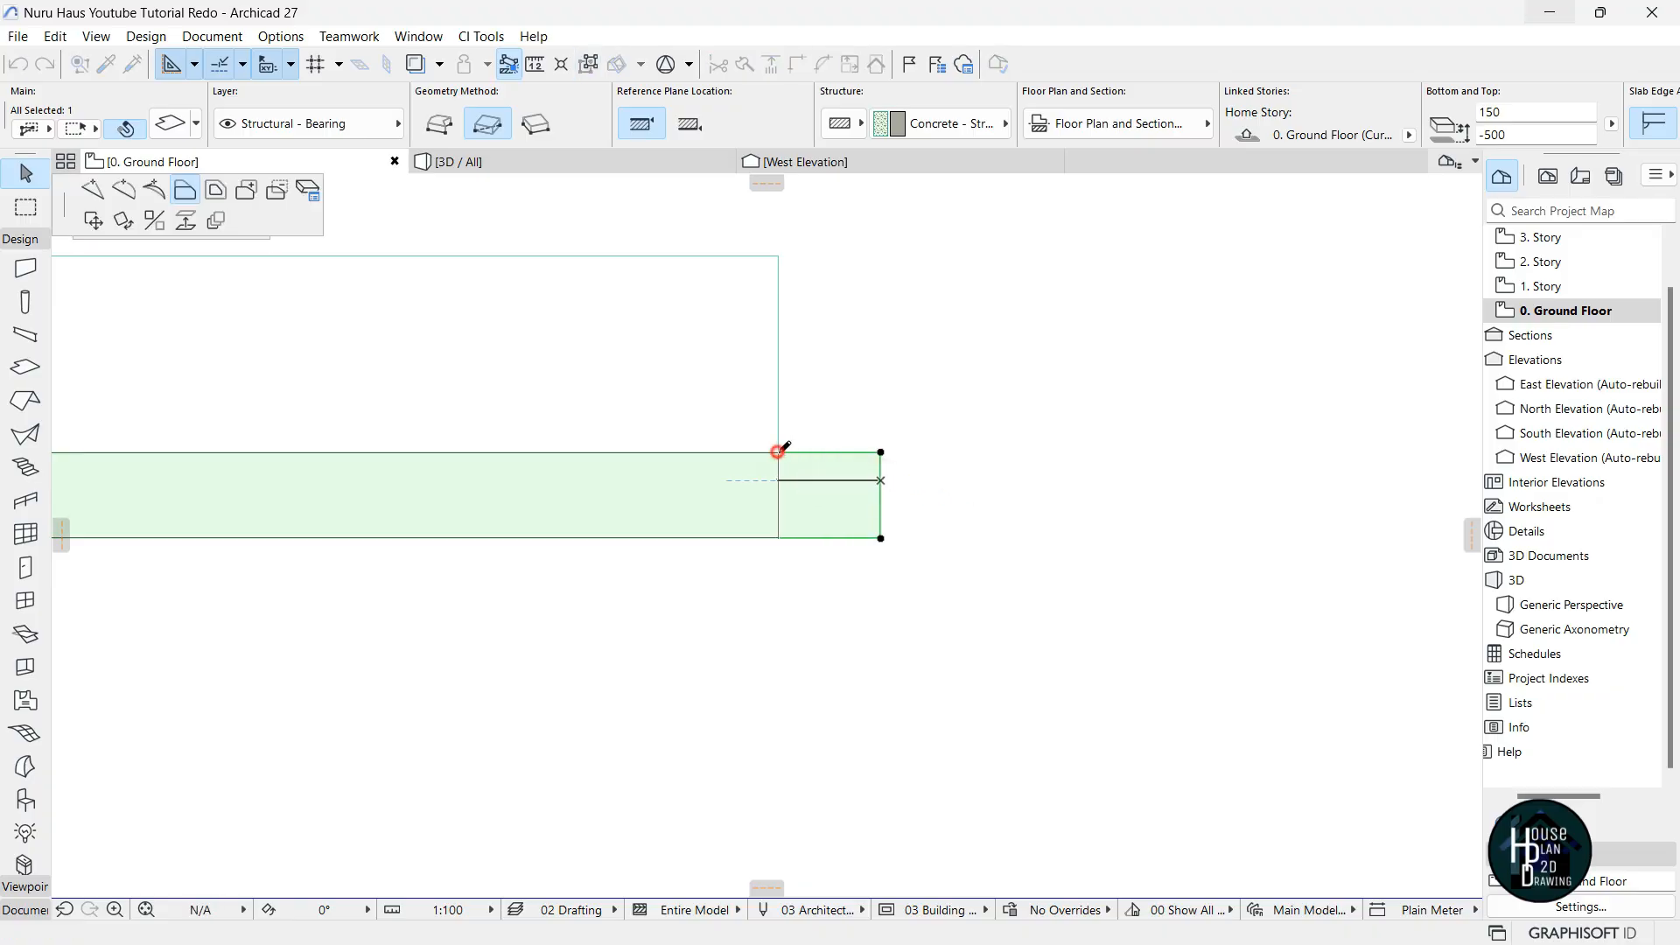
left_click(779, 451)
scroll(1020, 493, "down", 6)
scroll(319, 544, "up", 5)
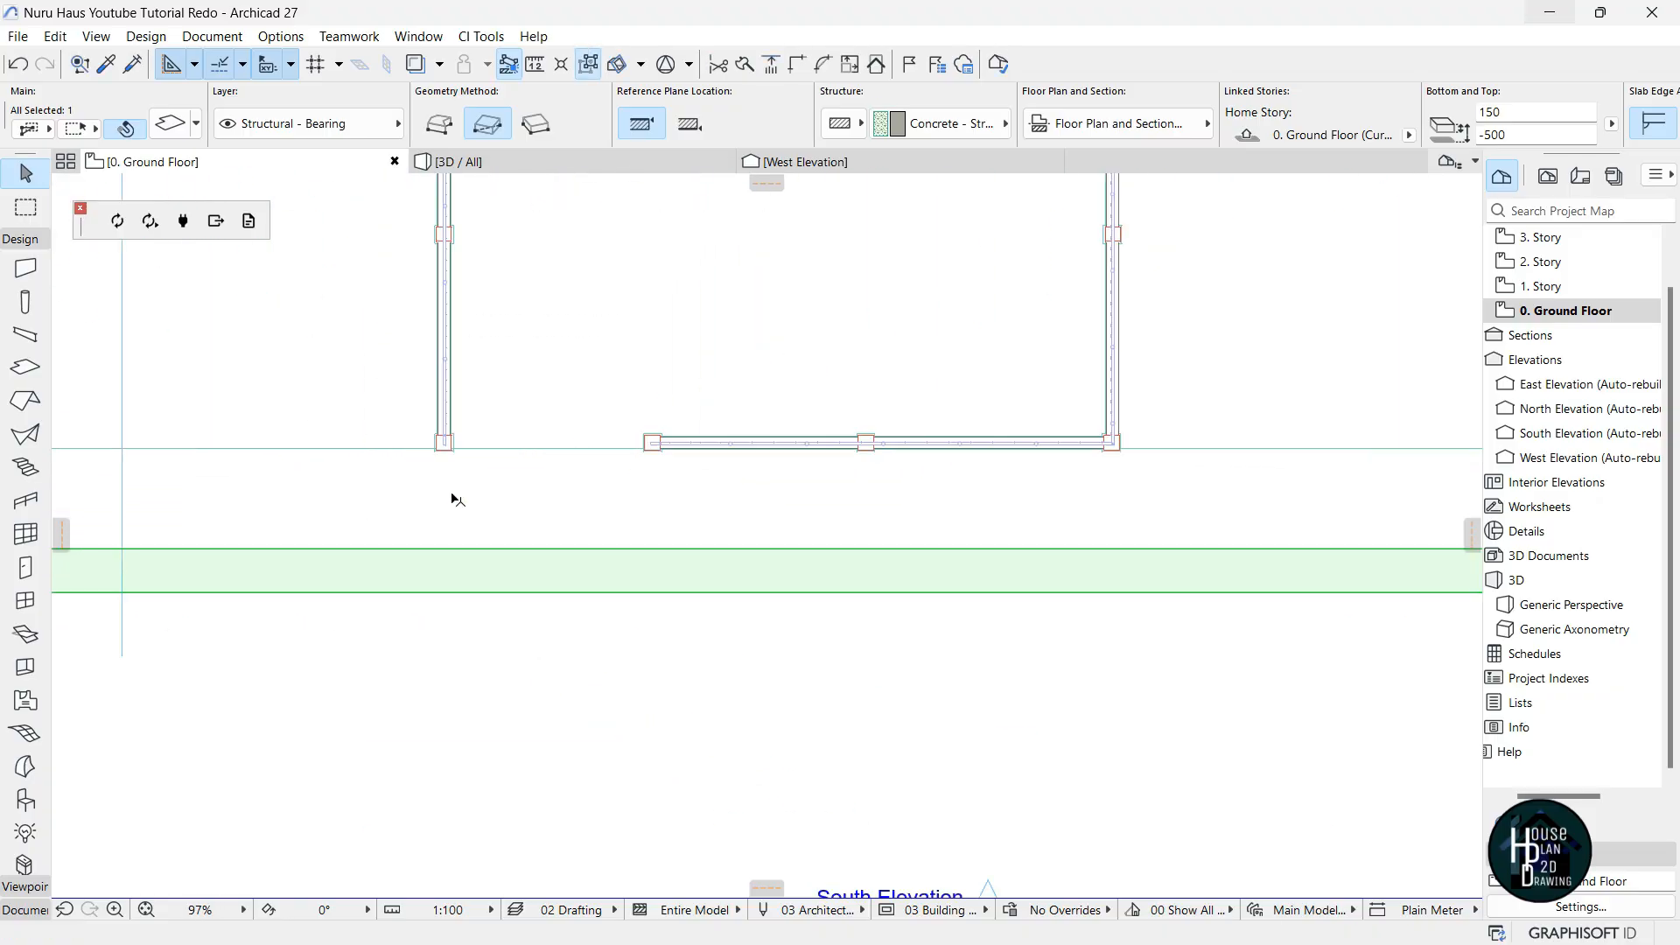
key("Escape")
In the 3D view, override the narrow slab's top surface with Grass - Green.
left_click(553, 164)
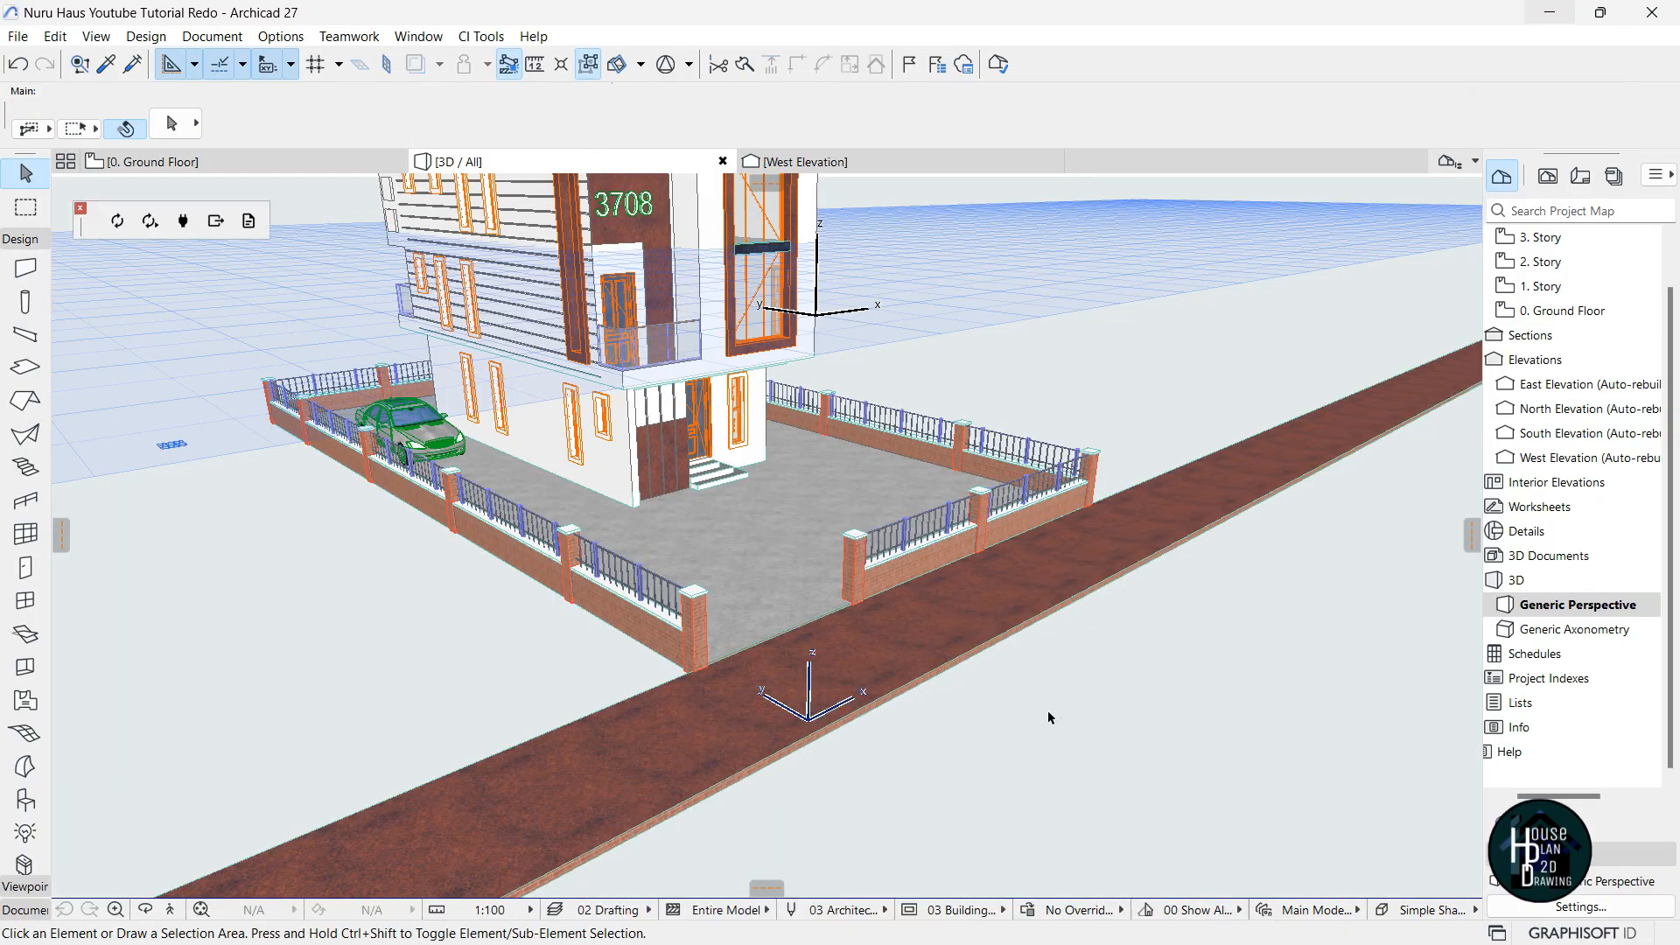
left_click(1002, 639)
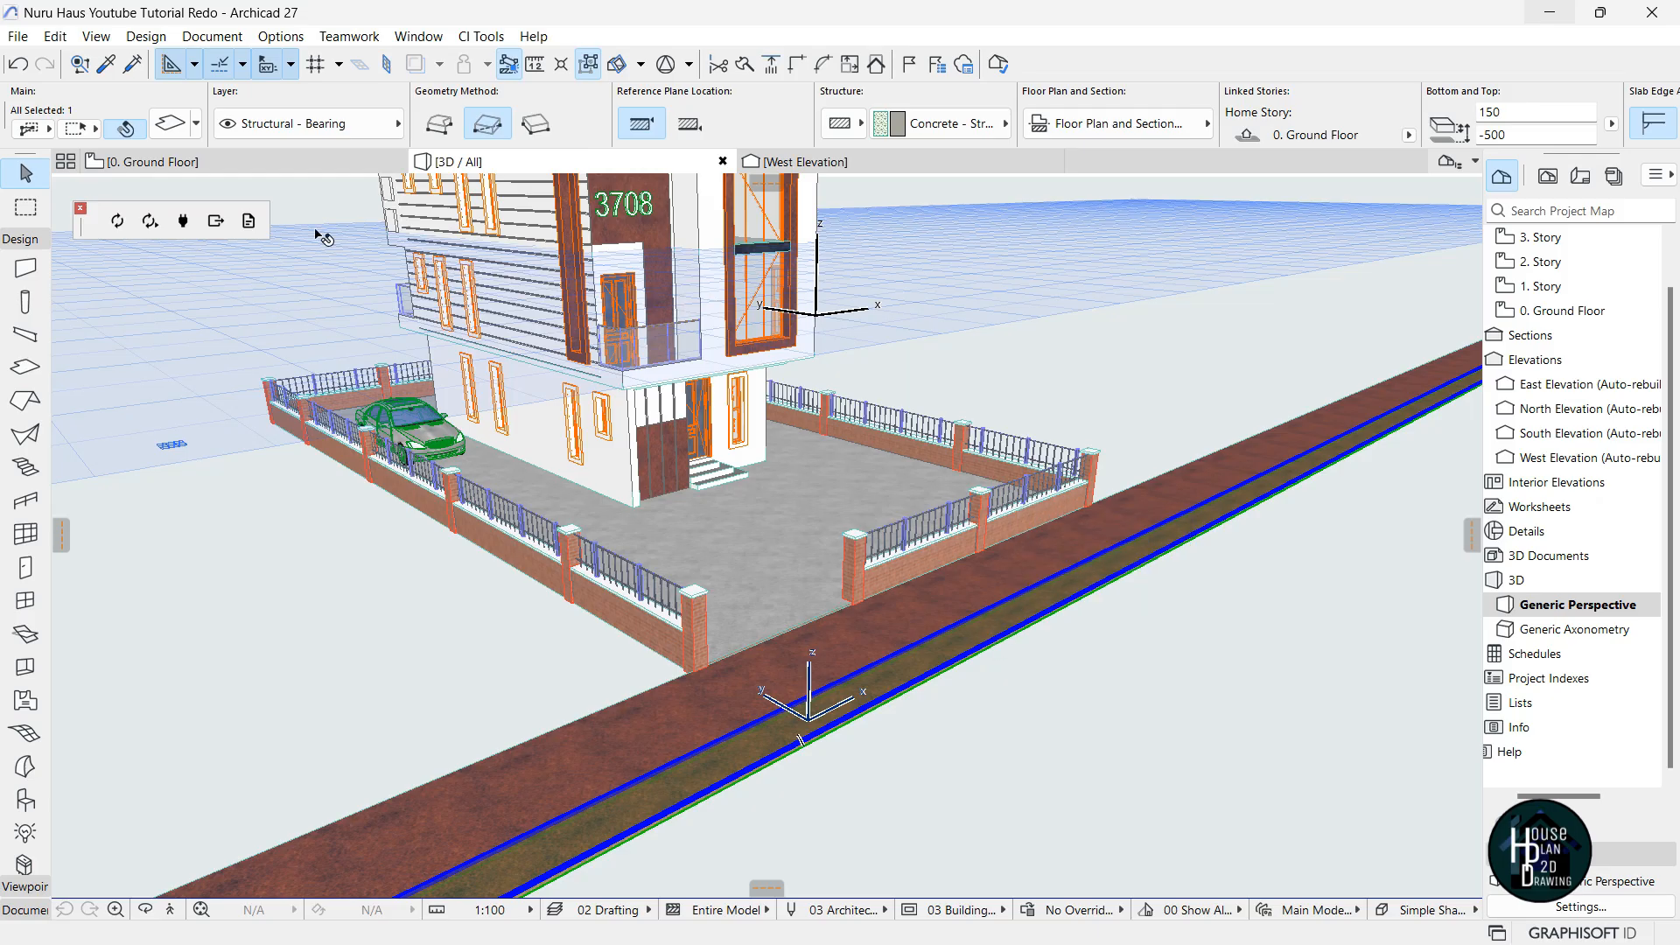
key("ctrl+t")
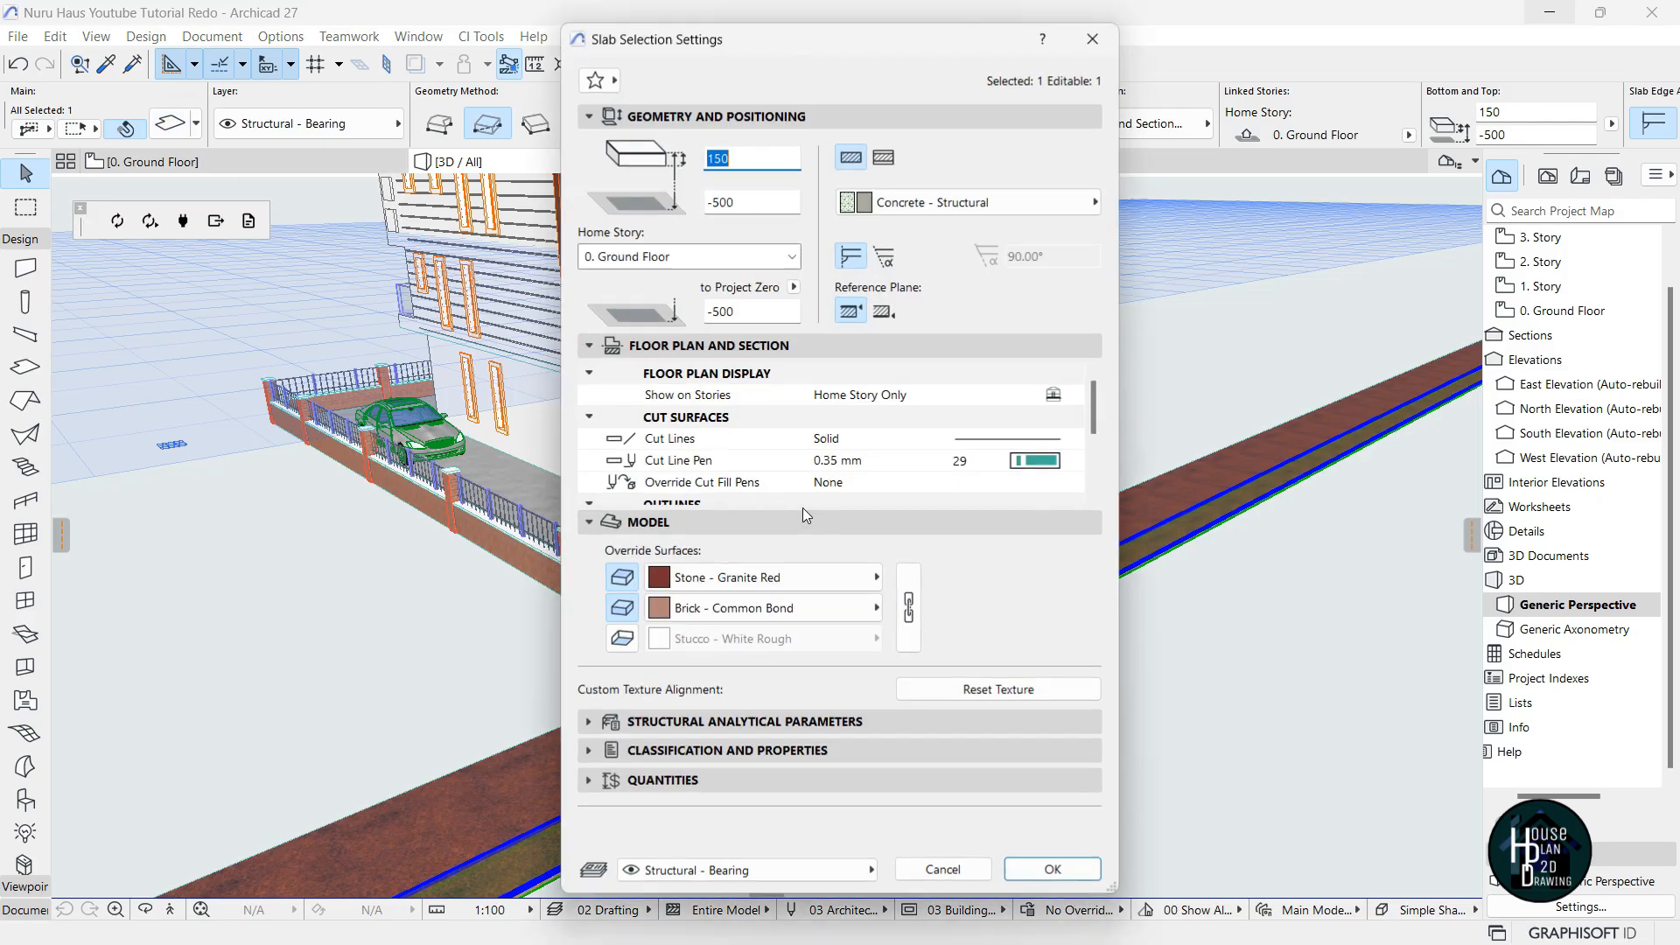
left_click(774, 575)
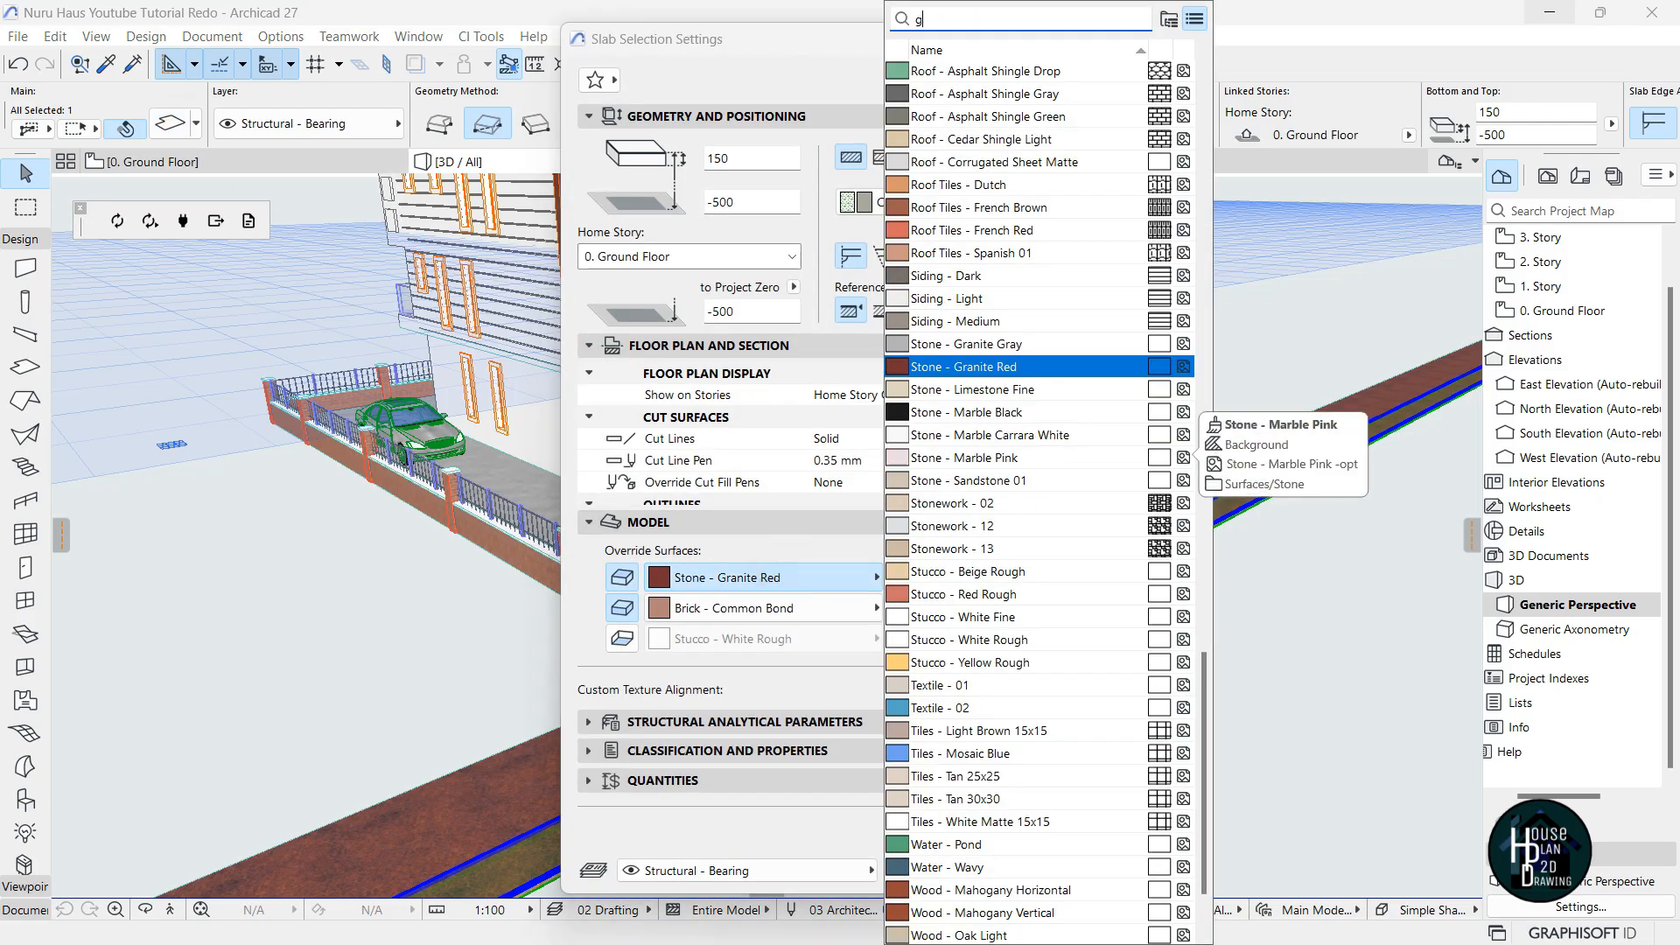
type("gree")
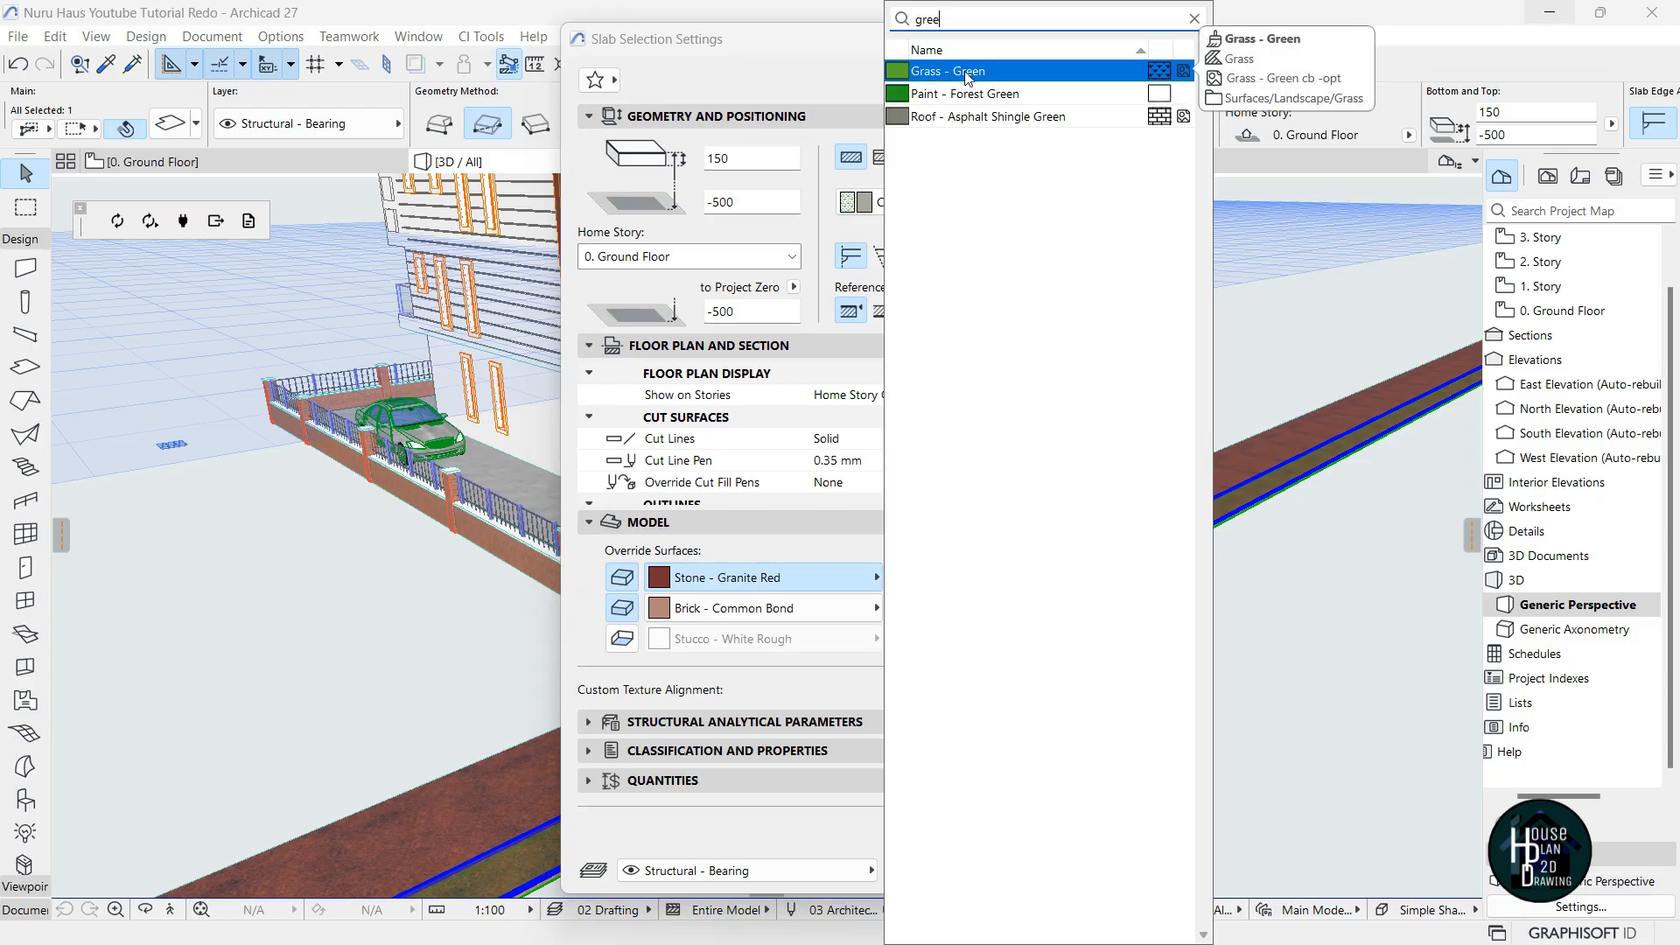
left_click(967, 77)
left_click(1058, 866)
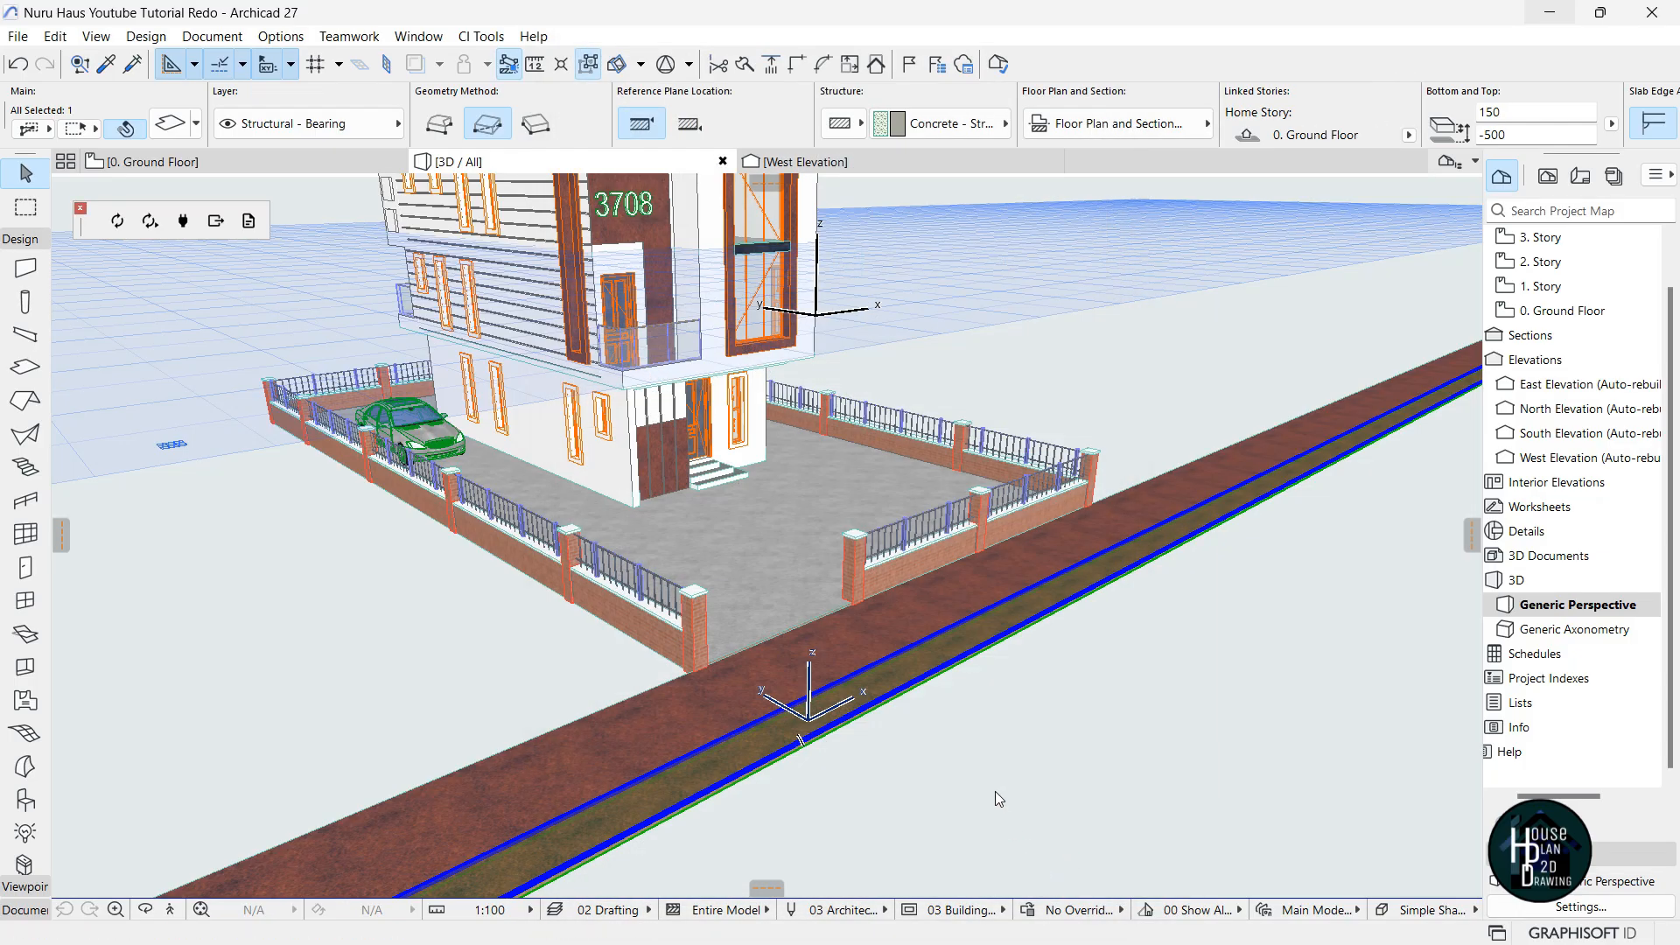
key("Escape")
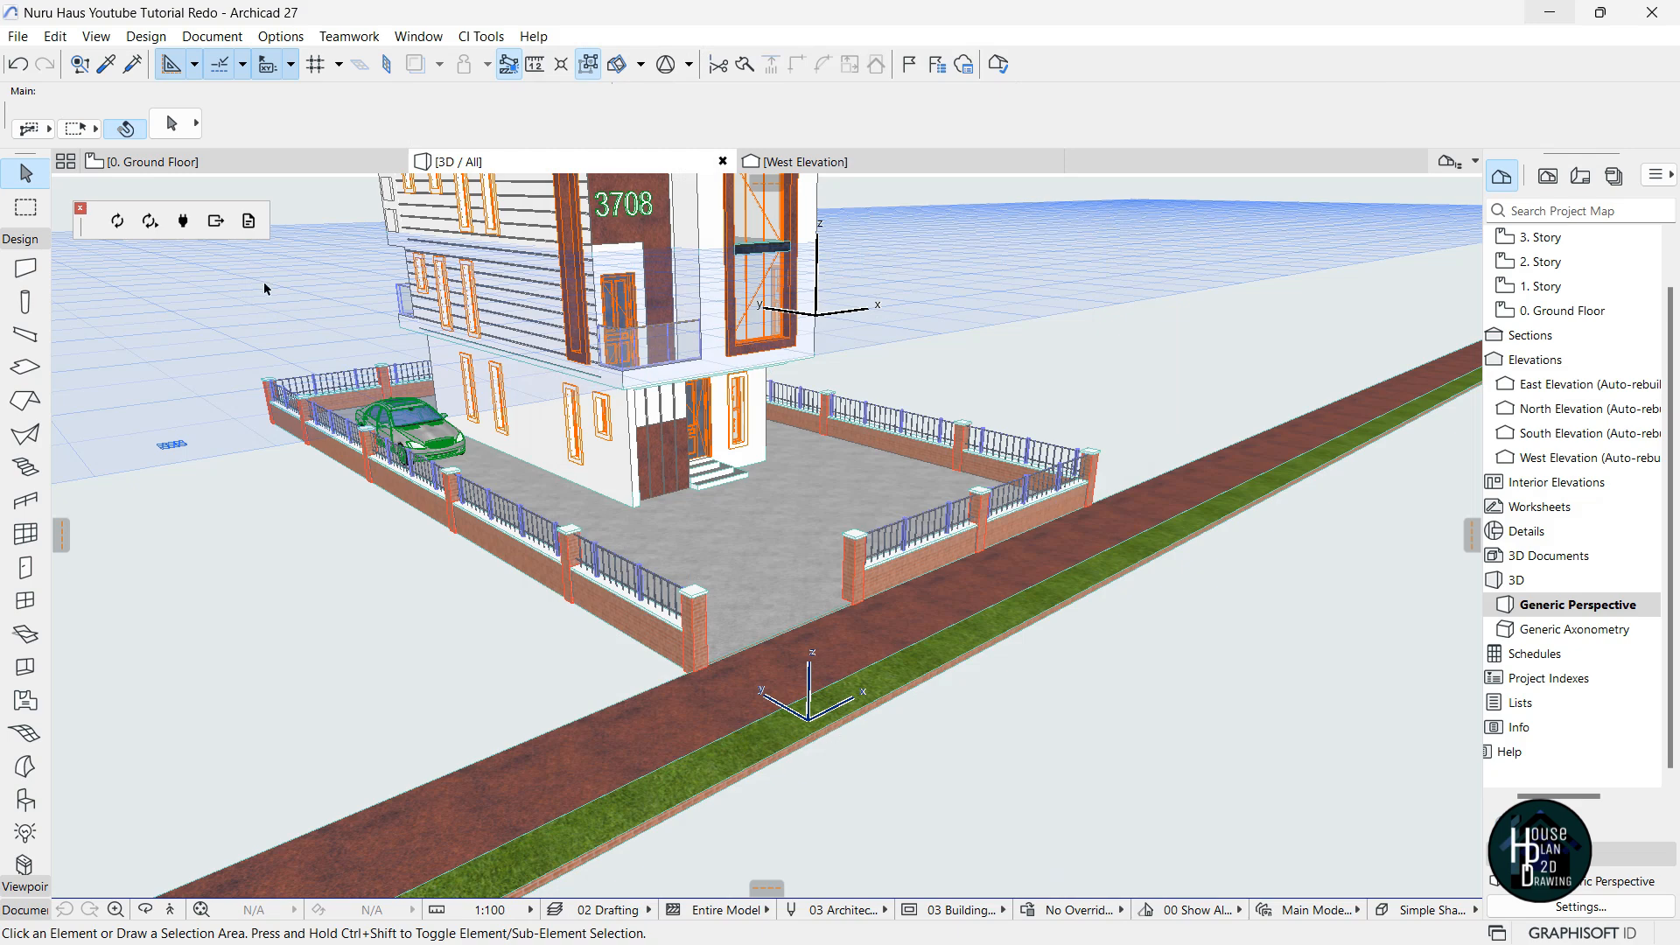
On the ground floor plan, drag a copy of the granite front slab from its inner corner to the grass strip's outer corner.
left_click(219, 162)
scroll(875, 499, "down", 6)
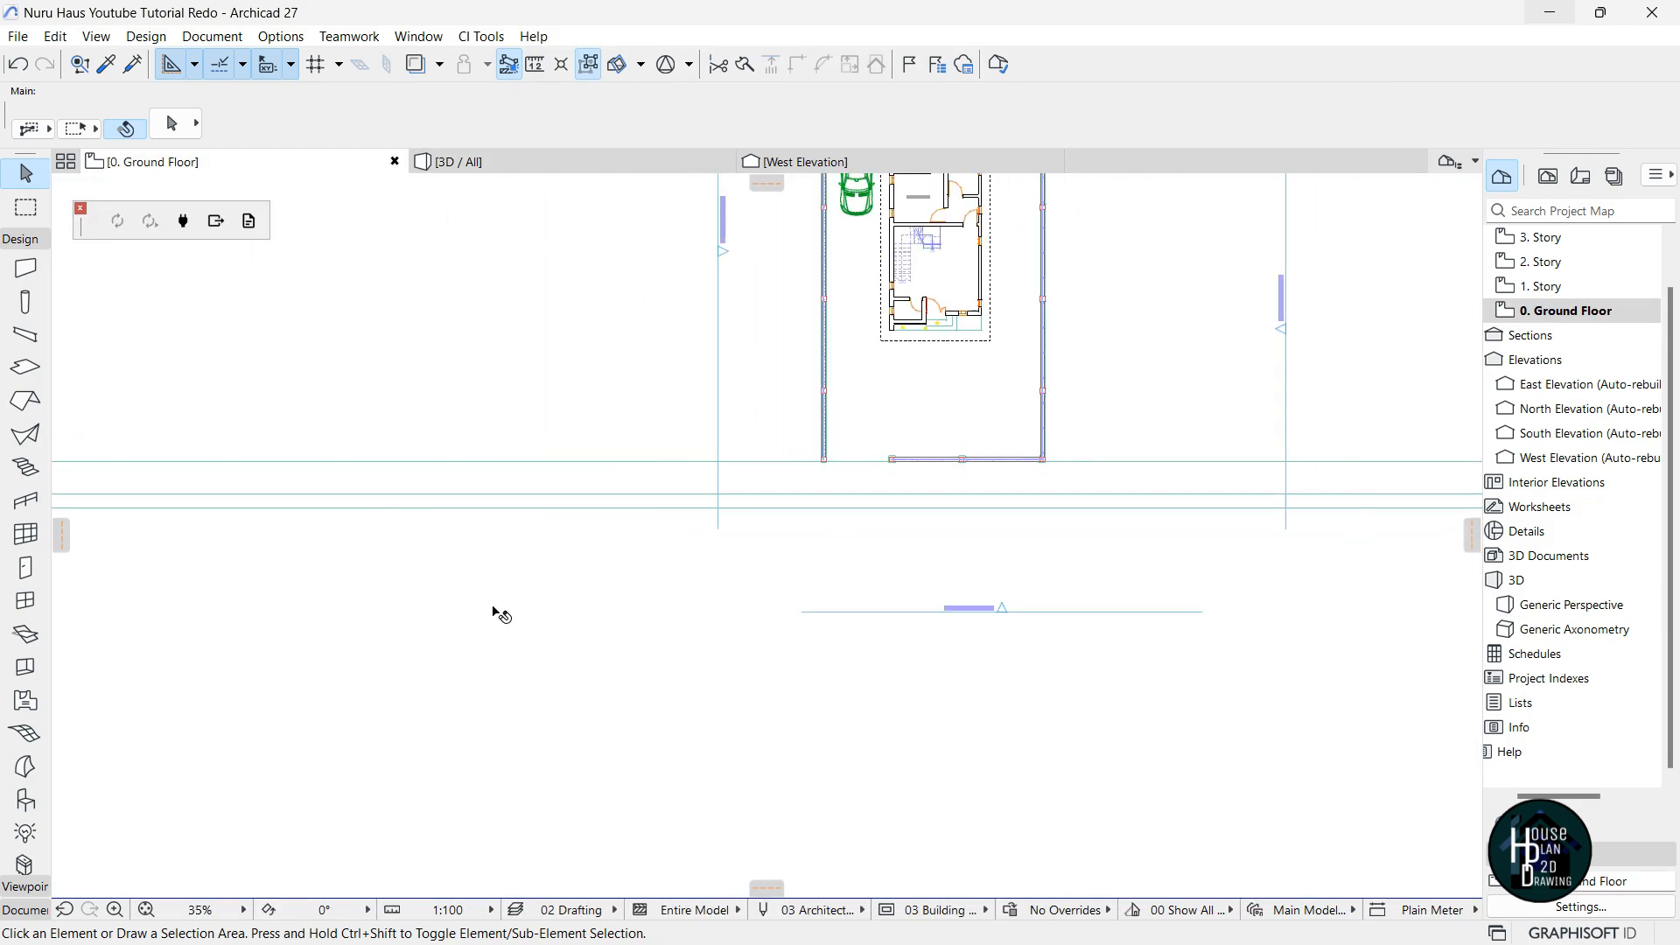
scroll(882, 548, "down", 5)
scroll(512, 517, "up", 7)
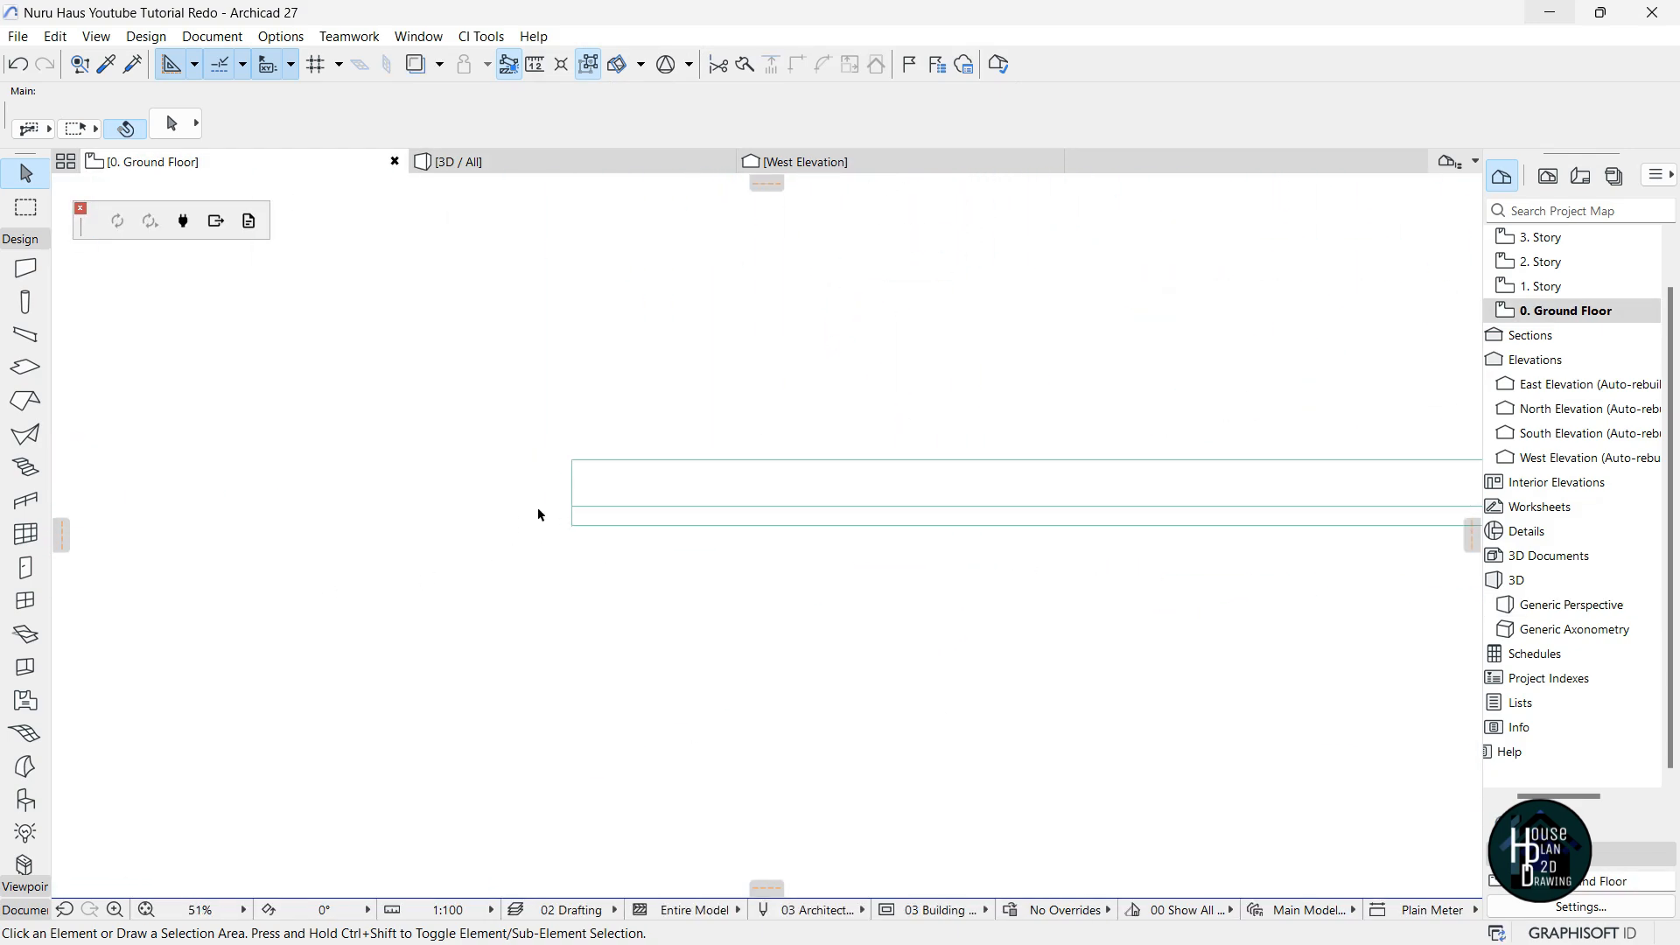
scroll(538, 515, "up", 3)
left_click(626, 457)
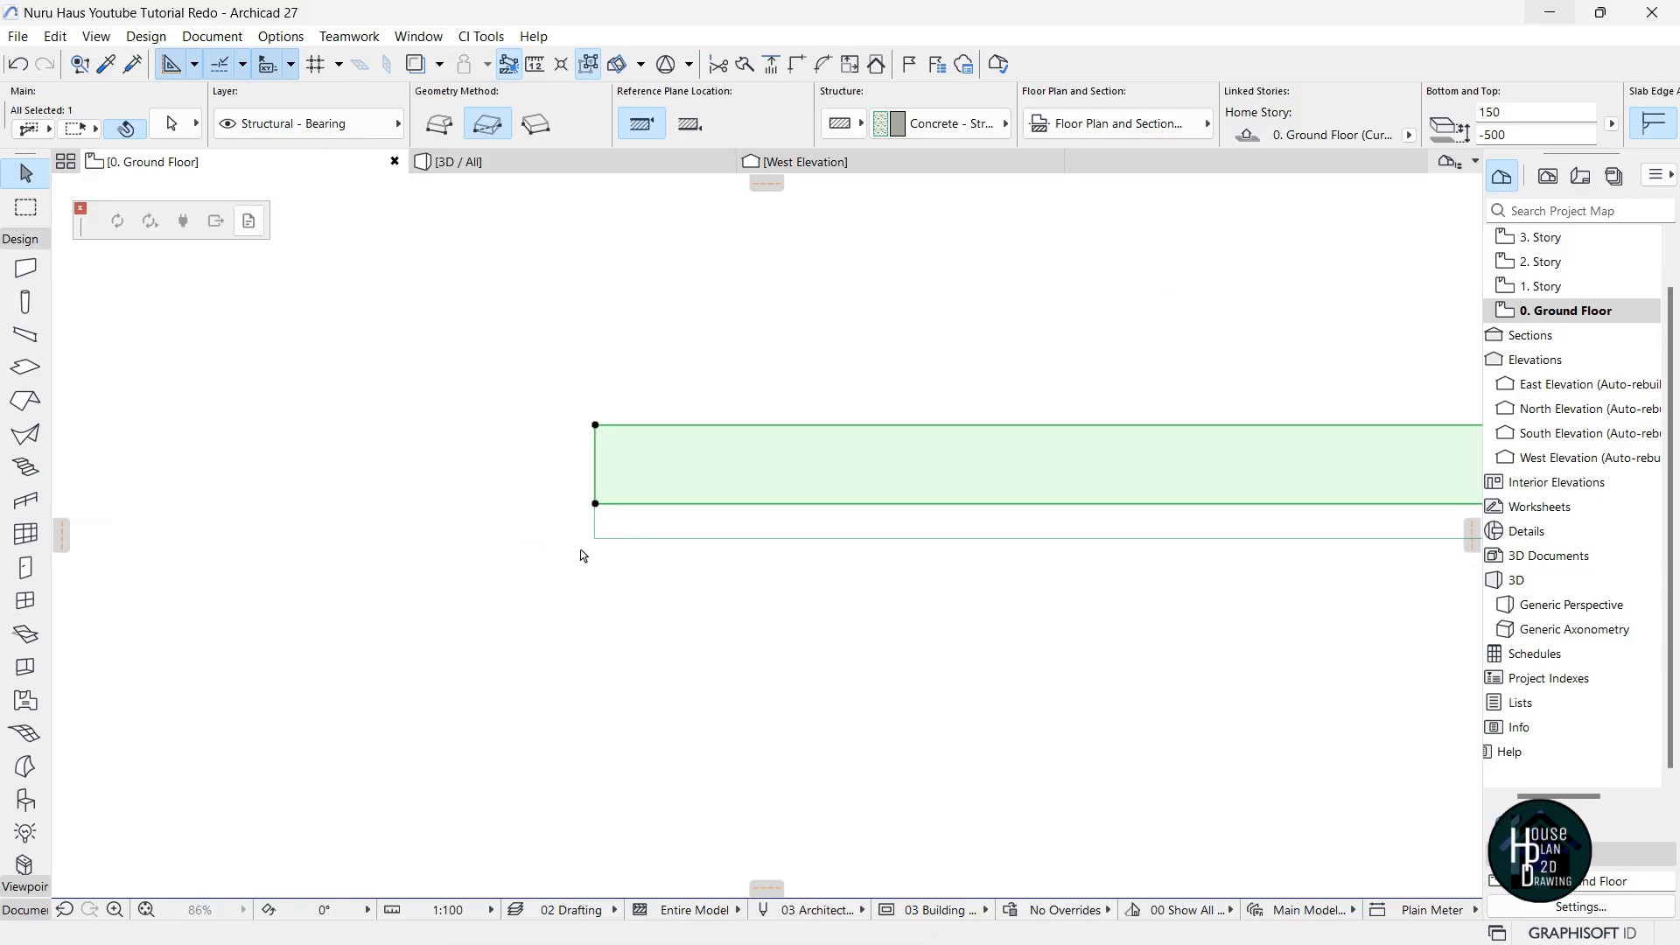
key("ctrl+shift+d")
left_click(596, 427)
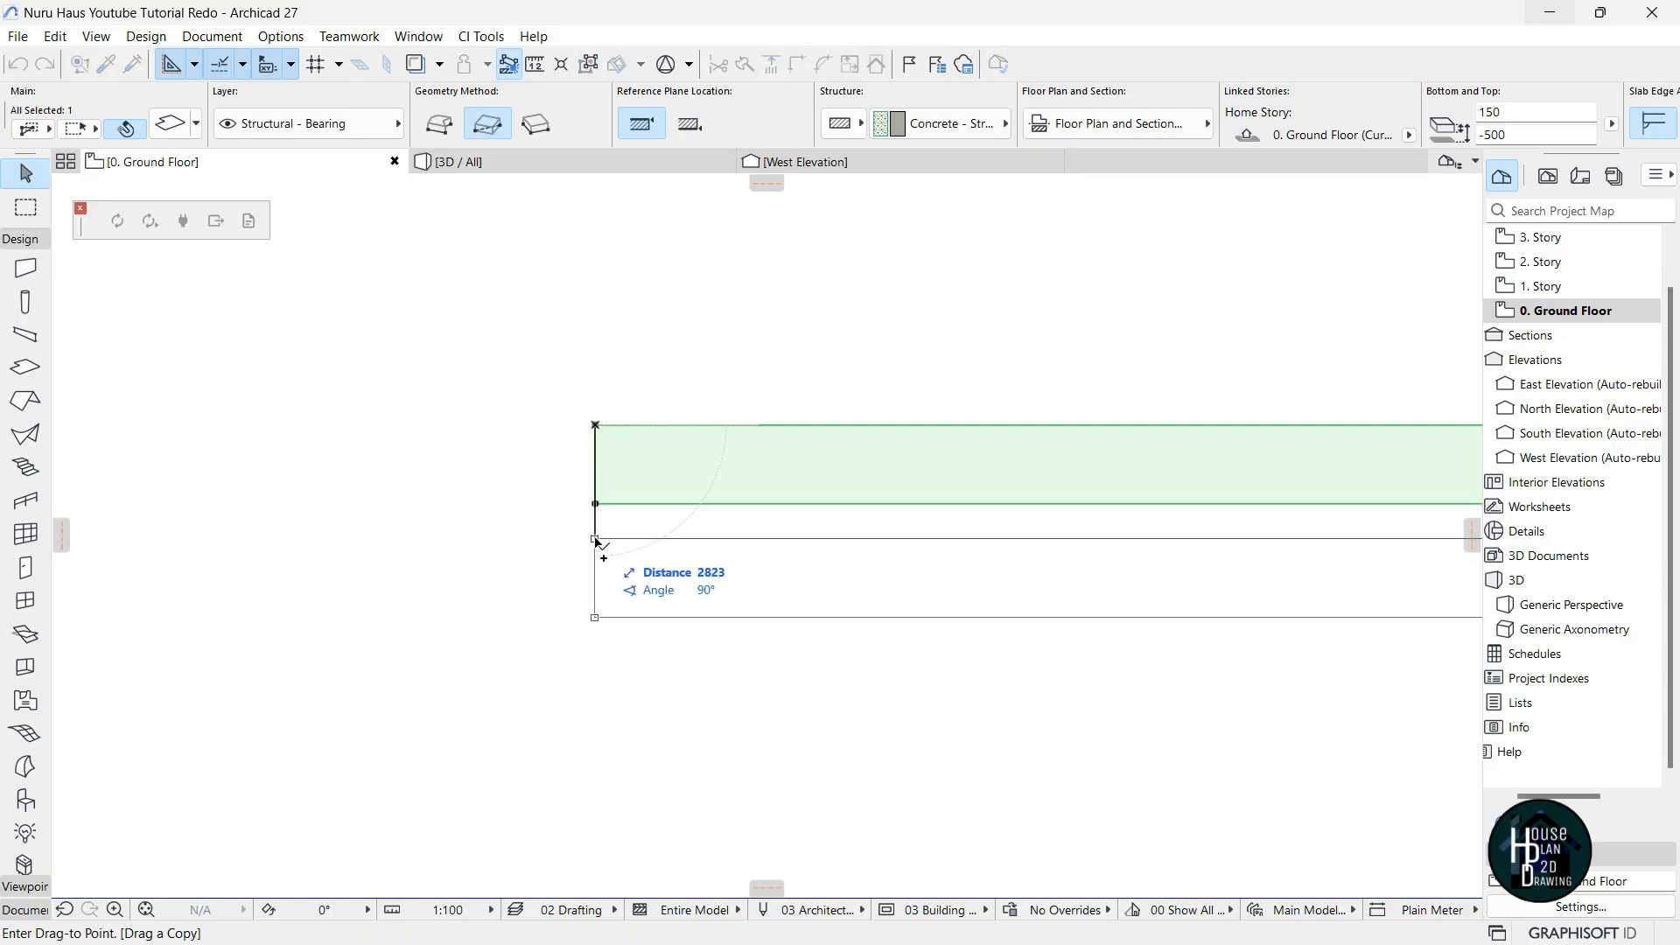
left_click(595, 538)
Widen the copied slab into a broad road area by offsetting its outer long edge well away from the grass strip.
scroll(407, 516, "down", 6)
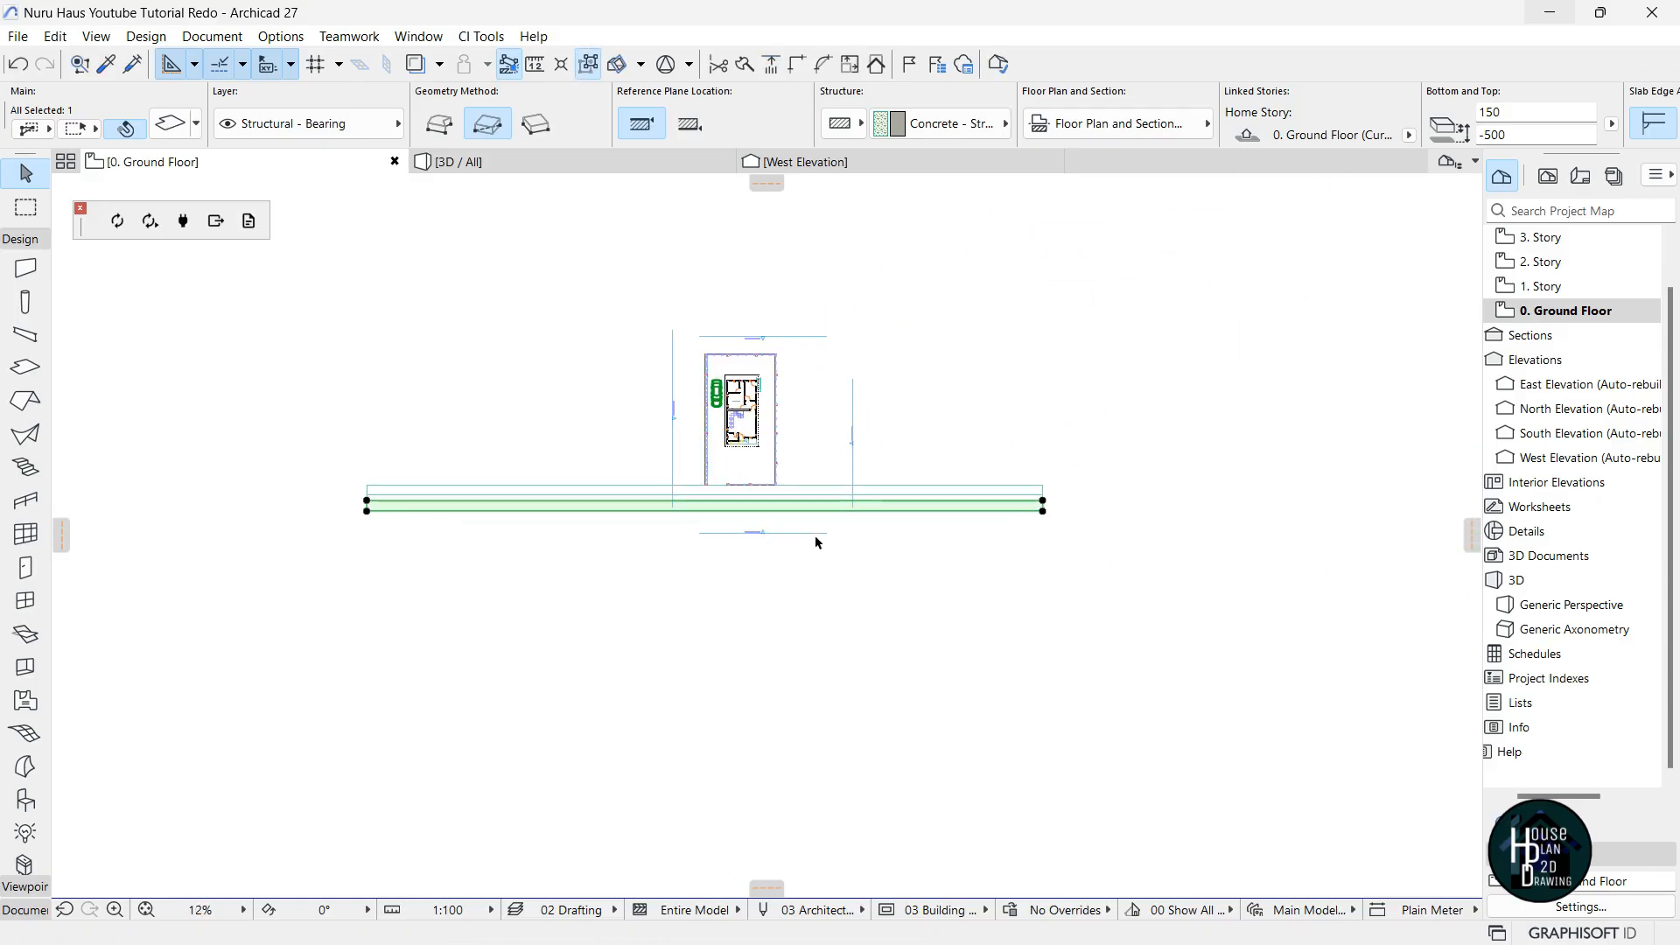
left_click(827, 501)
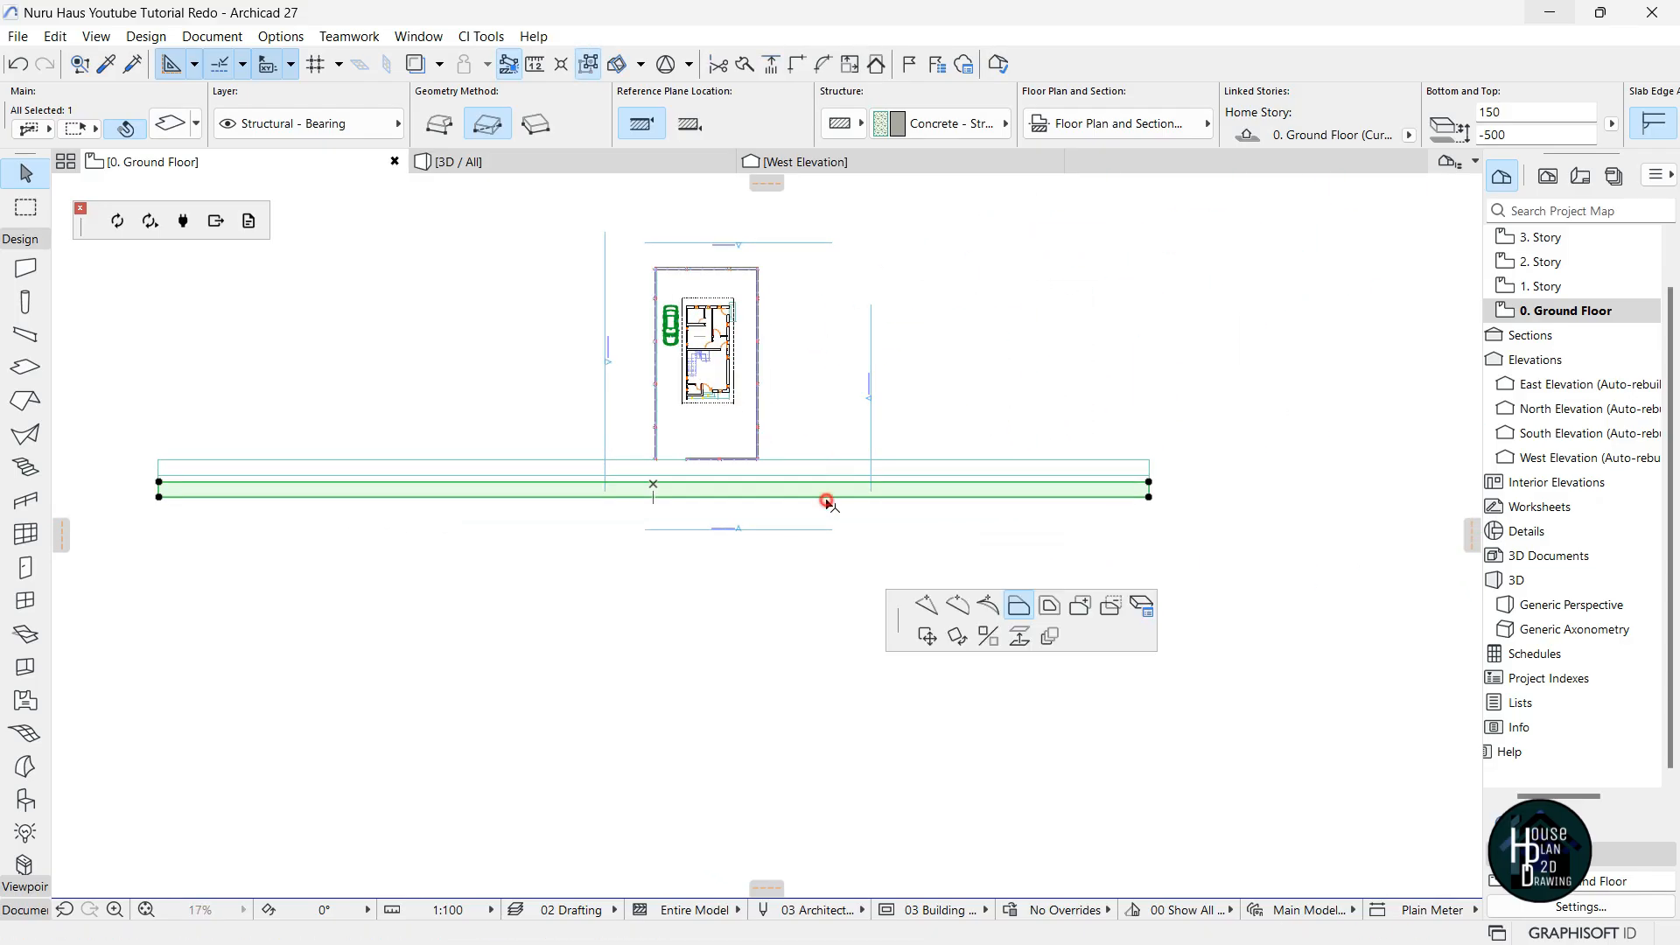
left_click(827, 632)
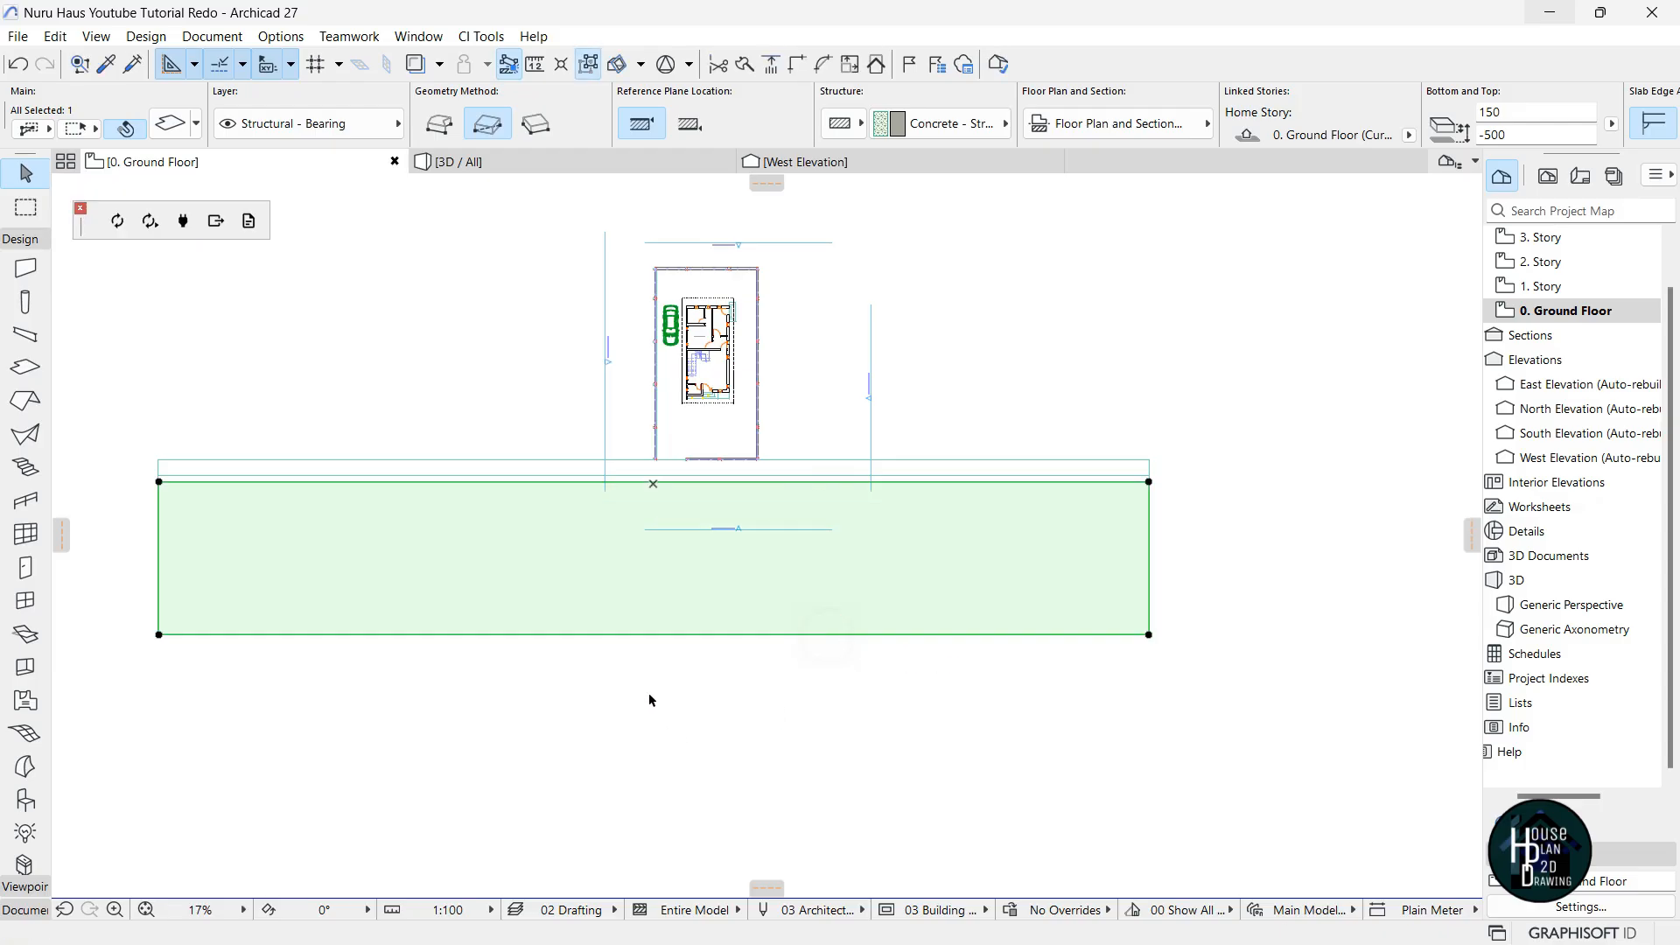
left_click(796, 634)
left_click(792, 665)
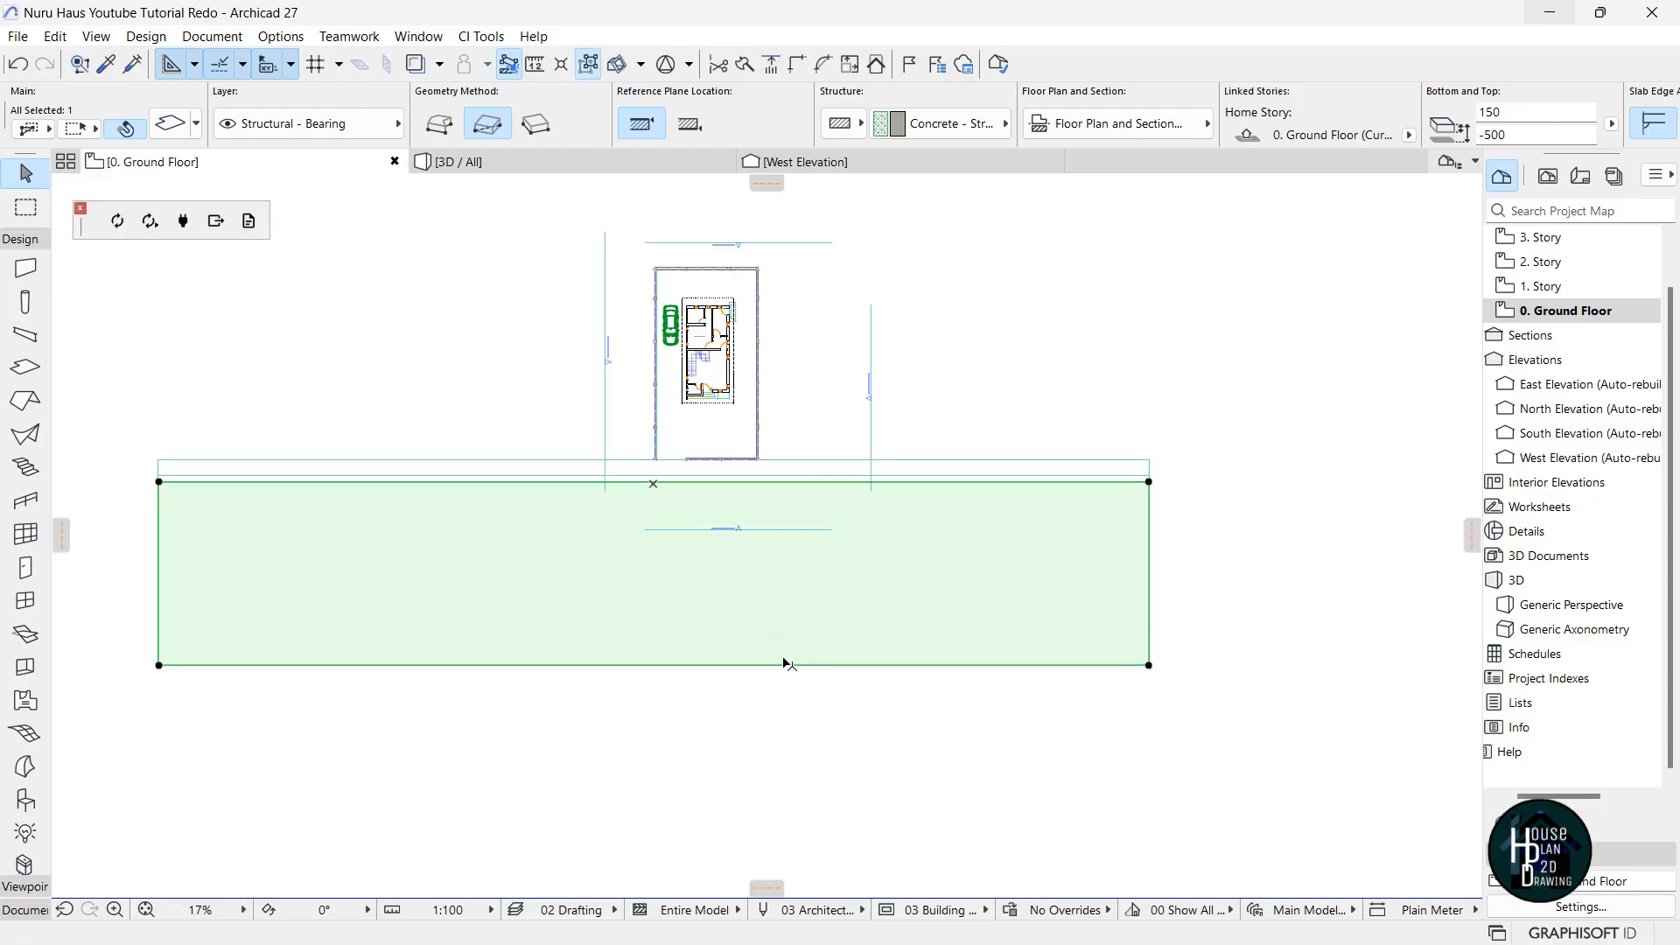
key("Escape")
scroll(581, 476, "up", 5)
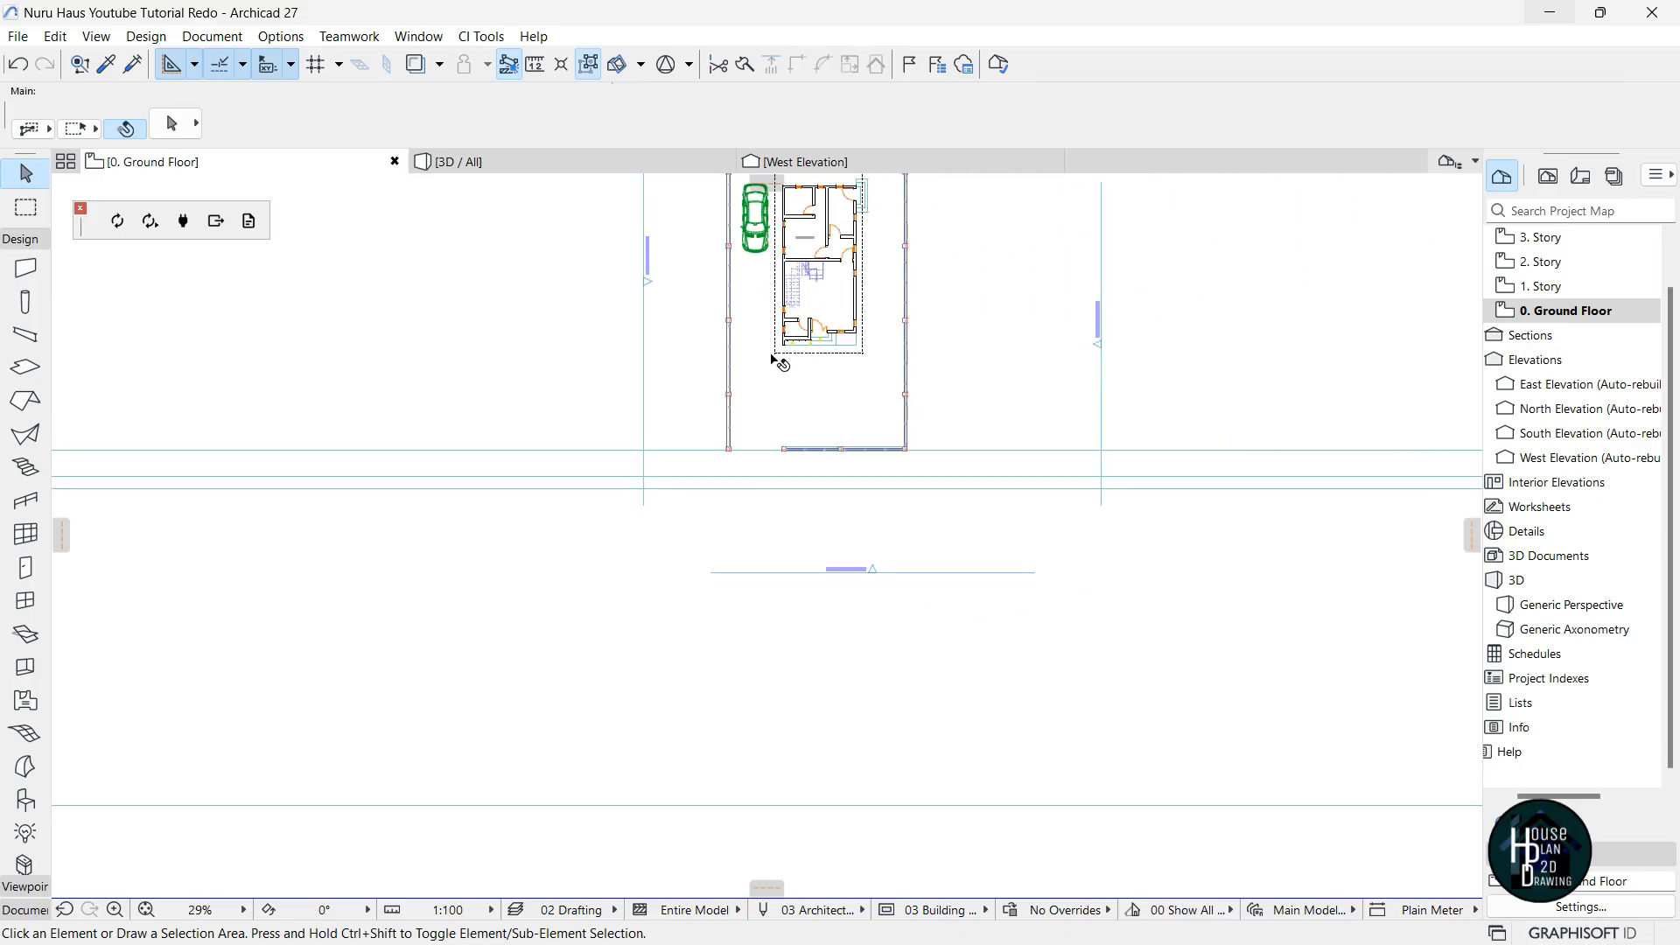
In the 3D view, override the wide road slab's top surface with Paint - Ivory Black.
left_click(501, 161)
left_click(998, 665)
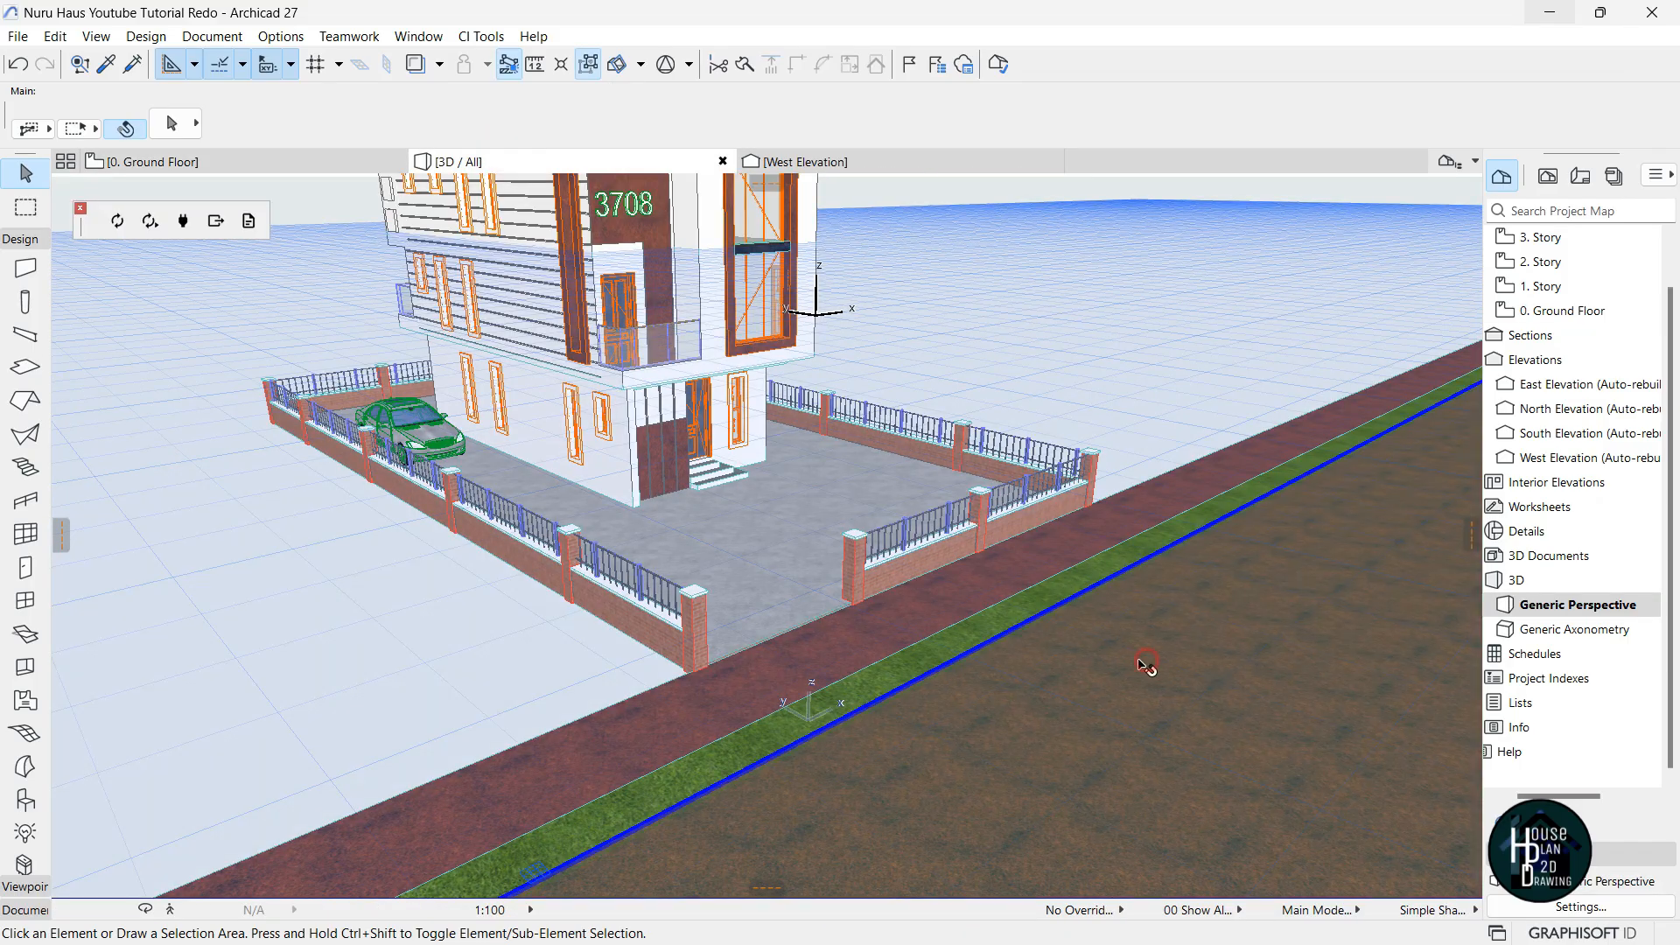
key("ctrl+t")
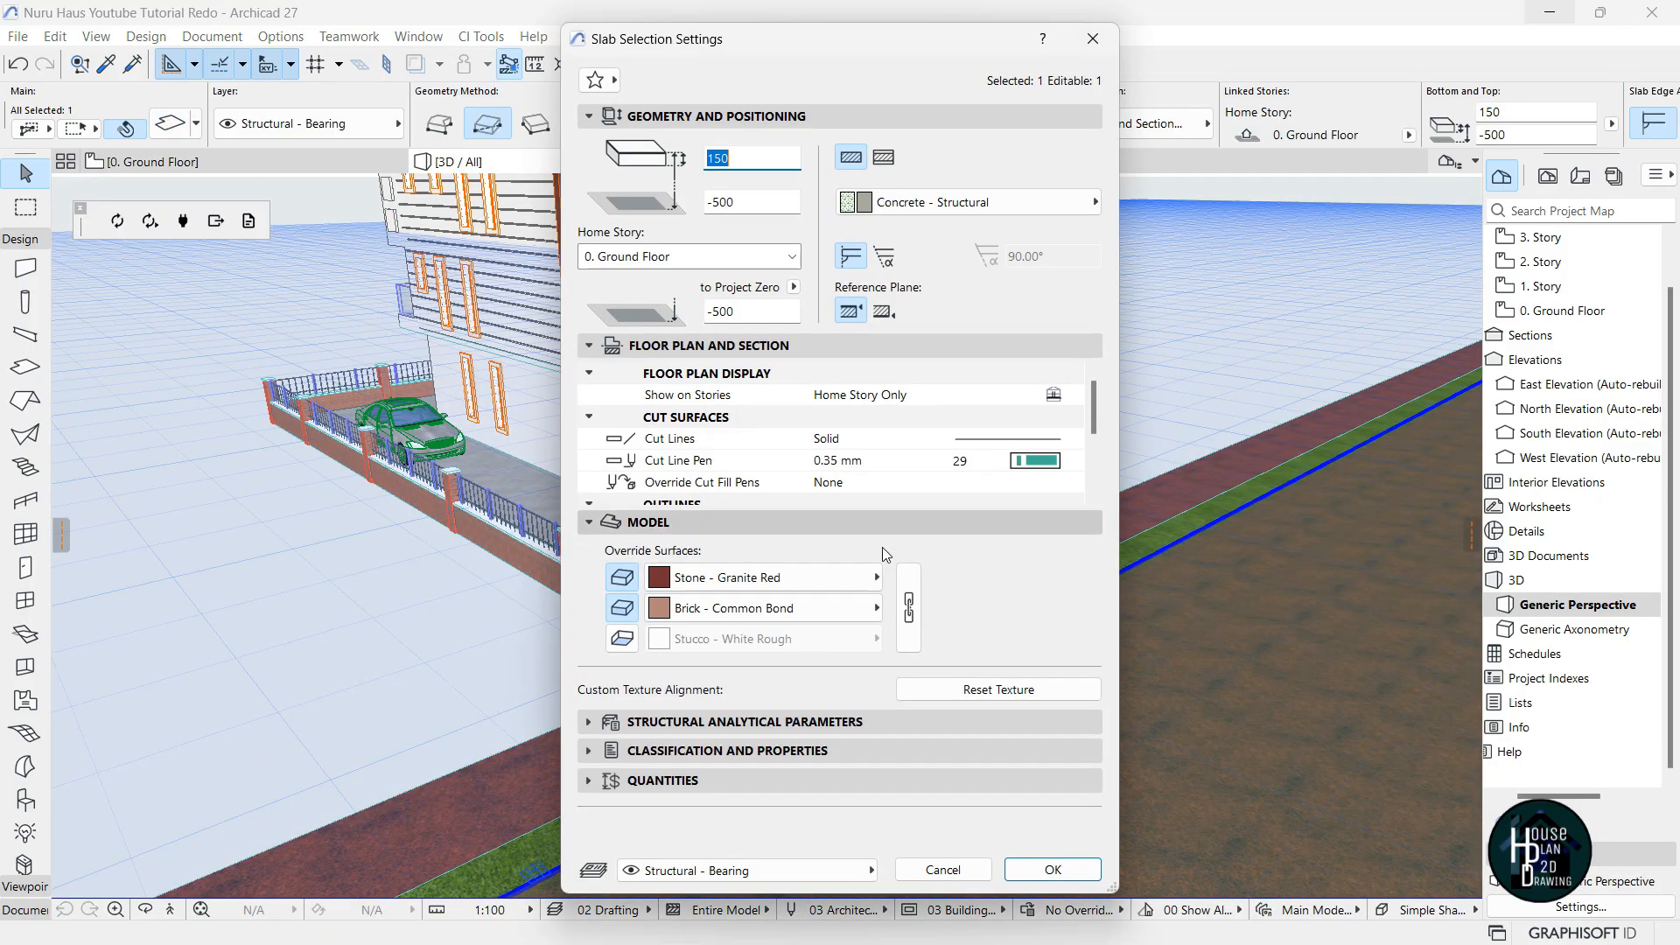
left_click(762, 577)
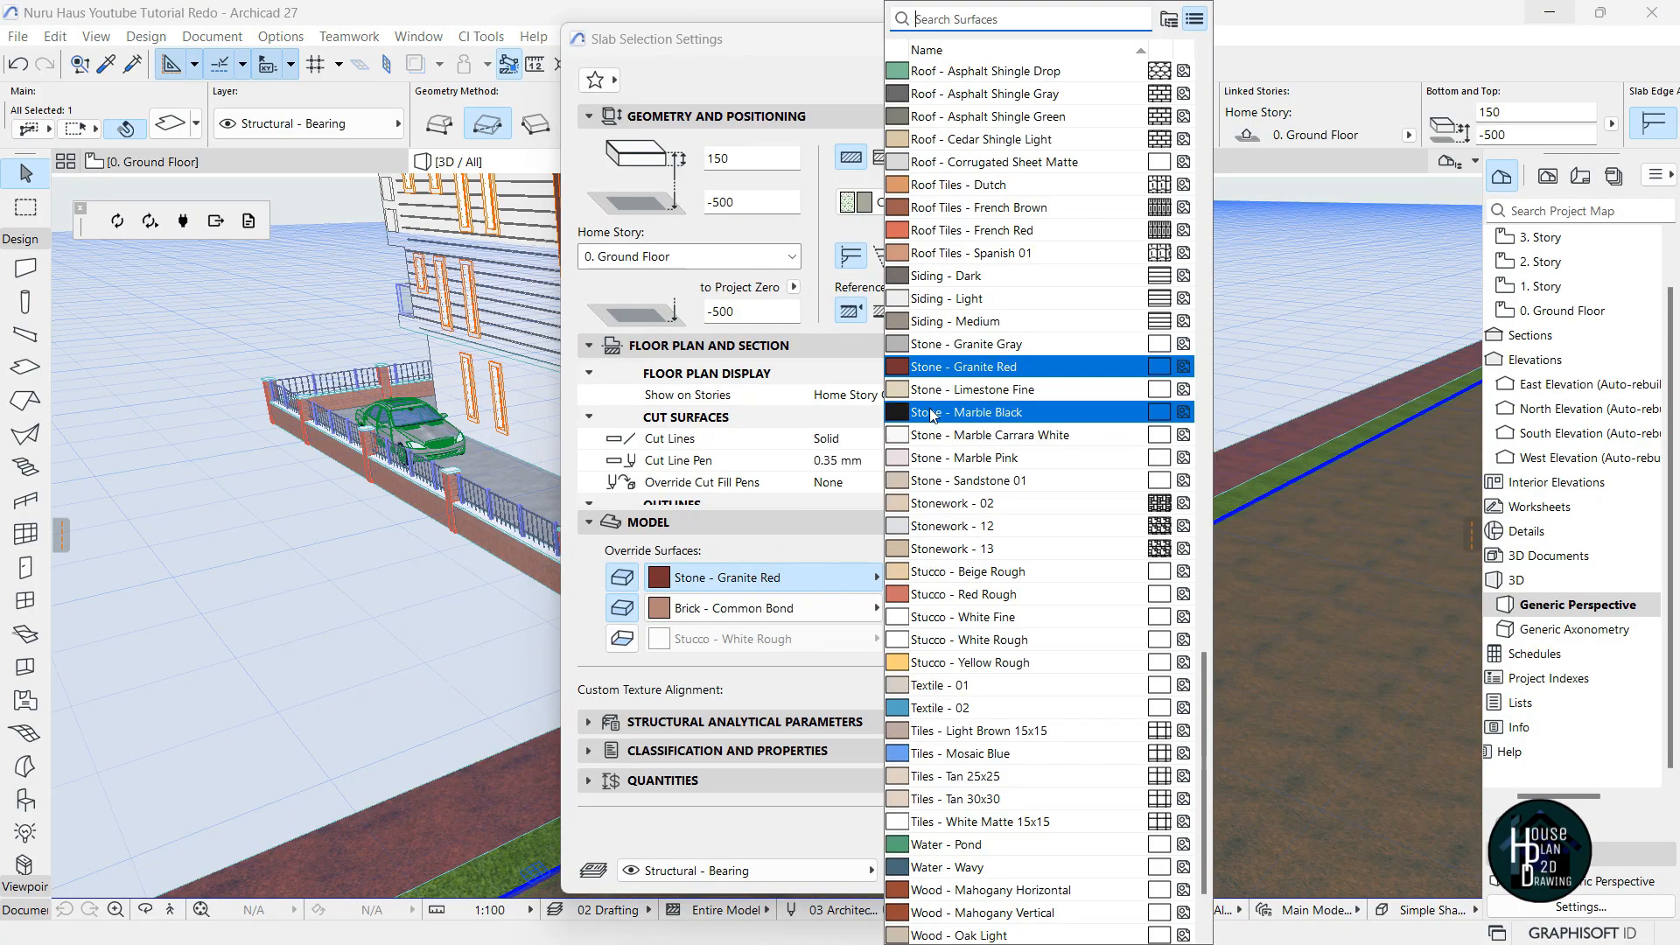
scroll(991, 512, "down", 2)
scroll(989, 507, "up", 7)
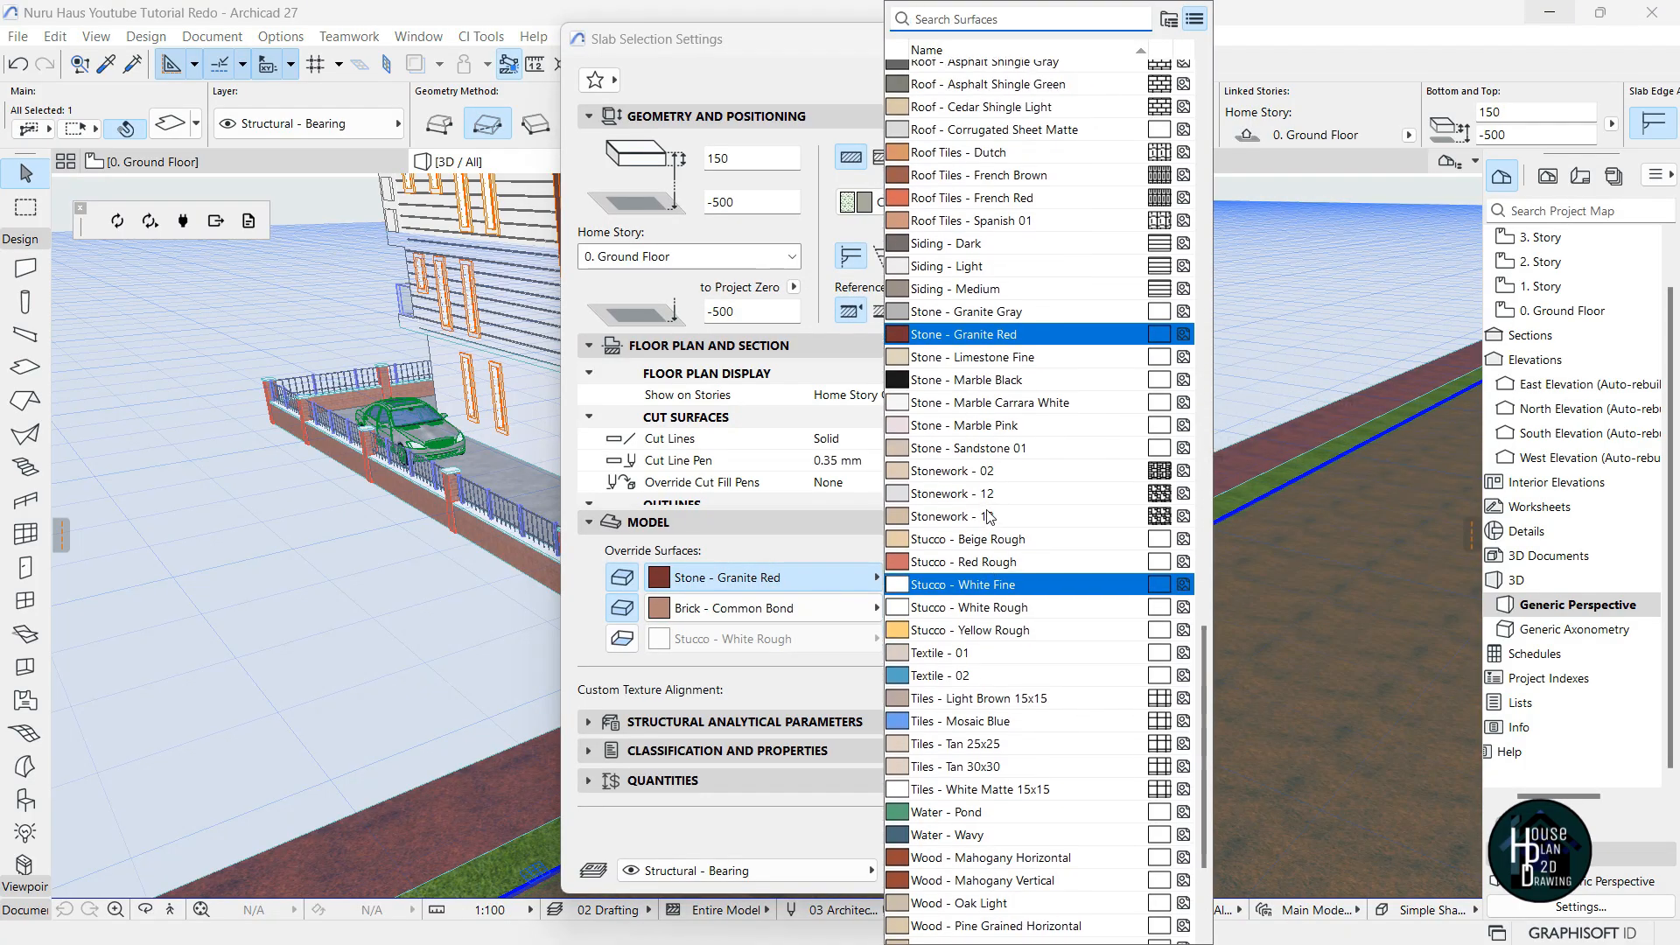
scroll(989, 515, "up", 10)
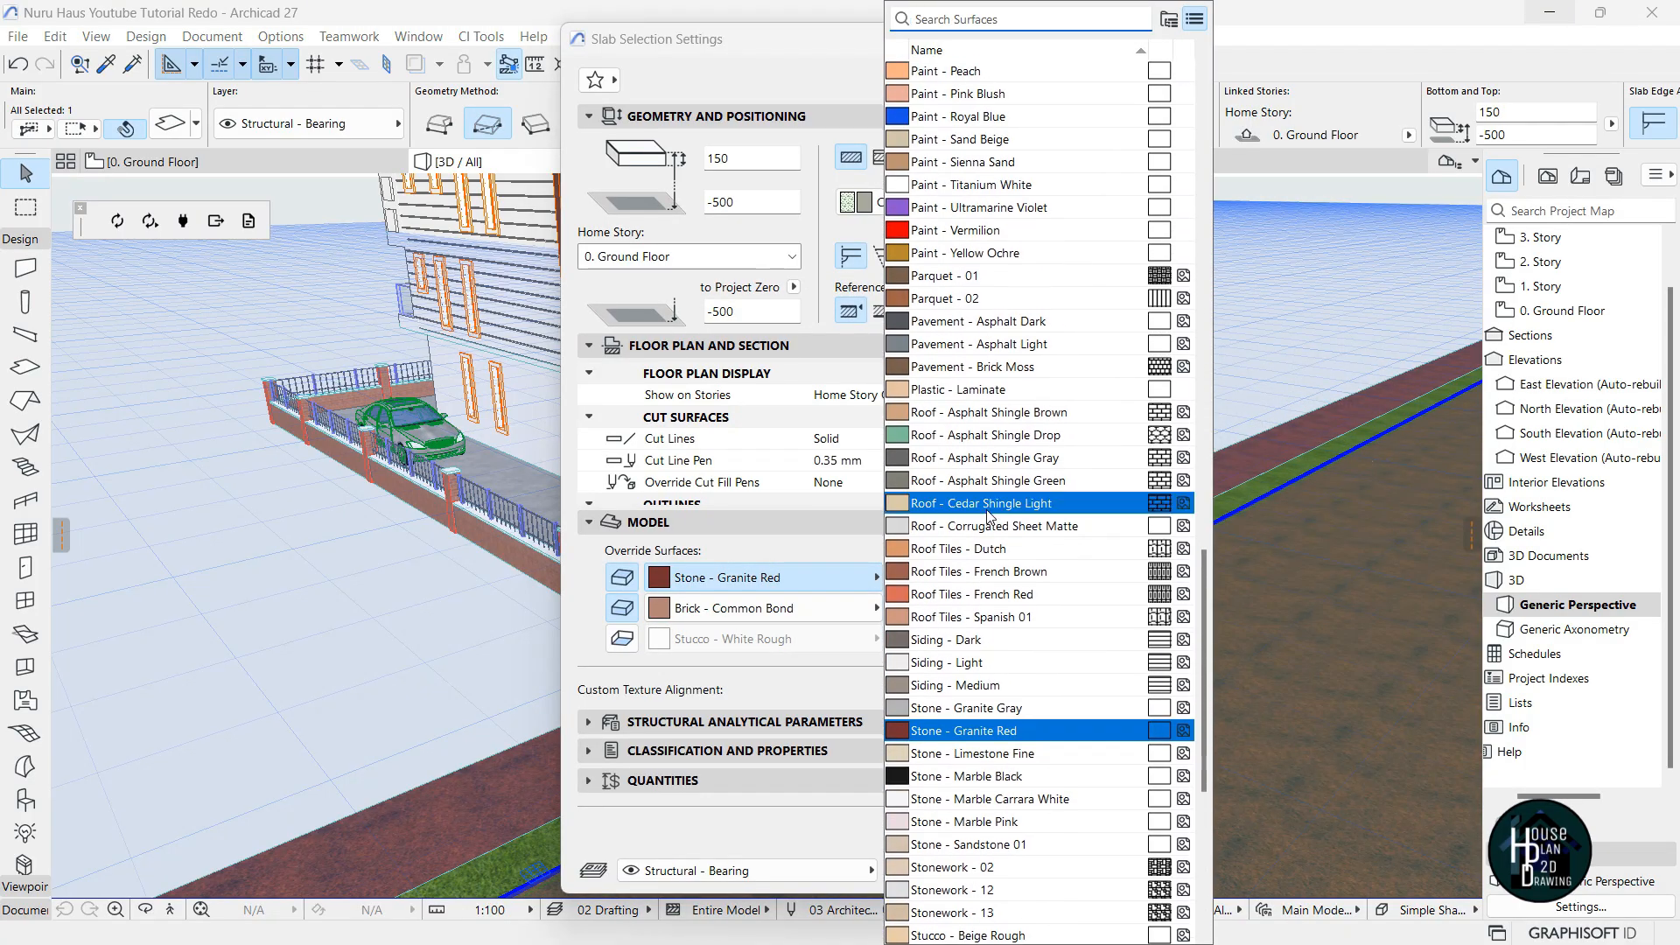
scroll(989, 516, "up", 1)
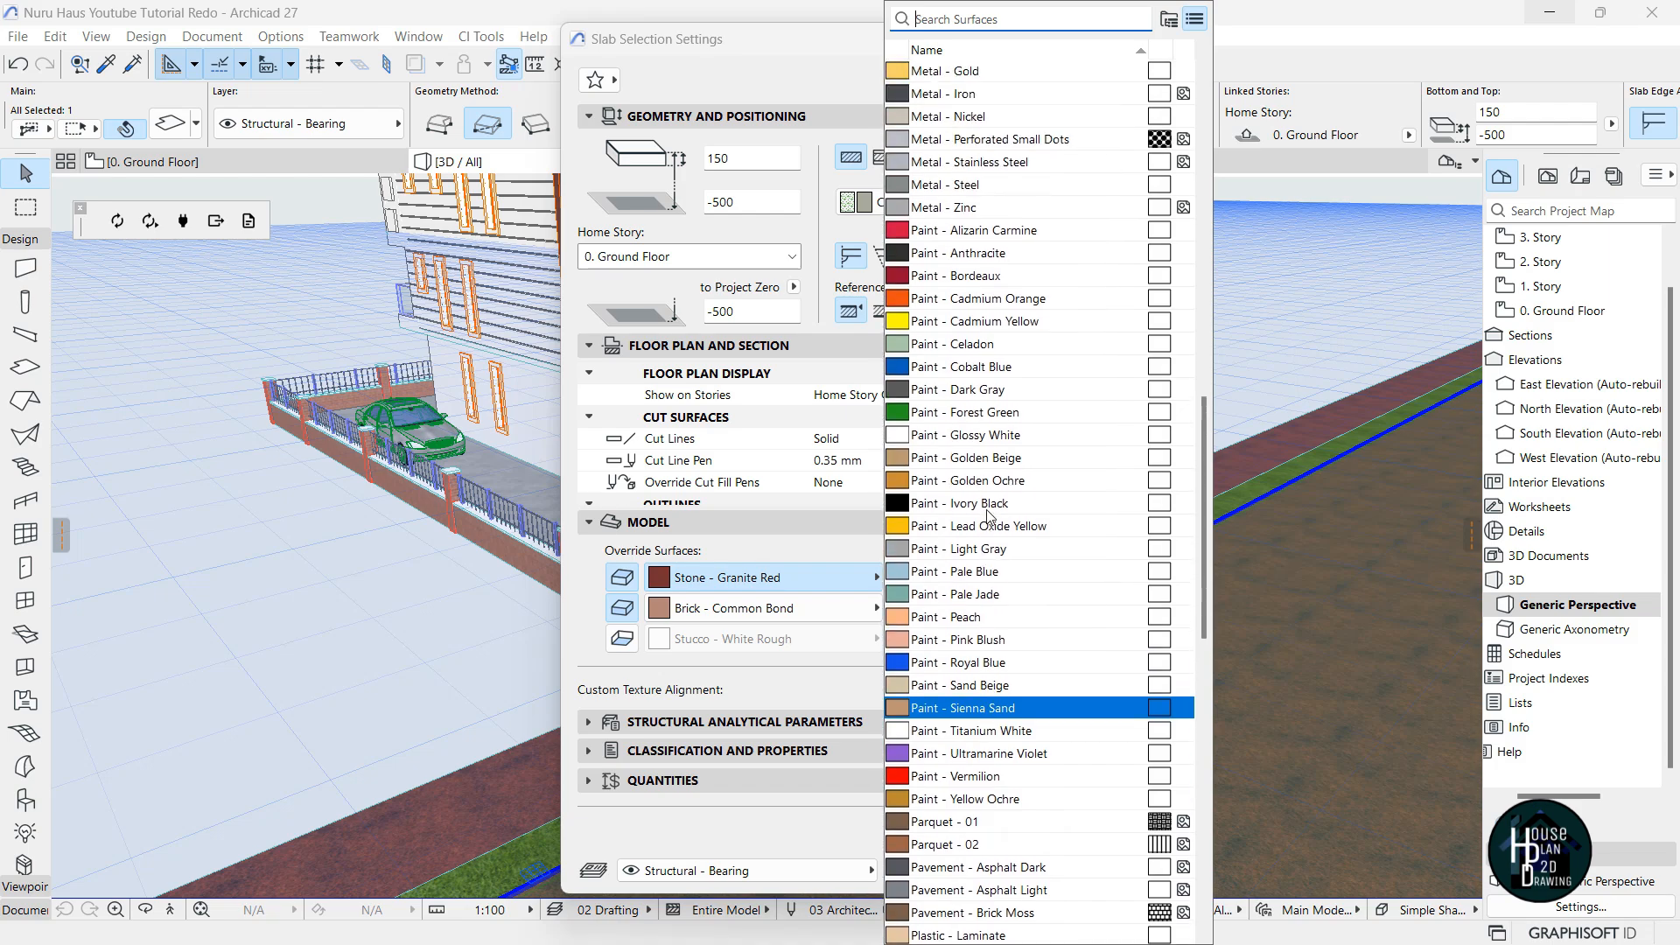
left_click(1020, 514)
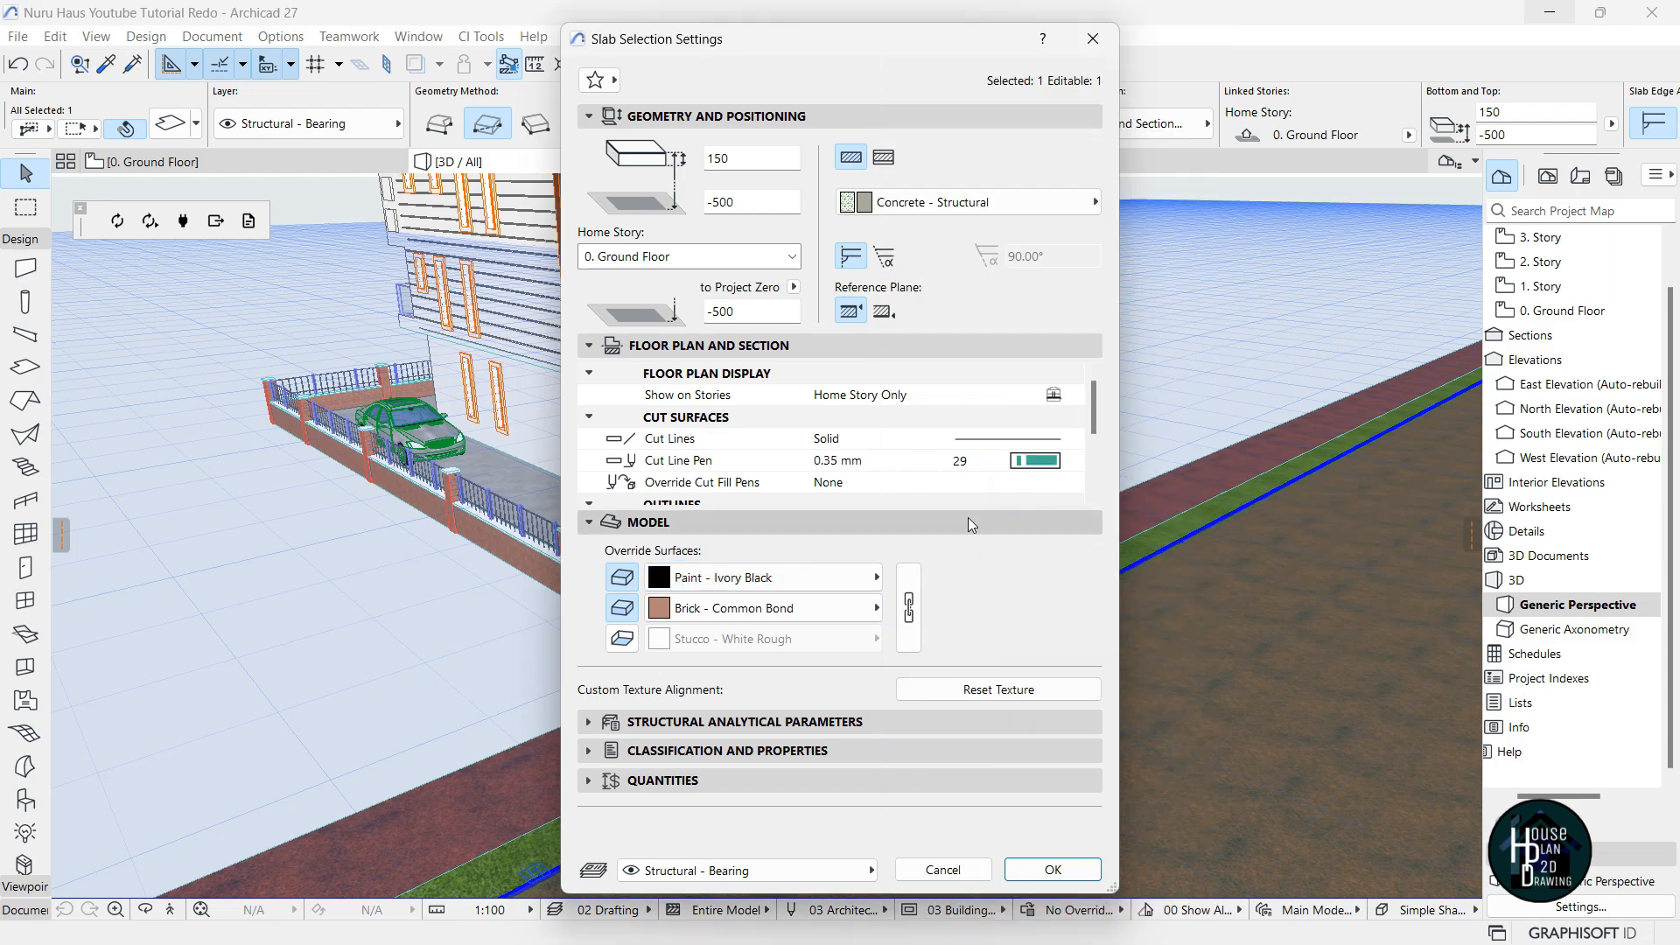
left_click(1055, 870)
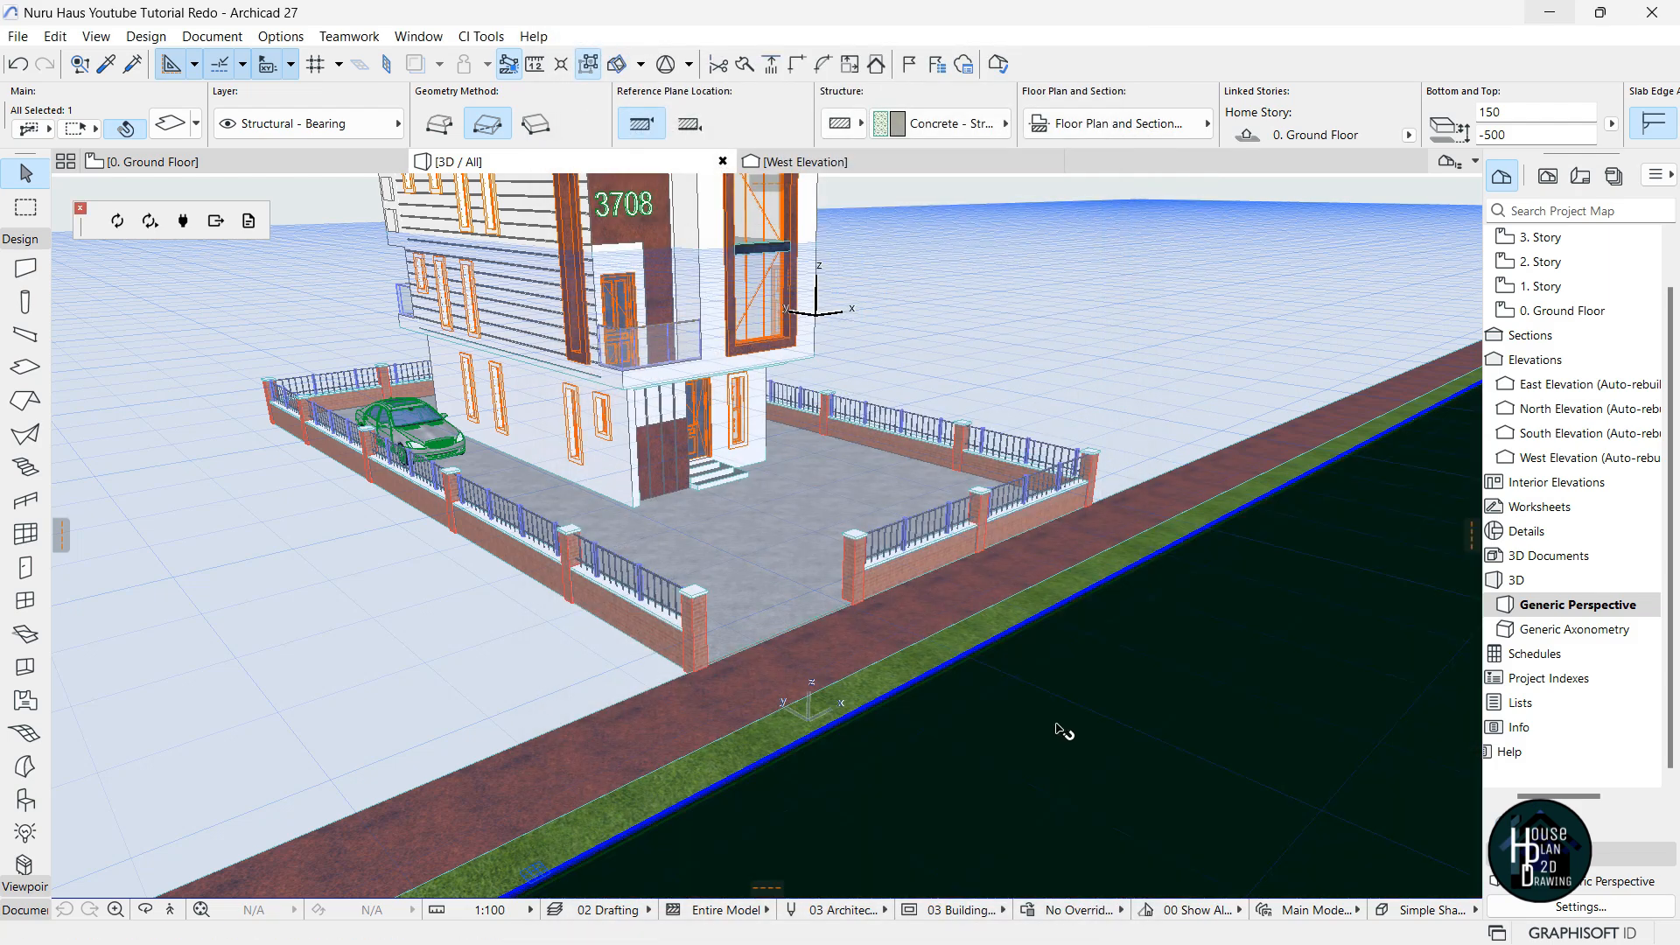
Look over the house front with its granite walkway, grass strip and black road in the 3D view.
left_click(170, 915)
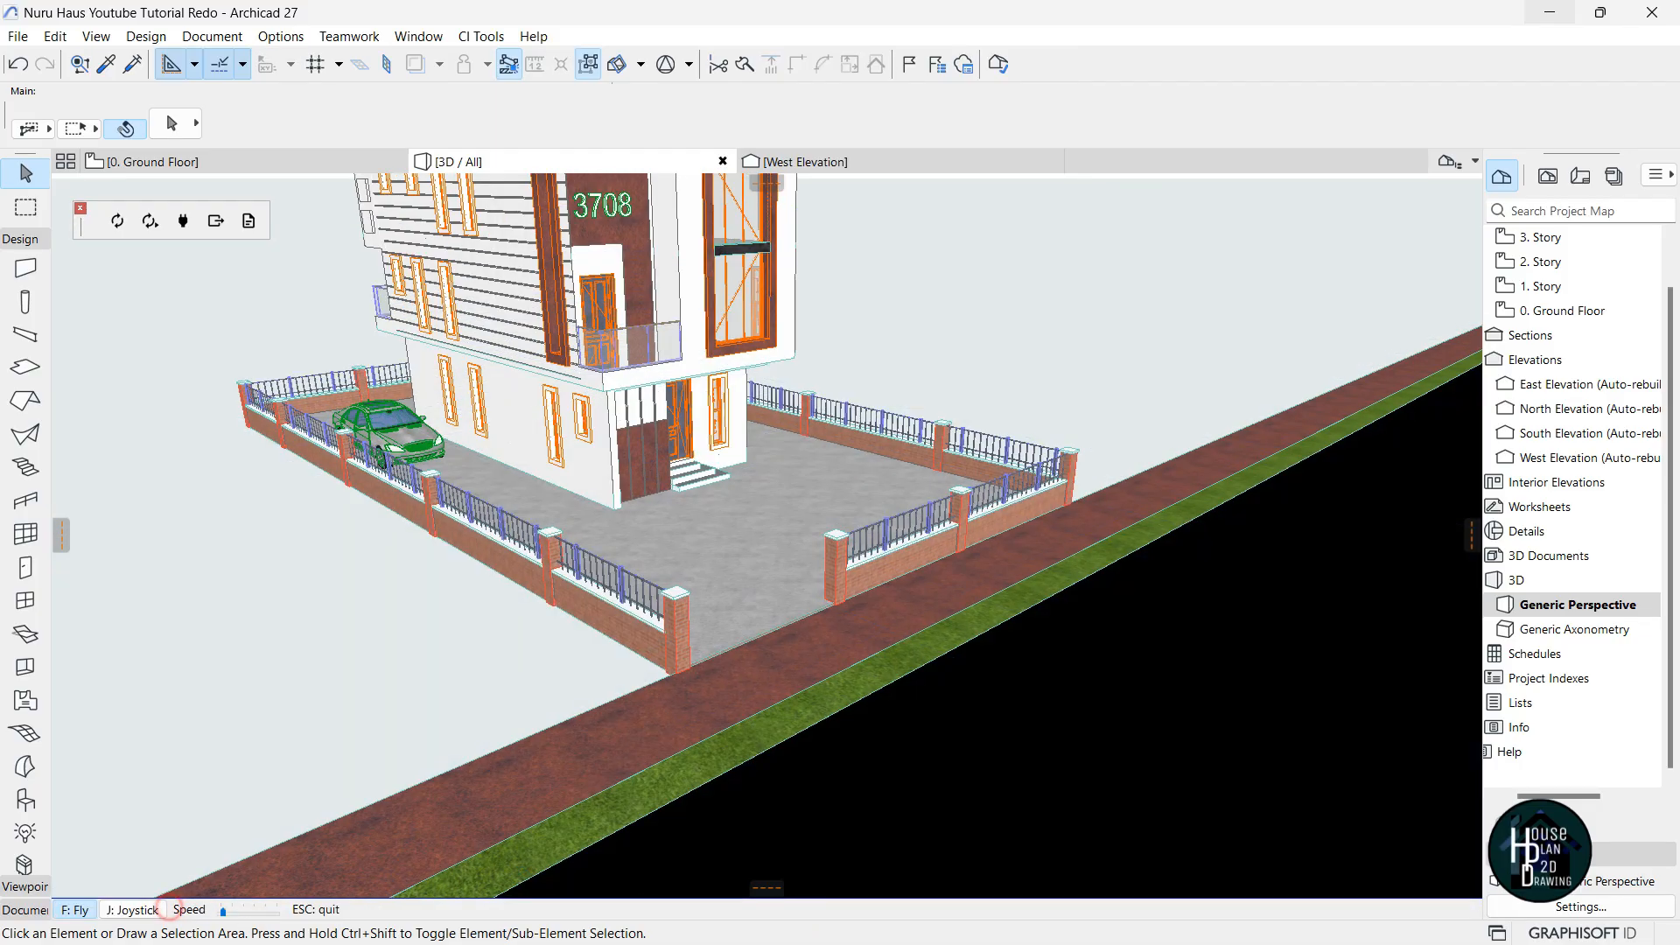
key("Up")
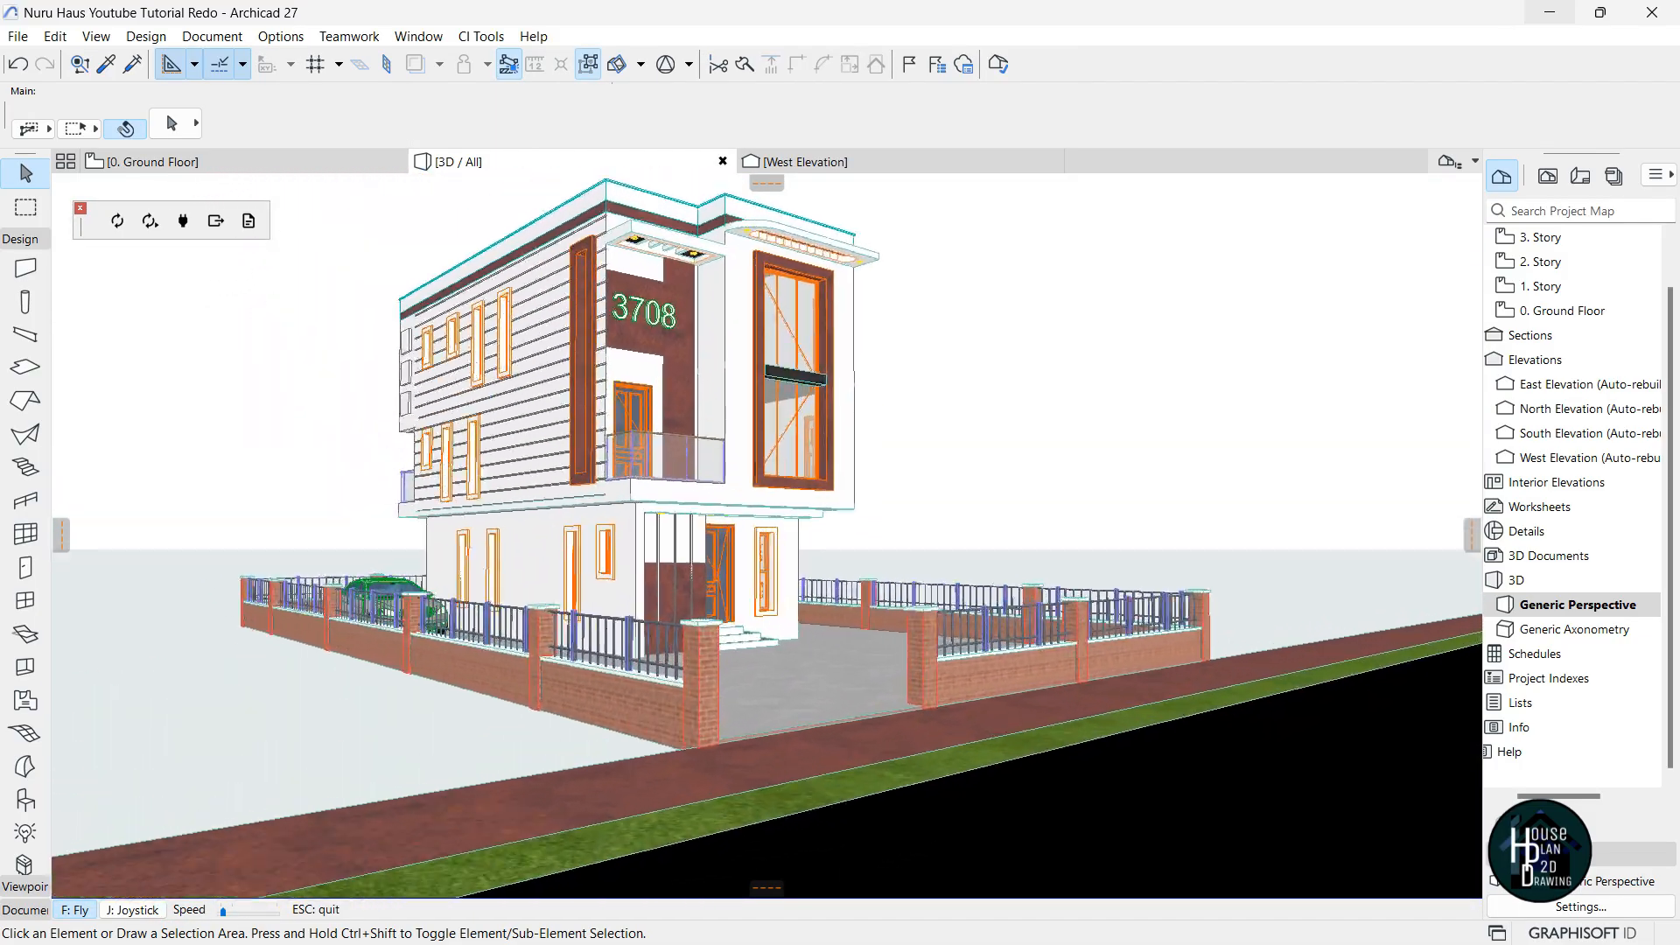
key("Right")
key("Left")
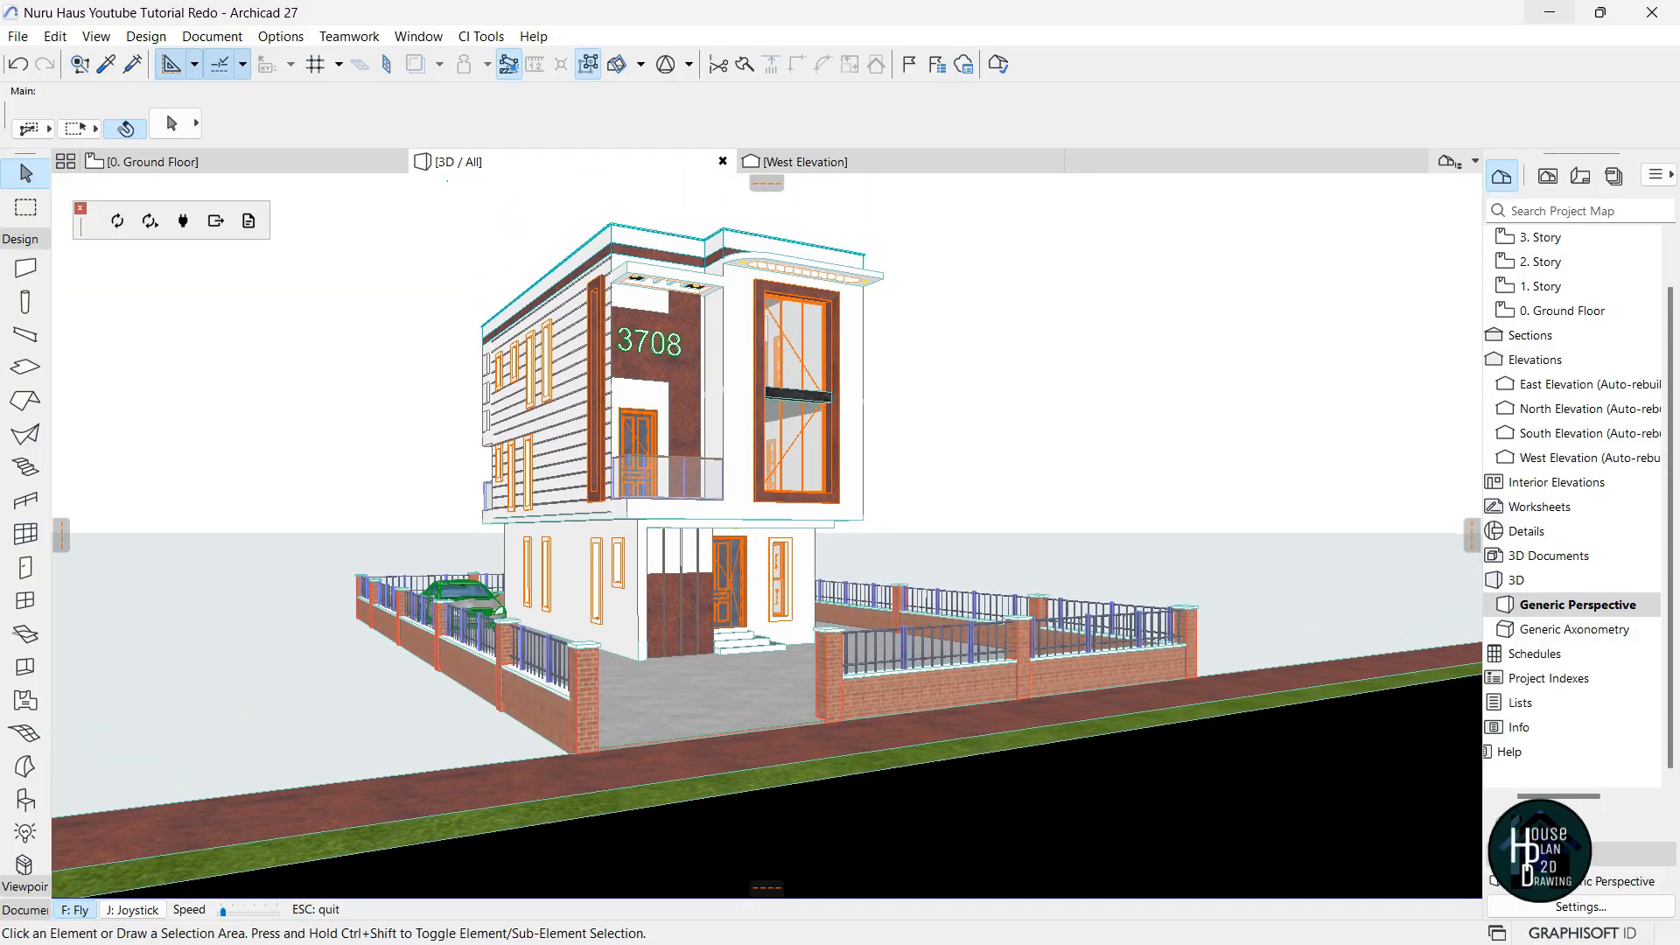
key("Escape")
Switch to the reference project Nuru Haus and examine its house front and street side in 3D.
mouse_move(1028, 923)
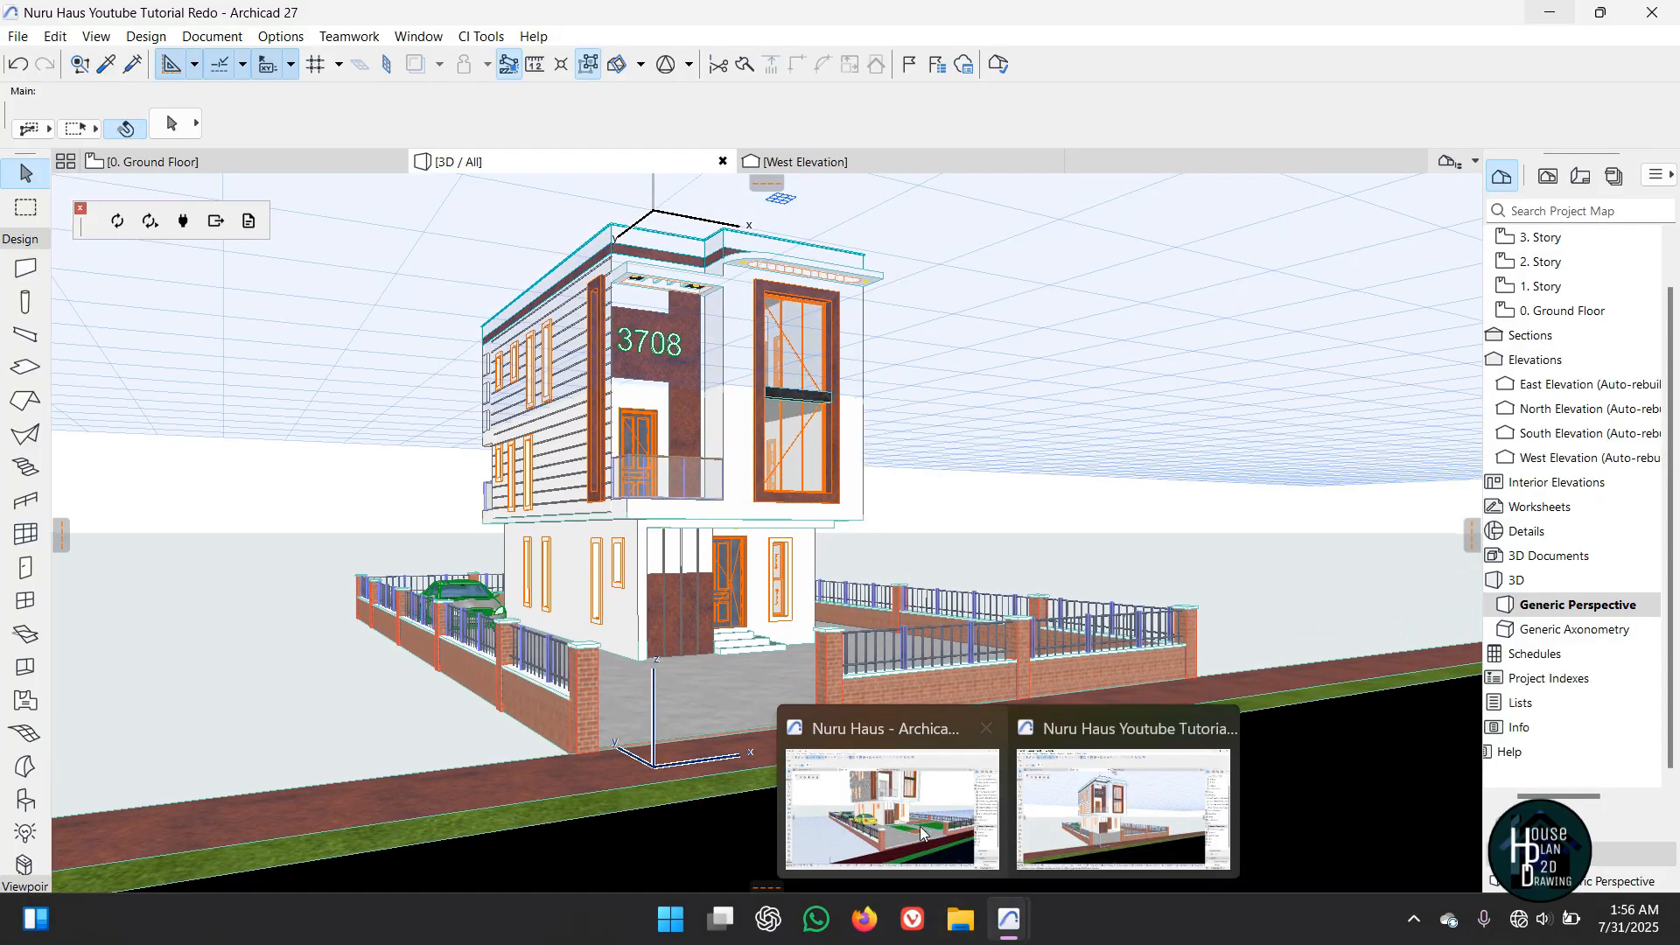
left_click(884, 796)
left_click(169, 912)
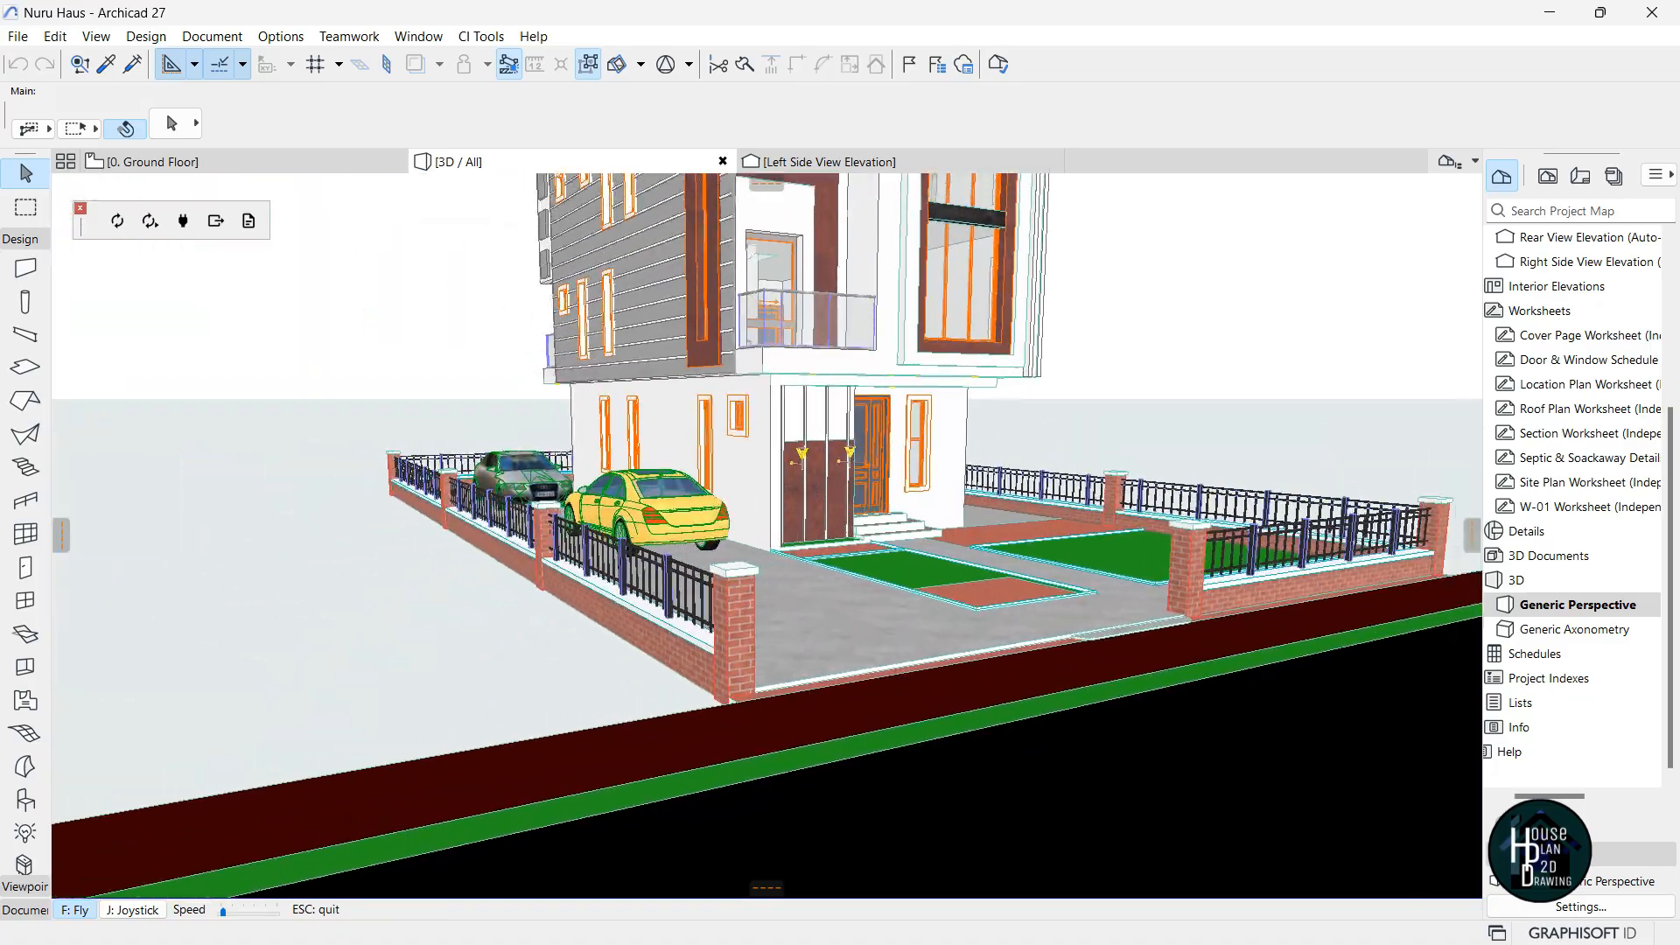
key("Right")
key("Down")
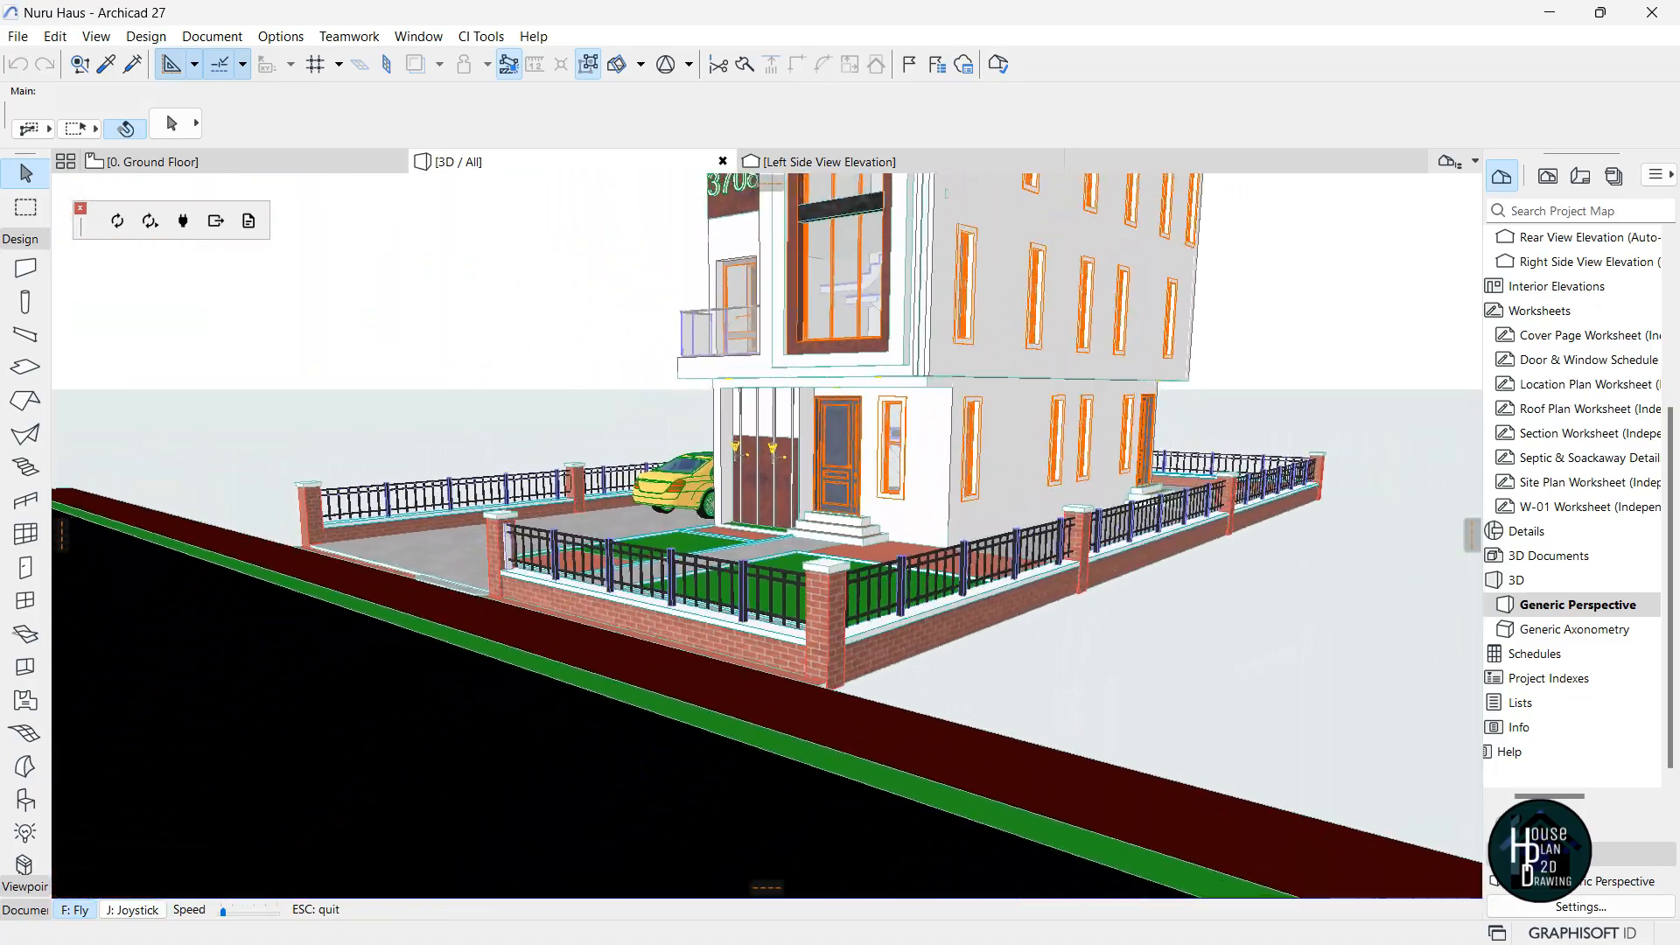
key("Left")
key("Left")
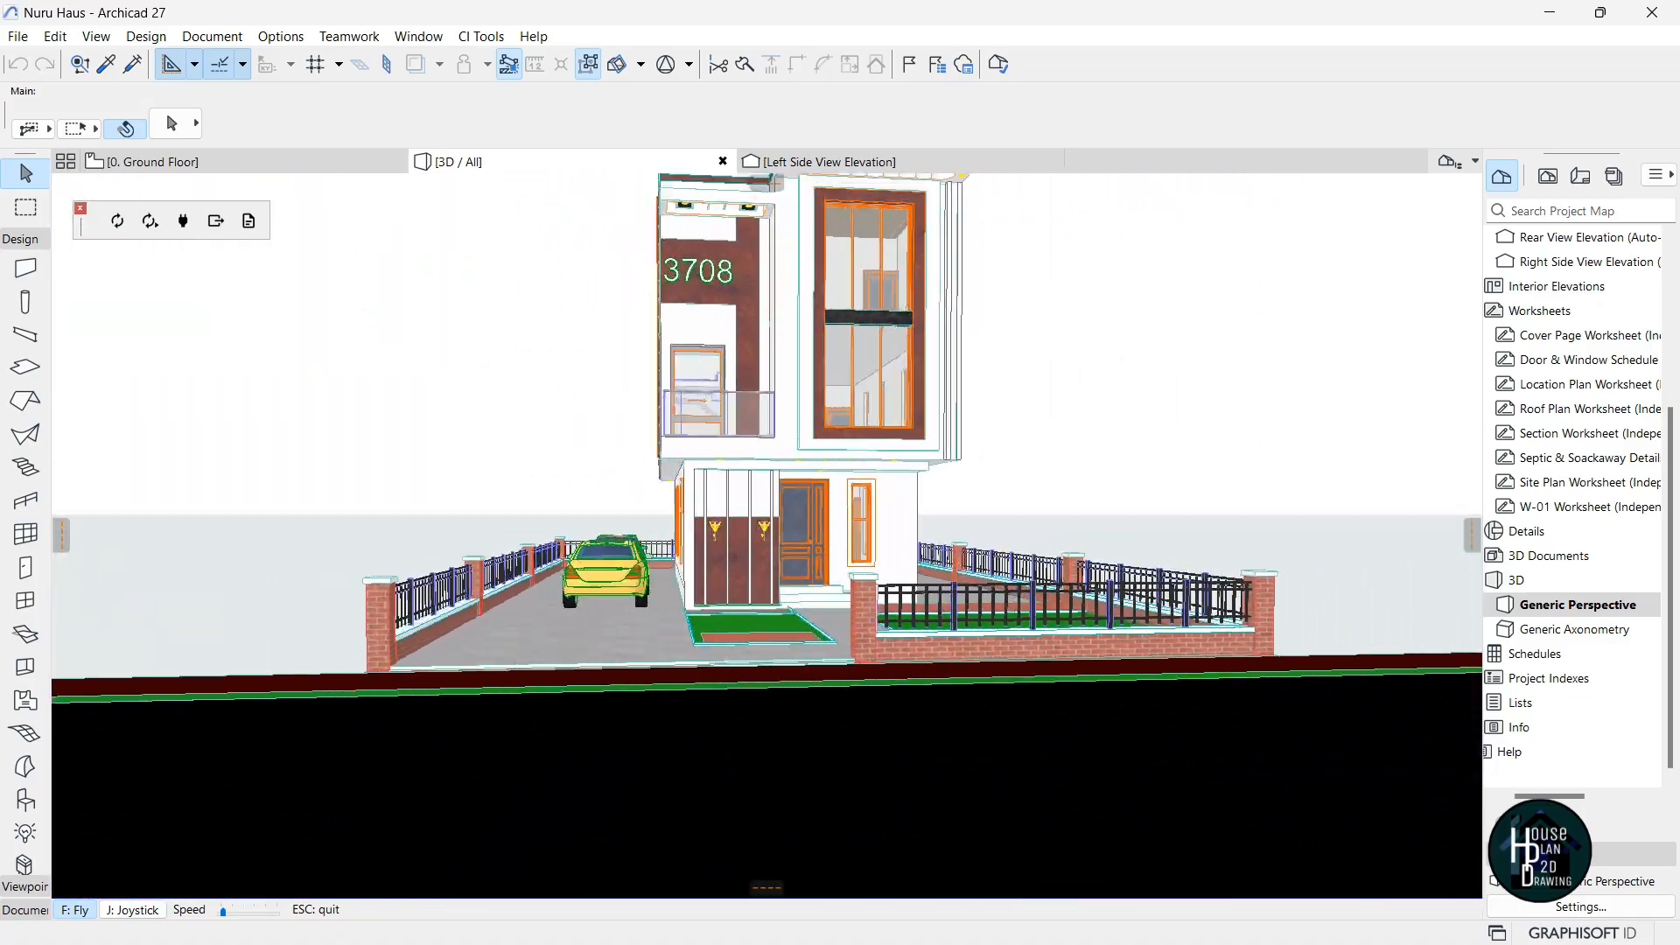
key("Up")
key("Up")
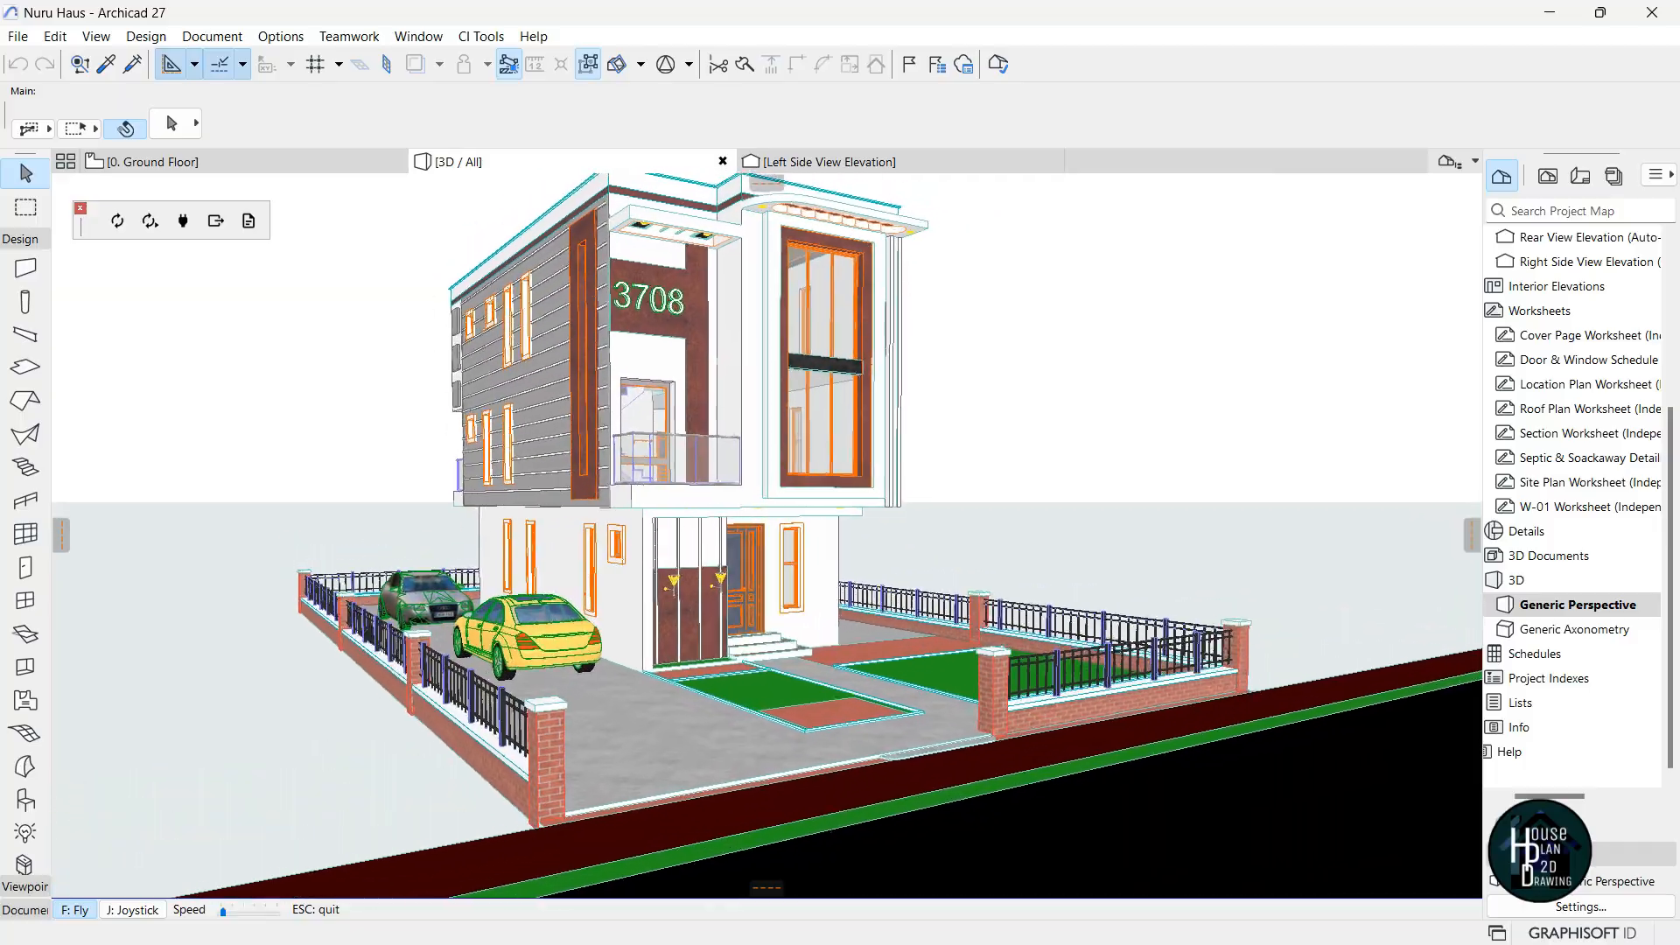
key("Right")
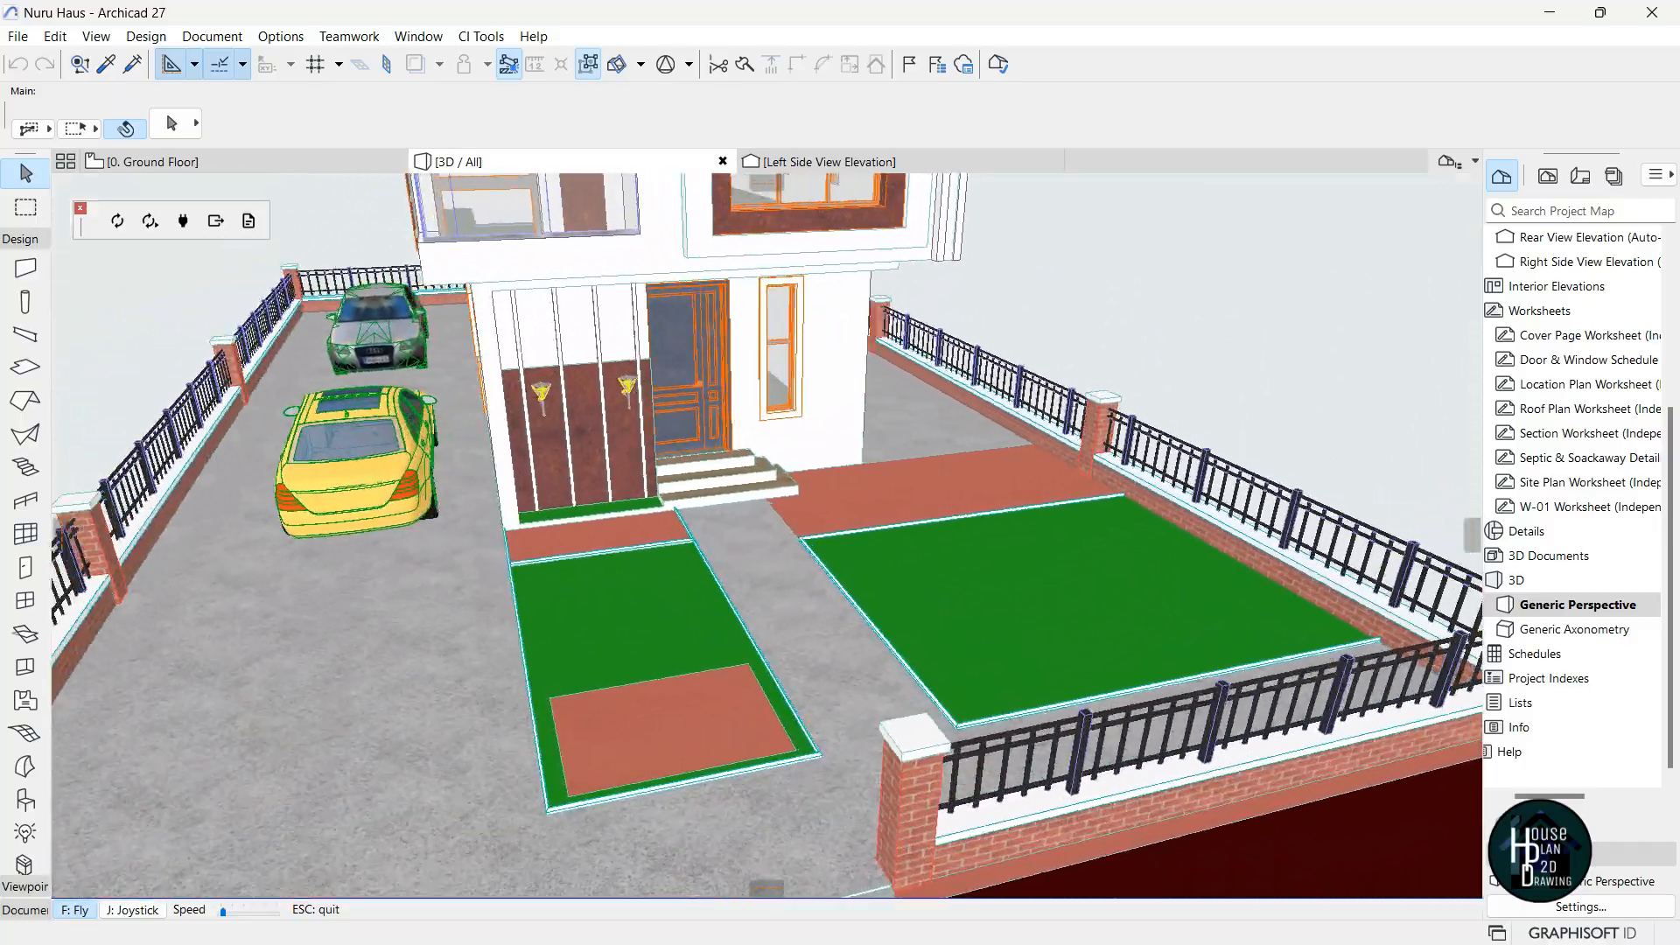
Examine the reference project's front yard up close: the lawn beds, brick-coloured paving slabs and the path to the entrance steps.
key("Up")
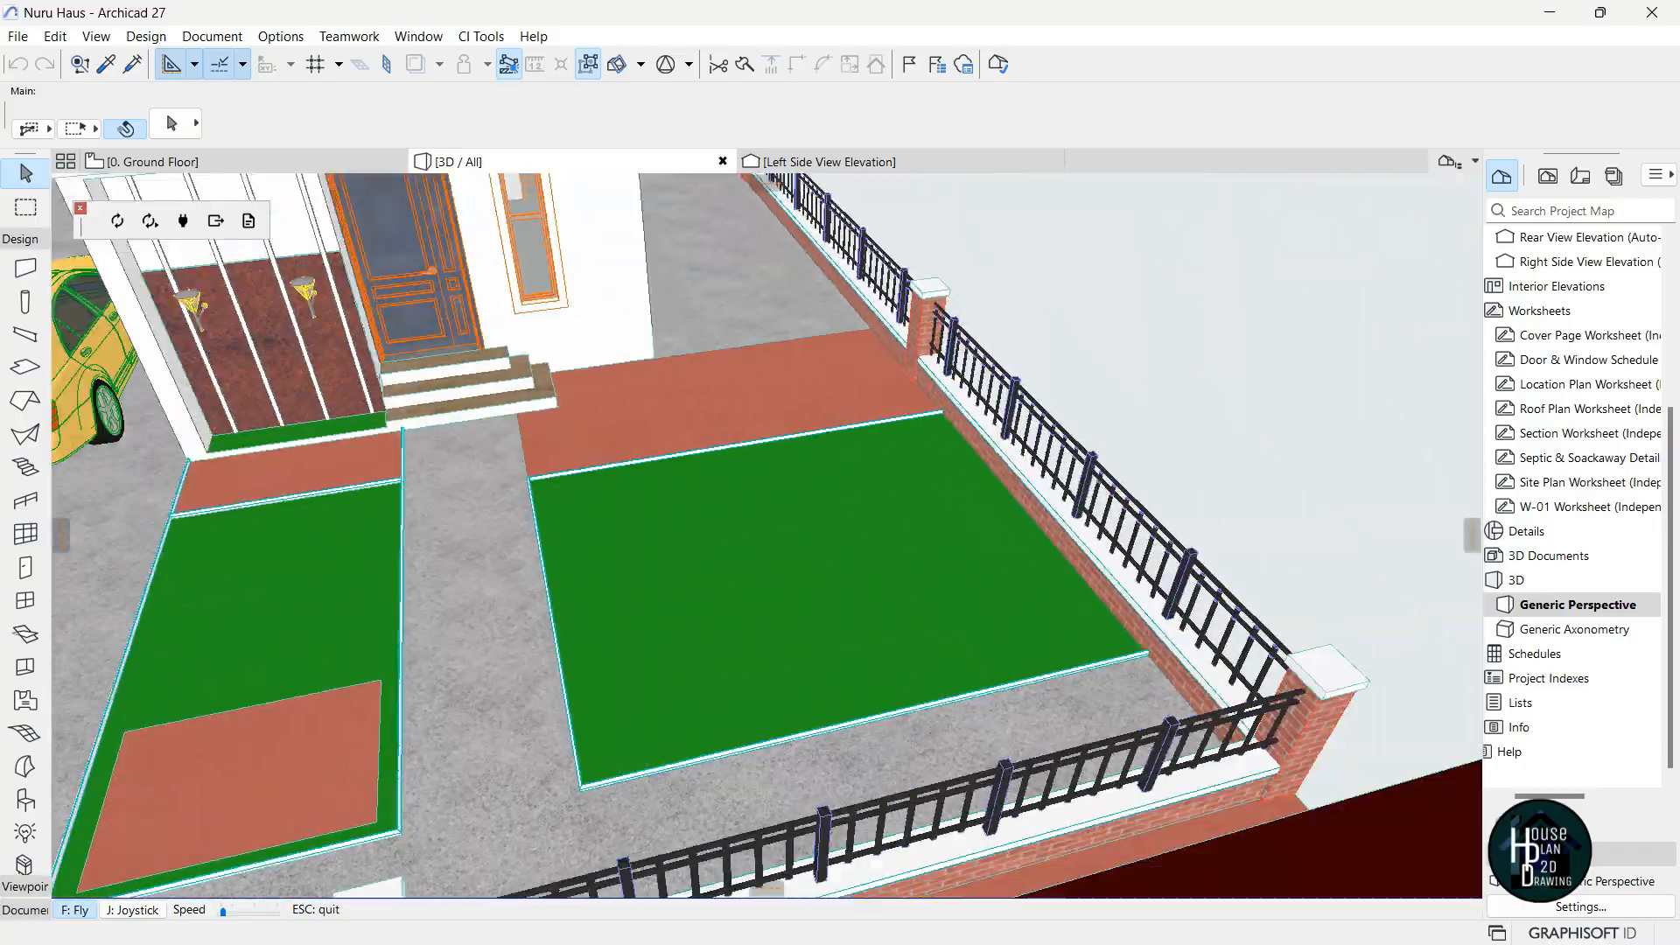
key("Up")
key("Right")
key("Down")
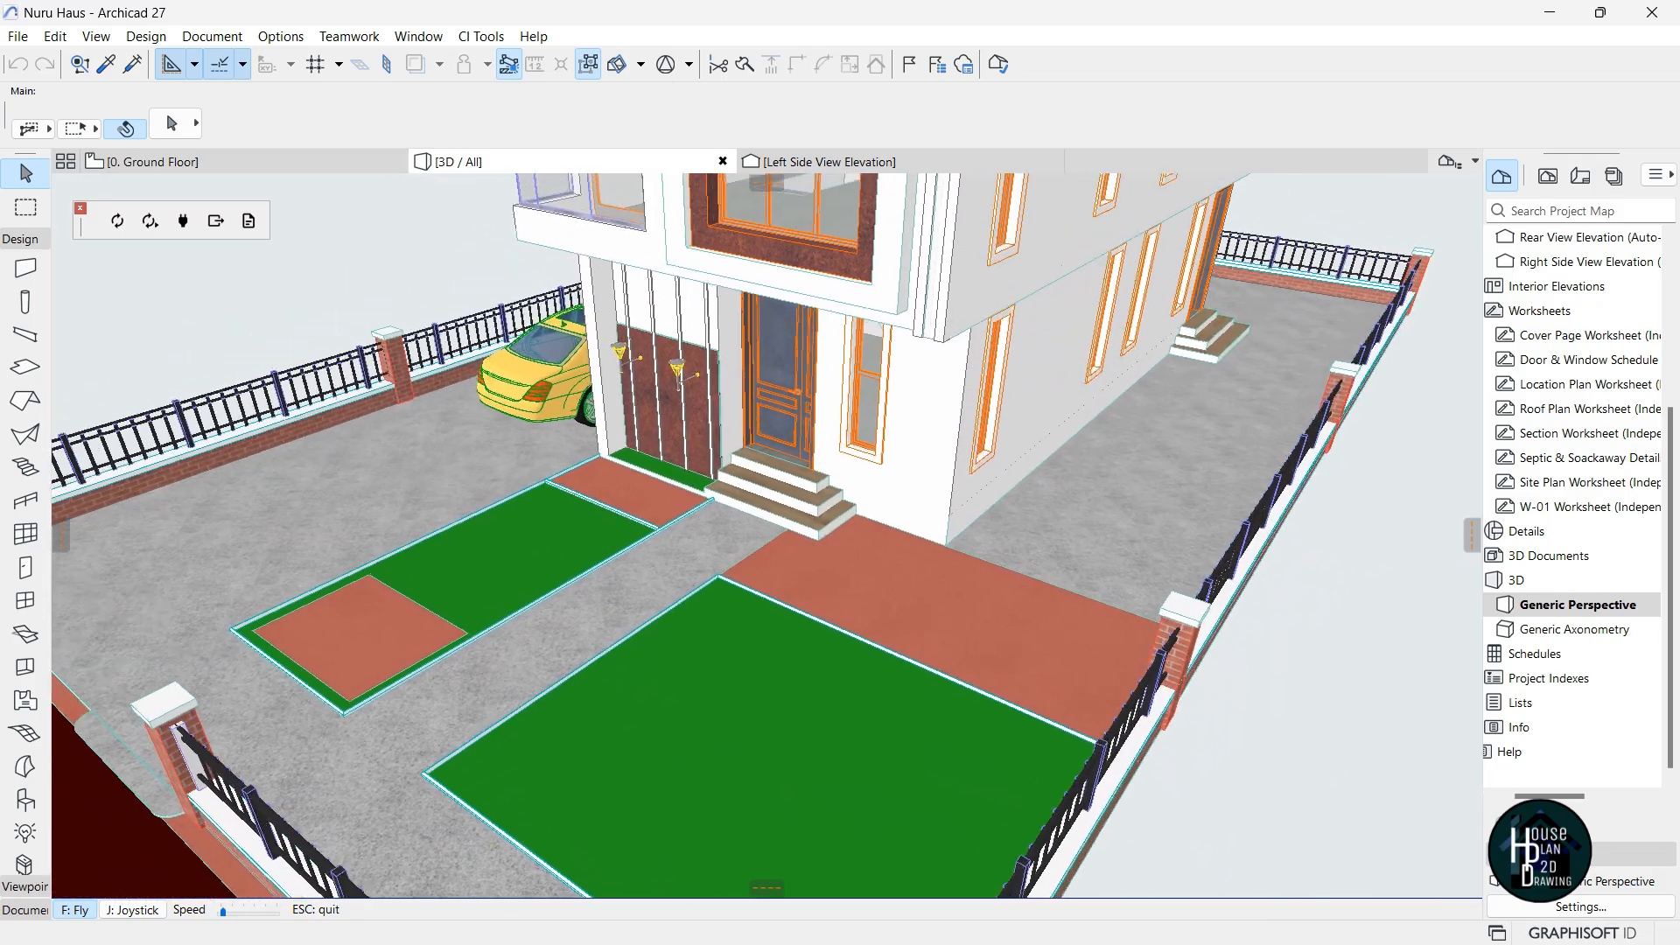
key("Left")
key("Left")
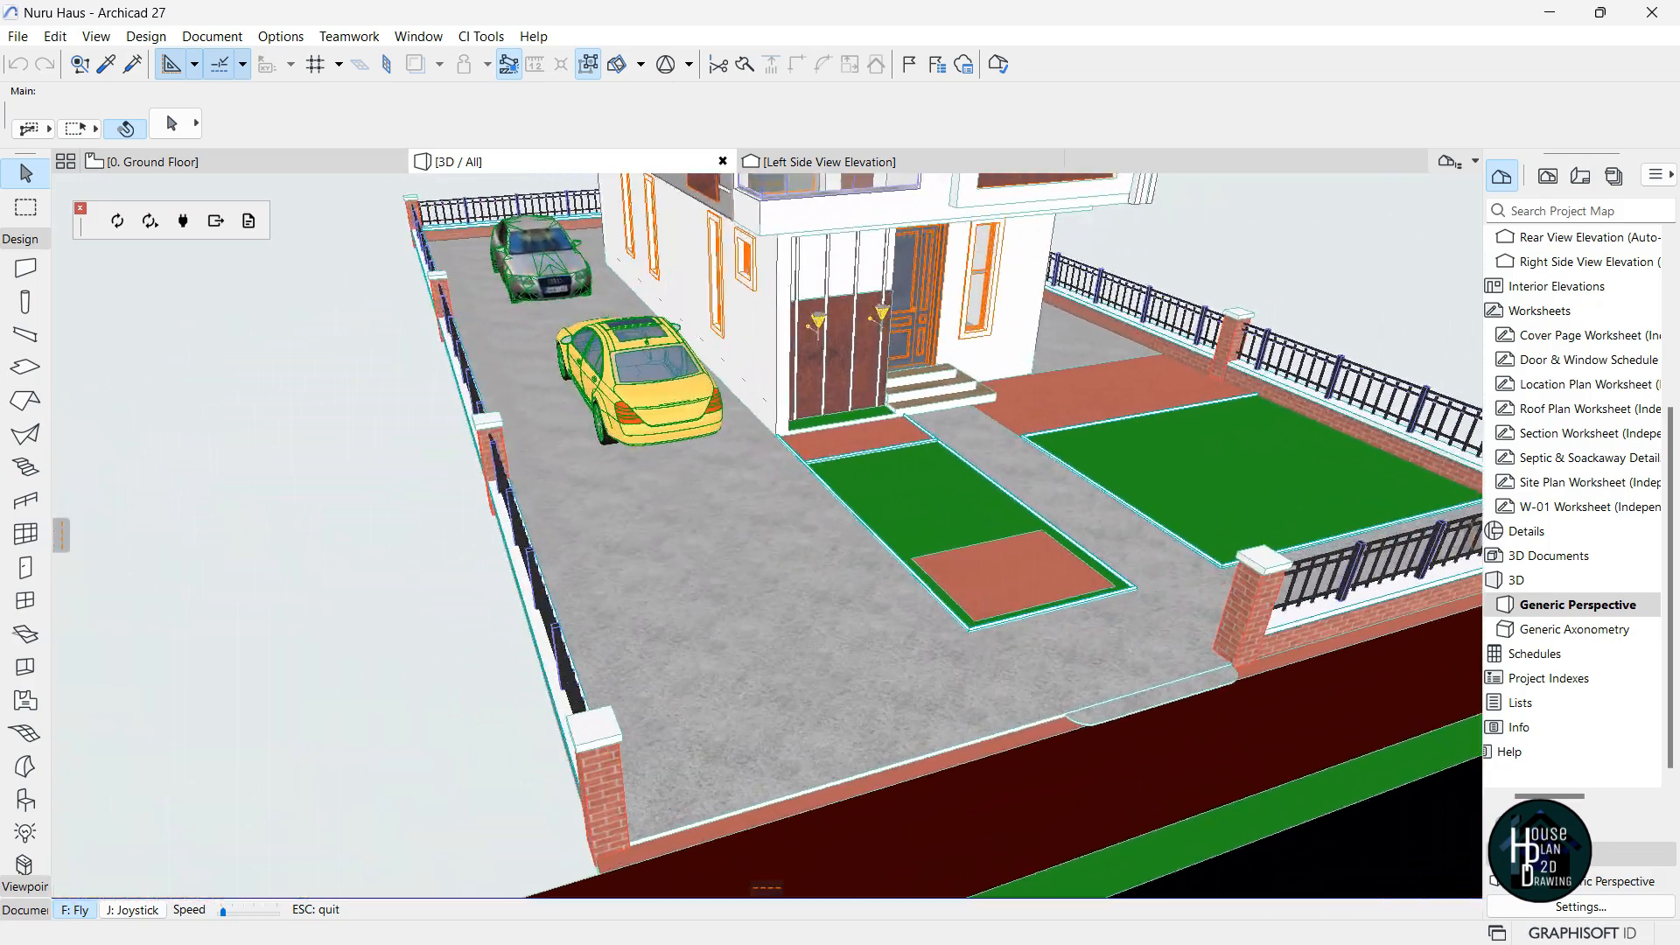
key("Up")
key("Escape")
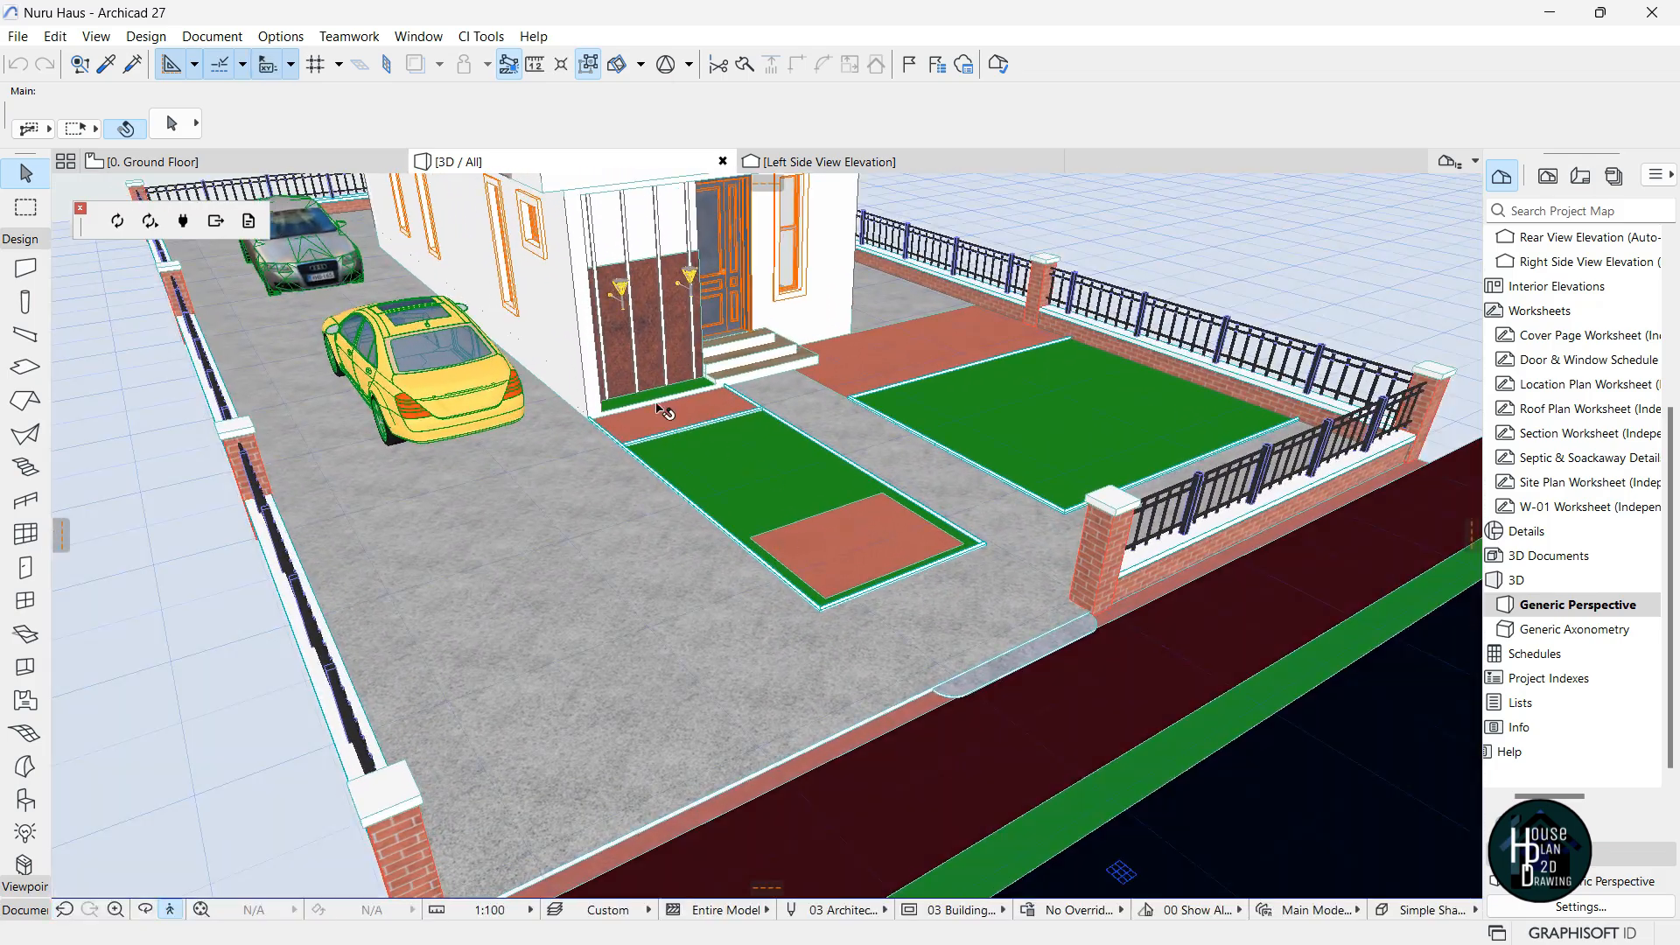
left_click(768, 497)
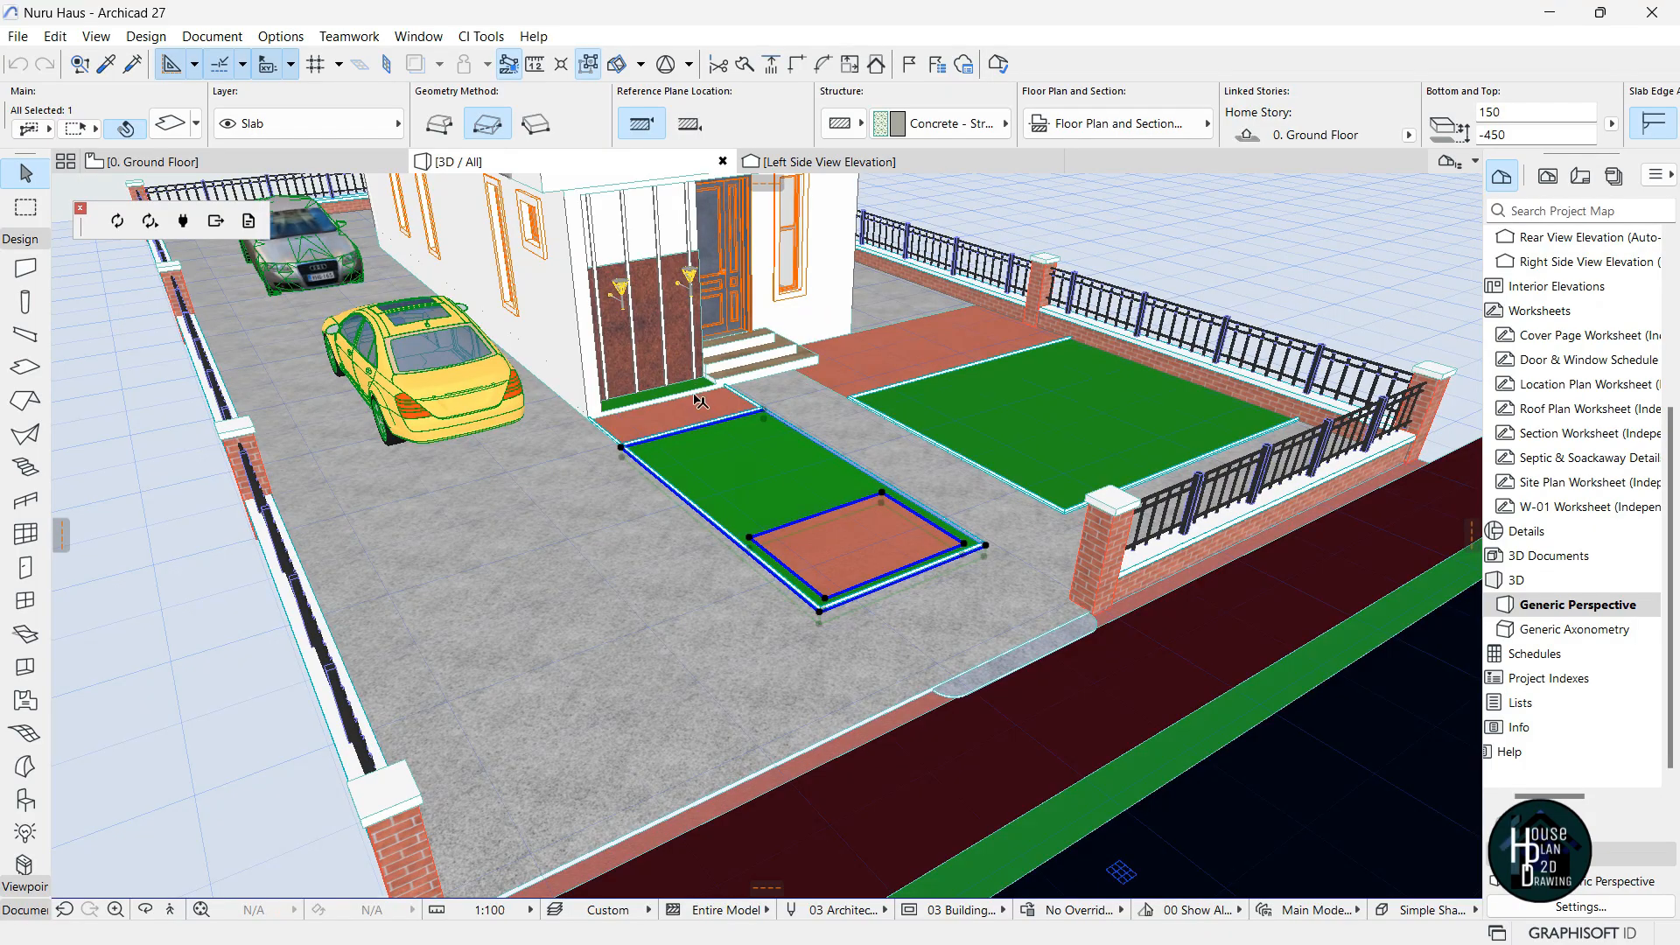
key("Escape")
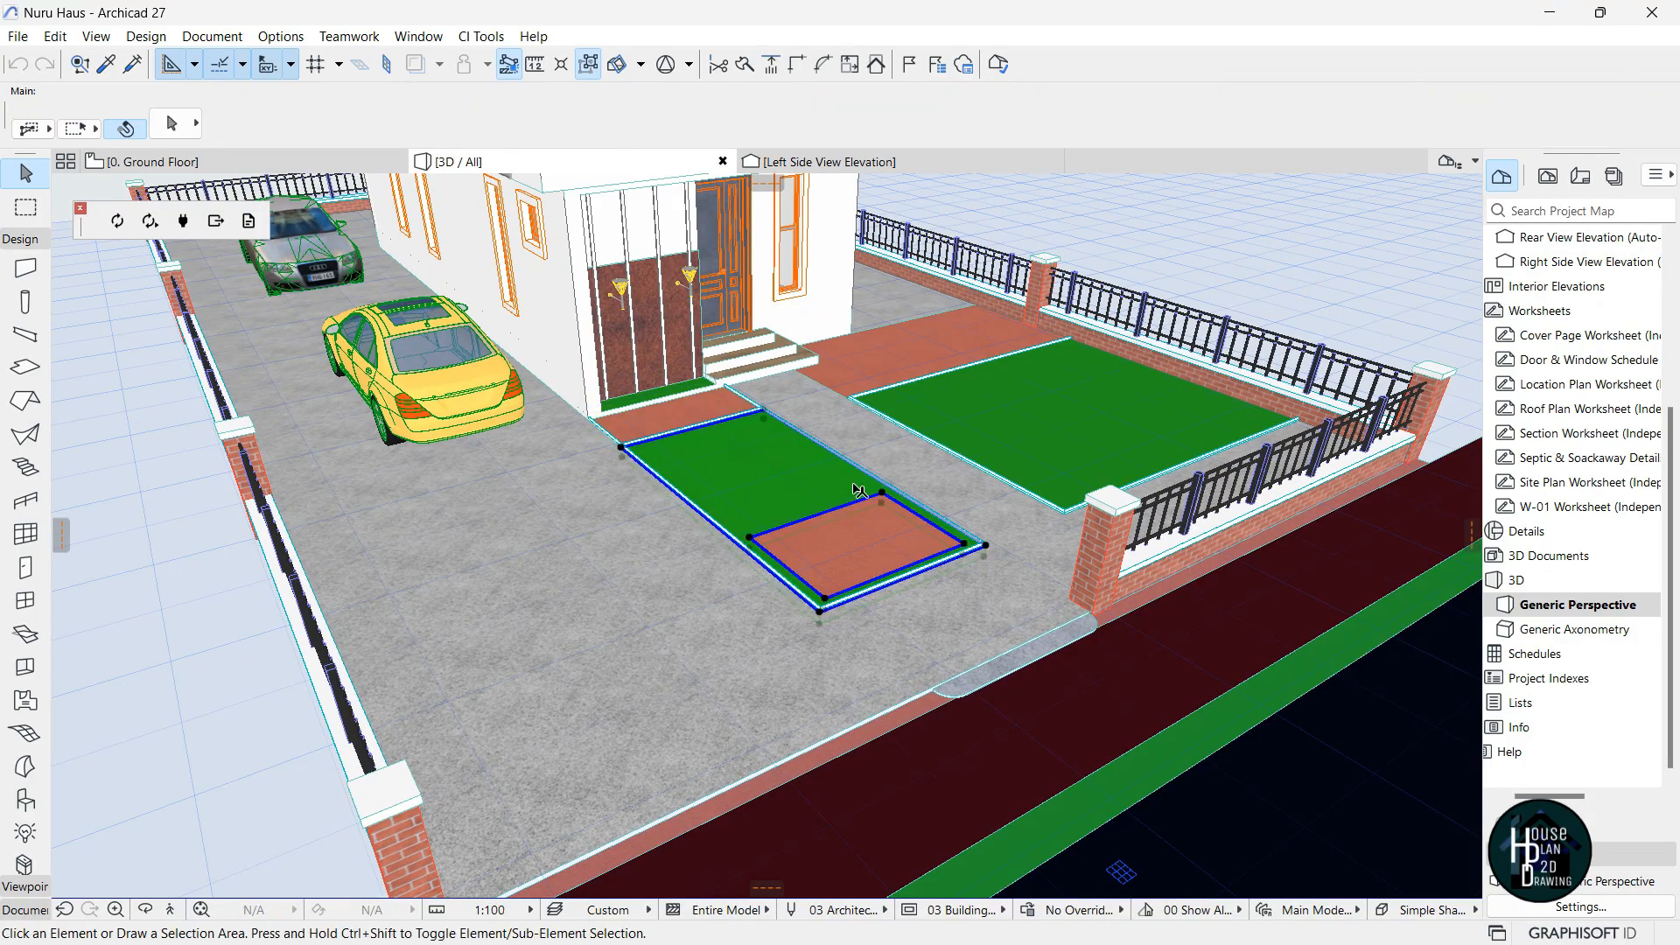
Switch back to the Nuru Haus Youtube Tutorial Redo project and view its paved front yard in 3D.
mouse_move(1027, 932)
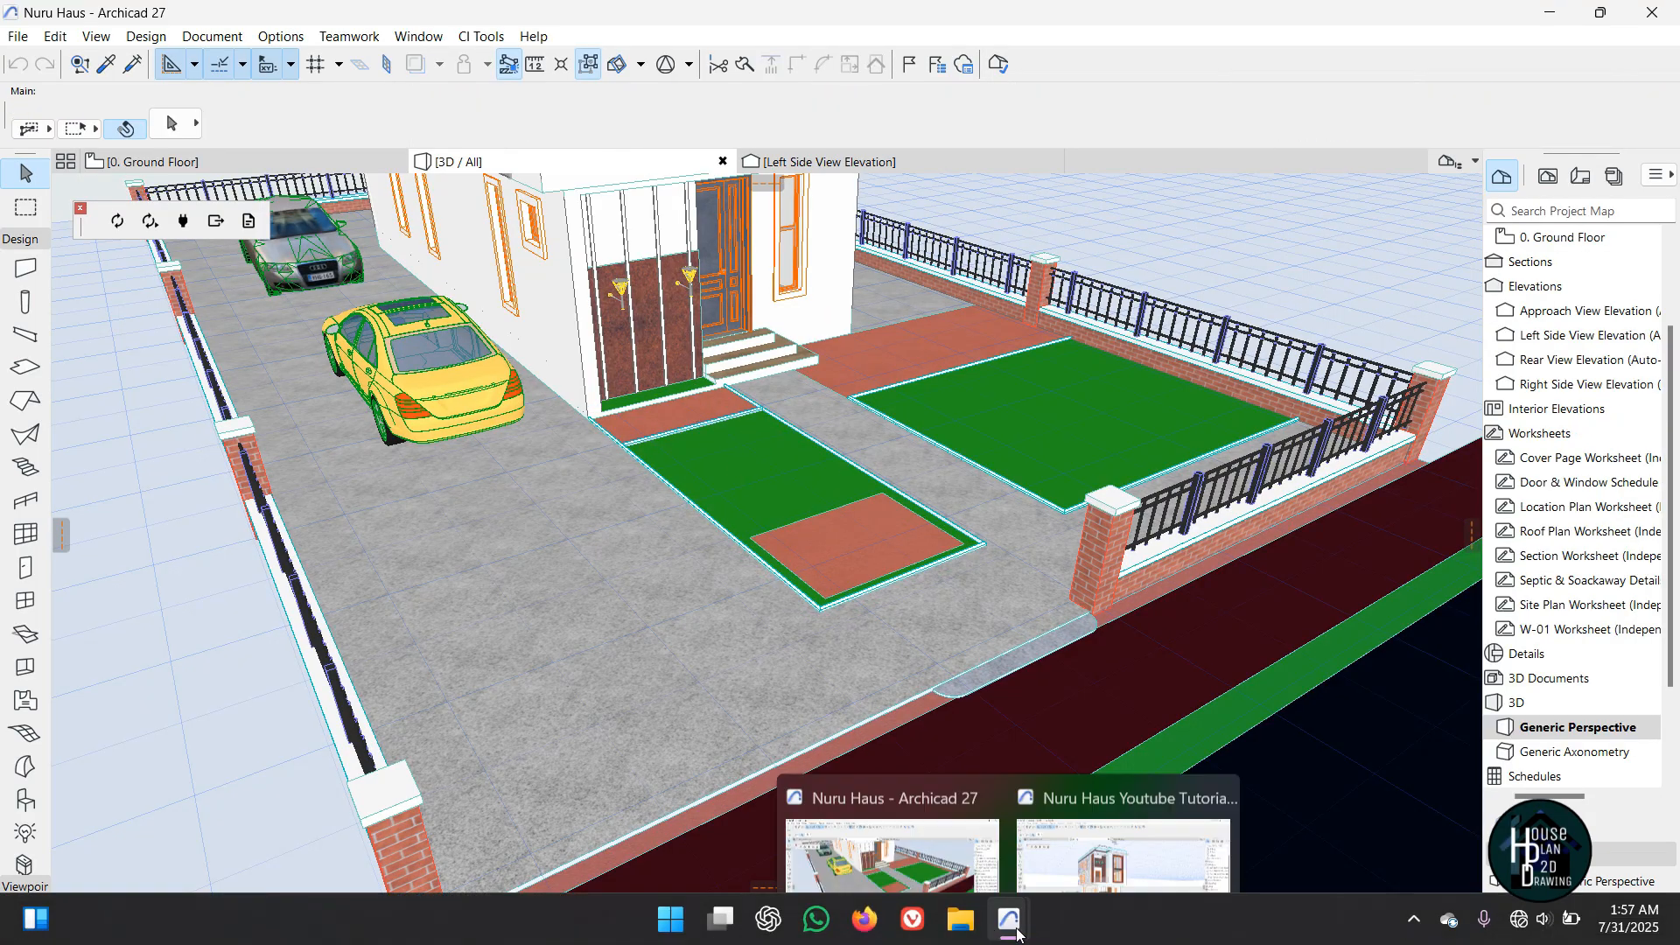
left_click(1076, 842)
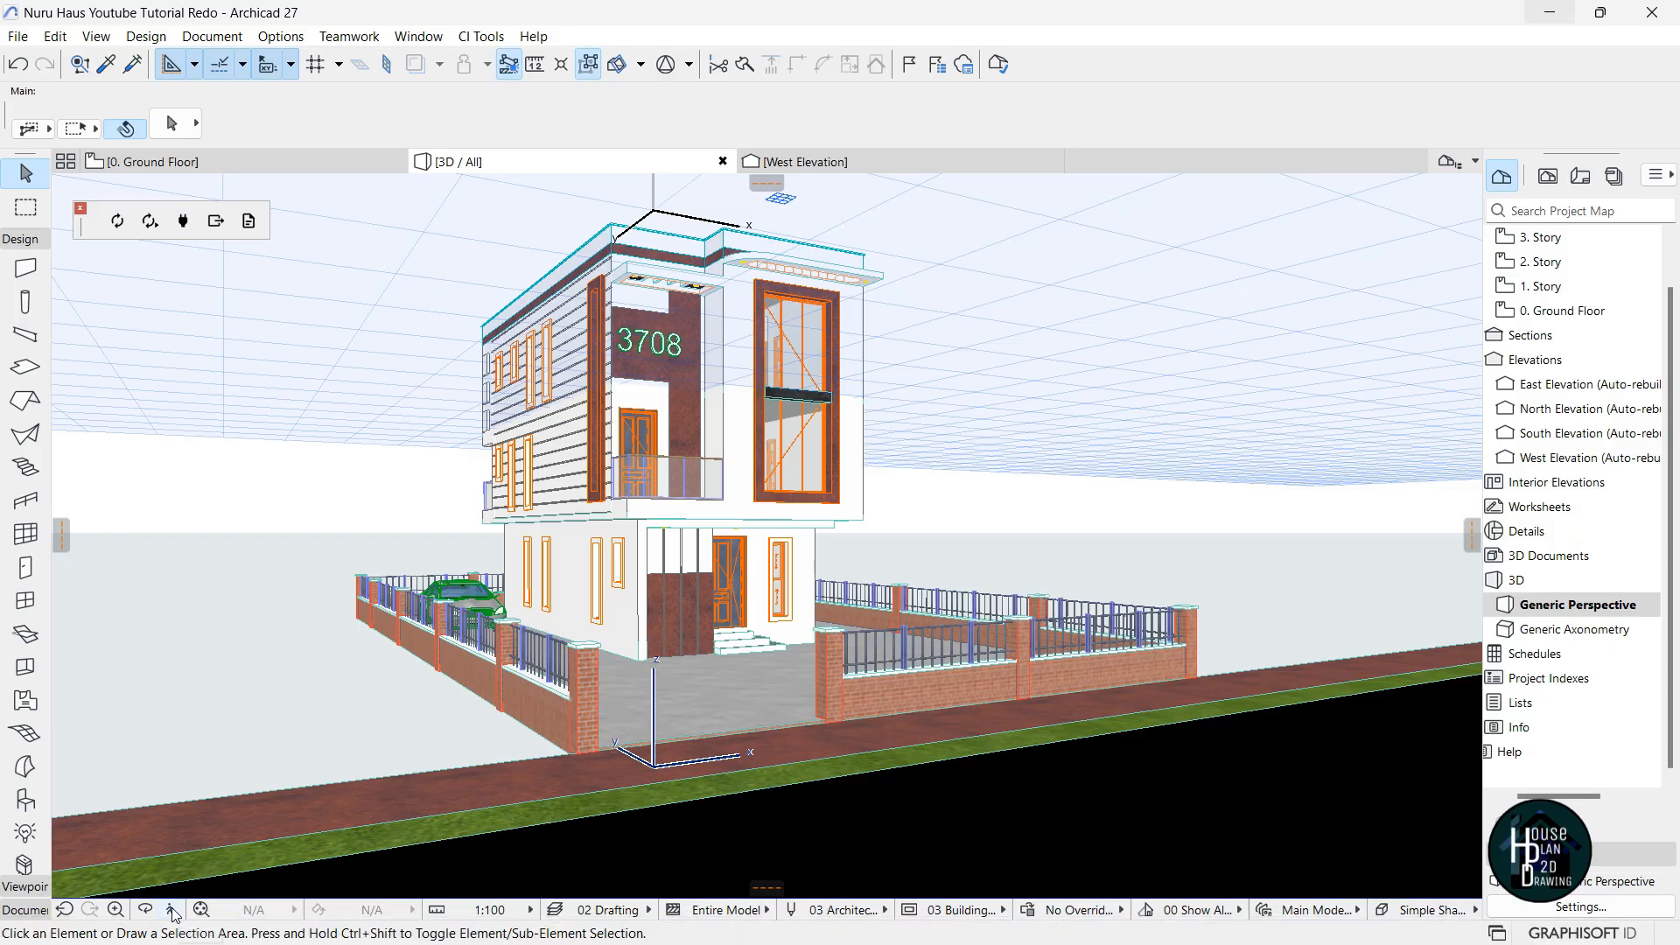
left_click(171, 910)
key("Up")
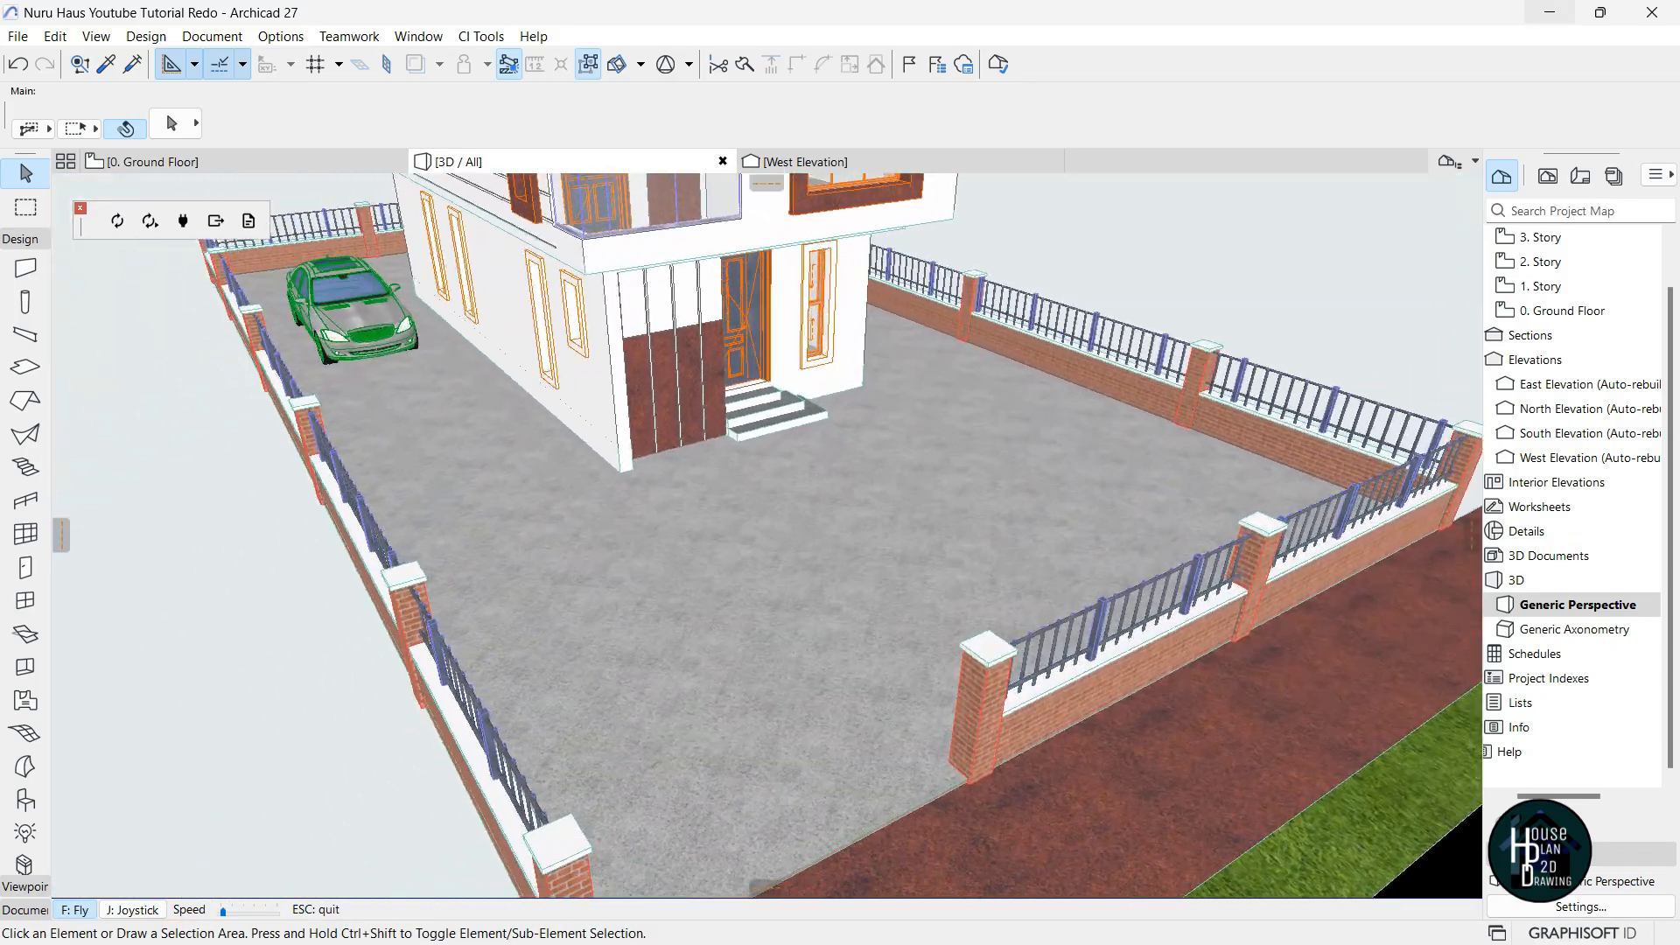
key("Right")
key("Escape")
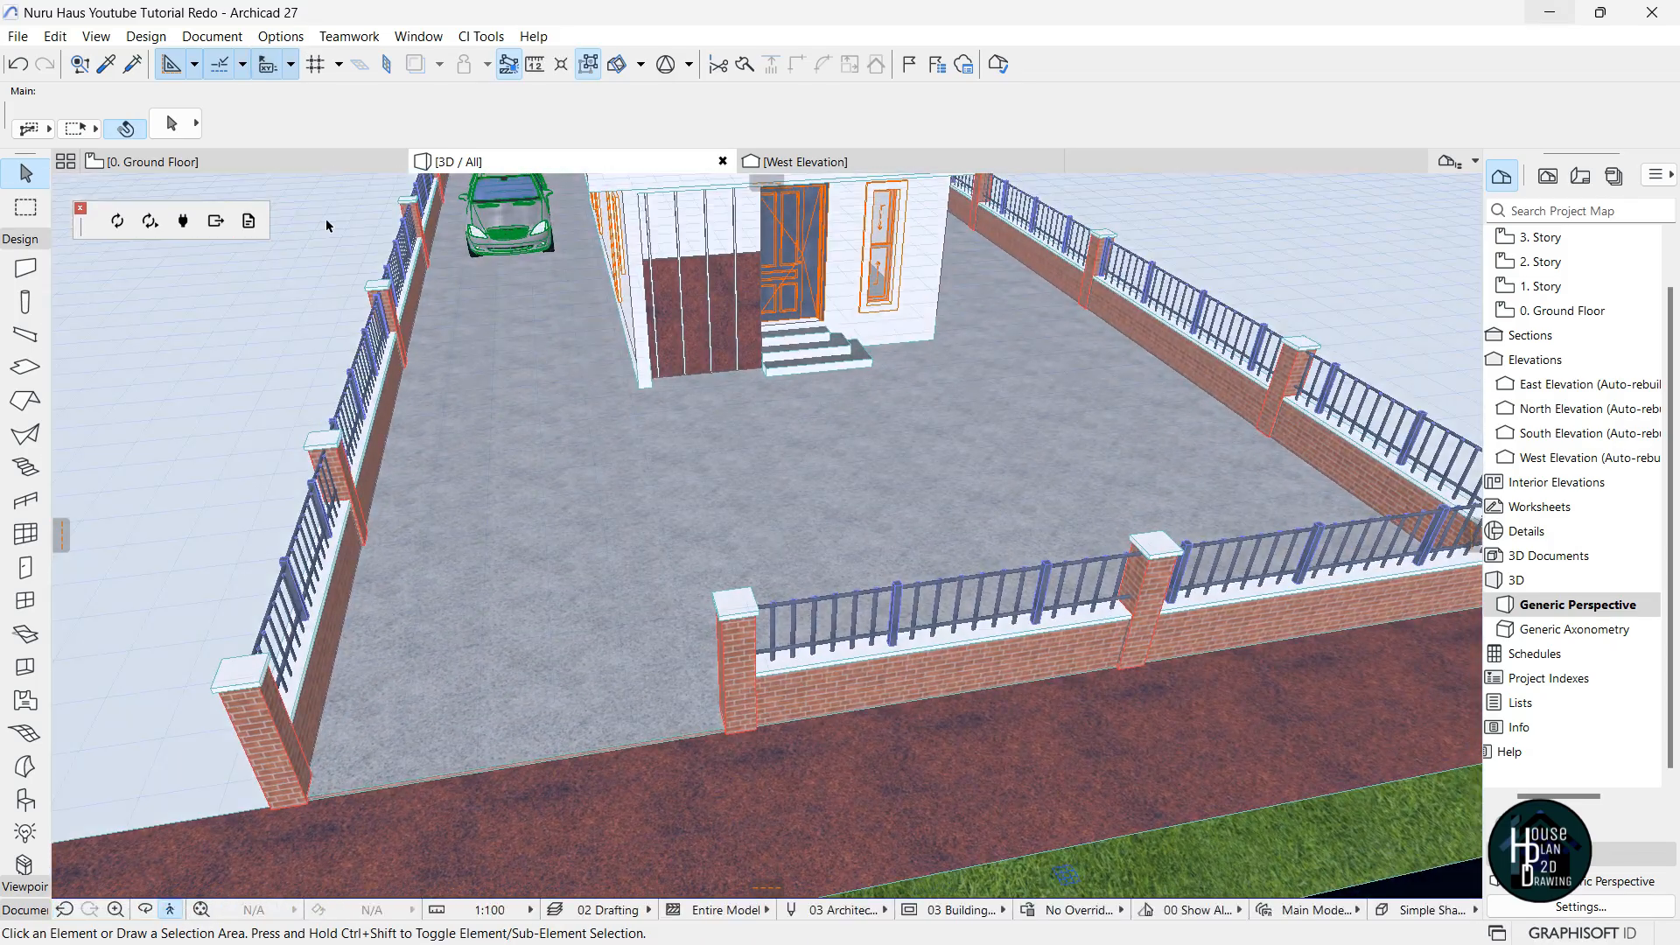
On the ground floor plan, cut a rectangular hole about 2150 mm wide in the compound slab, from the front wall corner toward the fence.
left_click(218, 162)
scroll(847, 420, "up", 5)
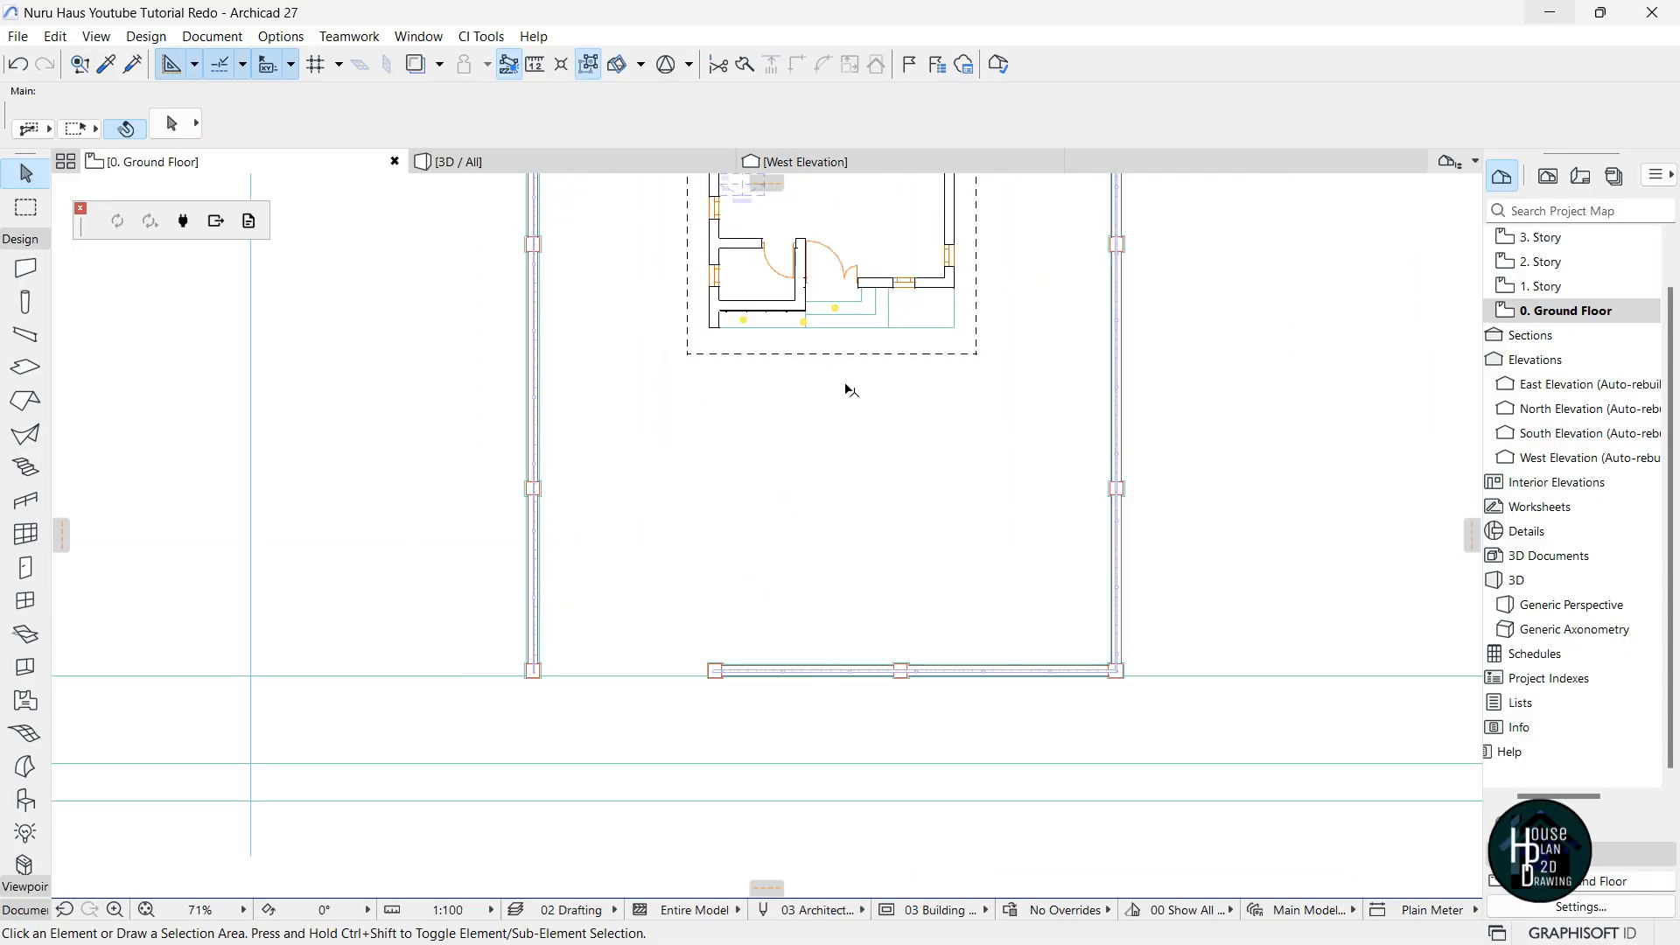
scroll(947, 341, "down", 3)
scroll(816, 403, "up", 3)
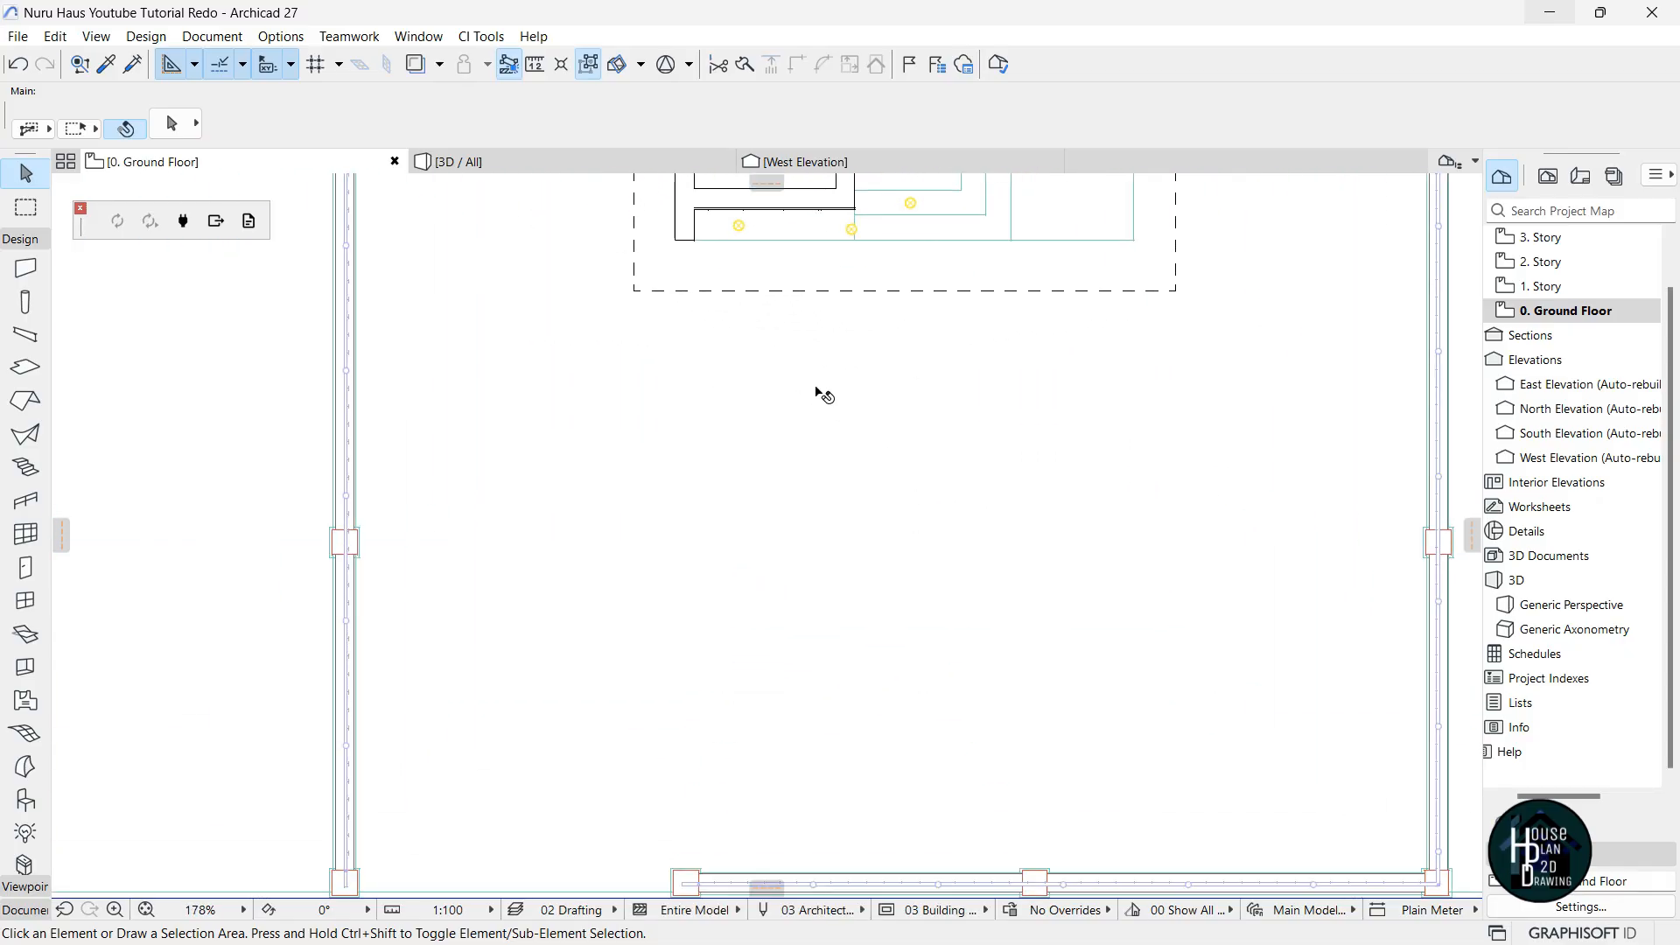
scroll(816, 392, "down", 2)
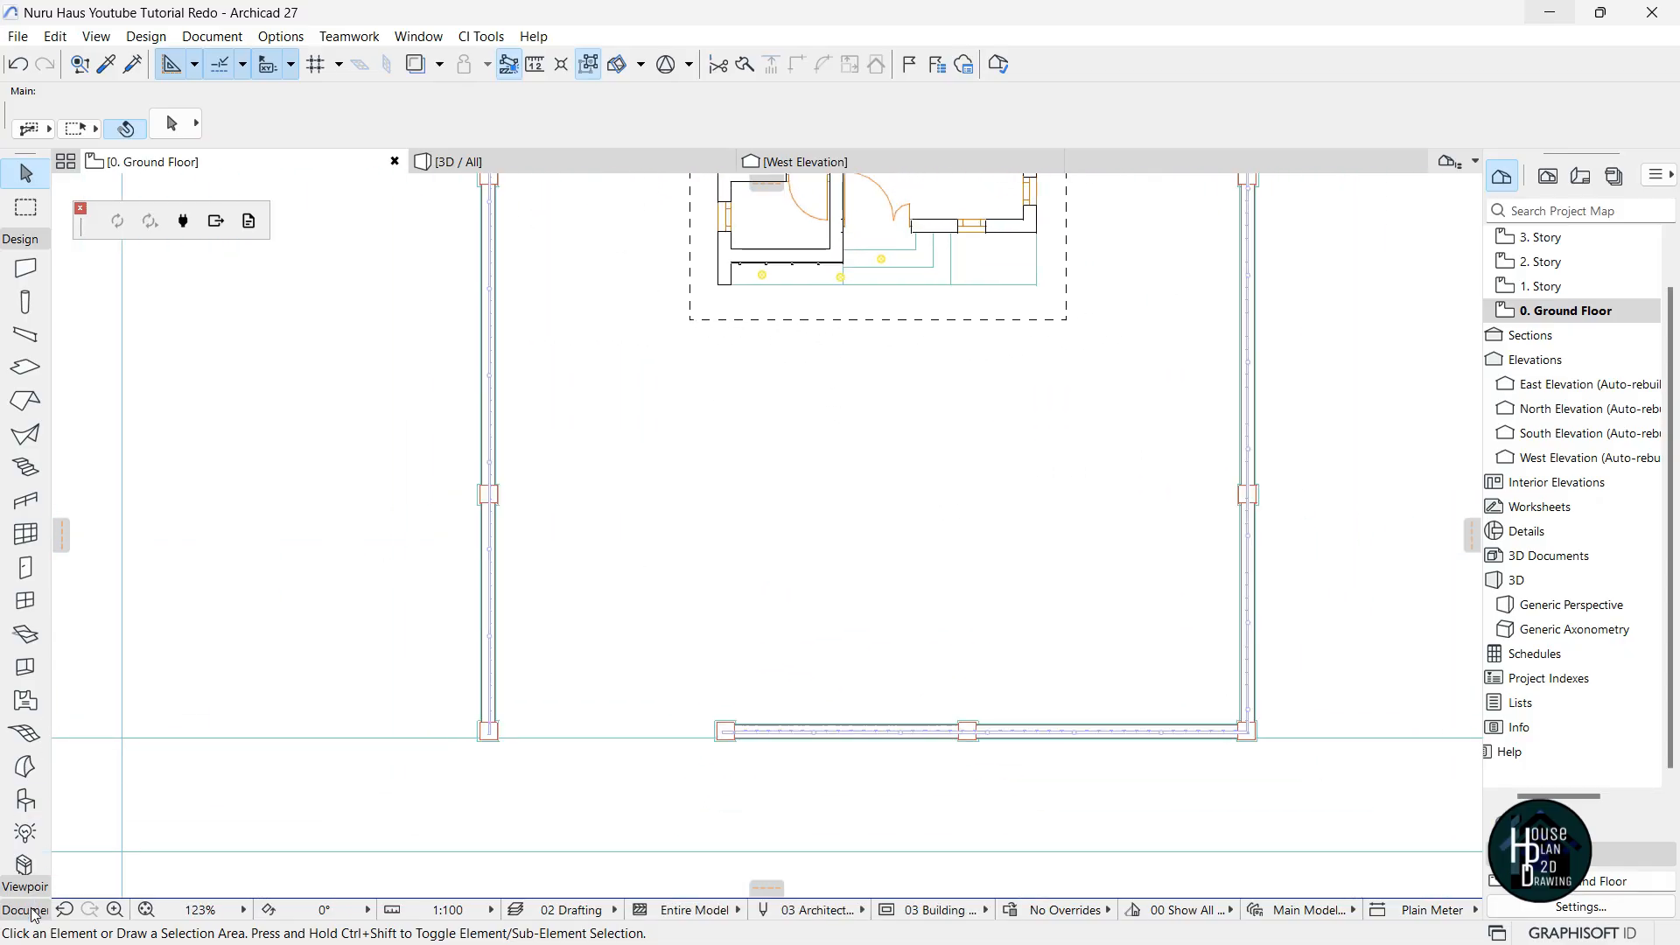
left_click(902, 495)
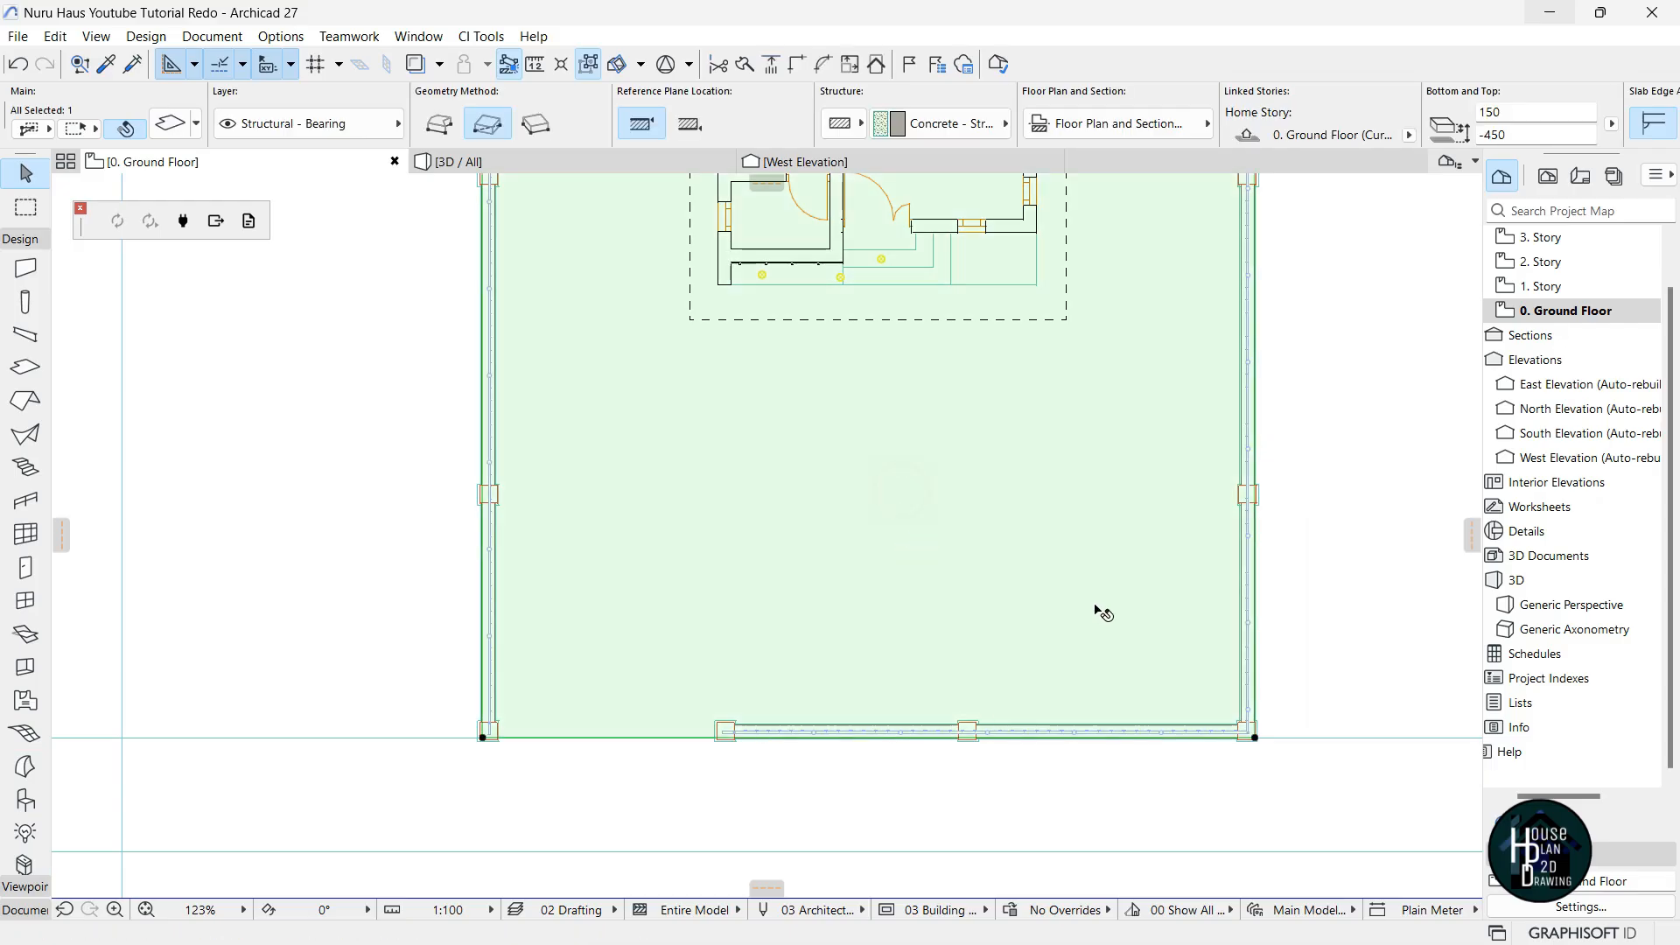
left_click(1255, 739)
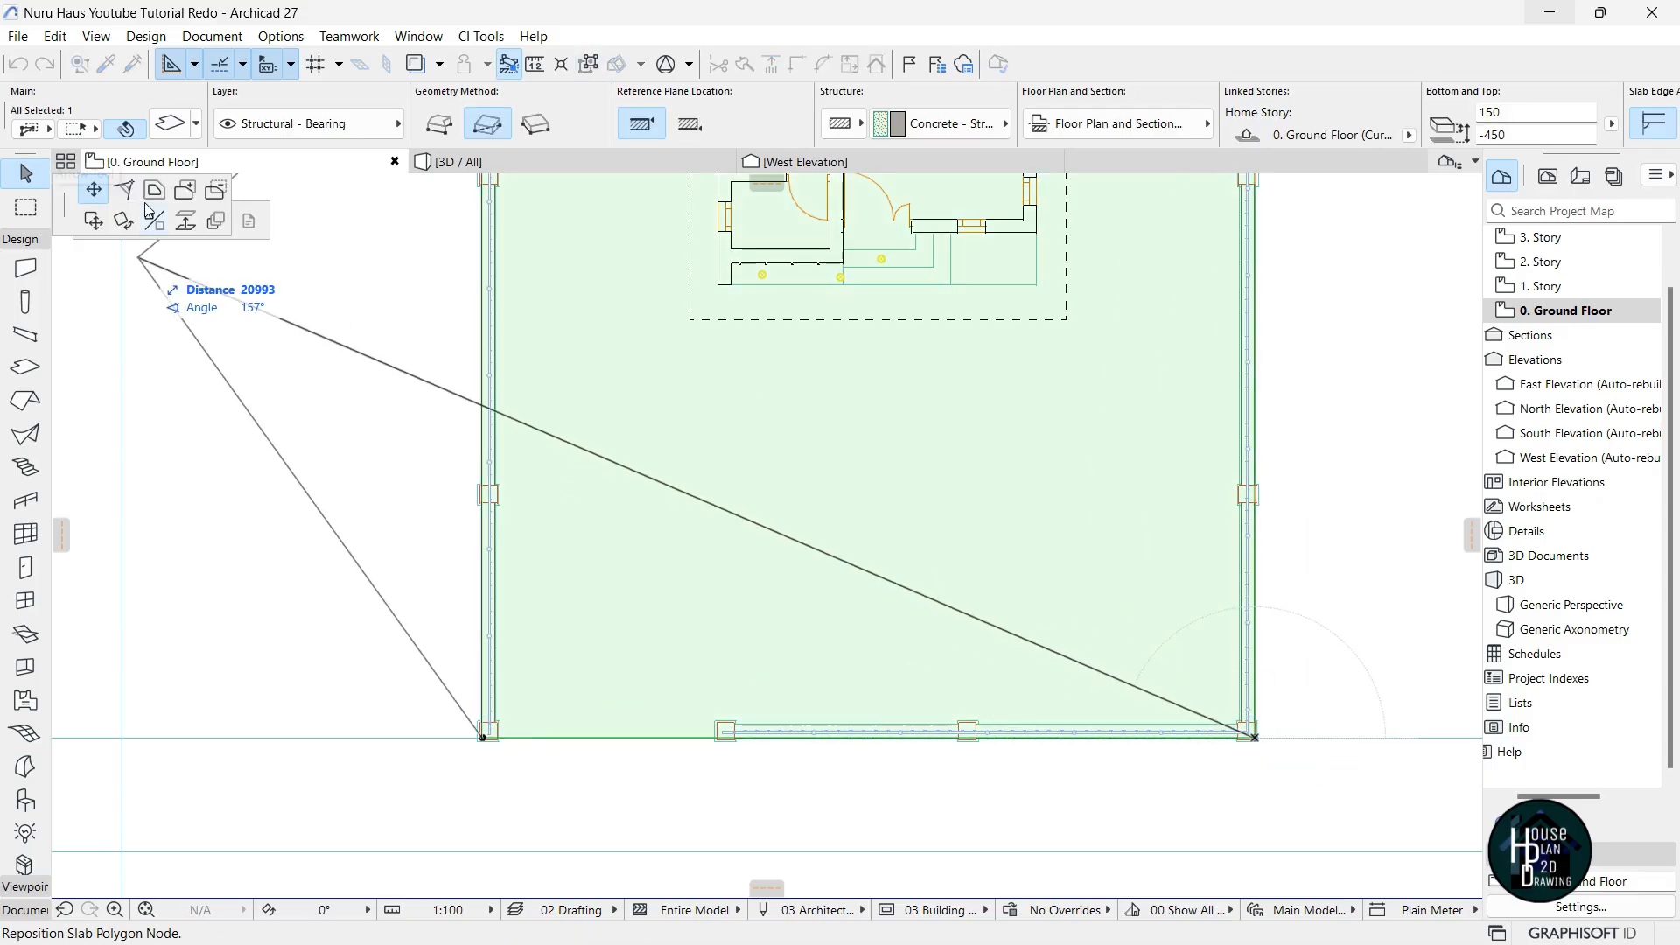
left_click(217, 196)
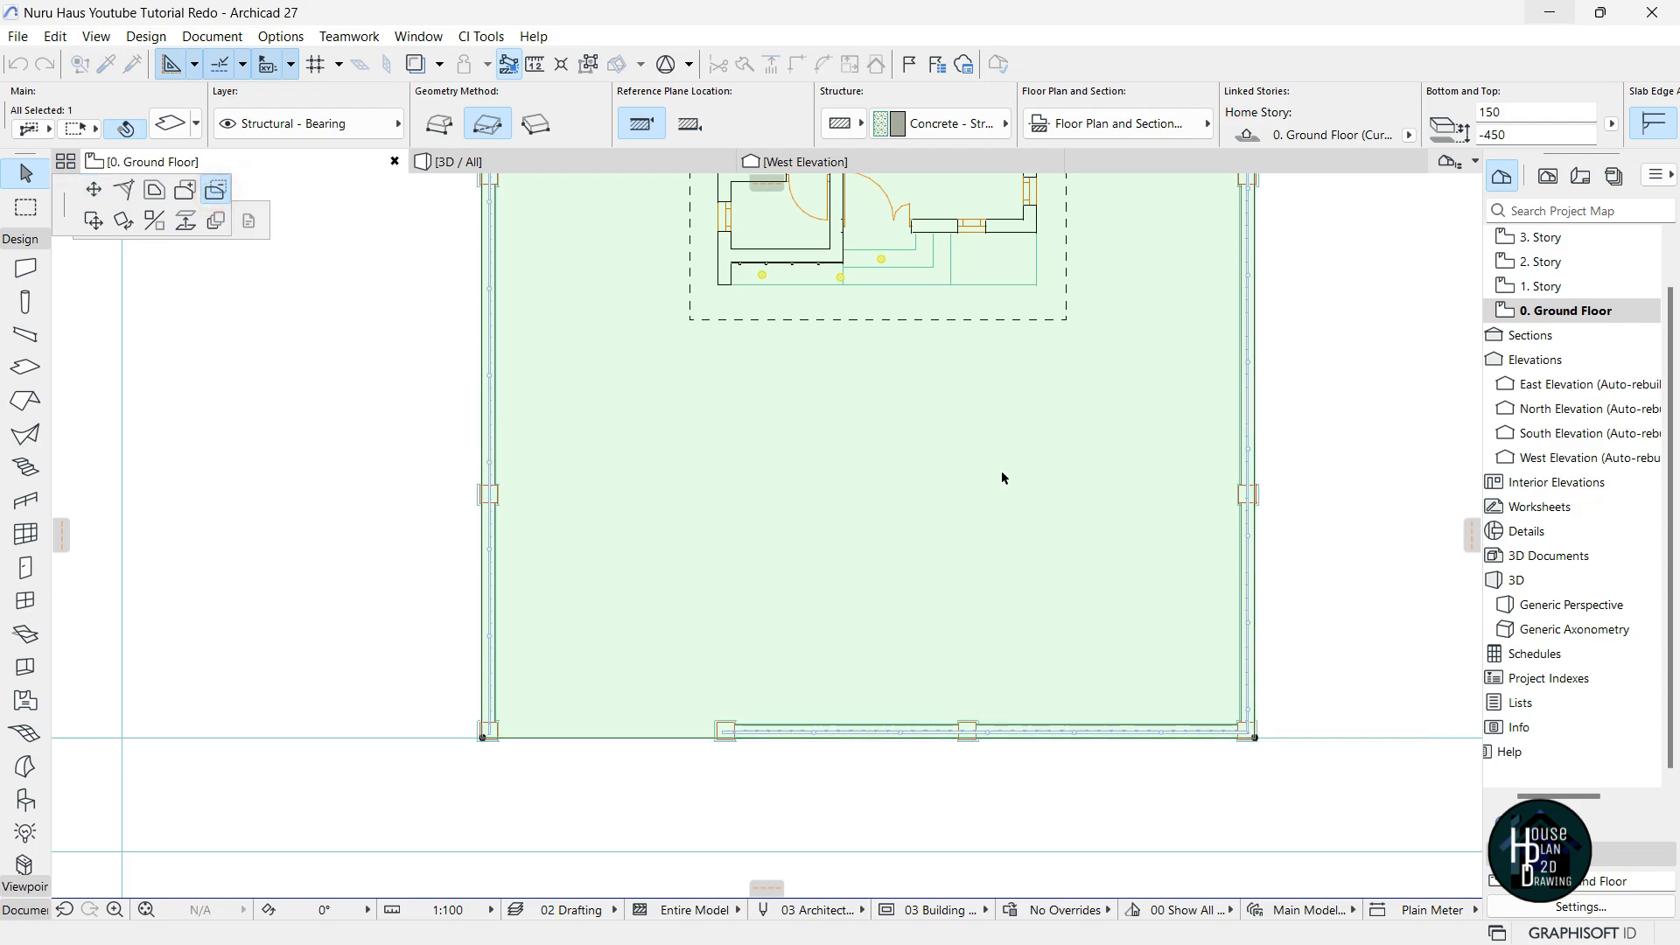
scroll(716, 318, "up", 3)
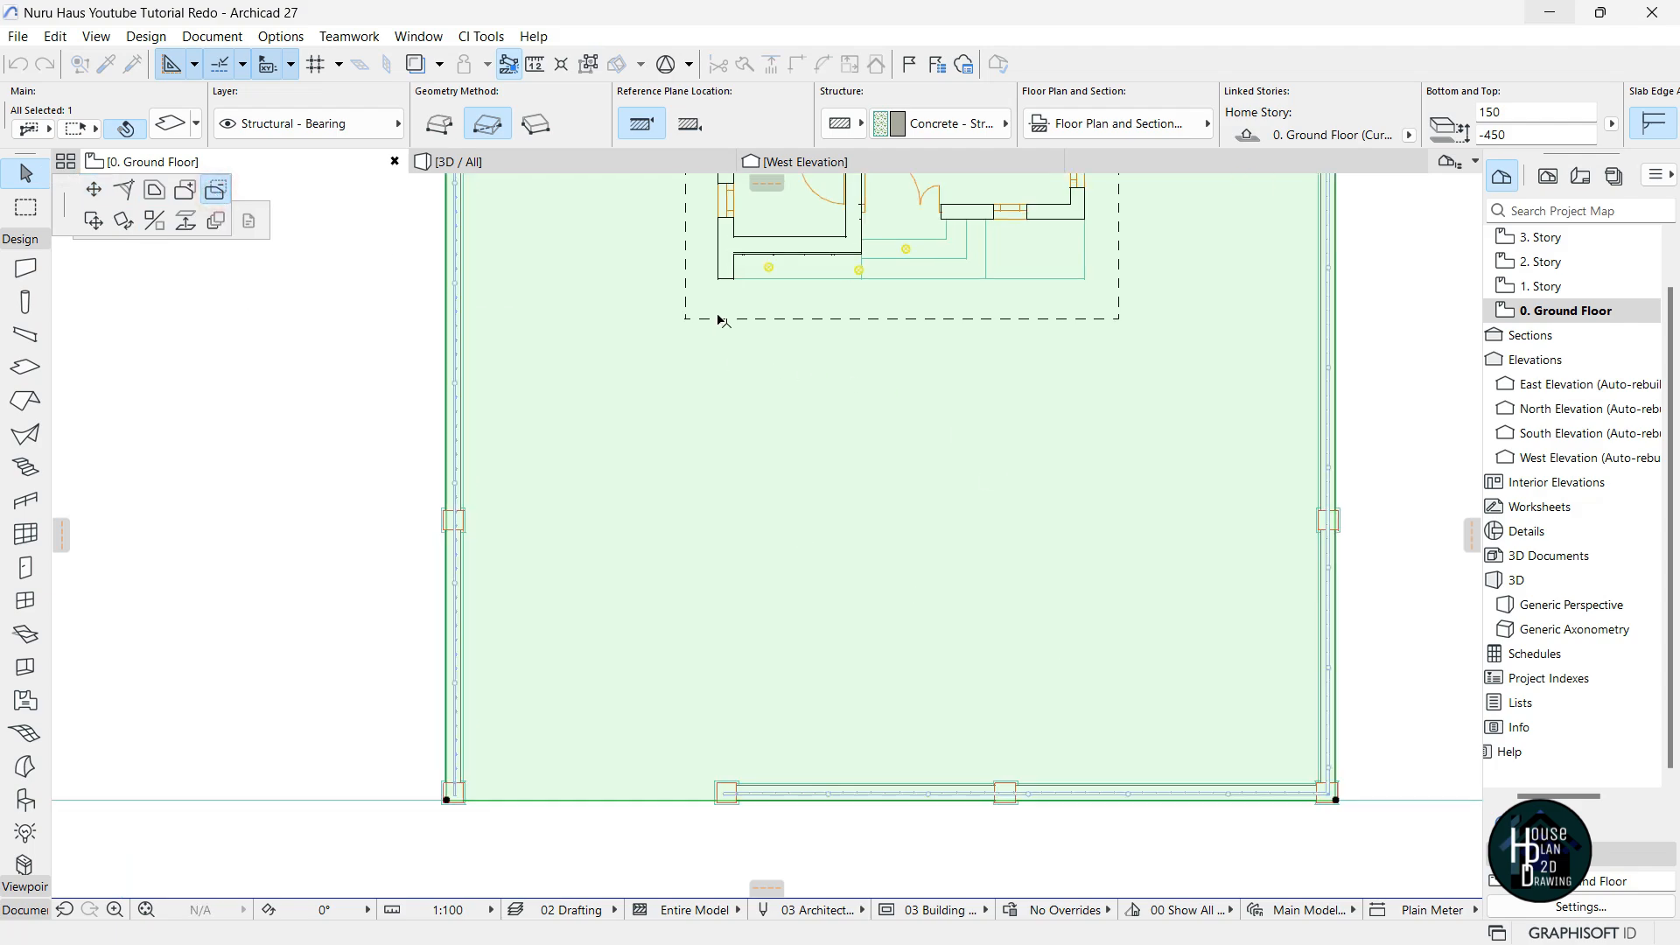
scroll(933, 482, "down", 3)
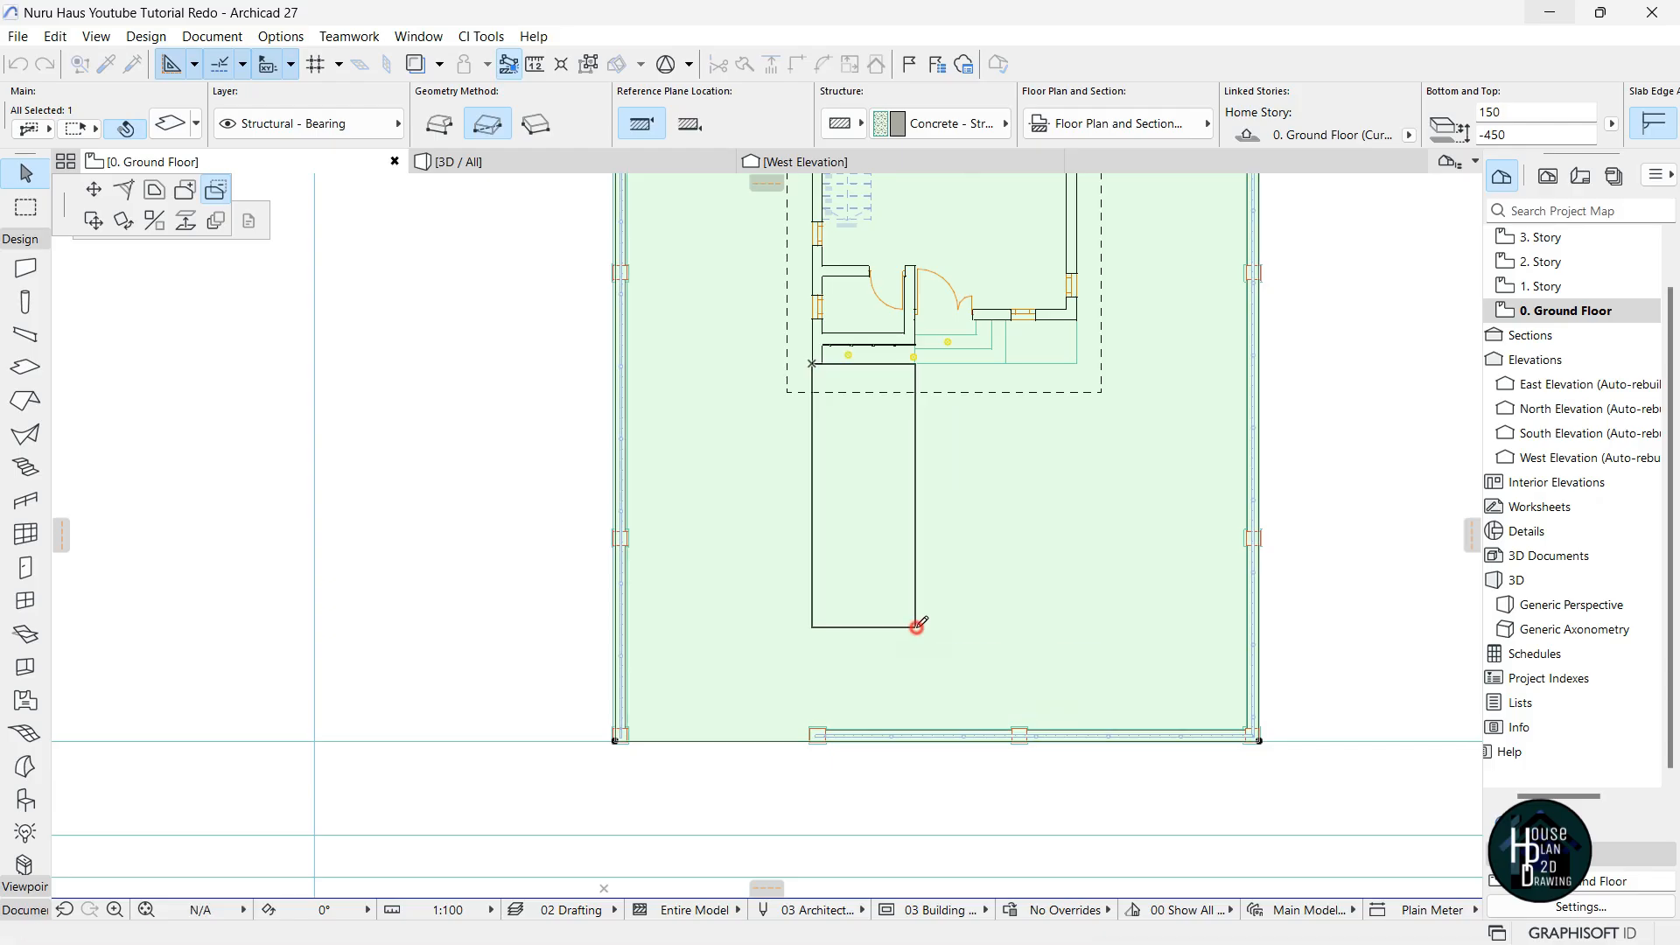
left_click(916, 626)
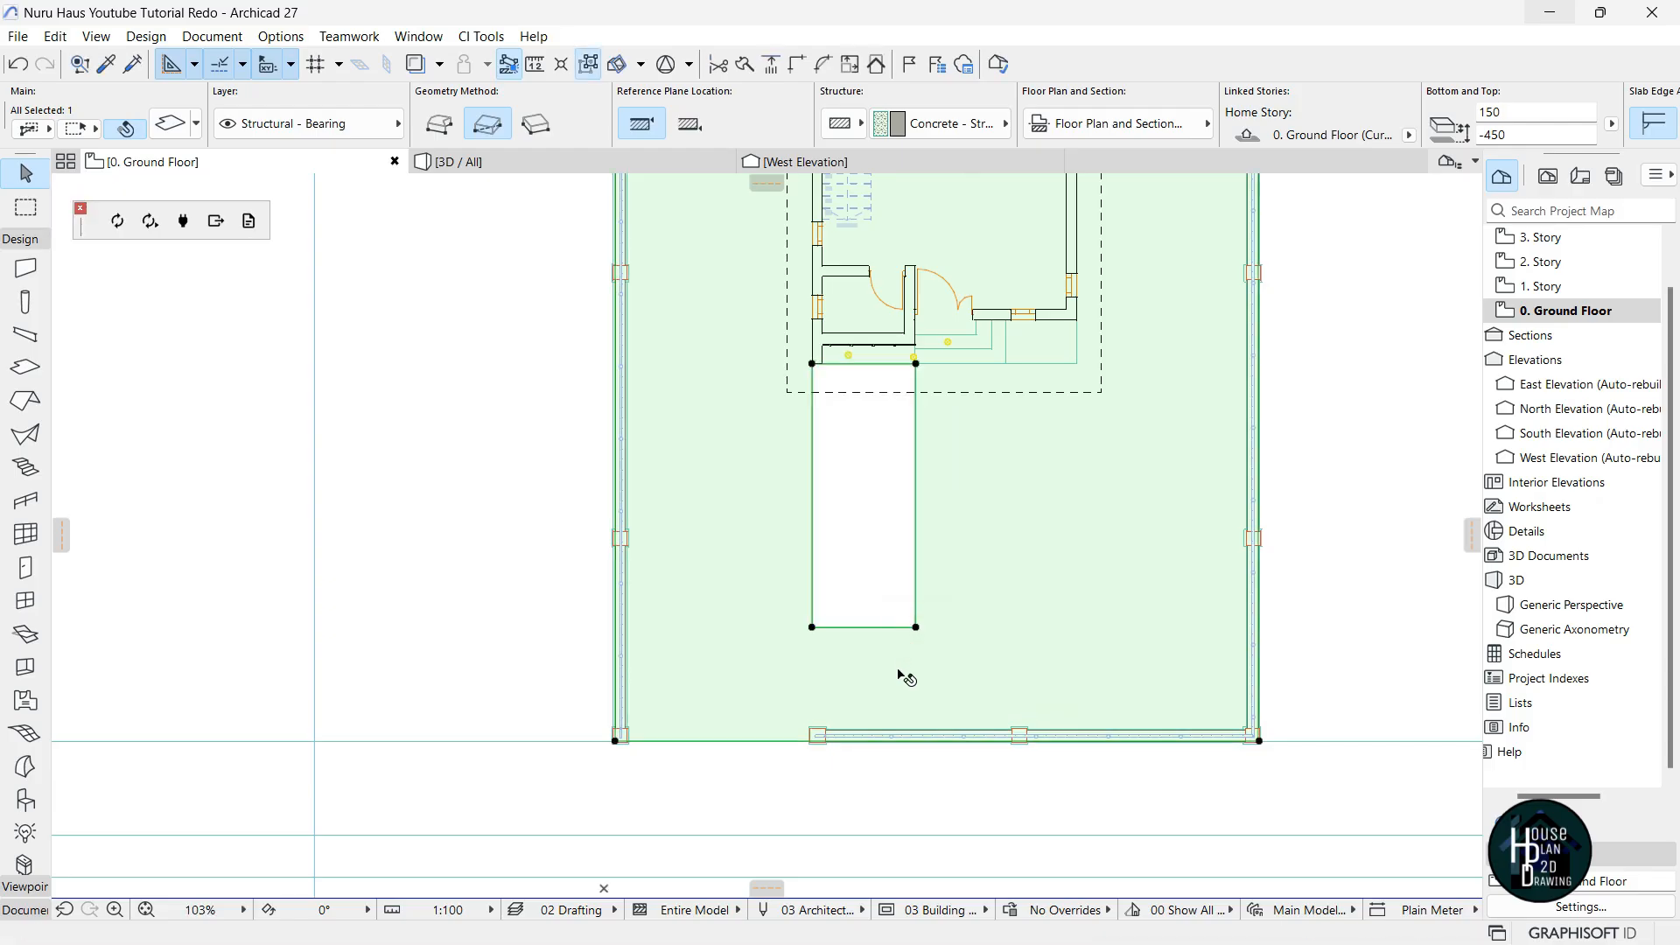
Using the compound slab's settings, draw a rectangular slab about 2153 × 1804 mm at the street end of the hole.
left_click(889, 560)
scroll(890, 516, "up", 3)
key("super")
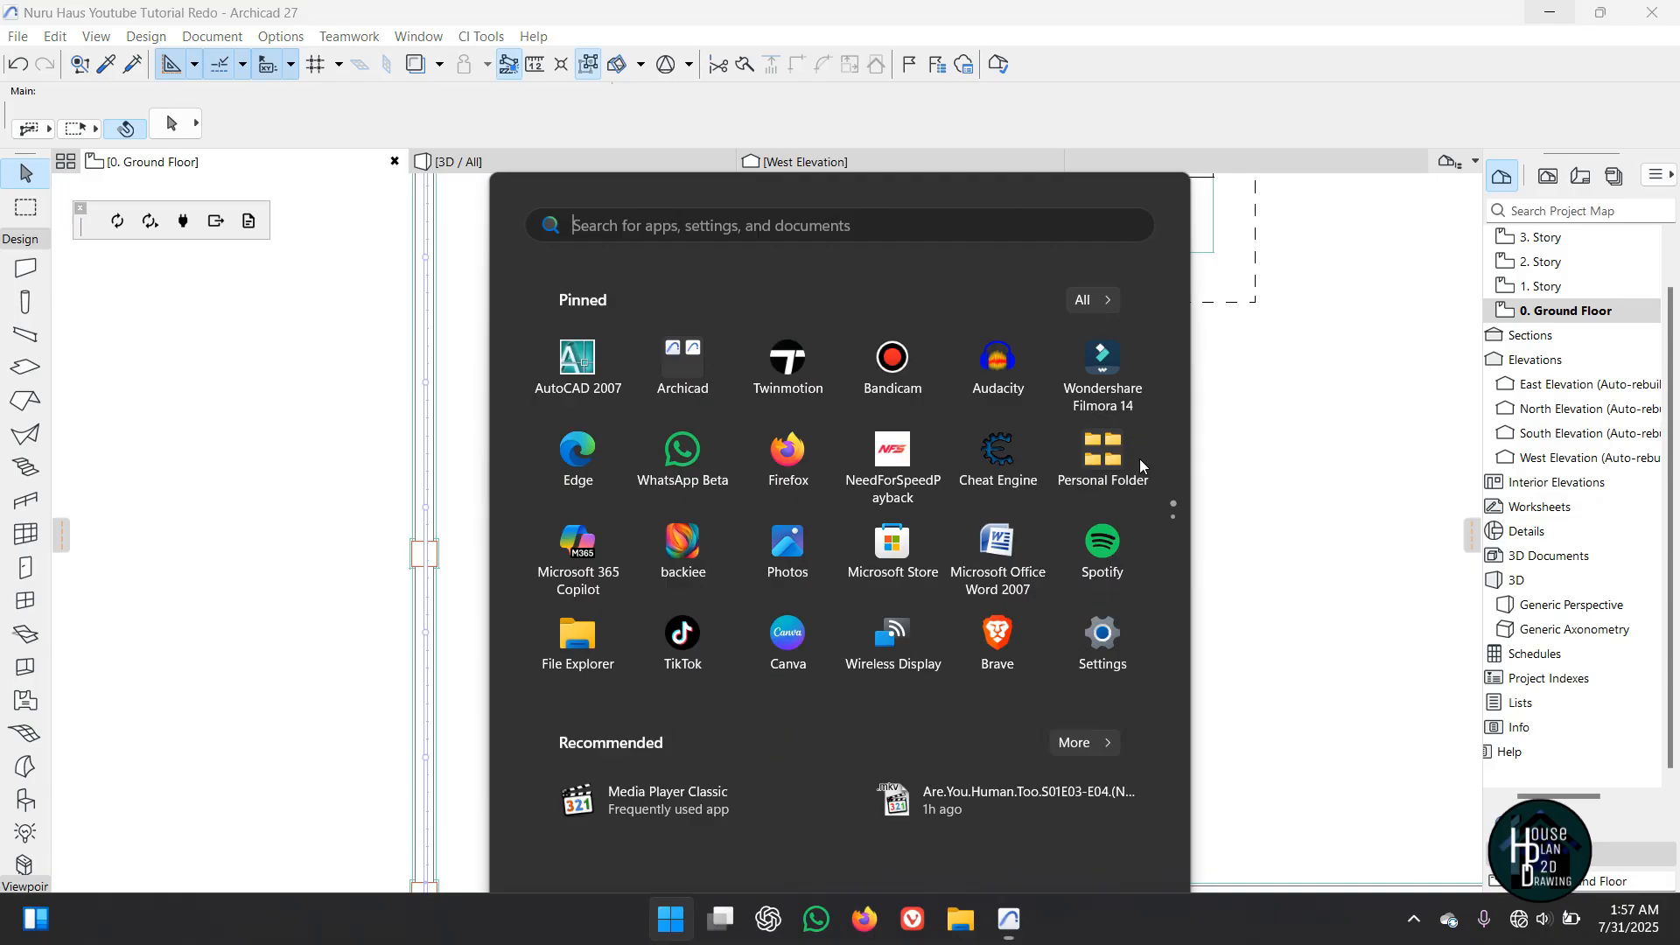
key("Escape")
key("alt")
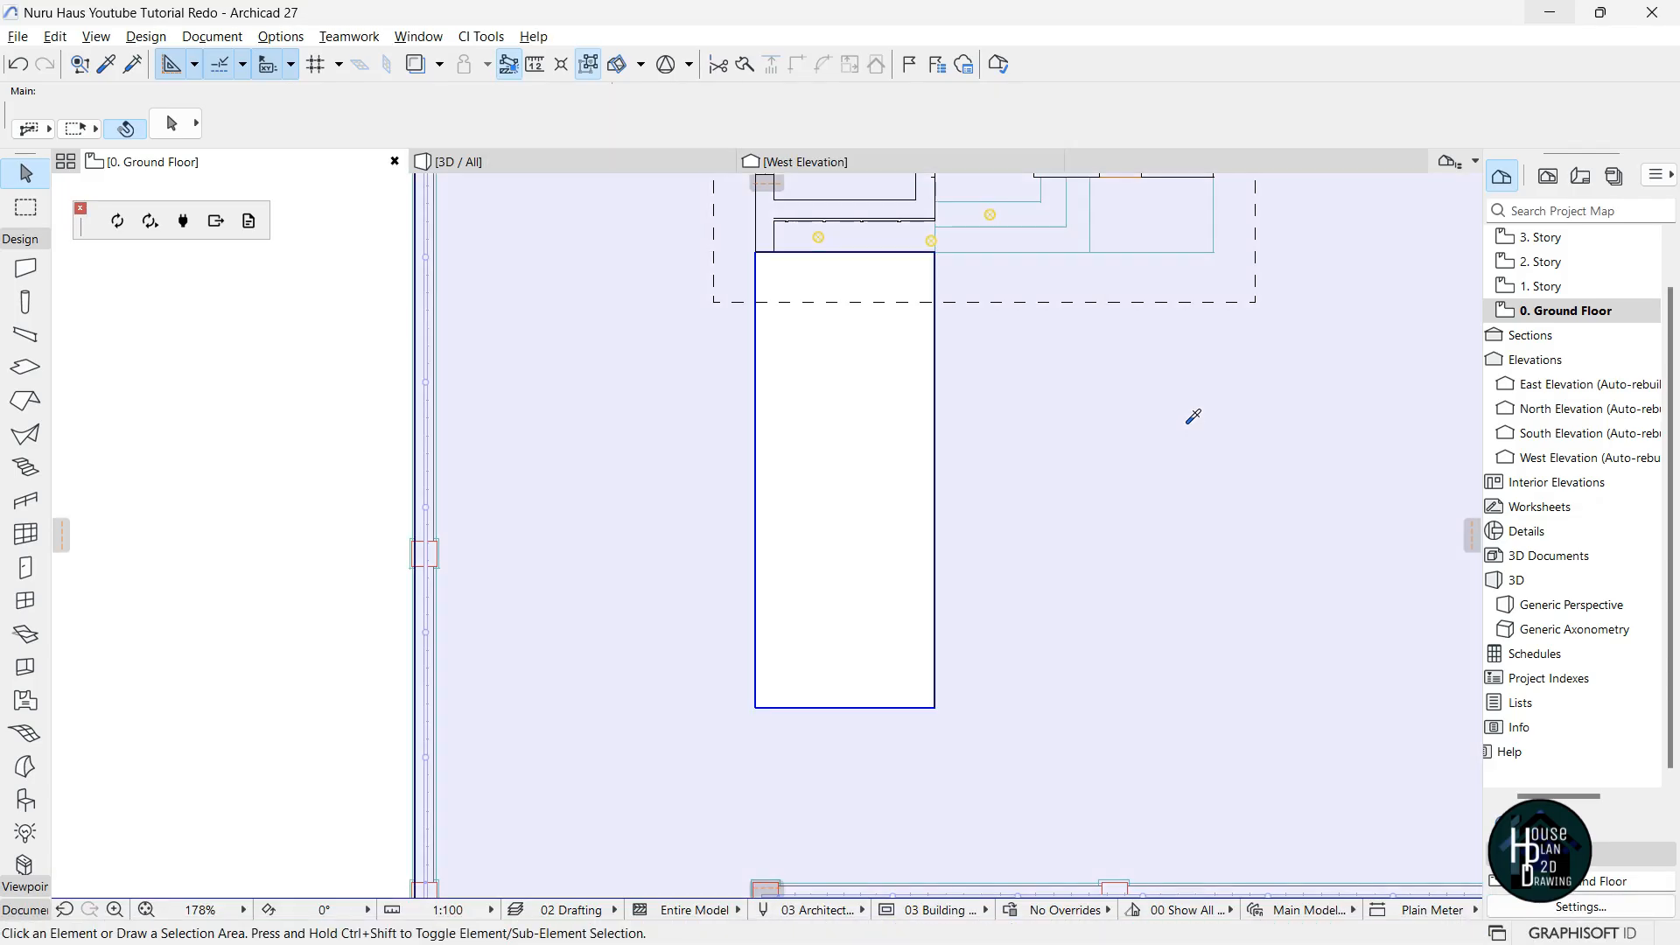
left_click(1155, 442, "alt")
left_click(934, 707)
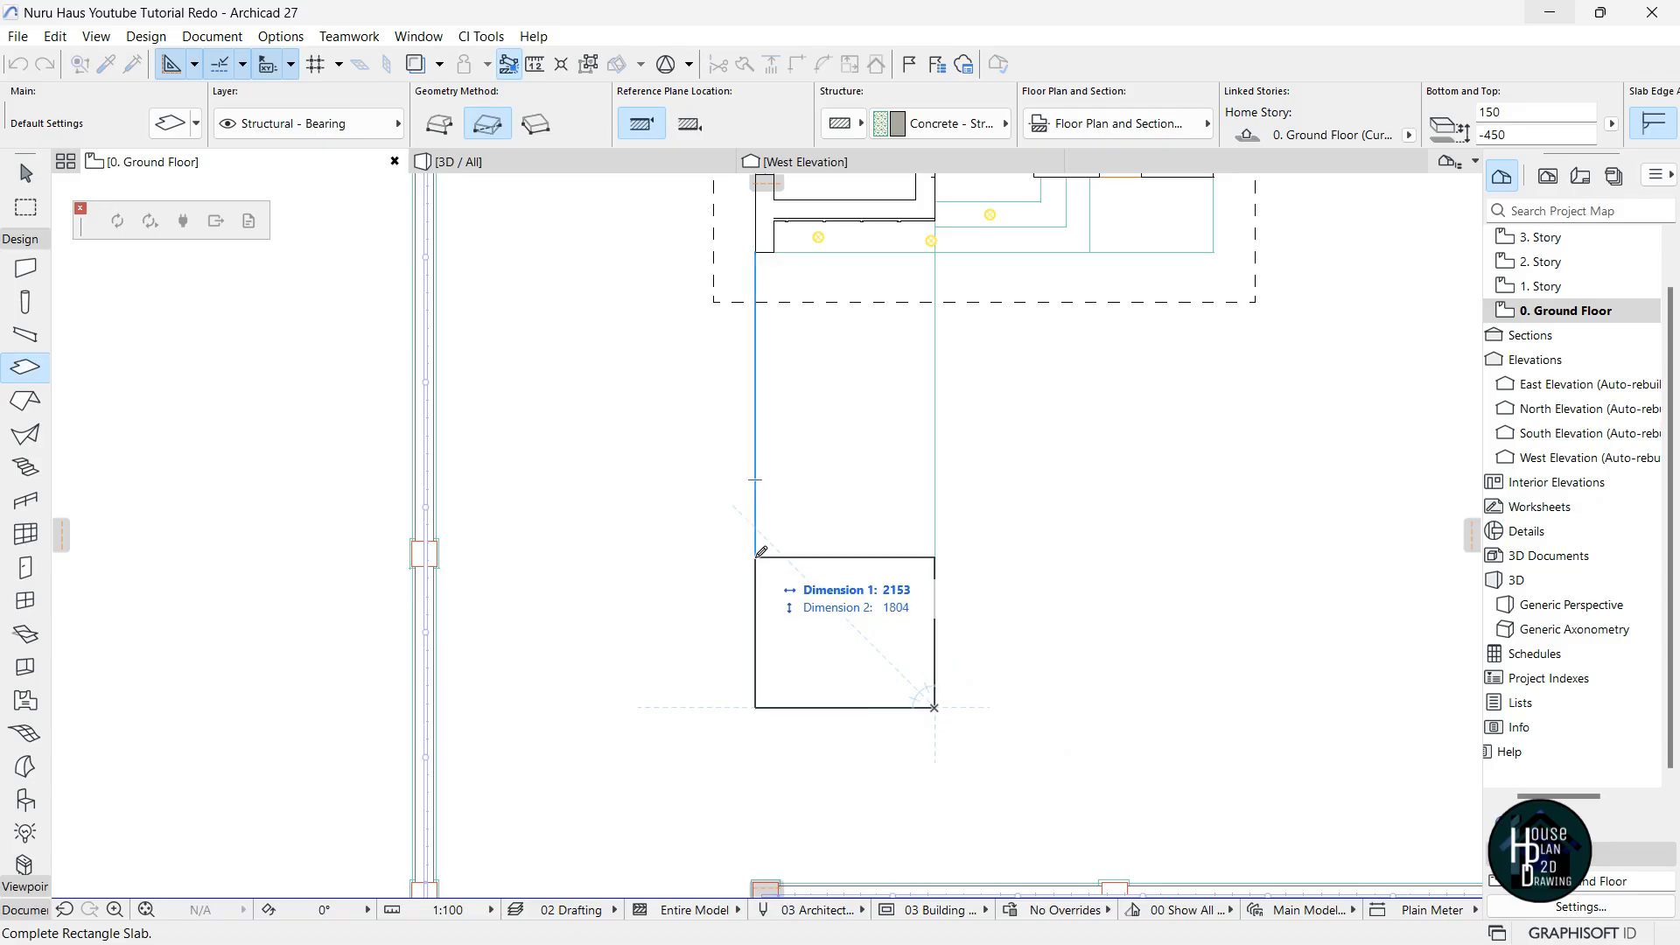
left_click(756, 556)
key("Escape")
Copy the street-end slab edge to edge toward the house and extend the copy's house-side edge by about 465 mm.
left_click(868, 594)
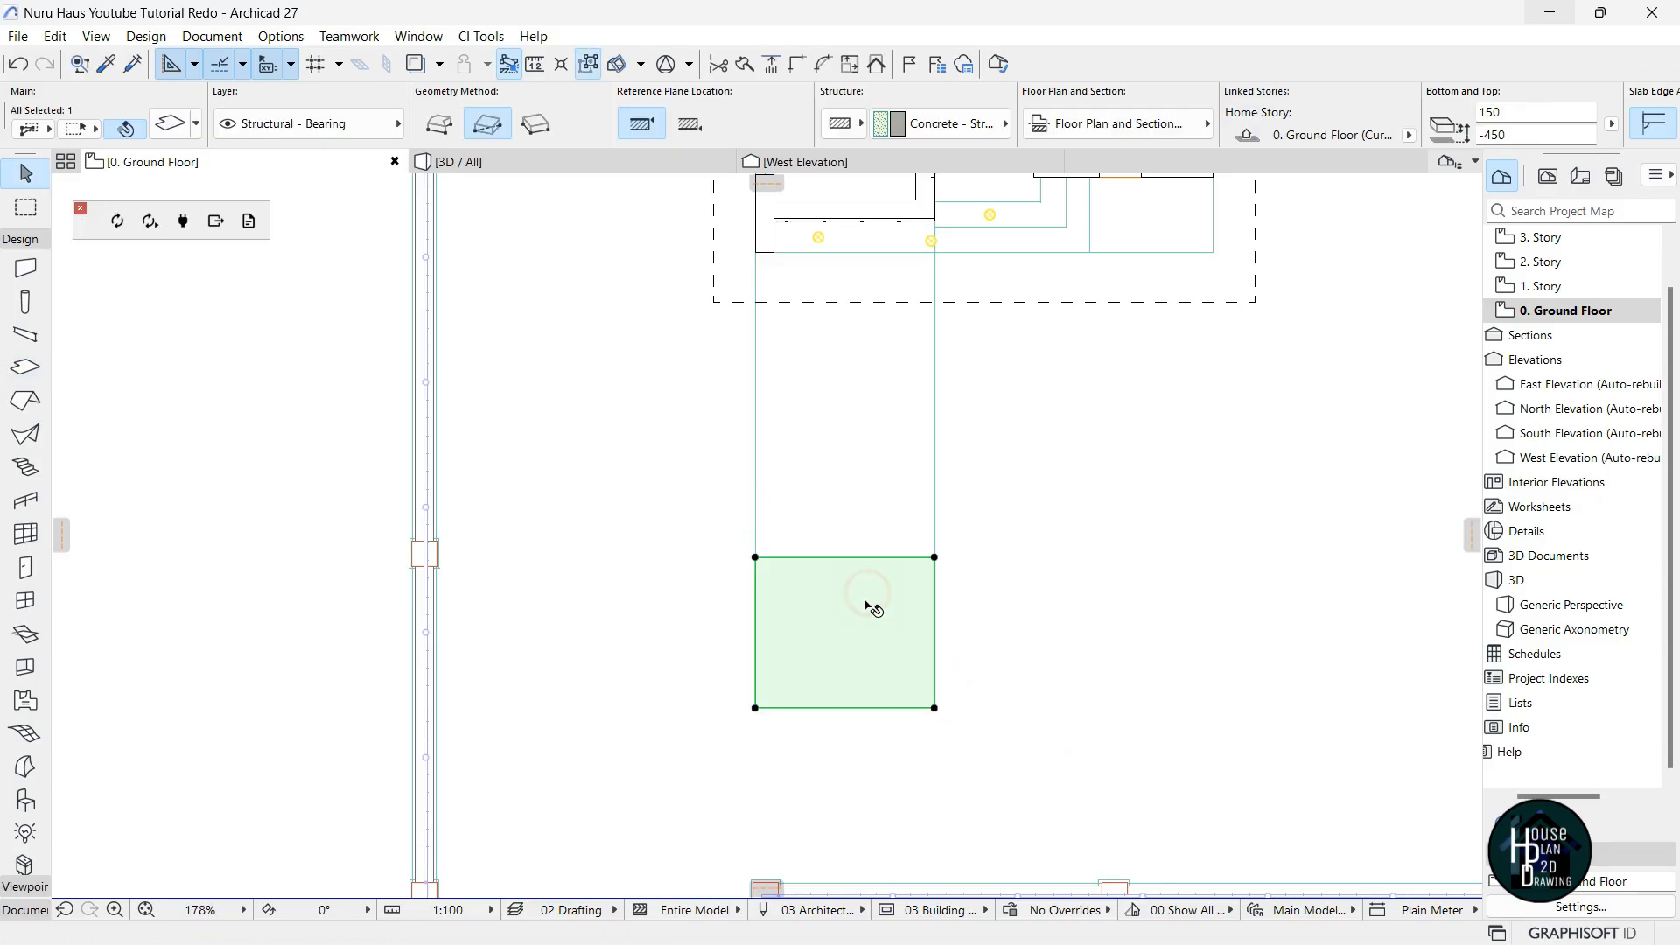
key("ctrl+shift+d")
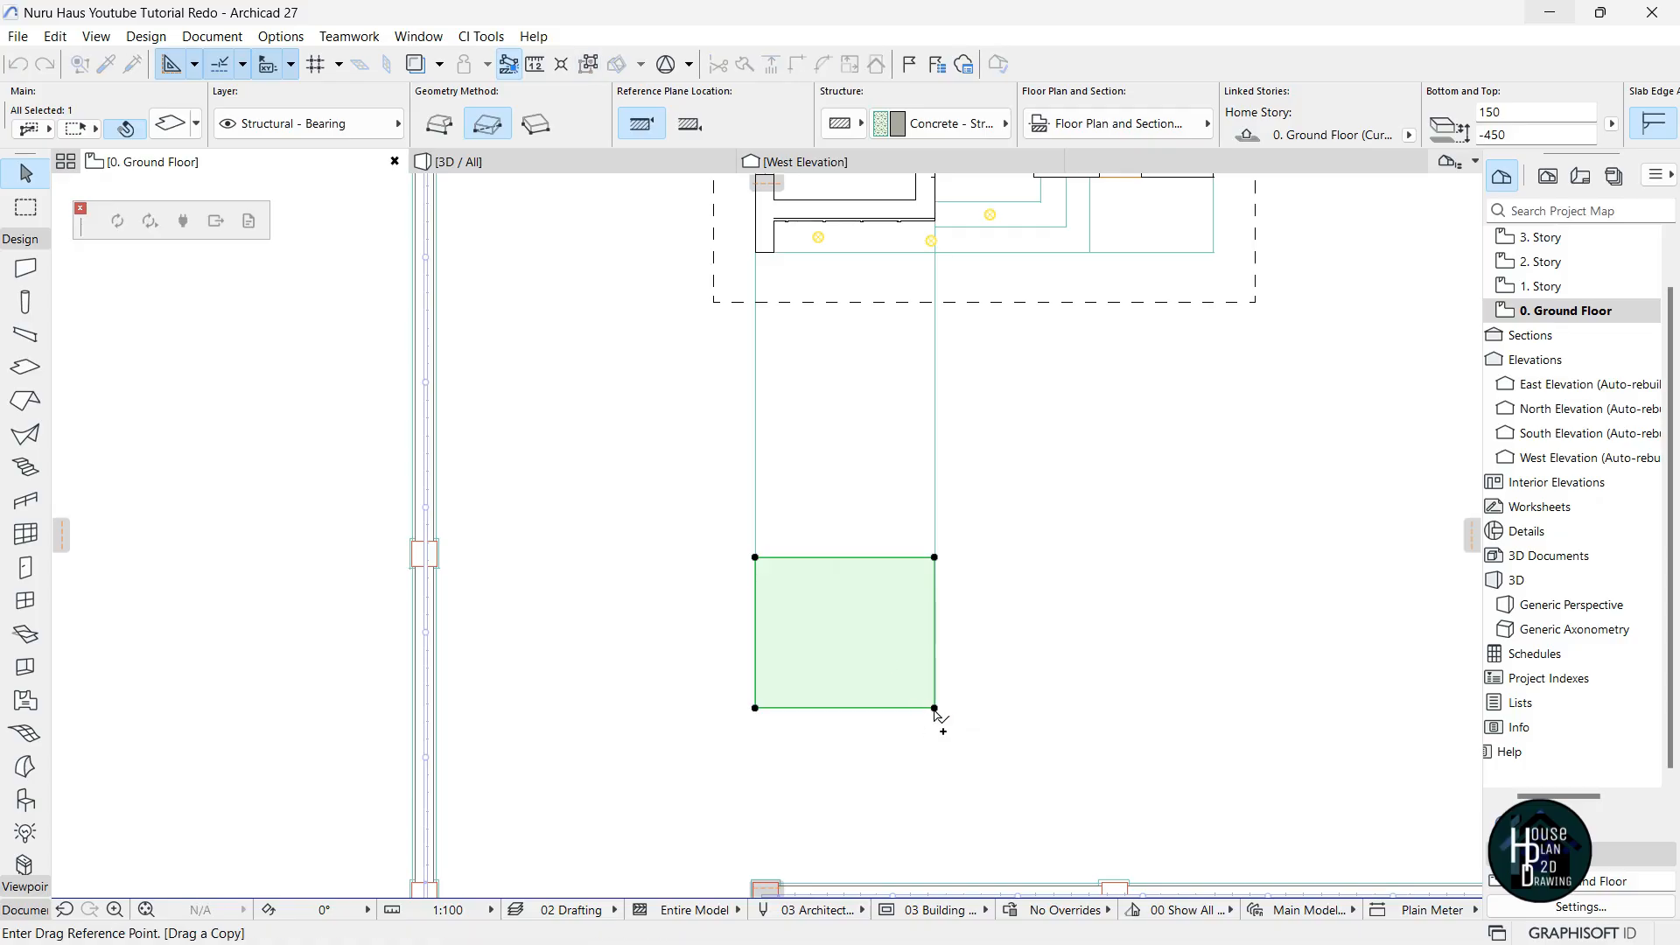
left_click(934, 707)
left_click(934, 557)
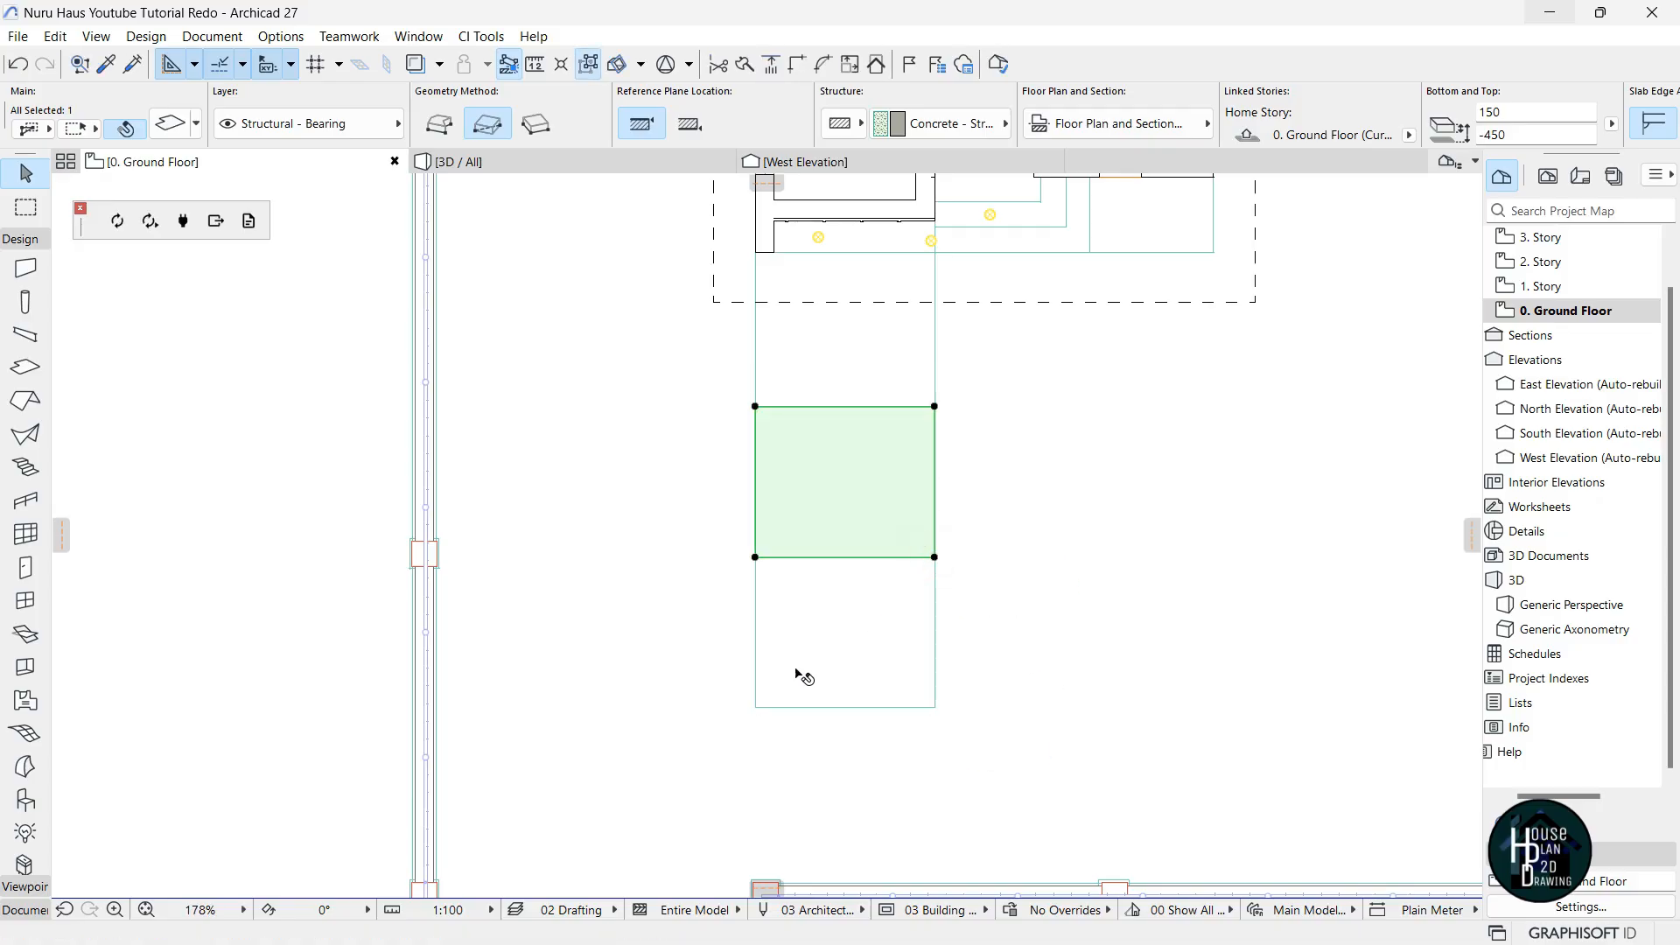
left_click(911, 406)
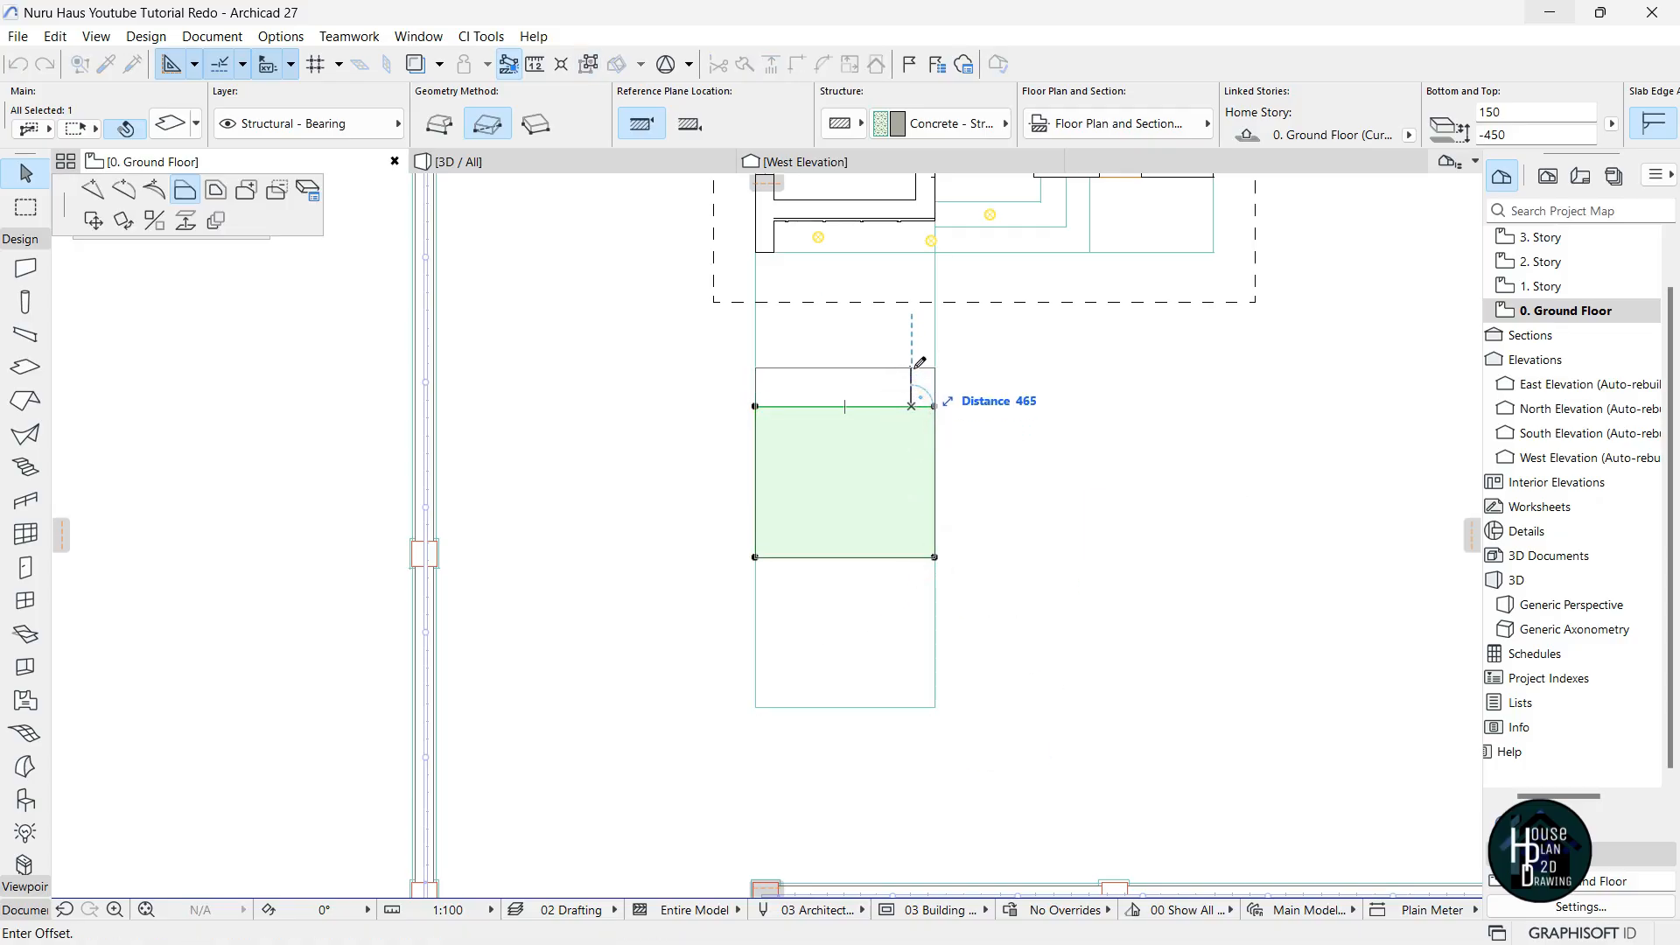
left_click(917, 368)
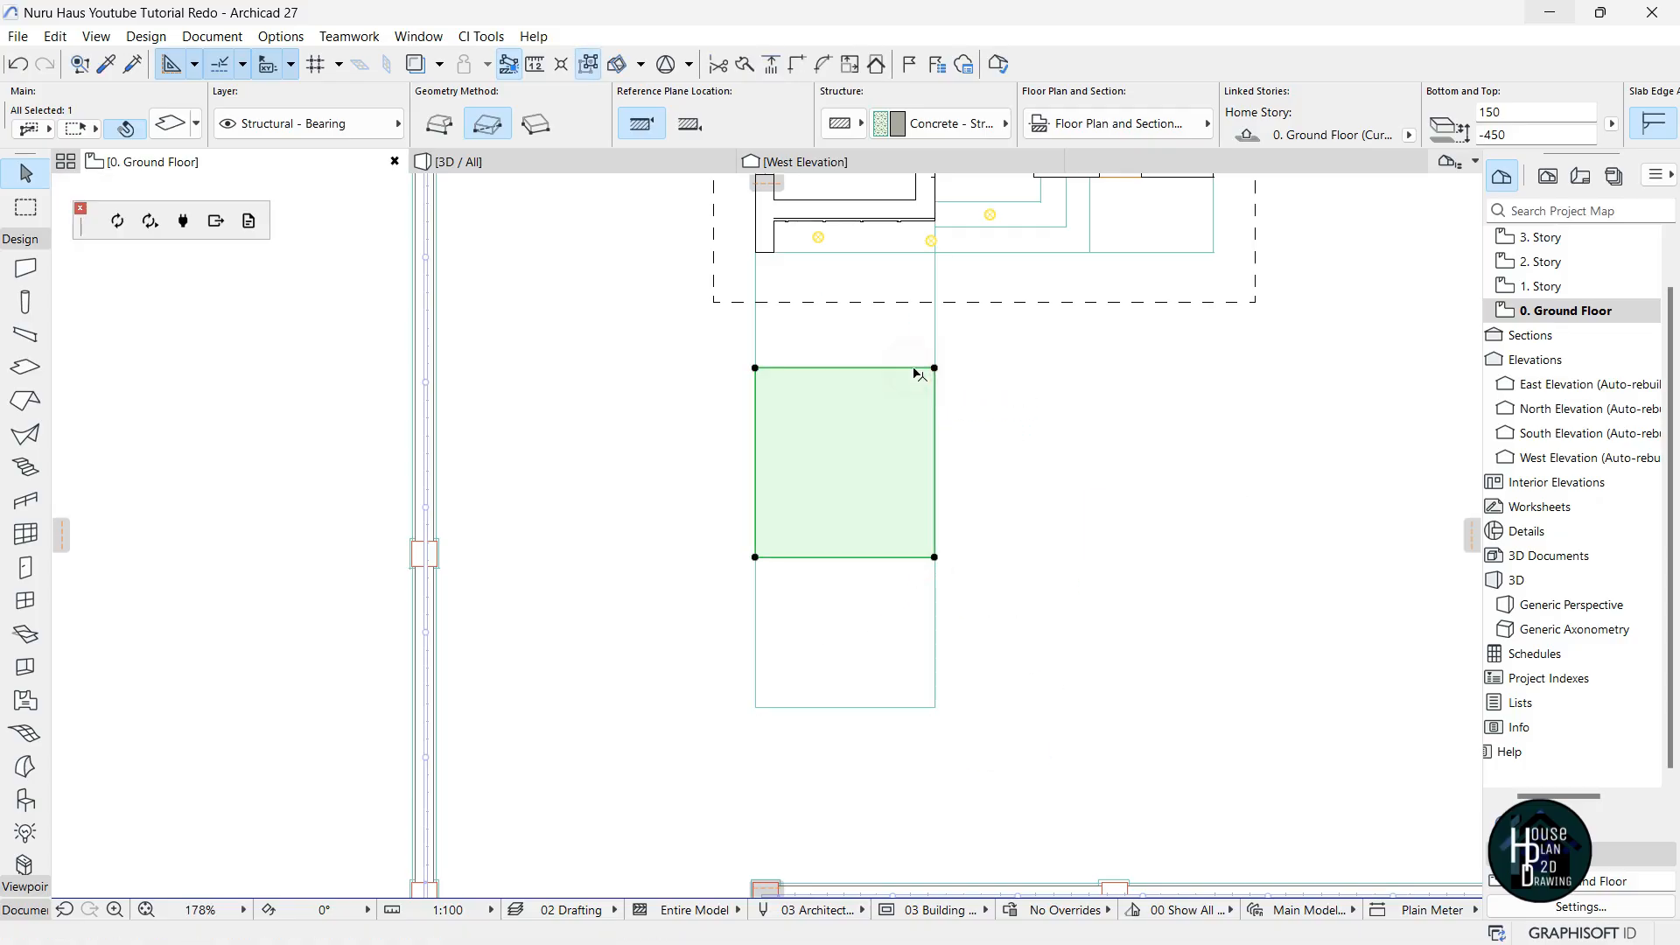
Copy the middle slab edge to edge toward the house and shorten the copy to end at the front wall corner.
key("ctrl+shift+d")
left_click(934, 557)
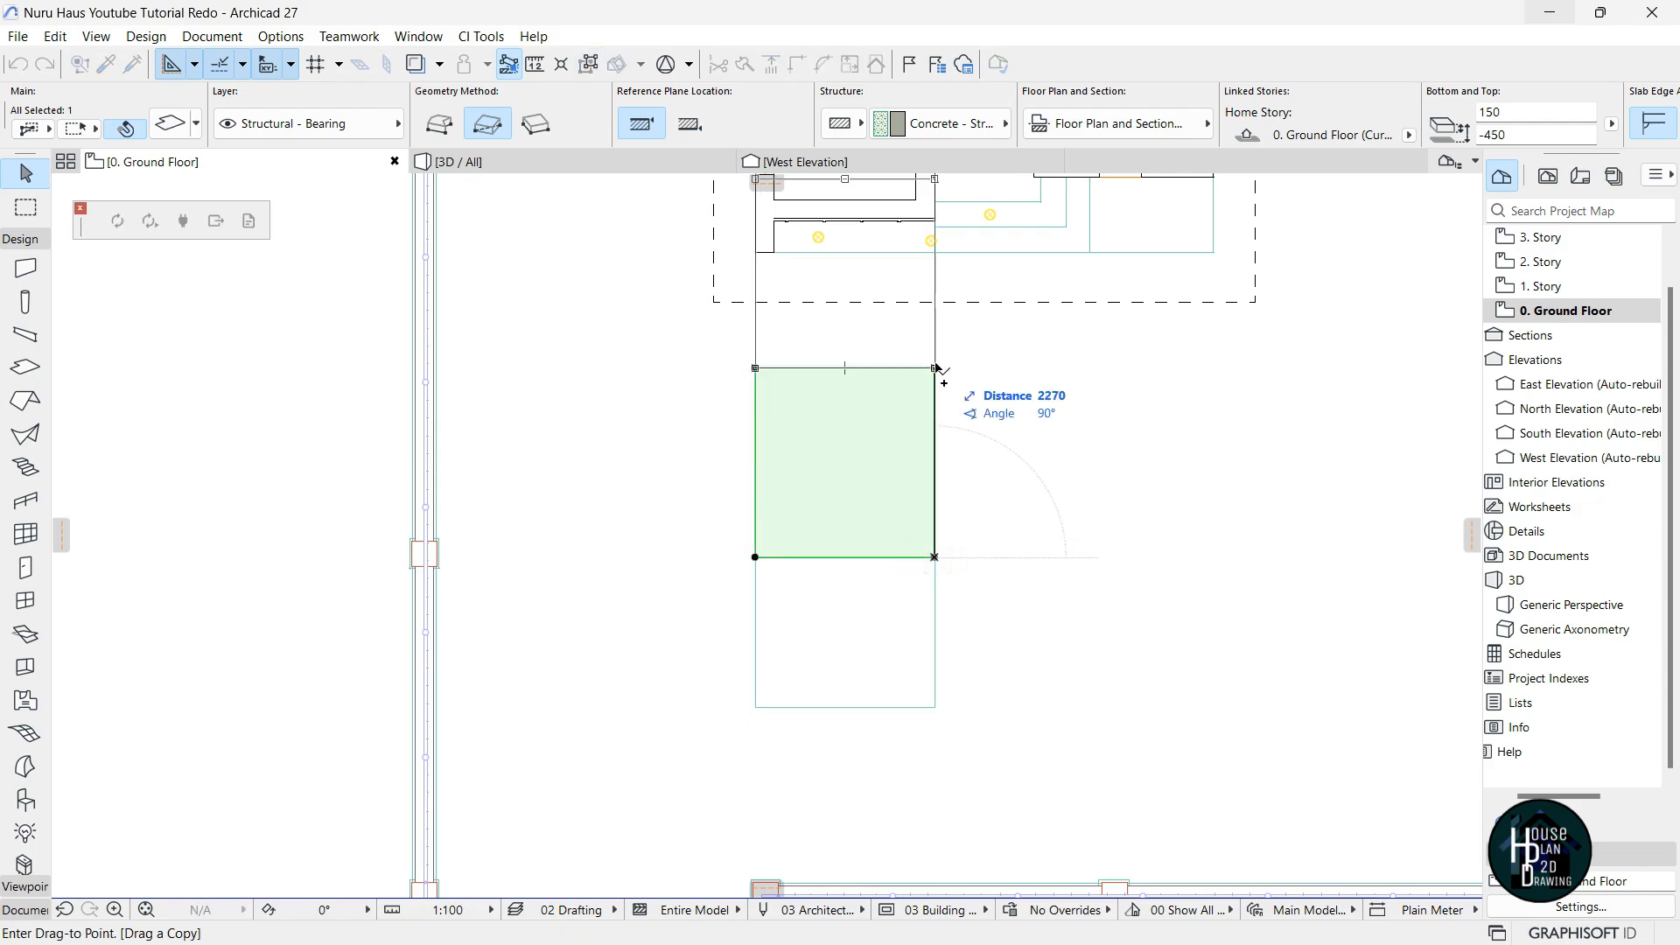
left_click(935, 367)
scroll(901, 522, "up", 3)
left_click(922, 402)
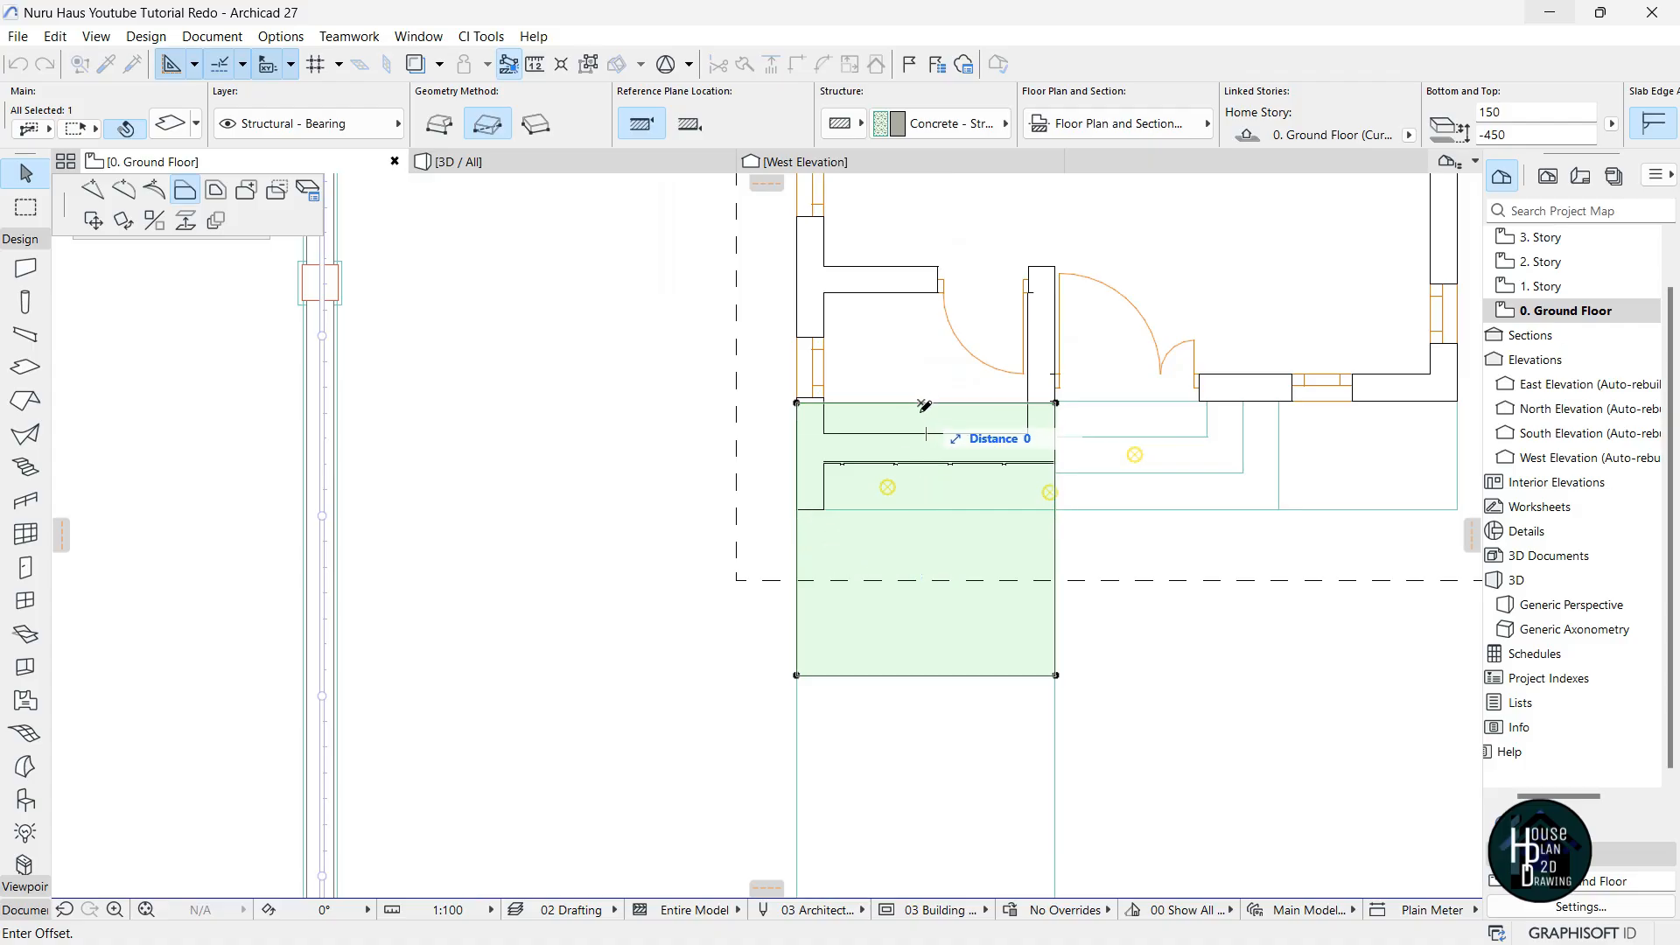
left_click(802, 506)
scroll(805, 560, "down", 6)
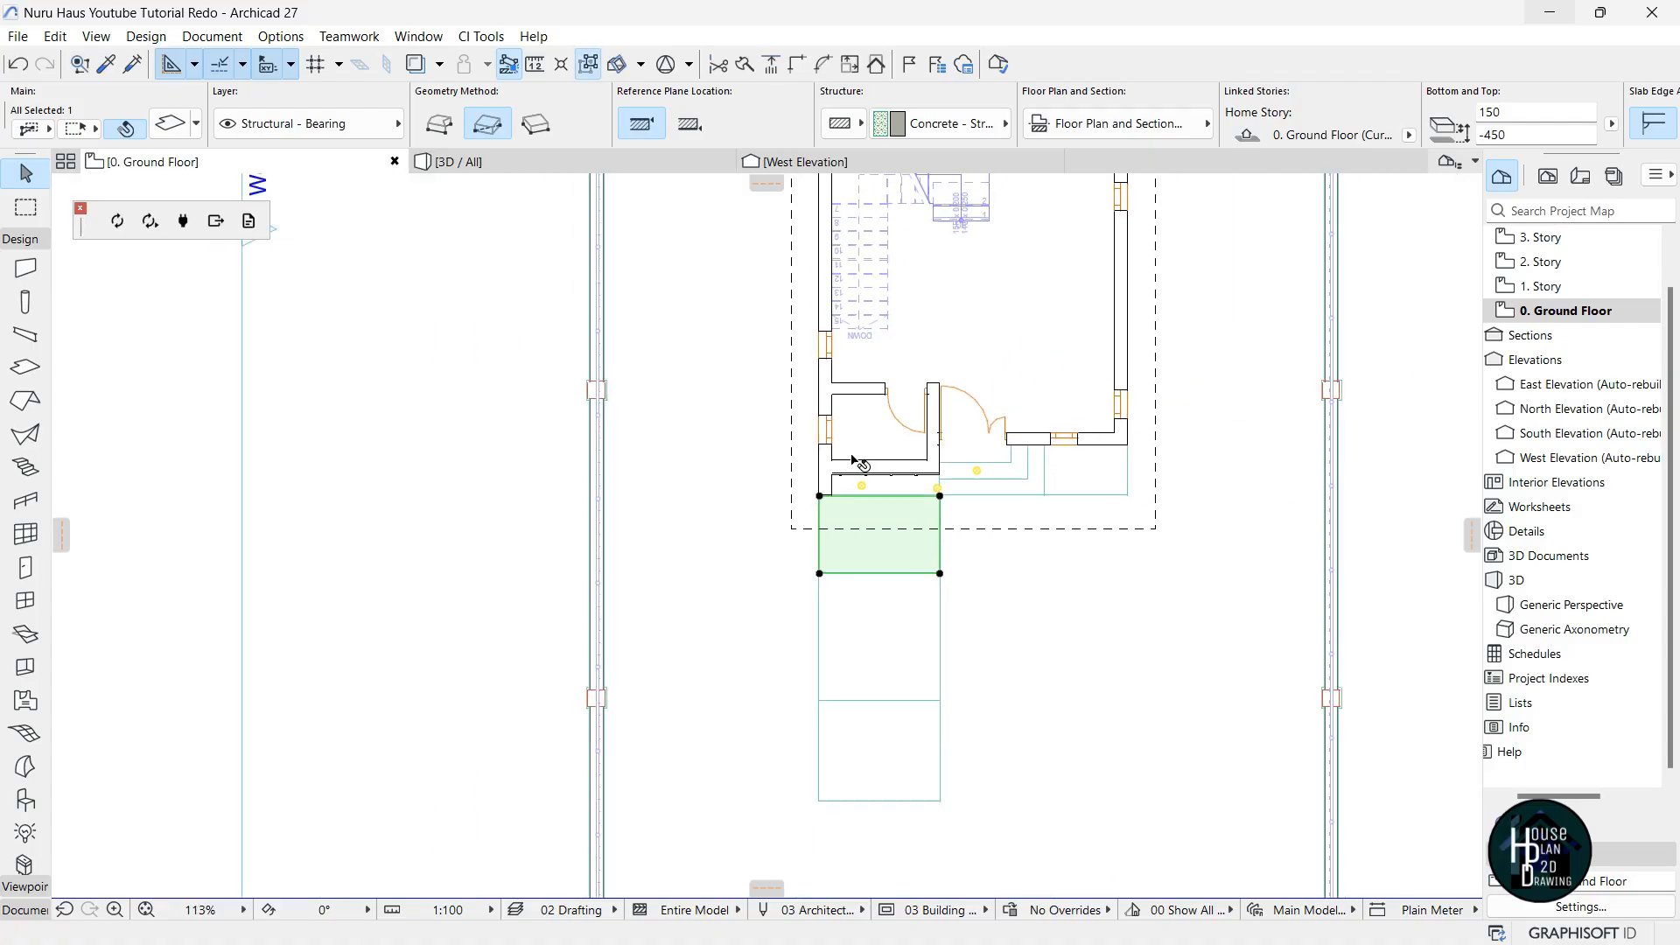
key("Escape")
Cut a second rectangular hole in the compound slab, from the porch's outer front corner toward the fence, ending level with the first hole.
scroll(1050, 542, "up", 3)
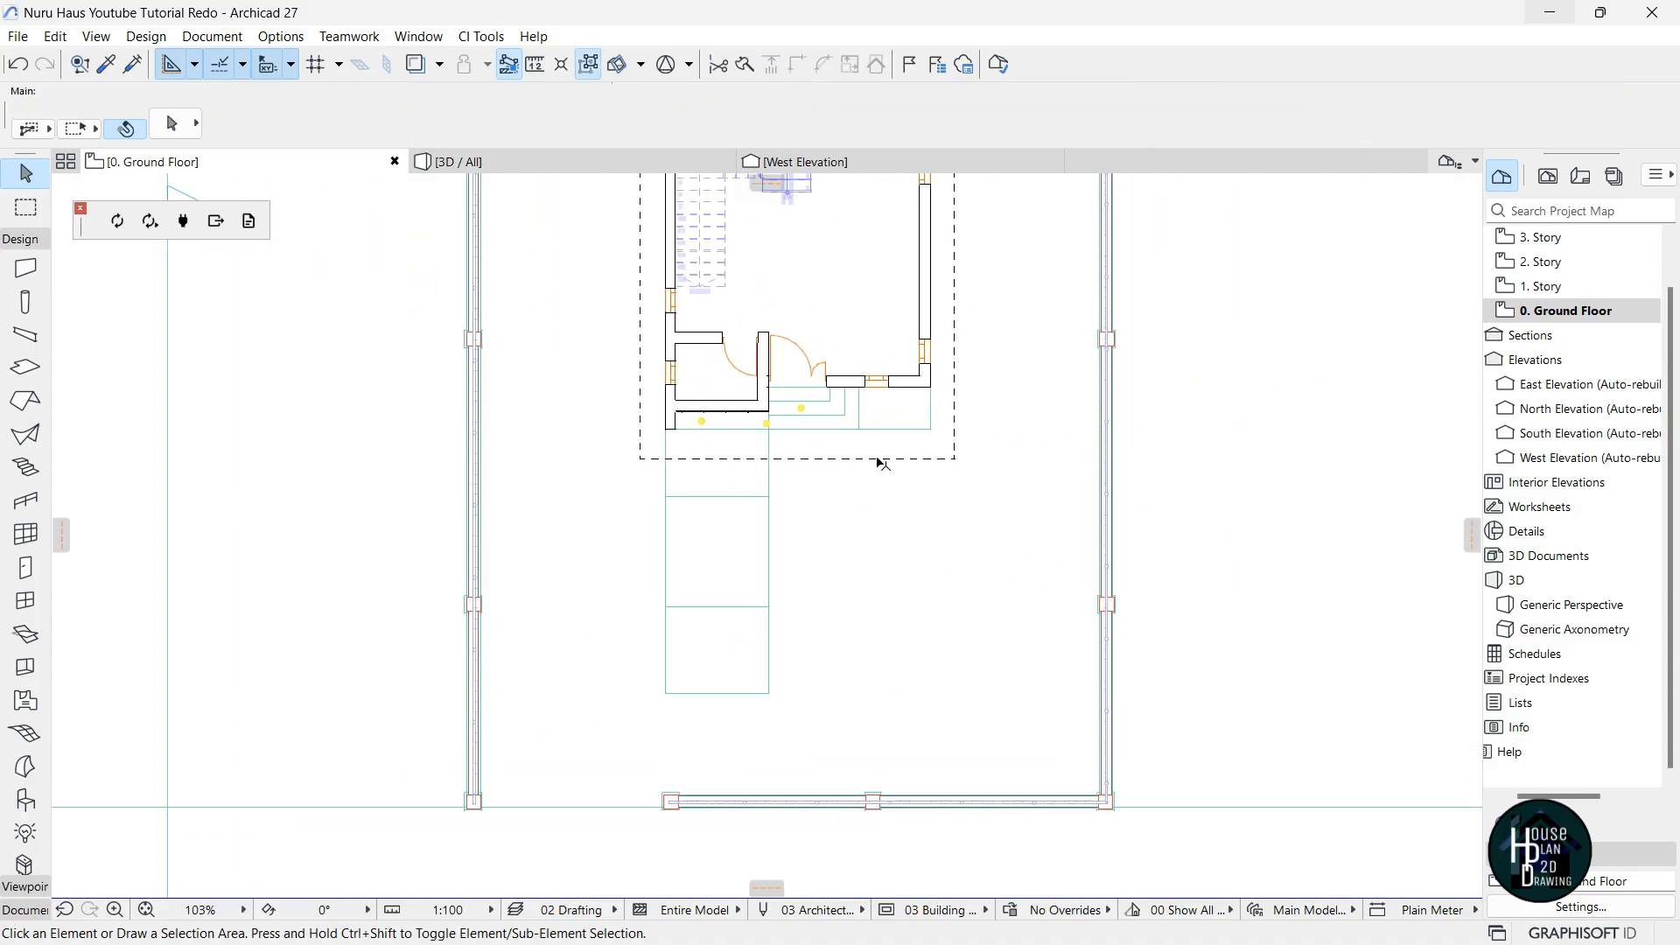
left_click(956, 628)
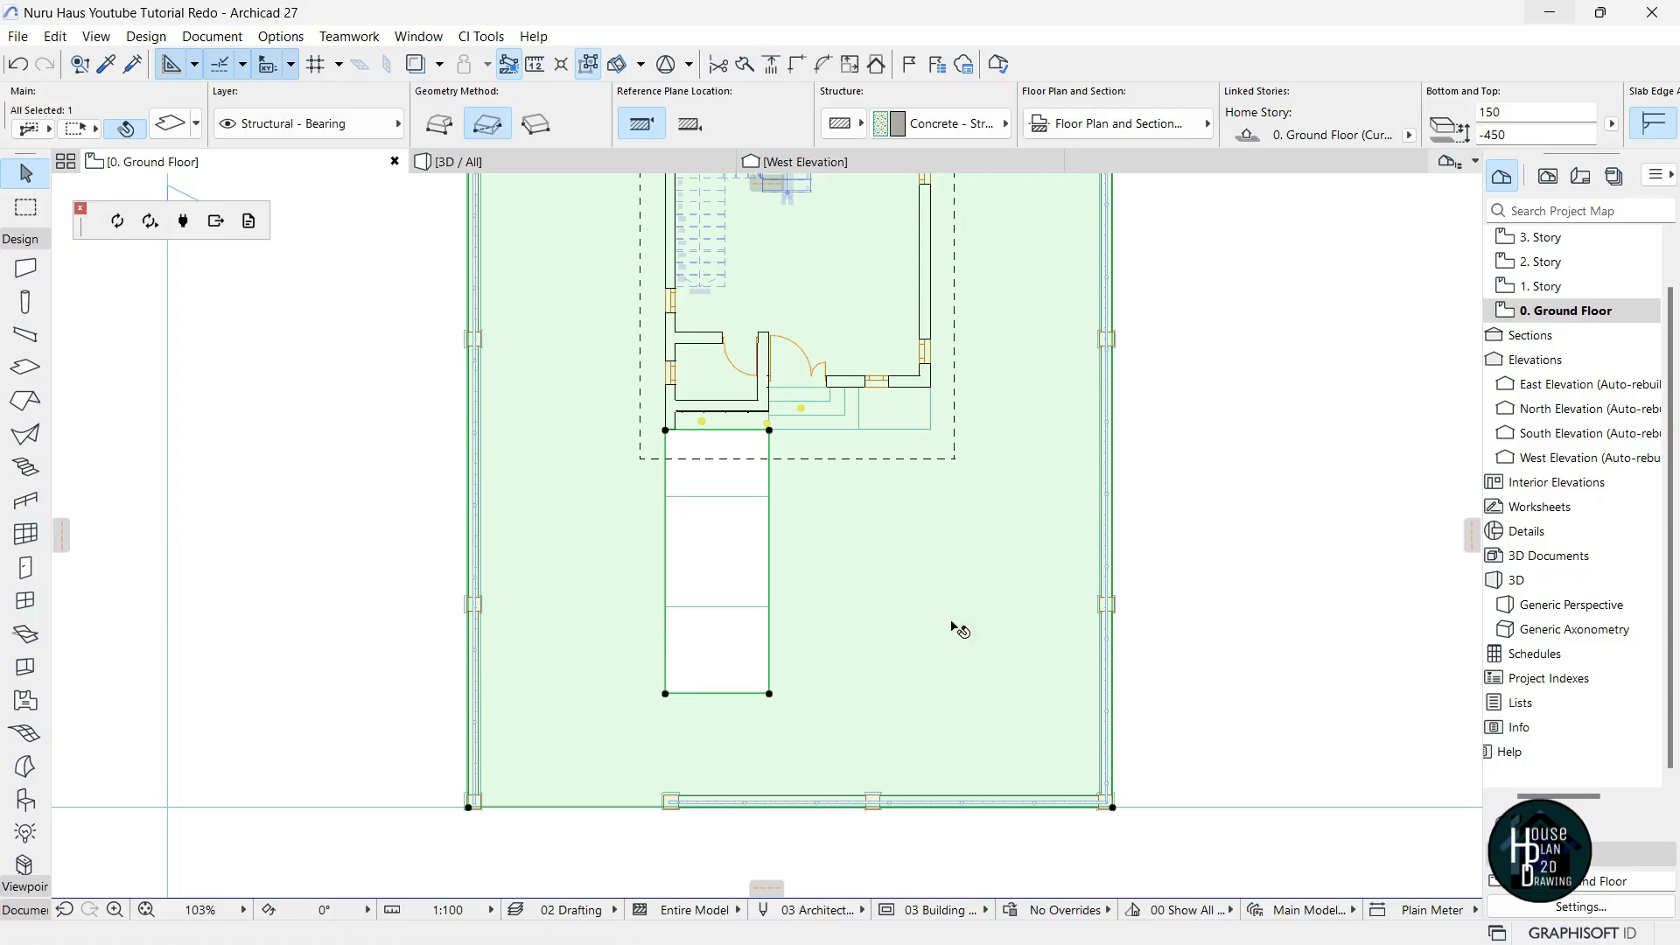
left_click(1113, 808)
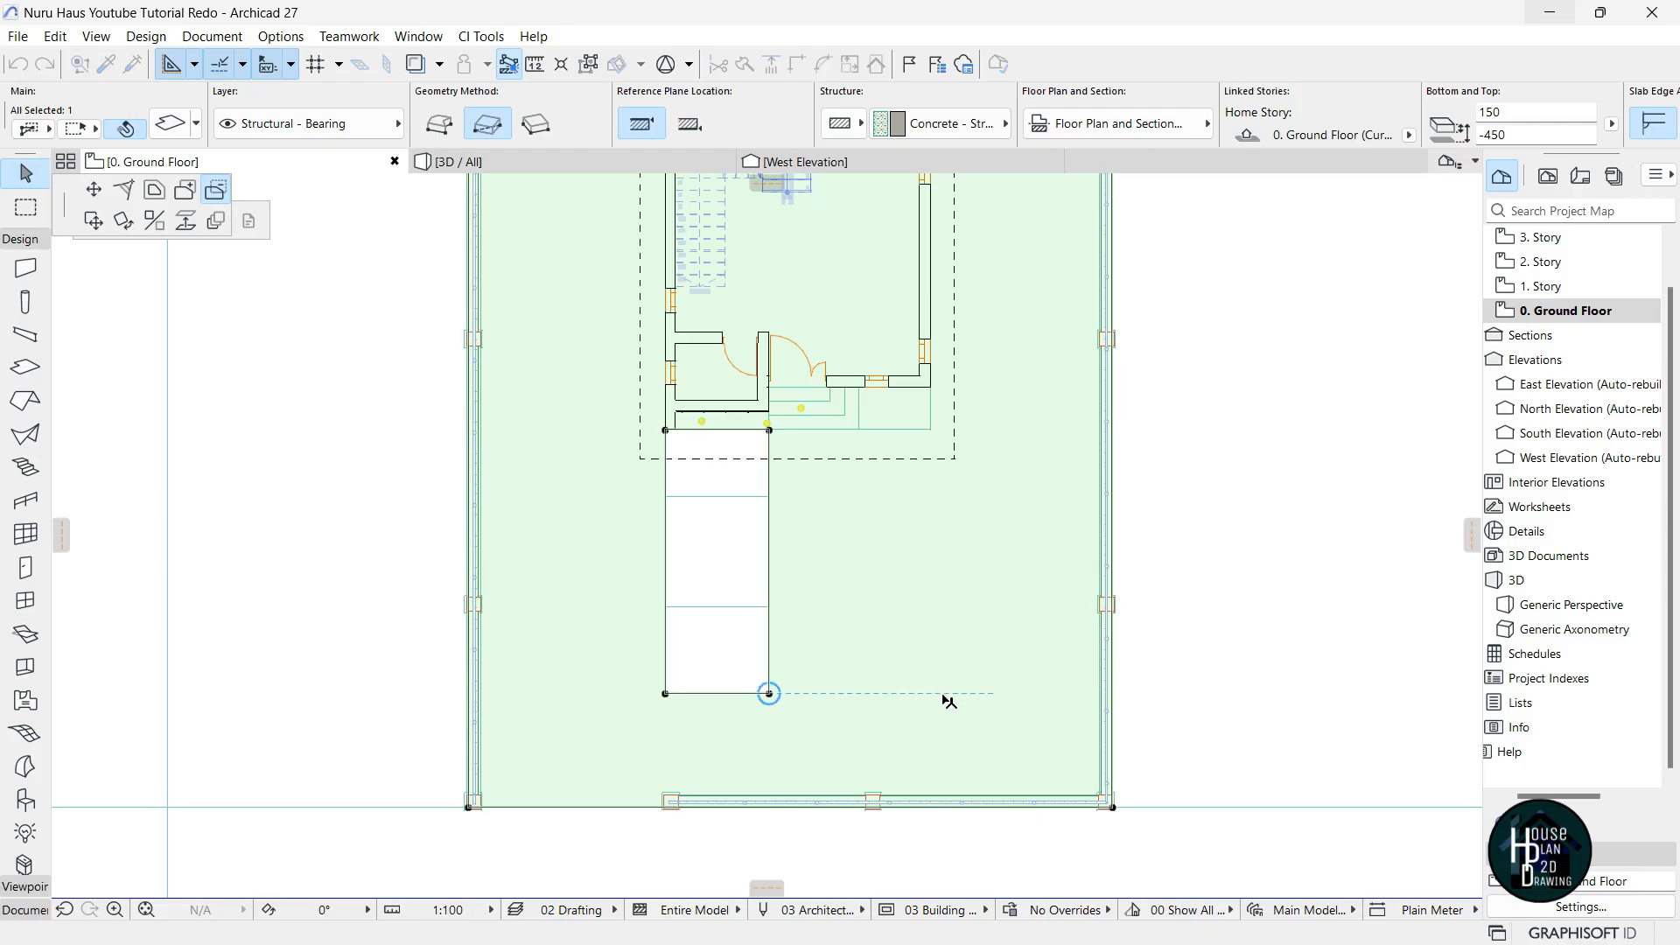
left_click(931, 430)
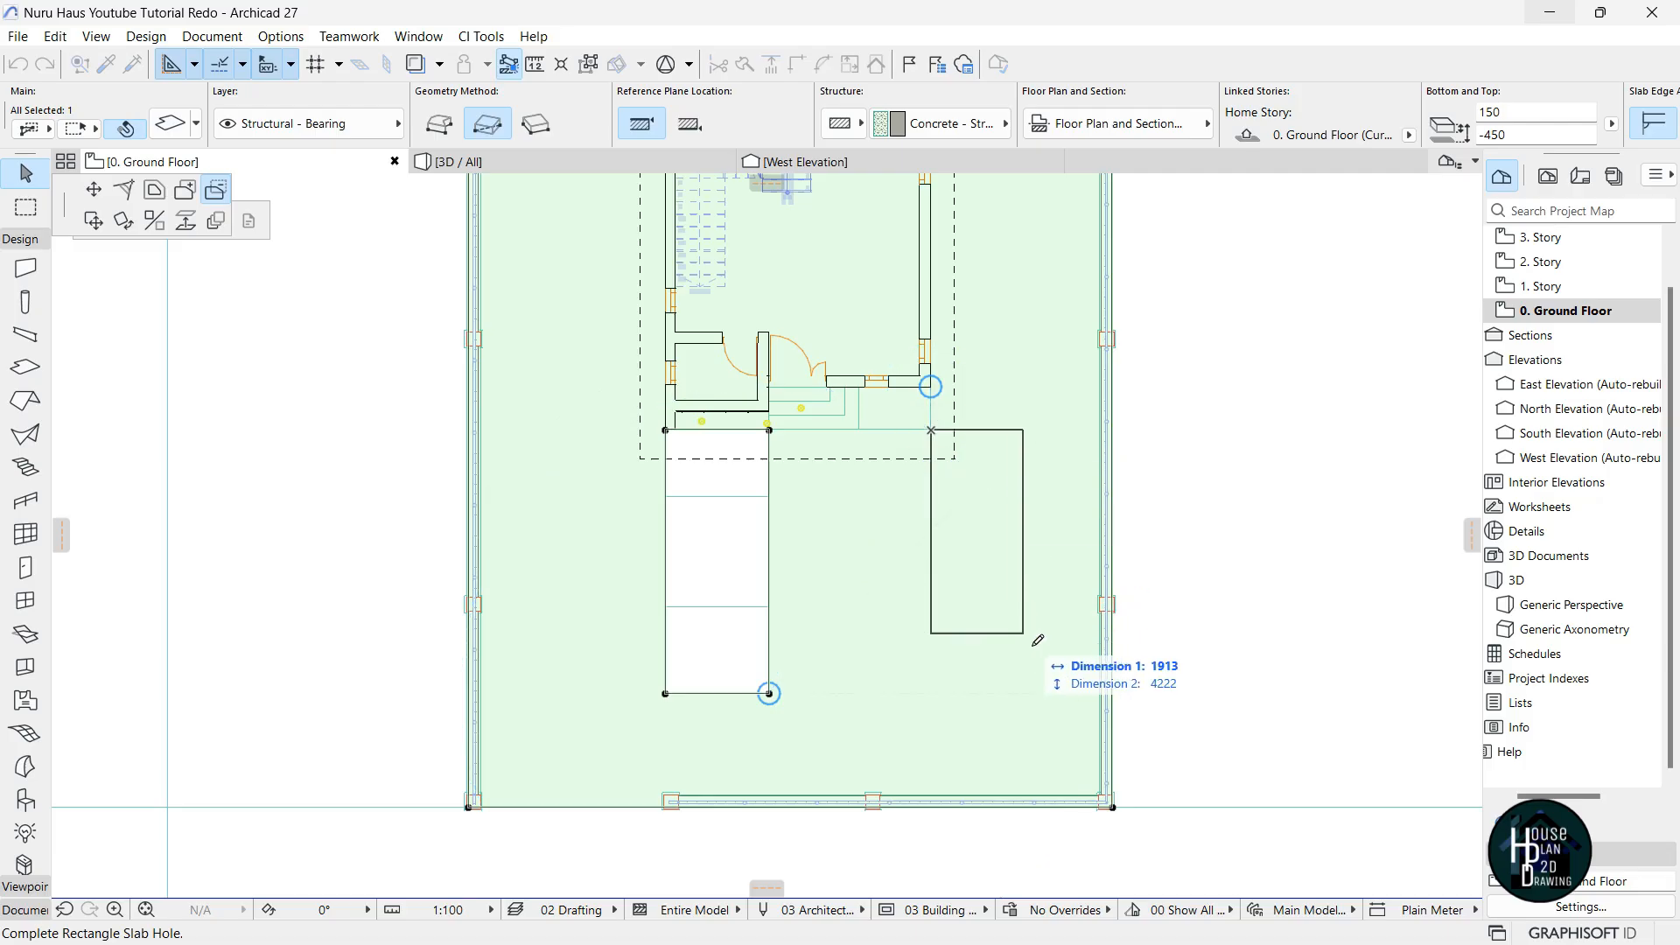
left_click(1079, 692)
key("Escape")
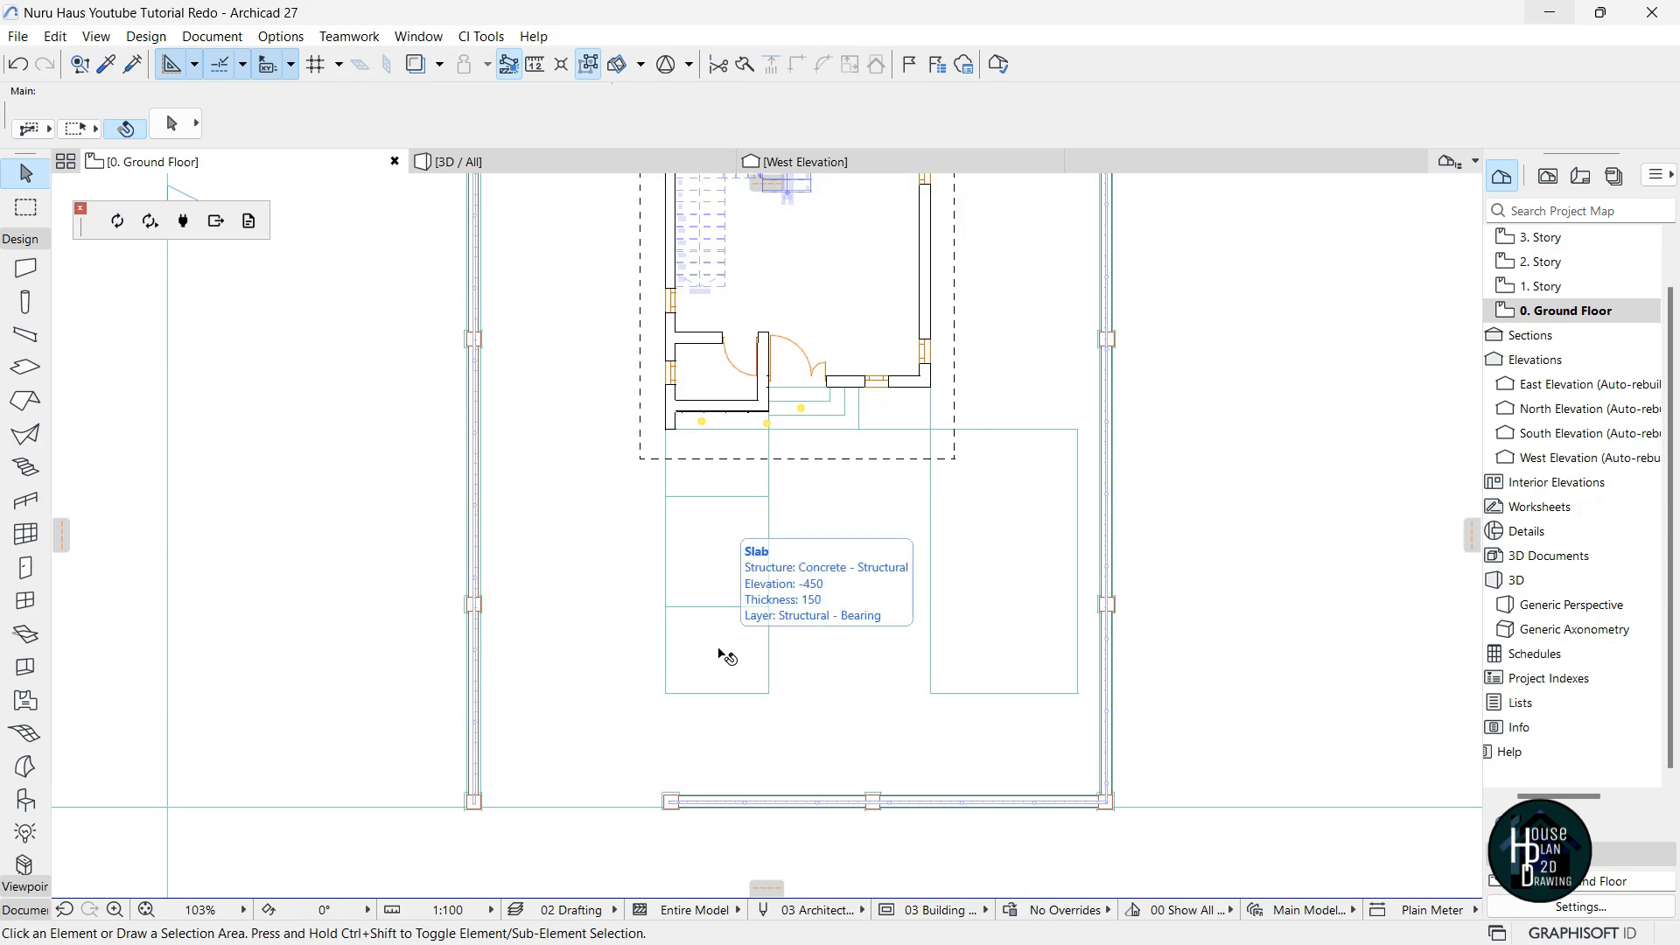
Using the street-end slab's settings, draw a rectangular slab that fills the second hole corner to corner.
key("super")
key("super")
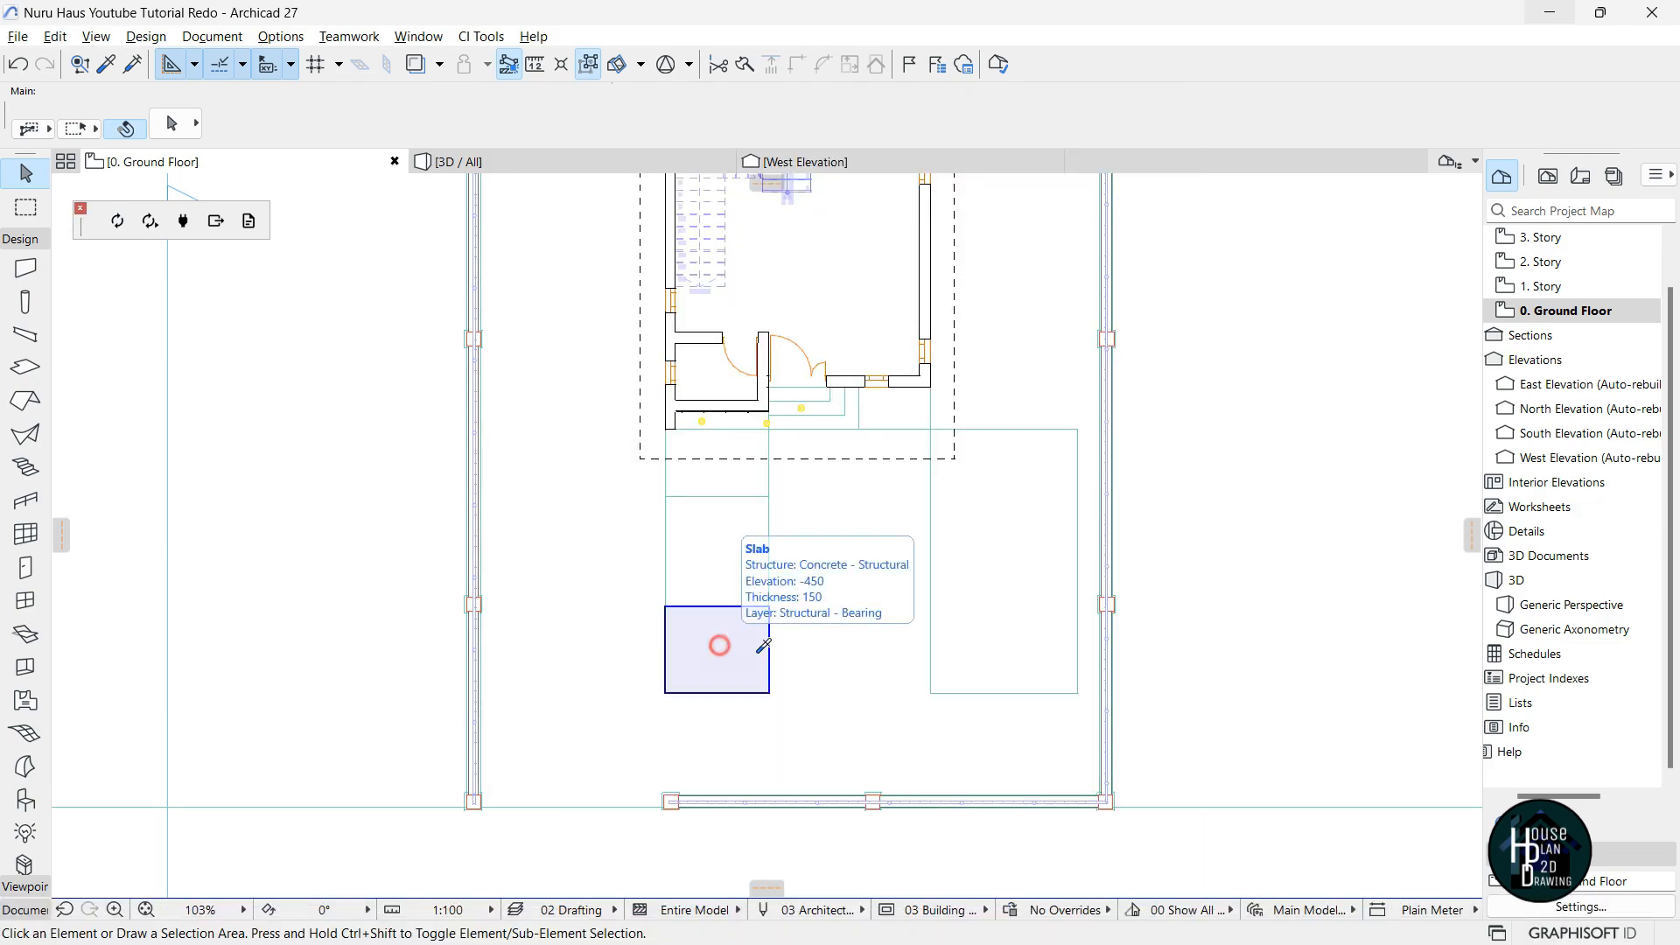
left_click(759, 650, "alt")
left_click(931, 692)
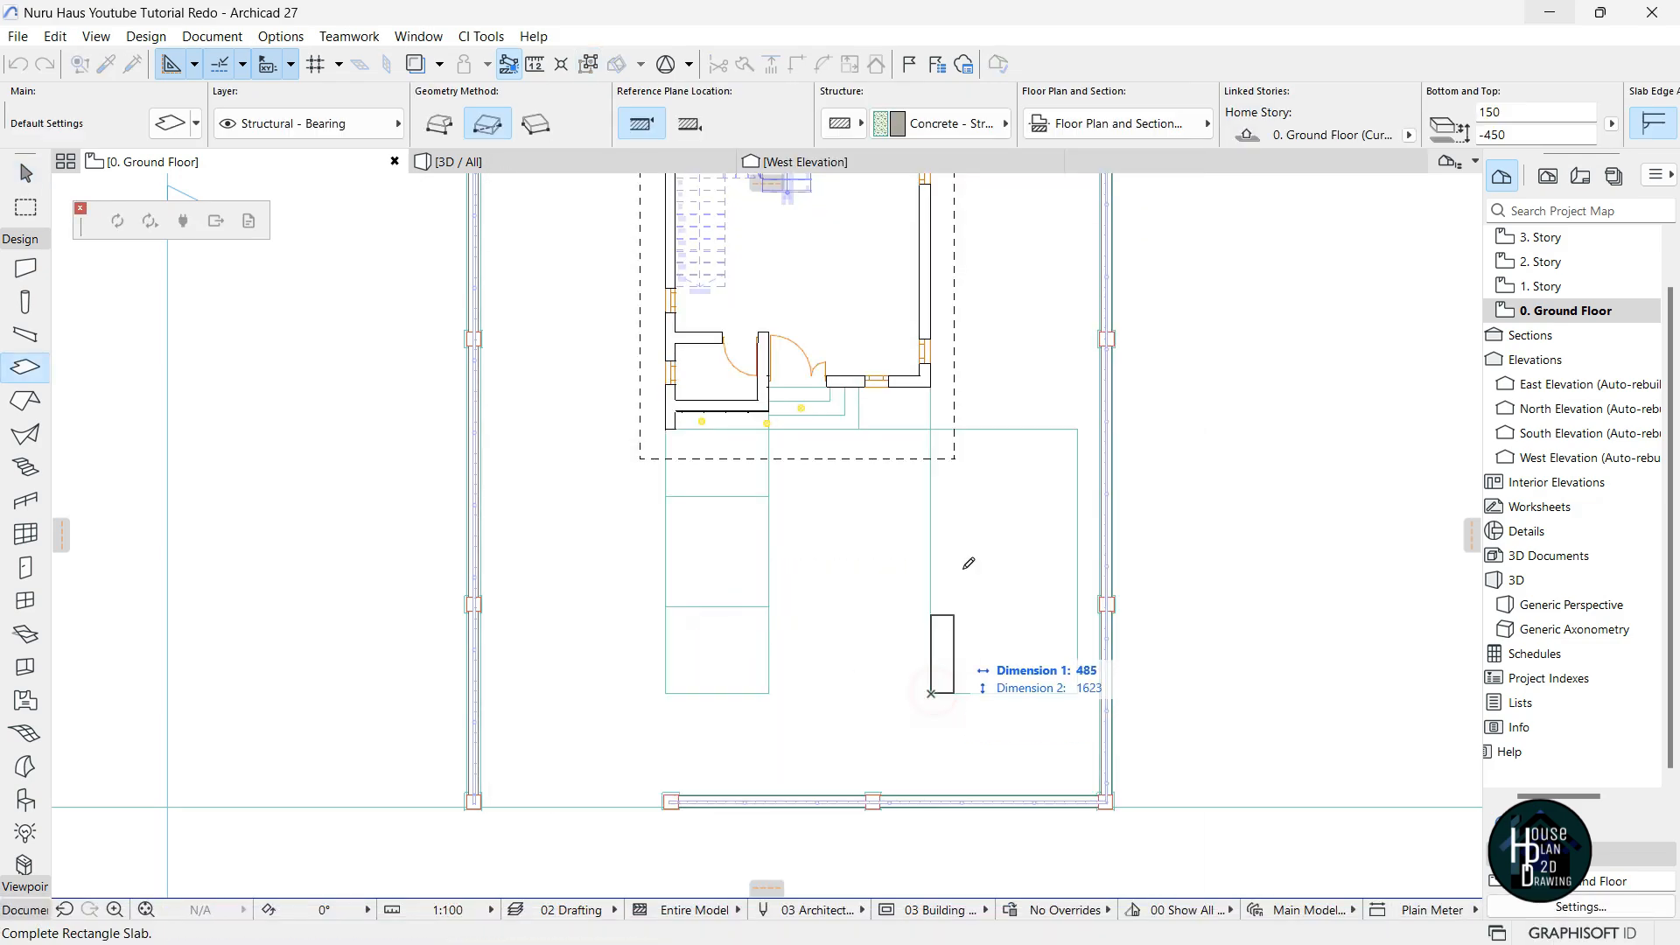
left_click(1076, 432)
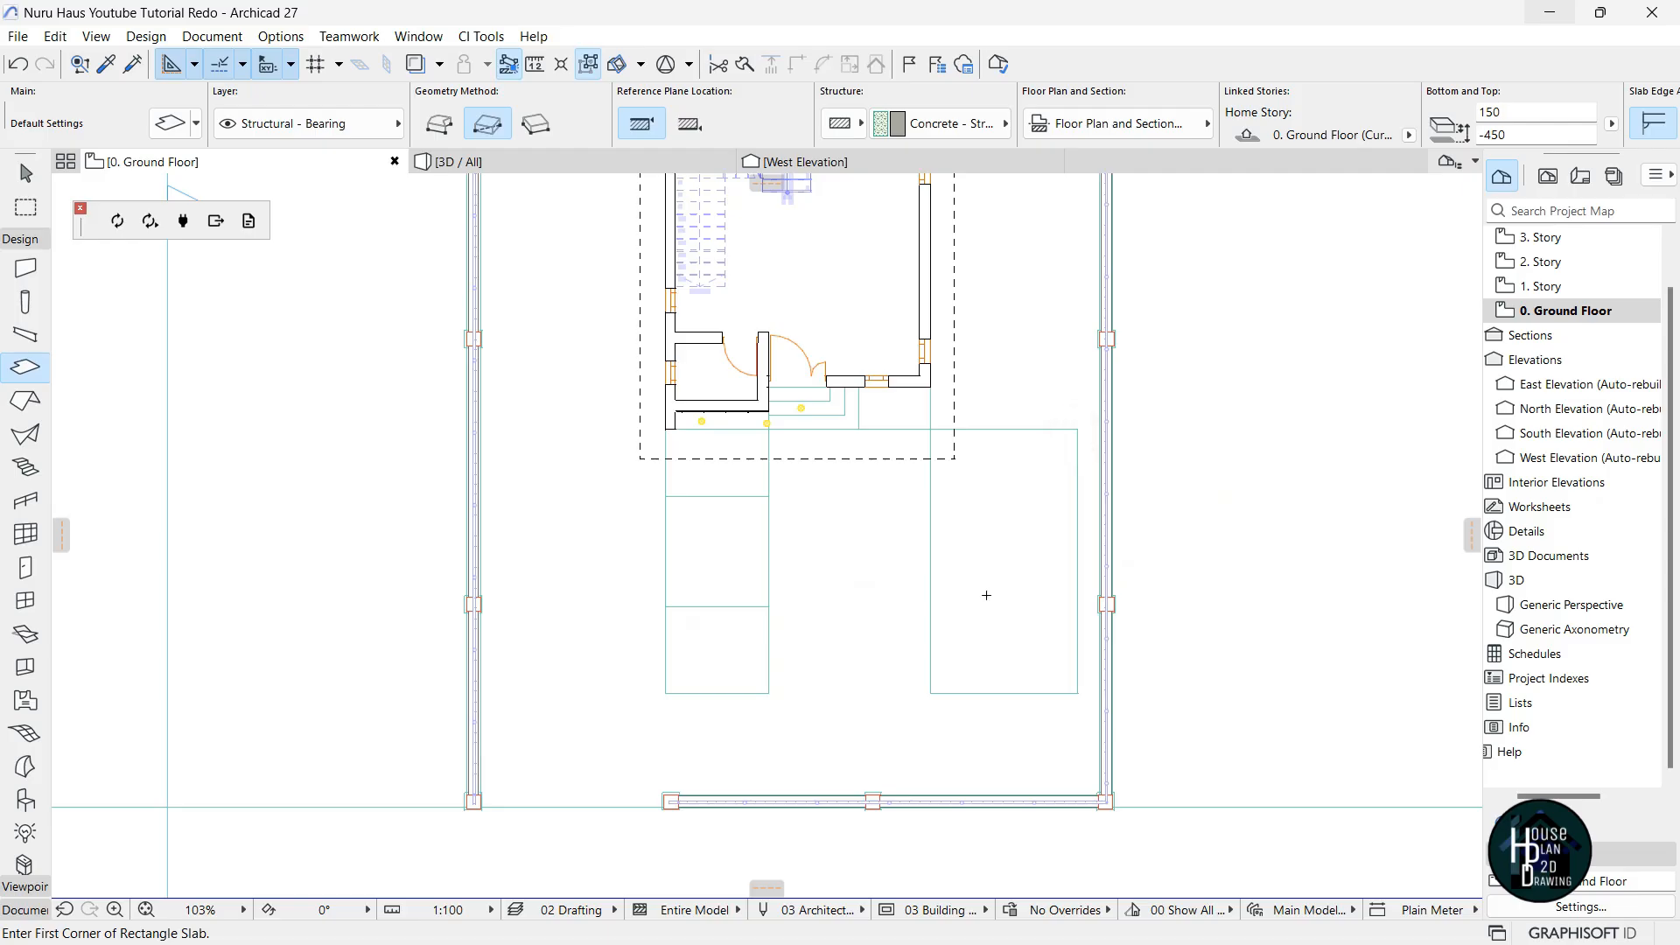
key("Escape")
Inspect the front yard slabs in the 3D view and return to the ground floor plan.
left_click(557, 163)
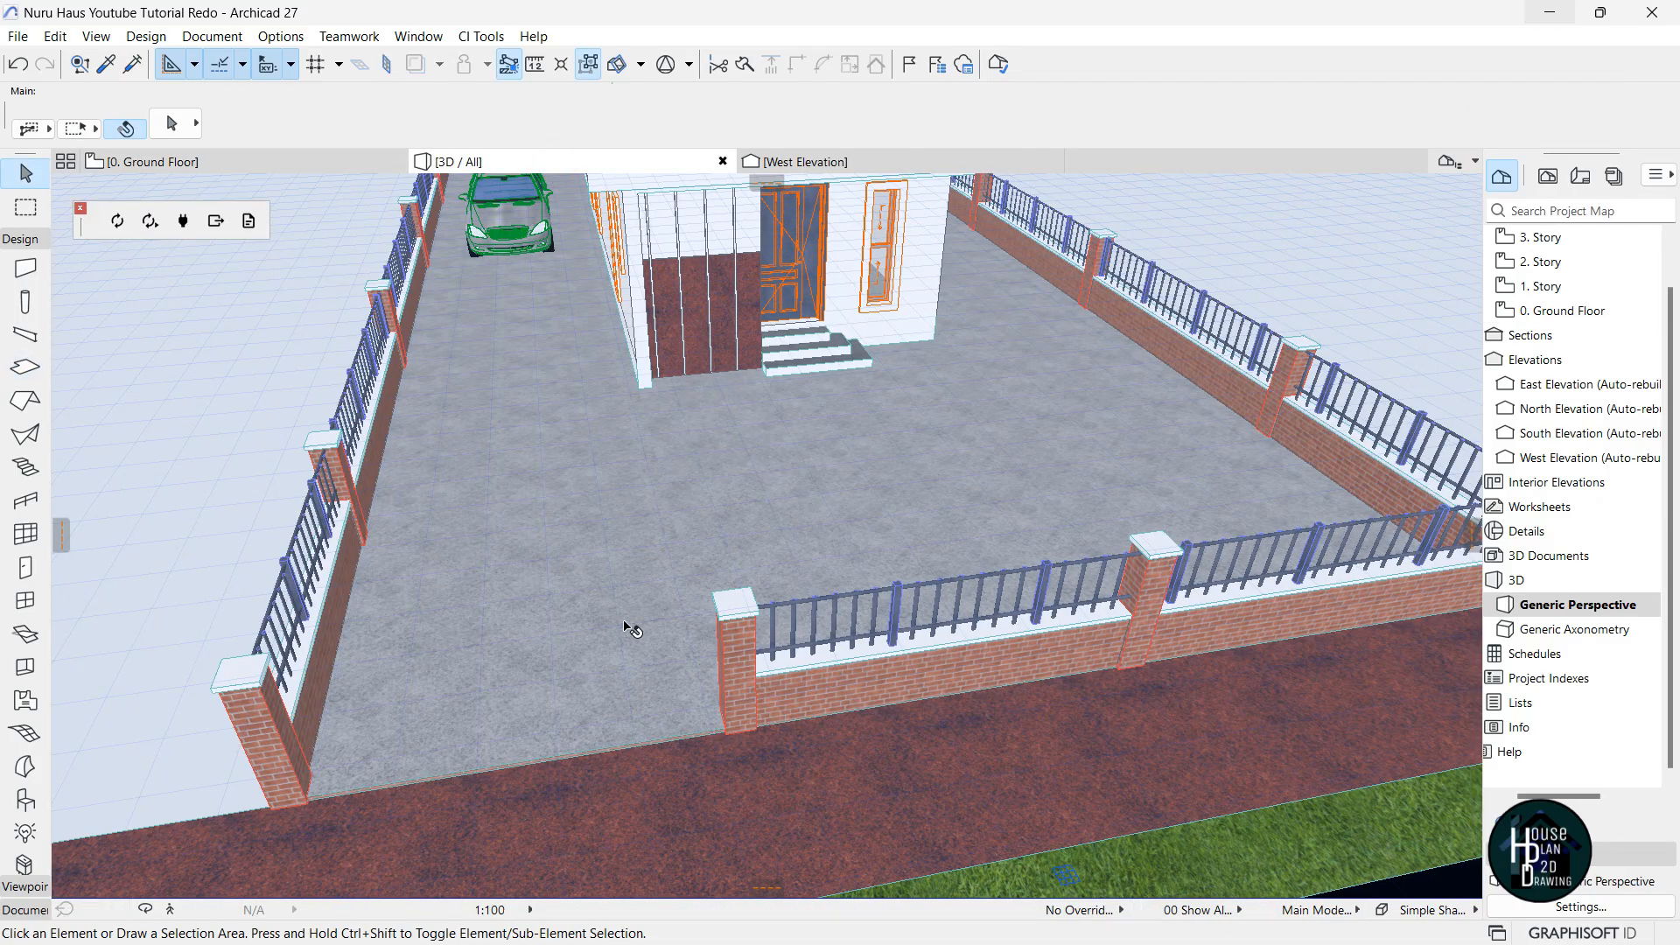
left_click(174, 912)
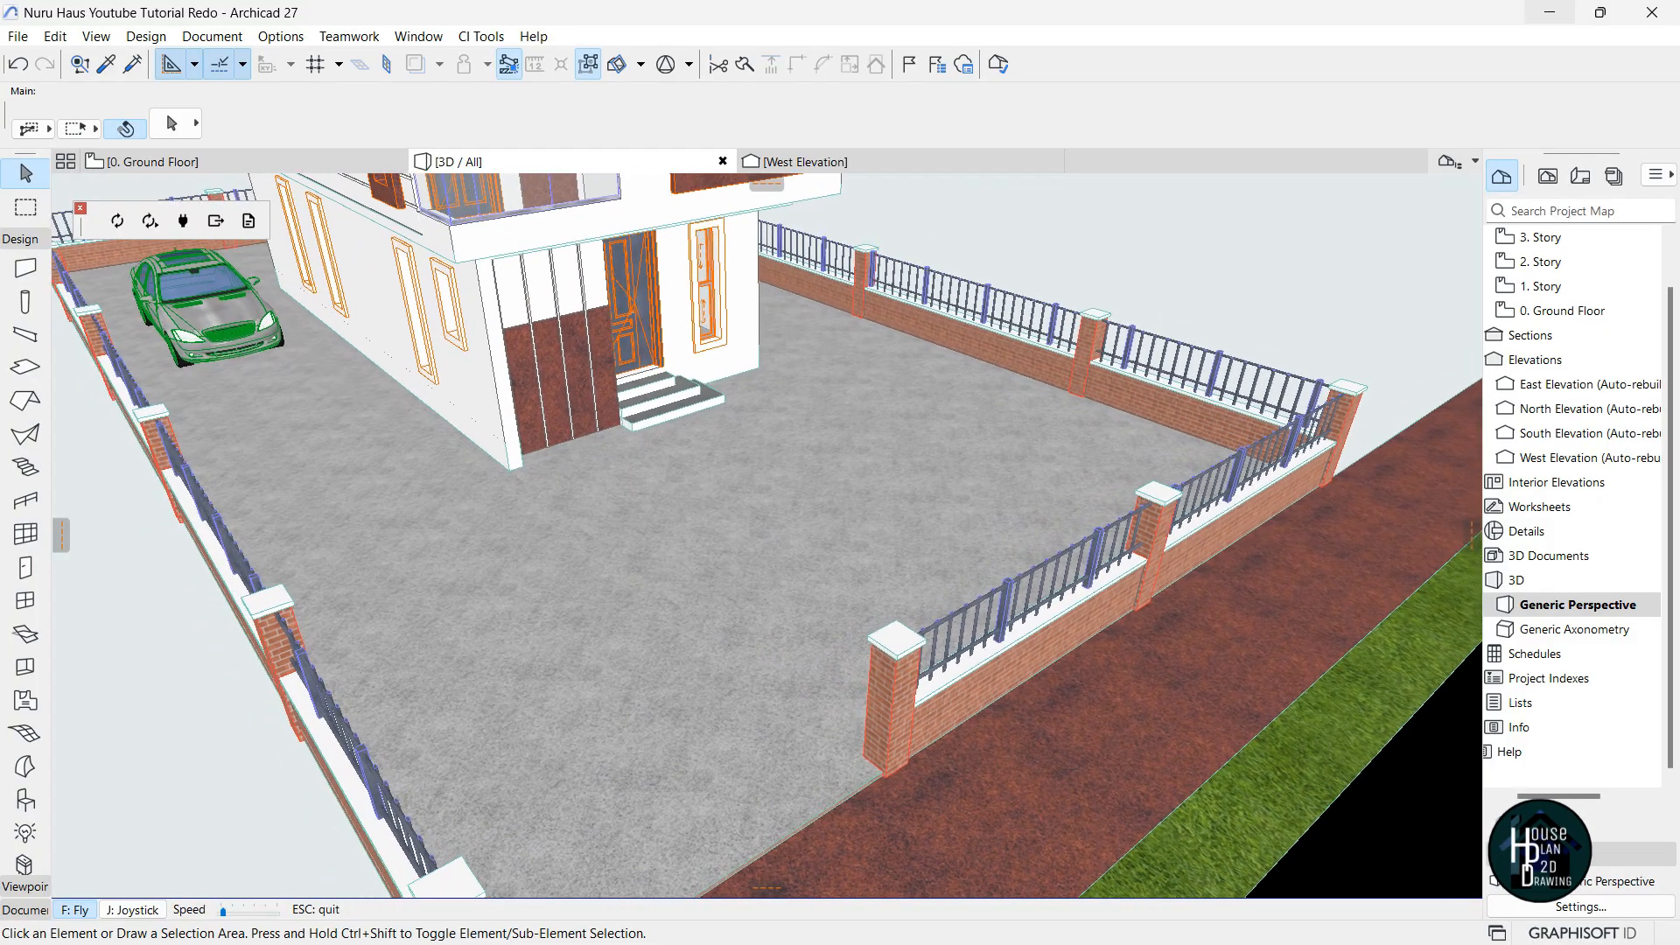
key("Escape")
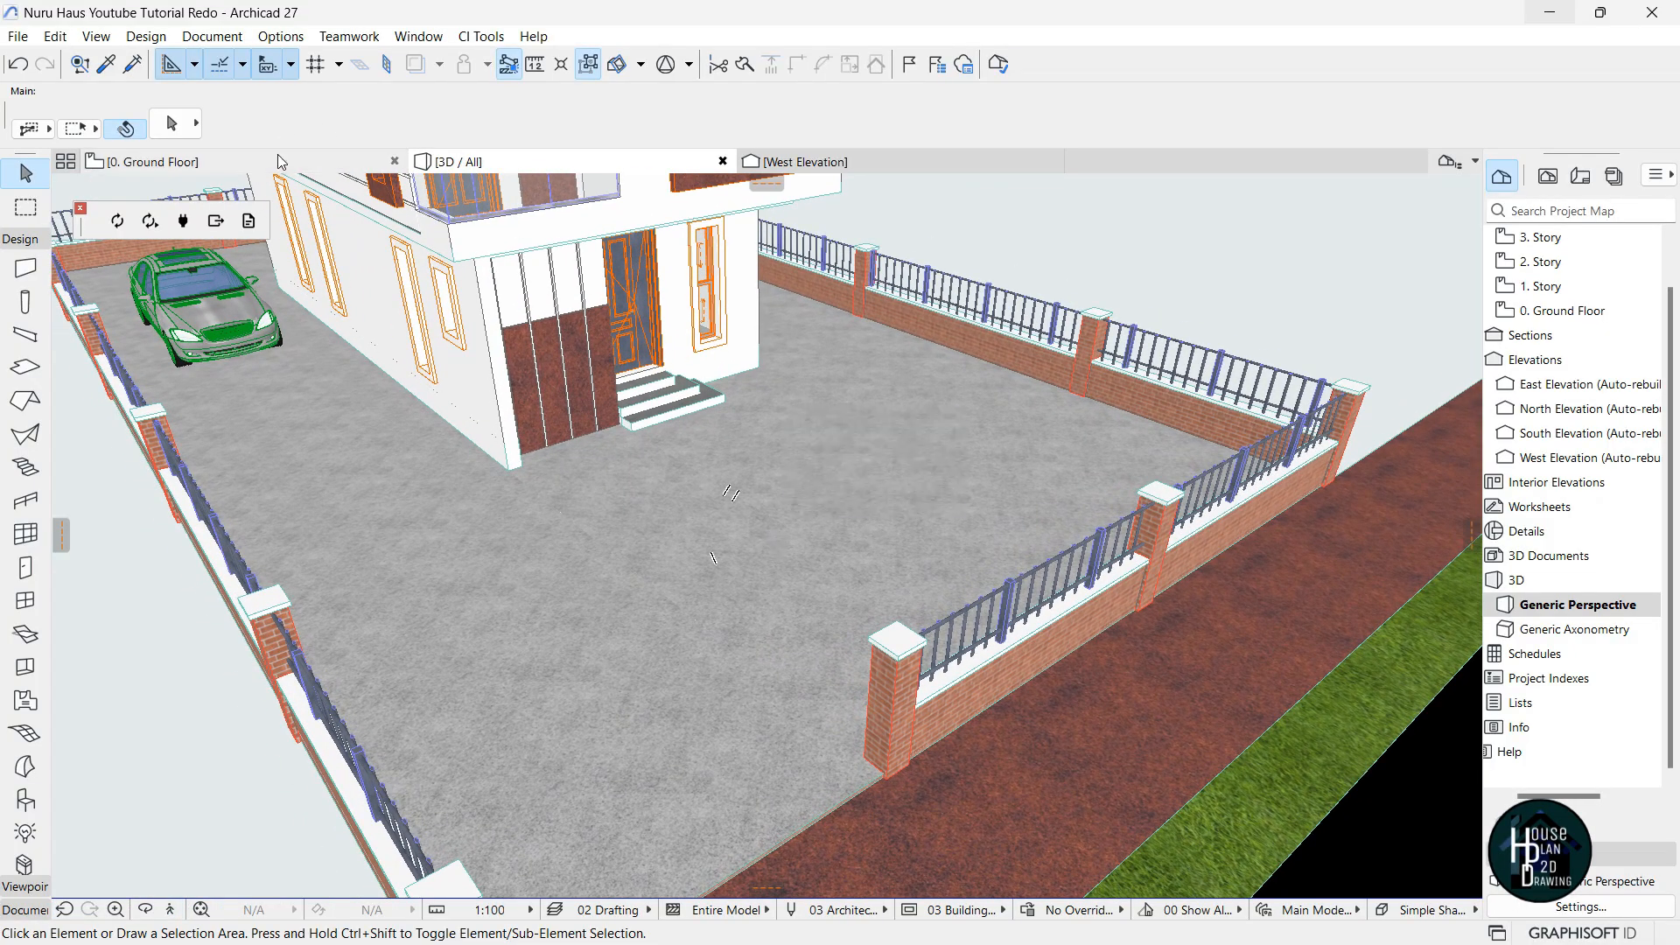
left_click(333, 162)
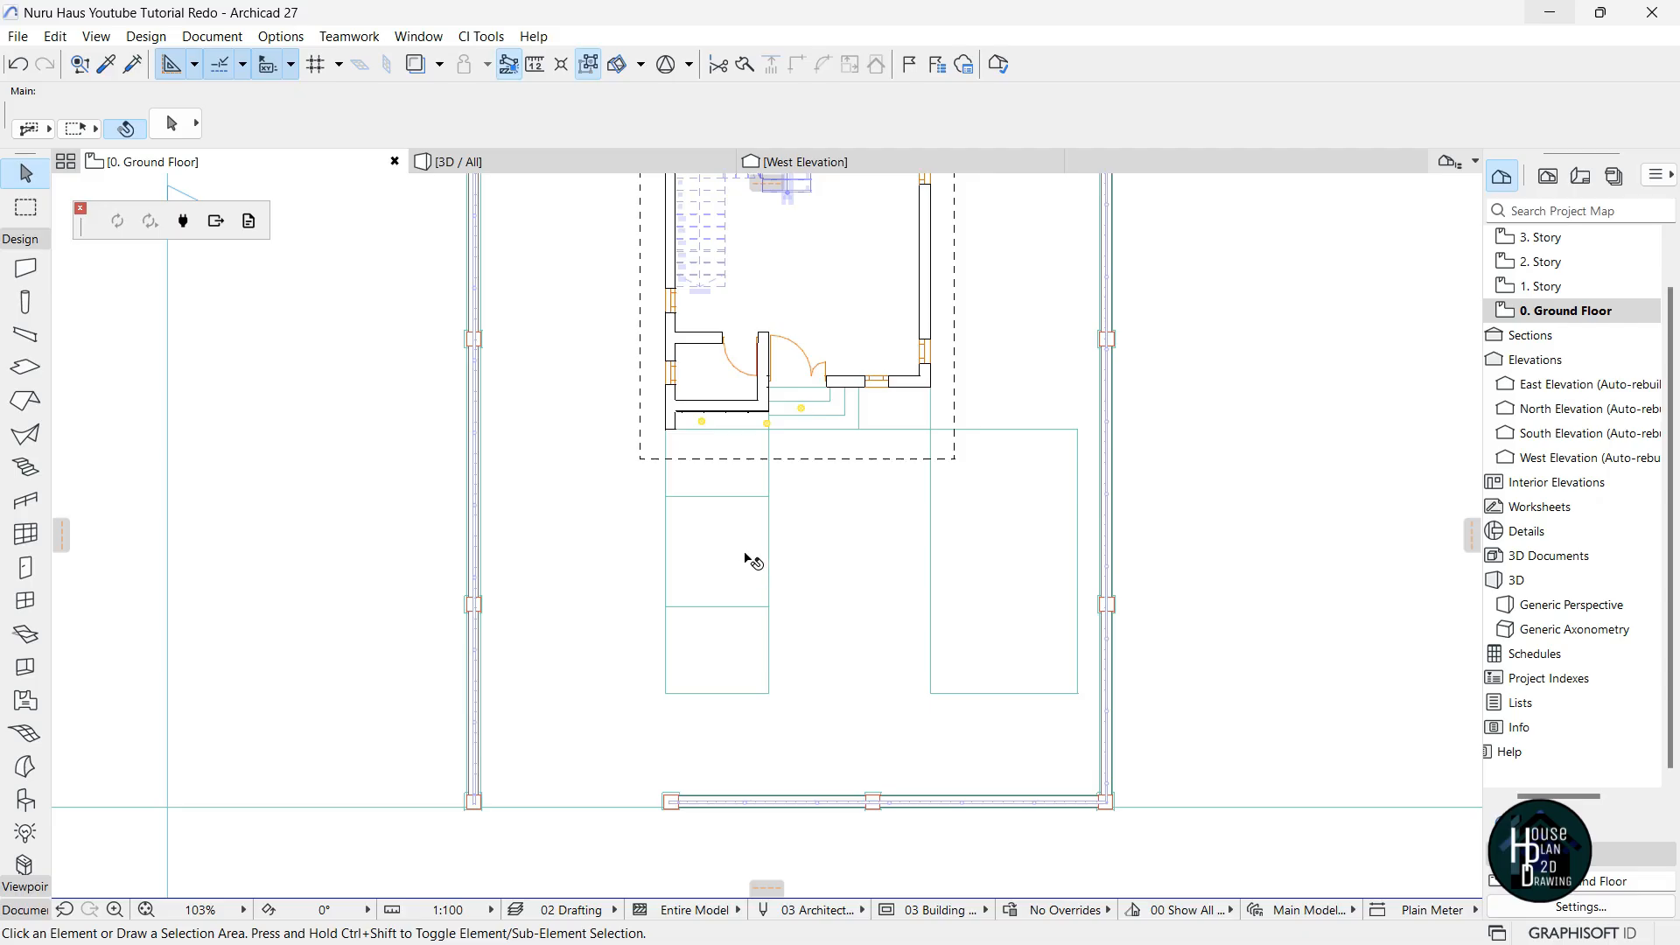
Set the top surface override of the middle slab in the first strip to Grass - Green.
left_click(710, 571)
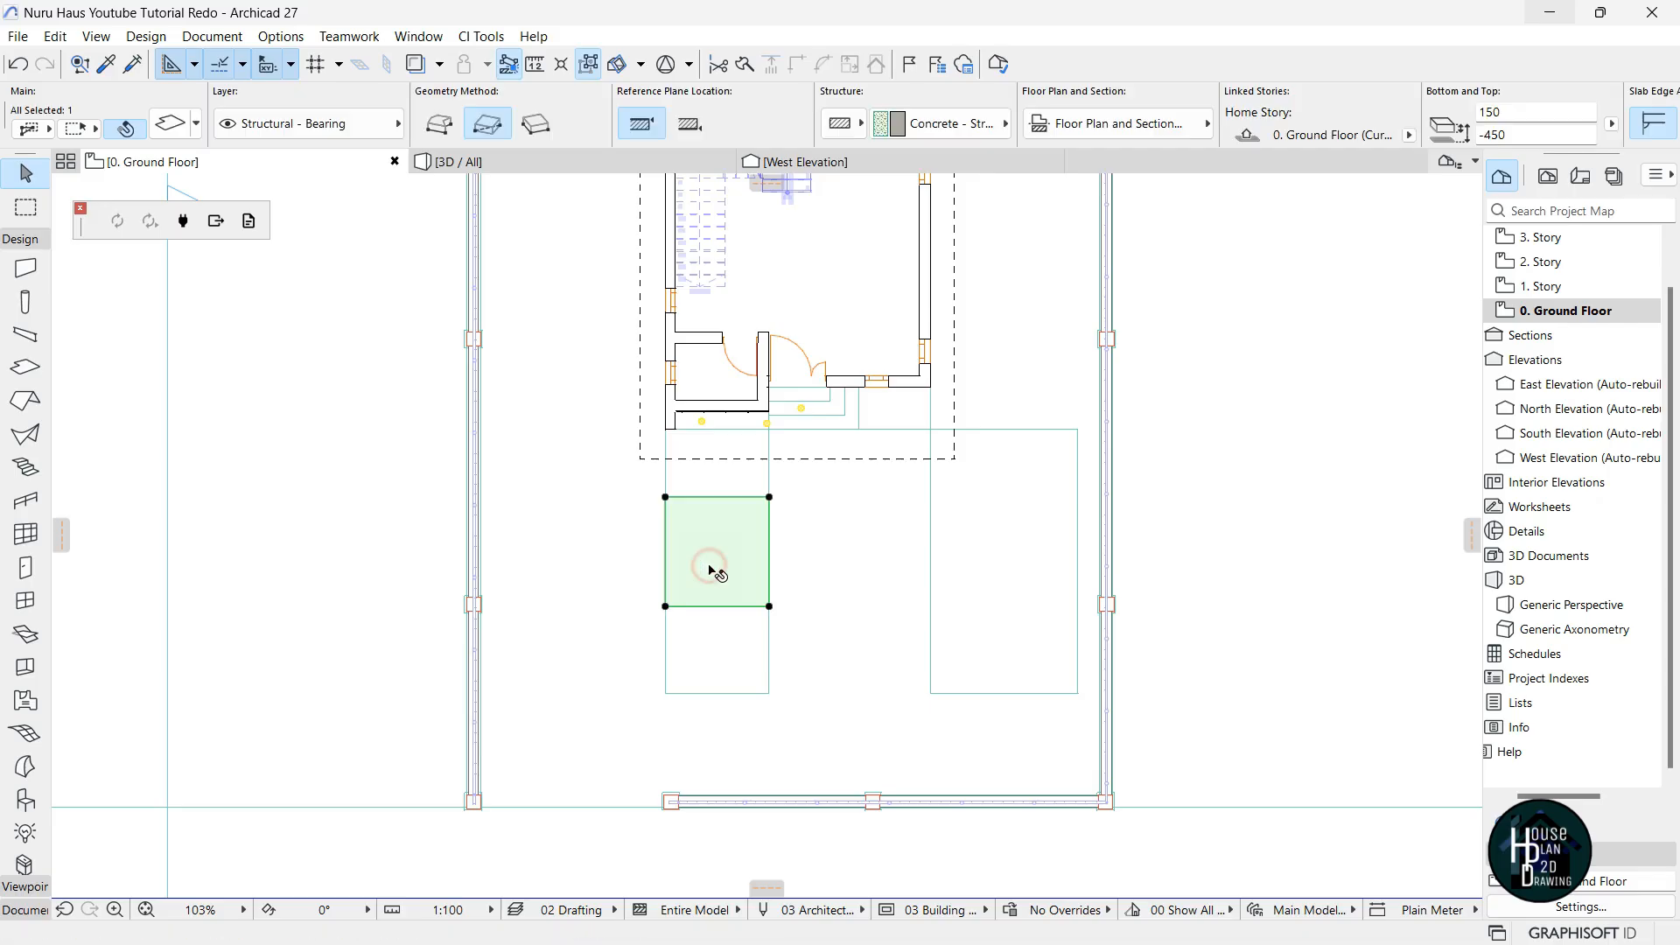
left_click(168, 125)
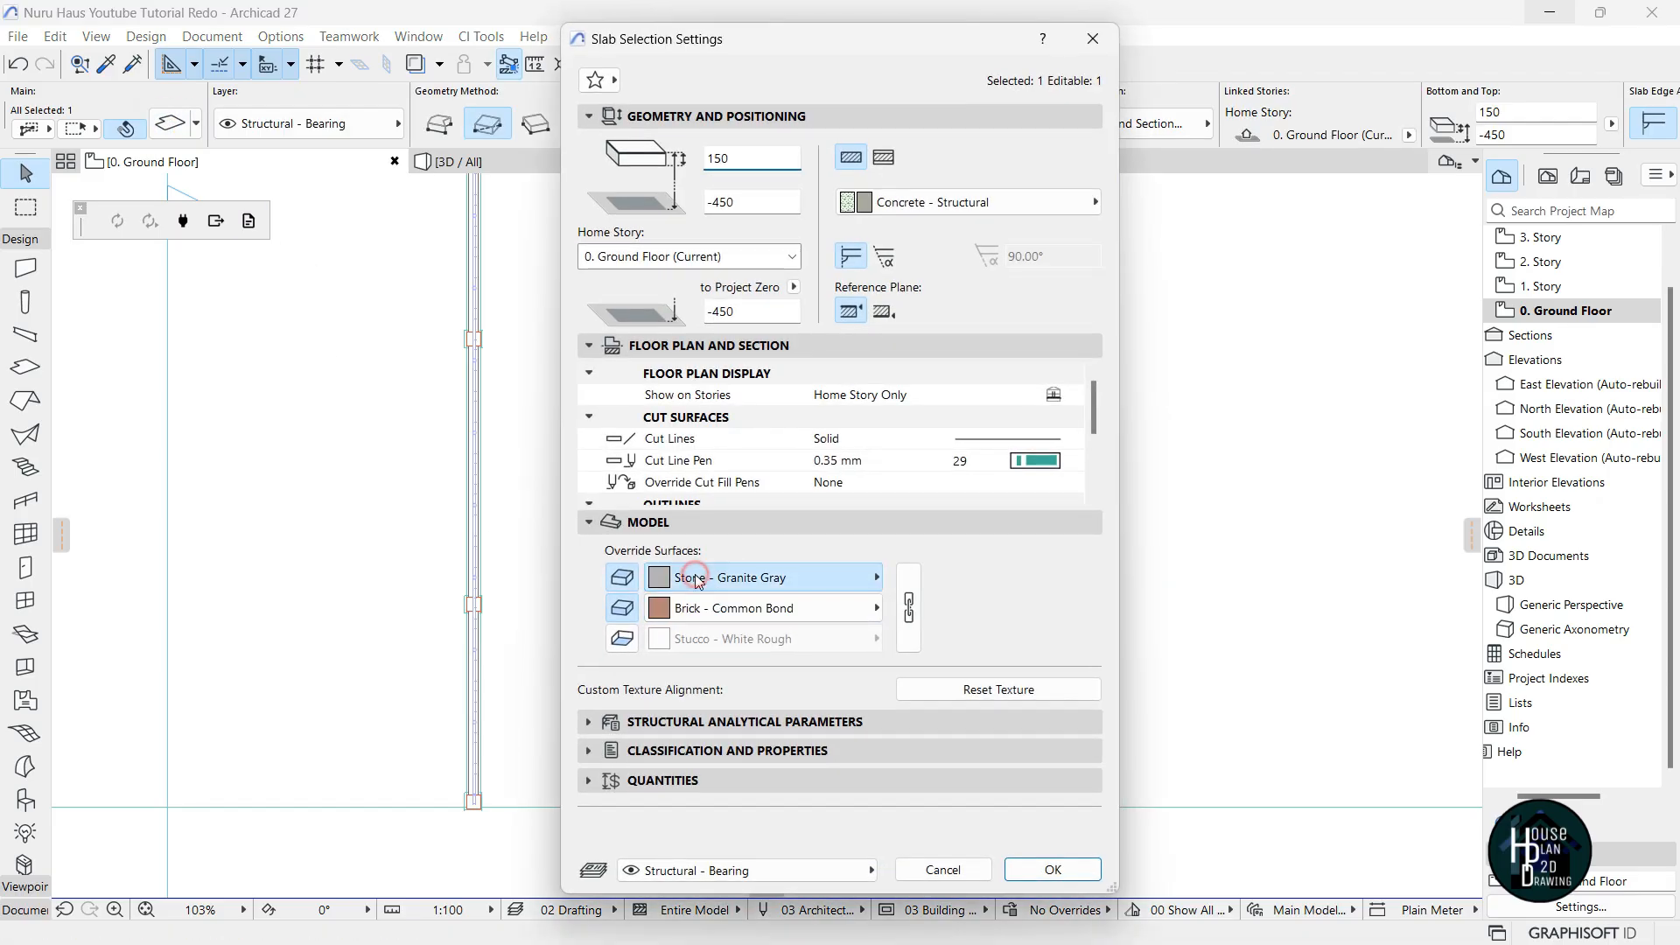
left_click(697, 579)
type("gree")
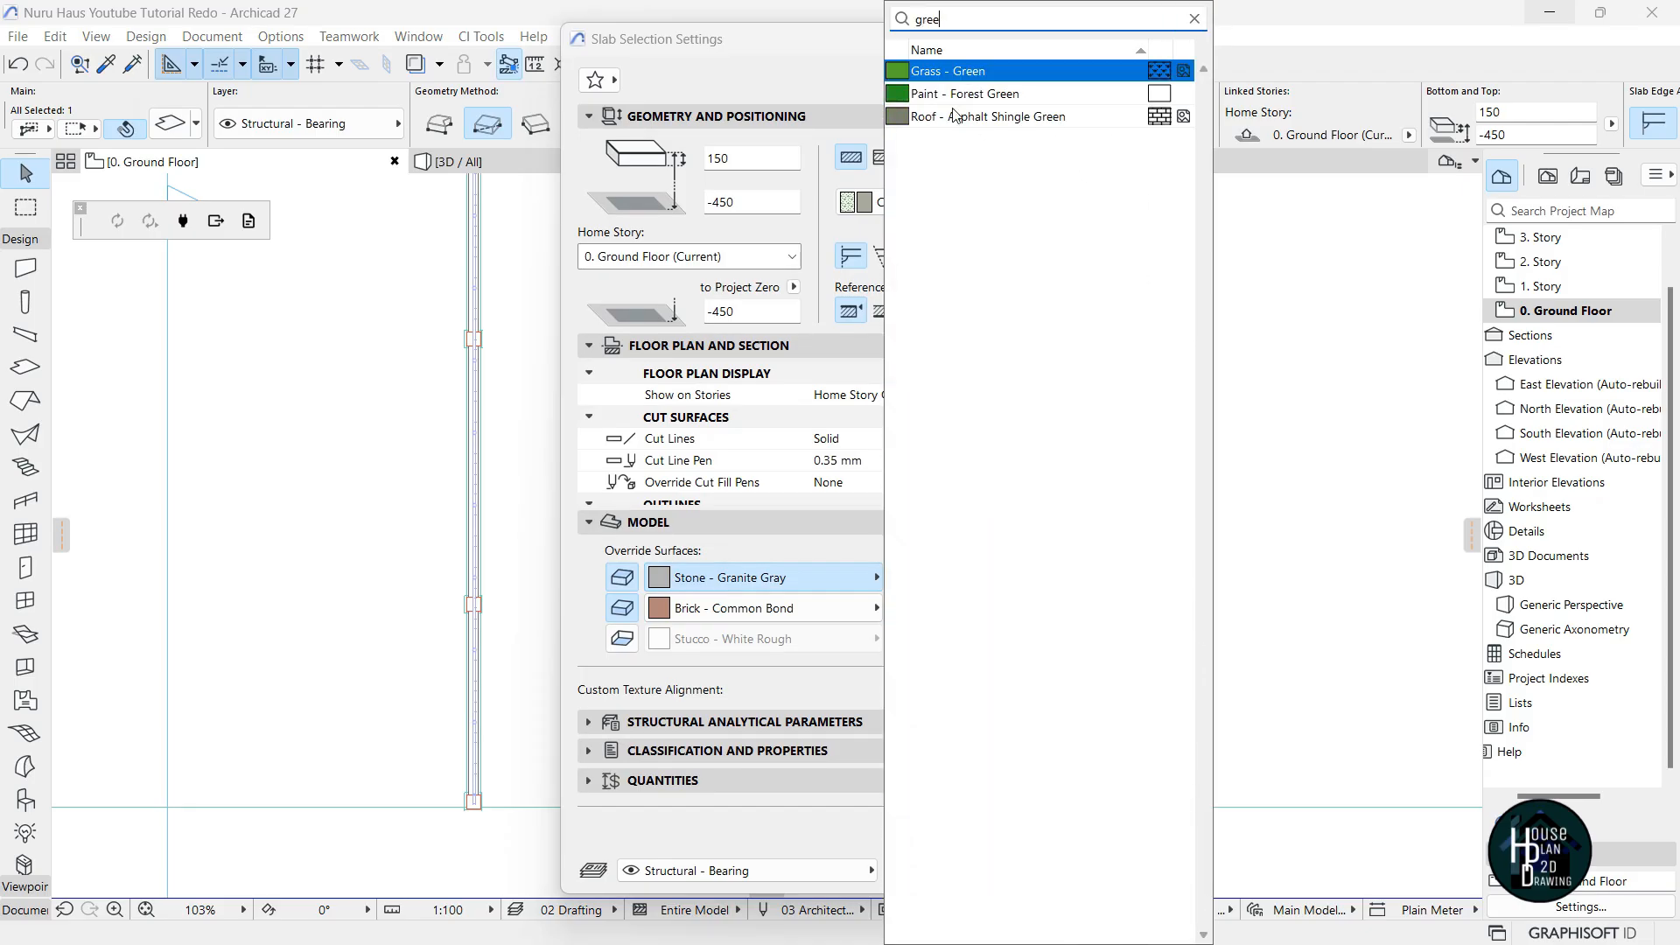
left_click(981, 72)
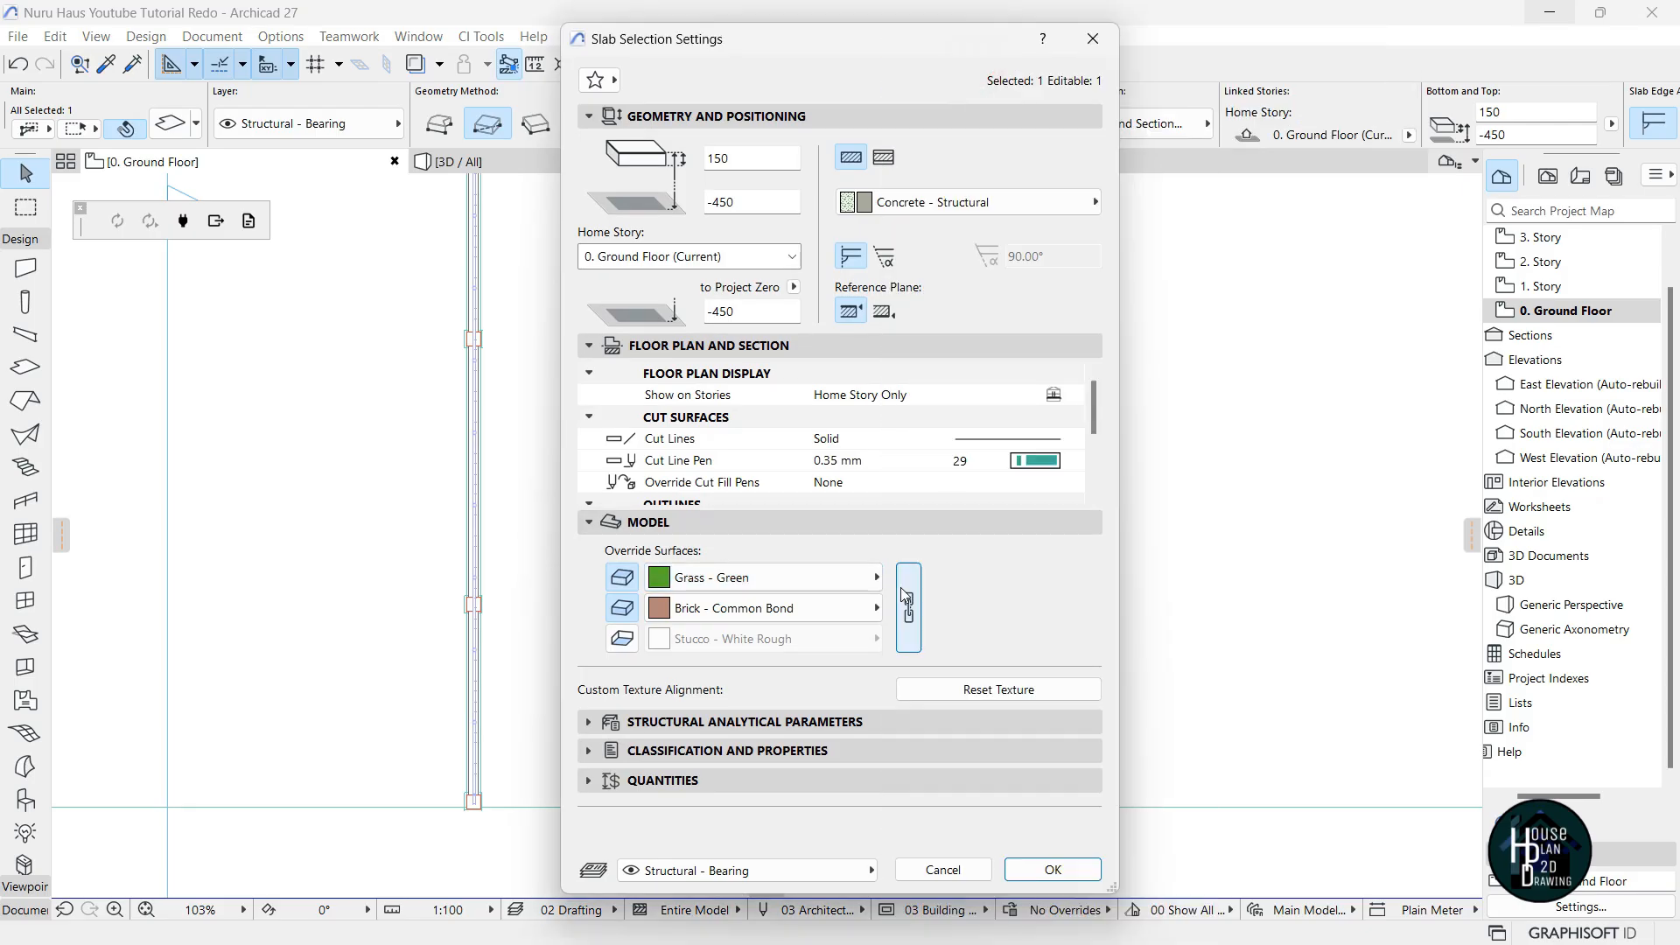
left_click(1054, 869)
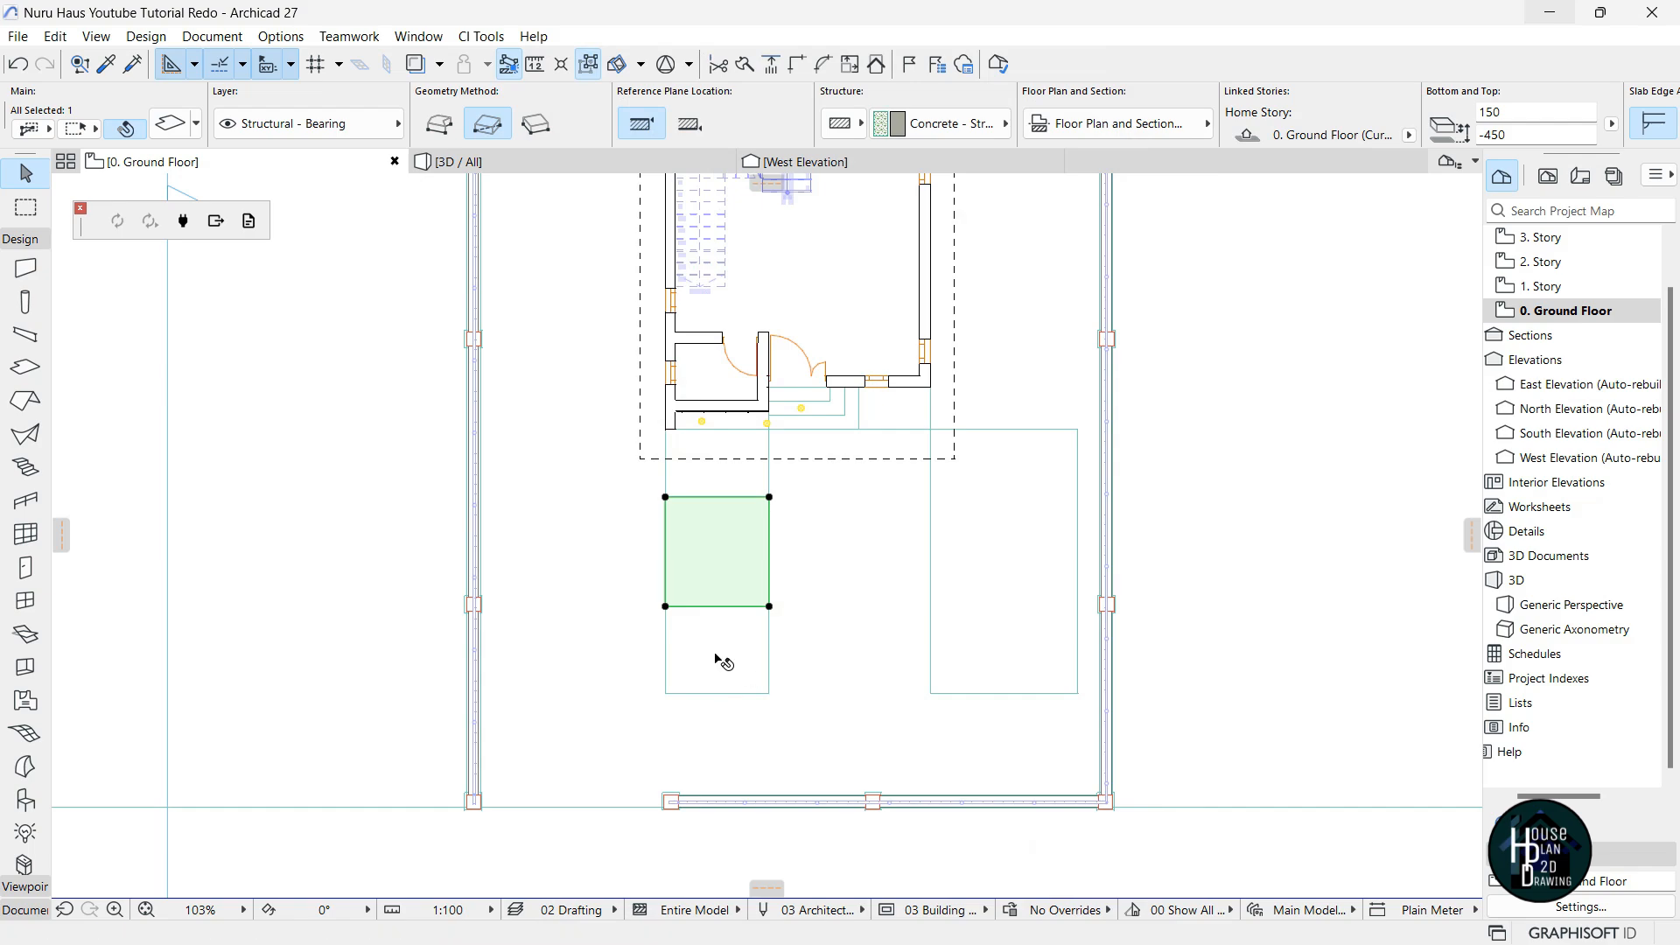
Set the top surface override of the first strip's street-end slab to Stone - Sandstone 01.
left_click(716, 658)
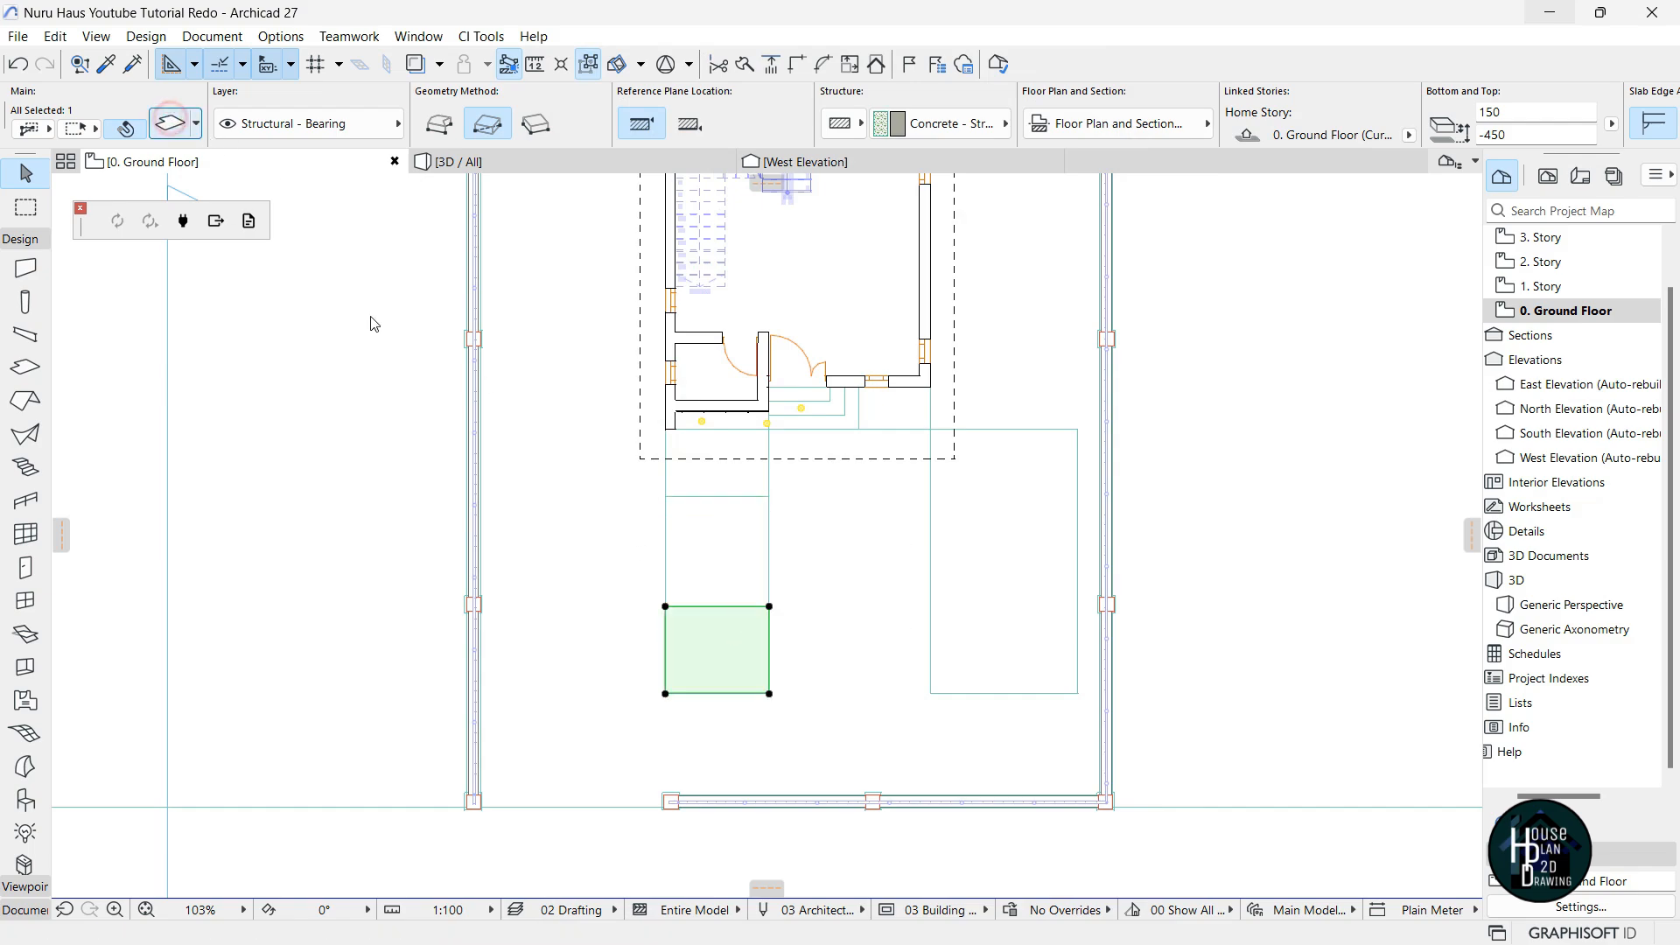
left_click(171, 122)
left_click(786, 576)
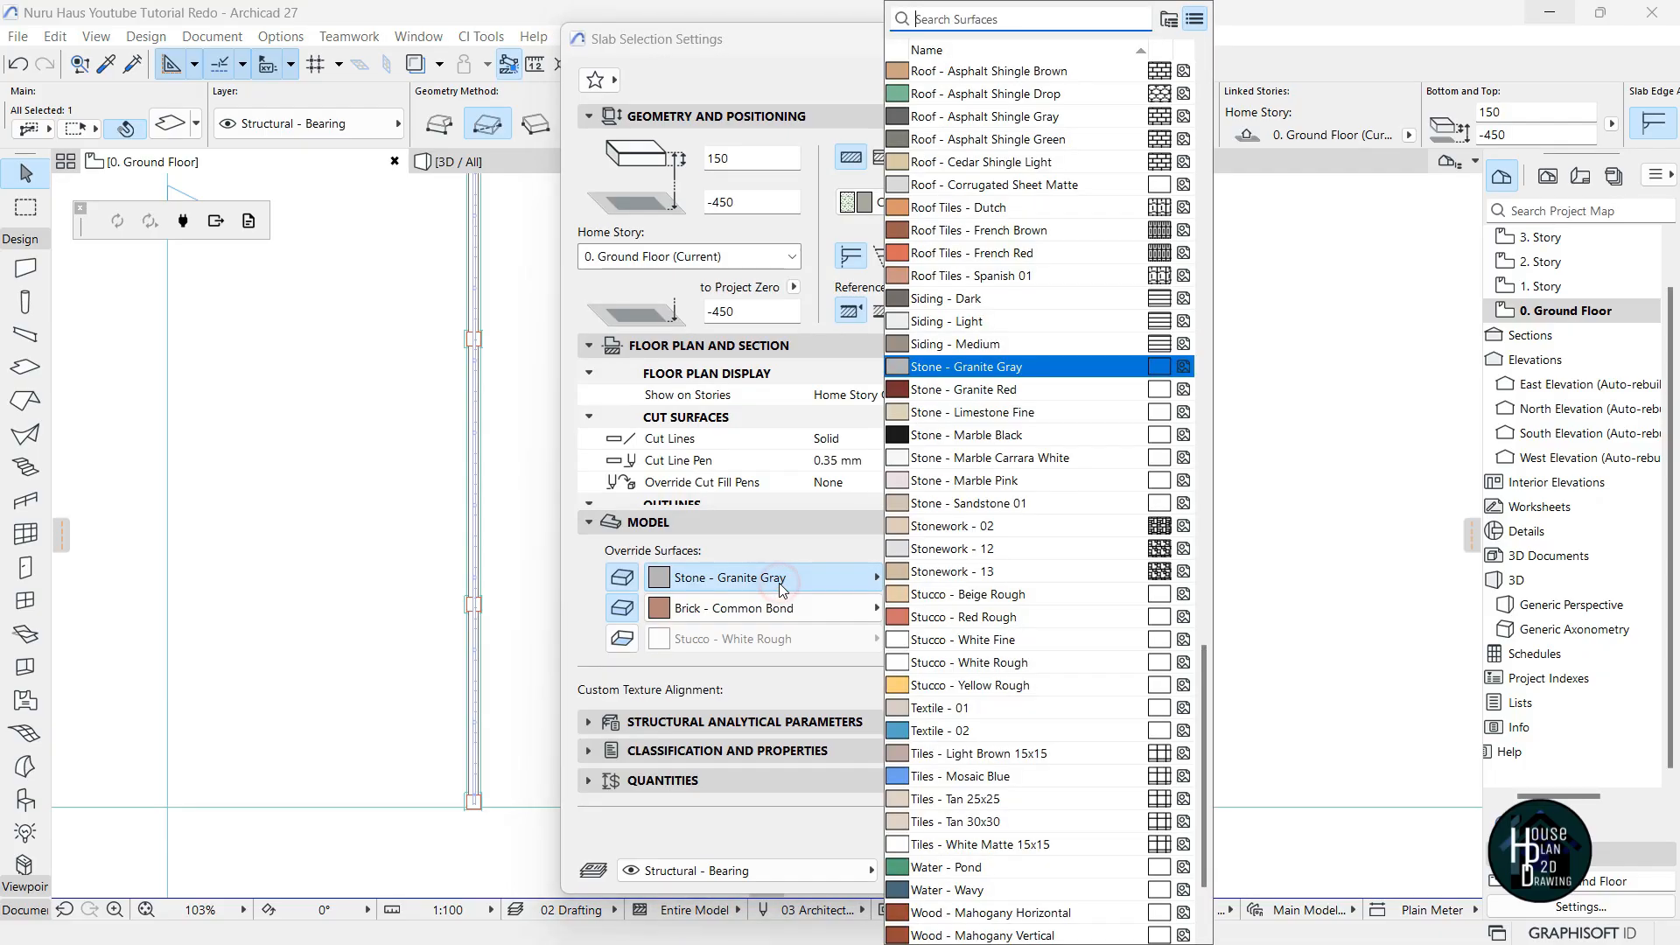
left_click(993, 512)
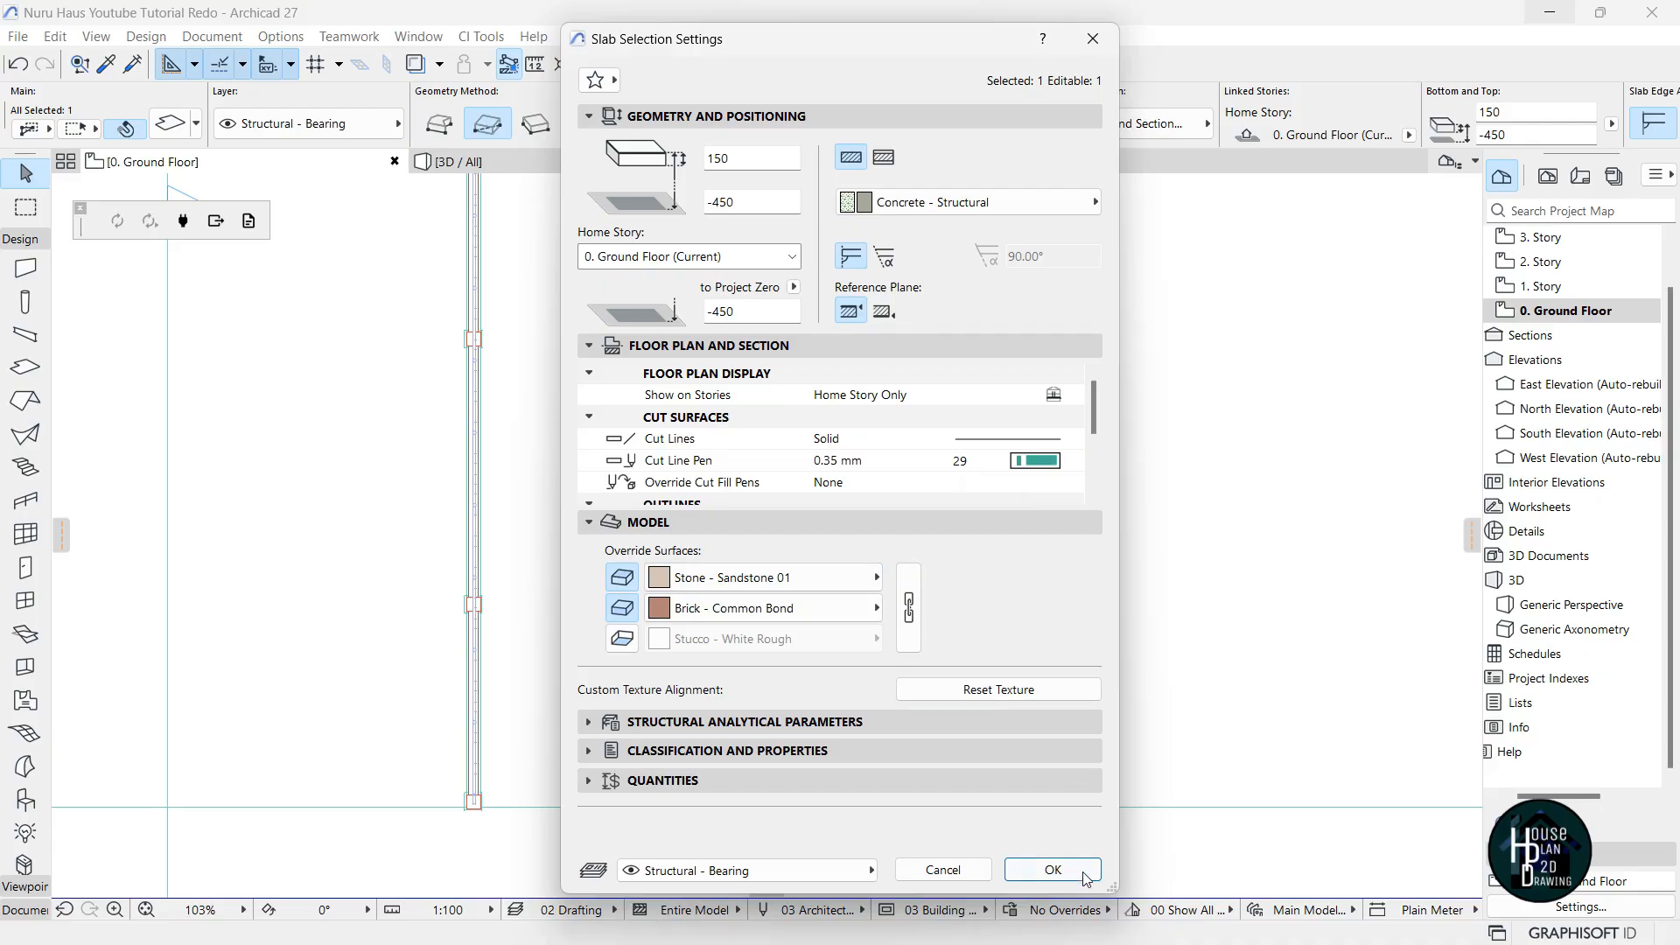
left_click(1053, 870)
Set the top surface override of the first strip's house-end slab to Stone - Sandstone 01 as well.
left_click(735, 473)
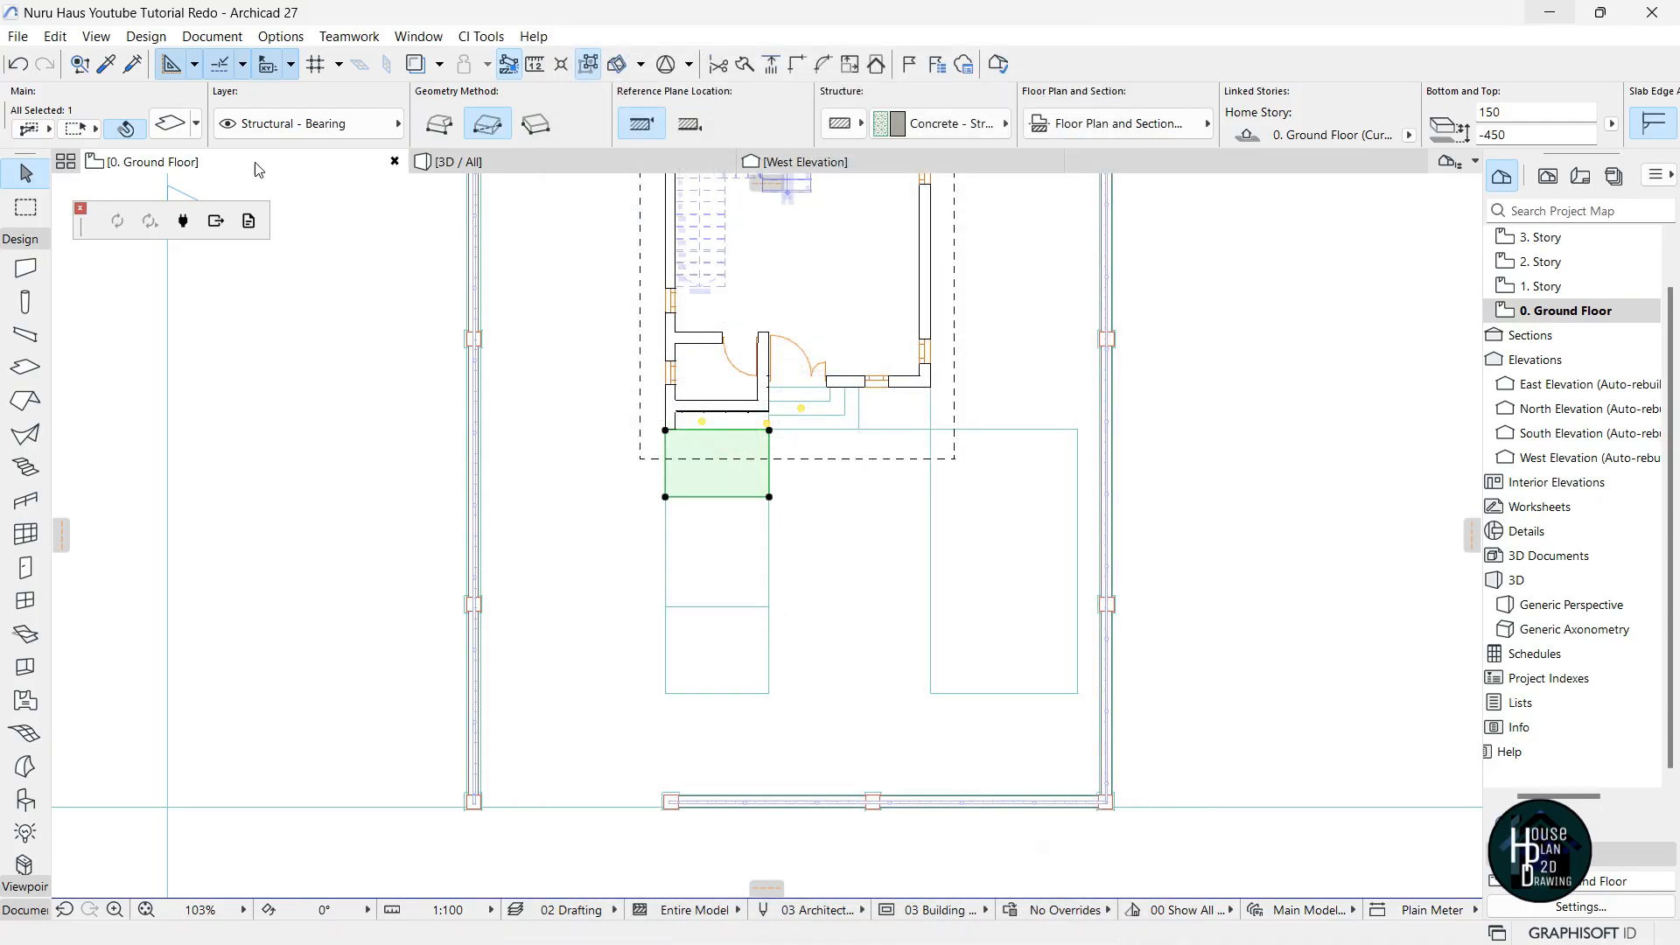
key("ctrl+t")
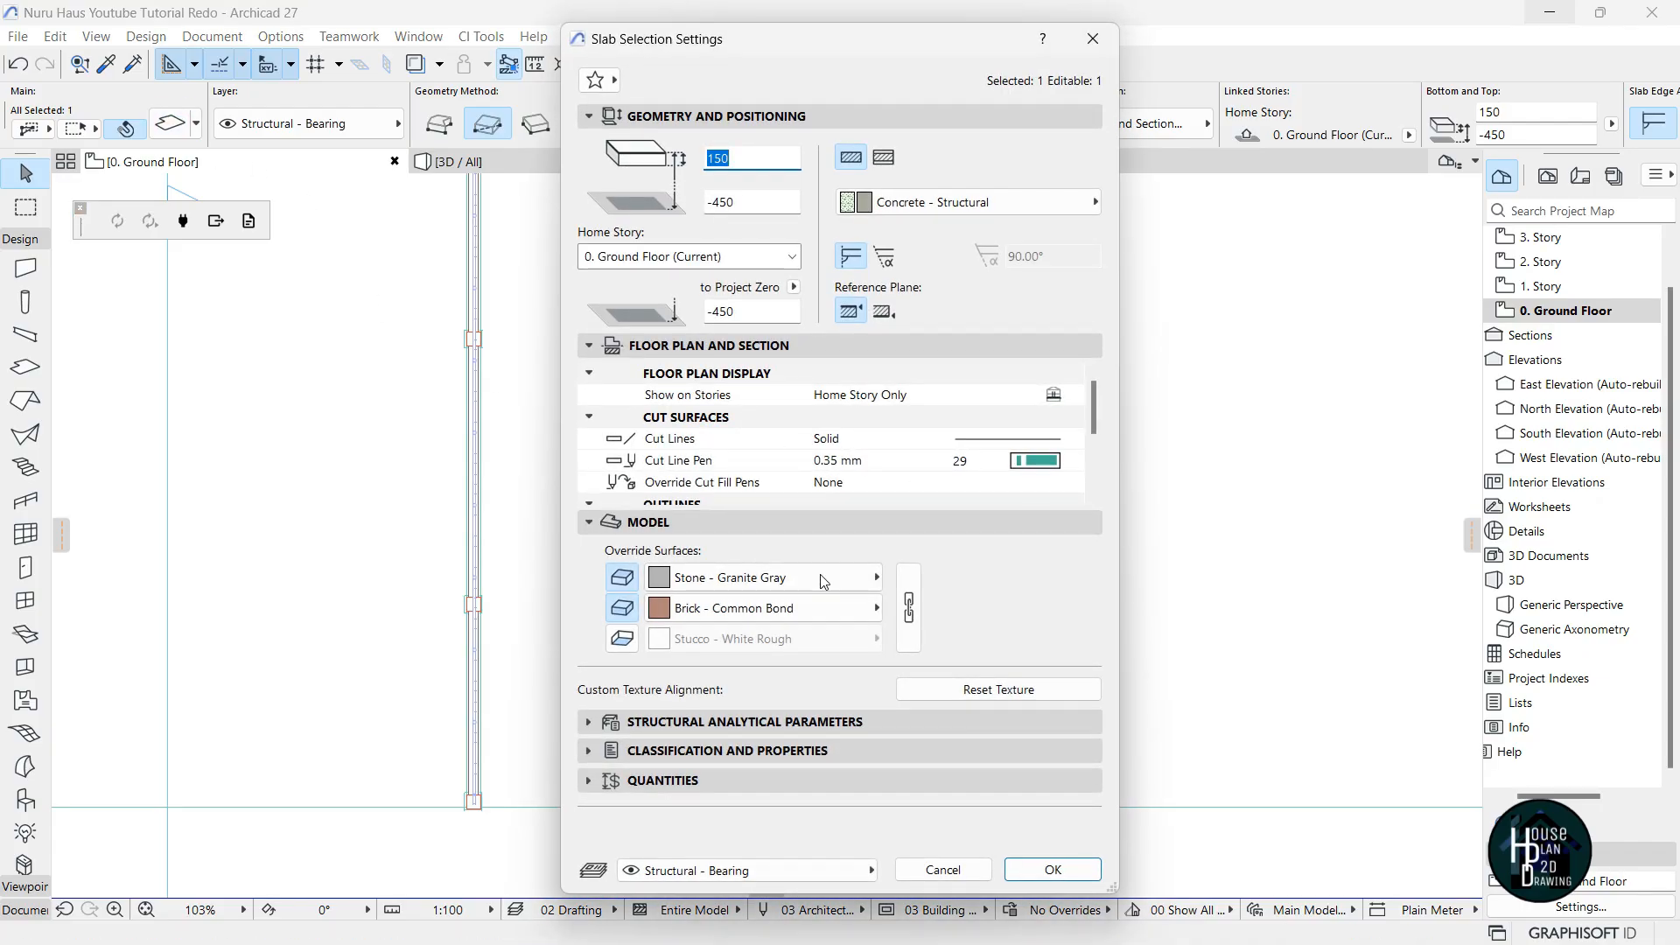
left_click(785, 576)
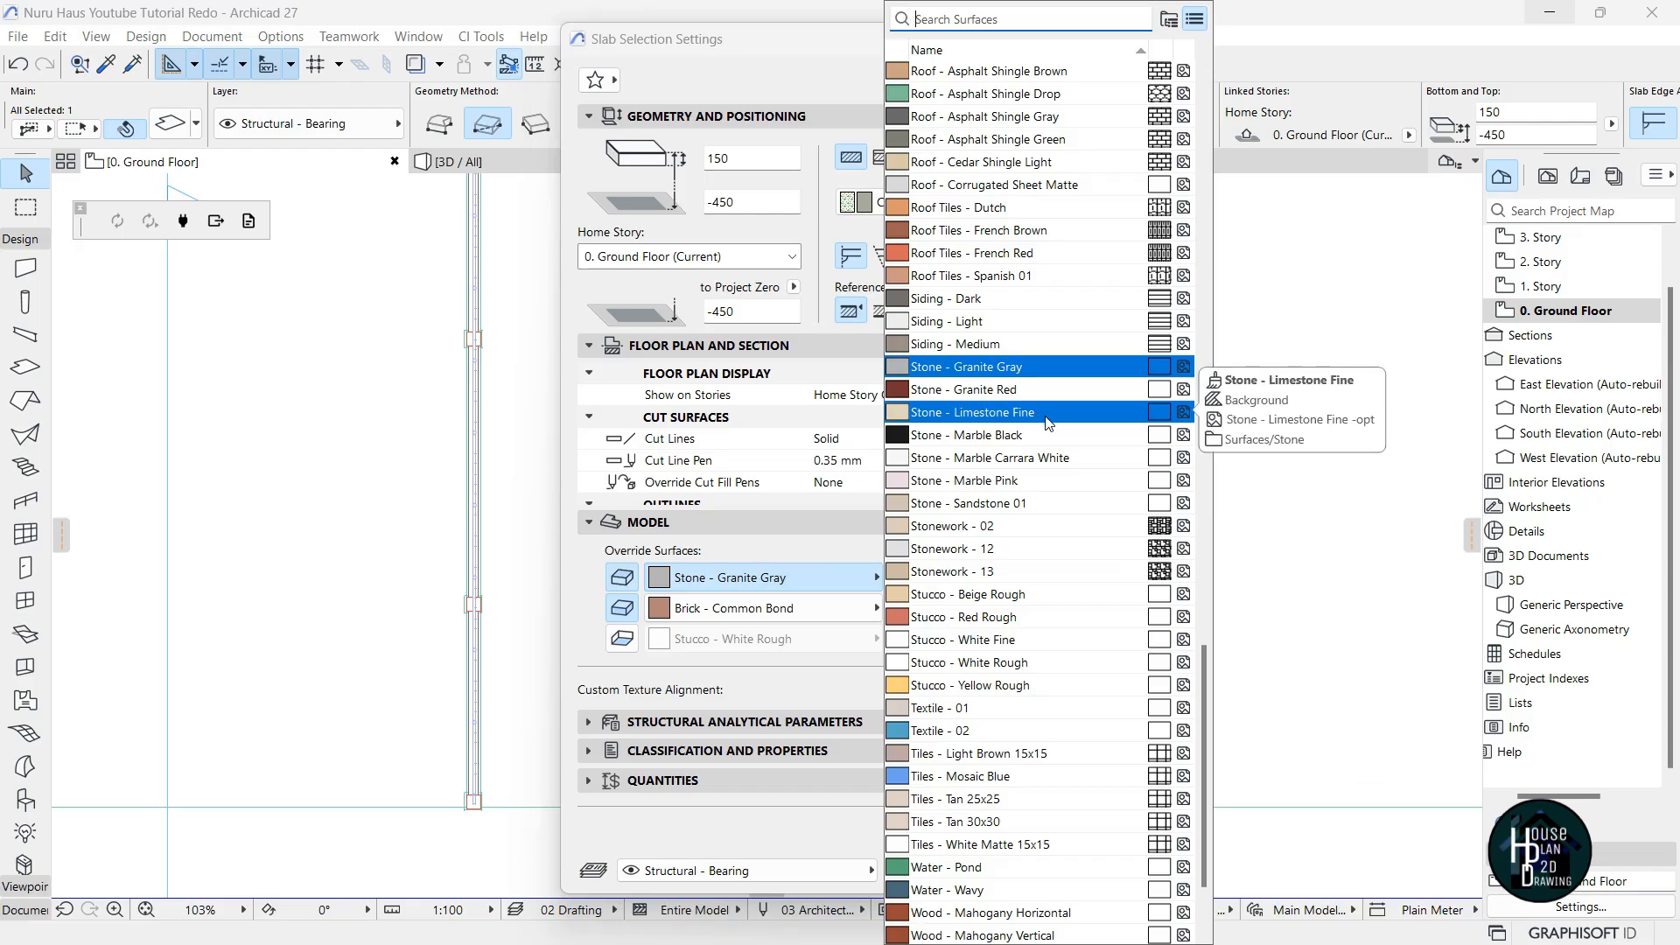
left_click(1006, 512)
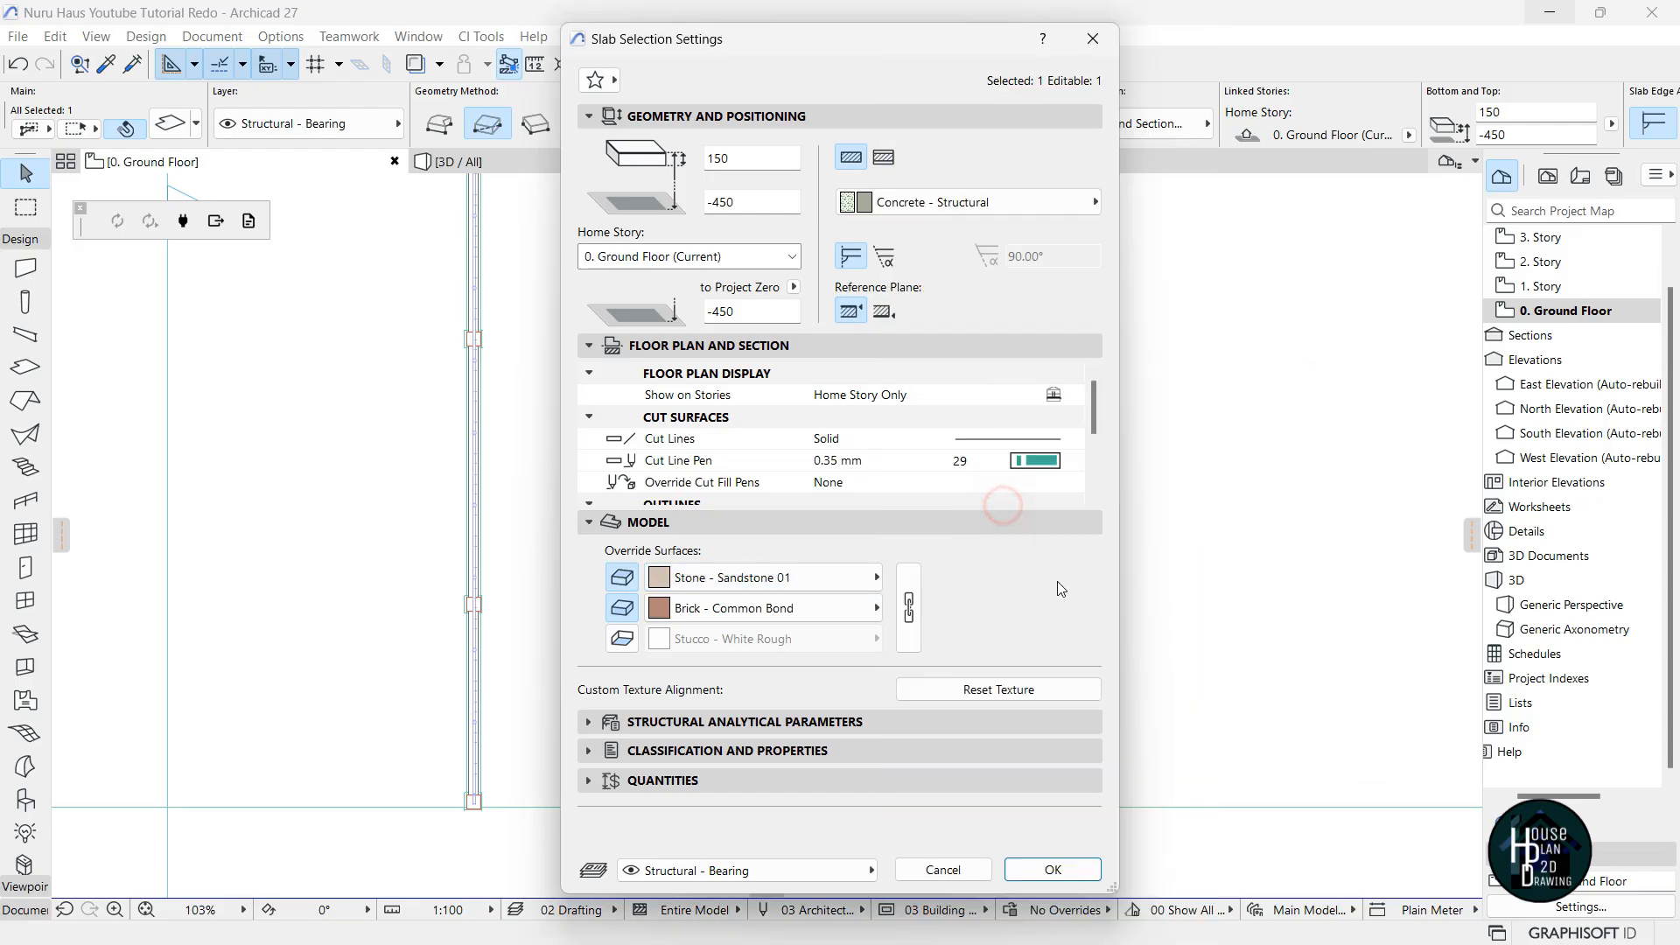
left_click(1062, 870)
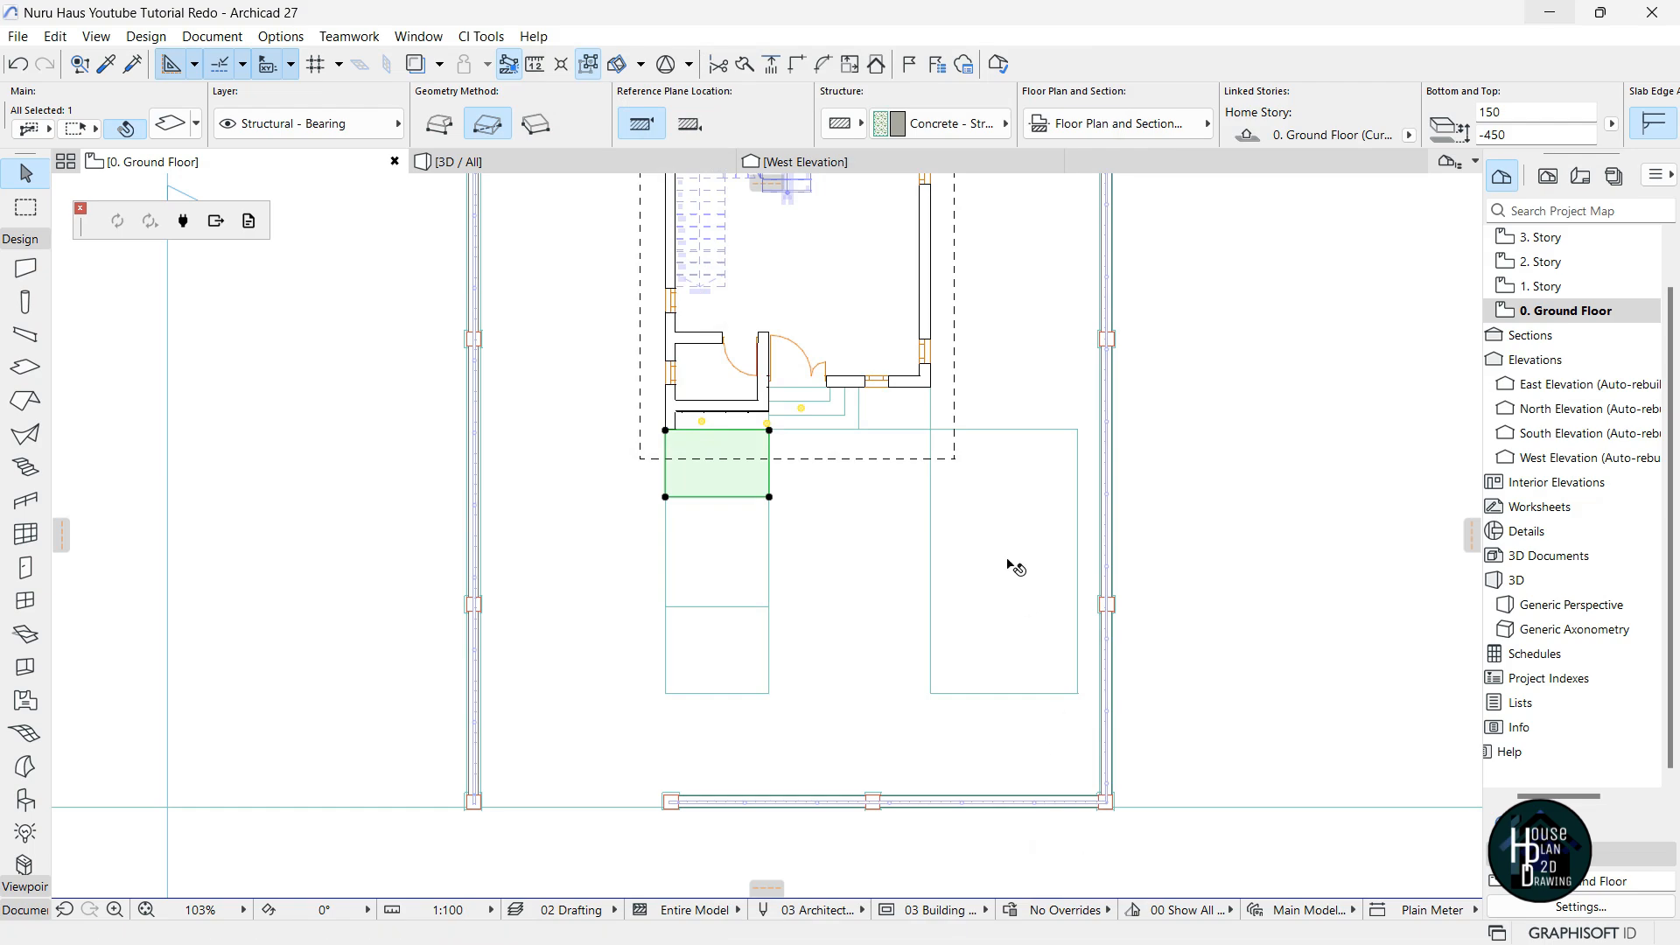
Offset the house-side edge of the large undivided front yard slab toward the street, leaving a gap between the slab and the house.
left_click(1013, 518)
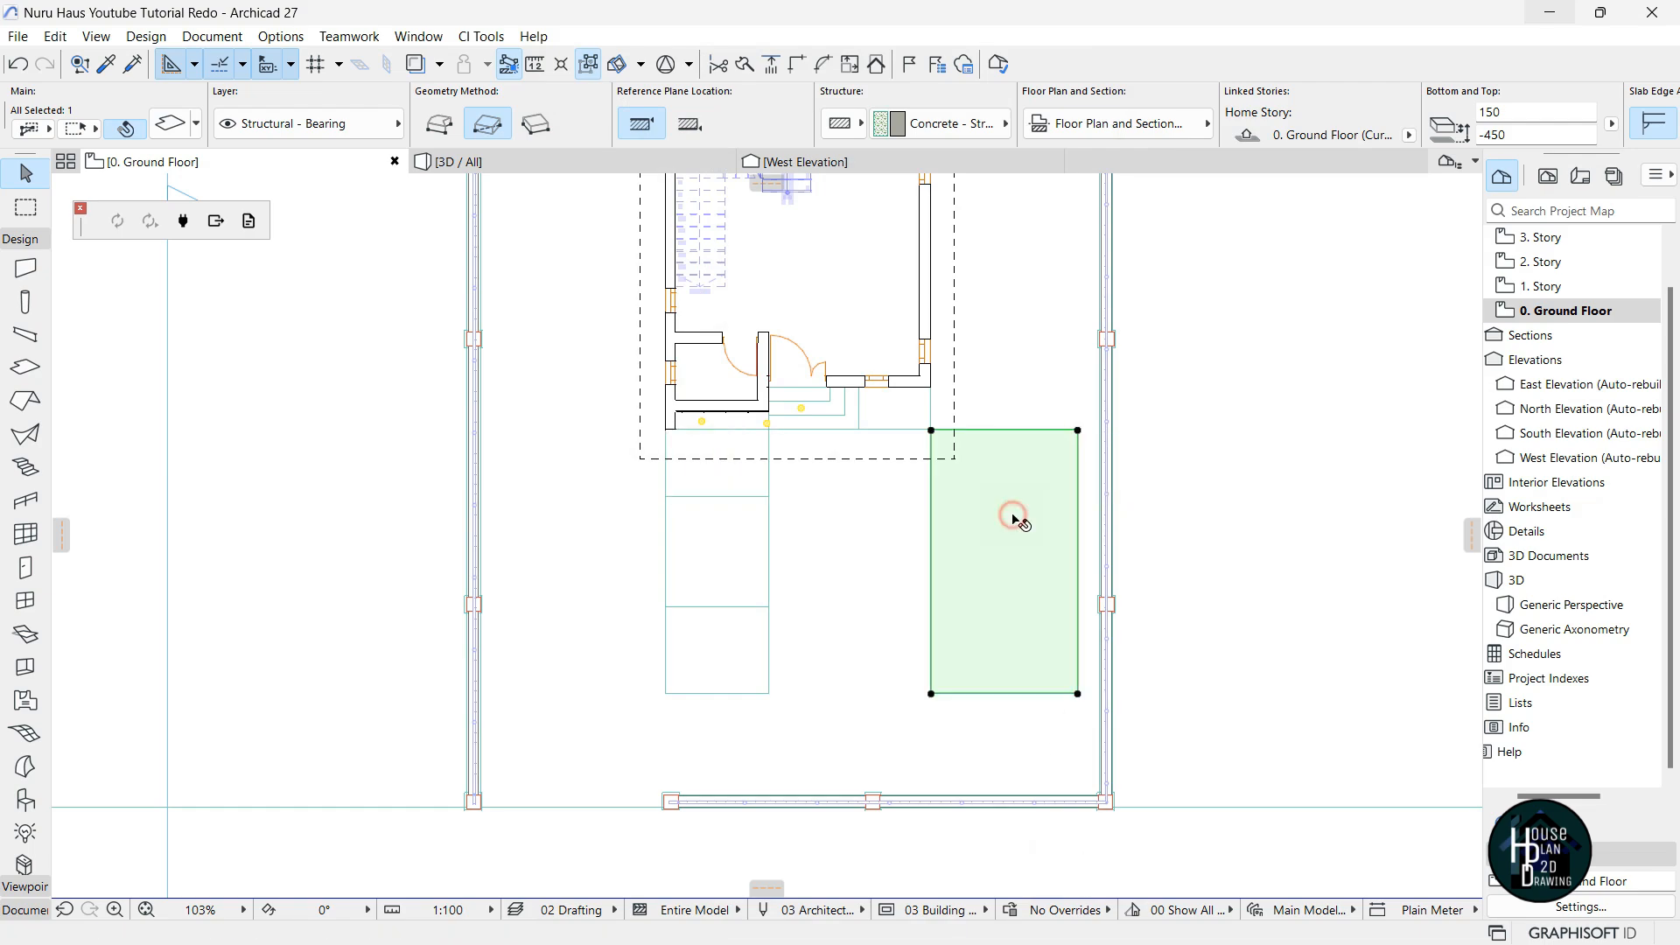
left_click(1037, 436)
left_click(1211, 532)
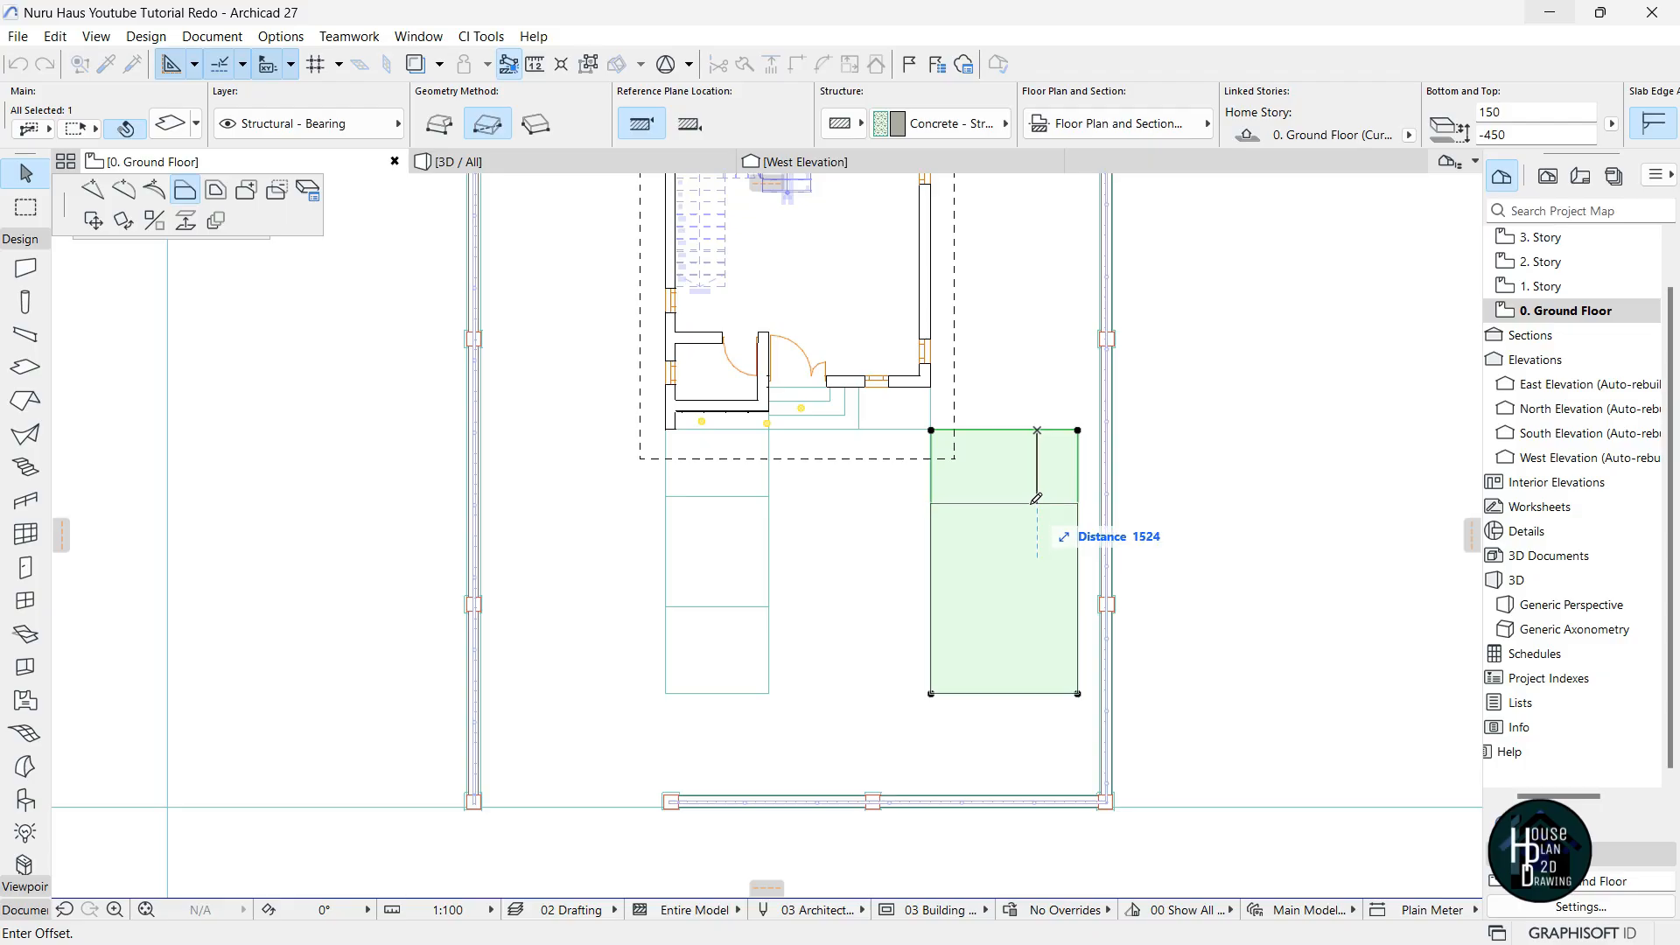
left_click(1034, 511)
key("Escape")
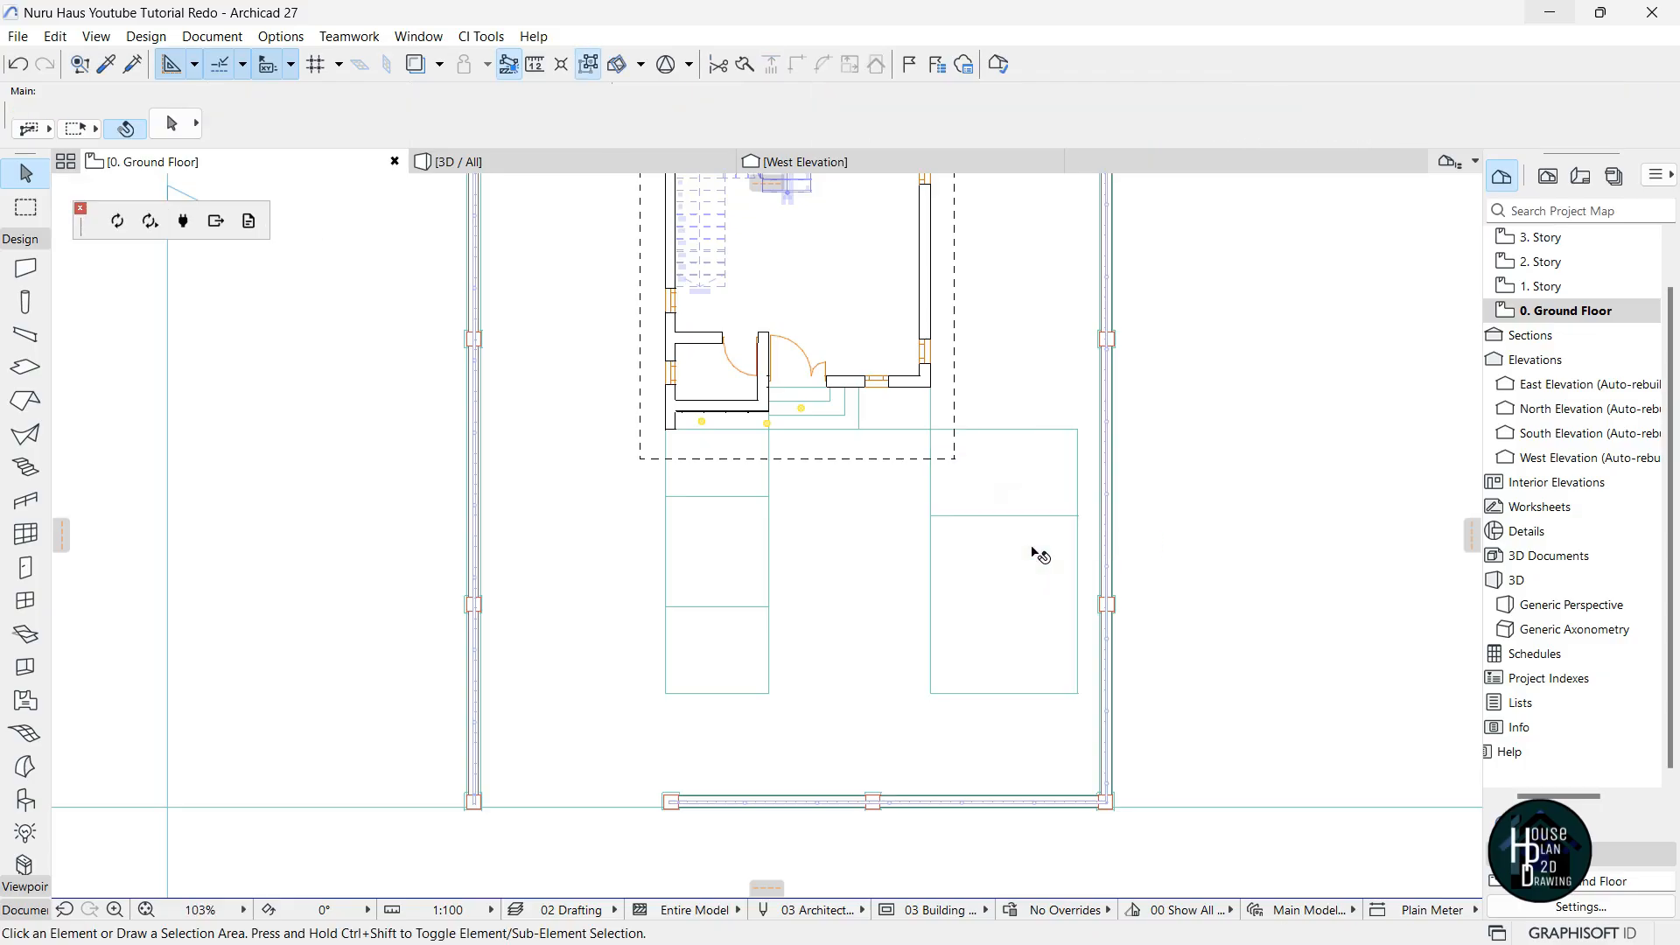
Fill the gap at the shortened slab's house end with a rectangular slab using the settings of the first strip's street-end stone slab.
left_click(713, 653, "alt")
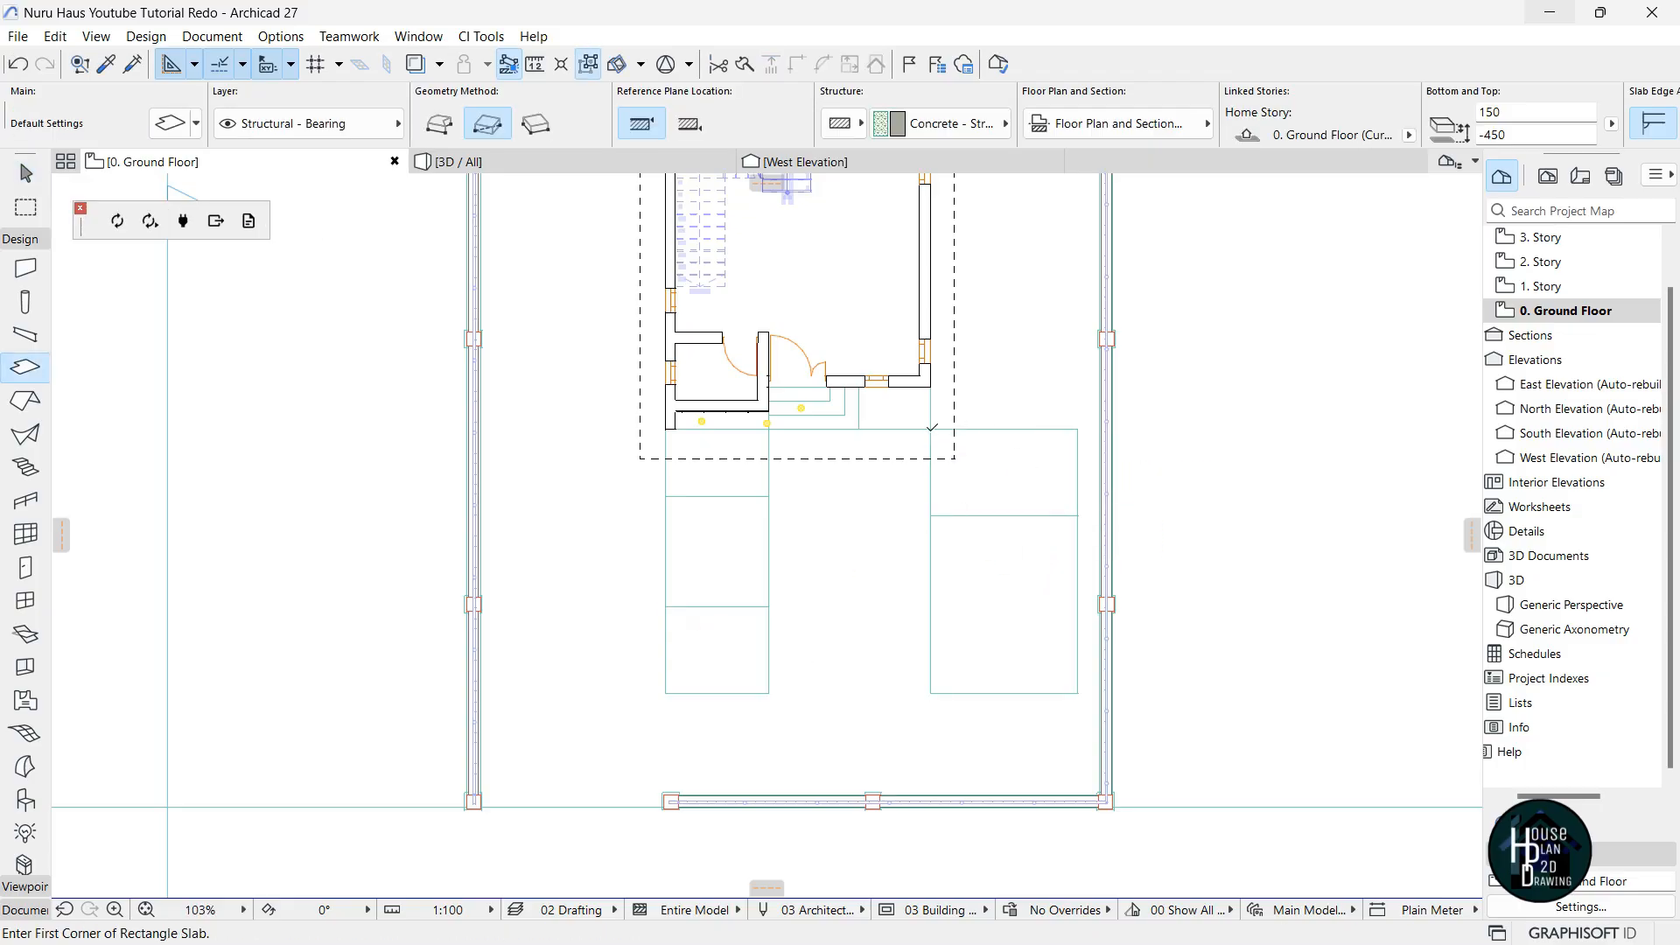
left_click(931, 428)
left_click(1079, 515)
key("Escape")
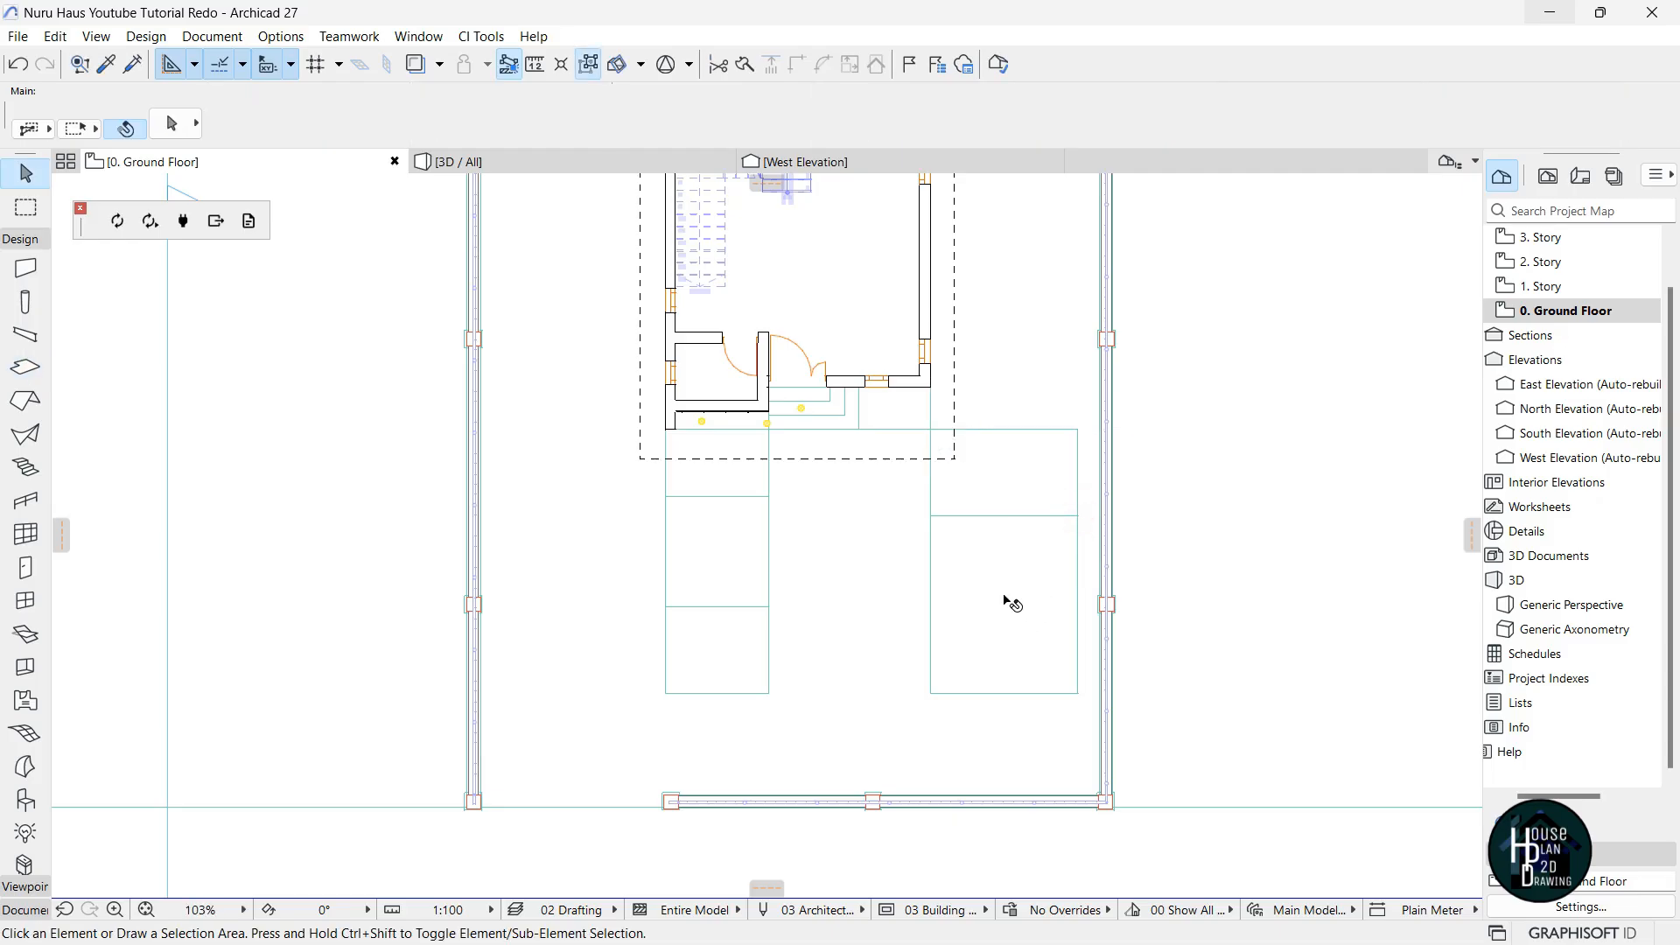
Set the top surface override of the second strip's large street-side slab to Grass - Green.
left_click(1012, 600)
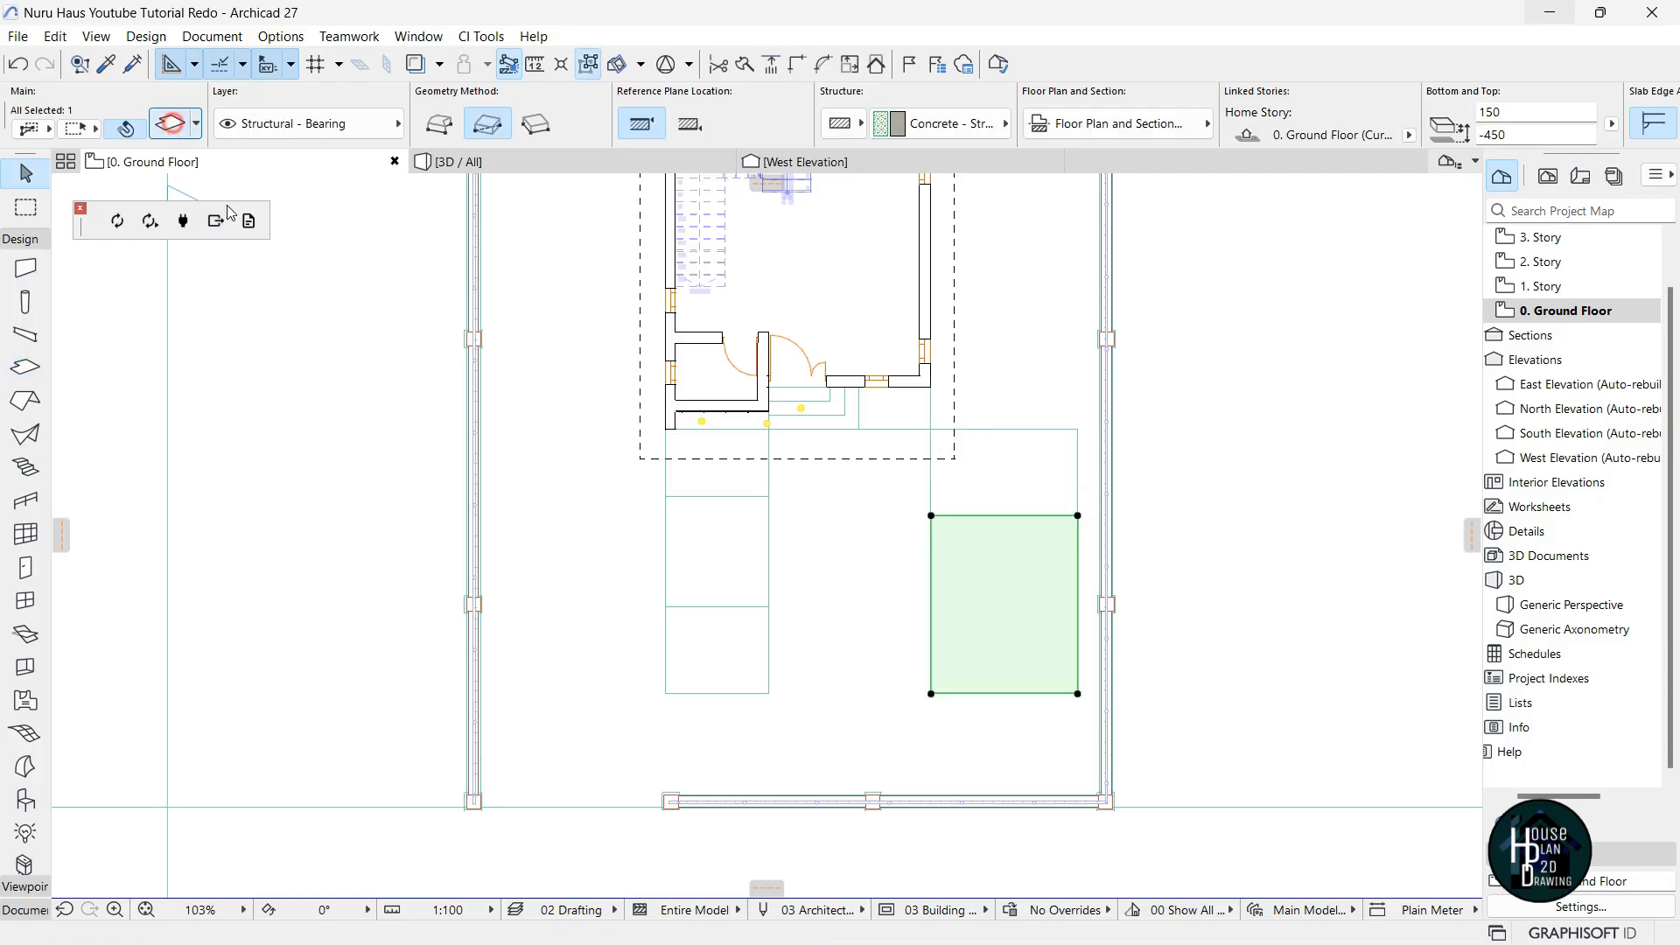
left_click(172, 123)
left_click(747, 575)
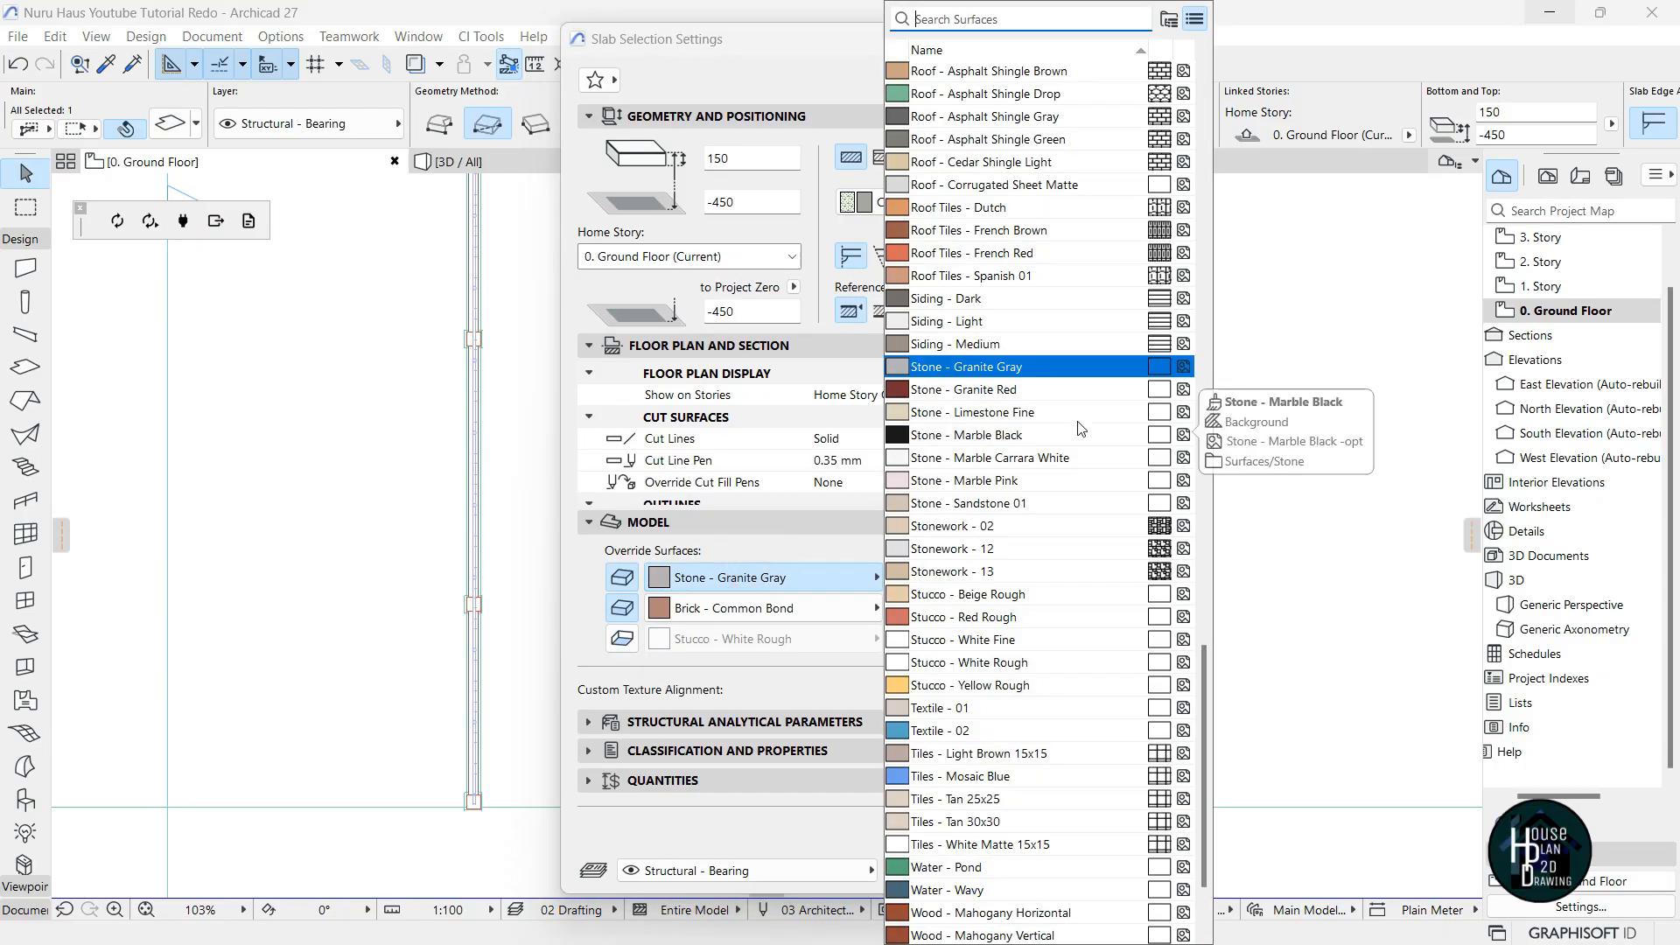
type("grre")
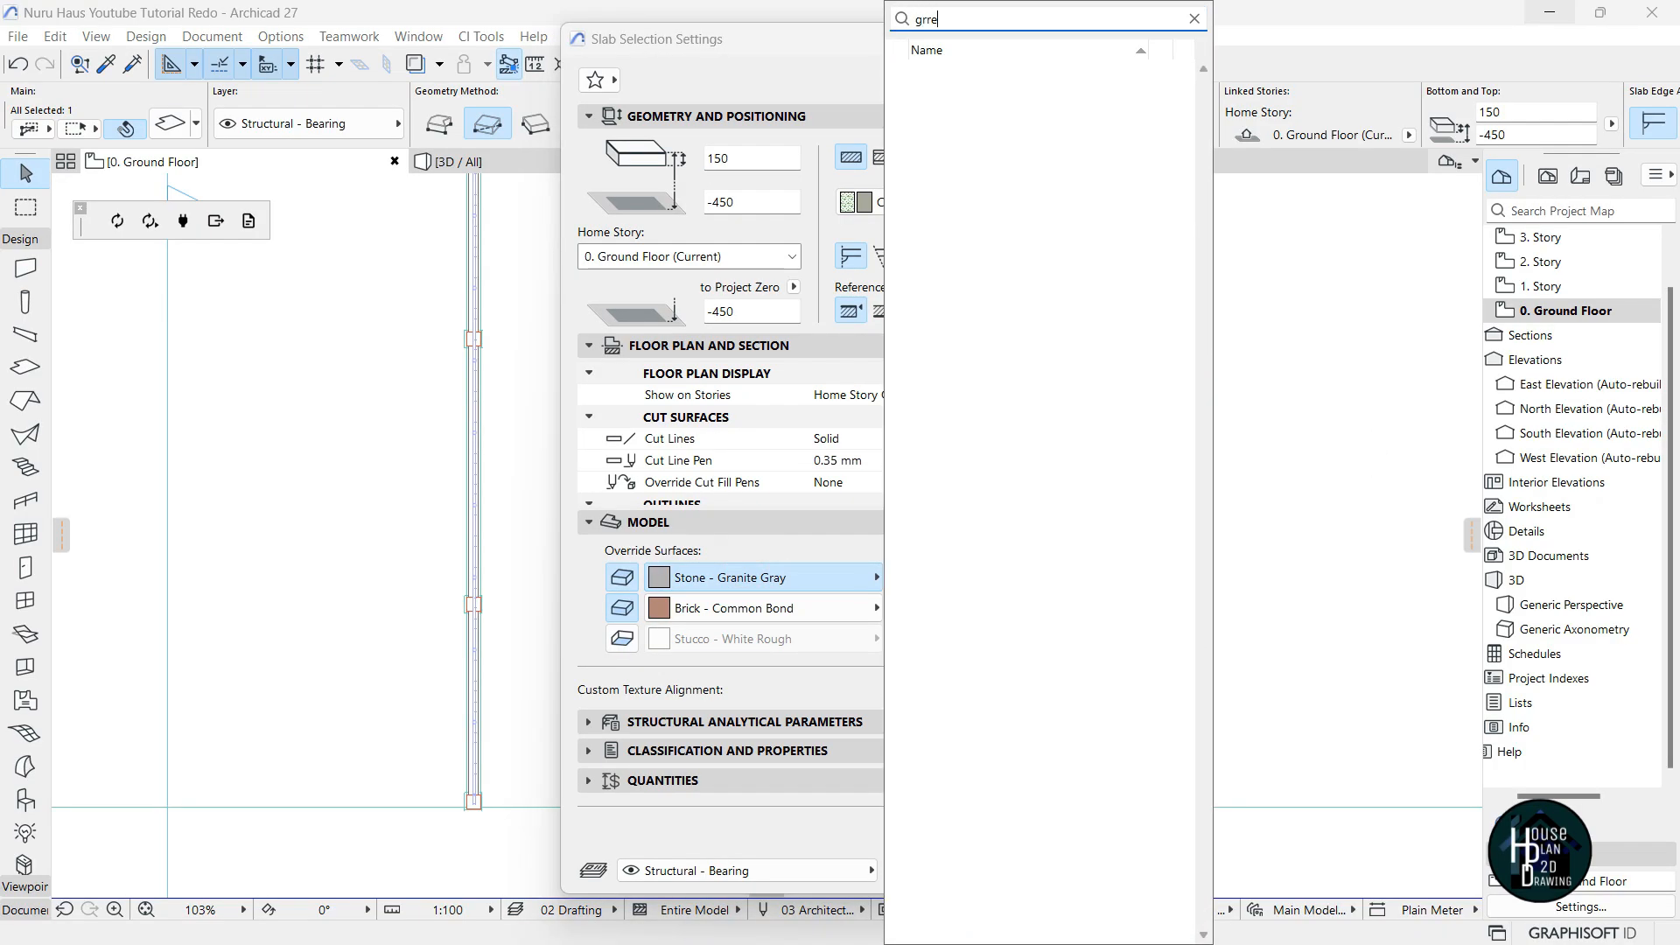
key("BackSpace")
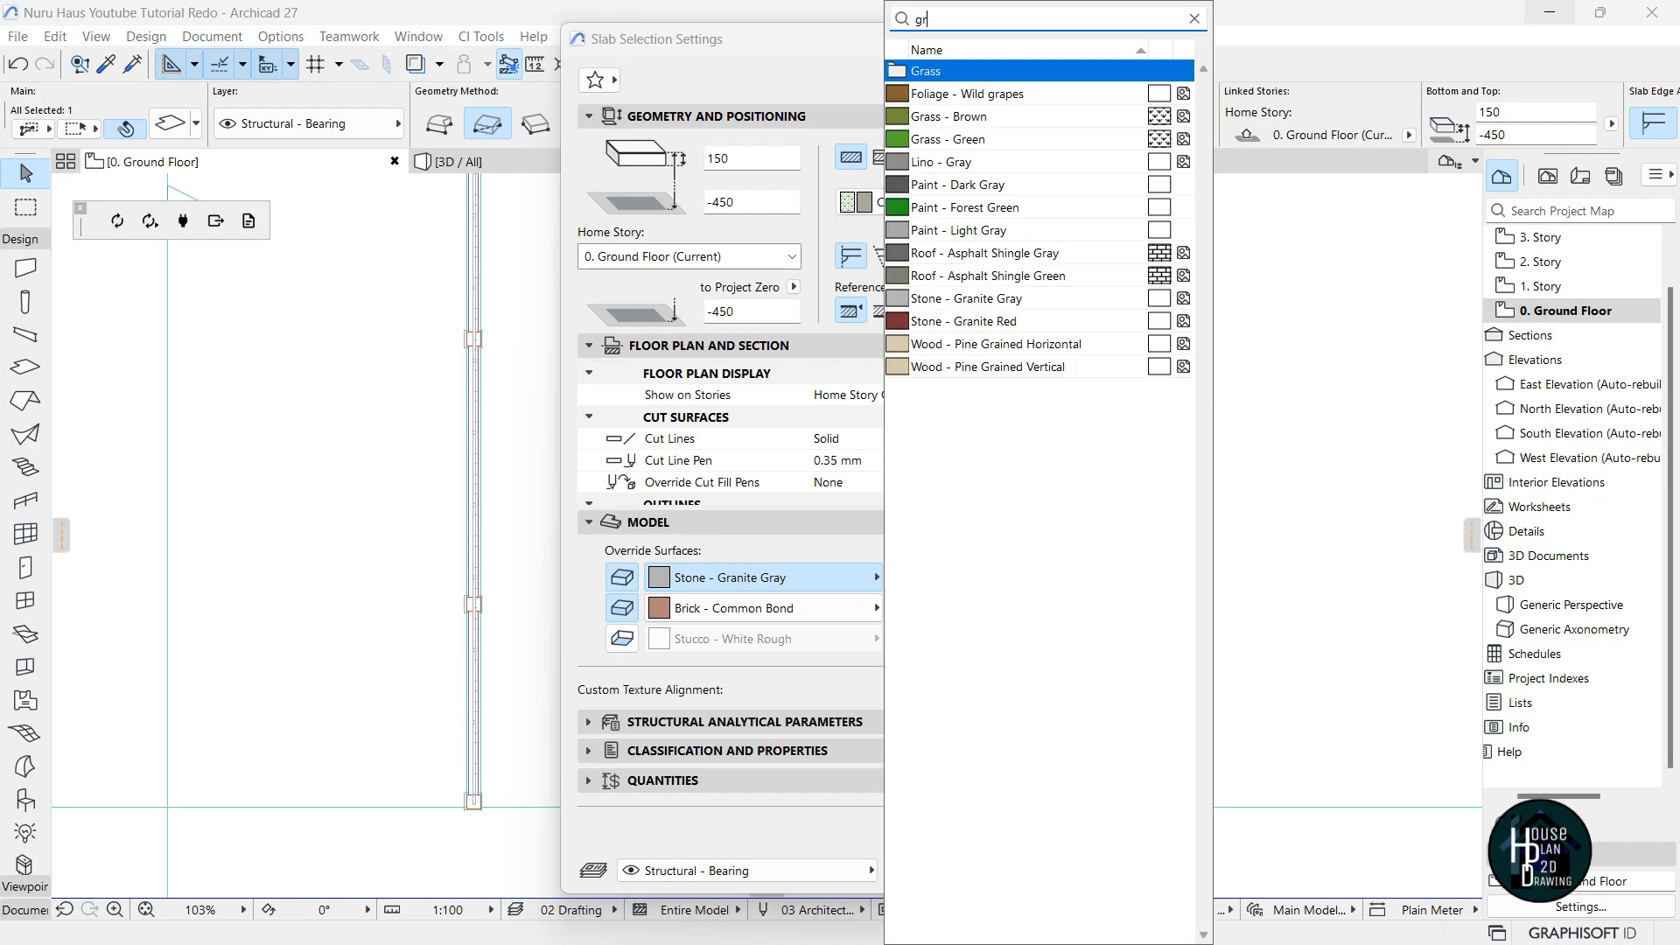
type("ee")
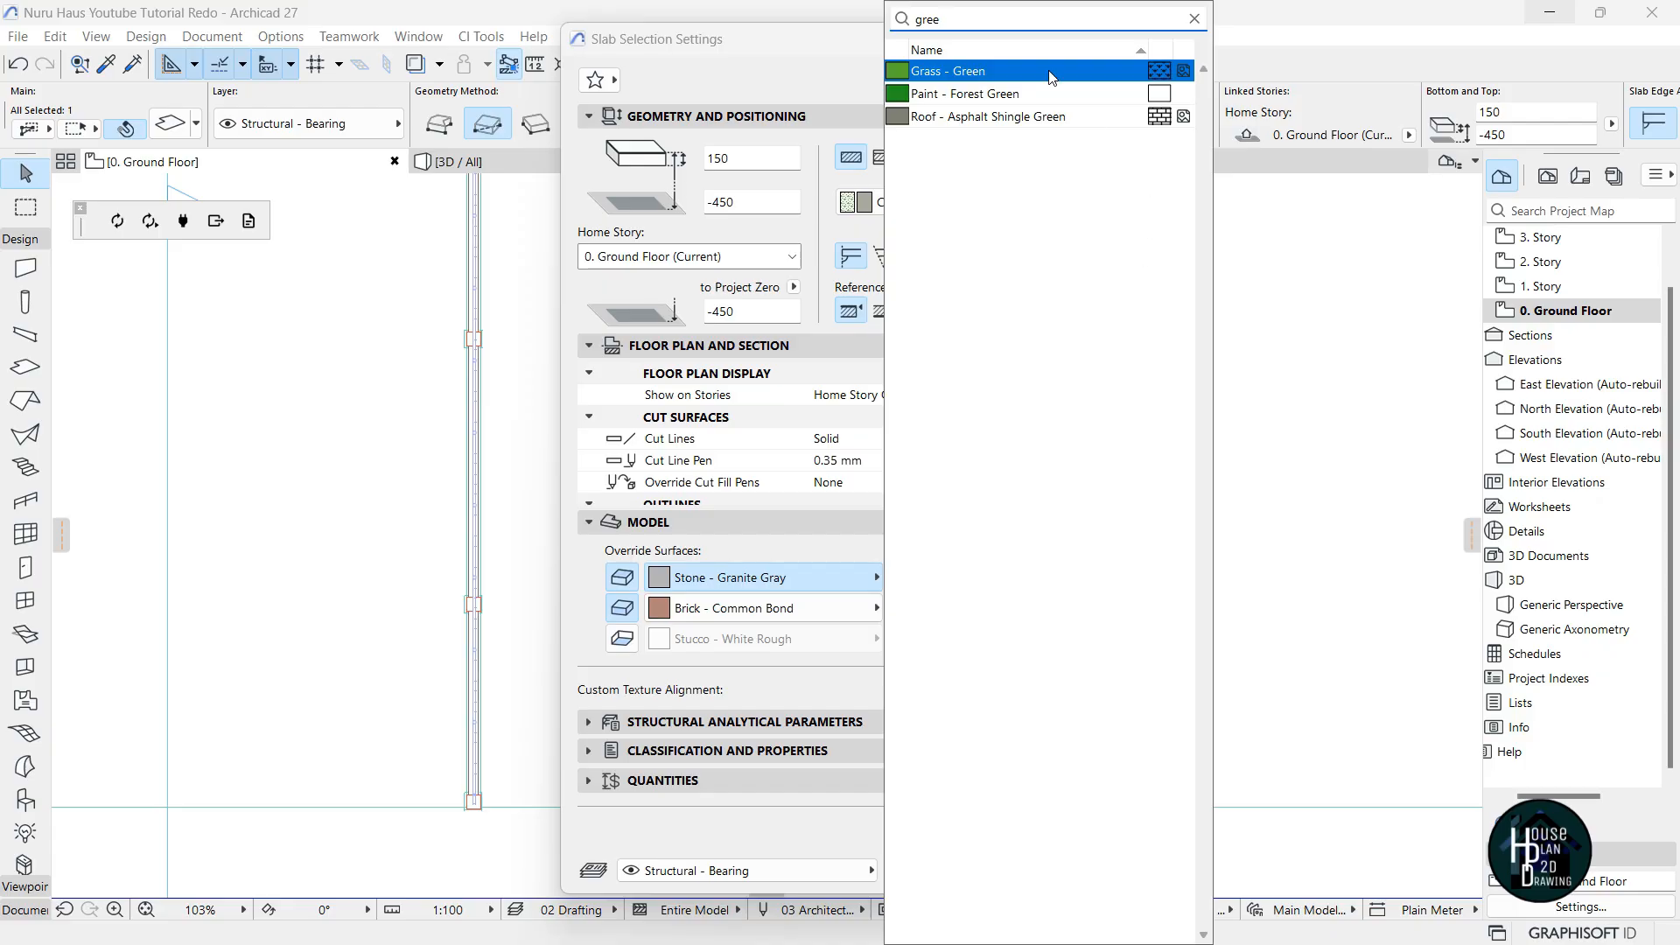
left_click(1051, 72)
left_click(1057, 865)
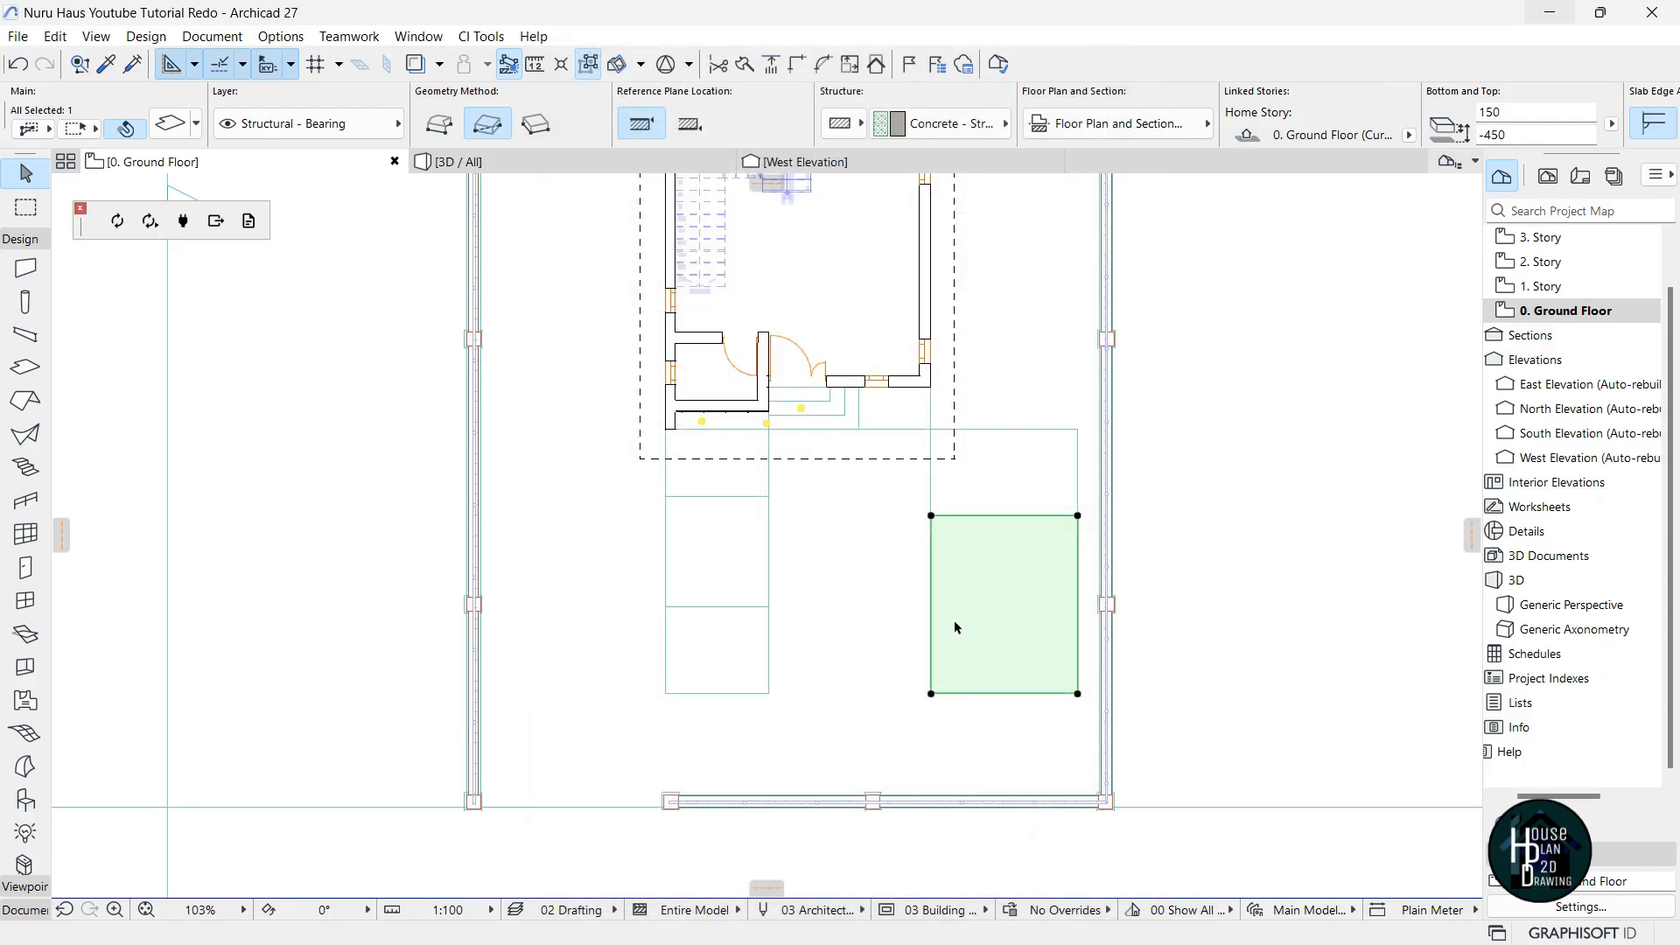
key("Escape")
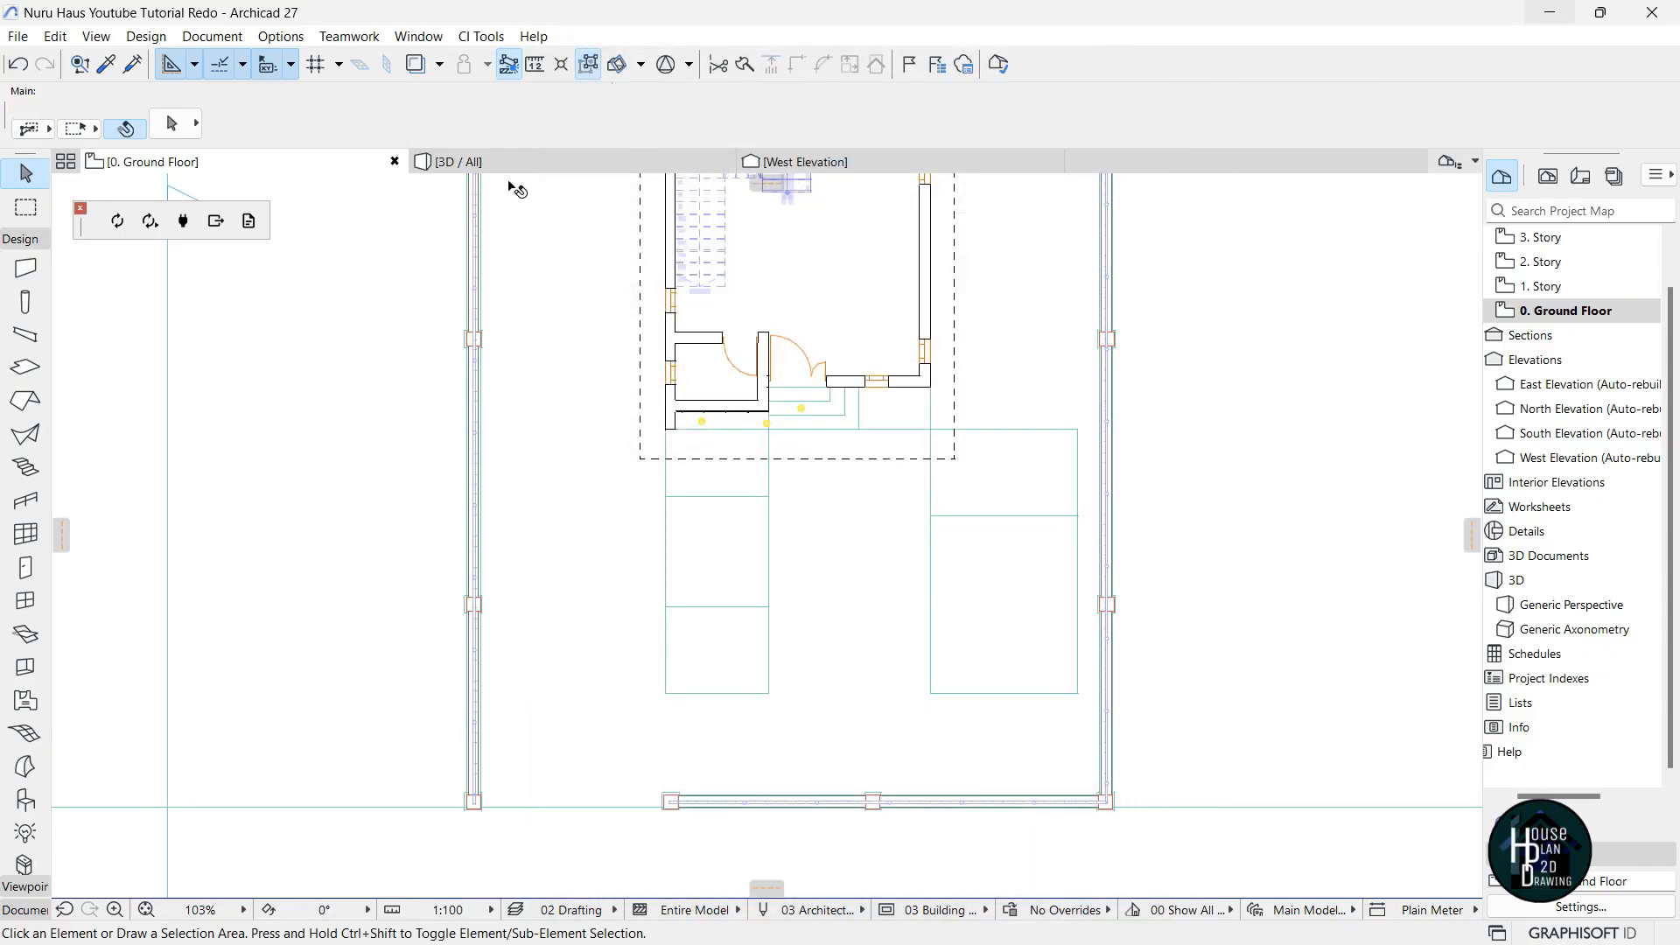
Inspect the finished front yard, fence and facade by flying around the house in 3D, and return to the ground floor plan's street side.
left_click(528, 164)
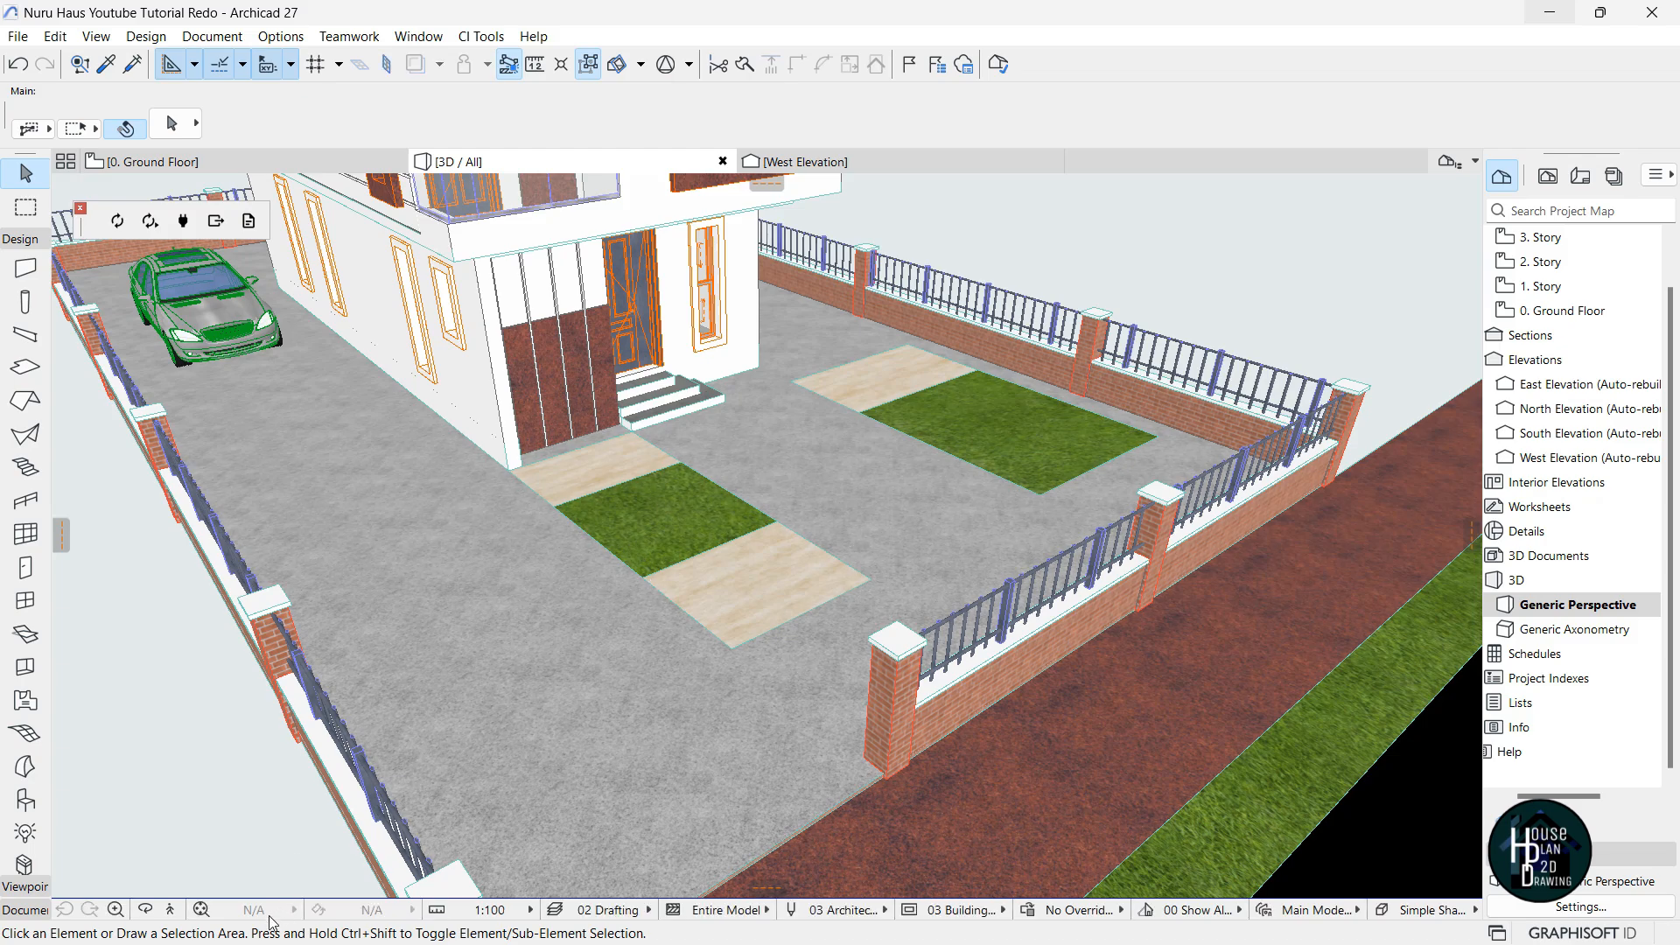
left_click(171, 911)
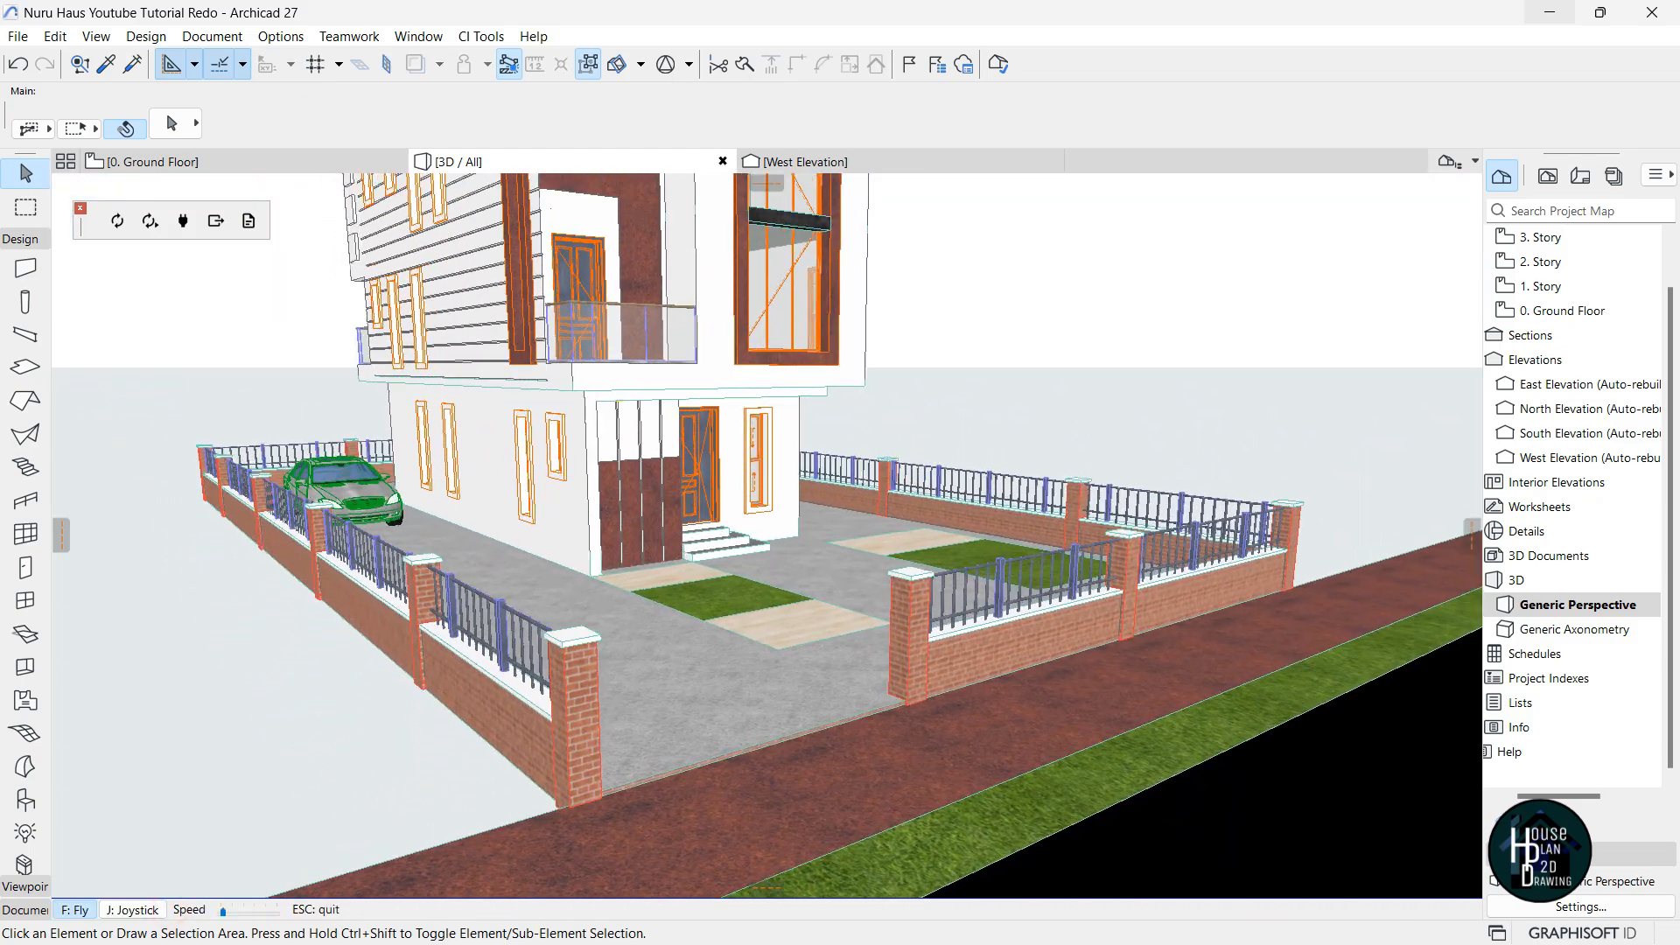
key("Right")
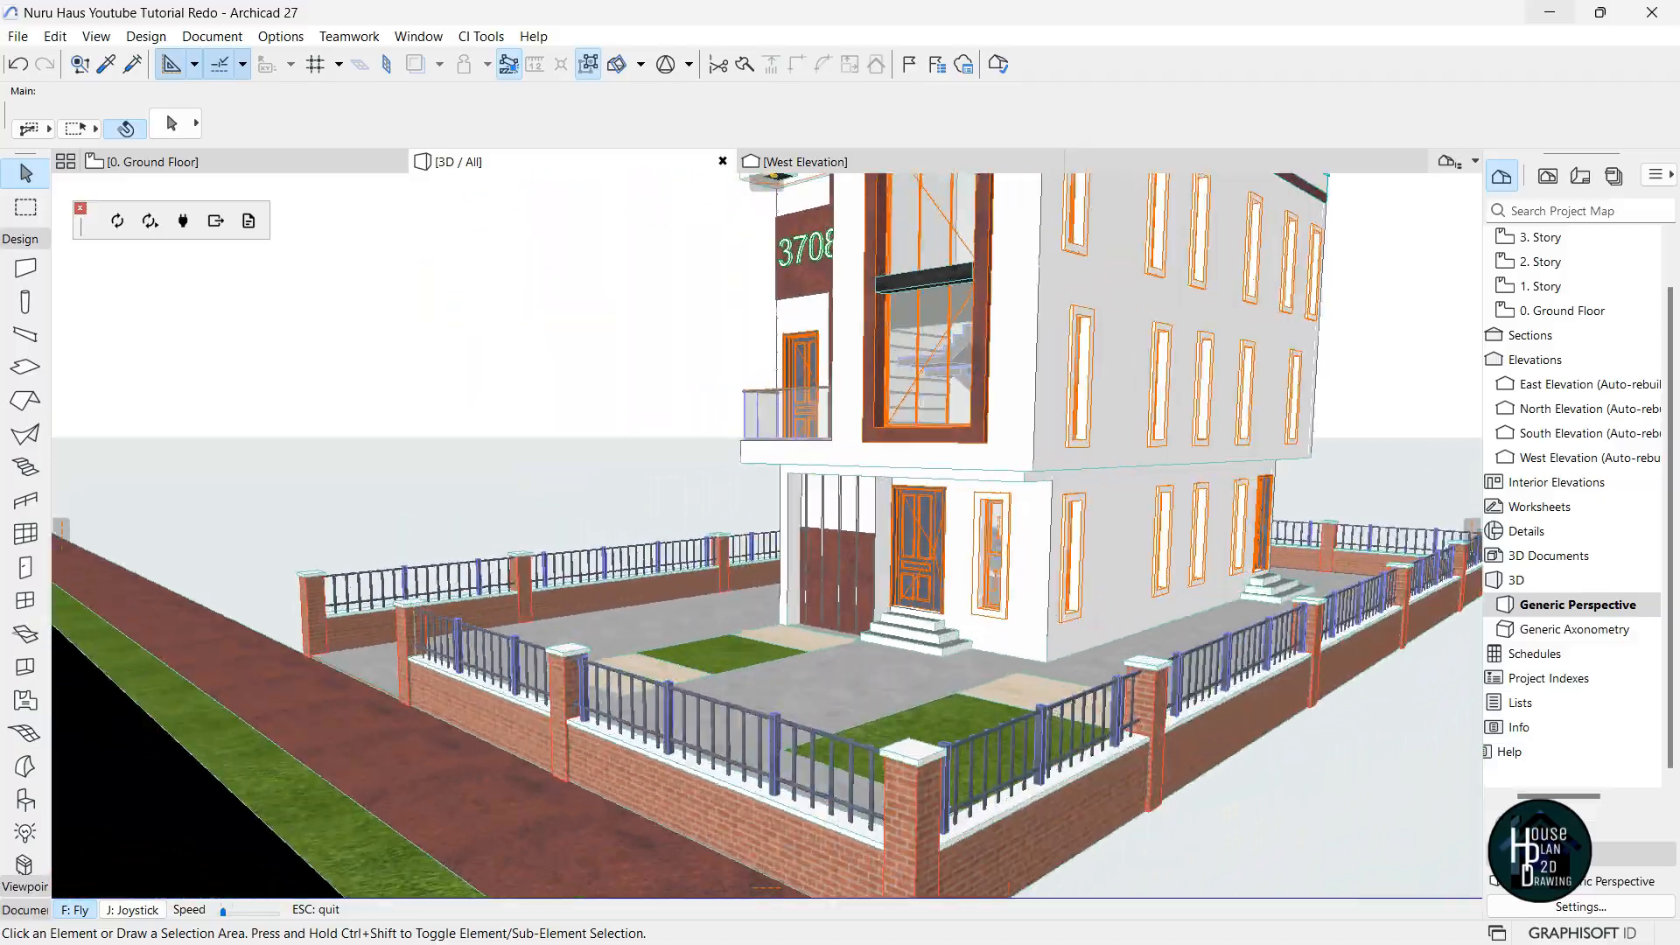
key("Left")
key("Down")
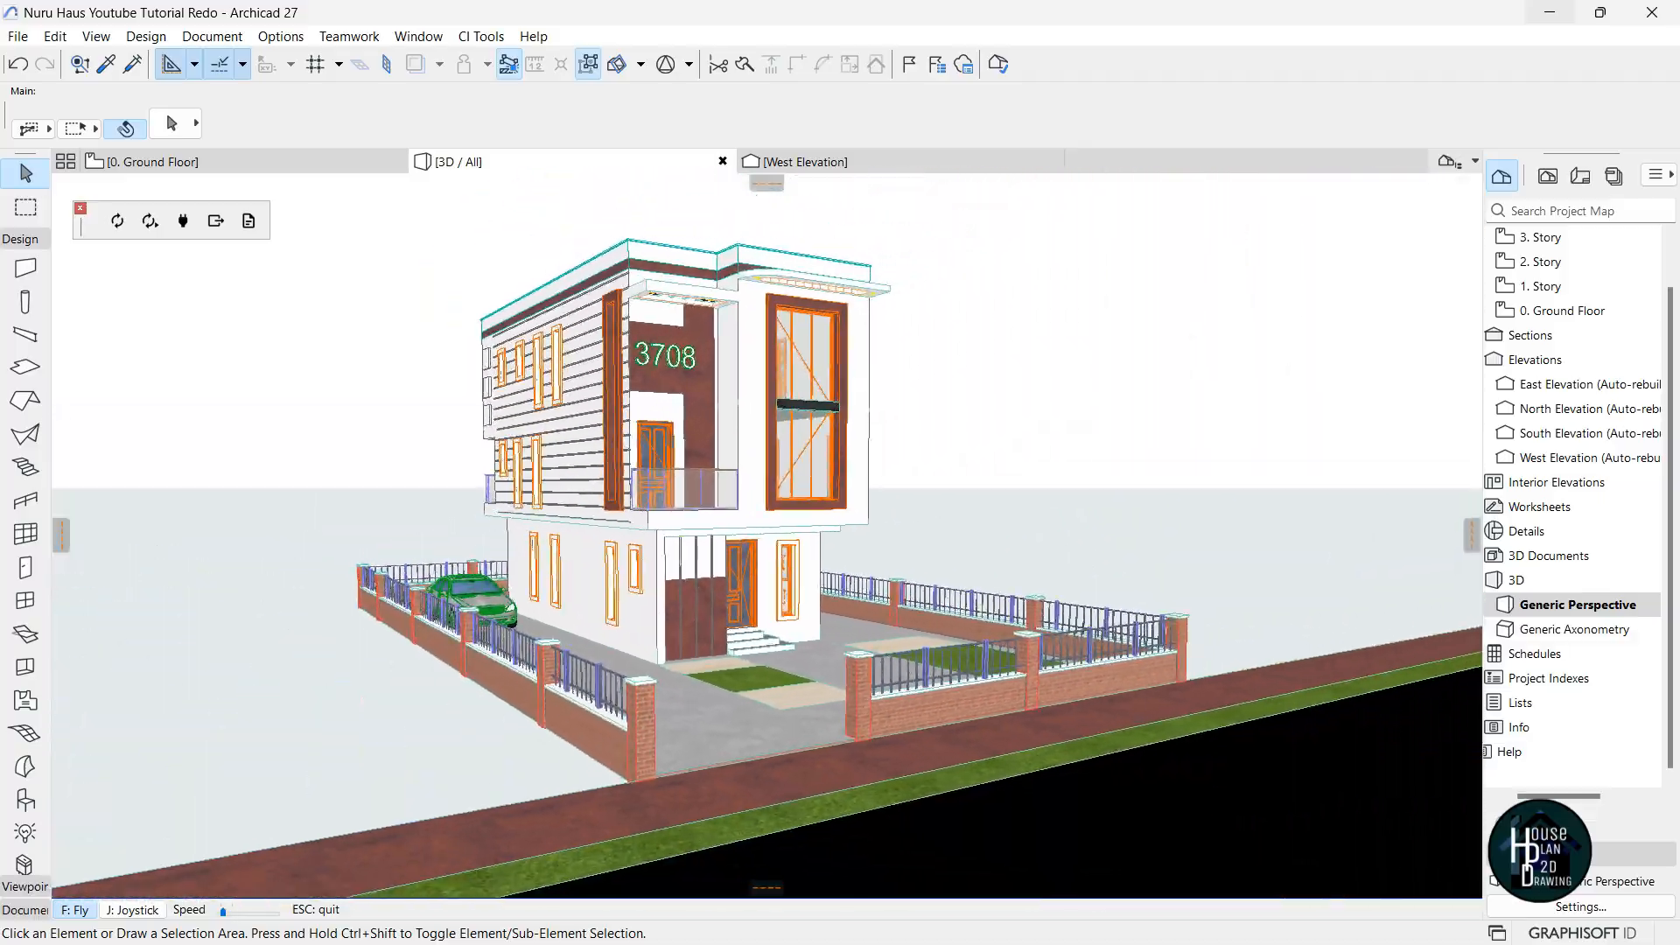
key("Up")
key("Up")
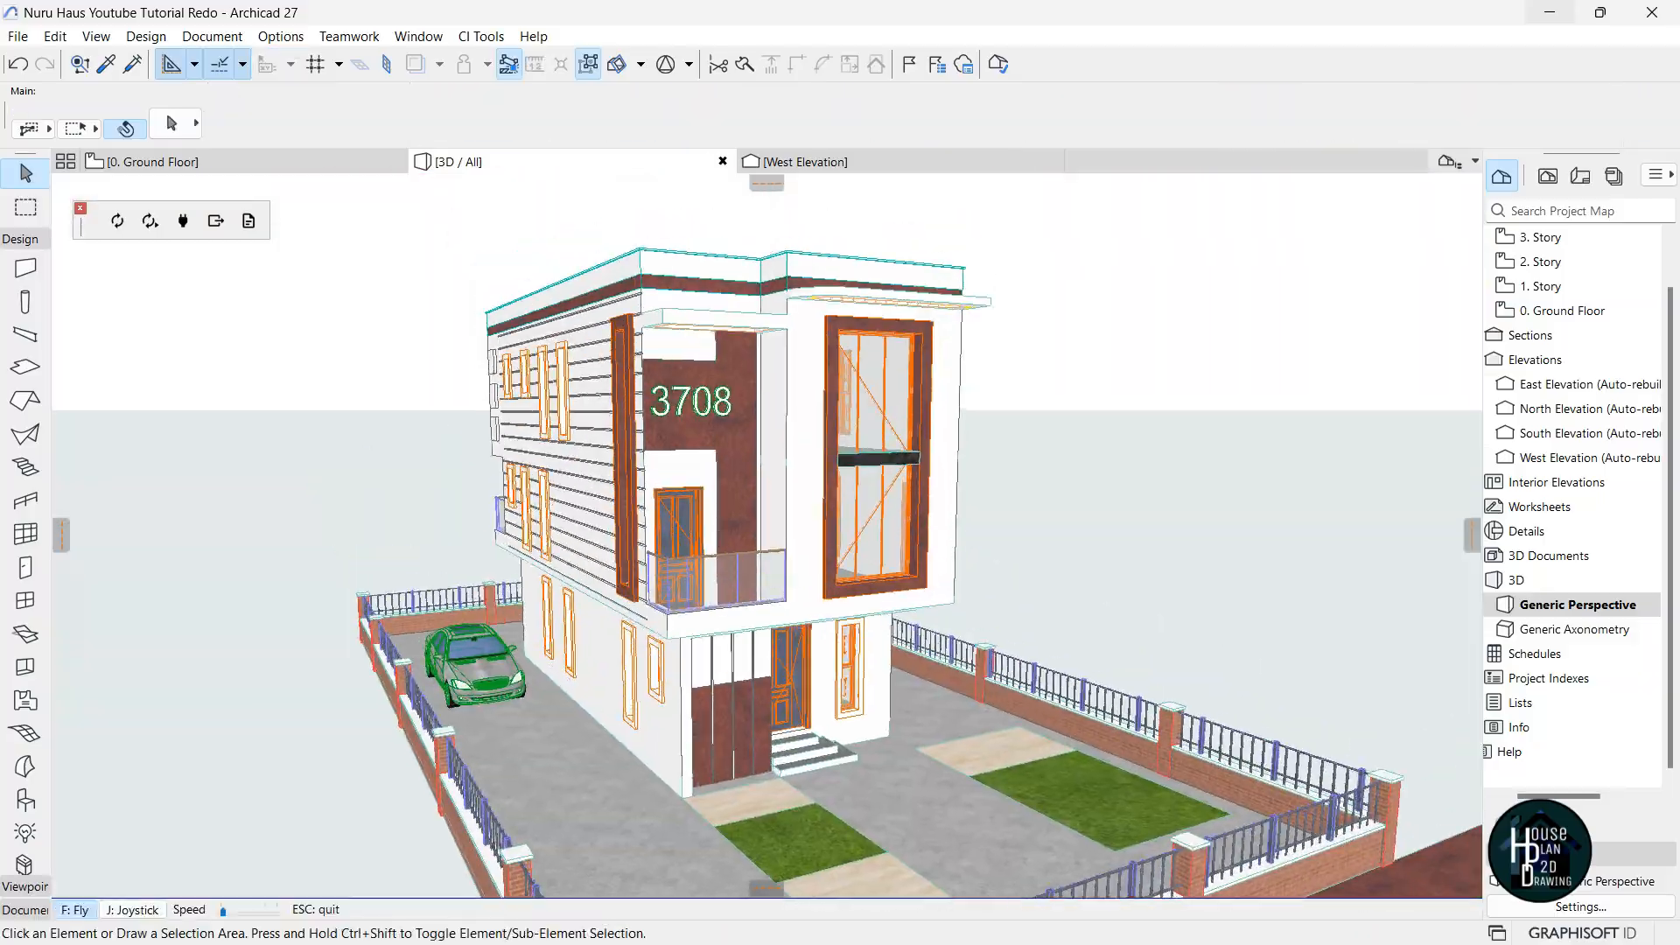
key("Left")
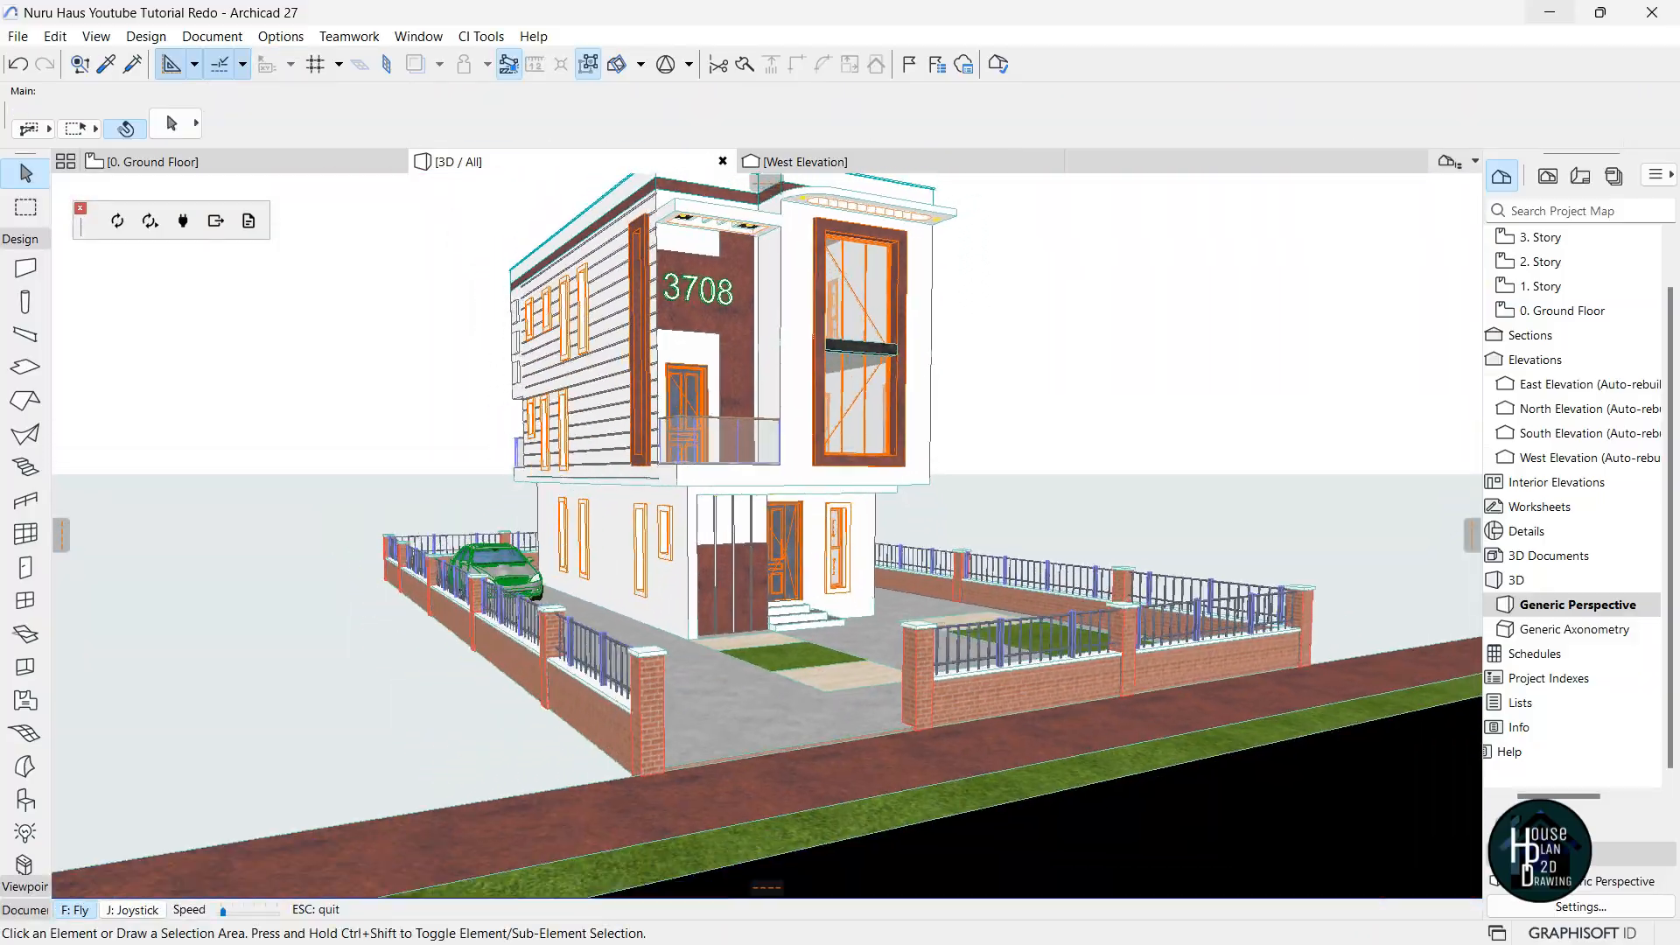
key("Up")
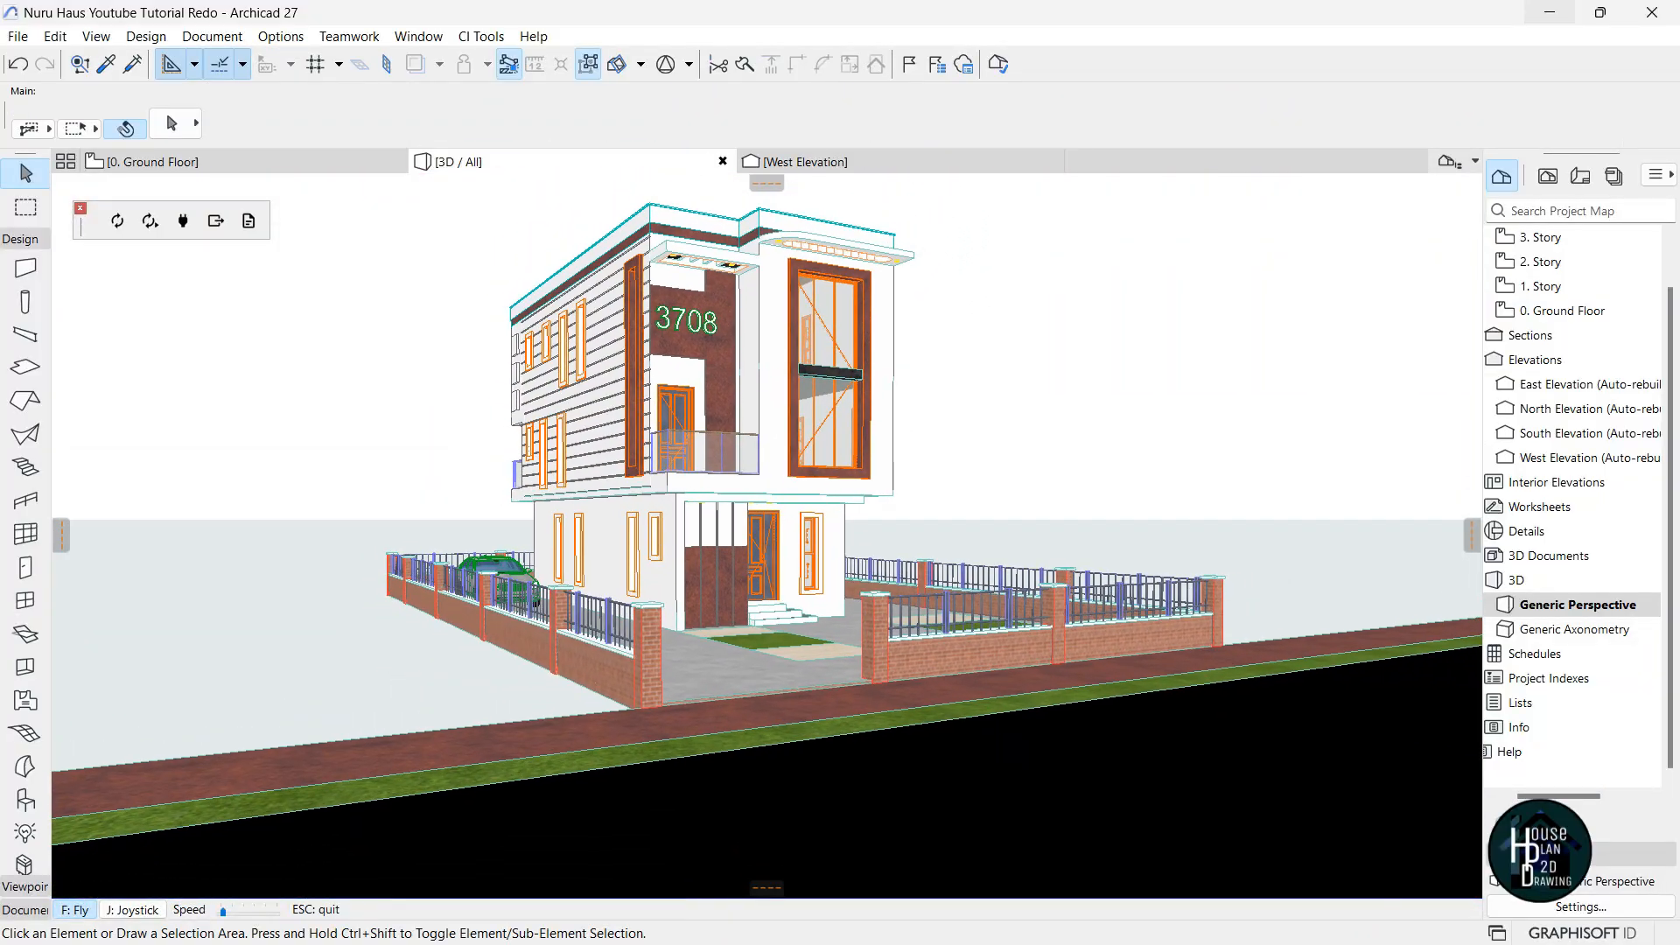
key("Right")
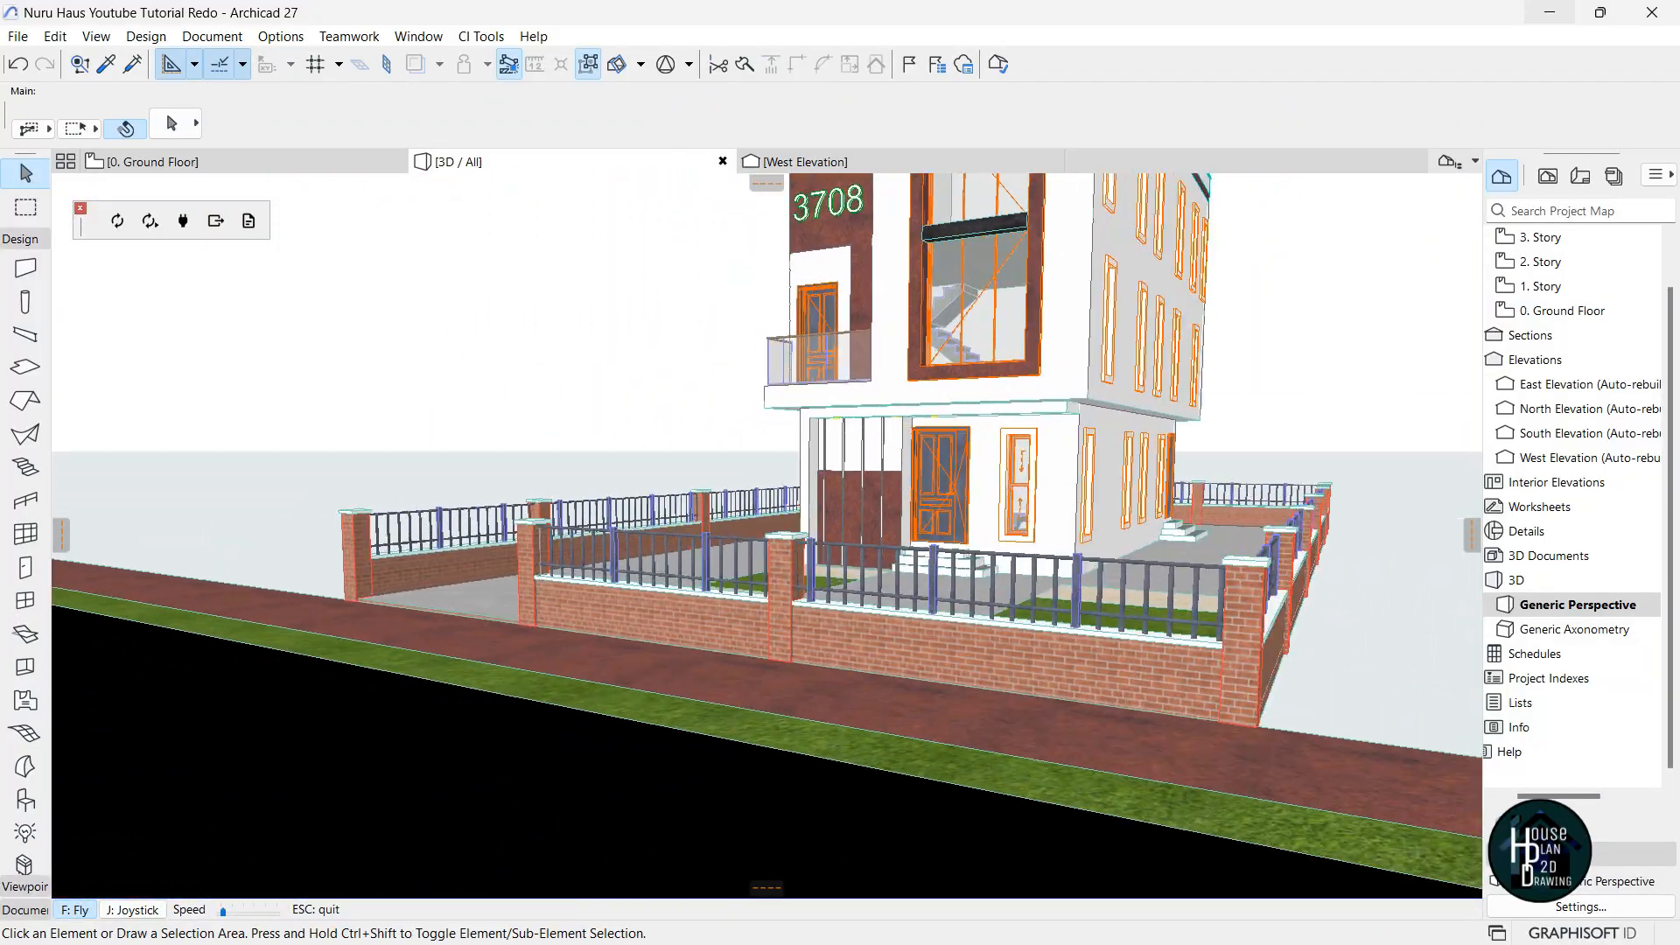
key("Left")
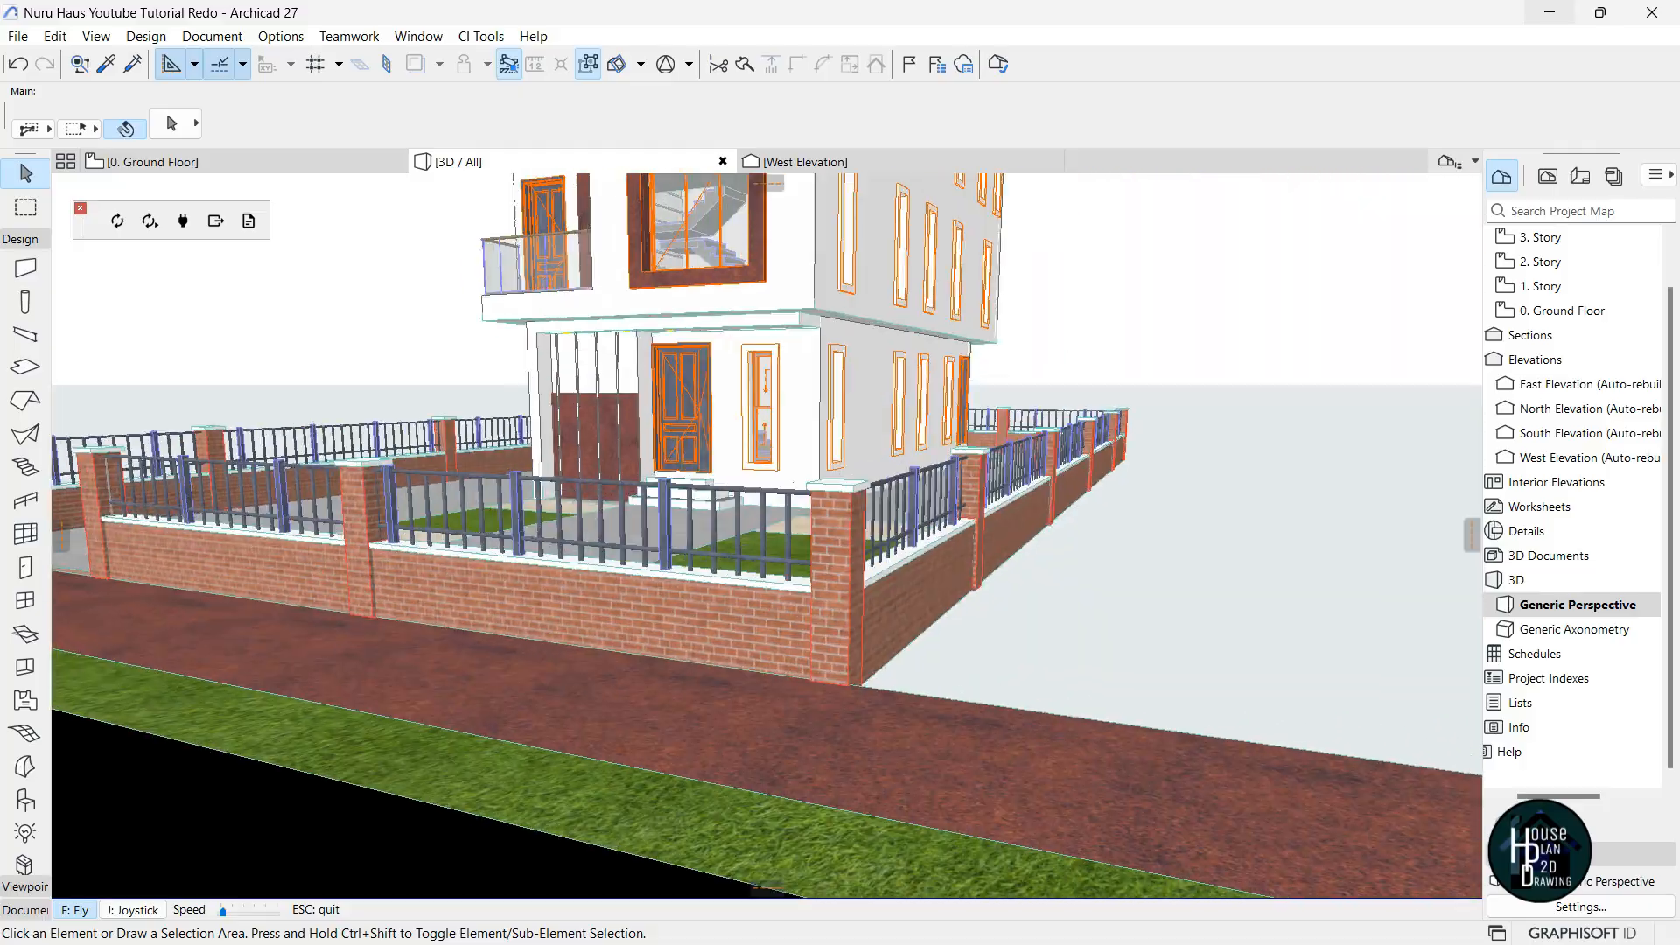
key("Down")
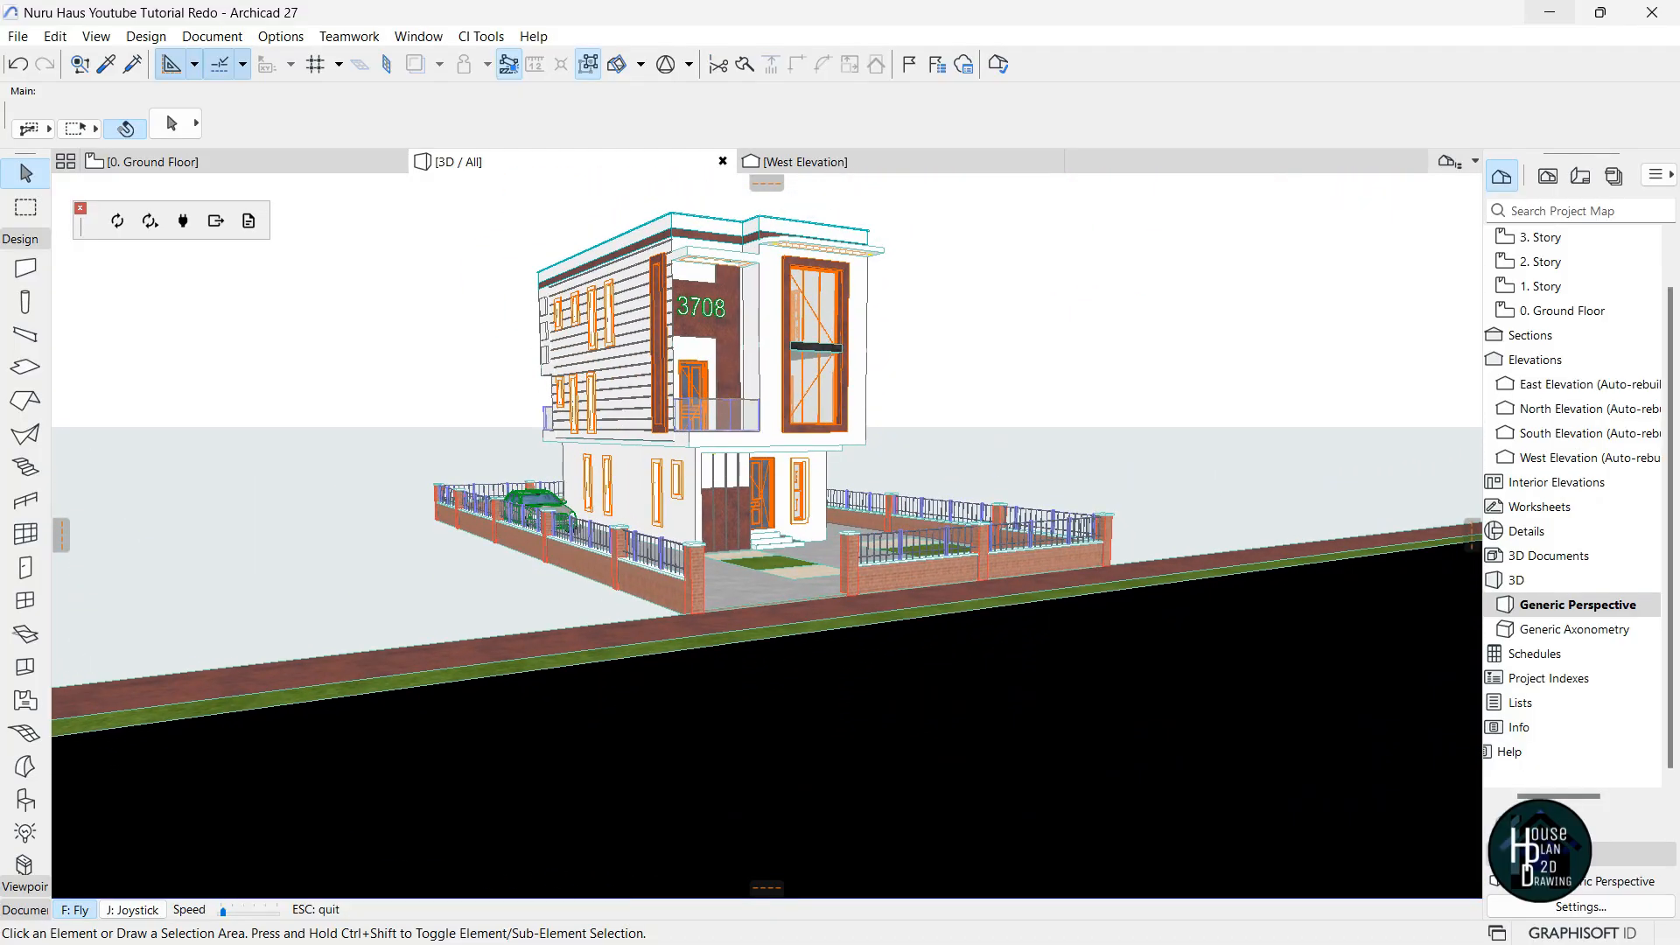
key("Up")
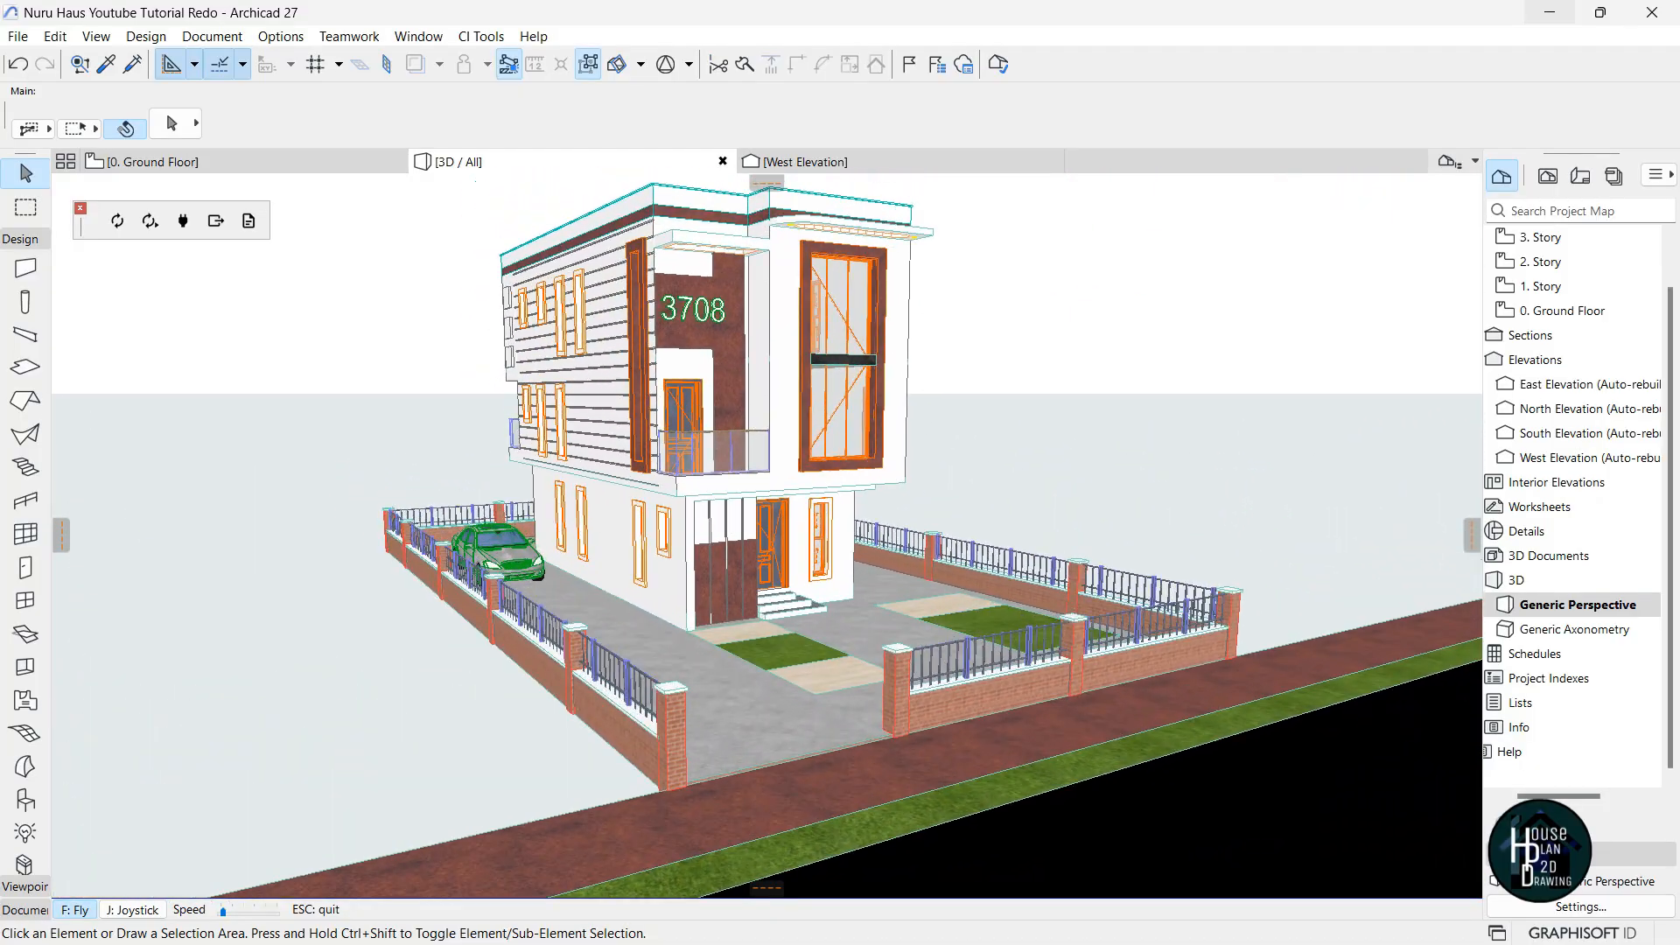
key("Escape")
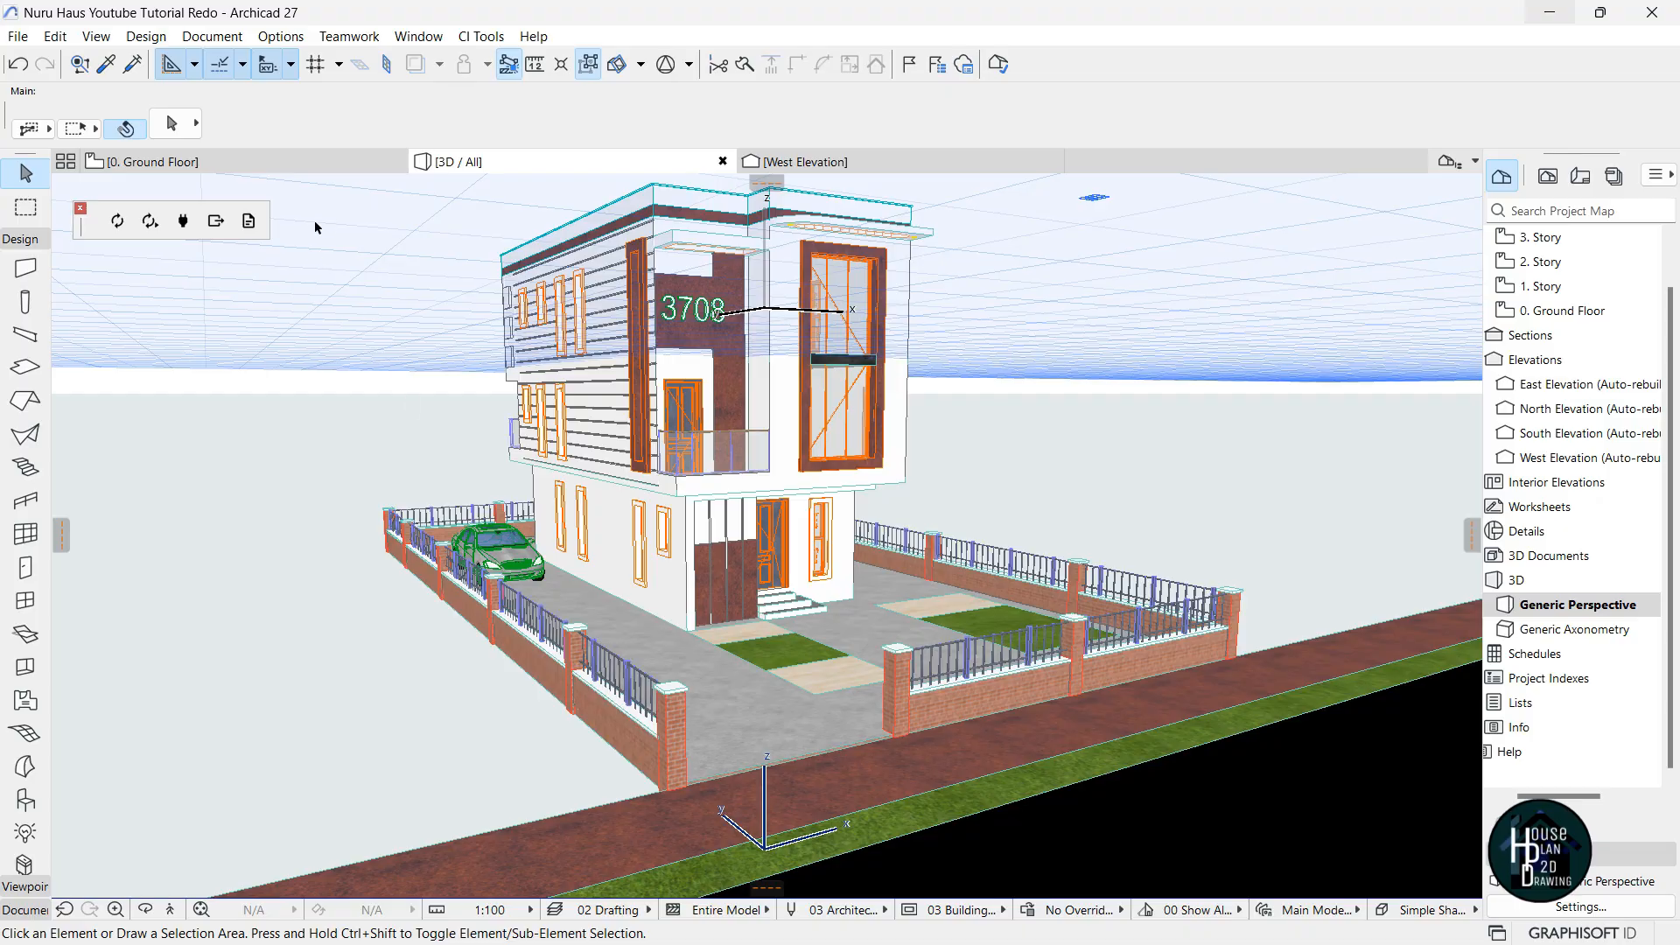
left_click(173, 909)
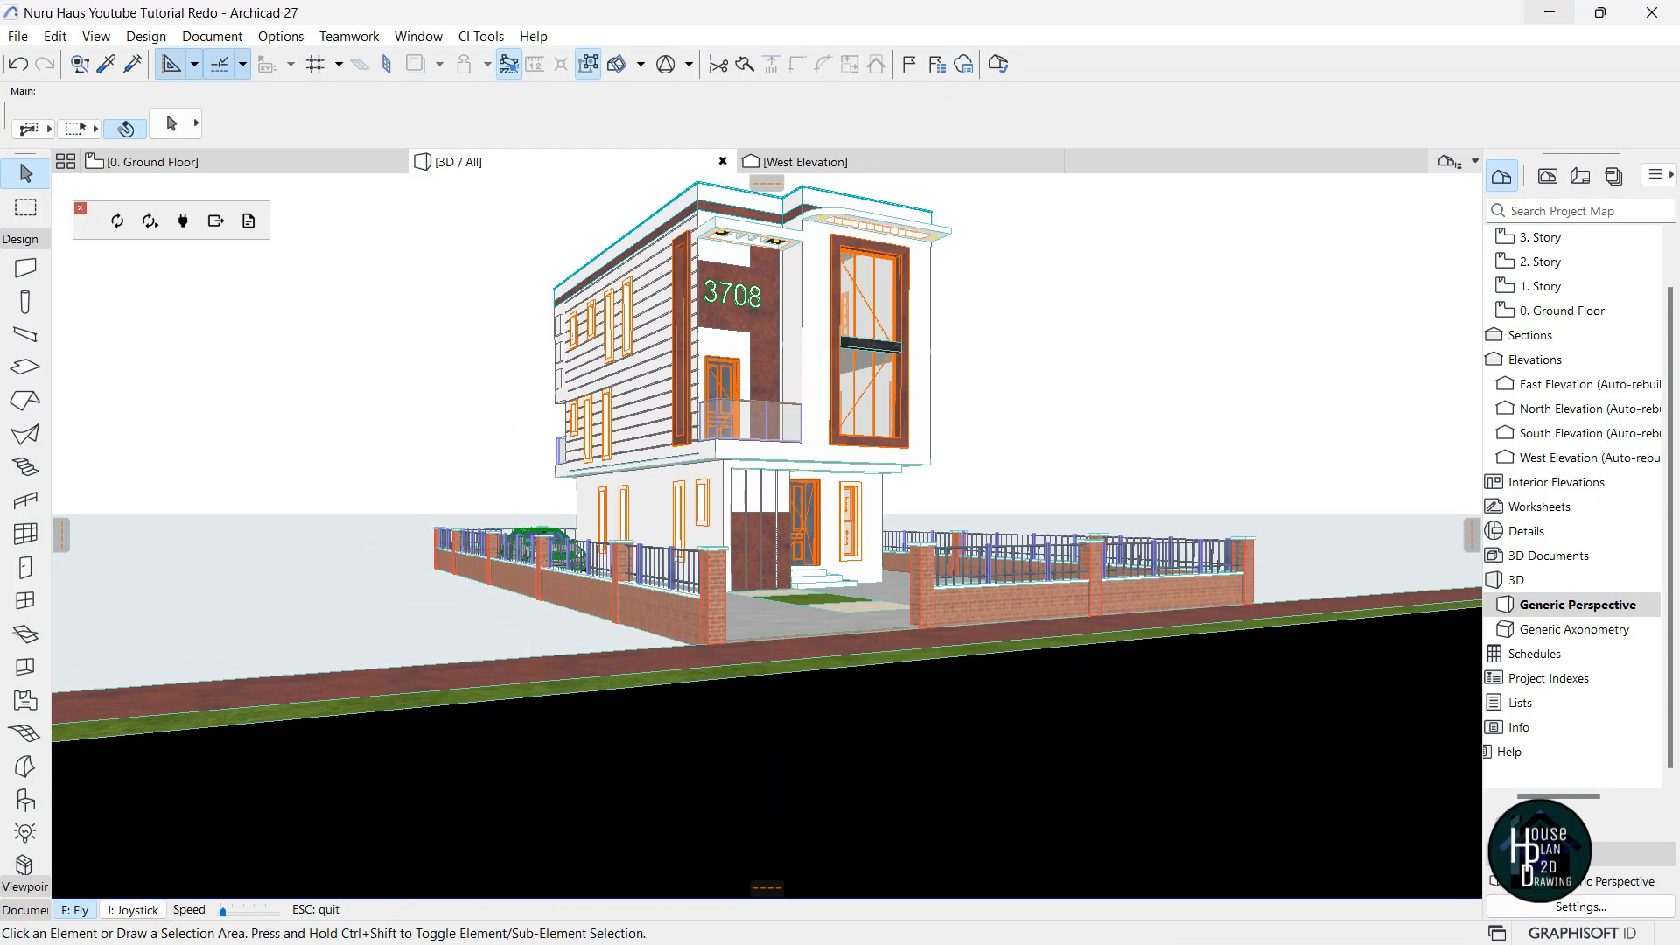
key("Down")
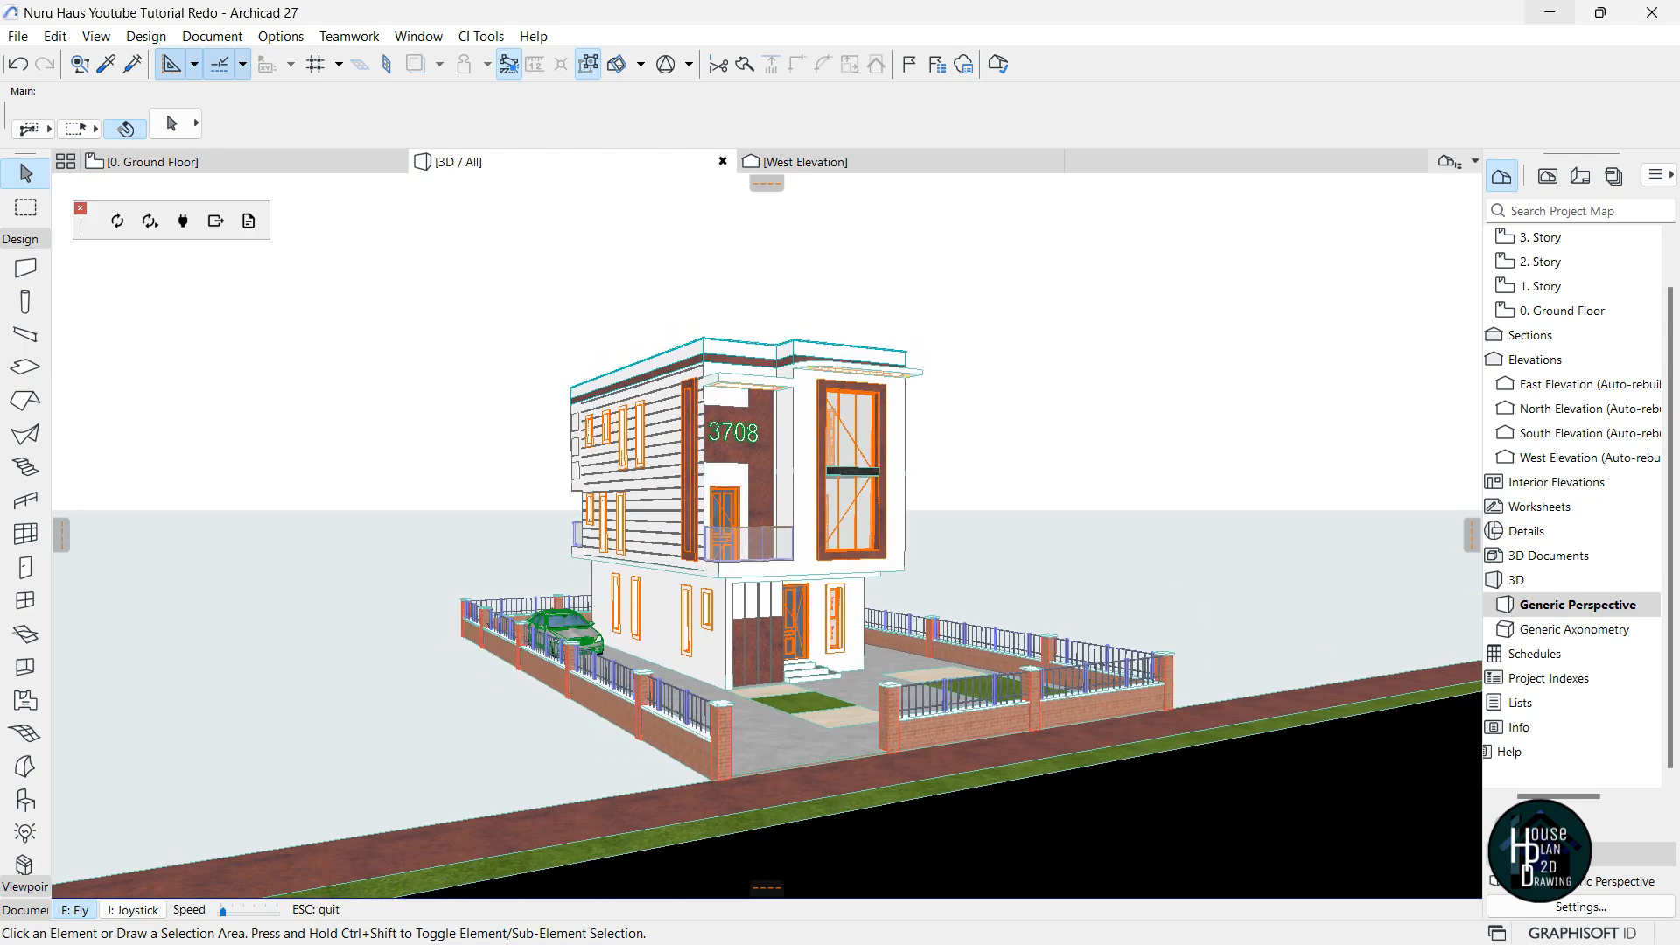
key("Escape")
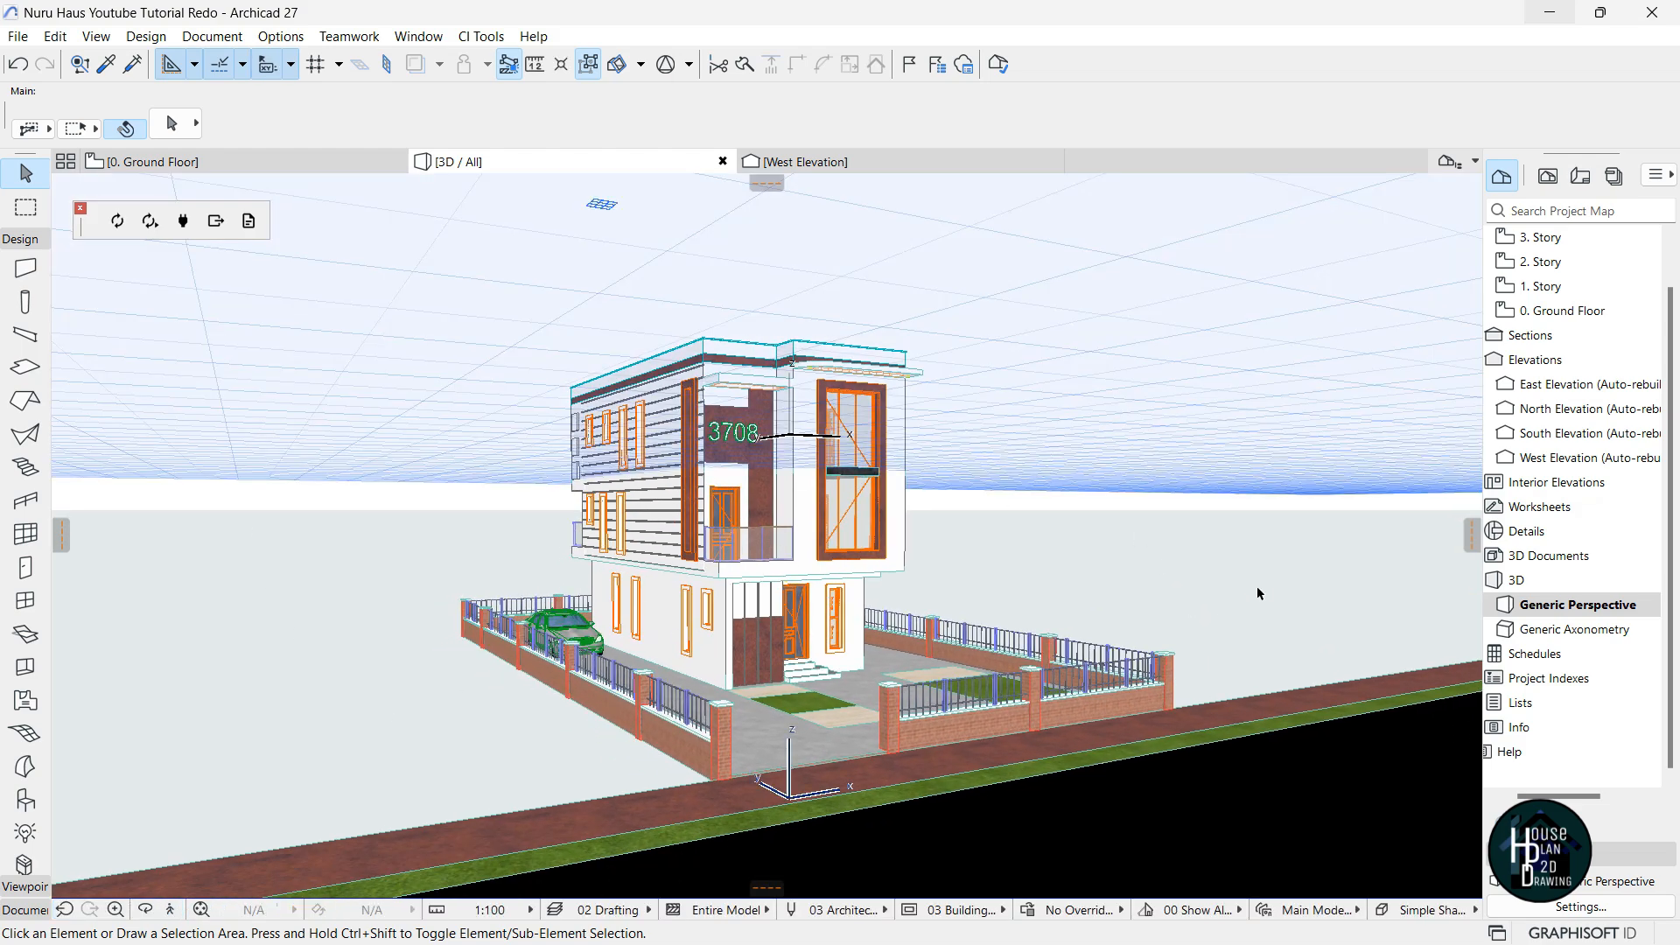
left_click(173, 910)
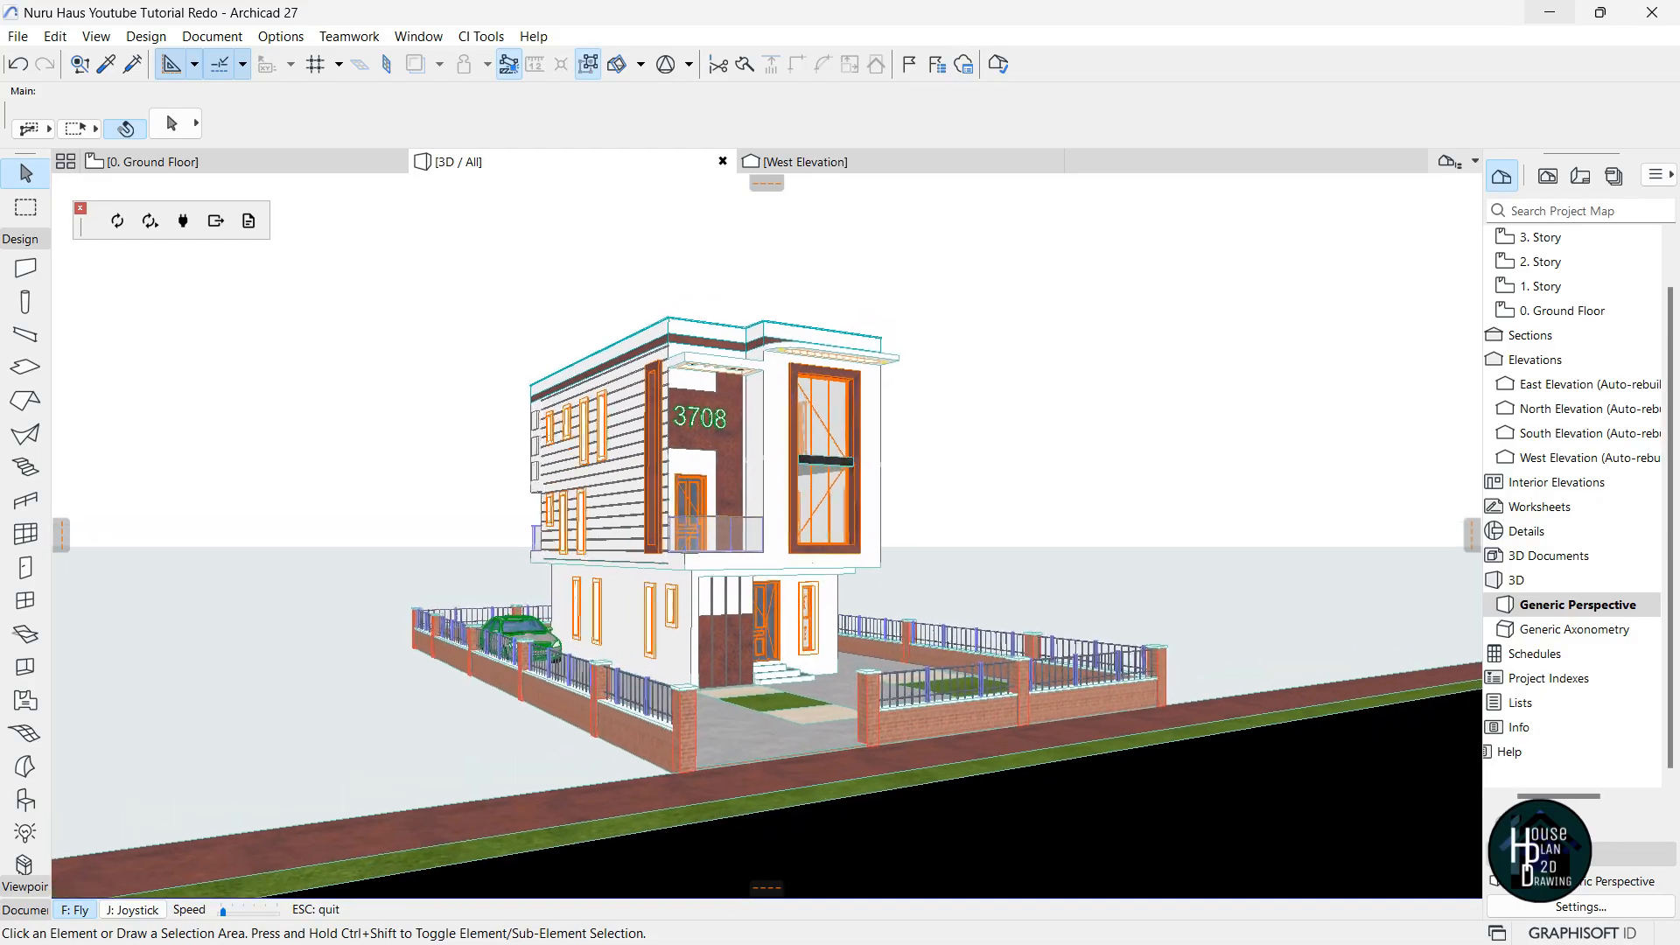
key("Up")
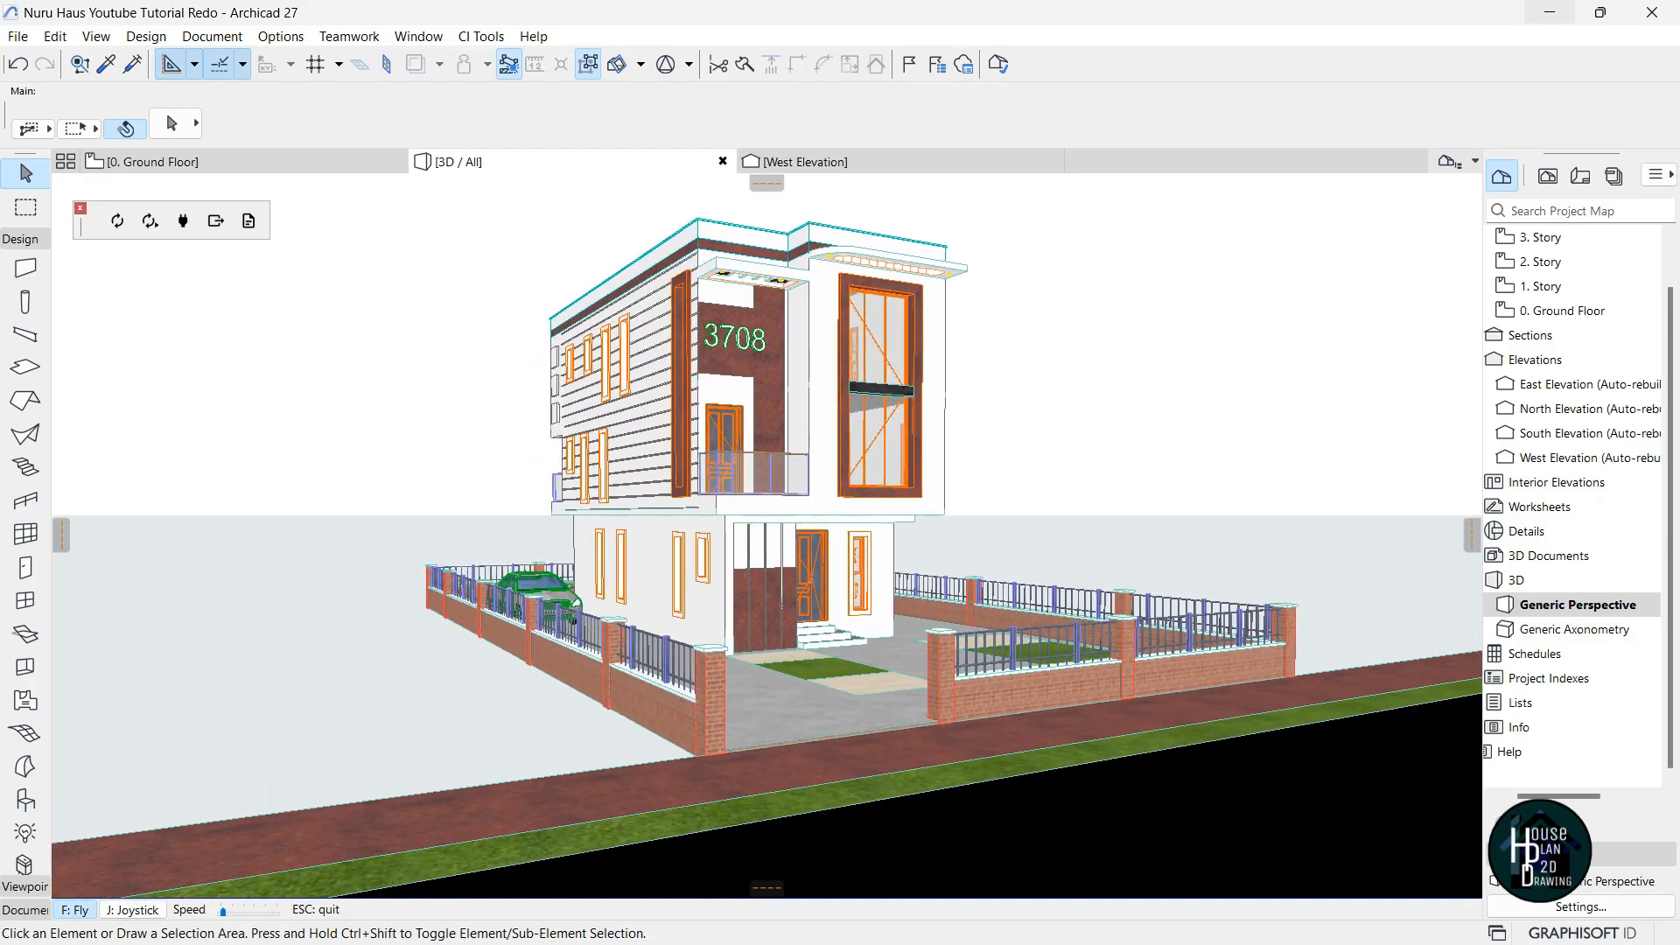
key("Right")
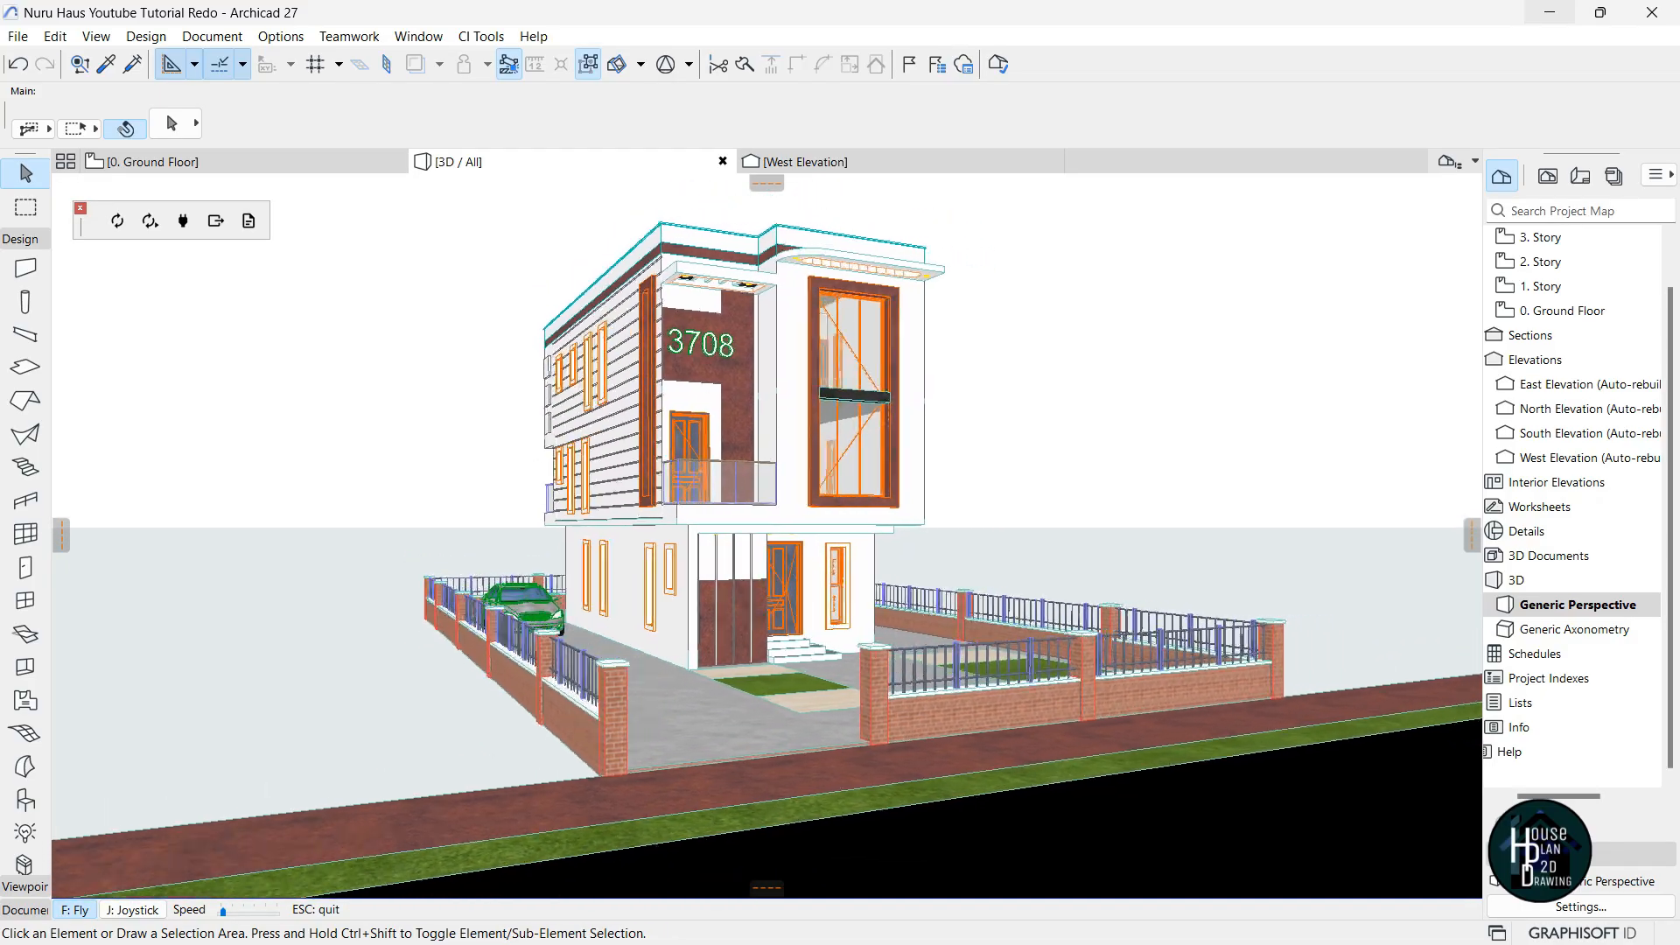
key("Right")
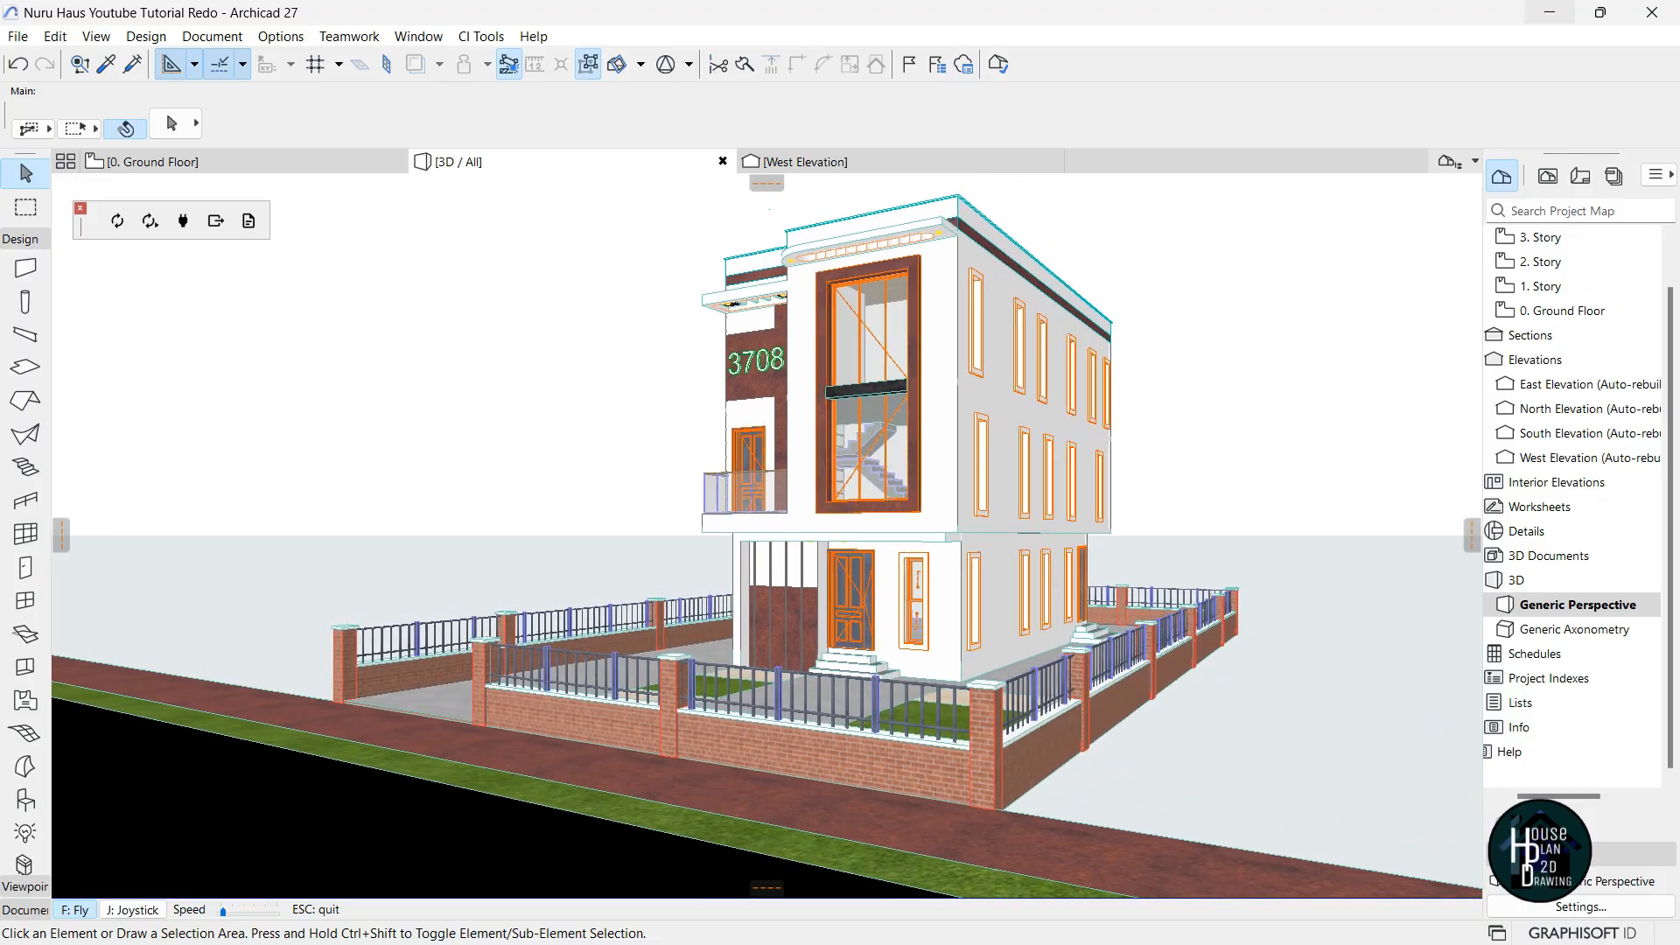
key("Left")
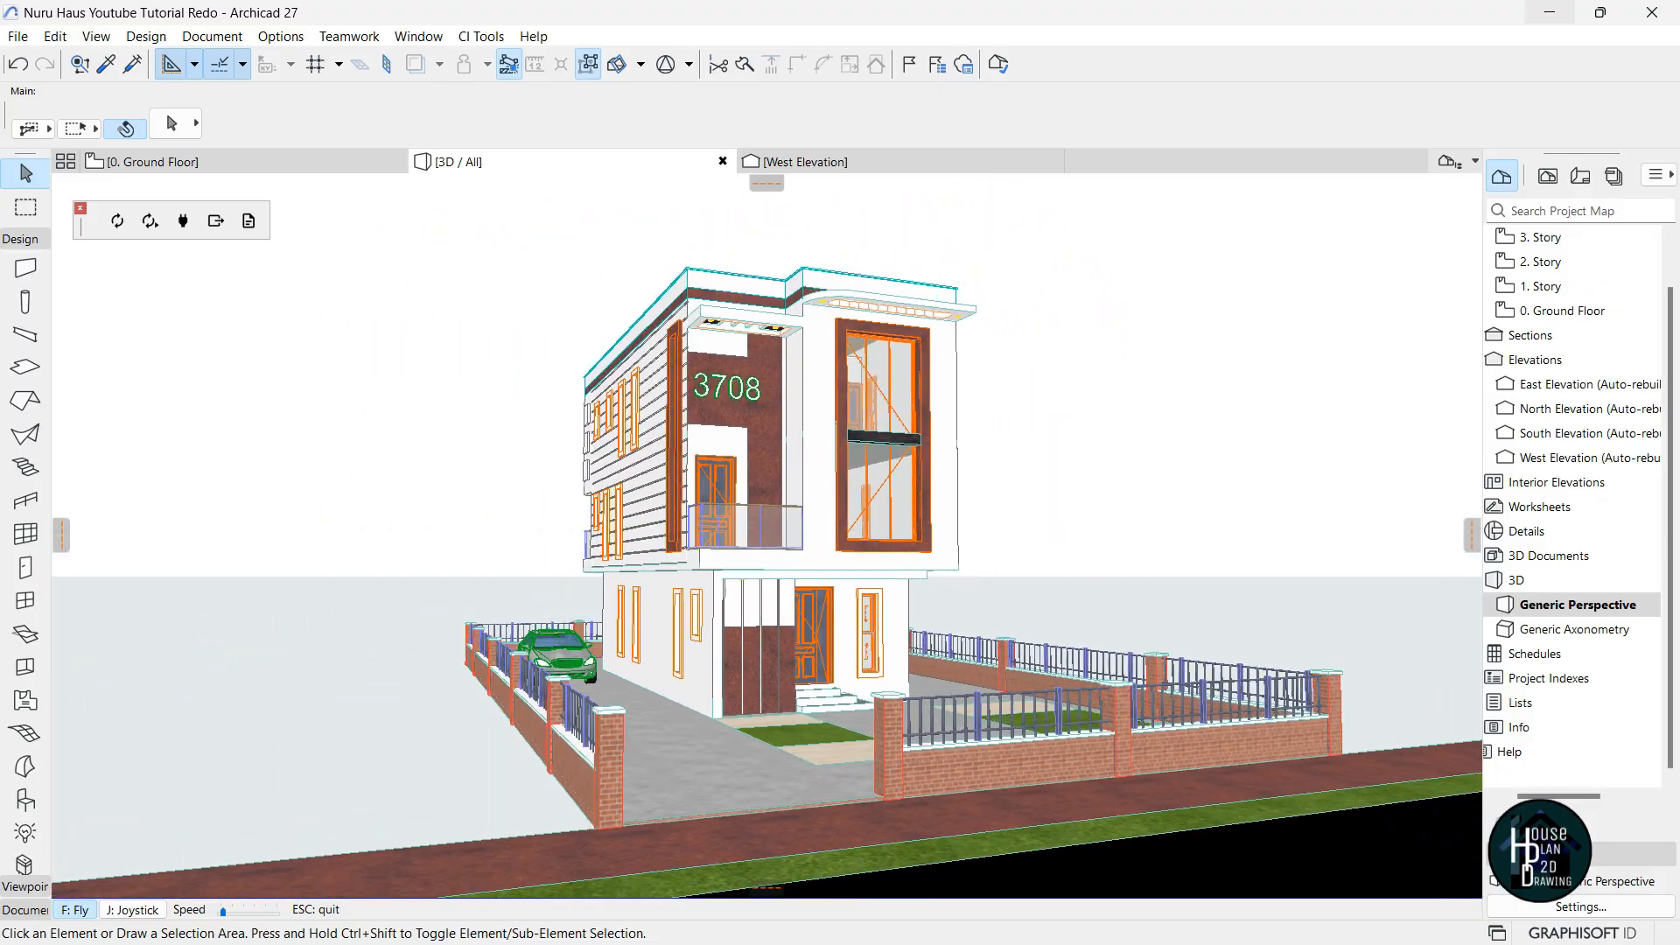
key("Down")
key("Left")
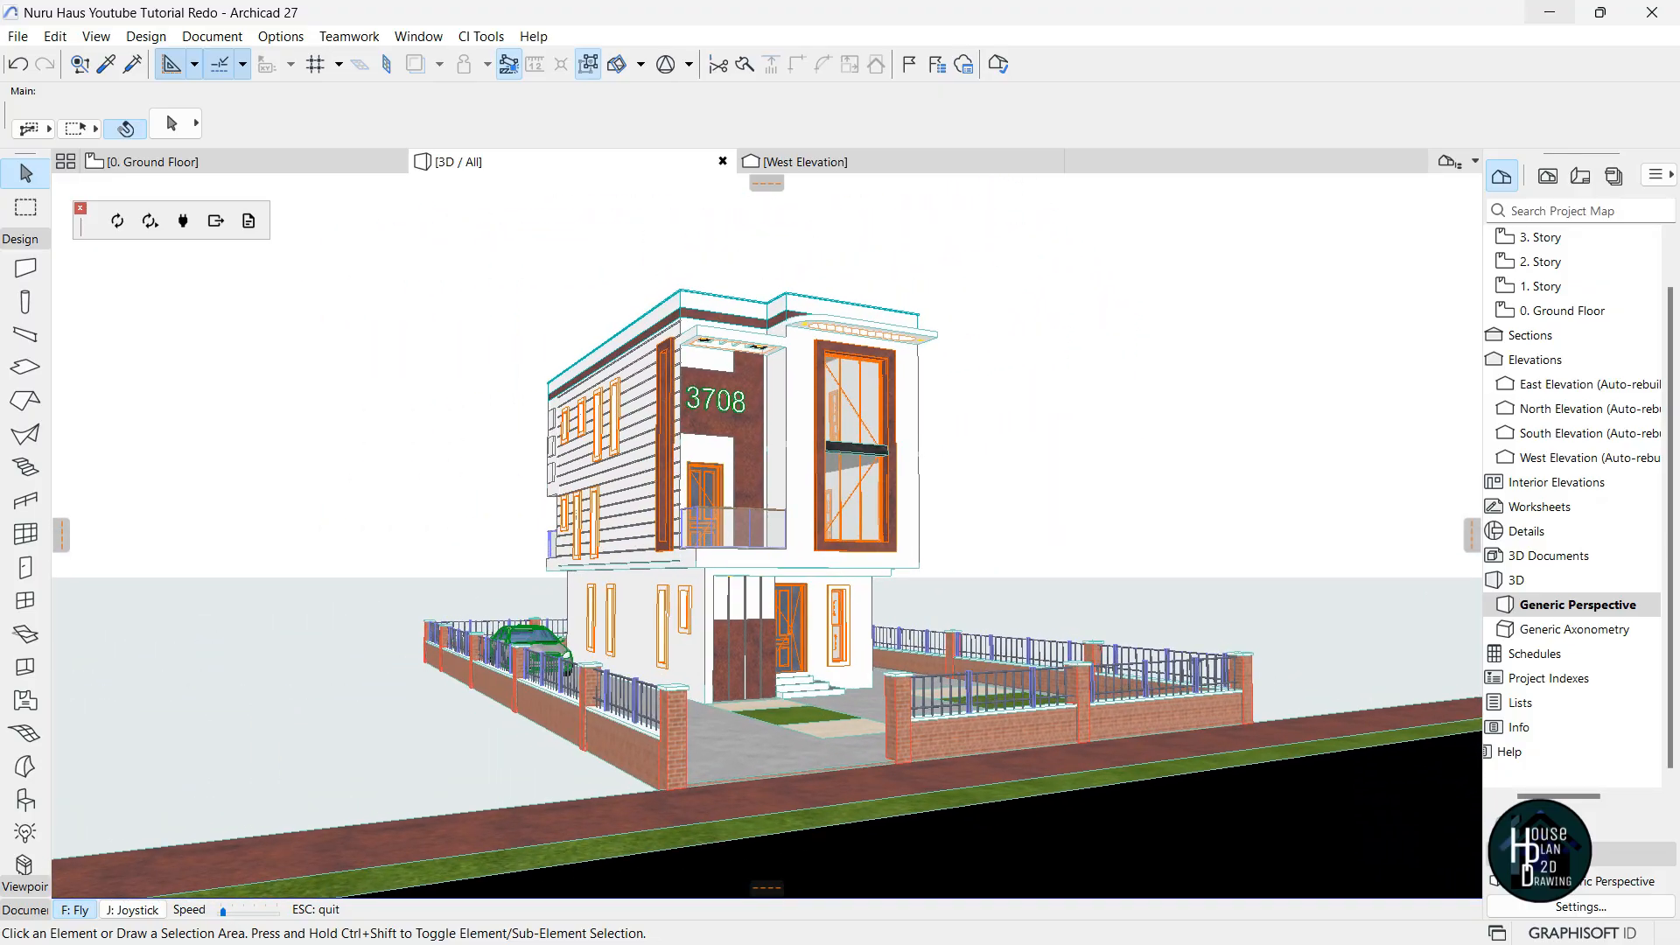
key("Escape")
left_click(259, 171)
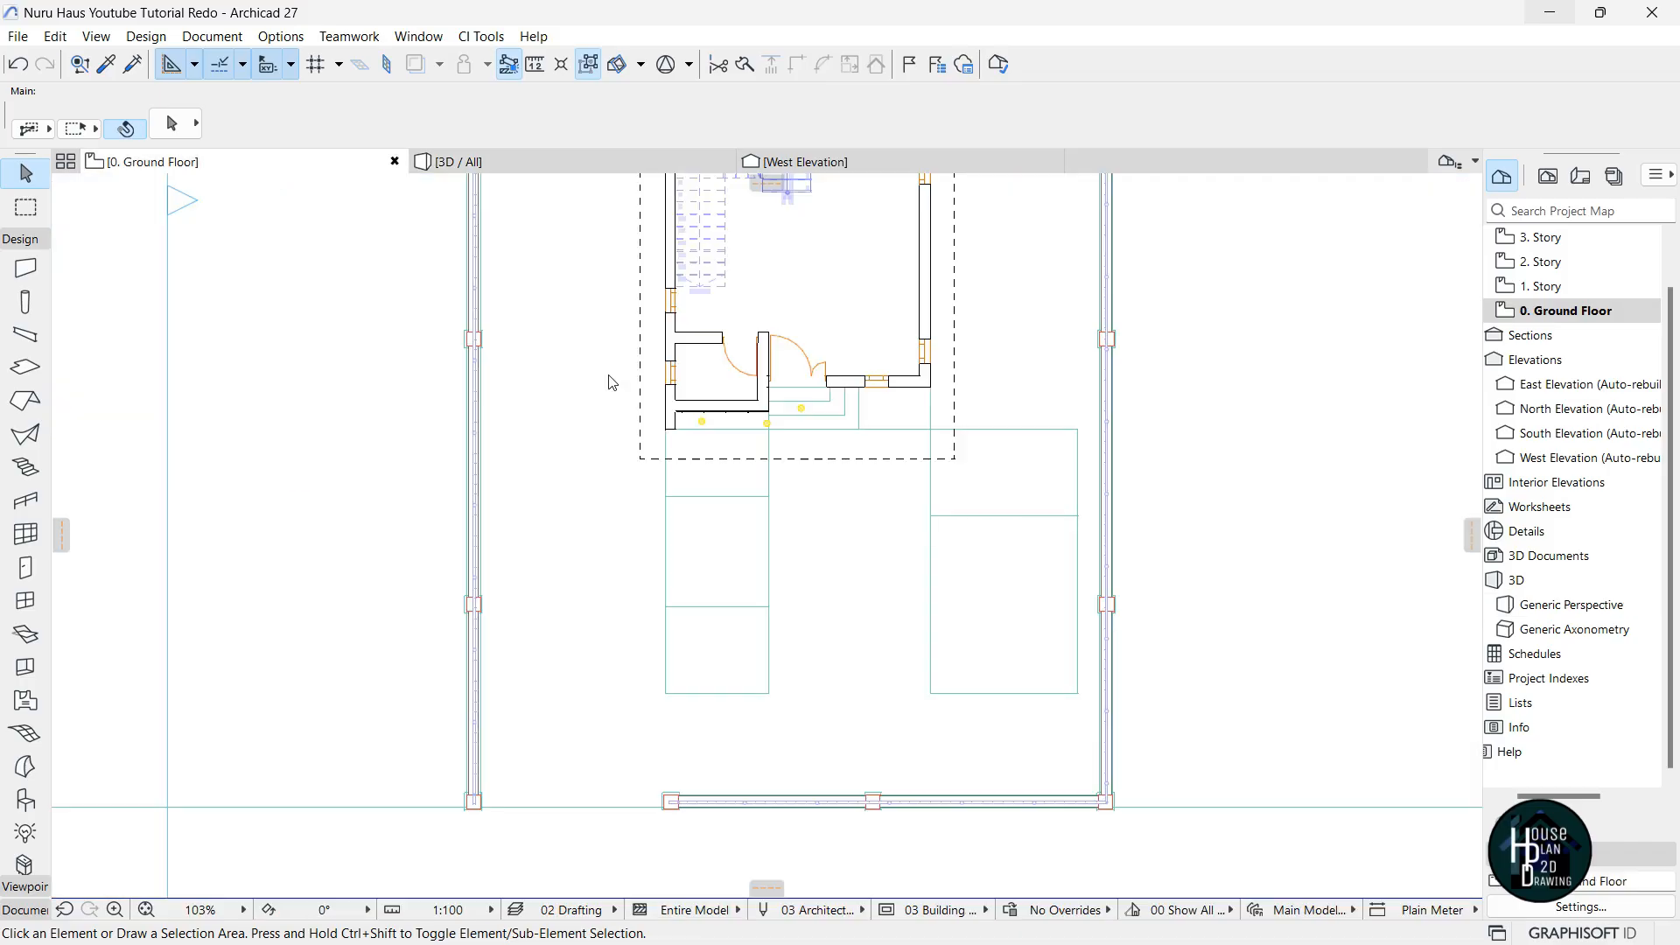
scroll(844, 525, "down", 3)
scroll(794, 707, "up", 5)
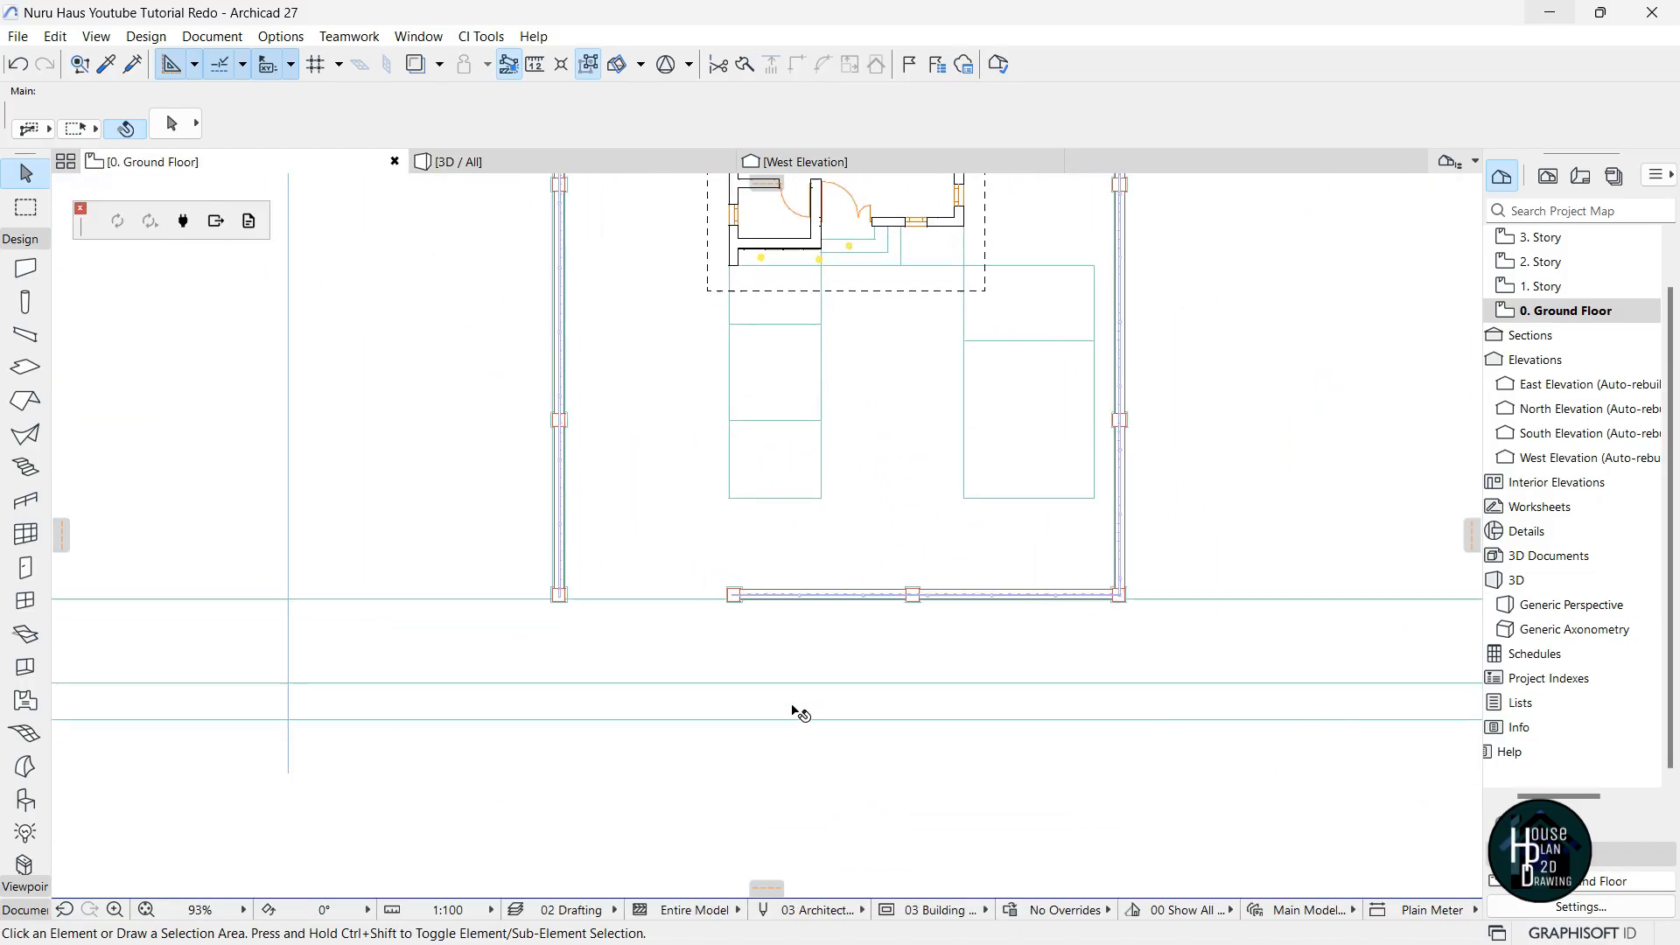
Draw a large rectangular ground slab behind the brown walkway, surrounding the compound and spanning the street slabs' width, using the roadside grass strip's settings.
left_click(847, 702, "alt")
scroll(884, 770, "down", 10)
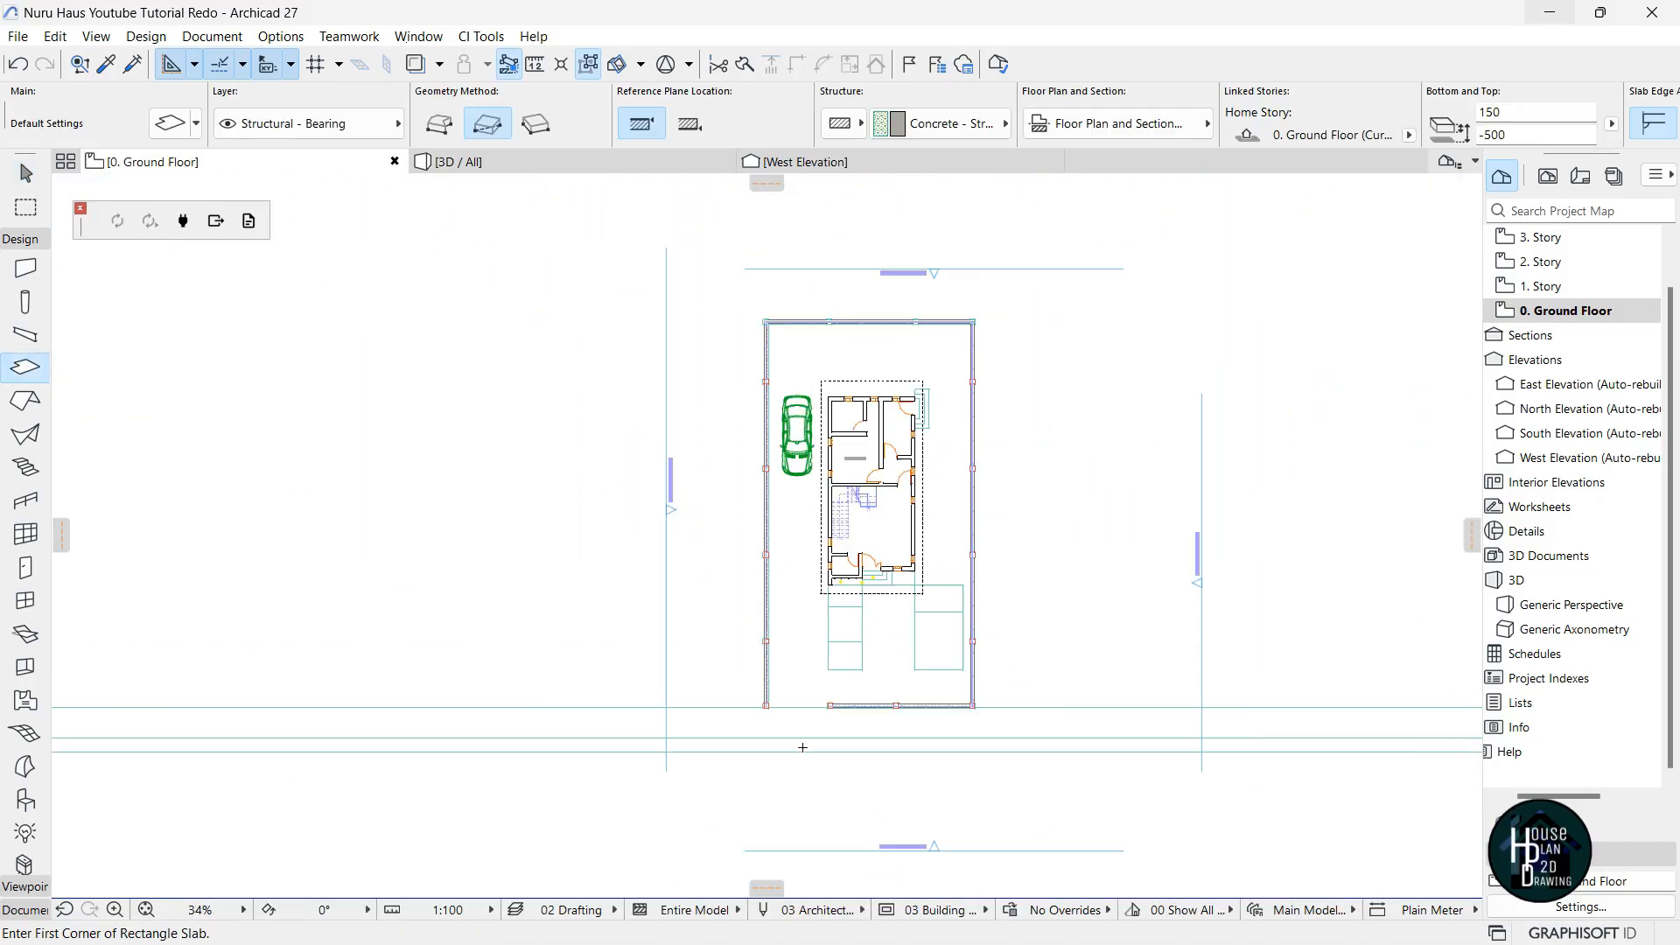
scroll(740, 762, "up", 8)
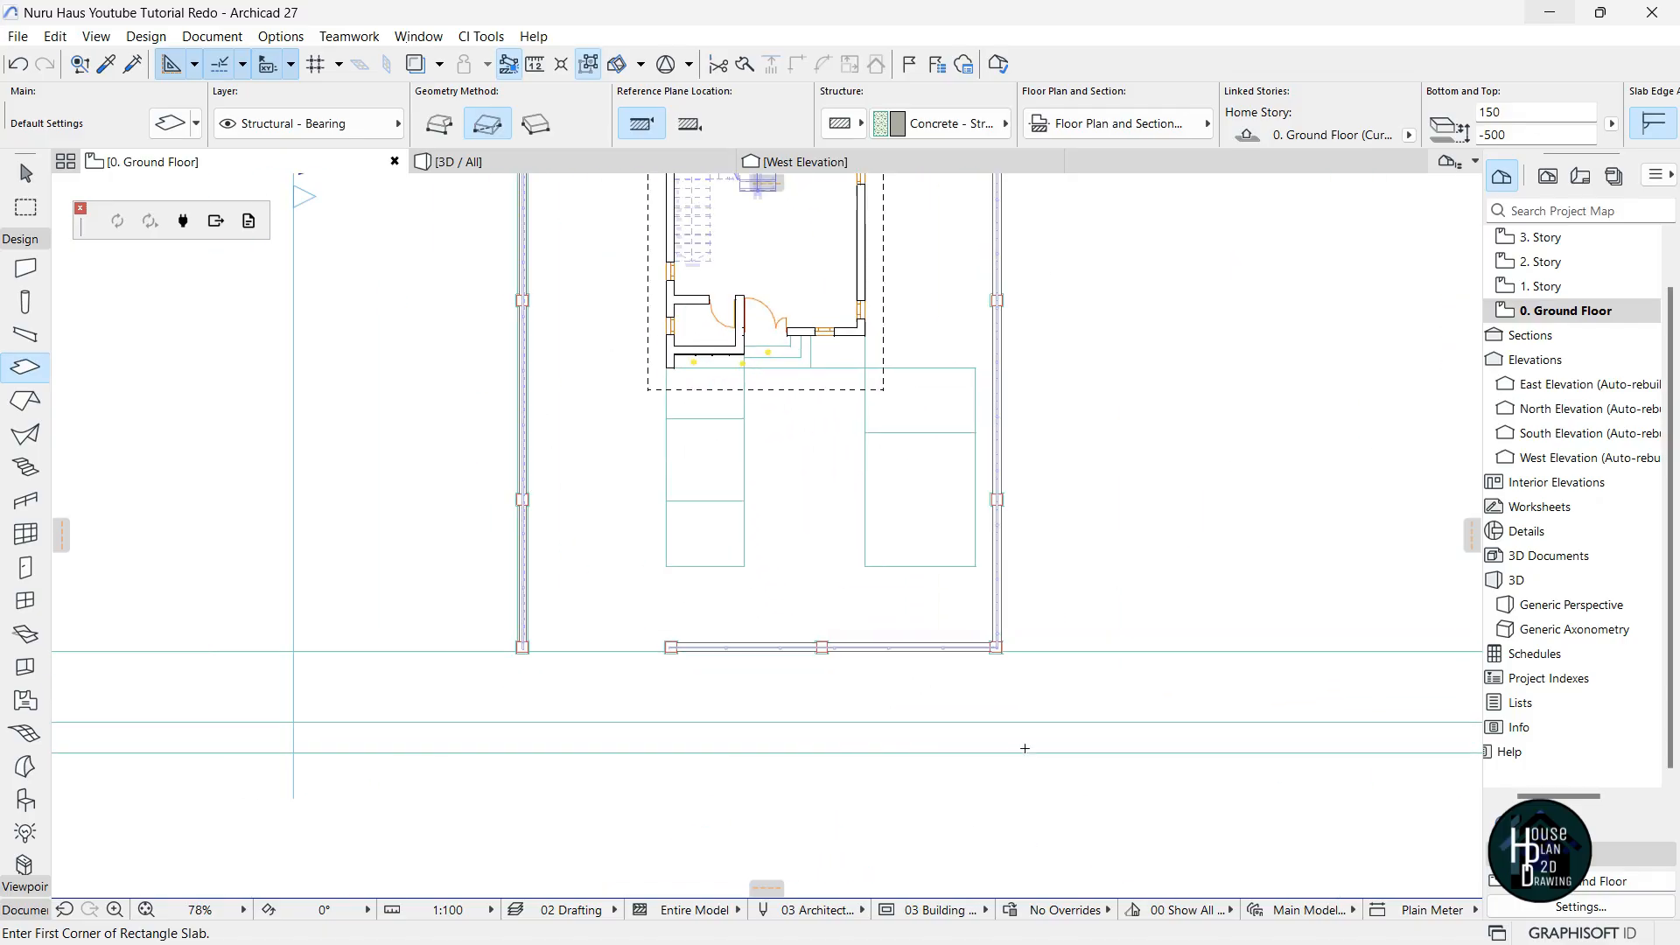
scroll(963, 727, "down", 8)
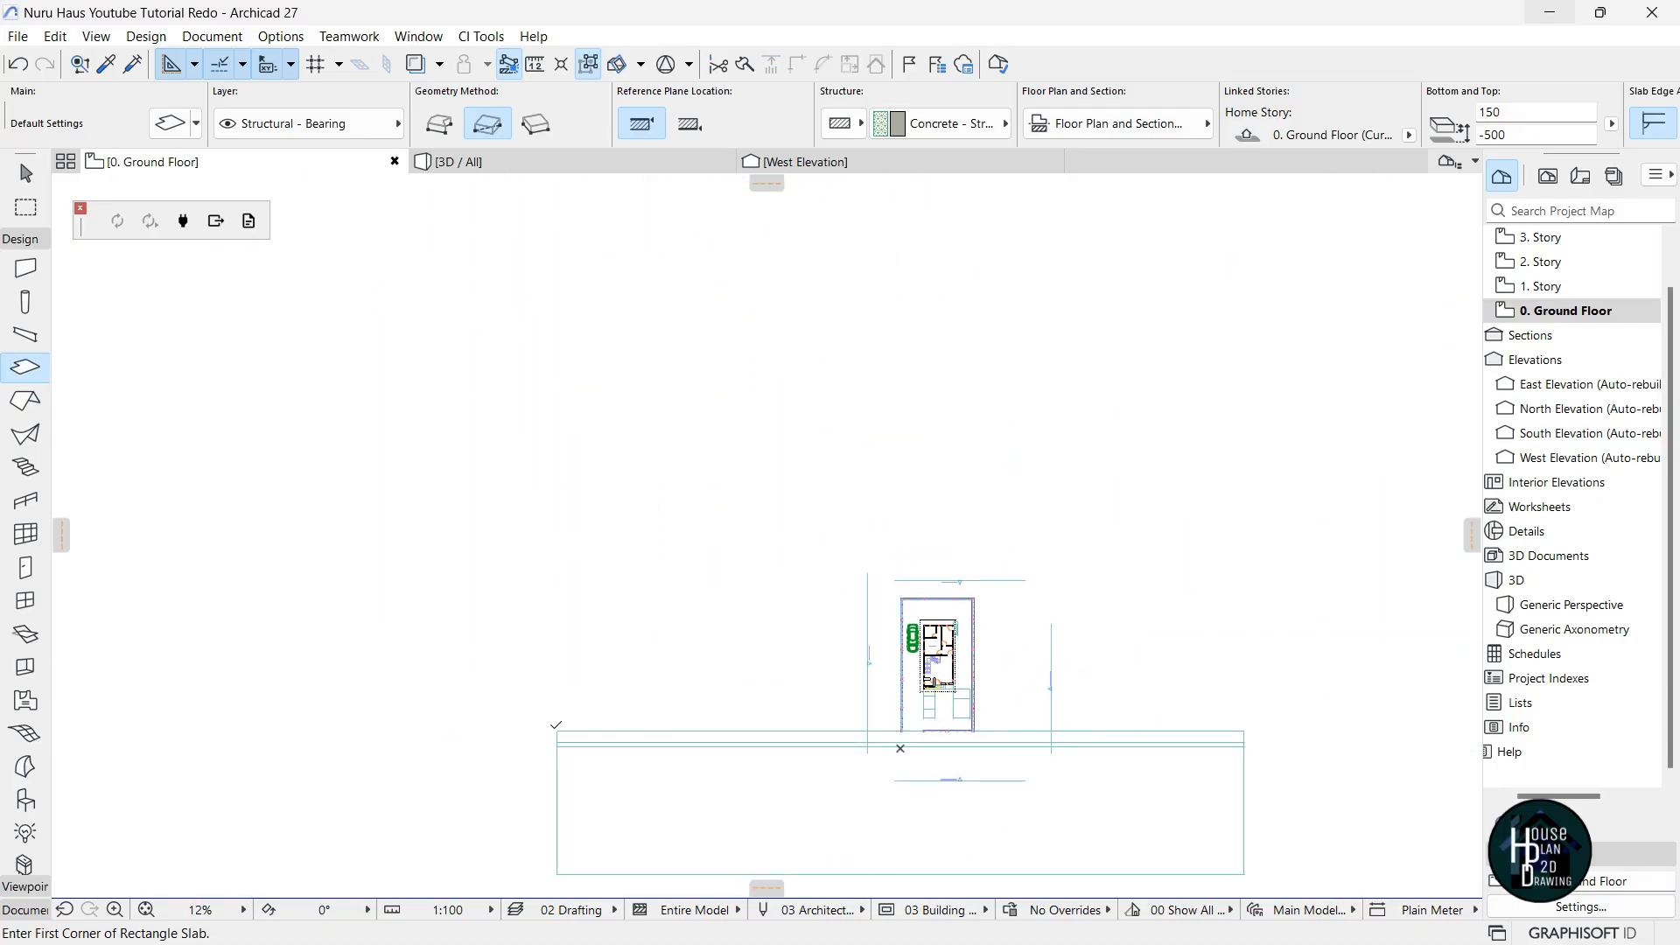
left_click(556, 731)
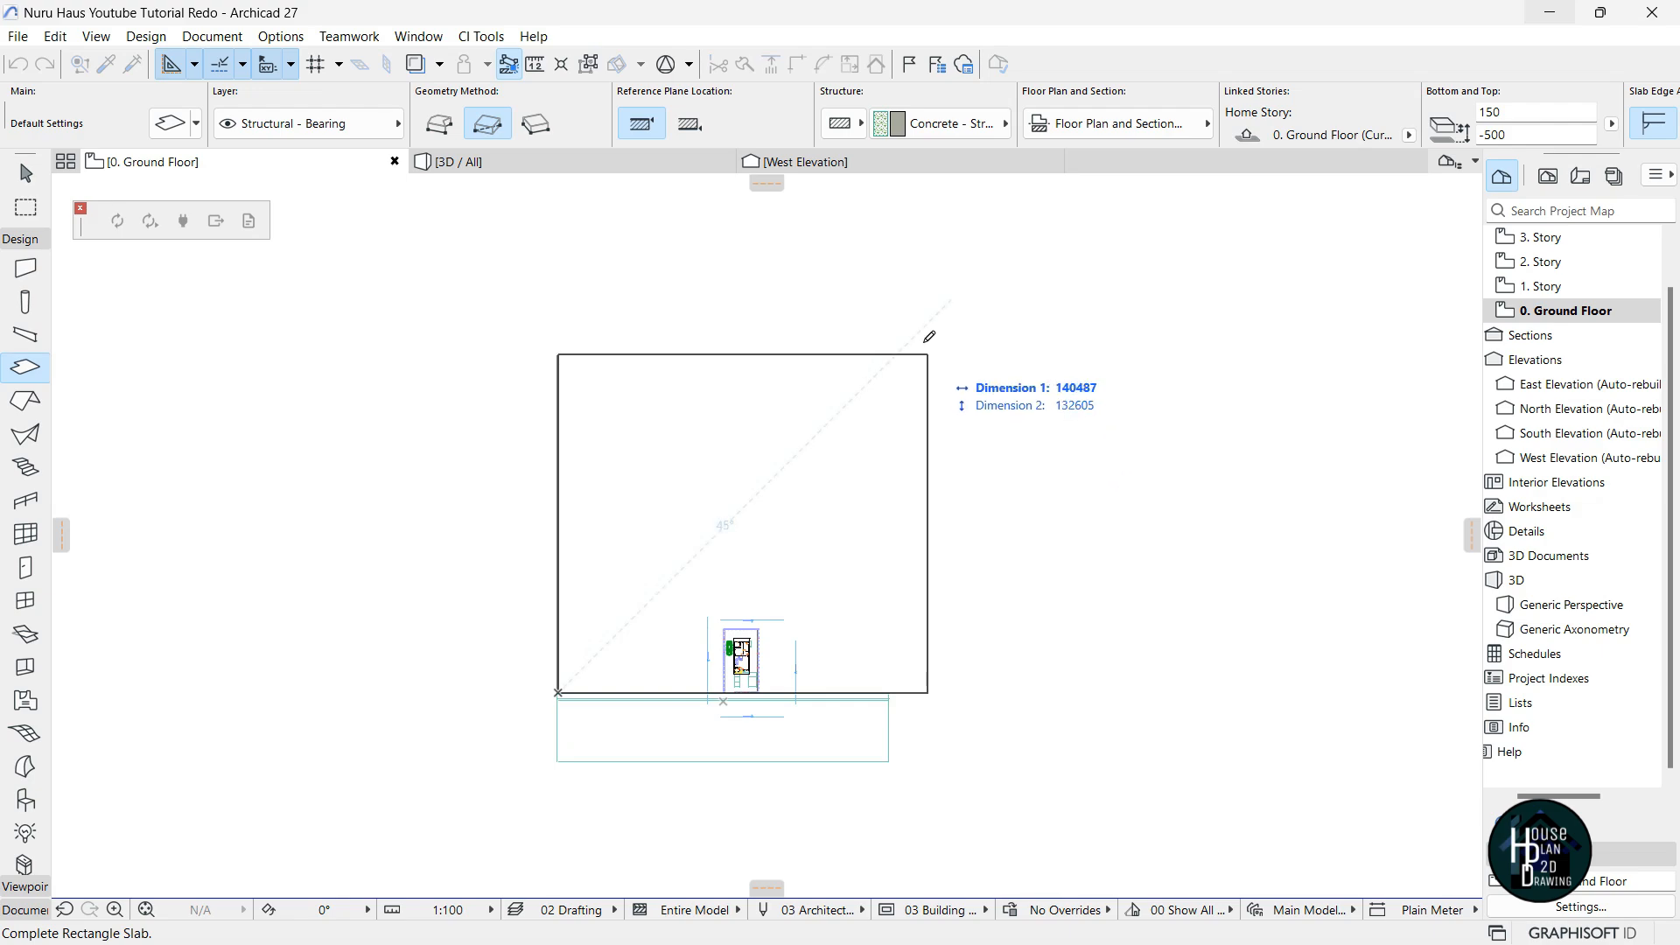
left_click(897, 367)
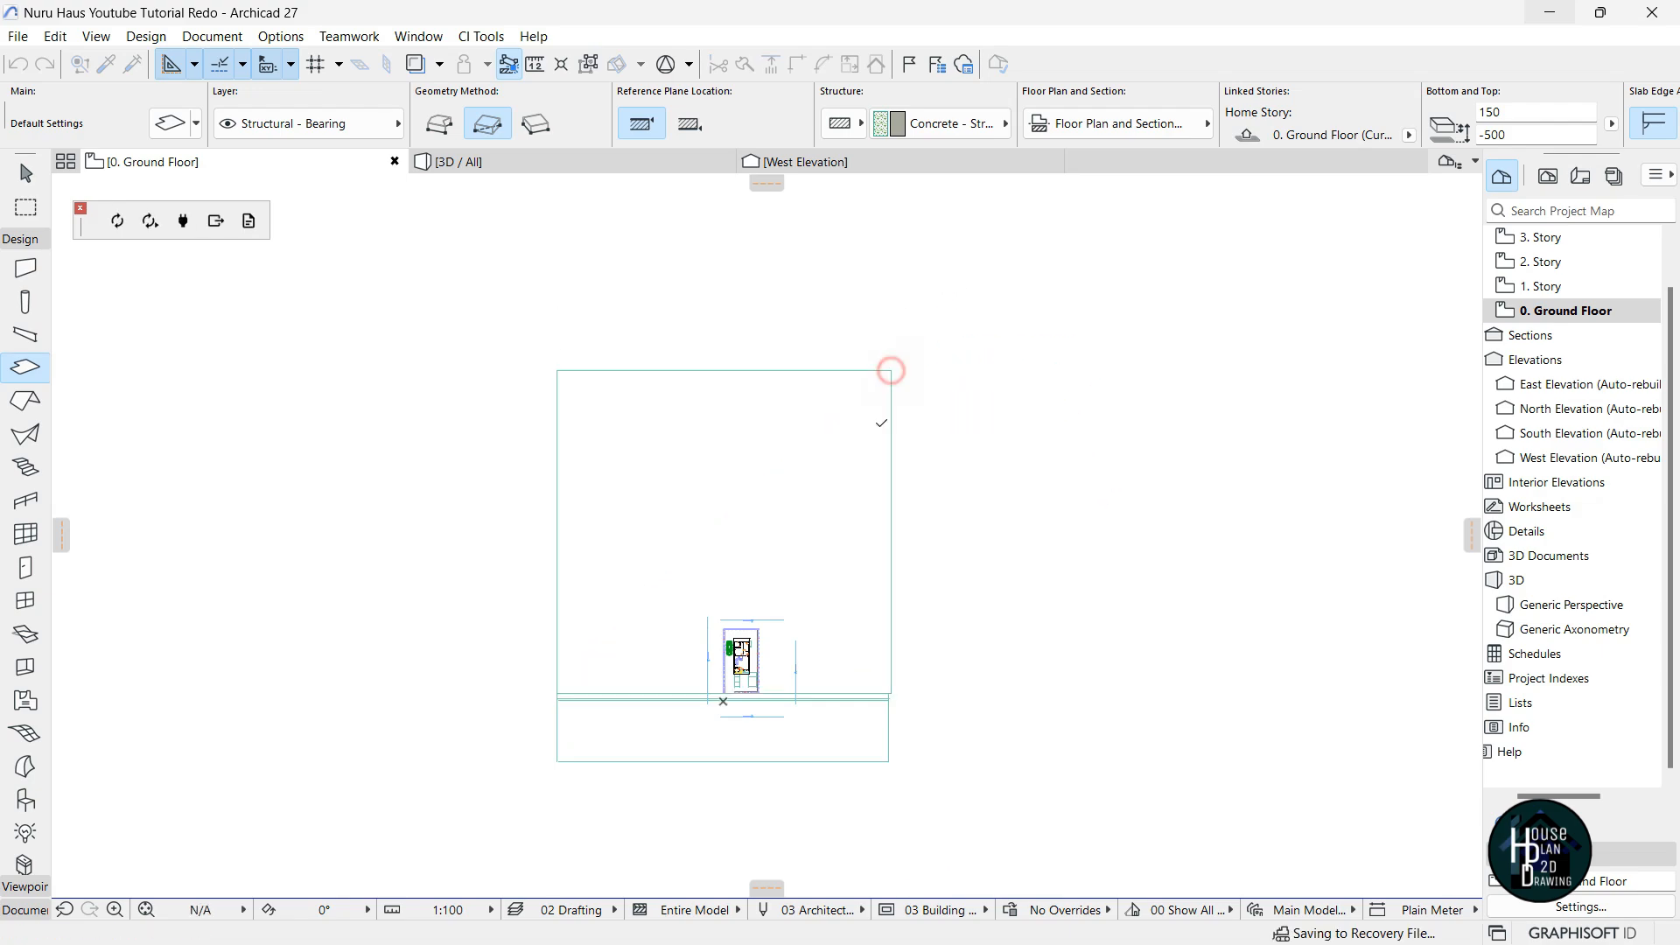
Inspect the house, fence, walkway and surrounding grass ground in 3D by flying between the front facade and the windowed side.
left_click(499, 163)
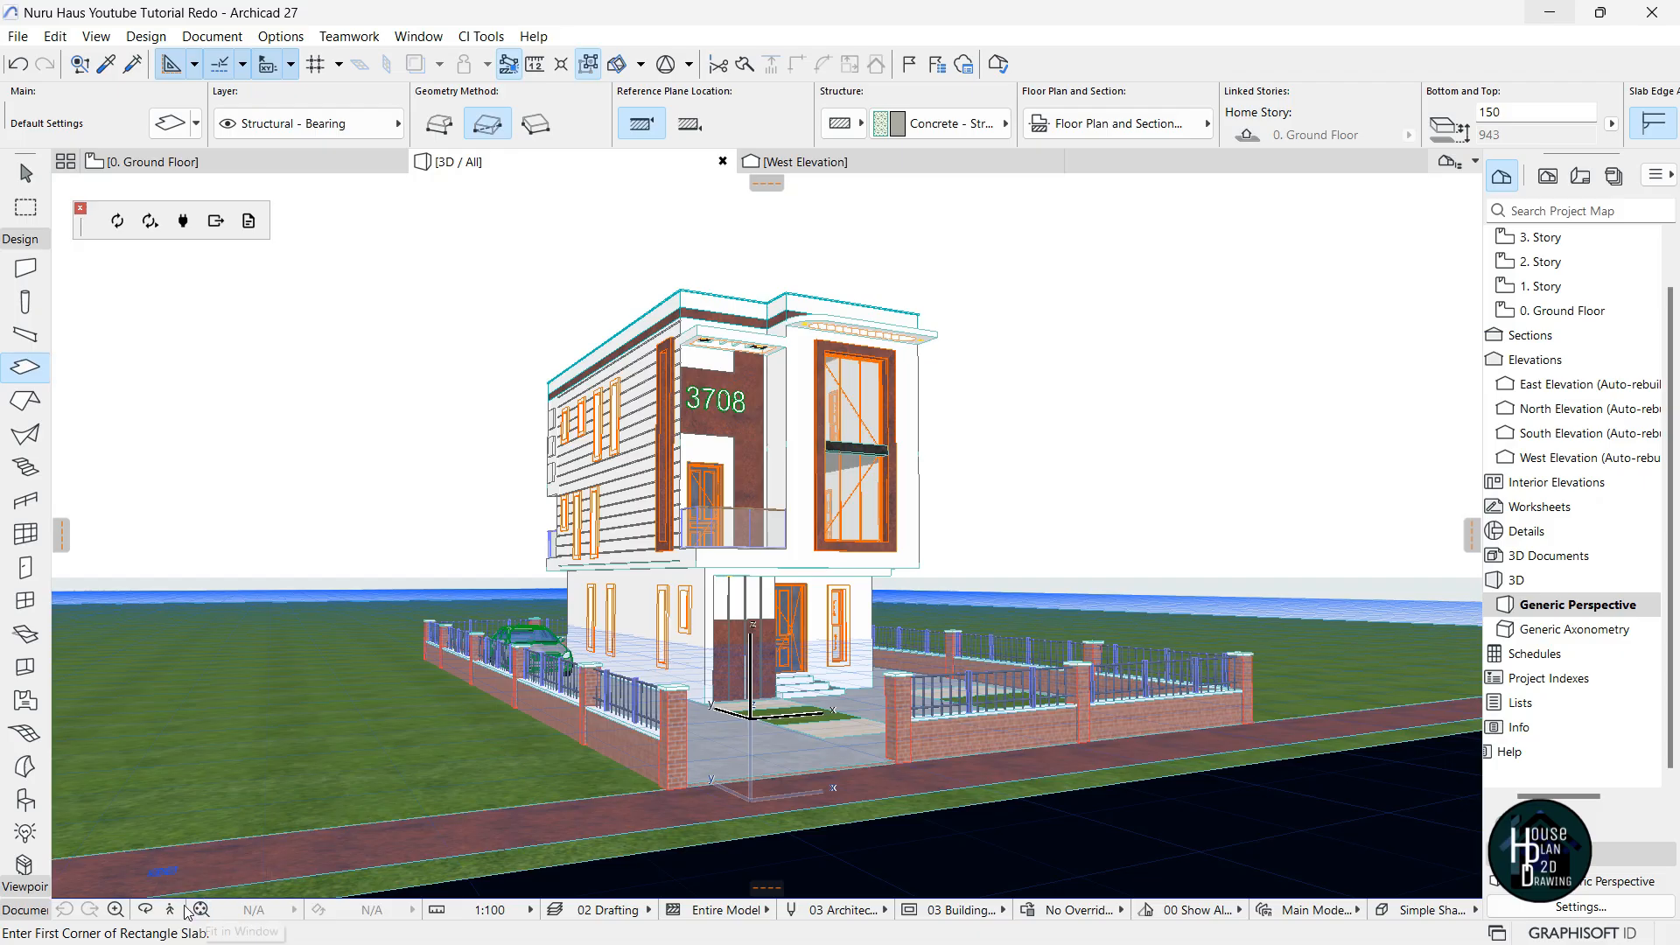
left_click(185, 911)
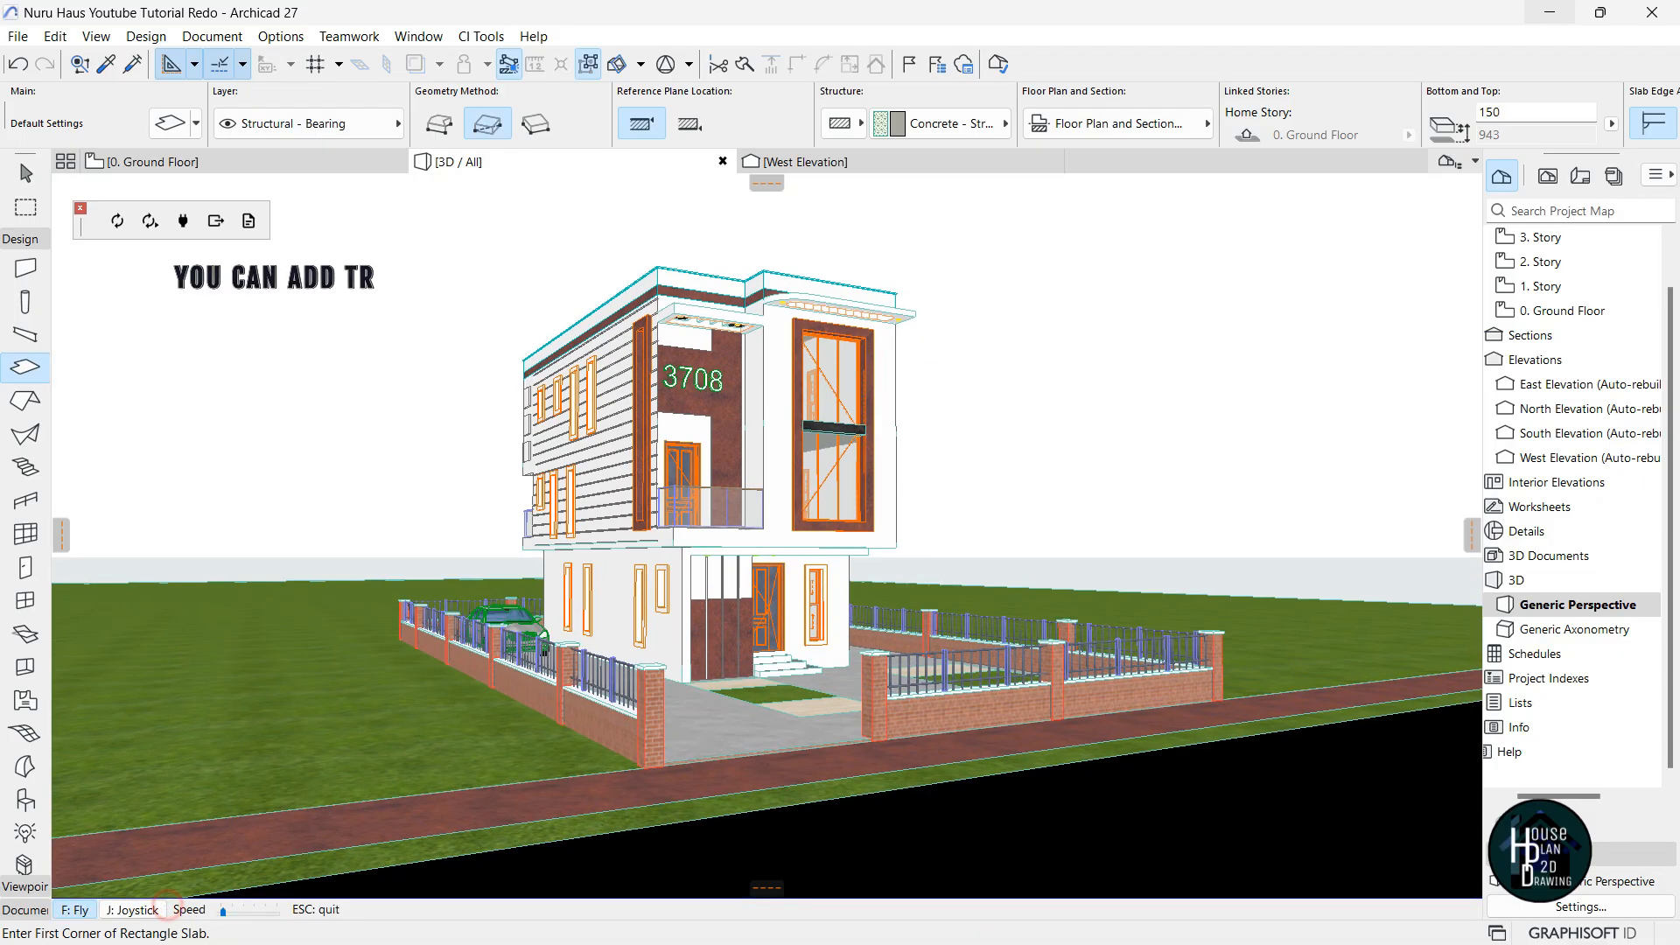
key("Right")
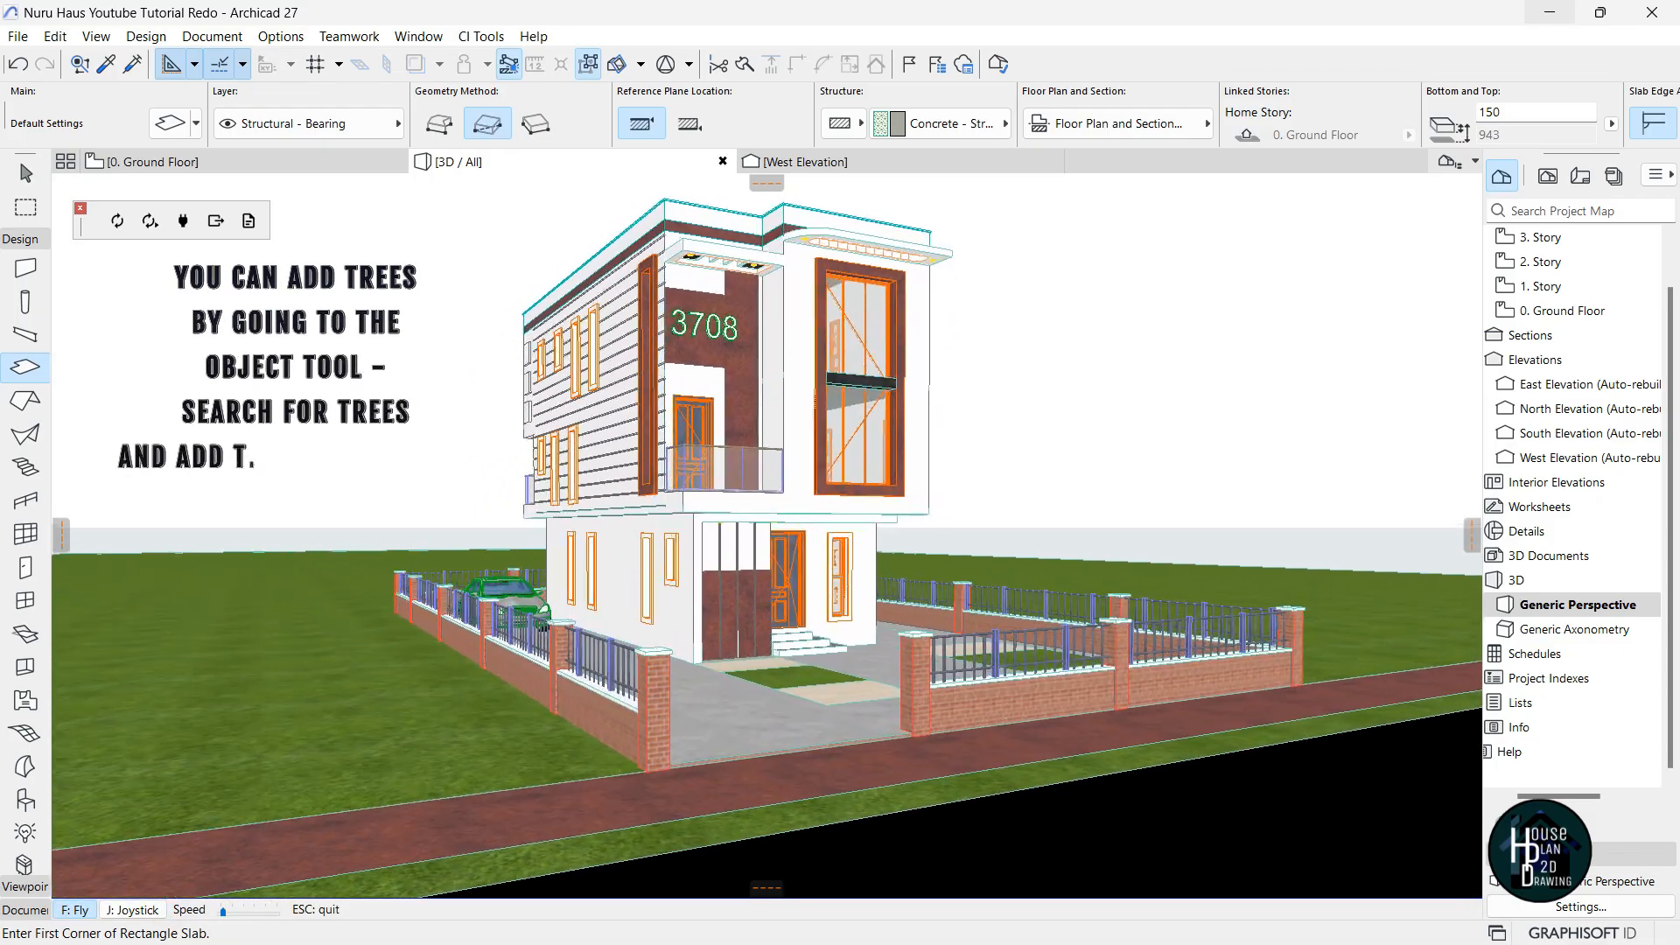
key("Right")
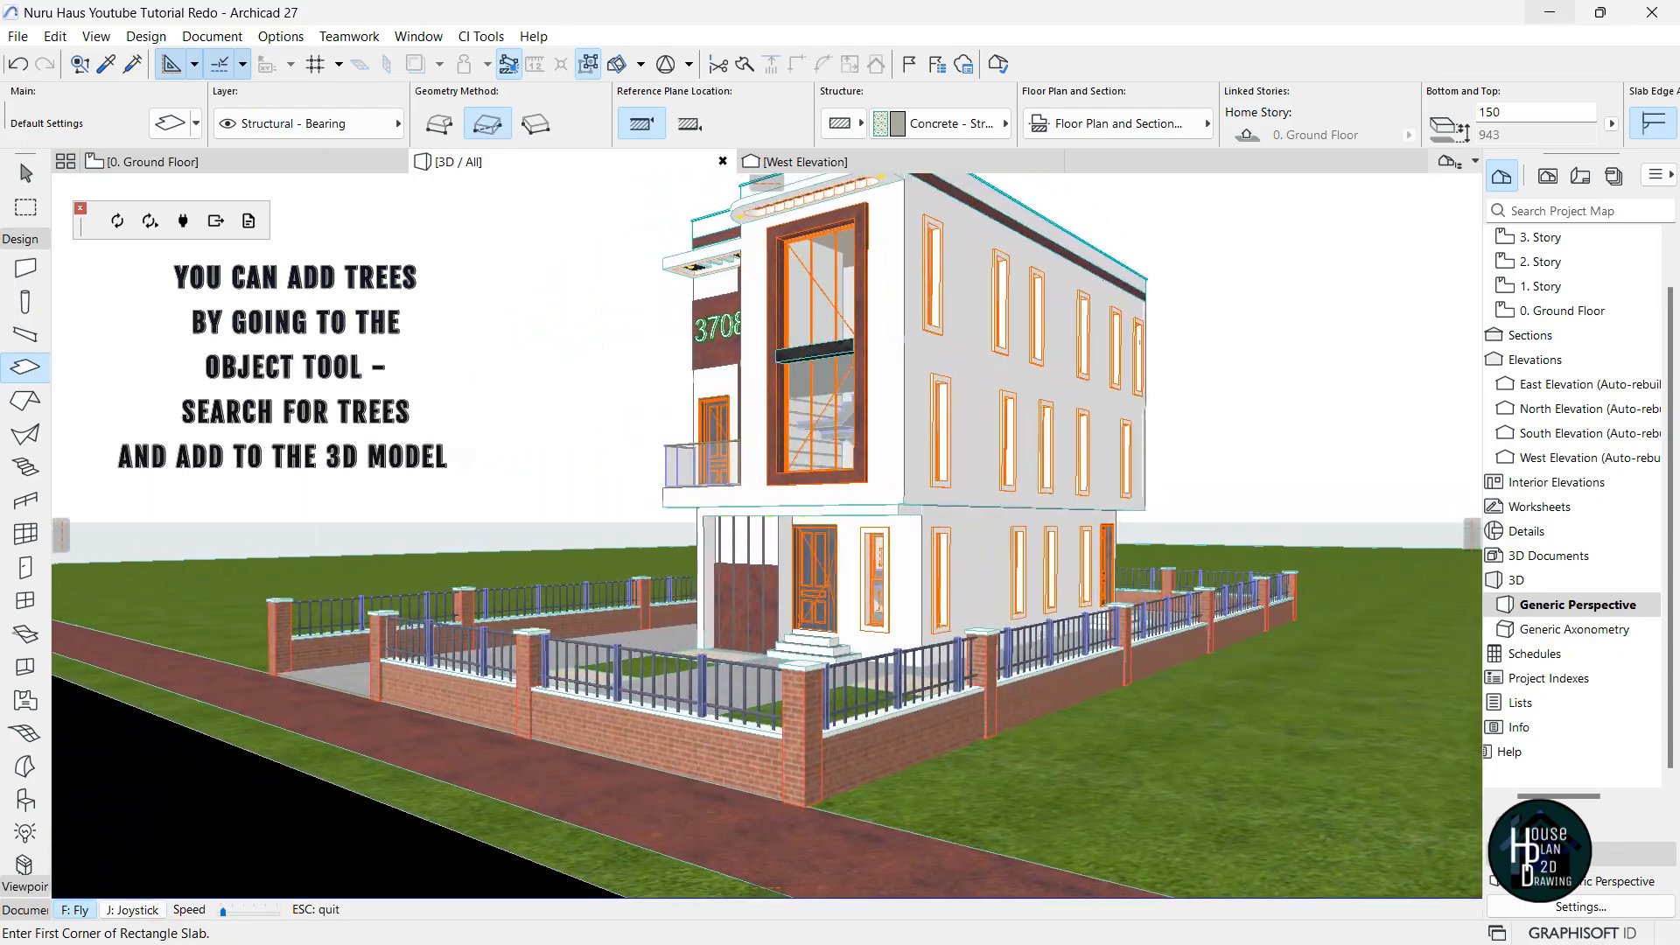
key("Left")
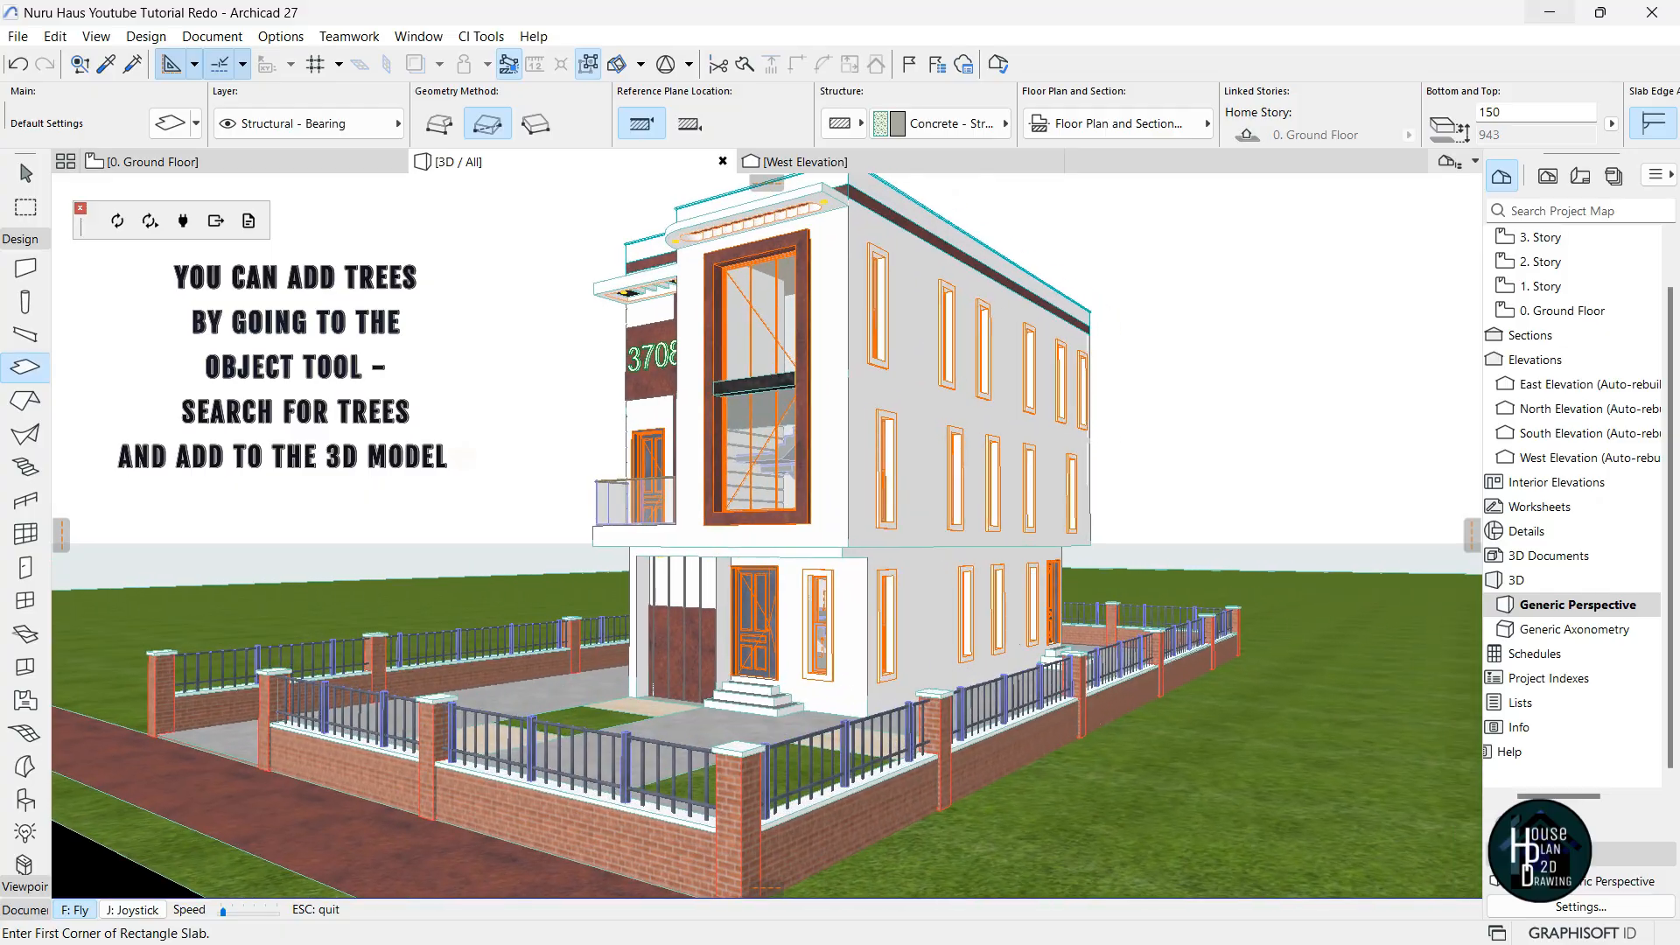
key("Left")
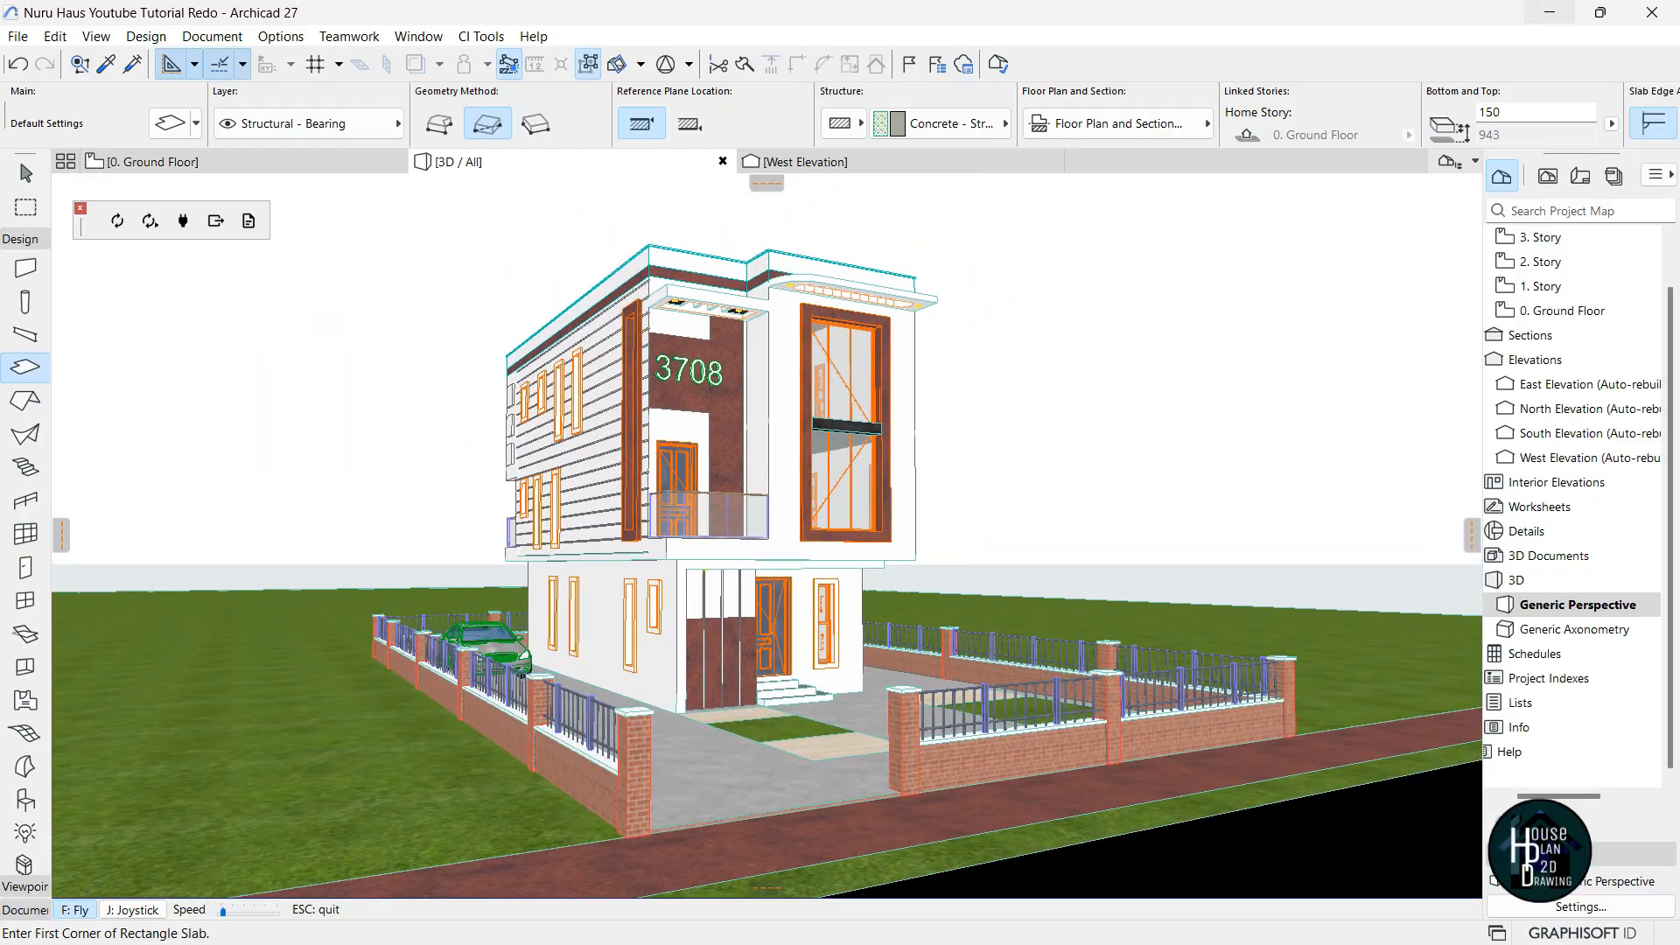
key("Page_Down")
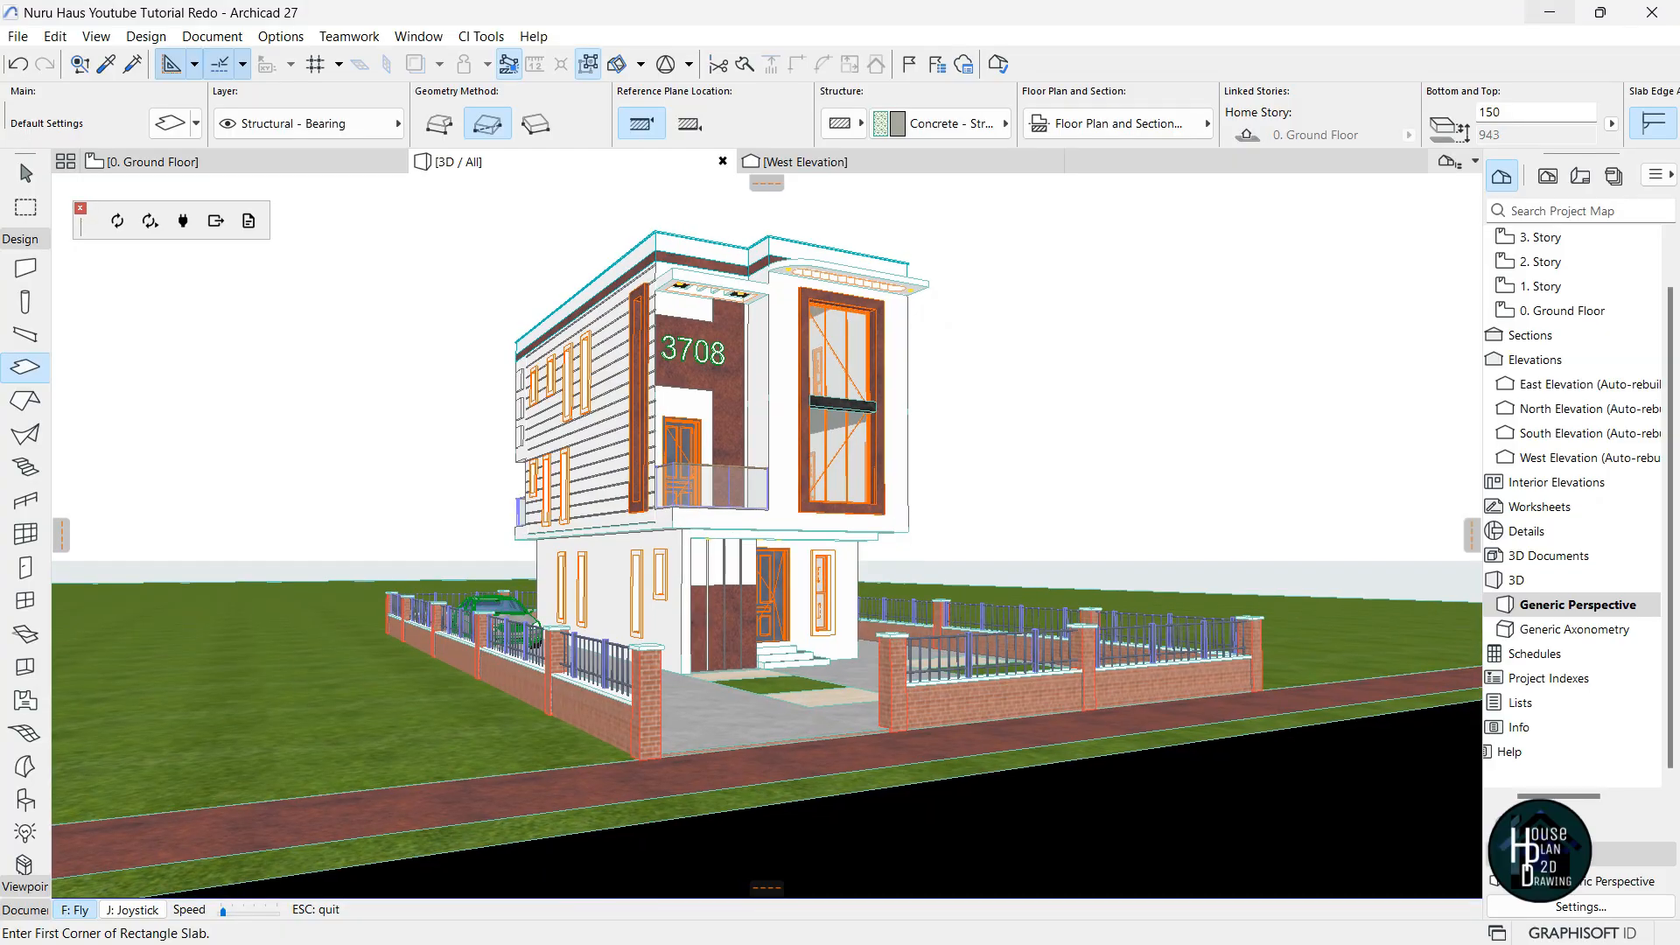
key("Escape")
key("Escape")
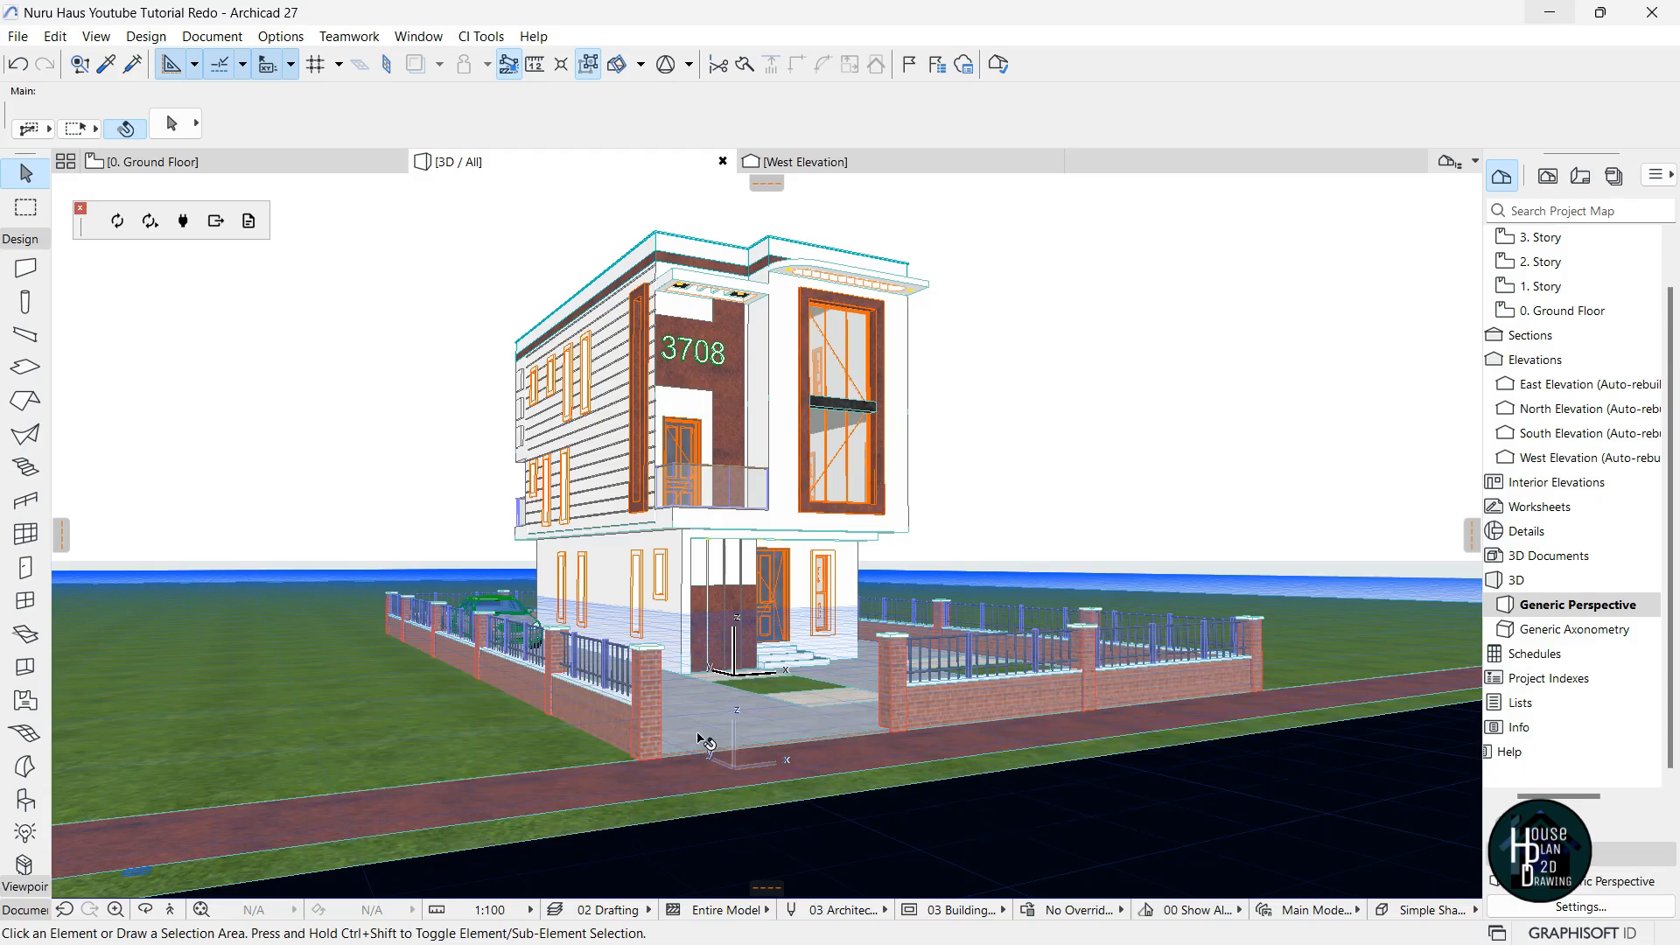
left_click(188, 911)
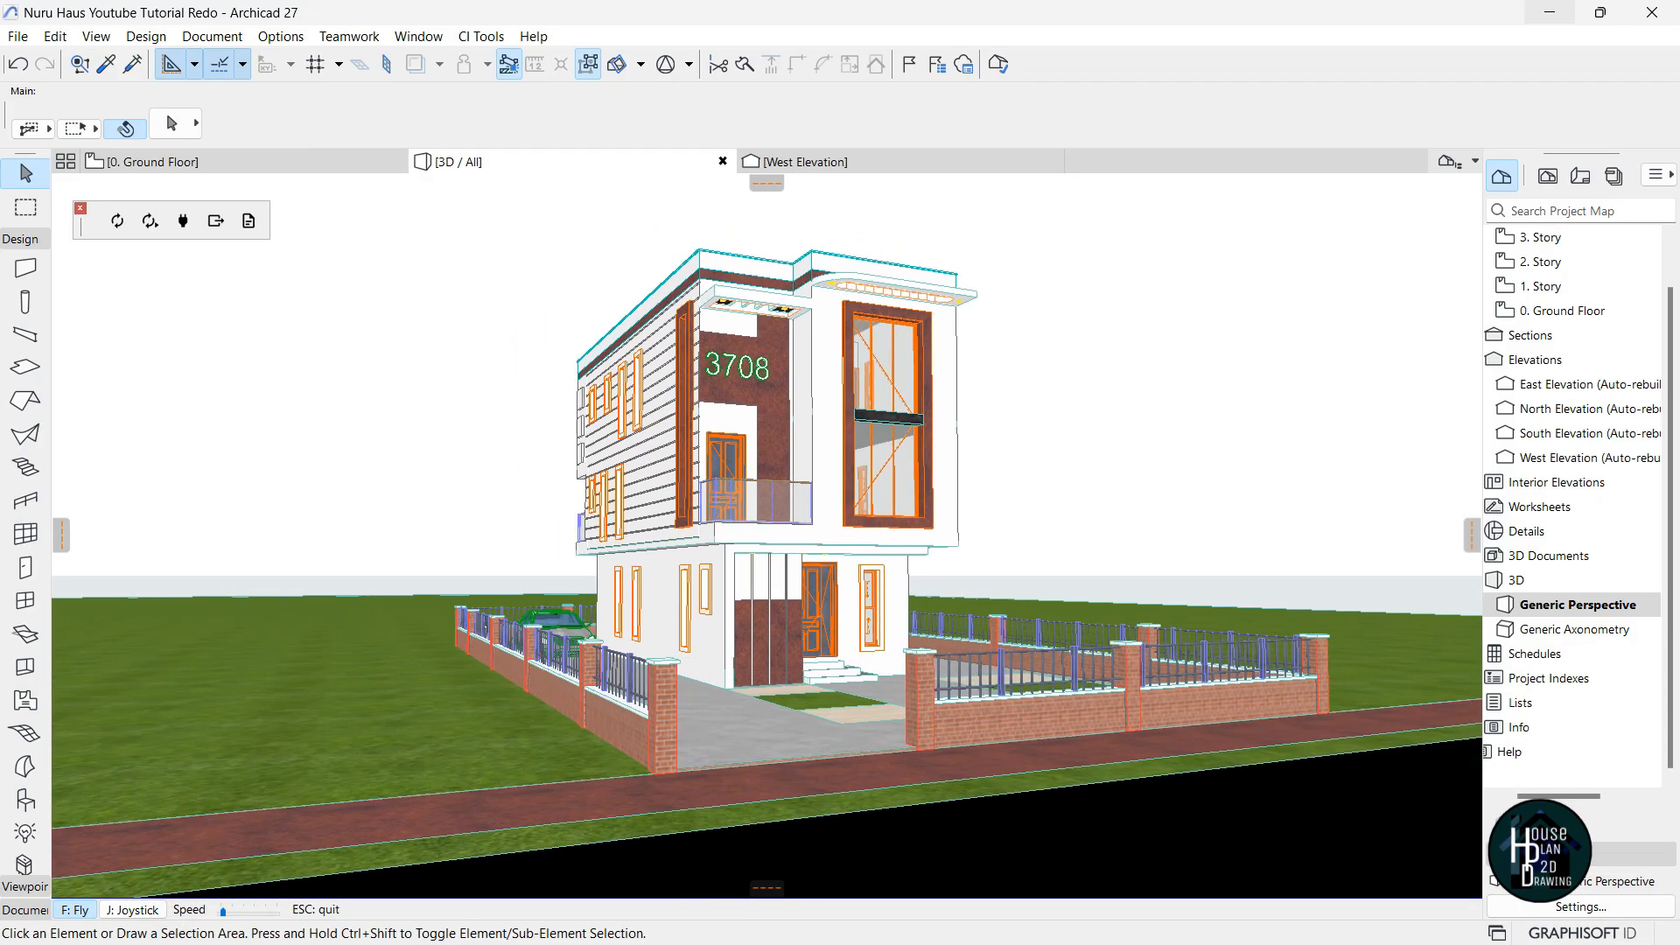
key("d")
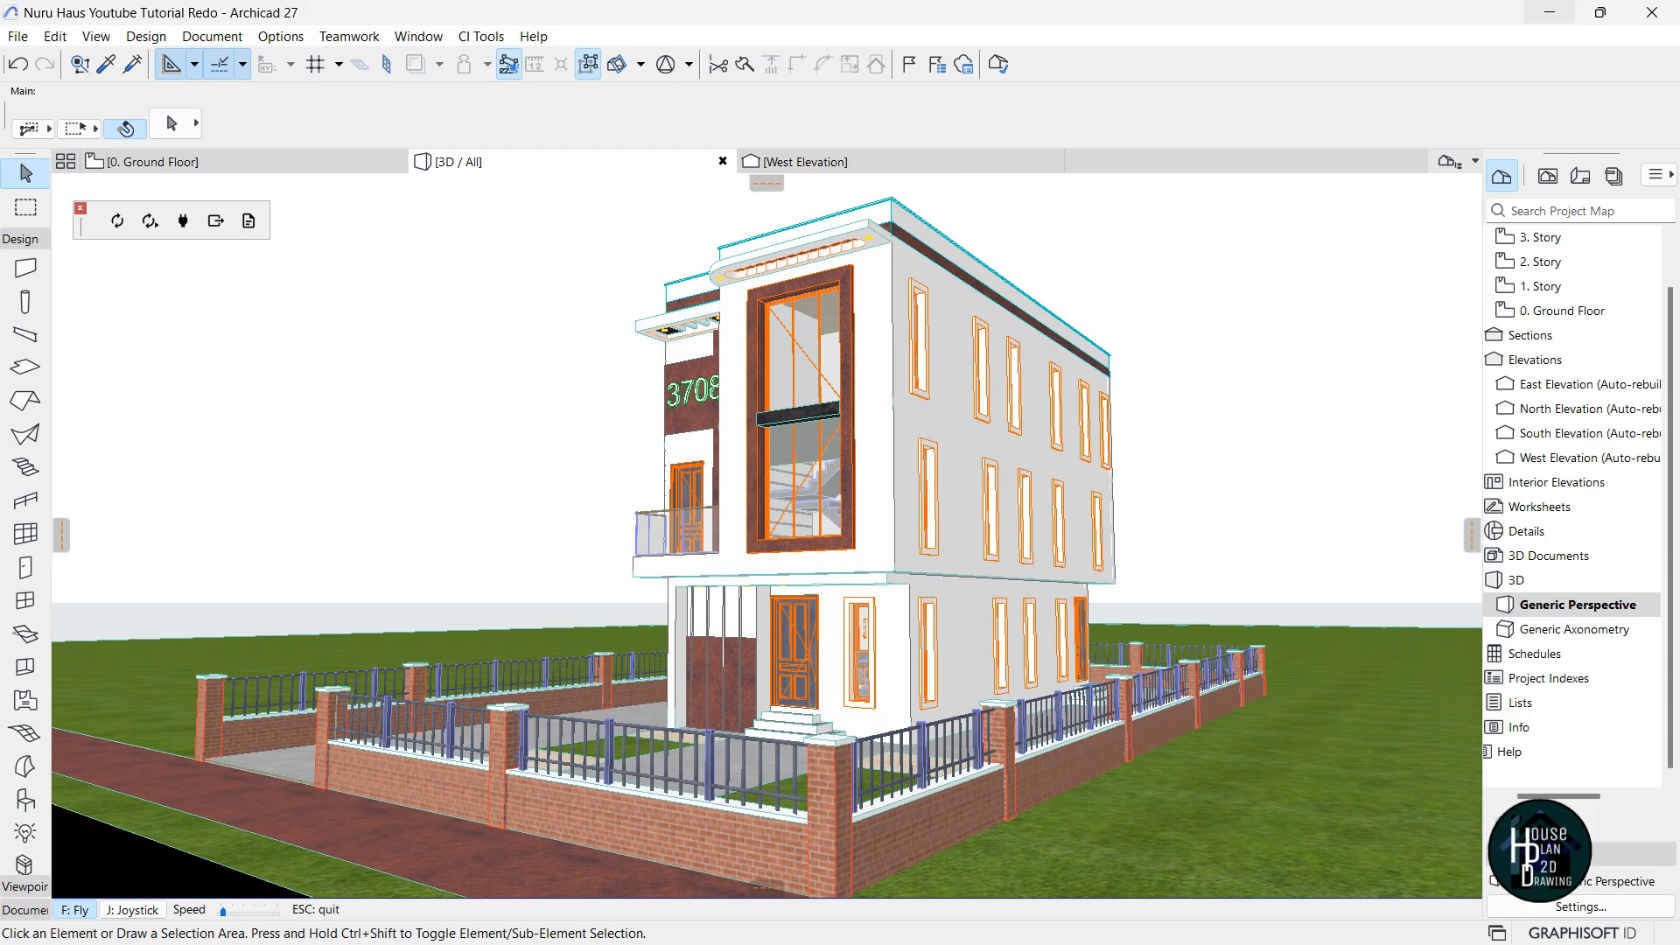
key("s")
key("w")
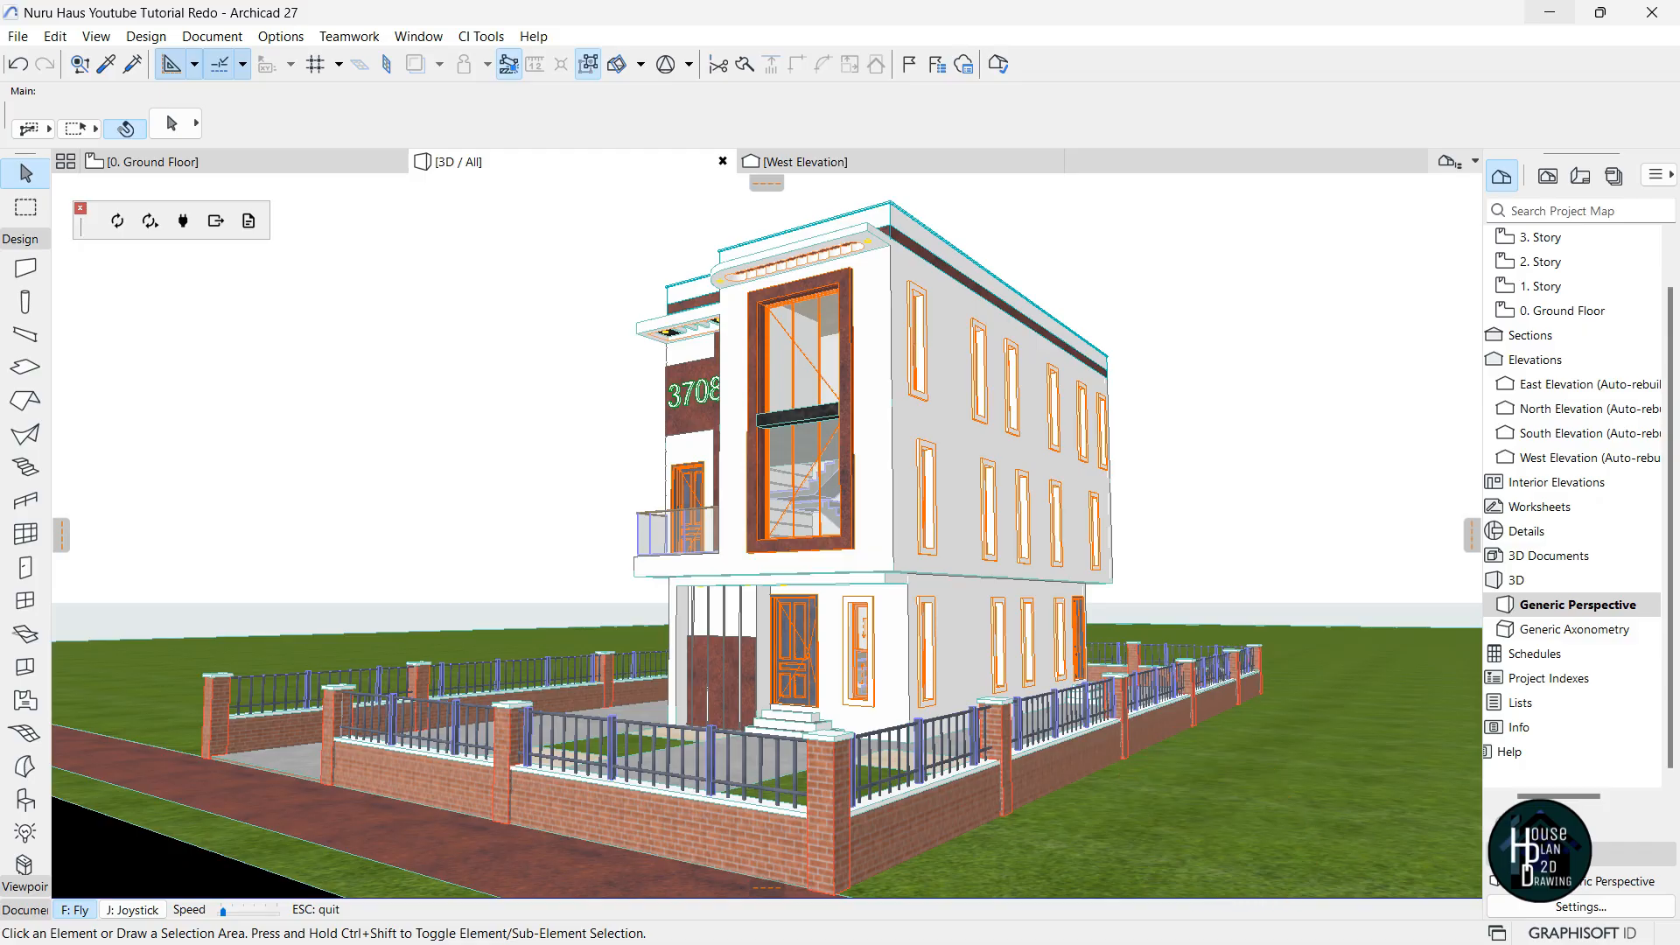
key("s")
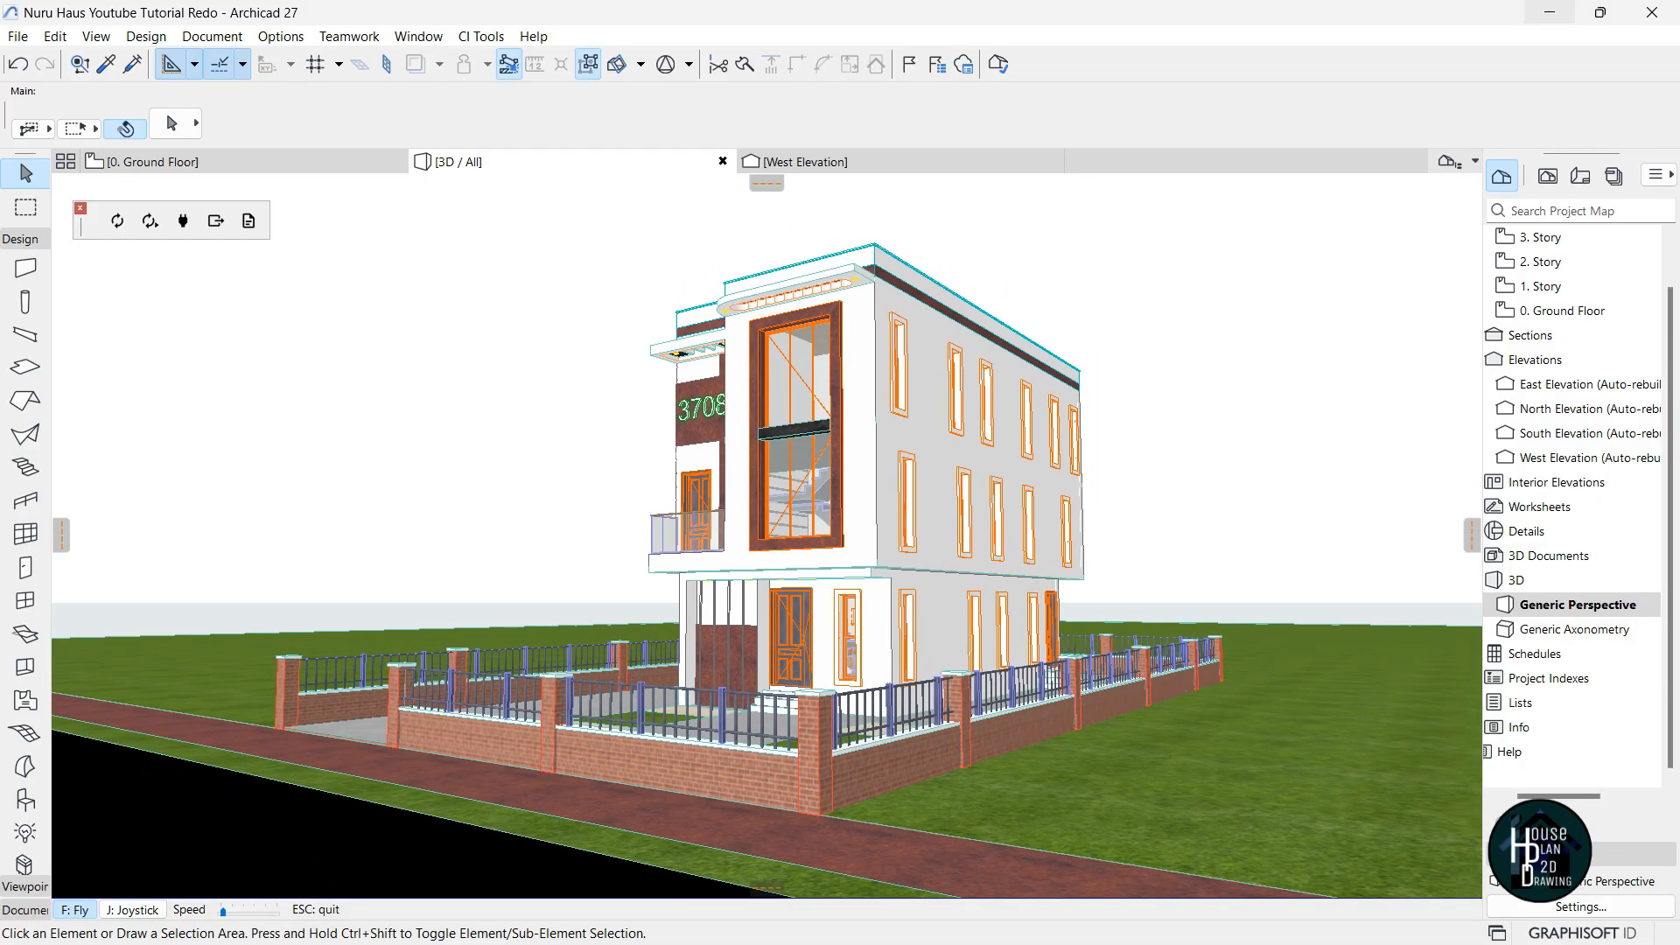